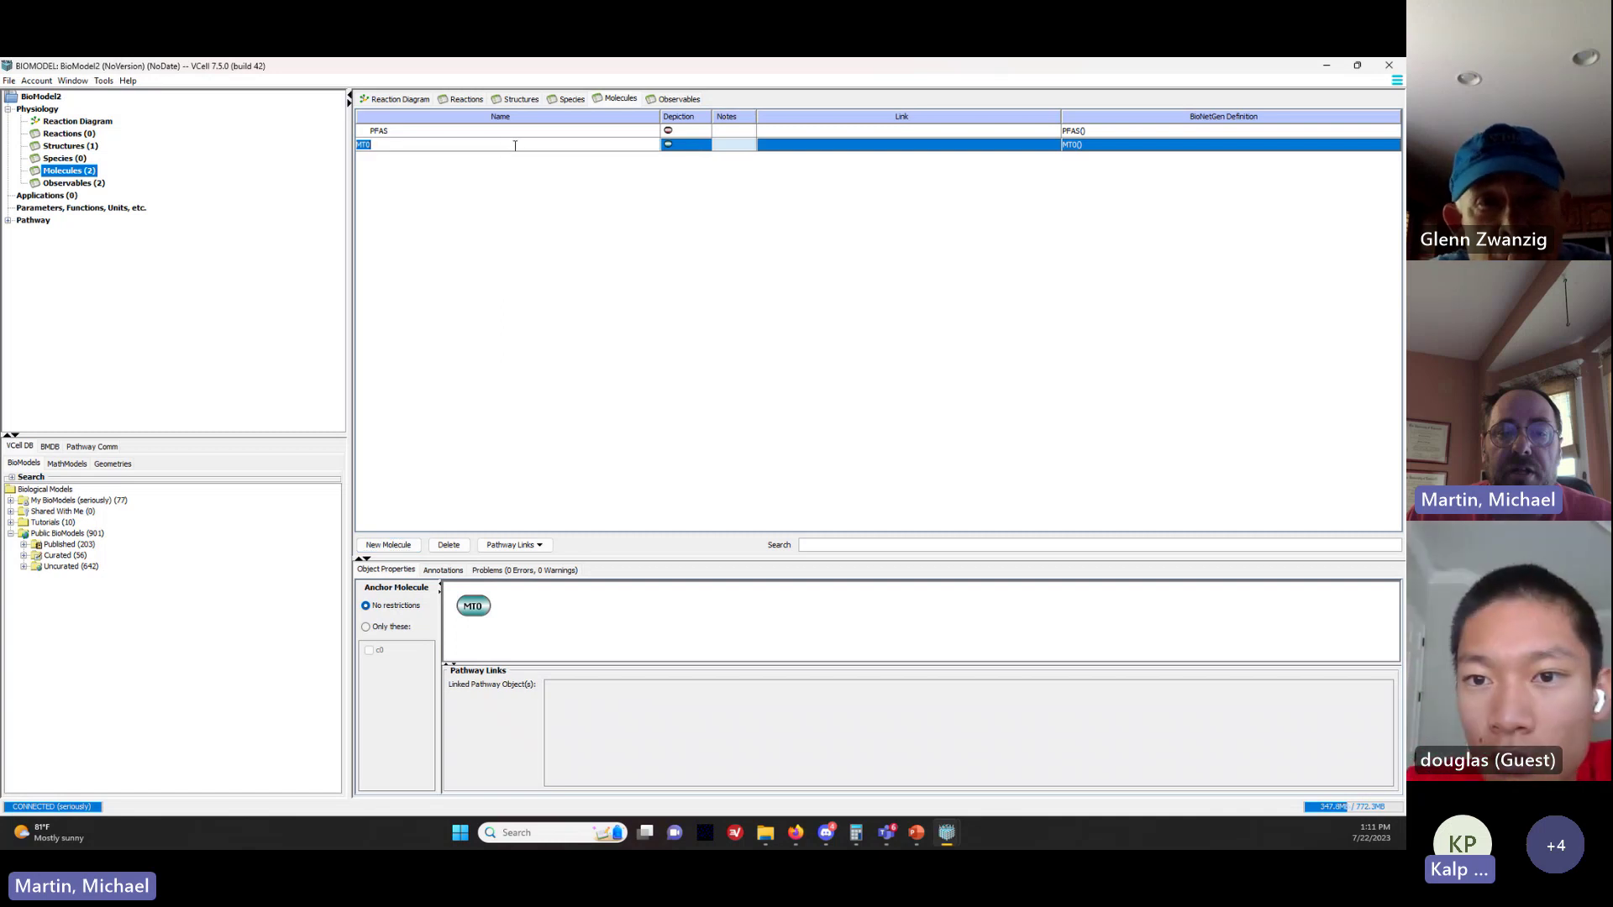
# Step: Rename the second molecule, below PFAS, as LuxR
pyautogui.press('BackSpace')
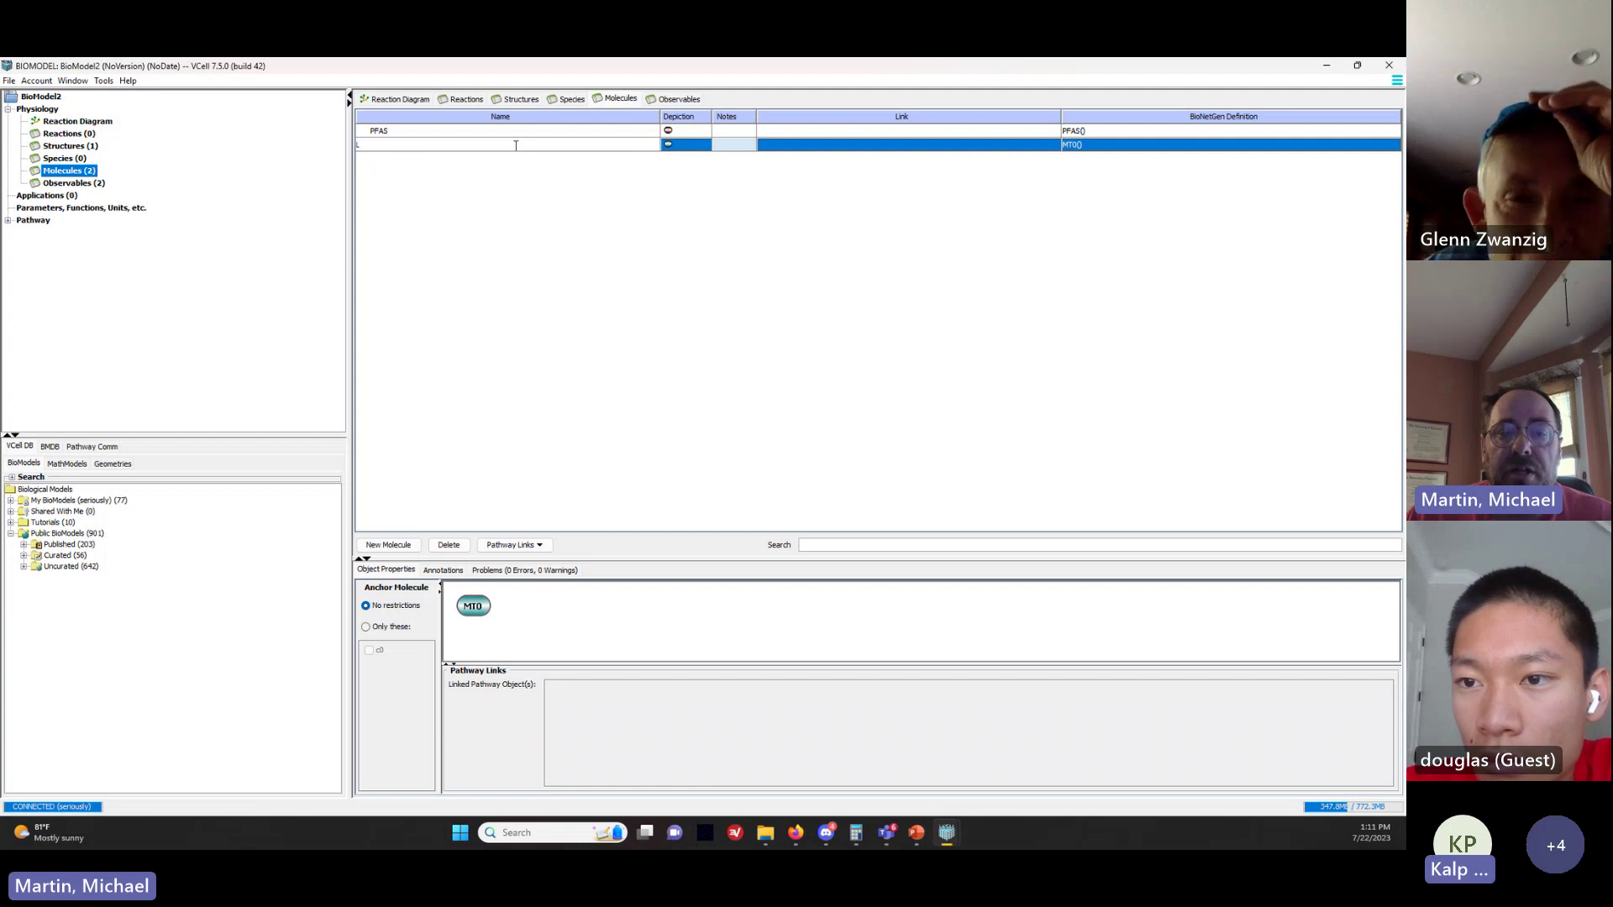
pyautogui.write('LuxR')
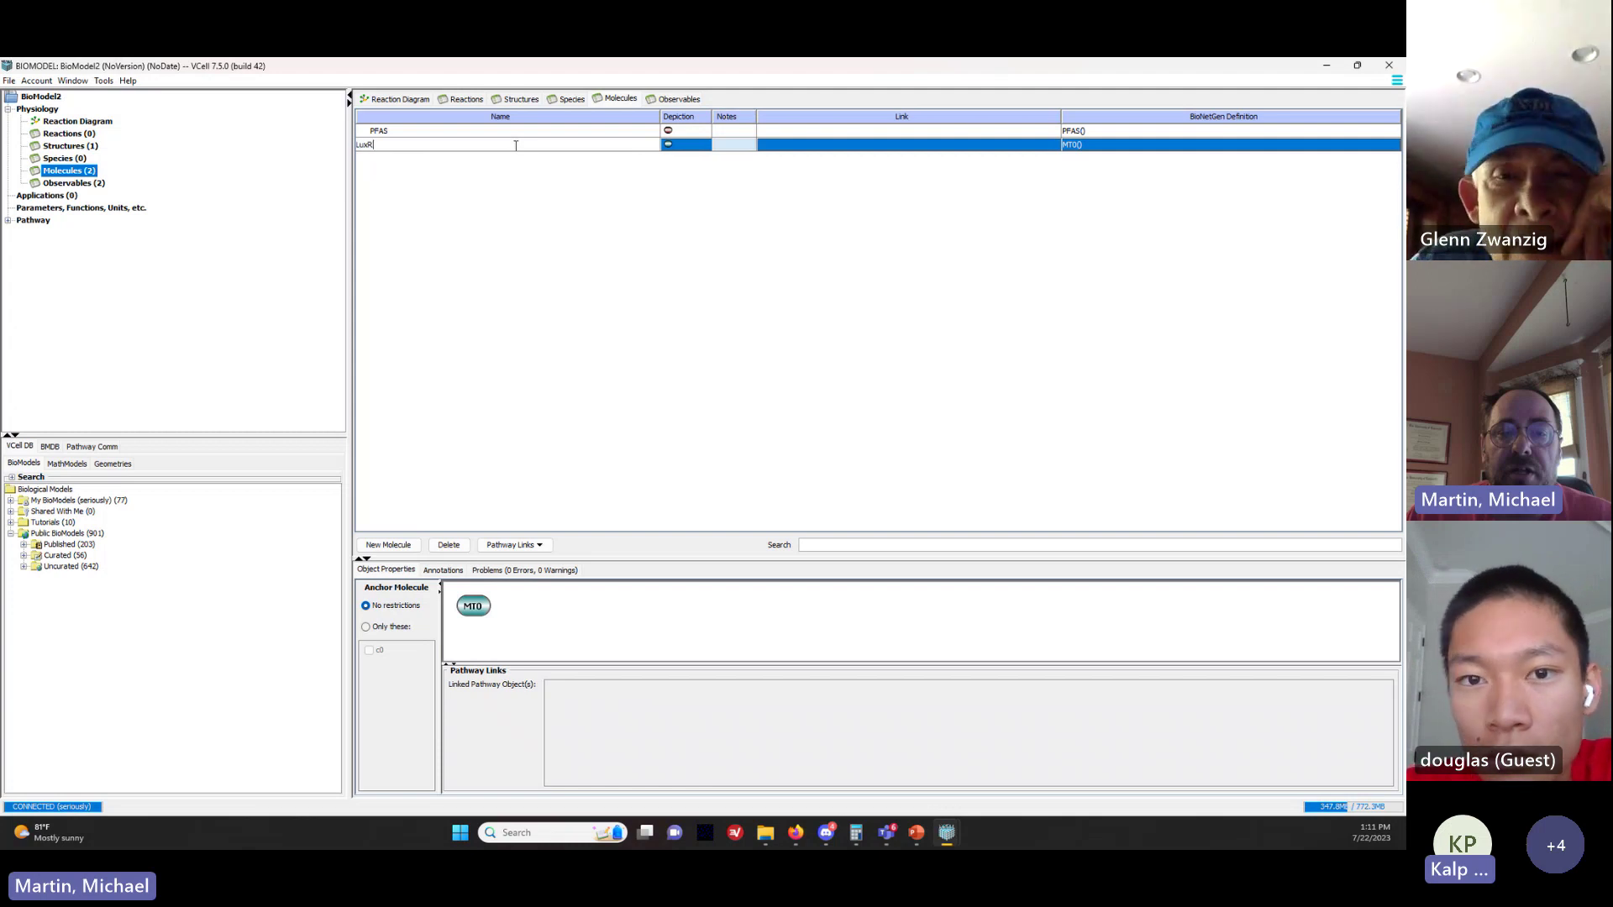
pyautogui.press('Return')
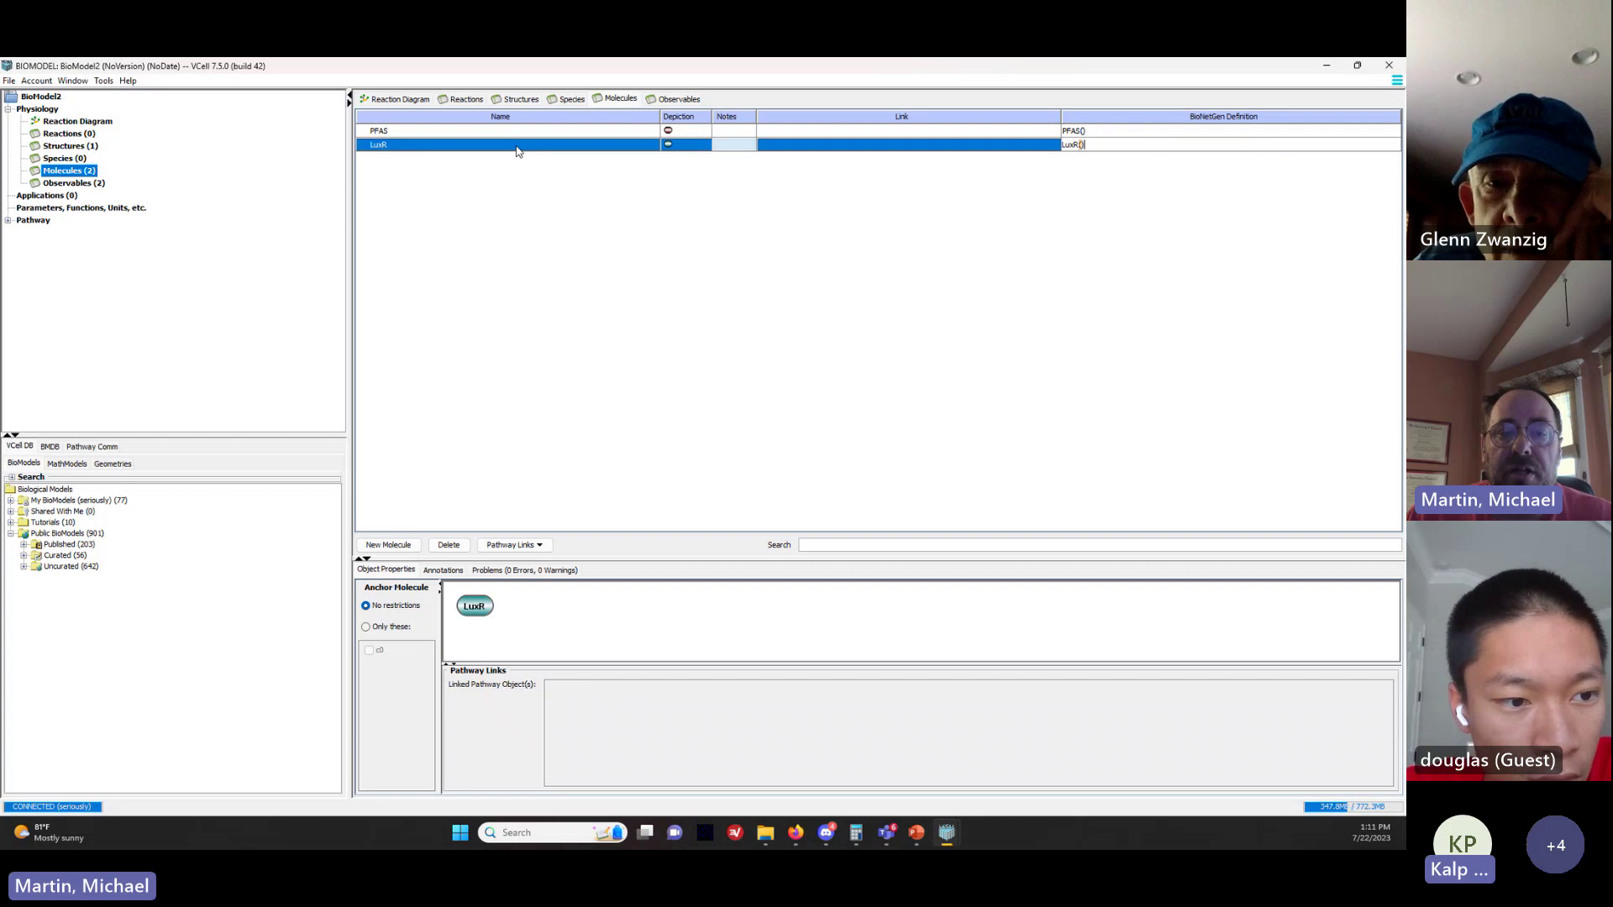
# Step: Add a new molecule to the model and name it LuxI
pyautogui.click(412, 545)
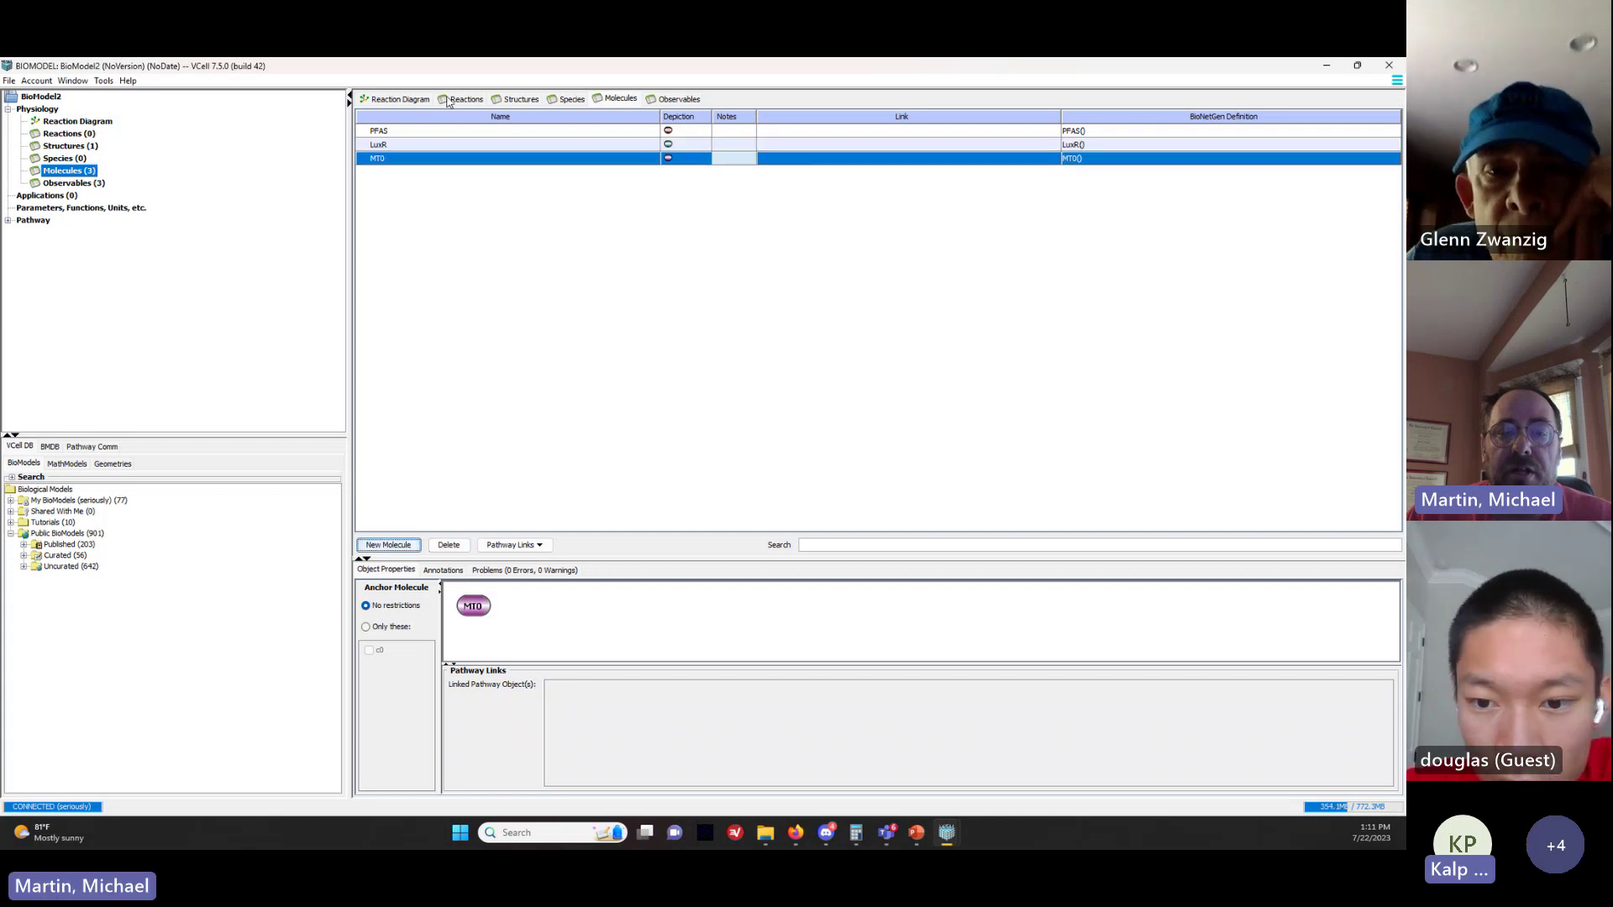
pyautogui.doubleClick(399, 160)
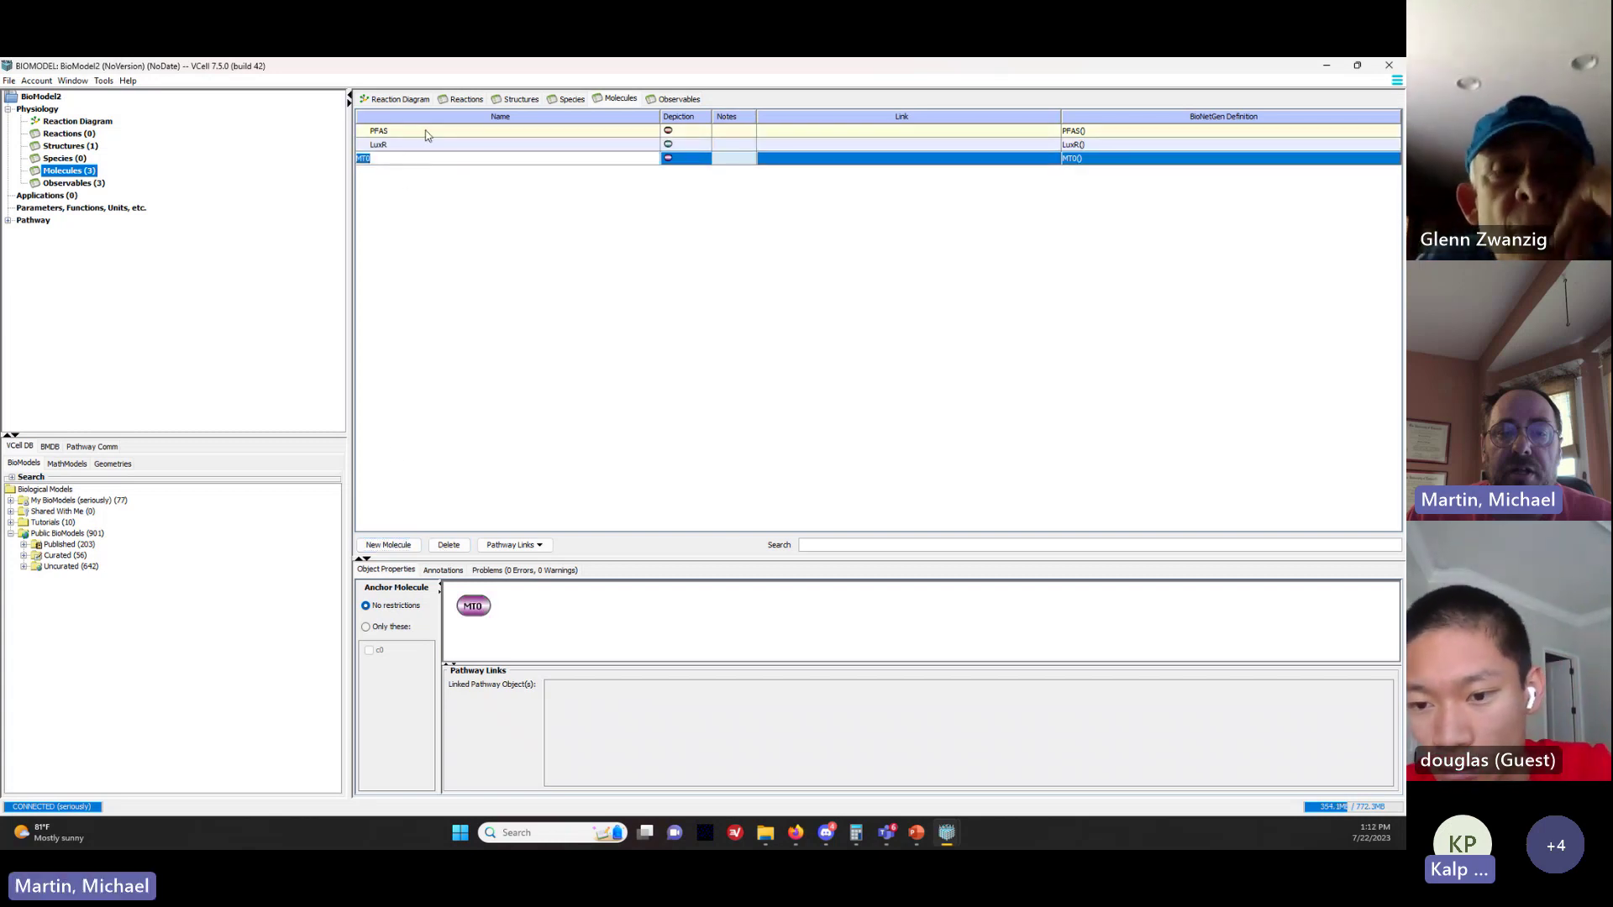
pyautogui.write('LuxI')
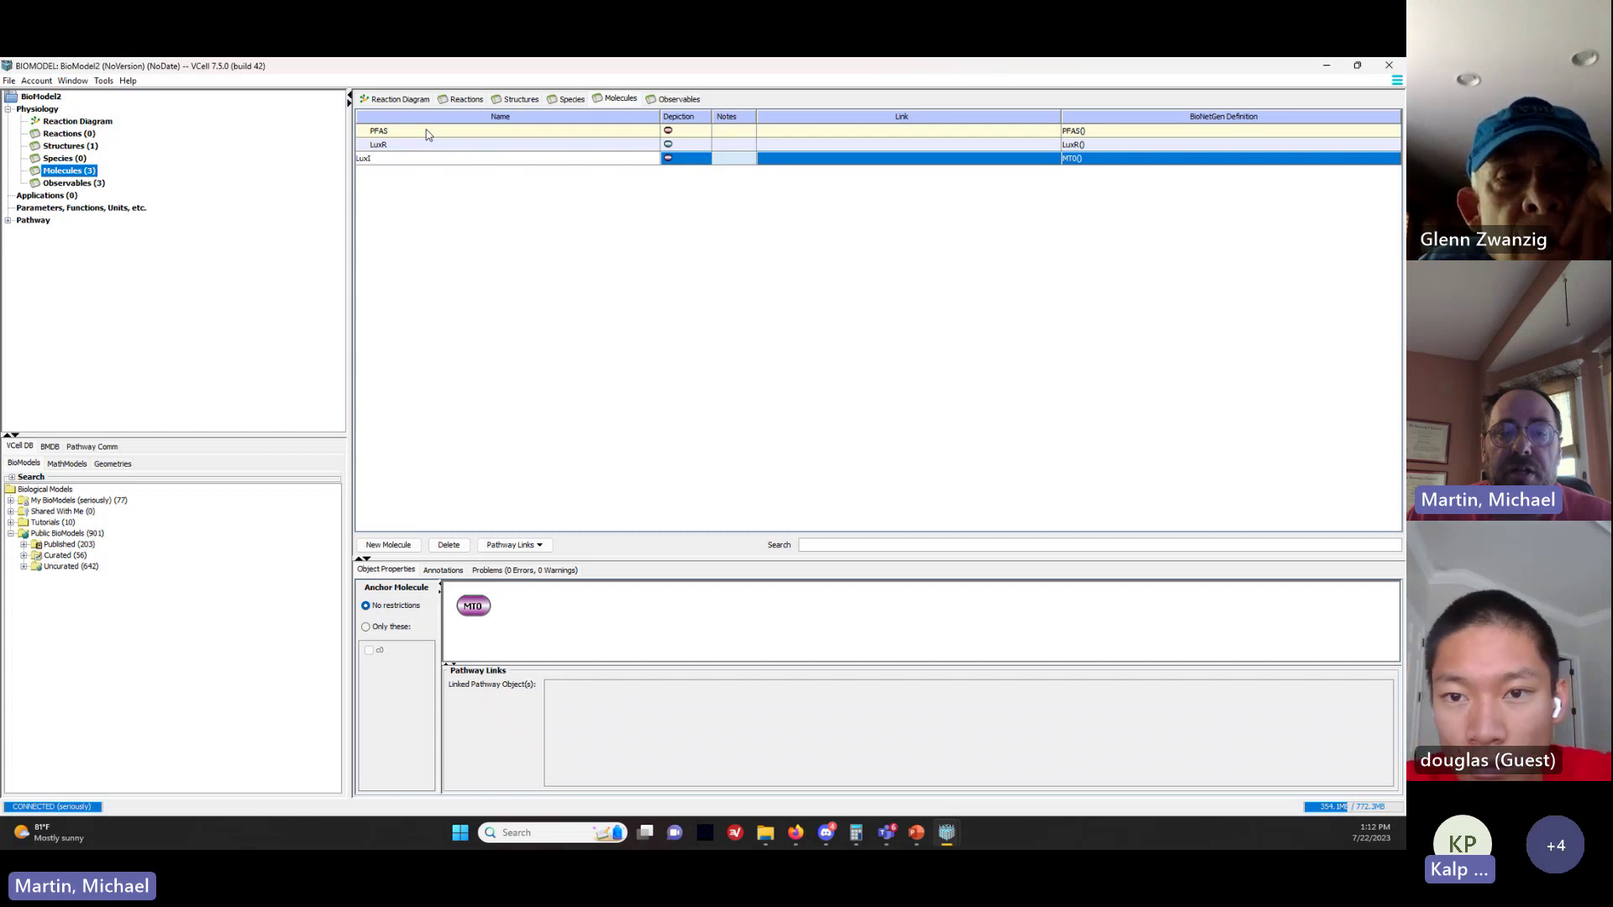
pyautogui.press('Return')
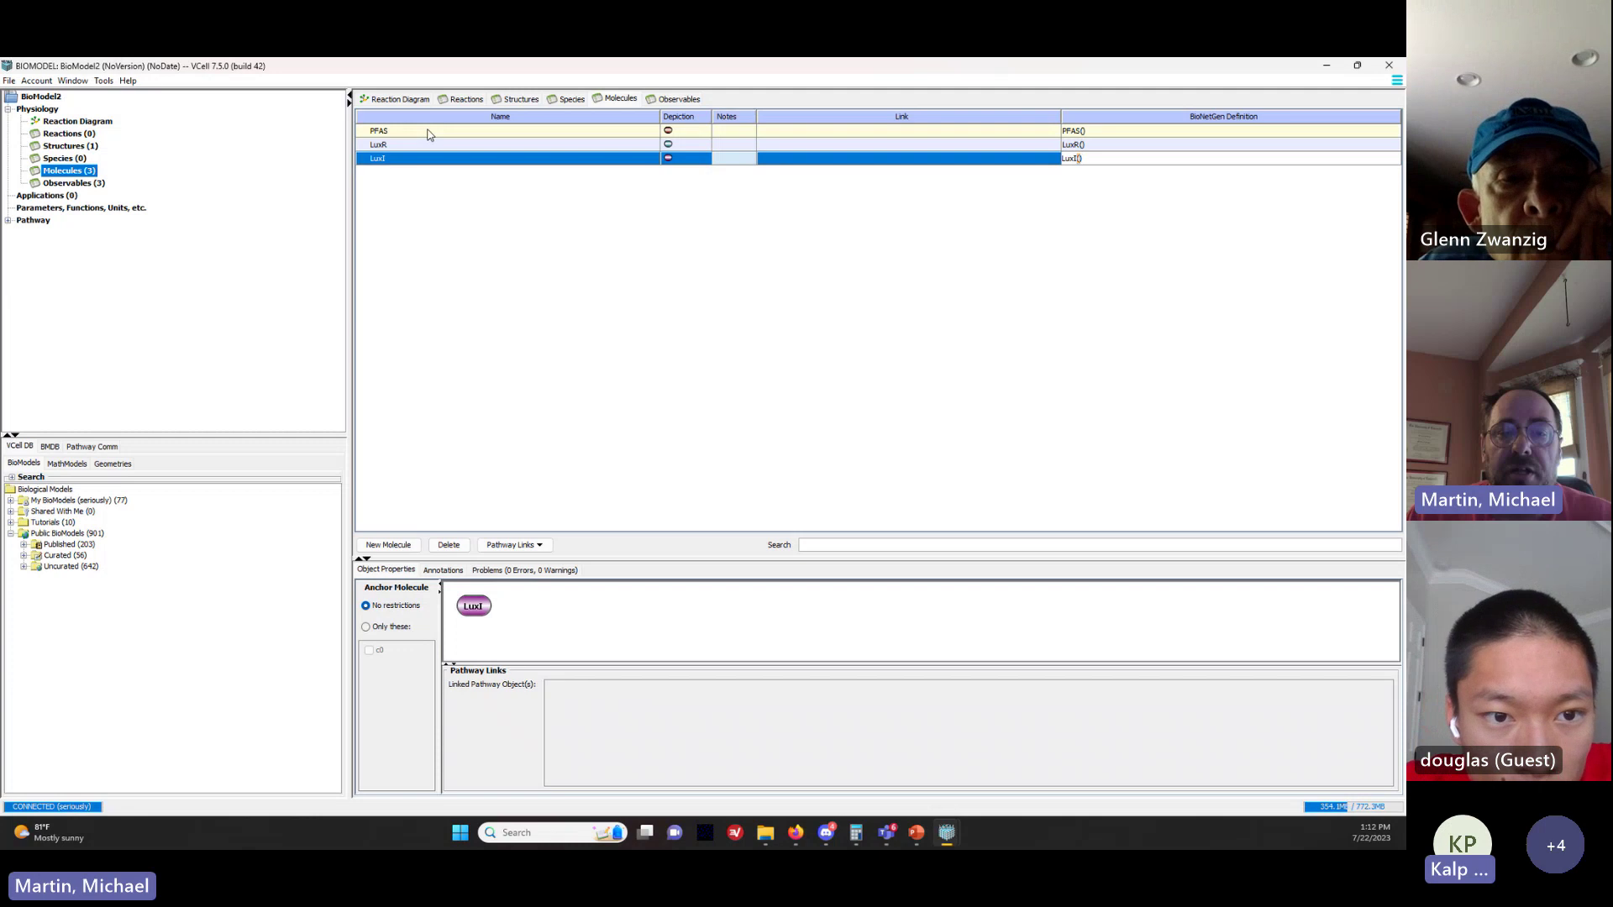
# Step: Add a new molecule to the model and name it GFP
pyautogui.click(388, 544)
pyautogui.doubleClick(395, 173)
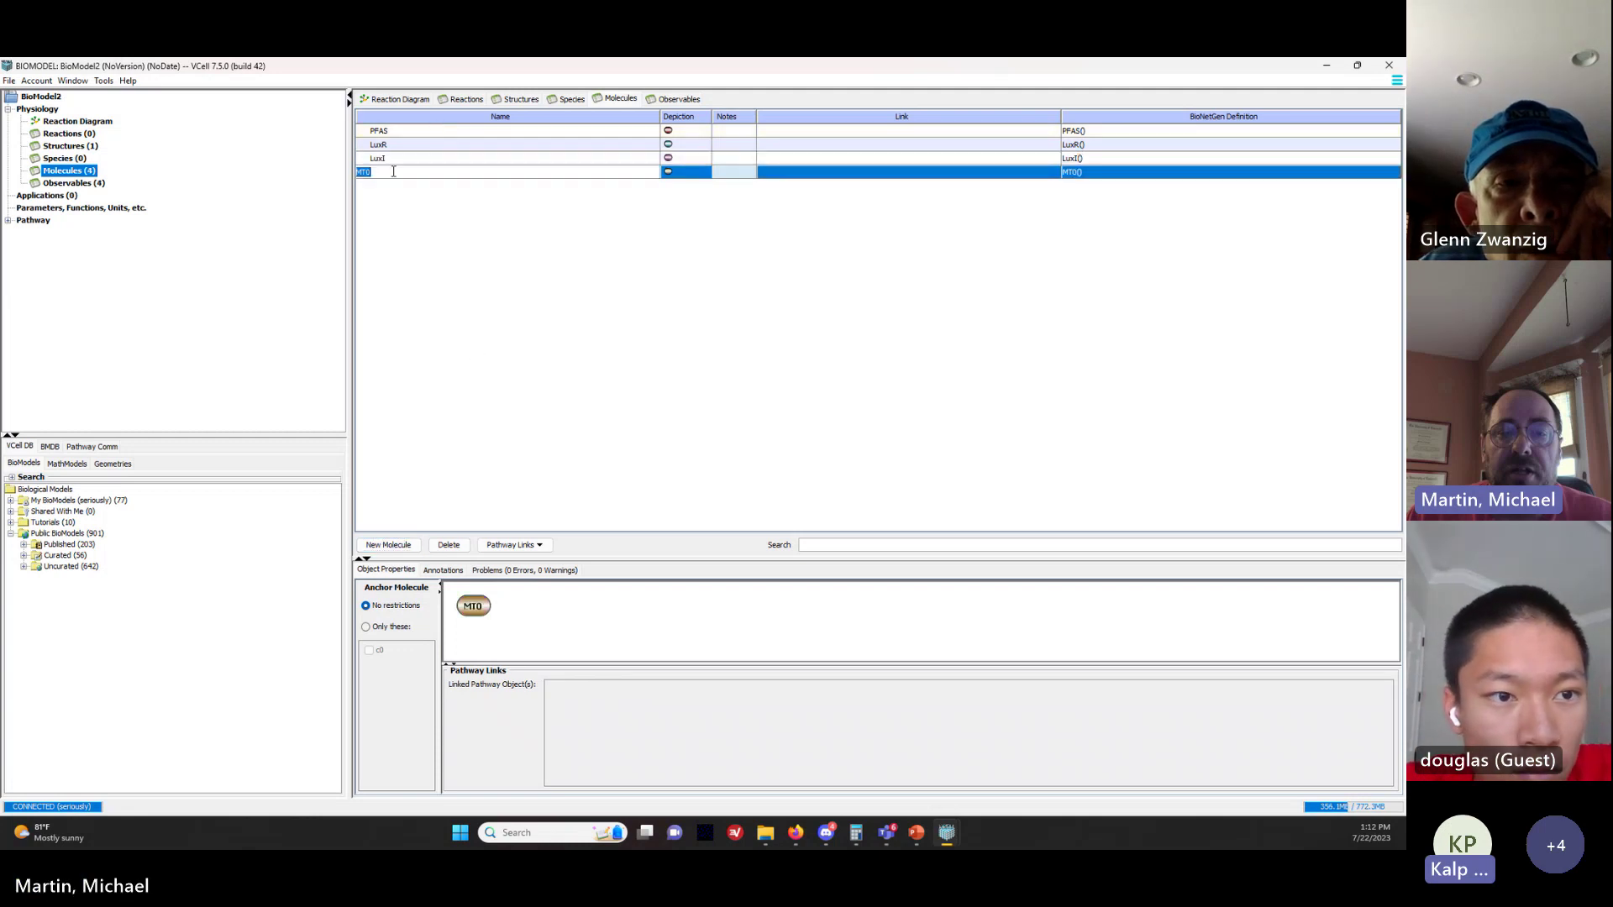
pyautogui.write('G')
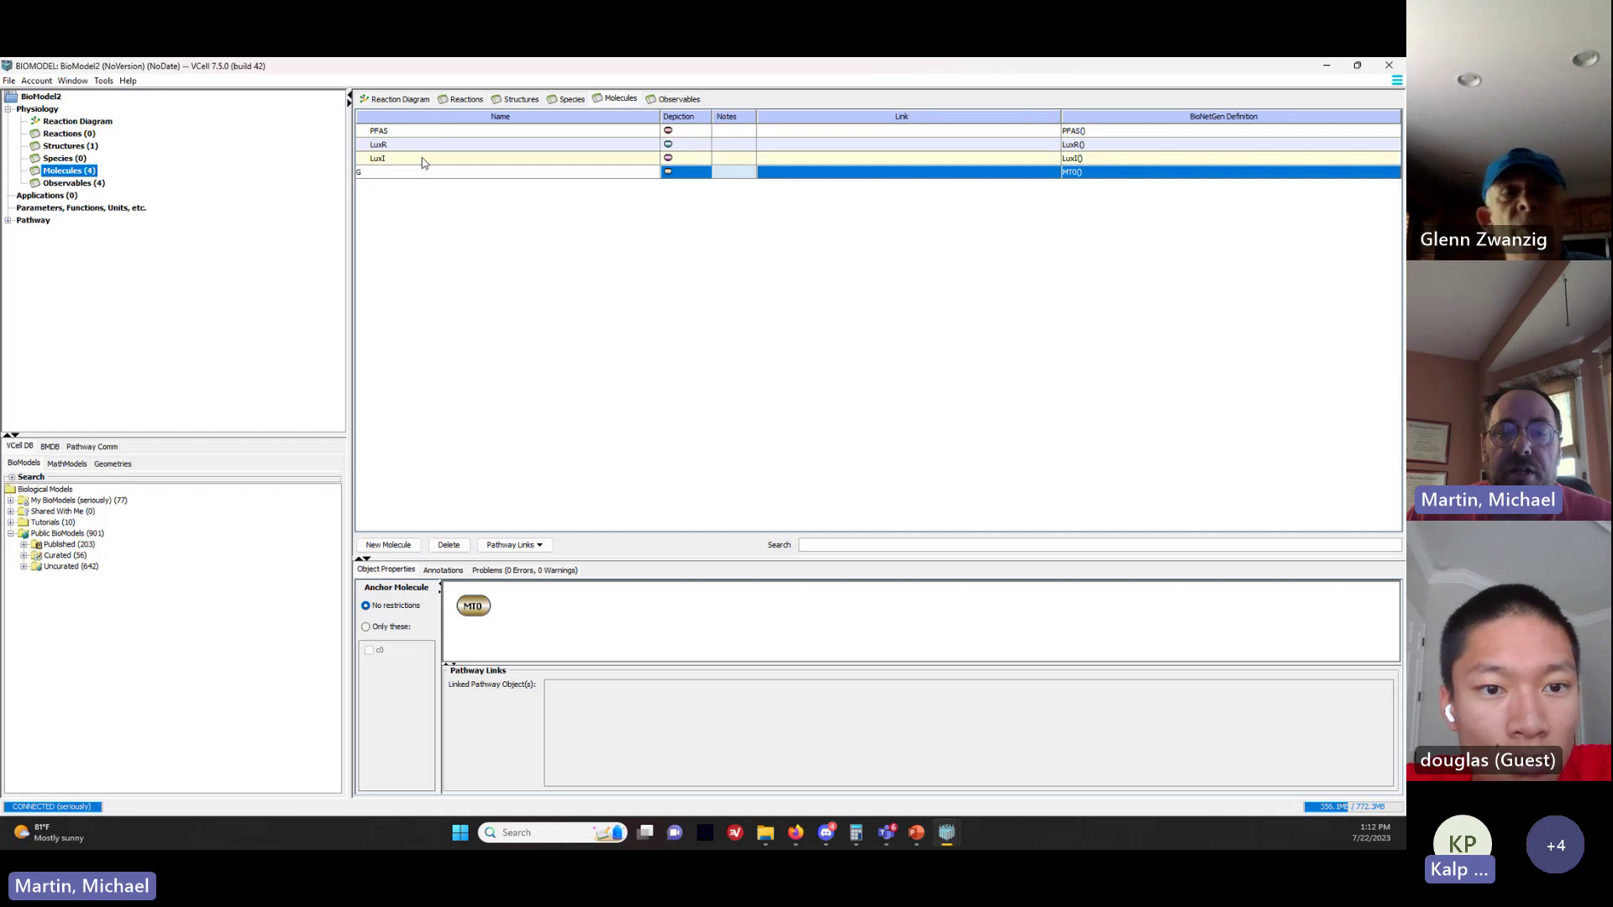
pyautogui.write('FP')
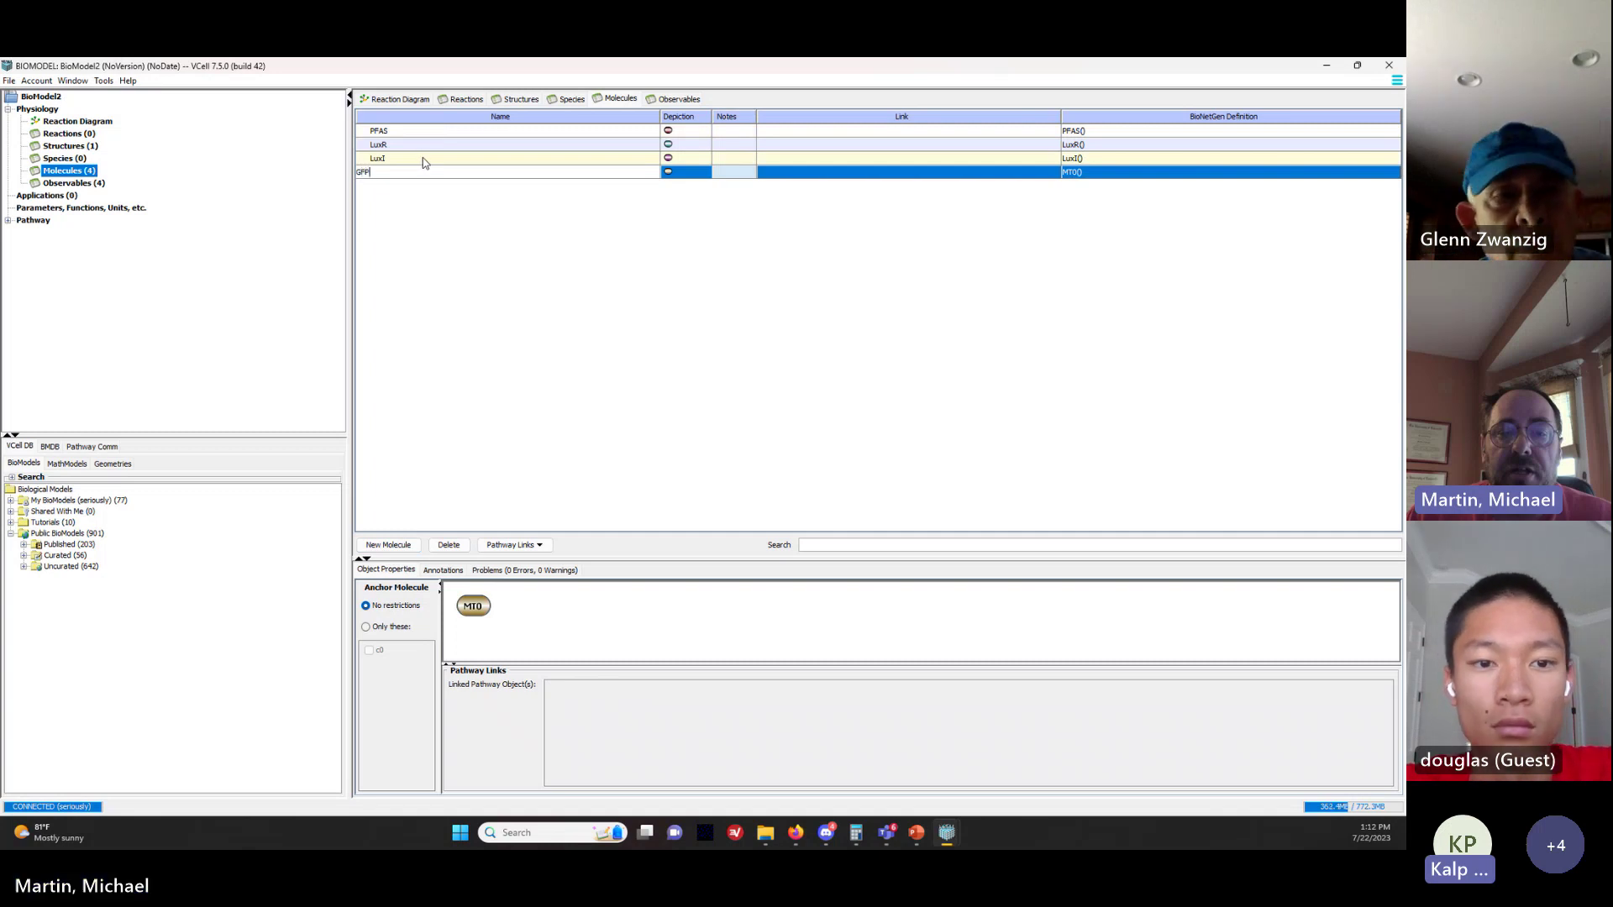
pyautogui.press('Return')
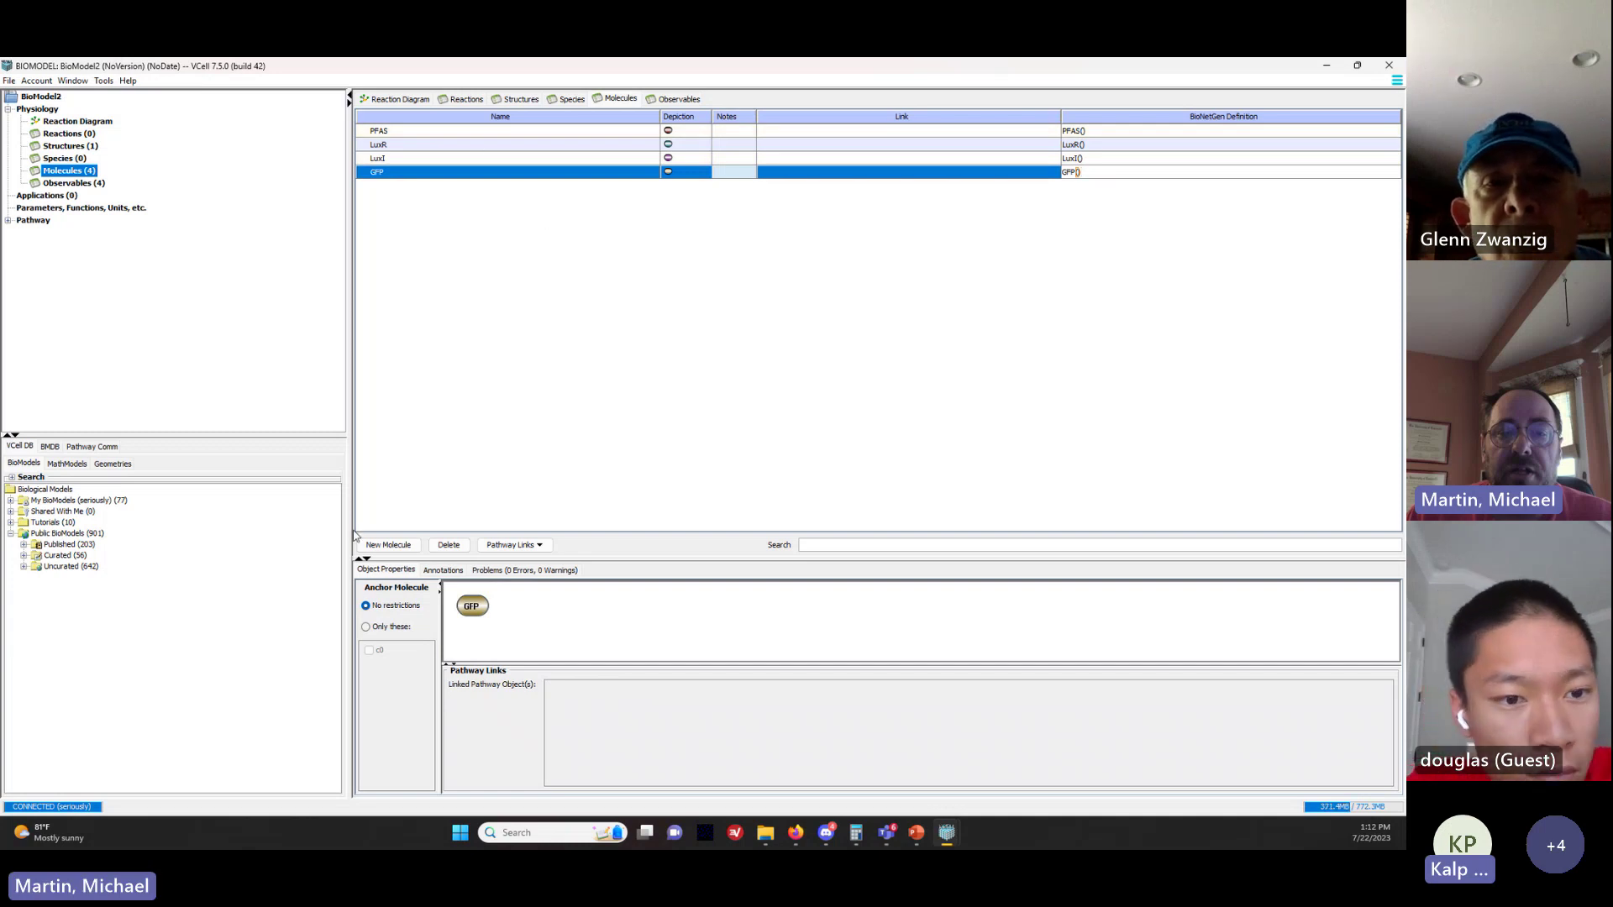
# Step: Add a new molecule for the signalling compound and name it _3OC6HSO, with a leading underscore
pyautogui.click(396, 550)
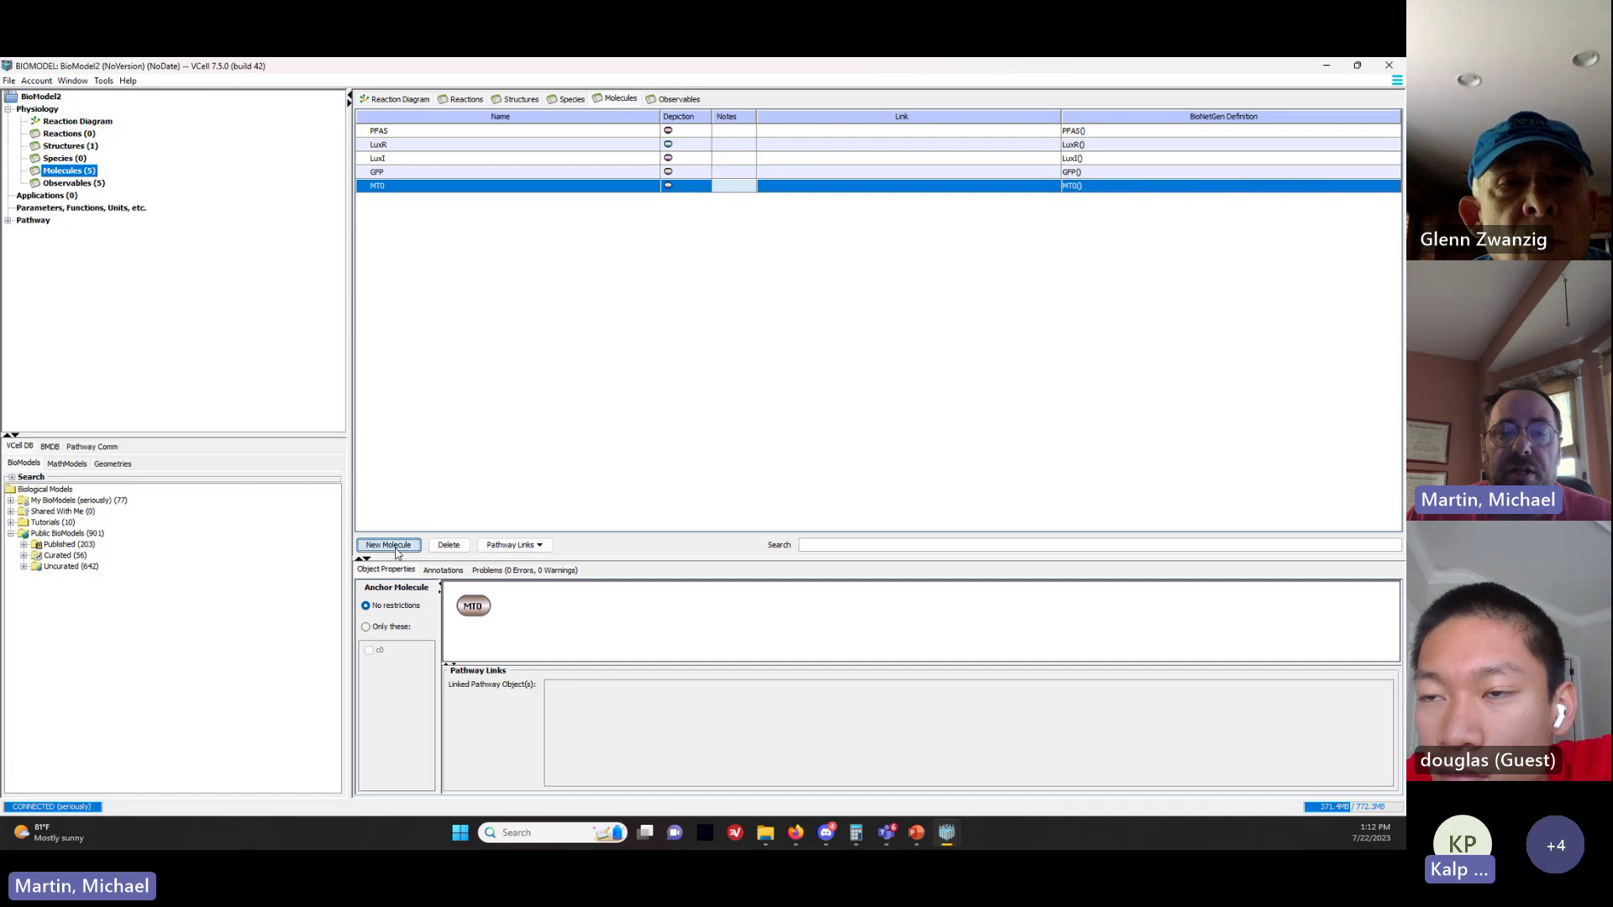
pyautogui.doubleClick(400, 187)
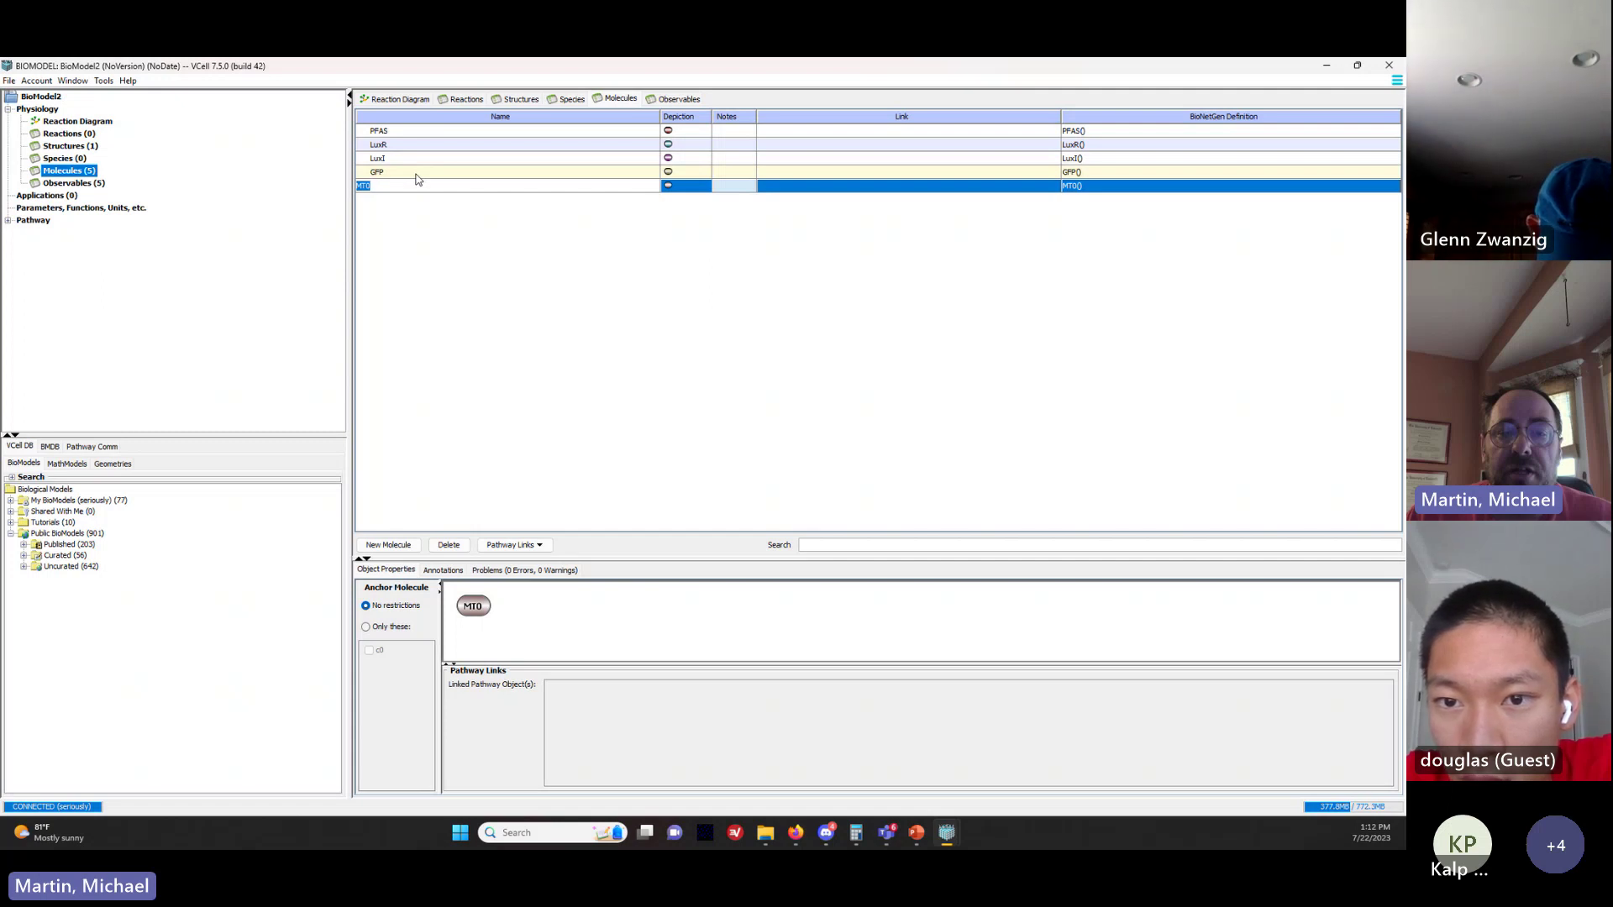
pyautogui.write('3OC')
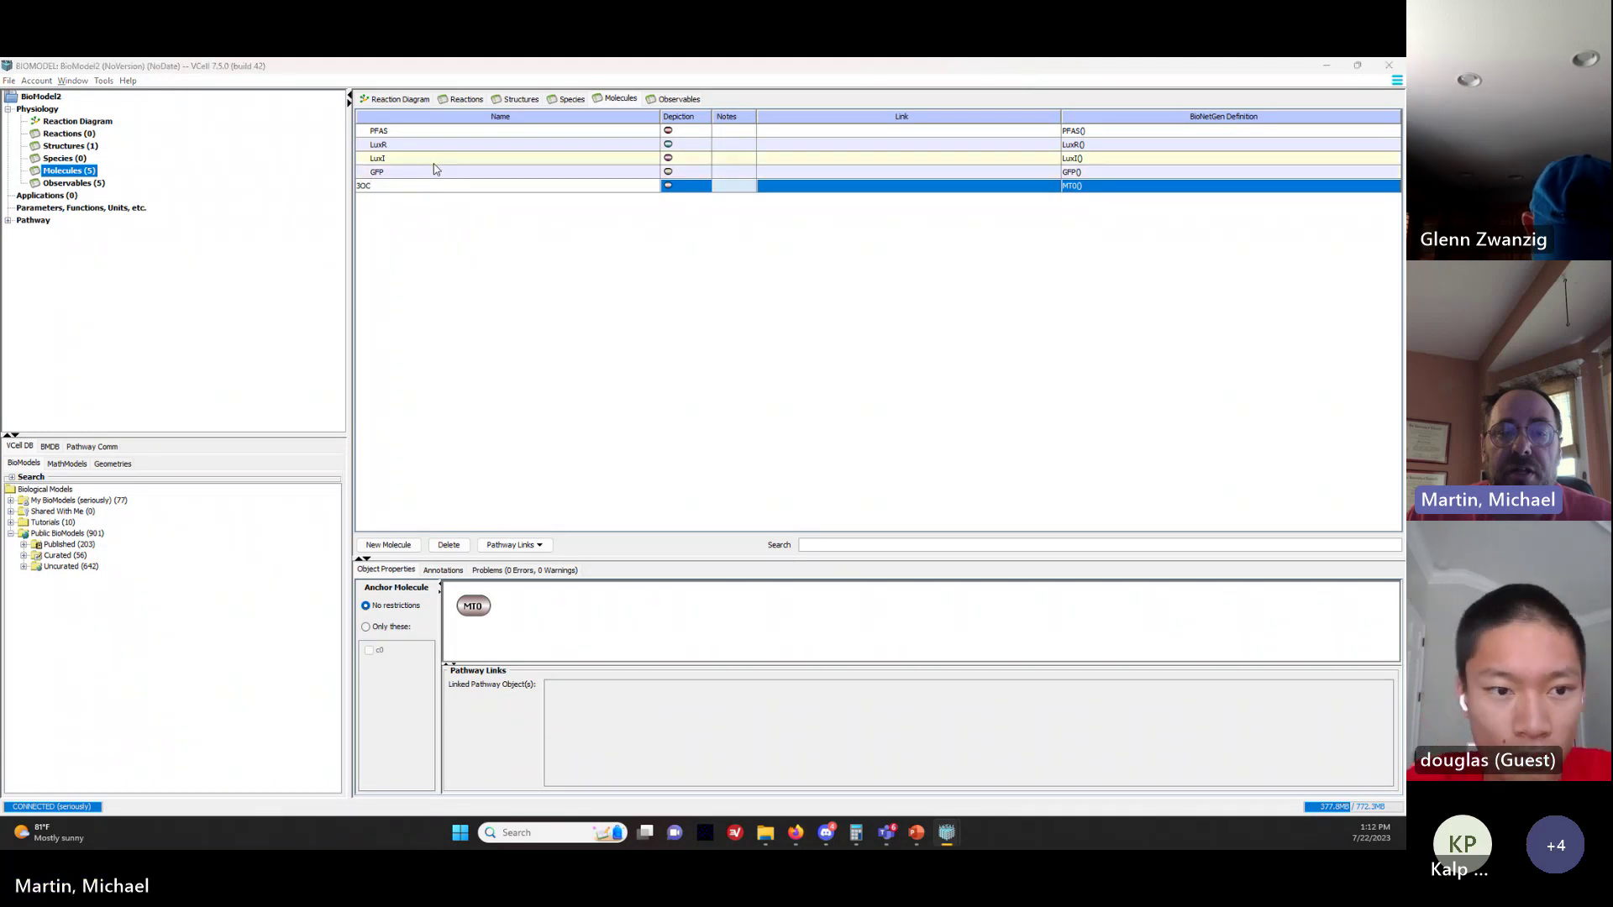
pyautogui.hotkey('alt', 'Tab')
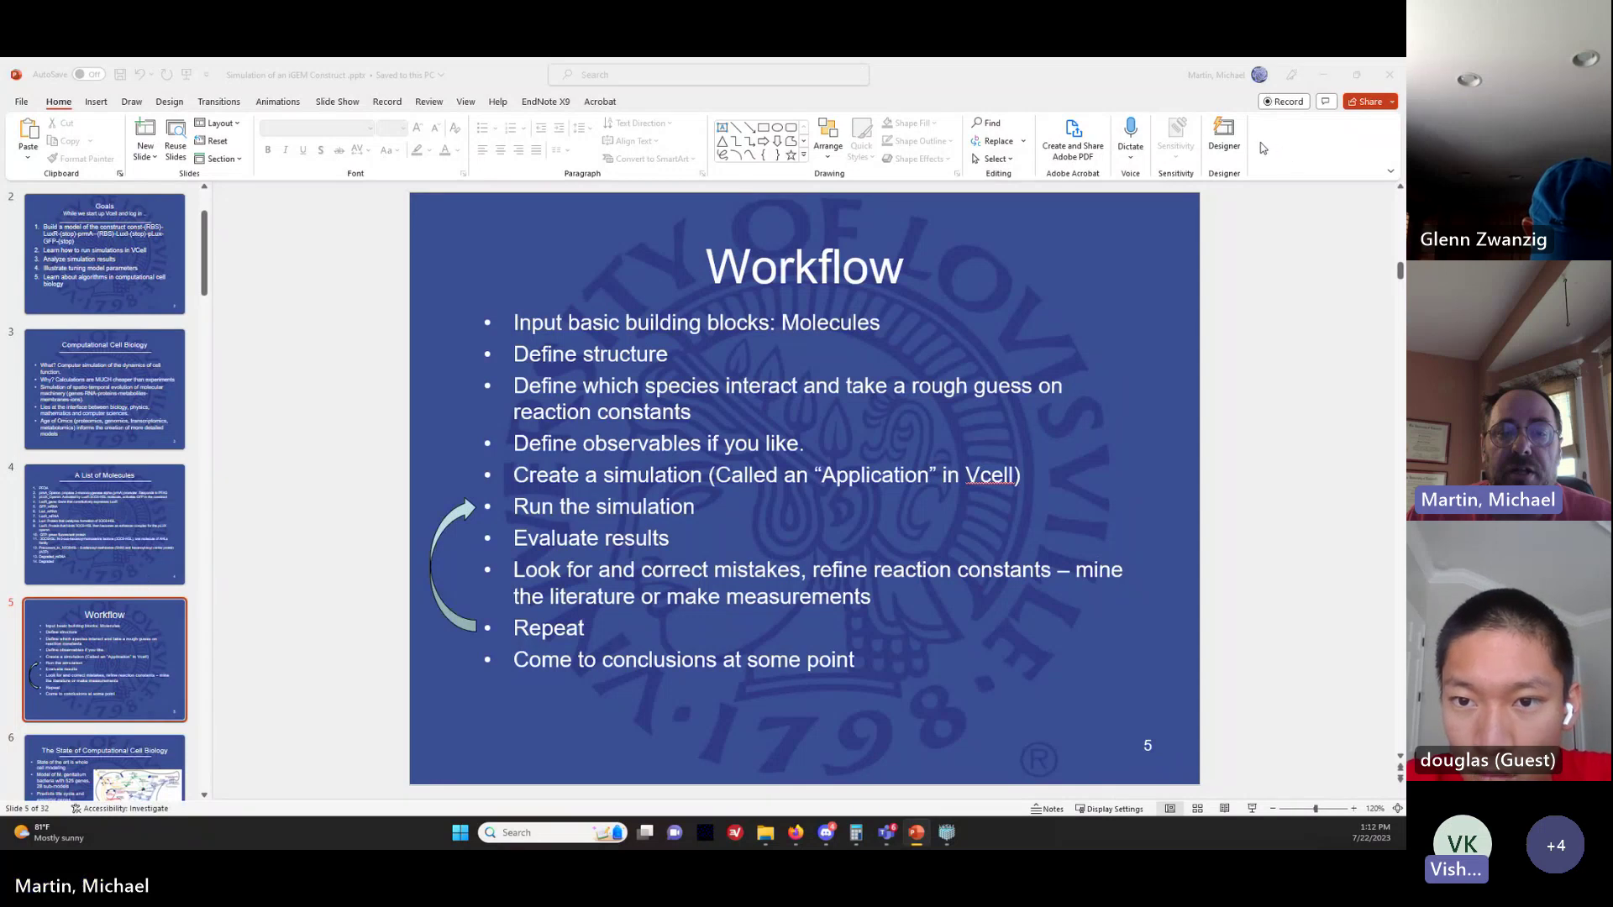
pyautogui.hotkey('alt', 'Tab')
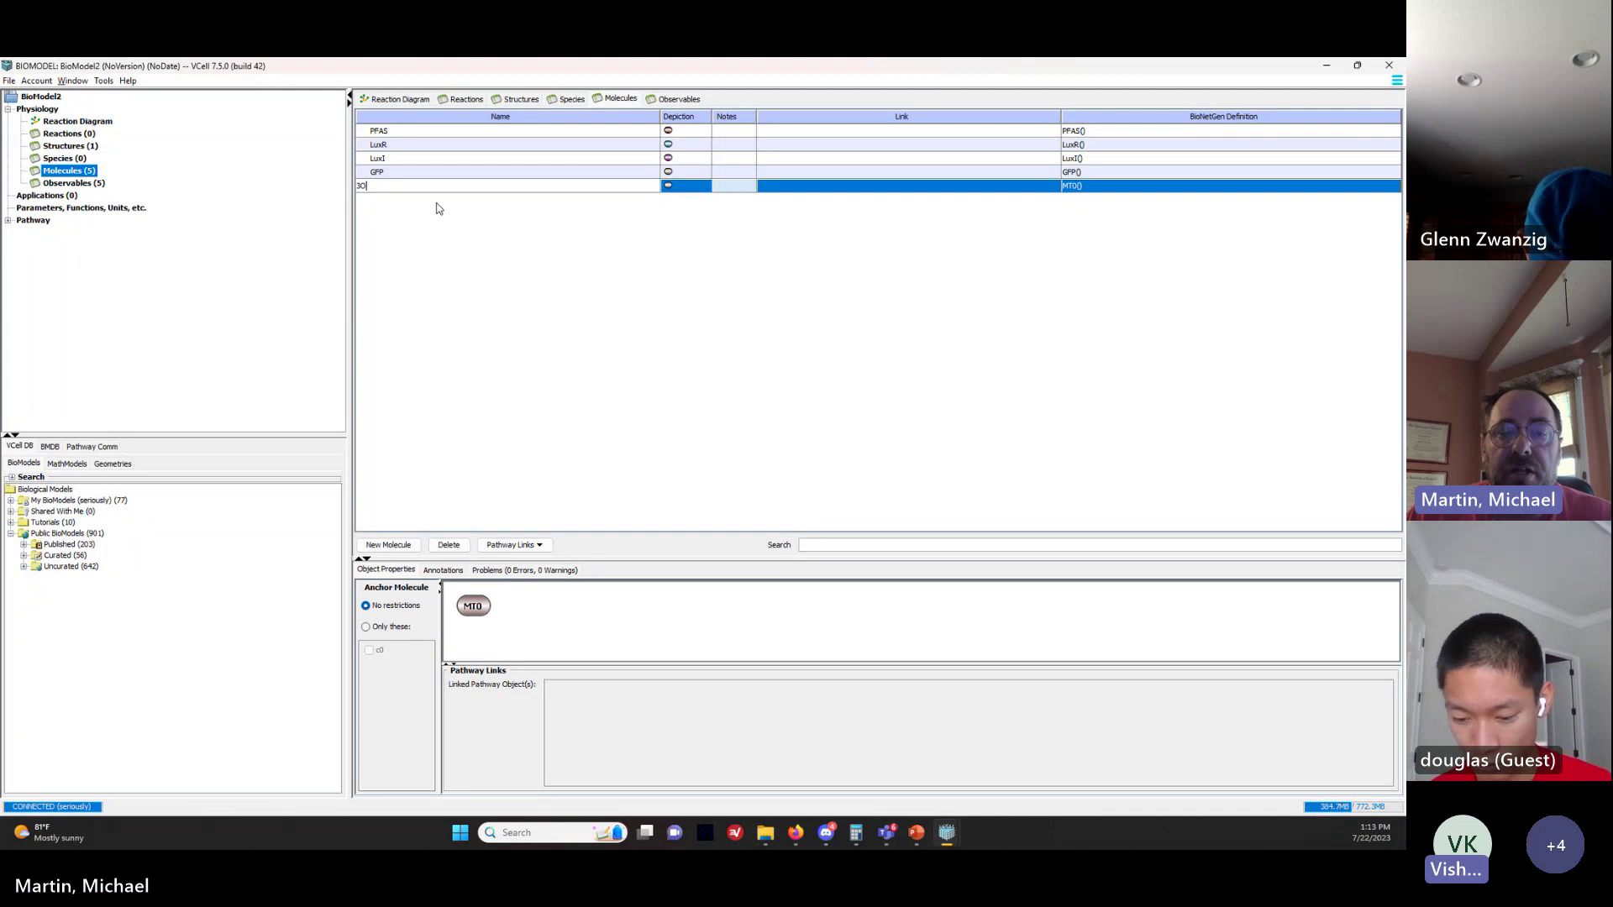
pyautogui.write('H')
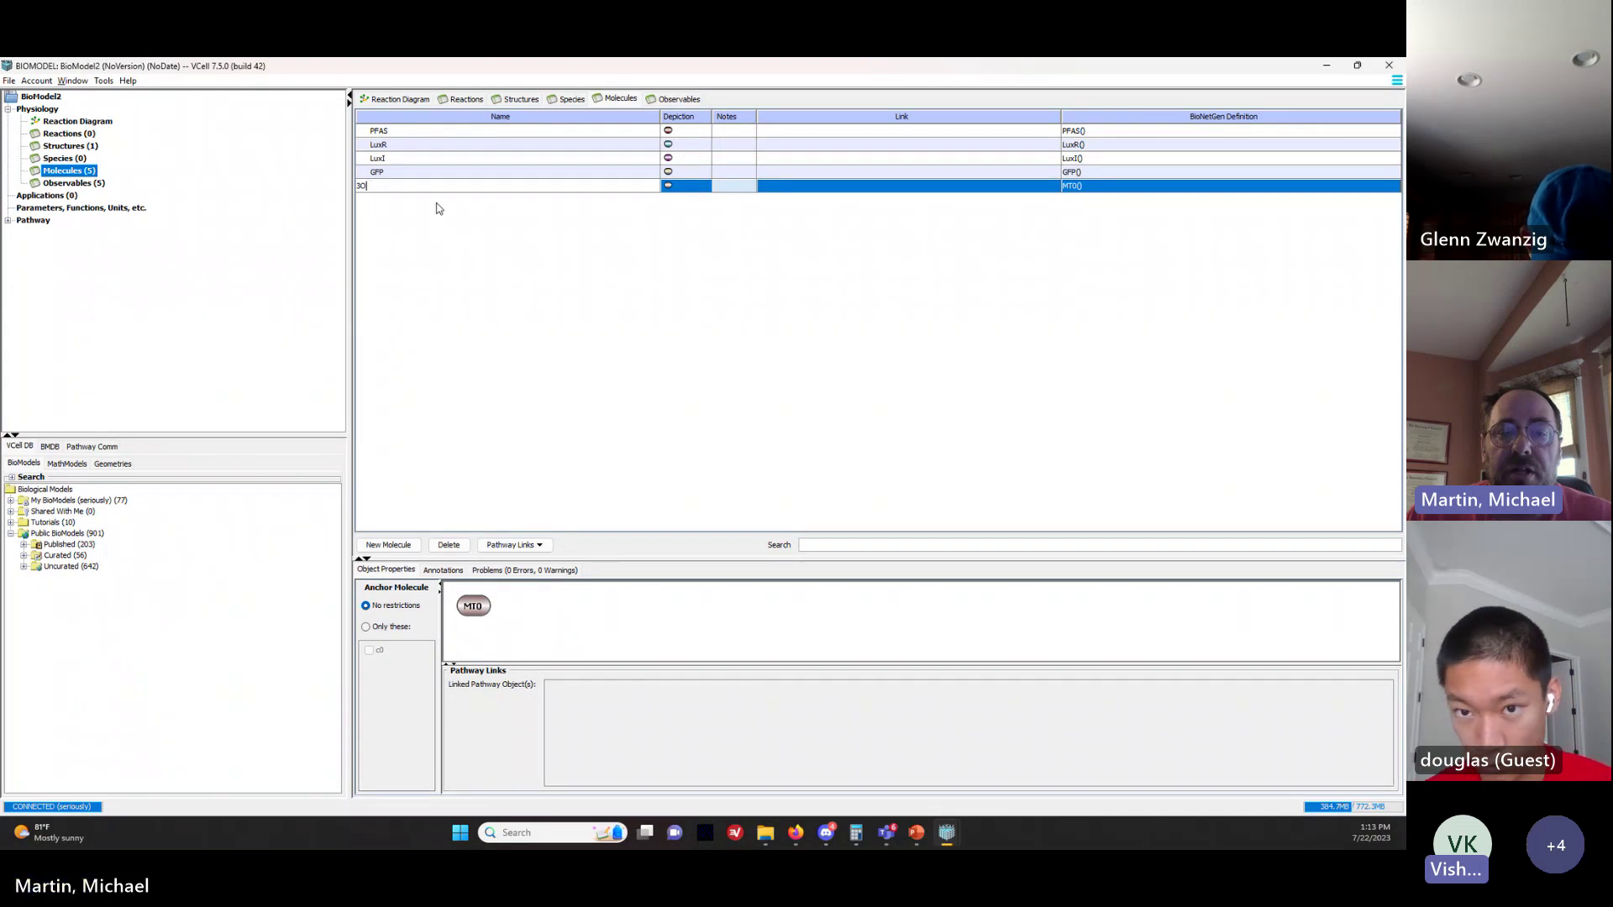
pyautogui.write('6HSO')
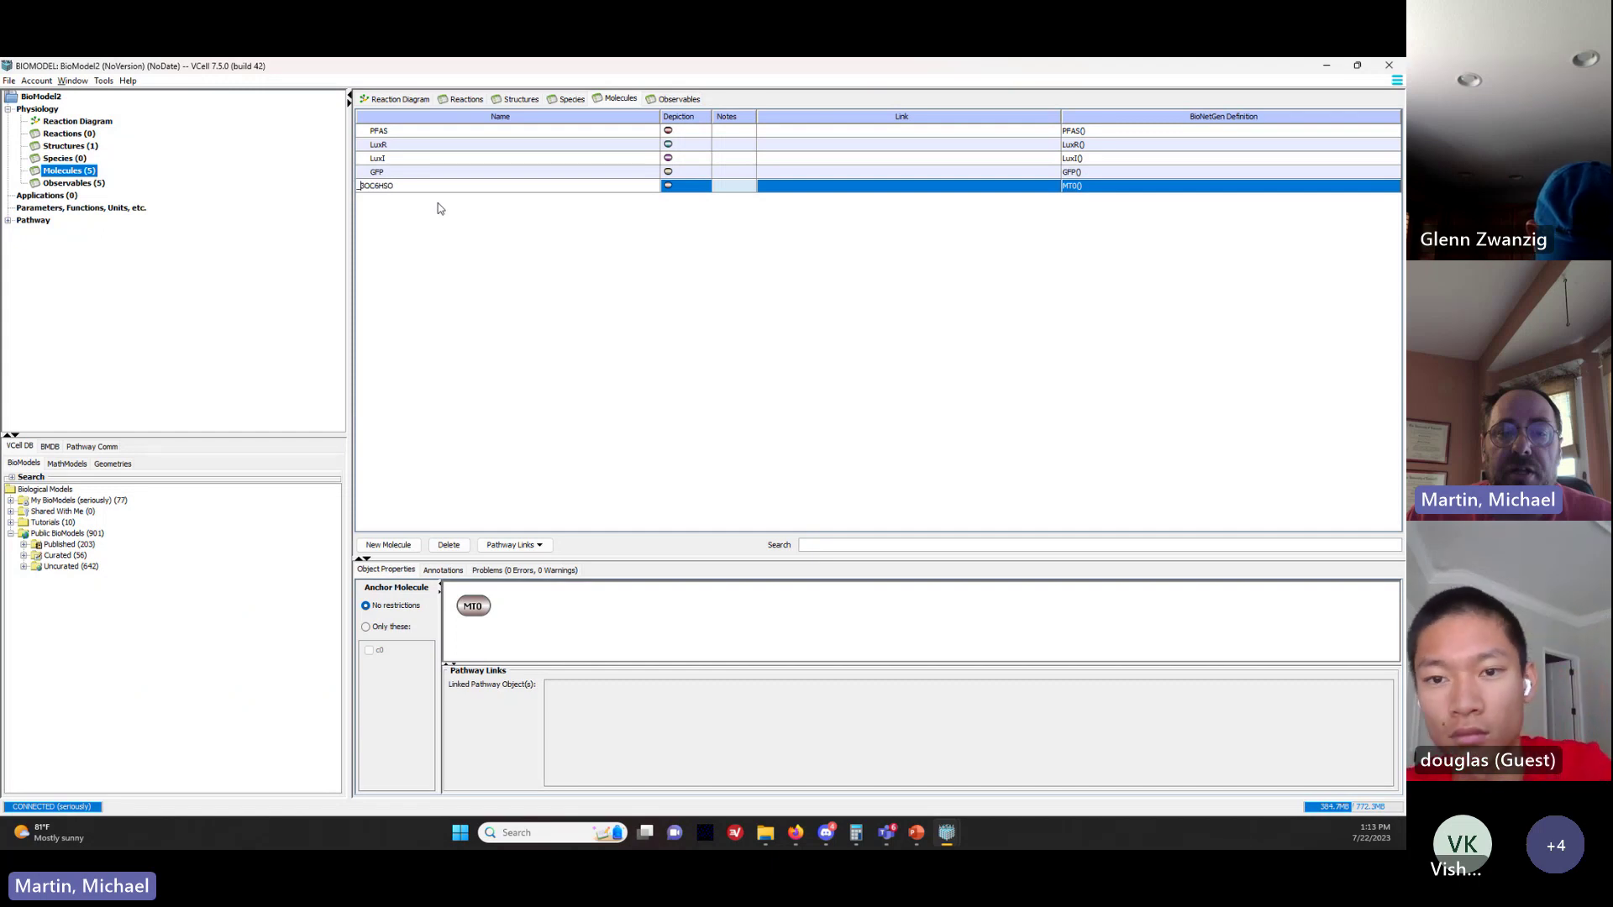
pyautogui.write('_')
pyautogui.press('Return')
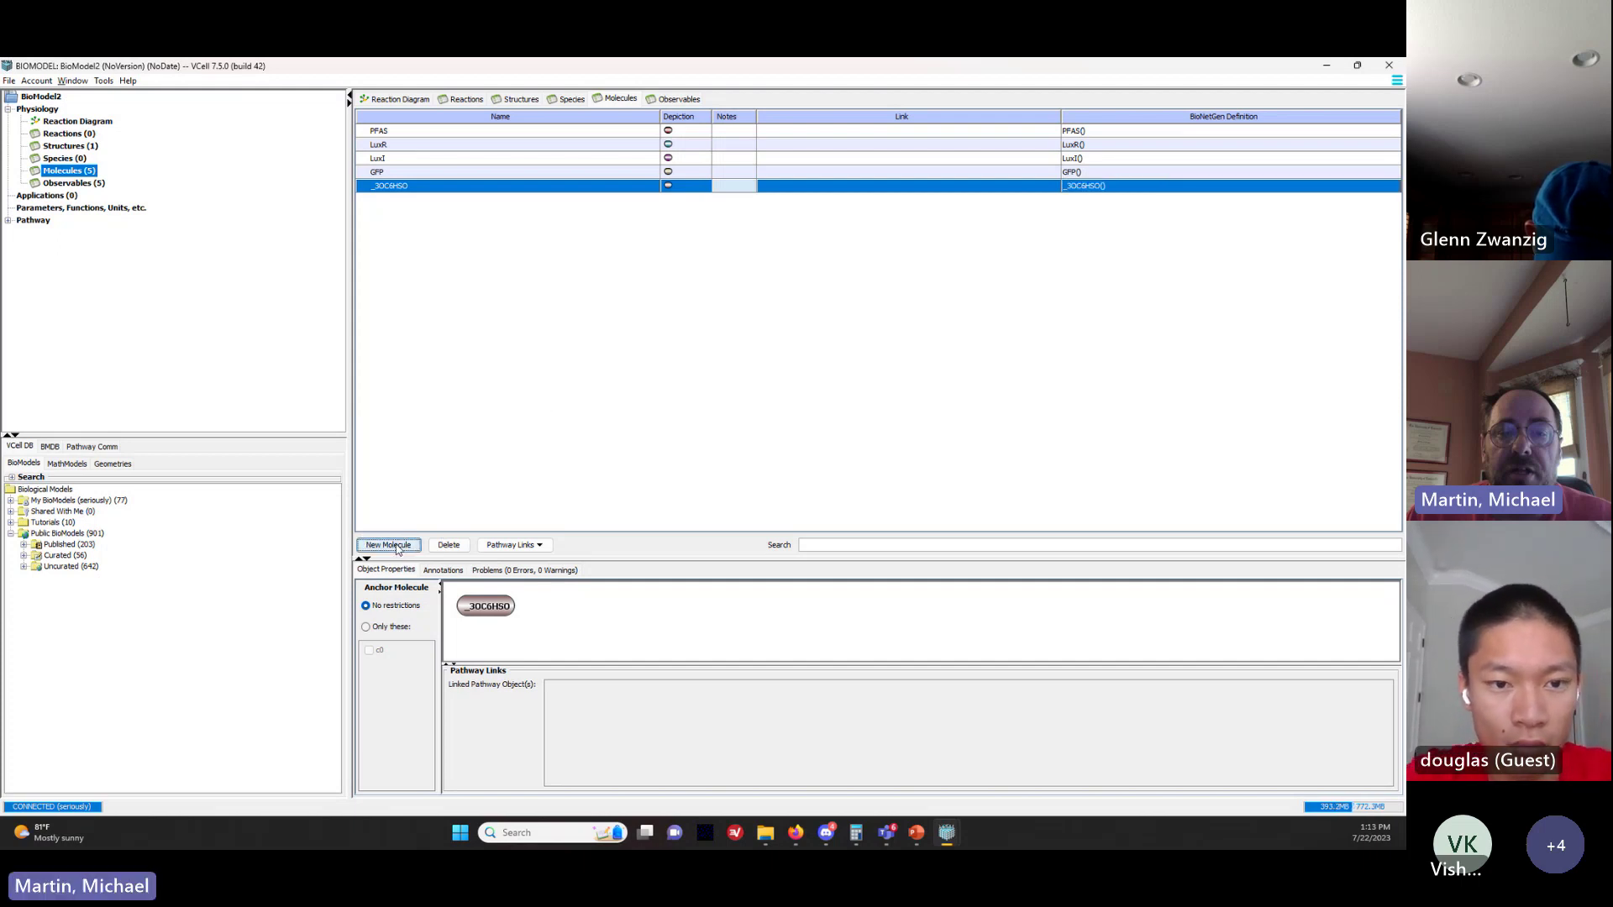
# Step: Add a new molecule for the LuxR transcript and name it LuxR_mRNA
pyautogui.click(398, 547)
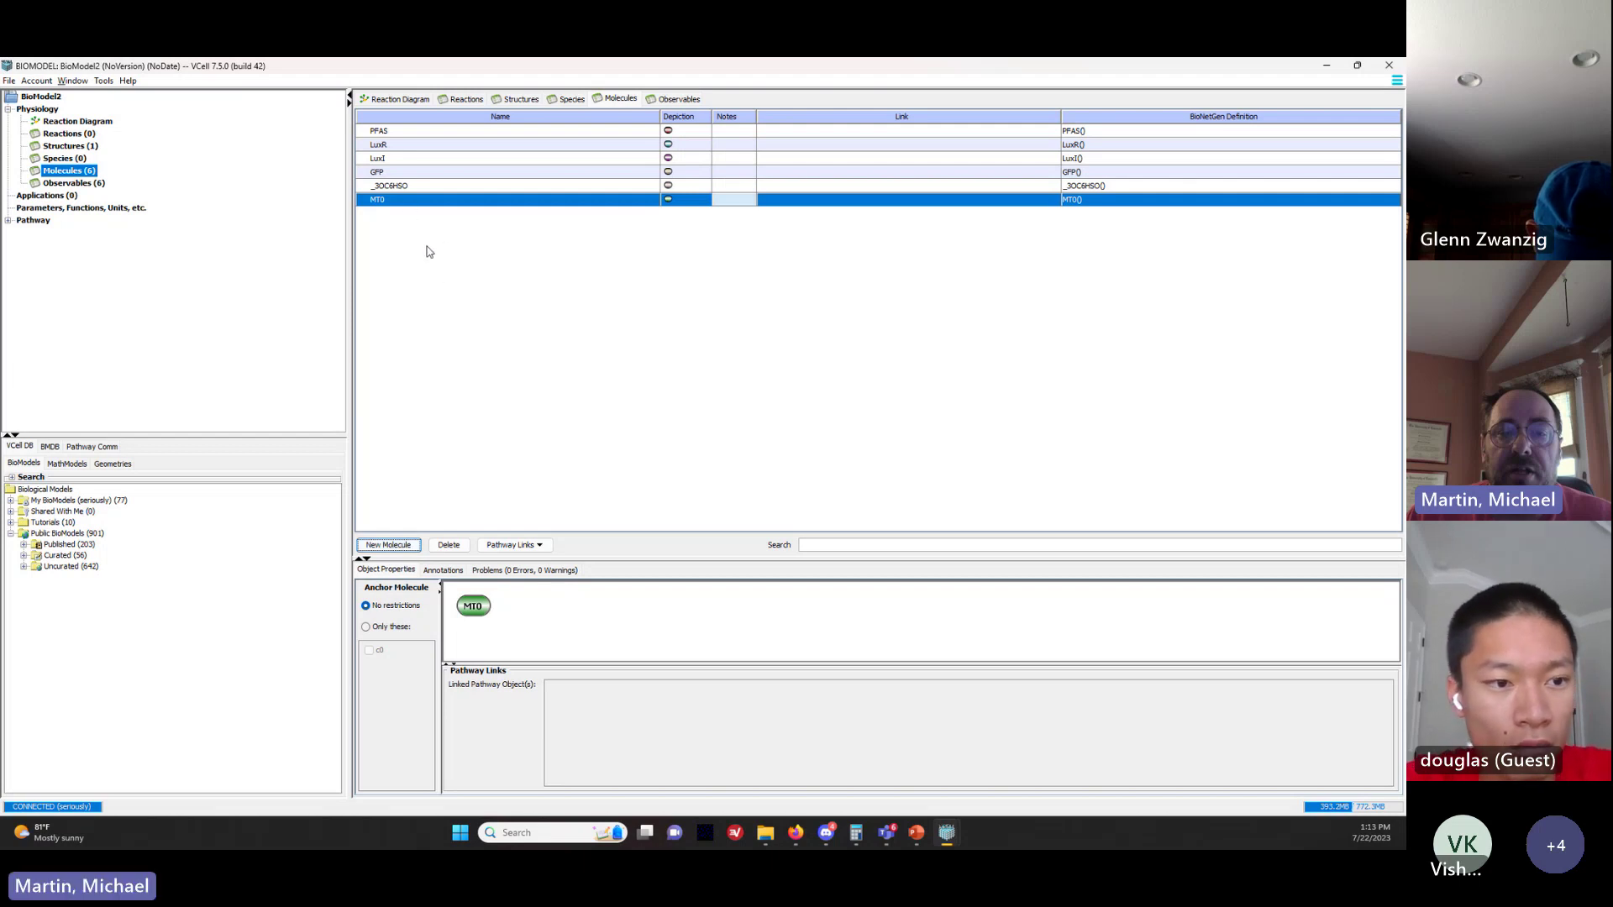
pyautogui.doubleClick(401, 200)
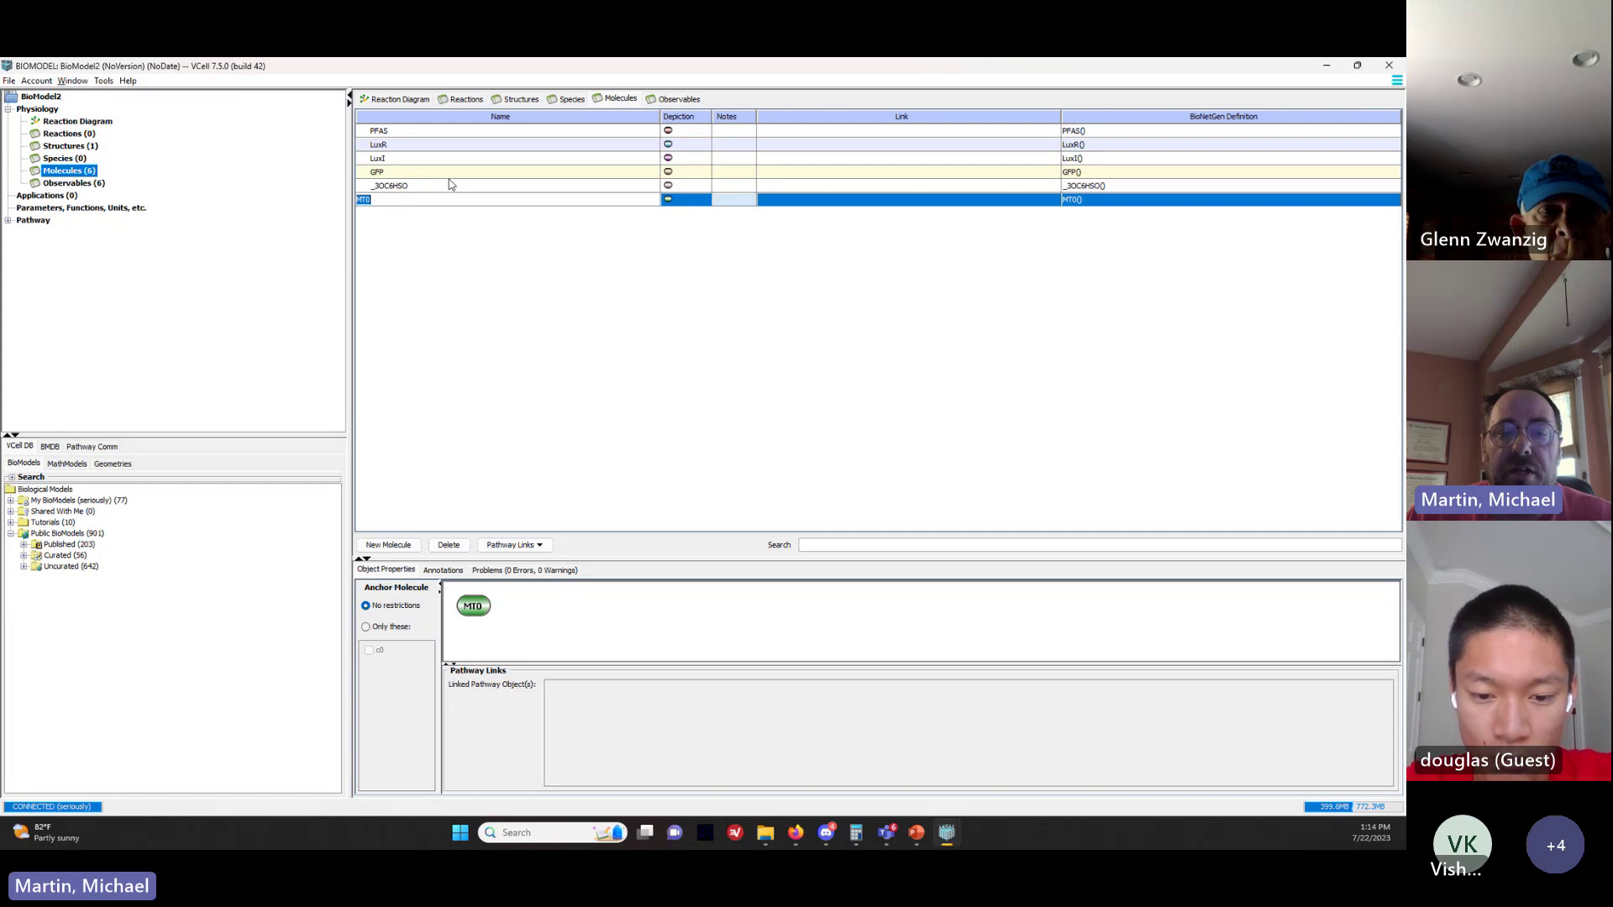
pyautogui.press('BackSpace')
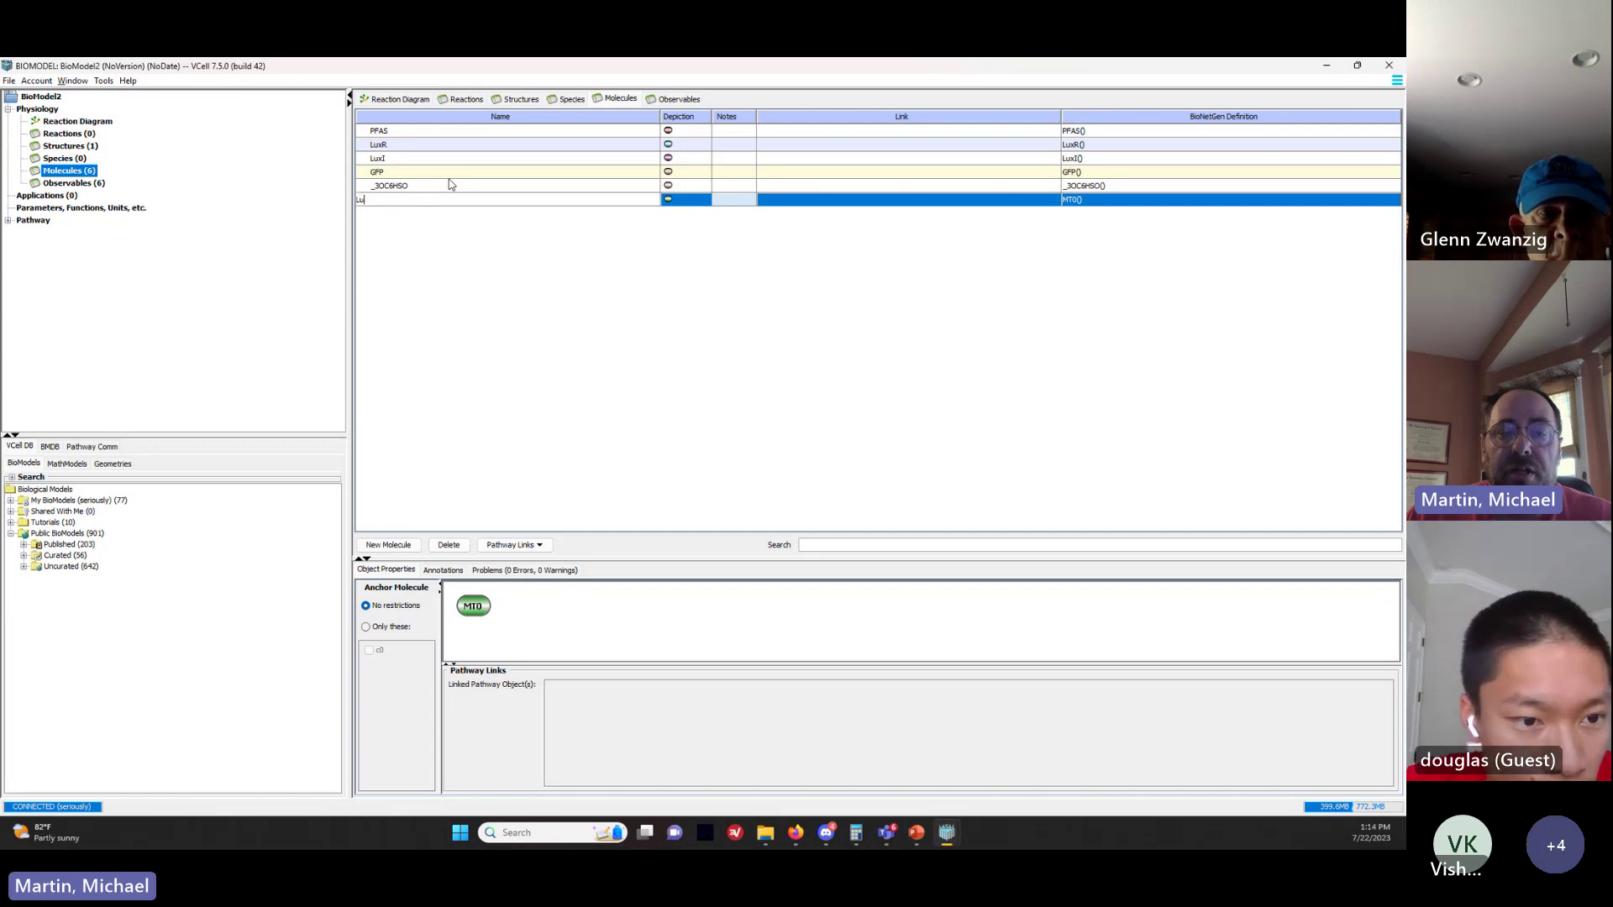
pyautogui.write('LuxR')
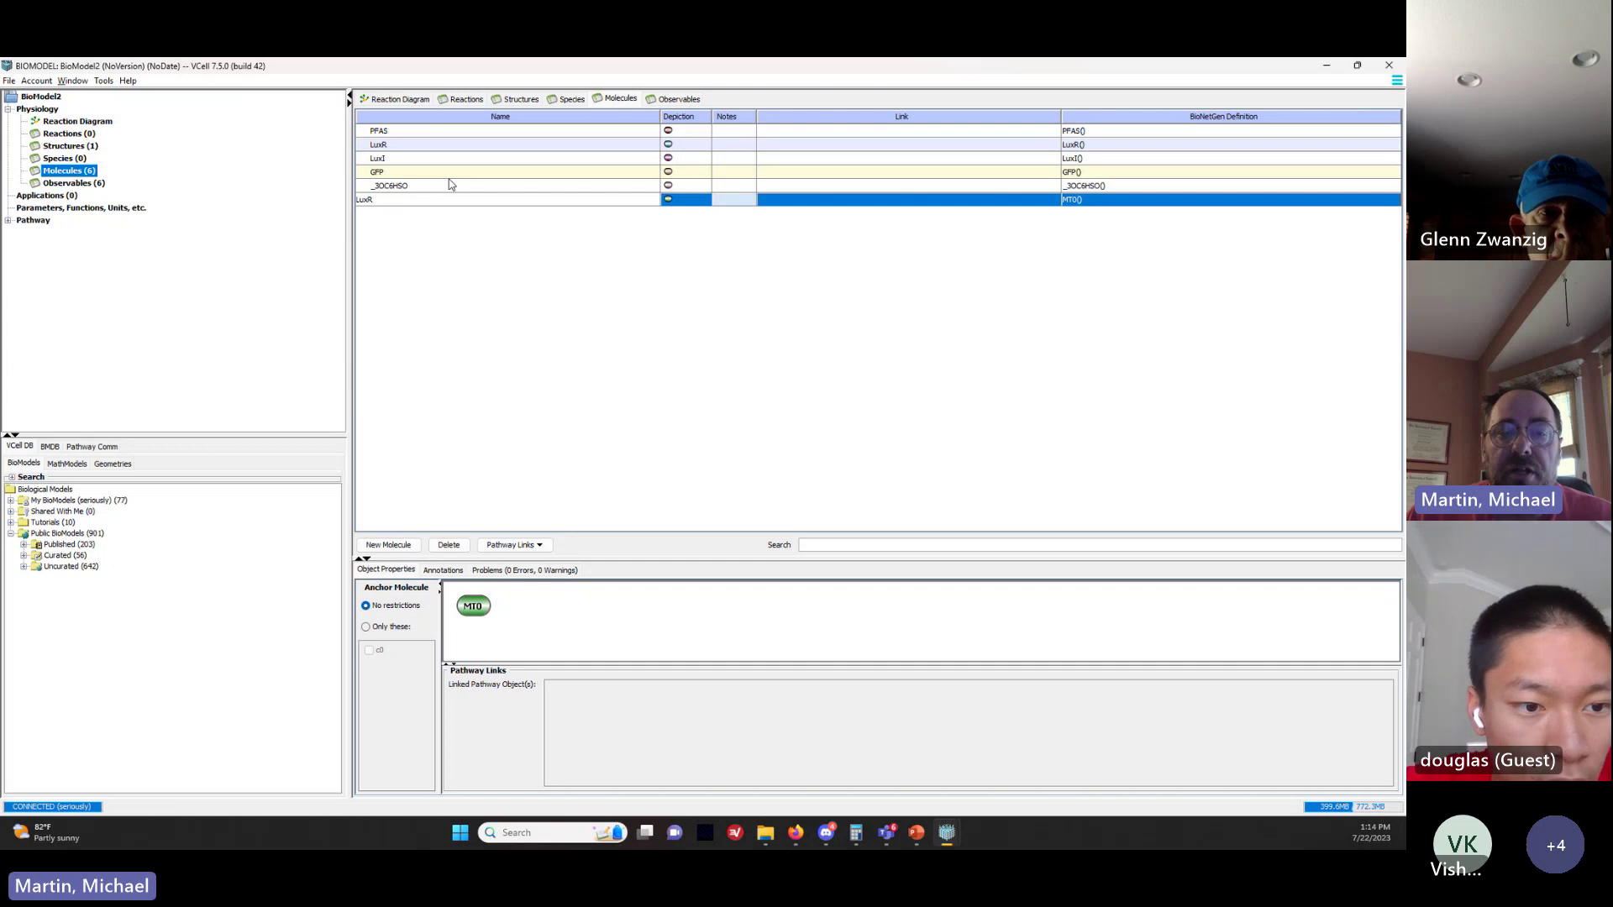
pyautogui.write('_mRNA')
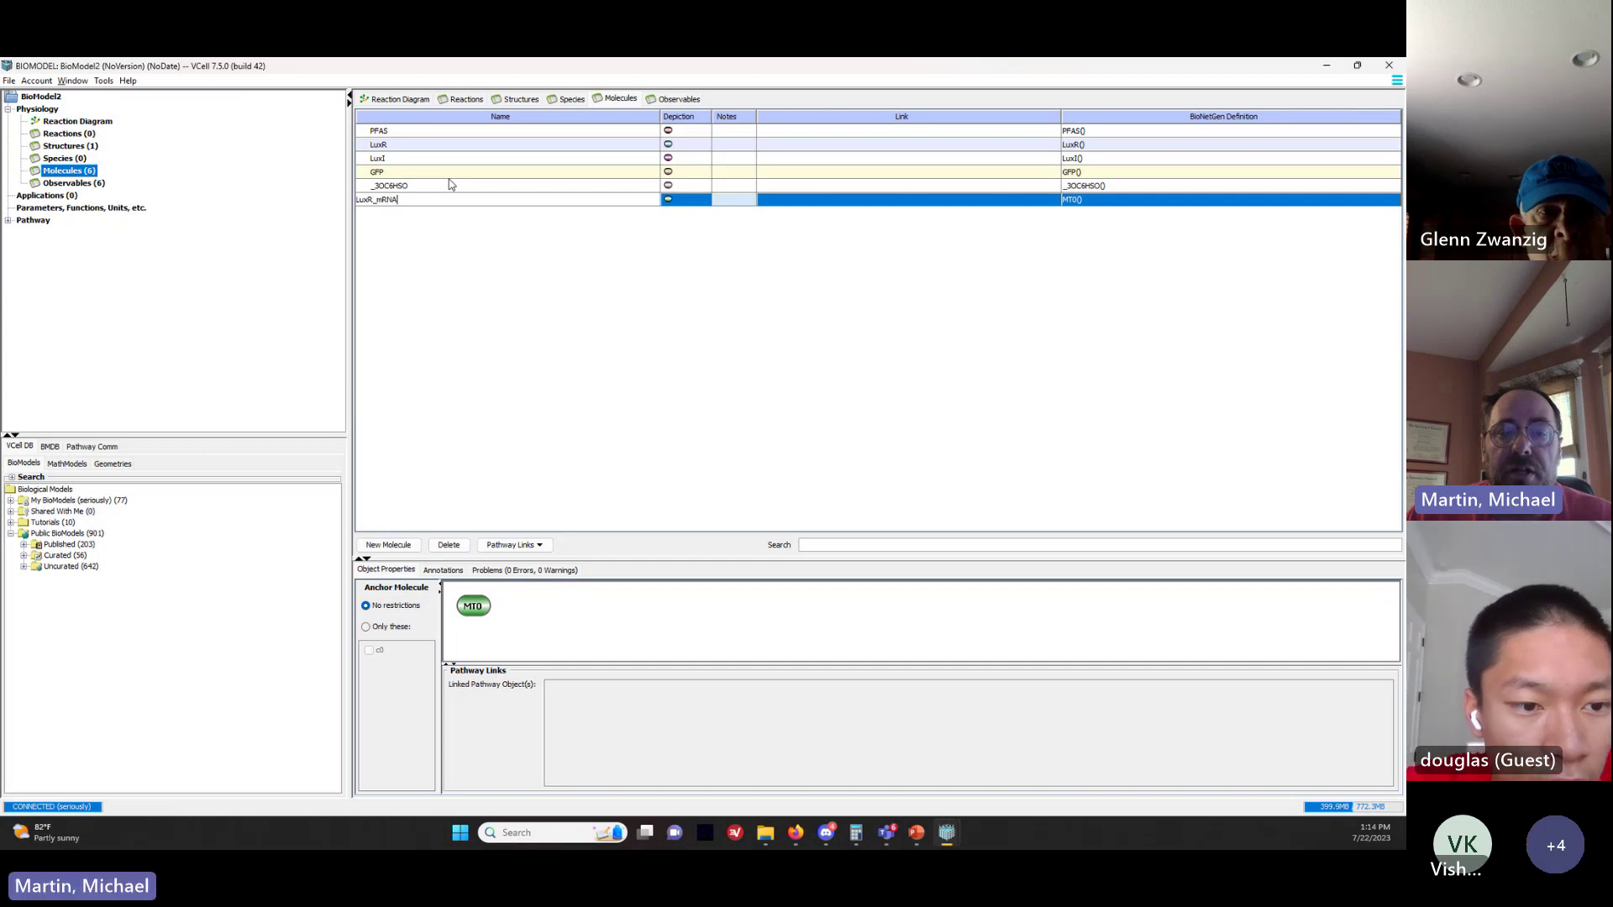
pyautogui.press('Return')
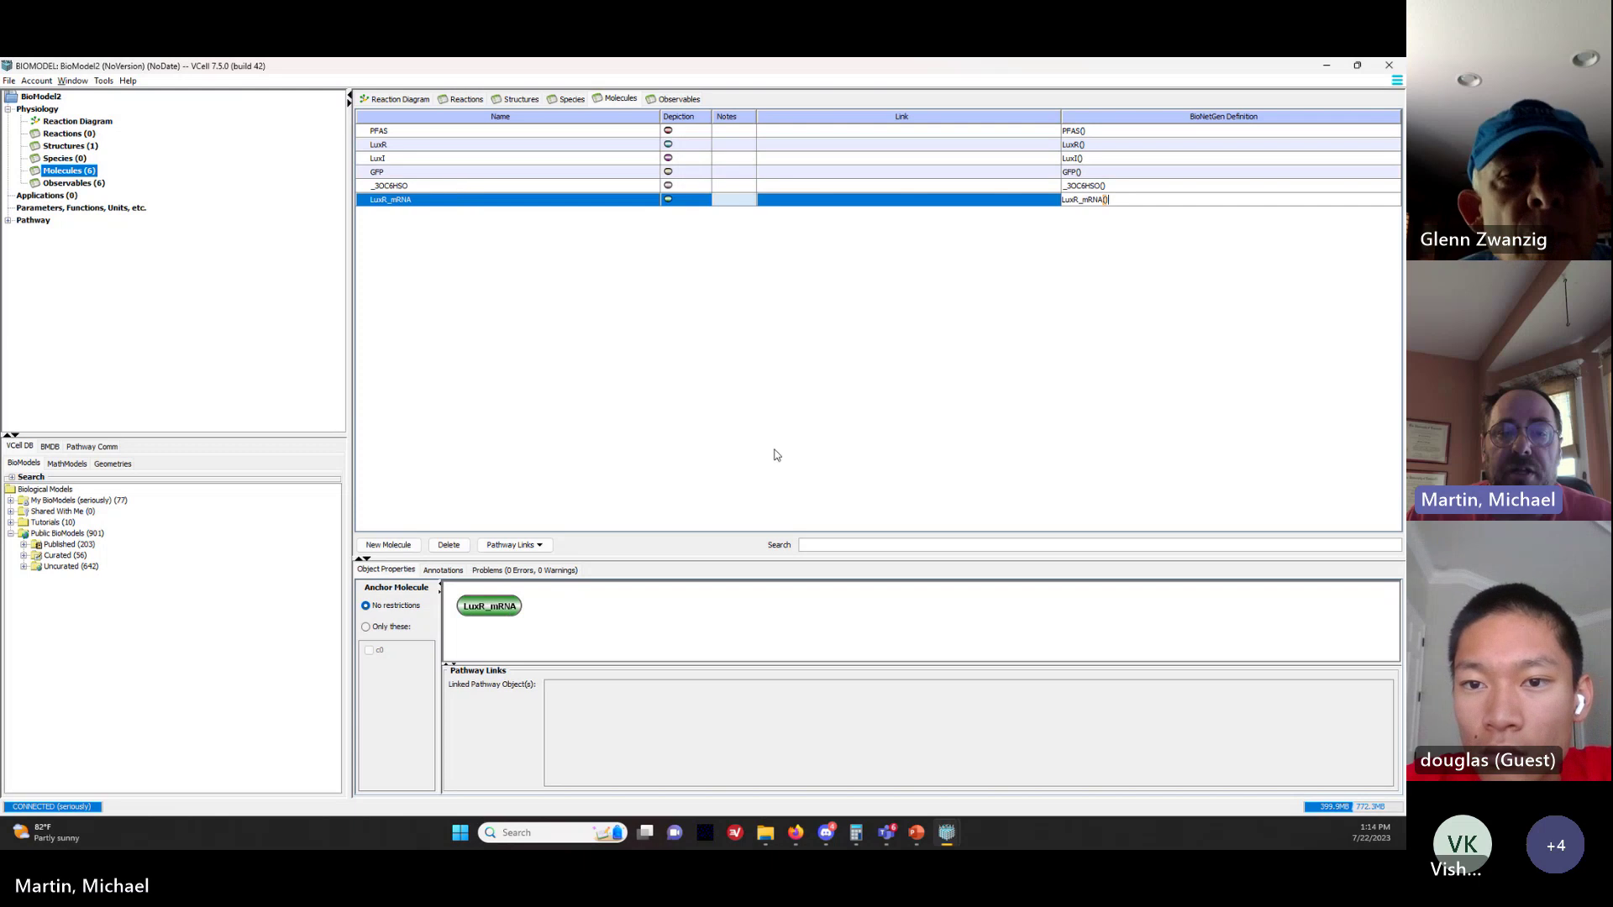
# Step: Add a new molecule for the LuxI transcript and name it LuxI_mRNA
pyautogui.click(388, 544)
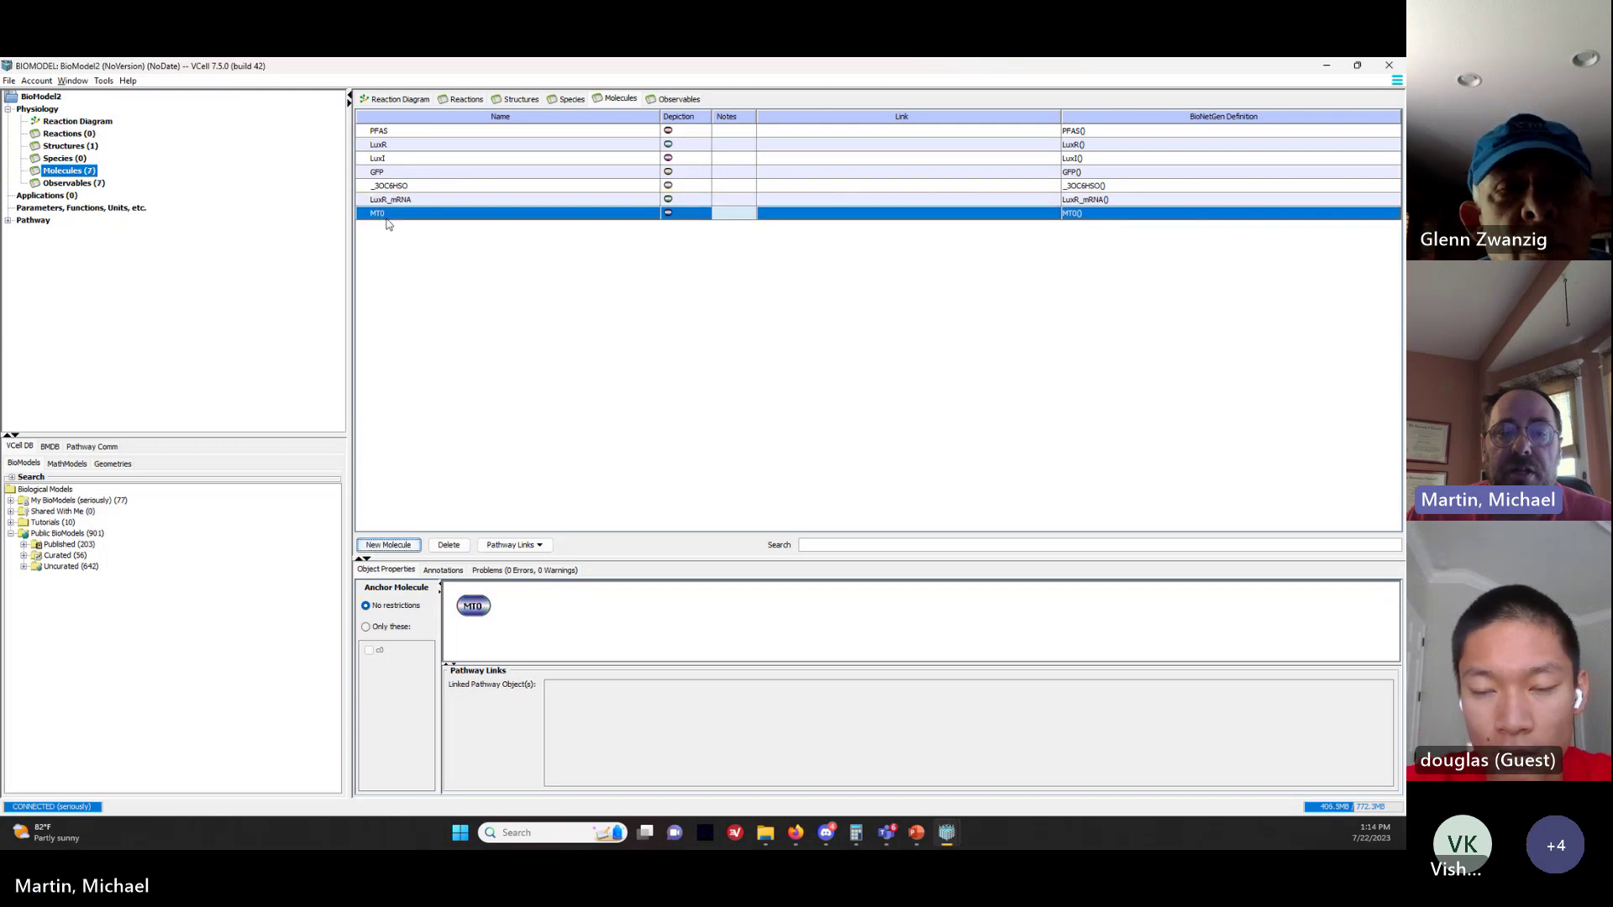
pyautogui.doubleClick(412, 212)
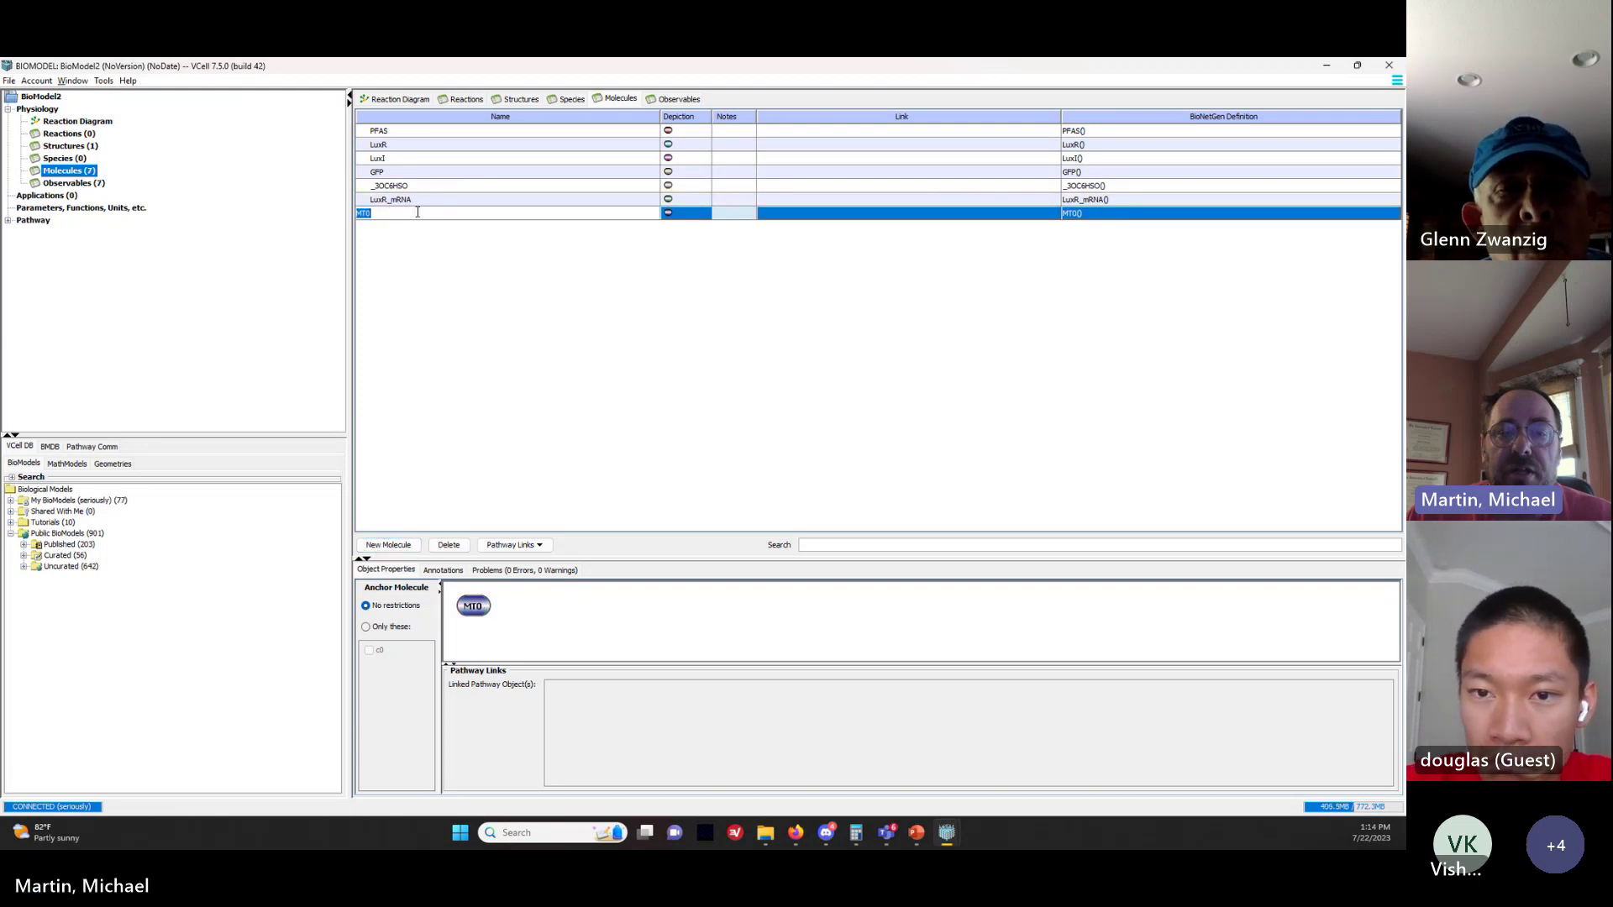
pyautogui.write('LuxI')
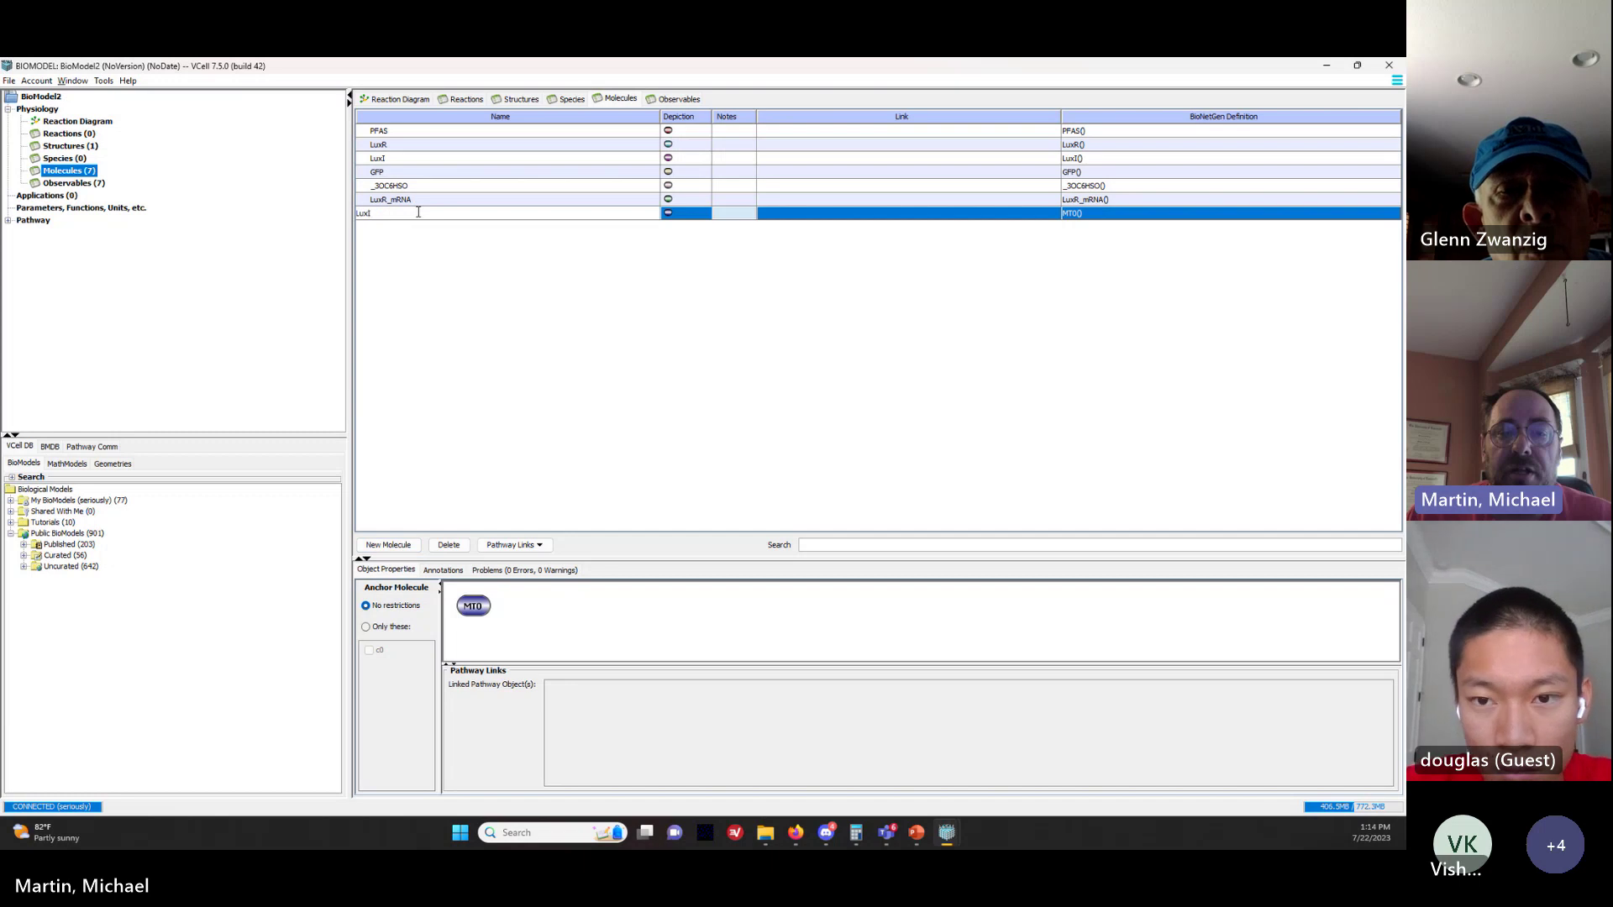
pyautogui.write('_mRNA')
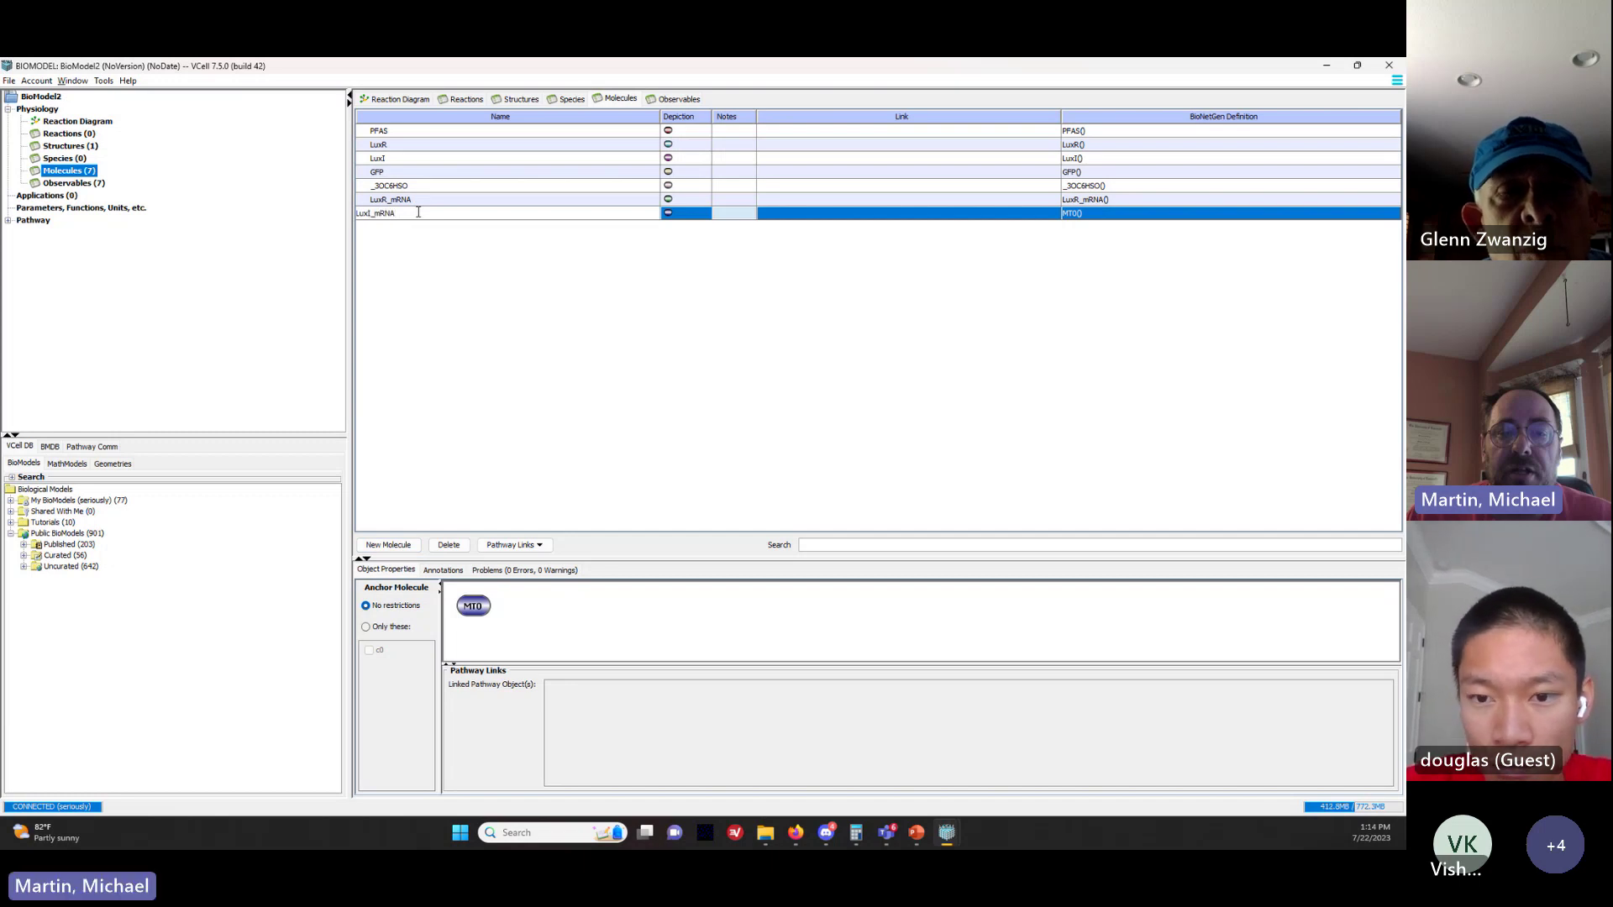
pyautogui.press('Return')
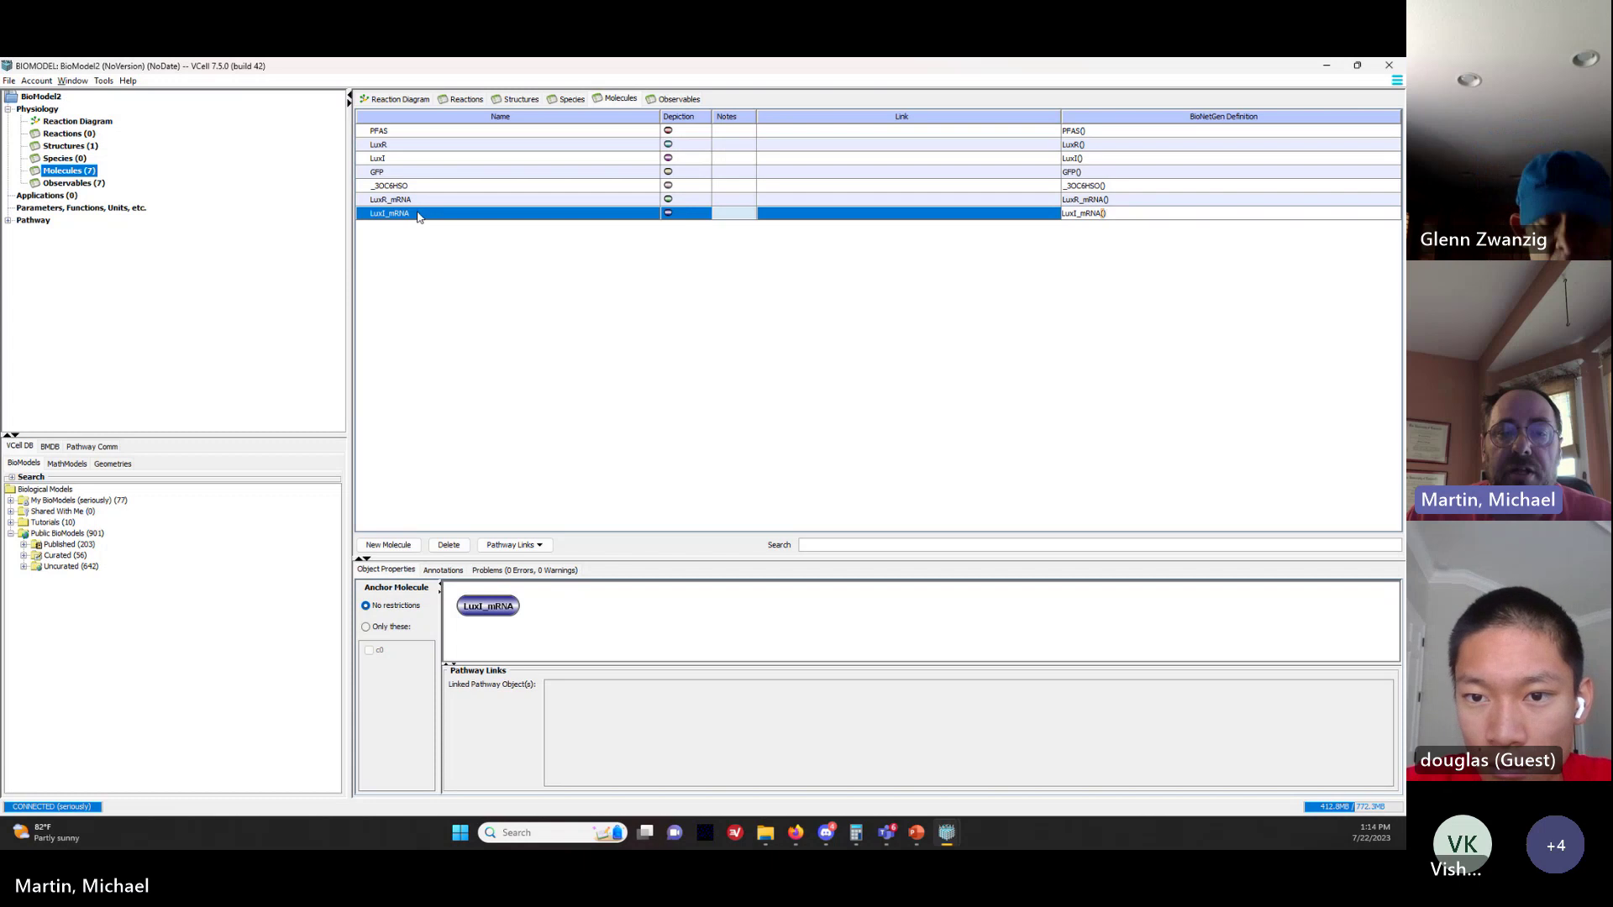
# Step: Add a new molecule for the GFP transcript and name it GFP_mRNA
pyautogui.click(404, 547)
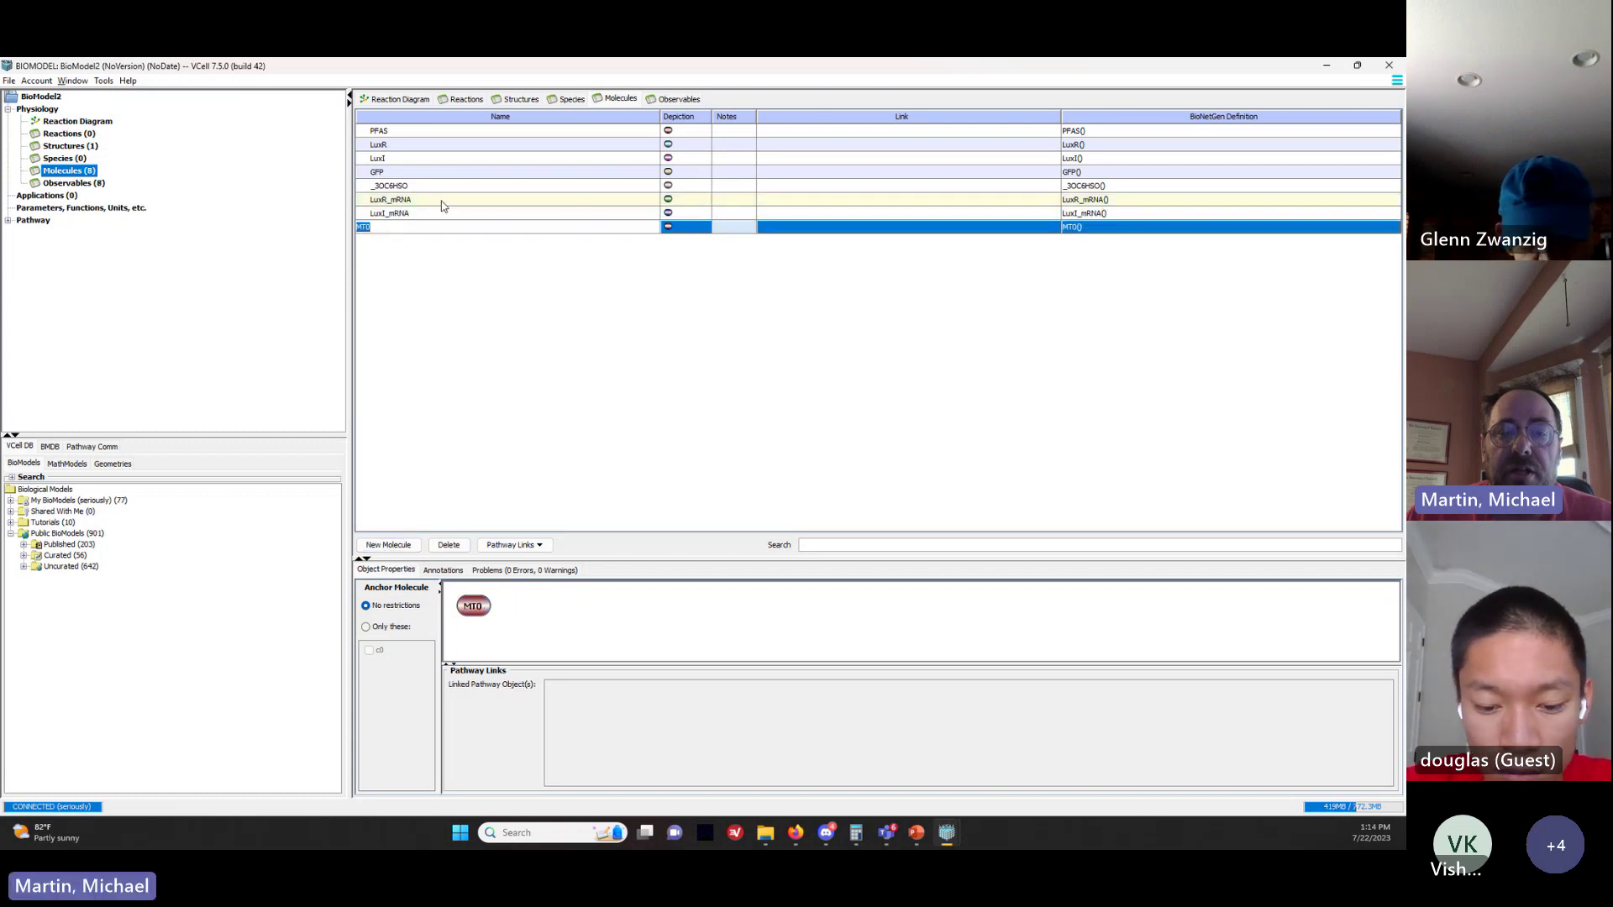
pyautogui.write('GFP')
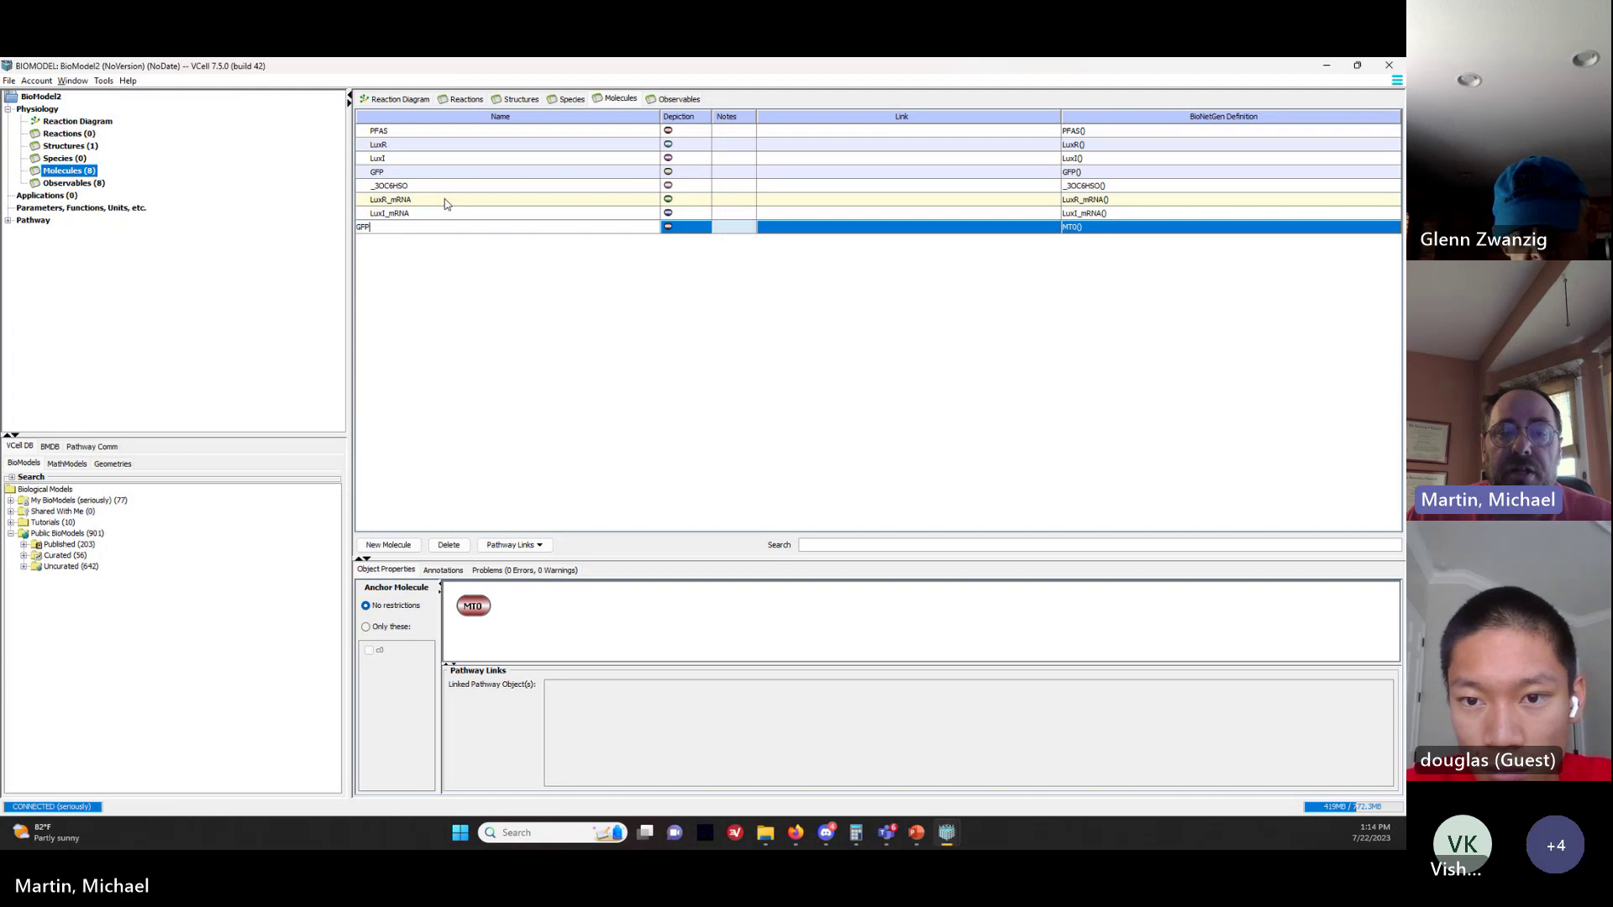
pyautogui.write('_m')
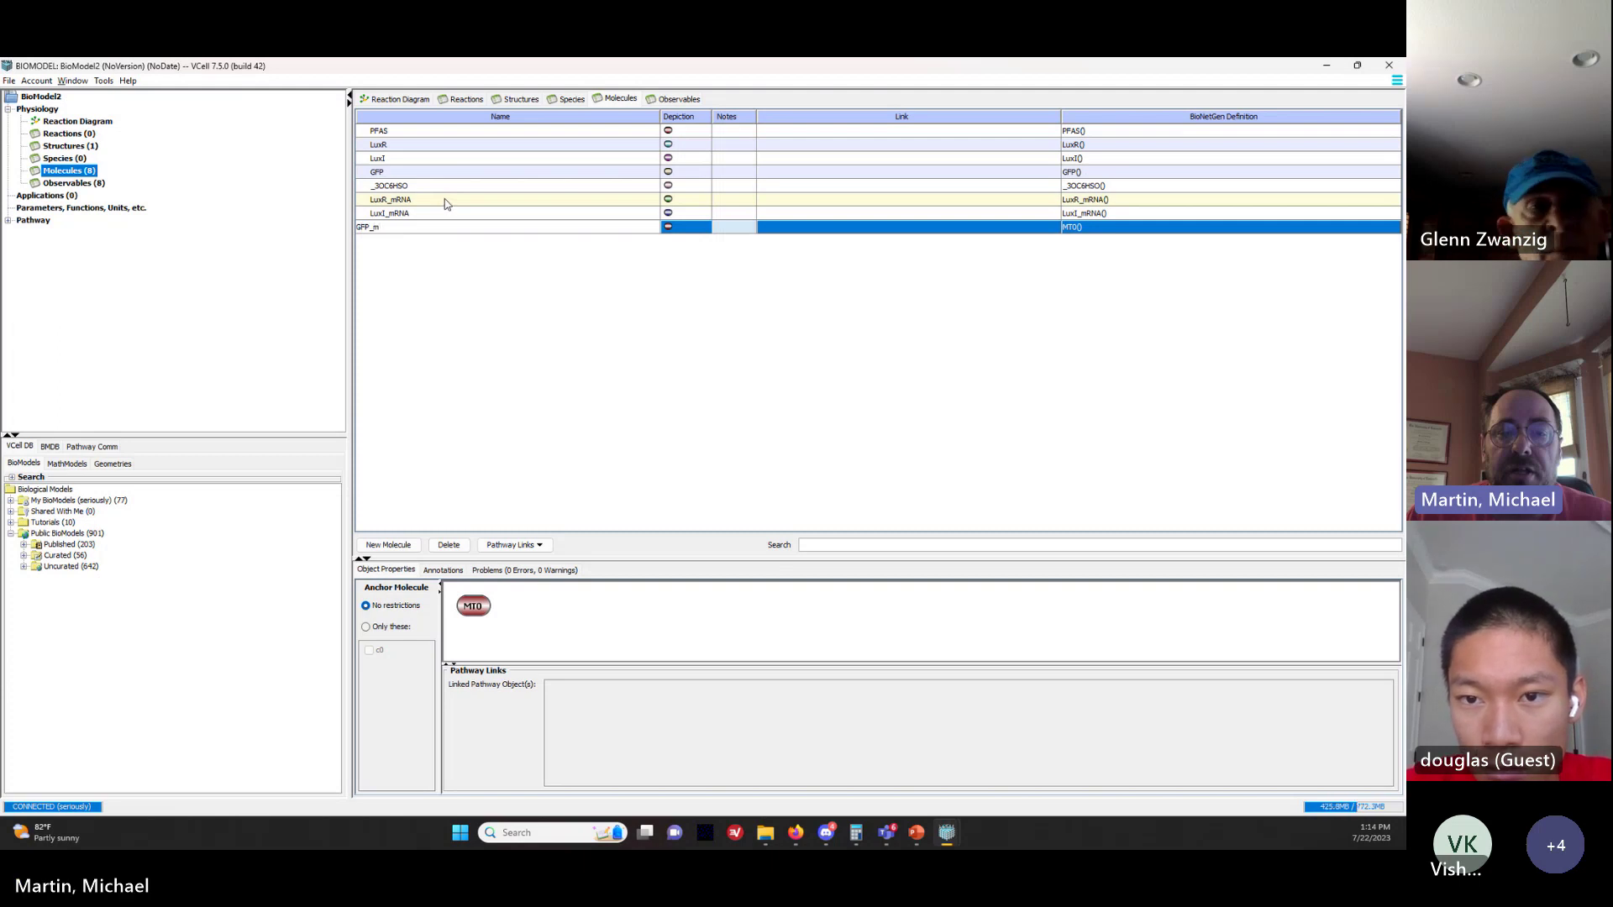
pyautogui.write('RNA')
pyautogui.press('Return')
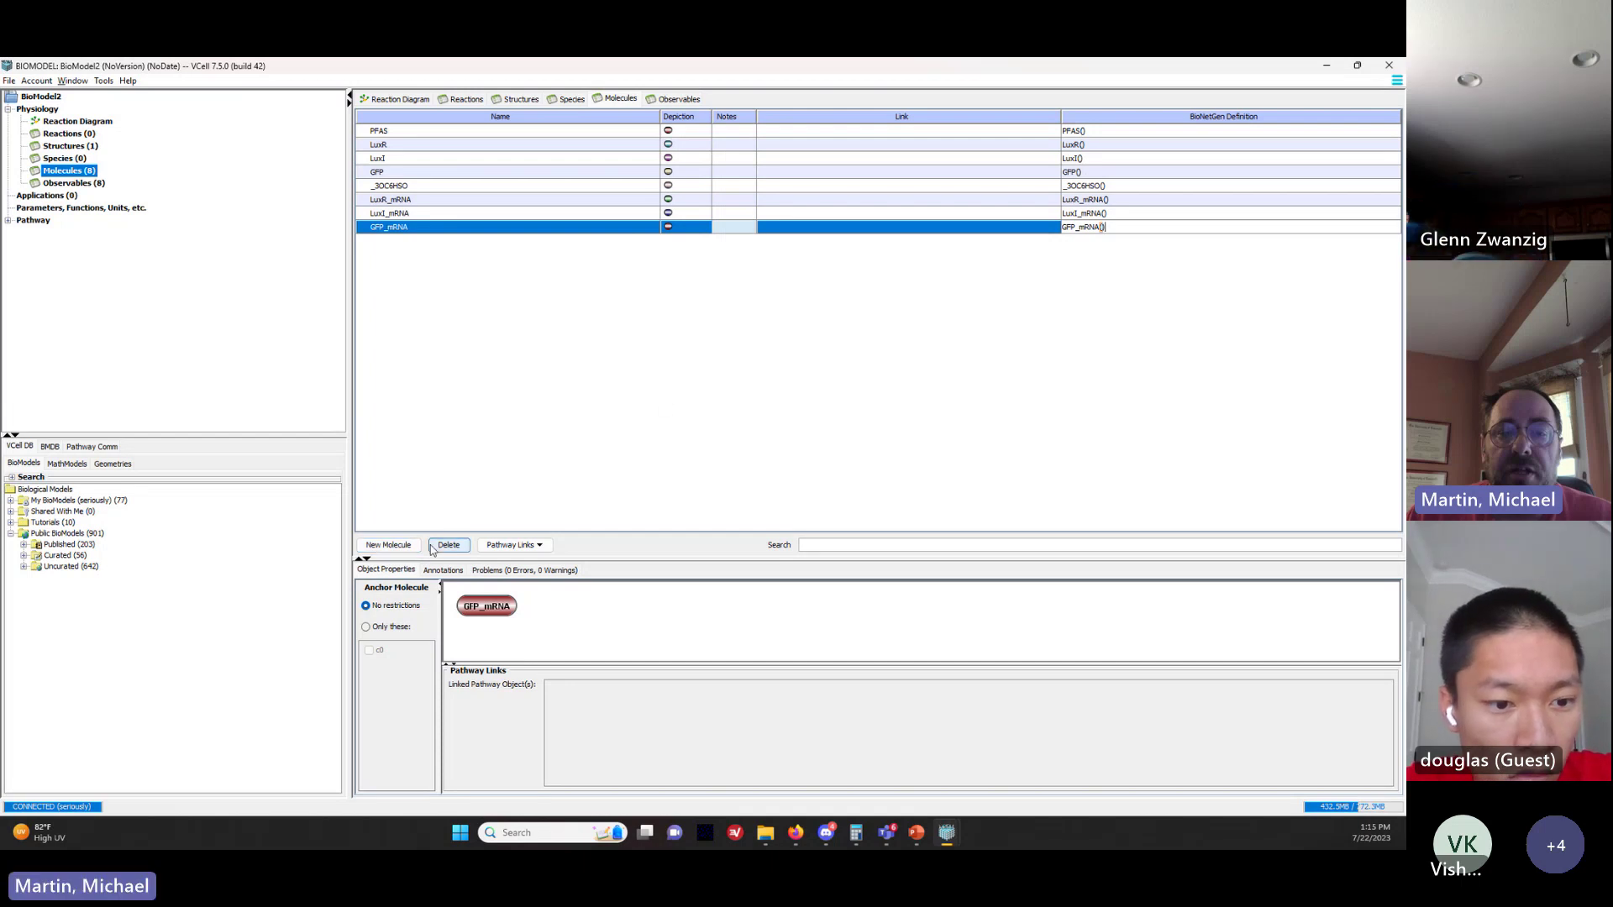
# Step: Add a new molecule for the prmA operon and name it prmA_Operon
pyautogui.click(410, 546)
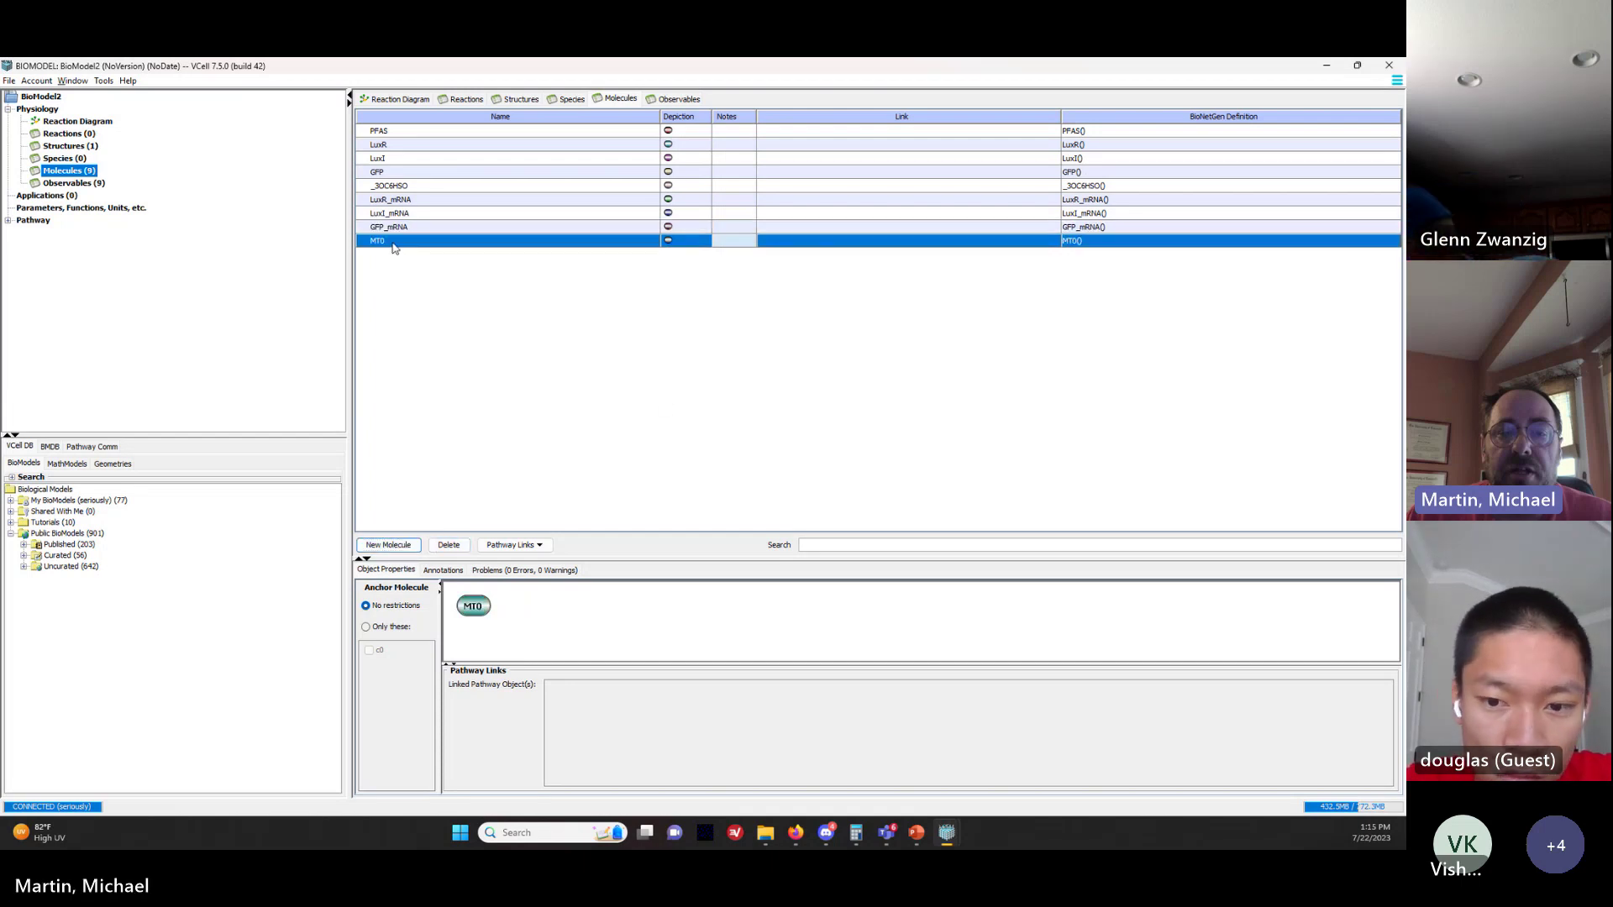
pyautogui.doubleClick(426, 240)
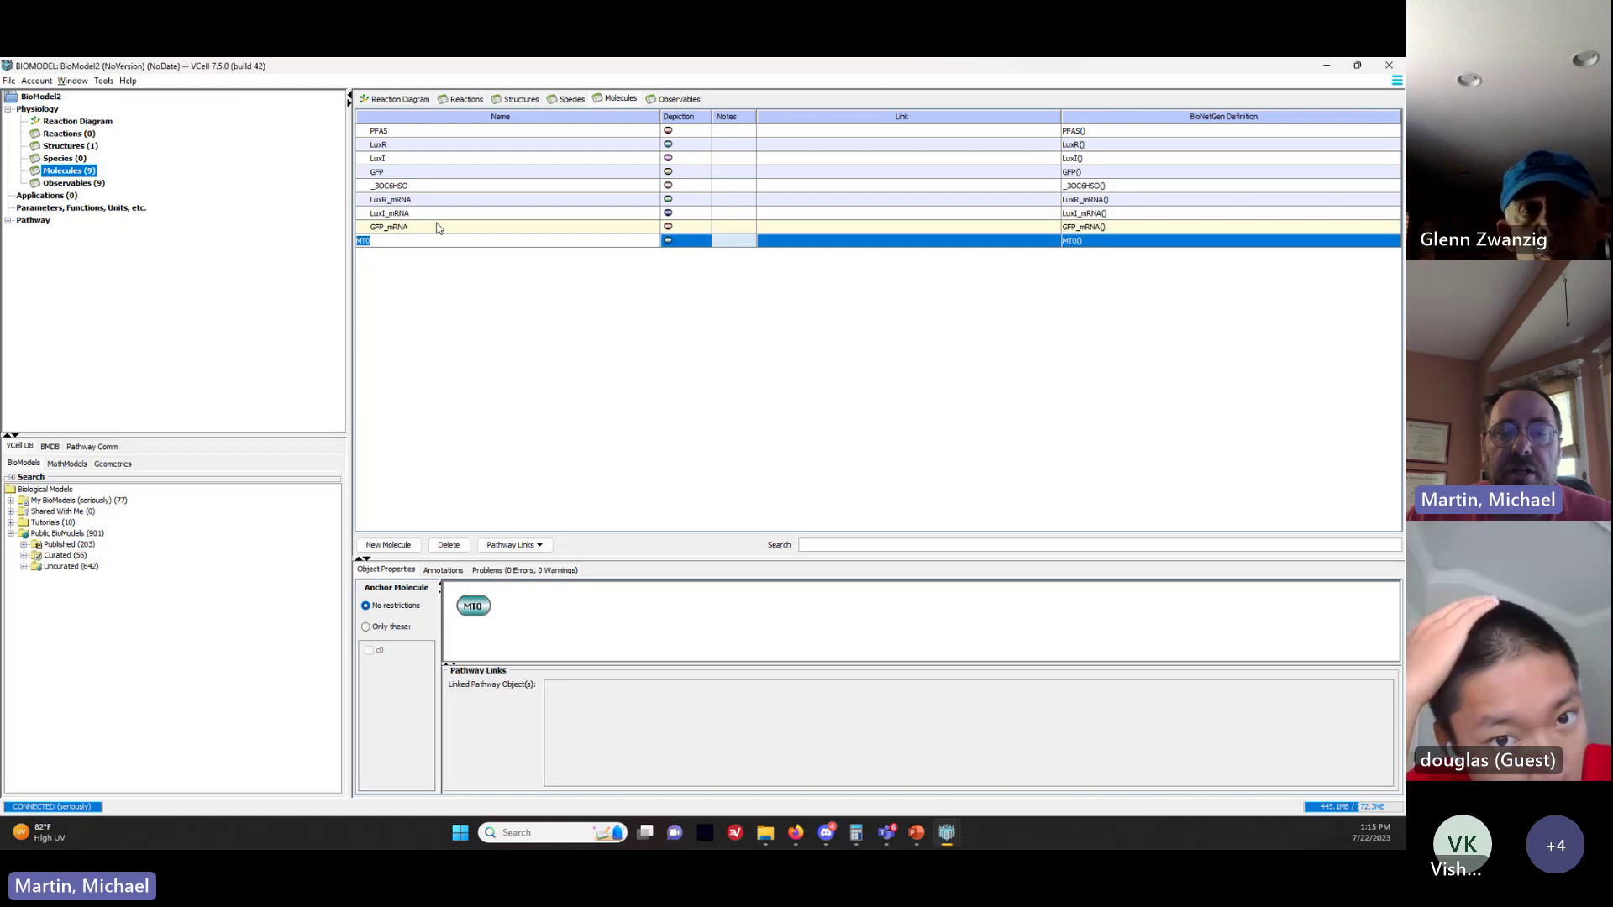
pyautogui.write('p')
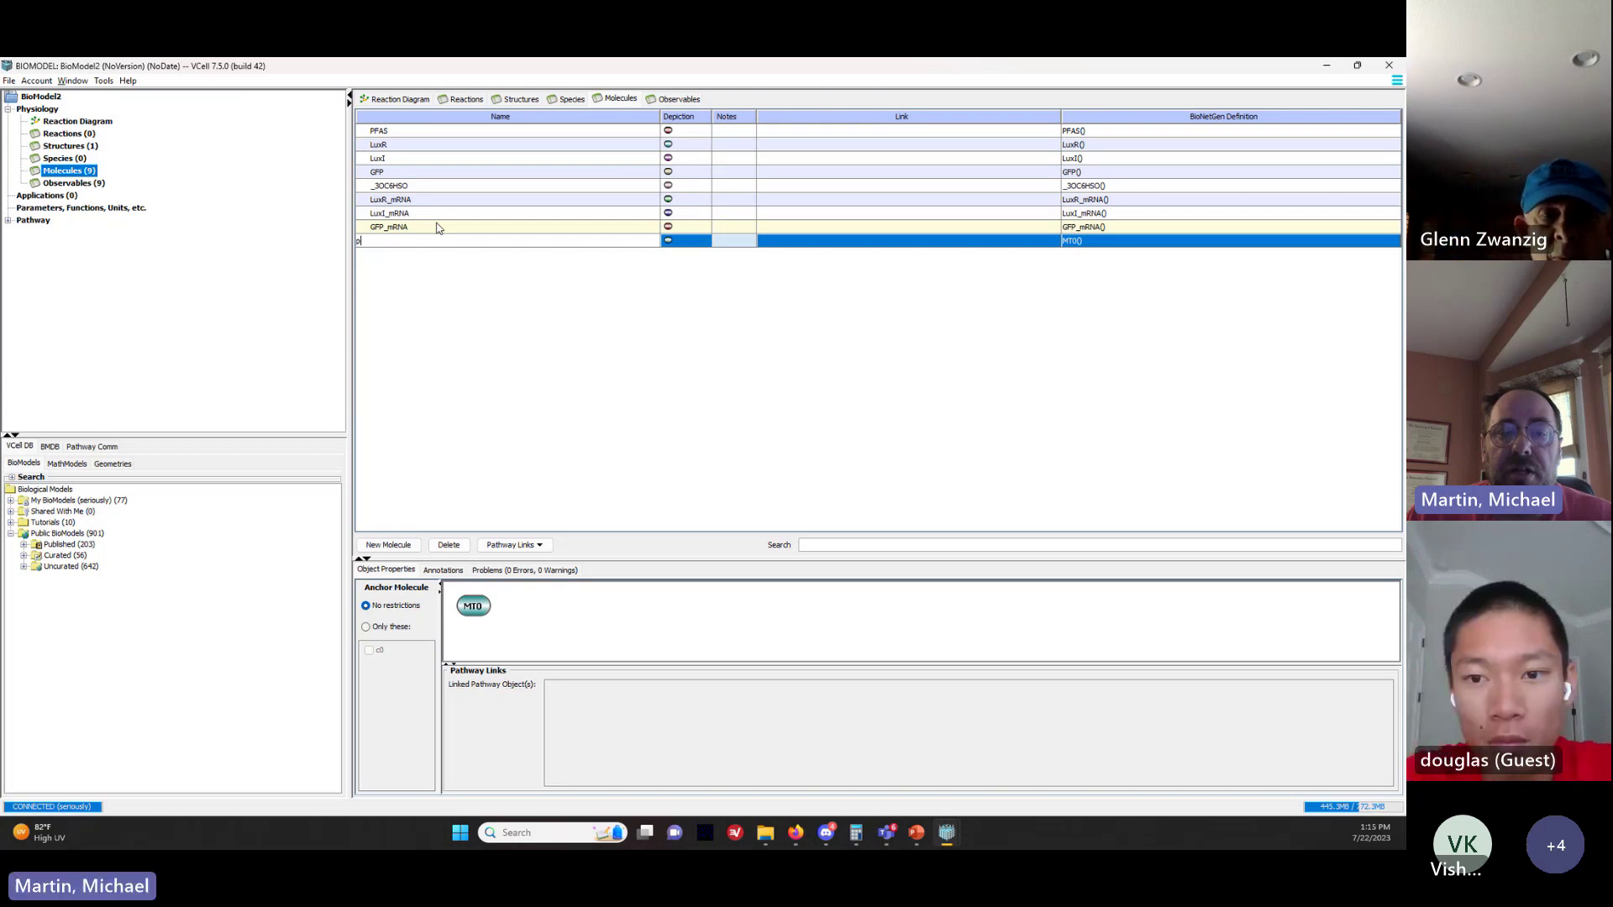
pyautogui.hotkey('alt', 'Tab')
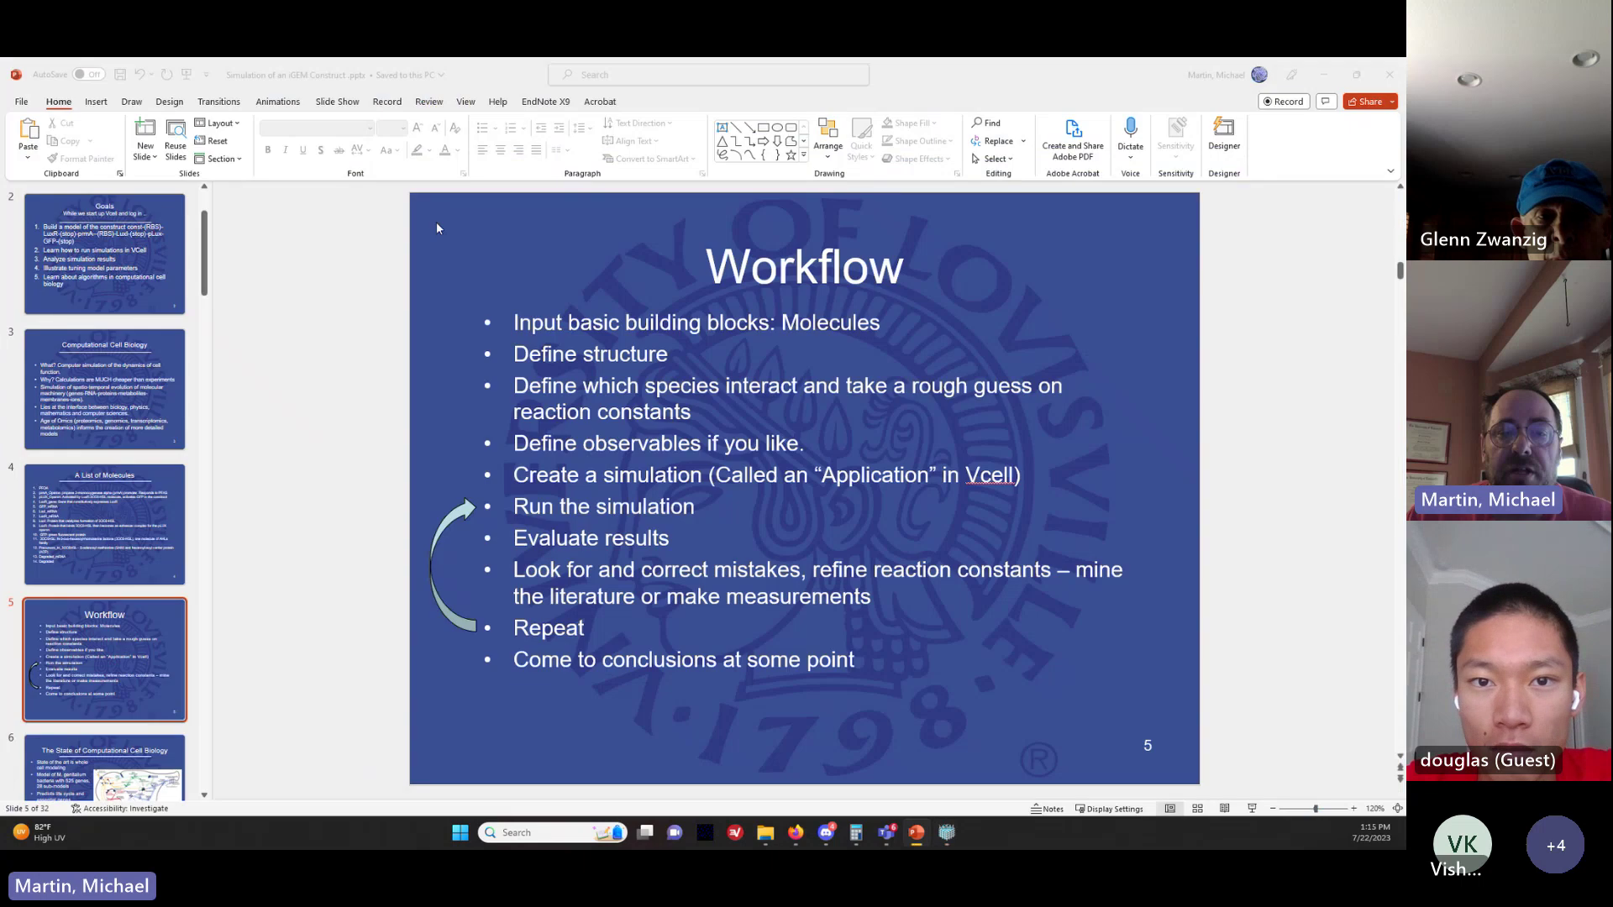
pyautogui.hotkey('alt', 'Tab')
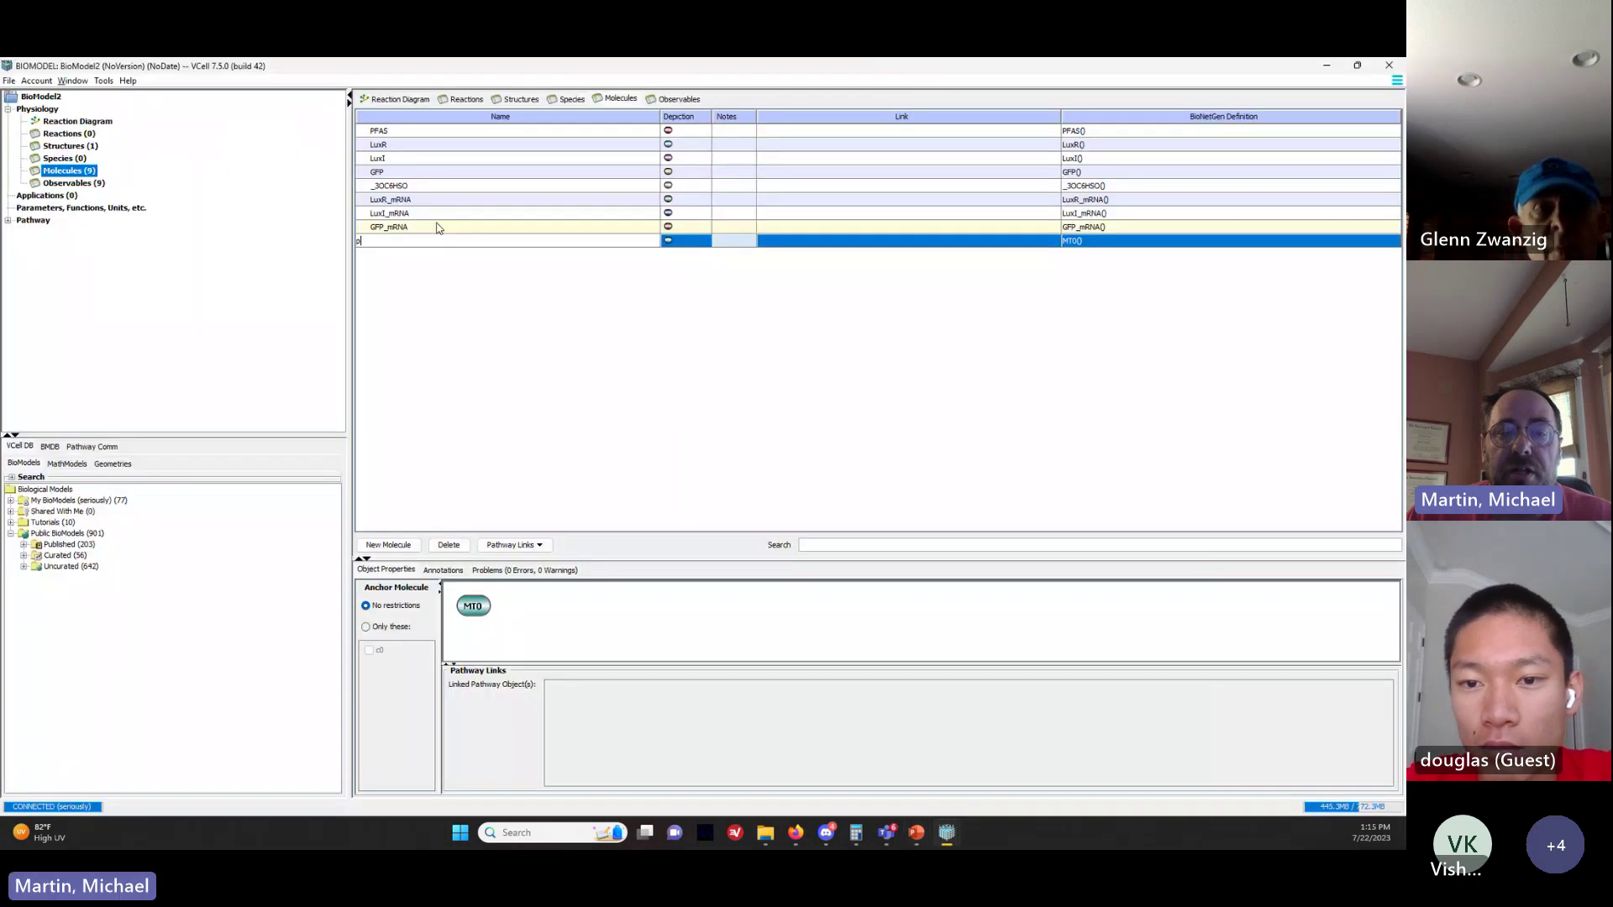
pyautogui.write('rm')
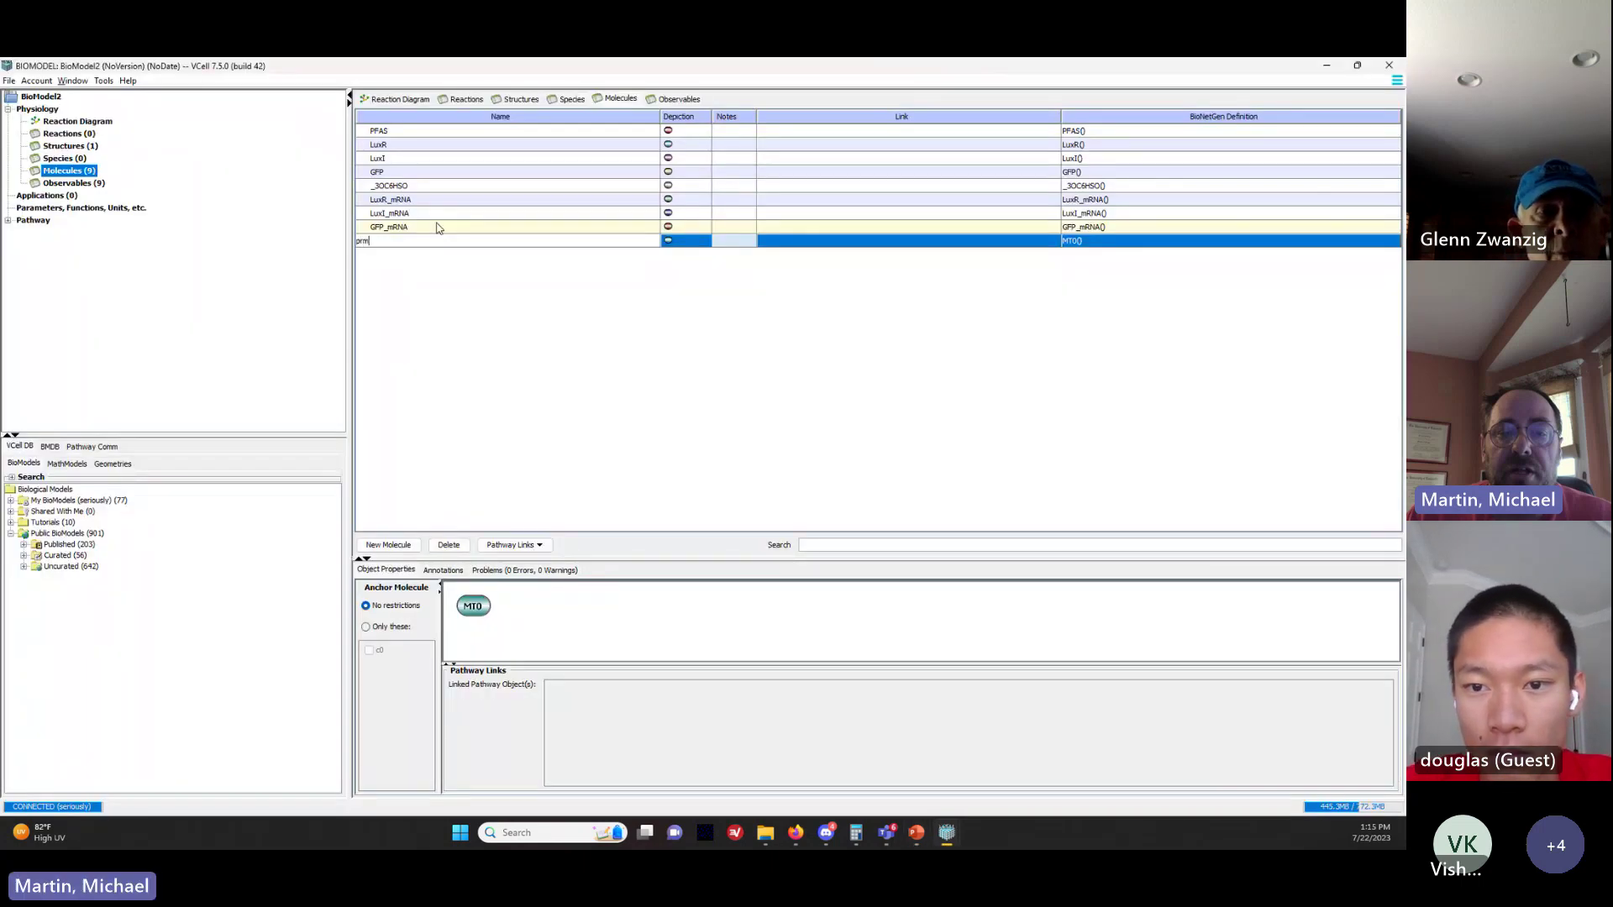
pyautogui.write('A')
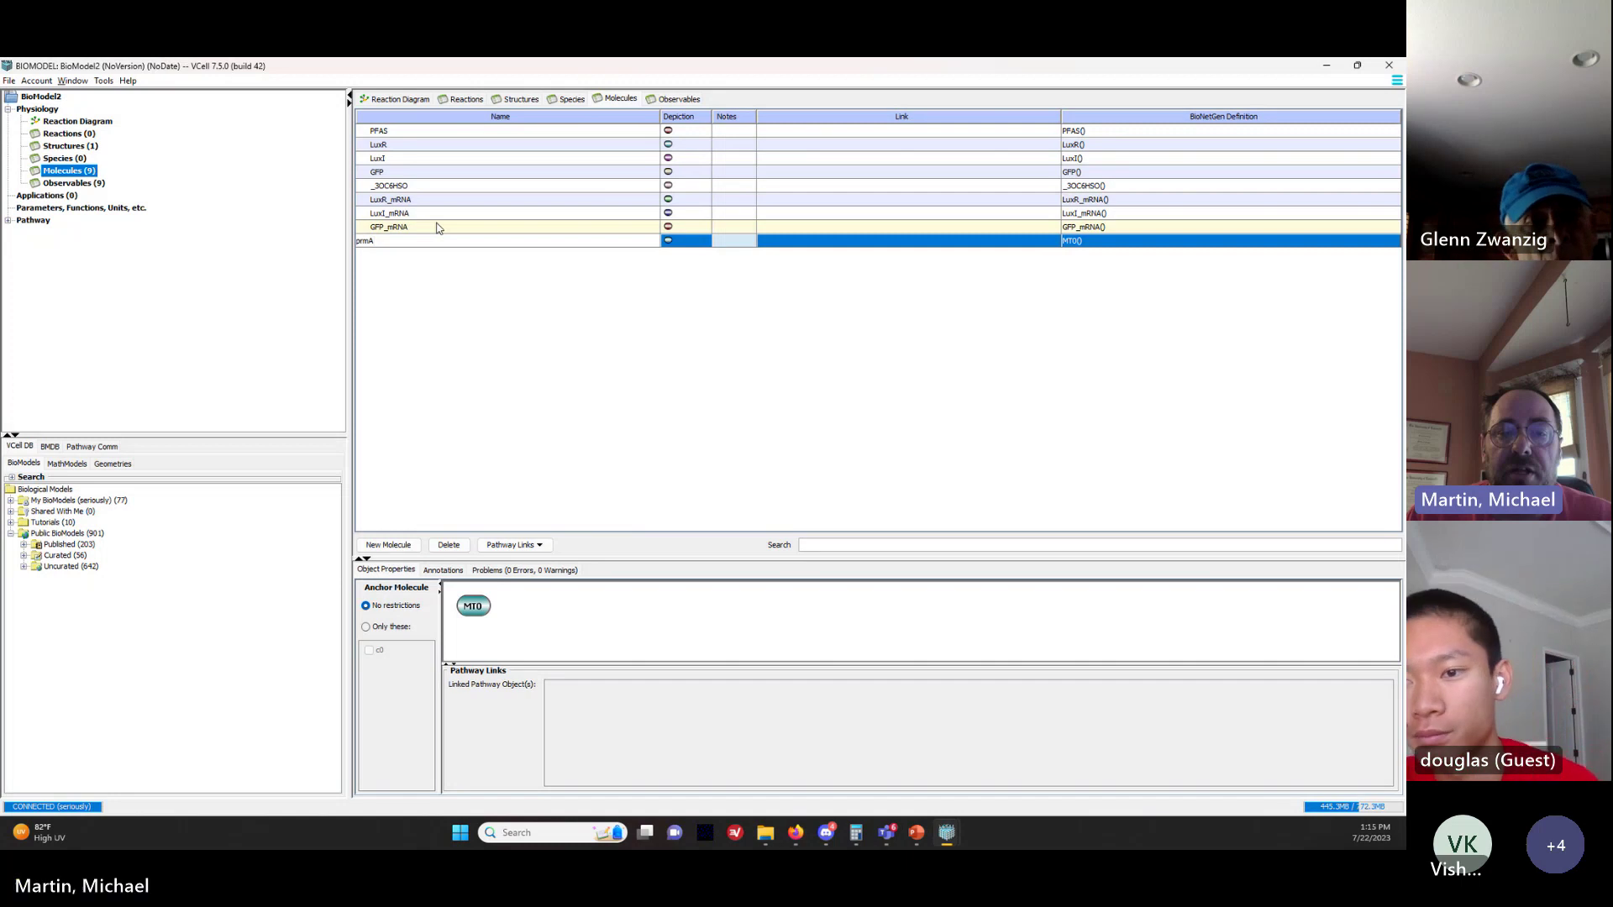
pyautogui.write('_Operon')
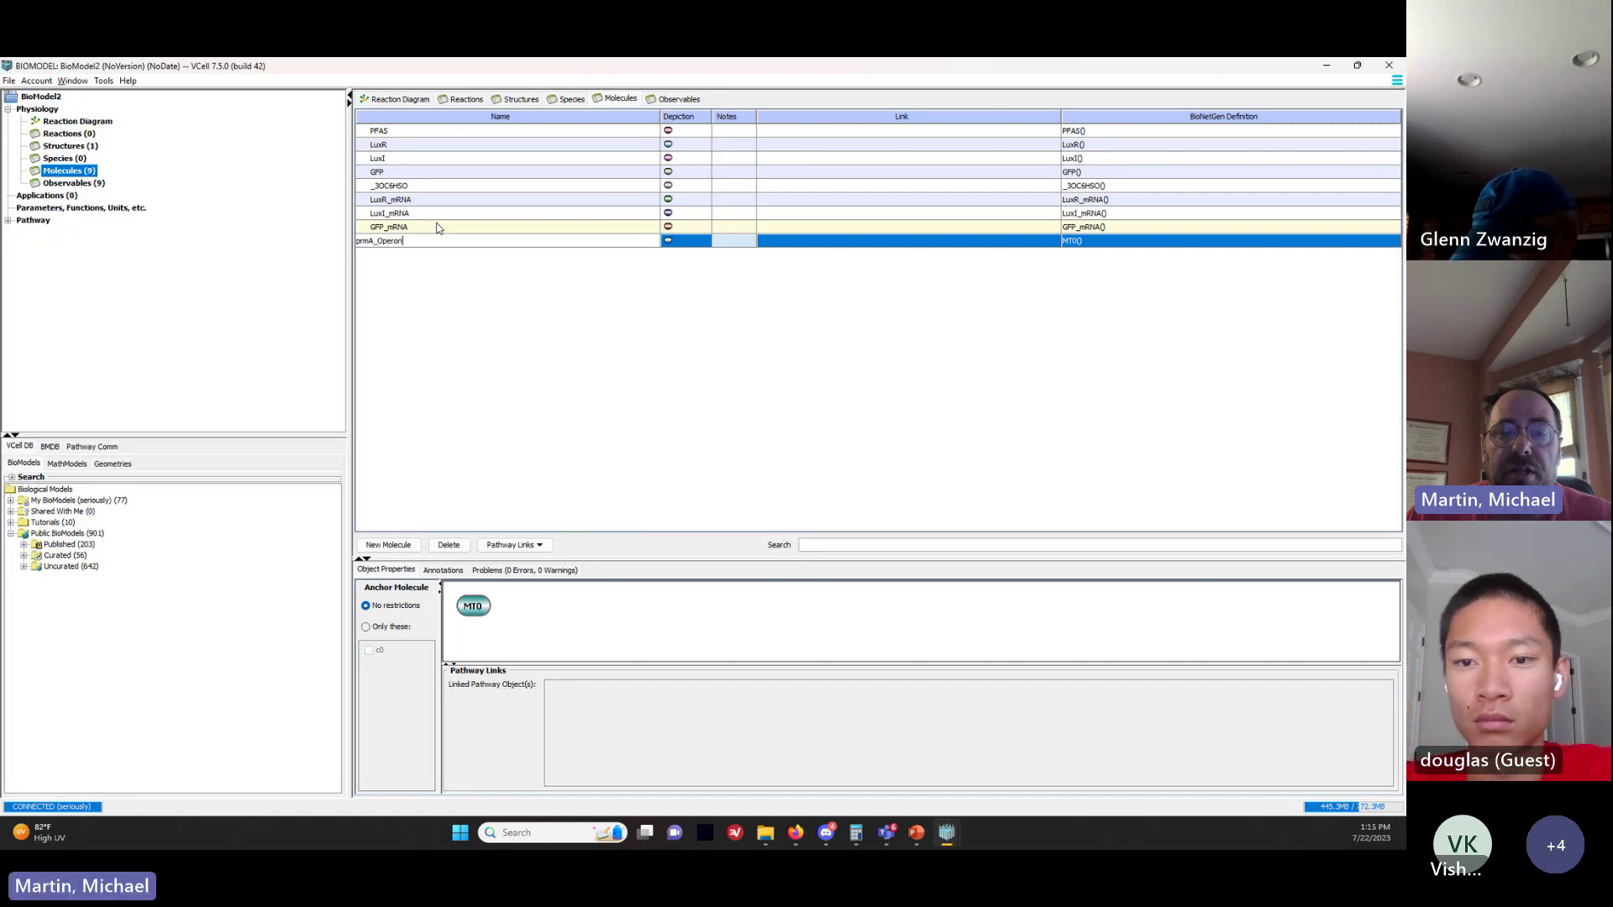
pyautogui.press('Return')
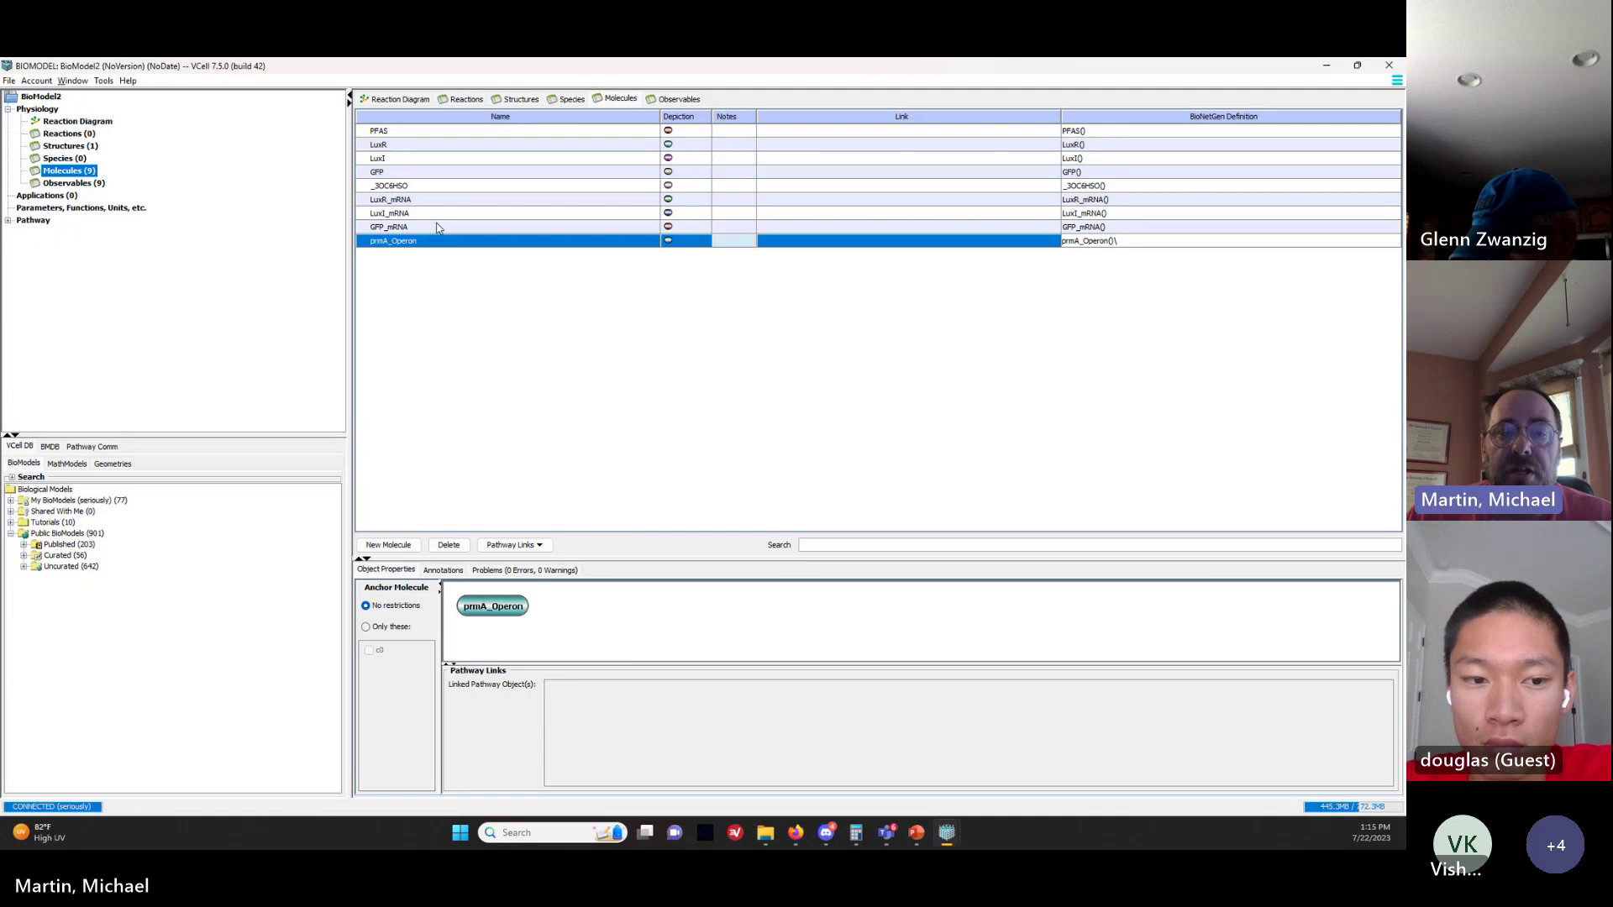
# Step: Add another new molecule after prmA_Operon, leaving its default name
pyautogui.click(391, 546)
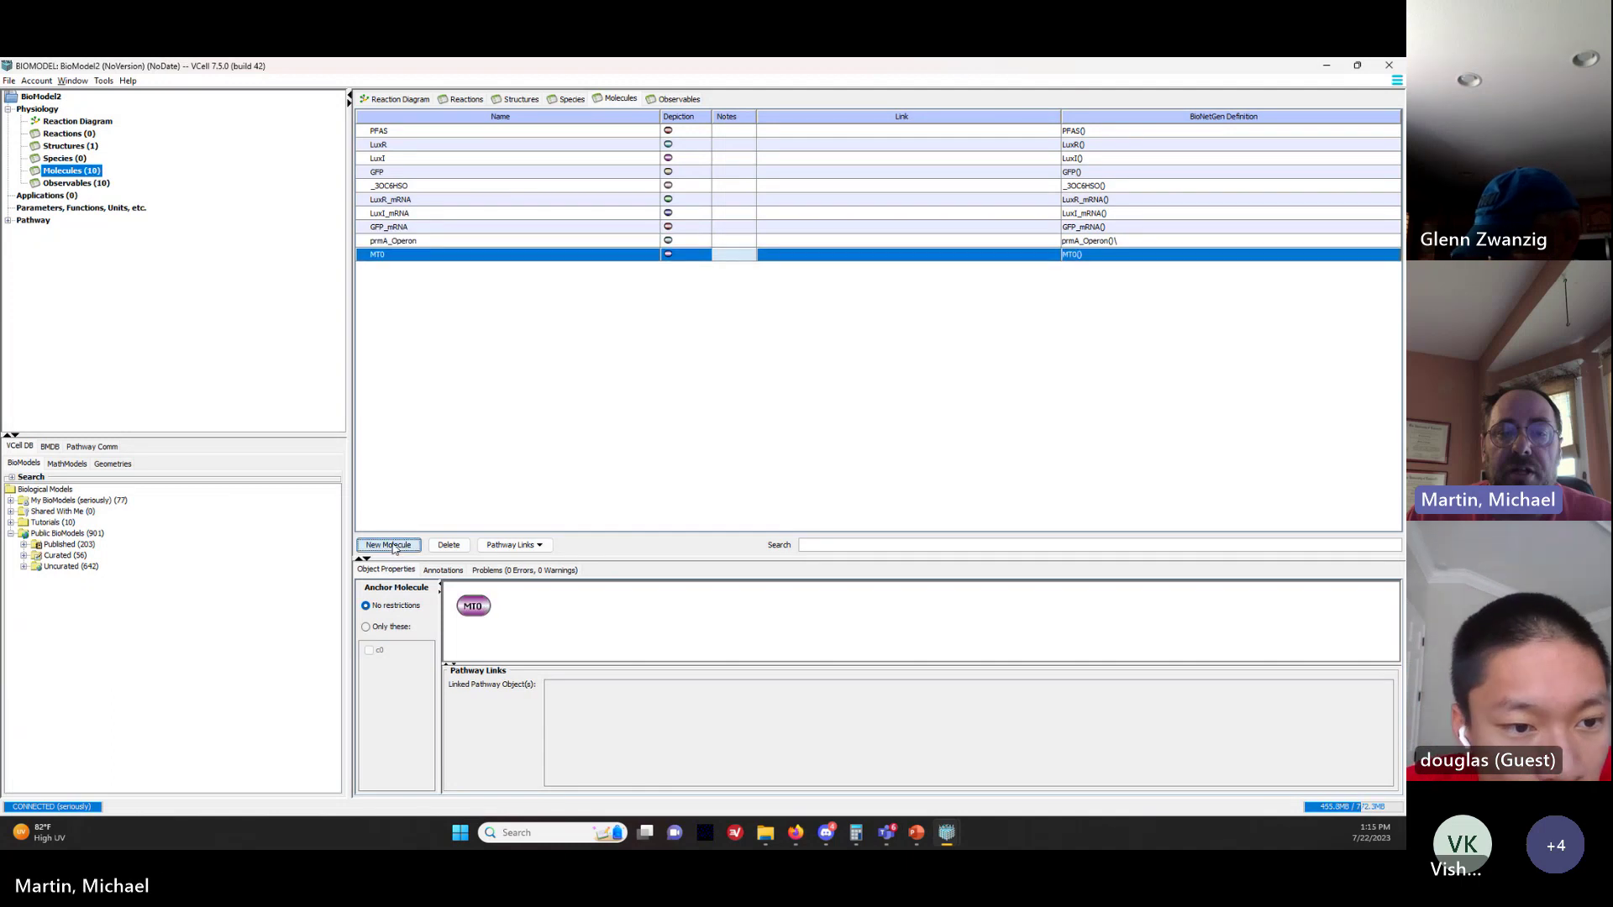
pyautogui.rightClick(381, 257)
pyautogui.click(386, 305)
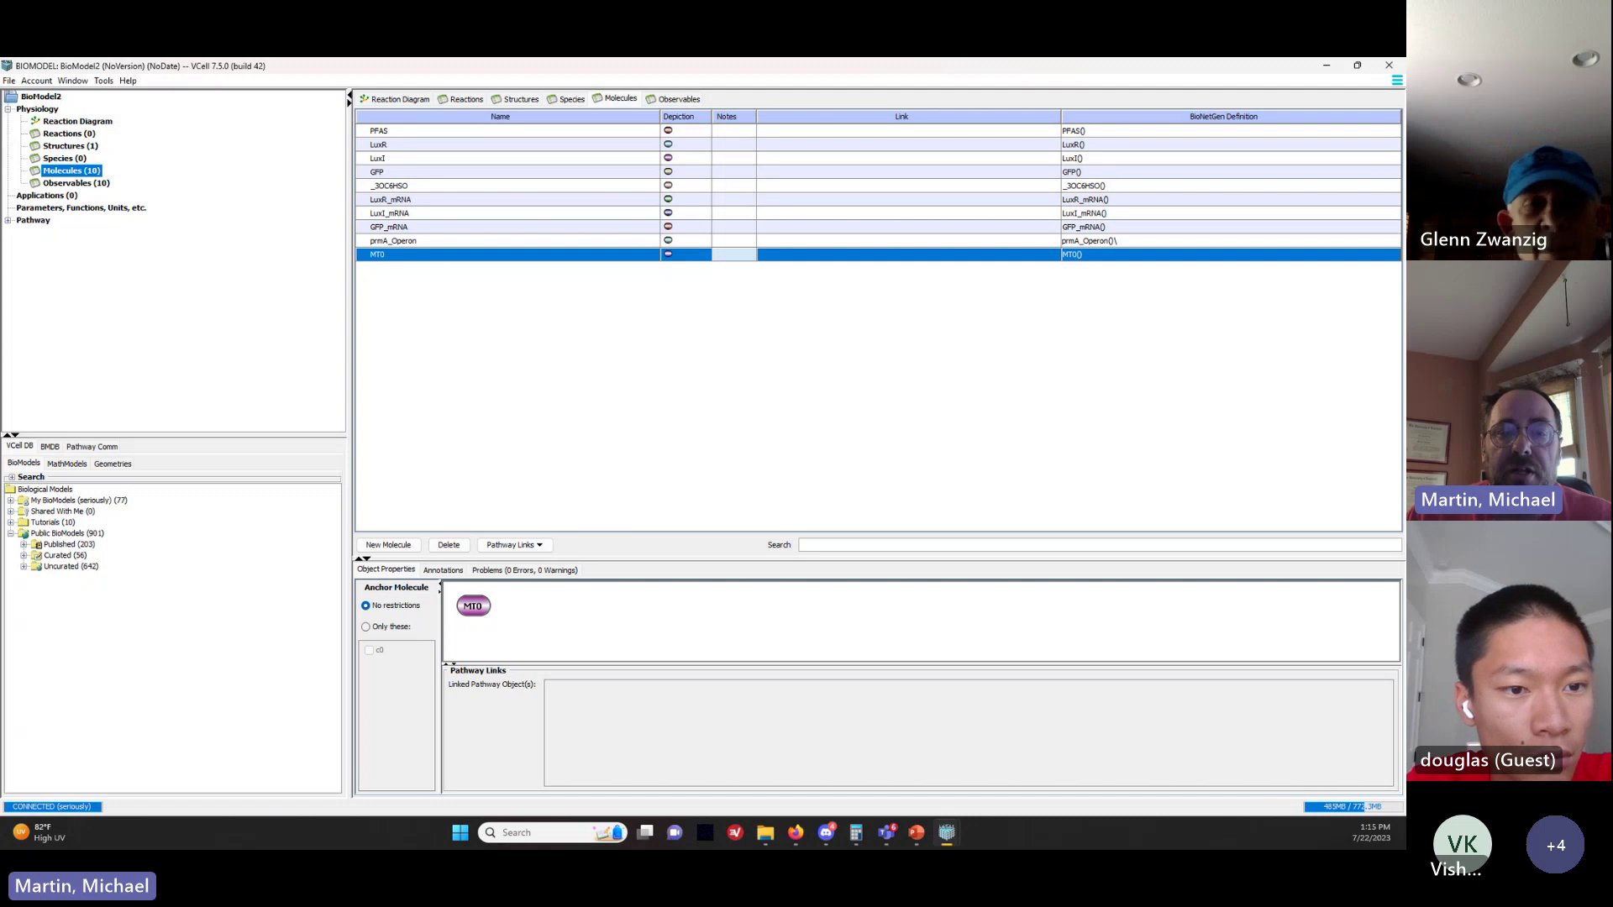
pyautogui.press('super+d')
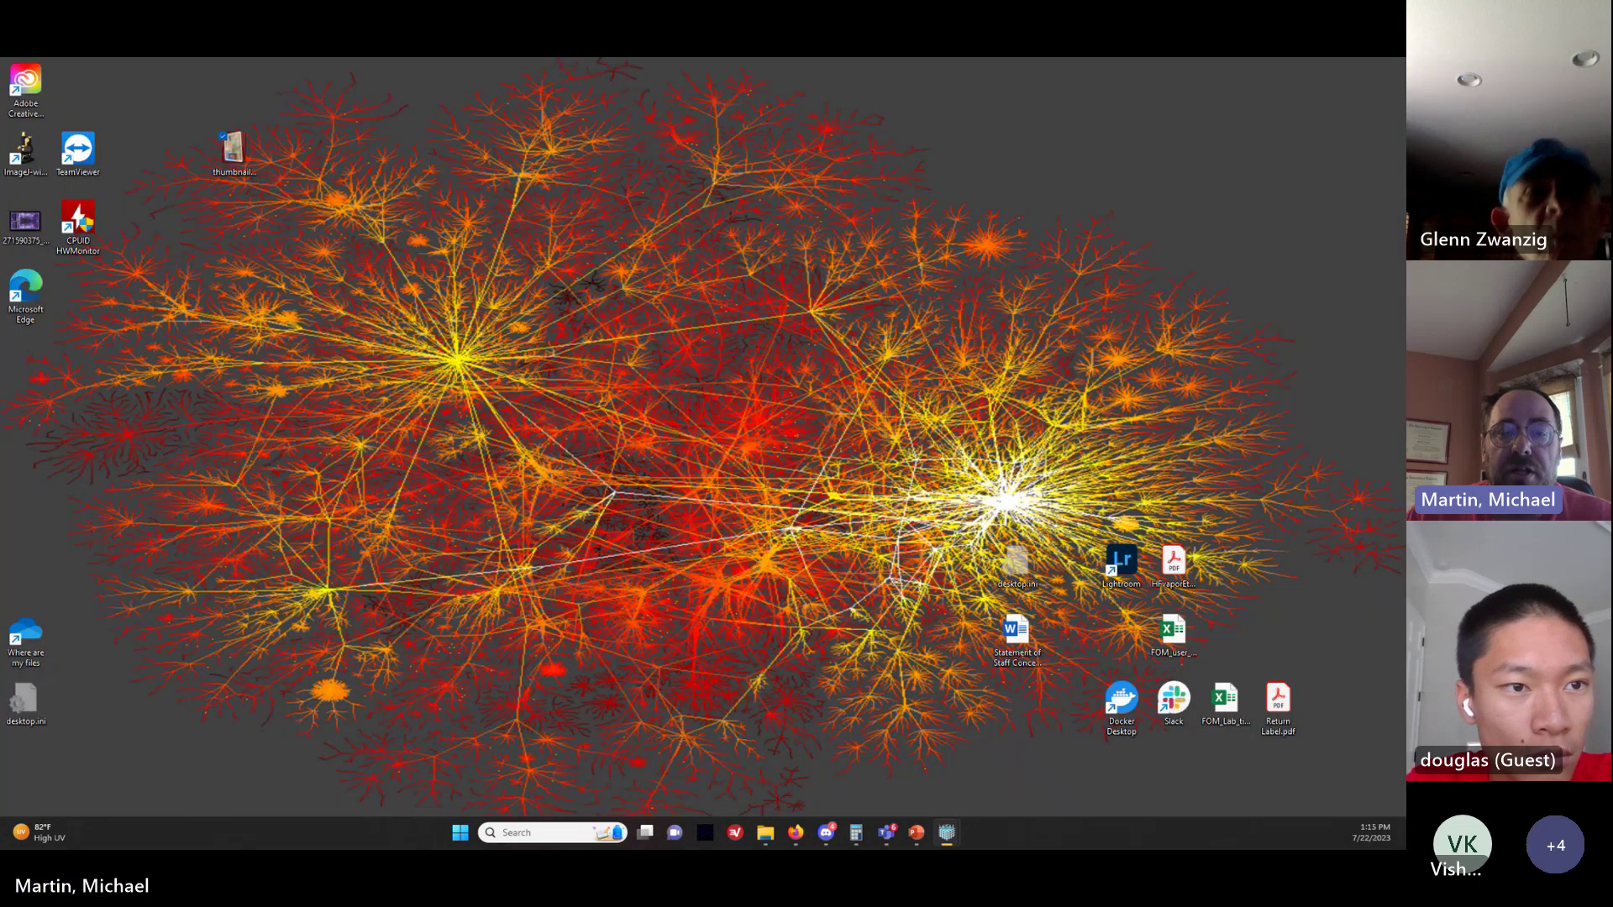
pyautogui.press('super+d')
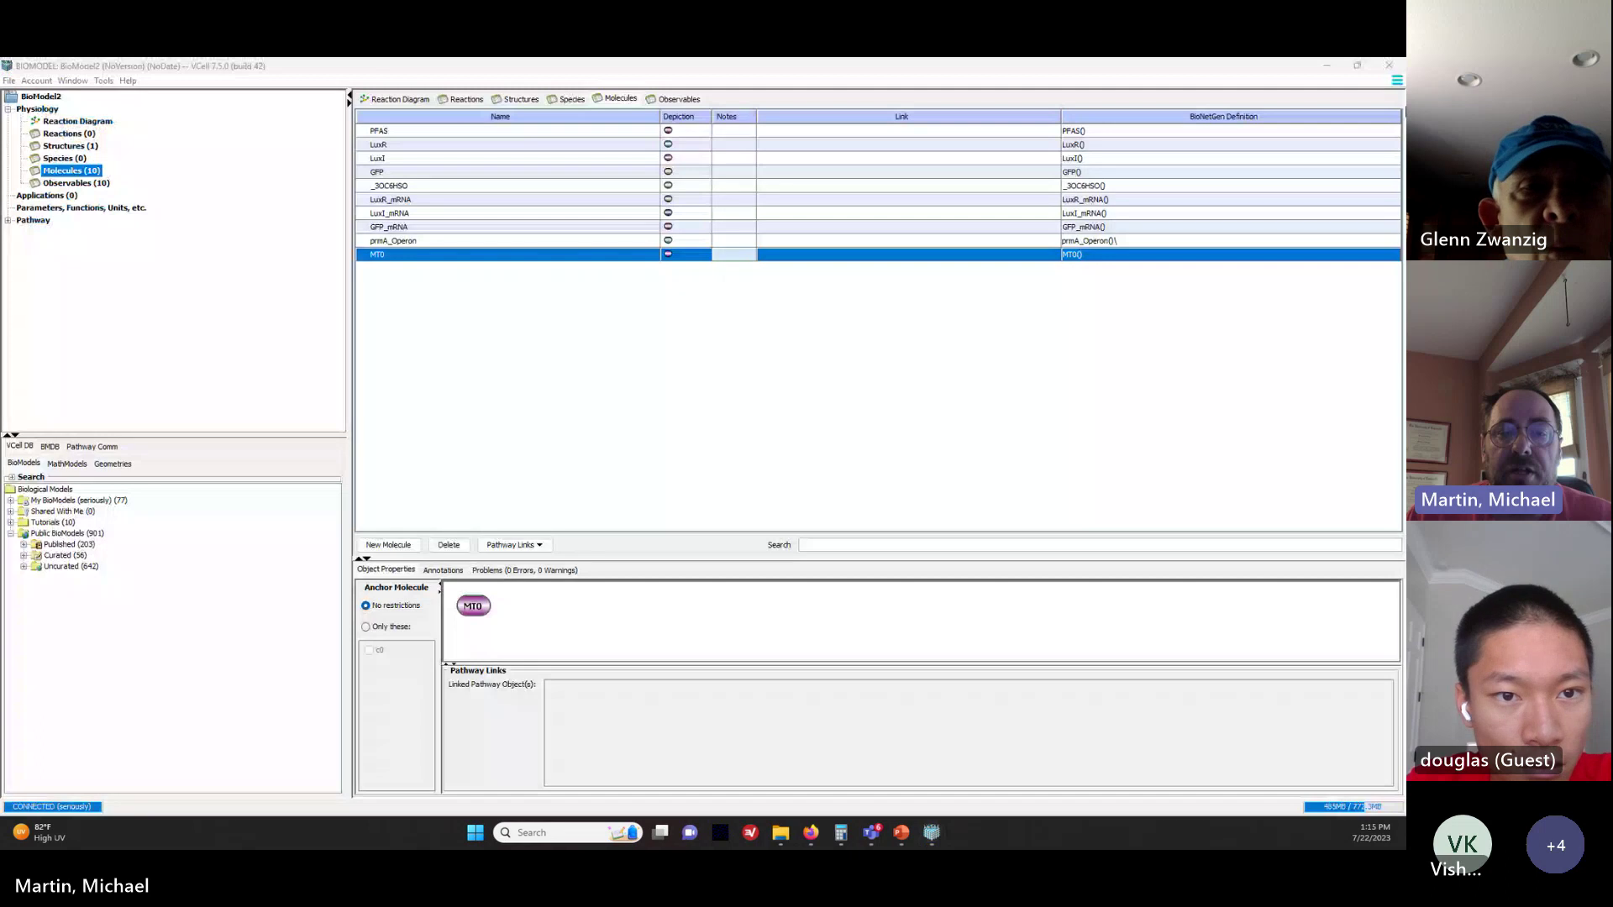
# Step: Try to delete the molecule MT0 from the model
pyautogui.click(400, 257)
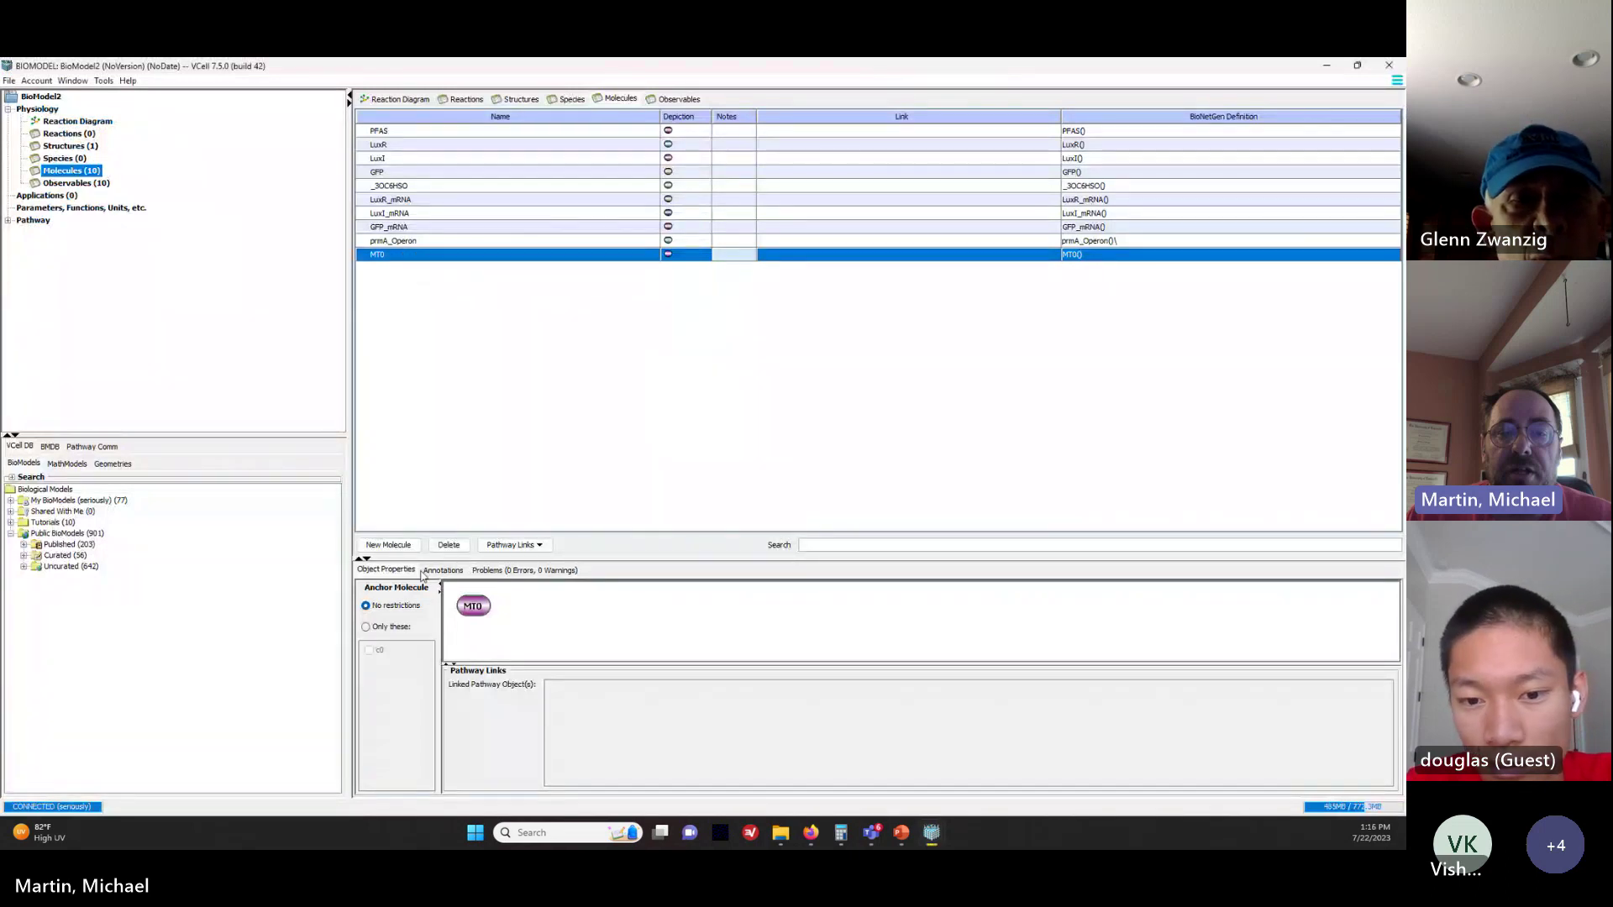
pyautogui.click(449, 544)
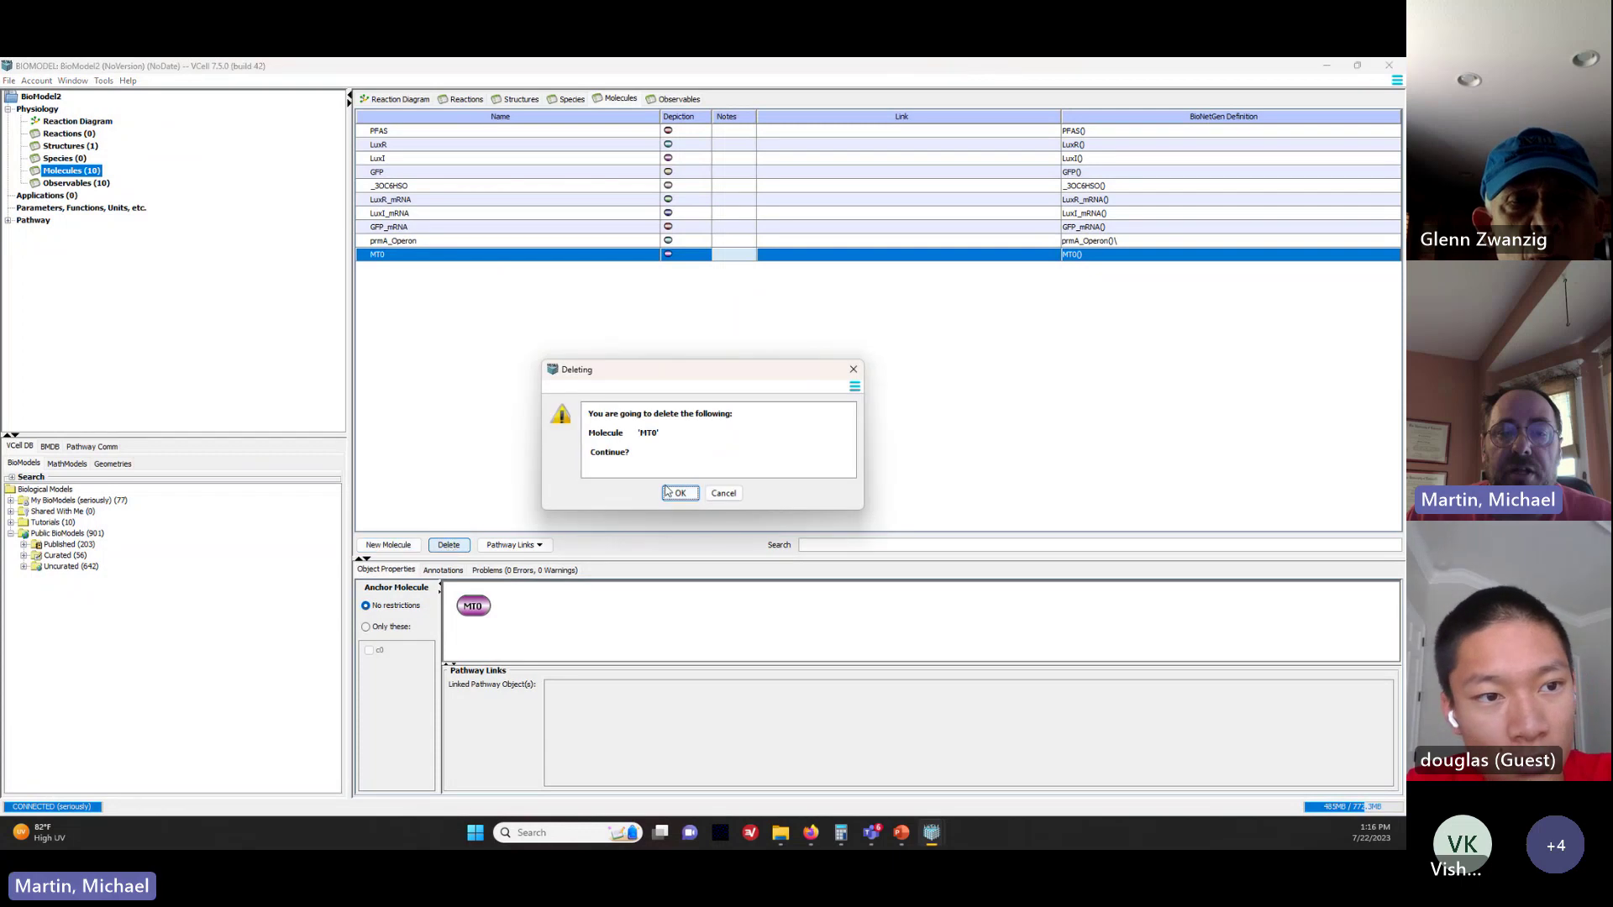
pyautogui.click(687, 495)
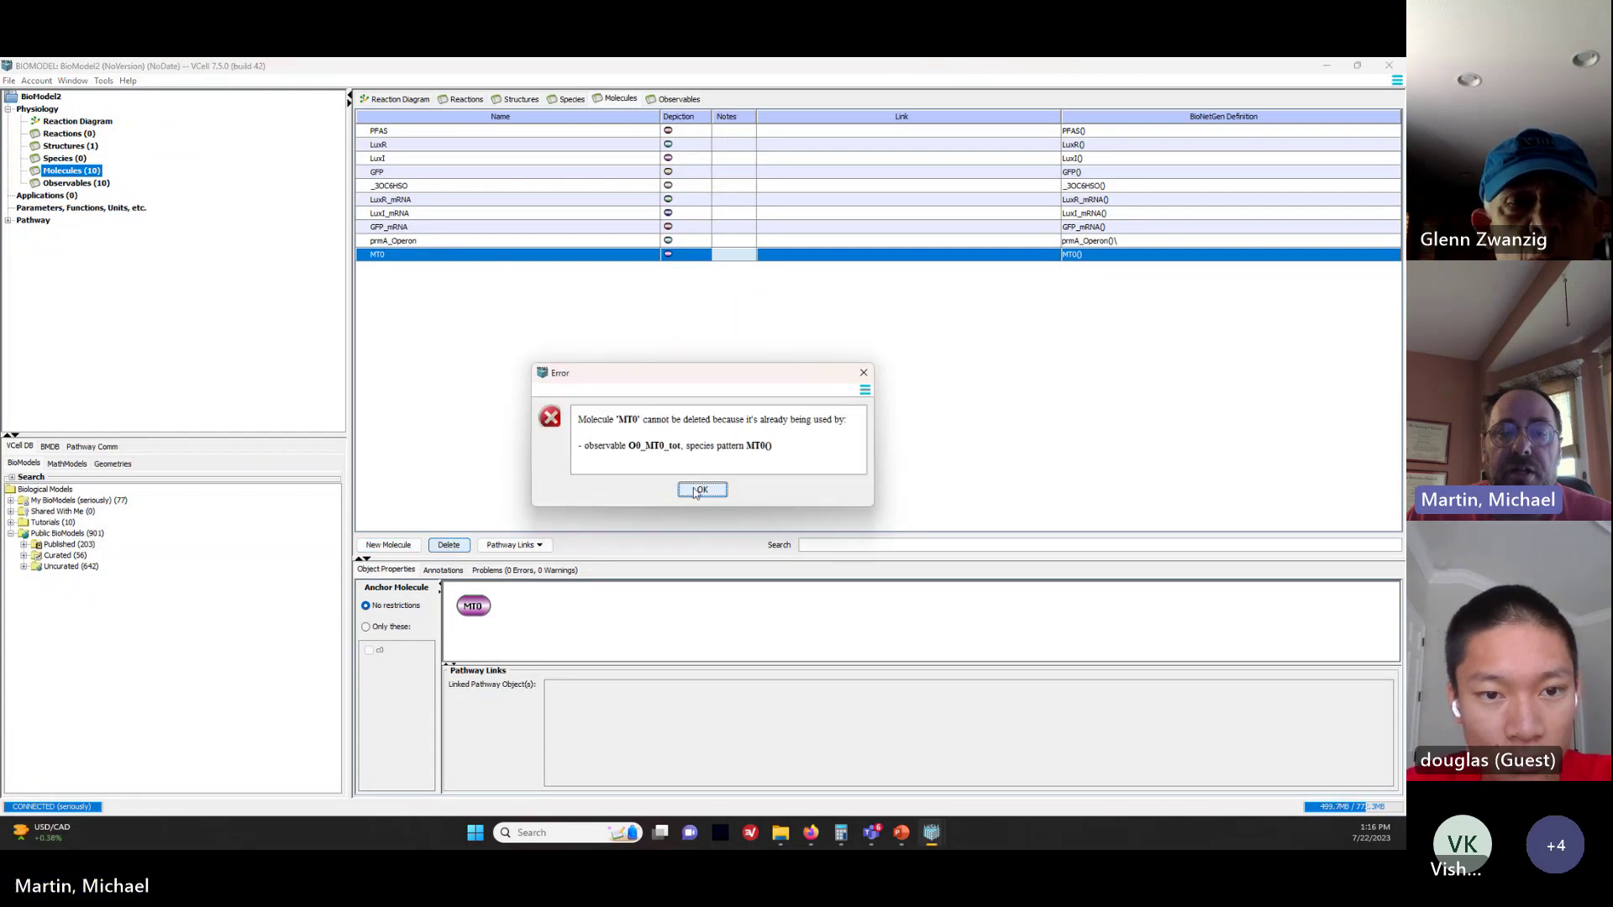
pyautogui.click(686, 492)
pyautogui.click(65, 159)
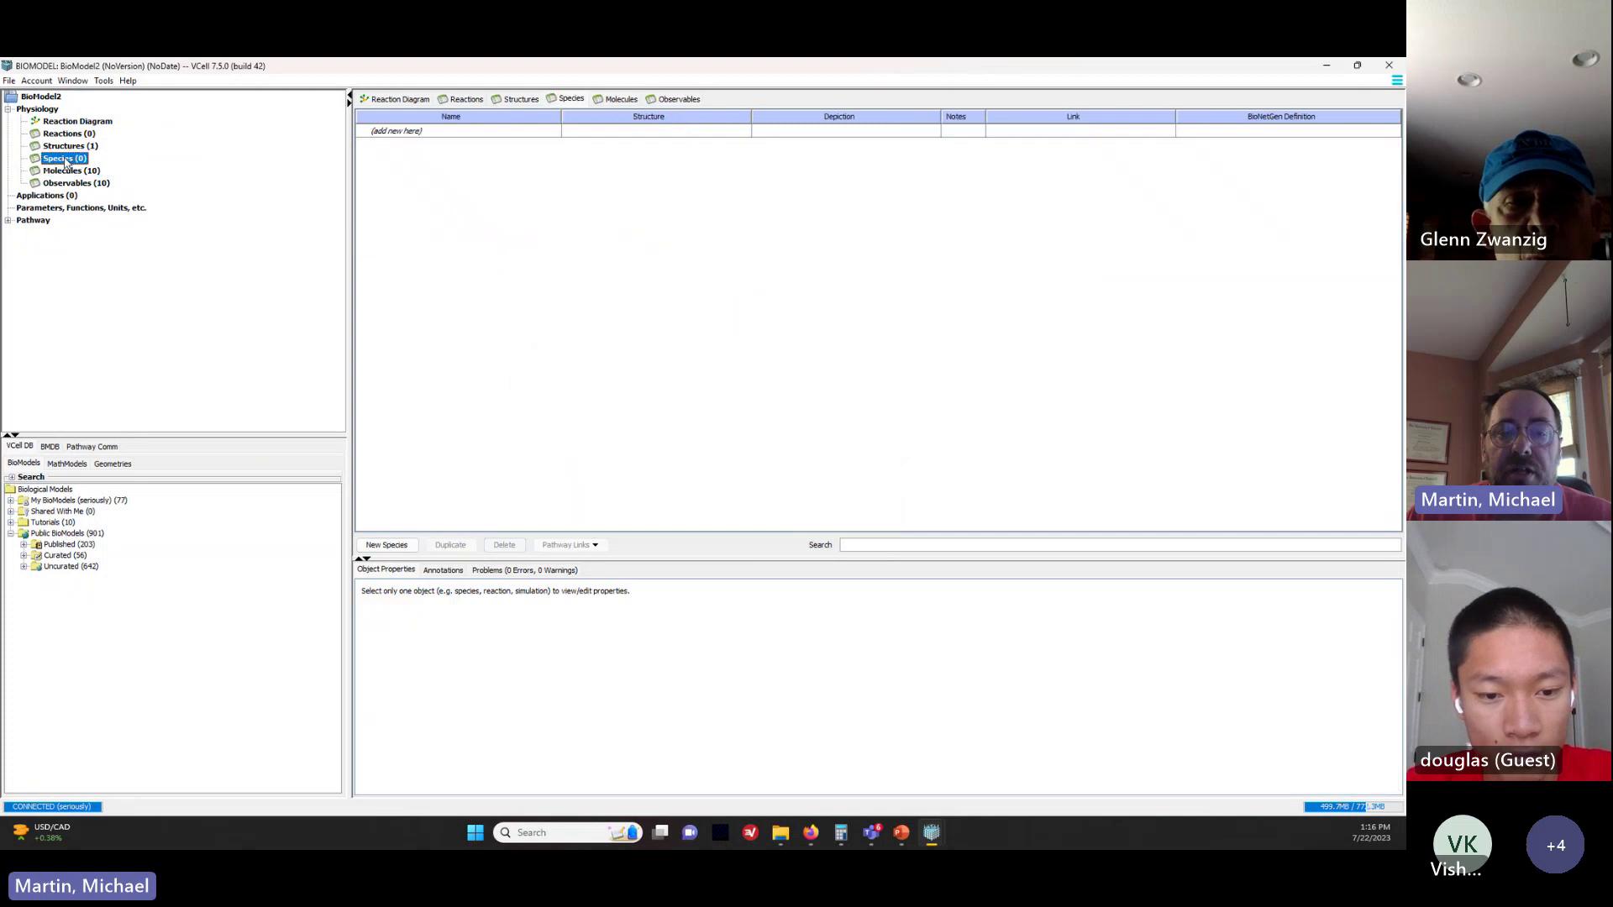
pyautogui.click(68, 171)
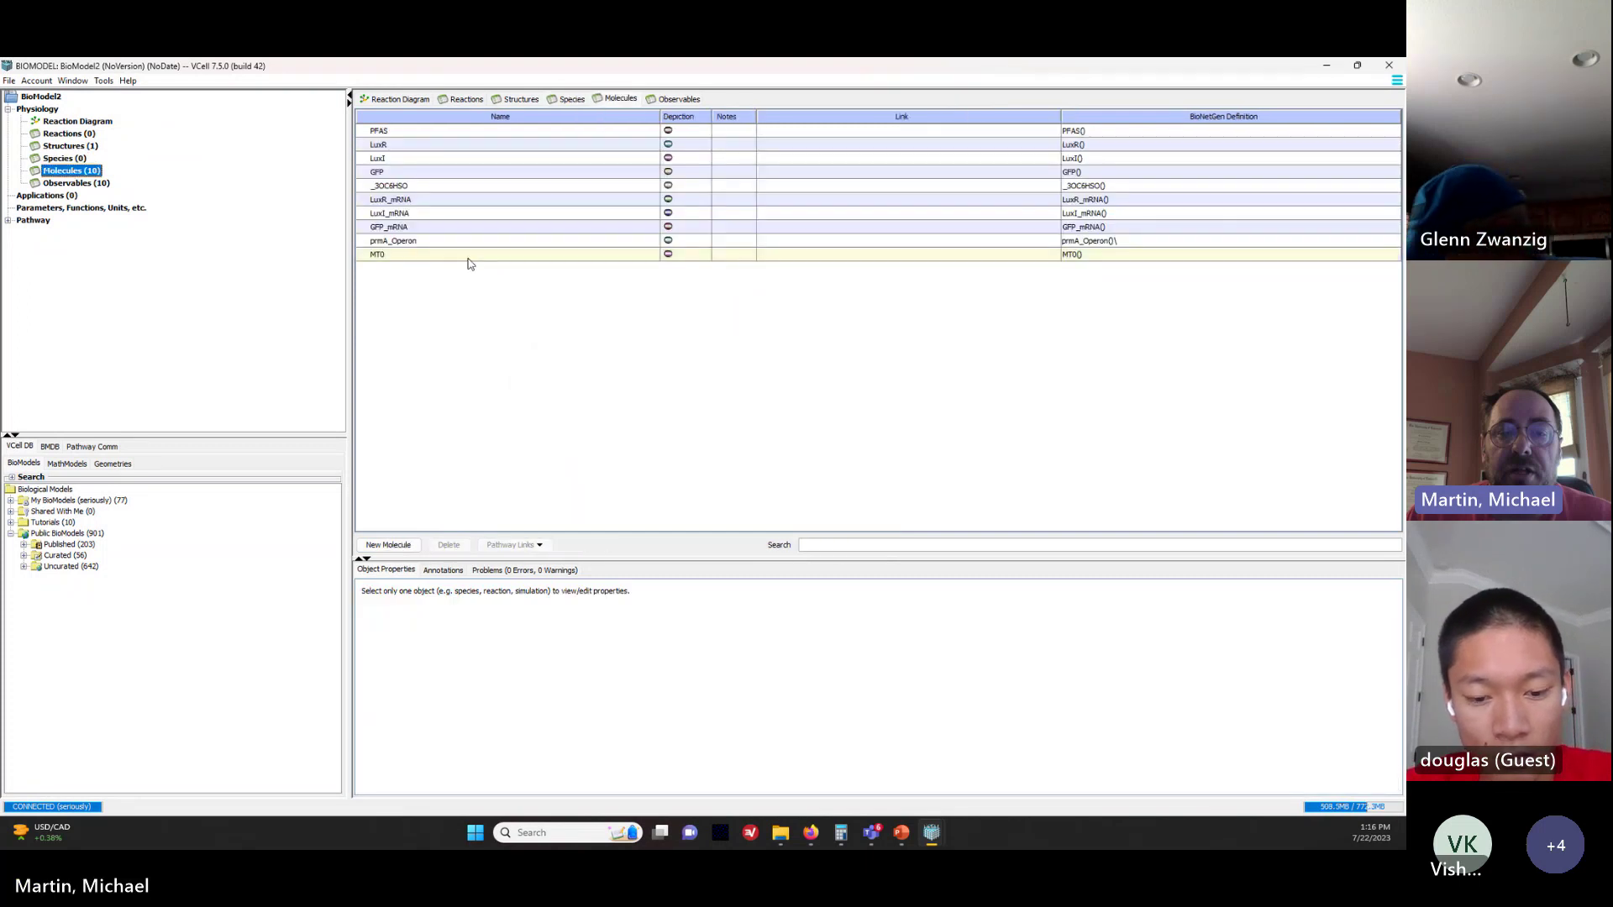
pyautogui.rightClick(418, 261)
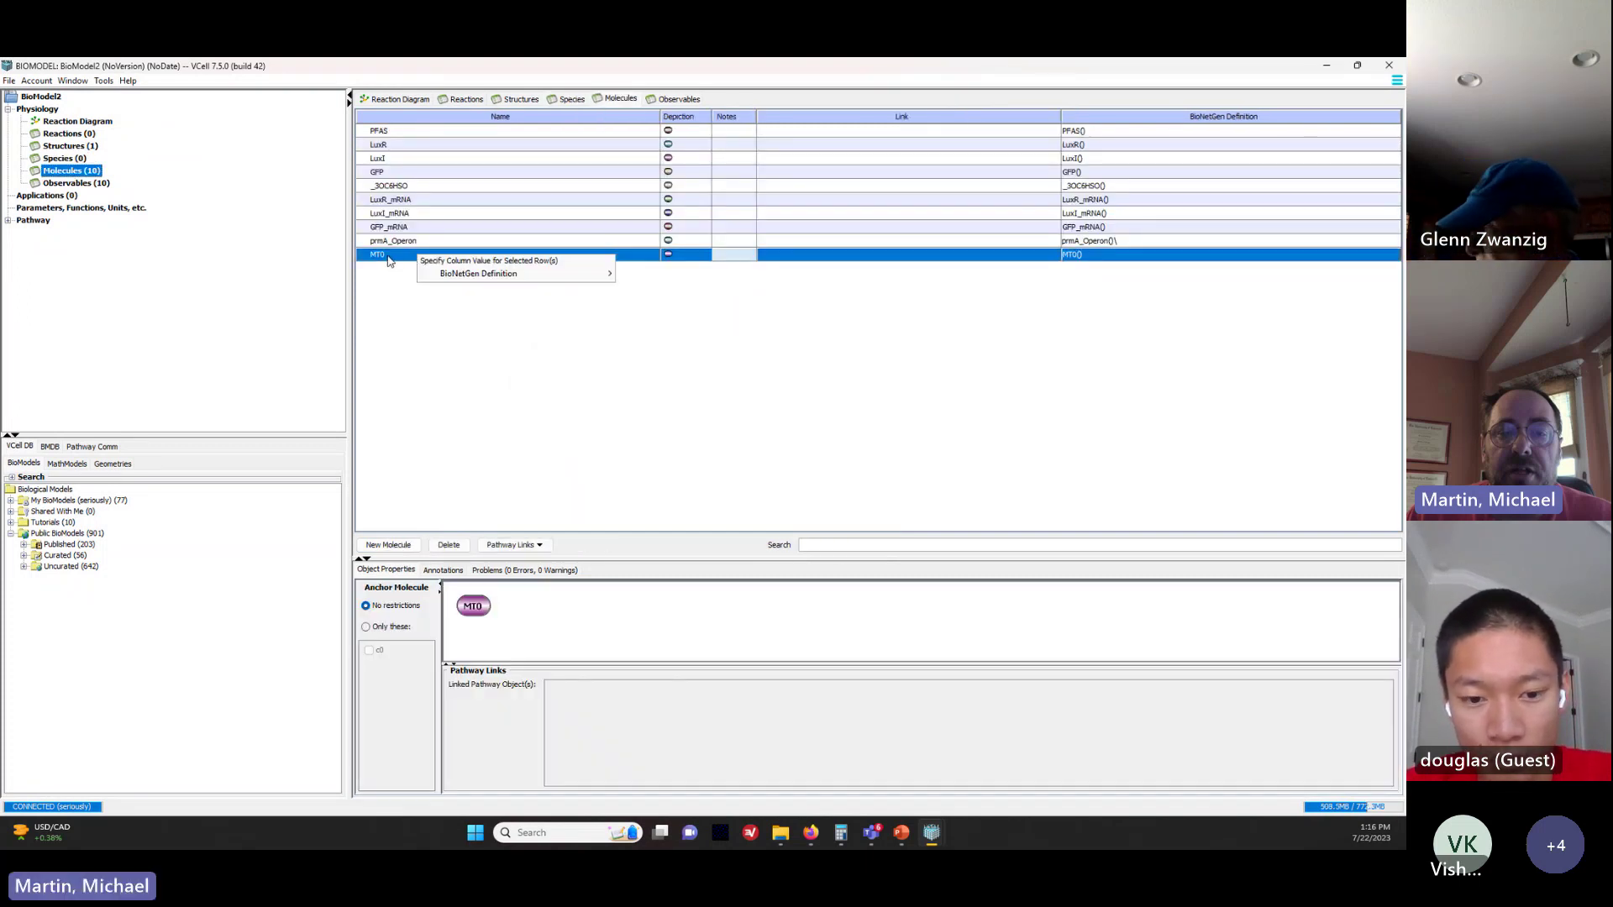
pyautogui.click(389, 261)
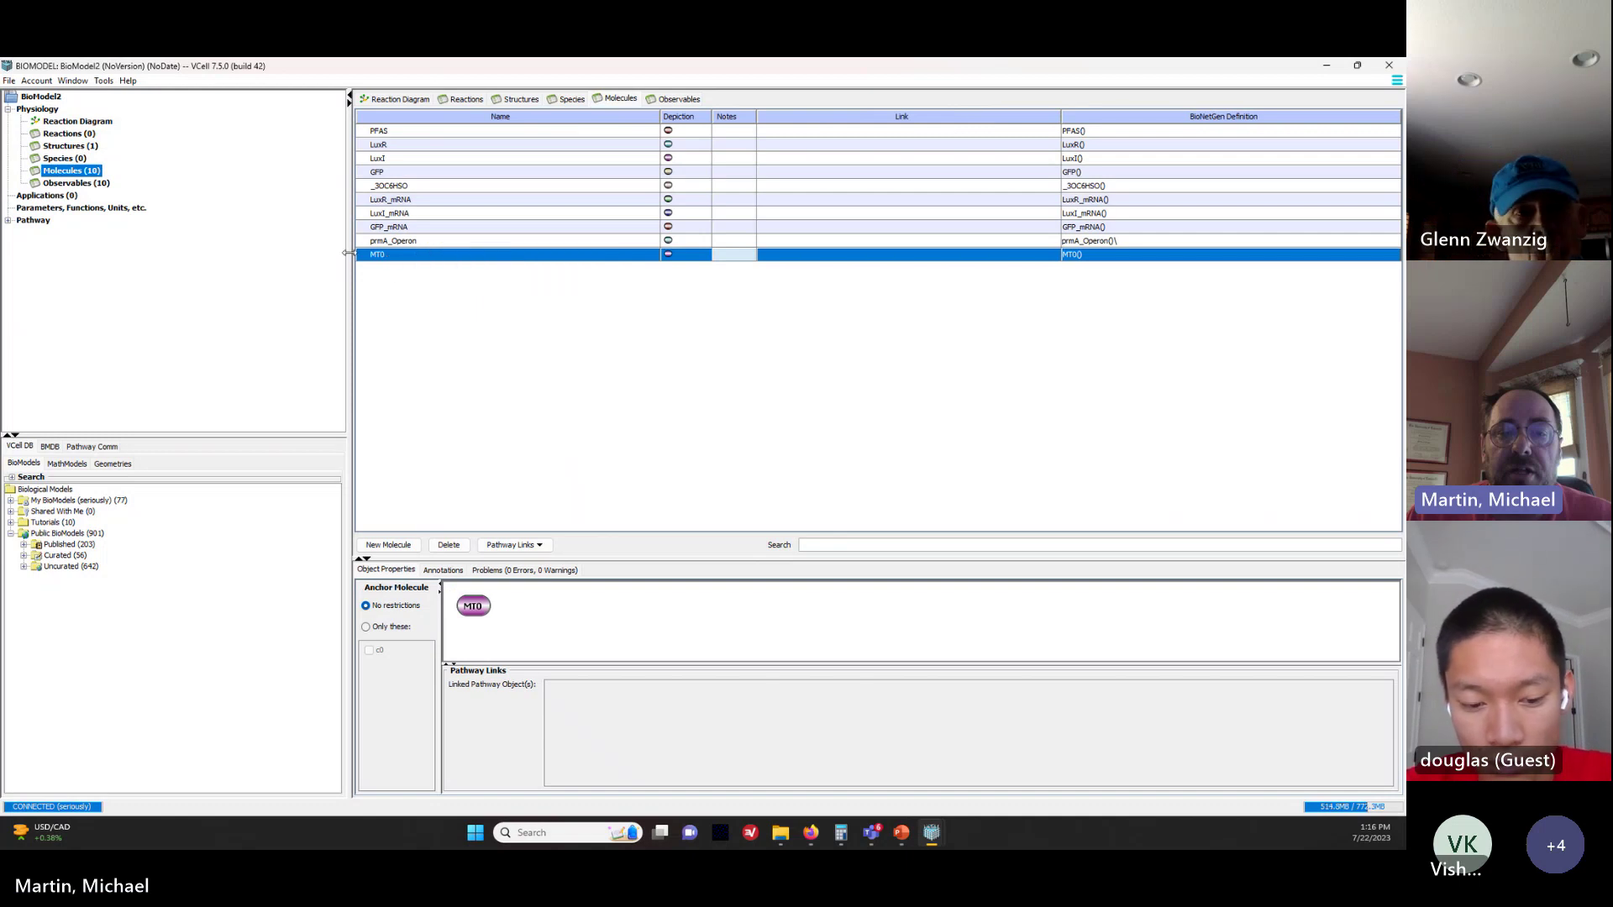
pyautogui.click(77, 161)
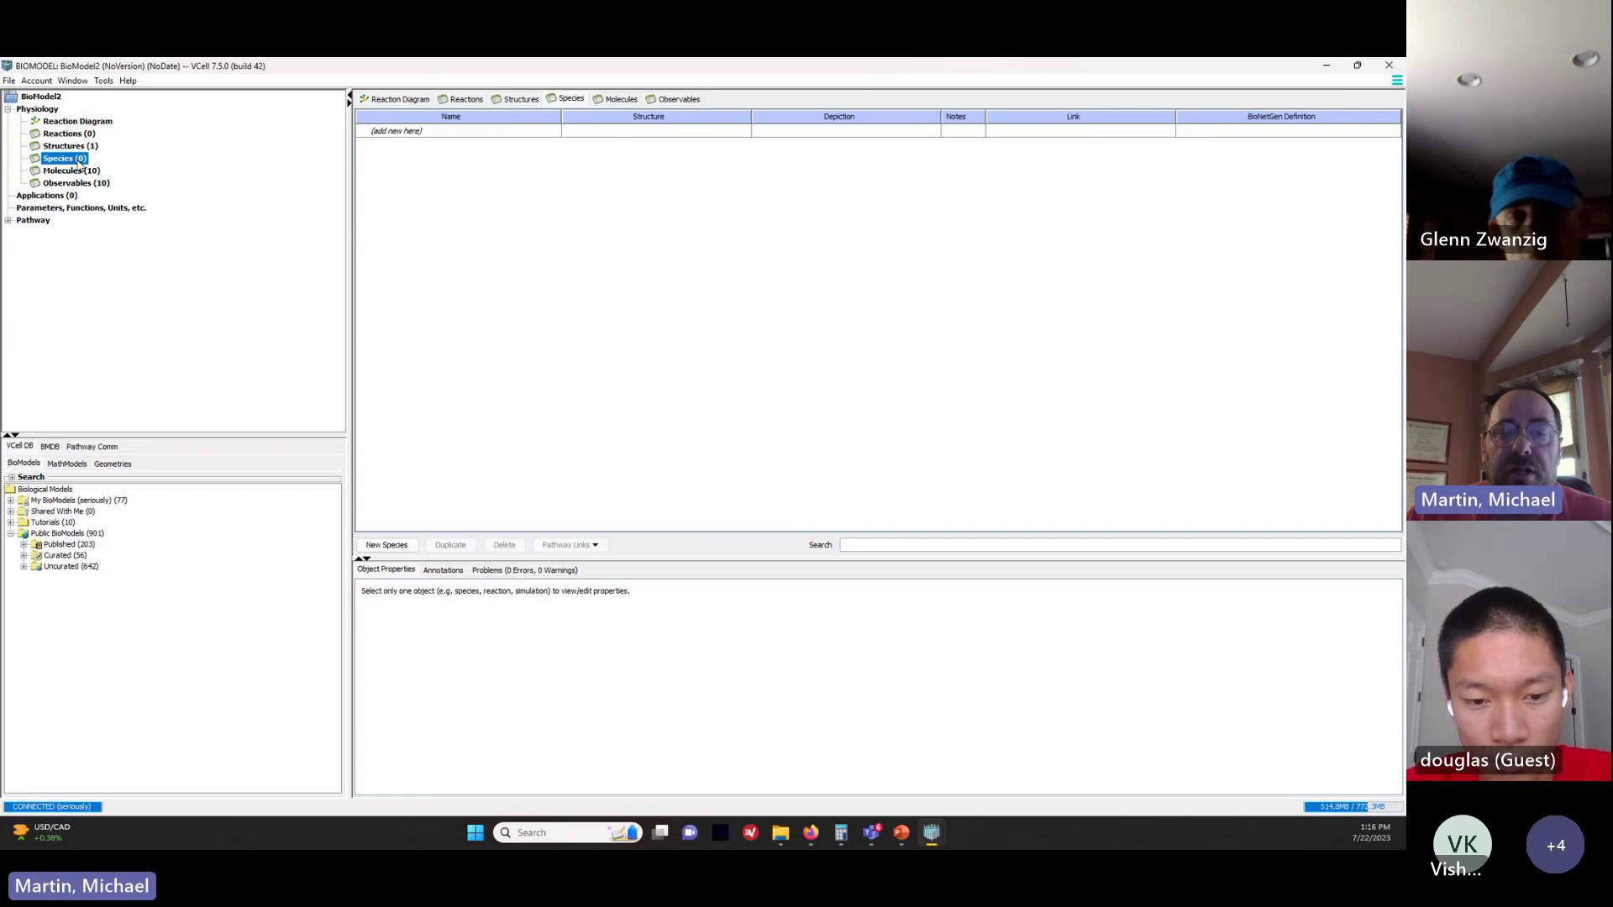
pyautogui.click(78, 170)
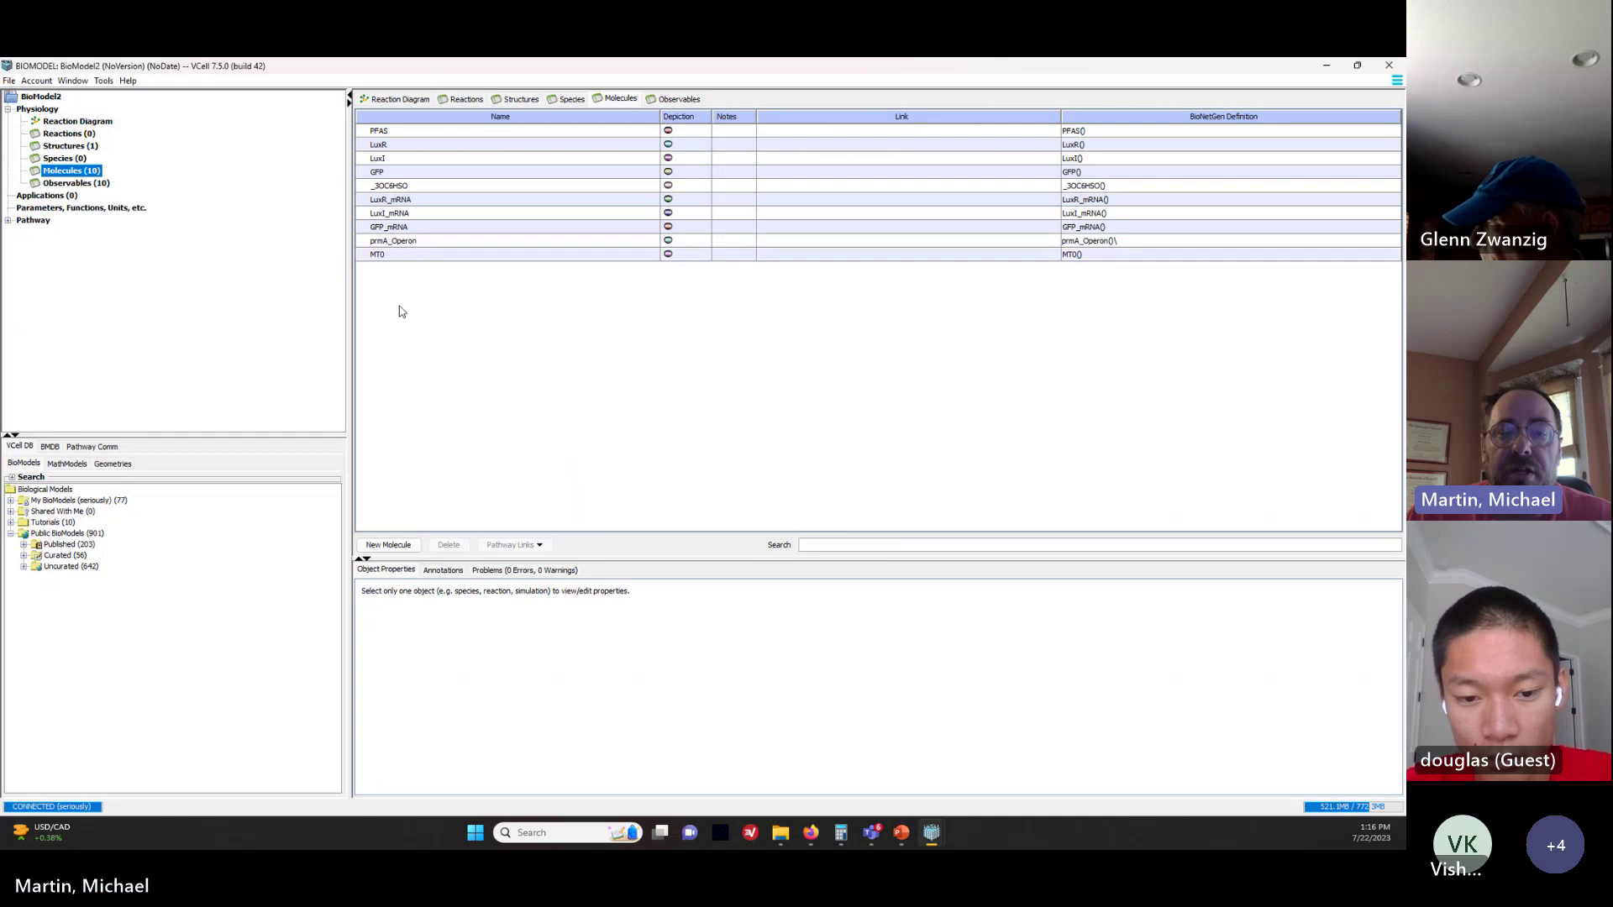
# Step: Add one more new molecule after MT0 with its default name
pyautogui.click(378, 547)
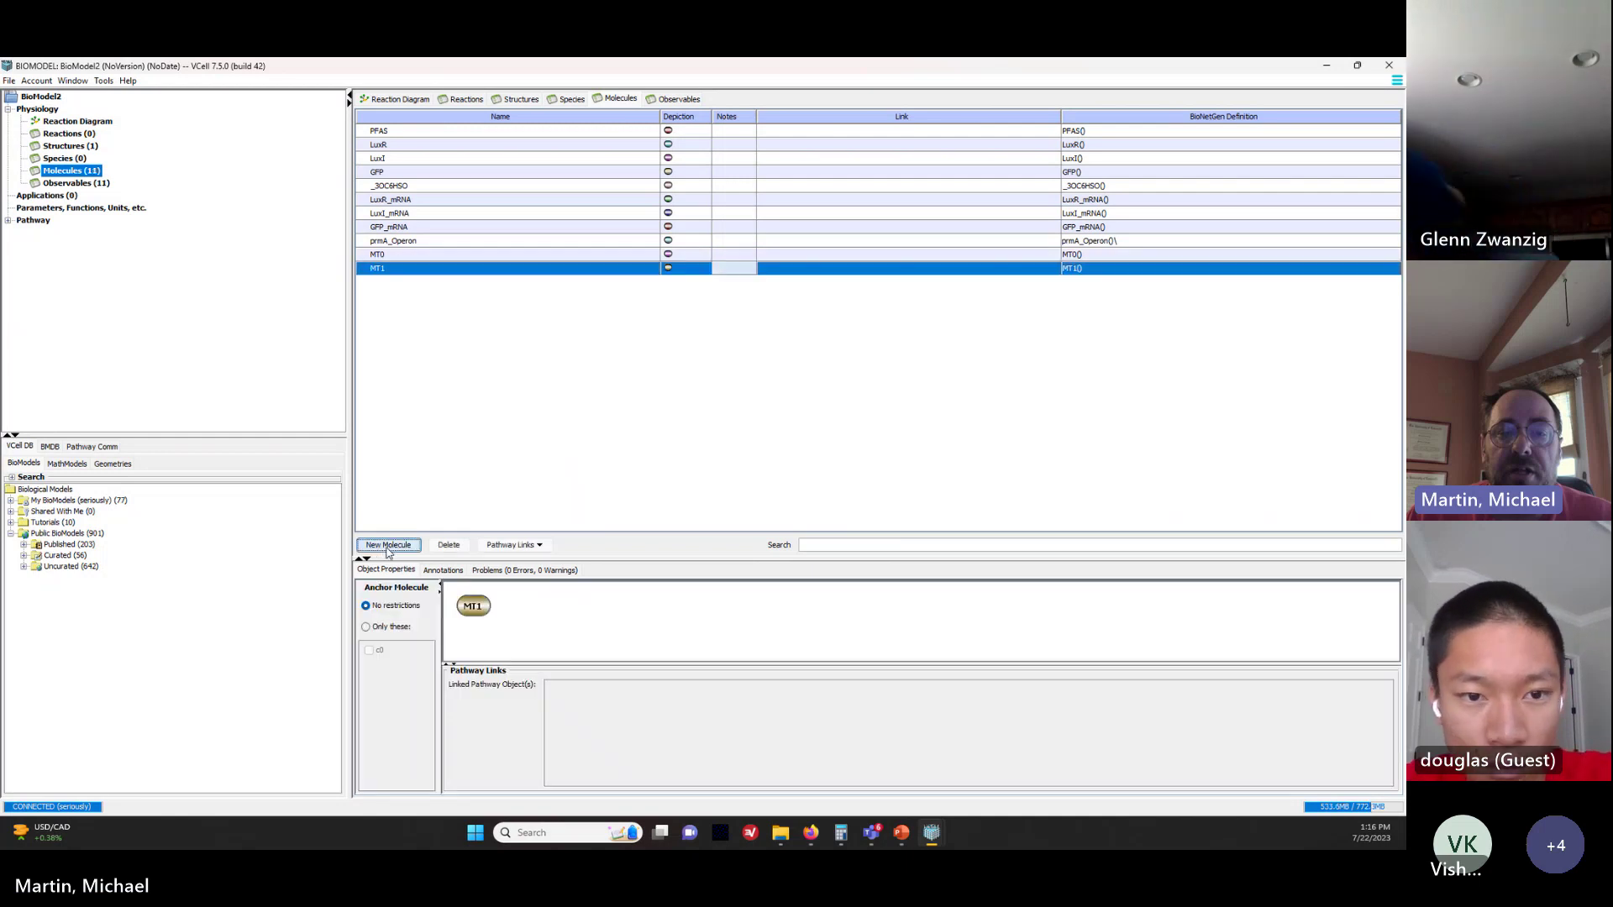
pyautogui.rightClick(398, 276)
pyautogui.click(392, 268)
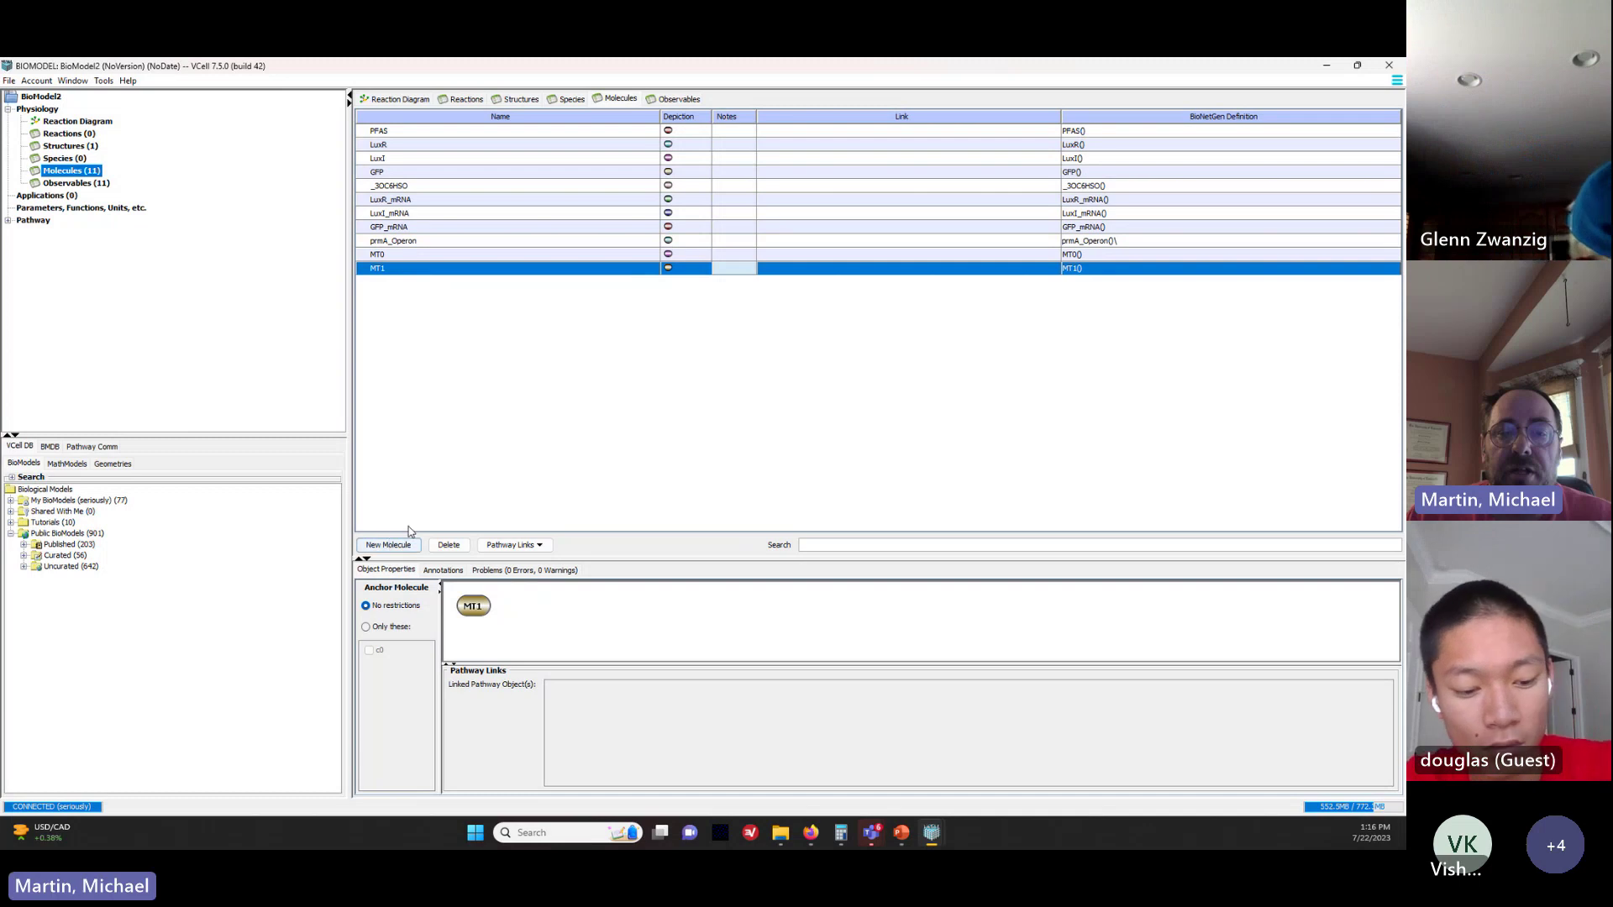
# Step: Try to delete the molecule MT1 from the model
pyautogui.click(449, 546)
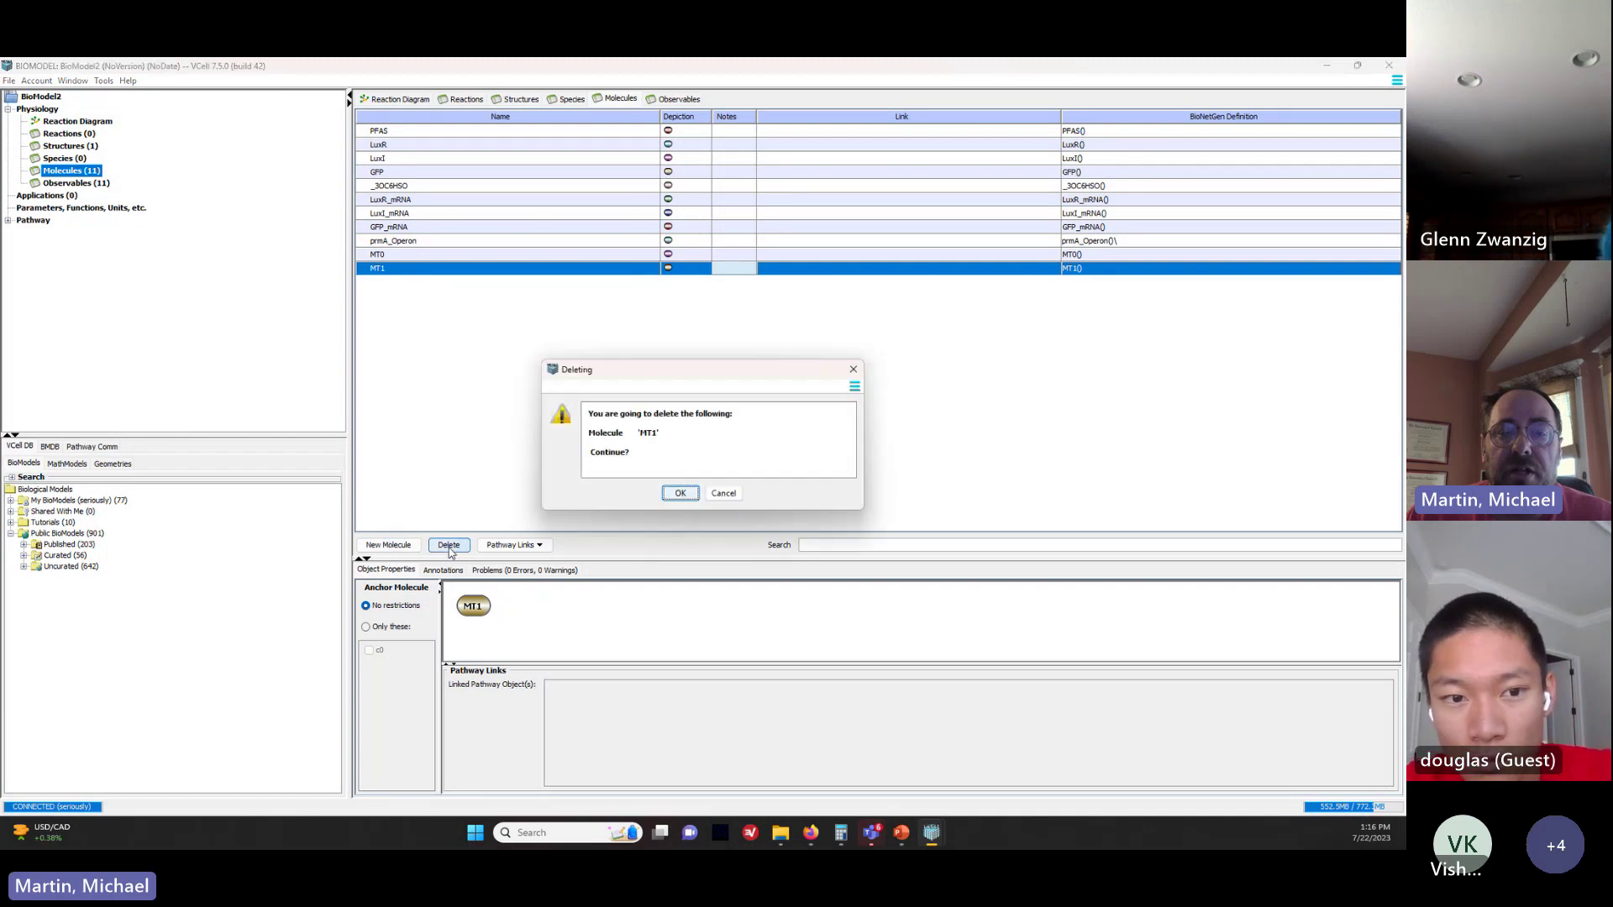
pyautogui.click(681, 494)
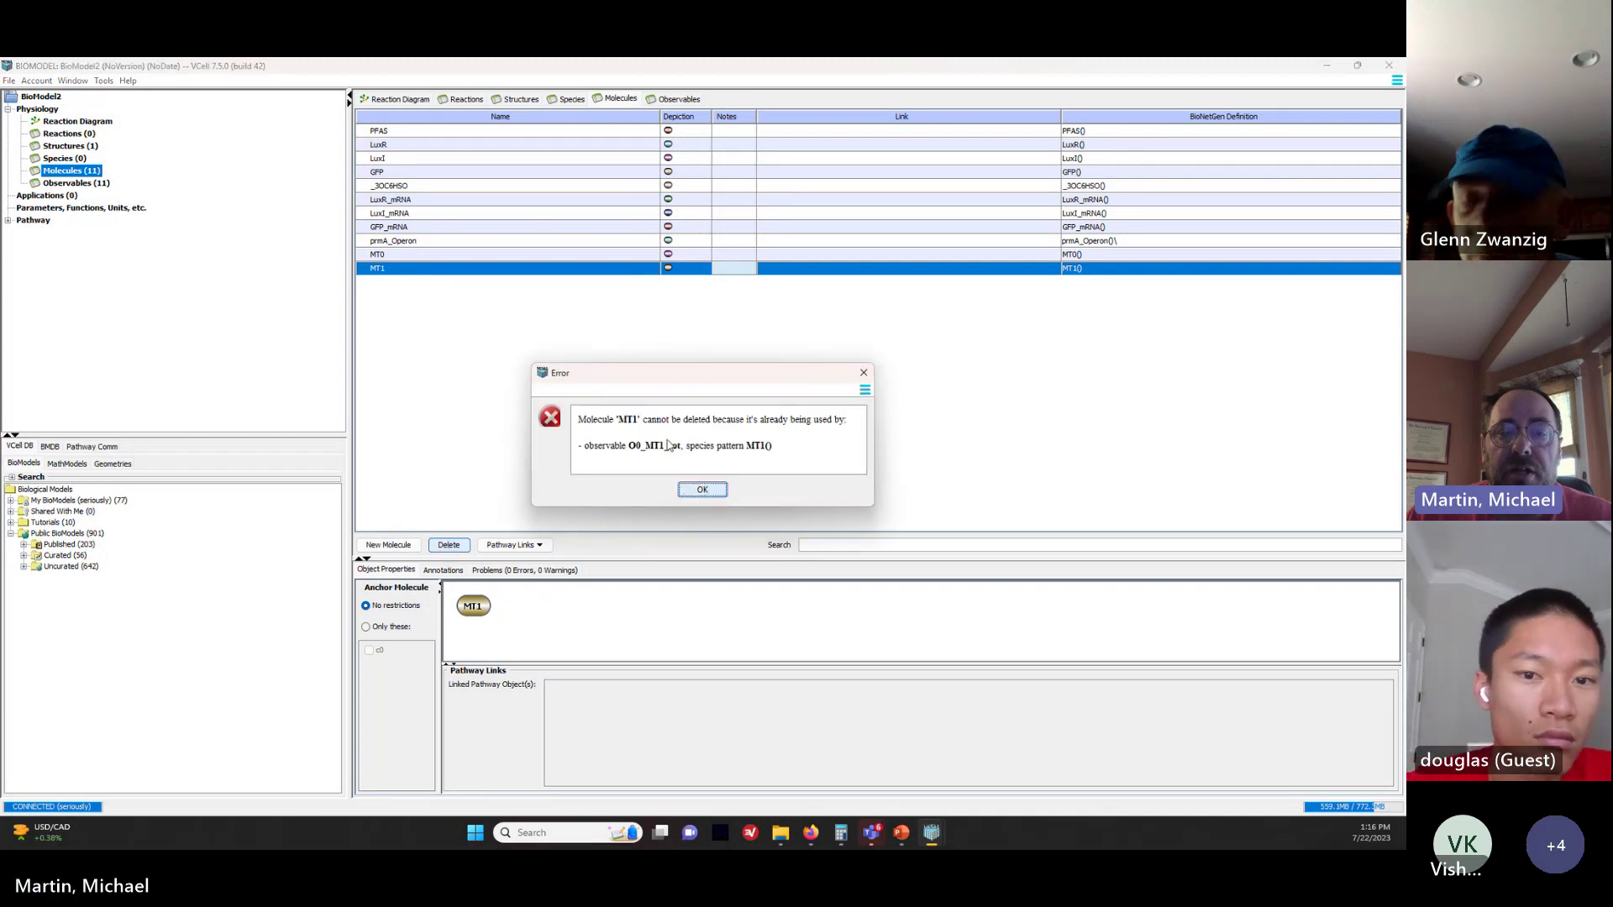
pyautogui.click(702, 490)
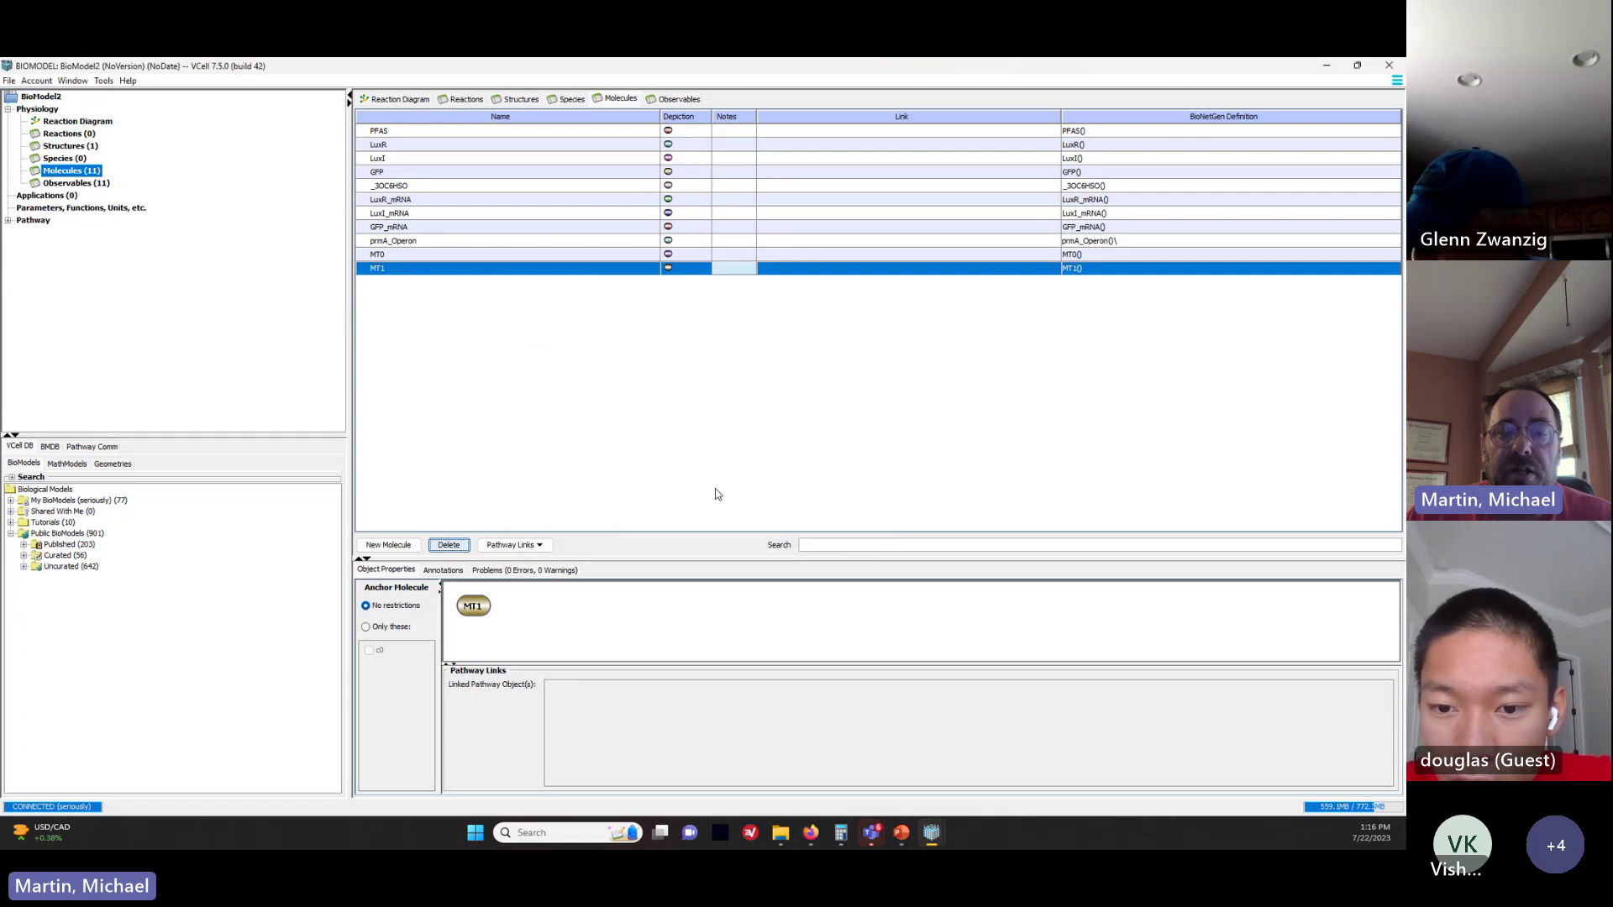
# Step: Delete the observables O0_MT0_tot and O0_MT1_tot that belong to the two unnamed molecules
pyautogui.click(66, 183)
pyautogui.click(398, 256)
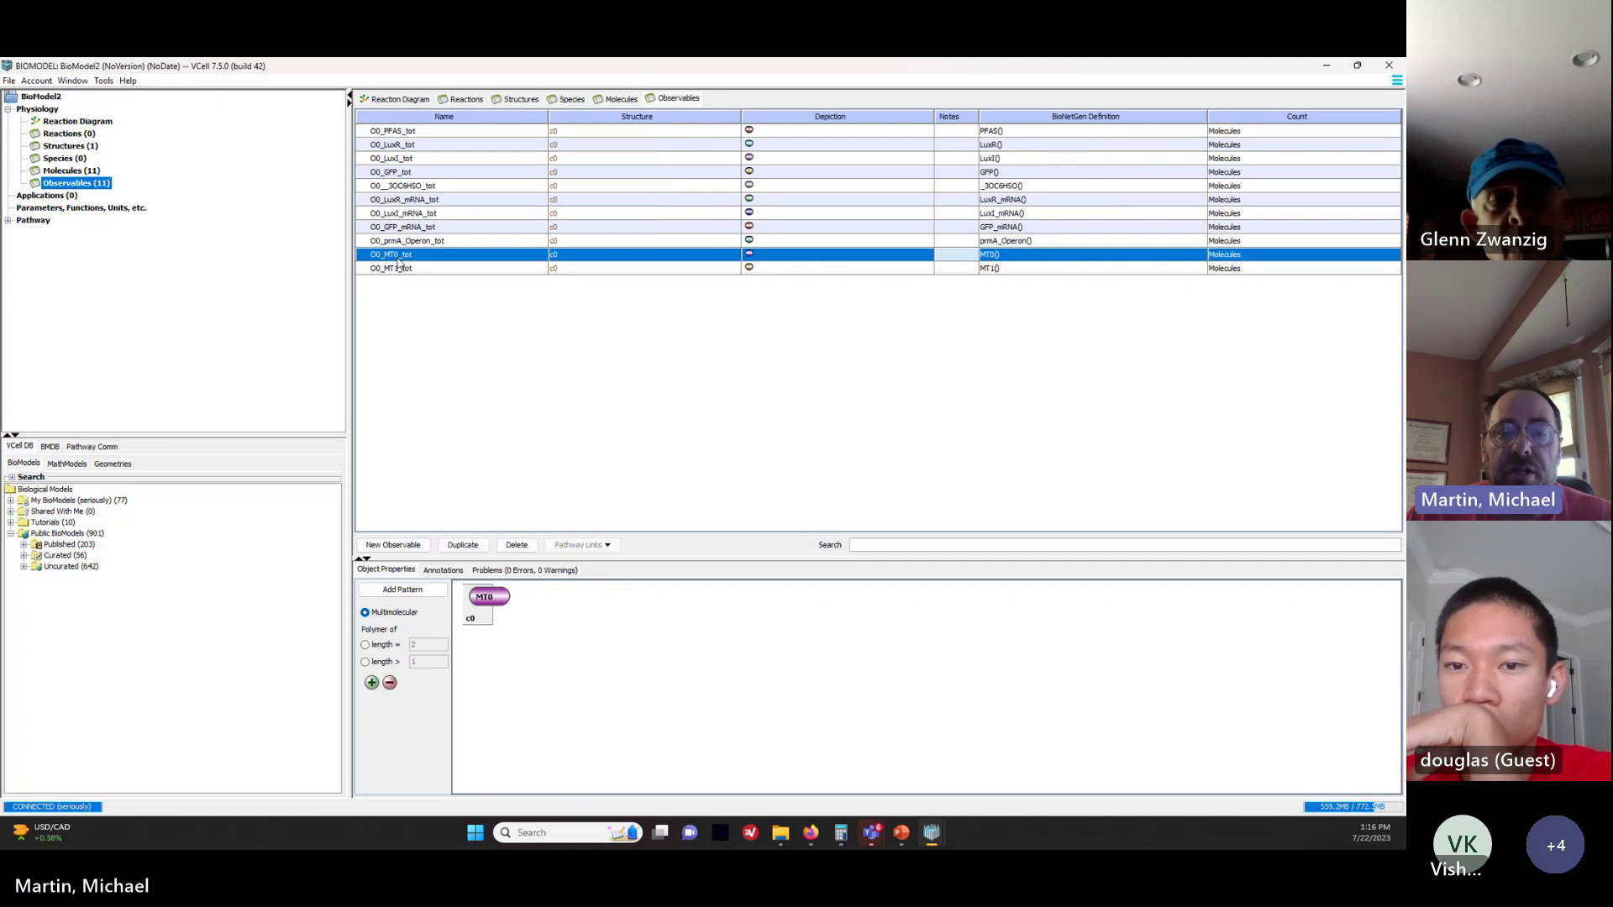
pyautogui.keyDown('shift'); pyautogui.click(400, 269); pyautogui.keyUp('shift')
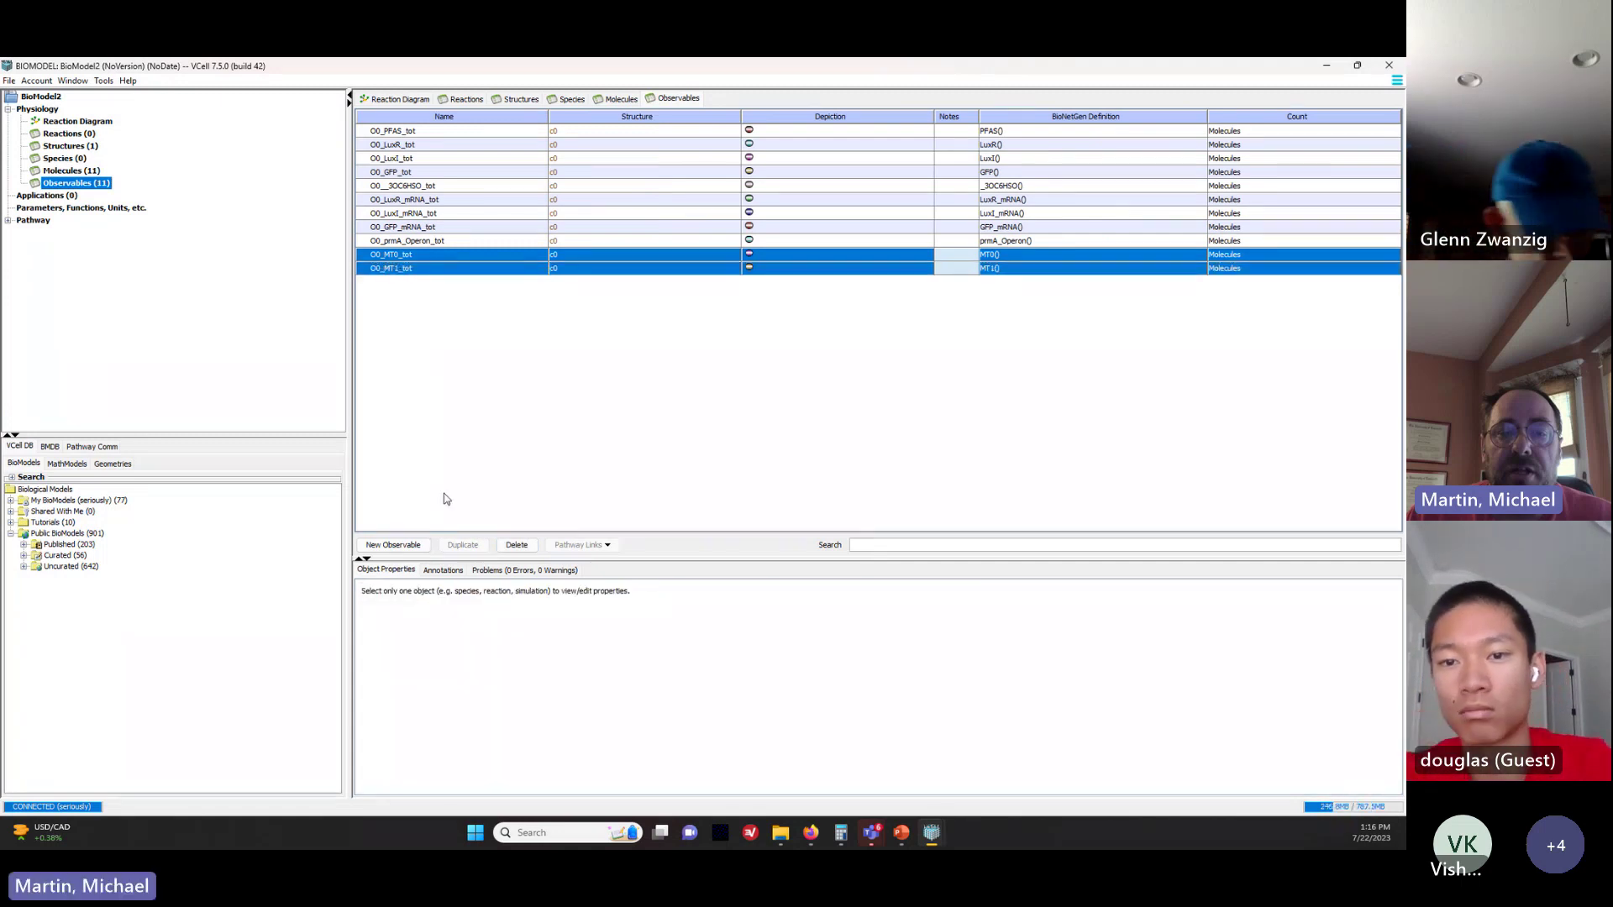
pyautogui.click(517, 546)
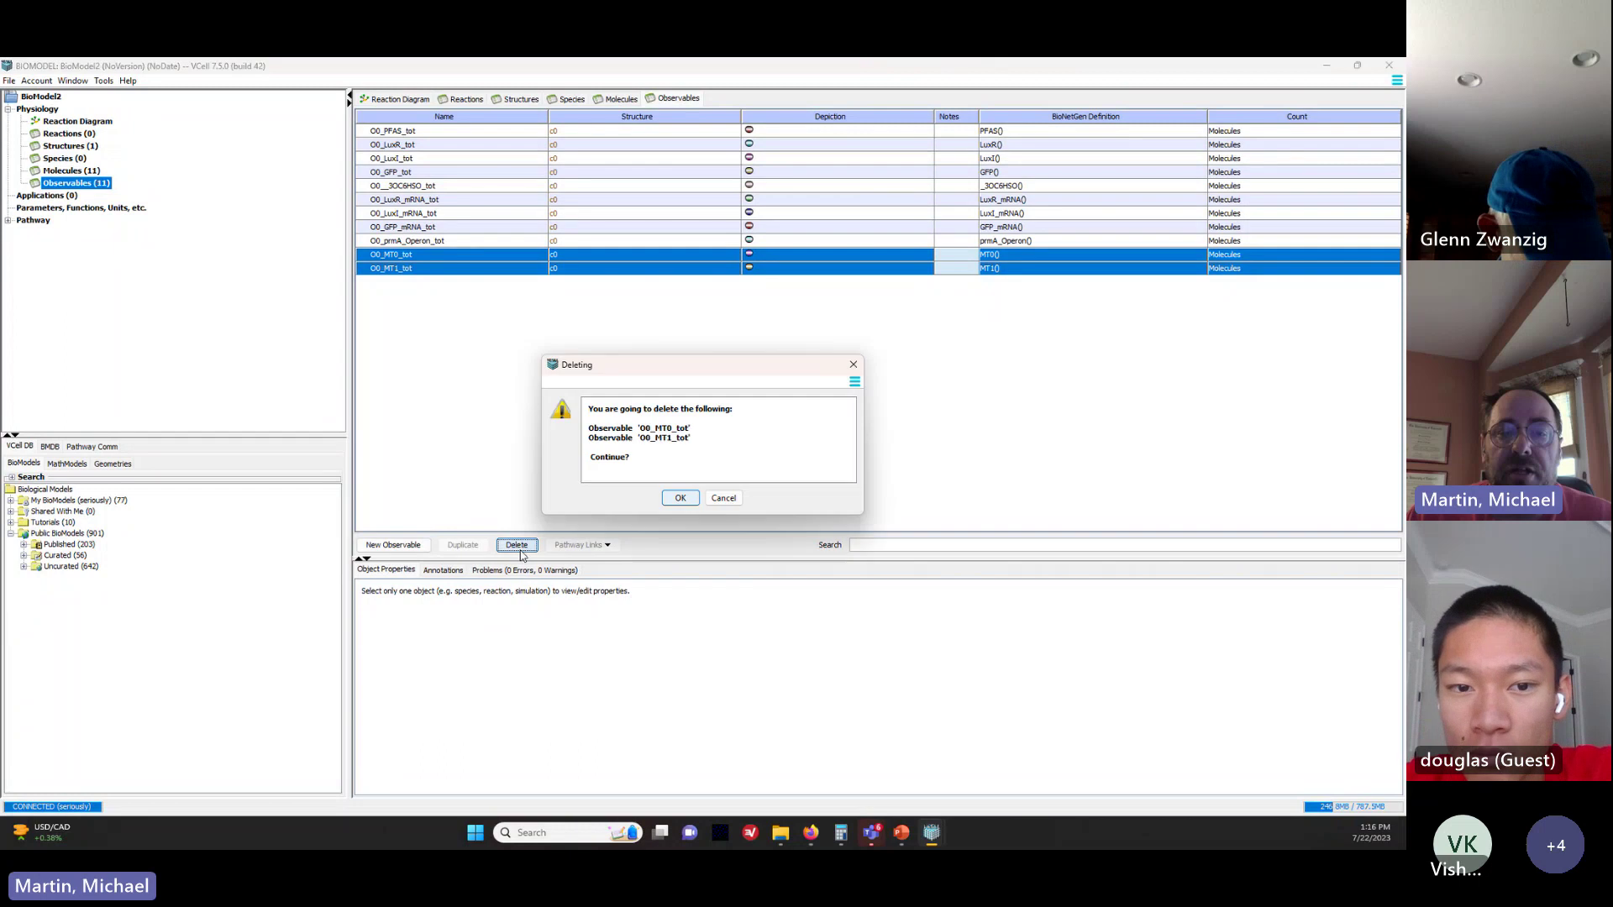
pyautogui.click(680, 499)
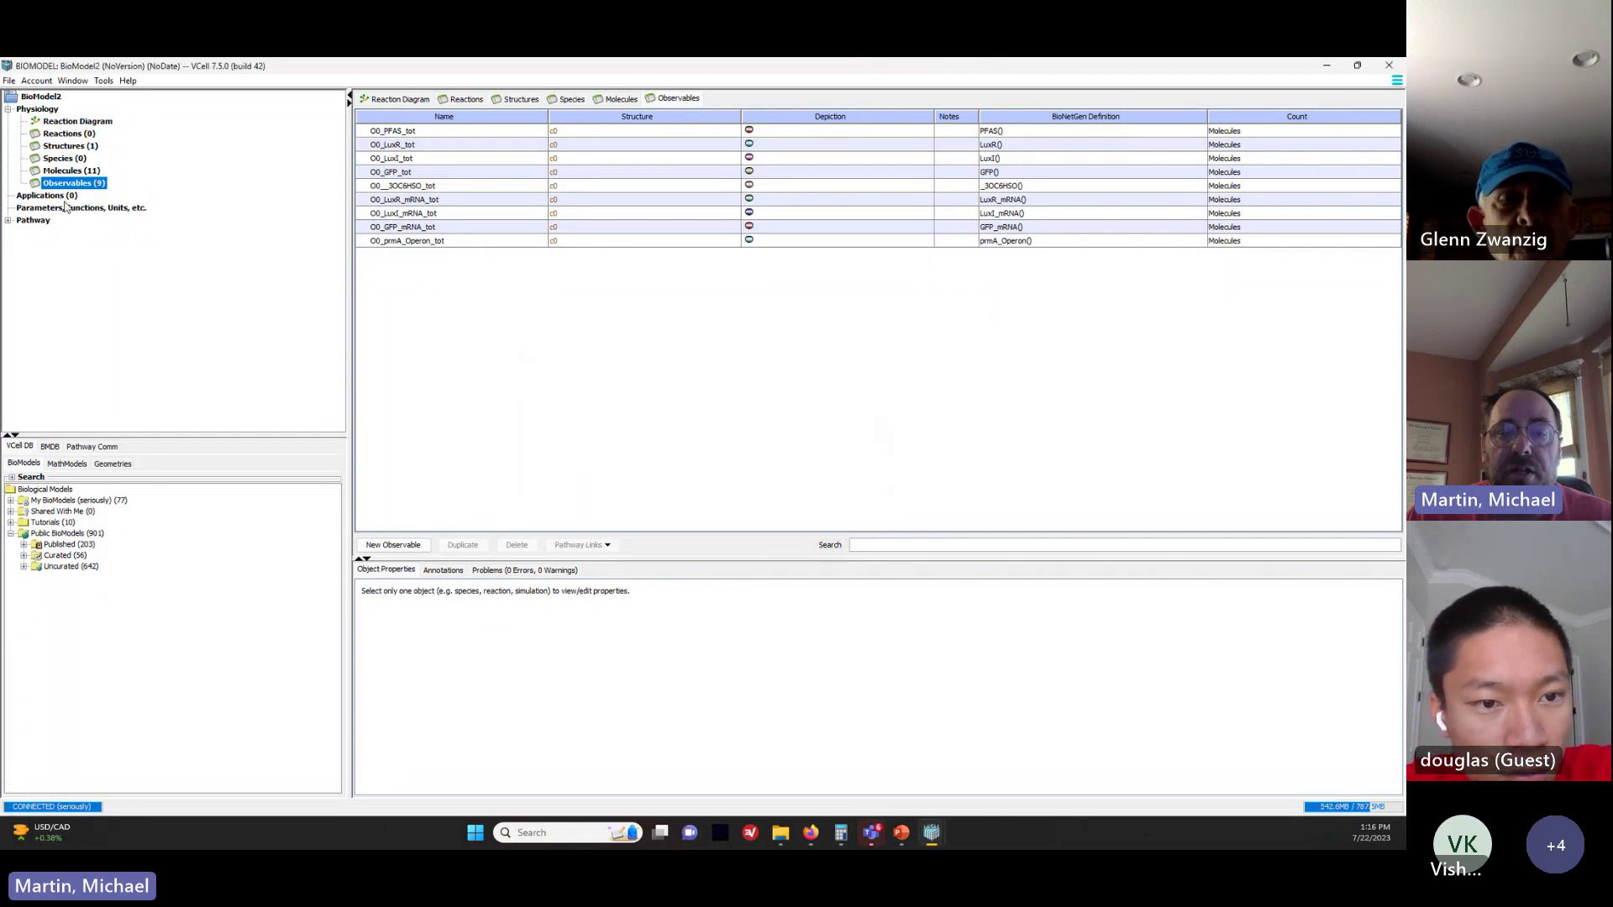
# Step: Return to the molecule list and reduce the PowerPoint and BioModel2 windows from full screen so several windows show together
pyautogui.click(77, 171)
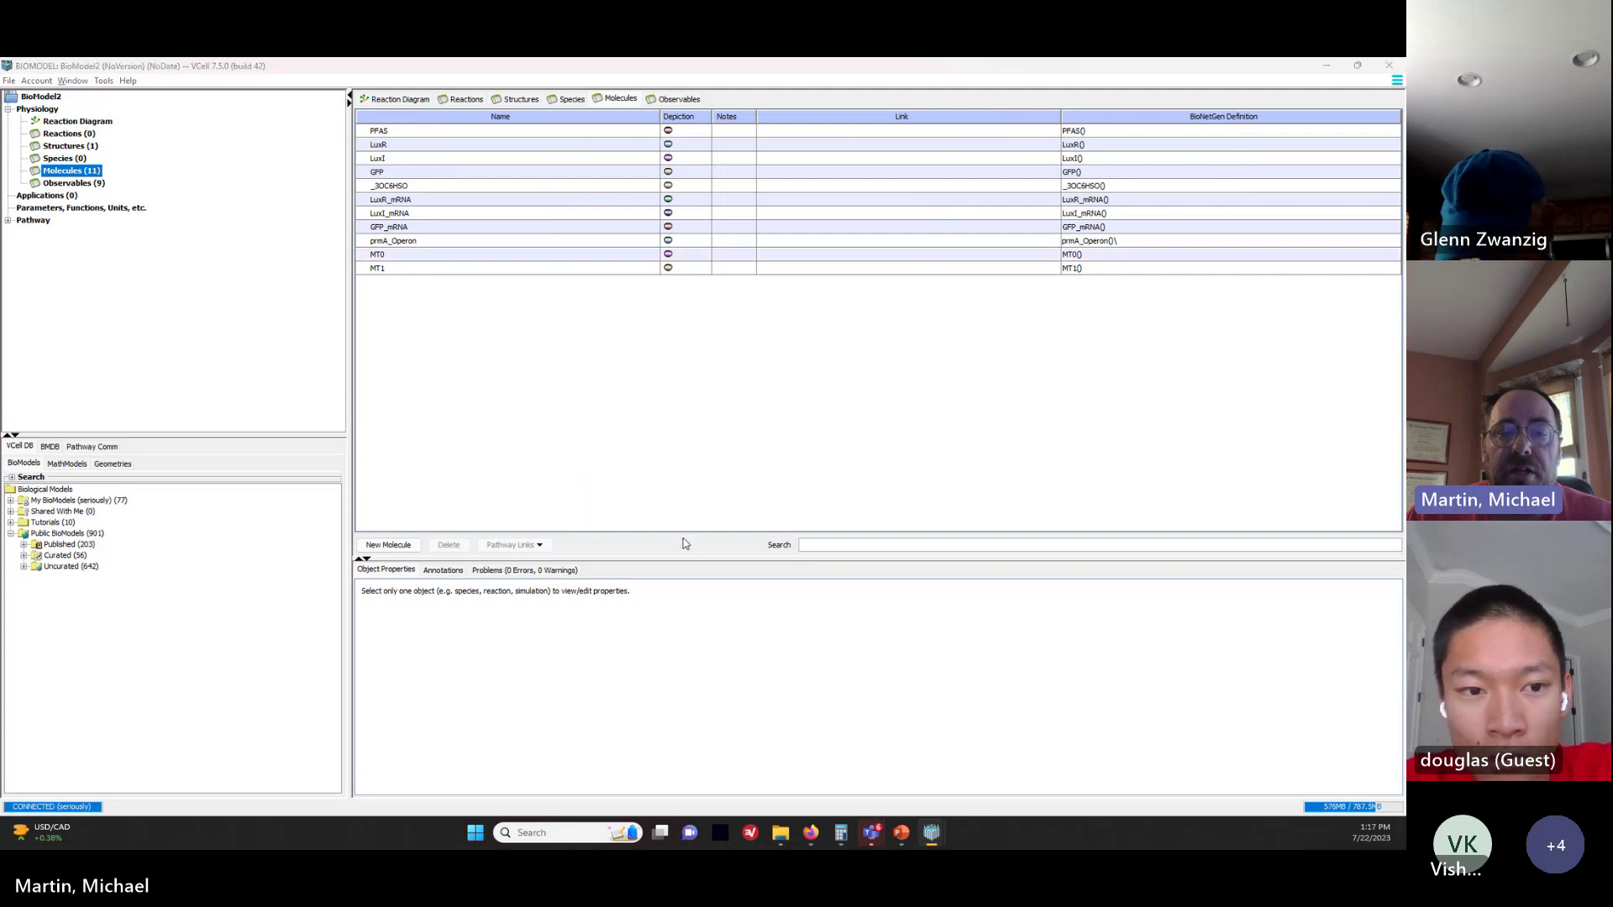
pyautogui.hotkey('alt', 'Tab')
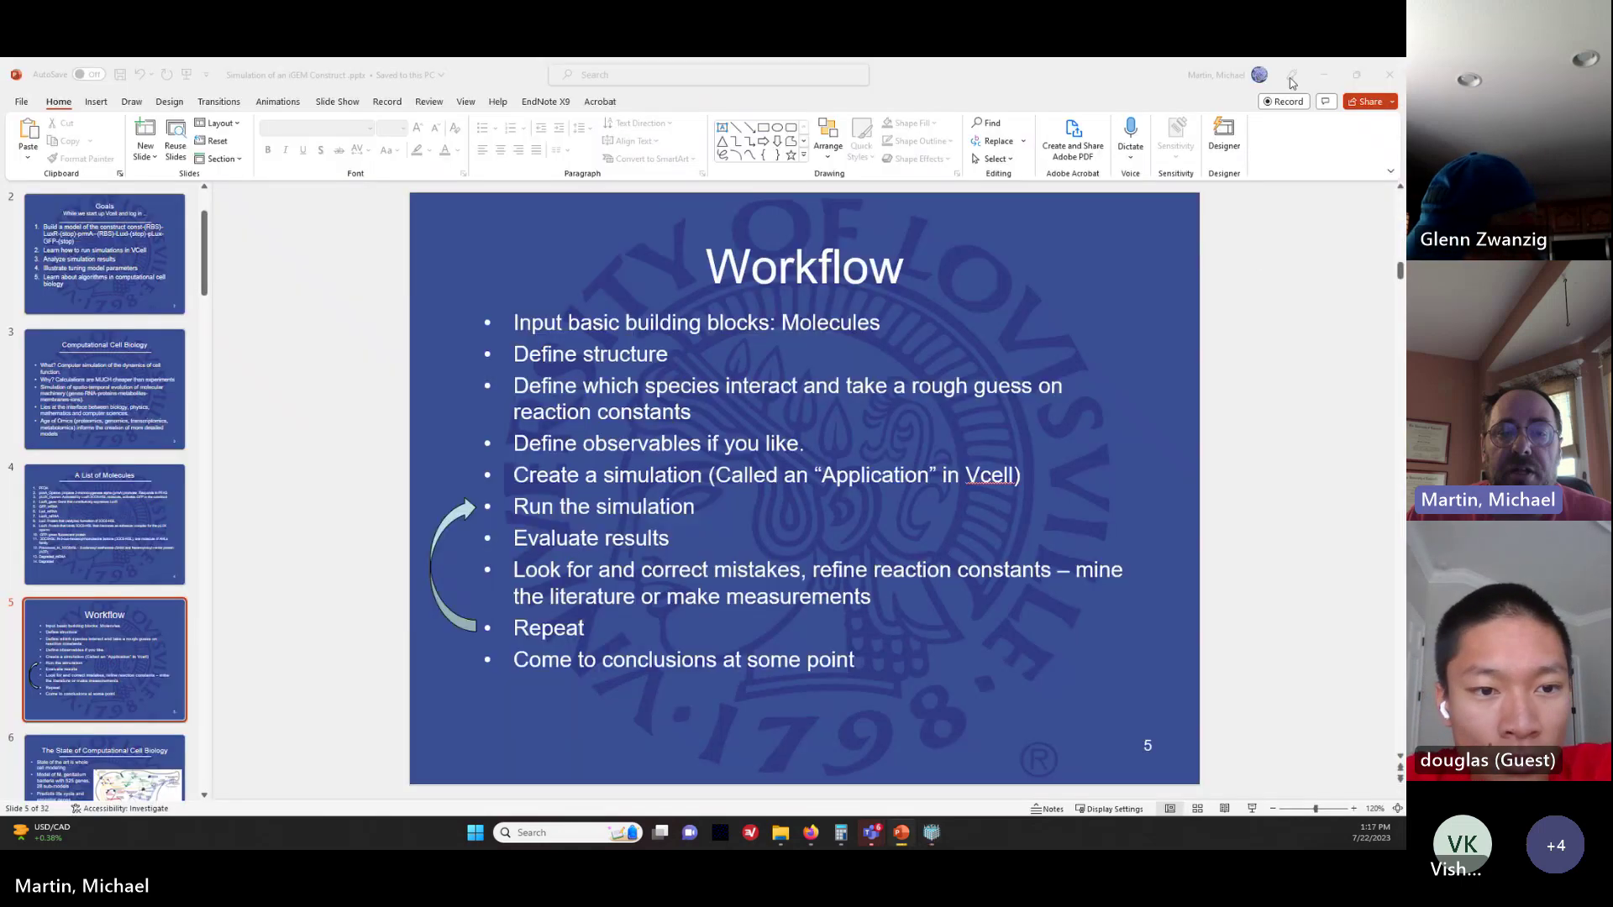
pyautogui.click(1351, 74)
pyautogui.click(1354, 71)
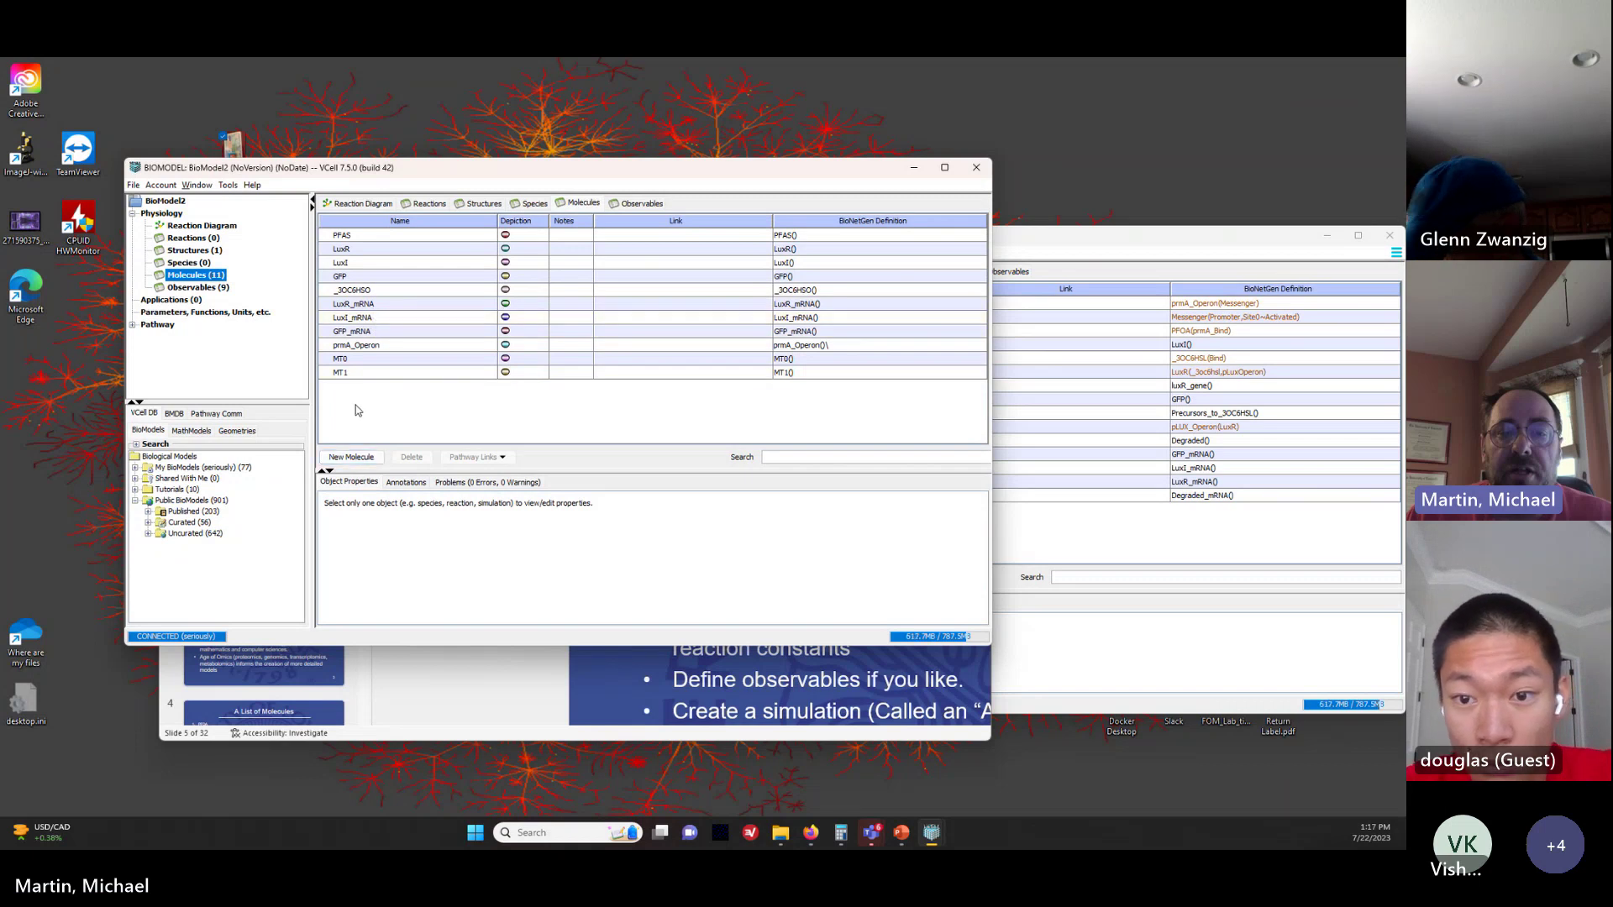
# Step: Add another new molecule after MT1, leaving its name and BioNetGen definition at their defaults
pyautogui.click(353, 457)
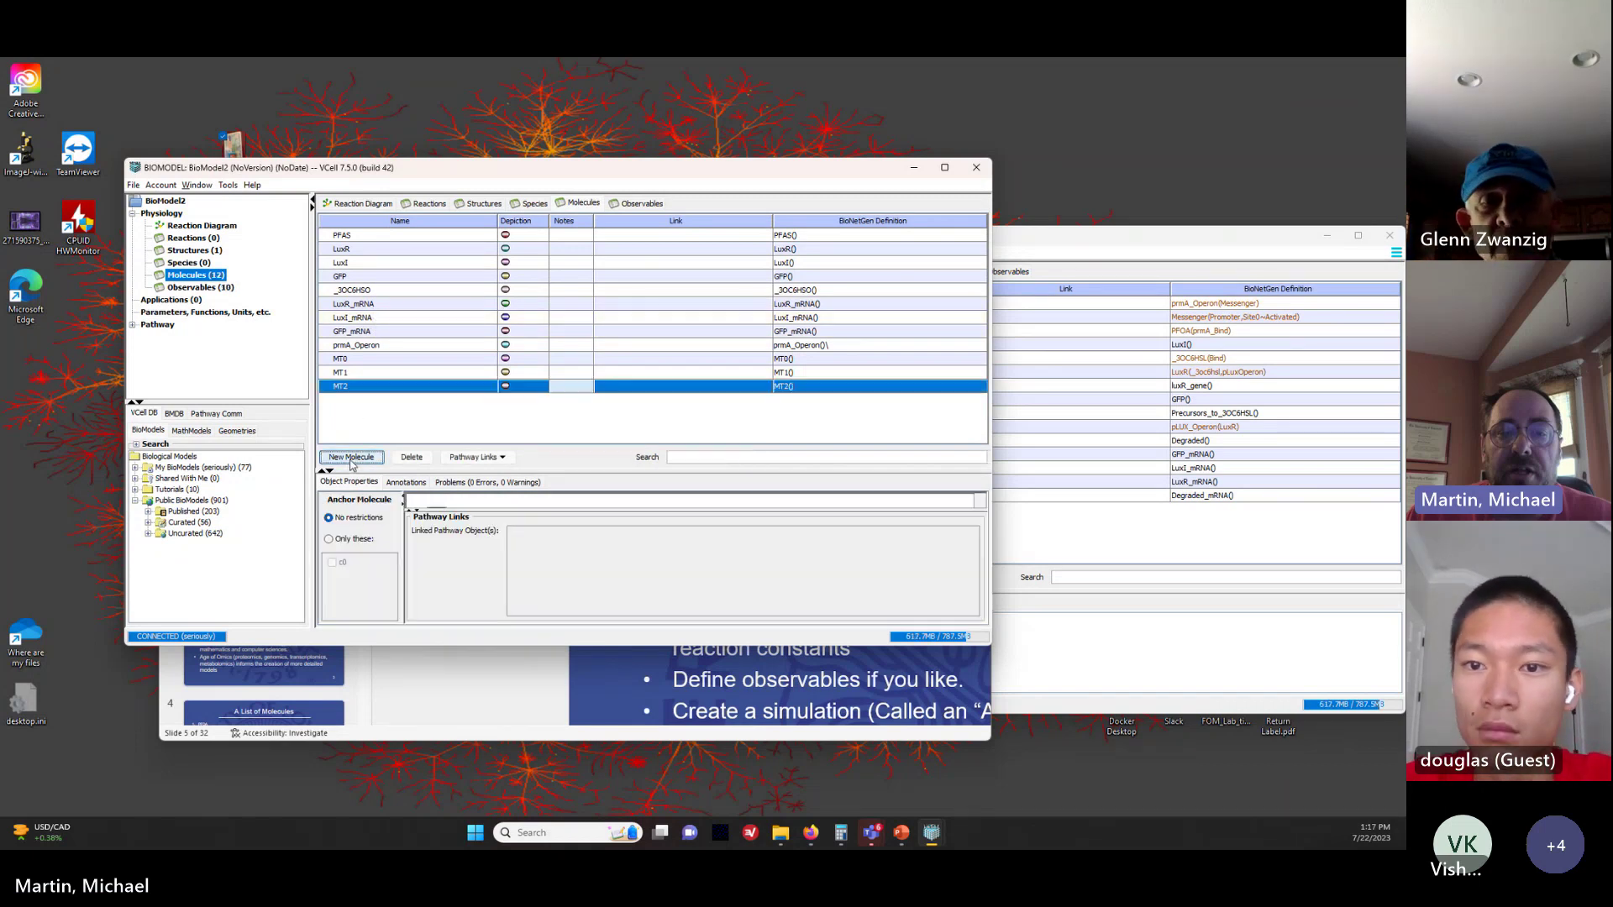
pyautogui.rightClick(350, 393)
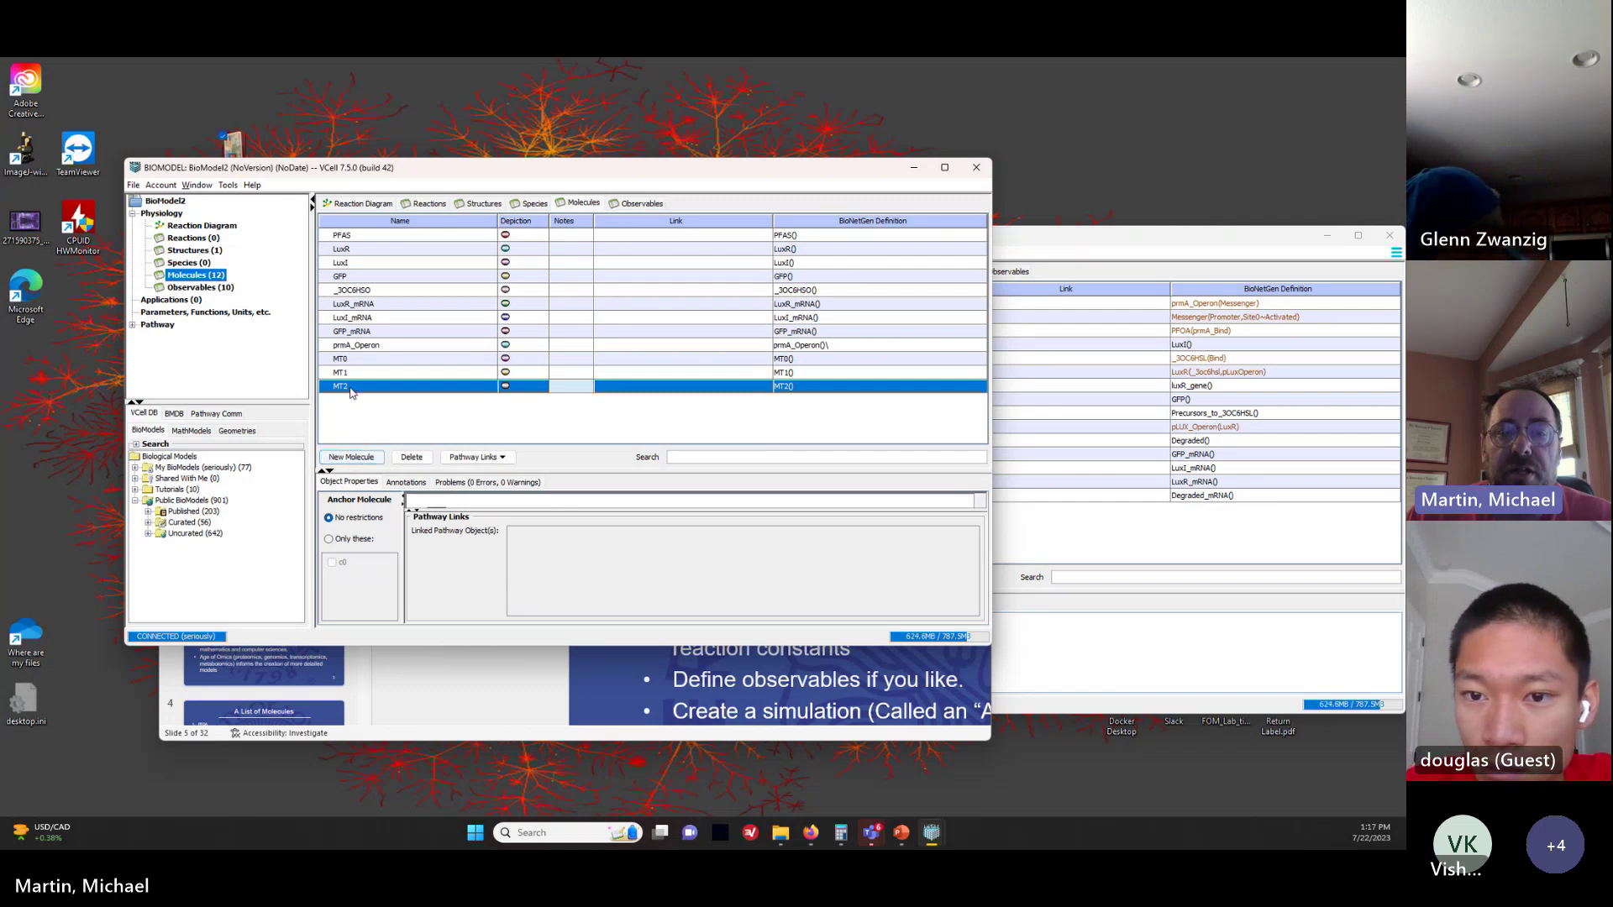
pyautogui.moveTo(445, 407)
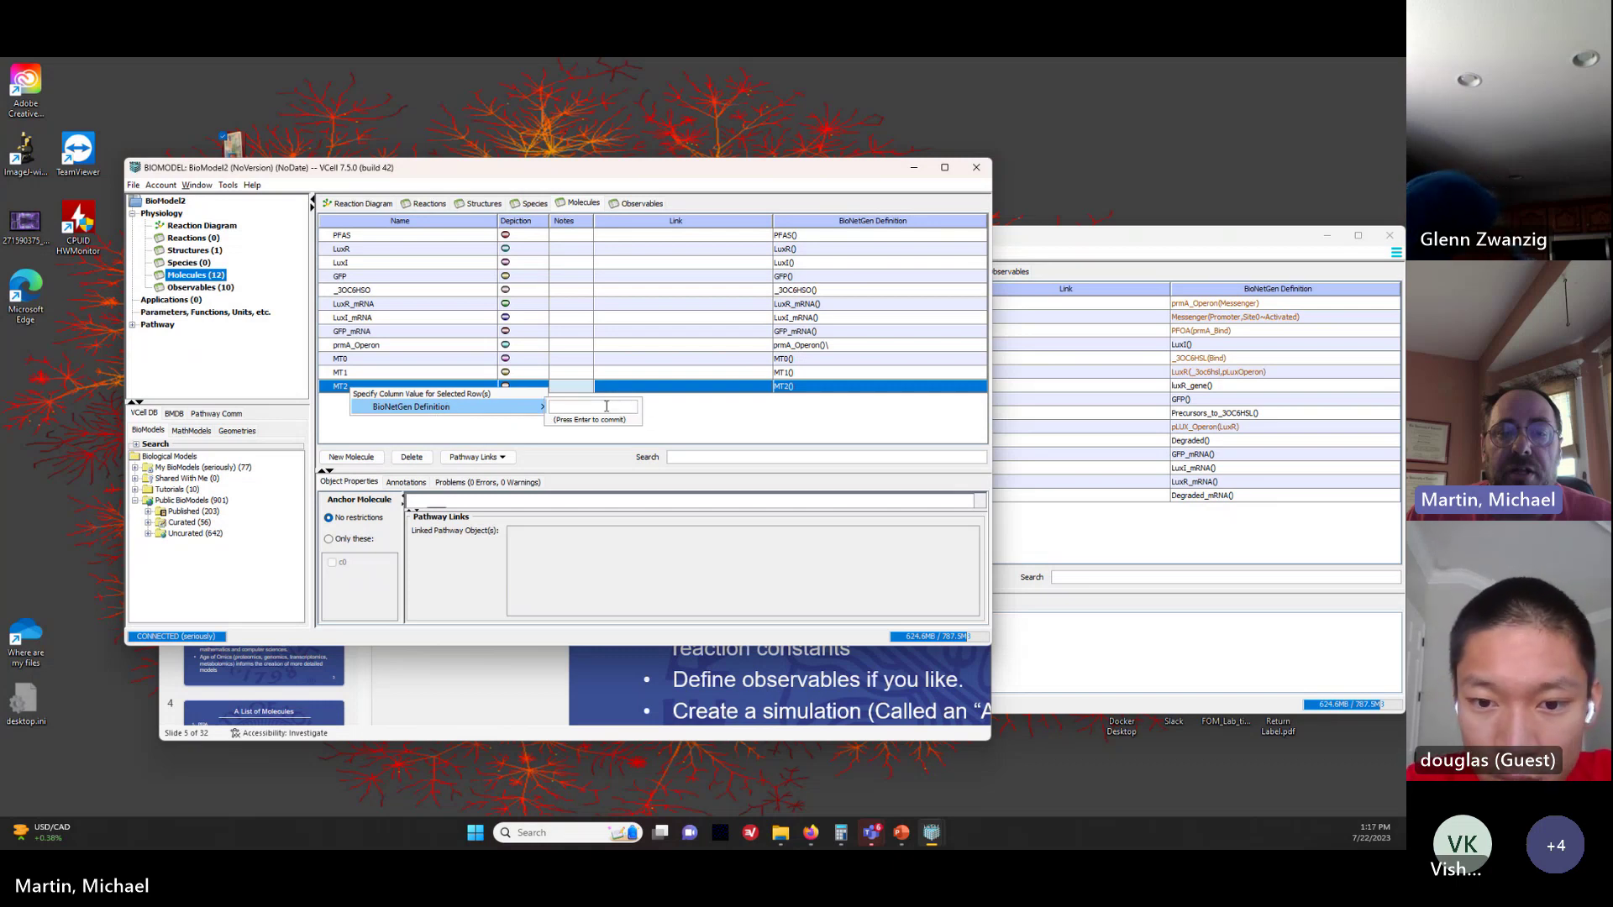
pyautogui.click(719, 430)
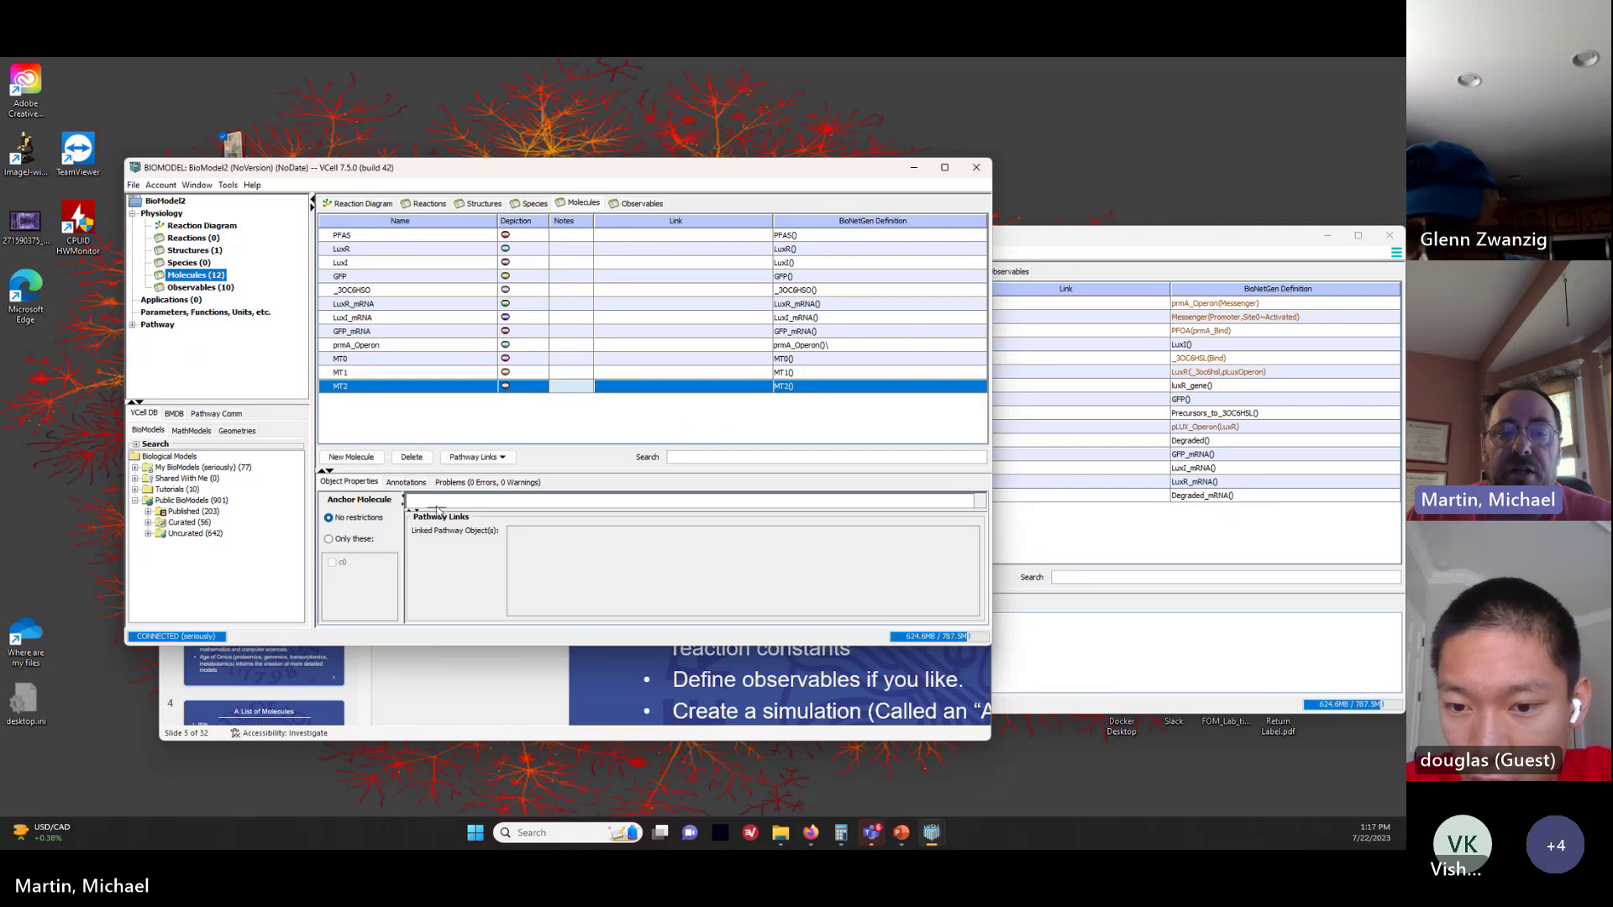
# Step: Delete the two unnamed molecules MT0 and MT1 from the model
pyautogui.click(363, 363)
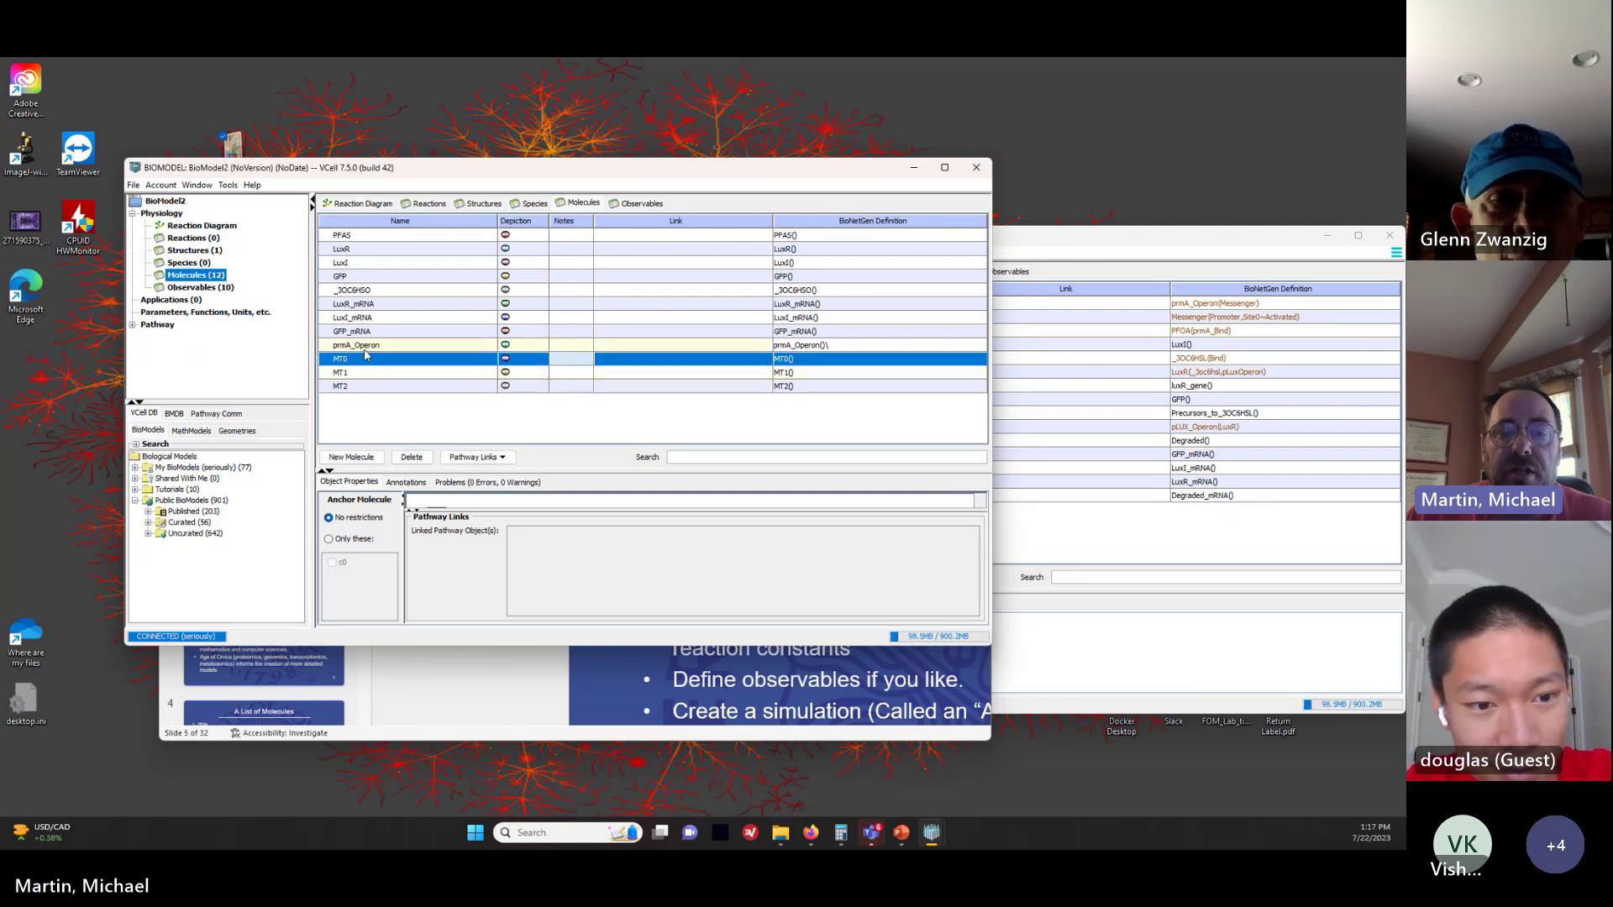
pyautogui.click(425, 459)
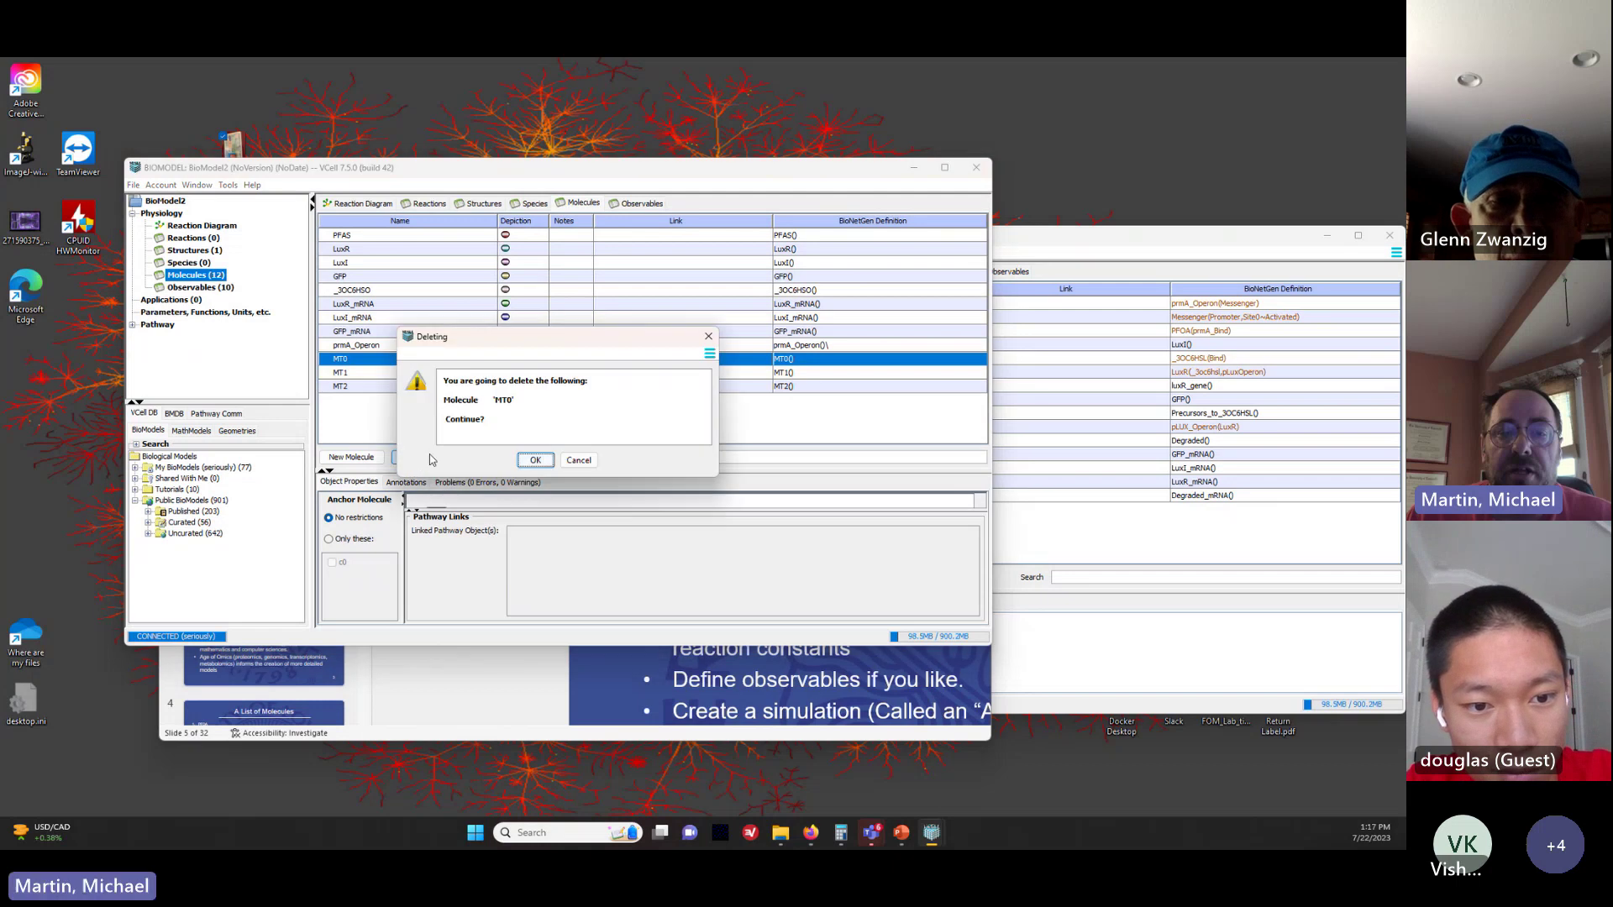
pyautogui.click(535, 460)
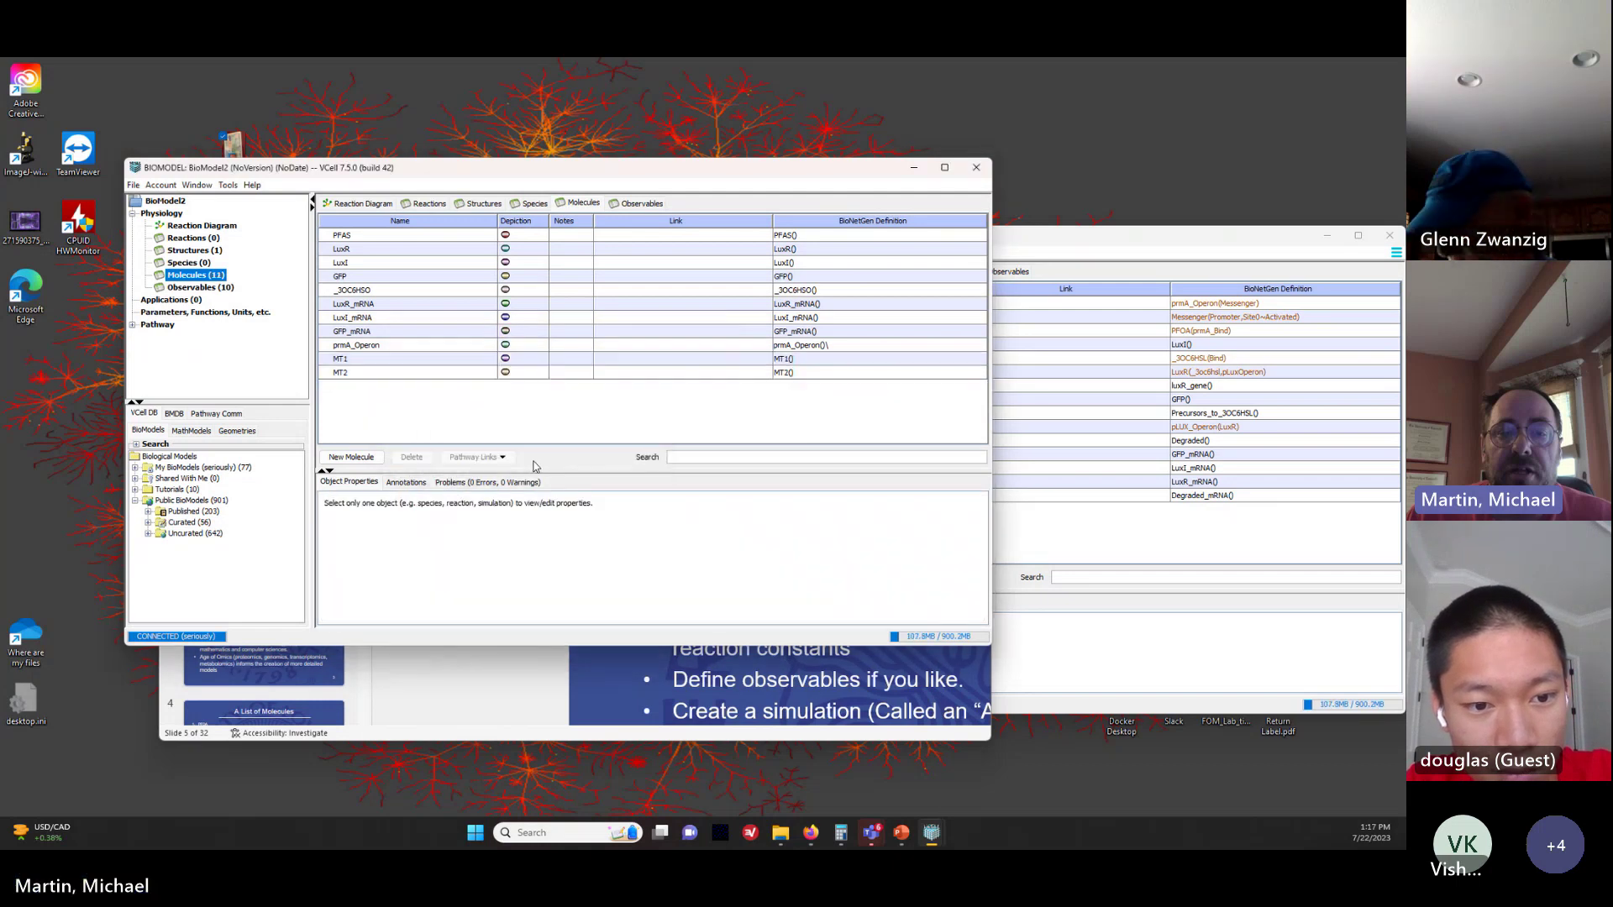
pyautogui.rightClick(396, 363)
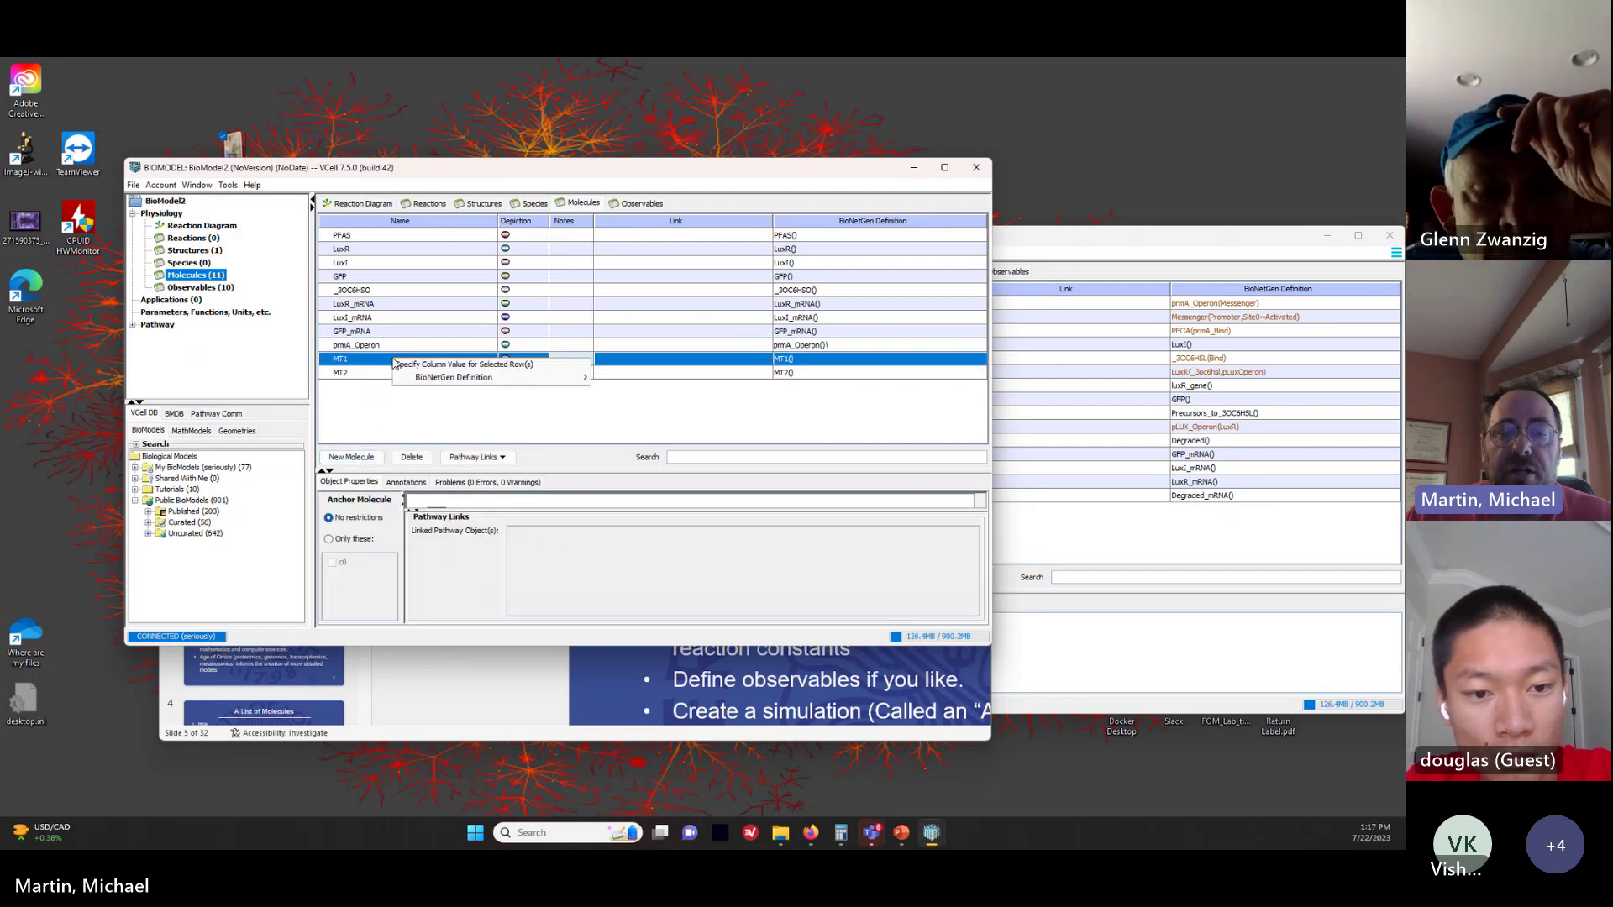
pyautogui.click(413, 459)
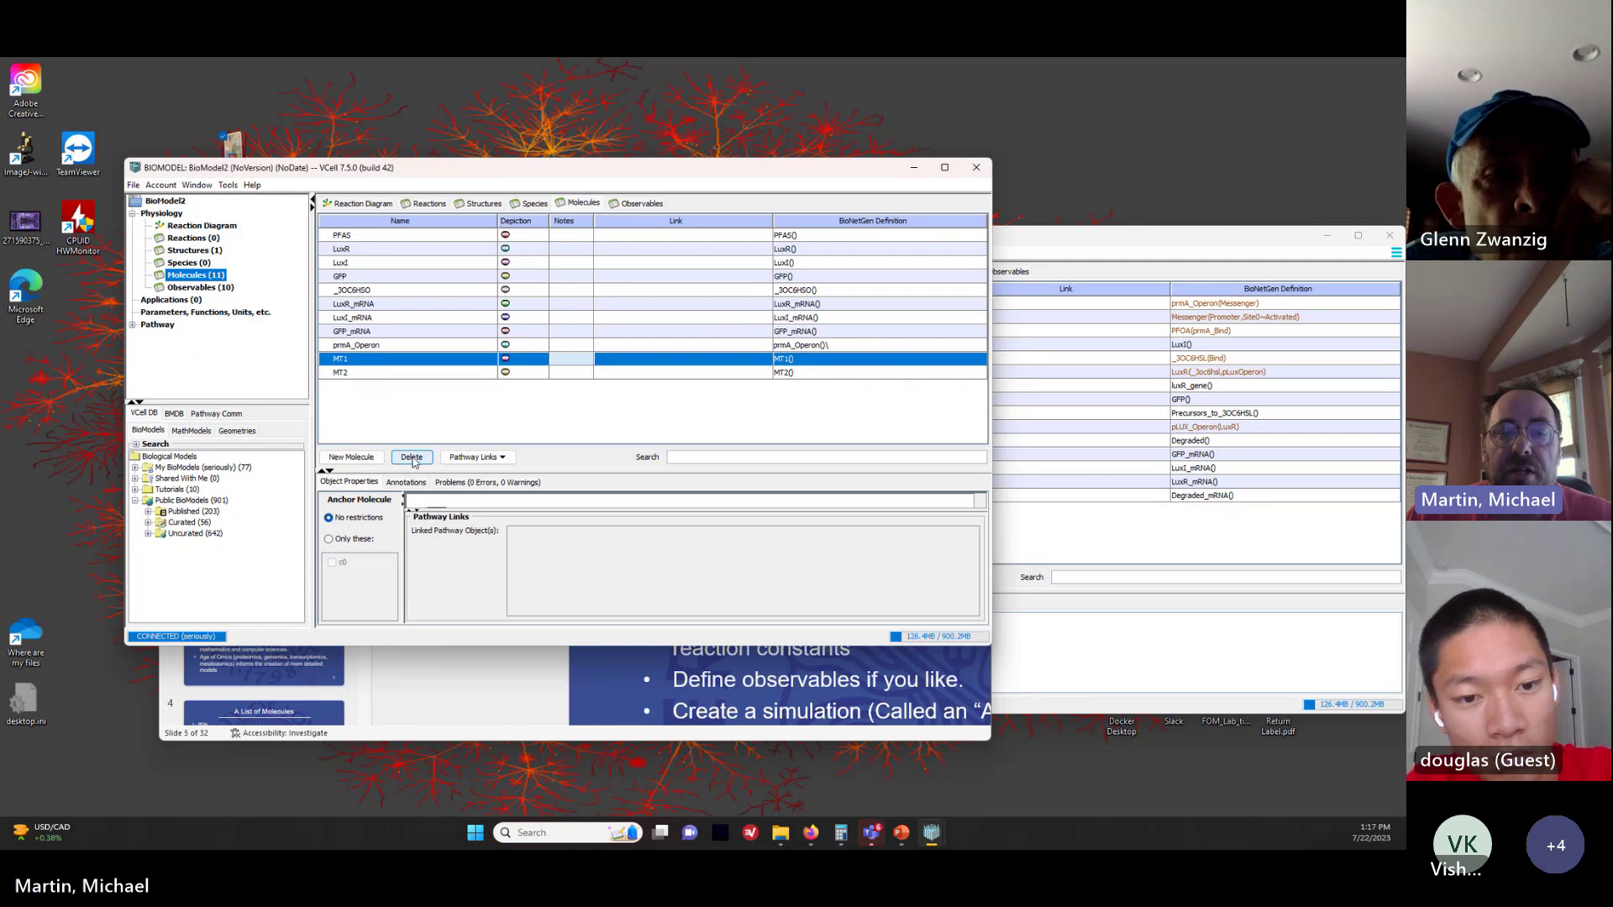
pyautogui.click(412, 459)
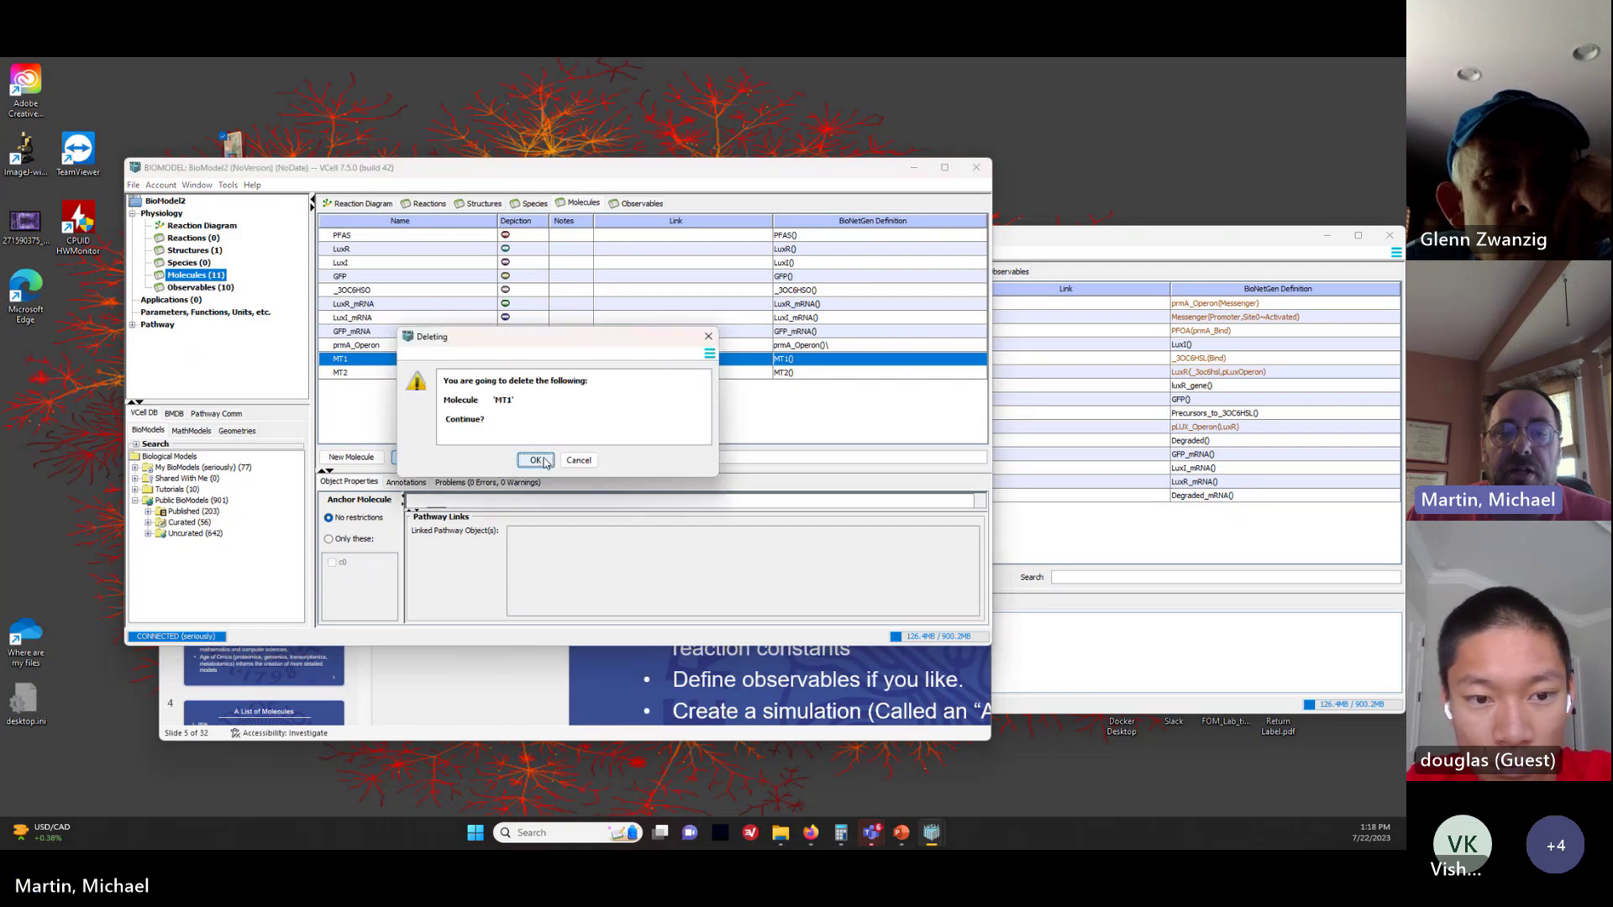
pyautogui.click(535, 460)
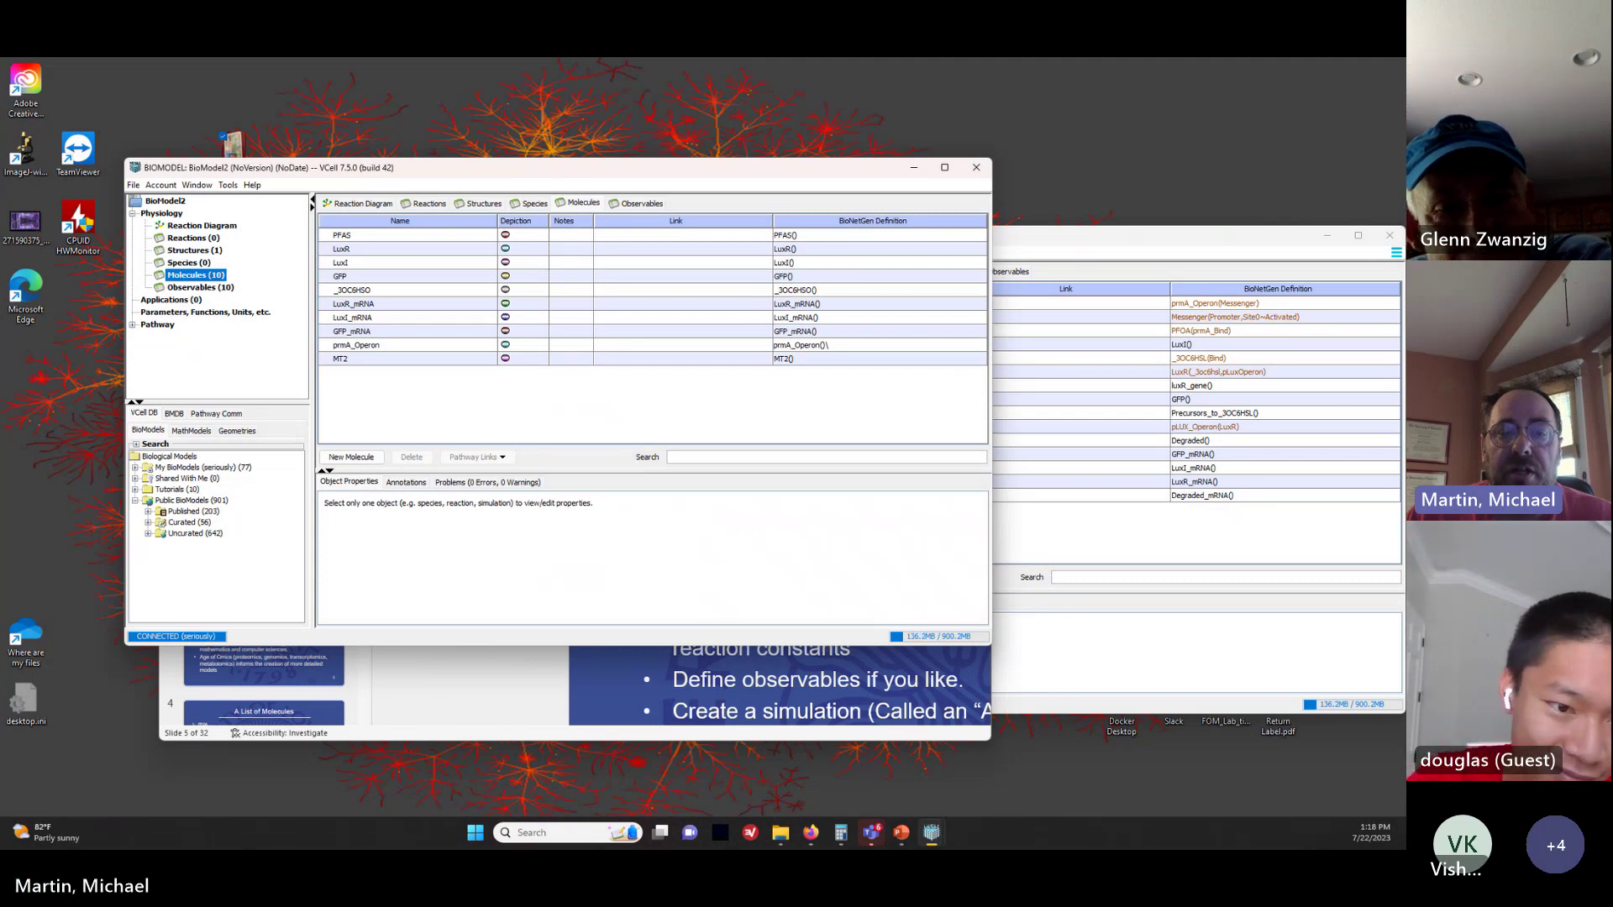
# Step: Minimise the open windows, including the ScienceDirect article, and switch to the other browser window
pyautogui.hotkey('alt', 'Tab')
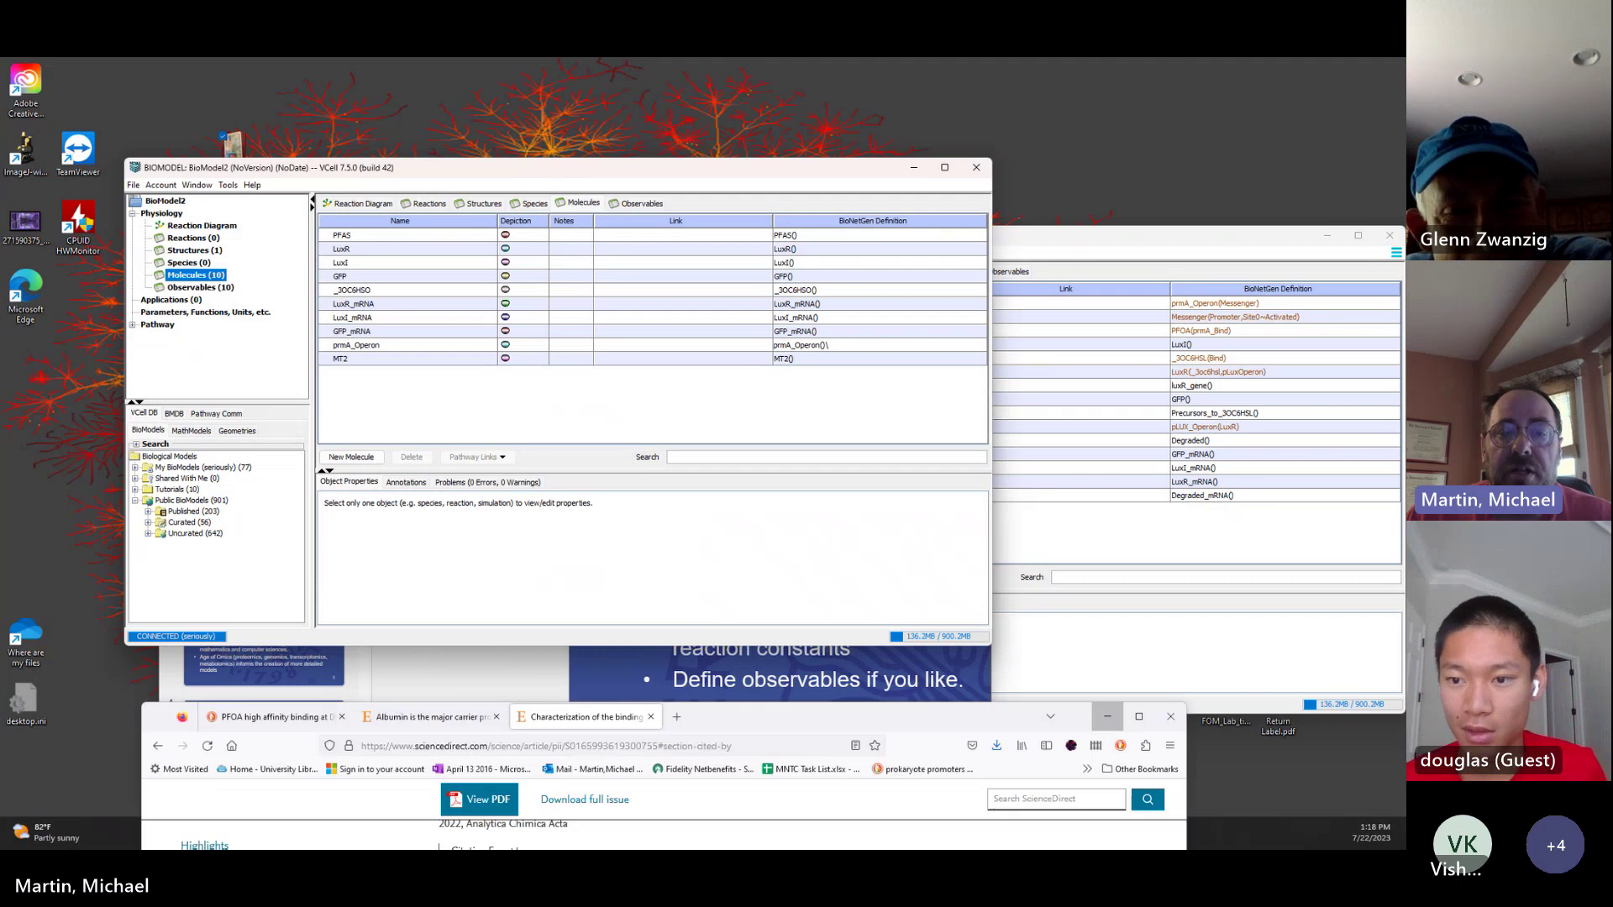
pyautogui.press('super+Home')
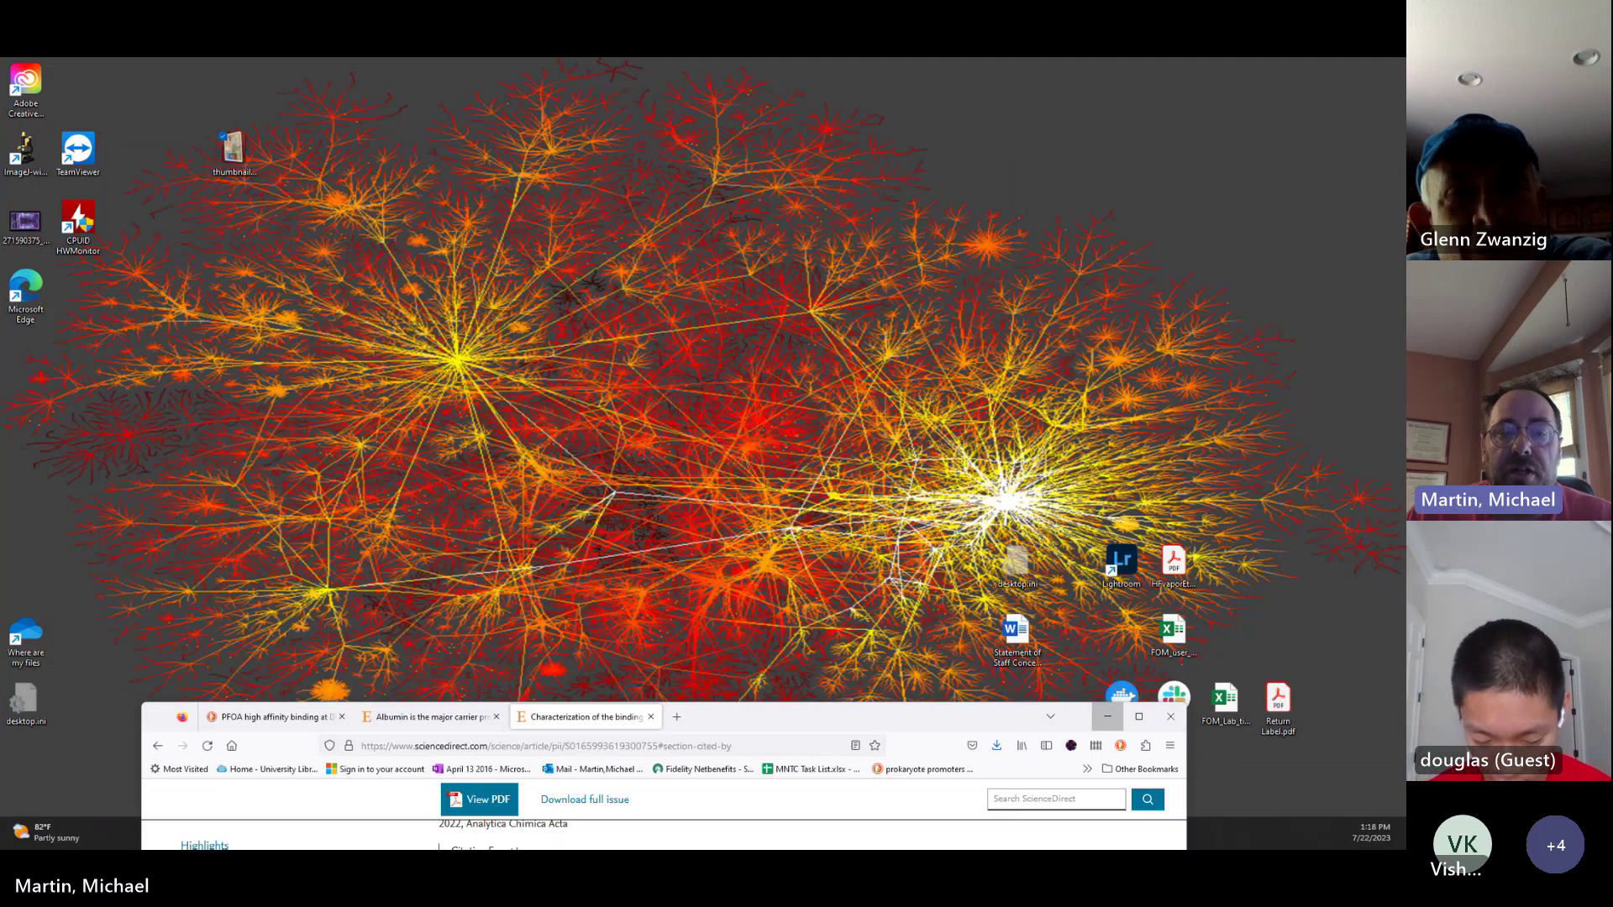
pyautogui.click(1107, 717)
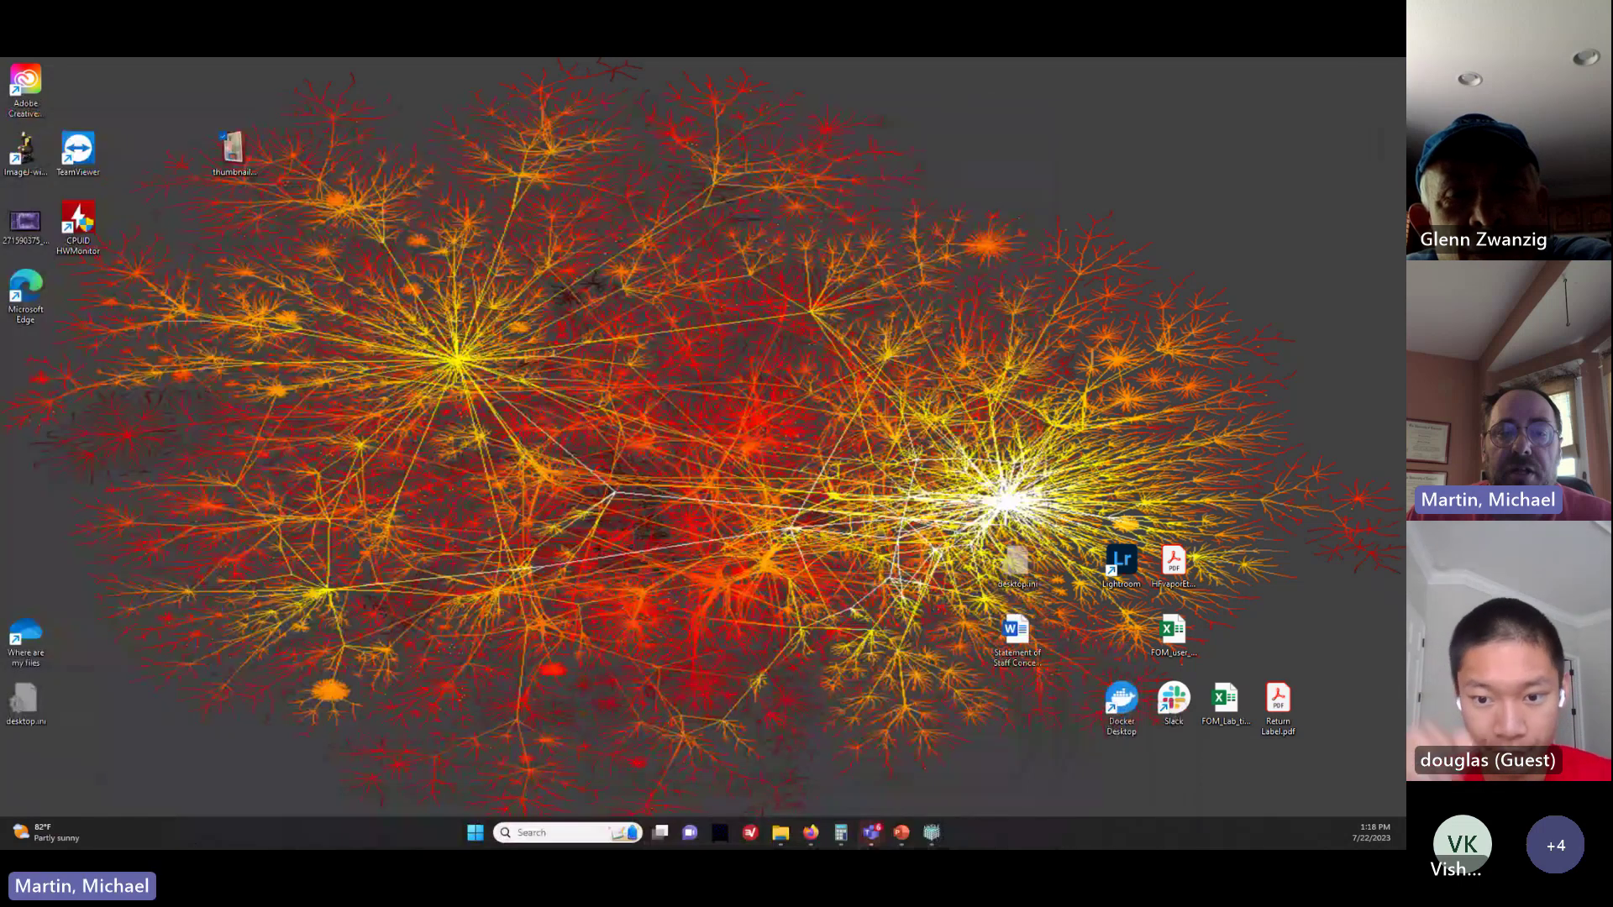
pyautogui.hotkey('alt', 'Tab')
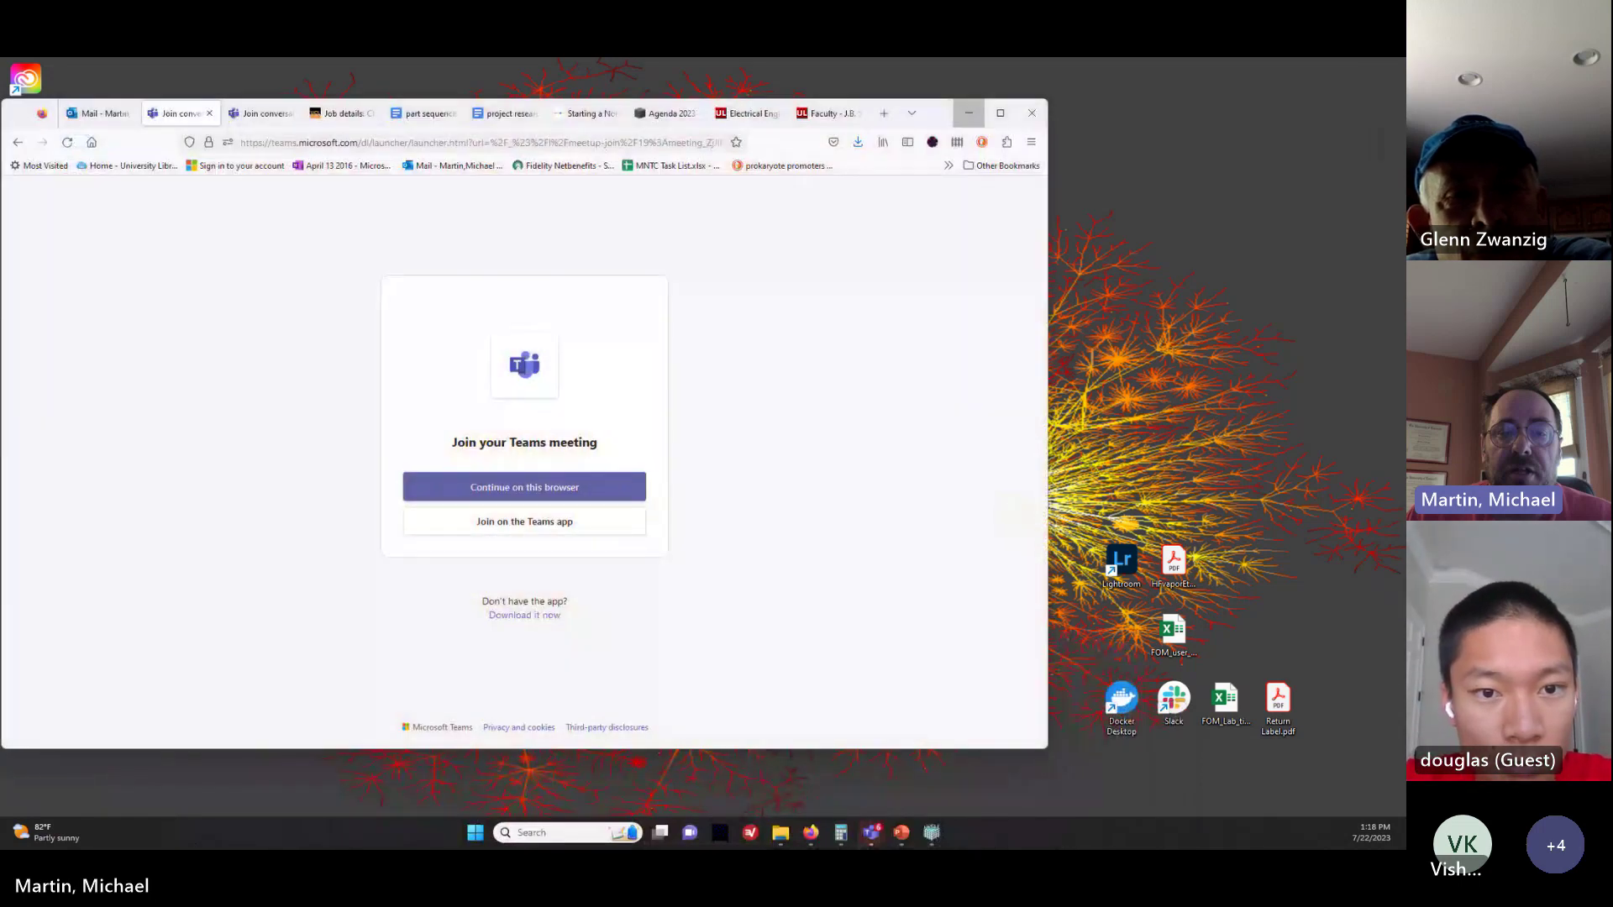
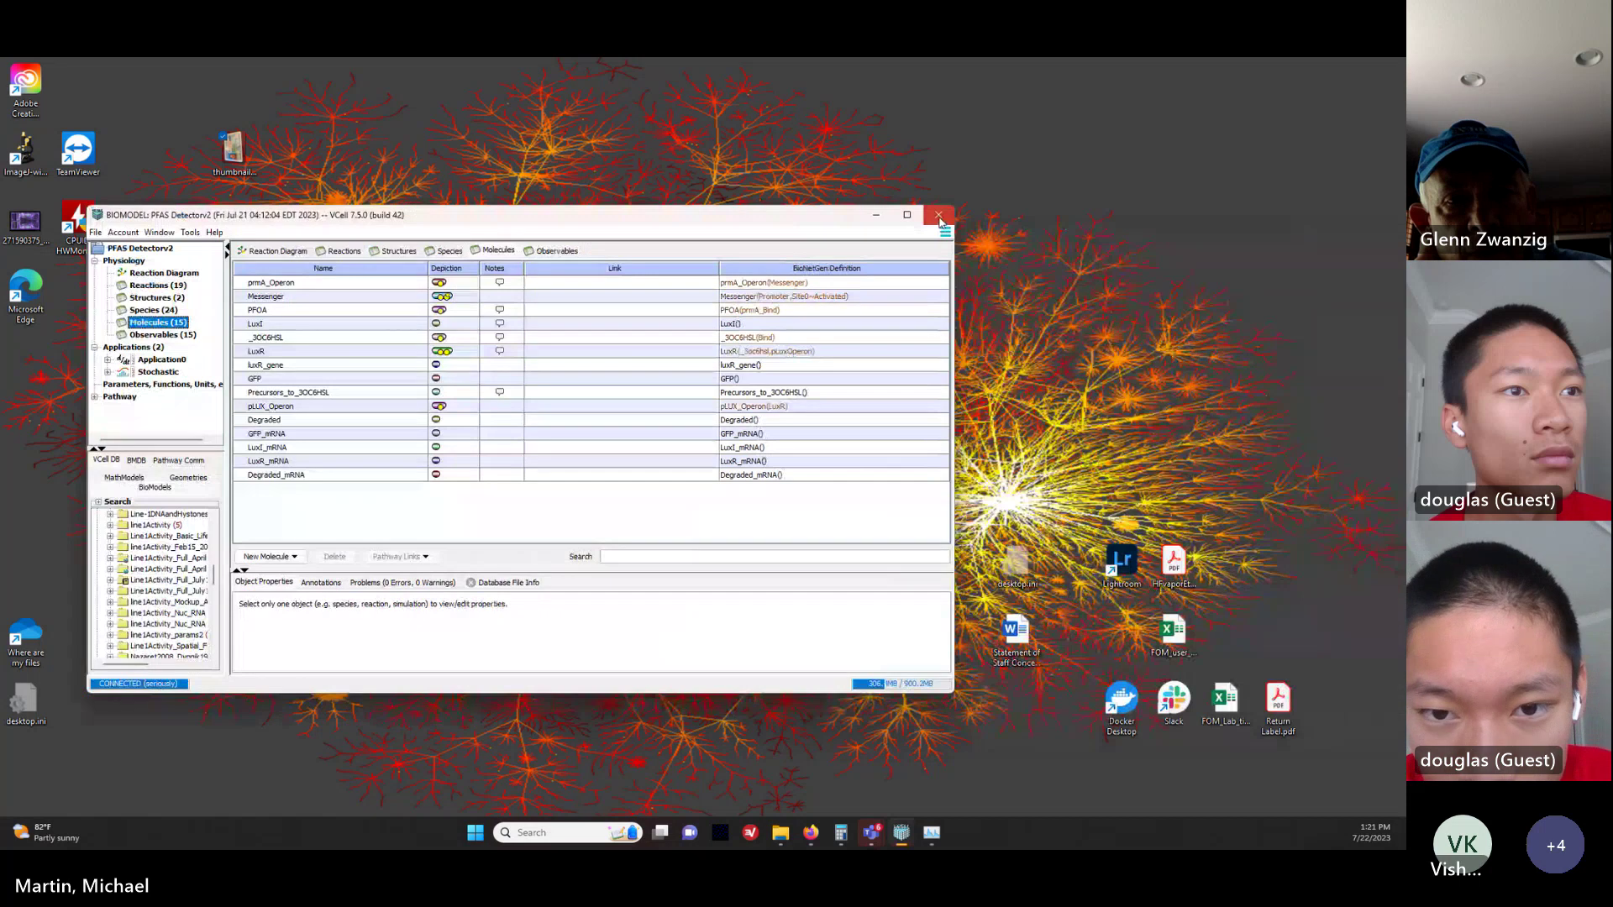
# Step: Close the PFAS Detectorv2 model window and maximise the empty BioModel1 window
pyautogui.click(940, 219)
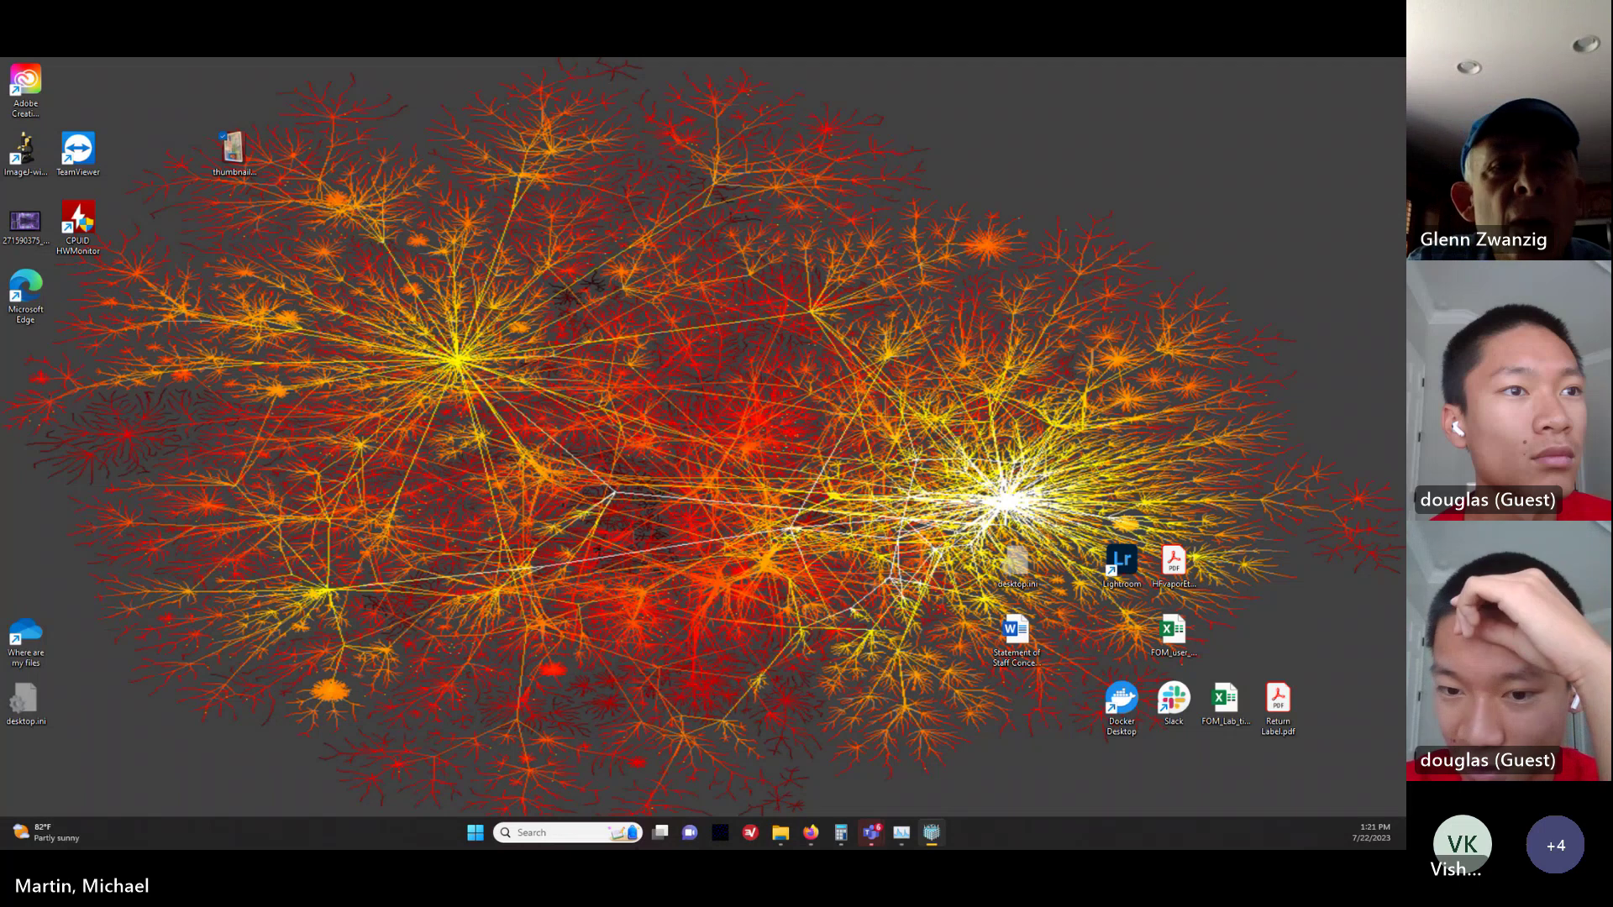
pyautogui.moveTo(1236, 563); pyautogui.dragTo(805, 168)
pyautogui.doubleClick(805, 168)
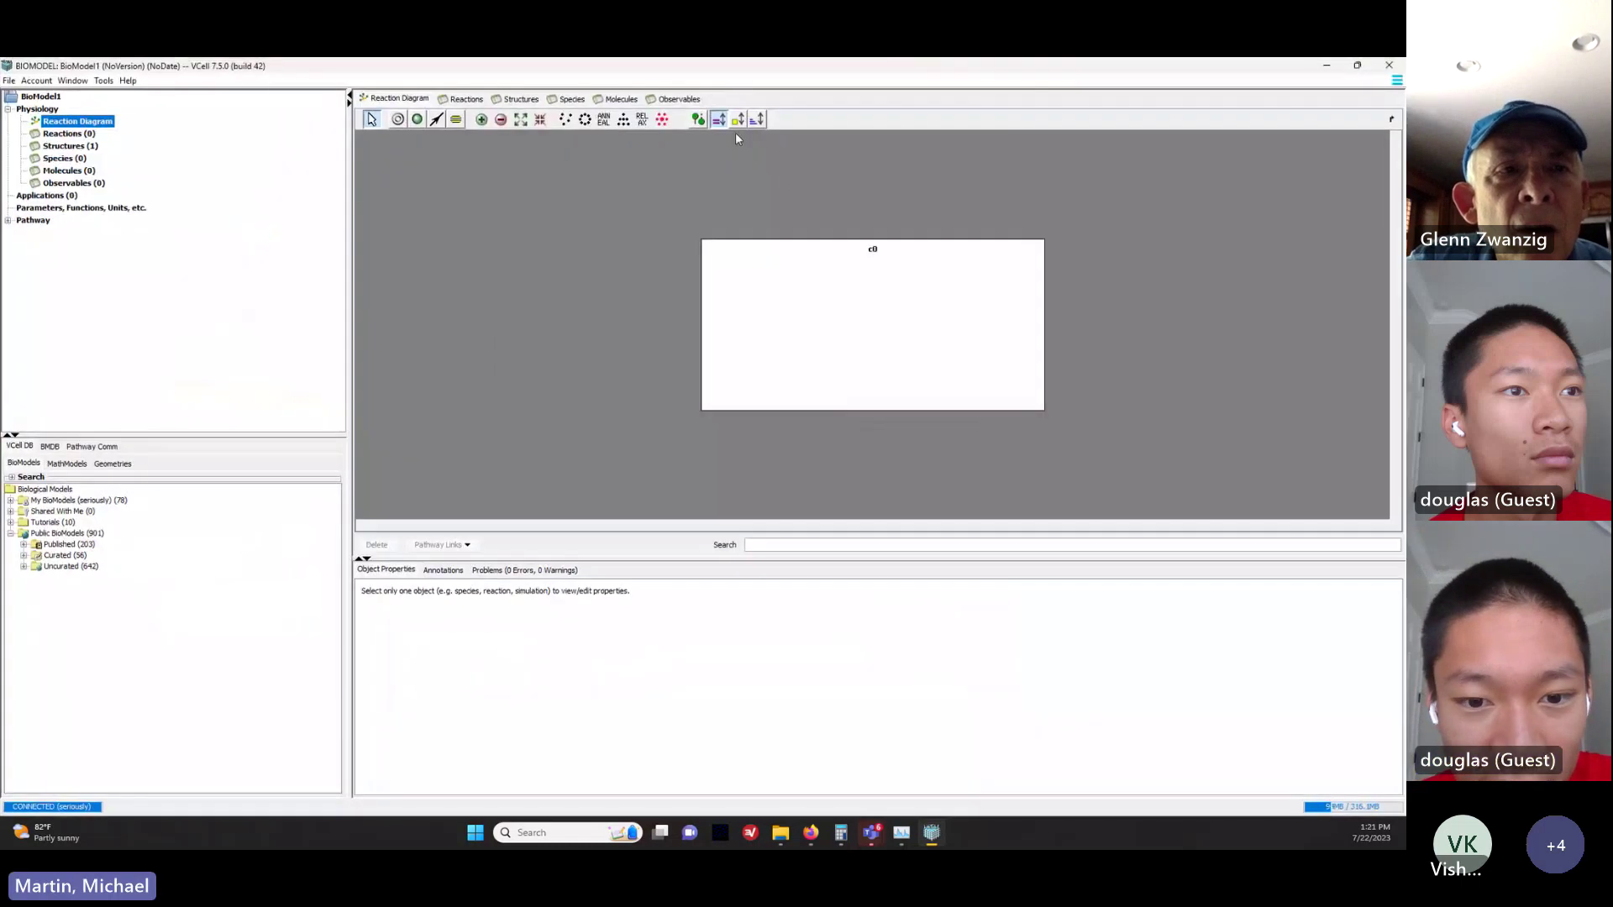
# Step: Open the saved private iGEM model, version Sat Jul 22 13:21:06 EDT 2023, from My BioModels
pyautogui.click(10, 81)
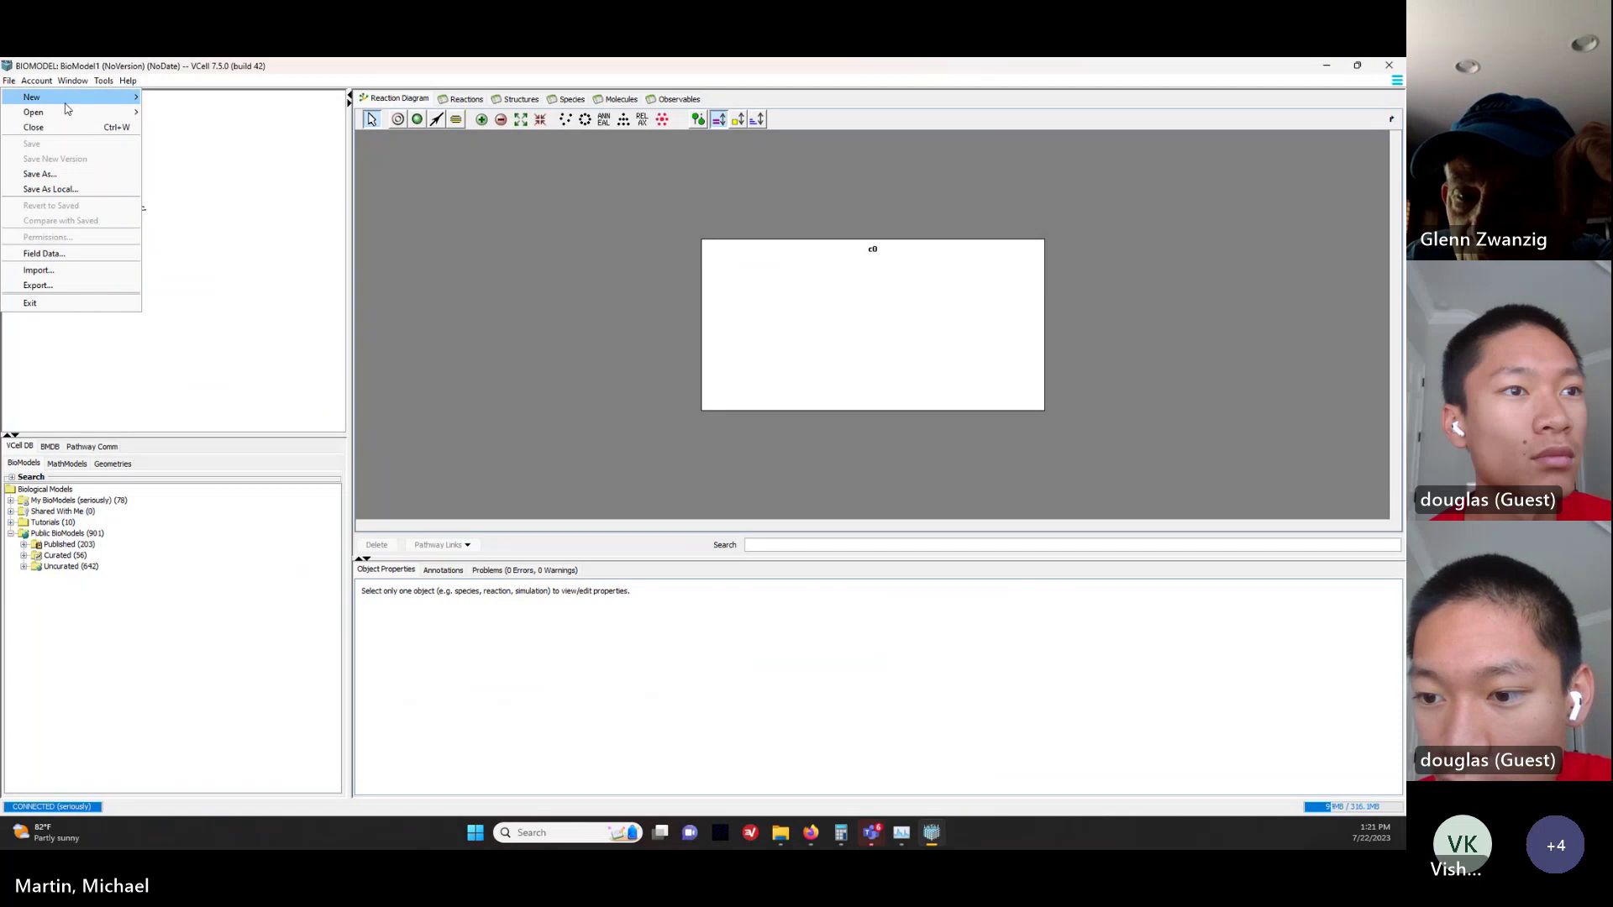
pyautogui.moveTo(73, 117)
pyautogui.click(186, 117)
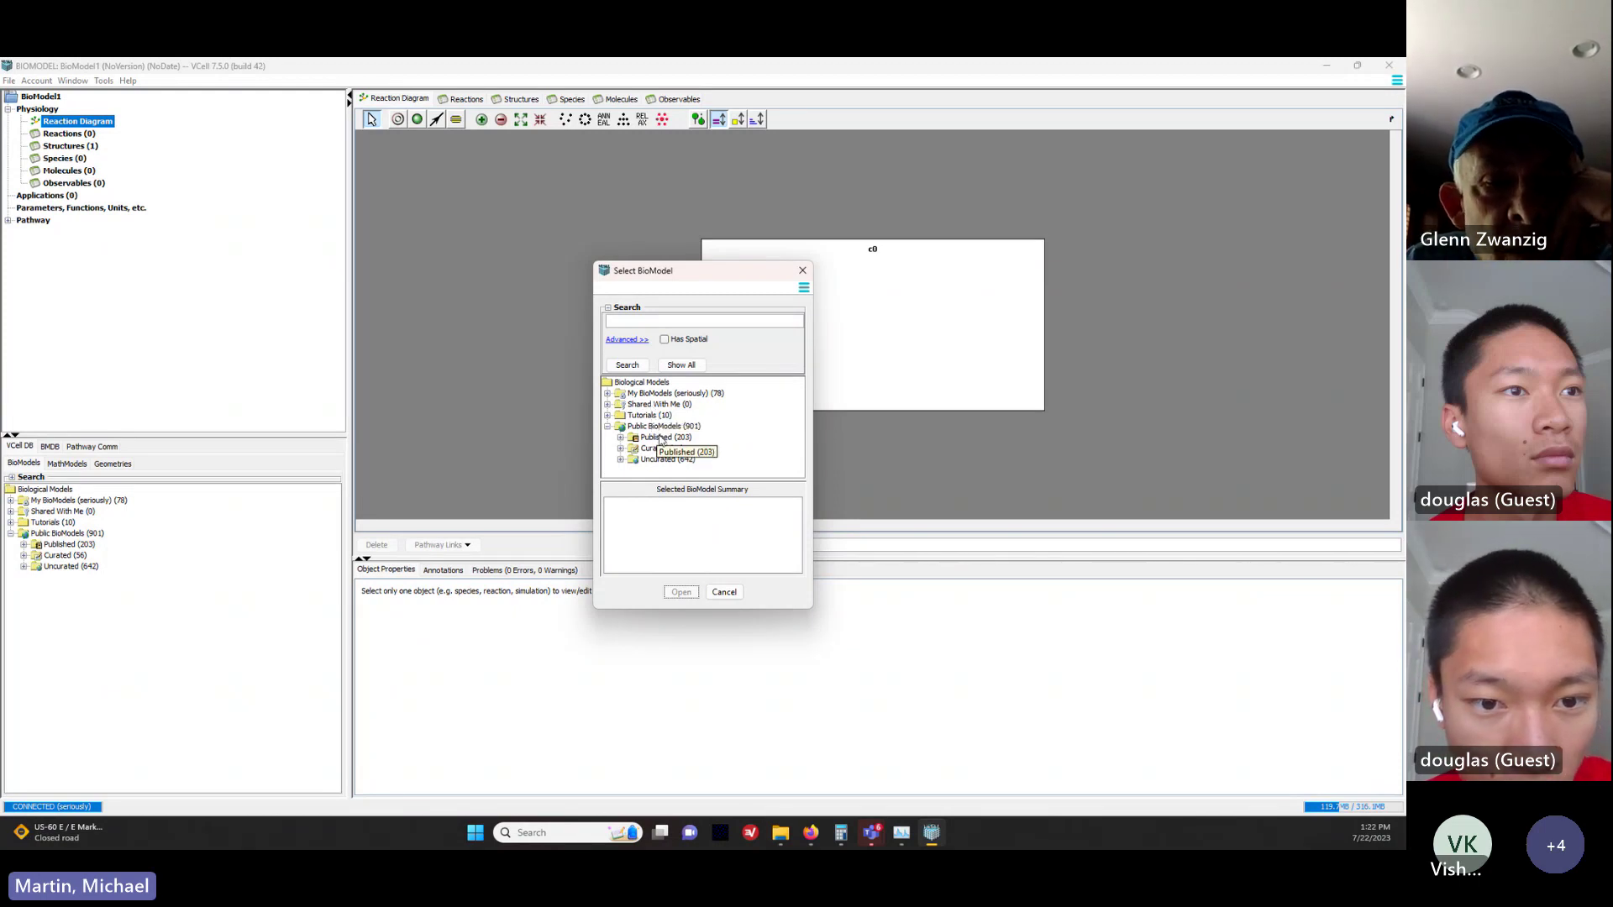
pyautogui.click(608, 394)
pyautogui.scroll(-8, 621, 408)
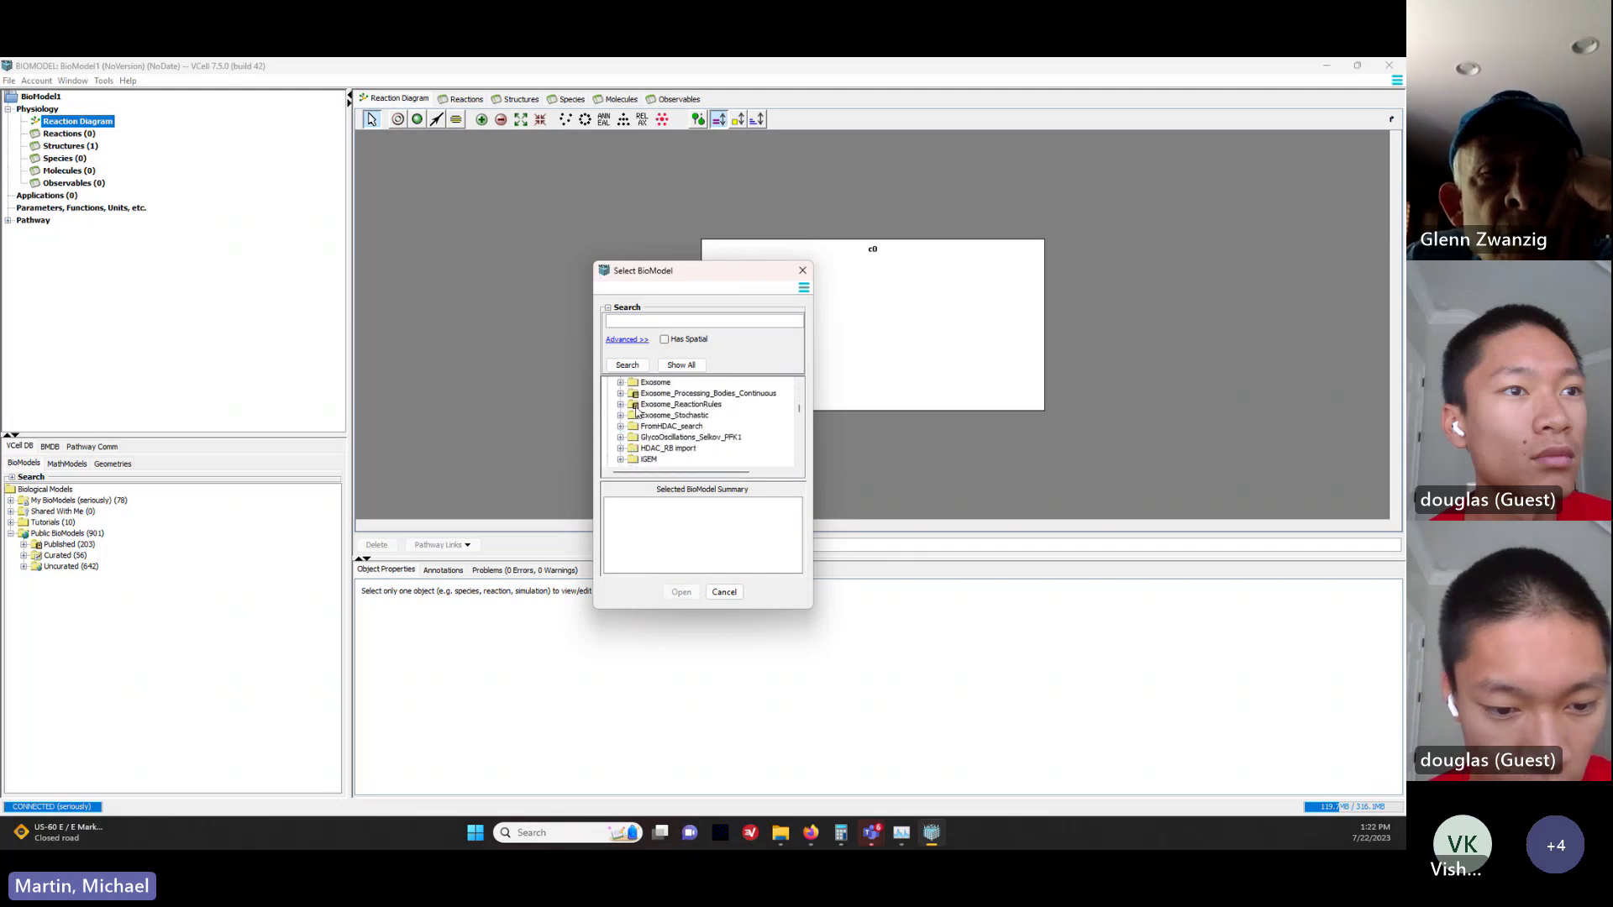
pyautogui.click(644, 395)
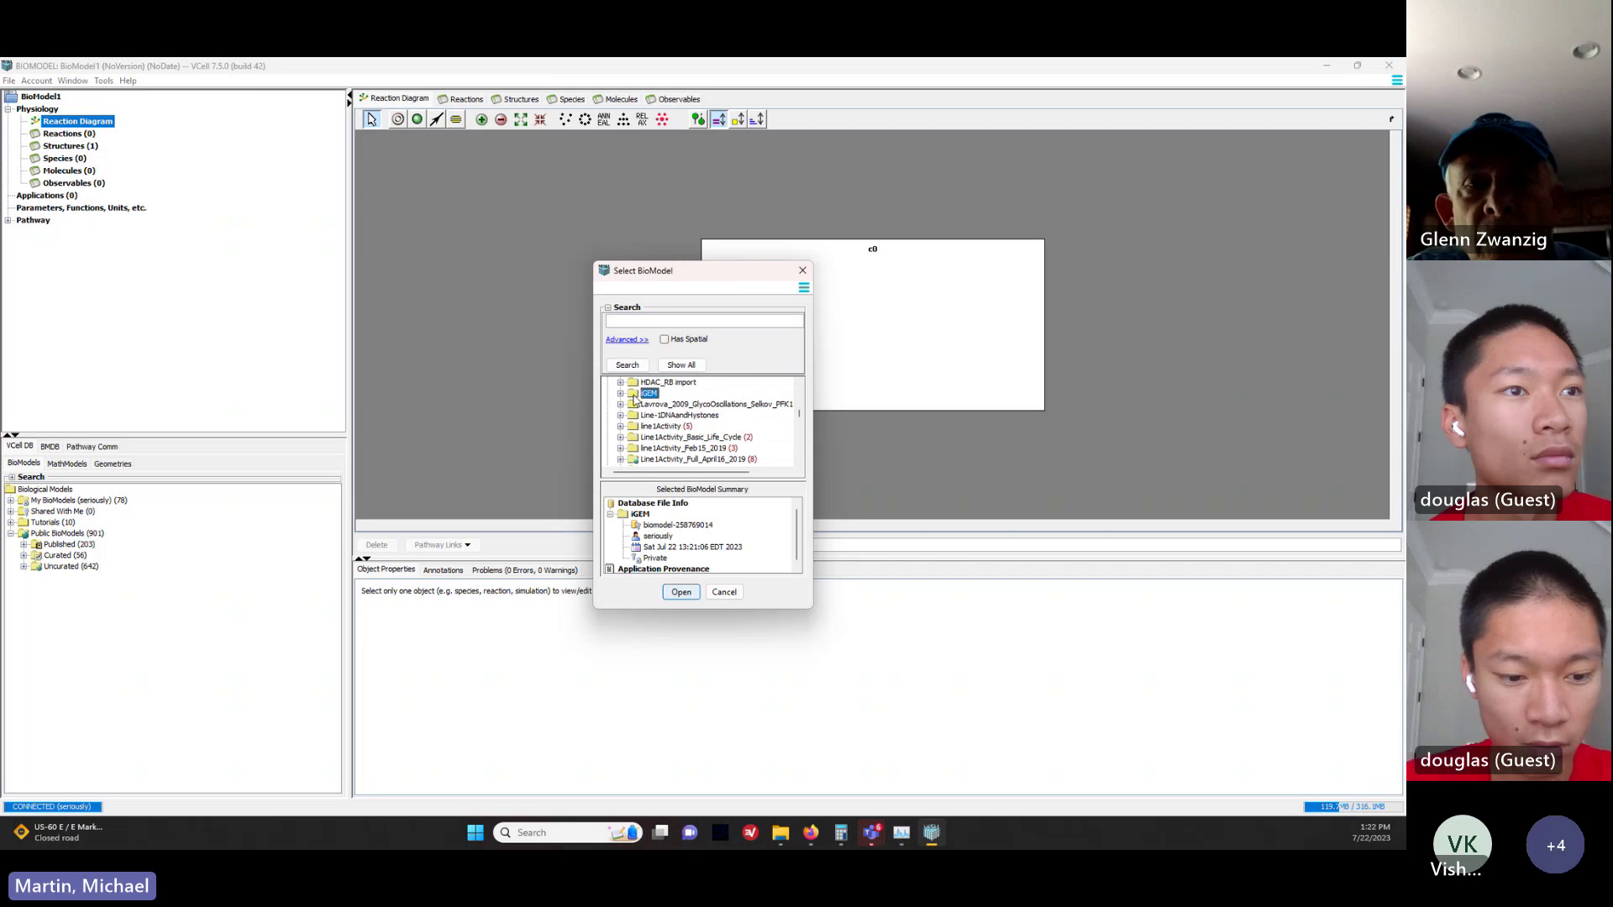
pyautogui.click(620, 394)
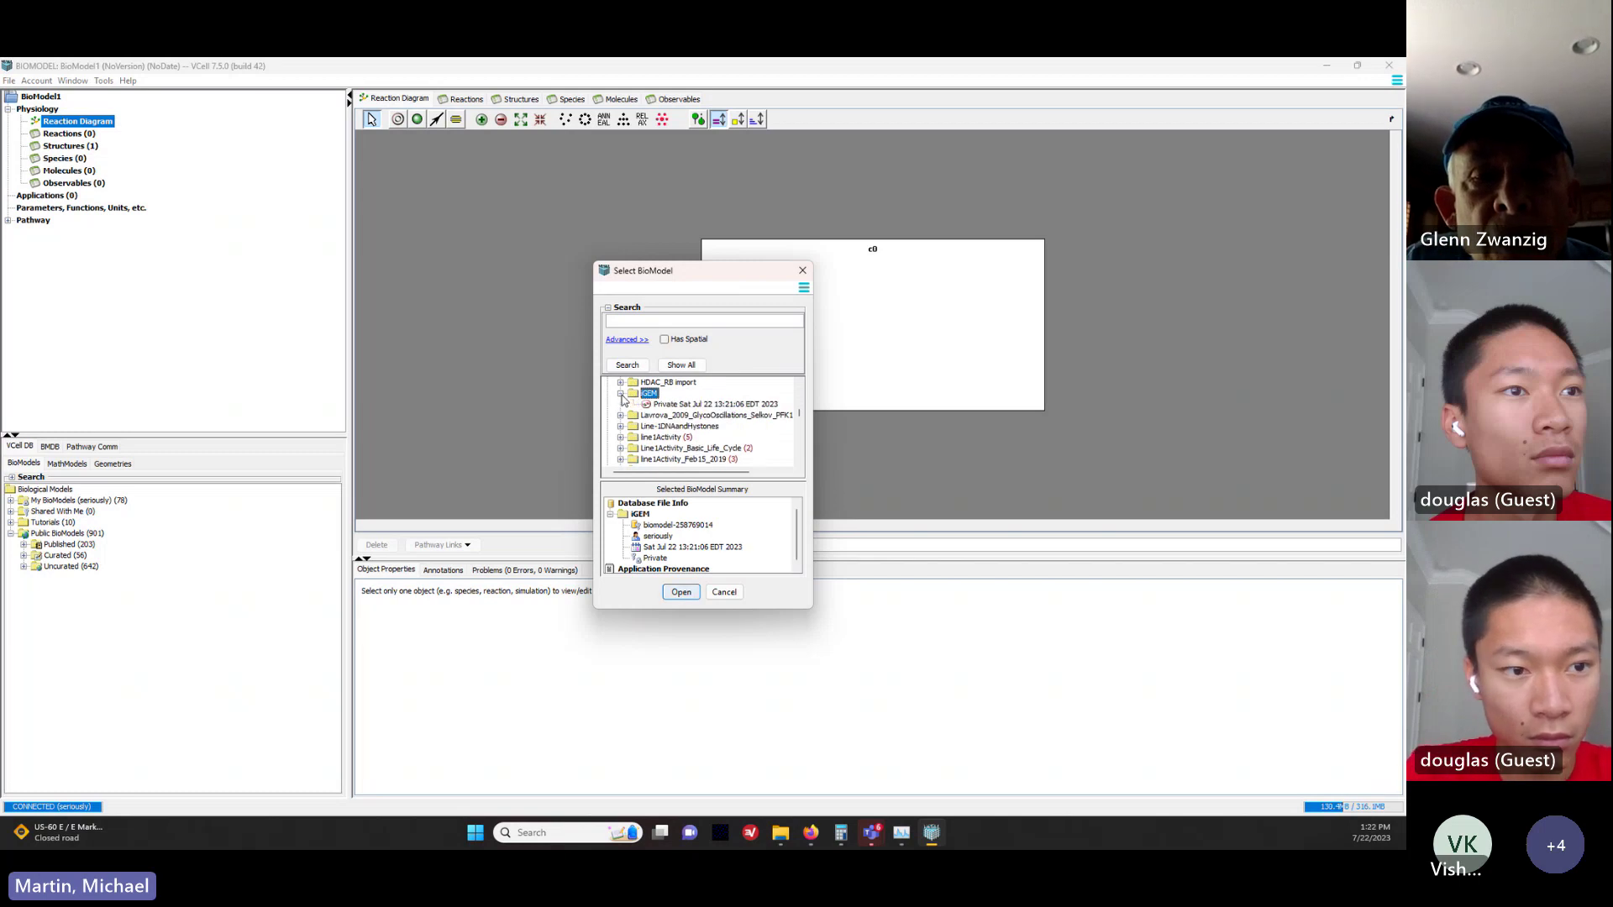
pyautogui.doubleClick(681, 406)
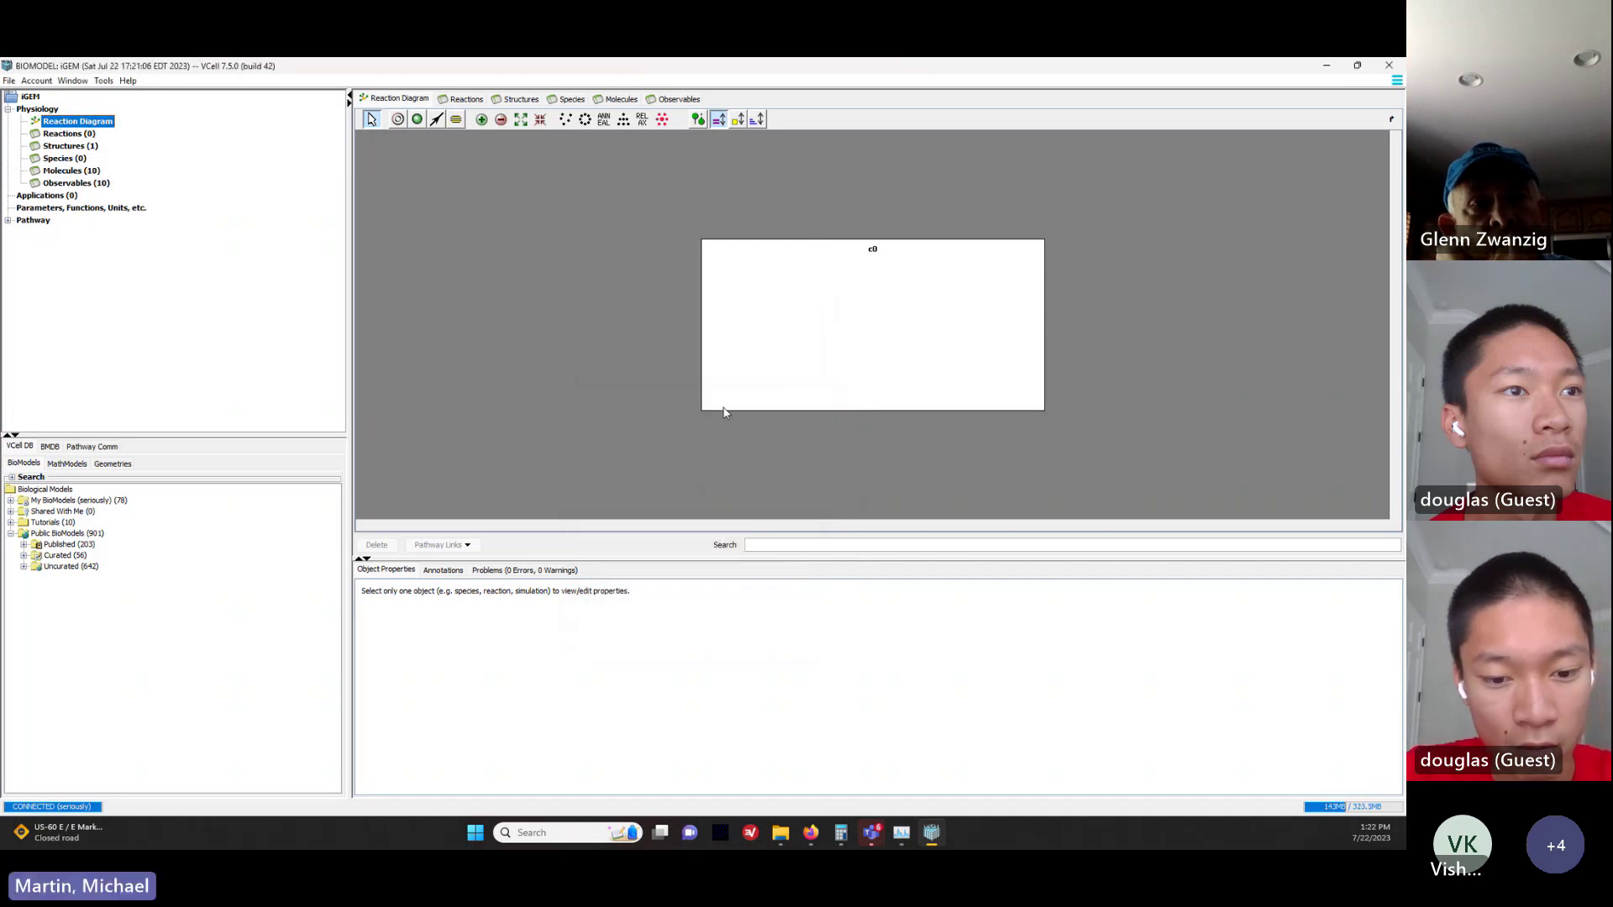
# Step: Rename the molecule MT2 as LuxI_Operon in the iGEM model's molecule list
pyautogui.click(65, 184)
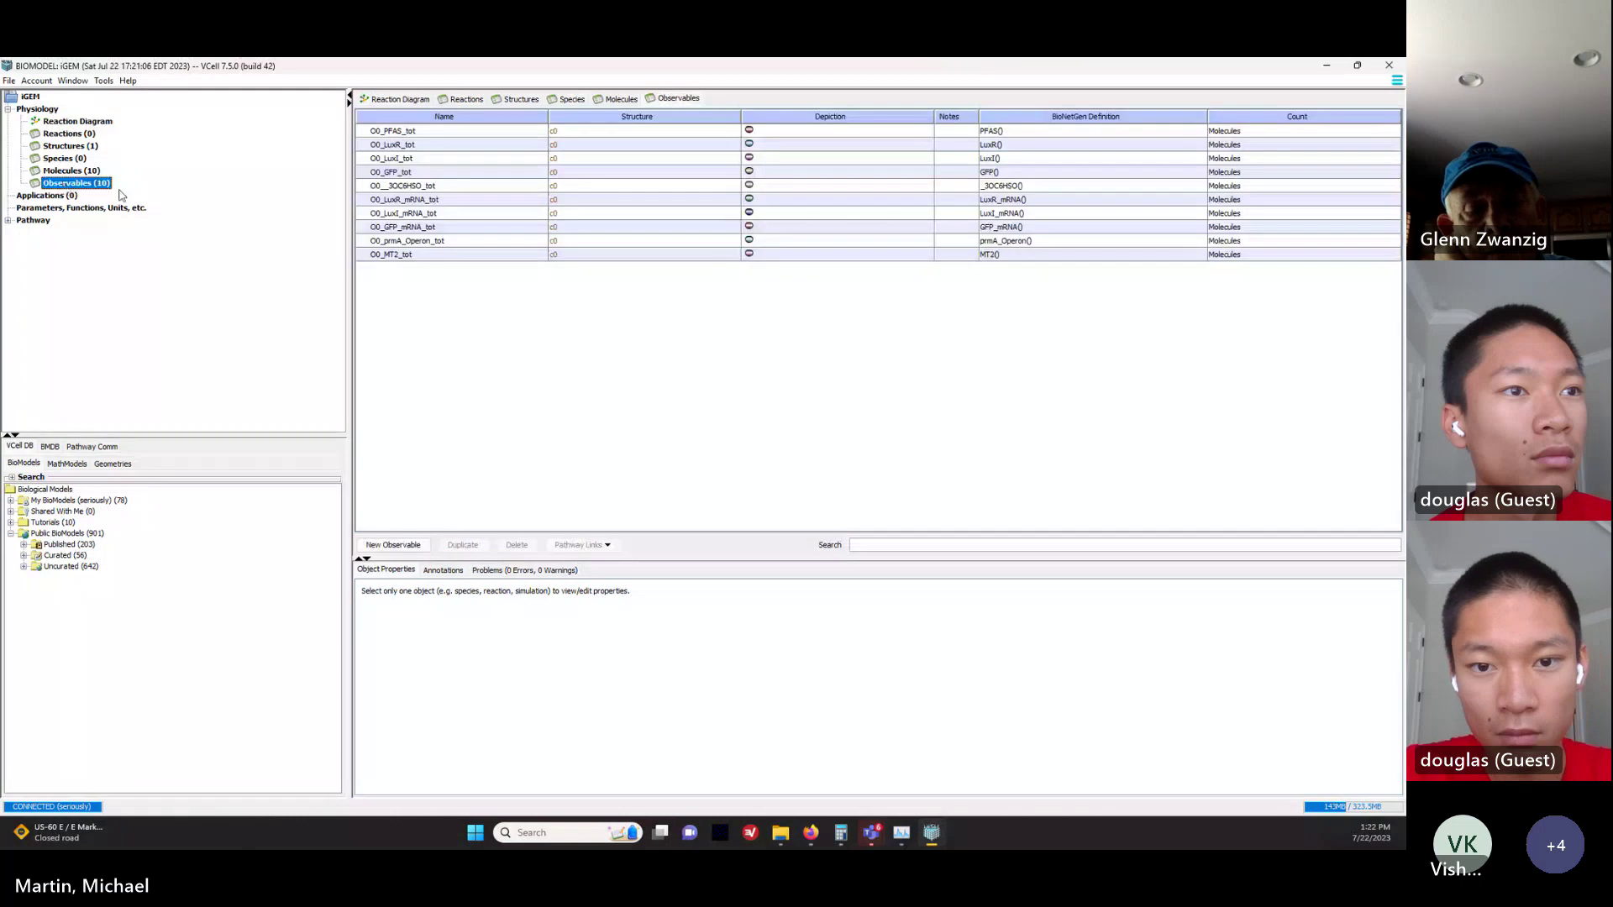
pyautogui.click(79, 172)
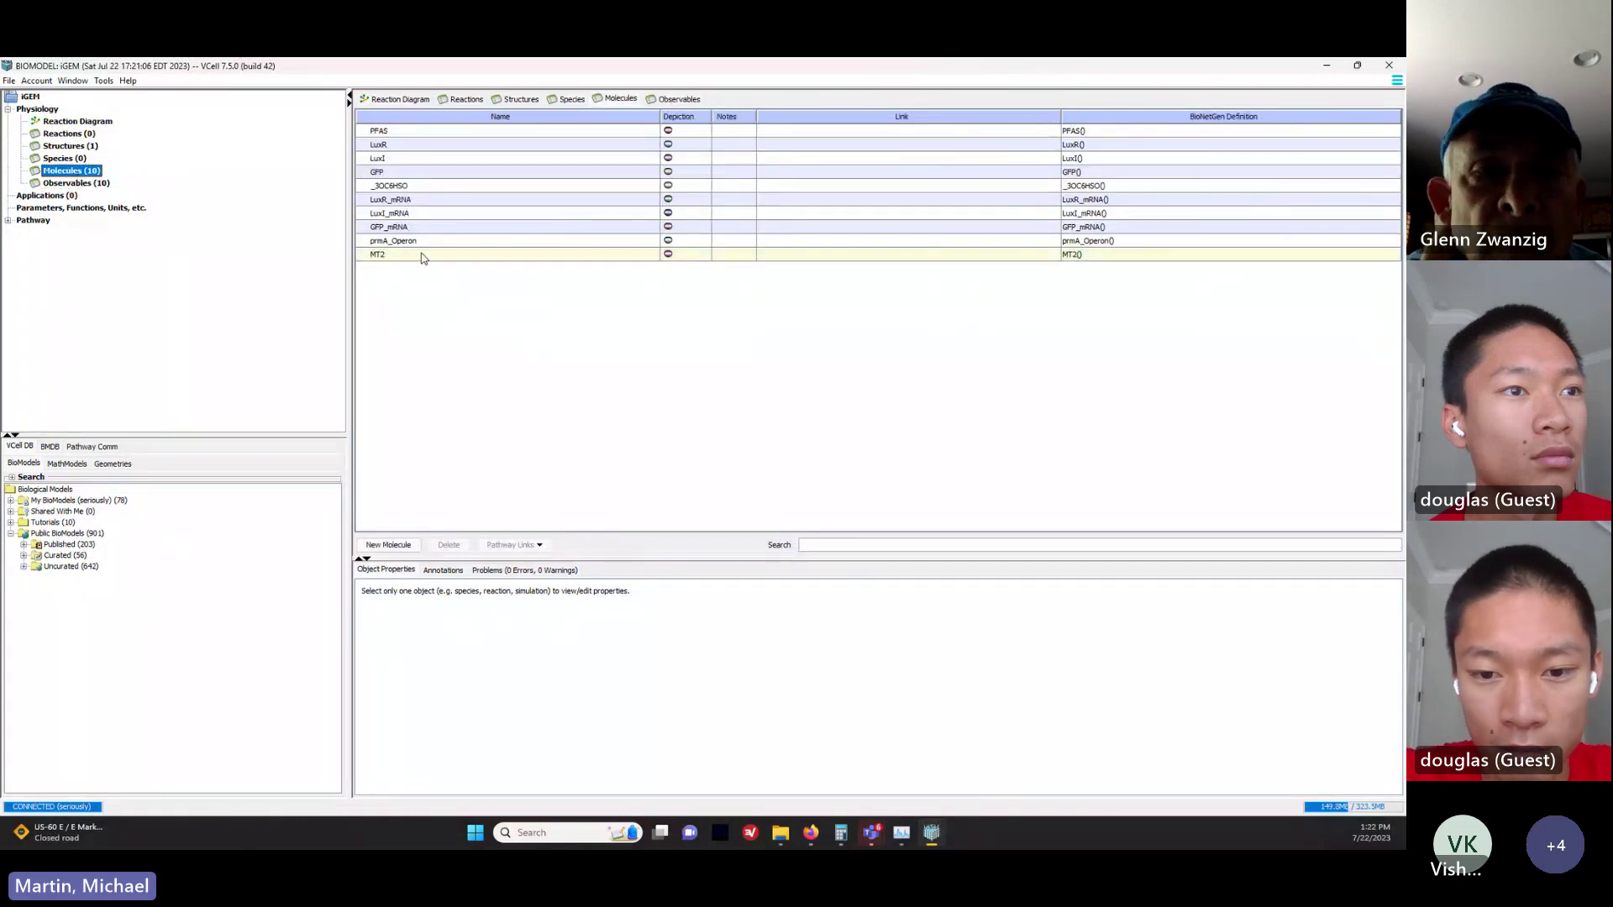
pyautogui.doubleClick(433, 254)
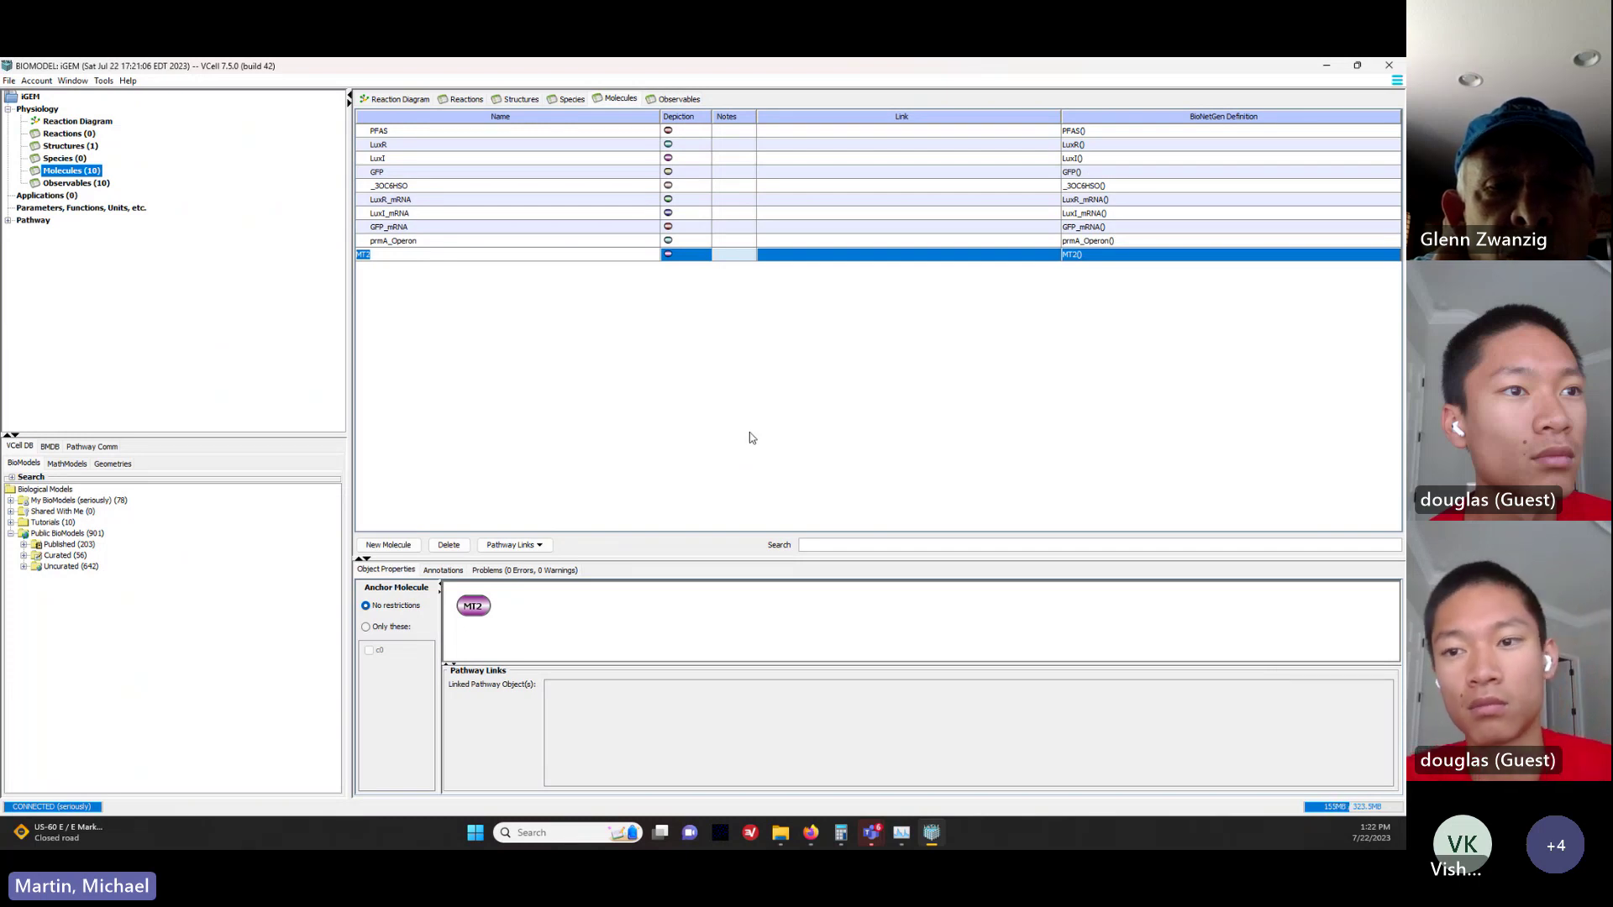
pyautogui.press('BackSpace')
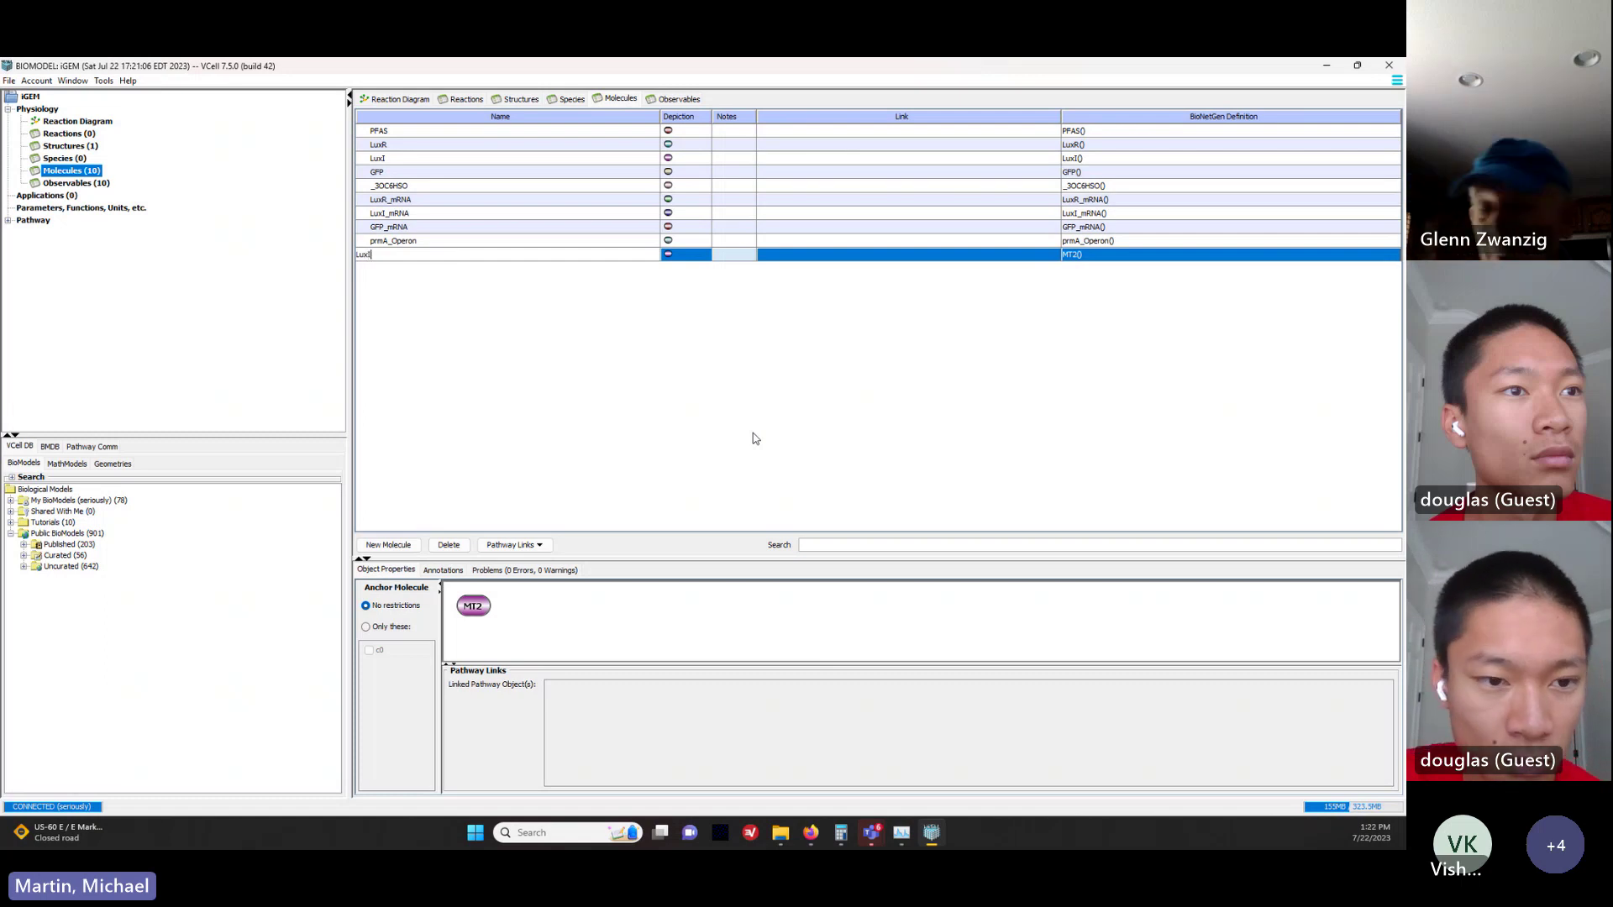
pyautogui.write('_O')
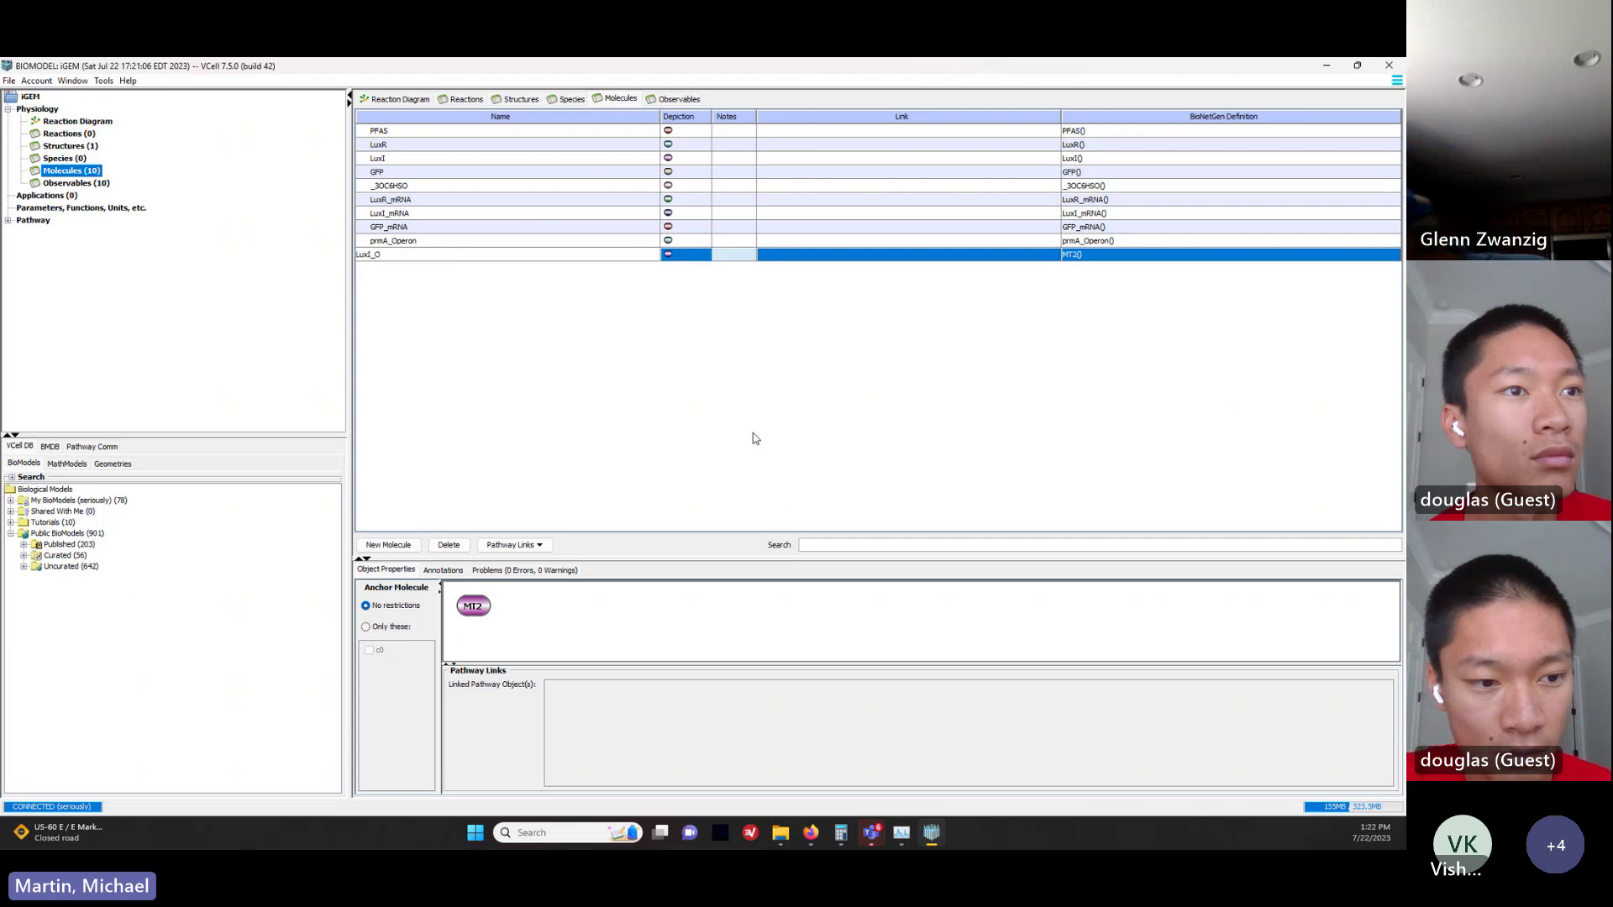
pyautogui.write('peron')
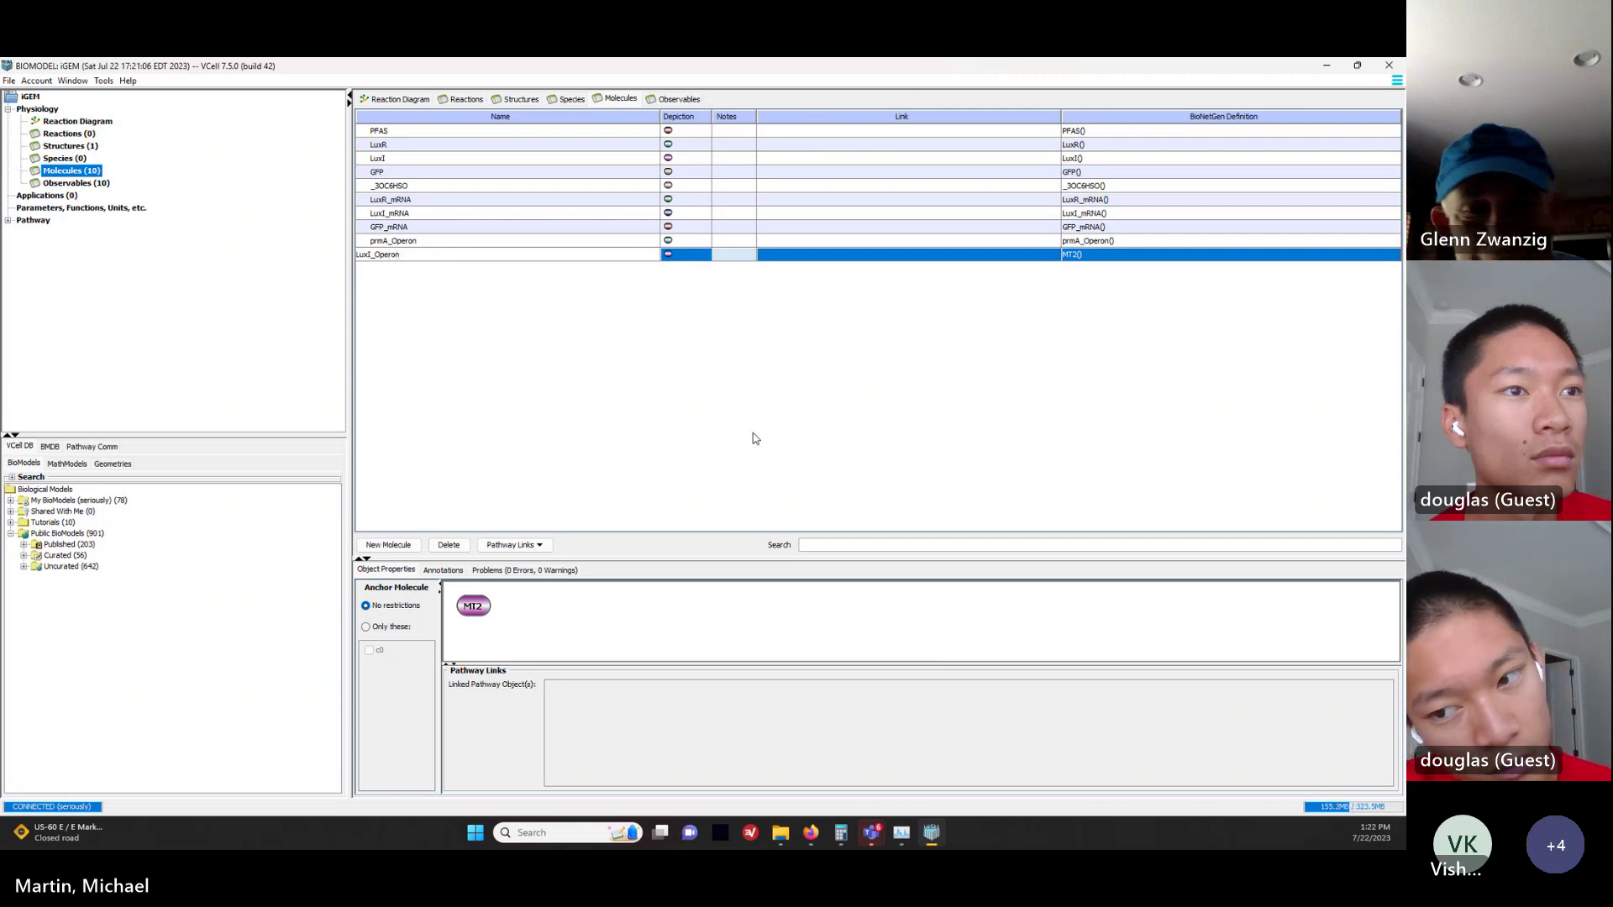
pyautogui.press('Return')
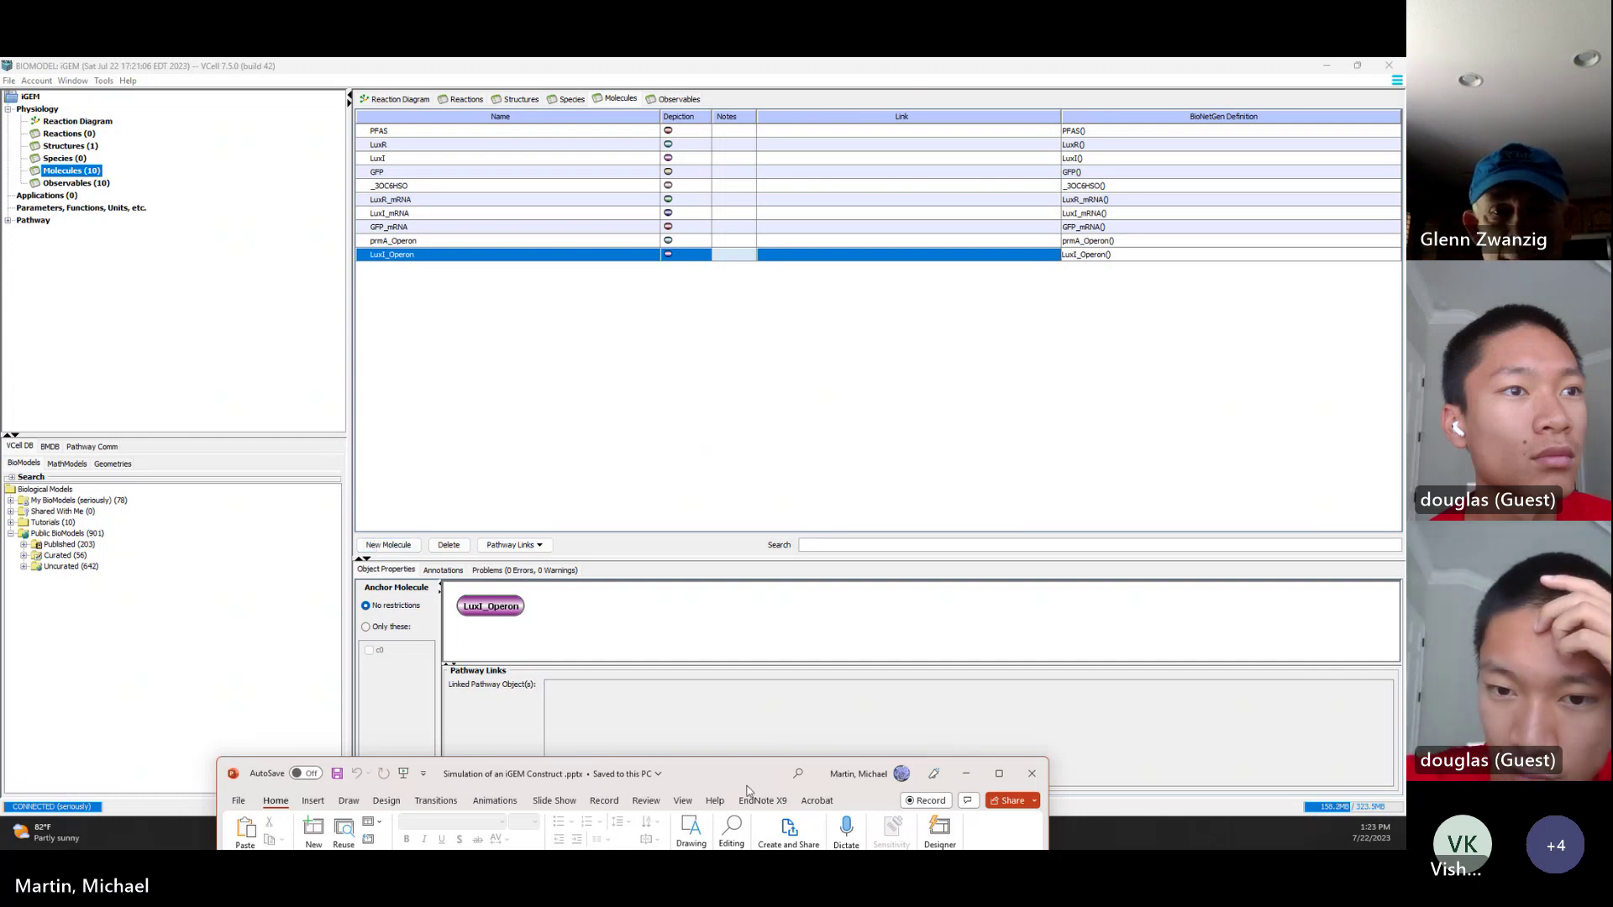
# Step: Review slide 4, A List of Molecules, in the PowerPoint file Simulation of an iGEM Construct.pptx, and return to VCell
pyautogui.moveTo(750, 782); pyautogui.dragTo(676, 200)
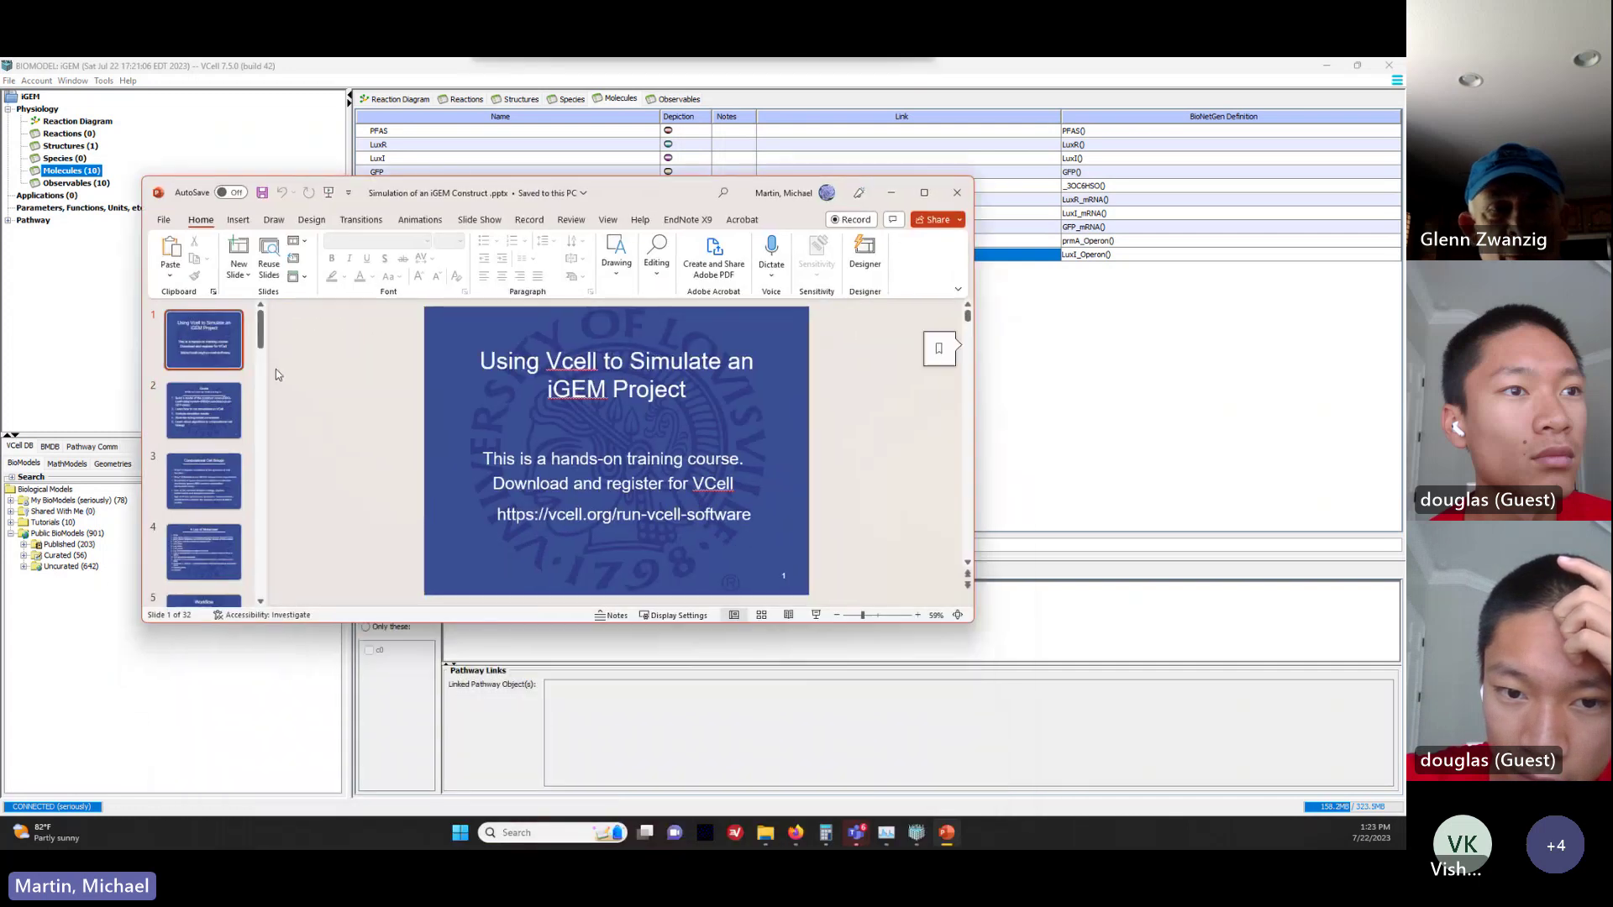
pyautogui.click(194, 568)
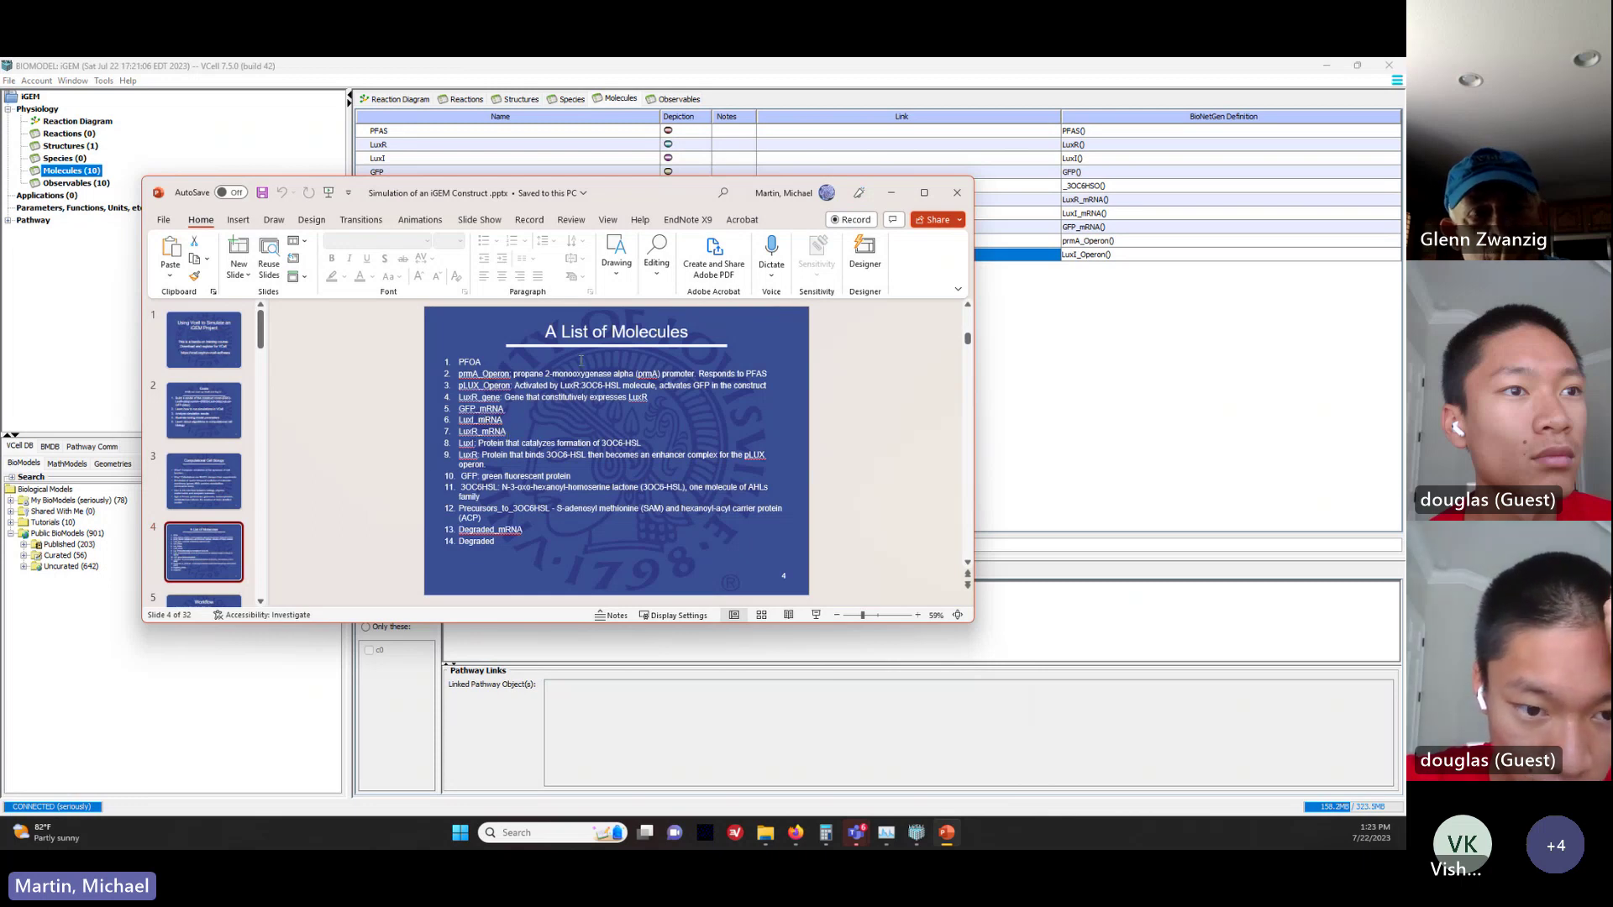
pyautogui.click(893, 194)
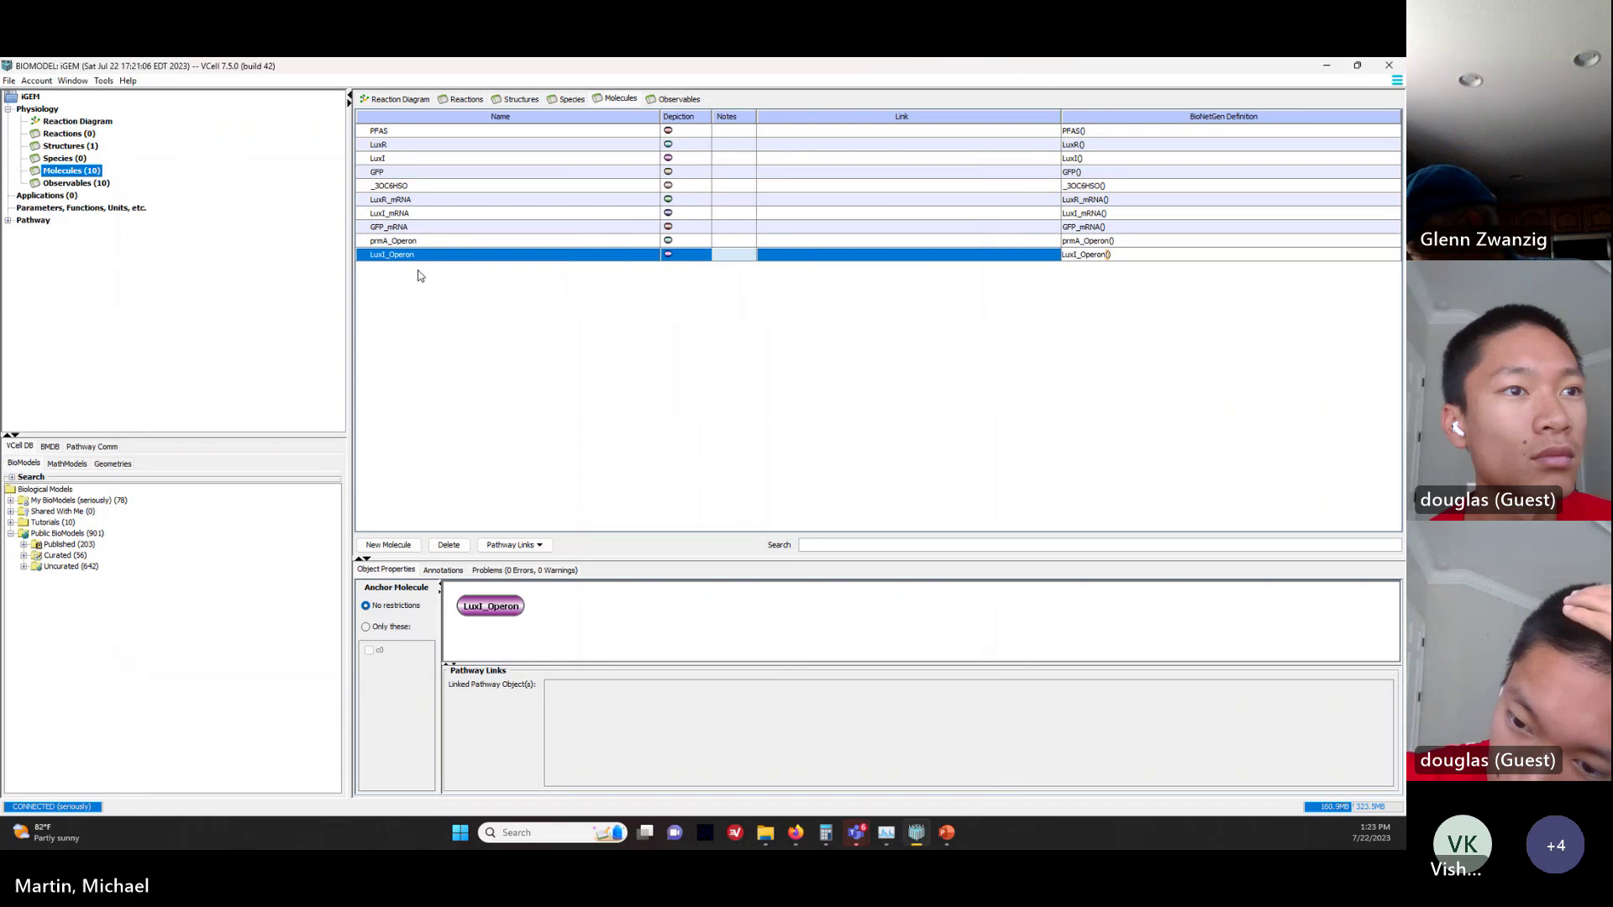
# Step: Add a new molecule named LuxR_Gene to the iGEM model's molecule list
pyautogui.click(388, 544)
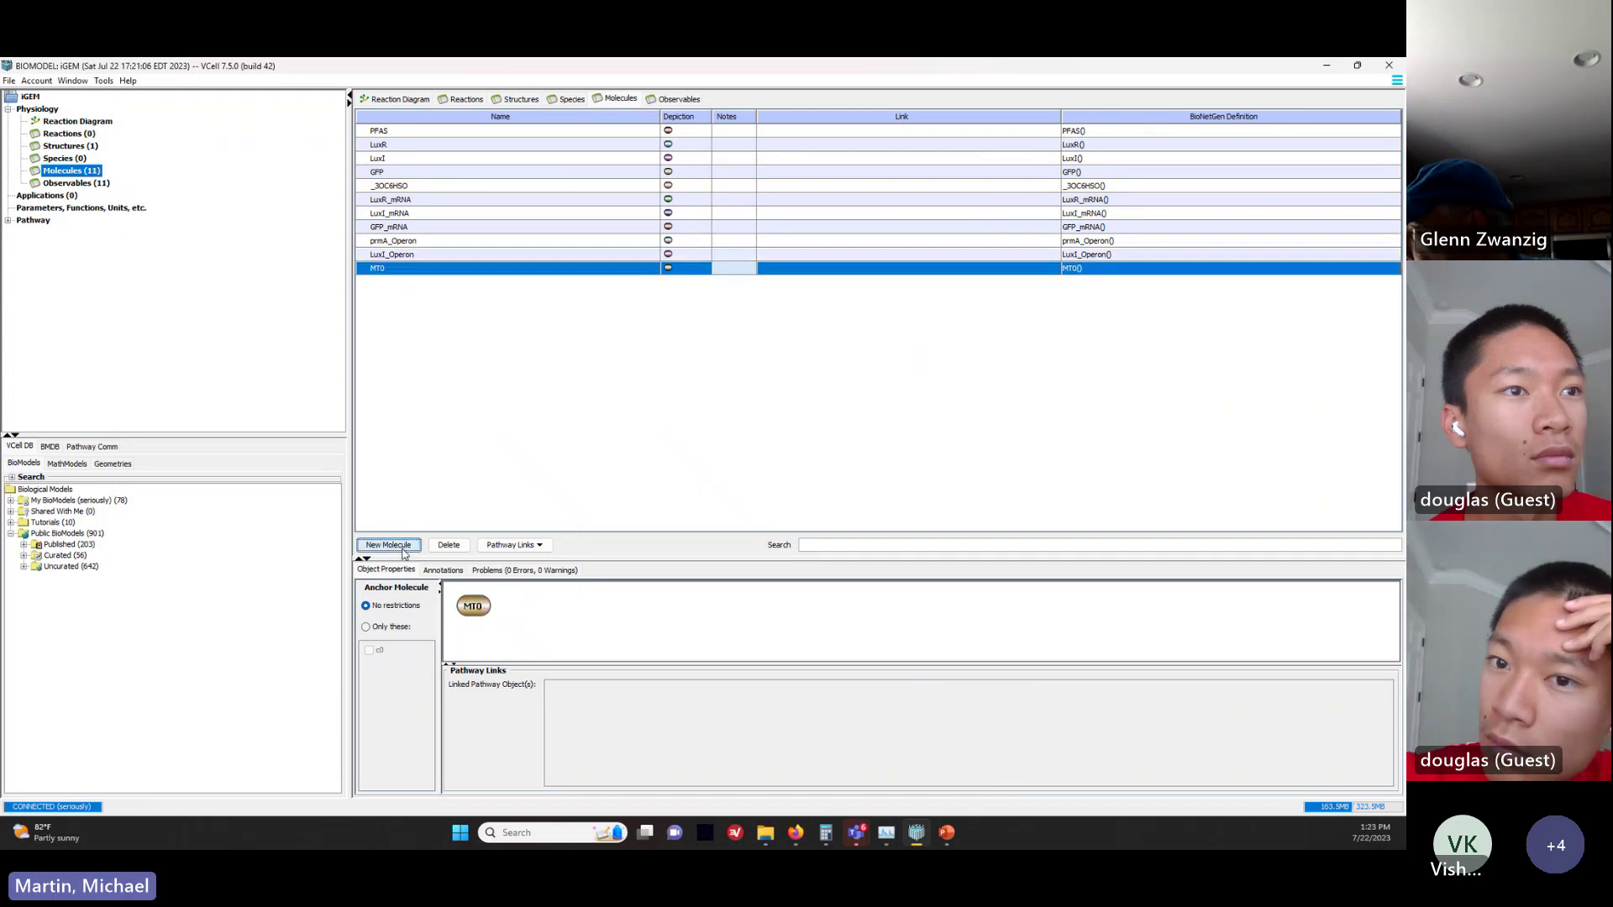
pyautogui.doubleClick(388, 268)
pyautogui.write('L')
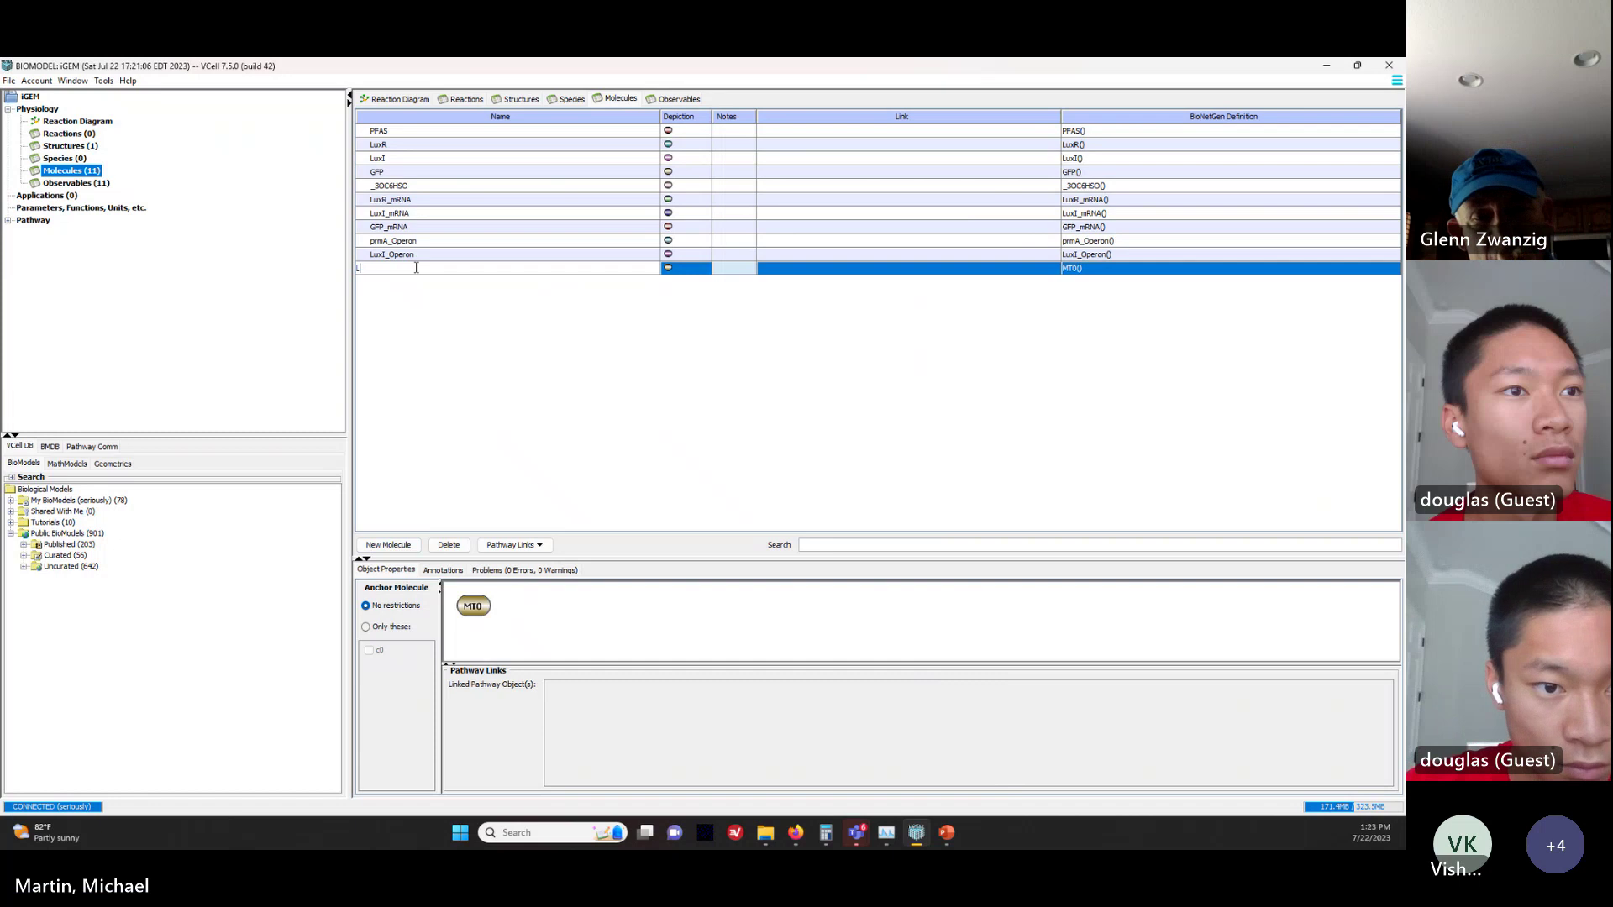
pyautogui.write('uxR_')
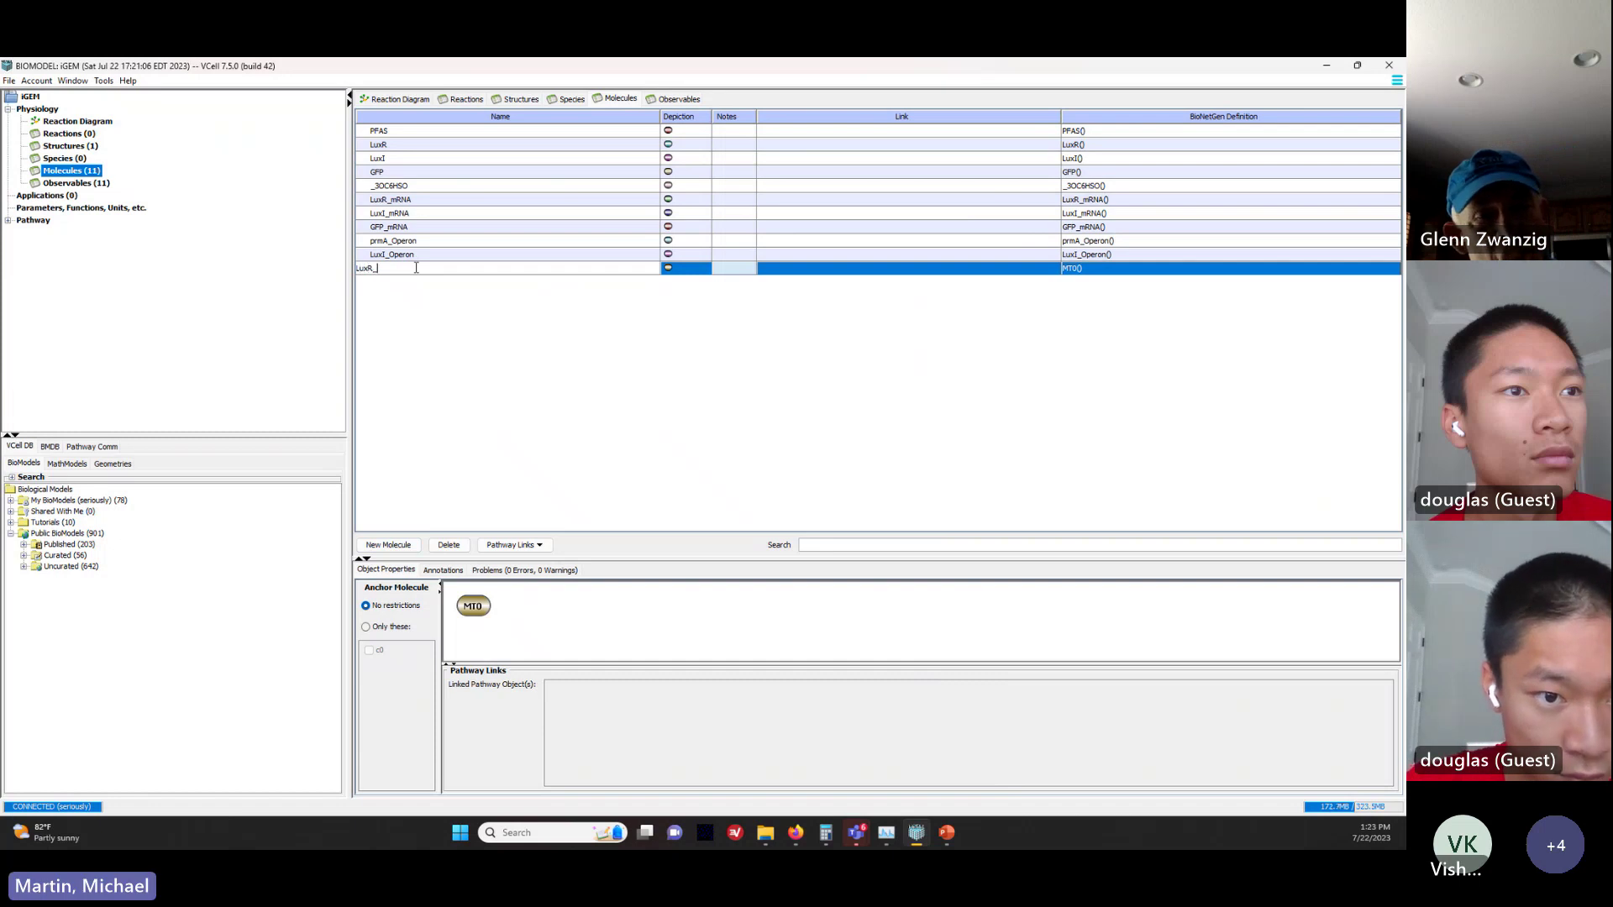
pyautogui.write('Gene')
pyautogui.press('Return')
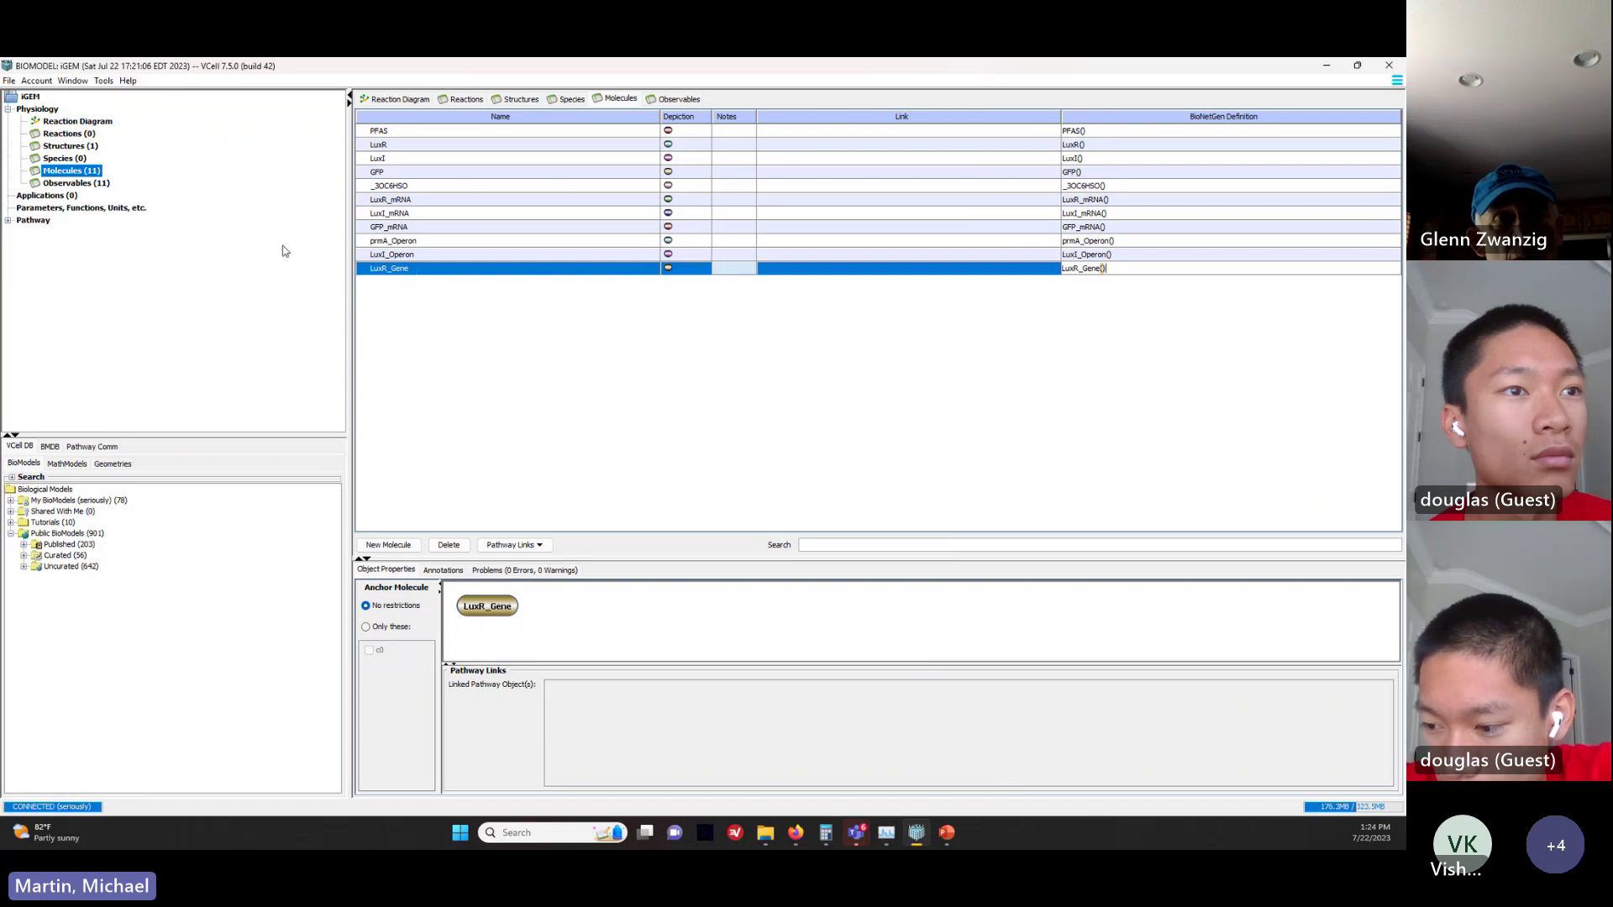
# Step: Switch to the PowerPoint list of molecules, examine the 3OC6HSL part of the Precursors_to_3OC6HSL entry, and return to VCell
pyautogui.hotkey('alt', 'Tab')
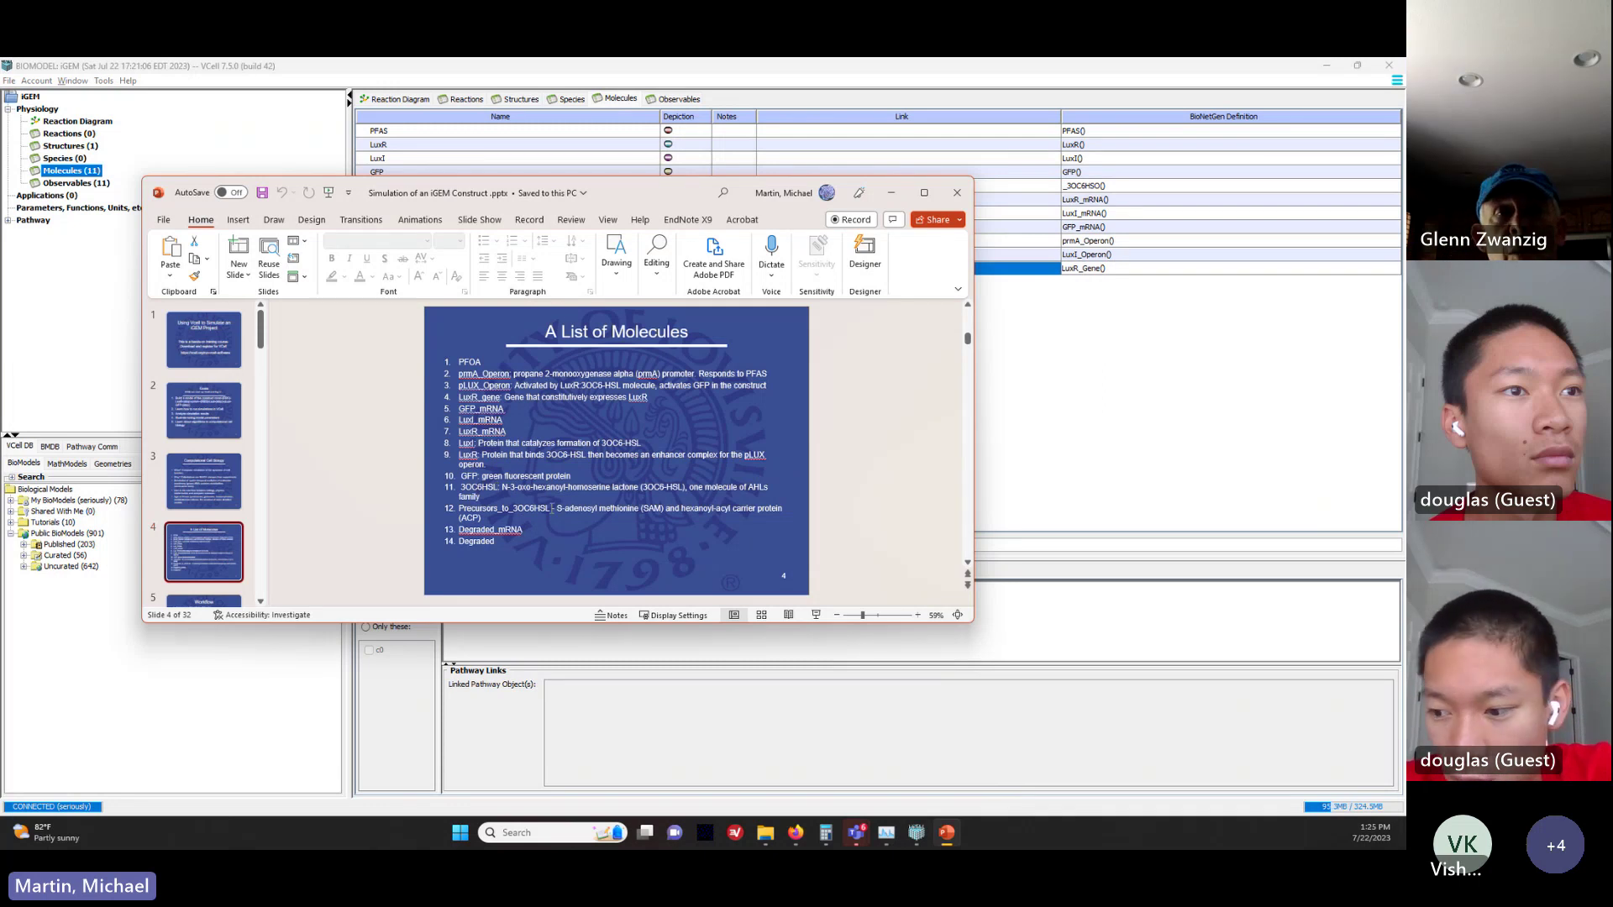
pyautogui.moveTo(552, 508); pyautogui.dragTo(515, 508)
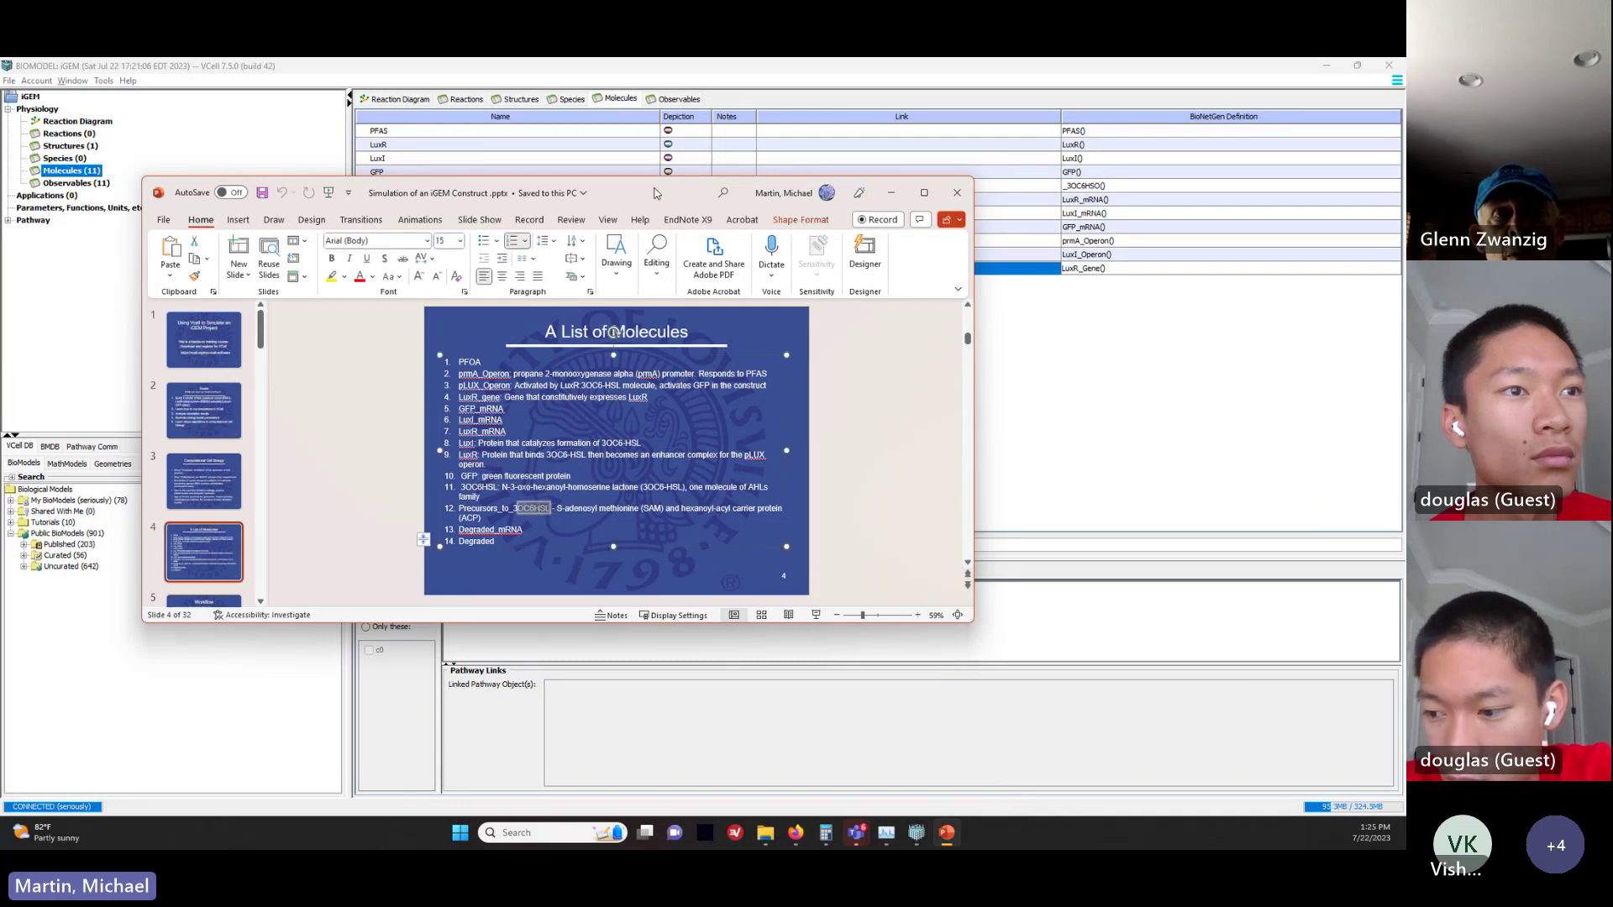
pyautogui.doubleClick(656, 194)
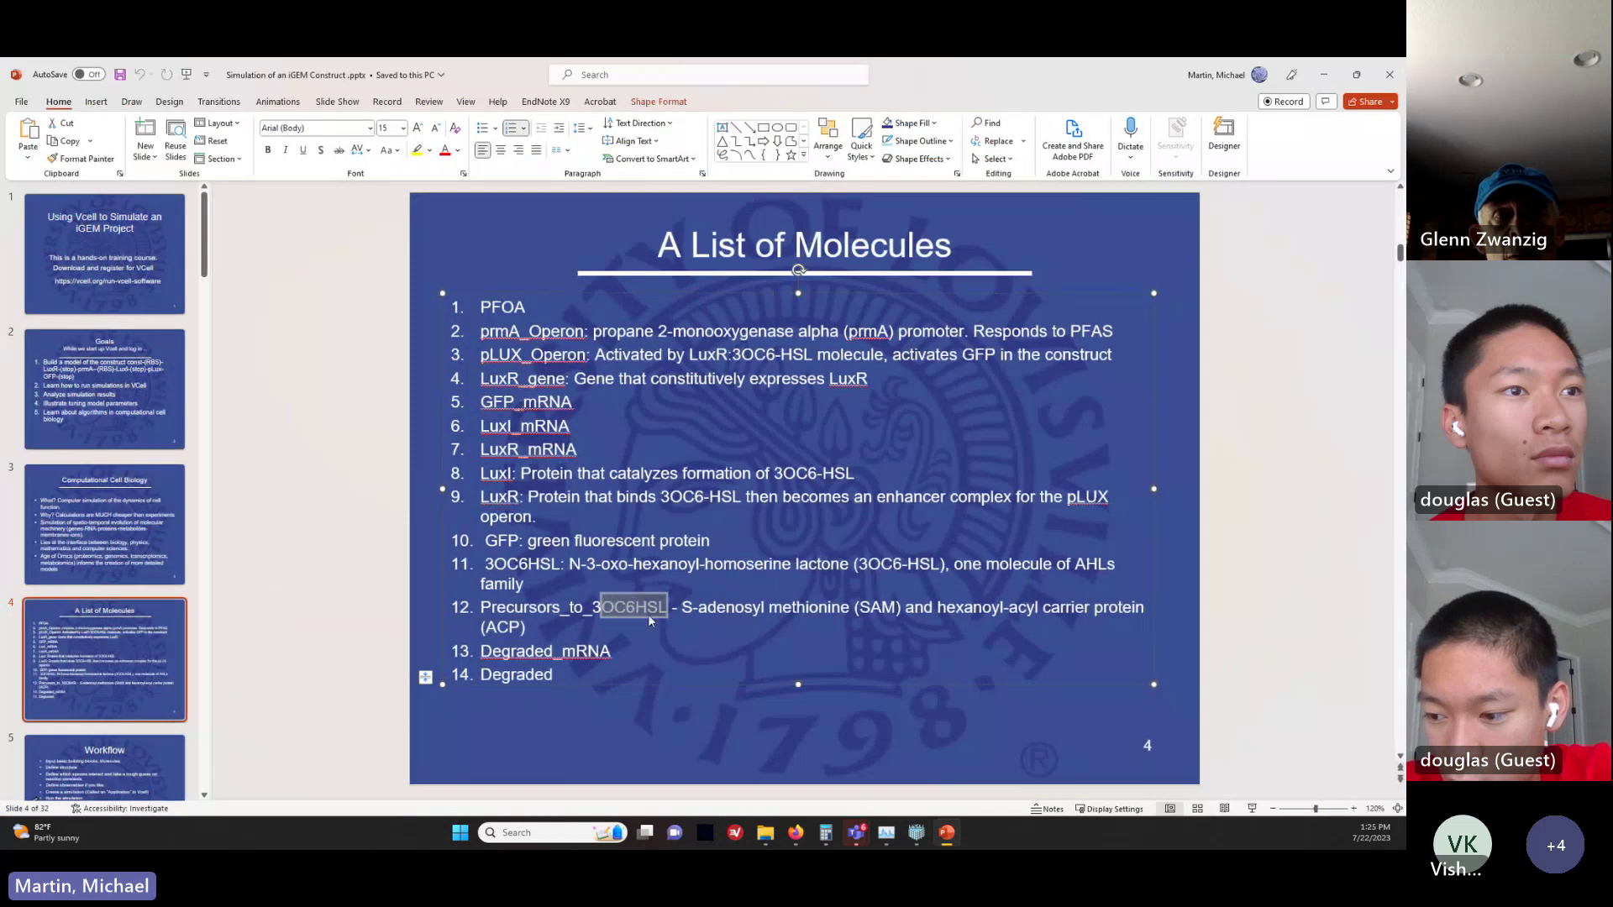
pyautogui.hotkey('shift', 'Right')
pyautogui.hotkey('shift', 'Right')
pyautogui.hotkey('shift', 'Right')
pyautogui.hotkey('shift', 'Right')
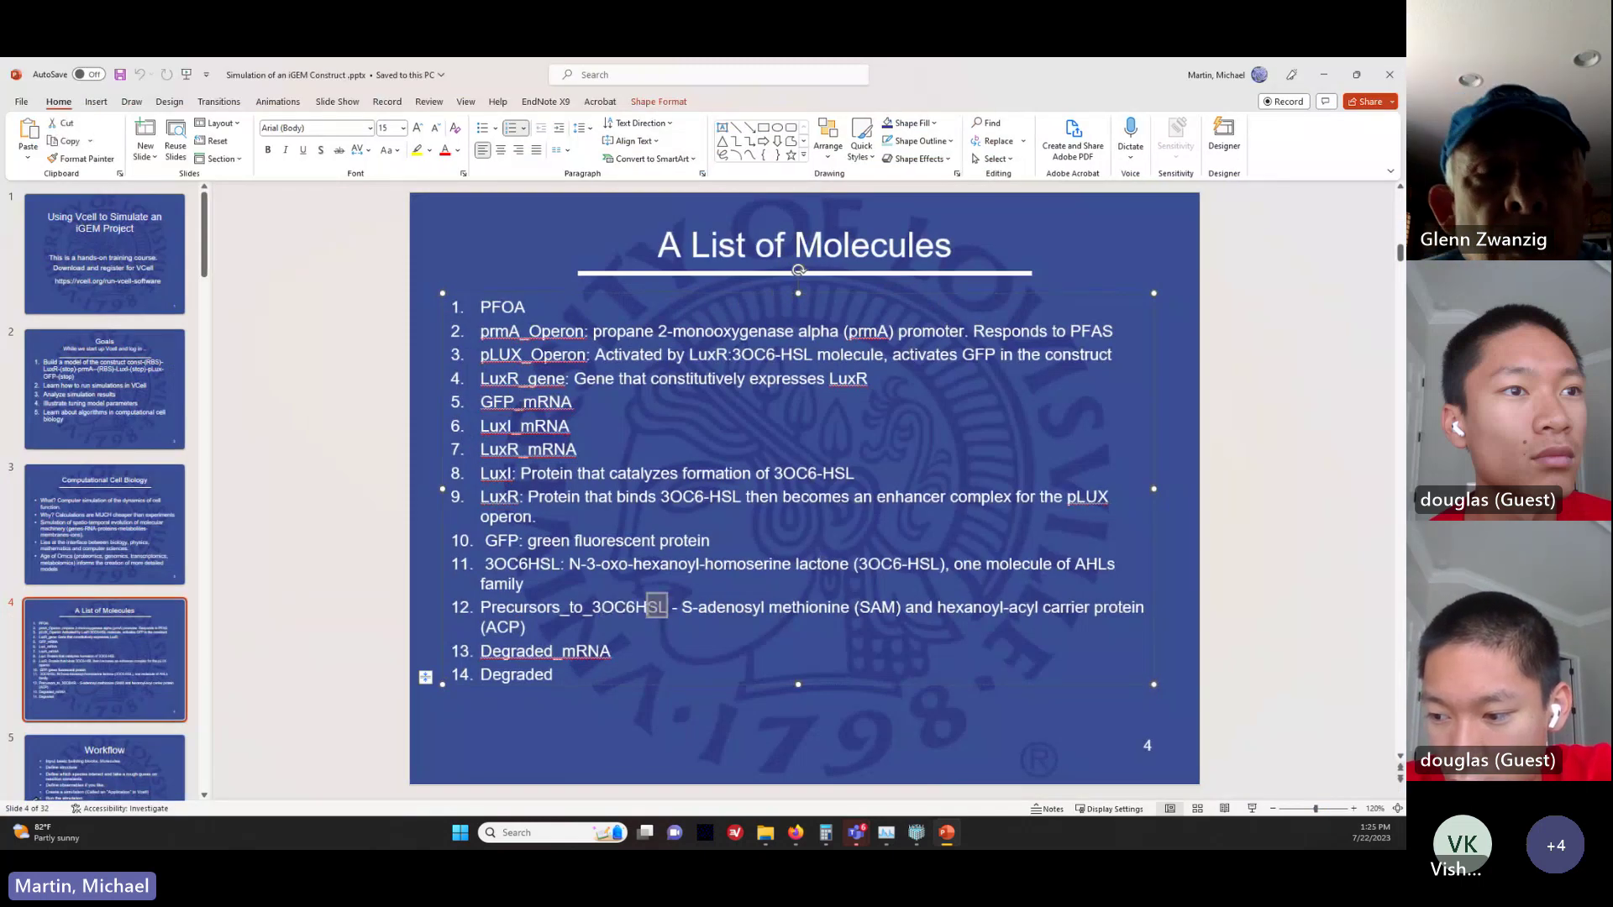
pyautogui.hotkey('shift', 'Left')
pyautogui.hotkey('shift', 'Left')
pyautogui.hotkey('shift', 'Left')
pyautogui.hotkey('shift', 'Left')
pyautogui.hotkey('shift', 'Left')
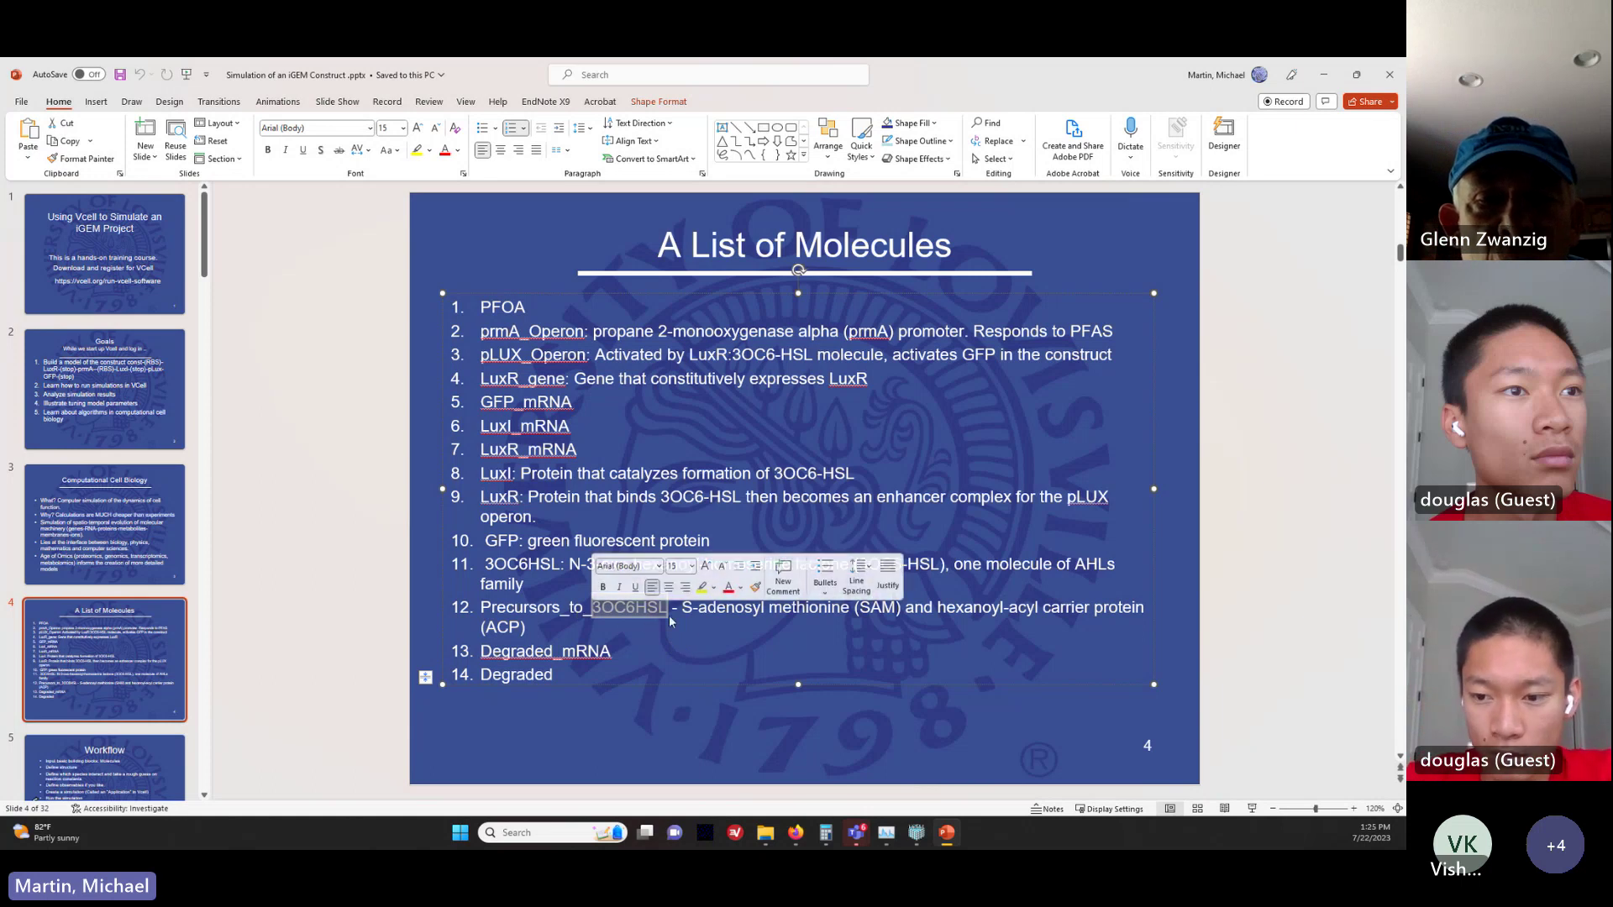
pyautogui.tripleClick(666, 614)
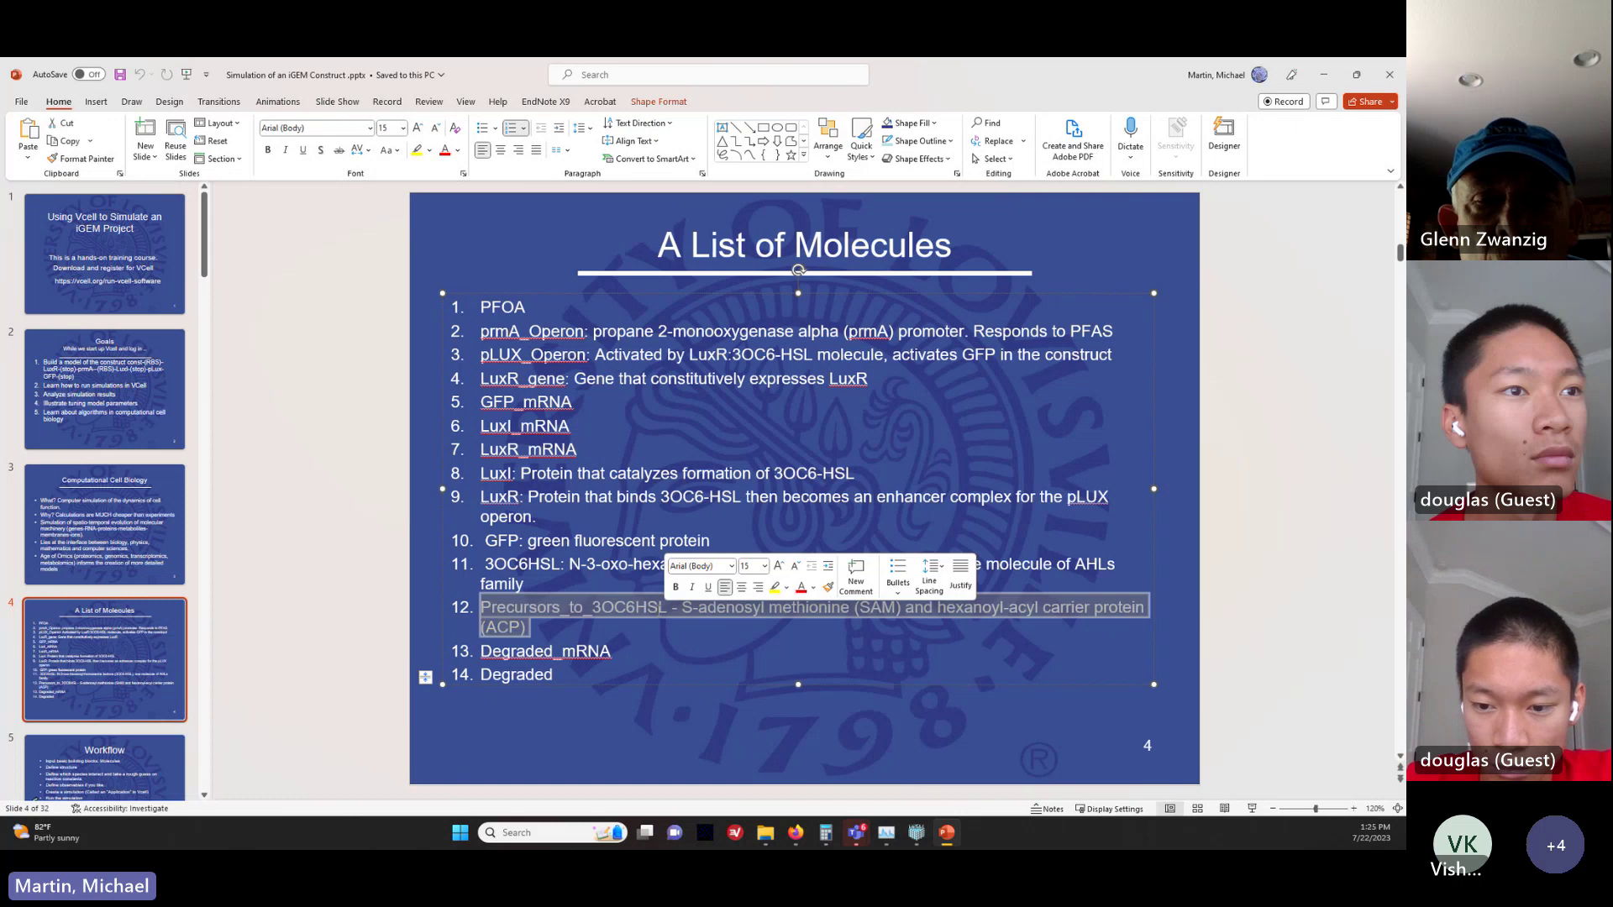
pyautogui.moveTo(668, 613); pyautogui.dragTo(612, 620)
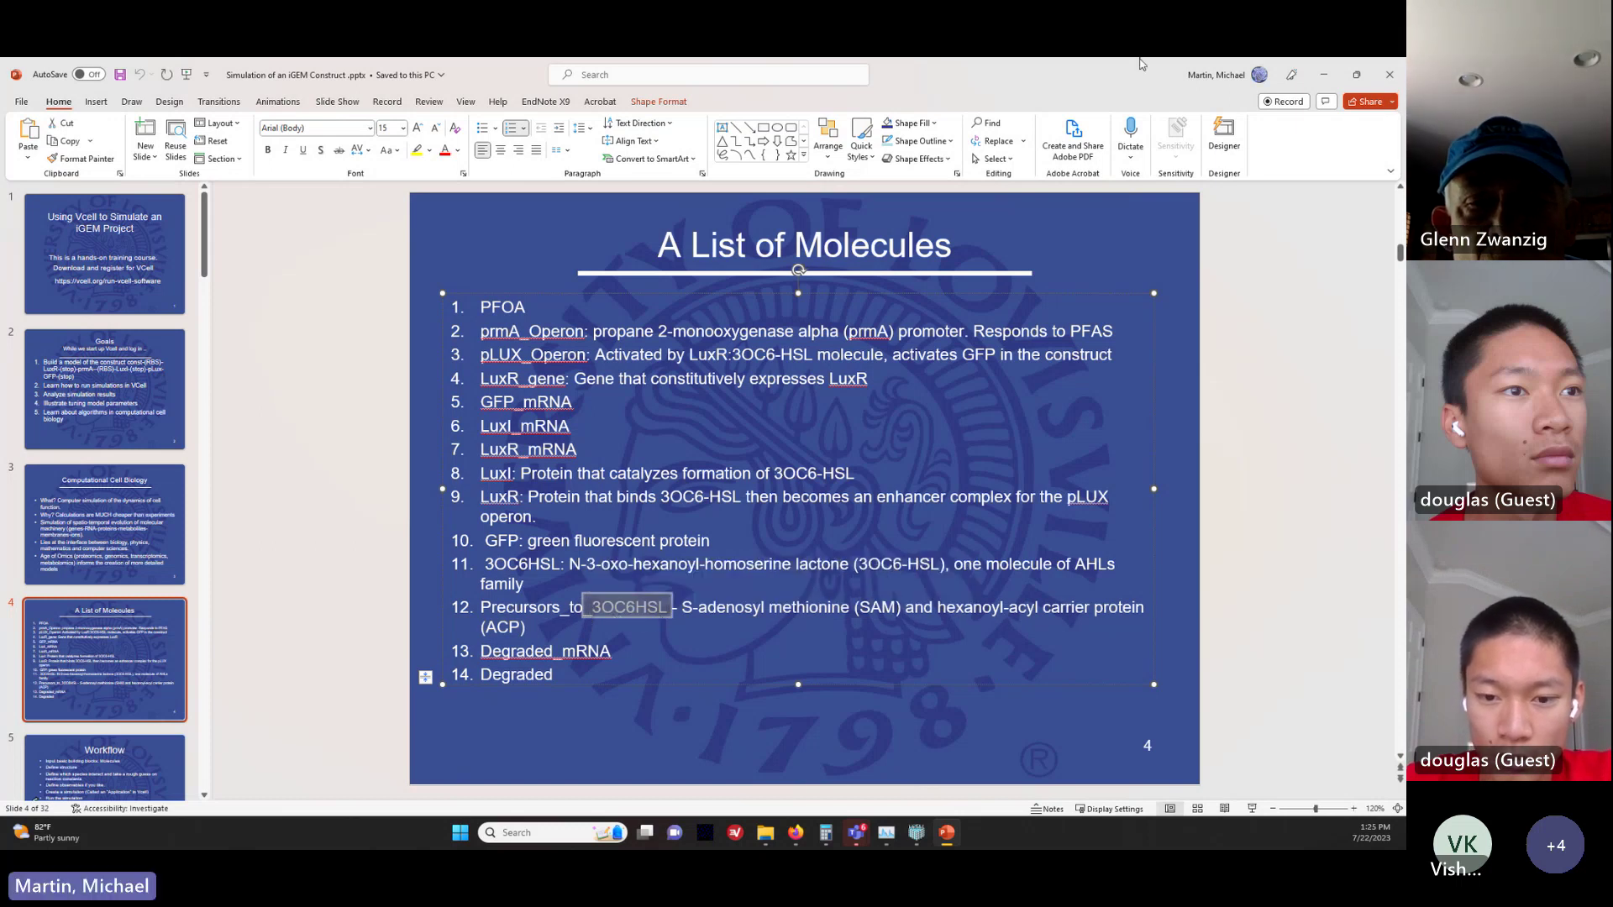
pyautogui.click(1365, 74)
pyautogui.click(869, 183)
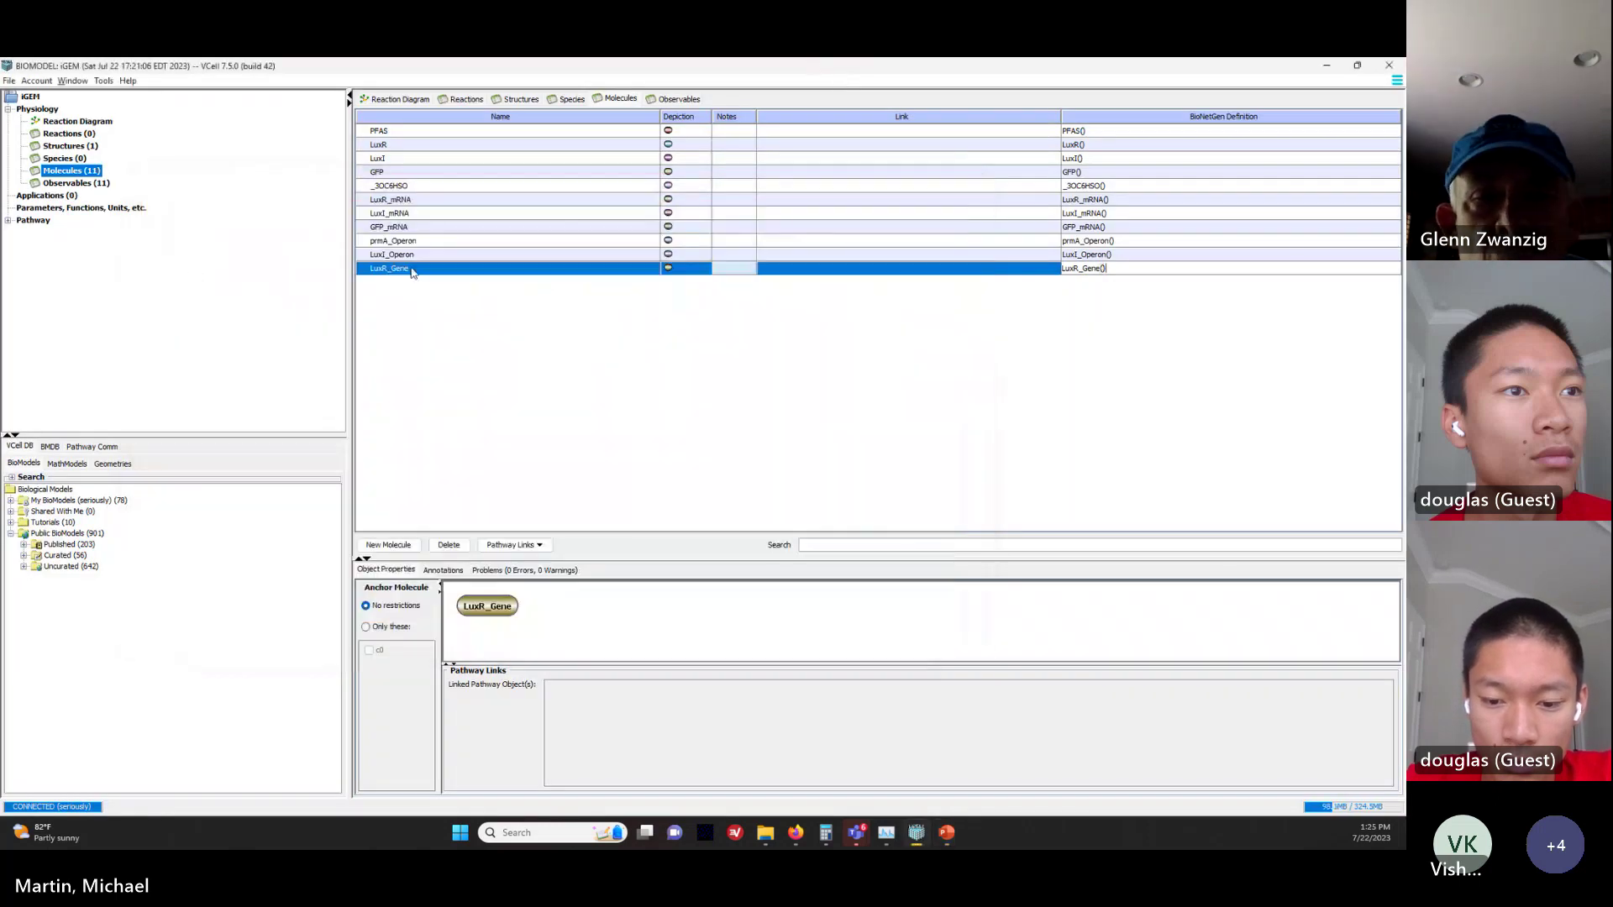
# Step: Add a new molecule named _3OC6HSL_pre for the signalling molecule's precursors
pyautogui.click(389, 547)
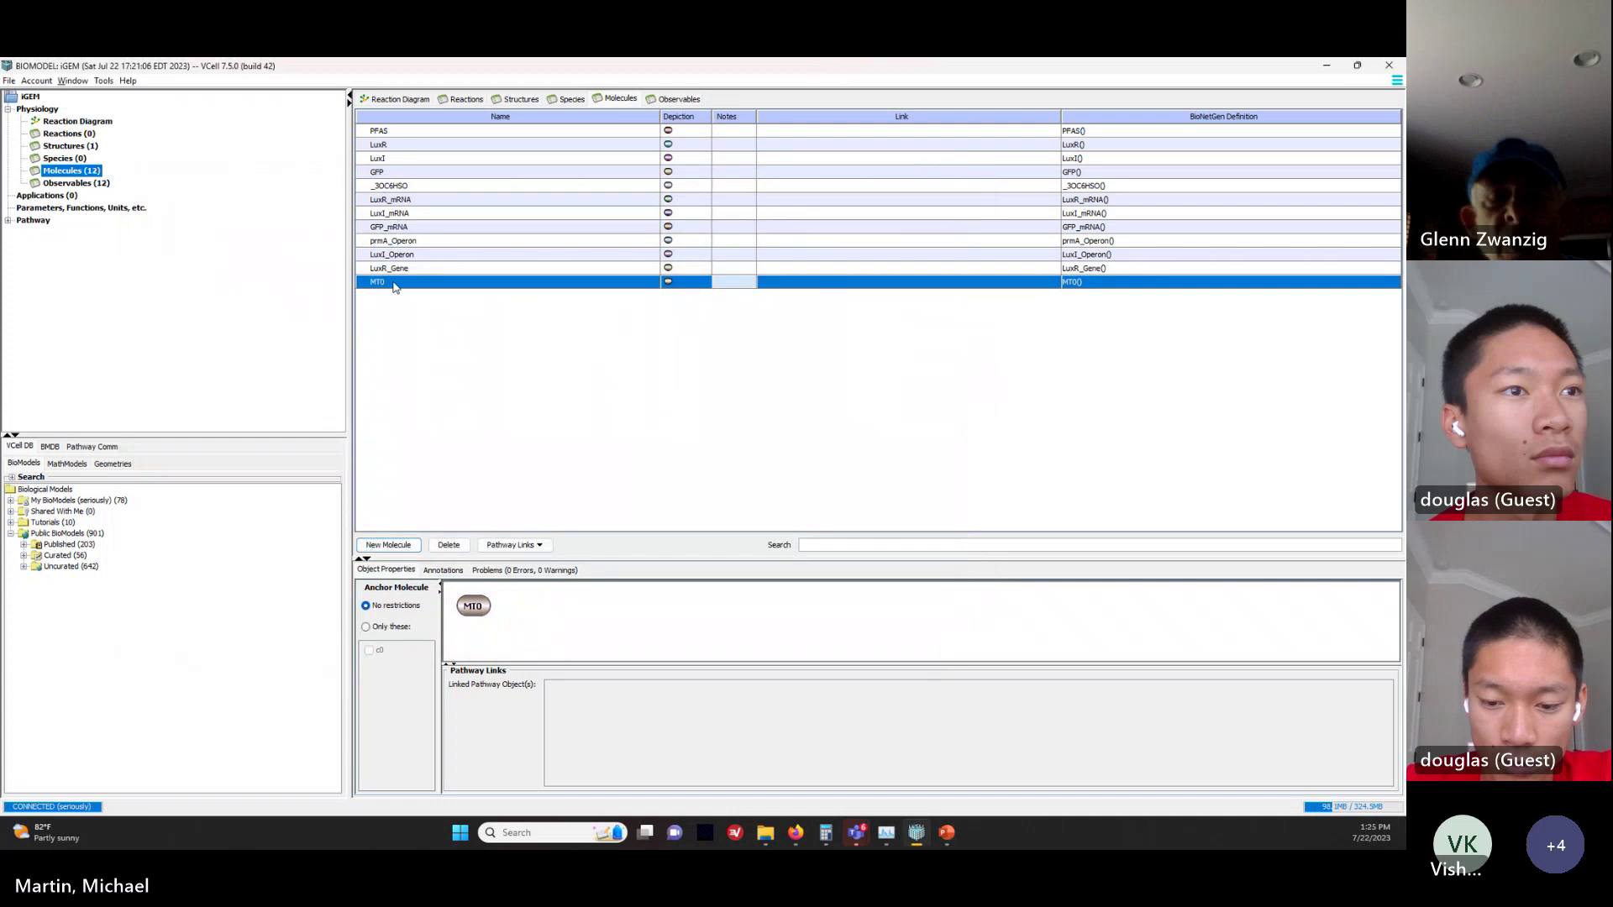
pyautogui.doubleClick(394, 286)
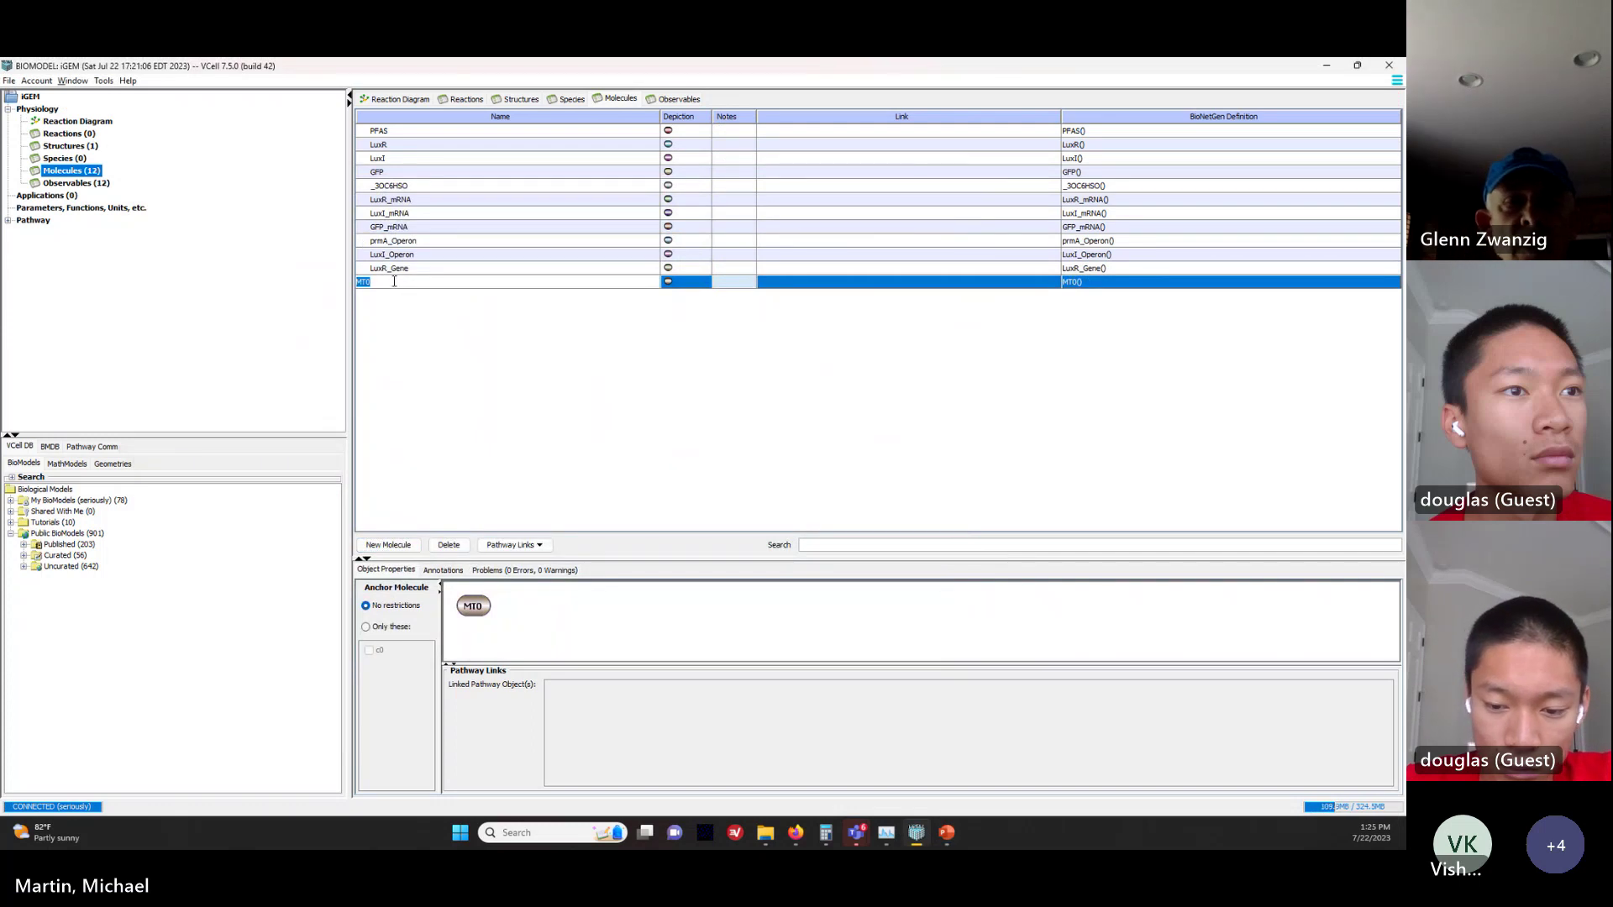
pyautogui.write('_3OC6HSL_pre')
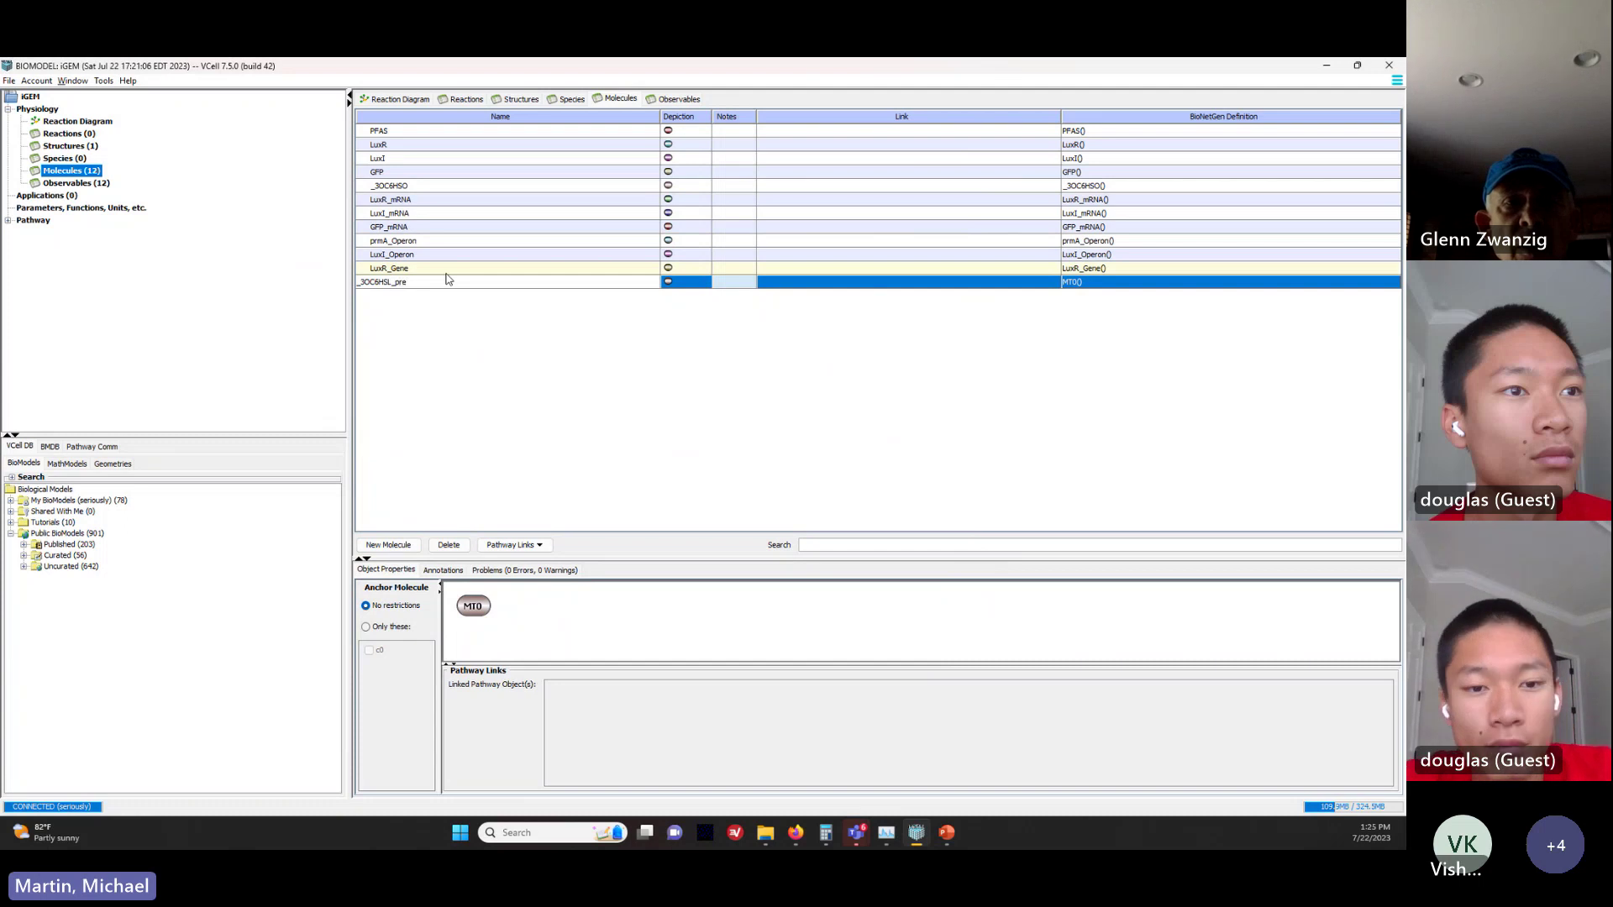
pyautogui.press('Return')
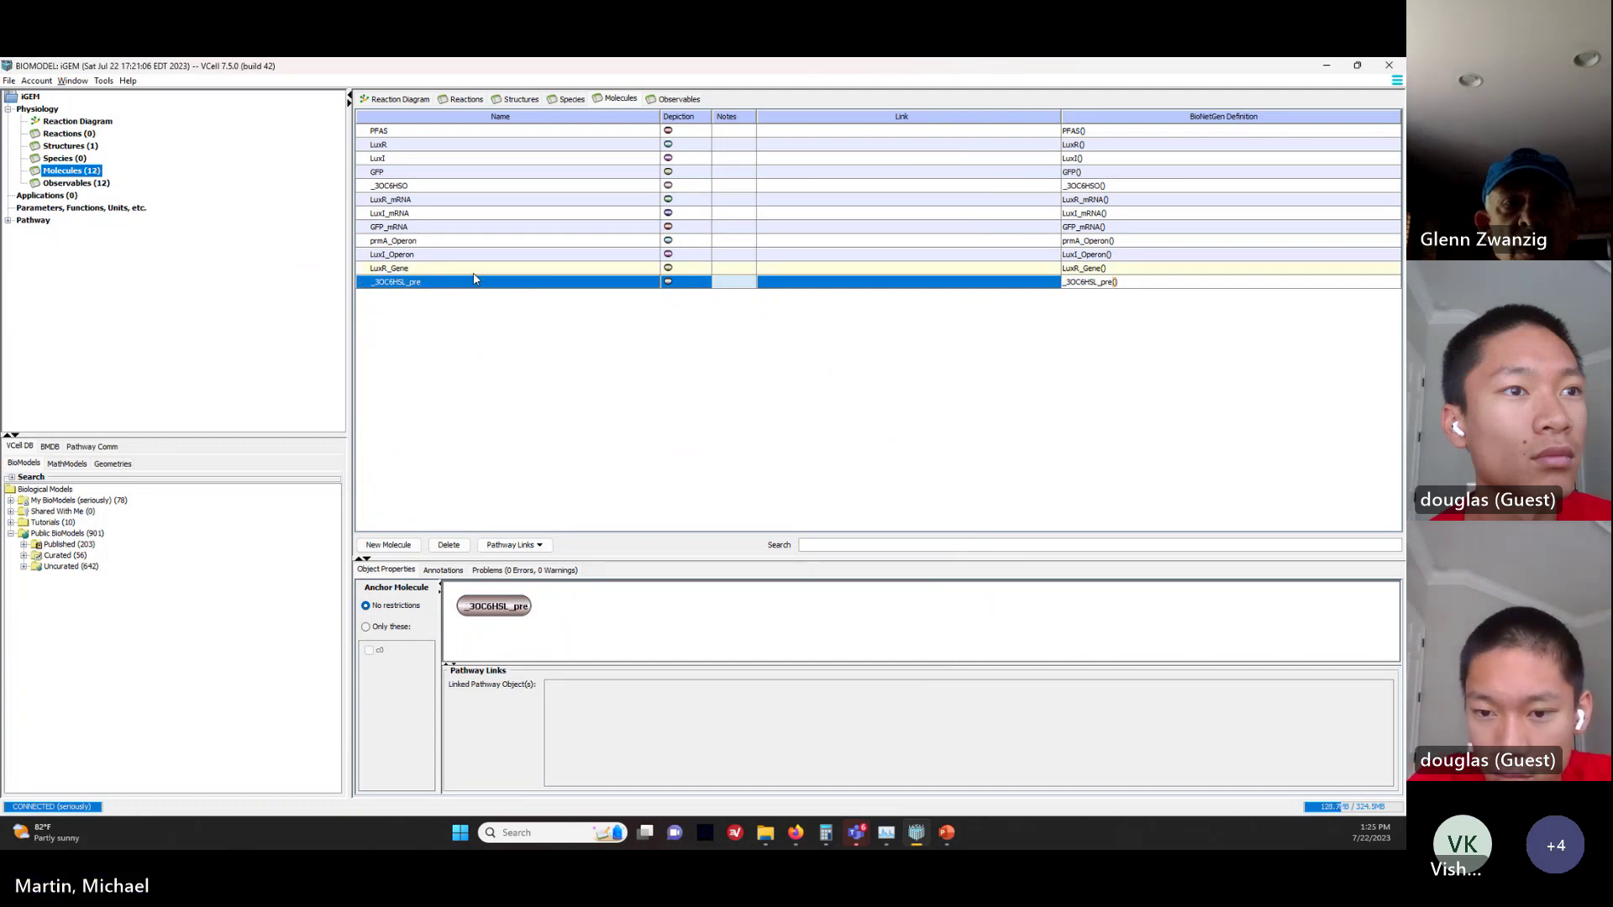
# Step: Add a new molecule for degraded mRNA and enter the name Deg_mRNA, checking it against the PowerPoint molecule list
pyautogui.click(388, 545)
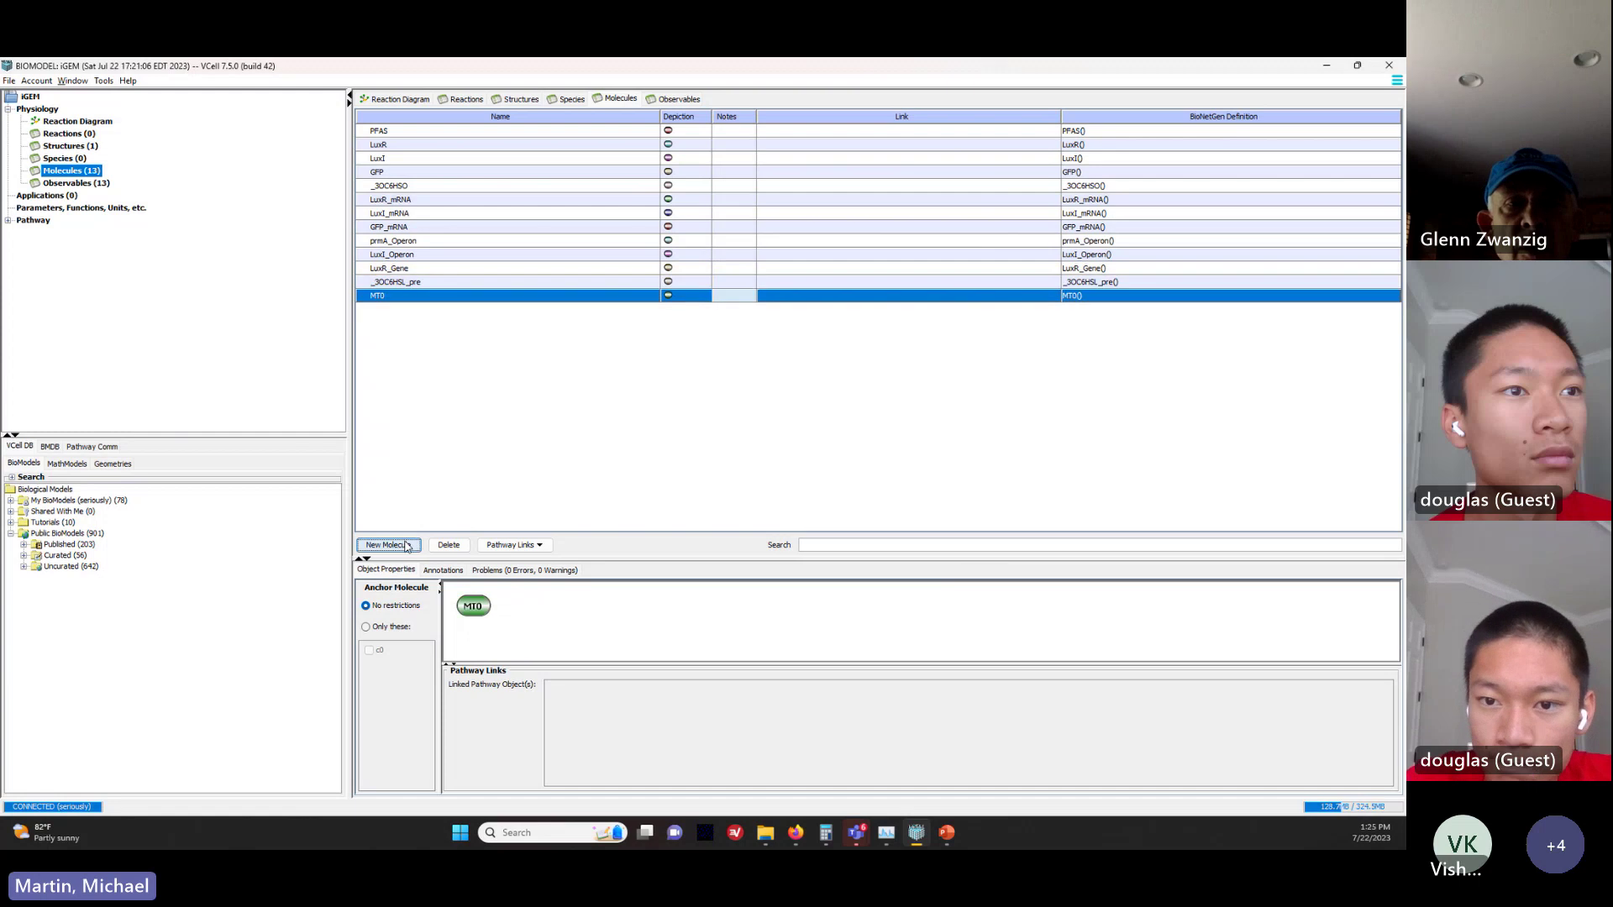
pyautogui.hotkey('alt', 'Tab')
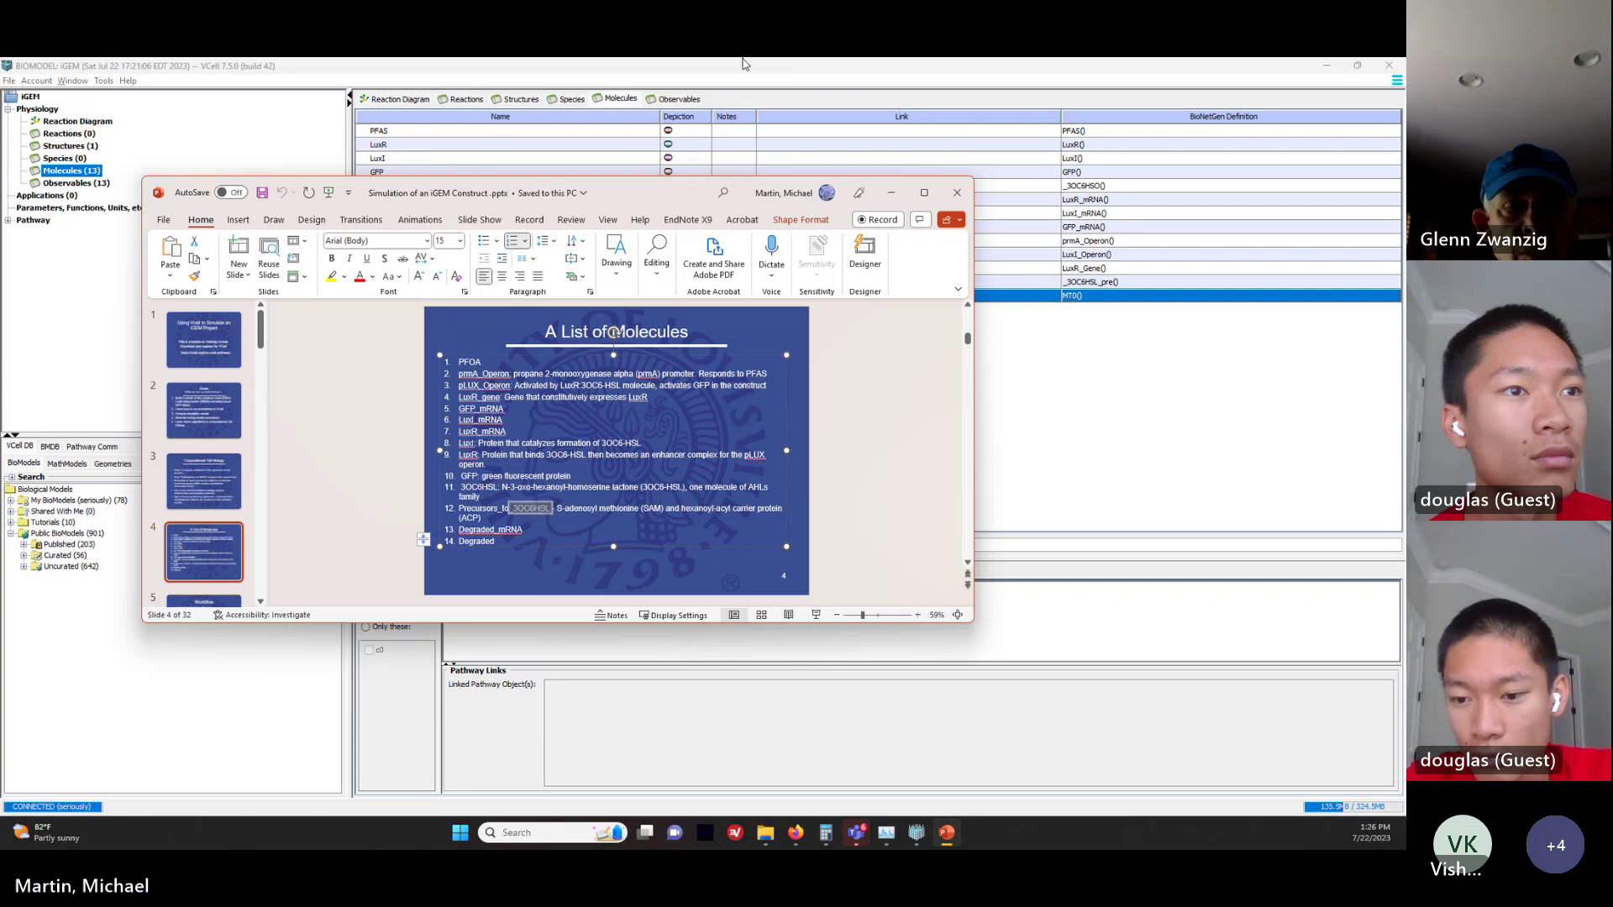
pyautogui.click(891, 192)
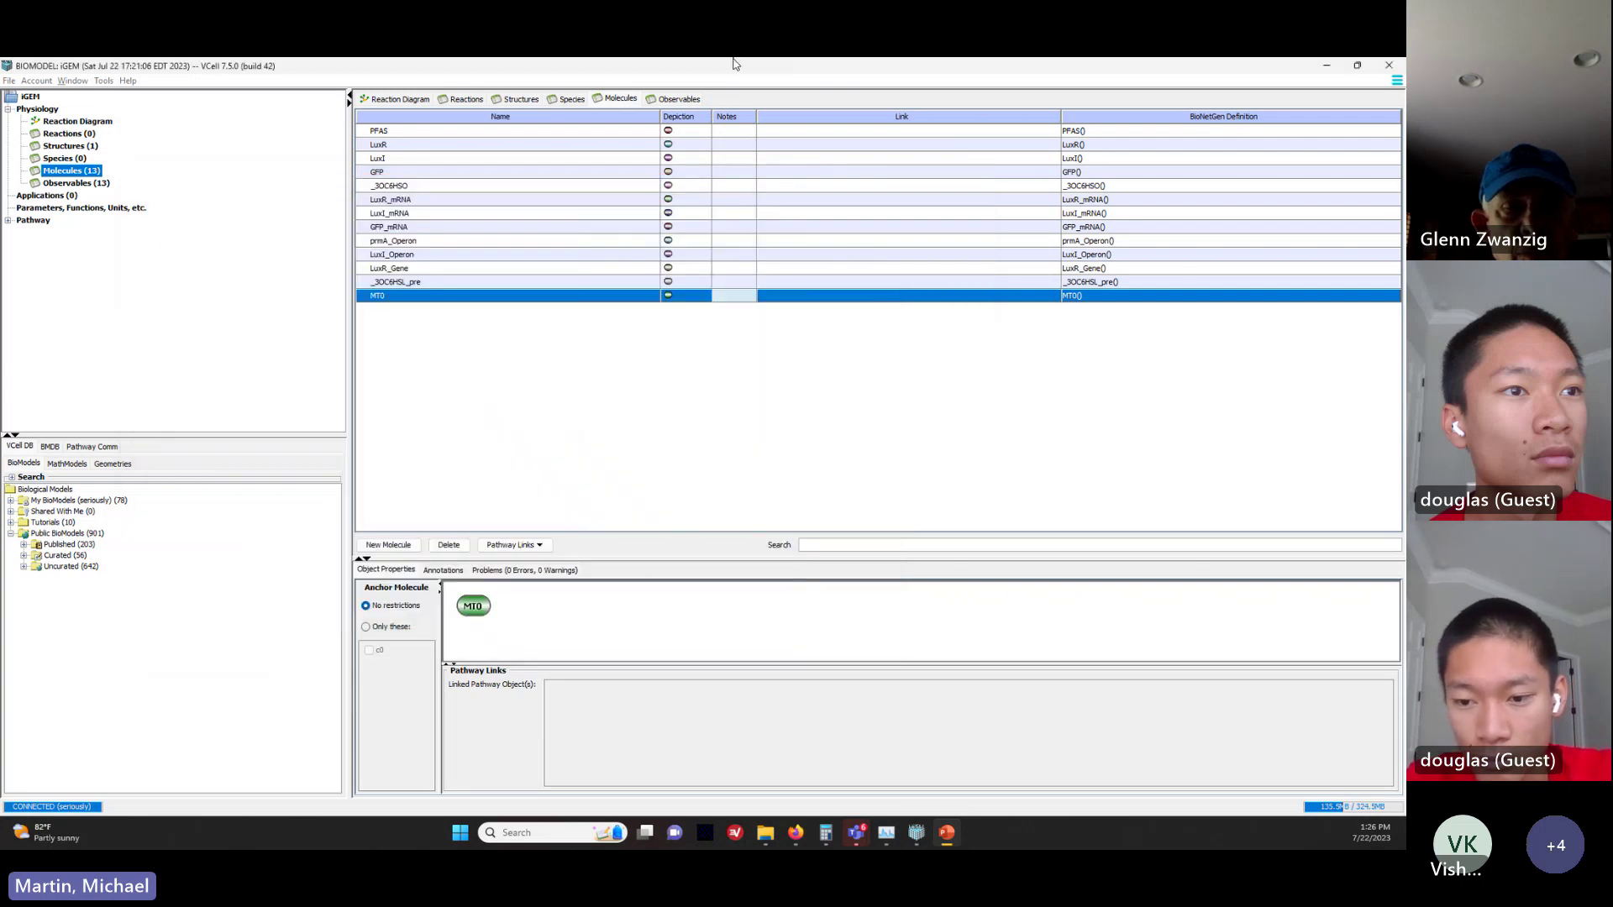
pyautogui.doubleClick(425, 296)
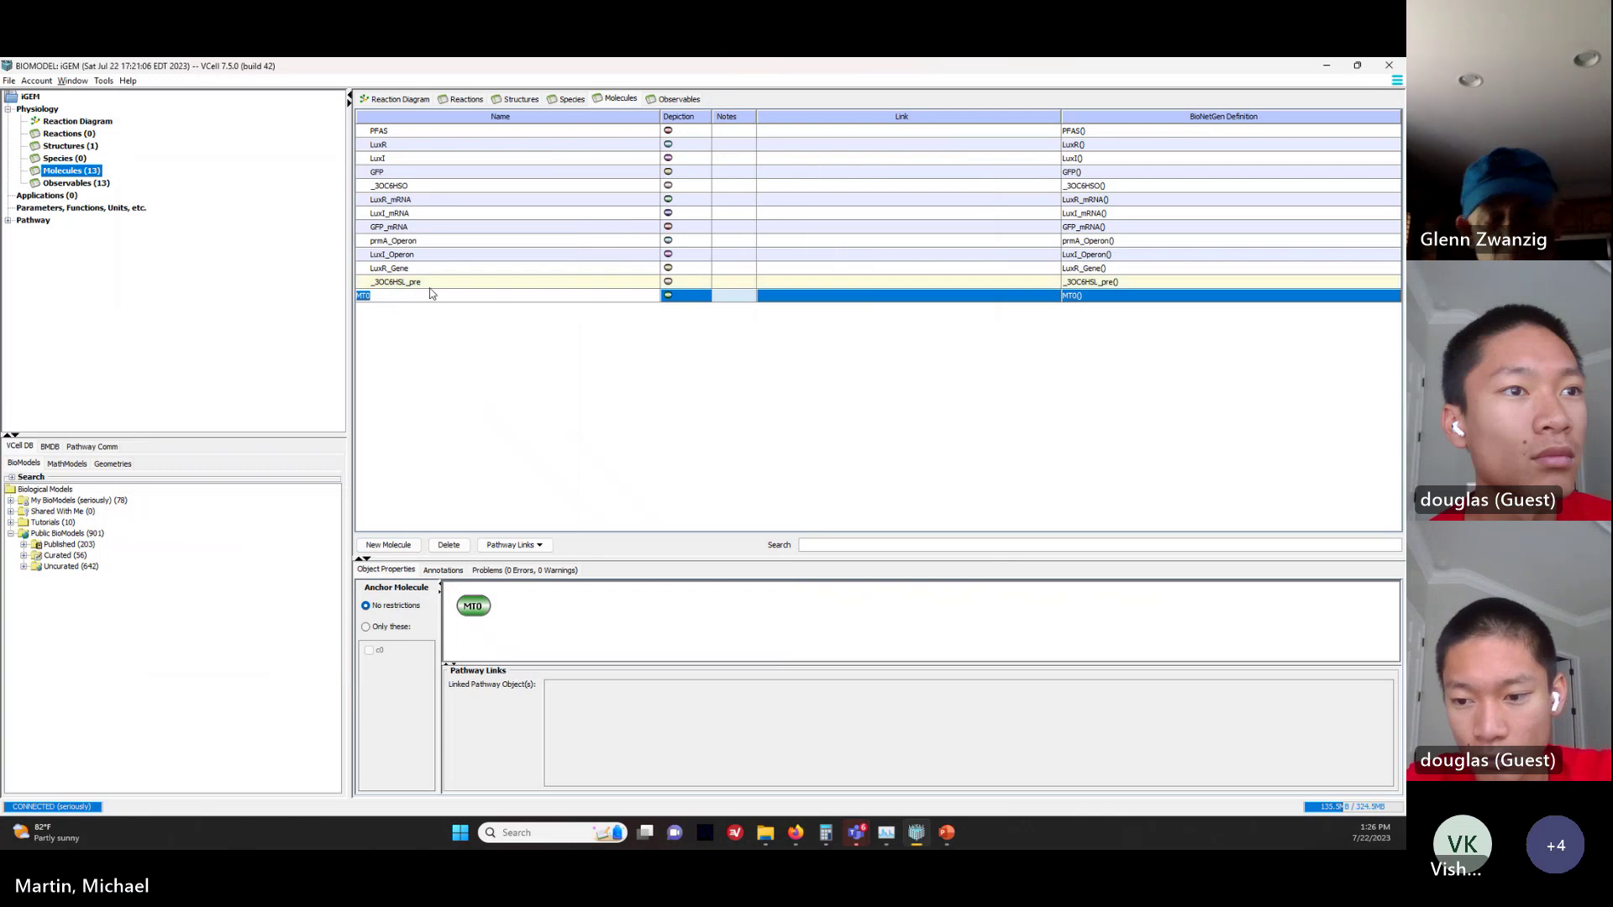
pyautogui.write('Deg_mRNA')
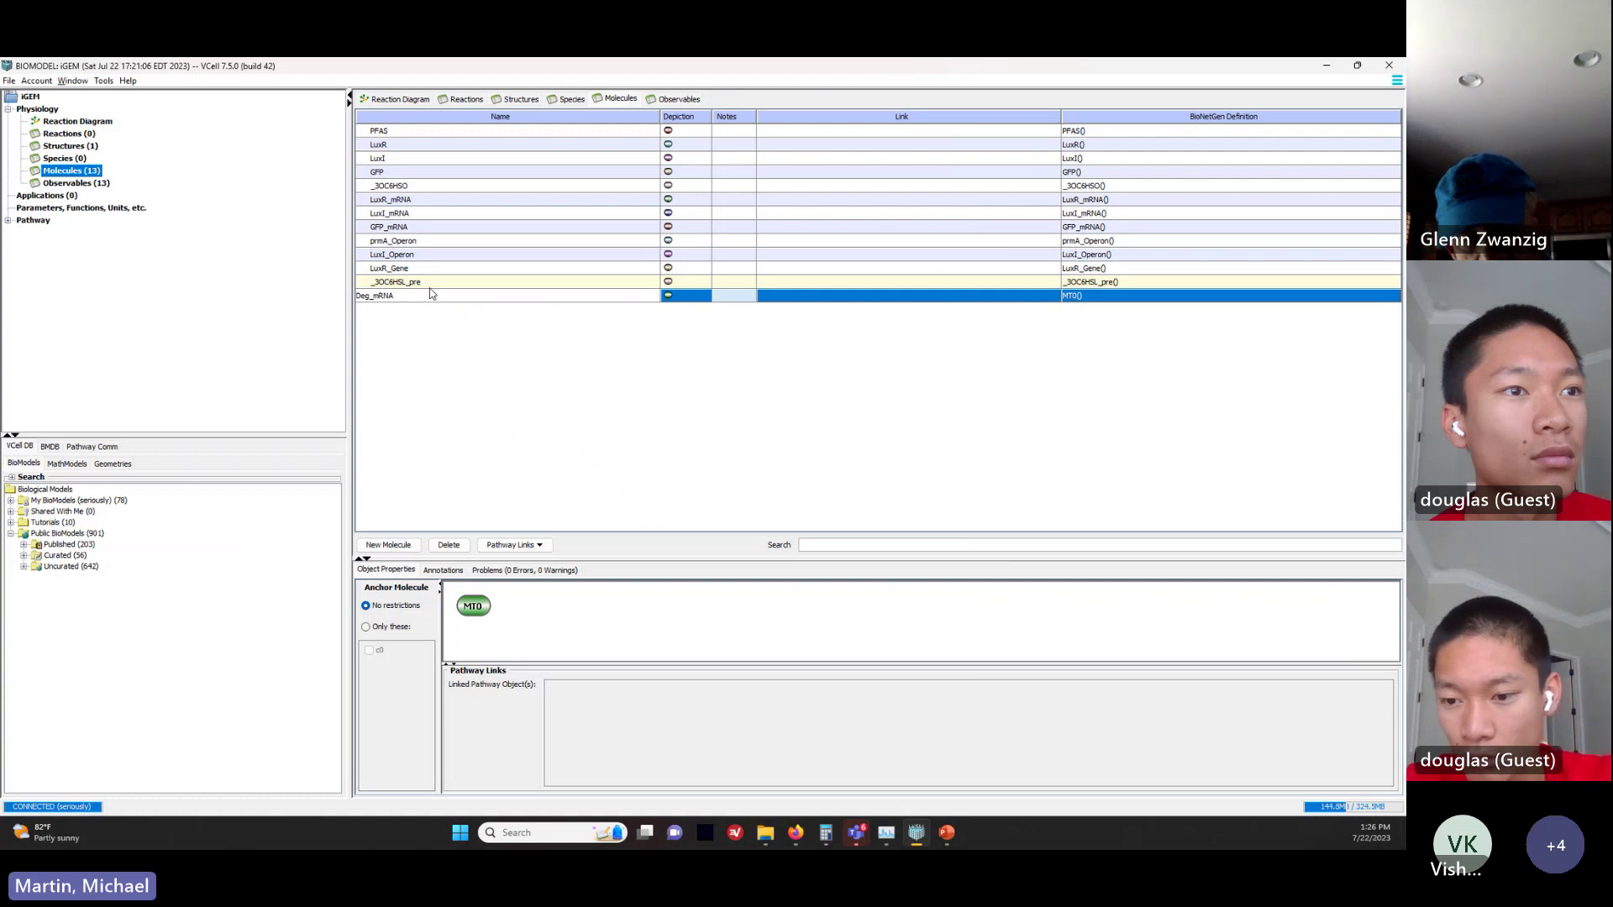
pyautogui.press('Return')
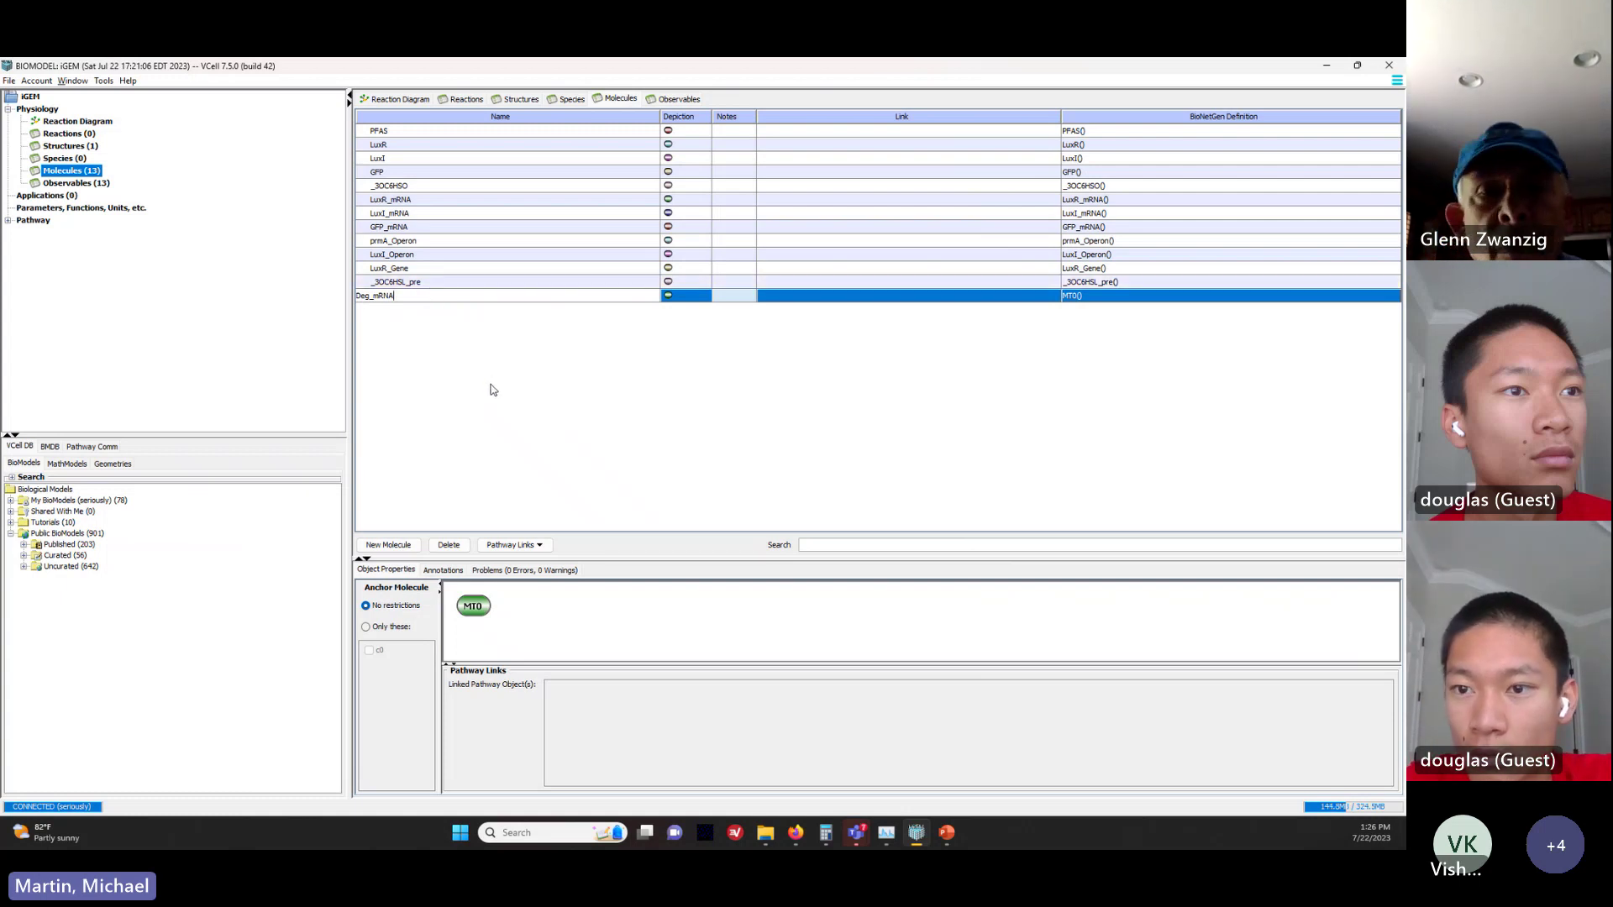
# Step: Check the Degraded entry on the PowerPoint molecule slide, and return to VCell to commit the Deg_mRNA name
pyautogui.hotkey('alt', 'Tab')
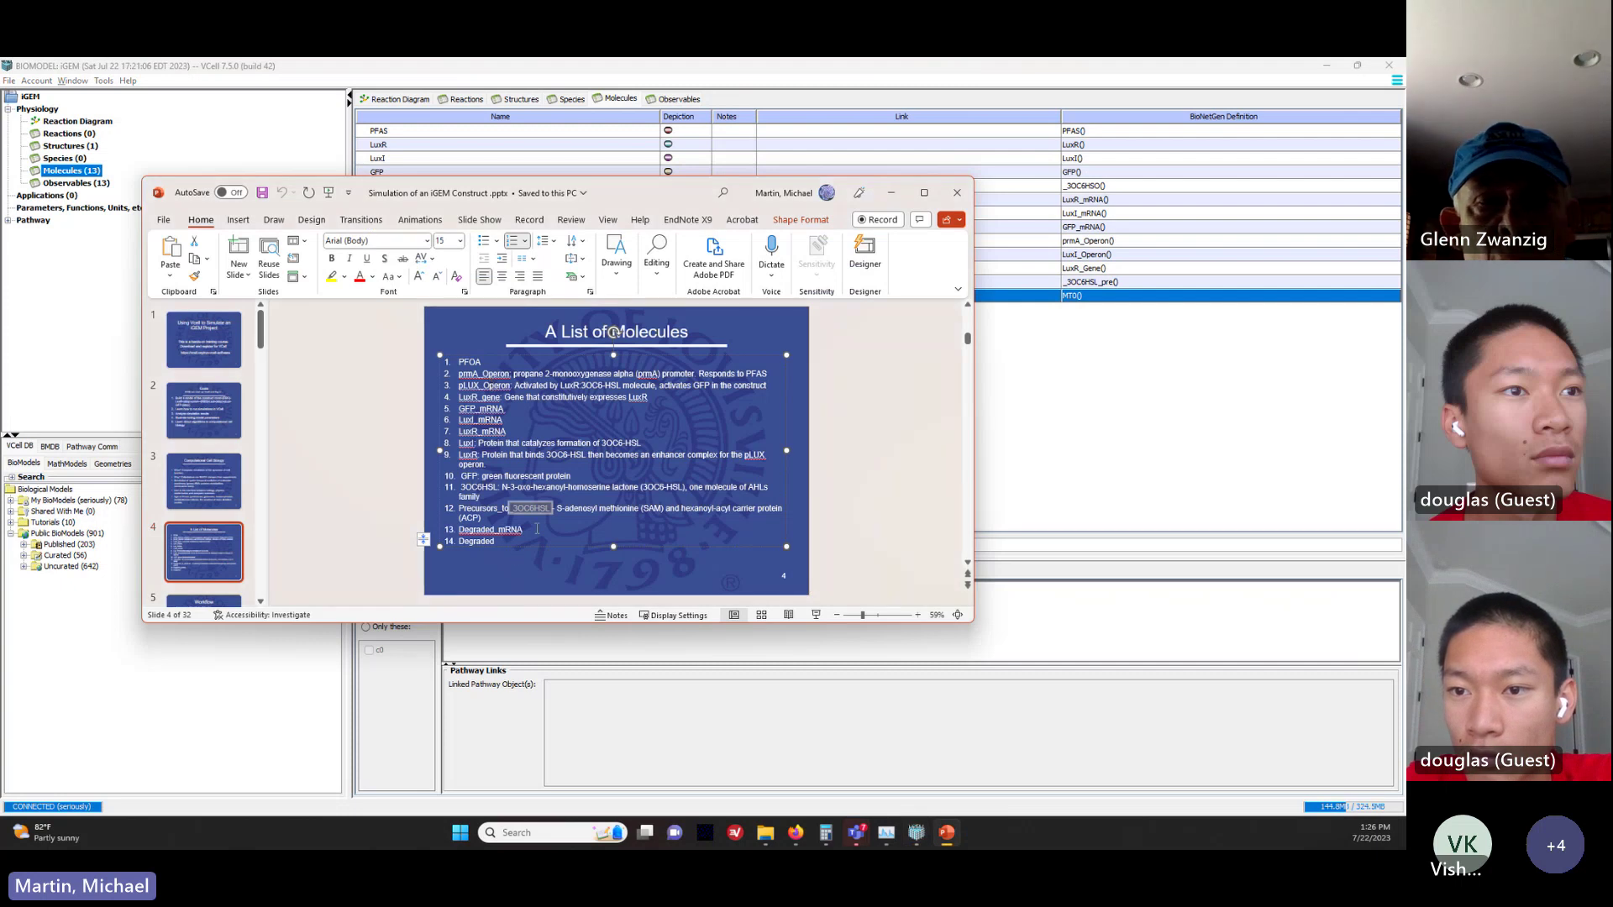
pyautogui.click(588, 468)
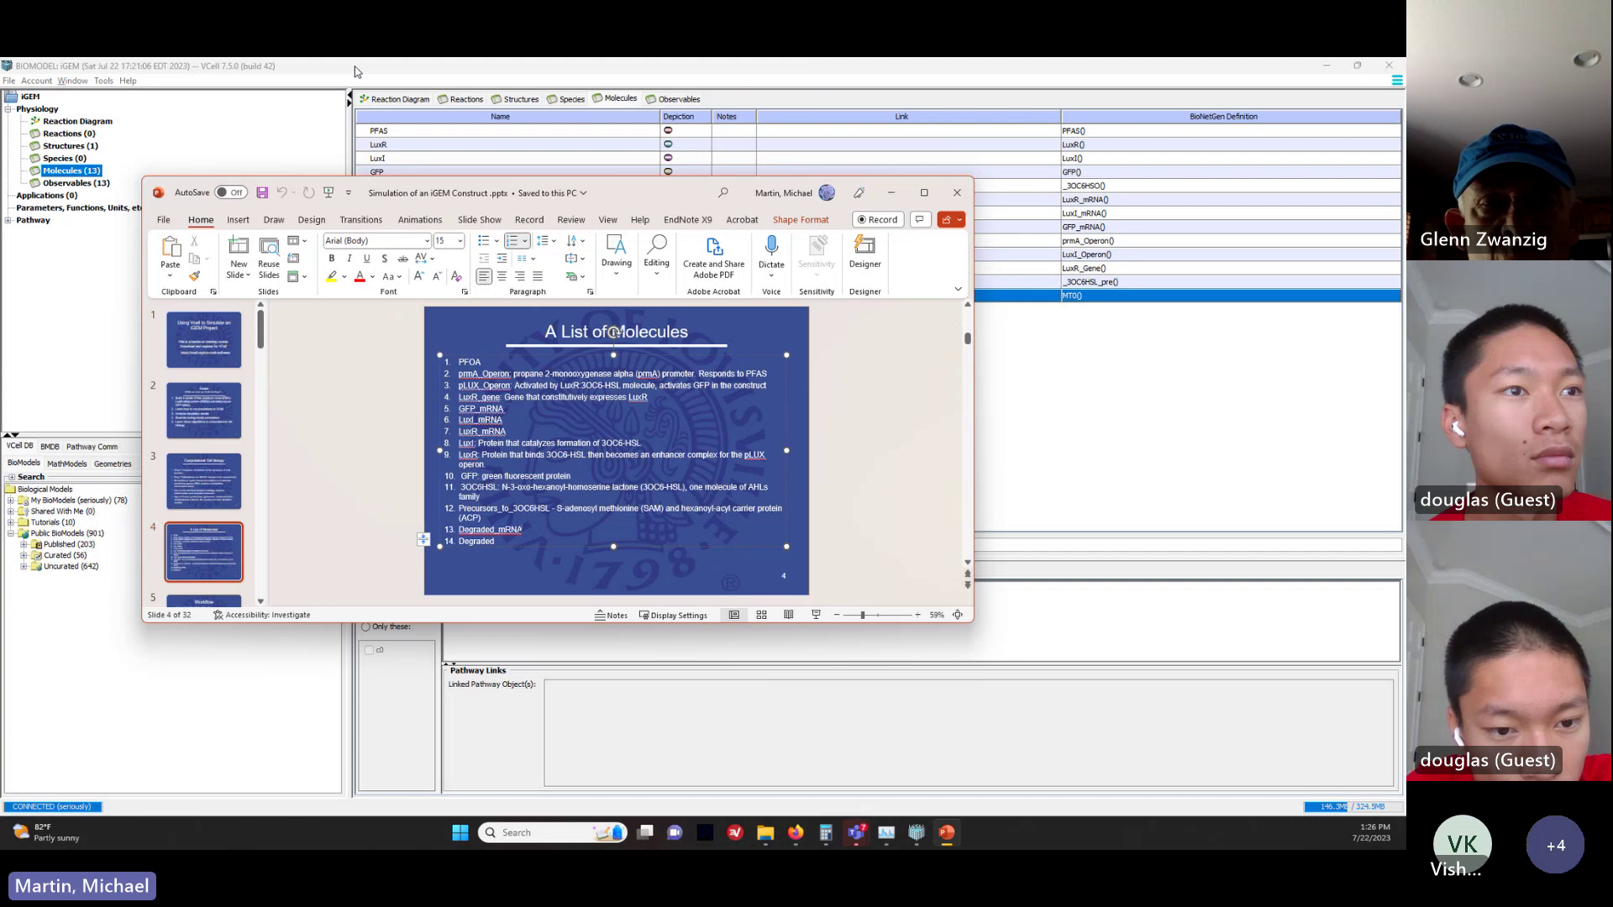
pyautogui.doubleClick(497, 542)
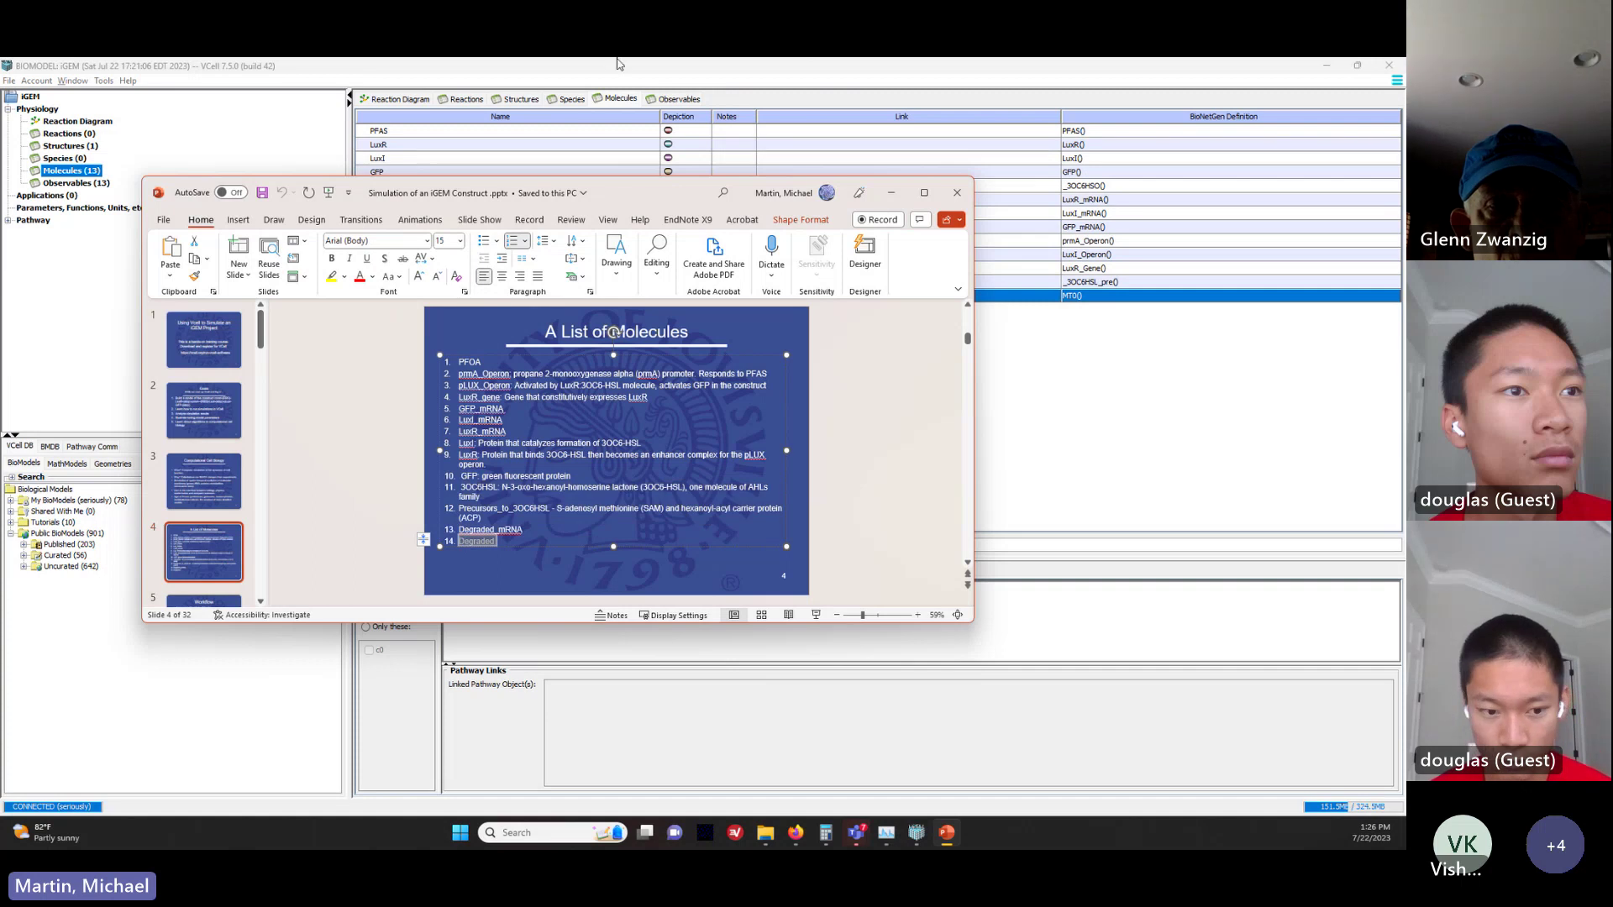
pyautogui.hotkey('alt', 'Tab')
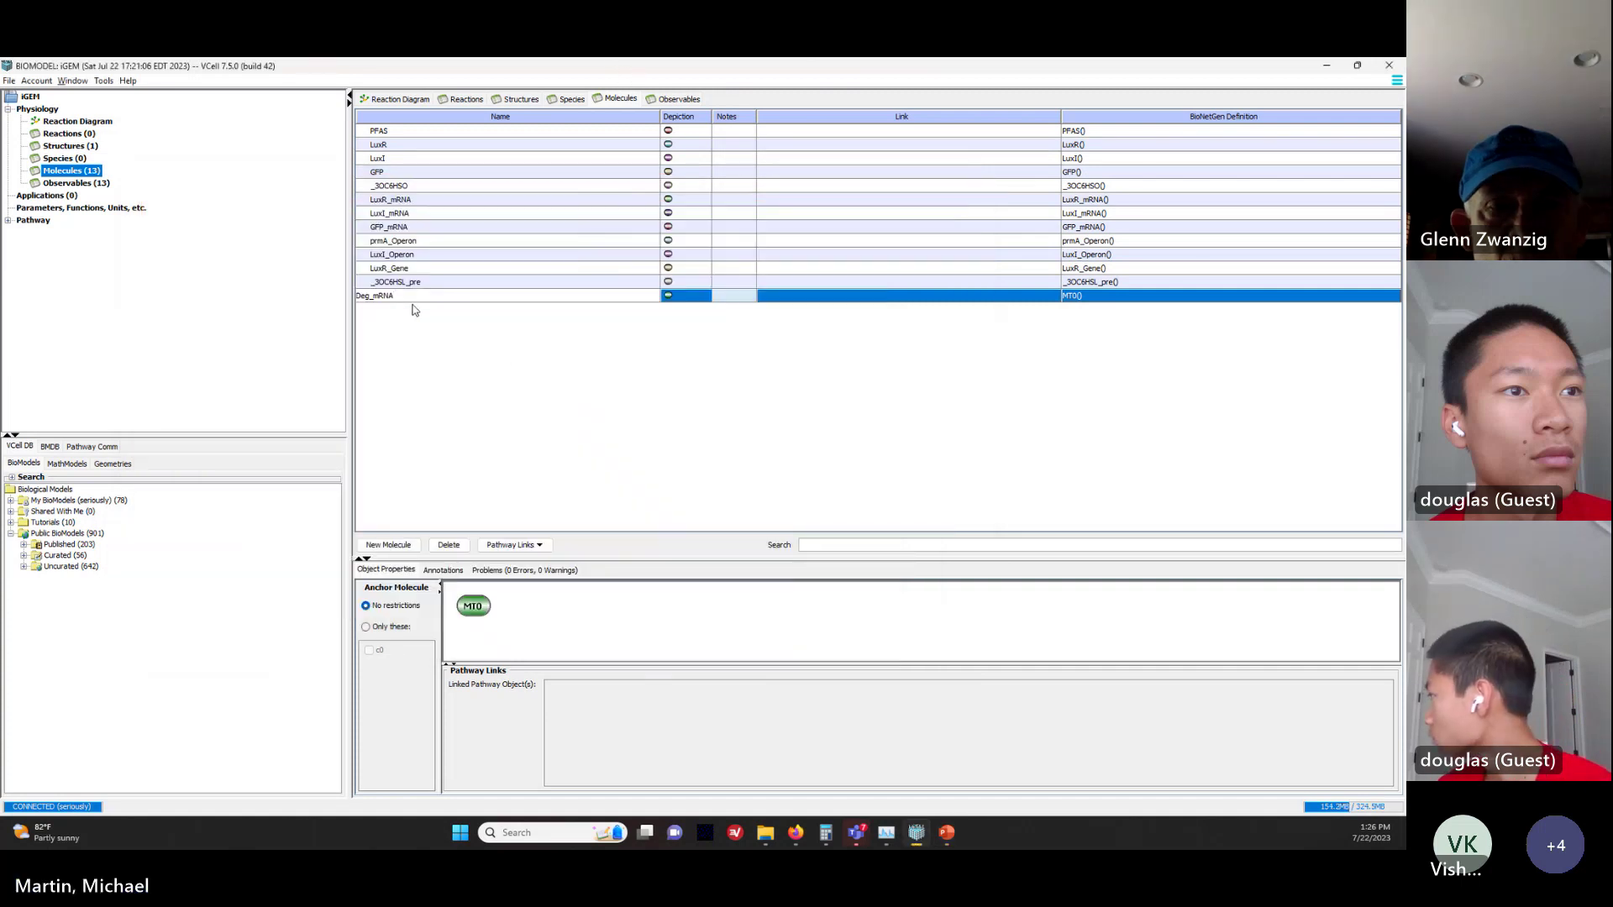
pyautogui.click(554, 327)
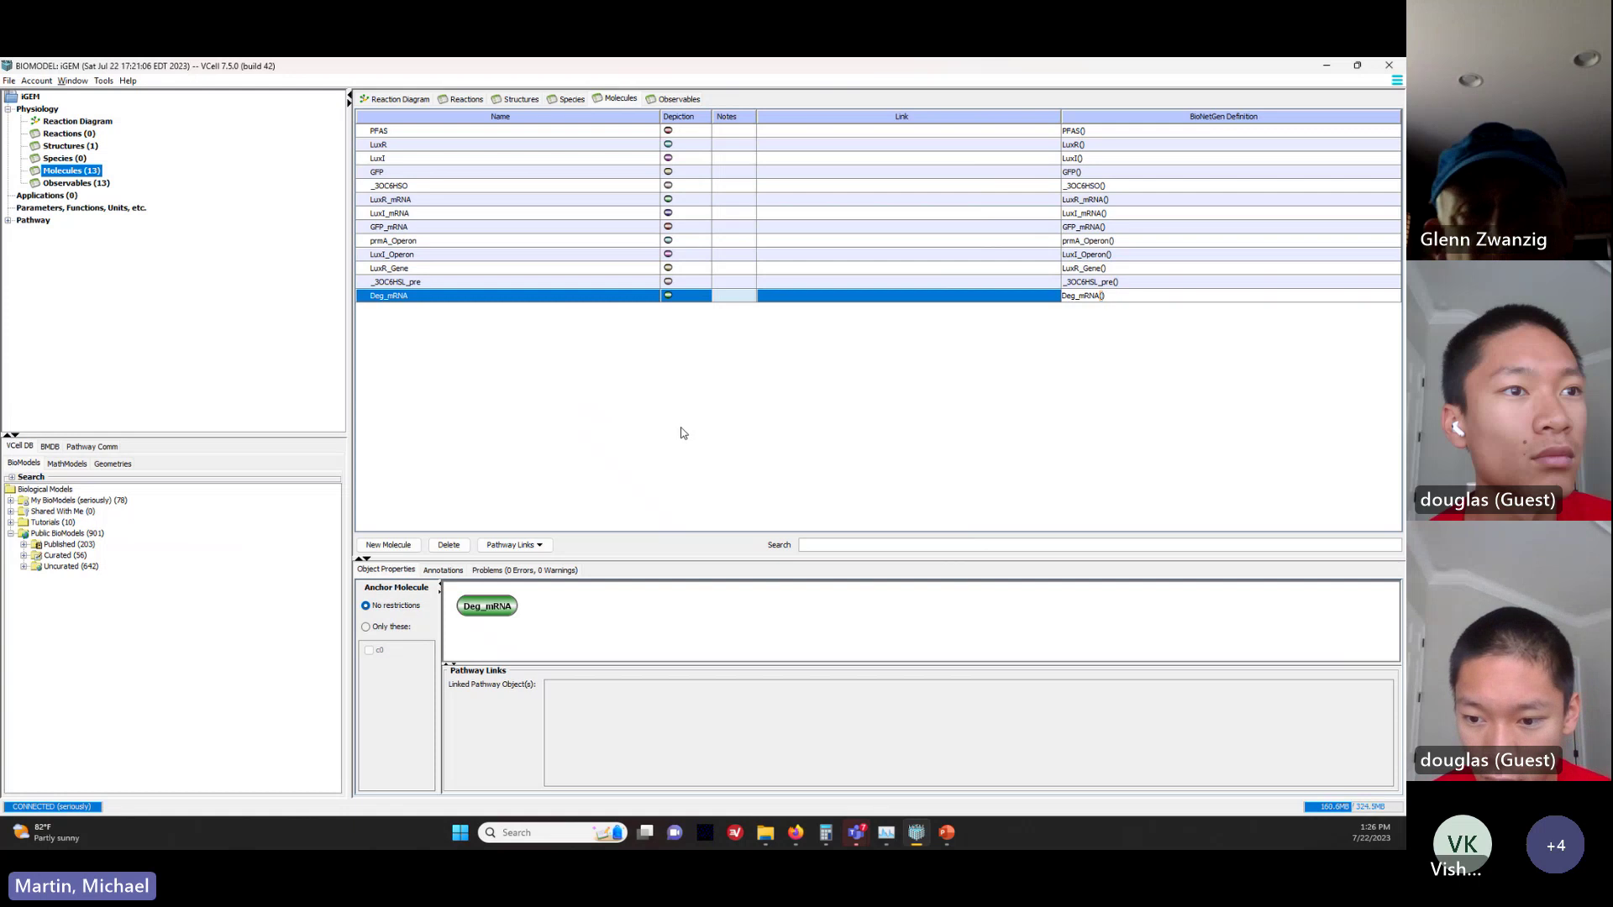
# Step: Add a new molecule named LuxR_degr for the degraded LuxR protein
pyautogui.click(417, 545)
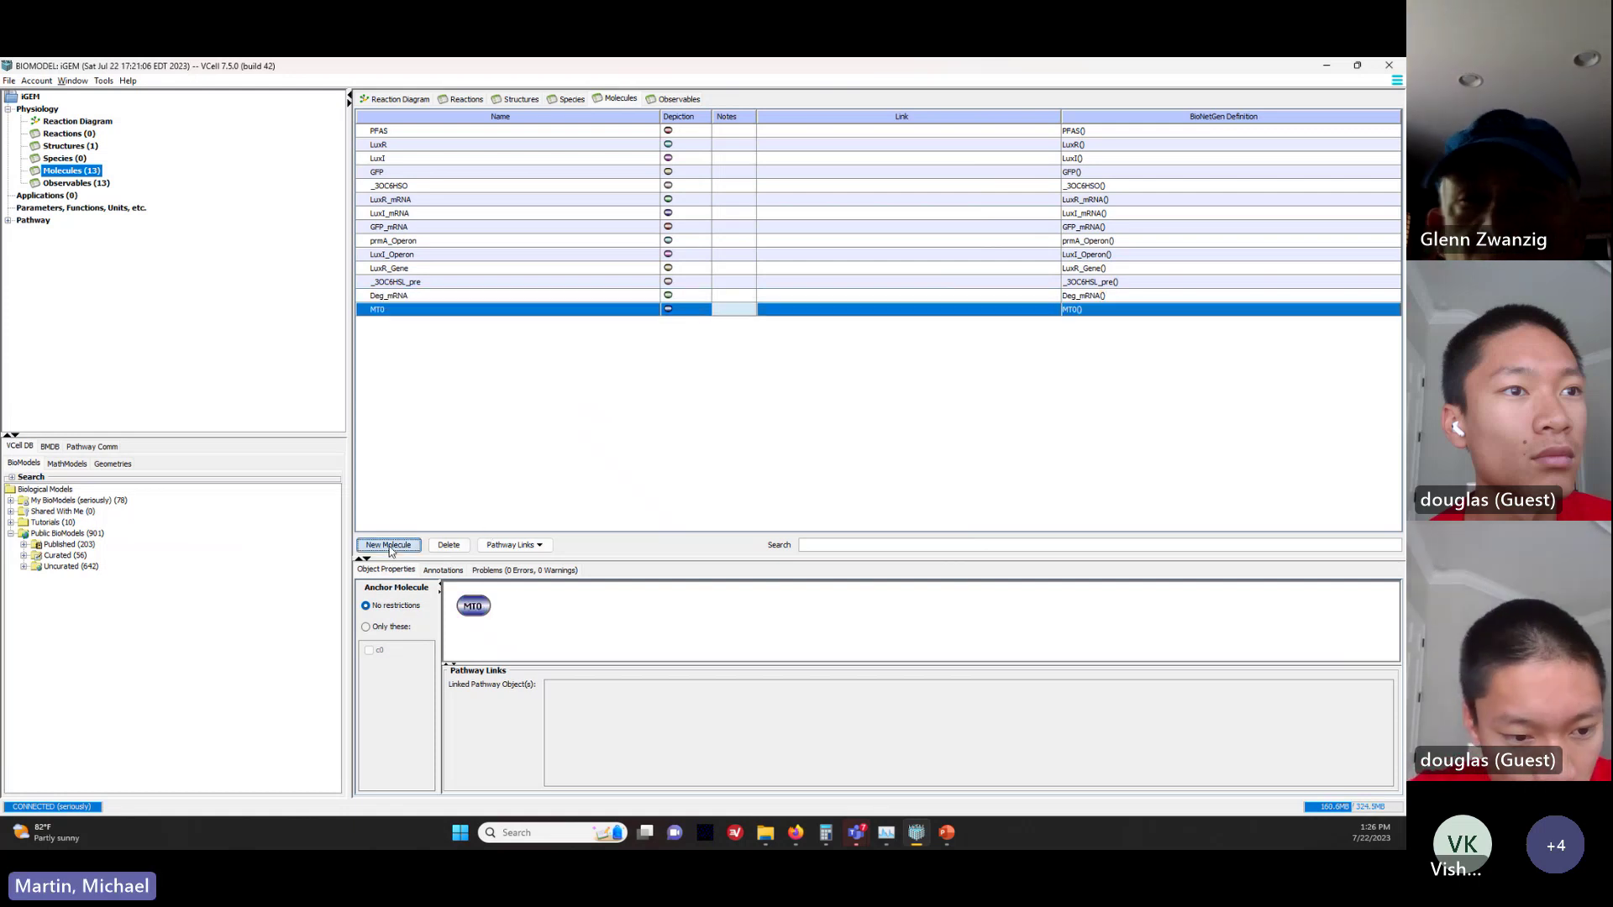
pyautogui.doubleClick(395, 310)
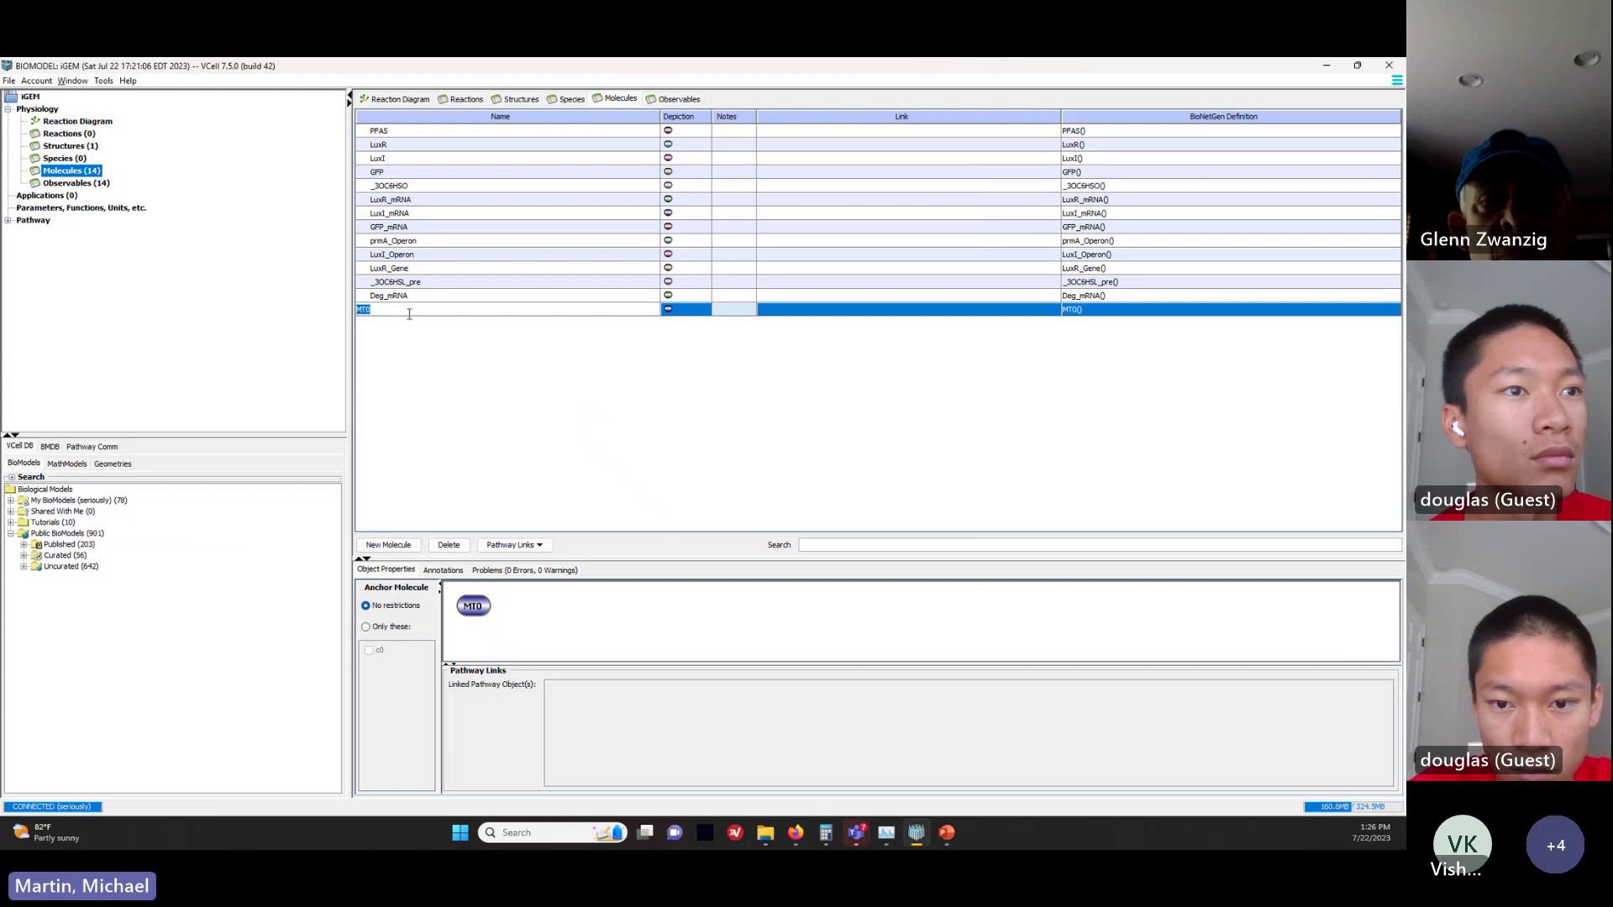
pyautogui.write('LuxR_degr')
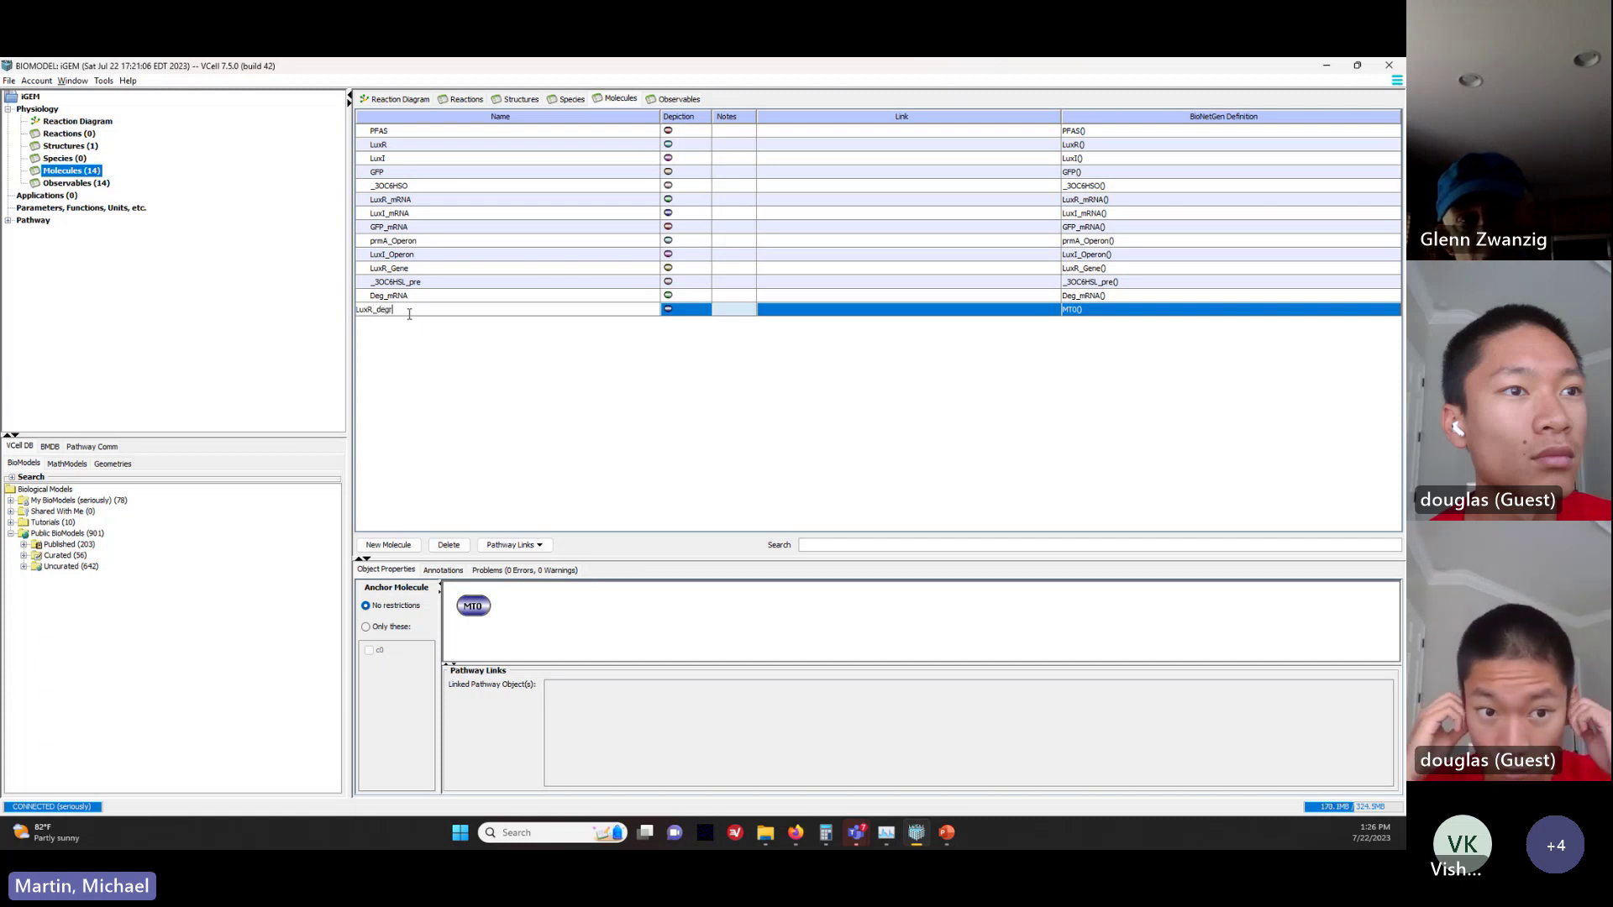
pyautogui.press('Return')
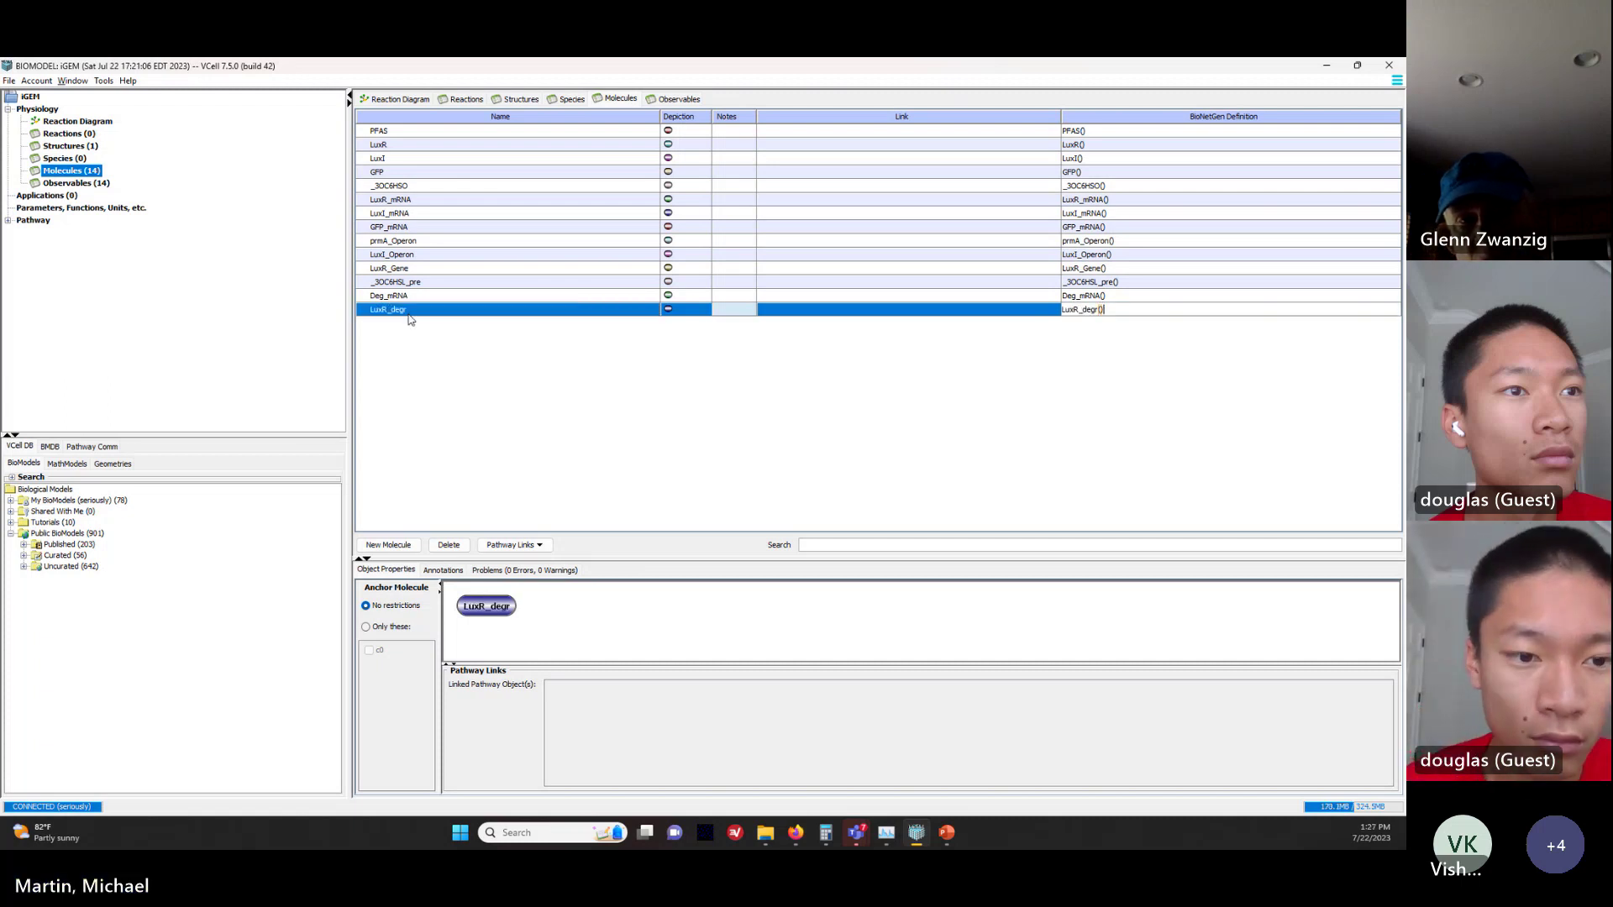
# Step: Add a new molecule named LuxI_degr for the degraded LuxI protein
pyautogui.click(388, 544)
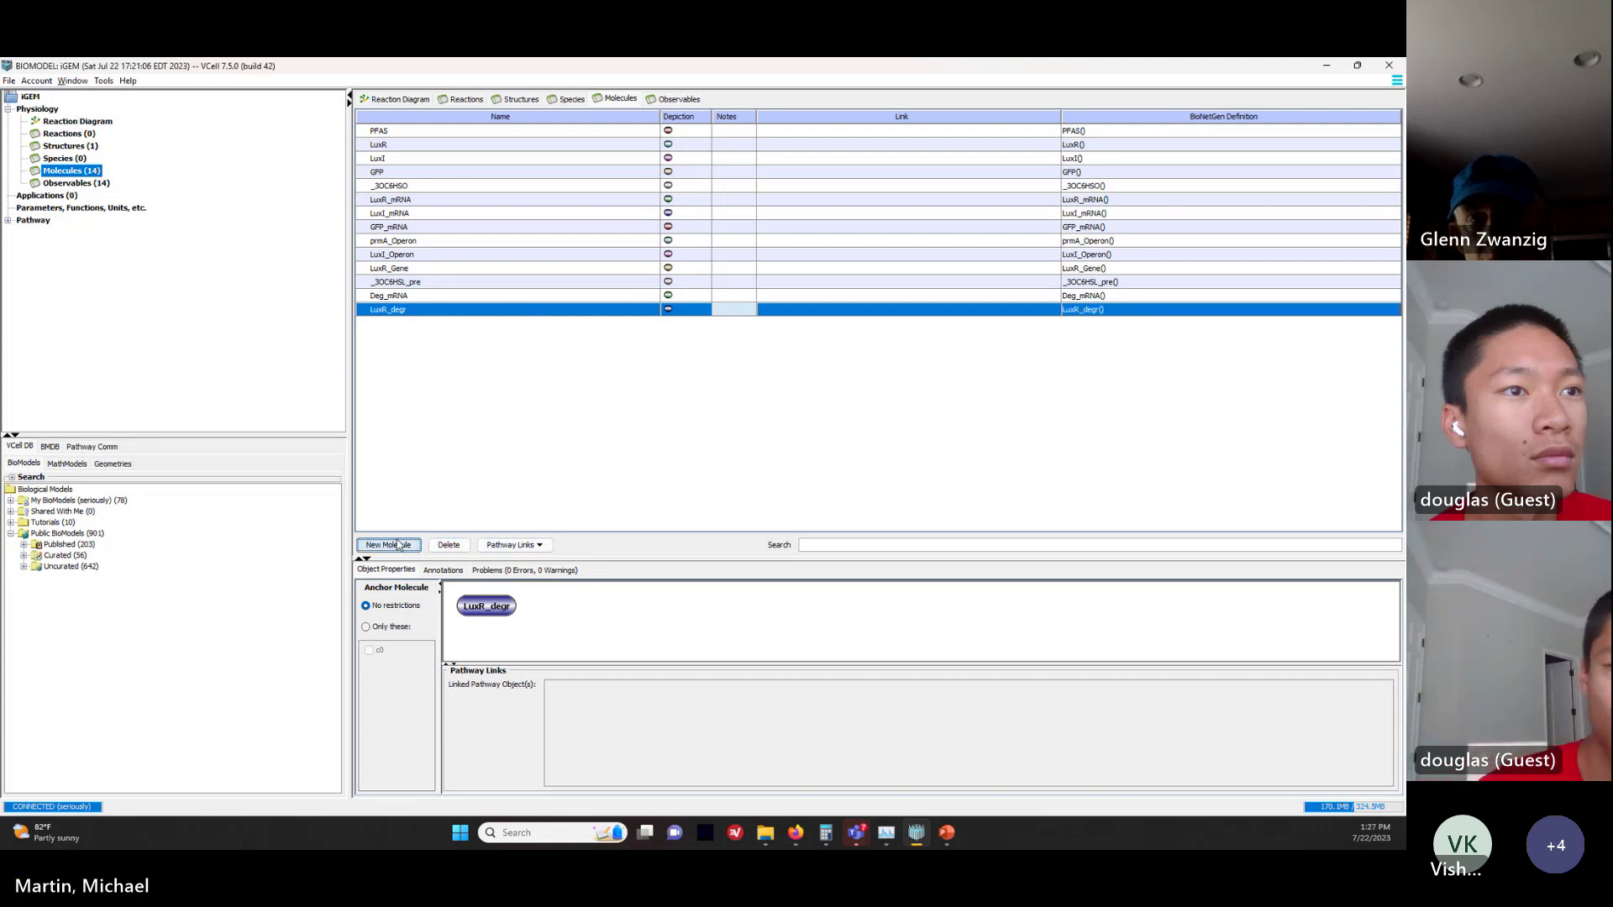
pyautogui.doubleClick(418, 326)
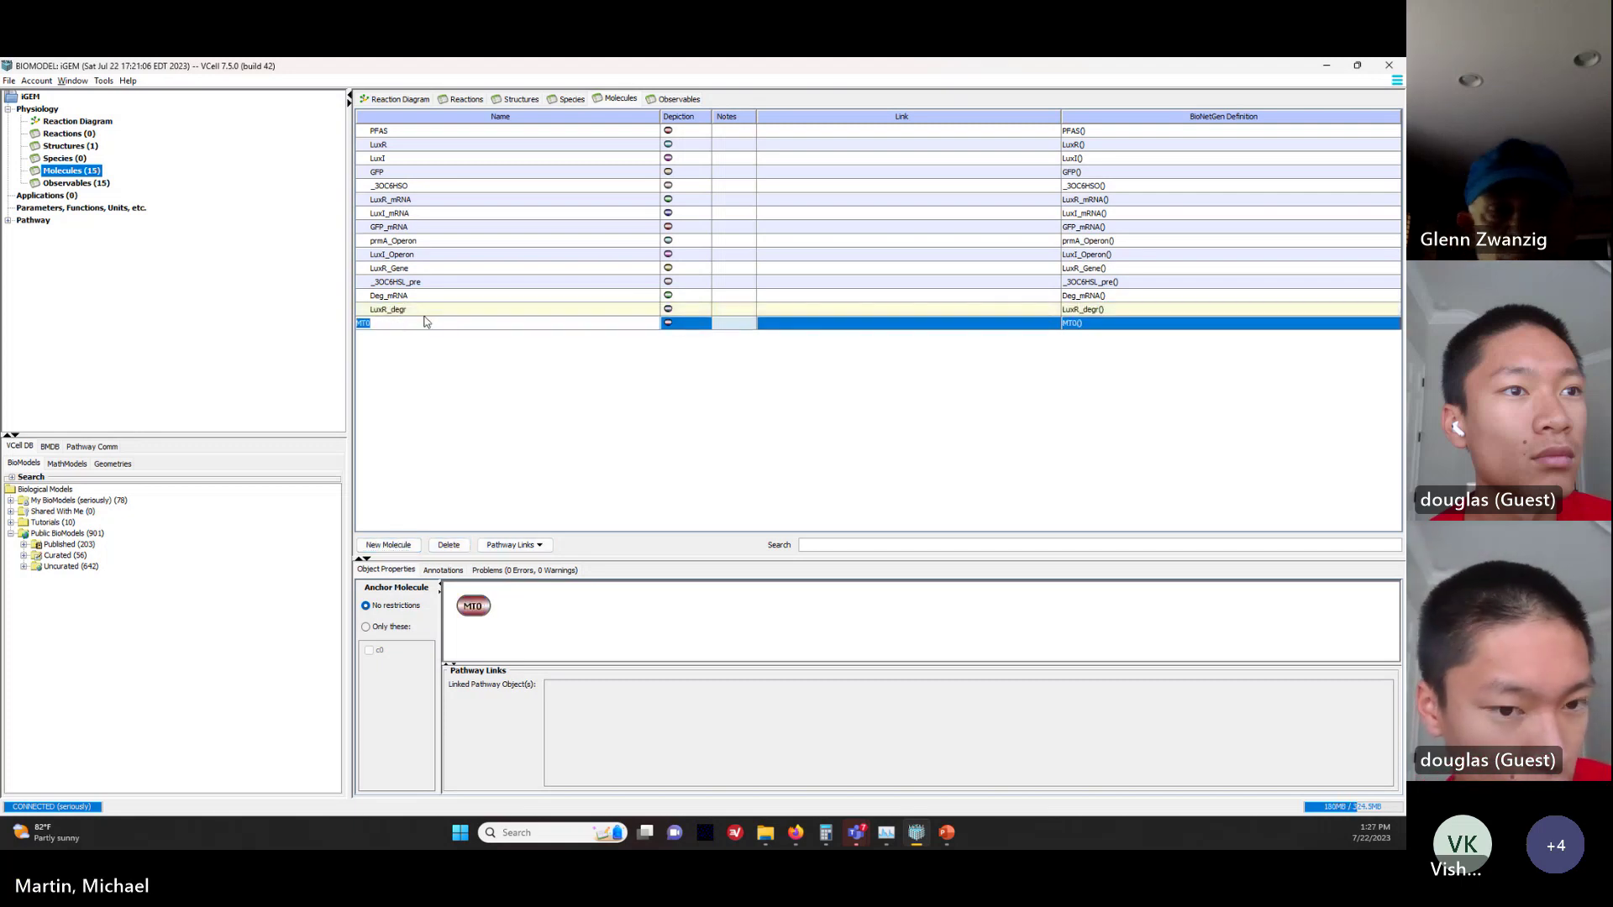
pyautogui.write('LuxI')
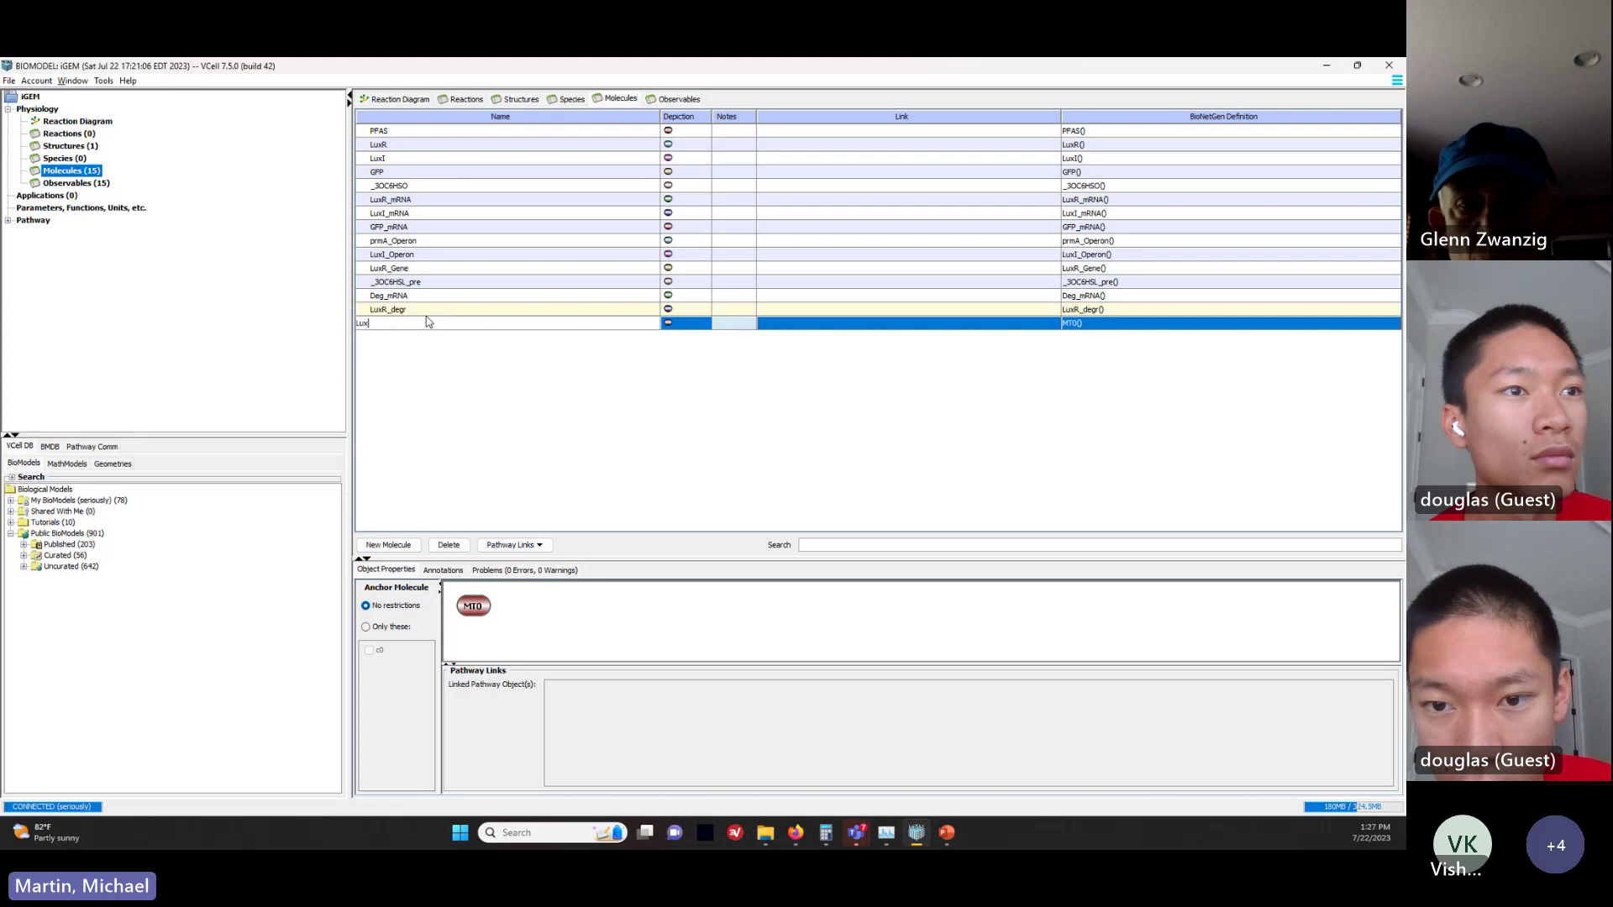
pyautogui.write('_')
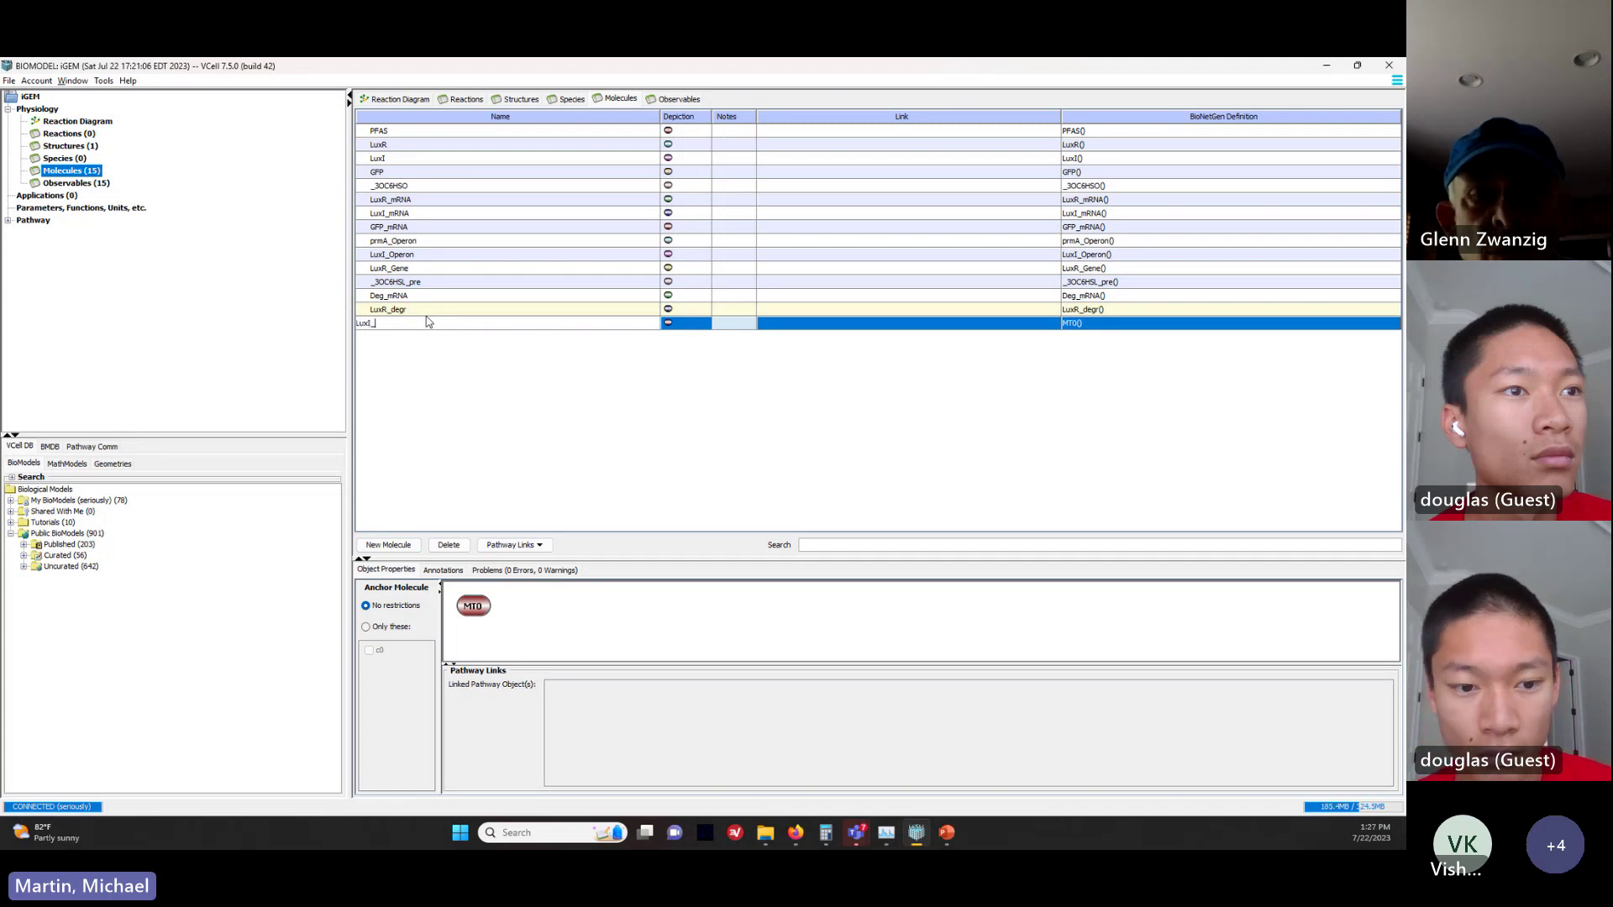
pyautogui.write('de')
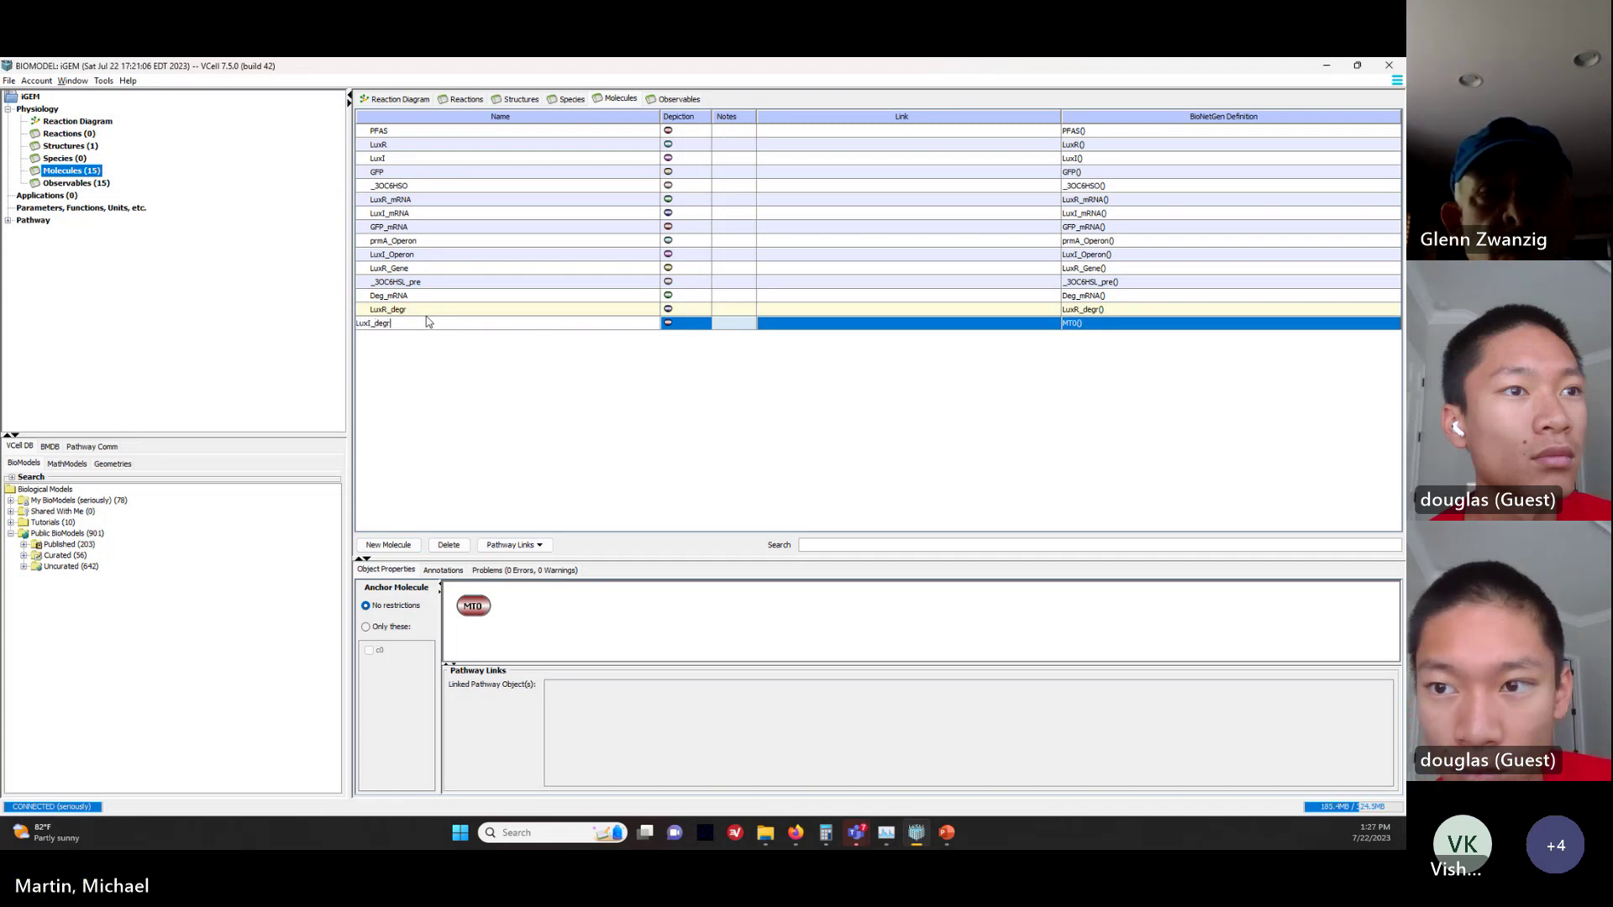
pyautogui.write('gr')
pyautogui.press('Return')
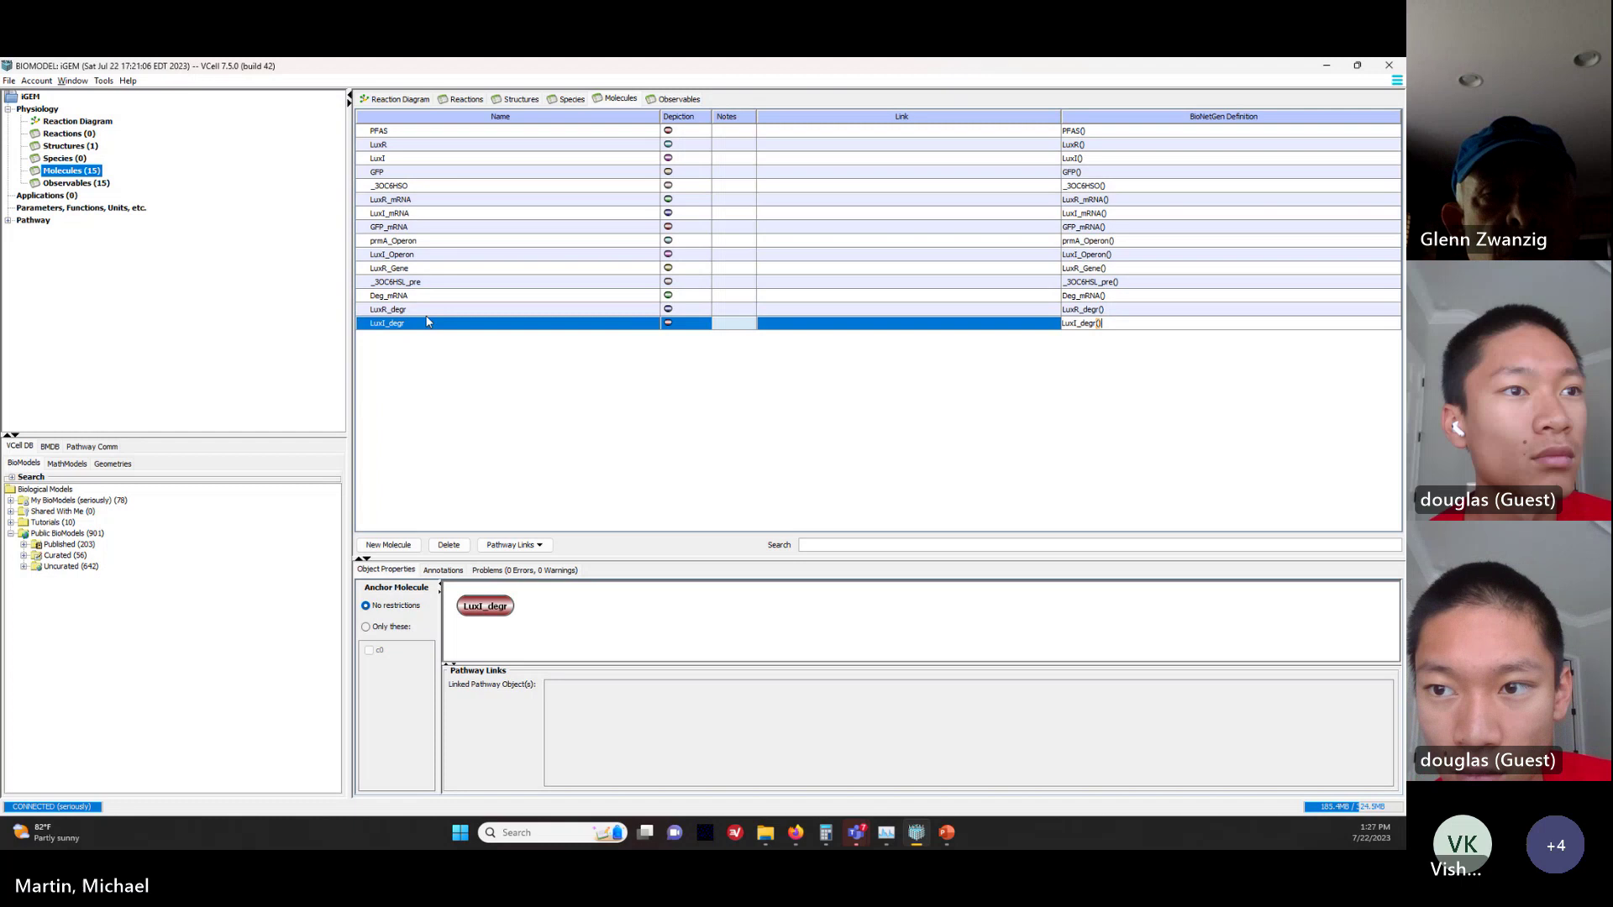
# Step: Add a new molecule named GFP_Degr for the degraded GFP protein
pyautogui.click(387, 546)
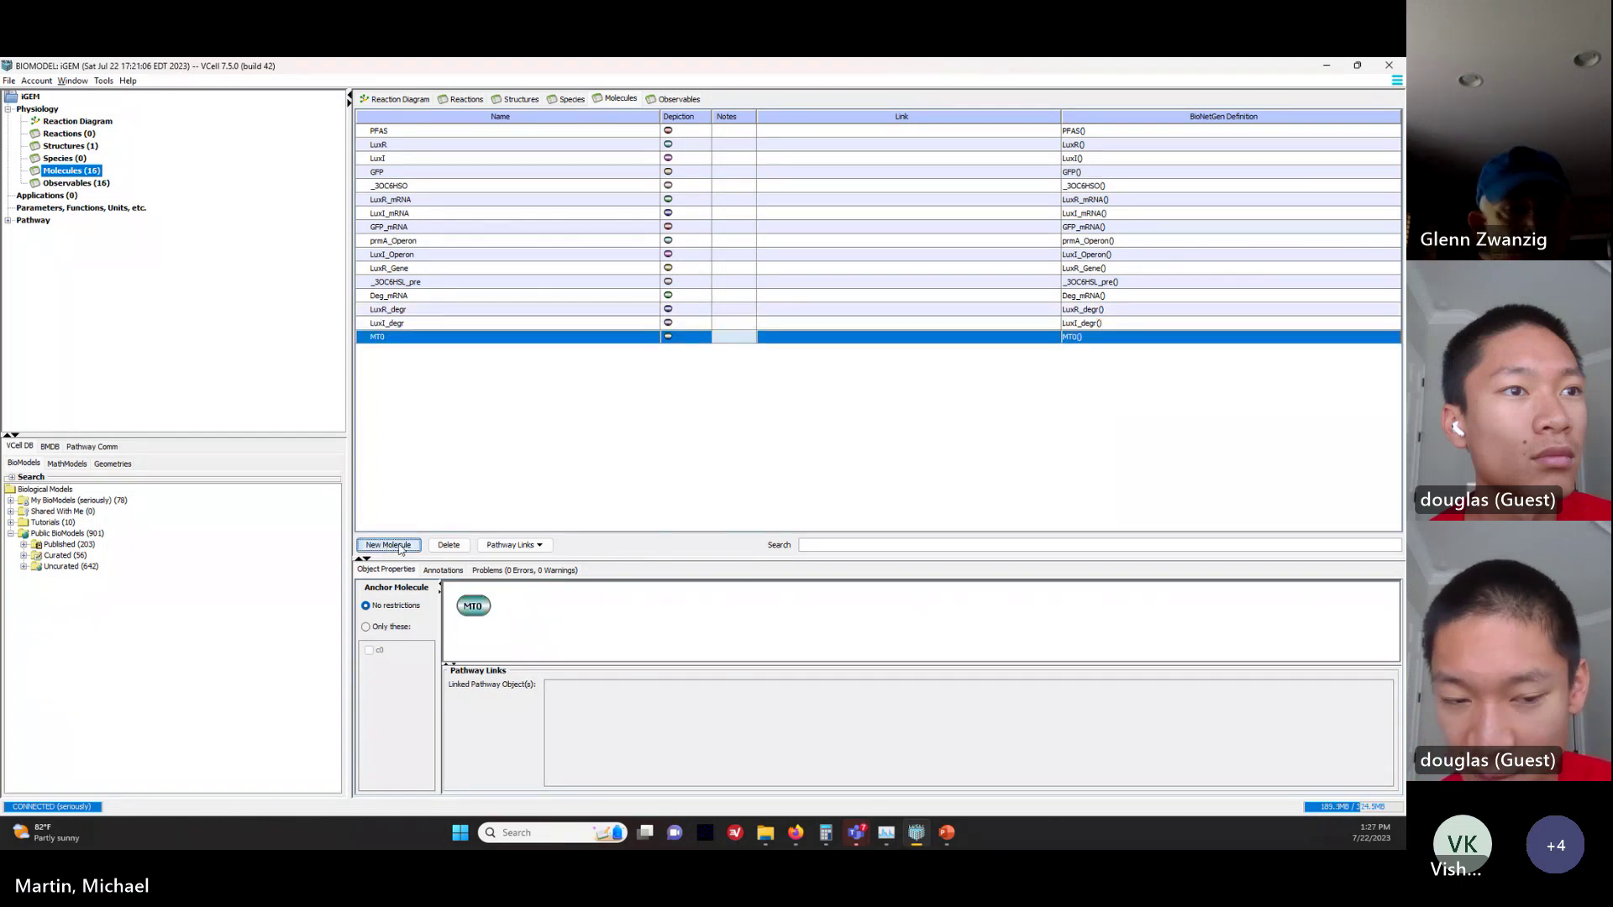
pyautogui.doubleClick(397, 338)
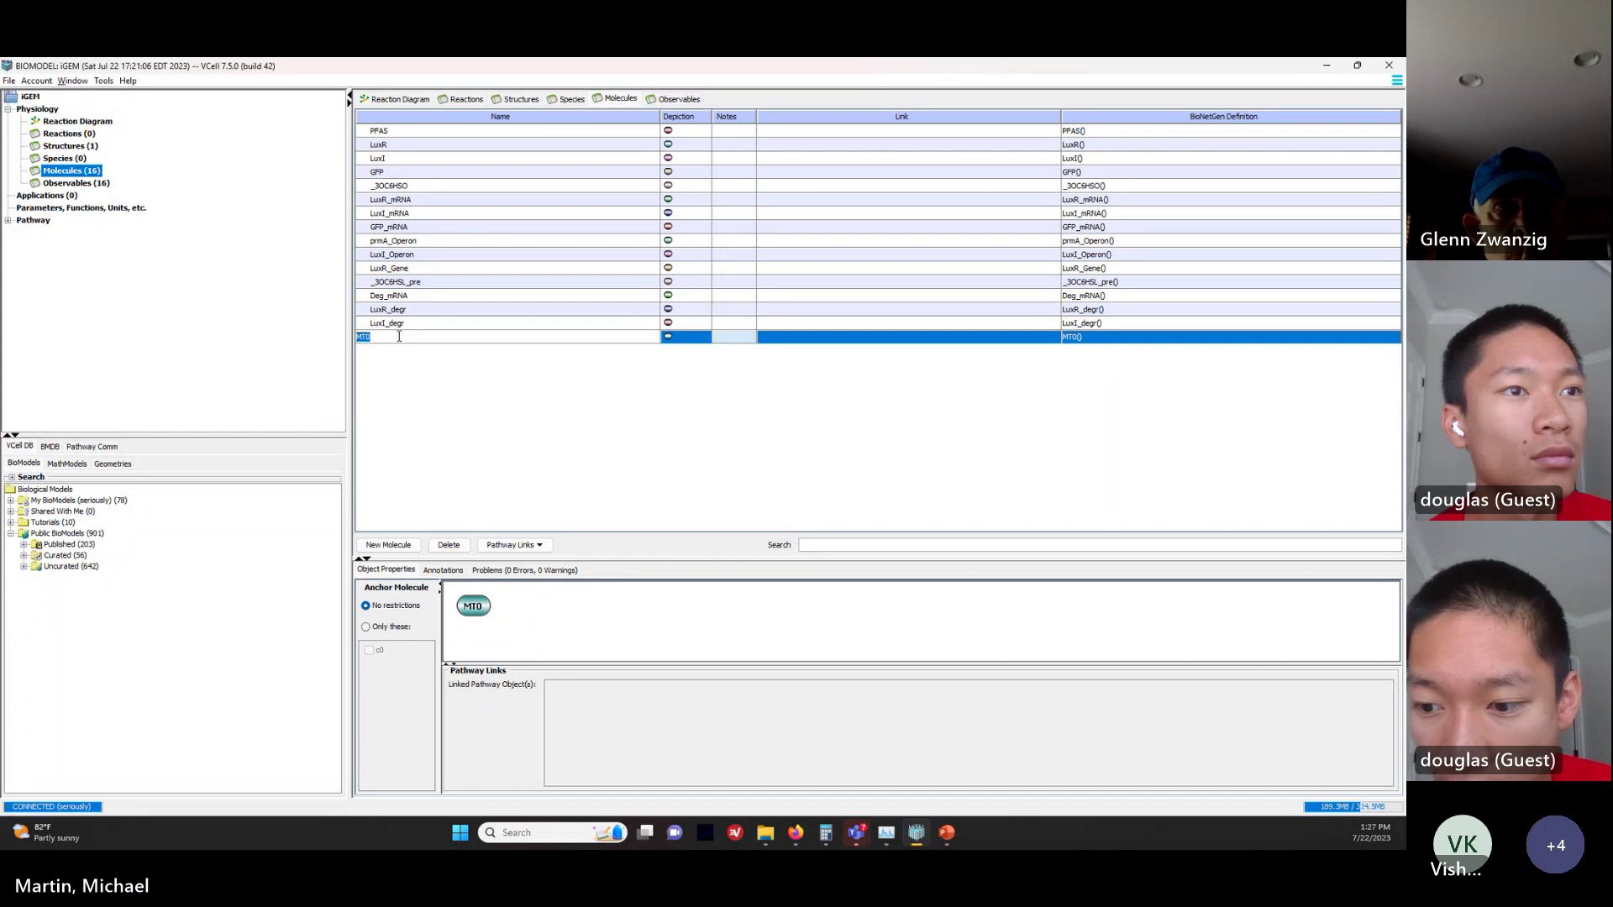
pyautogui.write('GFP_Degr')
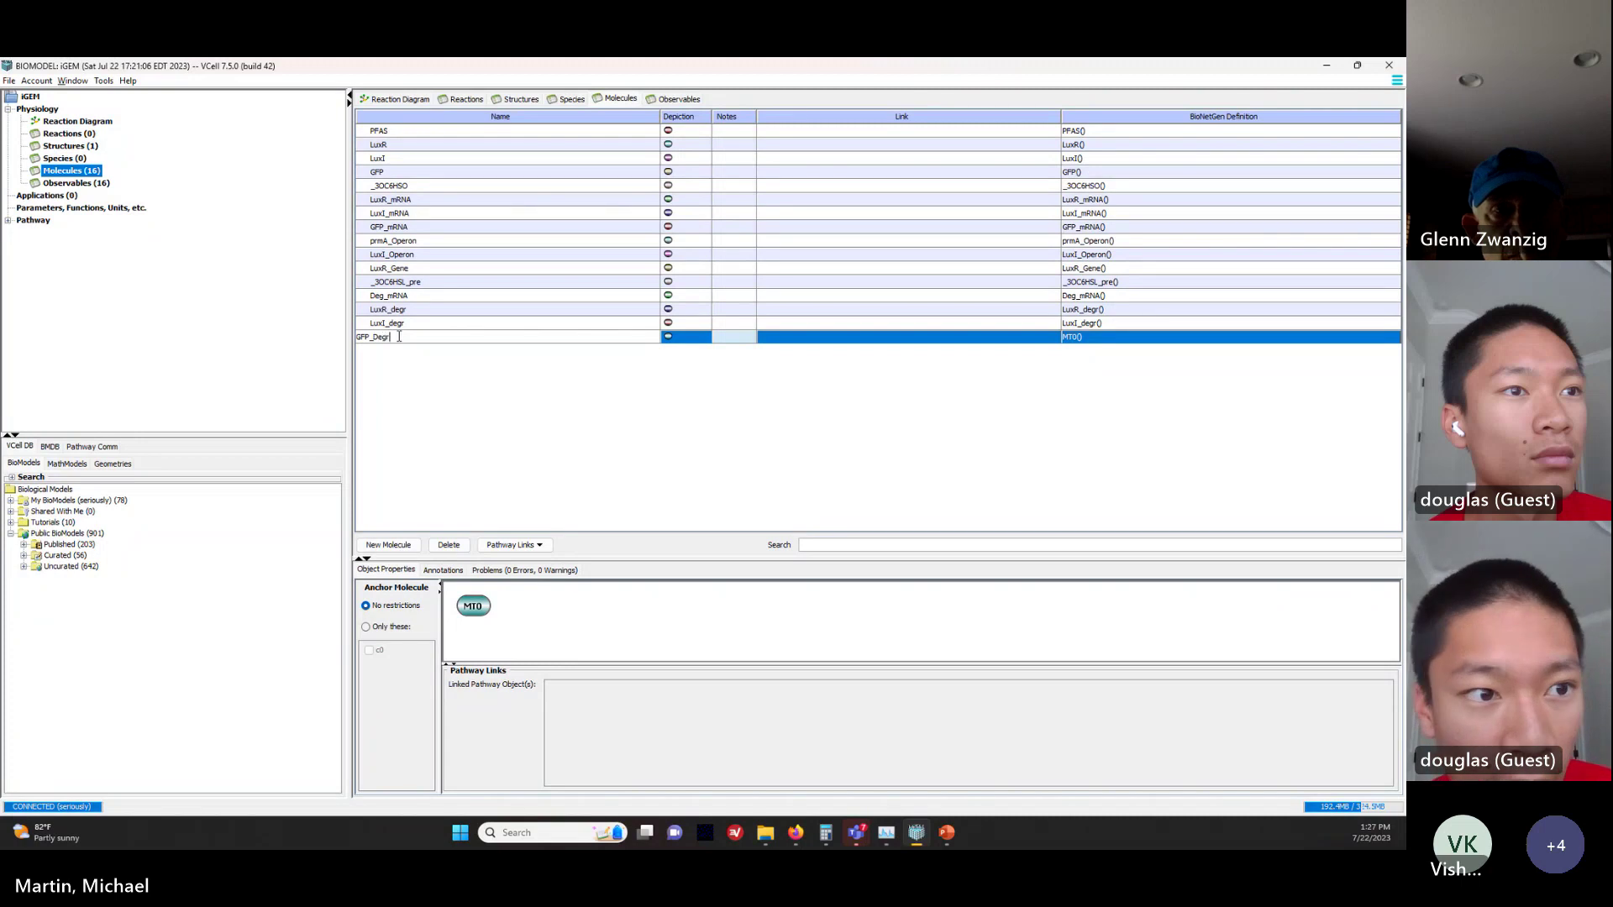
pyautogui.press('Return')
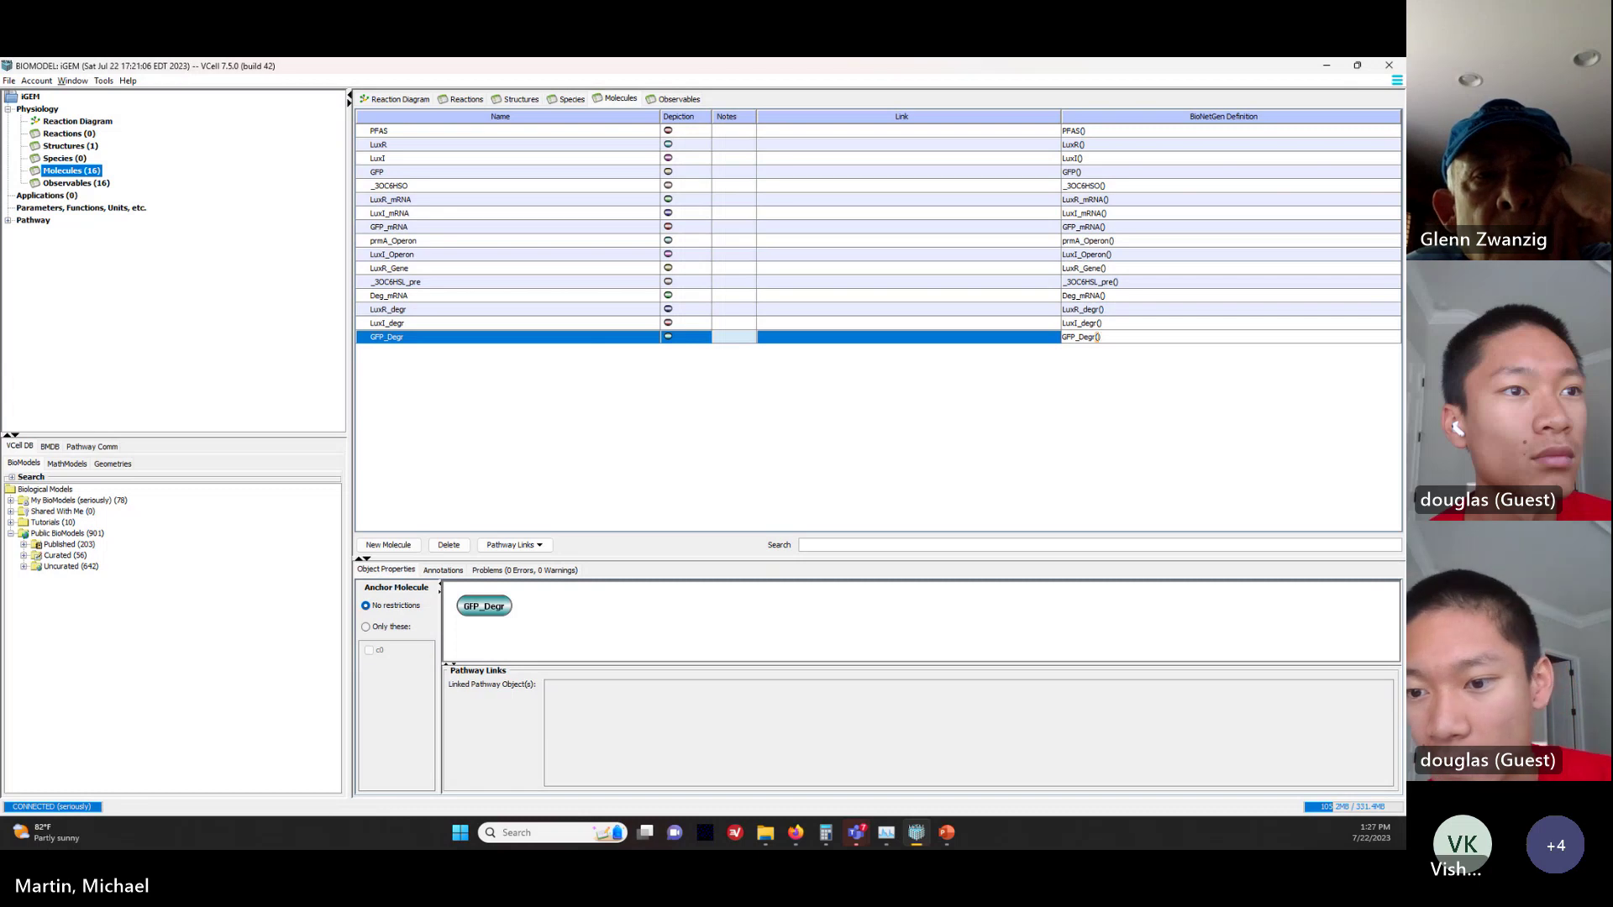
# Step: Switch to PowerPoint to review the molecule list and the construct on the Goals slide, and return to VCell
pyautogui.hotkey('alt', 'Tab')
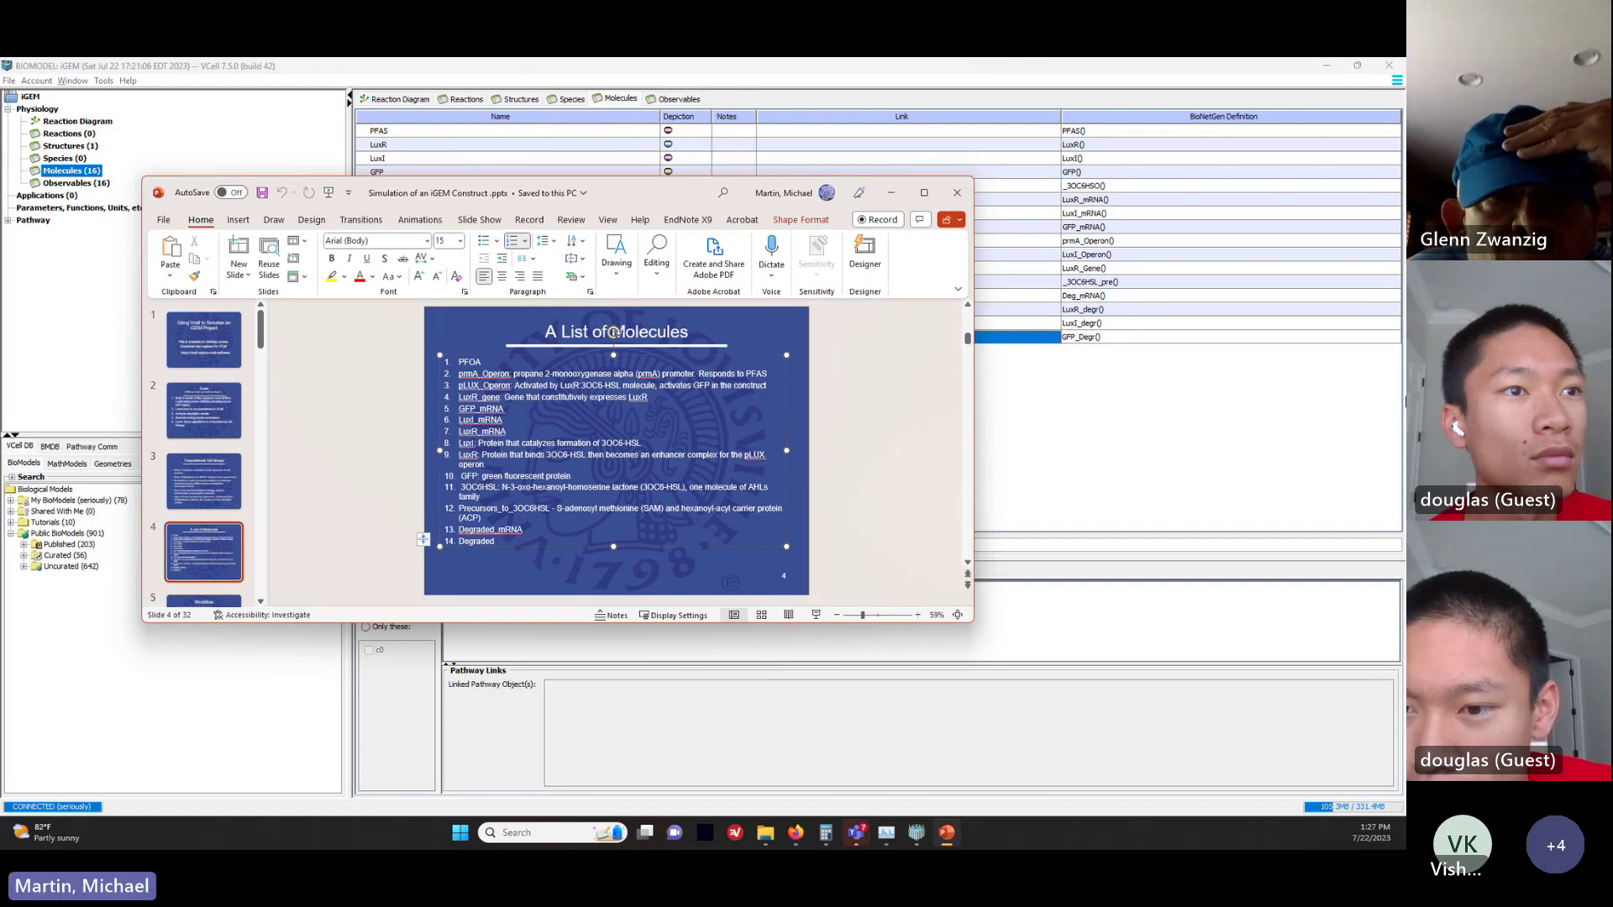
pyautogui.click(204, 404)
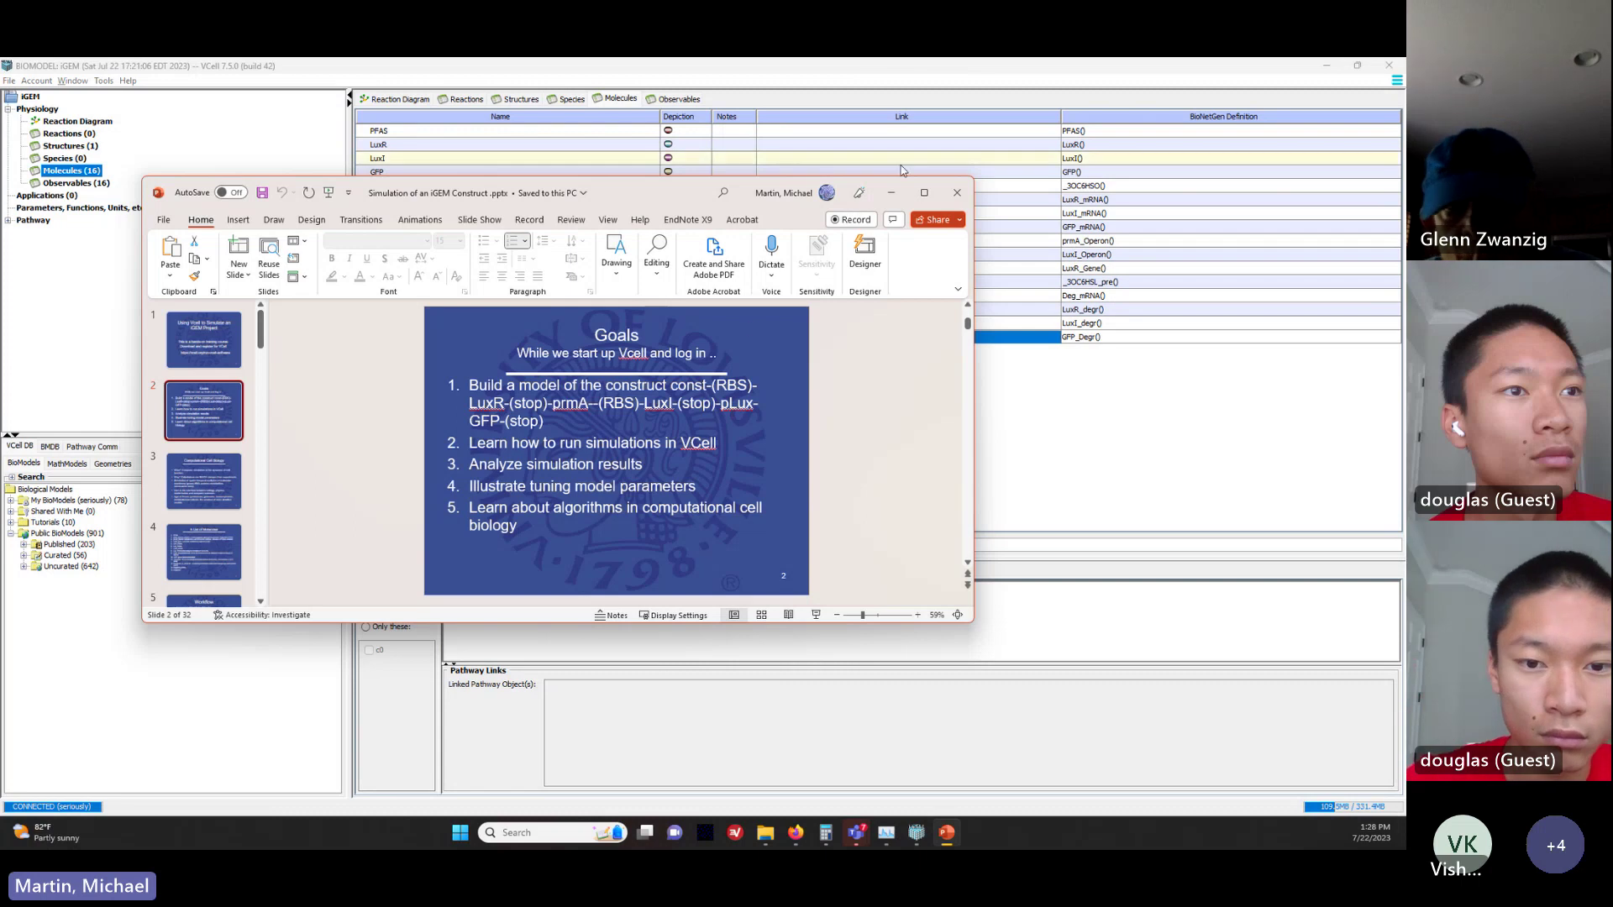
pyautogui.click(893, 202)
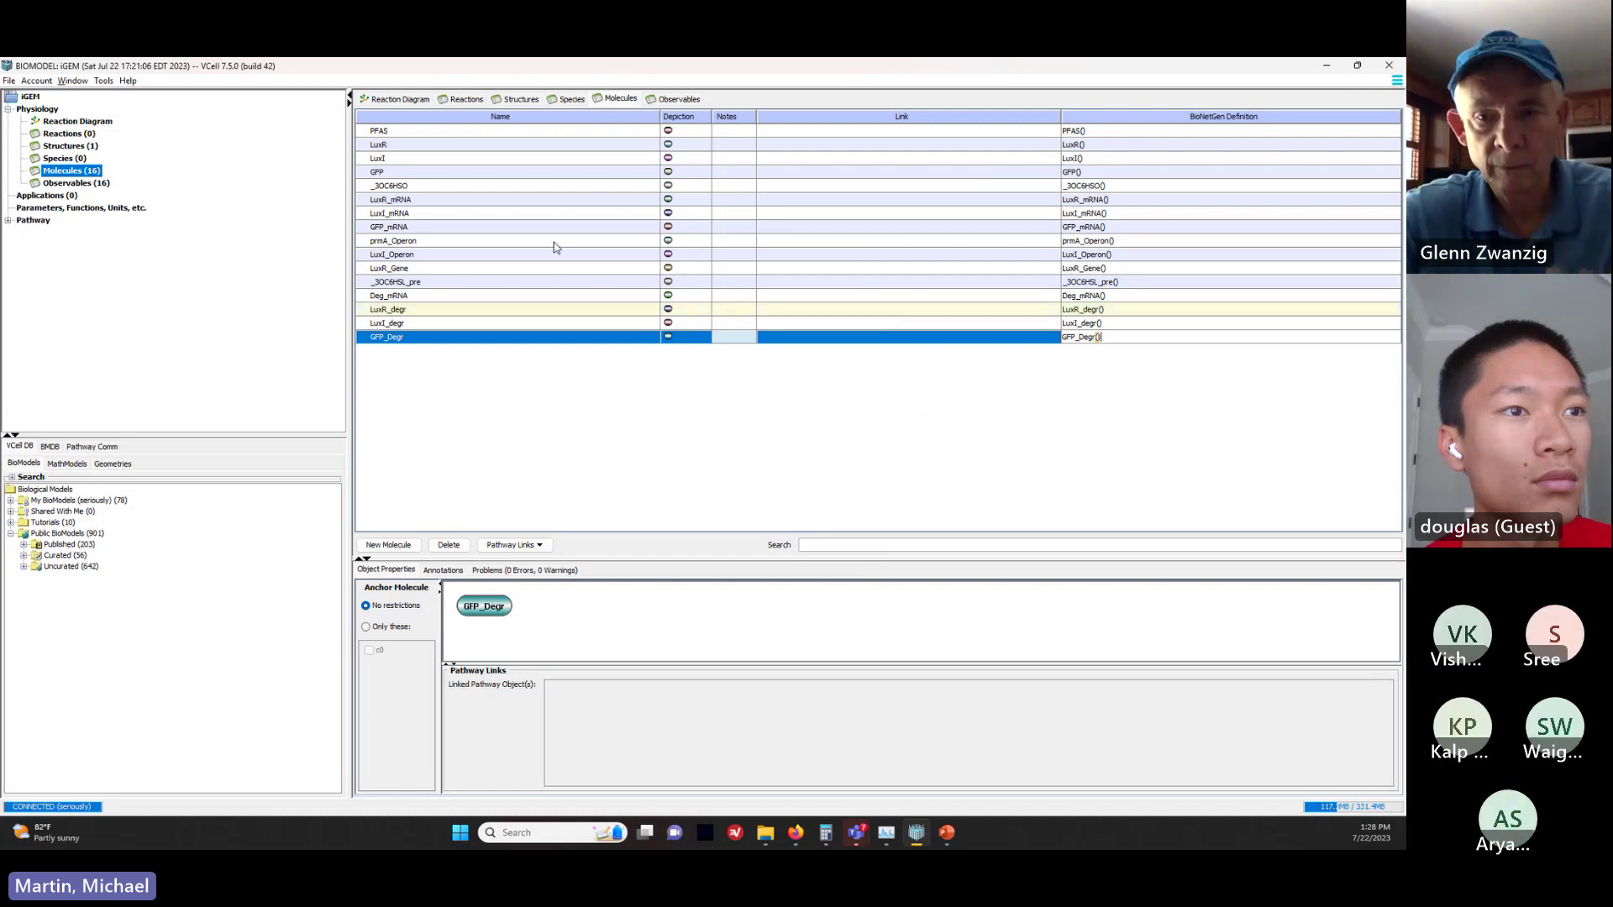
# Step: Add a site to the LuxR molecule
pyautogui.click(400, 147)
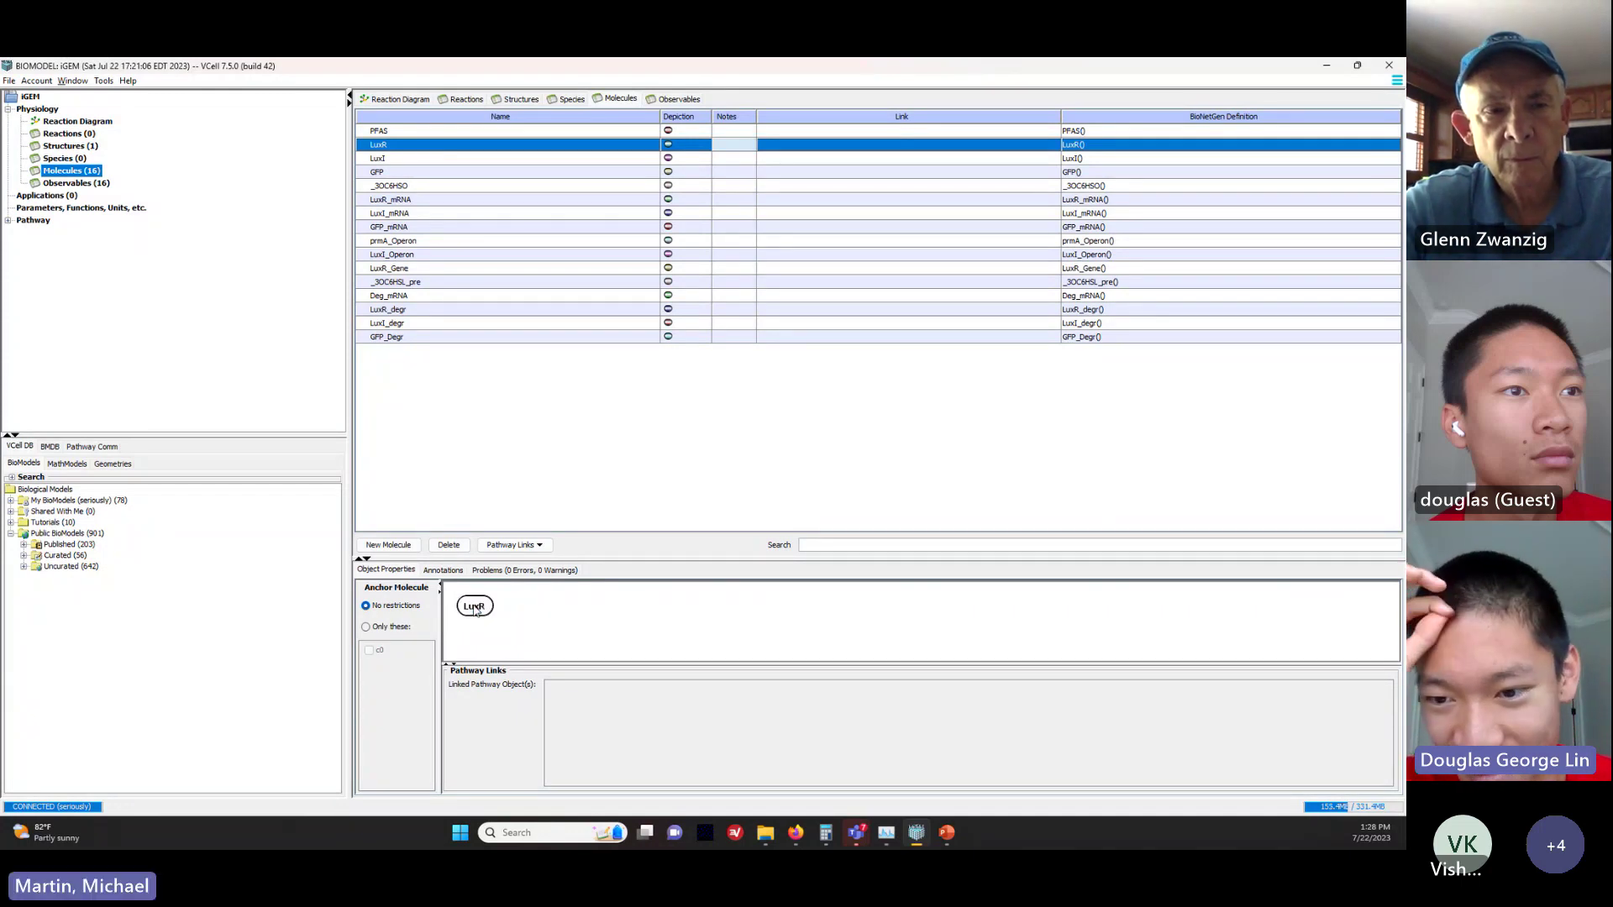
pyautogui.rightClick(476, 611)
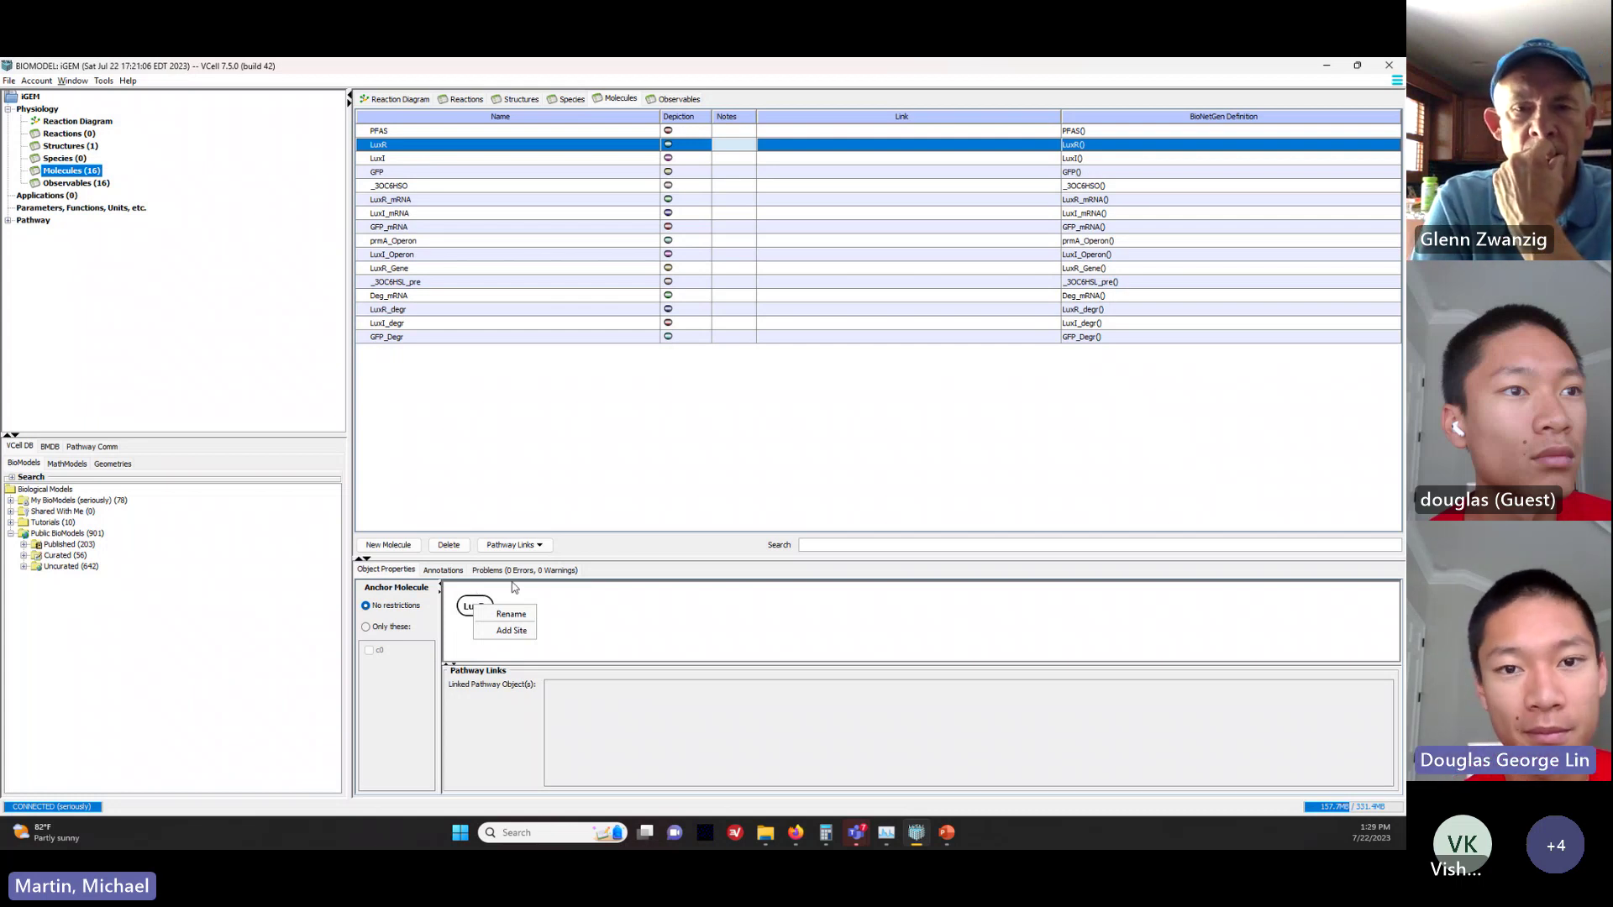
pyautogui.click(521, 640)
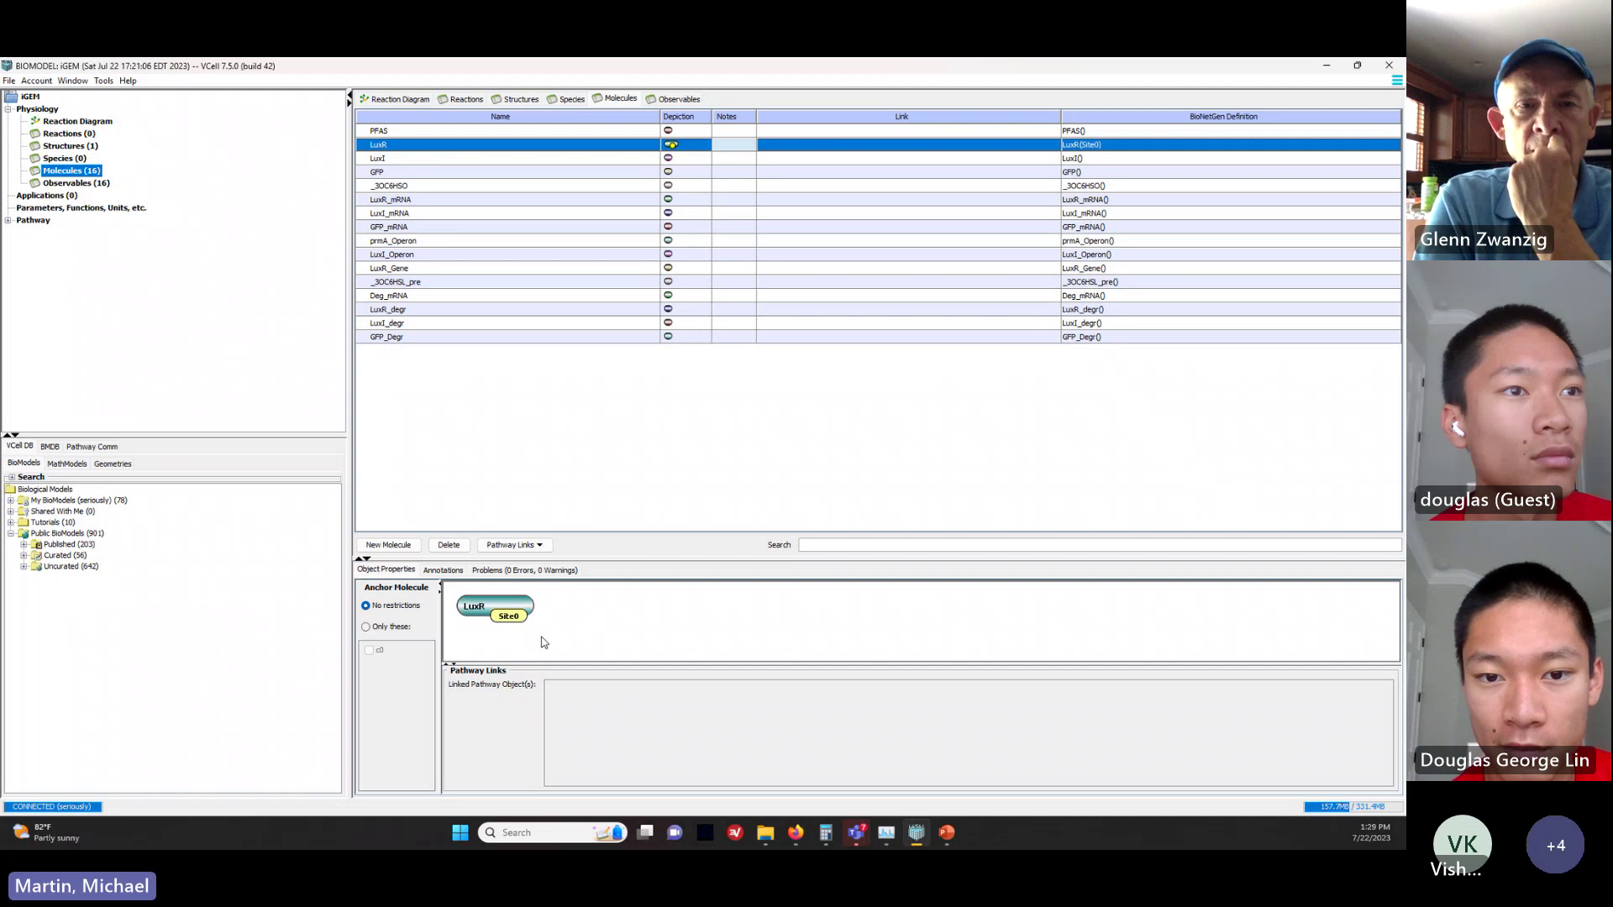
# Step: Try to rename the new site on LuxR as 3OC6HSO
pyautogui.click(510, 625)
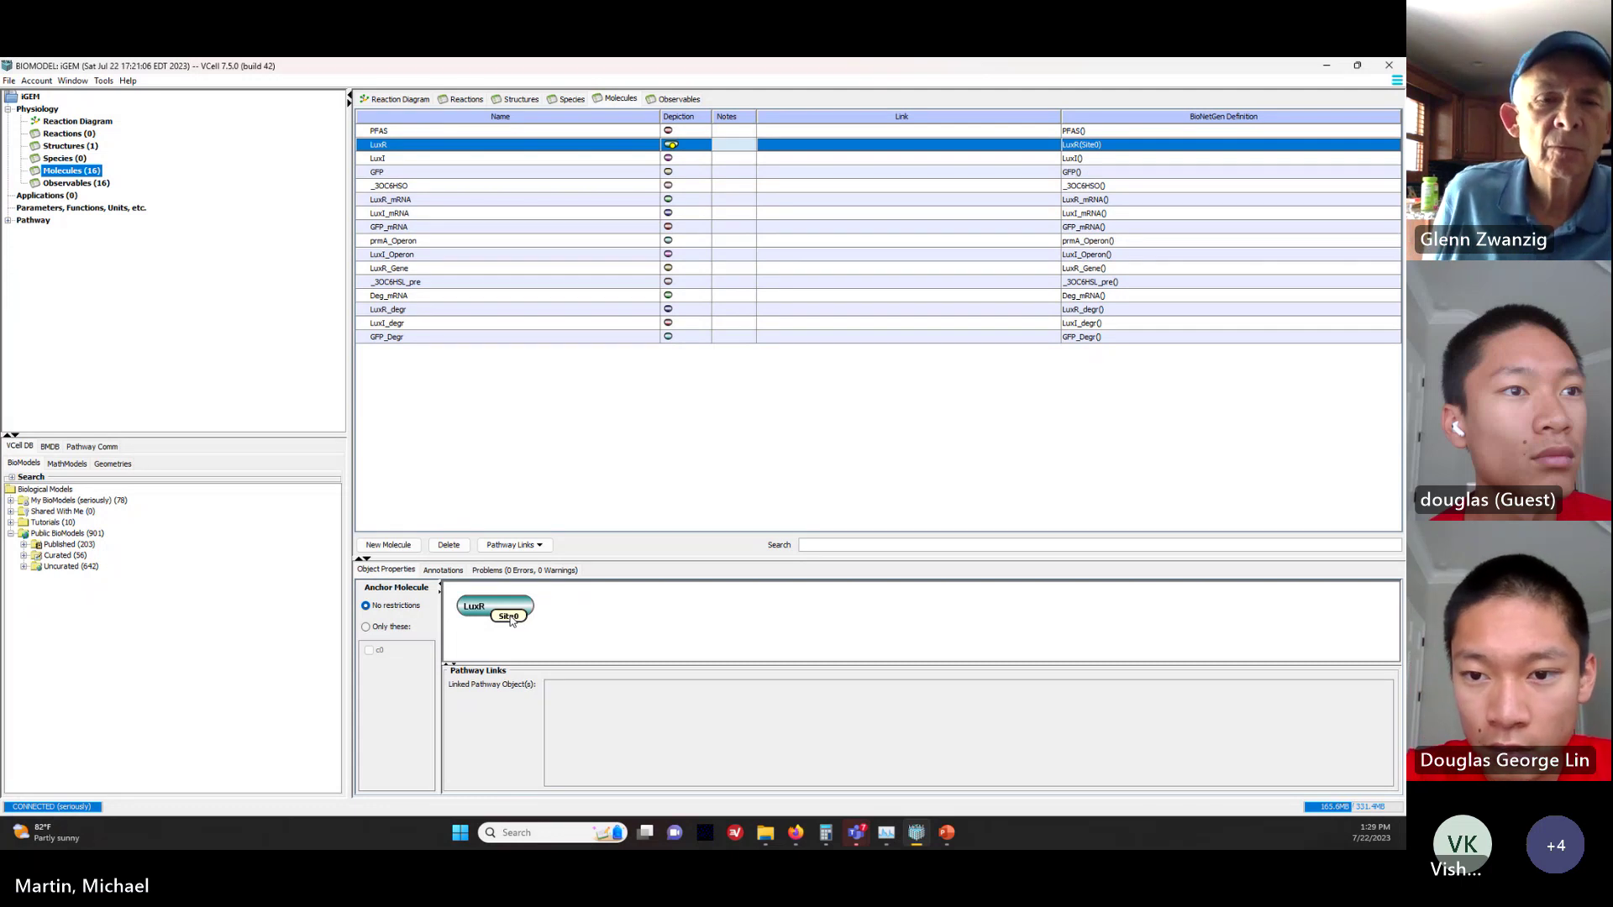
pyautogui.rightClick(510, 621)
pyautogui.click(548, 658)
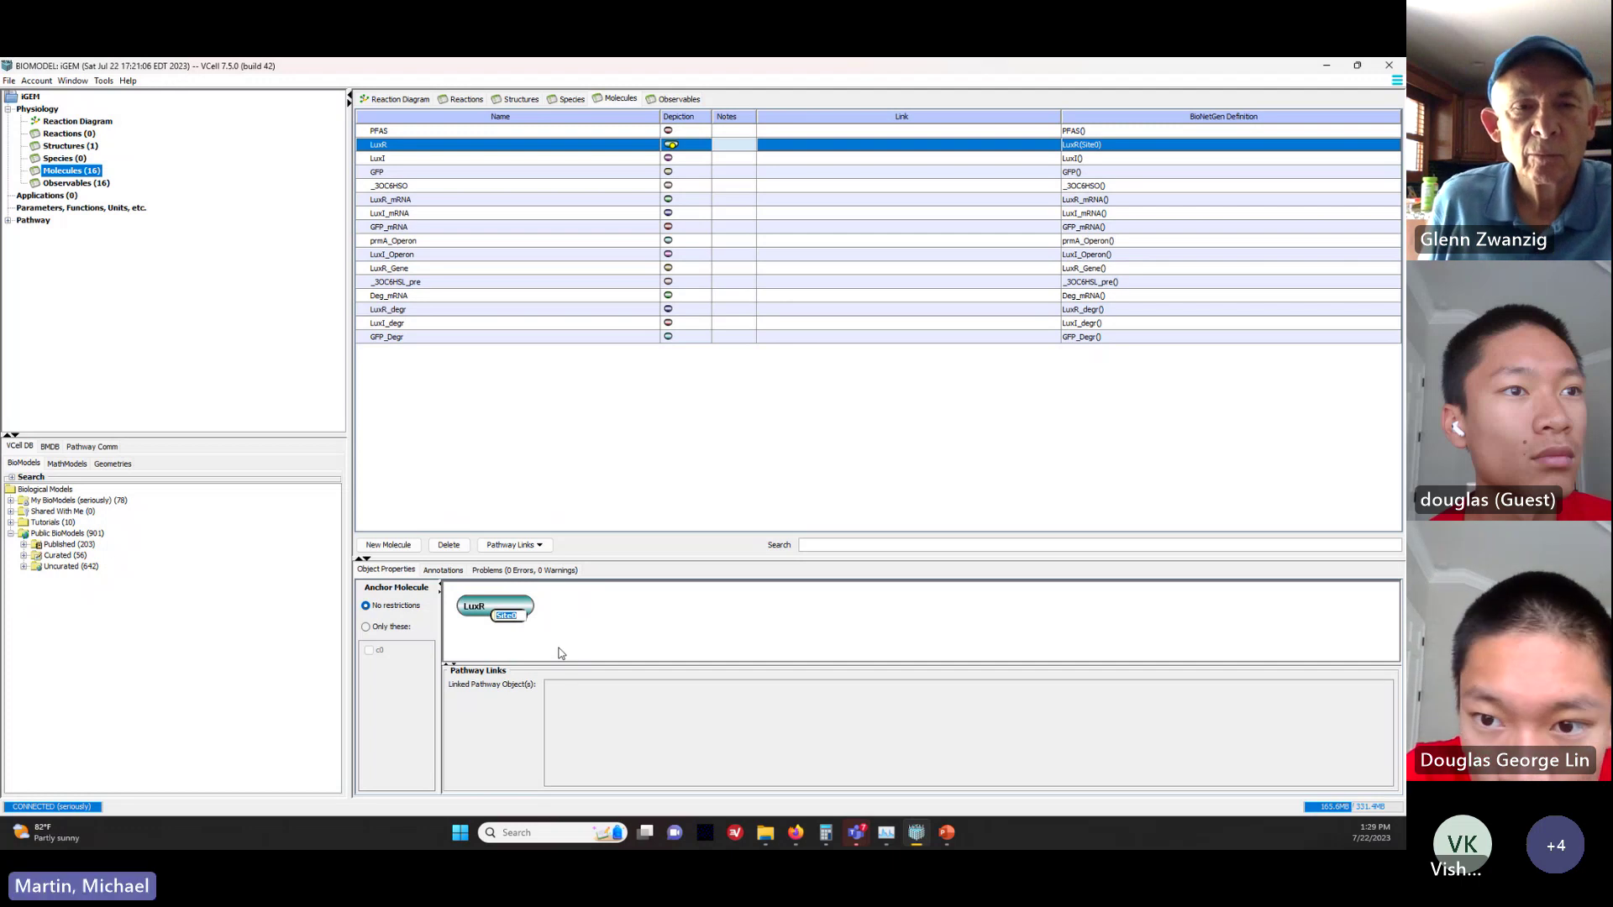
pyautogui.press('BackSpace')
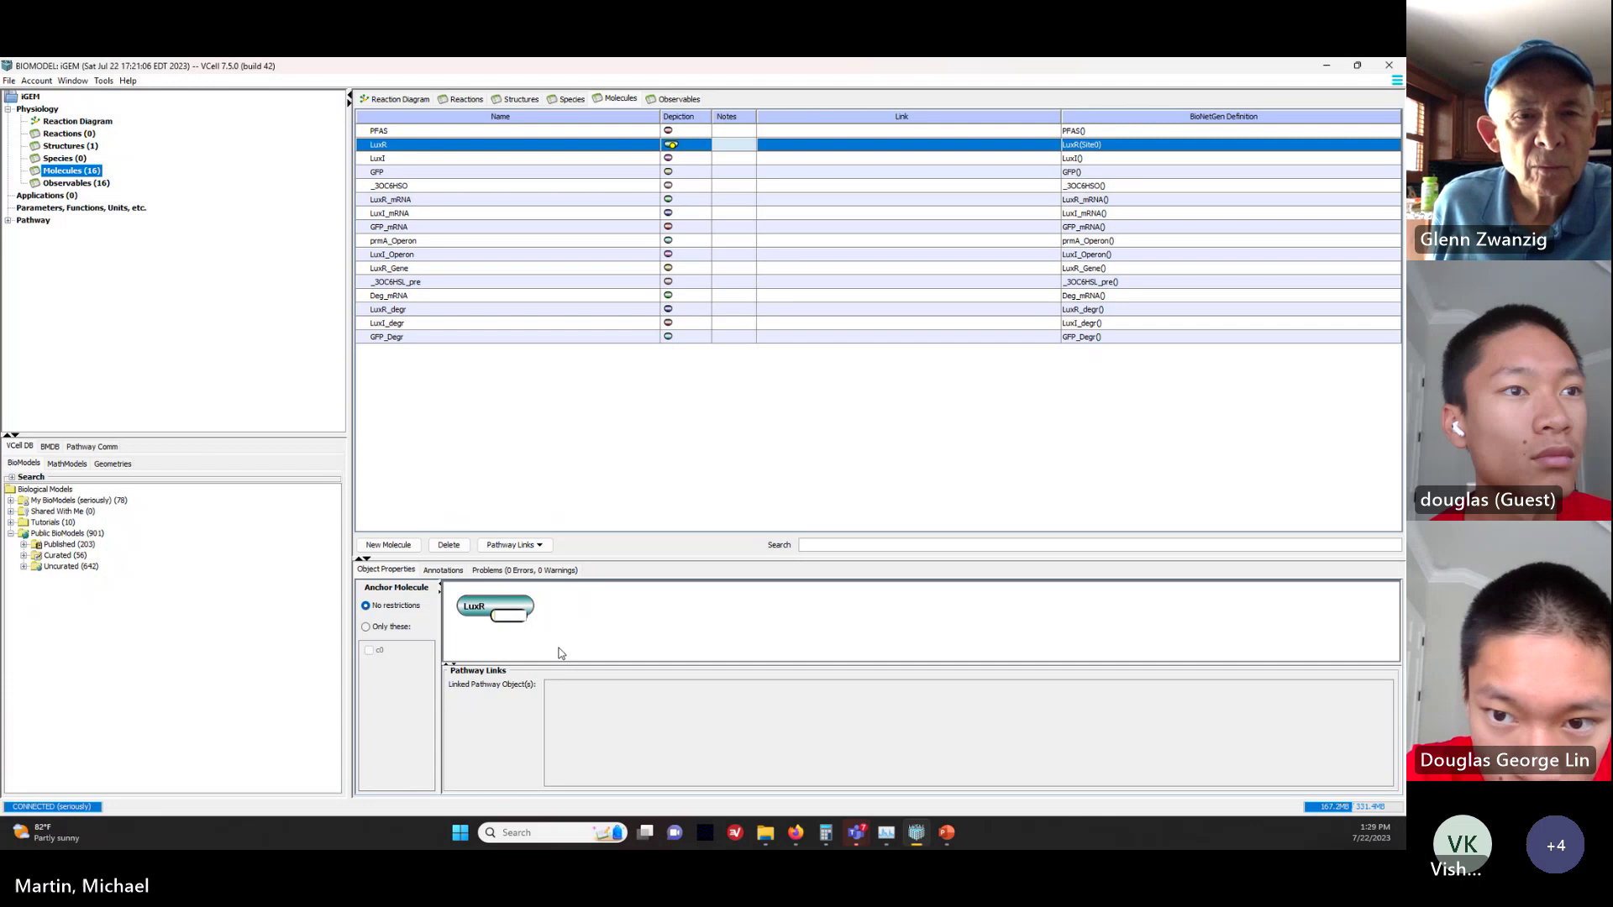
pyautogui.write('3')
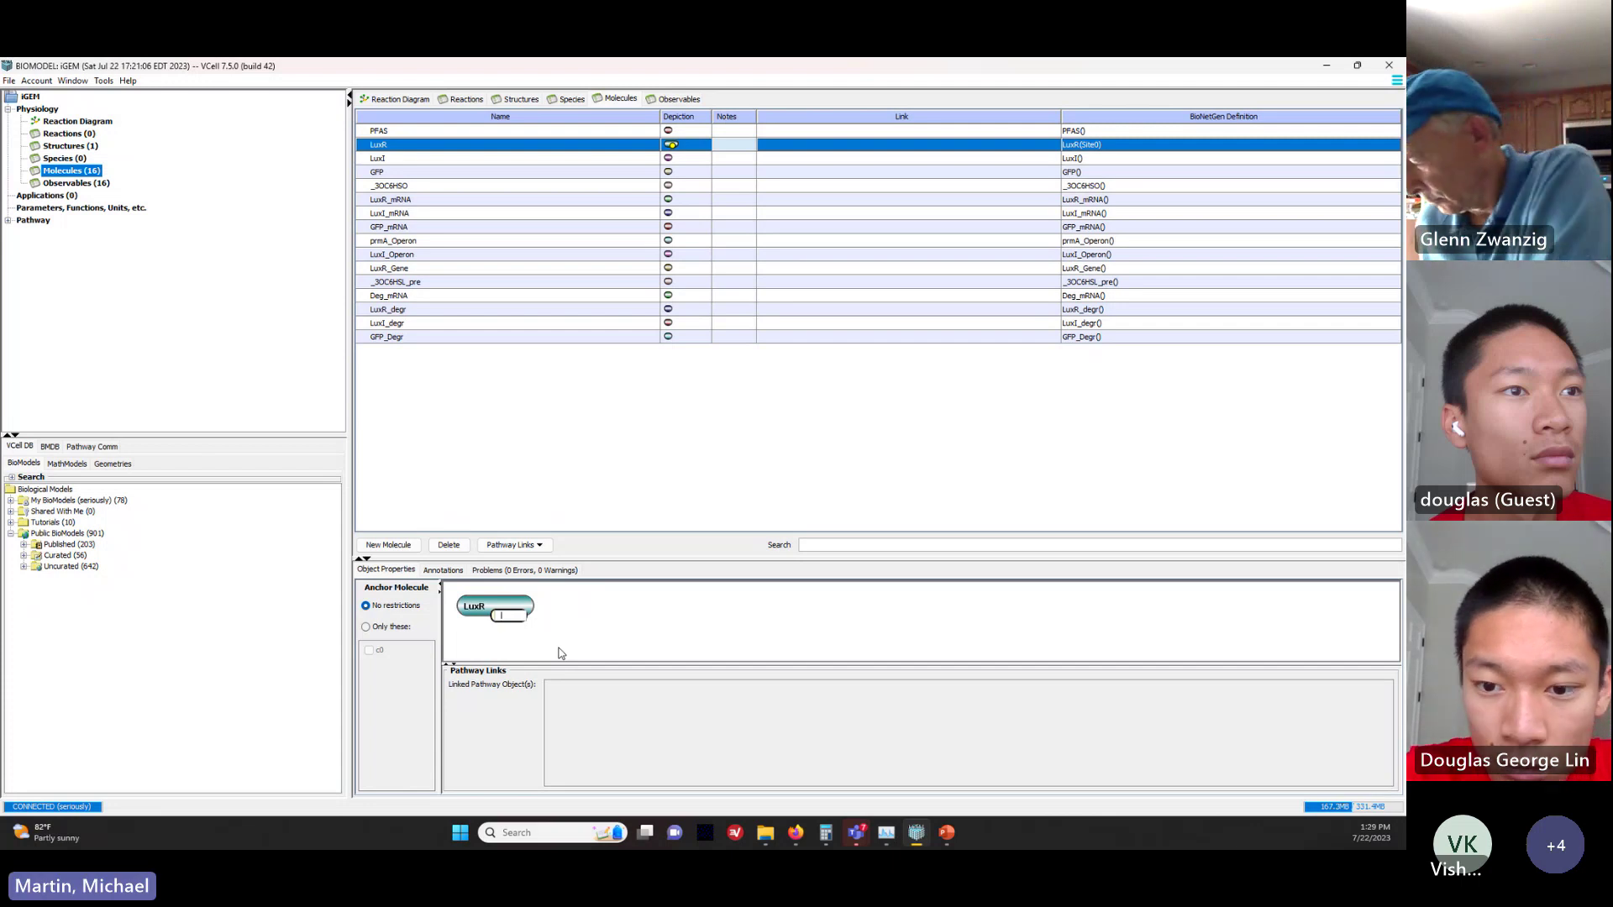
pyautogui.press('BackSpace')
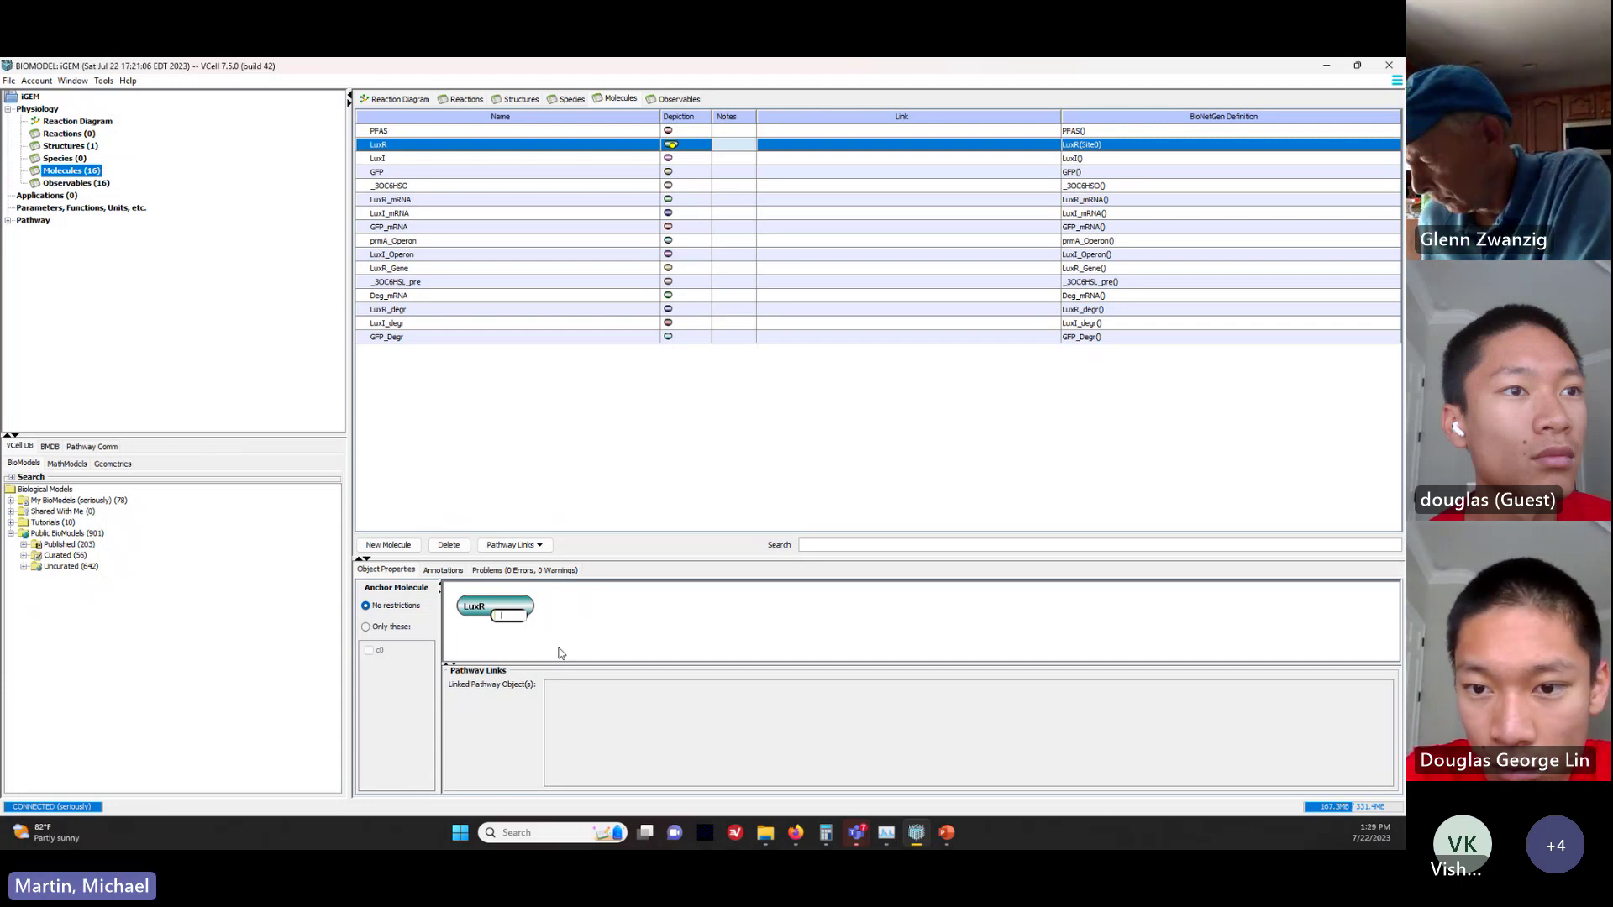
pyautogui.write('3')
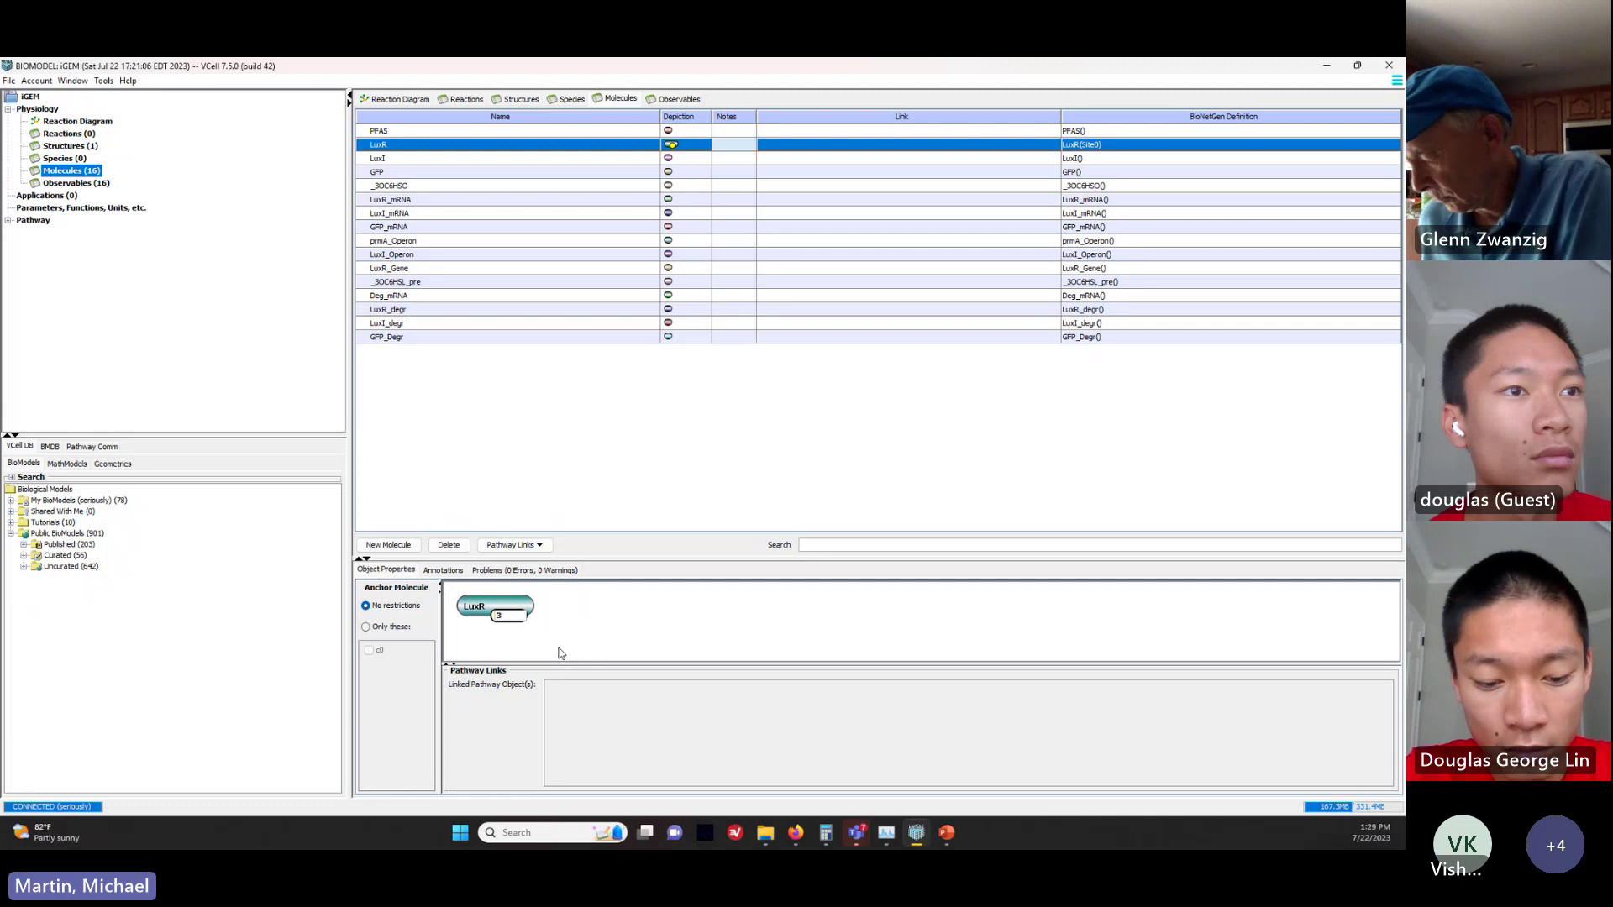
pyautogui.write('OC6')
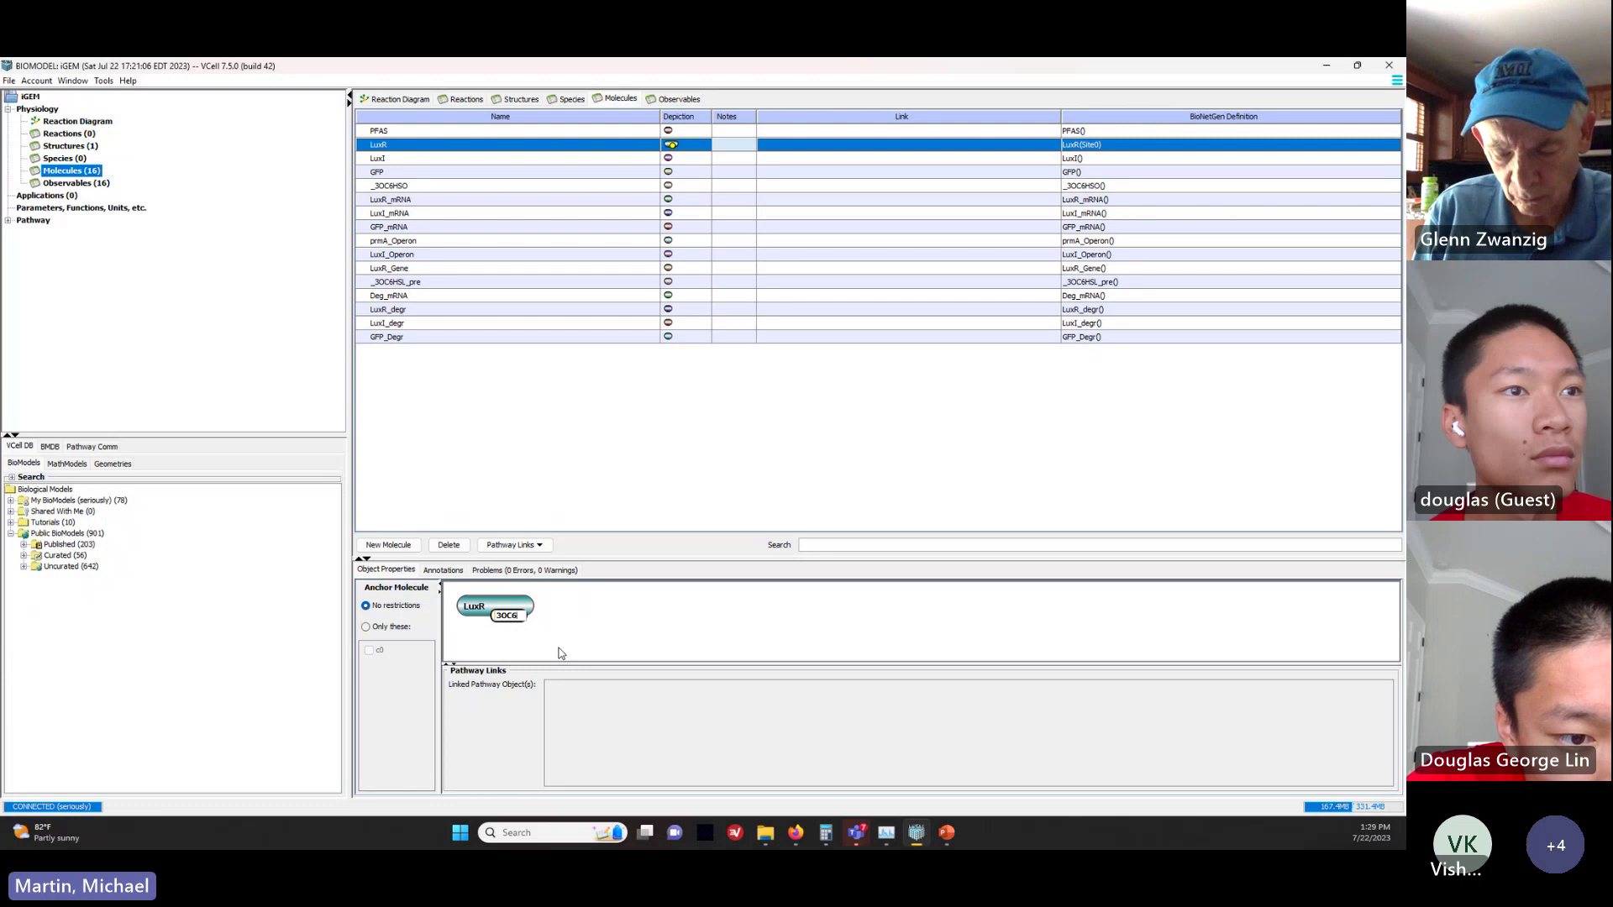
pyautogui.write('SH')
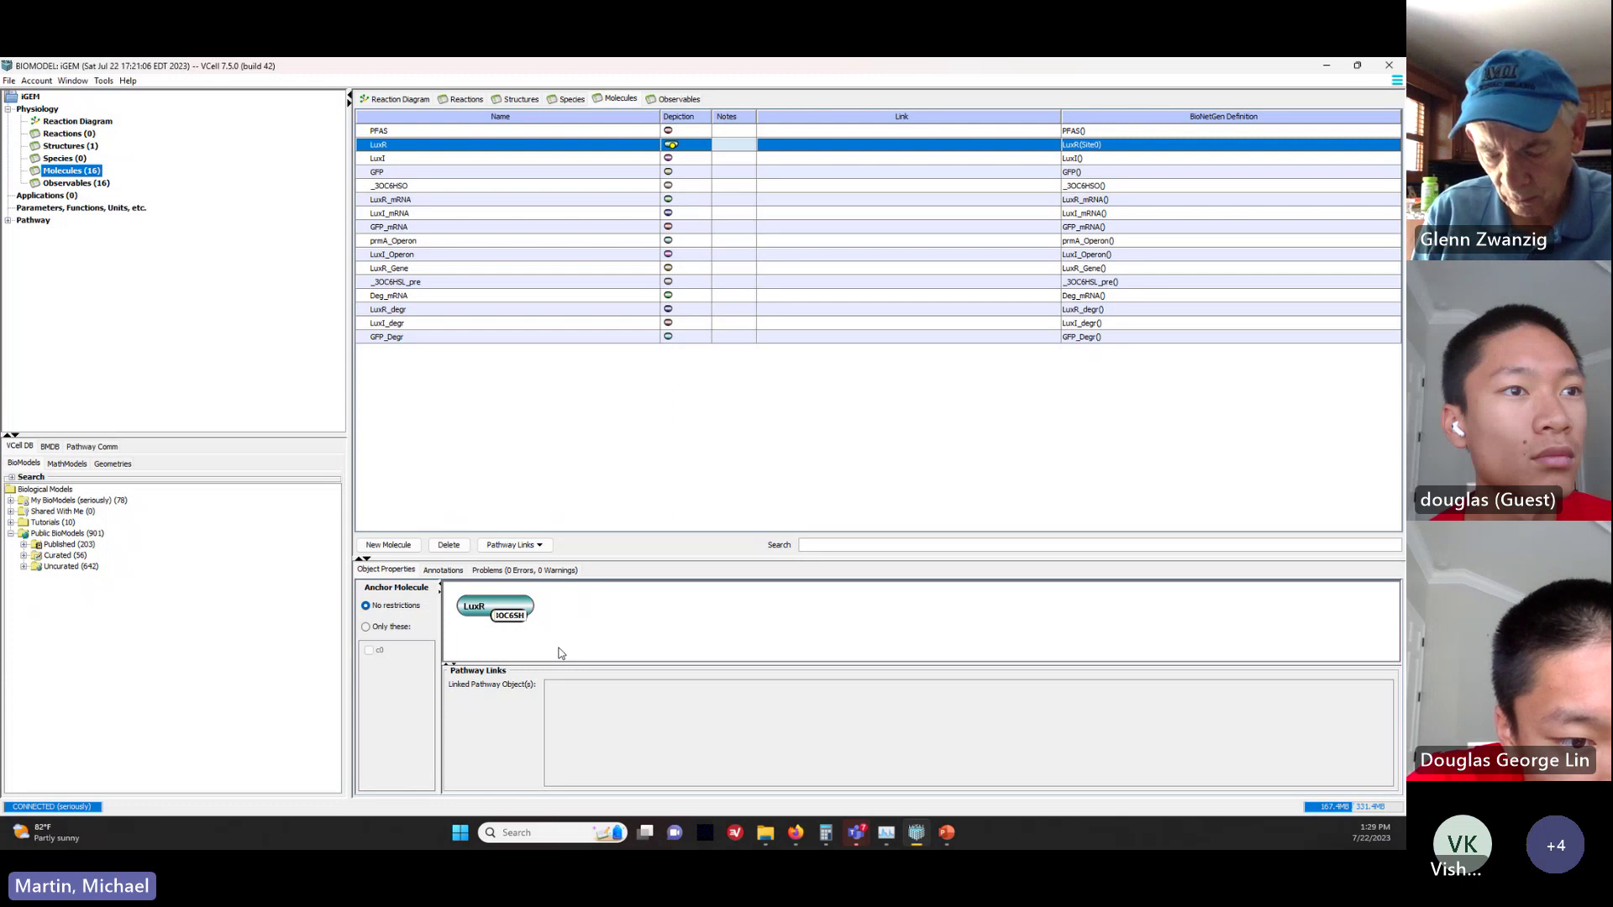
pyautogui.press('BackSpace')
pyautogui.press('BackSpace')
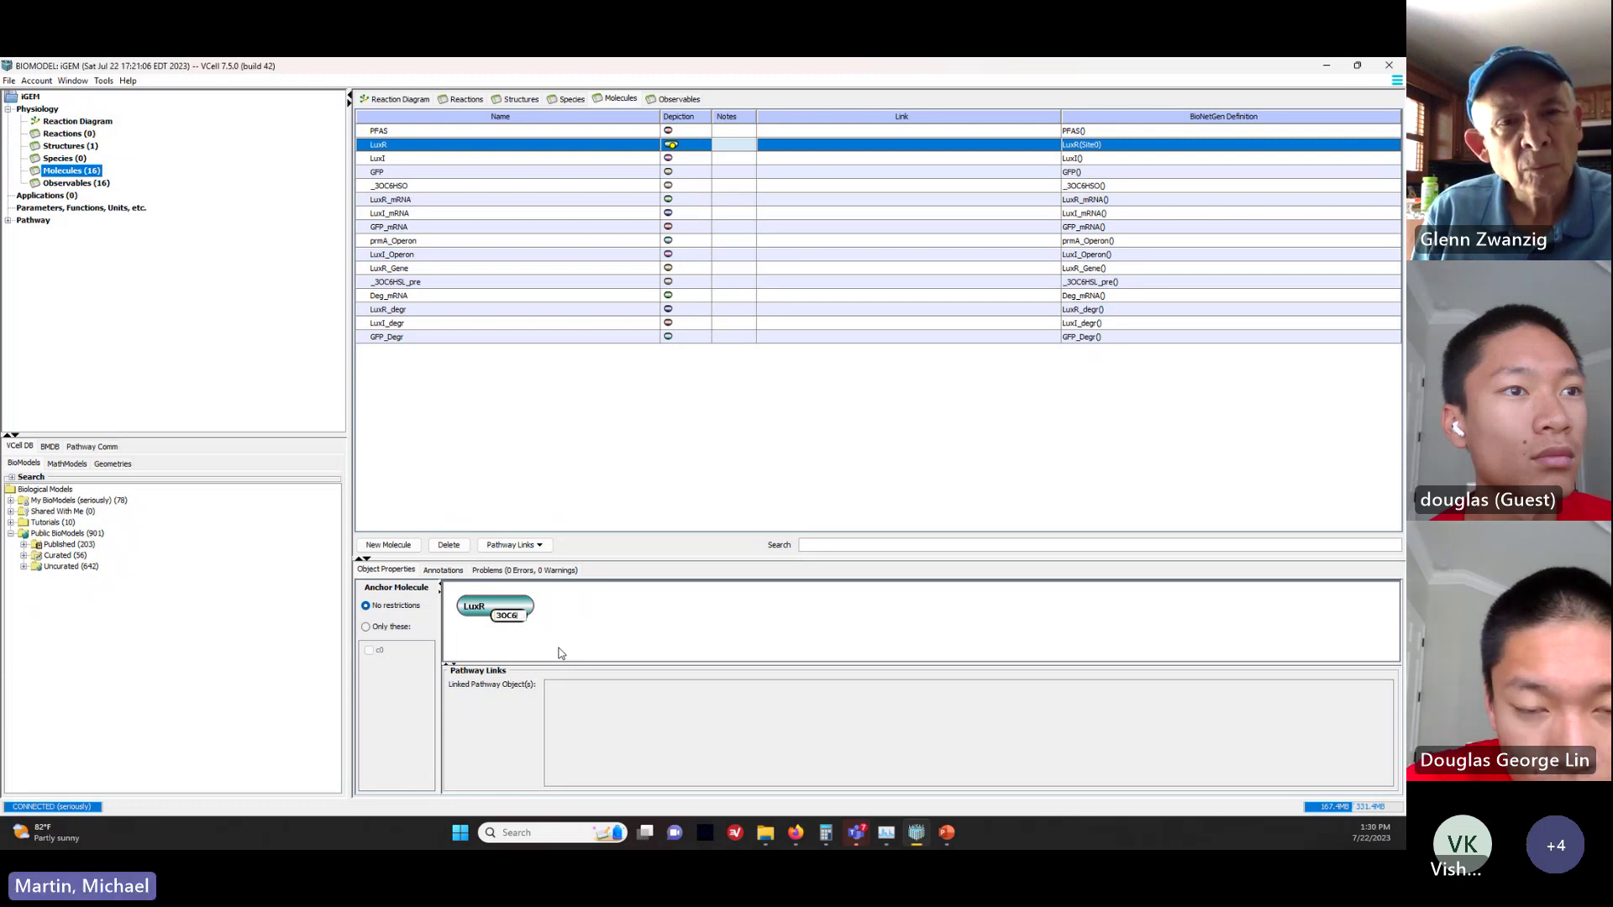
pyautogui.write('HS')
pyautogui.press('Return')
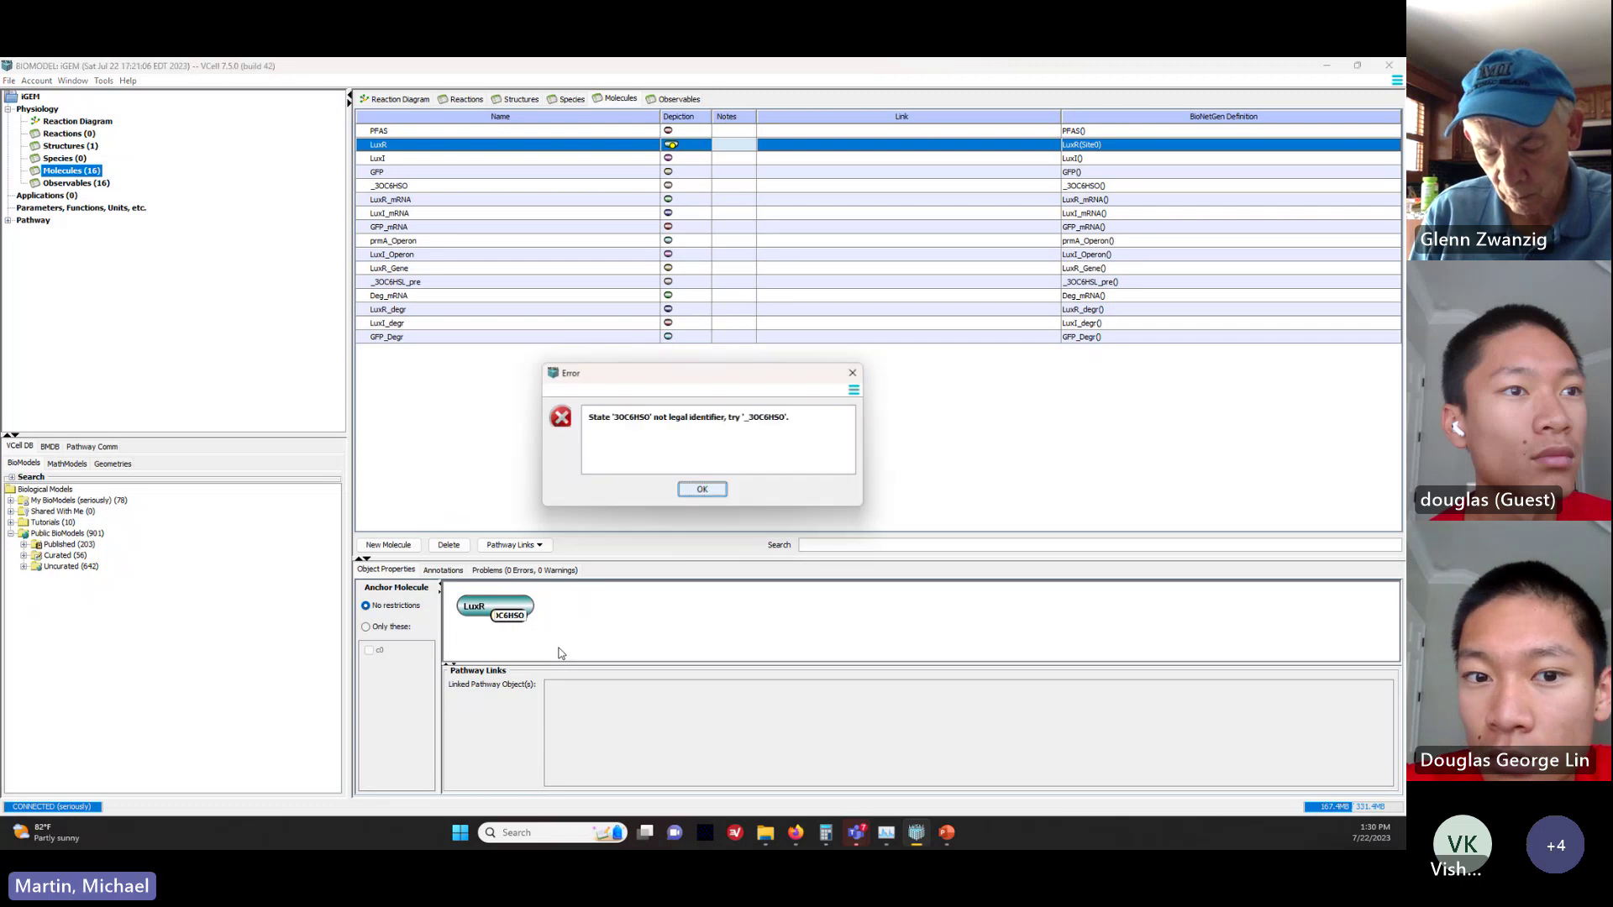
pyautogui.press('Return')
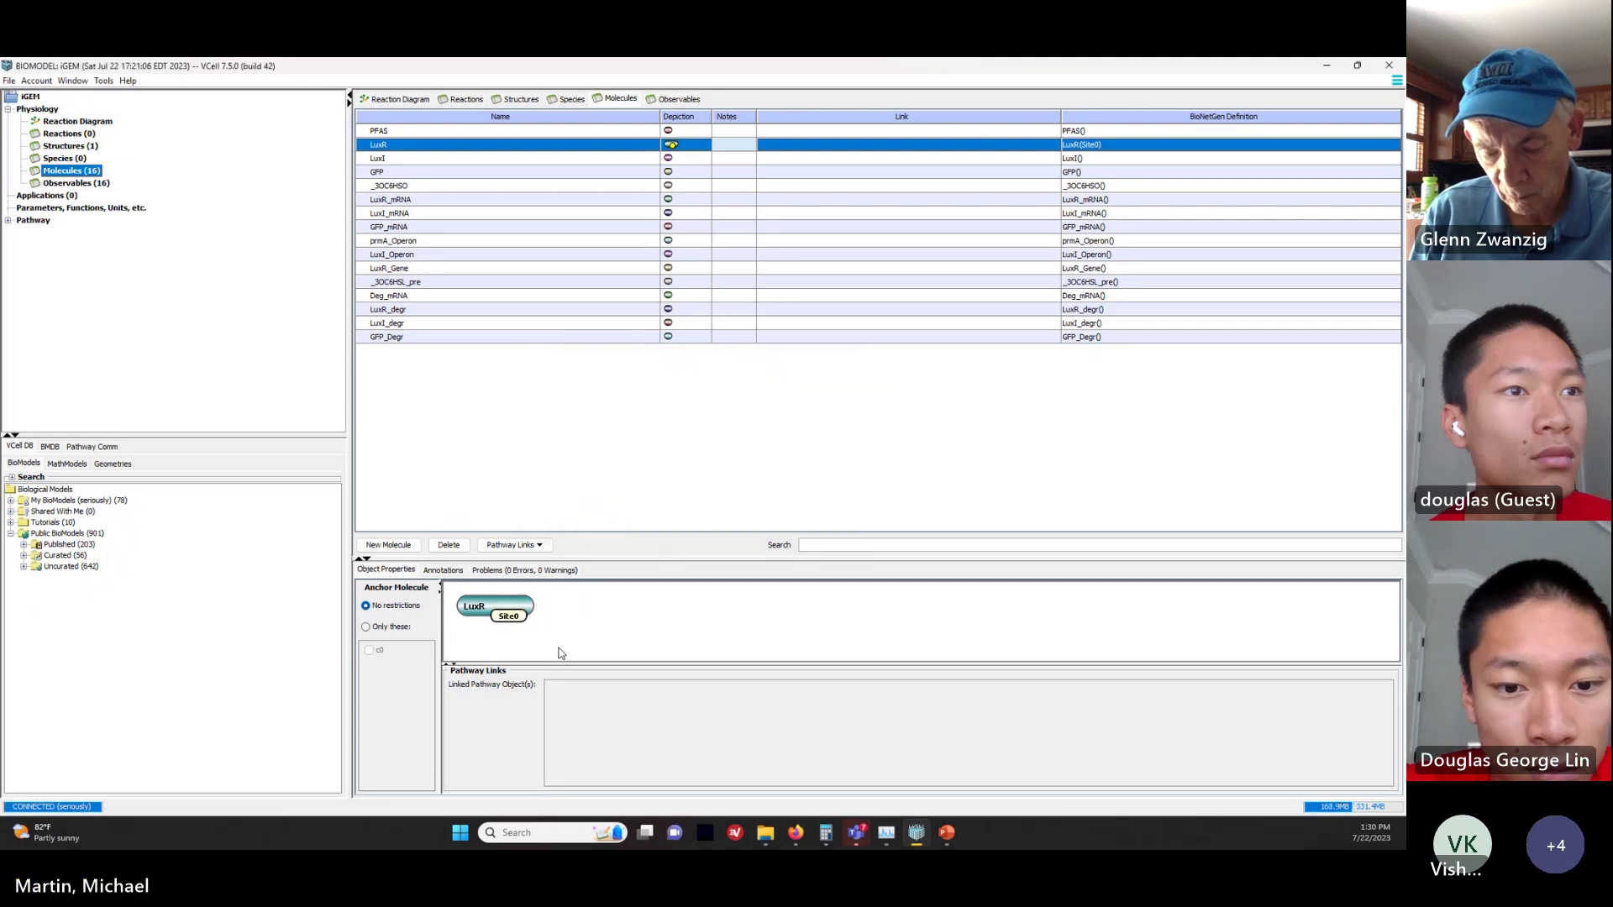
# Step: Rename the site on the LuxR molecule as _3OC6HSO
pyautogui.rightClick(510, 619)
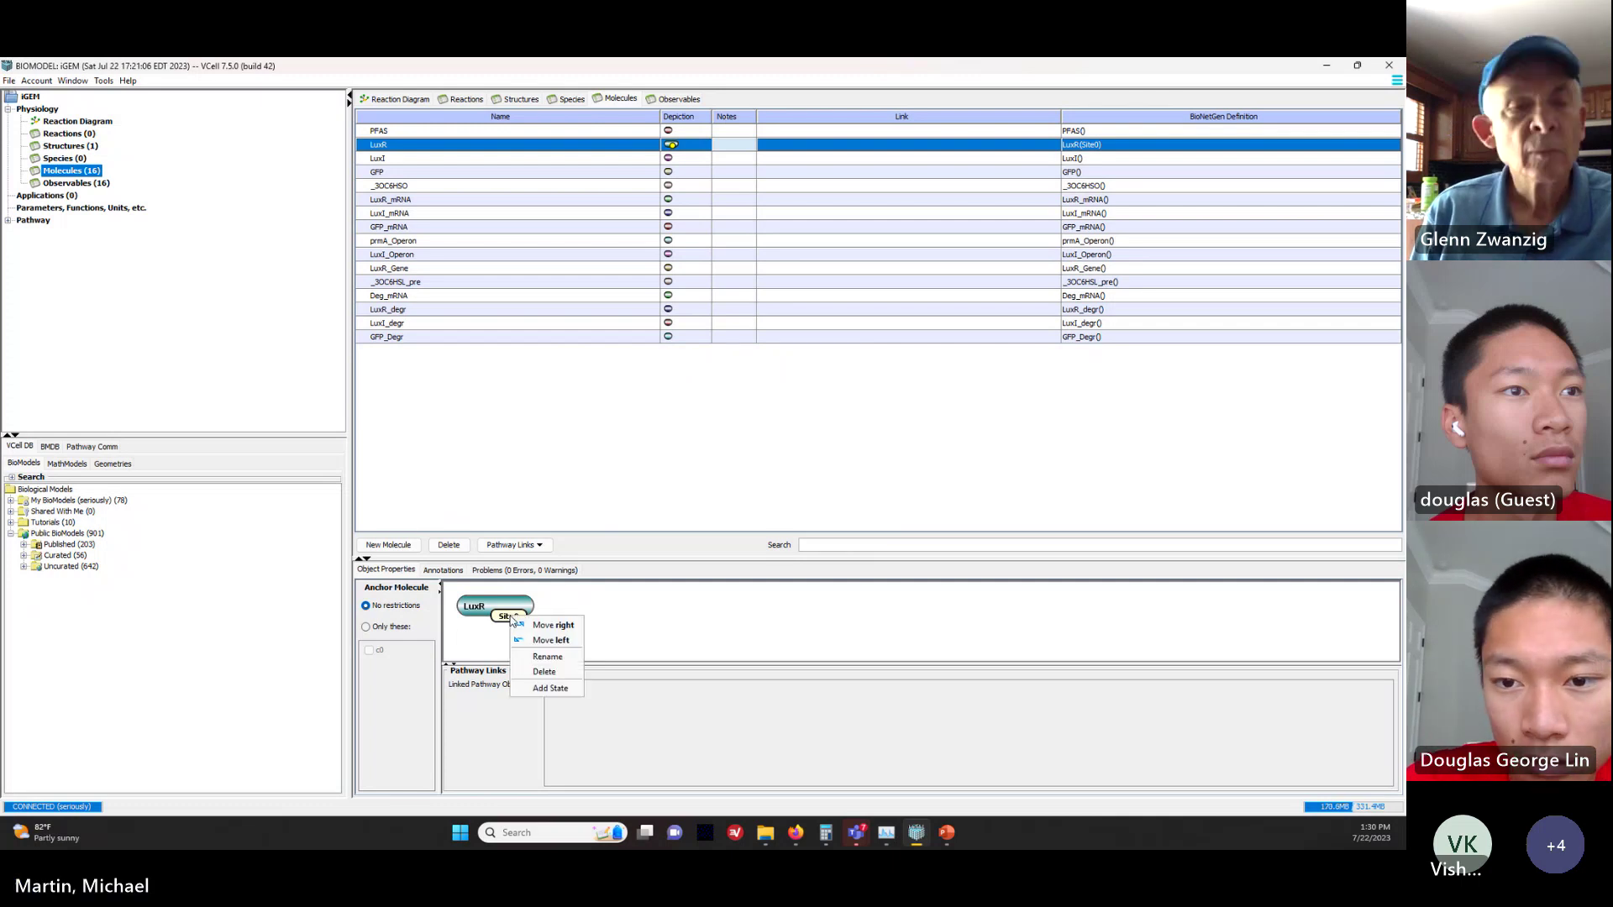
pyautogui.click(547, 658)
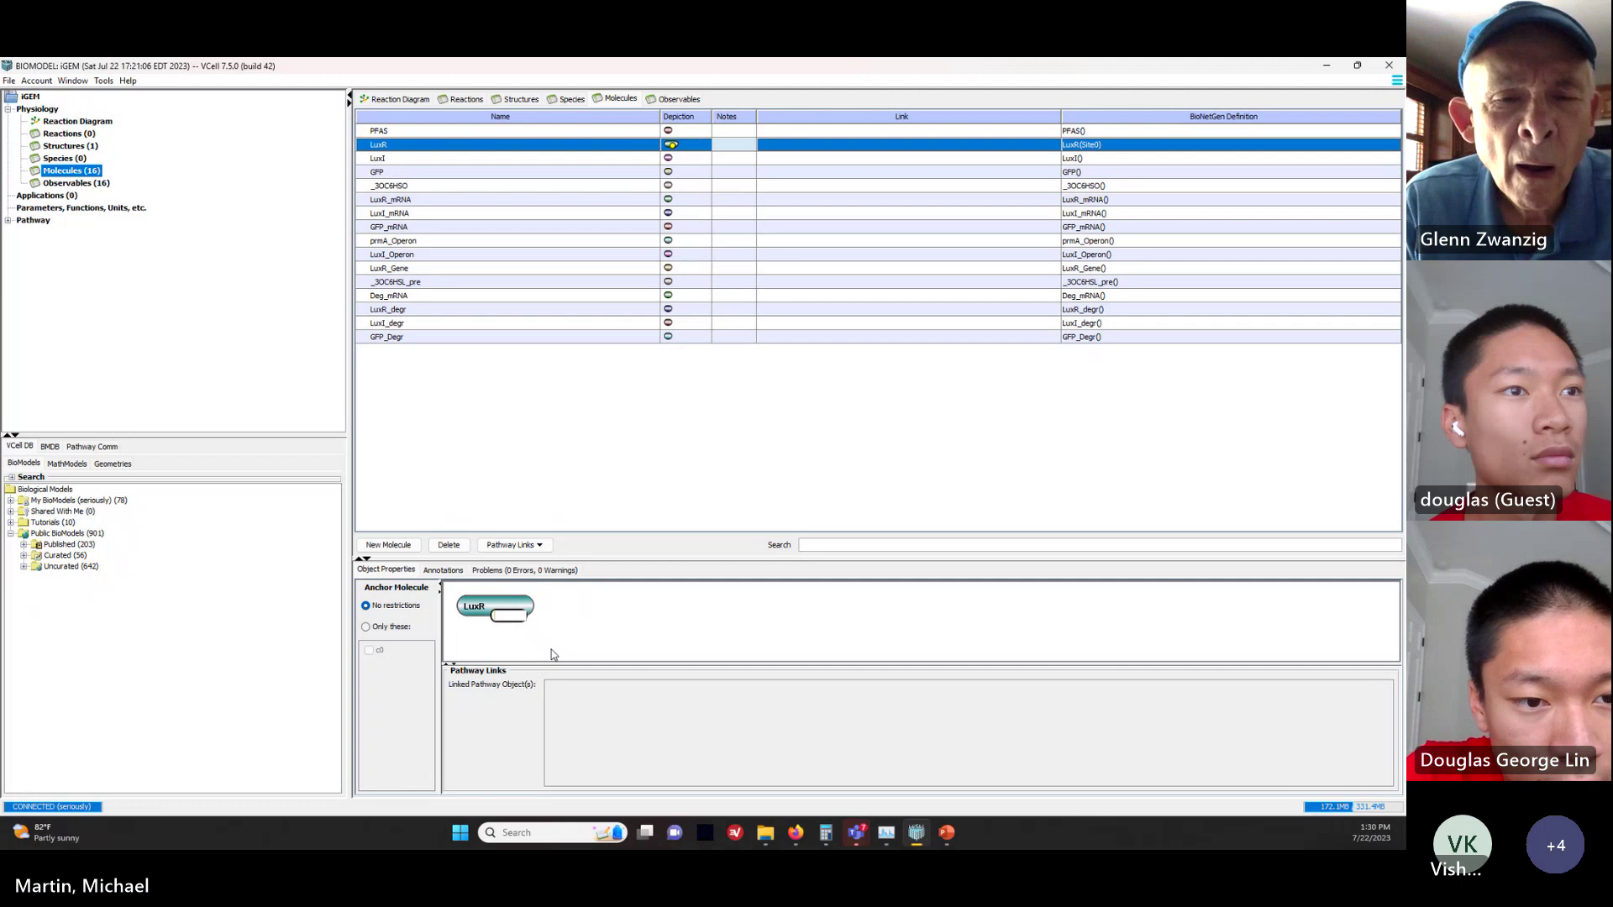
pyautogui.write('3')
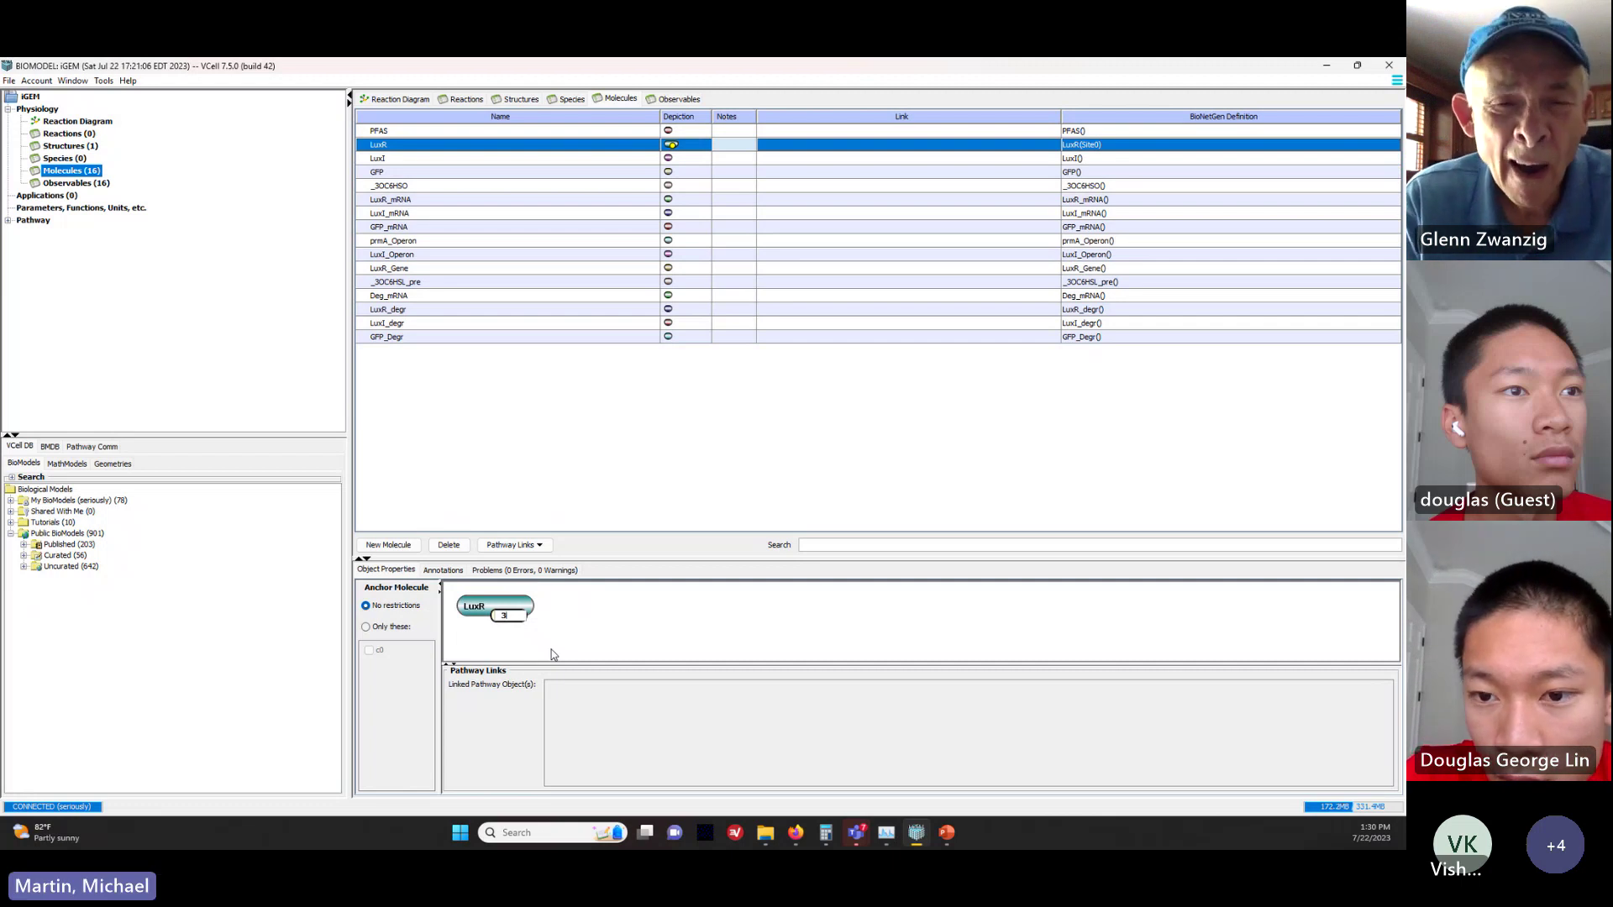
pyautogui.write('OC')
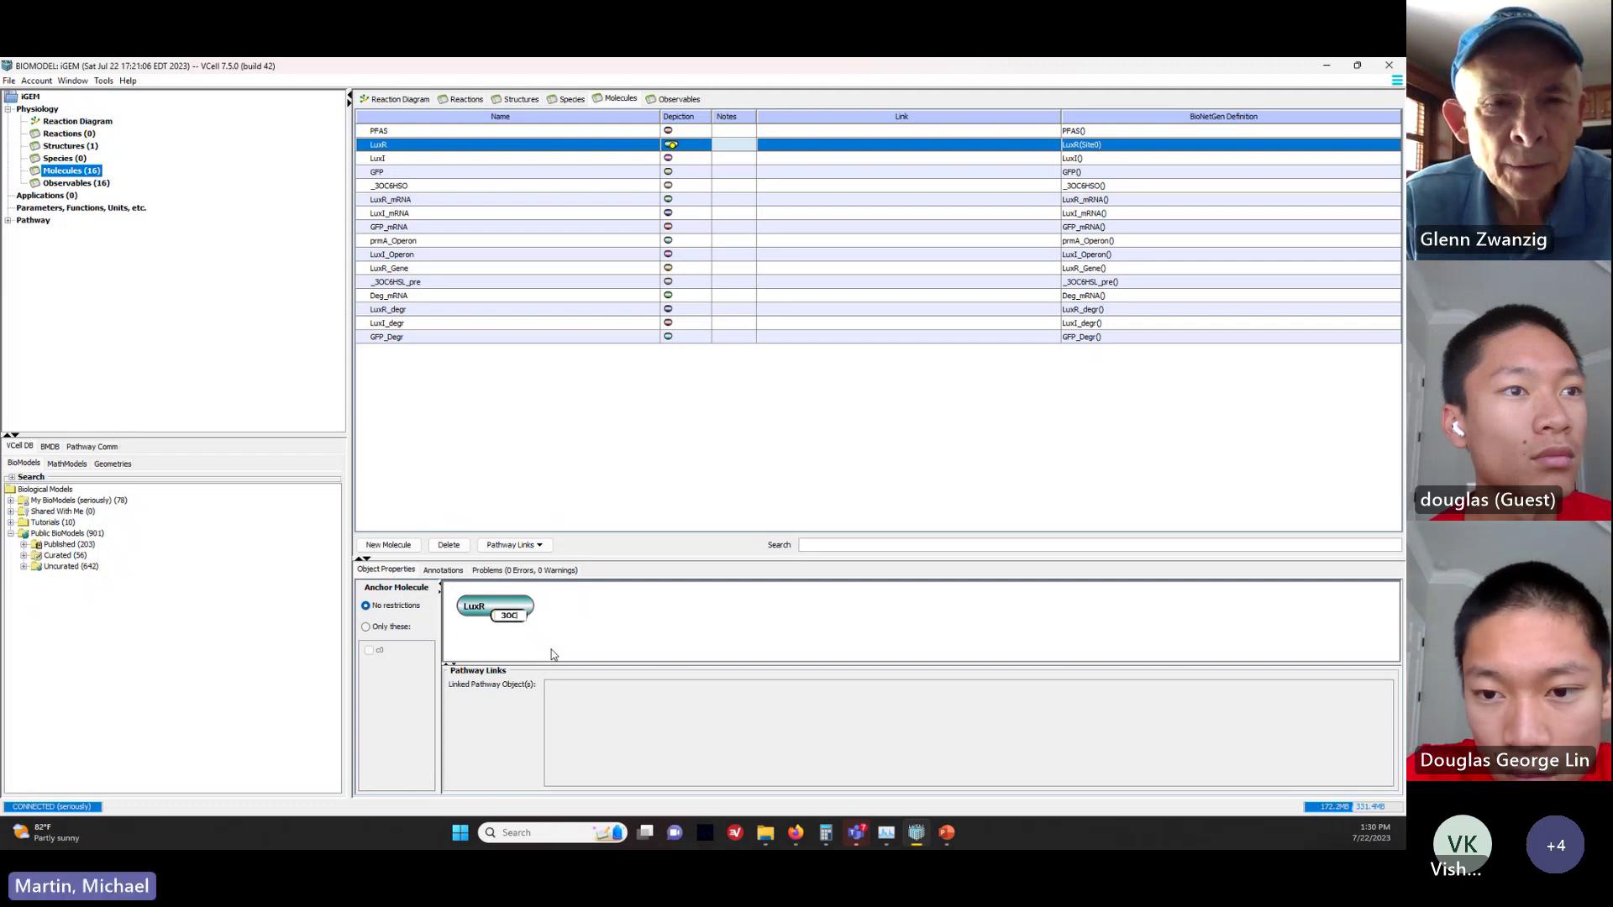
pyautogui.write('6H')
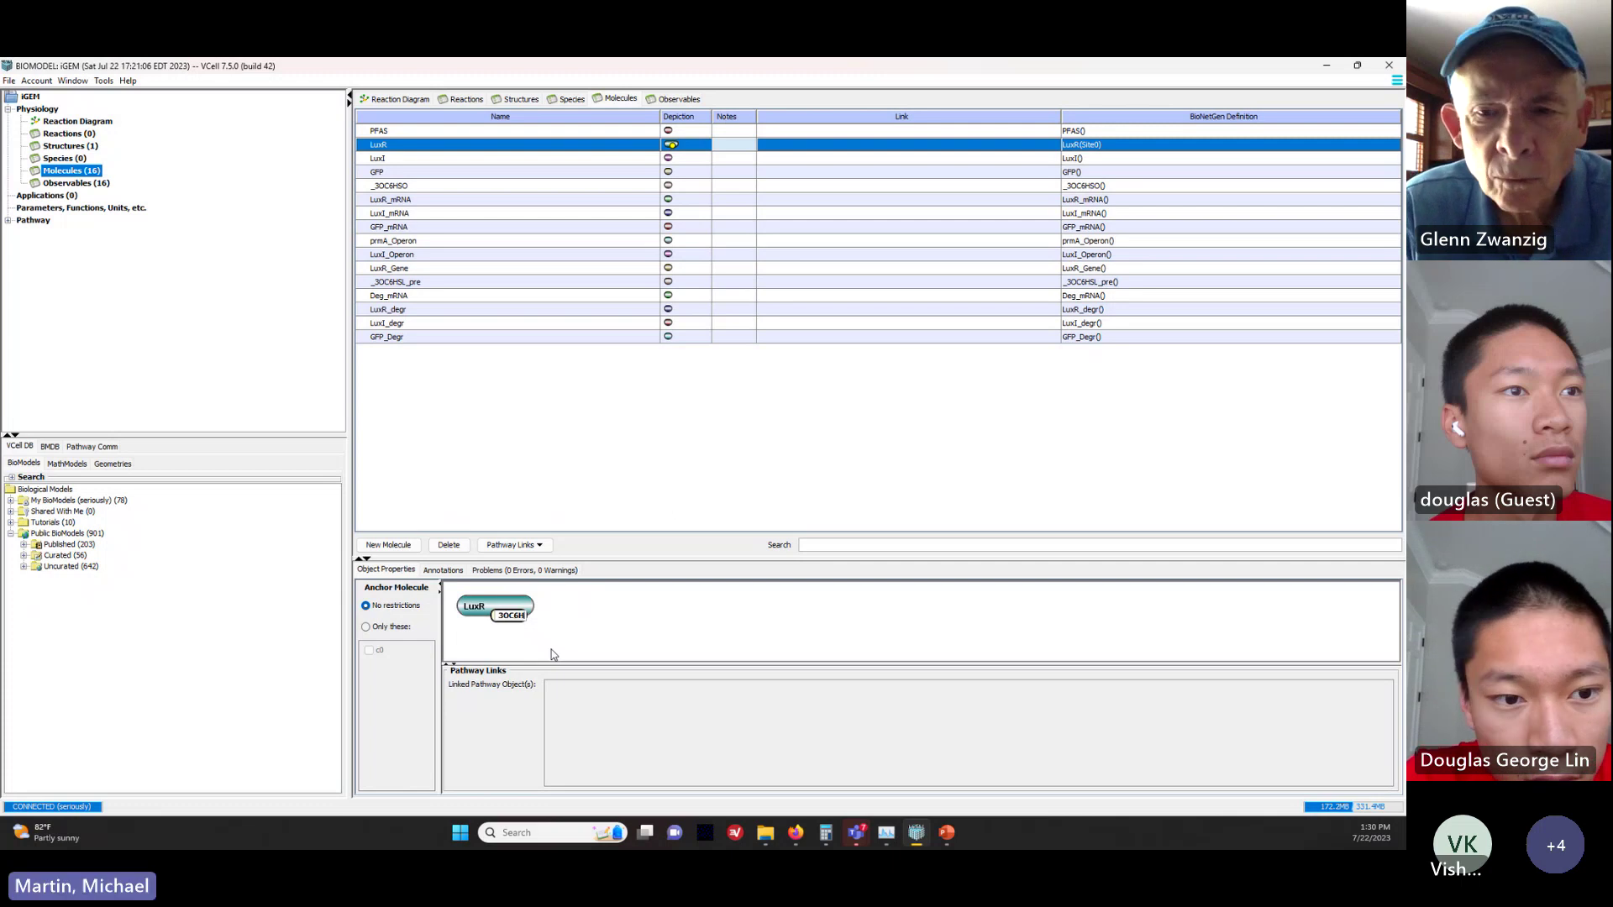
pyautogui.write('S')
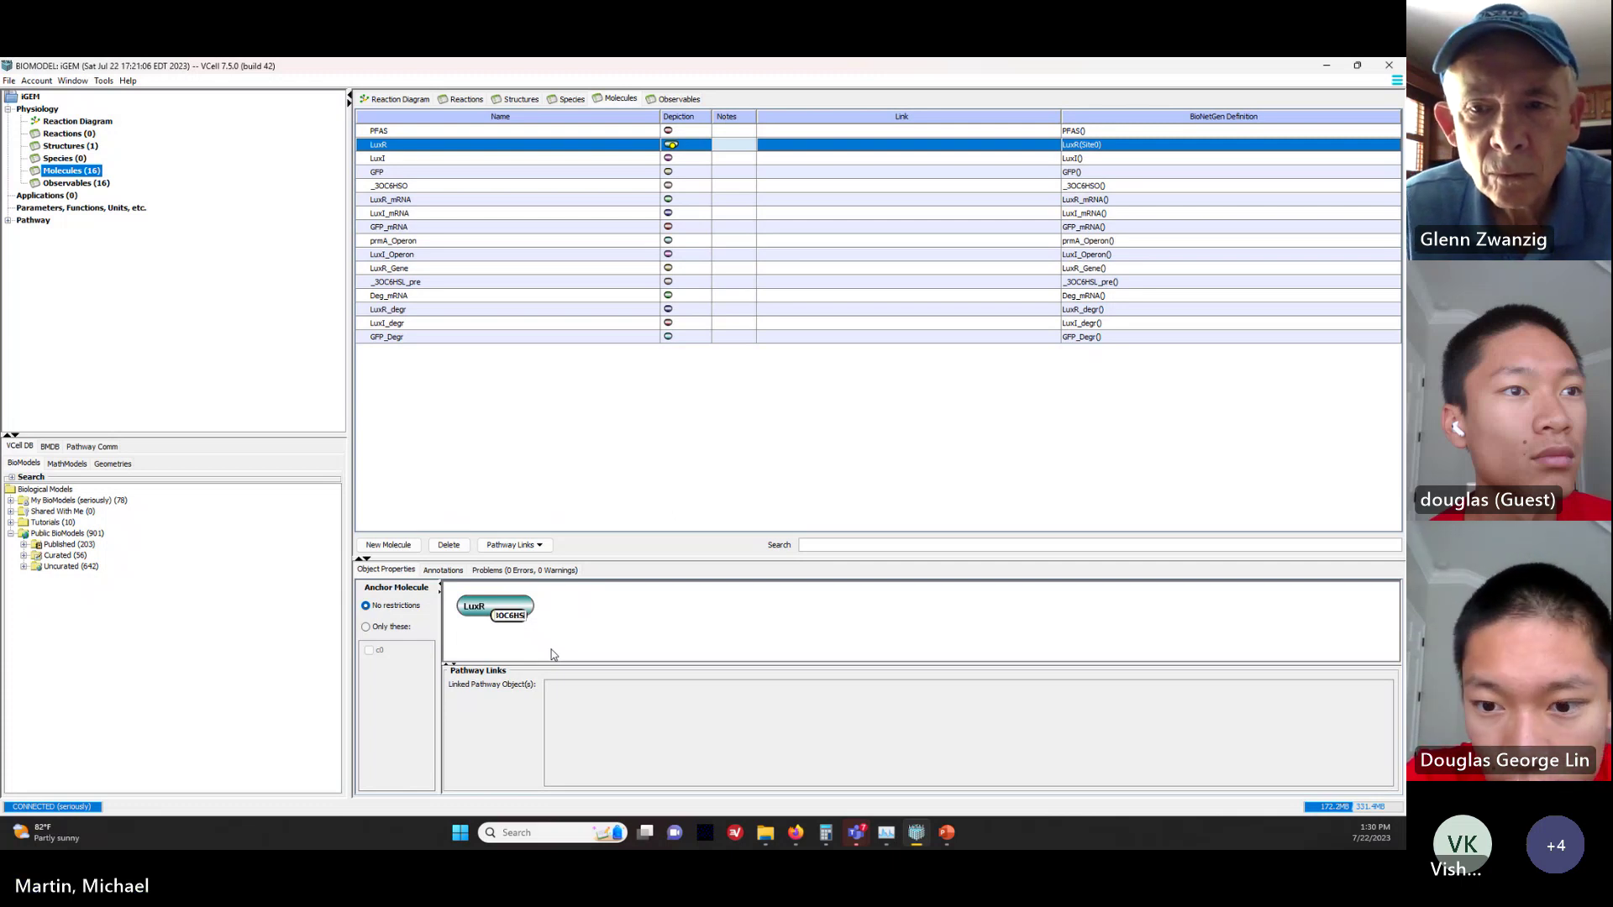
pyautogui.write('O')
pyautogui.press('Return')
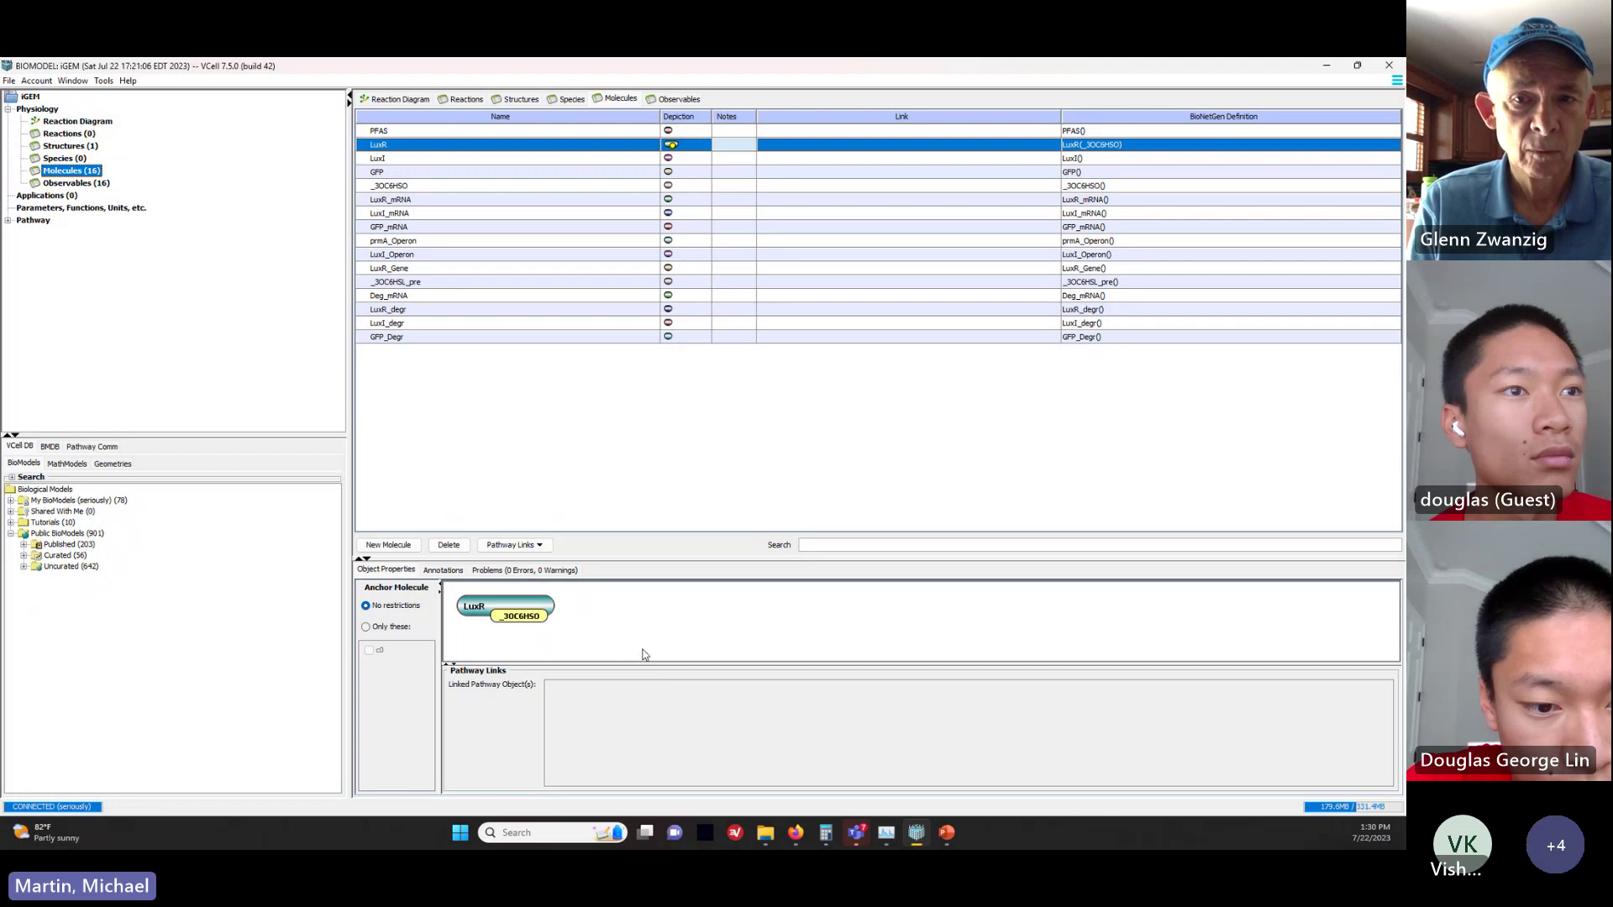
# Step: Add a second site to the LuxR molecule and name it pLUX
pyautogui.rightClick(520, 604)
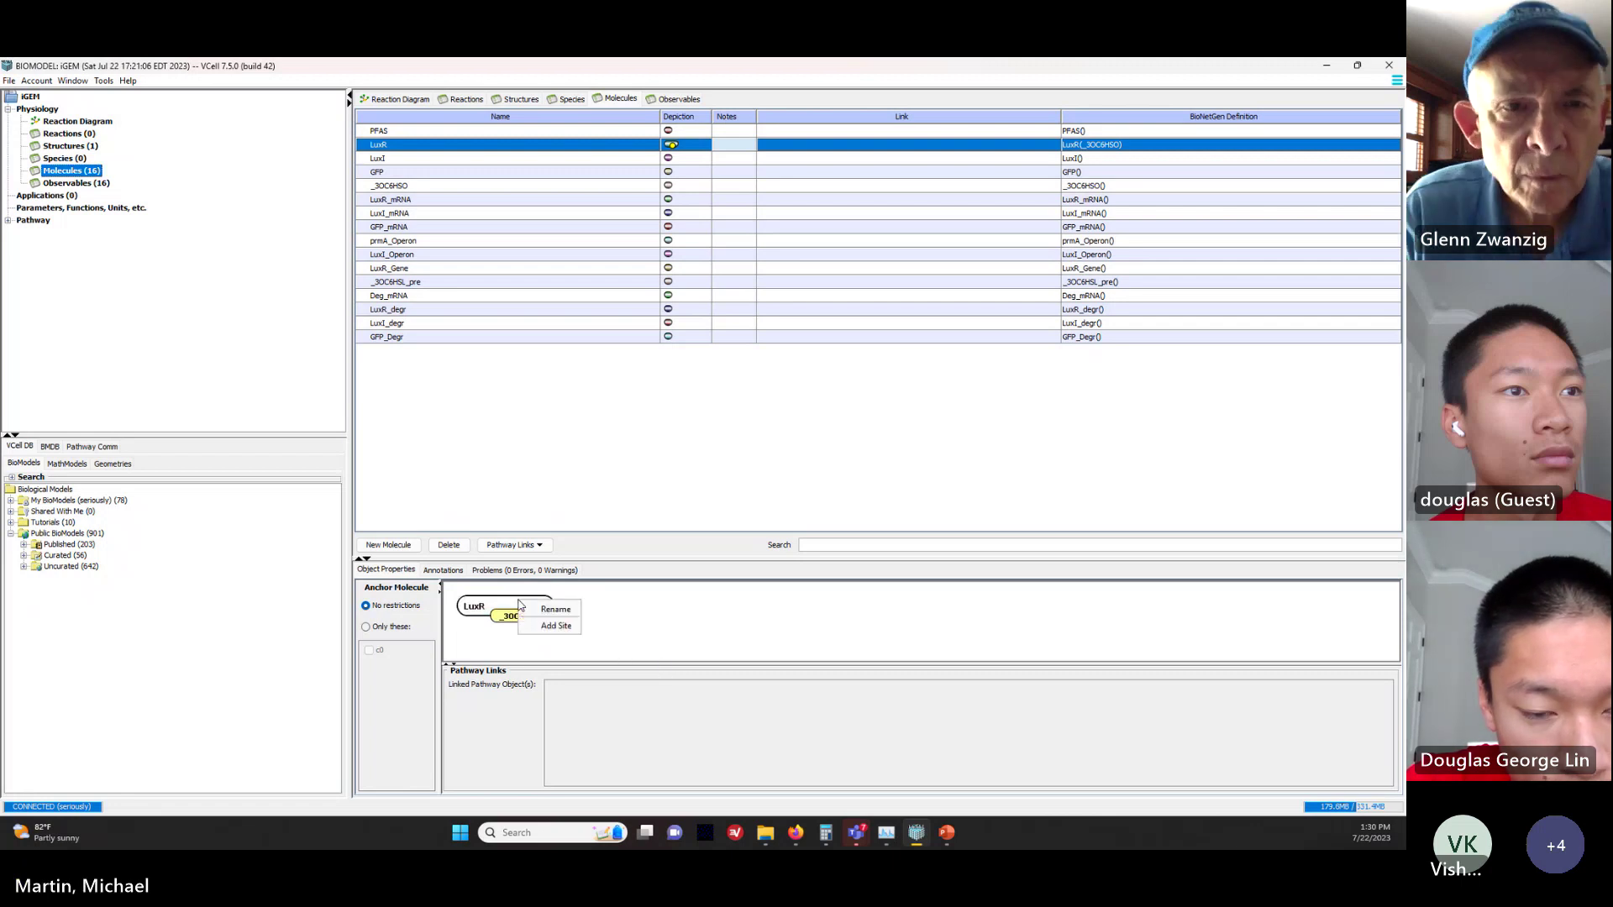
pyautogui.click(565, 626)
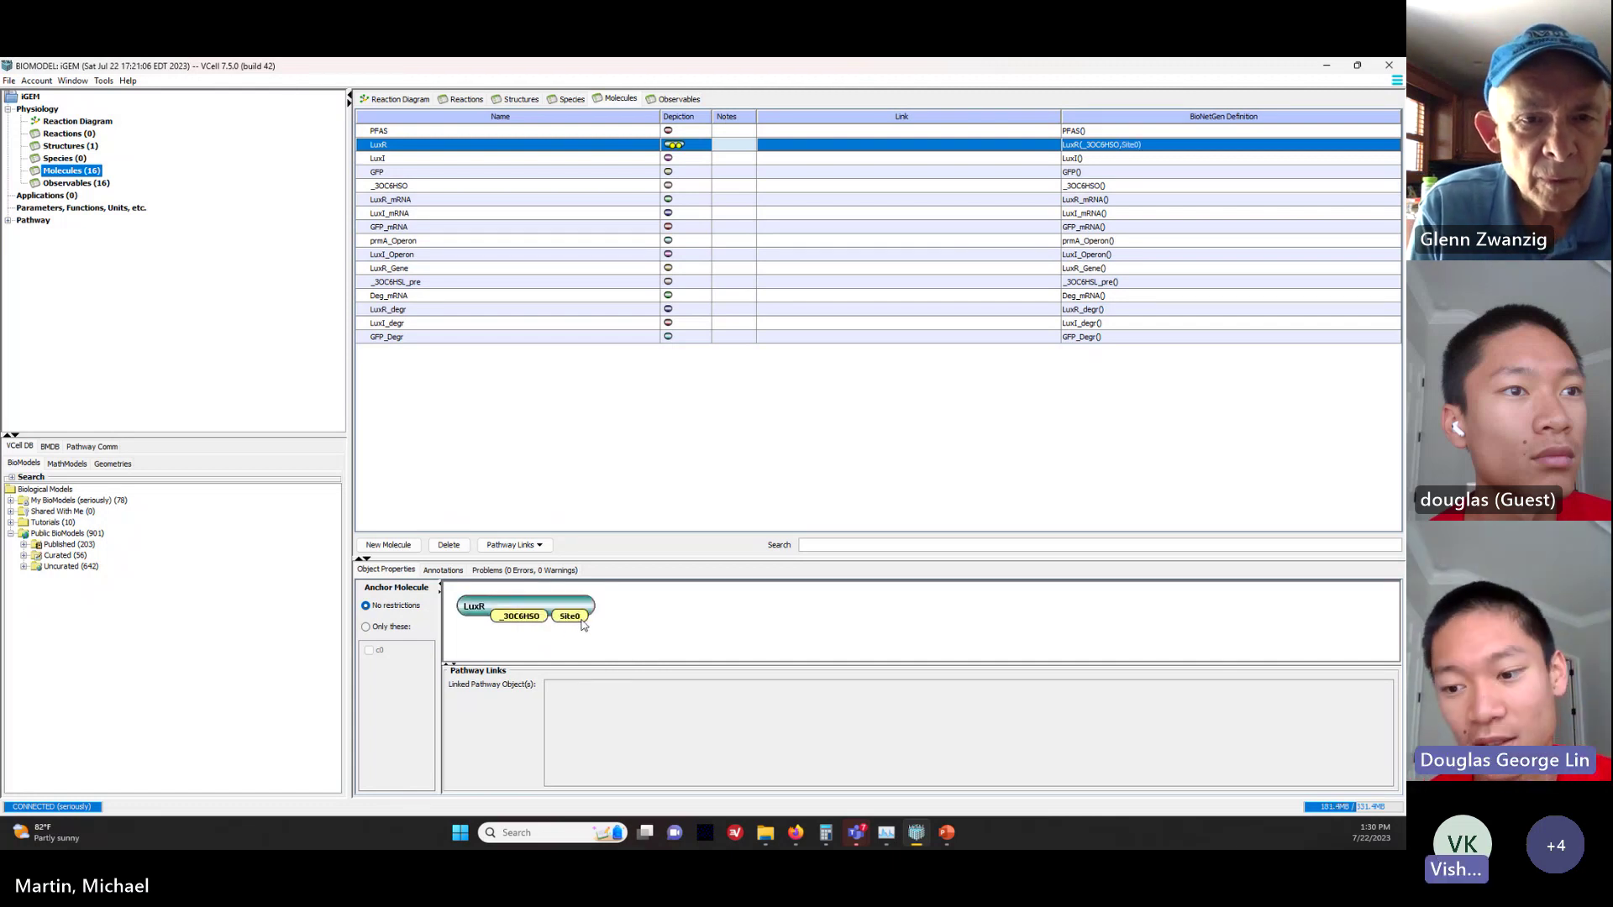
pyautogui.click(578, 622)
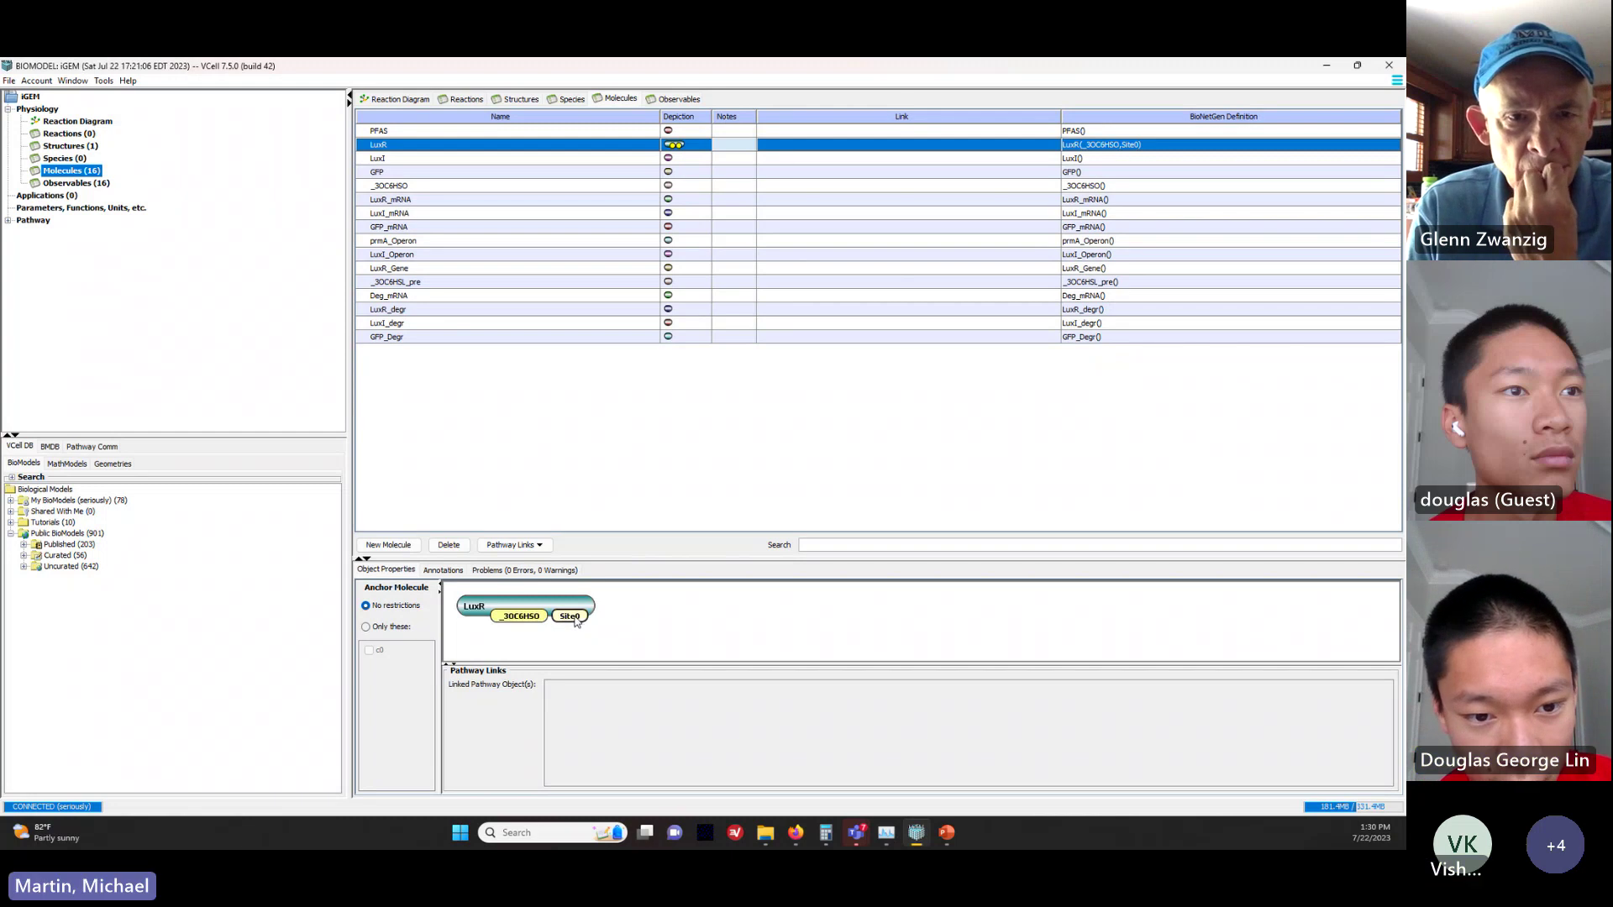
pyautogui.rightClick(577, 622)
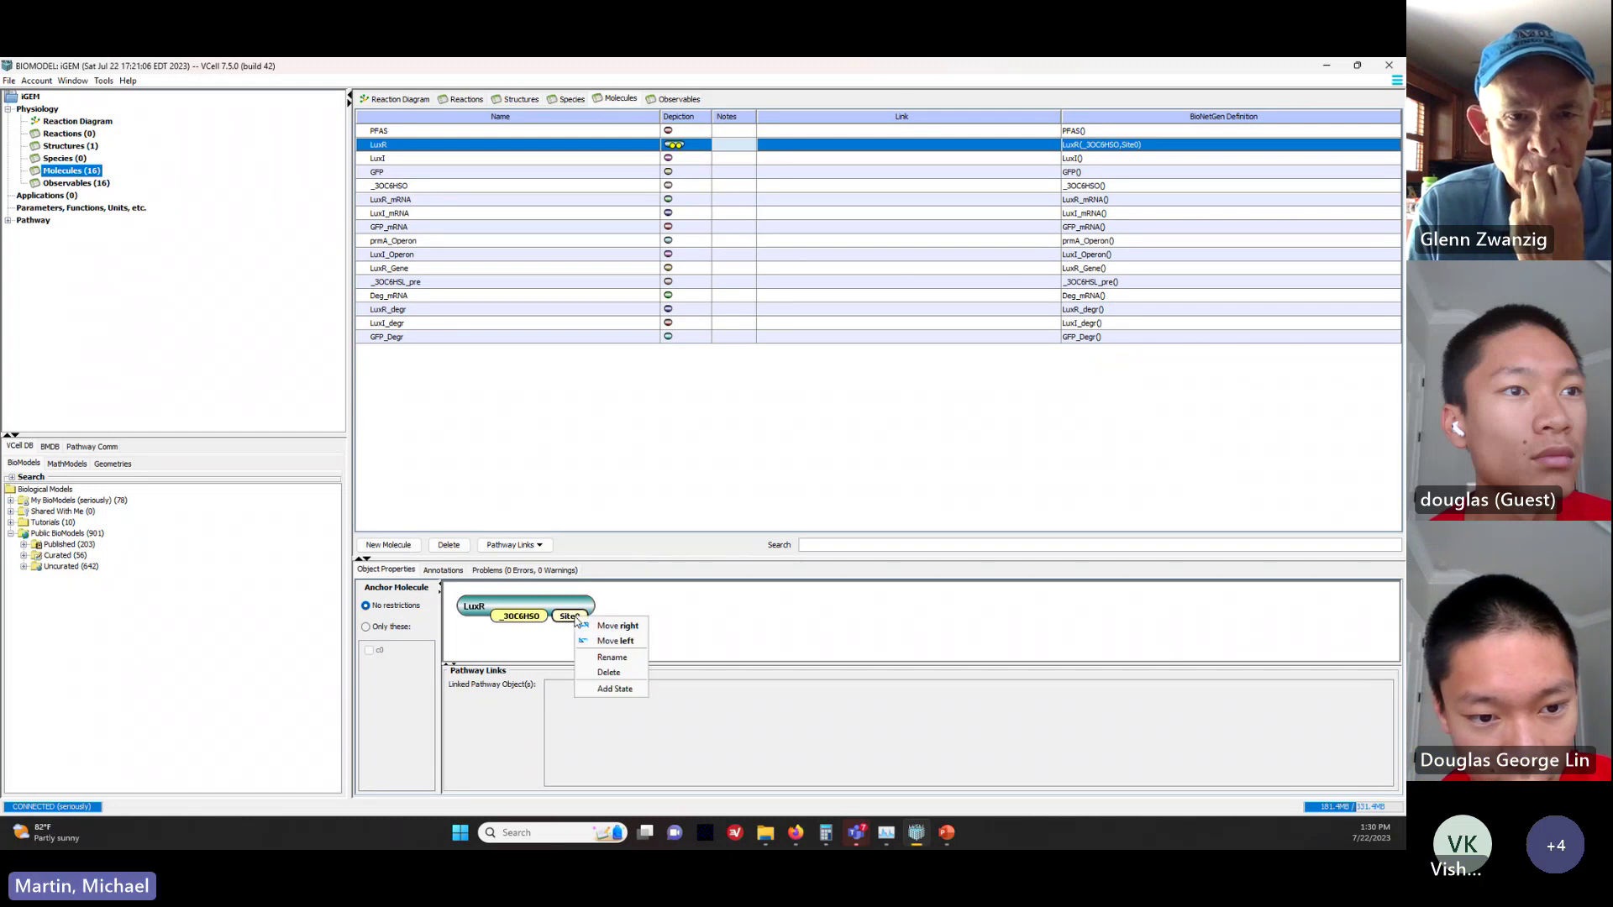
pyautogui.click(606, 658)
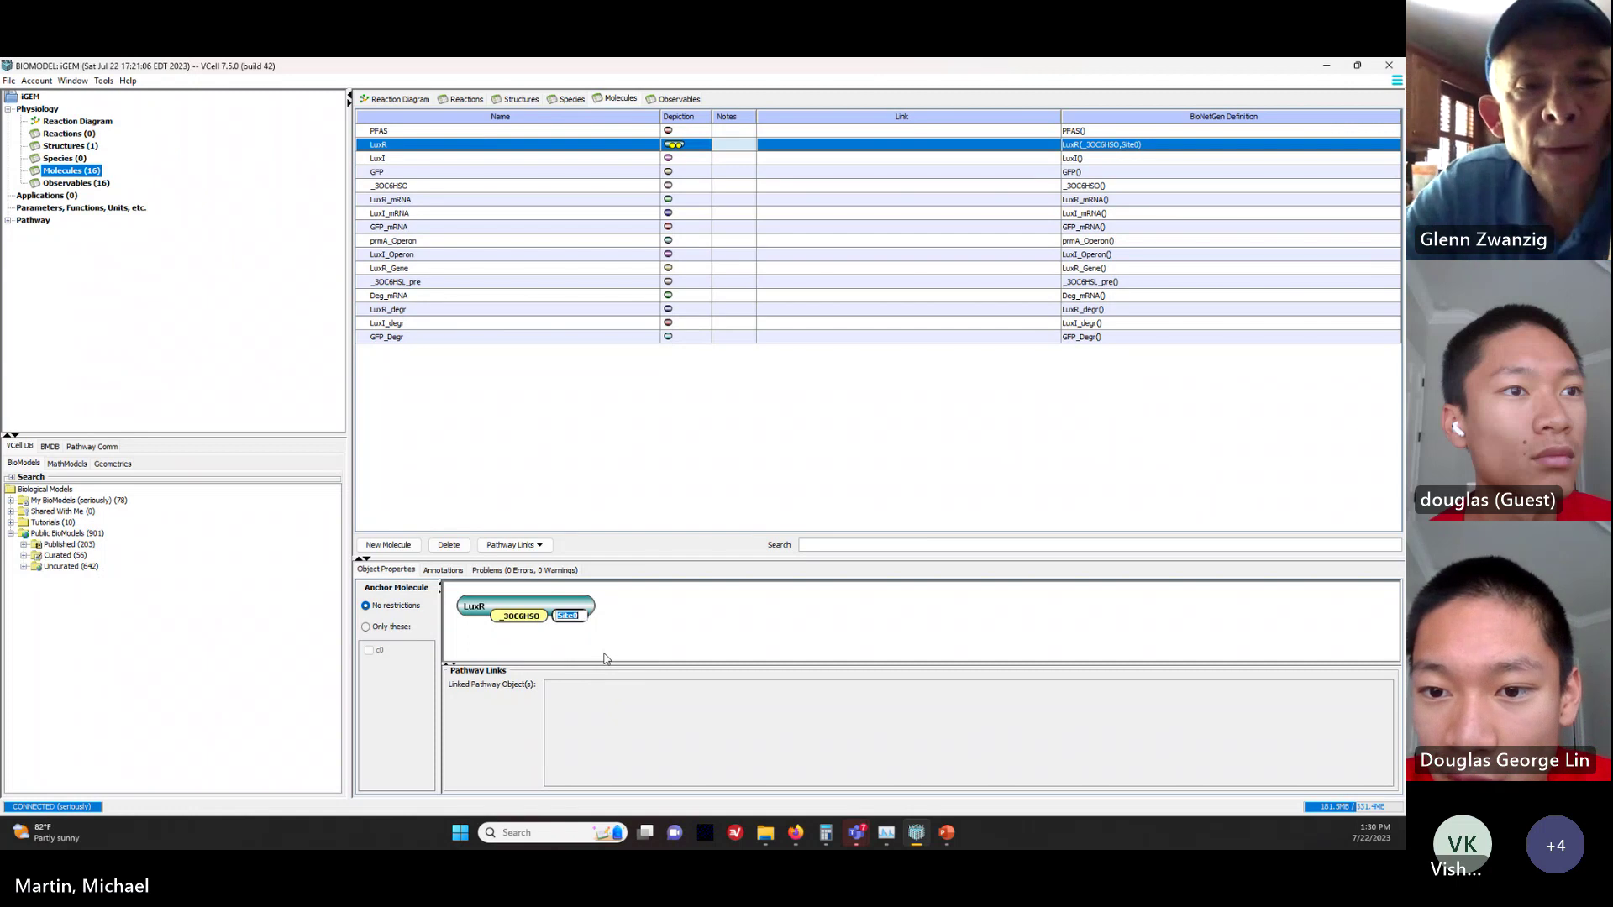
pyautogui.write('pL')
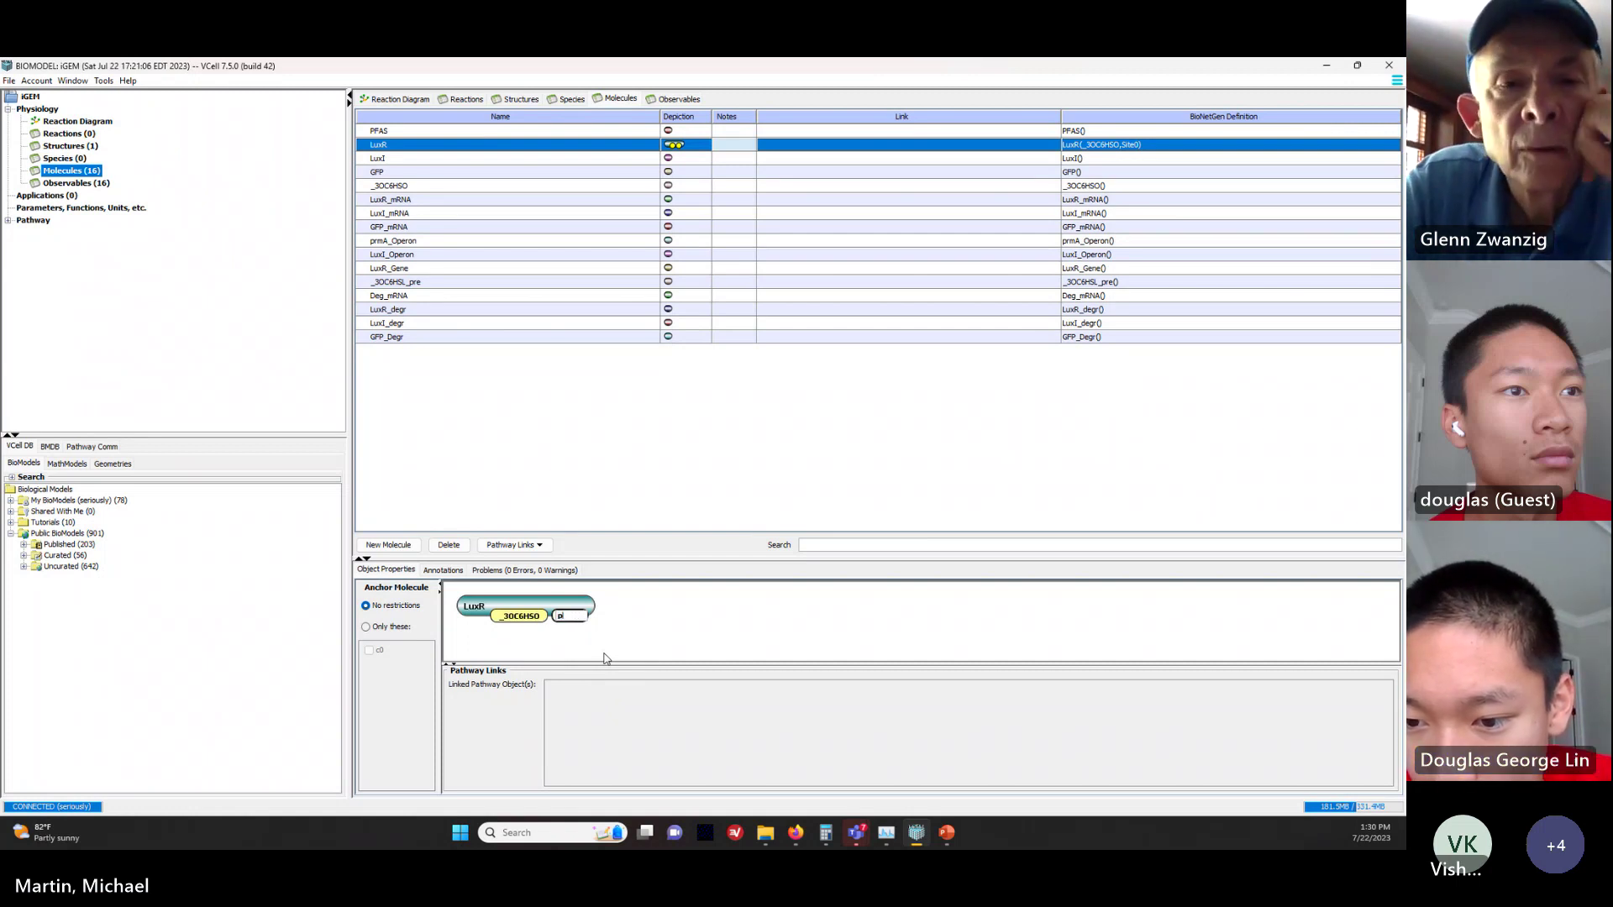
pyautogui.write('UX')
pyautogui.press('Return')
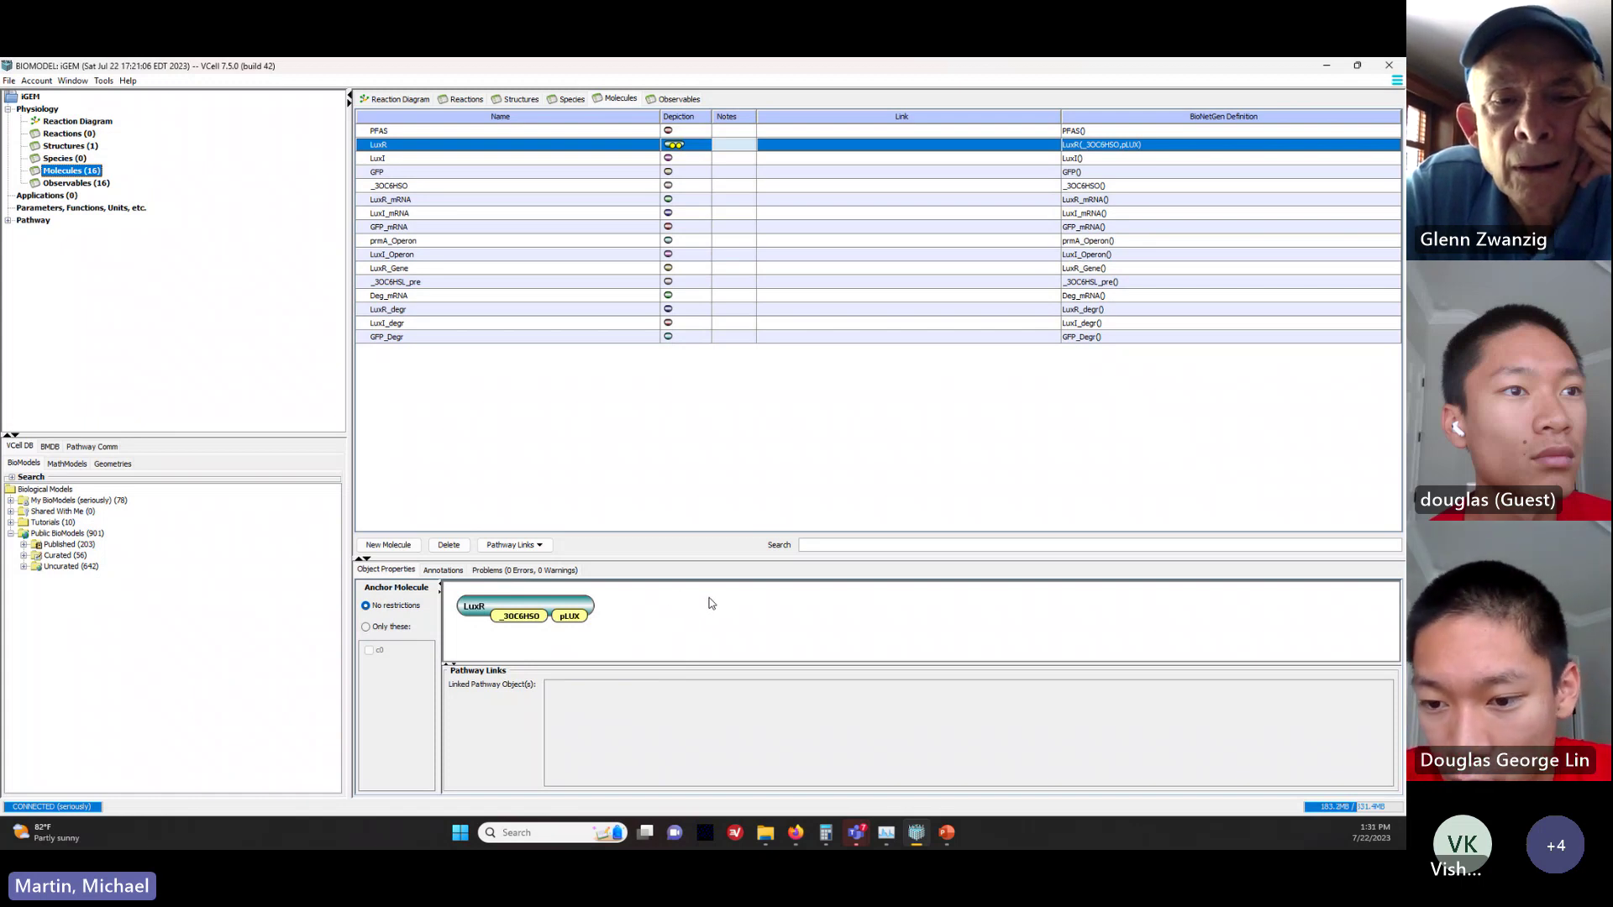
# Step: Open the saved BioModel PFAS Detectorv2 in its version of Fri Jul 21 00:12:04 EDT 2023 for reference
pyautogui.click(379, 160)
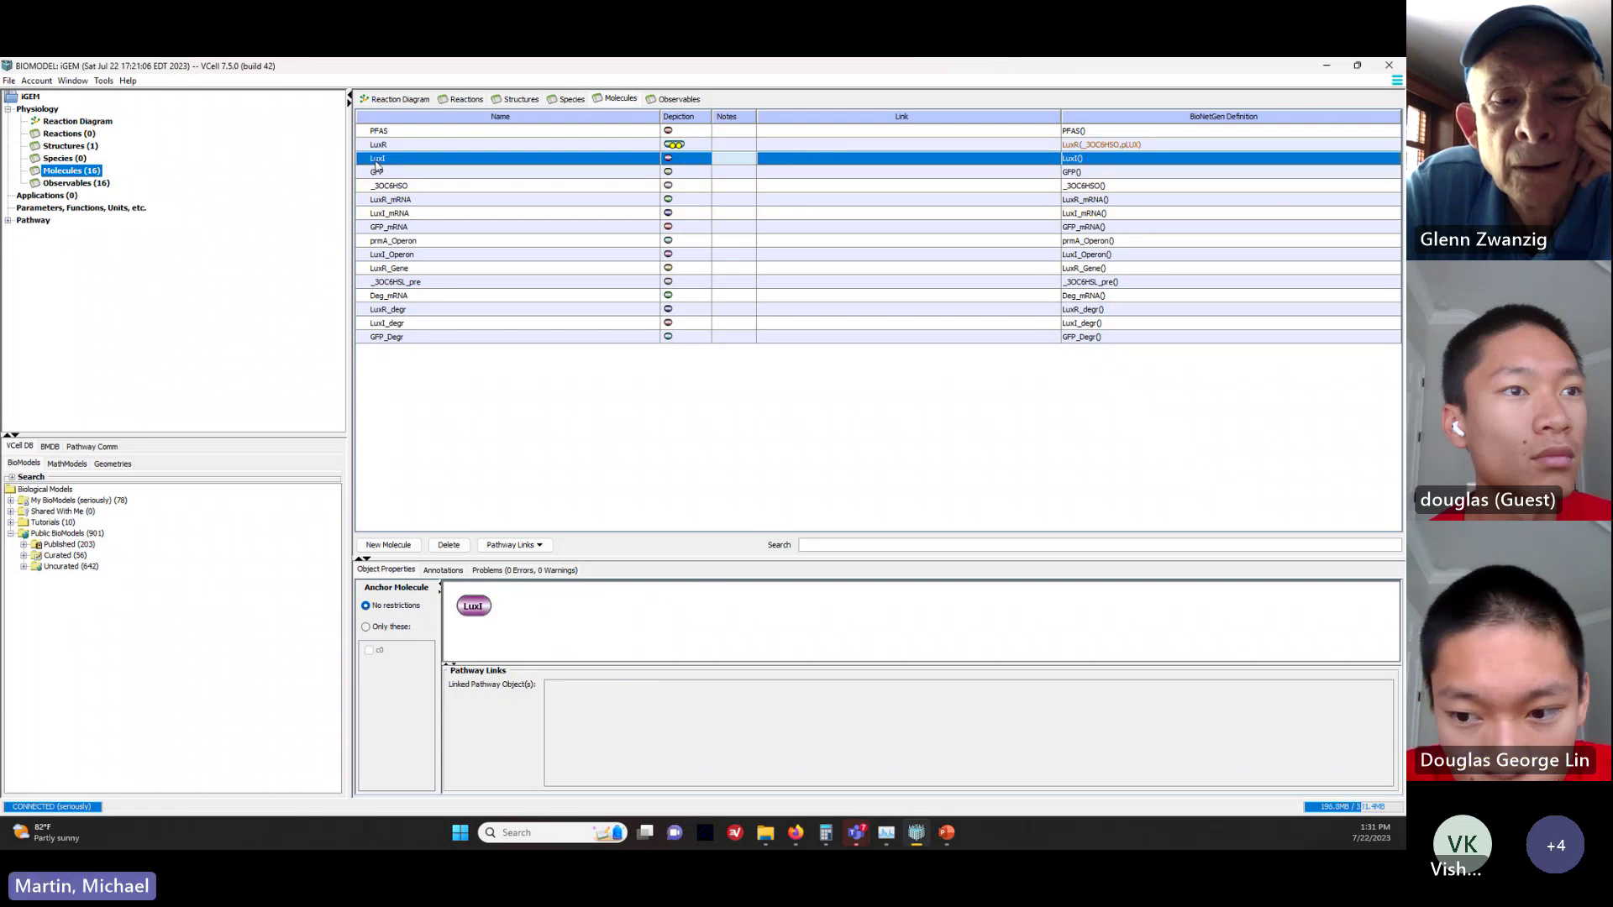
pyautogui.click(9, 81)
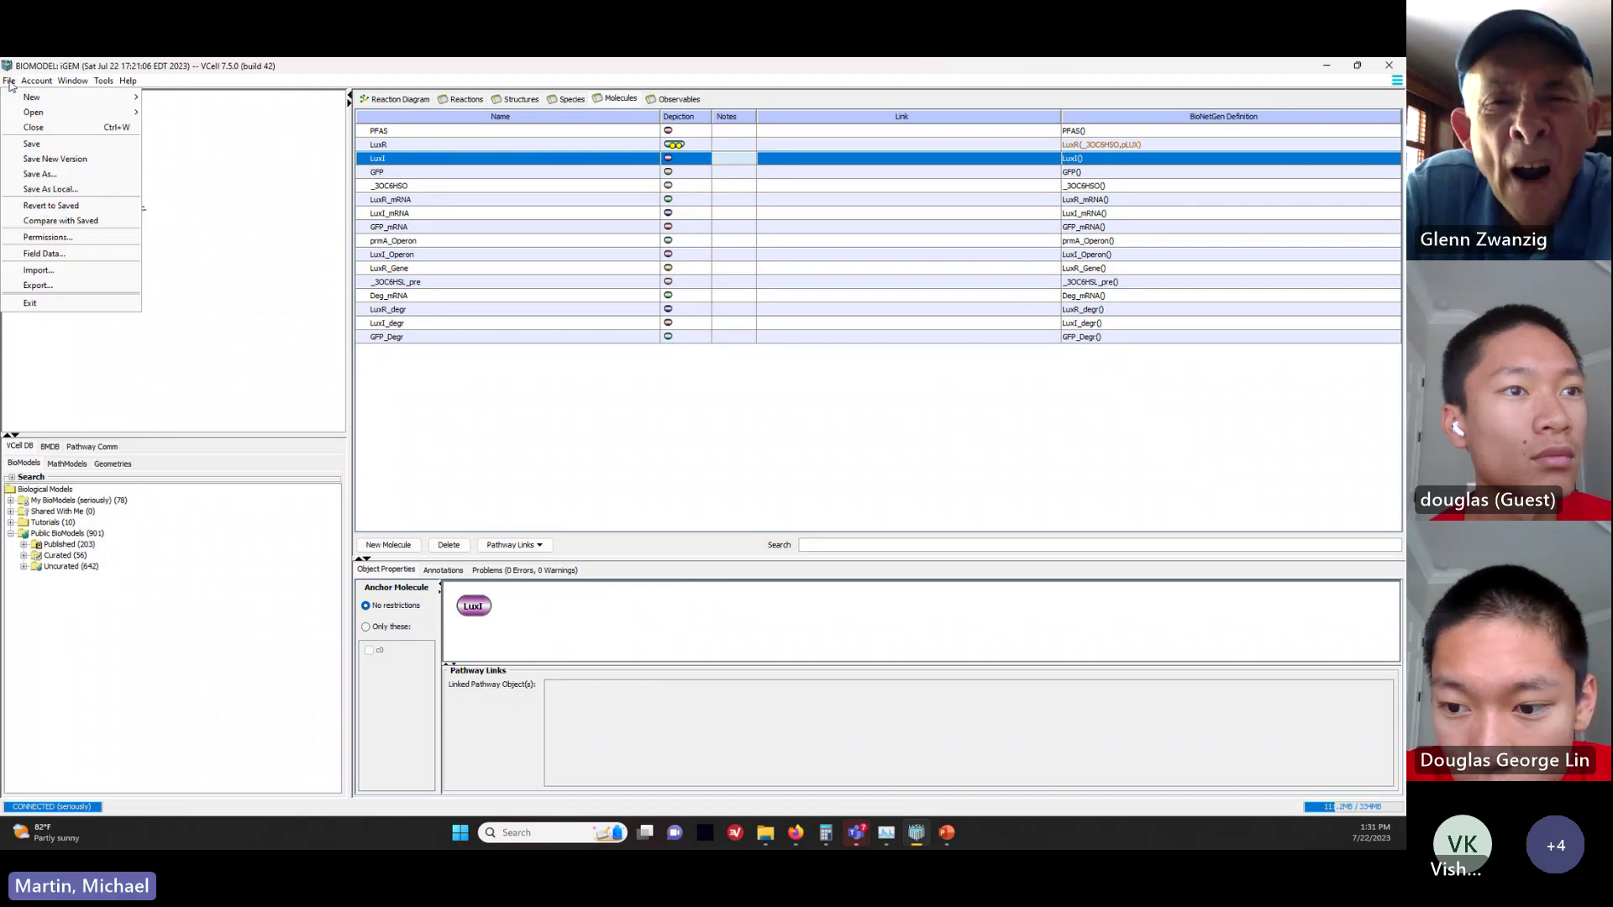
pyautogui.moveTo(24, 97)
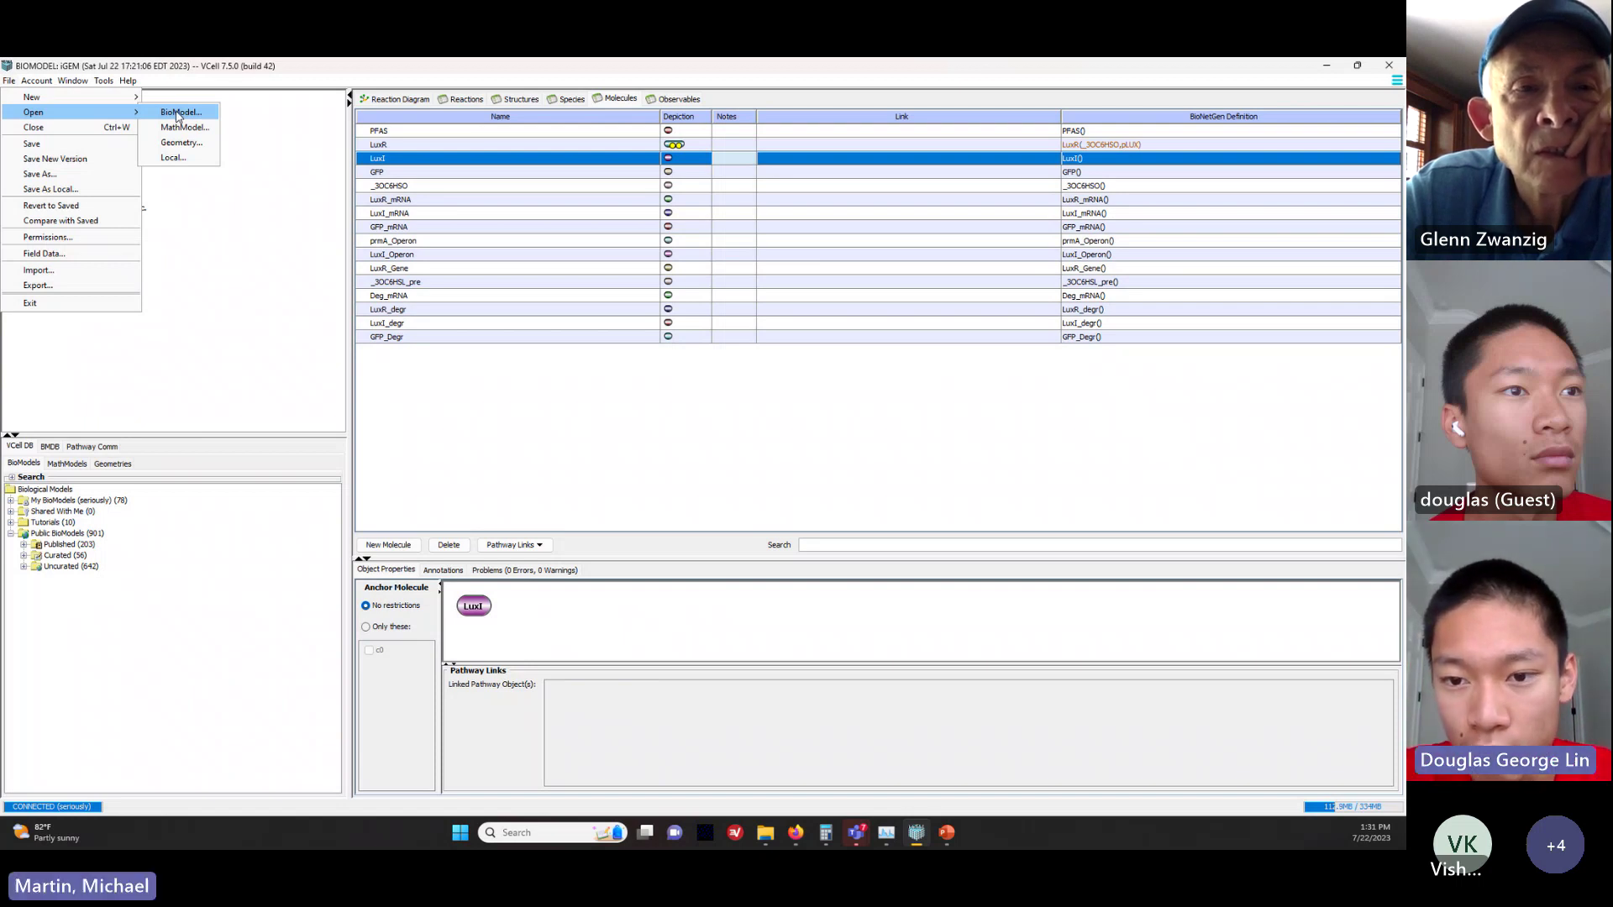
pyautogui.click(178, 112)
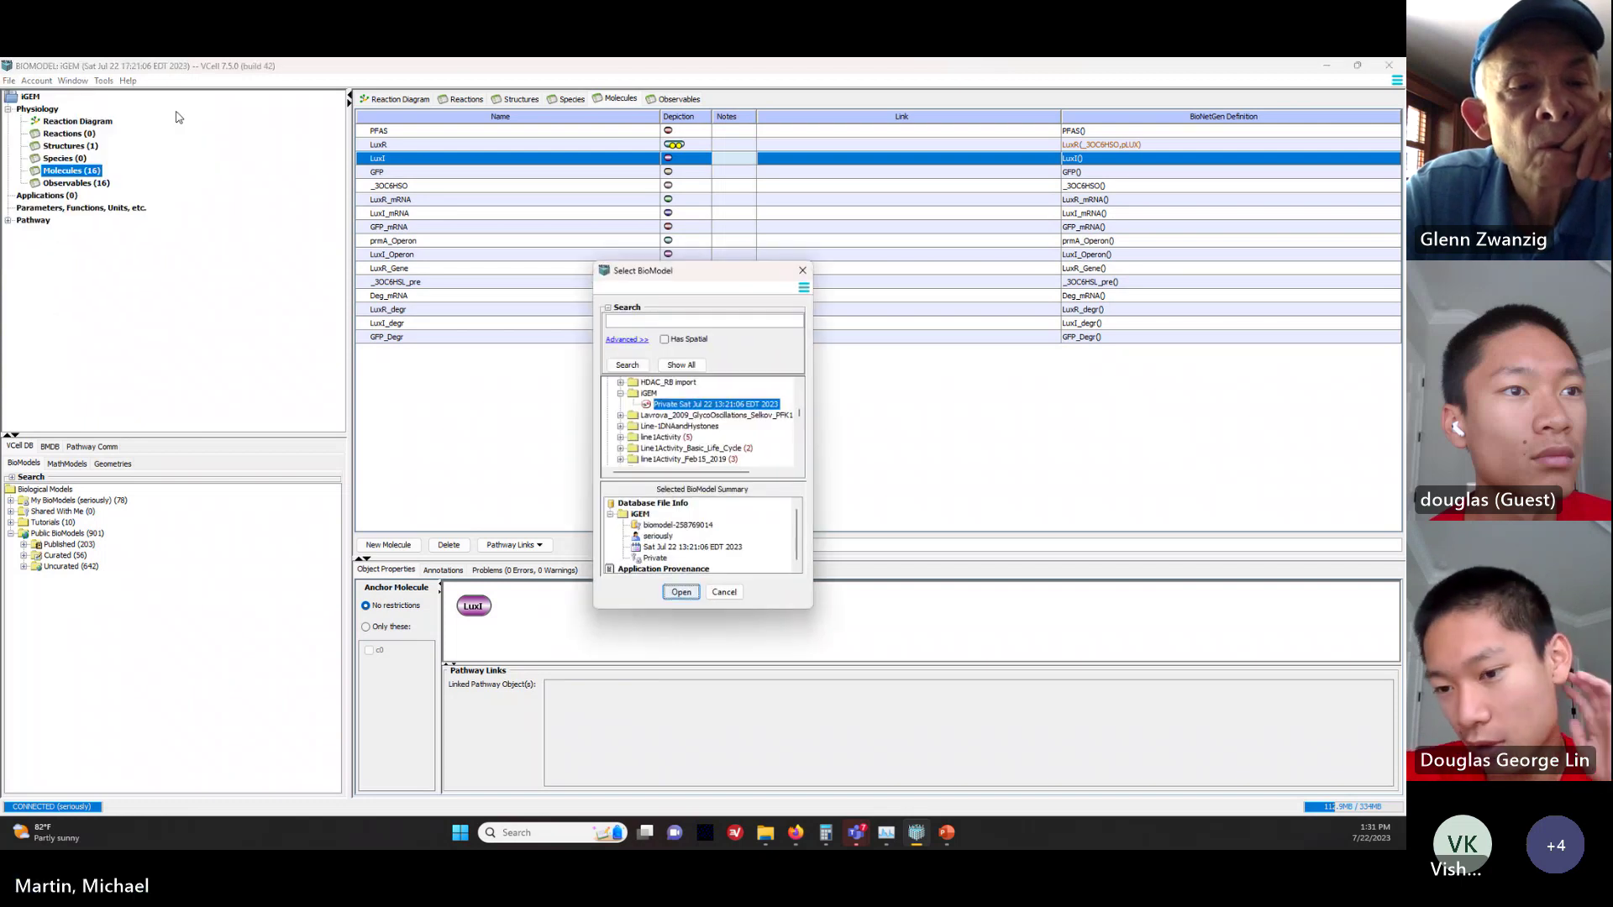
pyautogui.scroll(-10, 662, 453)
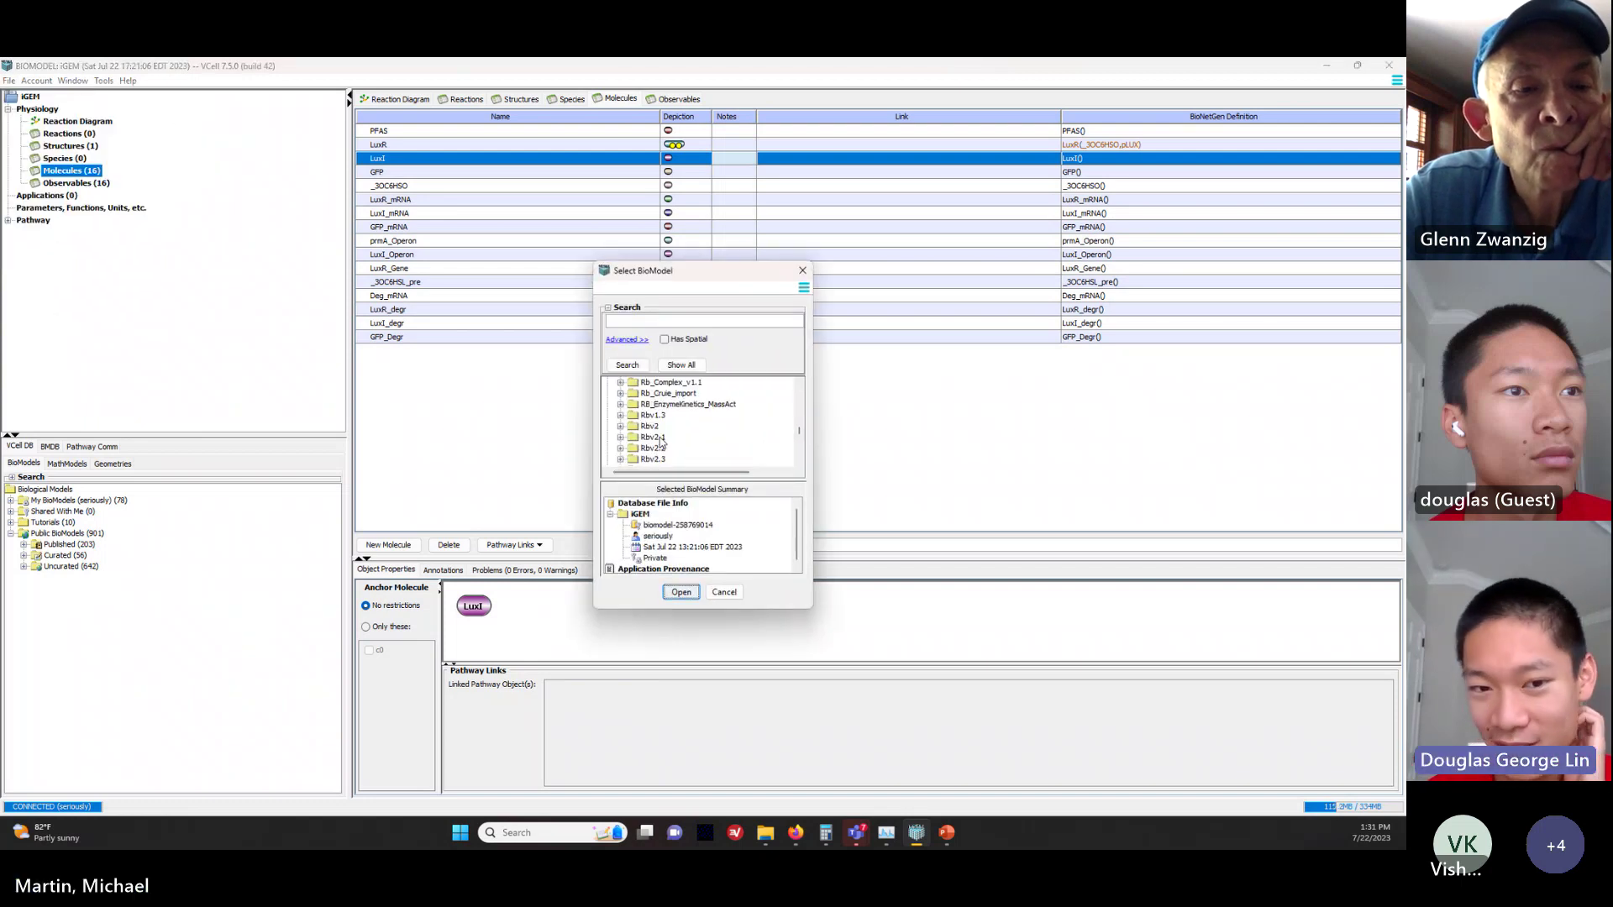
pyautogui.scroll(-1, 664, 451)
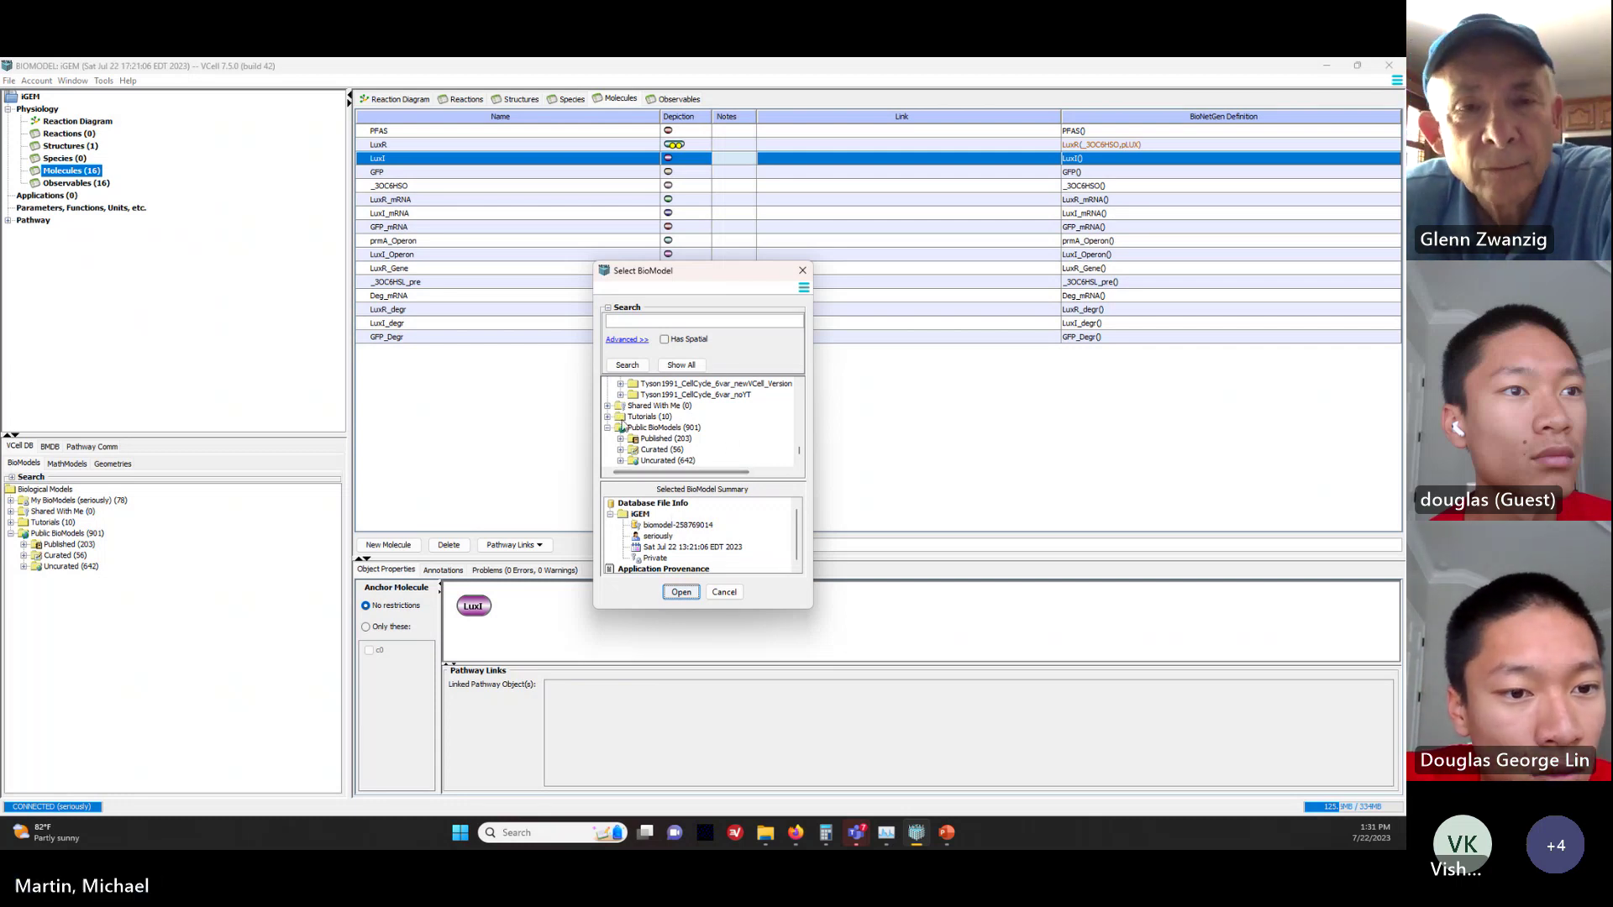
pyautogui.scroll(3, 626, 429)
pyautogui.scroll(6, 638, 430)
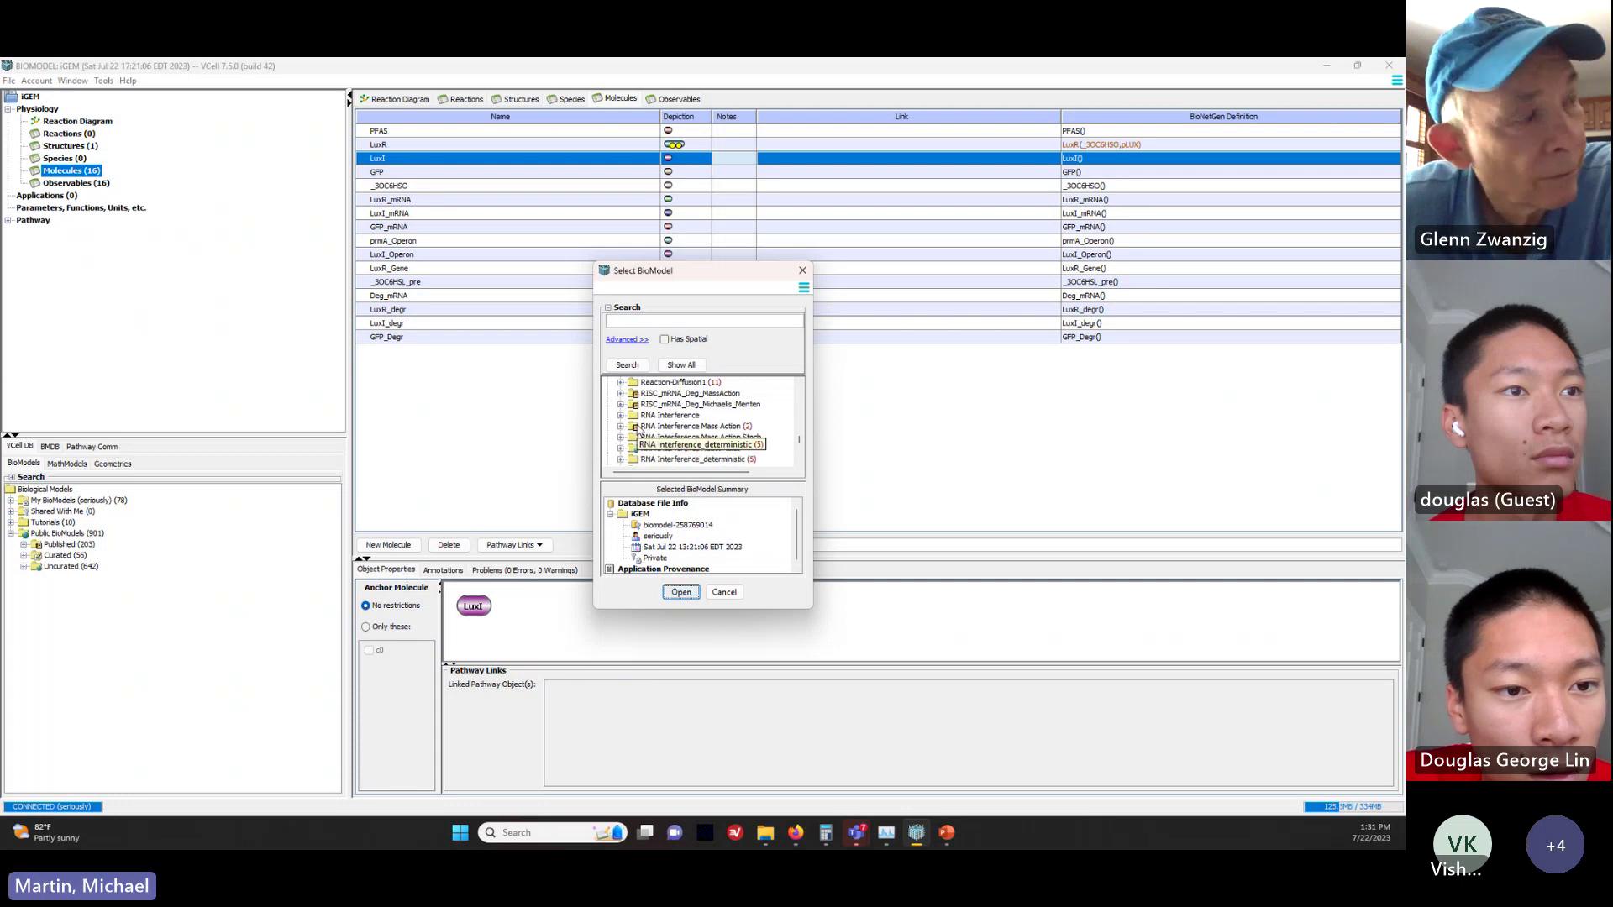
pyautogui.scroll(2, 639, 430)
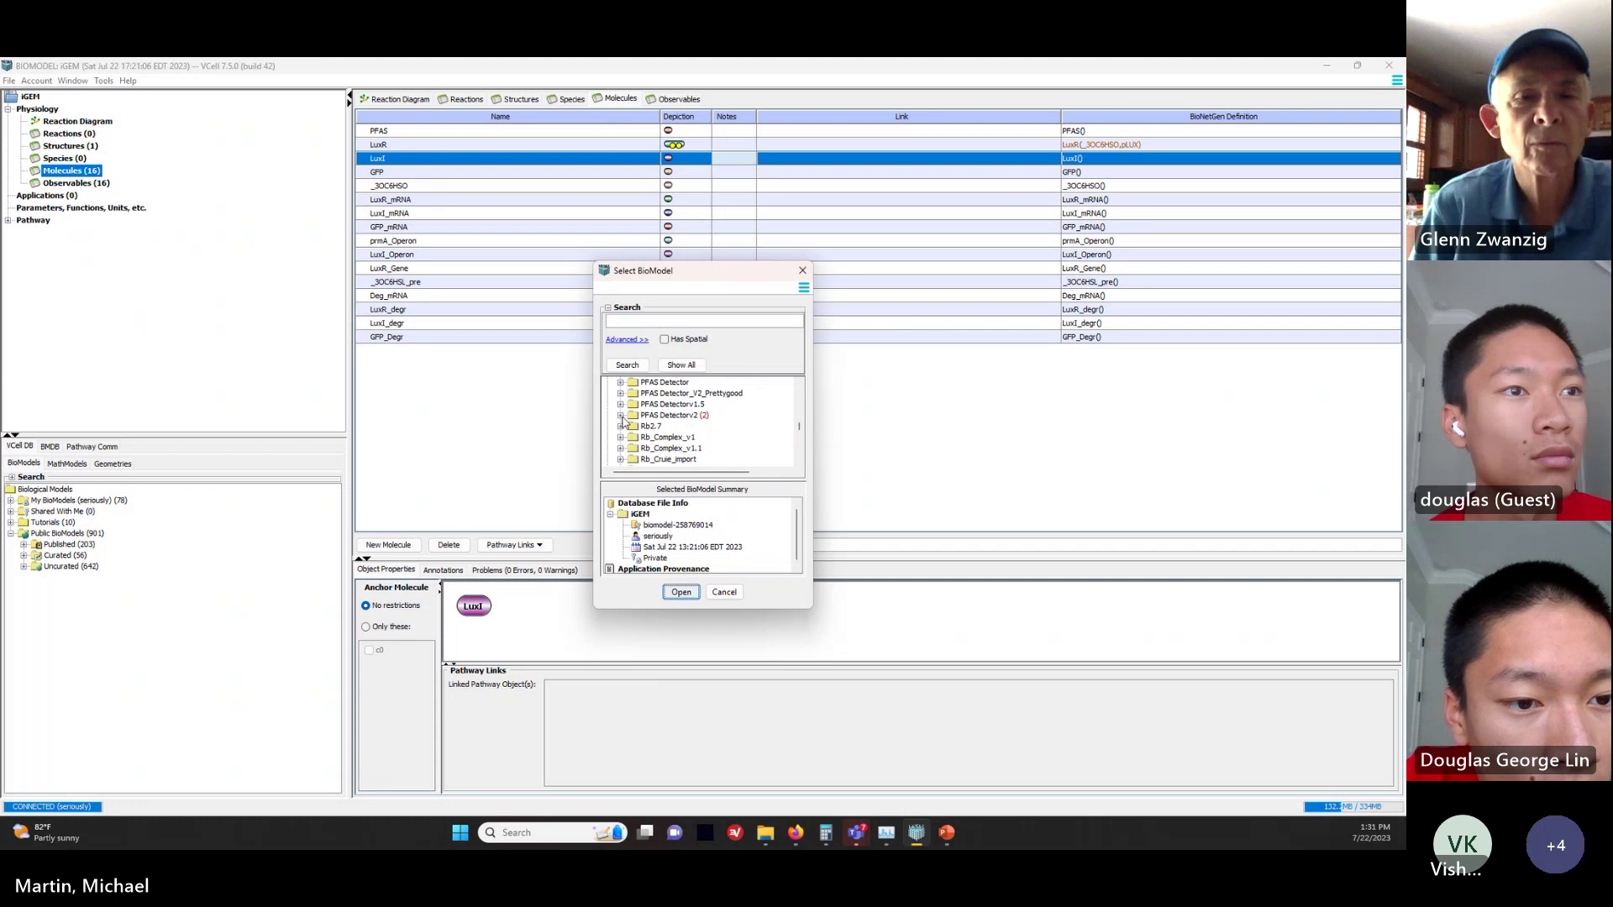
pyautogui.click(621, 414)
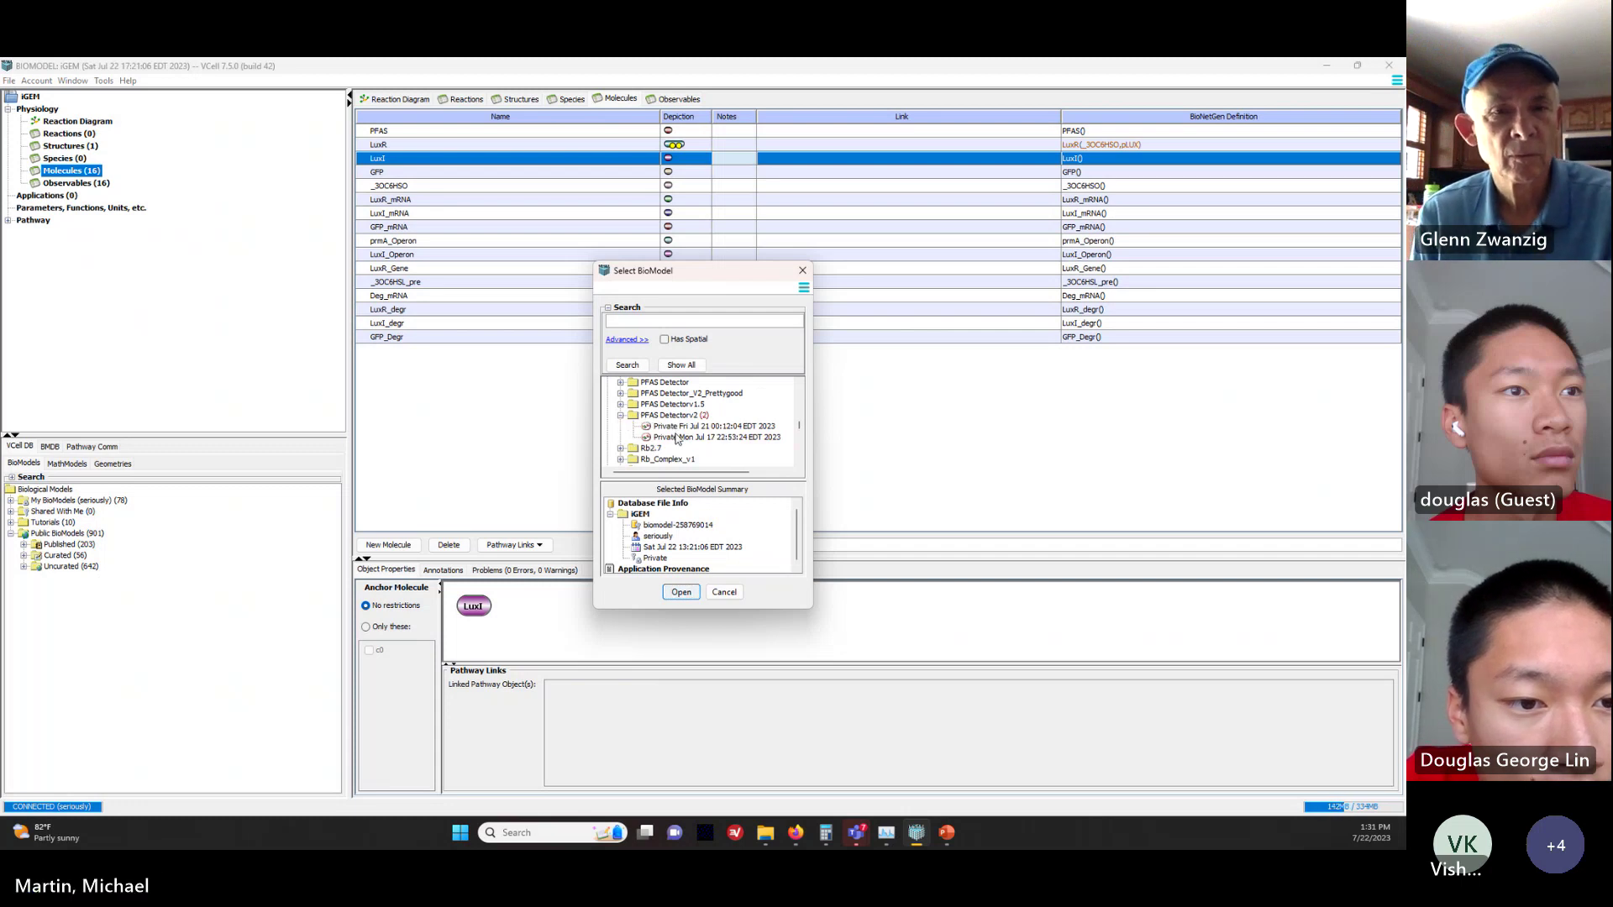
pyautogui.doubleClick(674, 426)
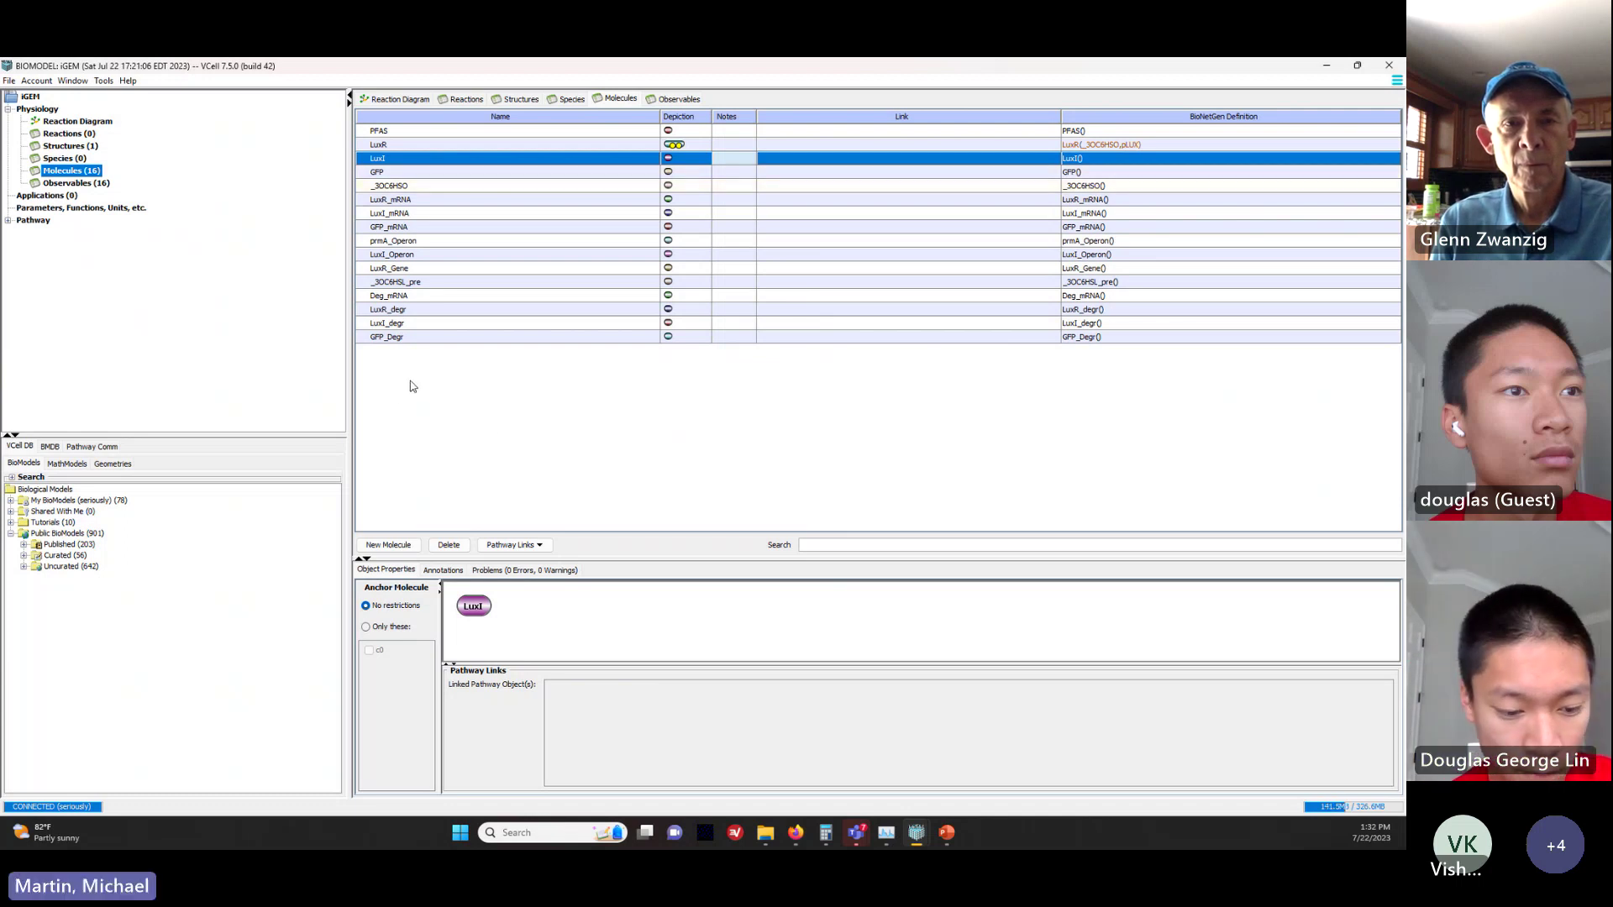
# Step: Go through the iGEM molecules LuxR_Gene and LuxI to GFP_mRNA one by one and examine their site structure
pyautogui.click(410, 271)
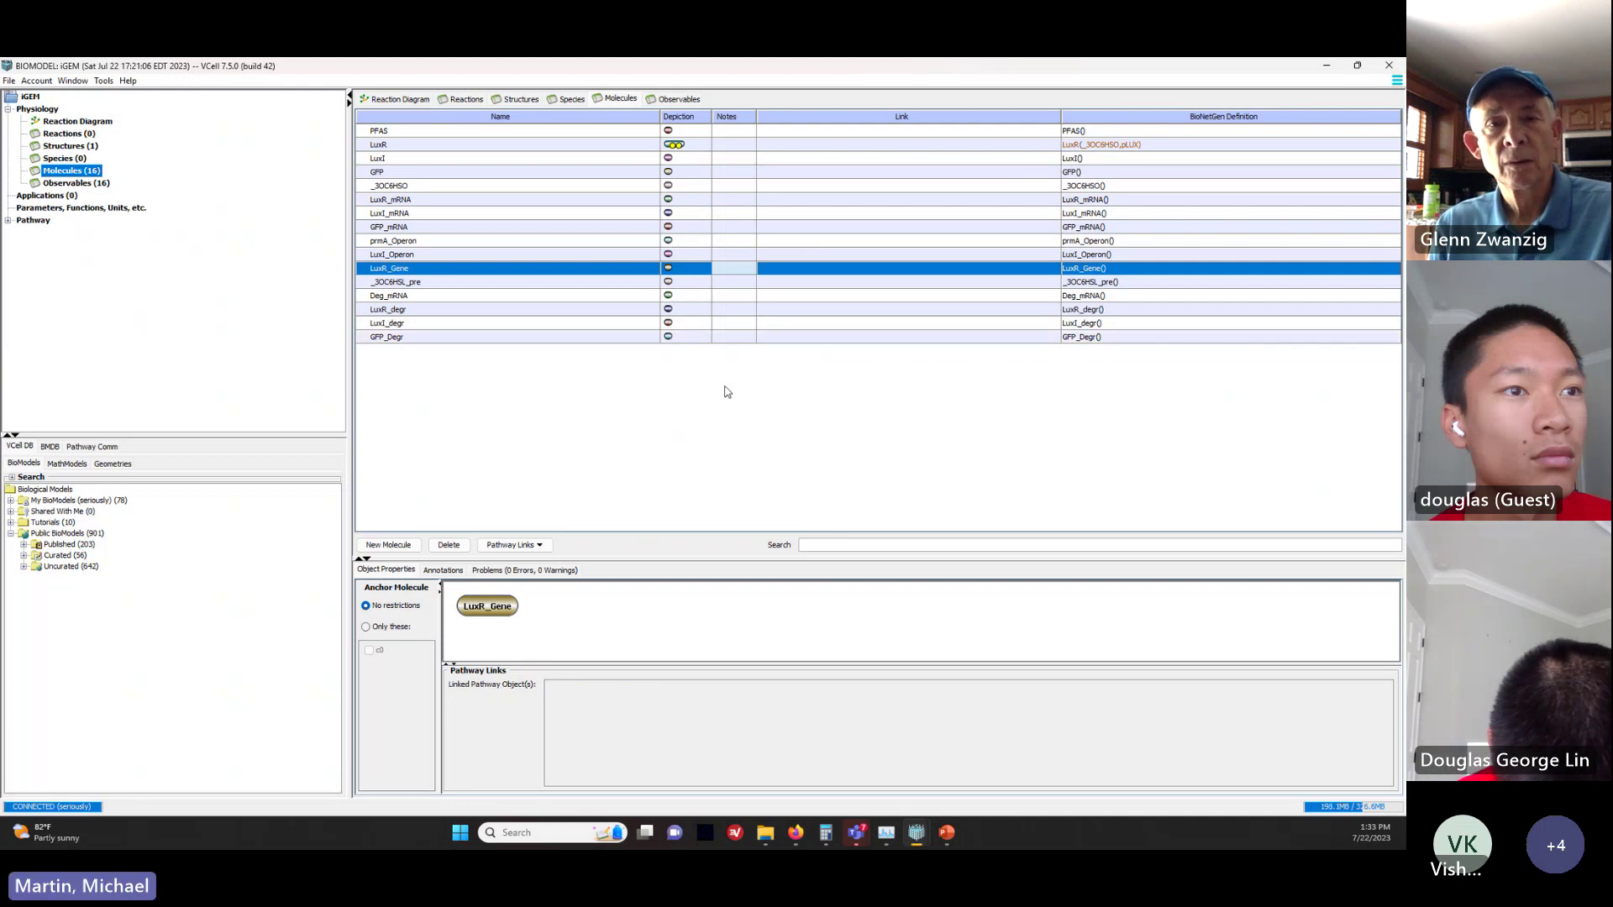
pyautogui.click(412, 158)
pyautogui.click(420, 174)
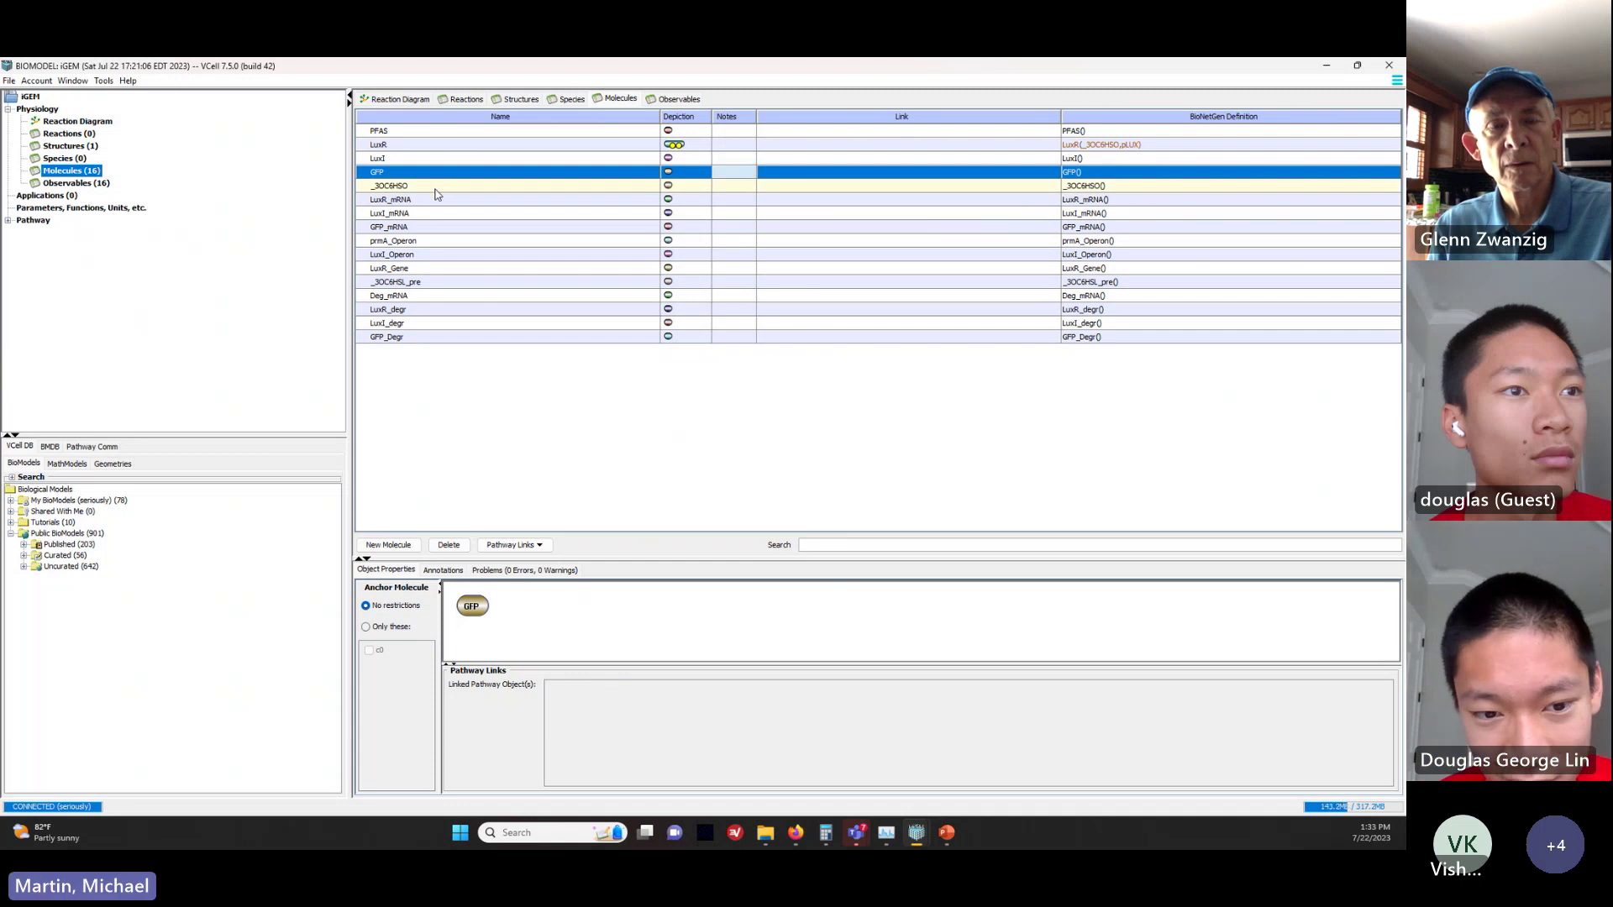
pyautogui.click(414, 191)
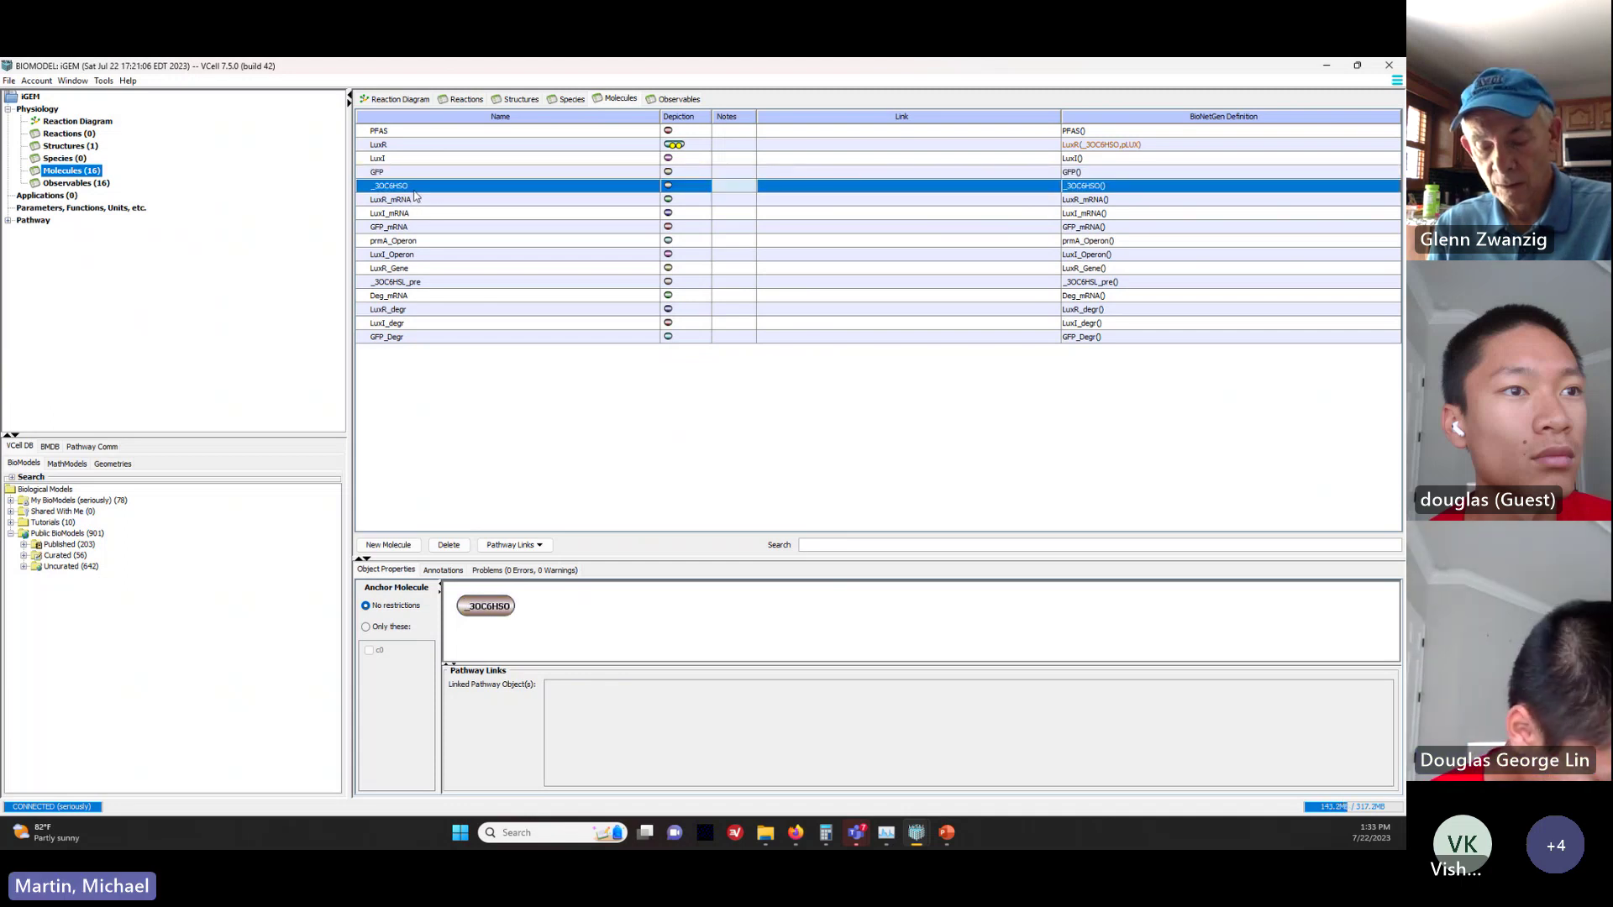
pyautogui.click(427, 202)
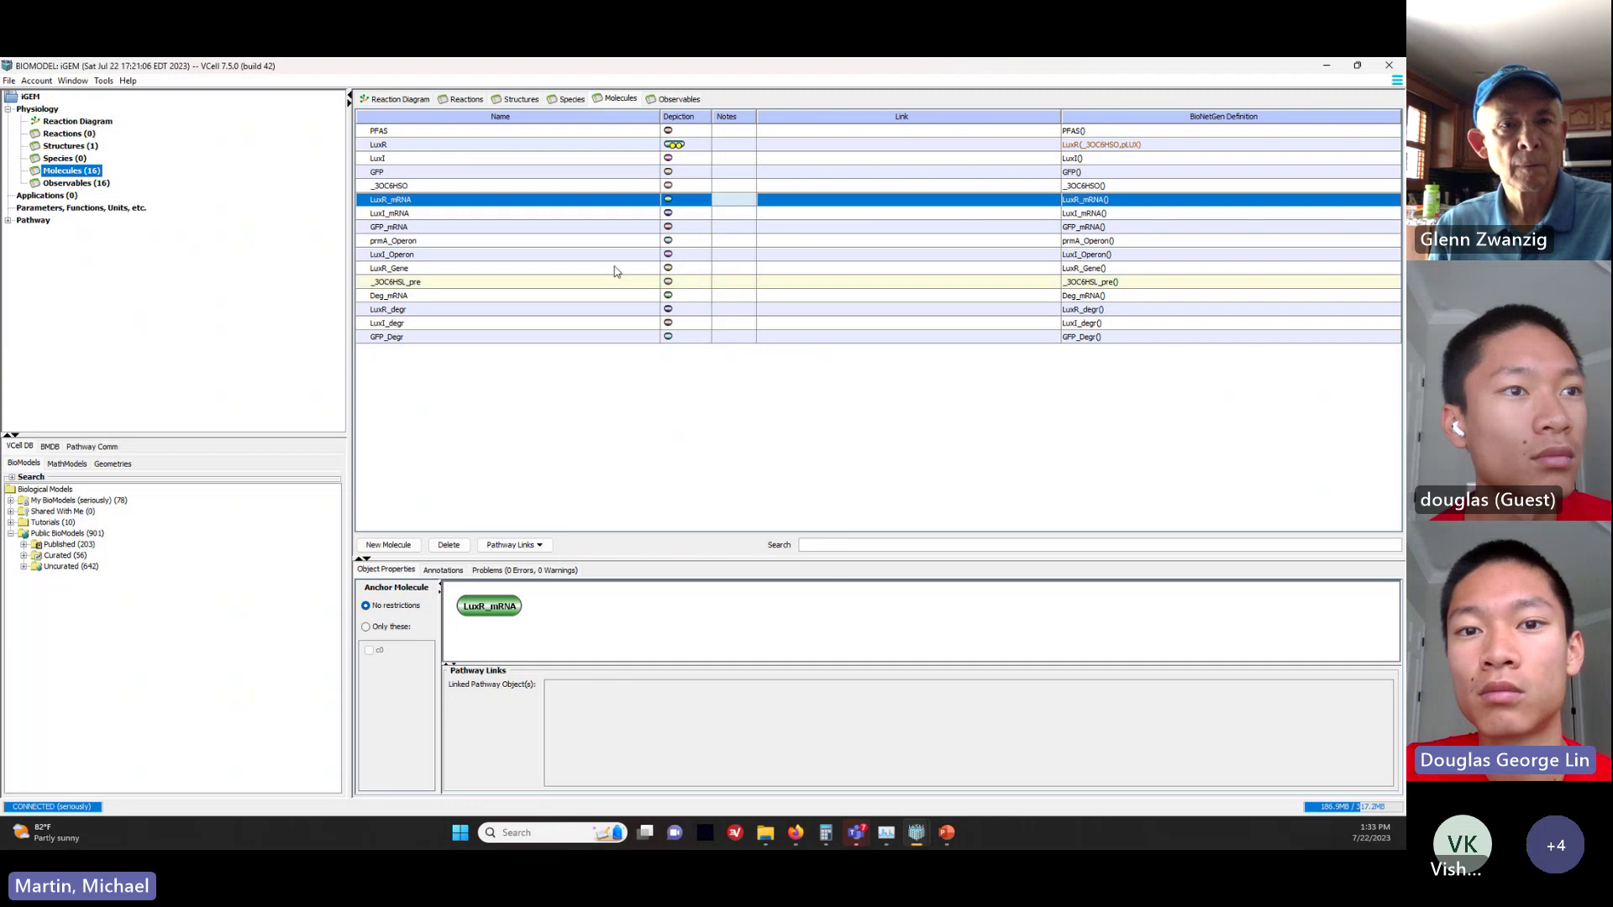
pyautogui.click(410, 215)
pyautogui.click(417, 227)
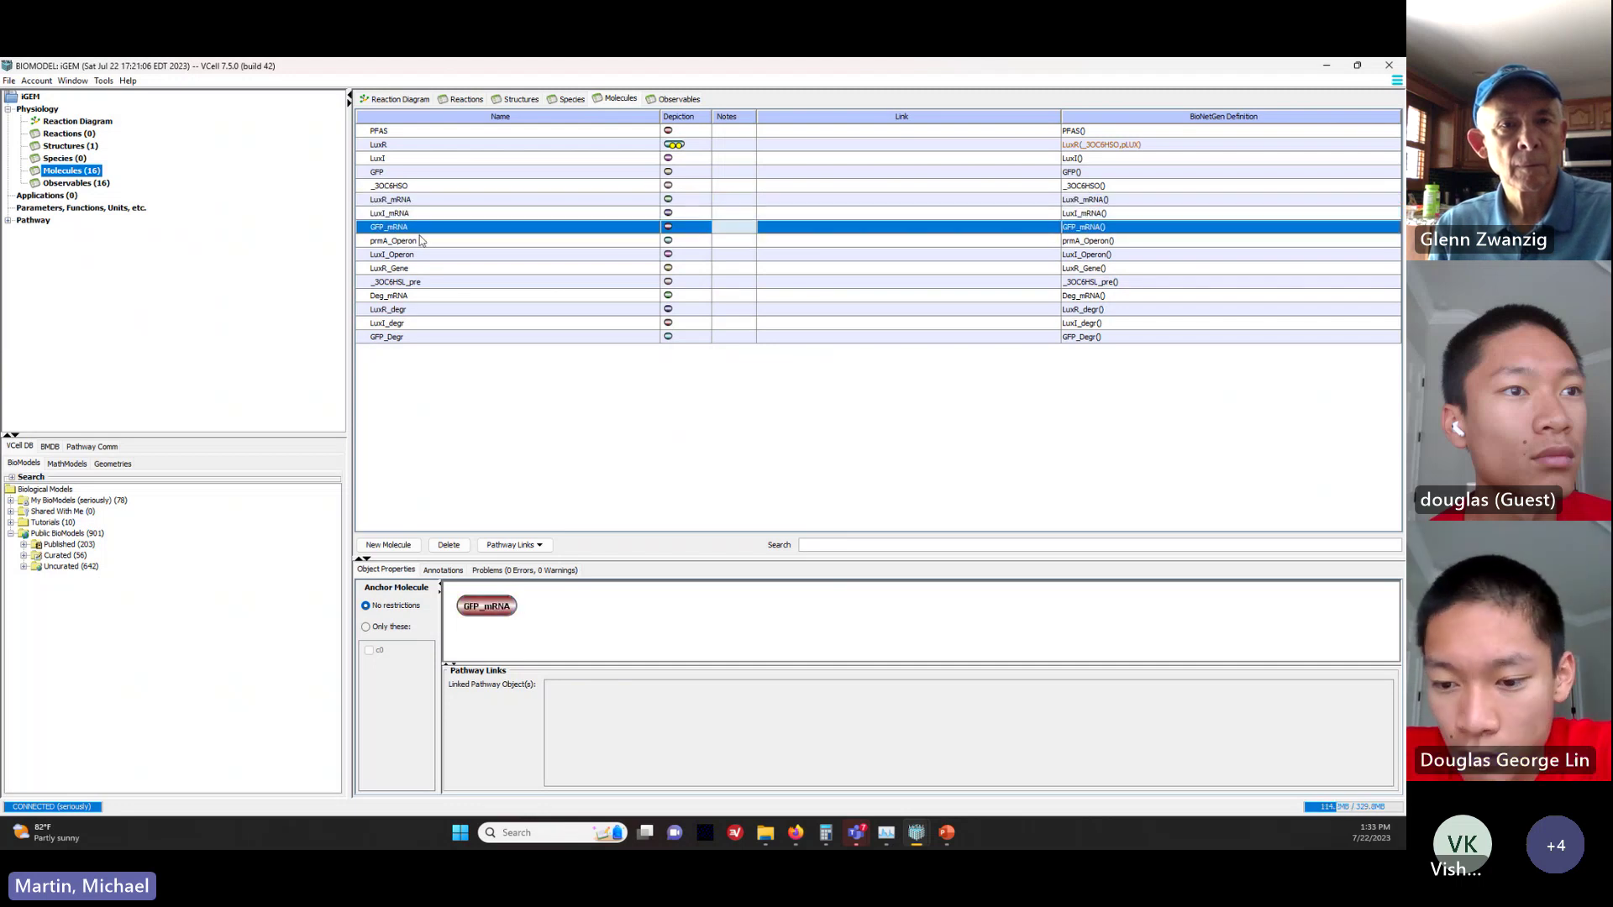
# Step: Add a site to the prmA_Operon molecule and name it Messenger
pyautogui.click(422, 242)
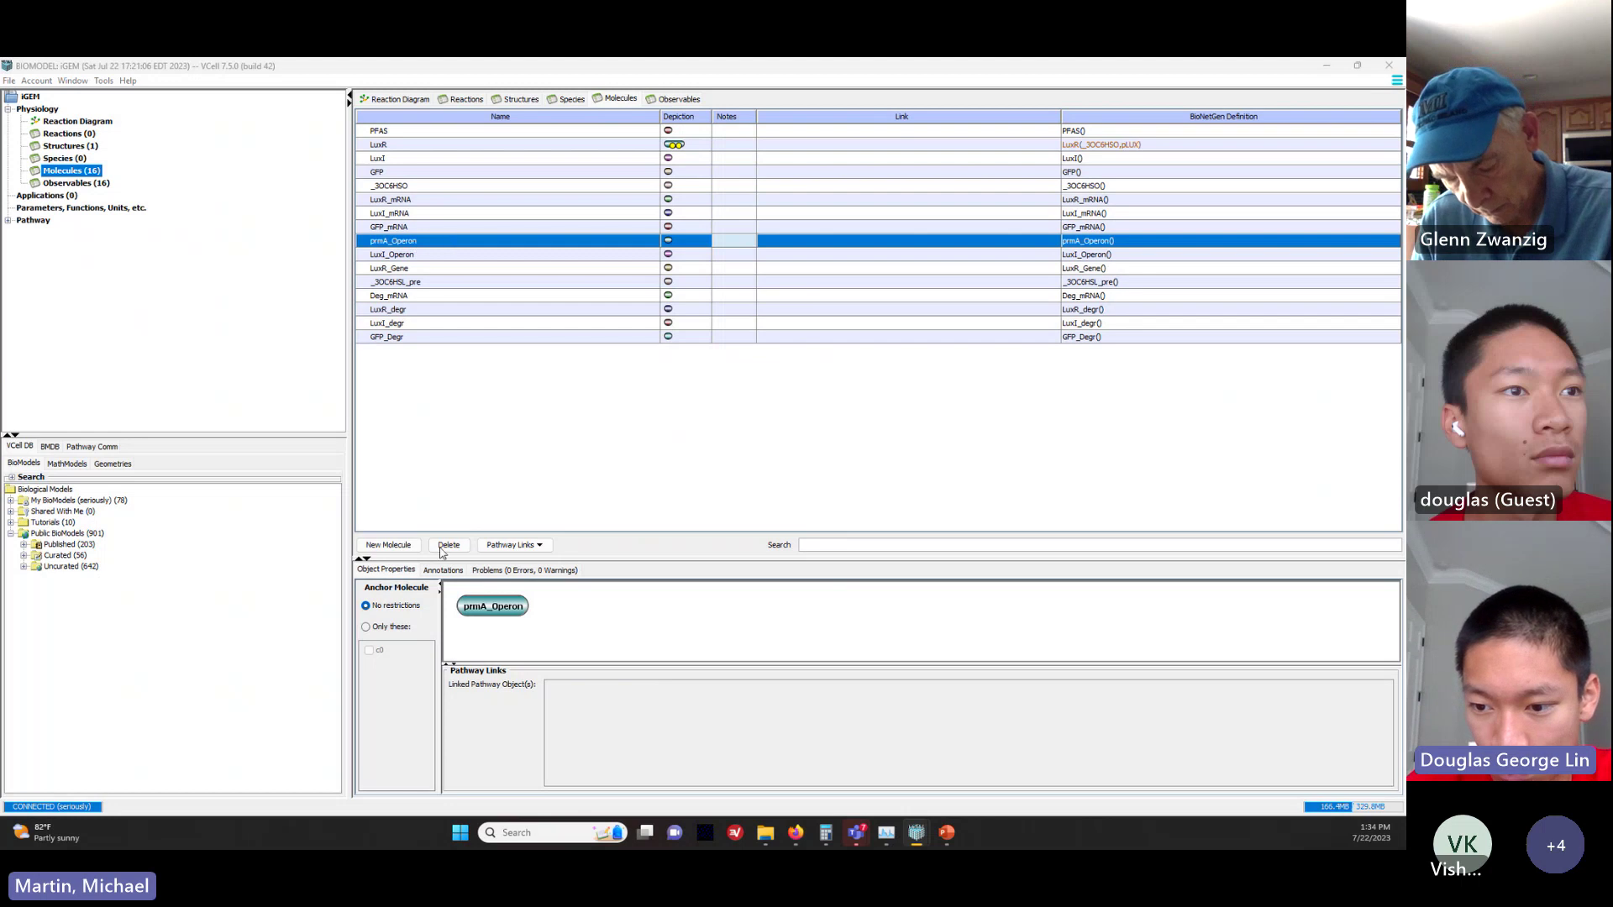
pyautogui.rightClick(518, 614)
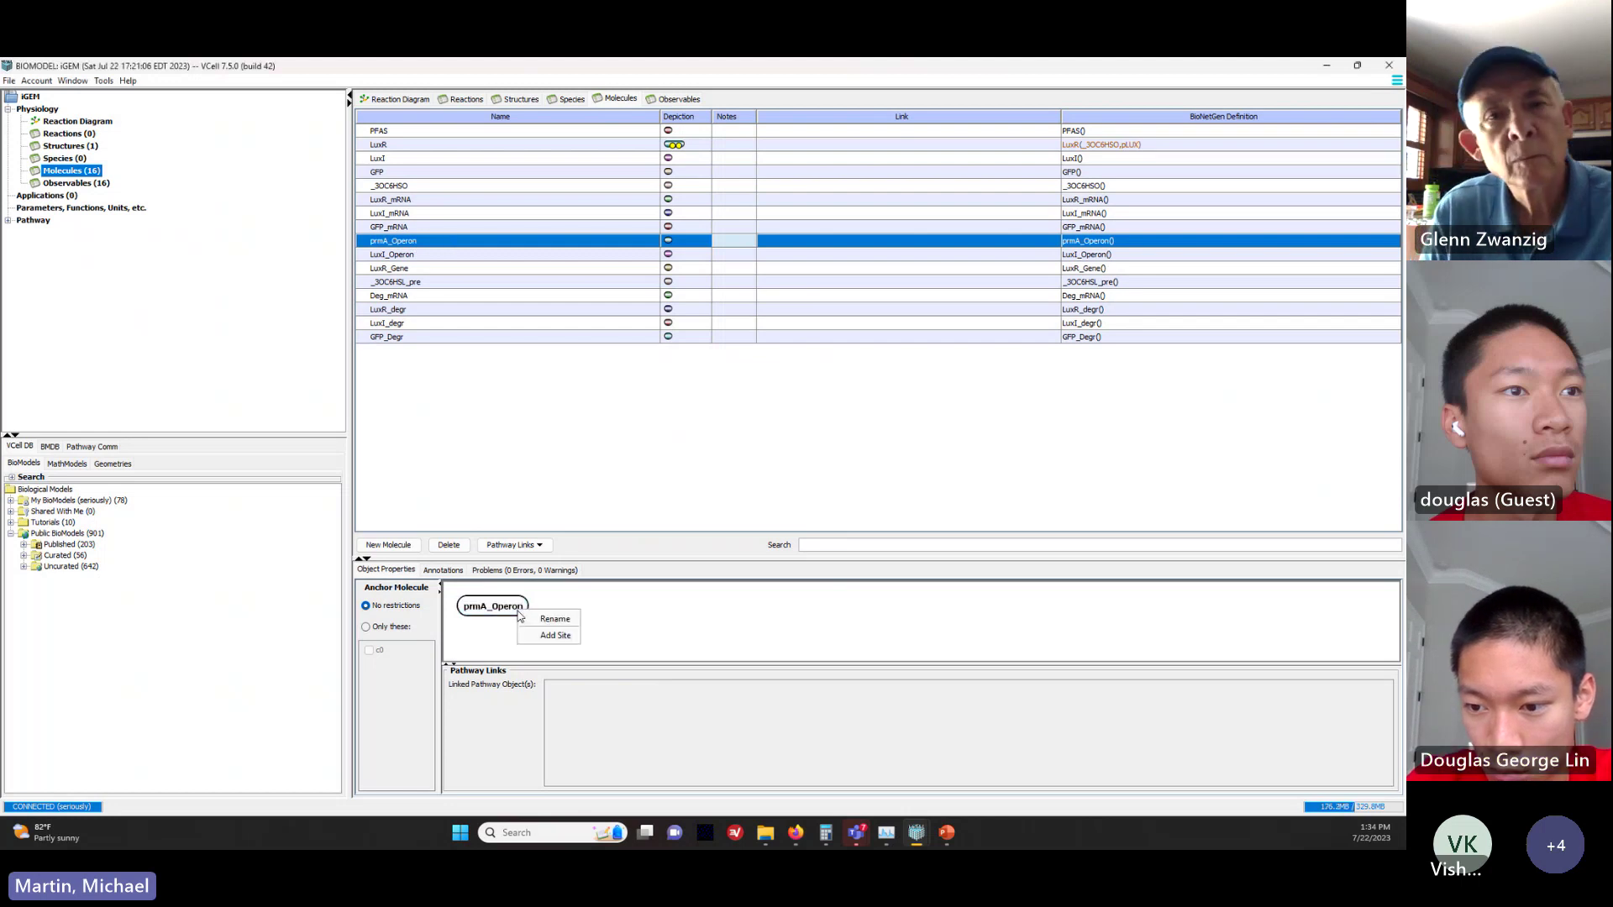
pyautogui.click(568, 634)
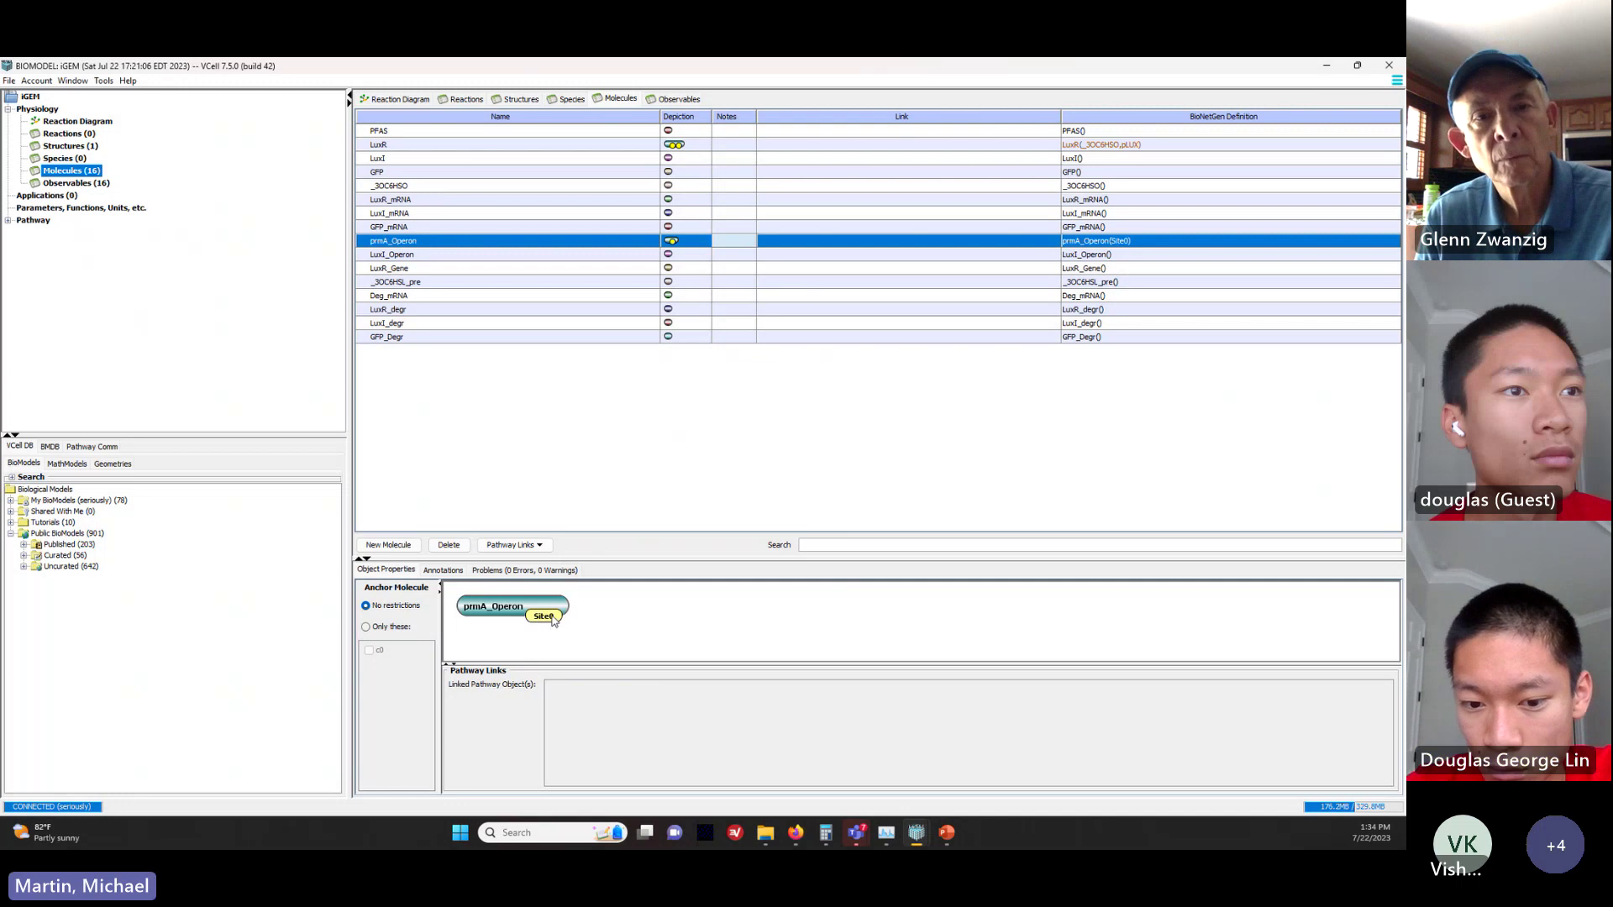
pyautogui.click(547, 620)
pyautogui.rightClick(548, 620)
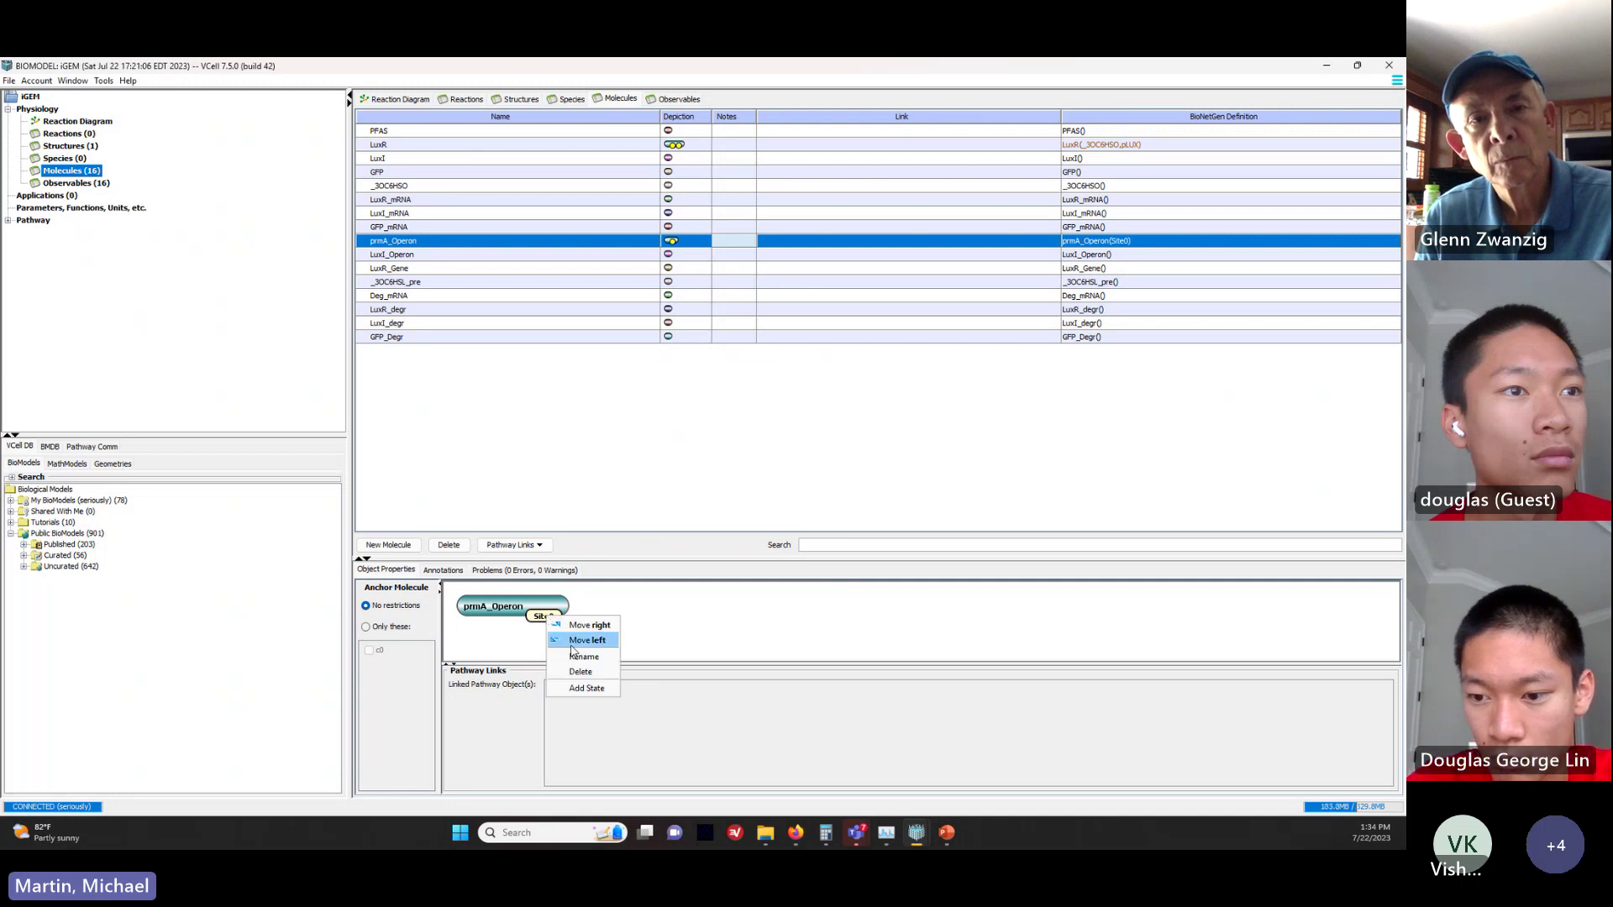
pyautogui.click(578, 660)
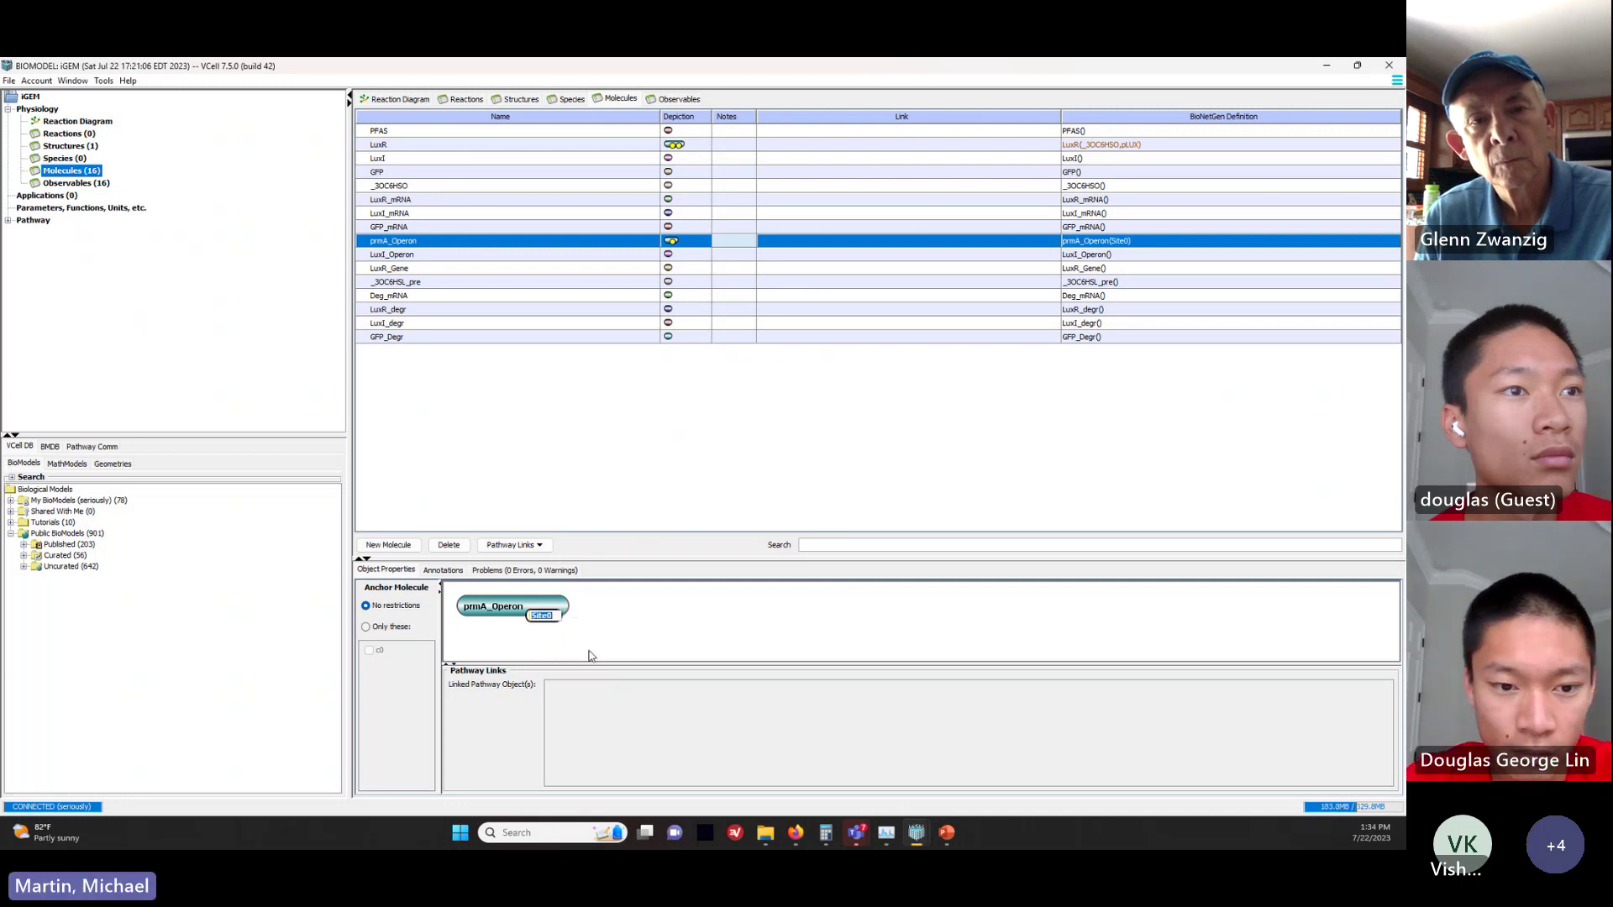
pyautogui.write('Mels')
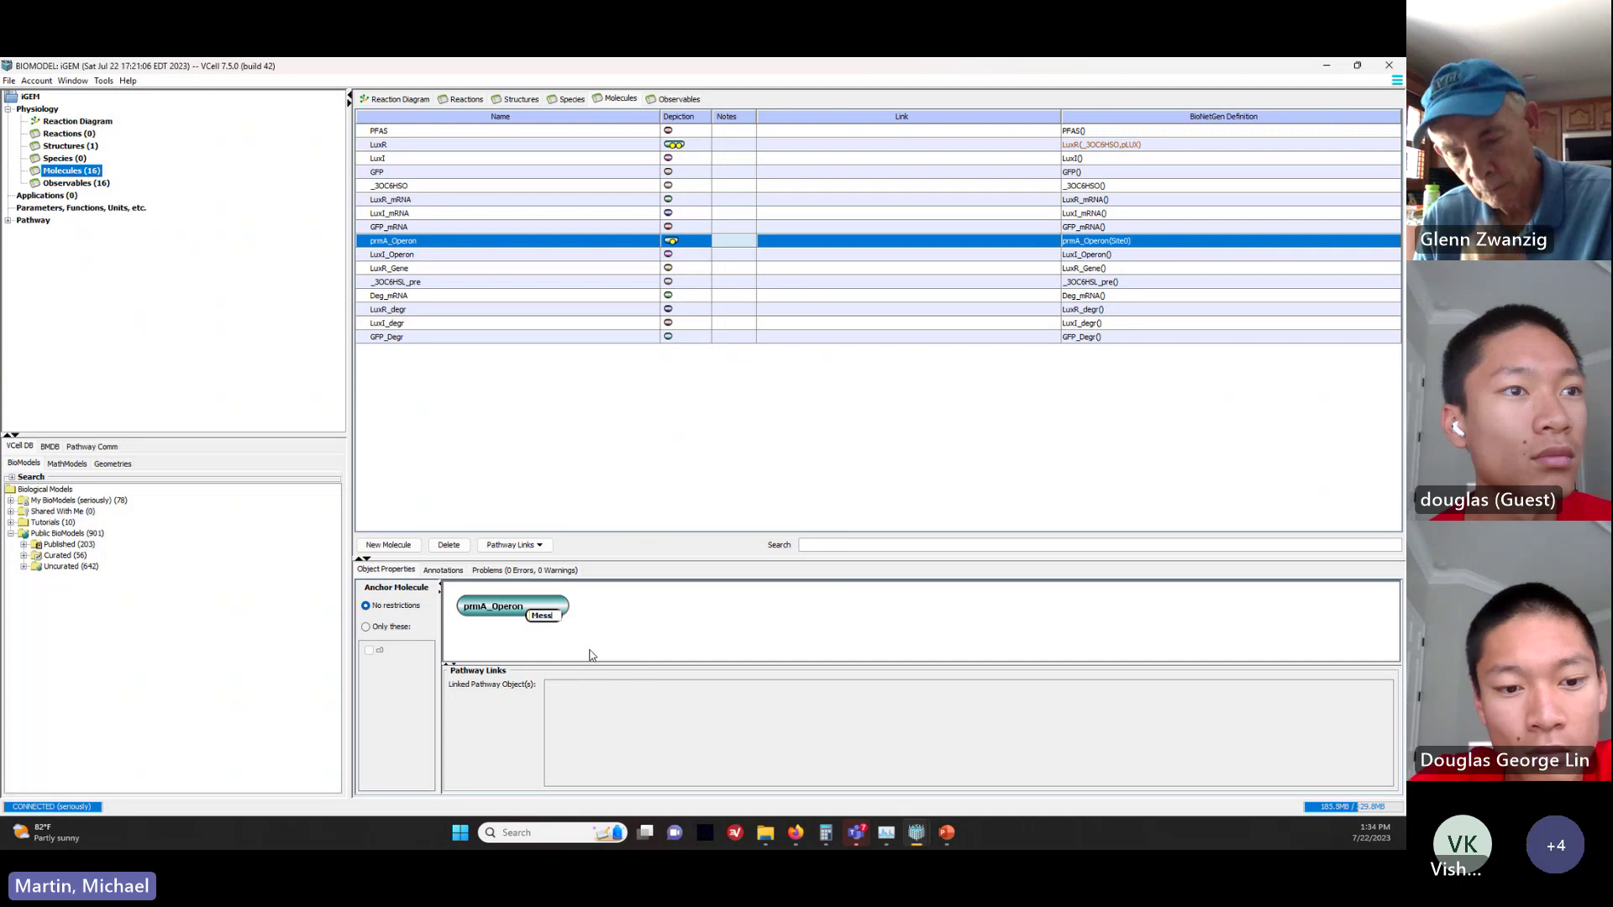
pyautogui.write('enger')
pyautogui.press('Return')
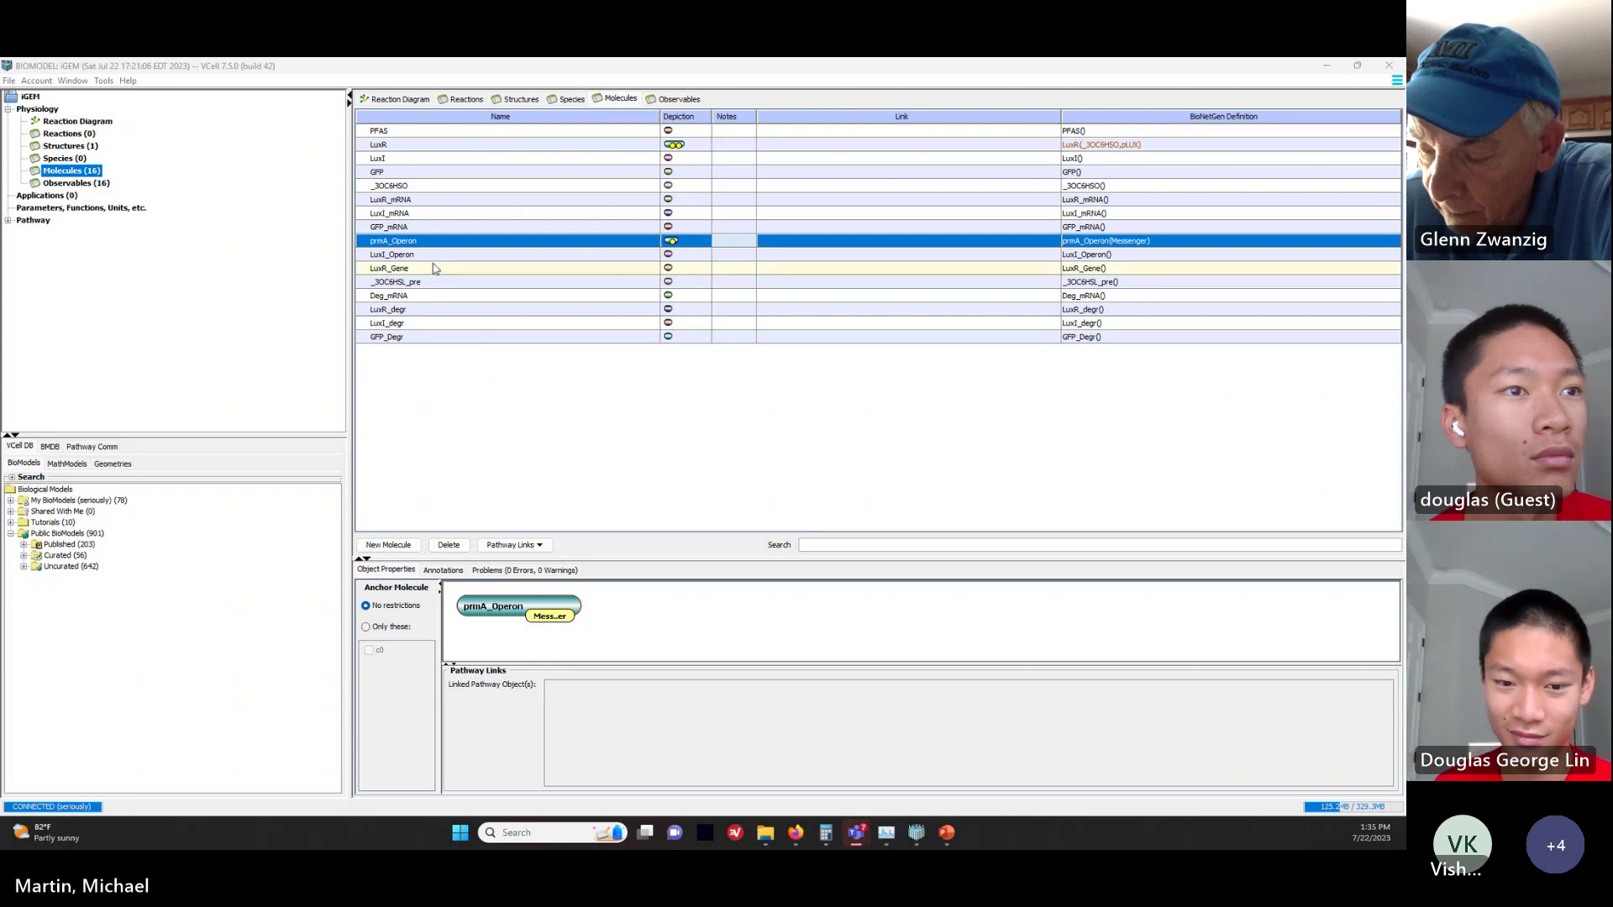
# Step: Add a site to the LuxI_Operon molecule and name it LuxR
pyautogui.press('Down')
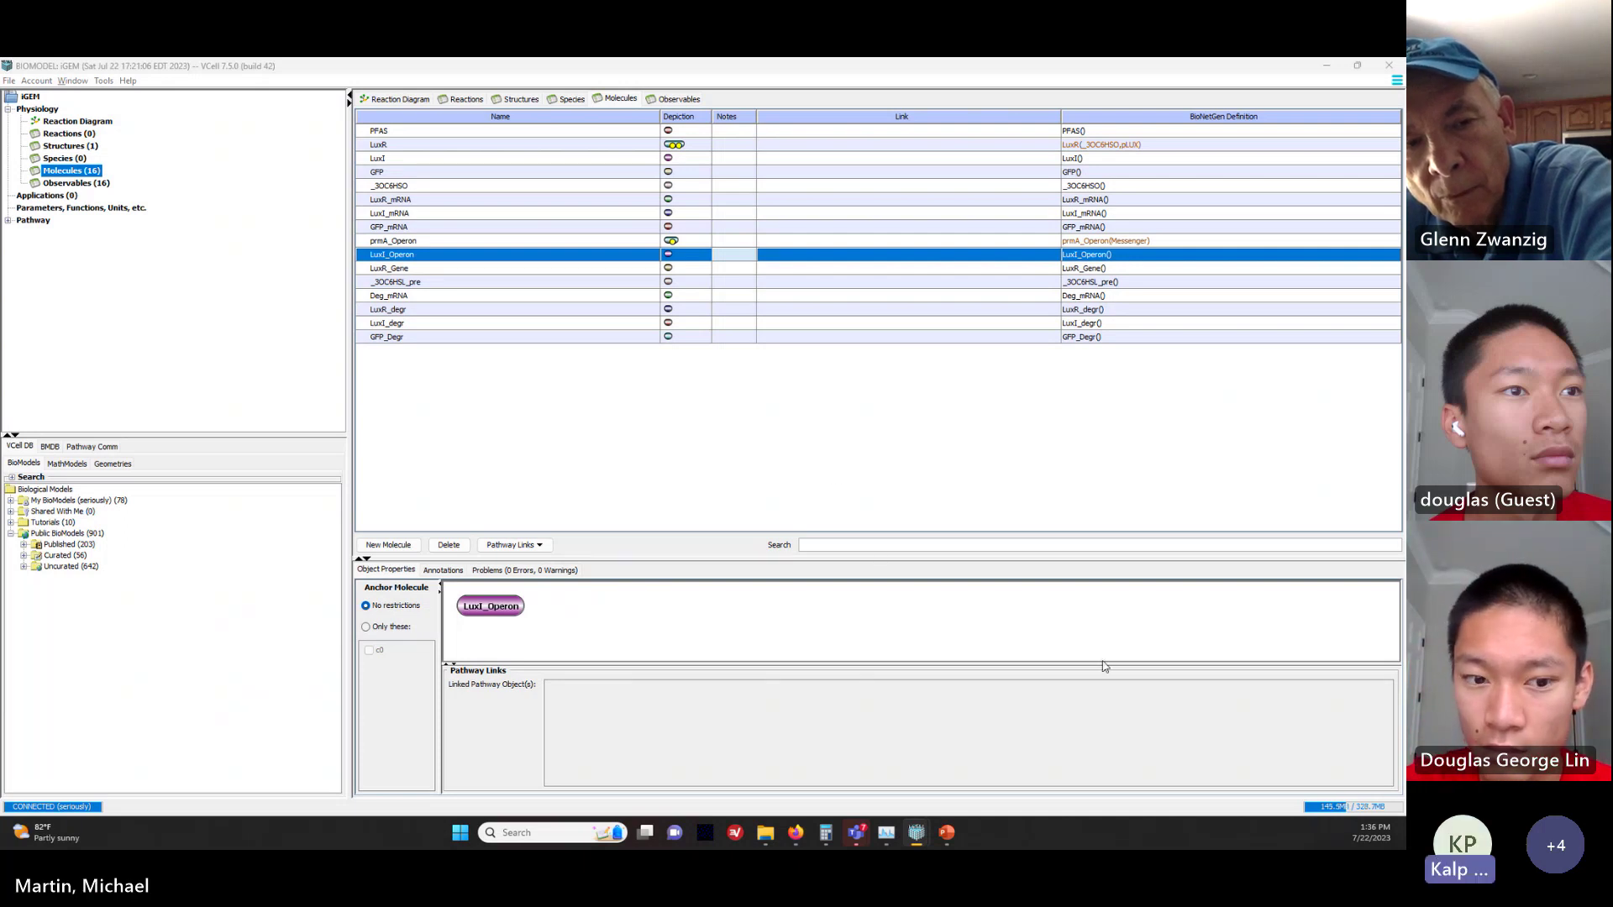
pyautogui.rightClick(499, 613)
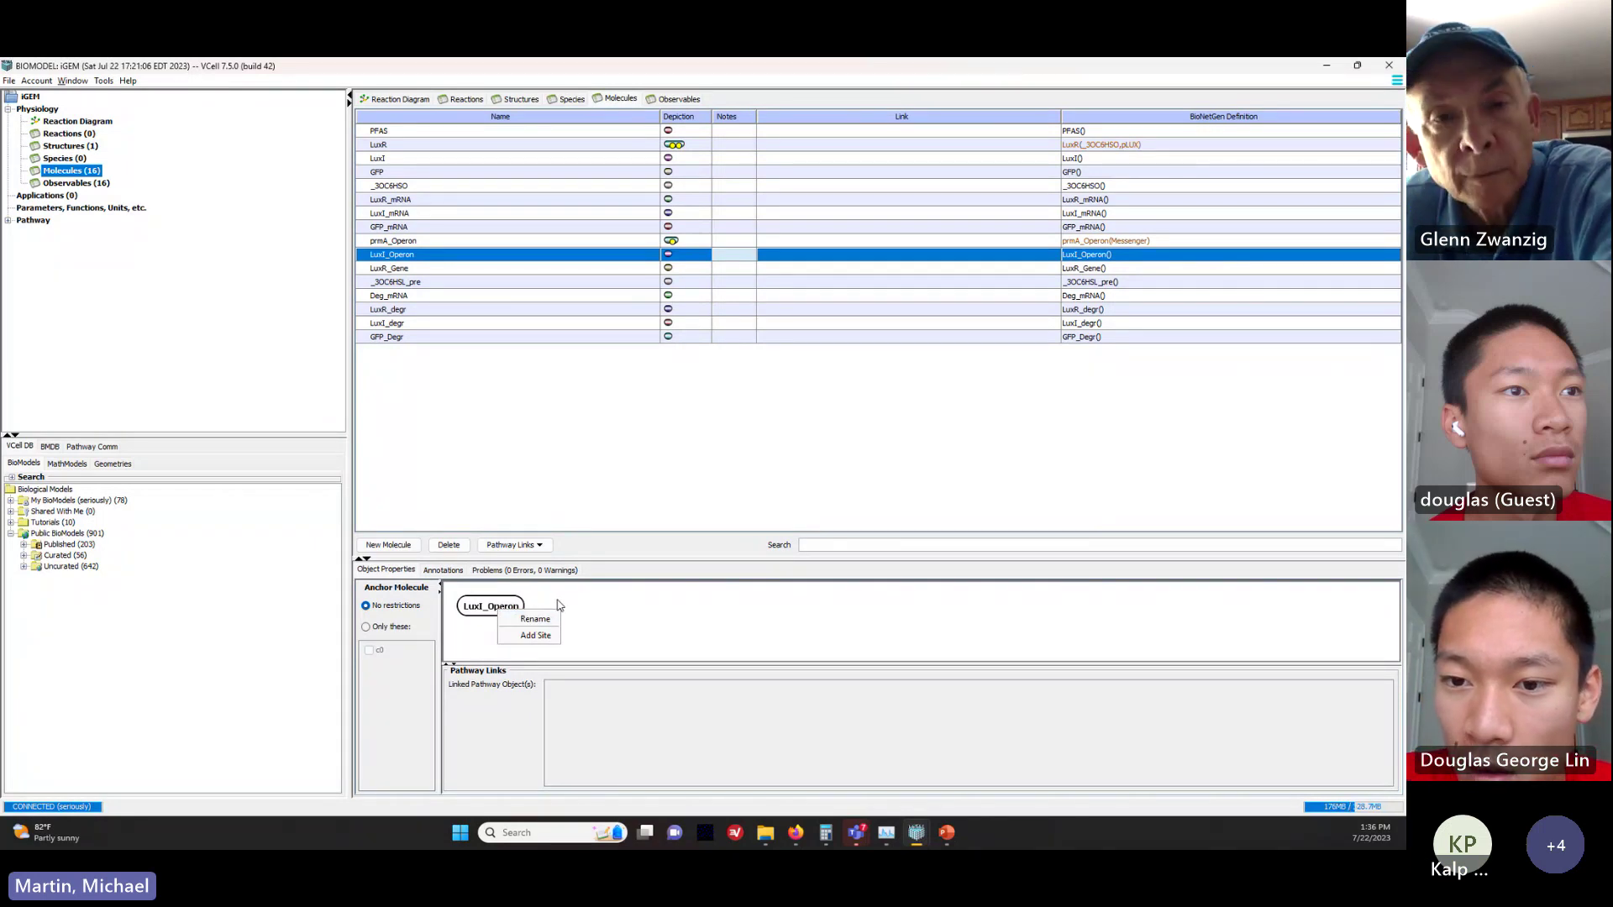
pyautogui.click(539, 644)
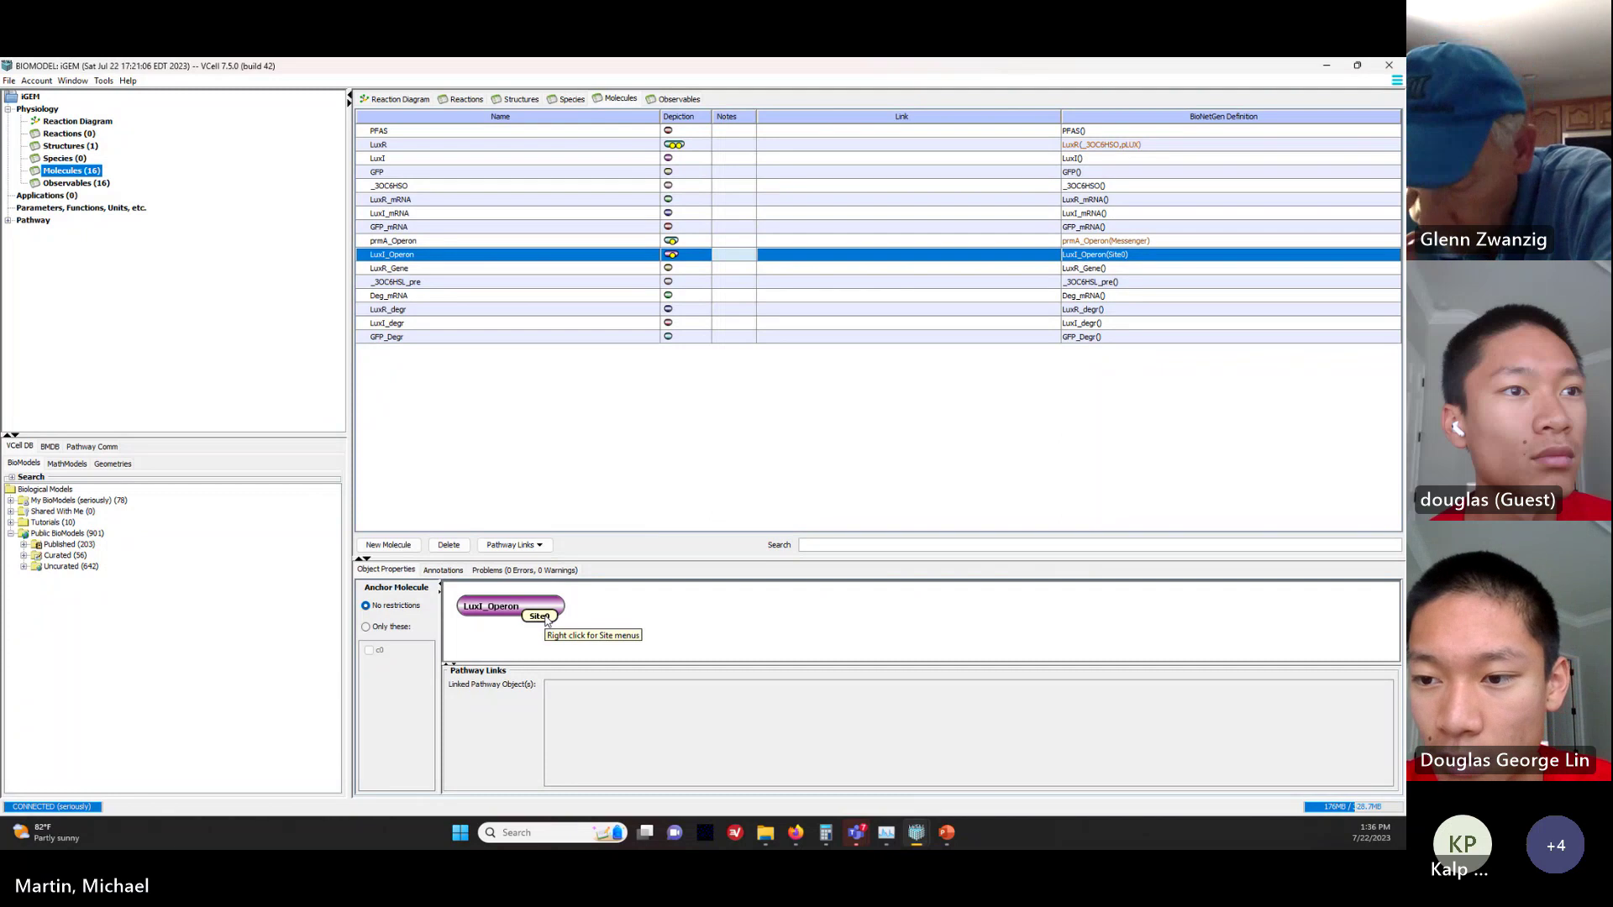
pyautogui.rightClick(546, 621)
pyautogui.click(578, 657)
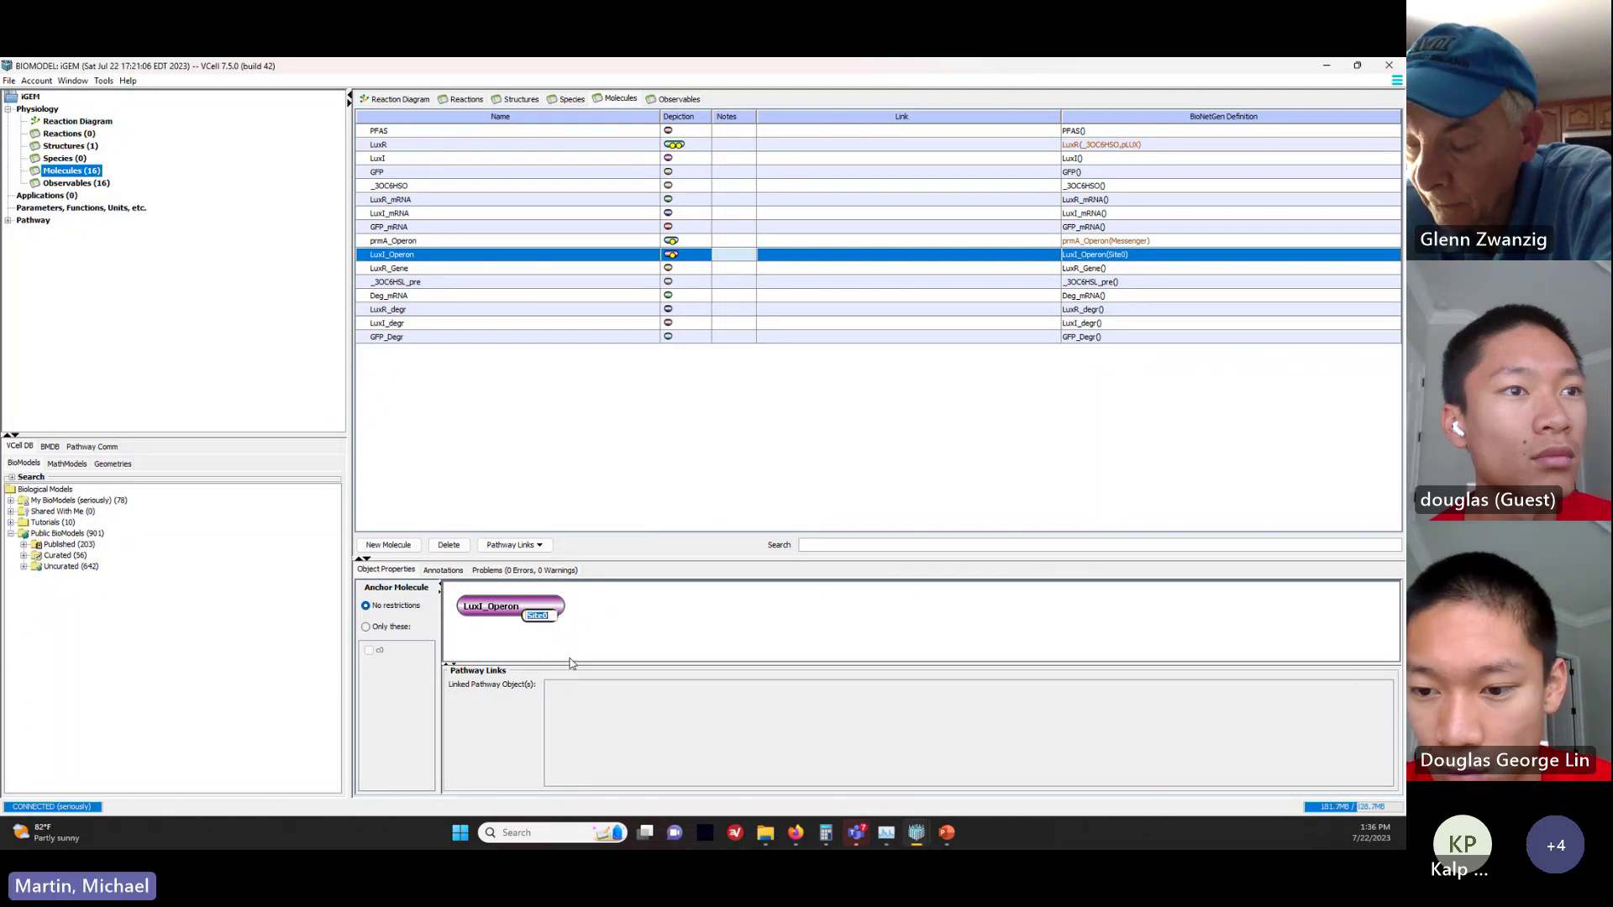
pyautogui.write('Lu')
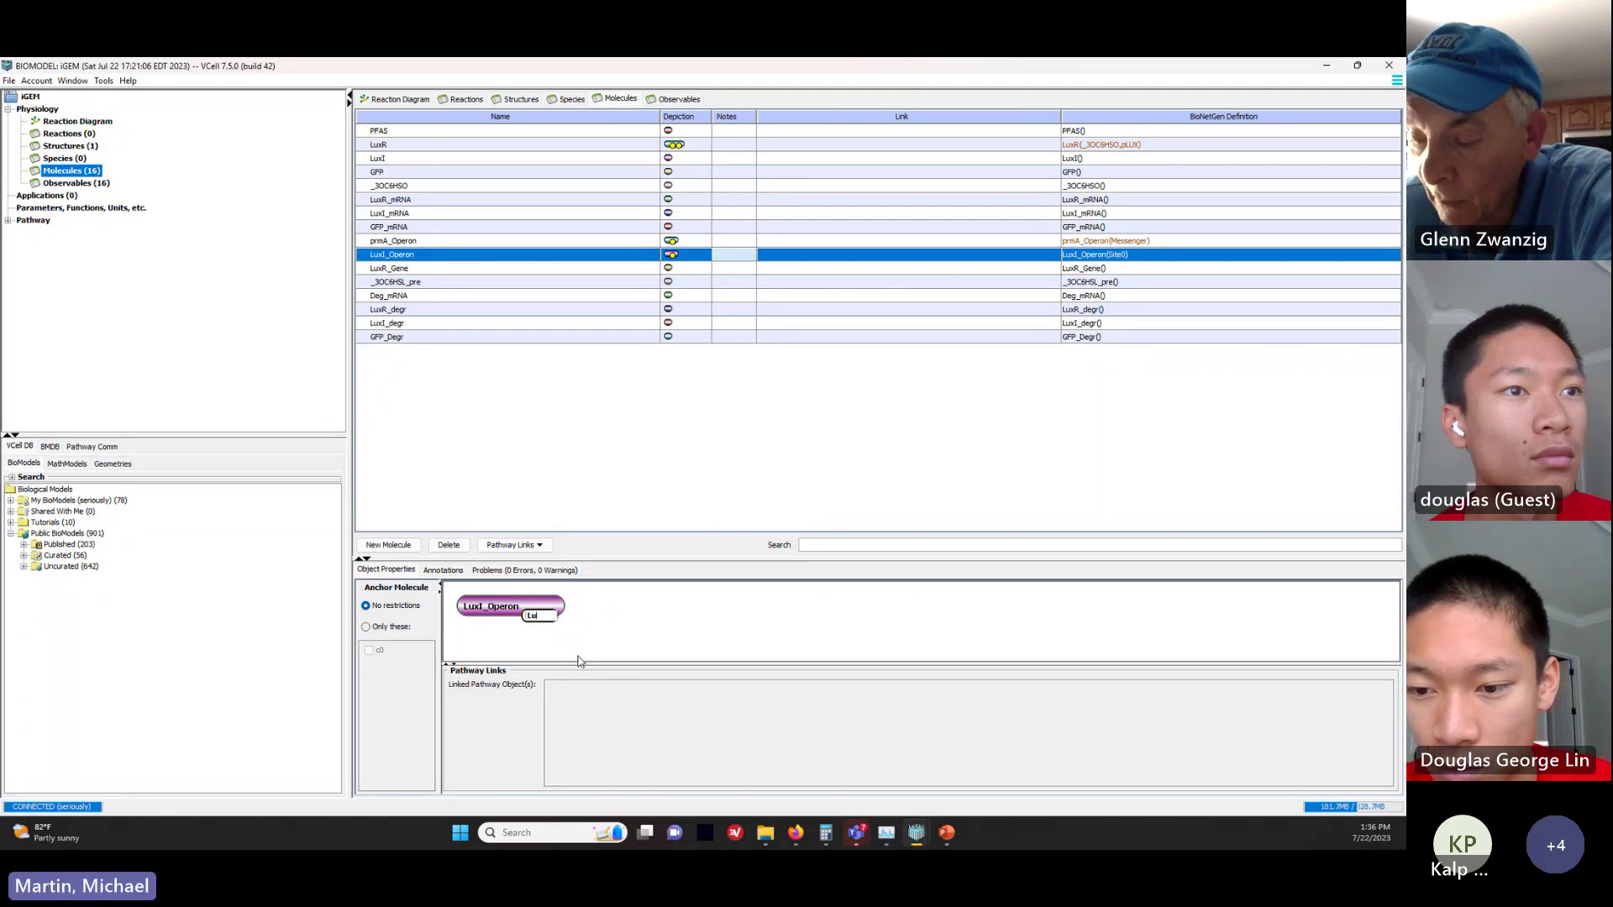
pyautogui.write('xR')
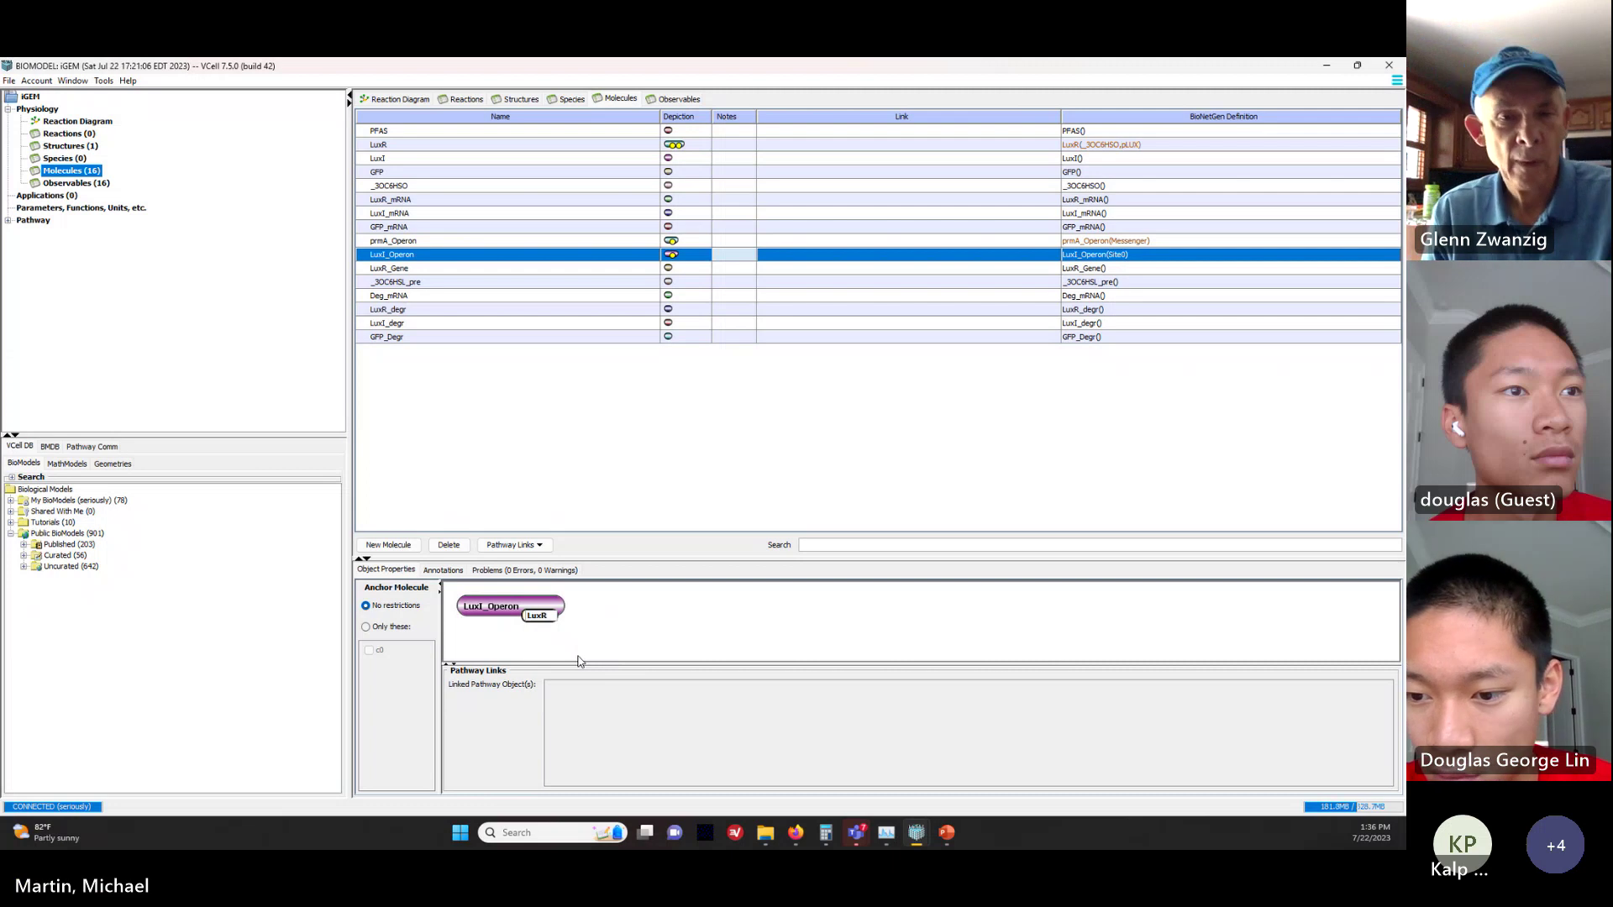
pyautogui.press('Return')
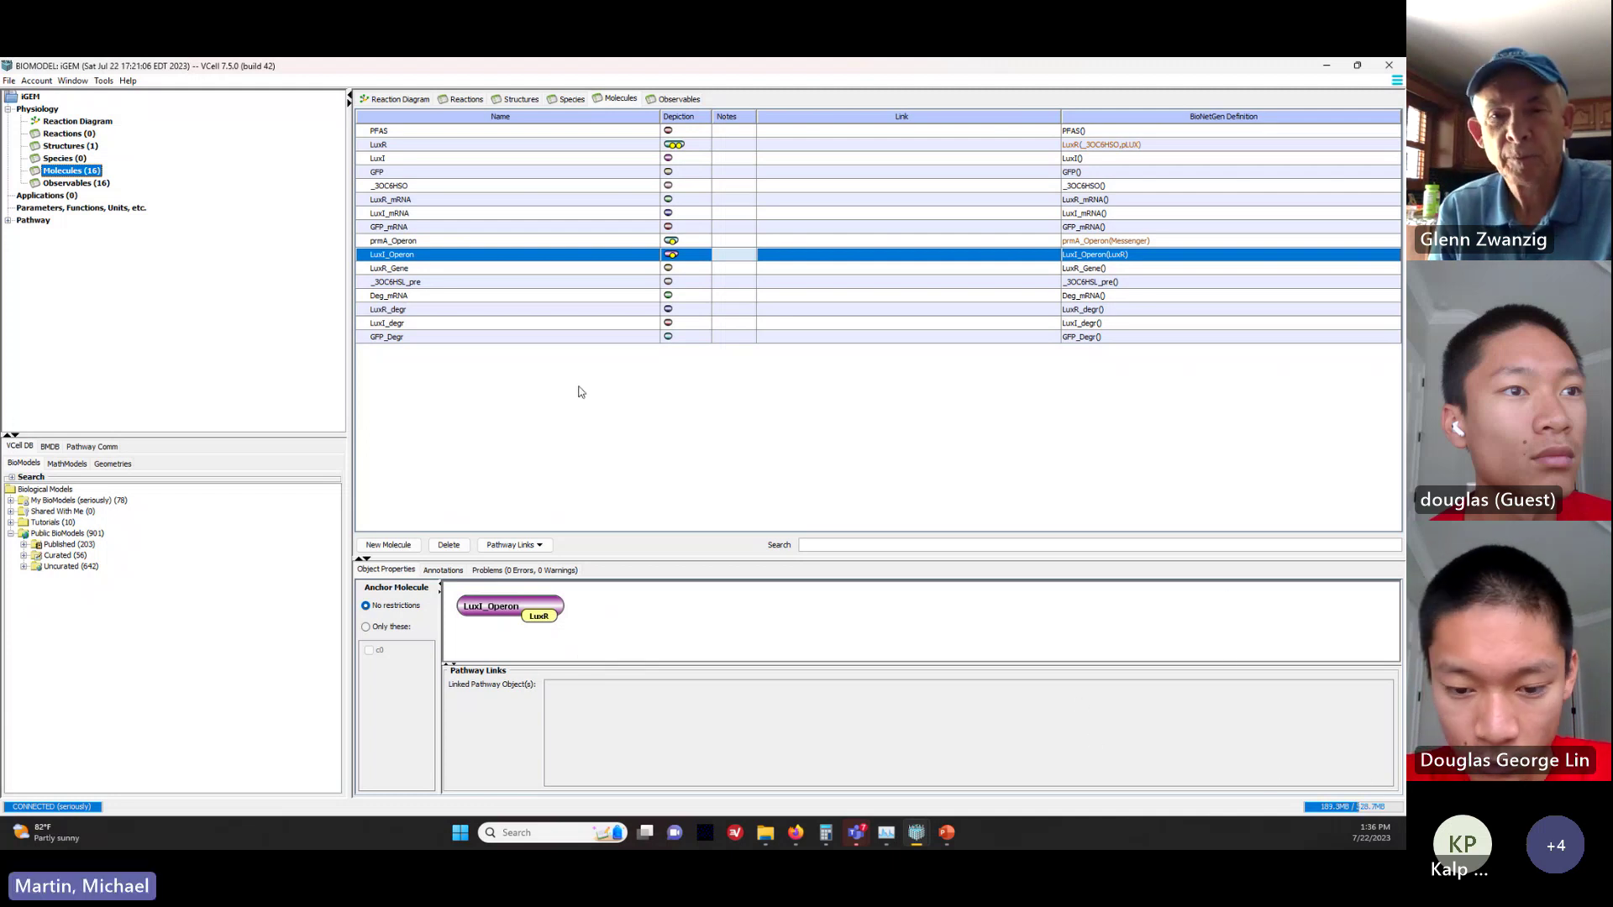
pyautogui.click(420, 269)
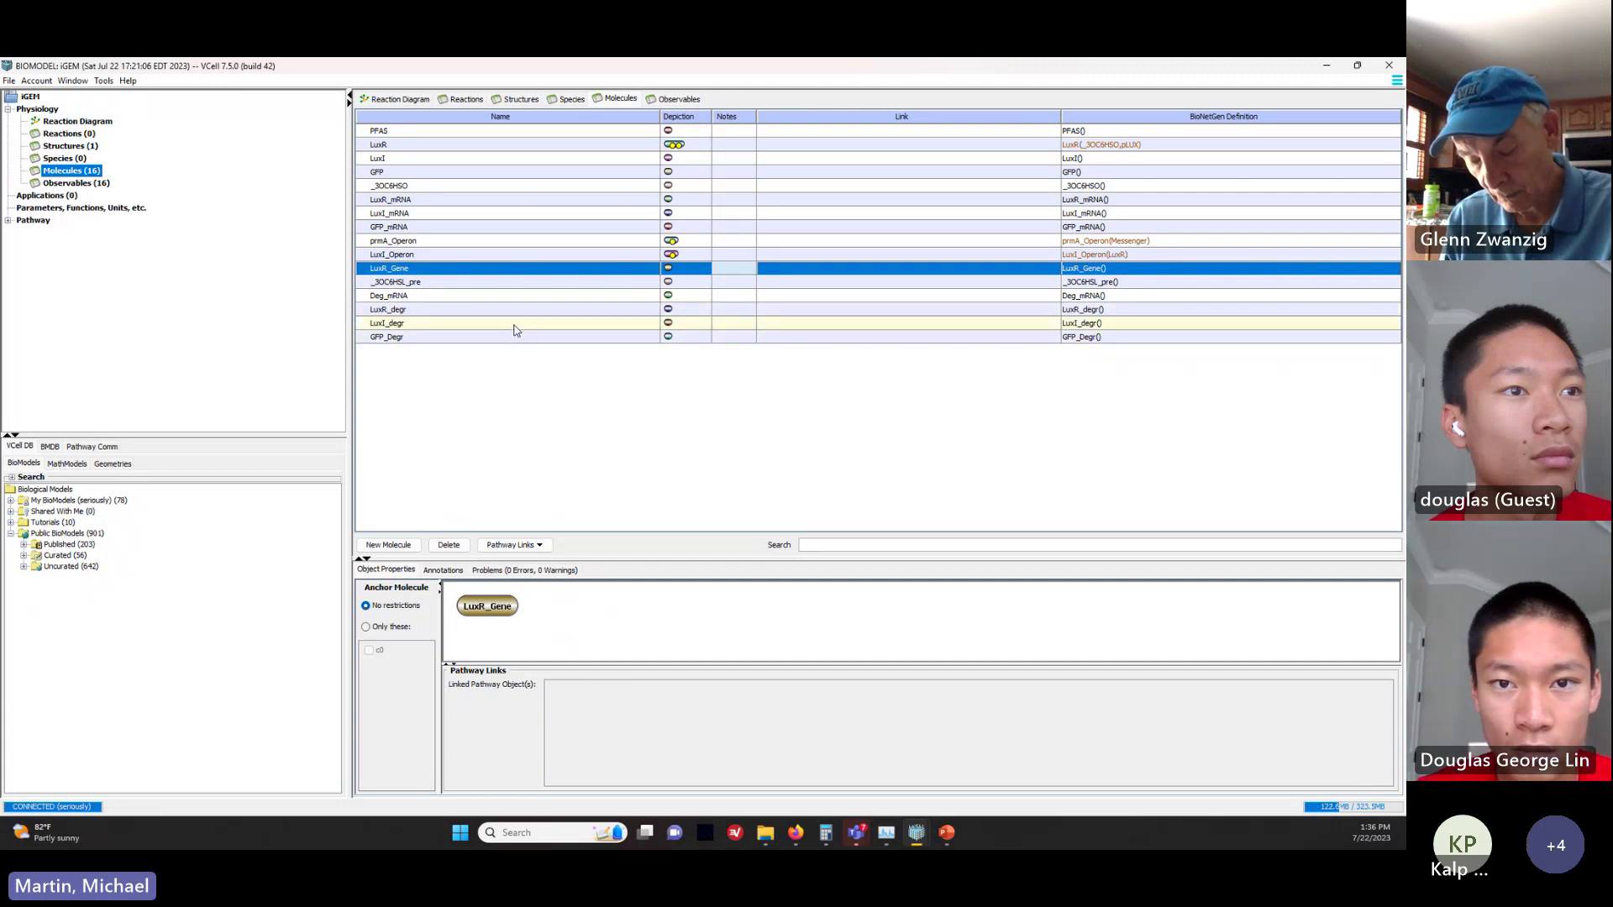
pyautogui.click(423, 283)
pyautogui.click(439, 299)
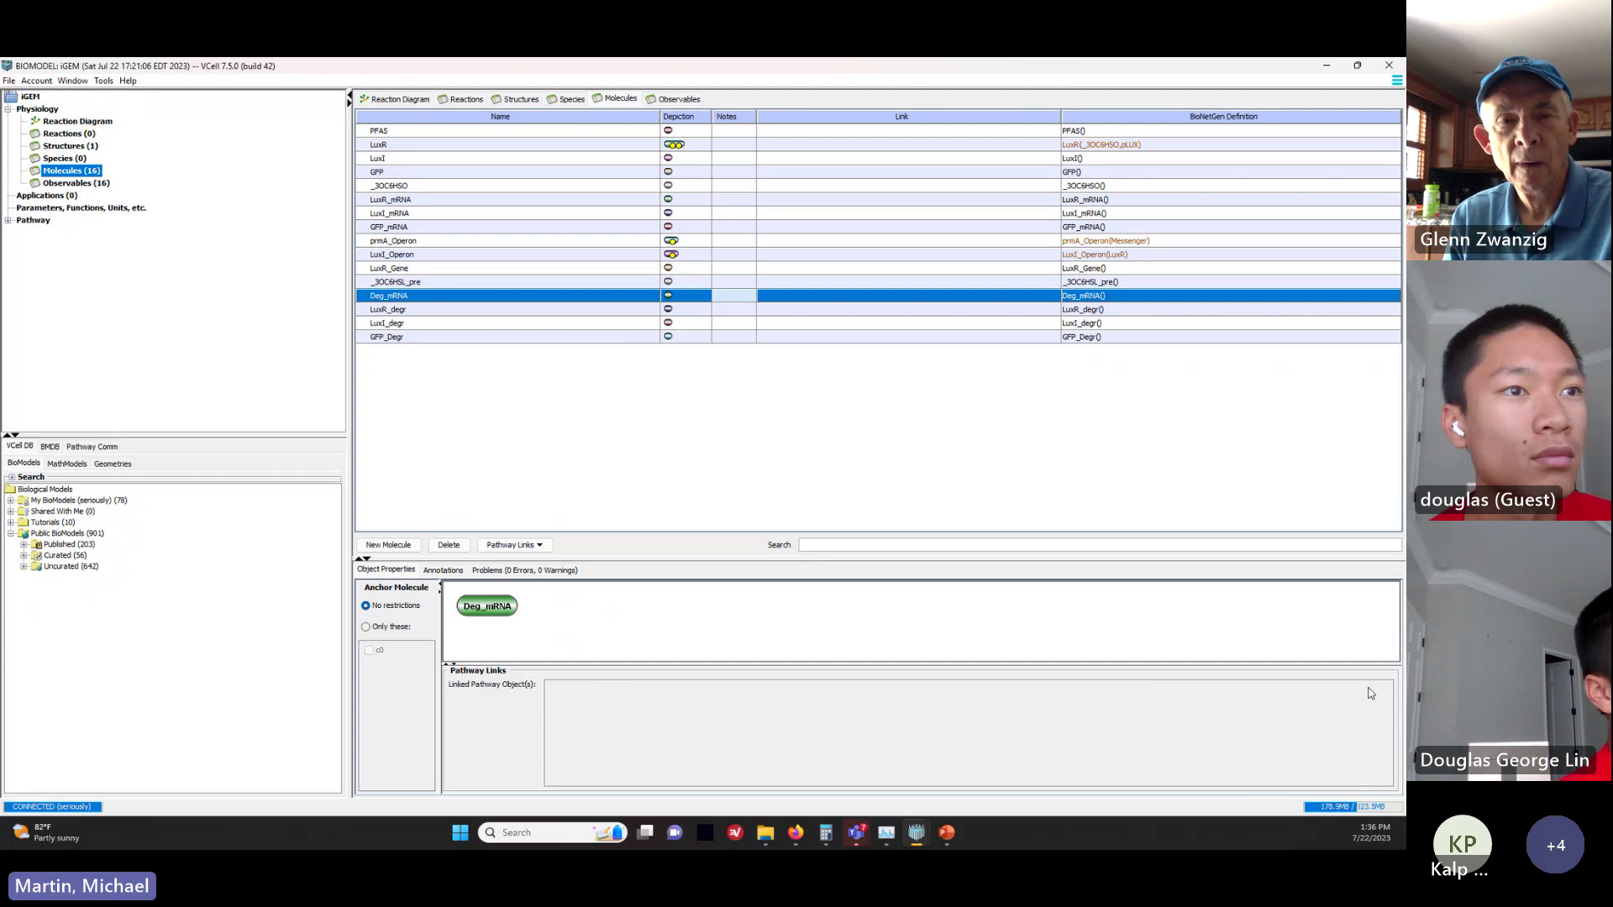
# Step: Rename the model's existing compartment c0 as Environment
pyautogui.click(72, 147)
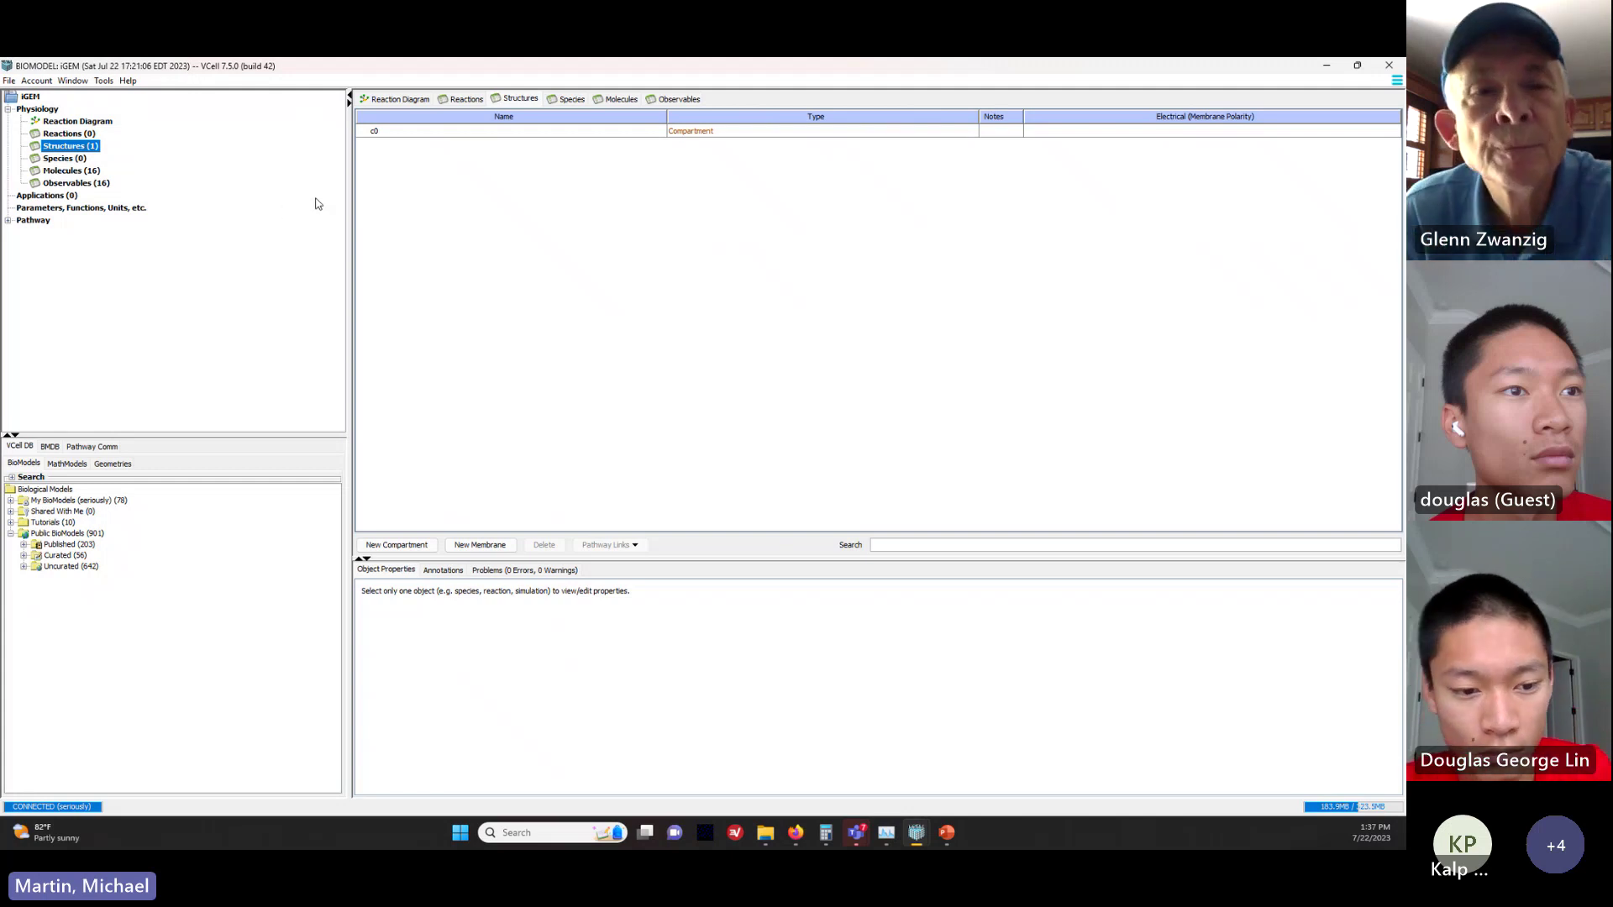
pyautogui.click(531, 97)
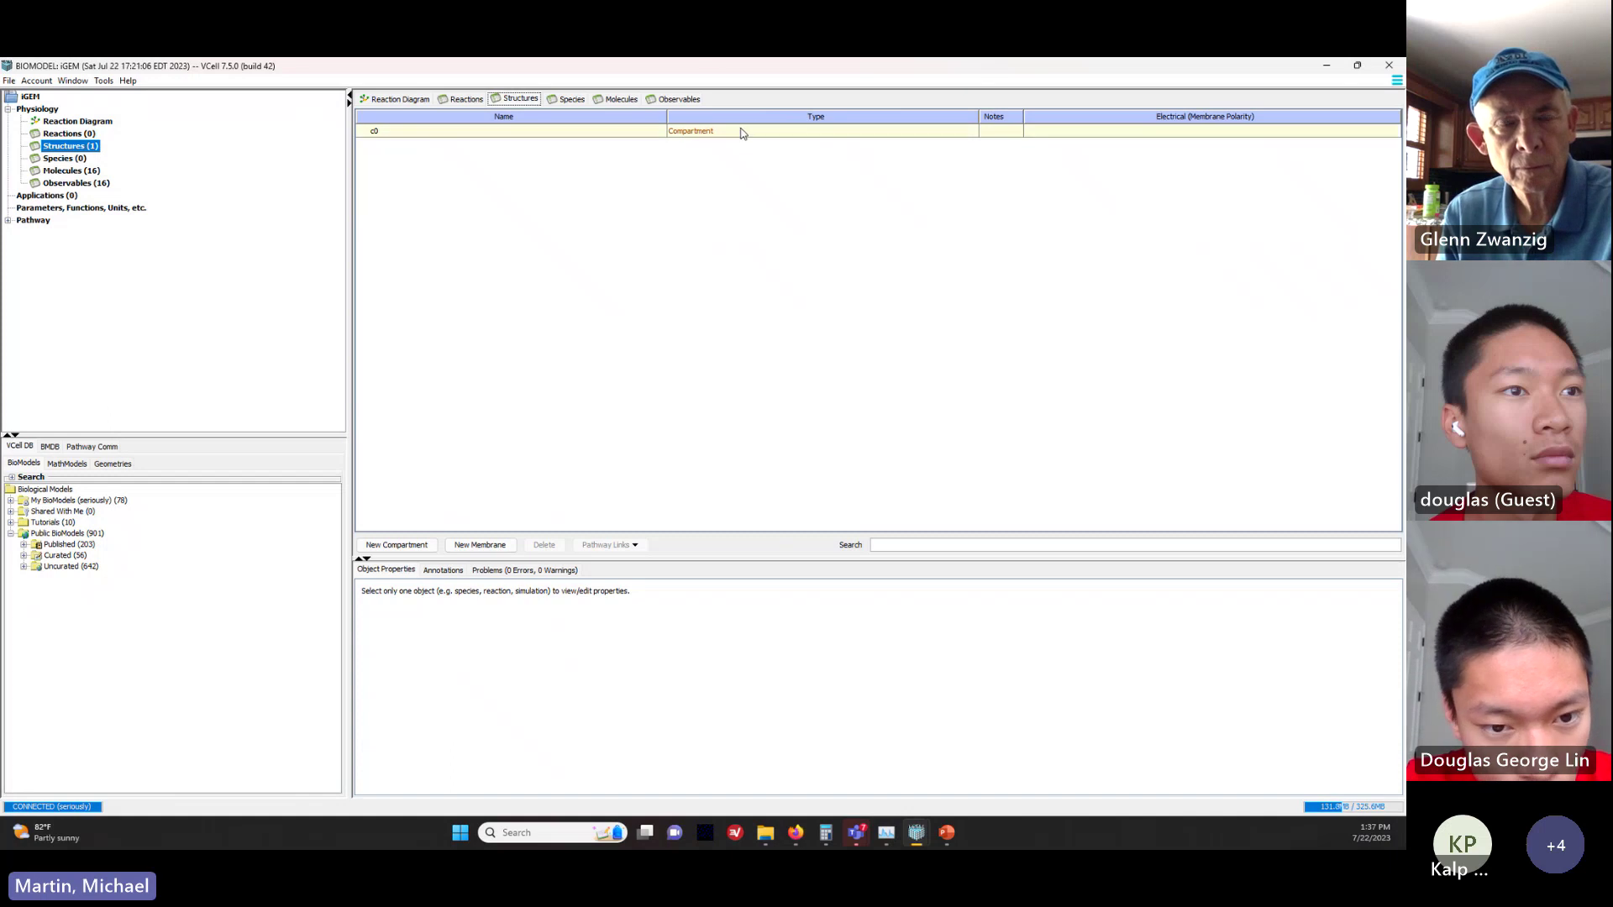
pyautogui.doubleClick(472, 133)
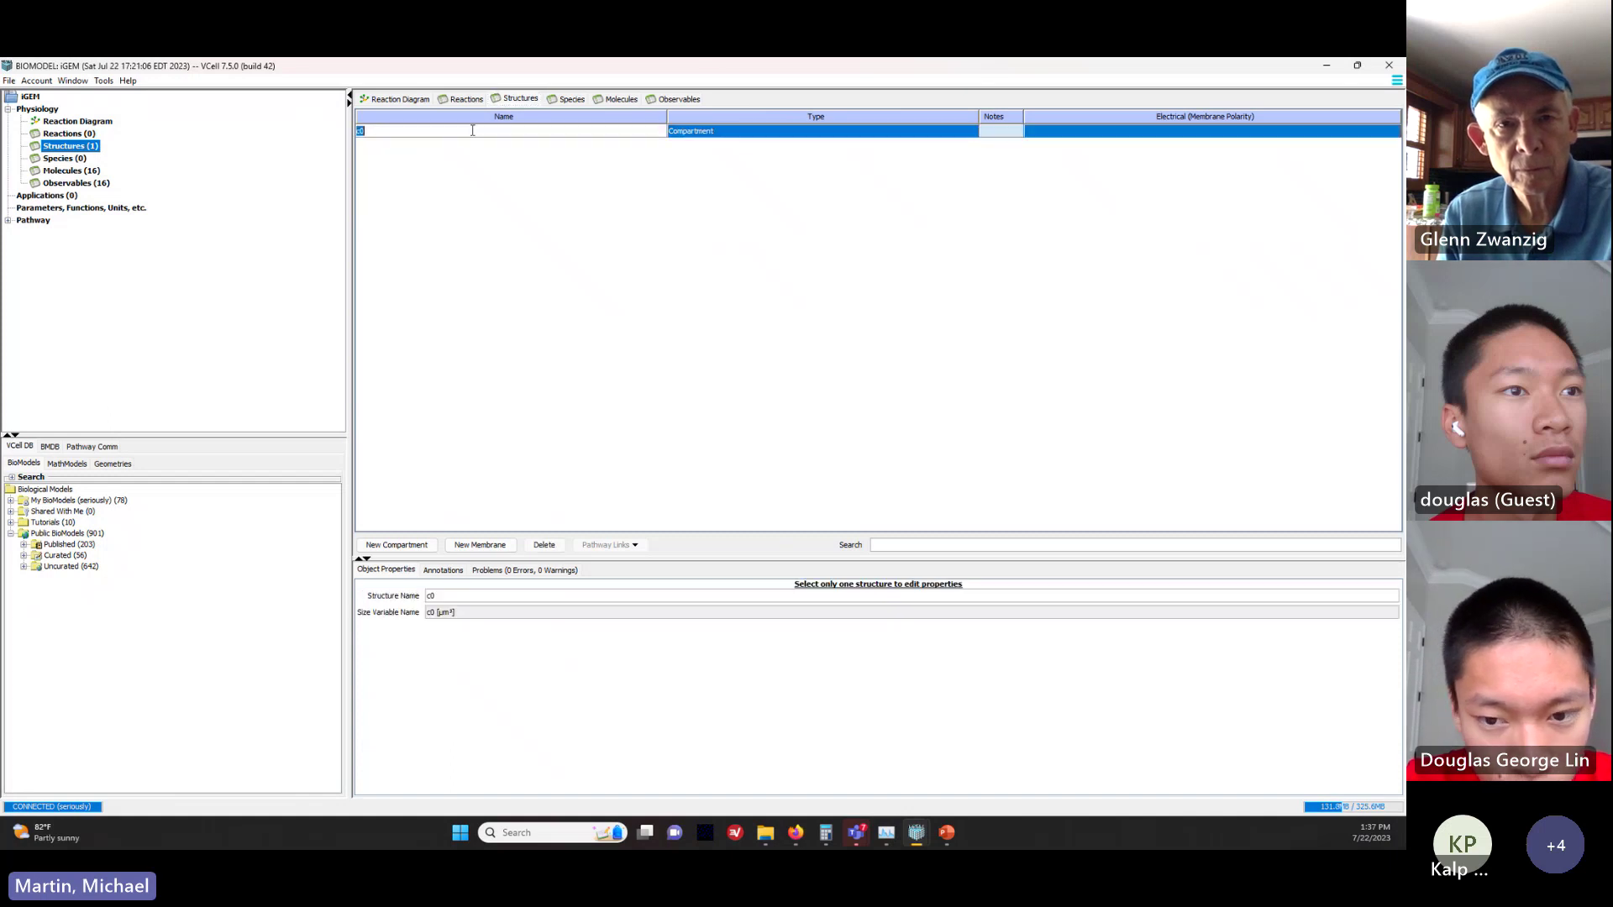
pyautogui.write('E')
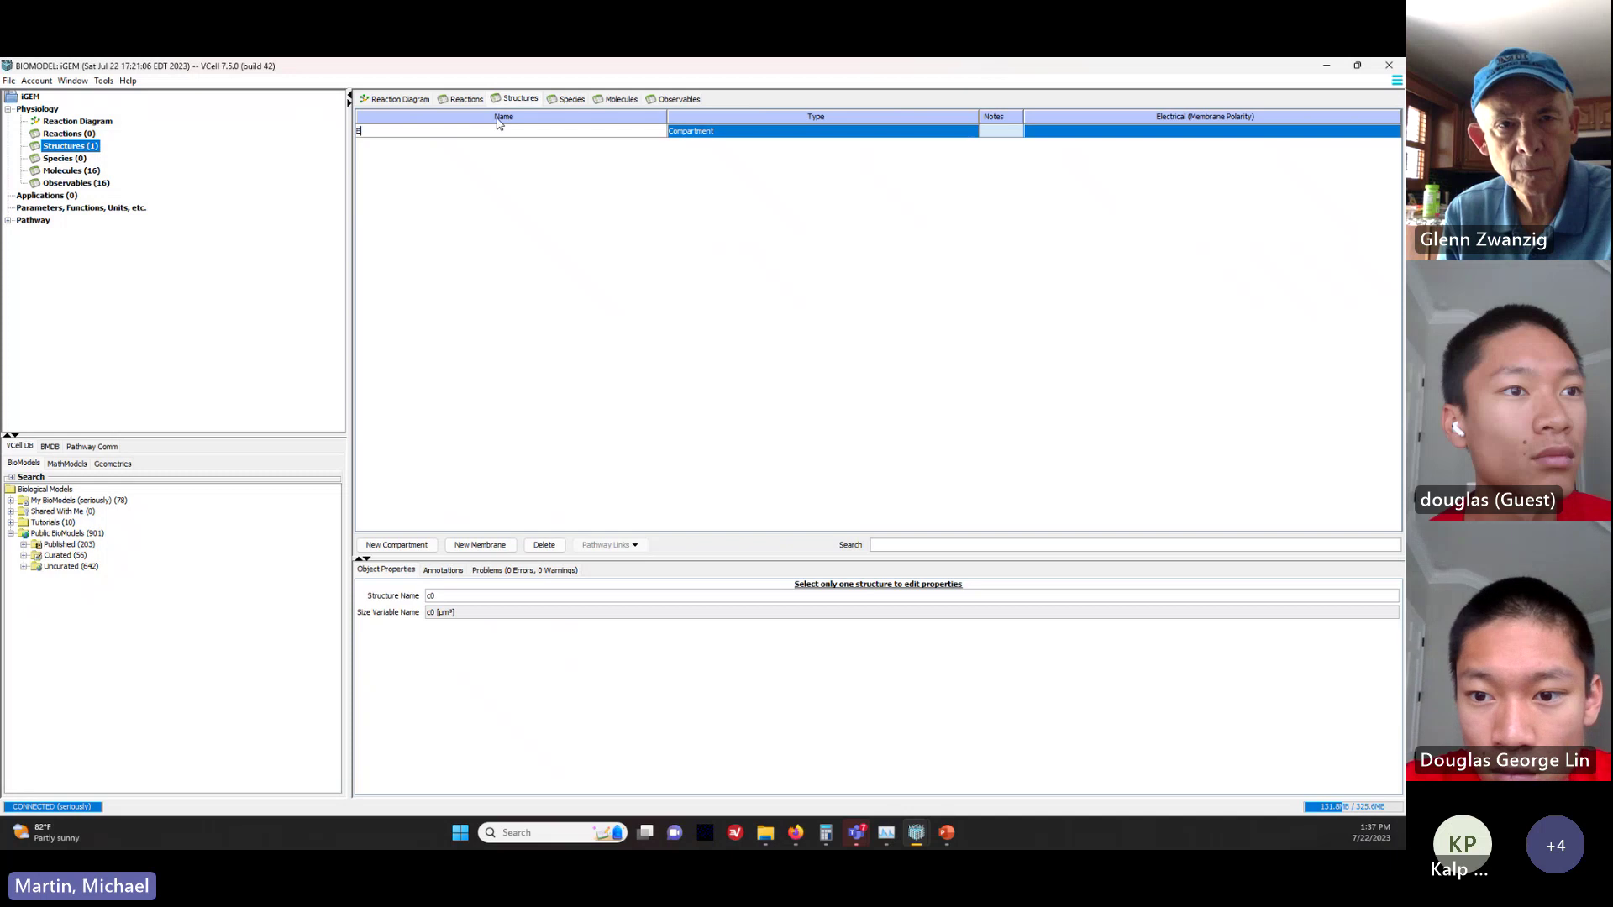
pyautogui.write('nvironment')
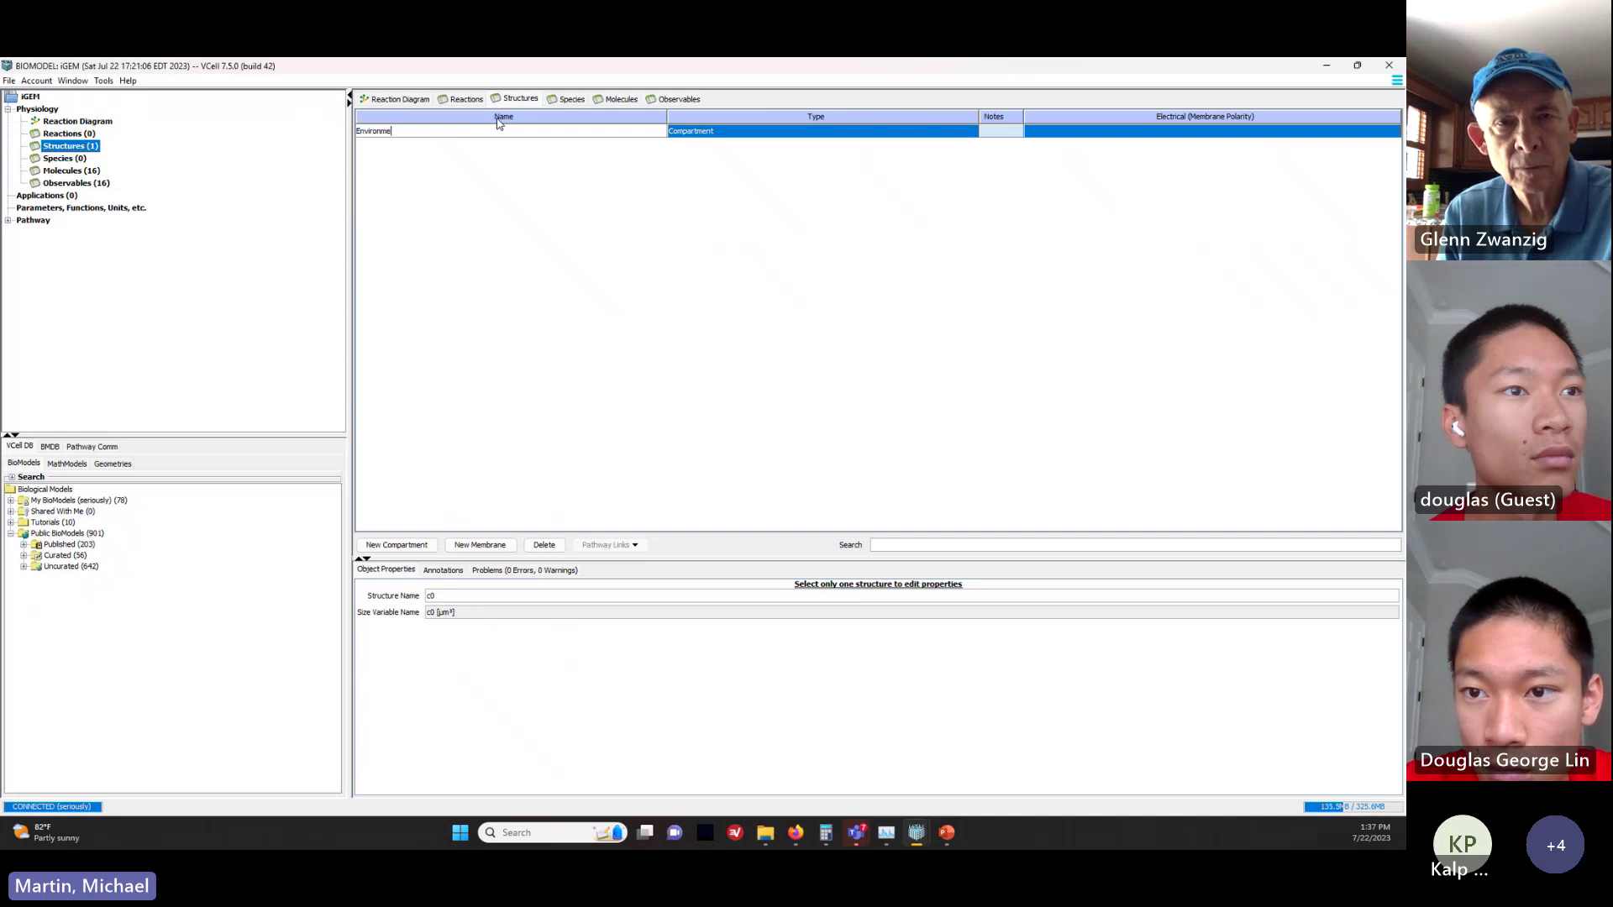
pyautogui.press('Return')
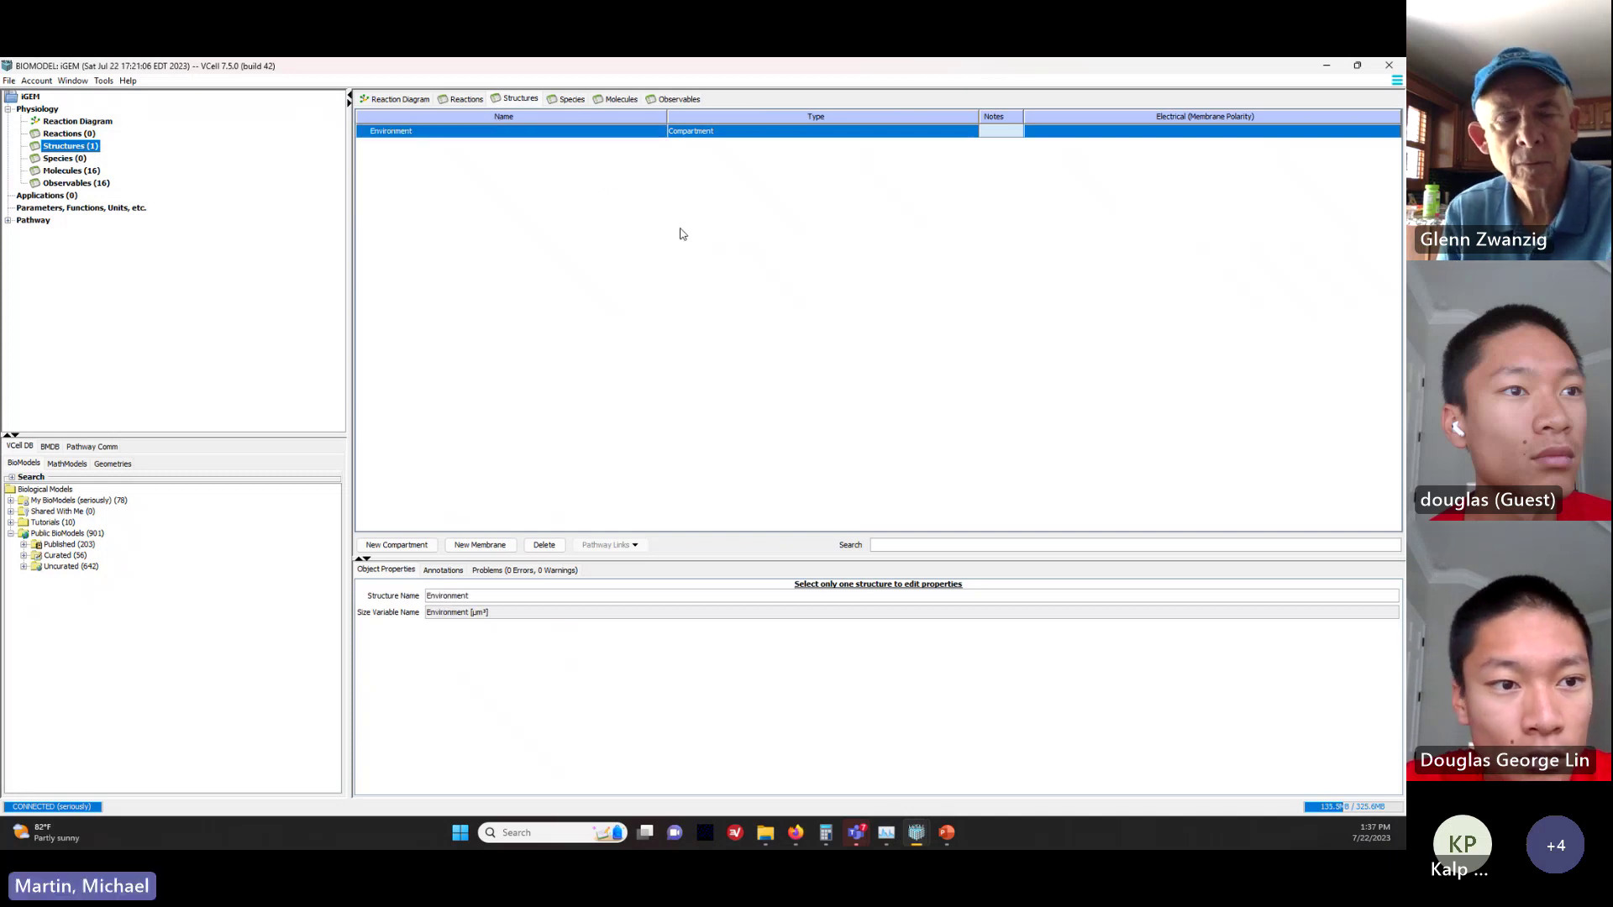
# Step: Create a second compartment in the model and name it Cell
pyautogui.click(422, 543)
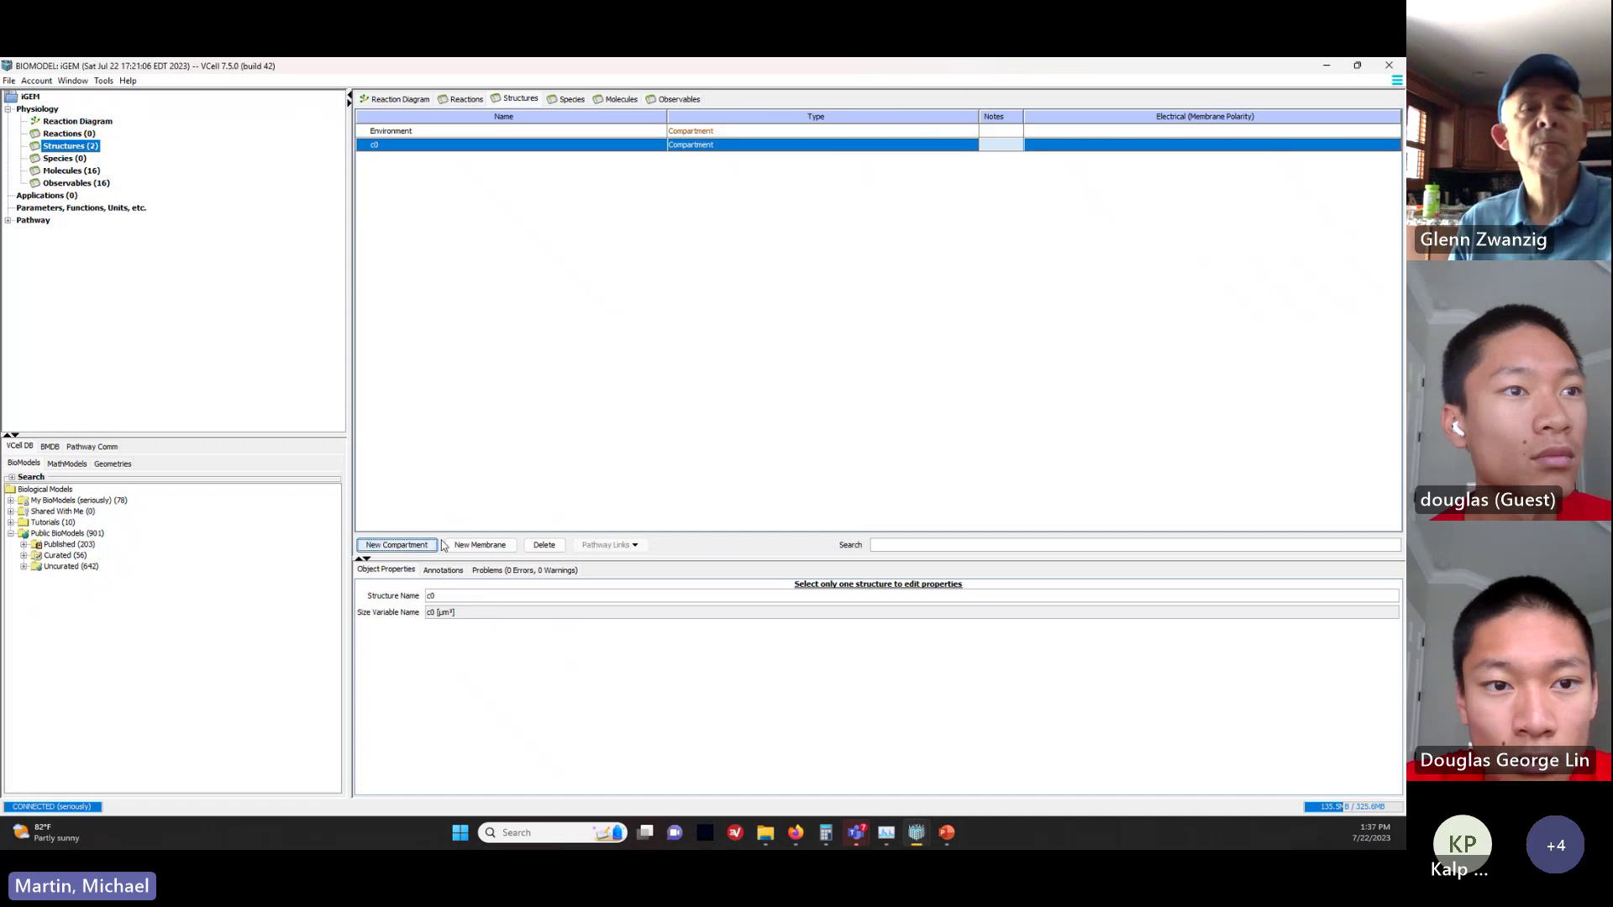
pyautogui.doubleClick(390, 145)
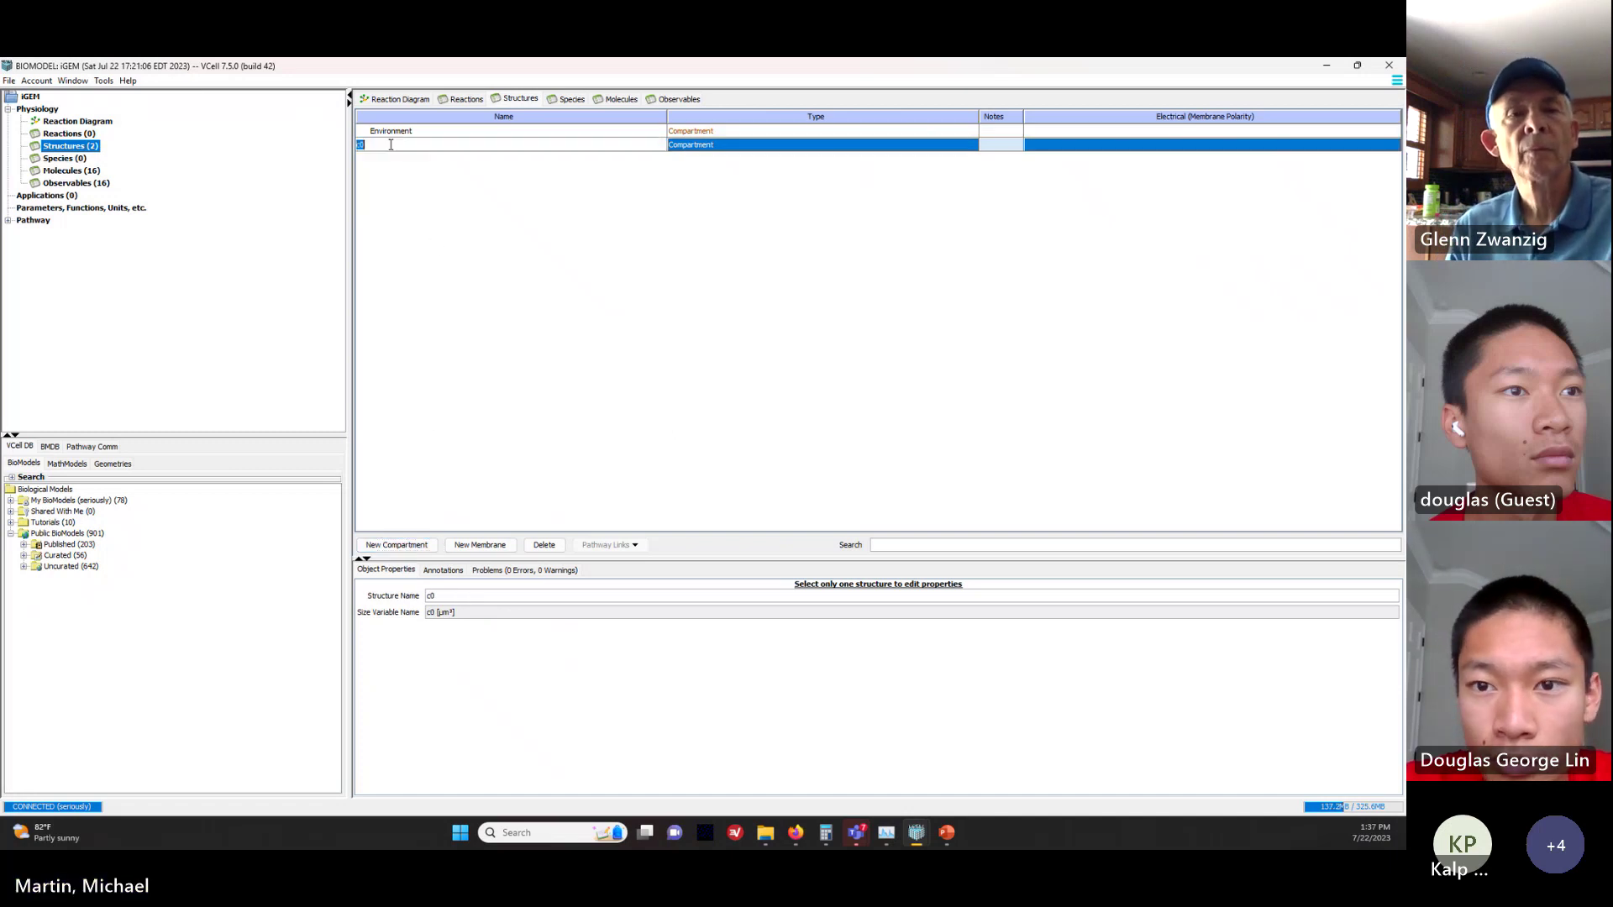
pyautogui.write('Cell')
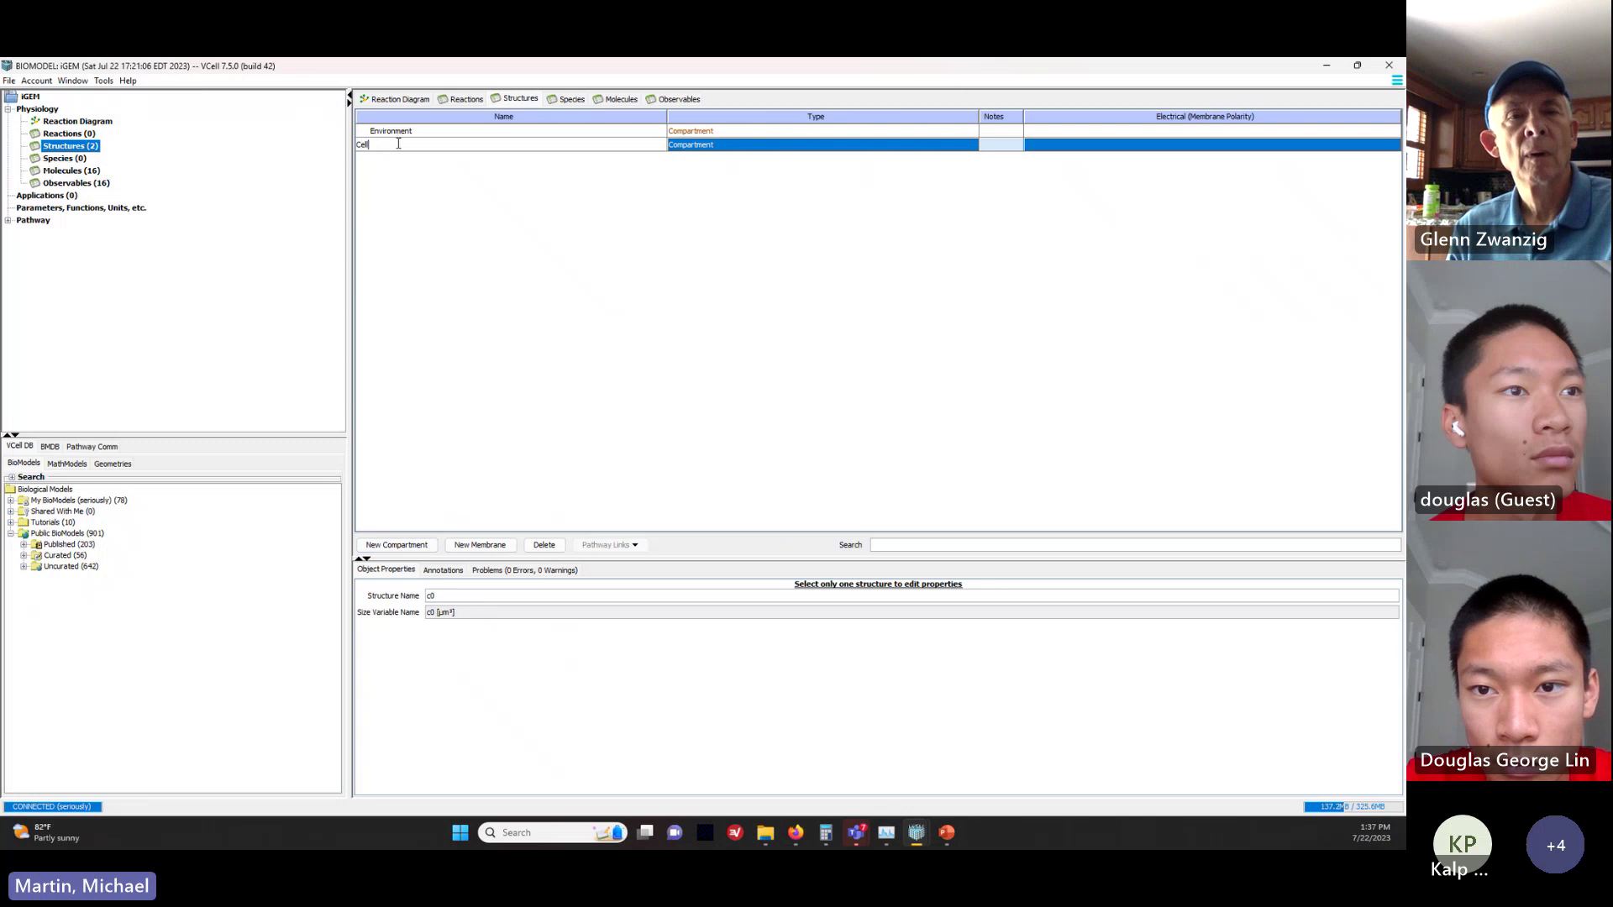
pyautogui.press('Return')
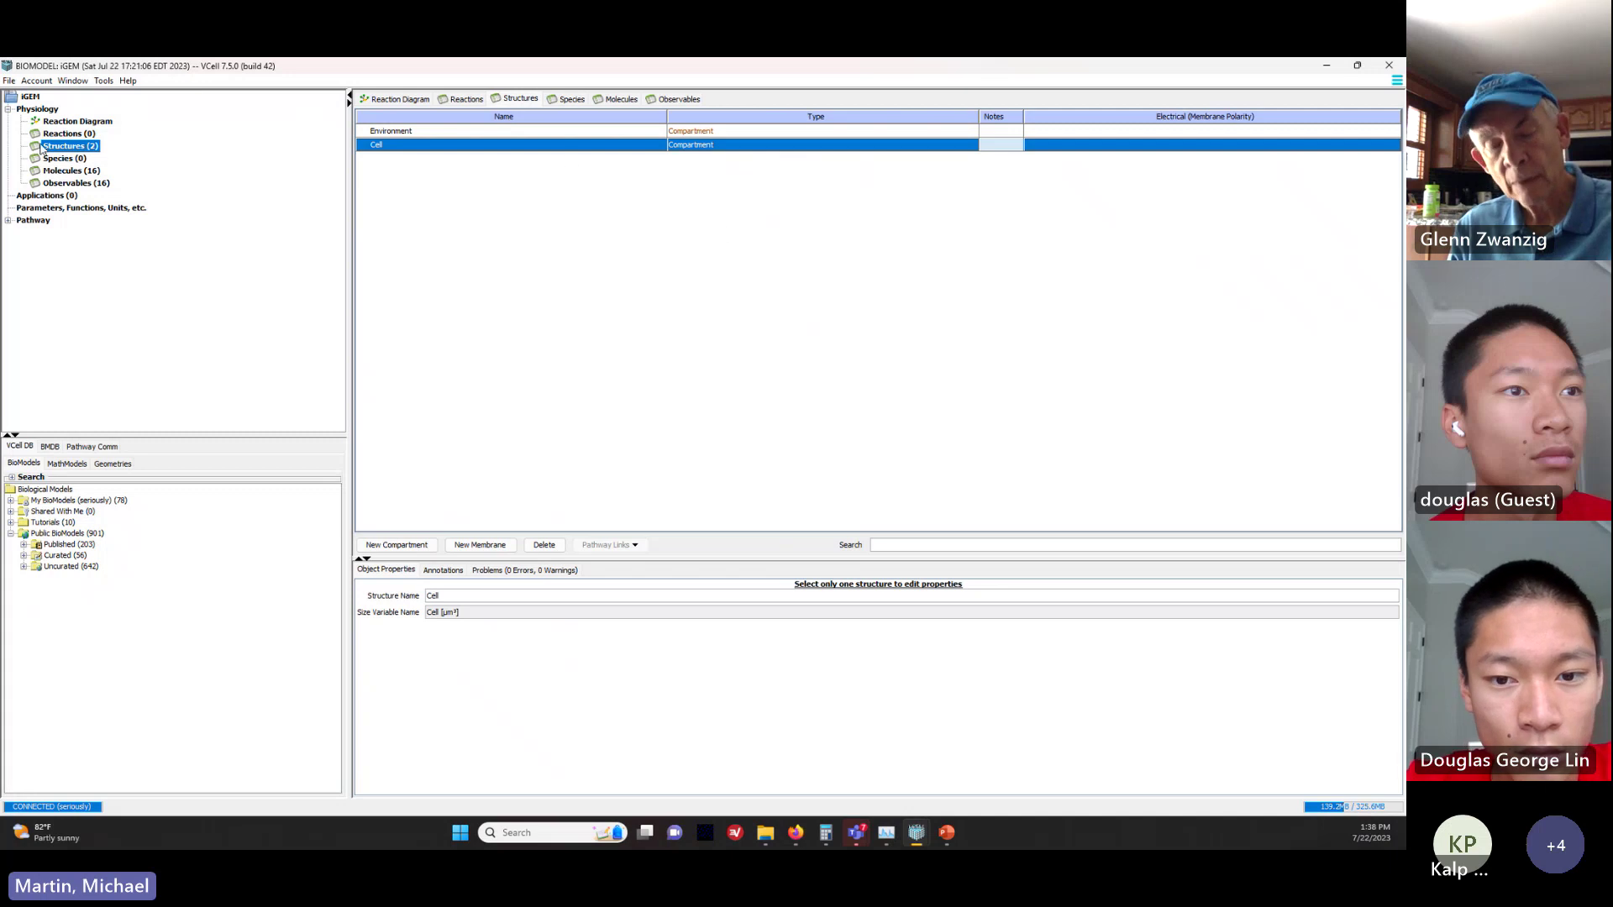
# Step: Place a species in the Environment compartment of the reaction diagram and name it PFAS
pyautogui.click(75, 123)
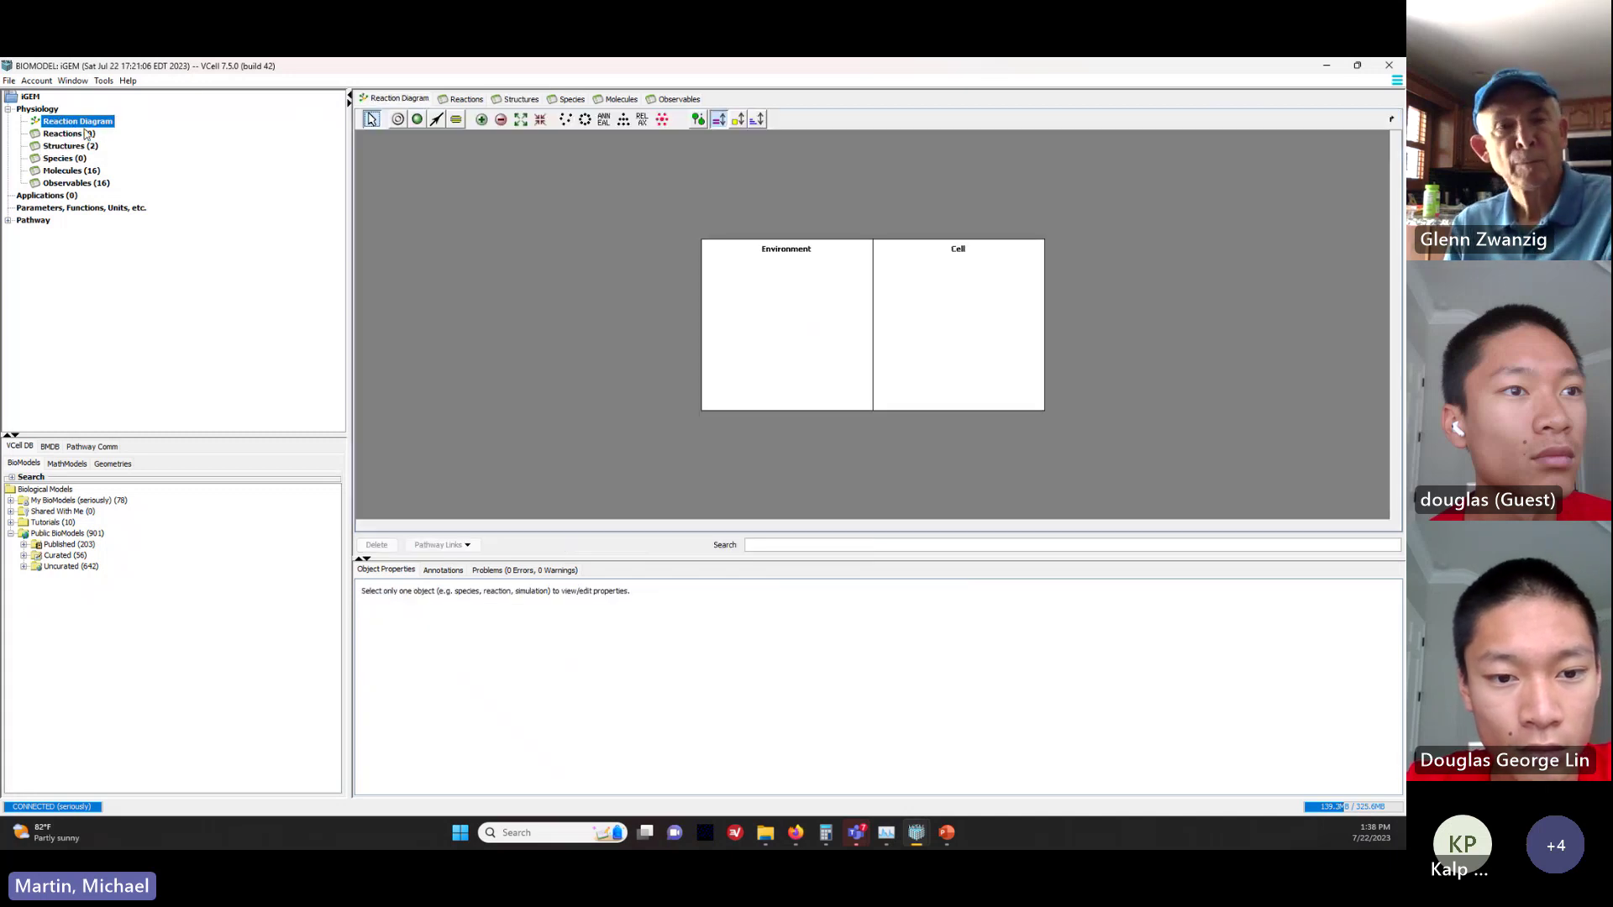
pyautogui.click(483, 120)
pyautogui.click(483, 121)
pyautogui.click(483, 120)
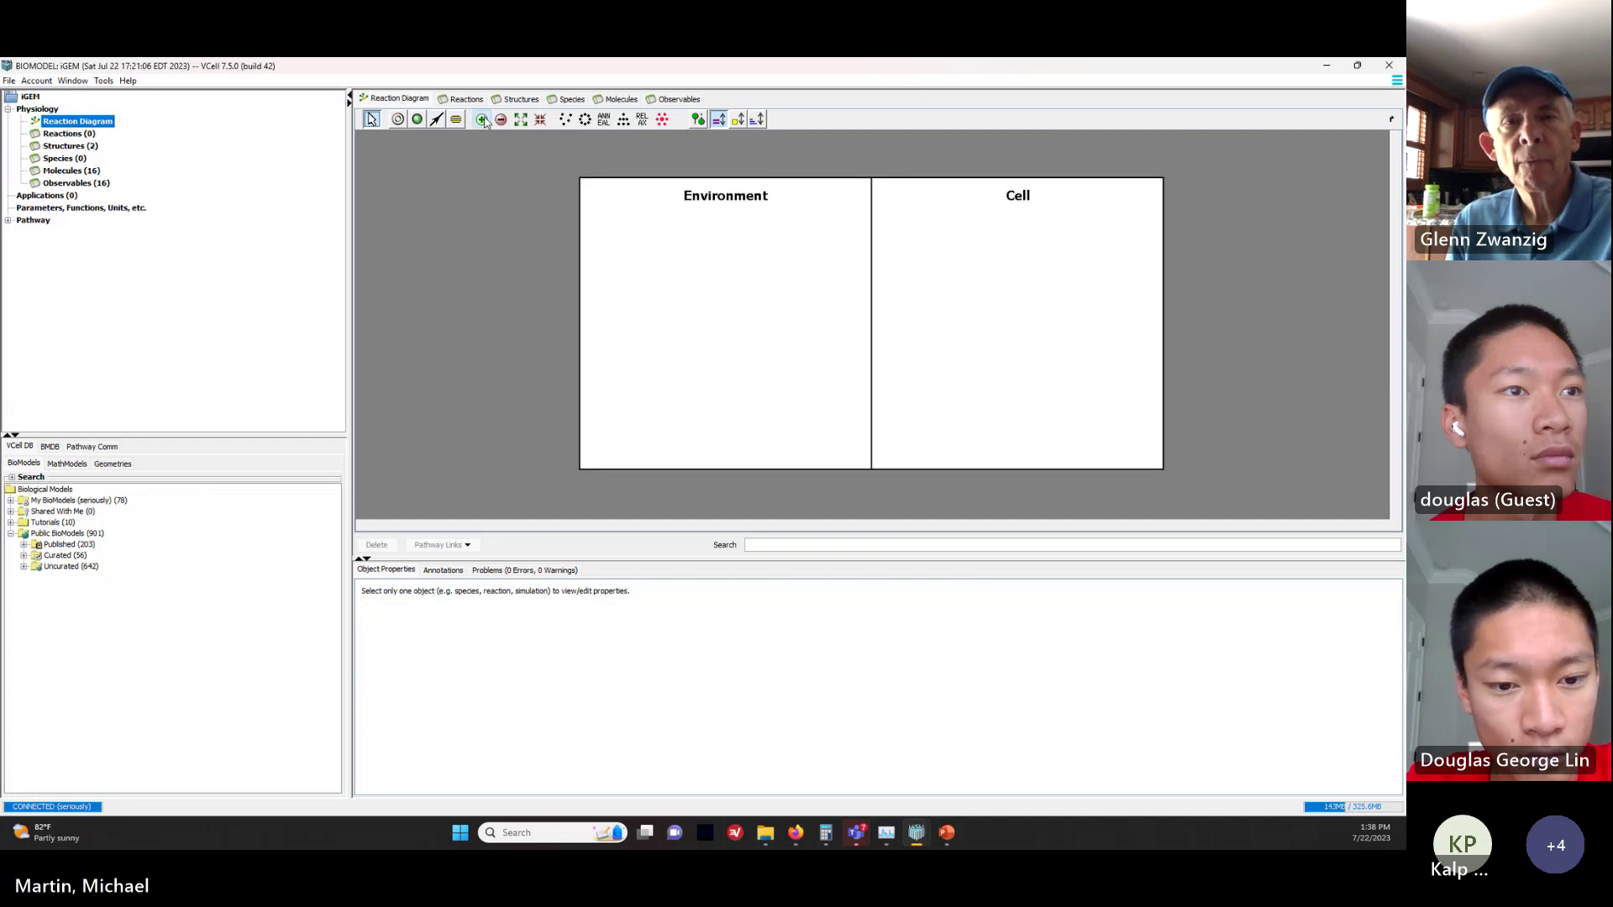
pyautogui.click(483, 120)
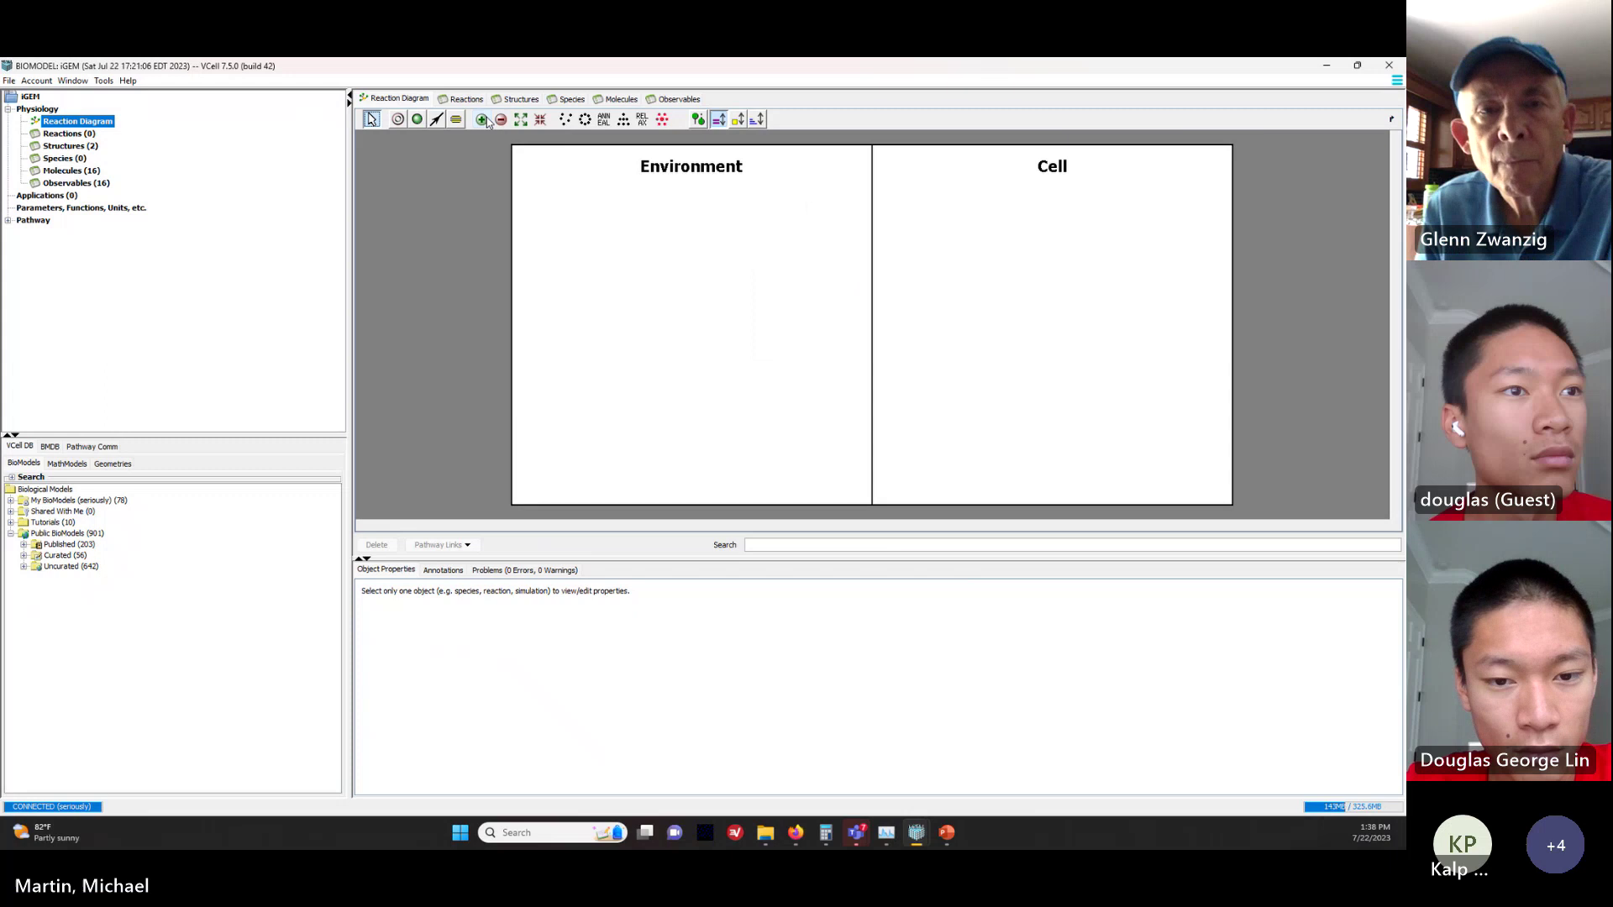
pyautogui.click(670, 232)
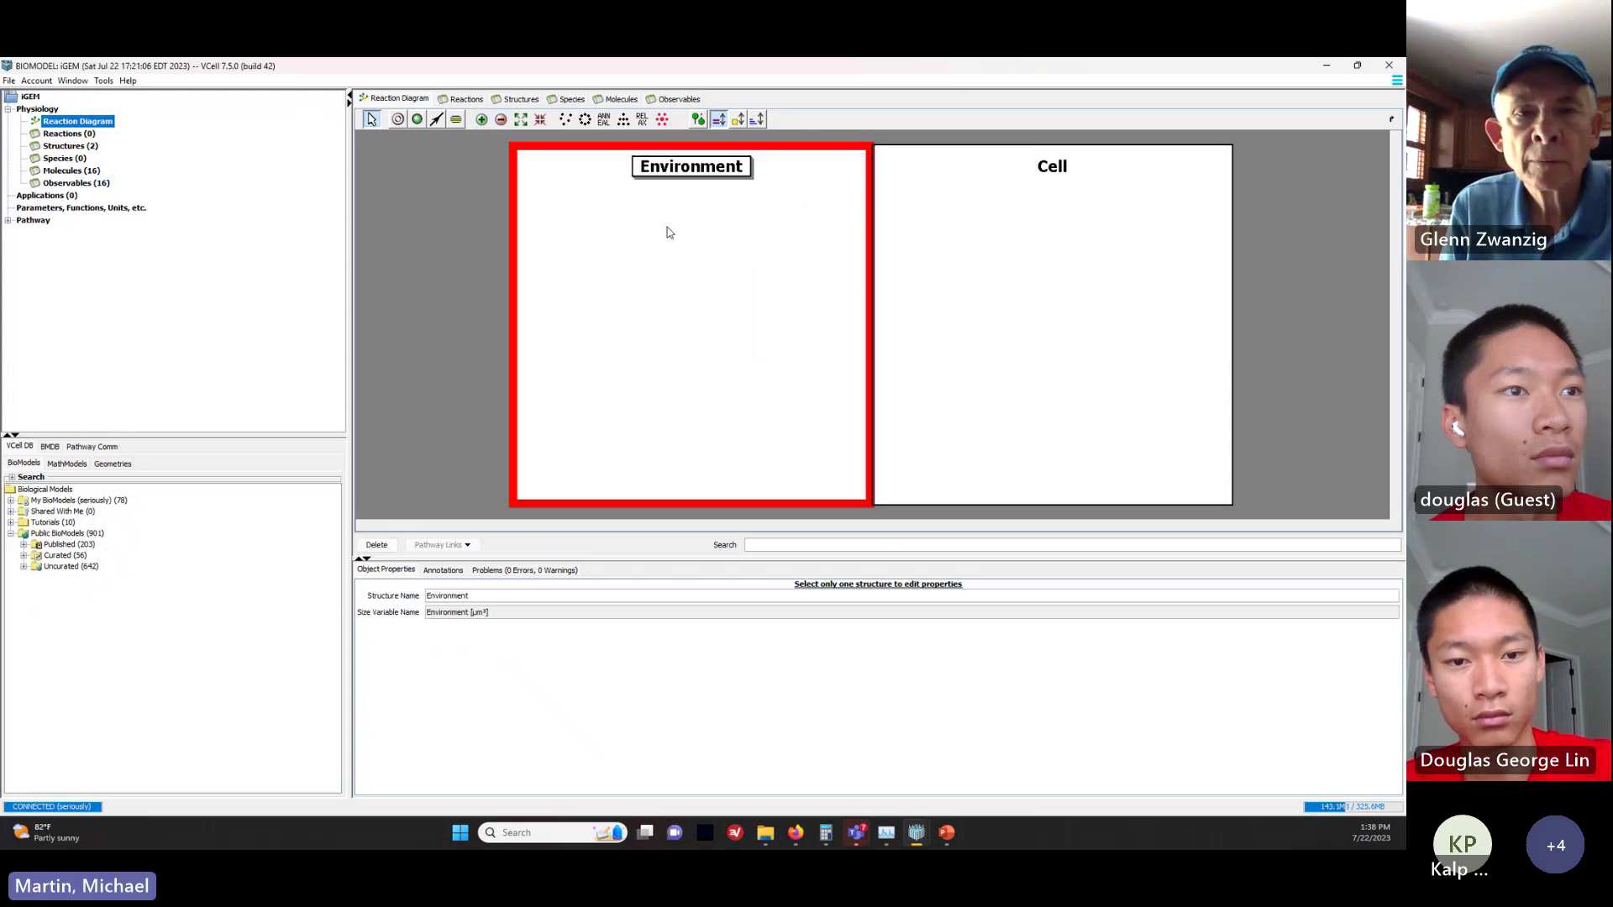
pyautogui.click(419, 120)
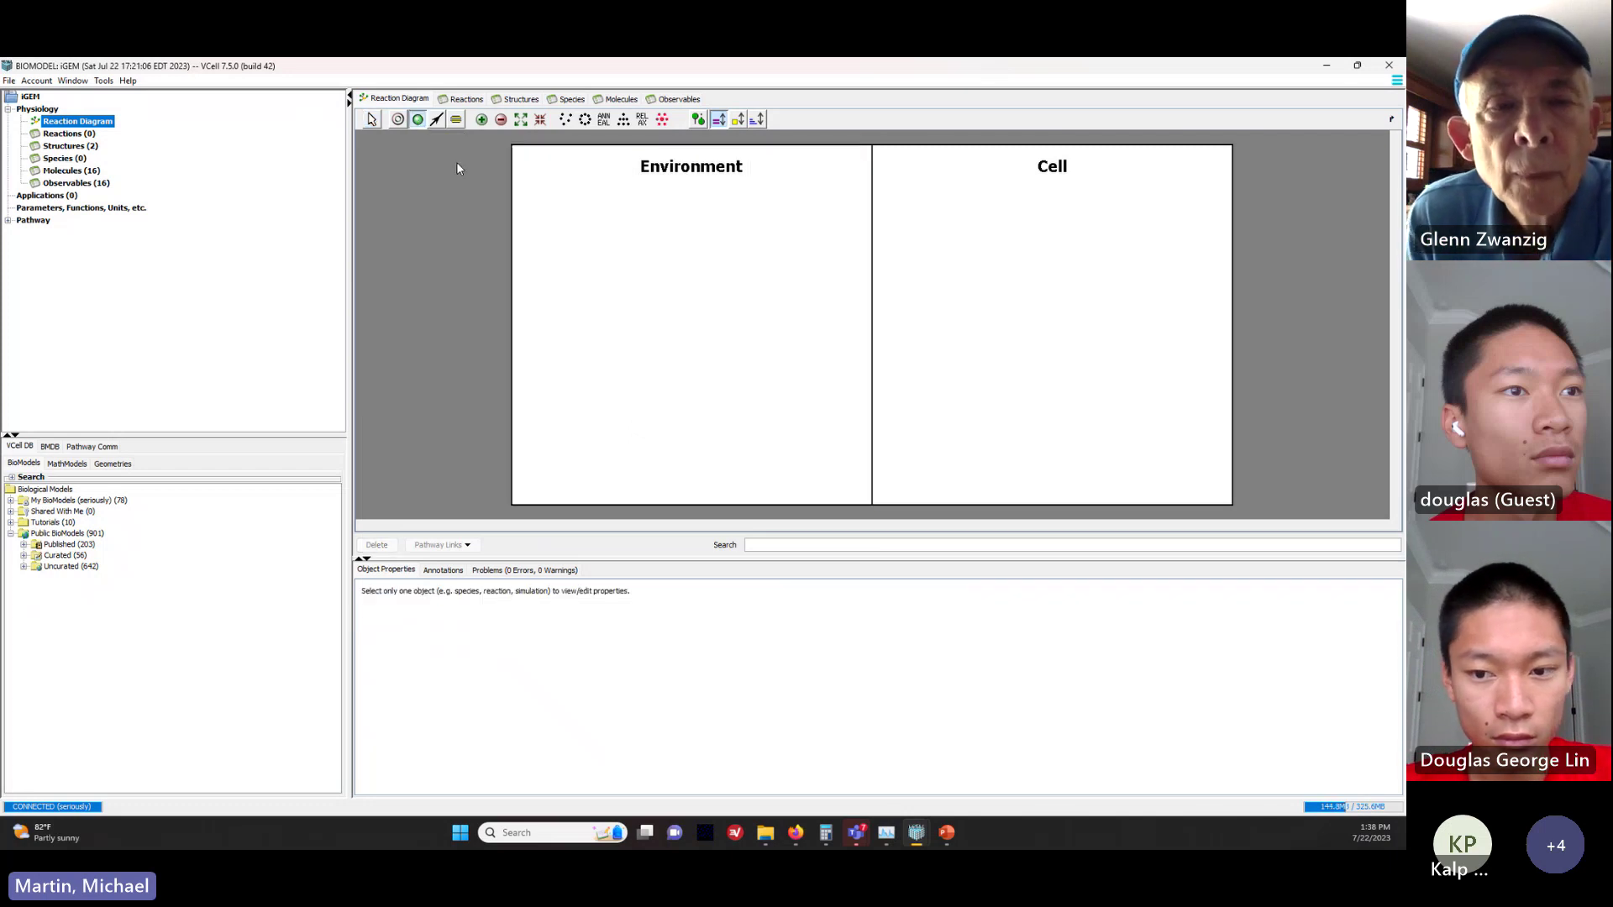
pyautogui.click(654, 282)
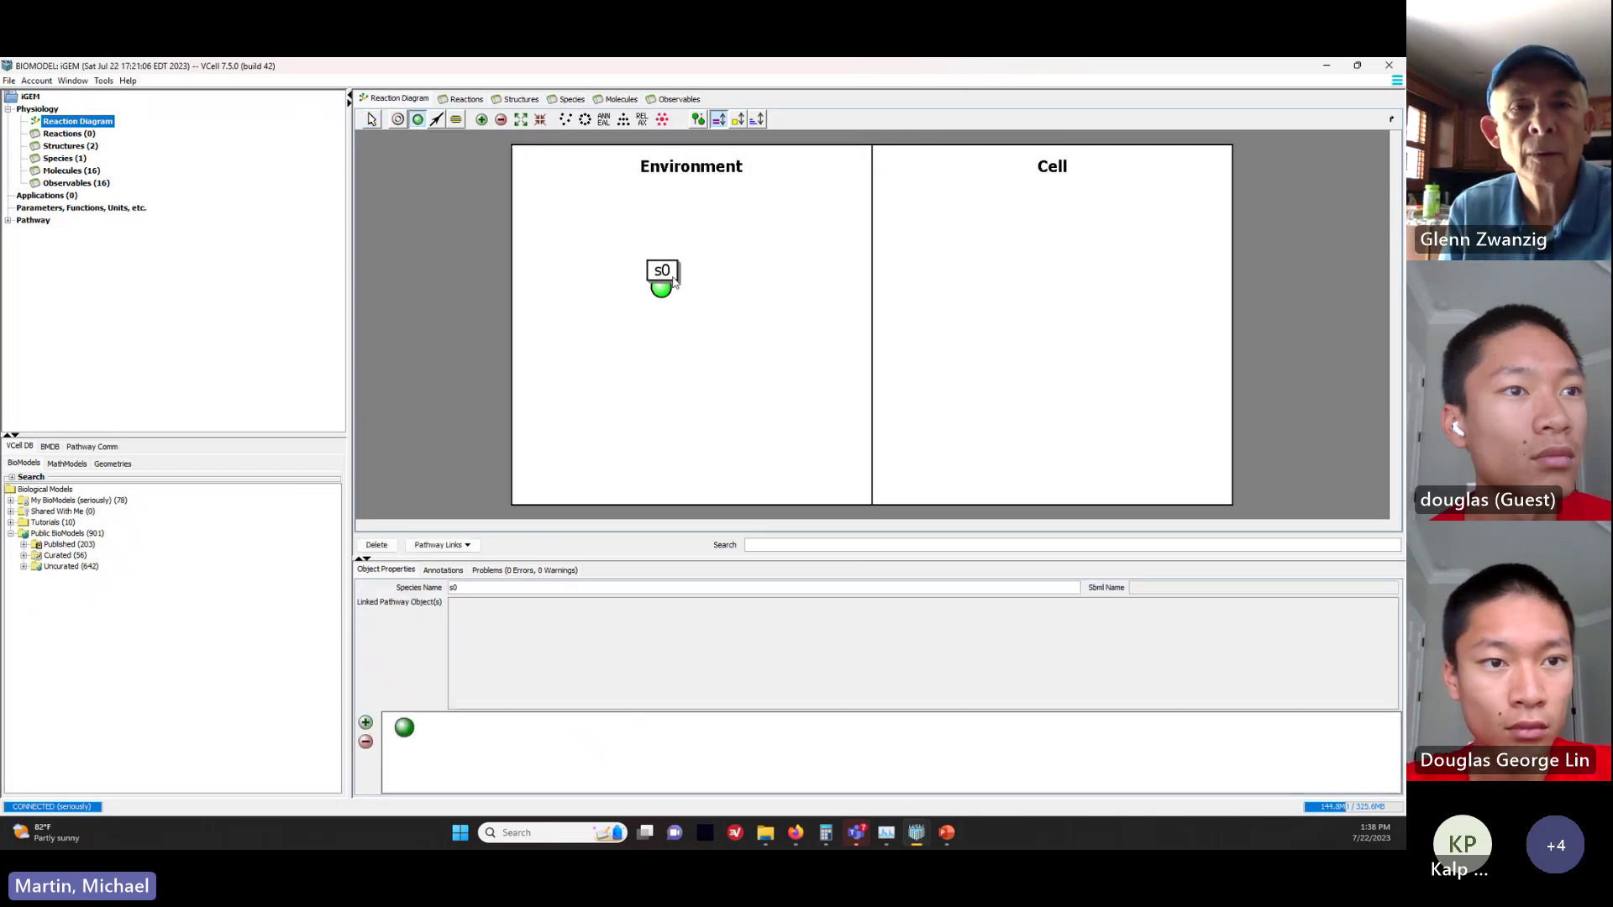
pyautogui.doubleClick(468, 587)
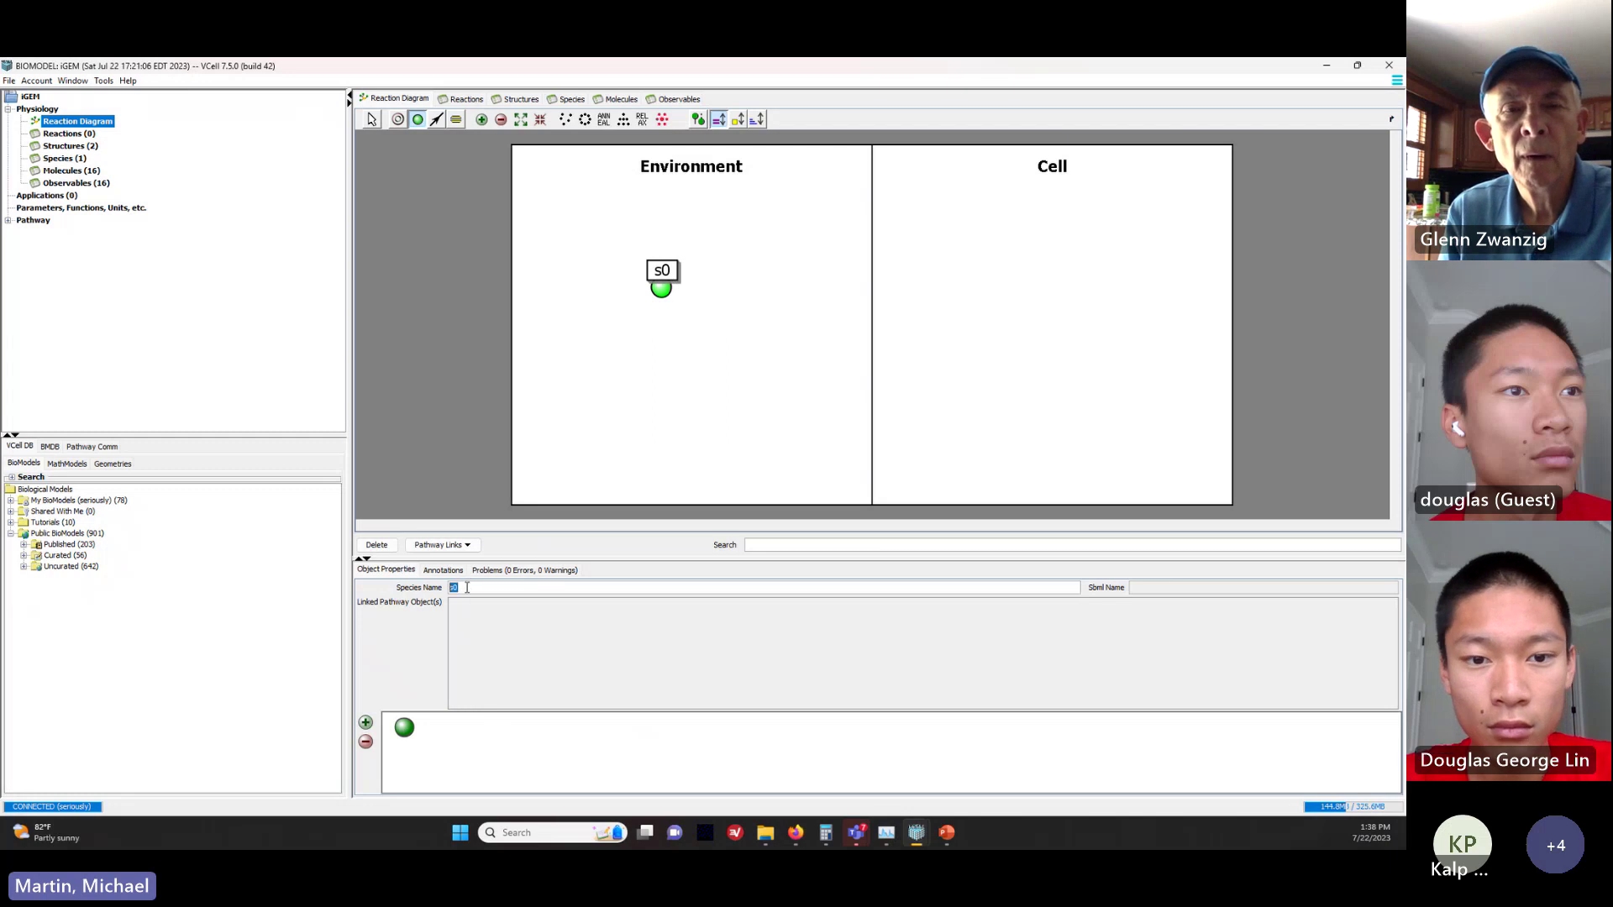
pyautogui.write('PFAS')
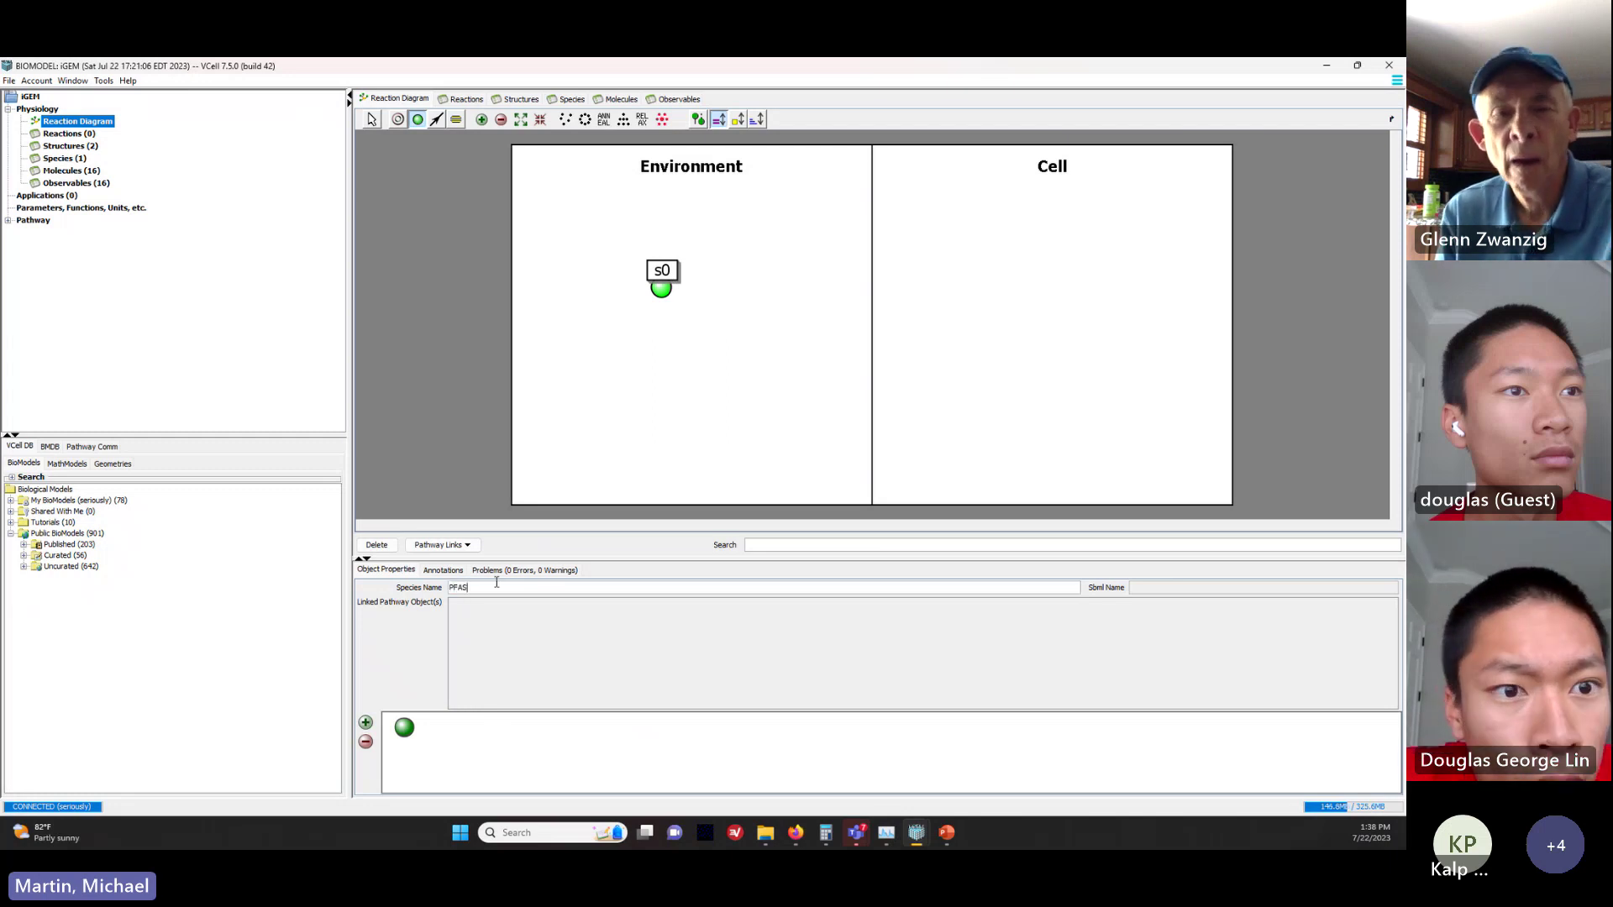
pyautogui.press('Return')
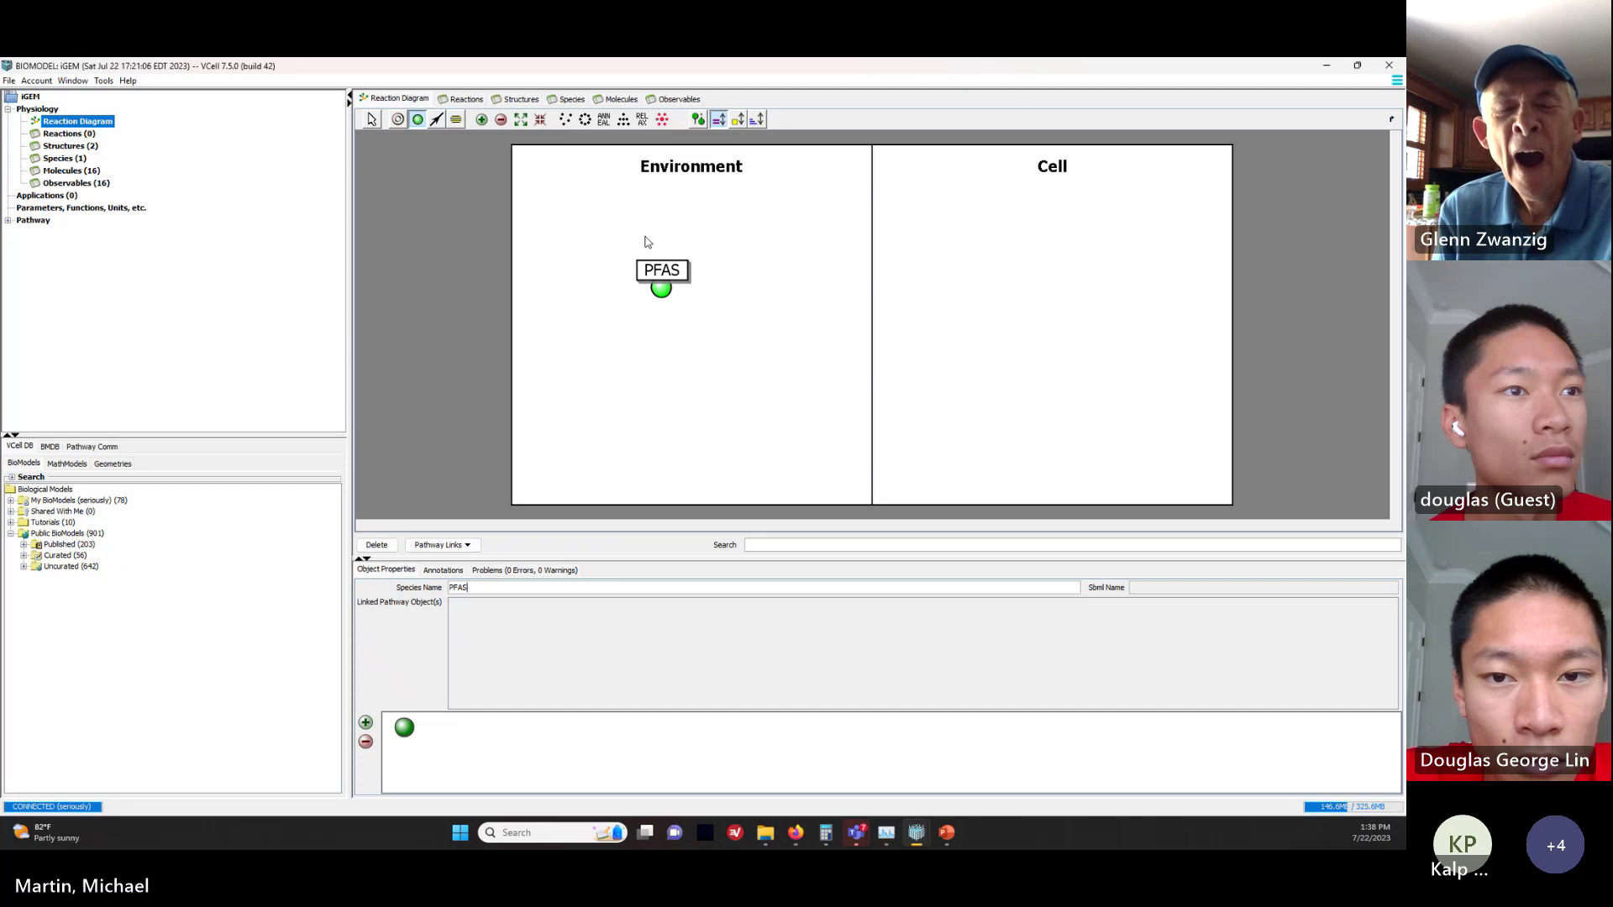
# Step: Add a second species below PFAS in the Environment compartment and delete the extra duplicate overlapping it
pyautogui.click(663, 375)
pyautogui.click(672, 372)
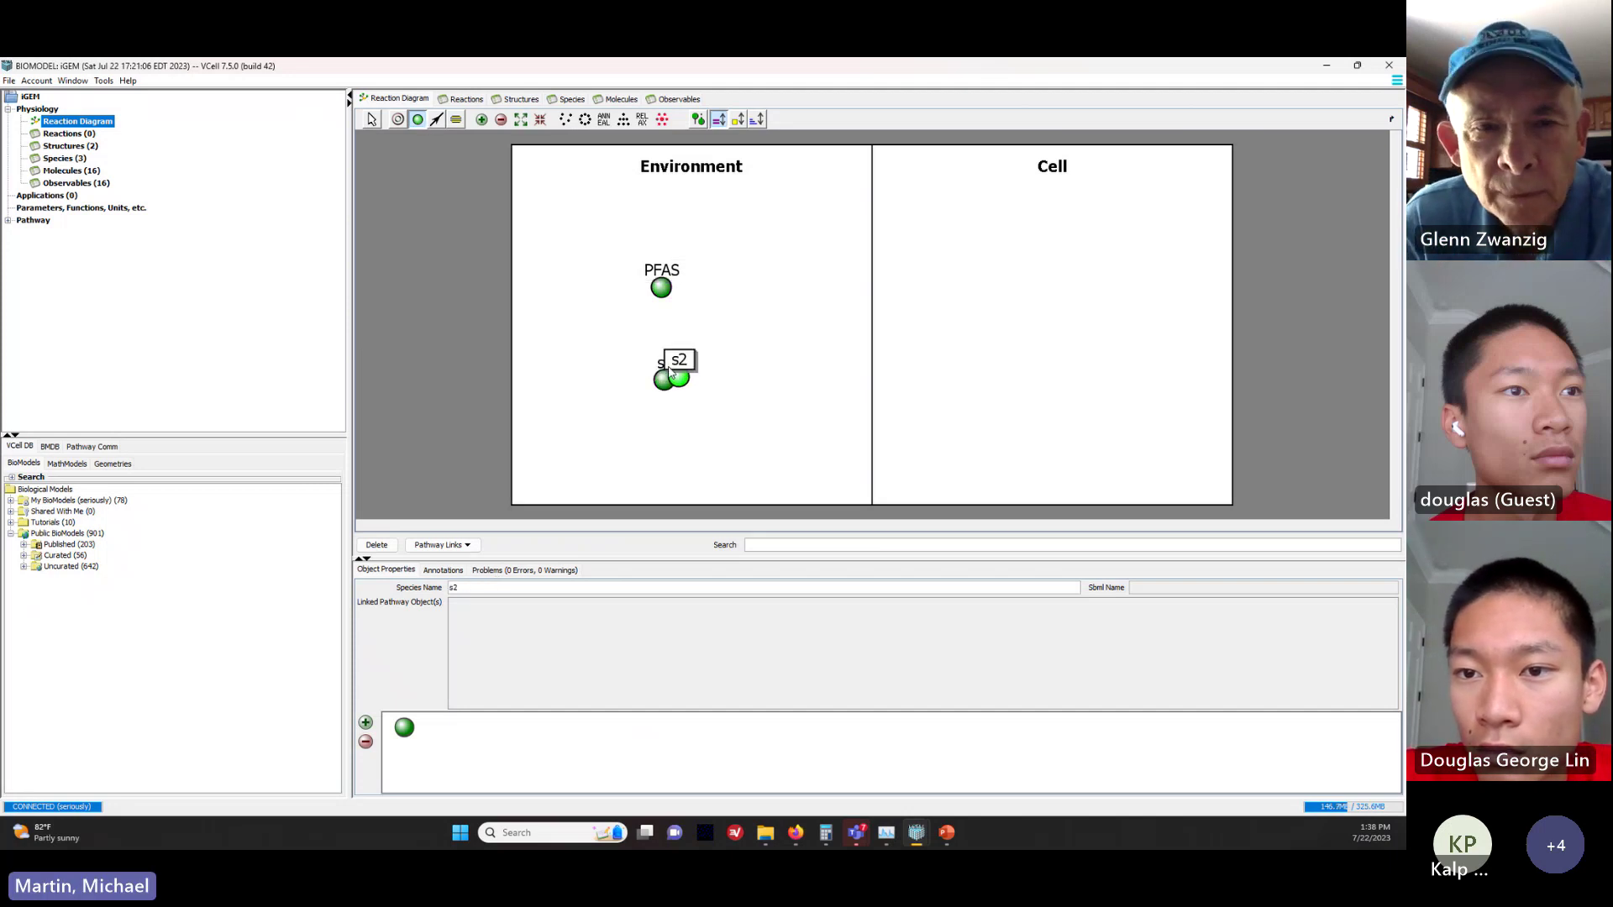
pyautogui.press('Delete')
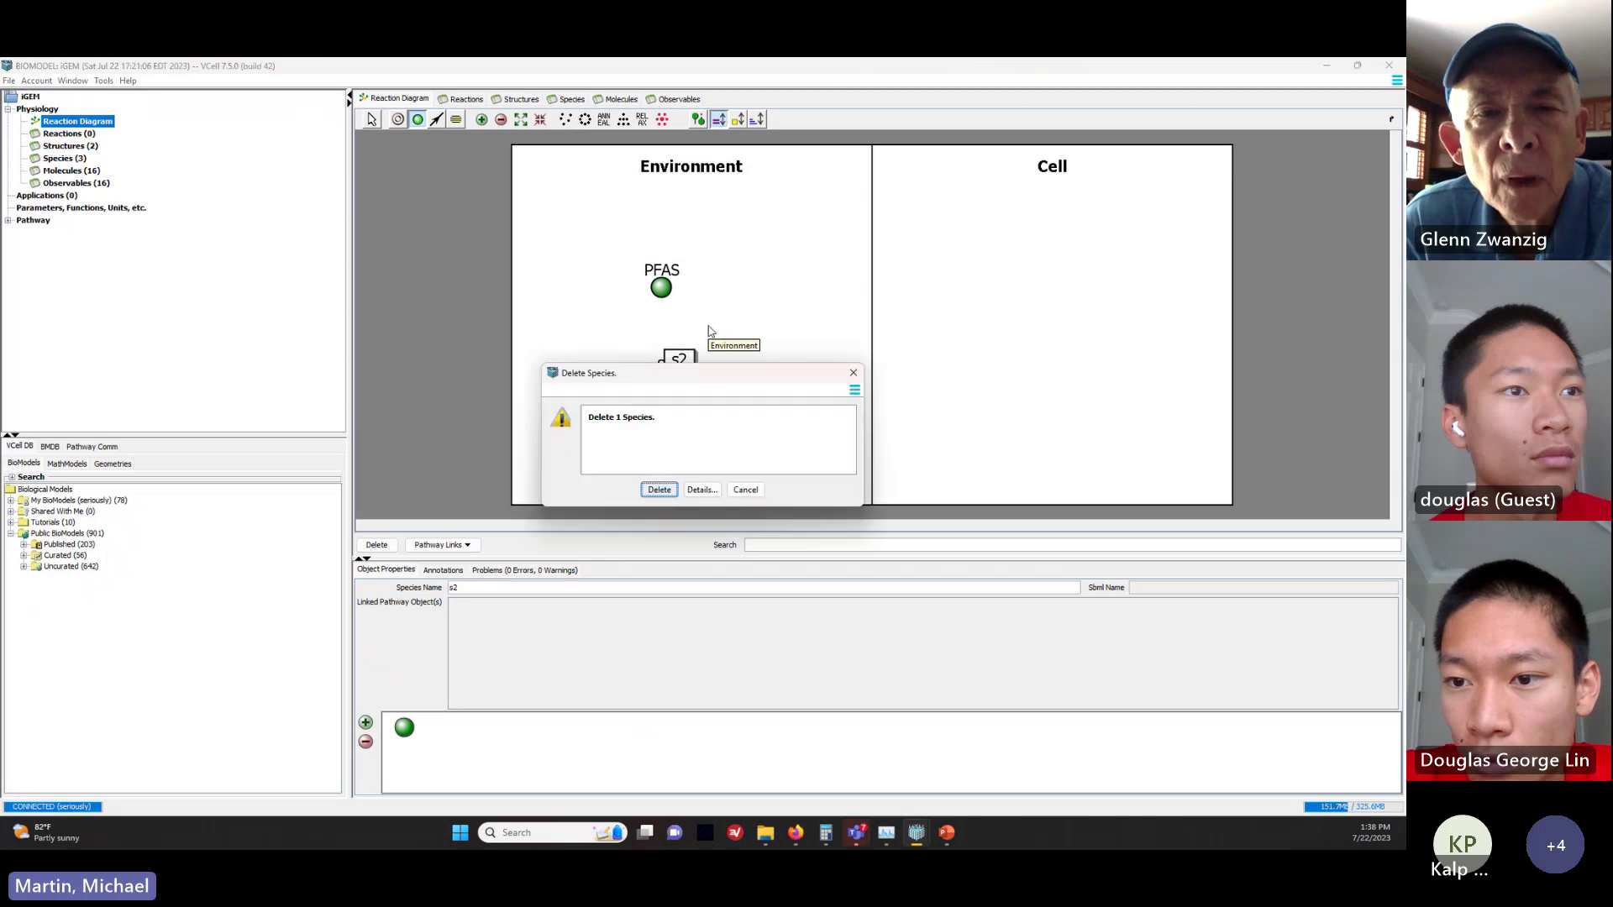
pyautogui.click(659, 489)
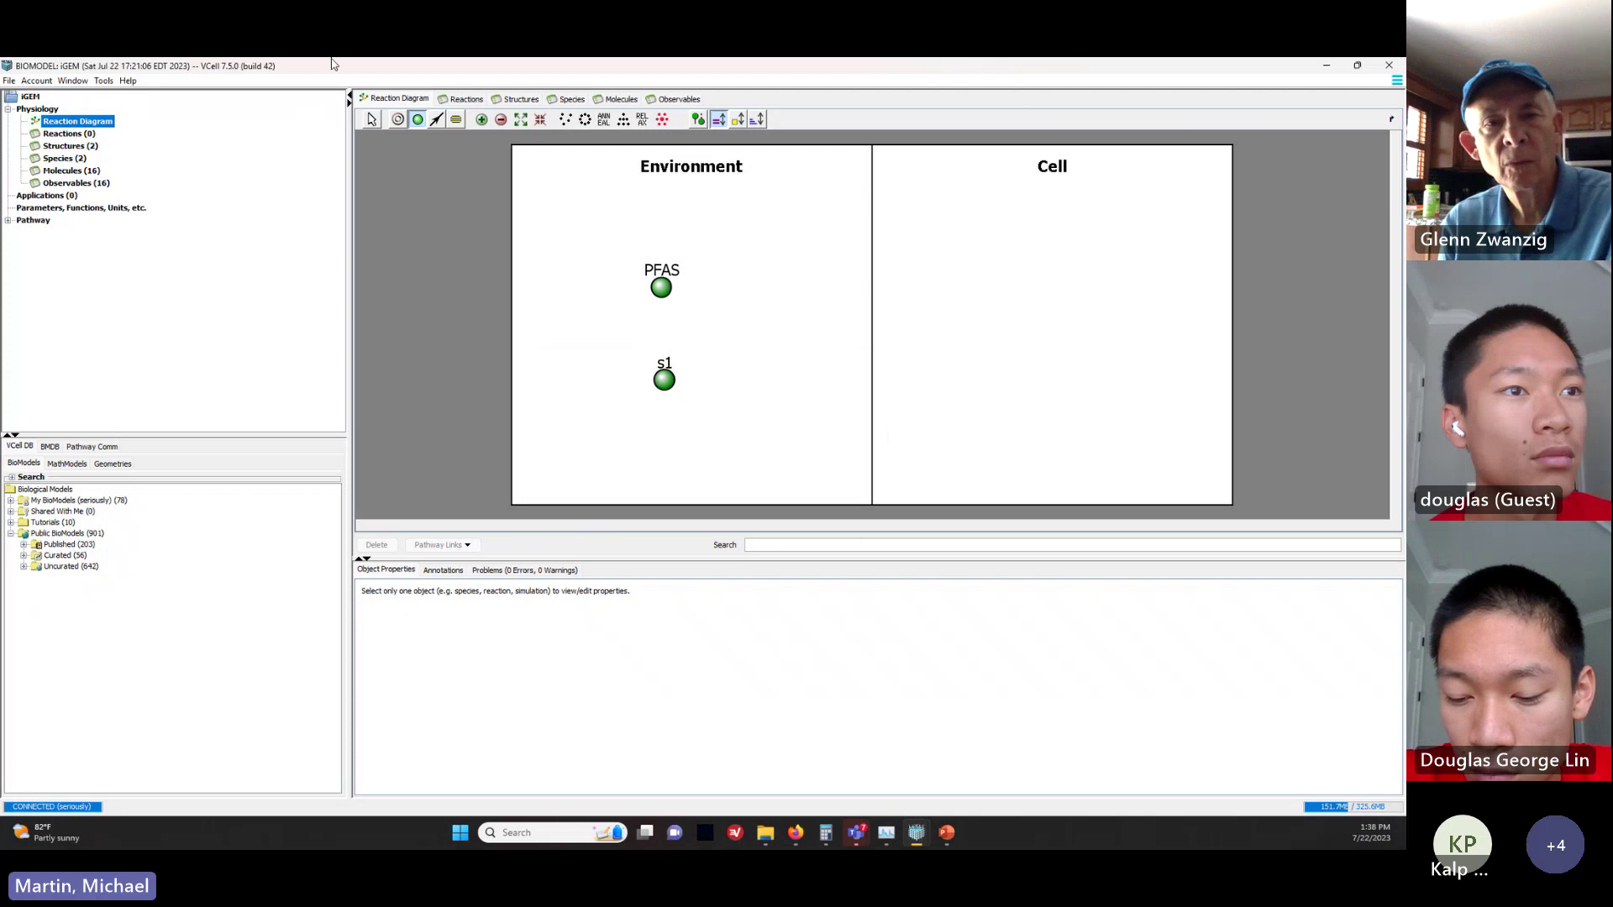
# Step: Rename the species below PFAS in the Environment compartment as _3OC6HSL
pyautogui.click(372, 119)
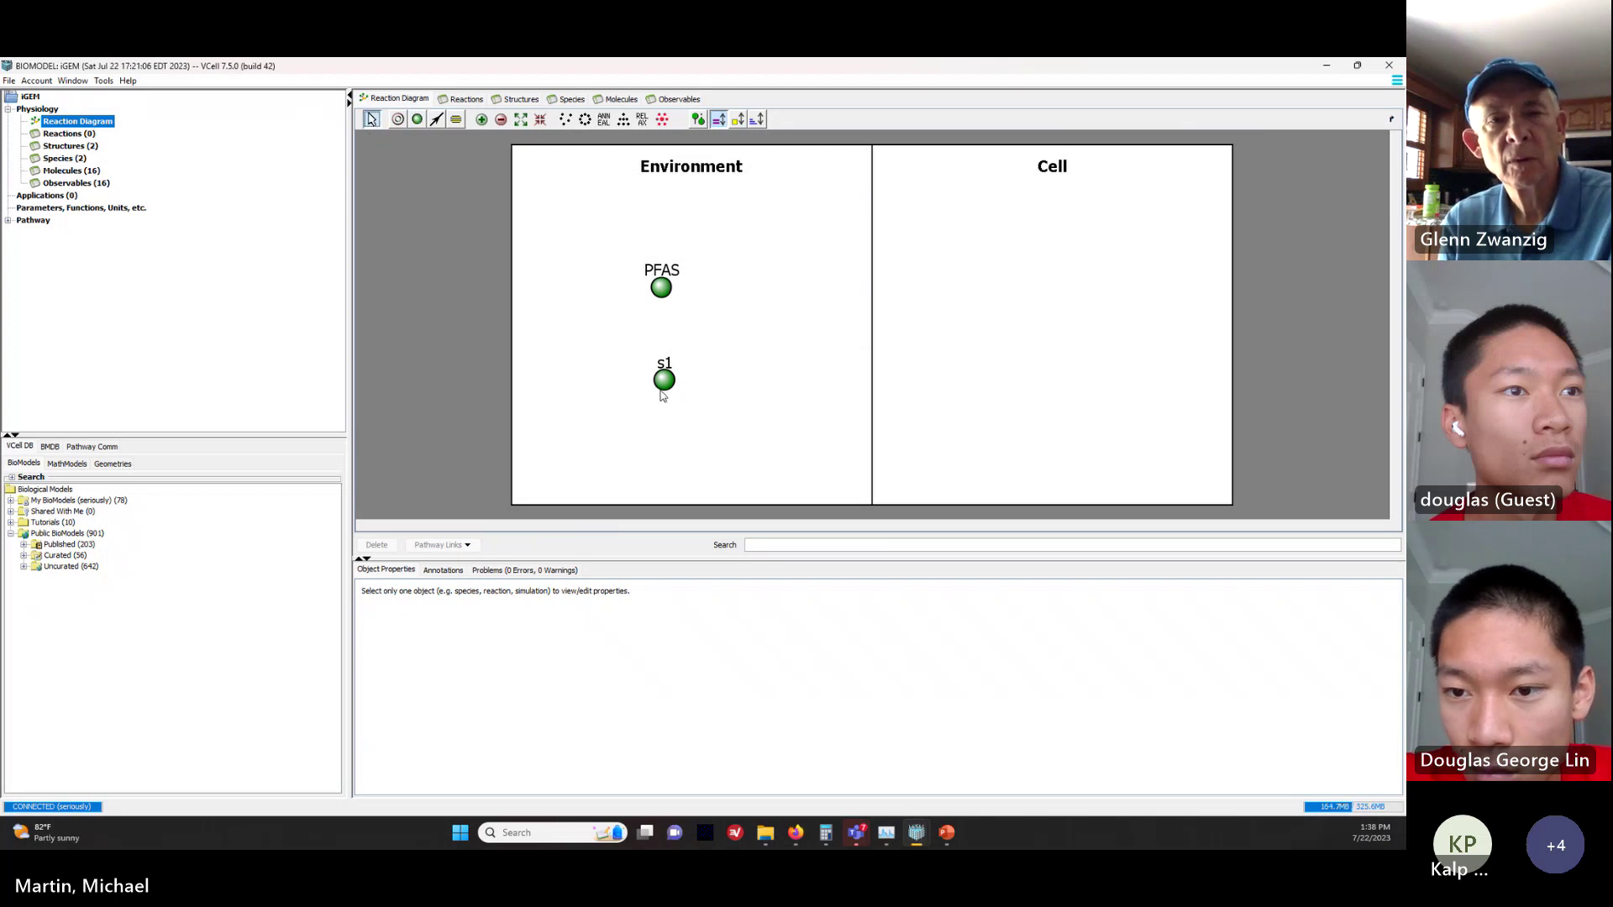
pyautogui.click(662, 389)
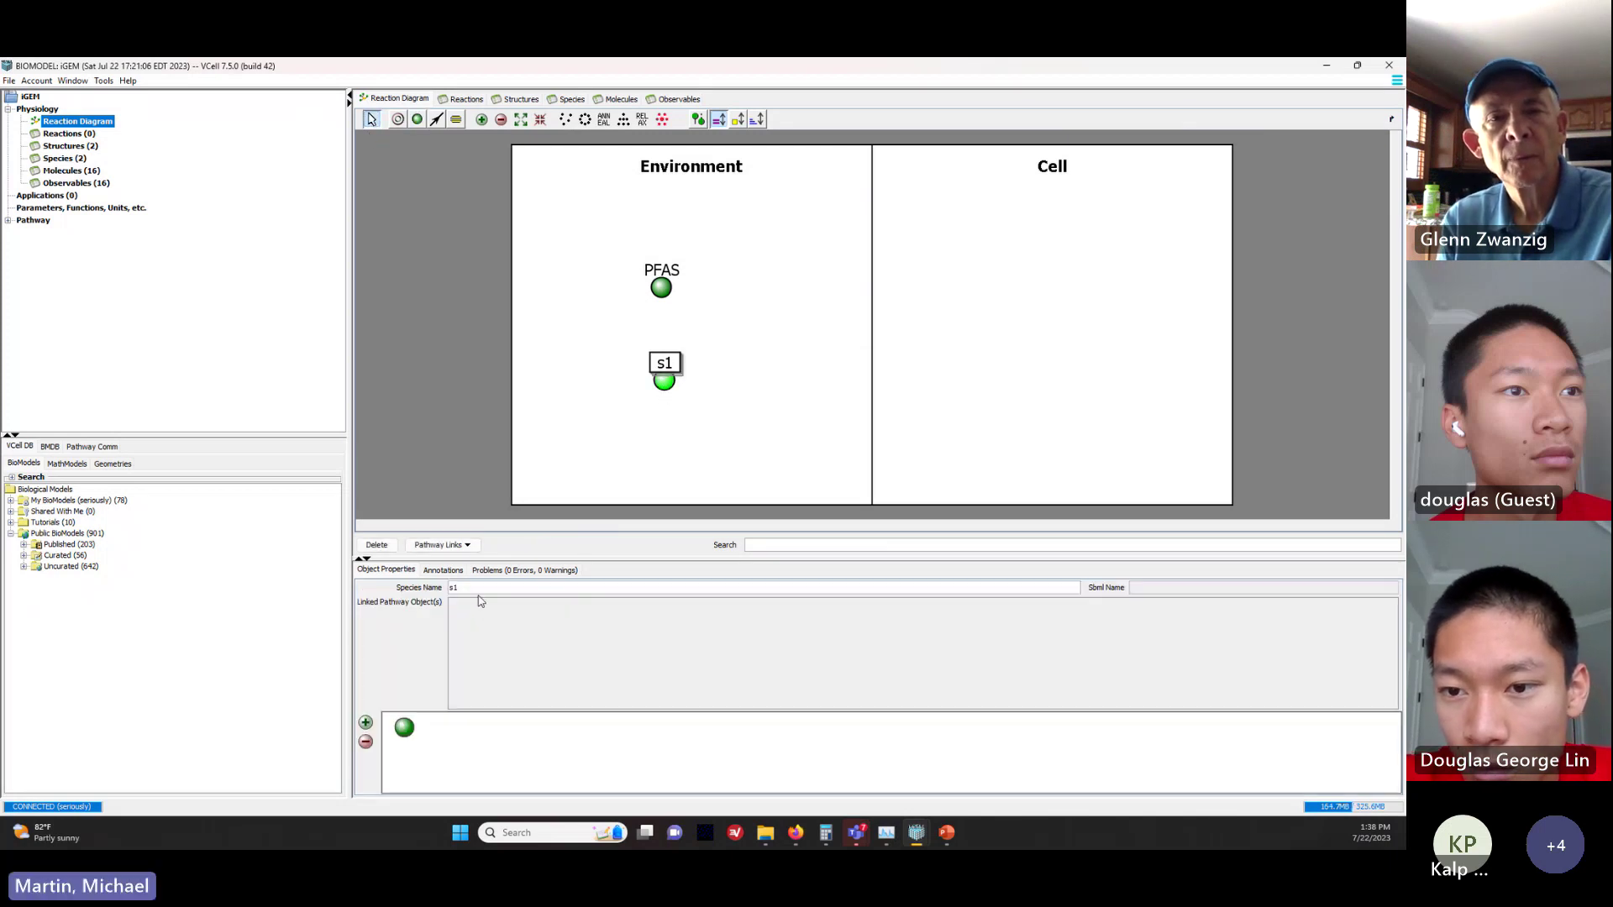
pyautogui.moveTo(475, 590); pyautogui.dragTo(424, 587)
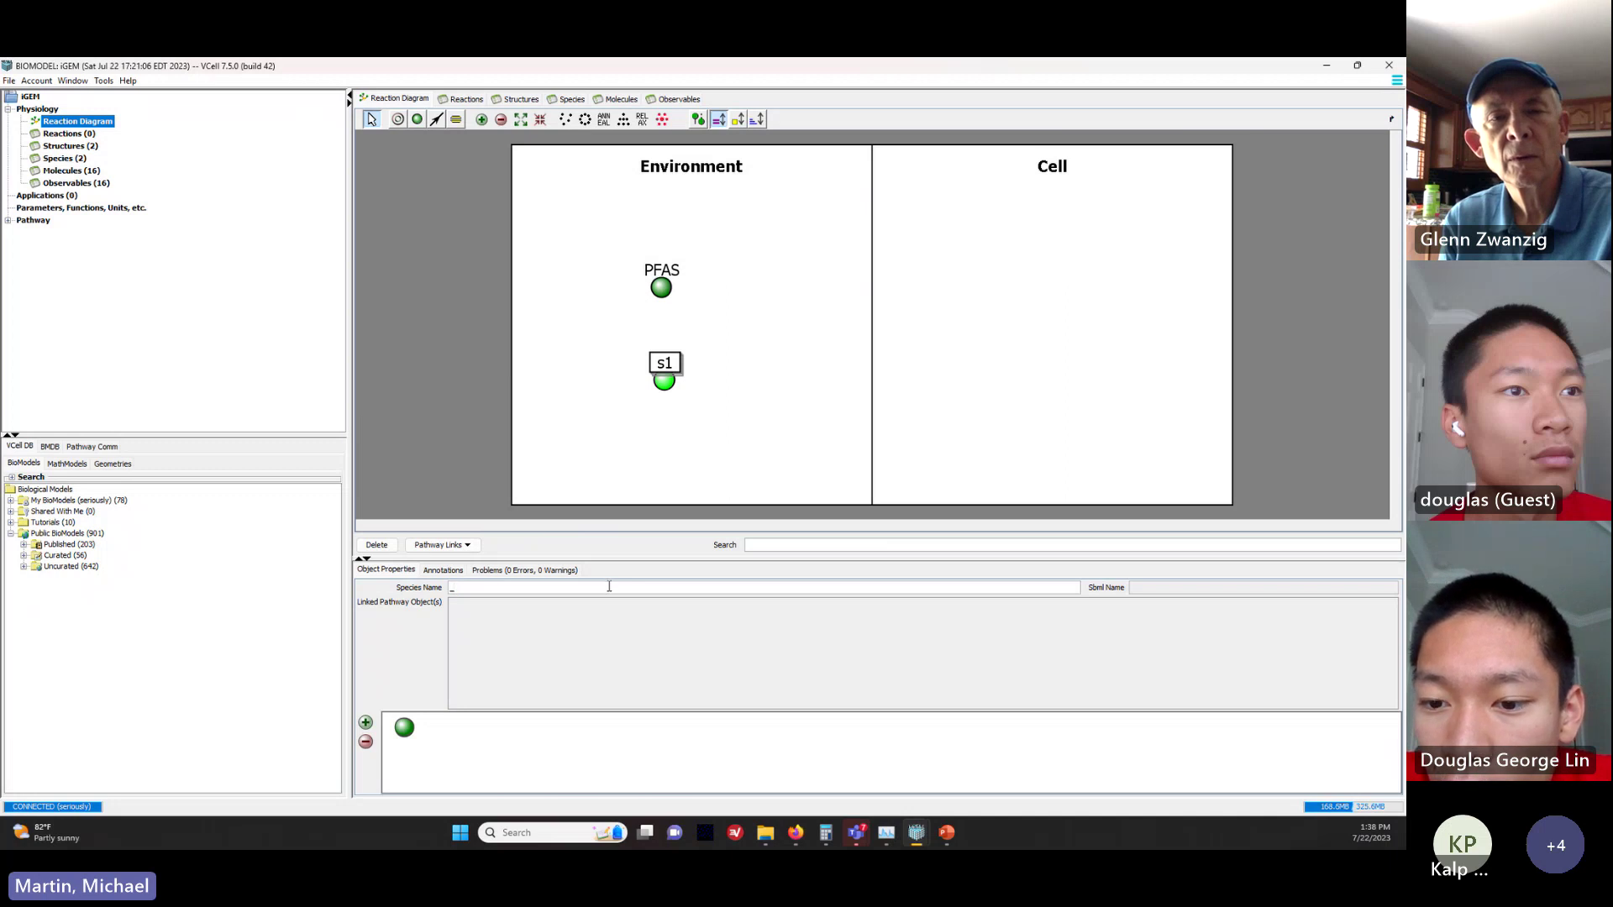
pyautogui.write('O')
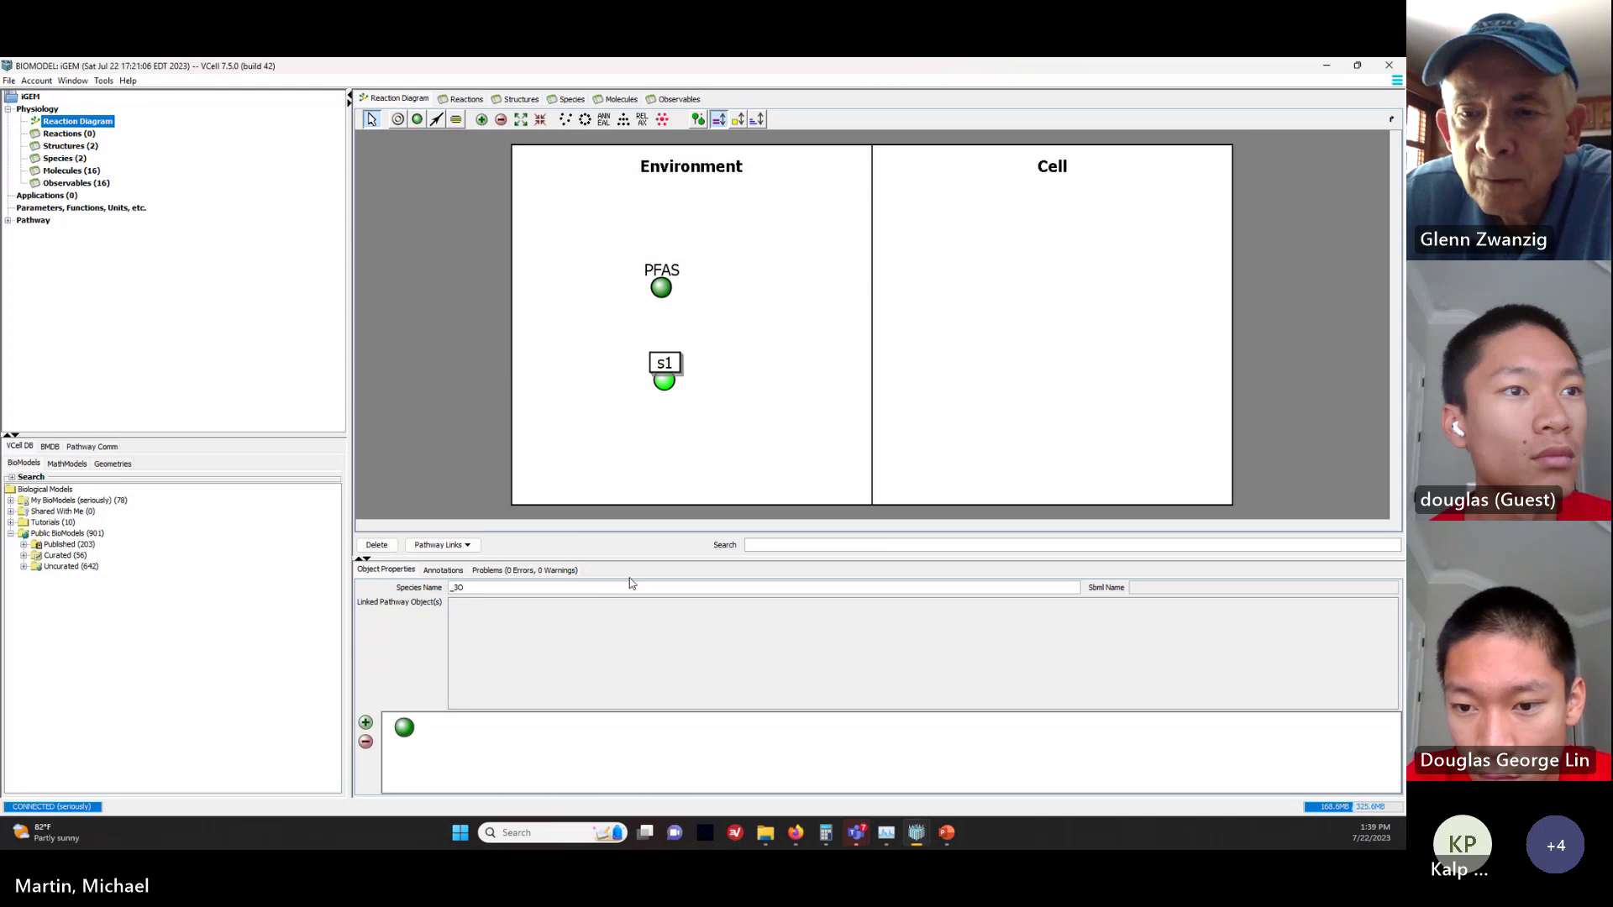
pyautogui.press('Return')
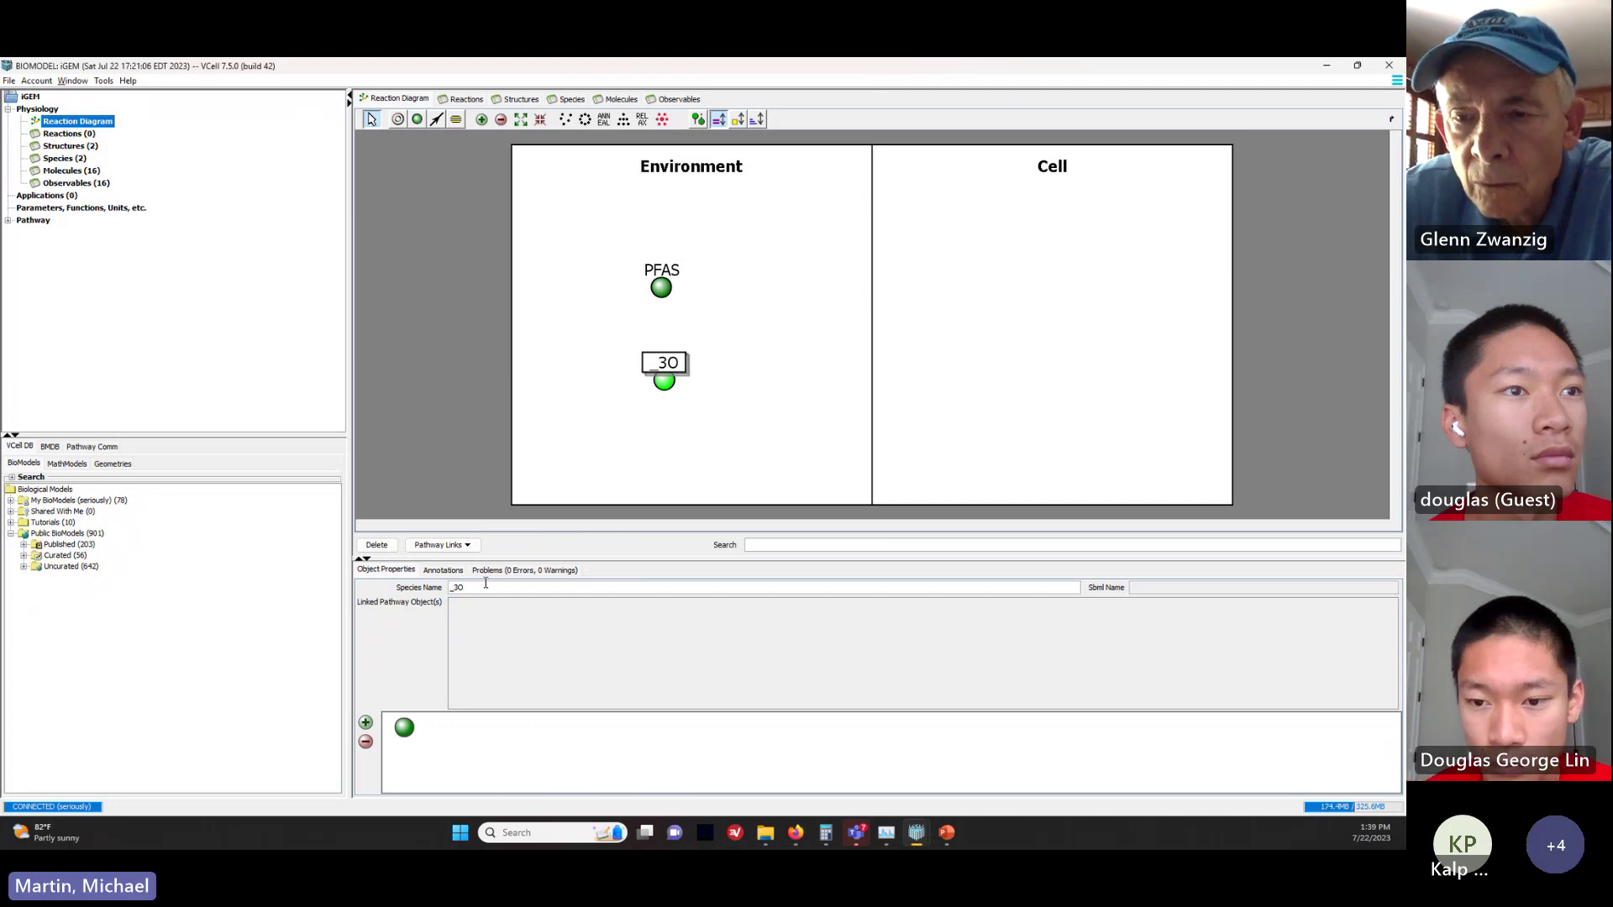
pyautogui.write('C')
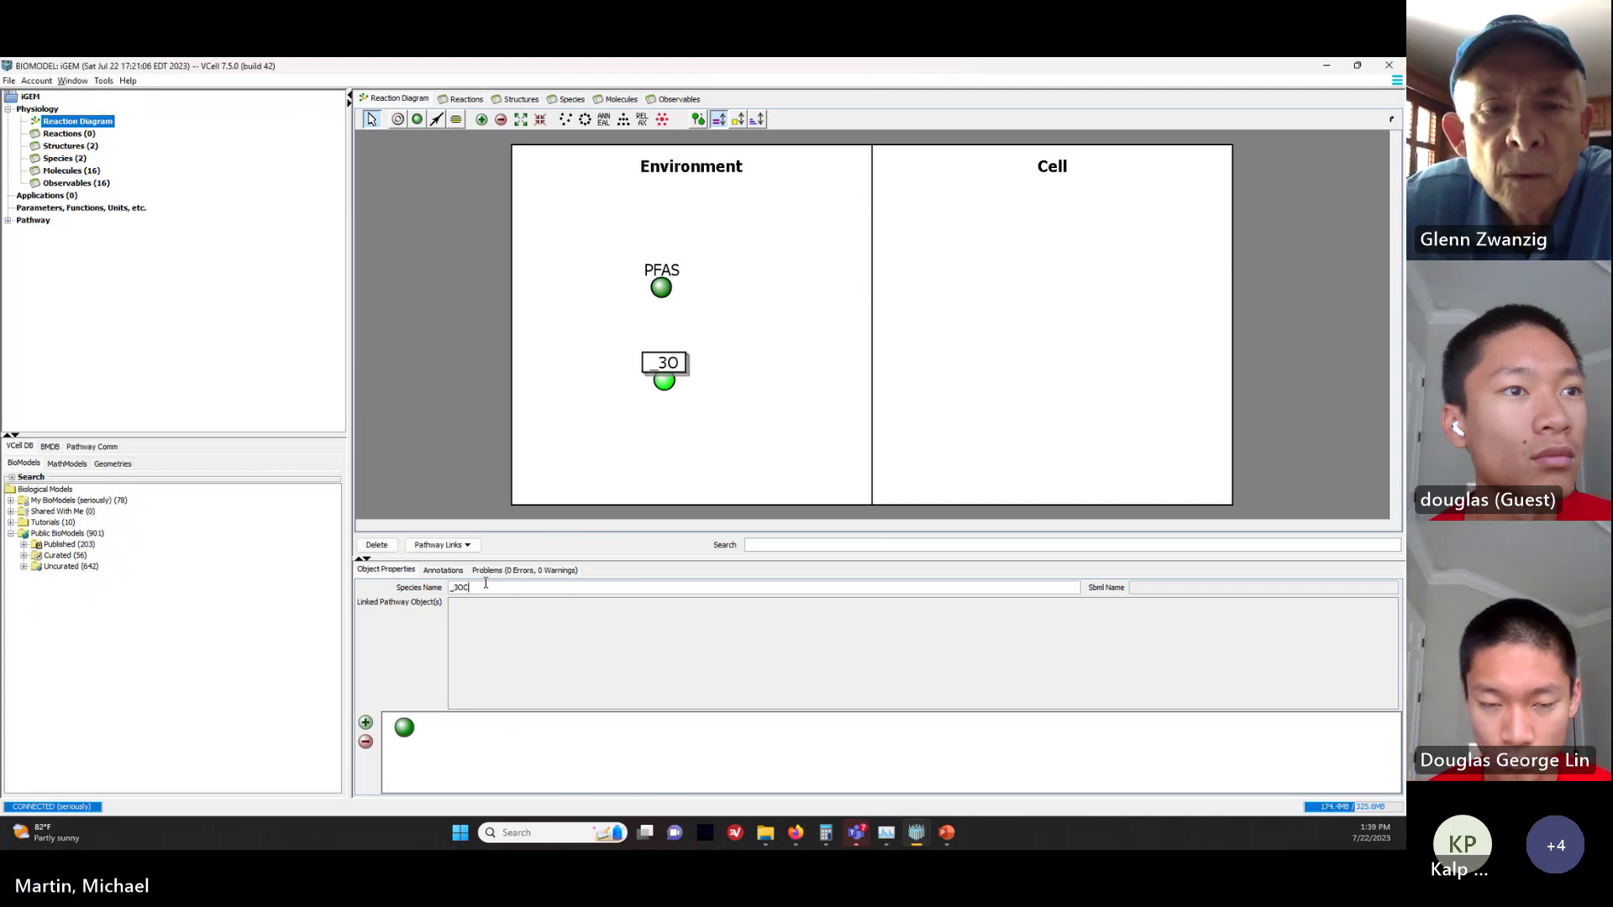
pyautogui.write('6')
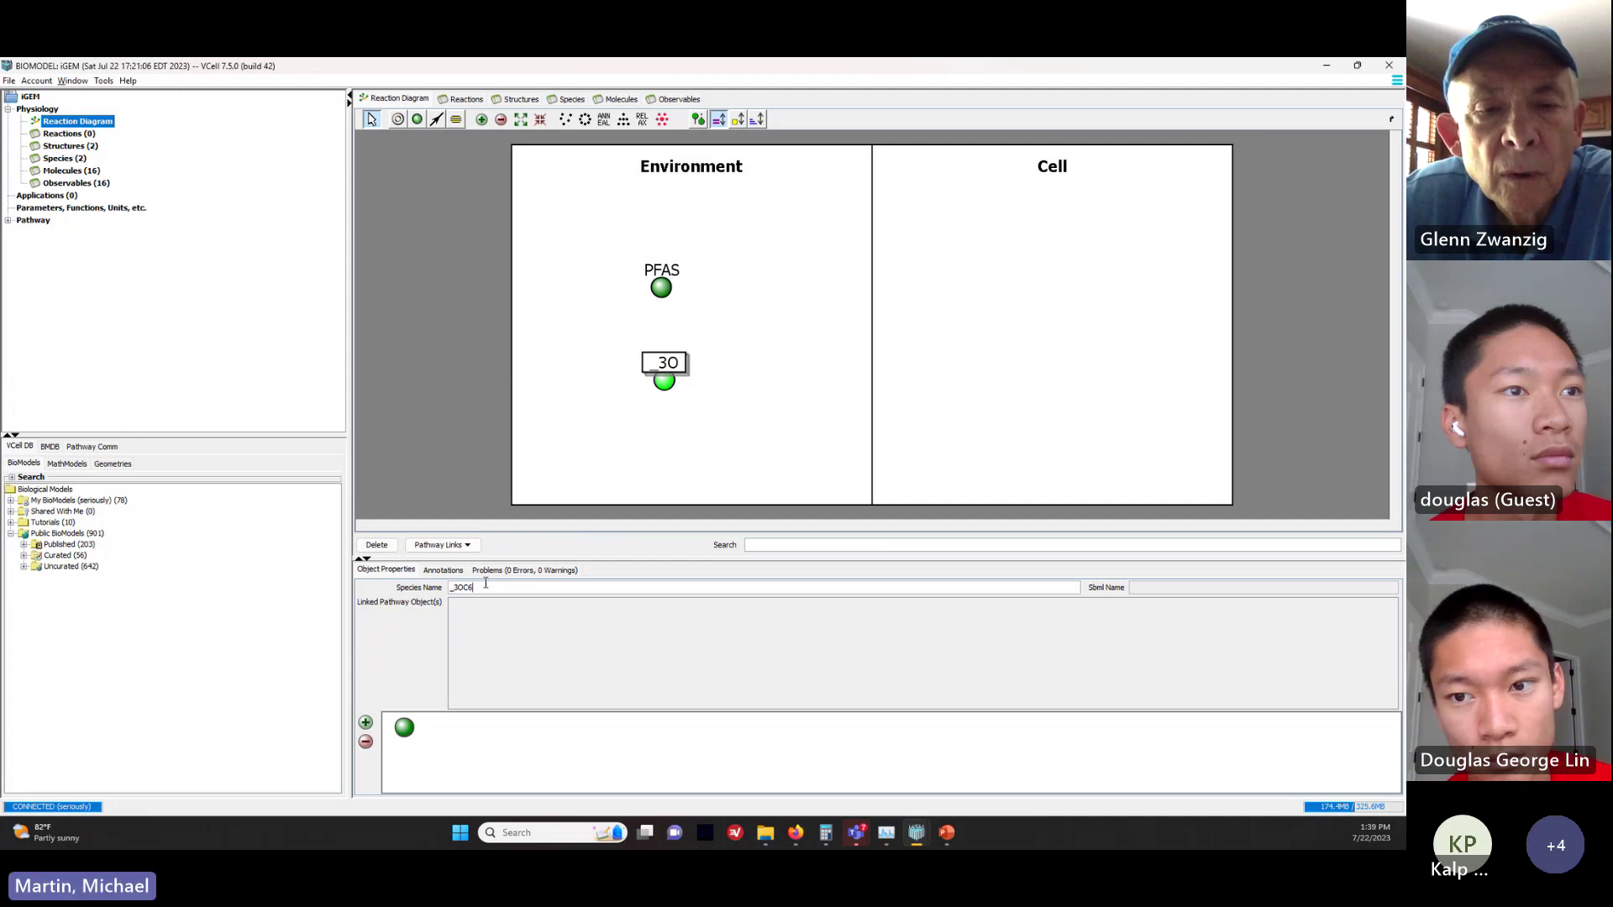
pyautogui.write('HSL')
pyautogui.press('Return')
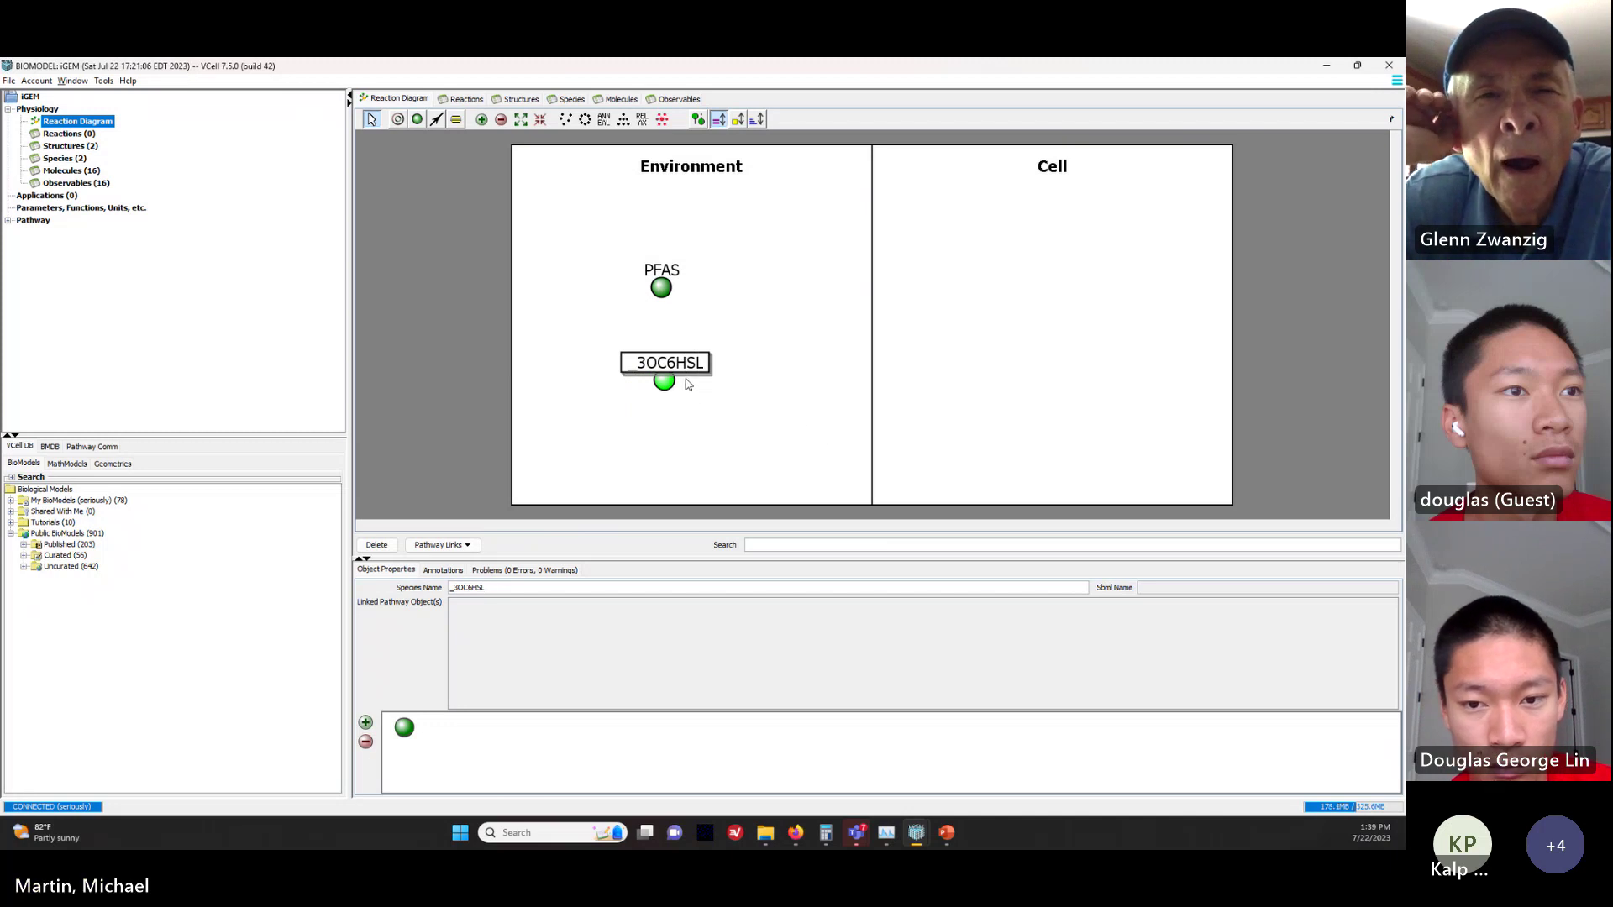
pyautogui.click(738, 406)
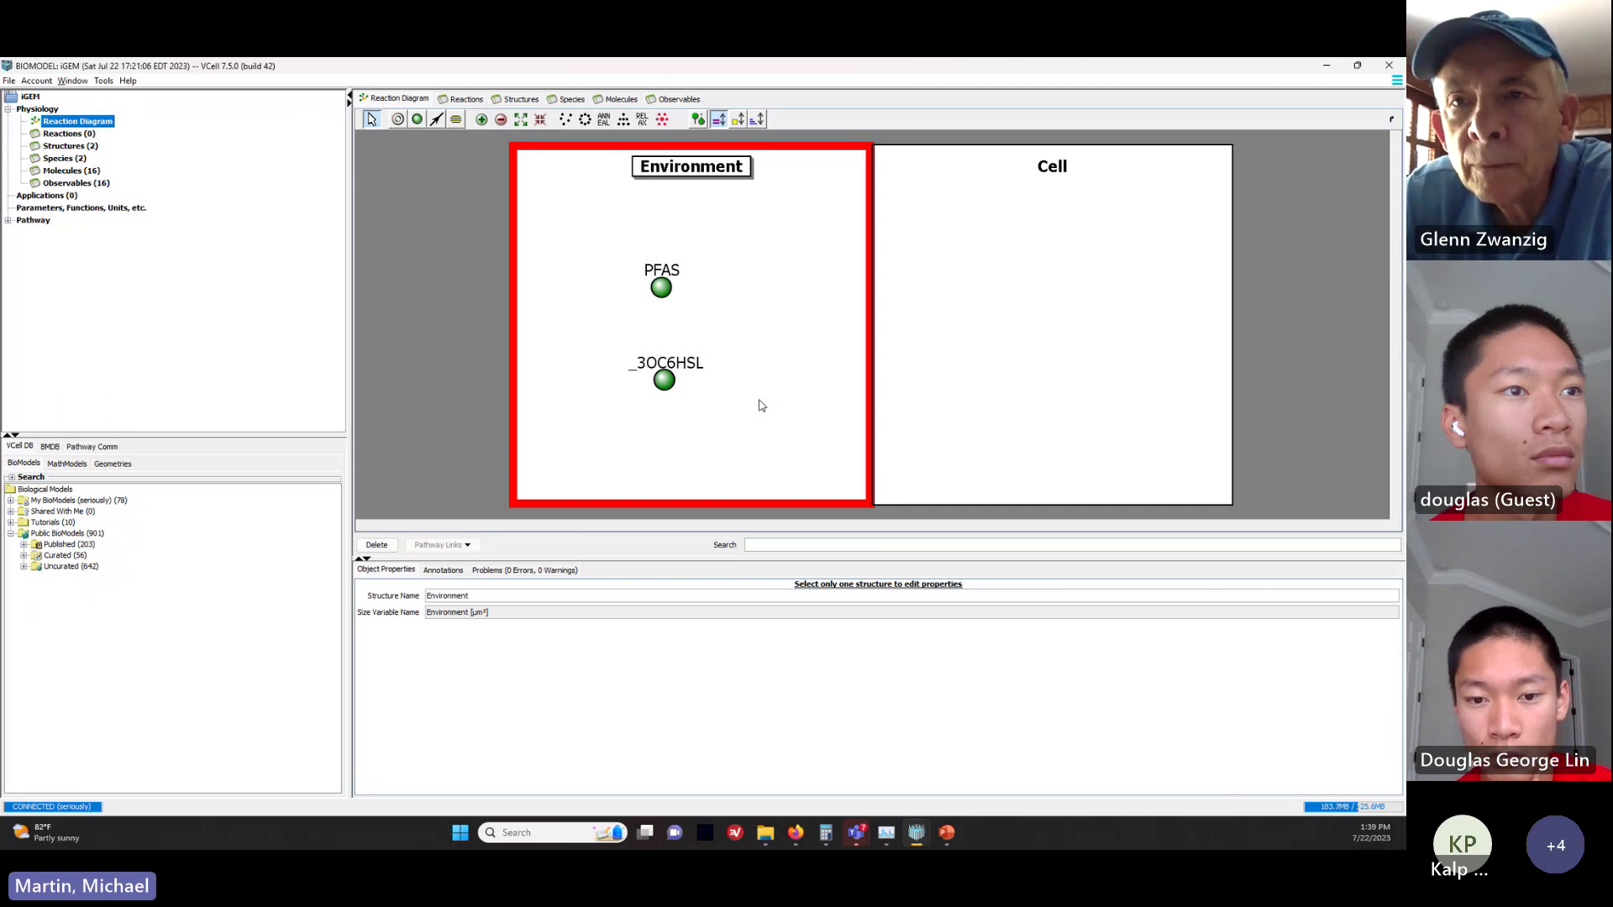
# Step: Place a species near the upper edge of the Cell compartment and name it LuxR_gene
pyautogui.click(1070, 309)
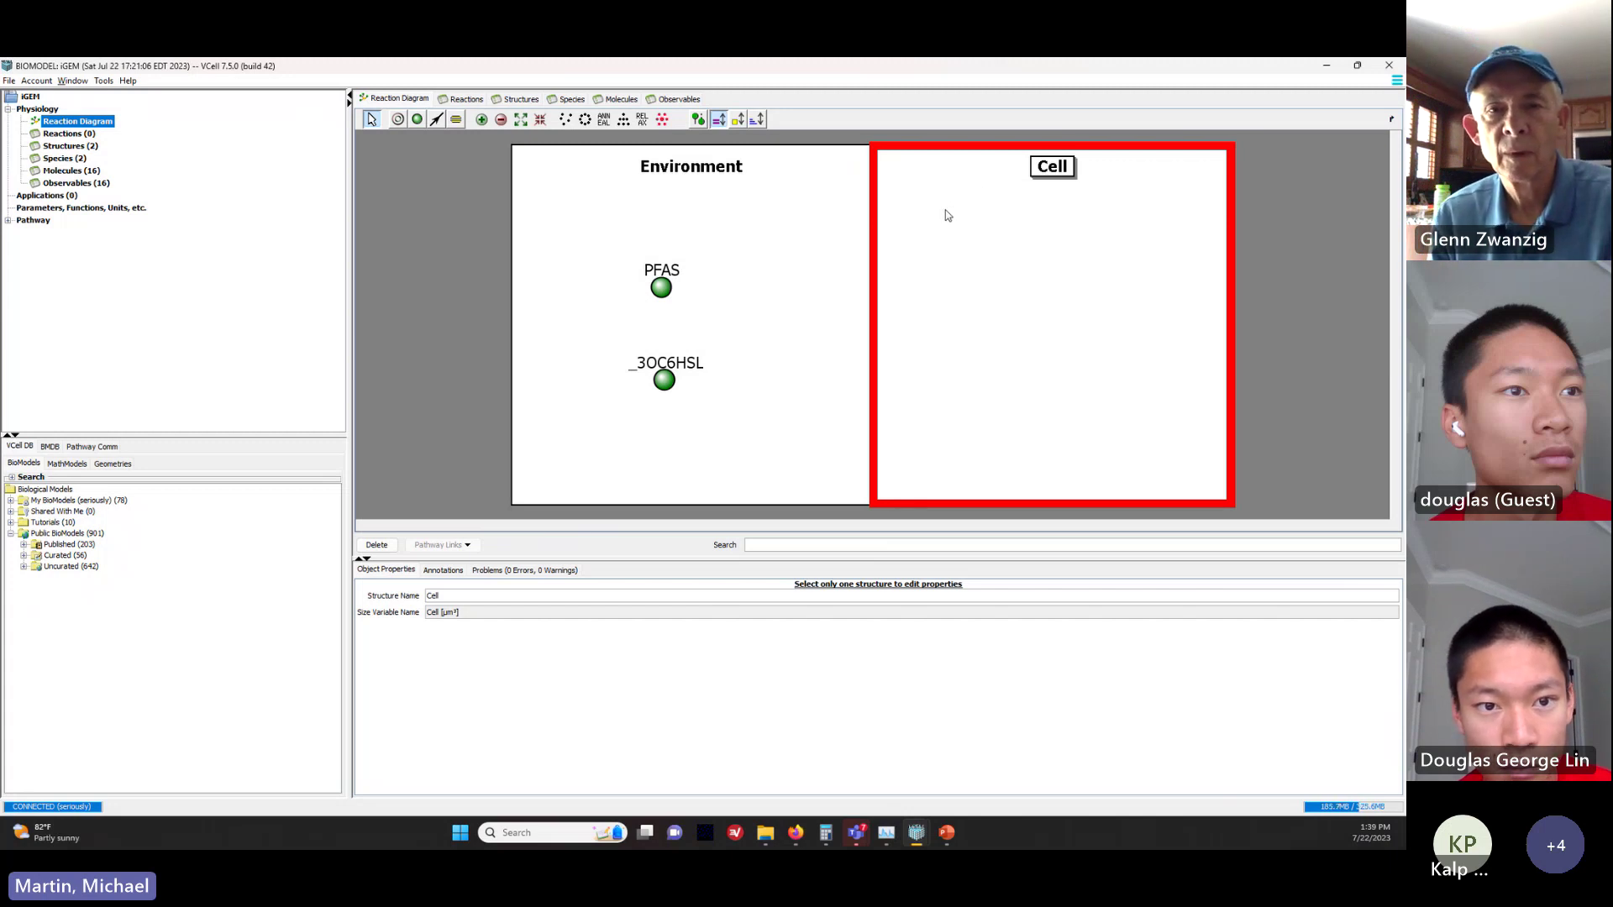
pyautogui.click(418, 120)
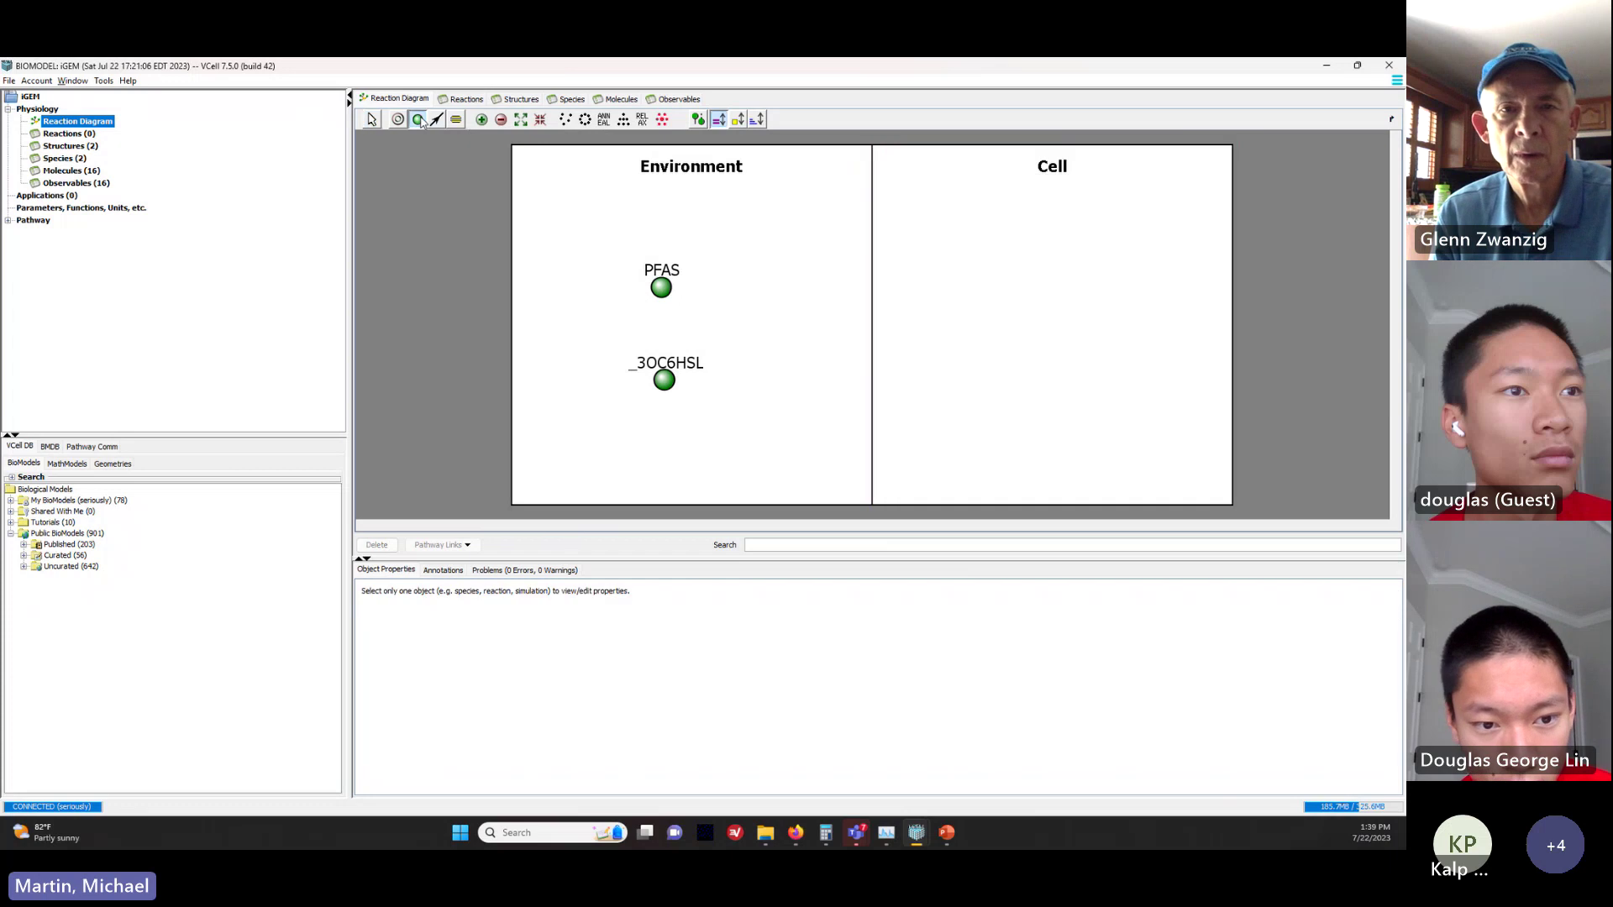
pyautogui.click(917, 199)
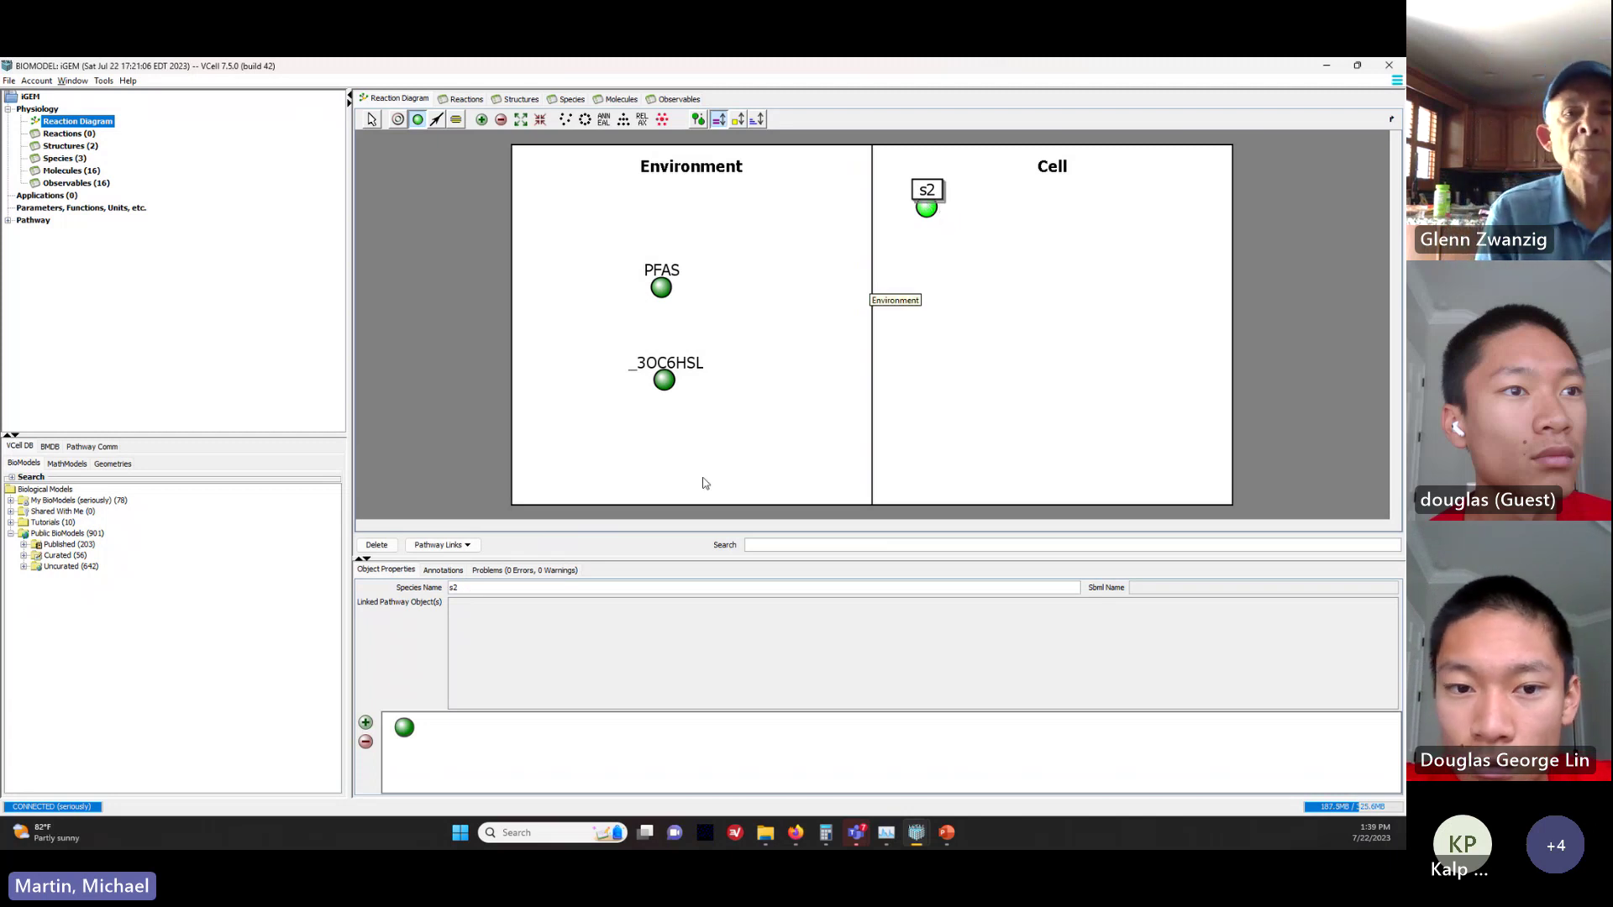
pyautogui.doubleClick(454, 587)
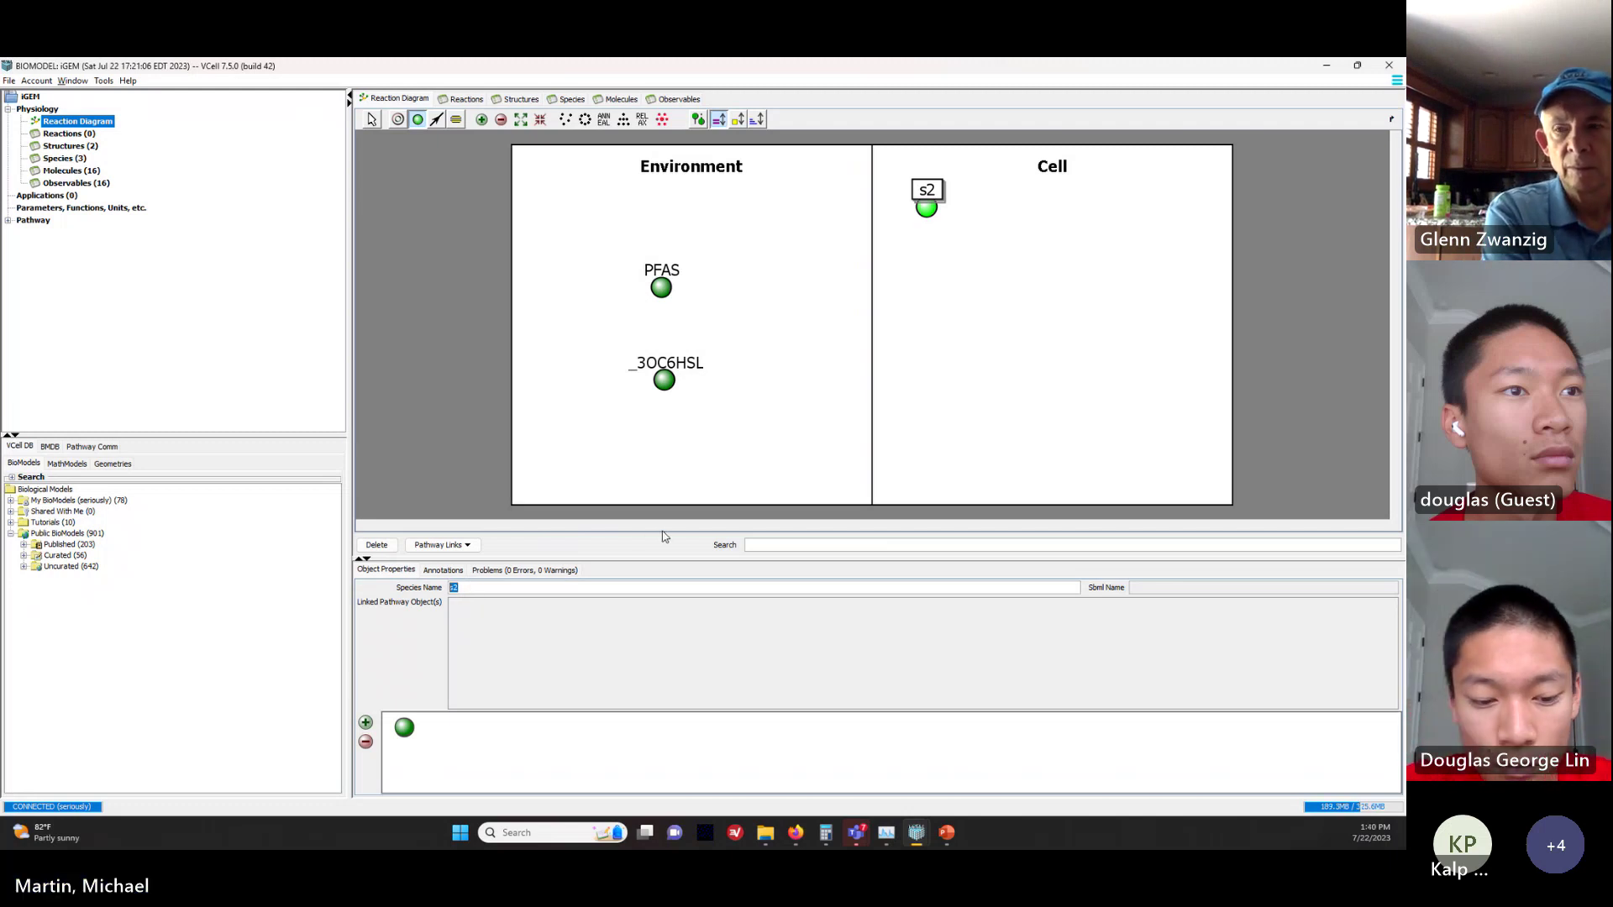
pyautogui.write('LuxR_')
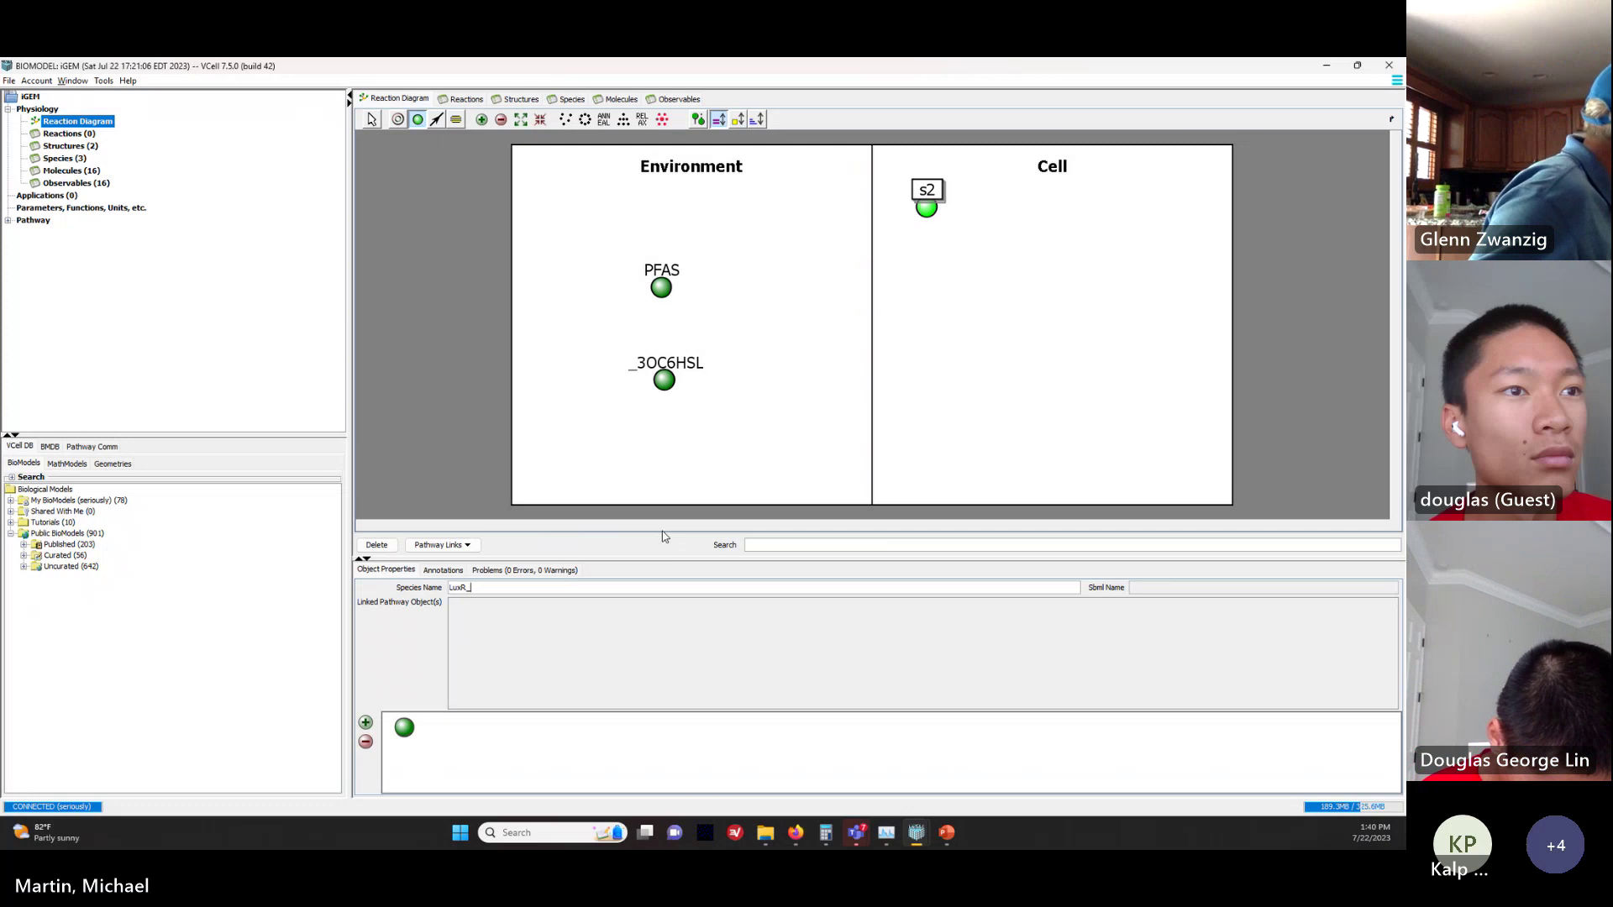
pyautogui.write('gene')
pyautogui.press('Return')
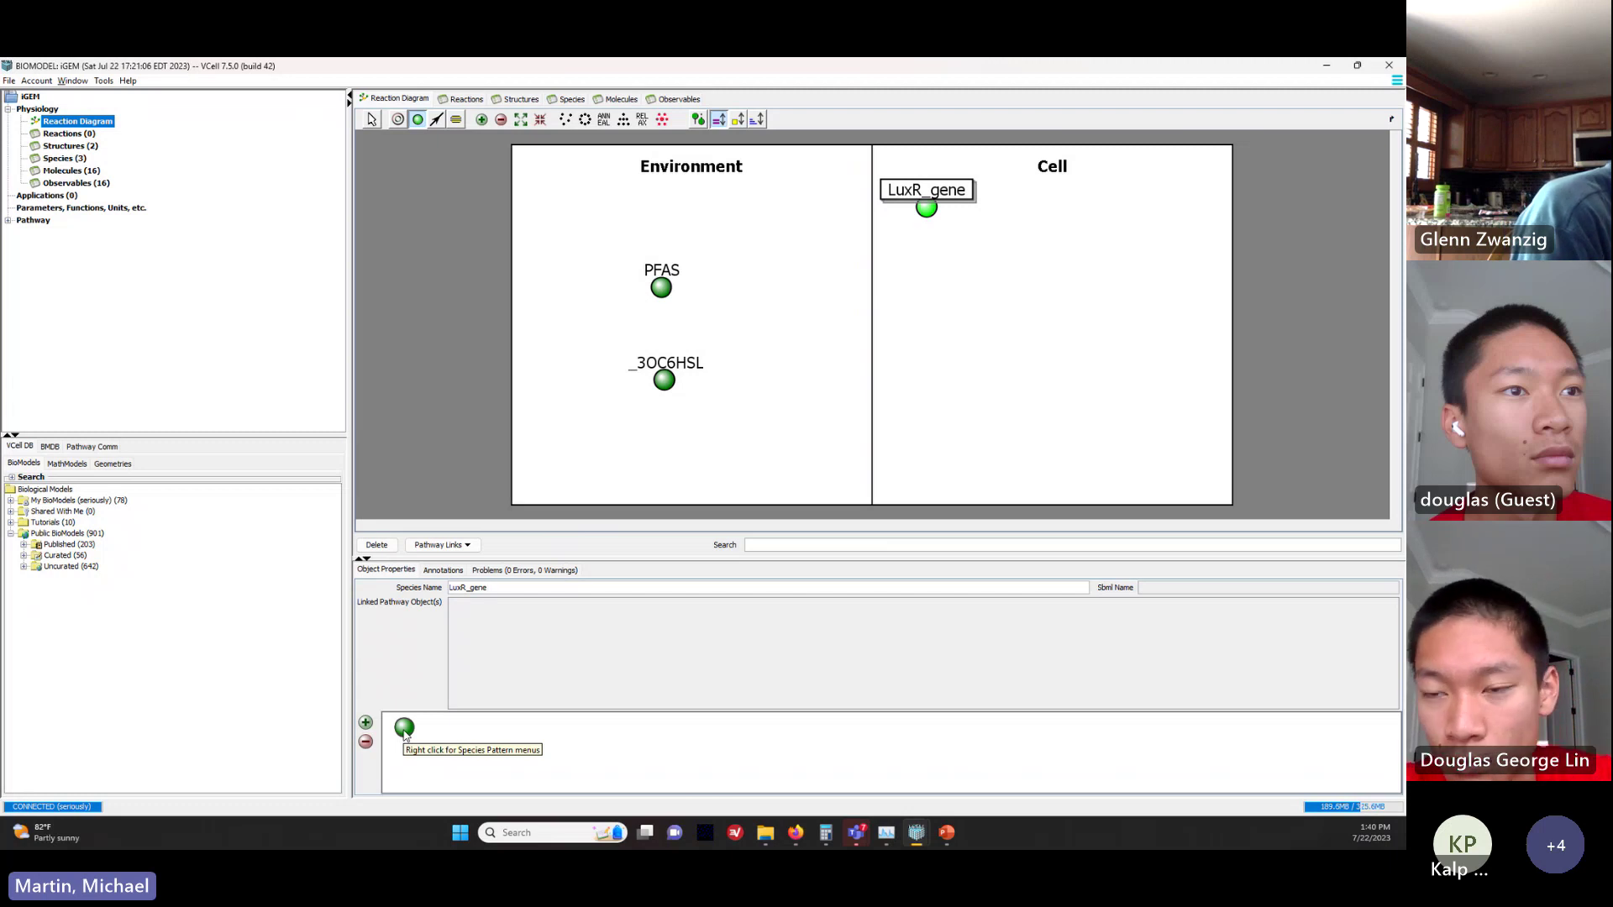
# Step: Assign the LuxR_Gene molecule to the LuxR_gene species pattern
pyautogui.rightClick(404, 731)
pyautogui.moveTo(458, 747)
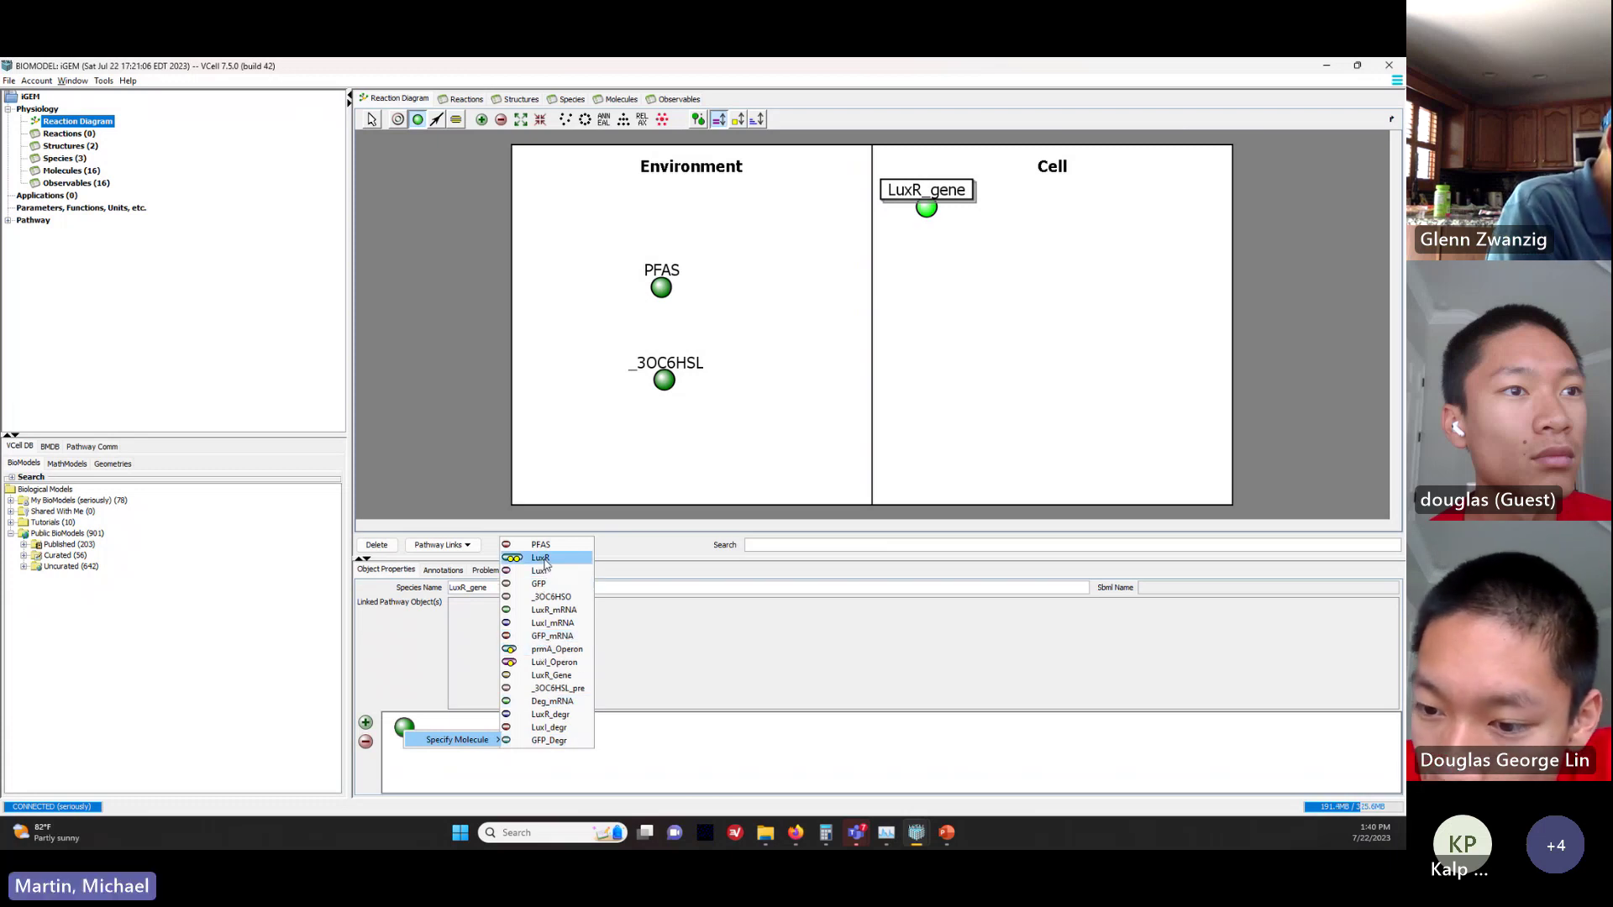
pyautogui.click(555, 675)
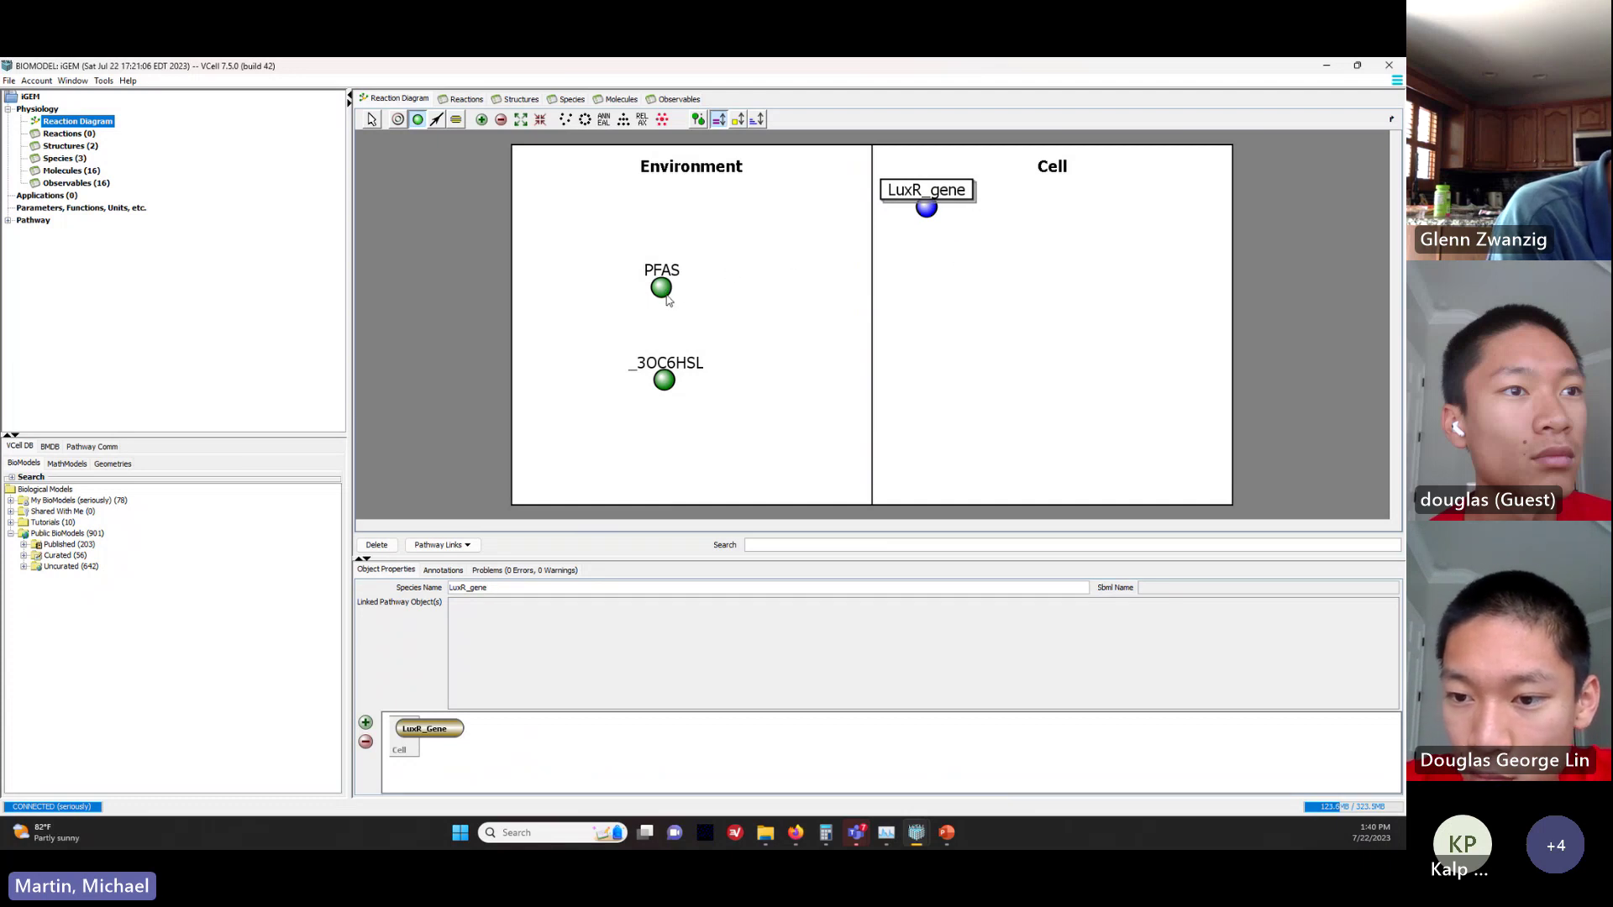
# Step: Assign the PFAS molecule to the PFAS species in the Environment compartment
pyautogui.click(371, 119)
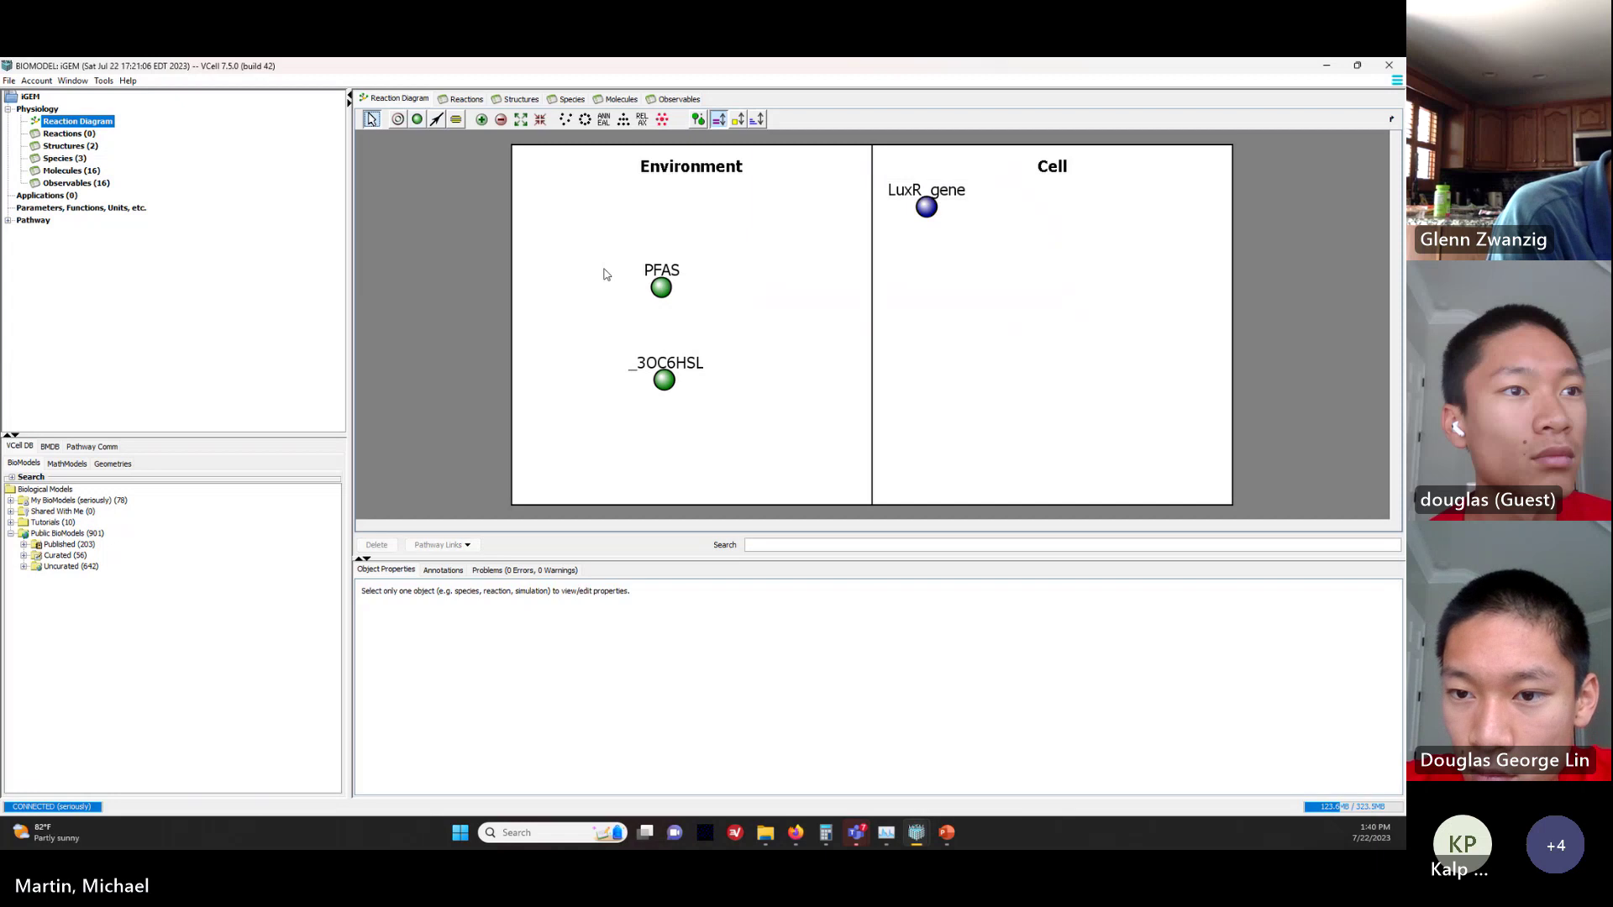
pyautogui.click(672, 290)
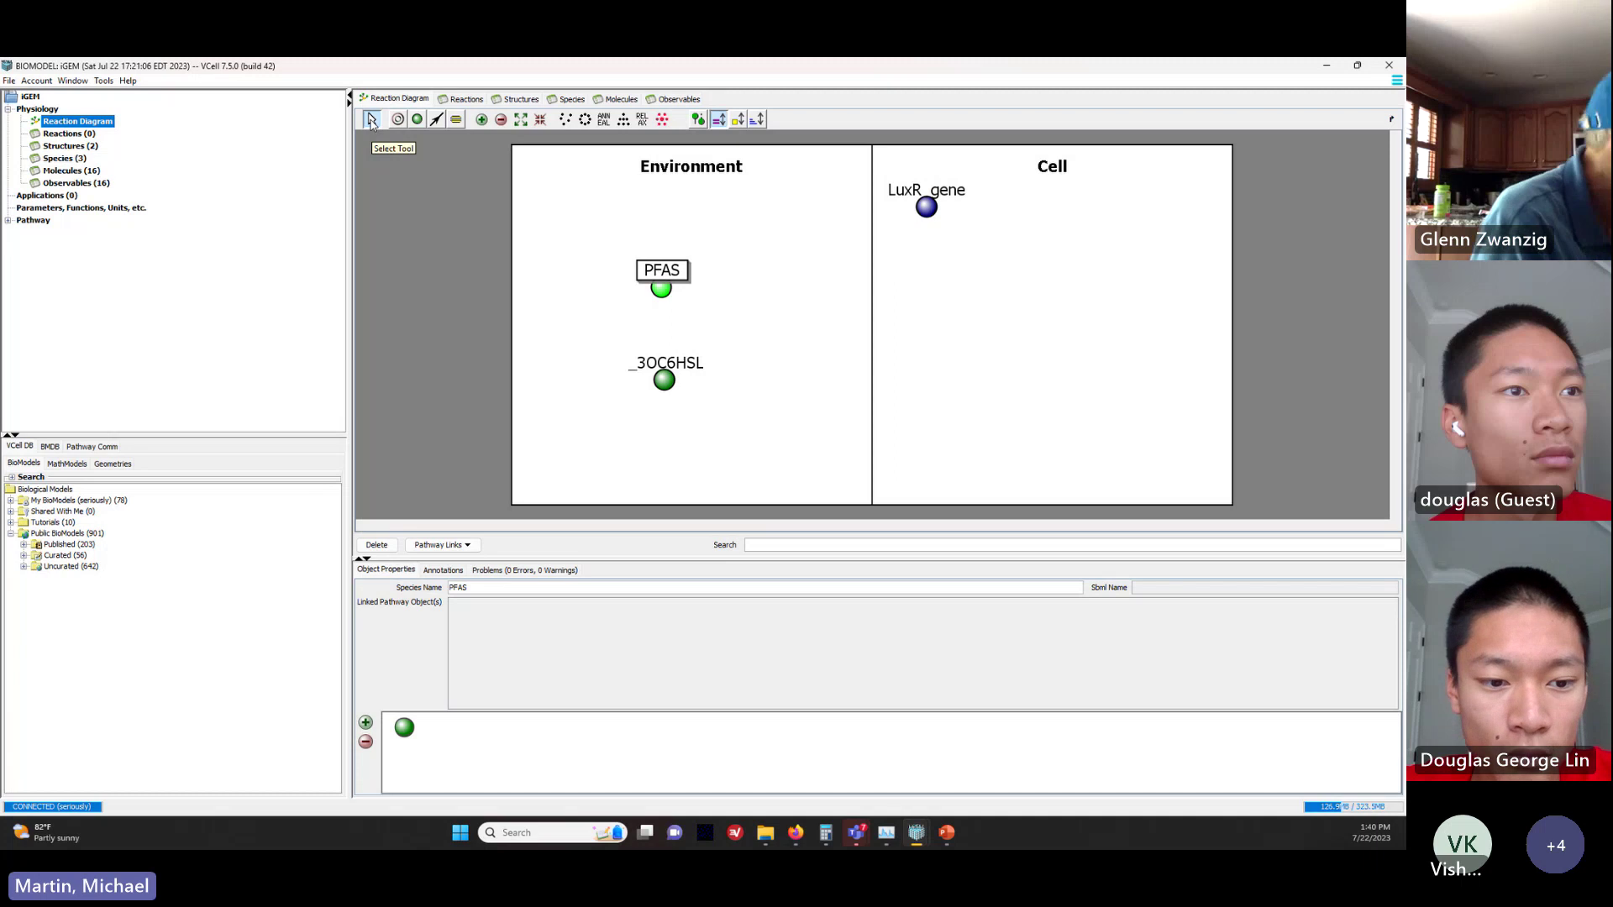
pyautogui.rightClick(410, 735)
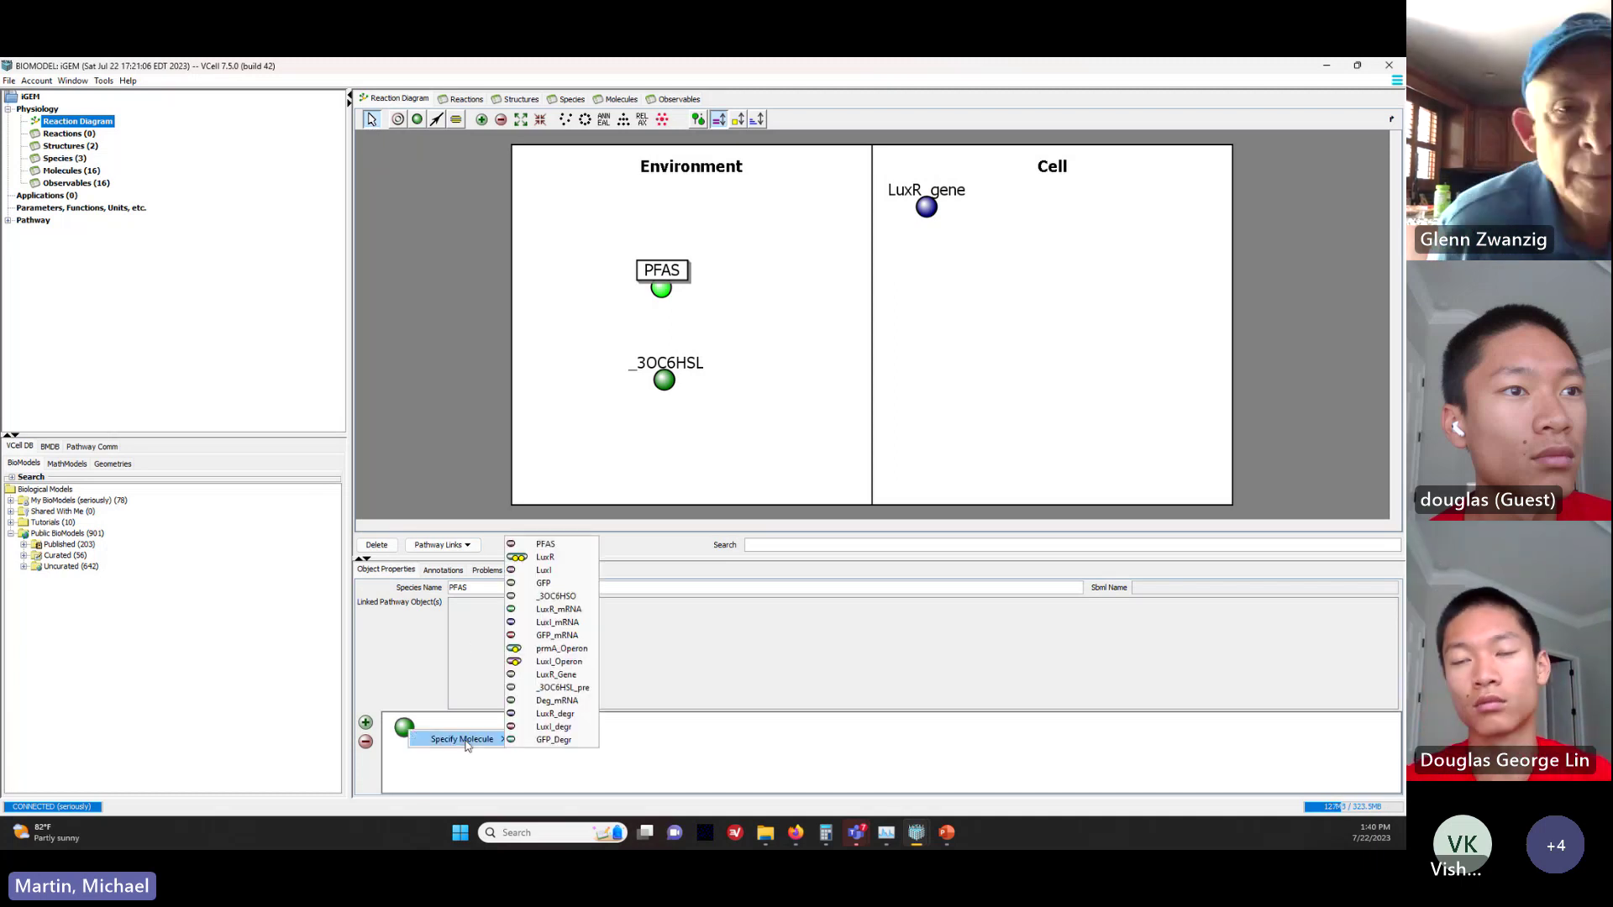
pyautogui.click(544, 544)
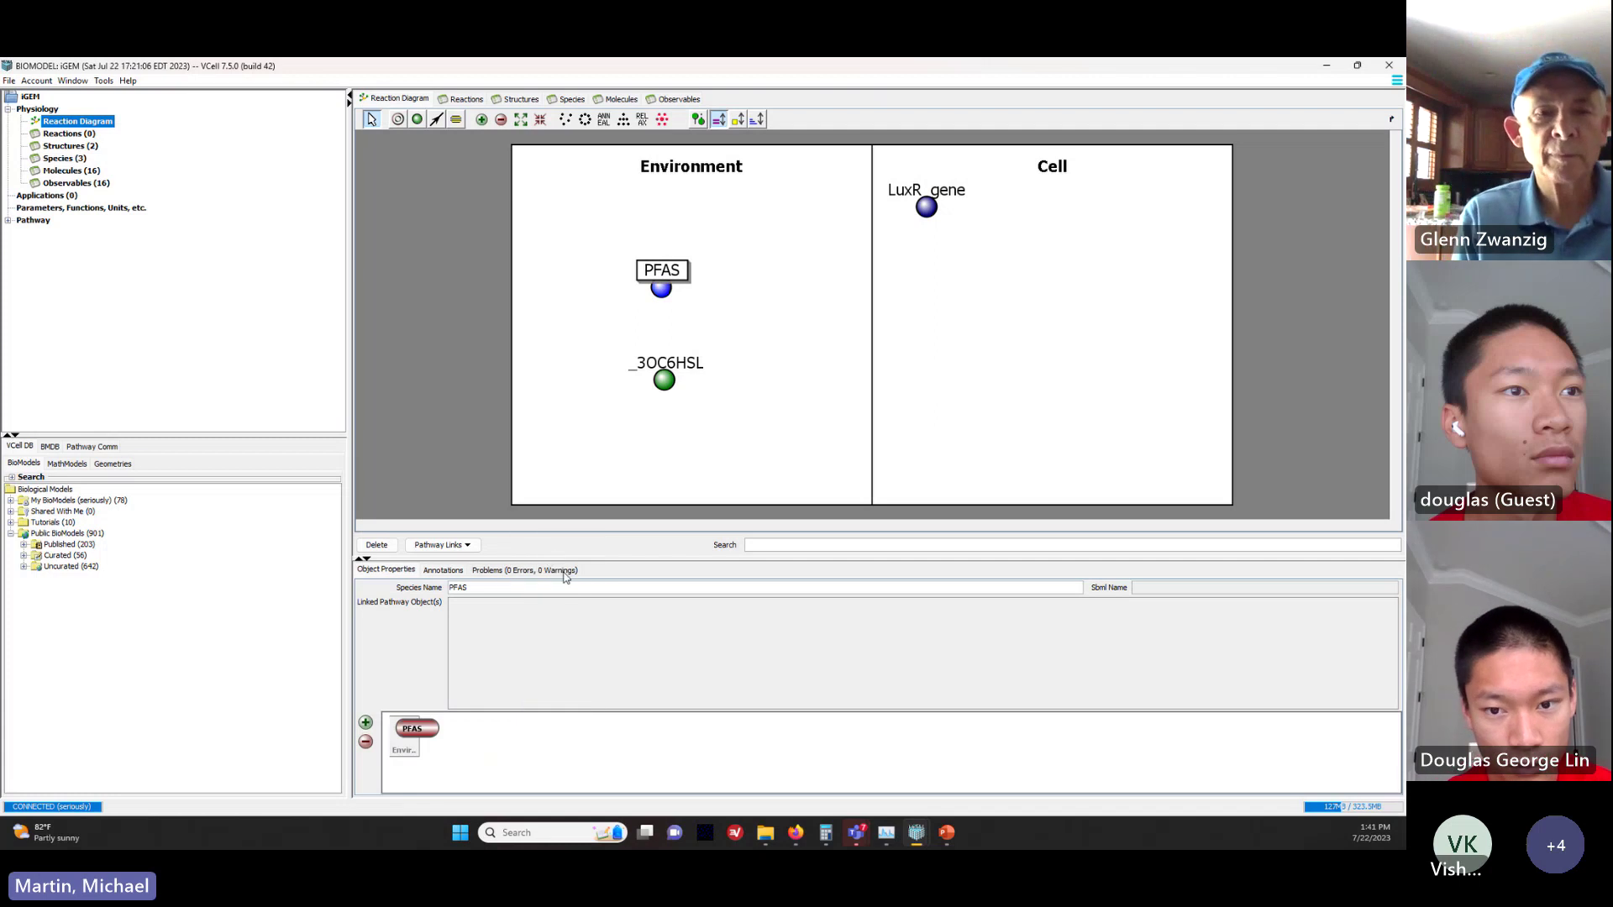
# Step: Assign the _3OC6HSO molecule to the _3OC6HSL species in the Environment compartment
pyautogui.rightClick(666, 385)
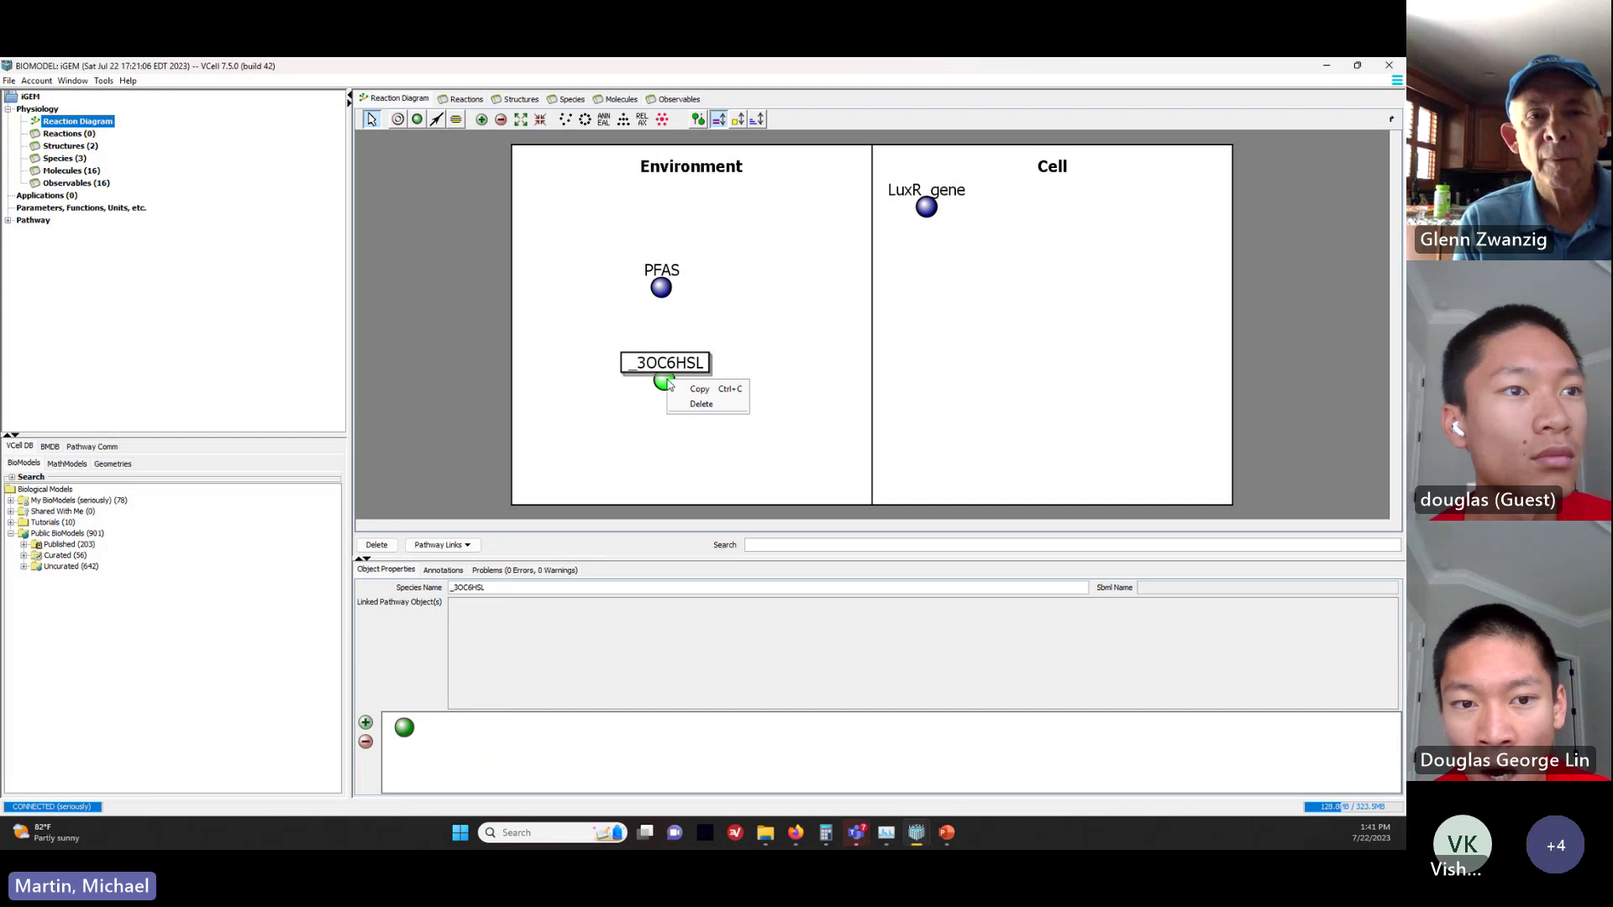
pyautogui.click(658, 389)
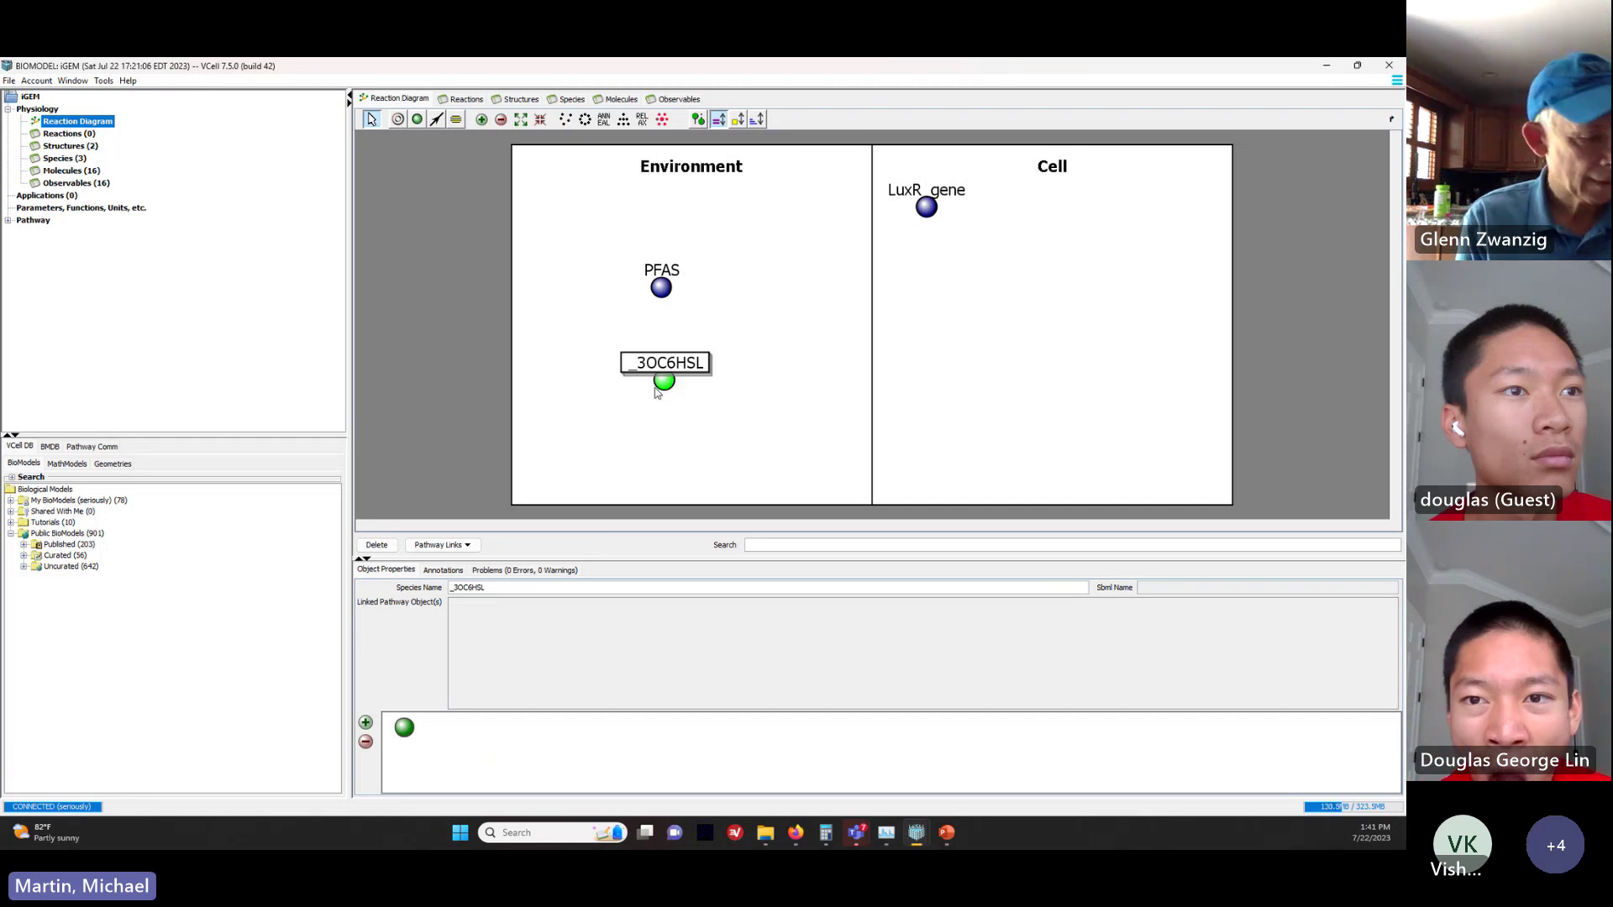
pyautogui.rightClick(402, 728)
pyautogui.moveTo(471, 737)
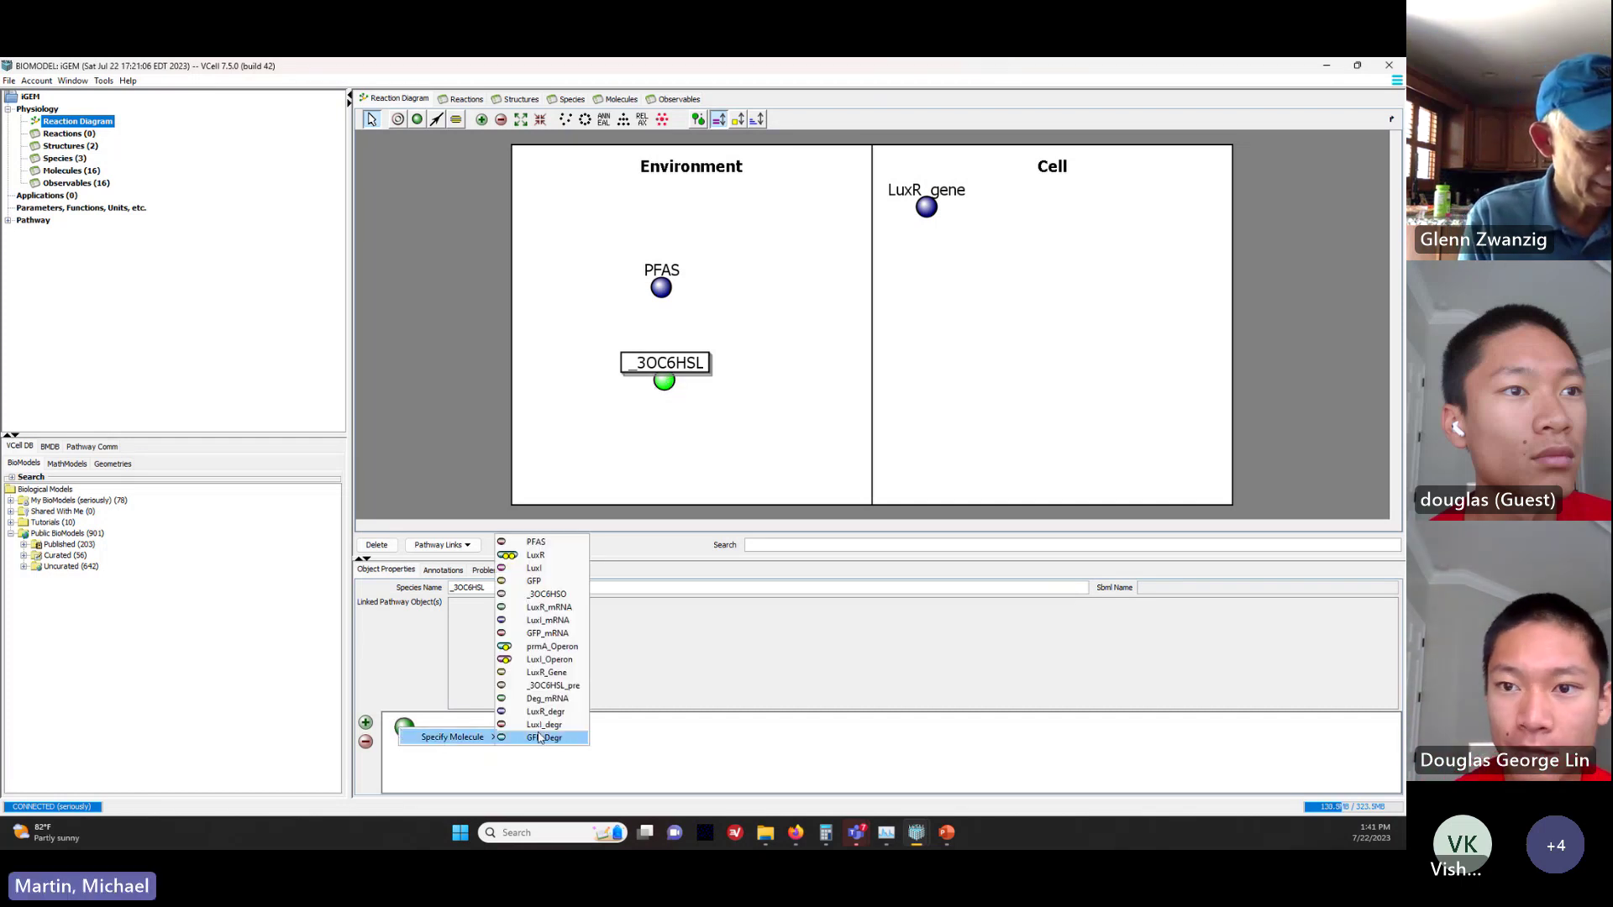
pyautogui.click(545, 598)
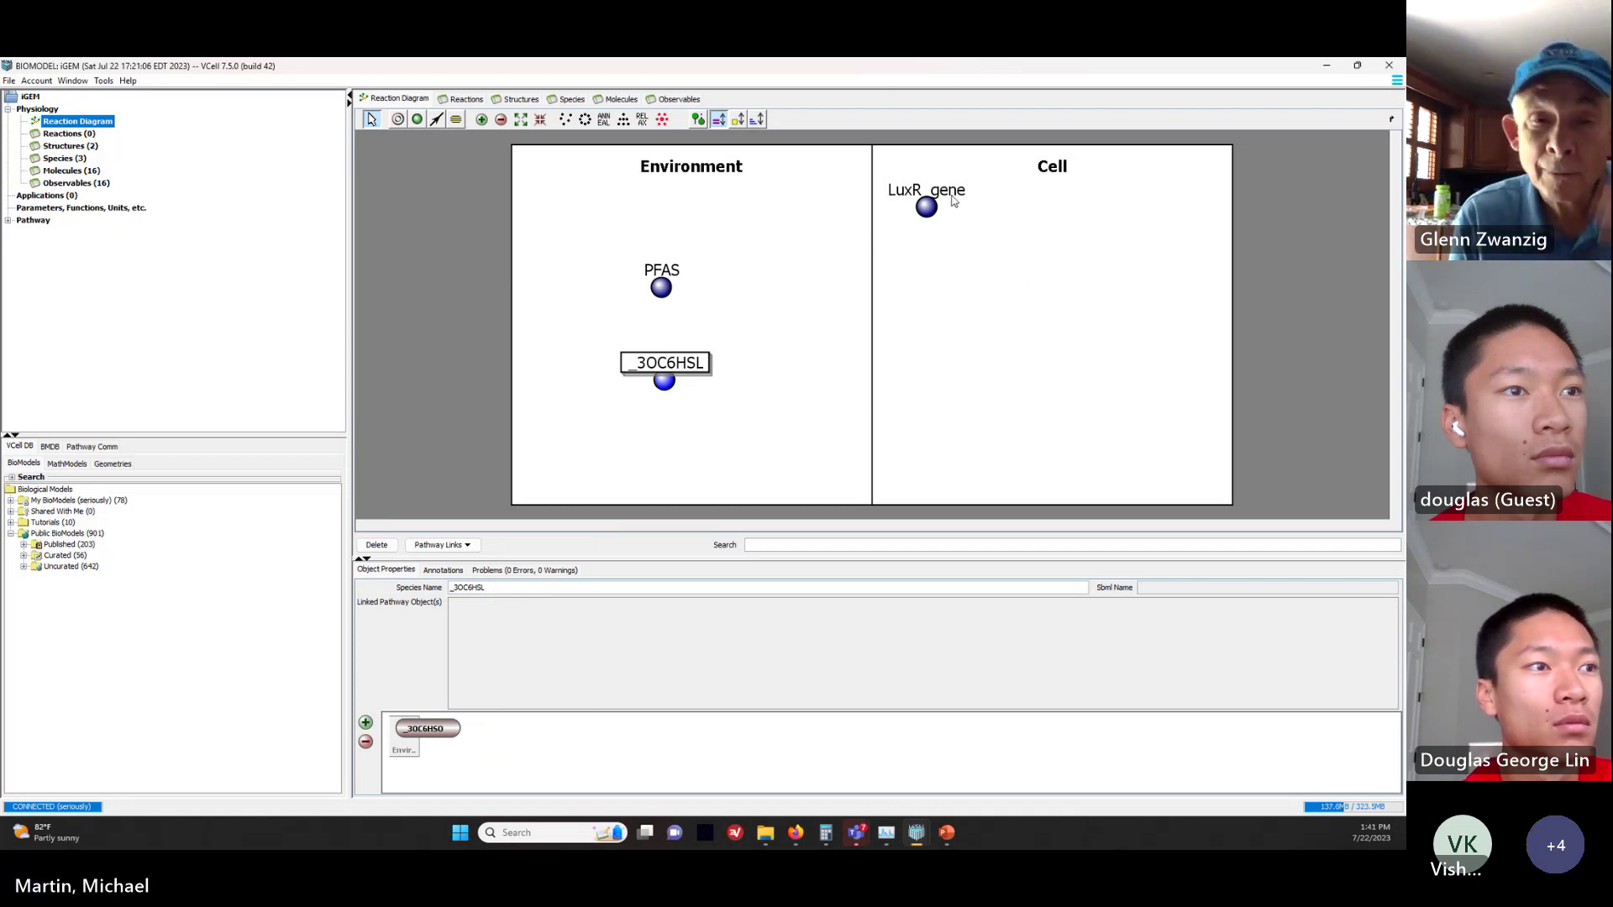
# Step: Draw a reaction in the Cell compartment from LuxR_gene to a new product species below it
pyautogui.click(437, 120)
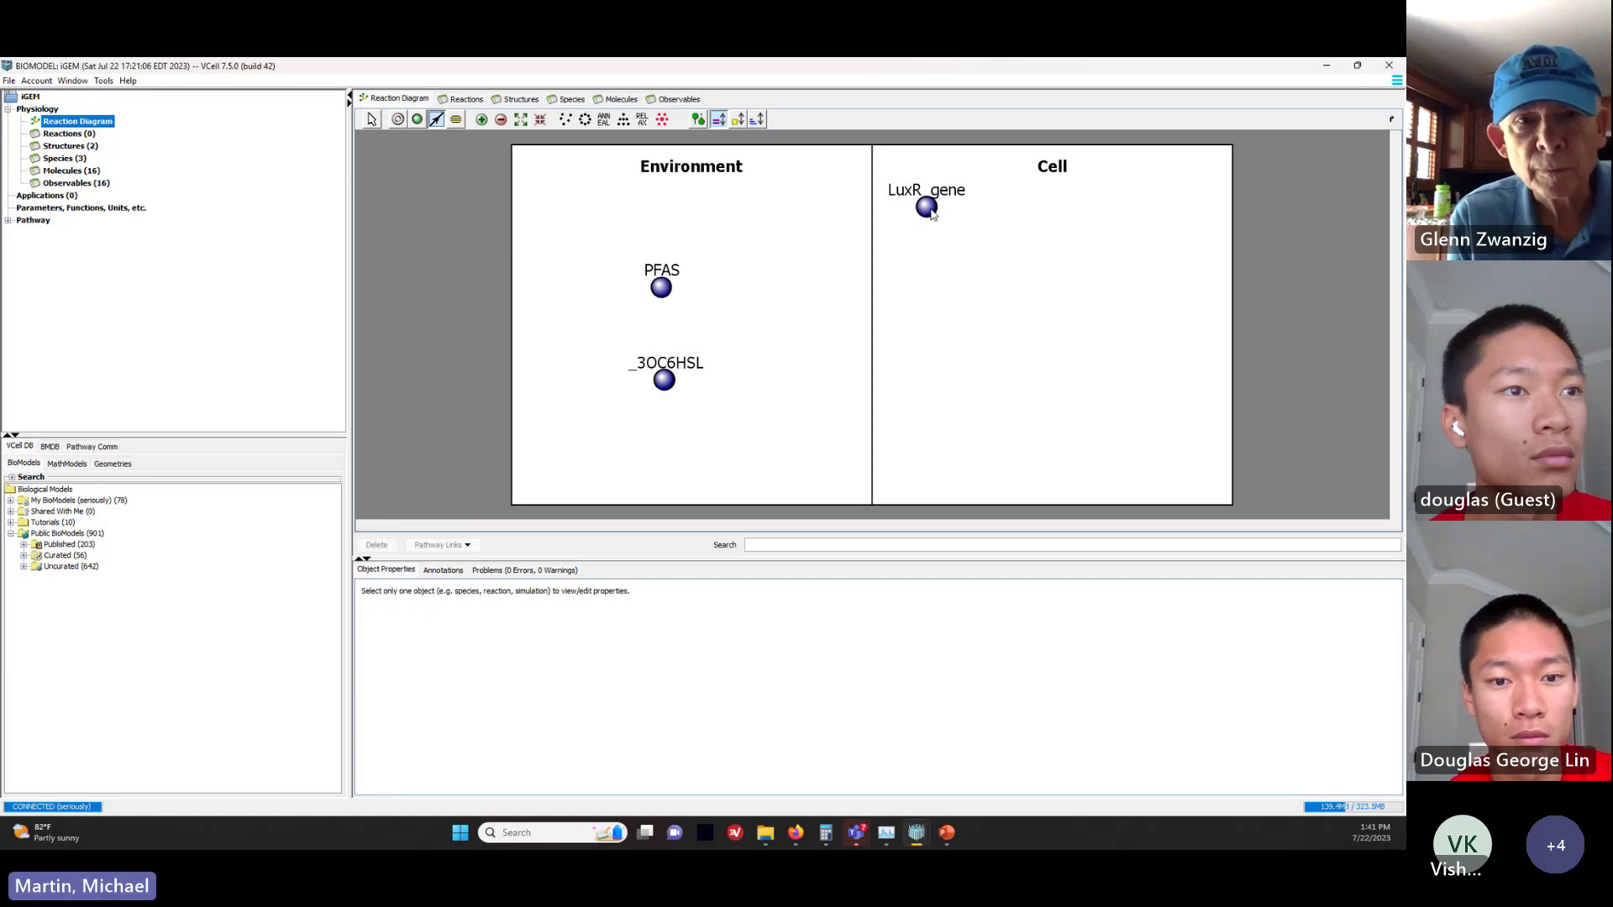
pyautogui.moveTo(930, 214); pyautogui.dragTo(970, 247)
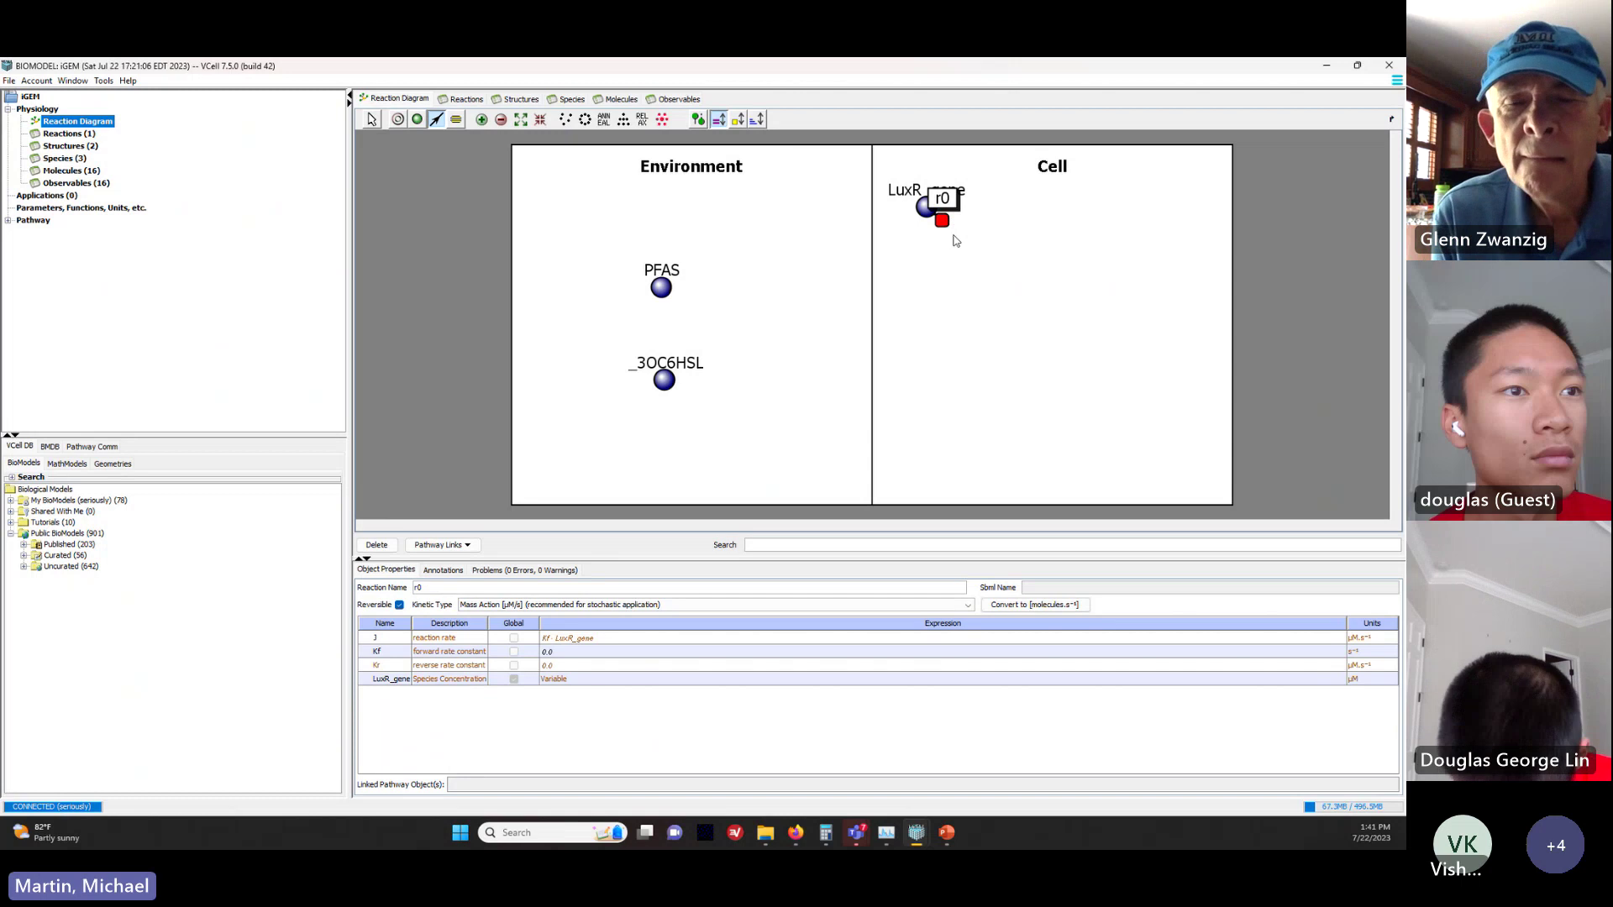
pyautogui.moveTo(942, 221); pyautogui.dragTo(982, 257)
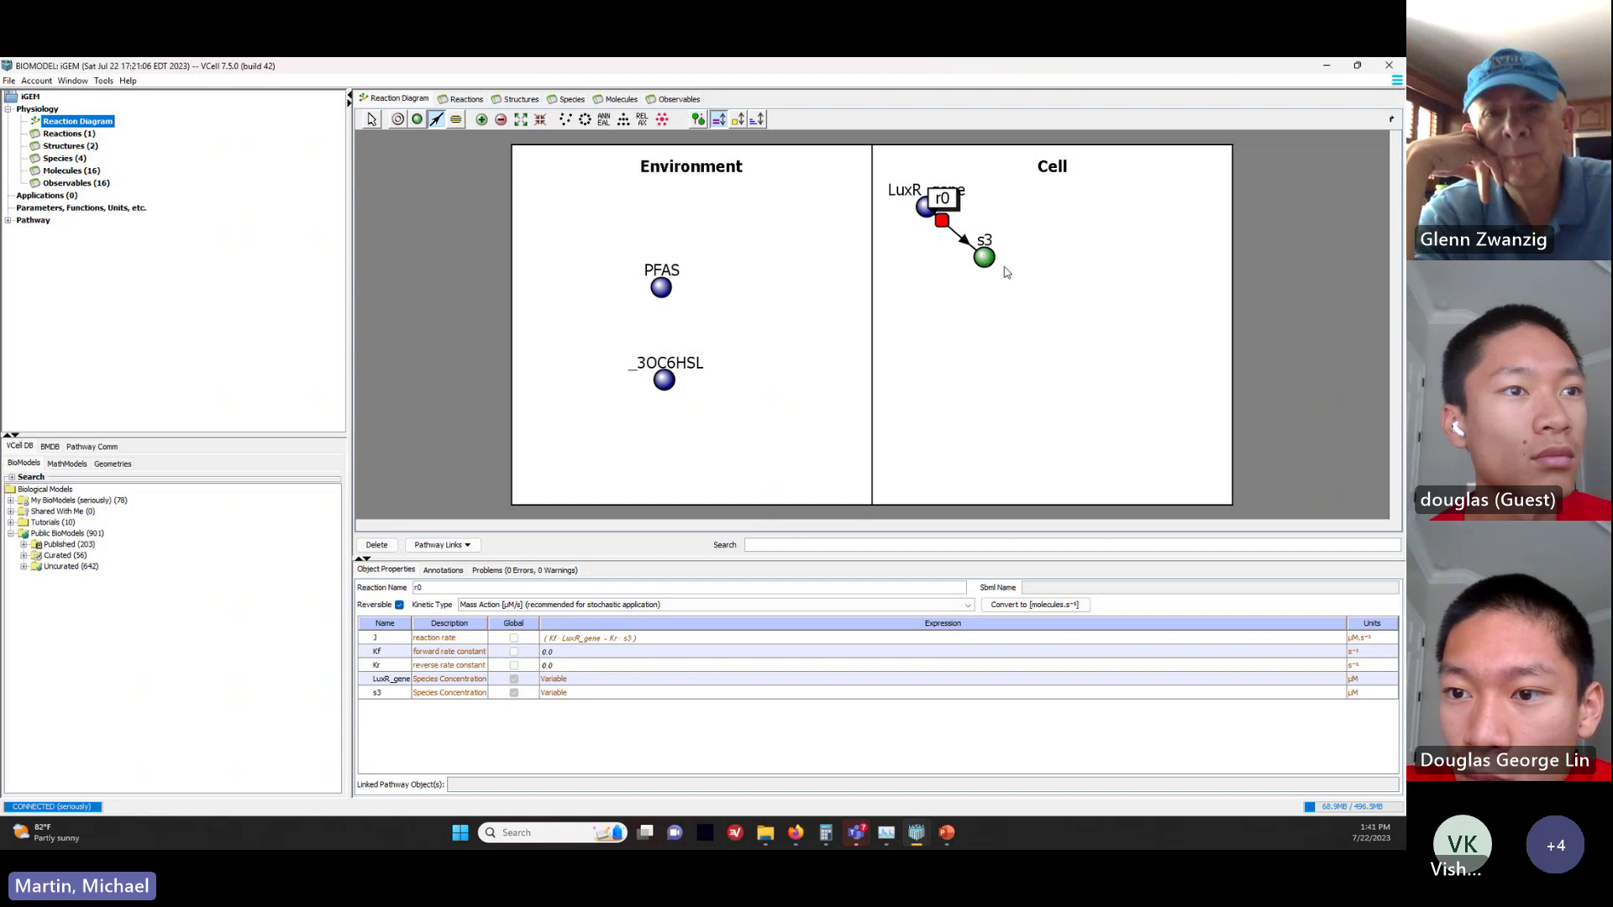
# Step: Rename the product species s3 of the LuxR_gene reaction to LuxR_Protein
pyautogui.click(372, 120)
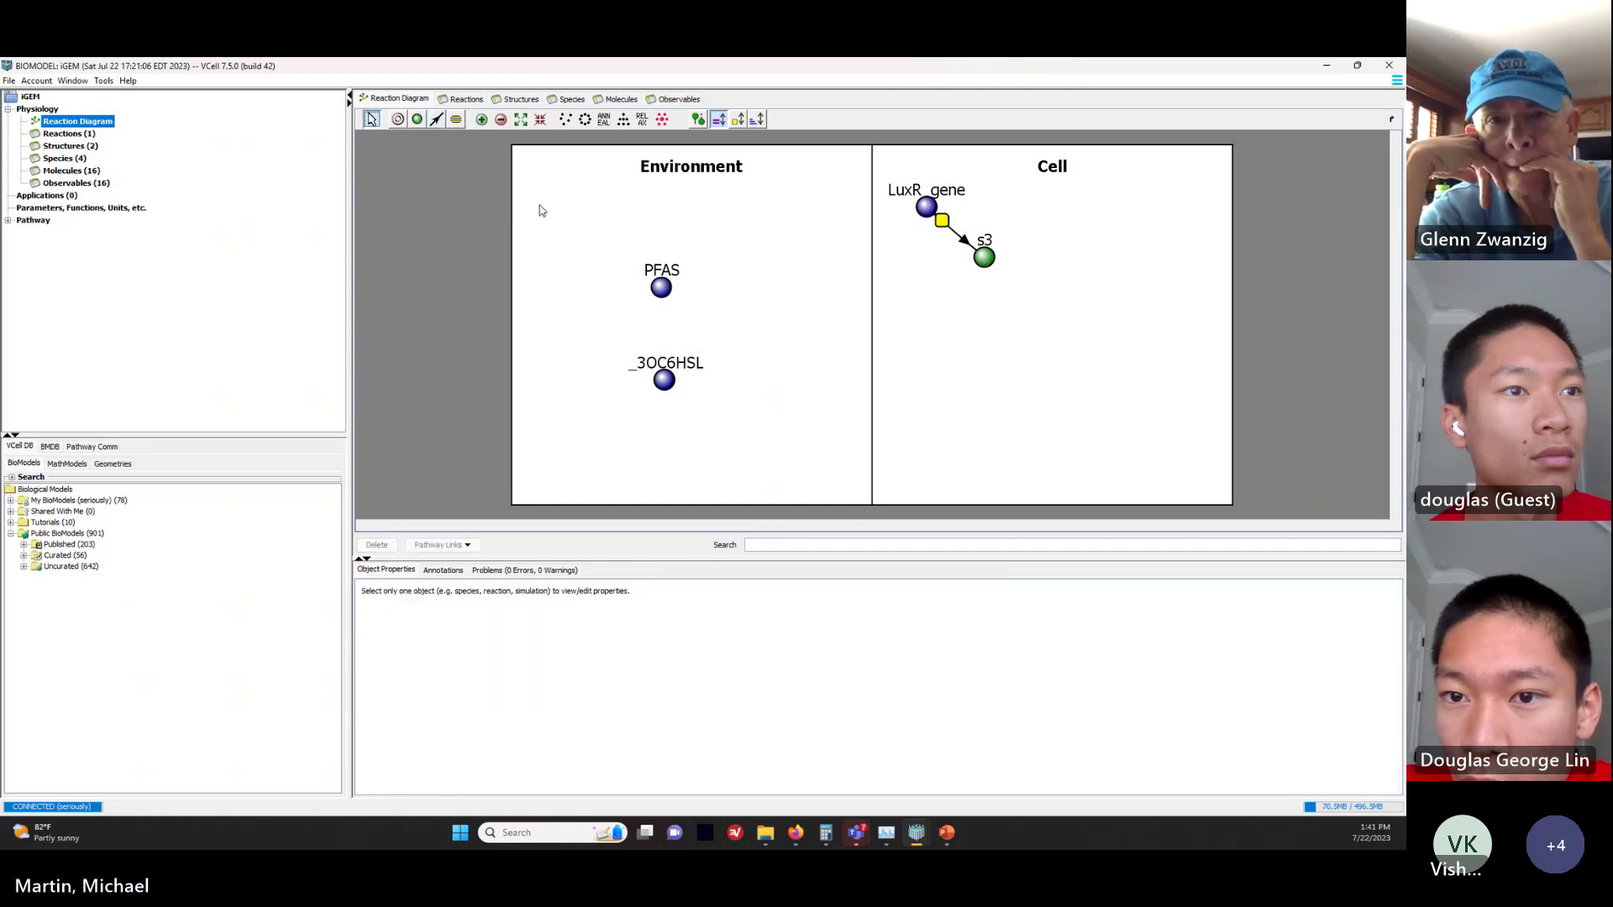
pyautogui.click(983, 259)
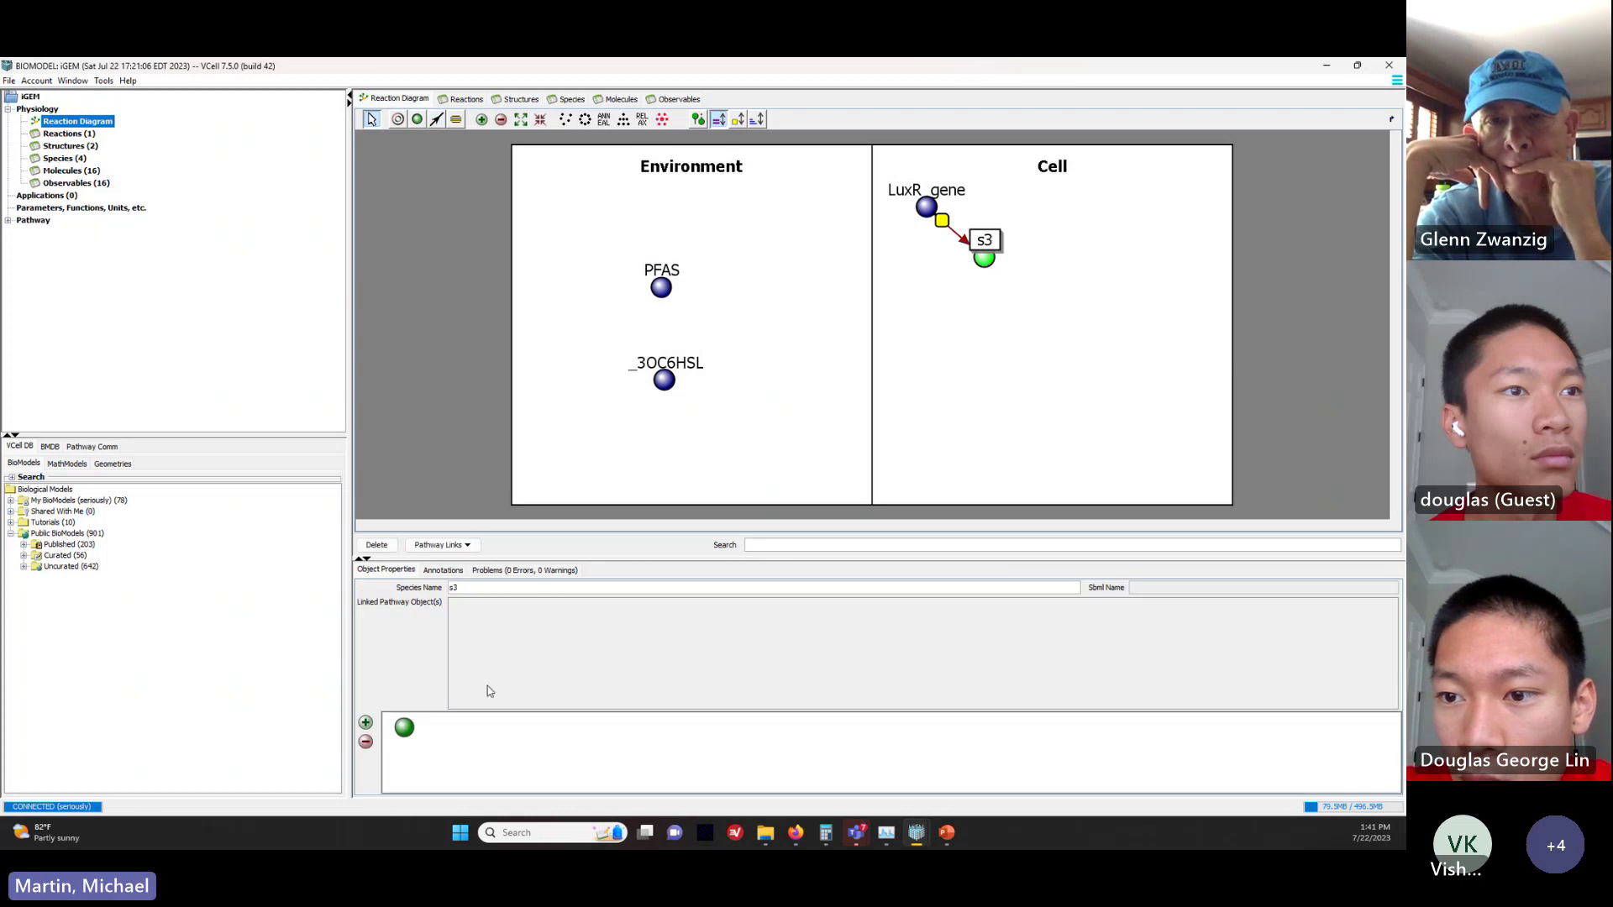
pyautogui.doubleClick(476, 587)
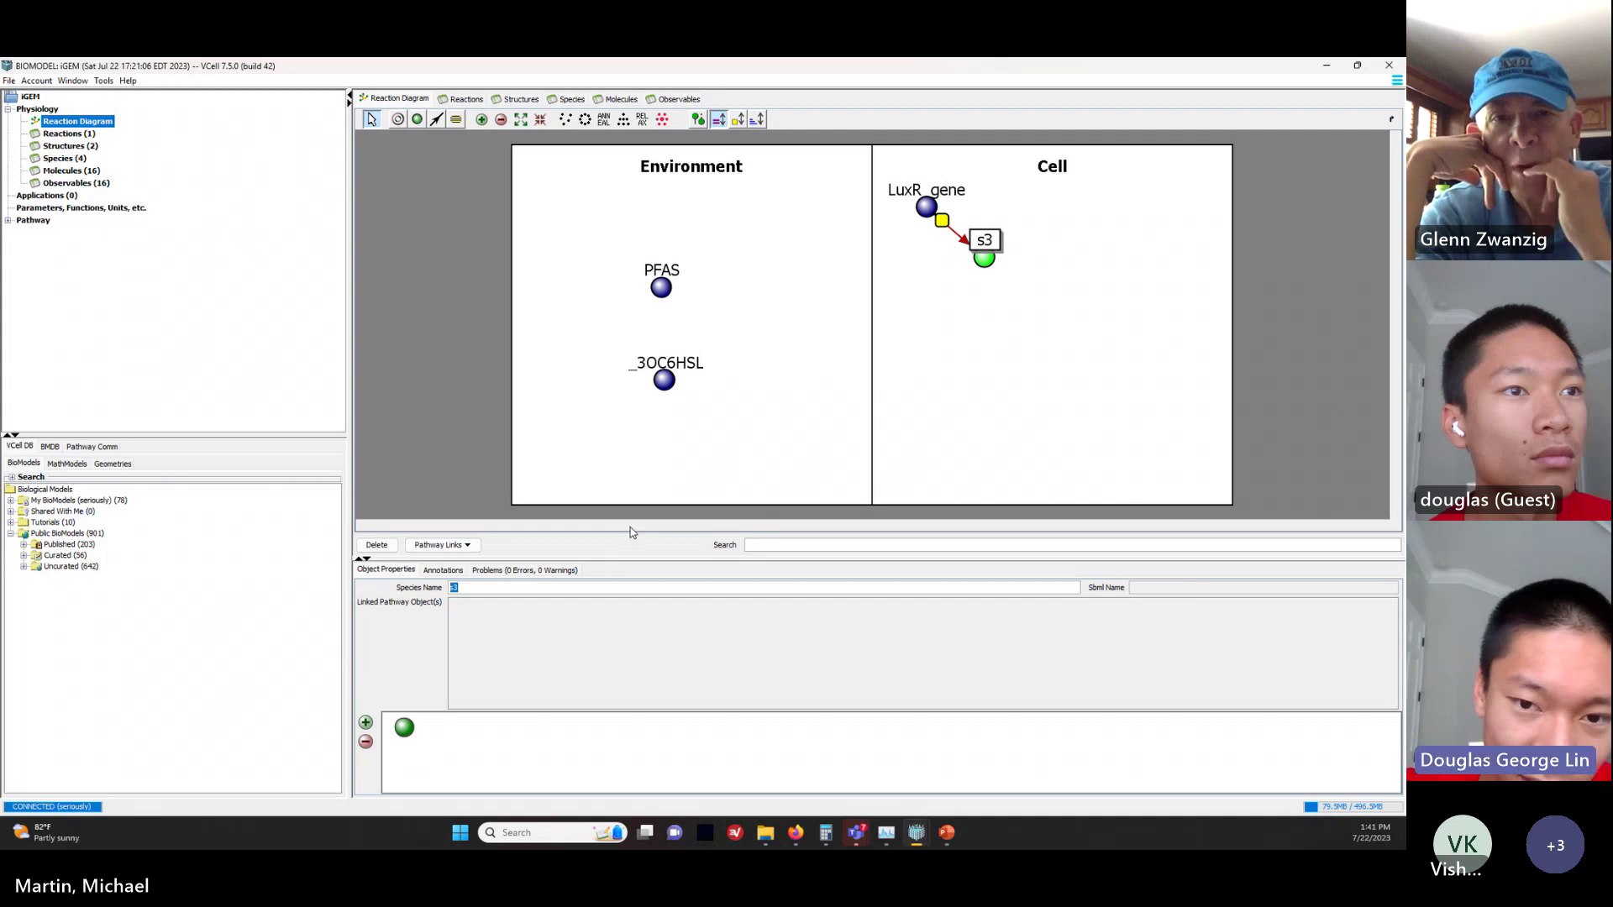
pyautogui.write('Lu')
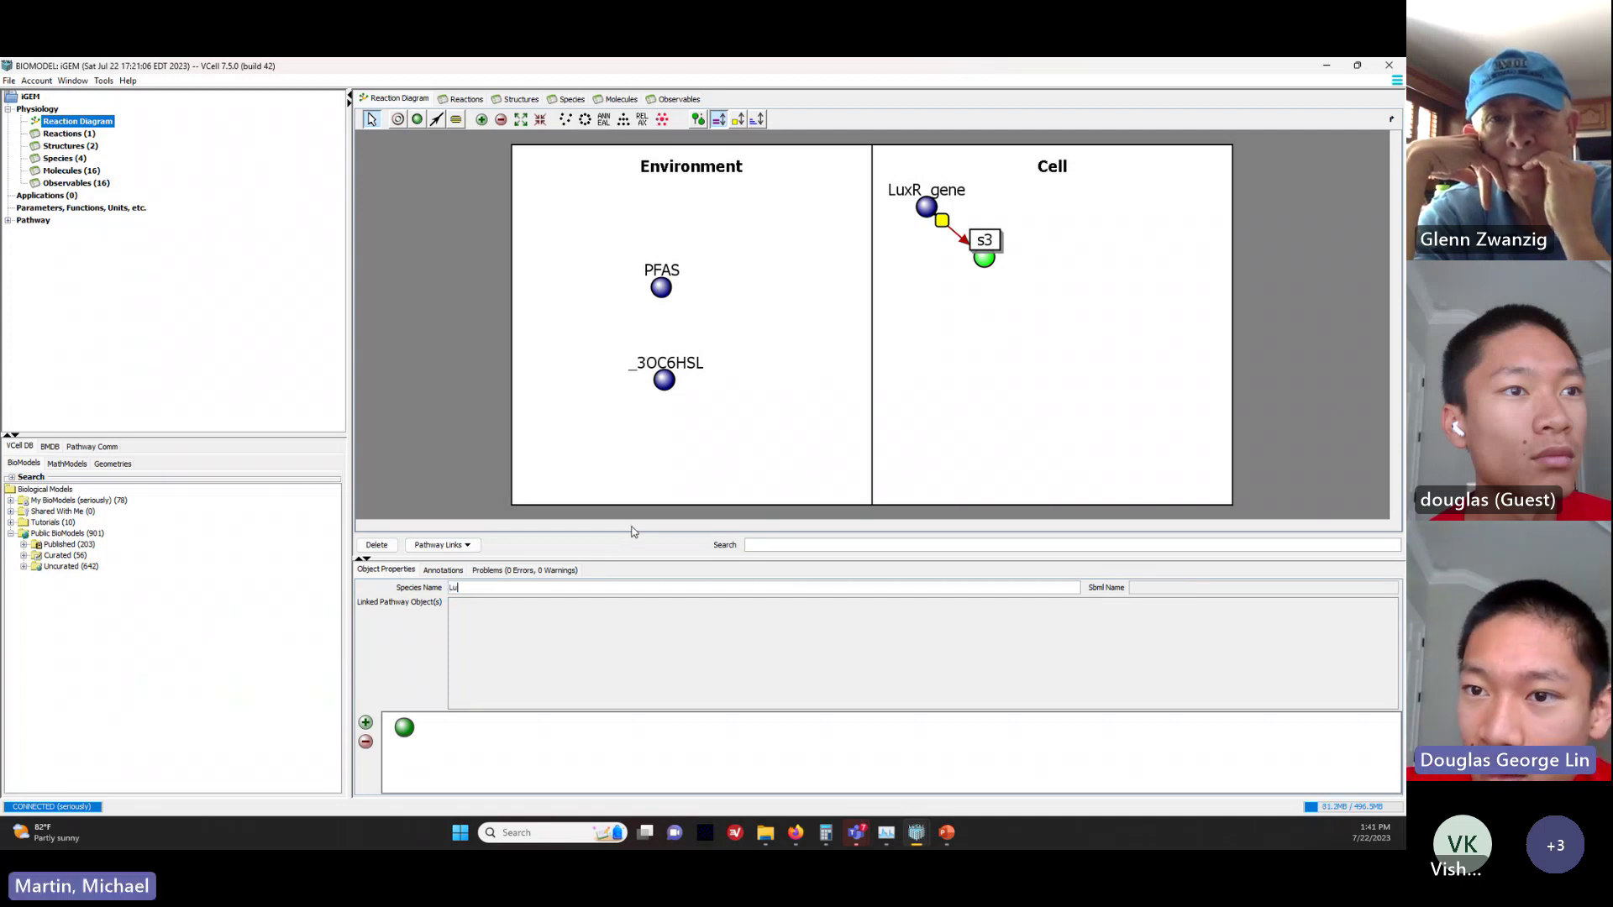
pyautogui.write('x')
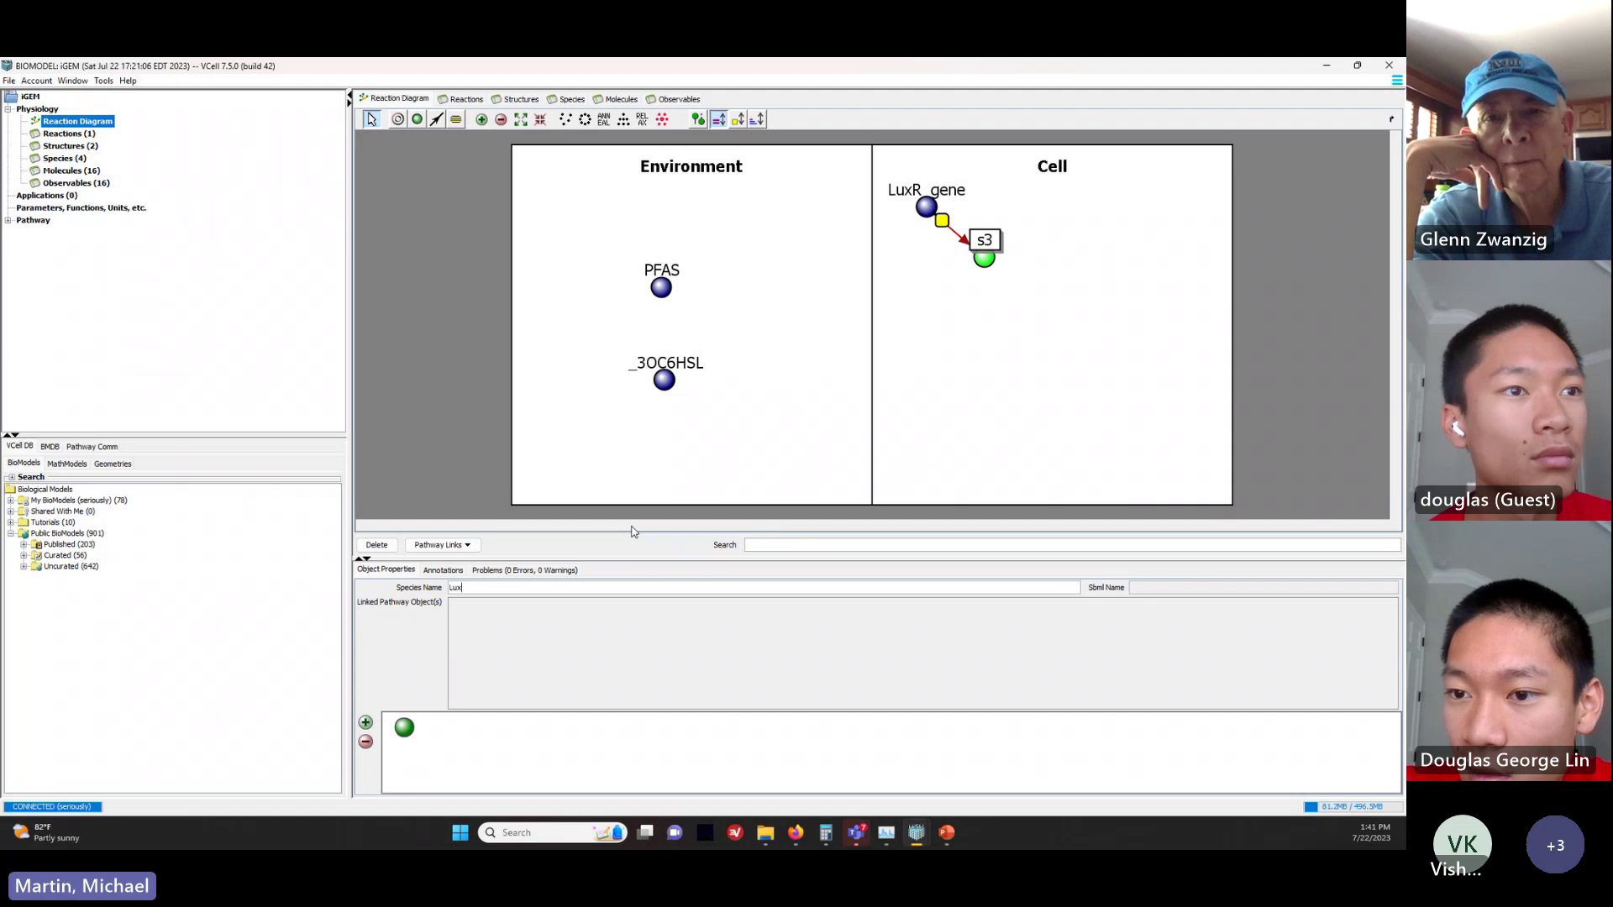
pyautogui.write('R_P')
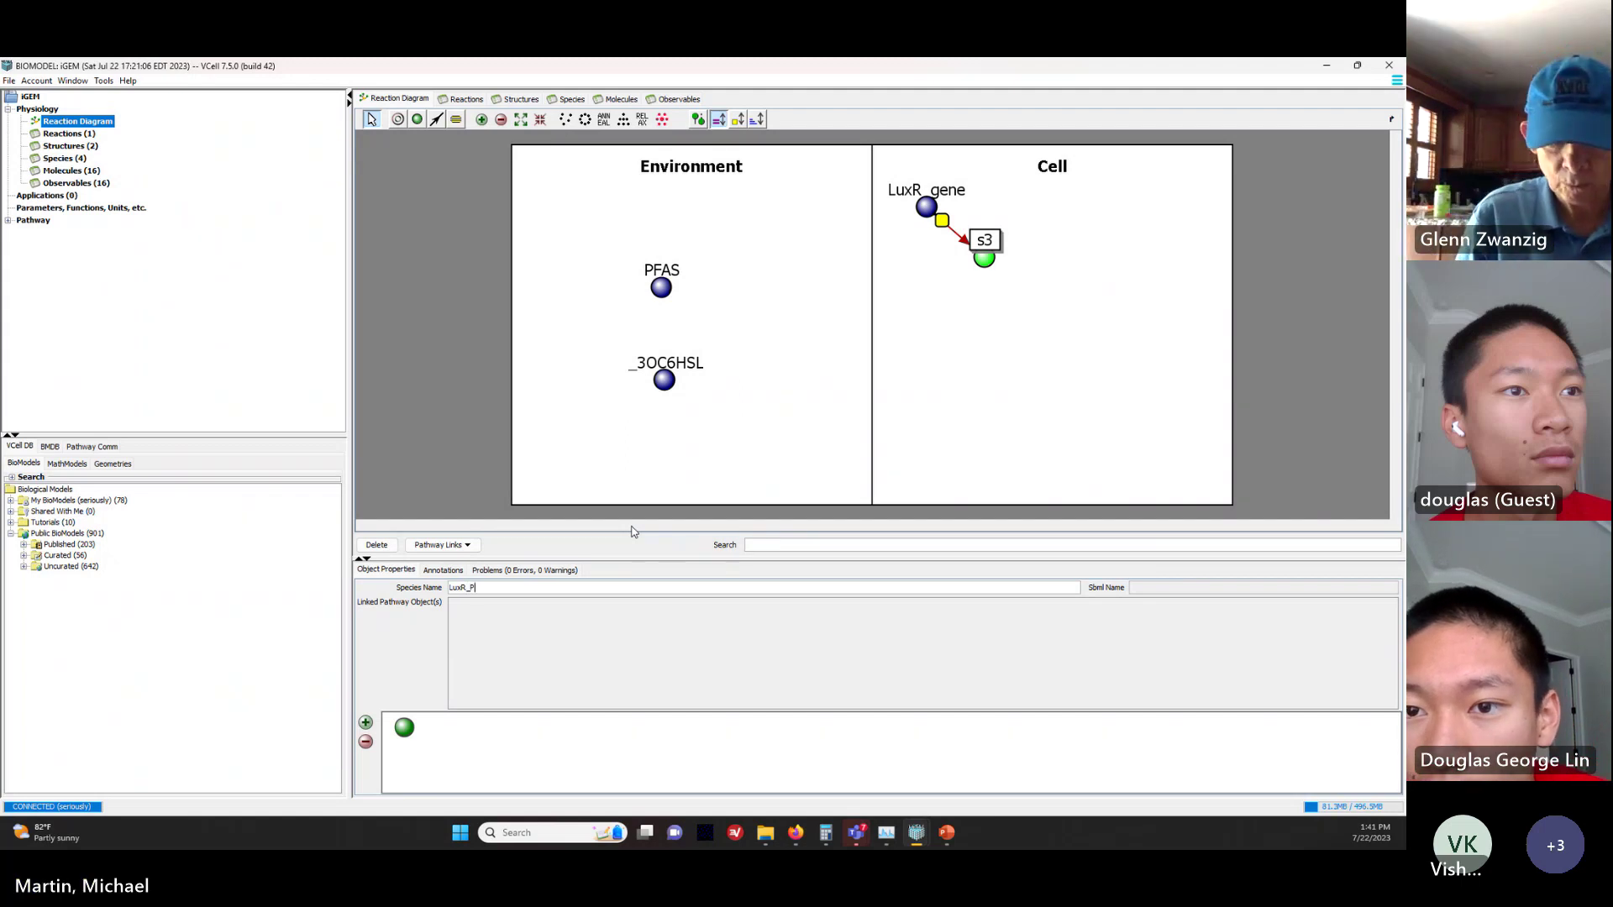
pyautogui.write('rotein')
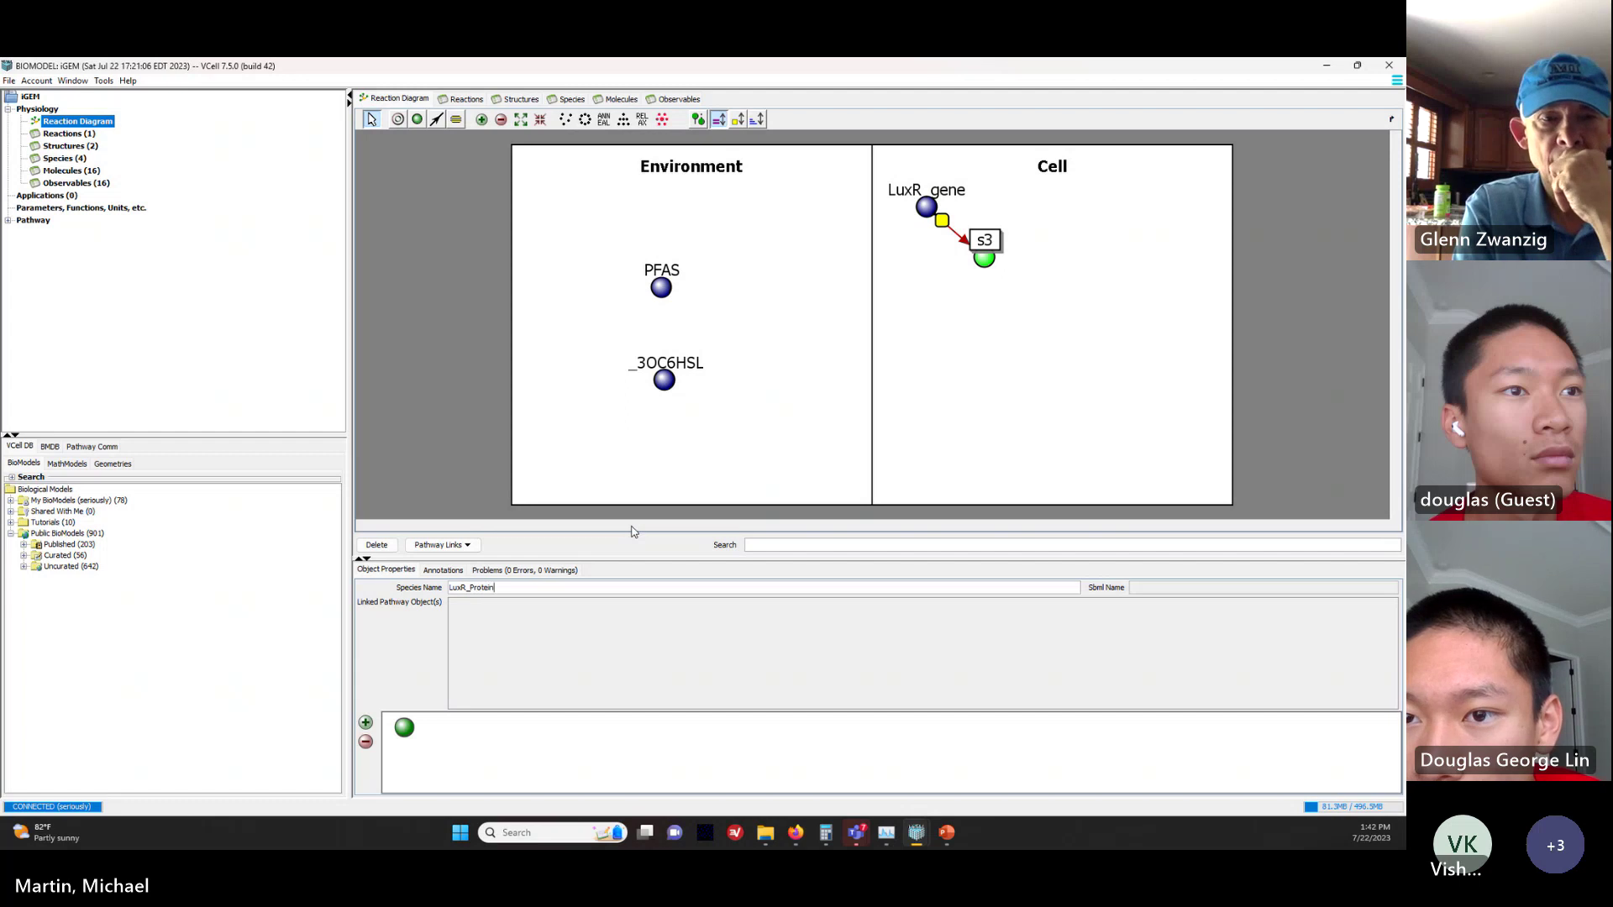
pyautogui.press('Return')
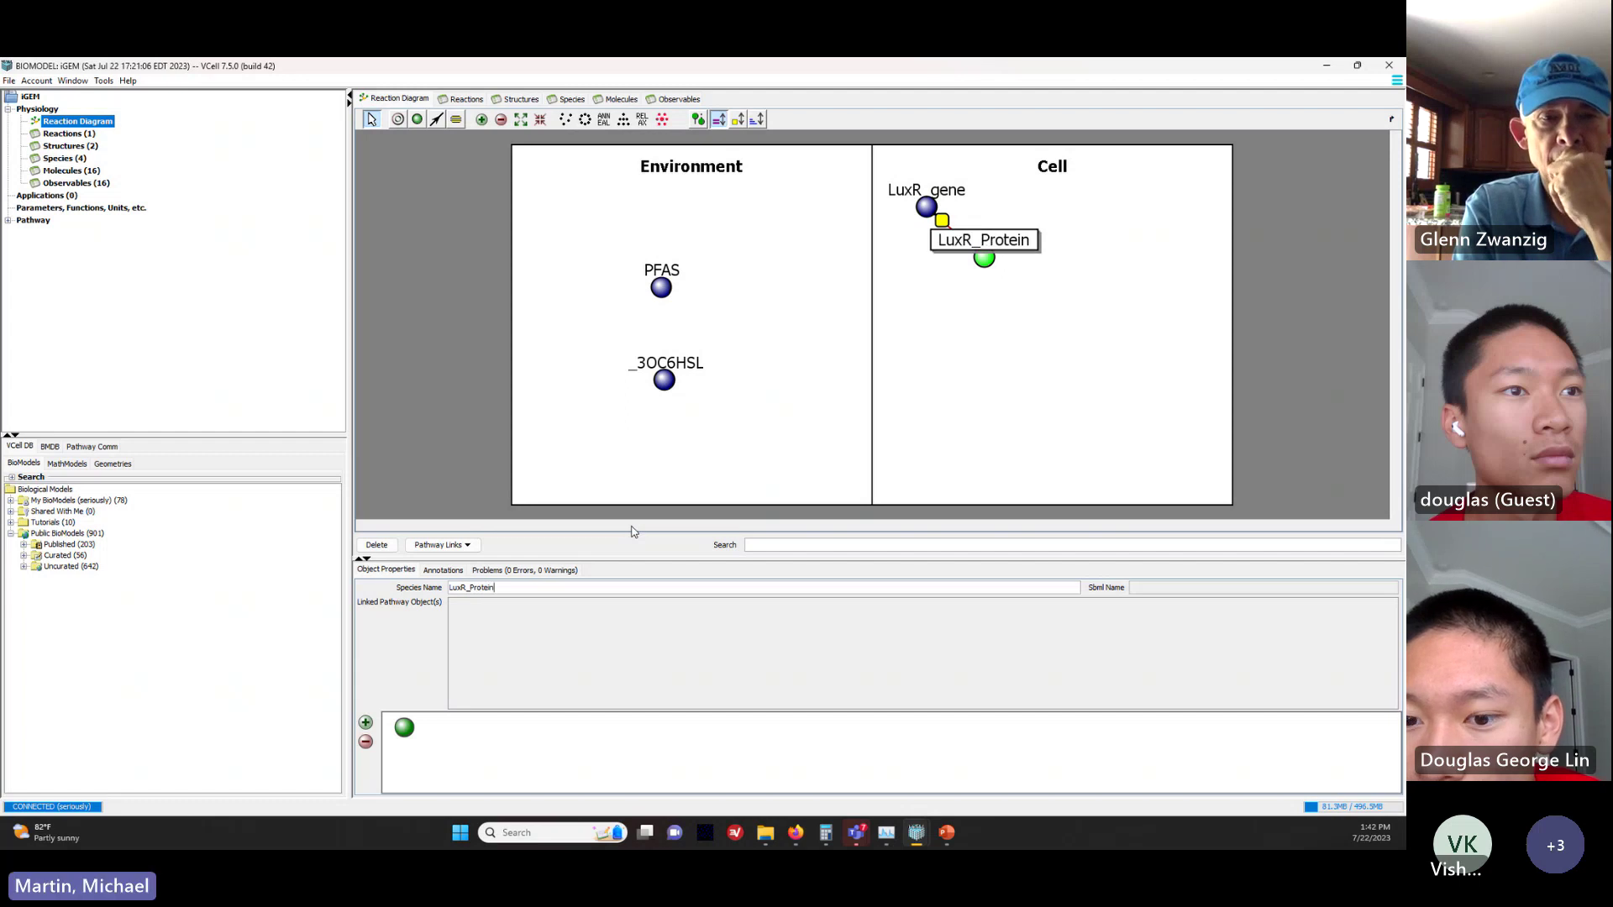
# Step: Assign the LuxR molecule to the LuxR_Protein species
pyautogui.rightClick(402, 729)
pyautogui.moveTo(438, 740)
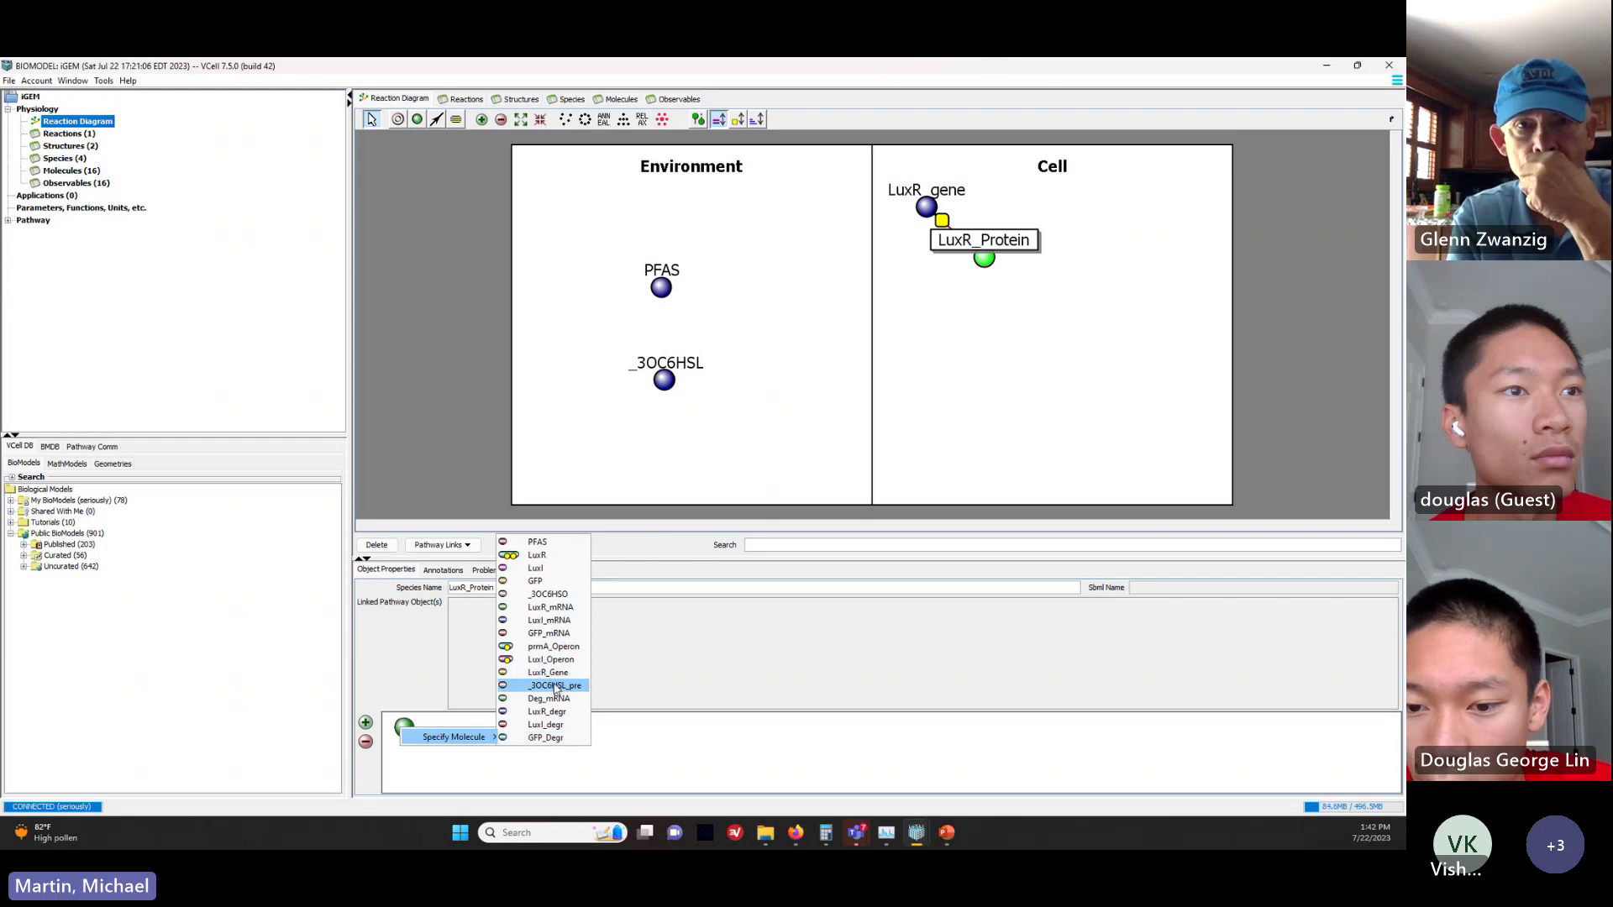
pyautogui.click(538, 555)
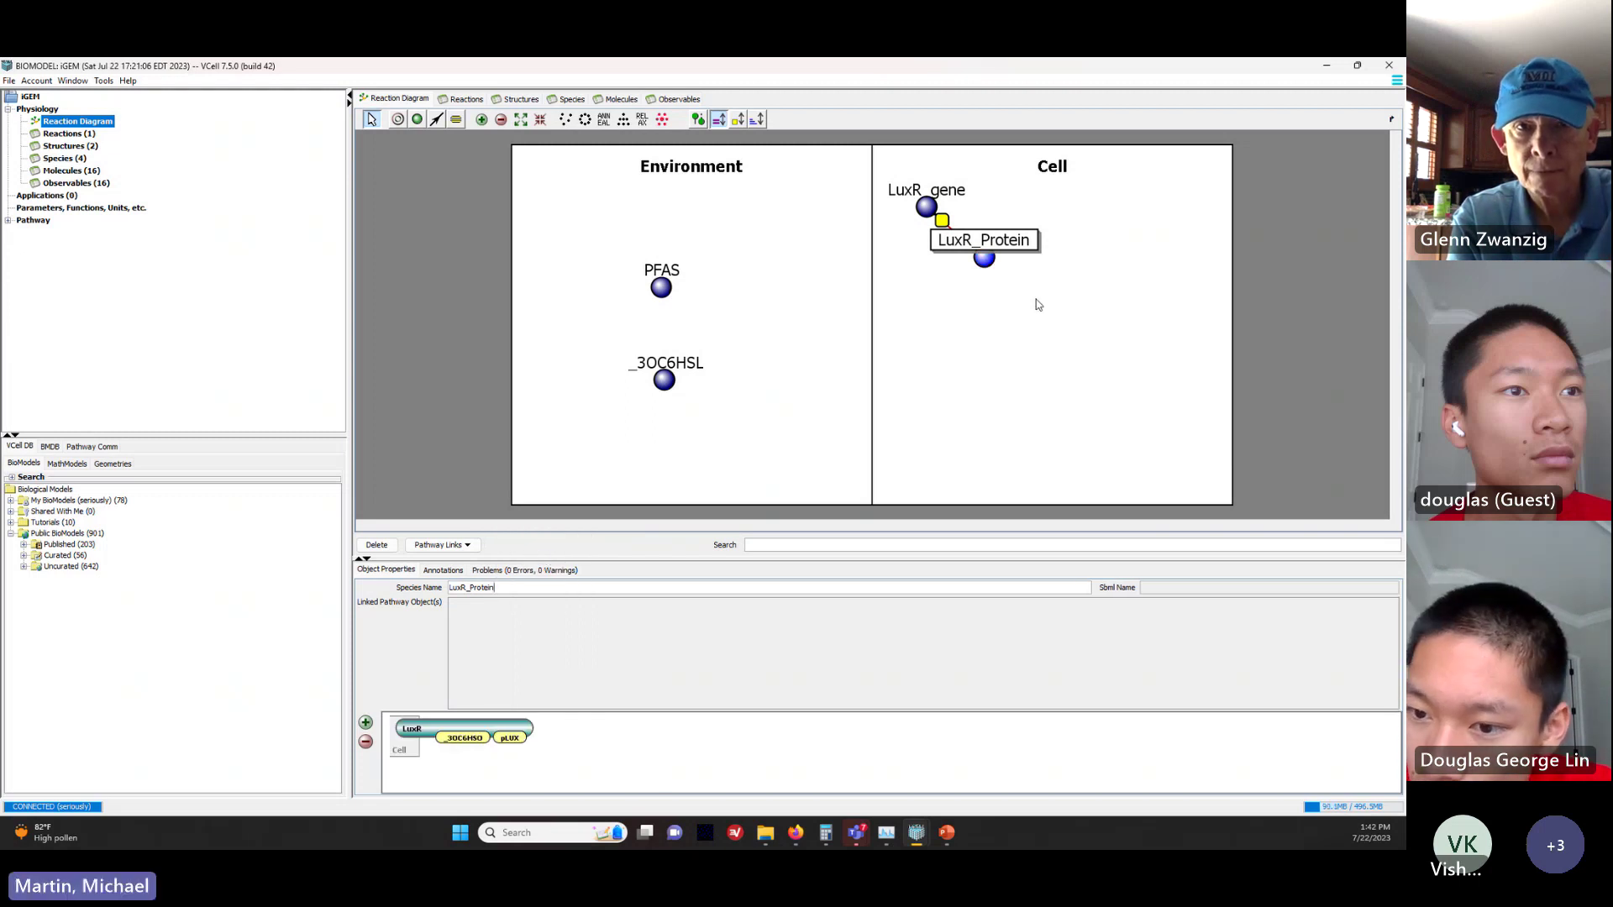
# Step: Move LuxR_Protein slightly lower and place reaction node r0 midway between it and LuxR_gene, then select r0's reaction rate parameter
pyautogui.moveTo(983, 257); pyautogui.dragTo(987, 268)
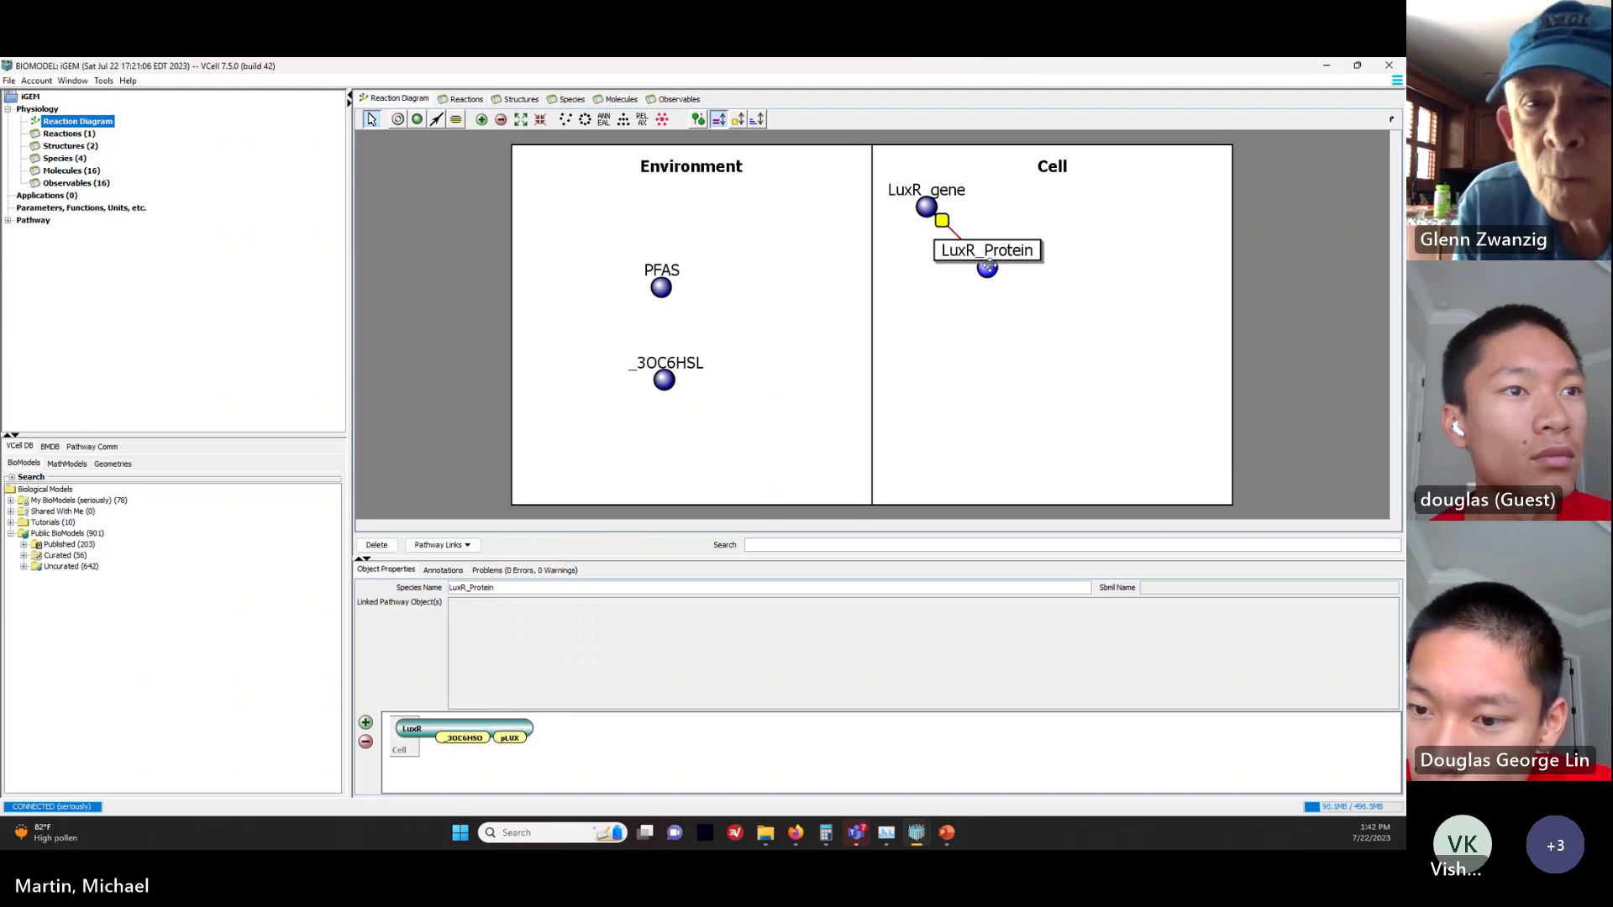
pyautogui.click(942, 223)
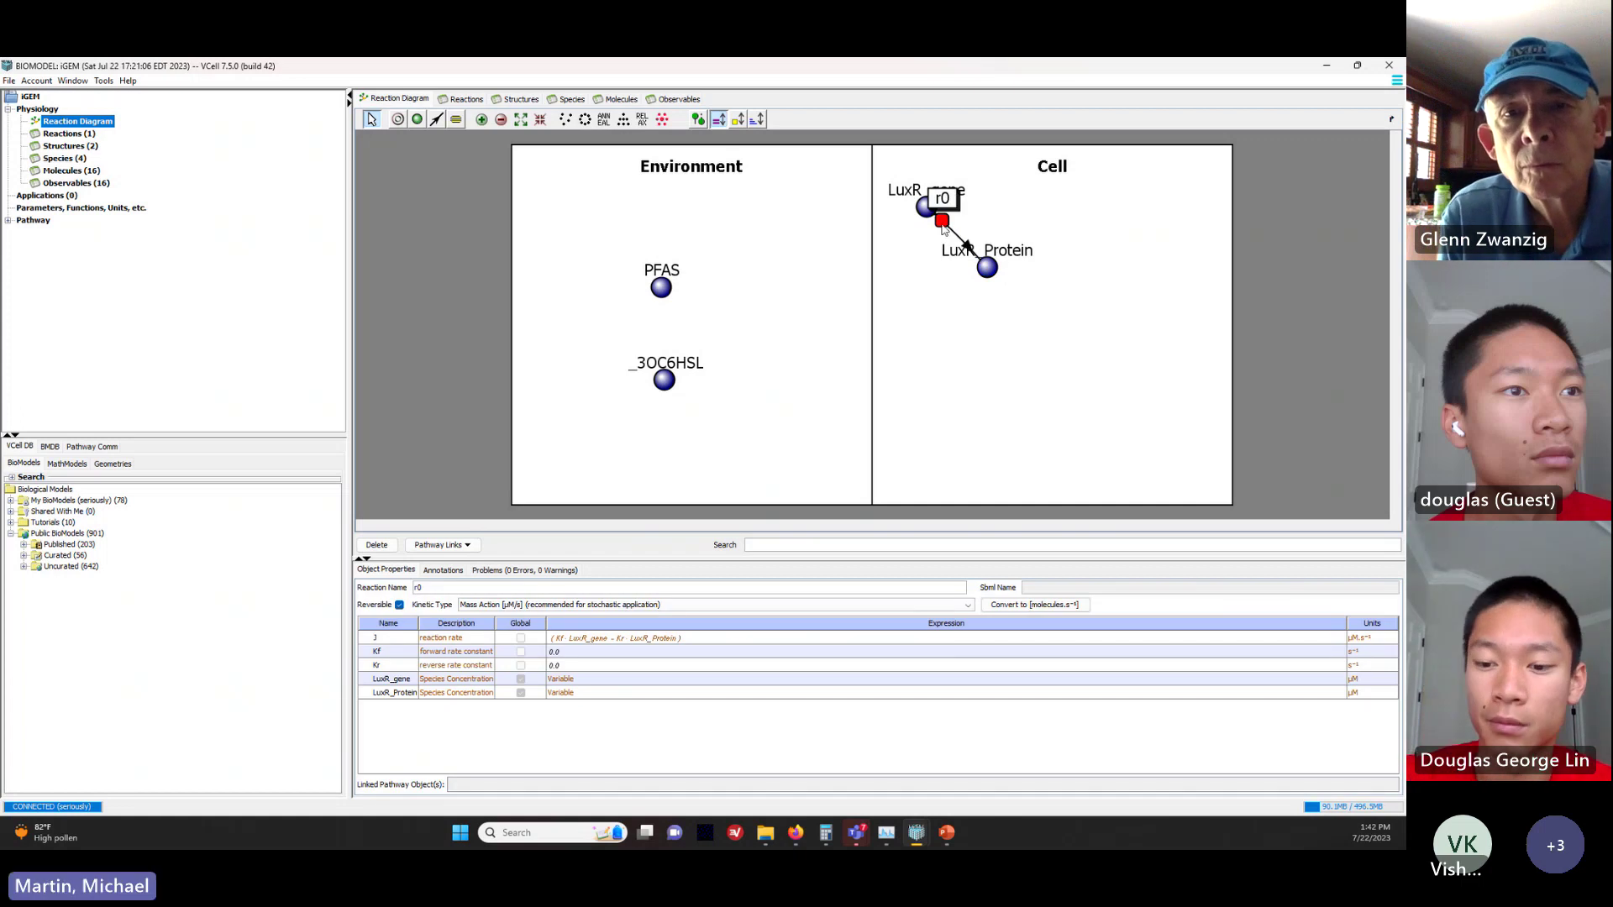
pyautogui.moveTo(944, 229); pyautogui.dragTo(965, 231)
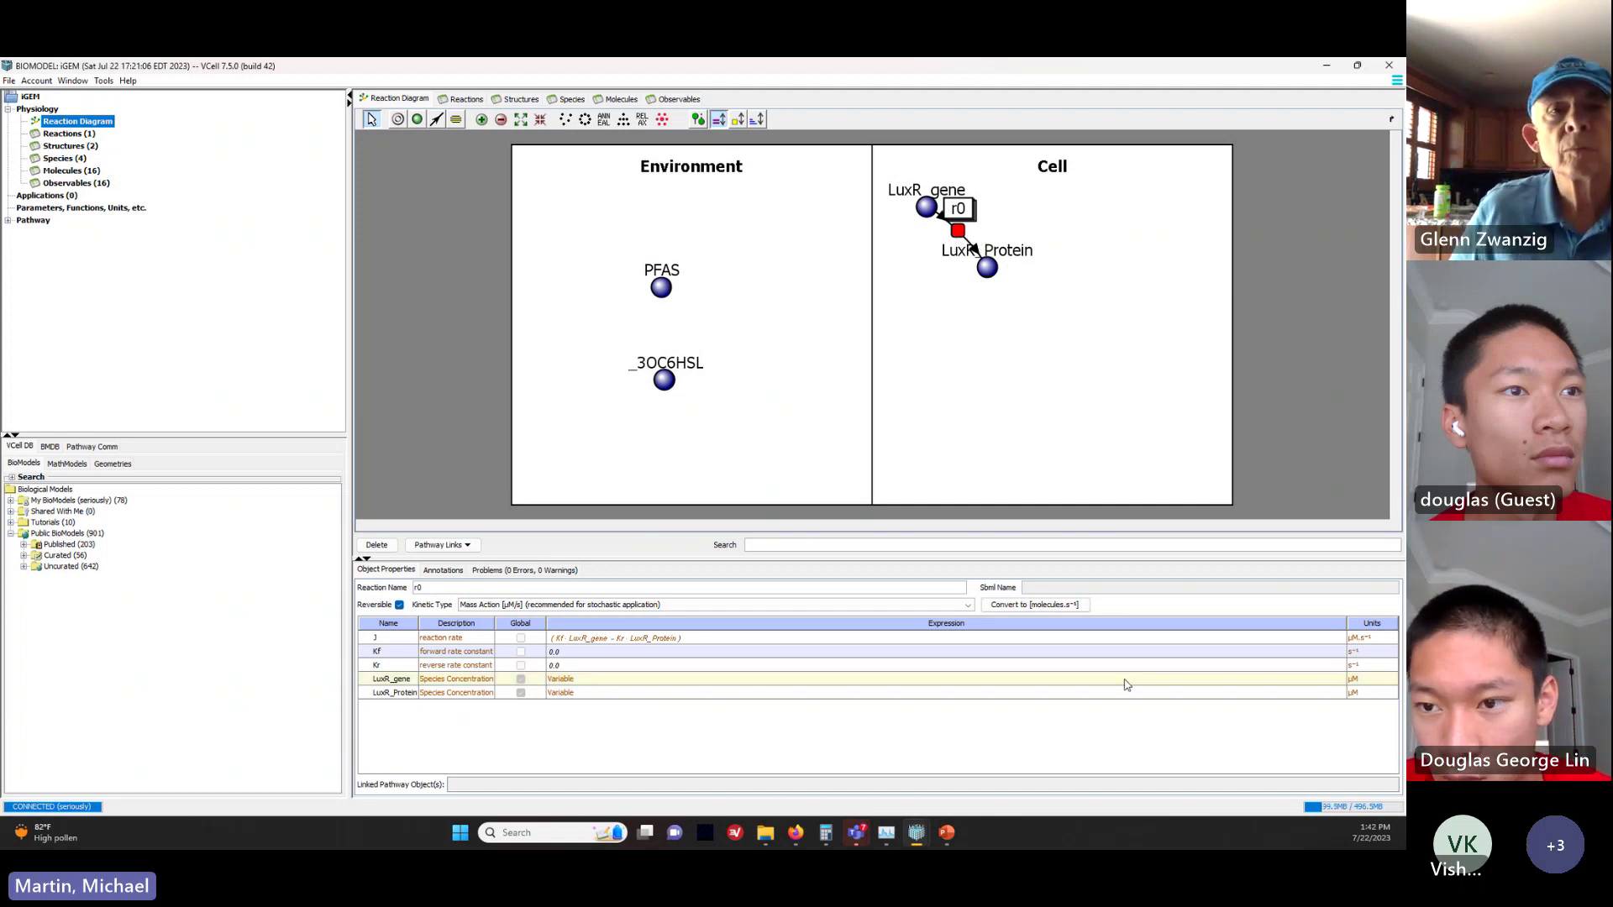
pyautogui.click(379, 641)
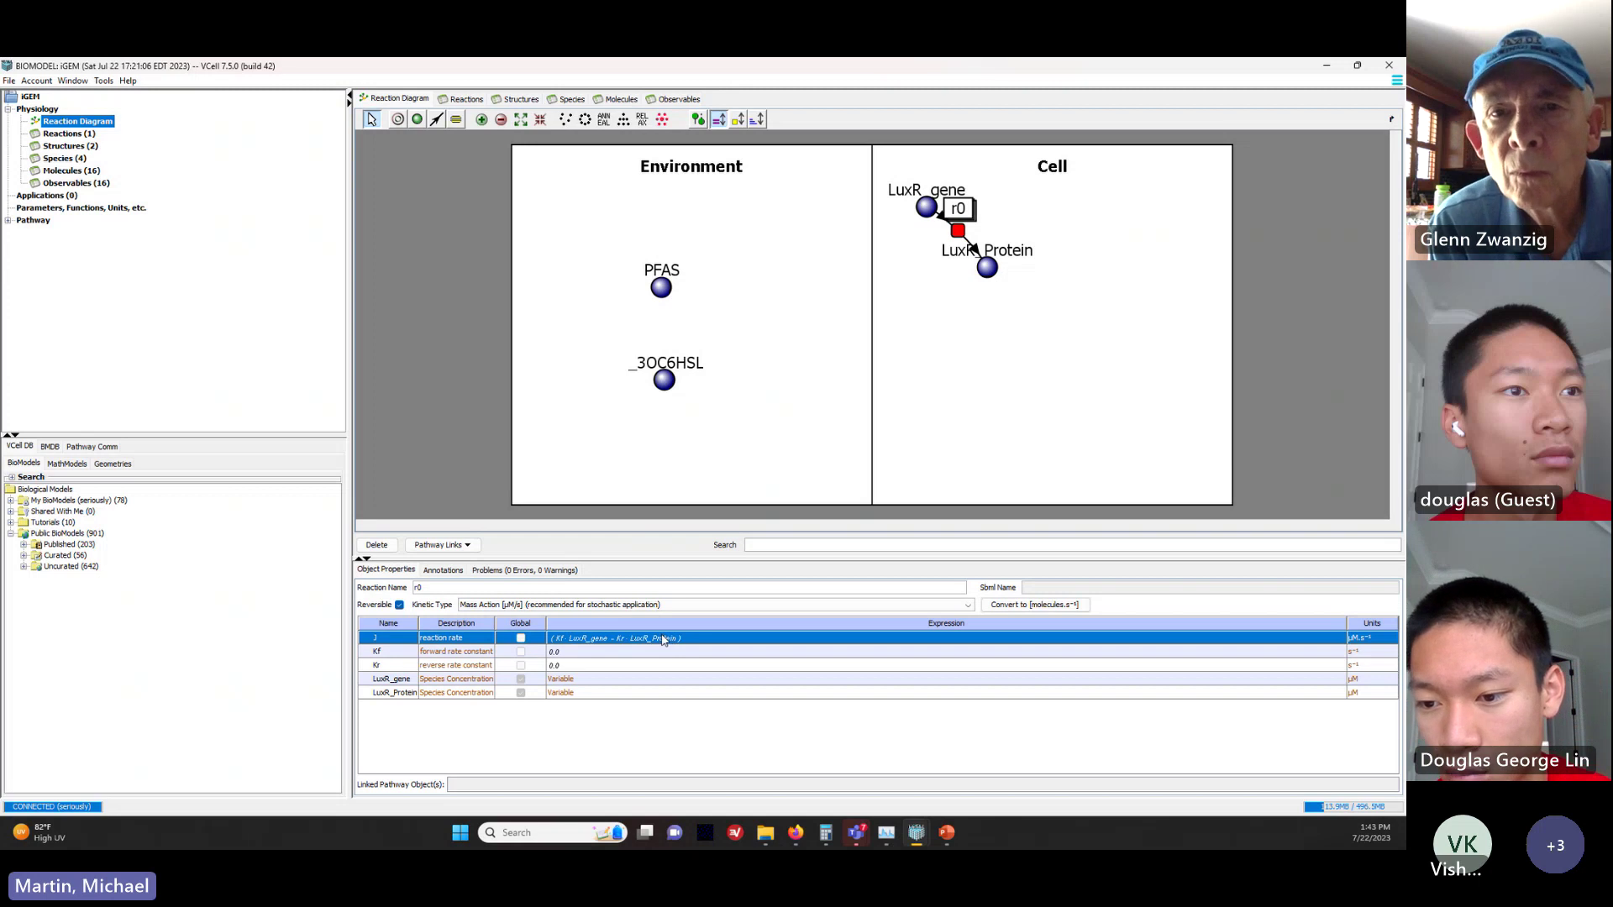
# Step: Rename the LuxR_Protein species in the Cell compartment to LuxR_mRNA
pyautogui.click(983, 270)
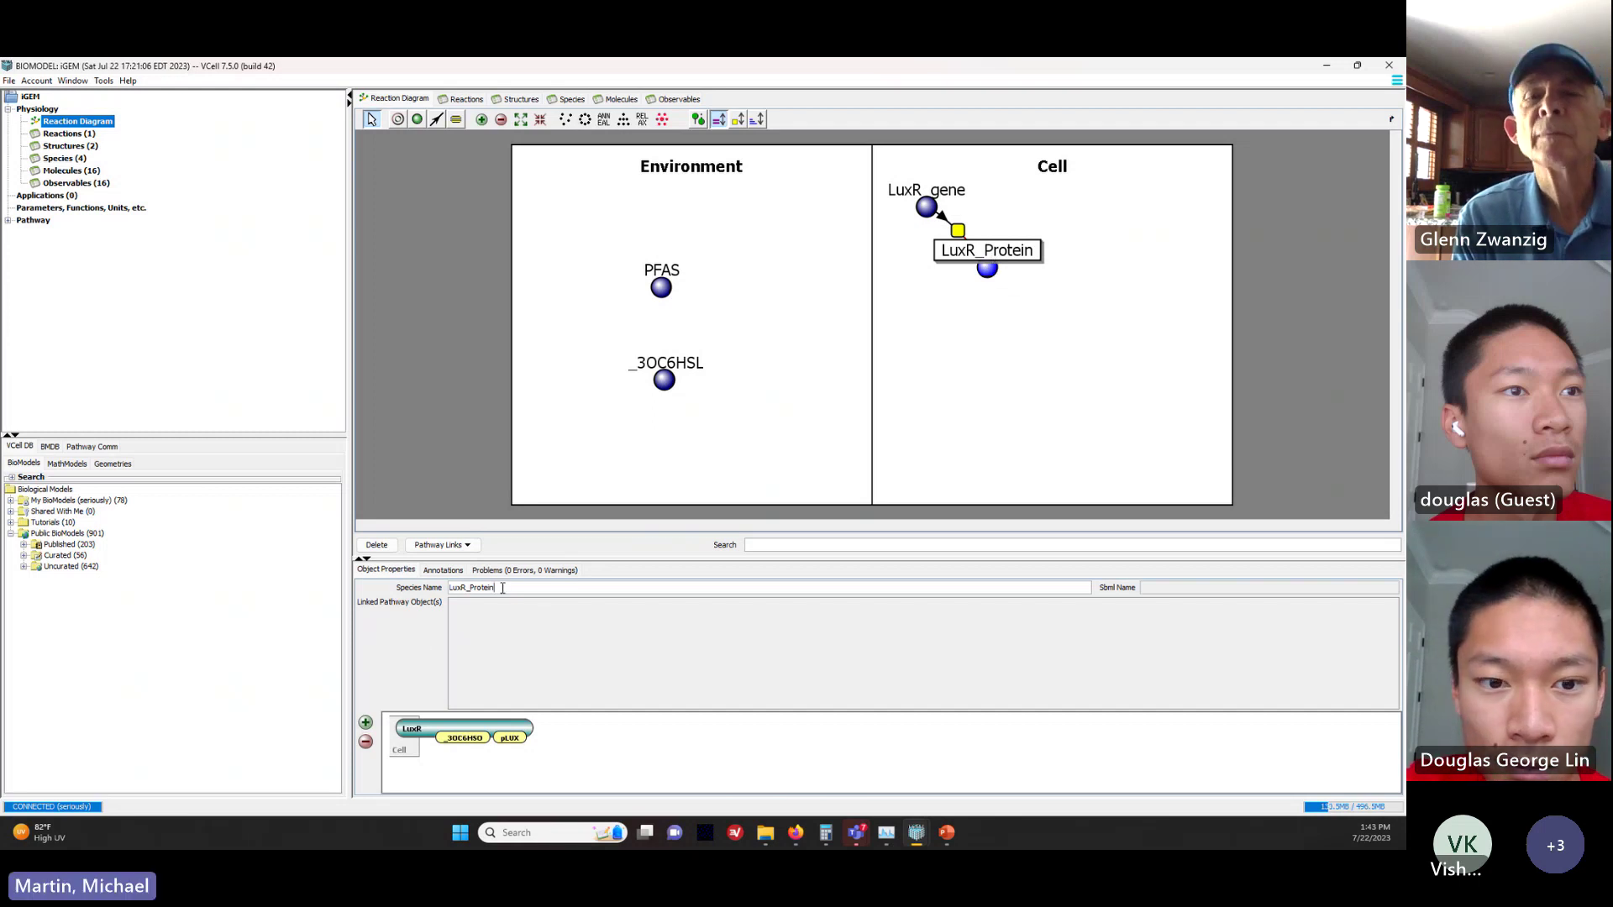
pyautogui.press('BackSpace')
pyautogui.press('BackSpace')
pyautogui.press('BackSpace')
pyautogui.press('BackSpace')
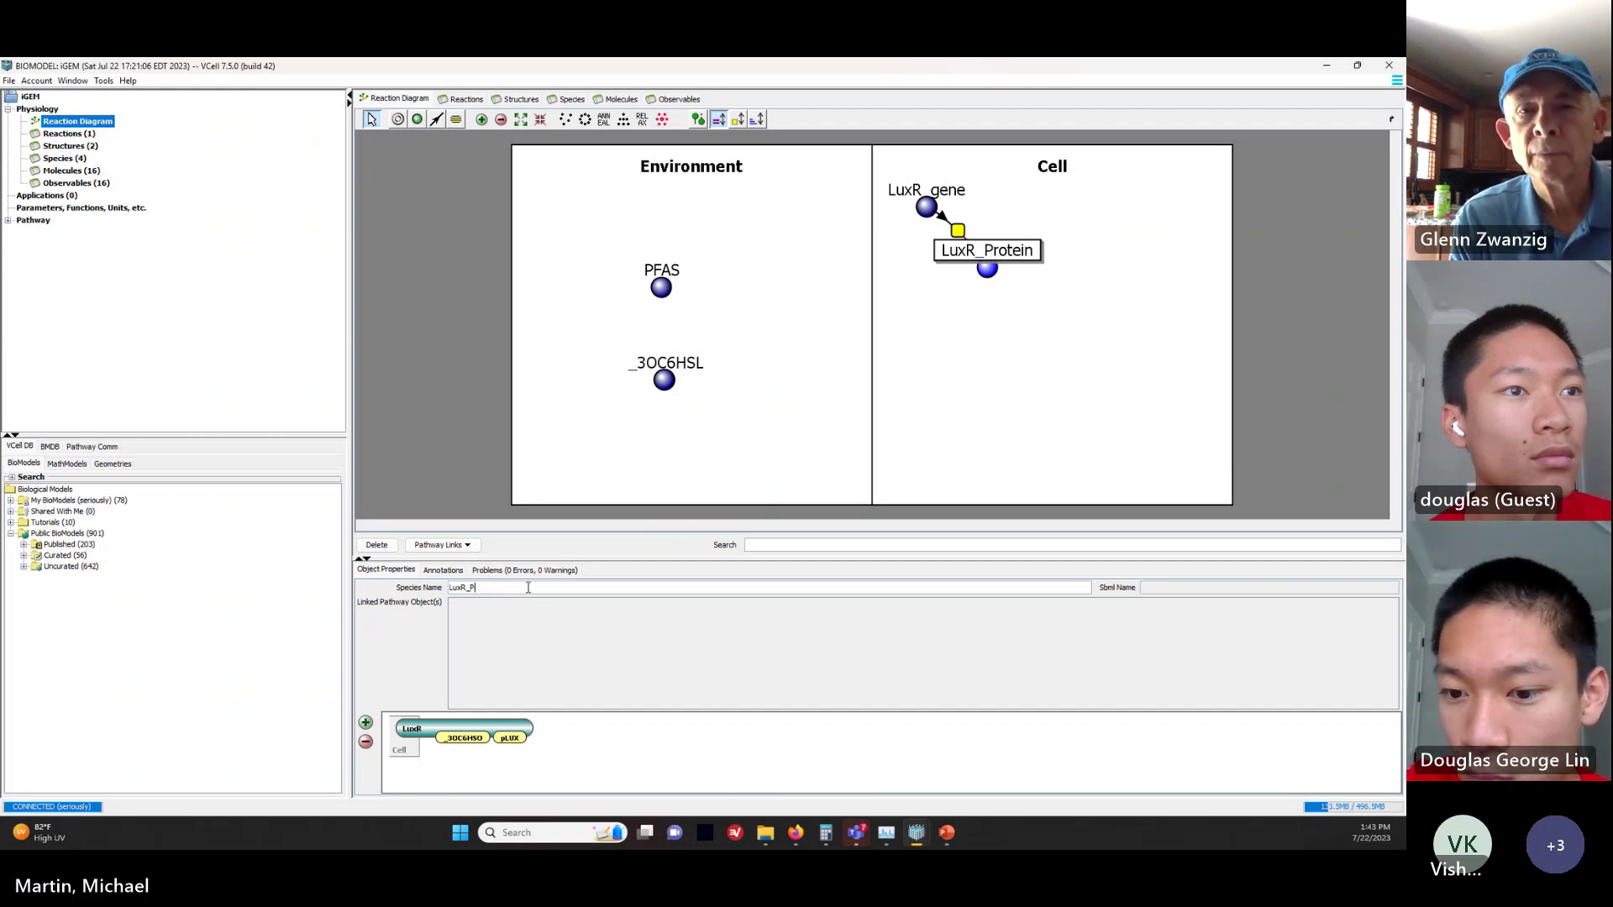
pyautogui.write('mRNA')
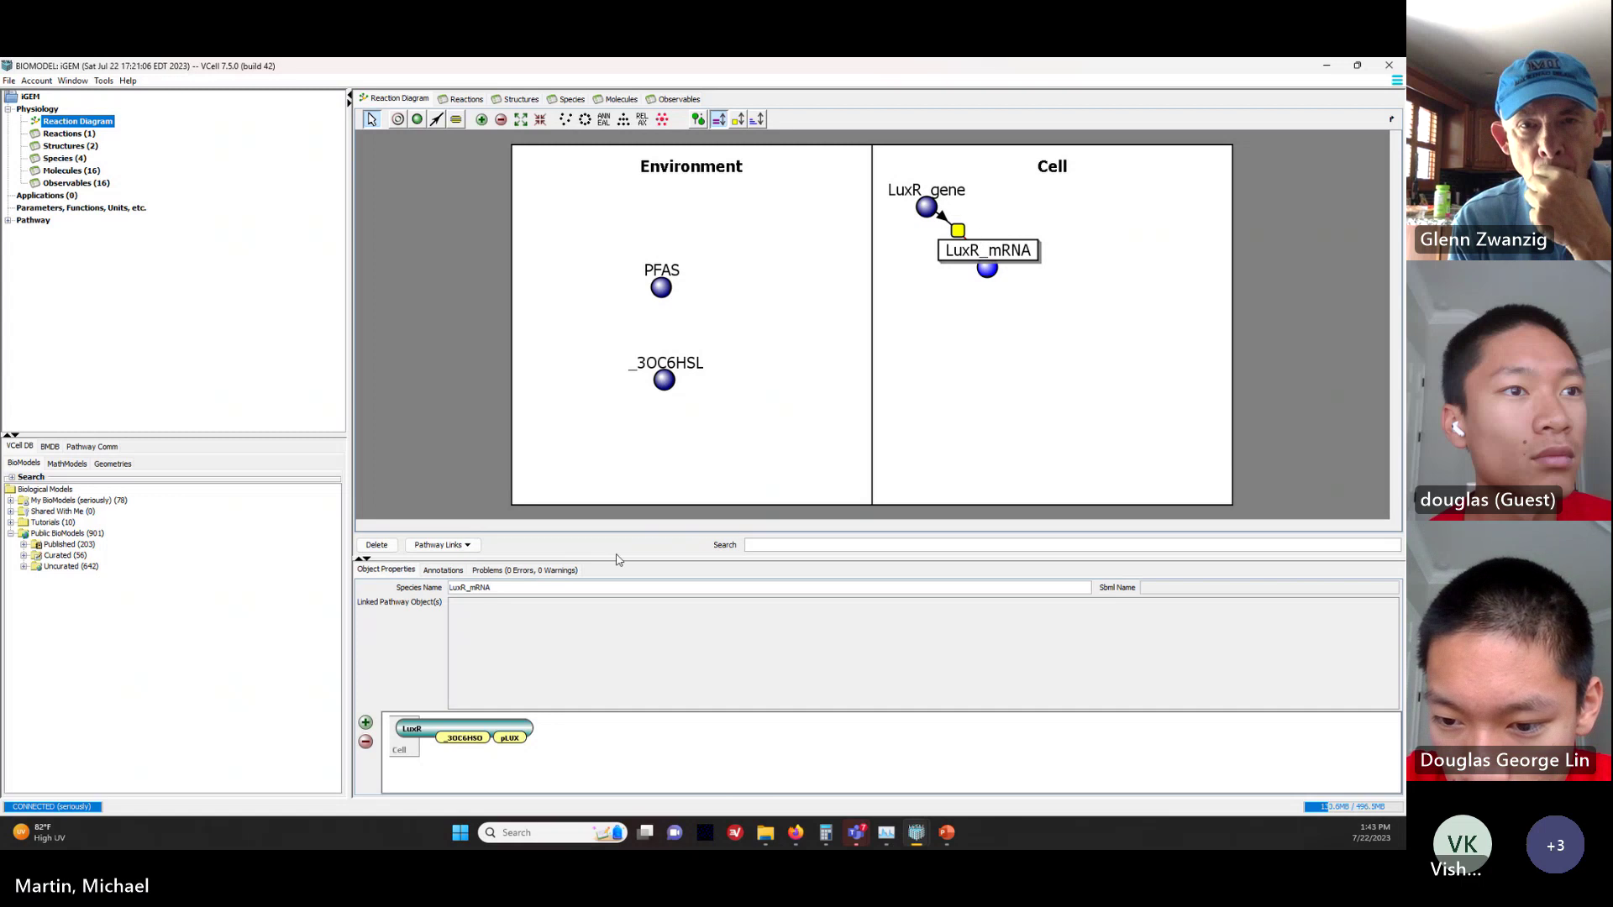
# Step: Delete the LuxR molecule from the LuxR_mRNA species pattern and assign the LuxR_mRNA molecule instead
pyautogui.rightClick(418, 733)
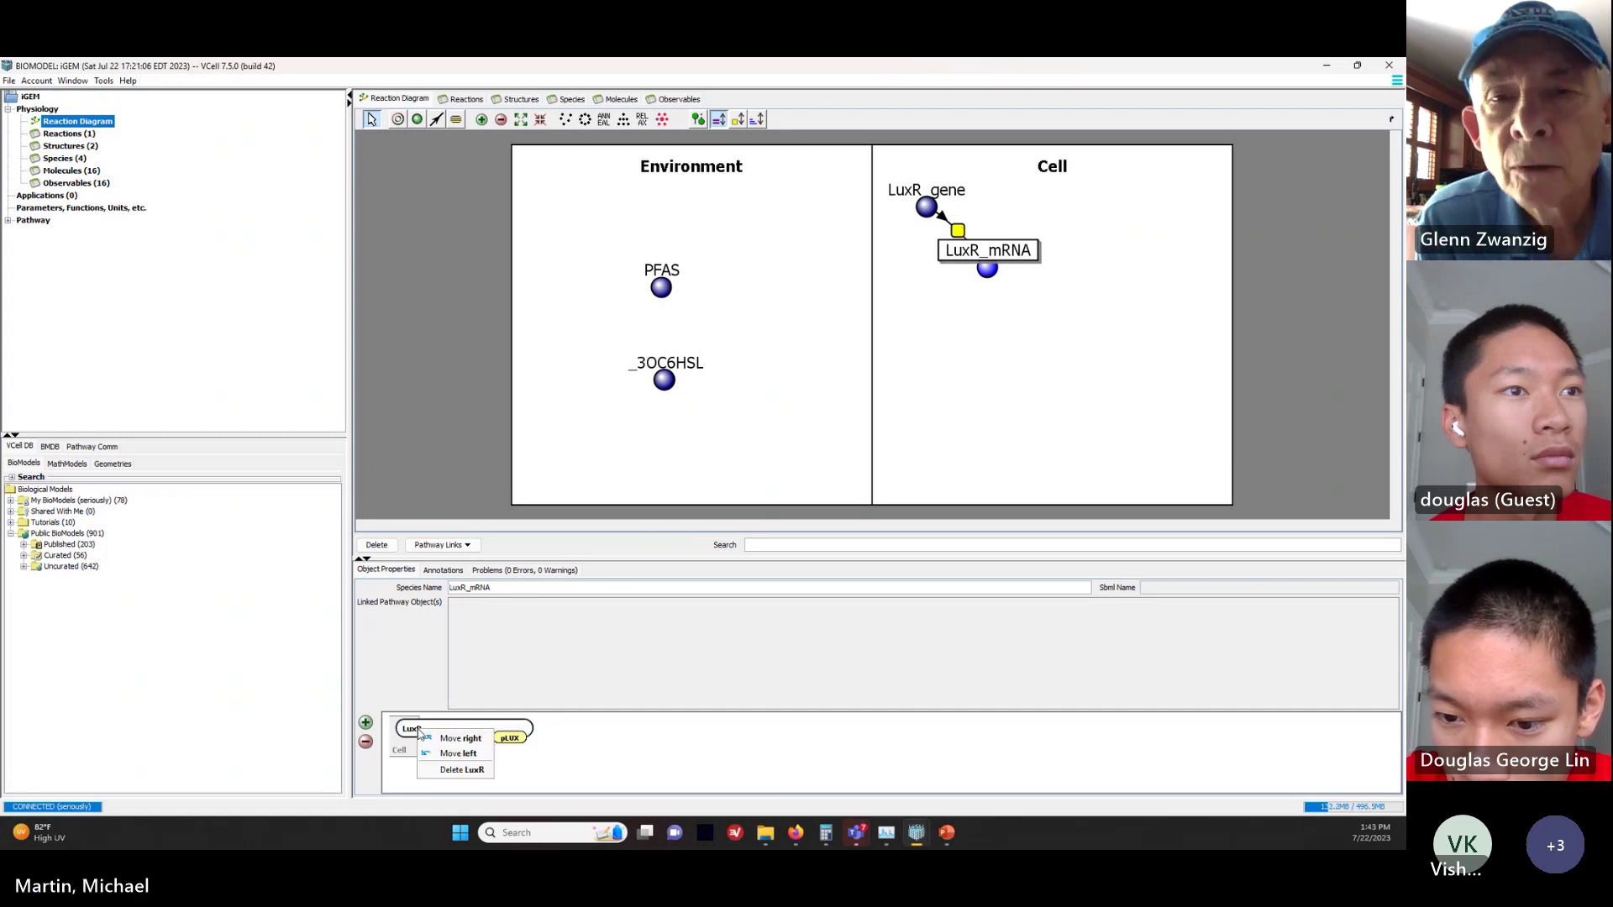
pyautogui.click(487, 770)
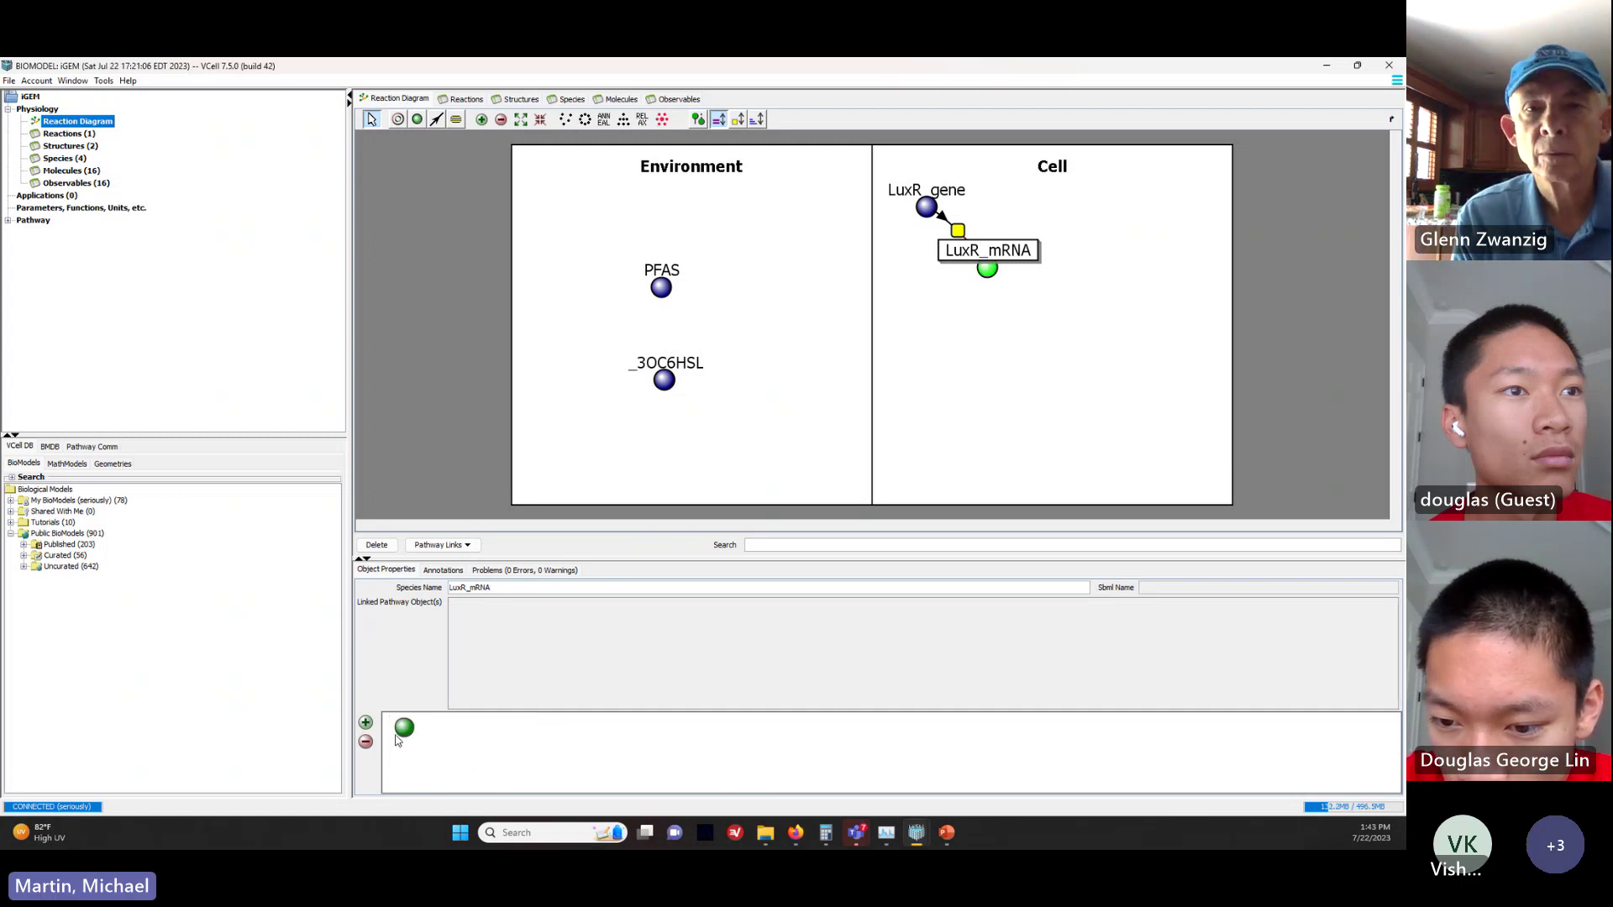
pyautogui.moveTo(445, 735)
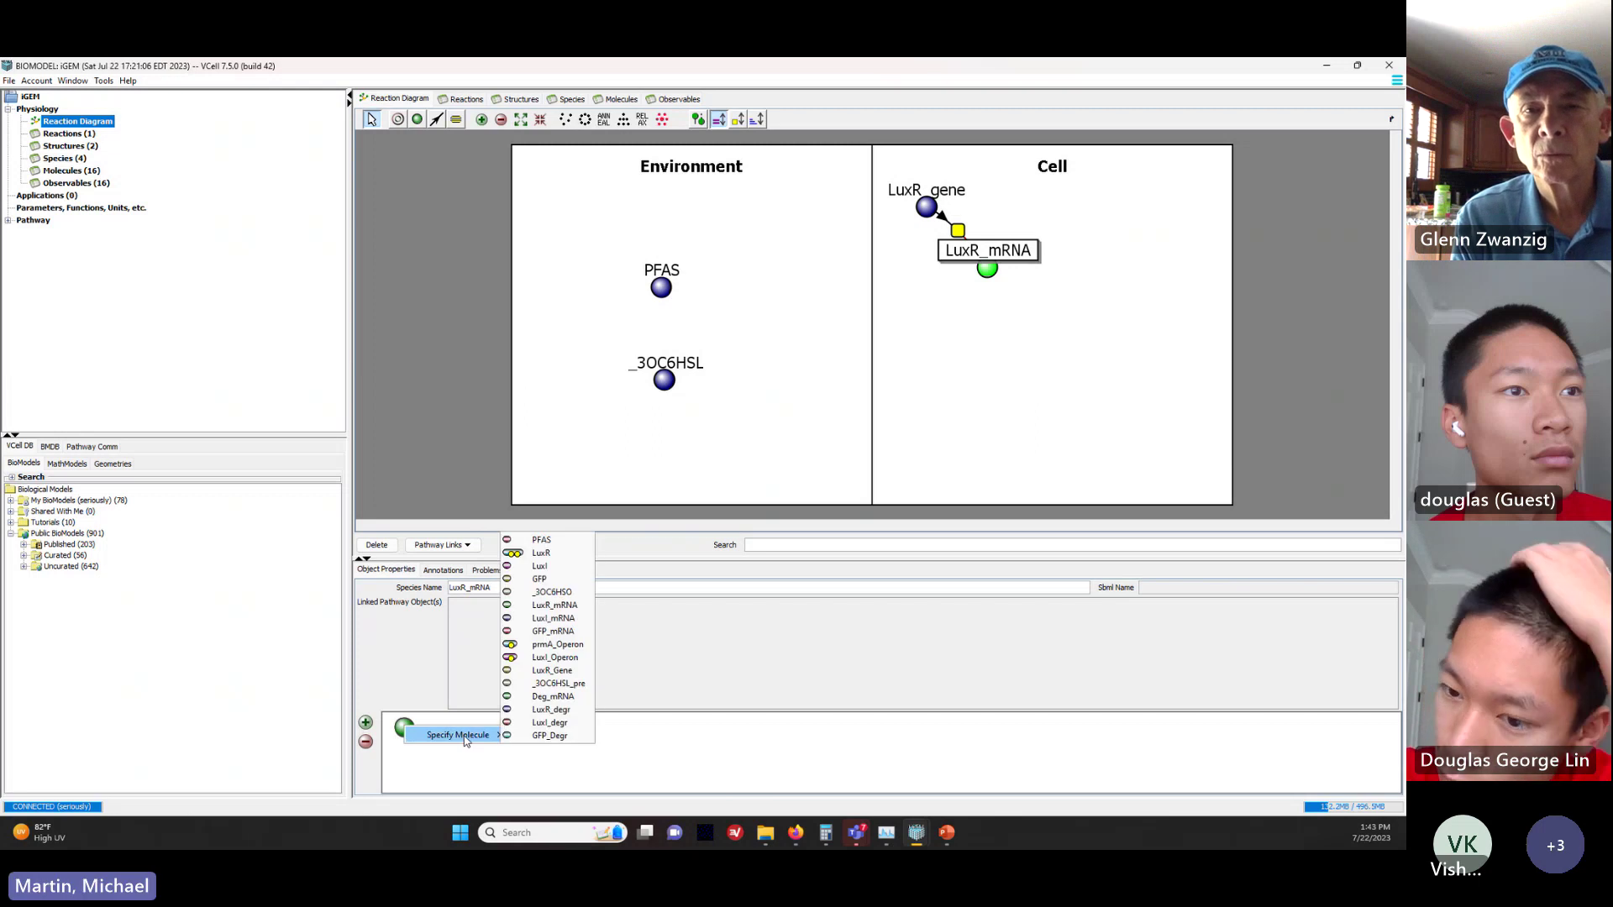
pyautogui.click(553, 605)
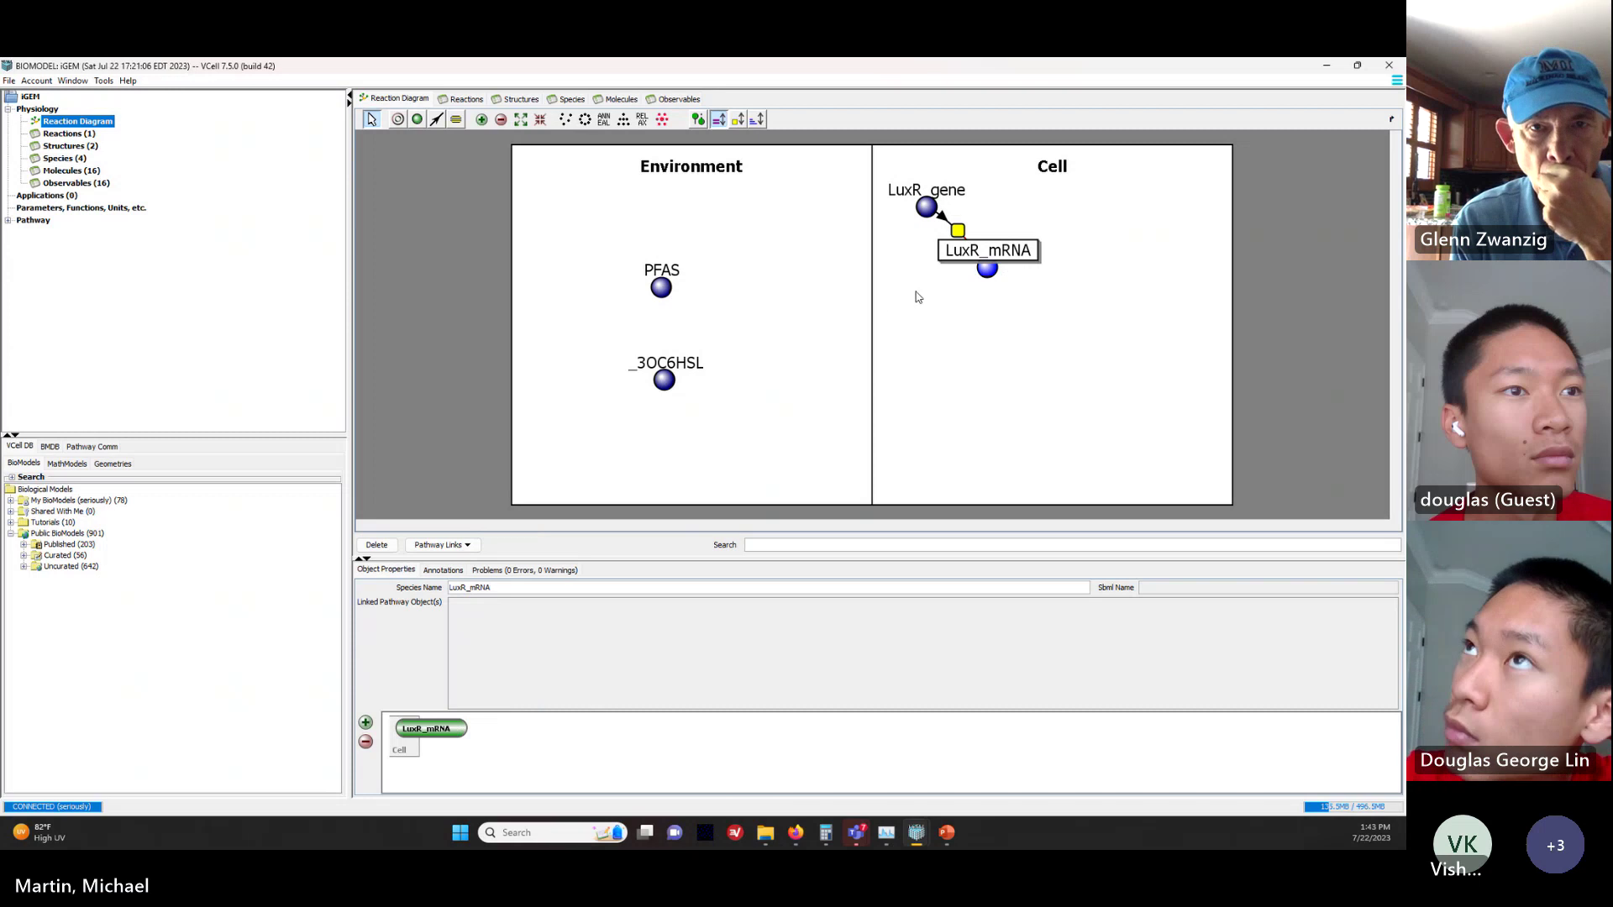
# Step: Set the forward rate constant Kf of reaction r0 between LuxR_gene and LuxR_mRNA to 4e-4
pyautogui.click(957, 233)
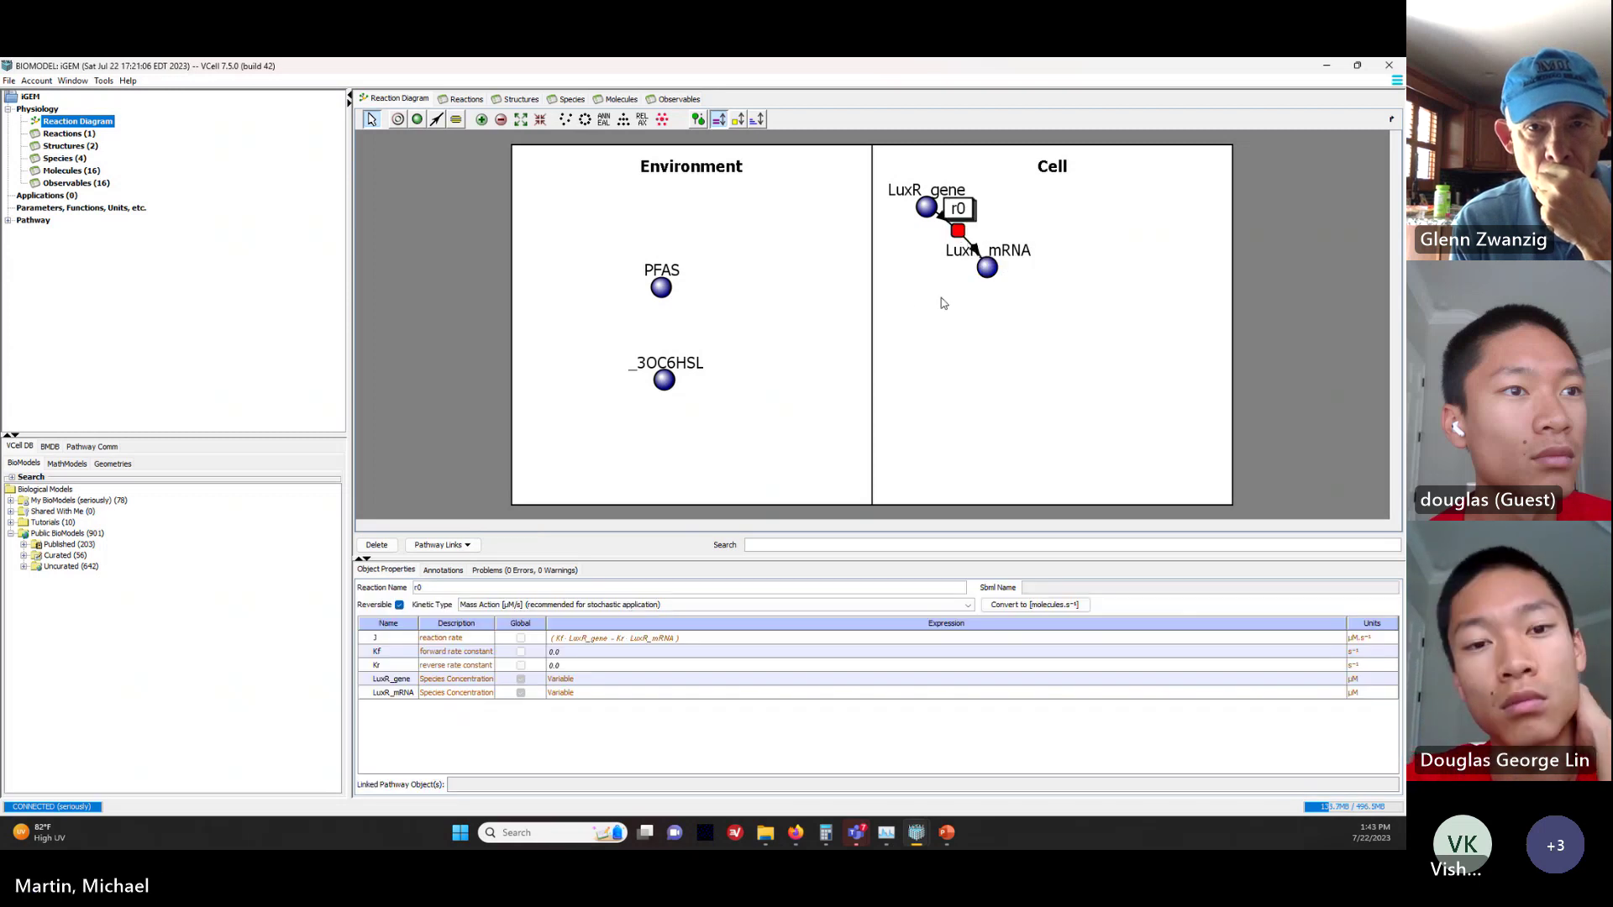
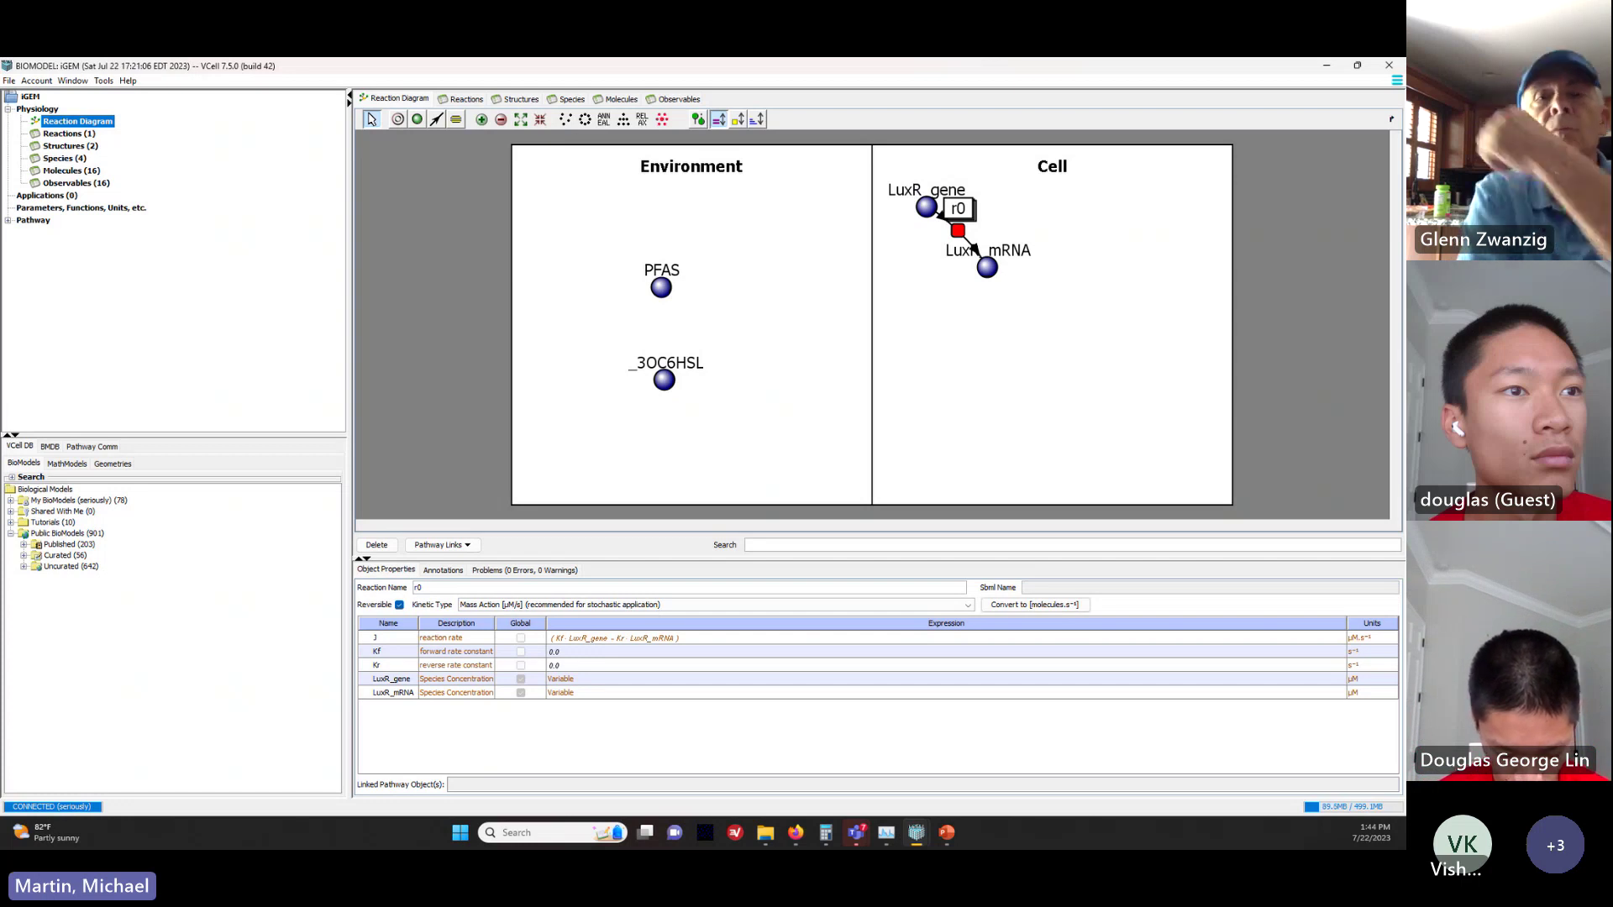
pyautogui.doubleClick(584, 648)
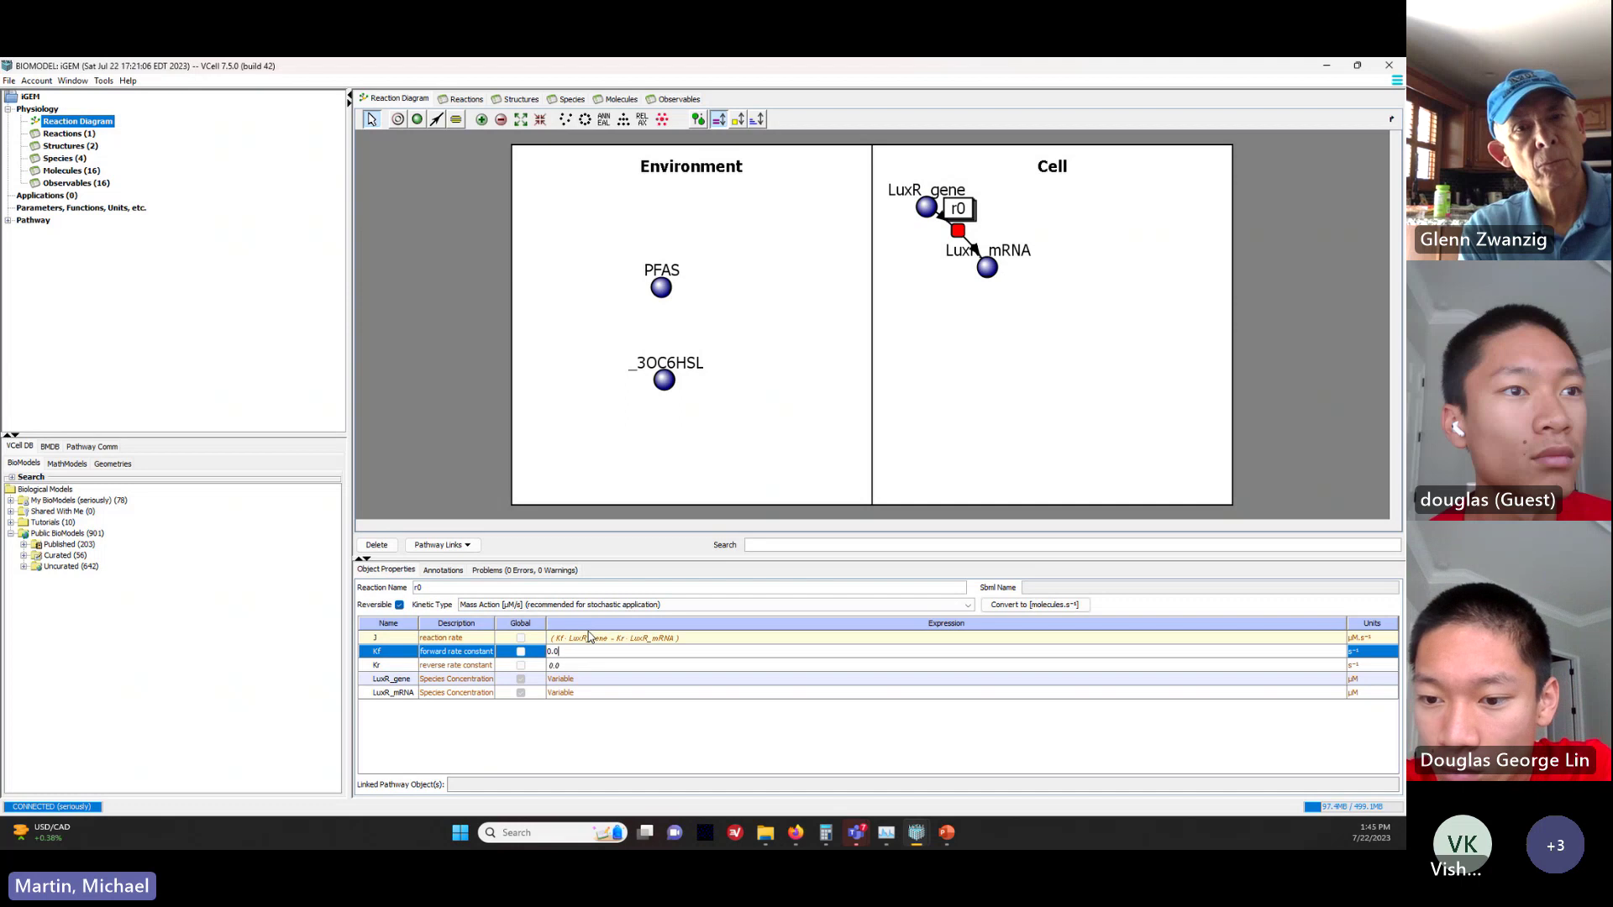
pyautogui.press('BackSpace')
pyautogui.press('BackSpace')
pyautogui.press('BackSpace')
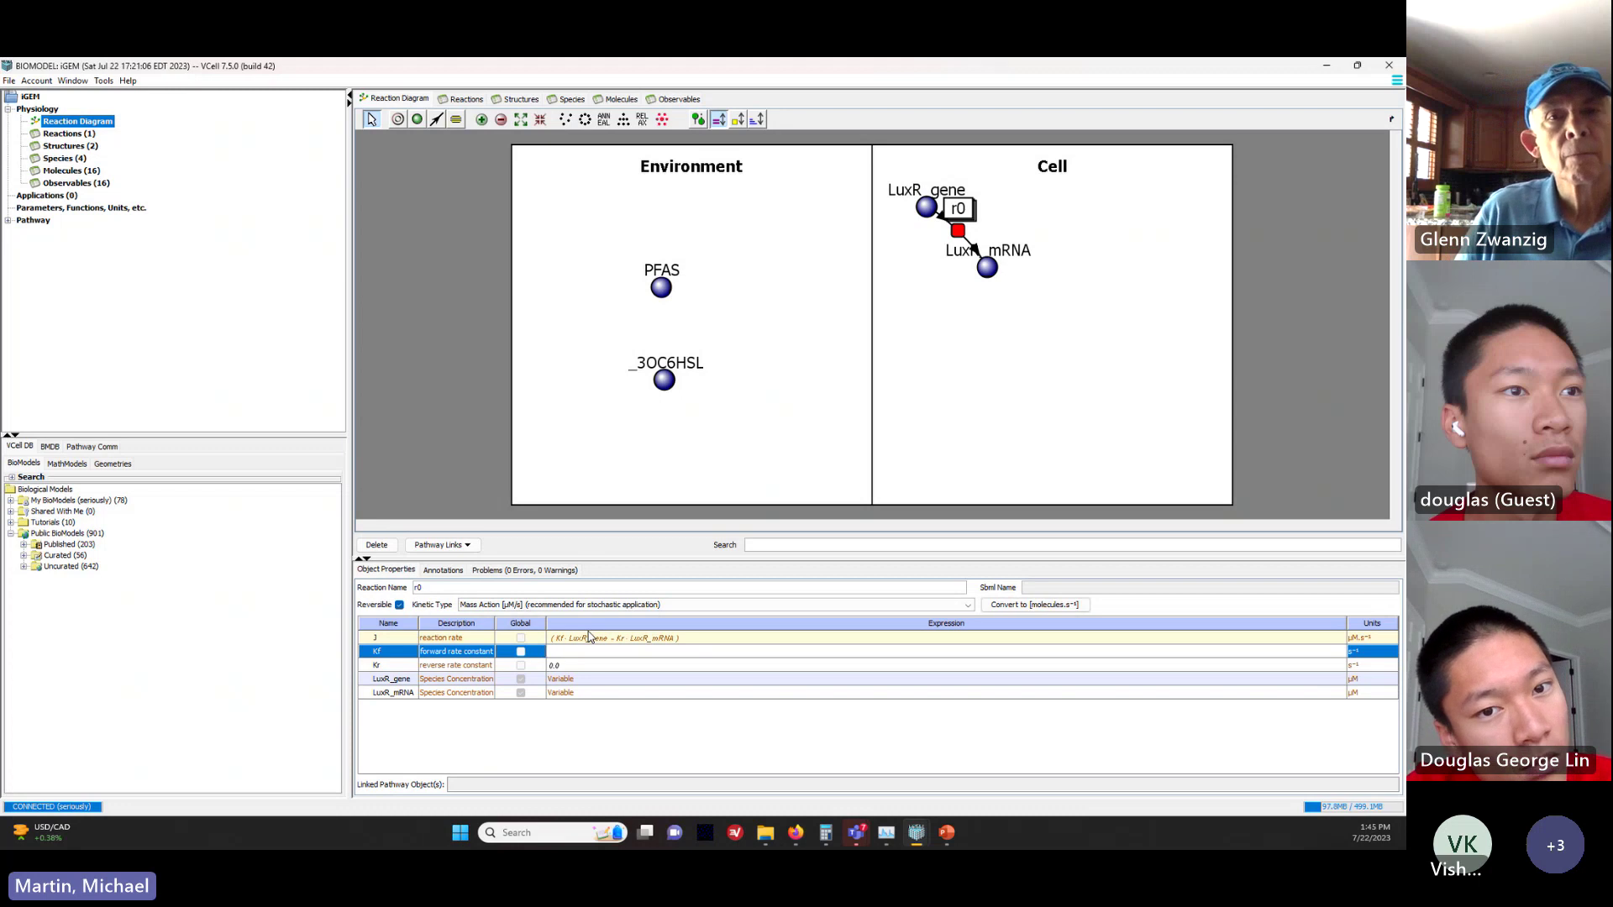
pyautogui.write('1')
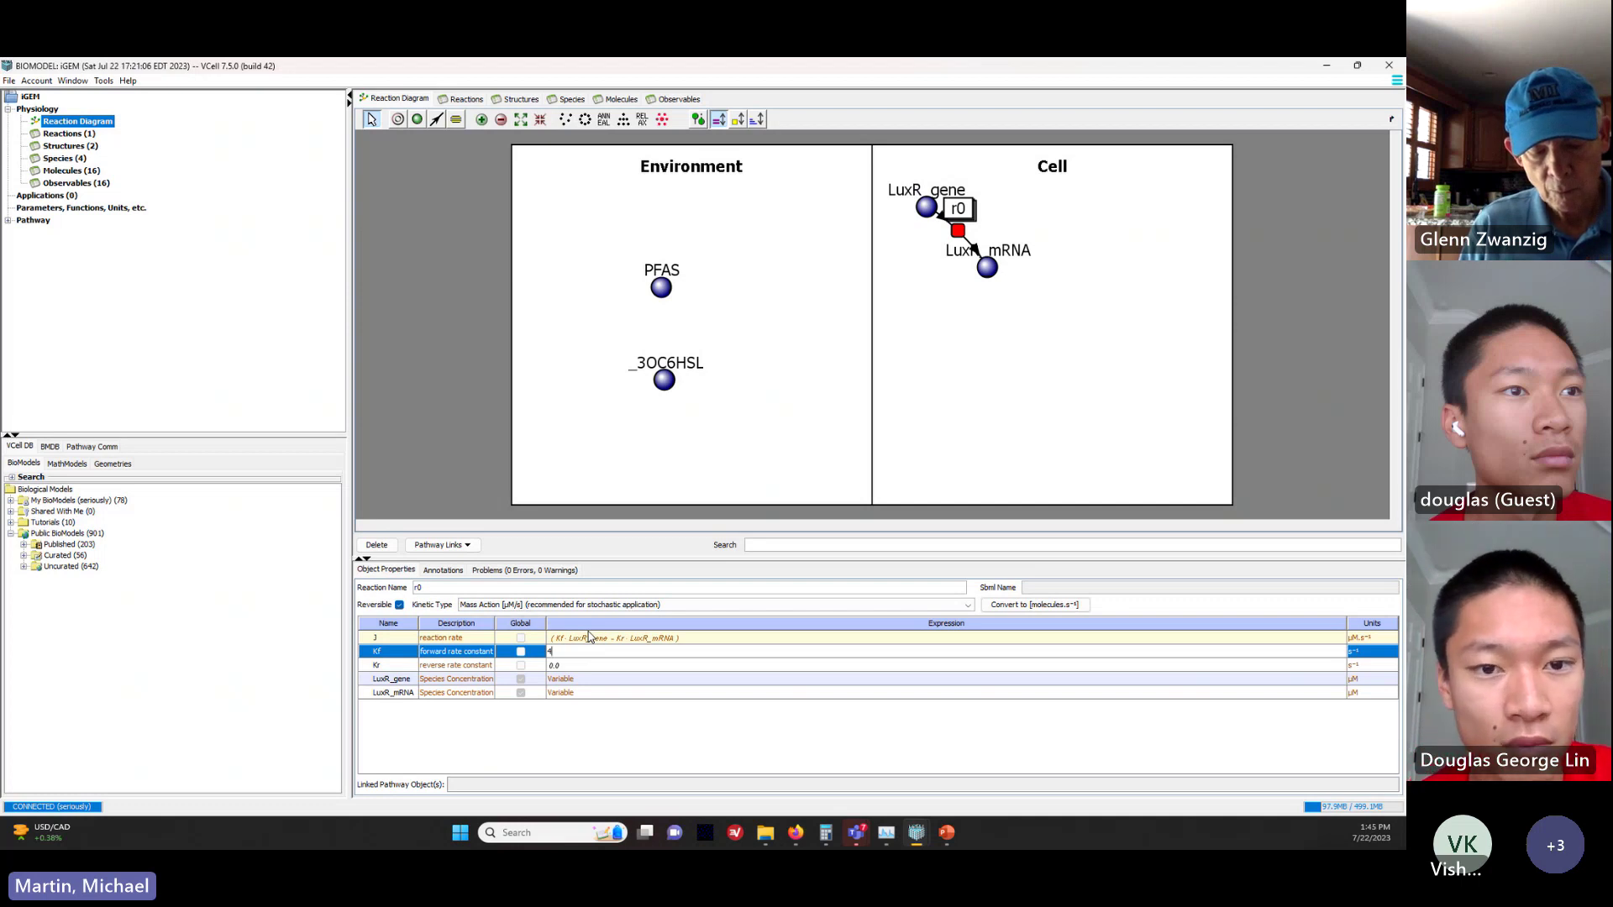
pyautogui.write('e')
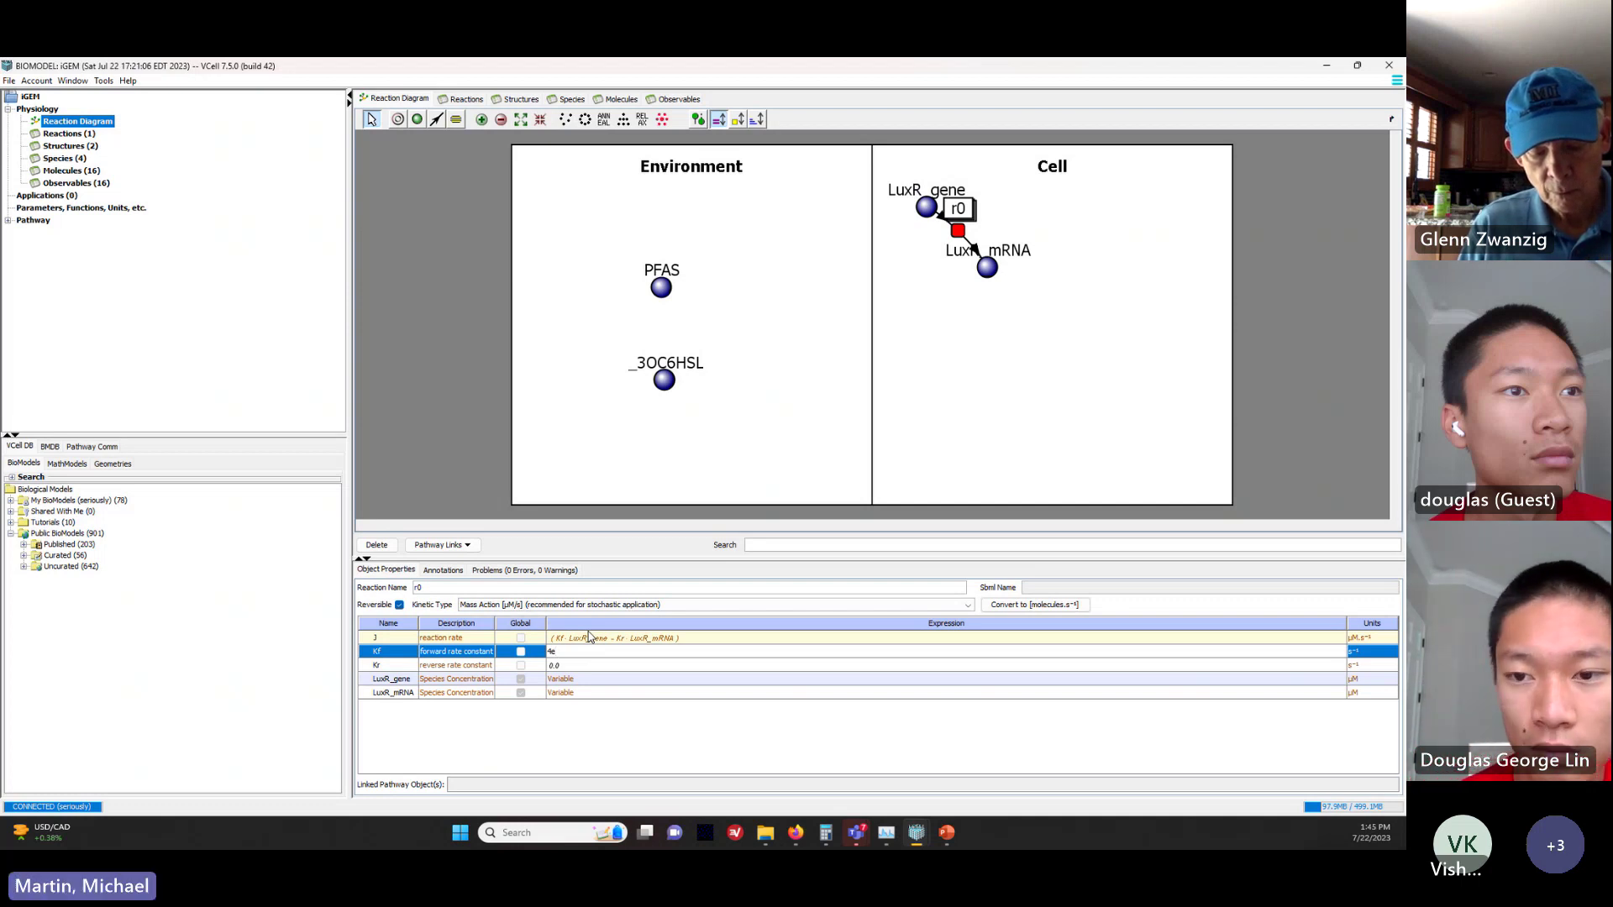
pyautogui.write('-4')
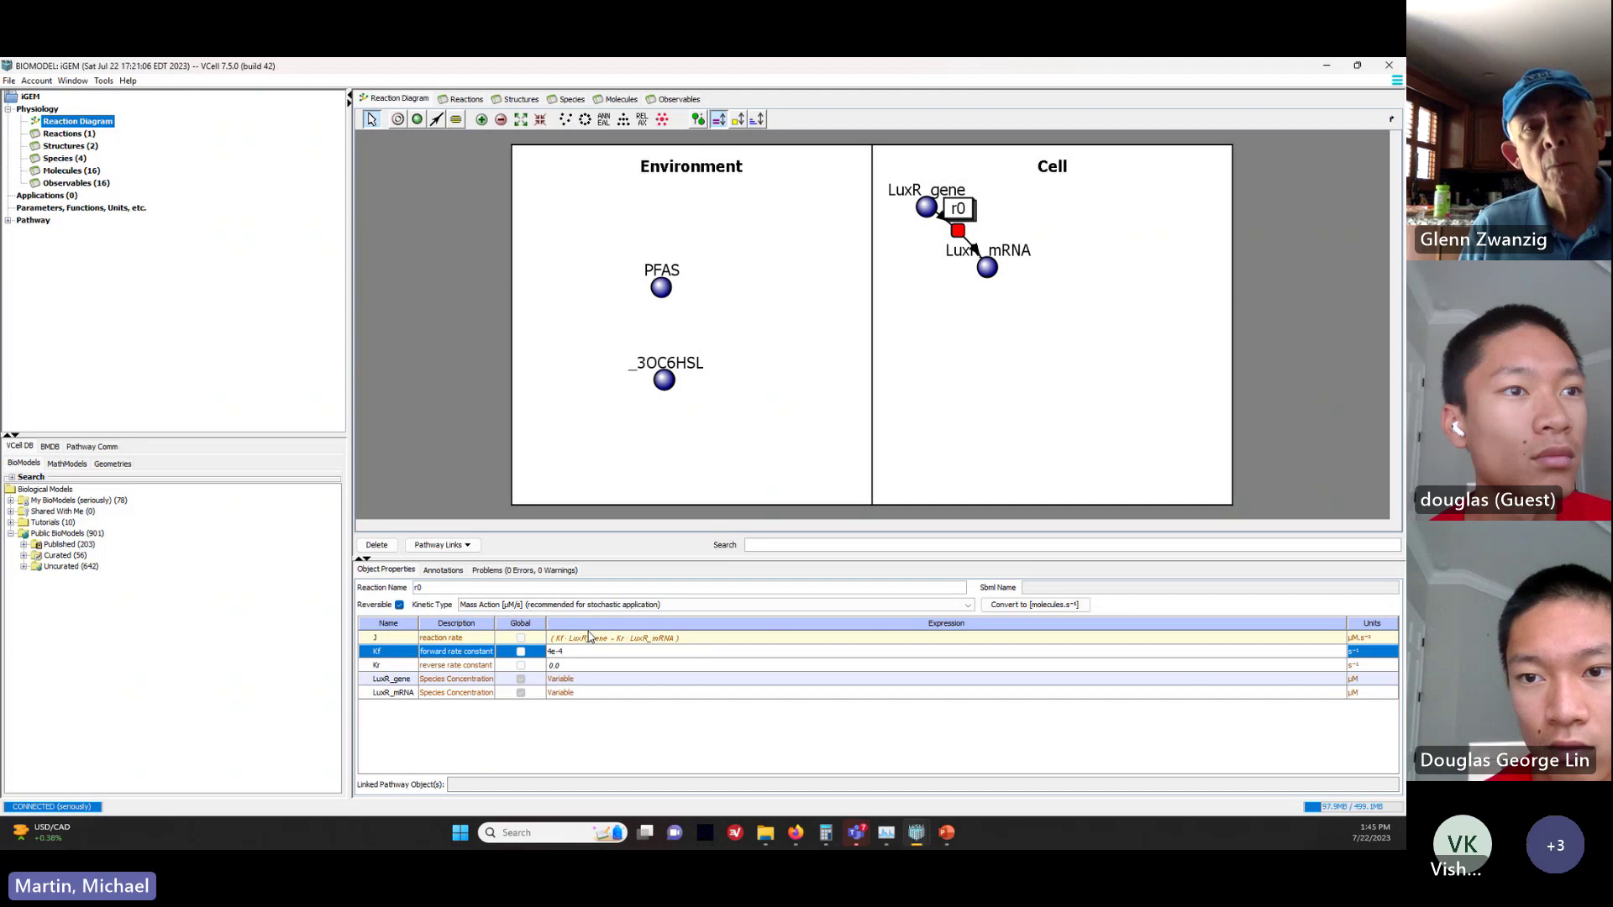
pyautogui.press('Return')
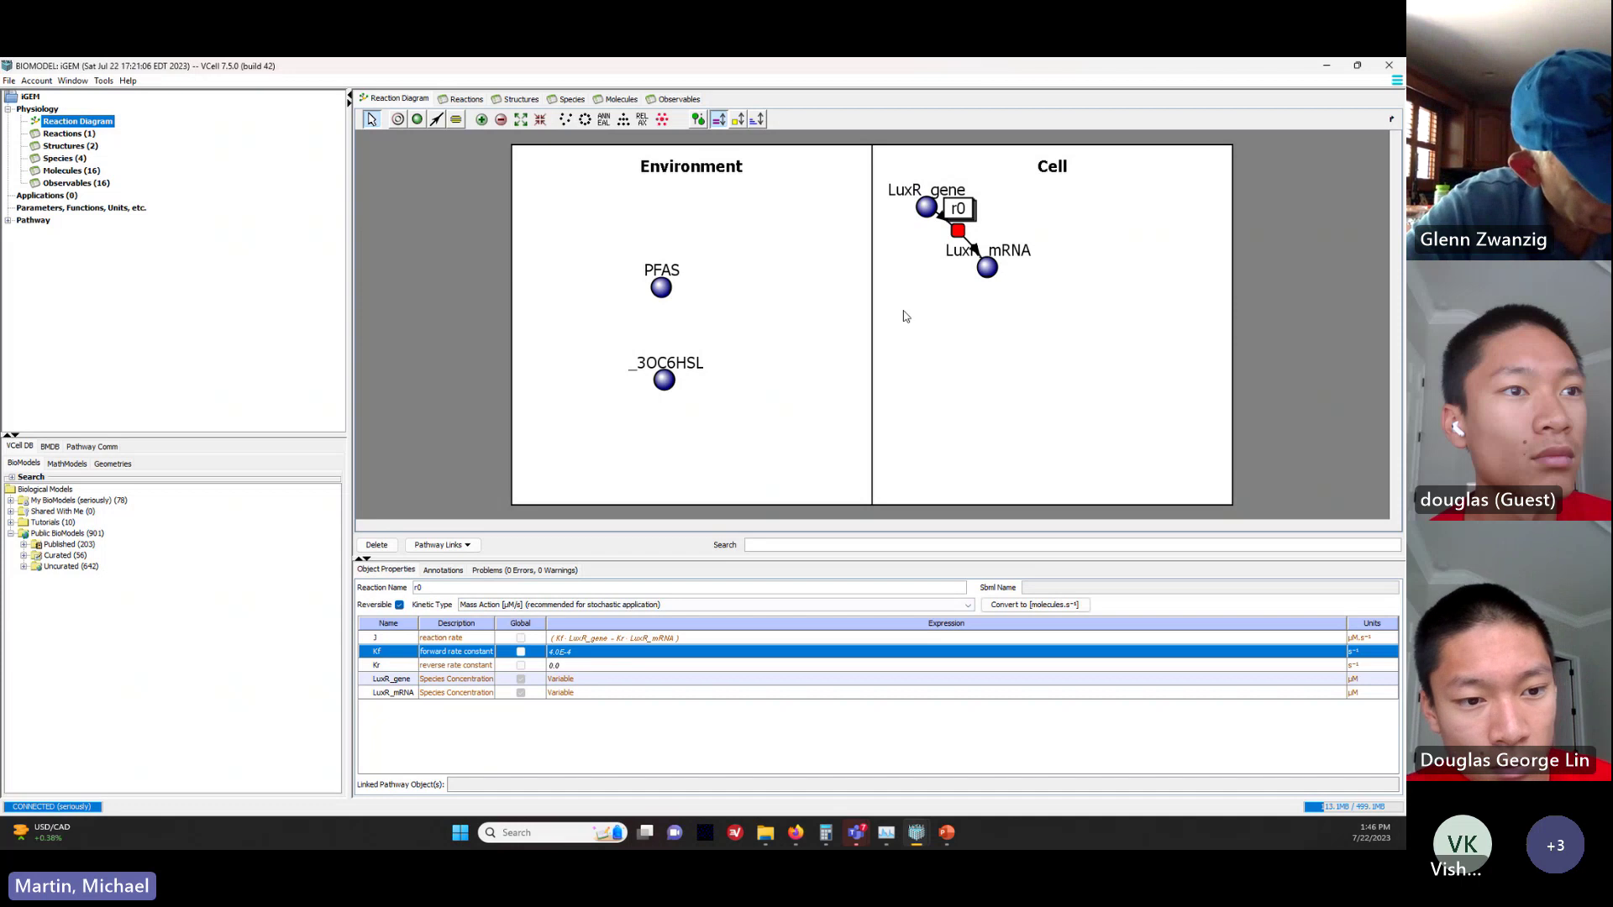
# Step: Draw a new reaction in the Cell compartment starting from LuxR_mRNA, with its node just below the species
pyautogui.click(990, 271)
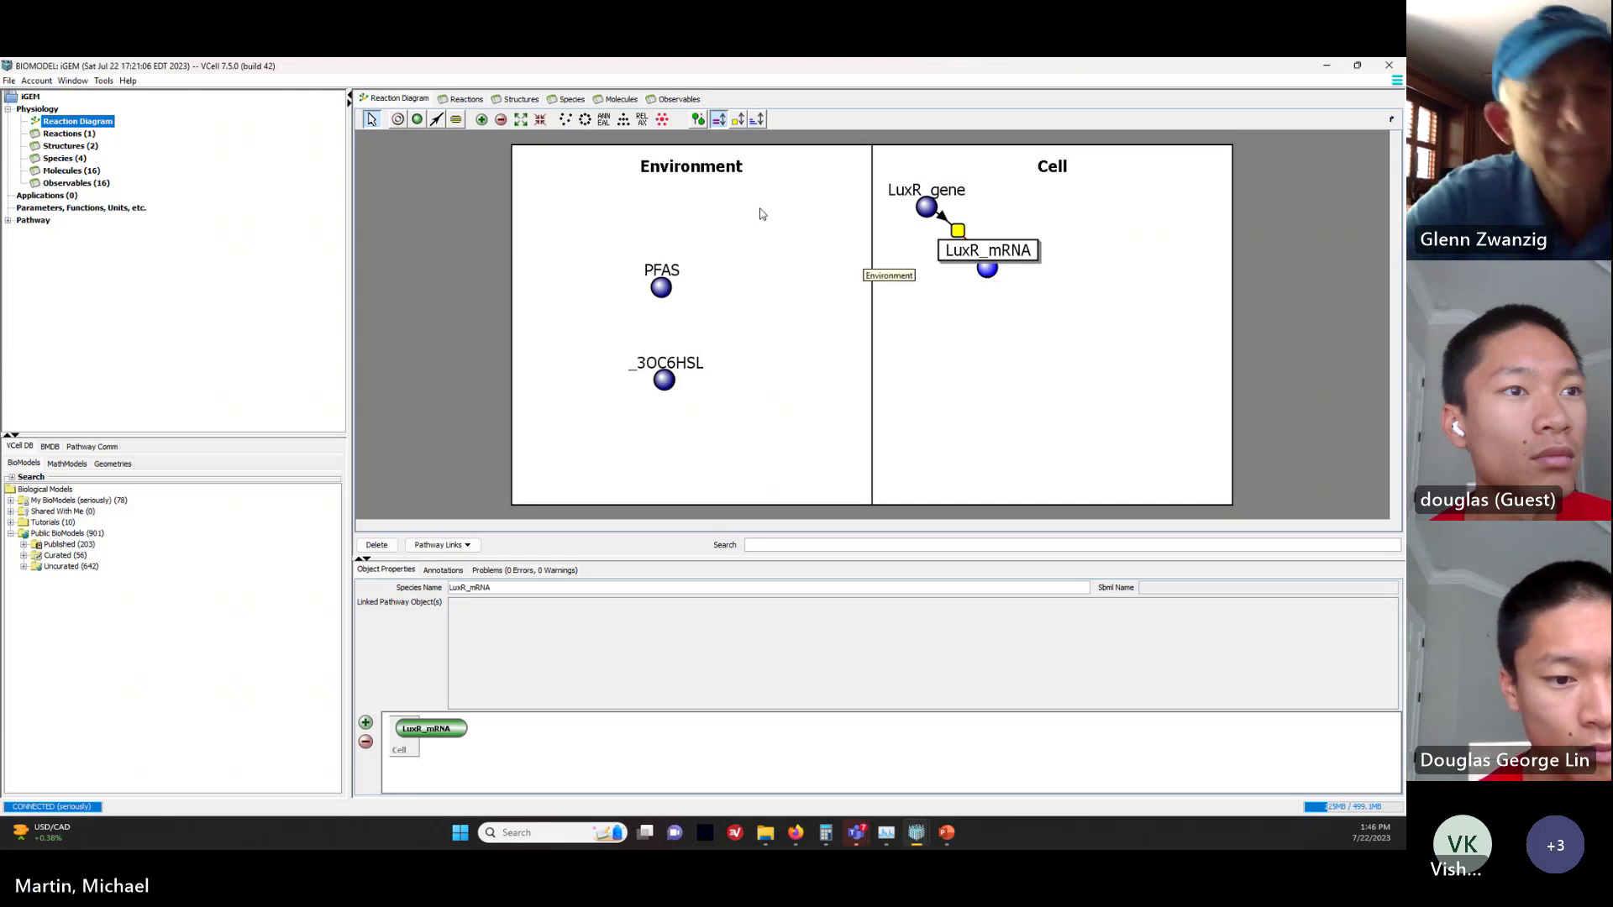
pyautogui.click(436, 118)
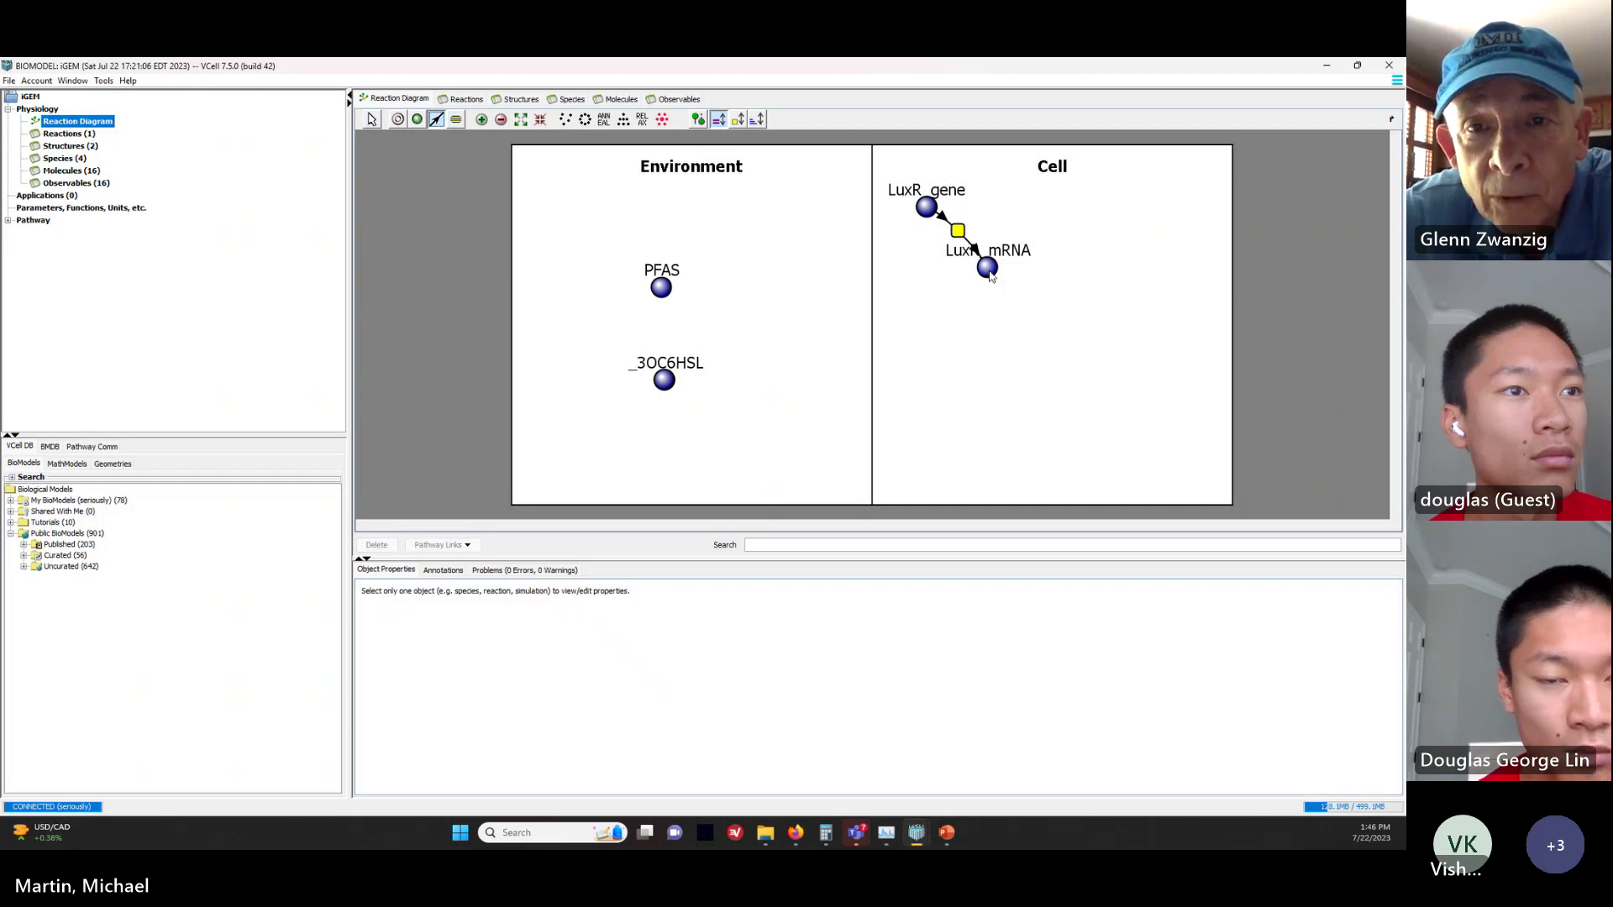
pyautogui.moveTo(989, 269); pyautogui.dragTo(1012, 302)
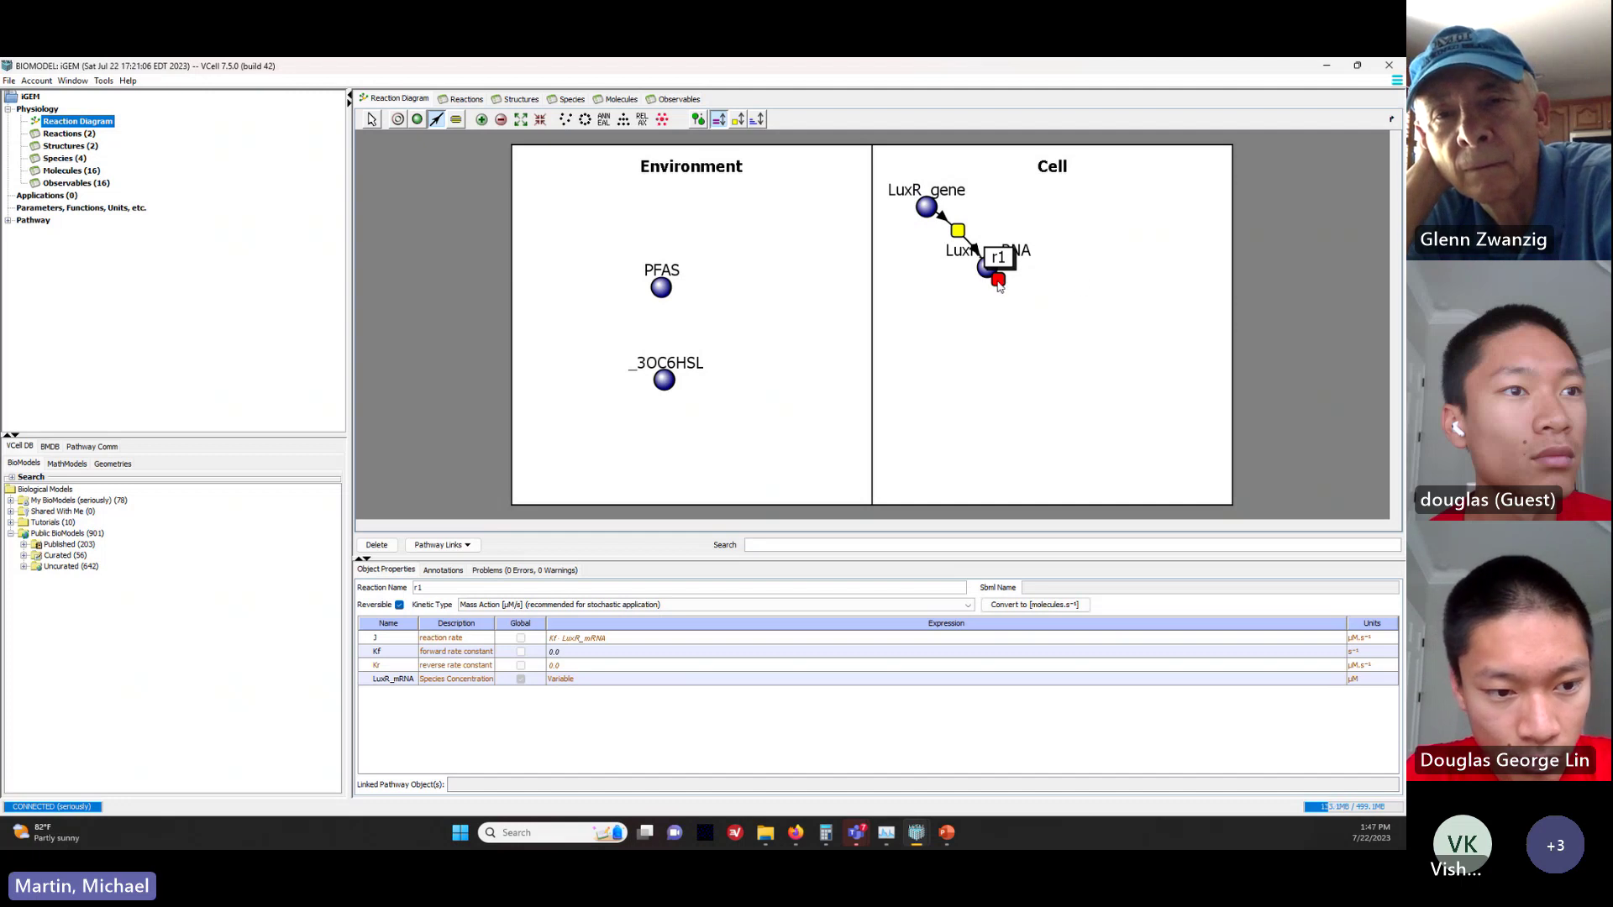
# Step: Add a species in the Cell compartment below and beside LuxR_mRNA and name it LuxR_Protein
pyautogui.click(418, 120)
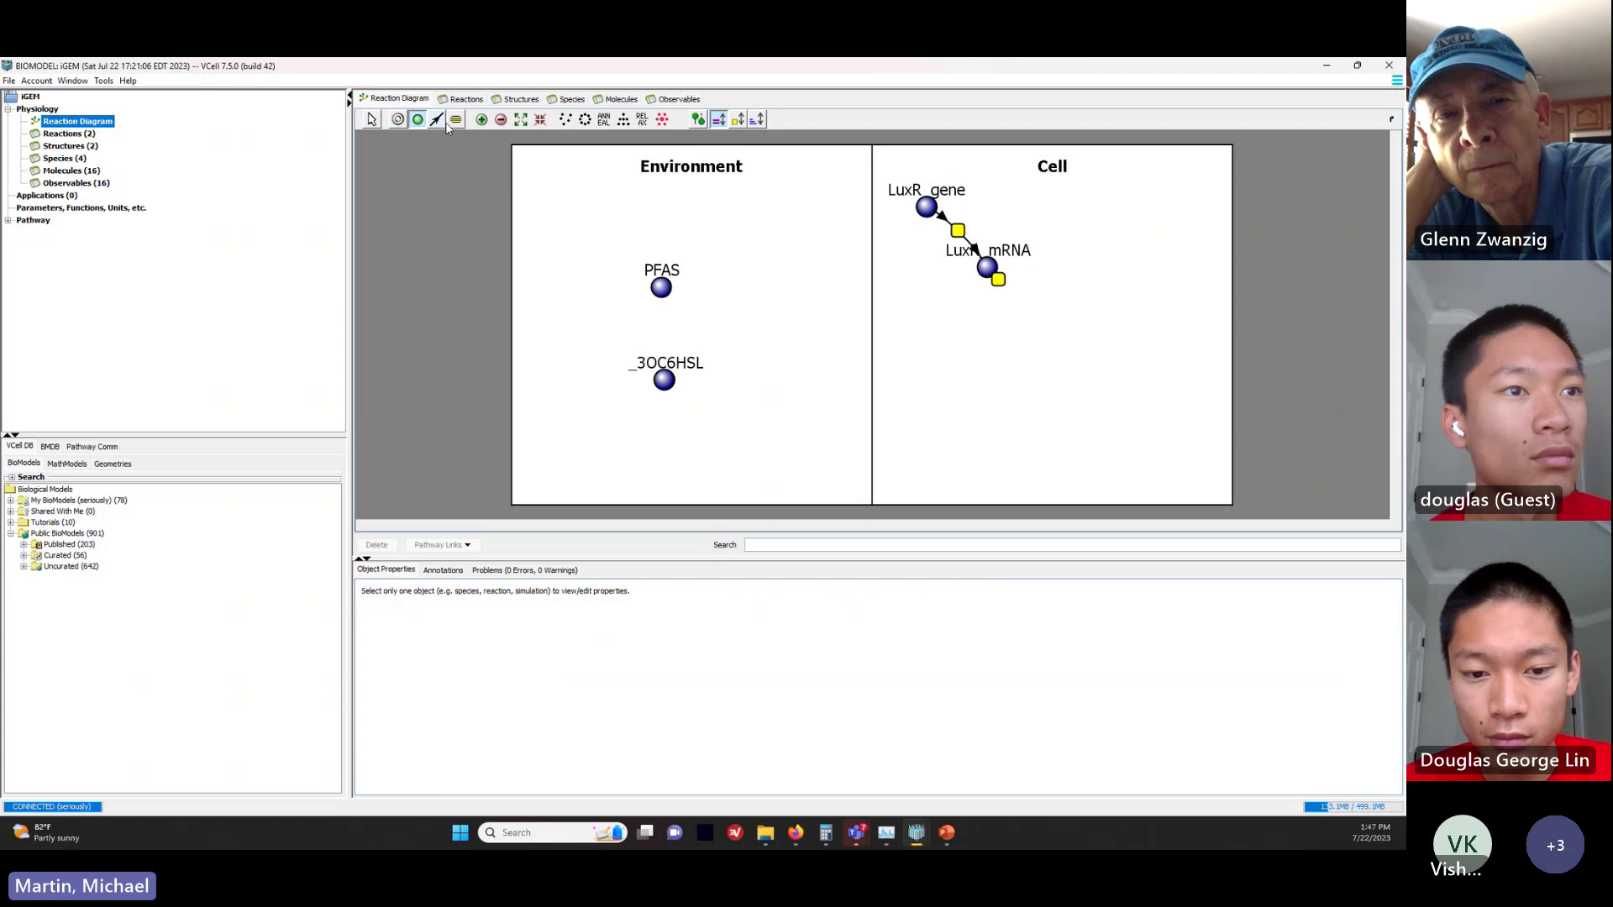
pyautogui.click(1033, 311)
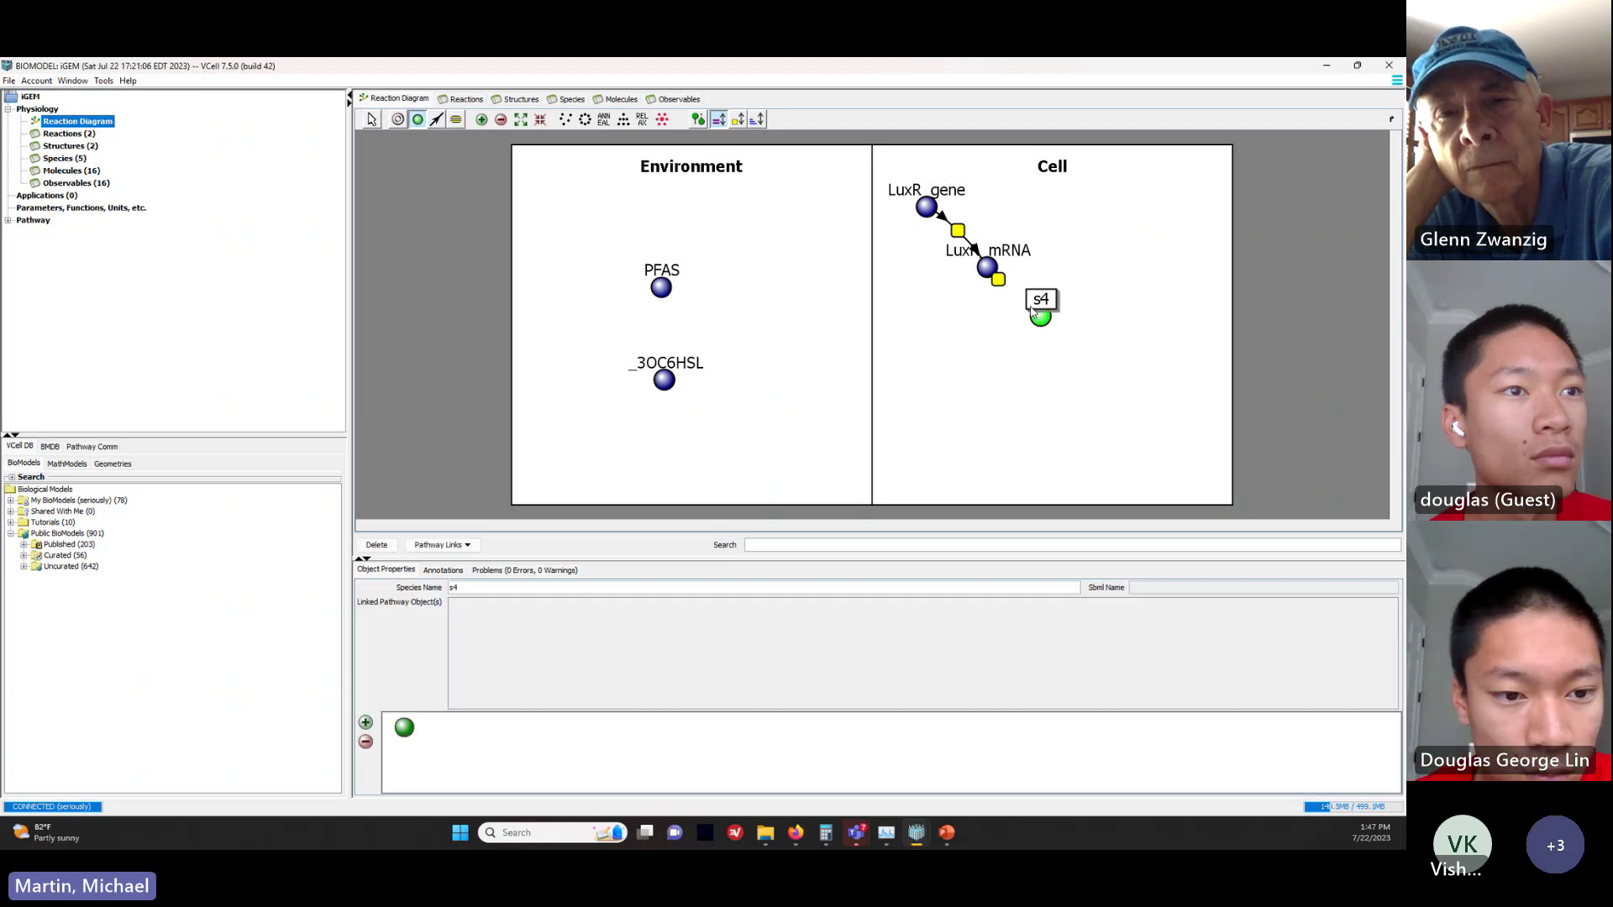
pyautogui.doubleClick(466, 586)
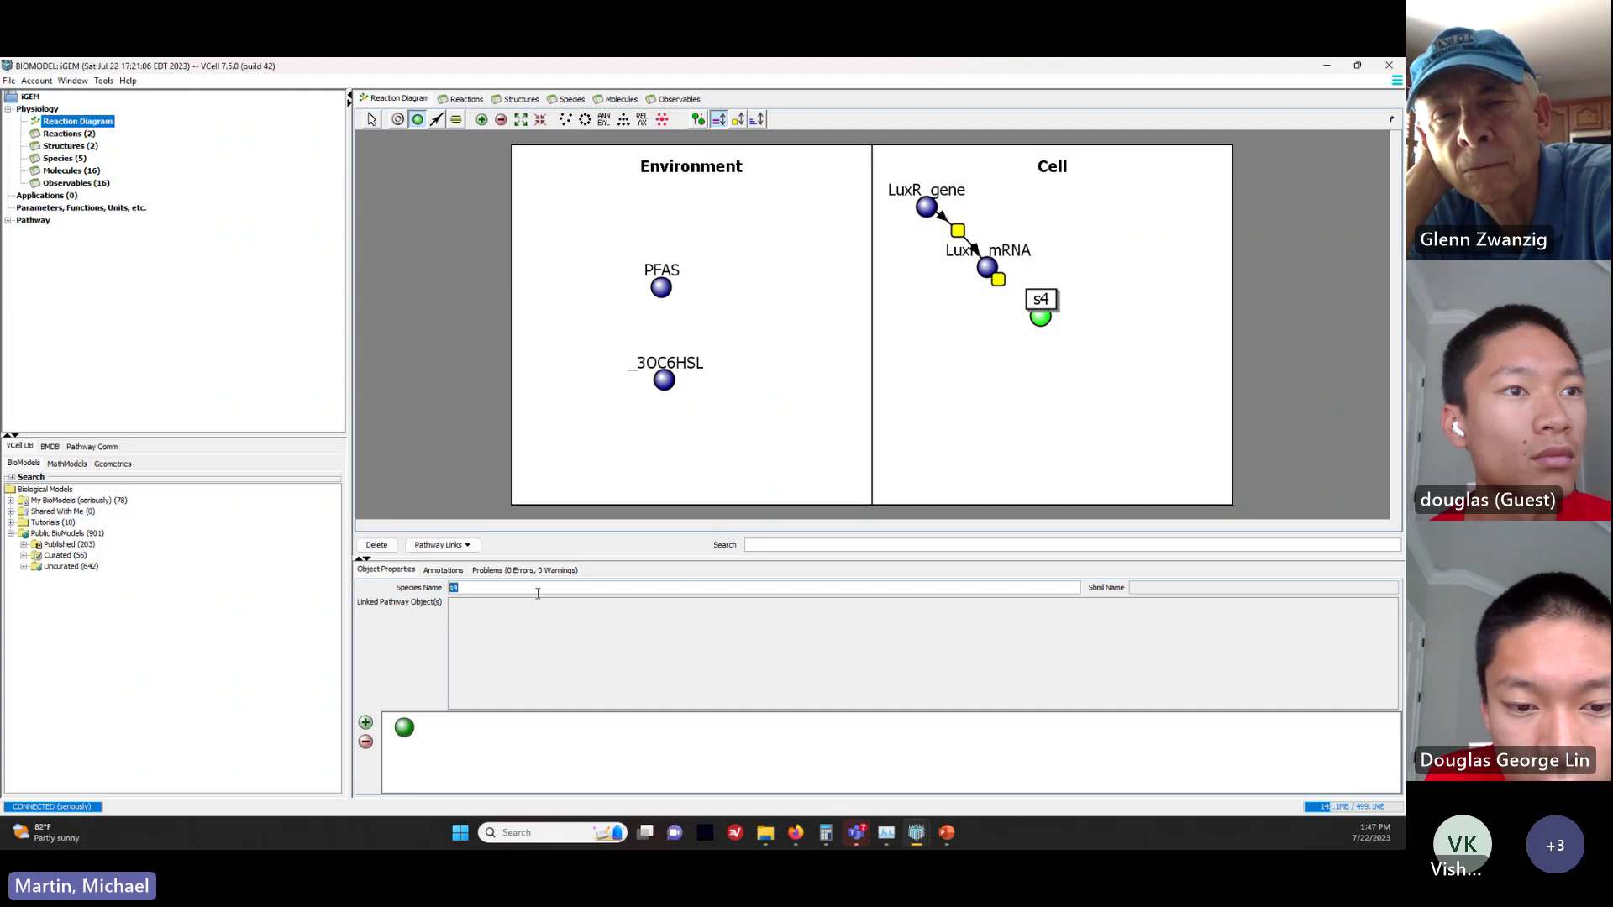
pyautogui.write('Lux')
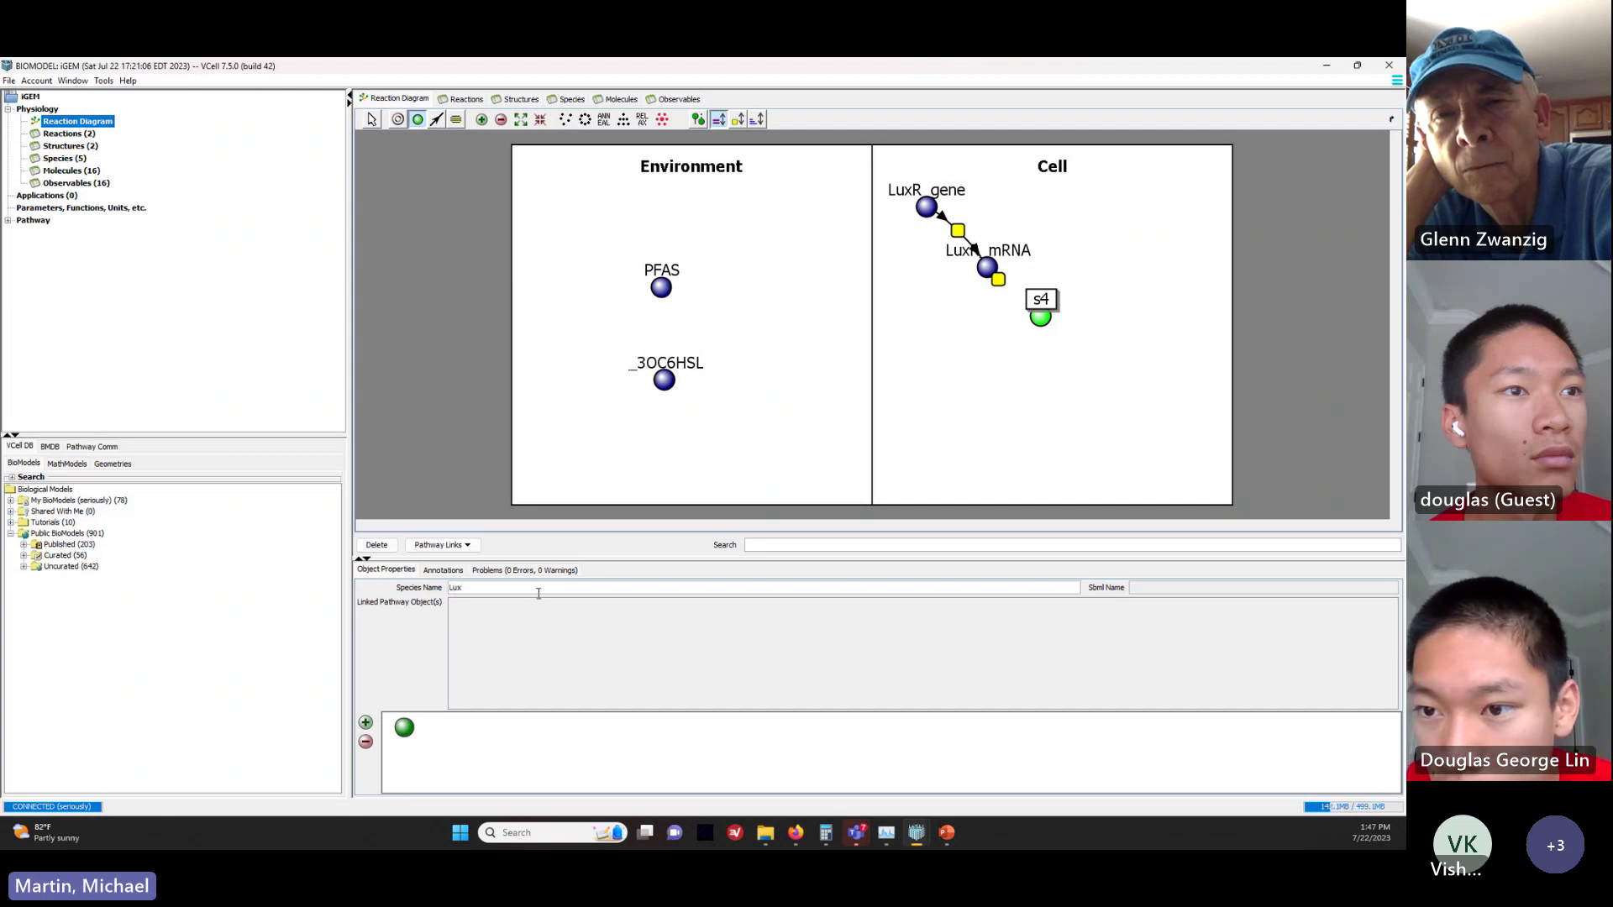
pyautogui.write('R_Pro')
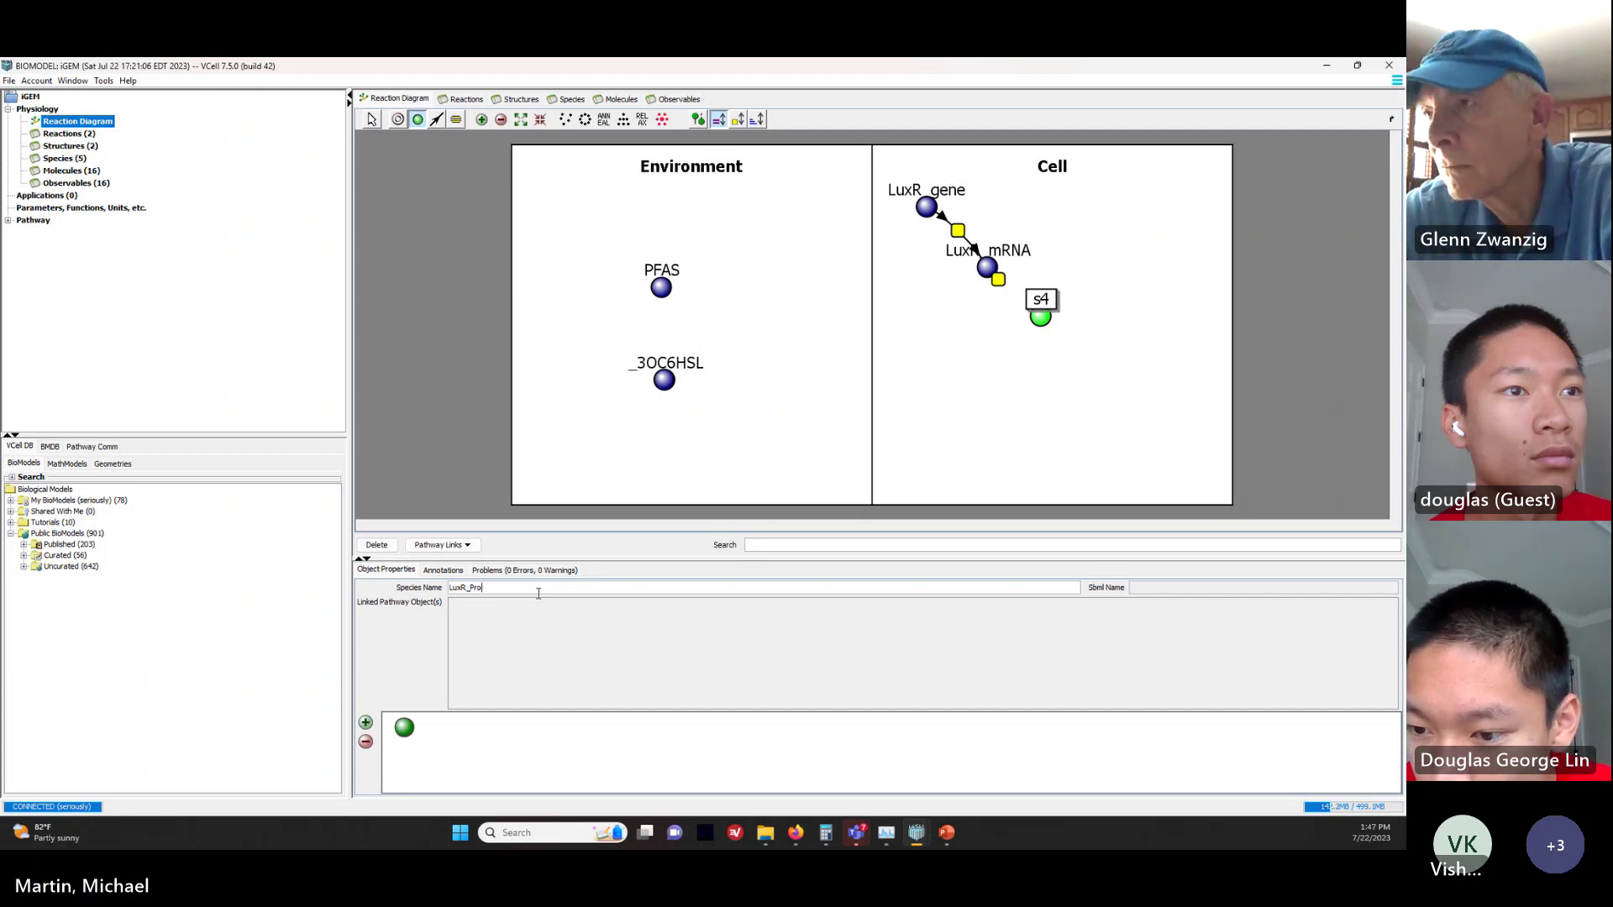
pyautogui.write('tein')
pyautogui.press('Return')
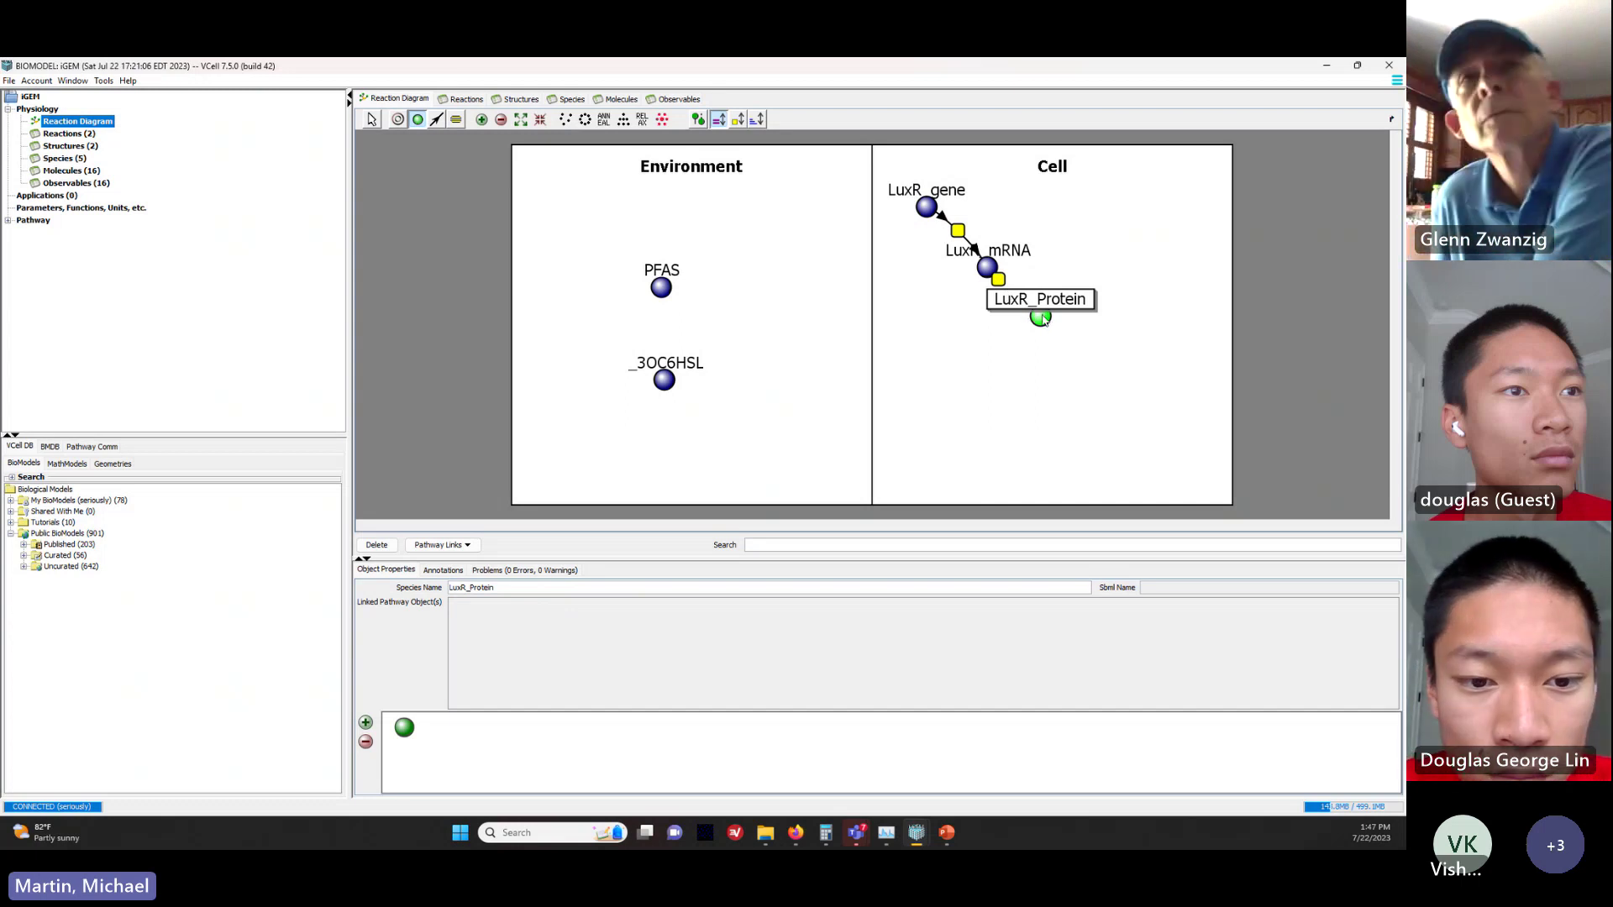
# Step: Line up LuxR_Protein and the reaction node r1 beside LuxR_mRNA, and connect r1 to both LuxR_Protein and LuxR_mRNA as products
pyautogui.click(372, 121)
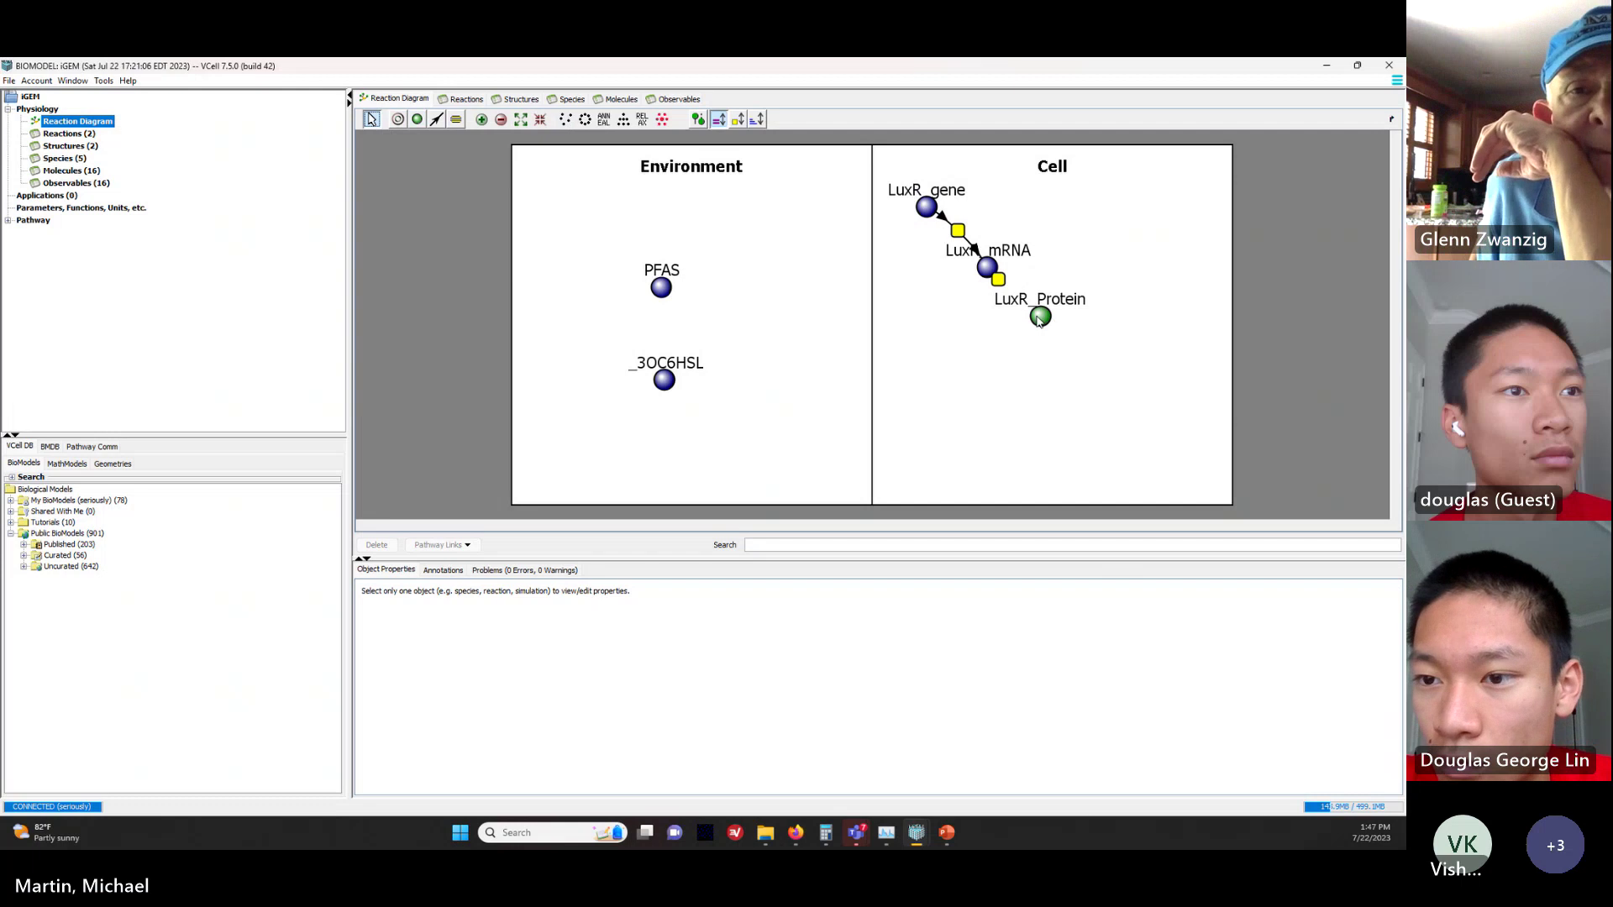
pyautogui.moveTo(1039, 318)
pyautogui.mouseDown()
pyautogui.moveTo(1063, 280)
pyautogui.moveTo(1032, 290)
pyautogui.mouseUp()
pyautogui.click(1001, 282)
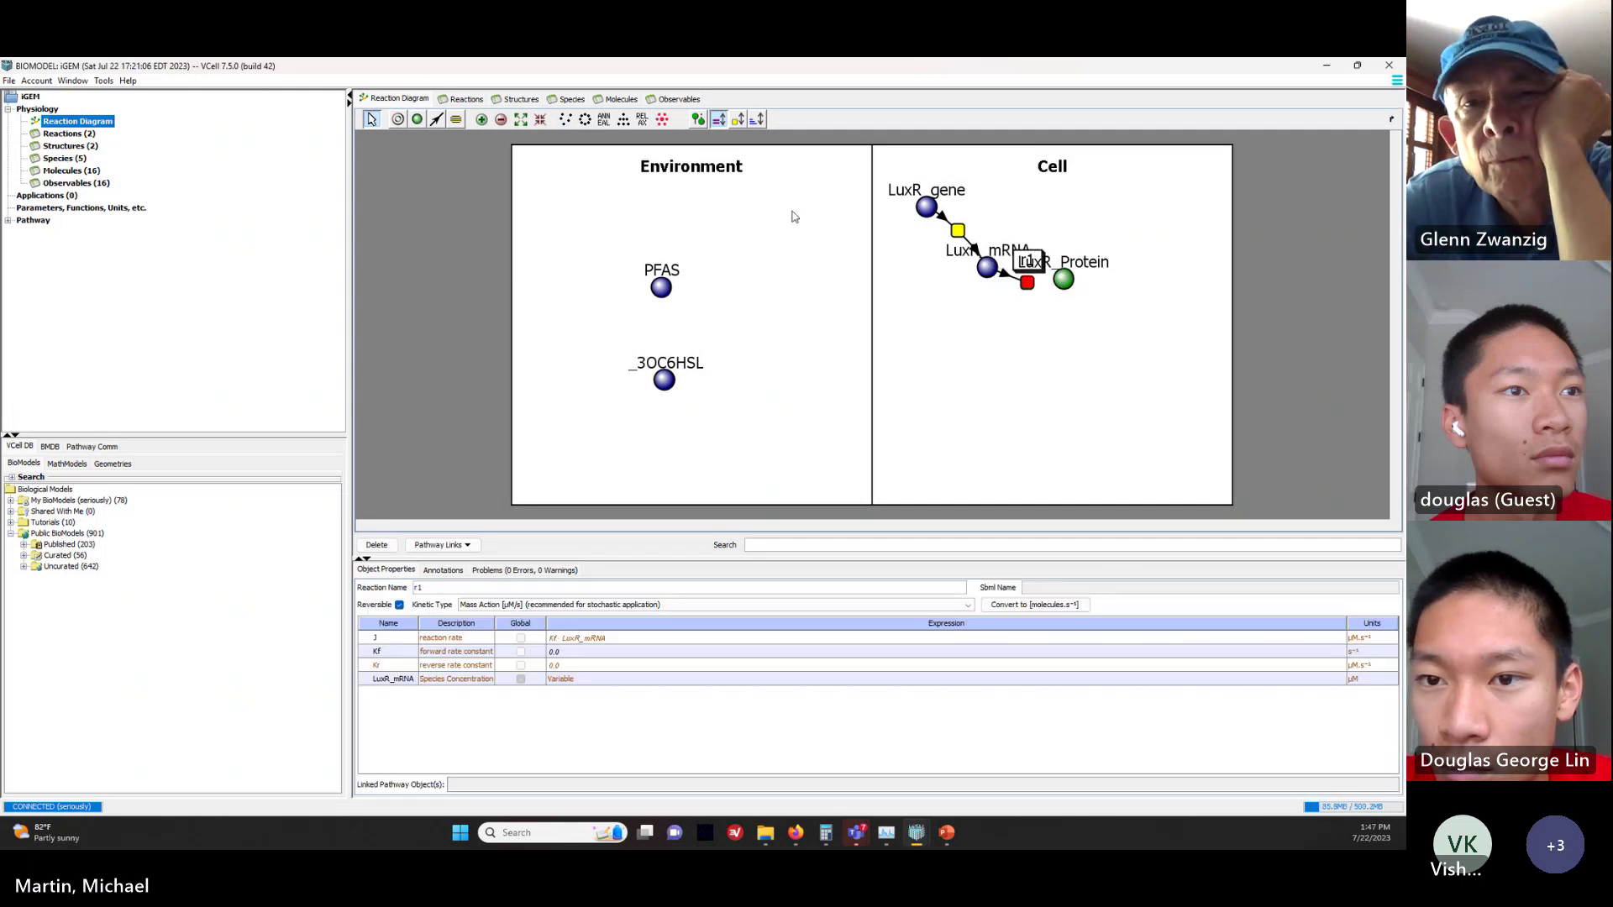
pyautogui.click(436, 118)
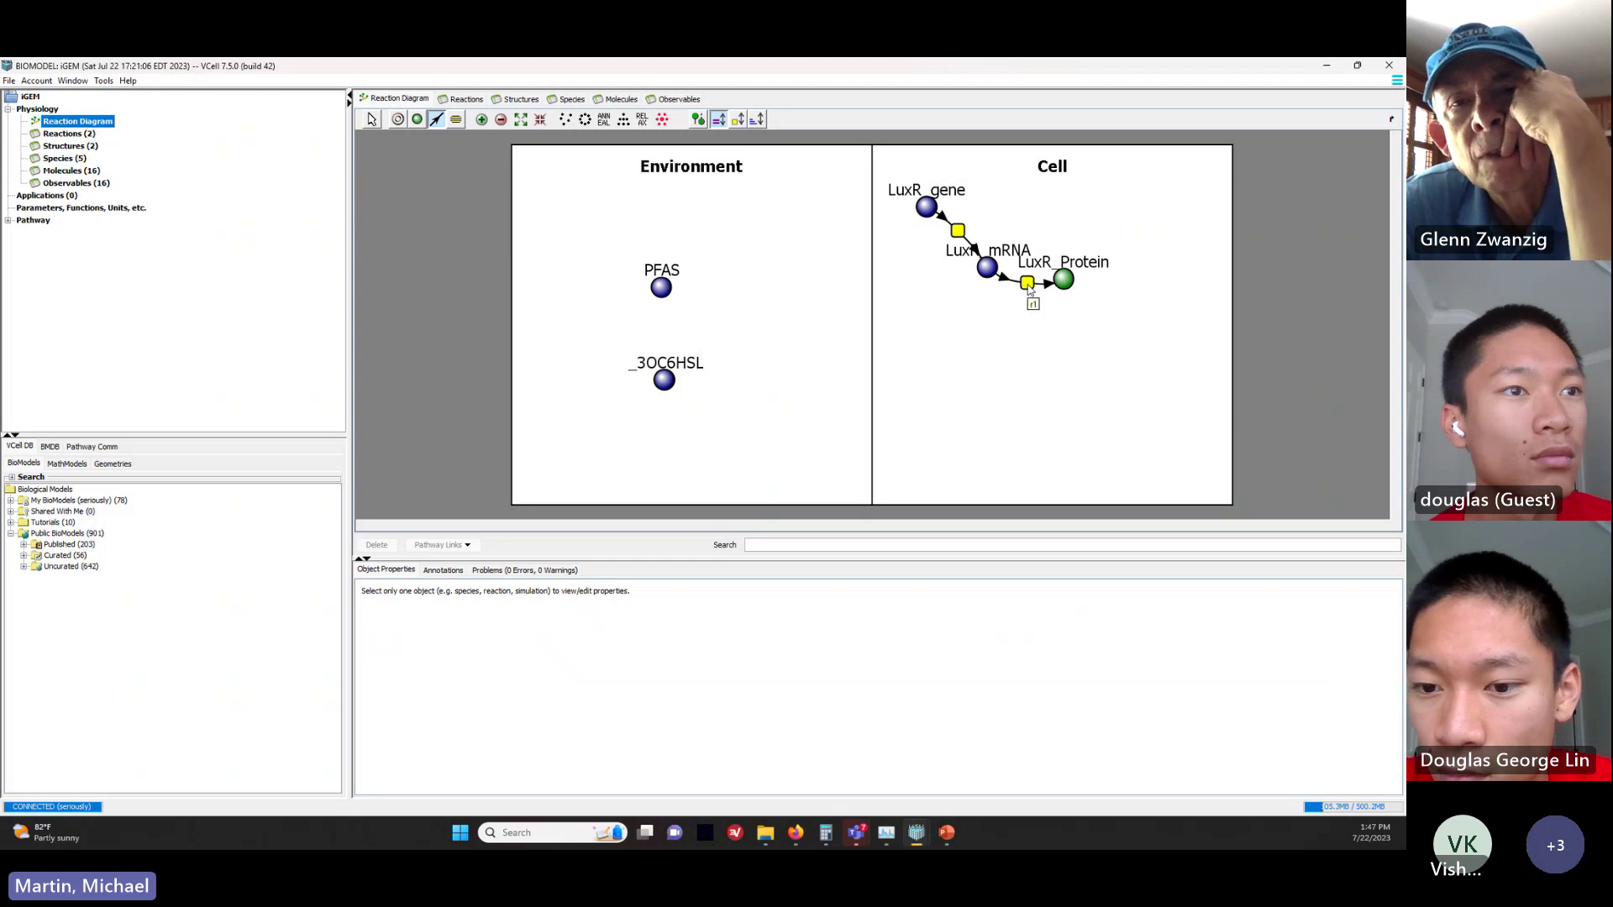
pyautogui.moveTo(1028, 286); pyautogui.dragTo(990, 277)
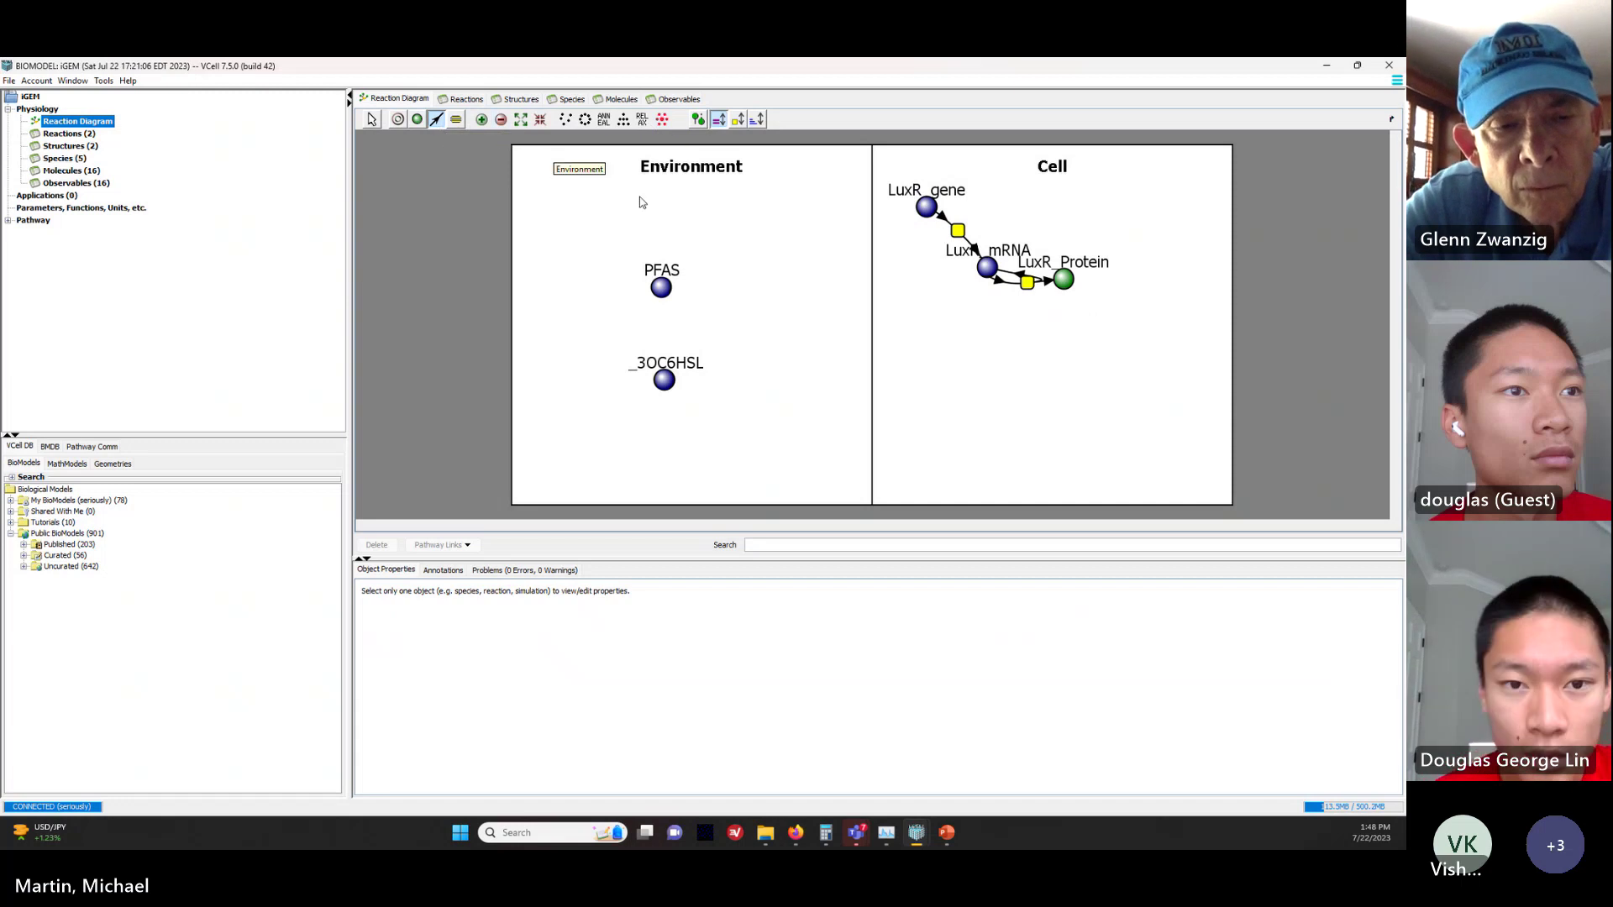
# Step: Add another species in the Cell compartment beside LuxR_Protein and try to name it _3OC6HSL
pyautogui.click(418, 120)
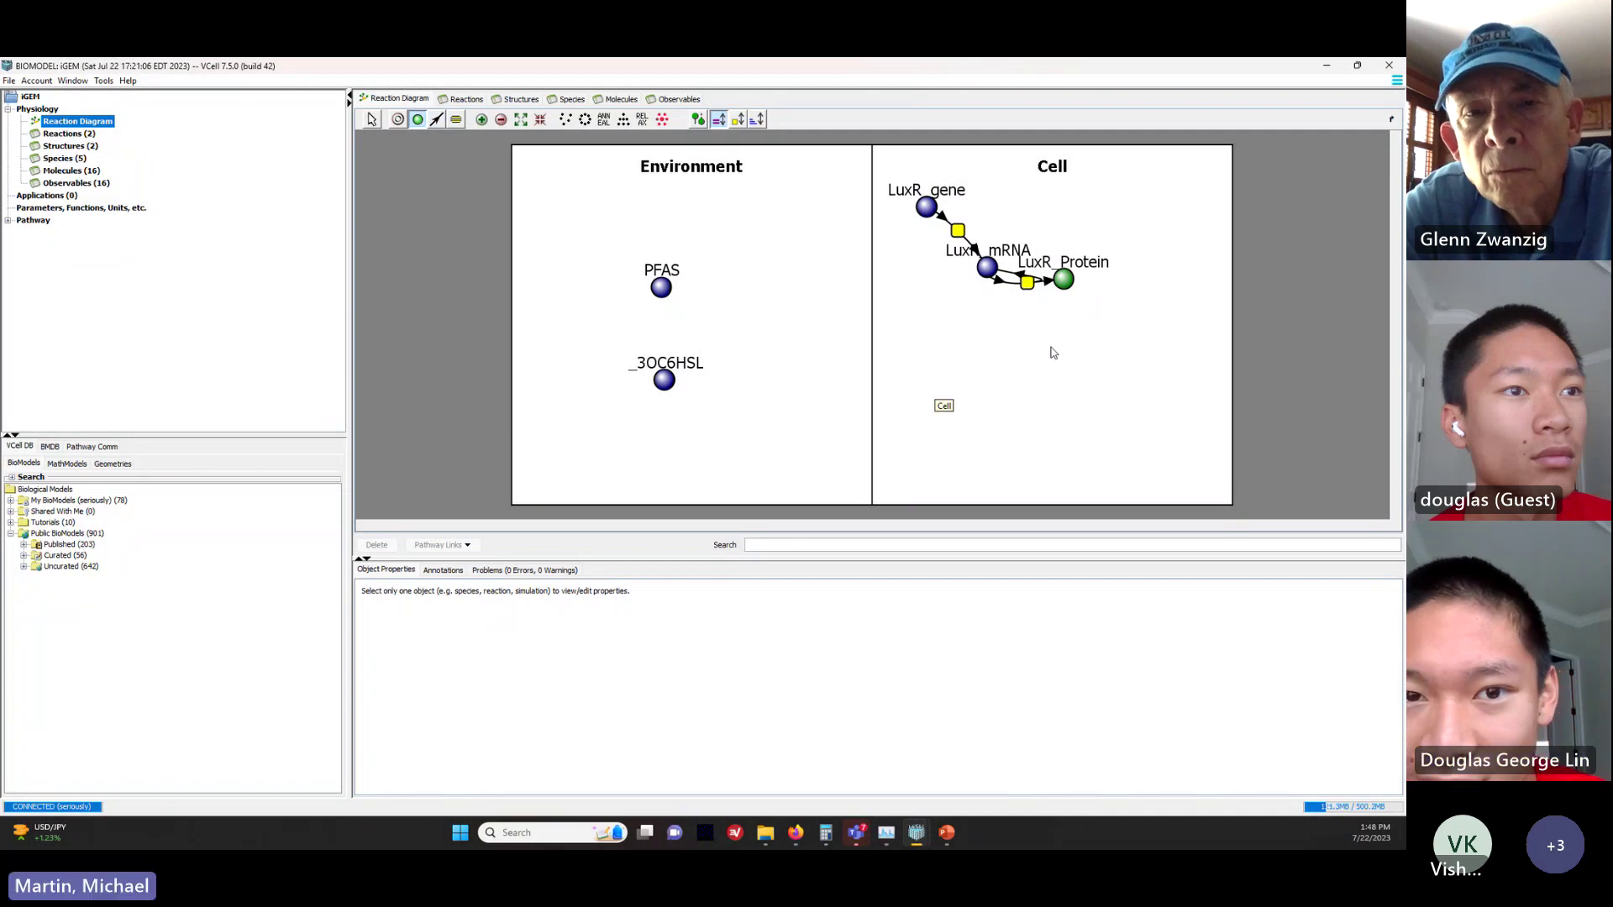
pyautogui.click(1134, 286)
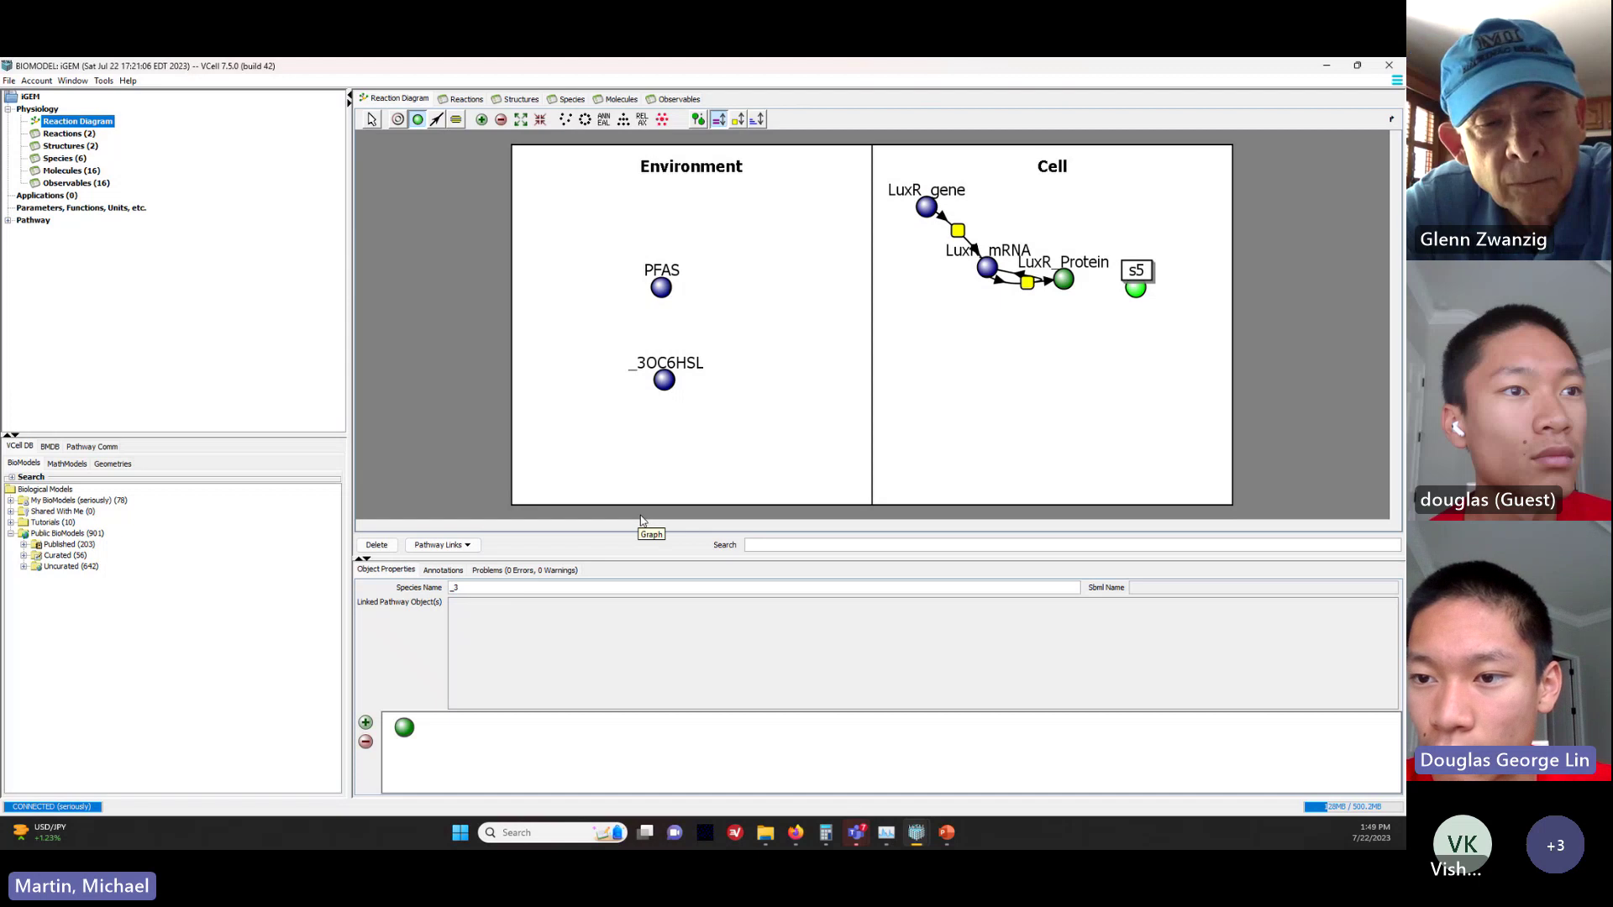
pyautogui.write('OC')
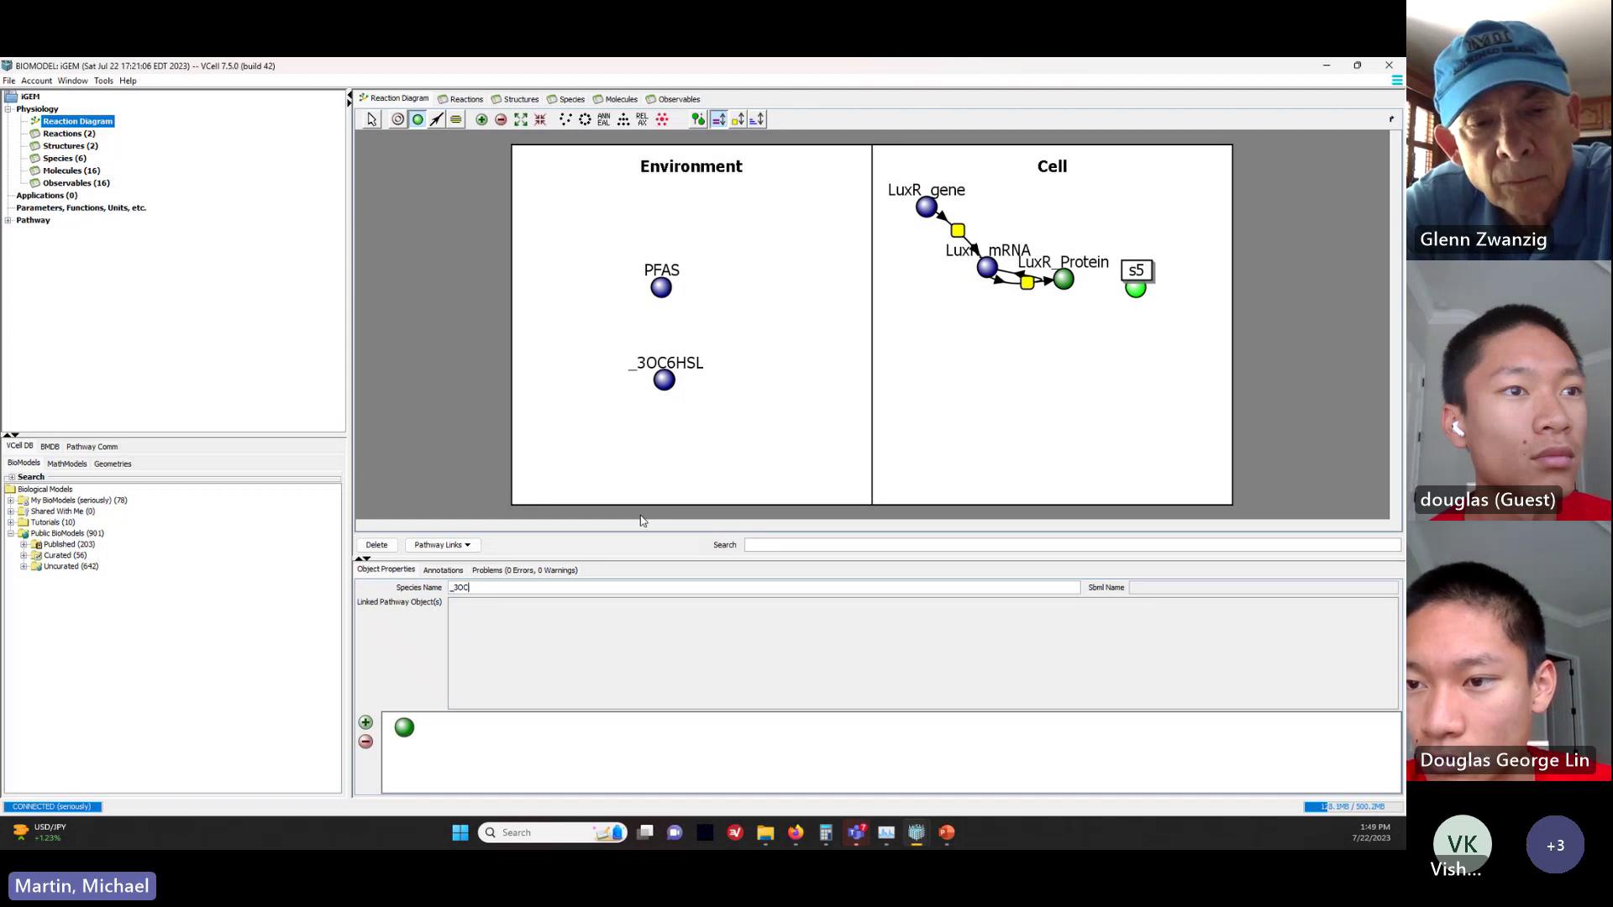
pyautogui.write('6HSL')
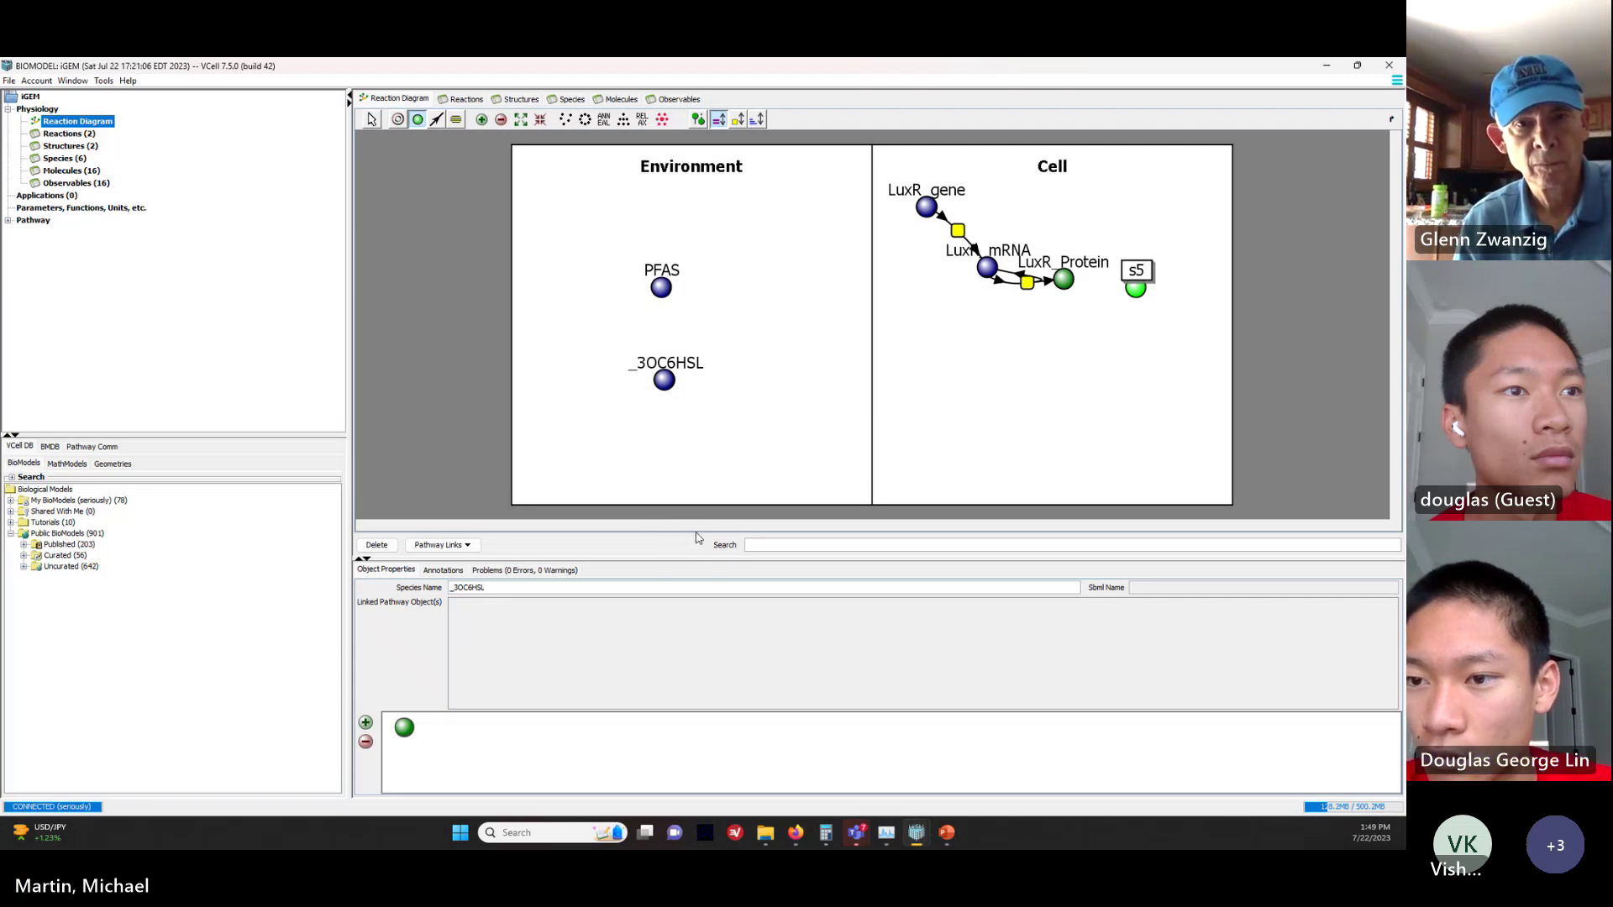
pyautogui.press('Return')
pyautogui.click(702, 489)
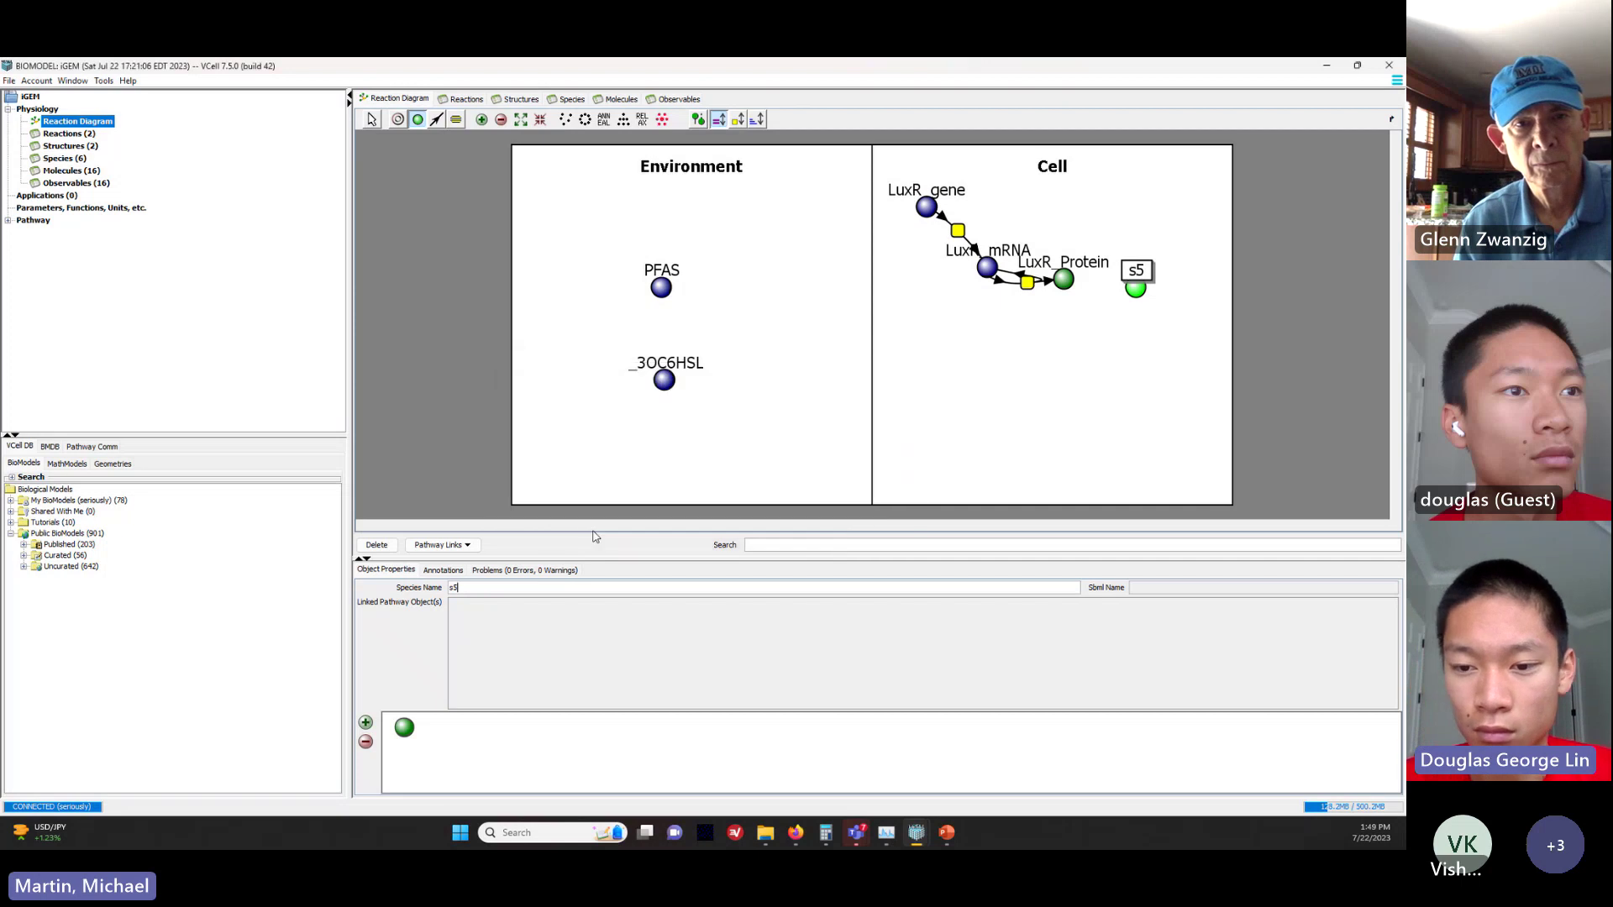
# Step: Move the unnamed Cell species below the LuxR chain, near the Environment border, and rename it _3OC6HSL_Inside
pyautogui.doubleClick(459, 590)
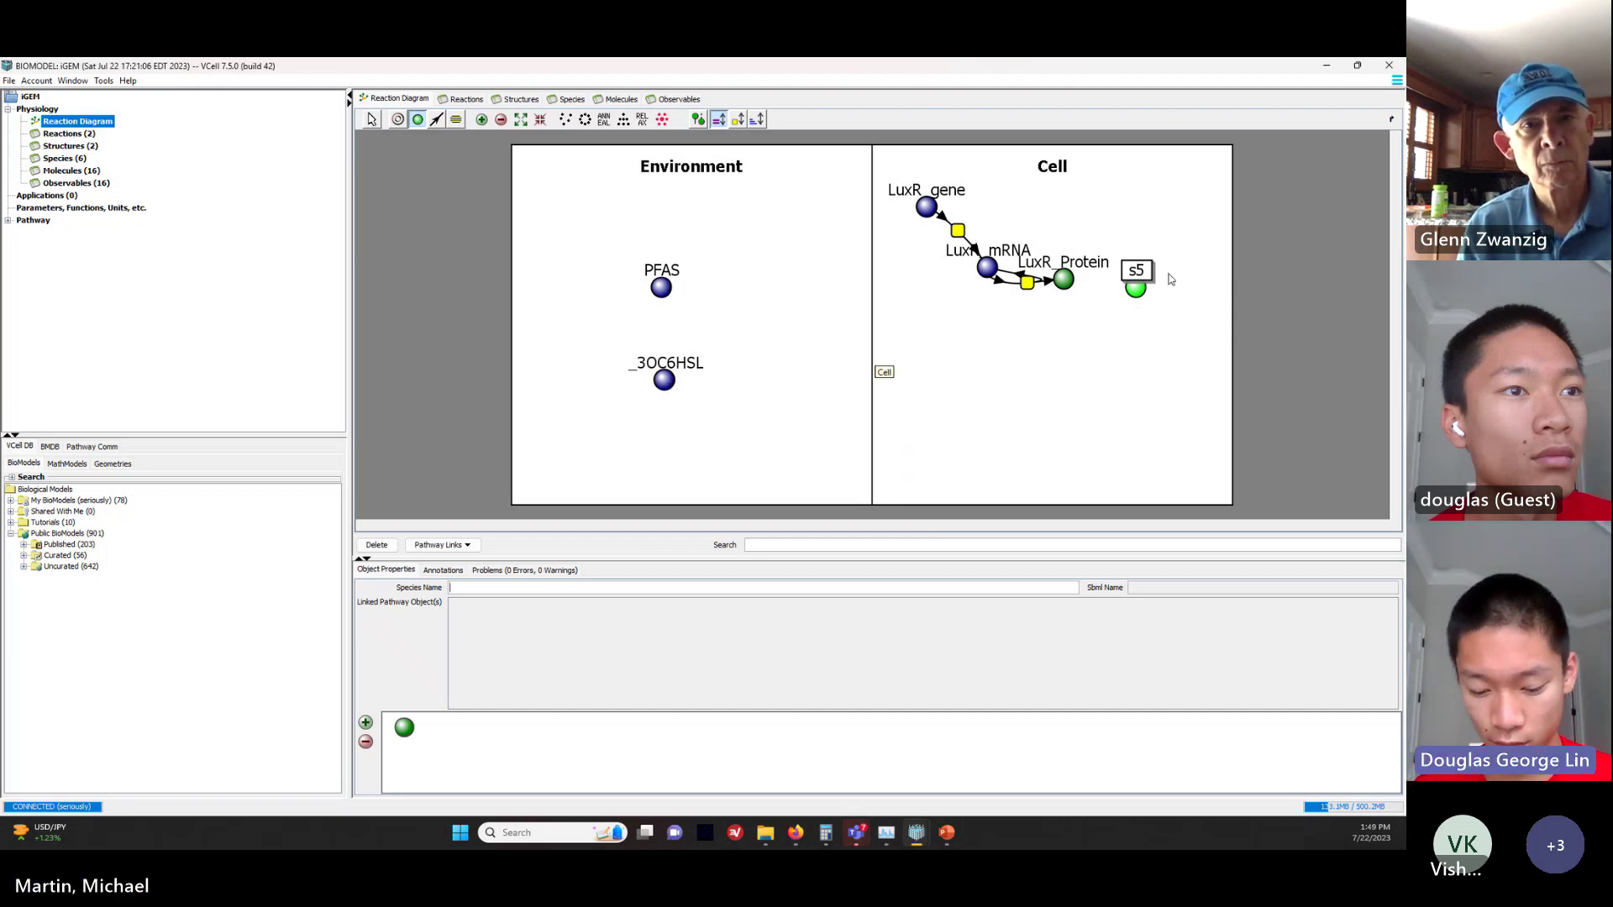
pyautogui.click(1140, 287)
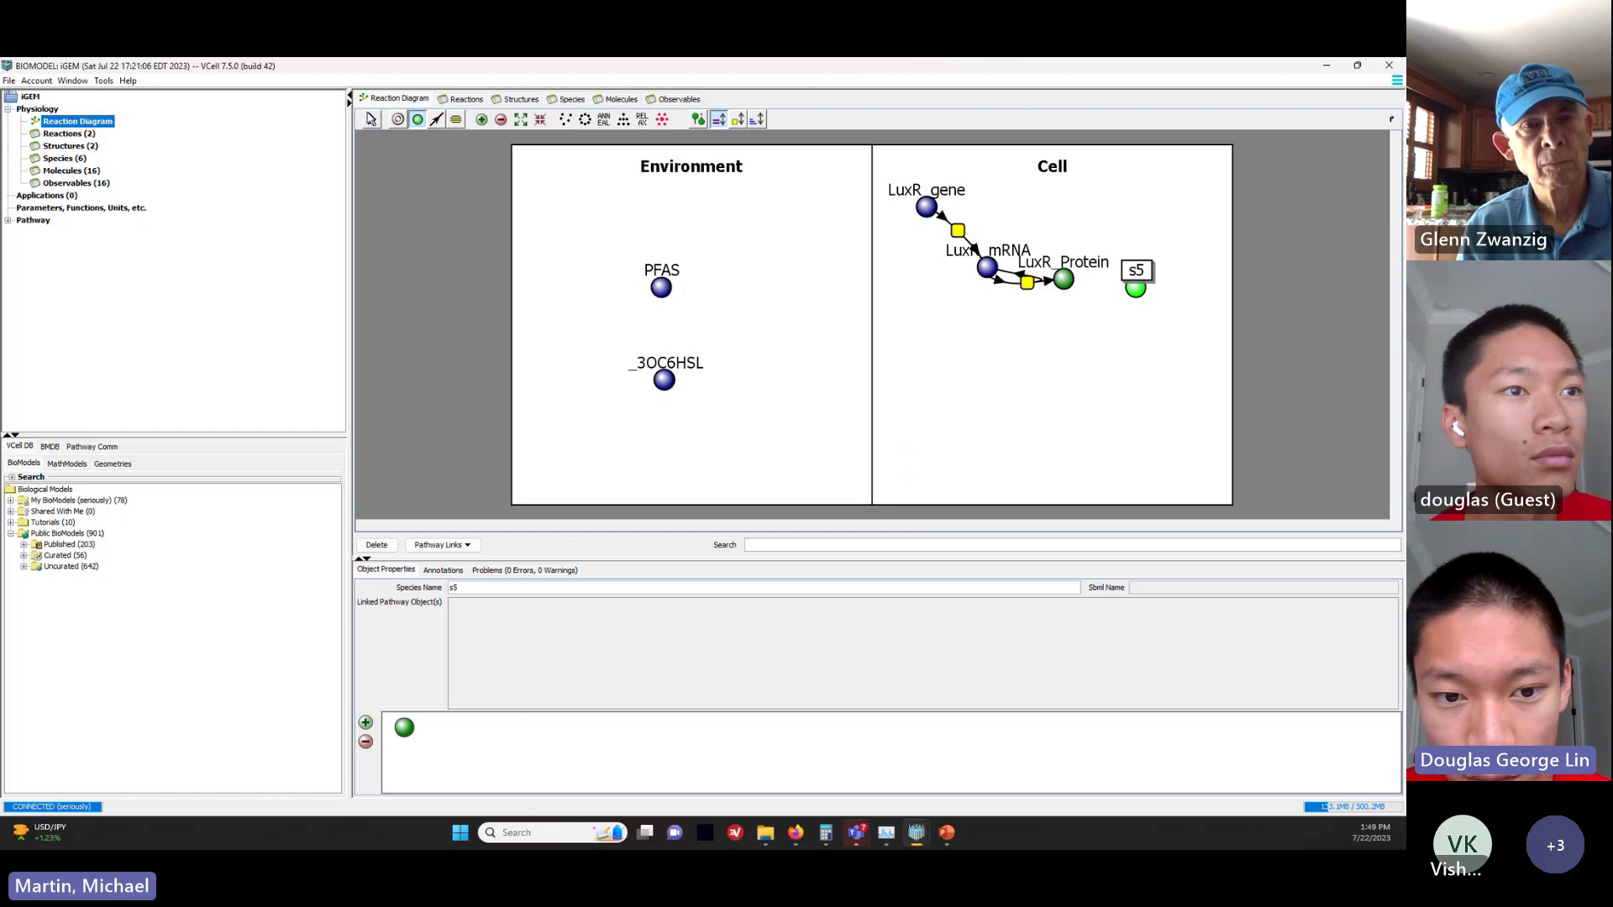
pyautogui.click(374, 120)
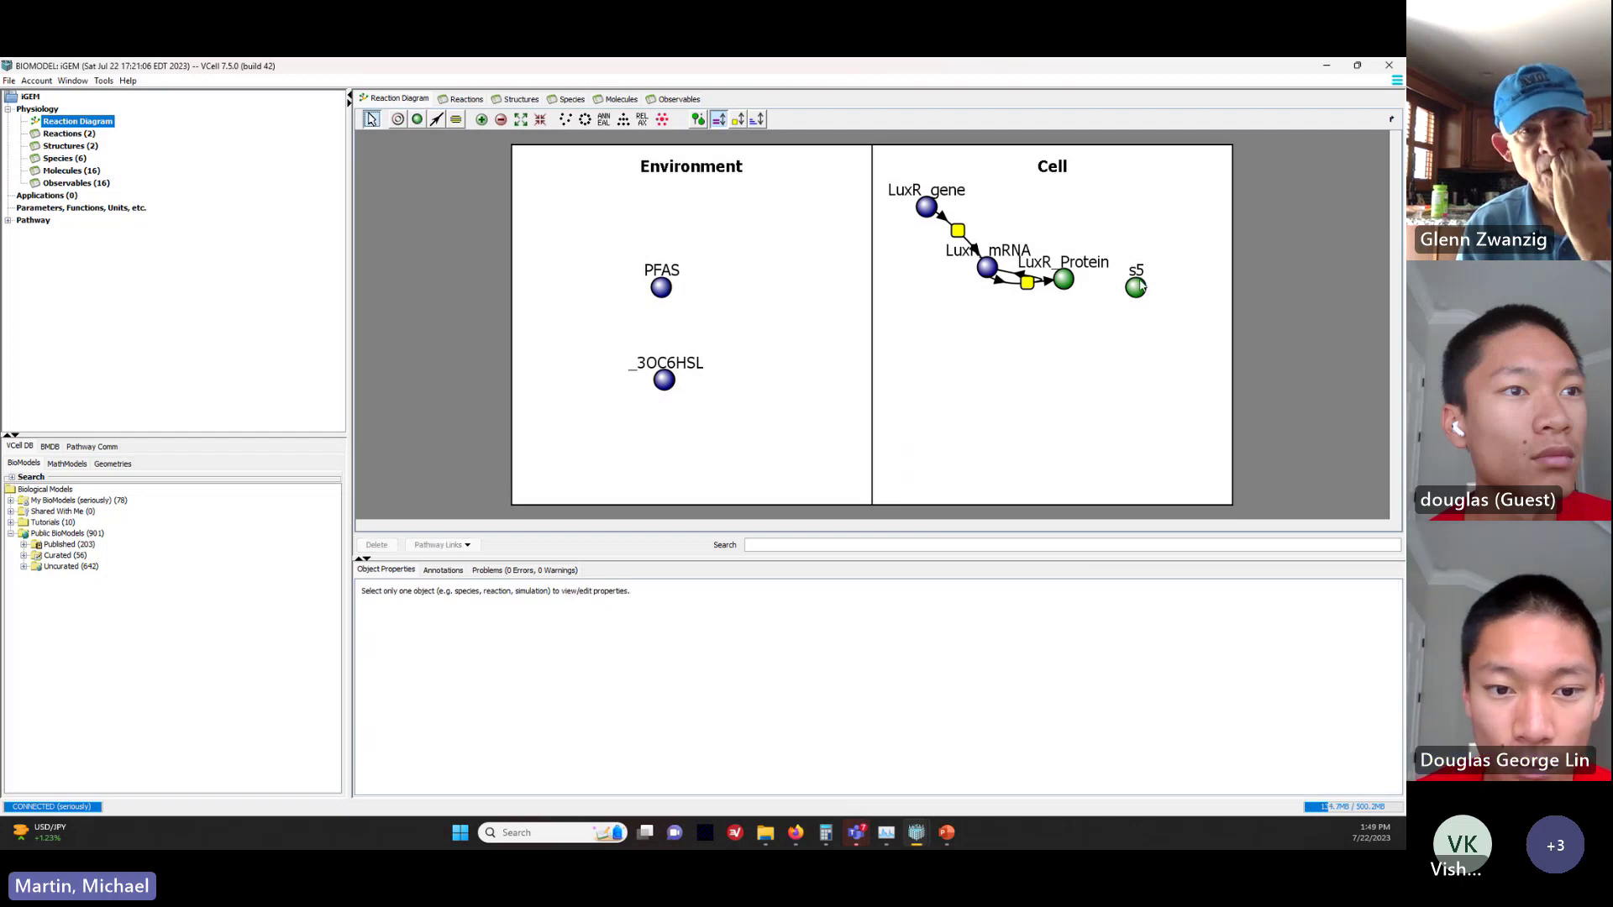
pyautogui.moveTo(1139, 287); pyautogui.dragTo(934, 351)
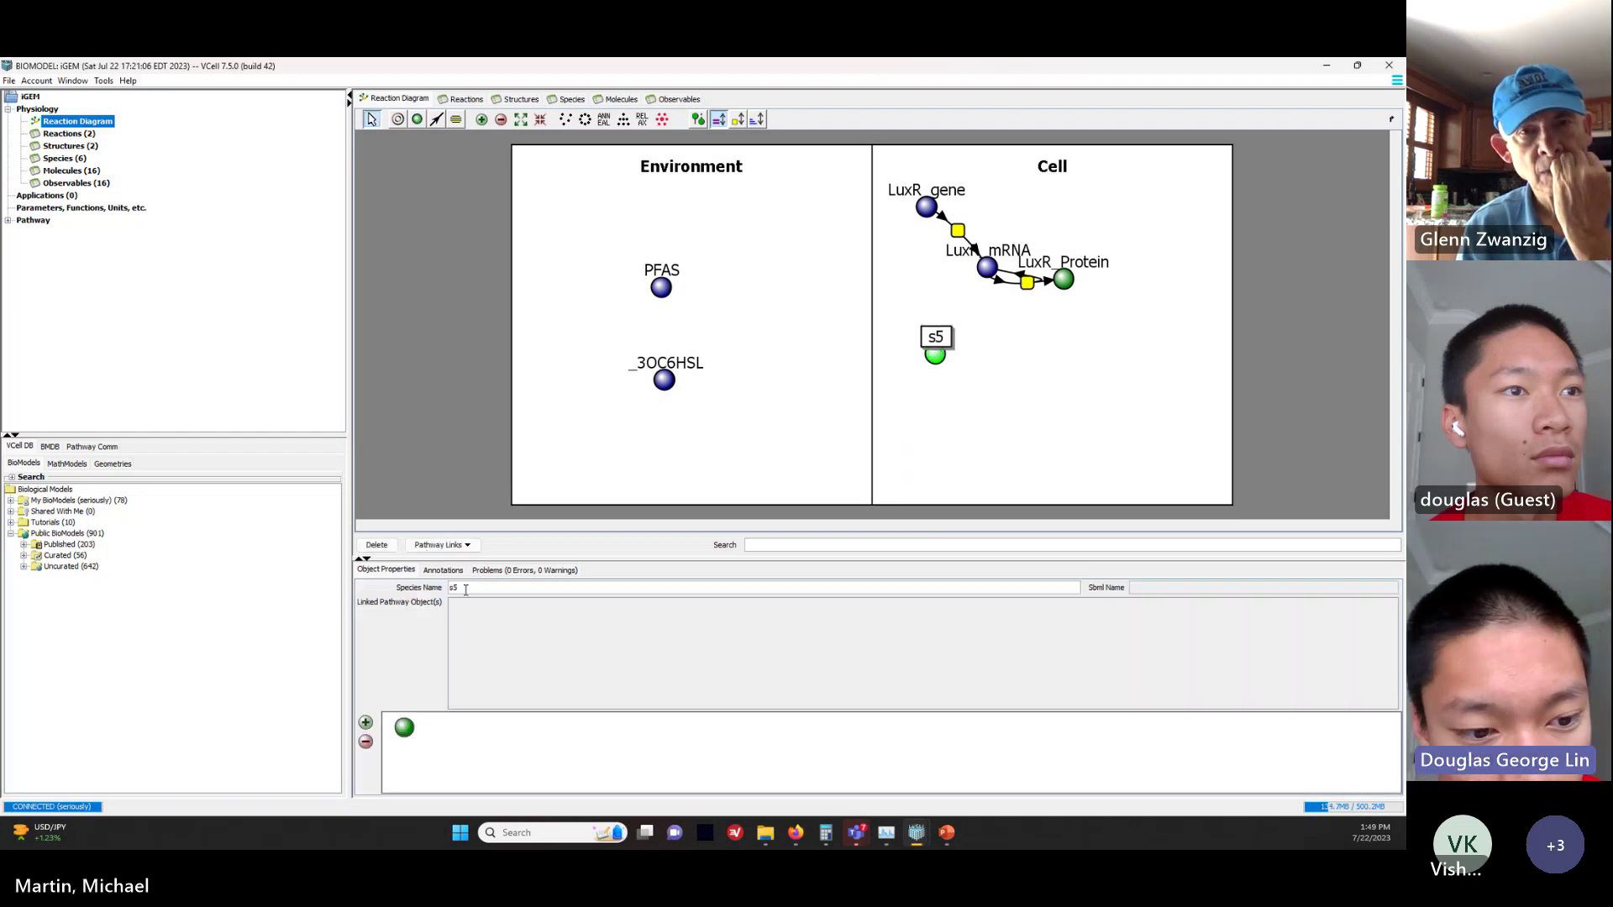
pyautogui.write('_3O')
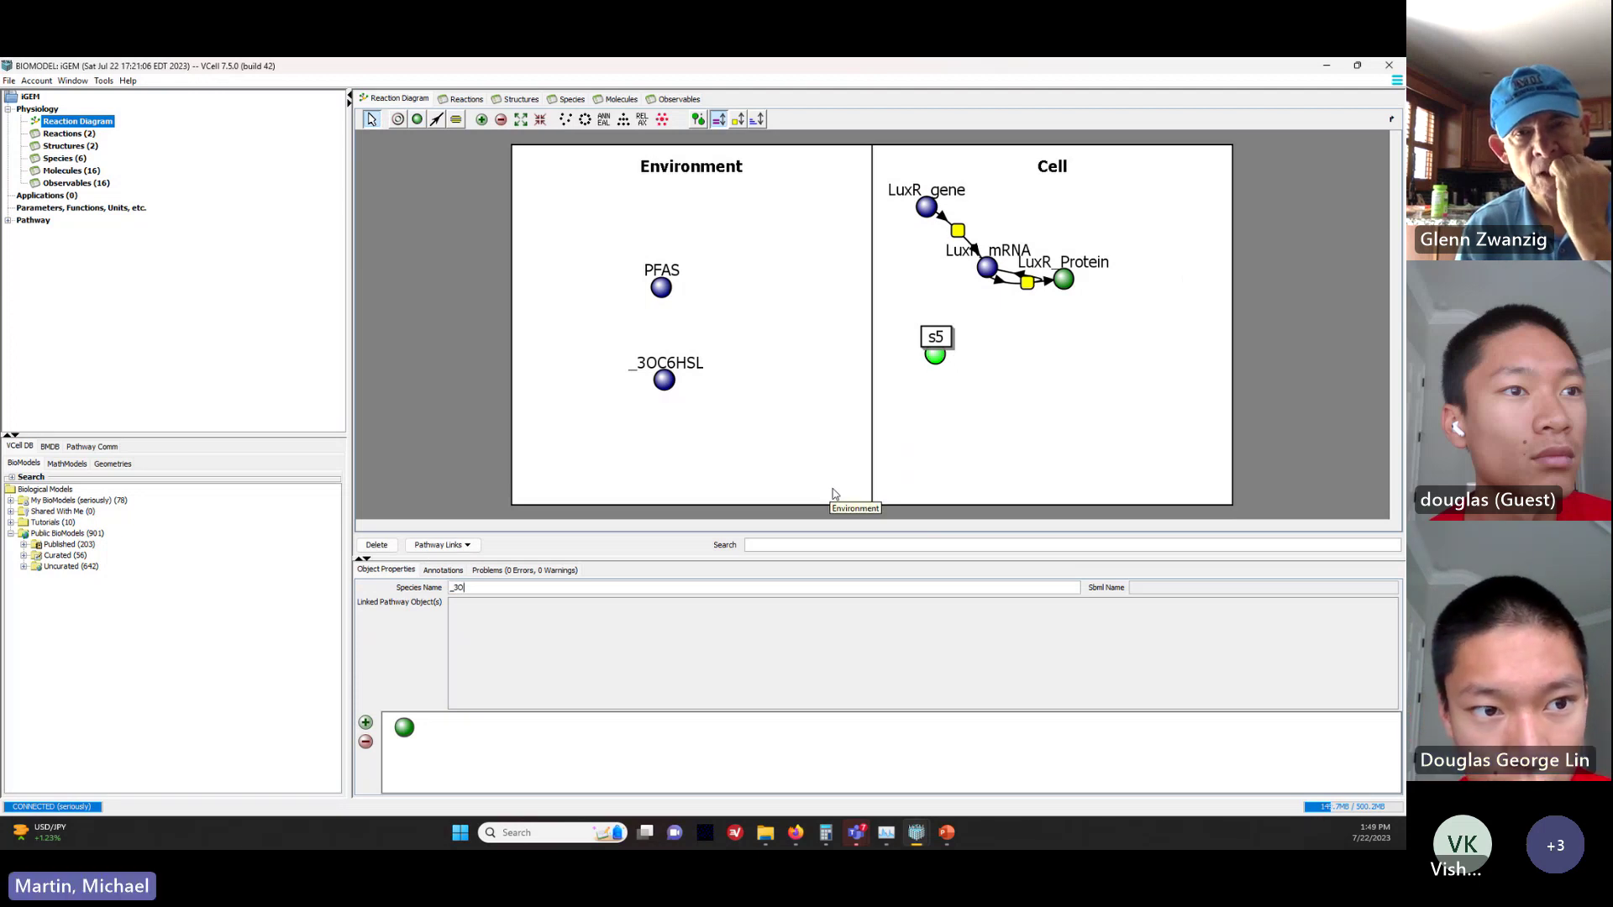
pyautogui.write('C6HSL')
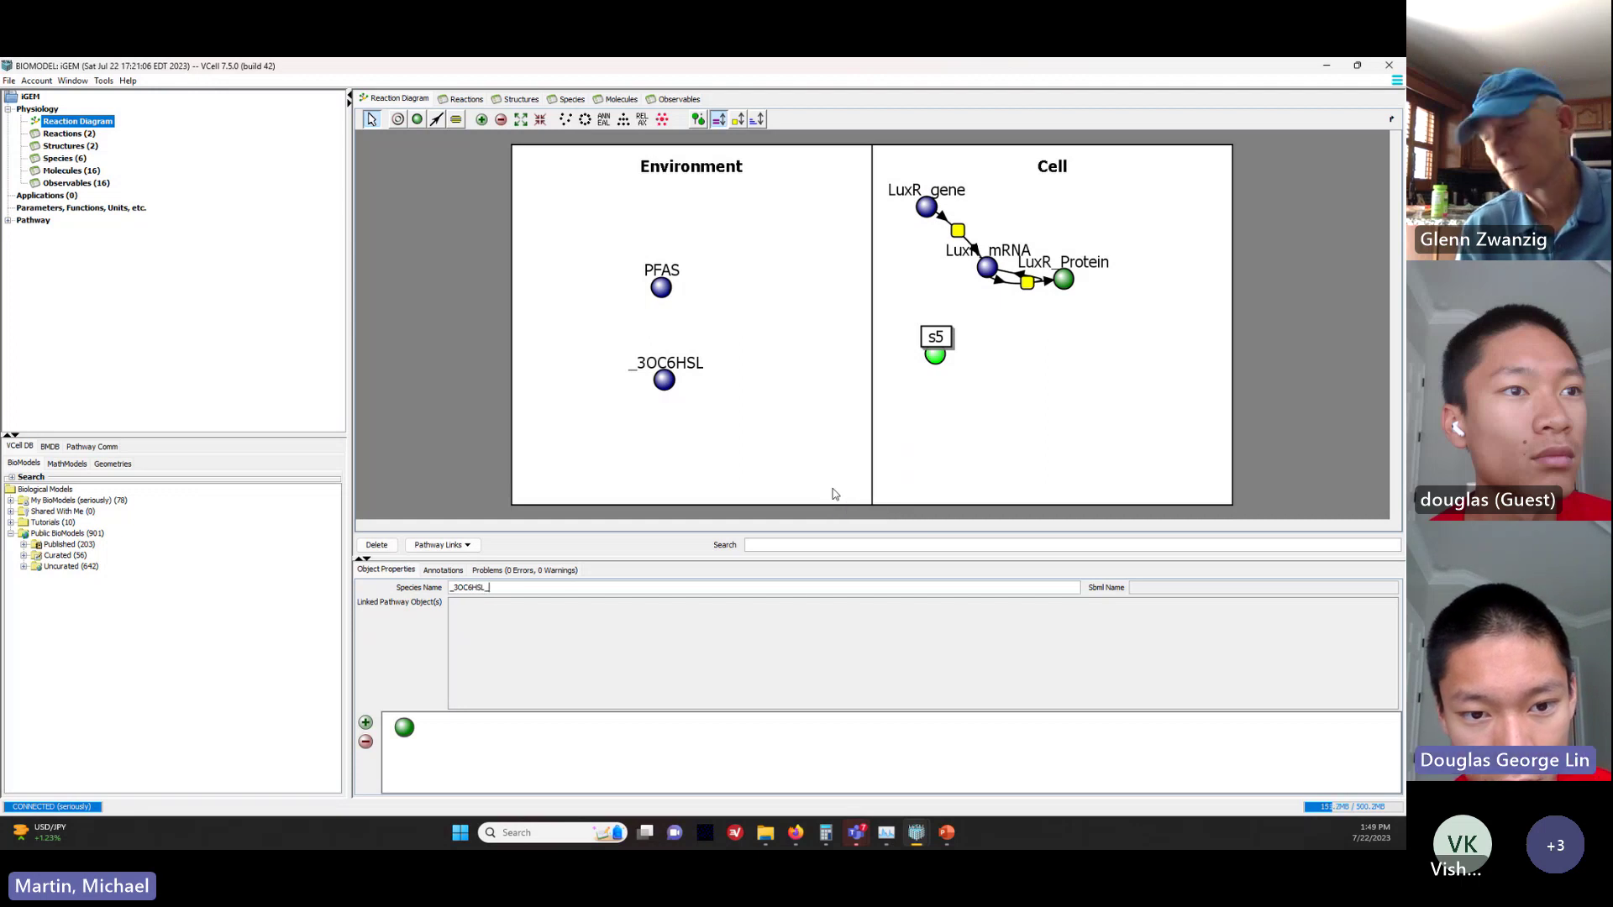
pyautogui.write('_Inside')
pyautogui.press('Return')
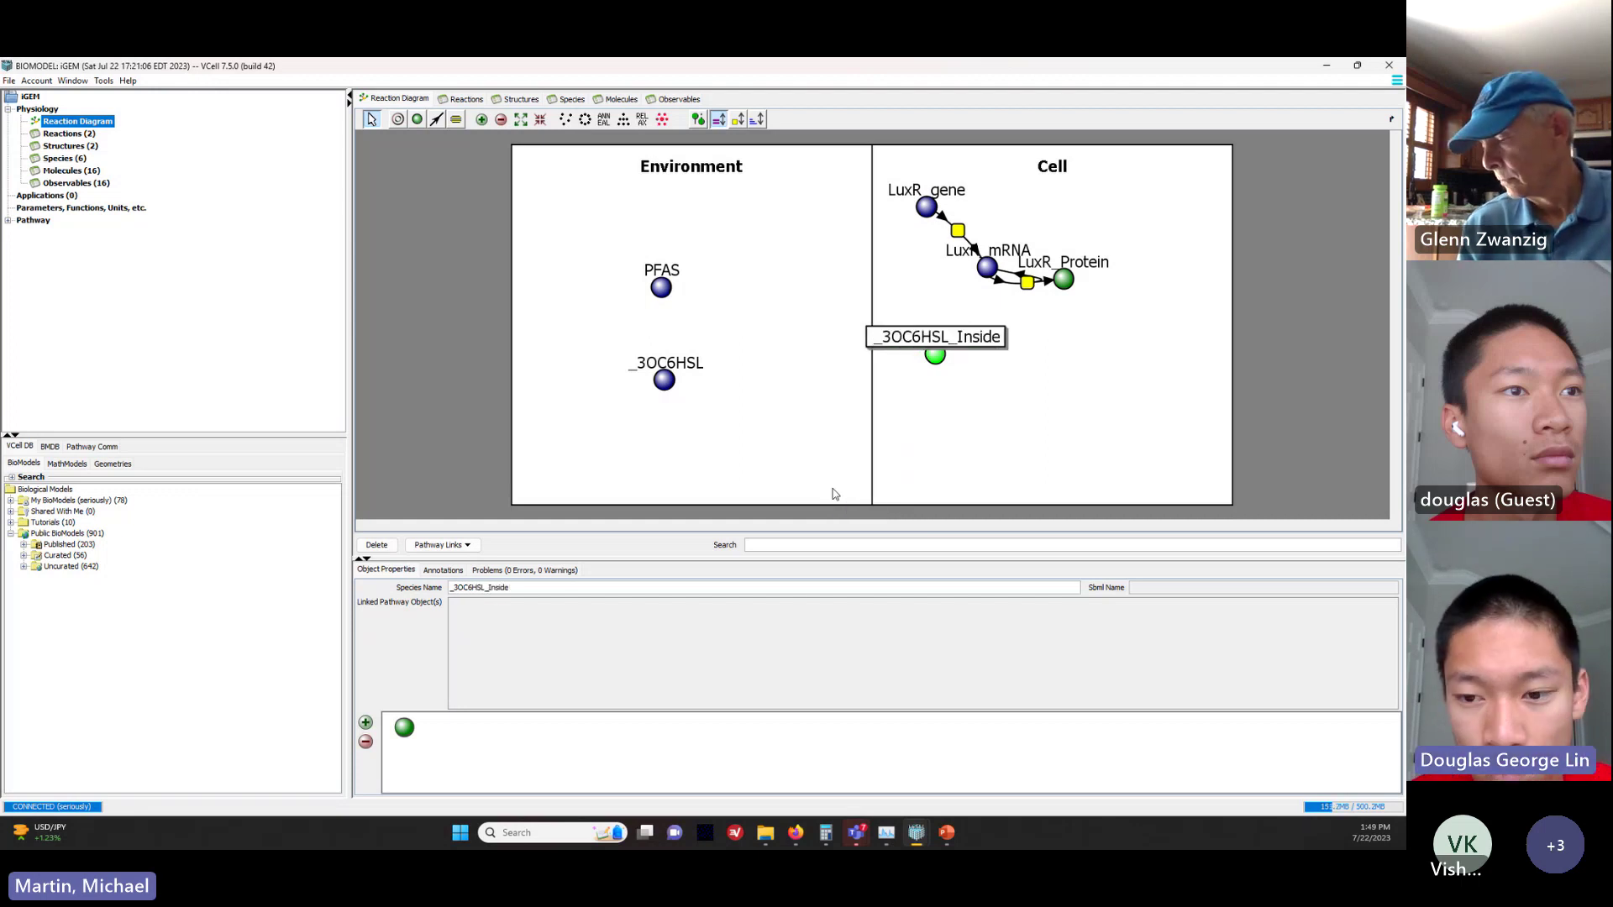
# Step: Rename the _3OC6HSL species in the Environment compartment to _3OC6HSL_Outside
pyautogui.click(668, 378)
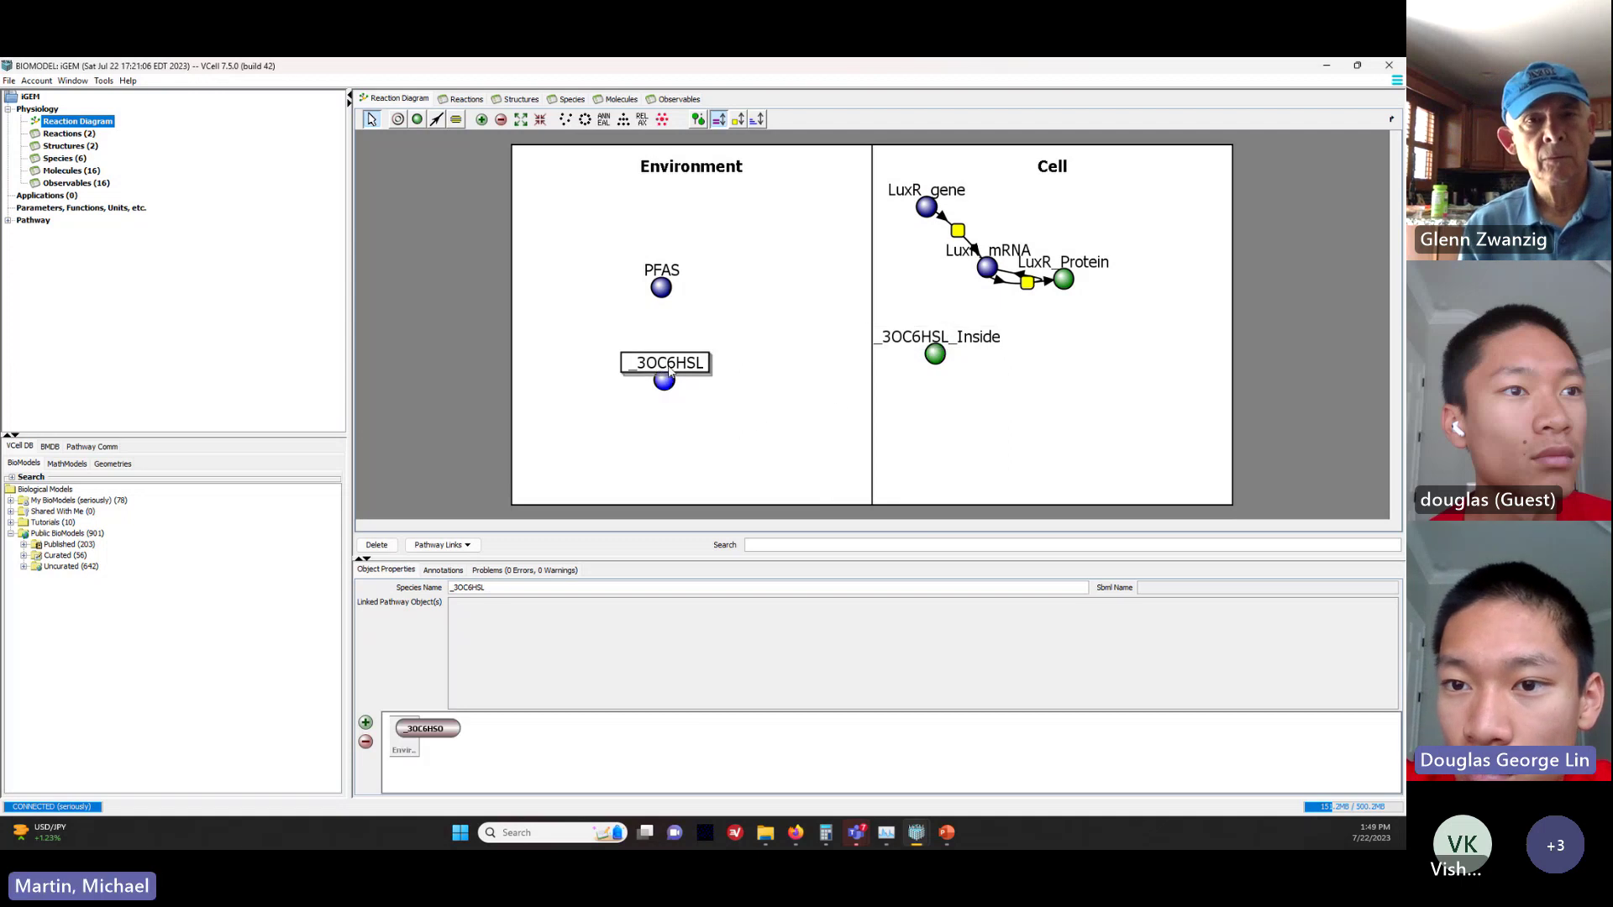
pyautogui.write('Outside')
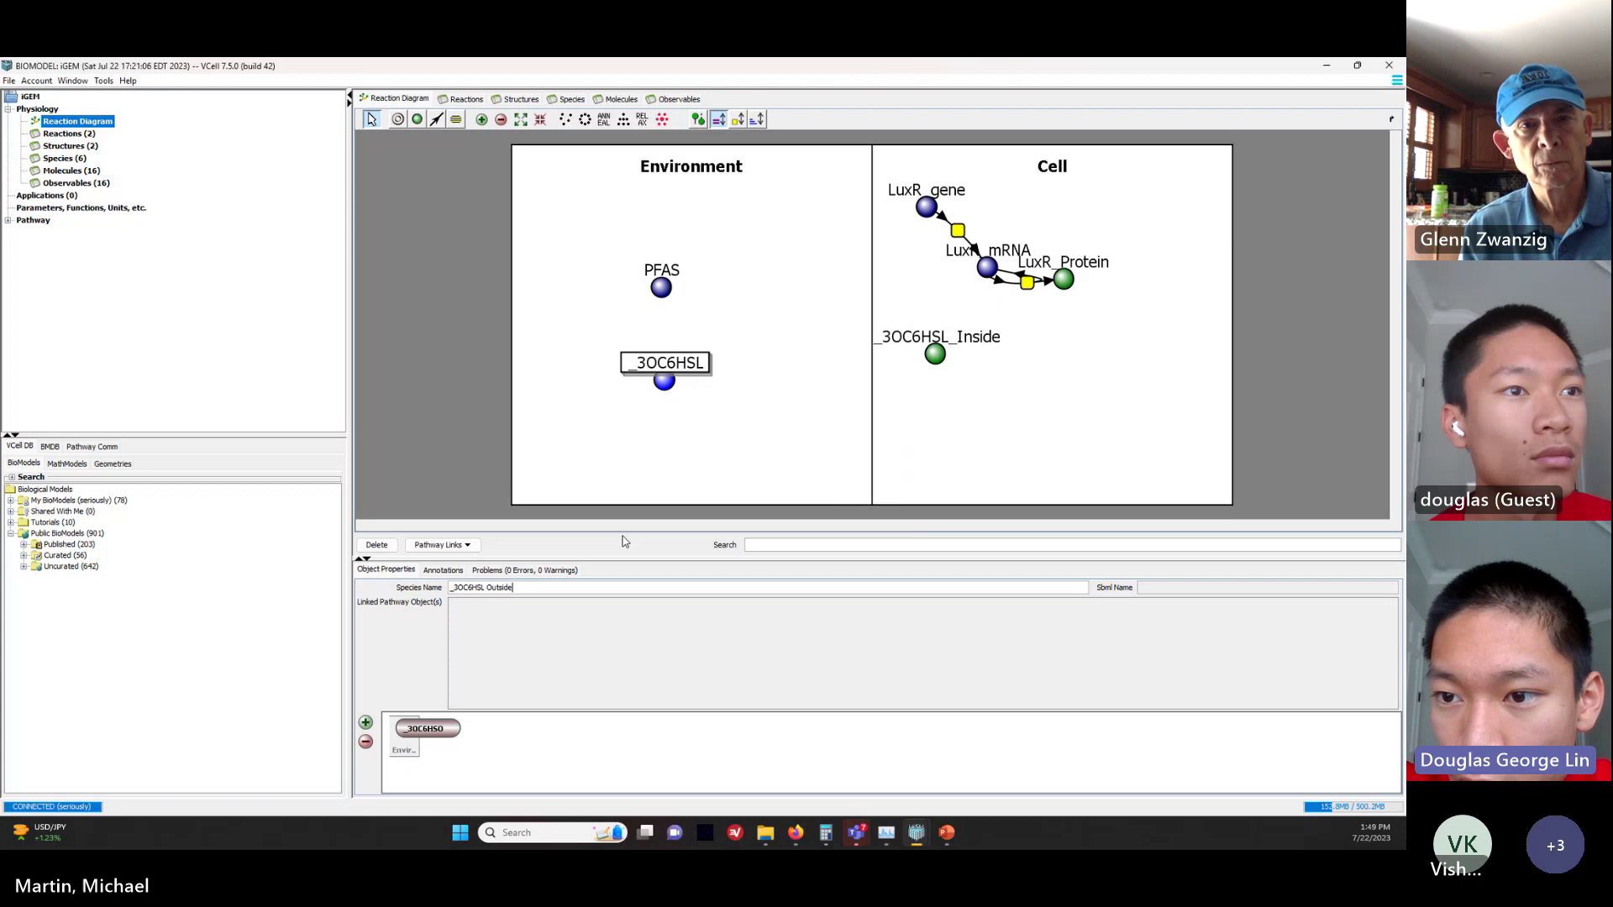
pyautogui.press('Return')
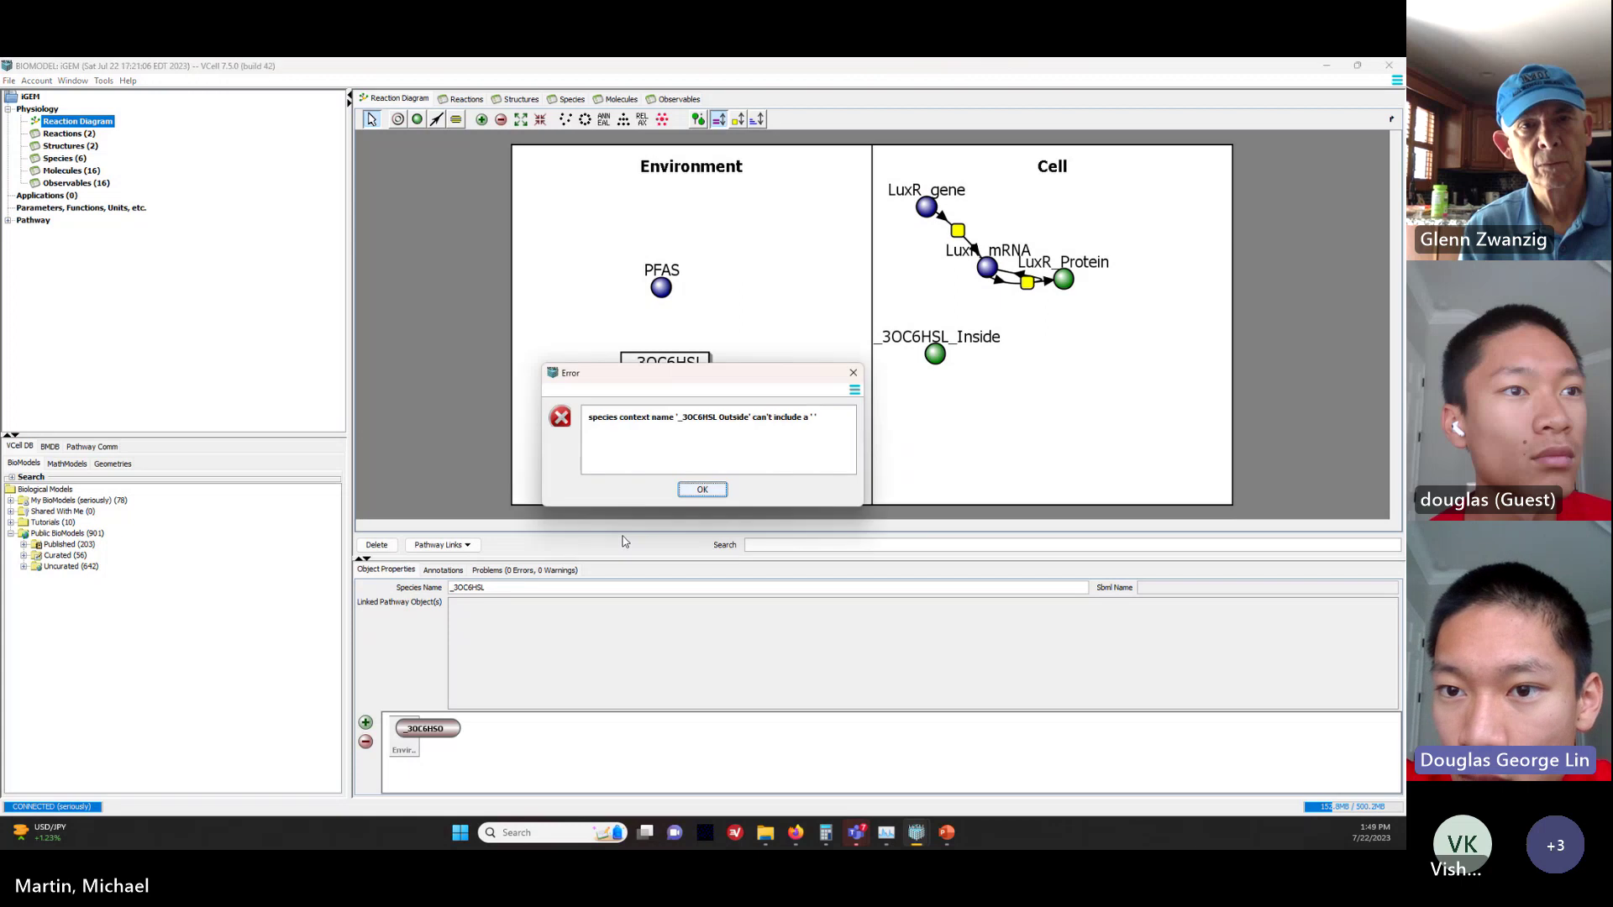
pyautogui.press('Return')
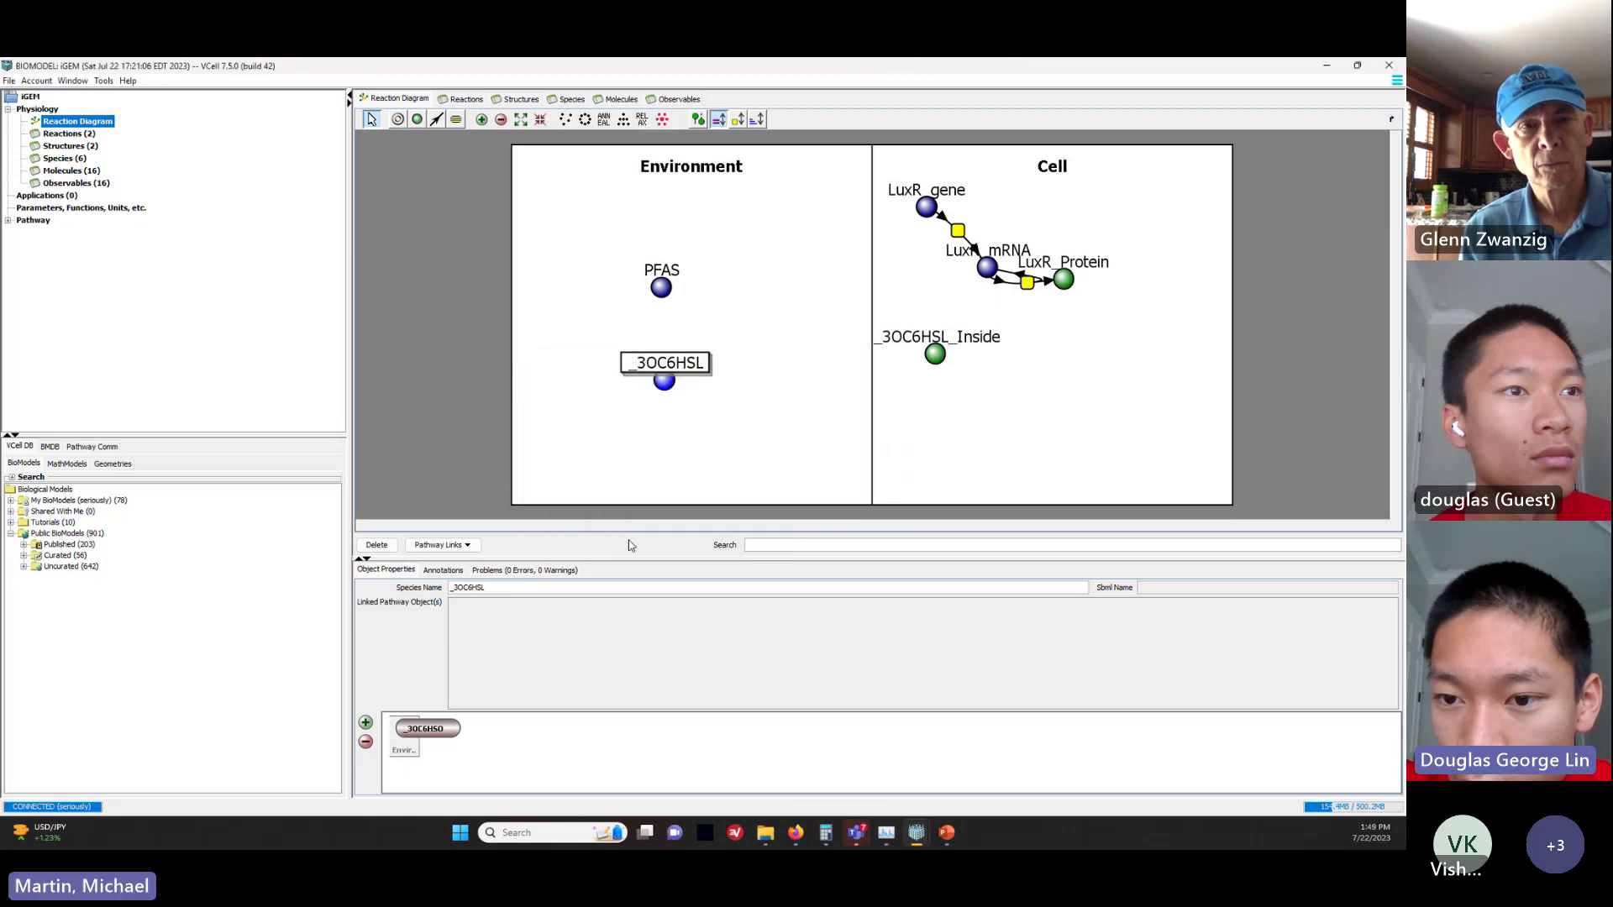
pyautogui.write('_Out')
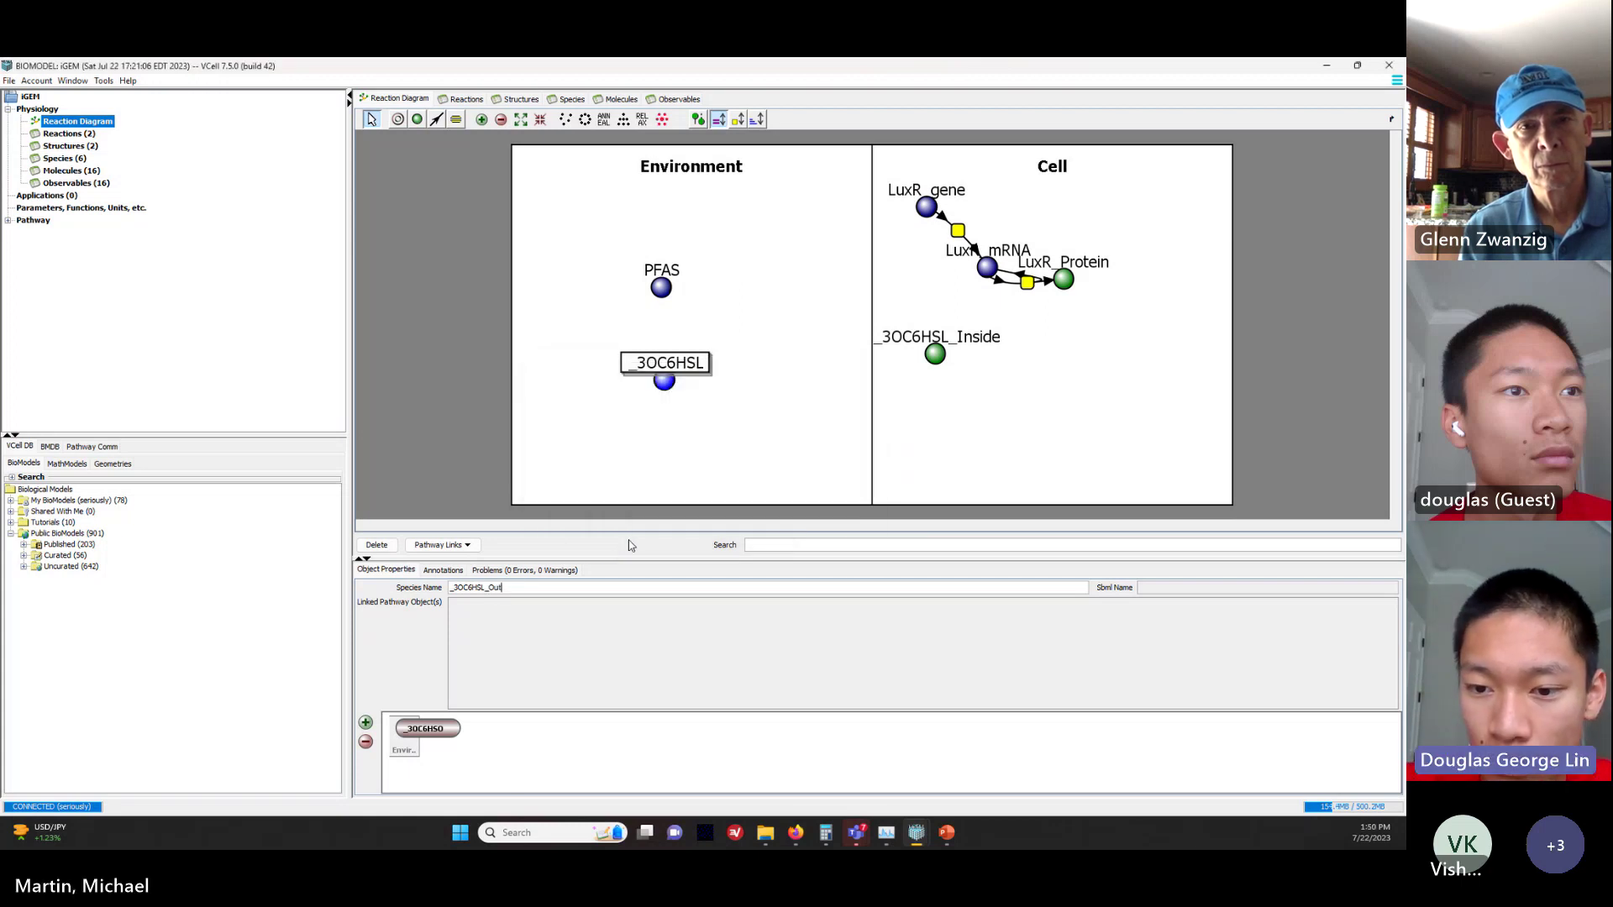
pyautogui.write('side')
pyautogui.press('Return')
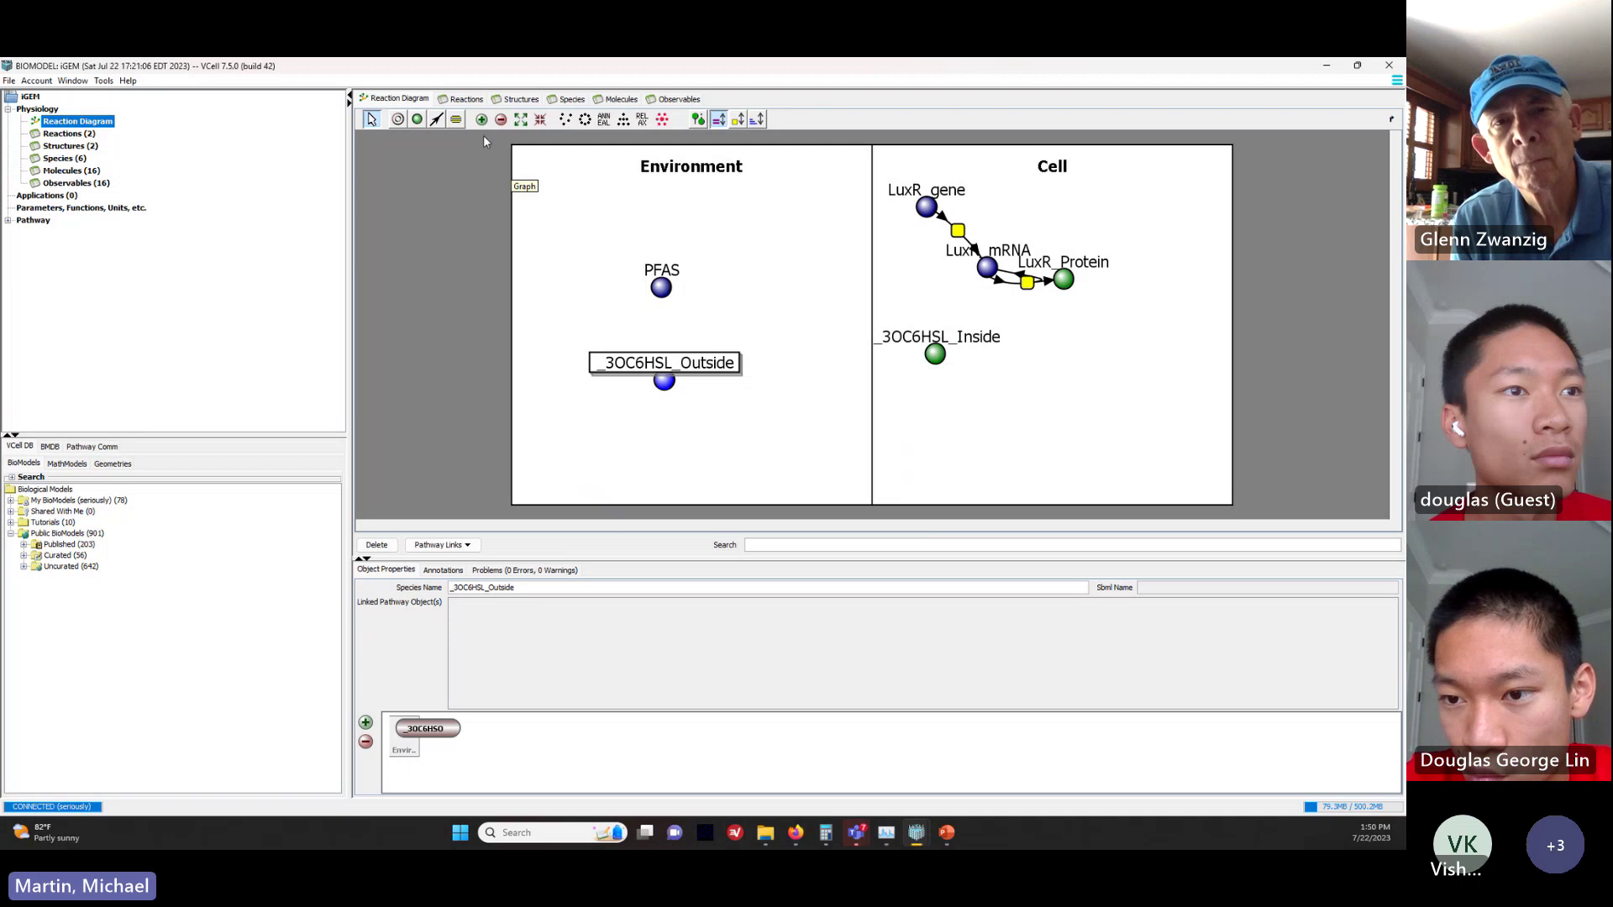
# Step: Draw a reaction from _3OC6HSL_Outside across the border into the Cell compartment, ending just below _3OC6HSL_Inside
pyautogui.click(436, 118)
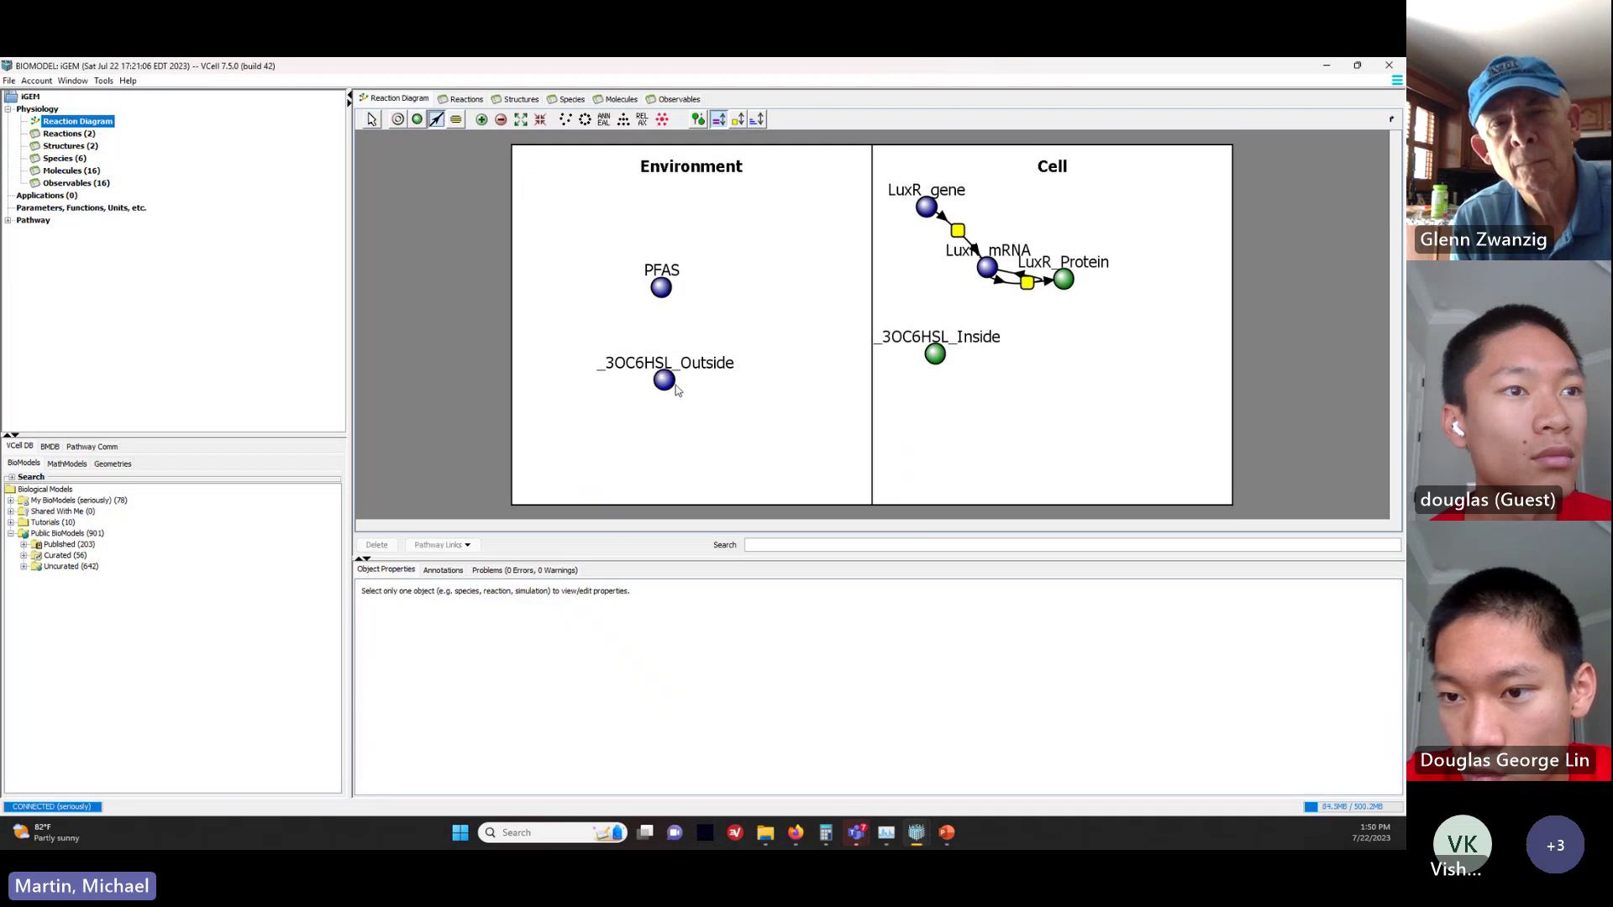
pyautogui.moveTo(677, 389); pyautogui.dragTo(899, 393)
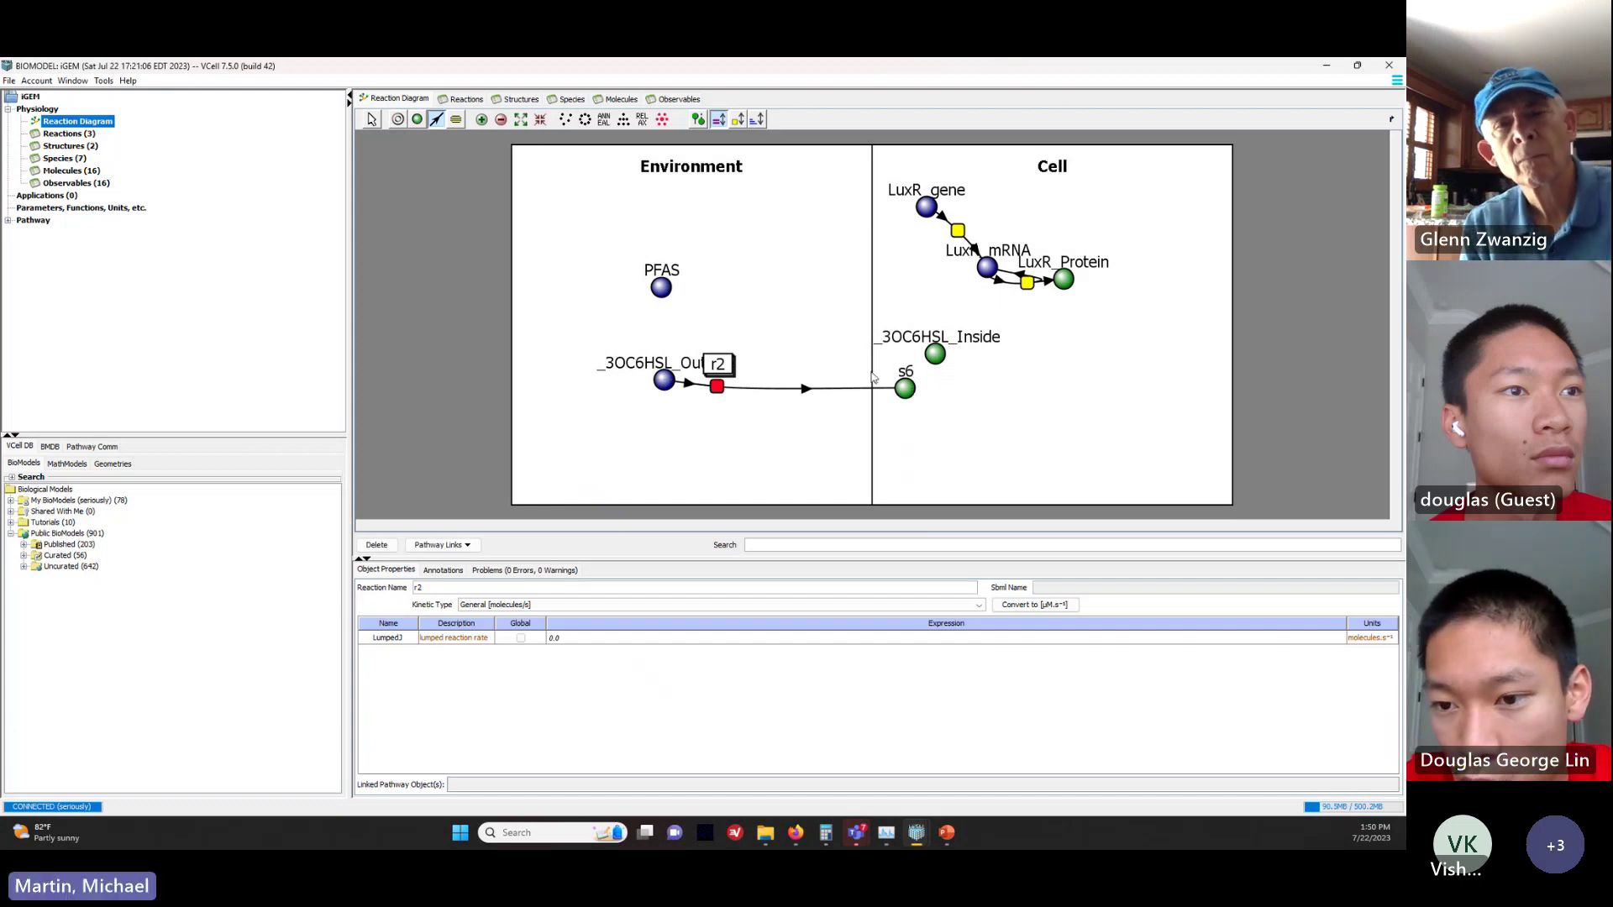
pyautogui.click(370, 121)
pyautogui.click(802, 327)
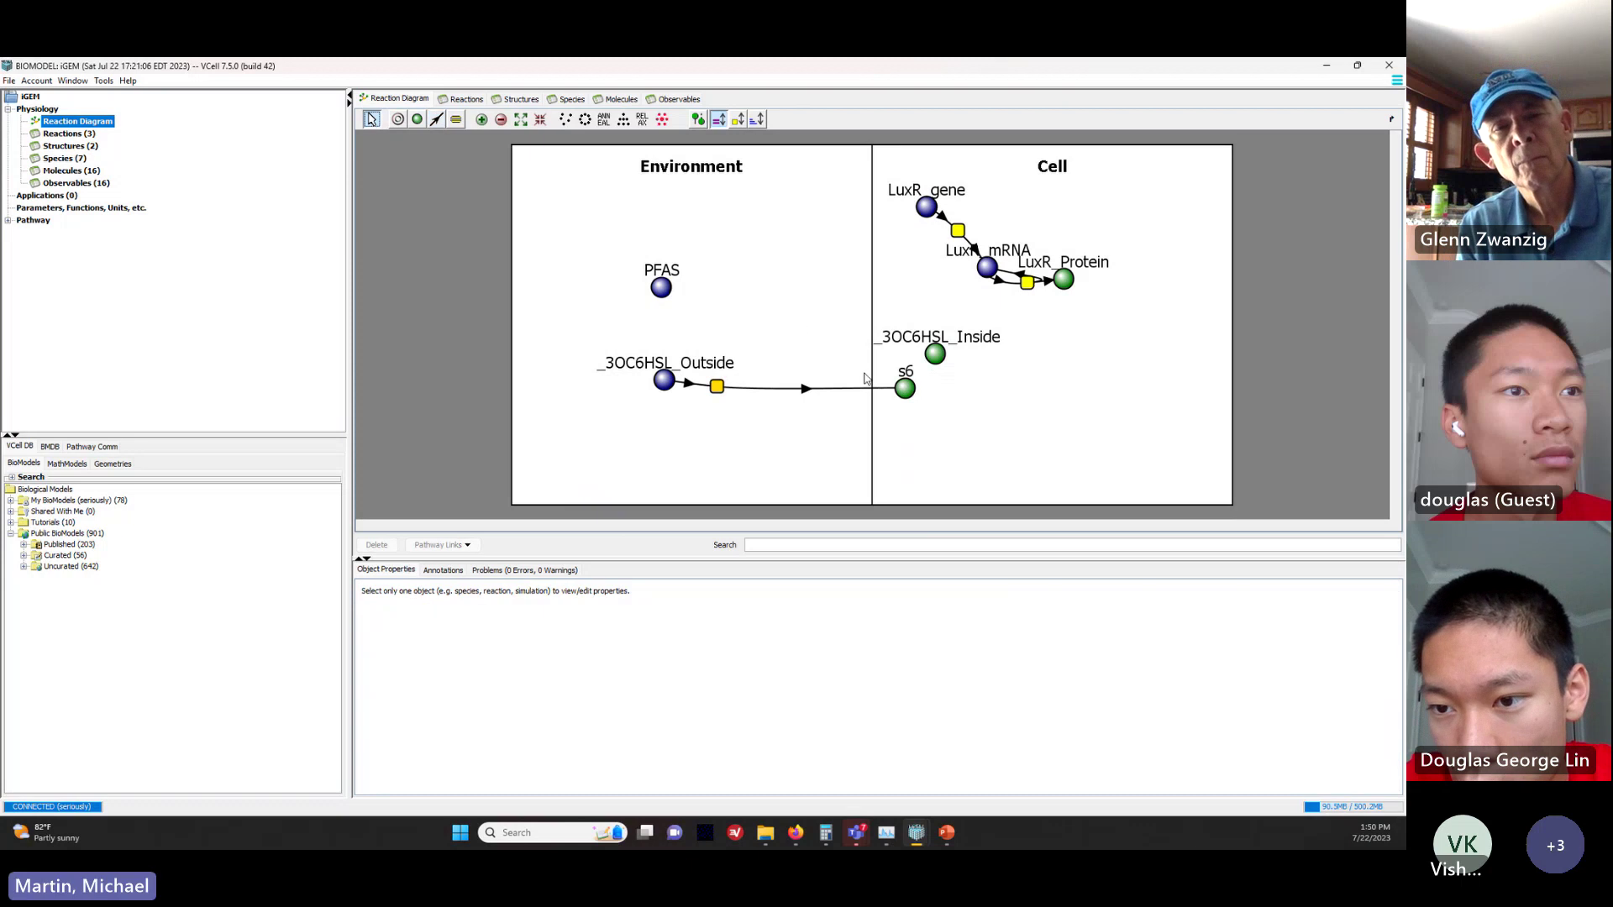
# Step: Delete the extra Cell species s6 at the end of the new reaction and connect the reaction node to _3OC6HSL_Inside instead
pyautogui.click(907, 390)
pyautogui.press('Delete')
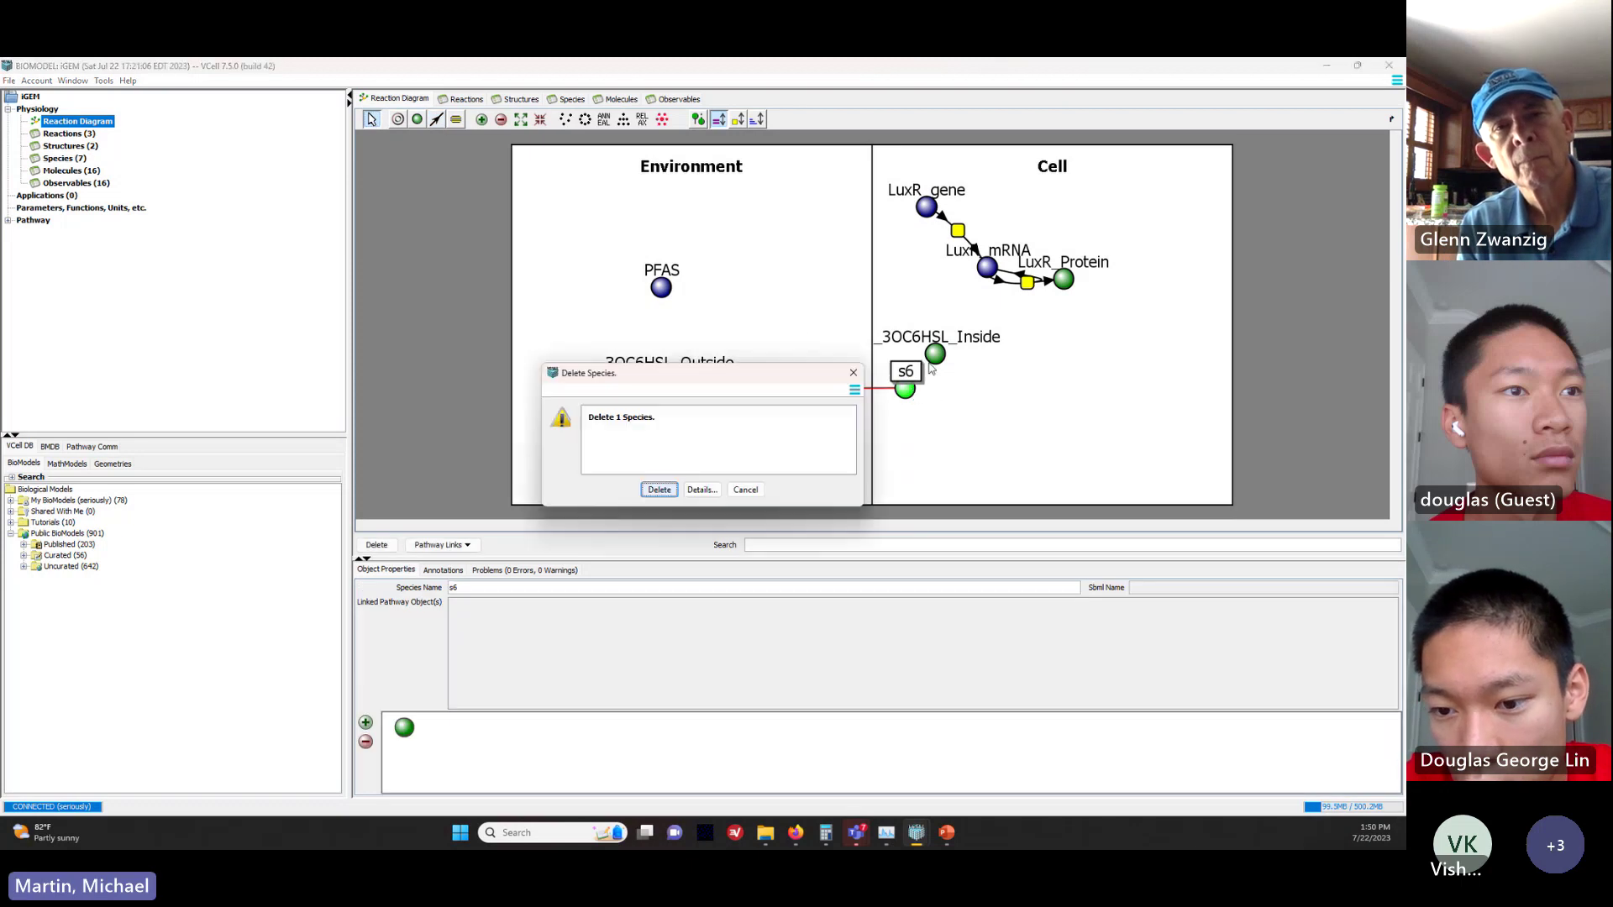
pyautogui.press('Return')
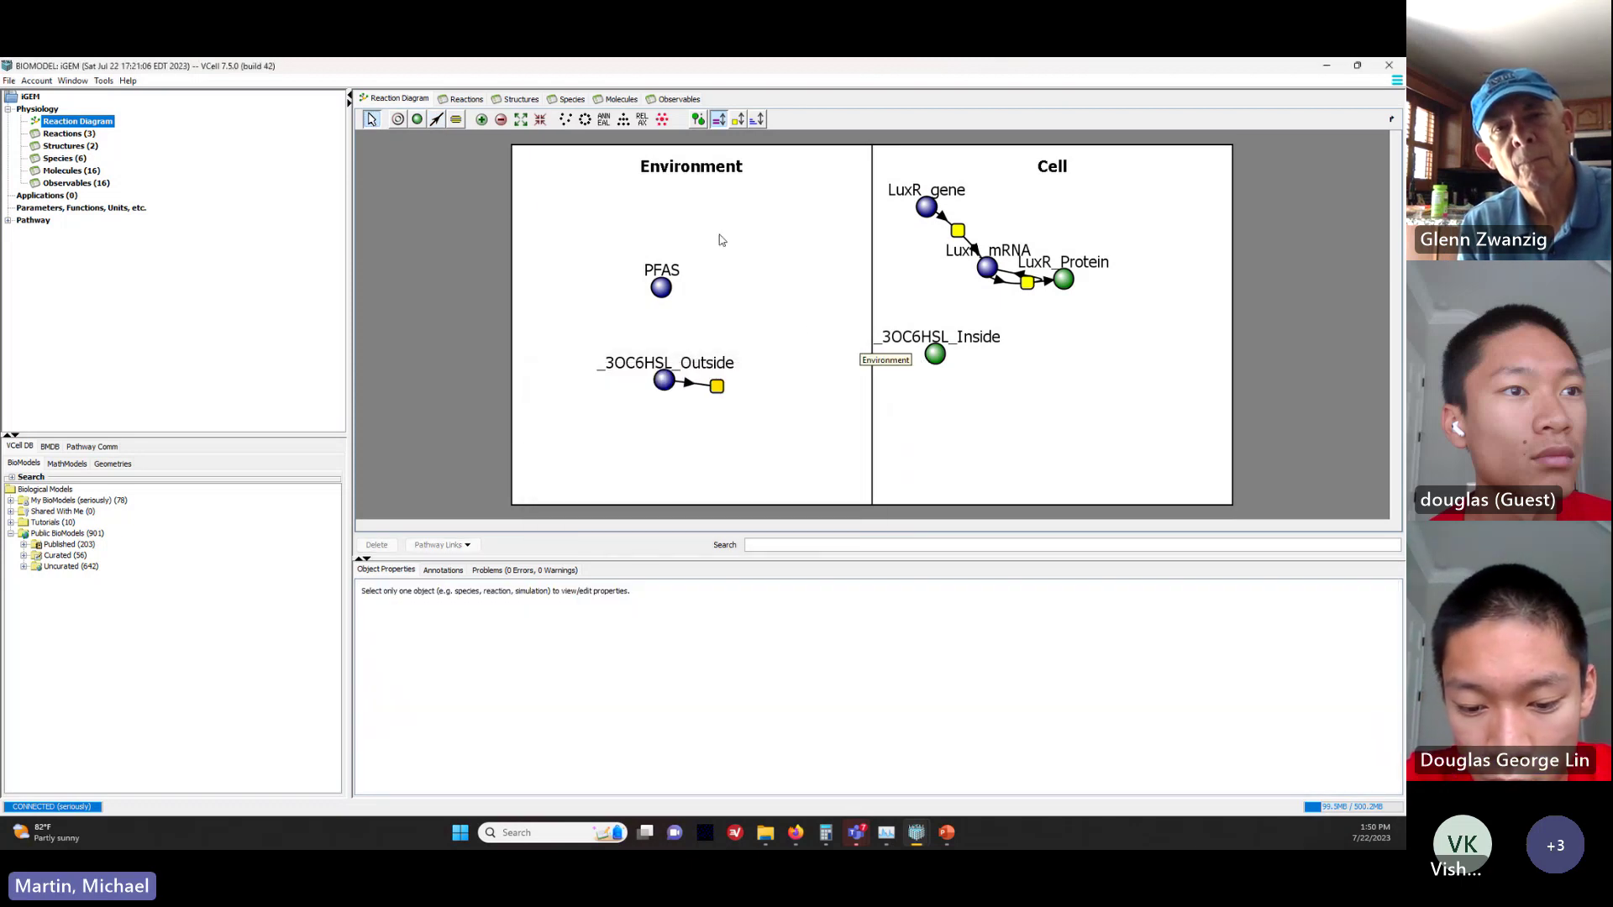
pyautogui.click(436, 119)
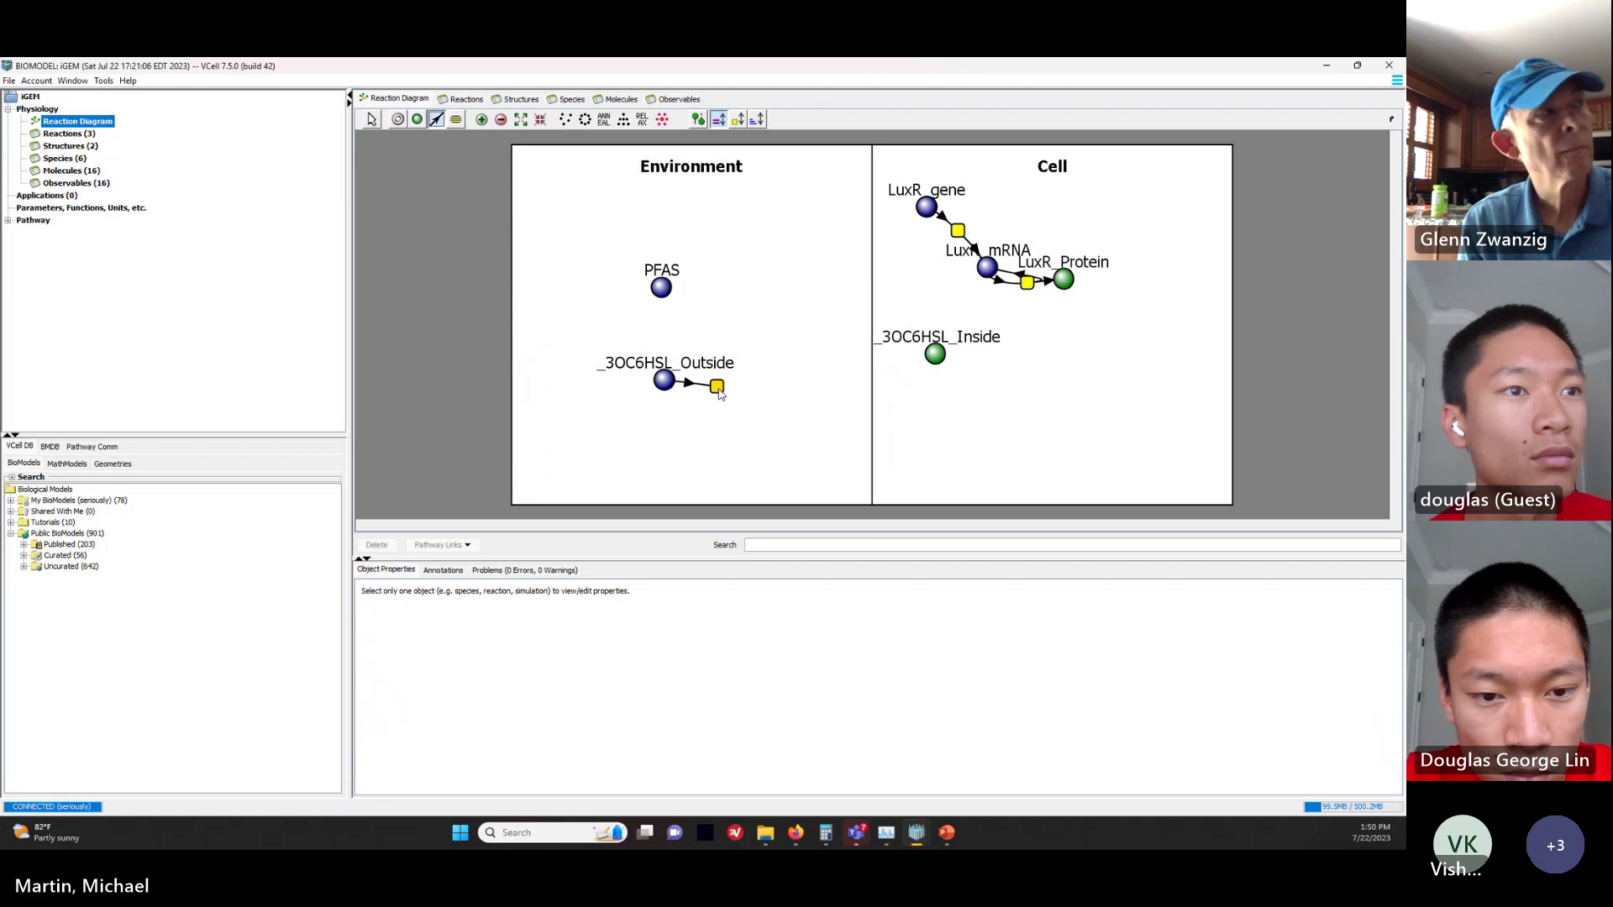
pyautogui.moveTo(718, 389); pyautogui.dragTo(937, 372)
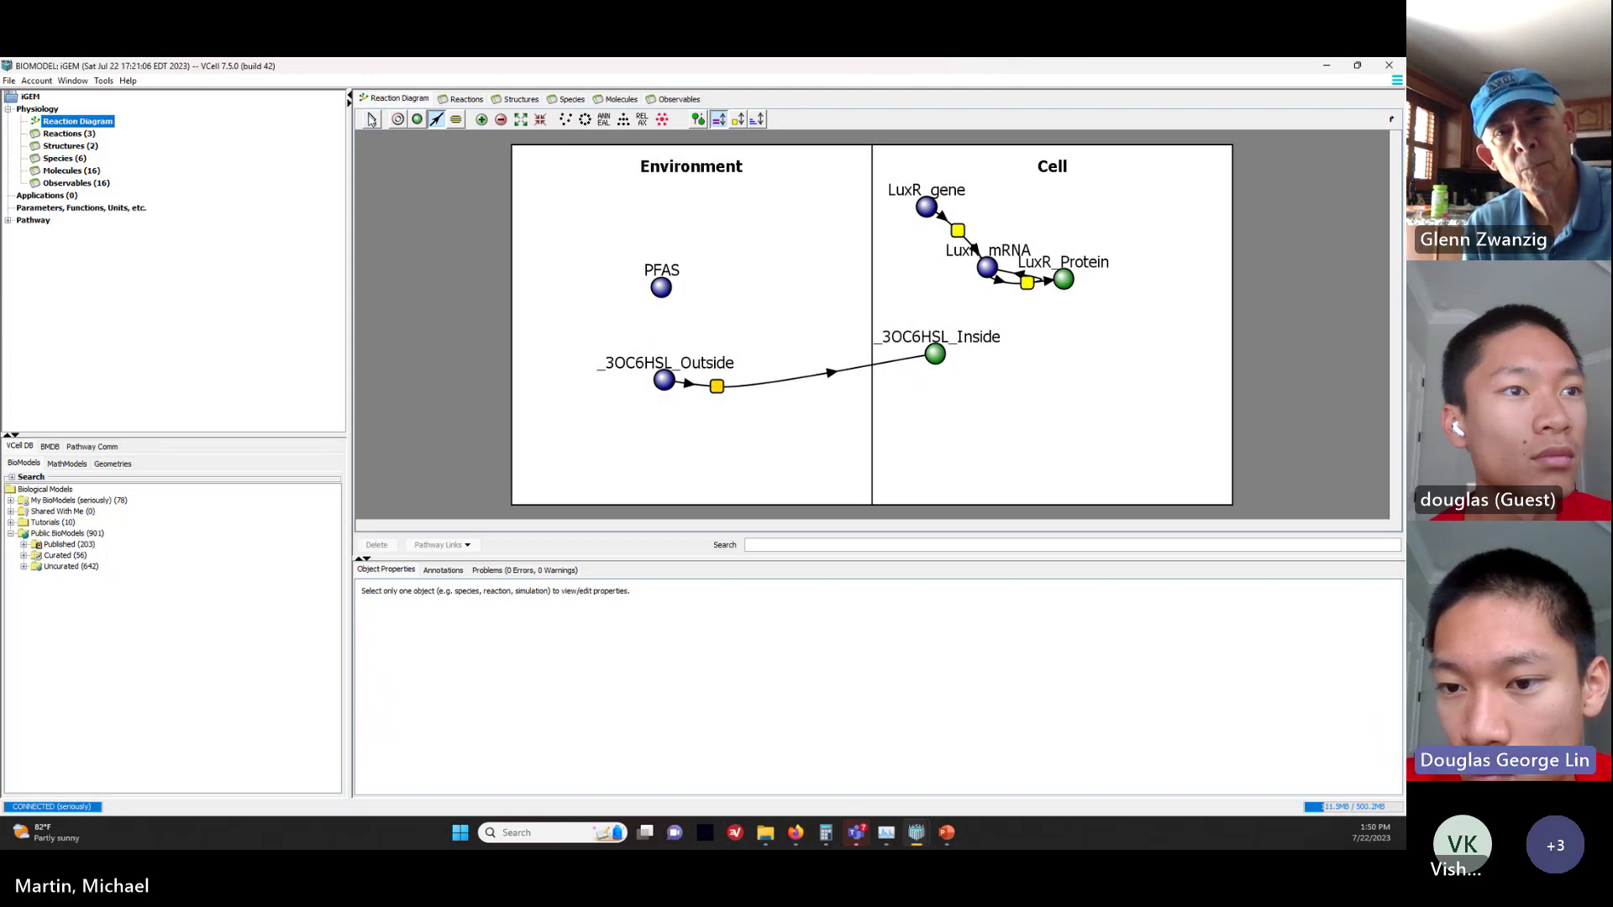
# Step: Rename the reaction between _3OC6HSL_Outside and _3OC6HSL_Inside to _3OC6HSL_transp
pyautogui.click(371, 120)
pyautogui.click(719, 388)
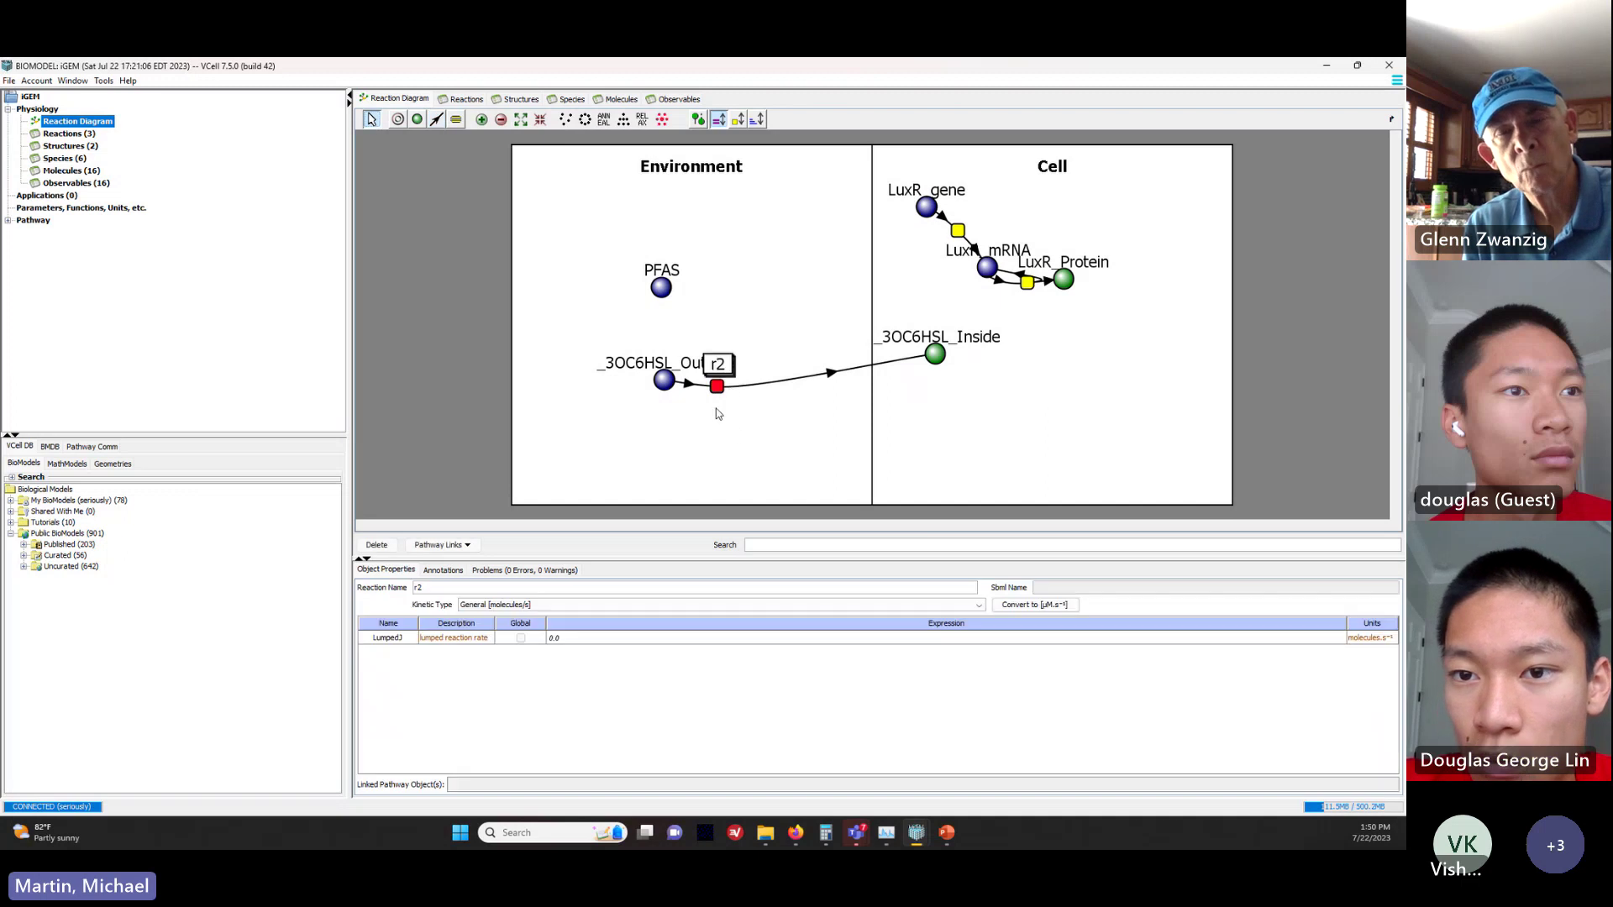
pyautogui.doubleClick(437, 593)
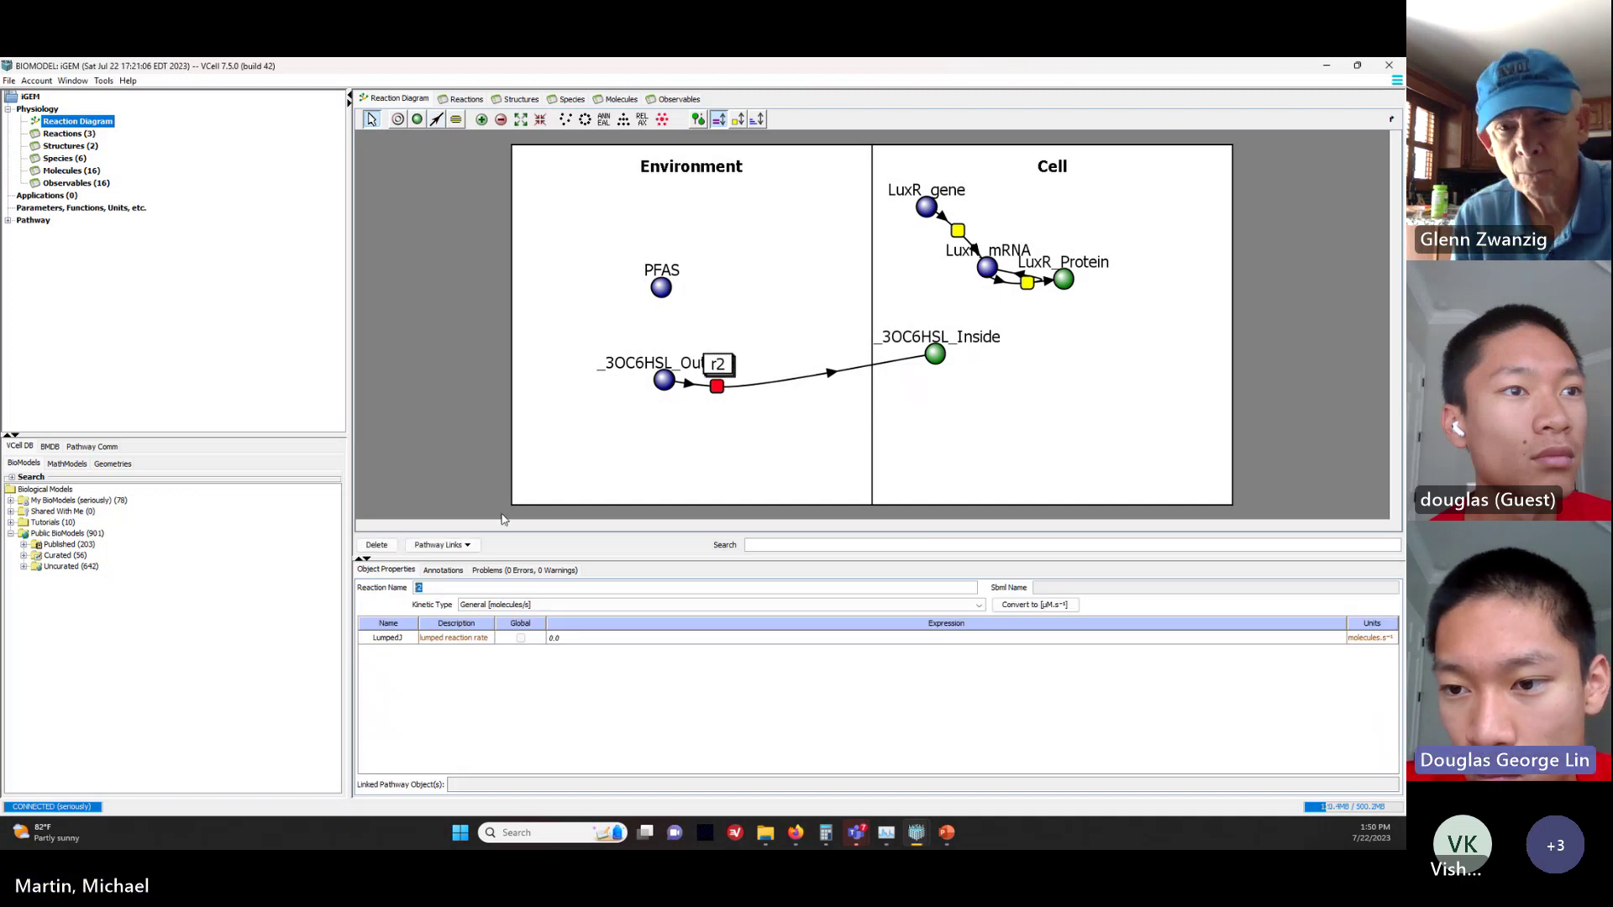
pyautogui.write('_')
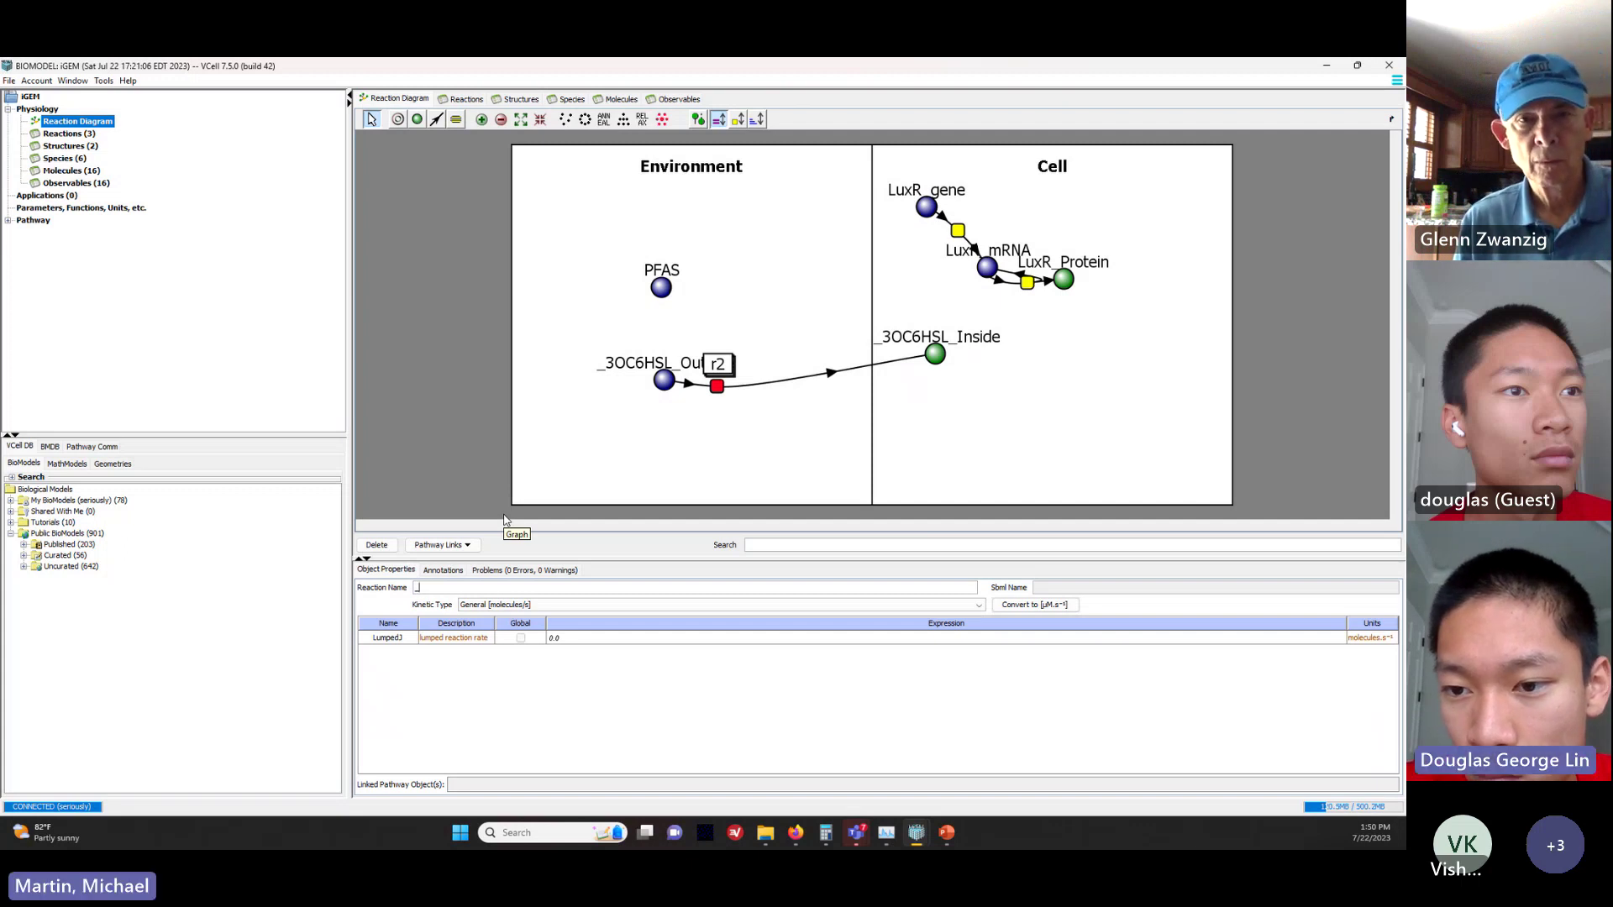
pyautogui.write('3O')
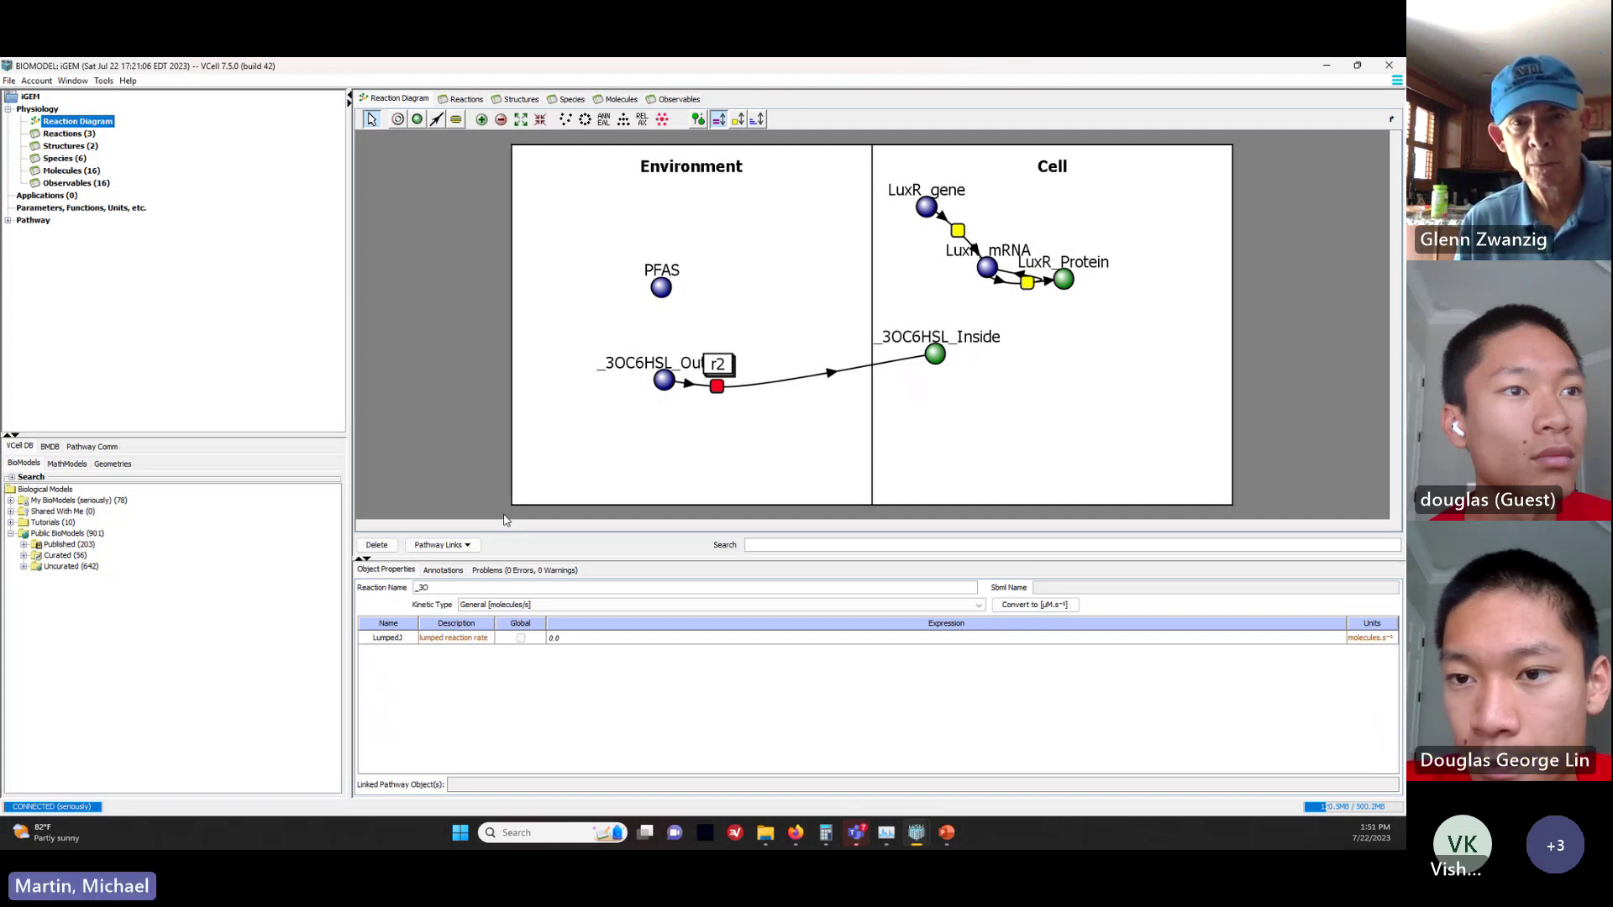
pyautogui.write('C6H')
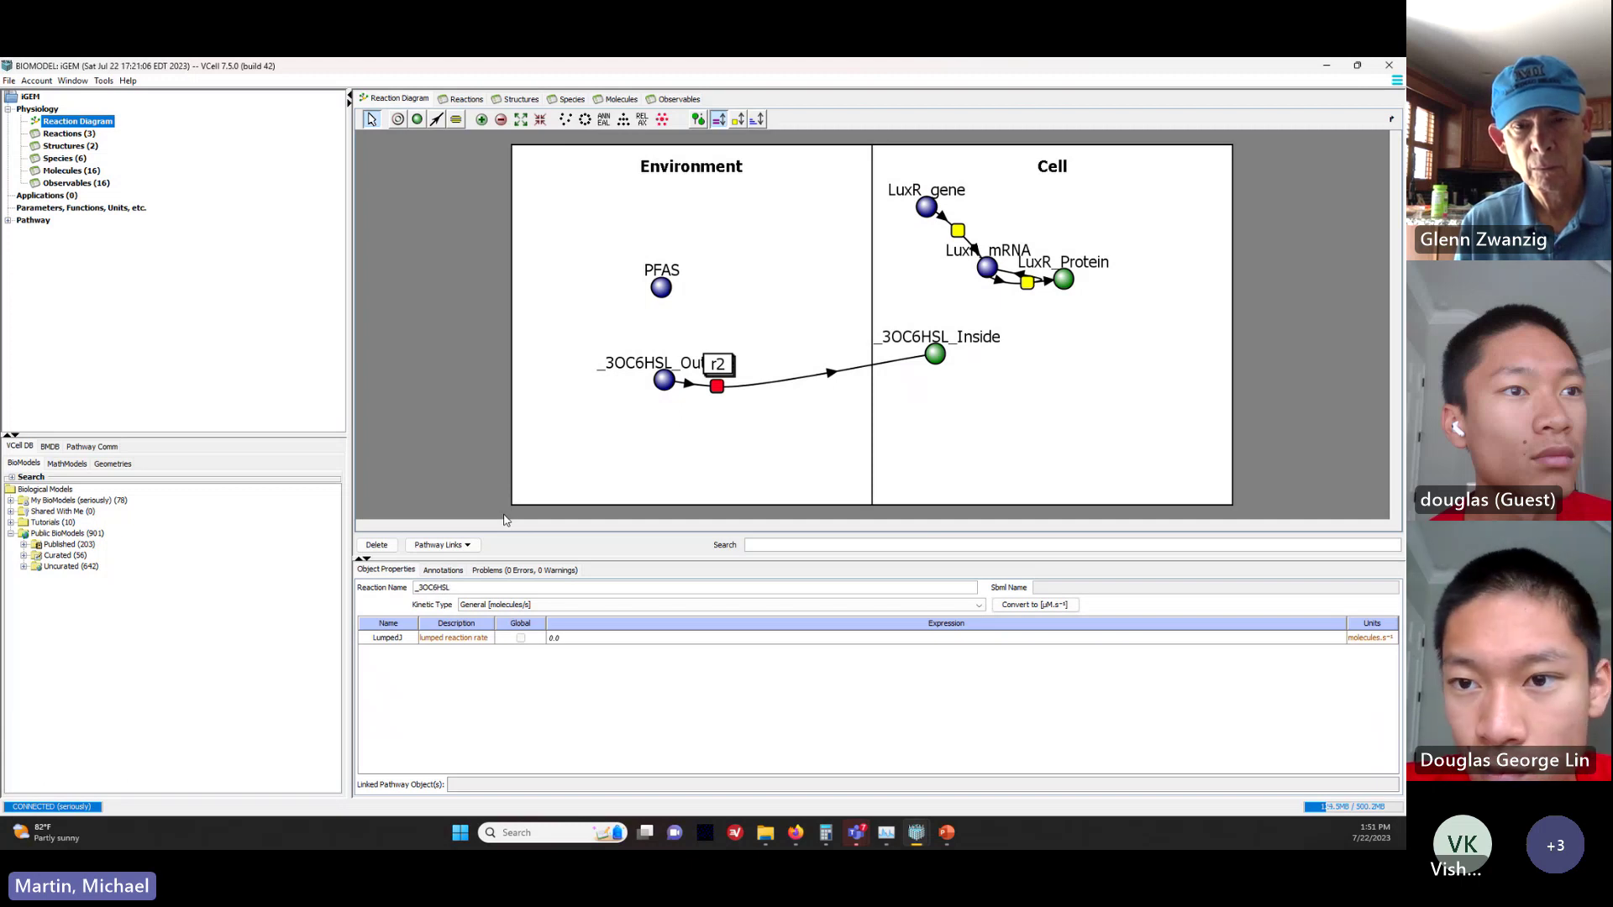
pyautogui.write('SL_transp')
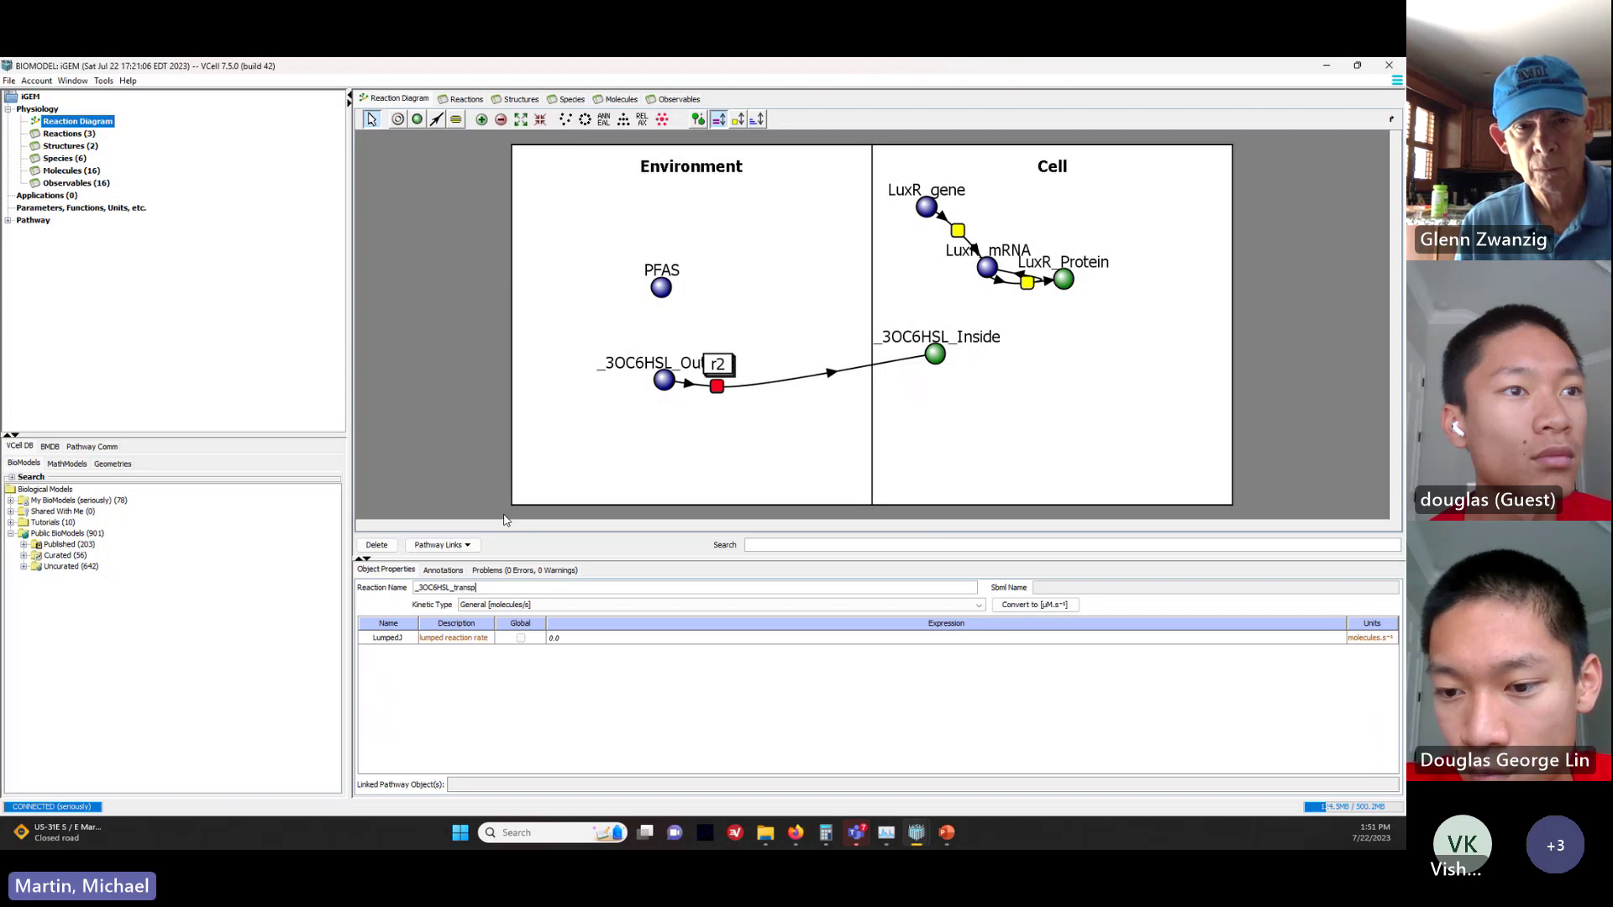
pyautogui.press('Return')
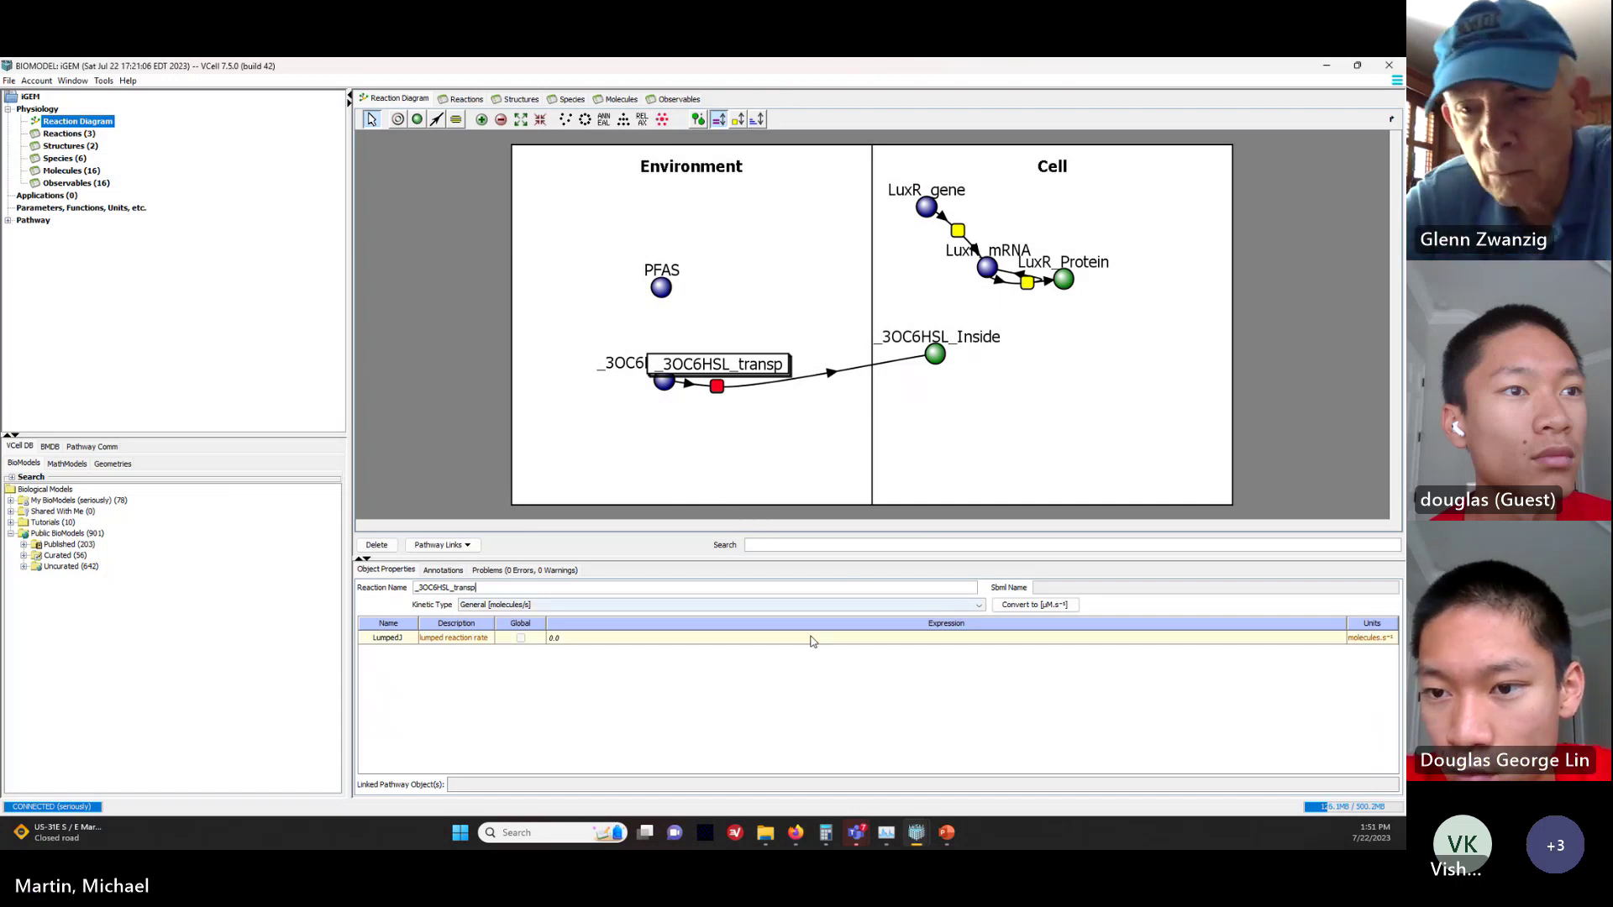
# Step: Change the kinetic type of the _3OC6HSL_transp reaction to Mass Action [µM/s]
pyautogui.click(628, 641)
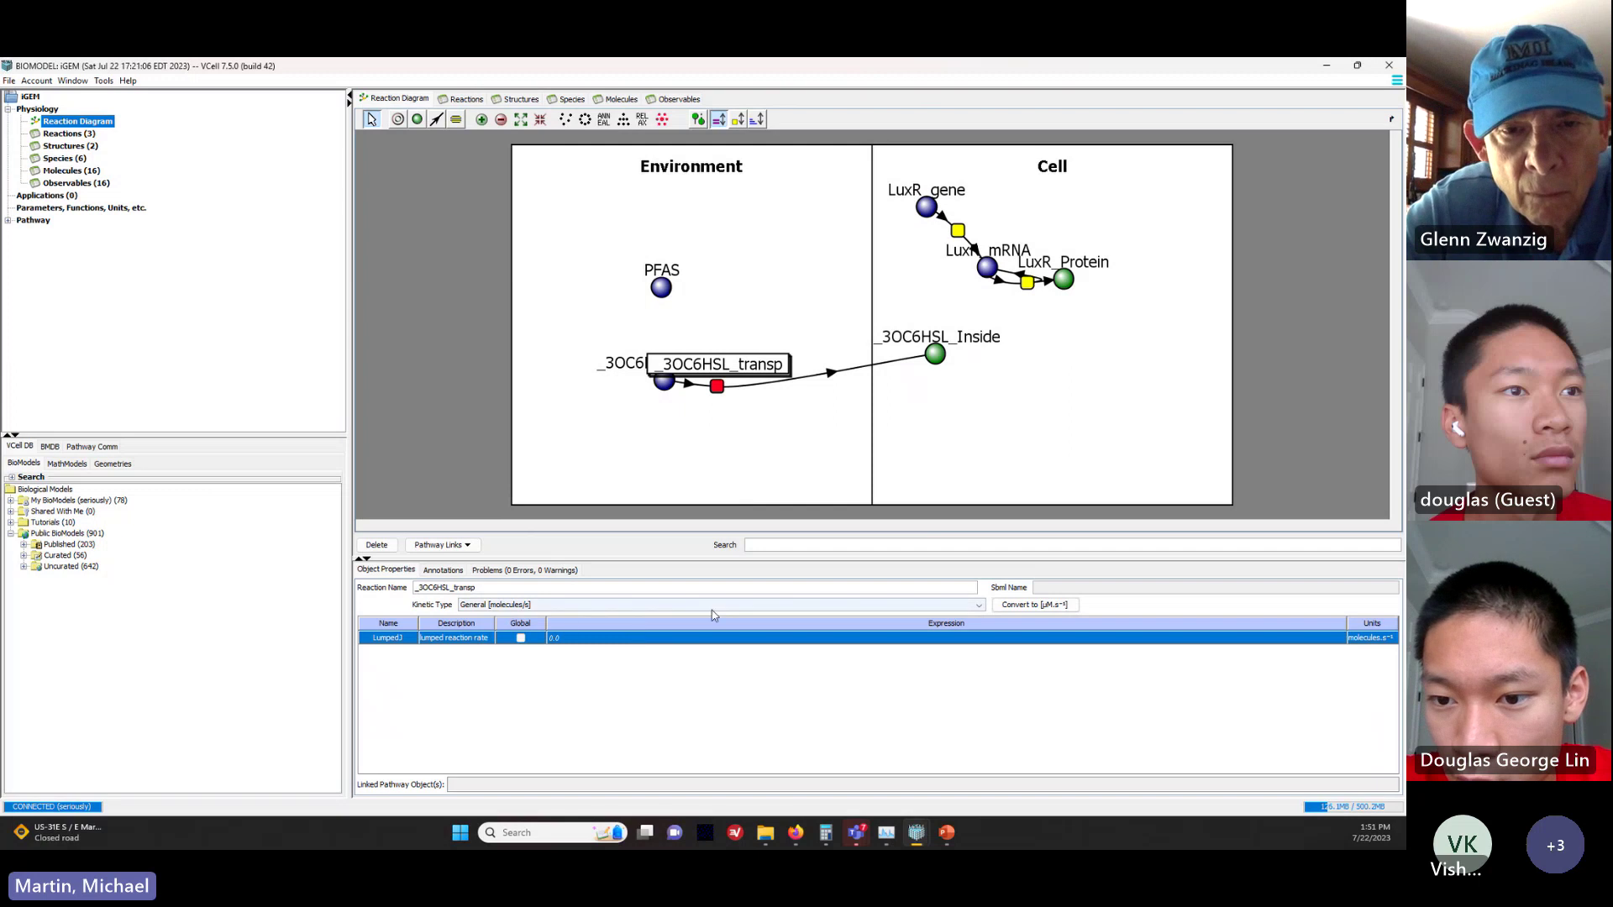
pyautogui.click(978, 605)
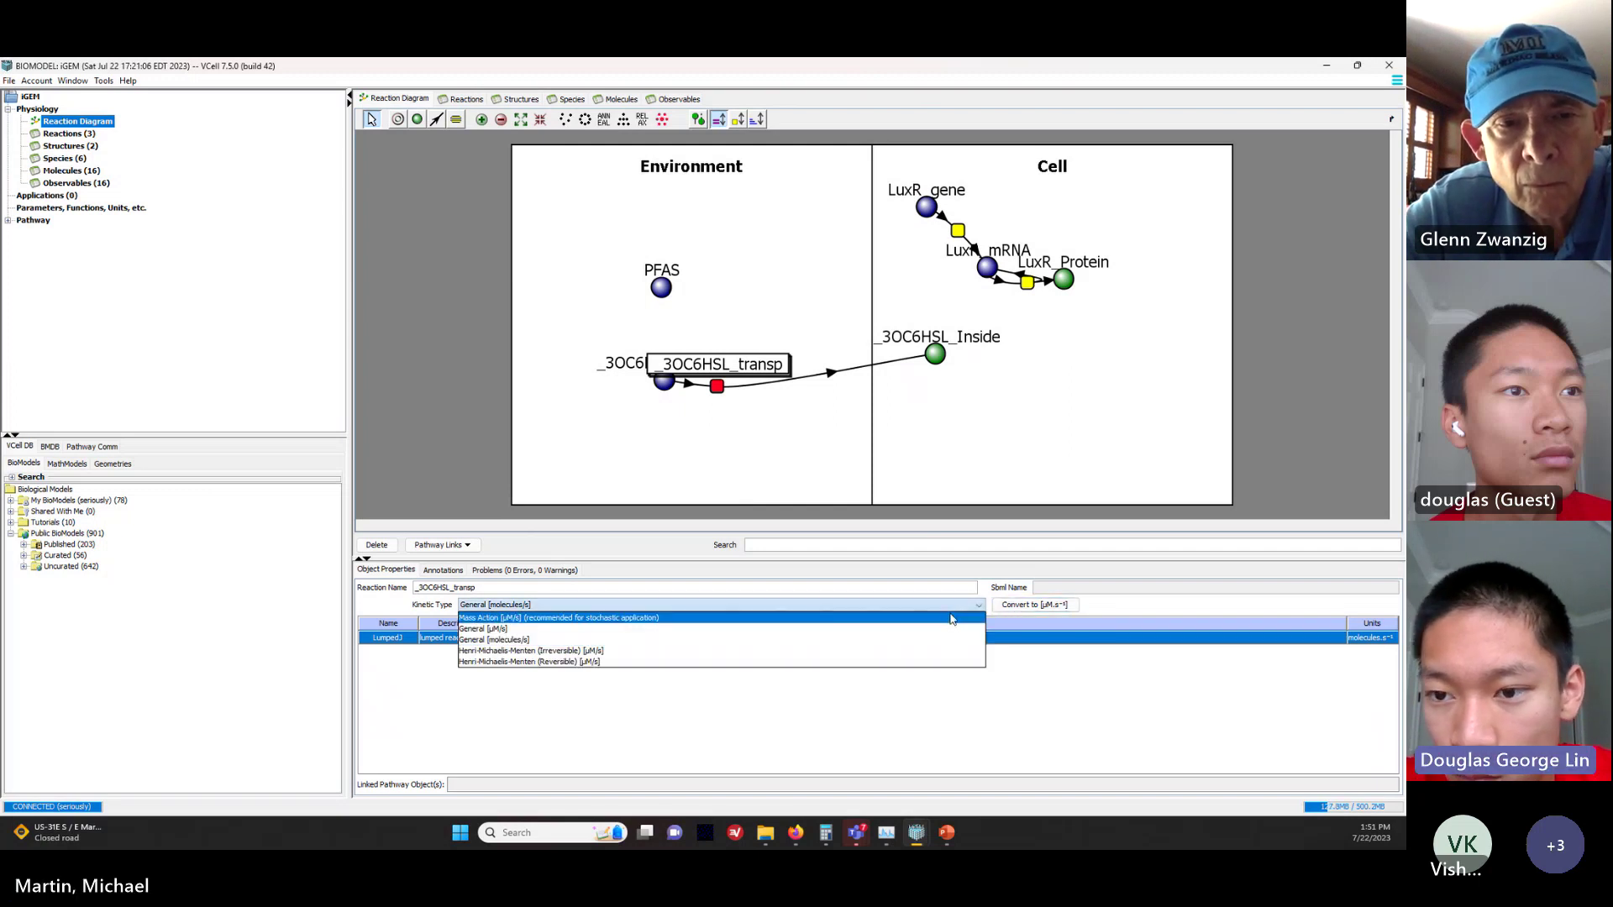
pyautogui.click(377, 606)
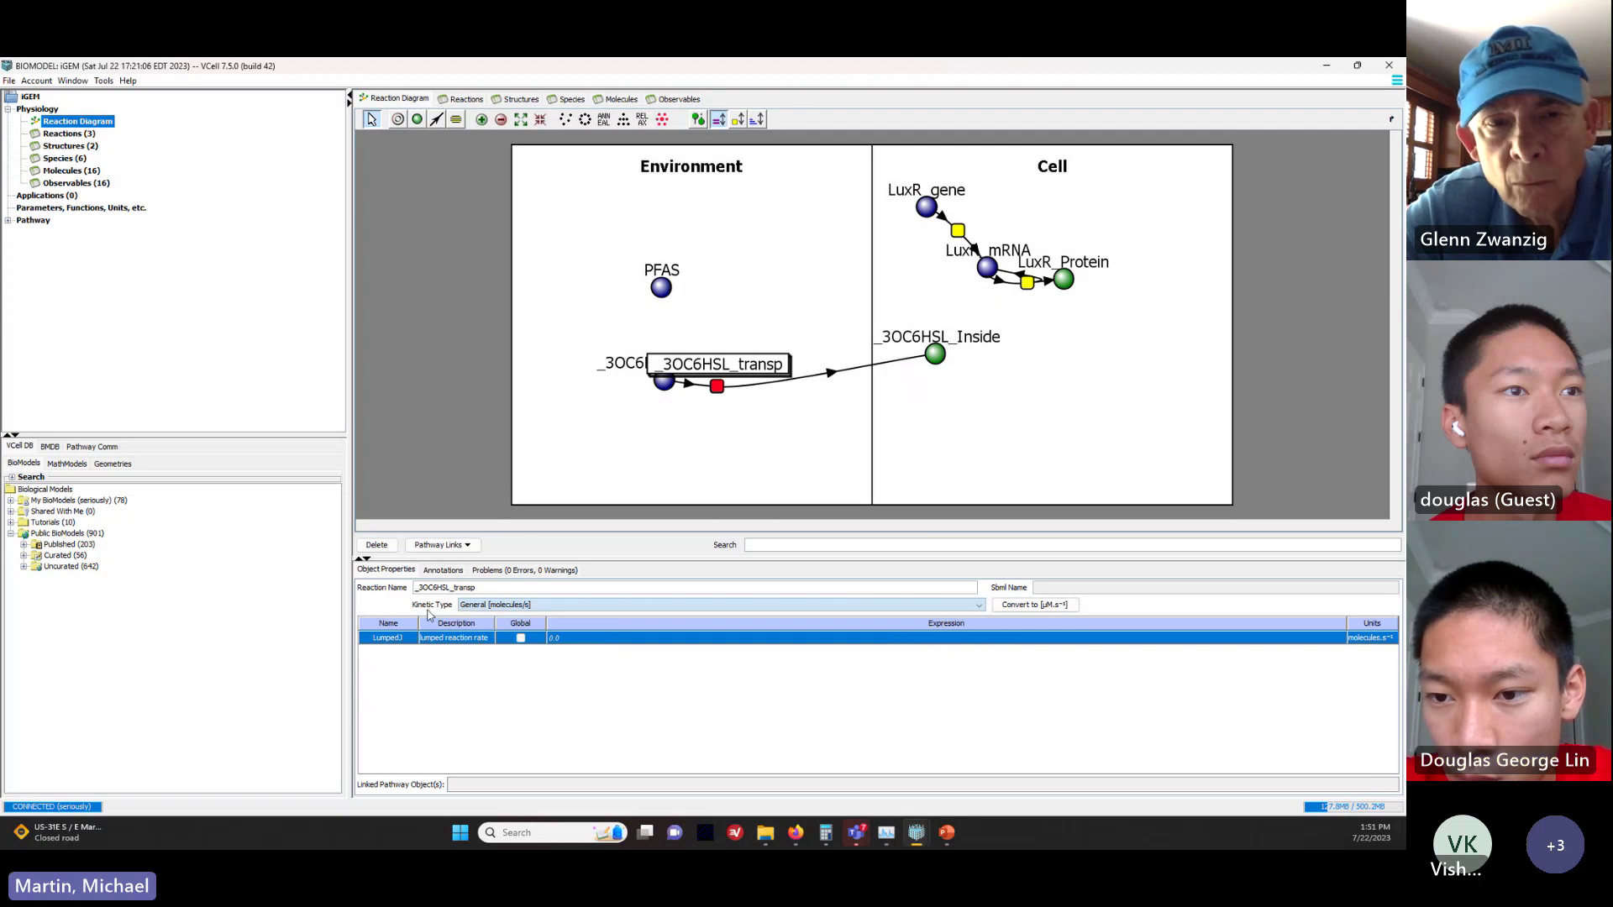
pyautogui.click(980, 605)
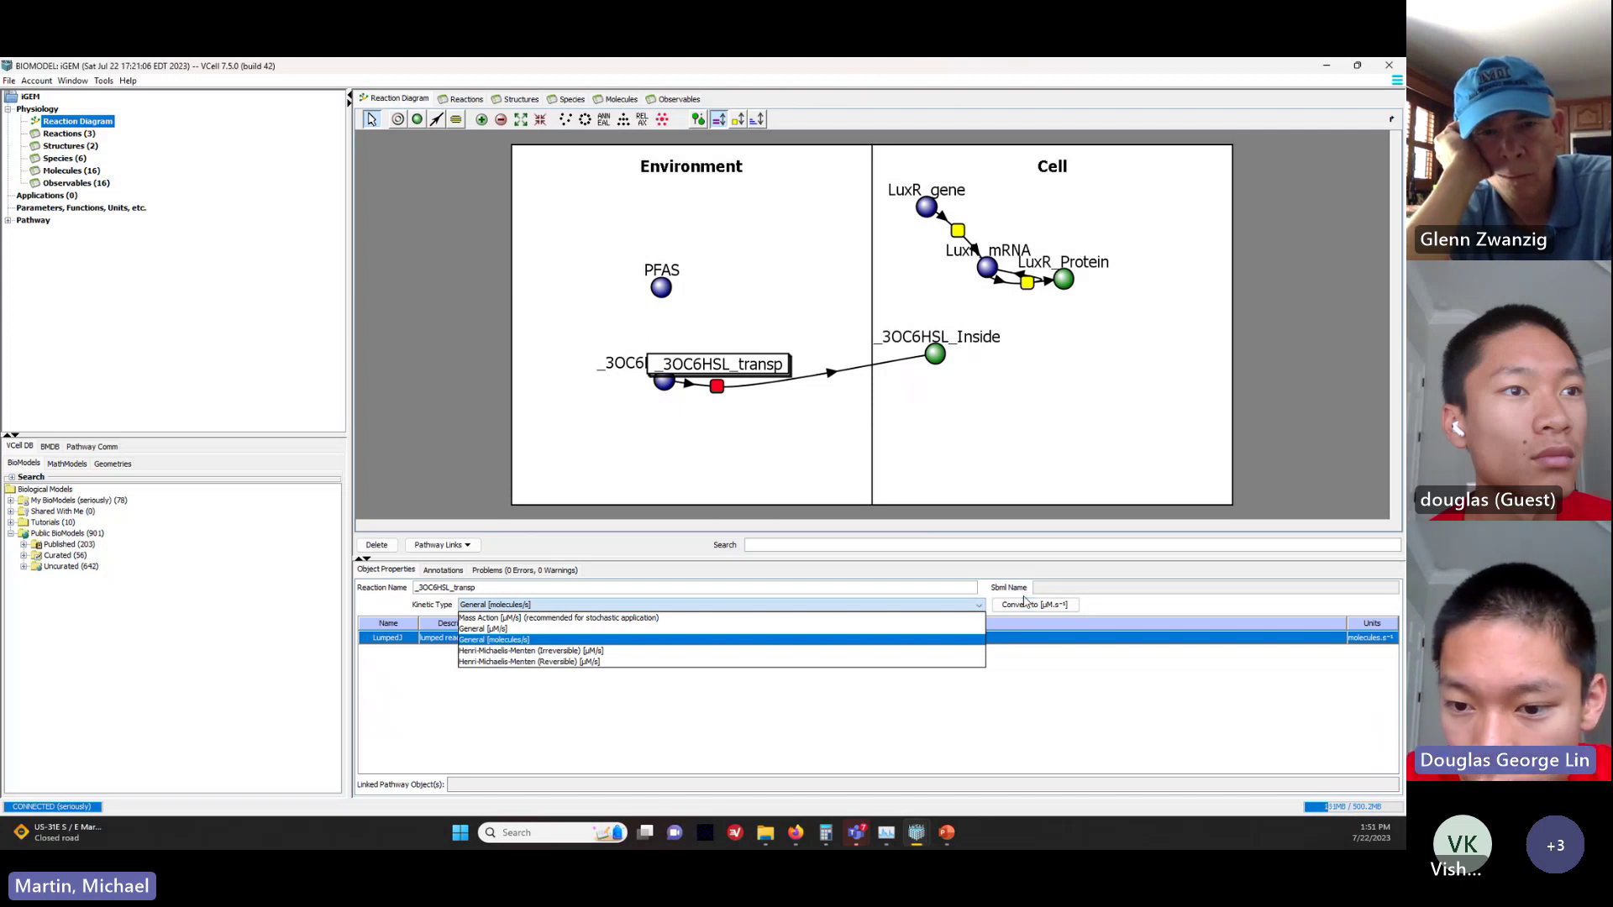
pyautogui.click(537, 618)
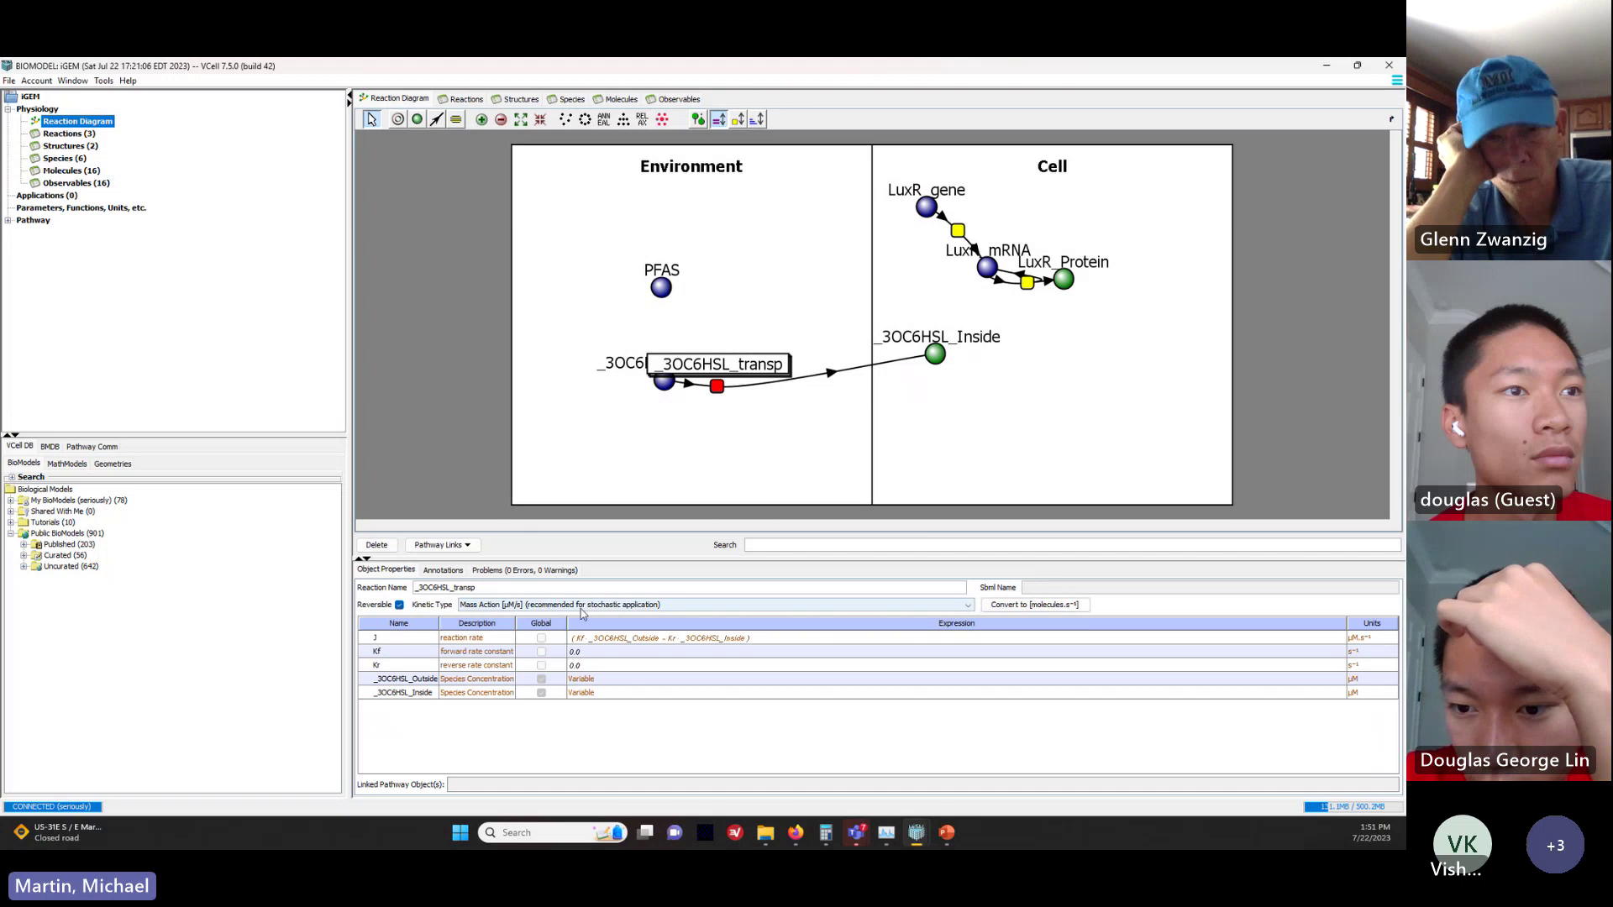
# Step: Set the _3OC6HSL_transp forward rate constant Kf to 1 and its reverse rate constant Kr to 0
pyautogui.doubleClick(590, 654)
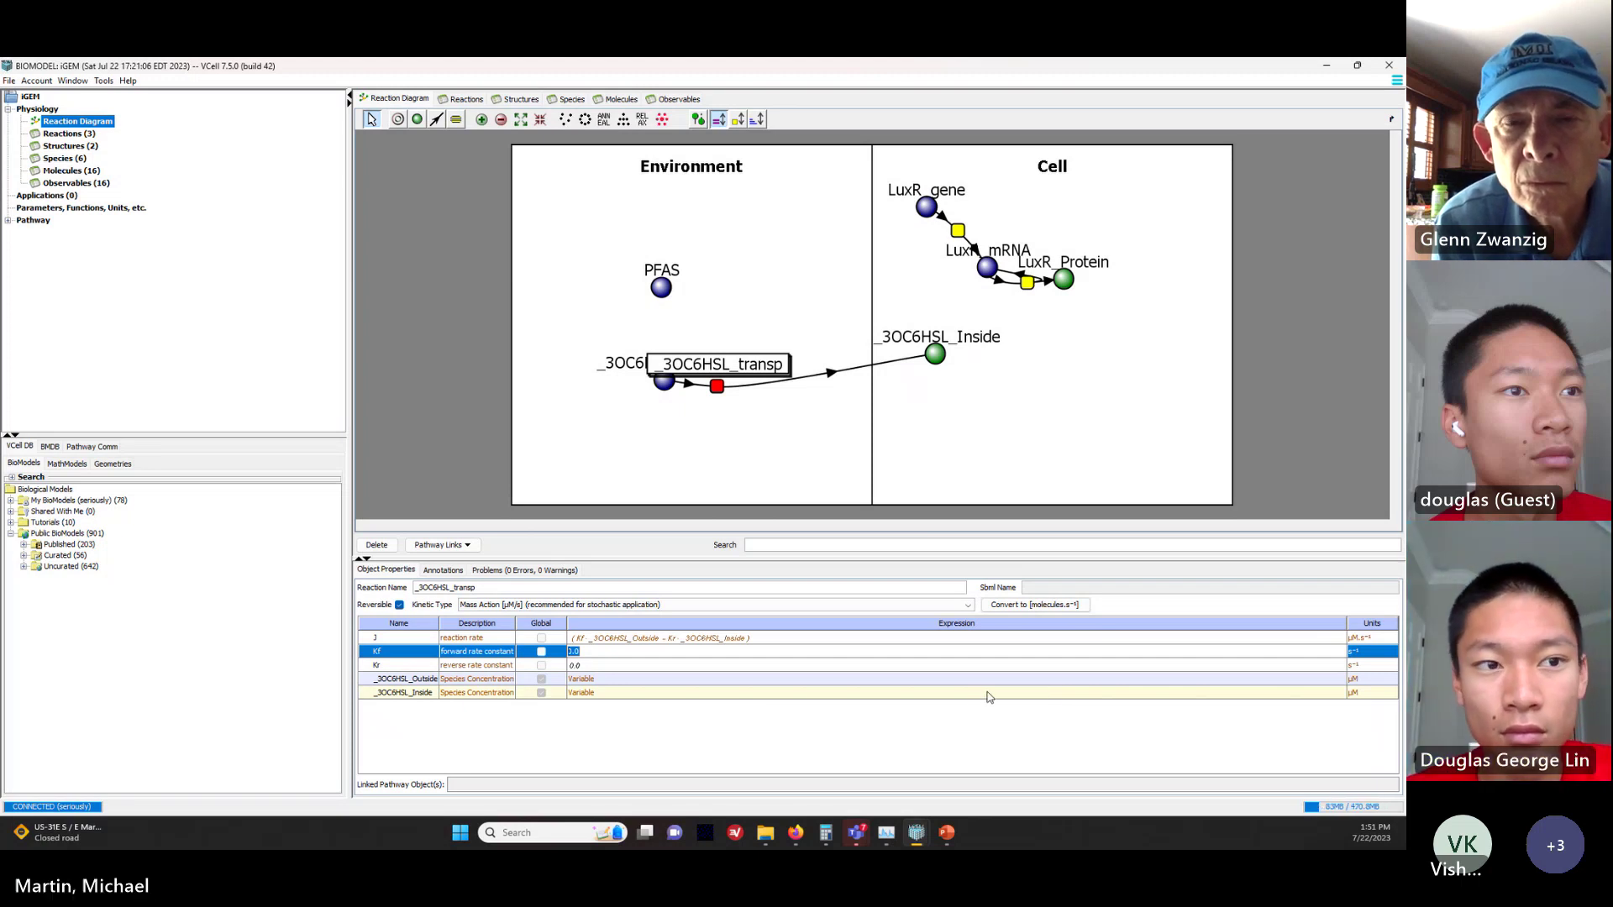
pyautogui.write('1')
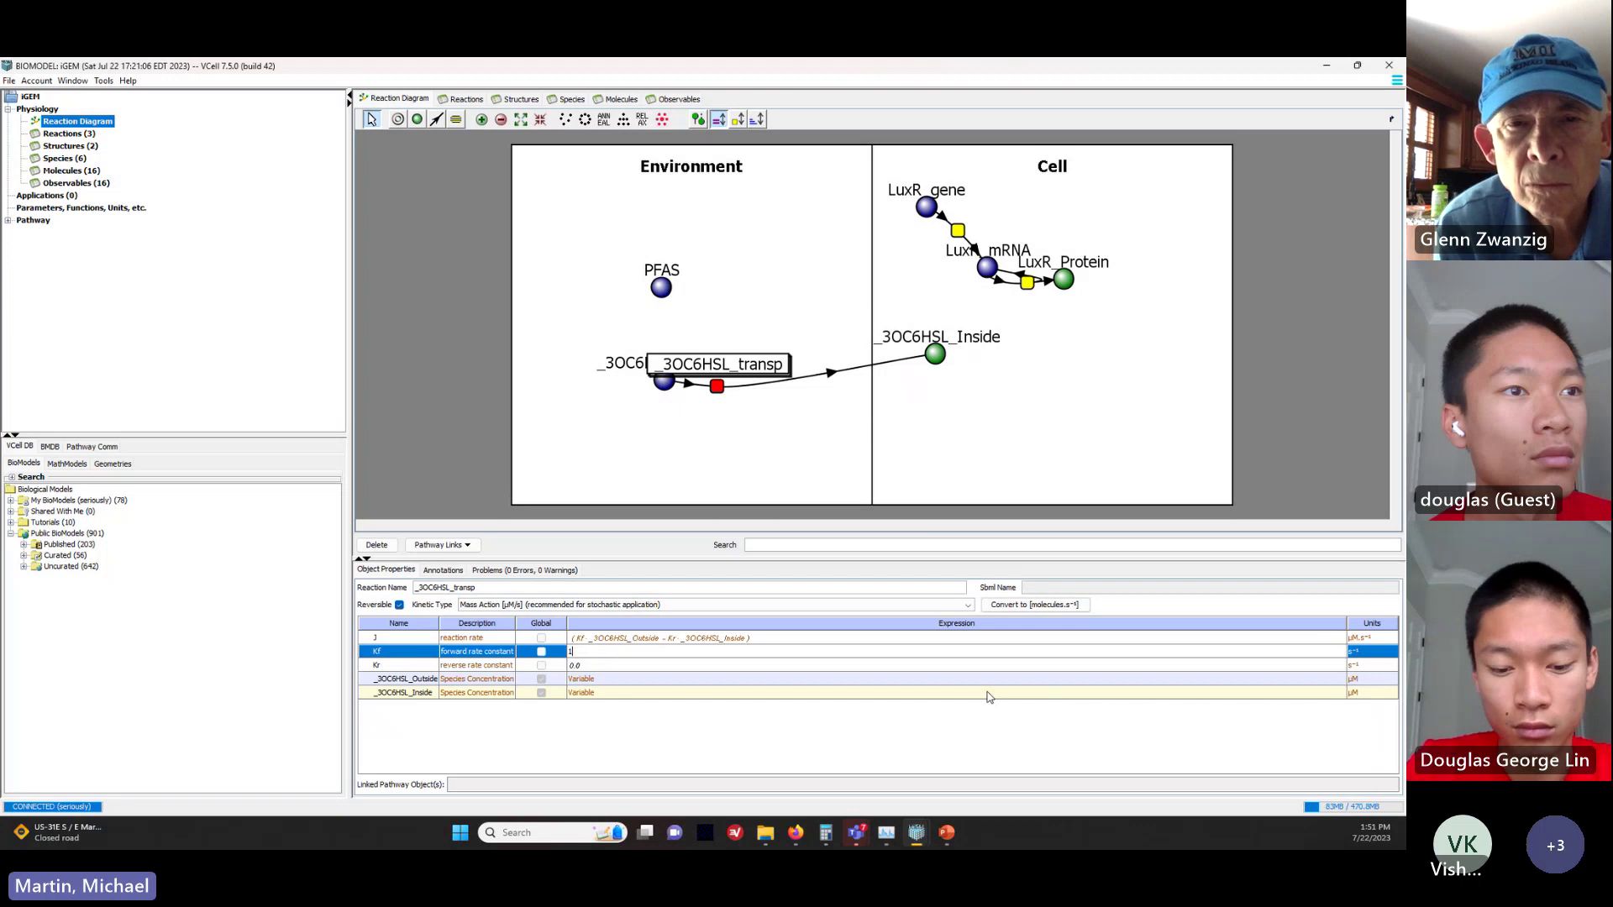
pyautogui.press('Return')
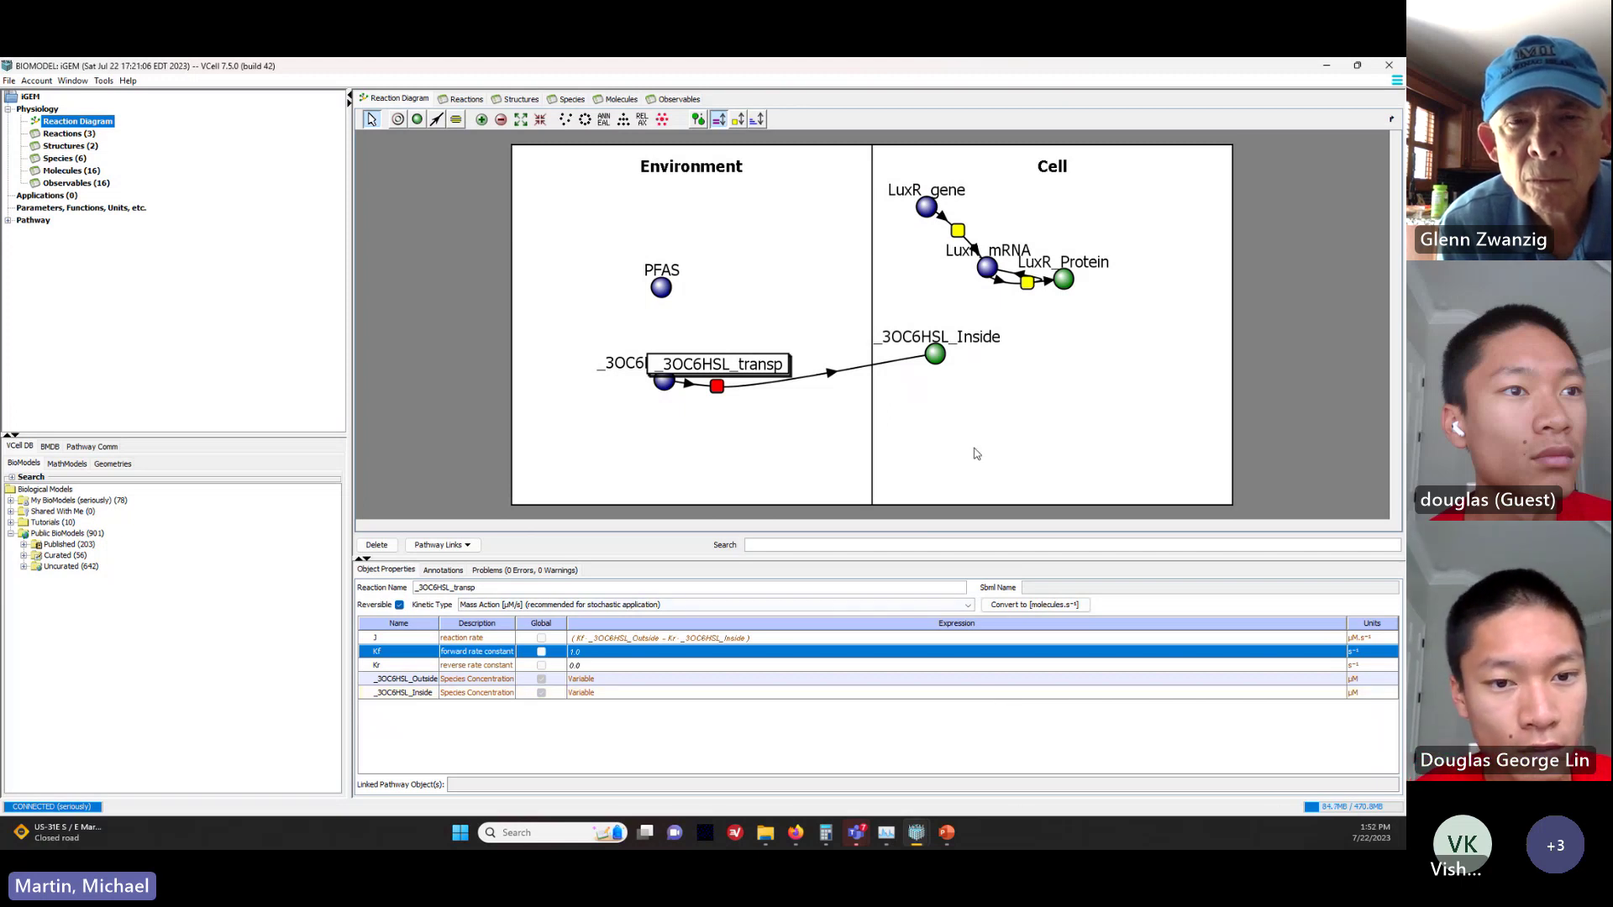
pyautogui.click(588, 667)
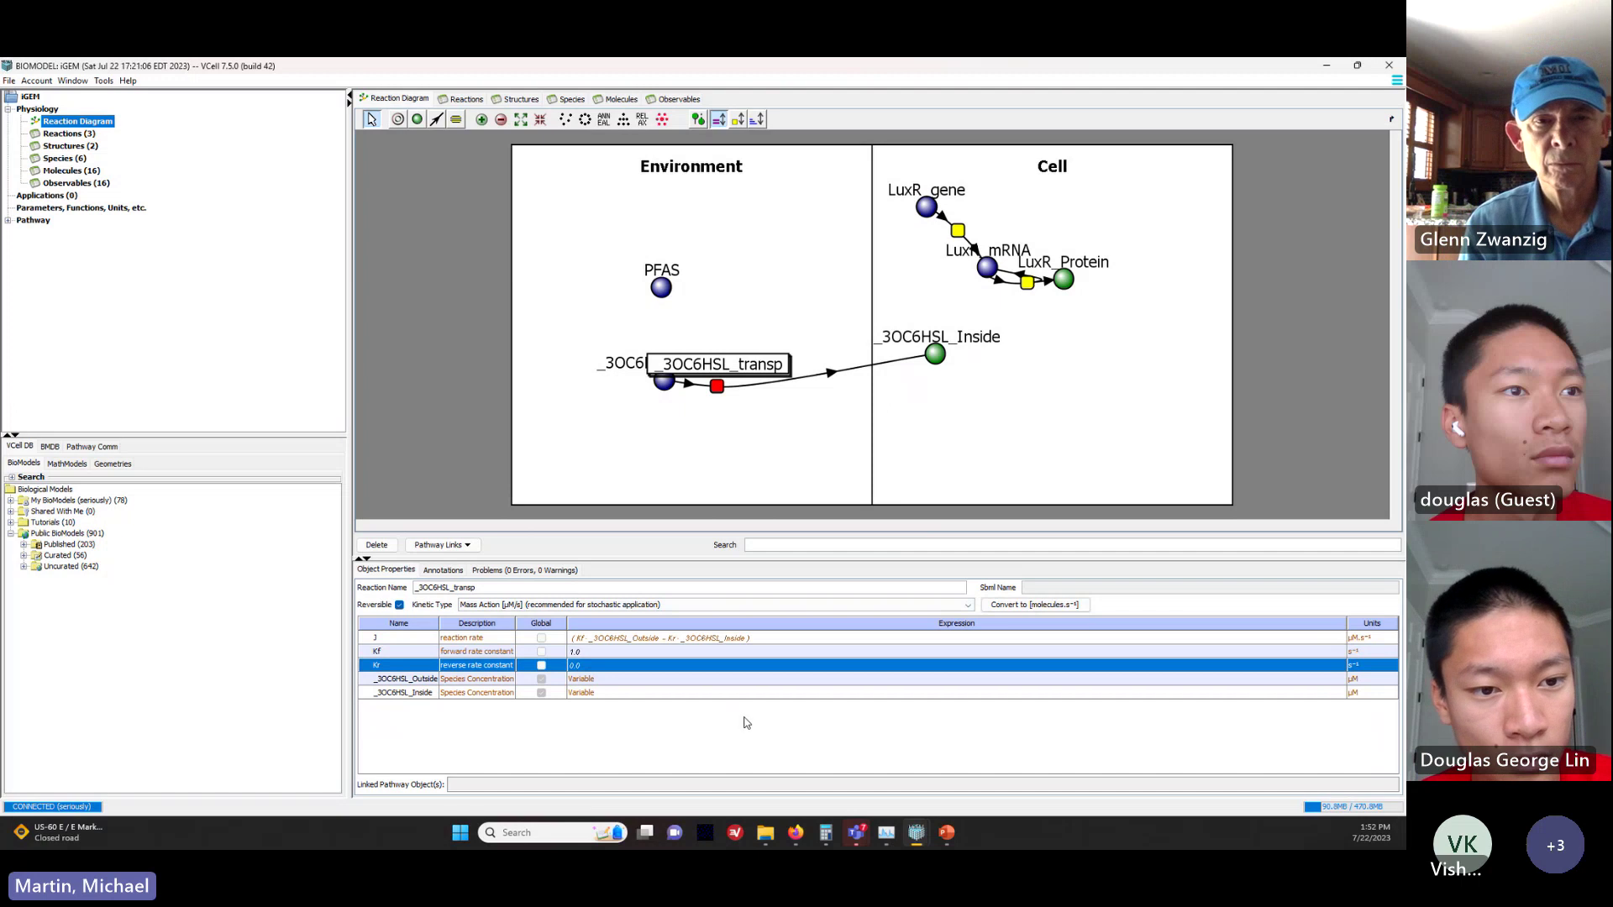
pyautogui.doubleClick(619, 666)
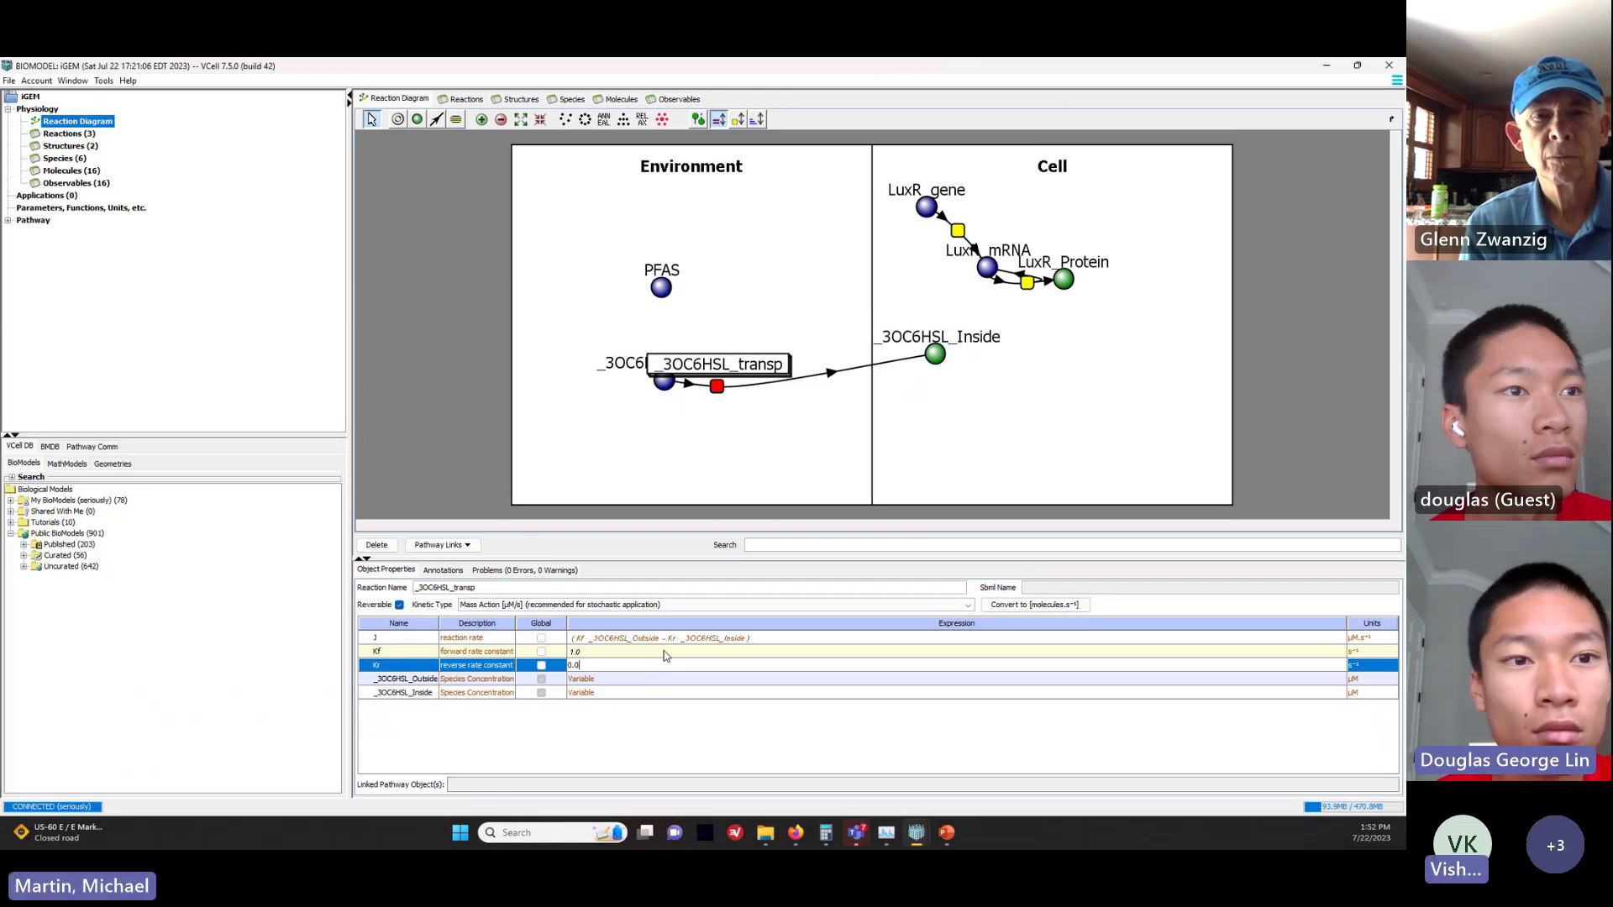
pyautogui.press('BackSpace')
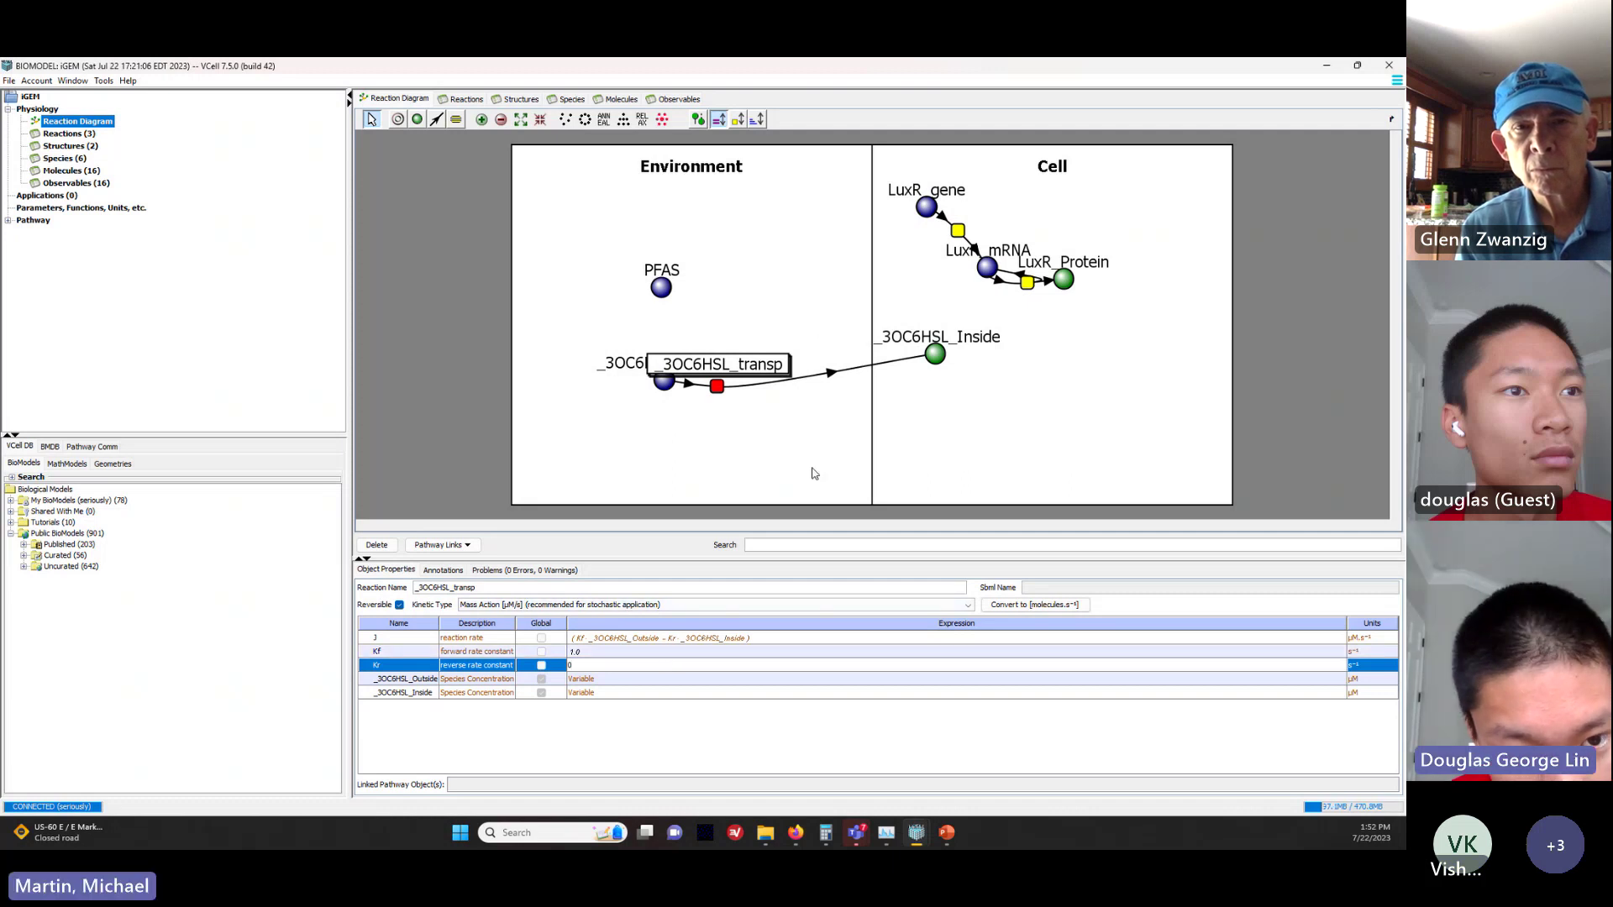
# Step: Rename the reaction from LuxR_mRNA to LuxR_Protein as Make_LuxR_protein and space its node and the LuxR_Protein species farther from LuxR_mRNA
pyautogui.click(1030, 288)
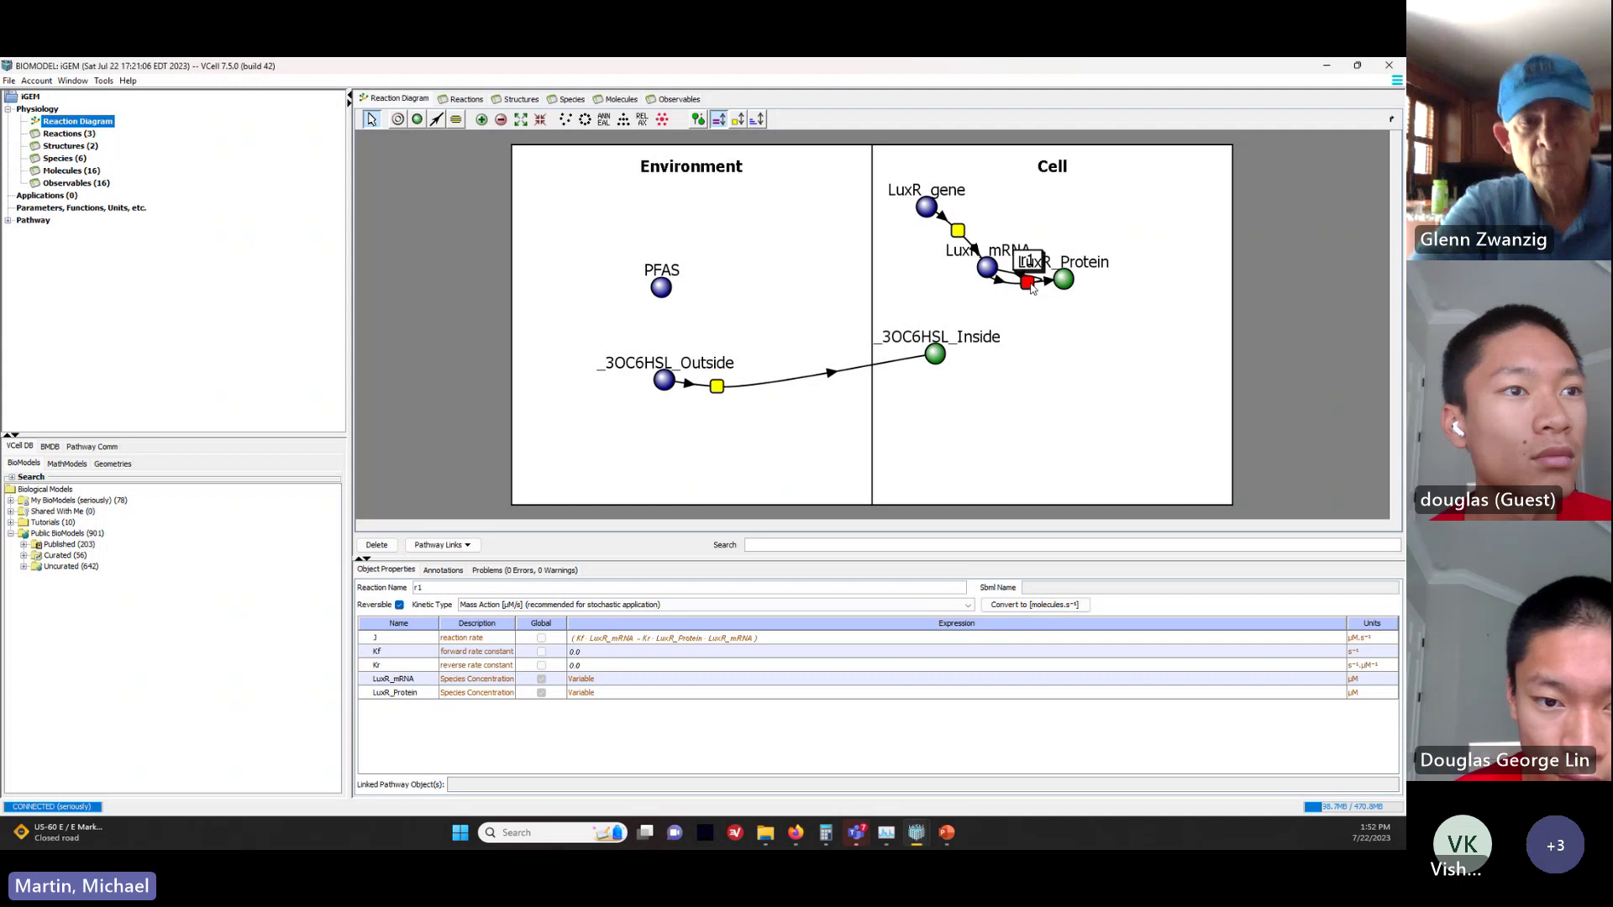
pyautogui.moveTo(1031, 289); pyautogui.dragTo(1027, 306)
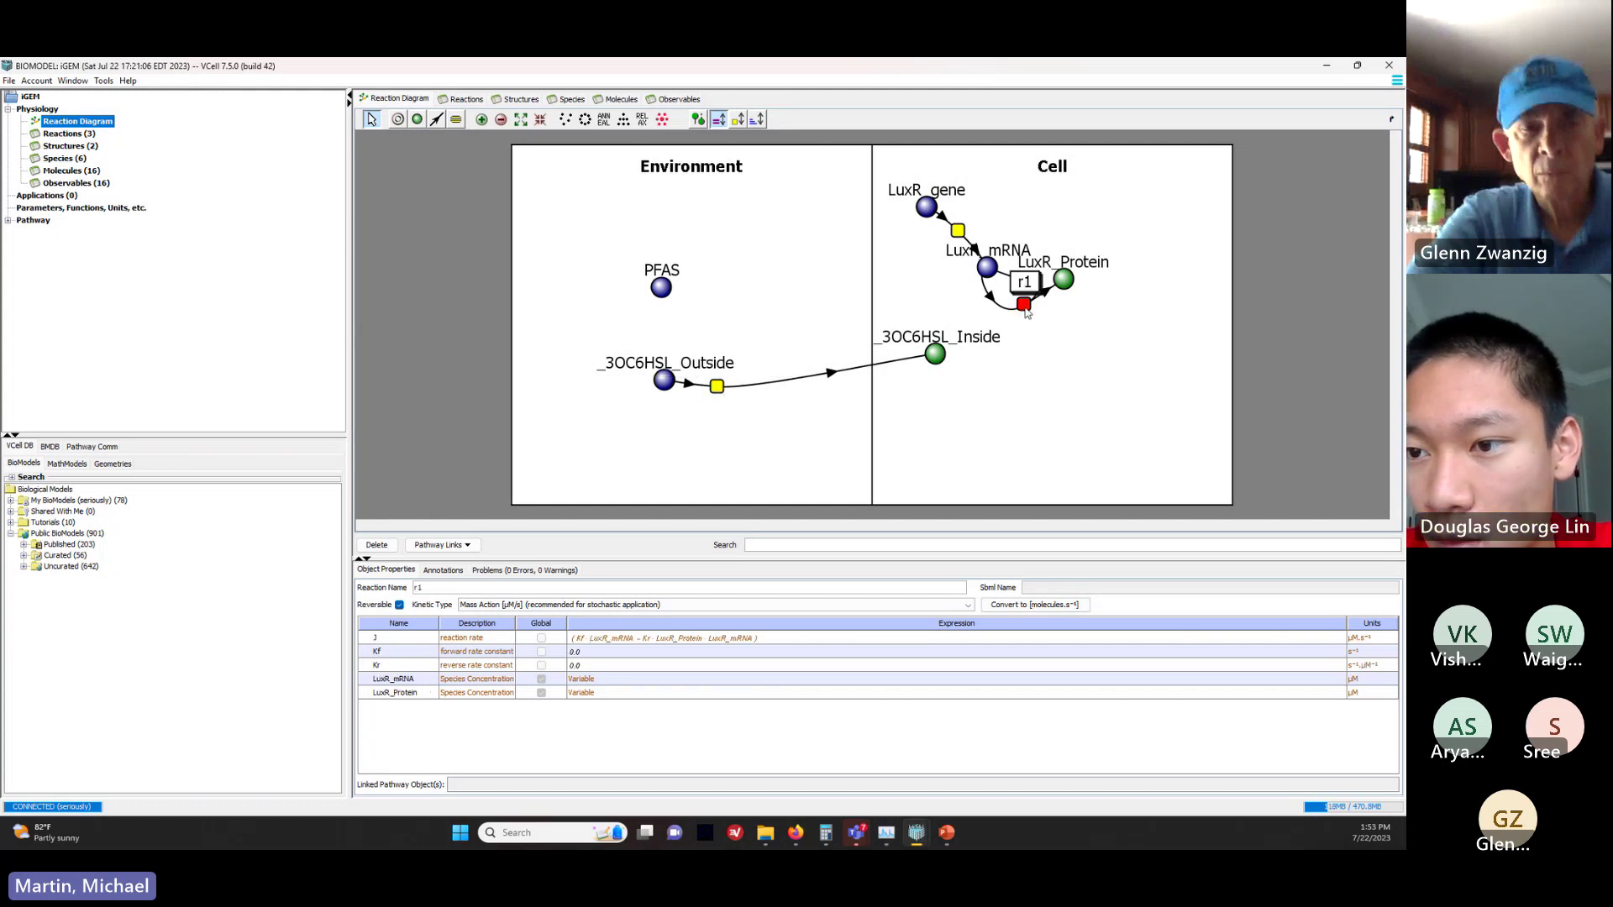
pyautogui.doubleClick(450, 590)
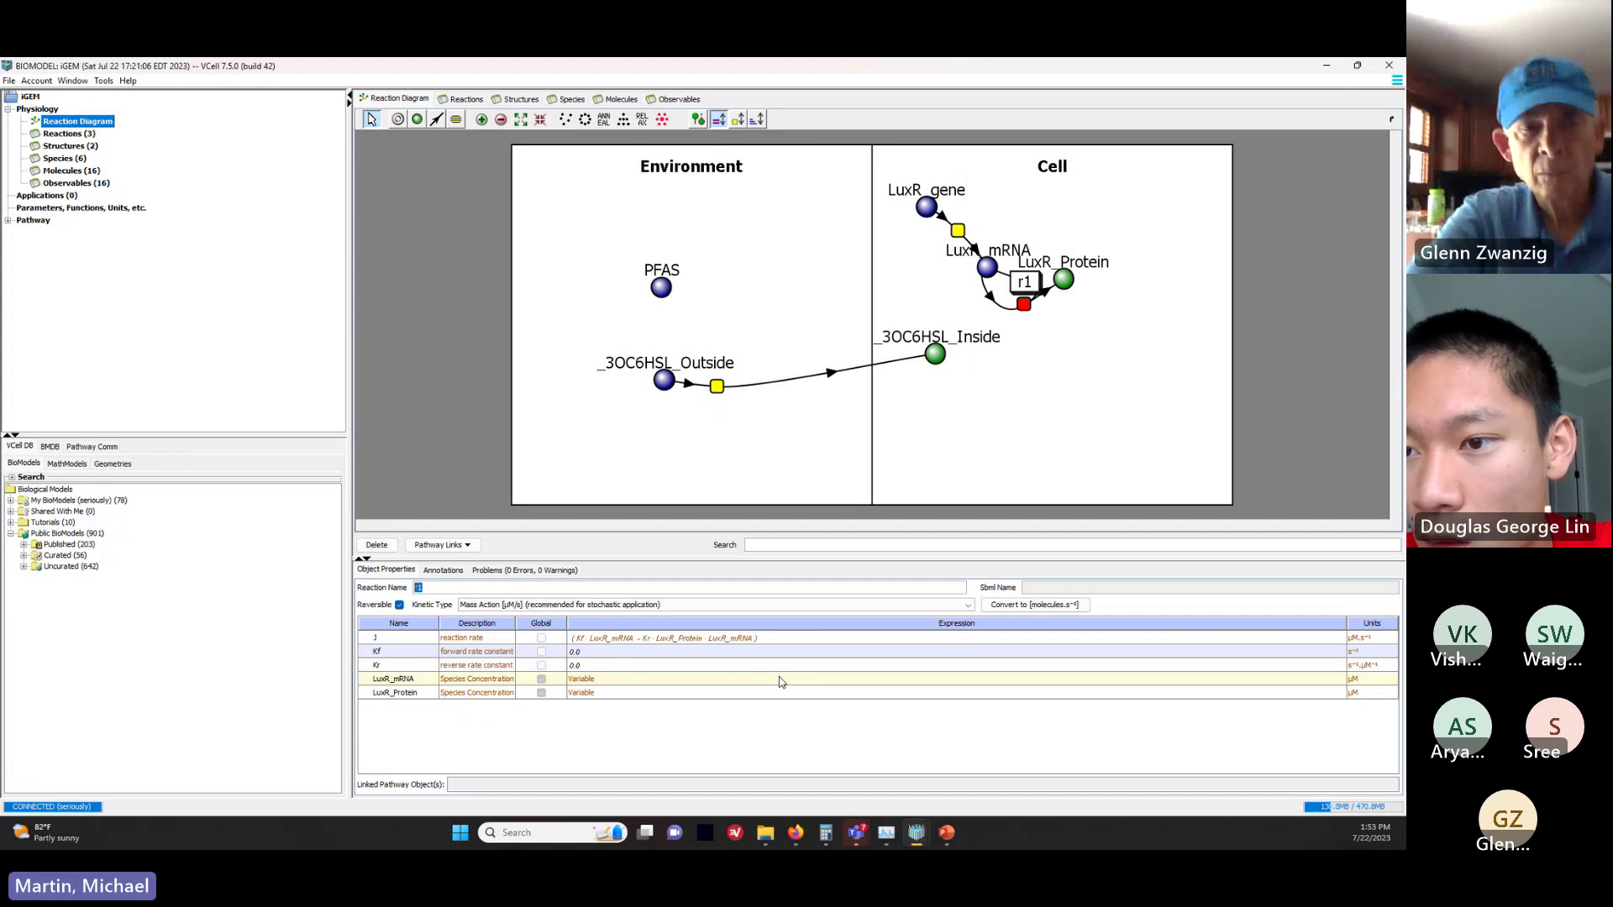
pyautogui.write('Make')
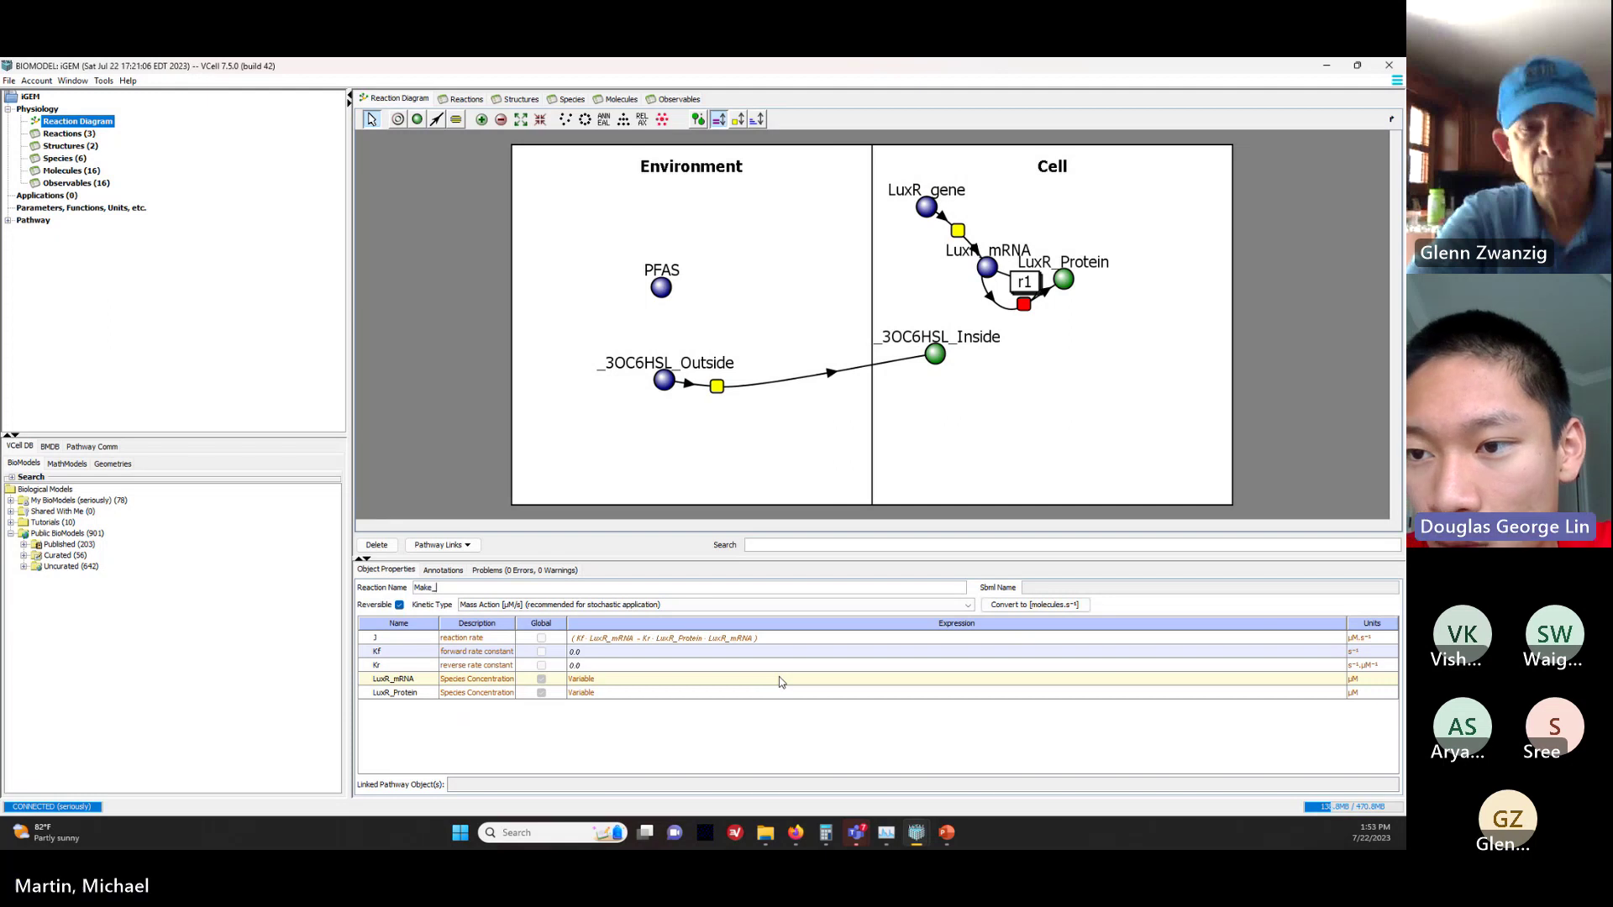
pyautogui.write('_LuxR')
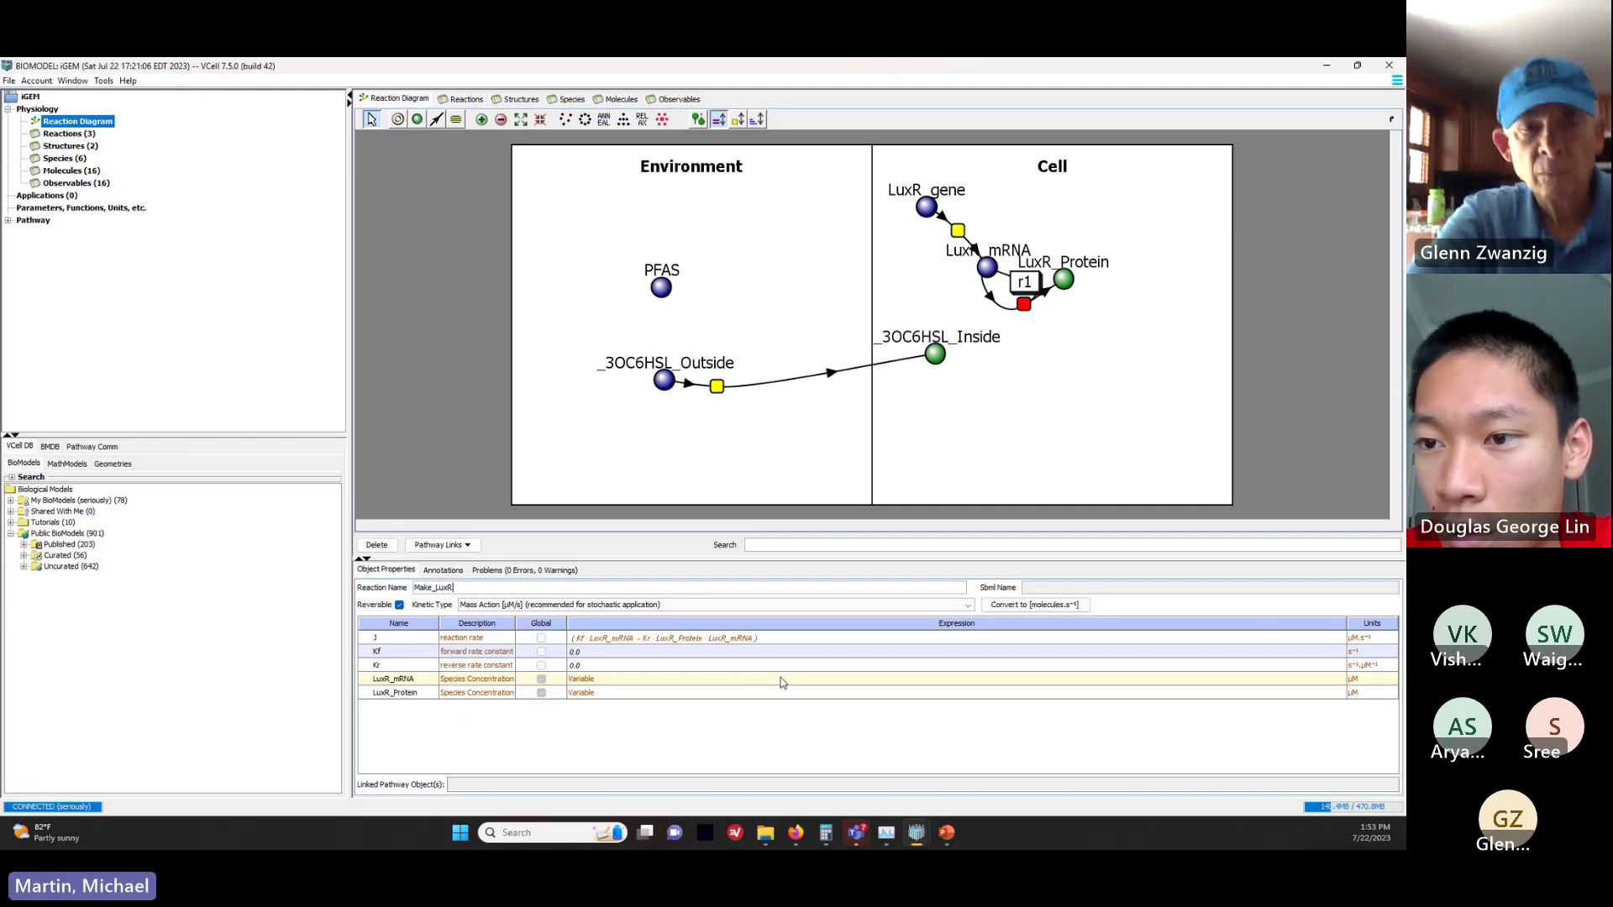
pyautogui.write('_pro')
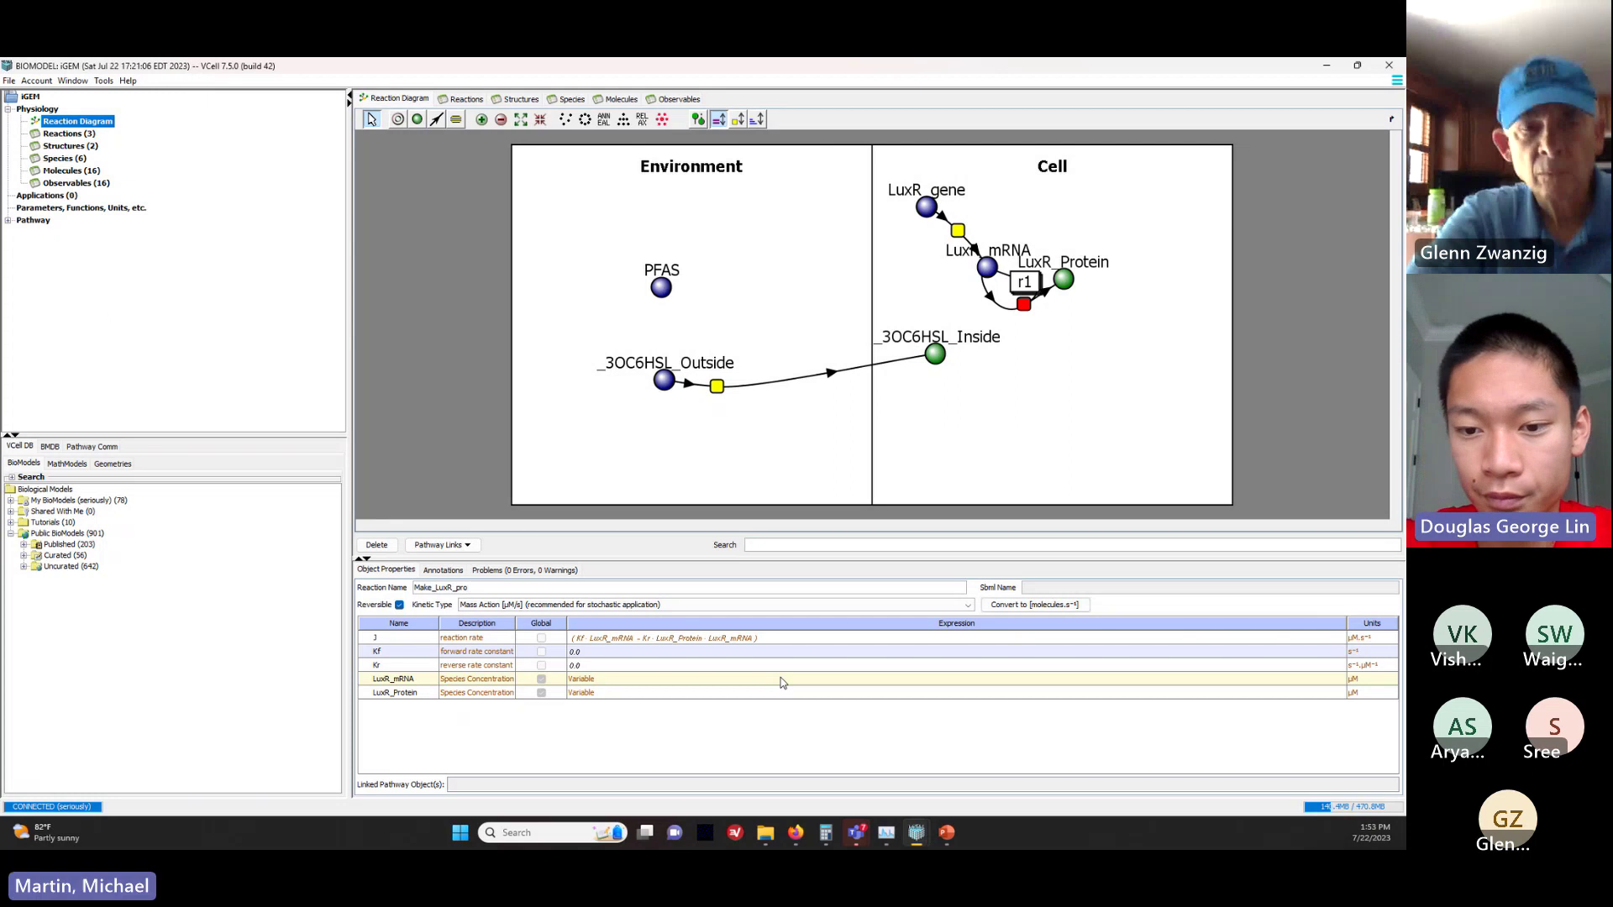
pyautogui.write('tein')
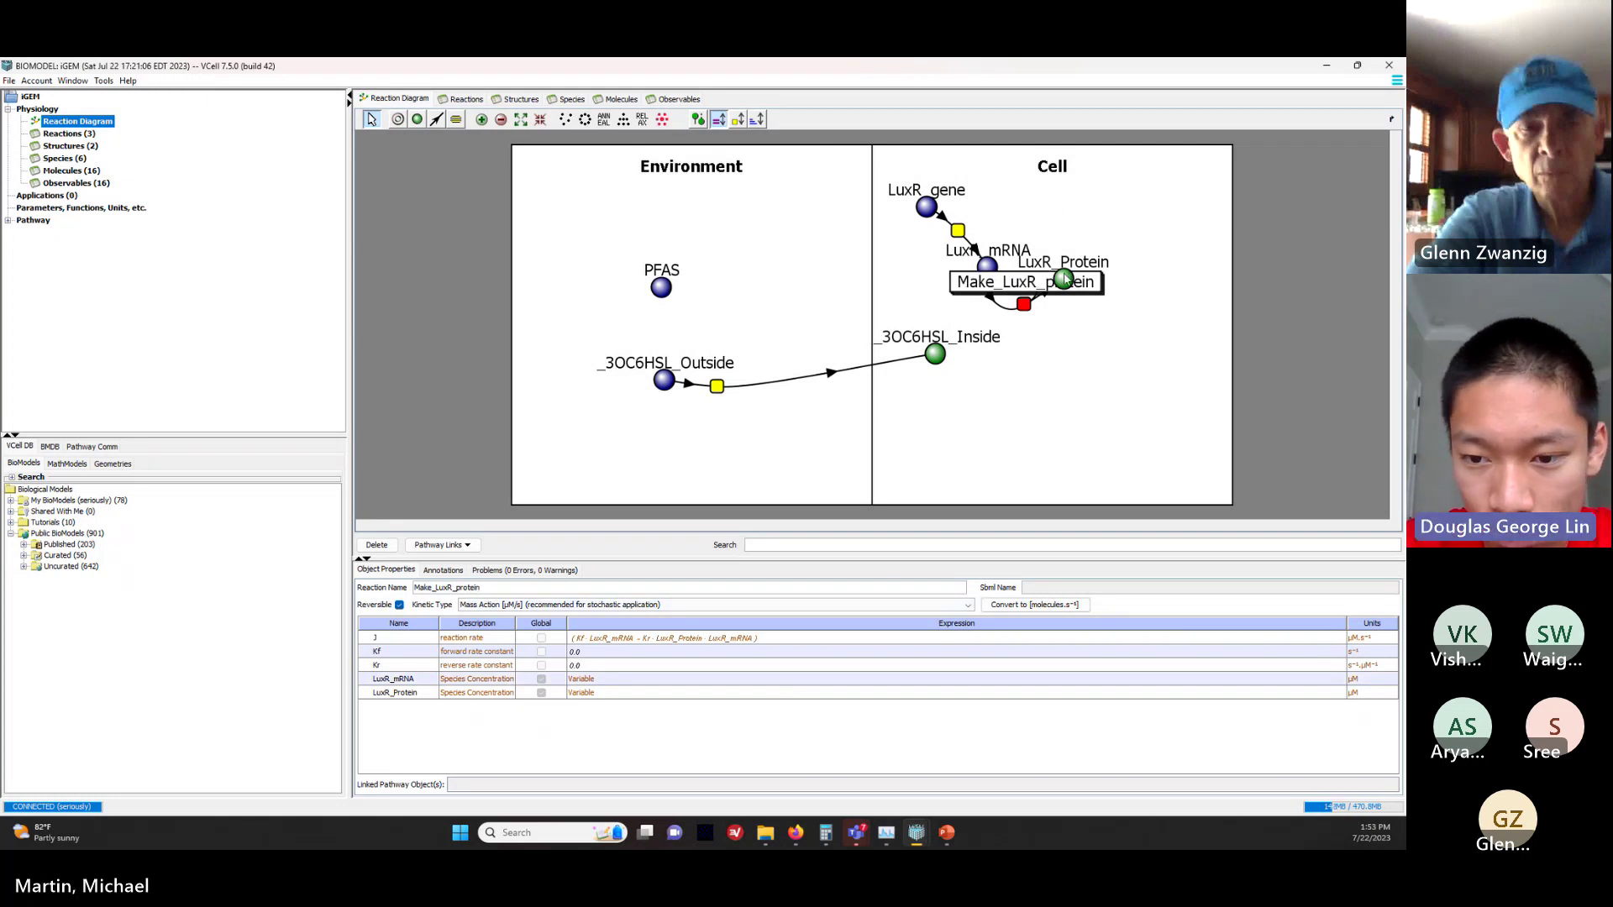
pyautogui.moveTo(1064, 279)
pyautogui.mouseDown()
pyautogui.moveTo(1097, 296)
pyautogui.moveTo(1081, 286)
pyautogui.mouseUp()
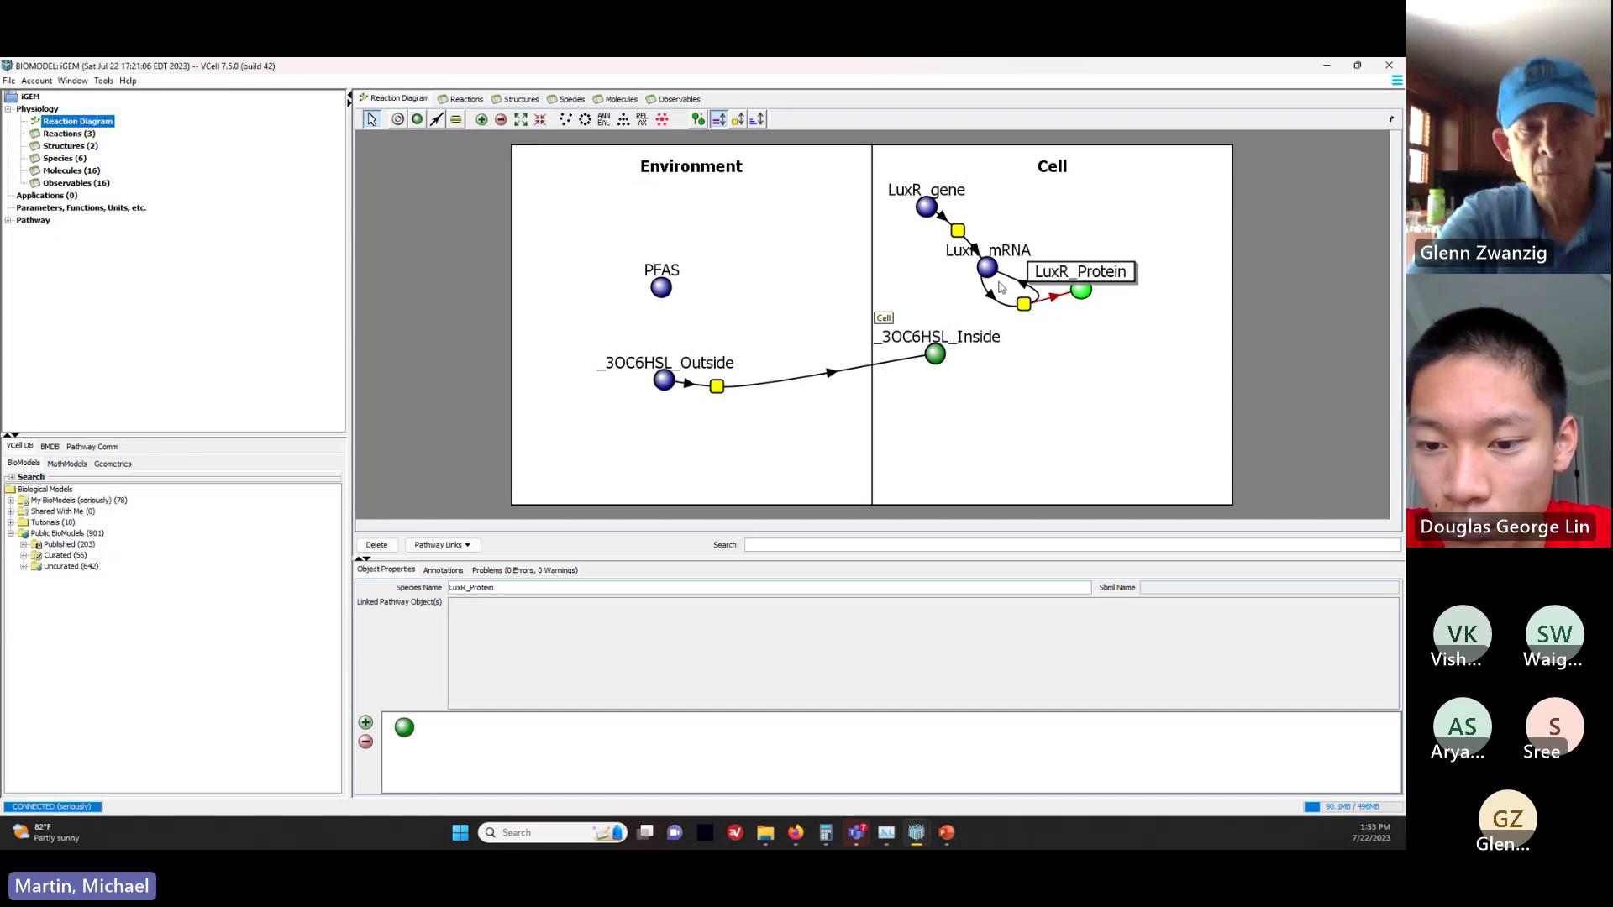
# Step: Start drawing a new reaction connection from the _3OC6HSL_Inside species in the Cell compartment
pyautogui.click(438, 121)
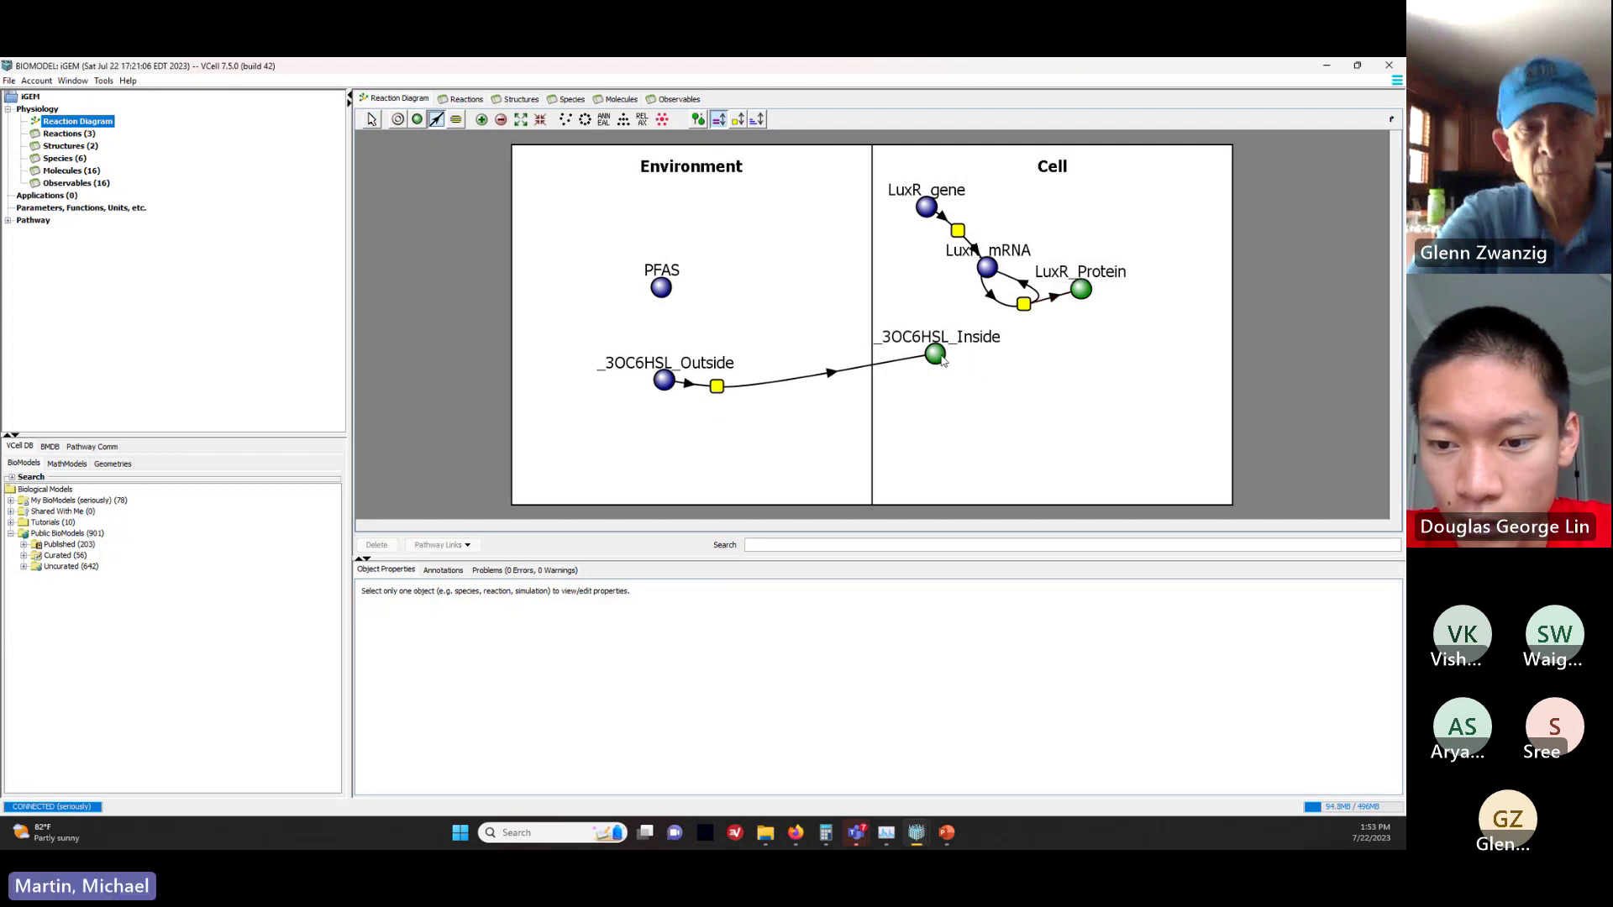
# Step: Draw a reaction from _3OC6HSL_Inside to LuxR_Protein and name it Quorum_Bind
pyautogui.moveTo(942, 360); pyautogui.dragTo(1083, 296)
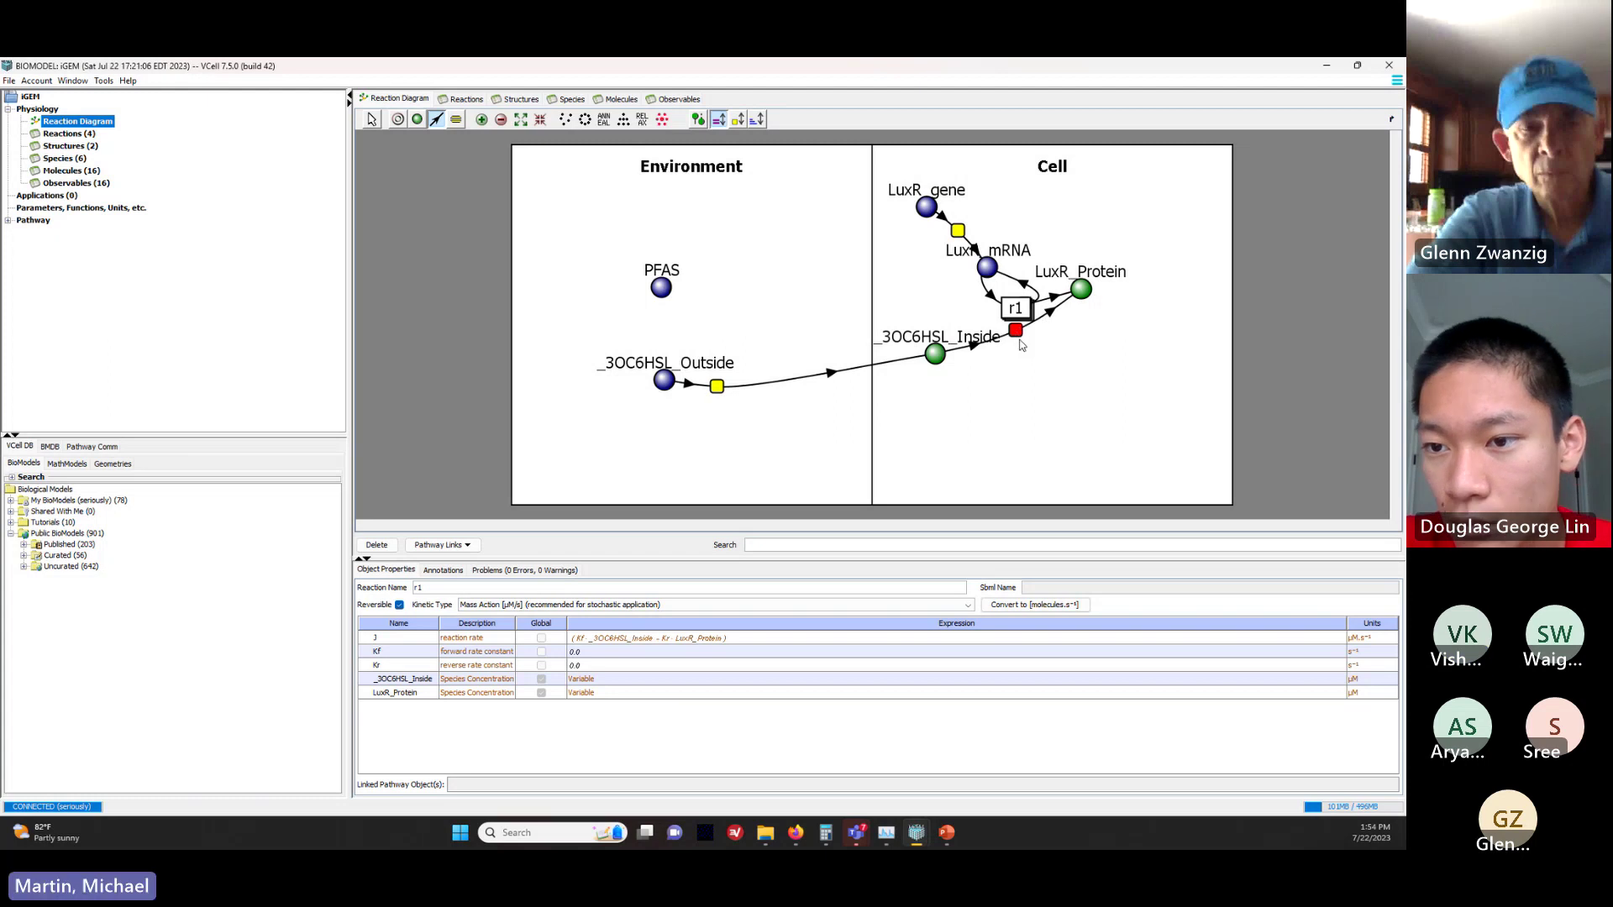
pyautogui.click(372, 120)
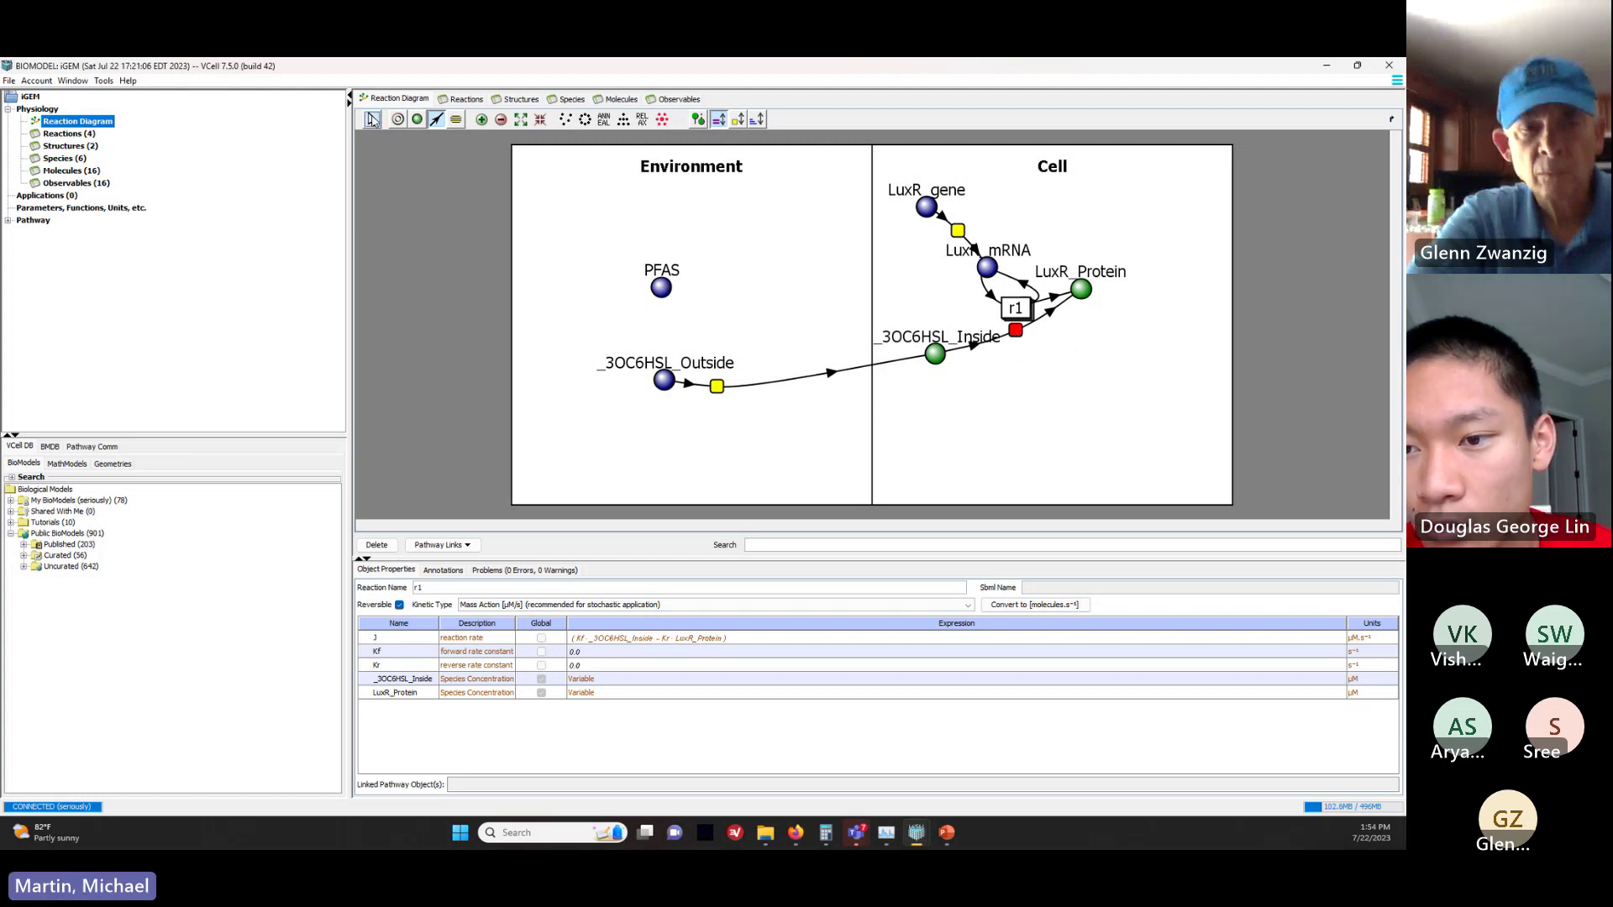
pyautogui.click(1015, 330)
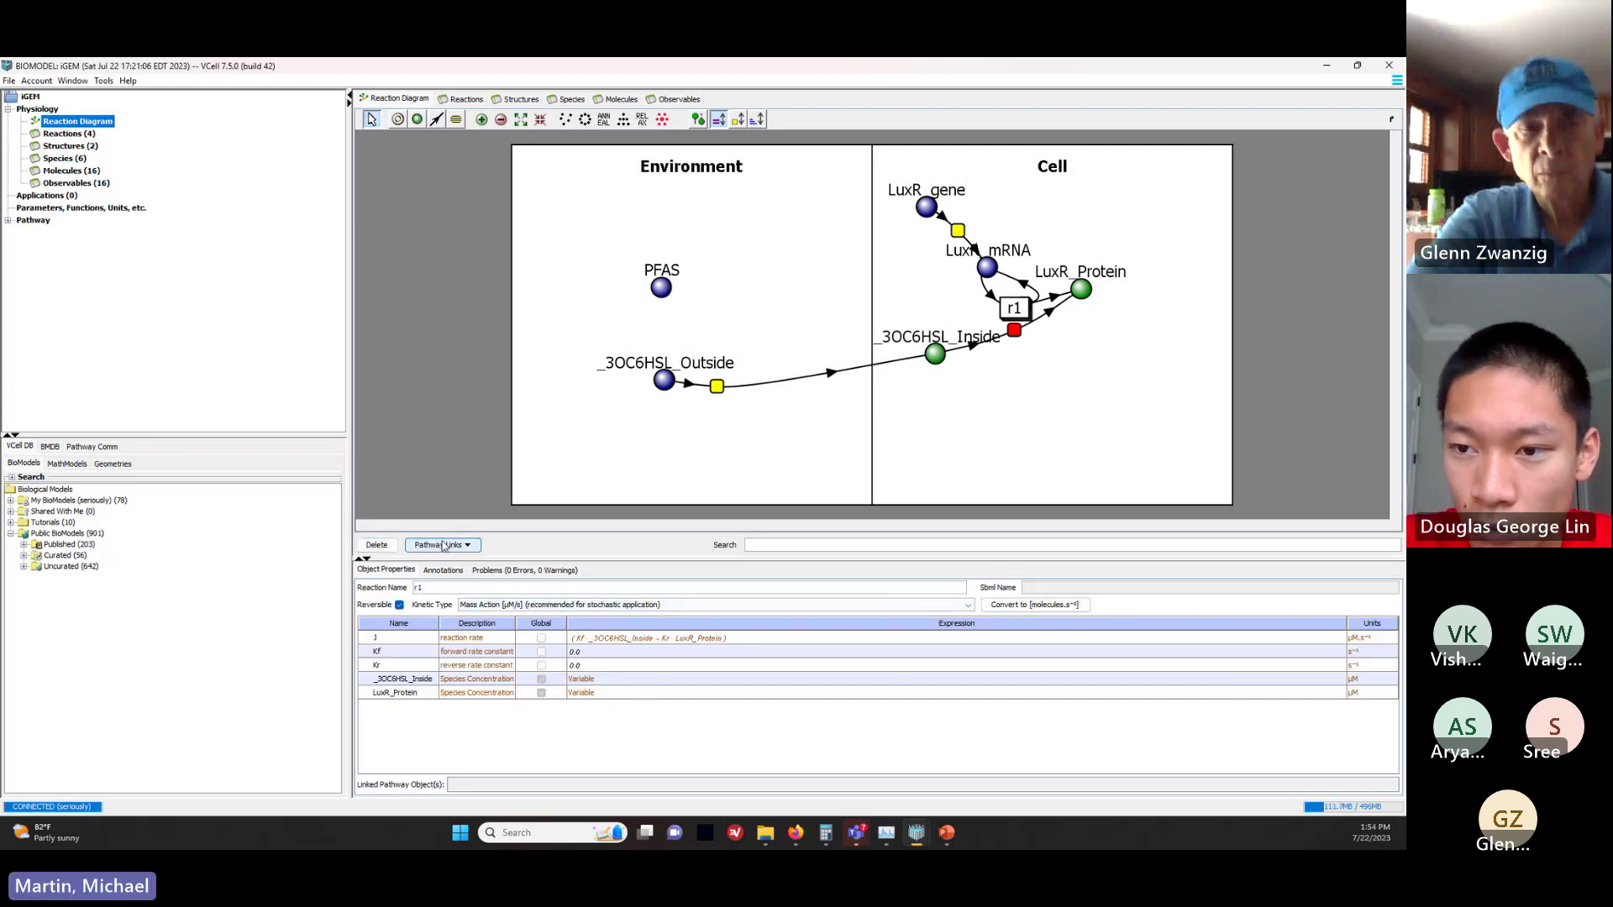
pyautogui.write('Quorum_')
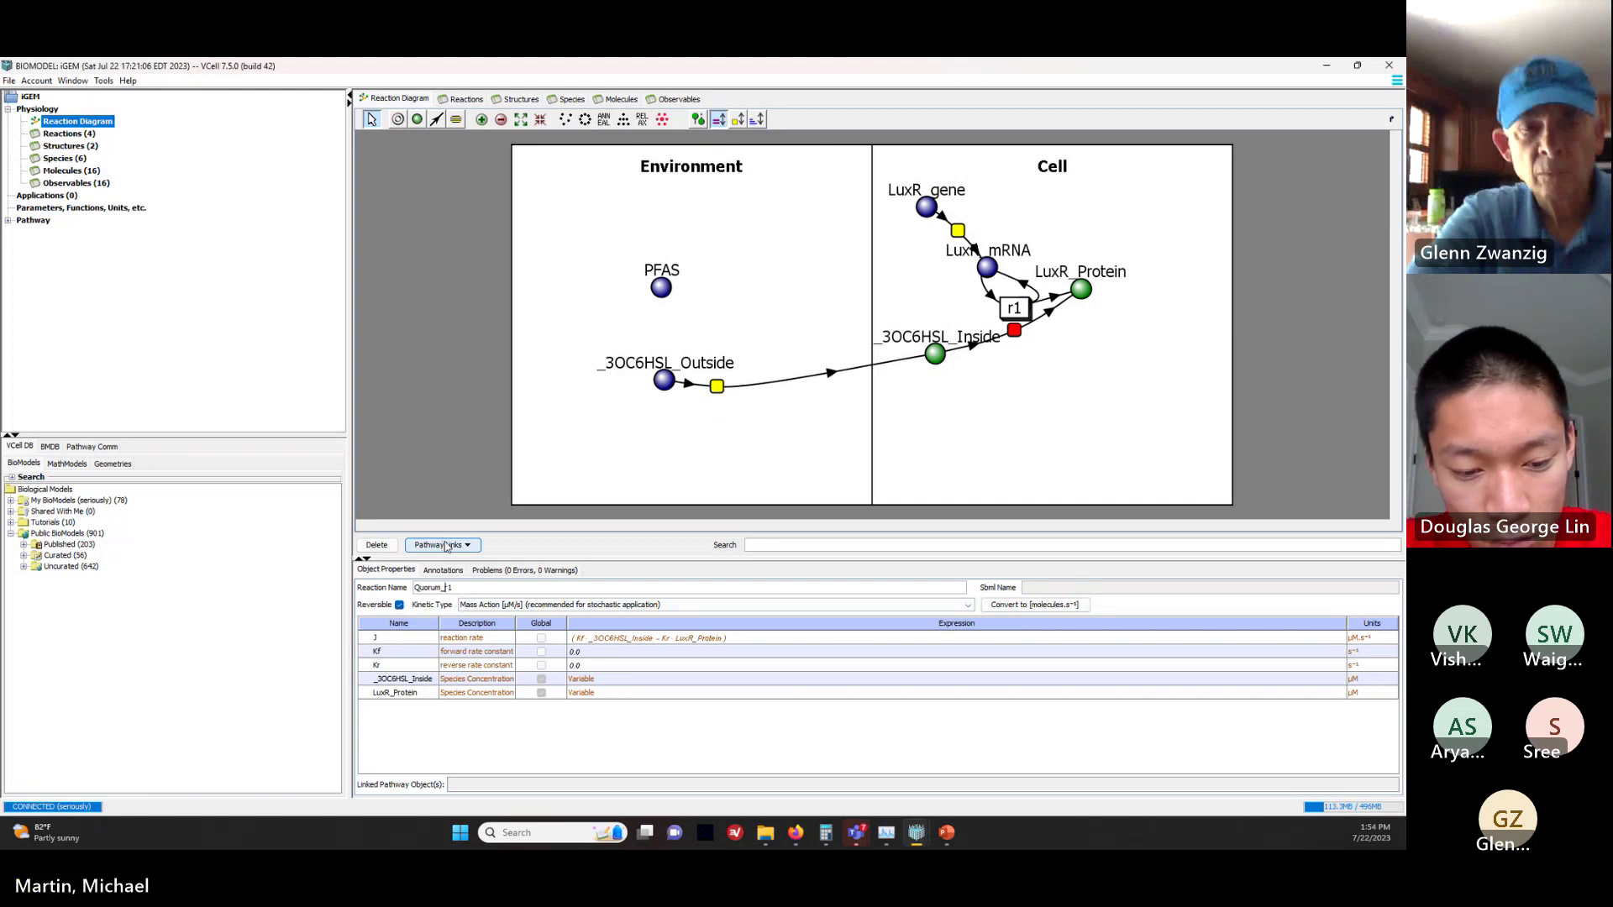
pyautogui.write('Bind')
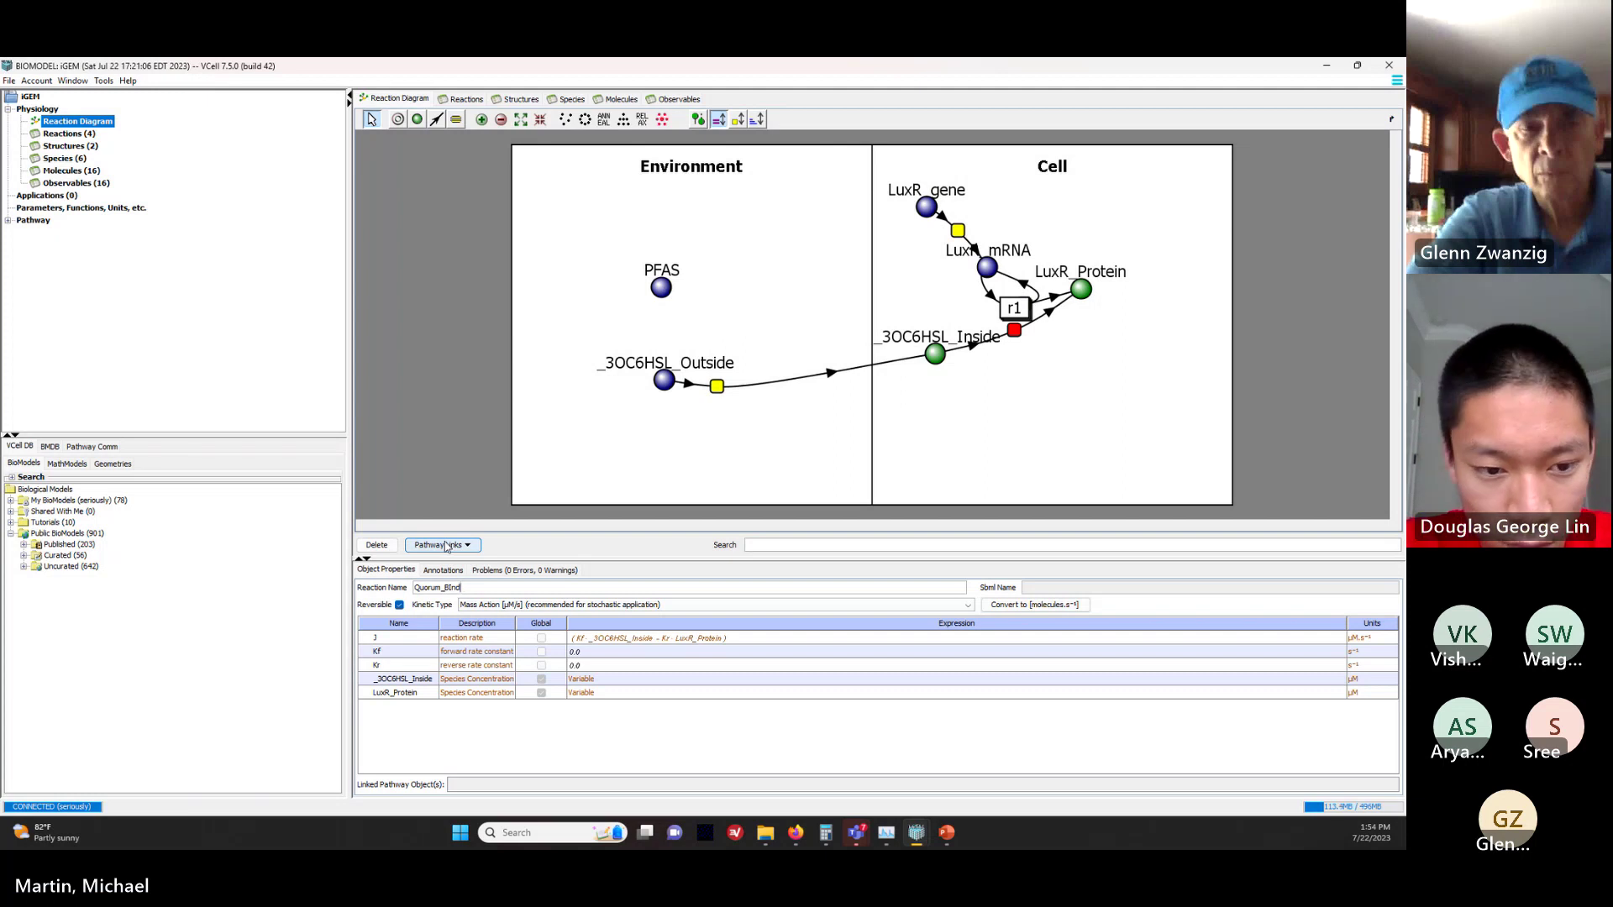
pyautogui.press('BackSpace')
pyautogui.press('BackSpace')
pyautogui.press('BackSpace')
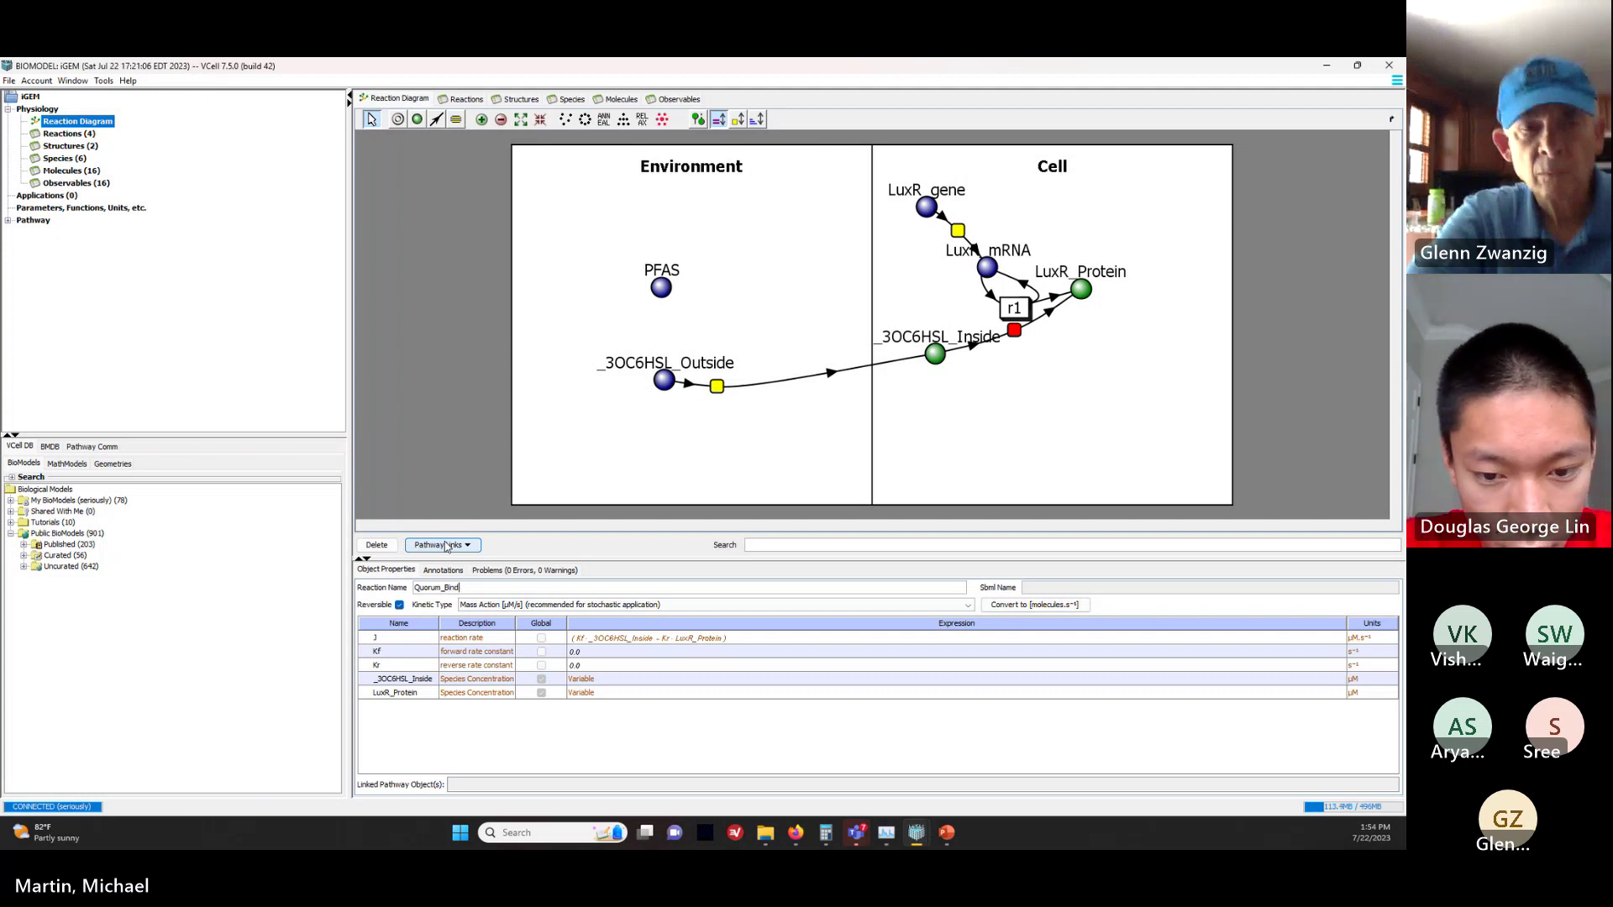
pyautogui.press('Return')
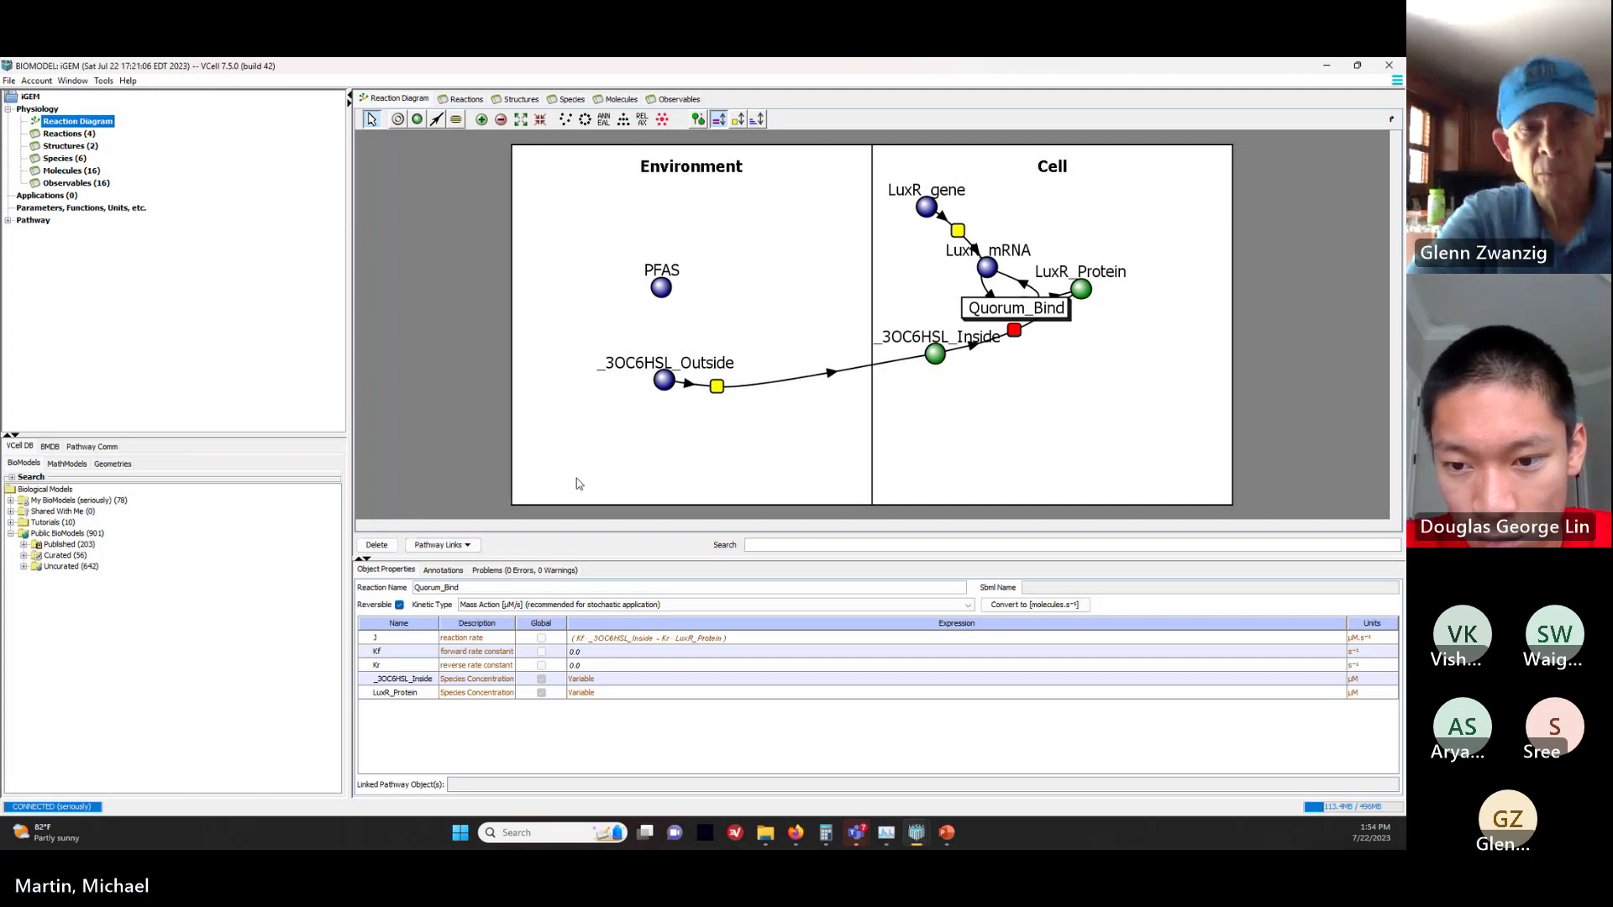
# Step: Set Quorum_Bind's forward rate constant to 1 and reverse rate constant to 0.01, and move its node slightly lower in the Cell compartment
pyautogui.click(602, 657)
pyautogui.doubleClick(602, 656)
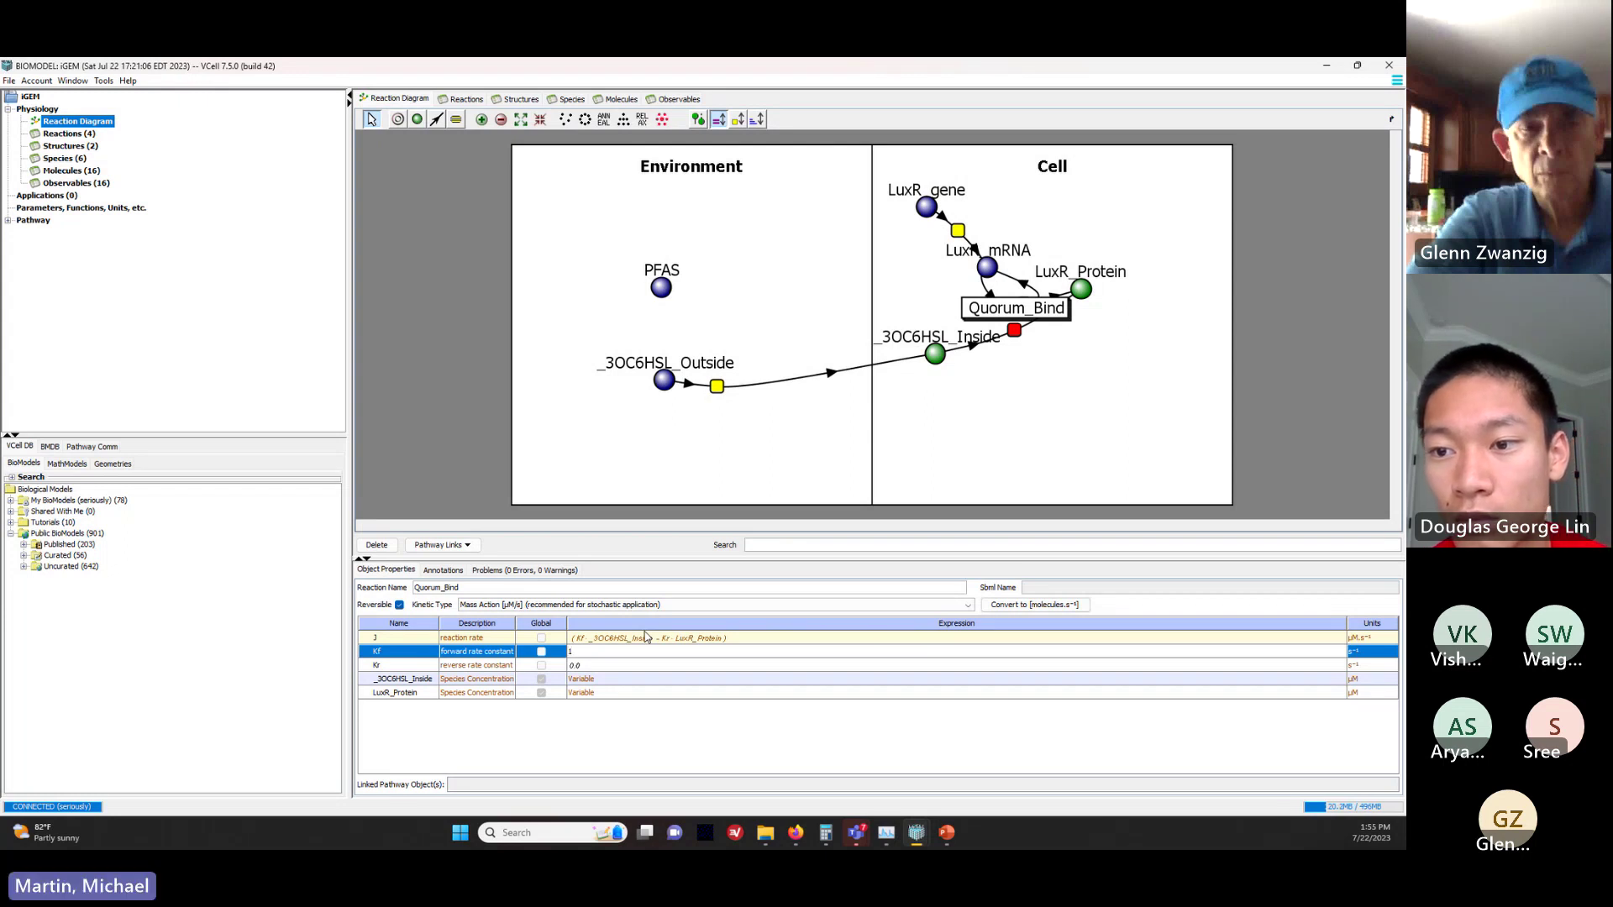
pyautogui.click(591, 666)
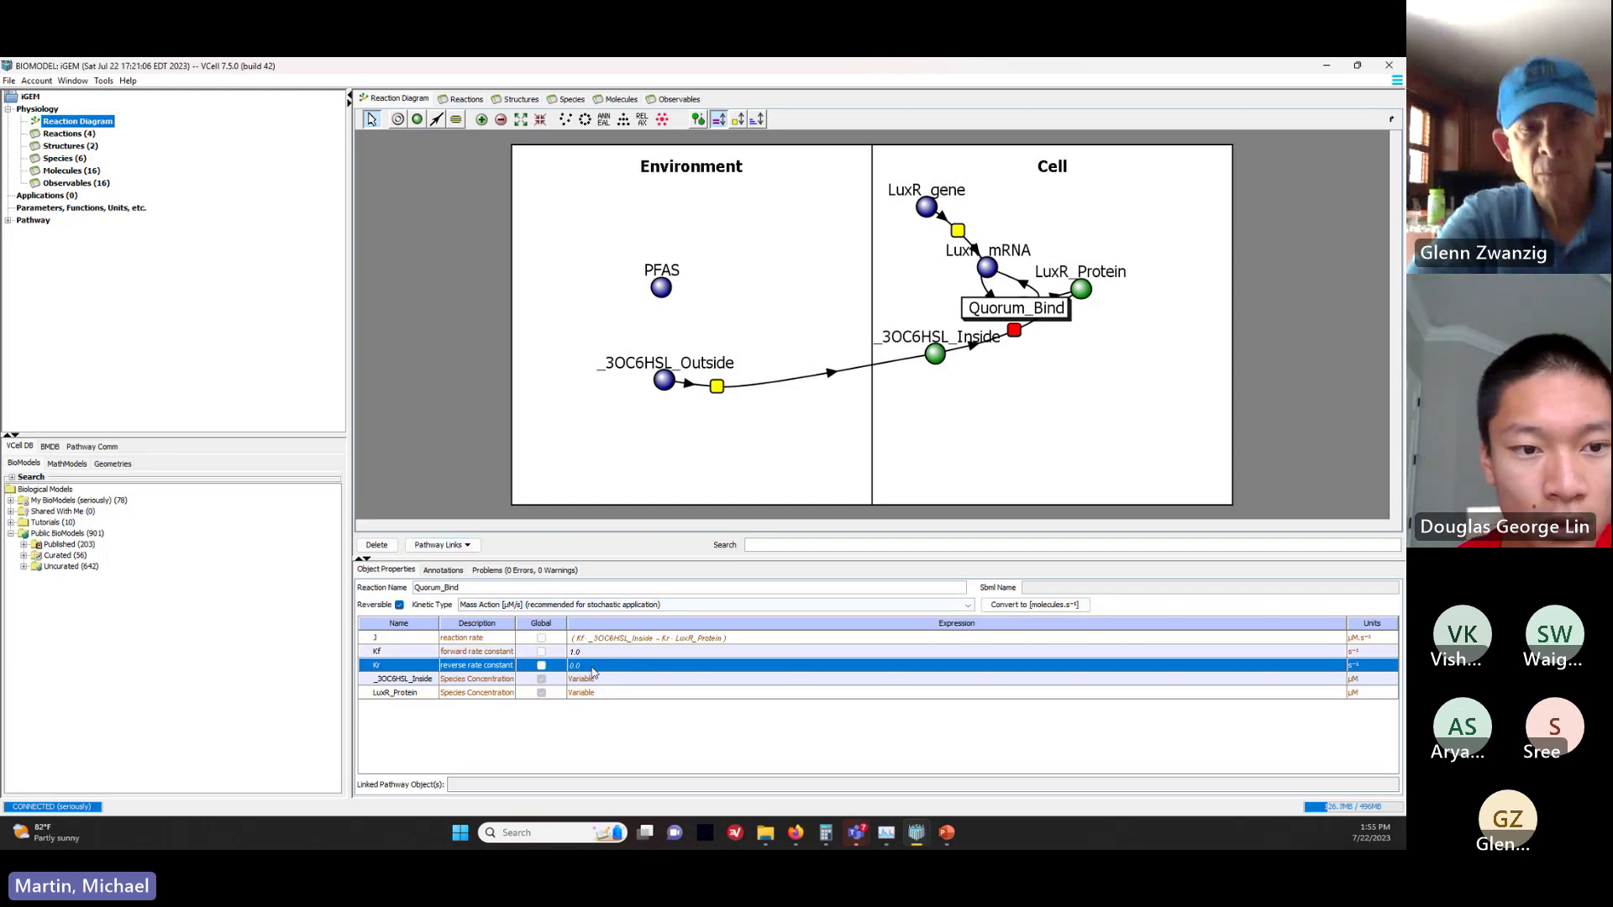
pyautogui.doubleClick(591, 667)
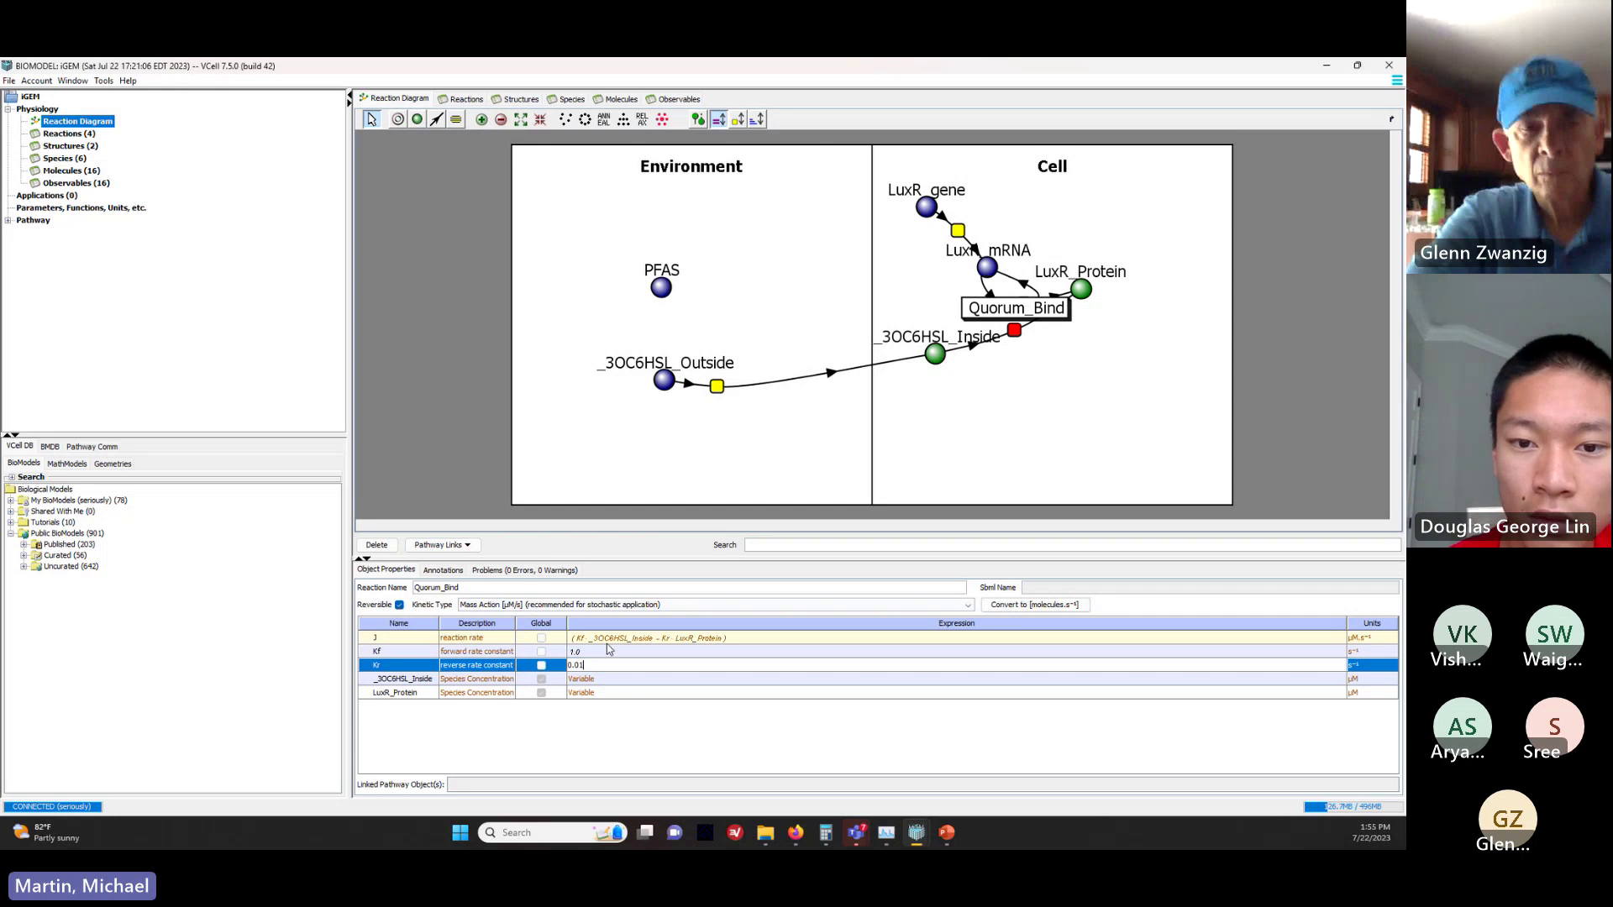
pyautogui.write('1')
pyautogui.press('Return')
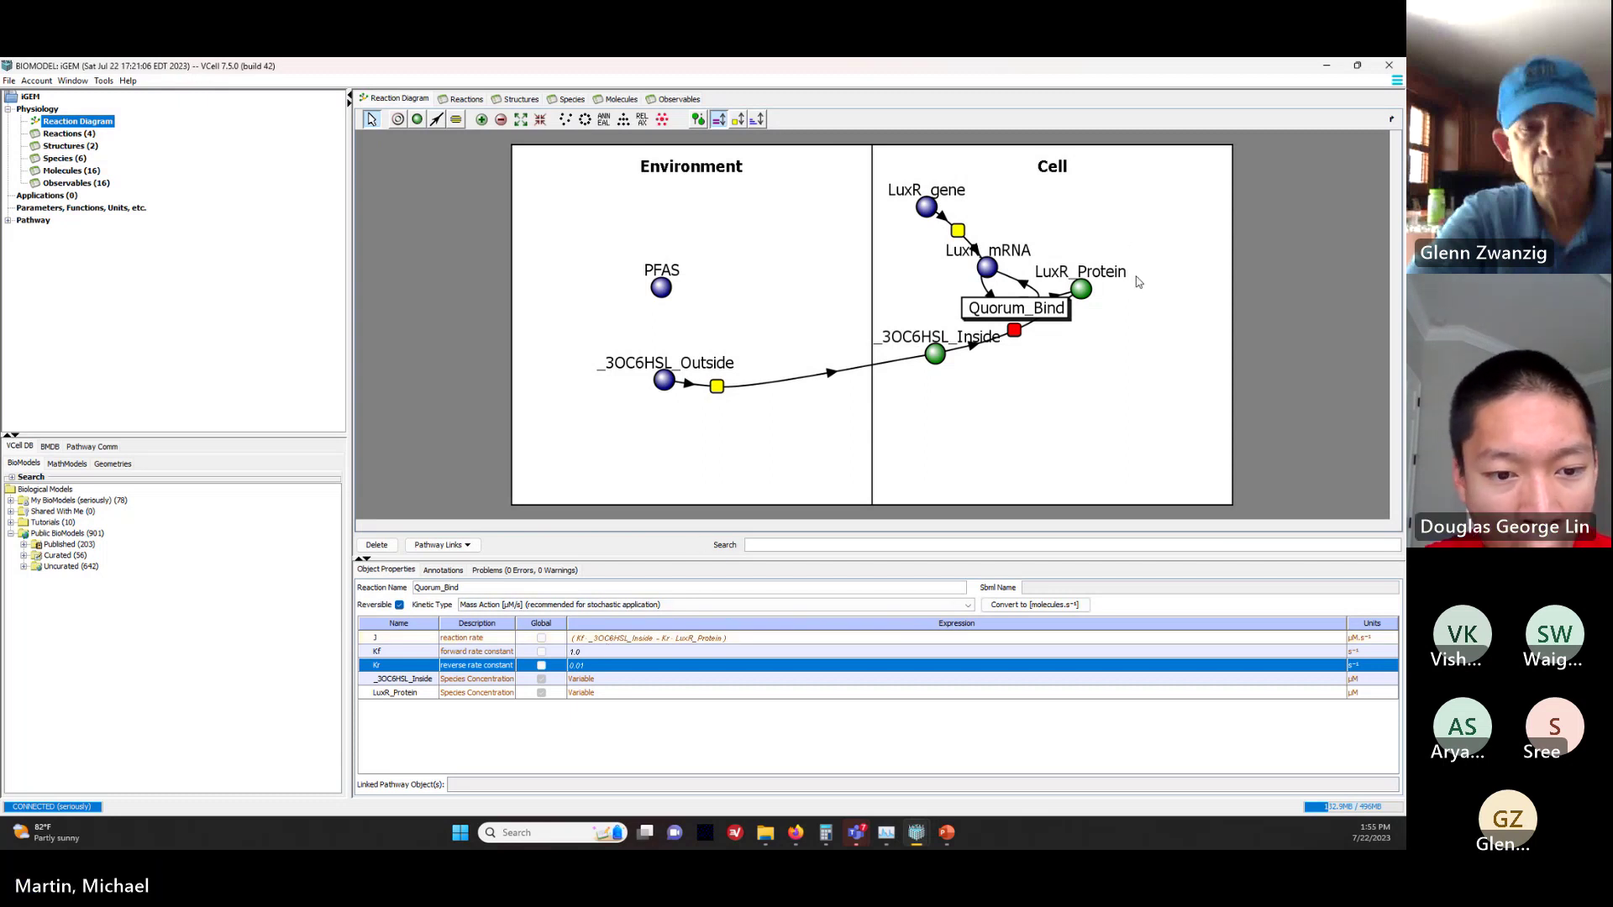
pyautogui.moveTo(1014, 330); pyautogui.dragTo(1025, 351)
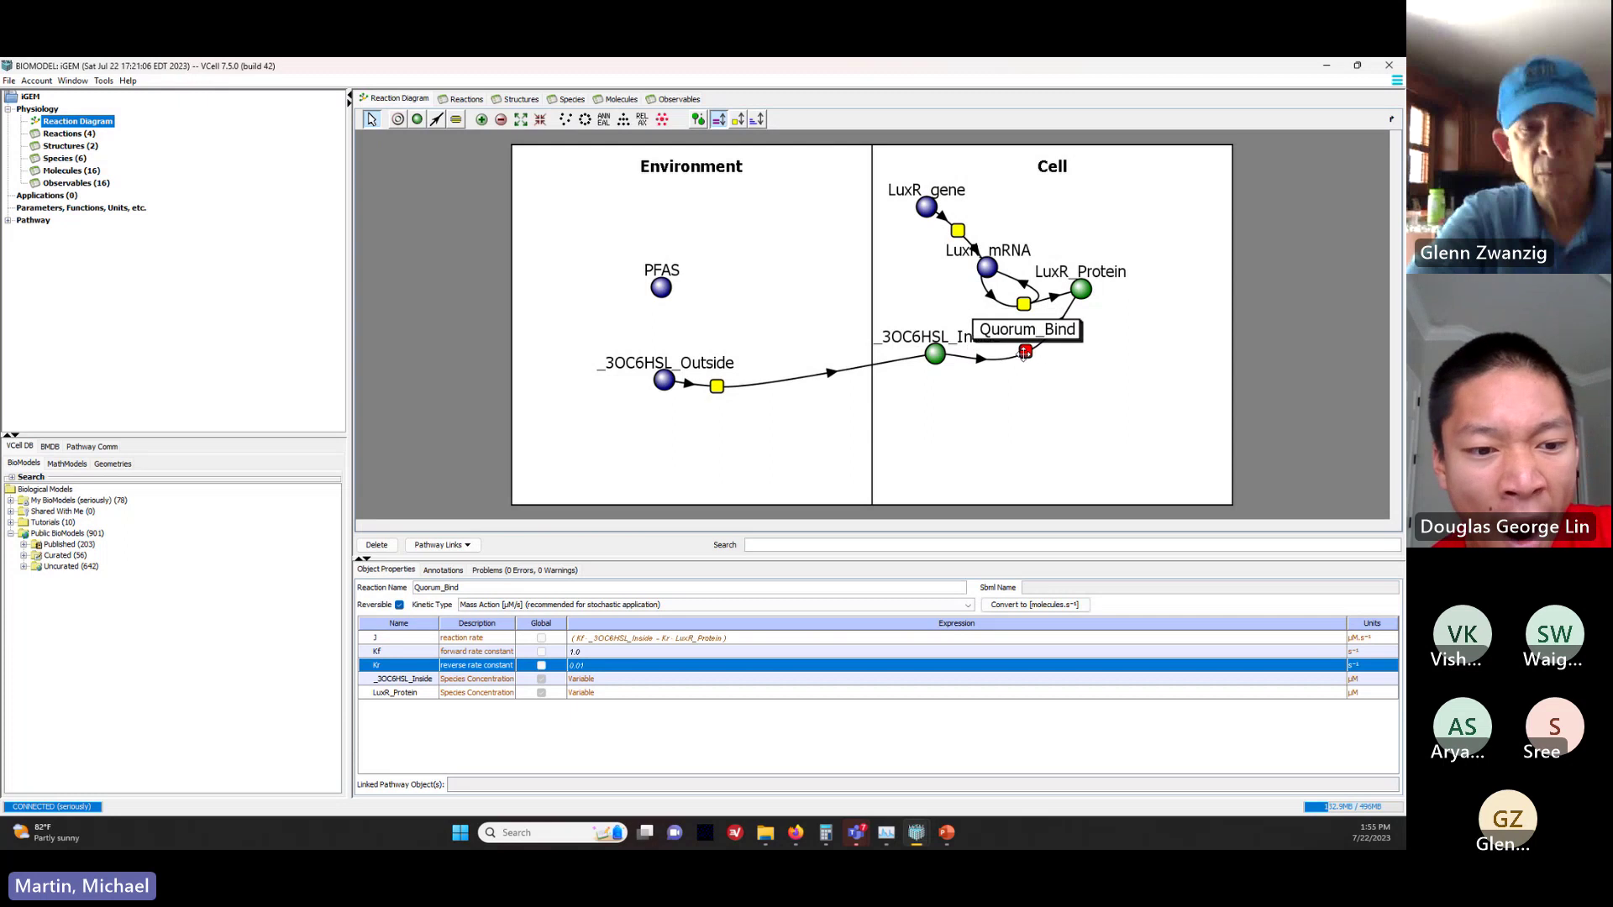
# Step: Draw a reaction from LuxR_Protein to a new species placed below it in the Cell compartment
pyautogui.click(1083, 291)
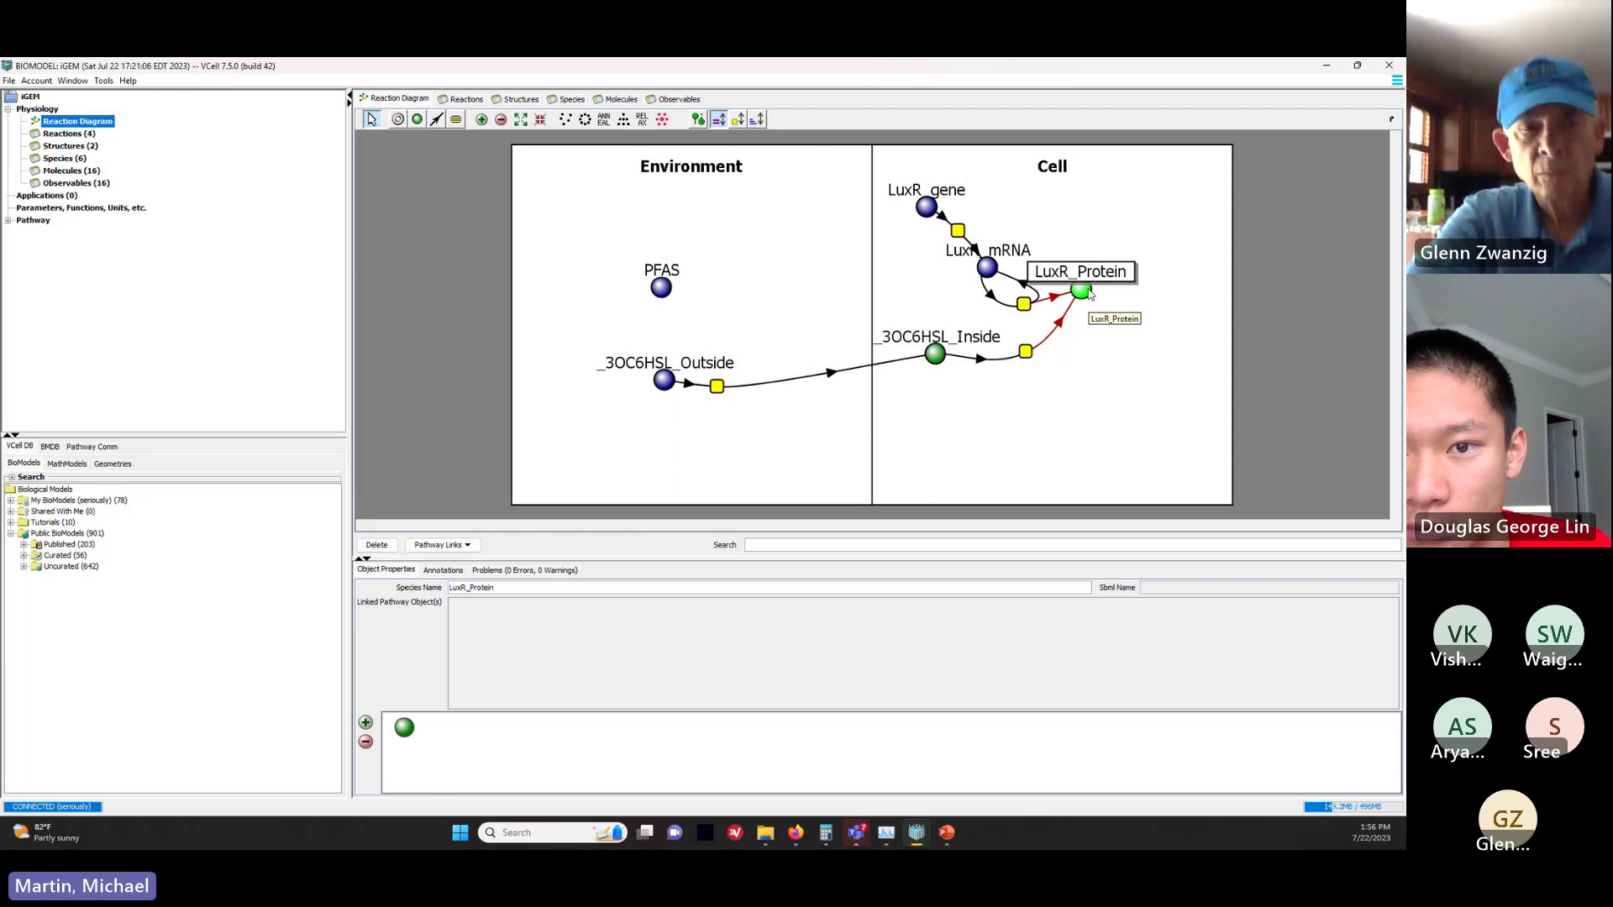
pyautogui.click(437, 120)
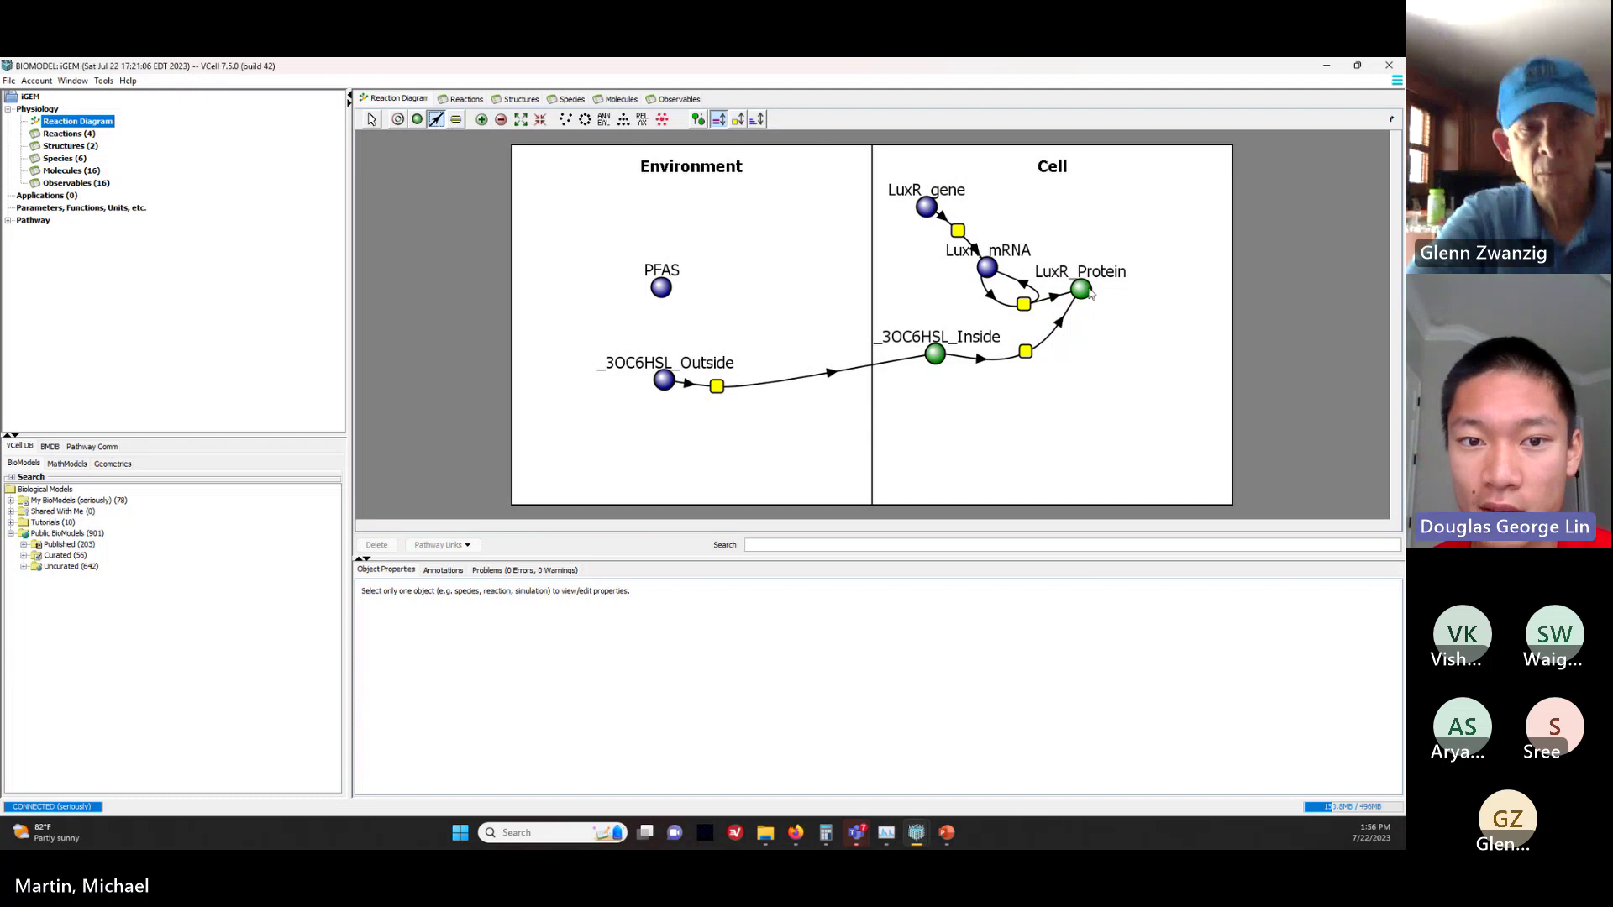
pyautogui.moveTo(1089, 293); pyautogui.dragTo(1115, 332)
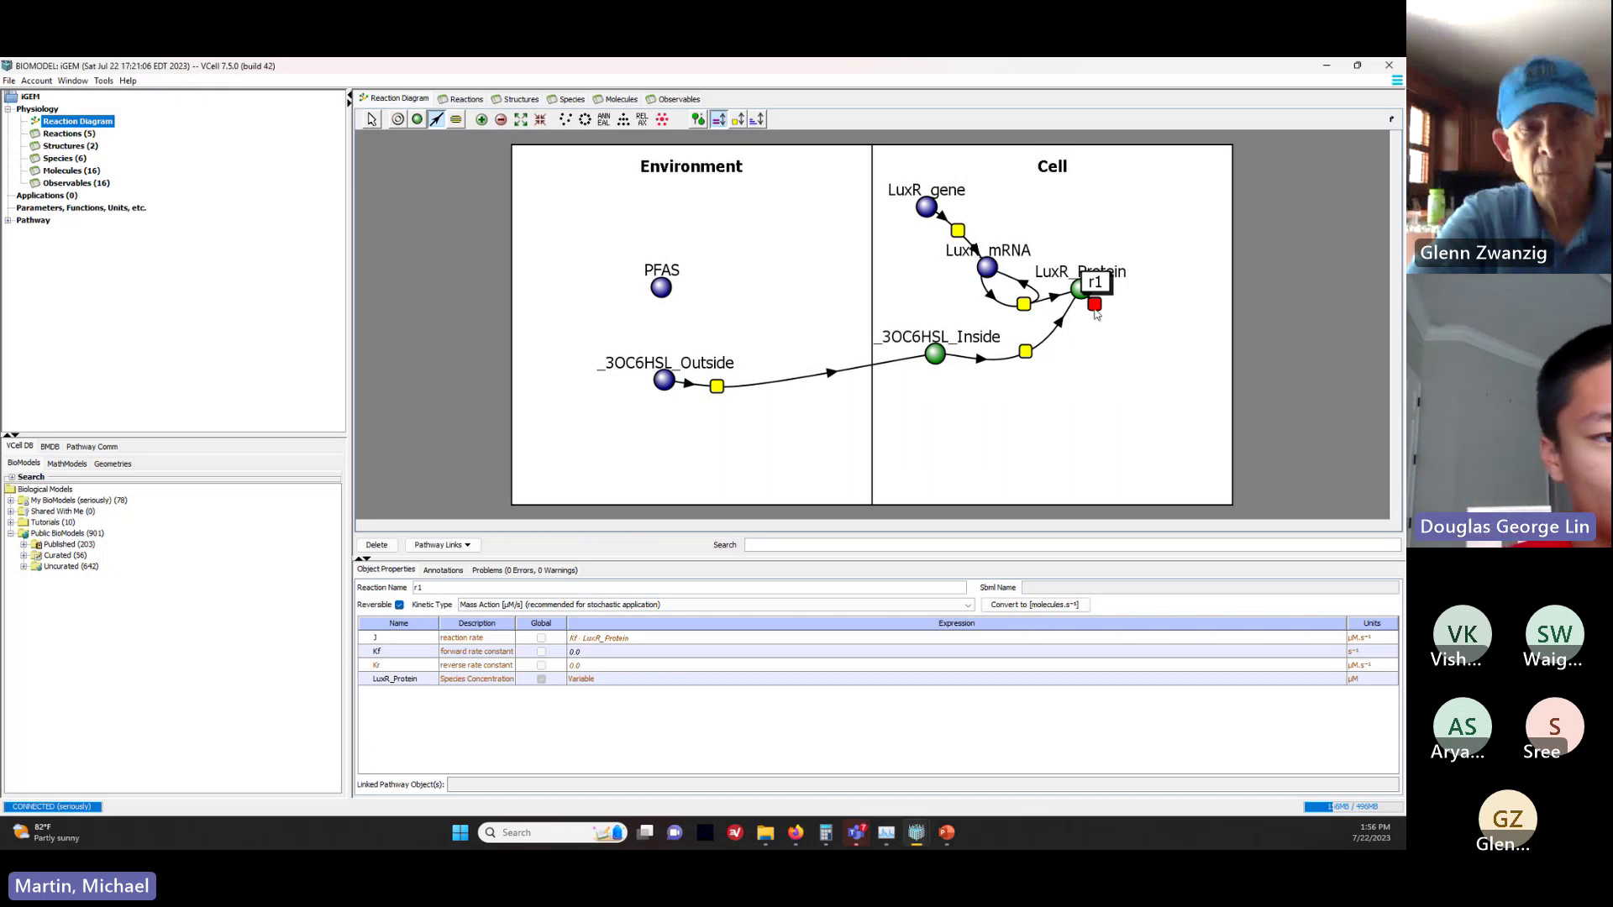
pyautogui.moveTo(1098, 311); pyautogui.dragTo(1121, 359)
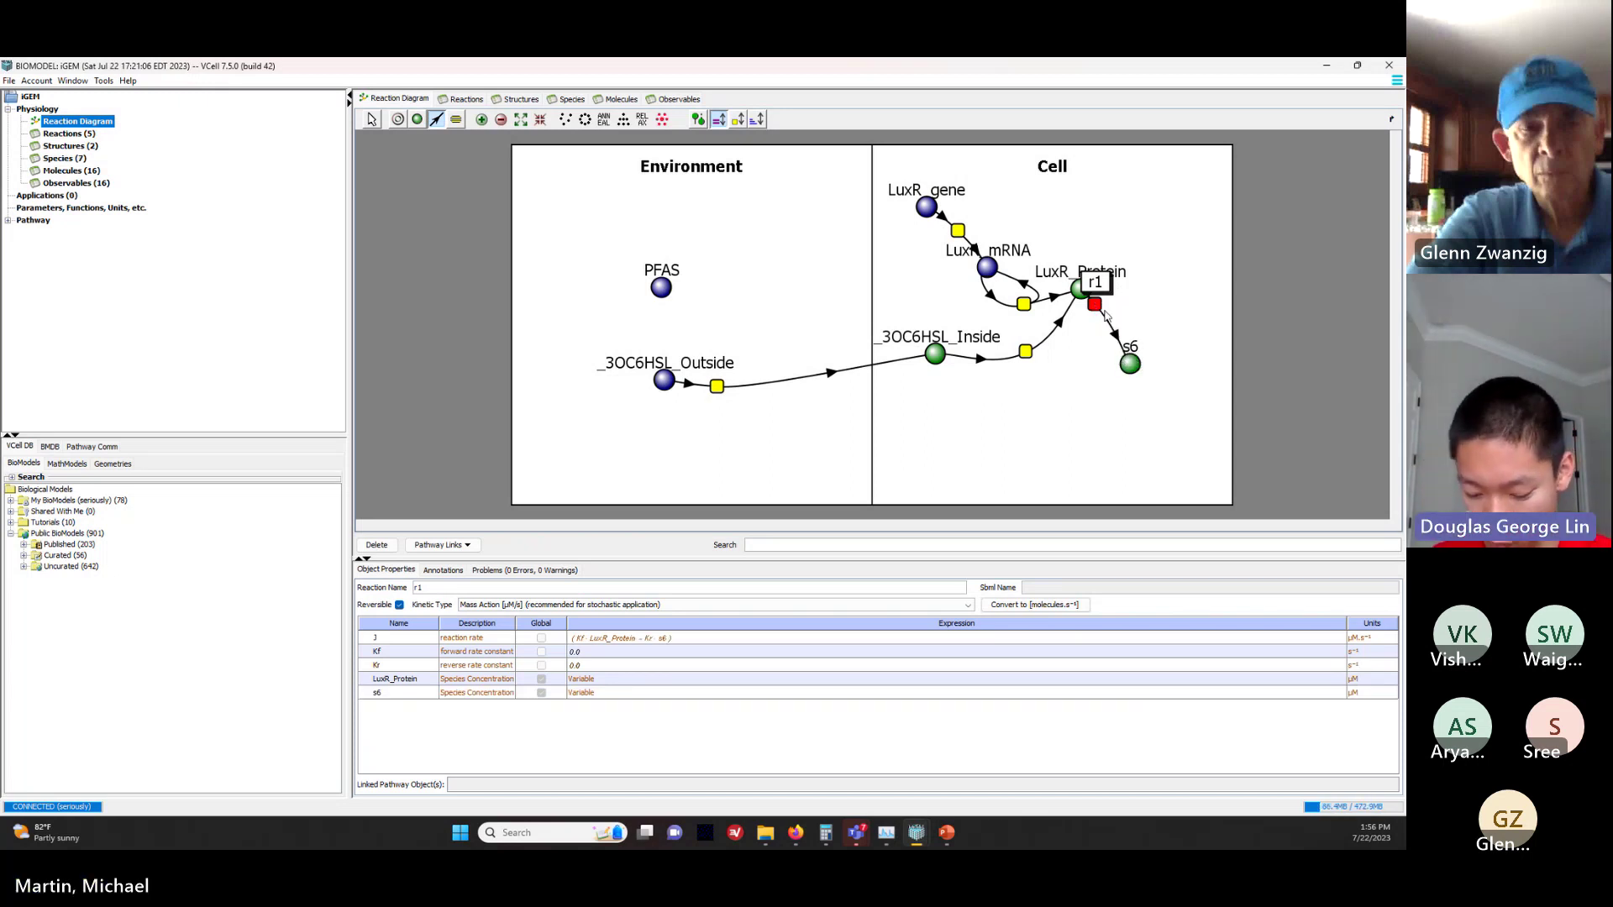
# Step: Rename the new reaction leaving LuxR_Protein as pLux_Oper_Bind
pyautogui.doubleClick(455, 588)
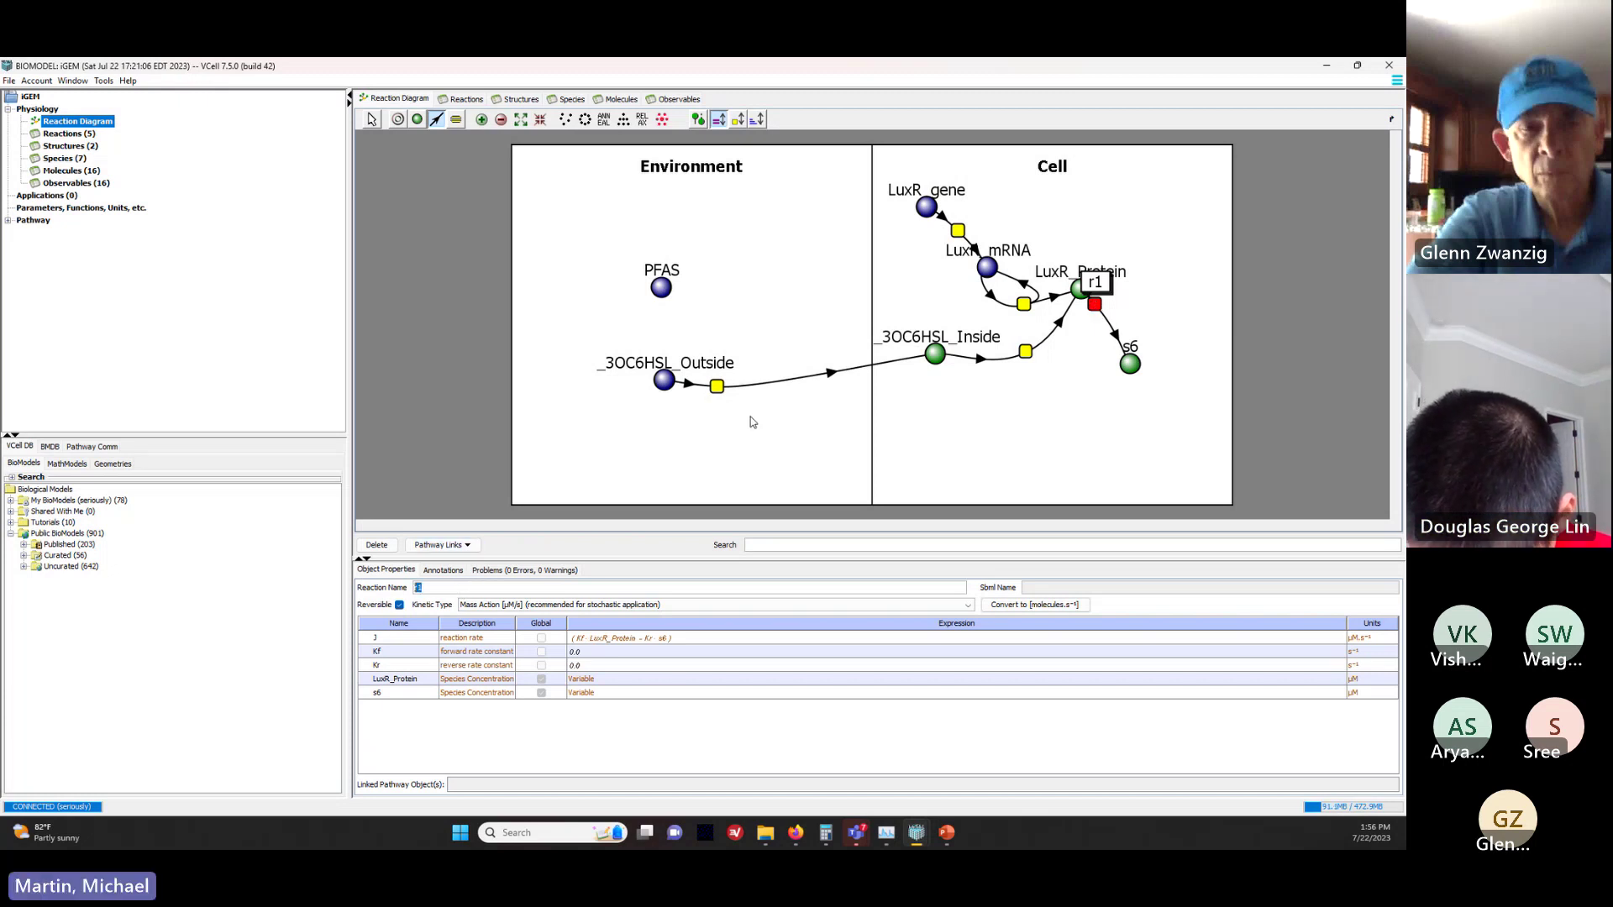
pyautogui.write('pLU')
pyautogui.press('BackSpace')
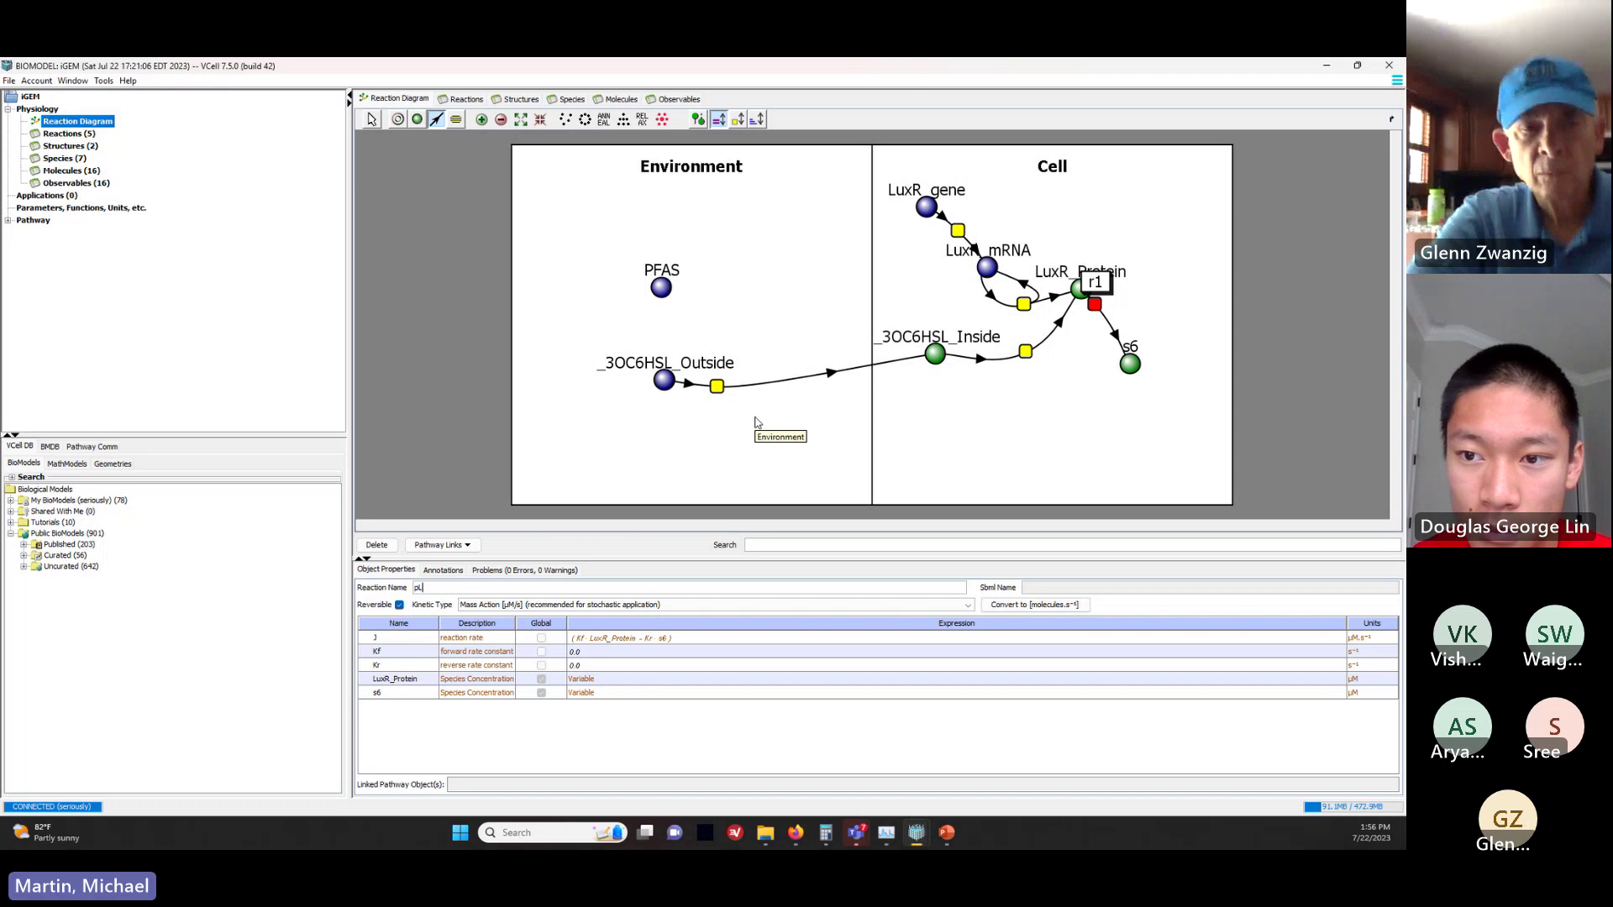
pyautogui.write('ux_Bin')
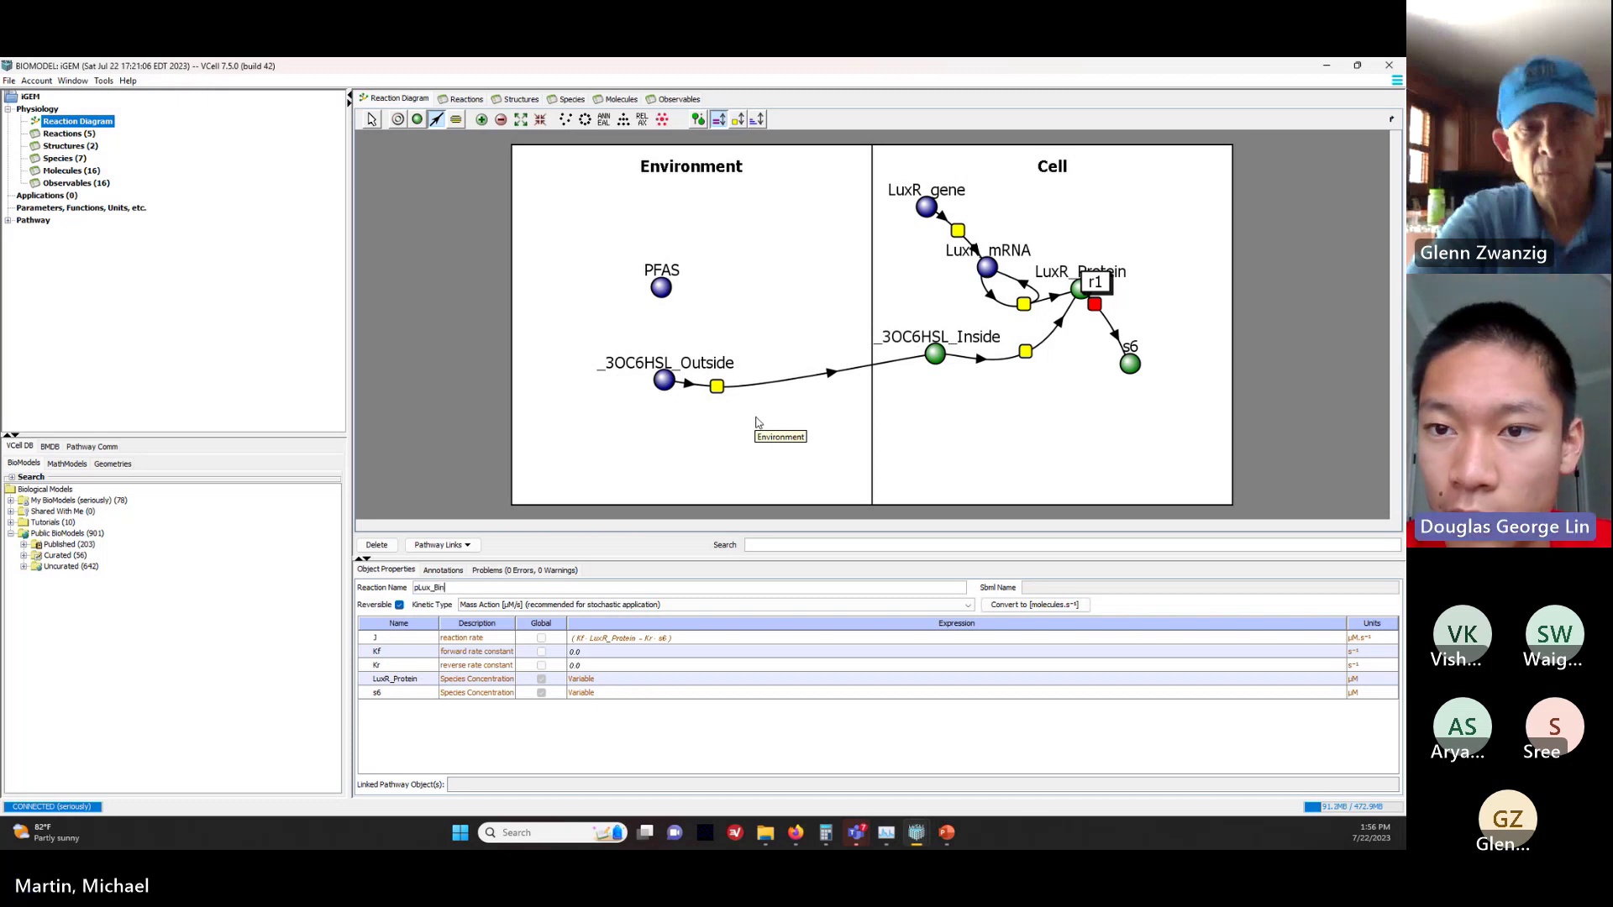
pyautogui.press('BackSpace')
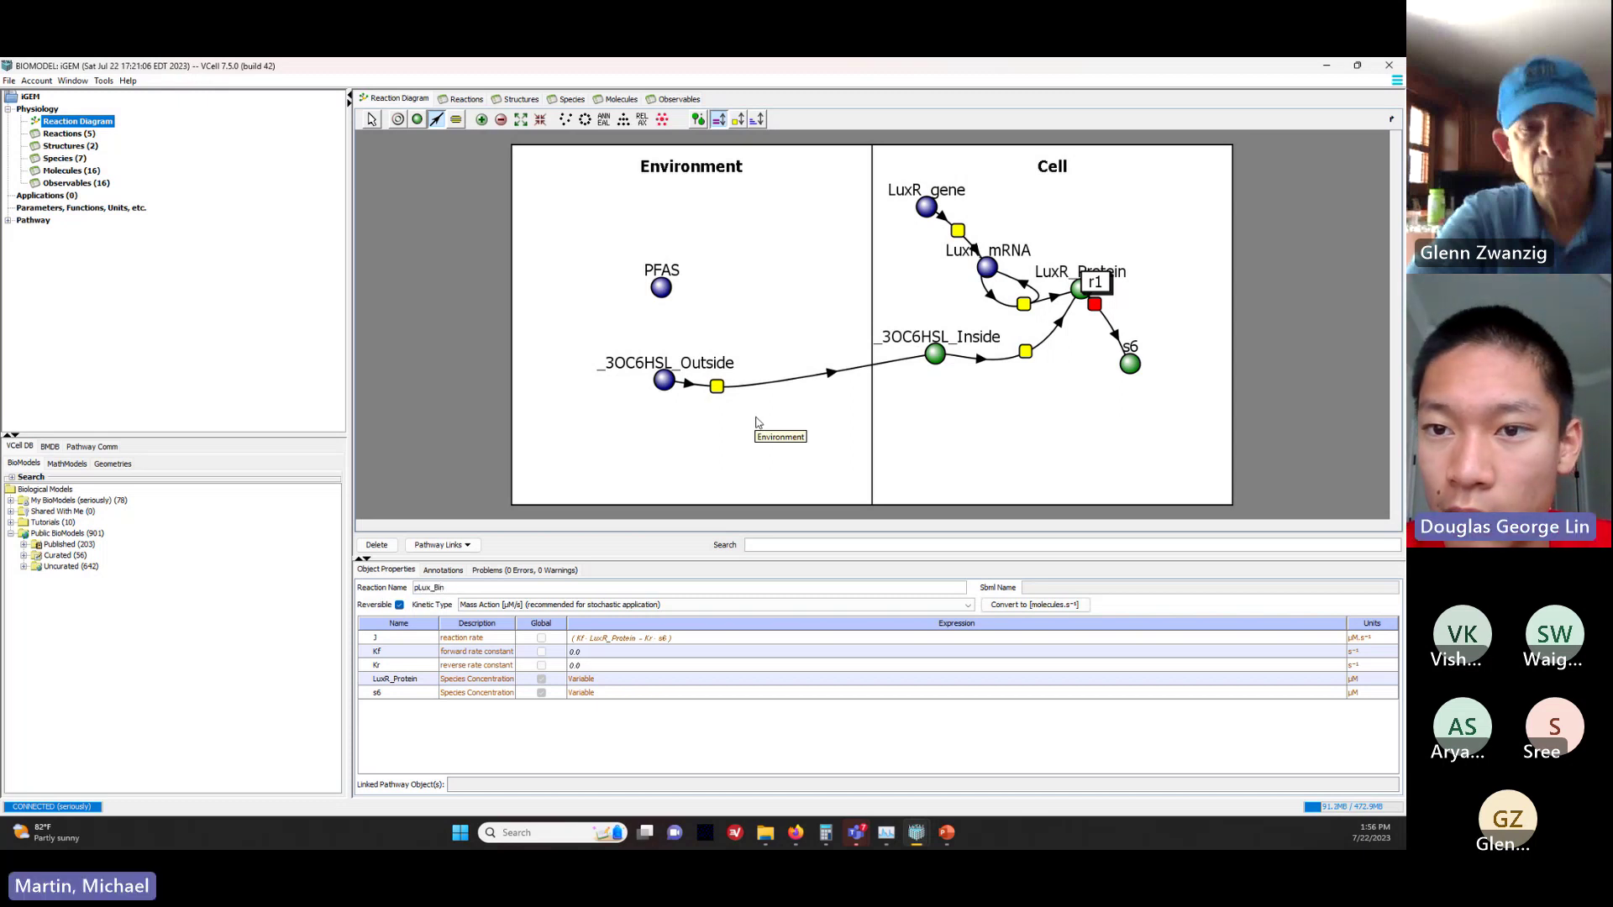
pyautogui.press('BackSpace')
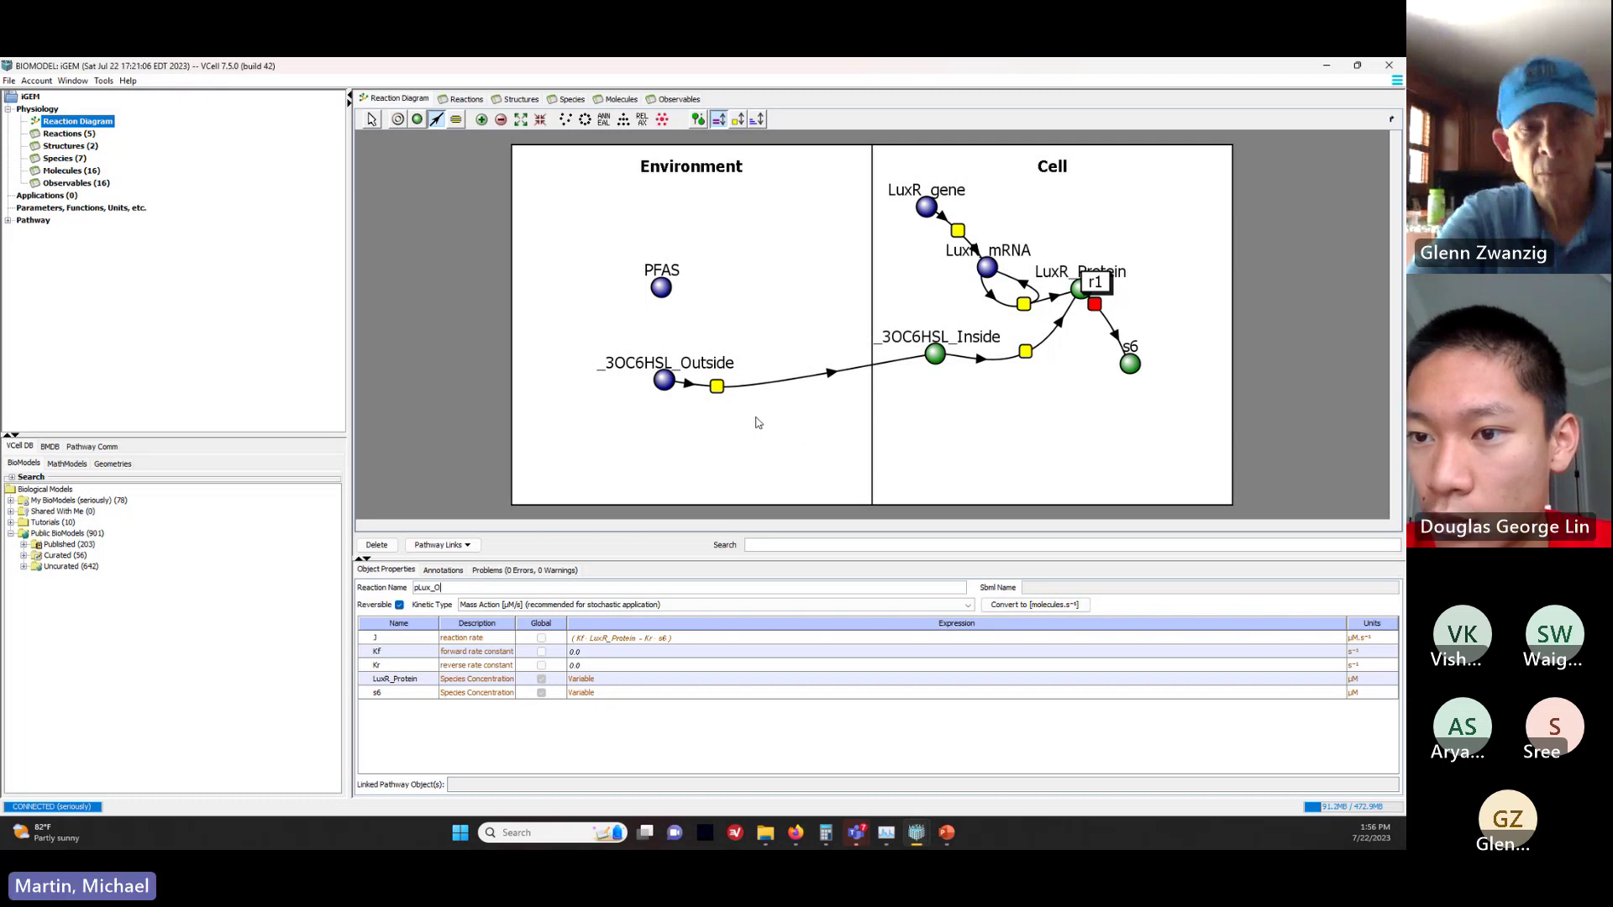
pyautogui.press('BackSpace')
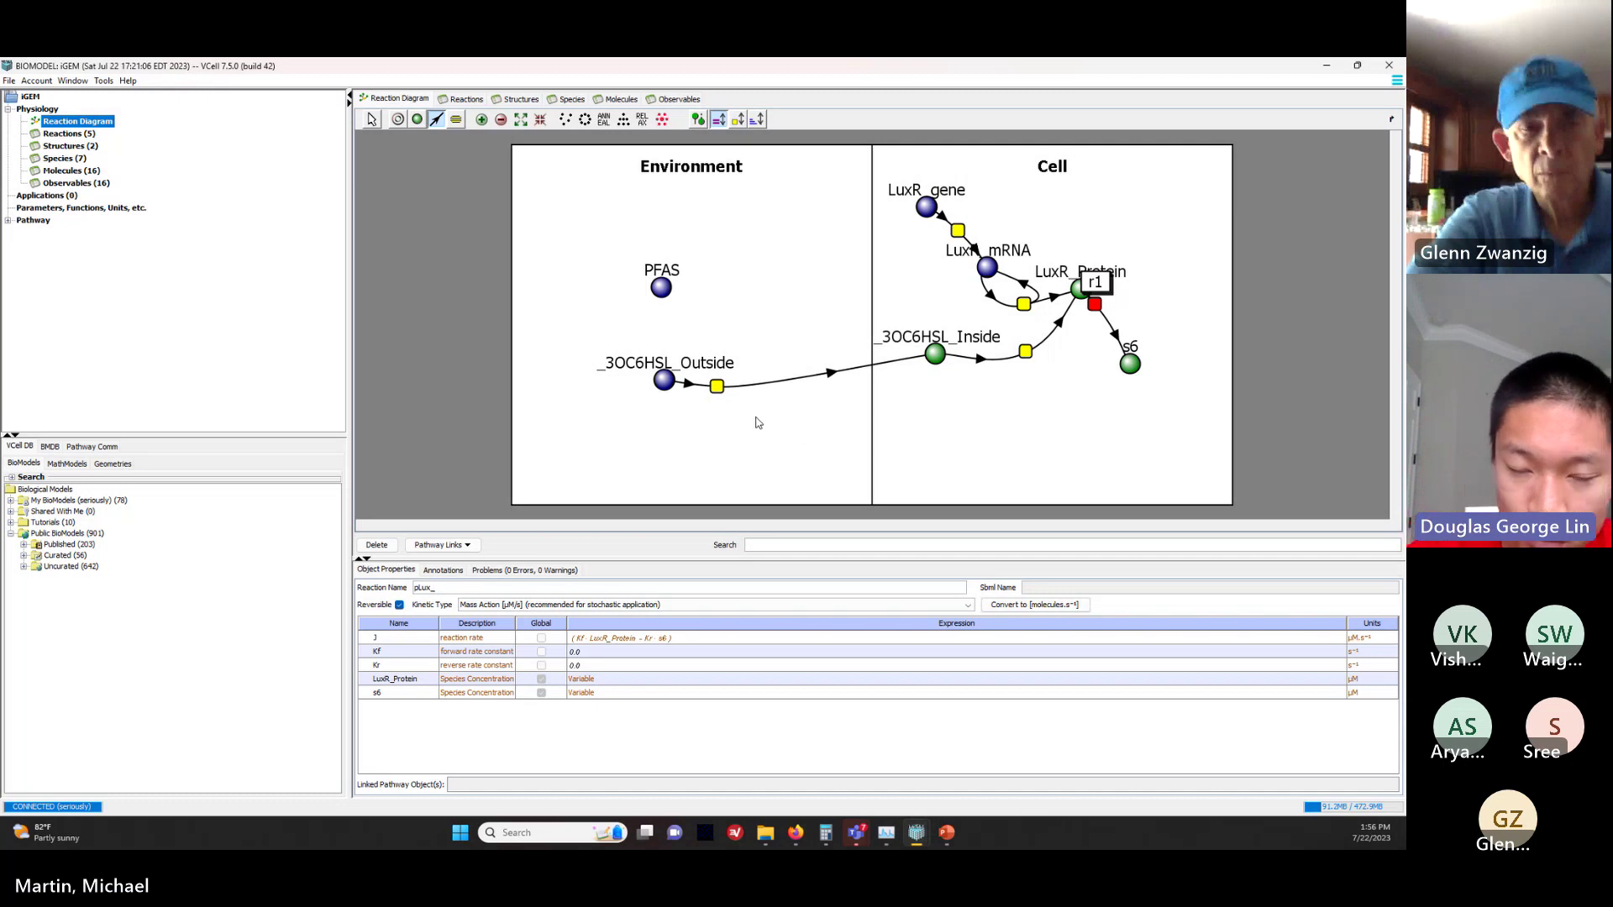
pyautogui.write('Oper')
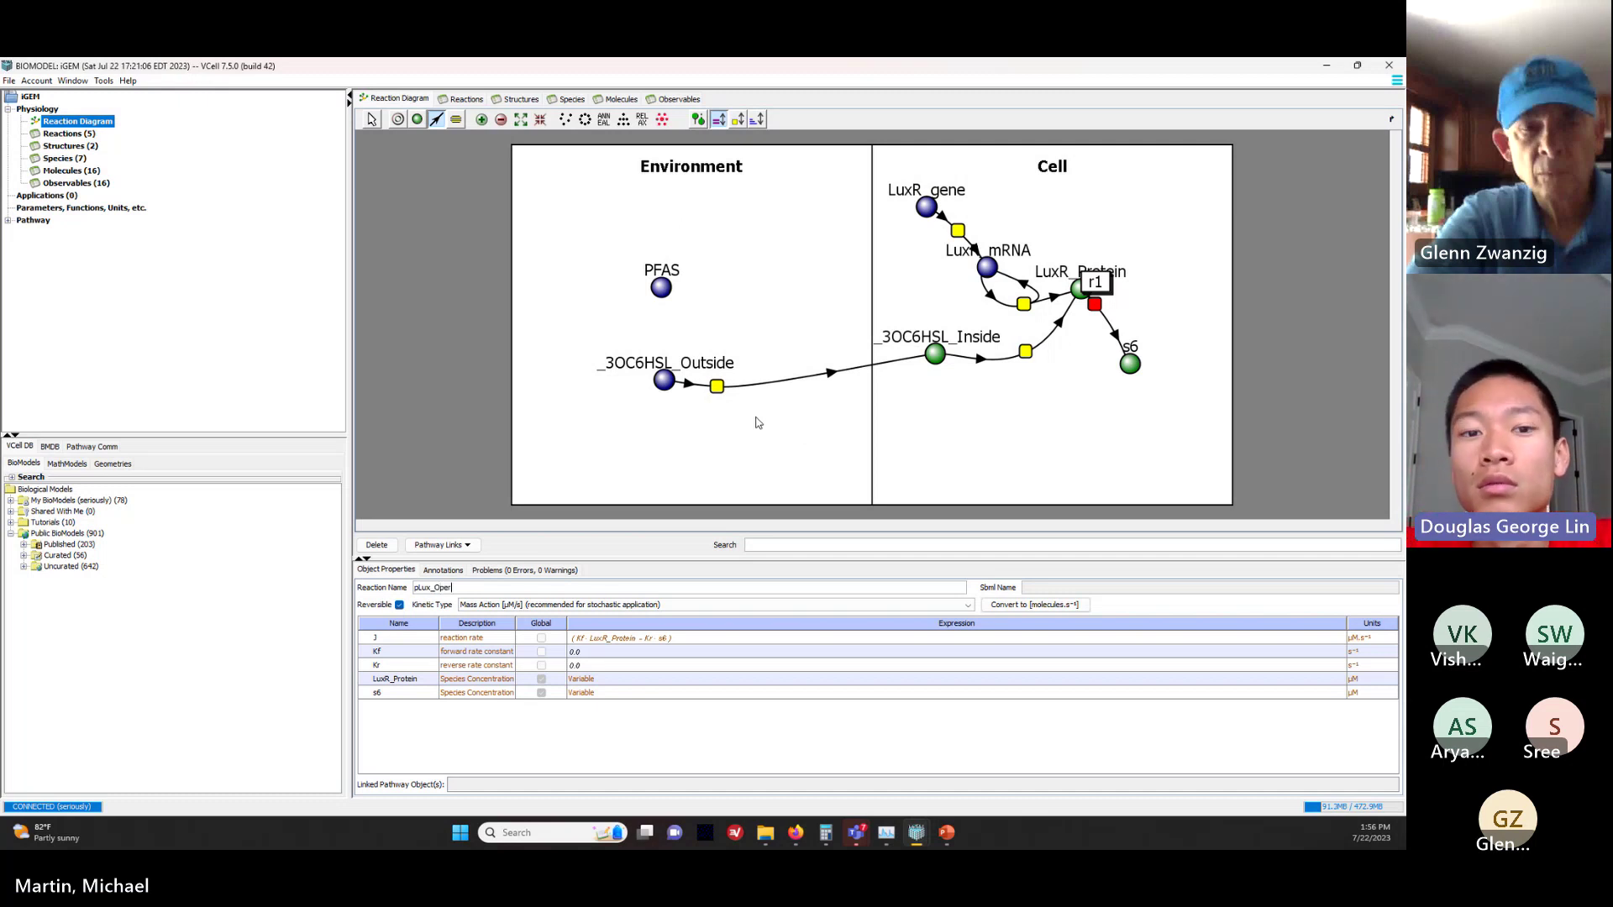
pyautogui.write('_BInd')
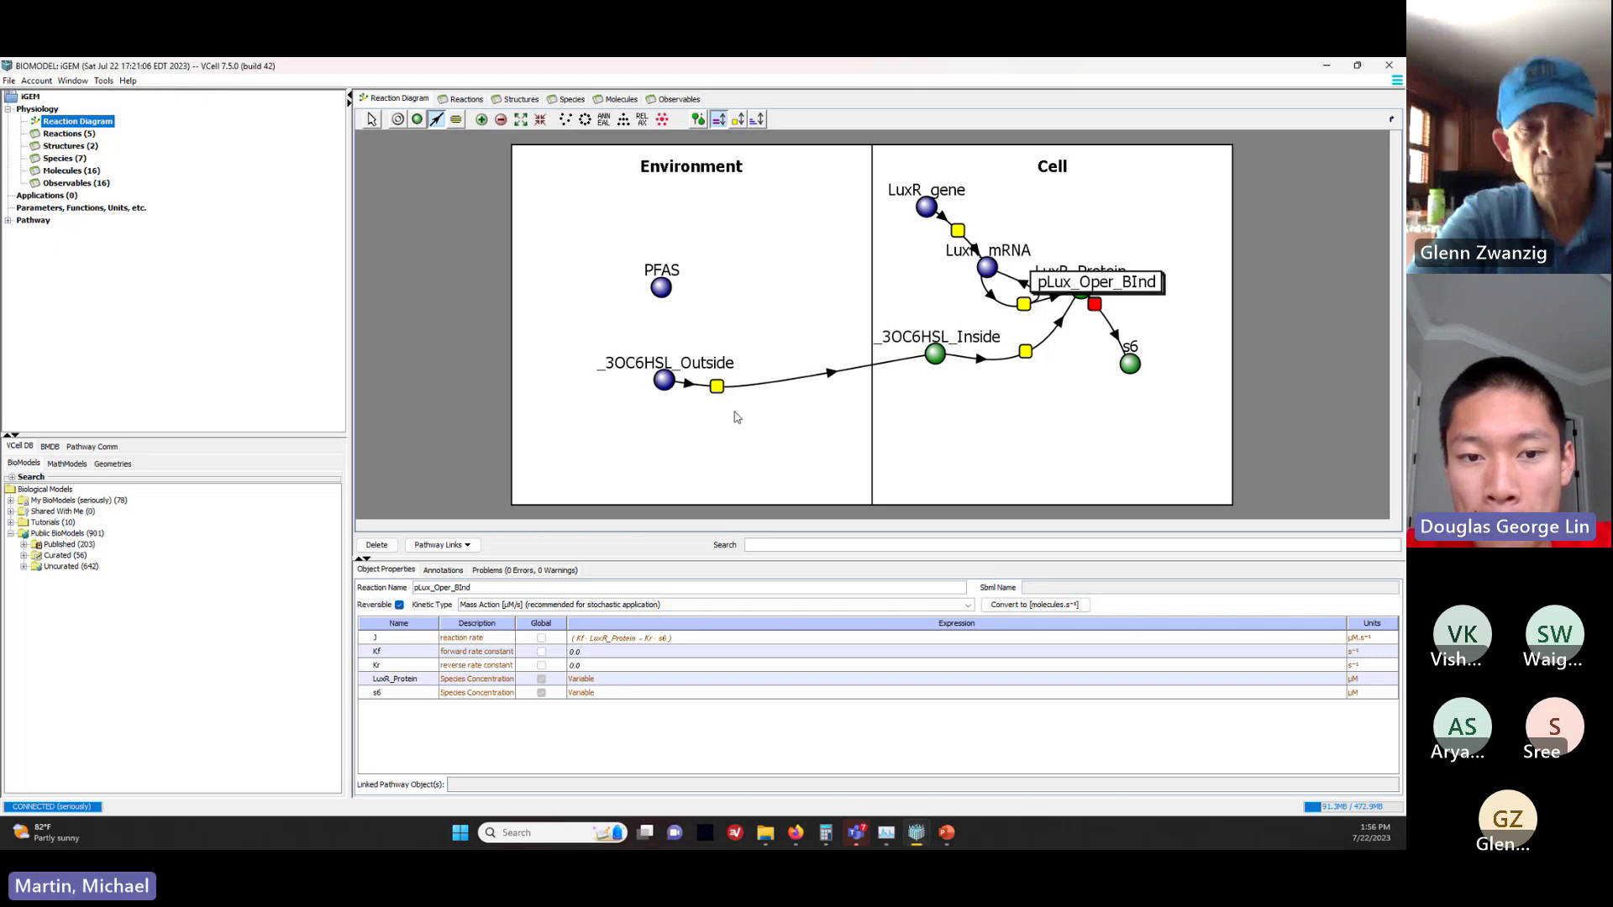
pyautogui.press('BackSpace')
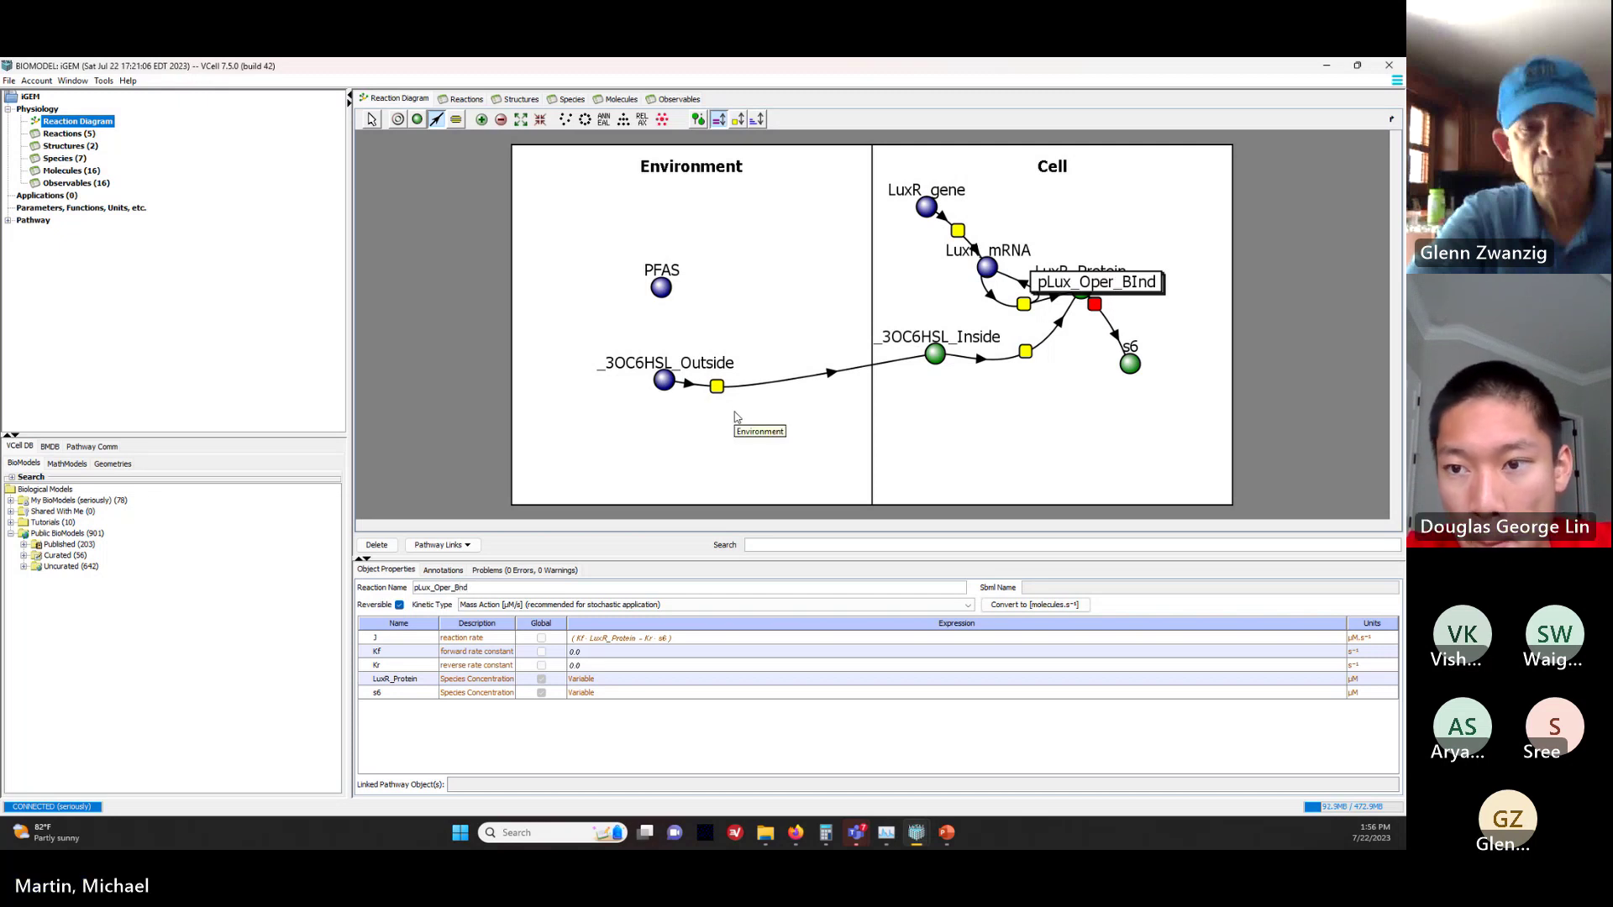
pyautogui.write('i')
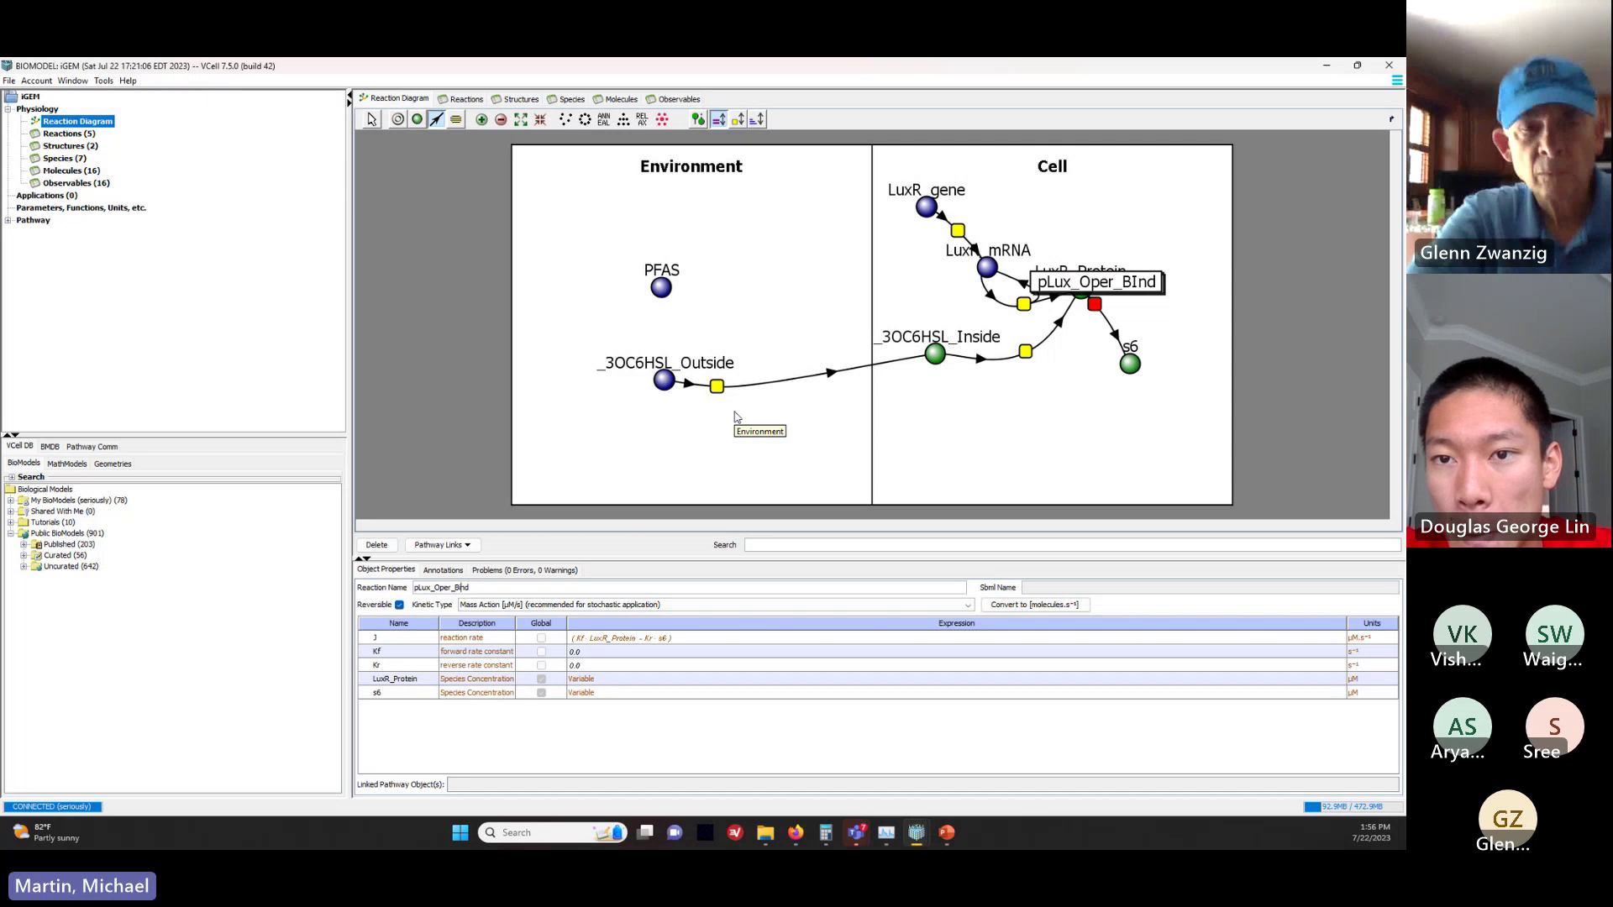
pyautogui.press('Return')
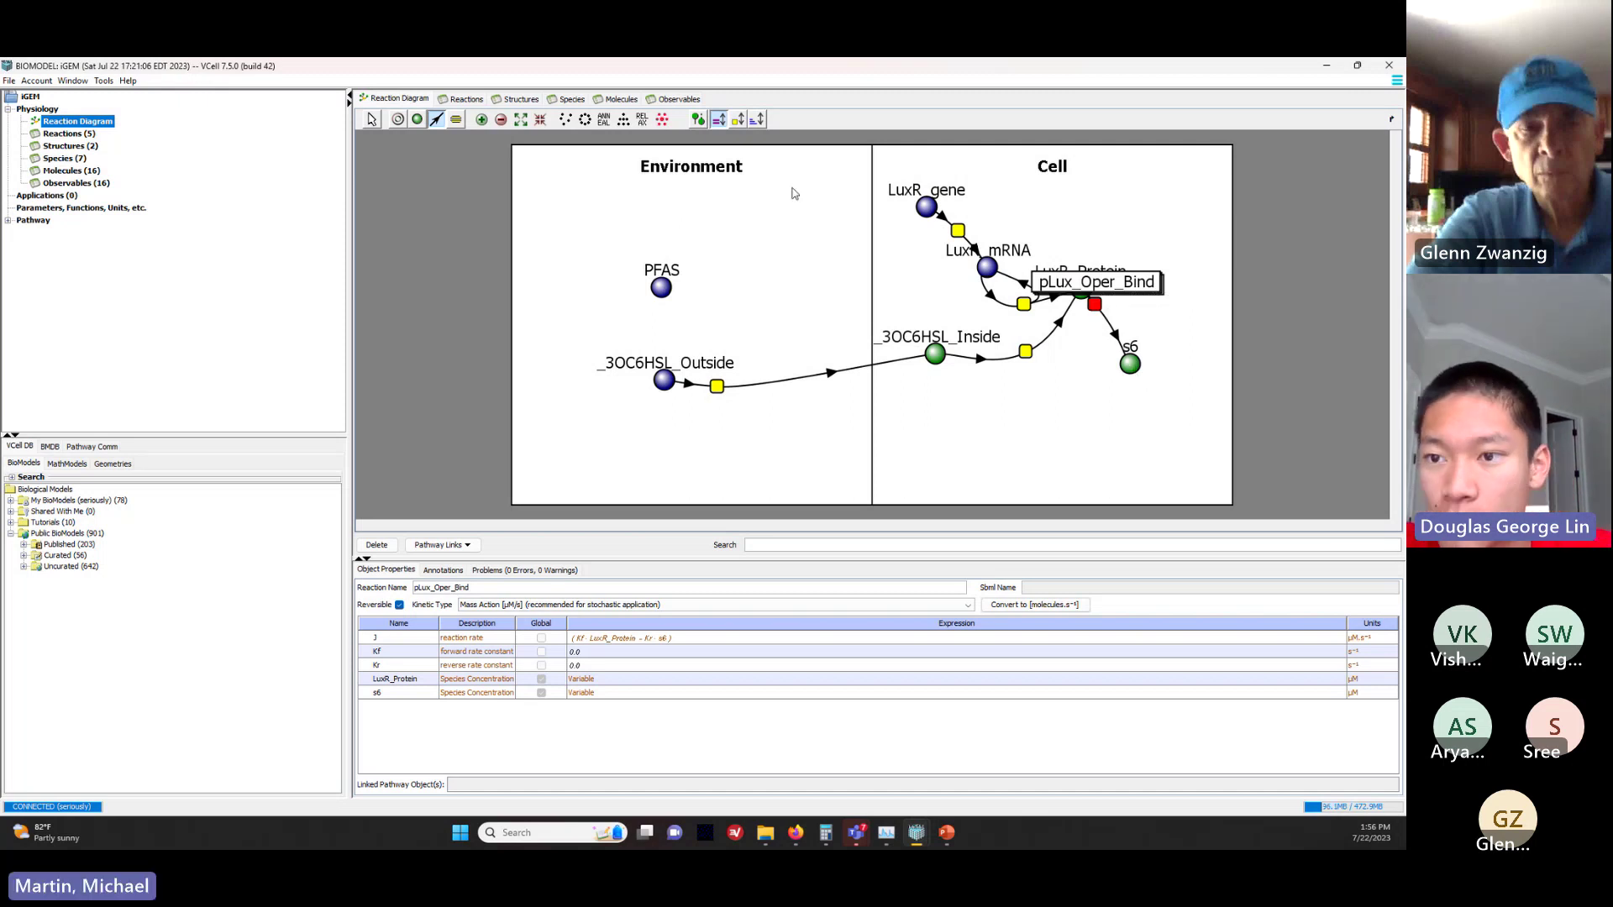
# Step: Rename the new species s6 in the Cell compartment as pLux_Operon
pyautogui.press('Escape')
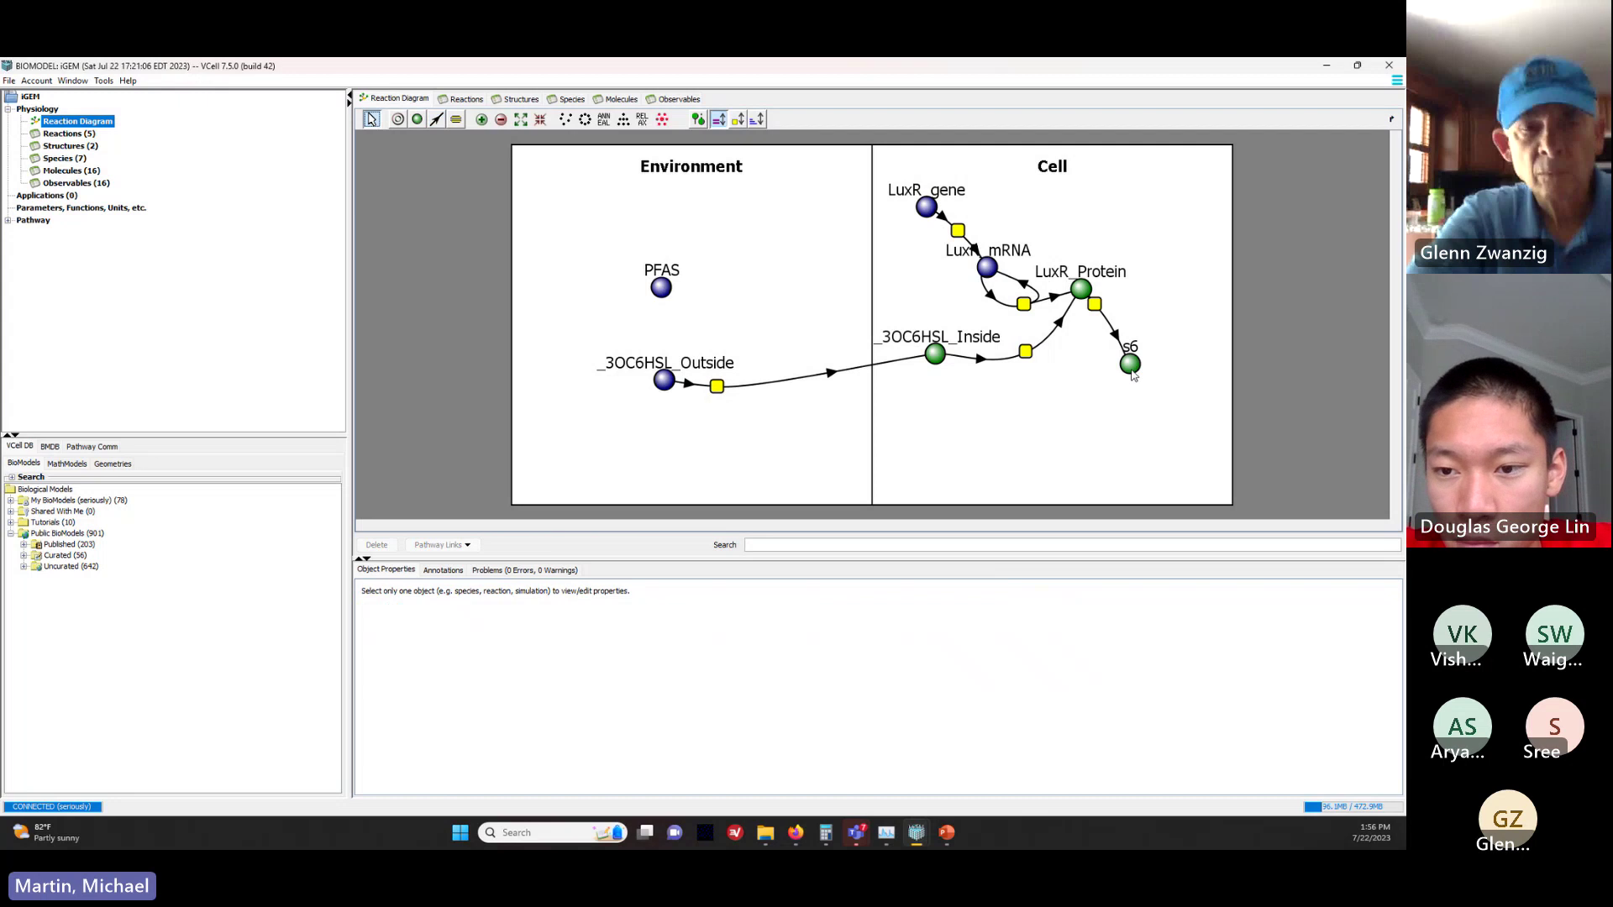
pyautogui.click(1131, 368)
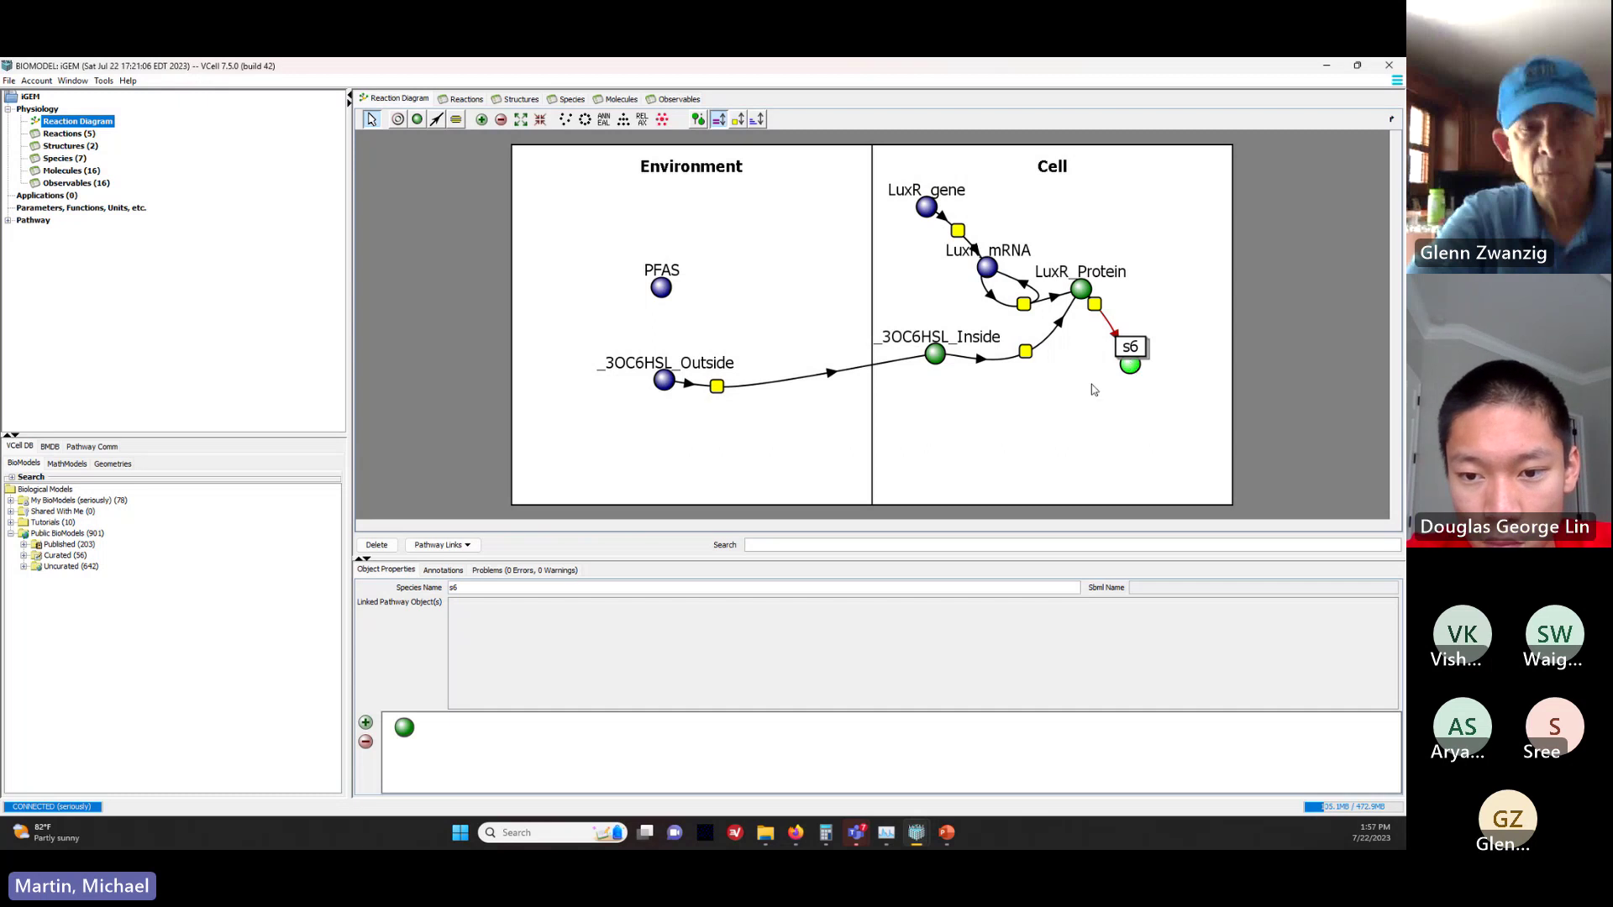
pyautogui.doubleClick(487, 592)
pyautogui.write('oL')
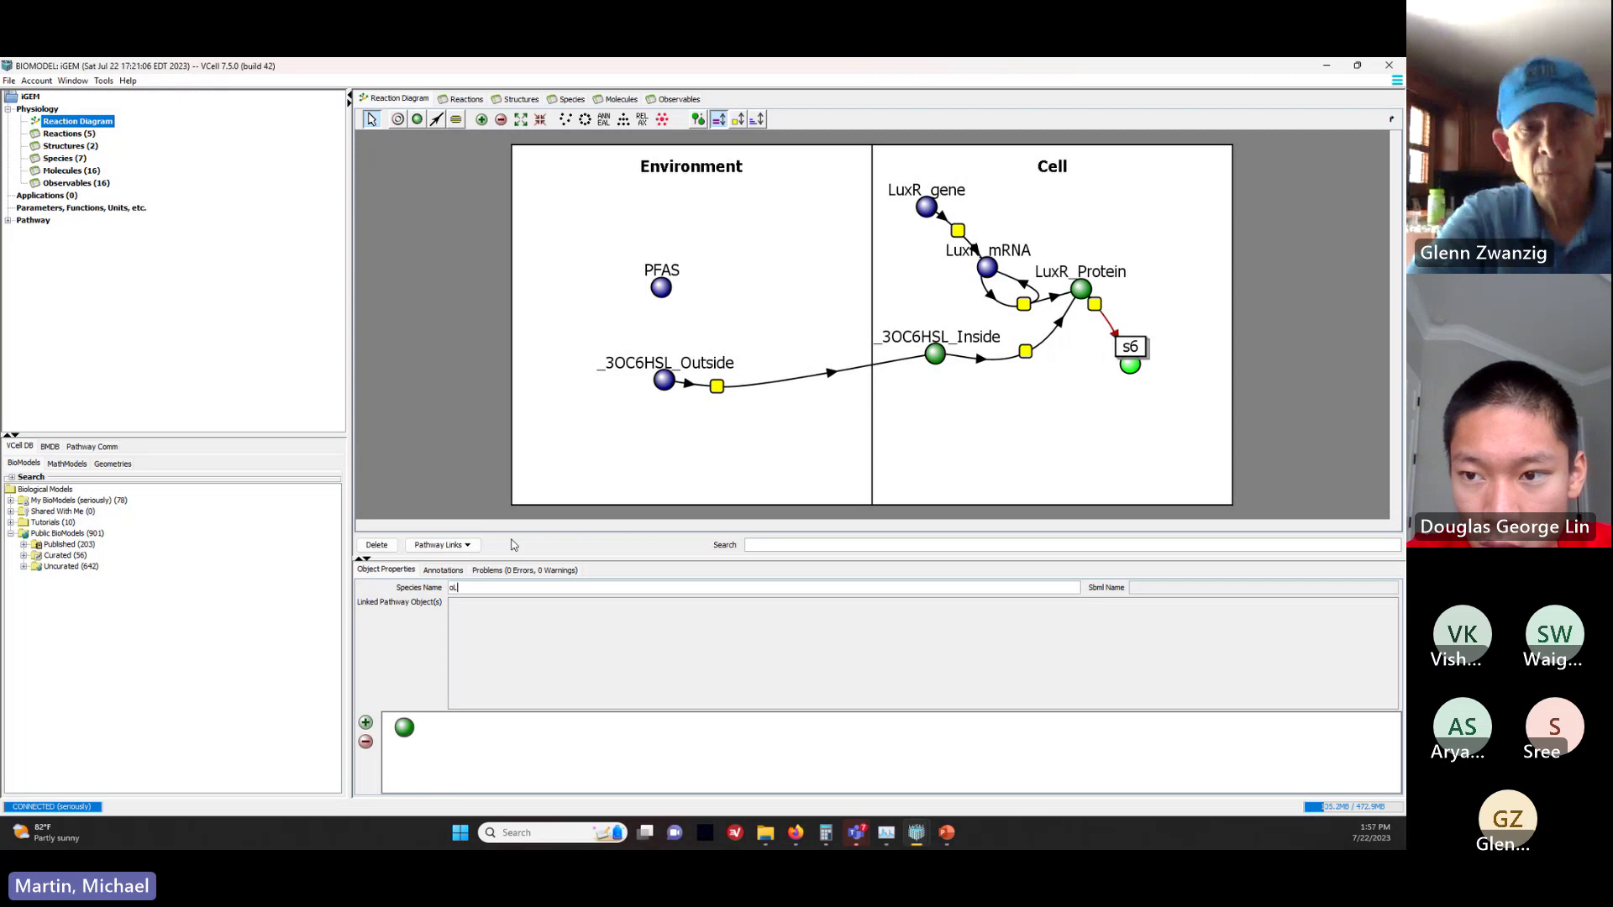
pyautogui.write('ux_Operon')
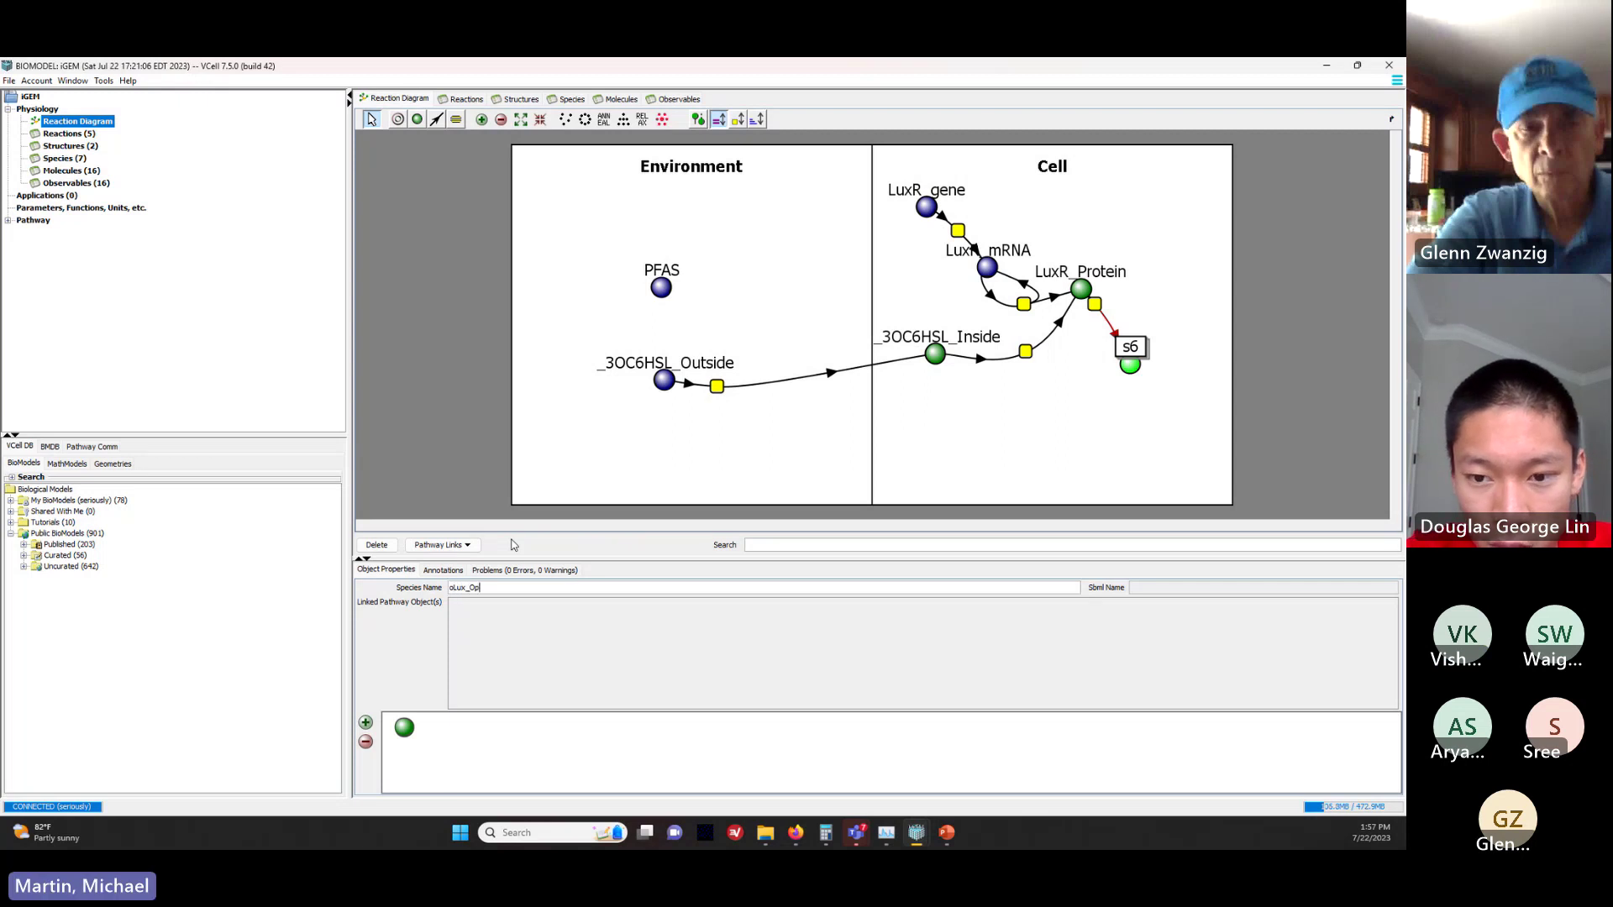
pyautogui.press('Return')
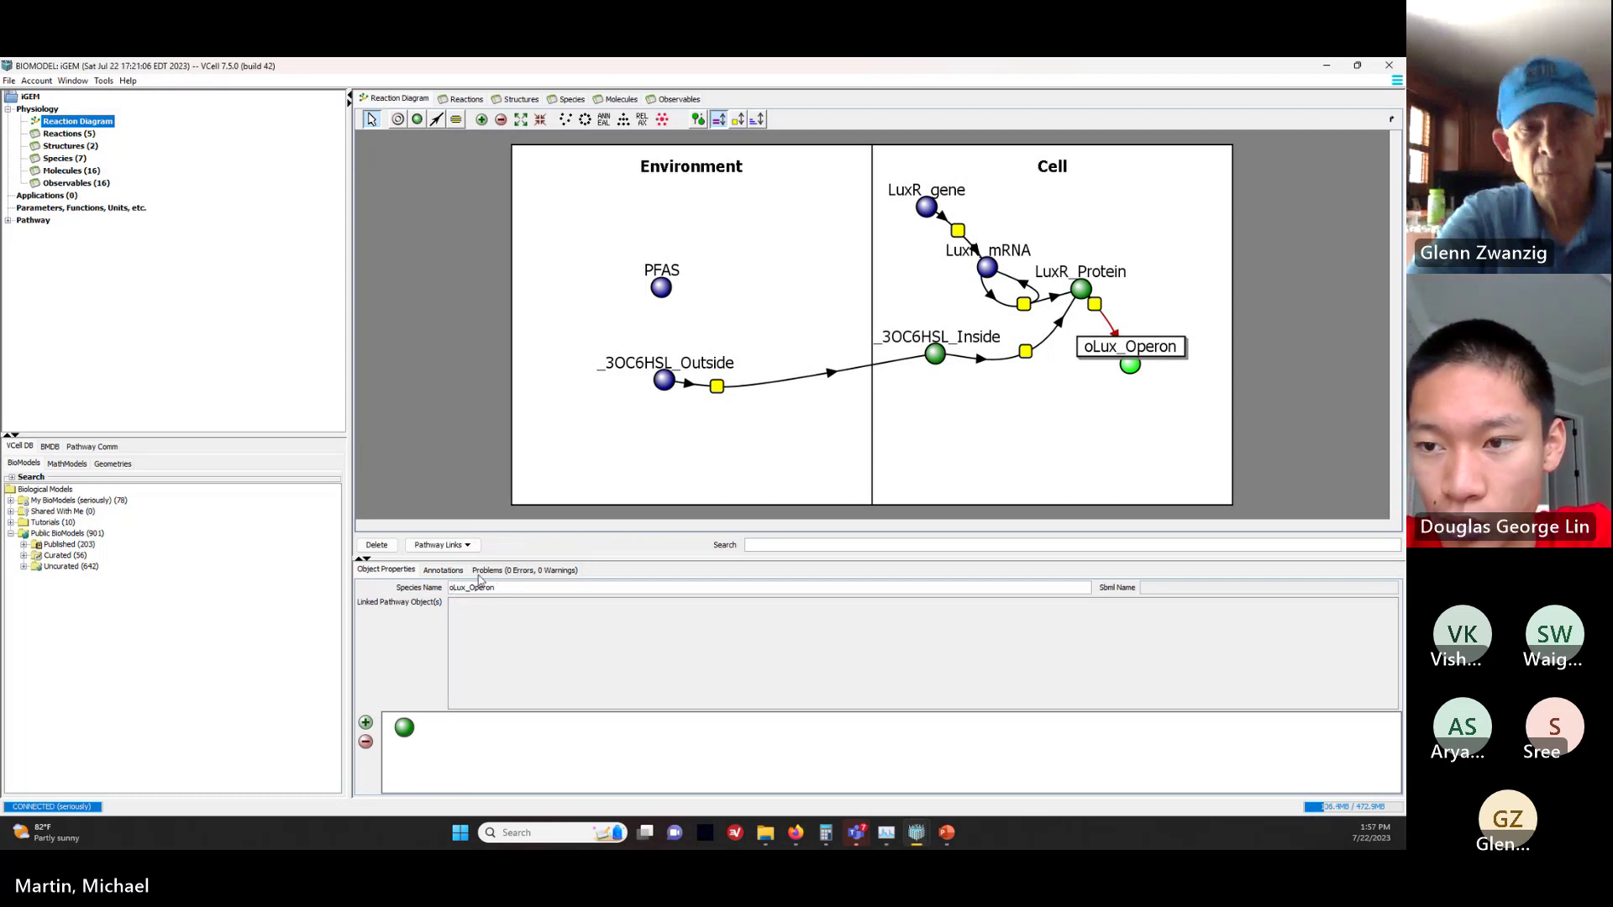
pyautogui.press('Home')
pyautogui.press('Delete')
pyautogui.write('p')
pyautogui.press('Return')
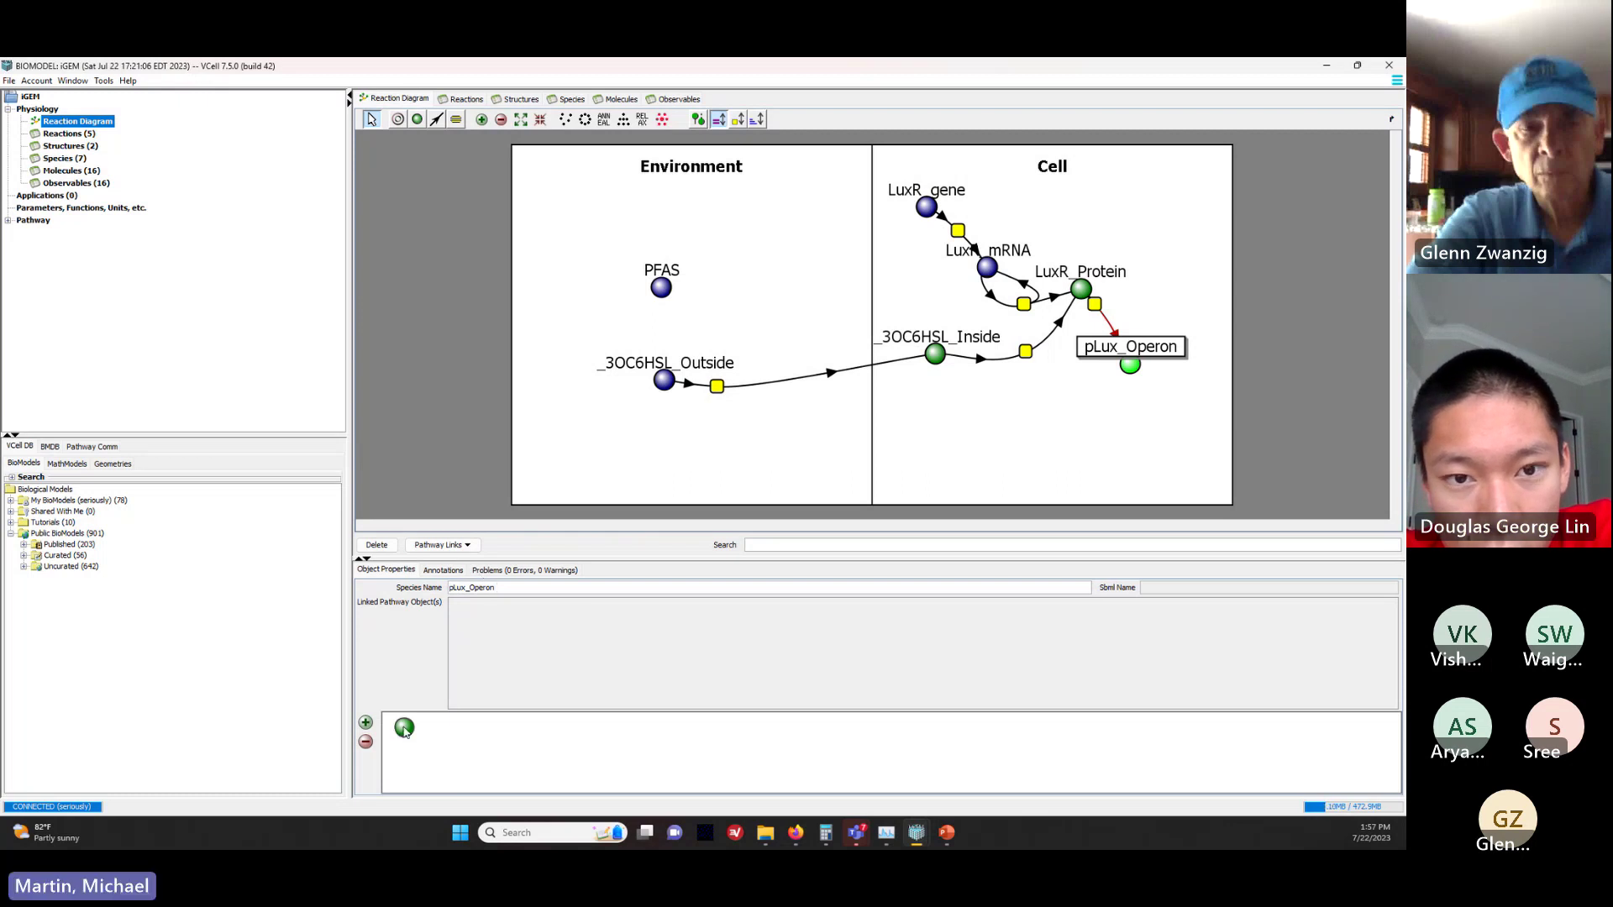
# Step: Check the molecule choices for pLux_Operon, and consult the slide "A List of Molecules" in the PowerPoint presentation before returning to VCell
pyautogui.rightClick(404, 730)
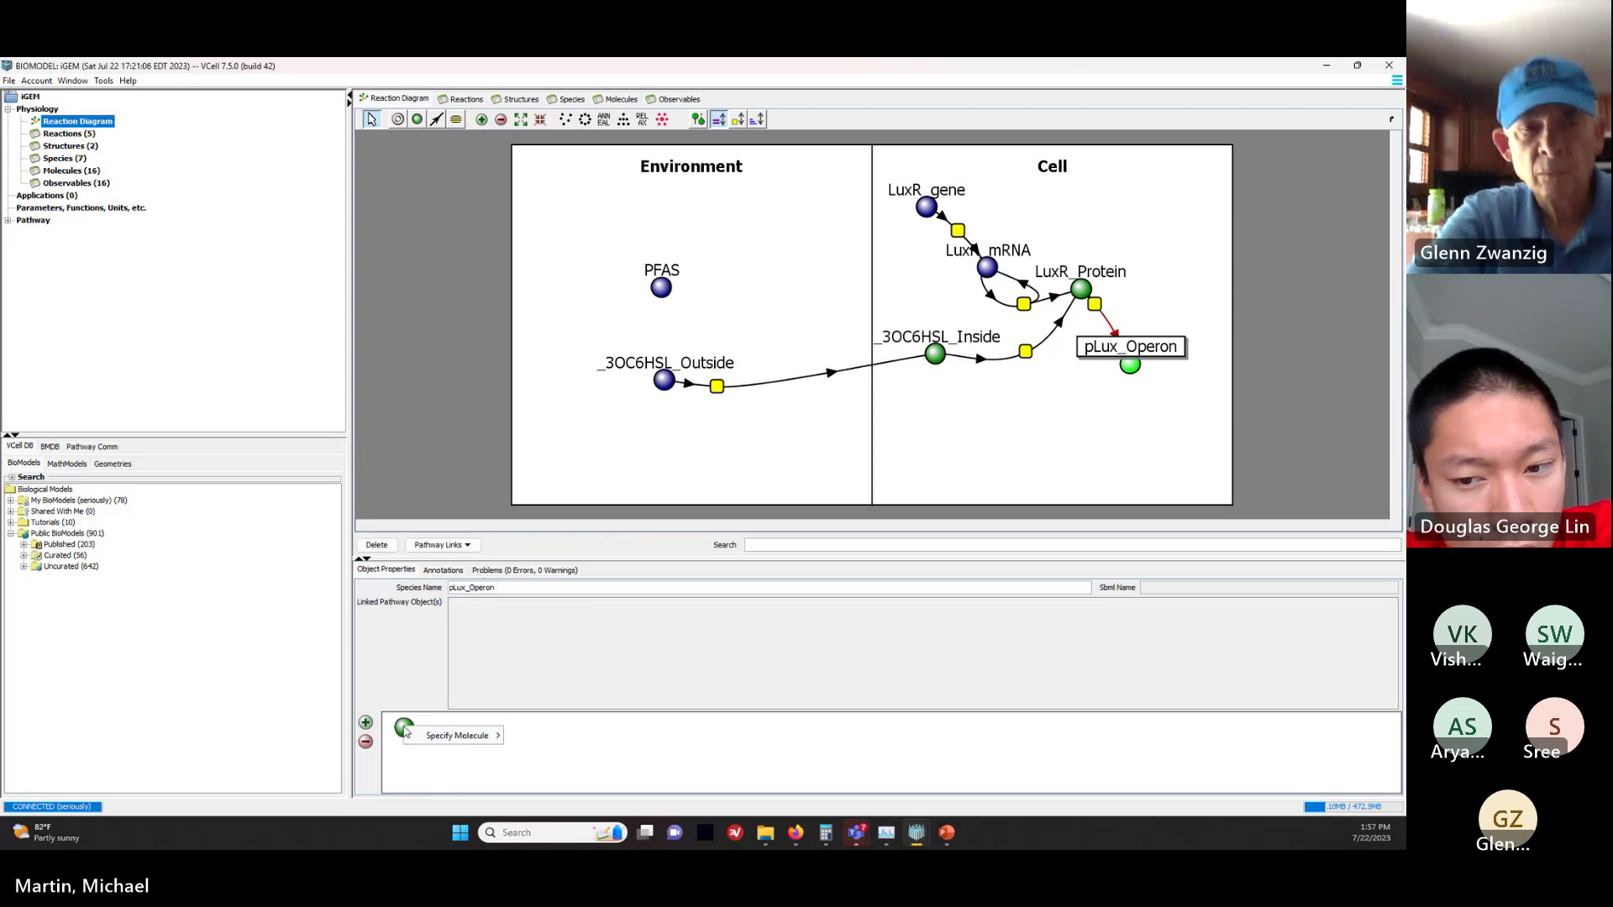
pyautogui.moveTo(479, 736)
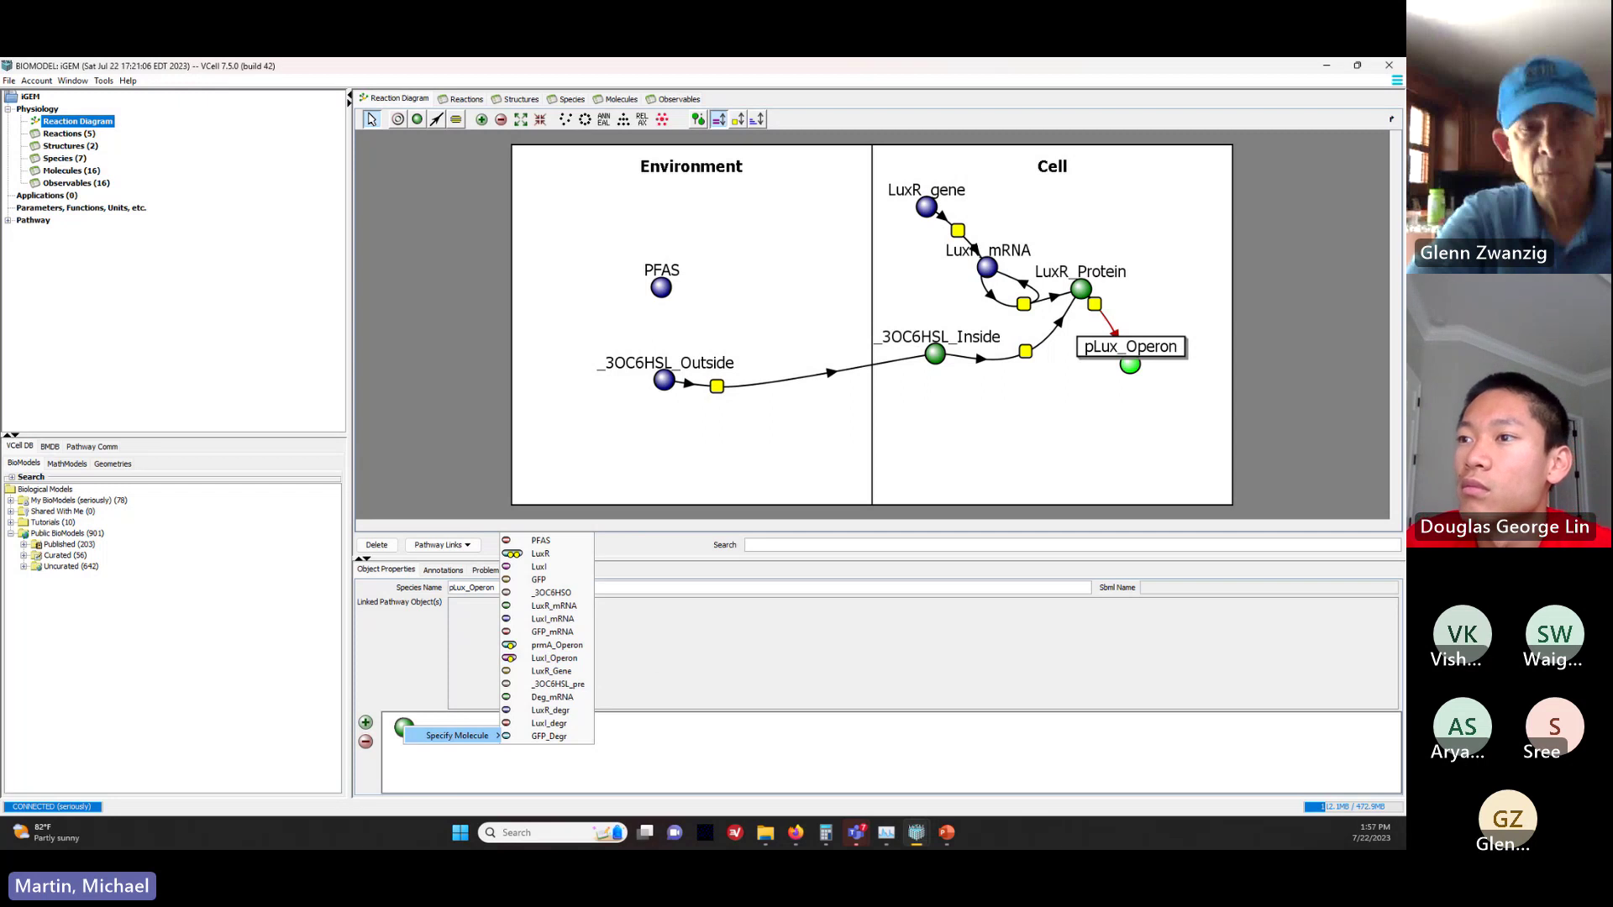
pyautogui.hotkey('alt', 'Tab')
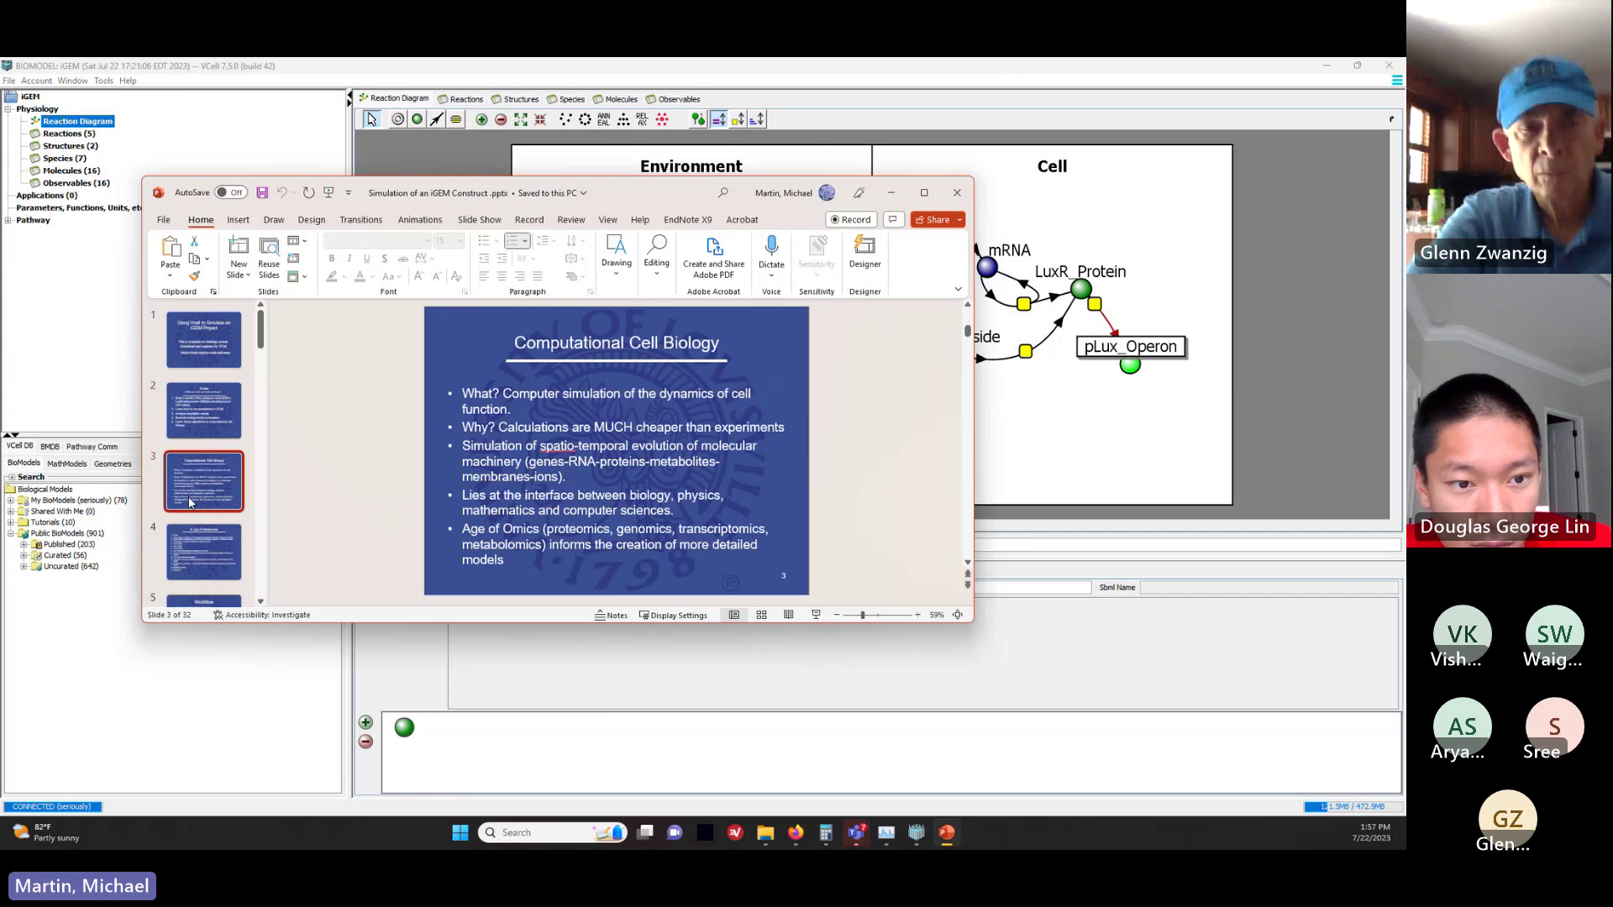
pyautogui.click(187, 407)
pyautogui.click(202, 553)
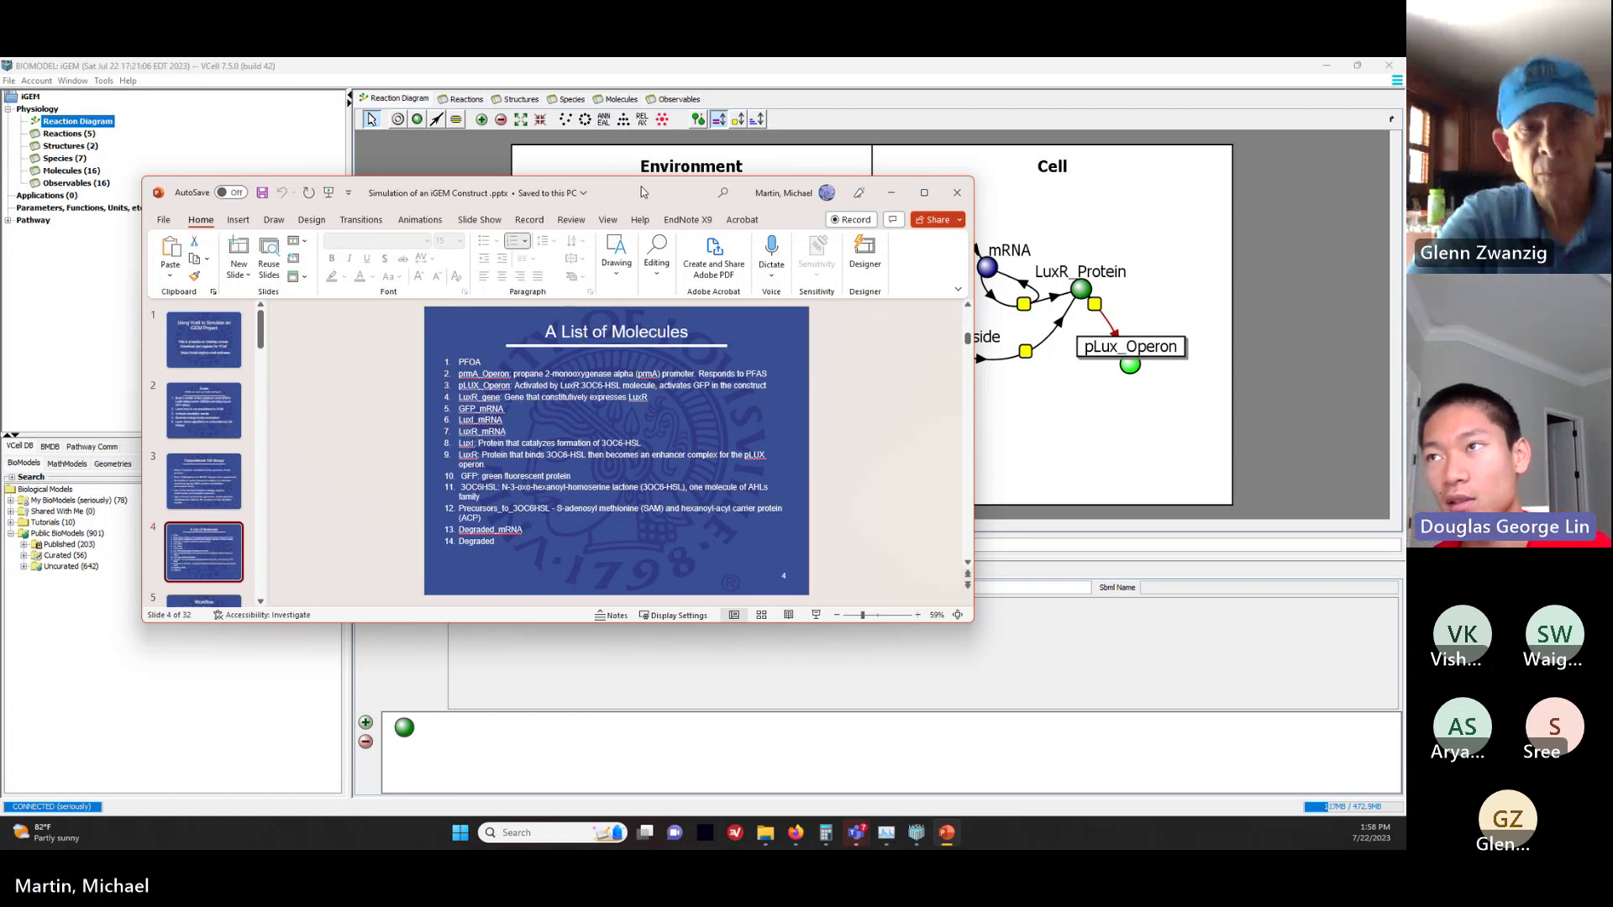
pyautogui.click(893, 62)
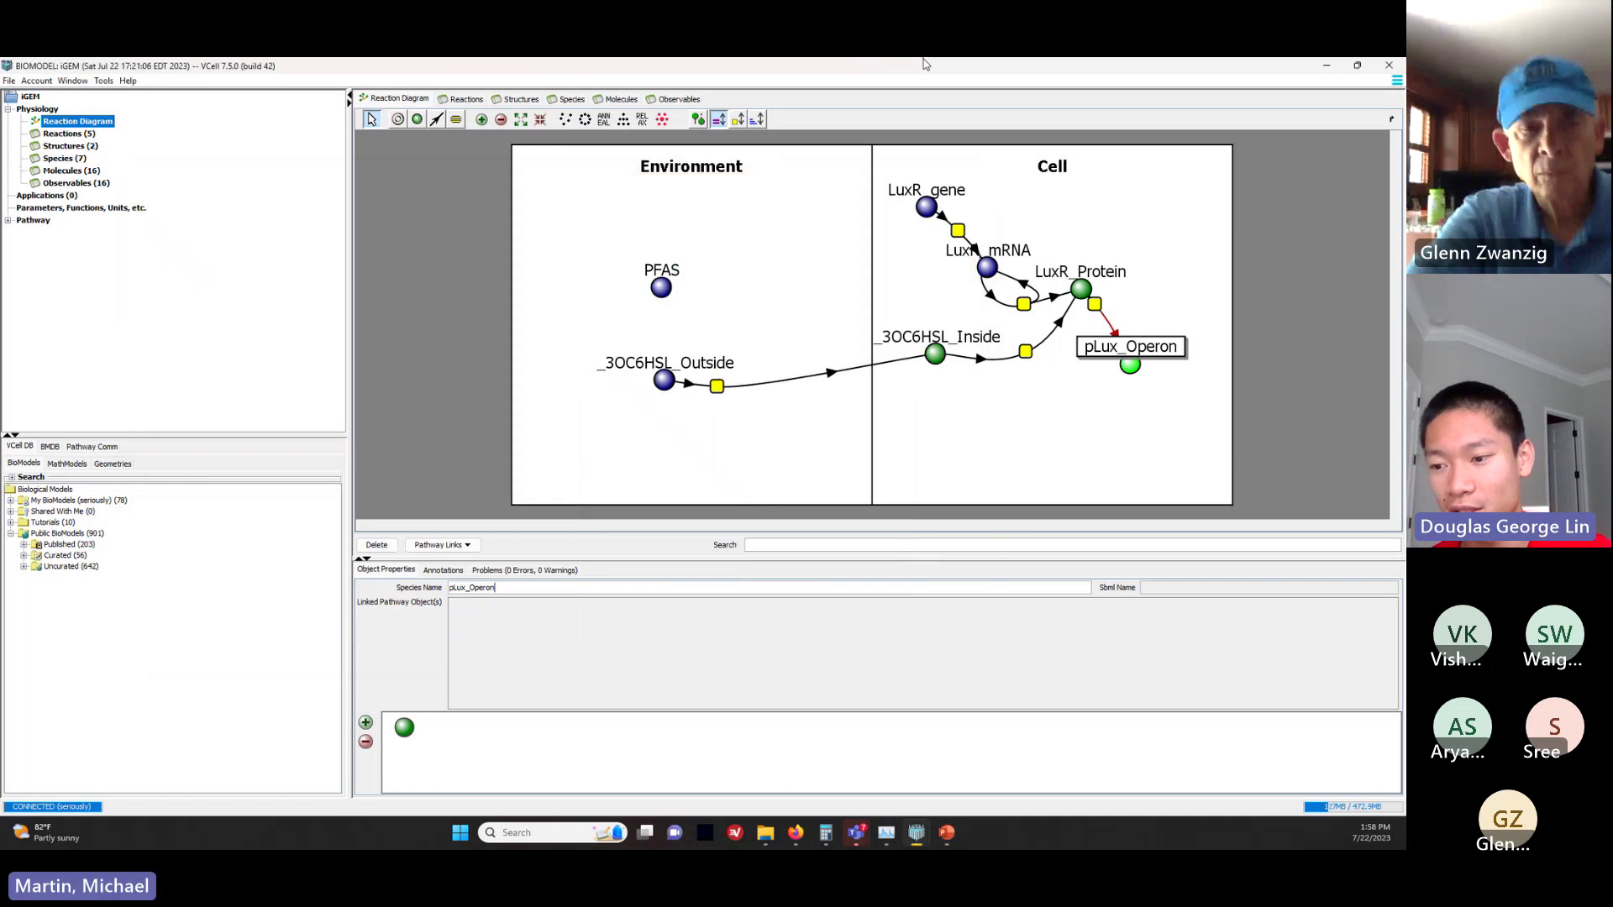
# Step: Delete the pLux_Oper_Bind reaction between LuxR_Protein and pLux_Operon, keeping both species
pyautogui.click(1094, 305)
pyautogui.moveTo(1097, 314); pyautogui.dragTo(1114, 322)
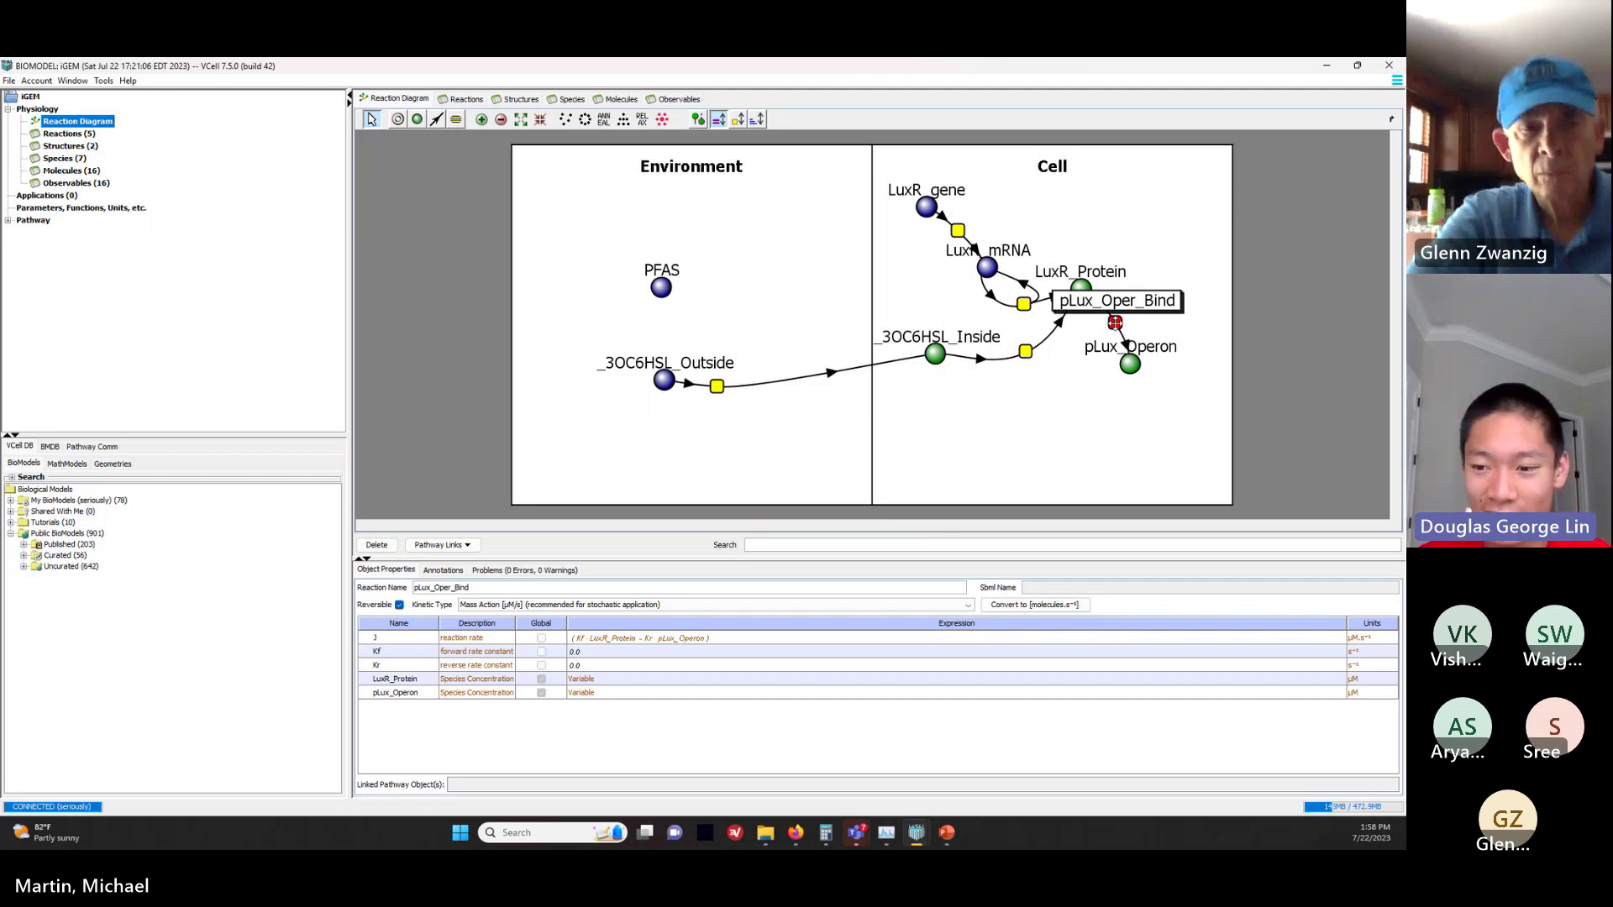
pyautogui.moveTo(1115, 323); pyautogui.dragTo(1116, 323)
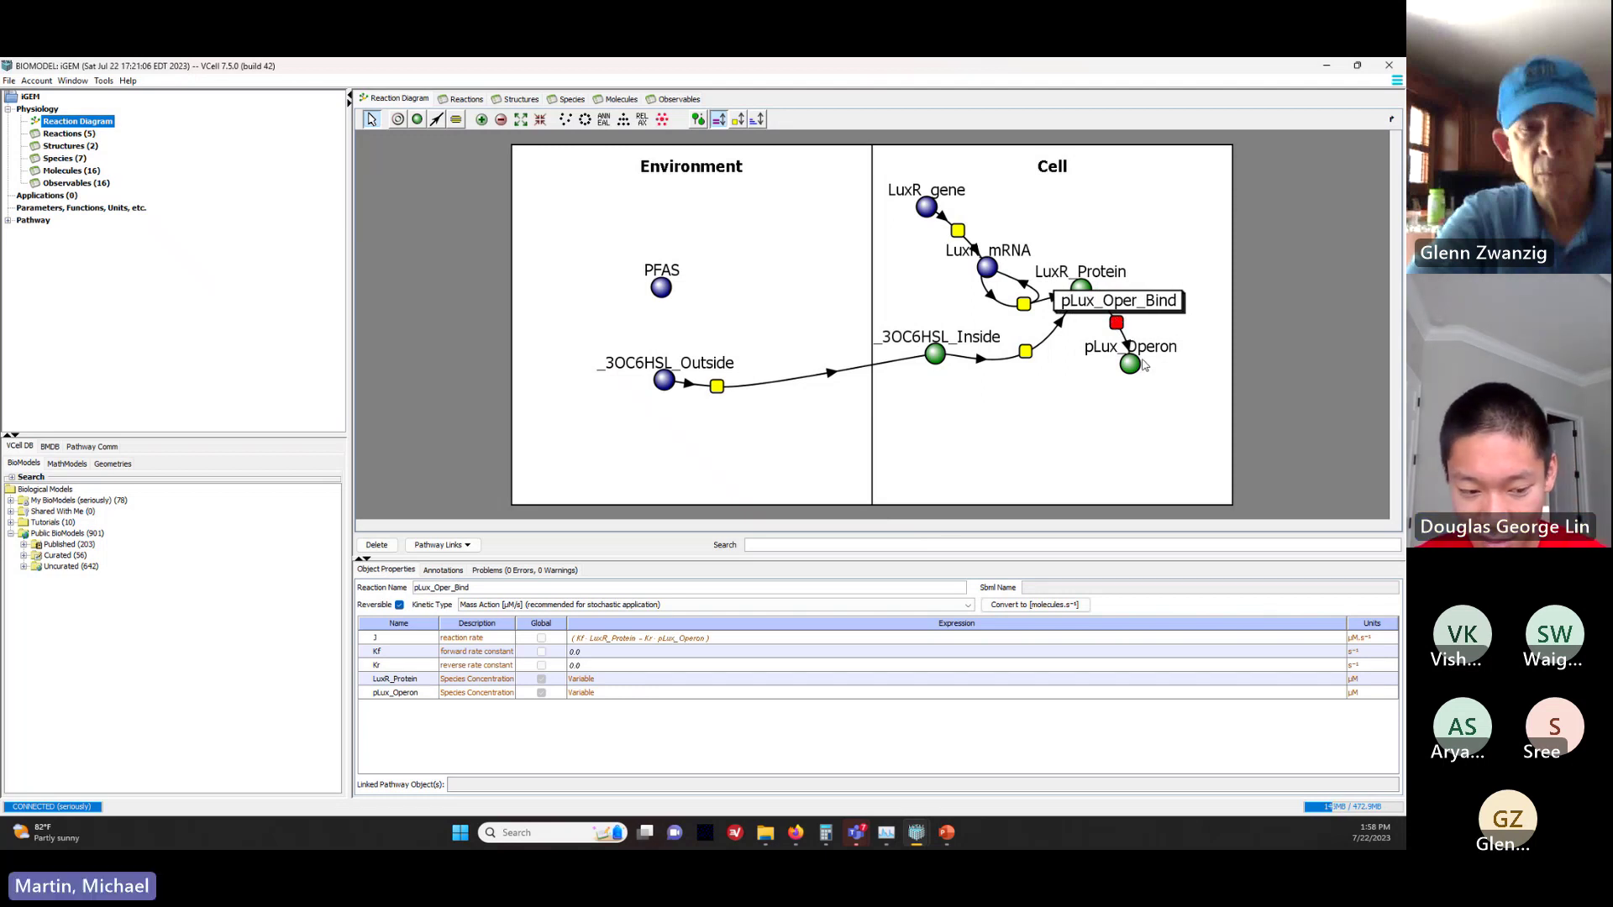
pyautogui.click(1138, 366)
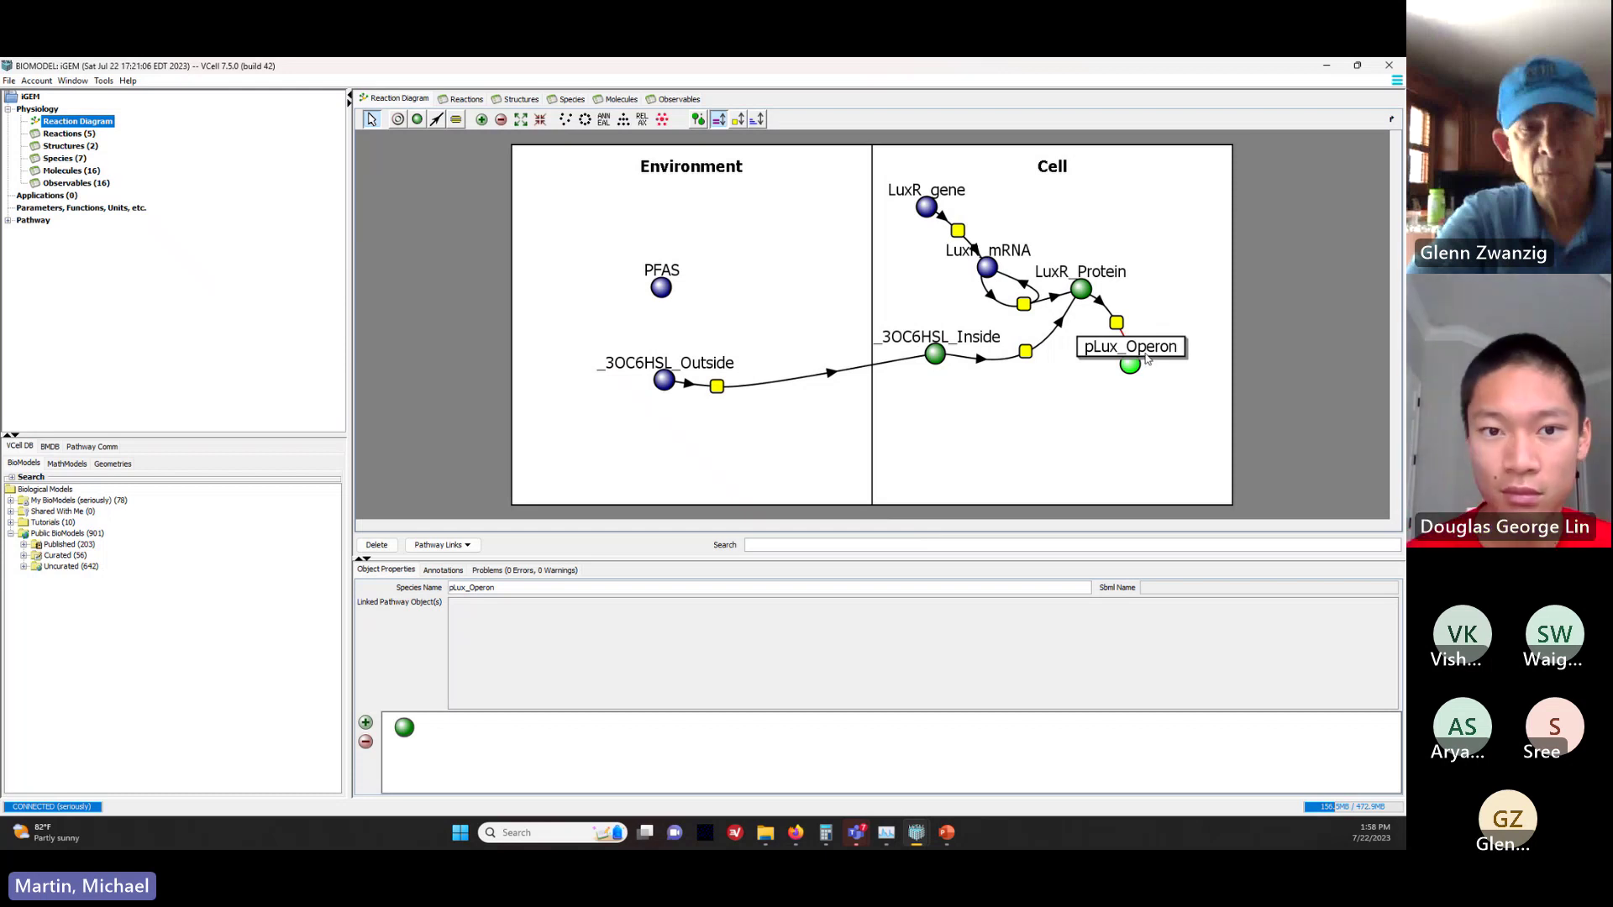
pyautogui.click(1114, 324)
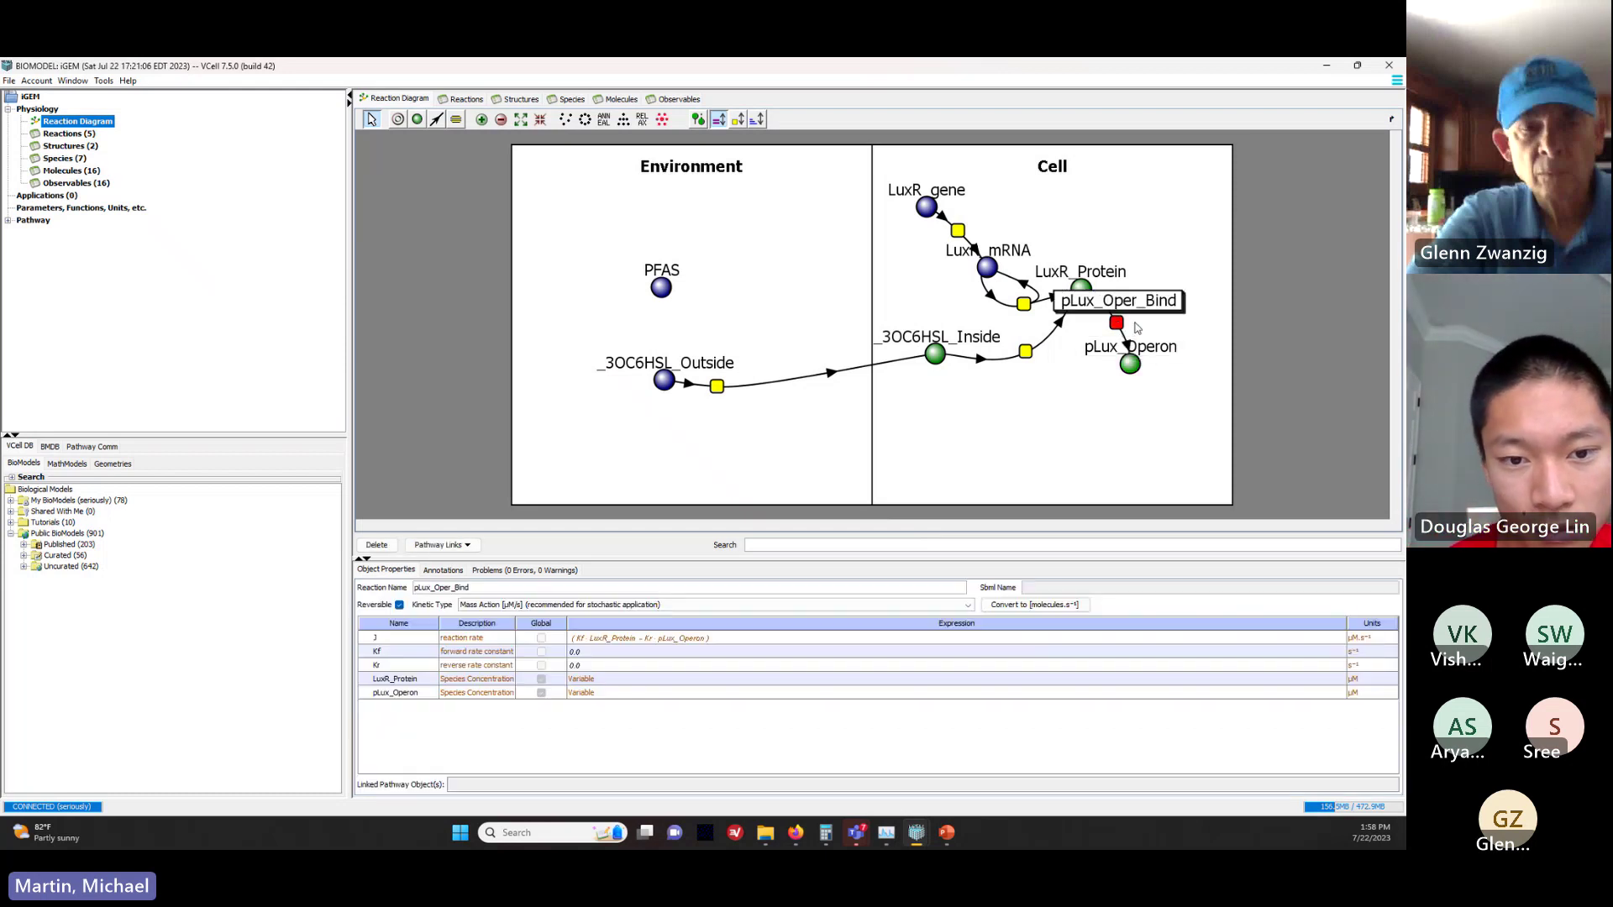
pyautogui.press('Delete')
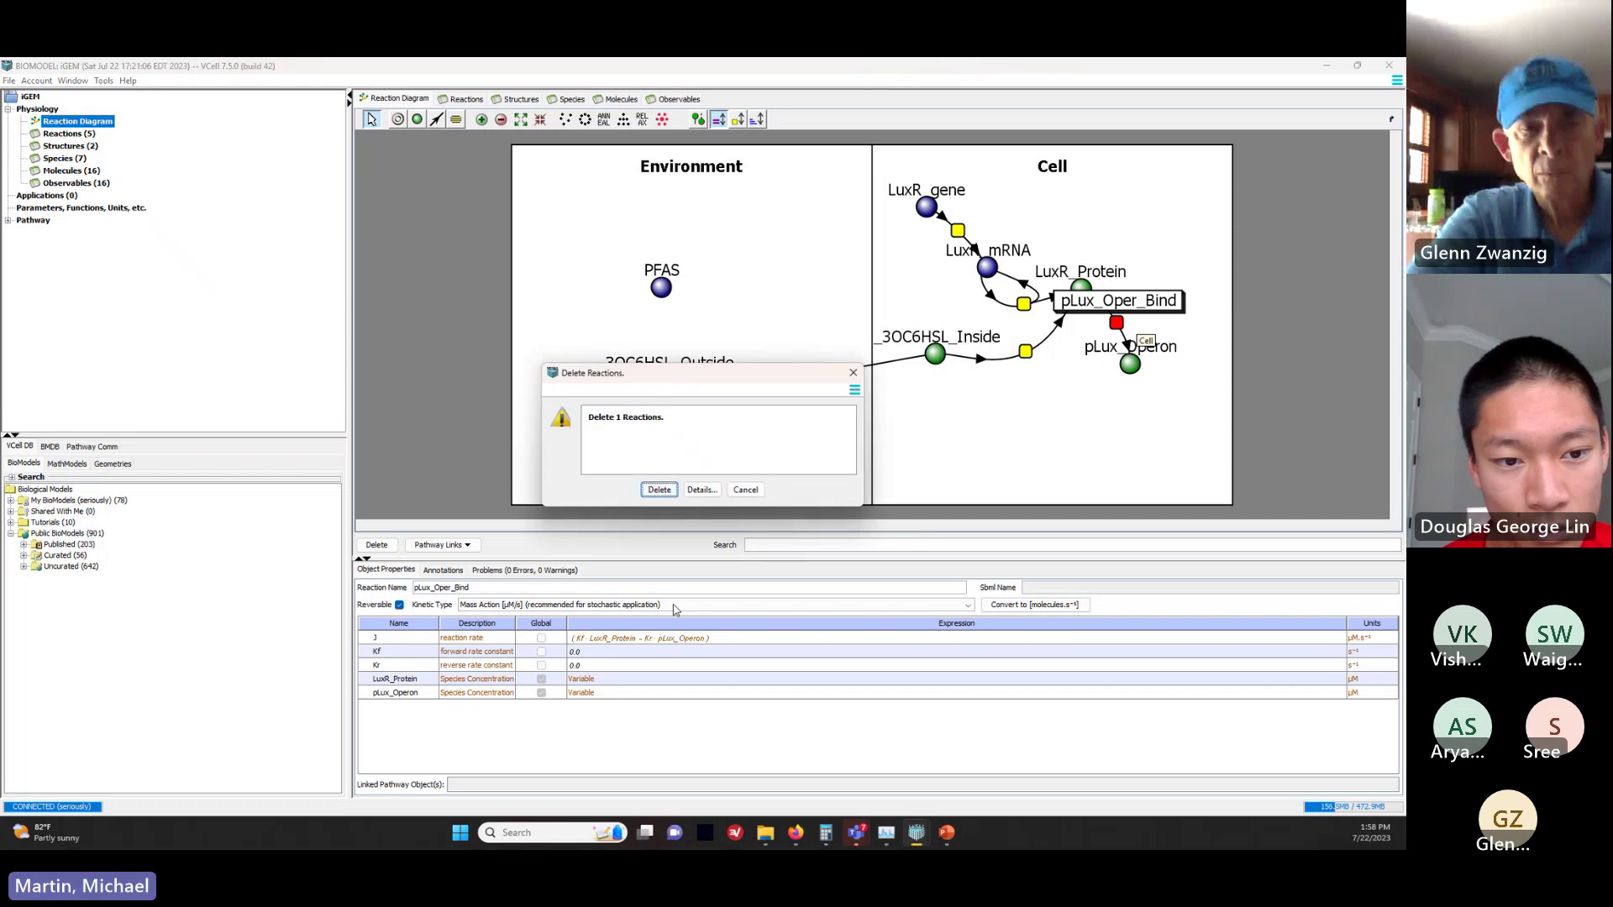
pyautogui.click(659, 489)
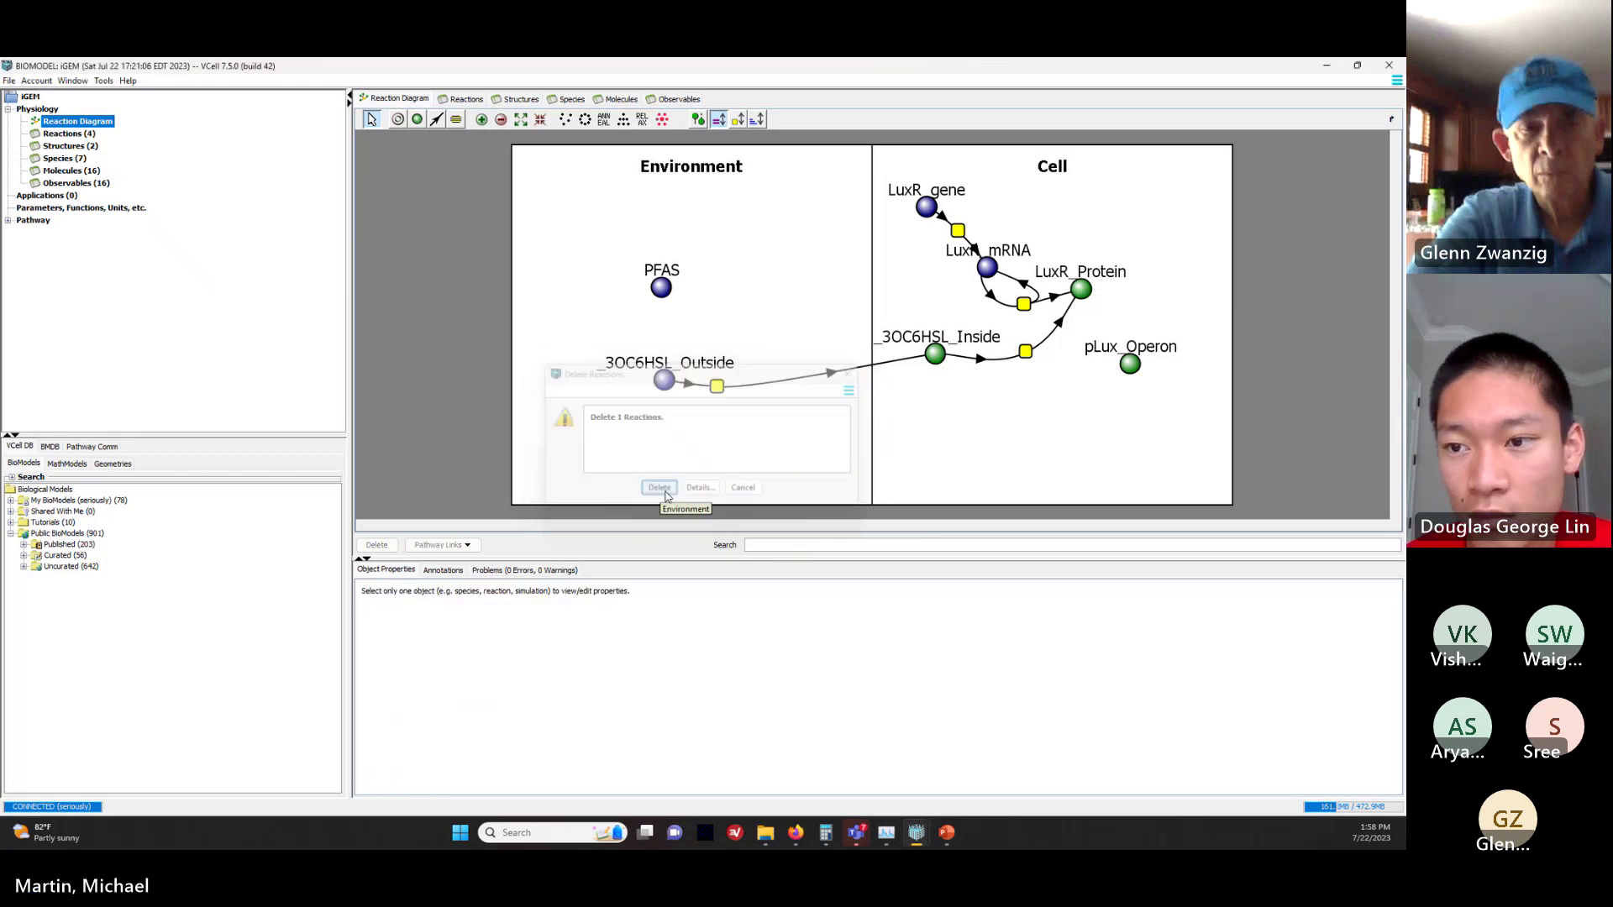
# Step: Place pLux_Operon beside LuxR_Protein and draw one reaction from both of them to a new species below in the Cell compartment
pyautogui.click(1131, 366)
pyautogui.moveTo(1131, 366); pyautogui.dragTo(1161, 290)
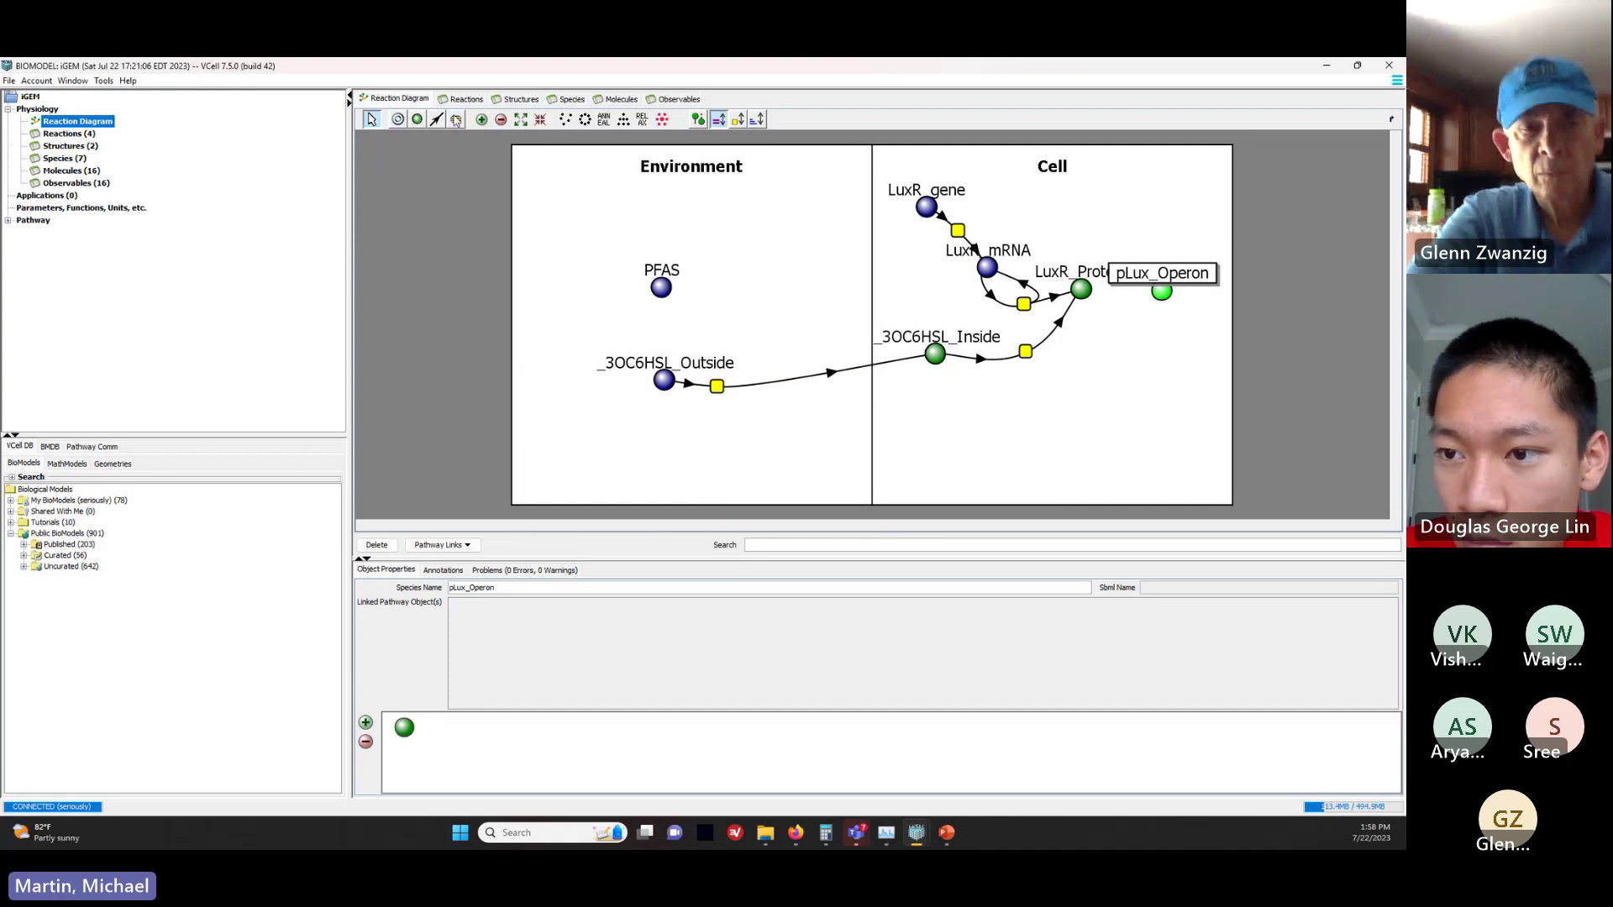
pyautogui.click(436, 119)
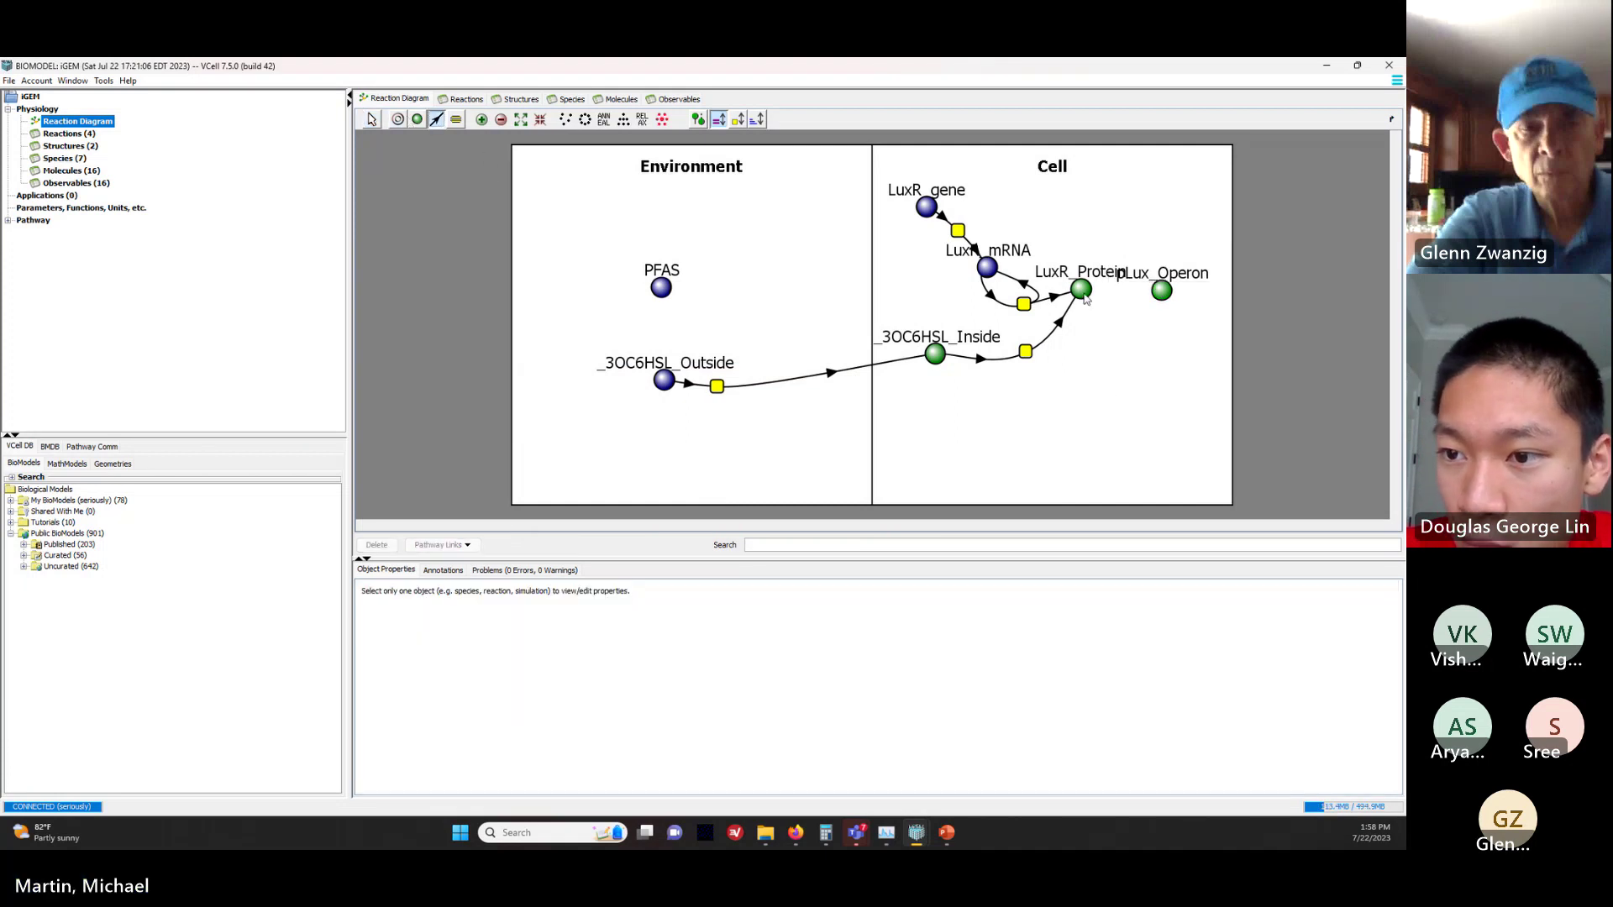
pyautogui.moveTo(1083, 299)
pyautogui.mouseDown()
pyautogui.moveTo(1124, 340)
pyautogui.moveTo(1097, 305)
pyautogui.moveTo(1111, 304)
pyautogui.moveTo(1098, 308)
pyautogui.moveTo(1128, 362)
pyautogui.mouseUp()
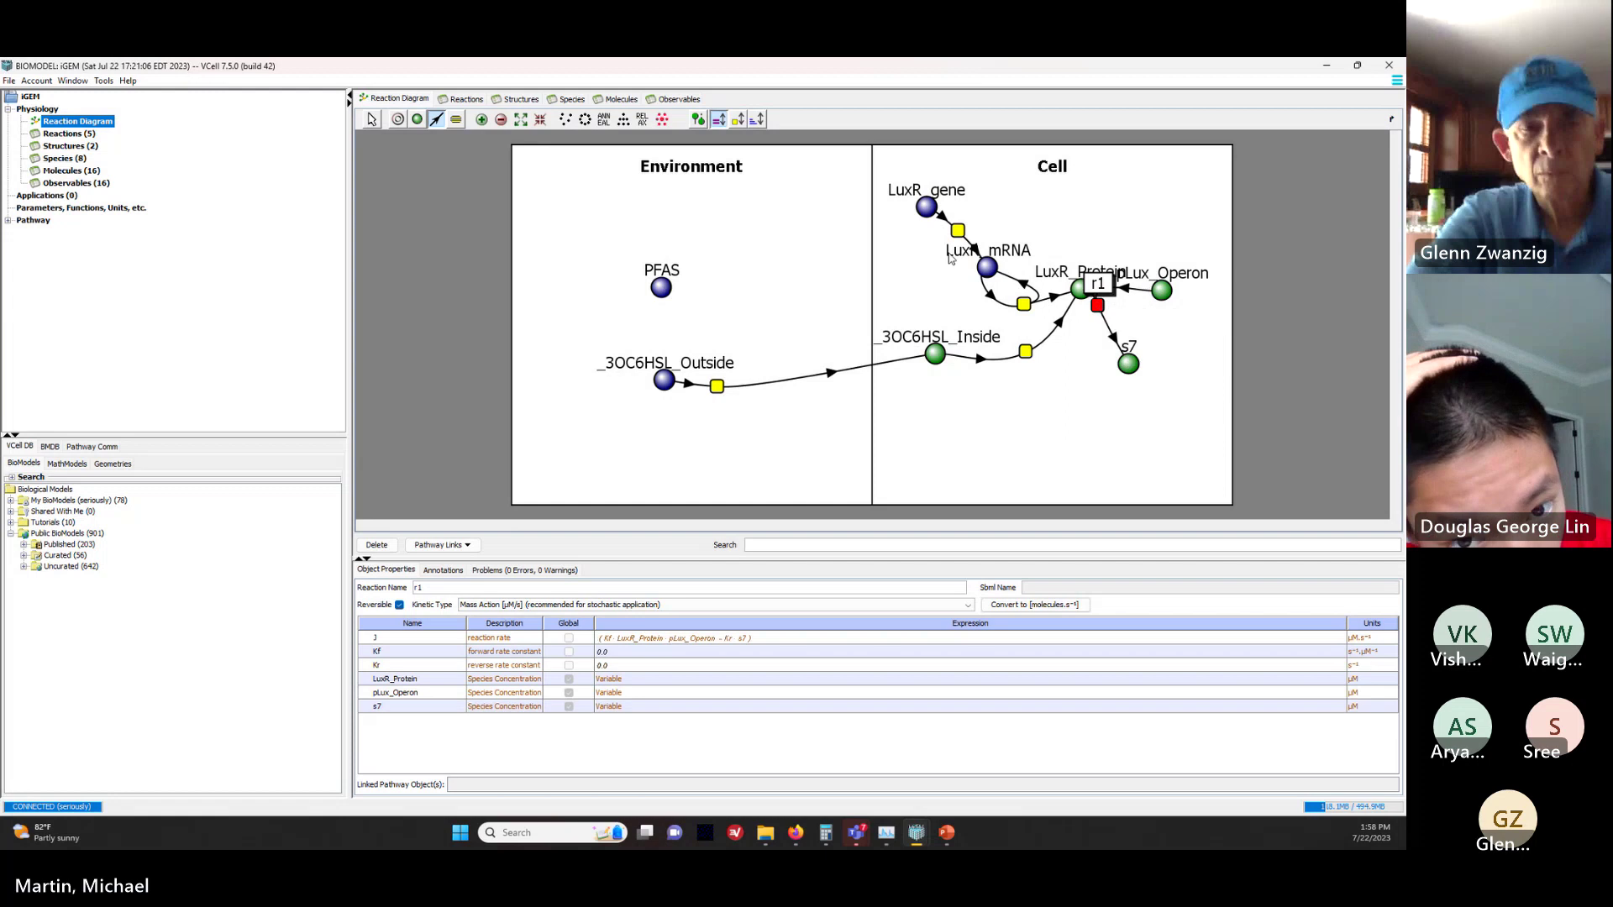
pyautogui.click(373, 120)
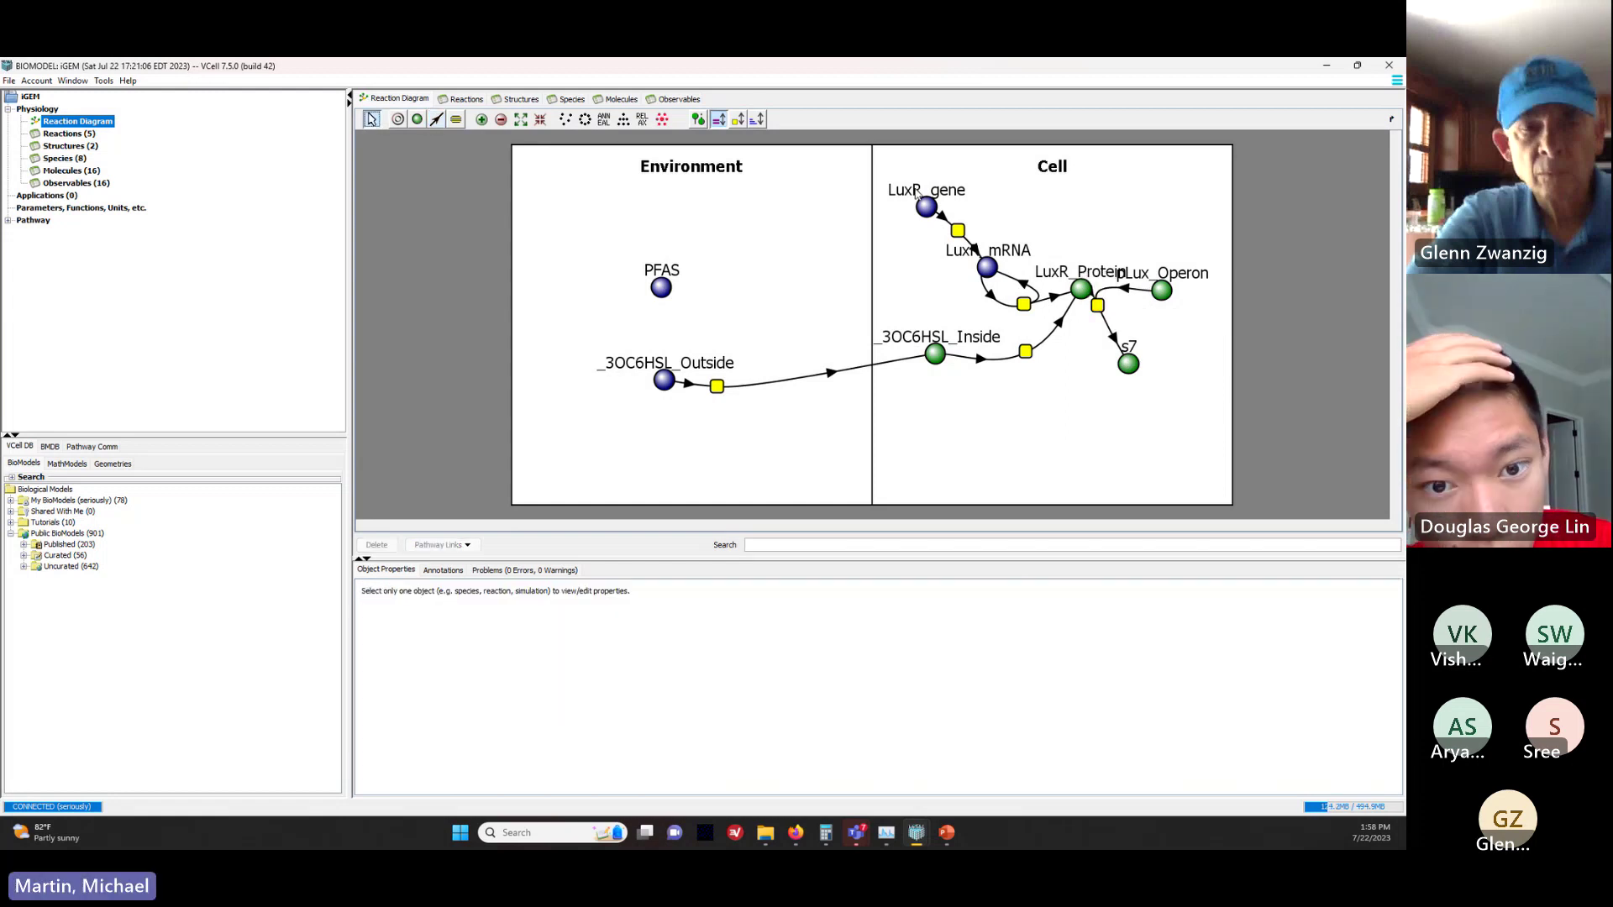
# Step: Spread out the new reaction by moving pLux_Operon well away from LuxR_Protein and placing the r1 node between them
pyautogui.click(1098, 306)
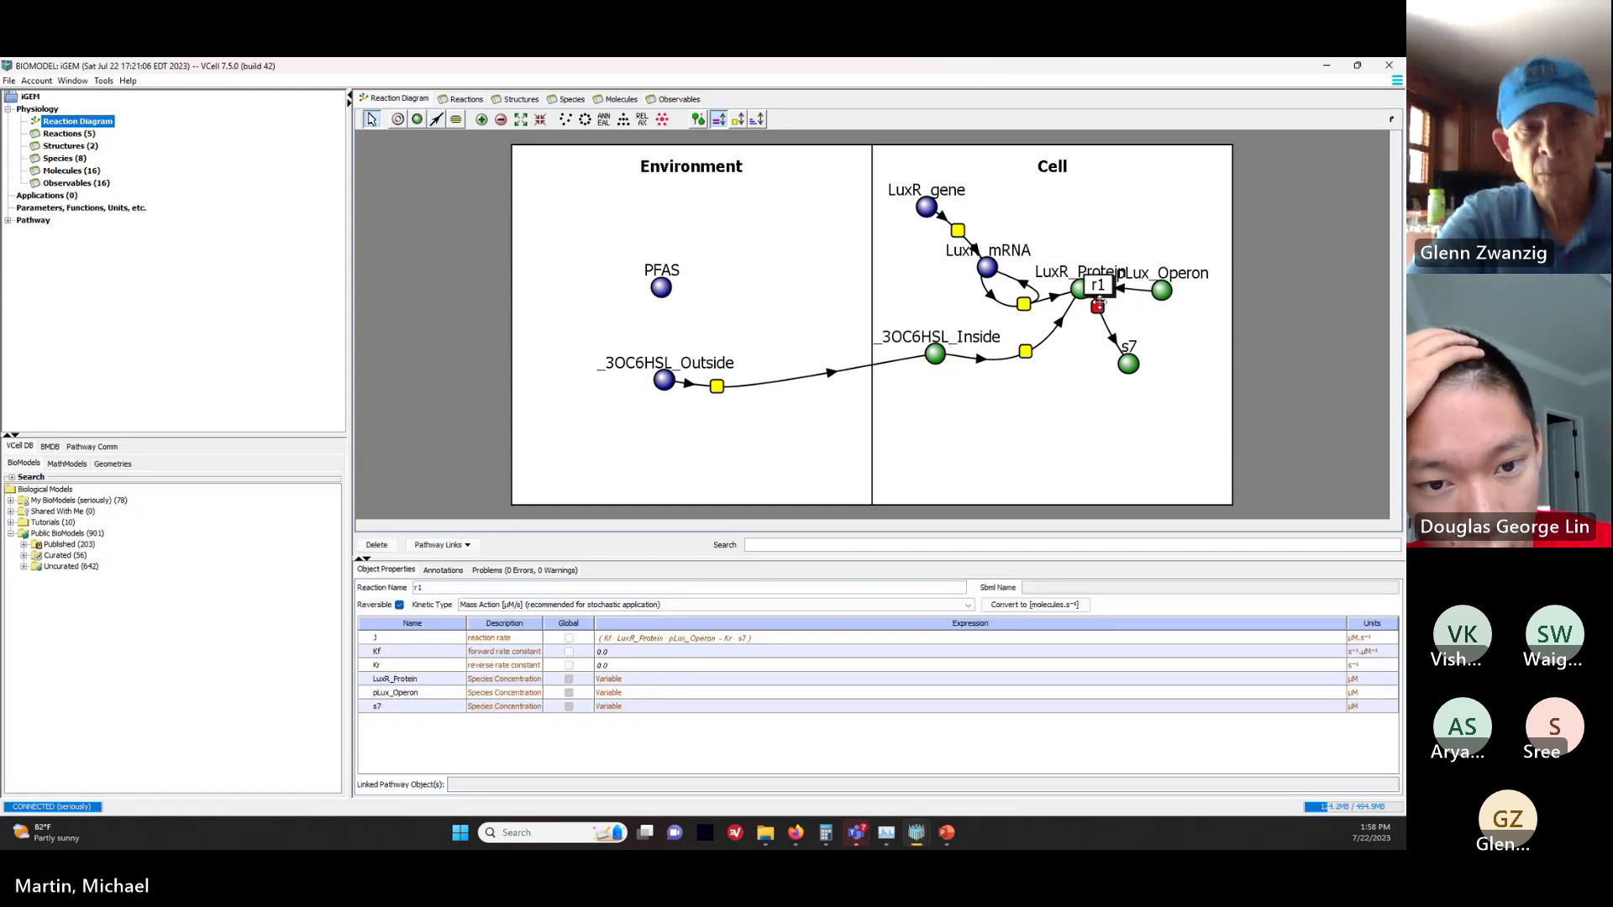
pyautogui.moveTo(1098, 304); pyautogui.dragTo(1120, 317)
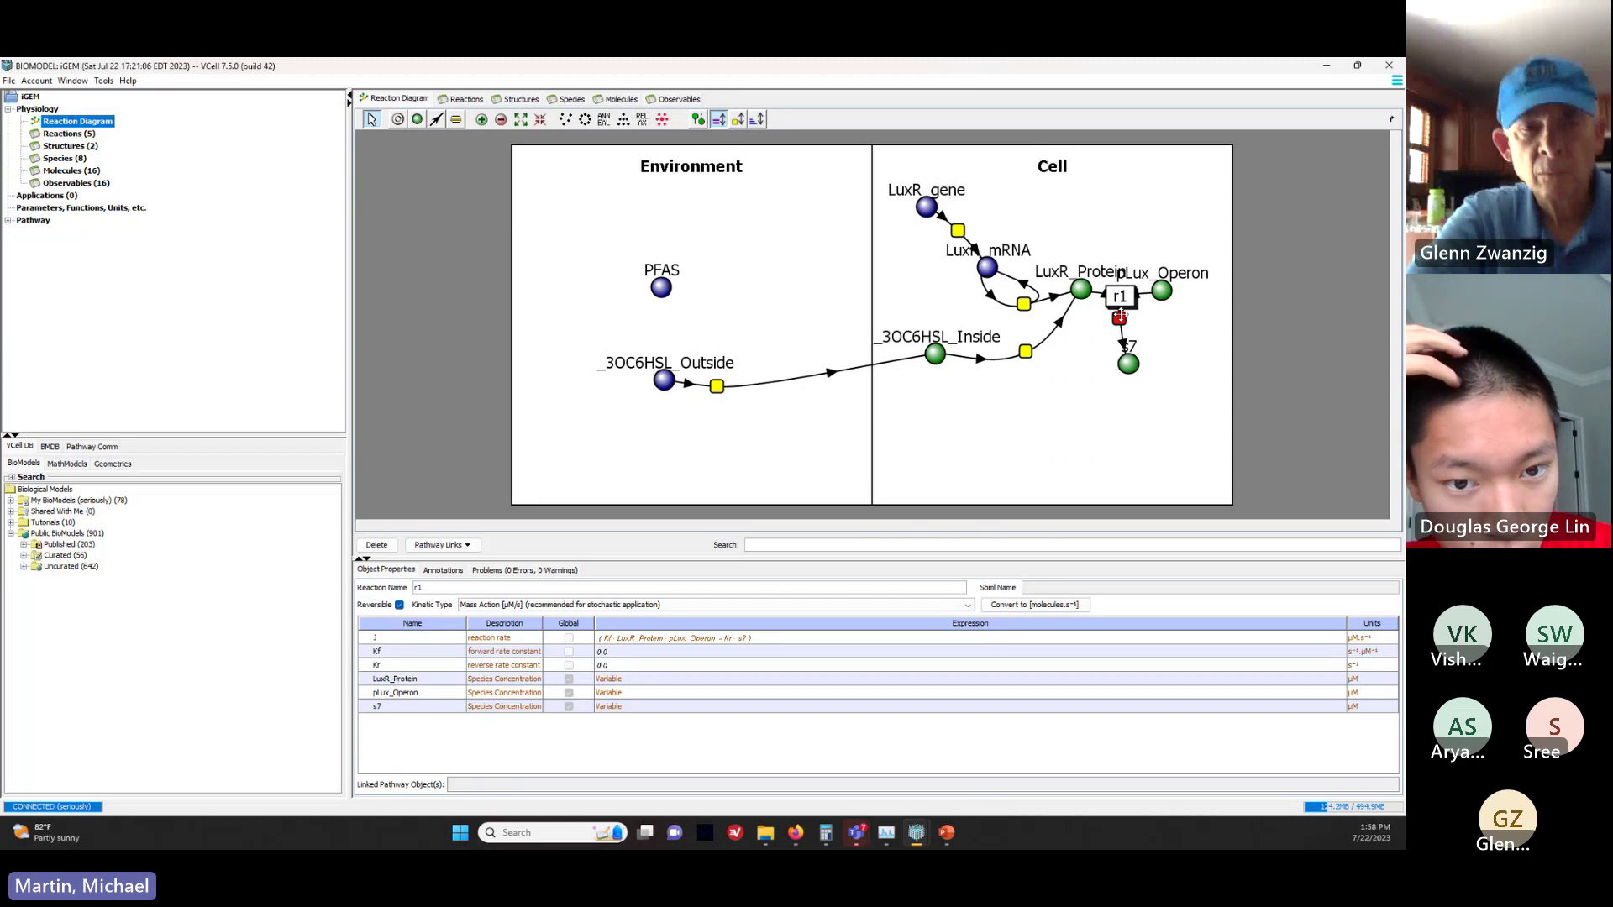
pyautogui.moveTo(1166, 291); pyautogui.dragTo(1246, 248)
pyautogui.moveTo(1076, 320); pyautogui.dragTo(1122, 308)
# Step: Rename the new product species s7 in the Cell compartment as pLux_Bind
pyautogui.click(1085, 362)
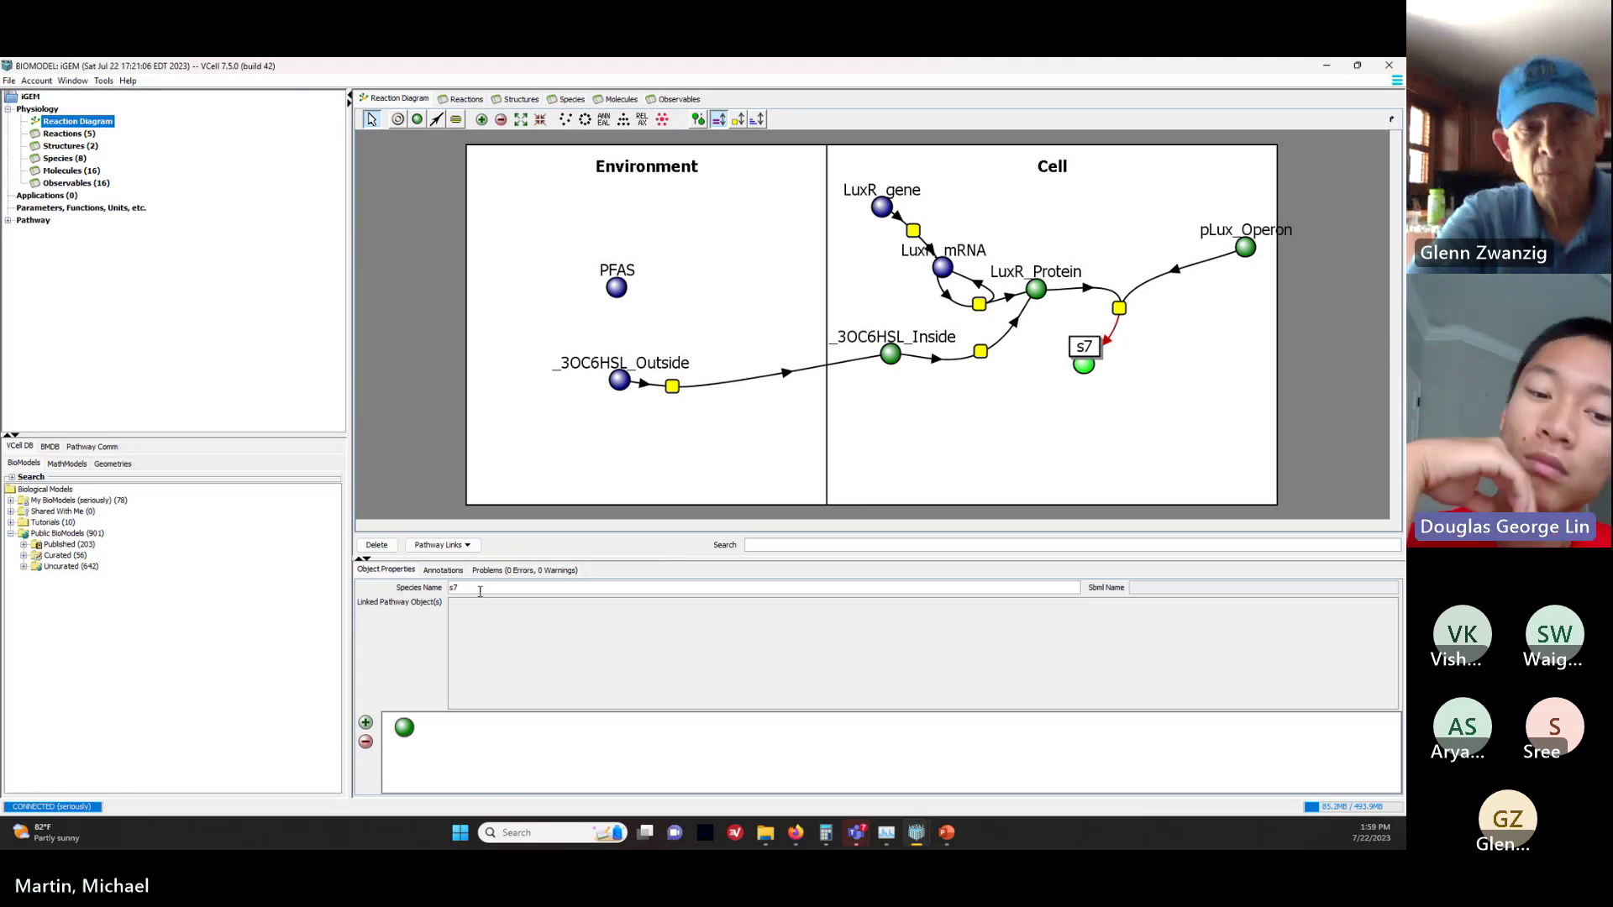
pyautogui.moveTo(479, 588); pyautogui.dragTo(375, 593)
pyautogui.write('p')
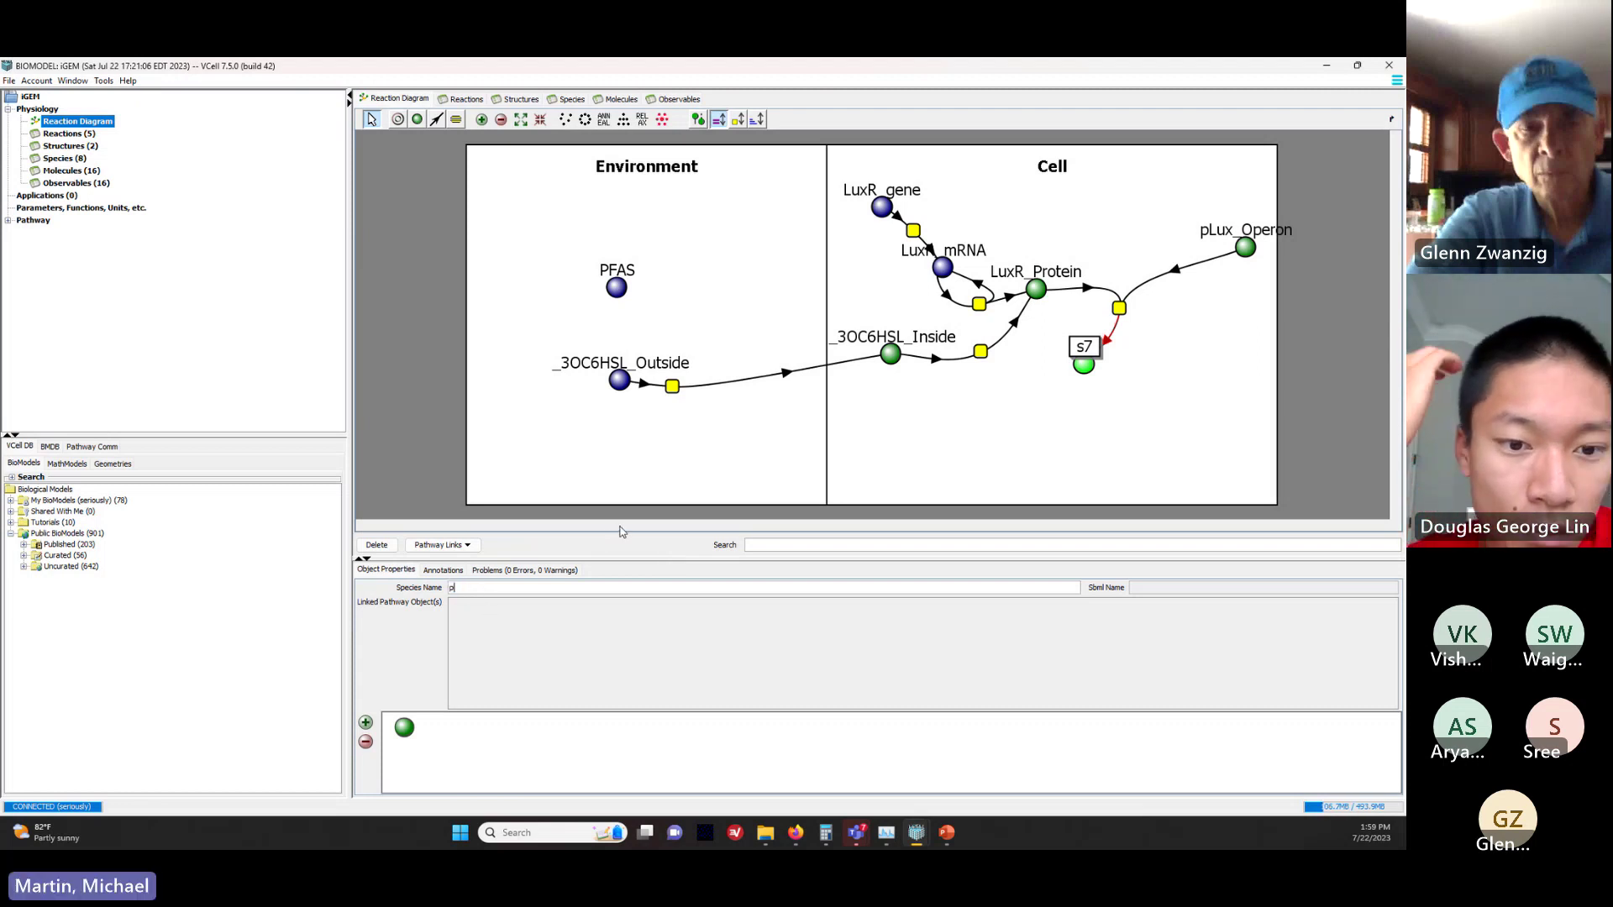
pyautogui.write('Lux_Bind')
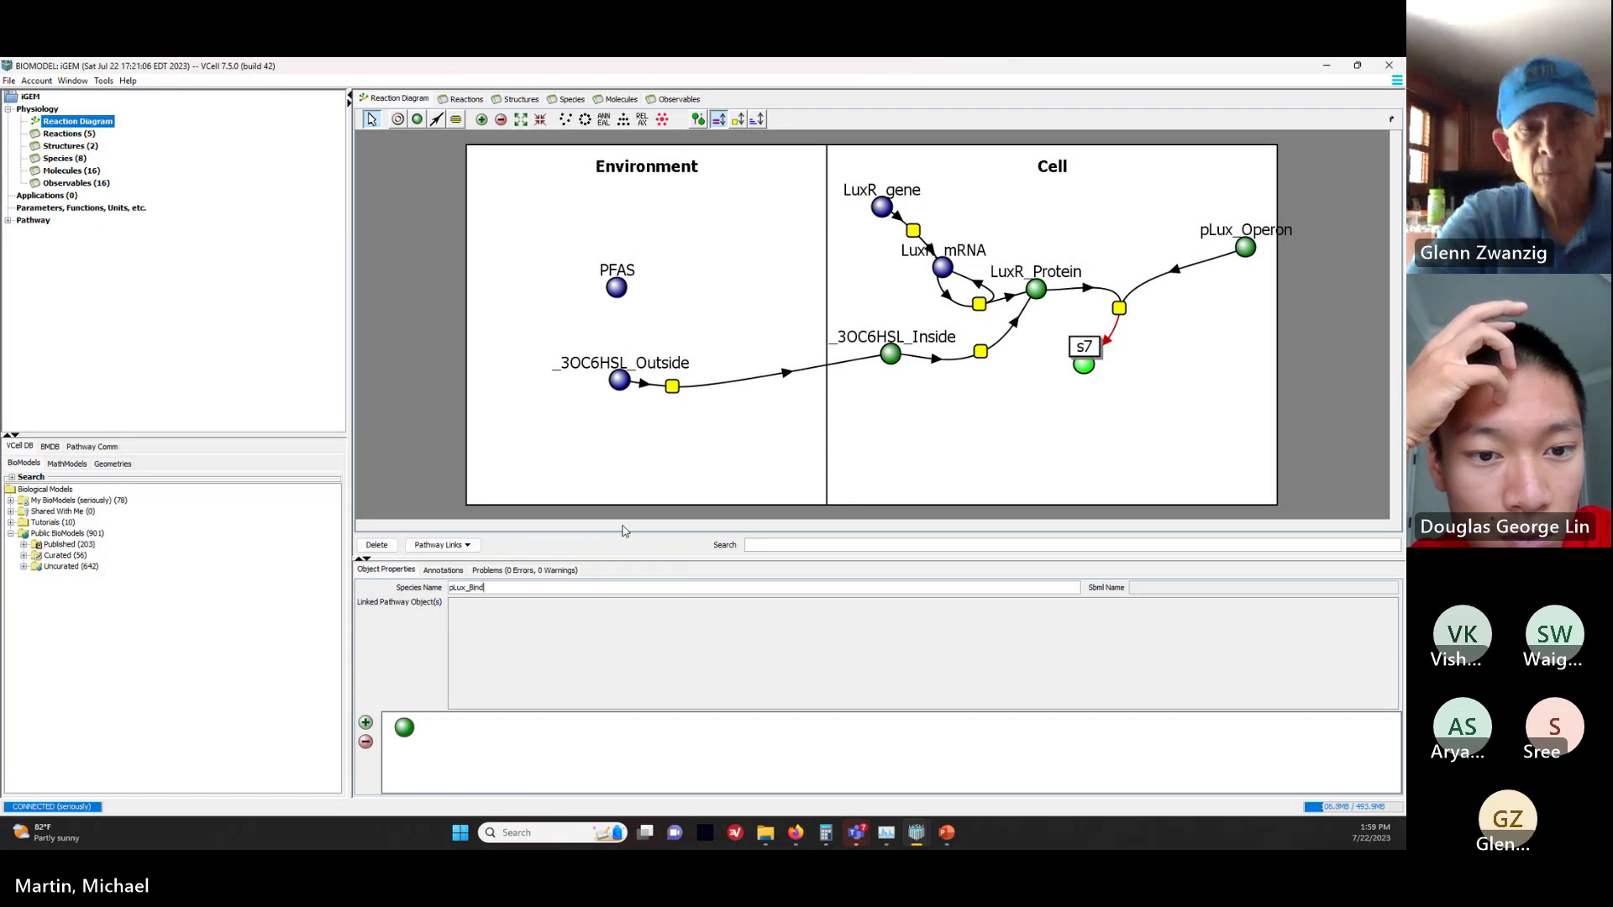
pyautogui.press('Return')
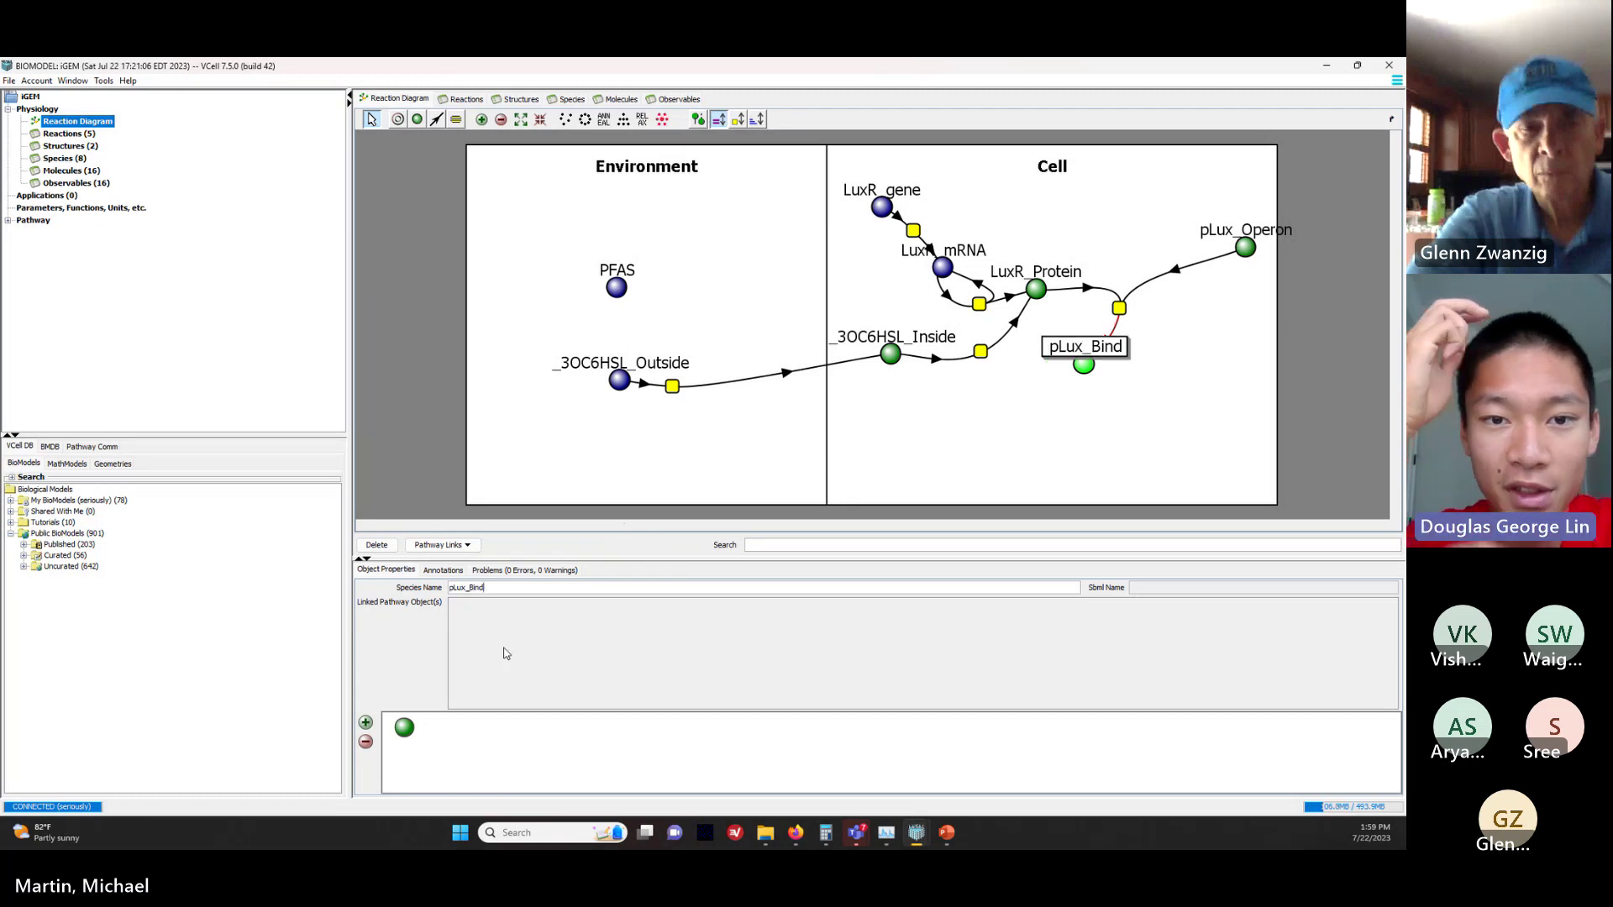
# Step: Inspect the properties of reaction r1 and the molecule choices offered for LuxR_Protein
pyautogui.click(1117, 309)
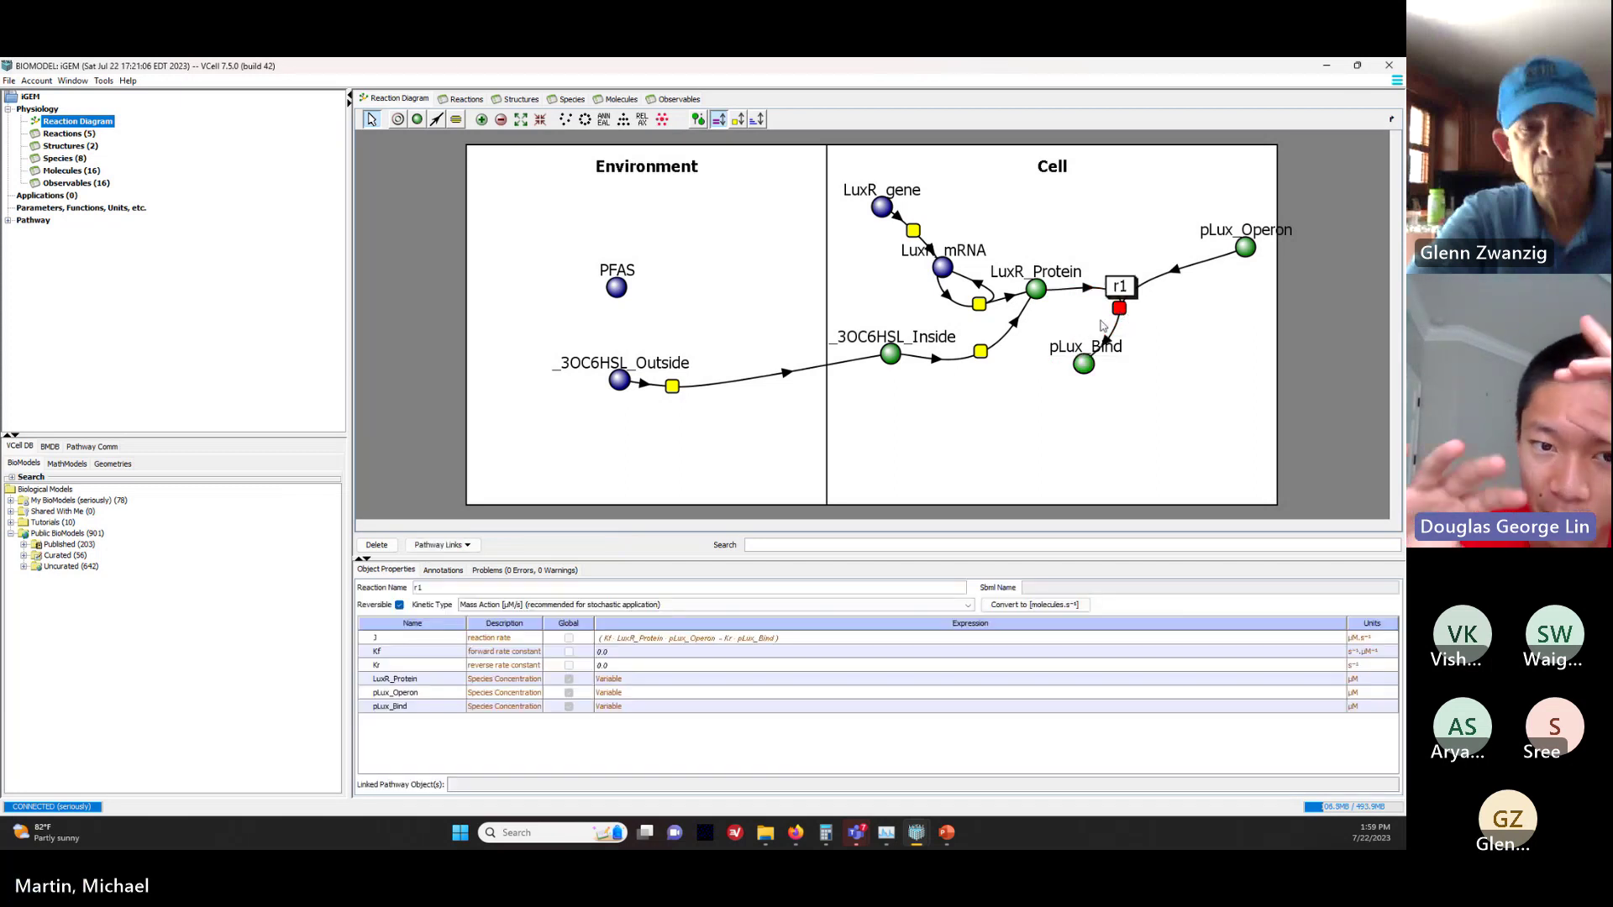
pyautogui.doubleClick(441, 590)
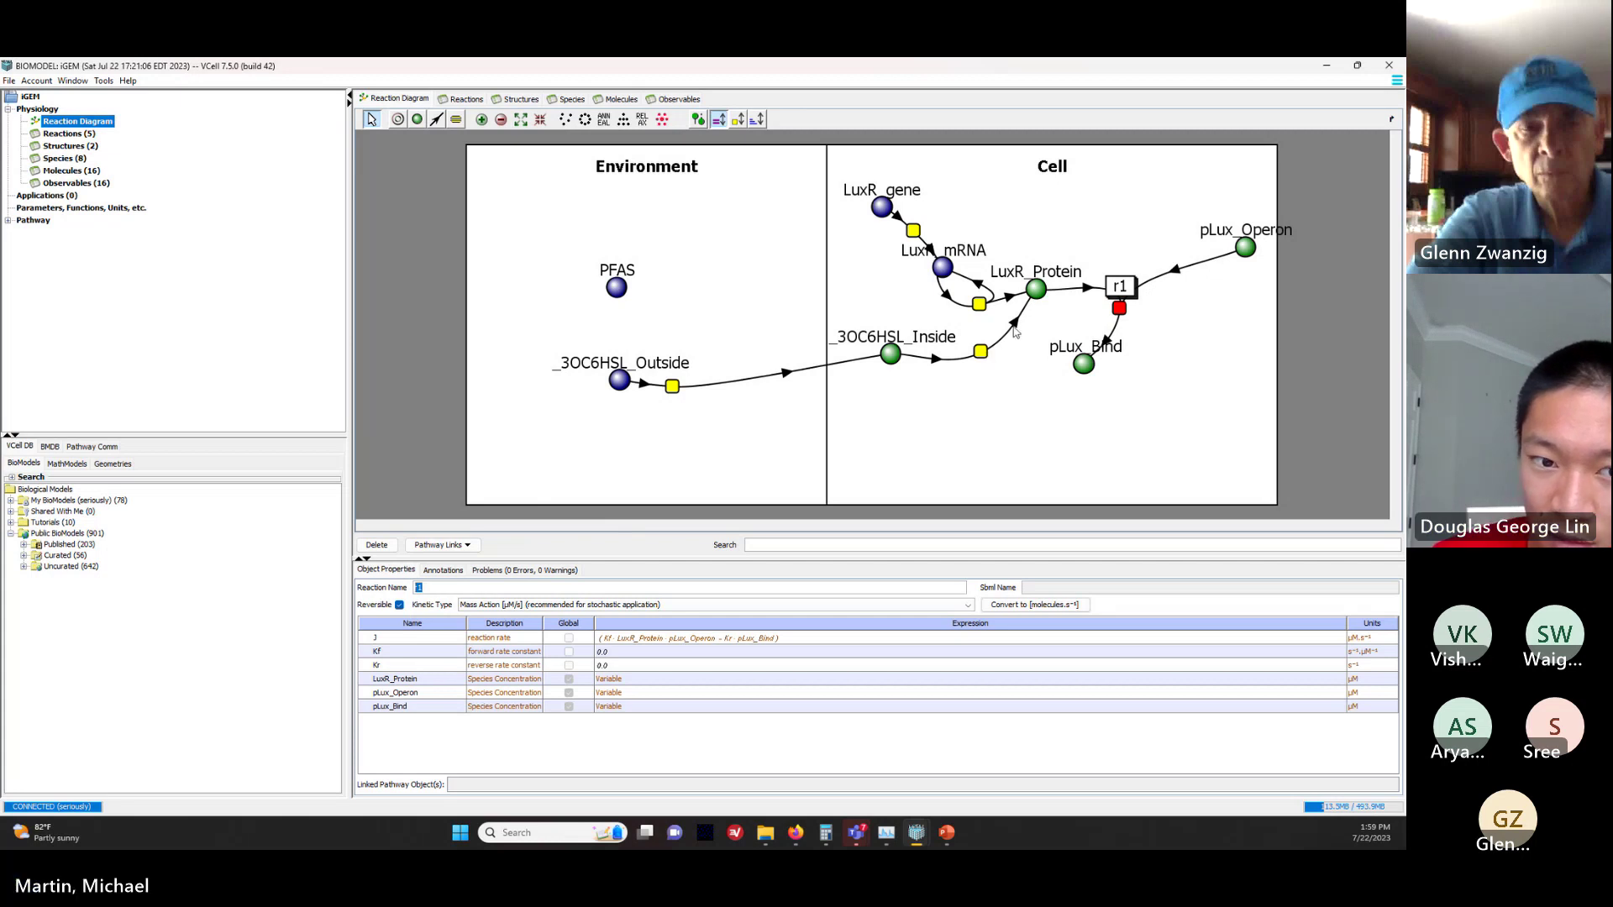
pyautogui.click(1035, 291)
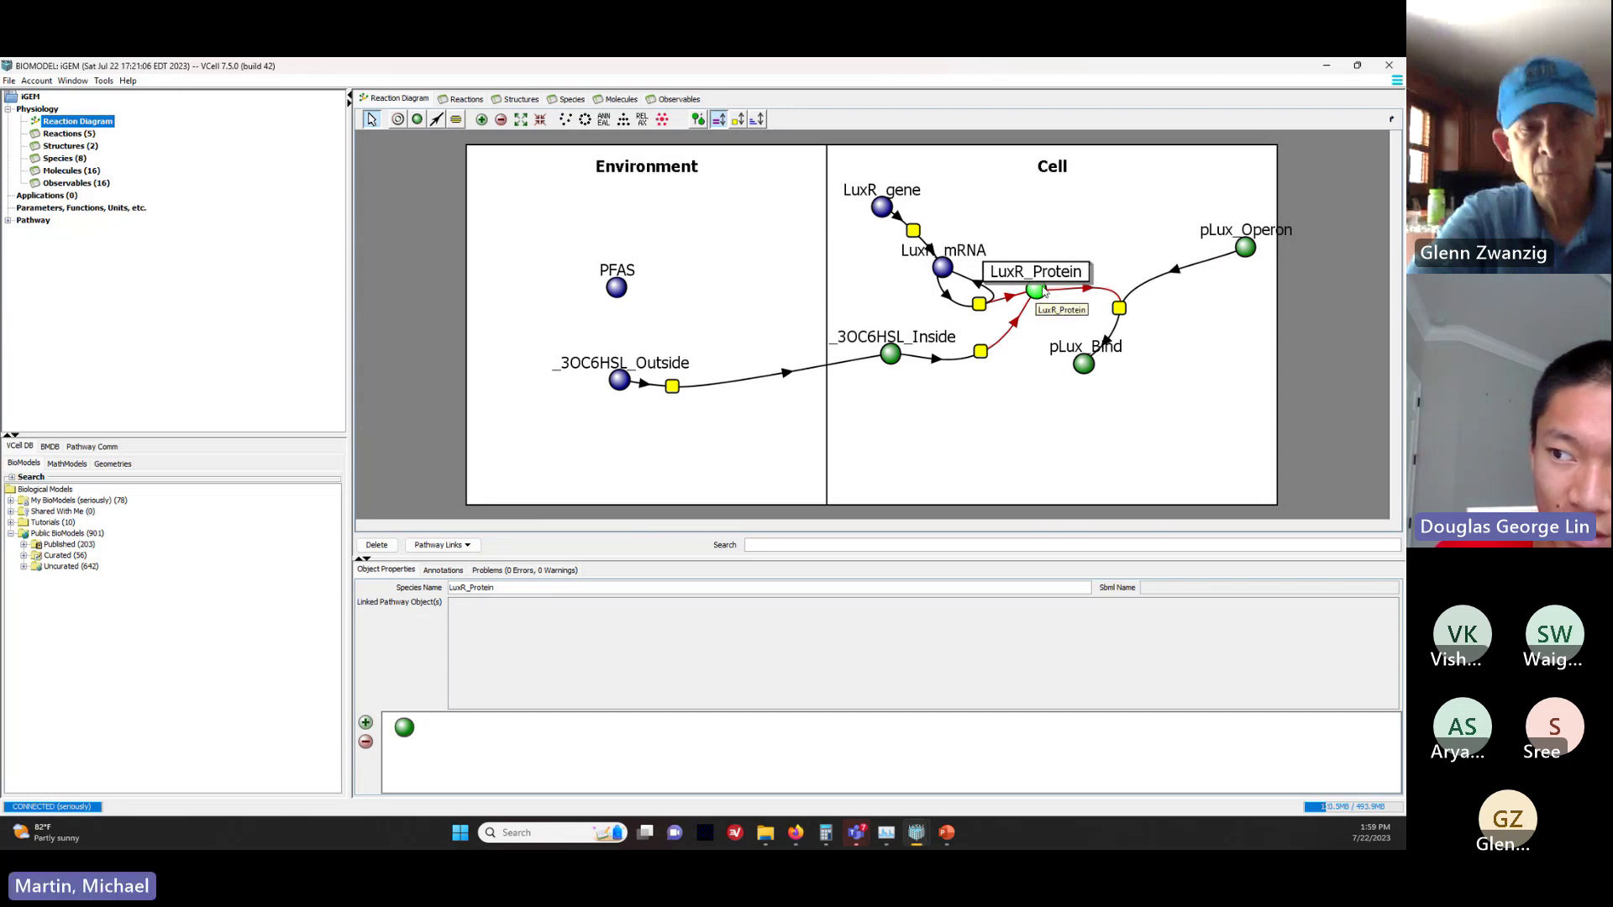
pyautogui.rightClick(404, 731)
pyautogui.moveTo(457, 745)
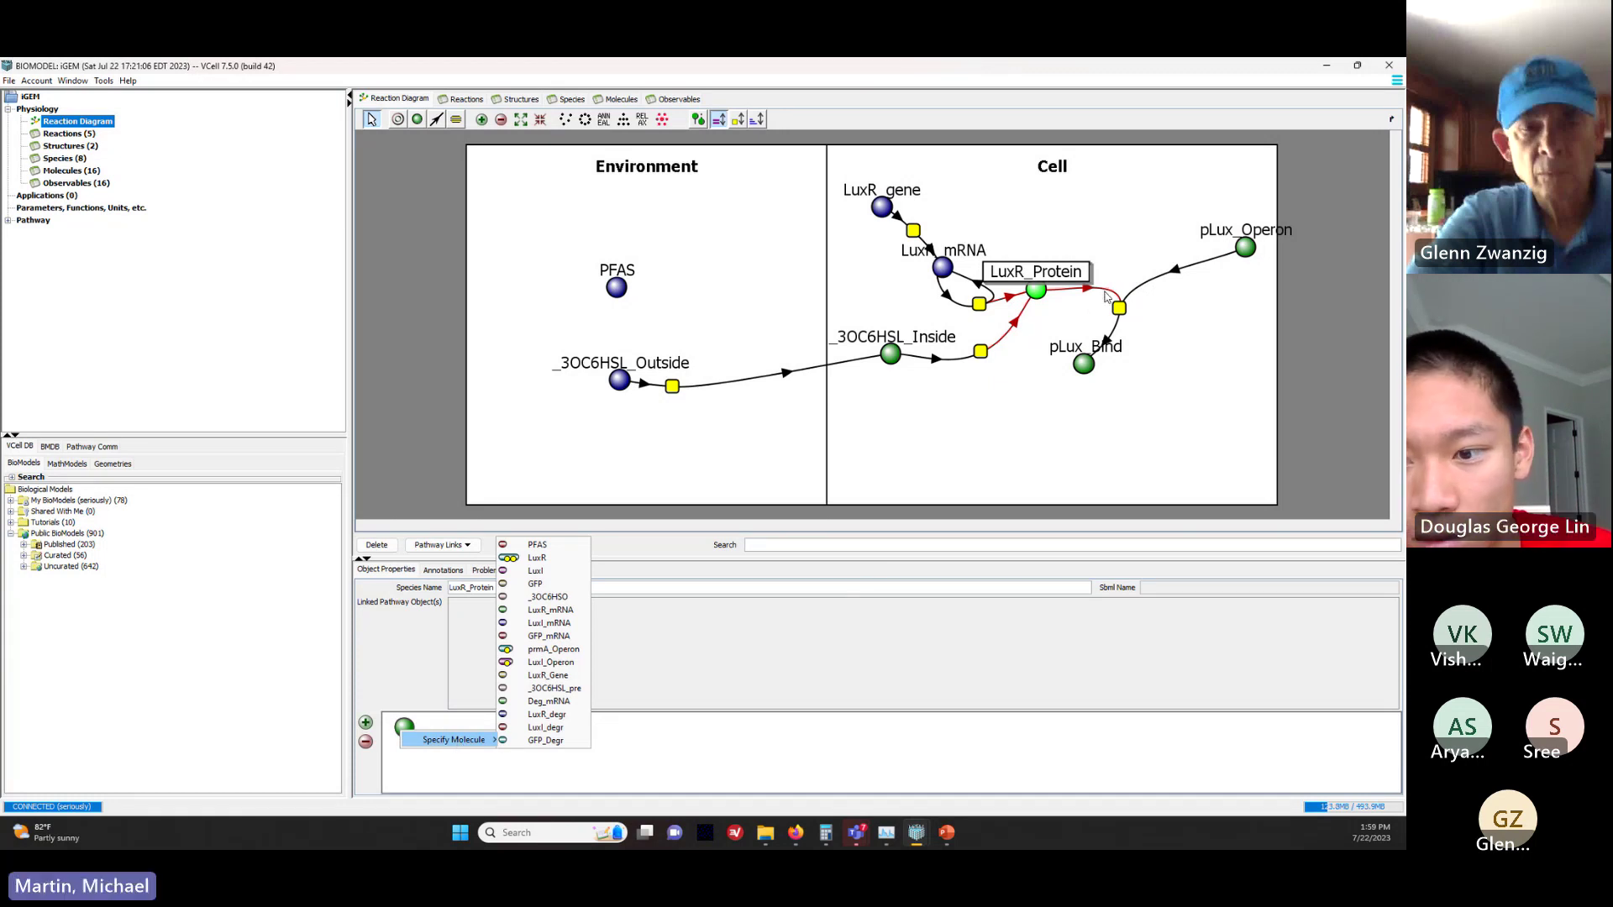
pyautogui.click(1139, 253)
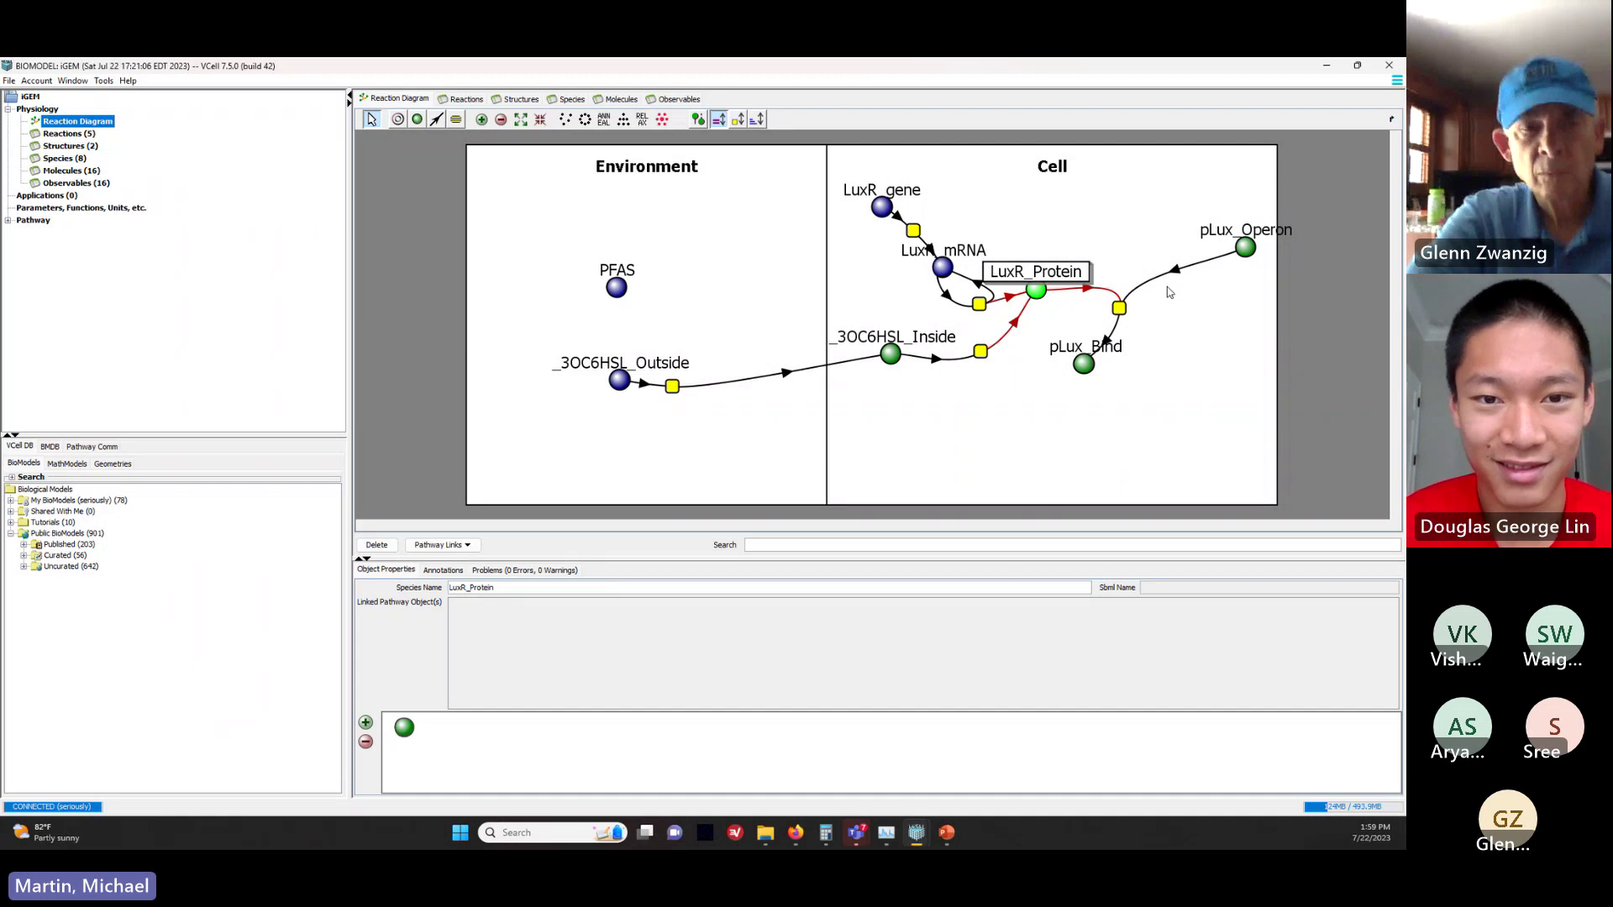
# Step: Delete the reactant connection from LuxR_Protein to reaction r1
pyautogui.click(1119, 308)
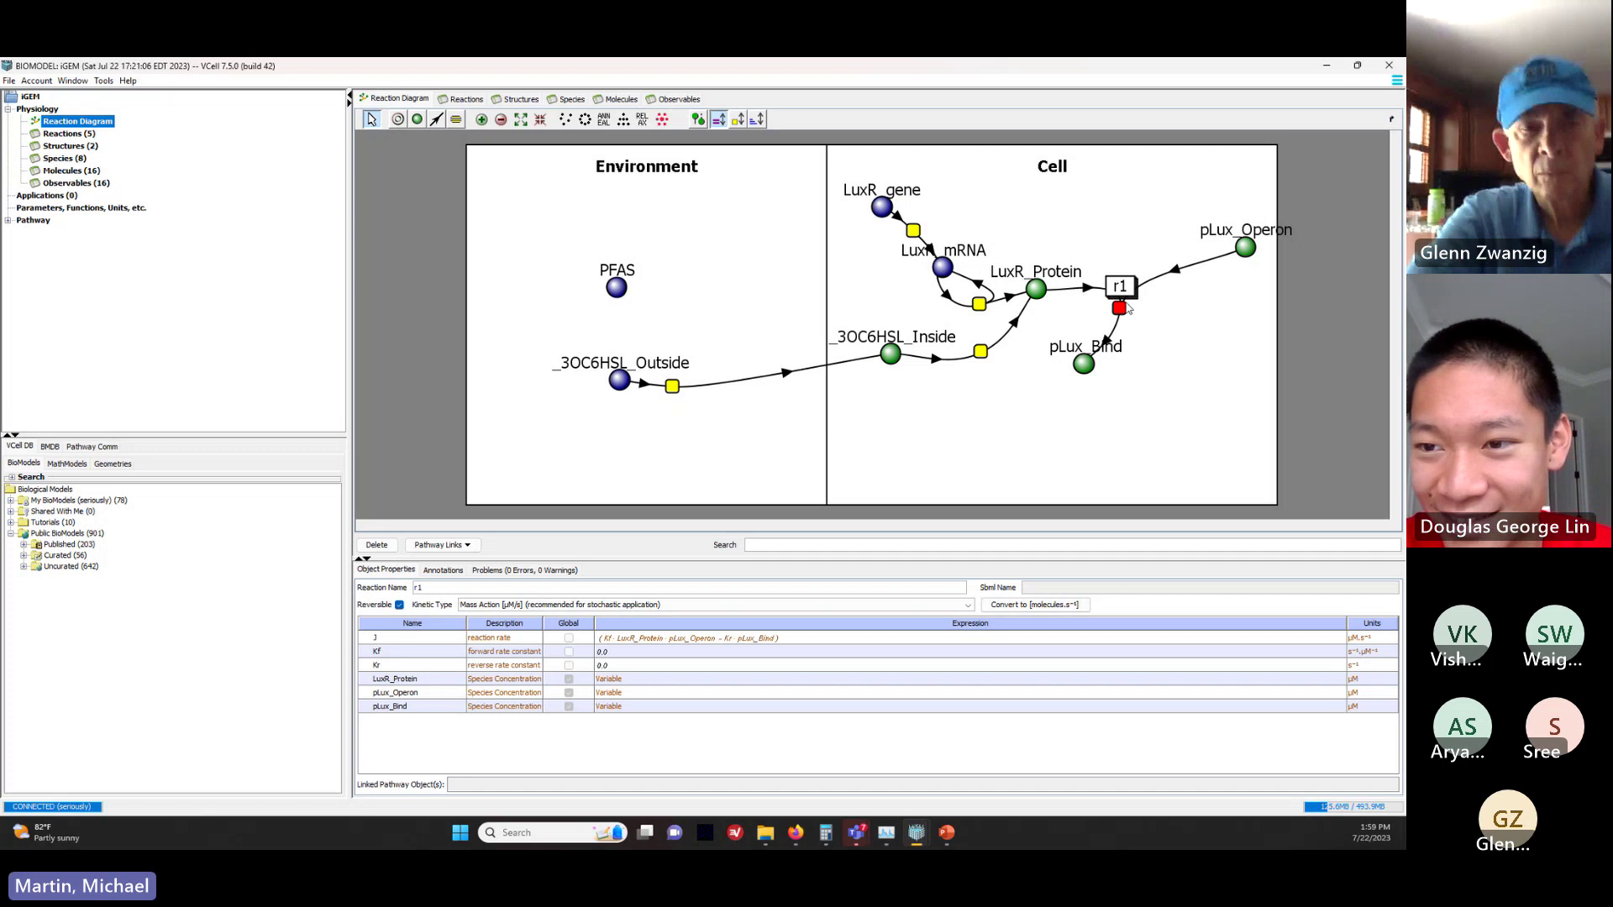
pyautogui.click(1094, 290)
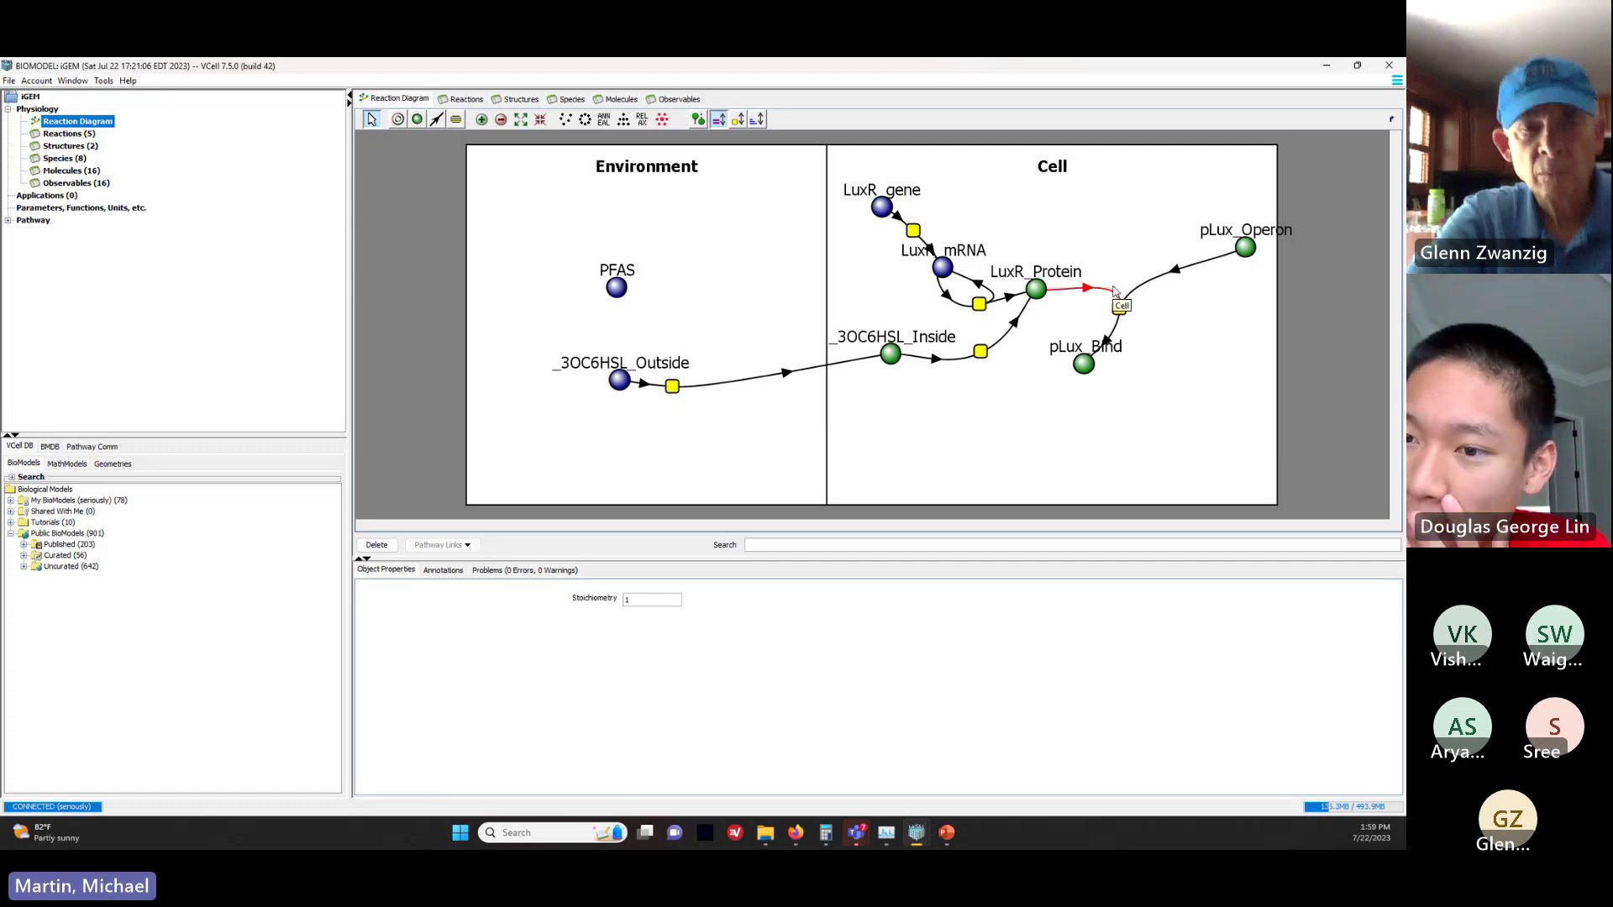
pyautogui.press('Delete')
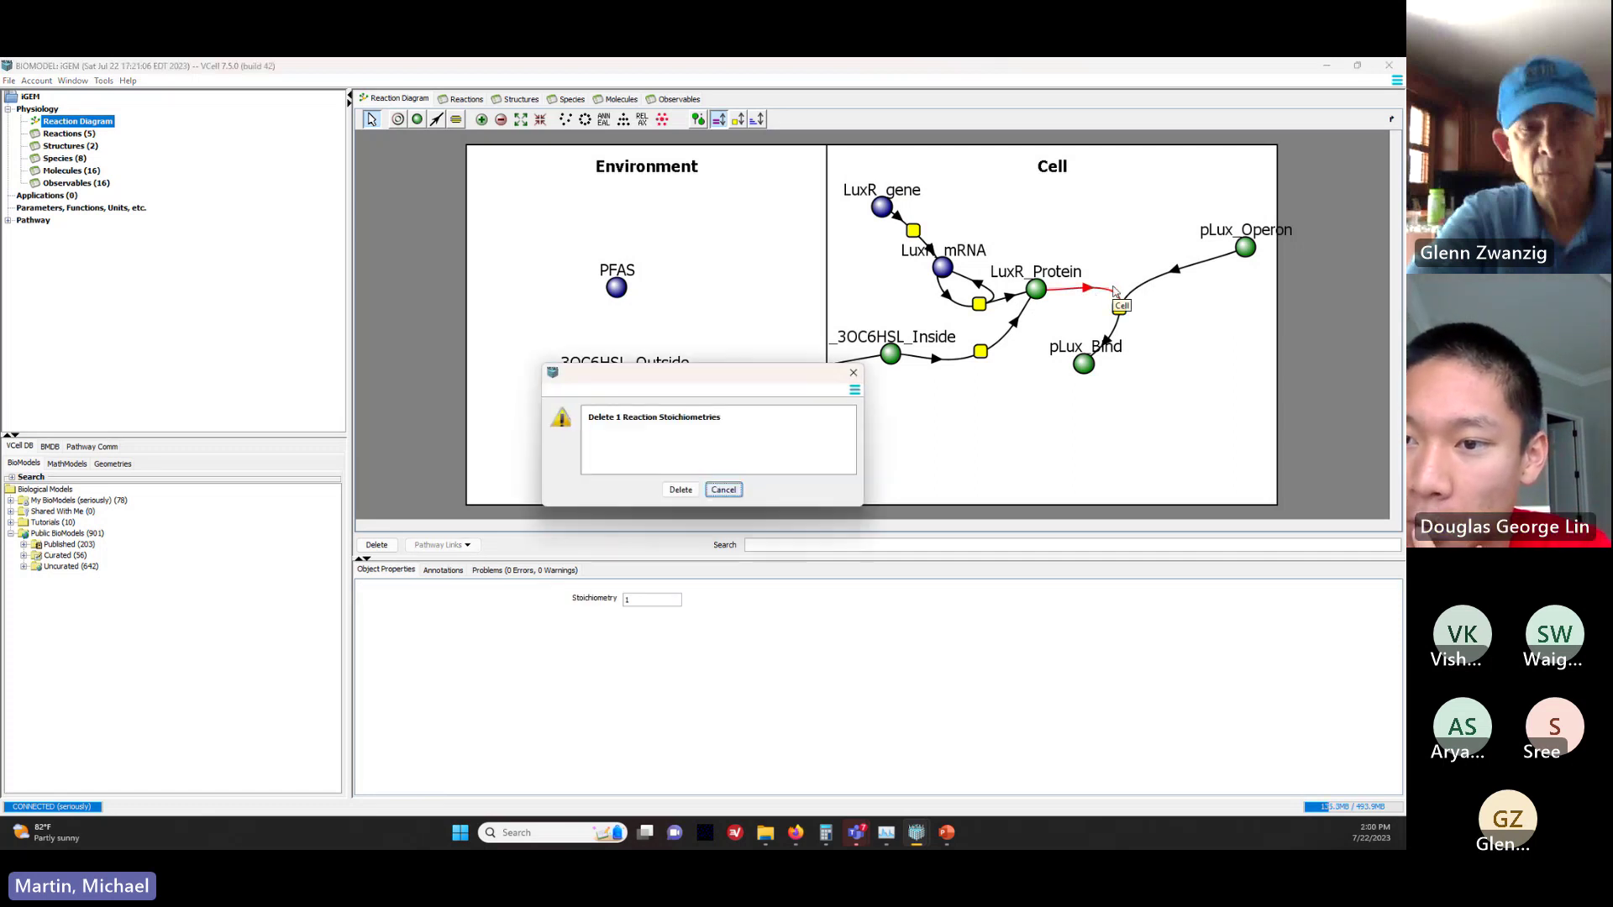
pyautogui.click(678, 489)
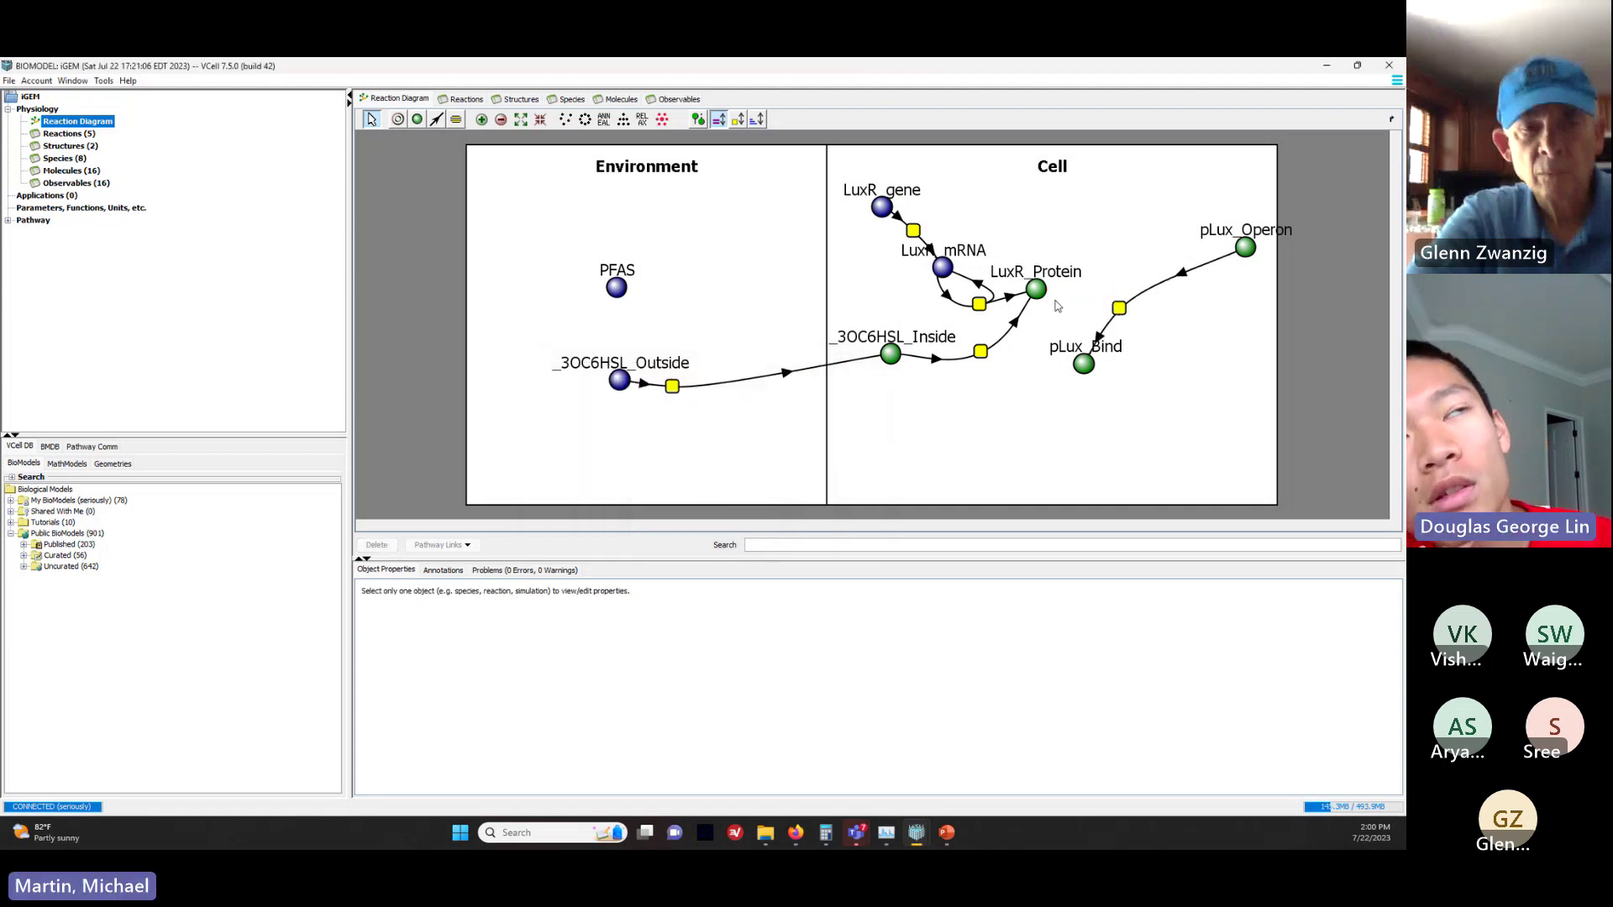
# Step: Delete the product connection into LuxR_Protein from the reaction that starts at _3OC6HSL_Inside
pyautogui.click(1038, 293)
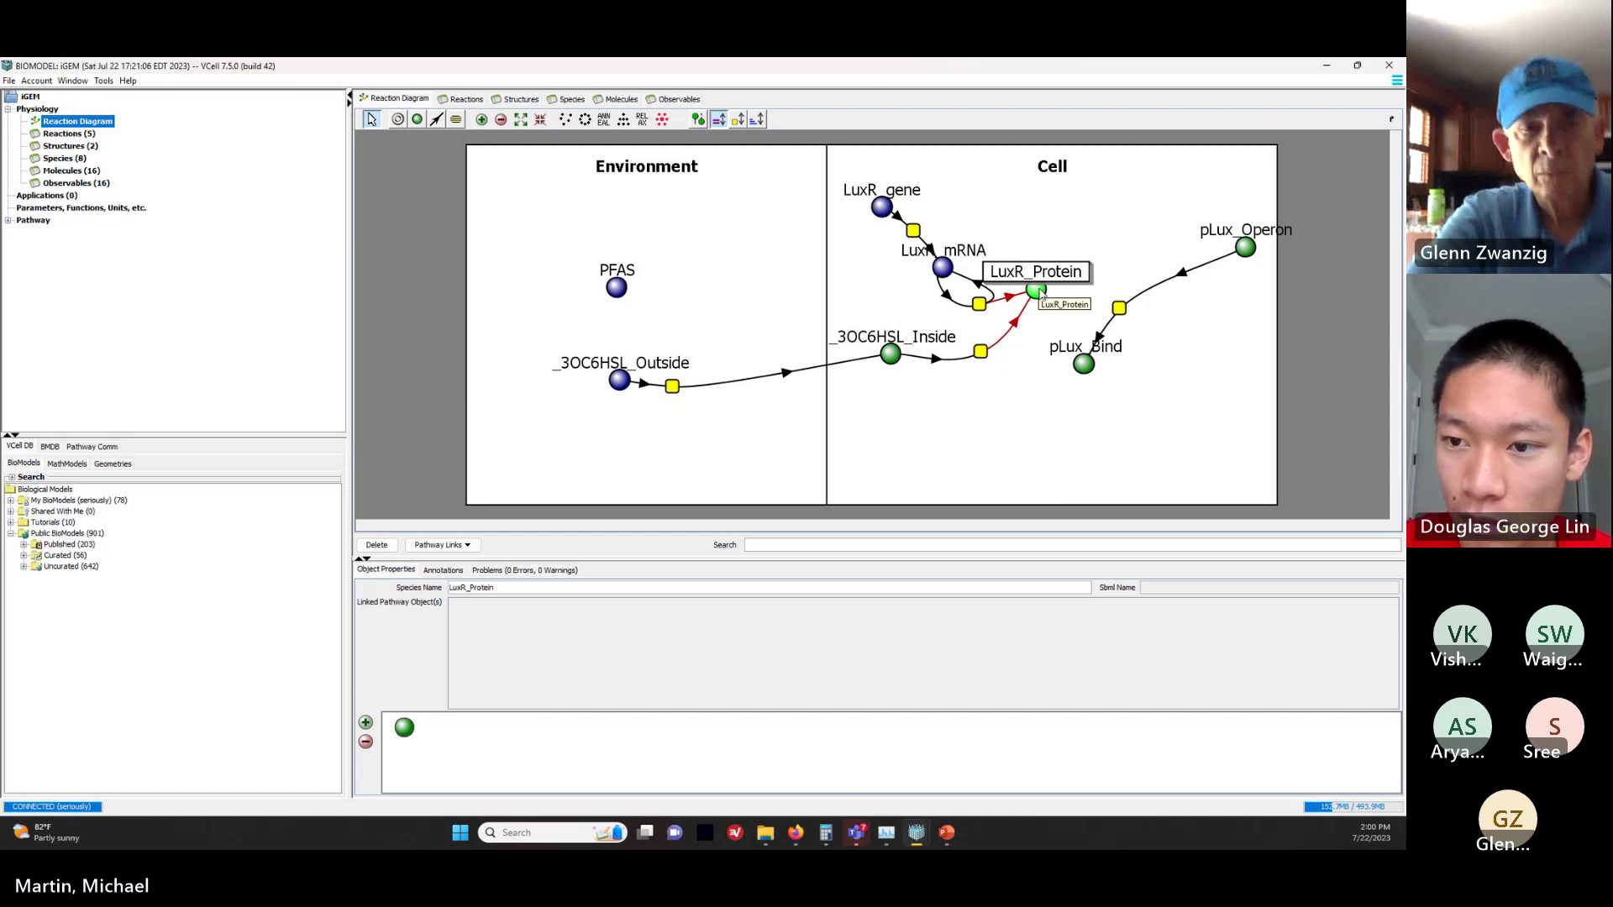
pyautogui.click(1016, 333)
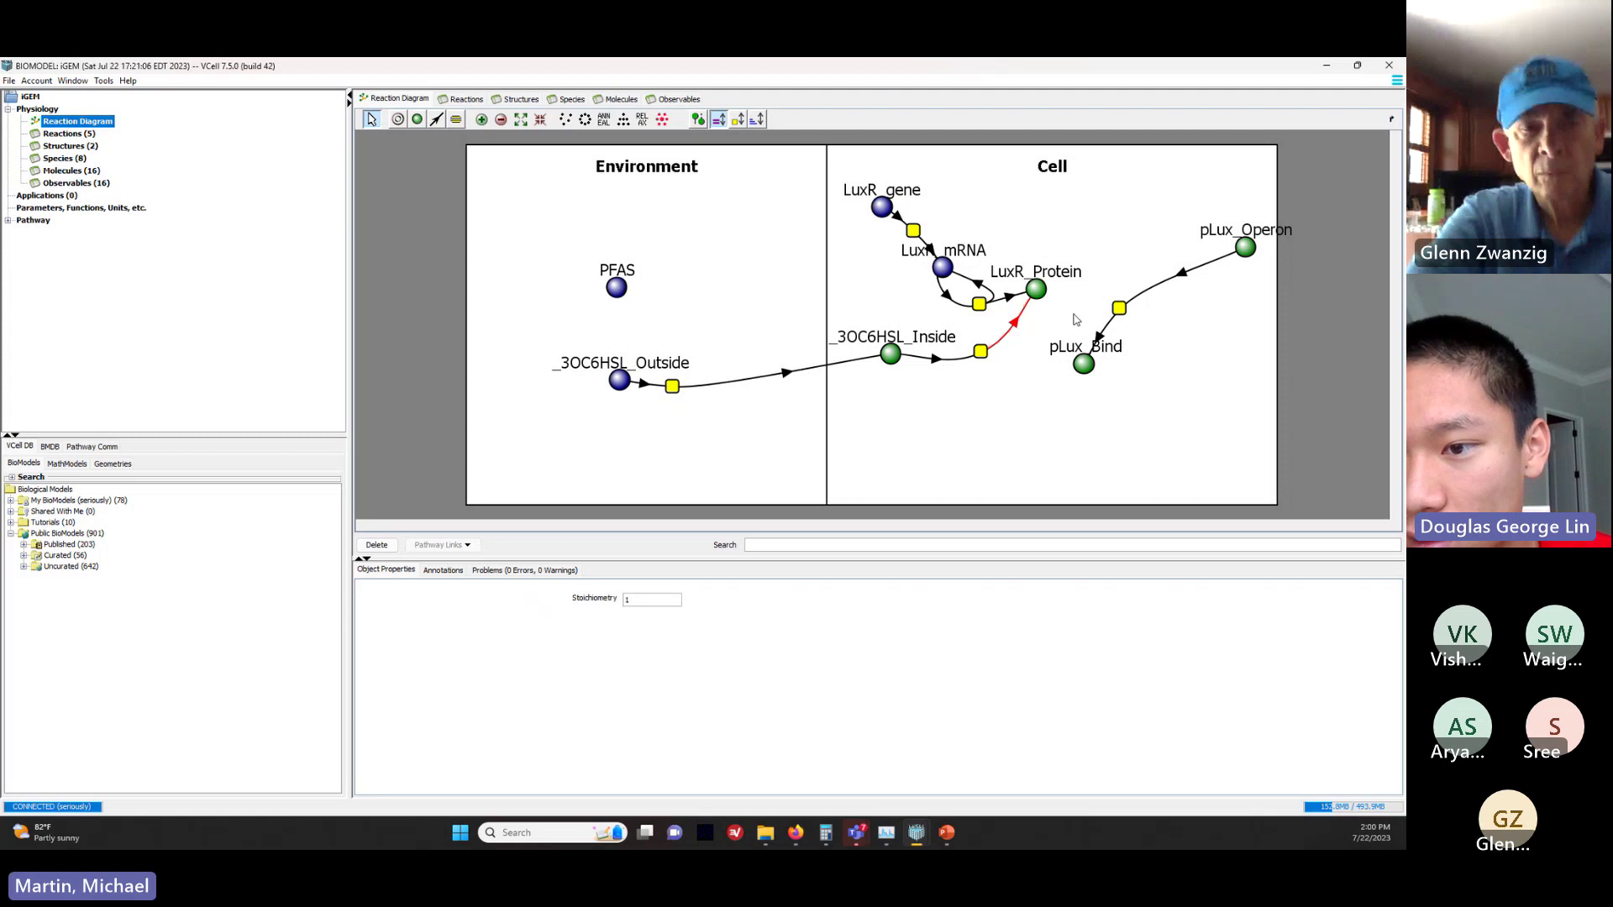
pyautogui.press('Delete')
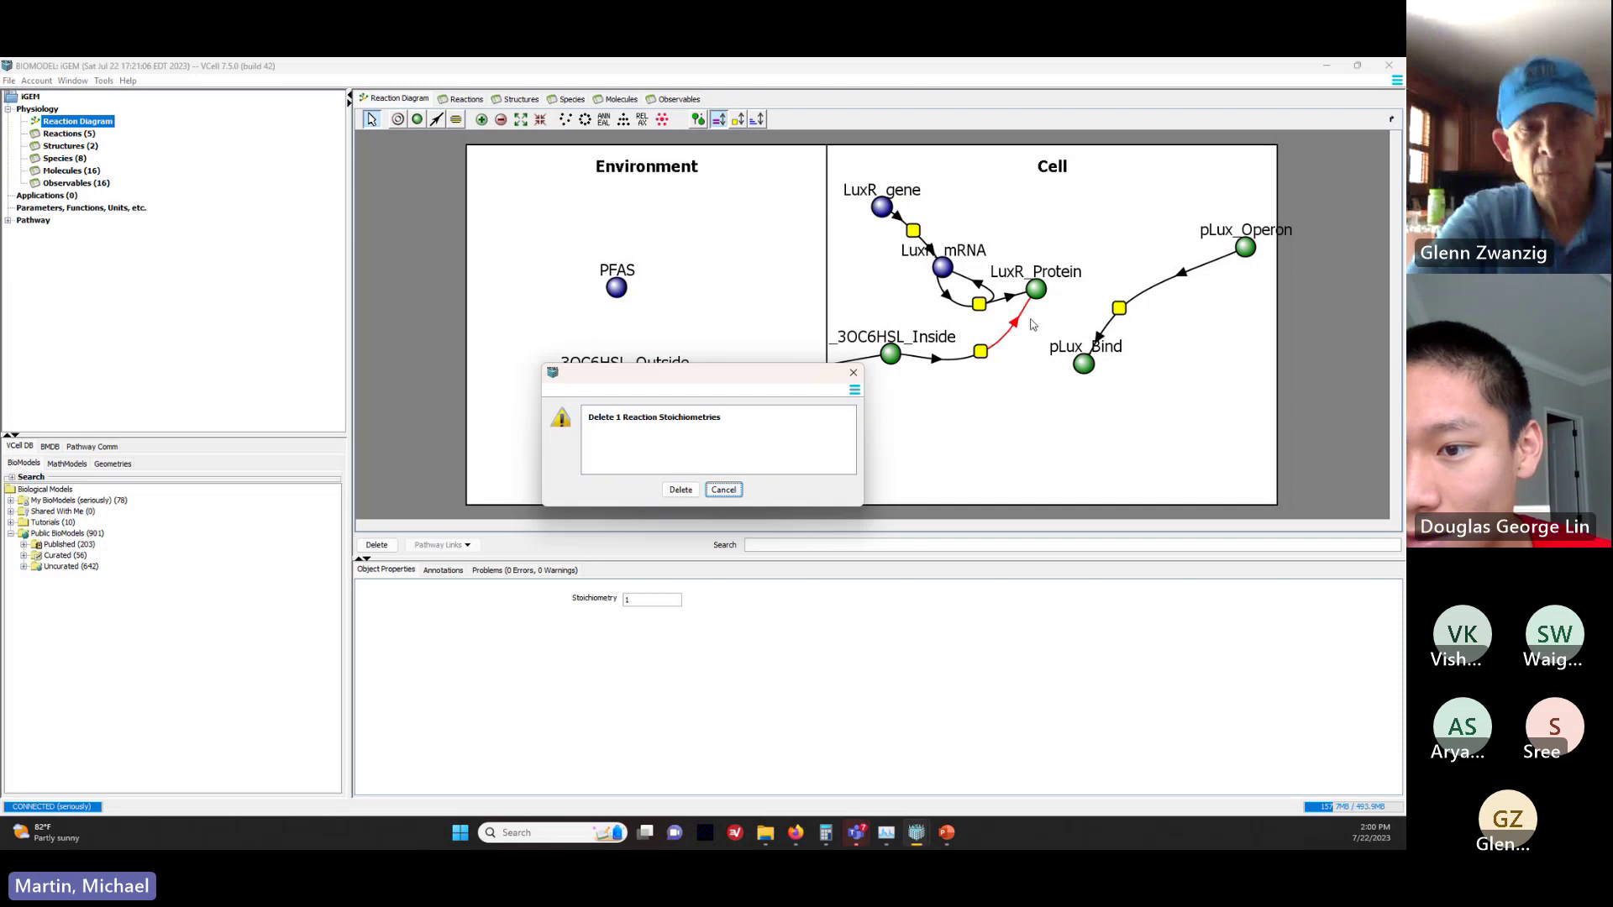
pyautogui.click(680, 490)
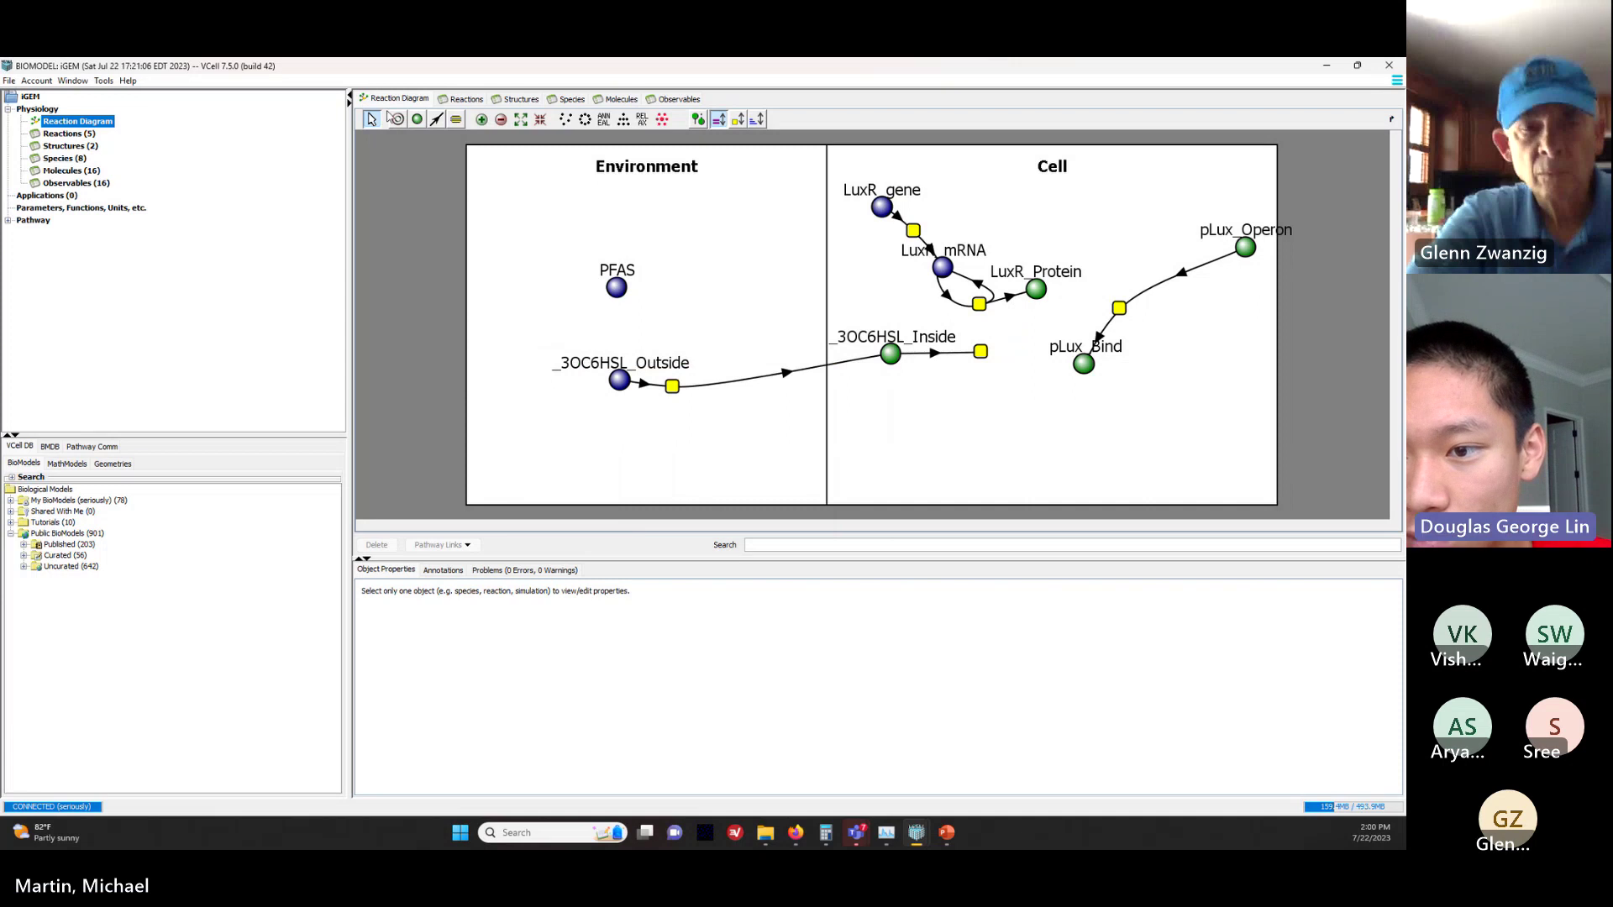
# Step: Connect LuxR_Protein as a reactant to the Quorum_Bind reaction and add a new product species for it in the Cell compartment
pyautogui.click(436, 120)
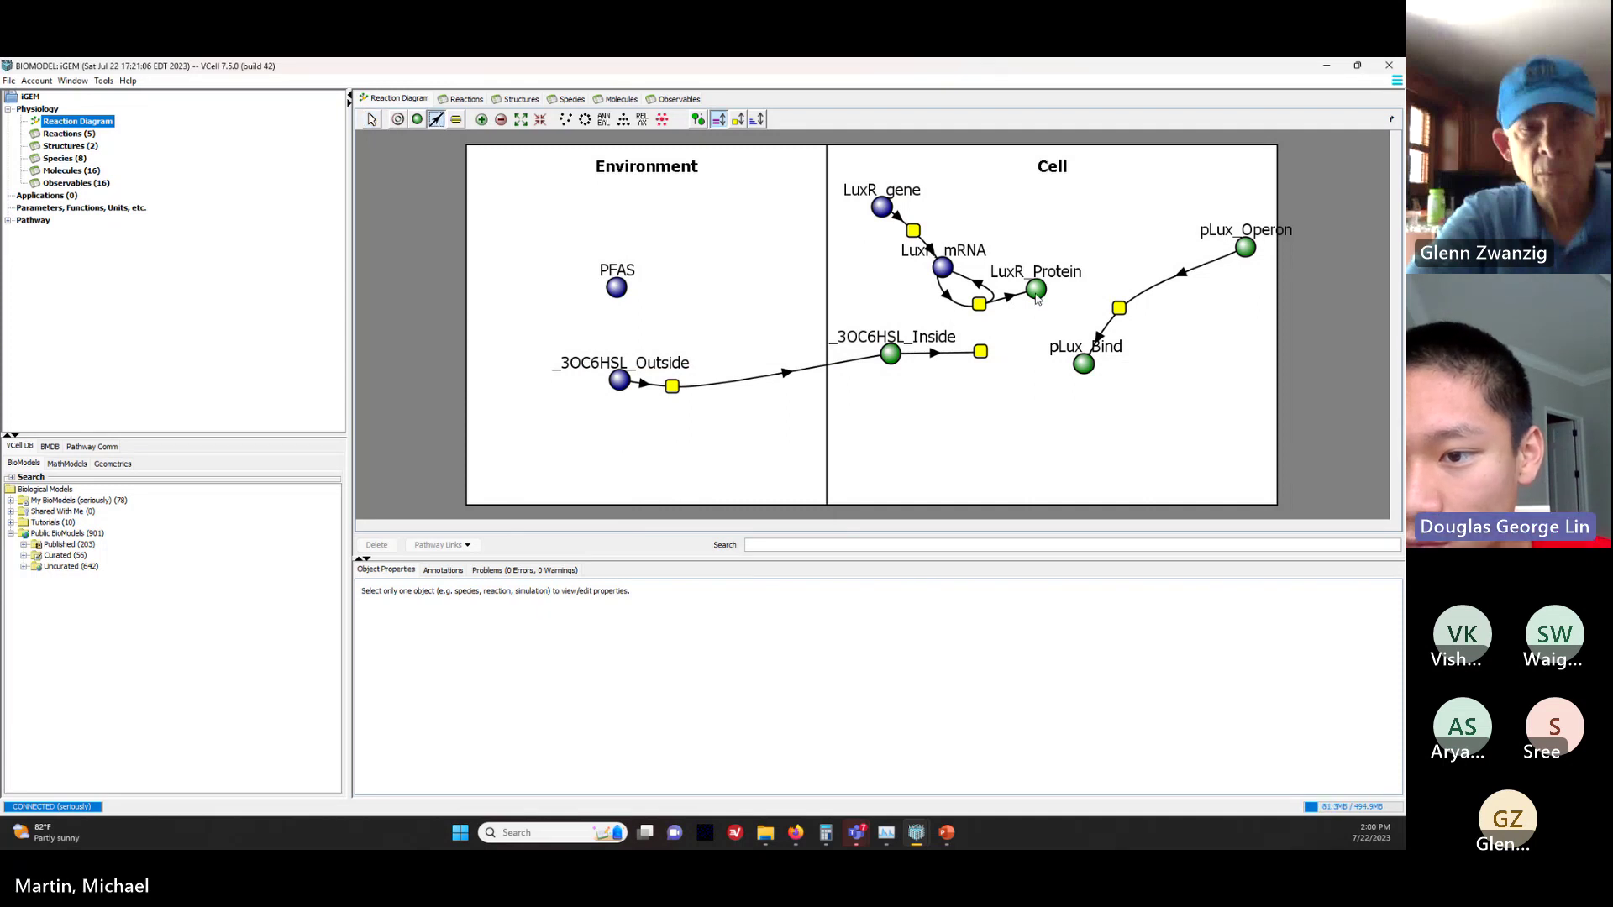
pyautogui.moveTo(1038, 299); pyautogui.dragTo(987, 357)
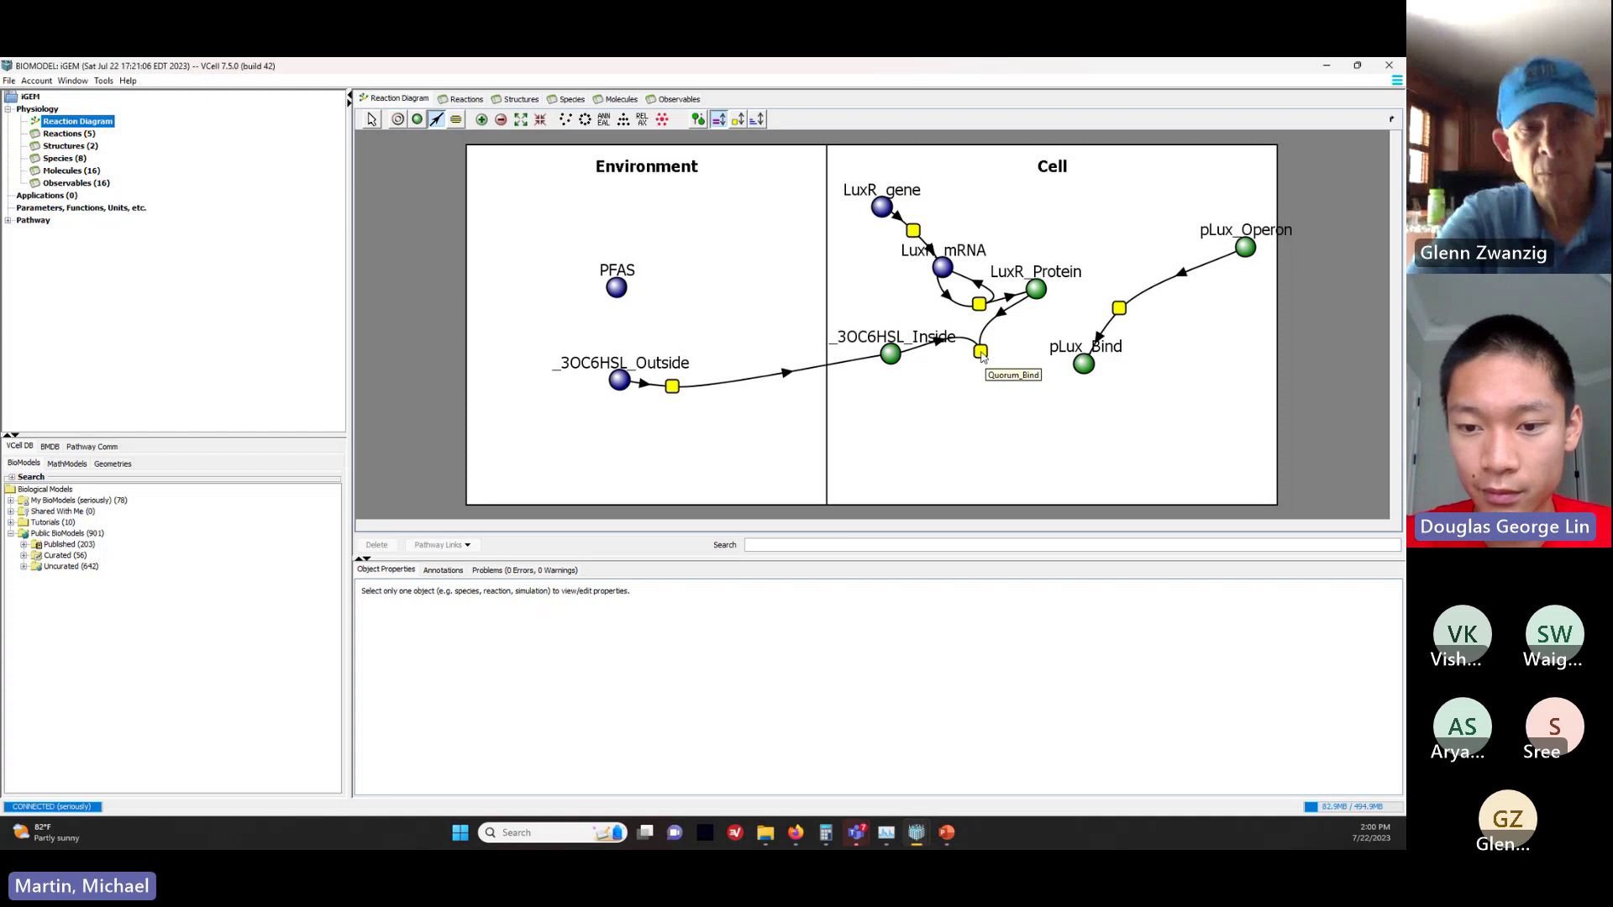
pyautogui.moveTo(983, 357); pyautogui.dragTo(1036, 384)
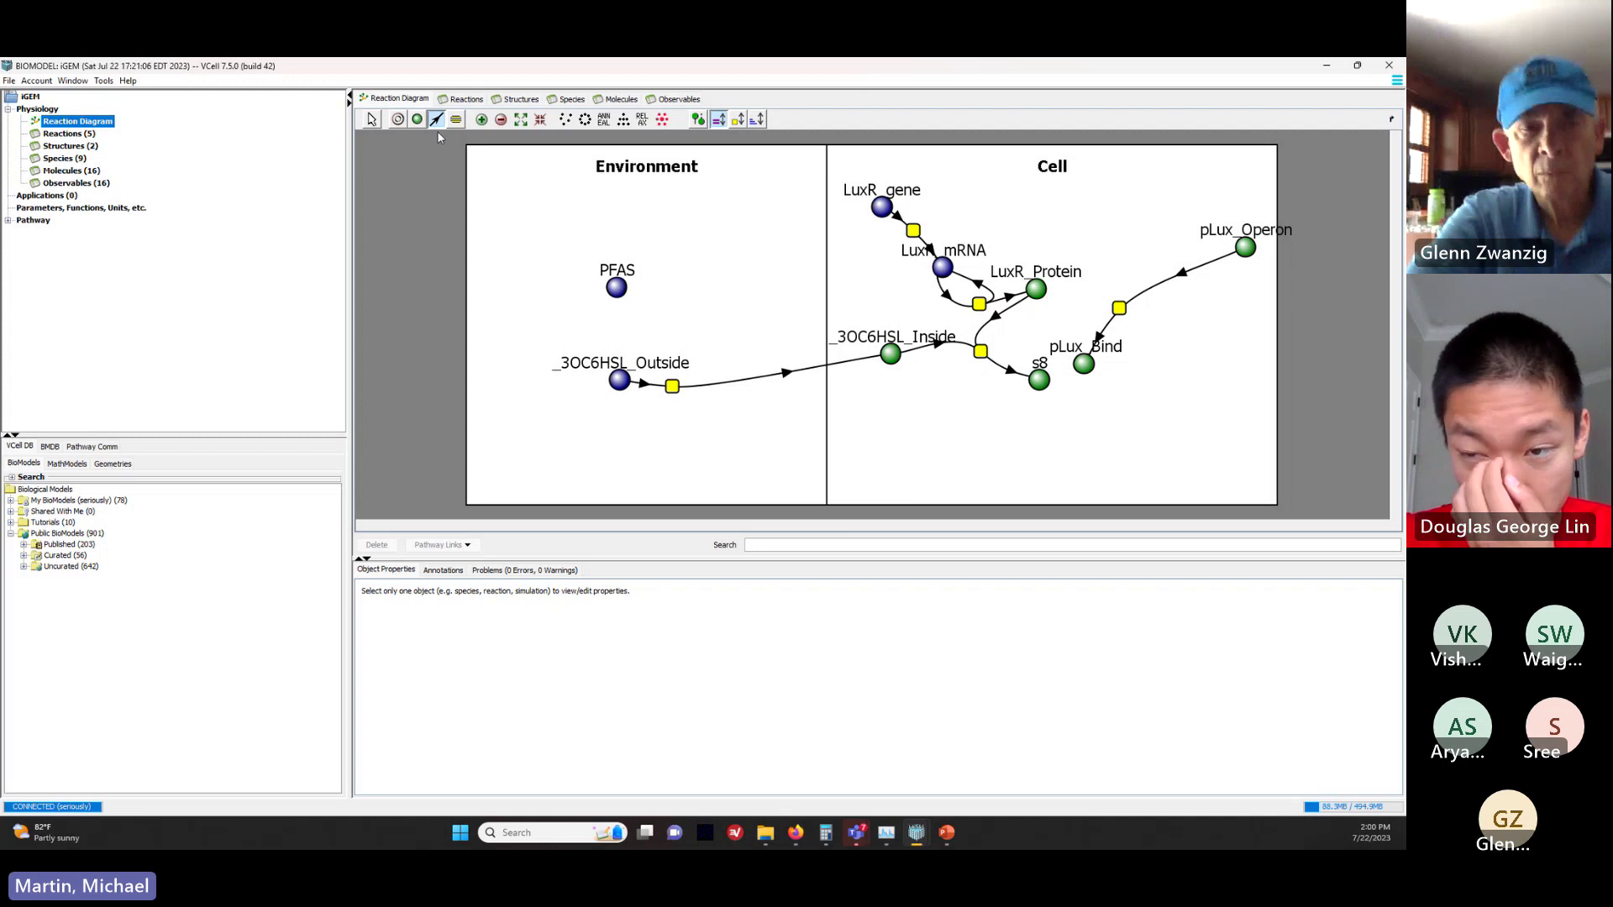
# Step: Specify _3OC6HSO and LuxR as the molecules that make up the new Quorum_Bind product species s8
pyautogui.click(372, 120)
pyautogui.click(1044, 382)
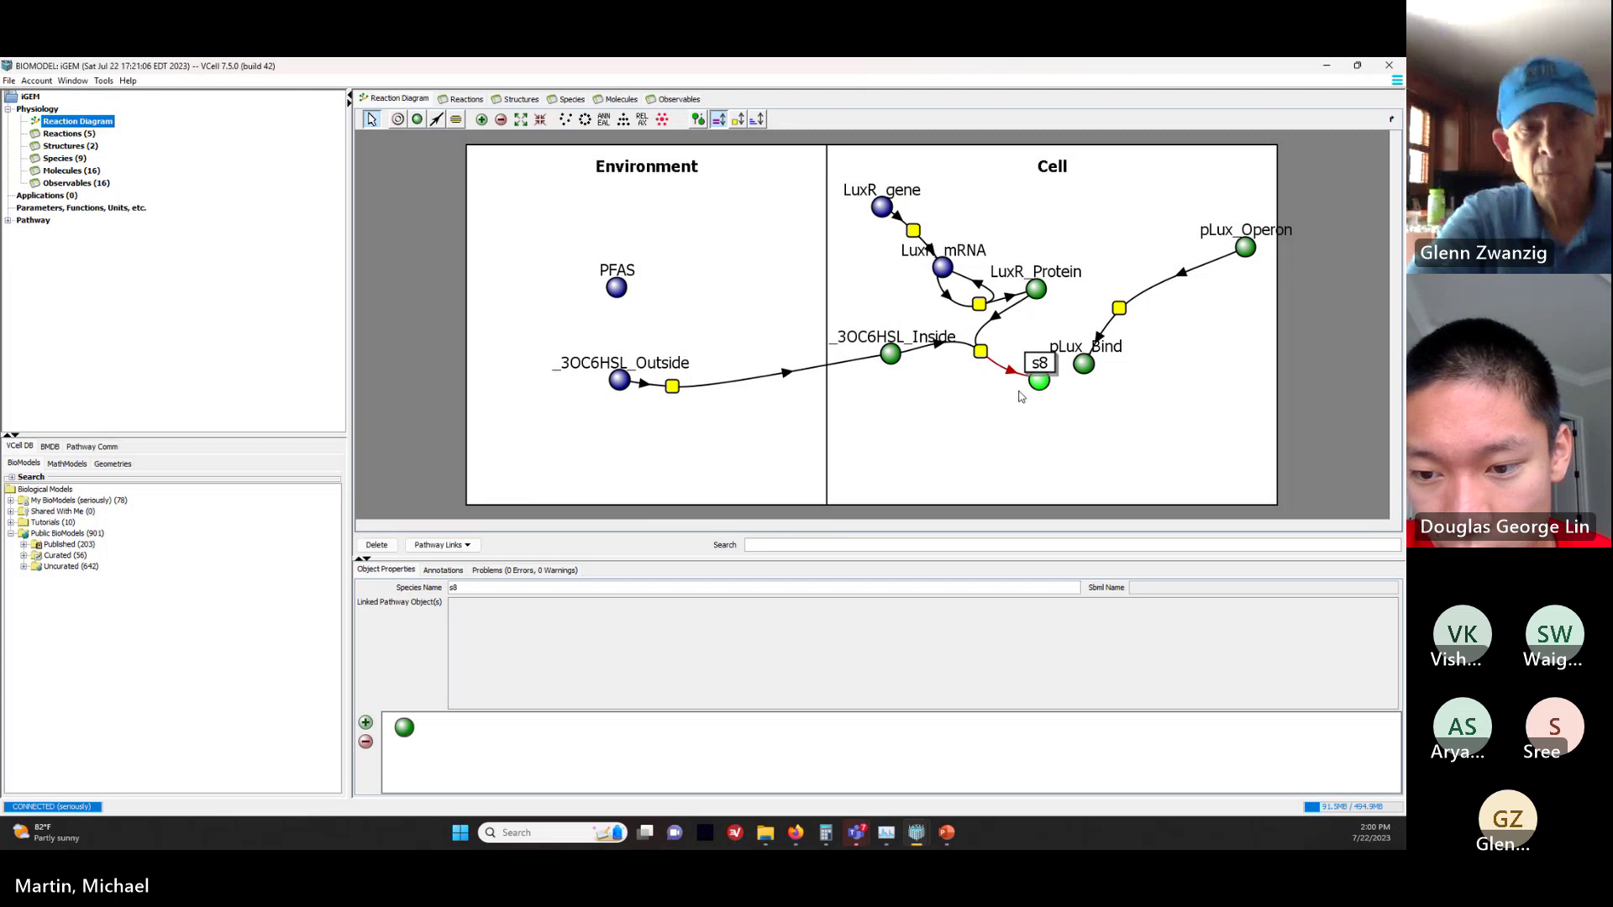
pyautogui.rightClick(406, 732)
pyautogui.moveTo(464, 741)
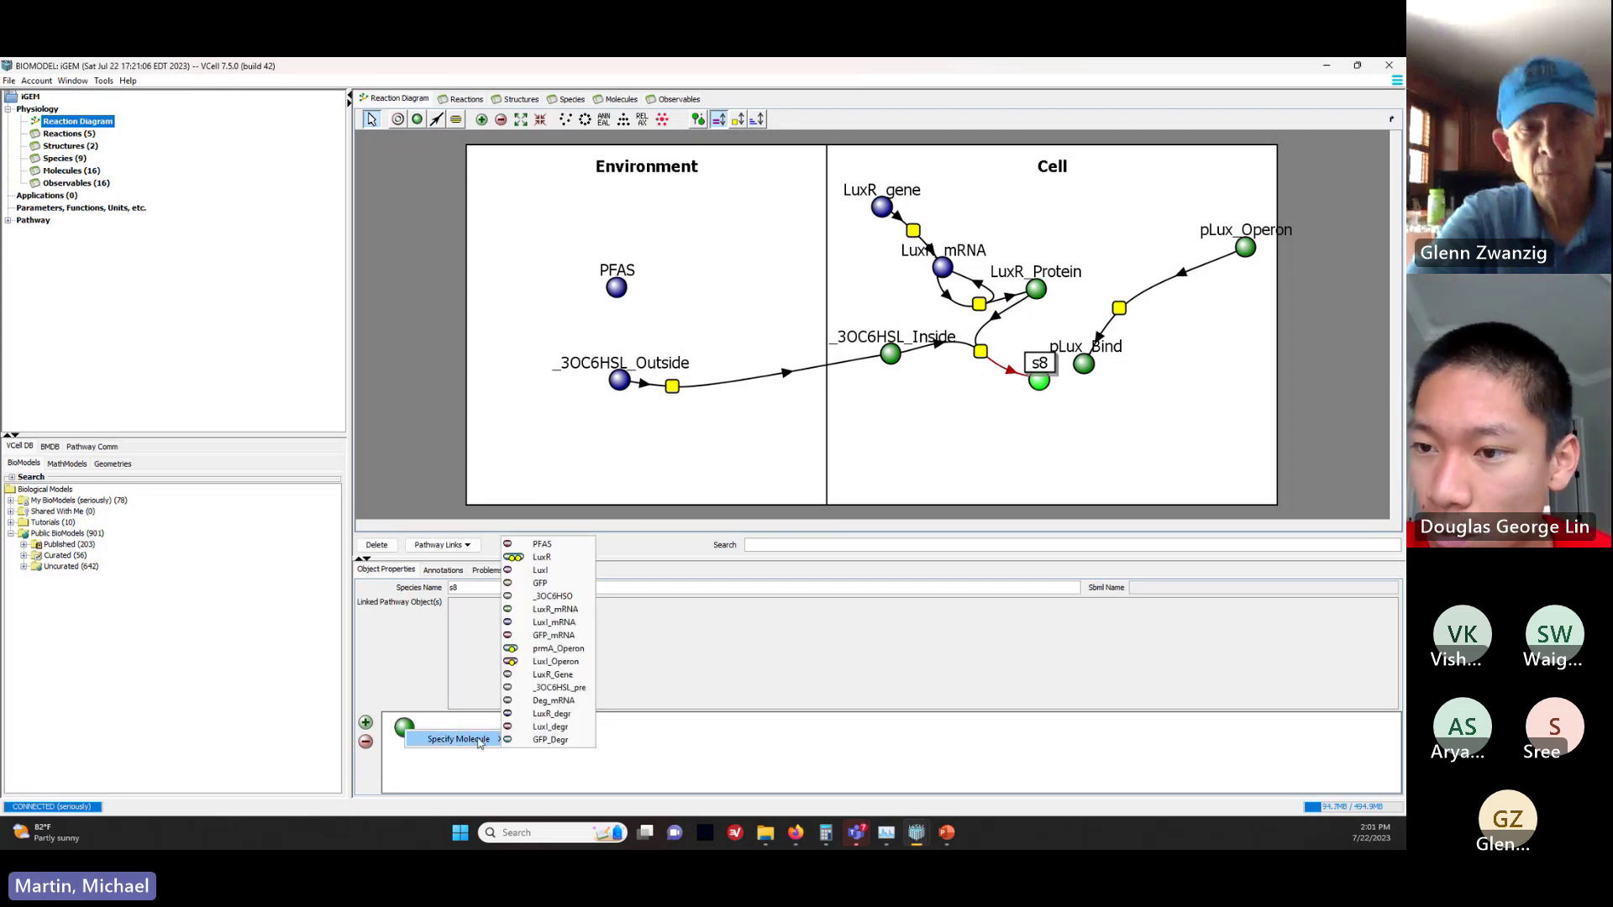
pyautogui.click(542, 597)
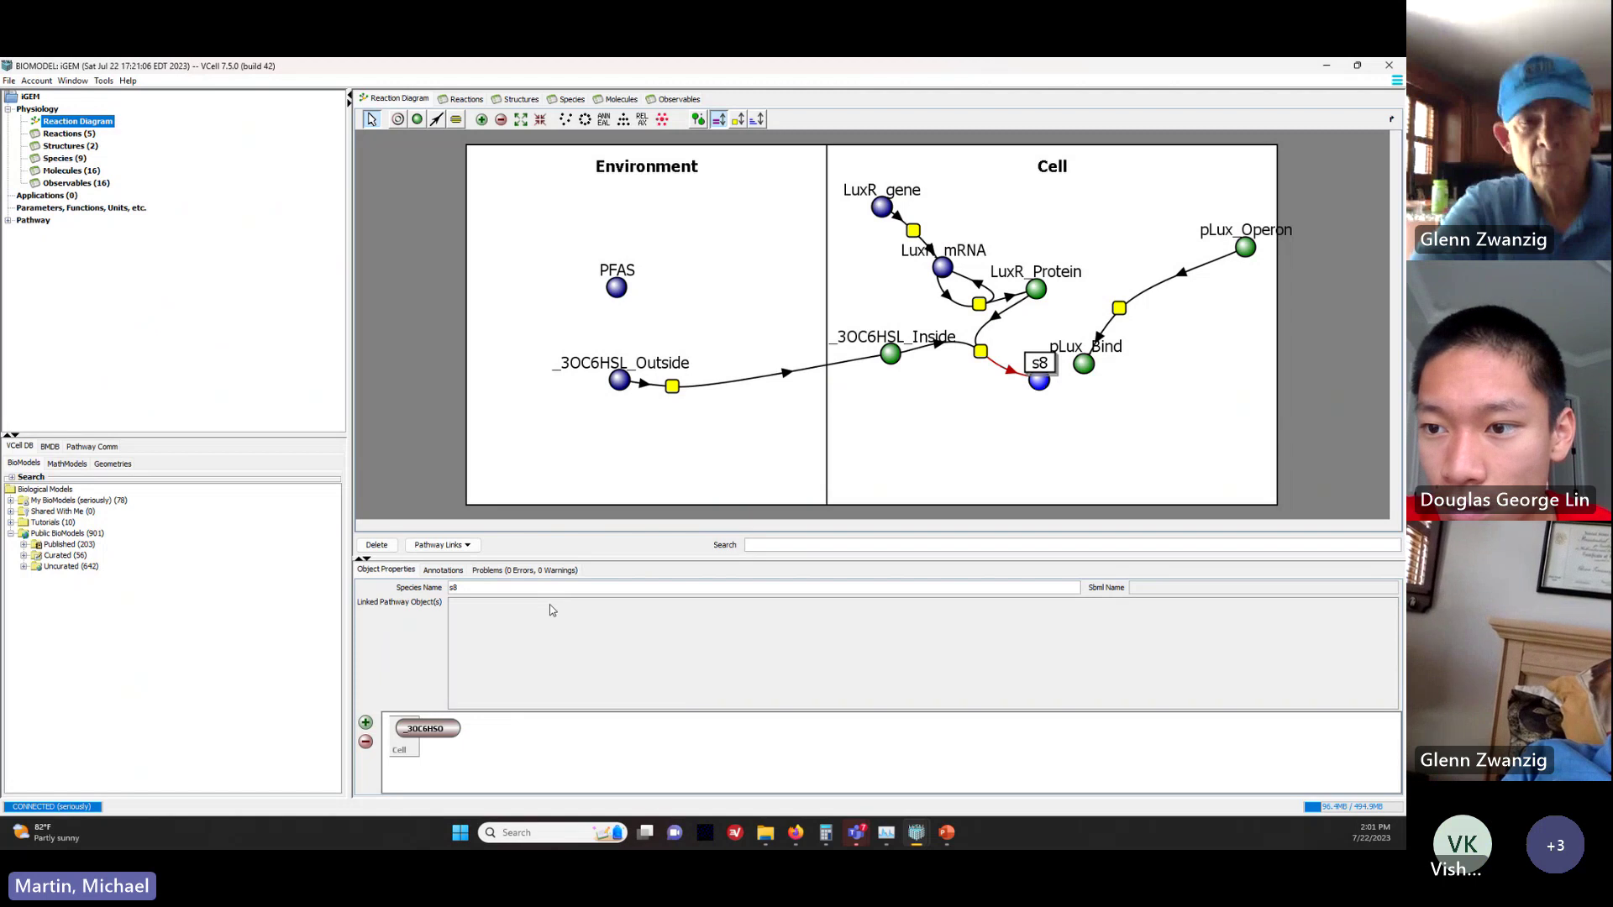
pyautogui.rightClick(472, 734)
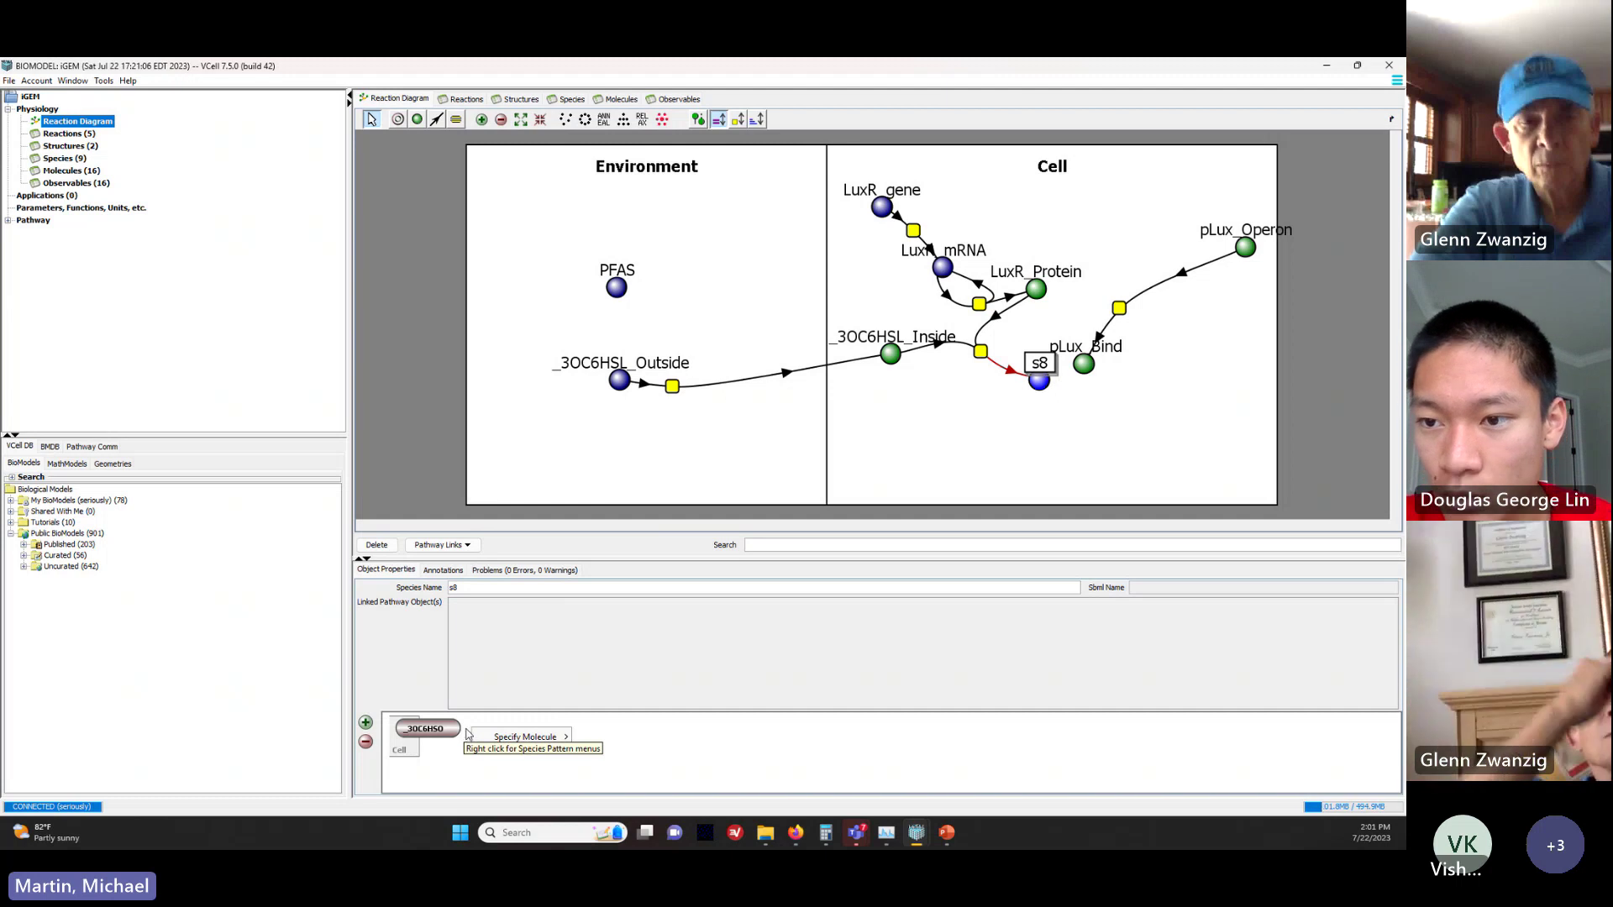
pyautogui.moveTo(541, 743)
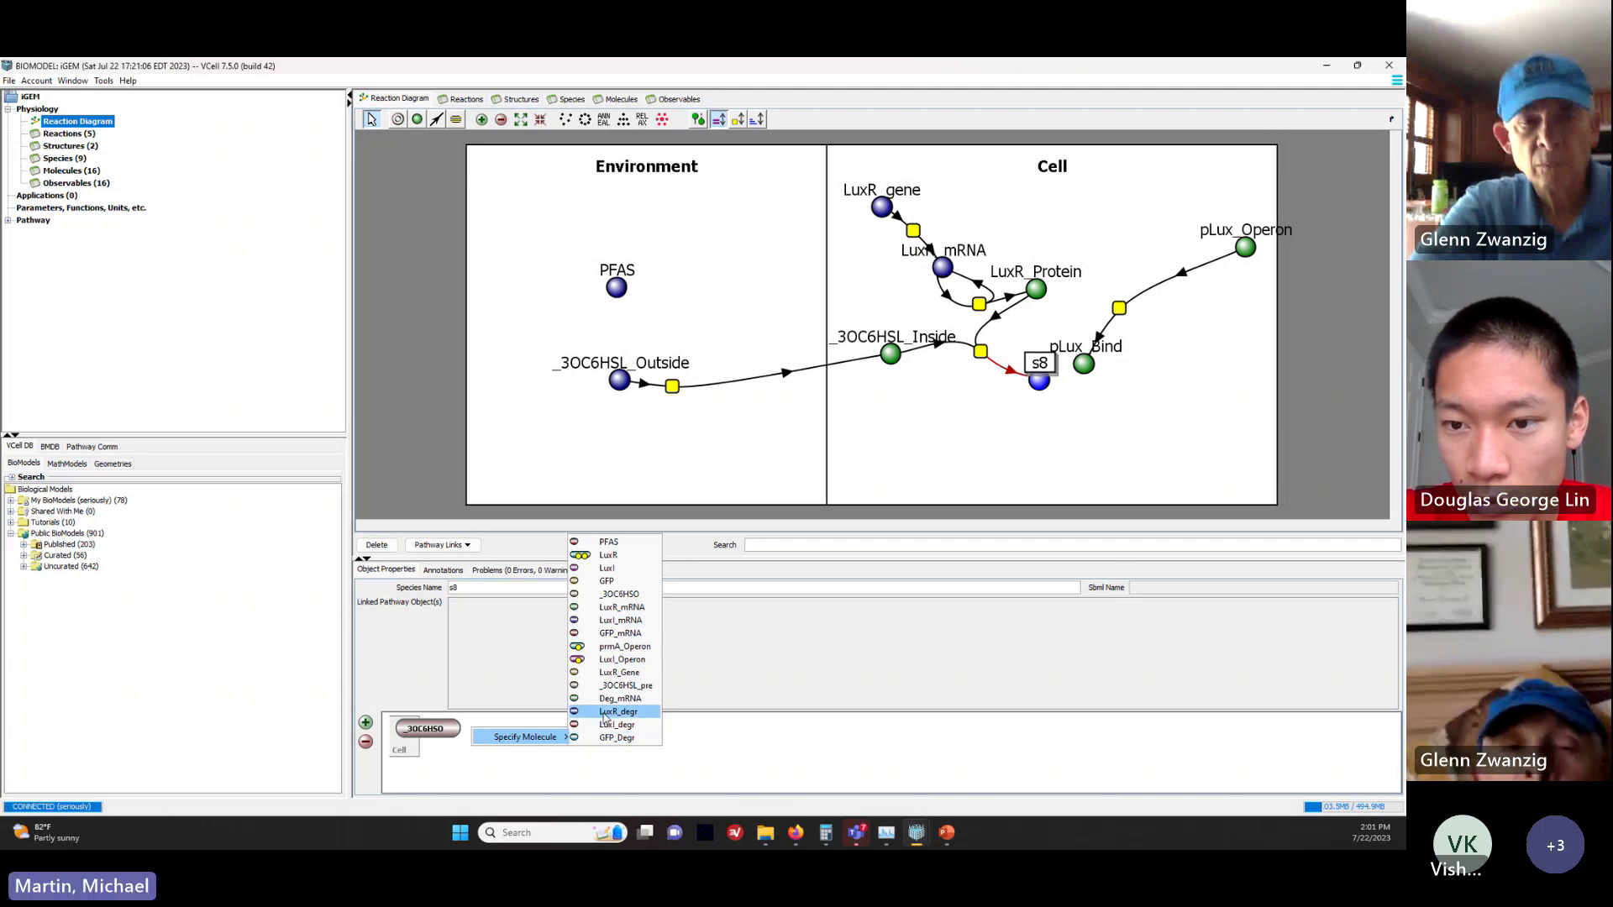
pyautogui.click(613, 556)
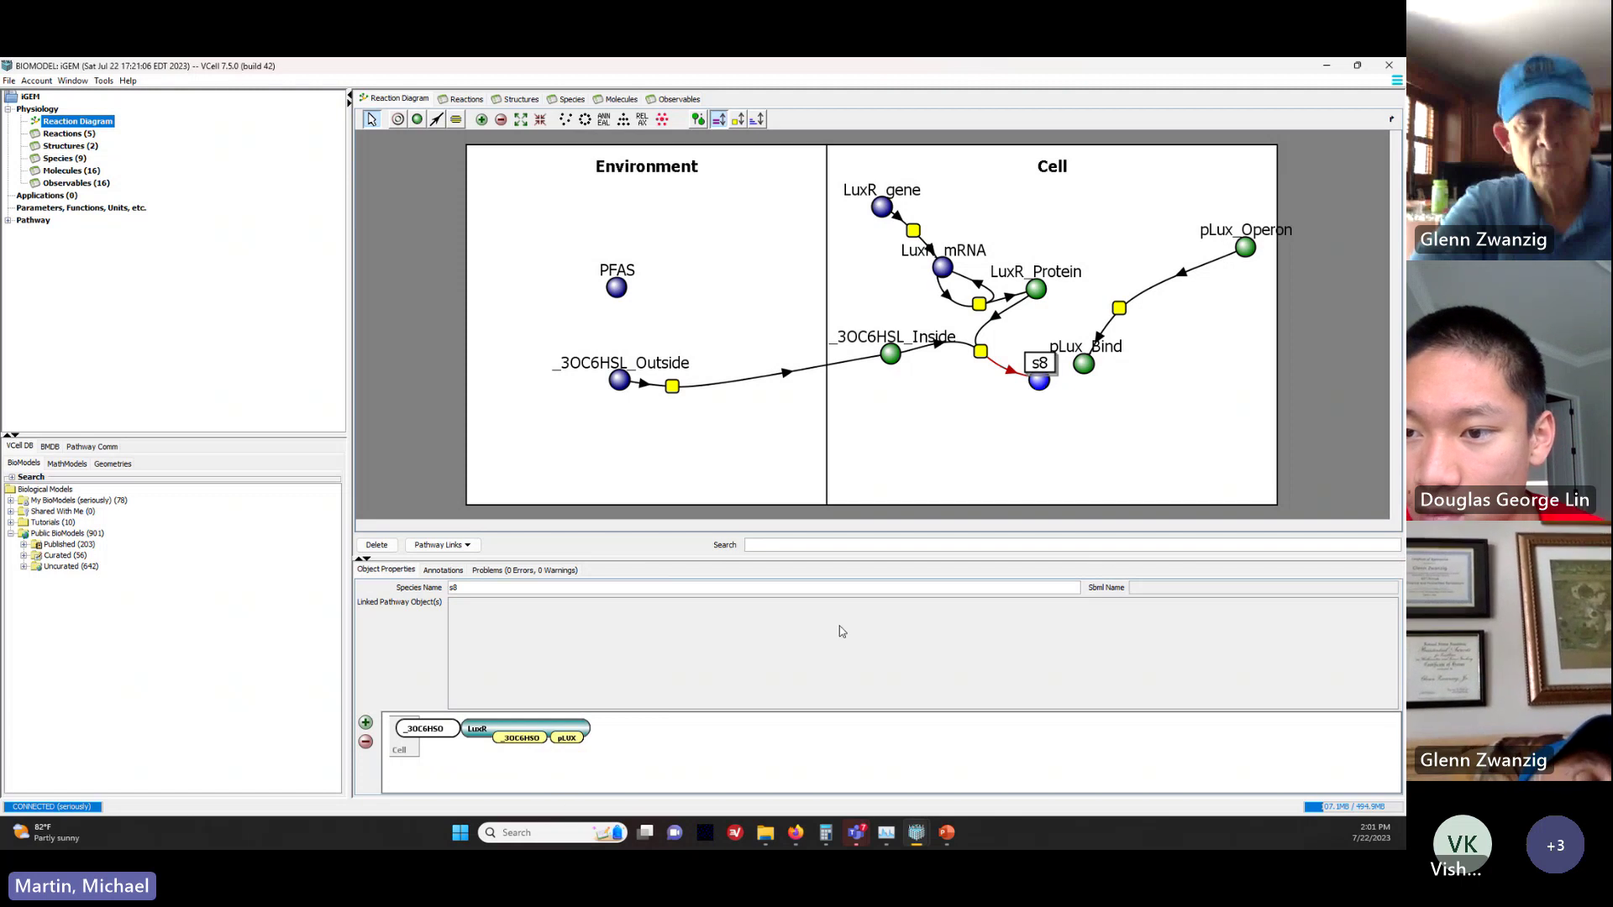
# Step: Add a binding site named LuxR to the _3OC6HSO molecule
pyautogui.click(65, 171)
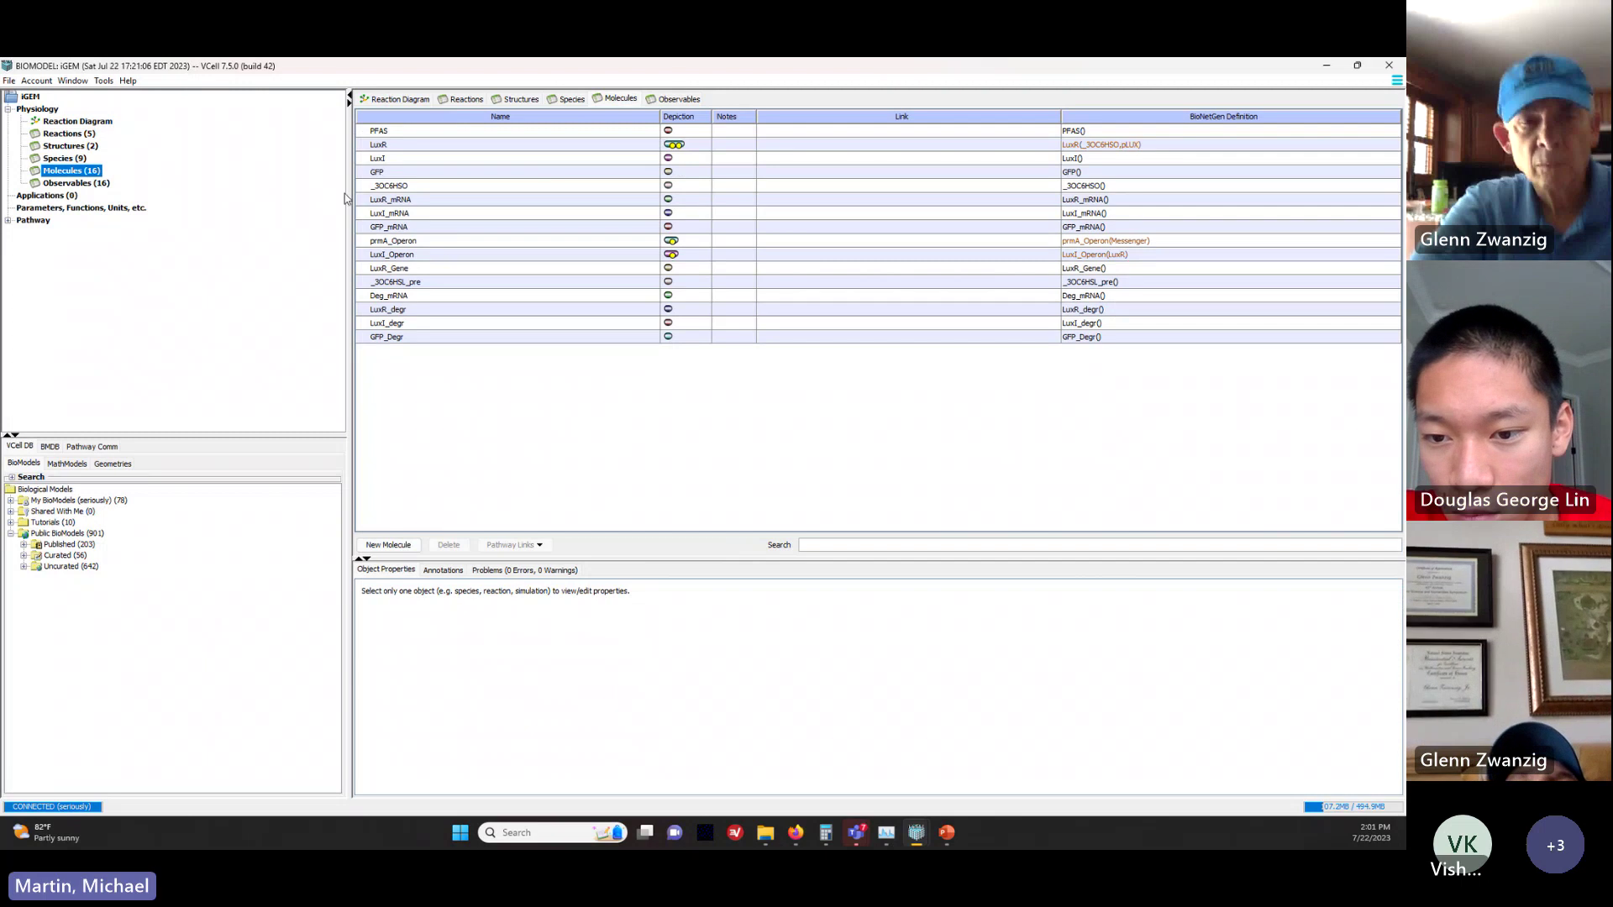
pyautogui.click(427, 186)
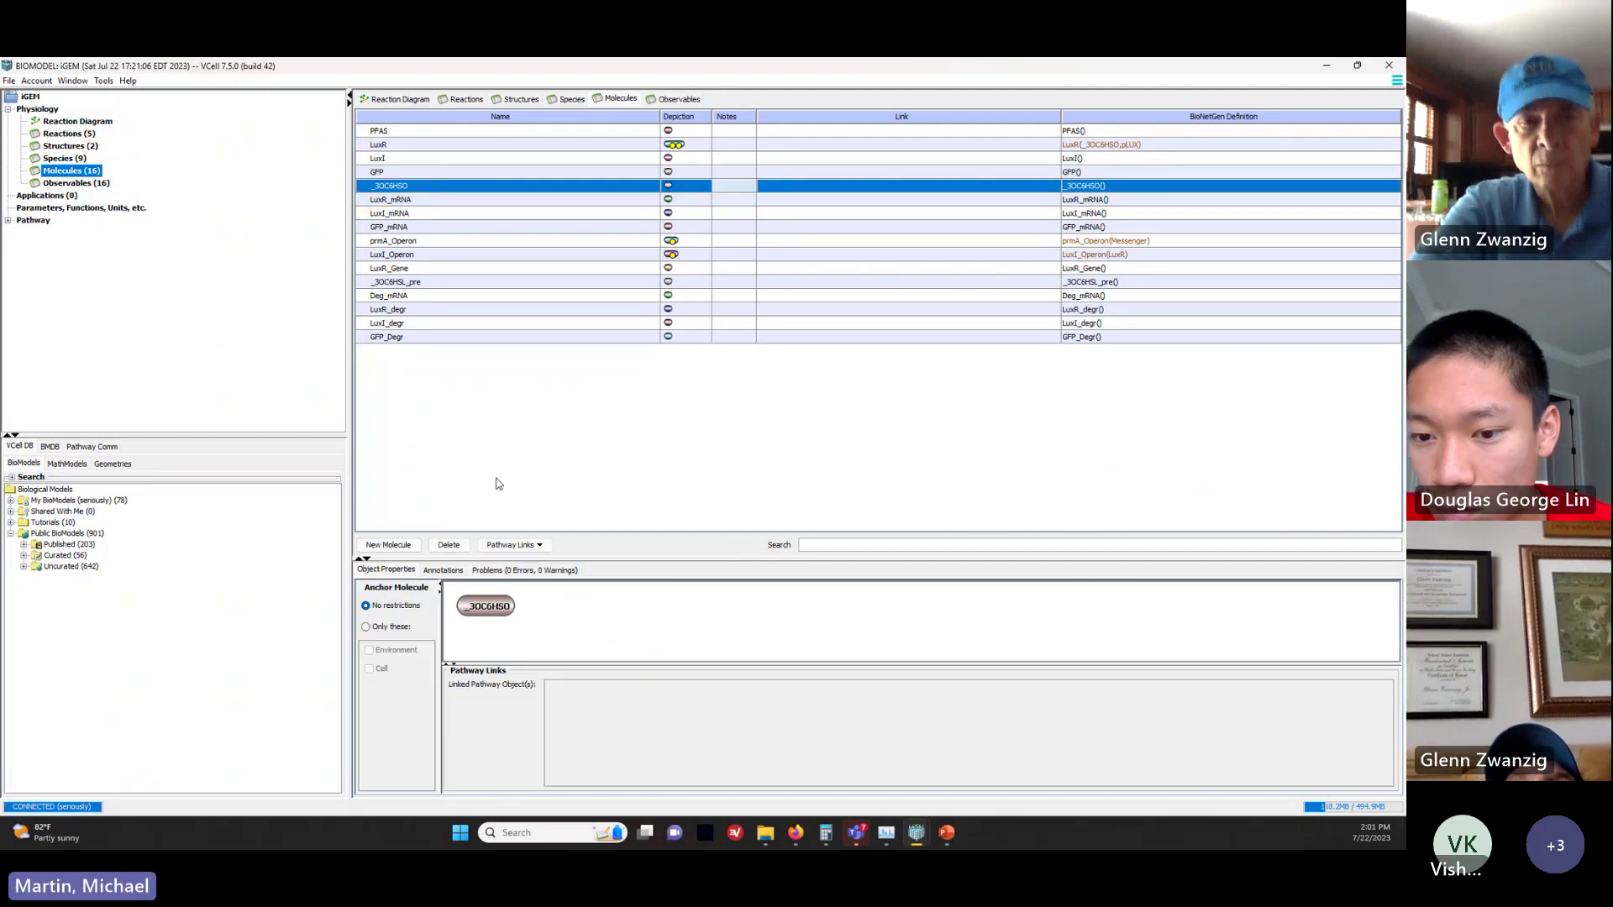
pyautogui.rightClick(499, 605)
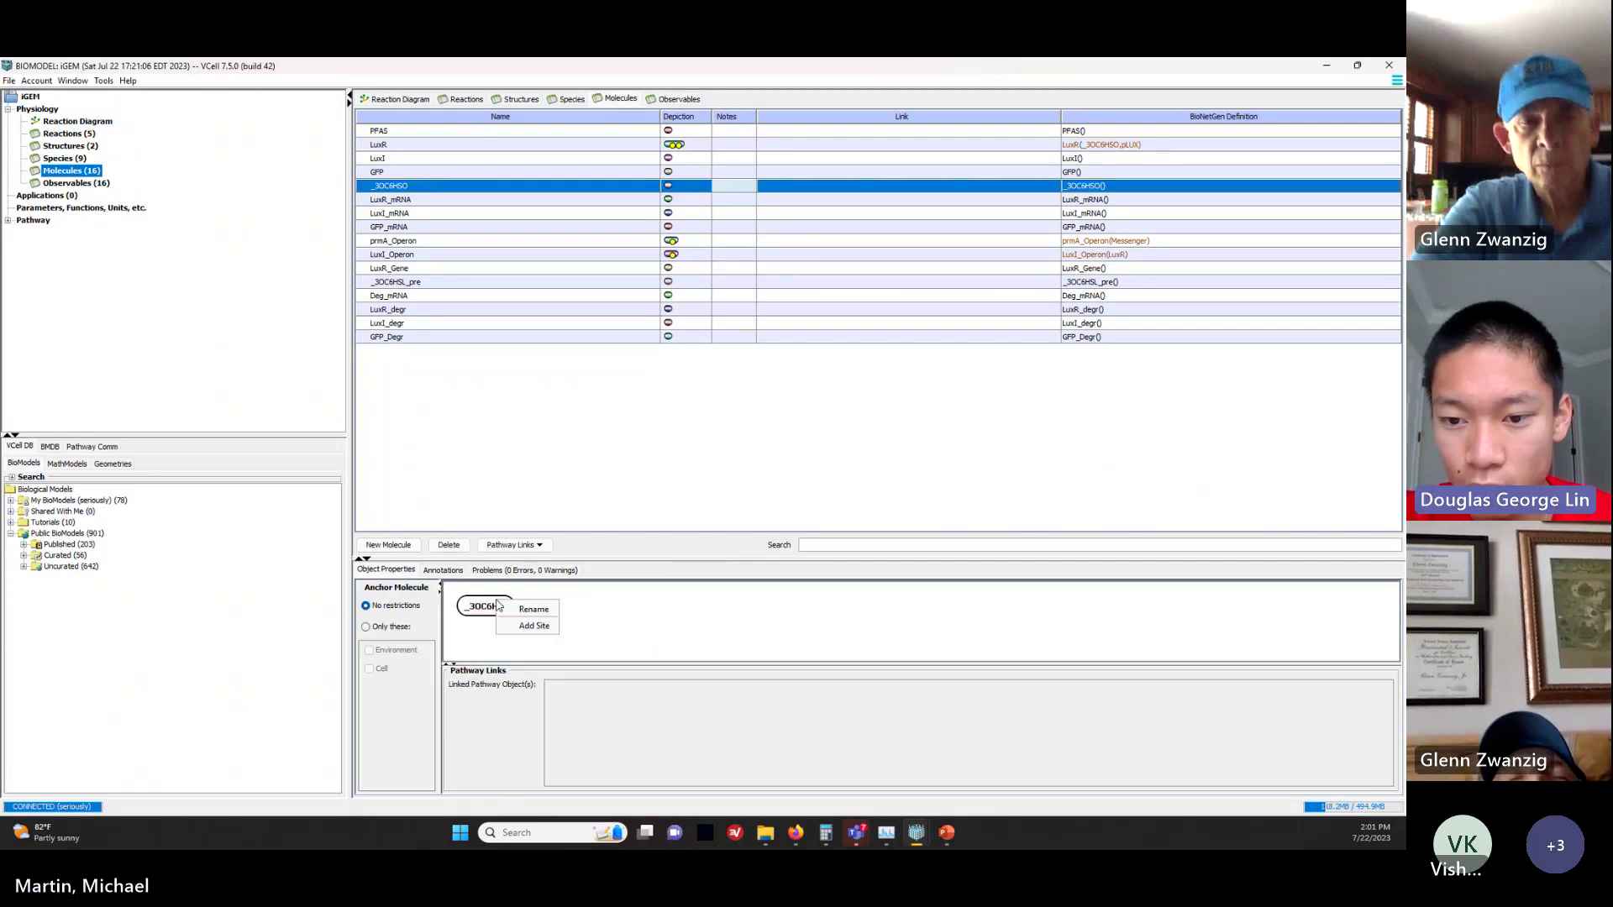
pyautogui.click(533, 626)
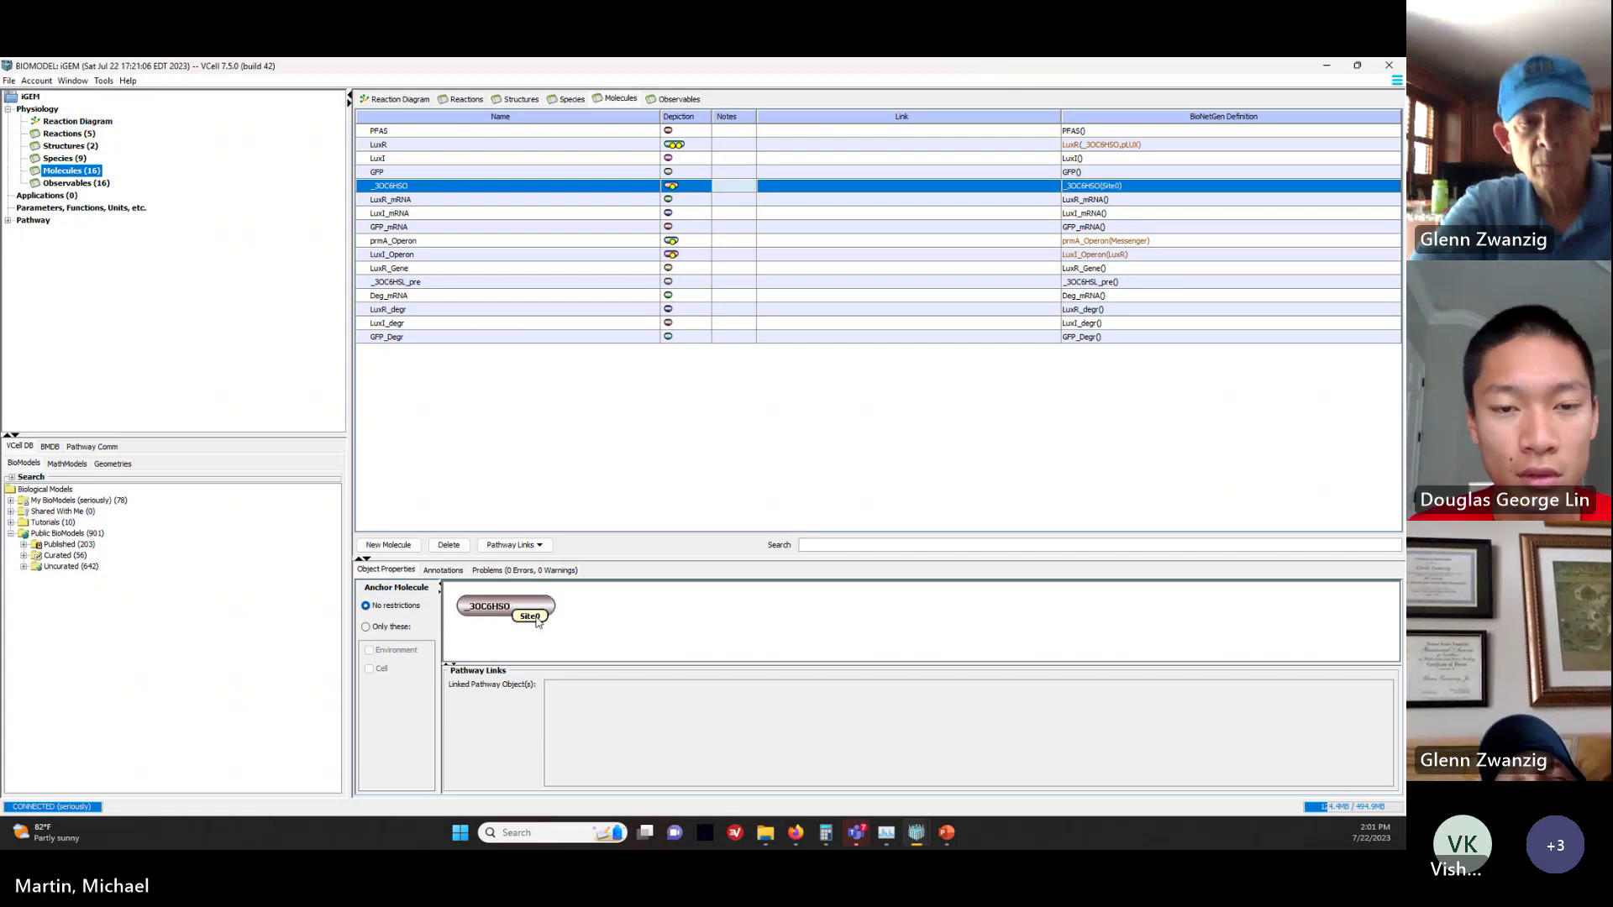
pyautogui.rightClick(538, 622)
pyautogui.click(580, 665)
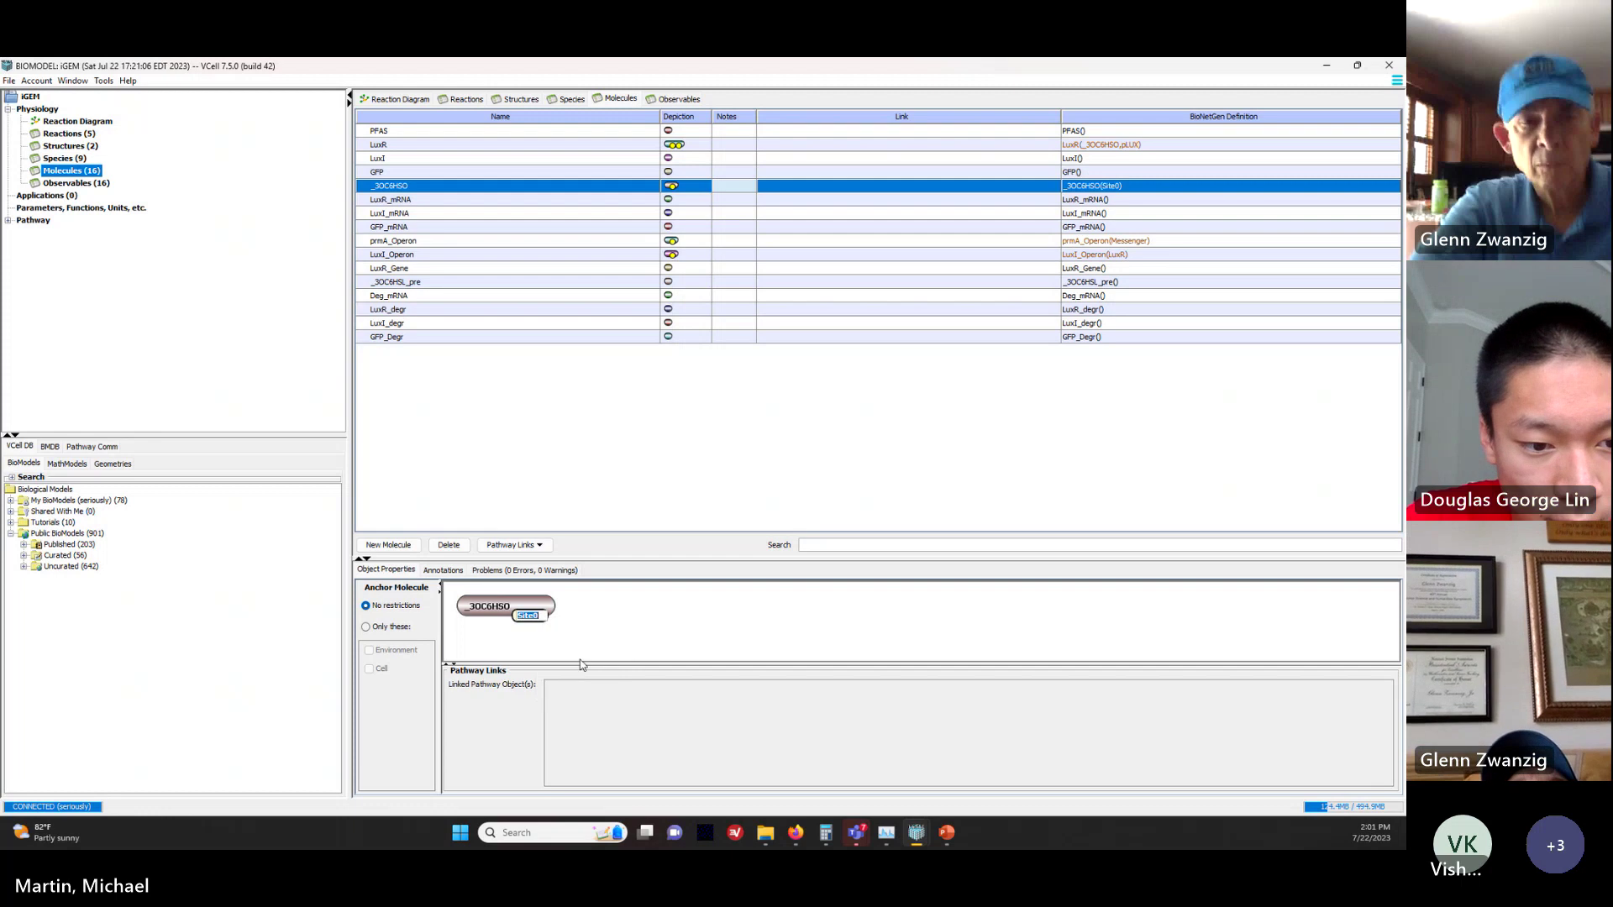
pyautogui.write('L')
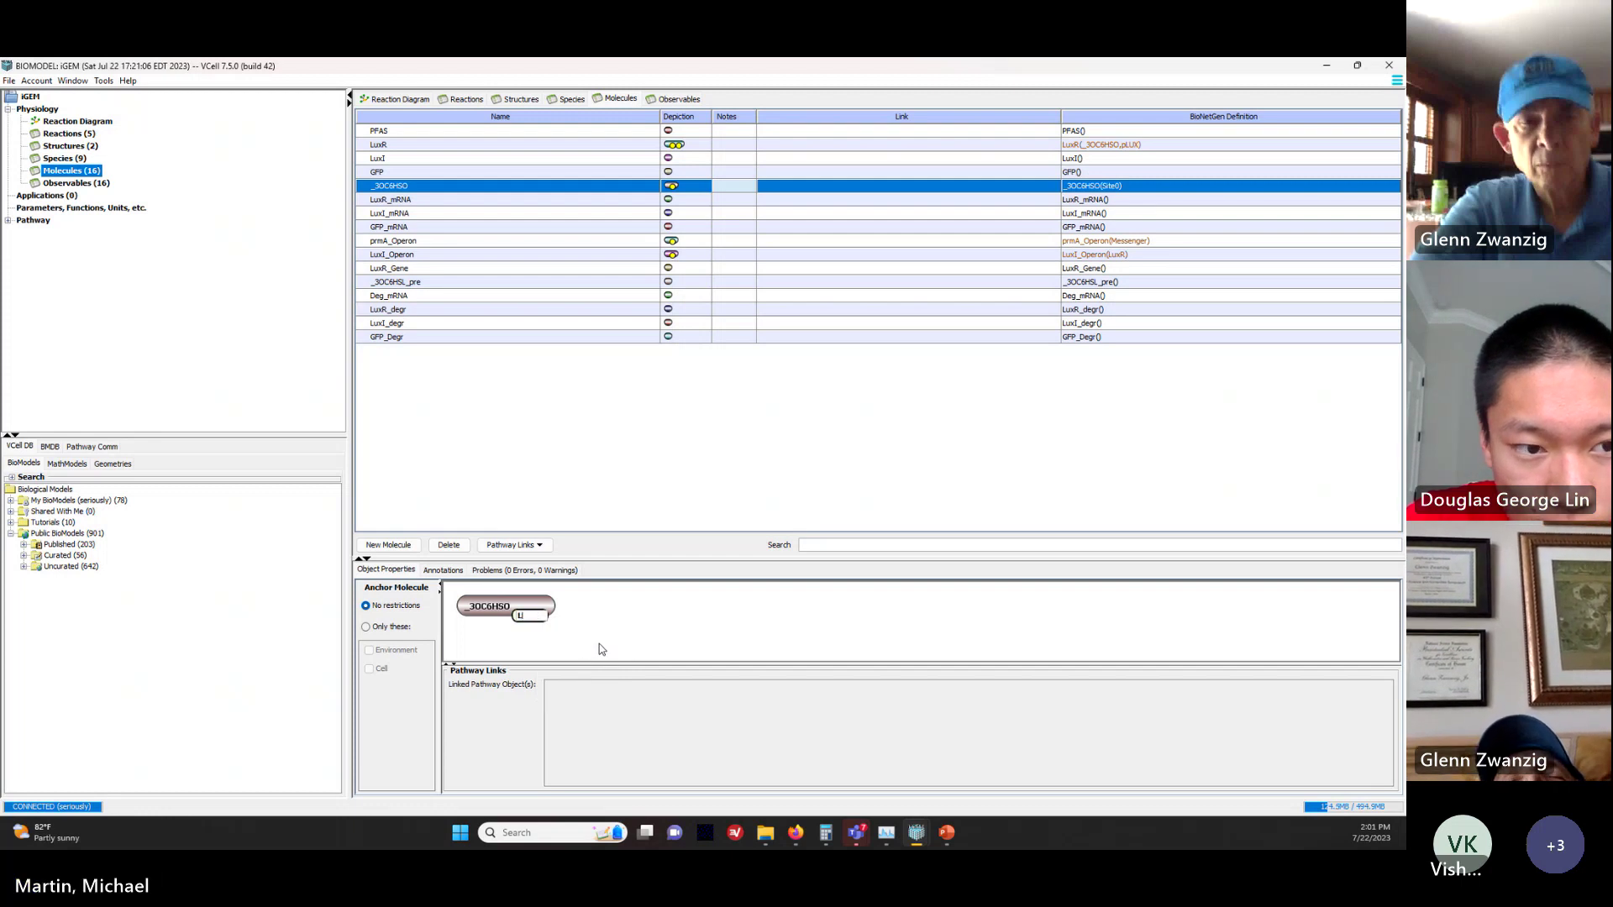
pyautogui.write('ux')
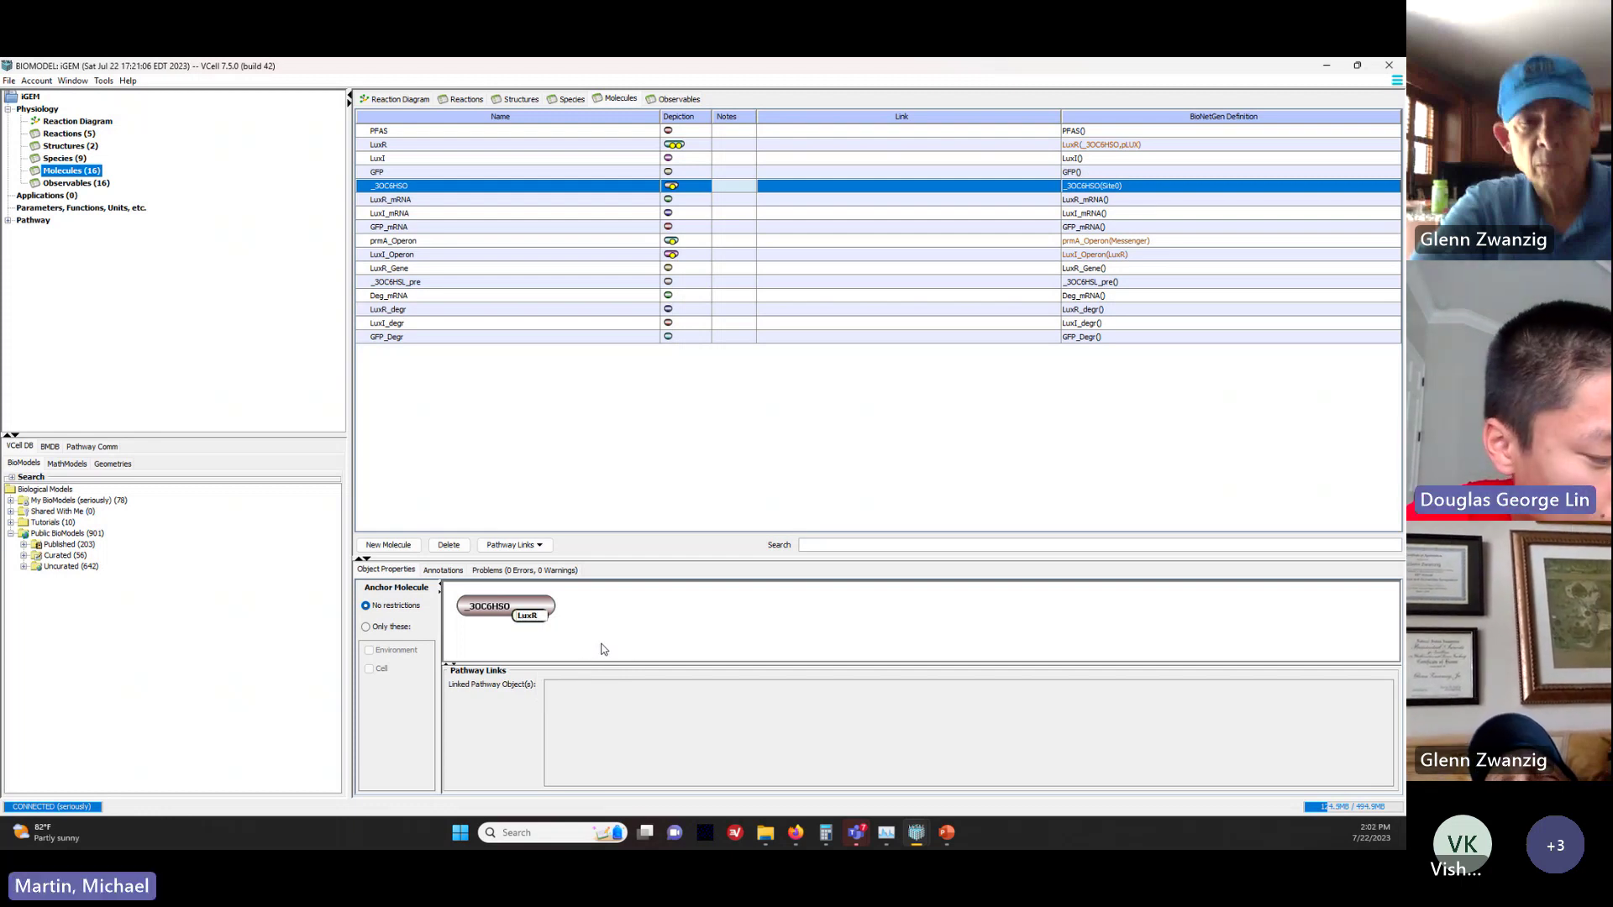
pyautogui.write('R')
pyautogui.press('Return')
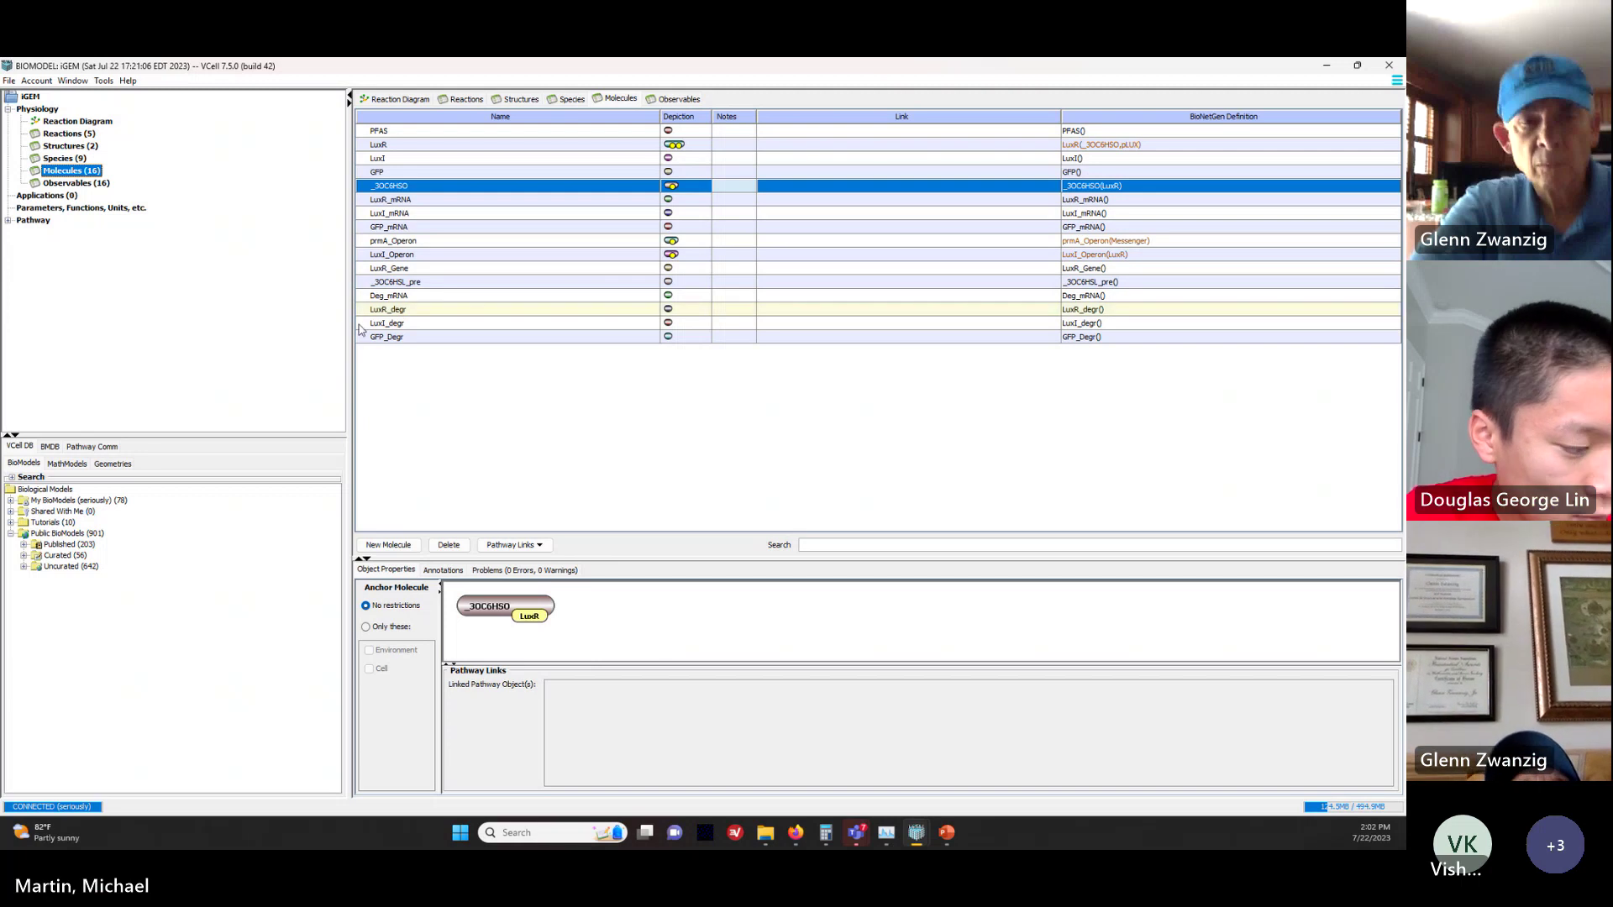
# Step: In species s8 of the reaction diagram, bond the LuxR site of _3OC6HSO to the _3OC6HSO site of LuxR
pyautogui.click(70, 123)
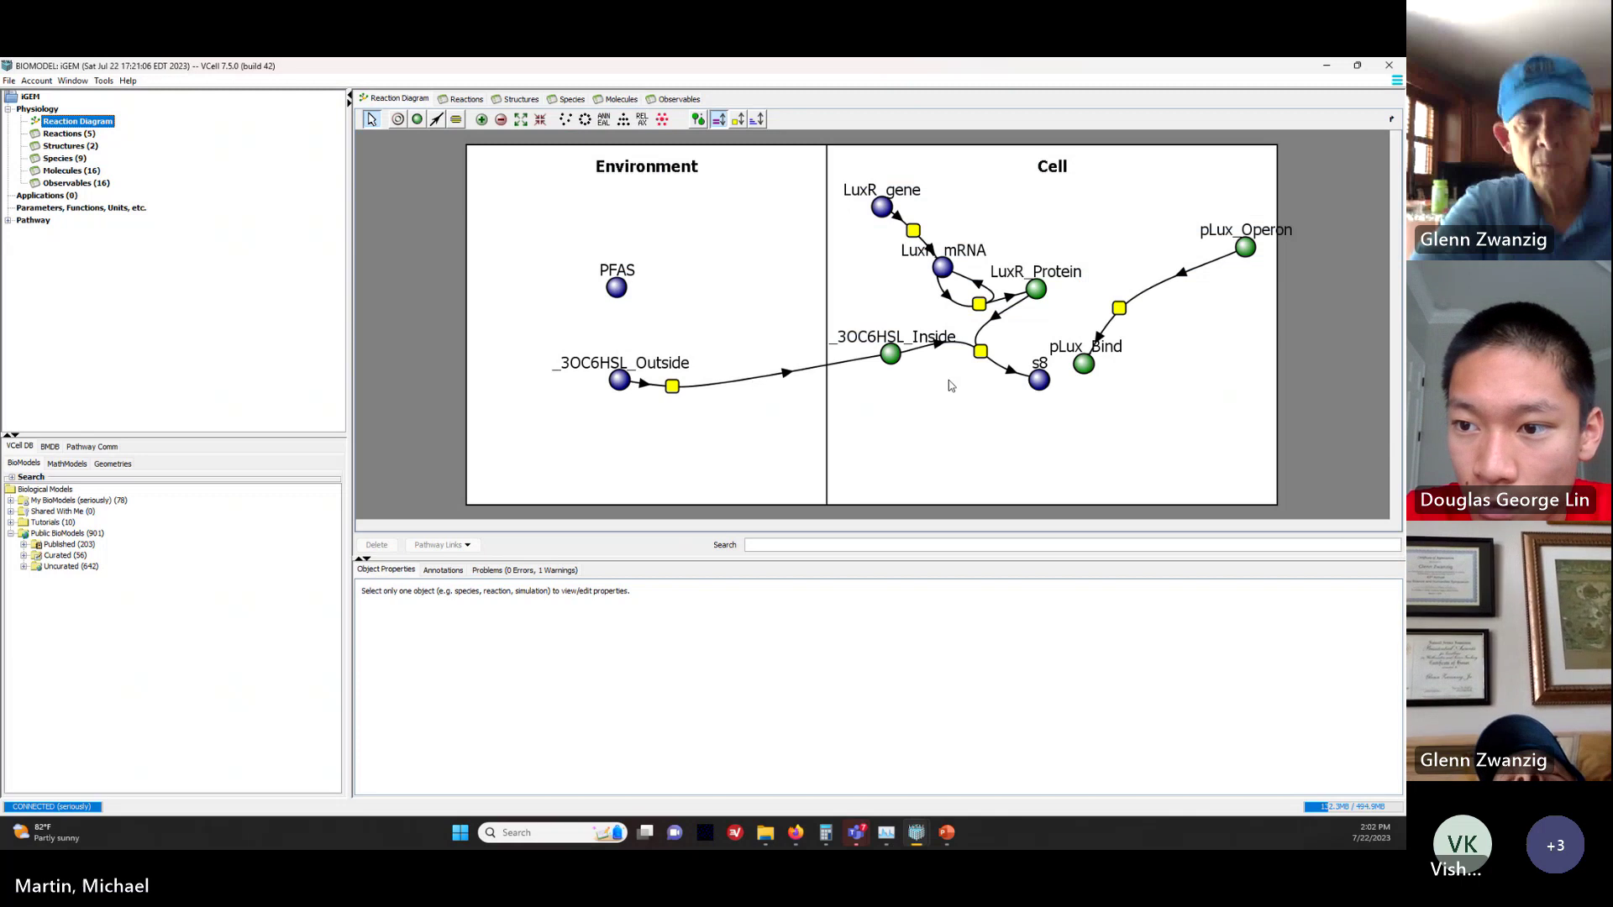
pyautogui.moveTo(892, 356); pyautogui.dragTo(884, 371)
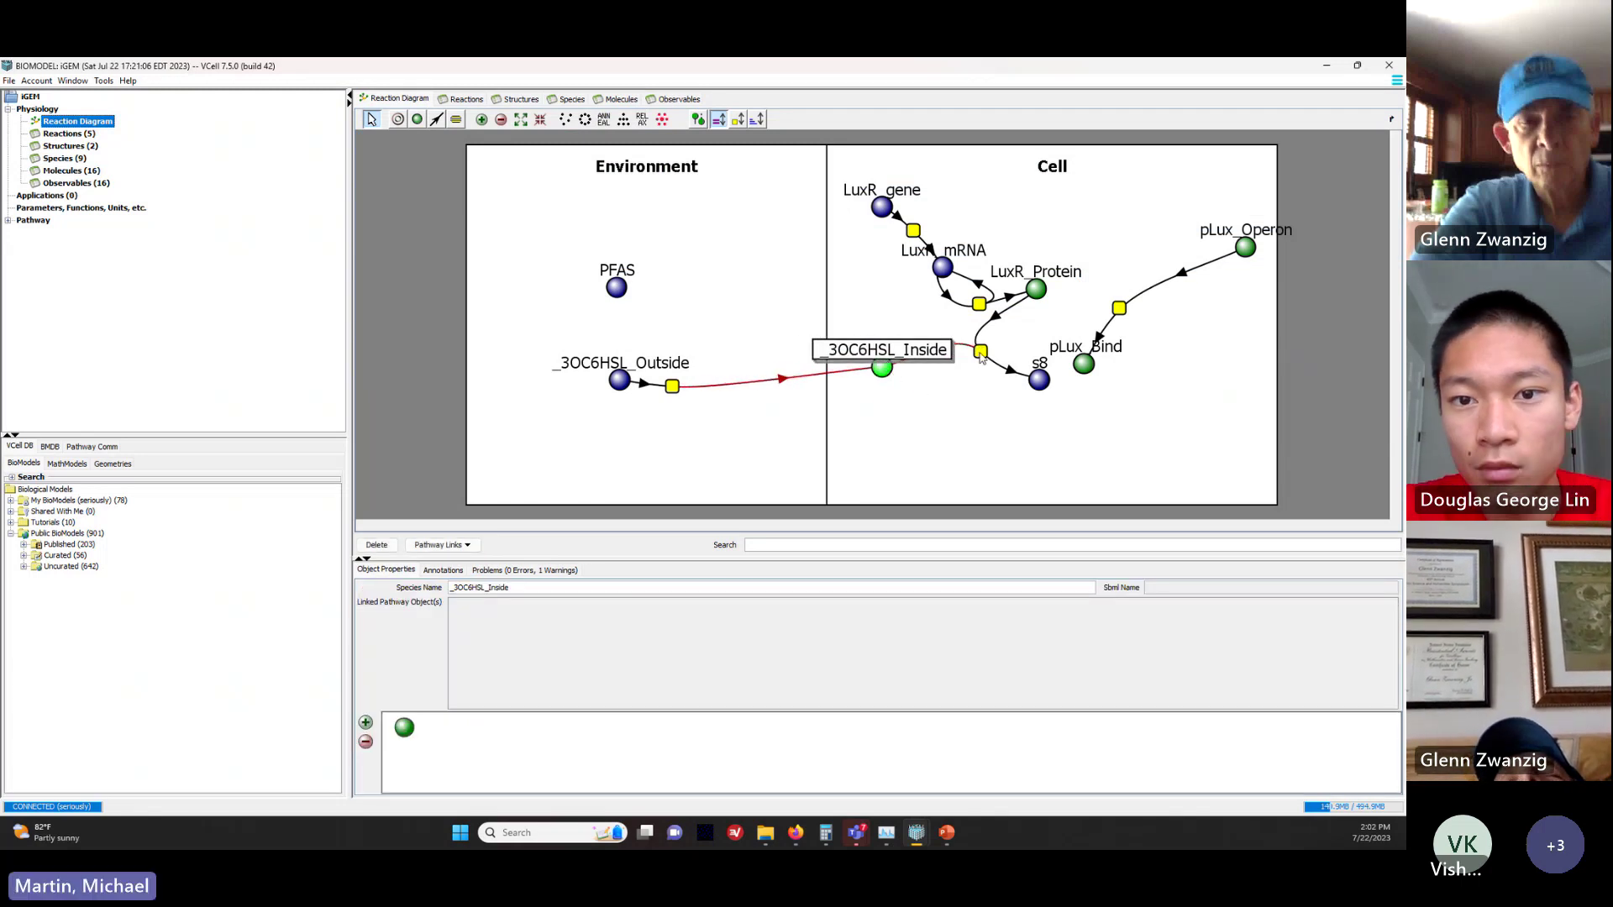
pyautogui.click(981, 351)
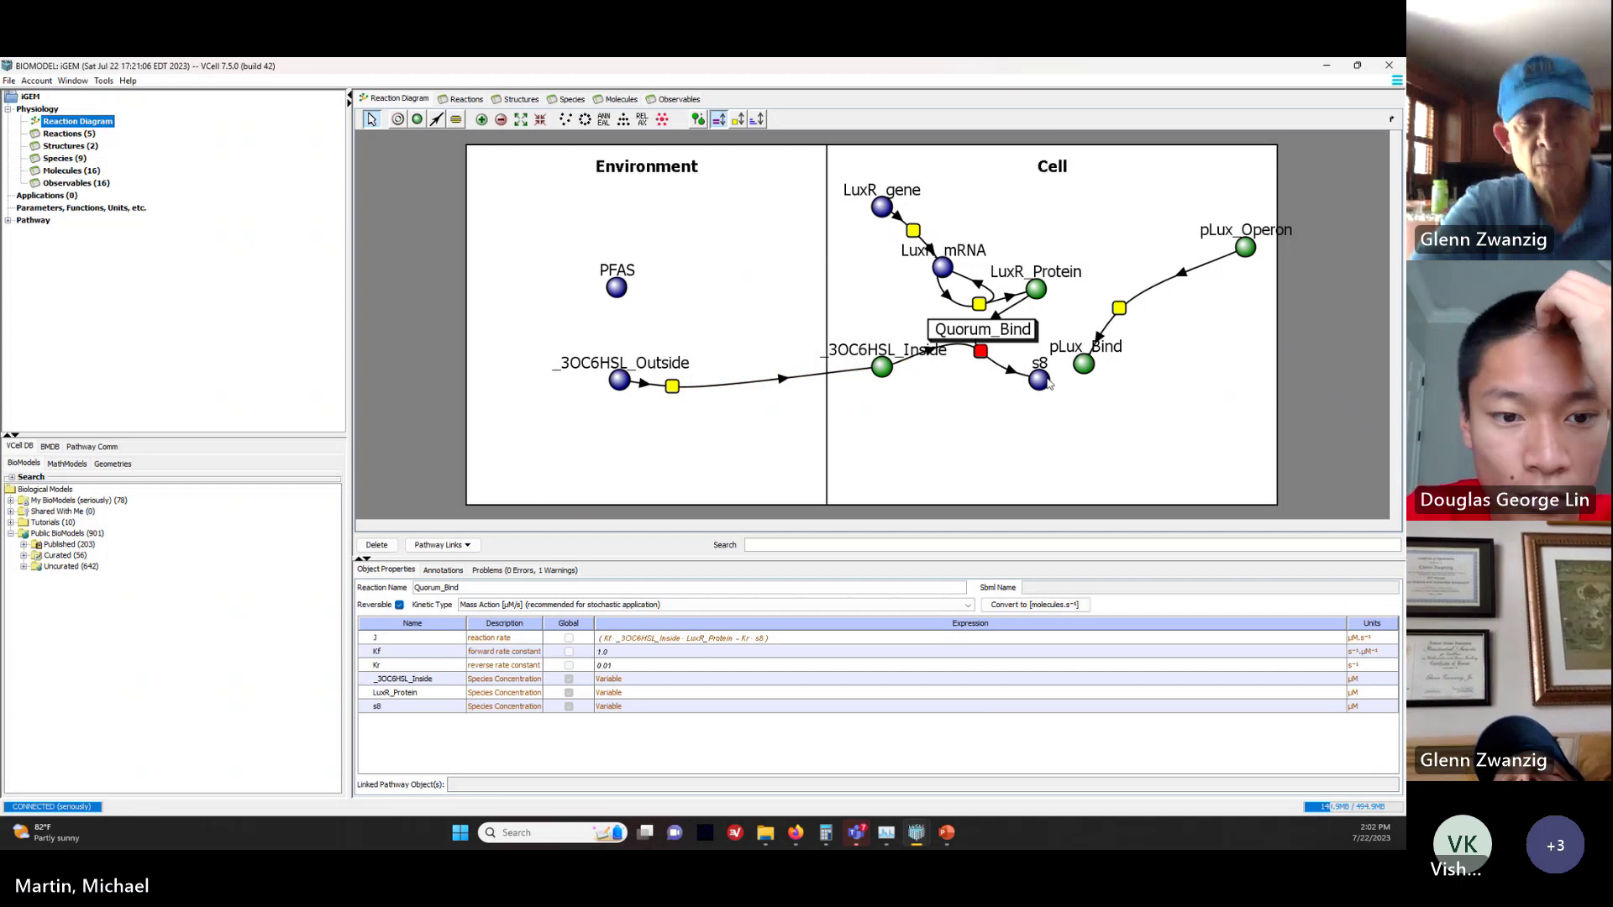
pyautogui.click(1039, 380)
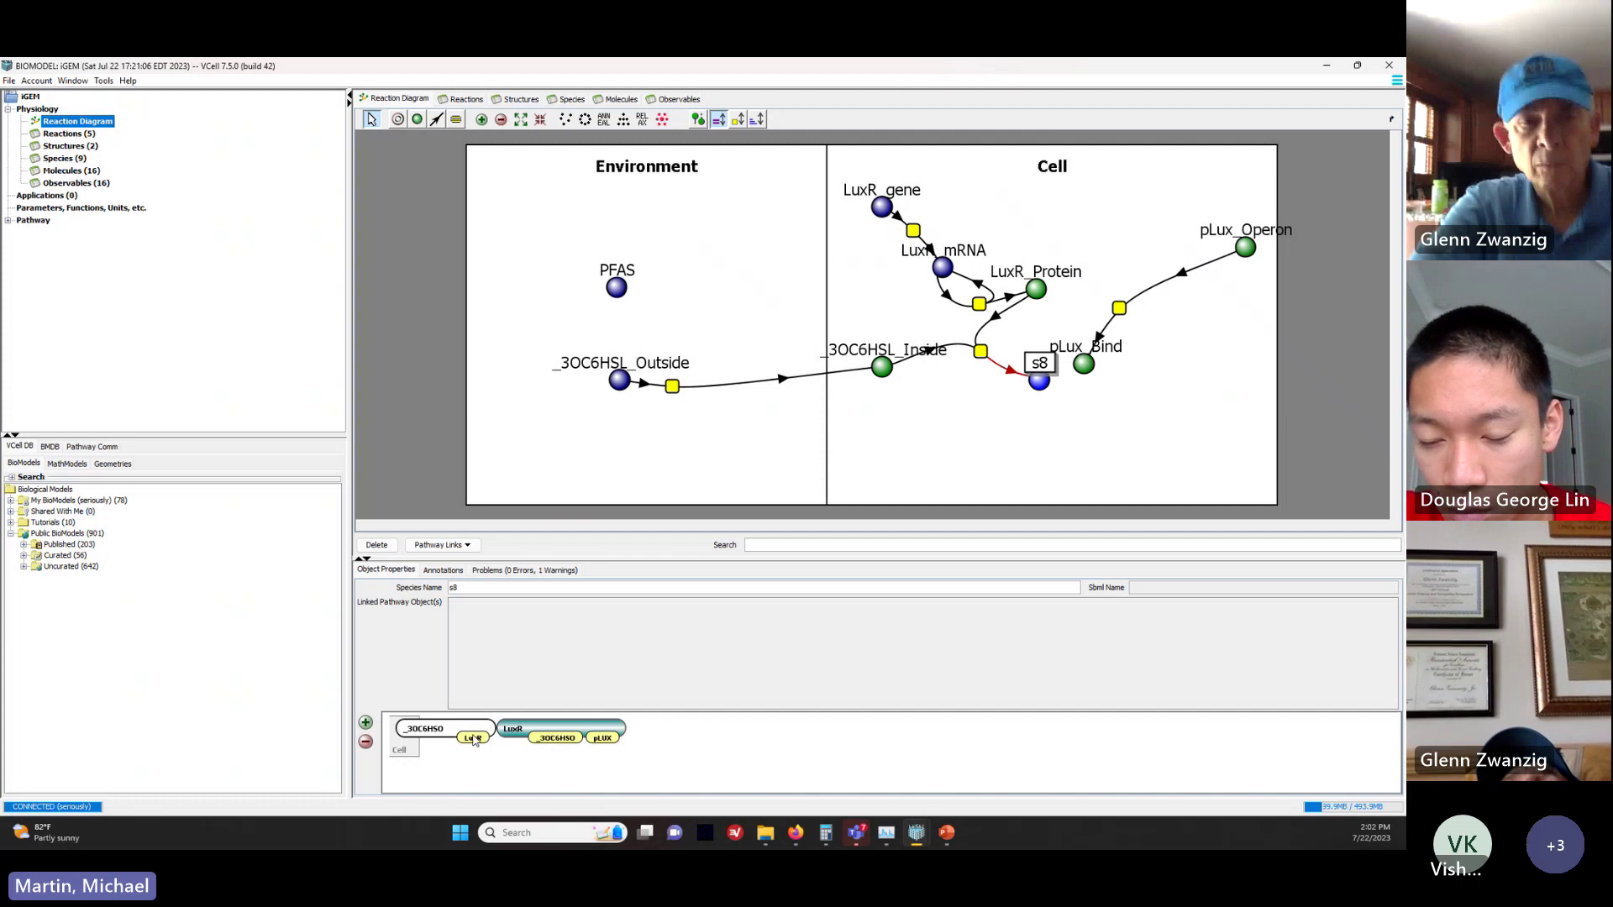
pyautogui.rightClick(473, 738)
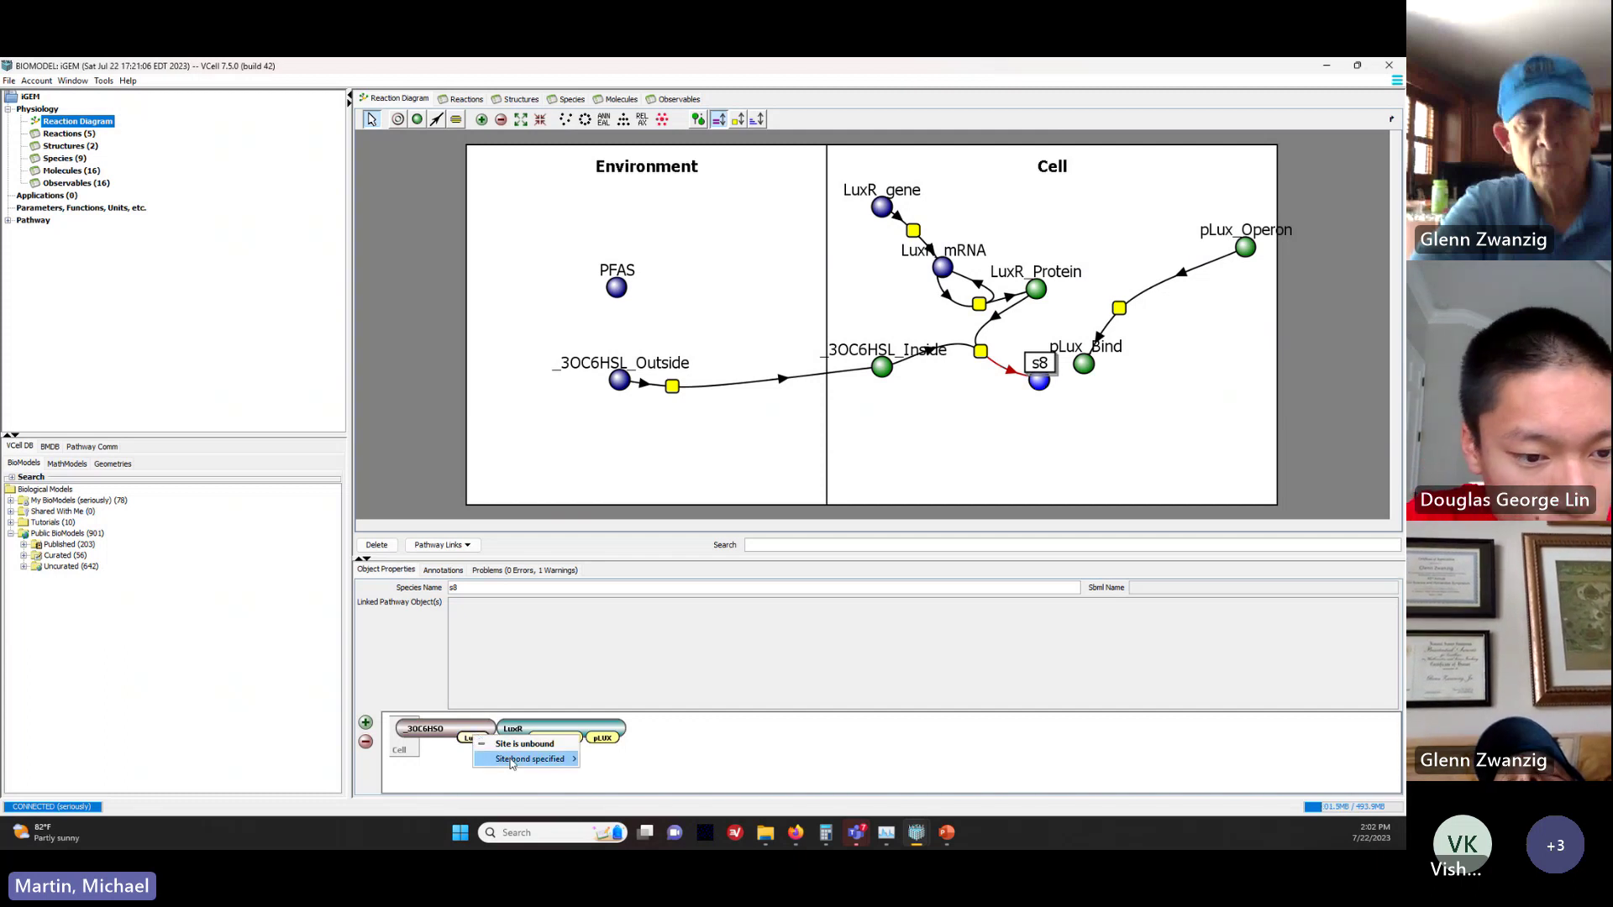
pyautogui.moveTo(510, 760)
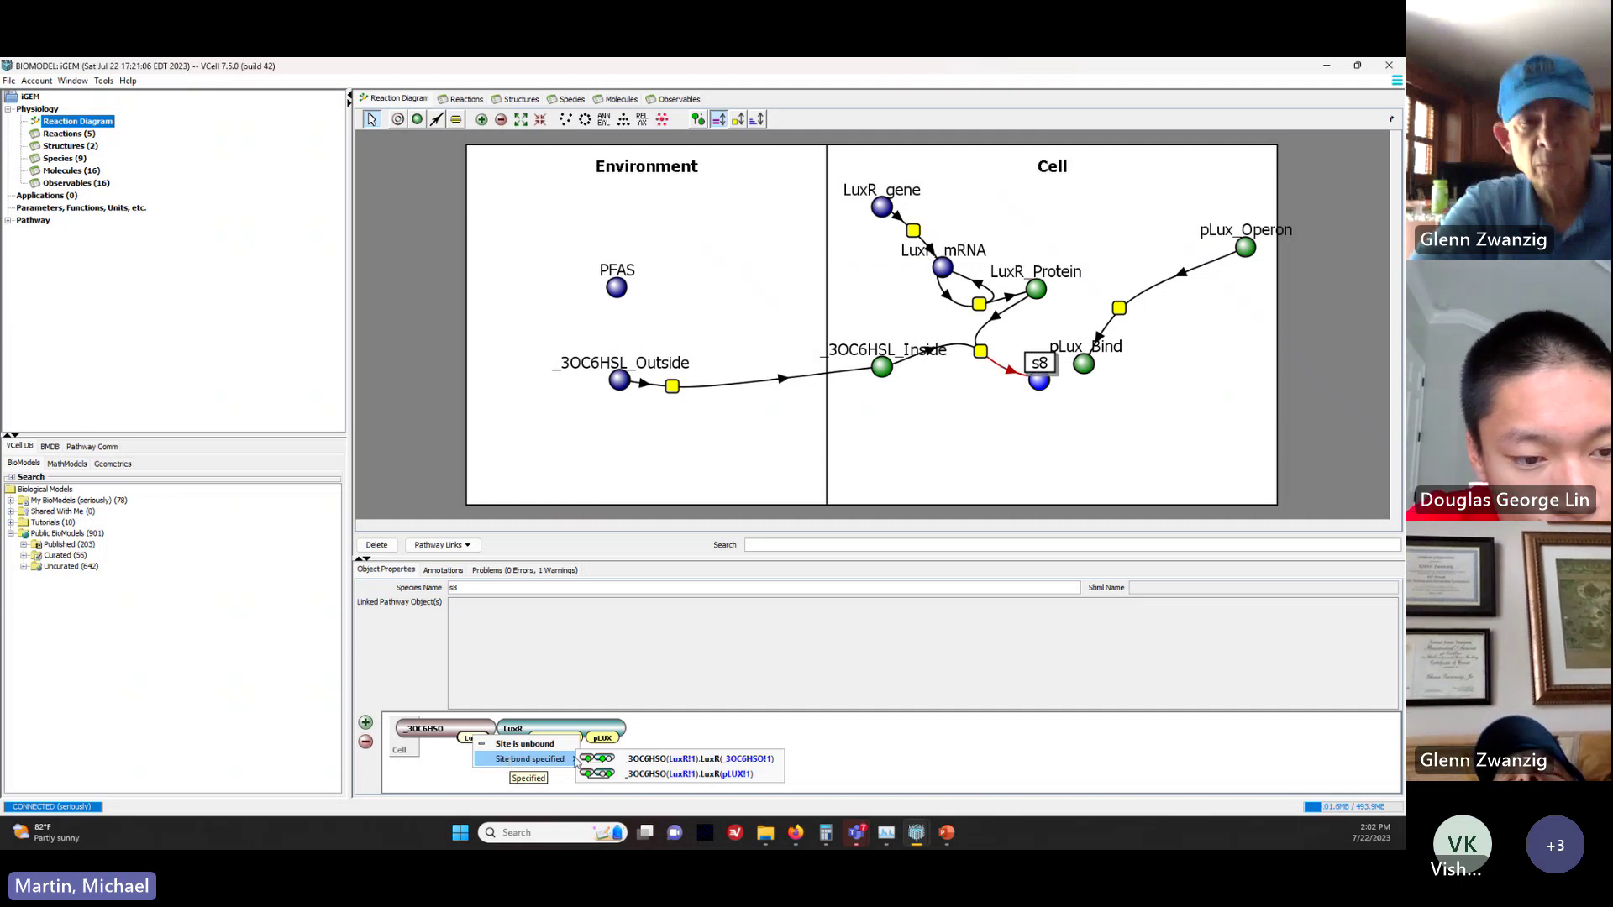
pyautogui.click(606, 759)
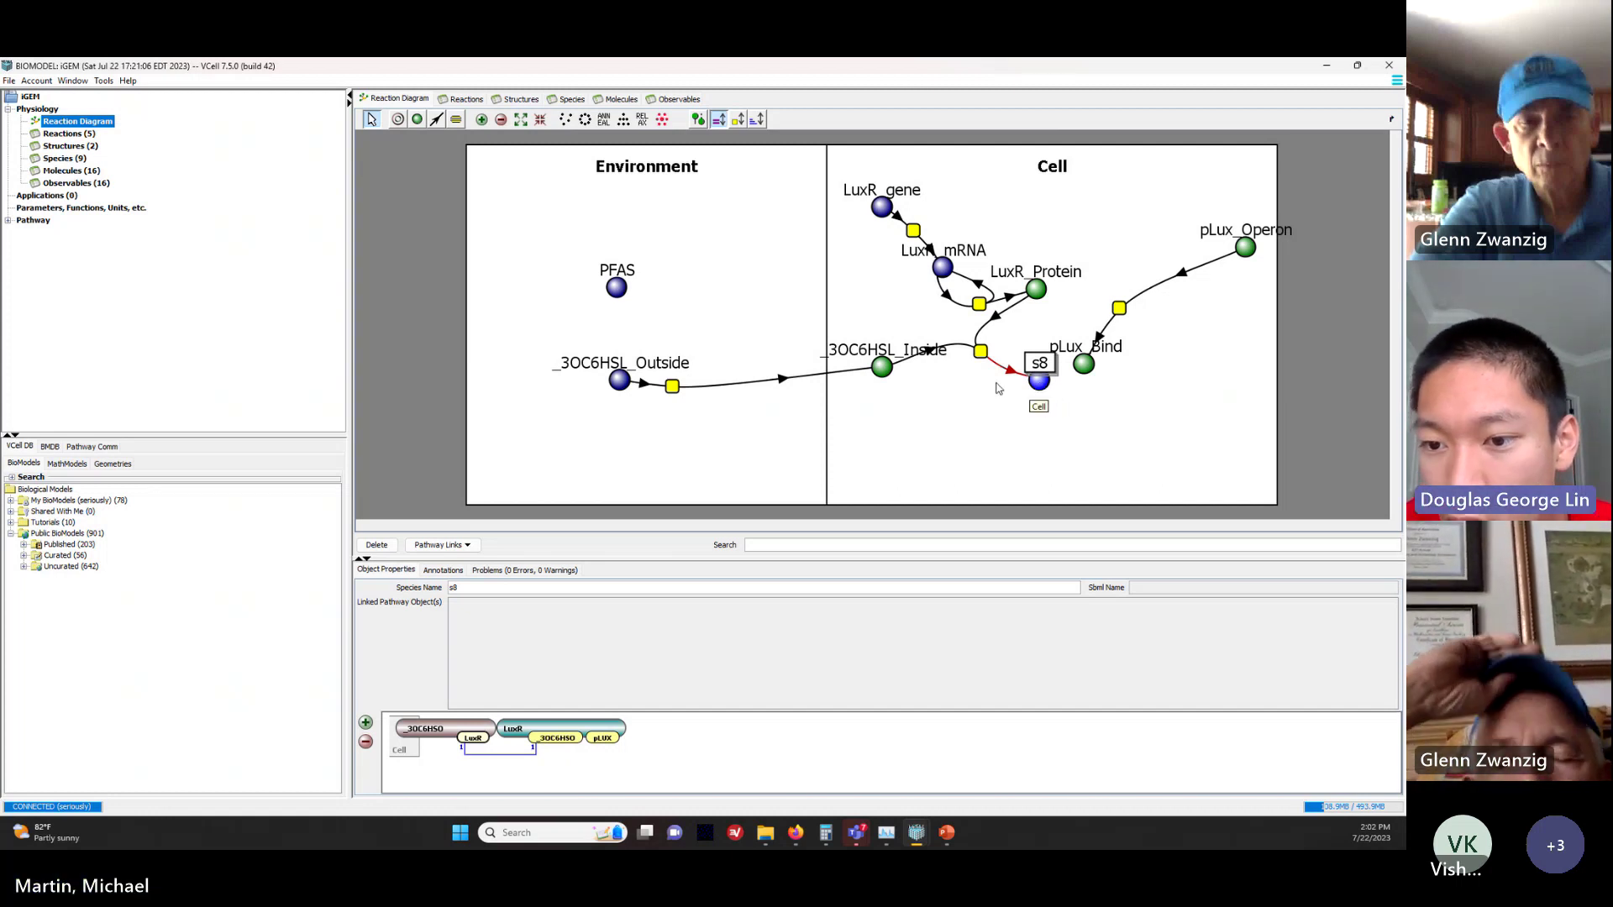
# Step: Specify LuxR as the molecule of the LuxR_Protein species
pyautogui.click(979, 353)
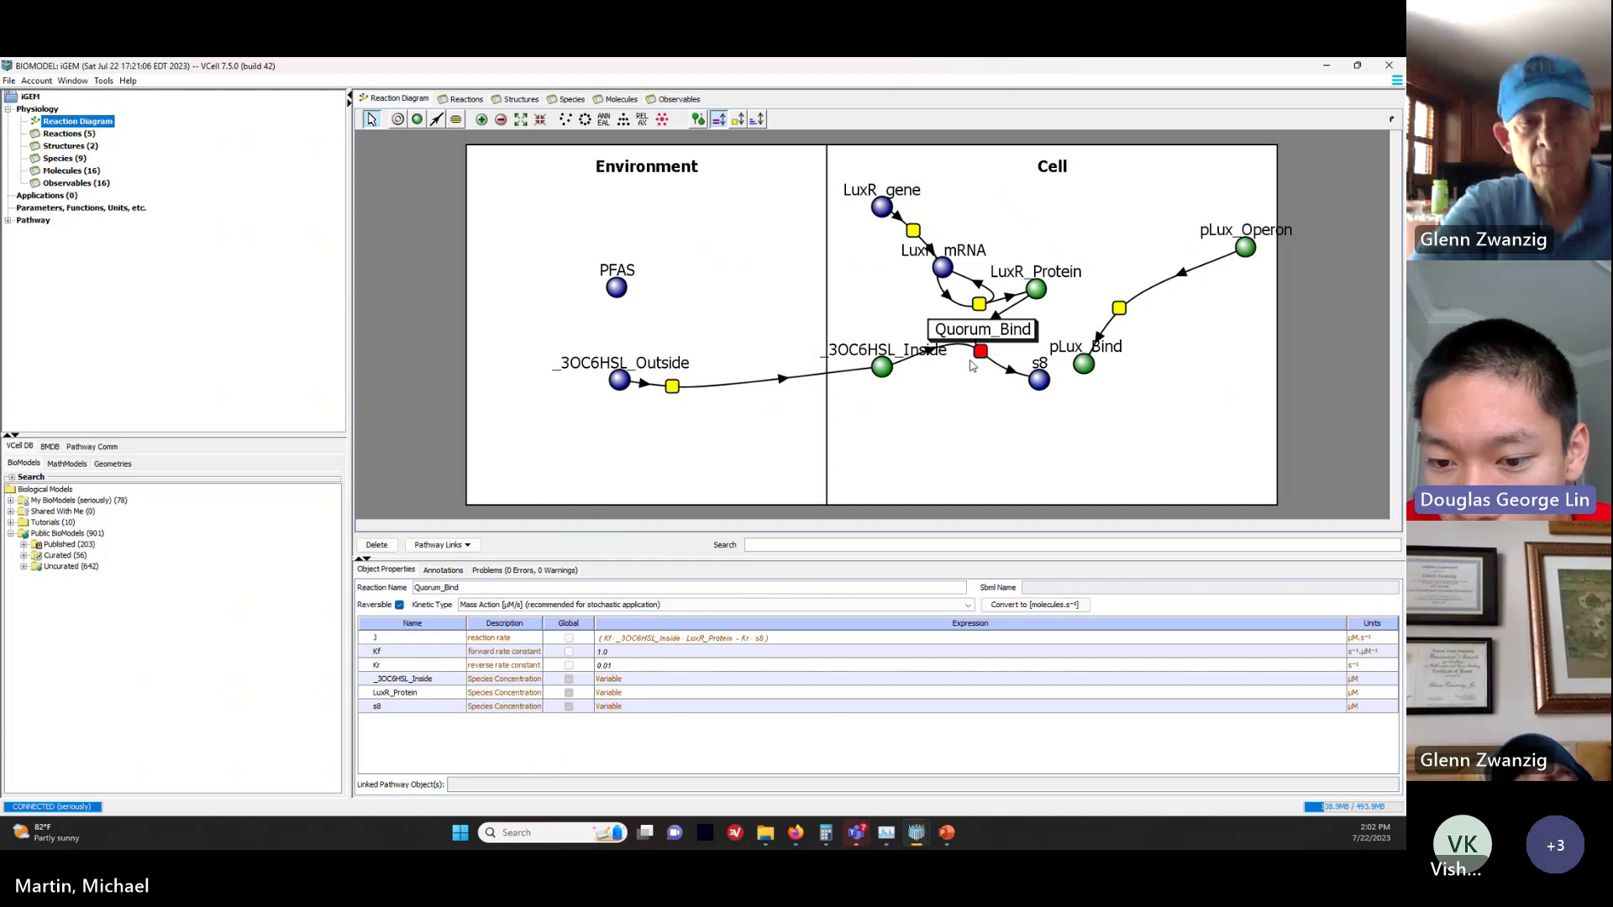
pyautogui.click(1036, 290)
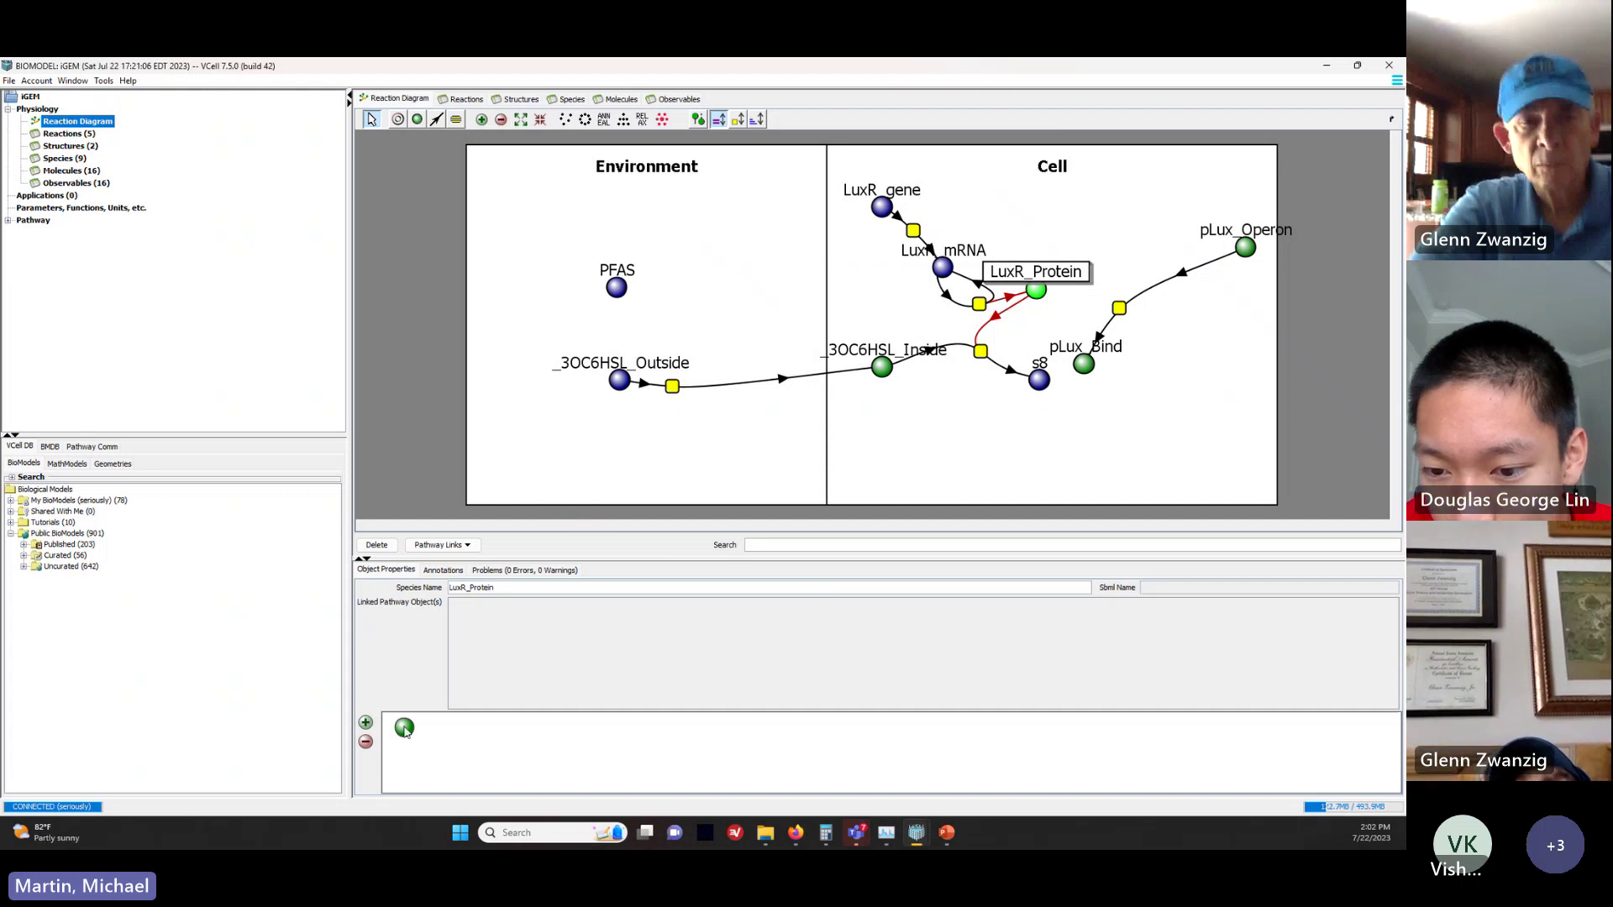
pyautogui.rightClick(404, 729)
pyautogui.moveTo(446, 739)
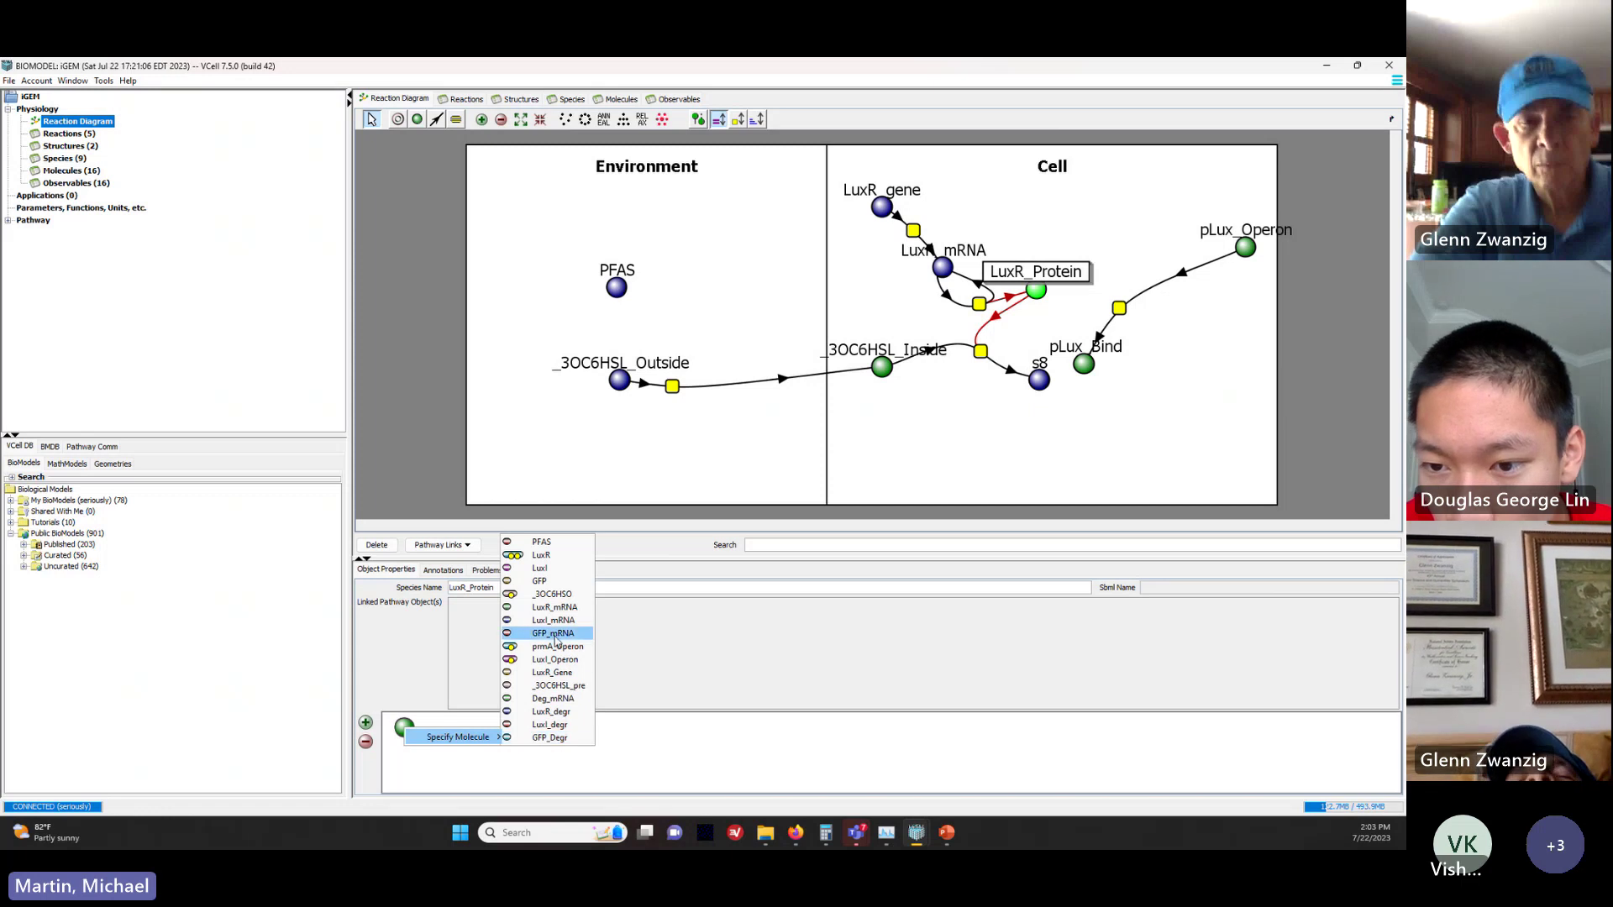
pyautogui.click(541, 556)
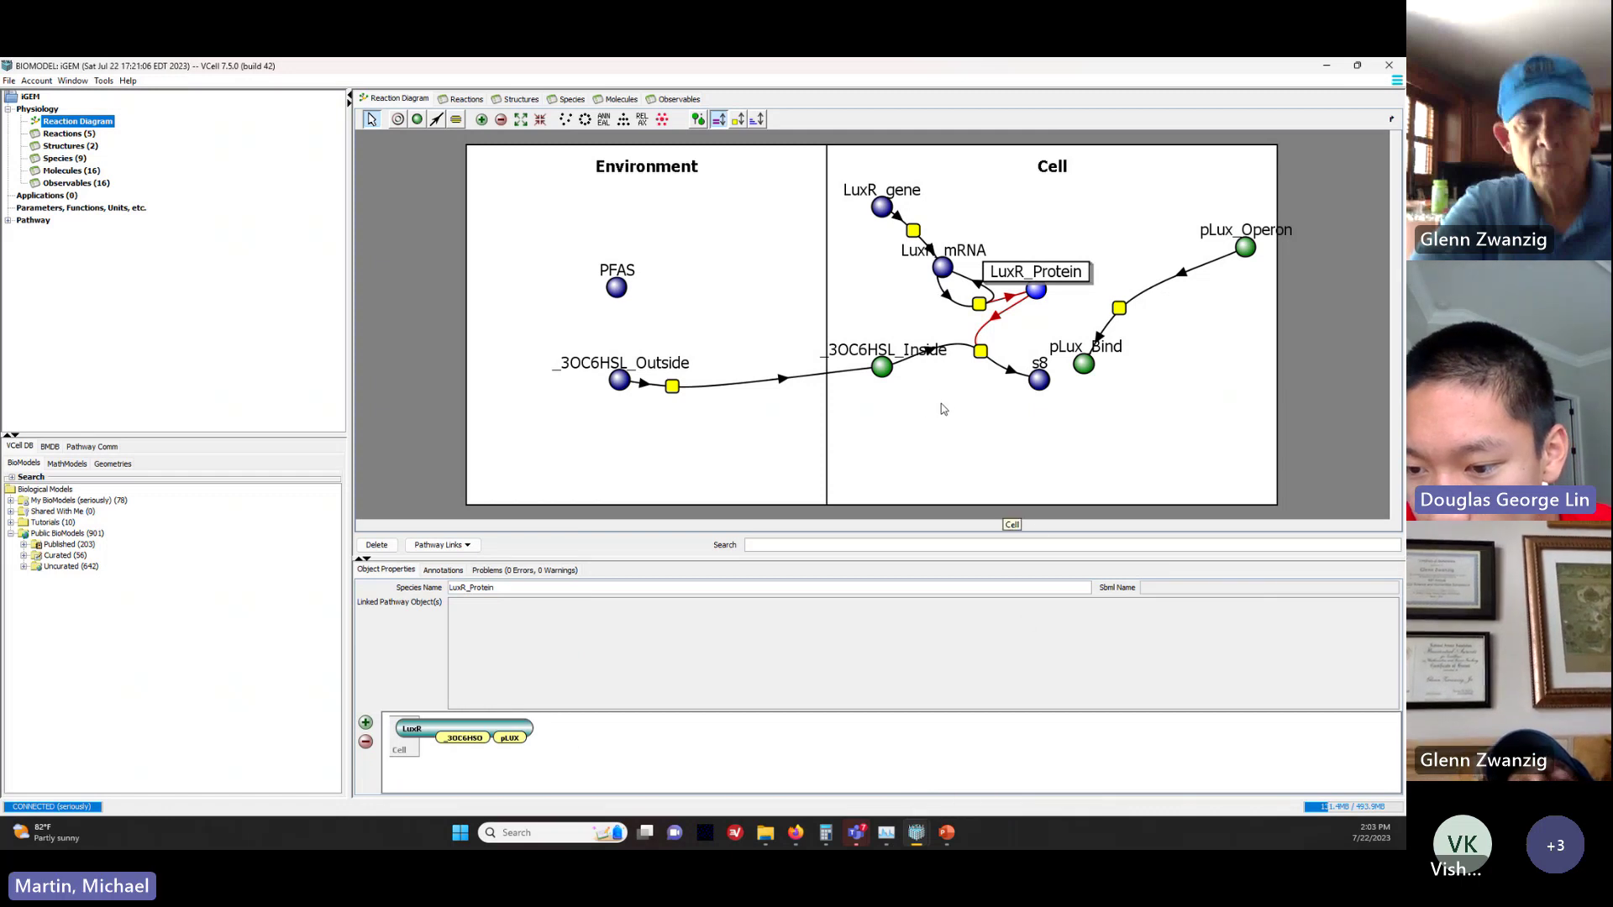
# Step: Specify _3OC6HSO as the molecule of the _3OC6HSL_Inside species
pyautogui.click(889, 369)
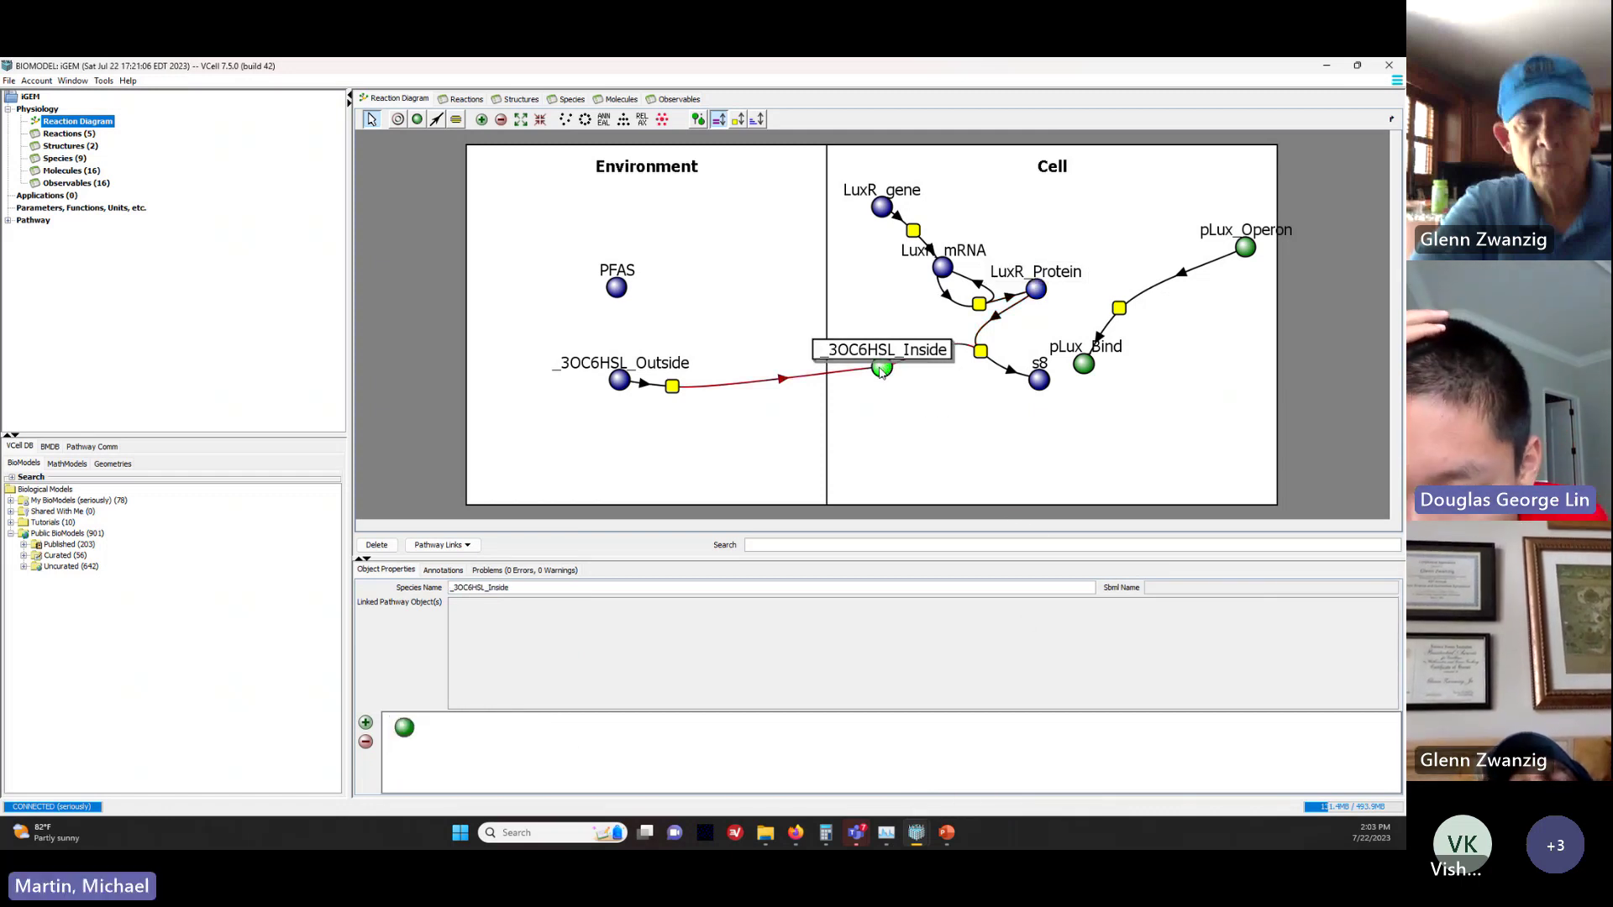
pyautogui.rightClick(880, 372)
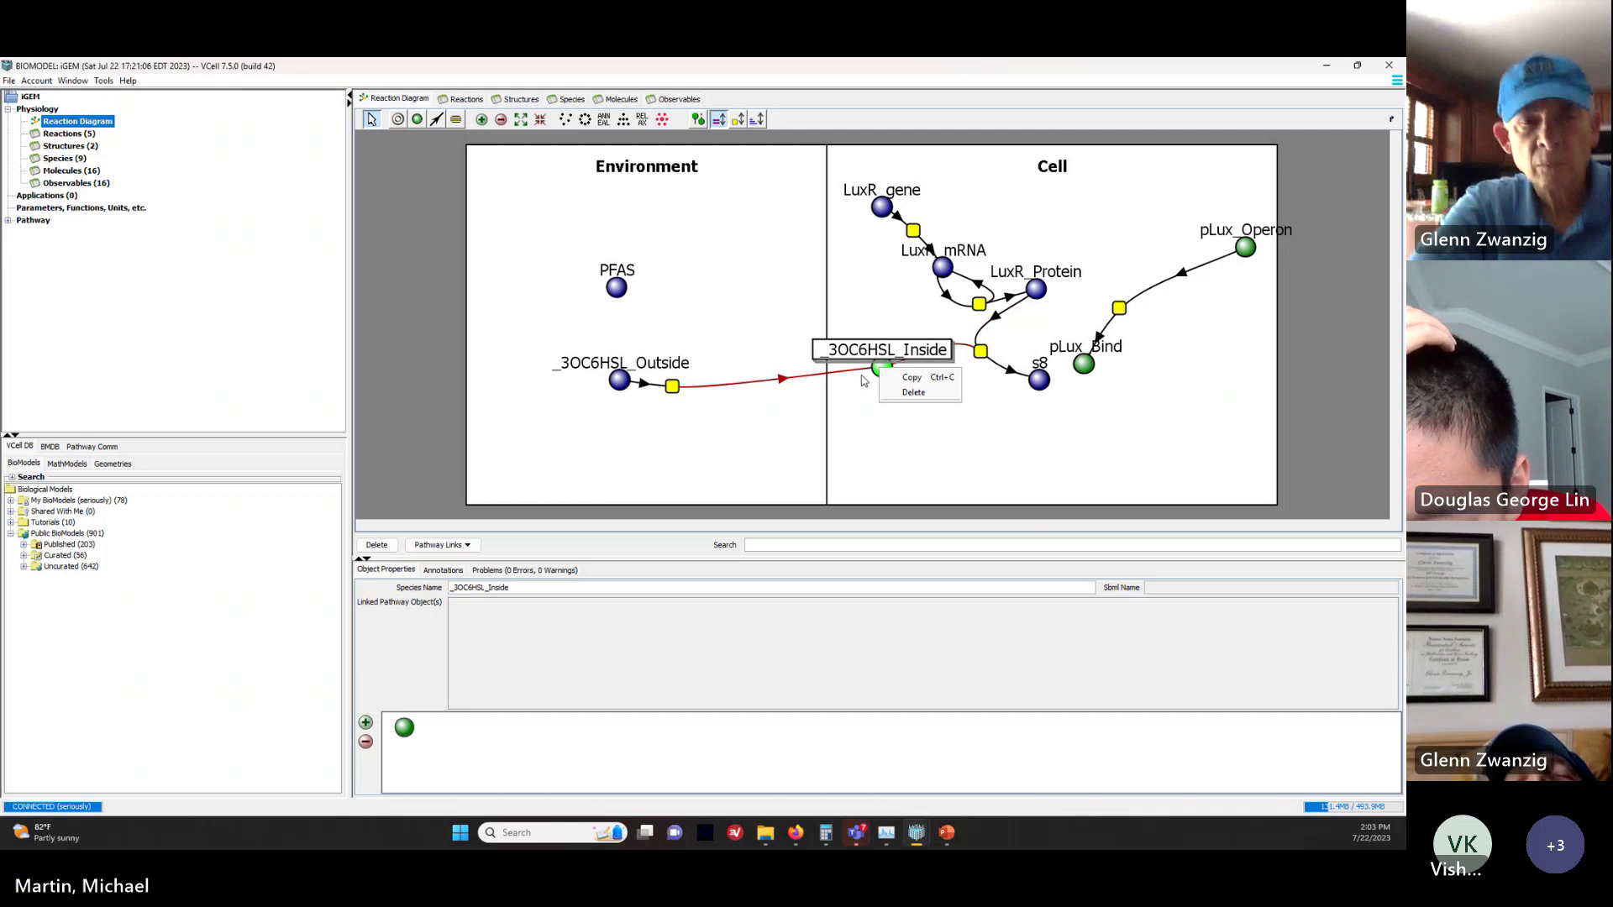
pyautogui.click(463, 747)
pyautogui.rightClick(403, 728)
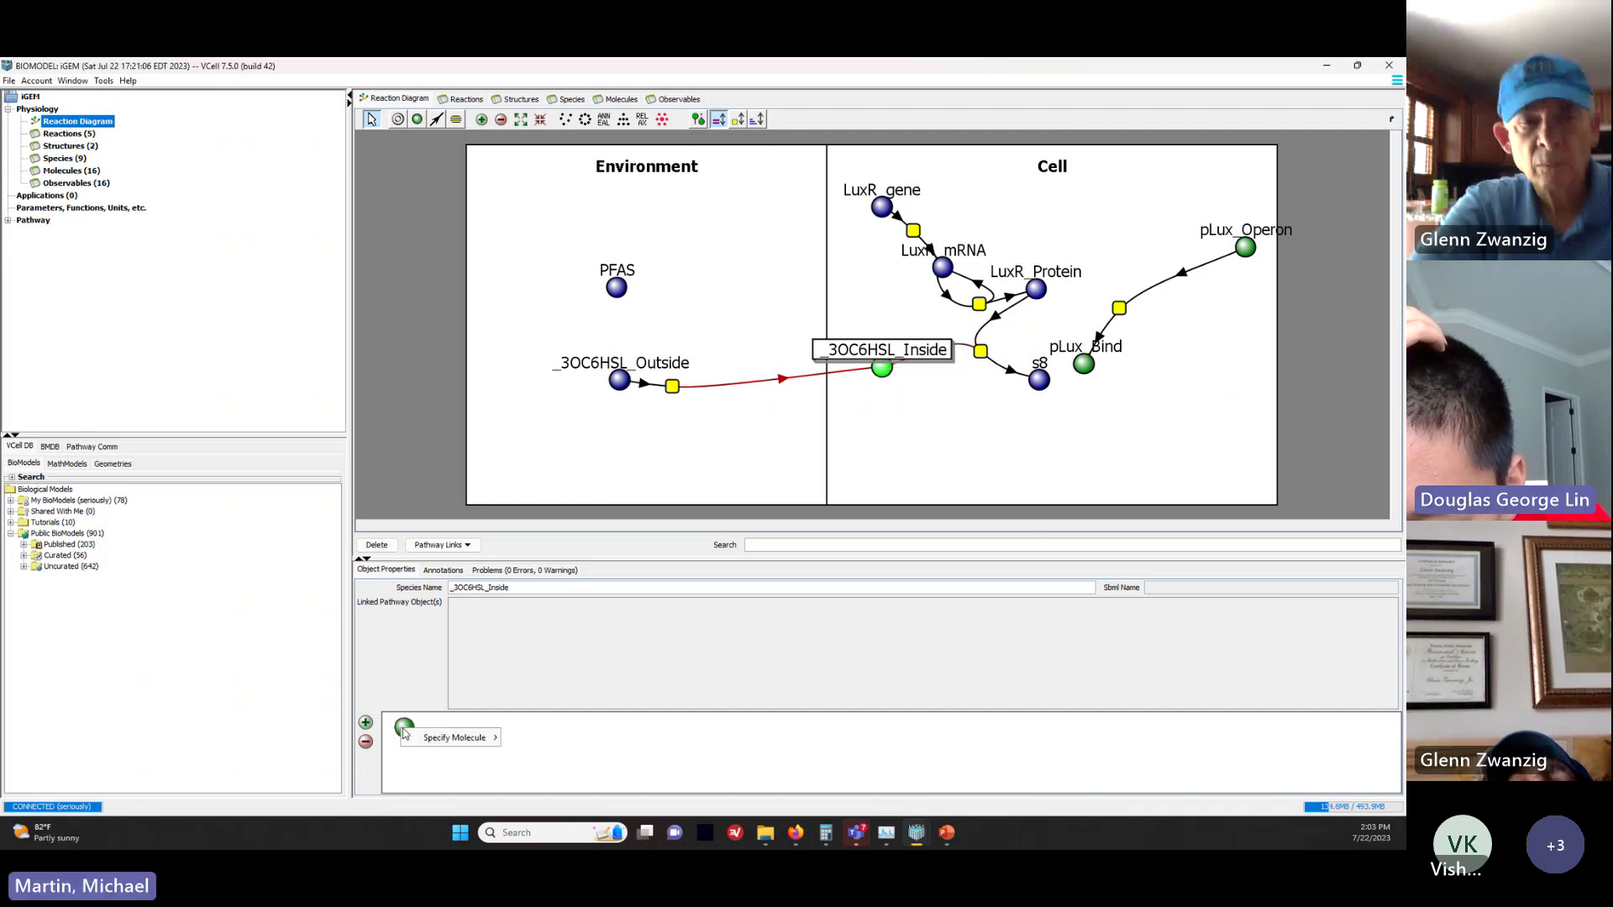
pyautogui.moveTo(448, 742)
pyautogui.click(550, 596)
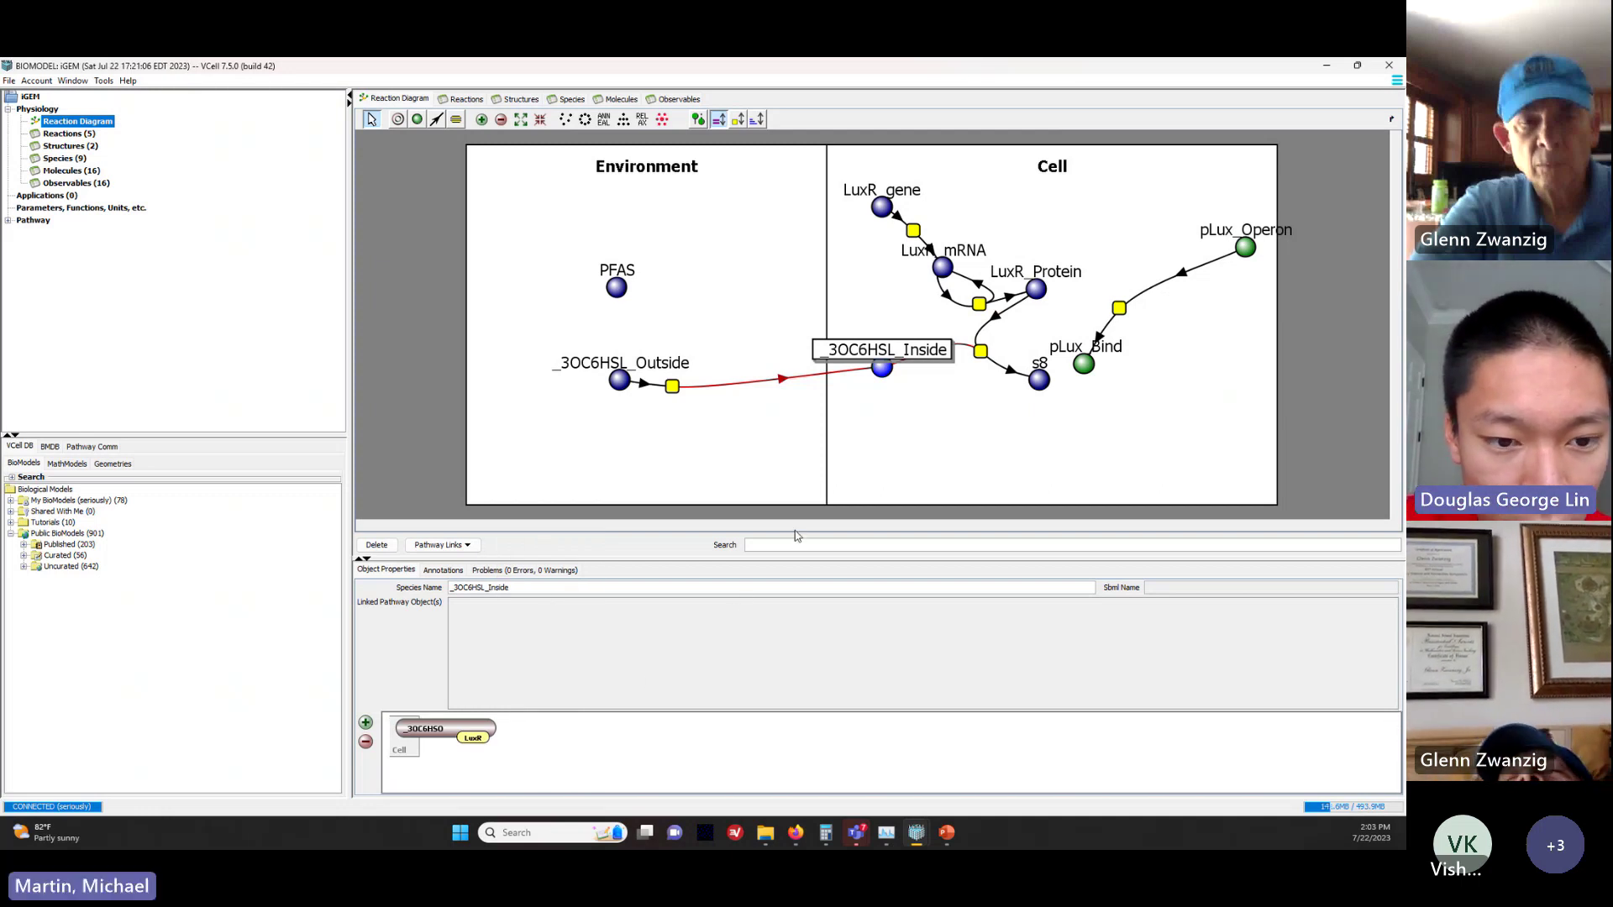
# Step: Move pLux_Operon and its reaction r1 farther away from the Quorum_Bind reaction to make room in the Cell compartment
pyautogui.click(943, 402)
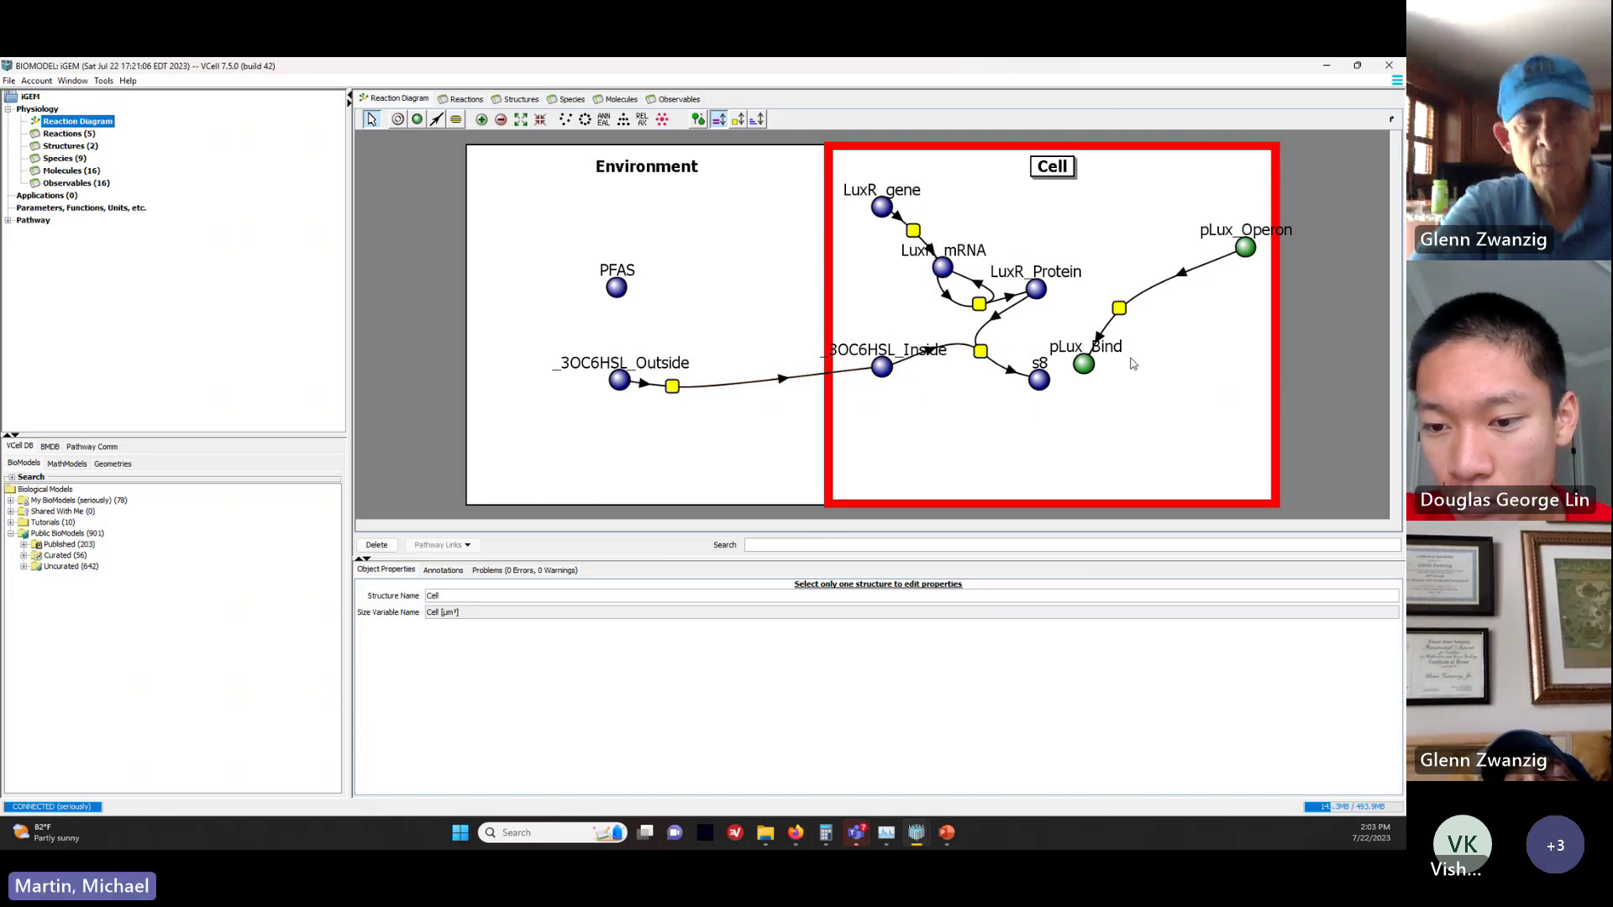
pyautogui.moveTo(1249, 251); pyautogui.dragTo(1281, 250)
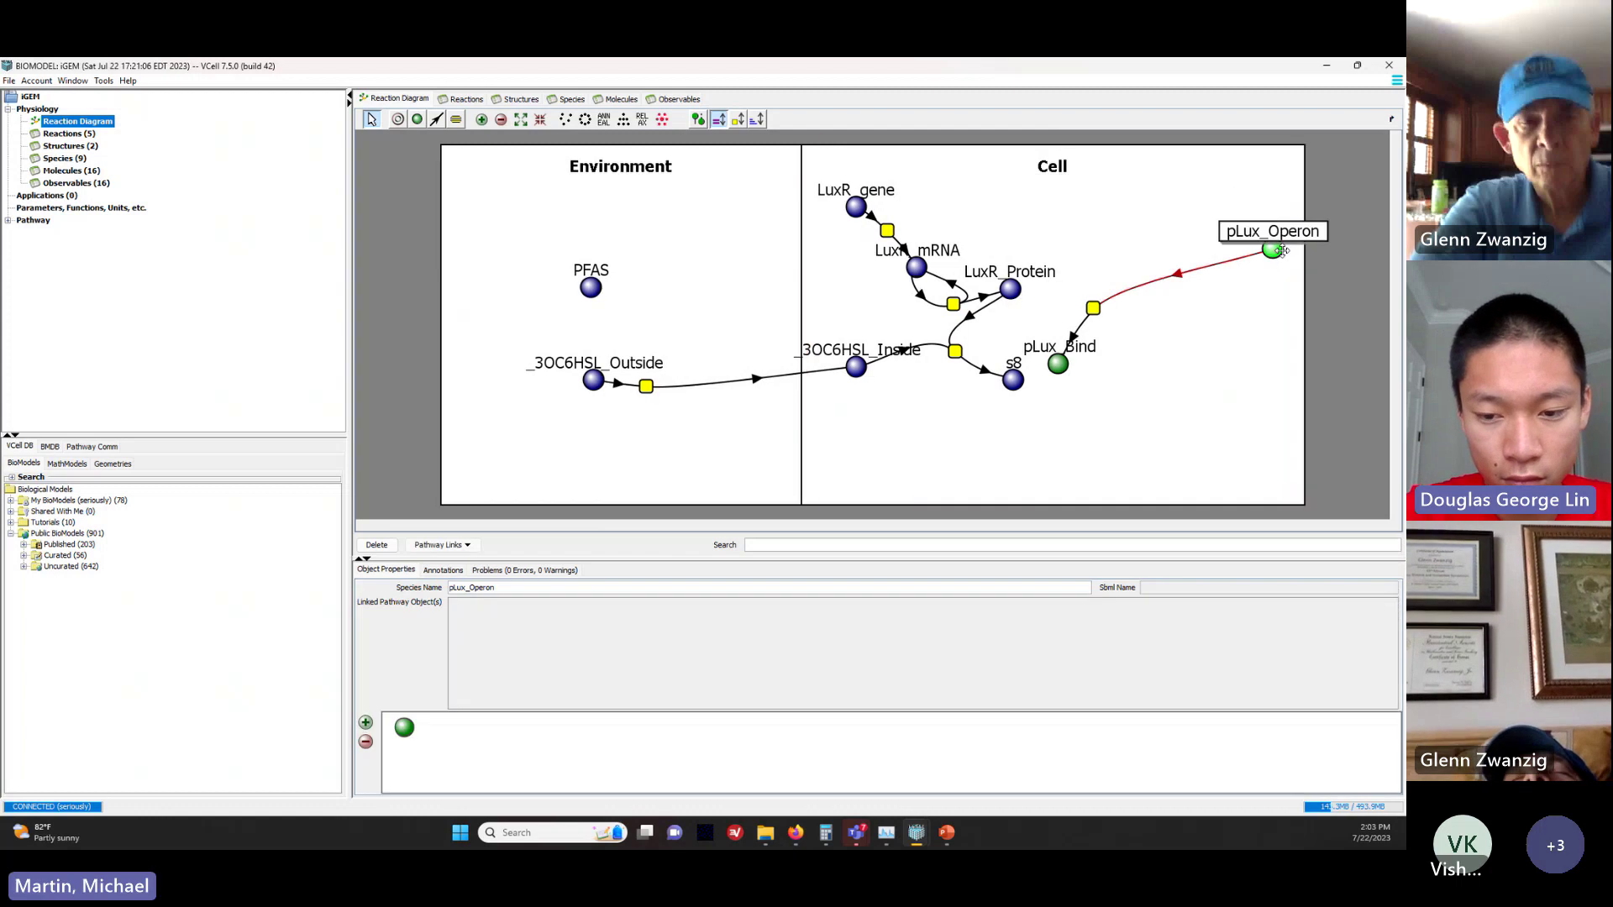
pyautogui.moveTo(1065, 307); pyautogui.dragTo(1256, 279)
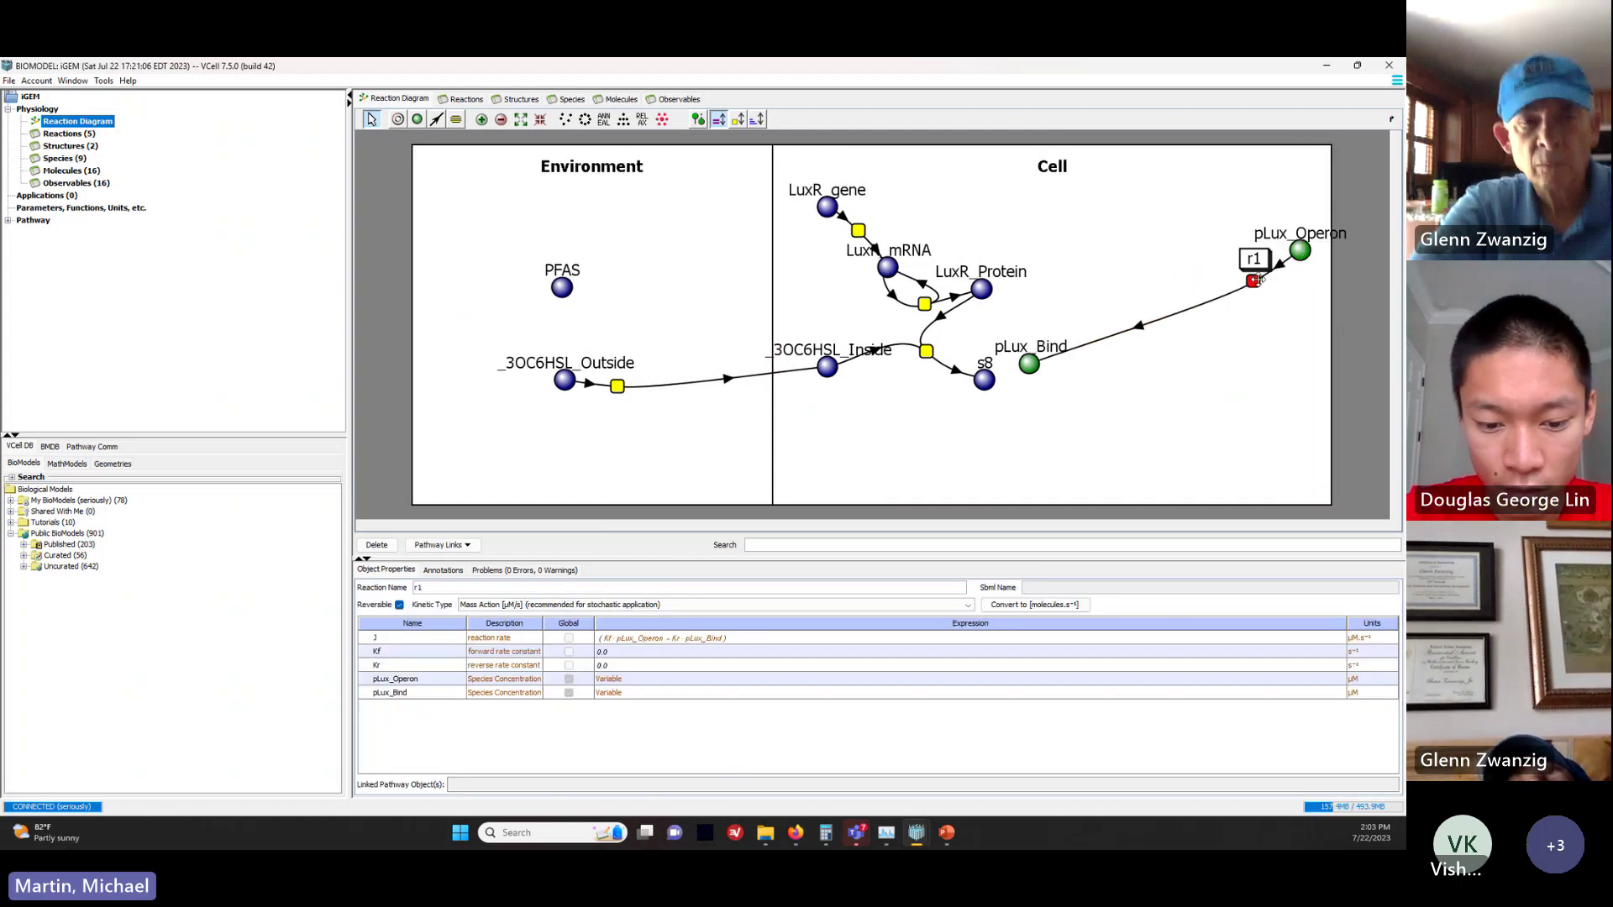
# Step: Move pLux_Bind closer to reaction r1, and rename the Quorum_Bind product species s8 as LuxR_Bound
pyautogui.moveTo(1030, 365); pyautogui.dragTo(1195, 330)
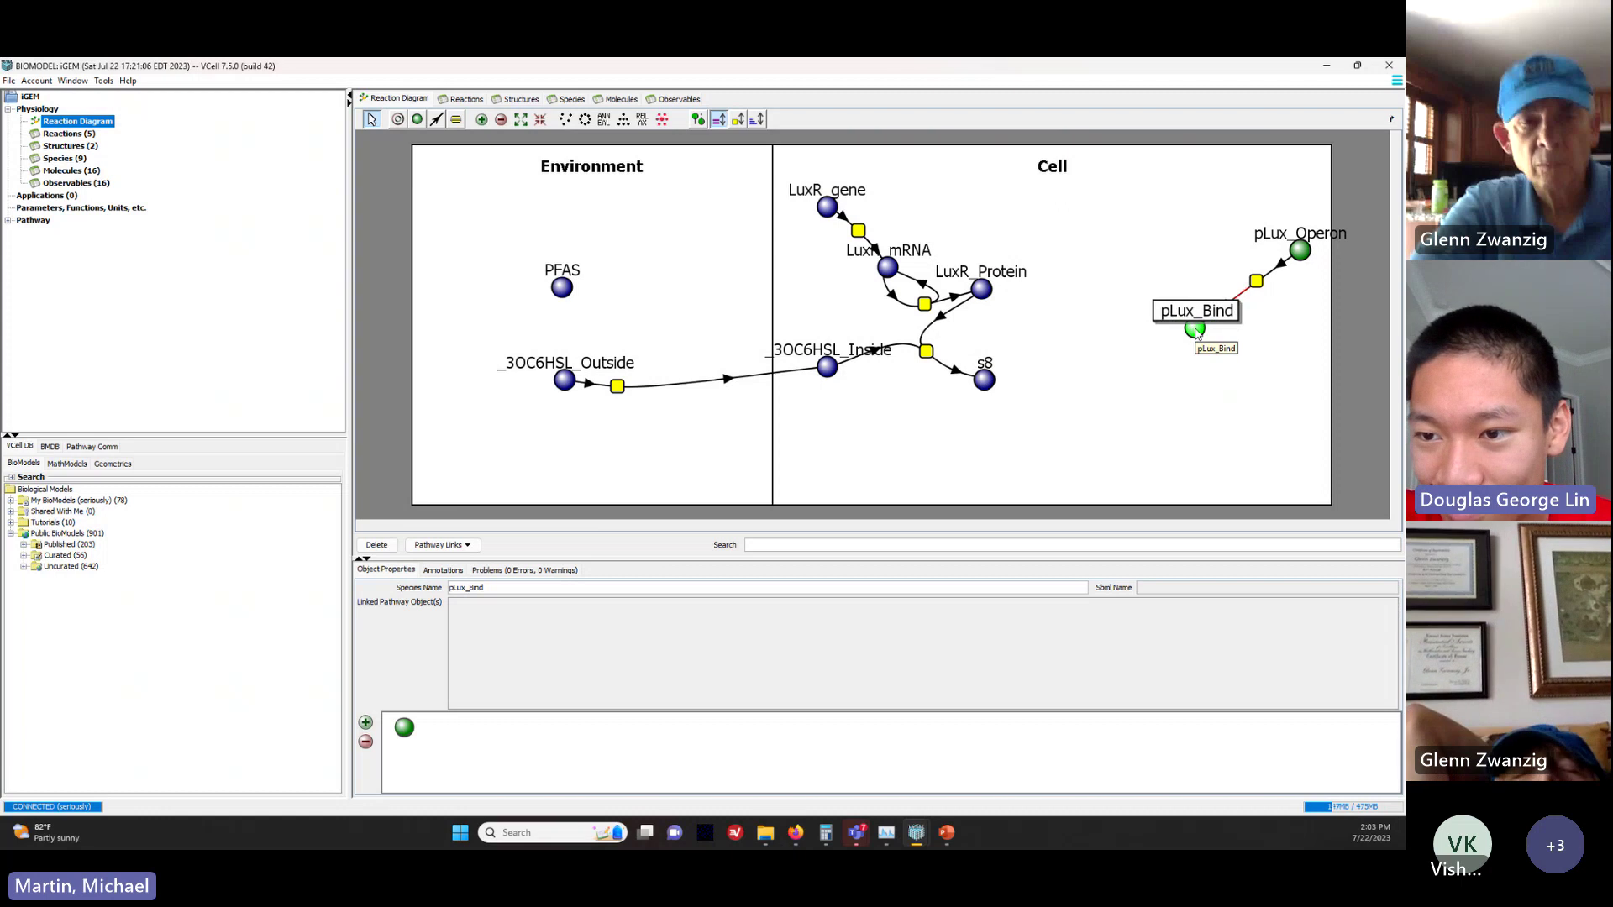
pyautogui.click(990, 386)
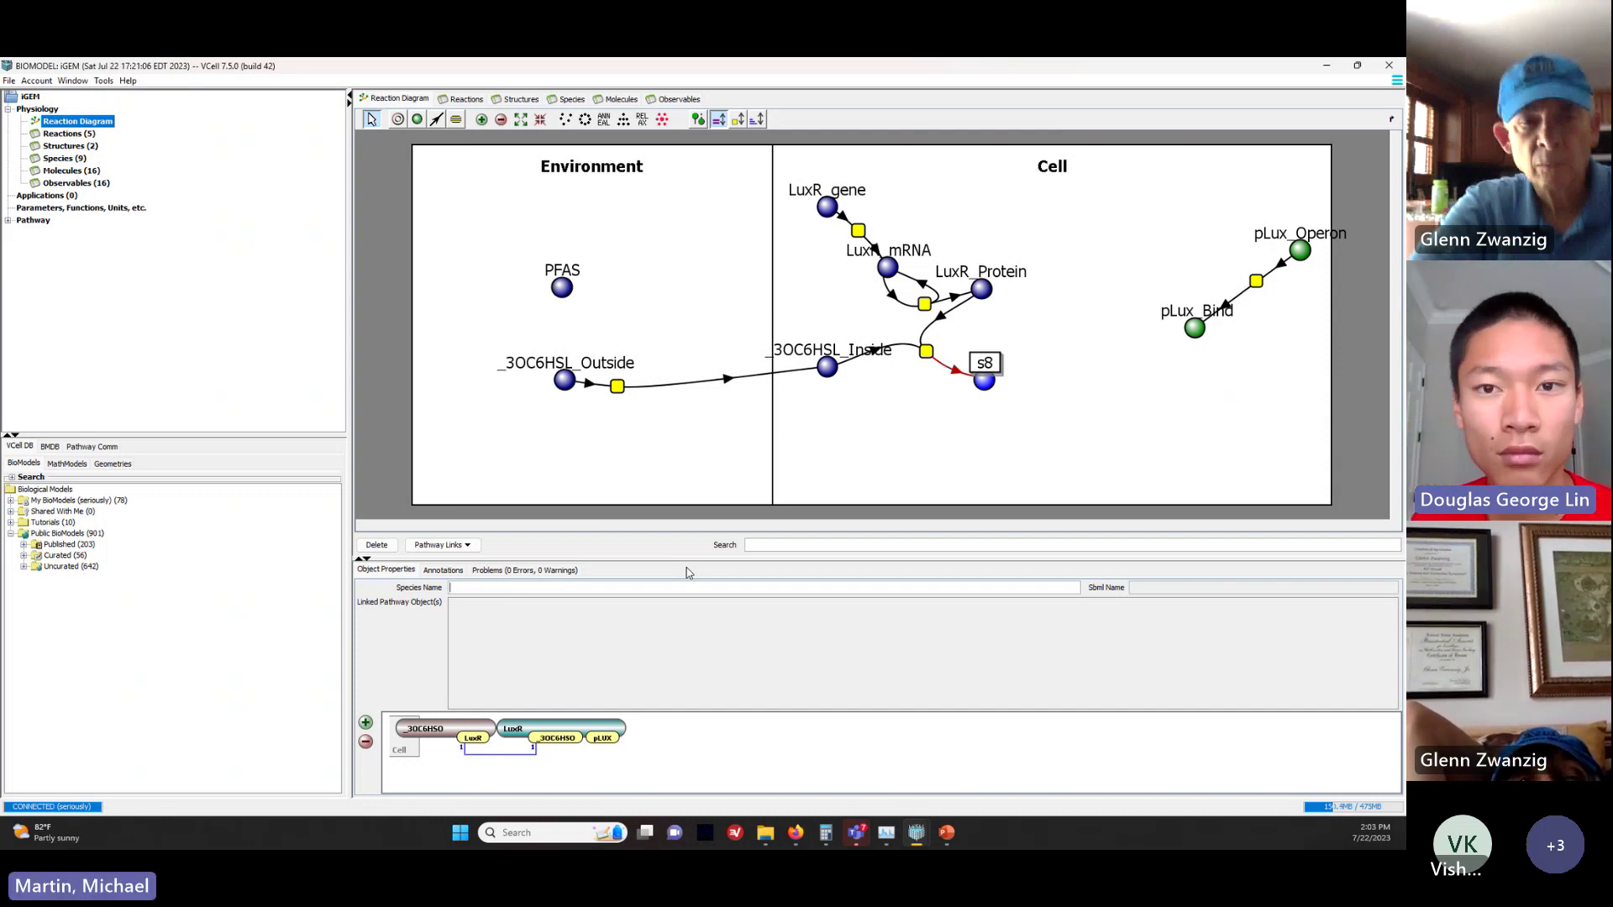
pyautogui.write('x')
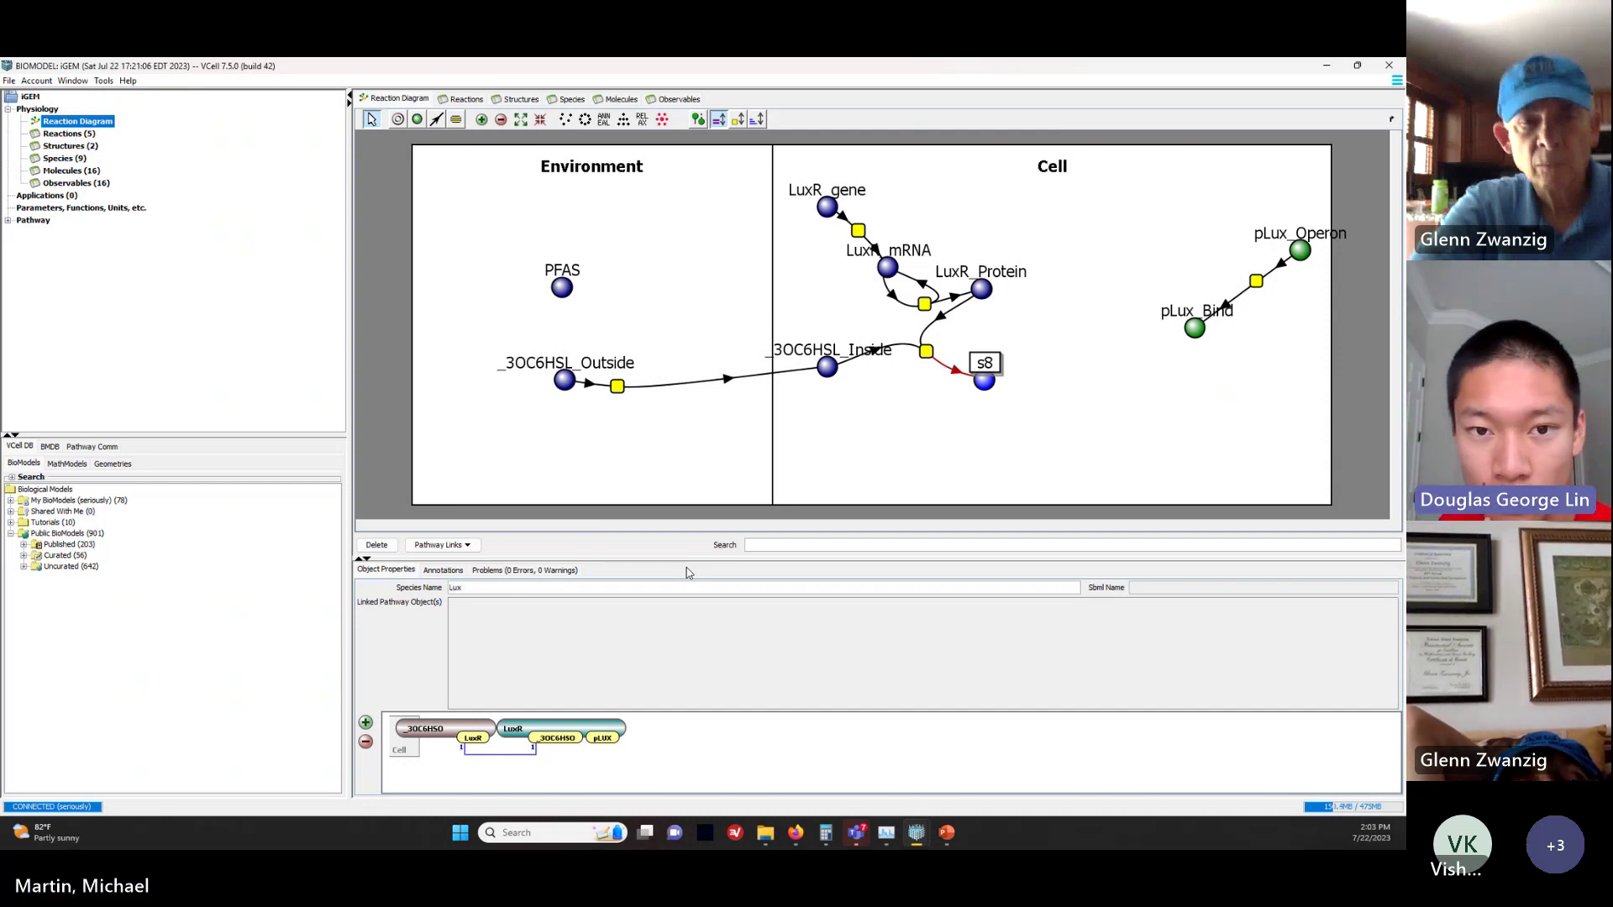
pyautogui.write('R')
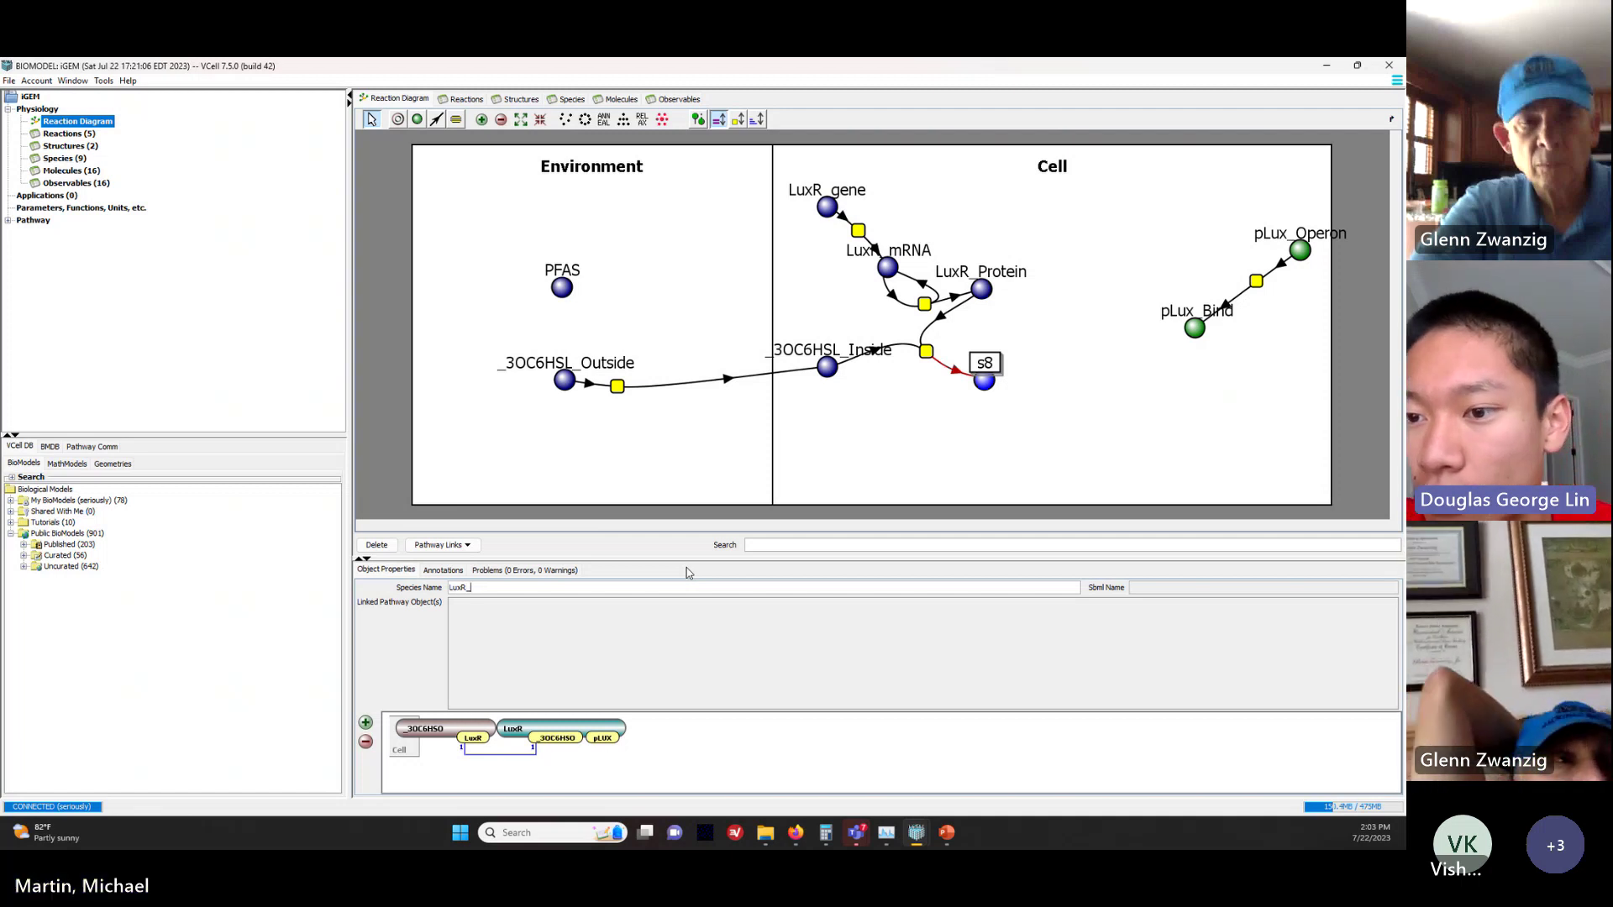
pyautogui.write('_Bound')
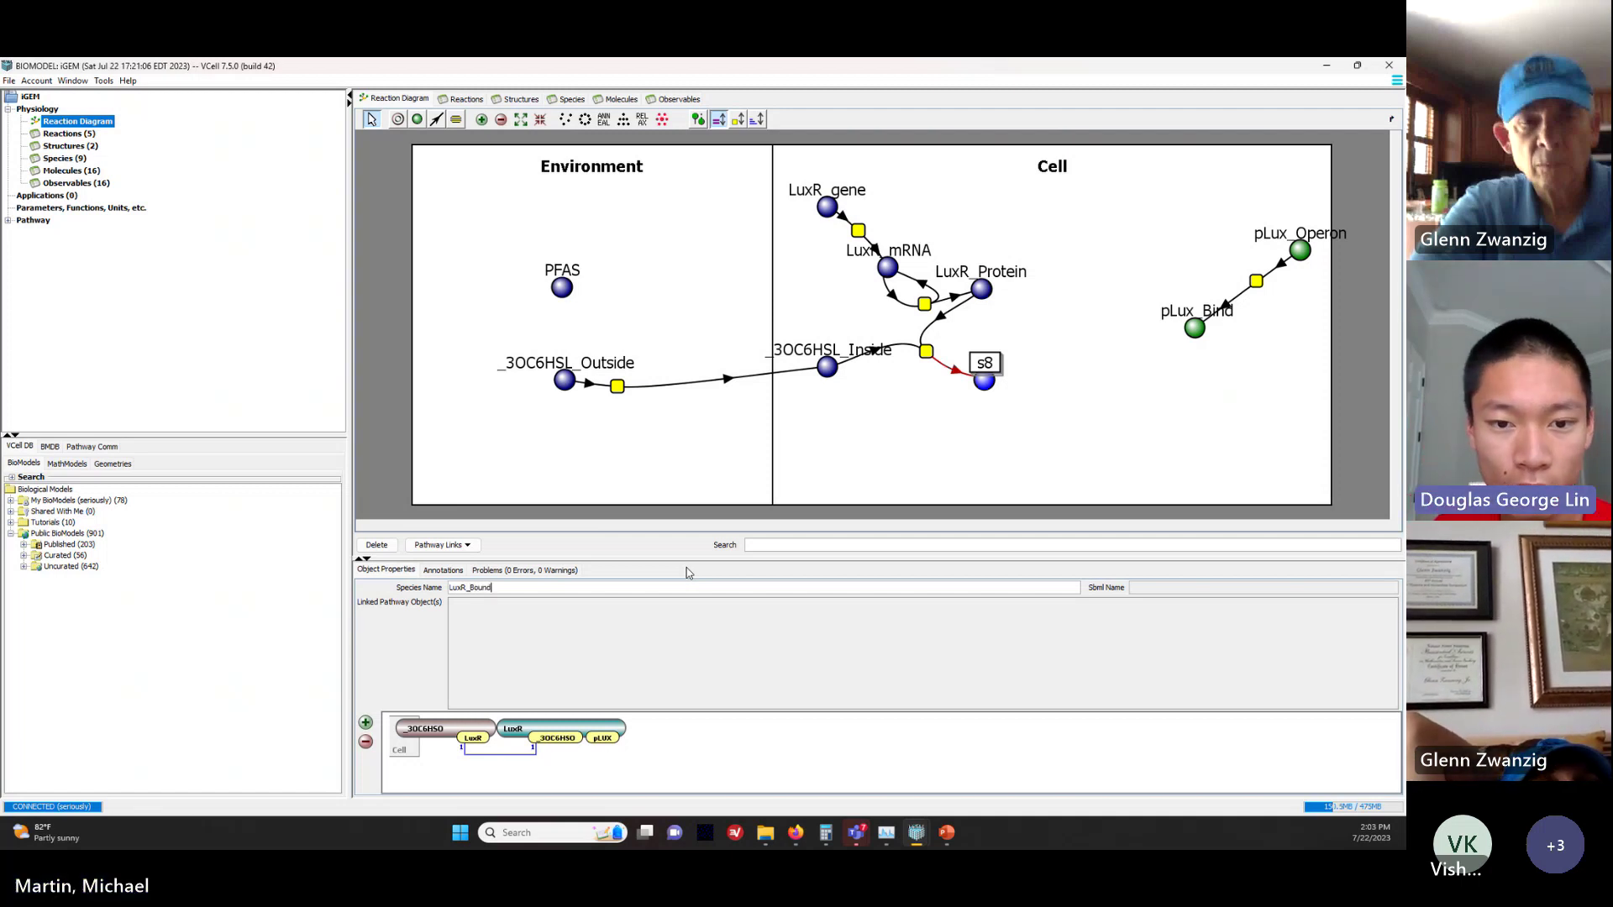
pyautogui.press('Return')
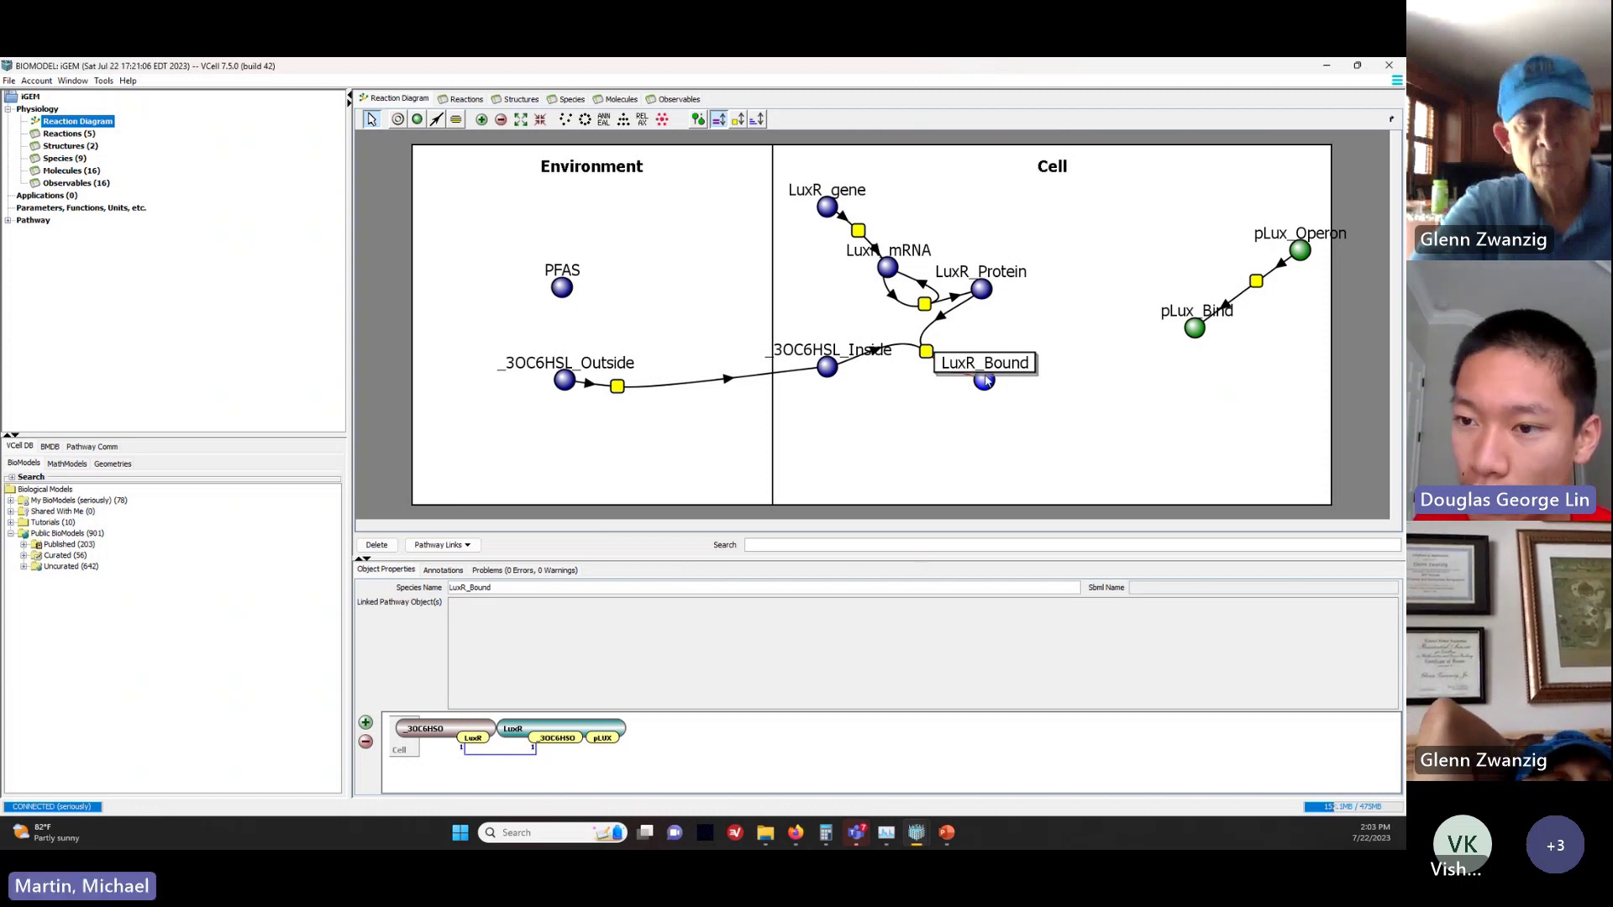
pyautogui.moveTo(987, 381); pyautogui.dragTo(995, 366)
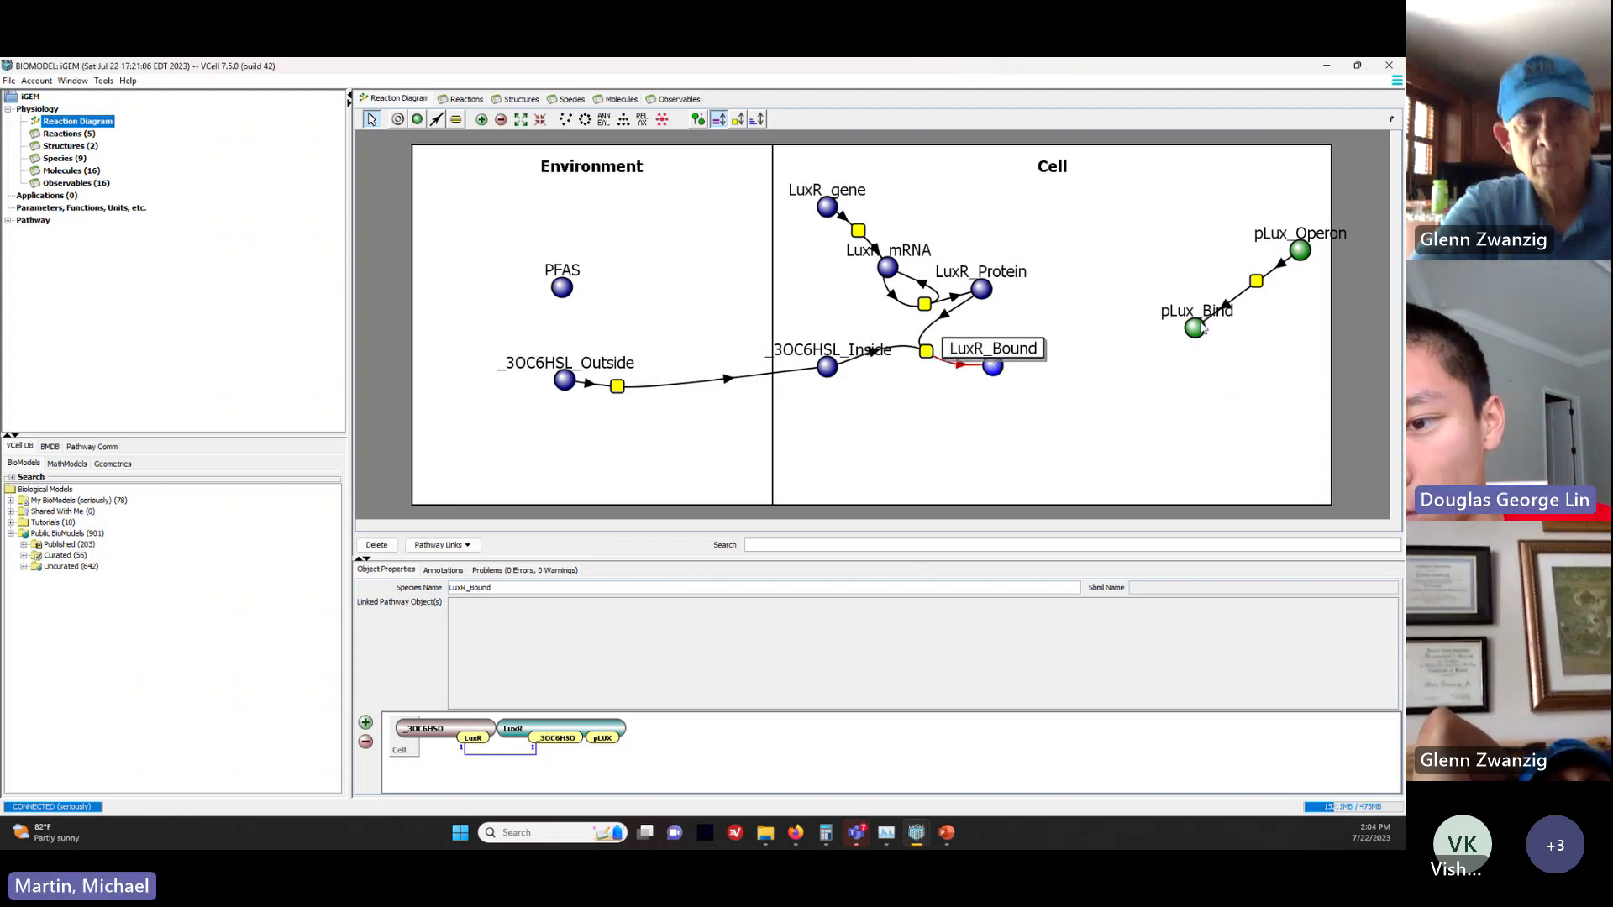
# Step: Delete the pLux_Bind species from the Cell compartment
pyautogui.moveTo(1199, 331); pyautogui.dragTo(1078, 334)
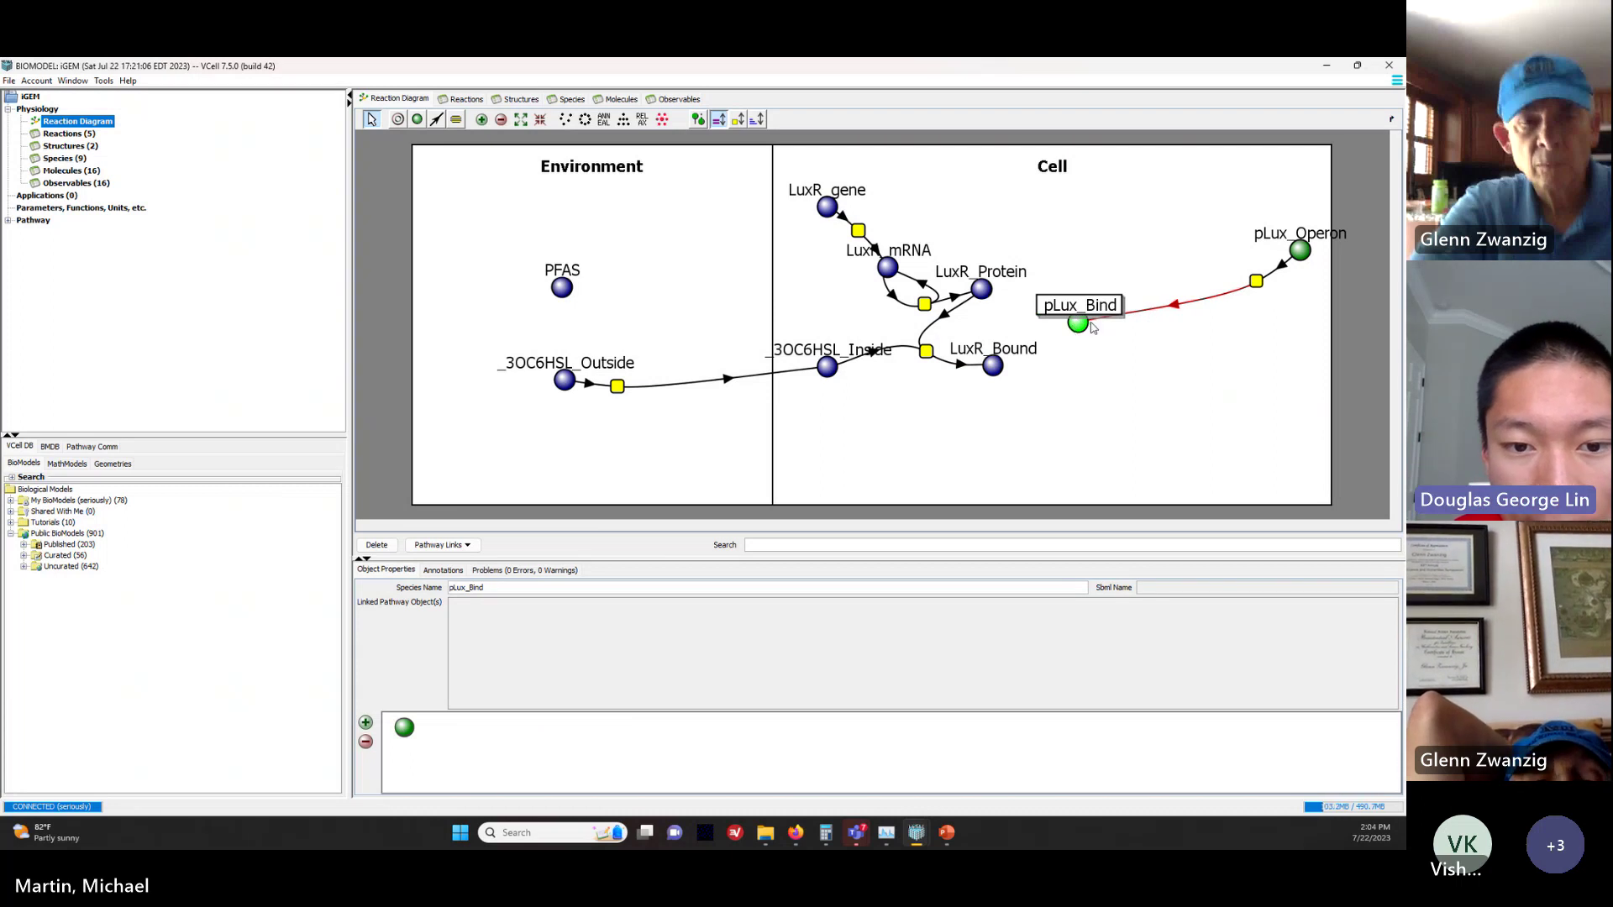
pyautogui.press('Delete')
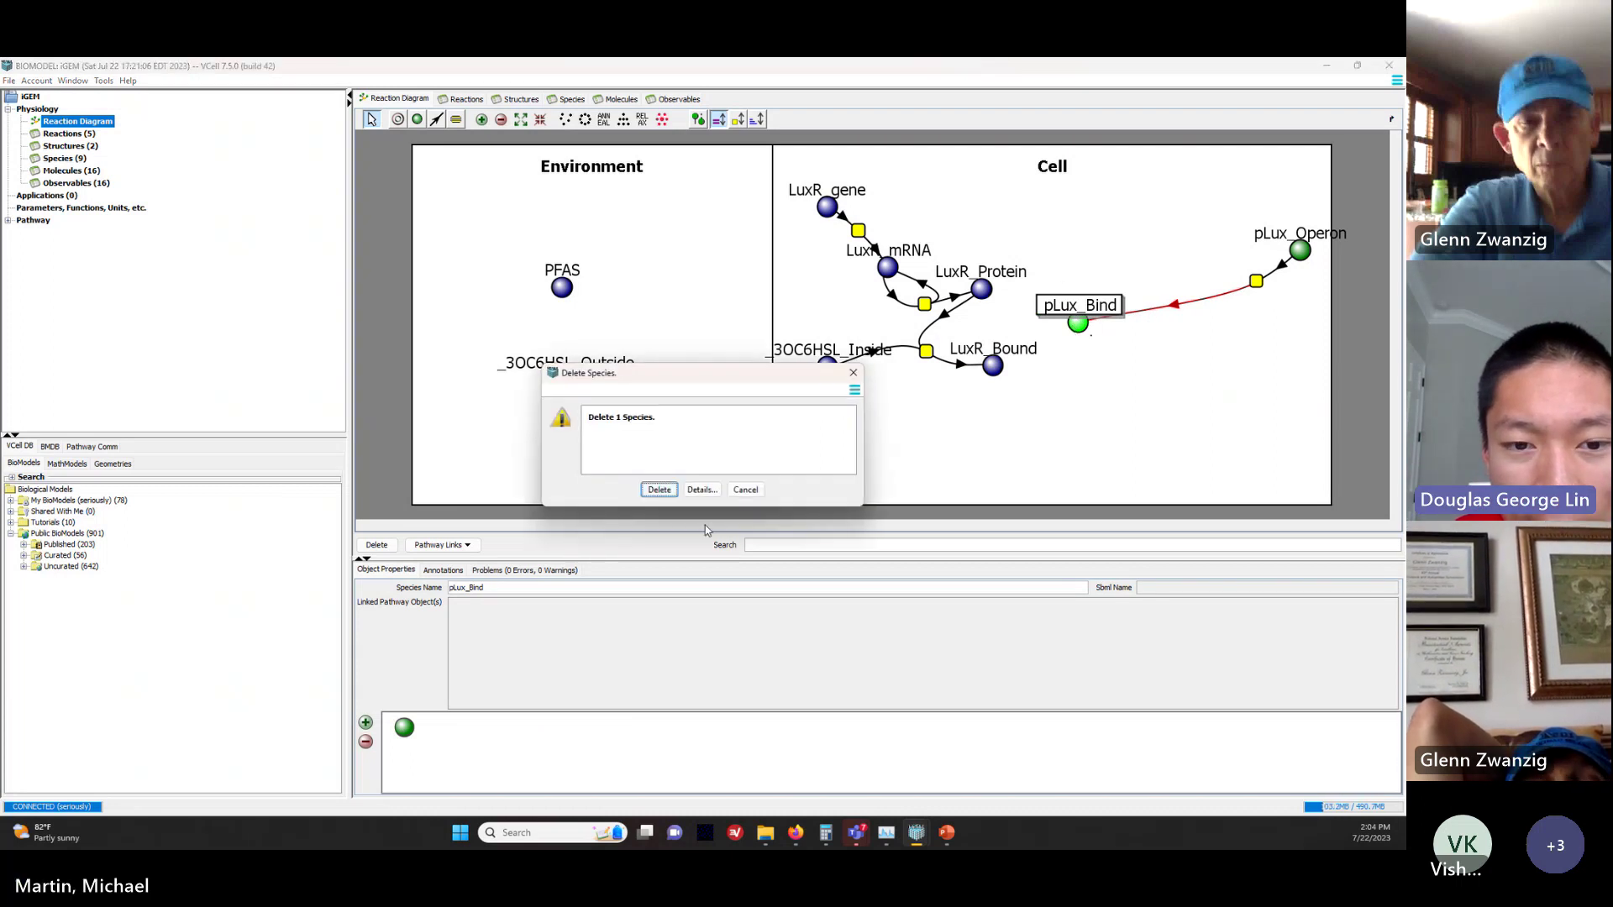
pyautogui.click(659, 490)
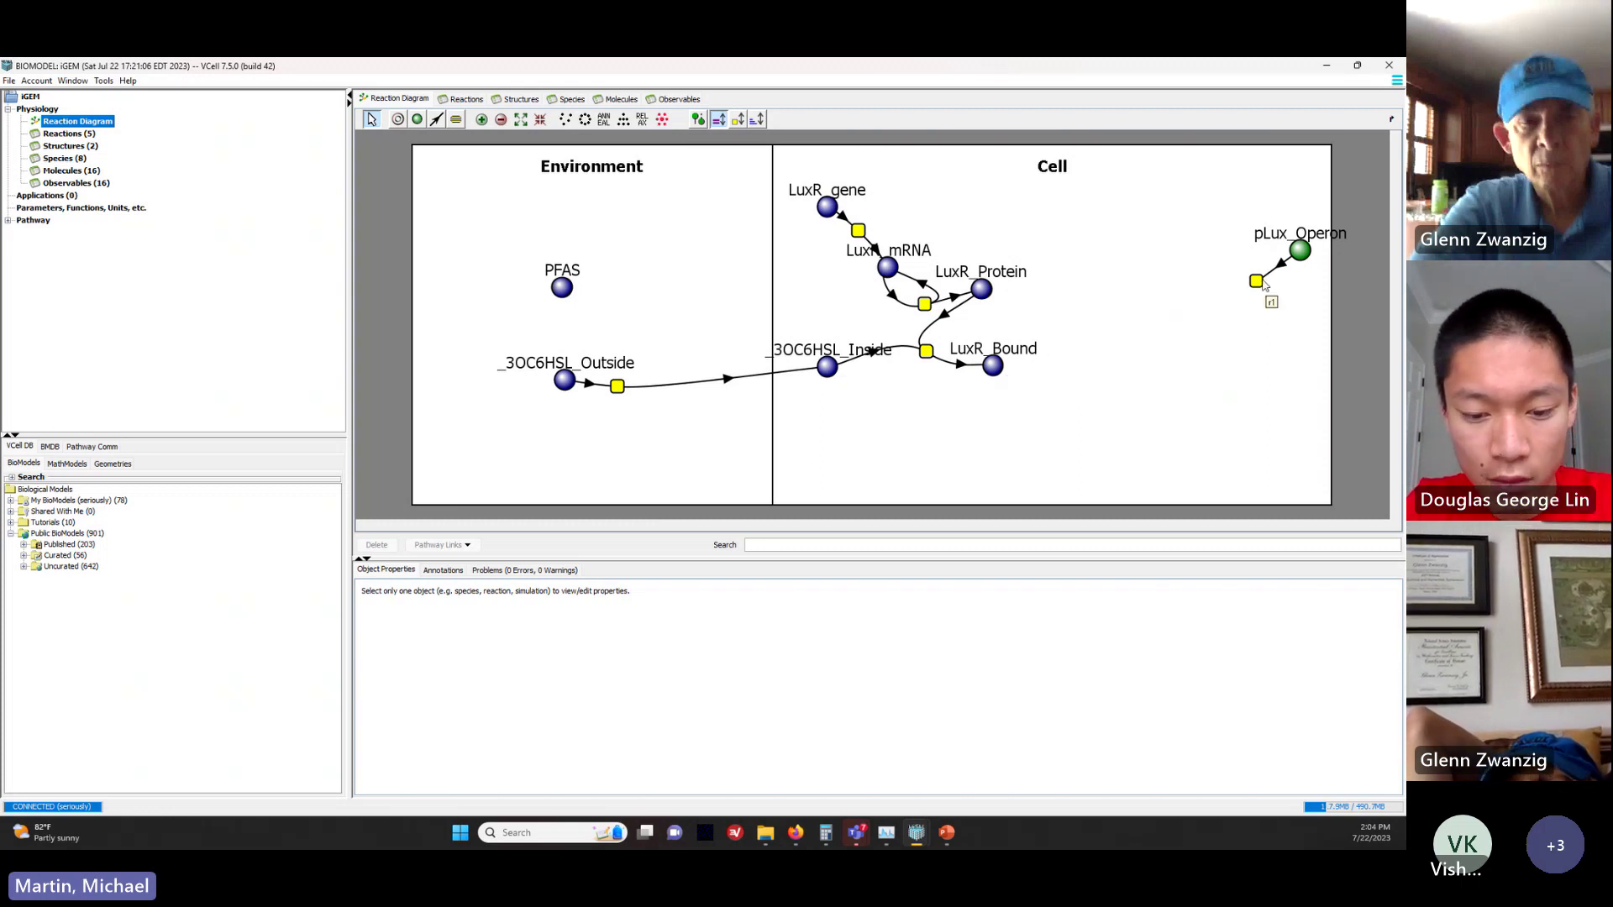
# Step: Move reaction r1 next to LuxR_Bound and connect LuxR_Bound to it as a reactant
pyautogui.moveTo(1256, 281); pyautogui.dragTo(1073, 328)
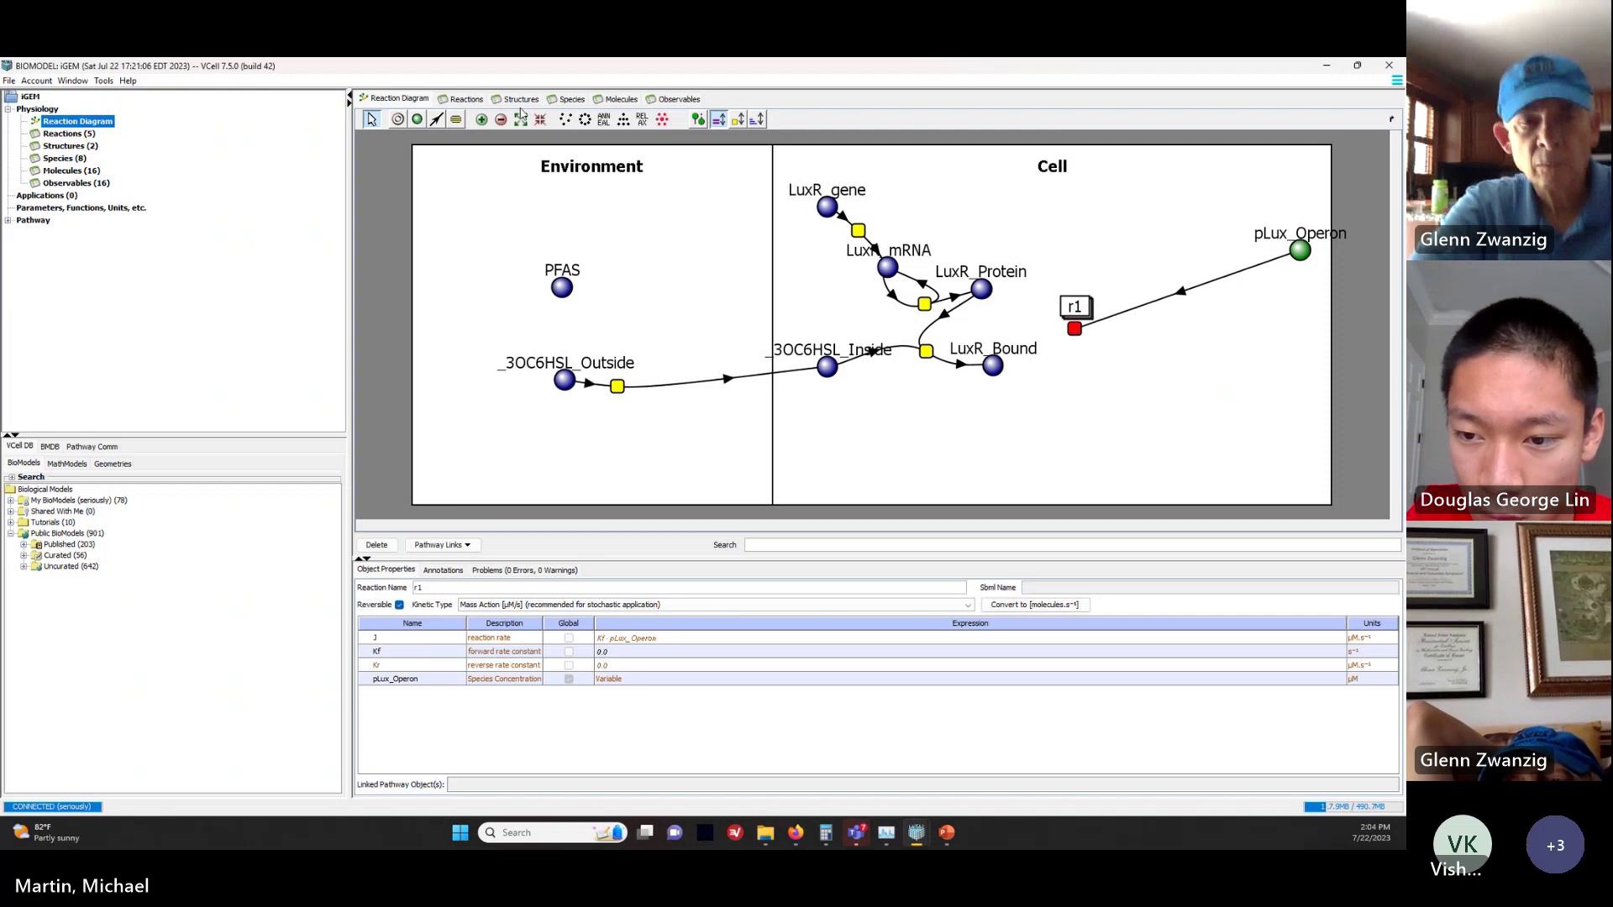
pyautogui.click(436, 118)
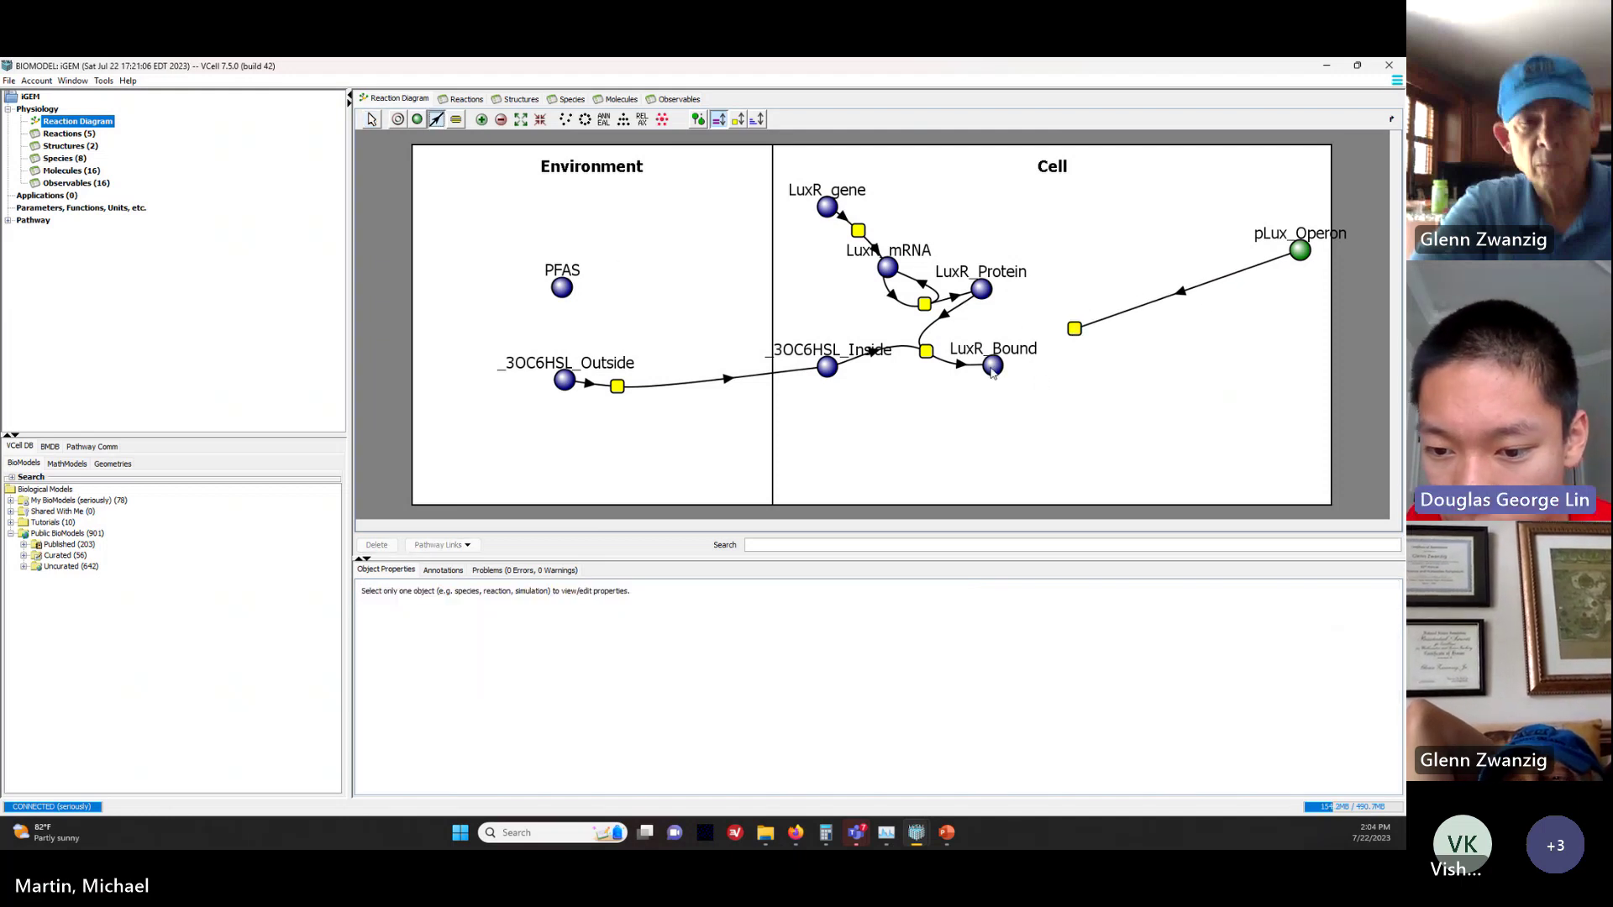
pyautogui.moveTo(992, 367); pyautogui.dragTo(1074, 330)
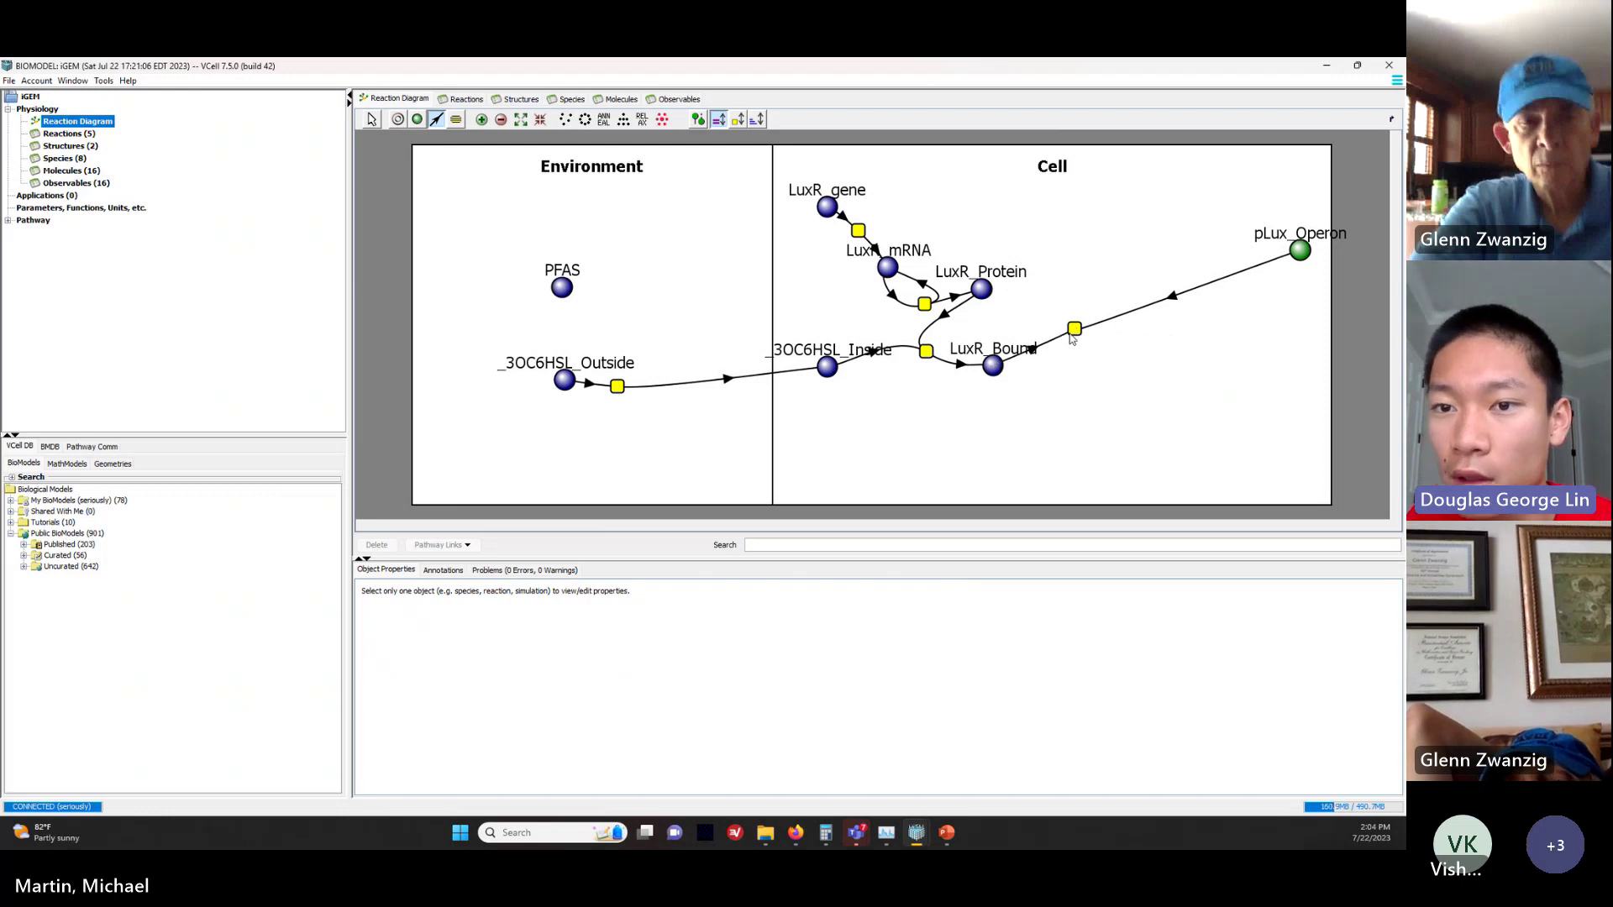
# Step: Review the kinetic parameters of reaction r1 and open its forward rate constant Kf for editing
pyautogui.click(371, 120)
pyautogui.click(1074, 328)
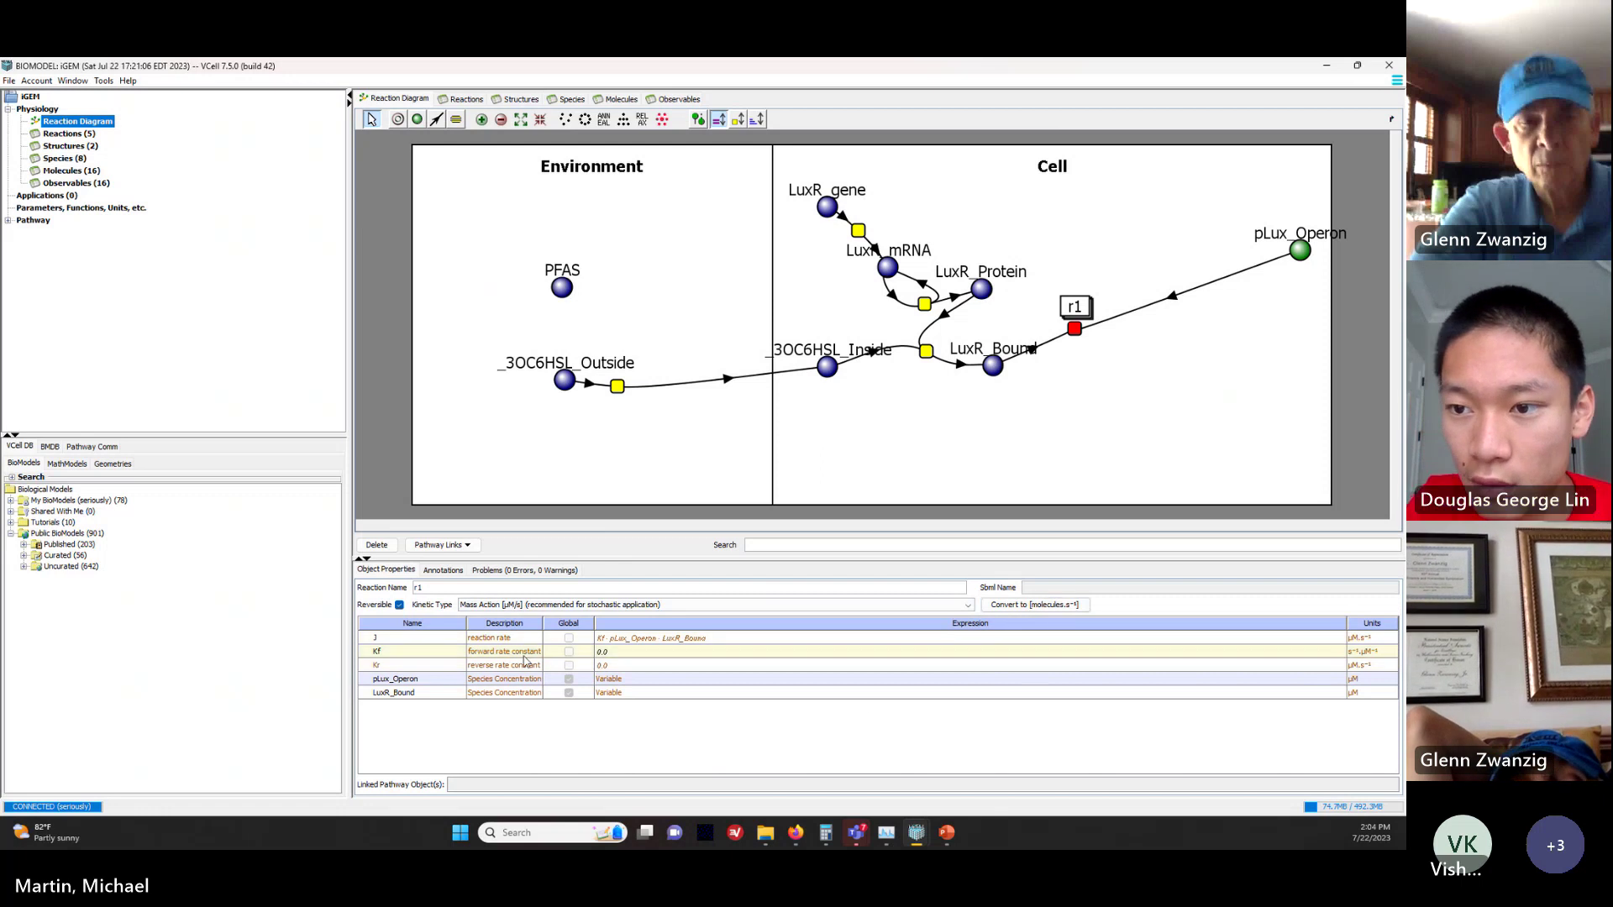
pyautogui.doubleClick(647, 651)
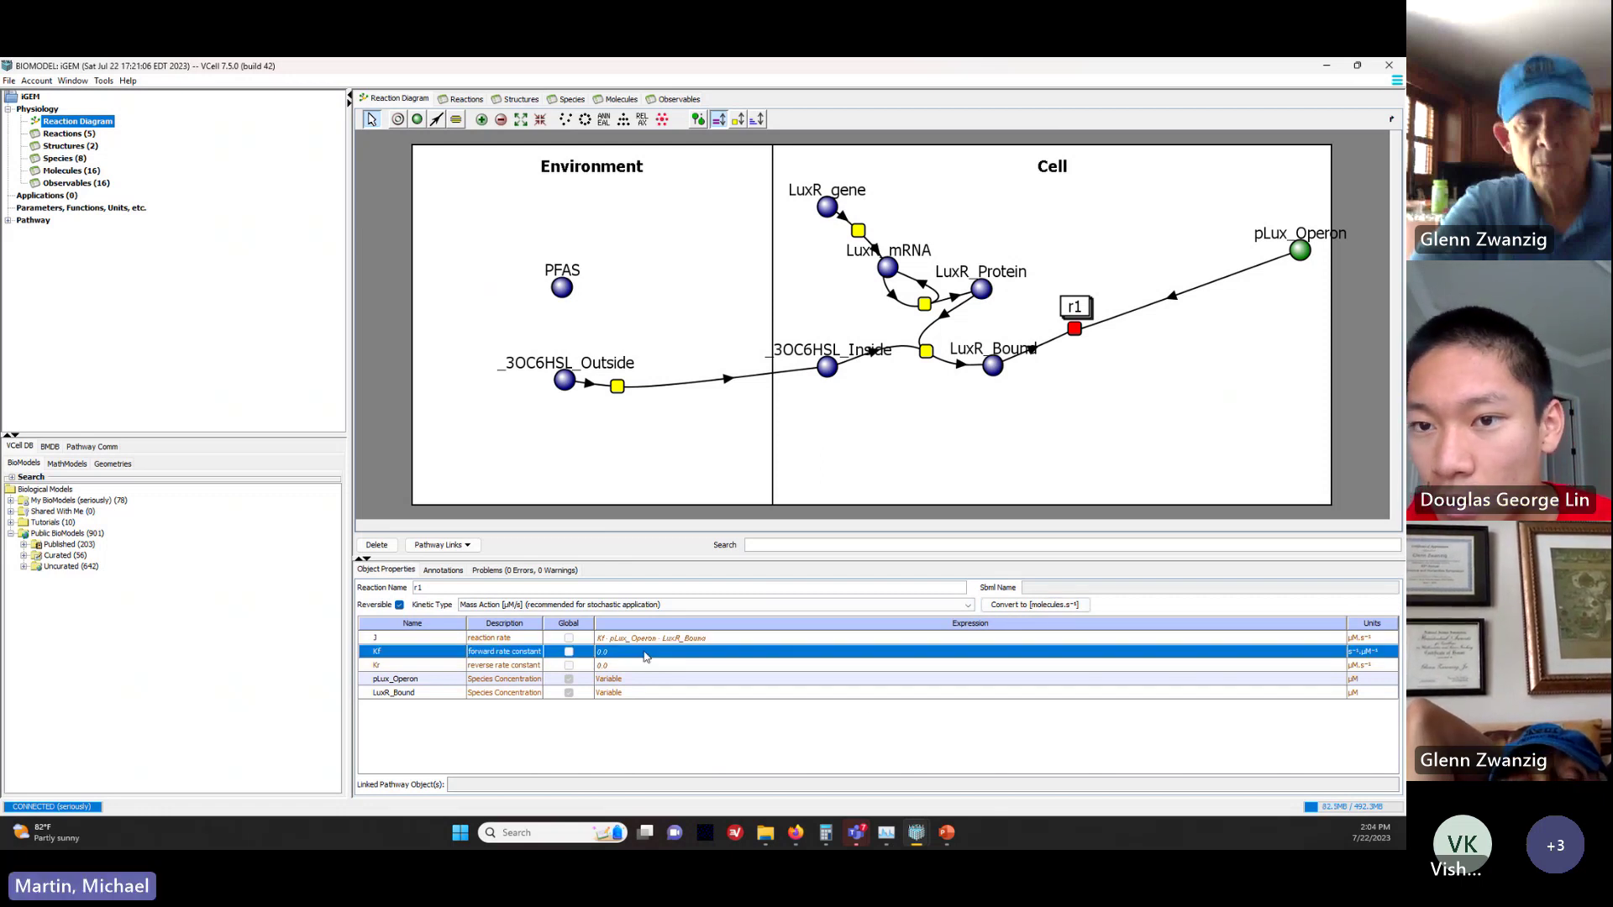
pyautogui.doubleClick(647, 651)
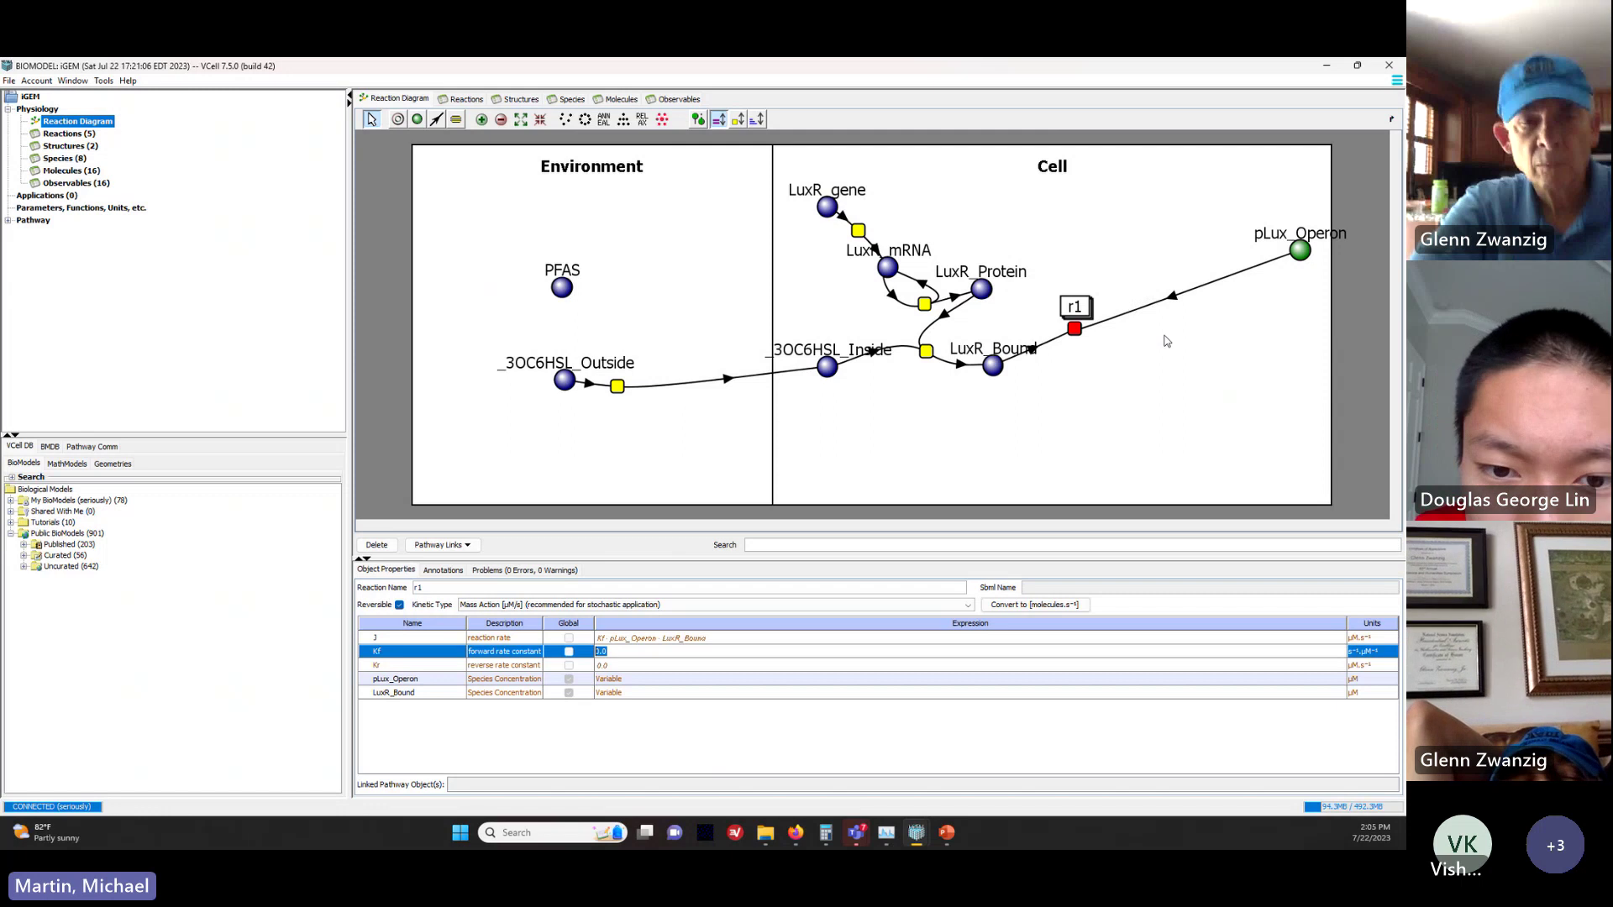
# Step: Move the pLux_Operon species closer to reaction r1 and delete it
pyautogui.moveTo(1304, 257); pyautogui.dragTo(1183, 271)
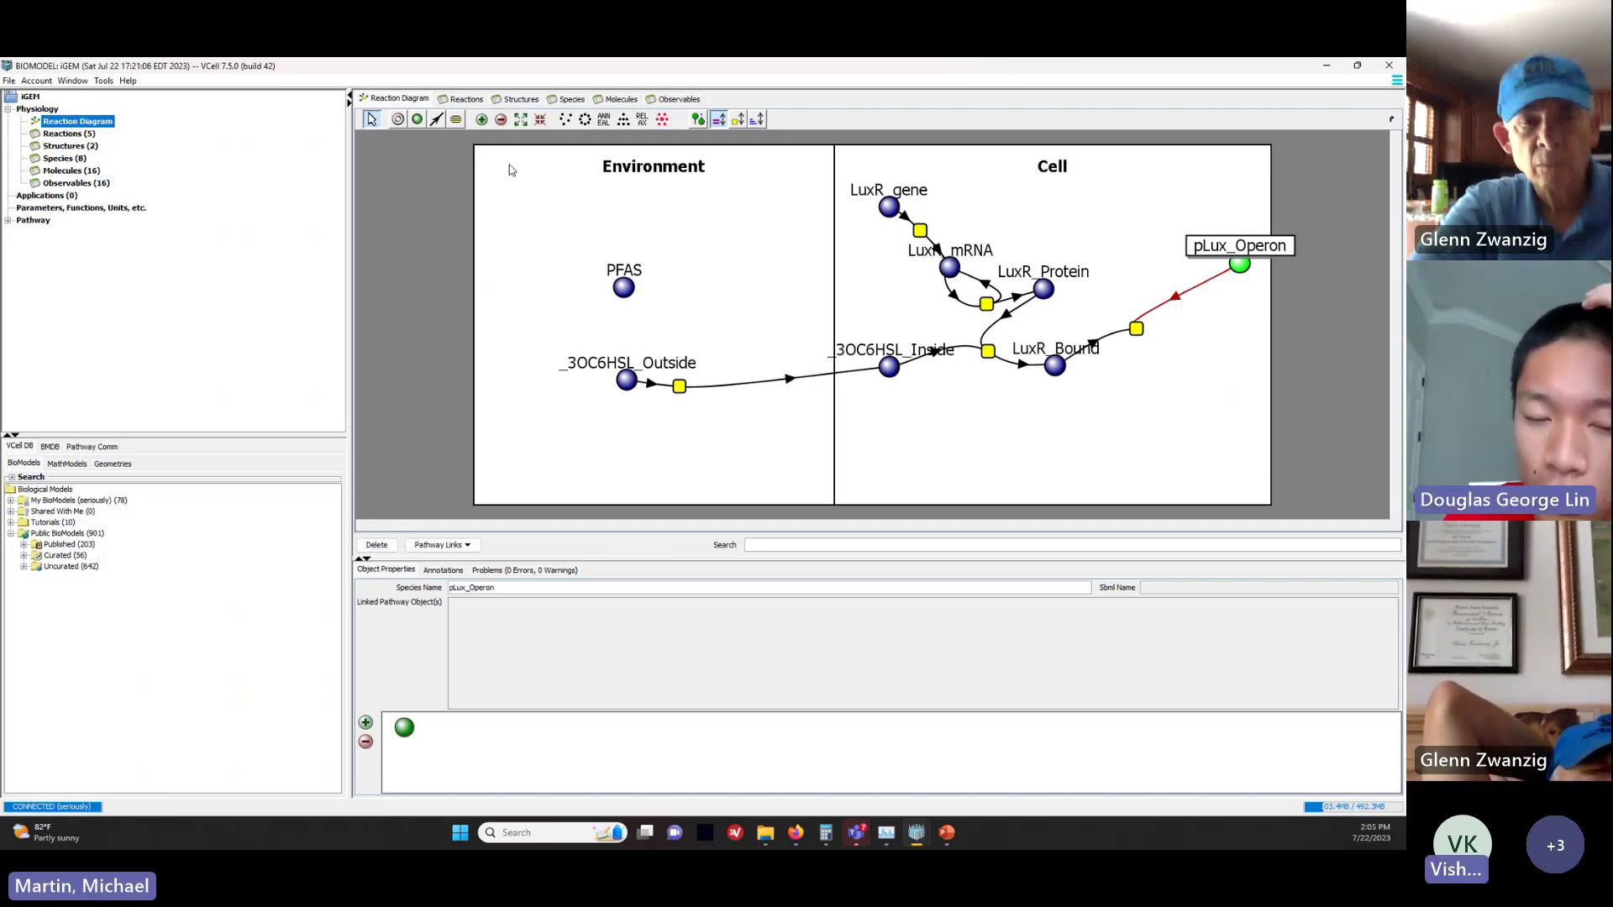
pyautogui.press('Delete')
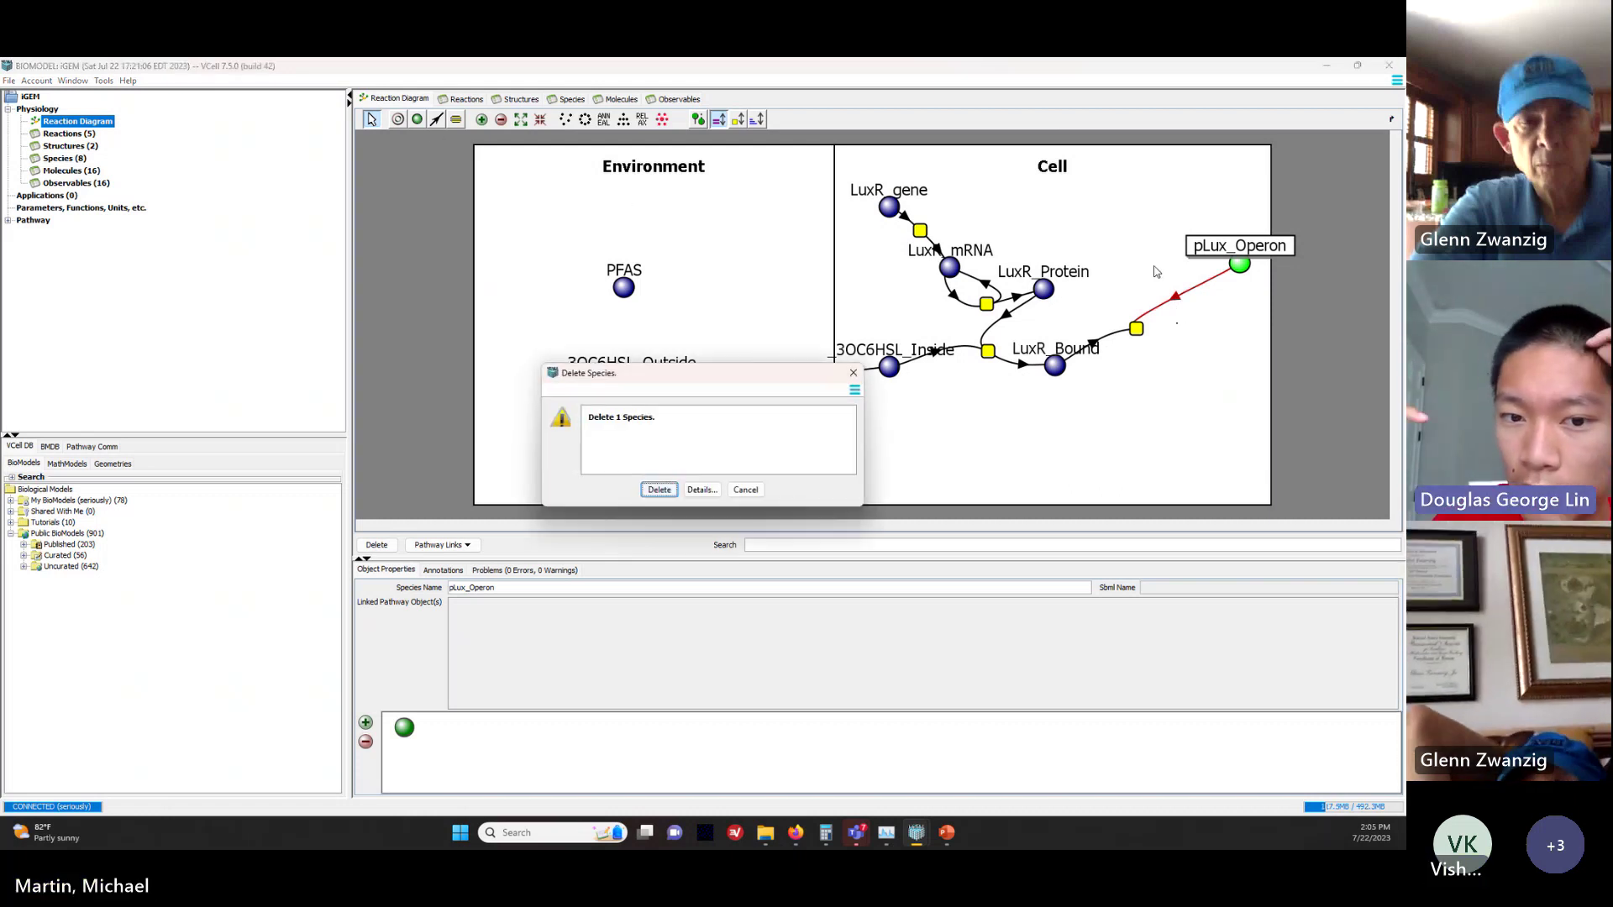
pyautogui.click(667, 496)
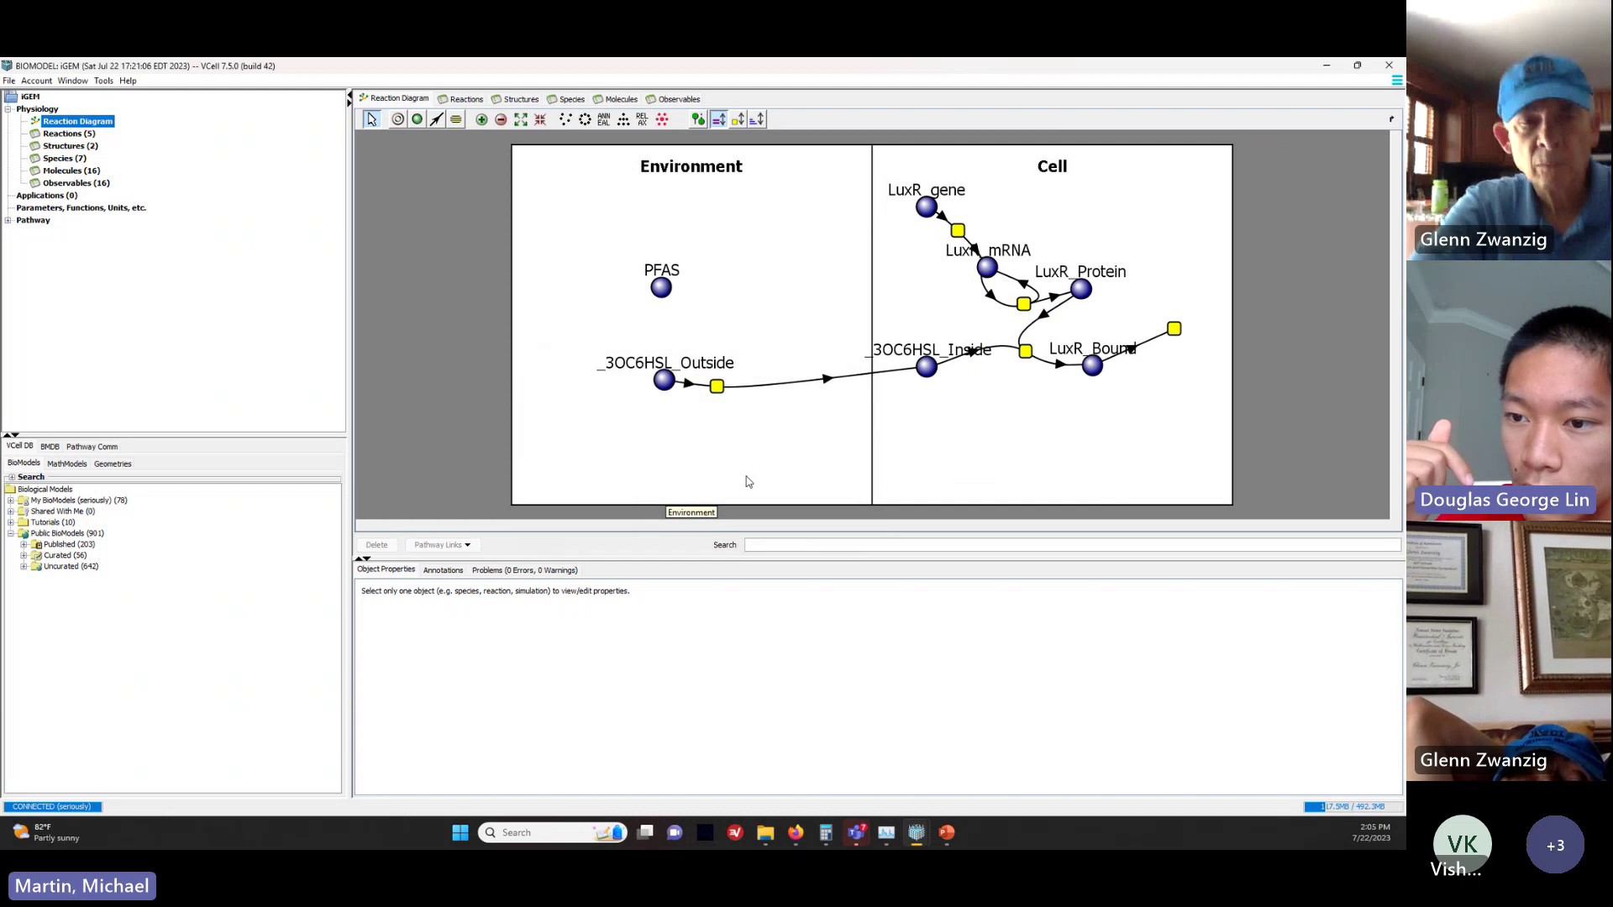
# Step: Add new species to the Cell compartment beside reaction r1
pyautogui.click(422, 122)
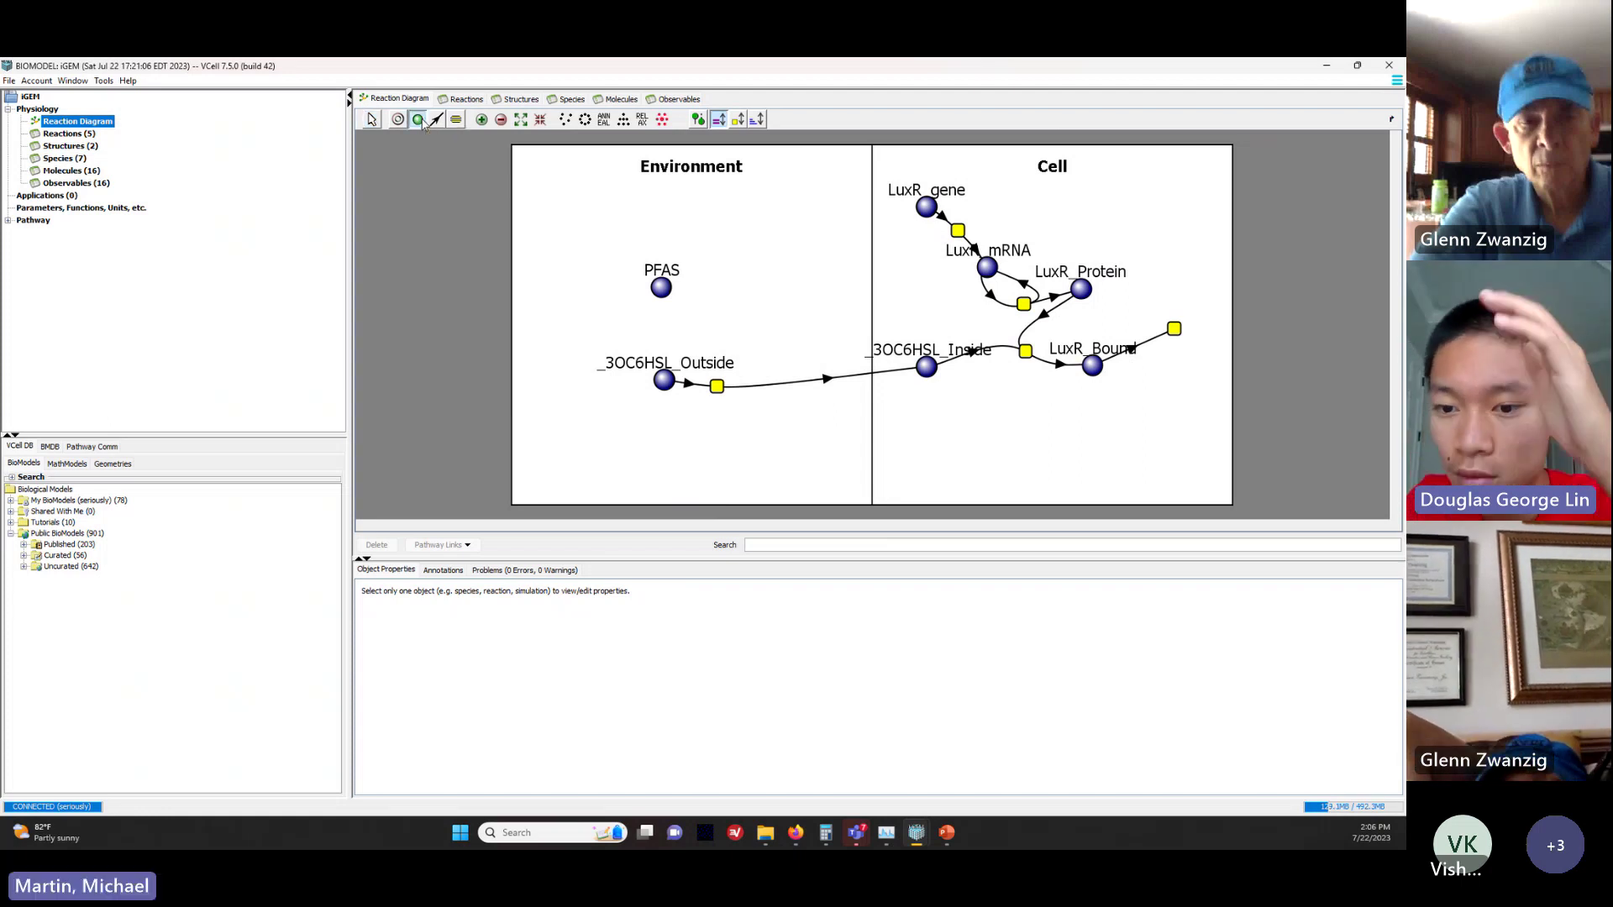
pyautogui.click(1204, 290)
pyautogui.click(1218, 282)
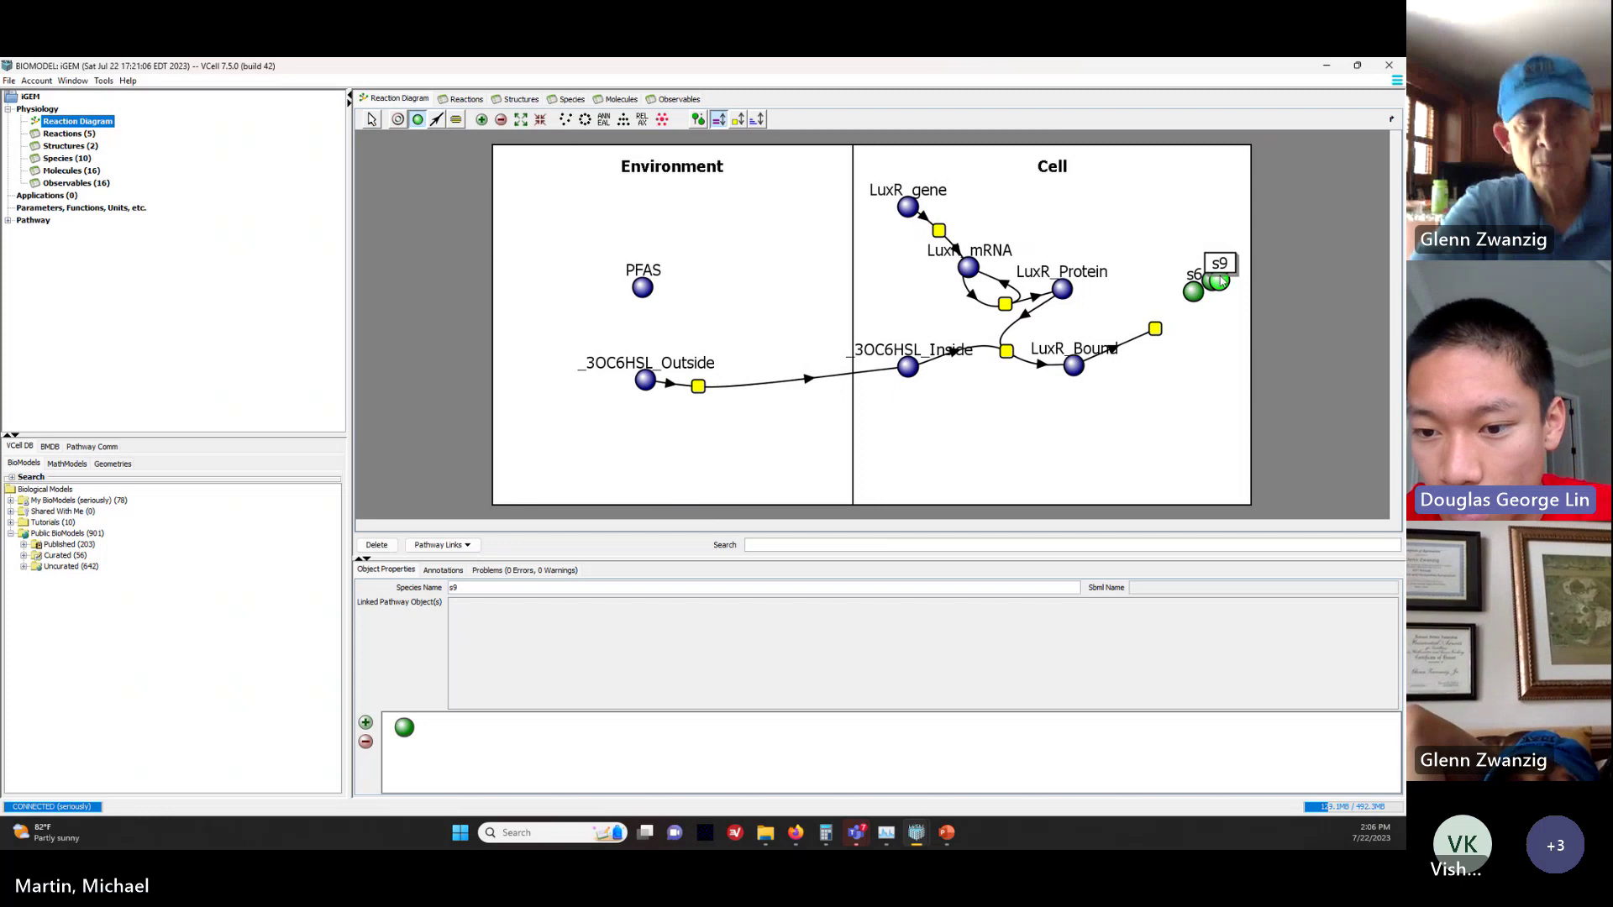
# Step: Delete the surplus species s9 and s7, keeping only s6 beside reaction r1
pyautogui.press('Delete')
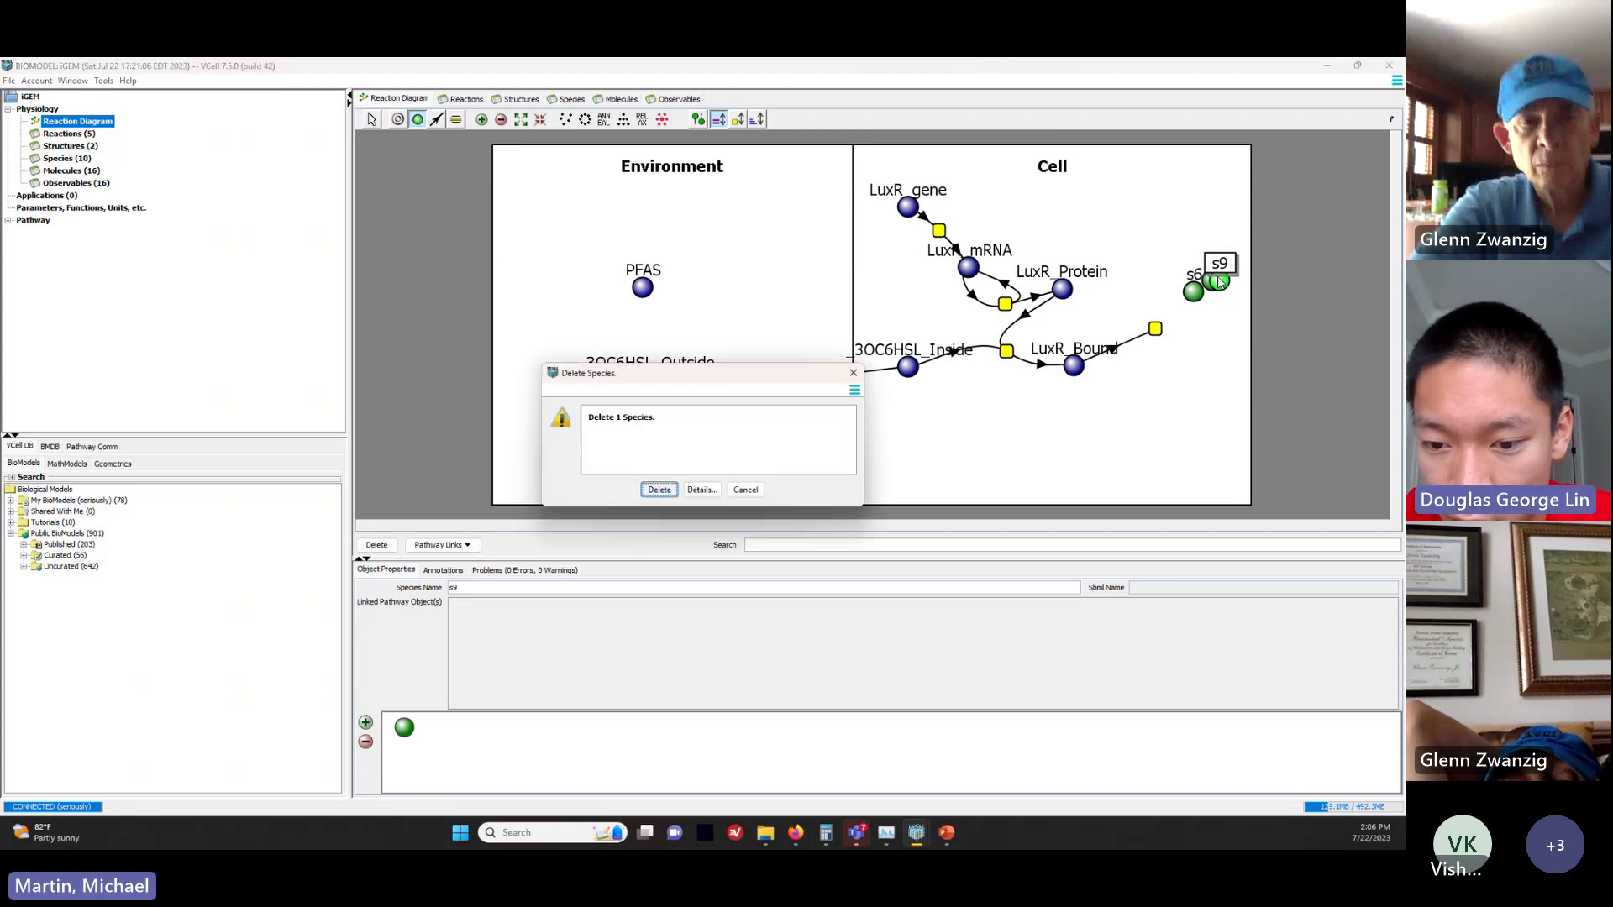
pyautogui.click(659, 487)
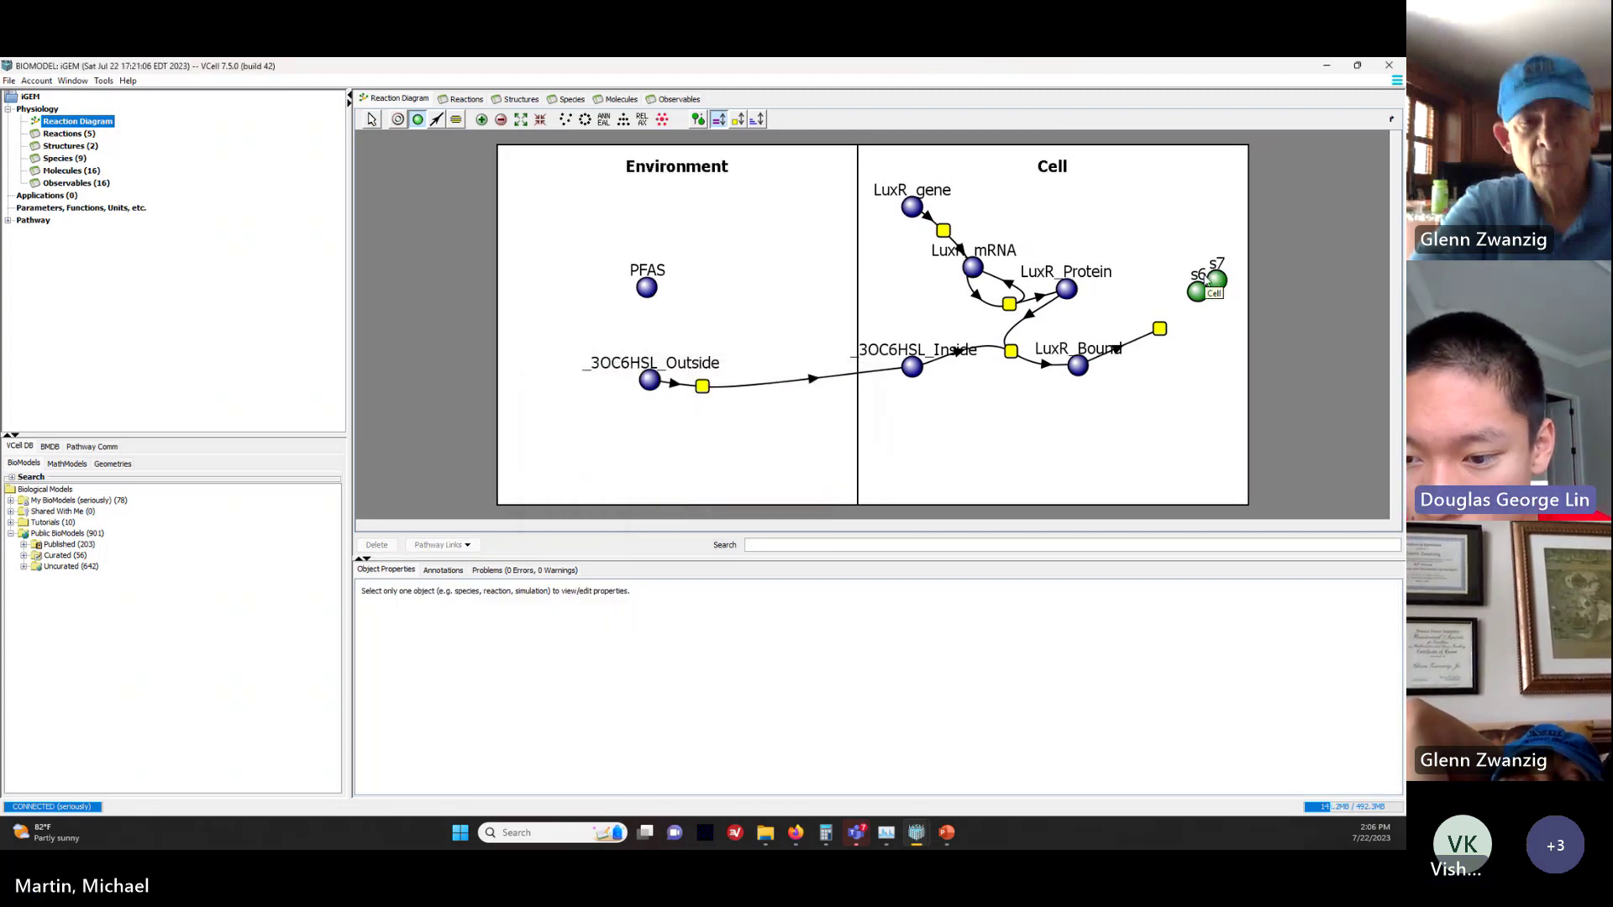
pyautogui.click(371, 119)
pyautogui.click(1217, 281)
pyautogui.press('Delete')
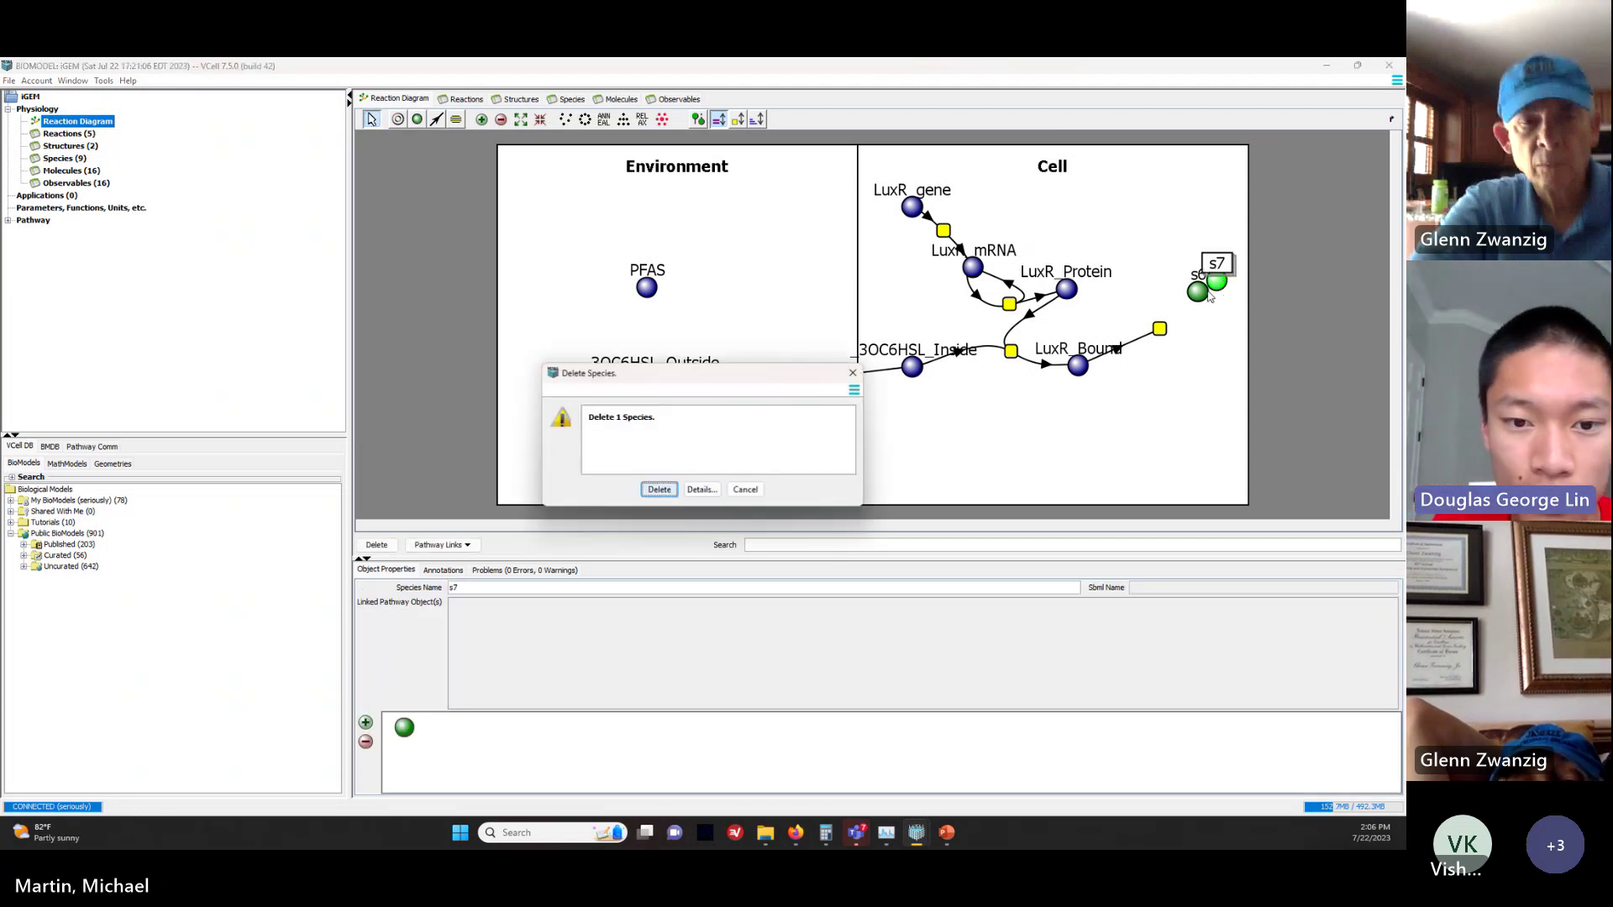
pyautogui.click(658, 491)
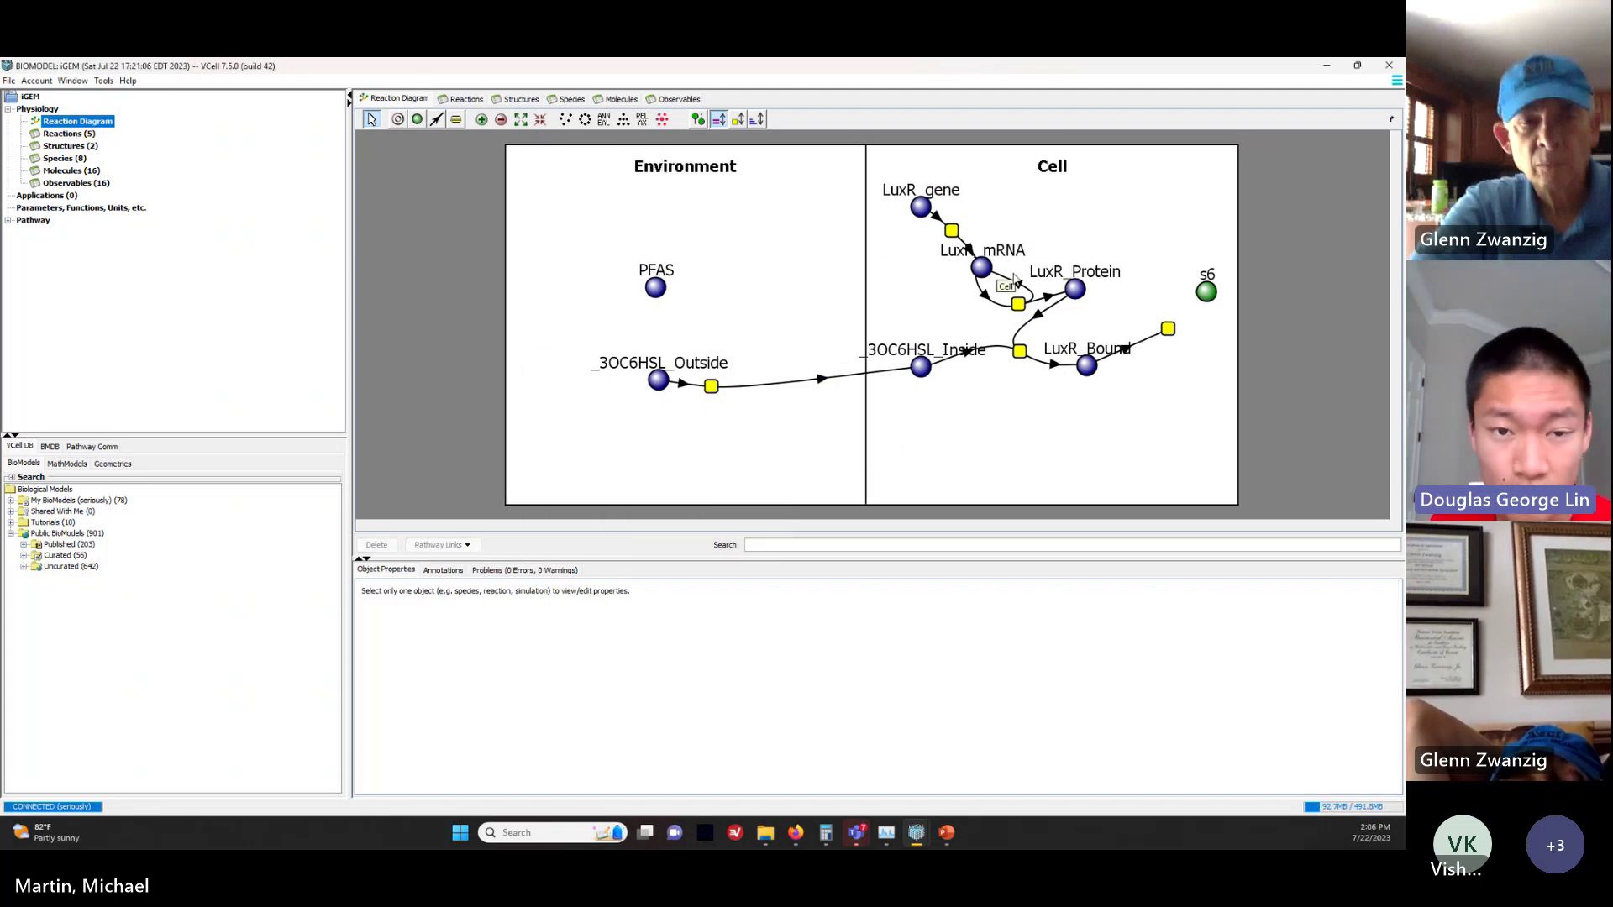
# Step: Rename species s6 as pLux_Operon
pyautogui.click(1207, 294)
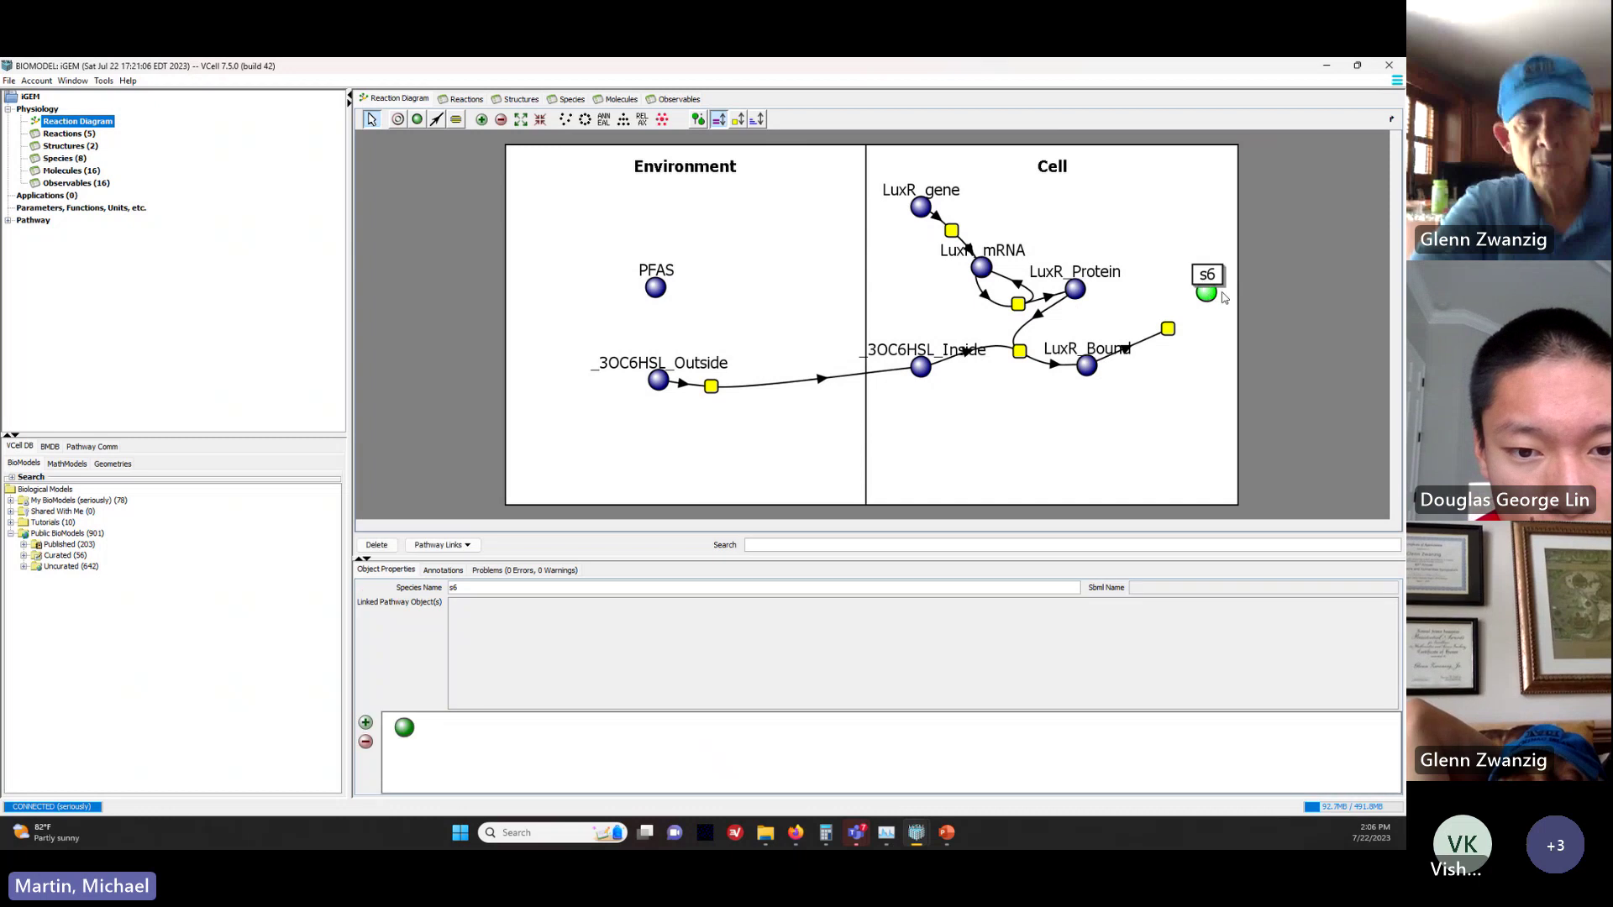
pyautogui.doubleClick(486, 590)
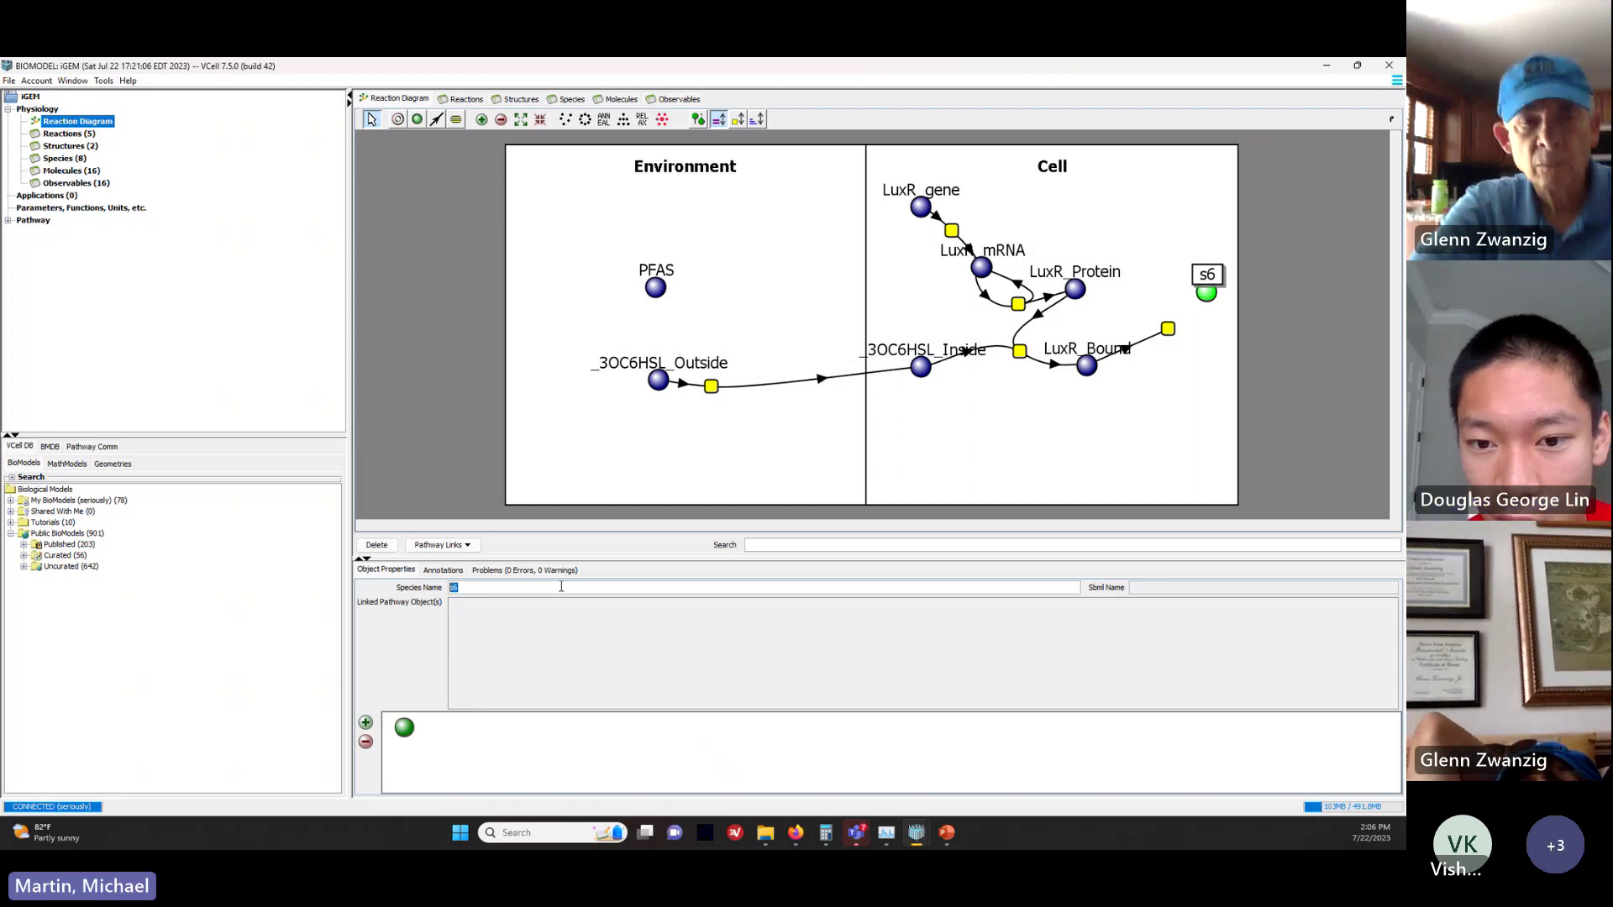
pyautogui.write('pLu')
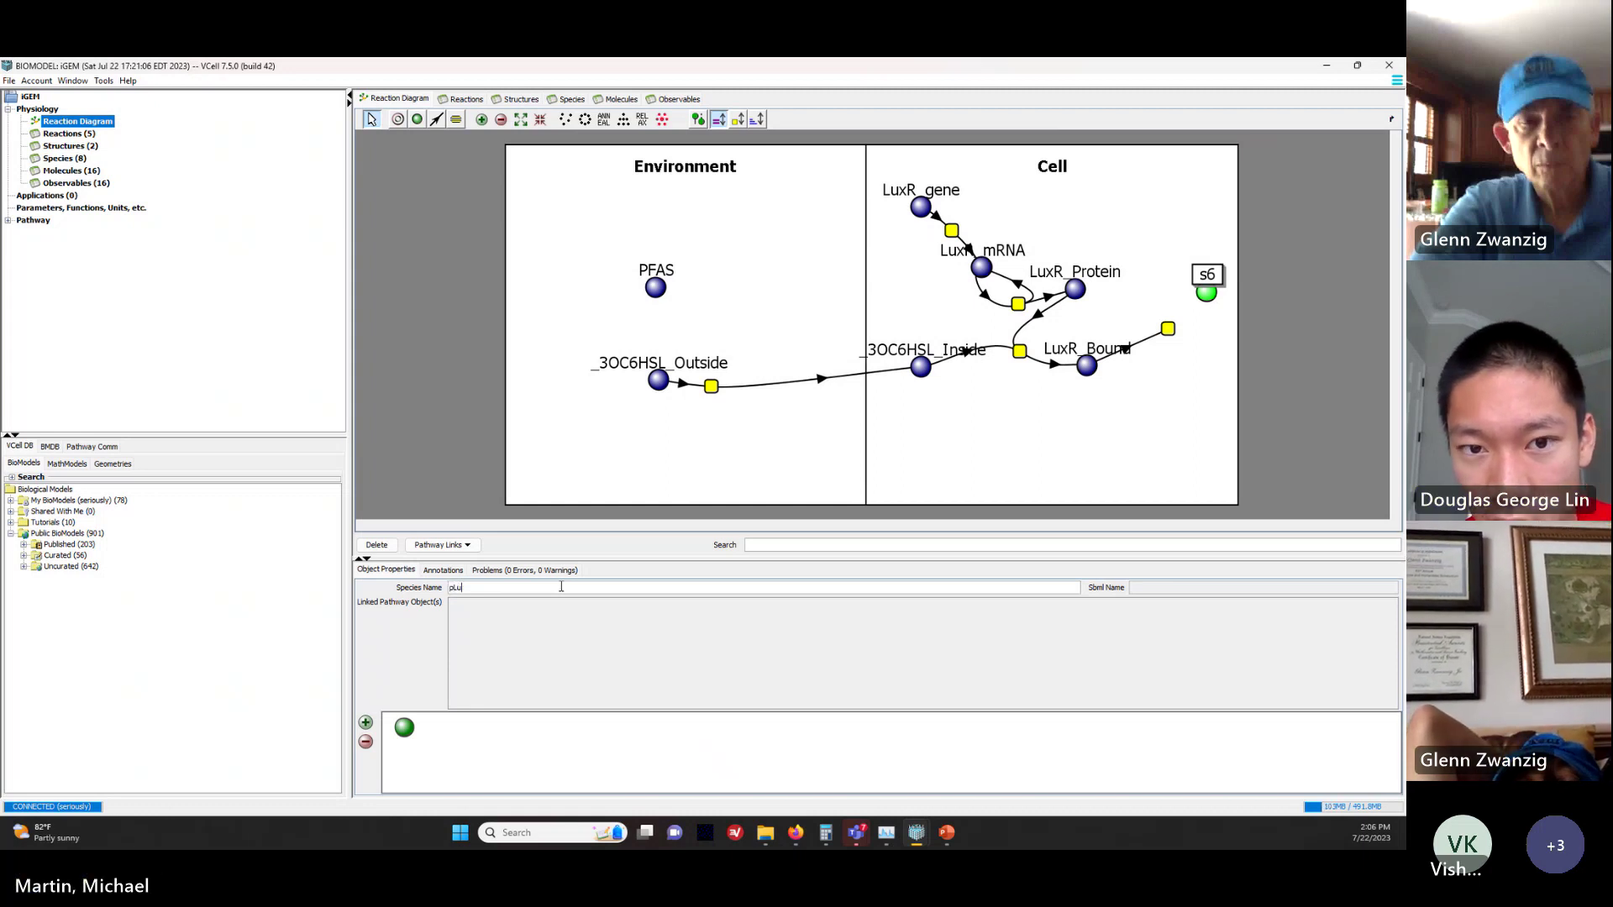
pyautogui.write('x_')
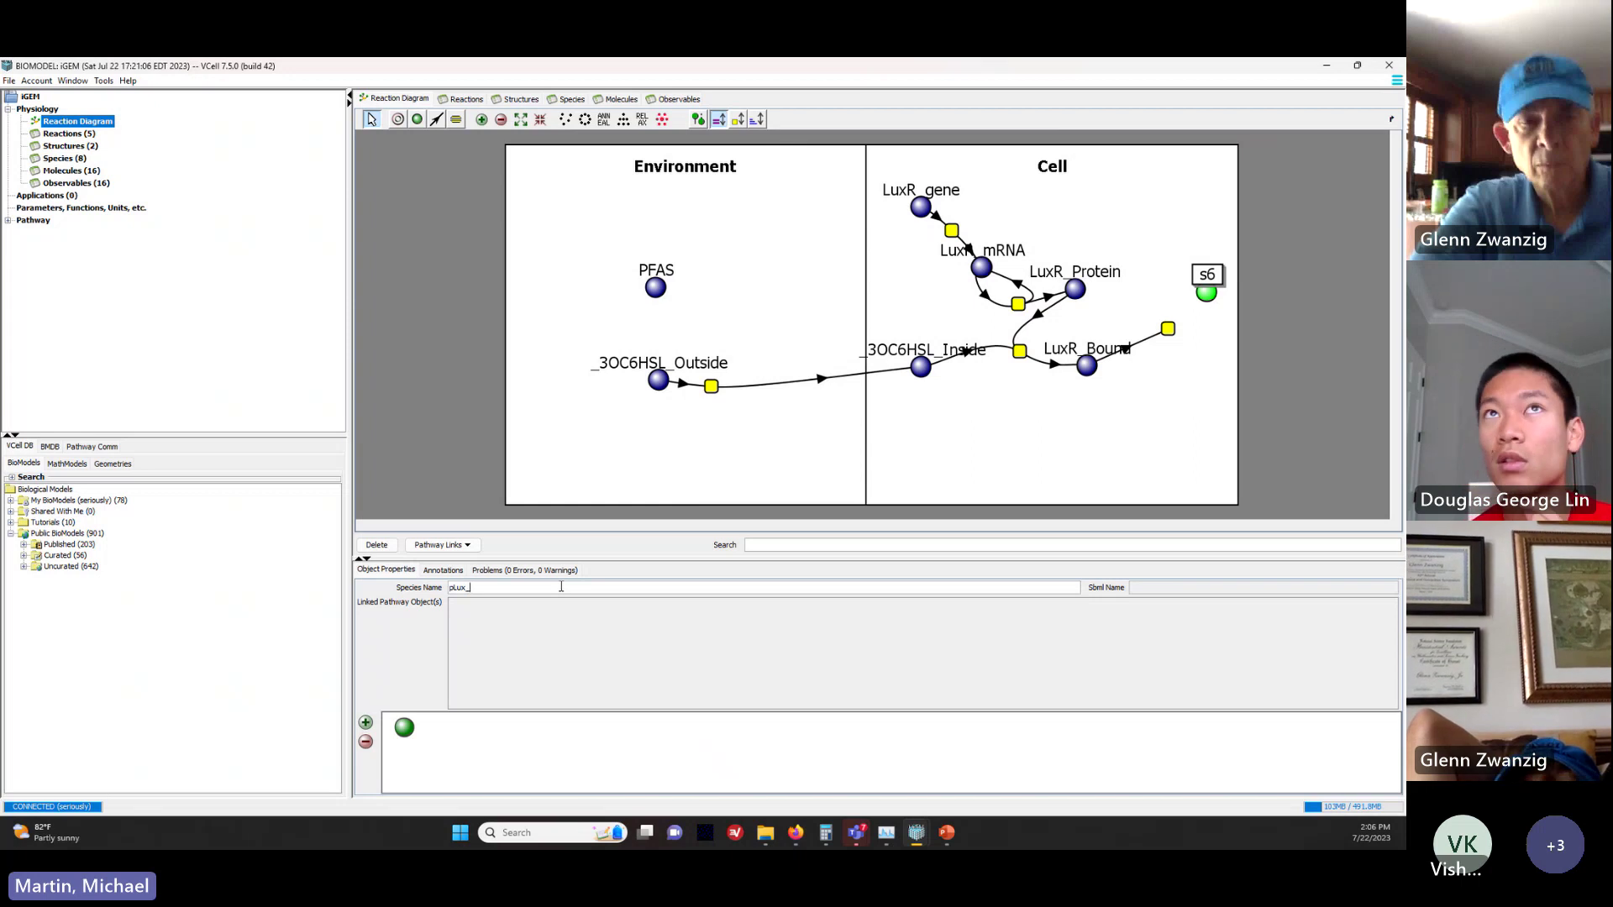
pyautogui.write('Operon')
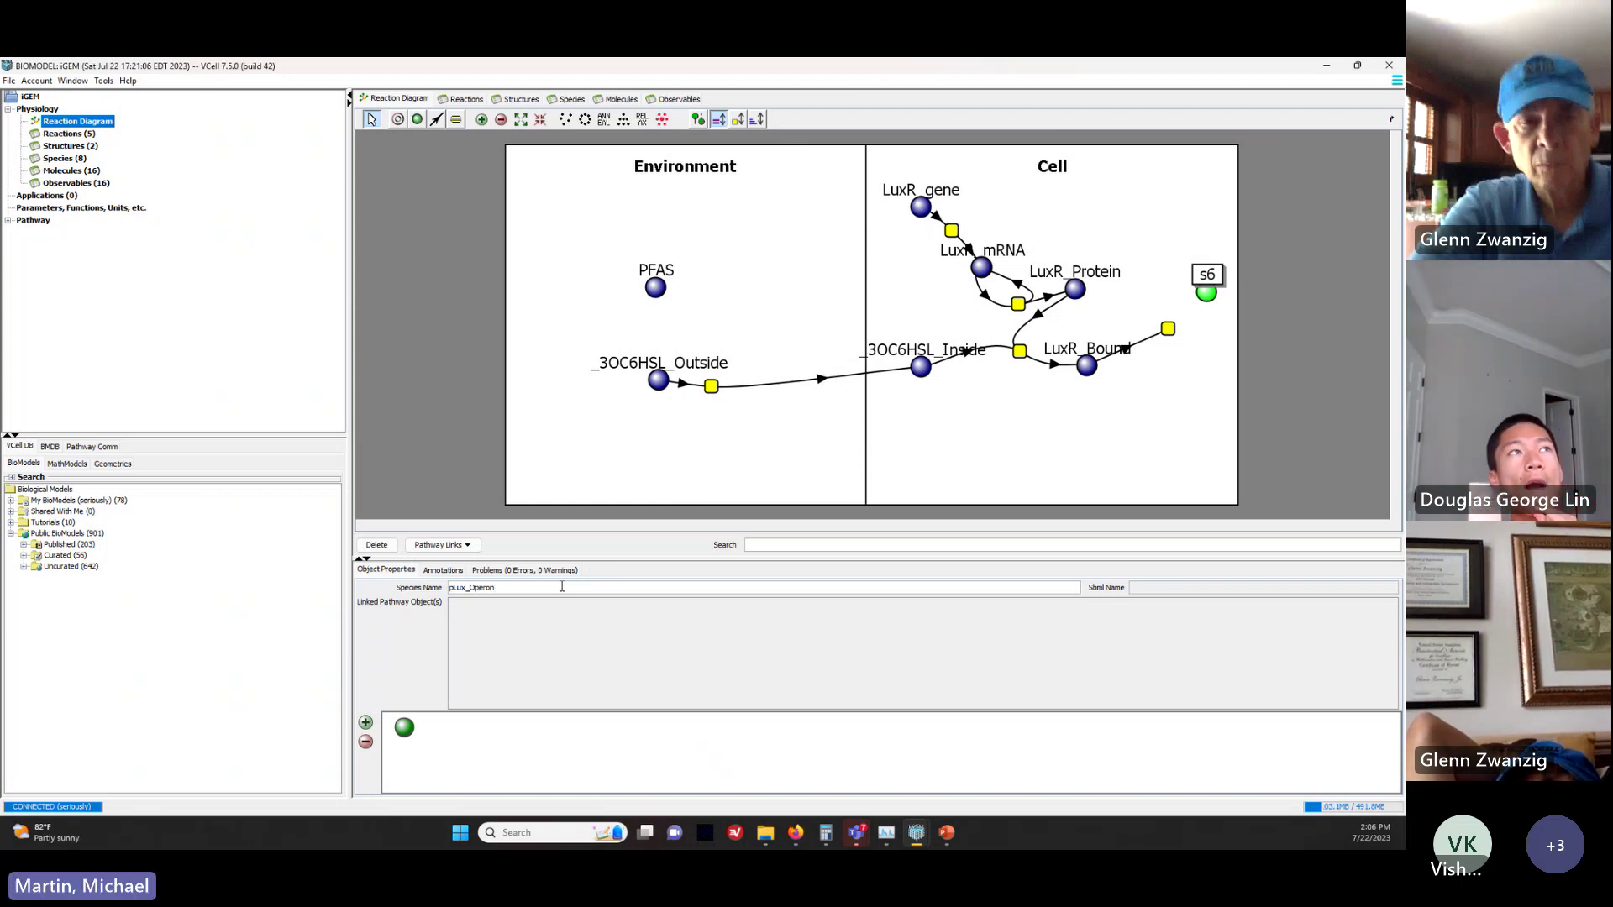
pyautogui.press('Return')
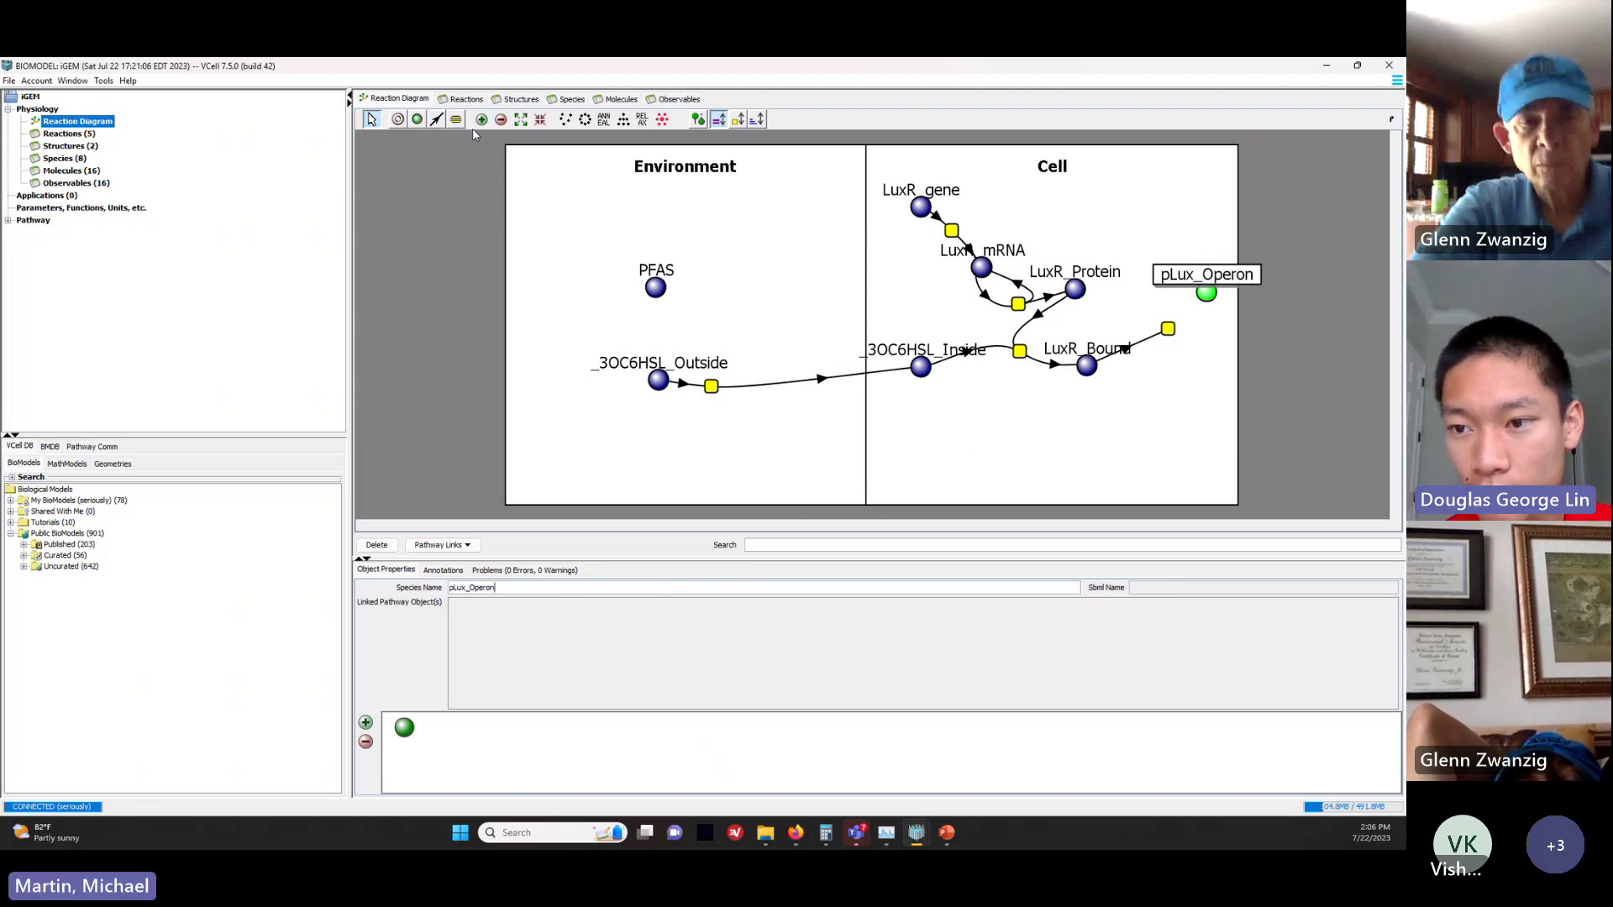
# Step: Connect pLux_Operon to reaction r1 as a reactant and draw a new product species from r1 in the Cell compartment
pyautogui.click(436, 120)
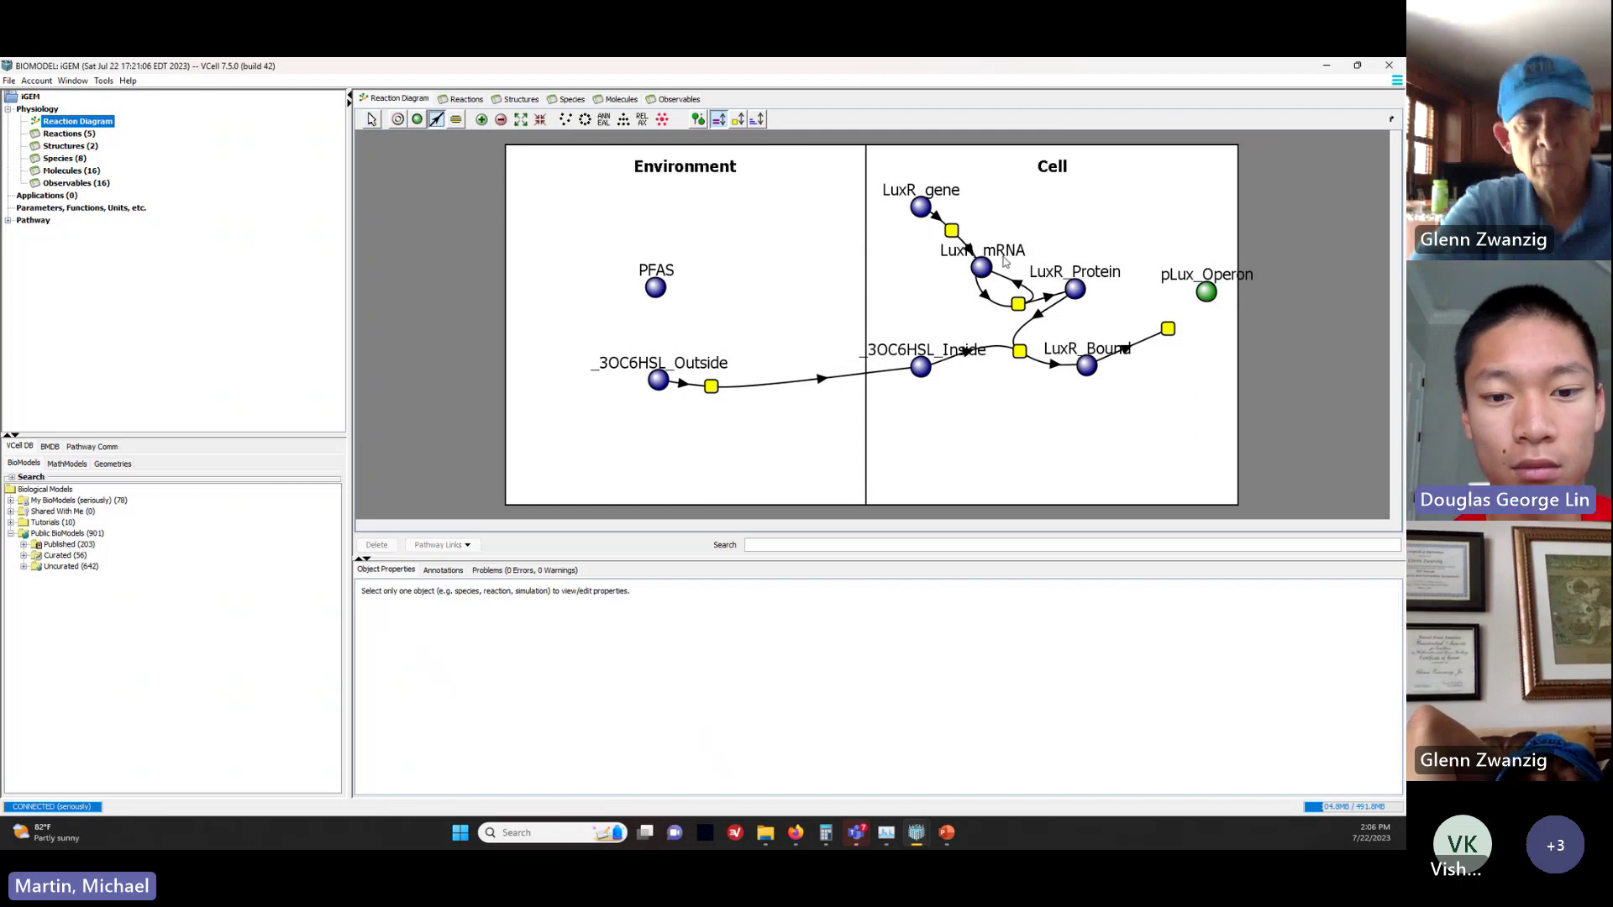
pyautogui.moveTo(1210, 299); pyautogui.dragTo(1187, 407)
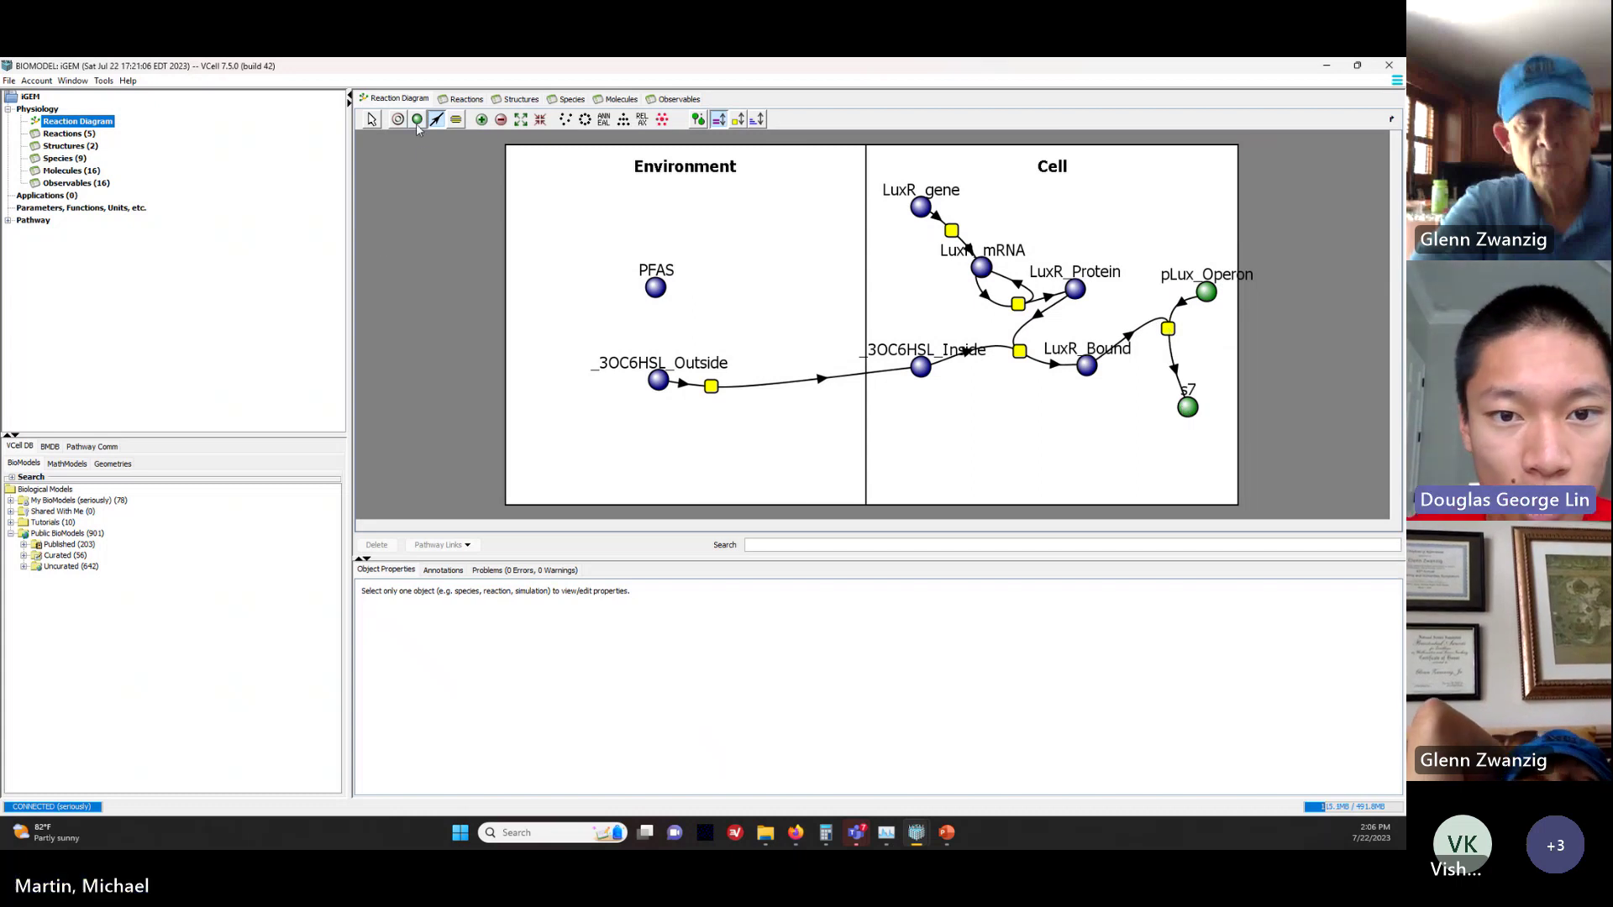
# Step: Rename product species s7 of reaction r1 as BoundpLux_LuxR
pyautogui.click(373, 123)
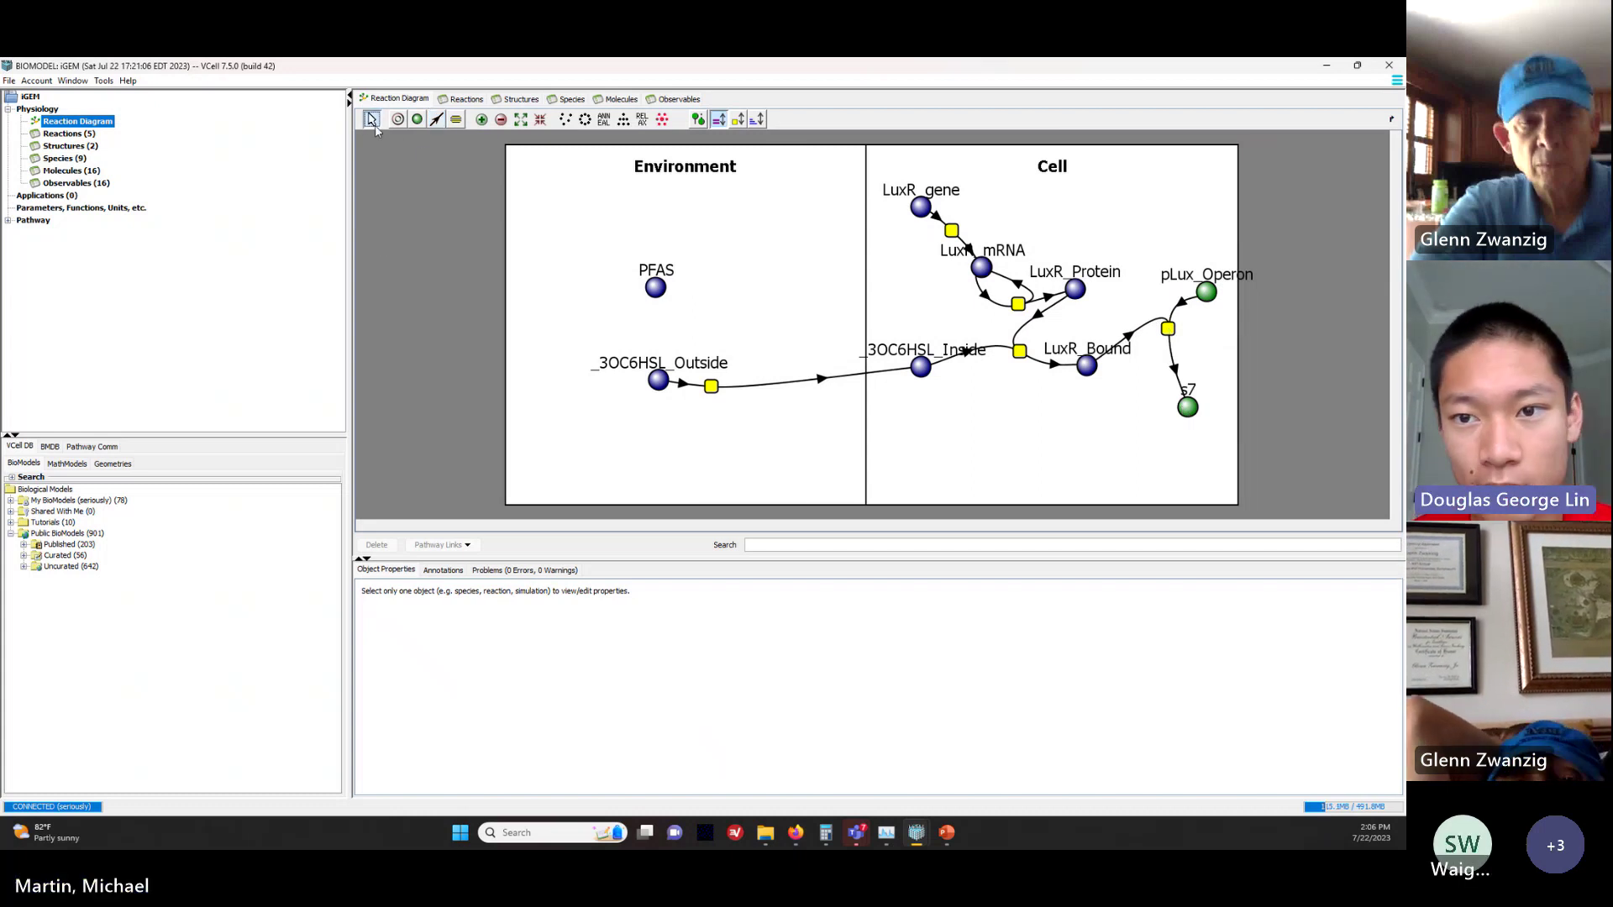
pyautogui.click(1193, 410)
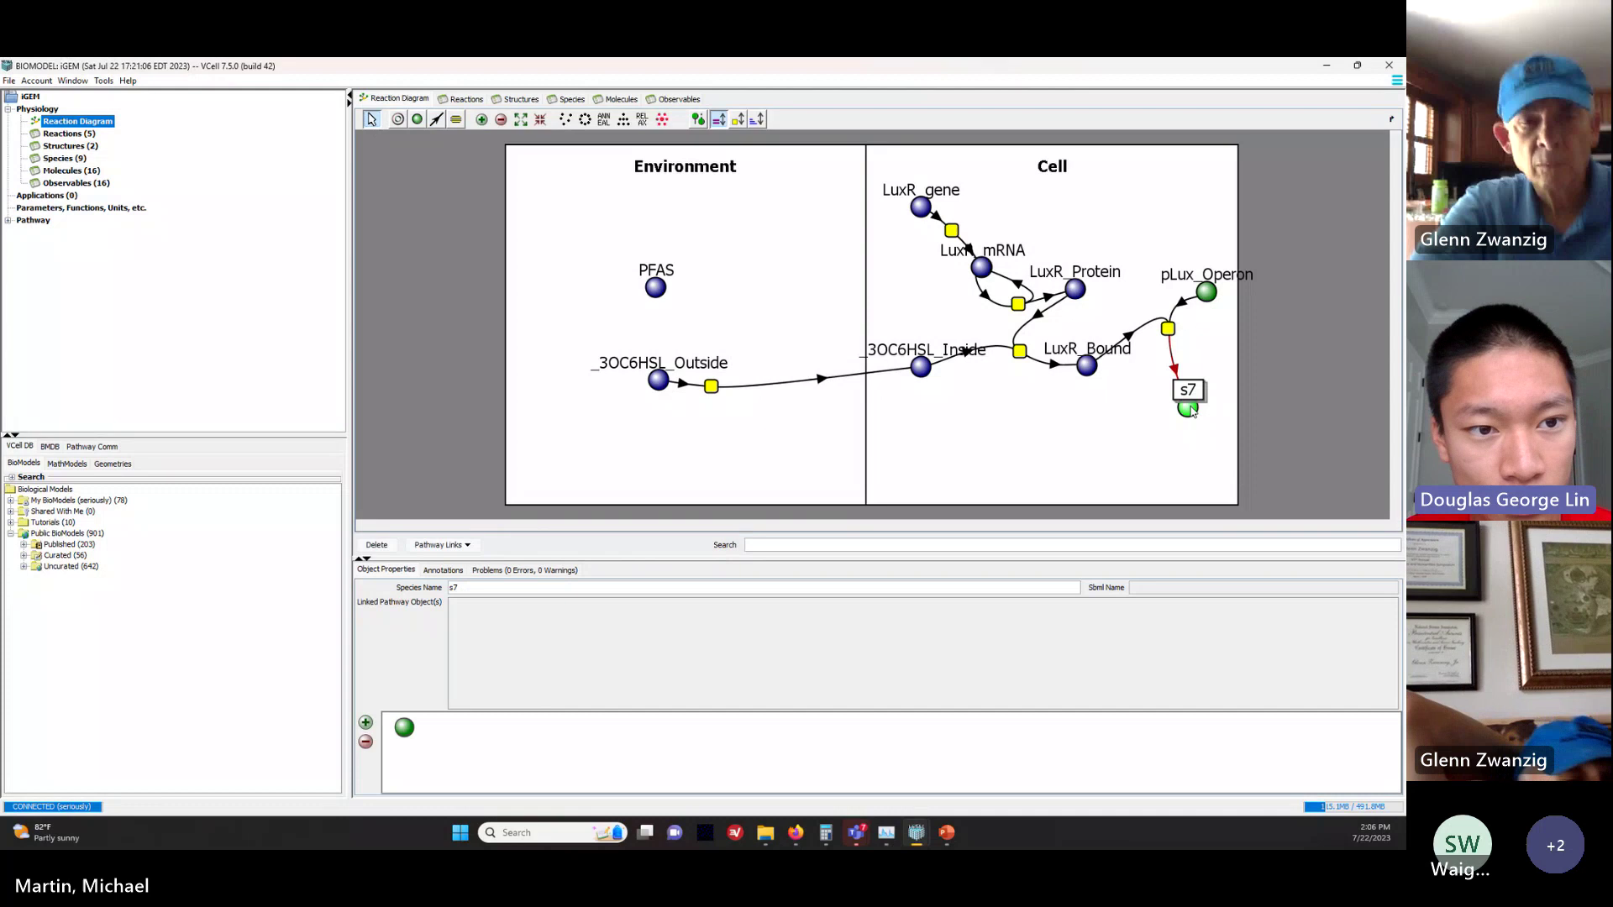
pyautogui.doubleClick(453, 588)
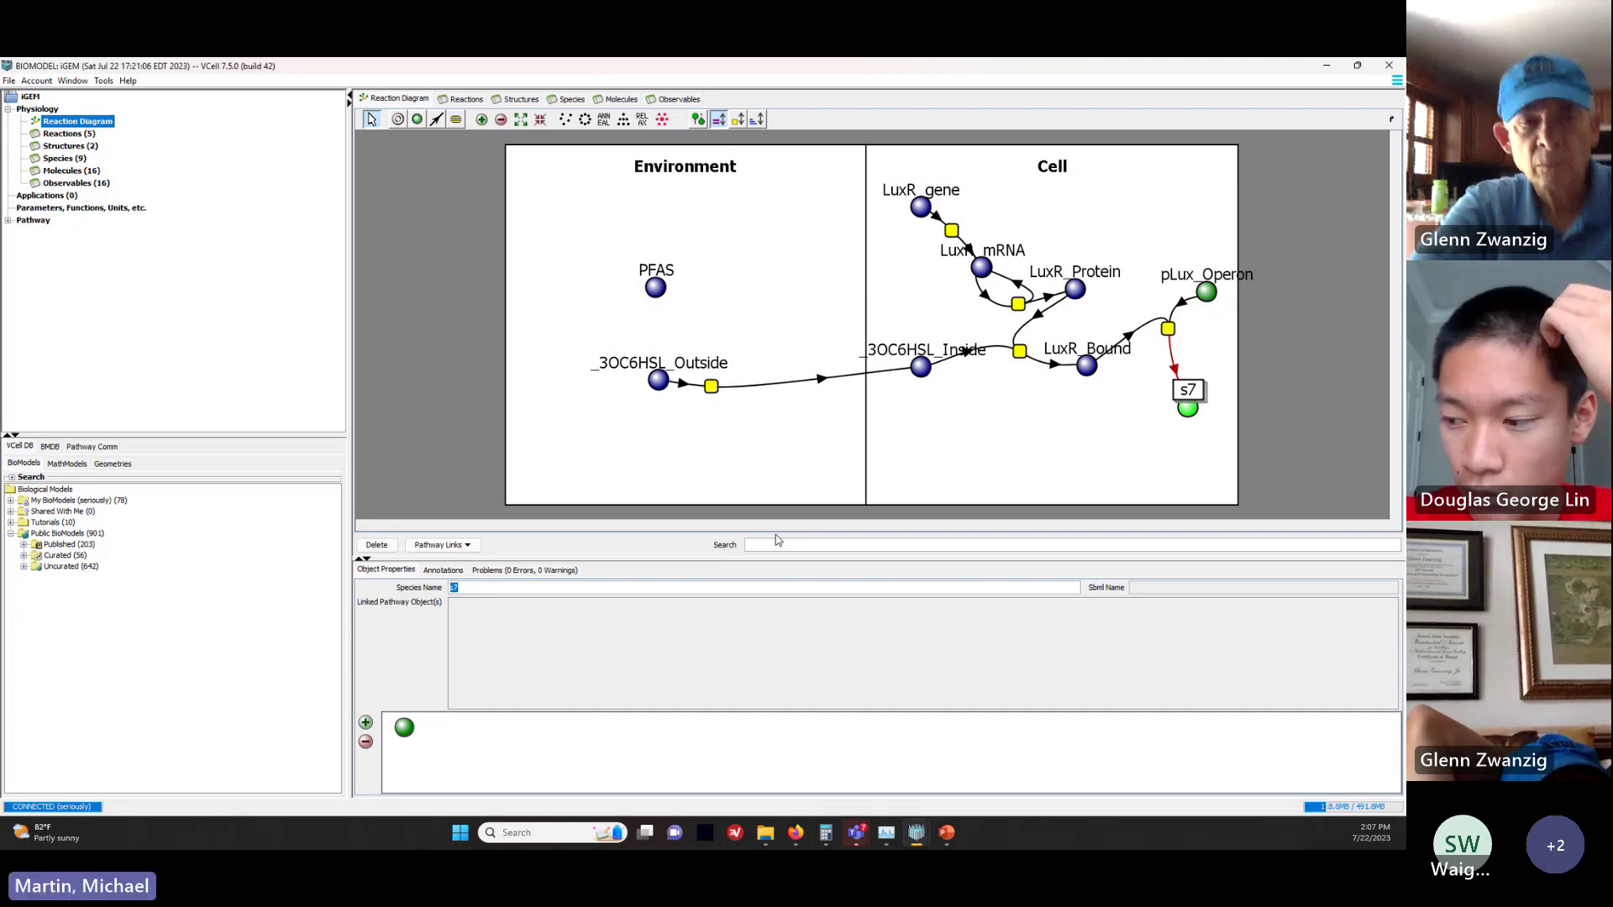
pyautogui.write('Bound')
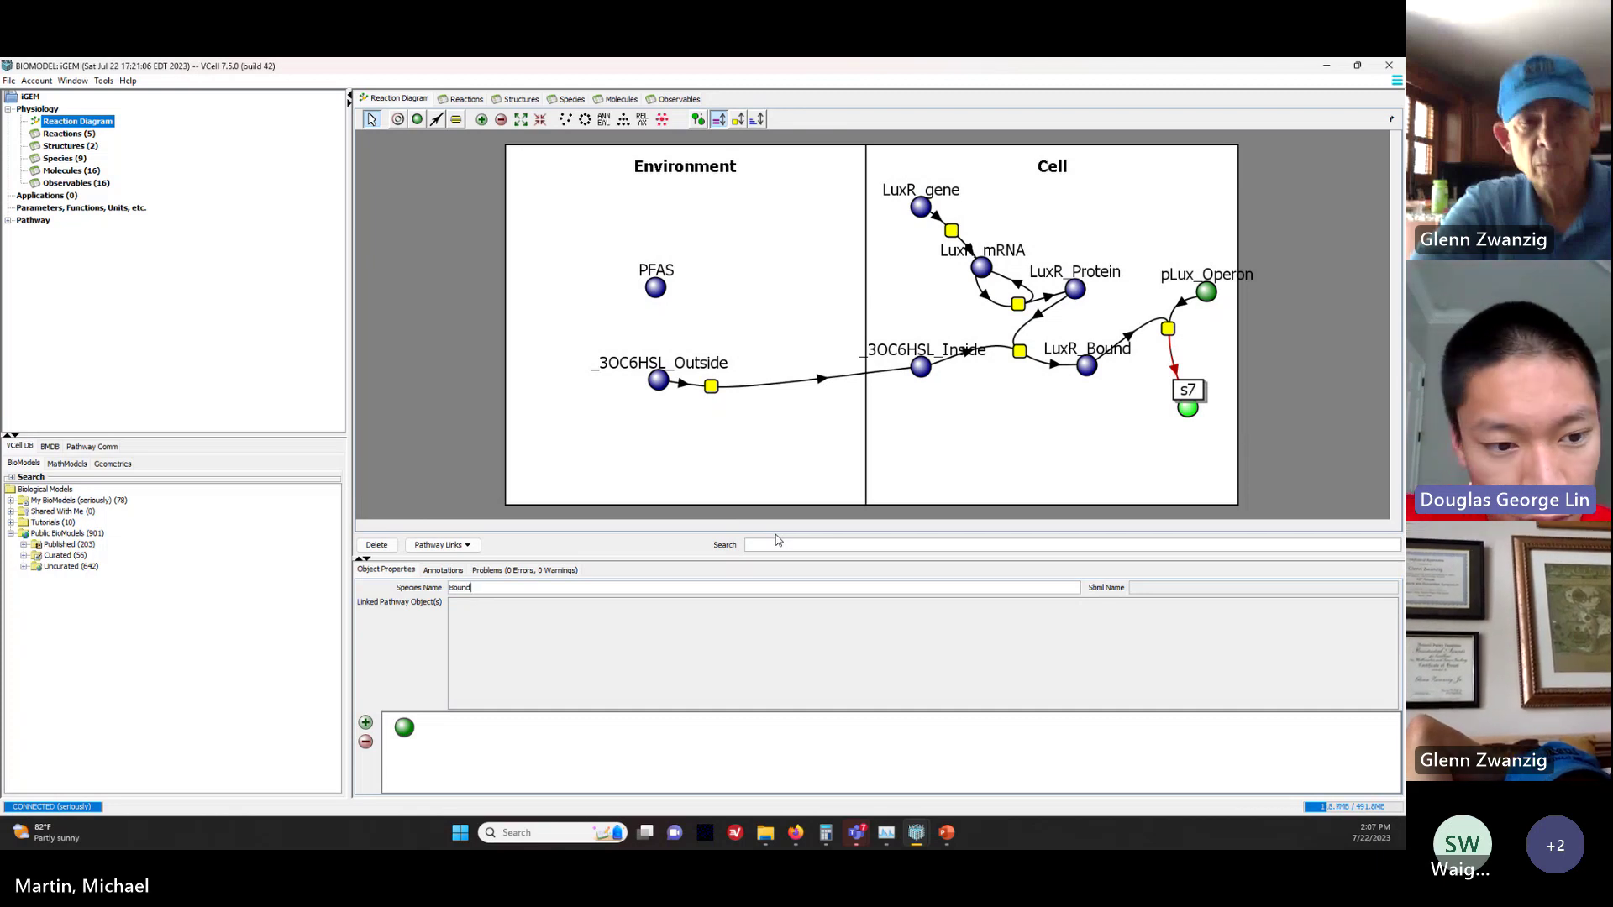
pyautogui.write('pLu')
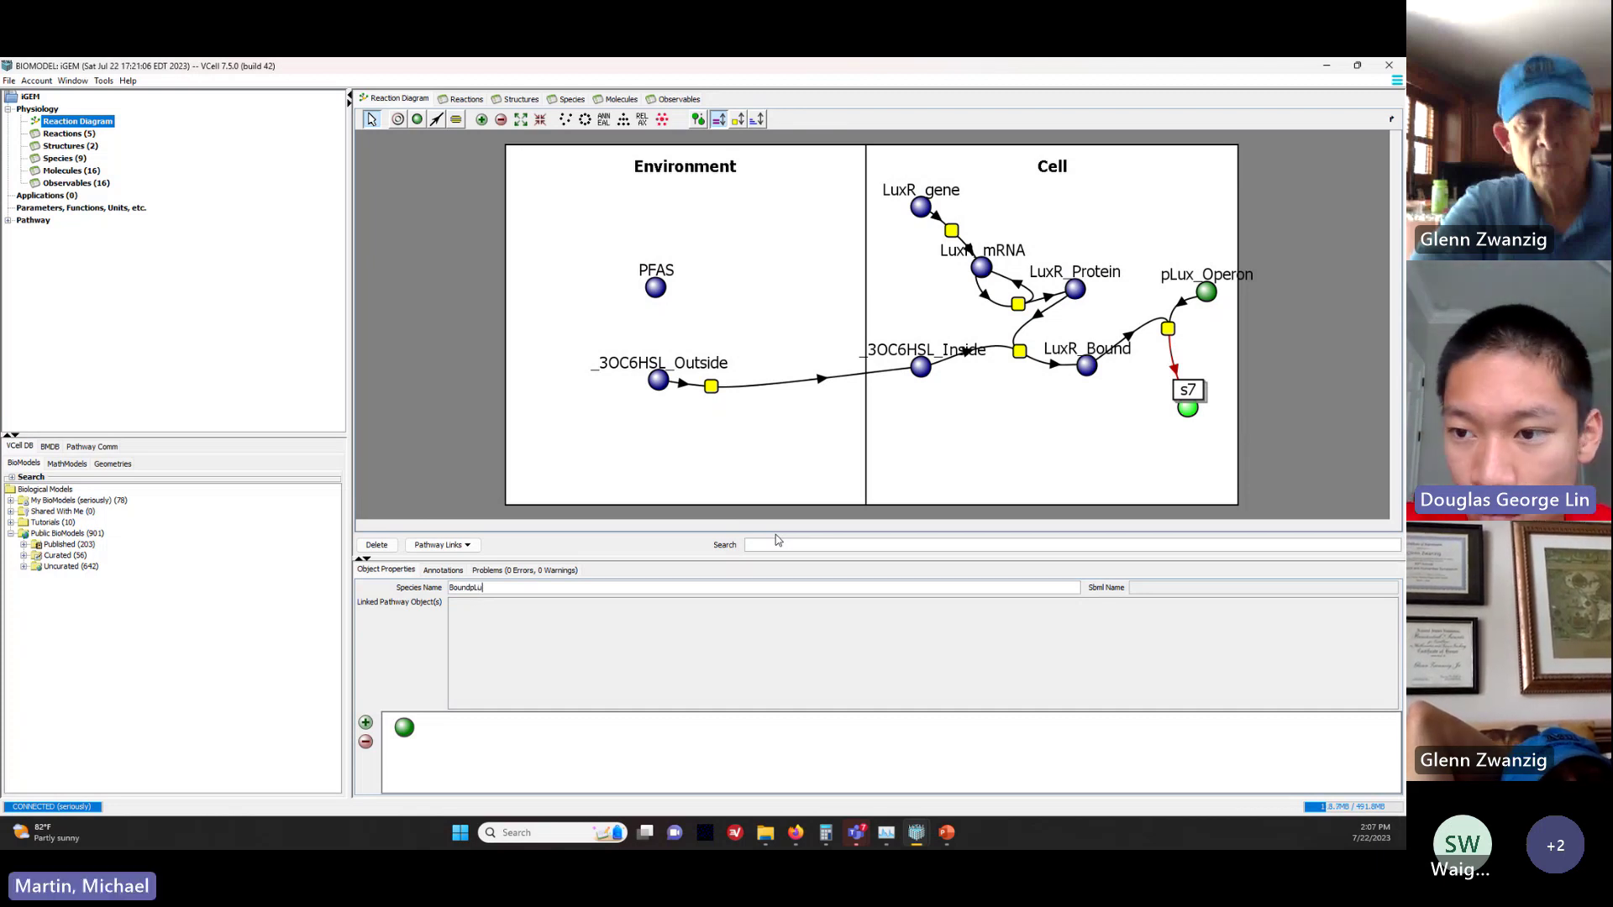
pyautogui.write('x_Lu')
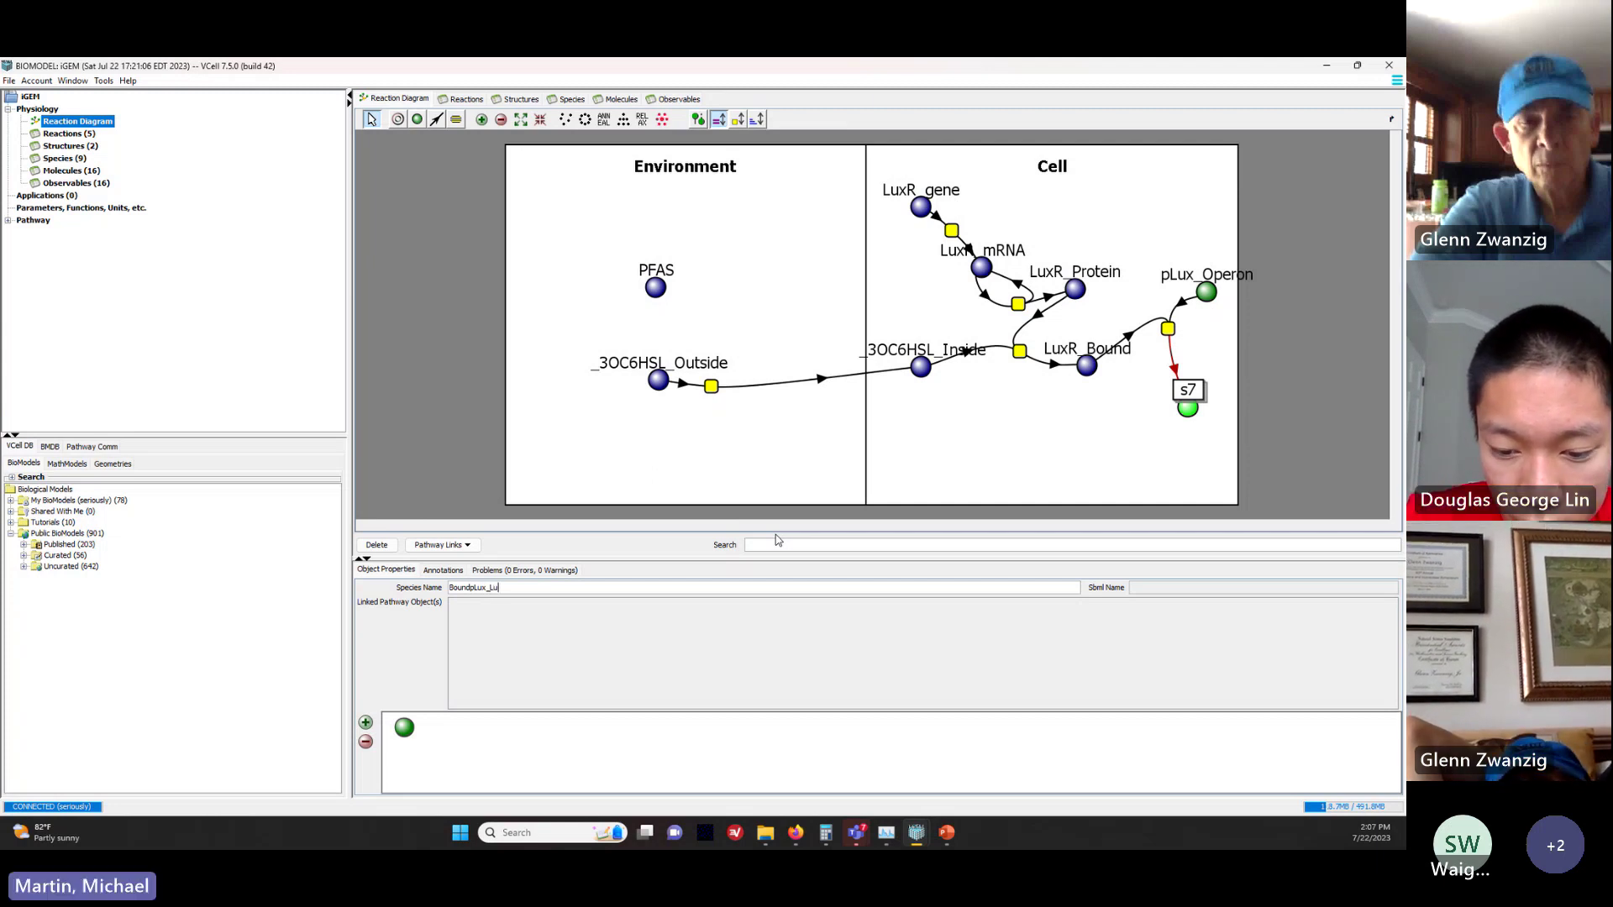
pyautogui.write('xR')
pyautogui.press('Return')
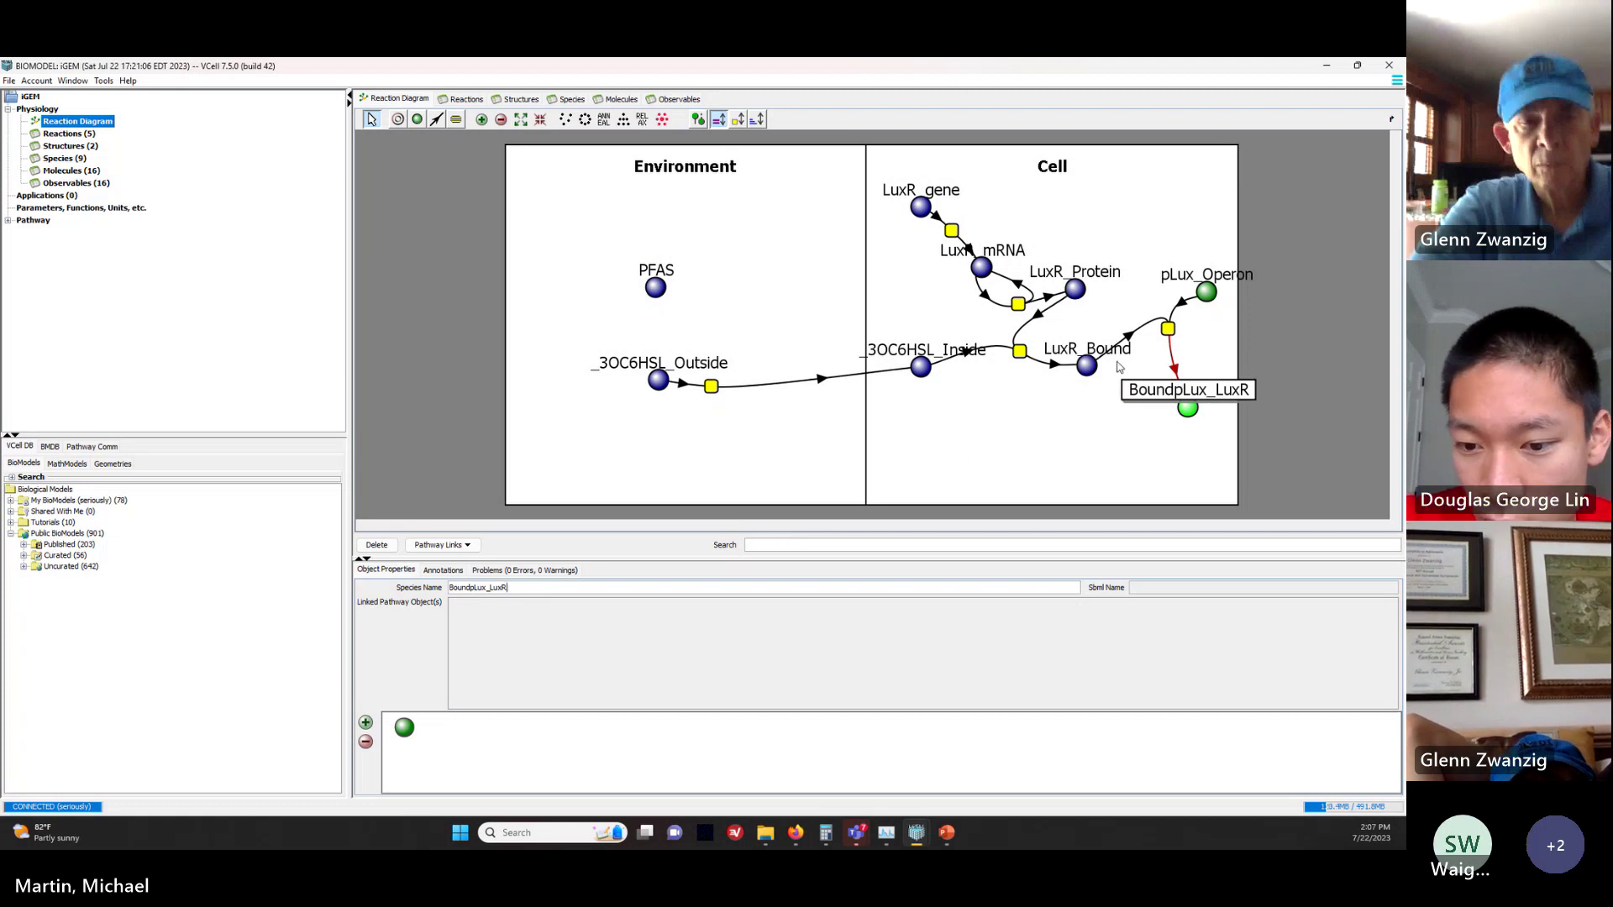
# Step: Set the forward rate constant Kf of reaction r1 to 0.01
pyautogui.click(1167, 328)
pyautogui.click(613, 653)
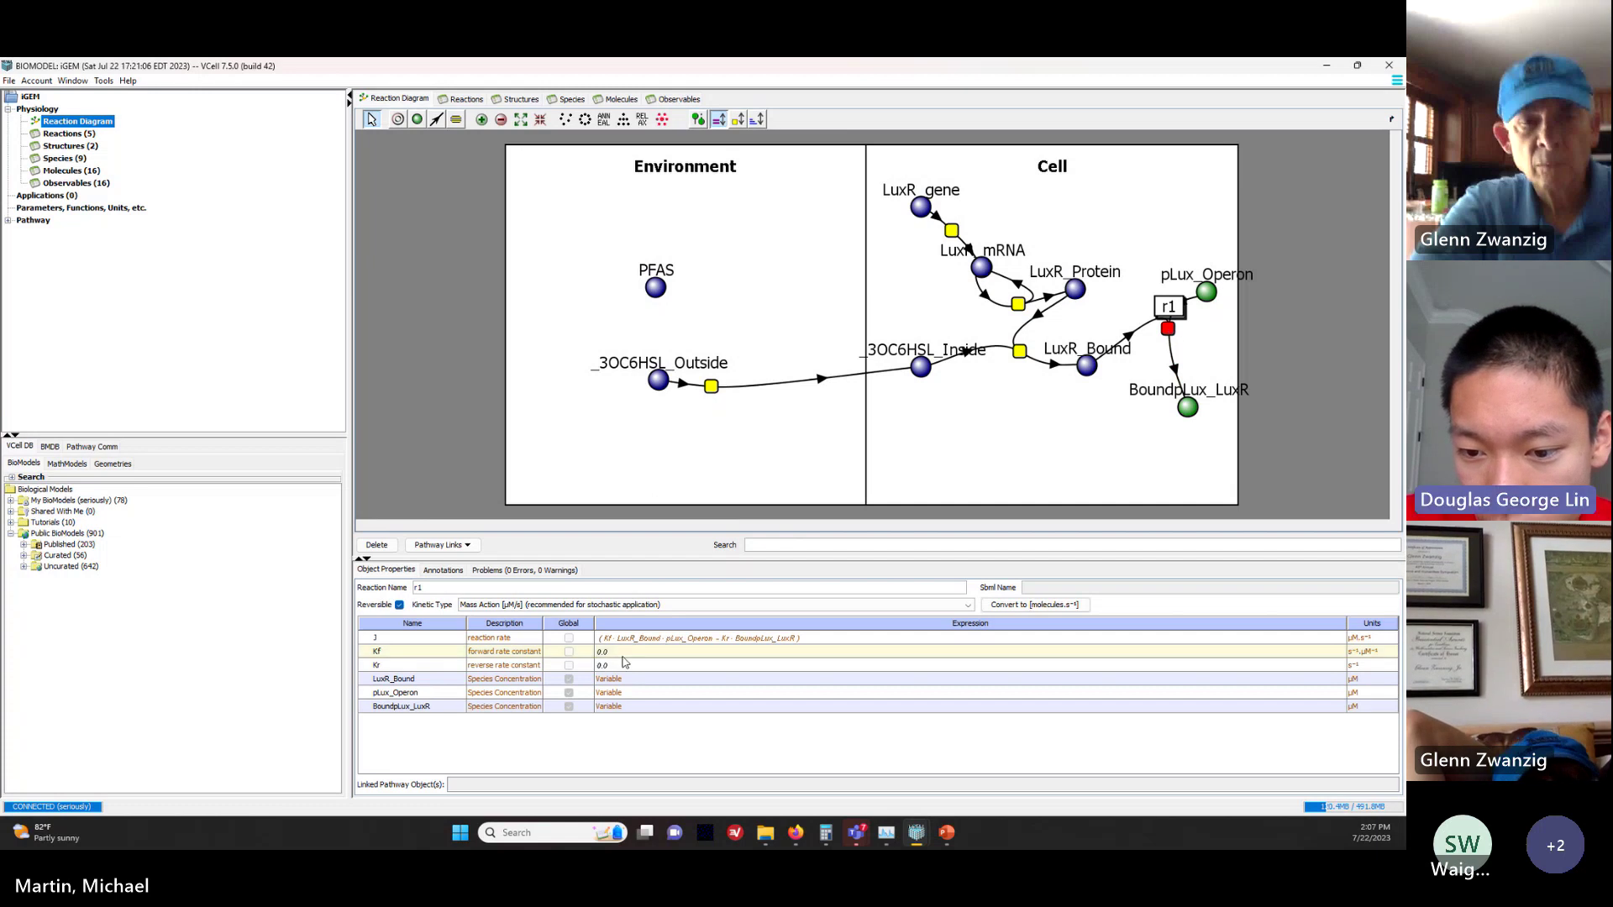
pyautogui.doubleClick(613, 653)
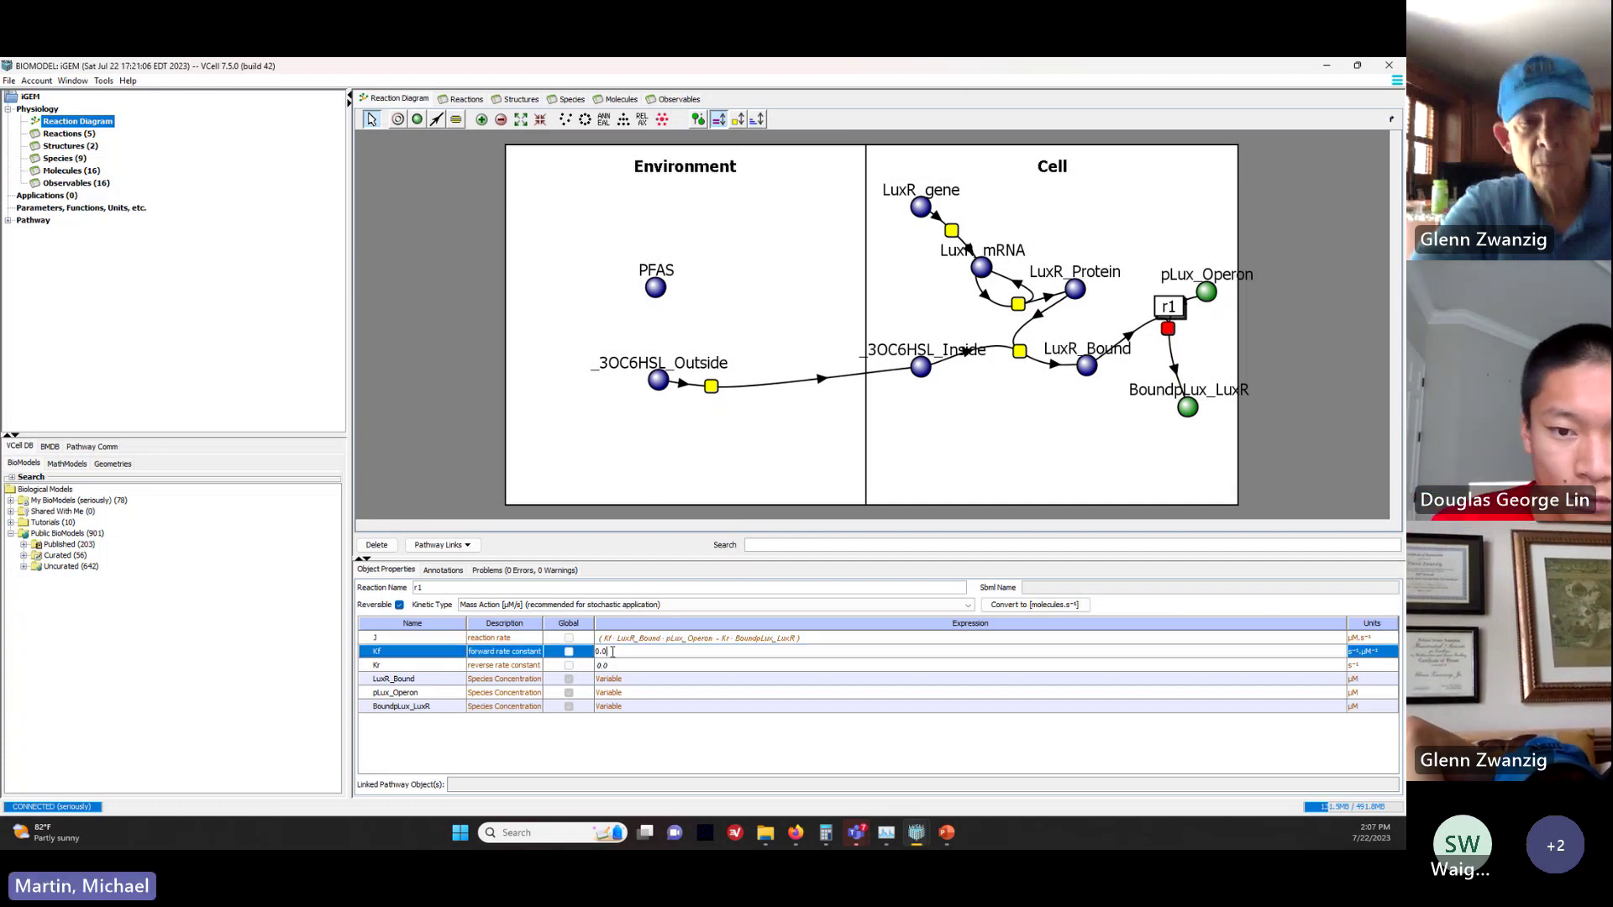
pyautogui.moveTo(612, 652); pyautogui.dragTo(596, 652)
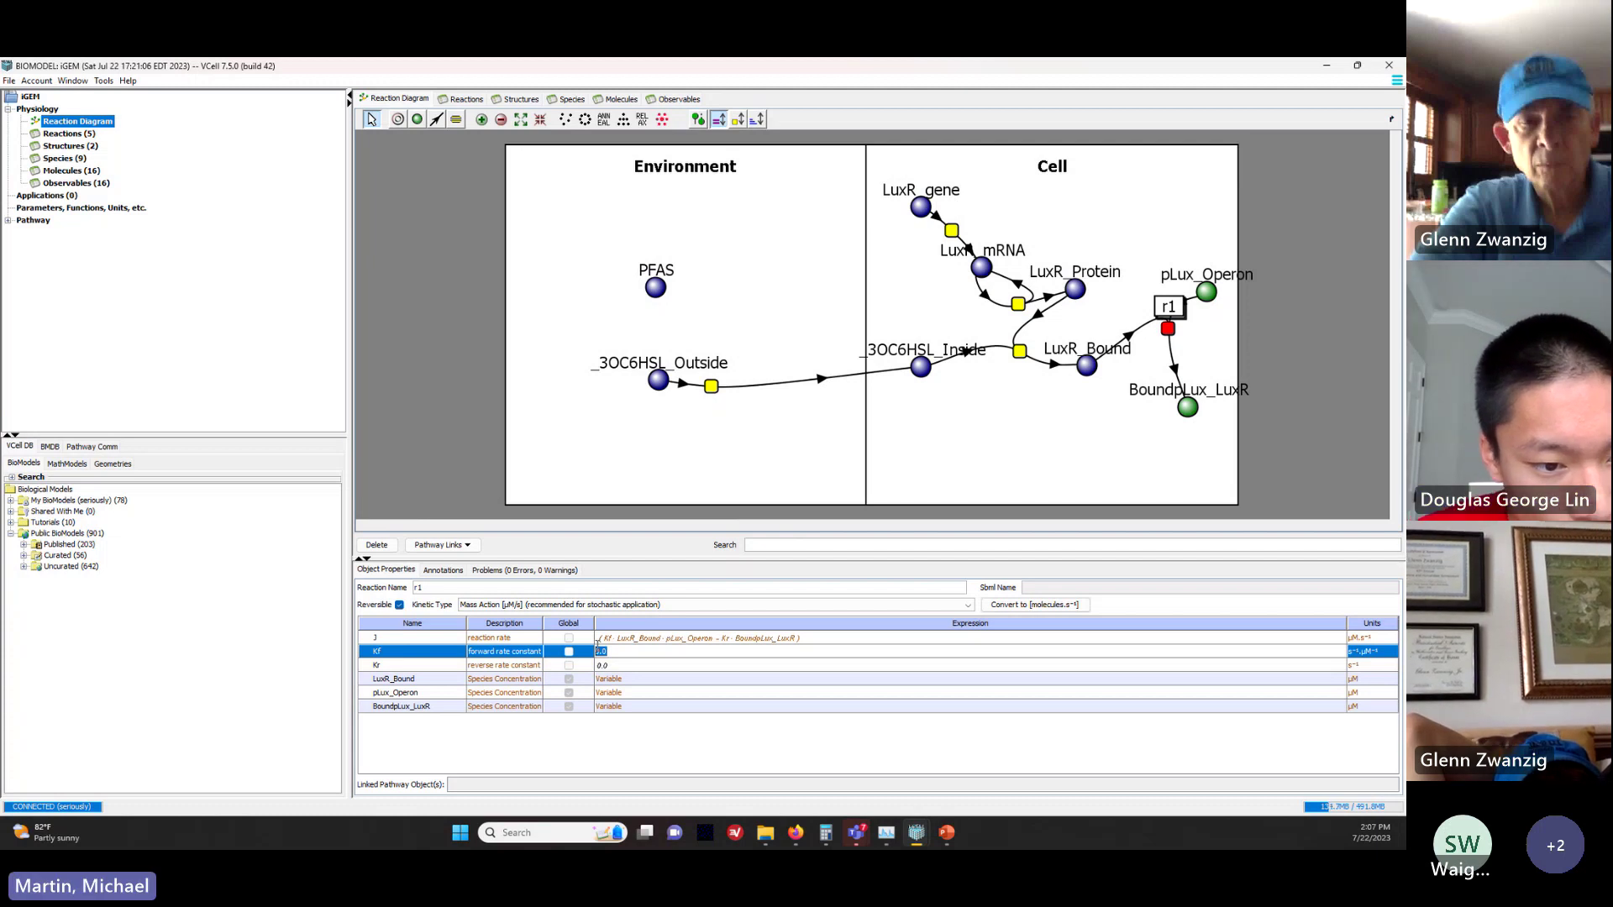
pyautogui.press('BackSpace')
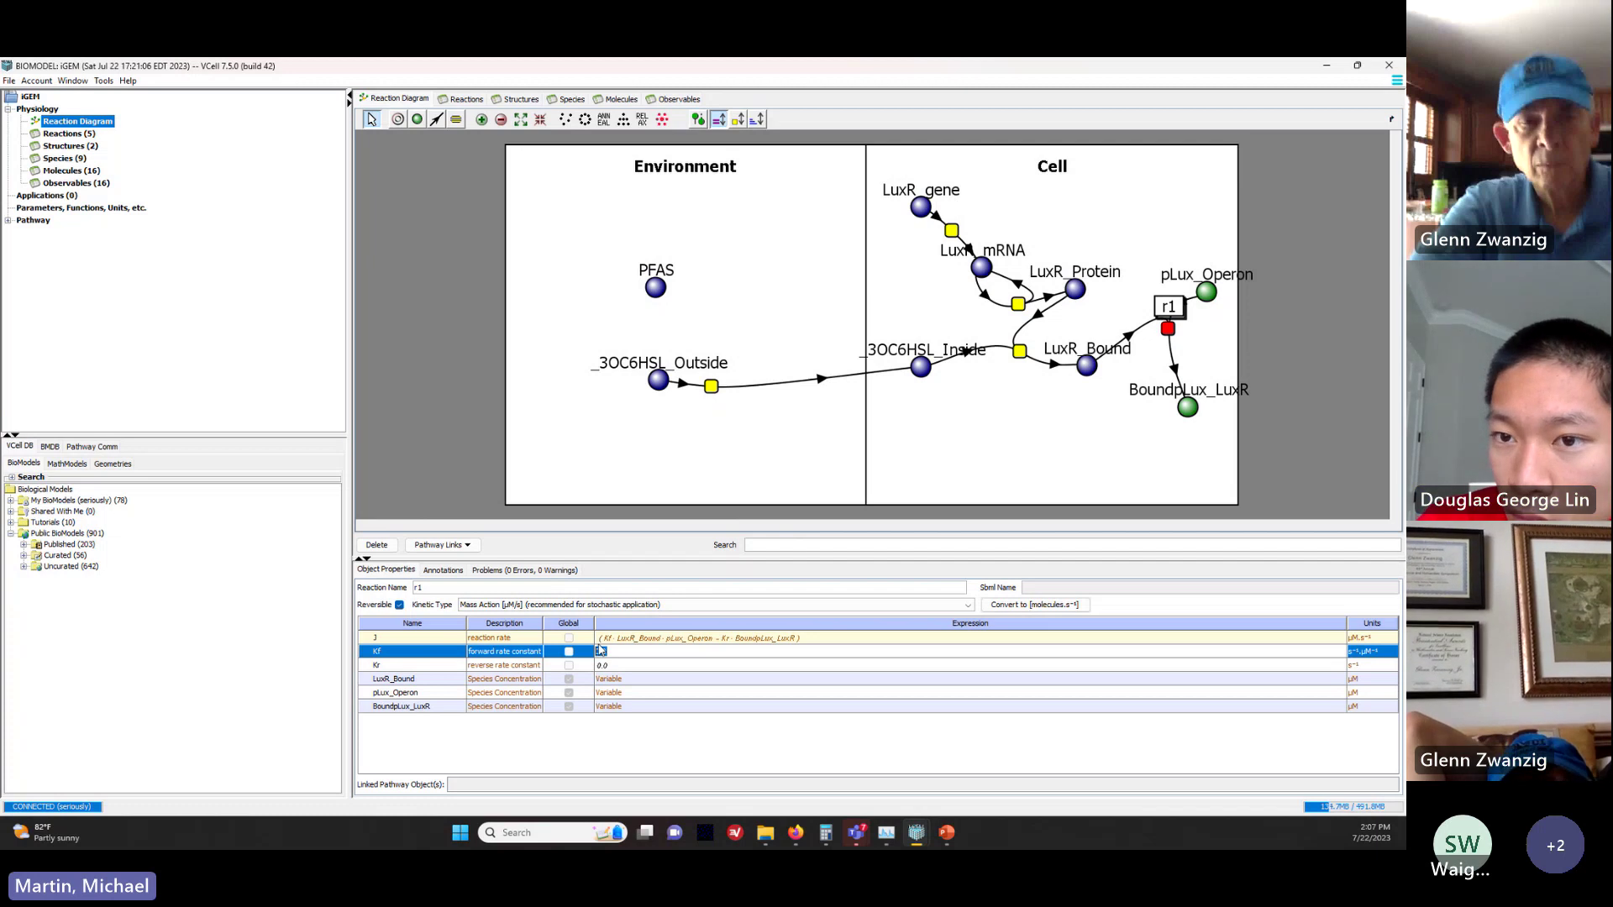
pyautogui.write('0.1')
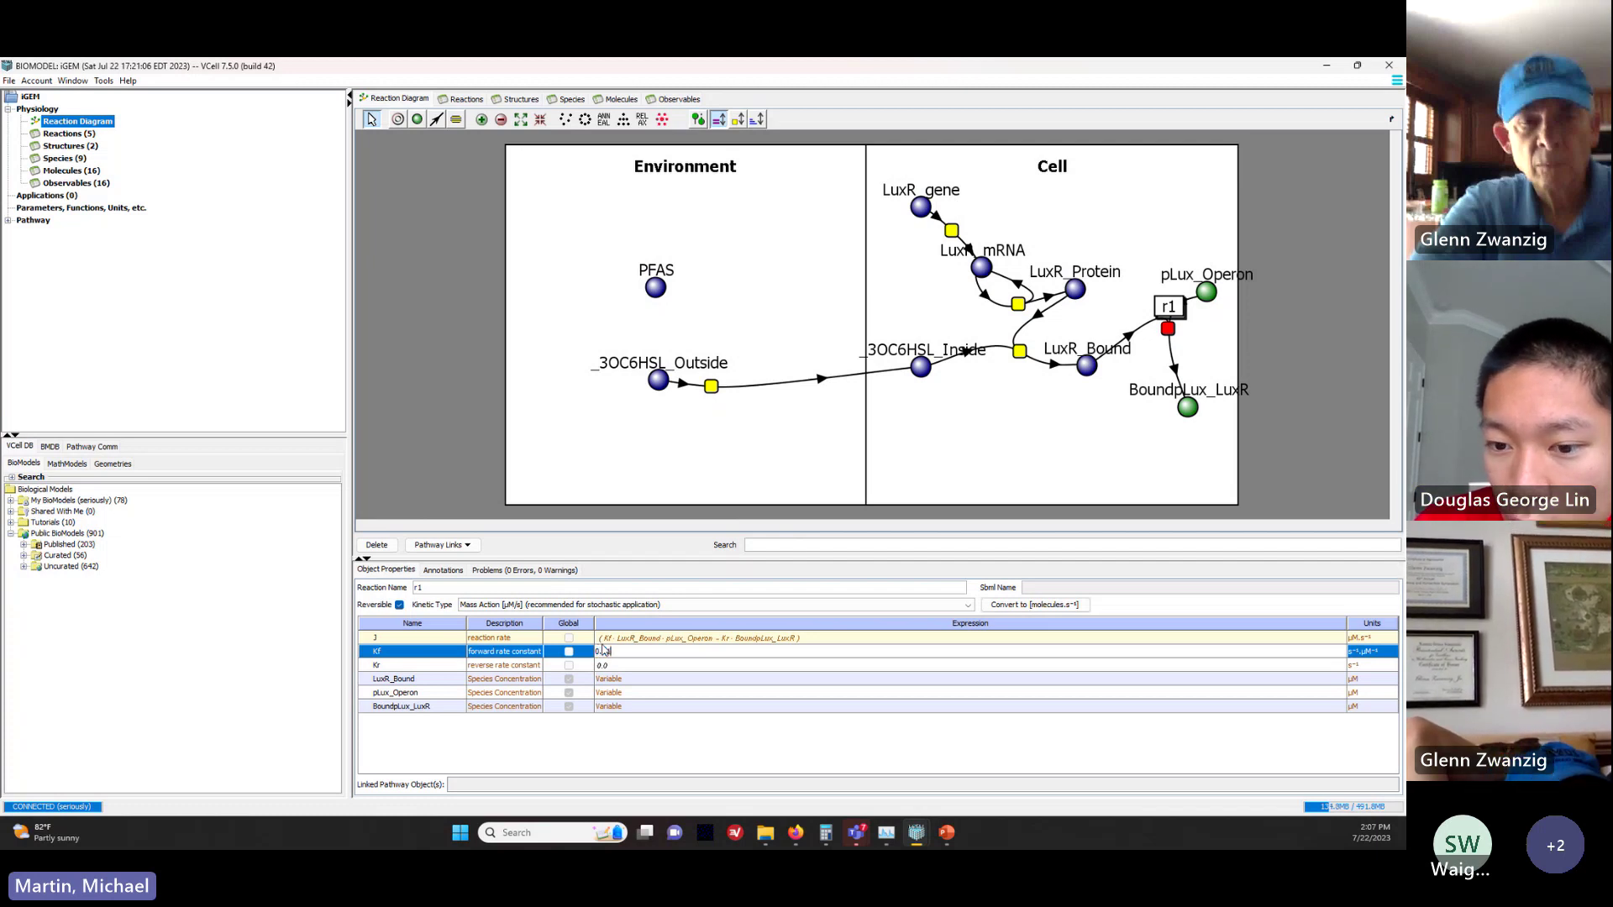
pyautogui.press('Return')
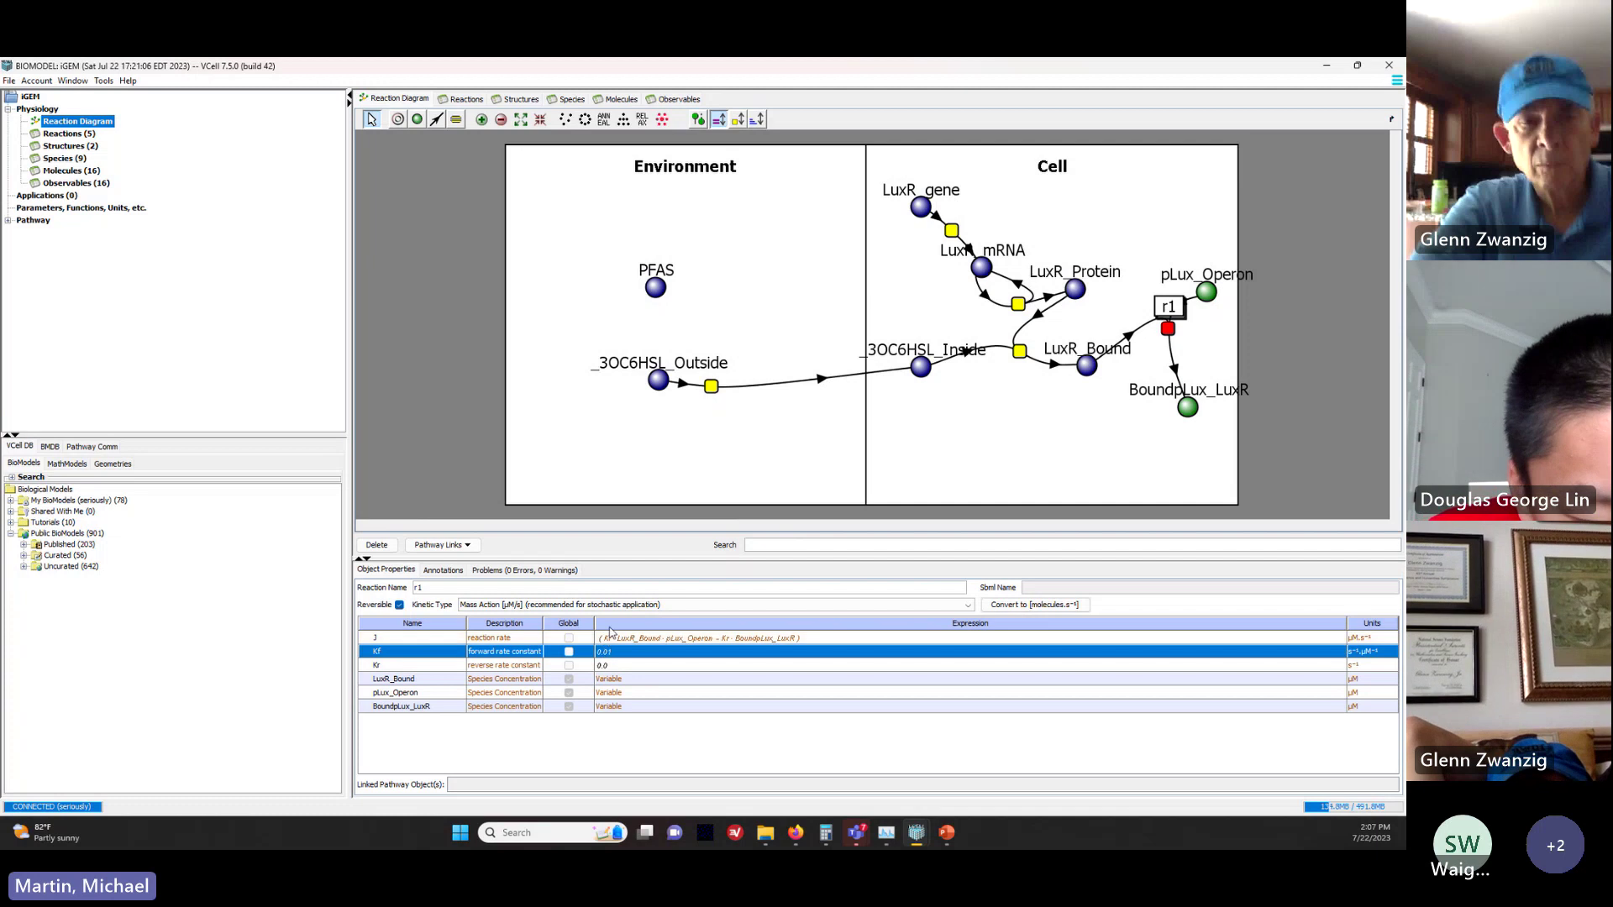
# Step: Set the reverse rate constant Kr of reaction r1 to 0.0001 and move BoundpLux_LuxR closer to the reaction
pyautogui.click(634, 669)
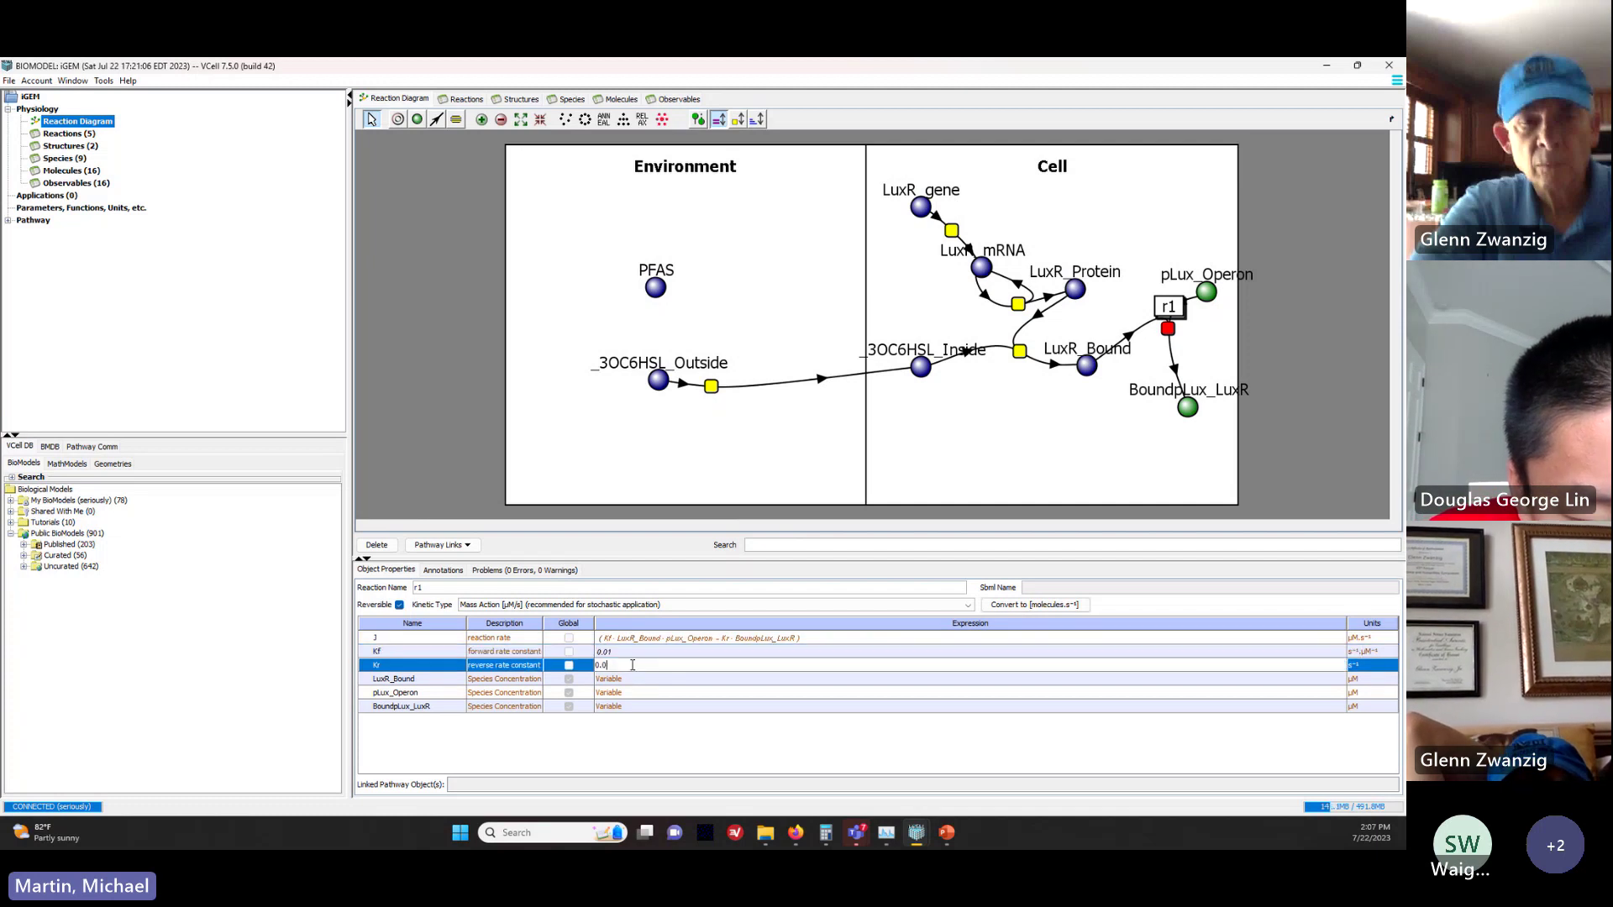
pyautogui.click(661, 668)
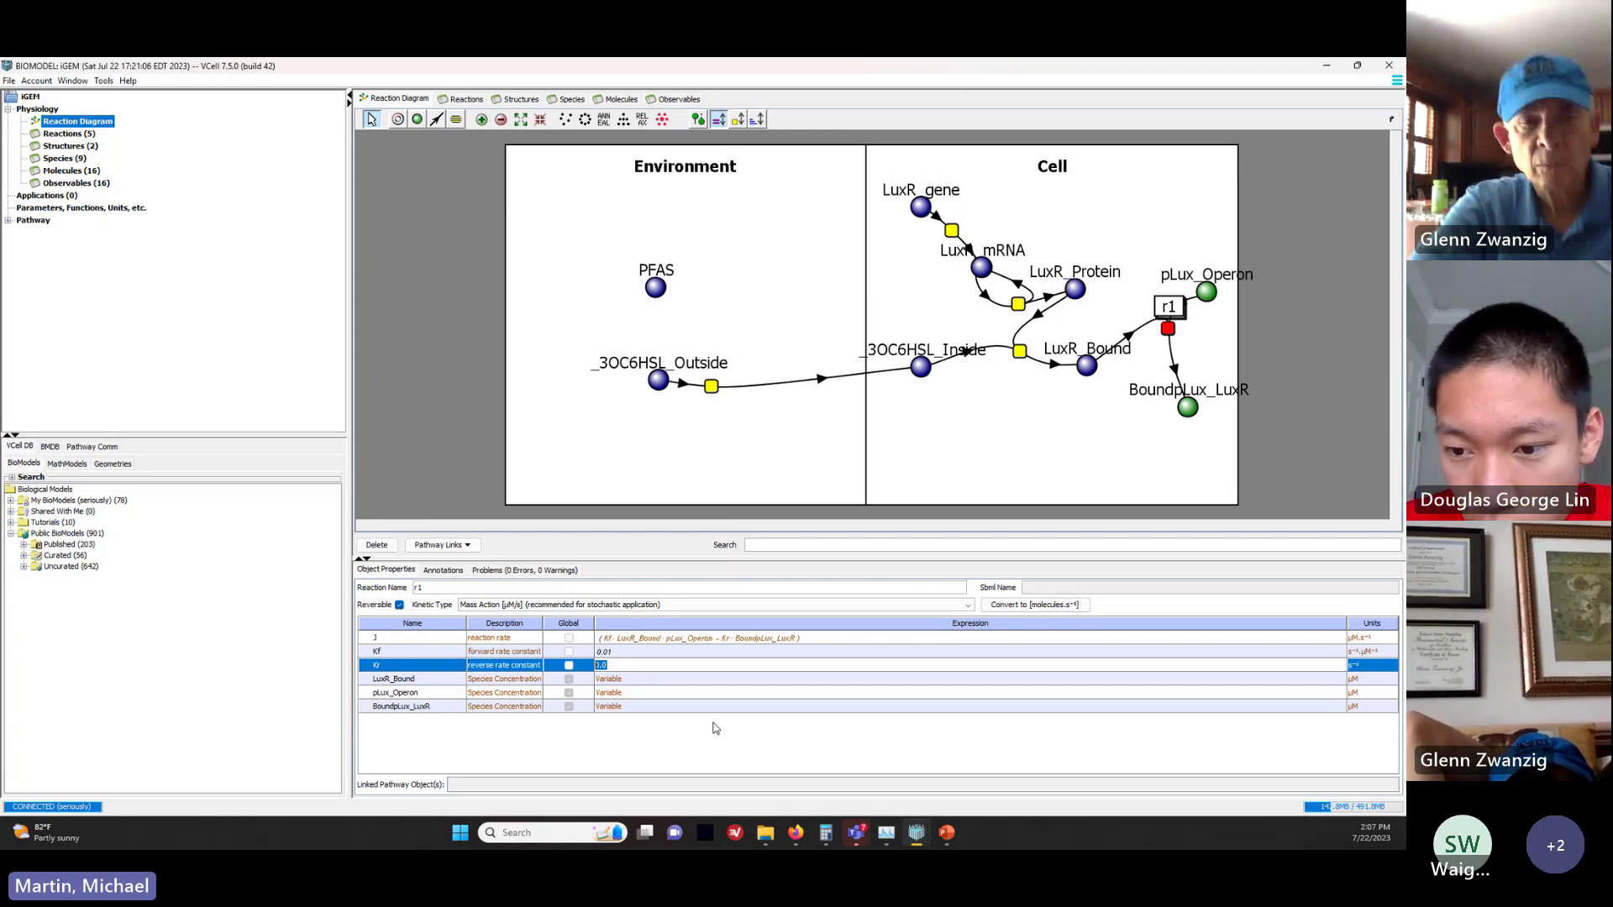
pyautogui.write('00')
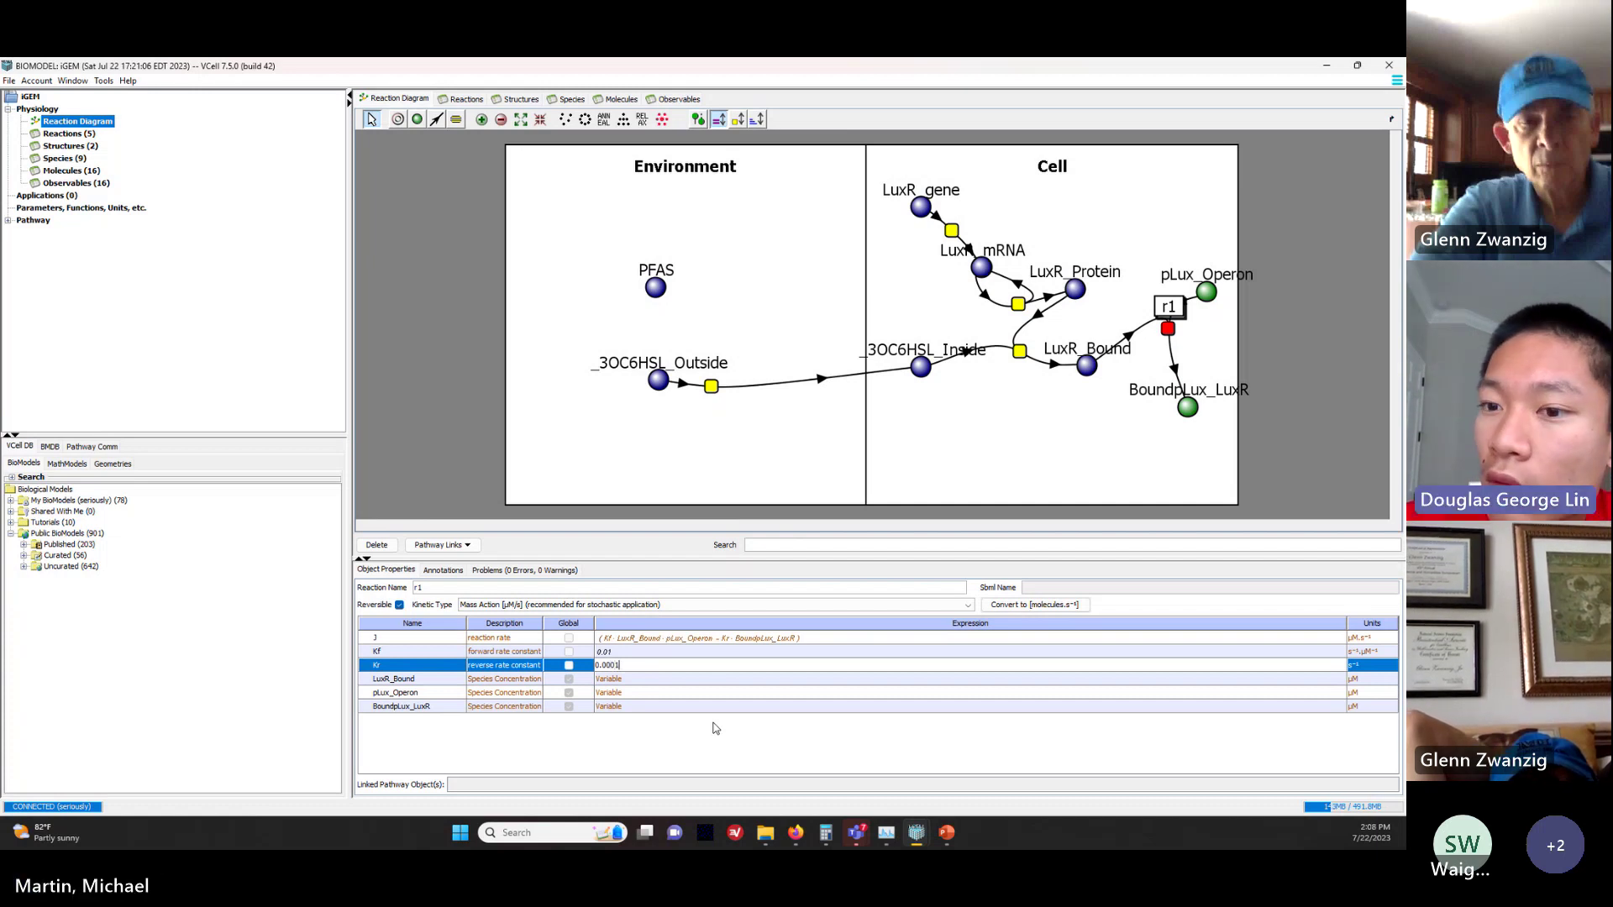
pyautogui.write('1')
pyautogui.press('Return')
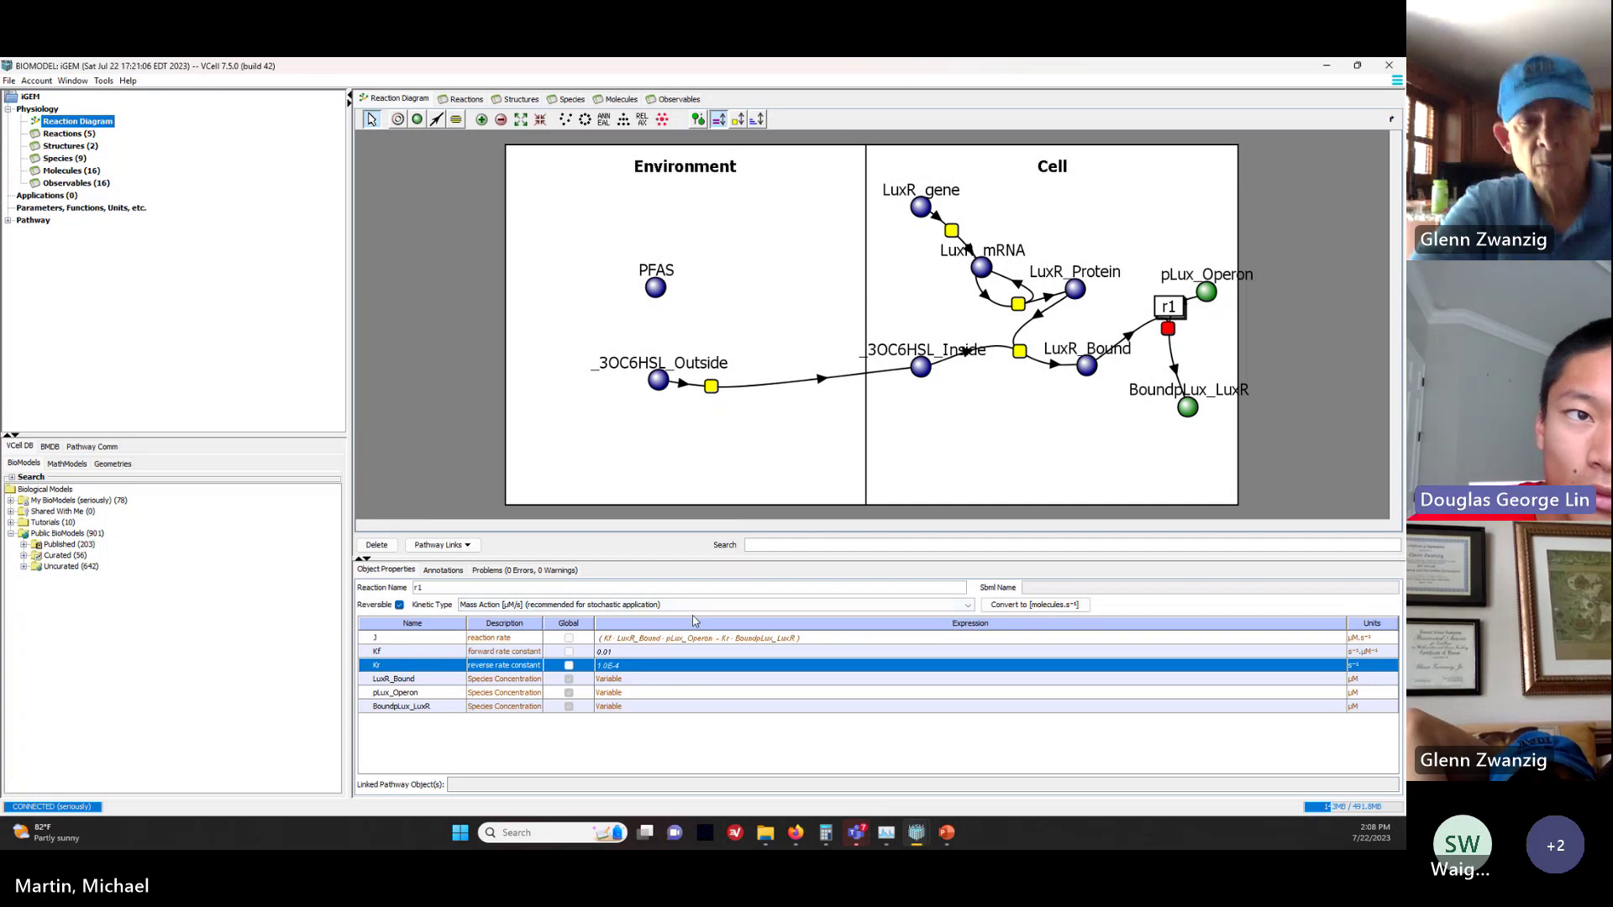
pyautogui.moveTo(1185, 409); pyautogui.dragTo(1175, 383)
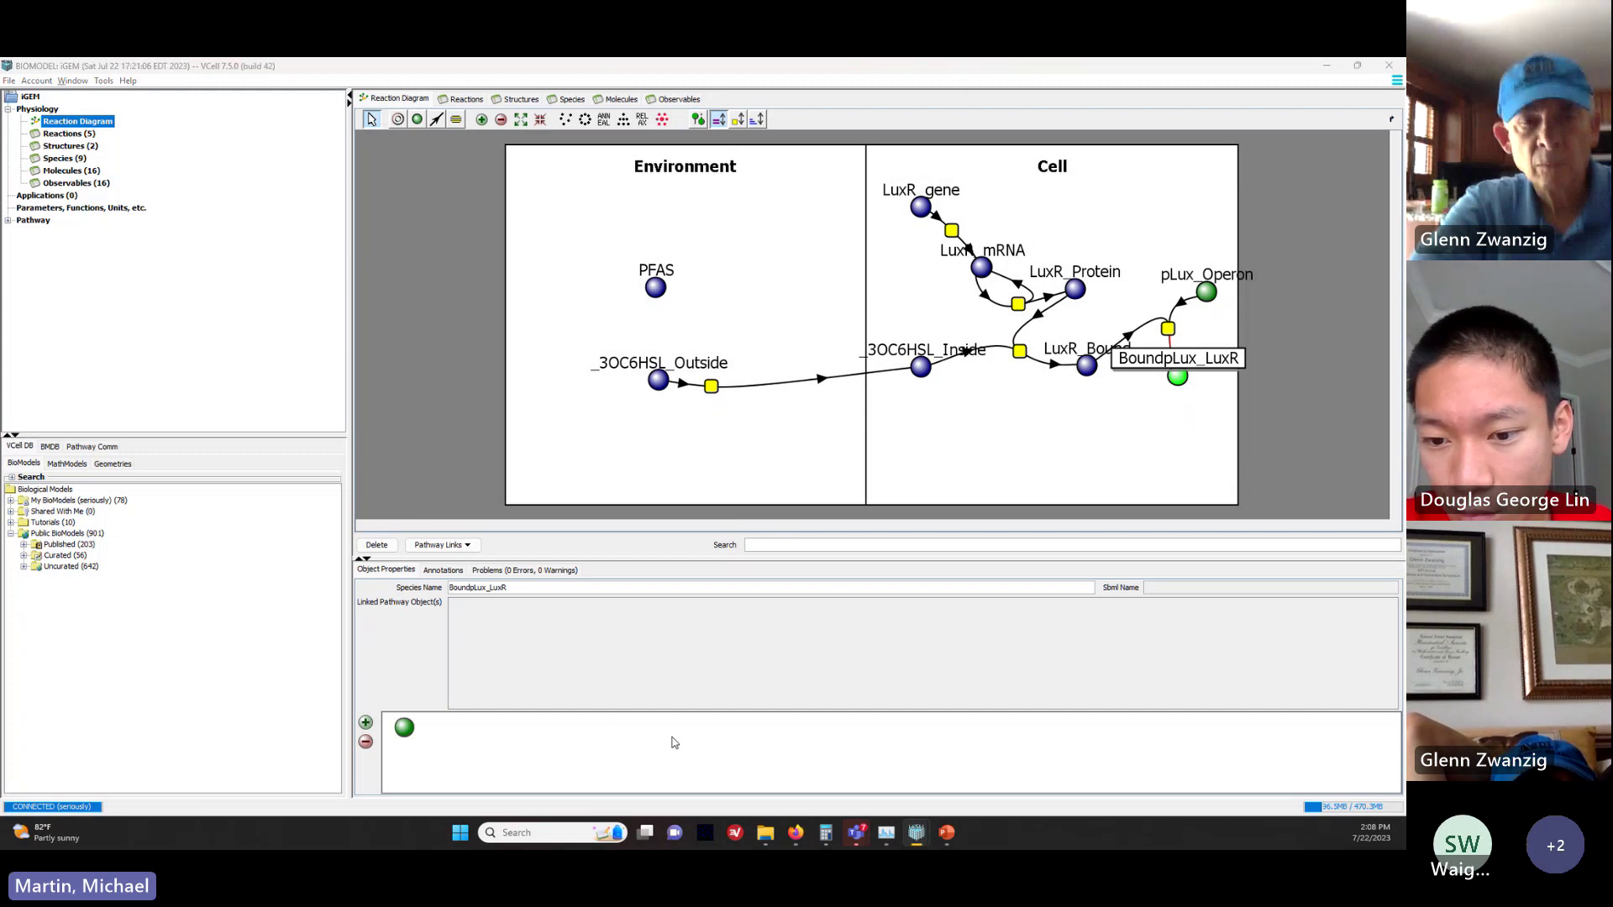
# Step: Switch to the PowerPoint presentation and highlight pLux and GFP in the construct on the Goals slide
pyautogui.hotkey('alt', 'Tab')
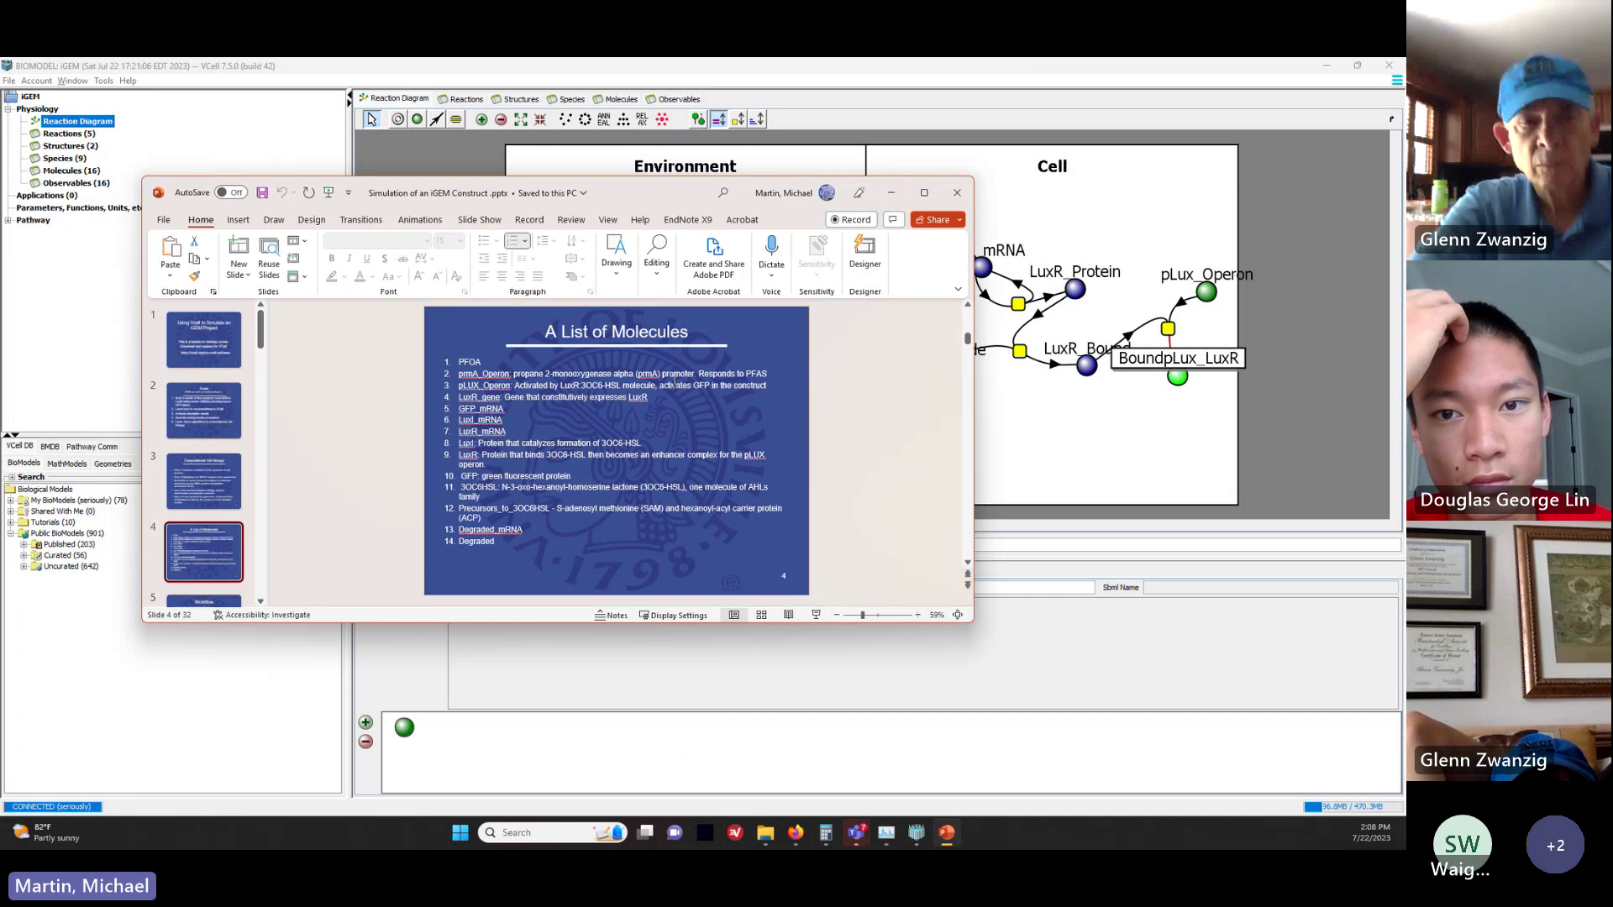
pyautogui.click(215, 410)
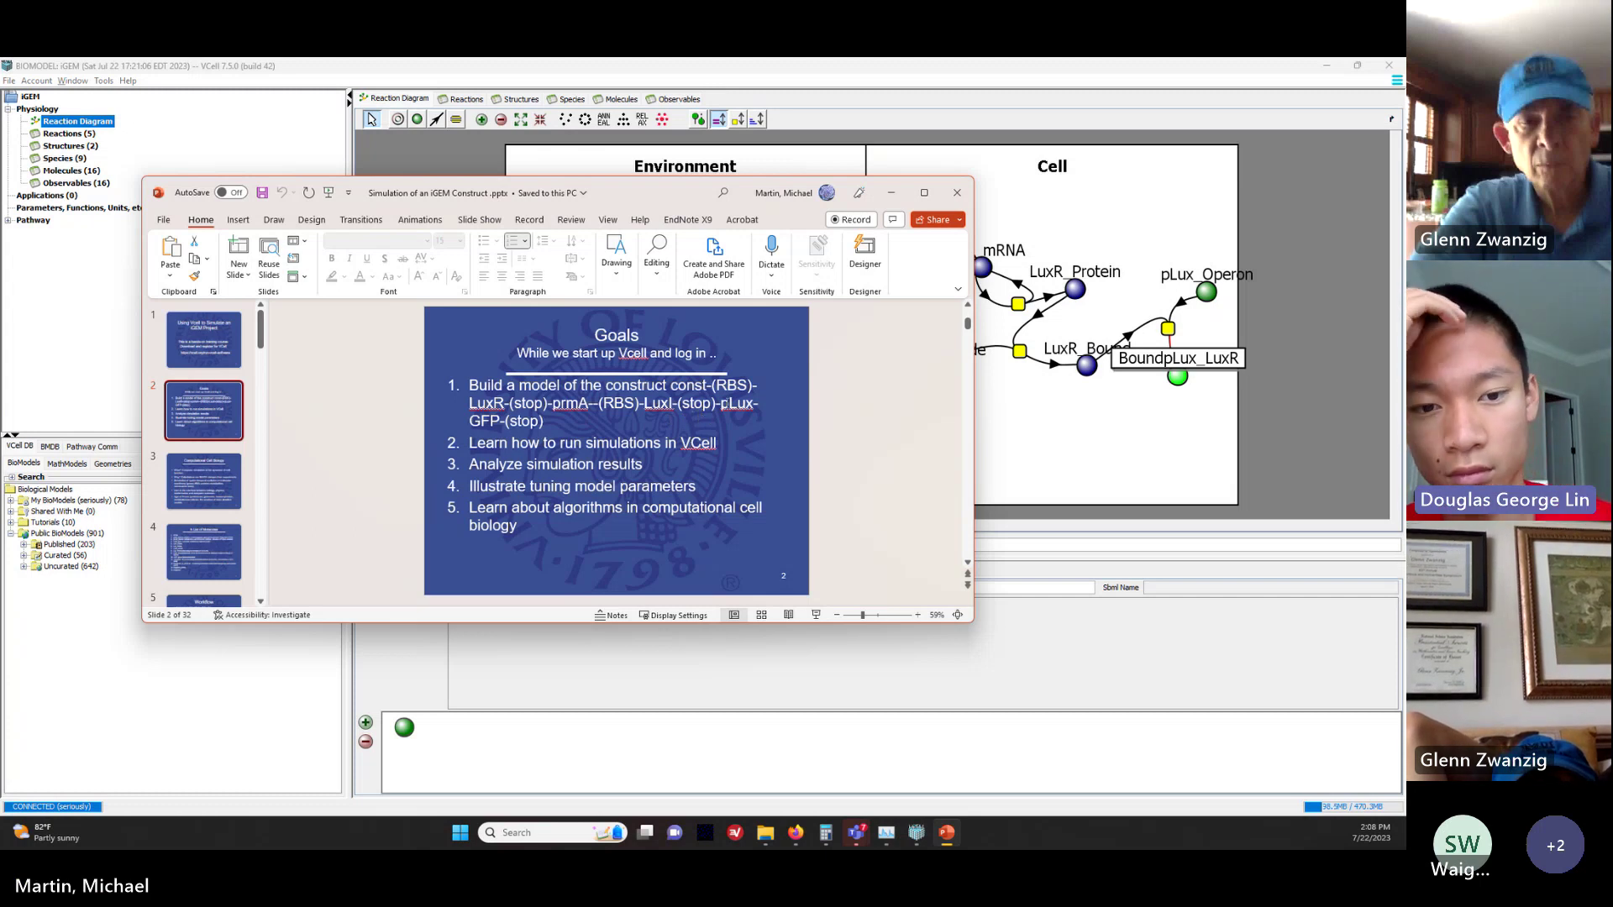
pyautogui.doubleClick(739, 403)
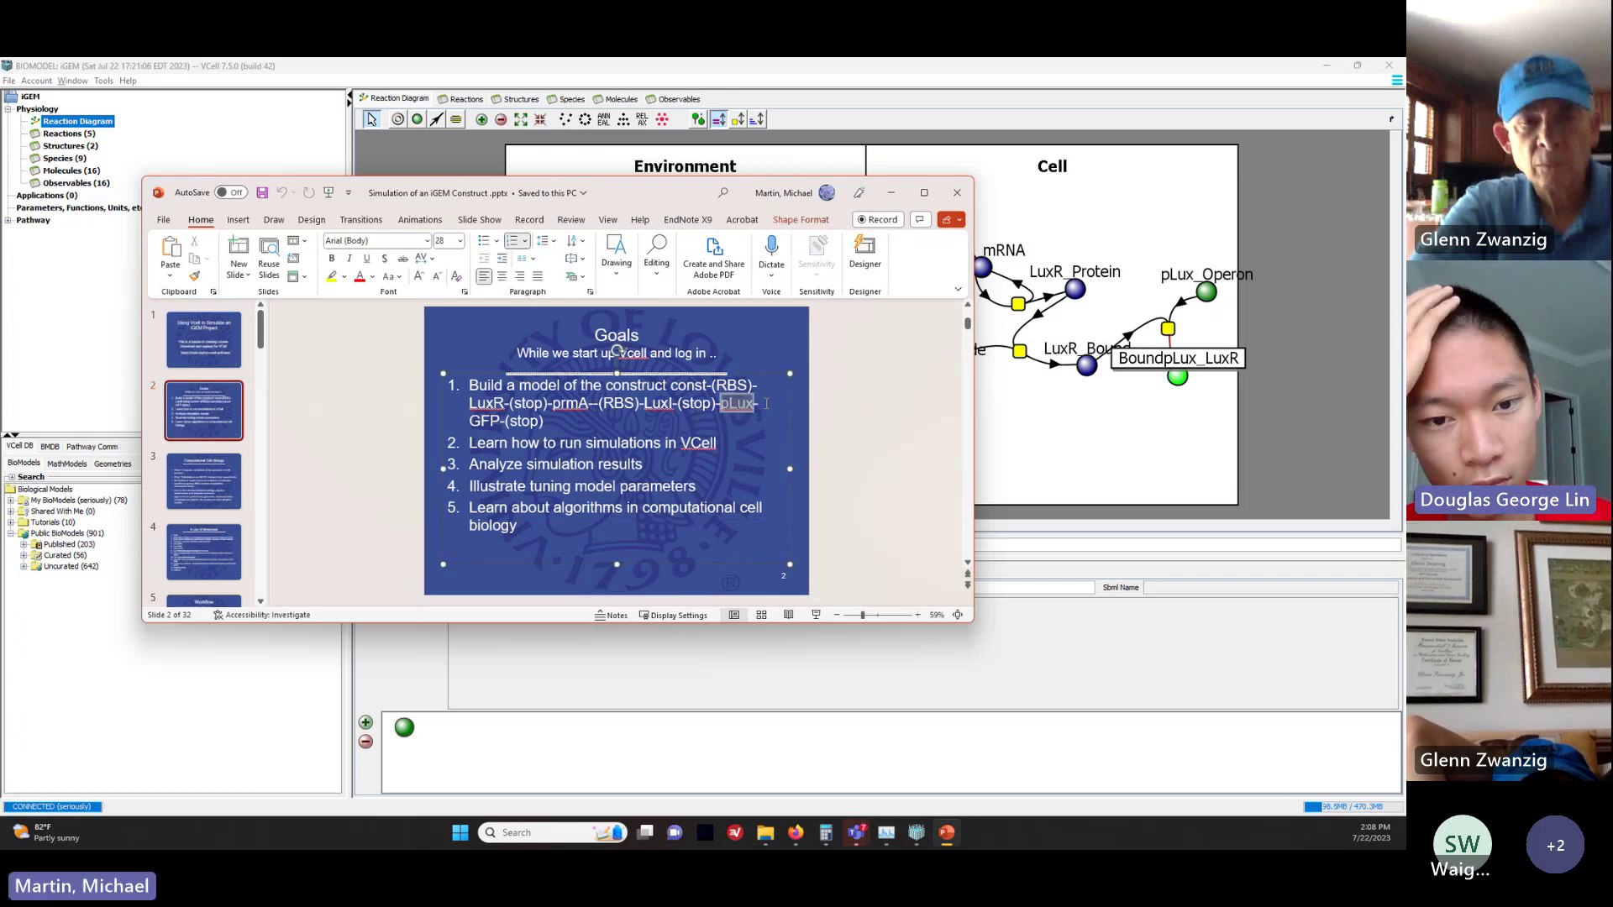
pyautogui.doubleClick(483, 421)
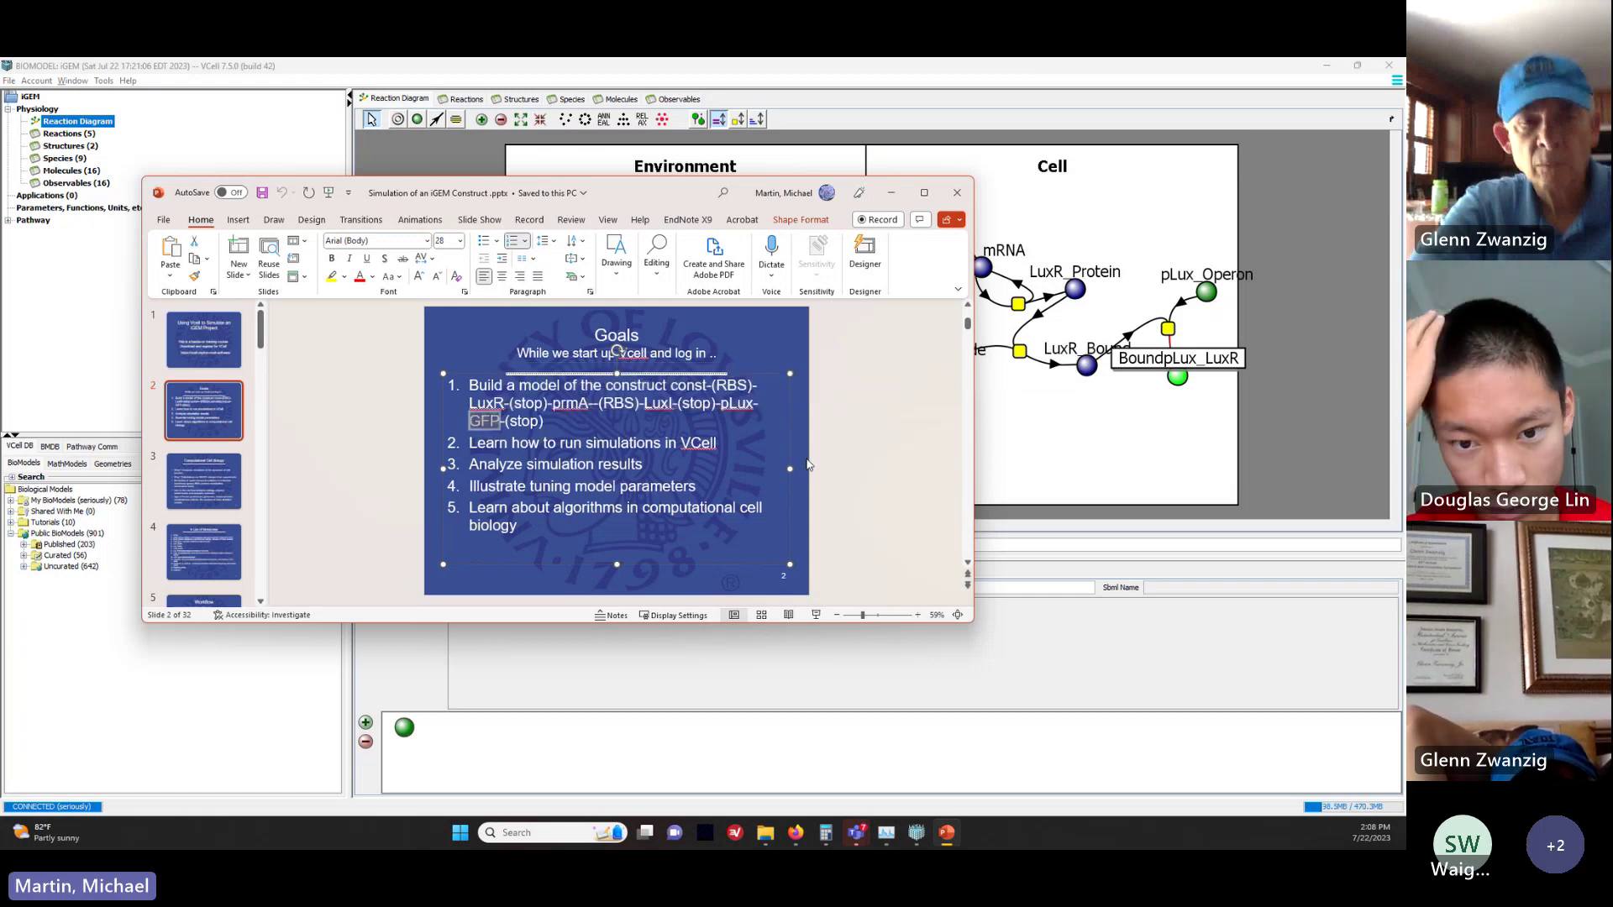
# Step: Switch back to VCell and draw a reaction from BoundpLux_LuxR to a new product species below it in the Cell compartment
pyautogui.click(968, 70)
pyautogui.click(436, 118)
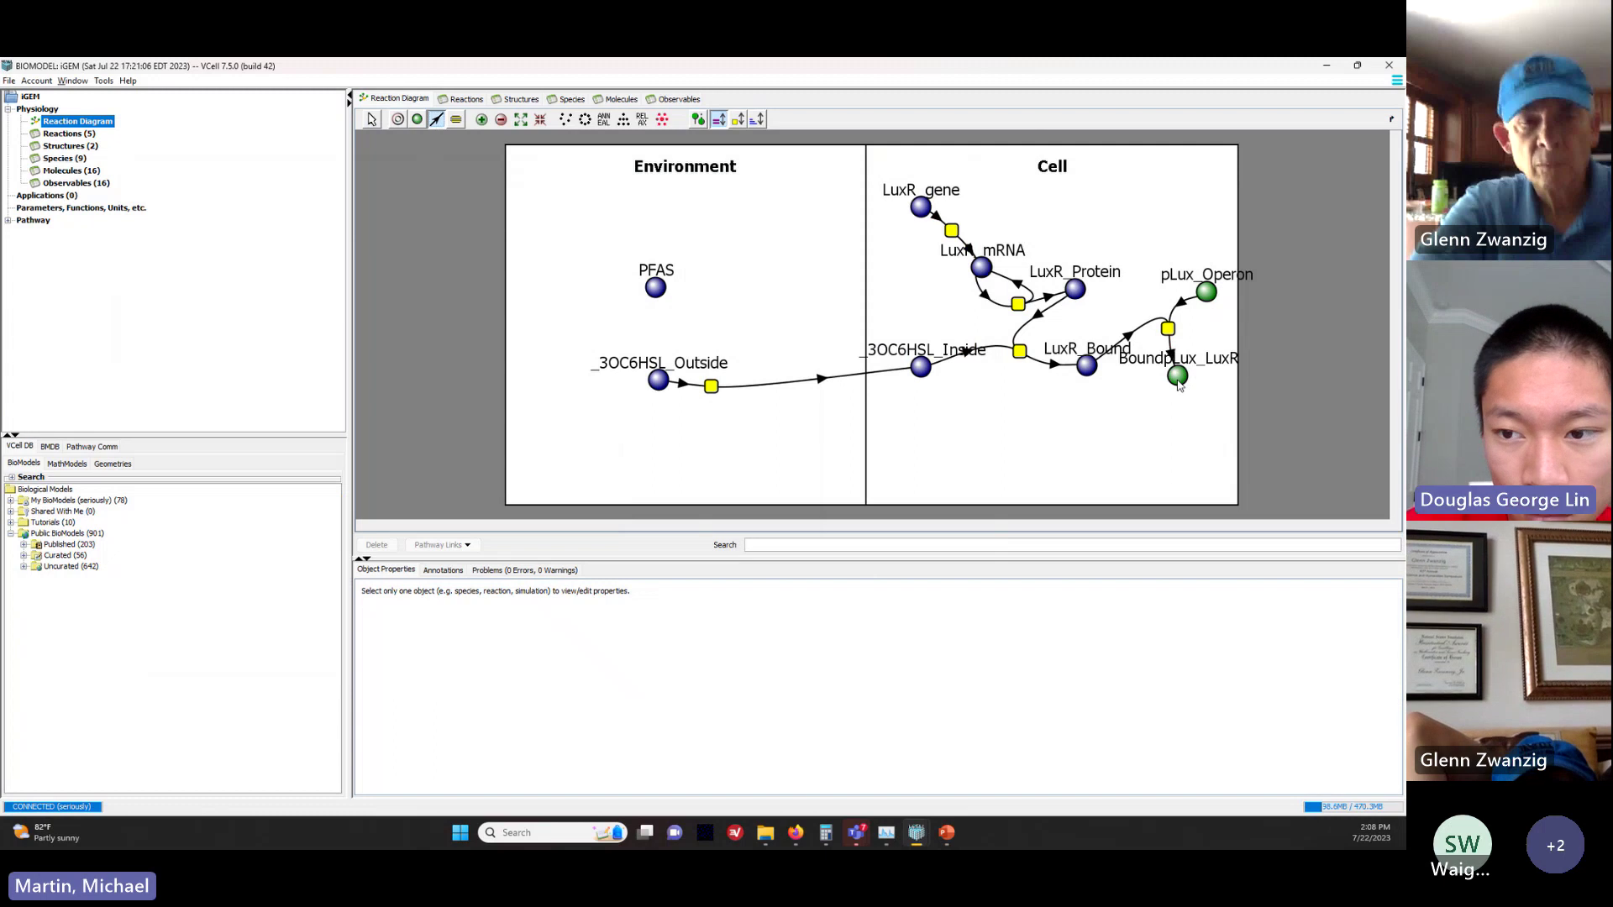
pyautogui.moveTo(1177, 378); pyautogui.dragTo(1179, 427)
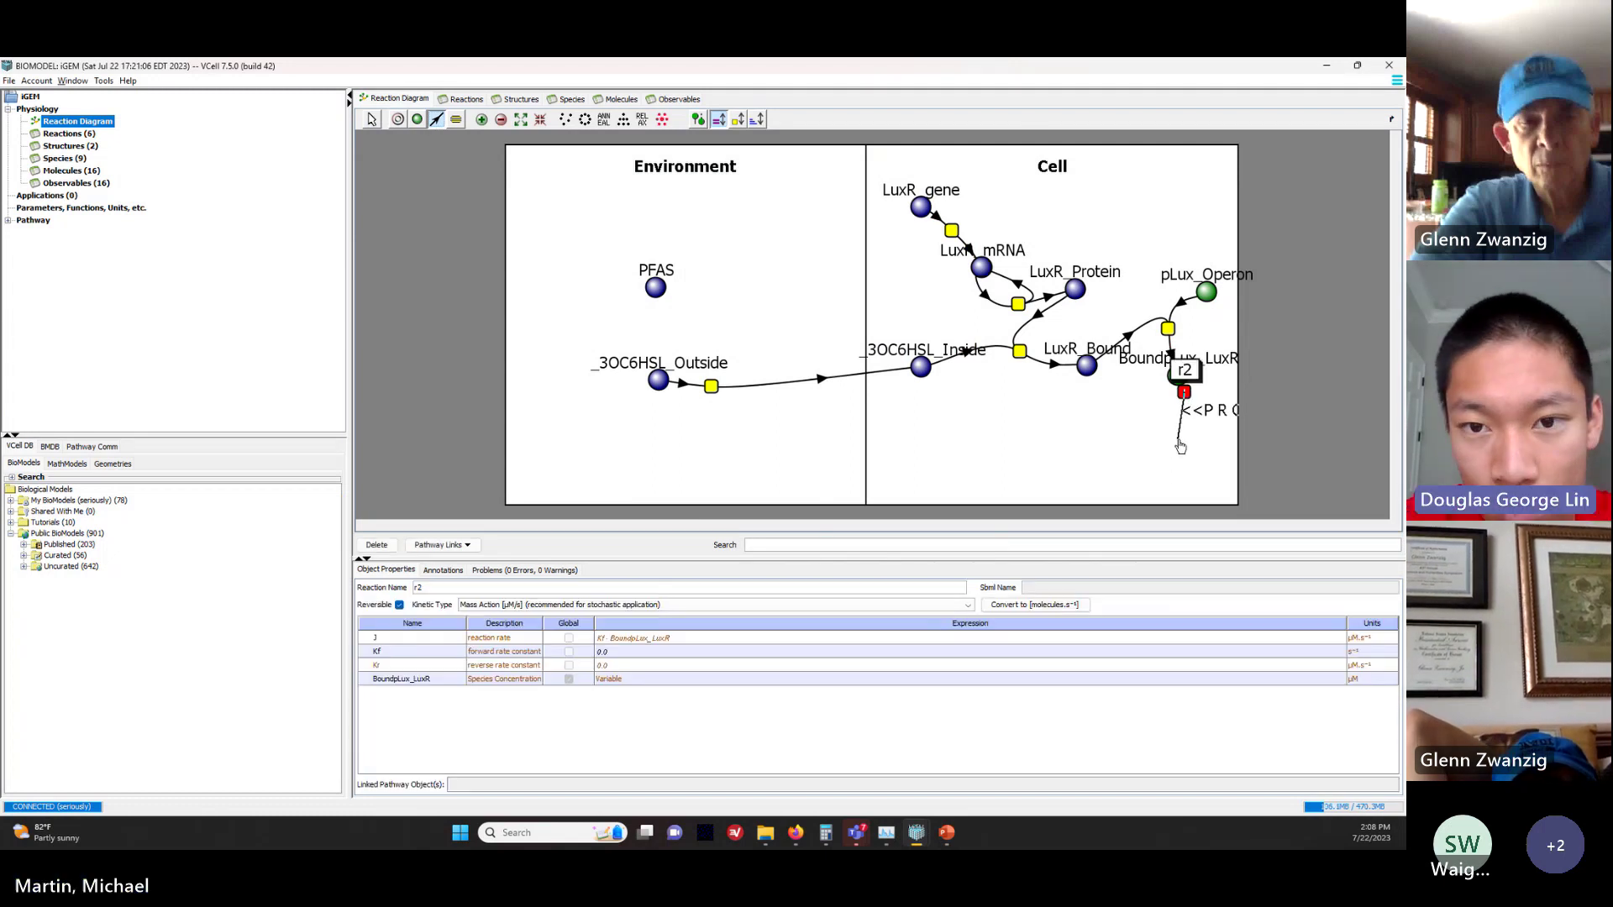
pyautogui.click(1181, 447)
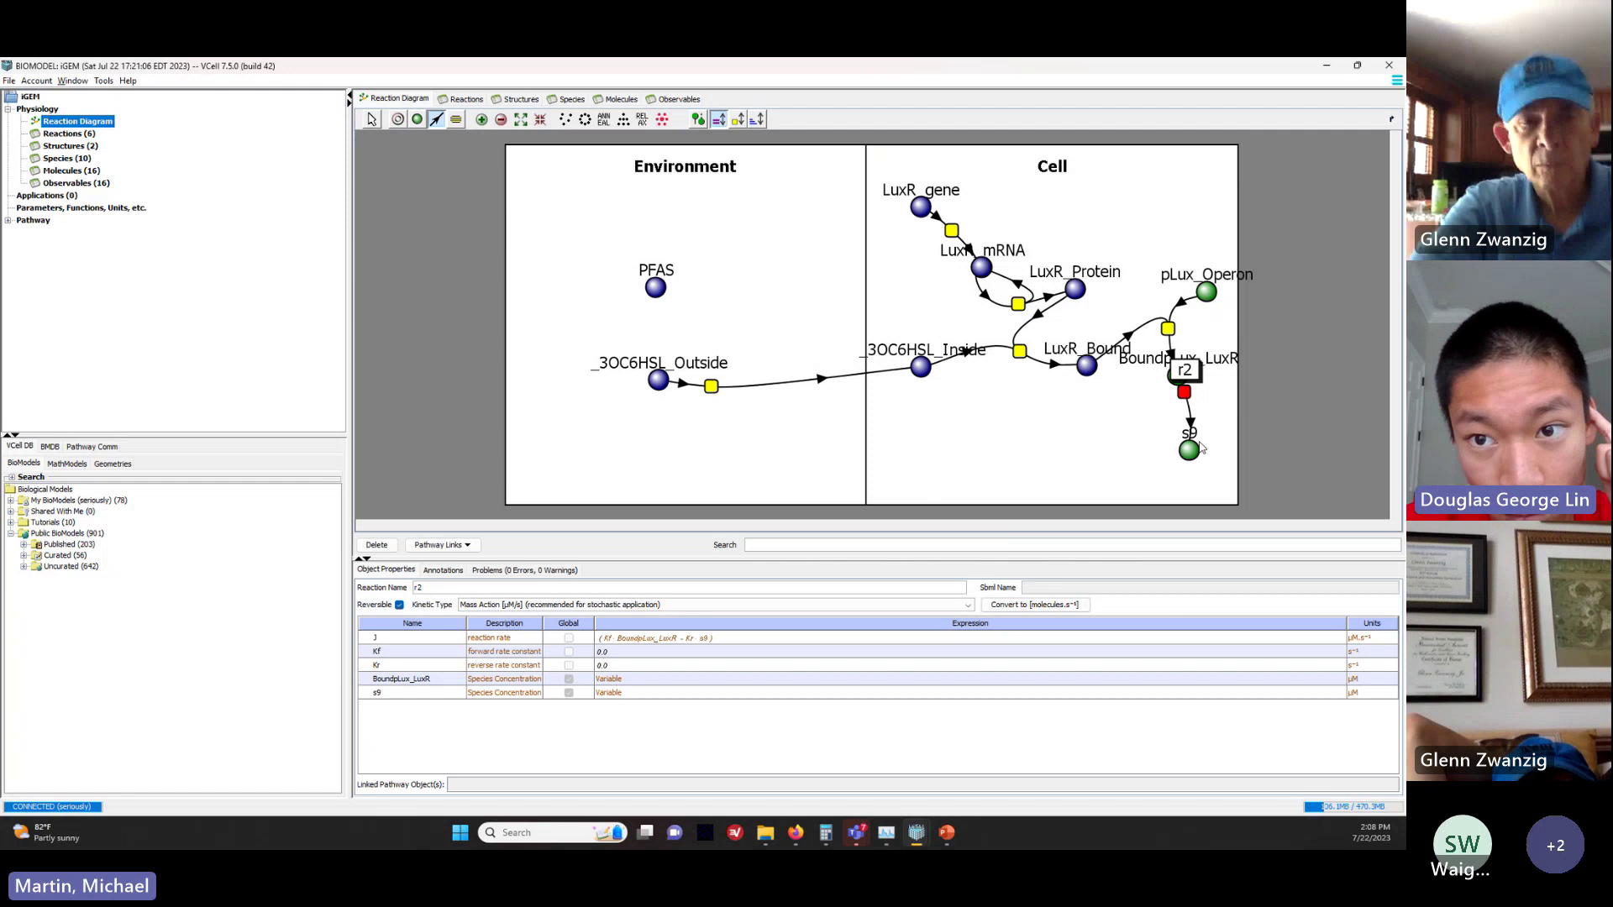
# Step: Rename reaction r2 as MakeGFP
pyautogui.doubleClick(419, 588)
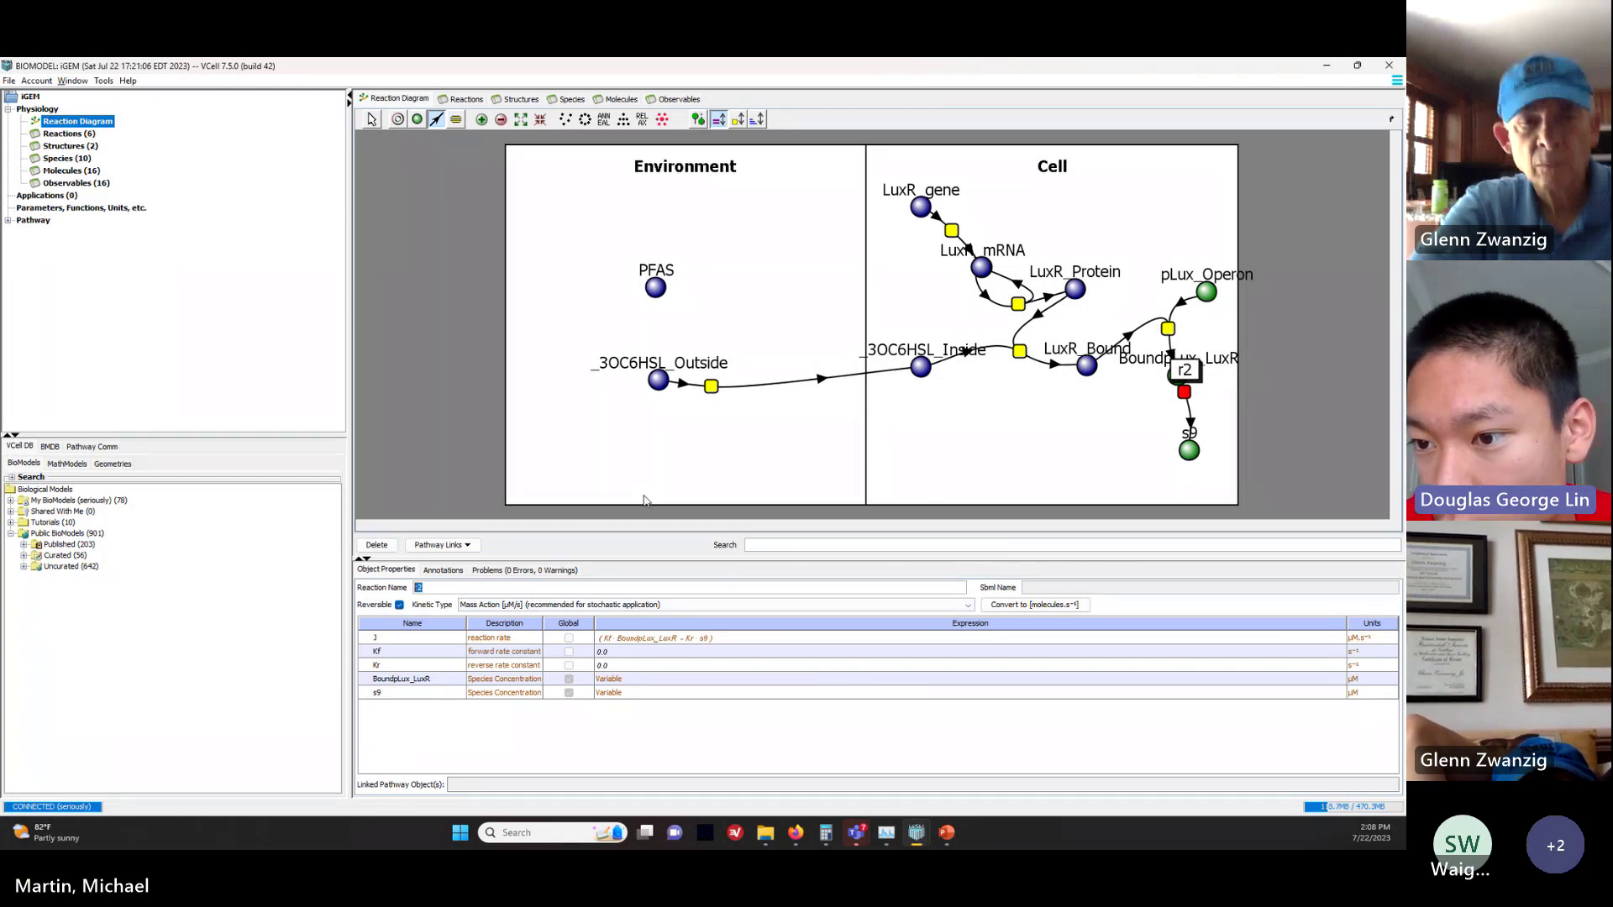
pyautogui.write('MakeGFP')
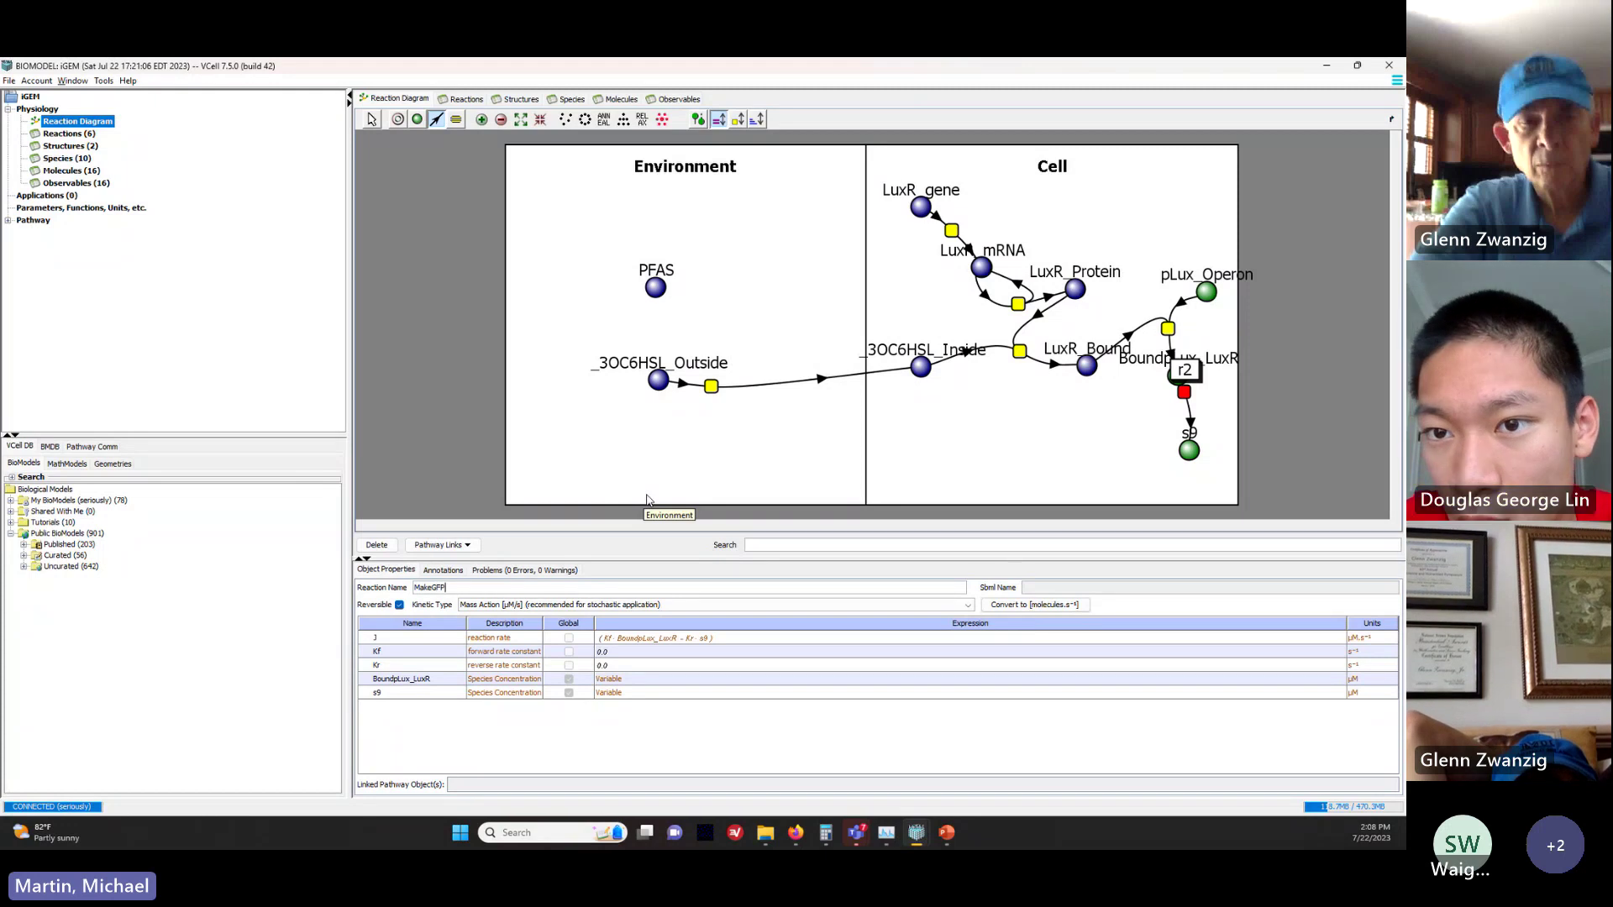
pyautogui.press('Return')
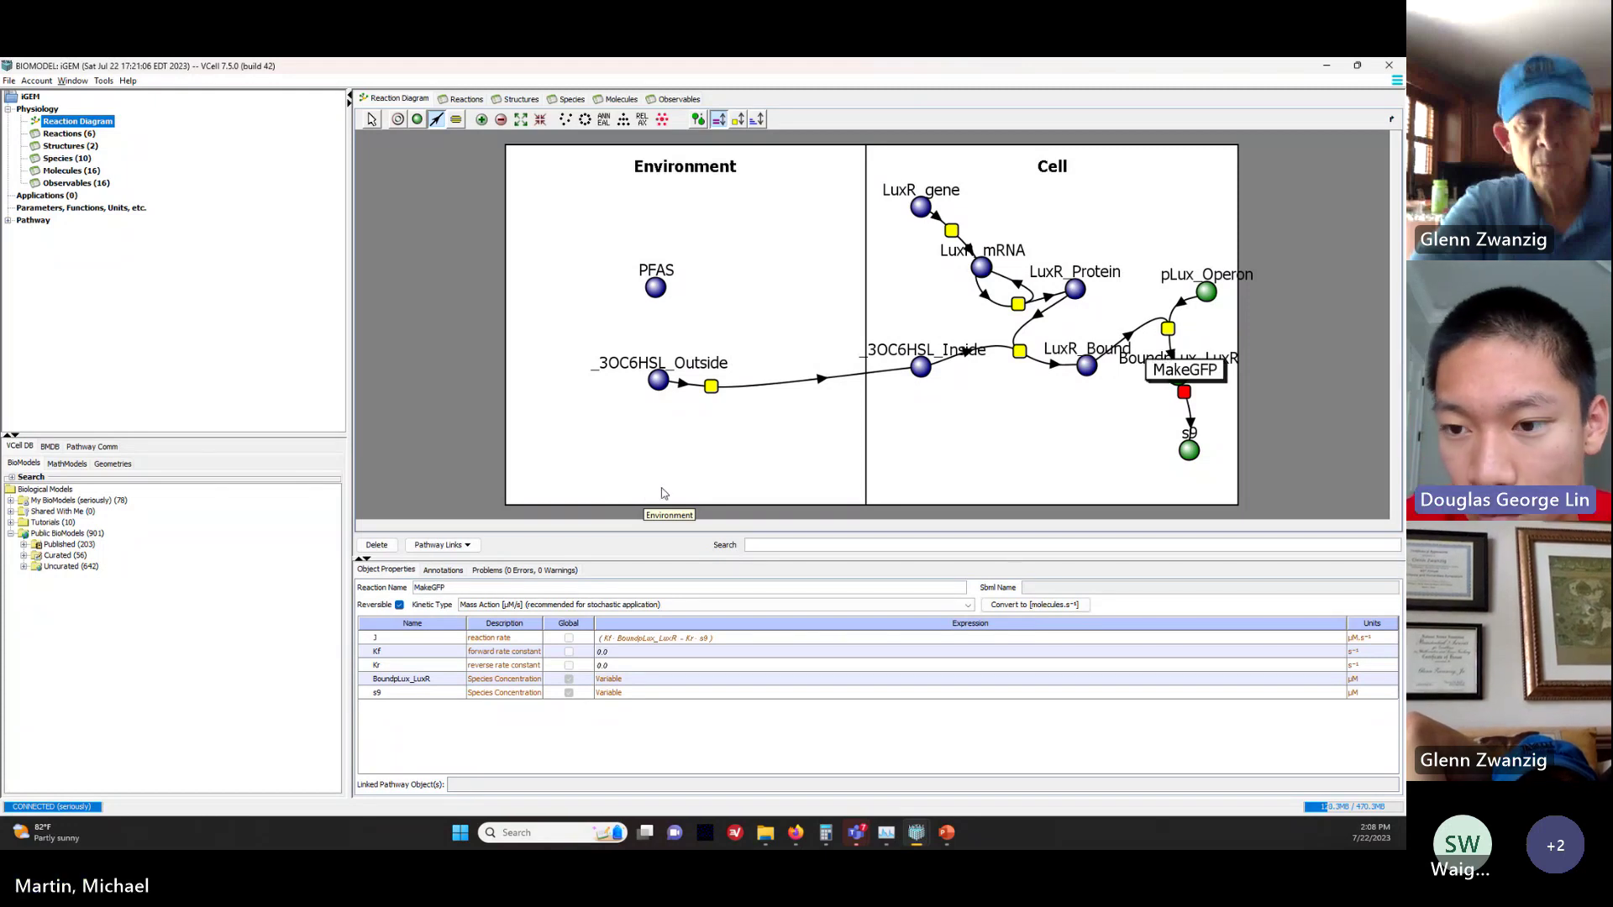
# Step: Set the forward rate constant Kf of the MakeGFP reaction to 1
pyautogui.click(621, 652)
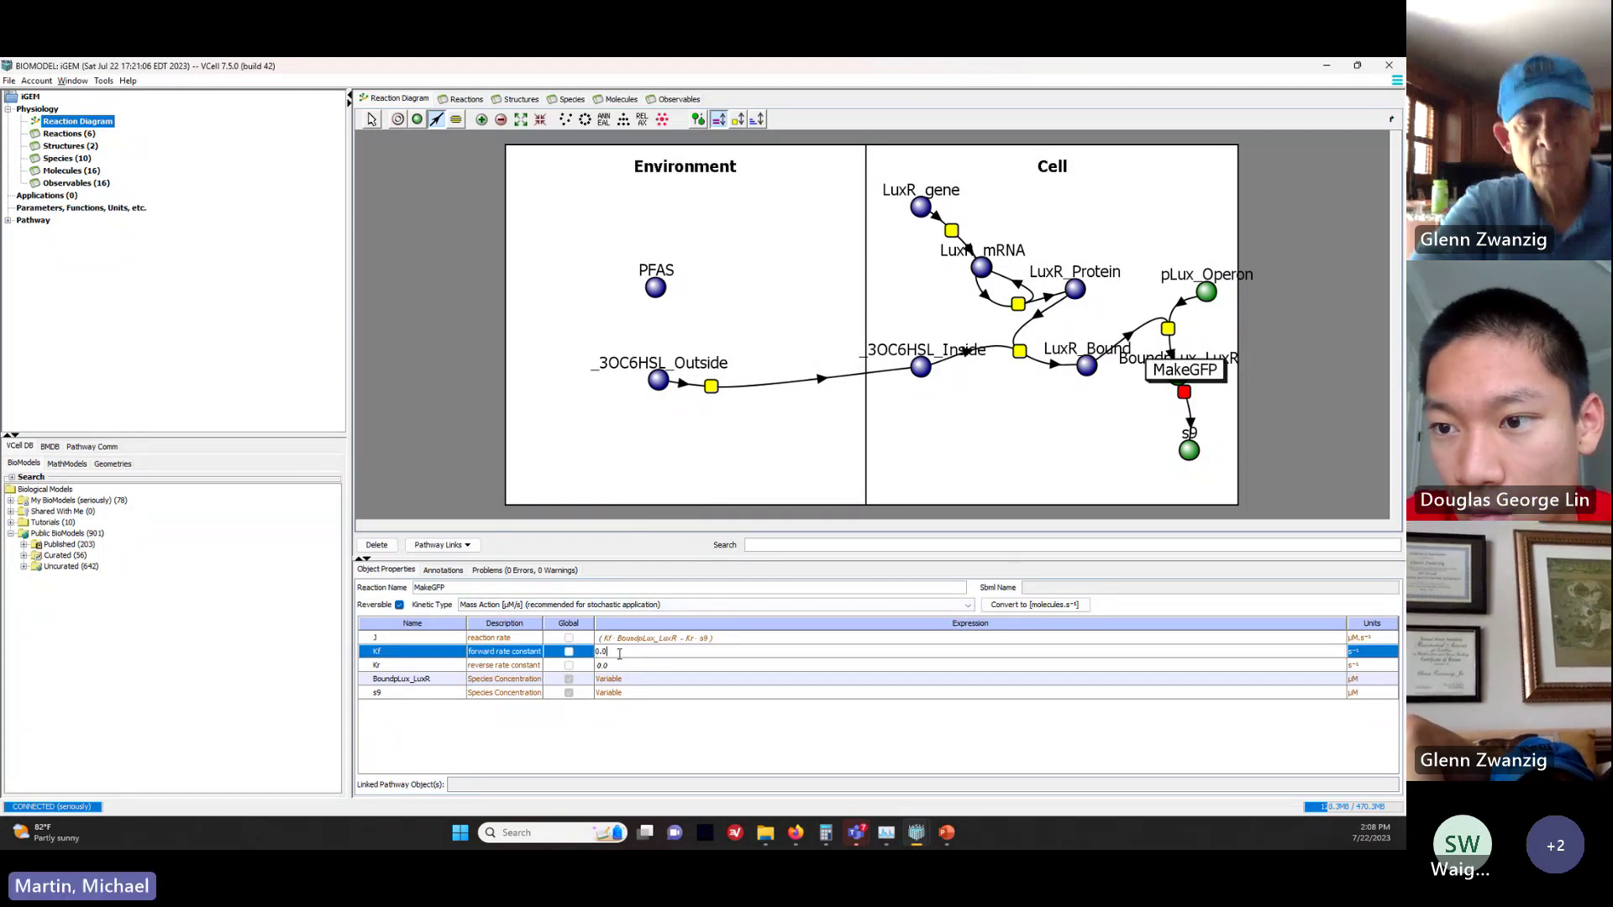
pyautogui.doubleClick(602, 652)
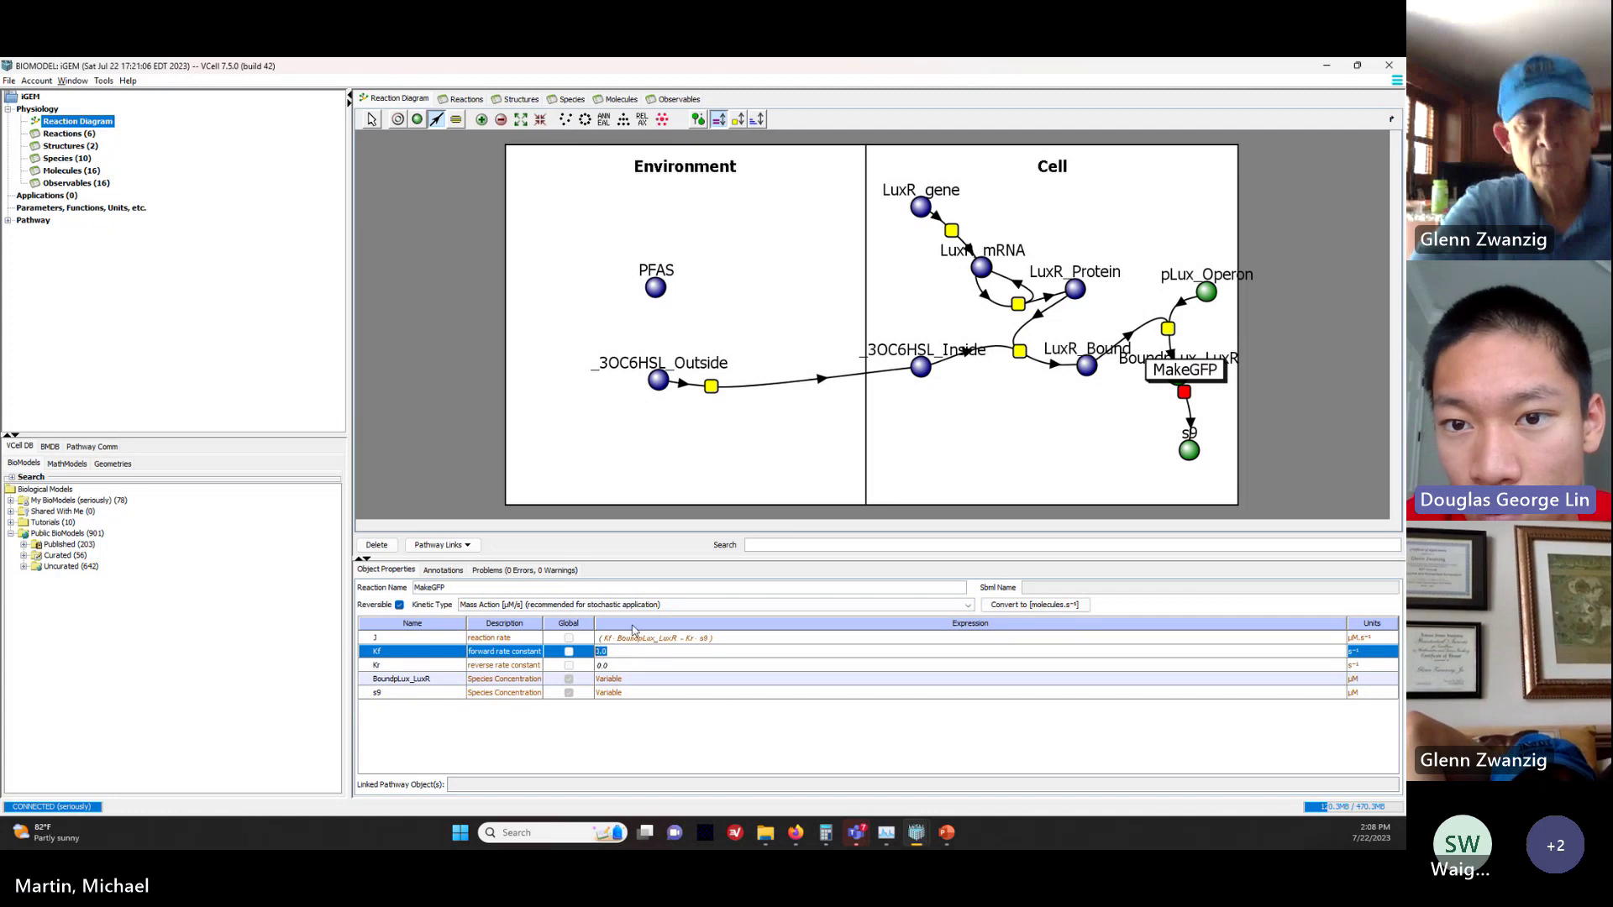
pyautogui.write('1')
pyautogui.press('Return')
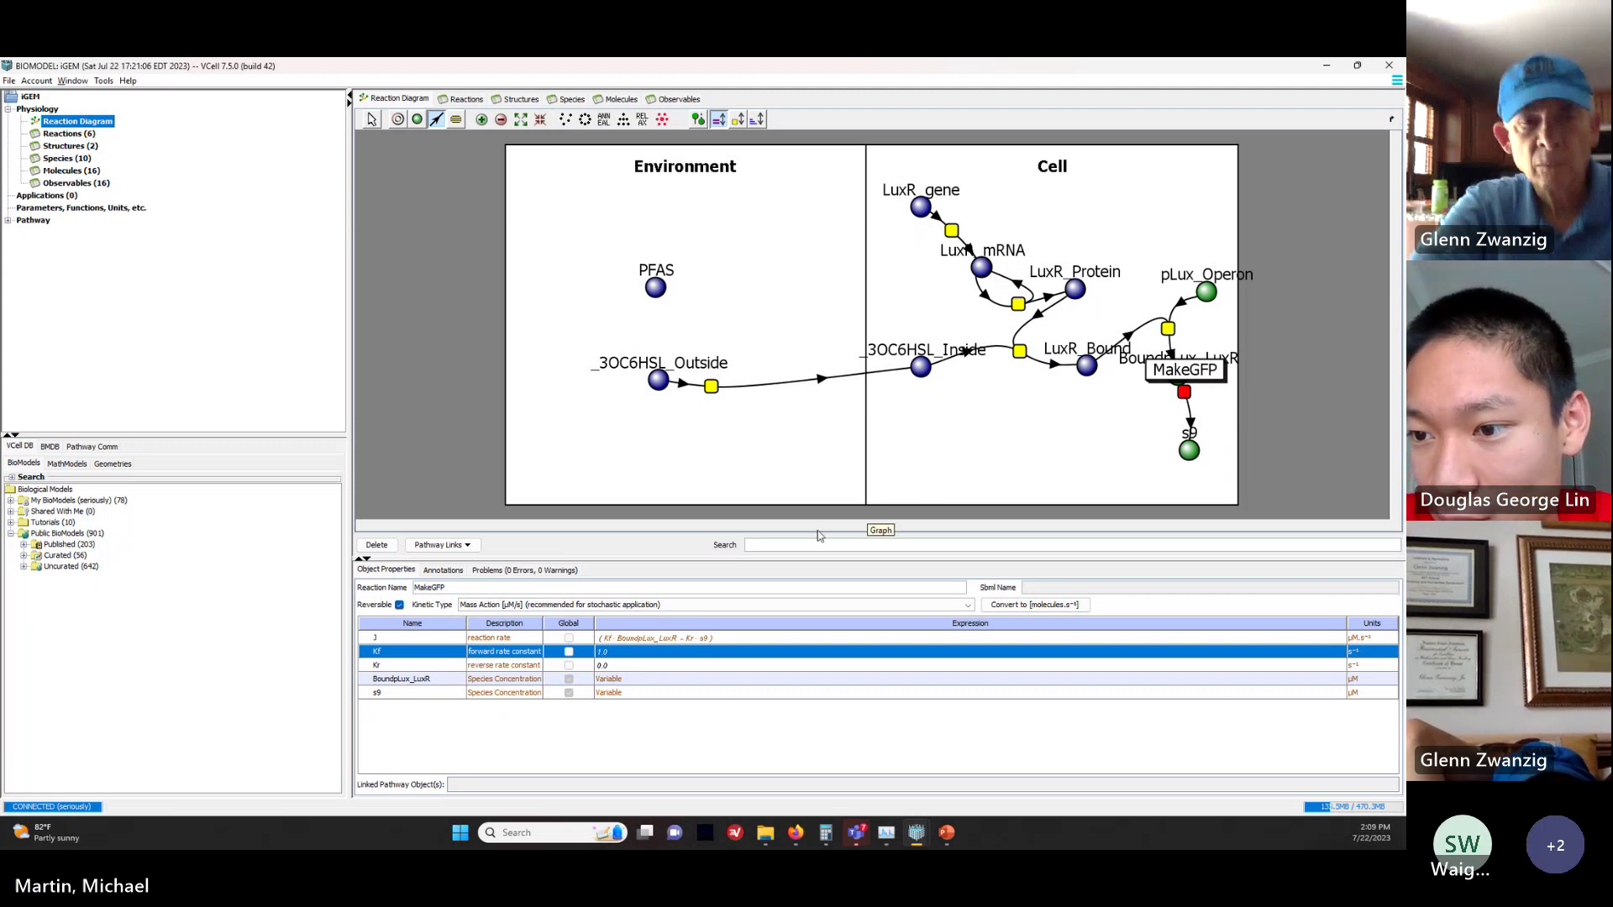
# Step: Rename the MakeGFP reaction as MakeGFP_mRNA
pyautogui.click(456, 585)
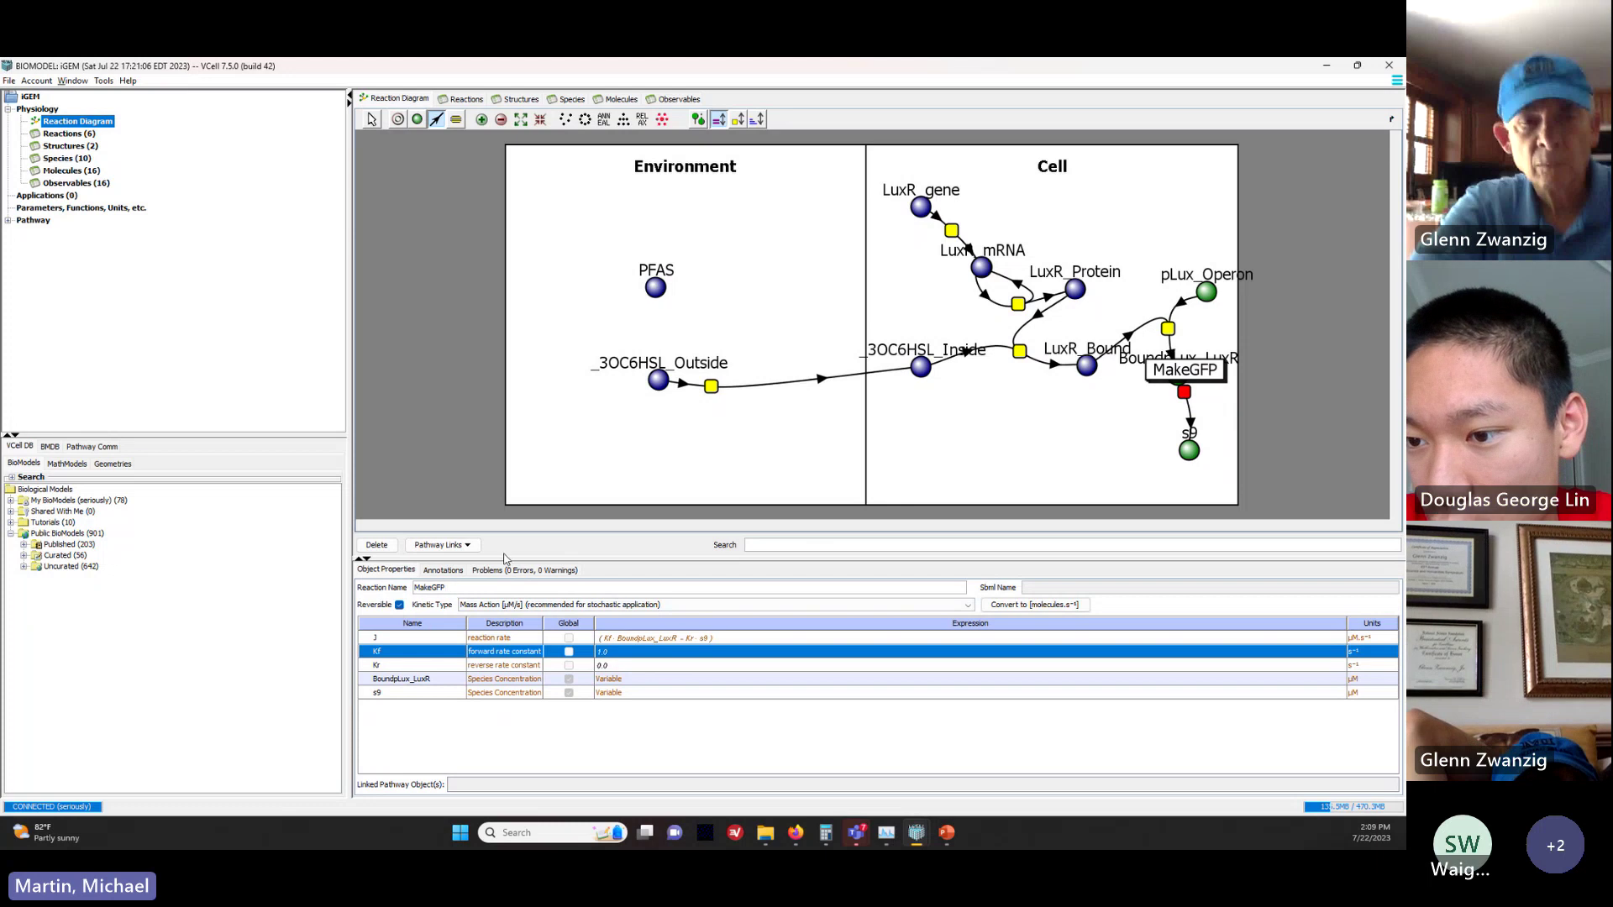
pyautogui.write('_mRNA')
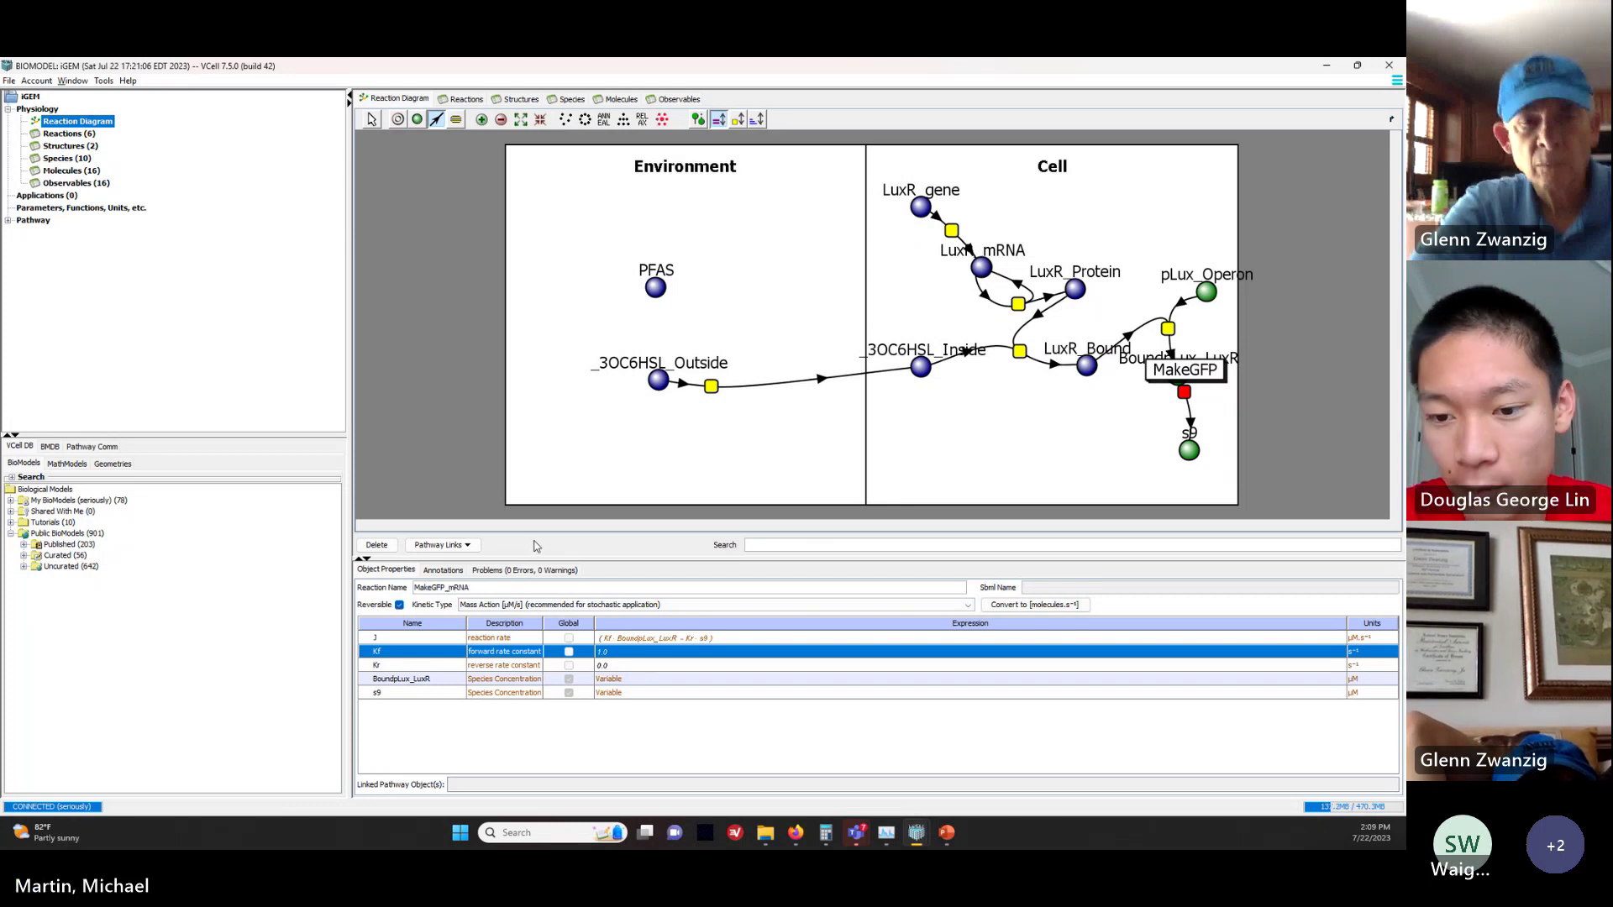
pyautogui.press('Return')
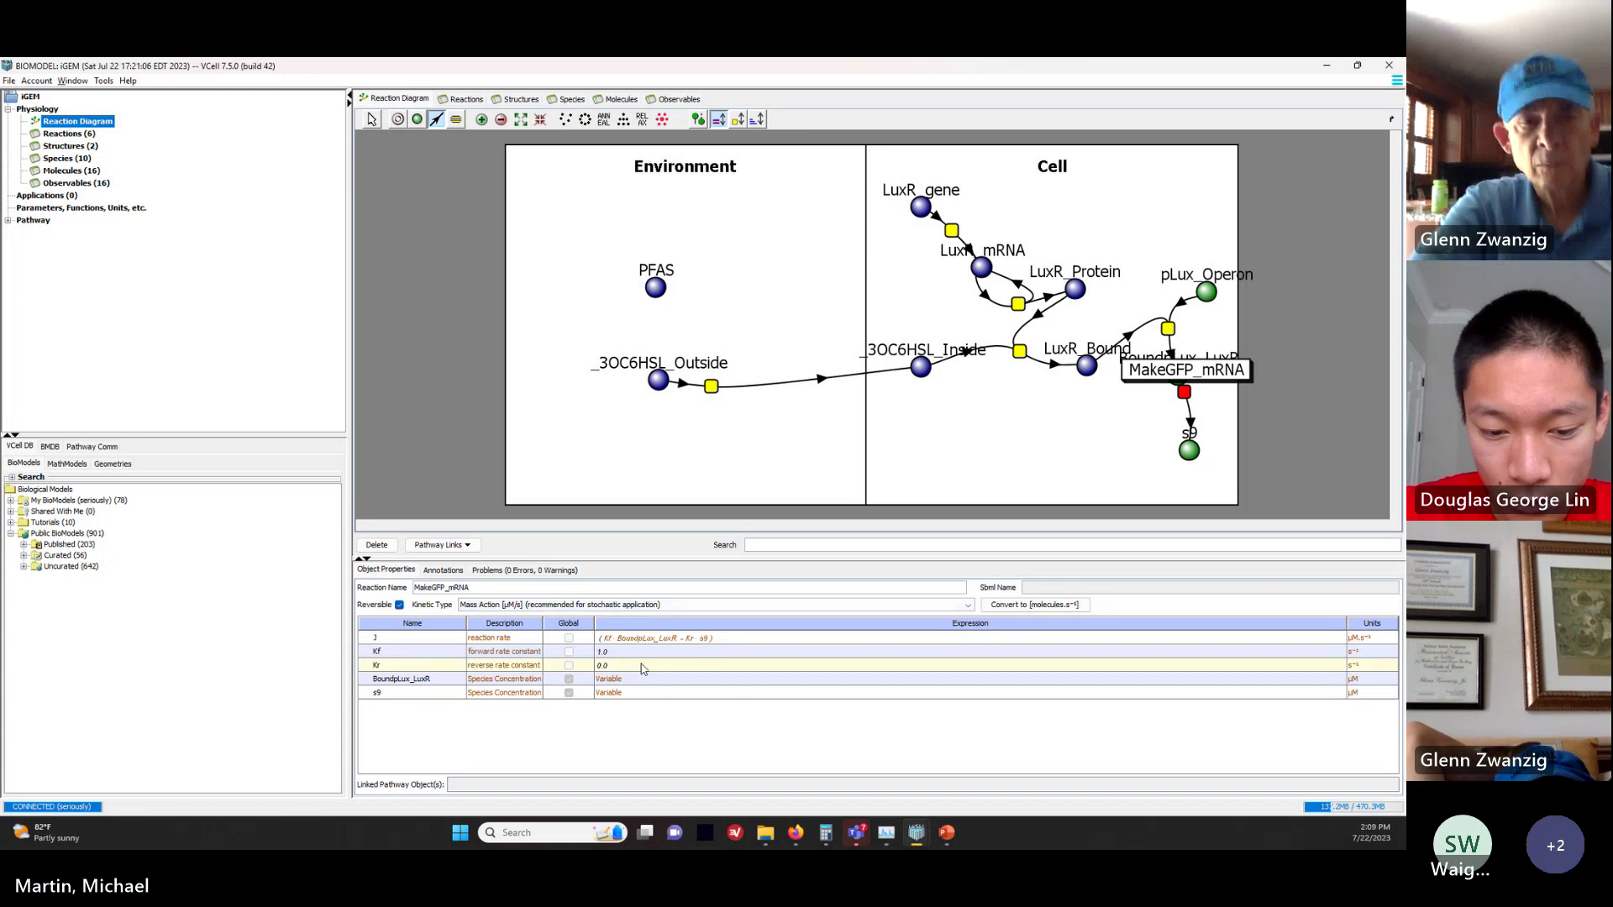
pyautogui.click(679, 666)
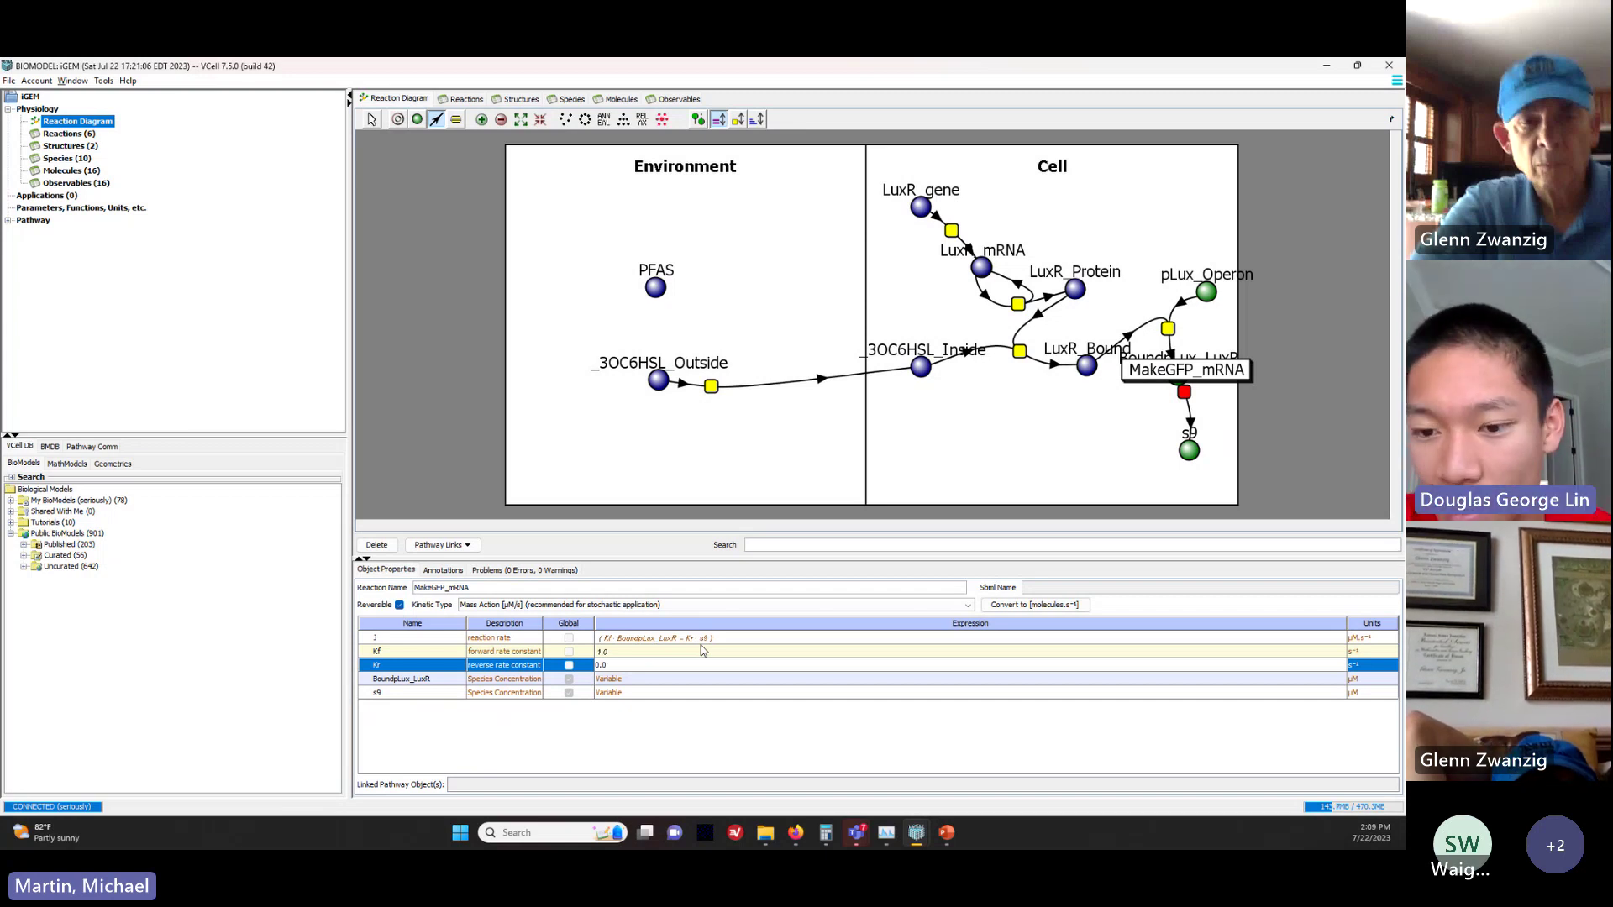
pyautogui.press('Return')
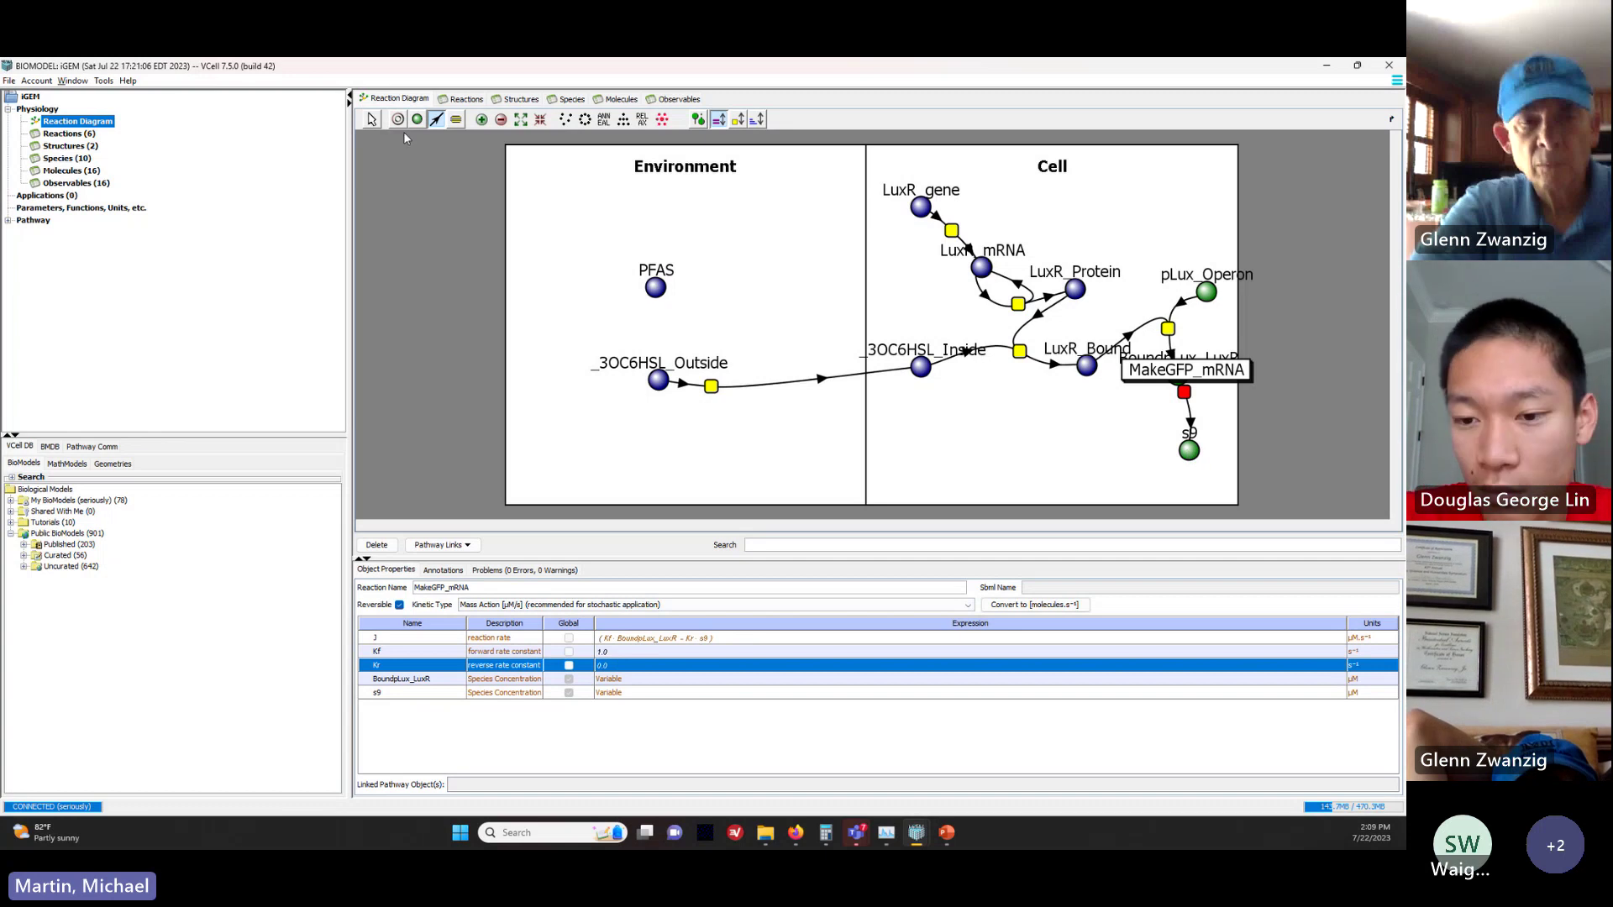
# Step: Move the MakeGFP_mRNA reaction node slightly down, away from BoundpLux_LuxR
pyautogui.click(371, 119)
pyautogui.click(777, 300)
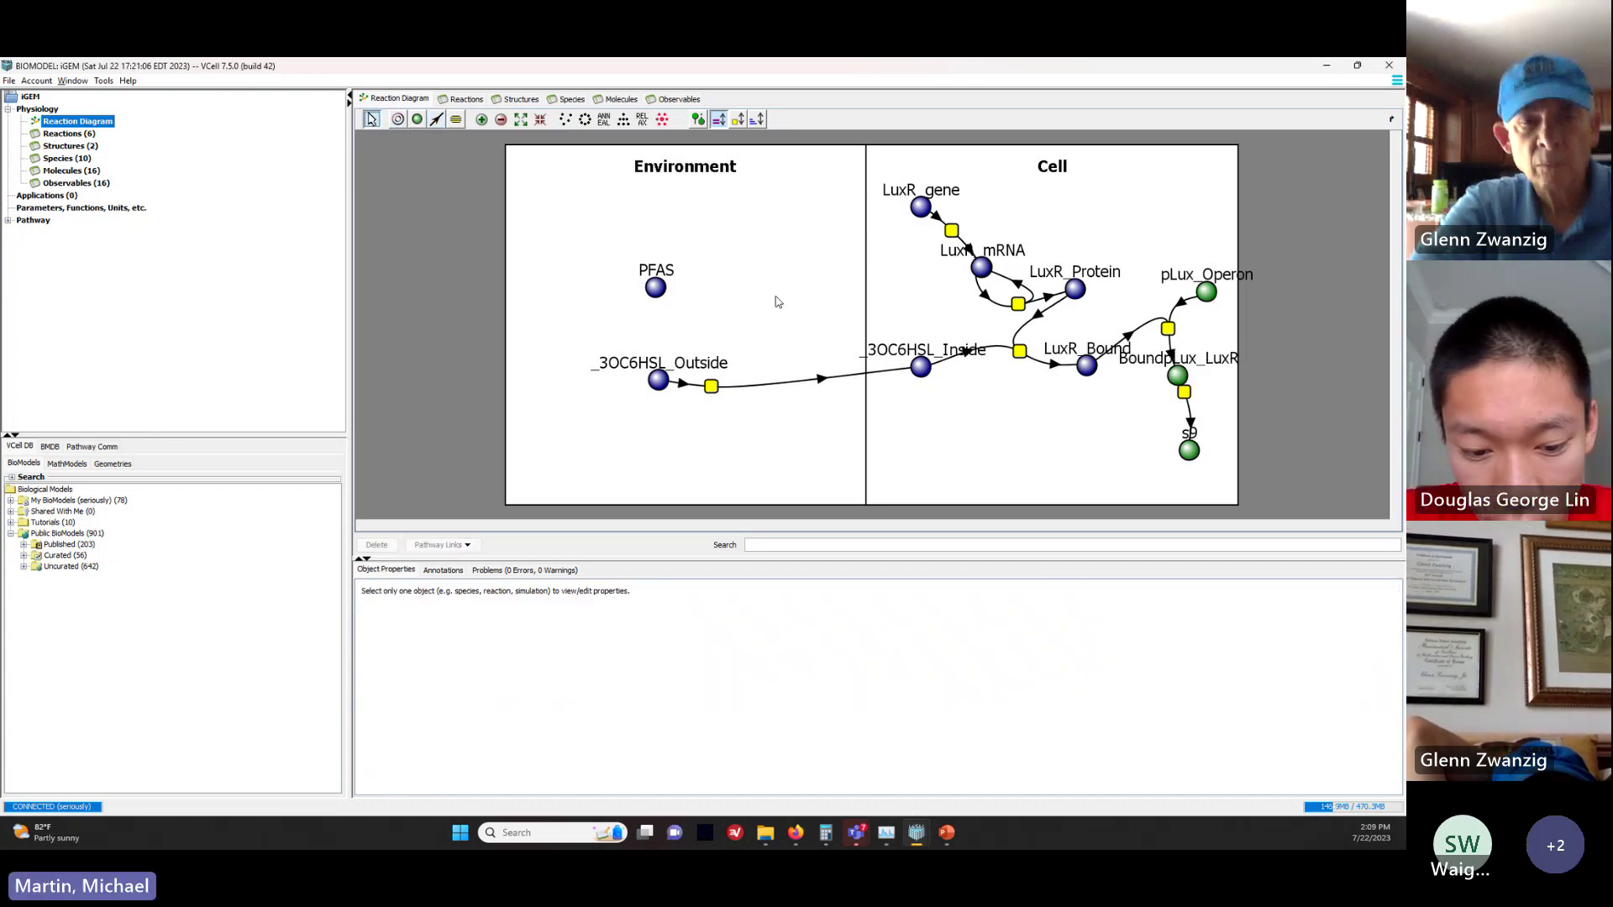
pyautogui.click(1189, 451)
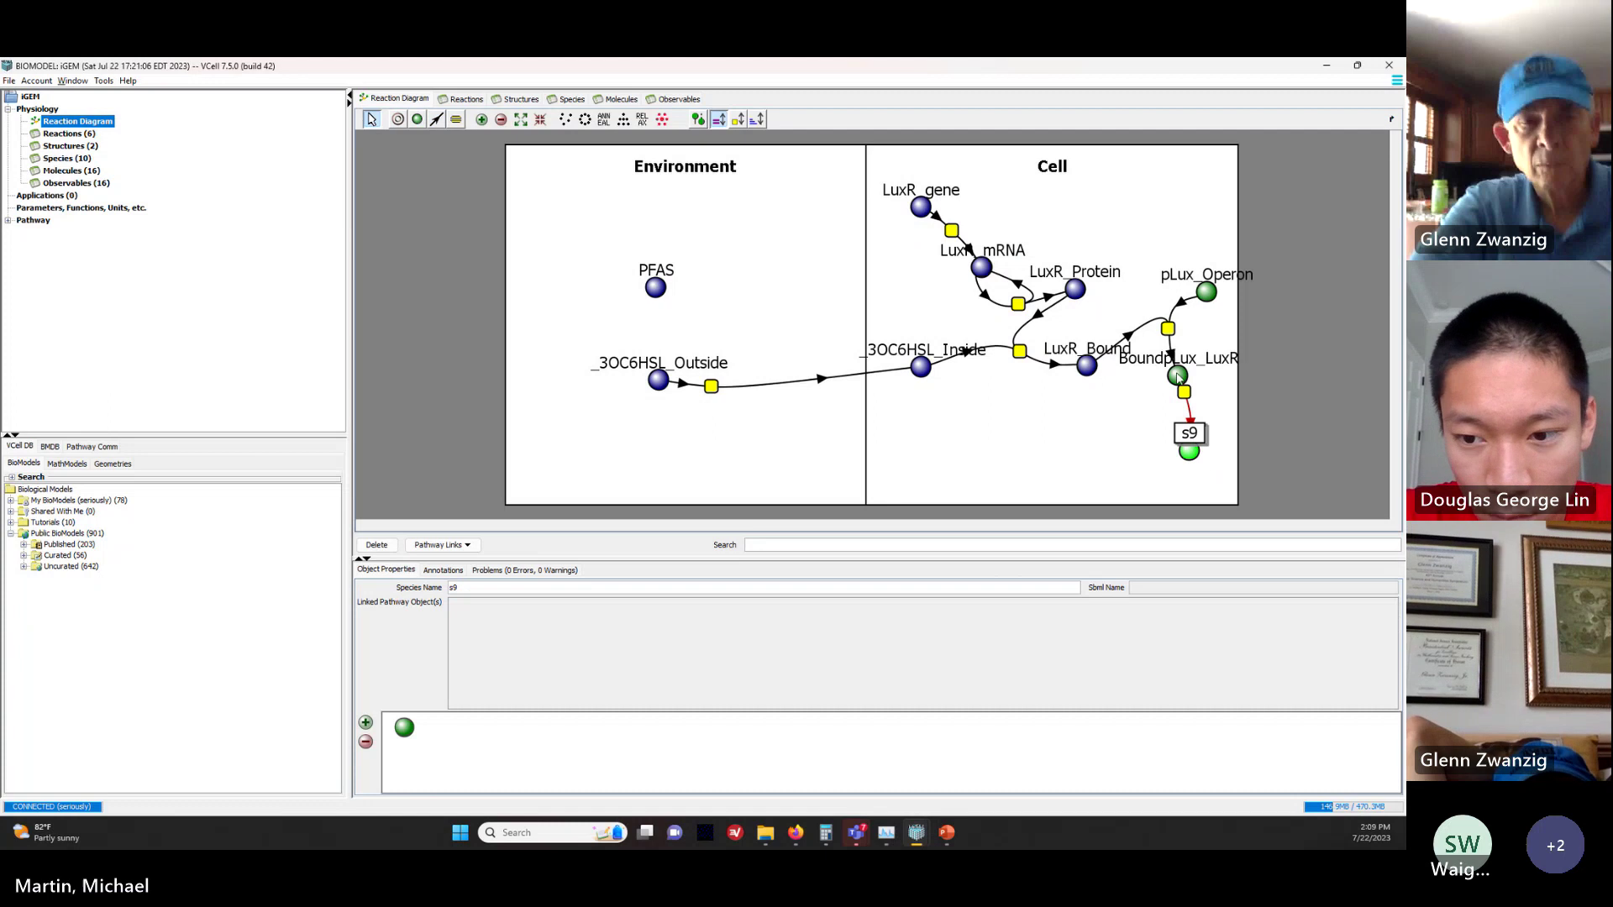
pyautogui.moveTo(1184, 392); pyautogui.dragTo(1187, 403)
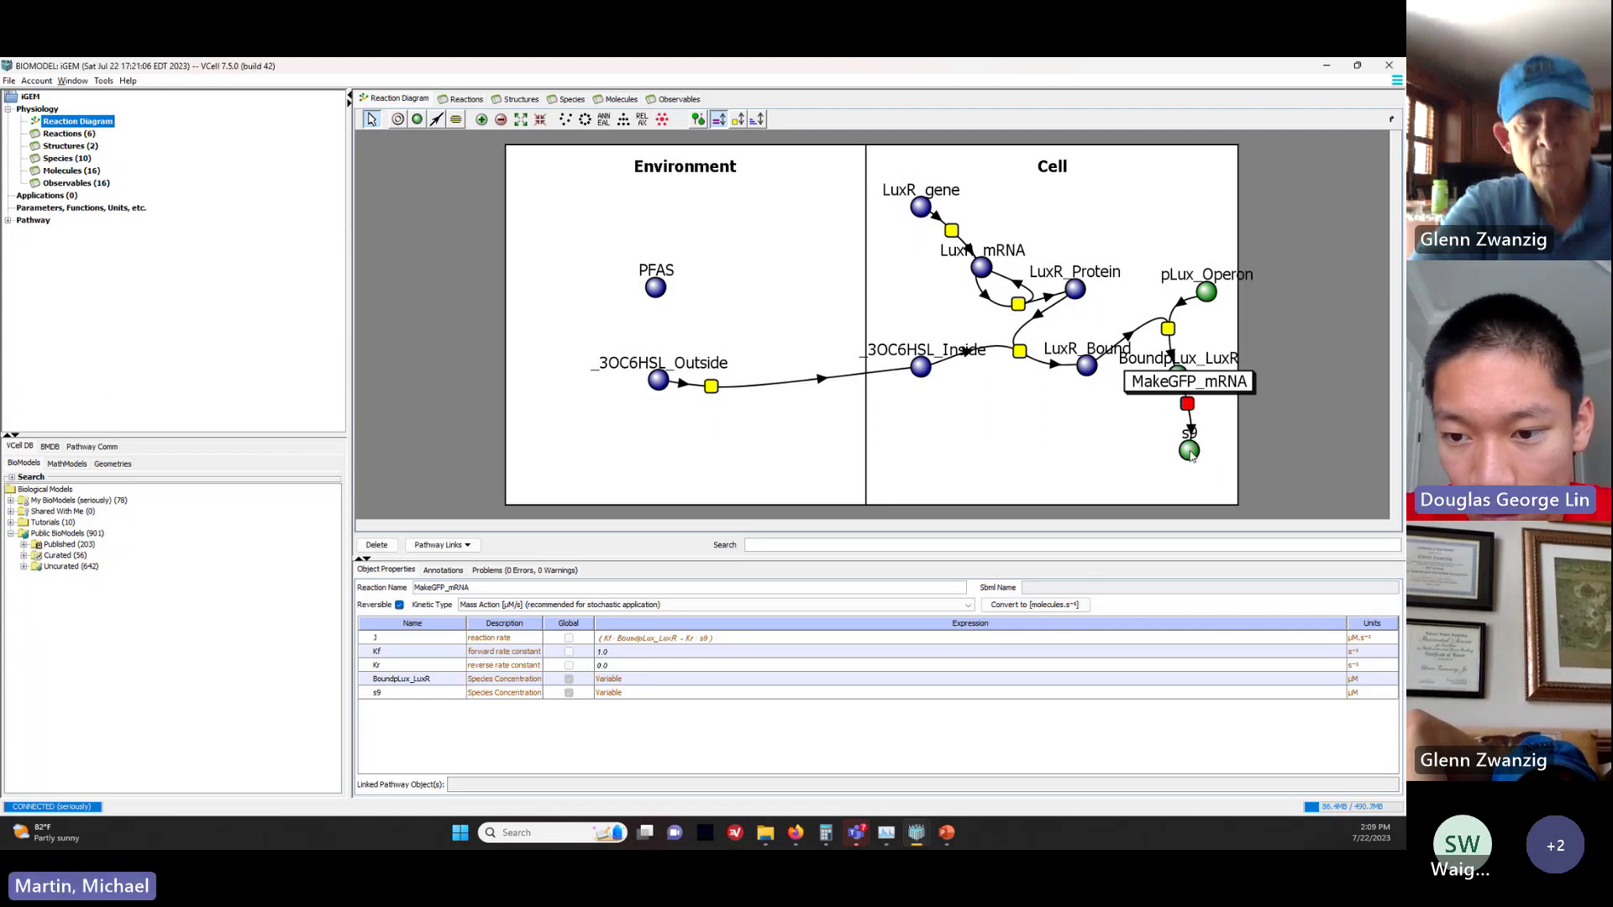
# Step: Rename species s9 as GFP_mRNA and specify GFP_mRNA as its molecule
pyautogui.click(1190, 452)
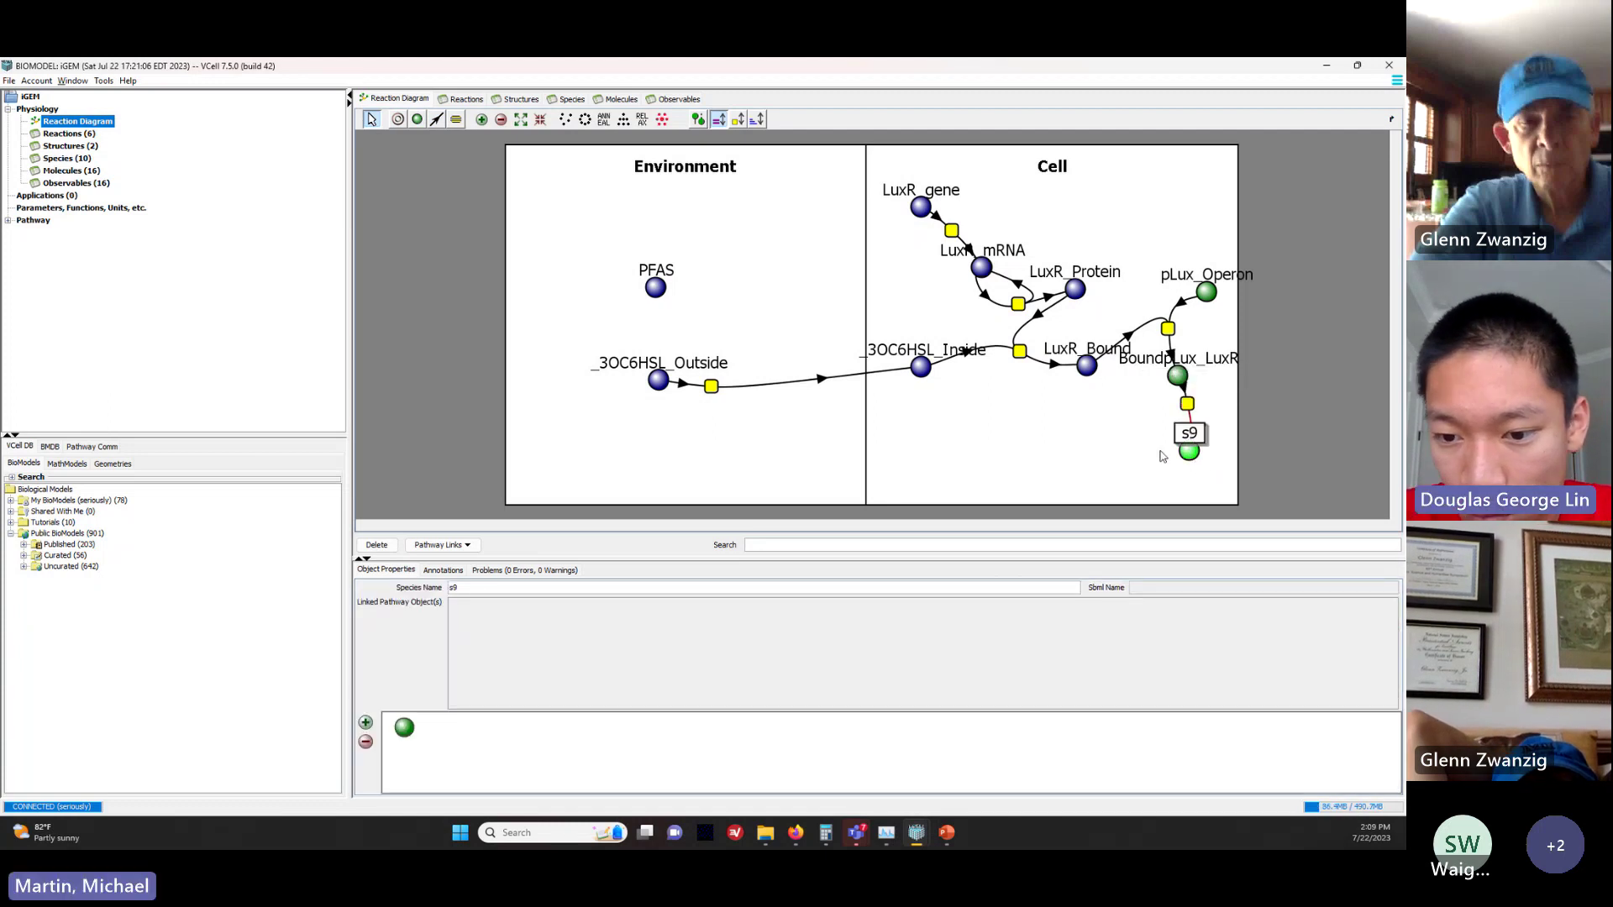
pyautogui.doubleClick(462, 587)
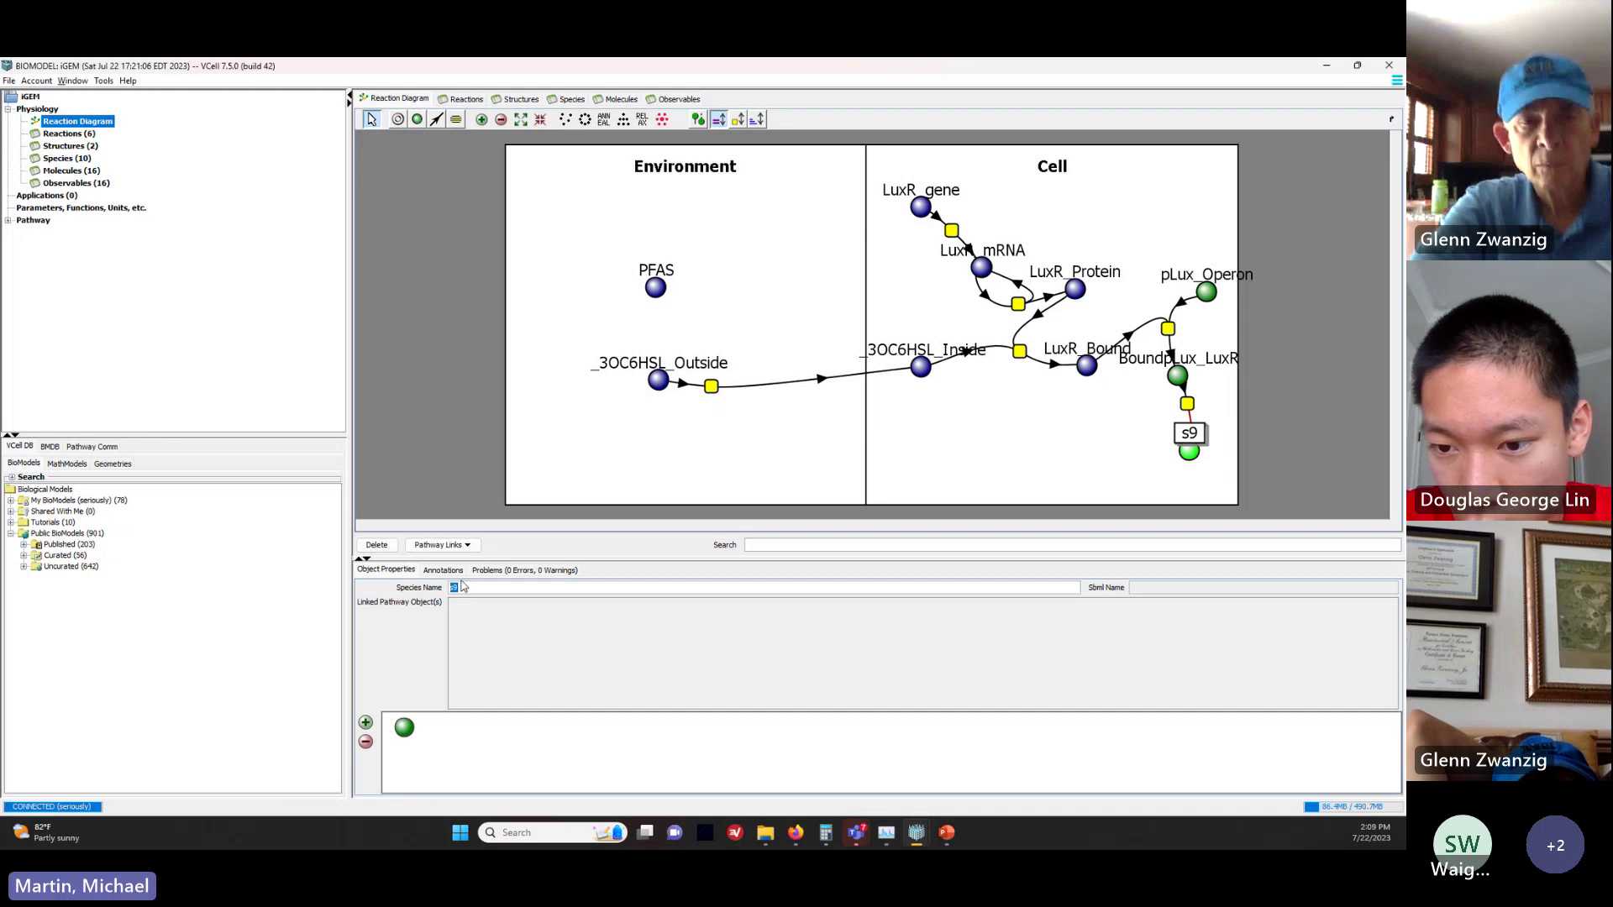
pyautogui.write('GFP')
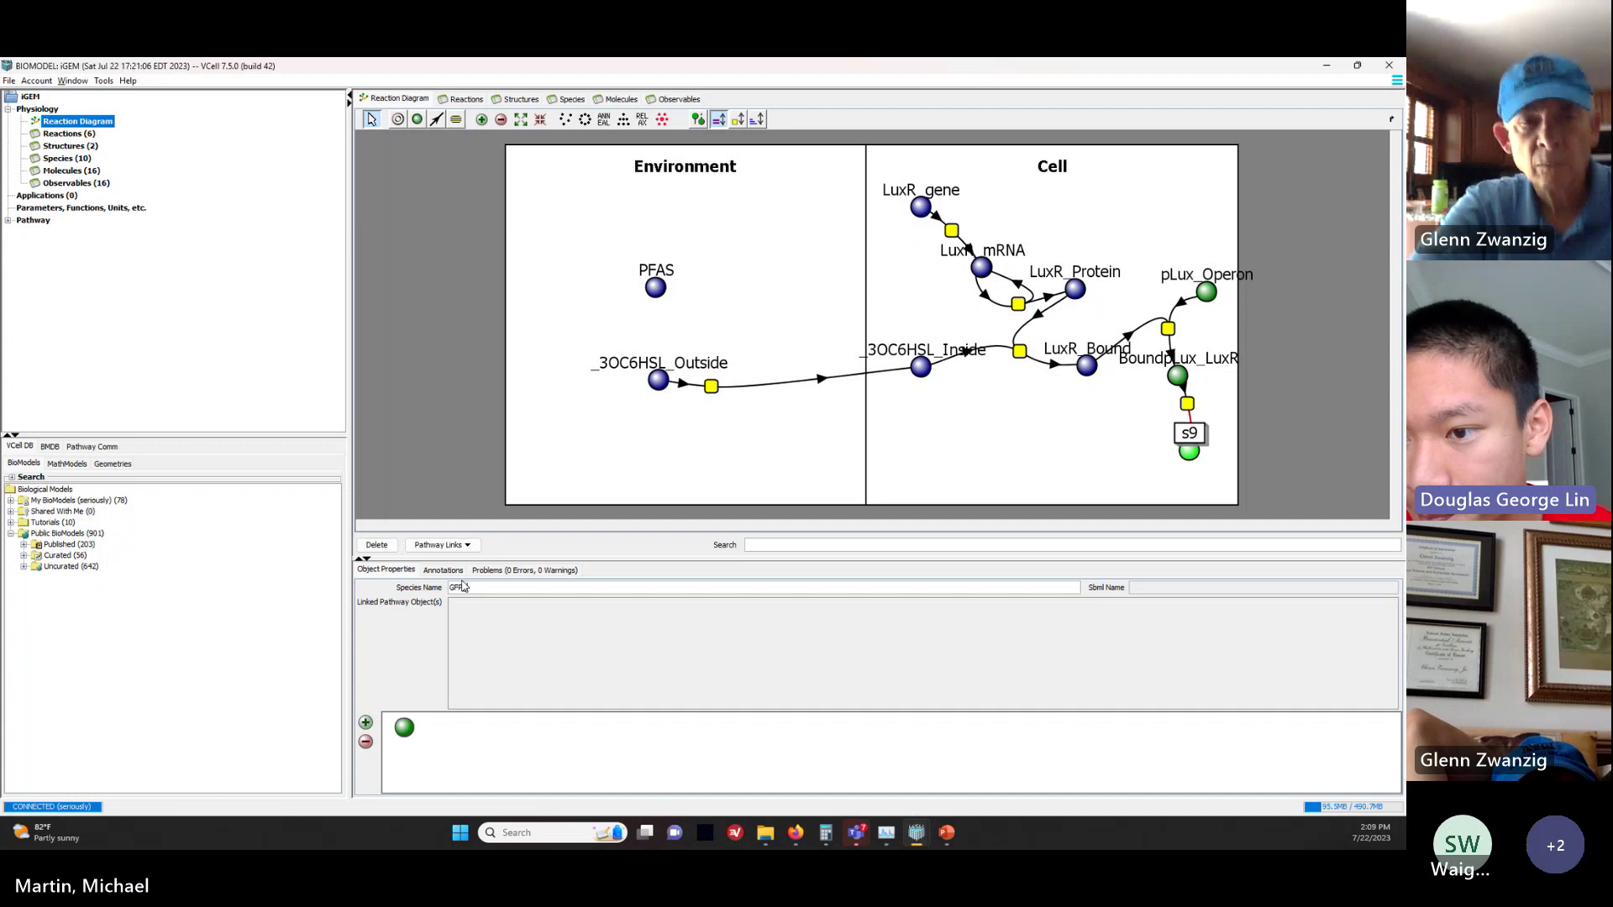
pyautogui.write('_mRNA')
pyautogui.press('Return')
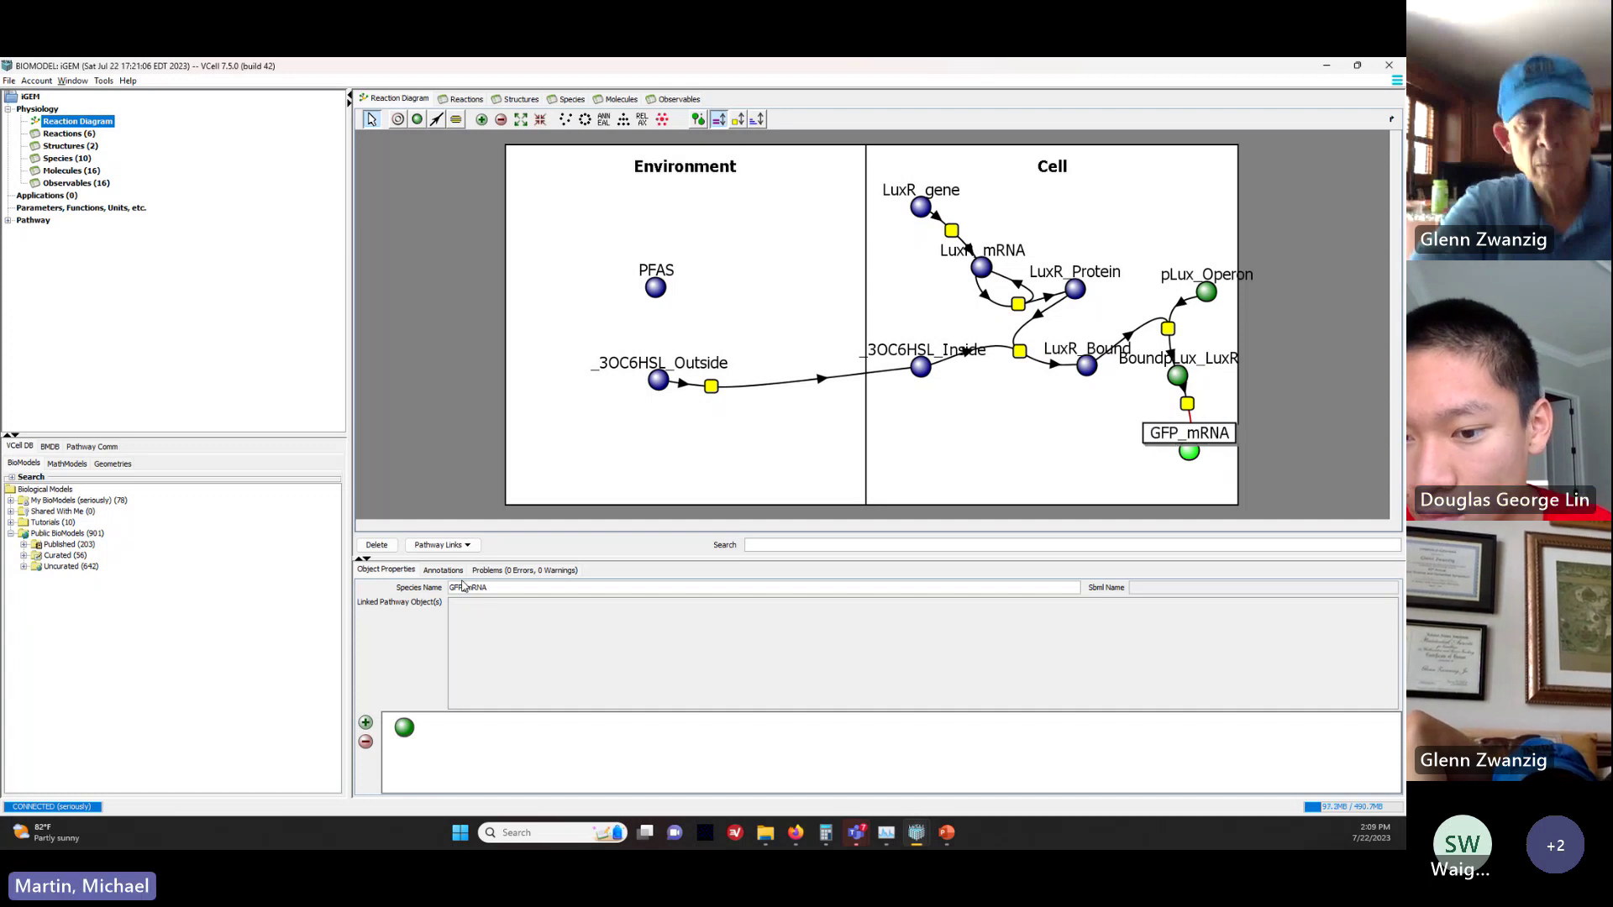
pyautogui.rightClick(405, 730)
pyautogui.moveTo(452, 740)
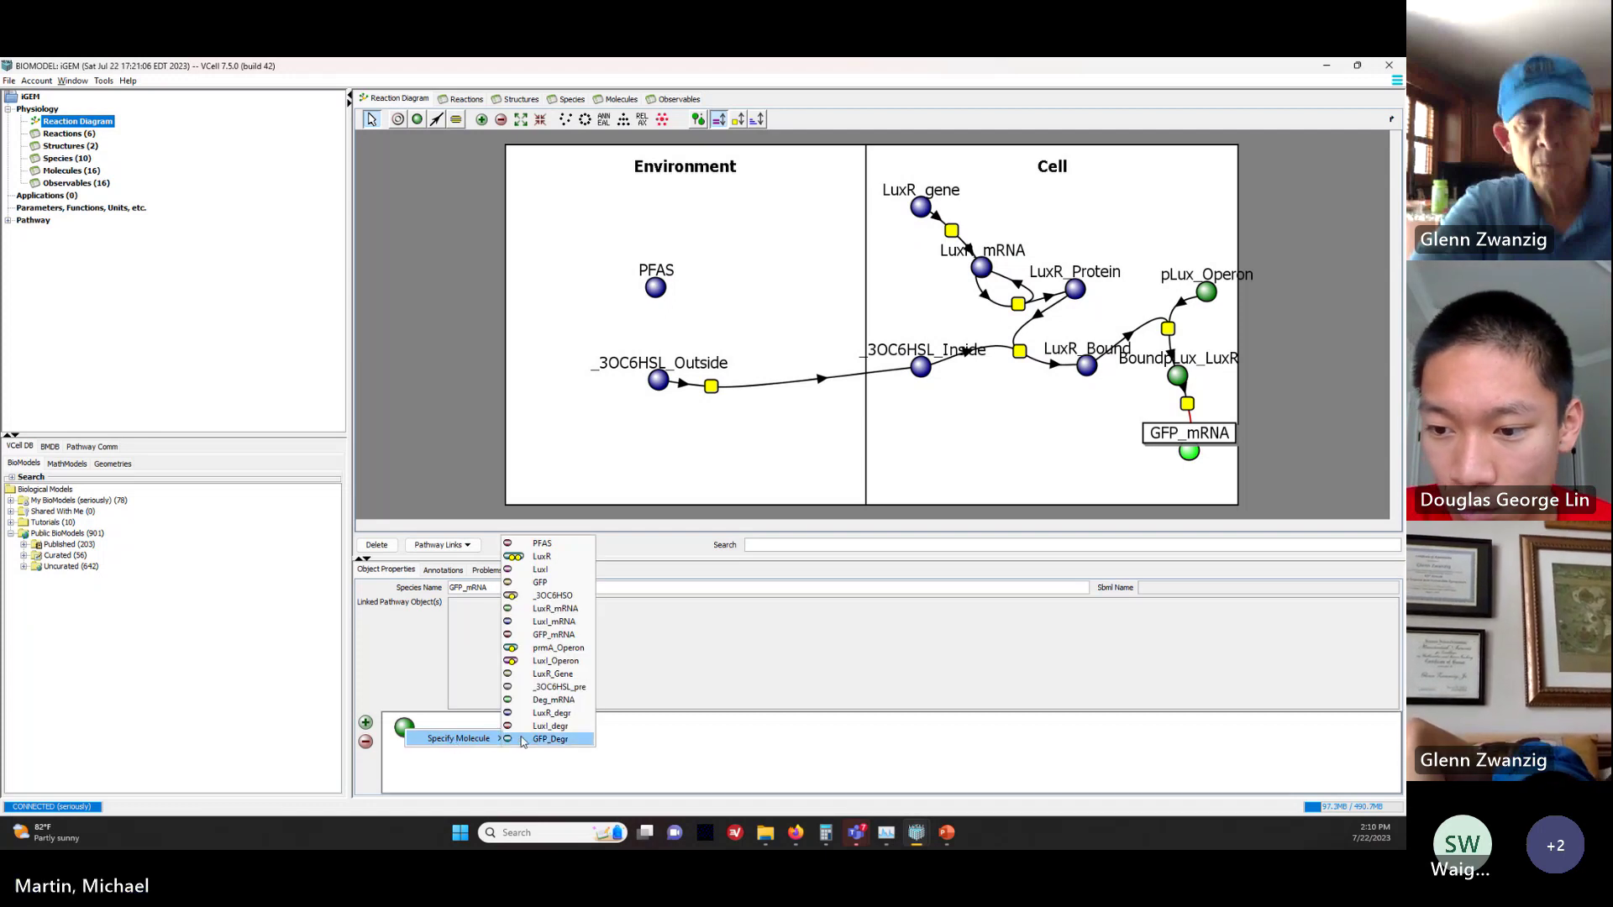
pyautogui.click(550, 635)
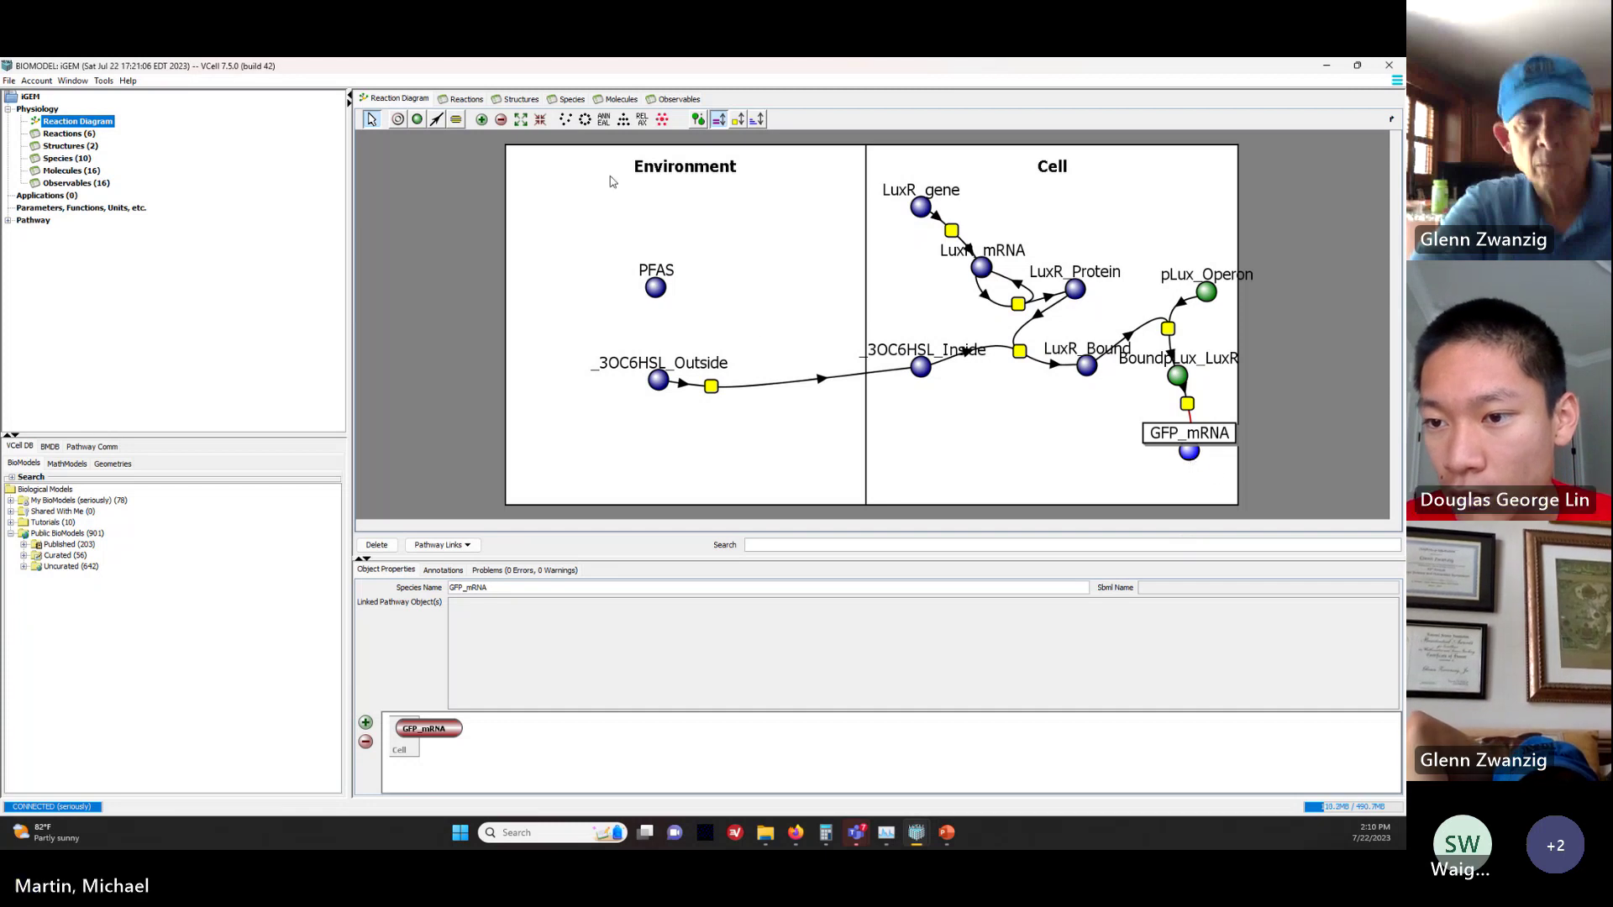
# Step: Draw a reaction starting from GFP_mRNA in the Cell compartment and name it MakeGFP_Protein
pyautogui.click(440, 124)
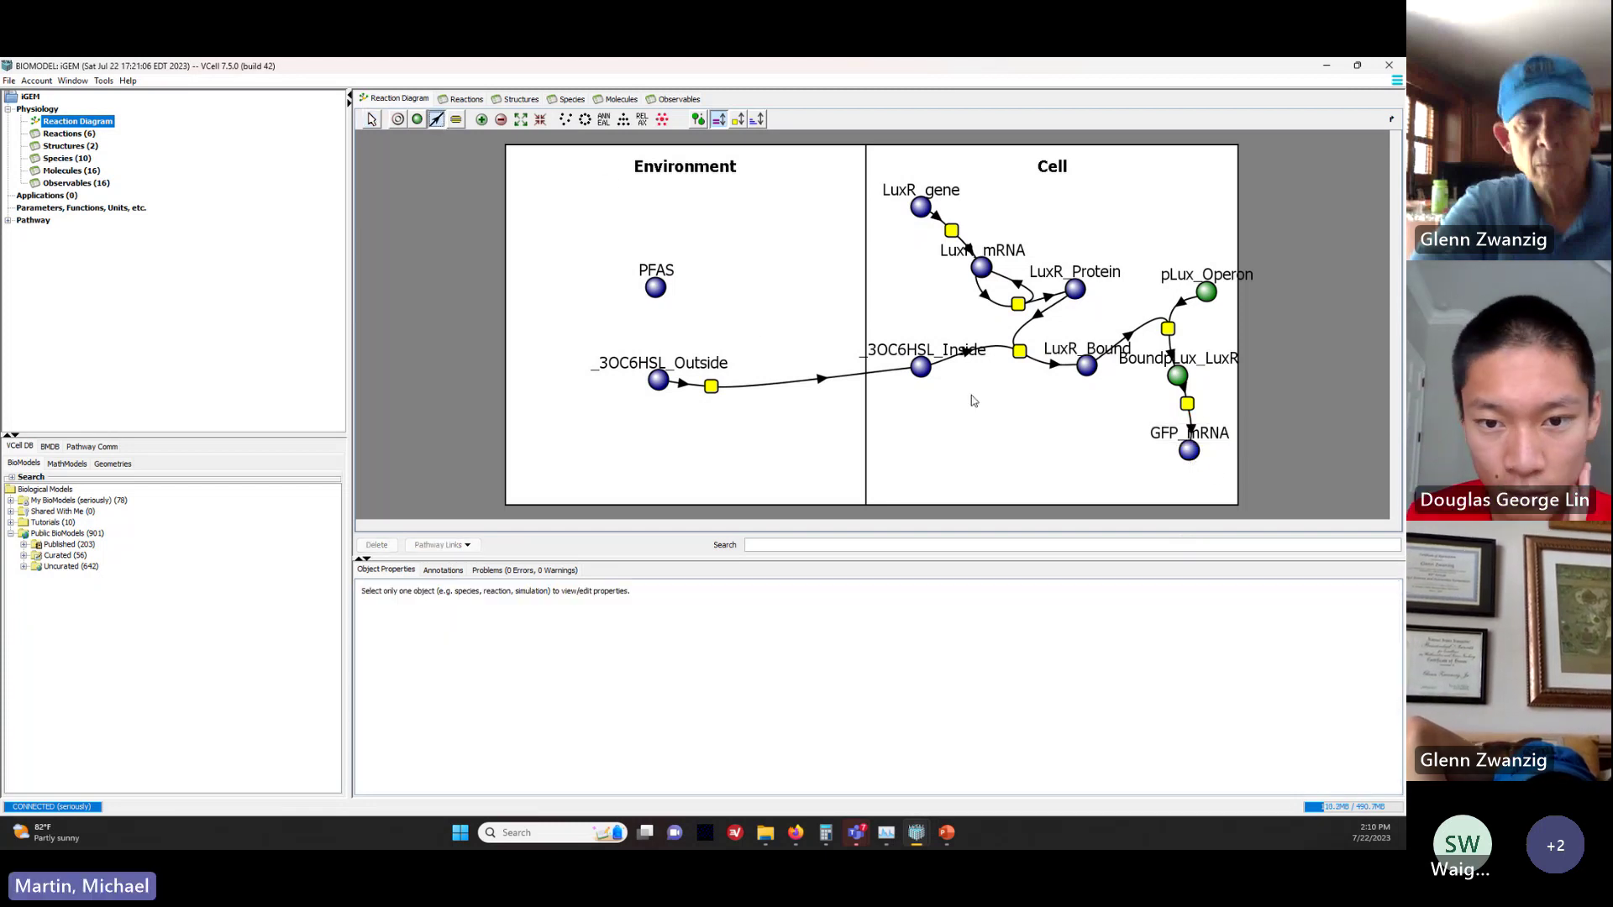
pyautogui.moveTo(1190, 454); pyautogui.dragTo(1212, 489)
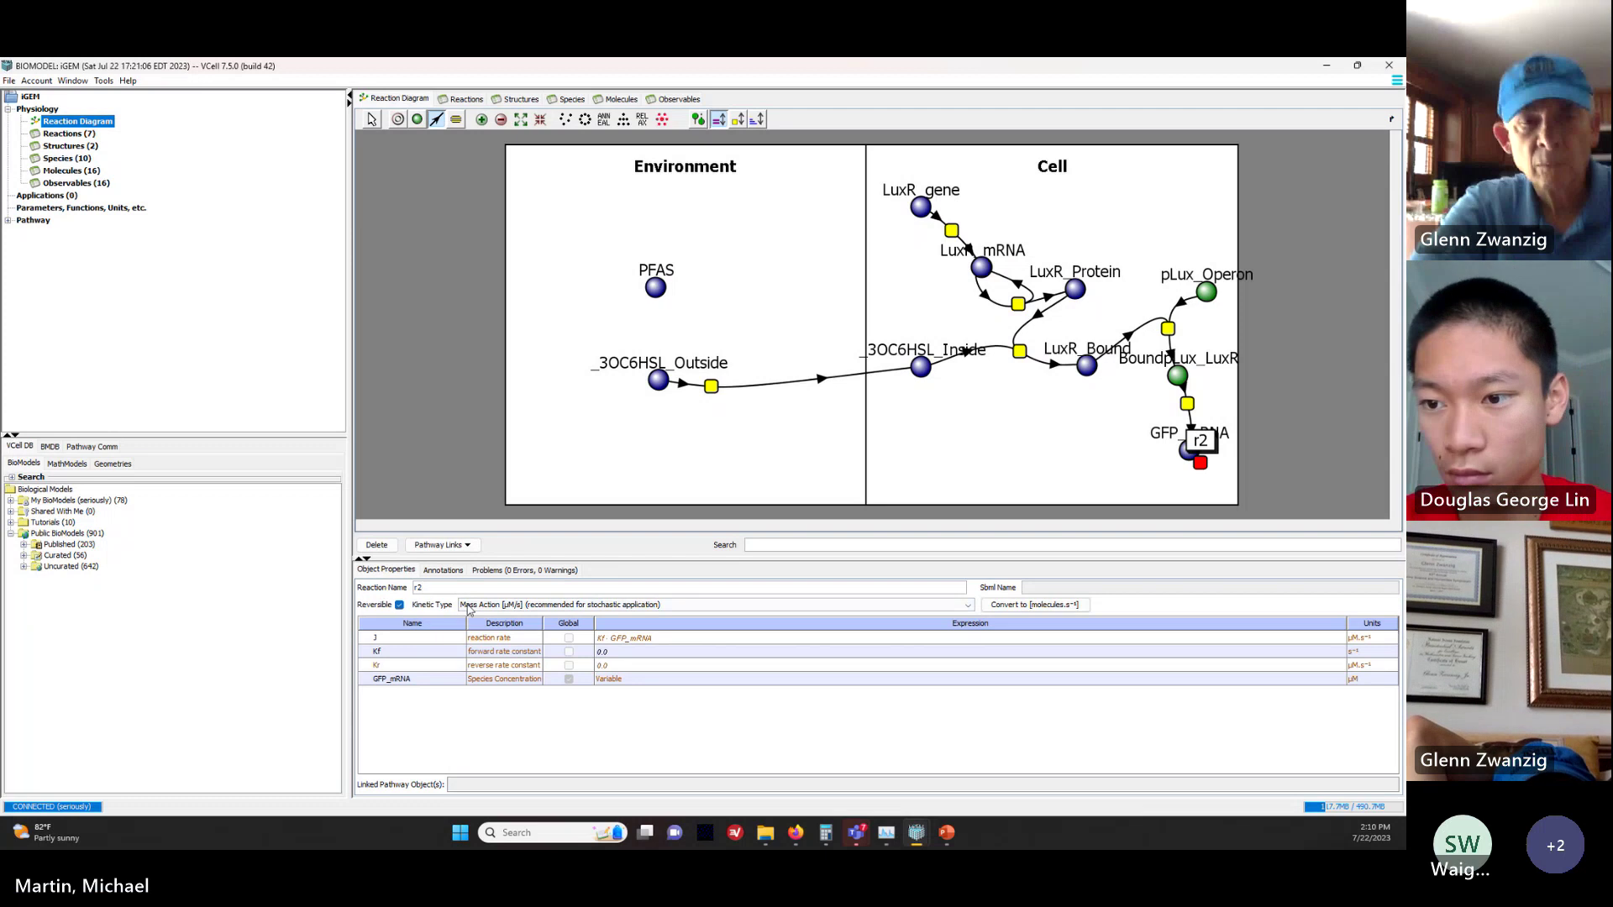
pyautogui.doubleClick(430, 587)
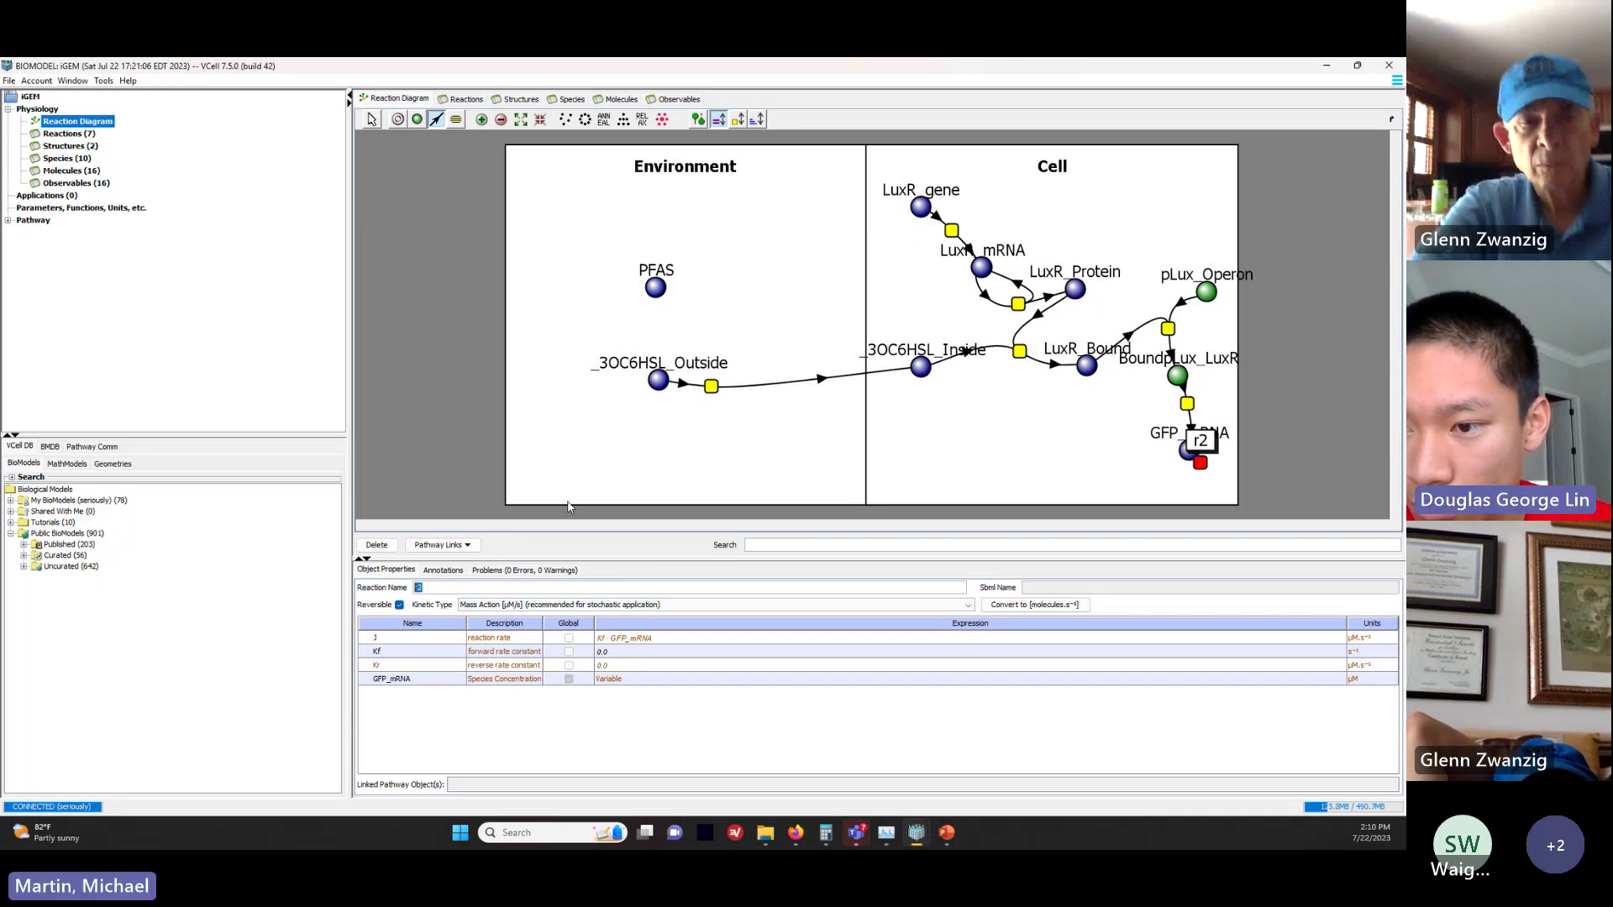
pyautogui.write('MakeGFP+')
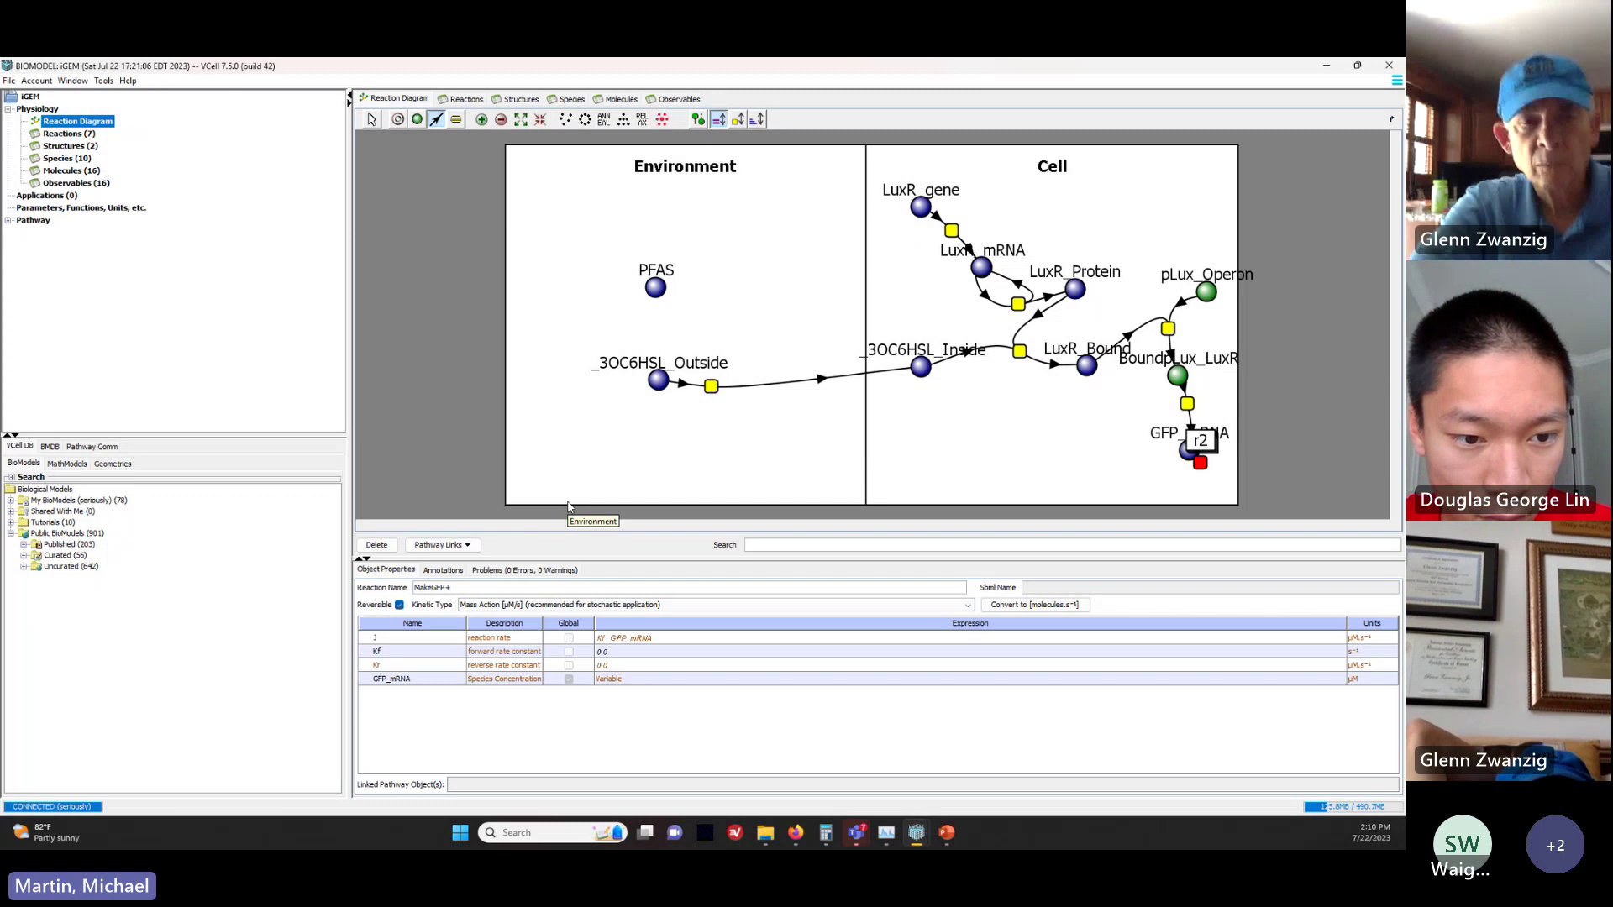
pyautogui.press('BackSpace')
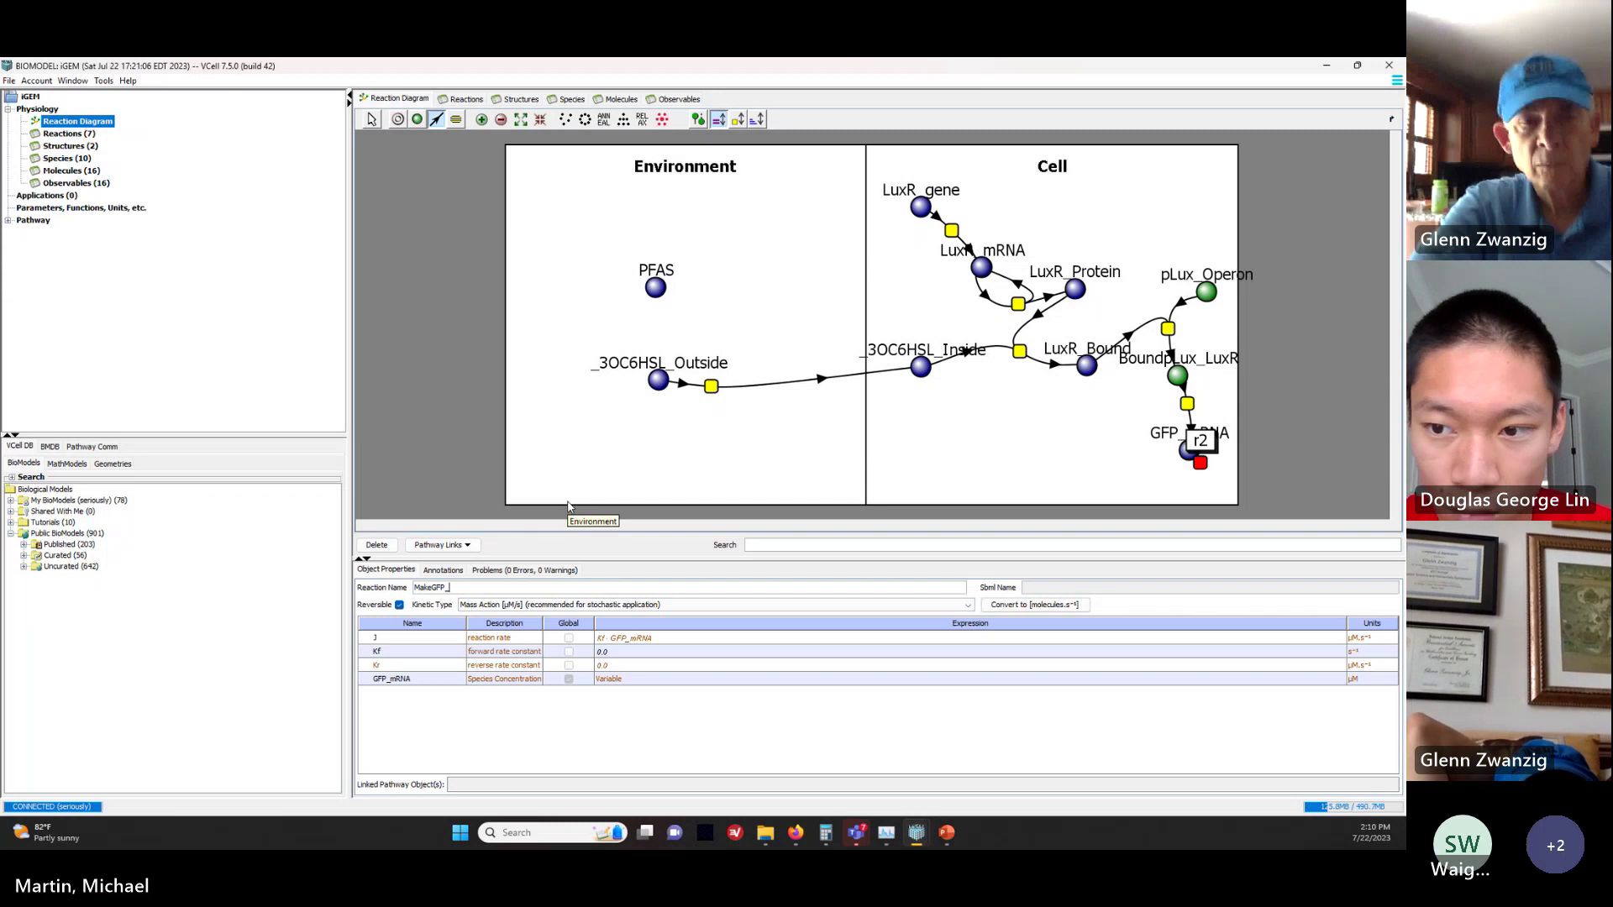
pyautogui.write('_Protein')
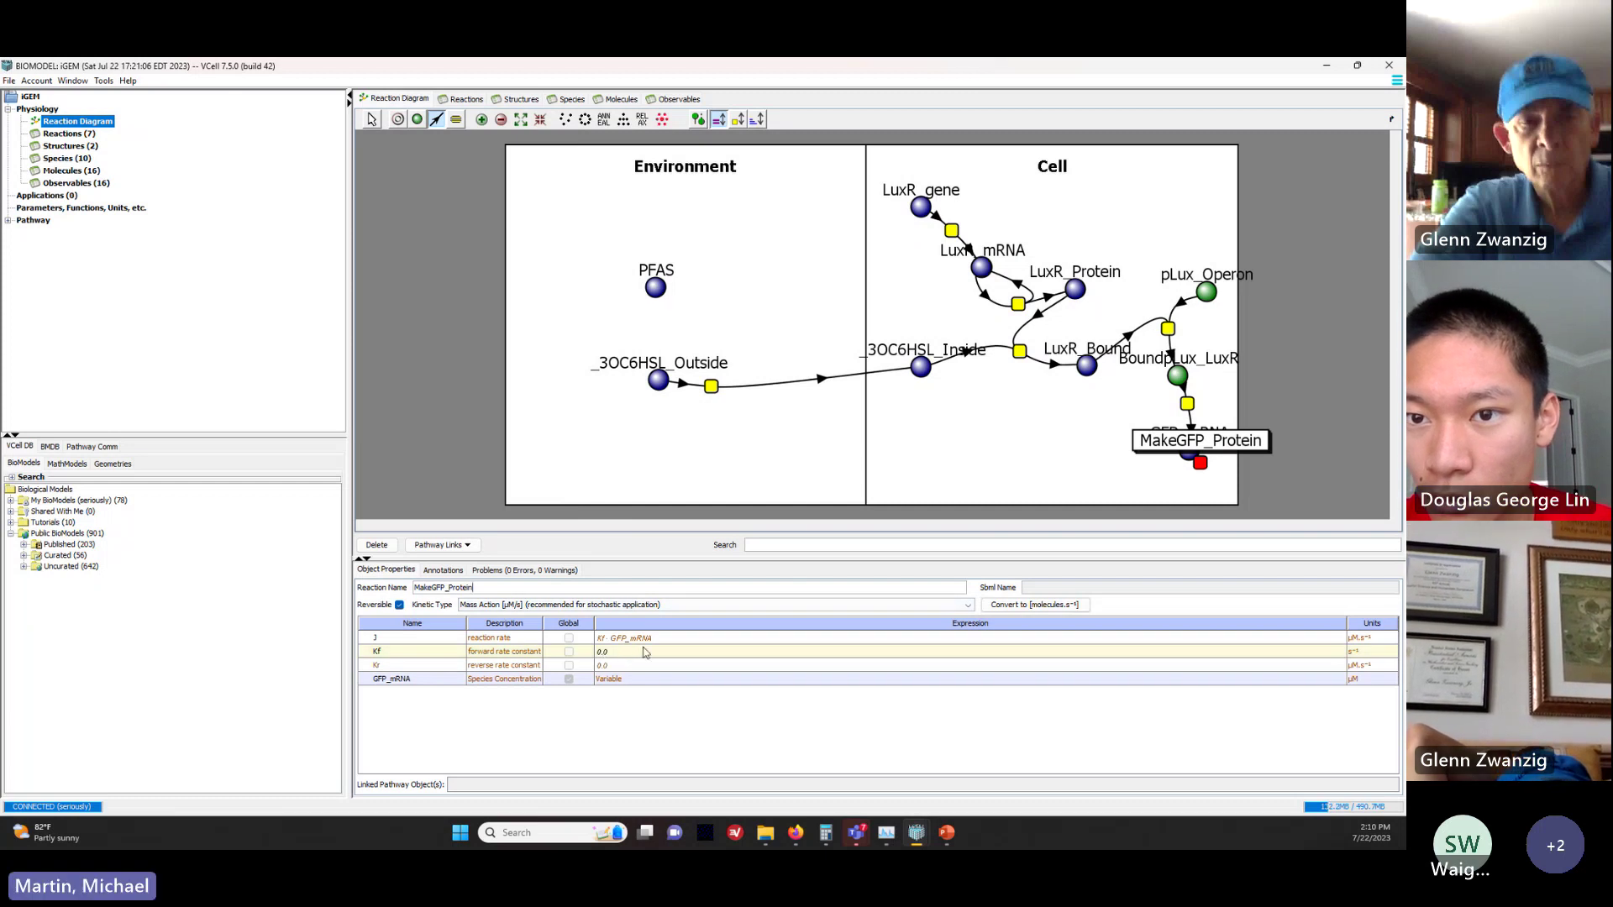
# Step: Set the forward rate constant Kf of the MakeGFP_Protein reaction to 0.1
pyautogui.doubleClick(611, 652)
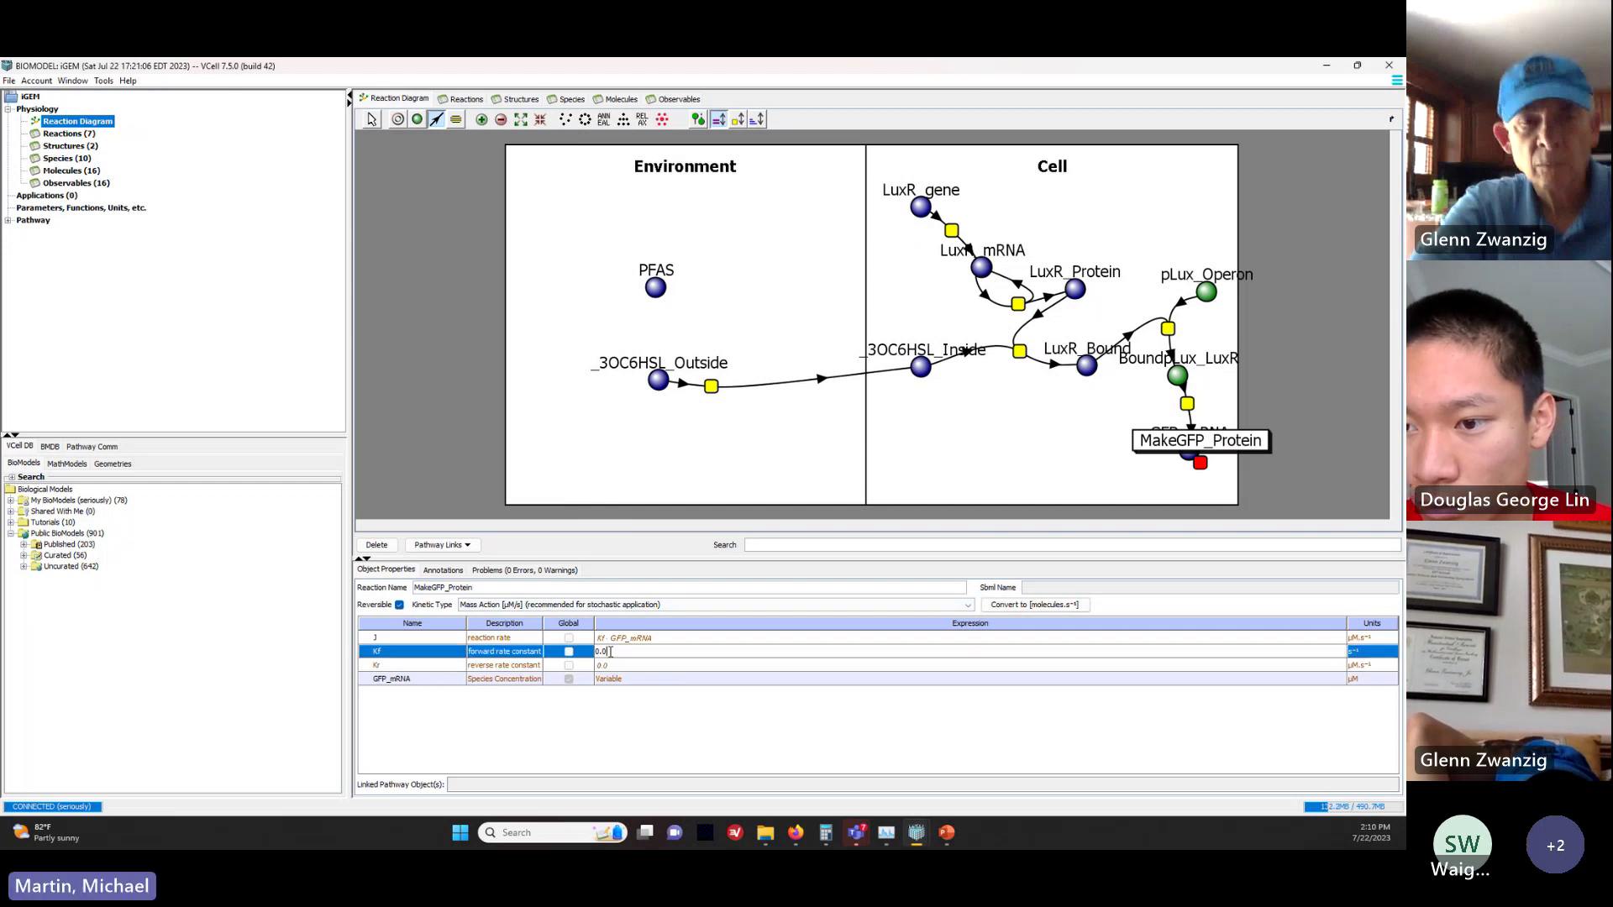
pyautogui.doubleClick(611, 652)
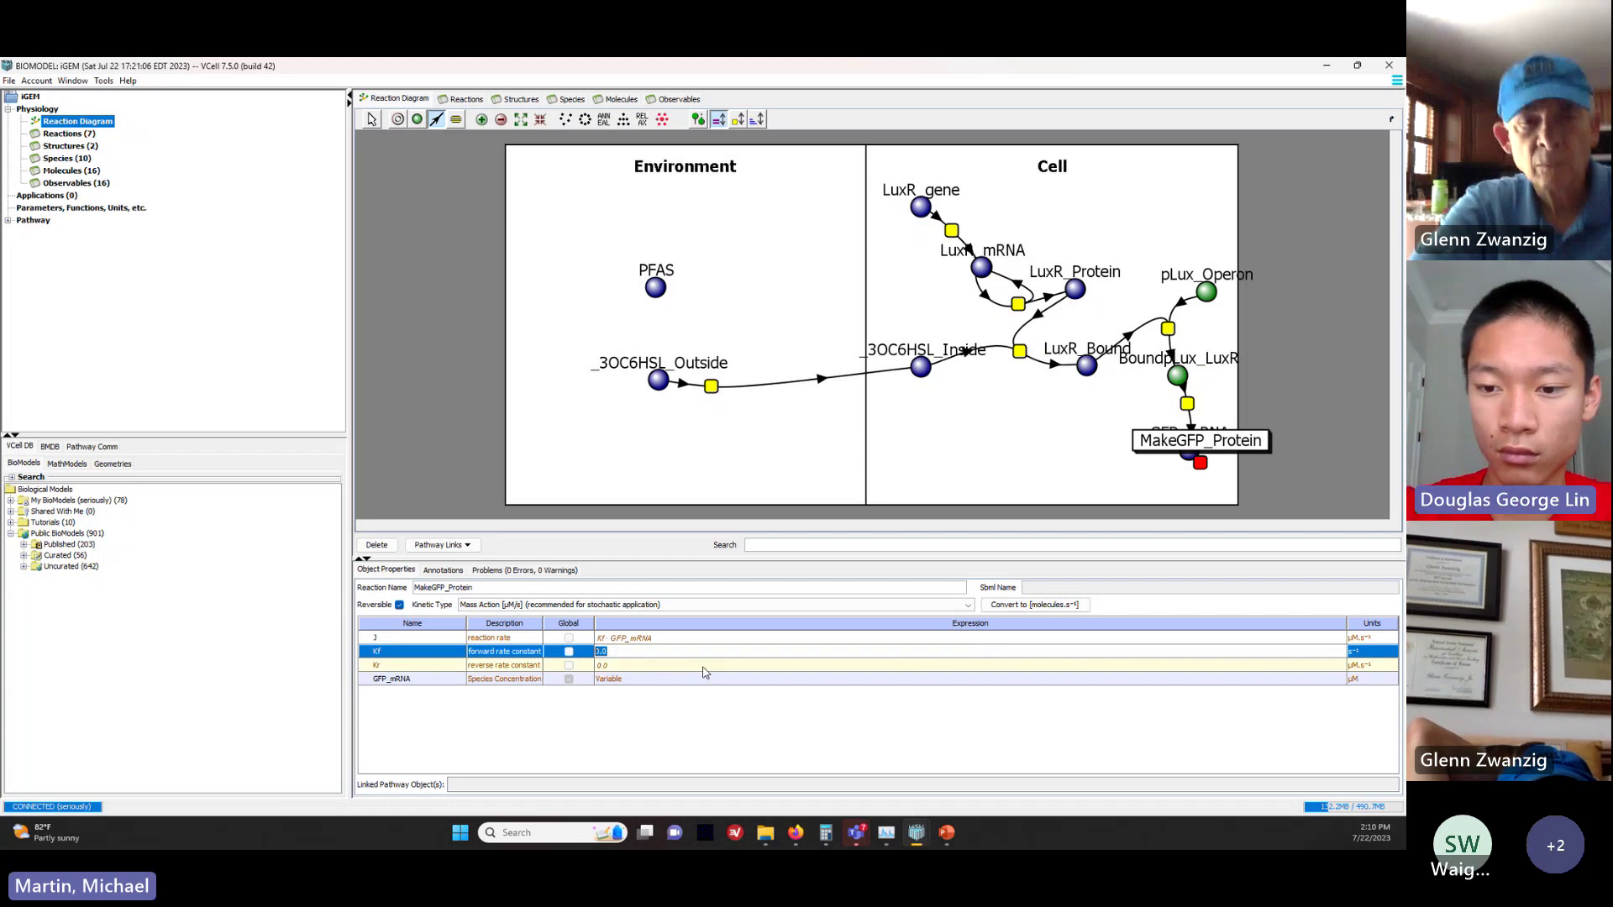
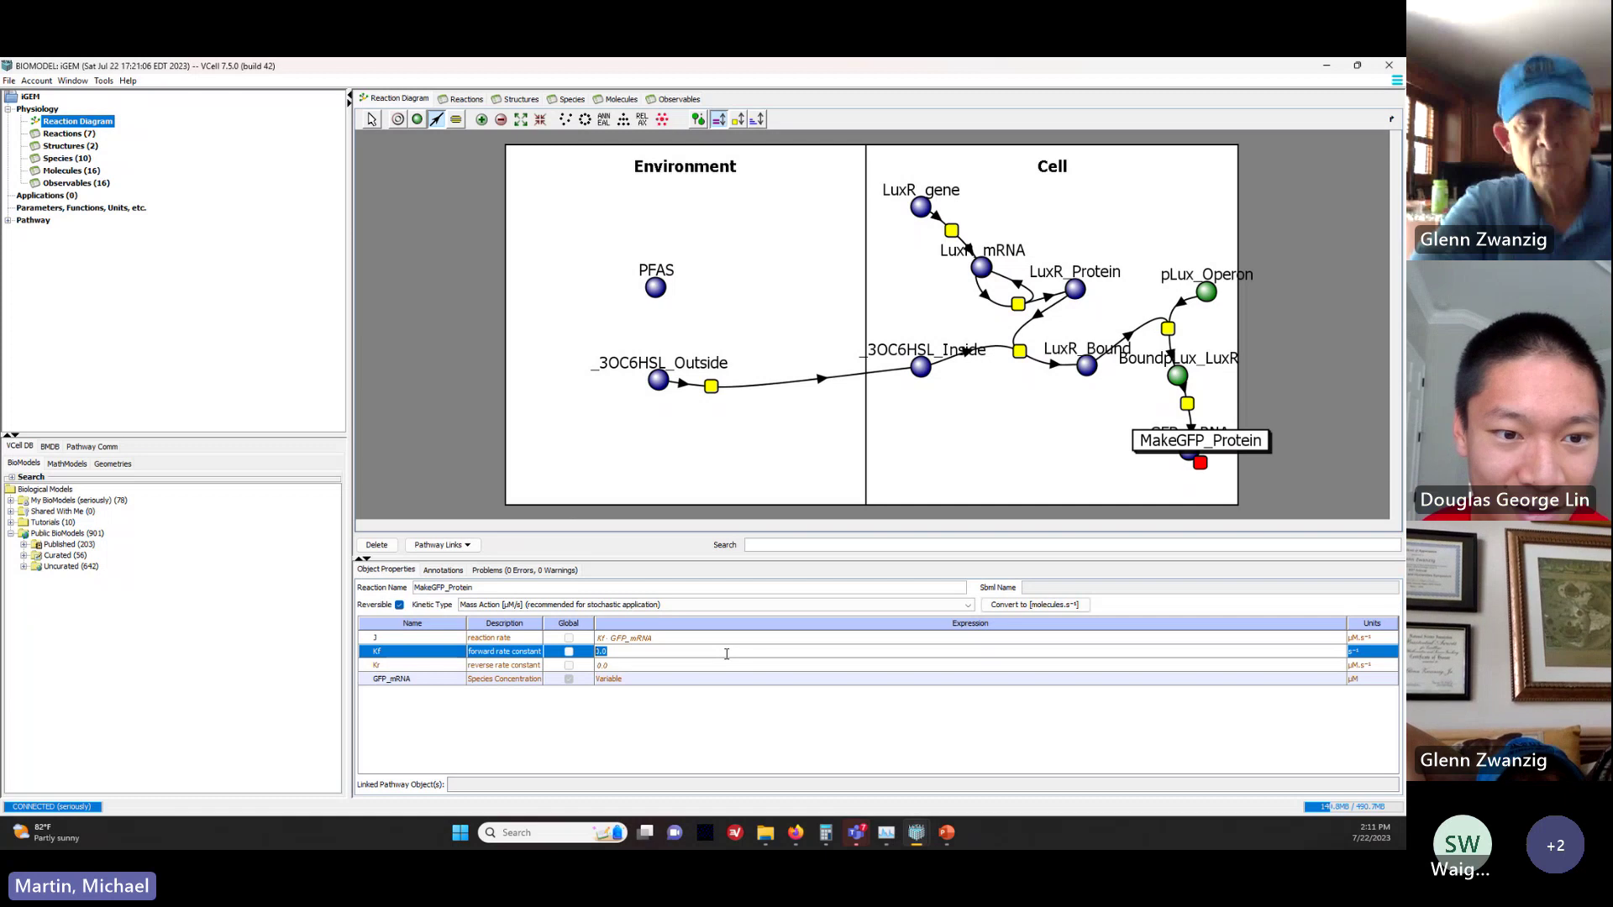
pyautogui.write('1')
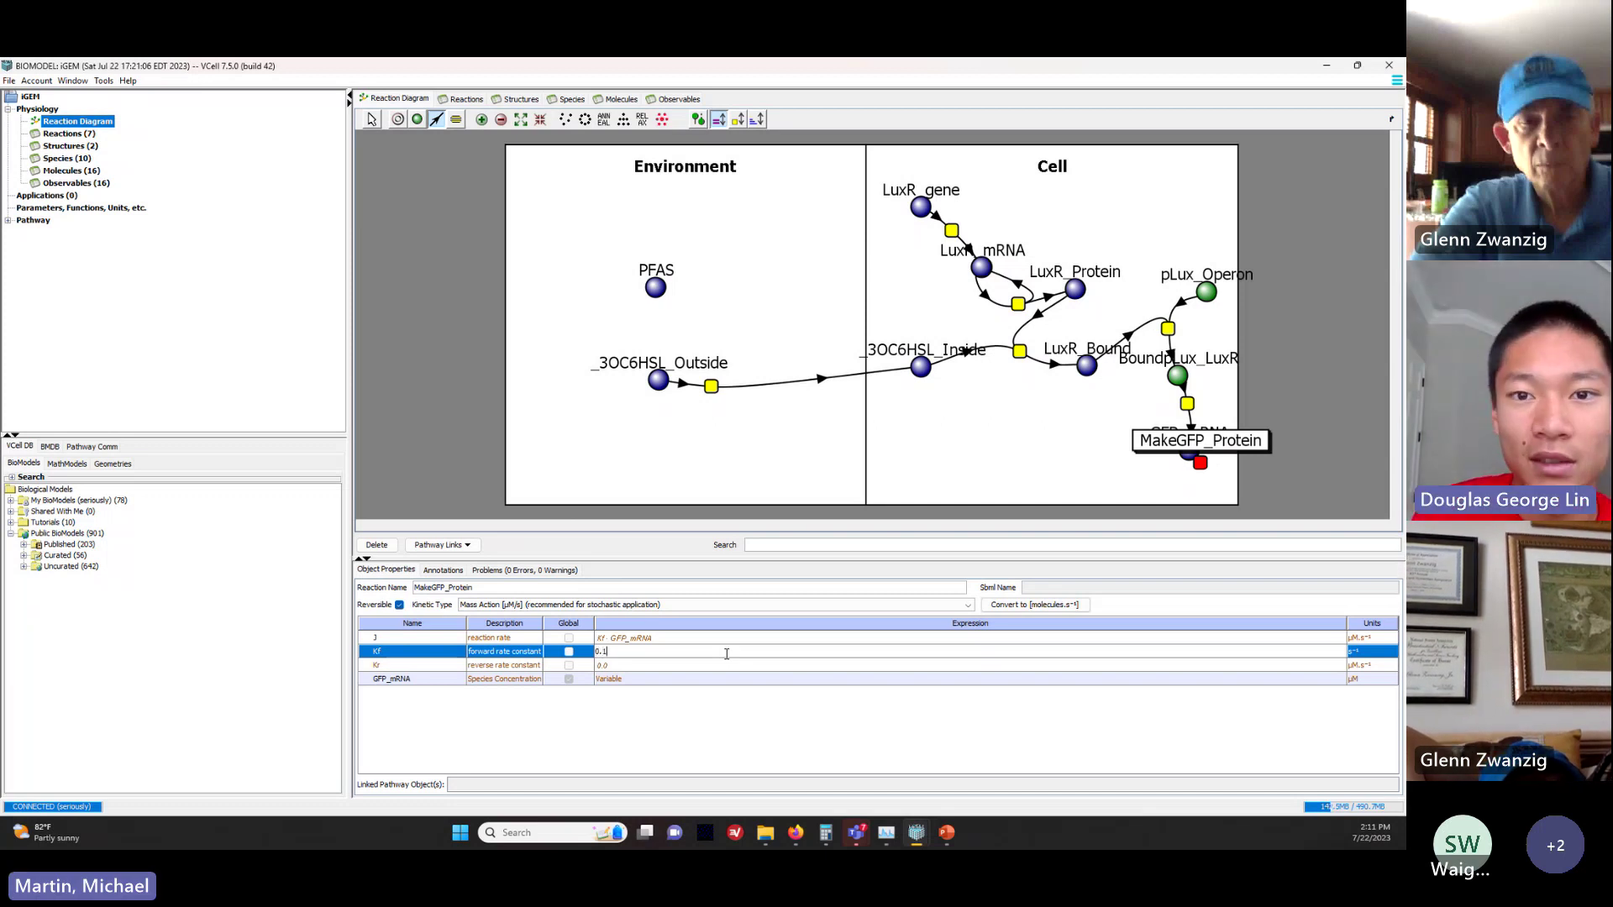
pyautogui.press('Return')
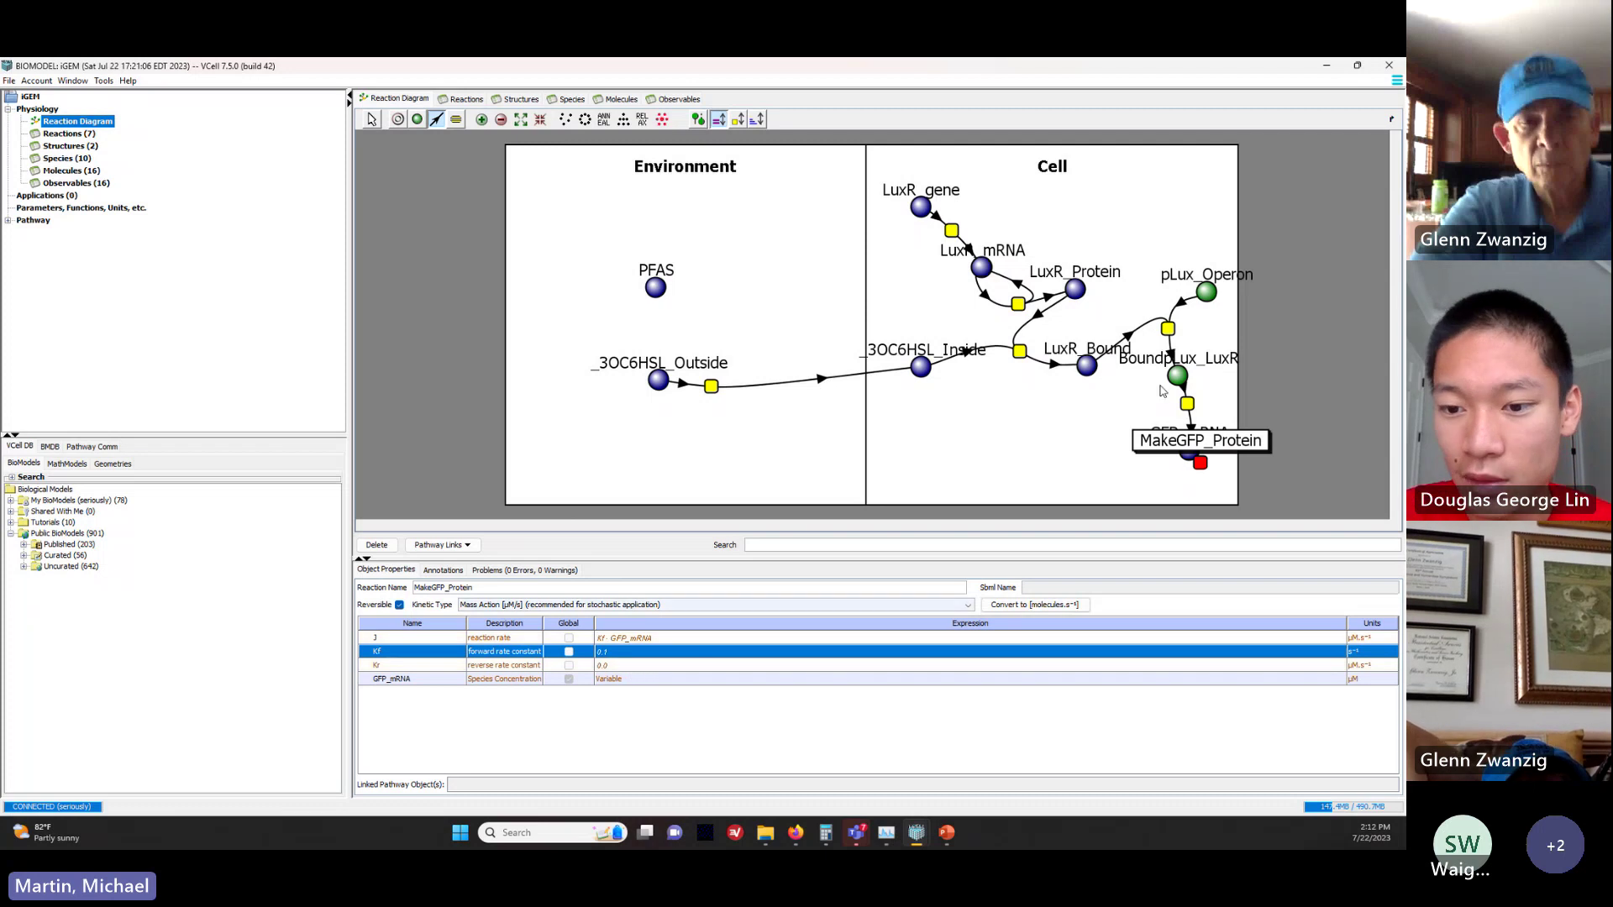
# Step: Rearrange GFP_mRNA and the MakeGFP_Protein reaction node in a row to the right of BoundpLux_LuxR
pyautogui.moveTo(1193, 453); pyautogui.dragTo(1099, 456)
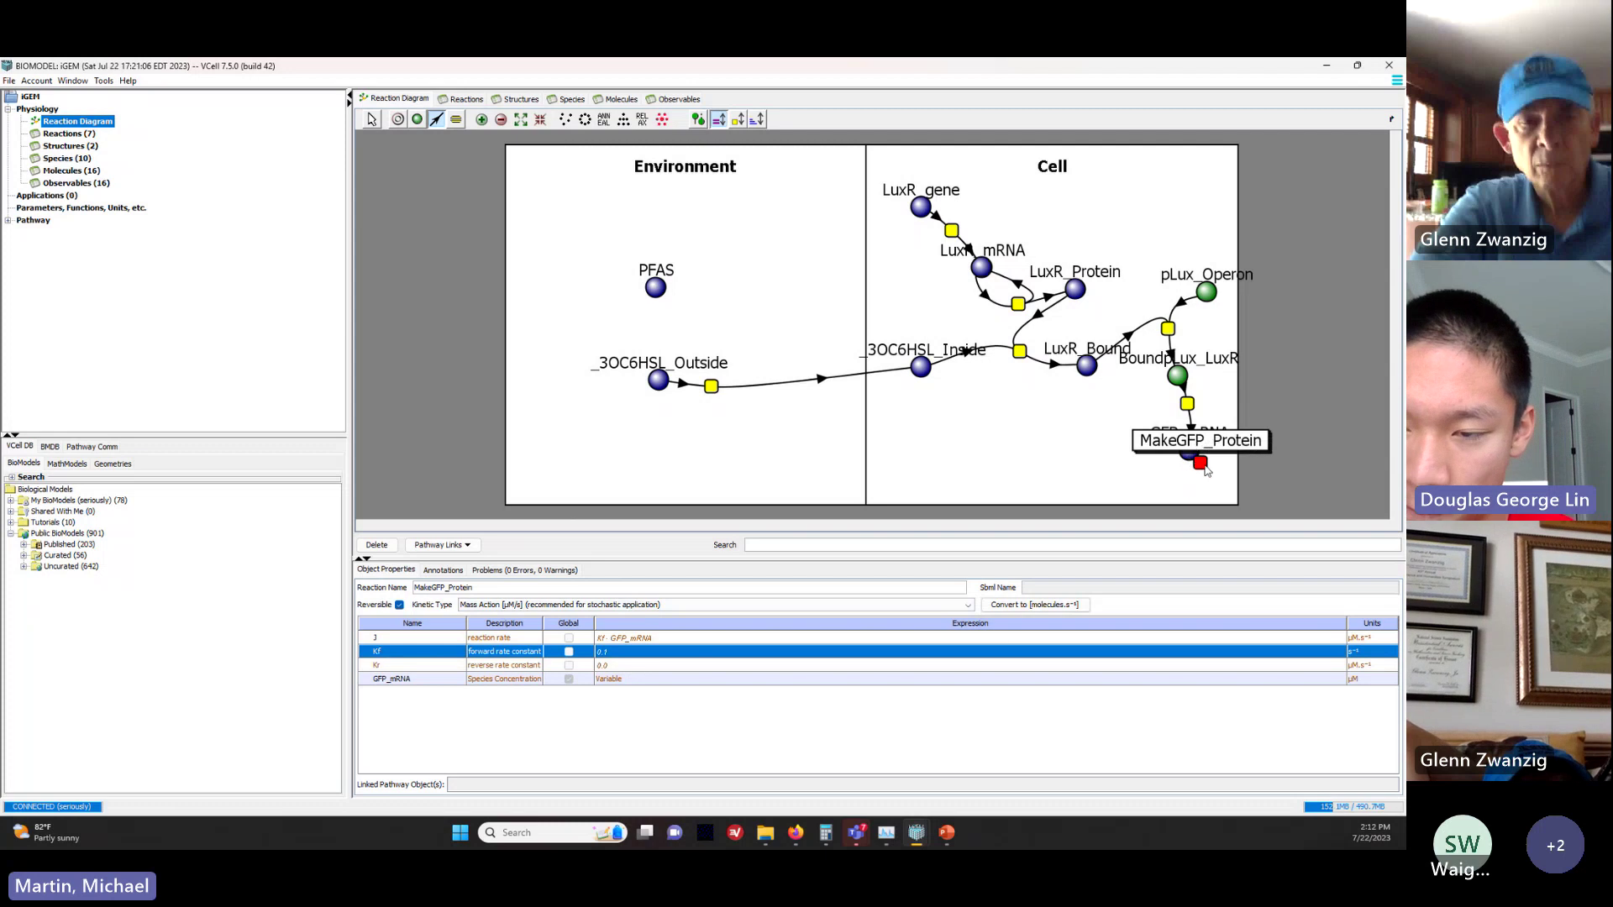
pyautogui.click(371, 119)
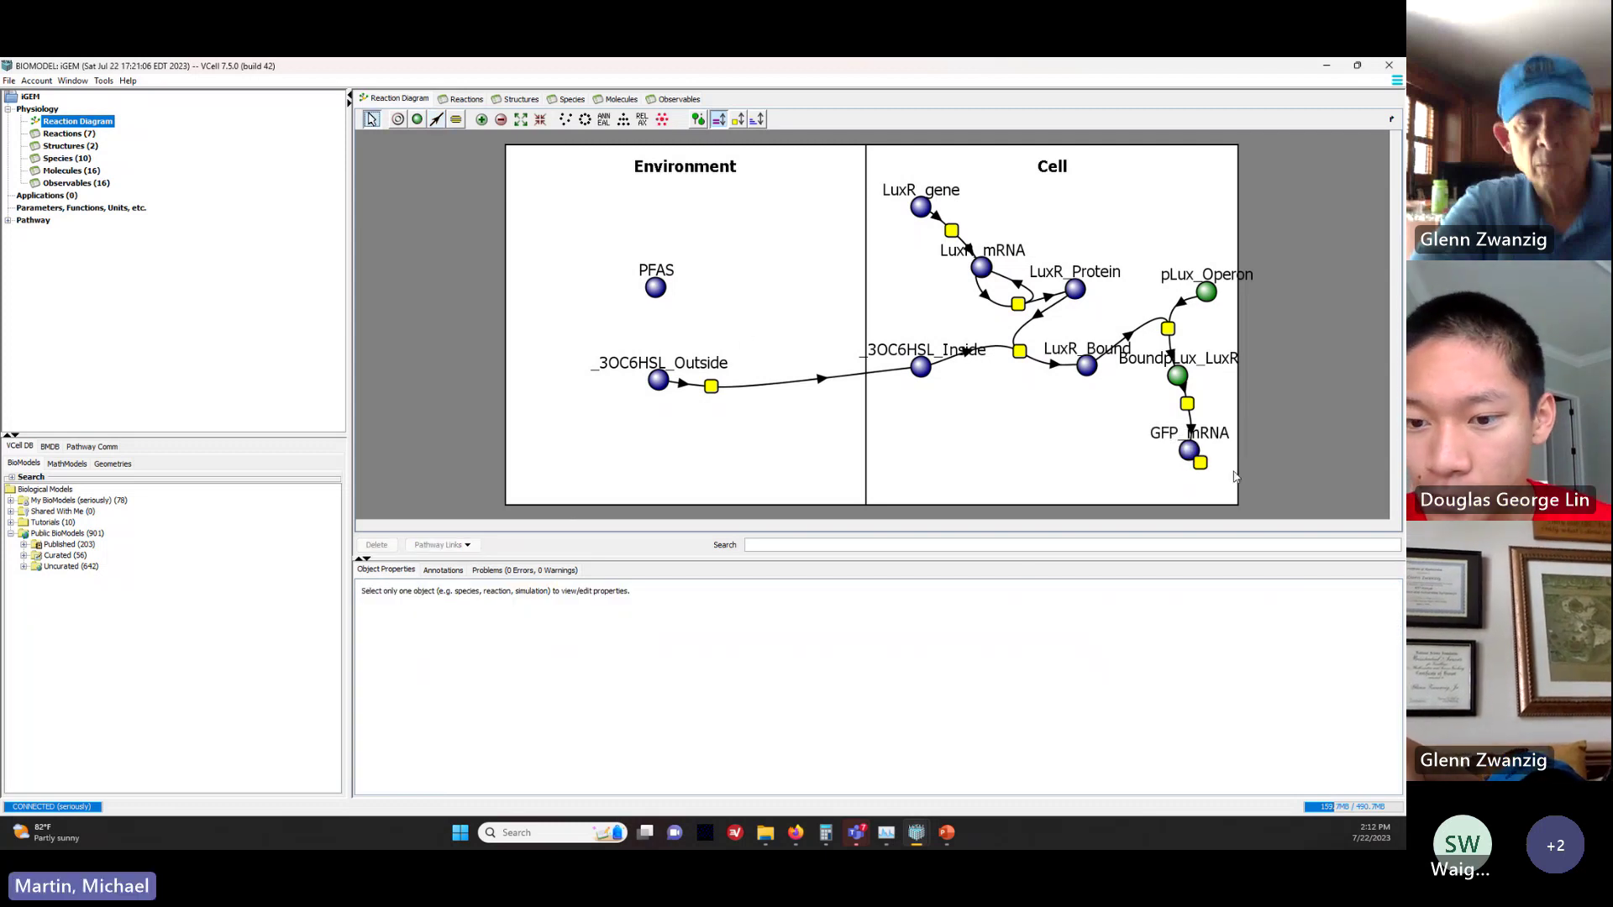
pyautogui.moveTo(1189, 451); pyautogui.dragTo(1257, 489)
pyautogui.moveTo(1086, 430); pyautogui.dragTo(1179, 402)
pyautogui.moveTo(1261, 485); pyautogui.dragTo(1251, 418)
pyautogui.click(1246, 437)
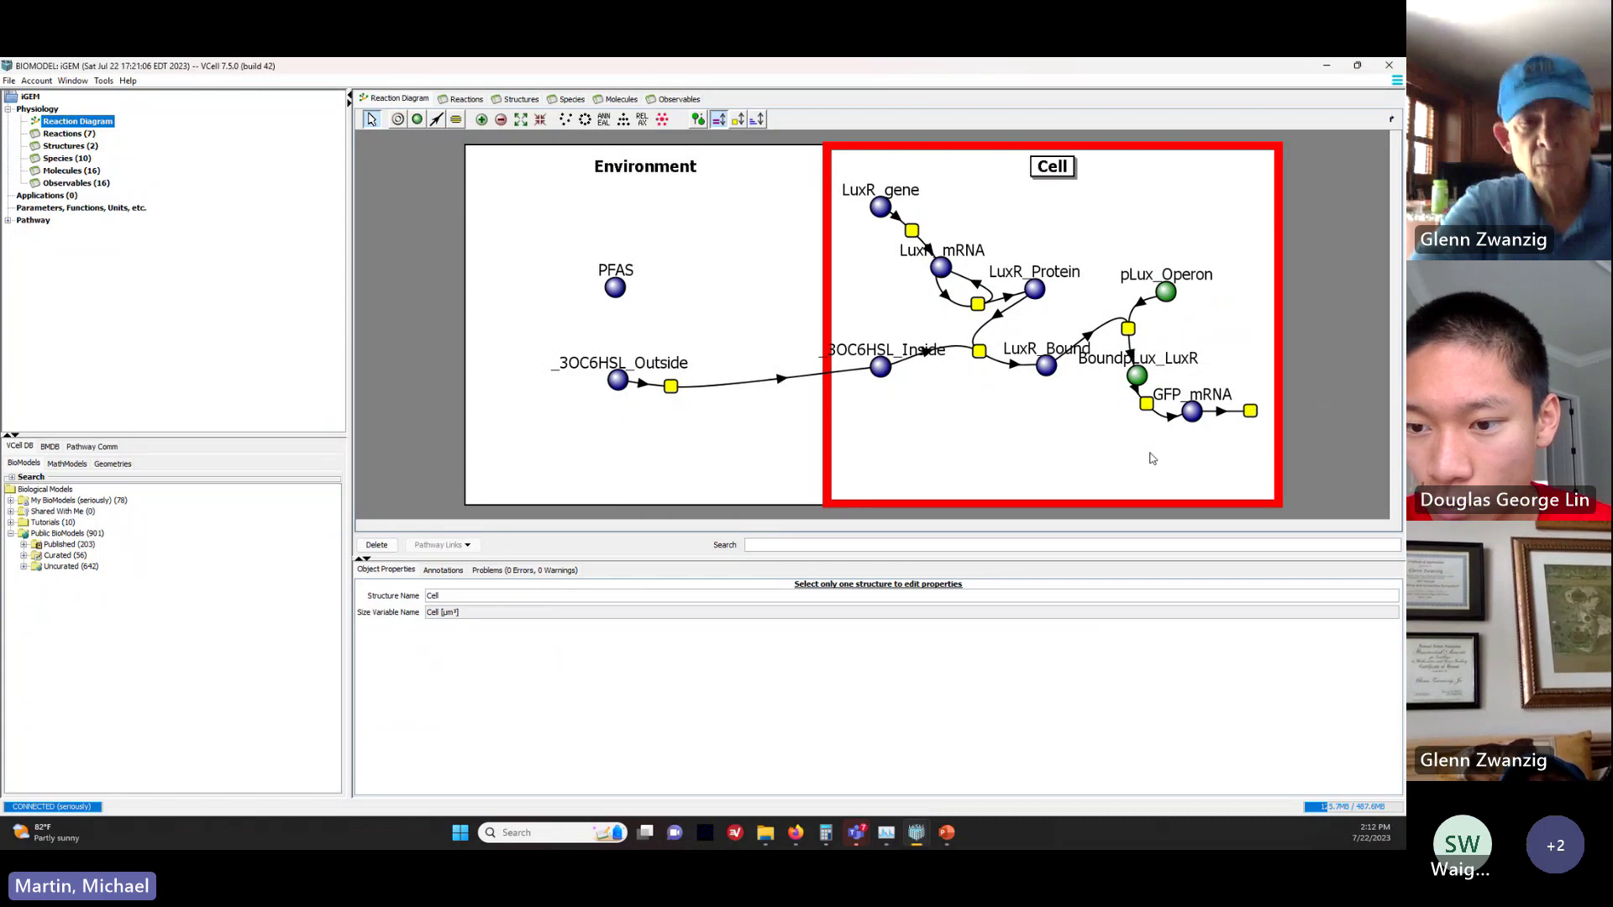
# Step: Add a new product species to the MakeGFP_Protein reaction in the Cell compartment and rename it GFP
pyautogui.click(434, 123)
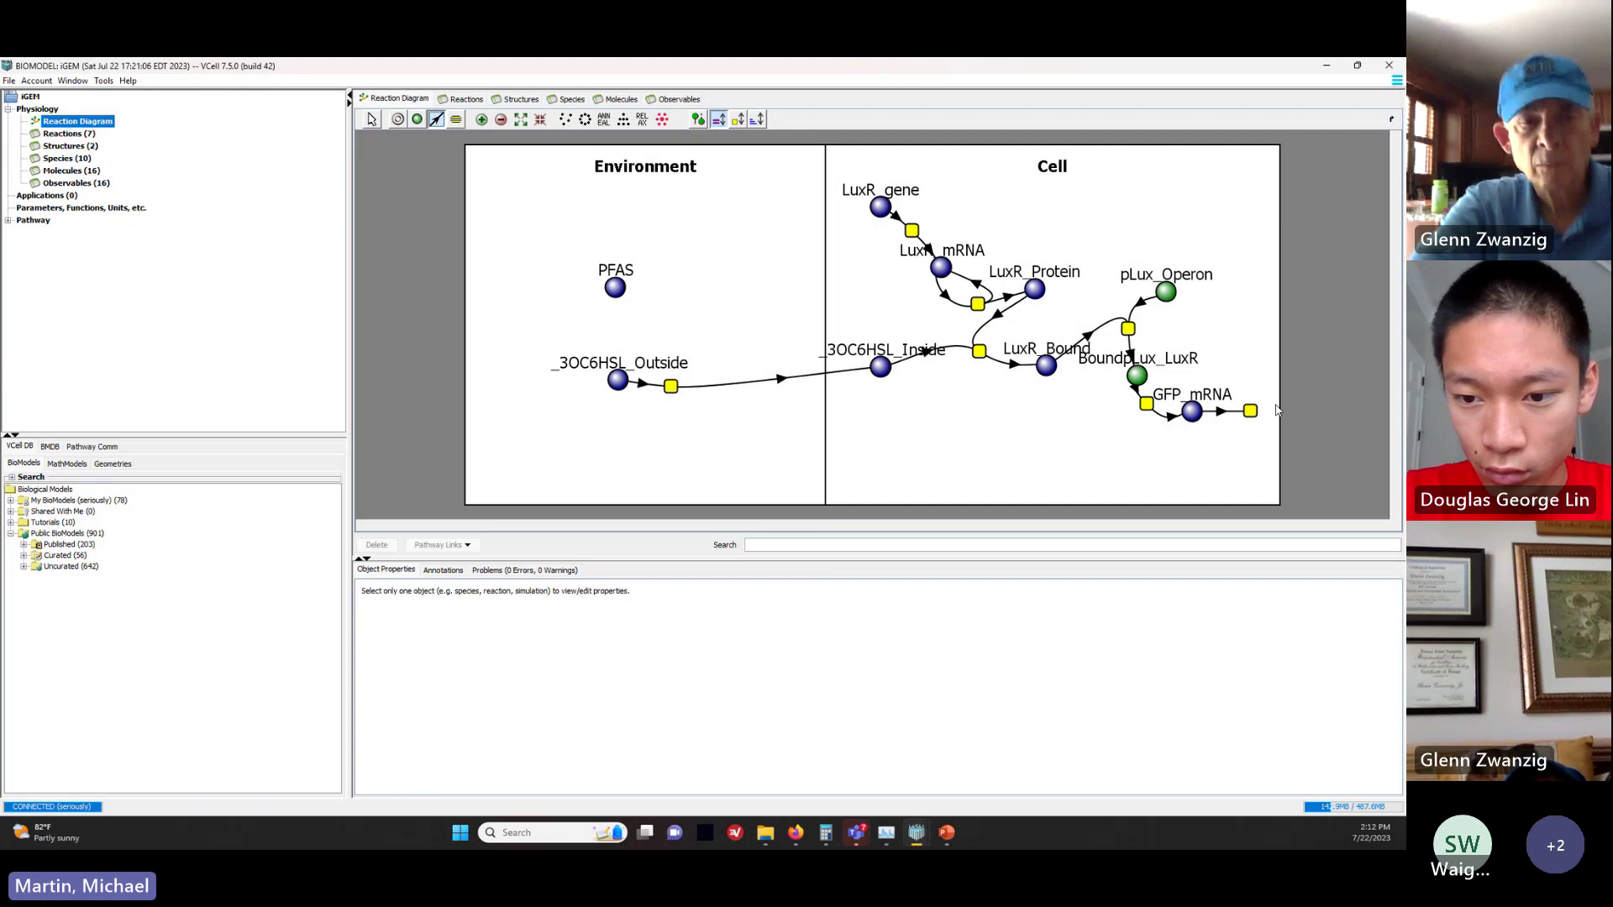
pyautogui.moveTo(1270, 419); pyautogui.dragTo(1272, 420)
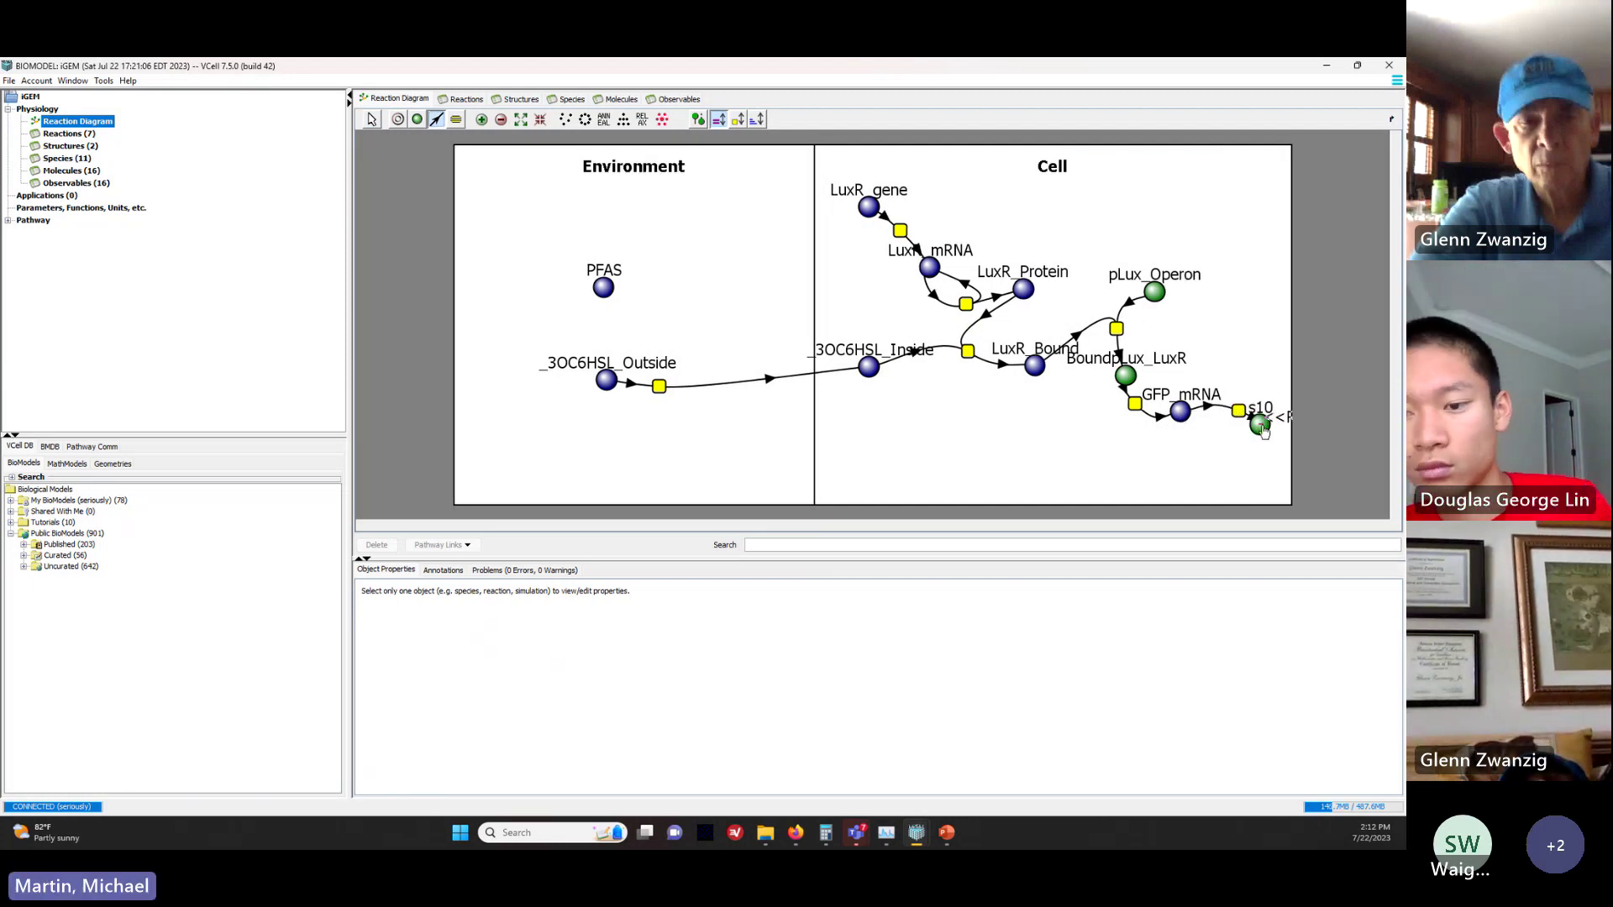
pyautogui.click(372, 120)
pyautogui.click(1269, 421)
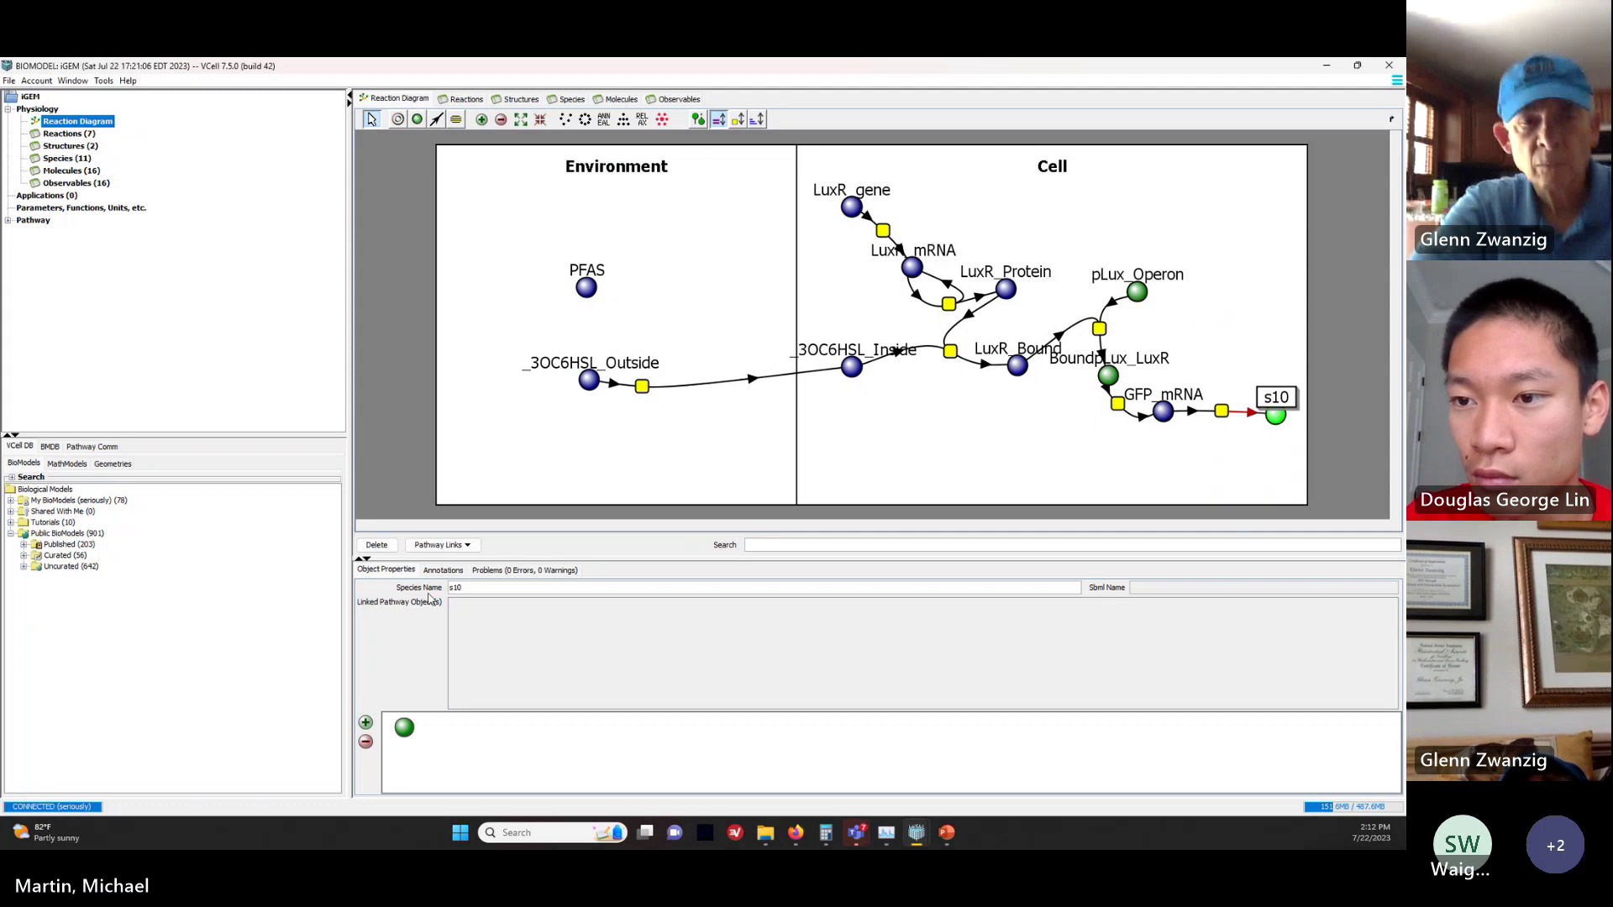
pyautogui.doubleClick(478, 586)
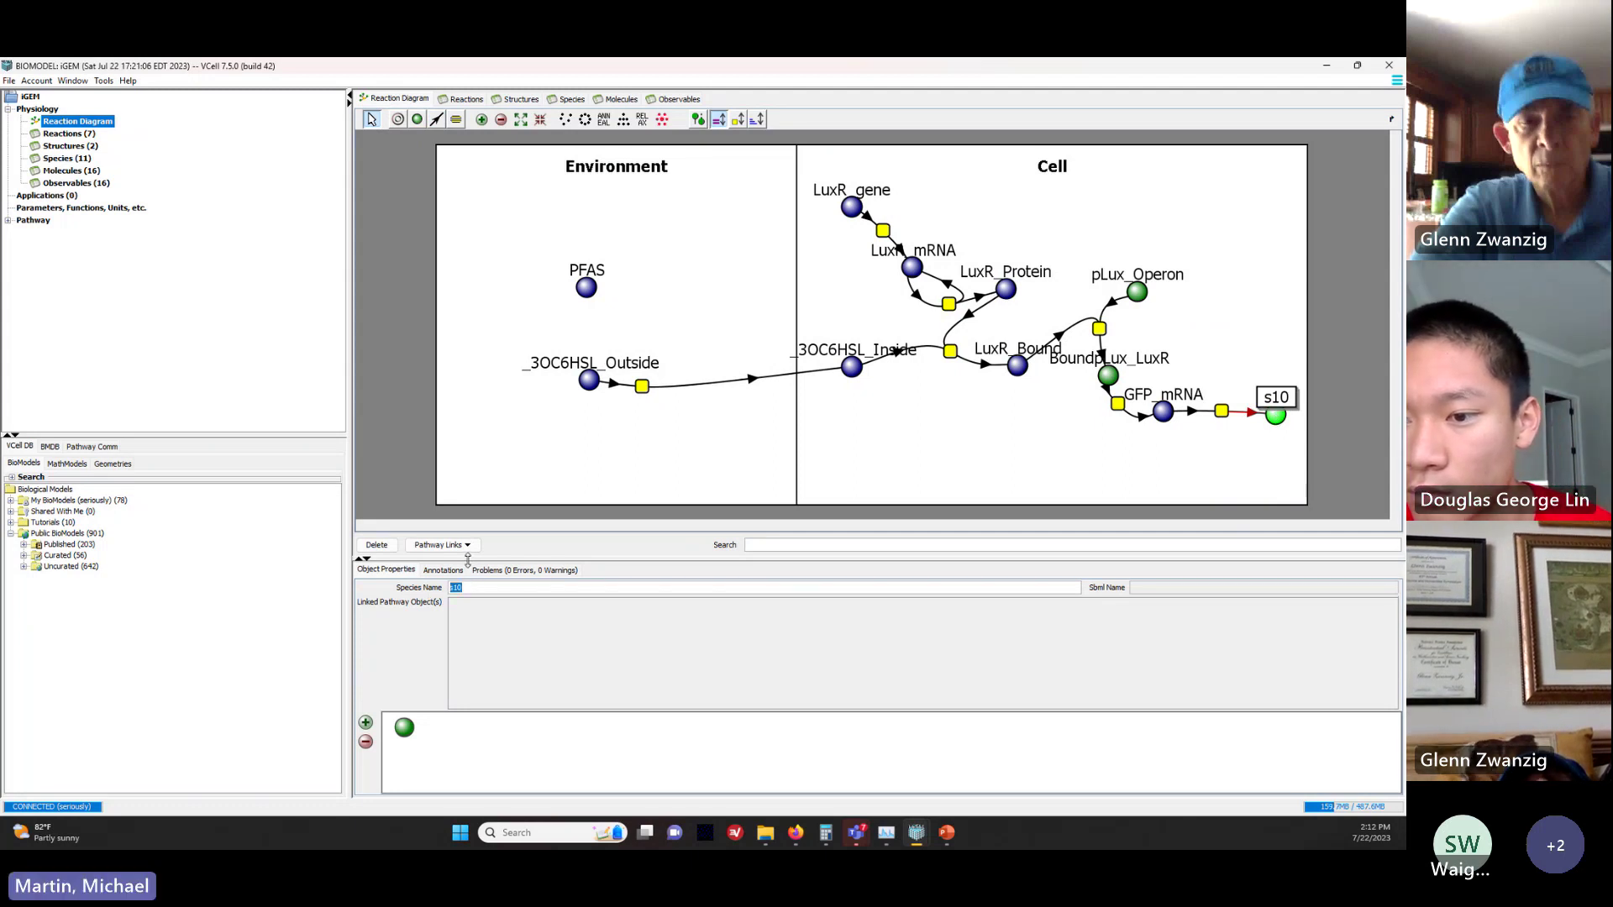
pyautogui.write('GFP')
pyautogui.press('Return')
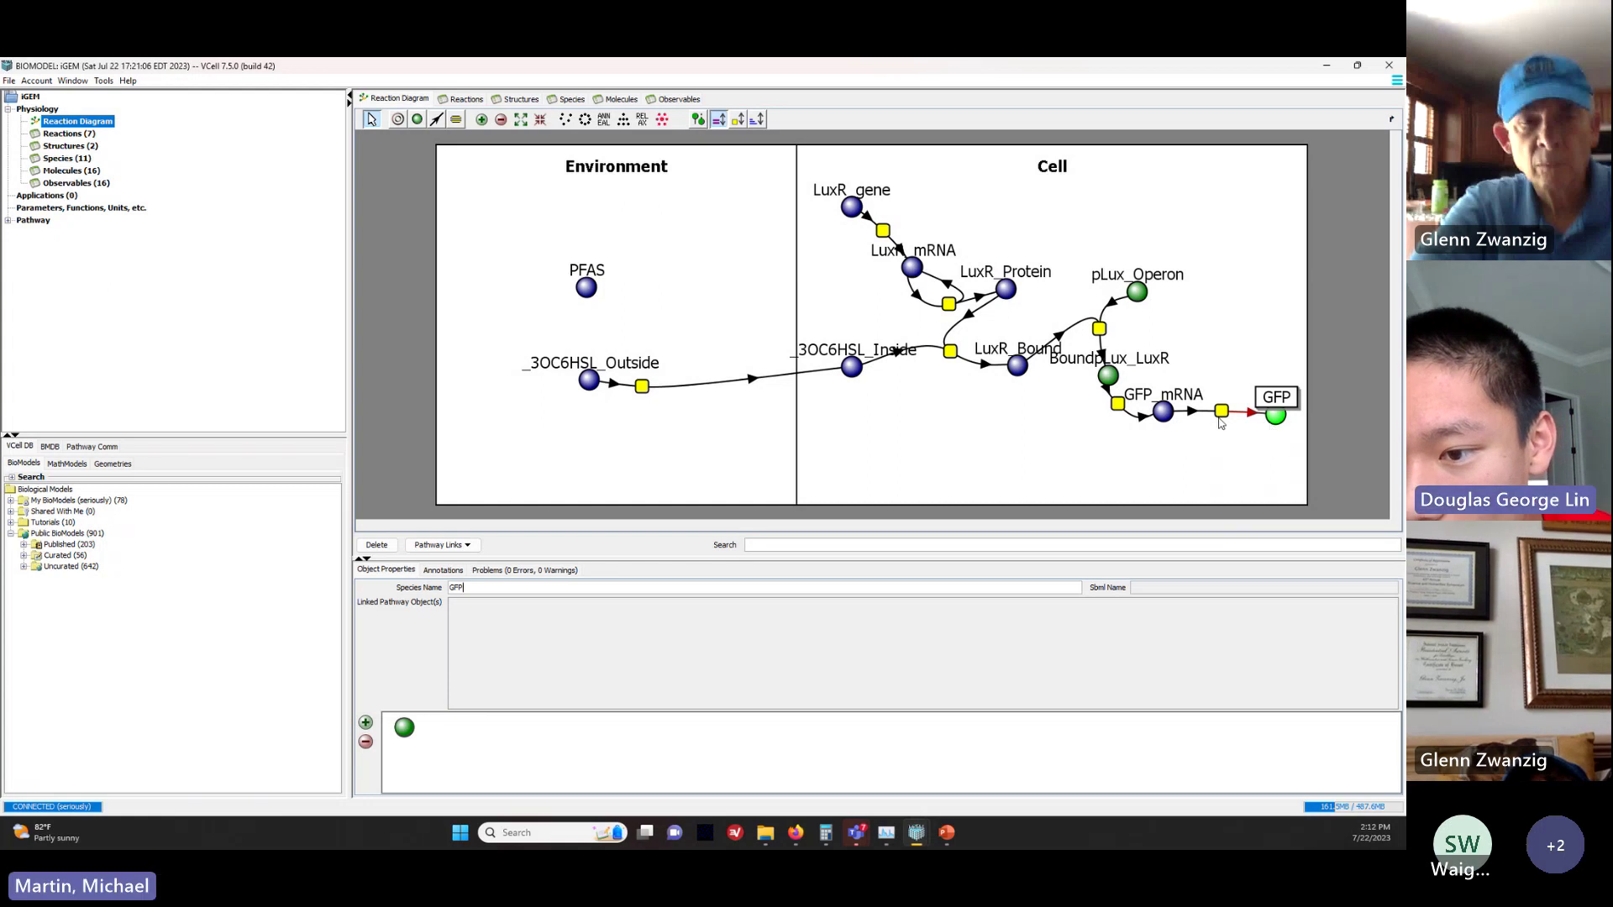
# Step: Link the MakeGFP_Protein reaction back to GFP_mRNA so the mRNA is also a product
pyautogui.click(436, 119)
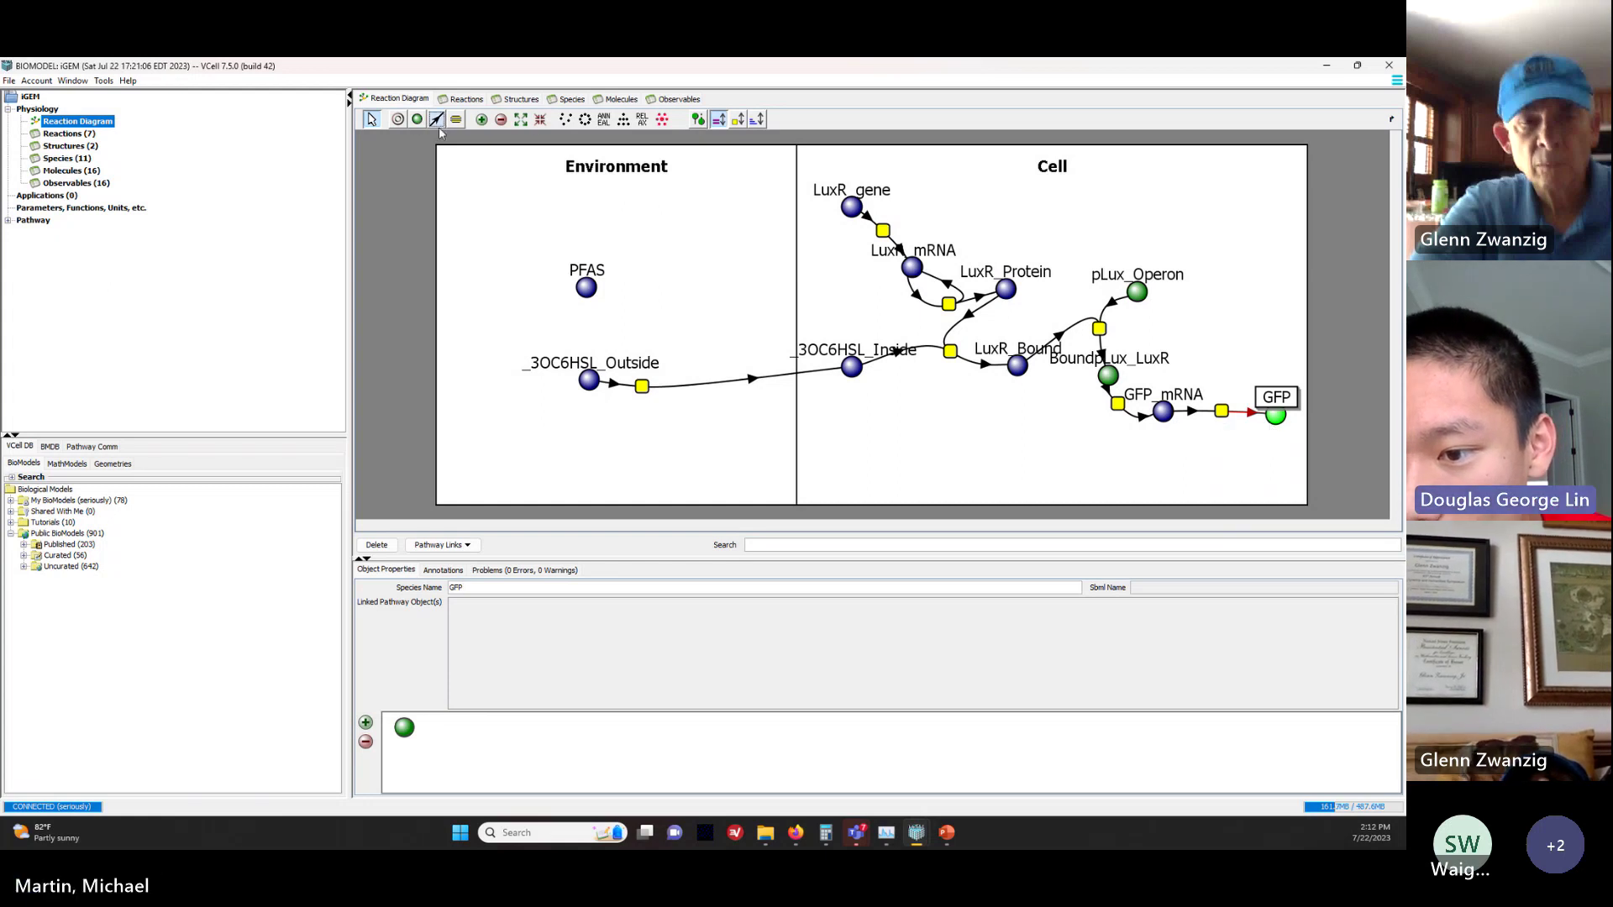
pyautogui.moveTo(1222, 411); pyautogui.dragTo(1163, 412)
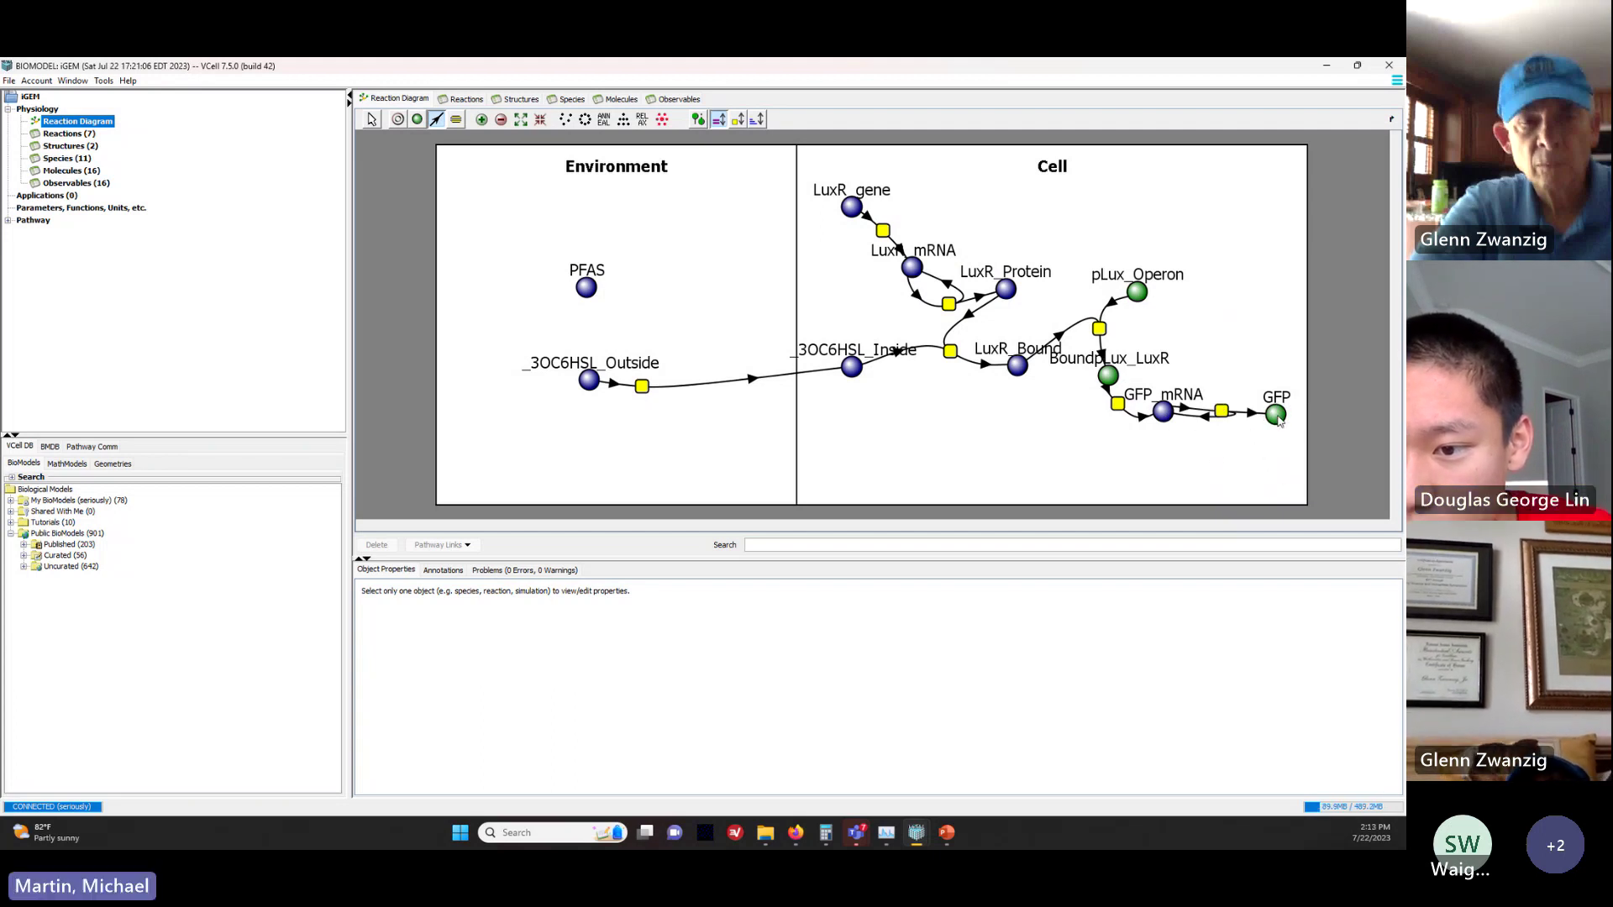
# Step: Assign the GFP molecule to the GFP species
pyautogui.click(371, 120)
pyautogui.click(1278, 416)
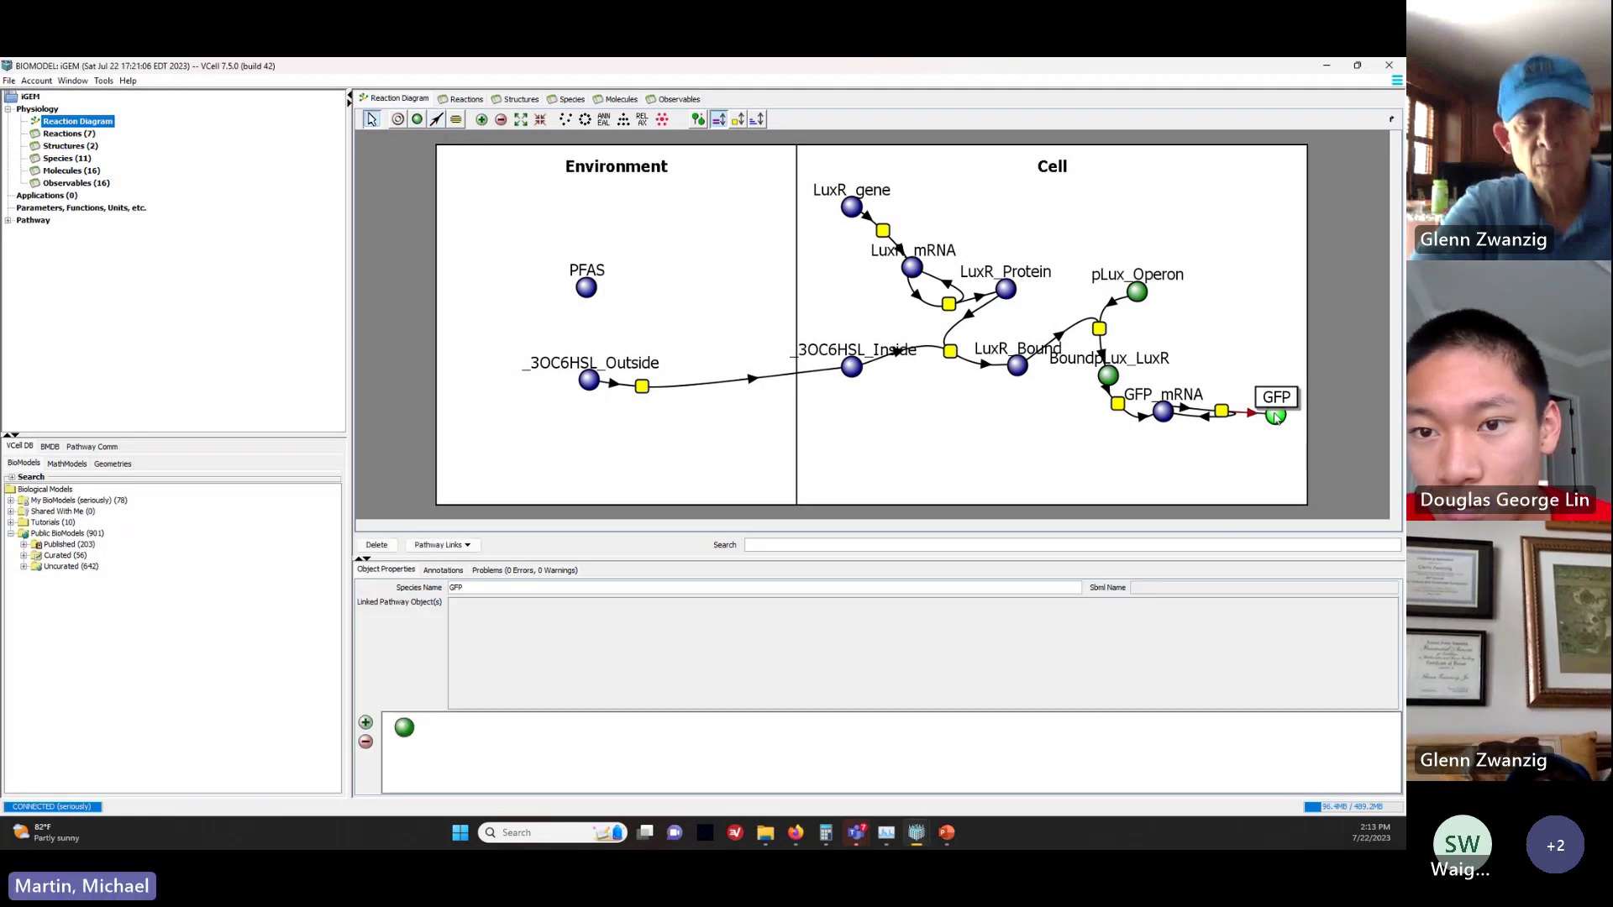
pyautogui.rightClick(405, 727)
pyautogui.moveTo(407, 730)
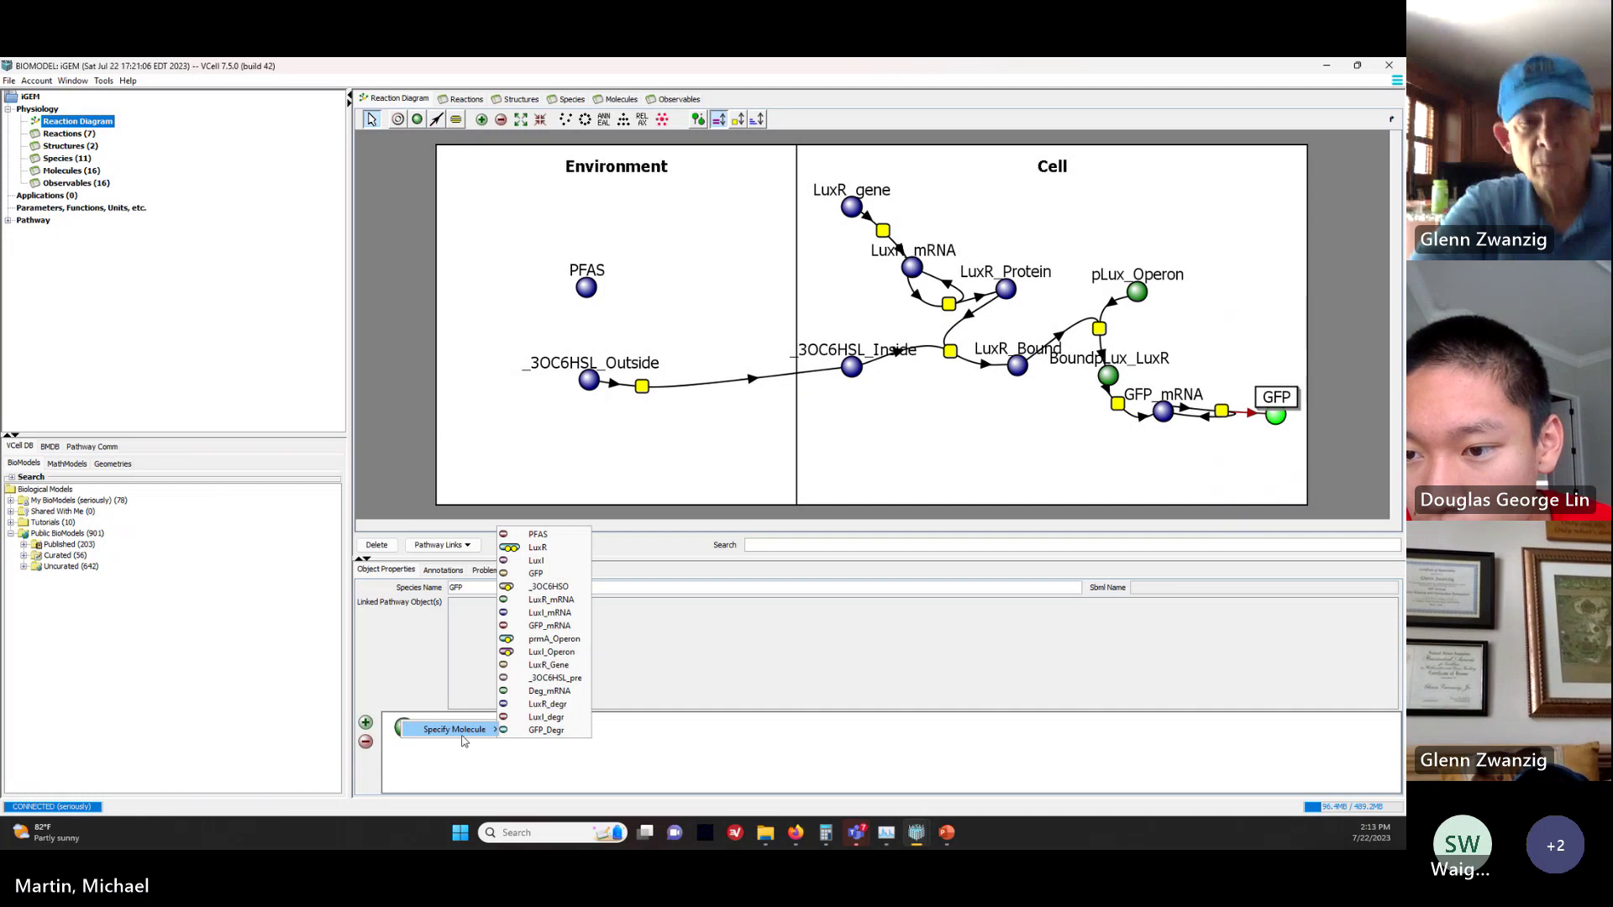
pyautogui.click(537, 573)
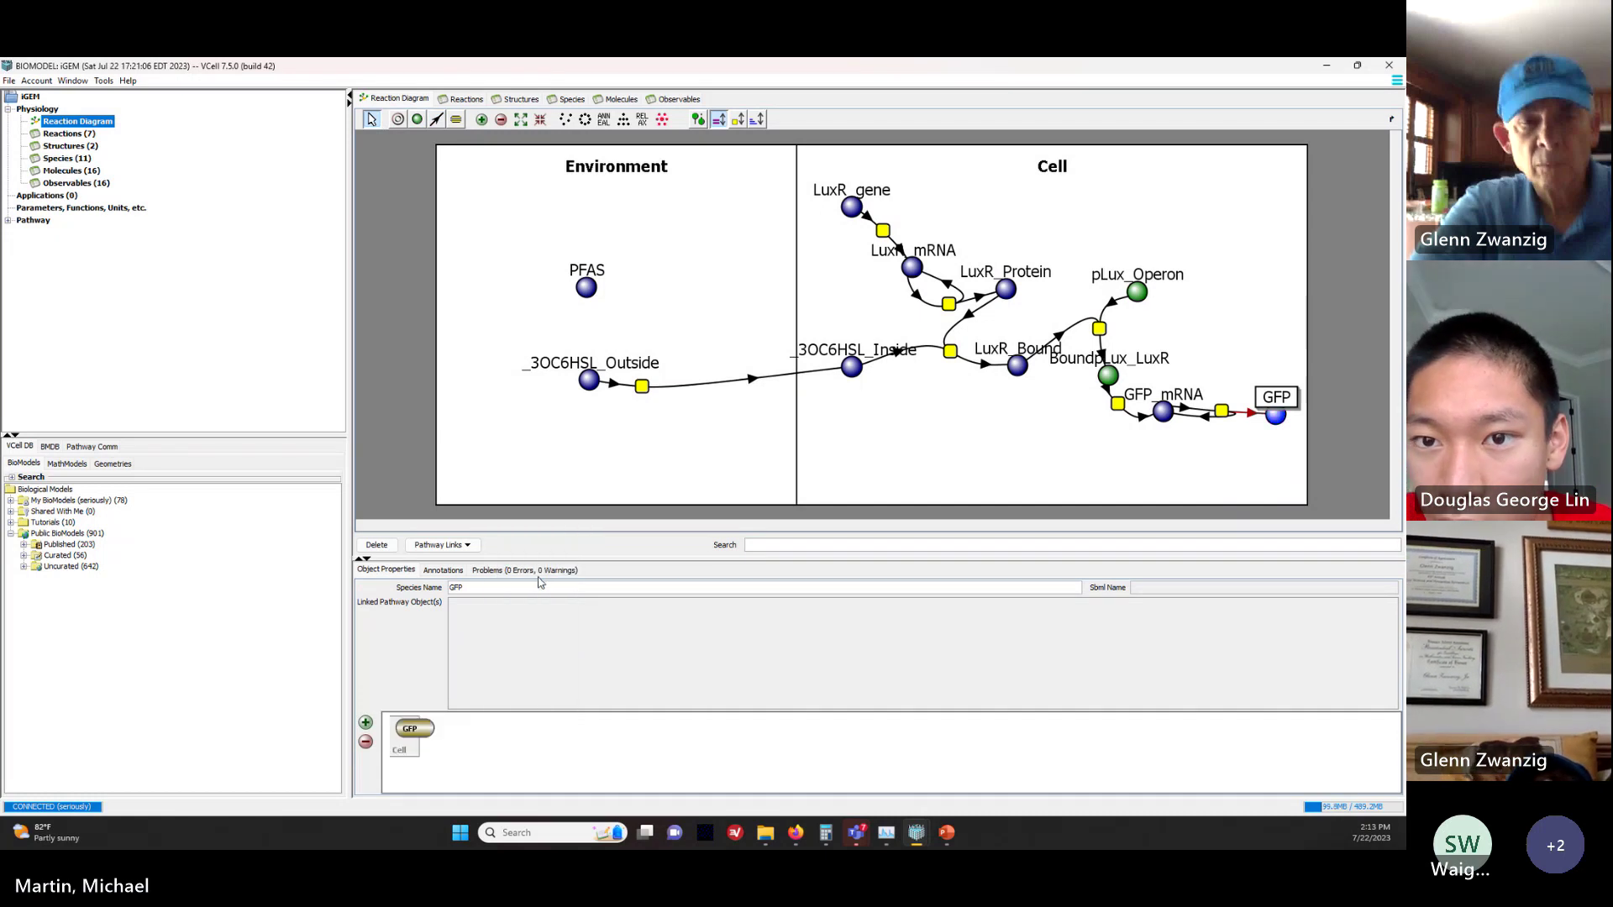
# Step: Assign the LuxR and _3OC6HSO molecules to the BoundpLux_LuxR species
pyautogui.click(1107, 377)
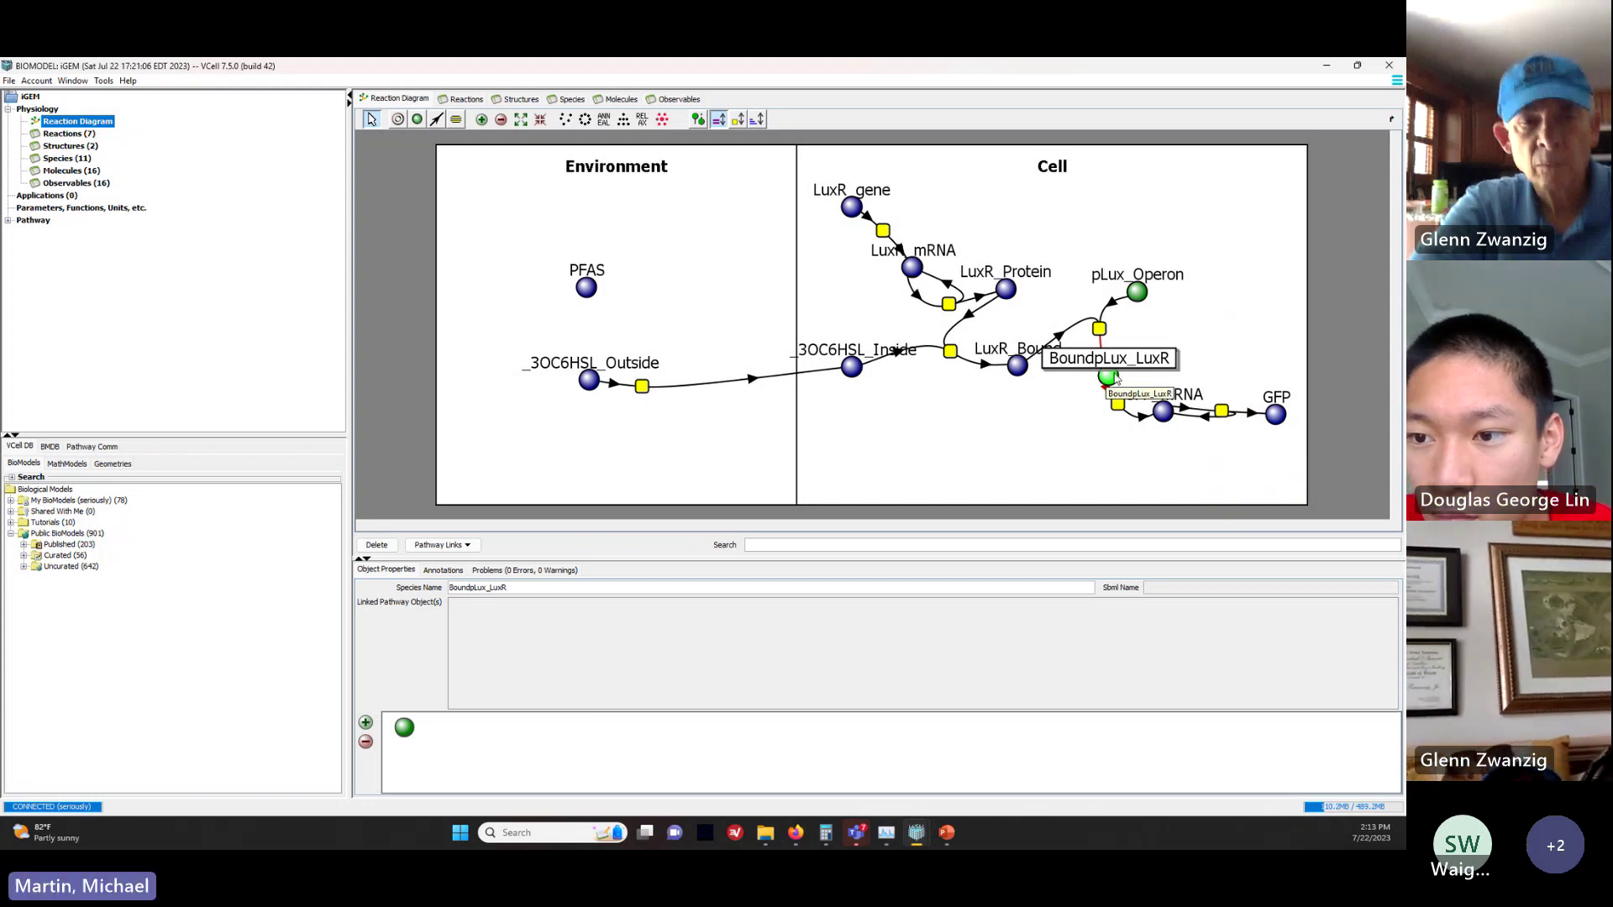
pyautogui.rightClick(402, 737)
pyautogui.moveTo(451, 745)
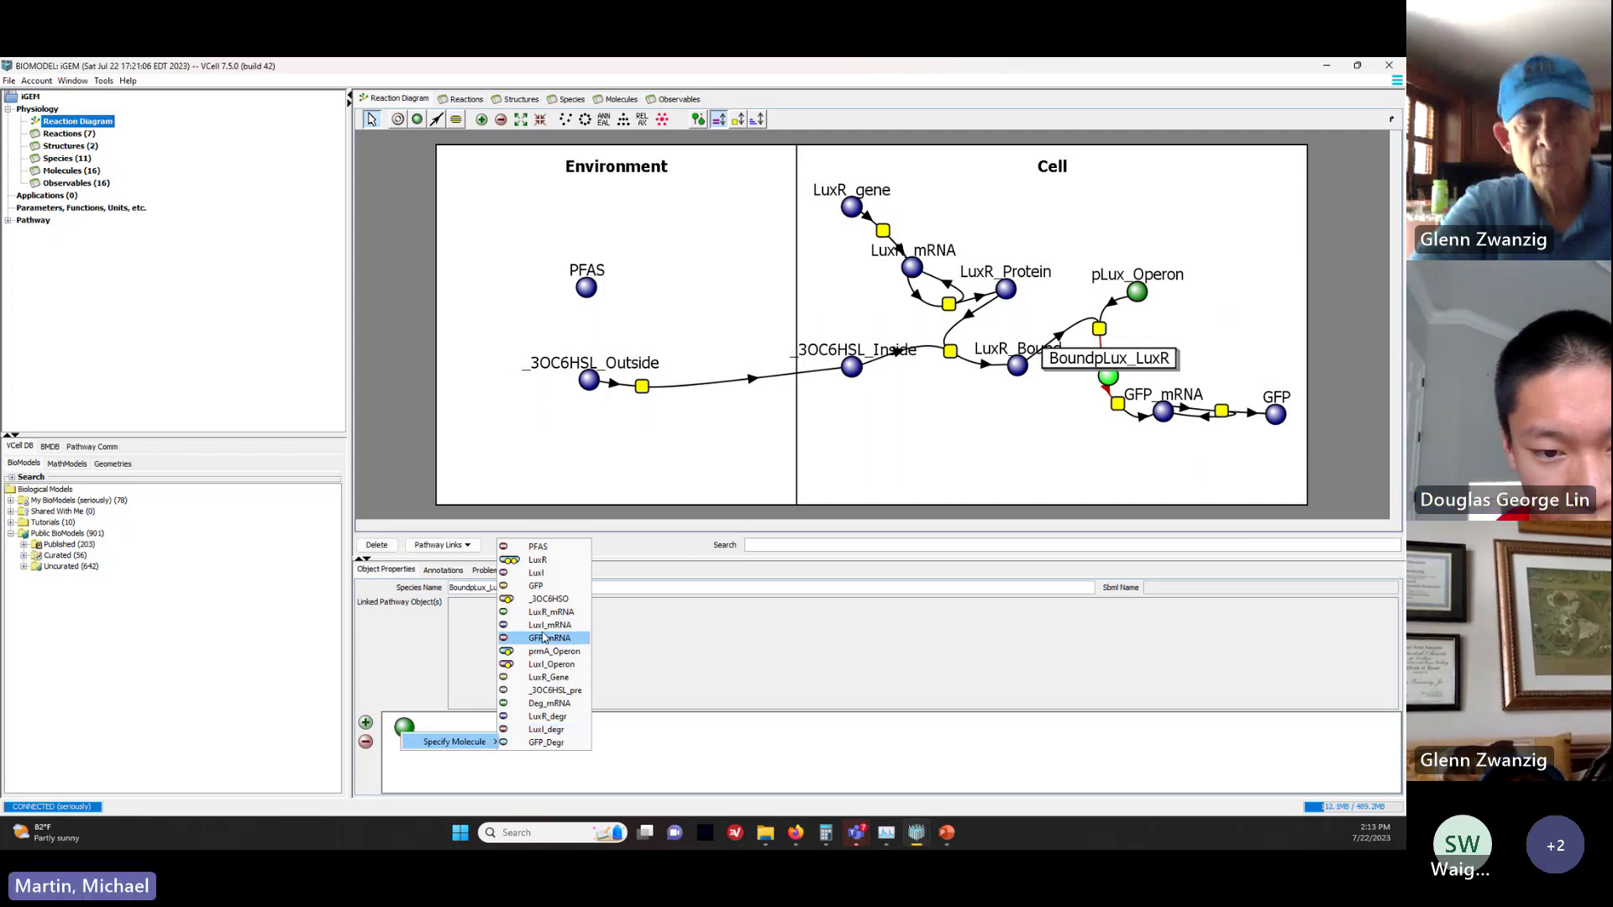
pyautogui.click(535, 563)
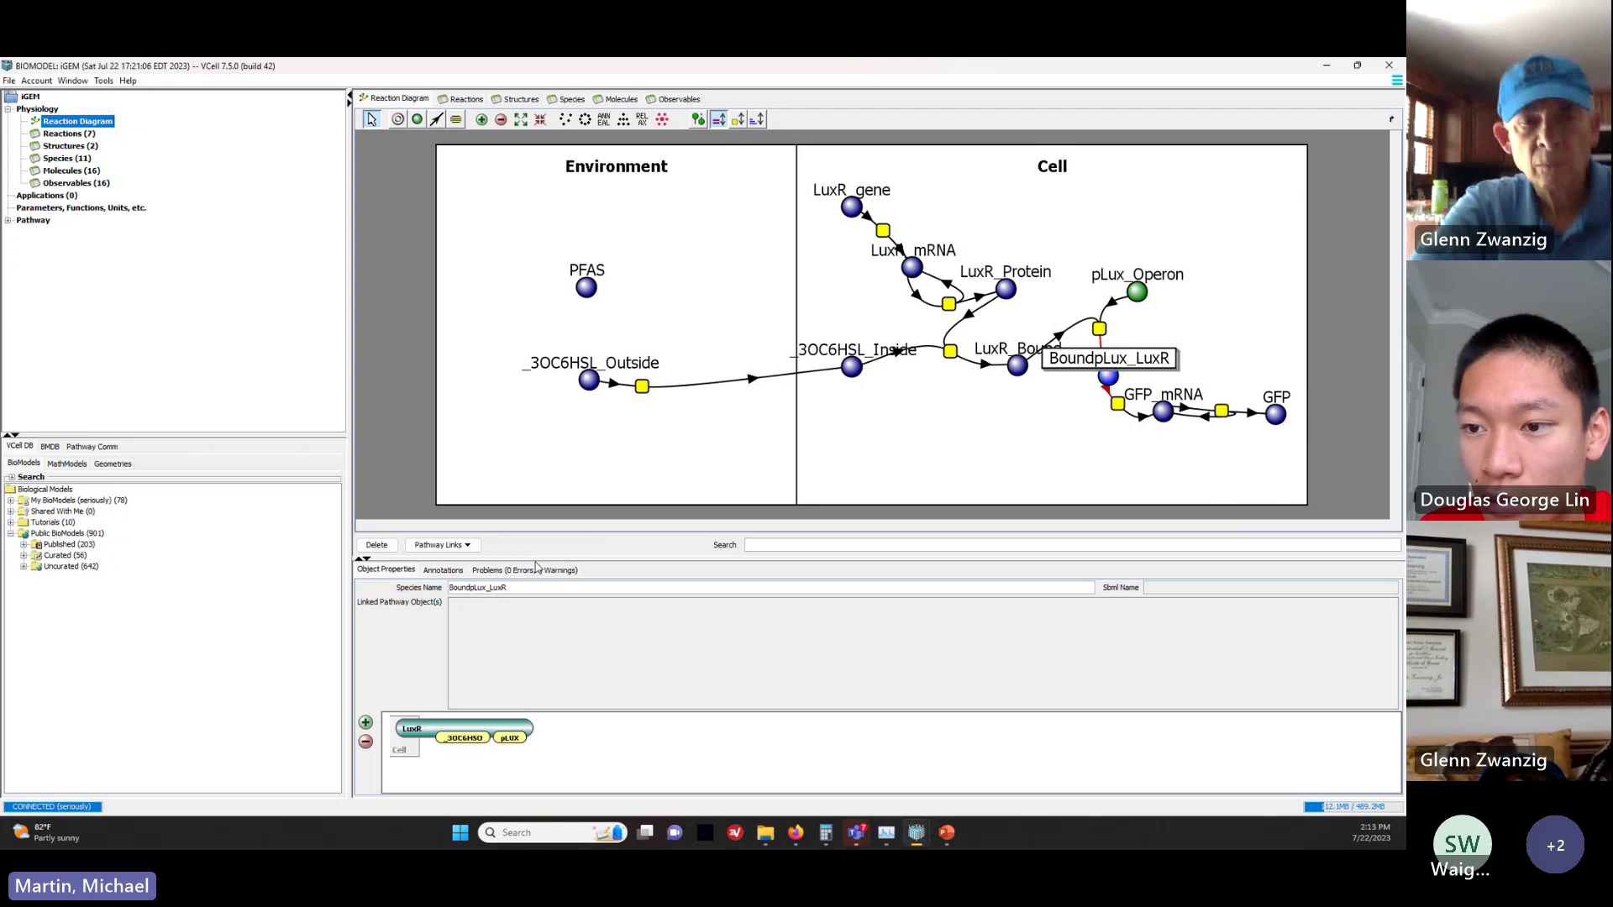
pyautogui.rightClick(547, 731)
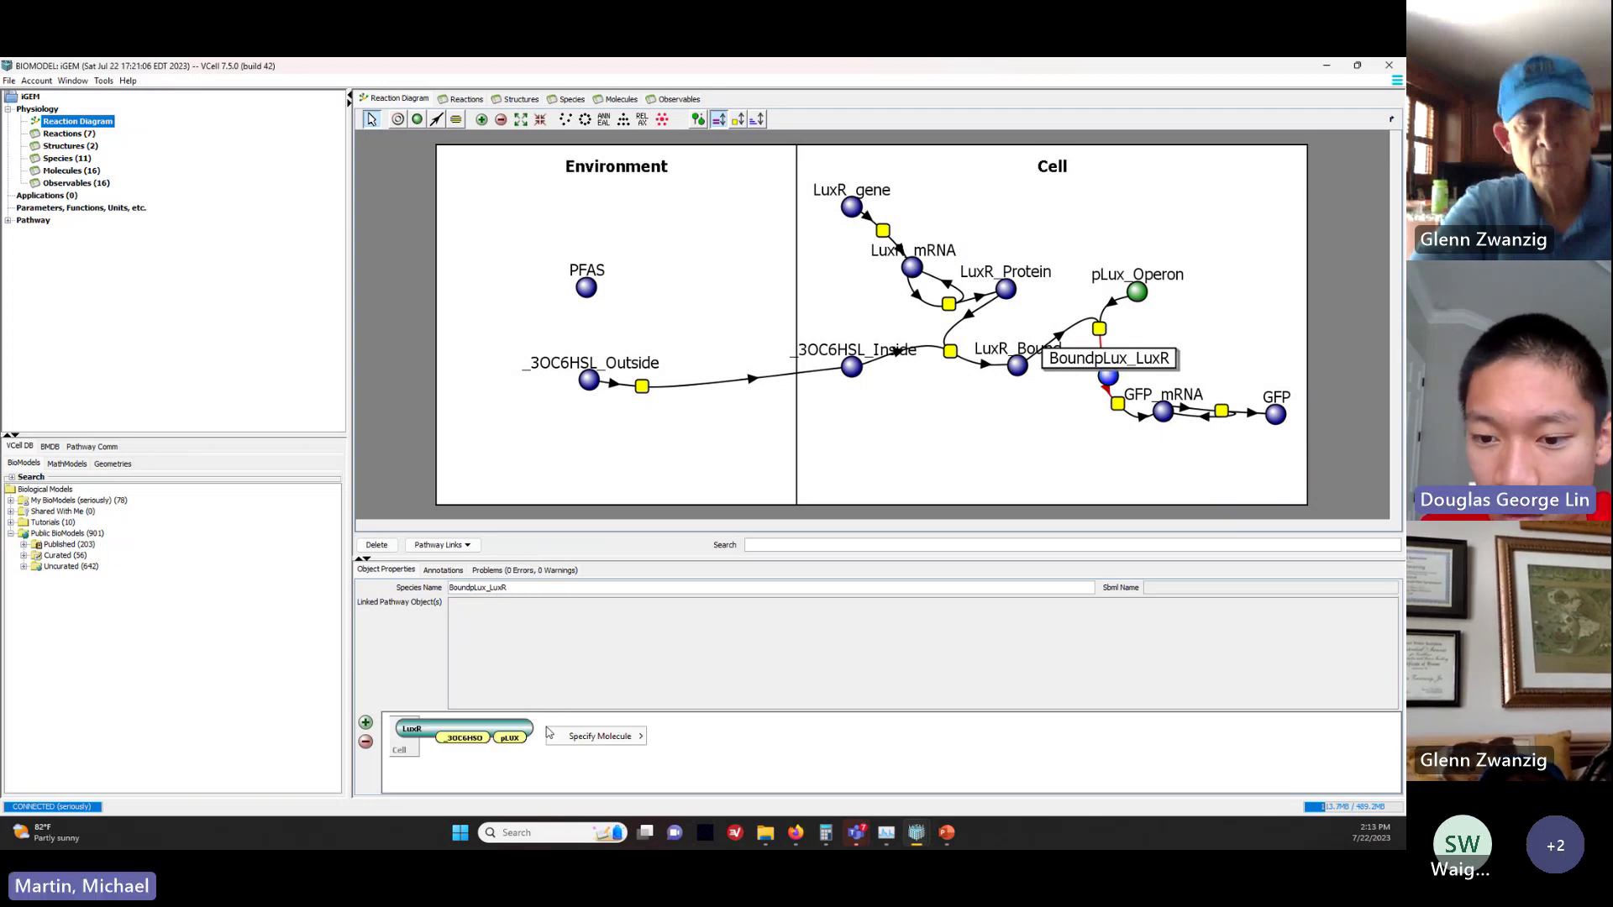
pyautogui.moveTo(581, 739)
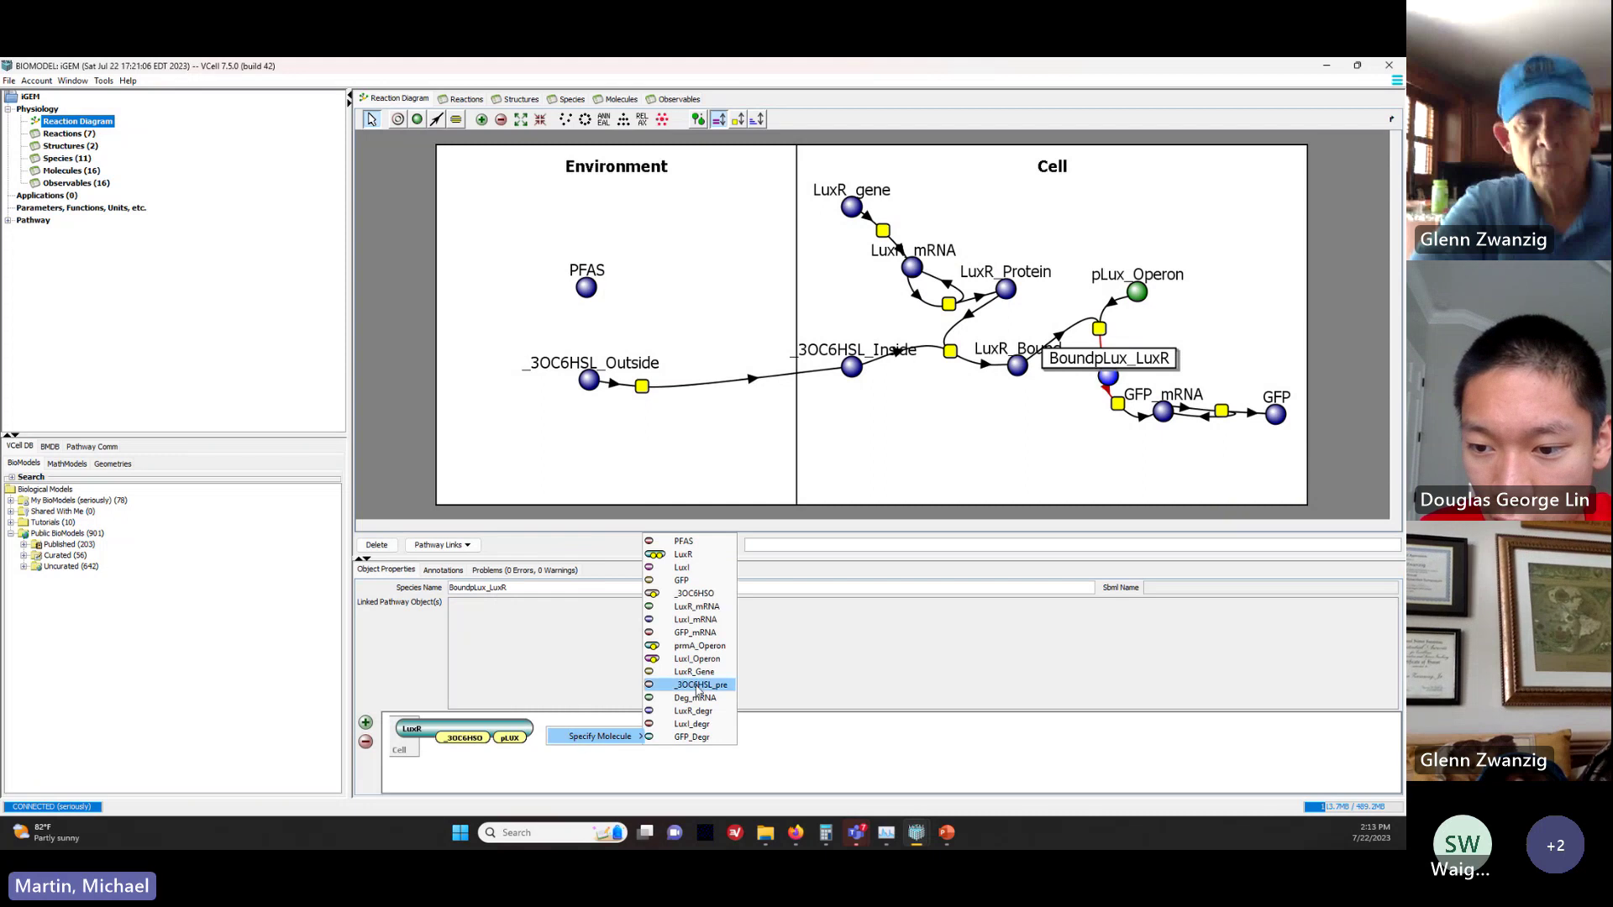
pyautogui.click(692, 593)
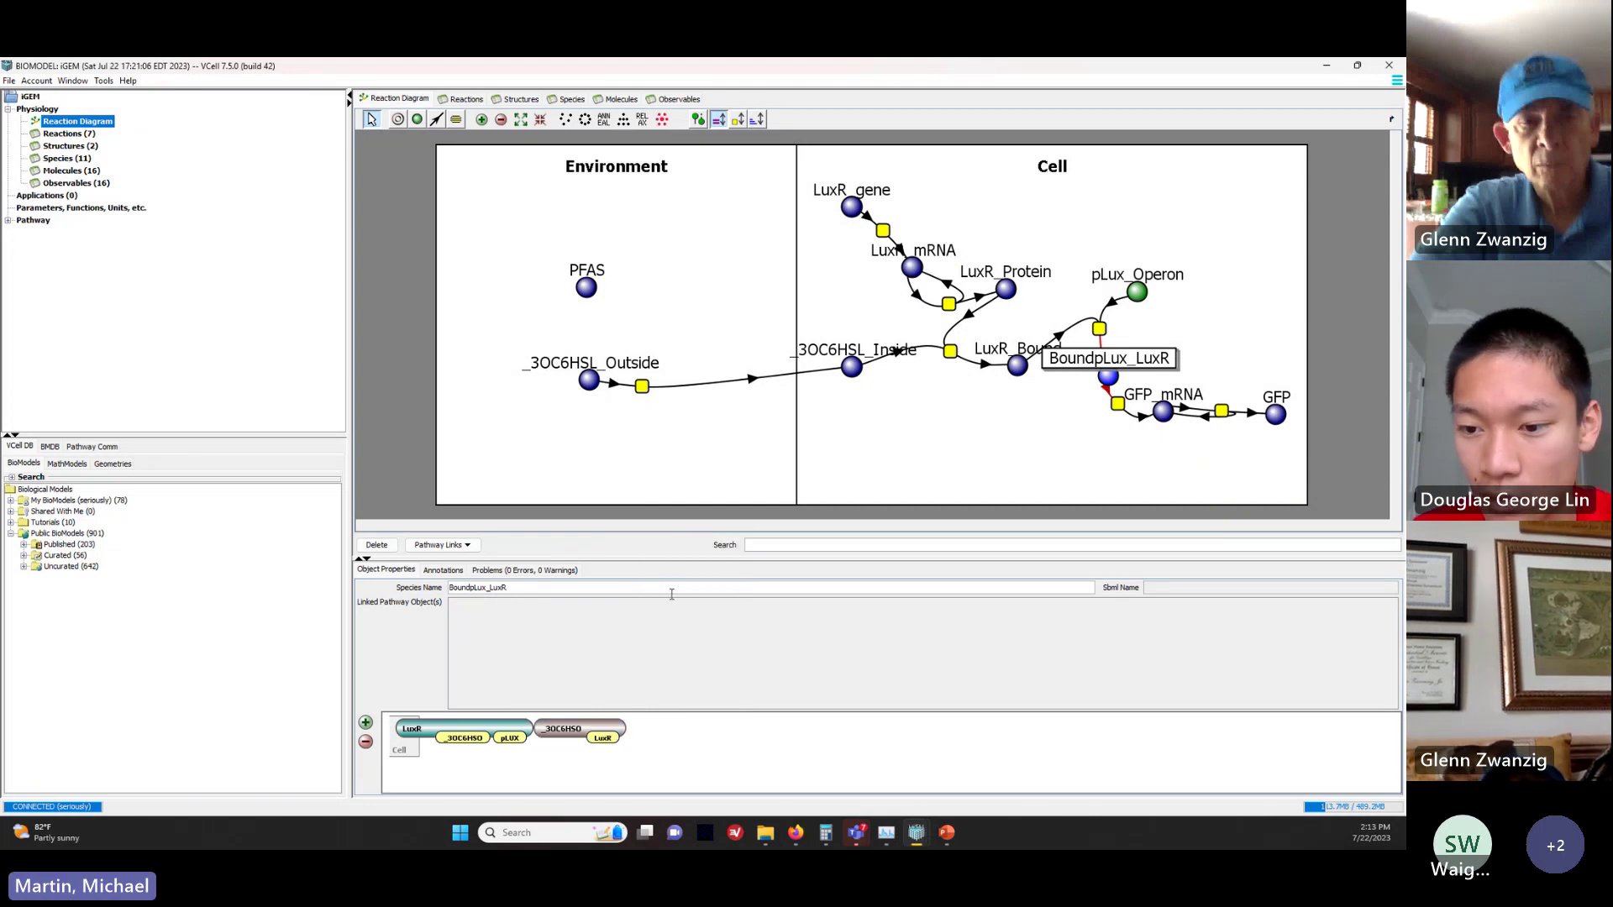
# Step: Bond the LuxR site of _3OC6HSO to the pLUX site of LuxR in BoundpLux_LuxR
pyautogui.rightClick(603, 740)
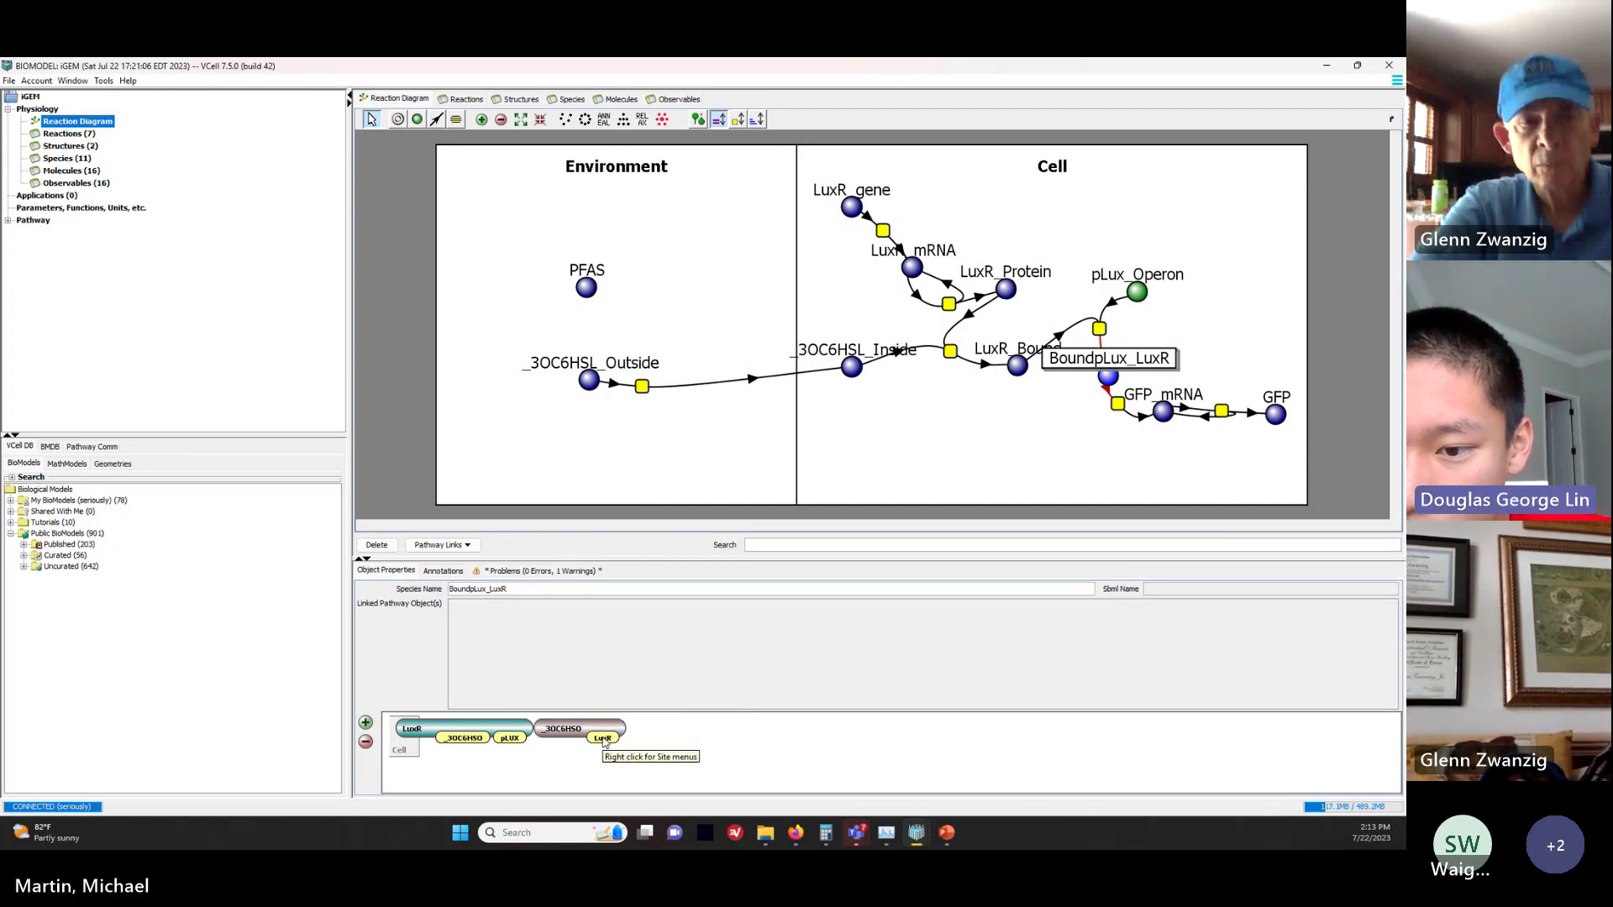
pyautogui.moveTo(672, 761)
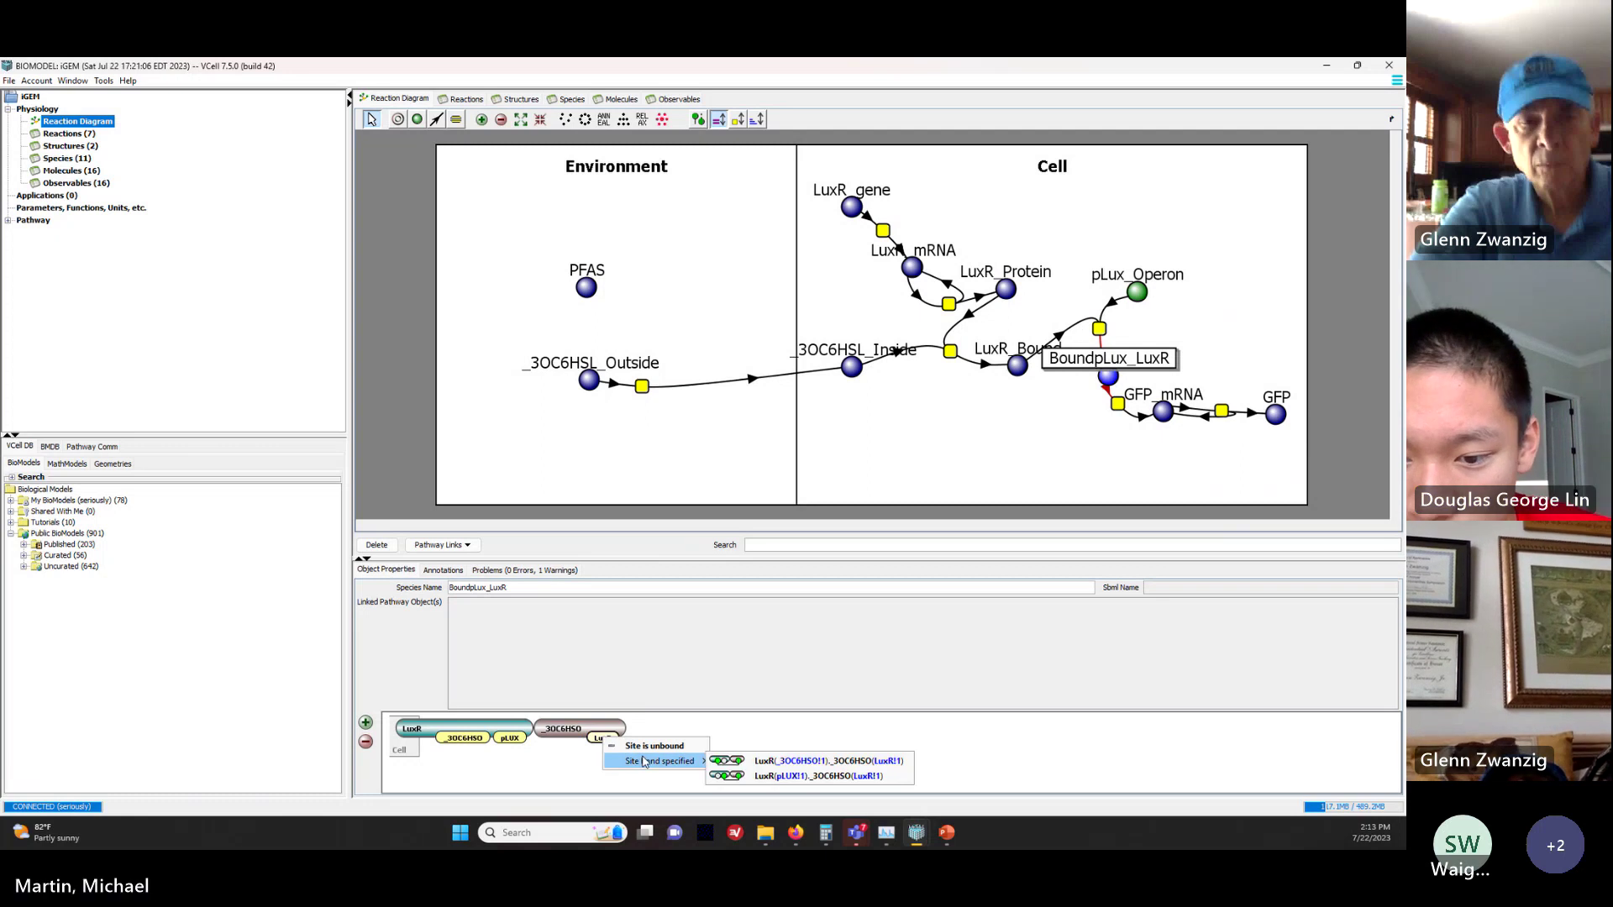
pyautogui.click(761, 777)
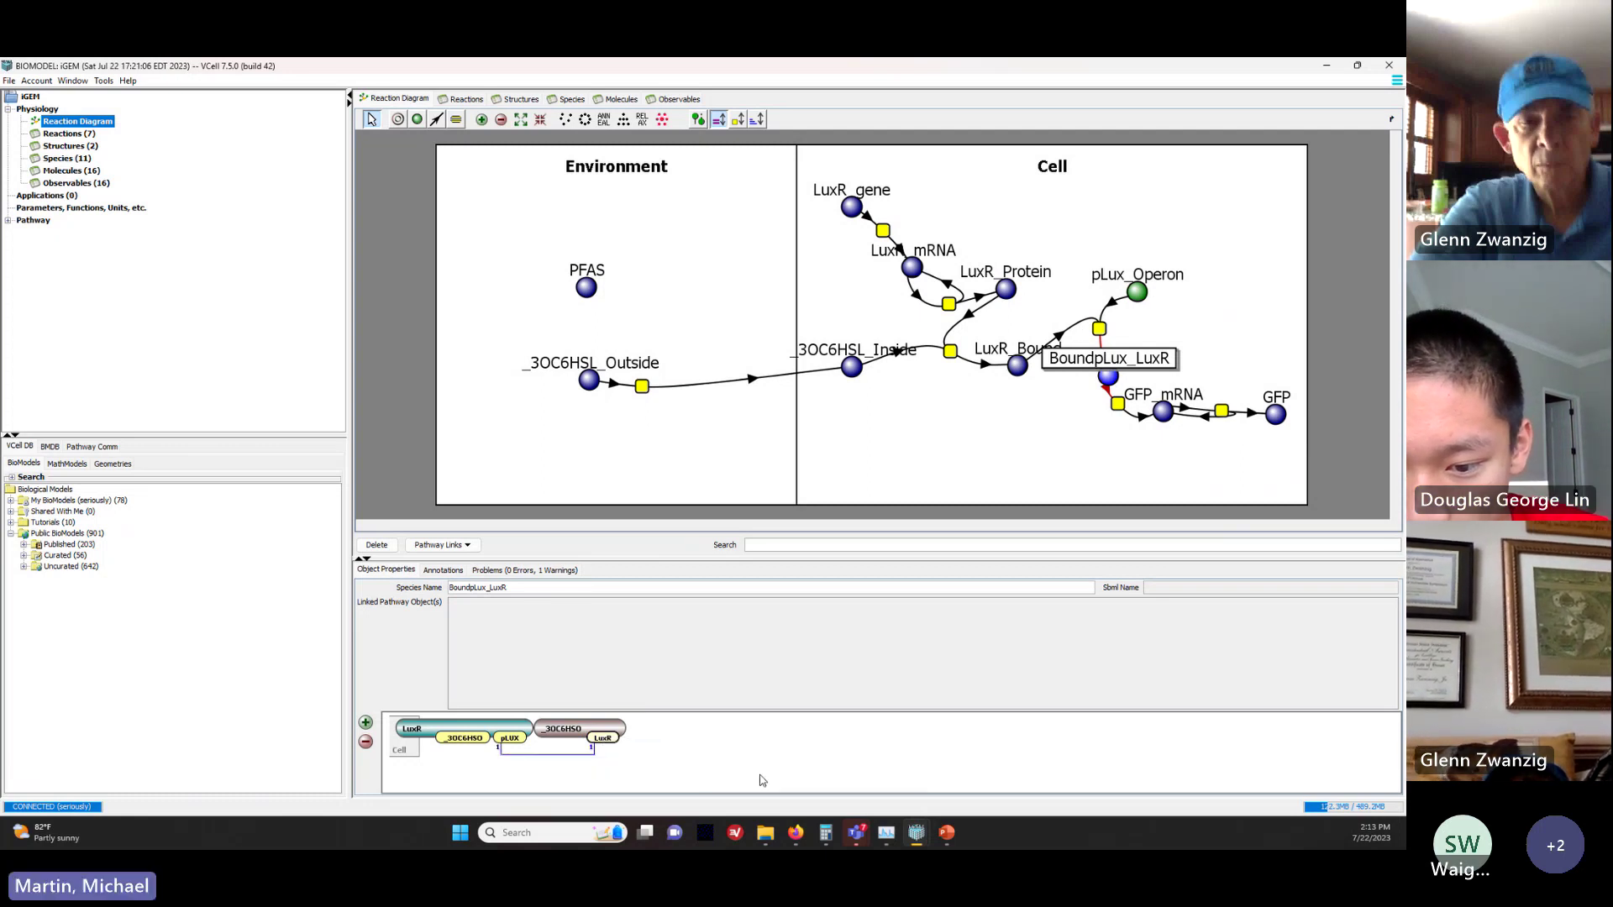
# Step: Change the bond of the LuxR site on _3OC6HSO to the _3OC6HSO site of LuxR
pyautogui.click(600, 740)
pyautogui.moveTo(663, 758)
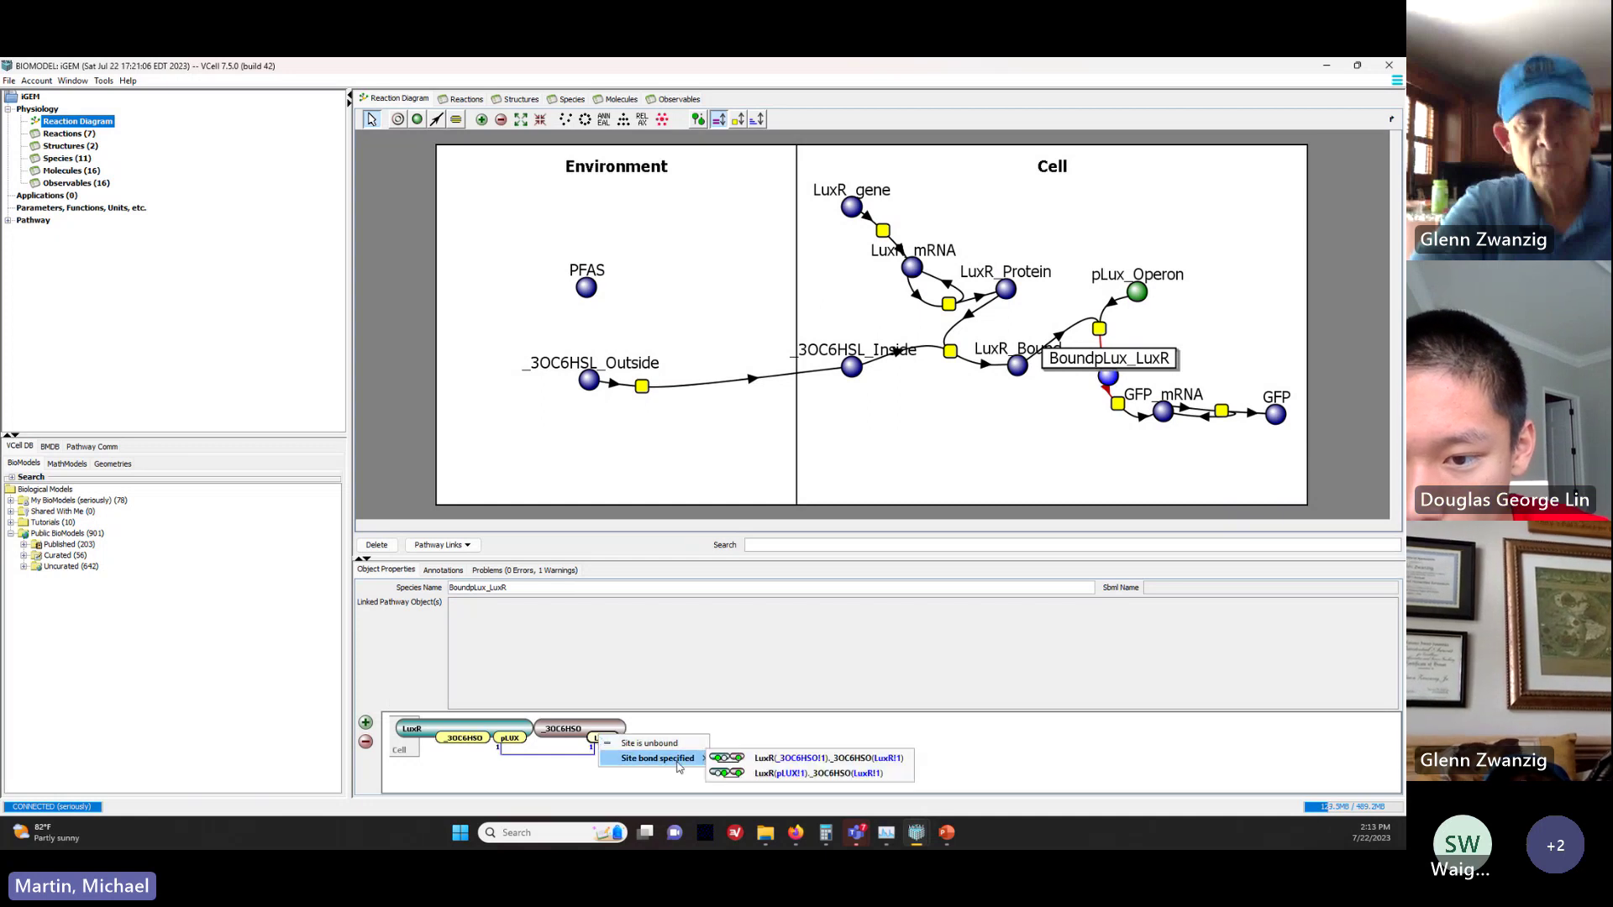
pyautogui.click(756, 758)
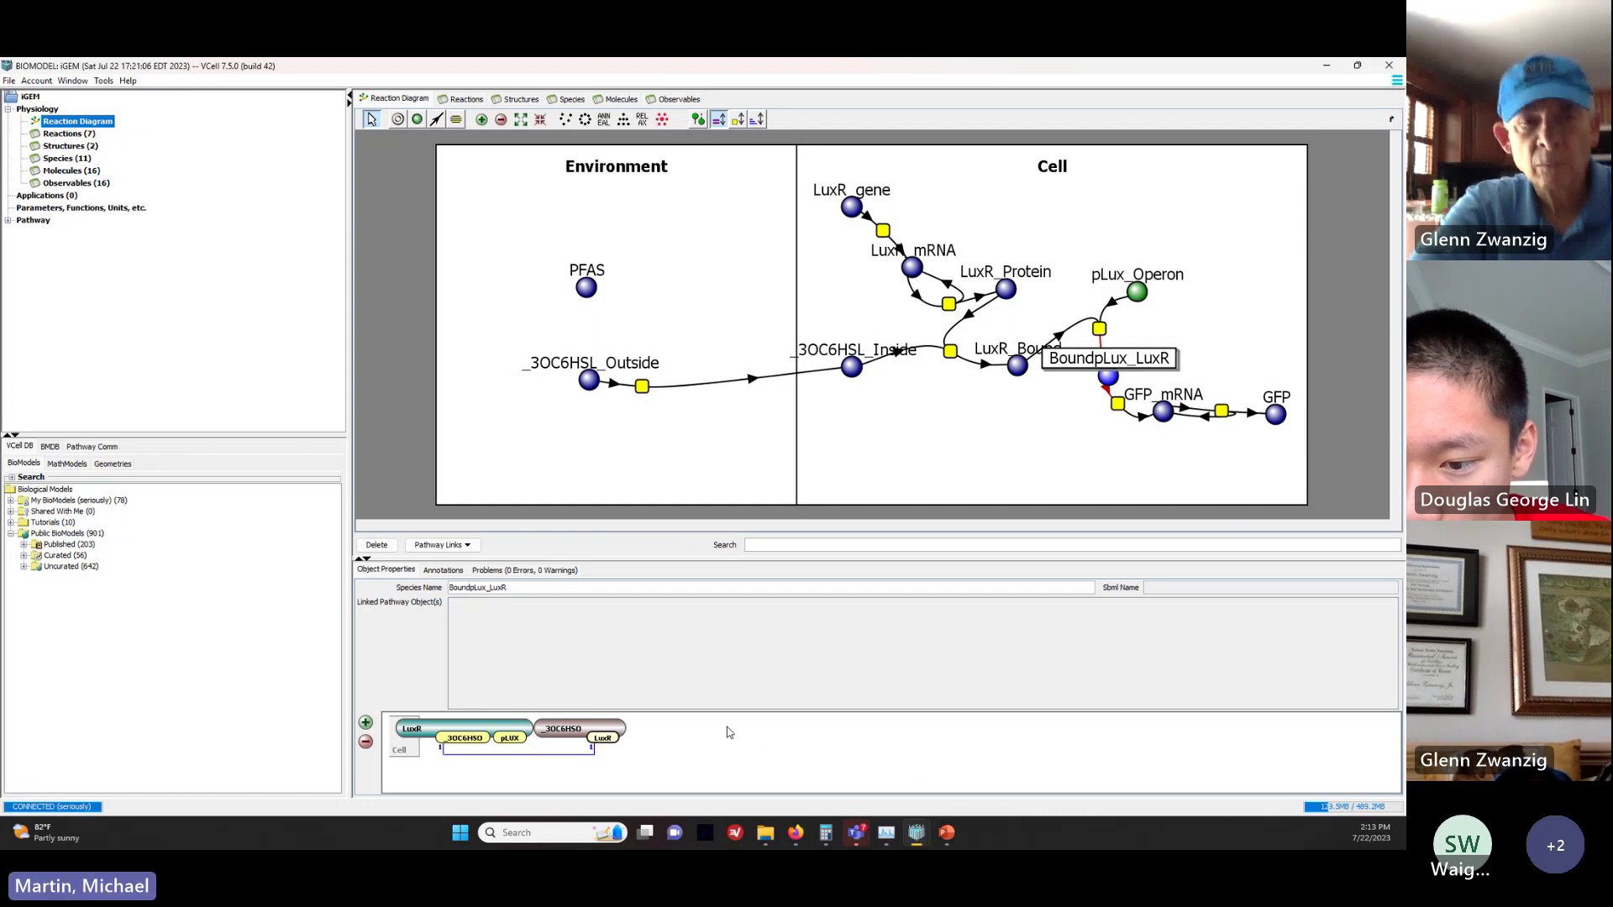
# Step: Add the LuxI_Operon molecule to BoundpLux_LuxR and bond its LuxR site to the pLUX site of LuxR
pyautogui.rightClick(657, 736)
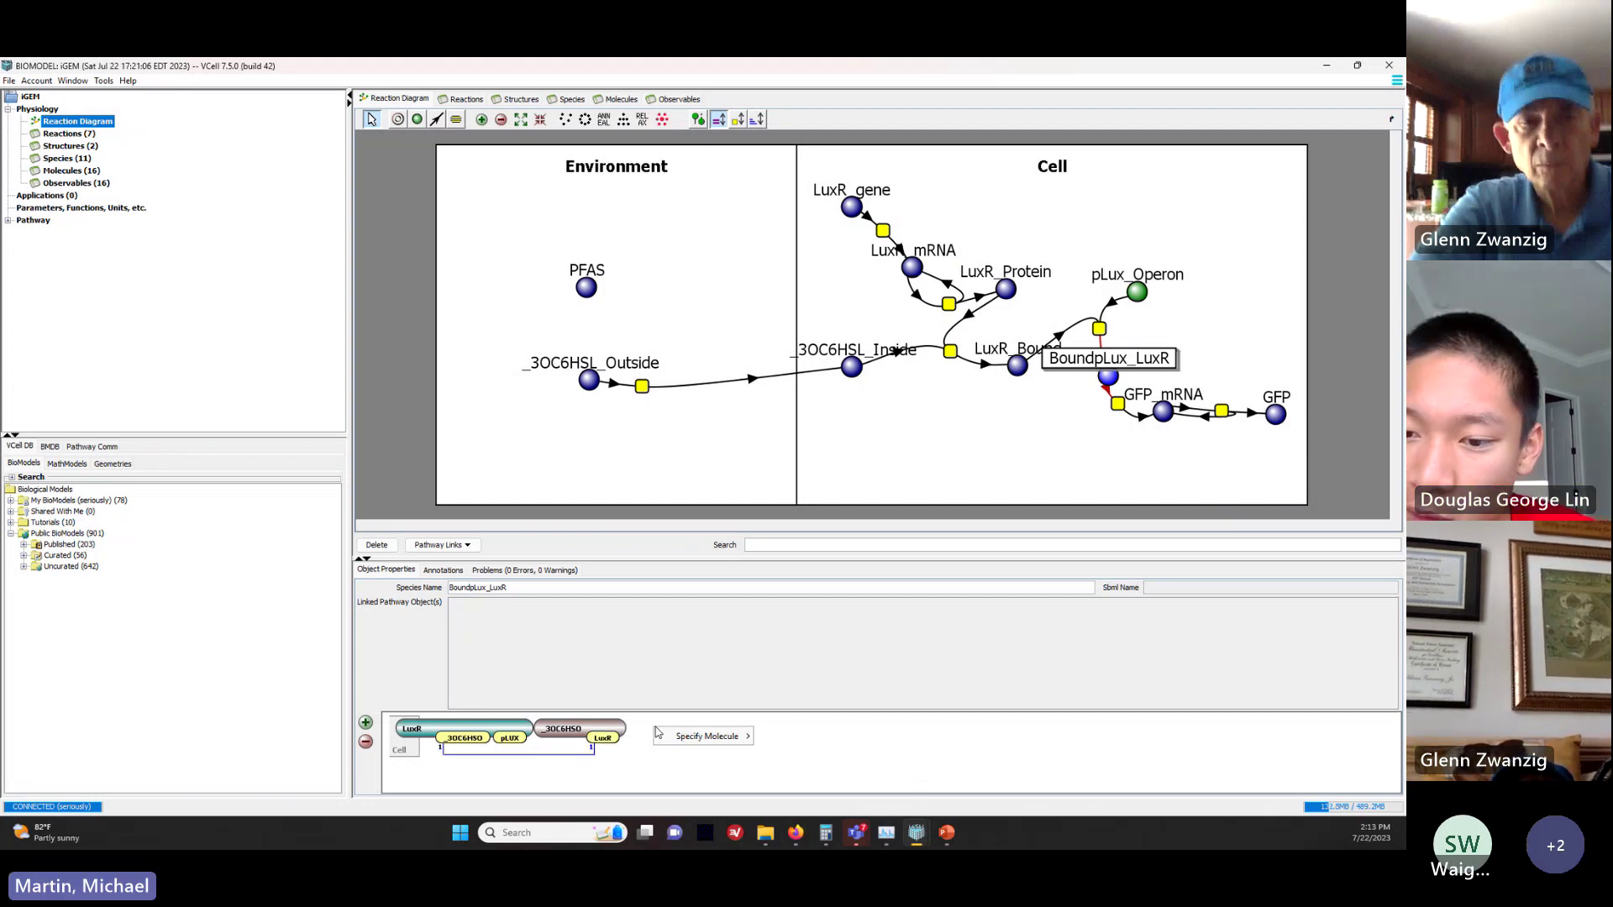
pyautogui.moveTo(723, 742)
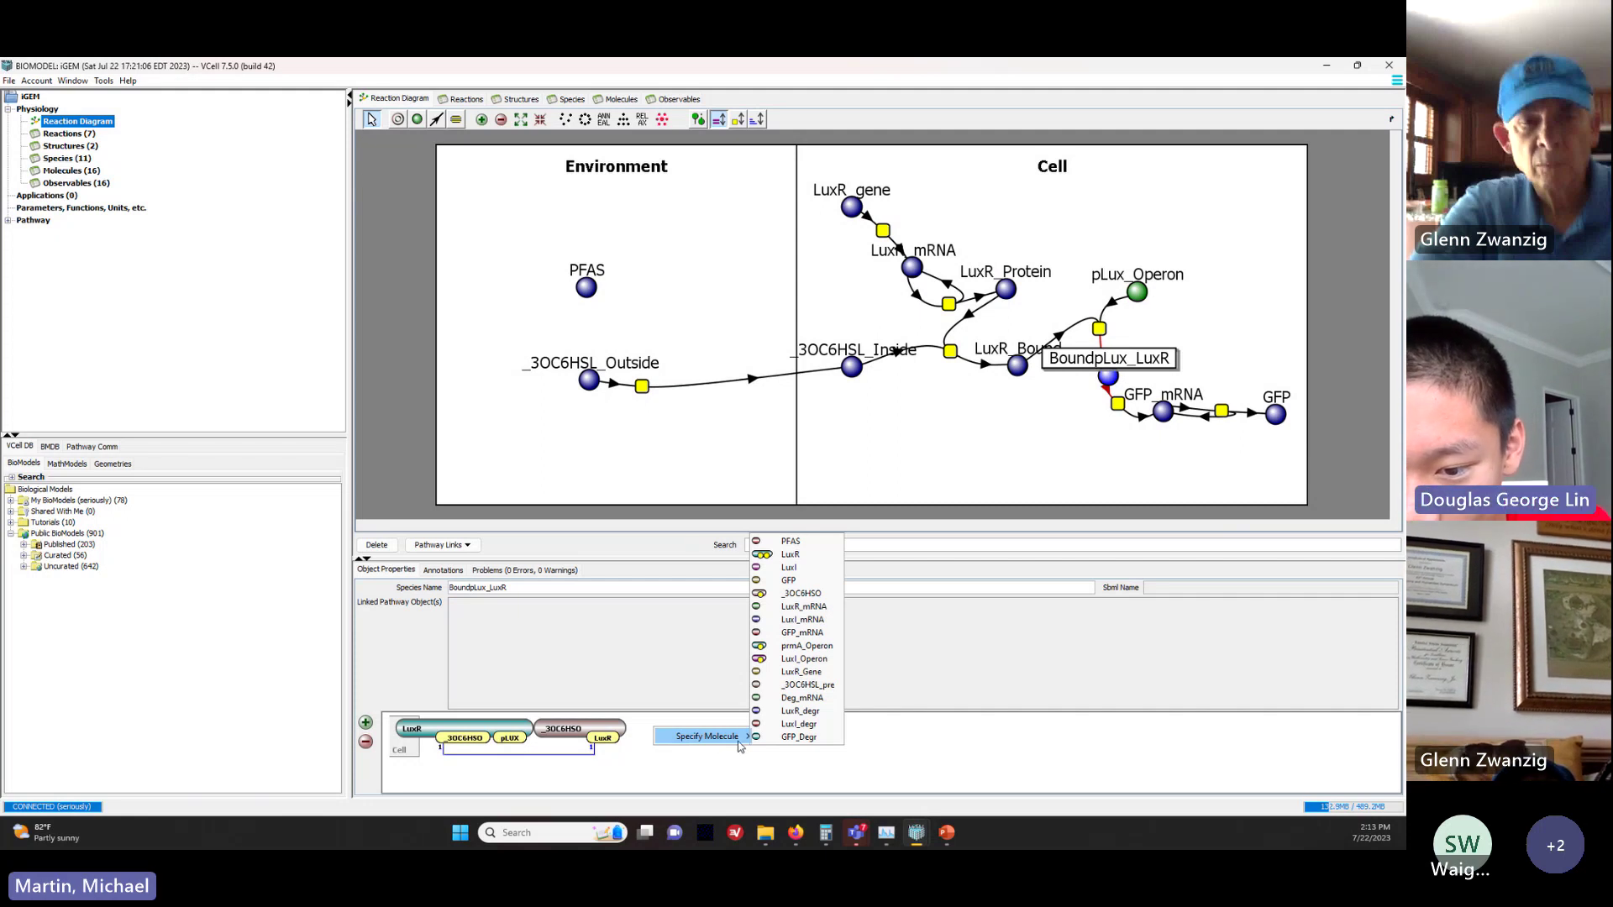
pyautogui.click(804, 660)
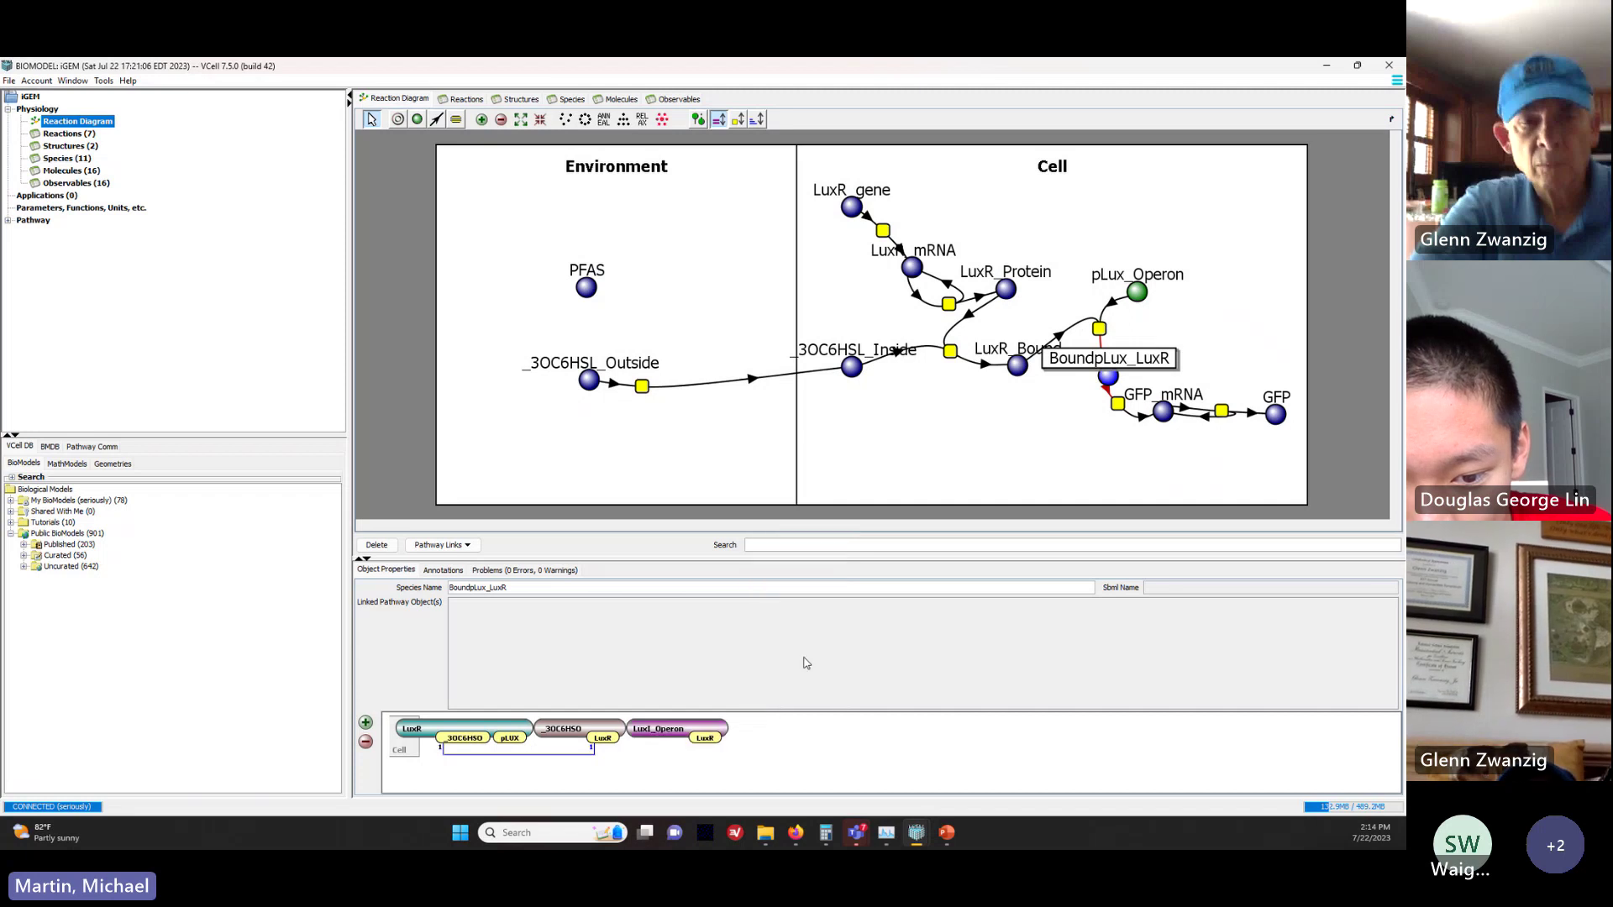
pyautogui.rightClick(706, 742)
pyautogui.moveTo(750, 767)
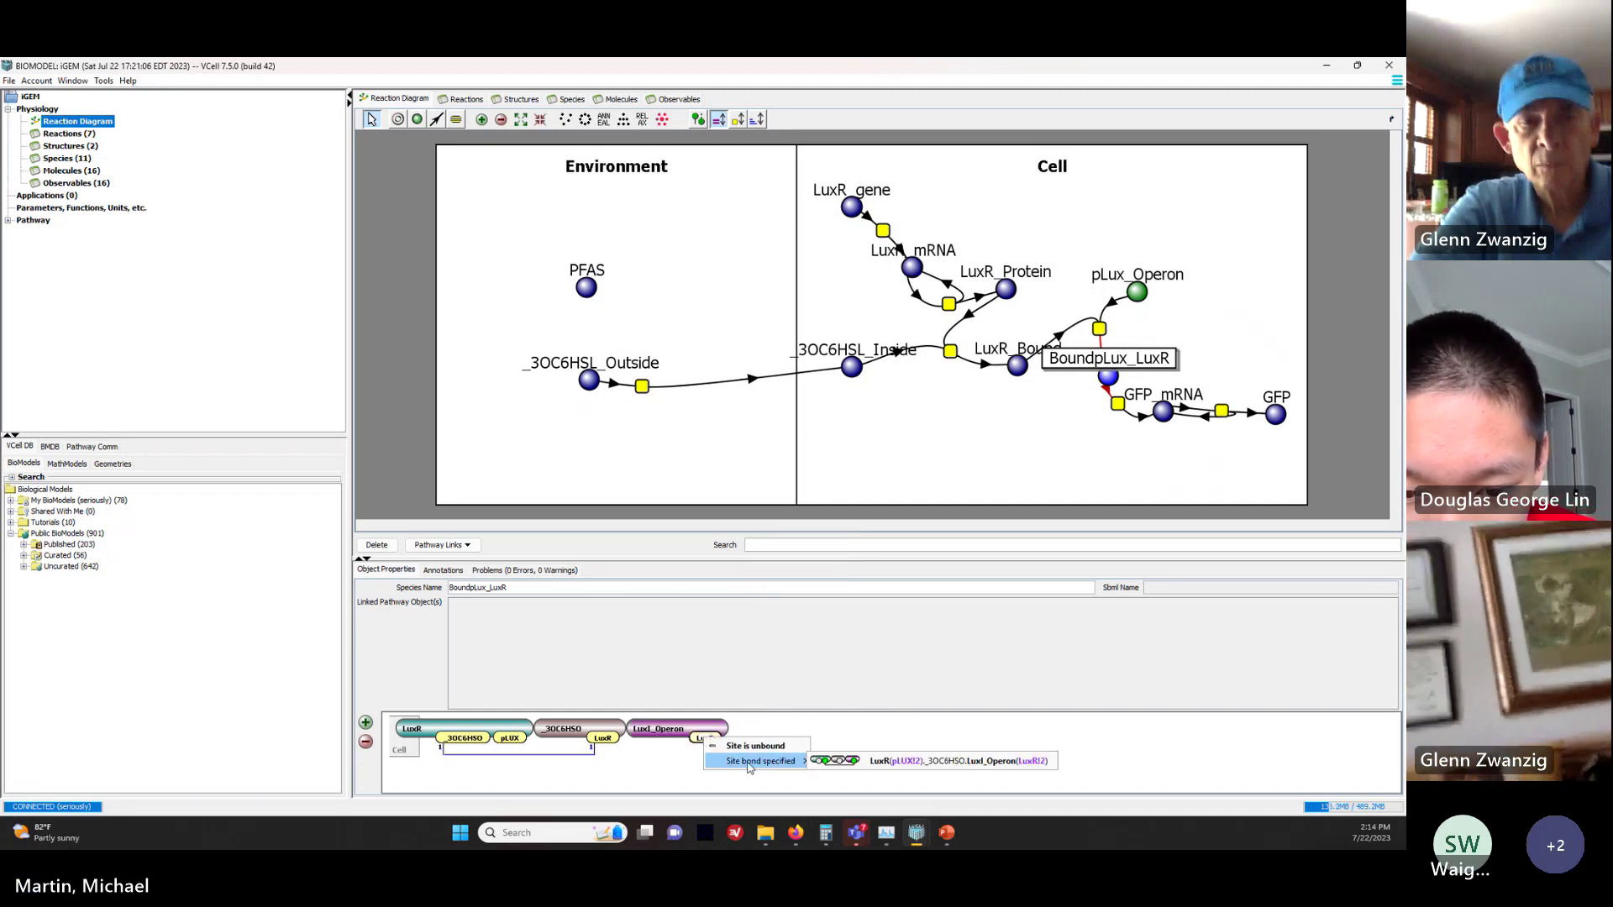
pyautogui.click(857, 762)
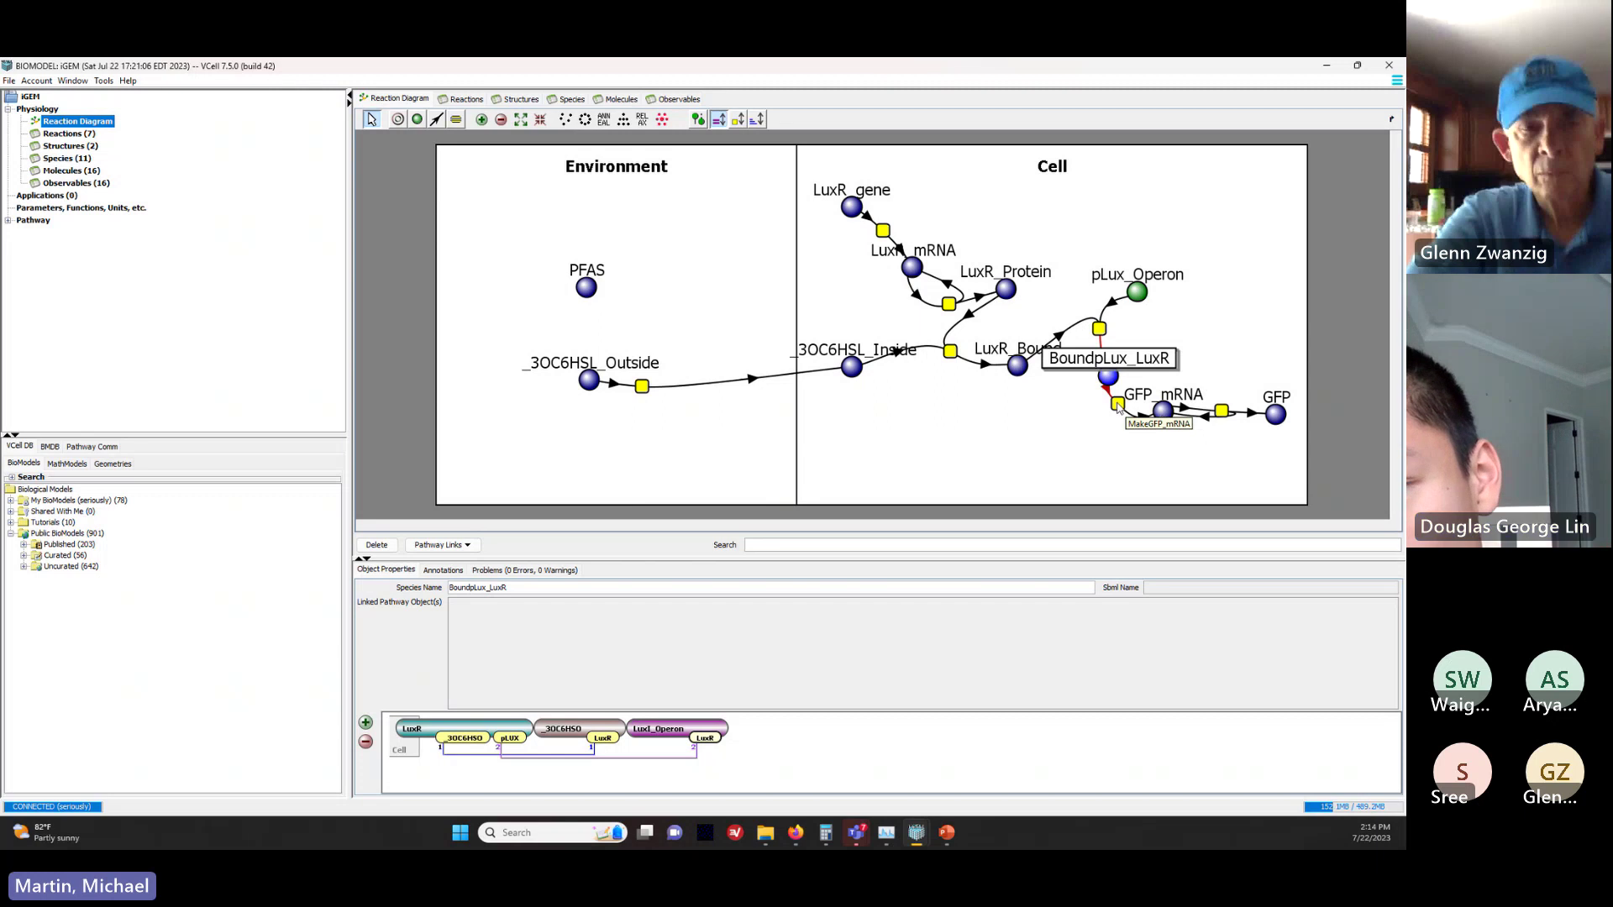
# Step: Check the rate constants of reaction r1, switch to PowerPoint to review the construct on the Goals slide, and return to VCell
pyautogui.click(1098, 328)
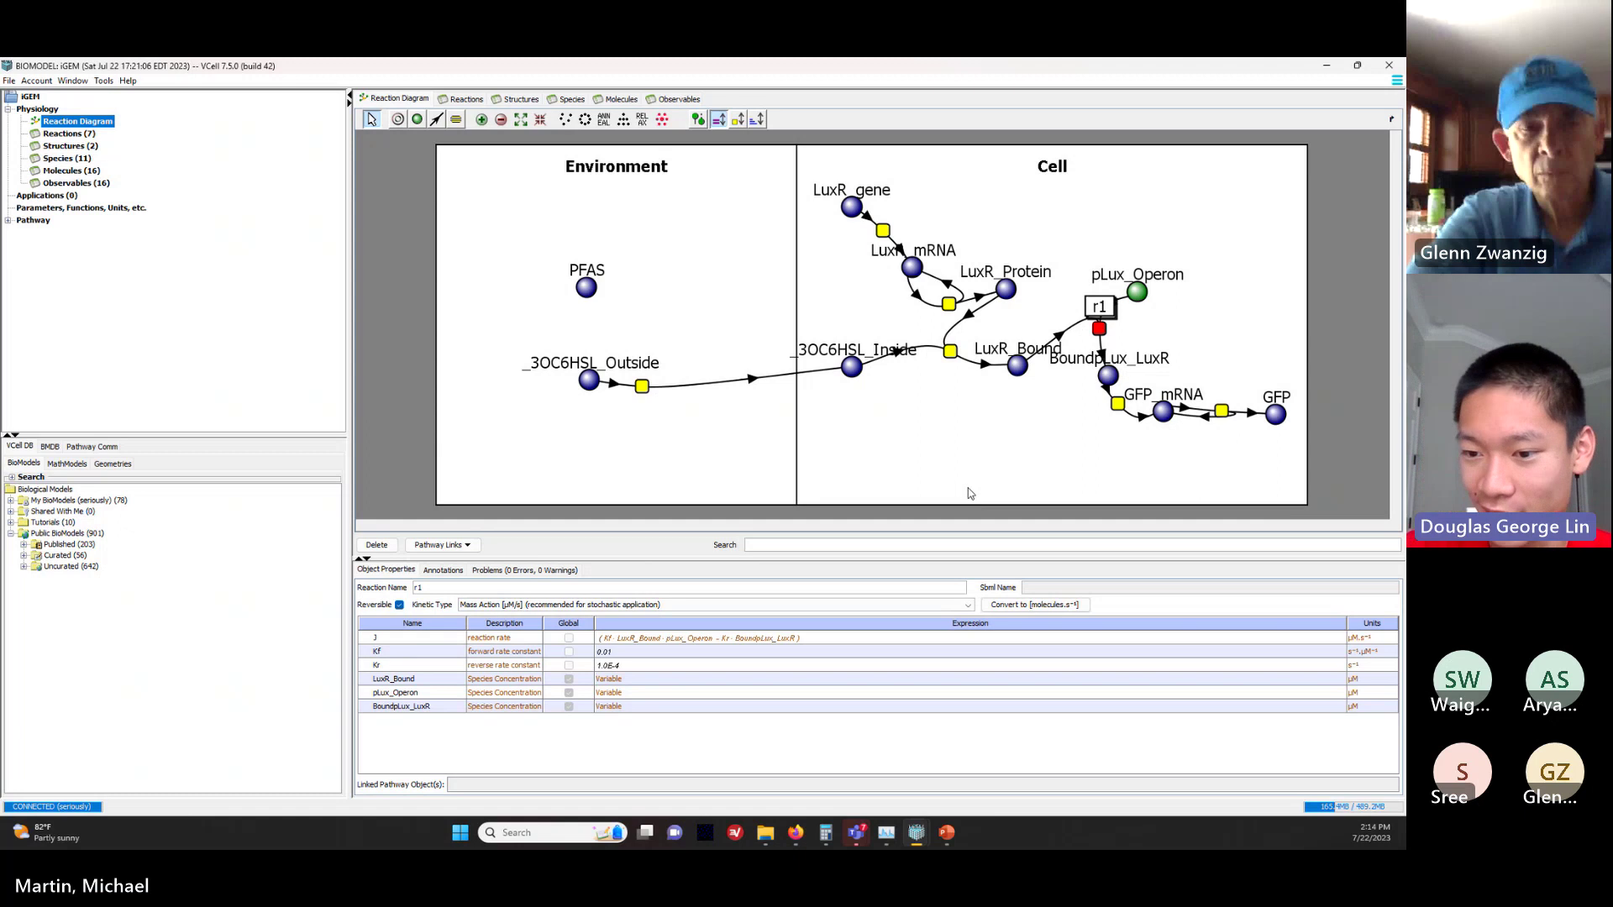
pyautogui.hotkey('alt', 'Tab')
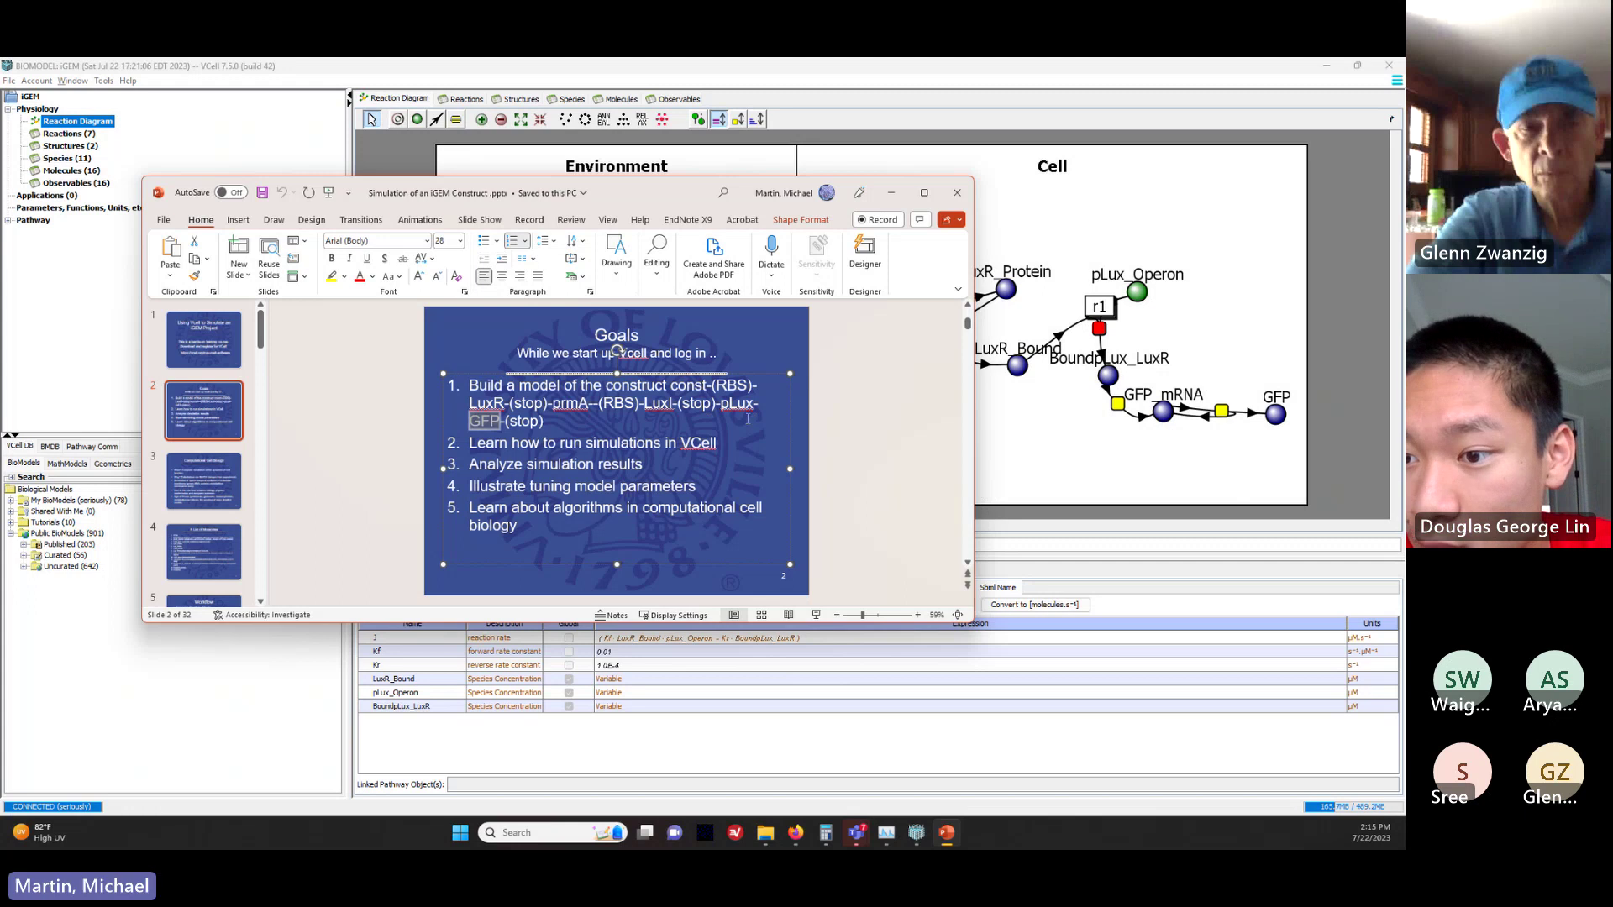
pyautogui.moveTo(672, 197); pyautogui.dragTo(525, 144)
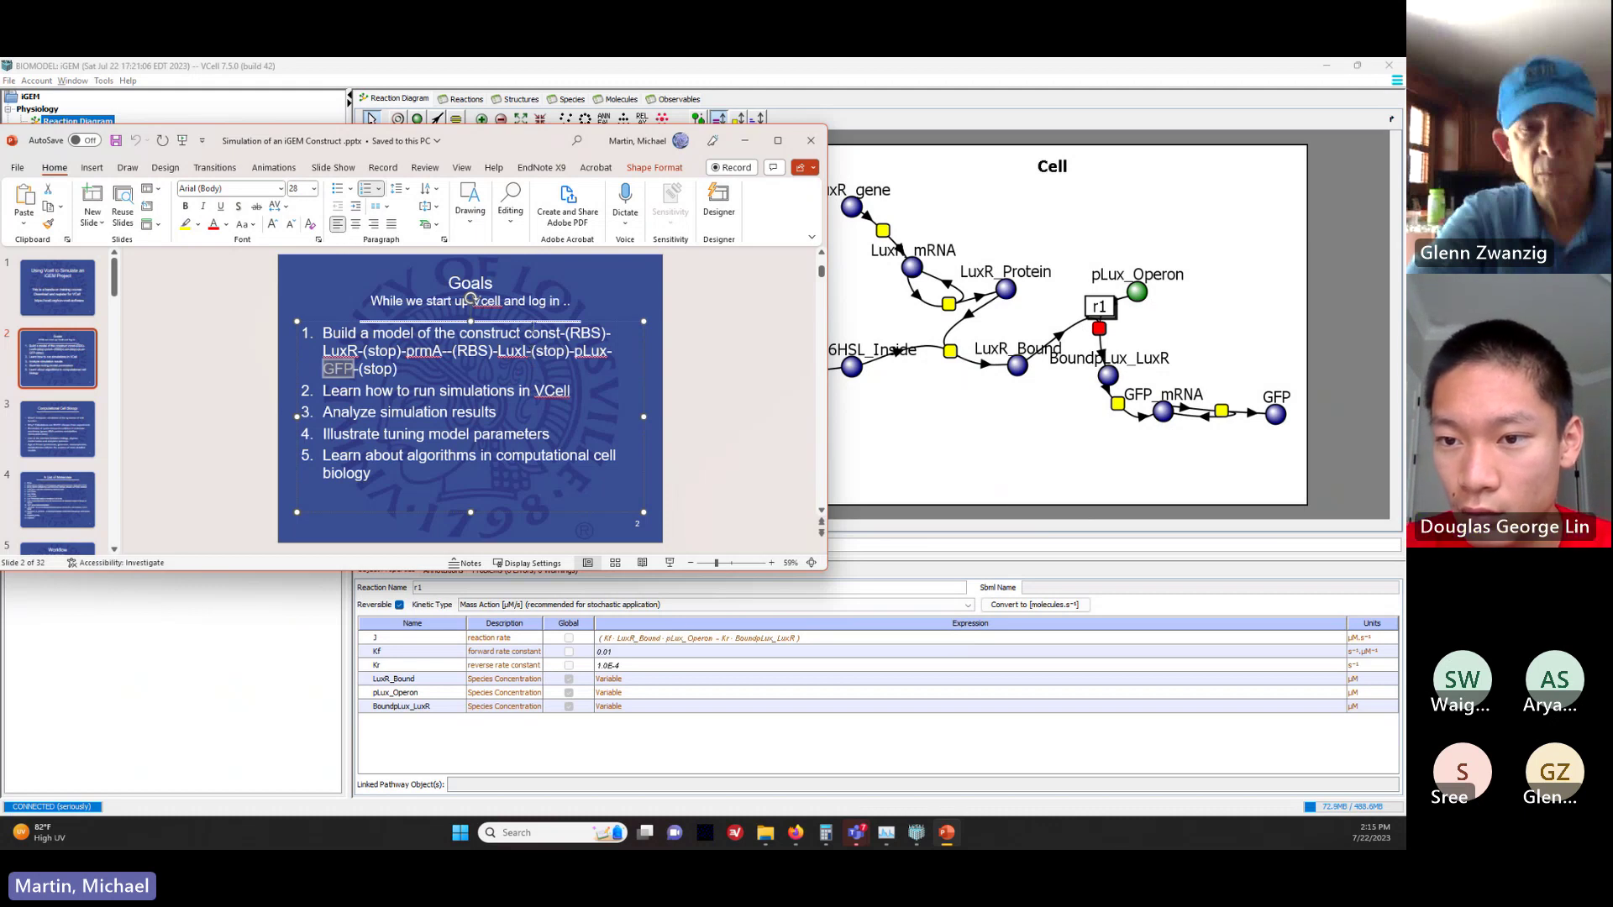
pyautogui.click(970, 99)
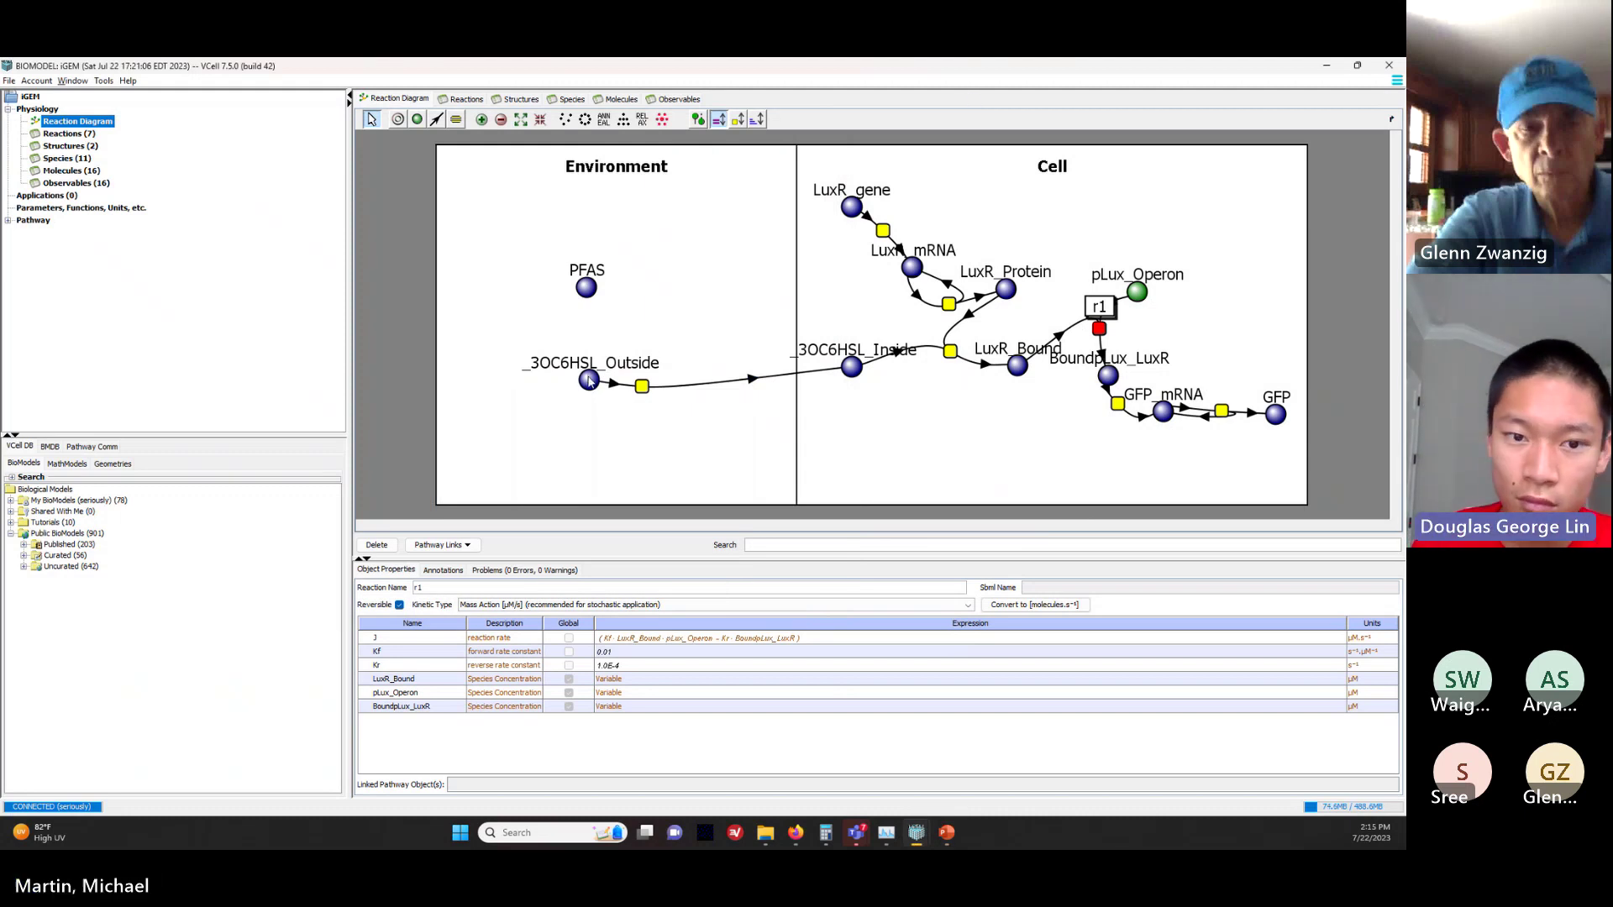
# Step: Rearrange the Environment compartment with _3OC6HSL_Outside and its transport reaction near the top and PFAS near the bottom
pyautogui.moveTo(591, 382); pyautogui.dragTo(676, 224)
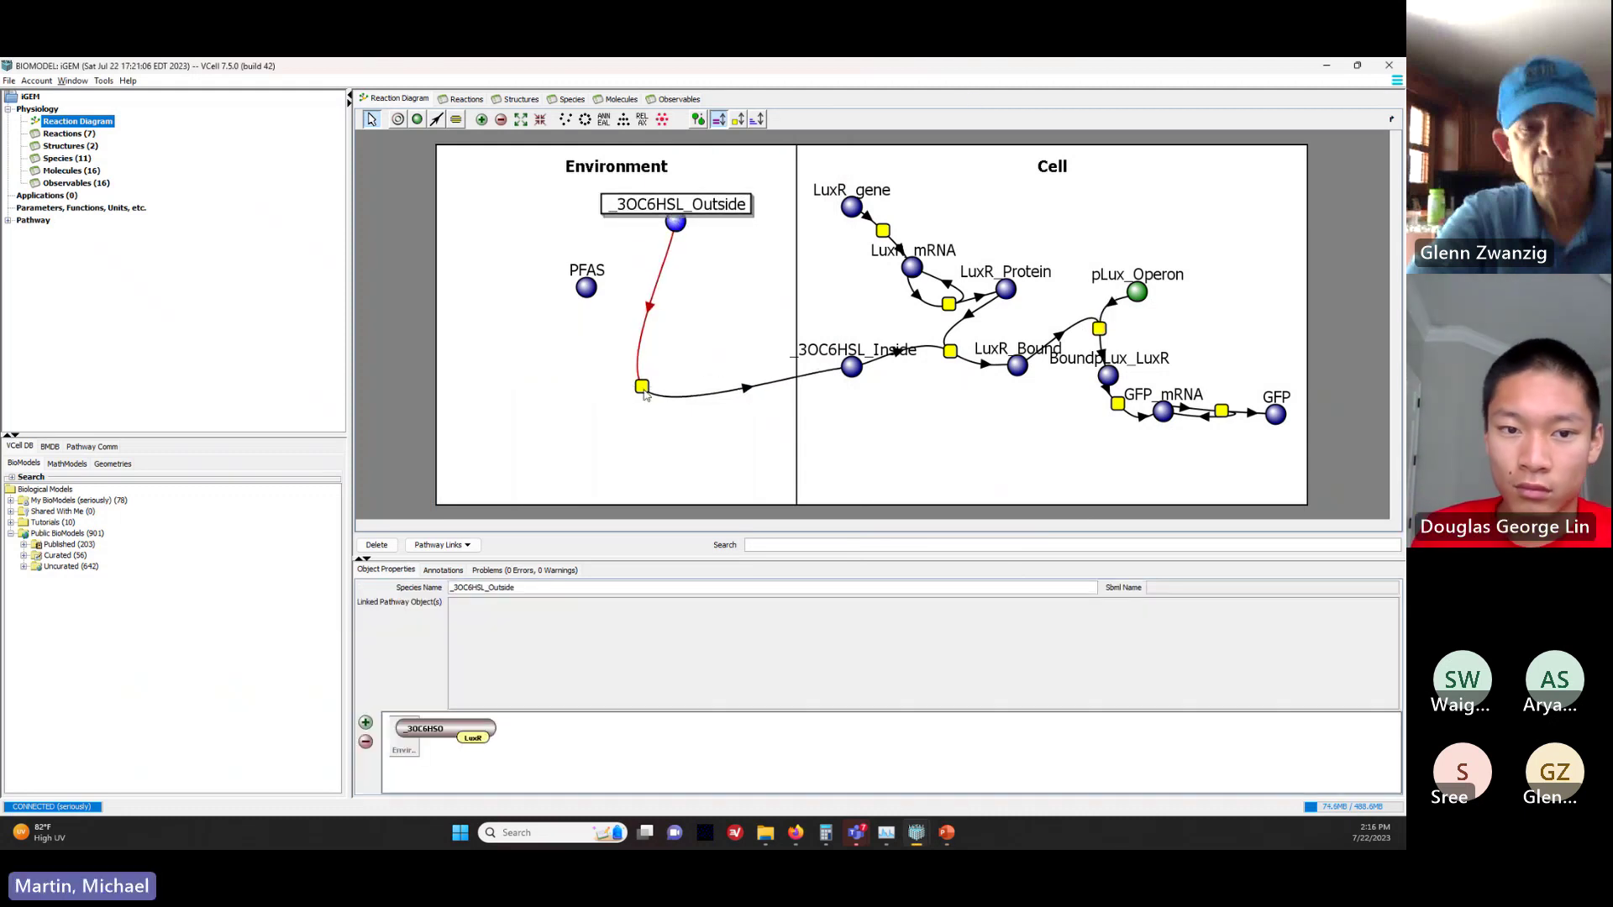
pyautogui.moveTo(644, 394); pyautogui.dragTo(741, 262)
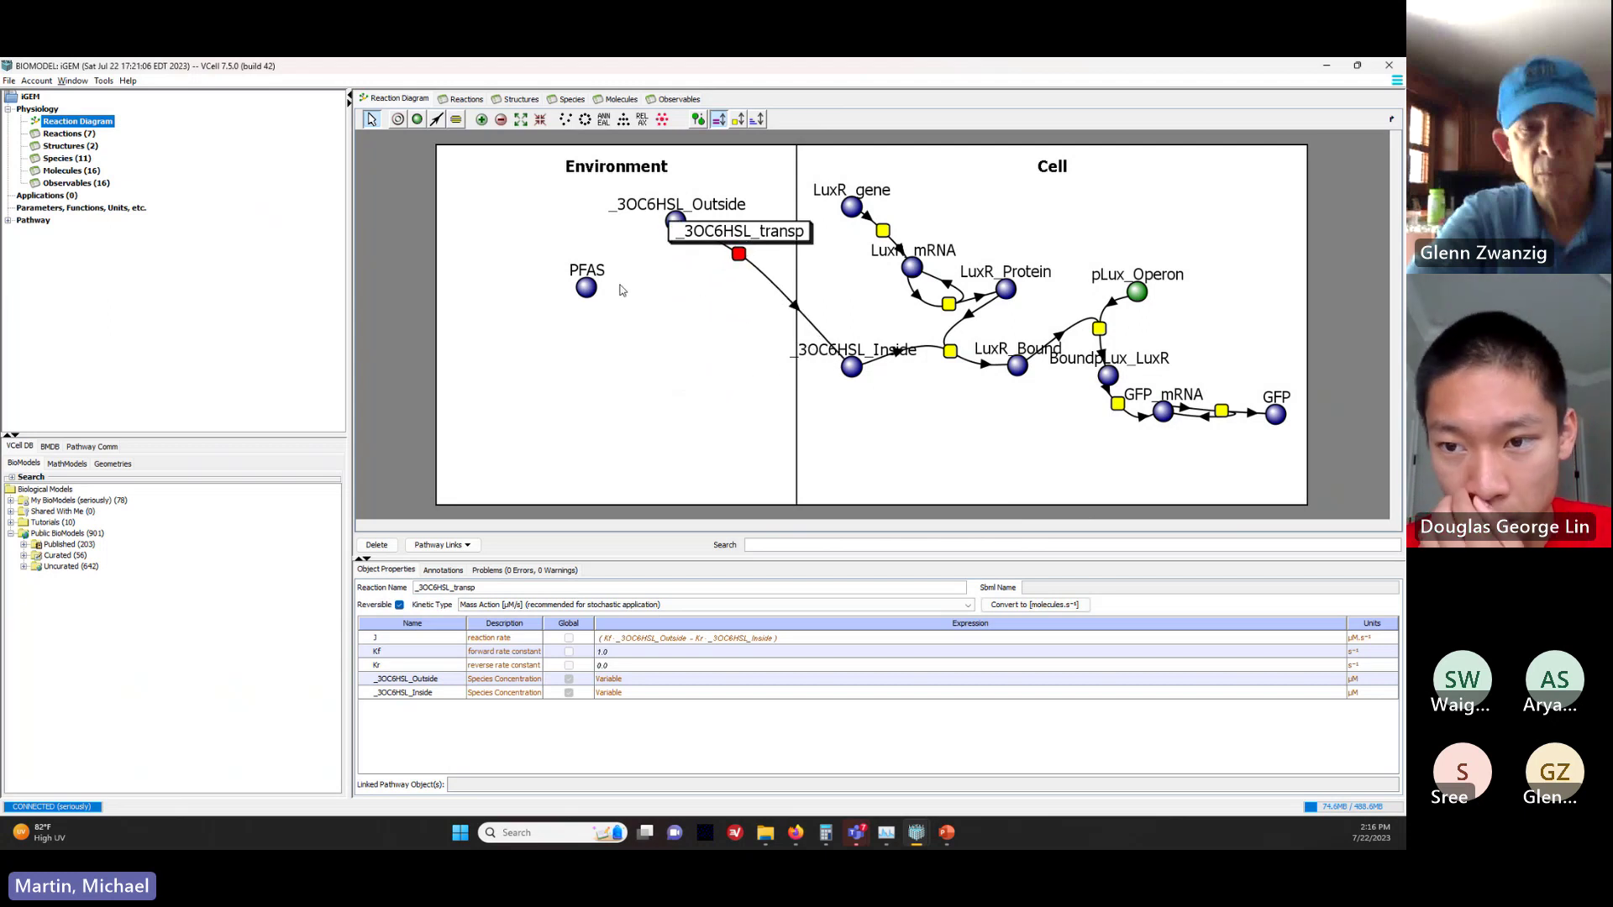
pyautogui.moveTo(587, 289); pyautogui.dragTo(675, 454)
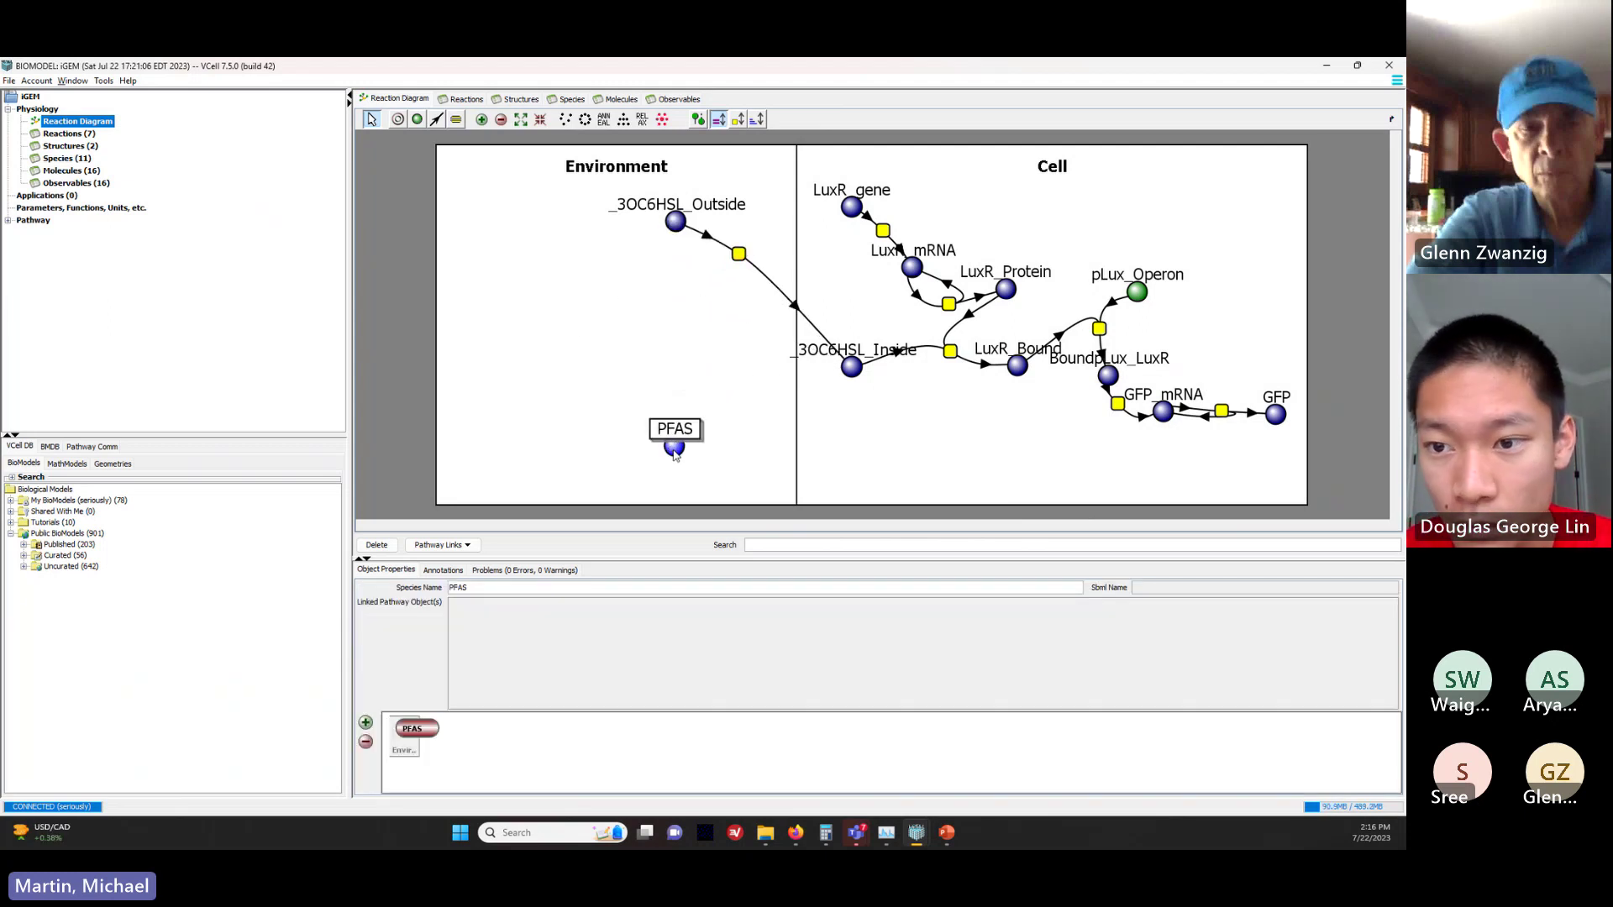
# Step: Draw a reaction from PFAS to a new species in the Cell compartment and rename that species PFAS_Inside
pyautogui.click(436, 119)
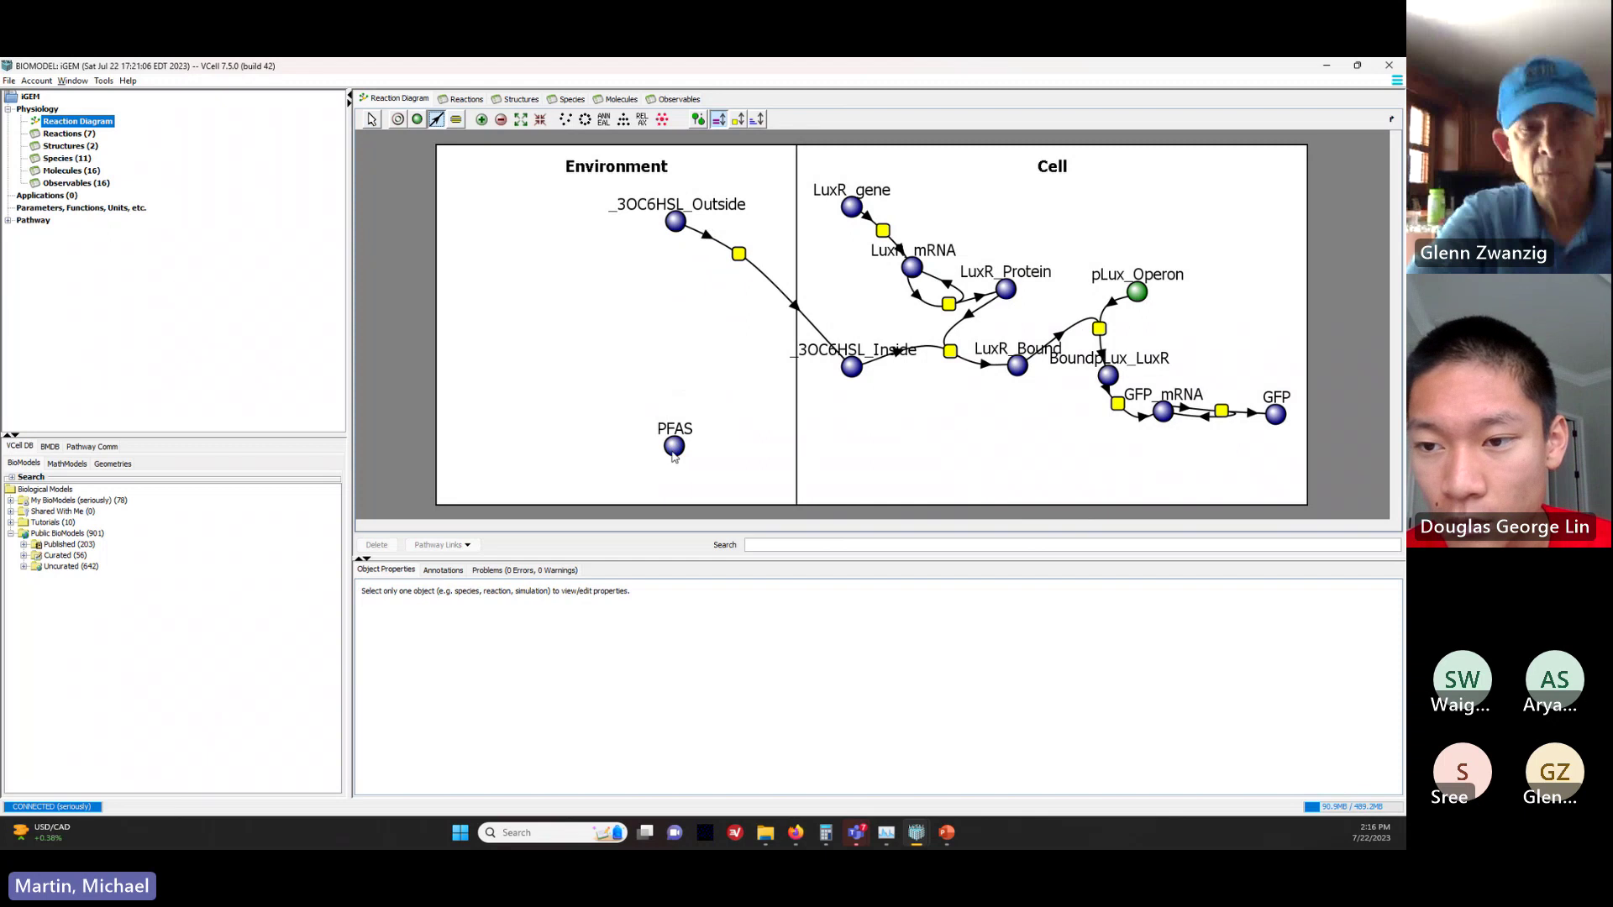
pyautogui.moveTo(673, 456); pyautogui.dragTo(899, 457)
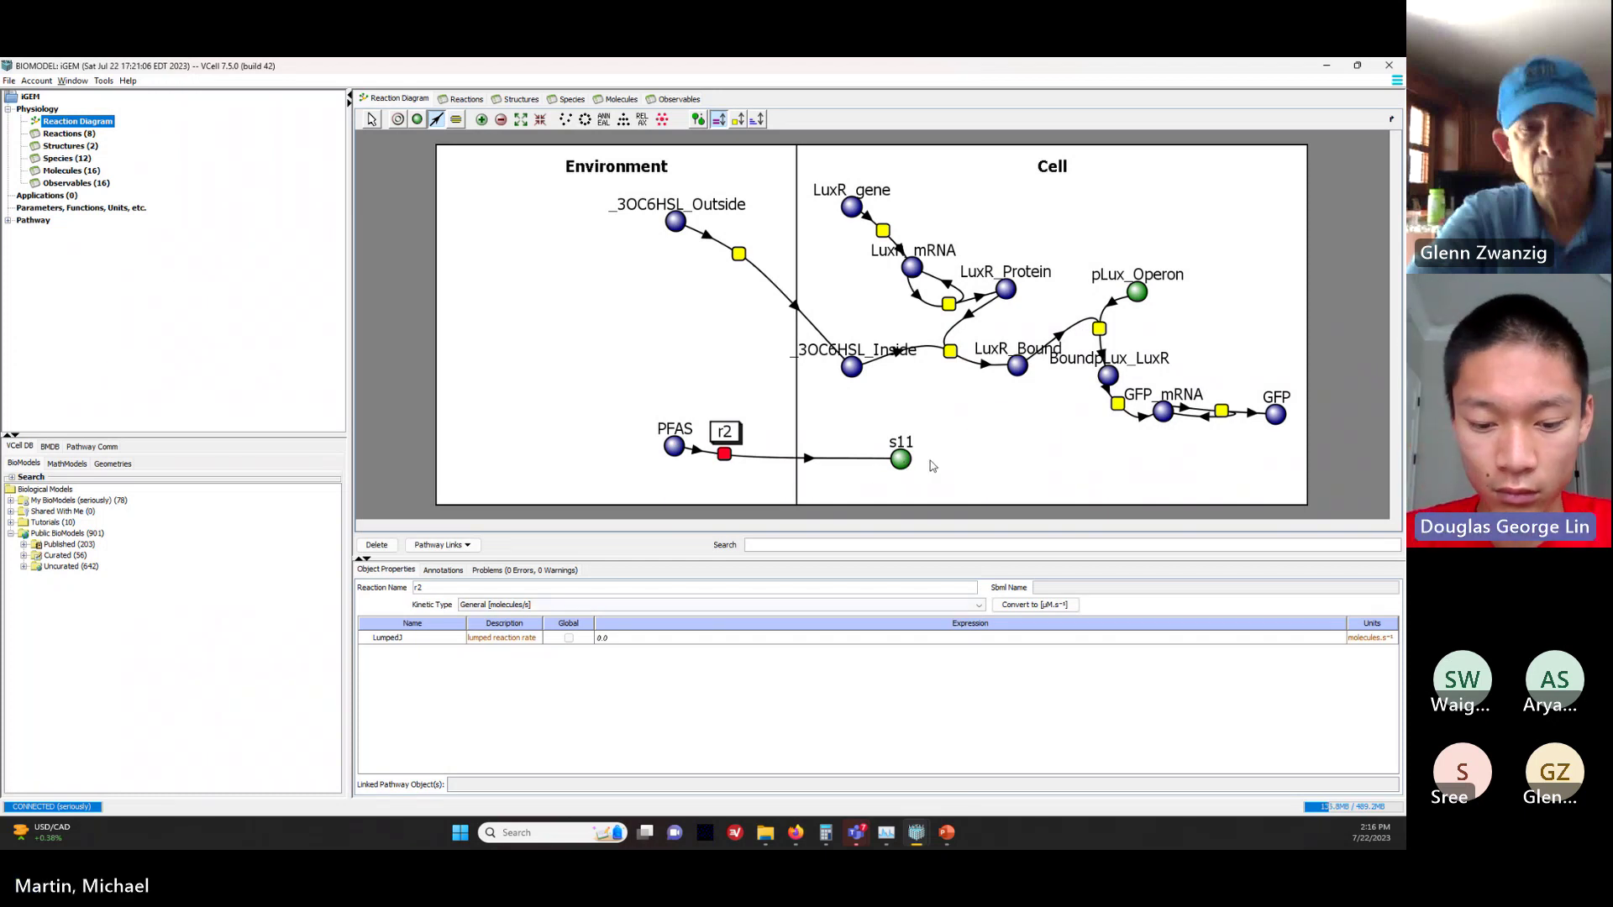
pyautogui.click(371, 118)
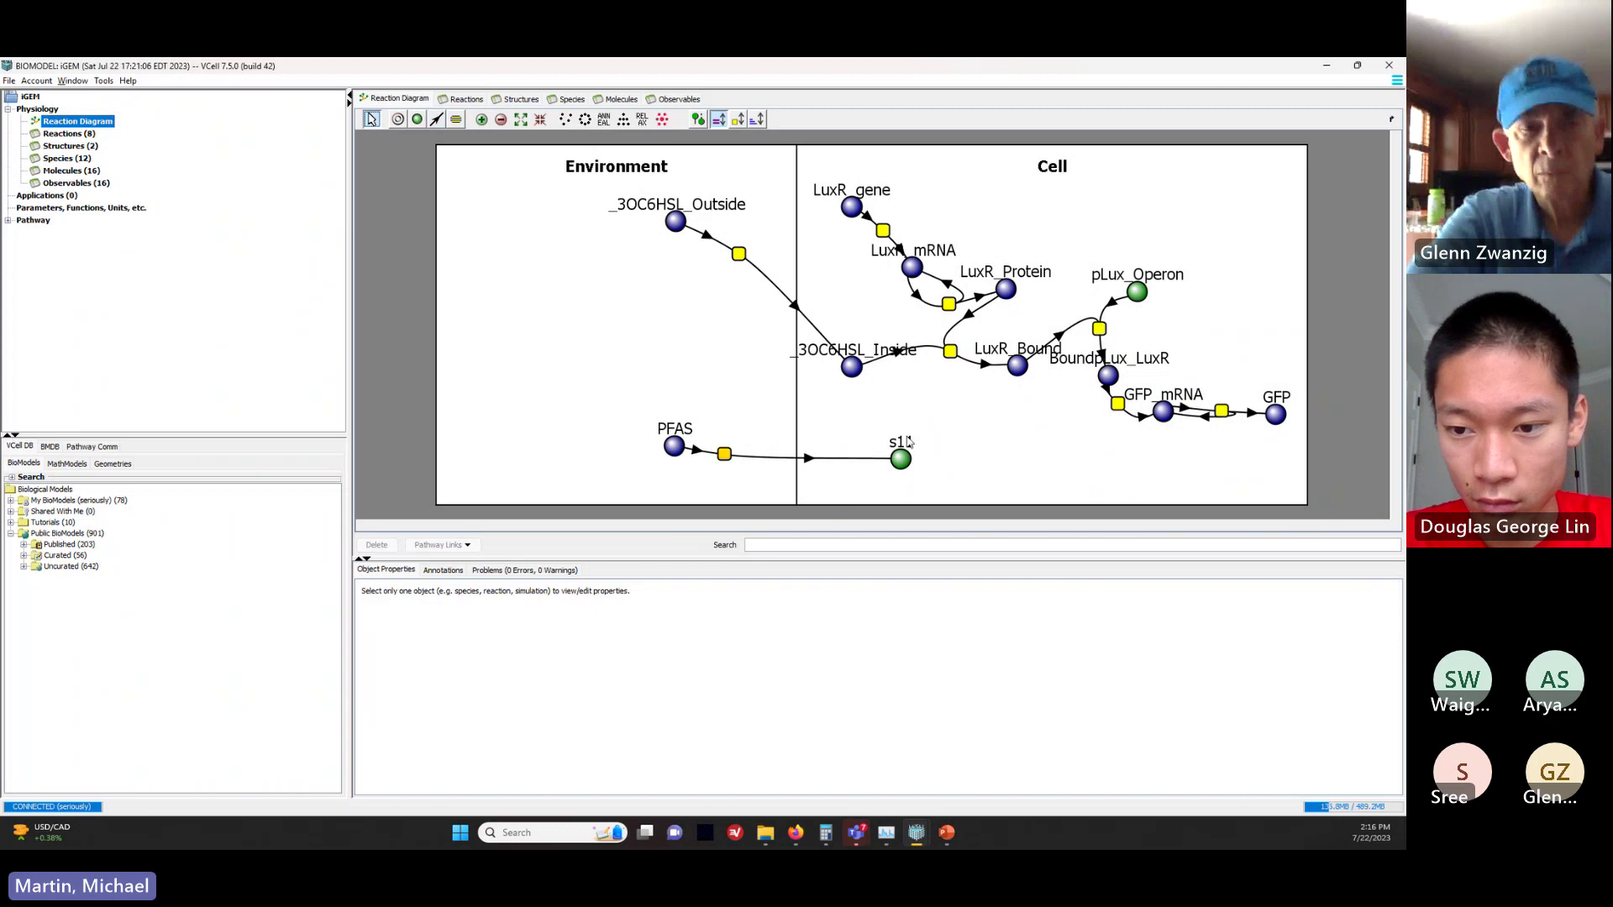
pyautogui.click(902, 461)
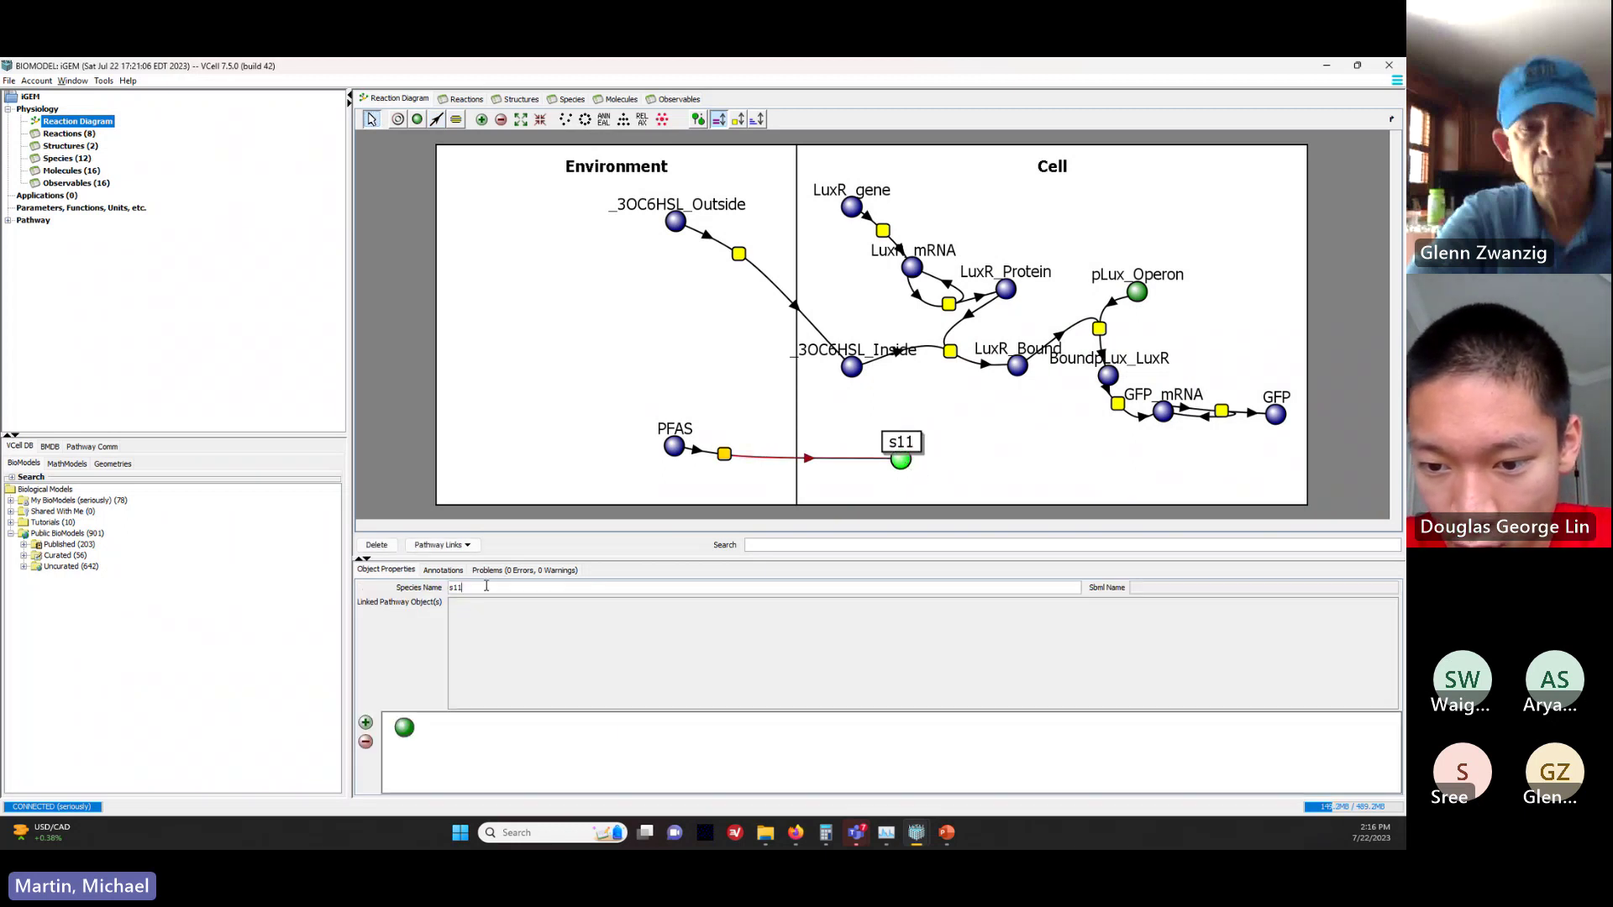
pyautogui.write('PFAS')
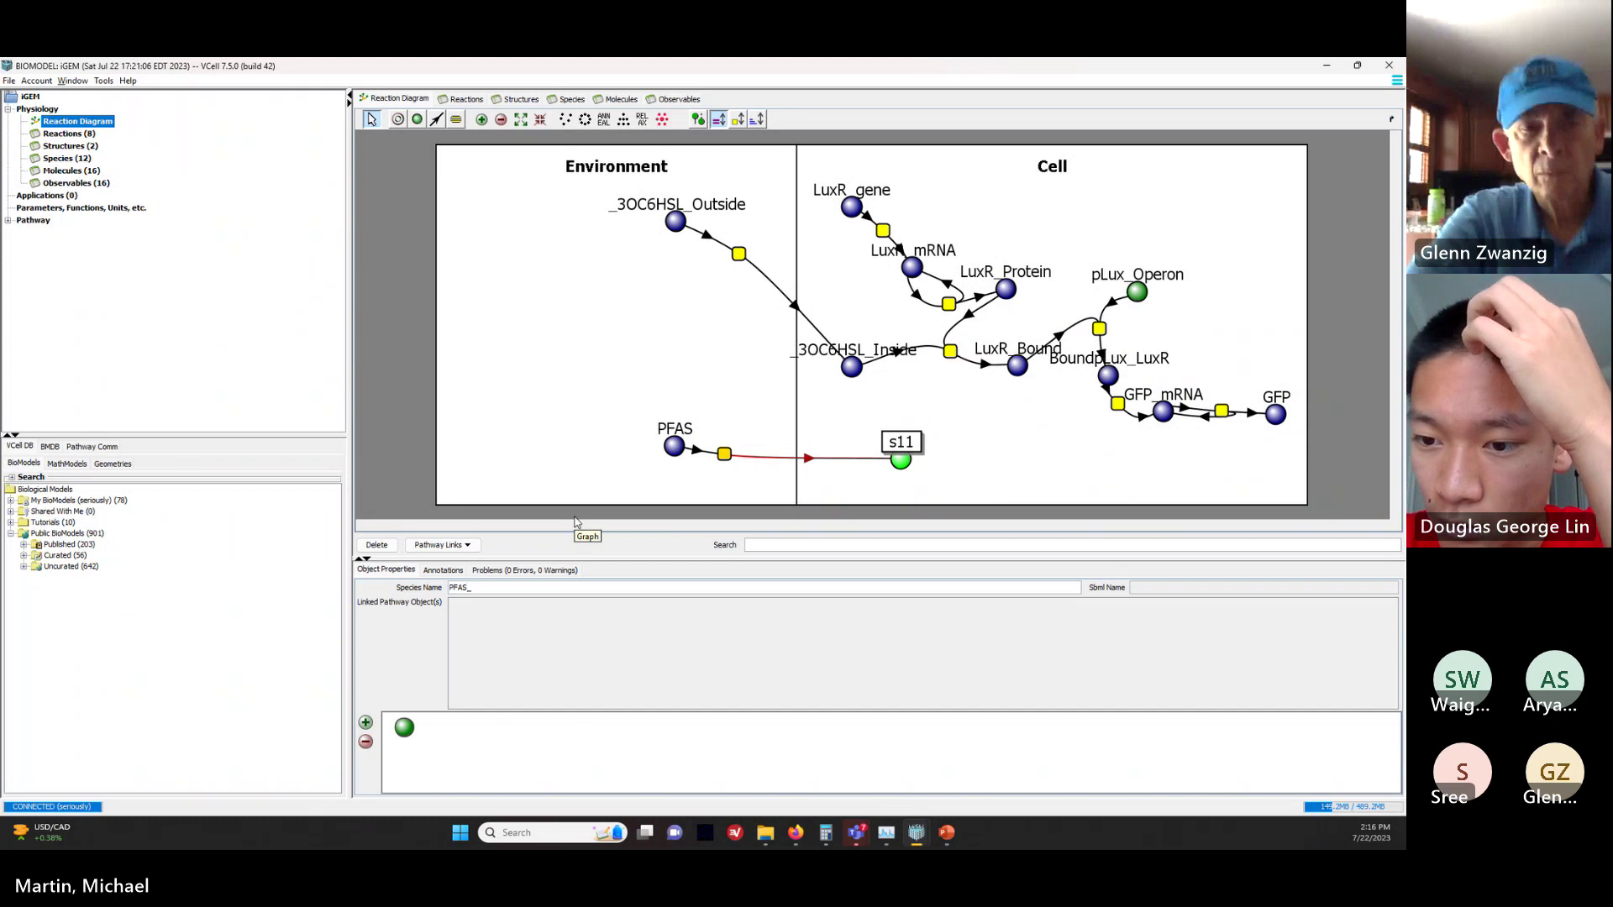
pyautogui.write('_Inside')
pyautogui.press('Return')
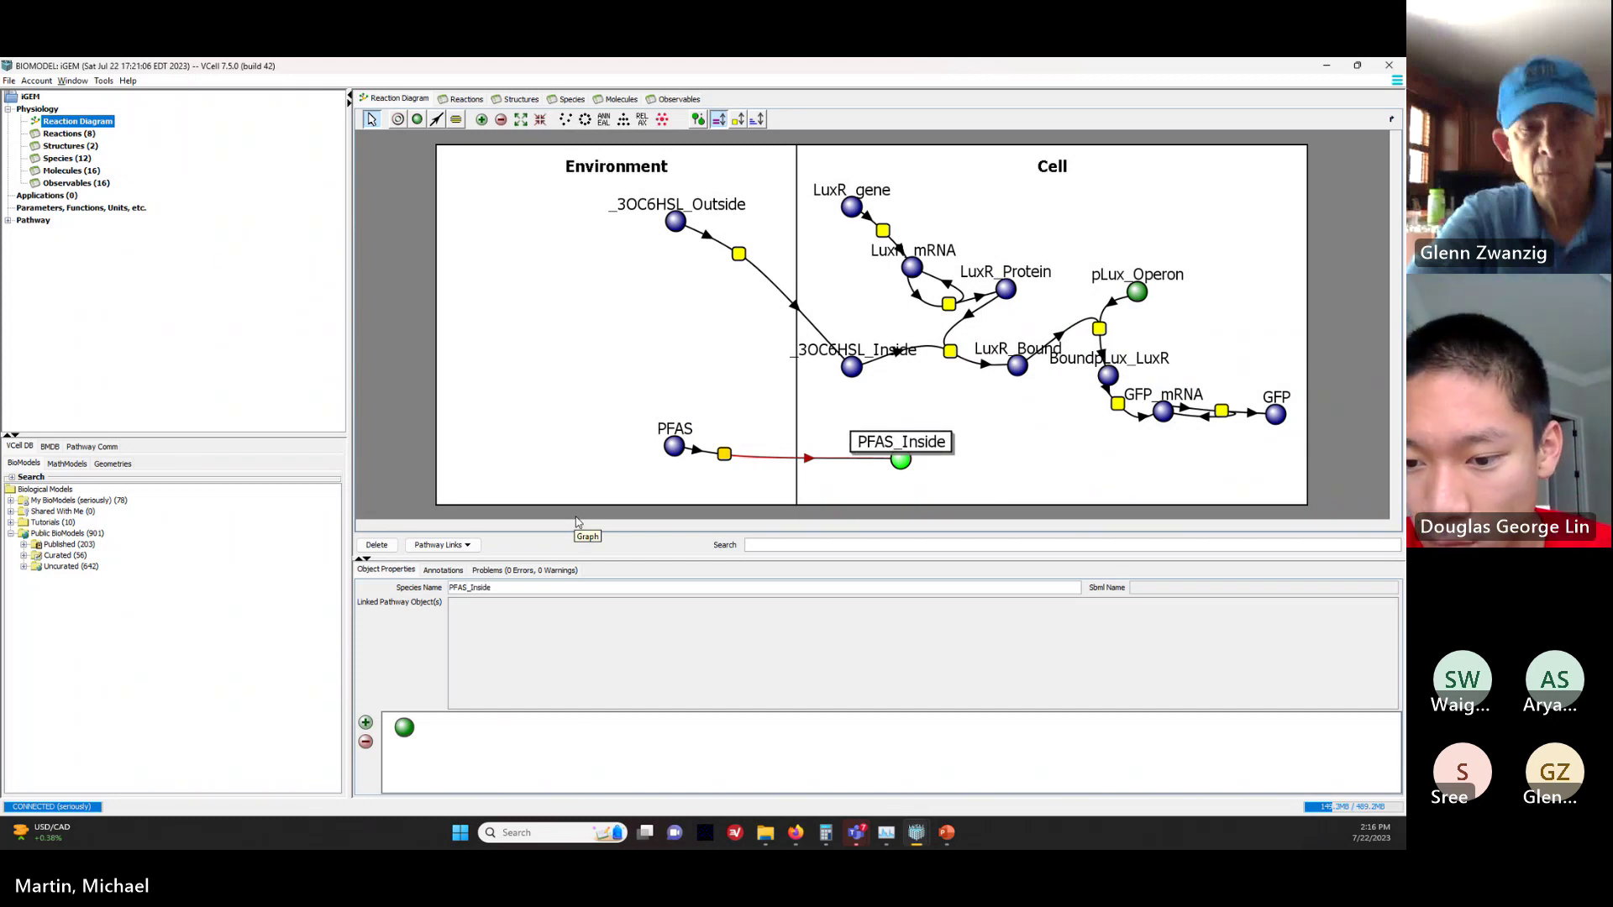
# Step: Set the kinetic type of the PFAS to PFAS_Inside reaction to Mass Action [µM/s]
pyautogui.click(722, 458)
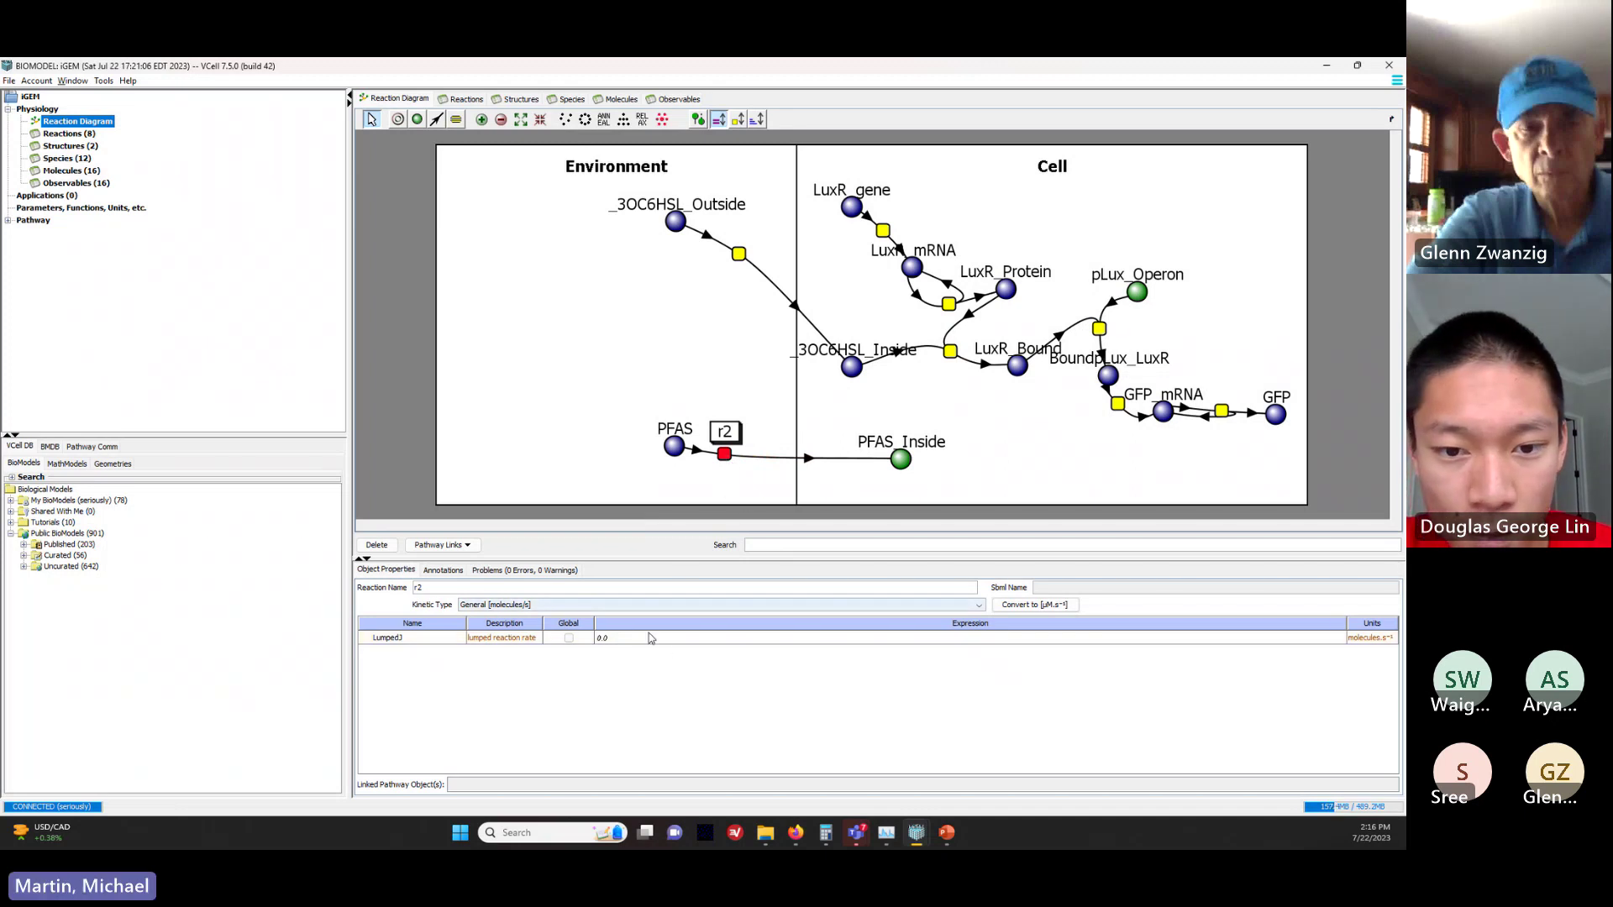
pyautogui.click(632, 606)
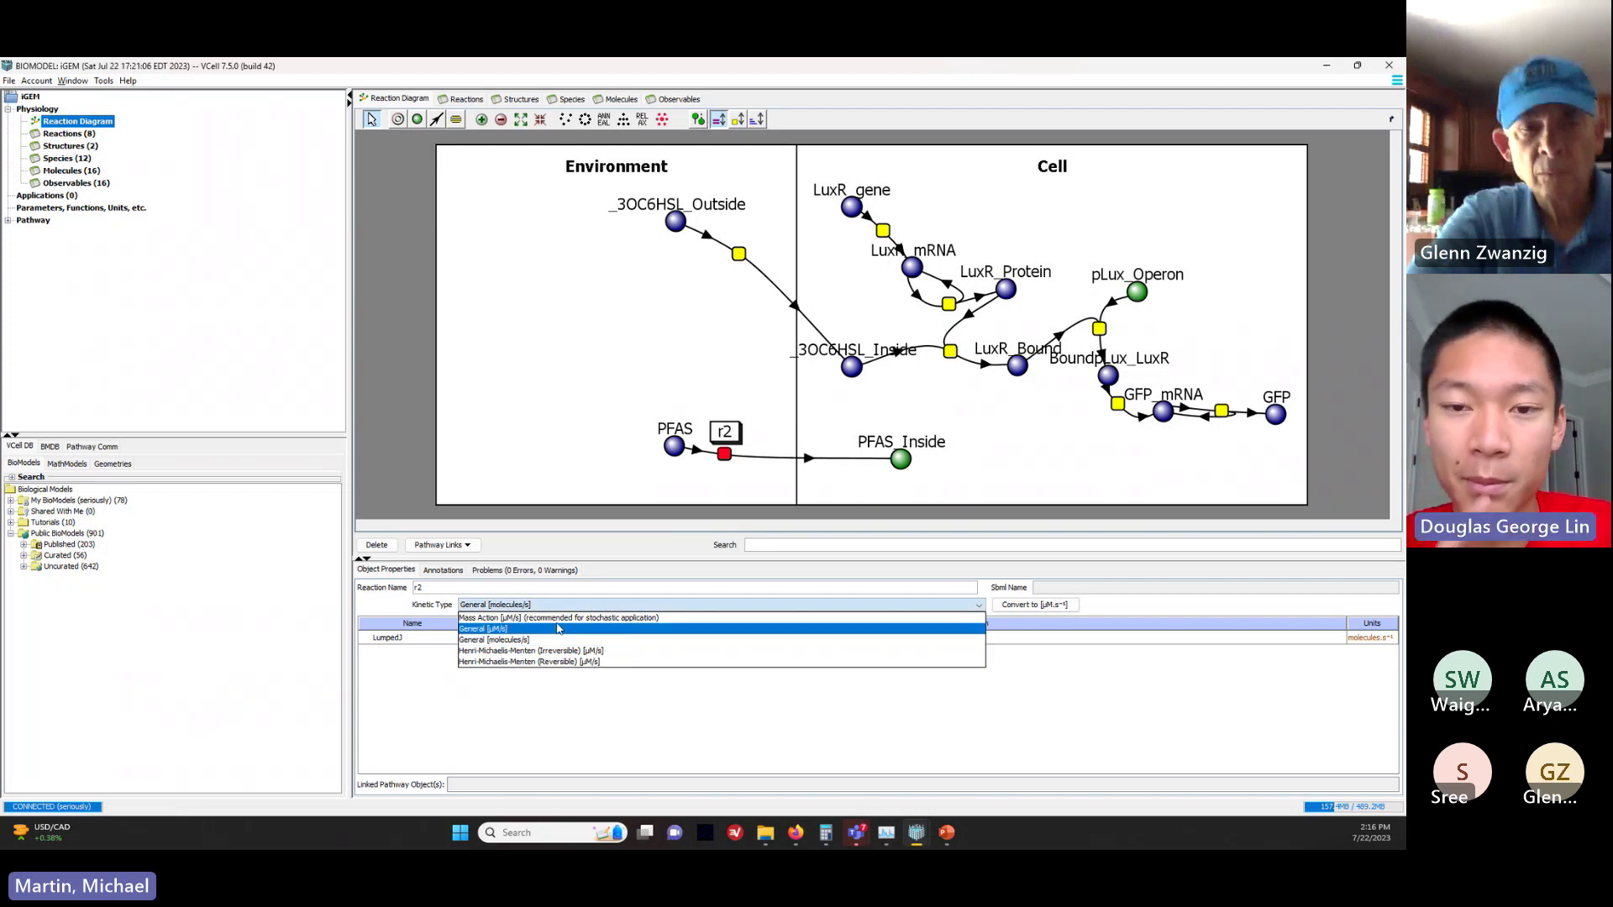
pyautogui.click(561, 619)
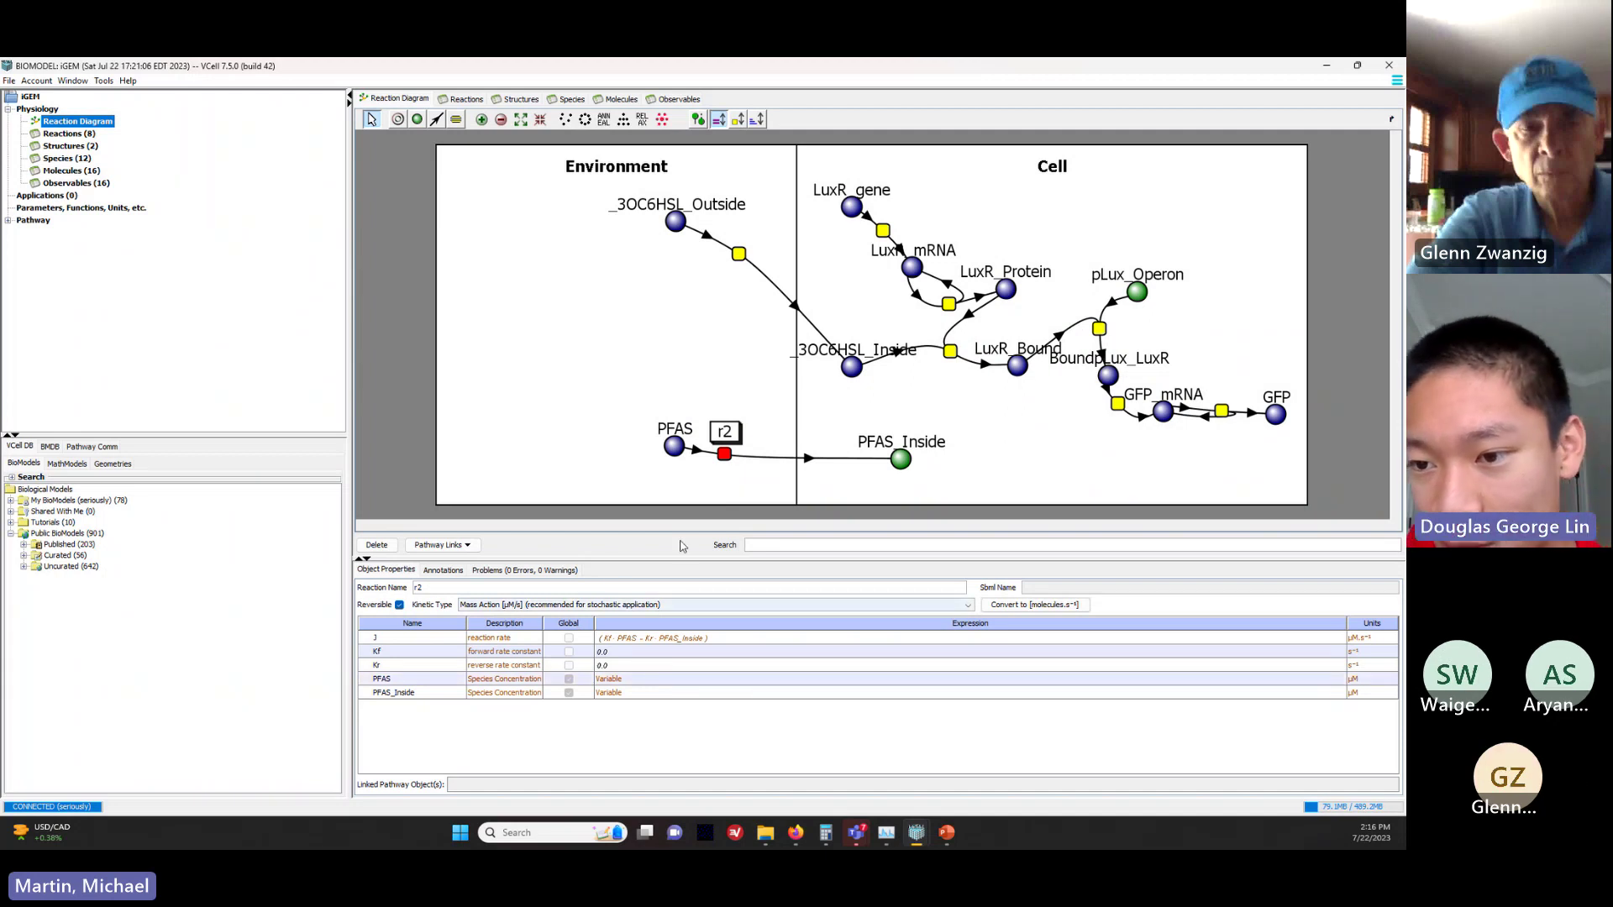
# Step: Add a binding site to the PFAS molecule and rename that site Bind
pyautogui.click(60, 171)
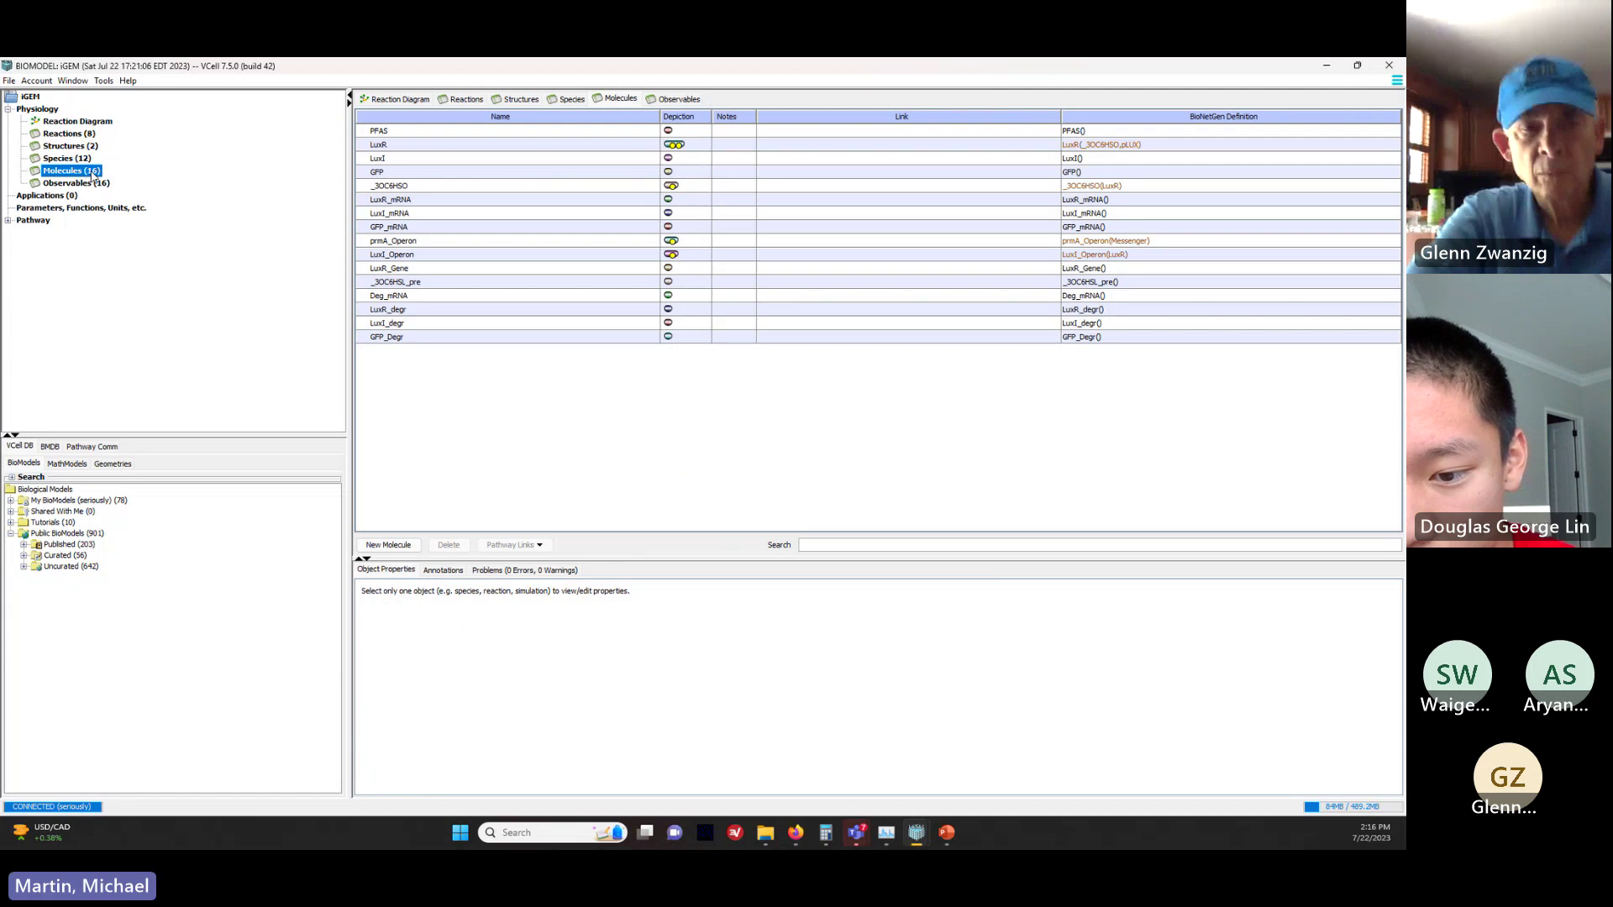
pyautogui.click(437, 132)
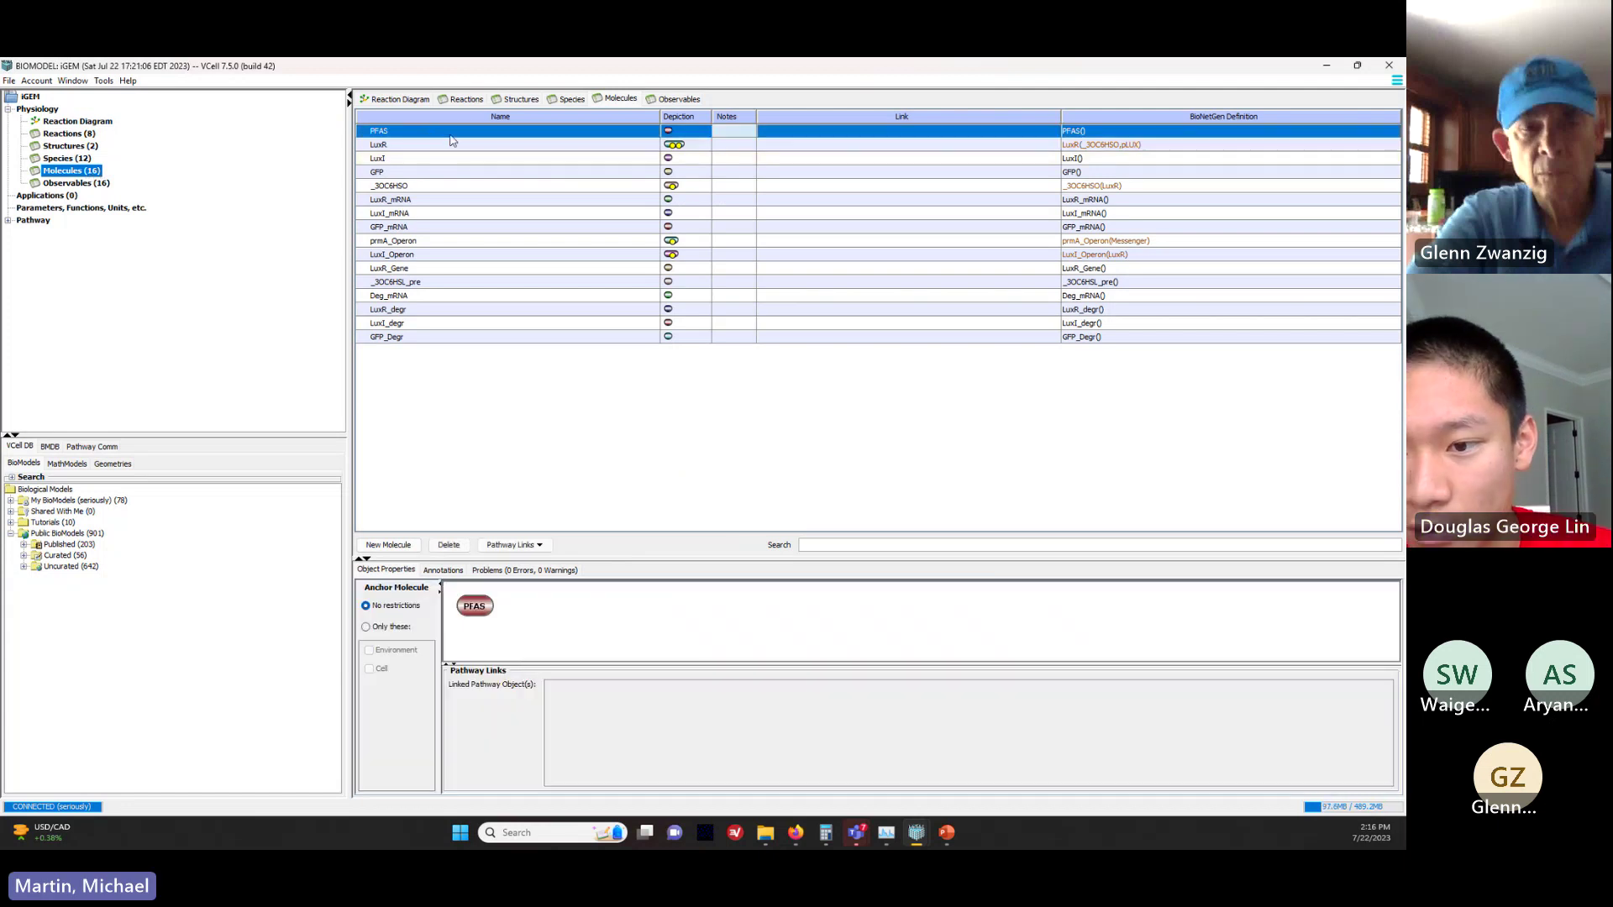
pyautogui.rightClick(474, 611)
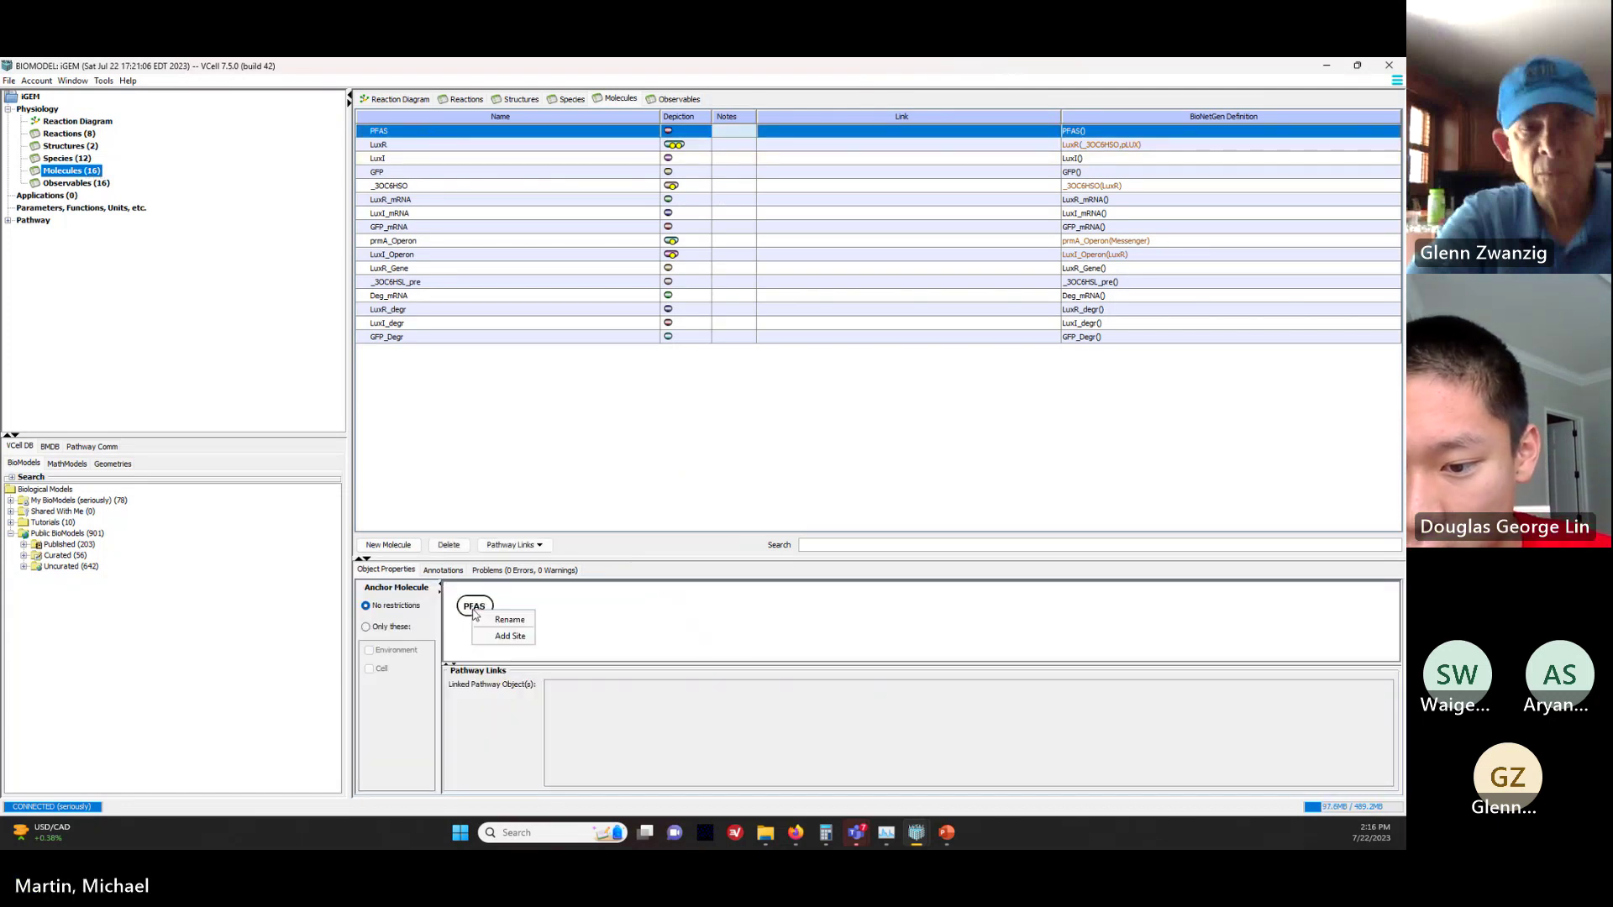
pyautogui.click(504, 636)
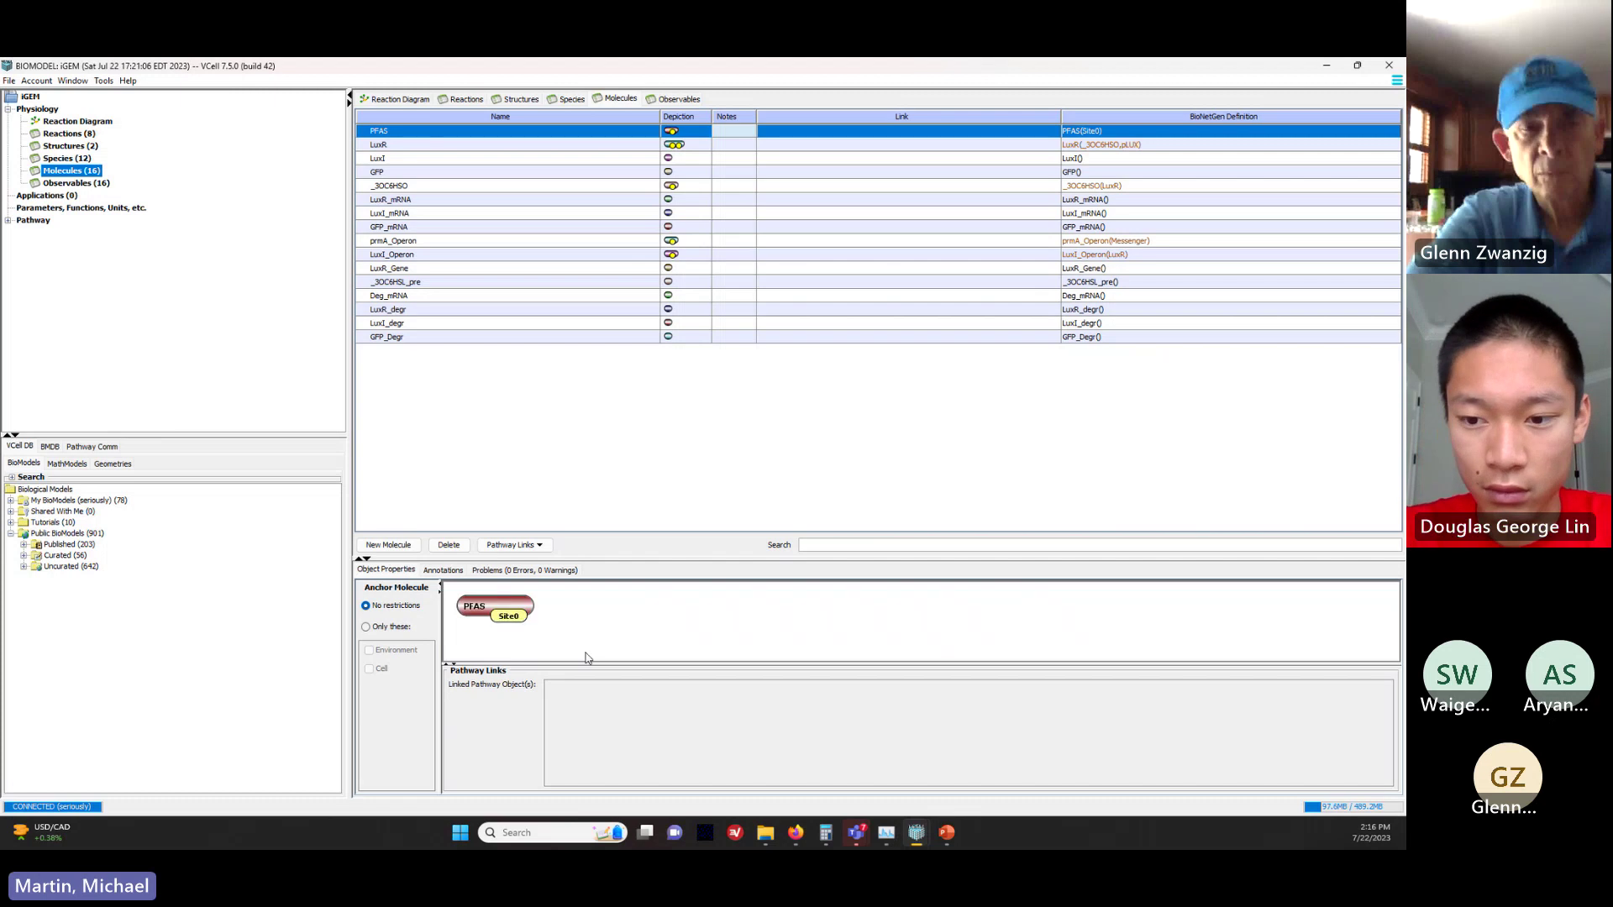
pyautogui.rightClick(513, 624)
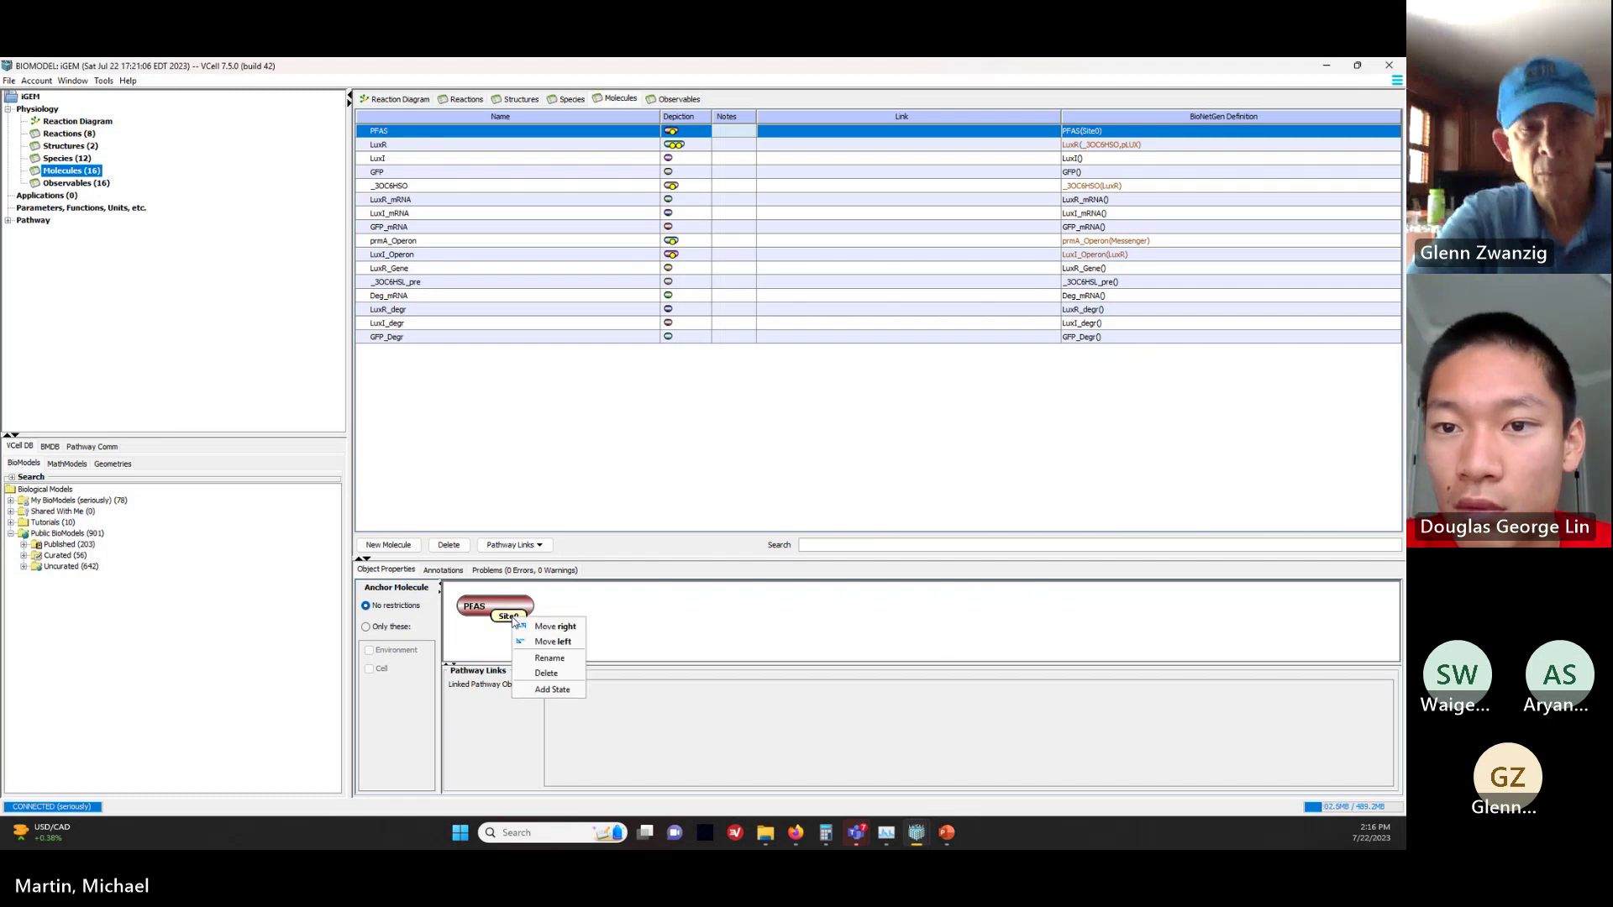
pyautogui.click(554, 658)
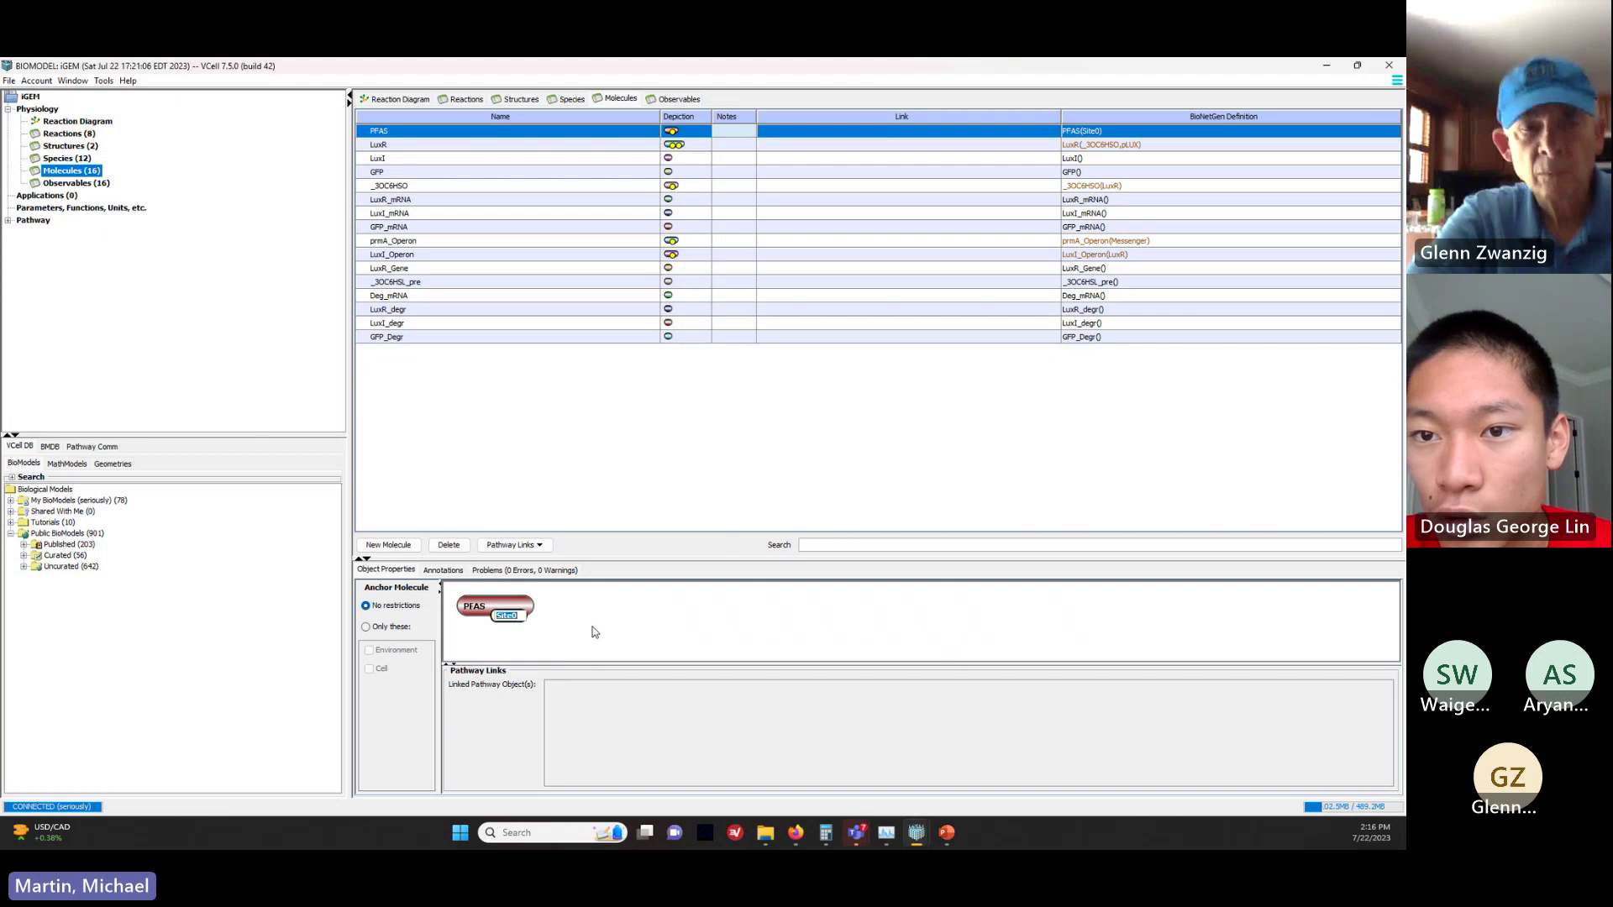
pyautogui.write('Bind')
pyautogui.press('Return')
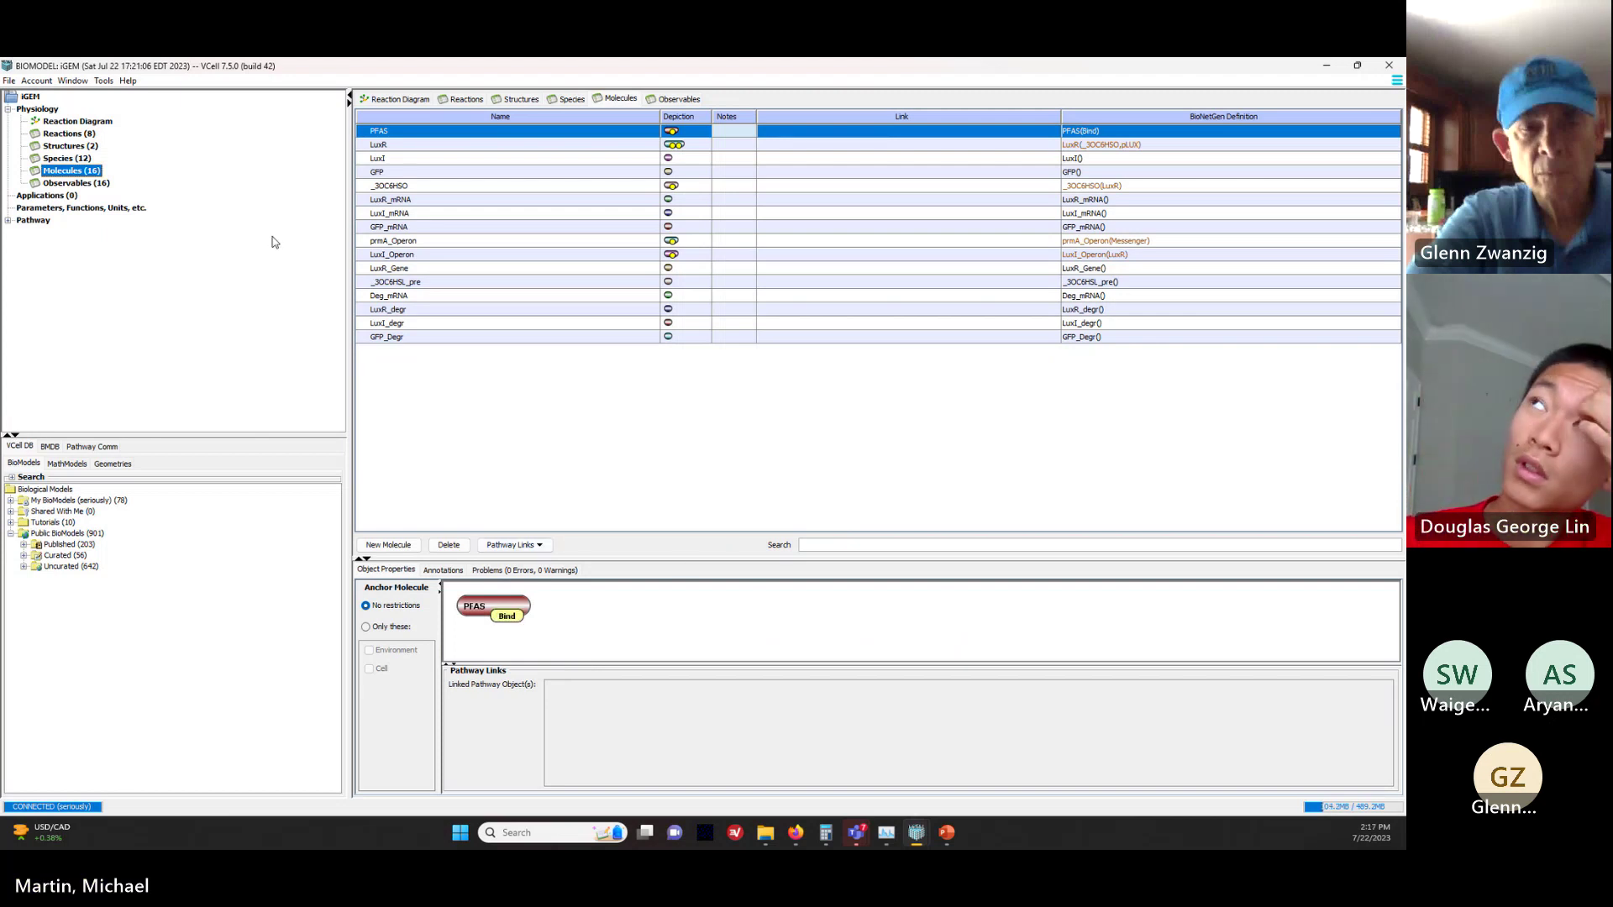
# Step: Specify PFAS as the molecule of the PFAS_Inside species in the reaction diagram
pyautogui.click(84, 123)
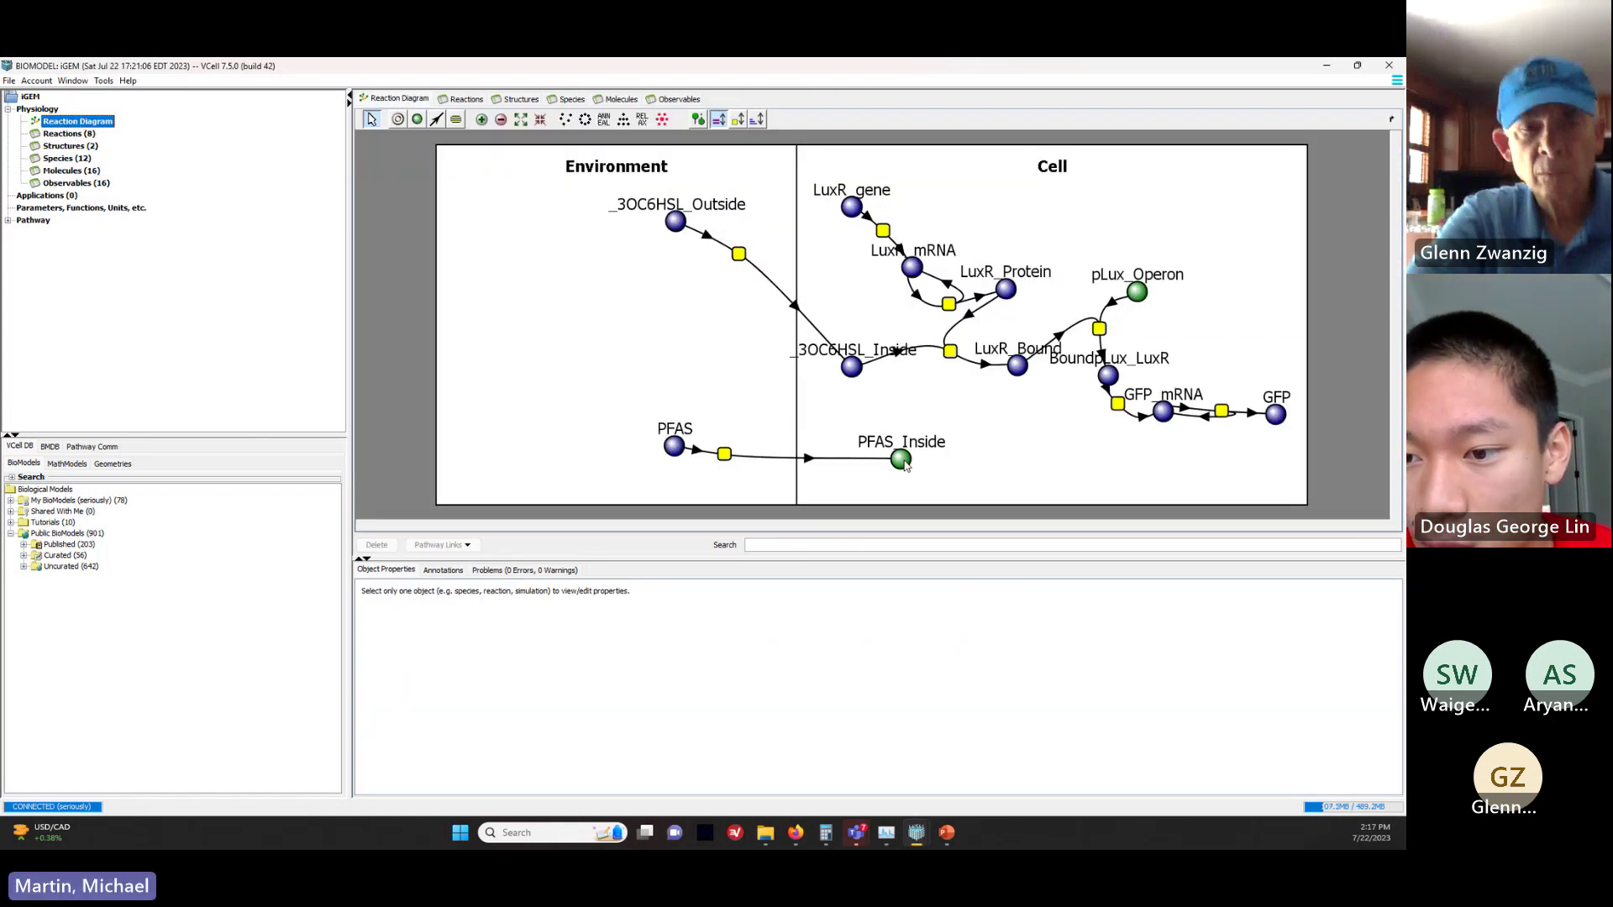
pyautogui.click(902, 460)
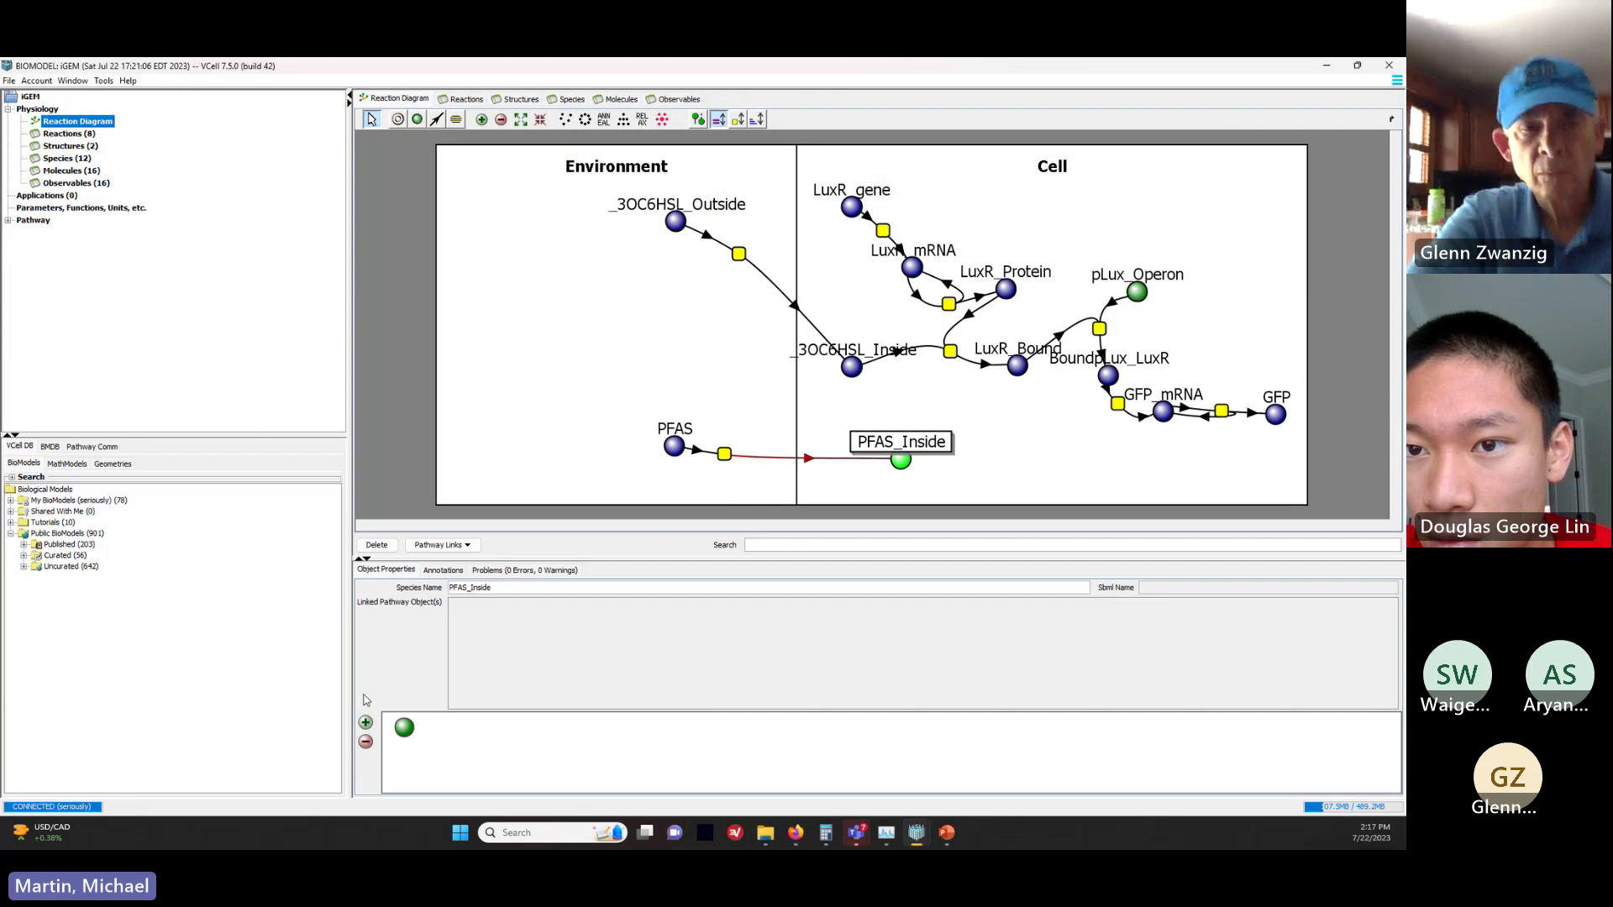
pyautogui.rightClick(408, 729)
pyautogui.moveTo(467, 743)
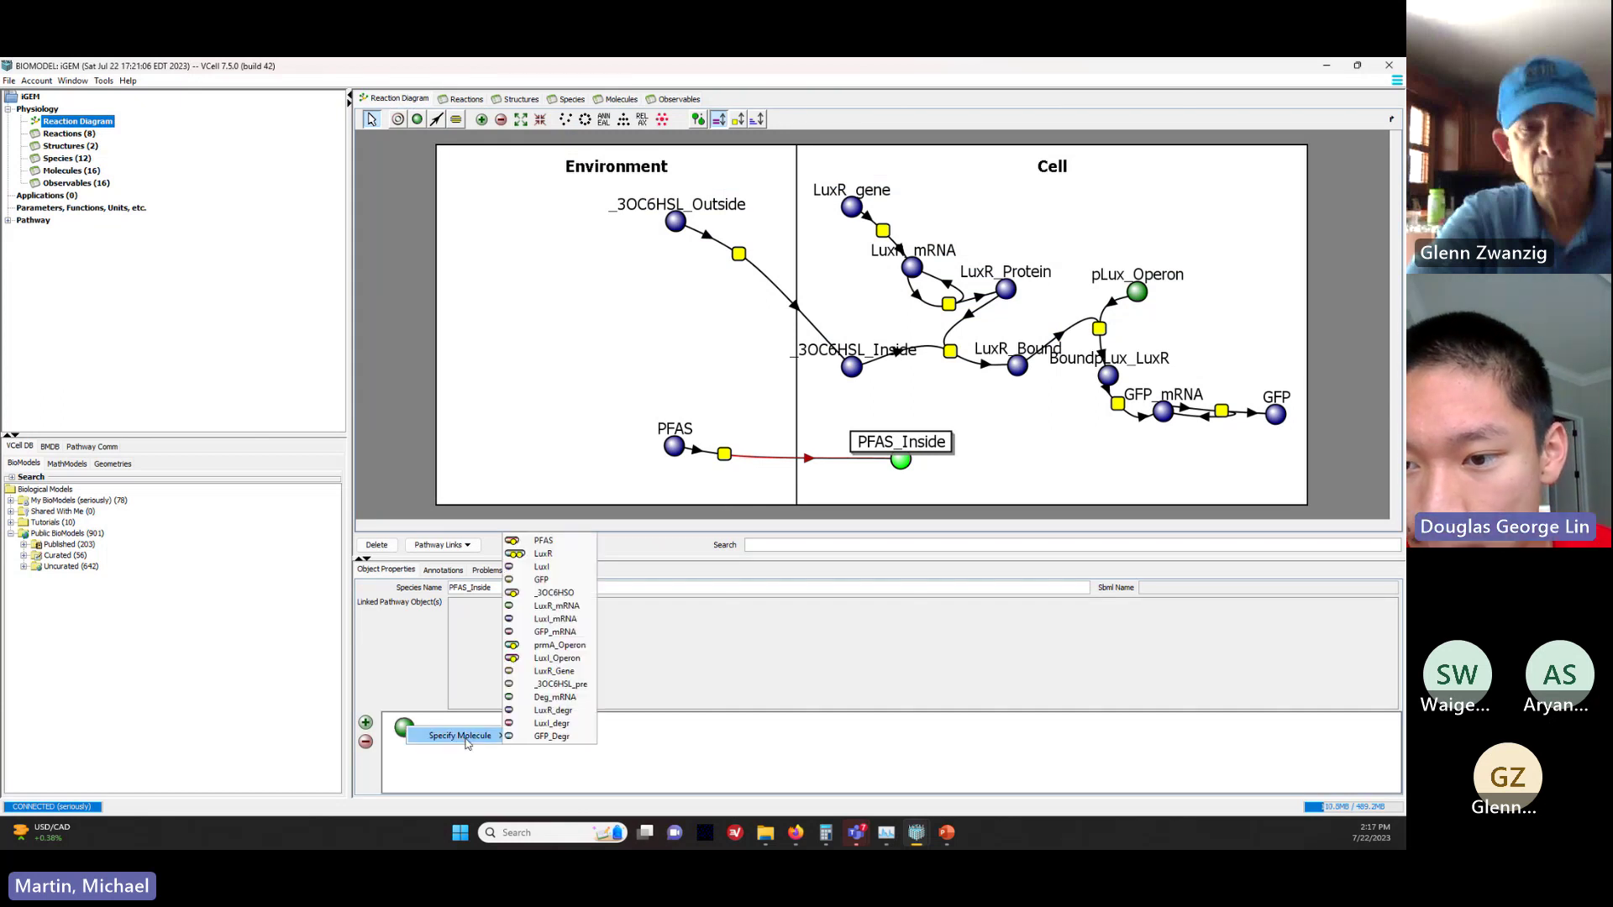
pyautogui.click(543, 540)
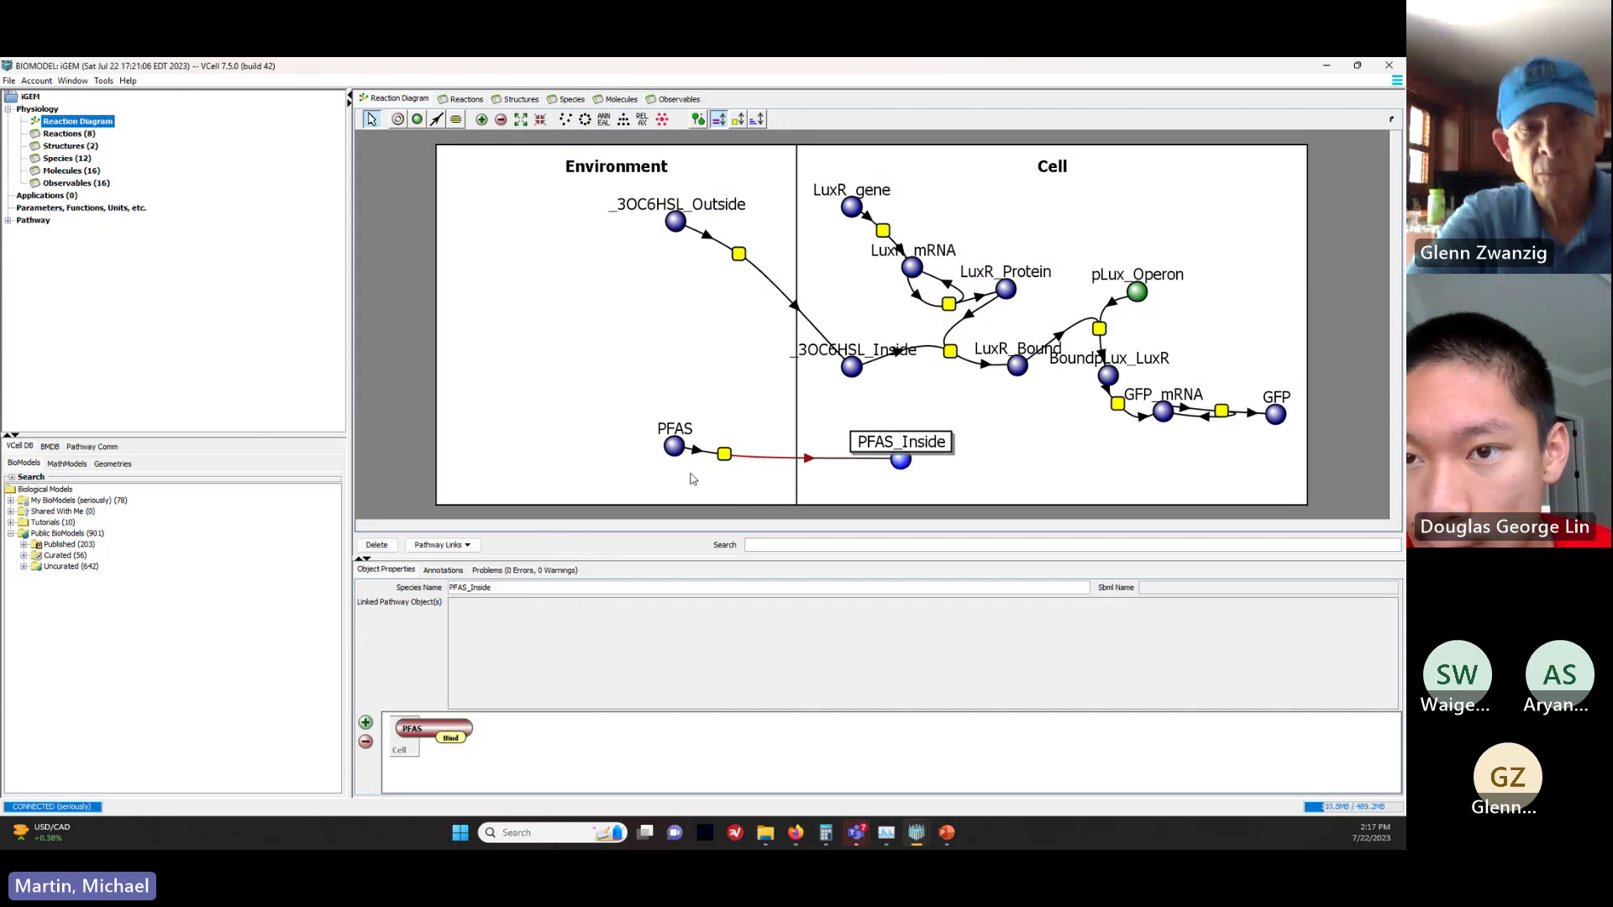
# Step: Set the PFAS to PFAS_Inside reaction's forward rate constant to 0.1 and its reverse rate constant to 0.01, checking _3OC6HSL_transp for comparison
pyautogui.click(722, 456)
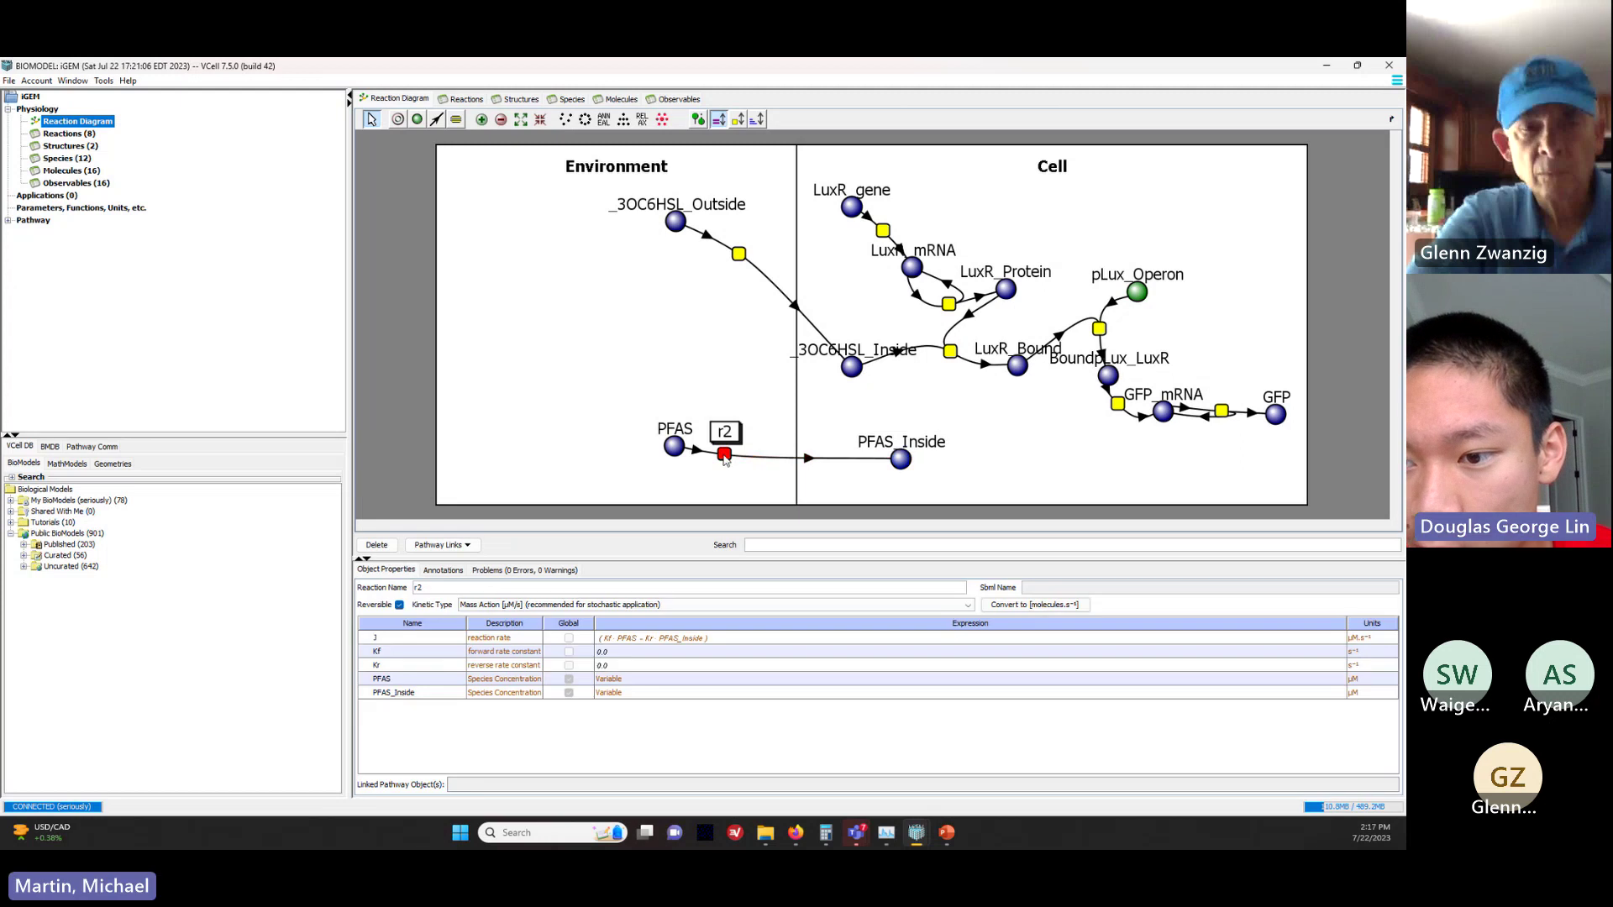
pyautogui.doubleClick(634, 653)
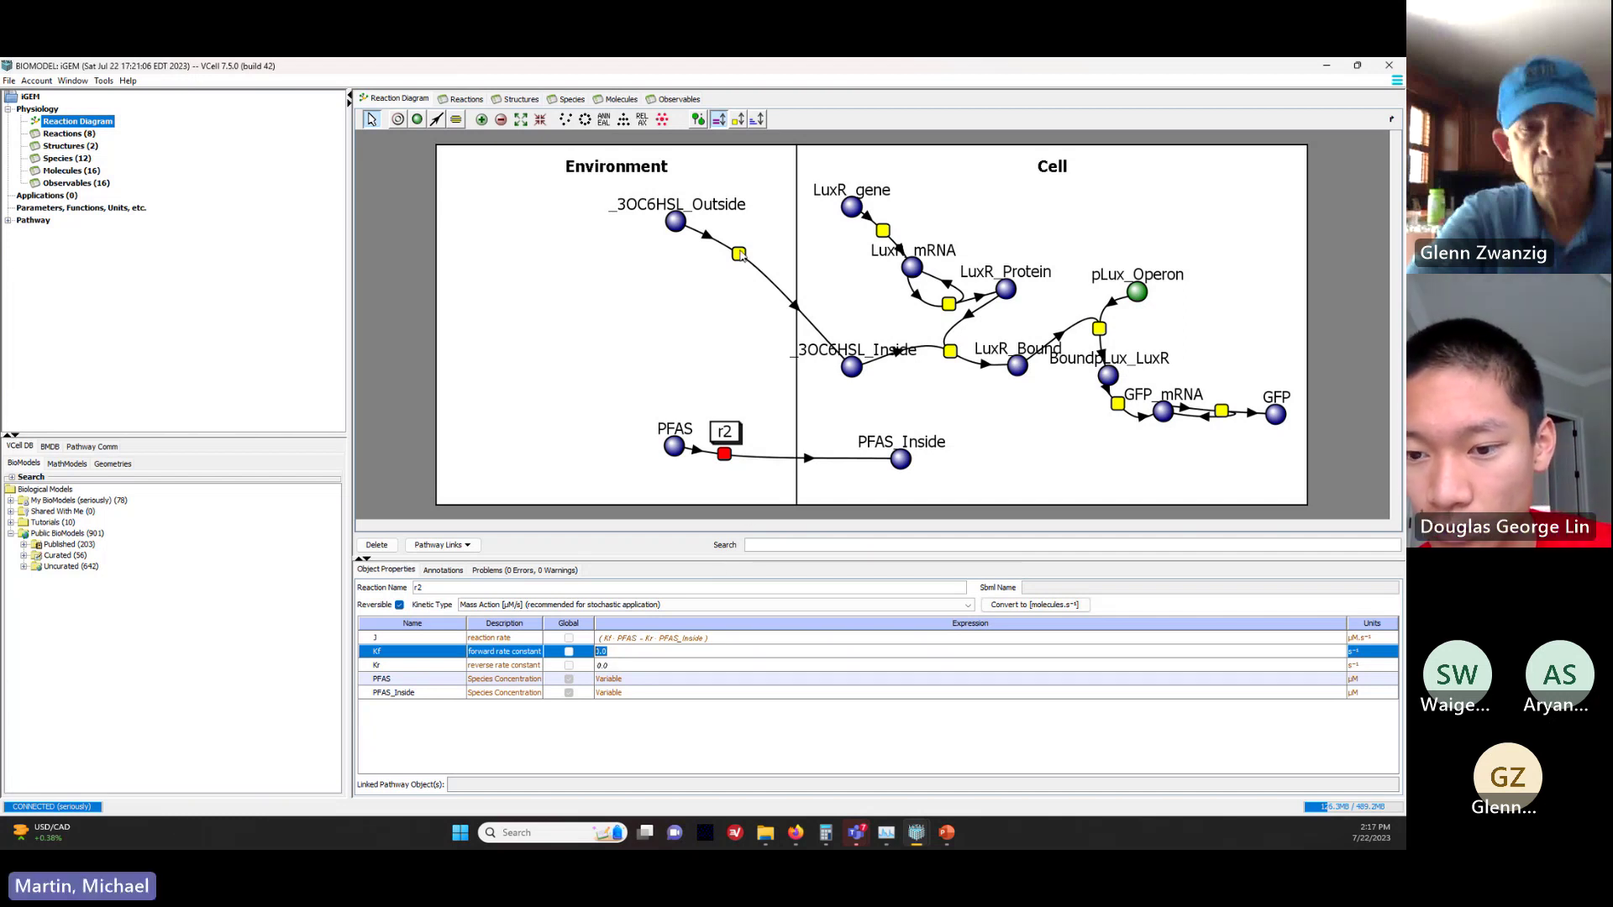
pyautogui.click(740, 253)
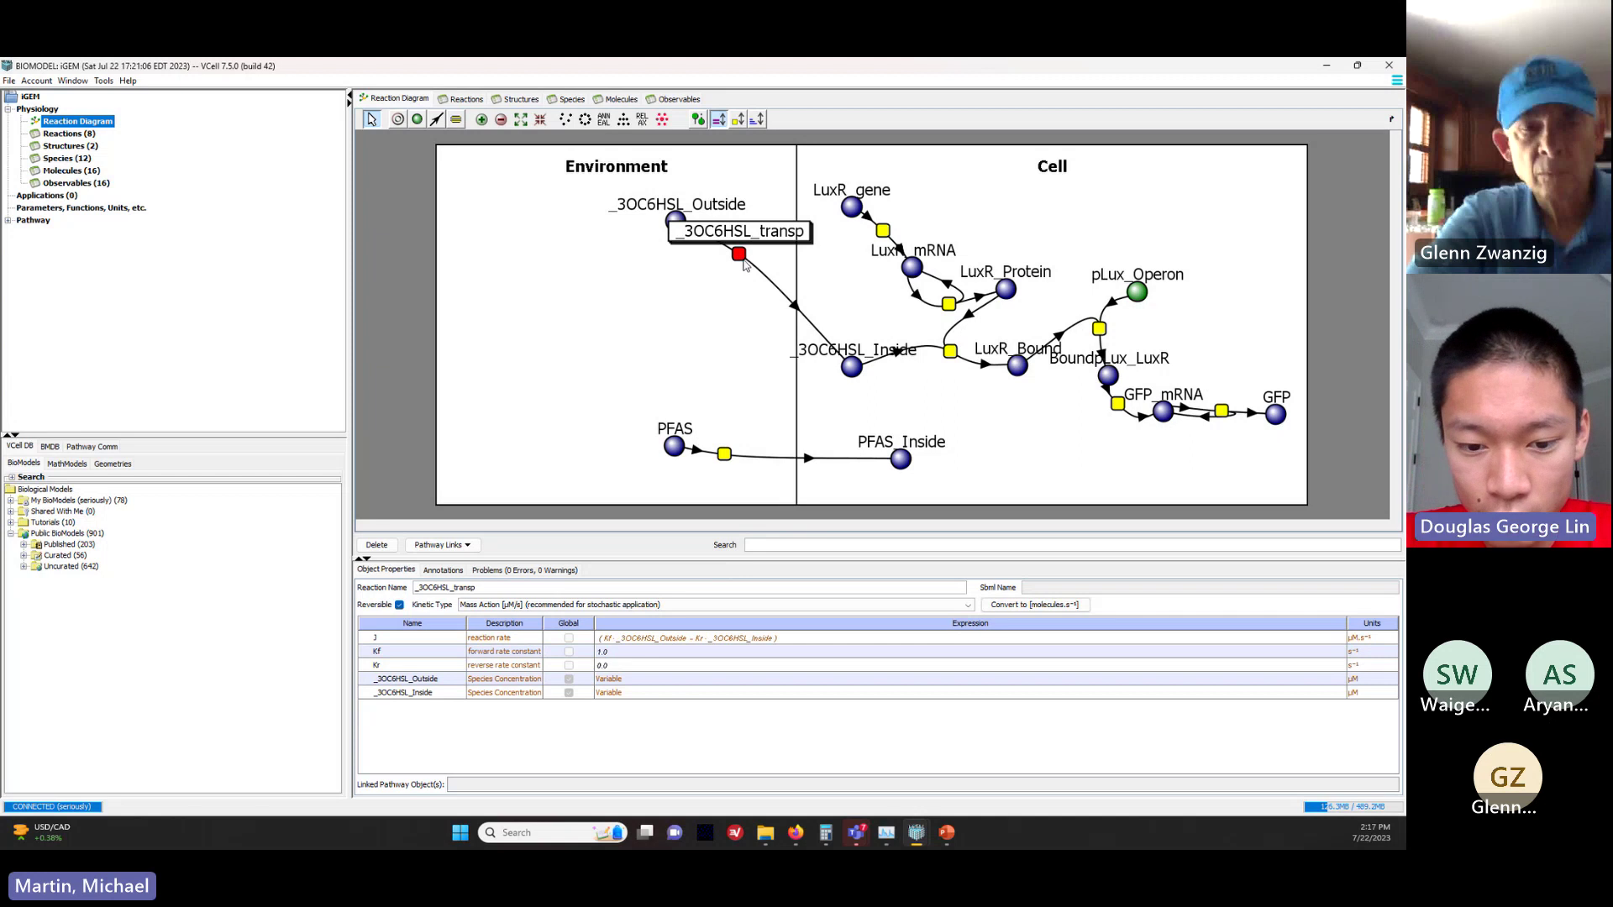
pyautogui.click(724, 454)
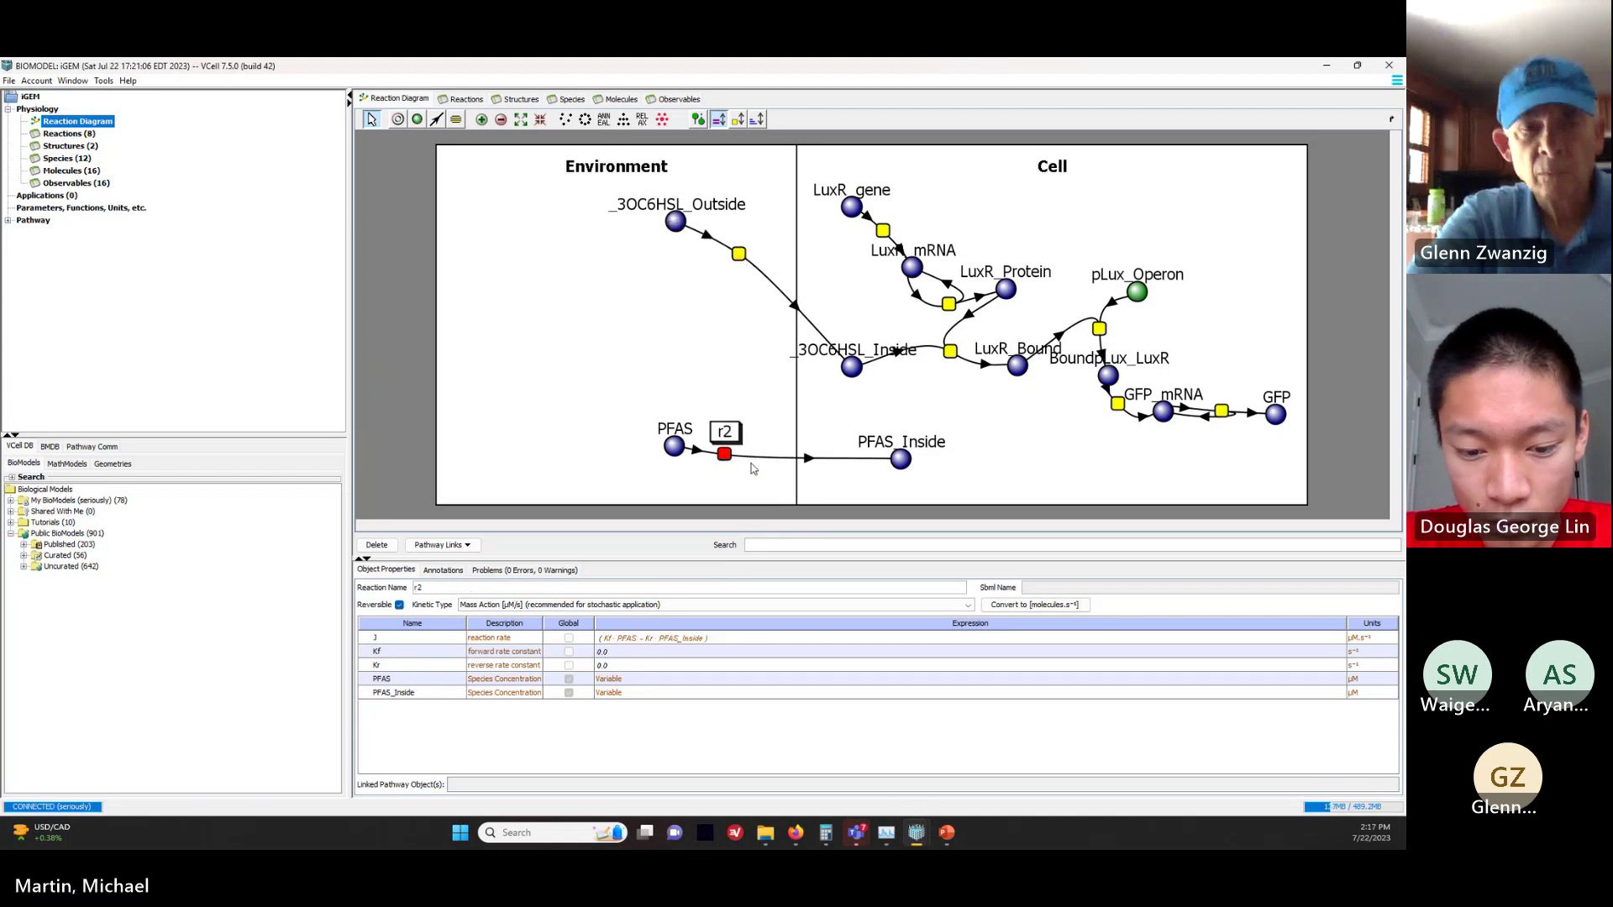
pyautogui.doubleClick(641, 651)
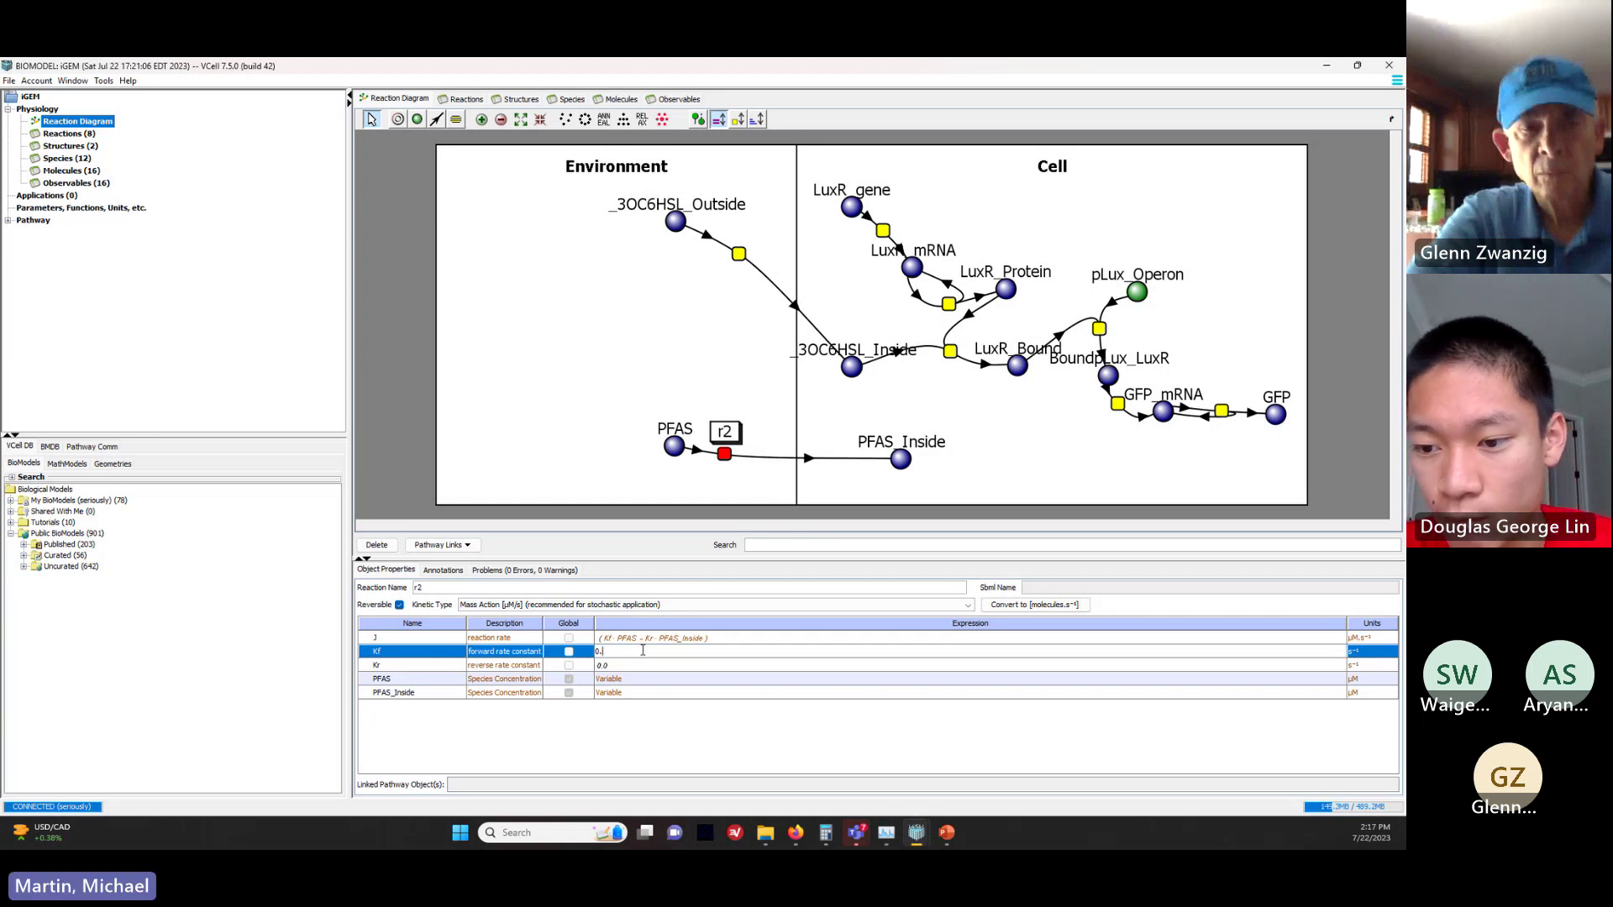
pyautogui.click(658, 670)
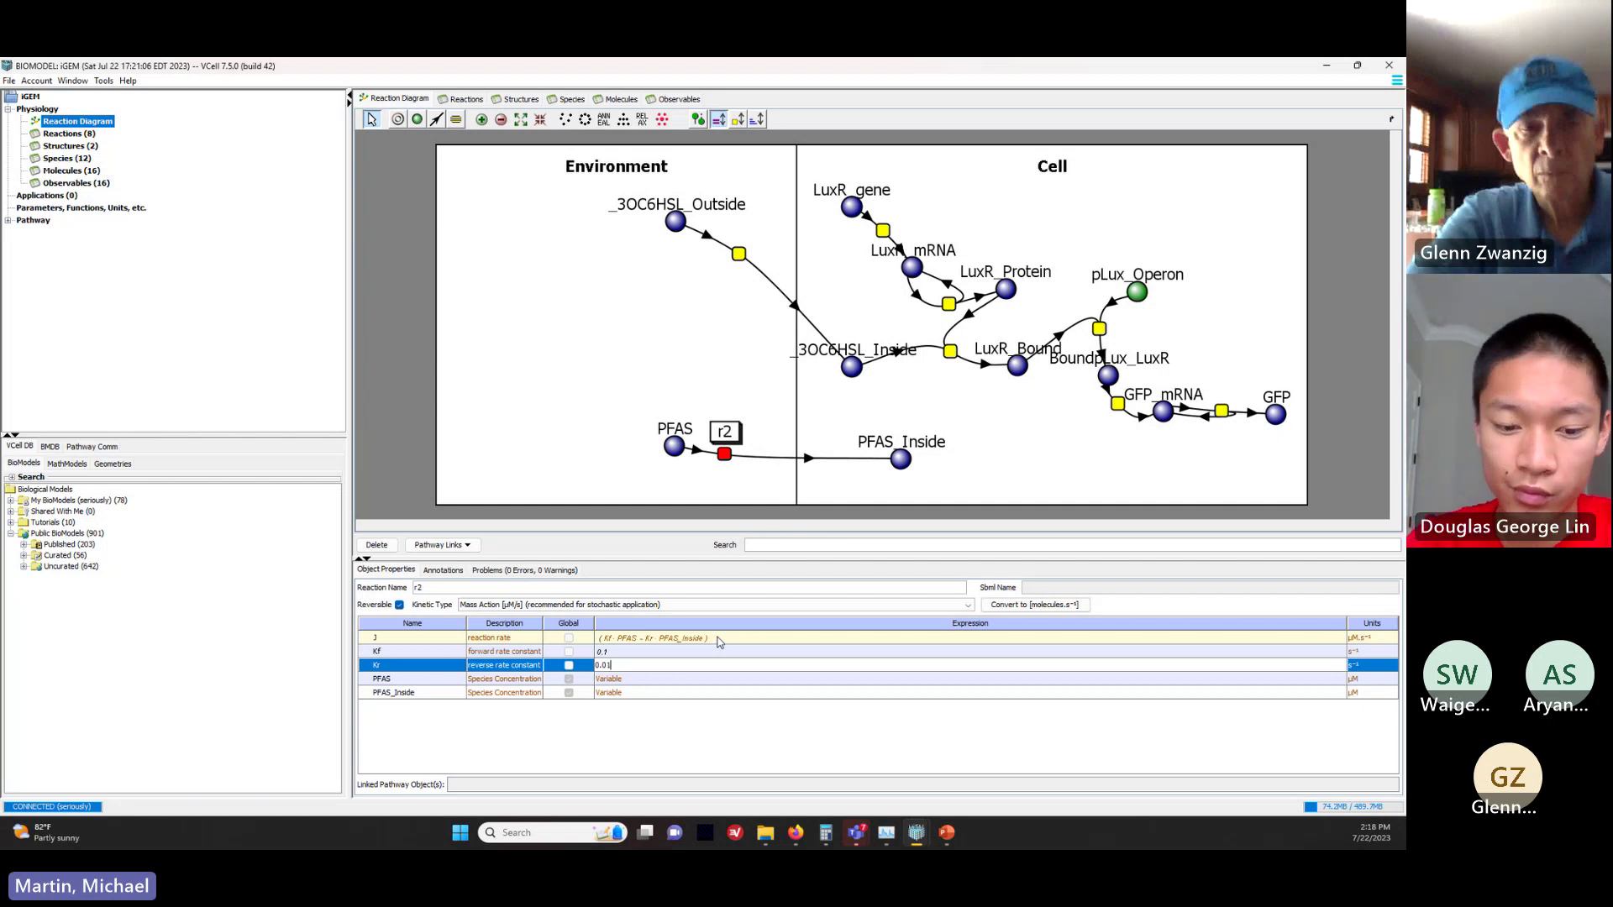
pyautogui.press('Return')
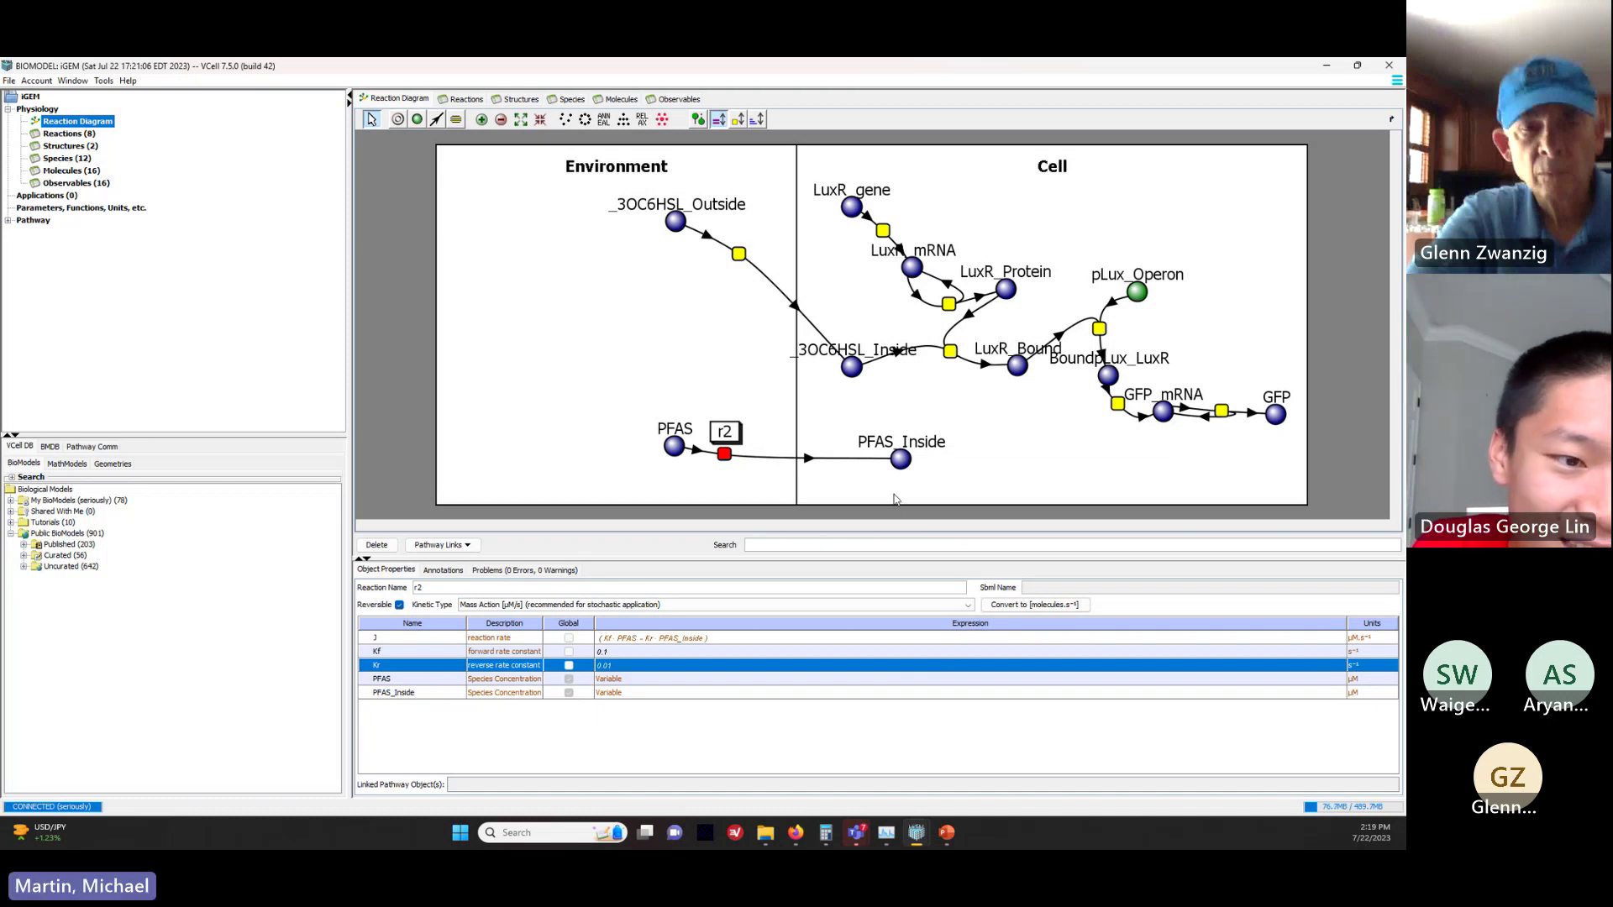
# Step: Move PFAS_Inside and its transport reaction up, and draw a reaction from PFAS_Inside to a new species beside it in the Cell compartment
pyautogui.moveTo(899, 458); pyautogui.dragTo(871, 419)
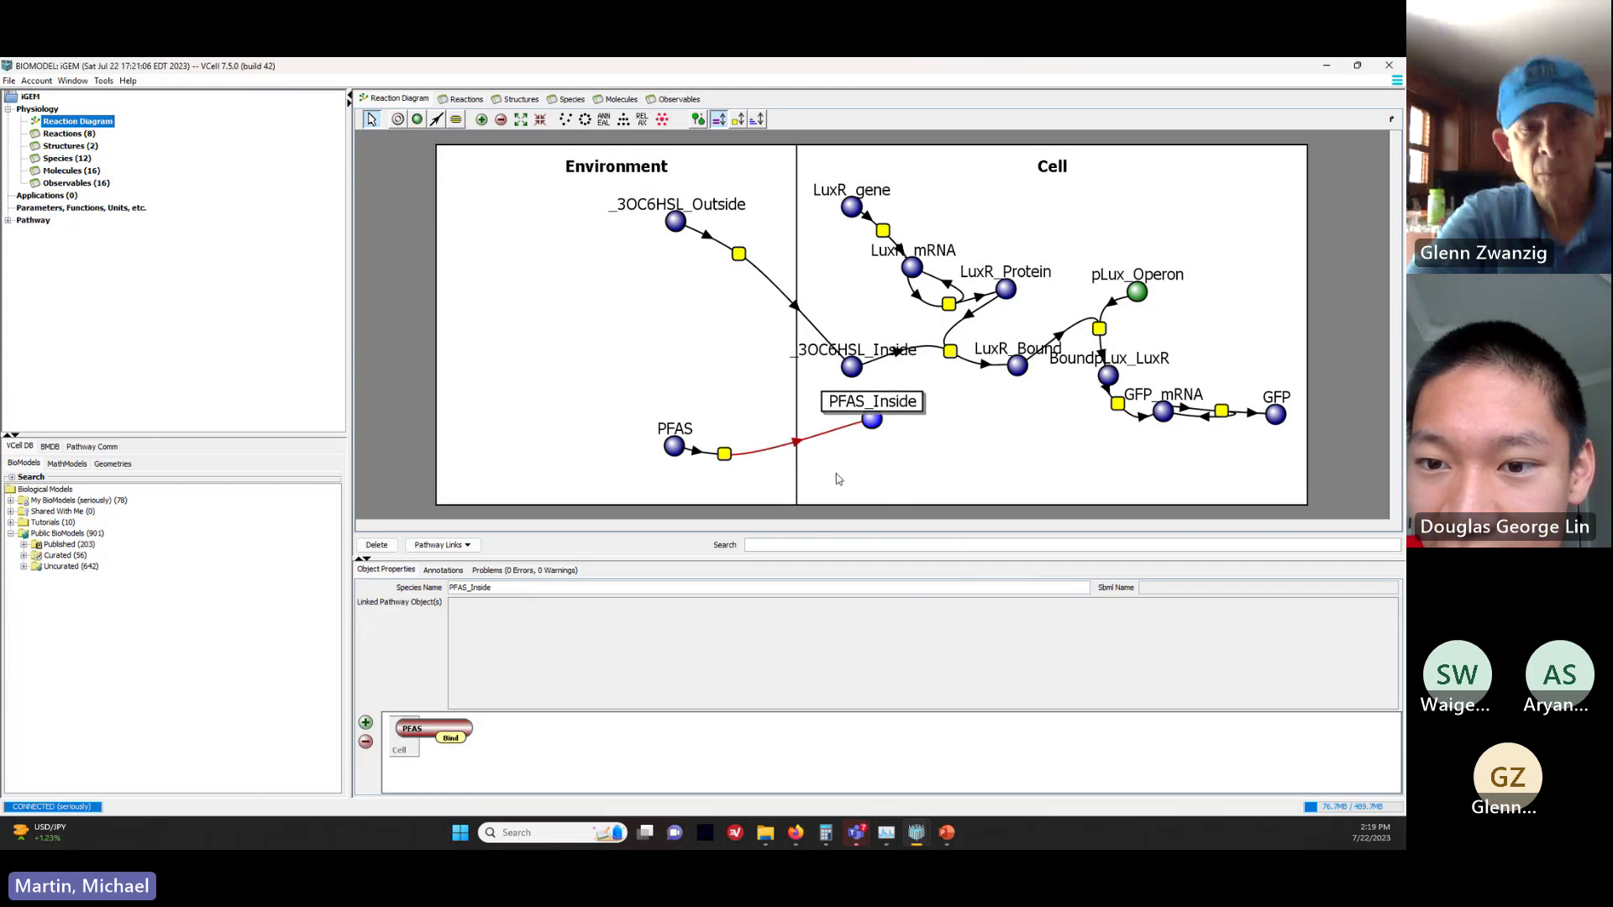
pyautogui.moveTo(724, 454); pyautogui.dragTo(733, 417)
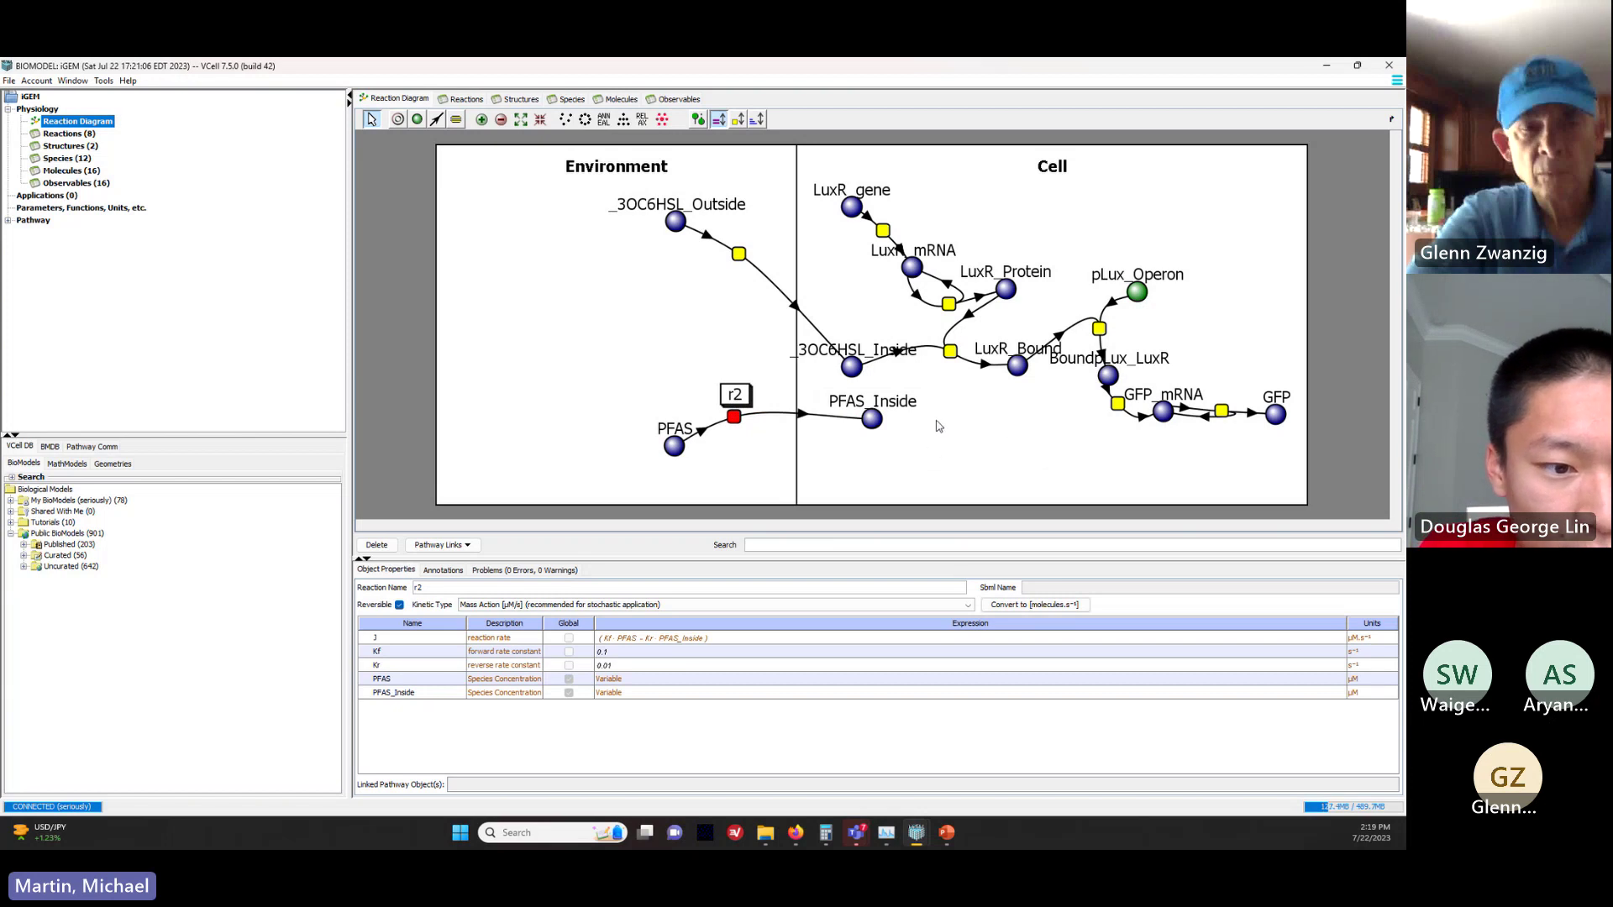
pyautogui.click(436, 120)
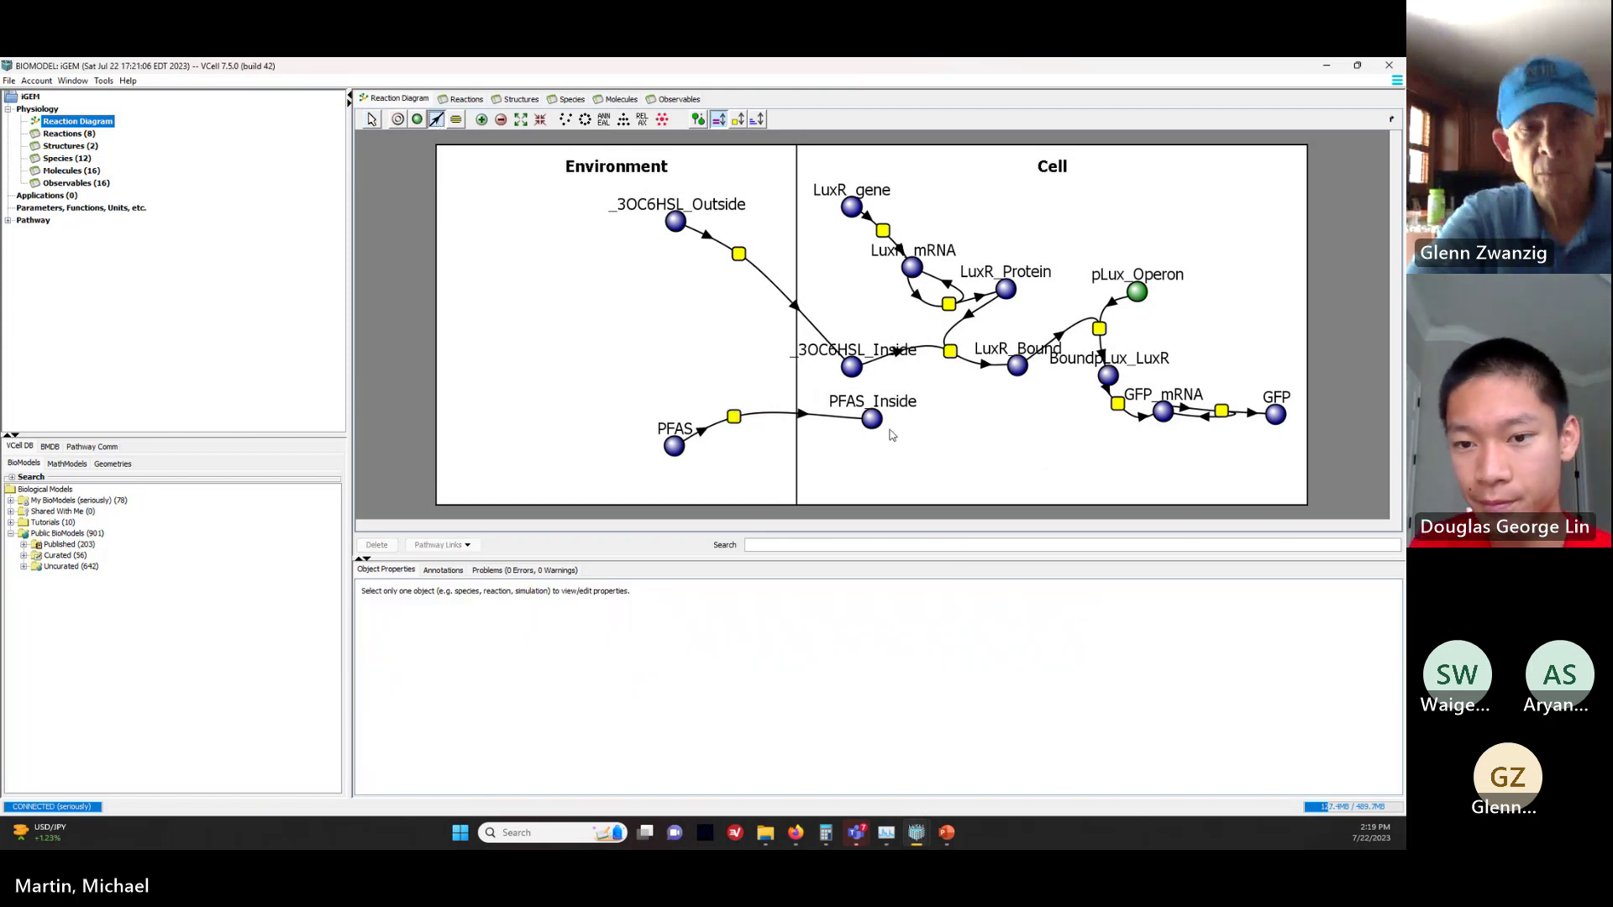
pyautogui.moveTo(879, 426); pyautogui.dragTo(930, 426)
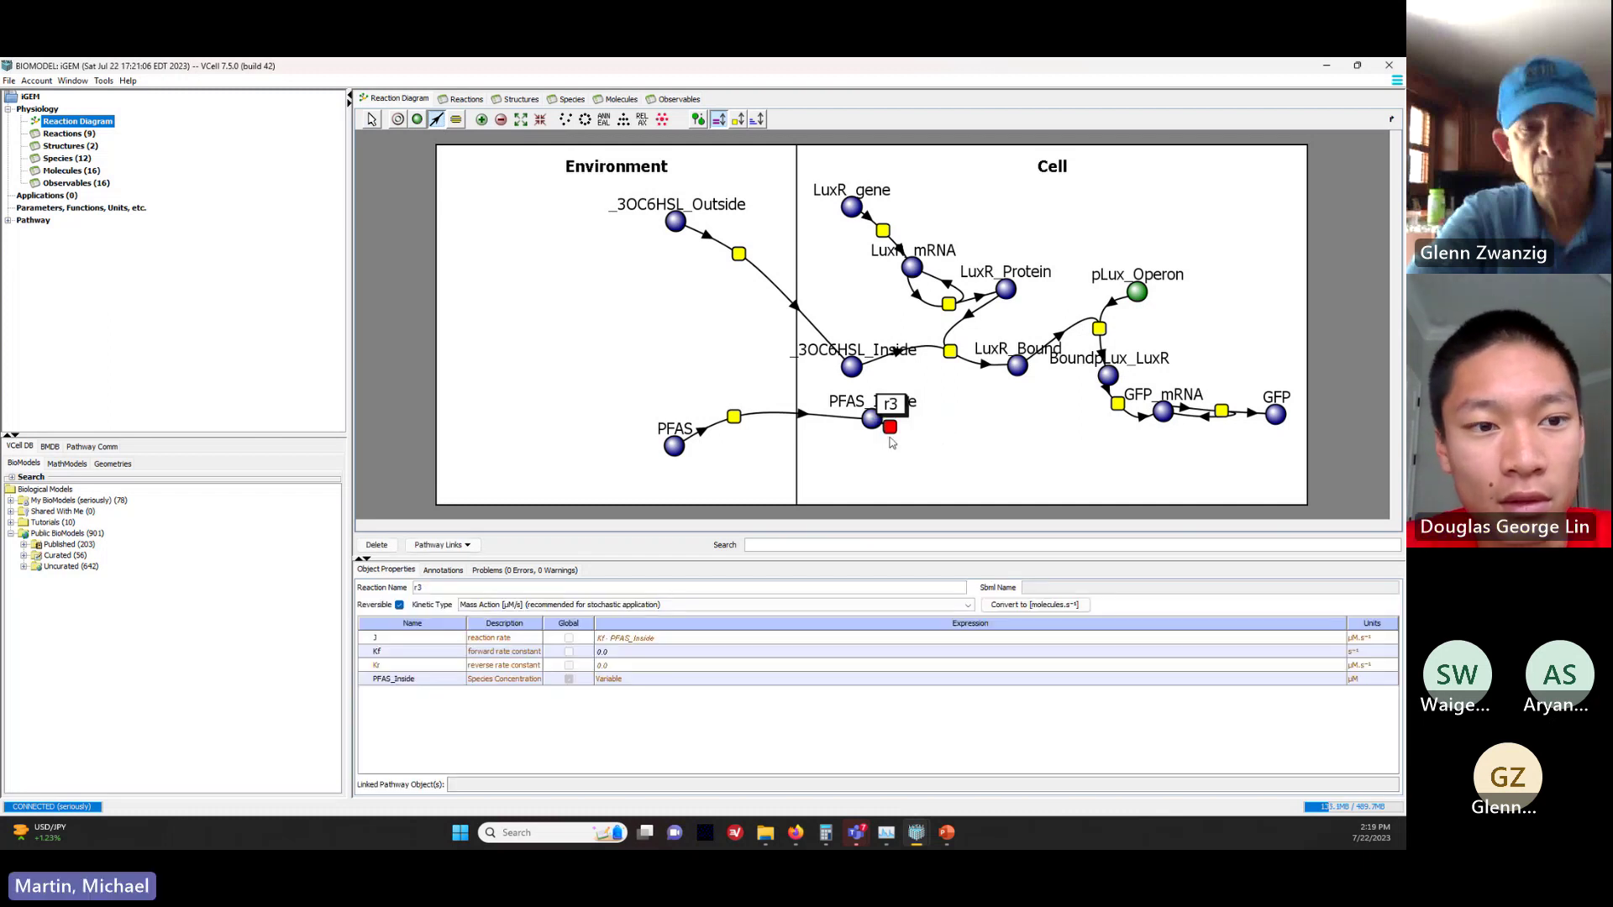
pyautogui.click(977, 433)
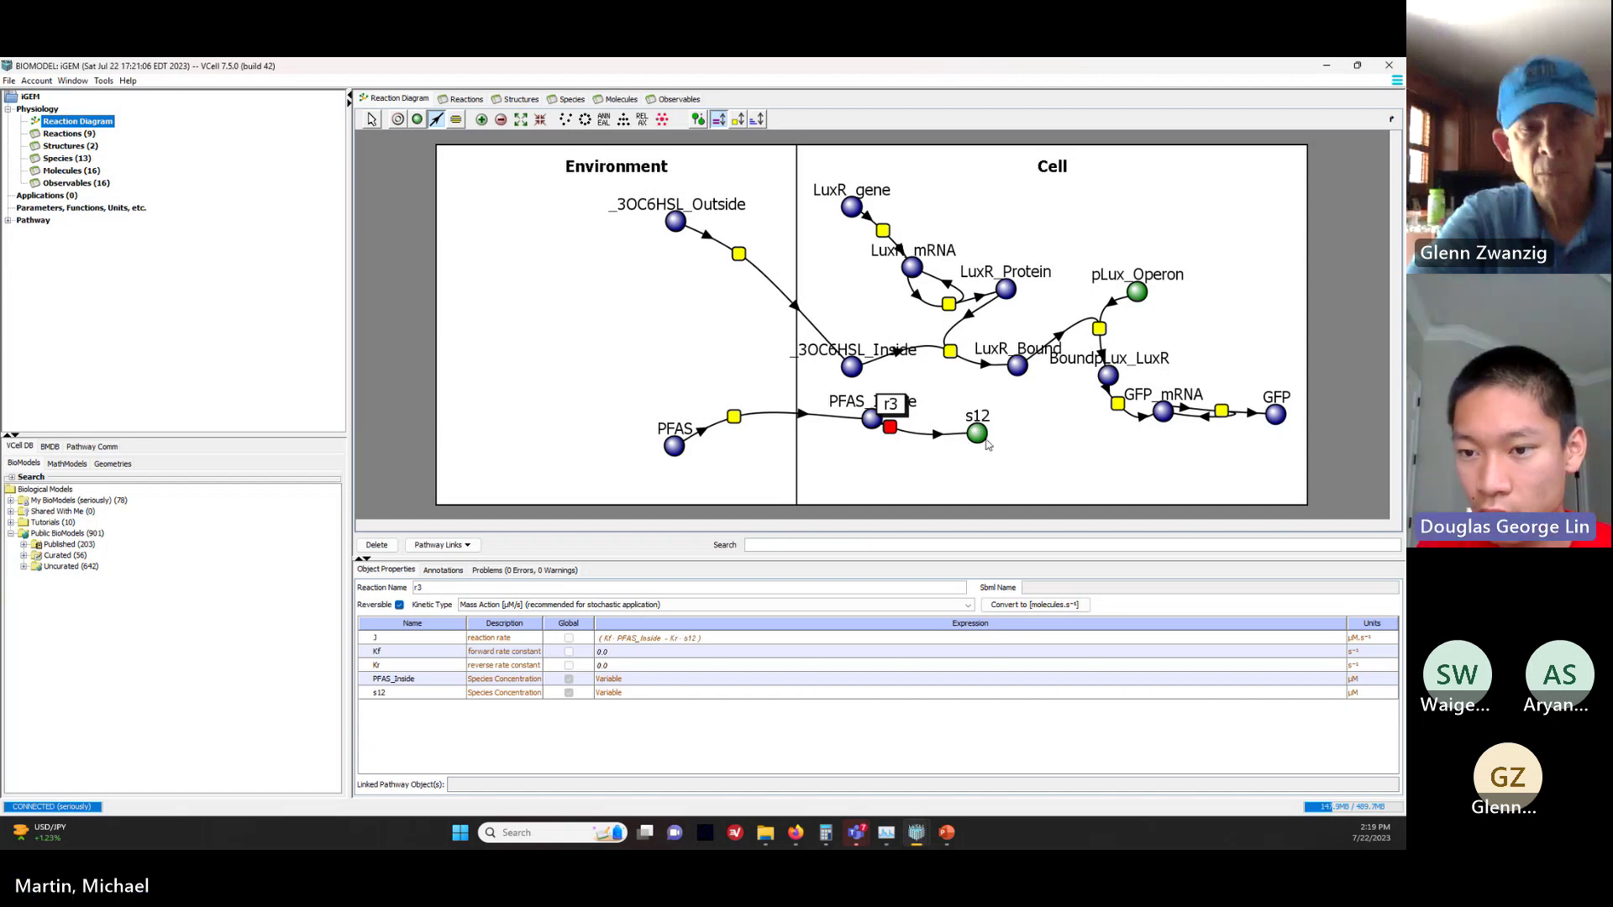
pyautogui.click(371, 119)
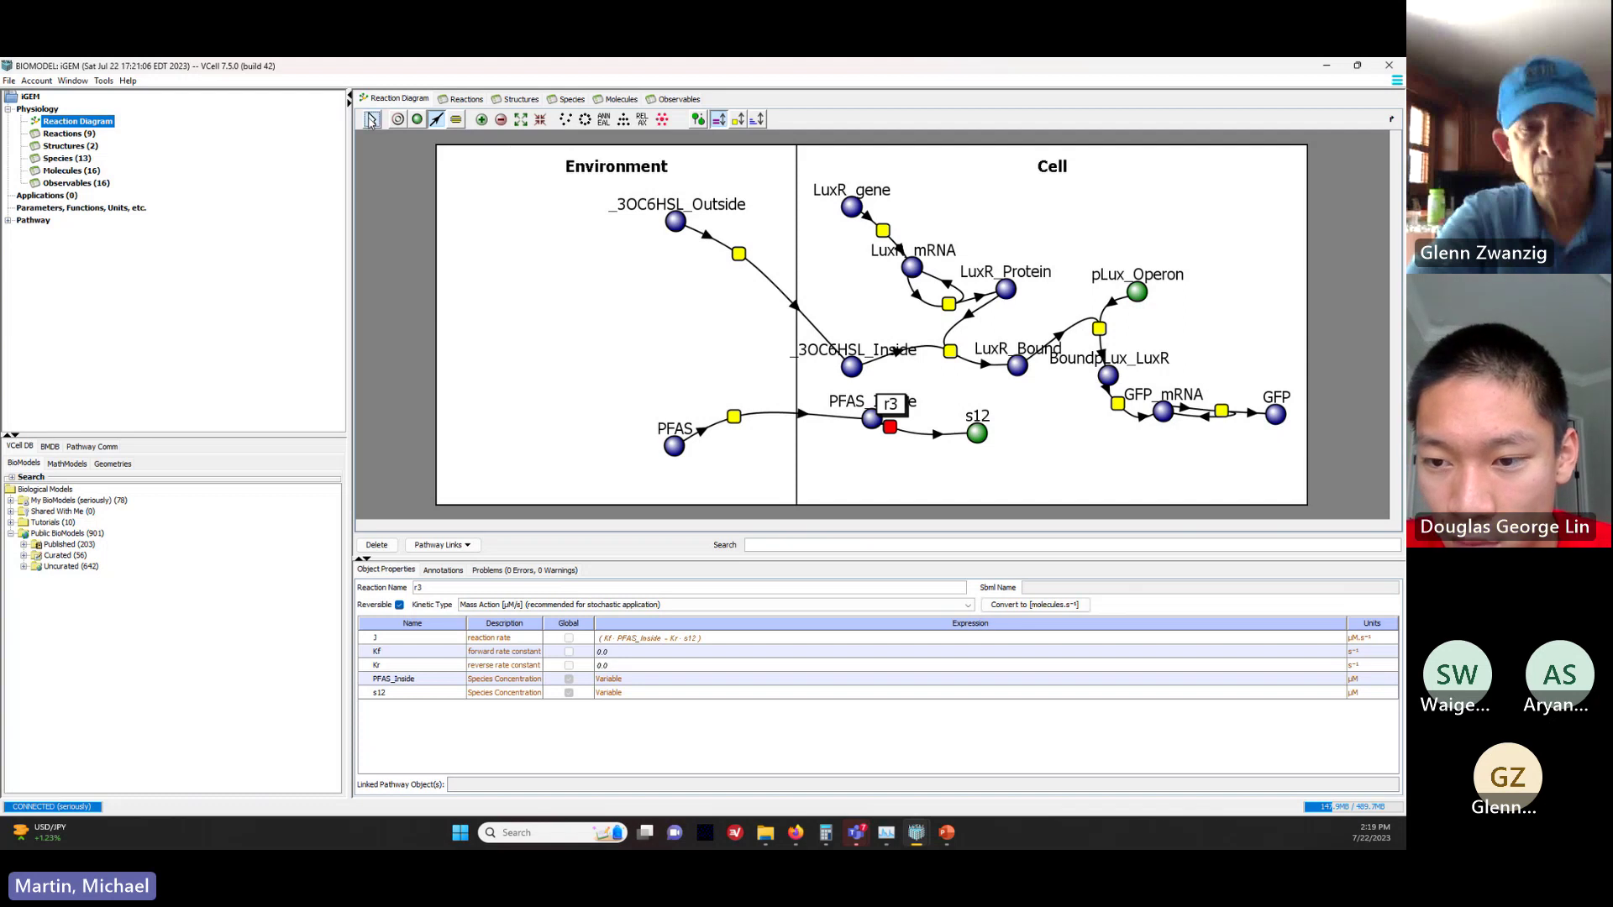
pyautogui.click(933, 436)
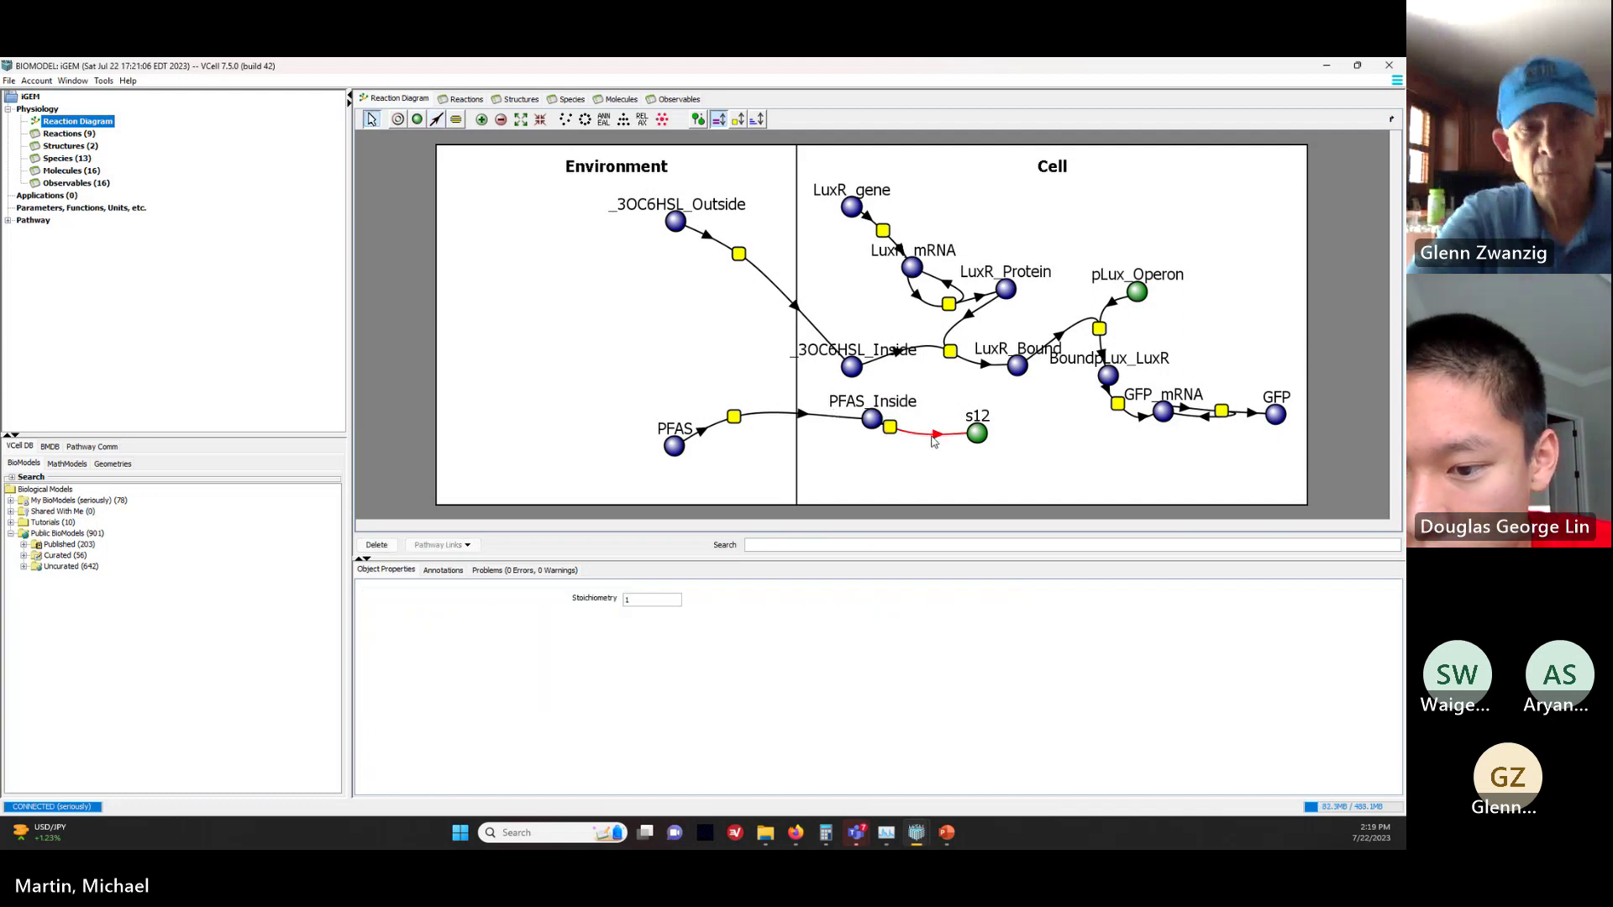
pyautogui.click(890, 427)
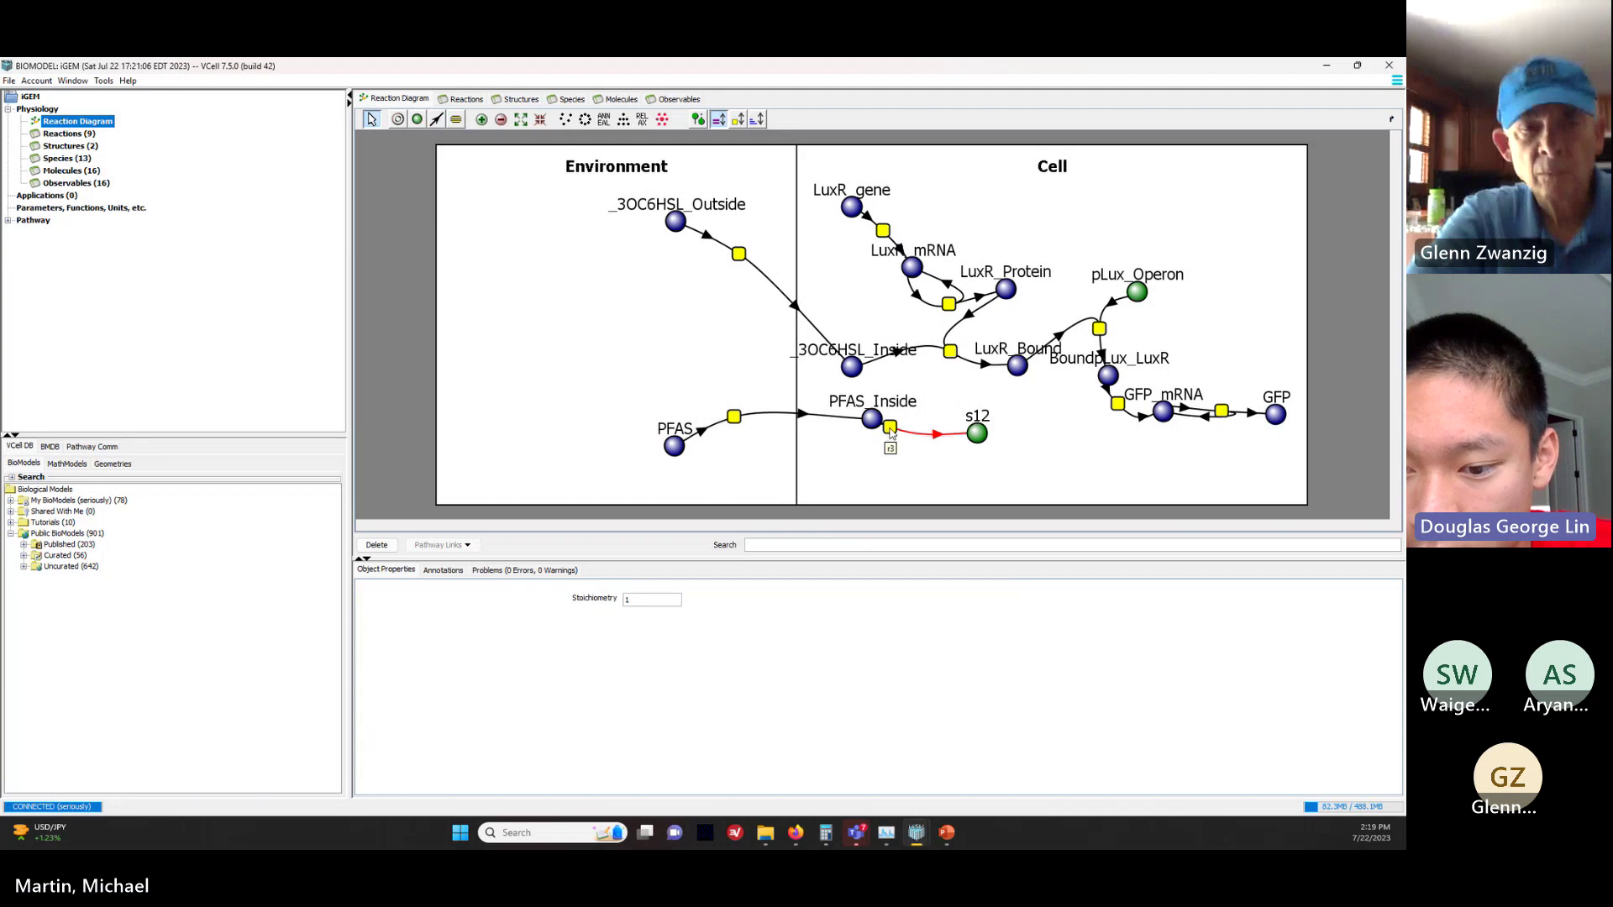
pyautogui.moveTo(889, 426); pyautogui.dragTo(922, 430)
# Step: Specify prmA_Operon as the molecule of the new product species s12
pyautogui.click(979, 435)
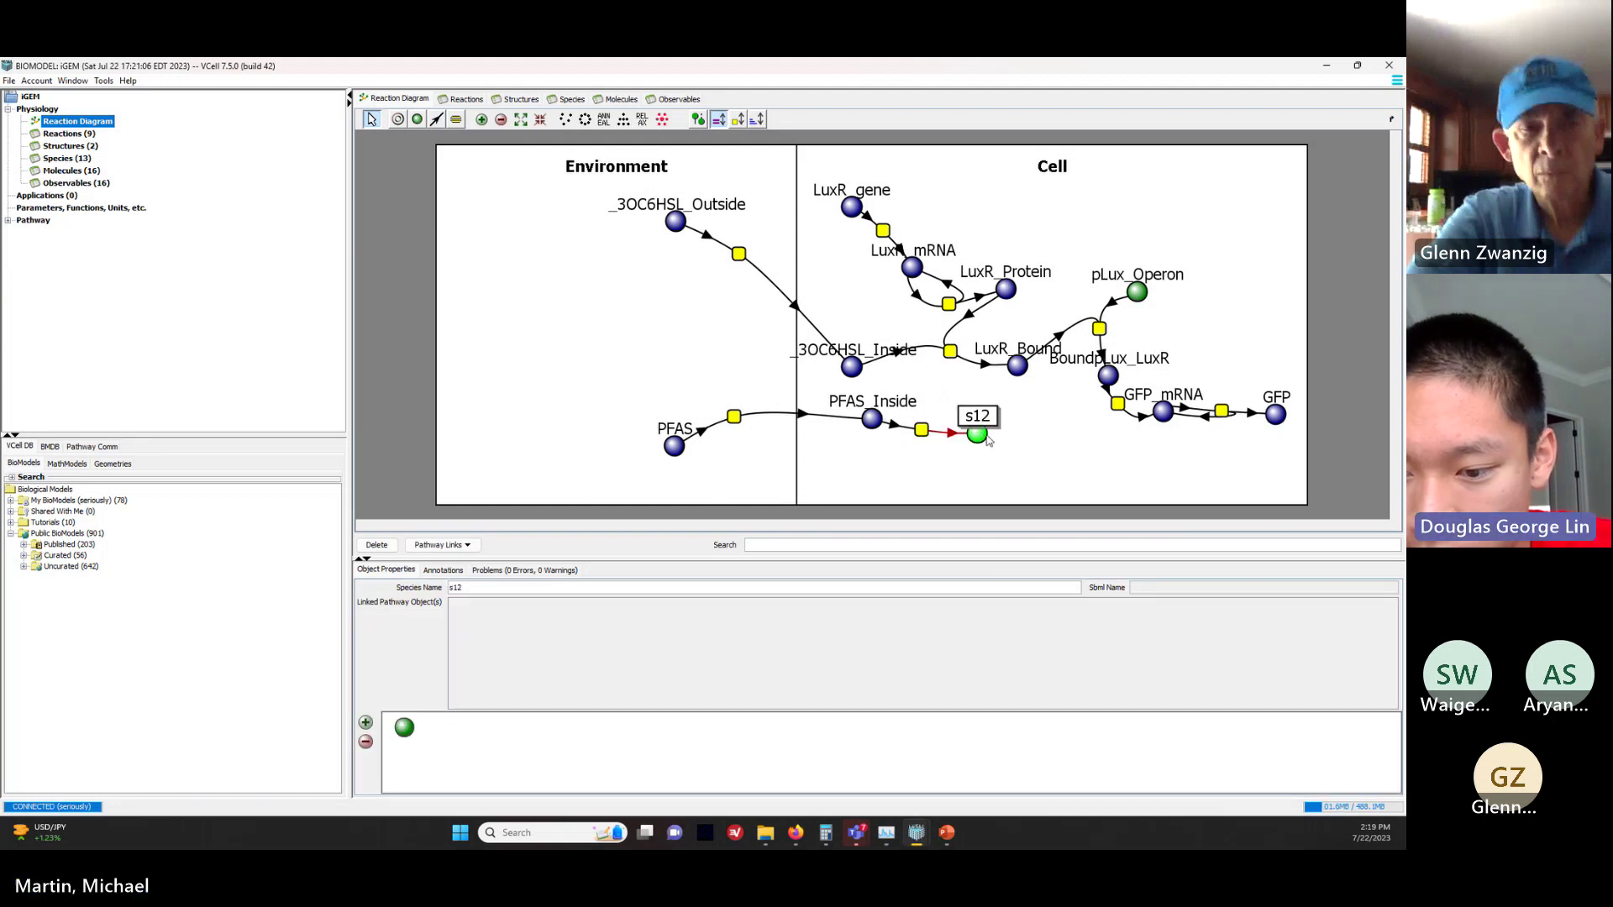
pyautogui.rightClick(404, 736)
pyautogui.moveTo(475, 740)
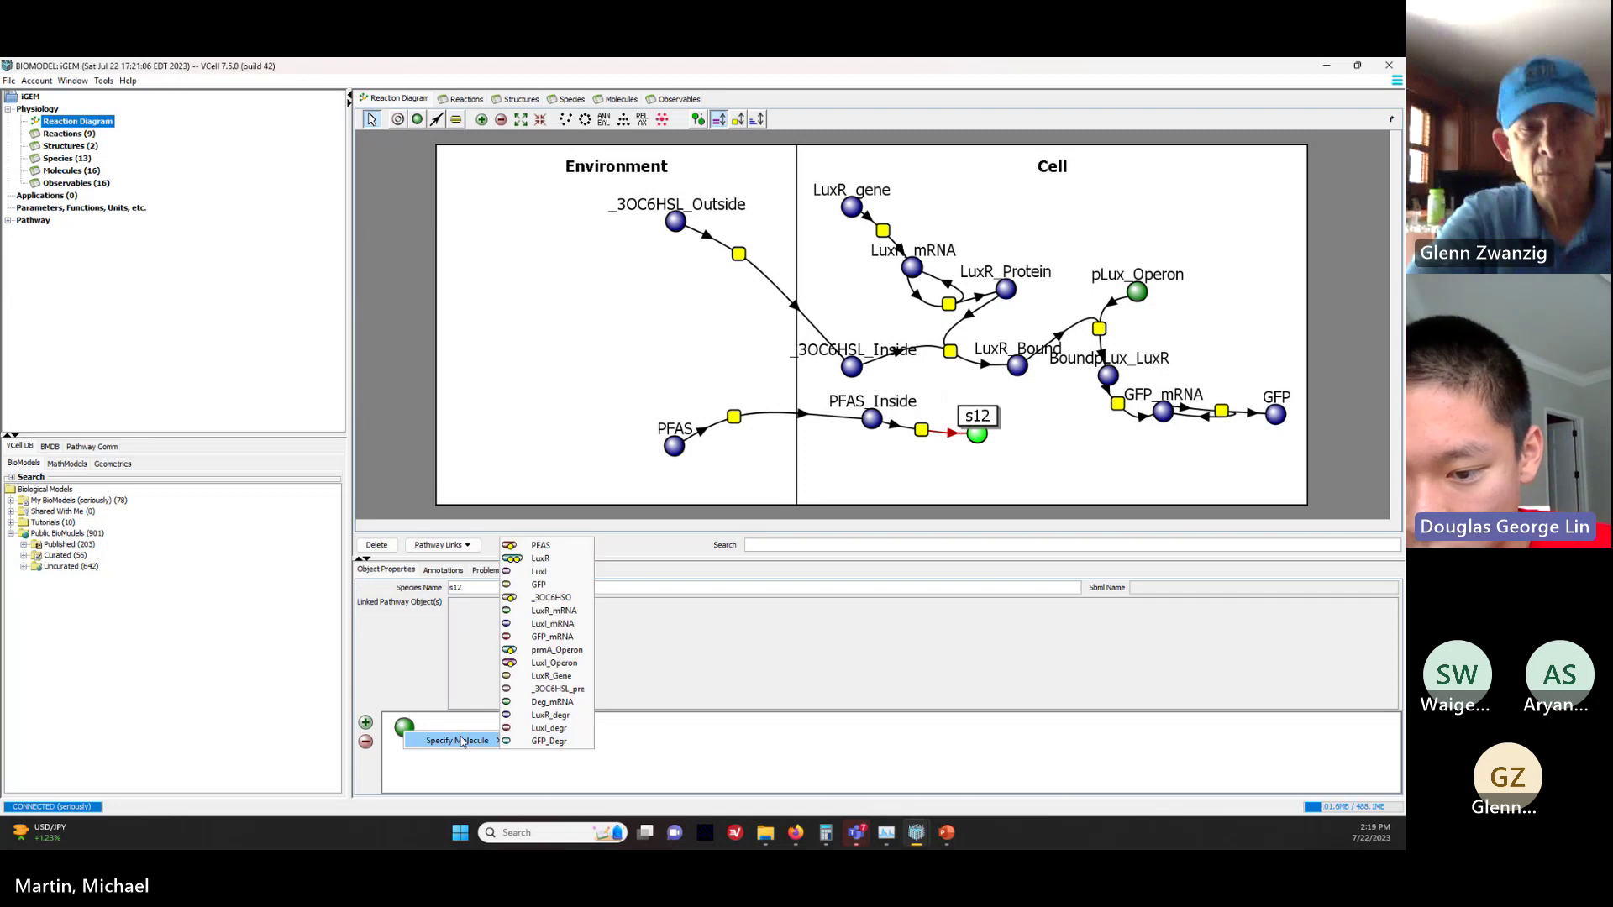
pyautogui.click(541, 656)
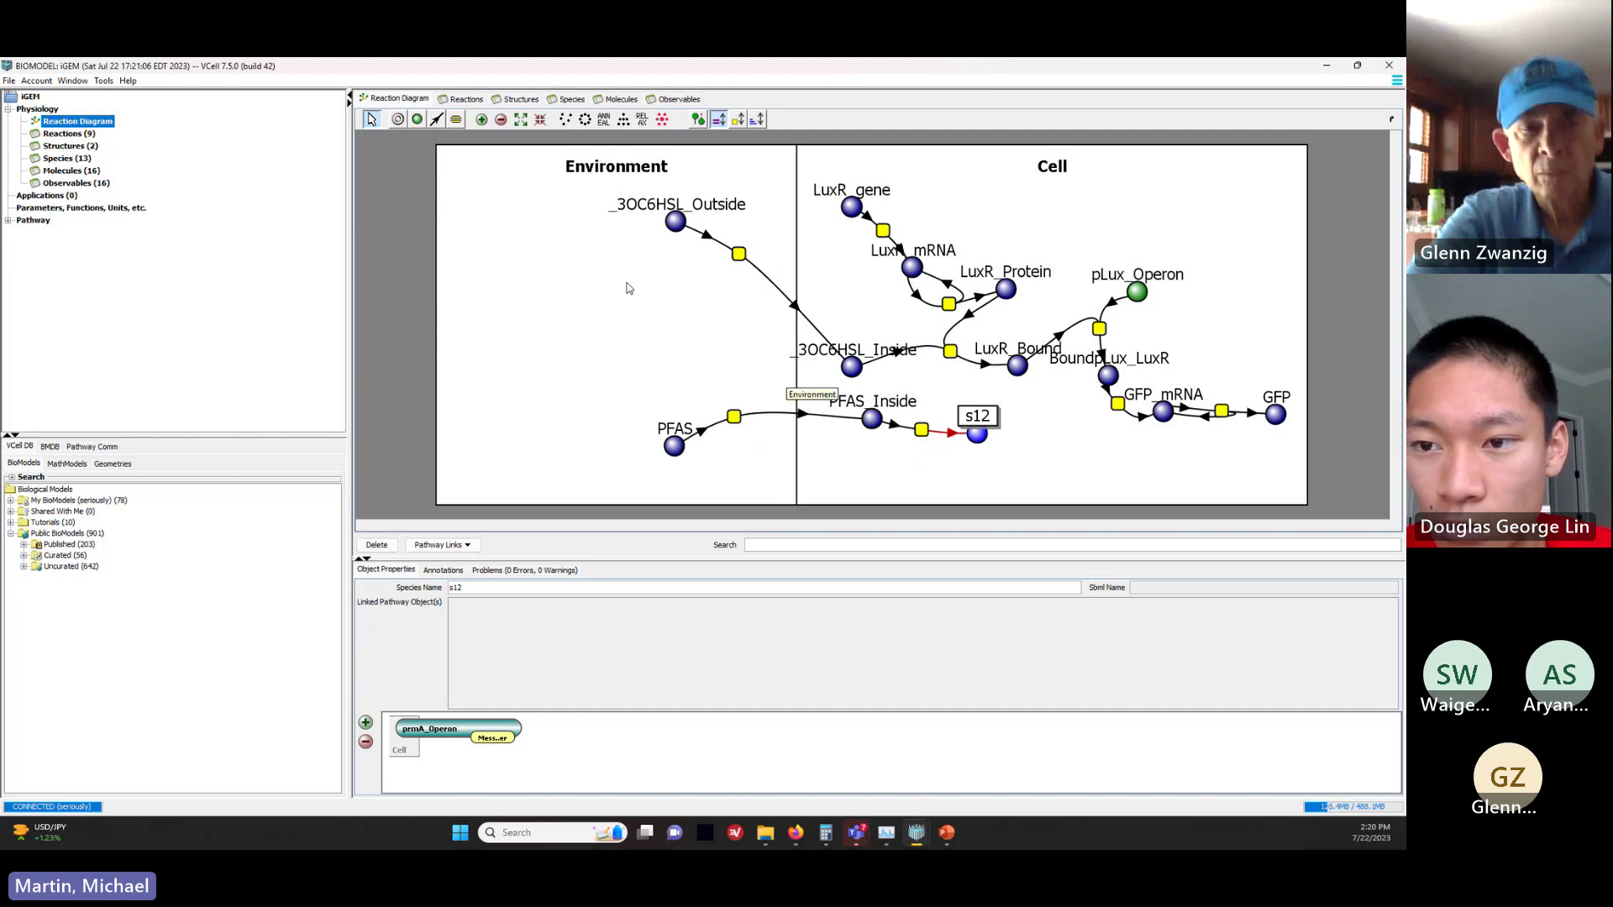
# Step: Add a new species below the PFAS_Inside reaction in the Cell compartment and delete the link from that reaction to s12
pyautogui.click(418, 119)
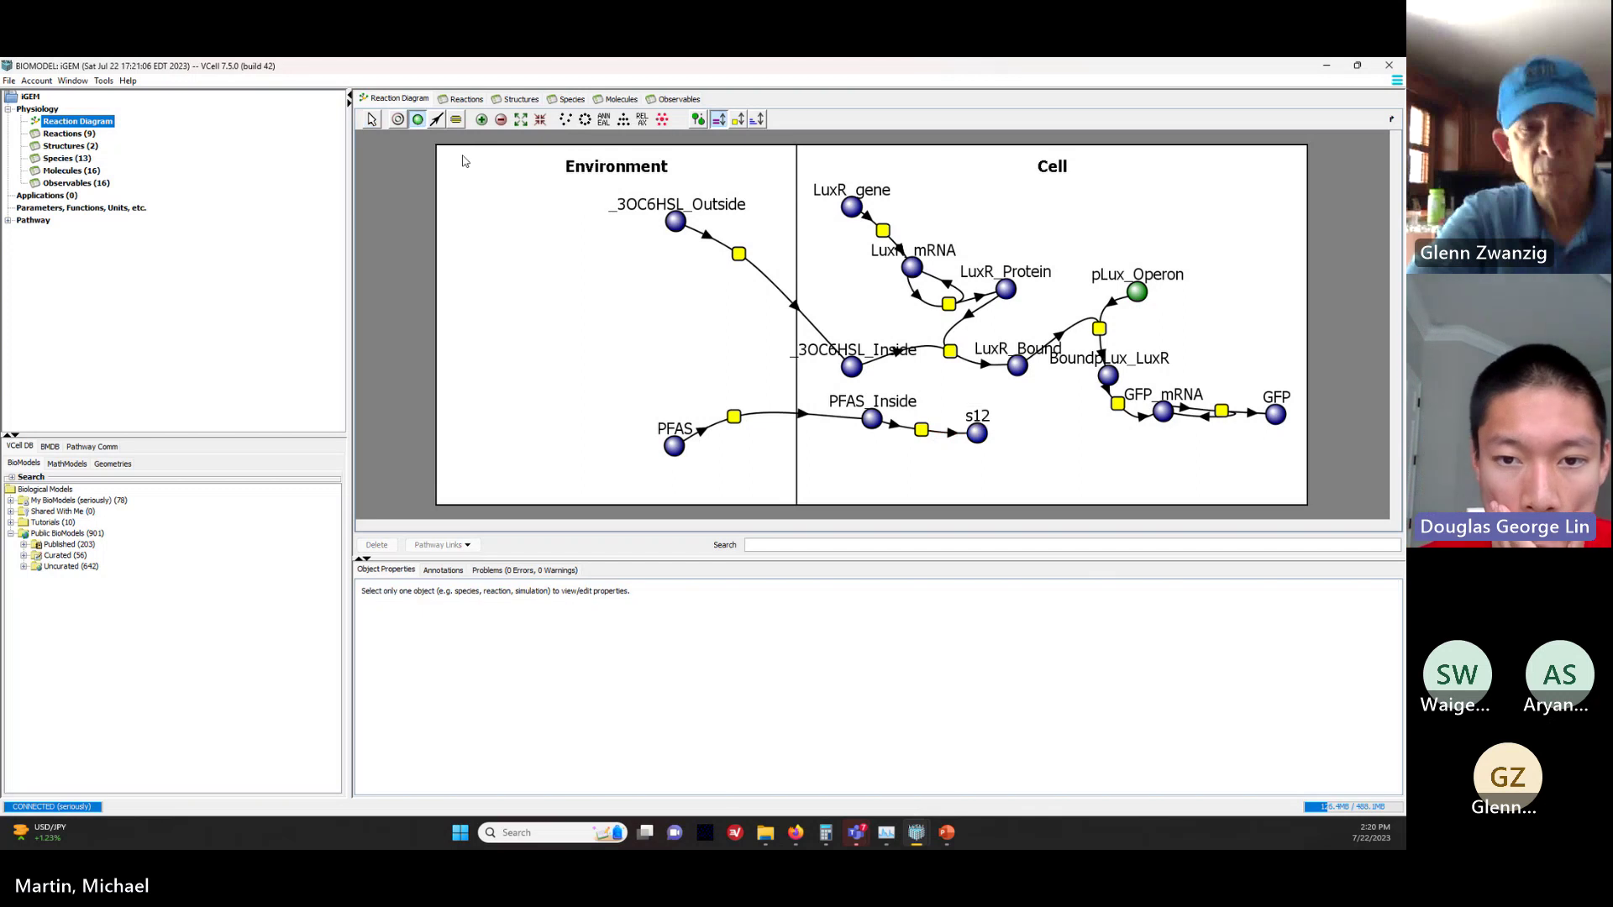
pyautogui.click(919, 472)
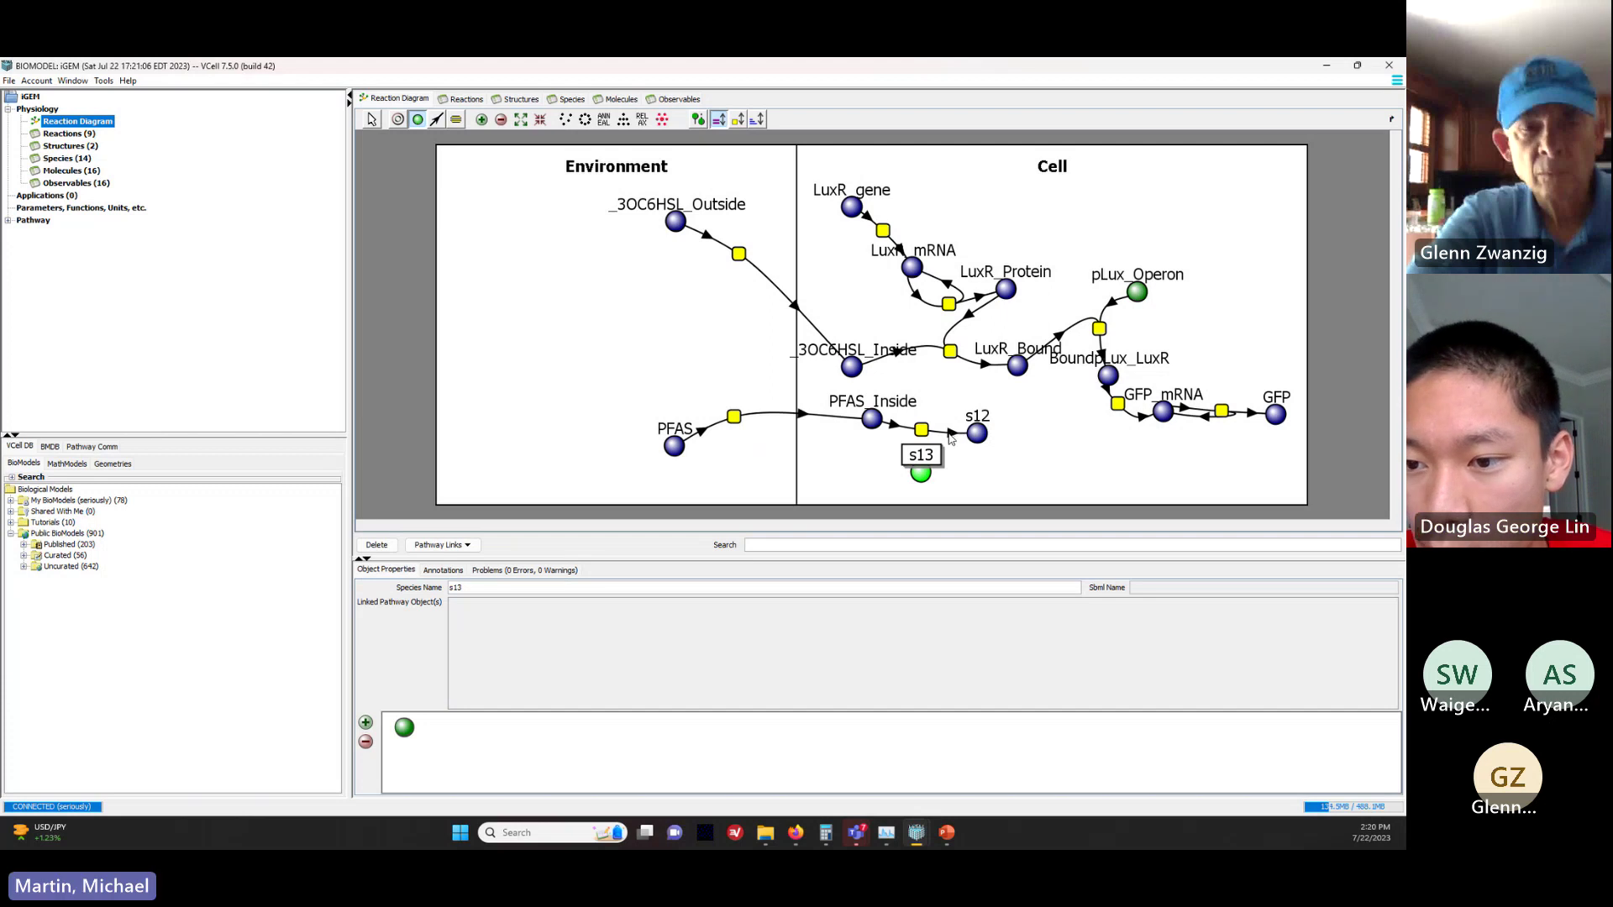
pyautogui.click(371, 119)
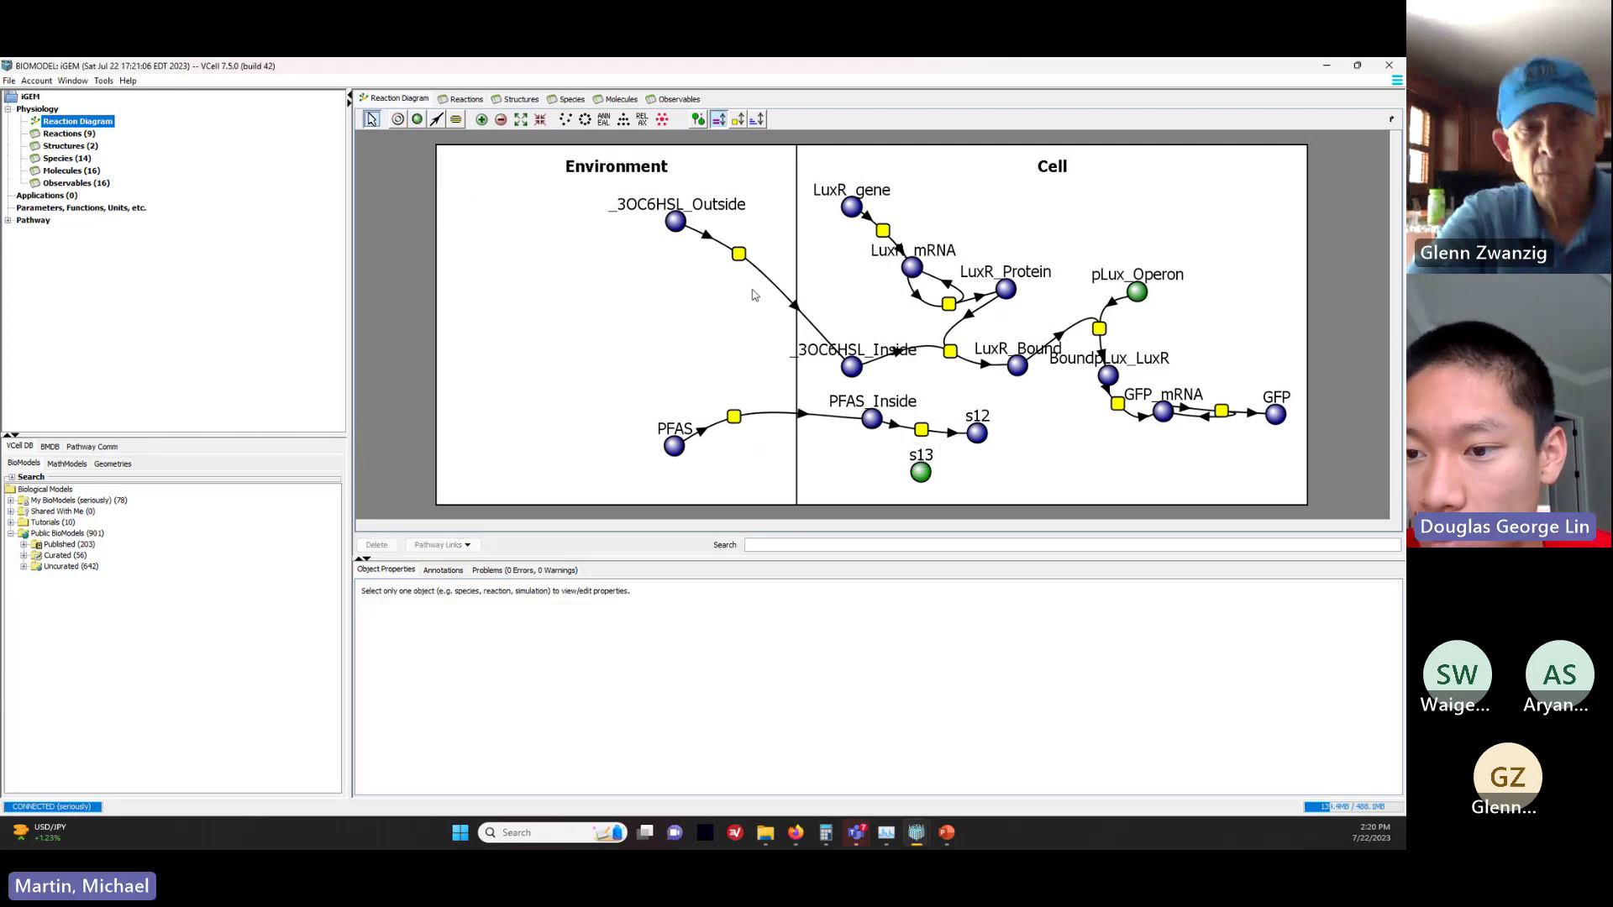
pyautogui.click(953, 435)
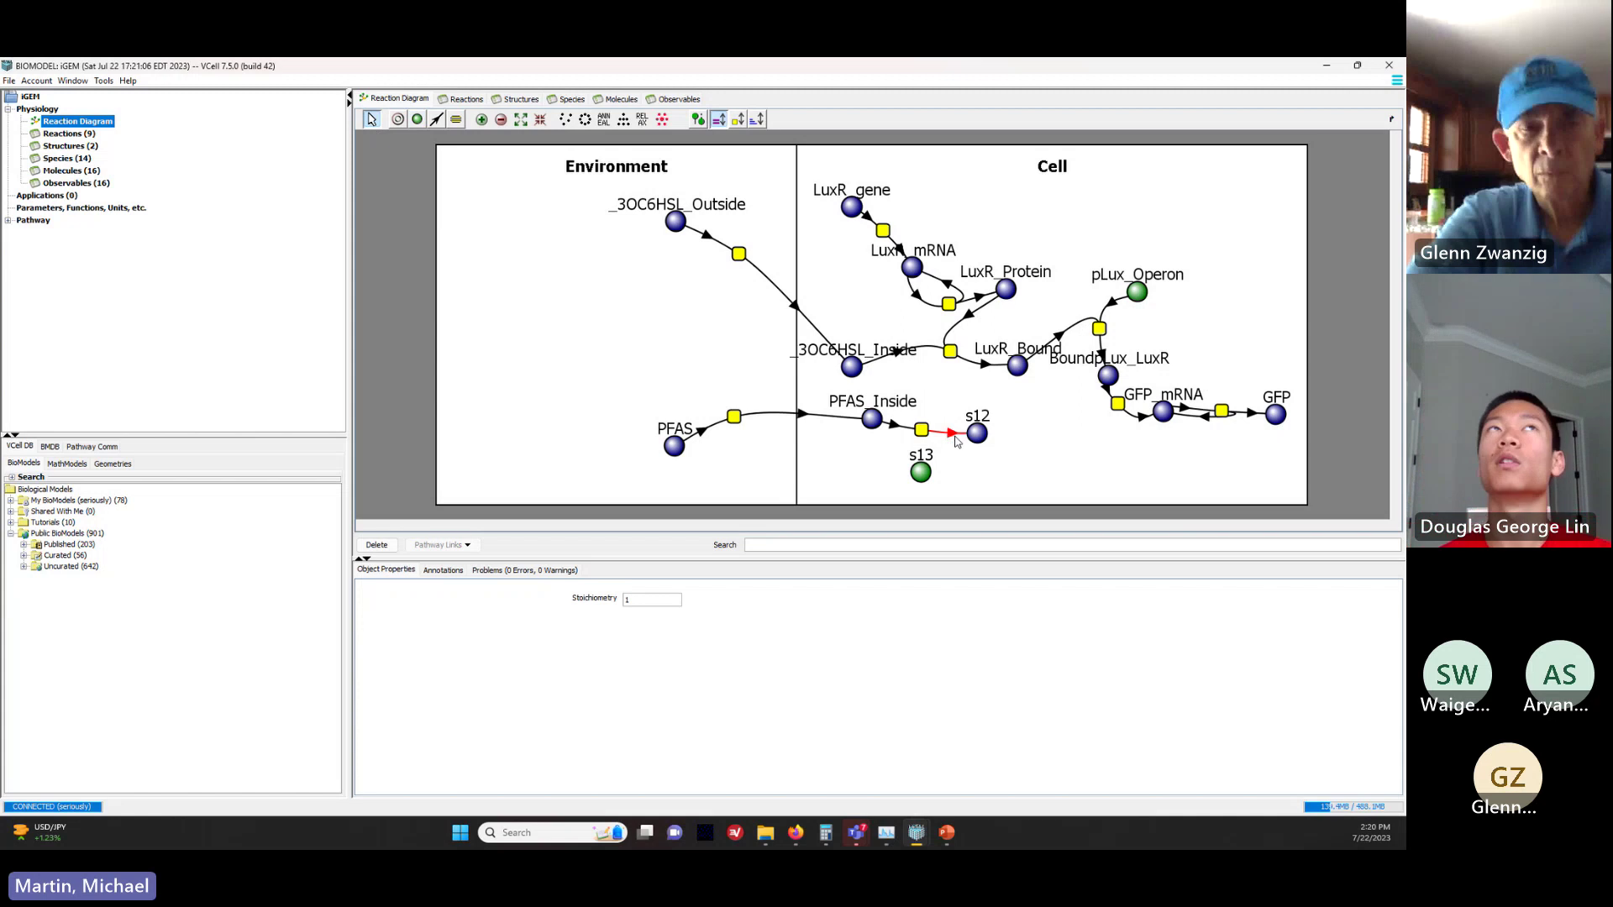
pyautogui.press('Delete')
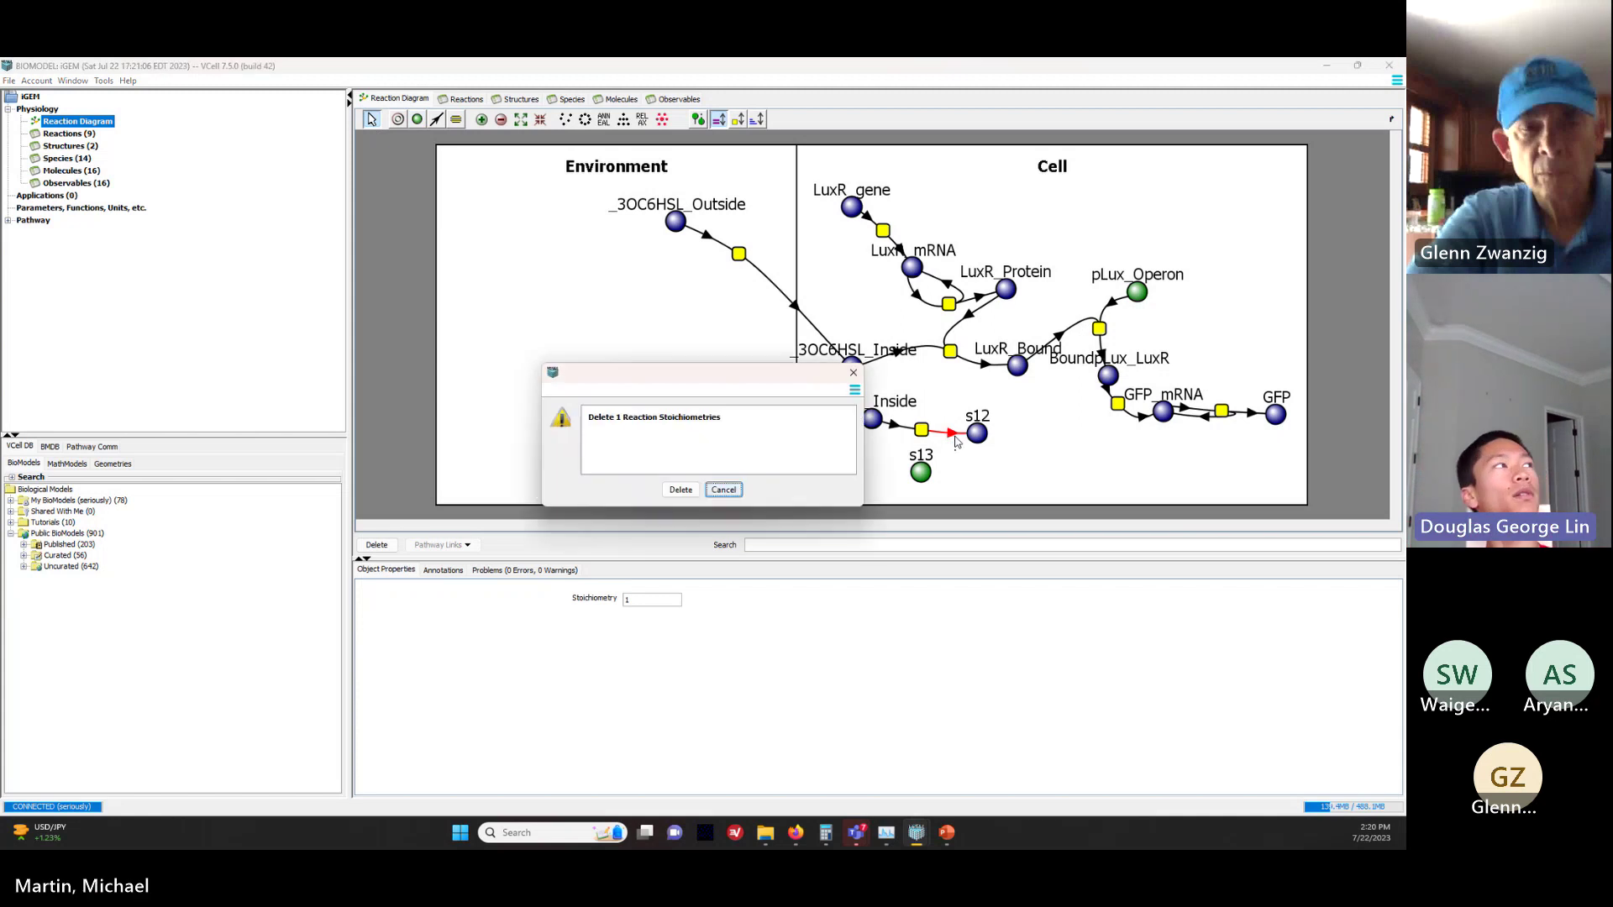
pyautogui.click(679, 491)
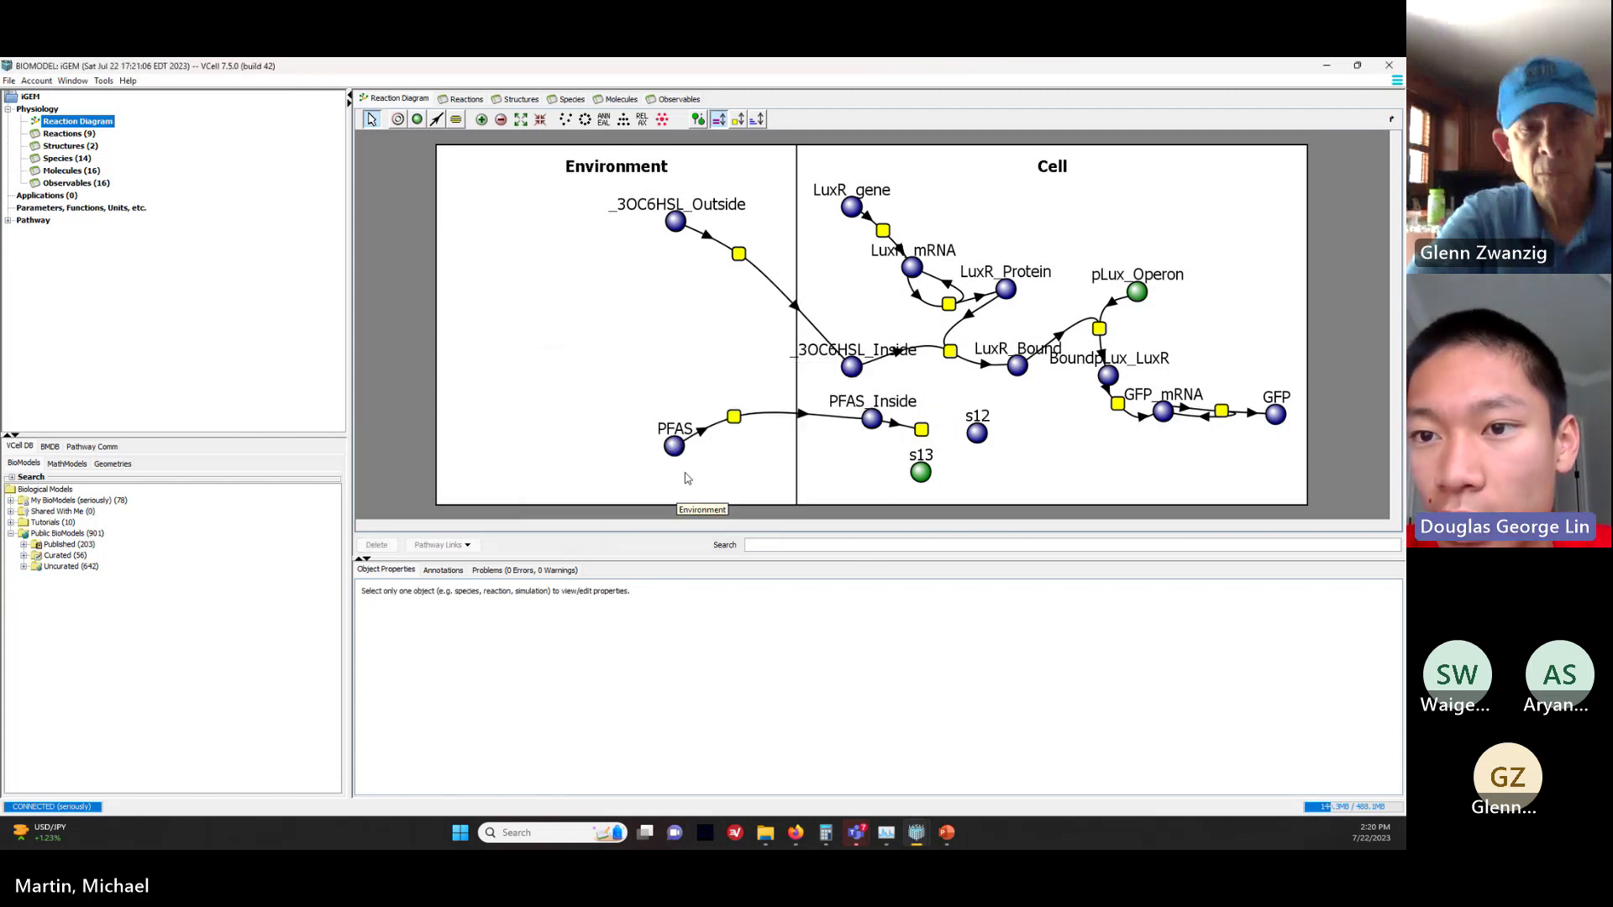
# Step: Connect s12 as a second reactant and s13 as the product of the PFAS_Inside reaction in the Cell compartment
pyautogui.click(437, 120)
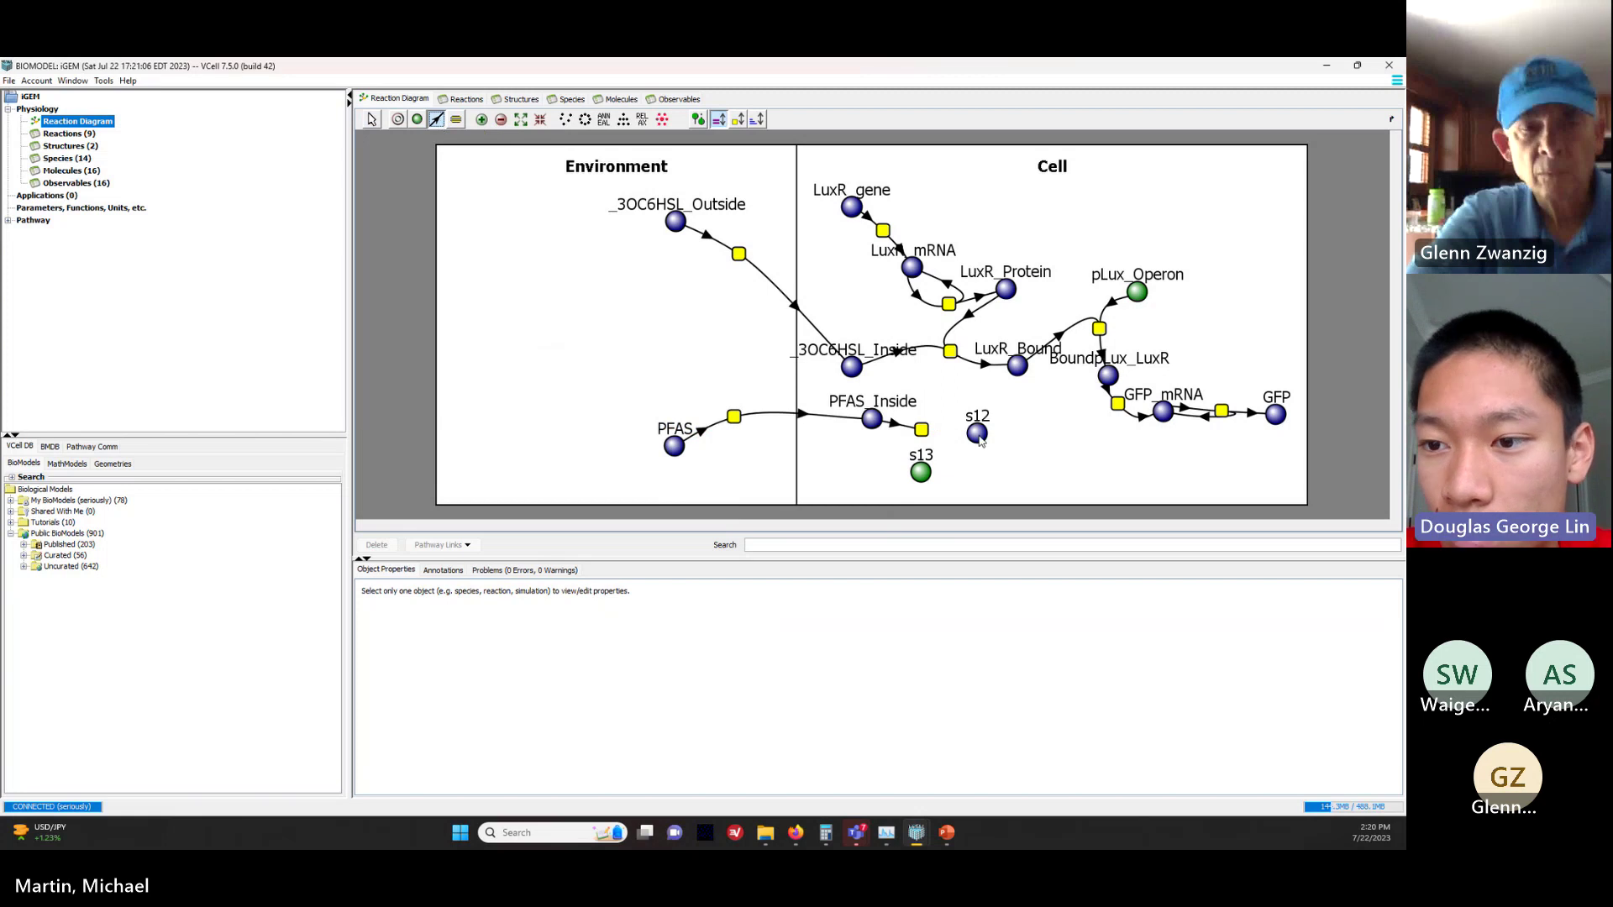
pyautogui.moveTo(980, 441); pyautogui.dragTo(921, 472)
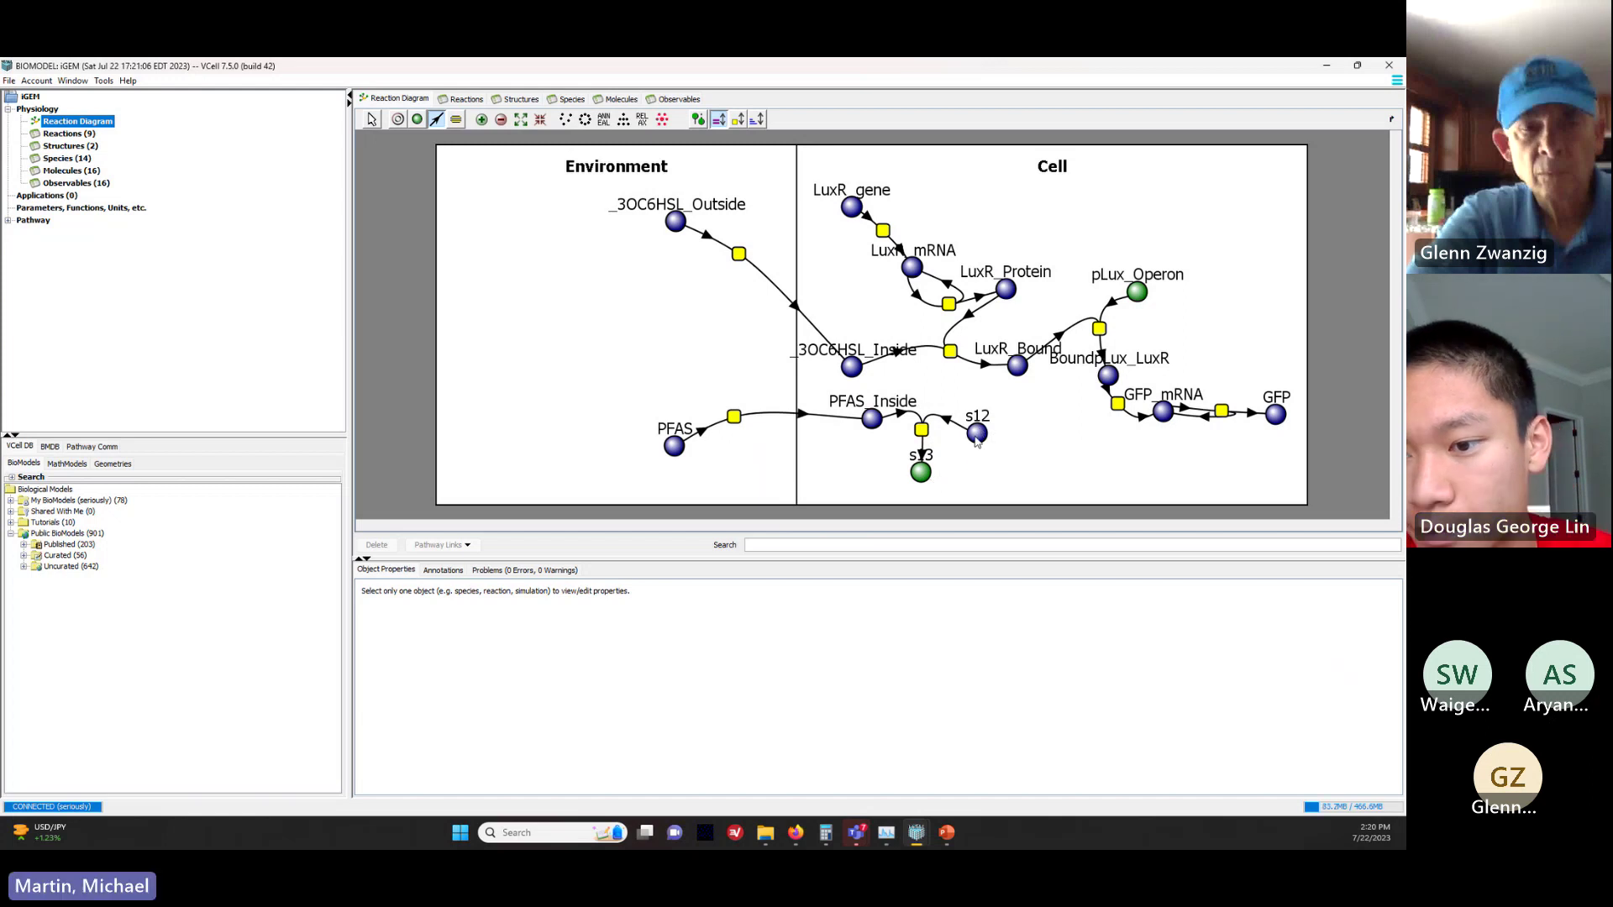
pyautogui.press('Escape')
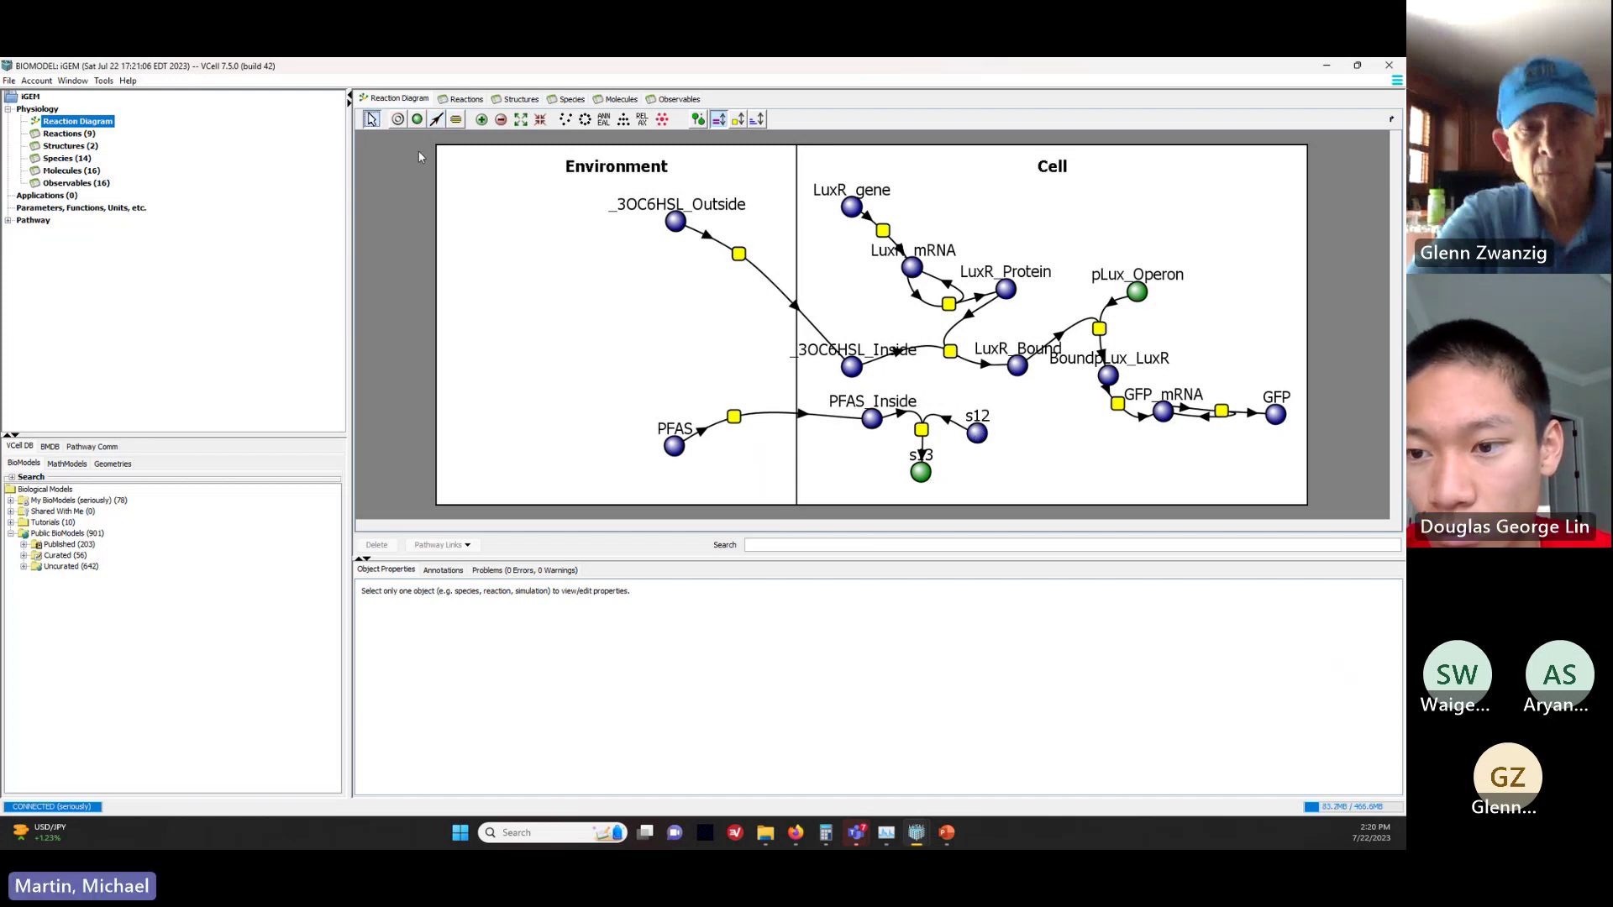
# Step: Rename species s12 as prmA_Operon
pyautogui.click(979, 433)
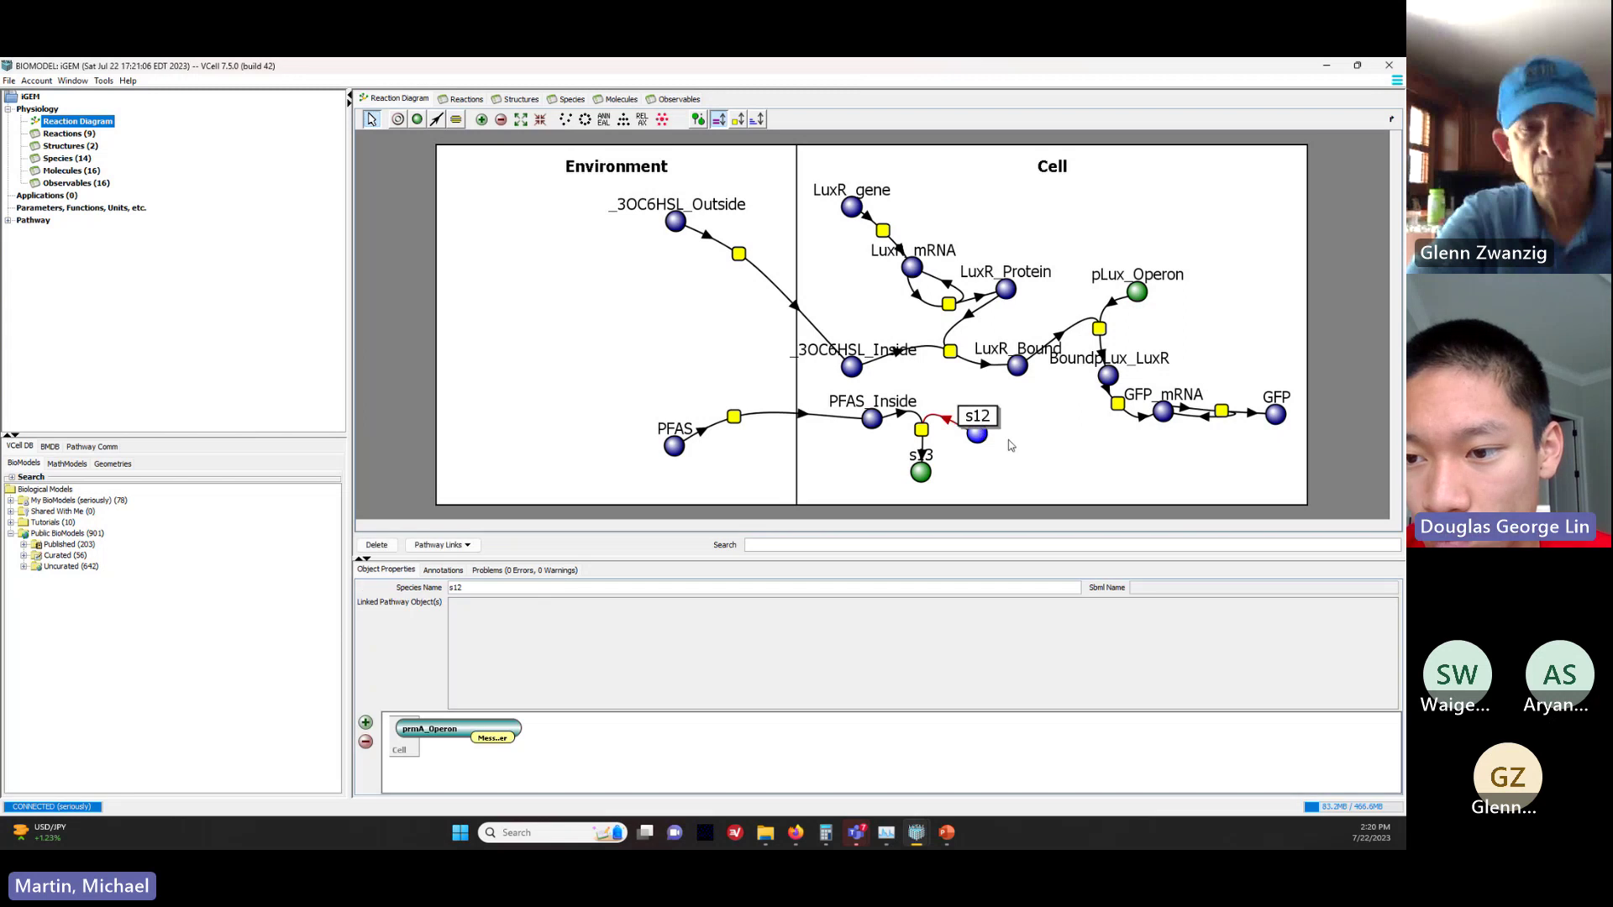
pyautogui.doubleClick(463, 587)
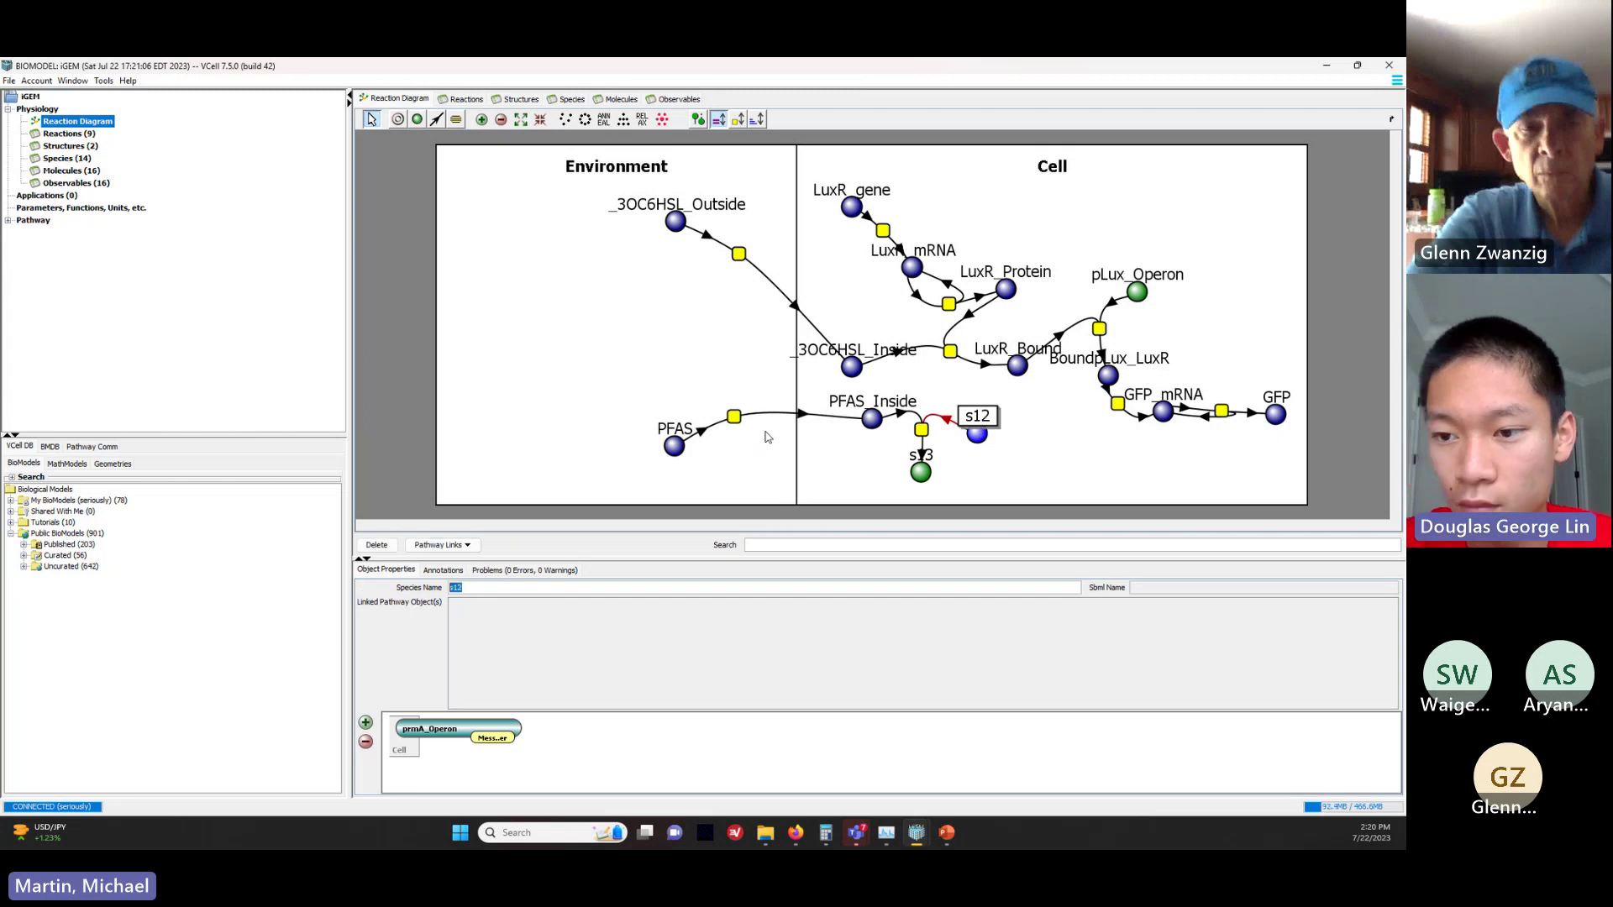
pyautogui.write('P')
pyautogui.press('BackSpace')
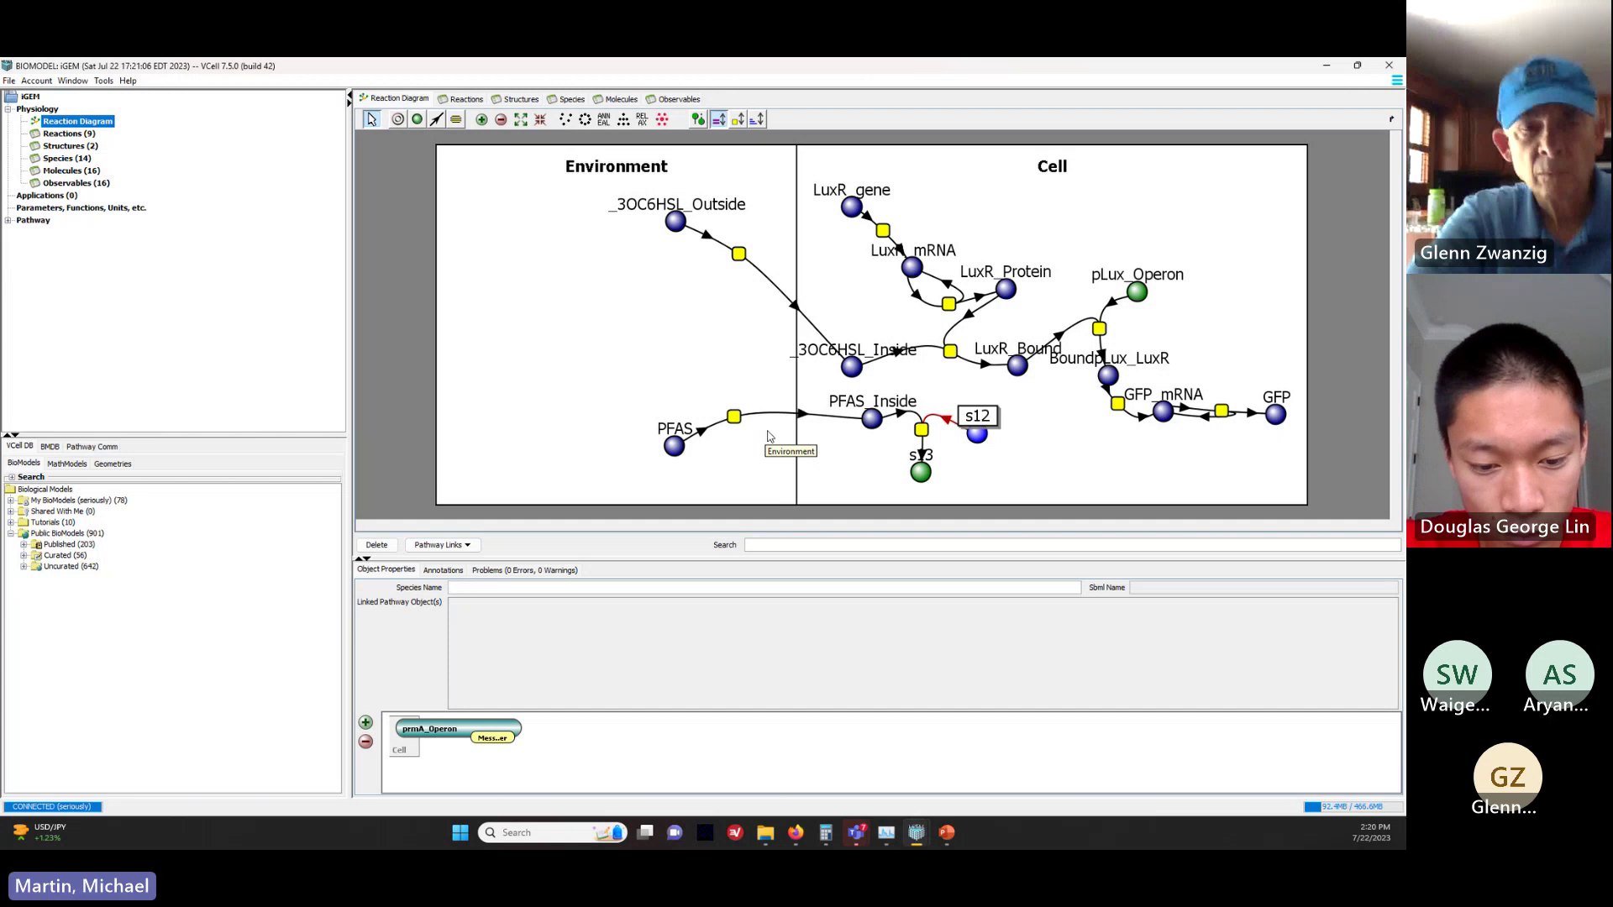
pyautogui.write('prmA')
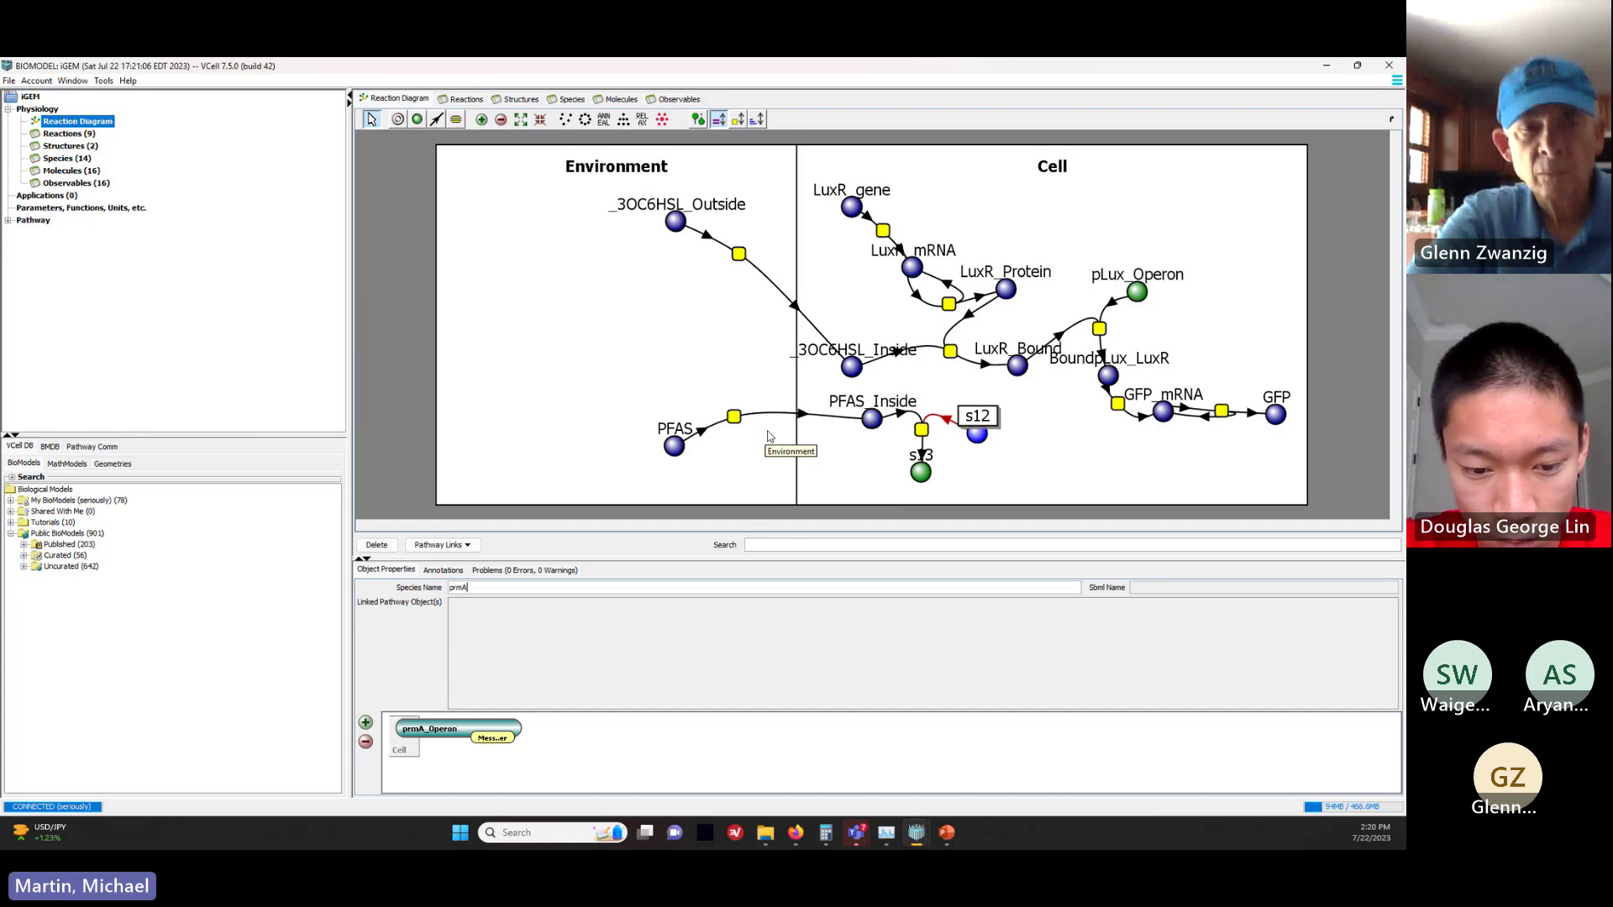
pyautogui.write('_Oper')
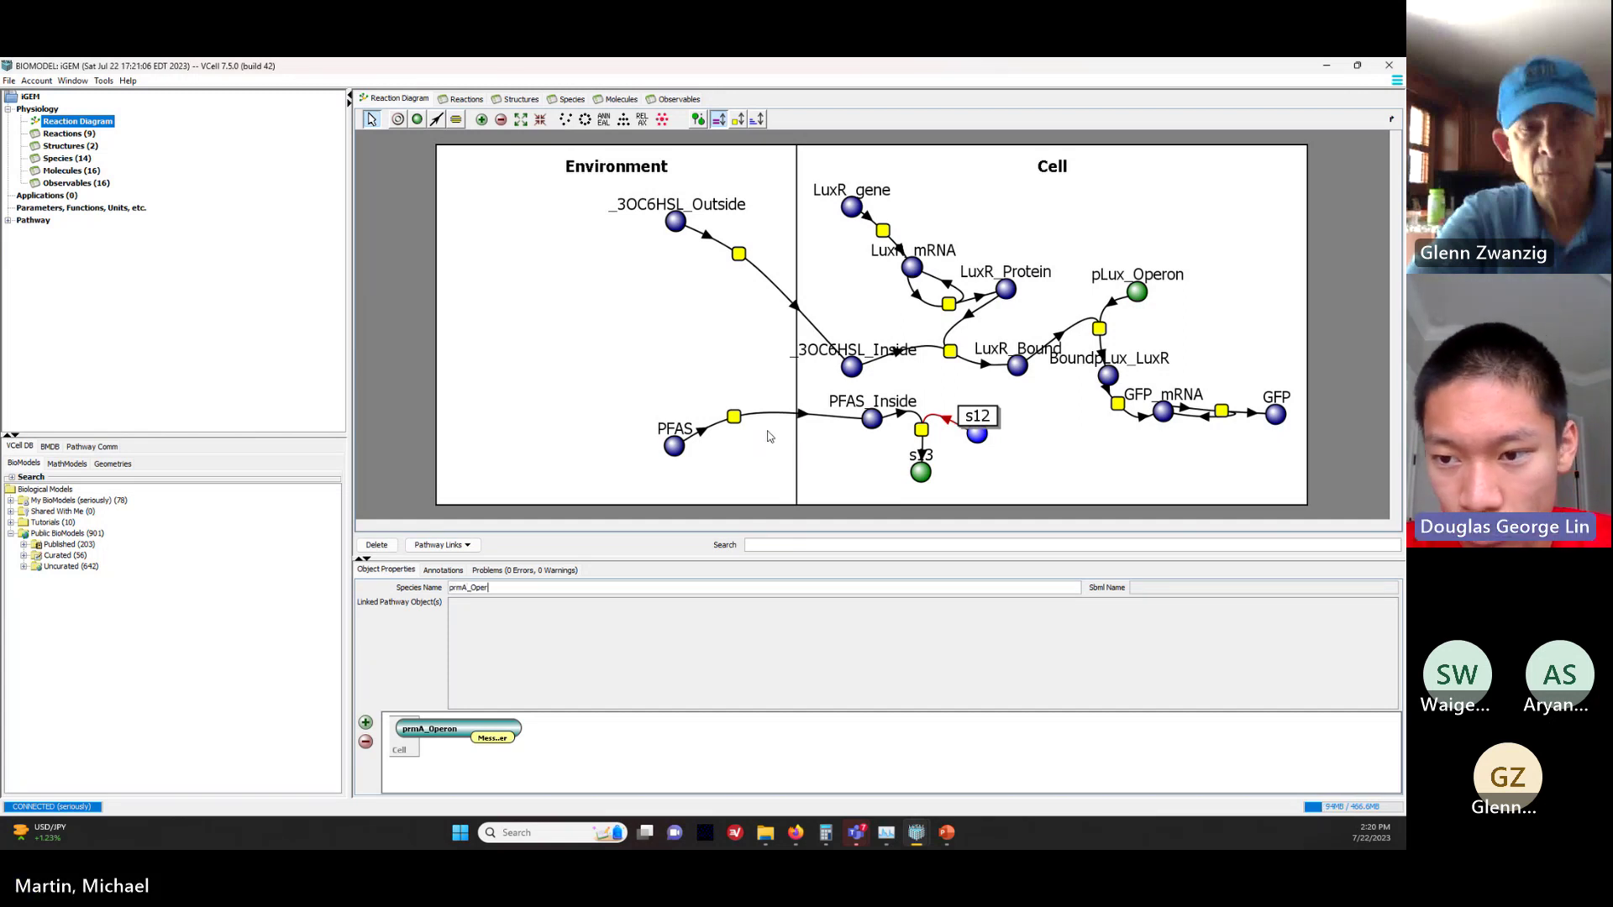
pyautogui.write('on')
pyautogui.press('Return')
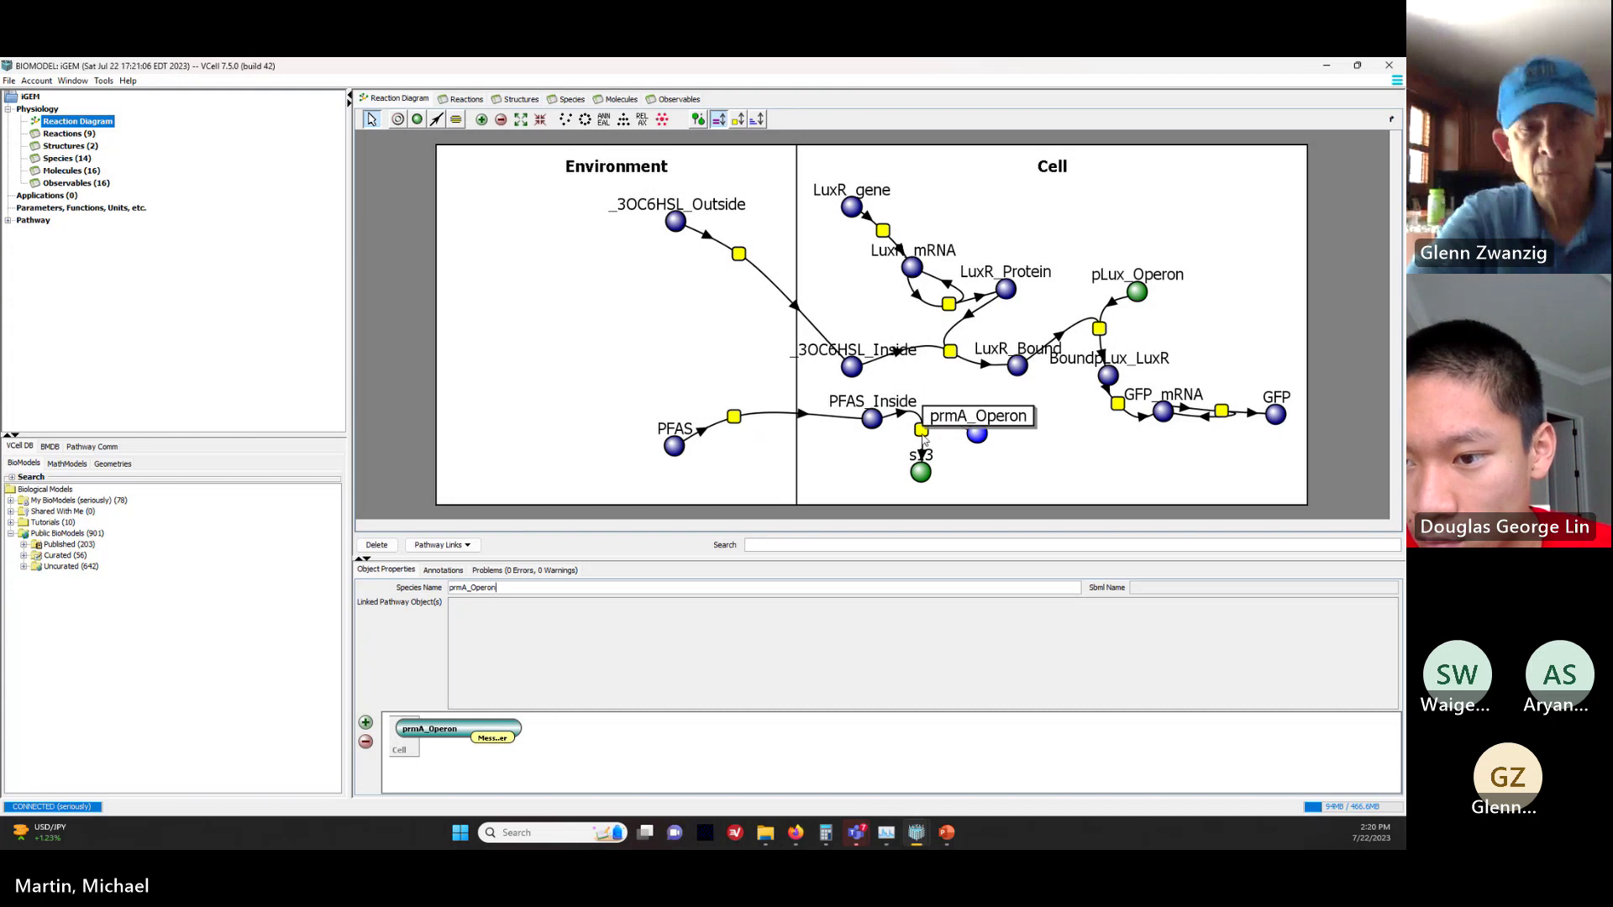
# Step: Compose species s13 from the PFAS and prmA_Operon molecules, and bond PFAS's Bind site to prmA_Operon's Messenger site
pyautogui.click(921, 473)
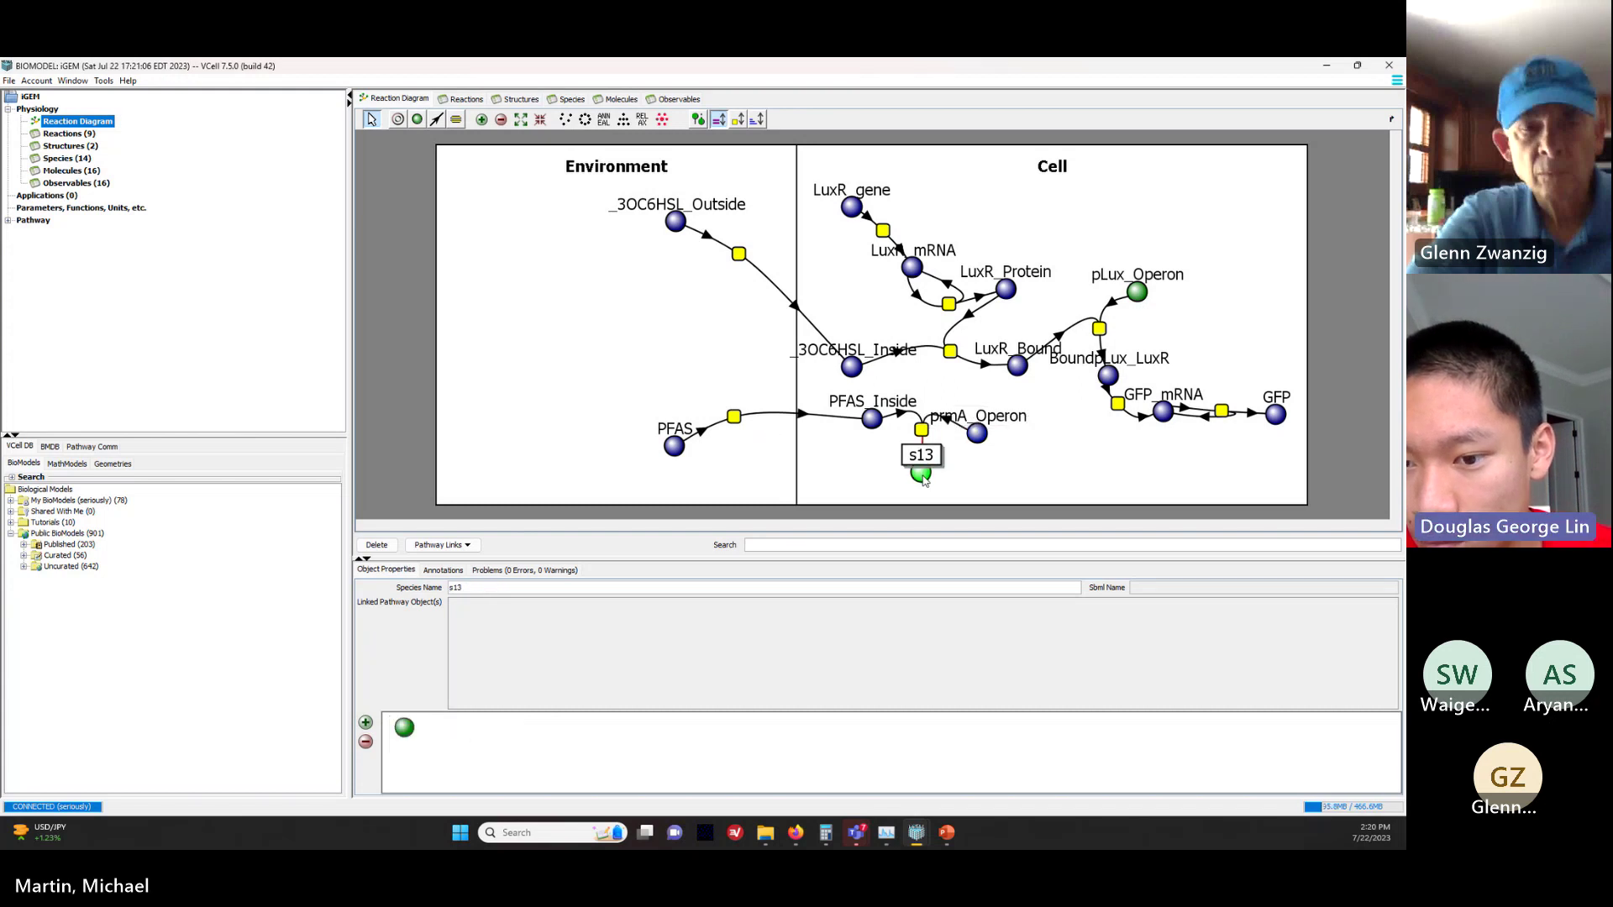
pyautogui.rightClick(404, 729)
pyautogui.moveTo(471, 739)
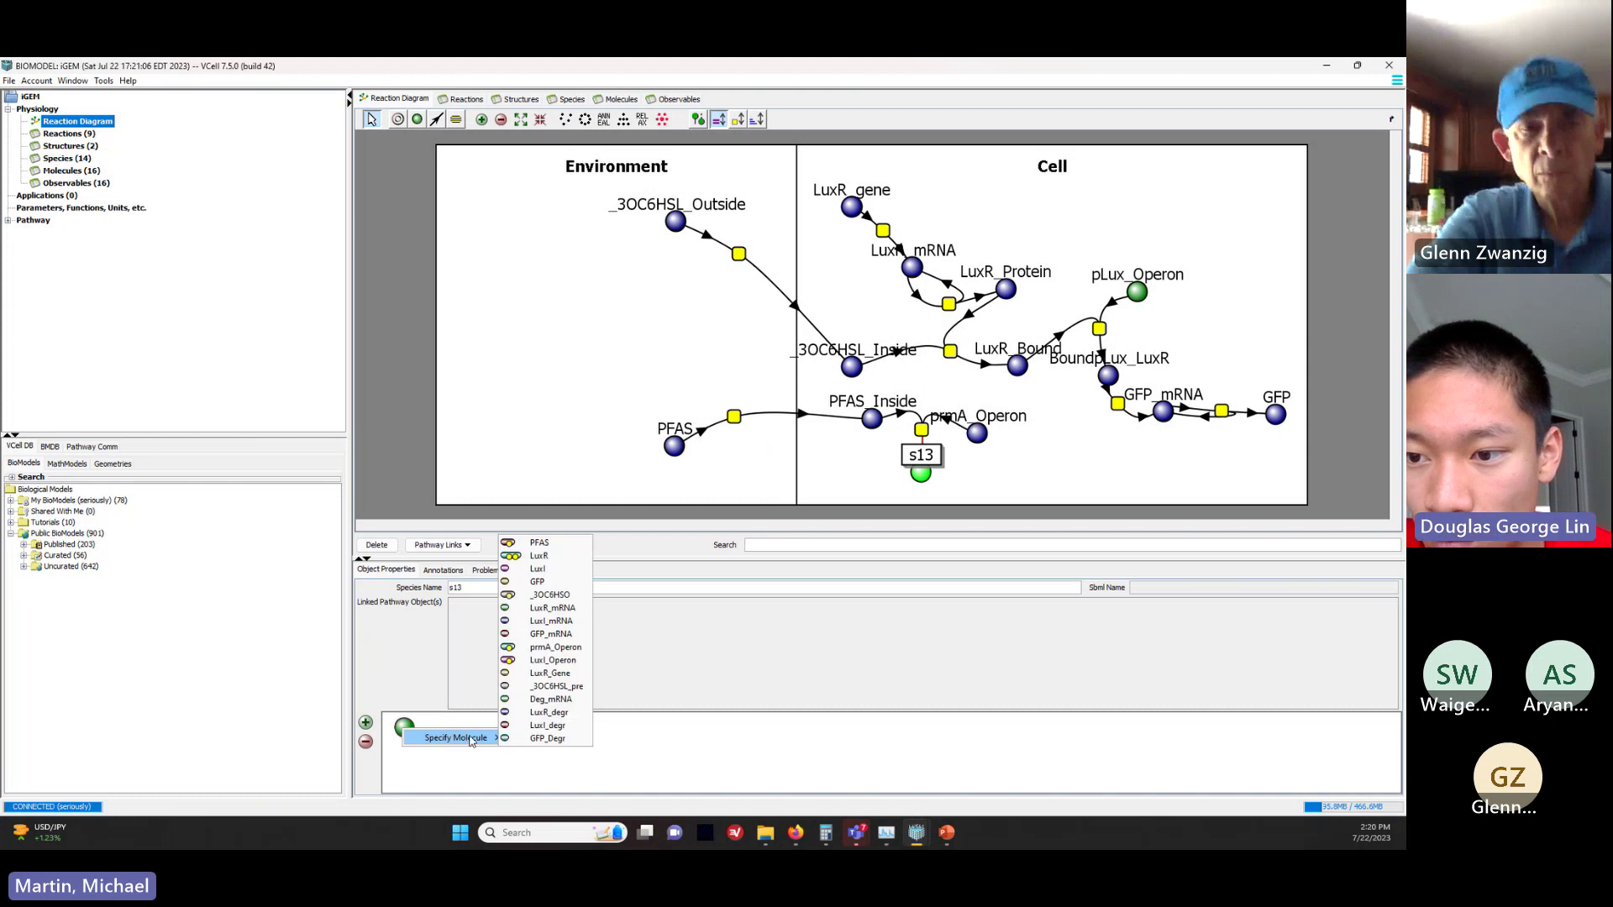
pyautogui.click(539, 543)
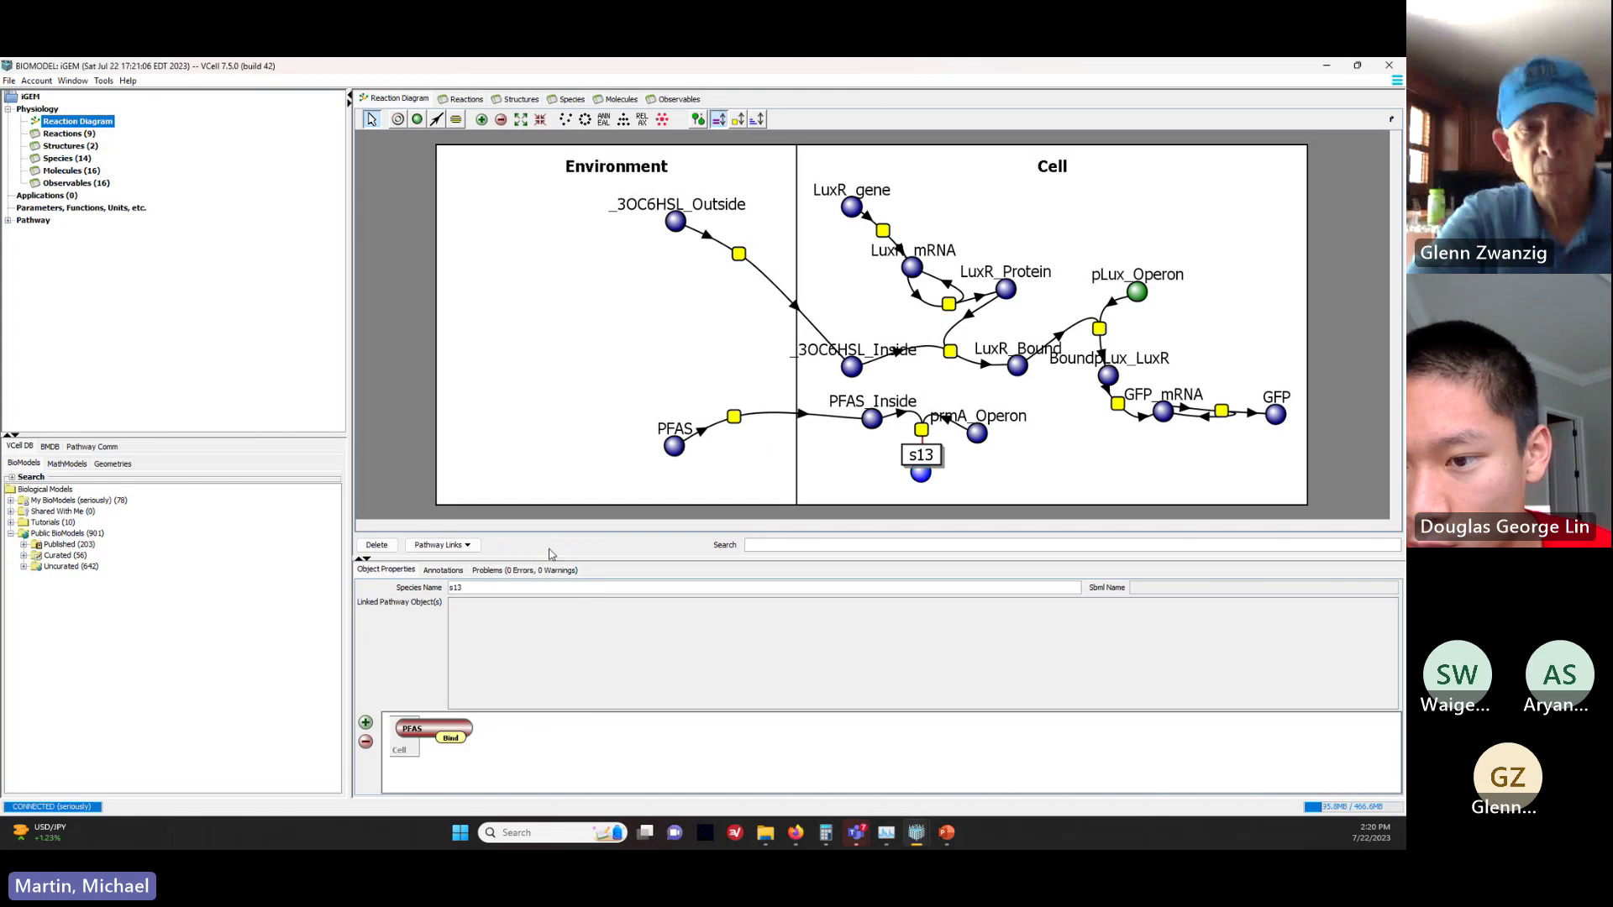
pyautogui.rightClick(497, 731)
pyautogui.moveTo(534, 737)
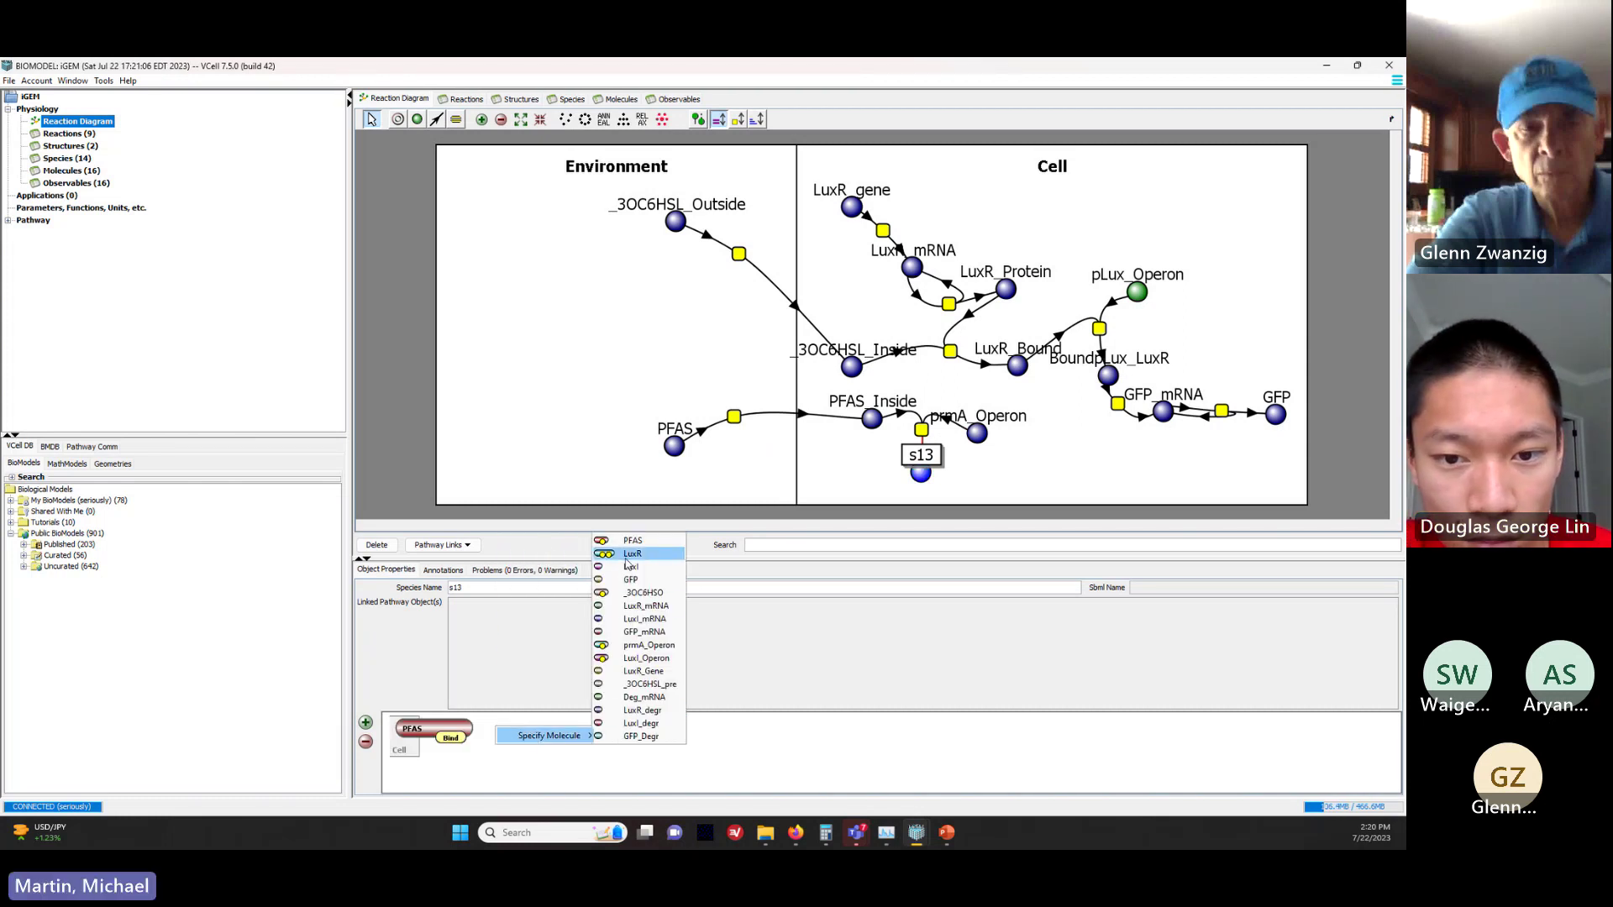
pyautogui.click(629, 645)
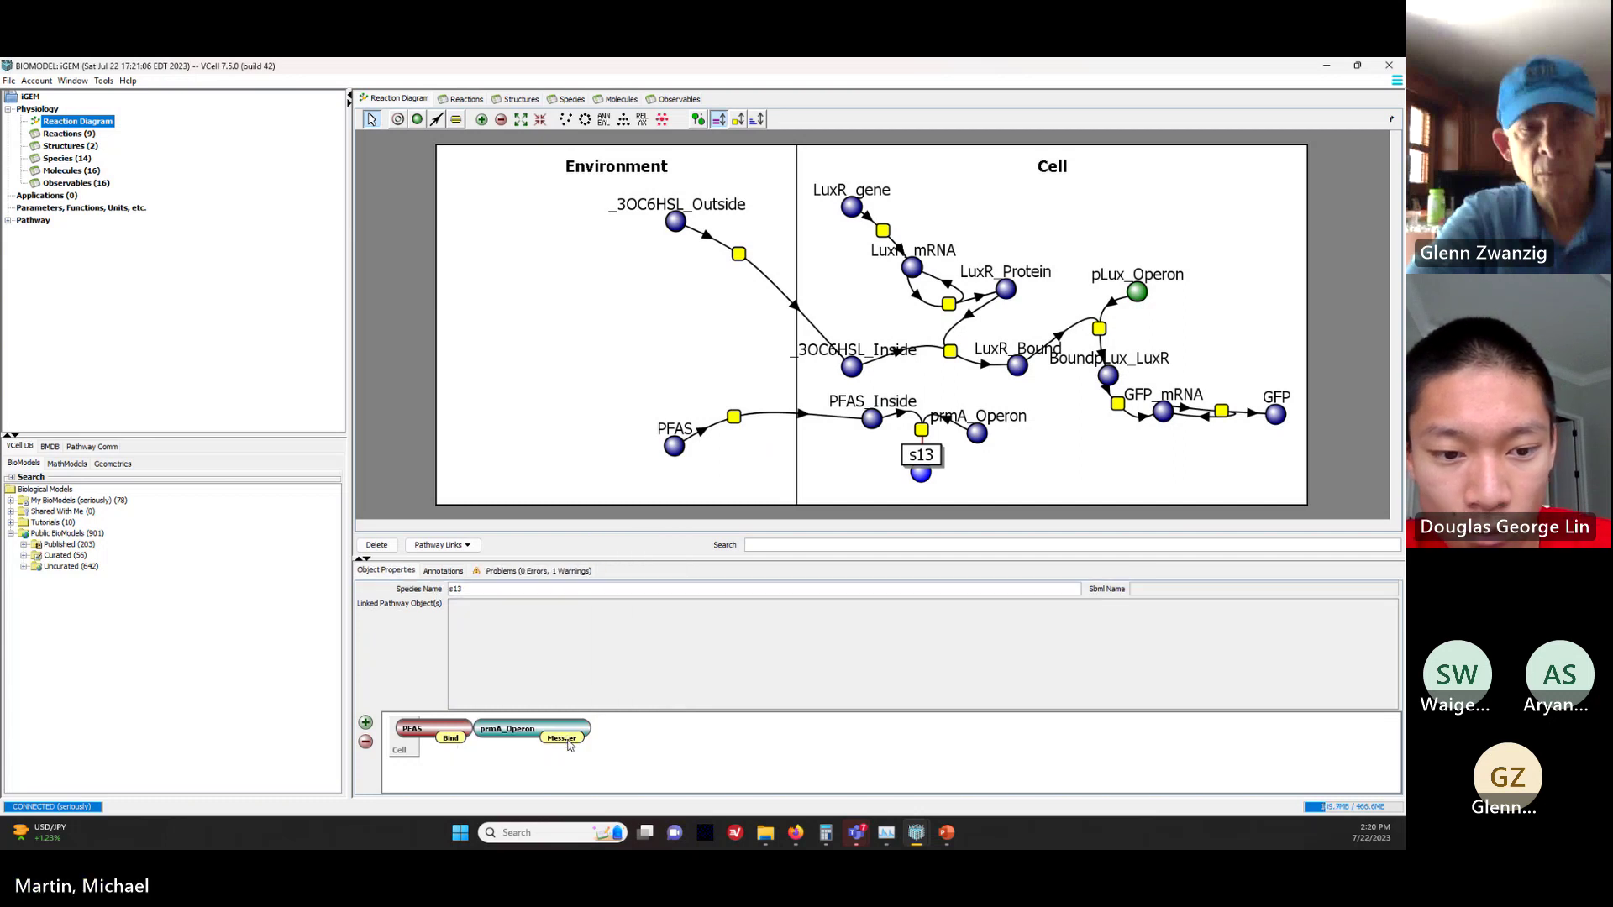
pyautogui.rightClick(569, 744)
pyautogui.moveTo(619, 765)
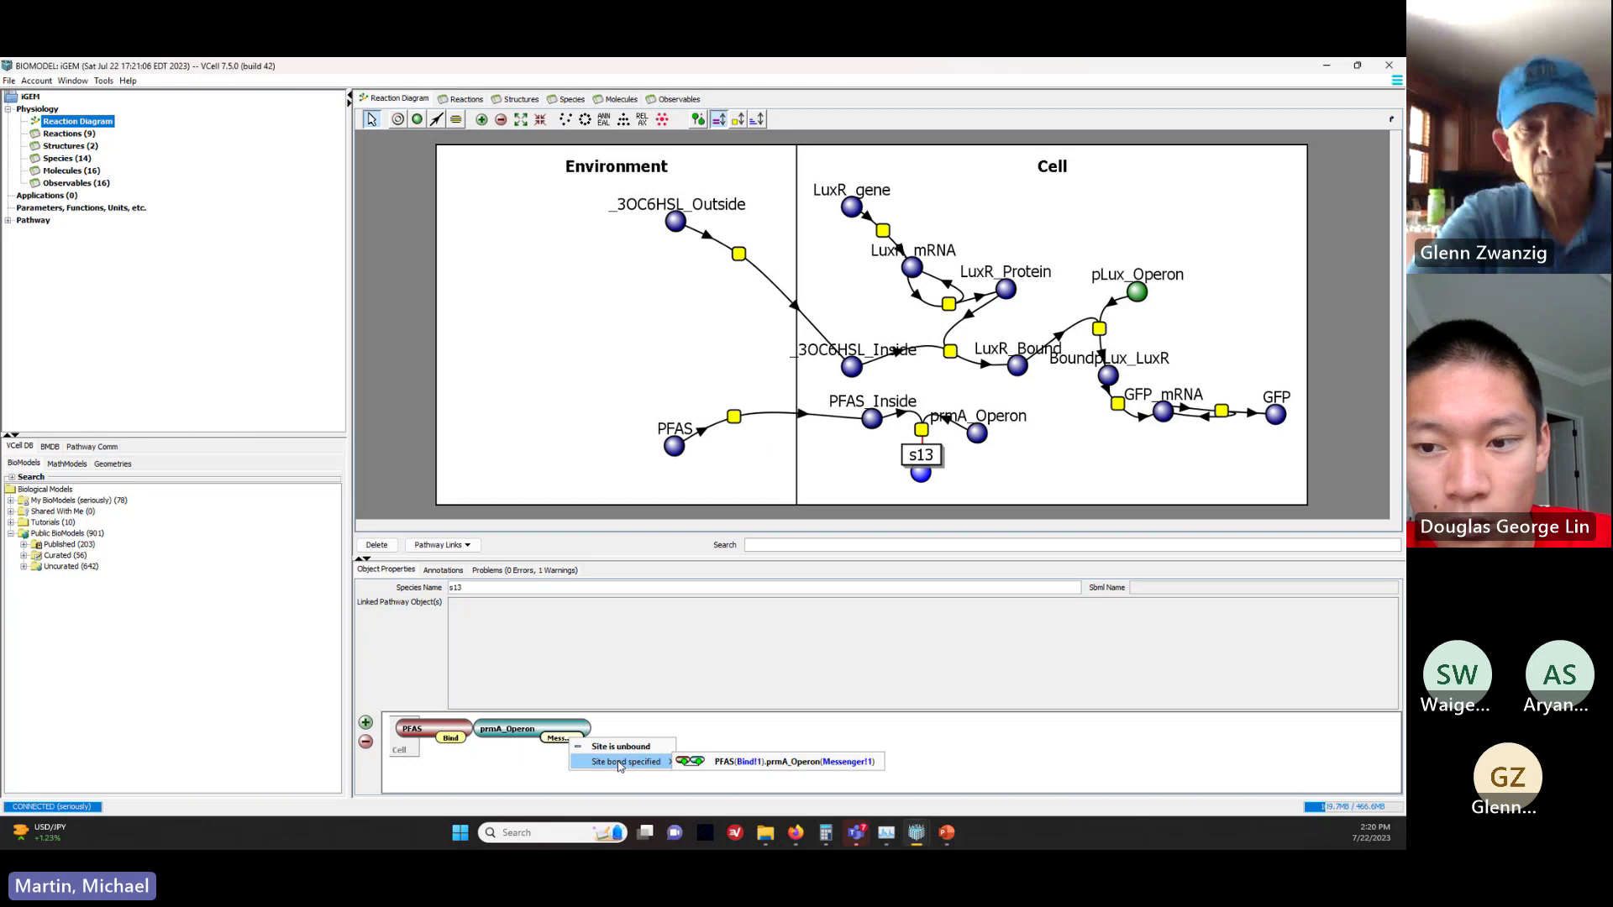
pyautogui.click(752, 764)
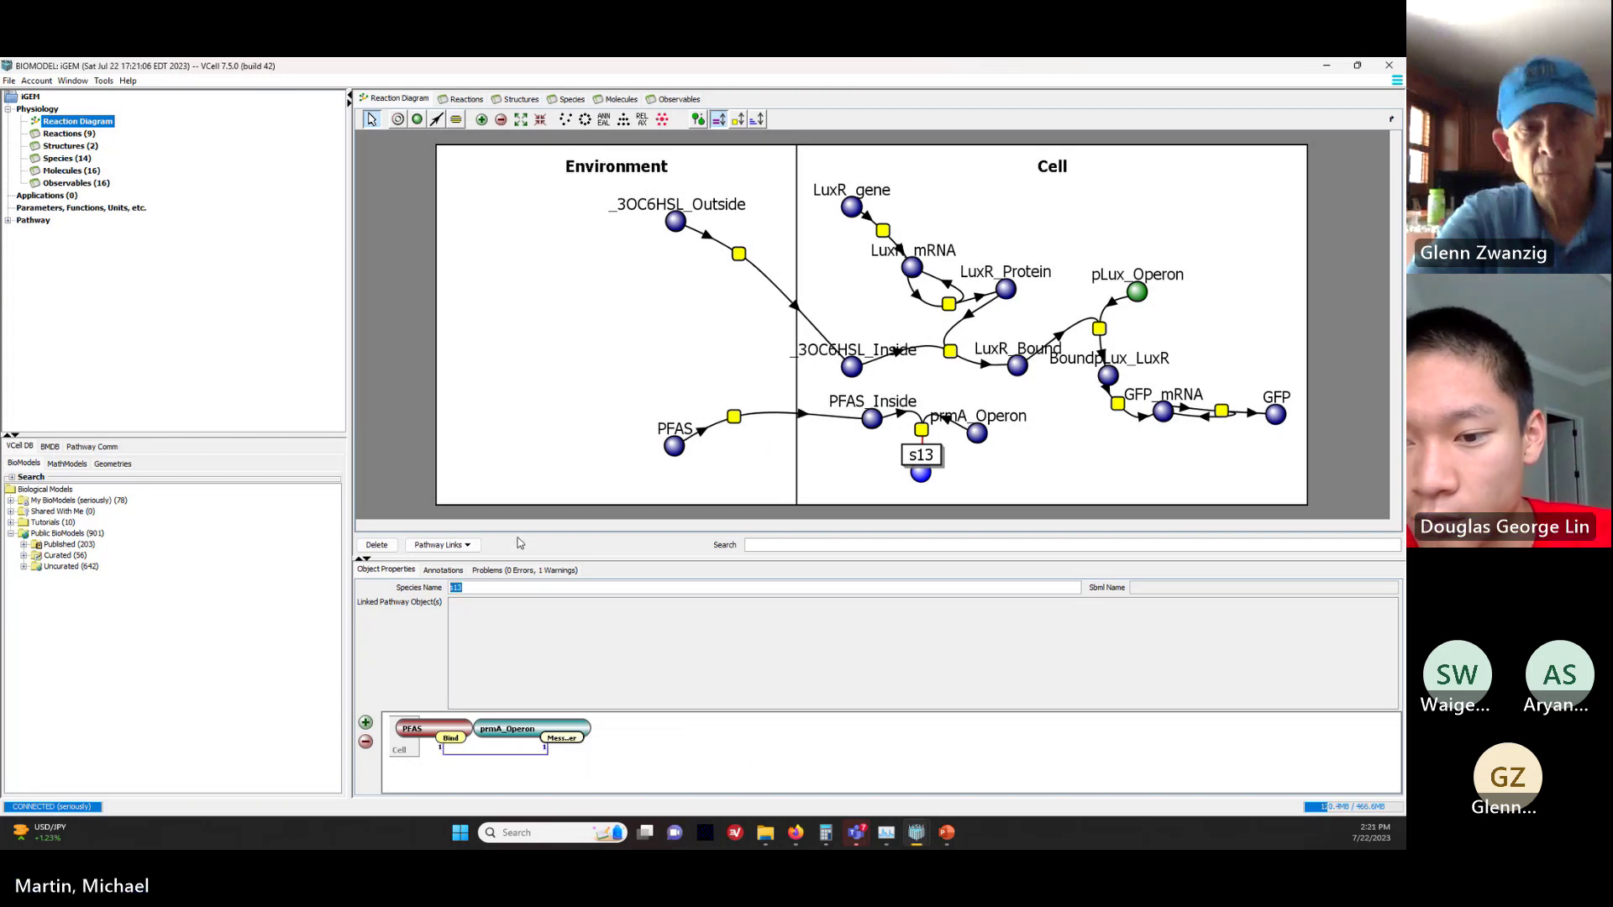
# Step: Rename species s13 as Bound_prmA
pyautogui.write('Bound')
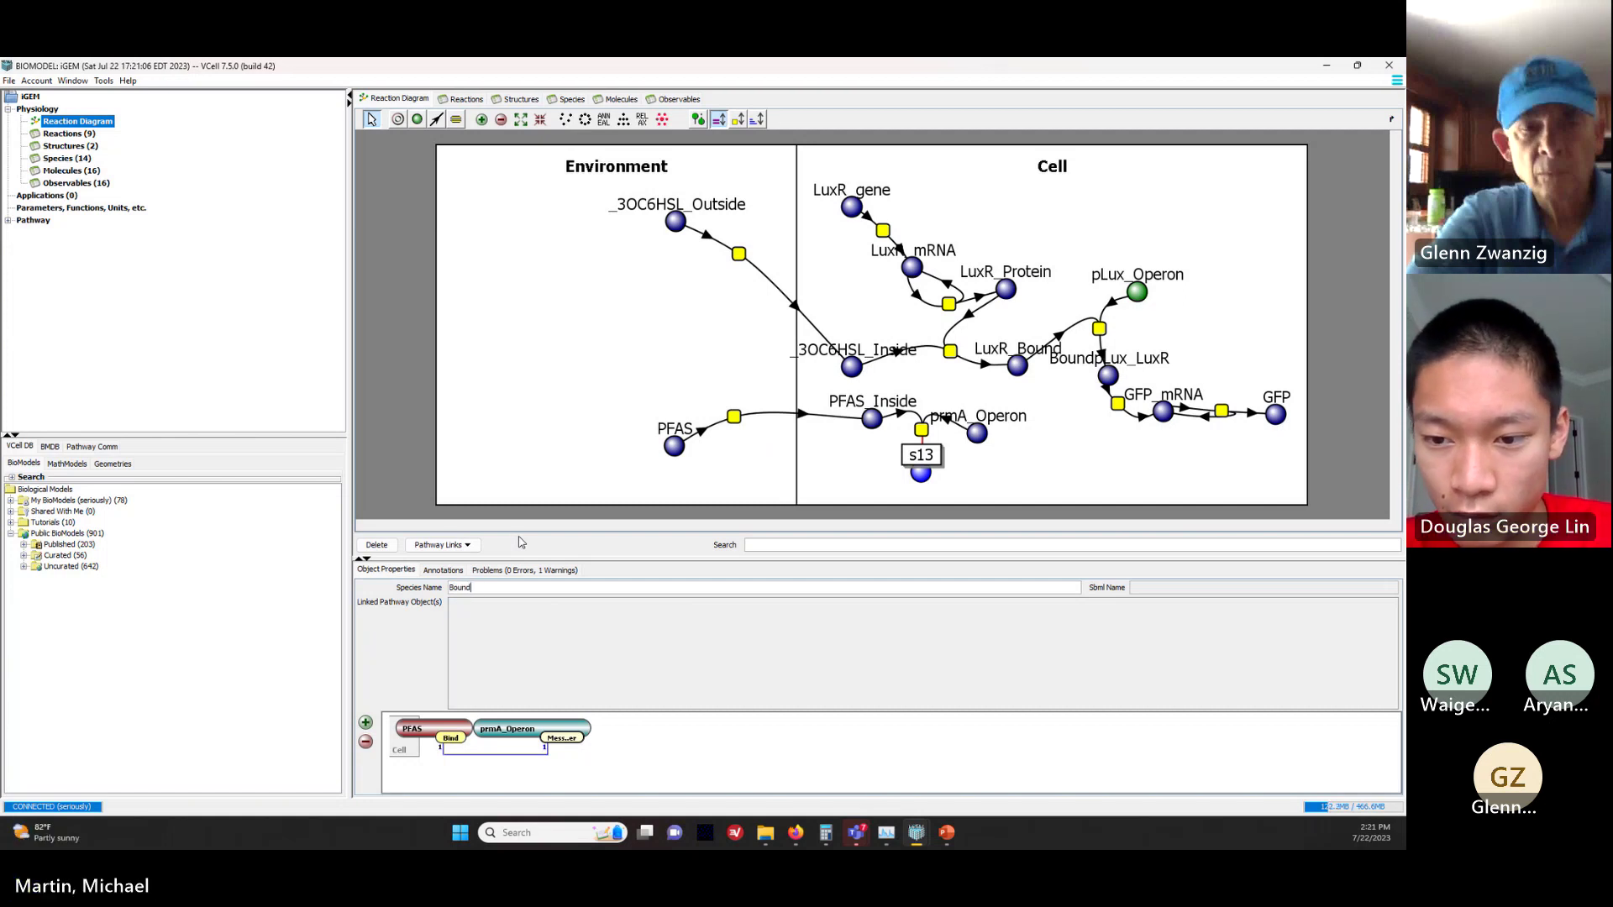
pyautogui.write('_prm')
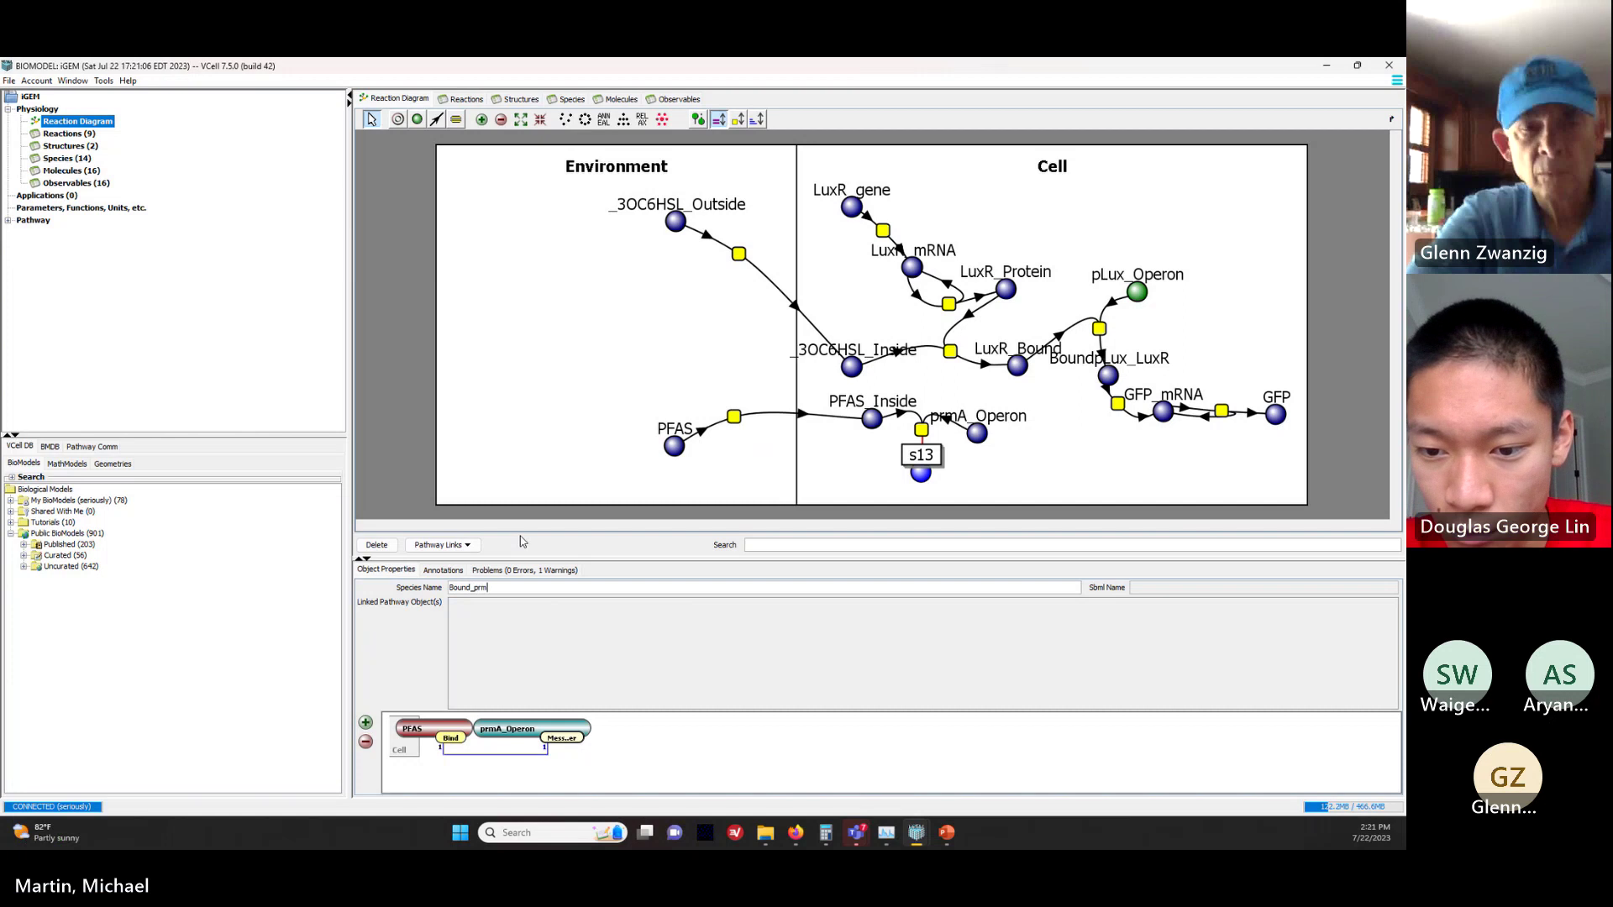
pyautogui.write('A')
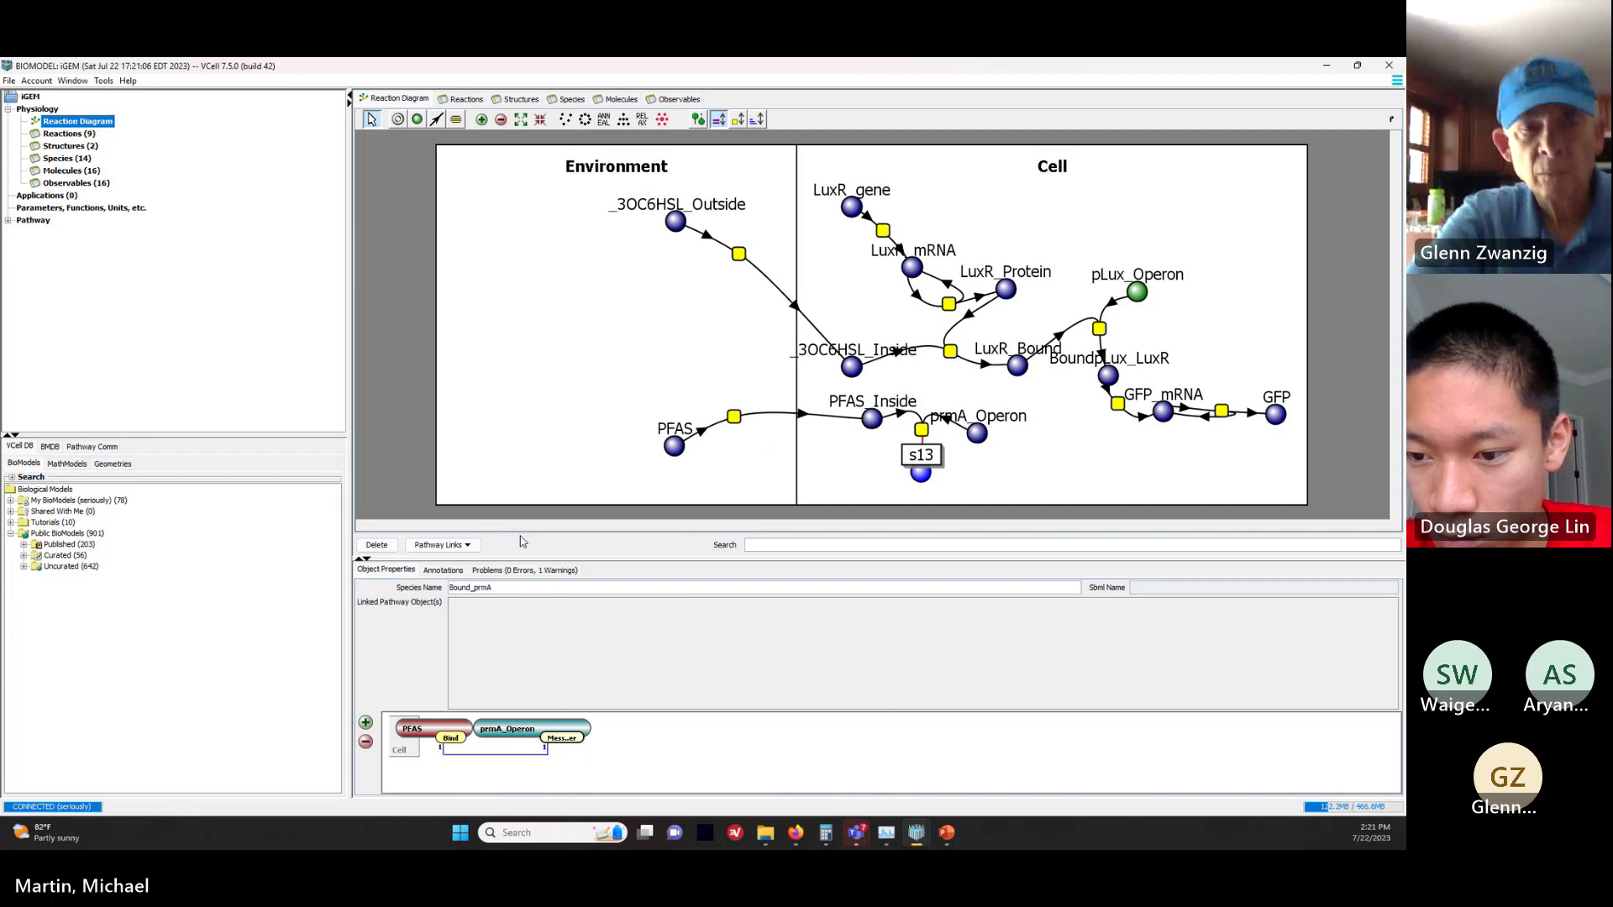
pyautogui.press('Return')
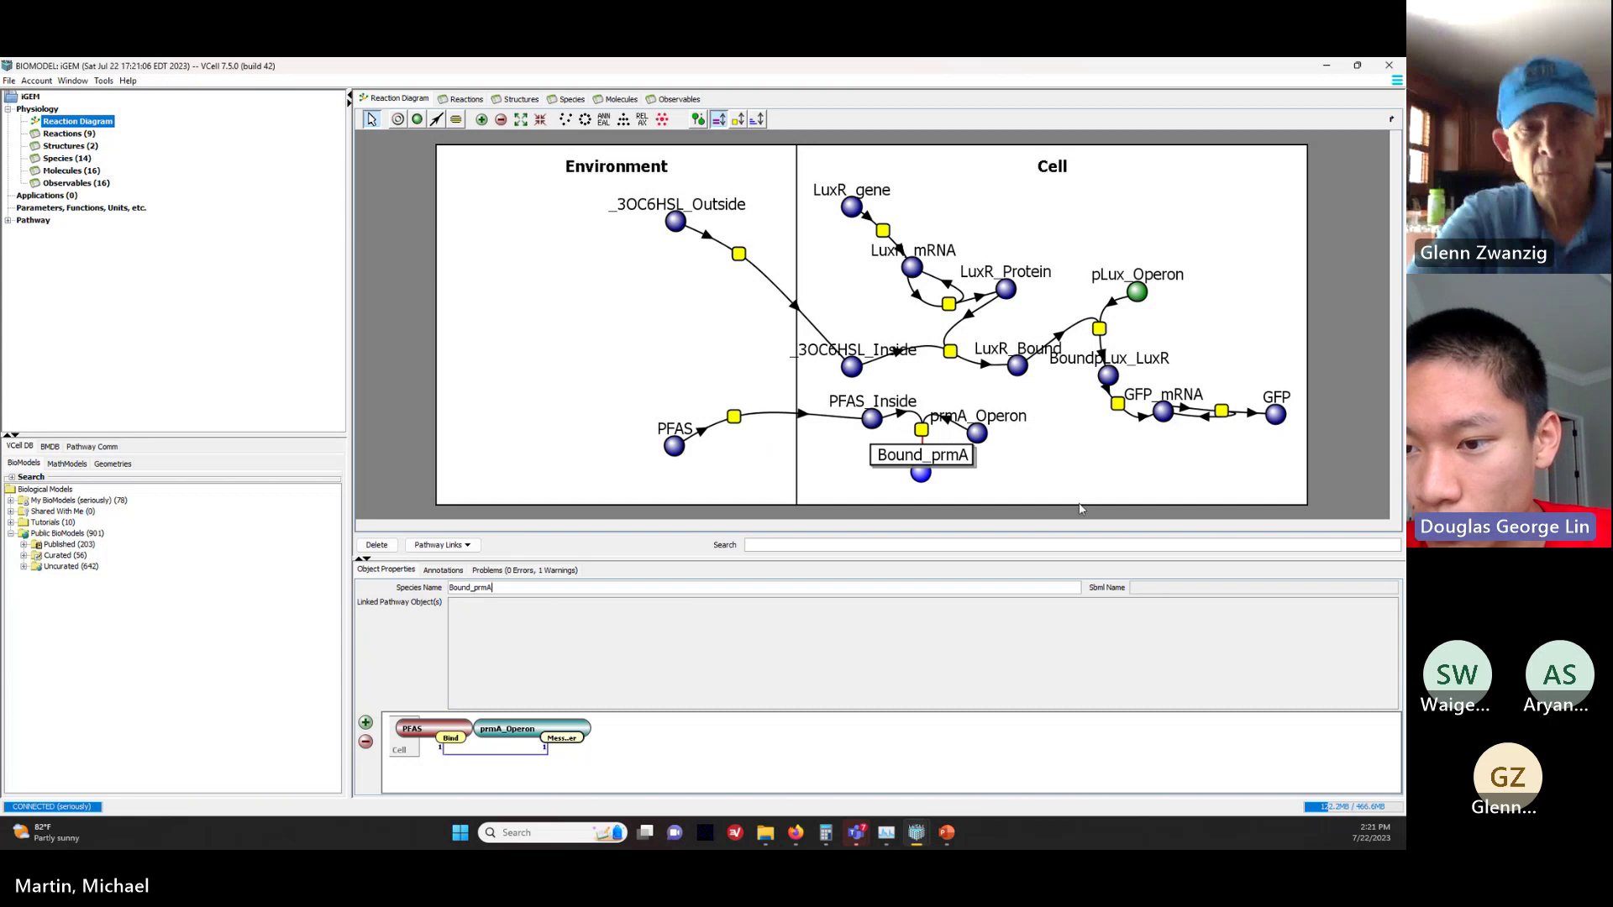
# Step: Reposition prmA_Operon above its binding reaction and Bound_prmA below and beside it in the Cell compartment
pyautogui.moveTo(977, 433); pyautogui.dragTo(949, 397)
pyautogui.moveTo(945, 401); pyautogui.dragTo(941, 407)
pyautogui.moveTo(920, 475); pyautogui.dragTo(969, 458)
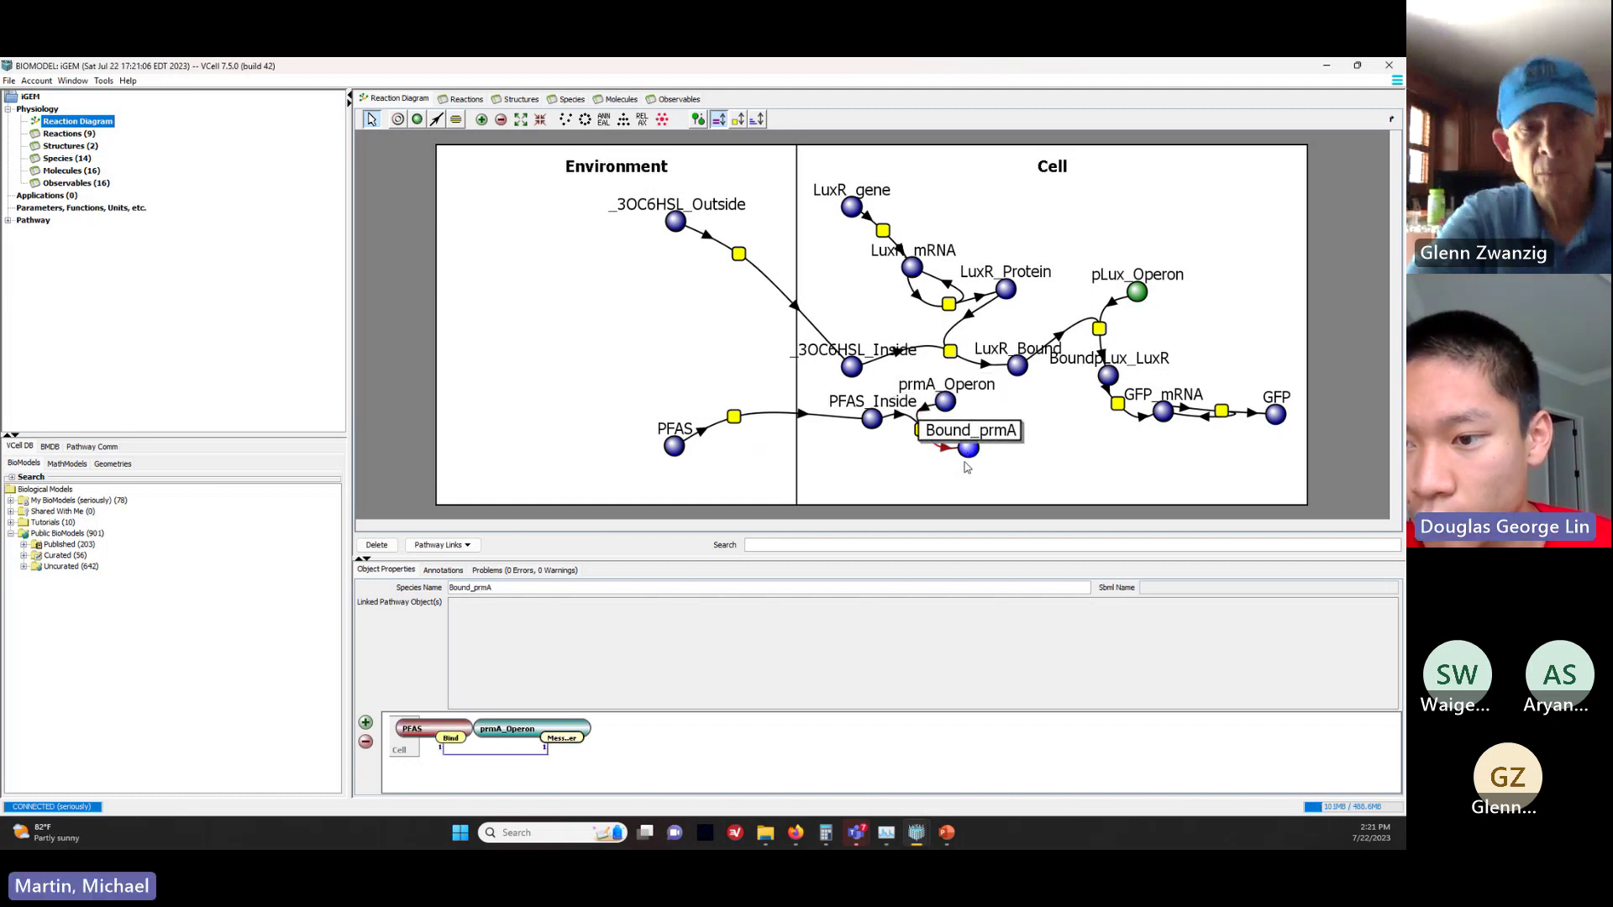
# Step: Switch to PowerPoint to check LuxI's place in the construct on the Goals slide, and return to the VCell reaction diagram
pyautogui.hotkey('alt', 'Tab')
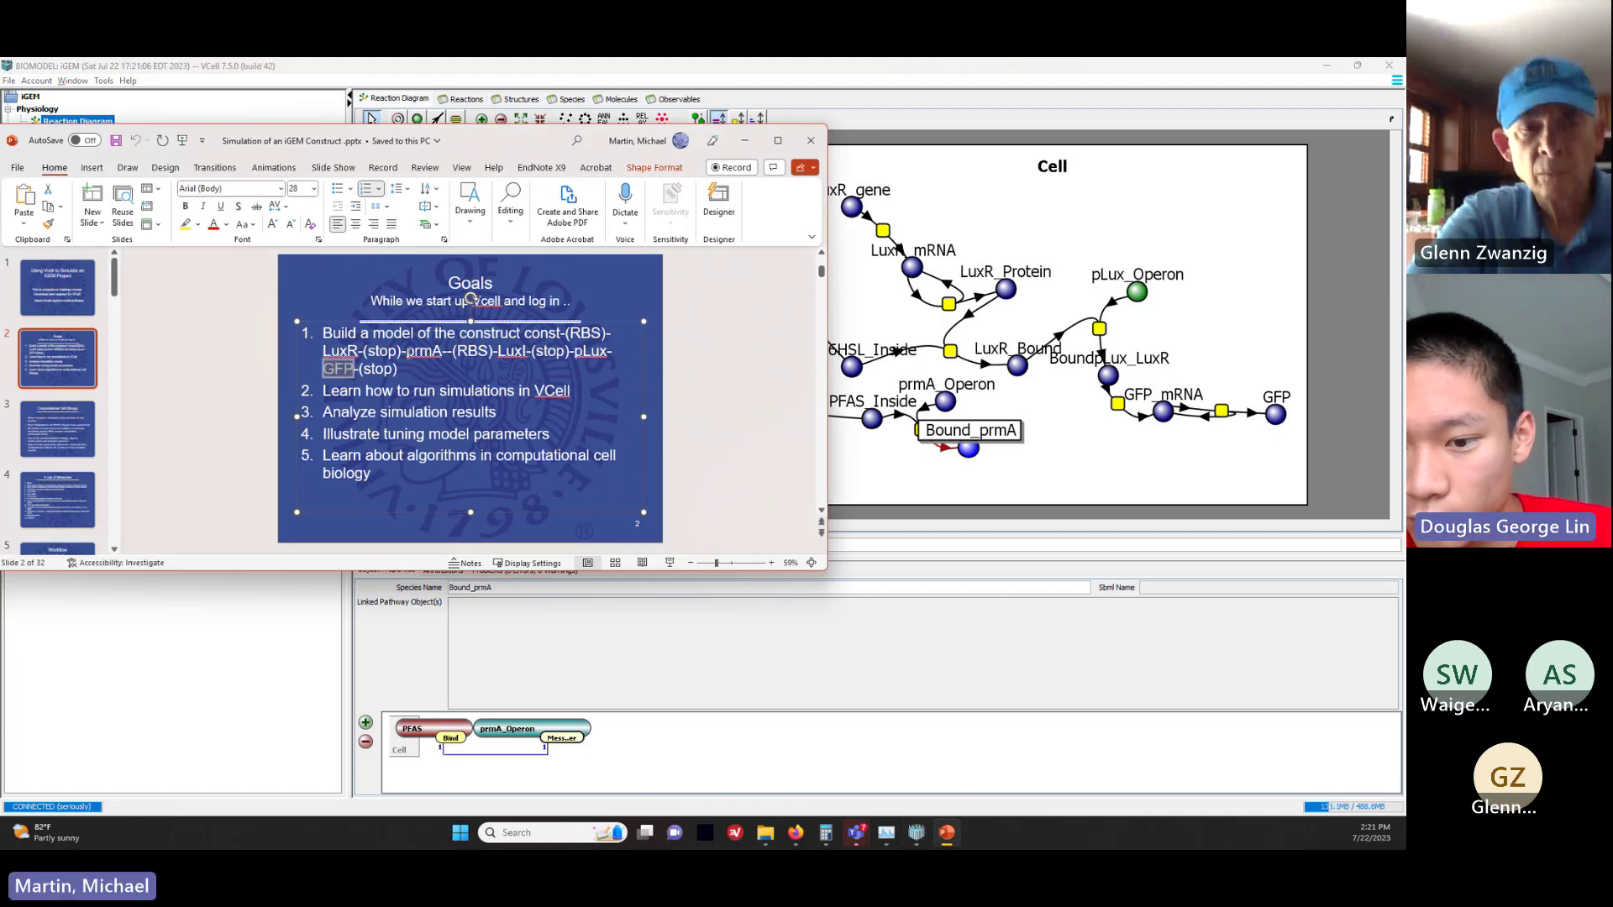
pyautogui.moveTo(497, 352)
pyautogui.mouseDown()
pyautogui.moveTo(545, 352)
pyautogui.moveTo(524, 352)
pyautogui.mouseUp()
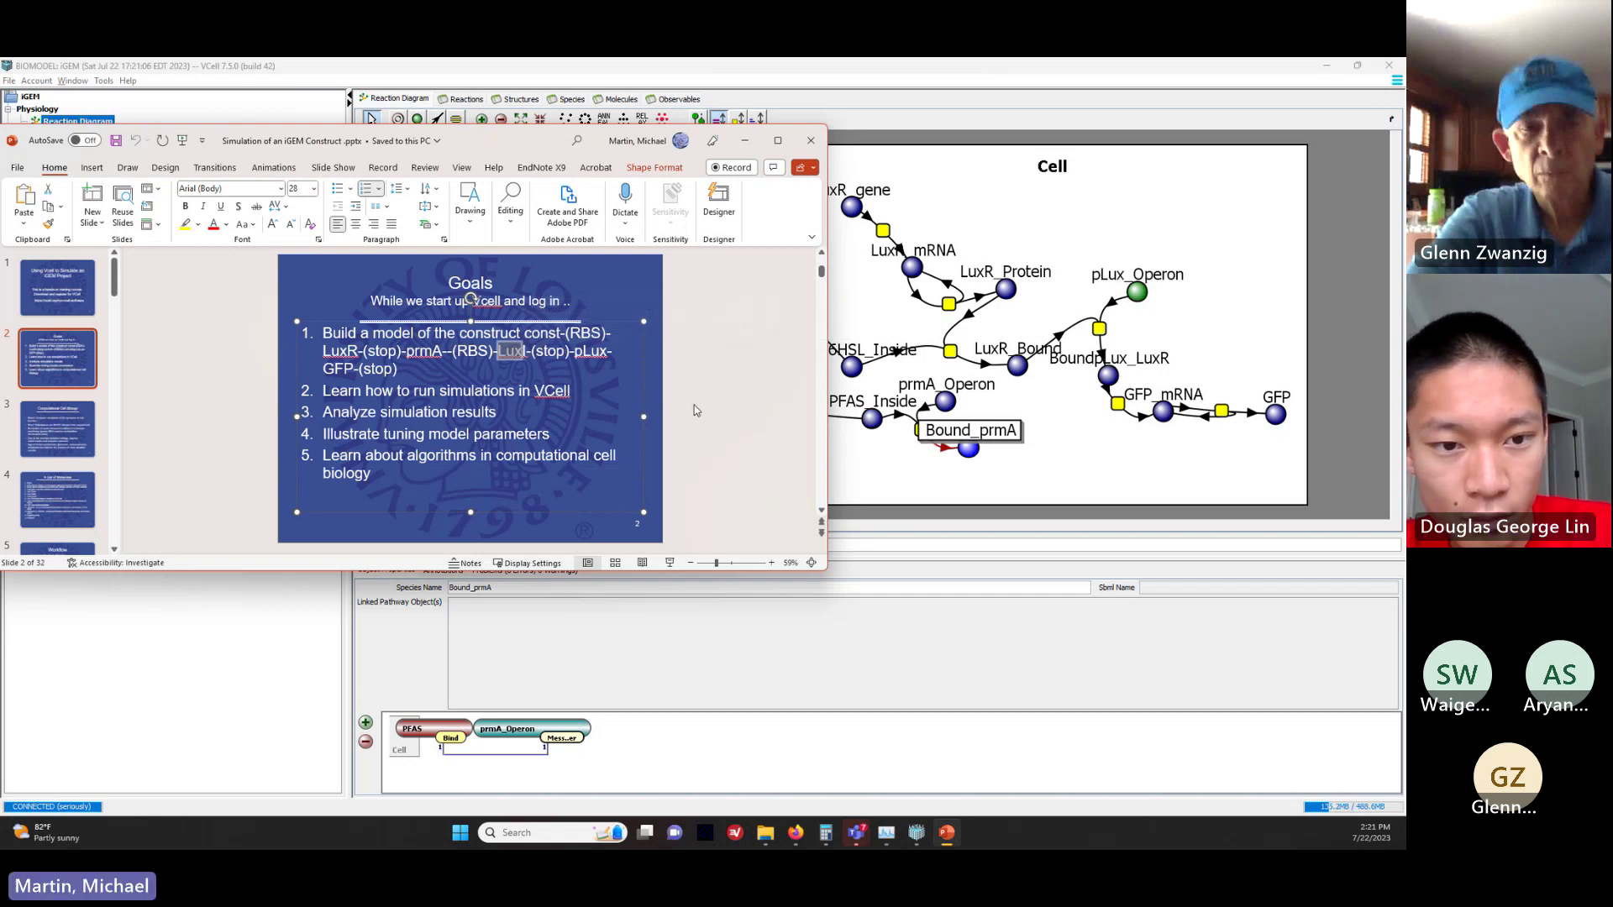
pyautogui.click(1023, 458)
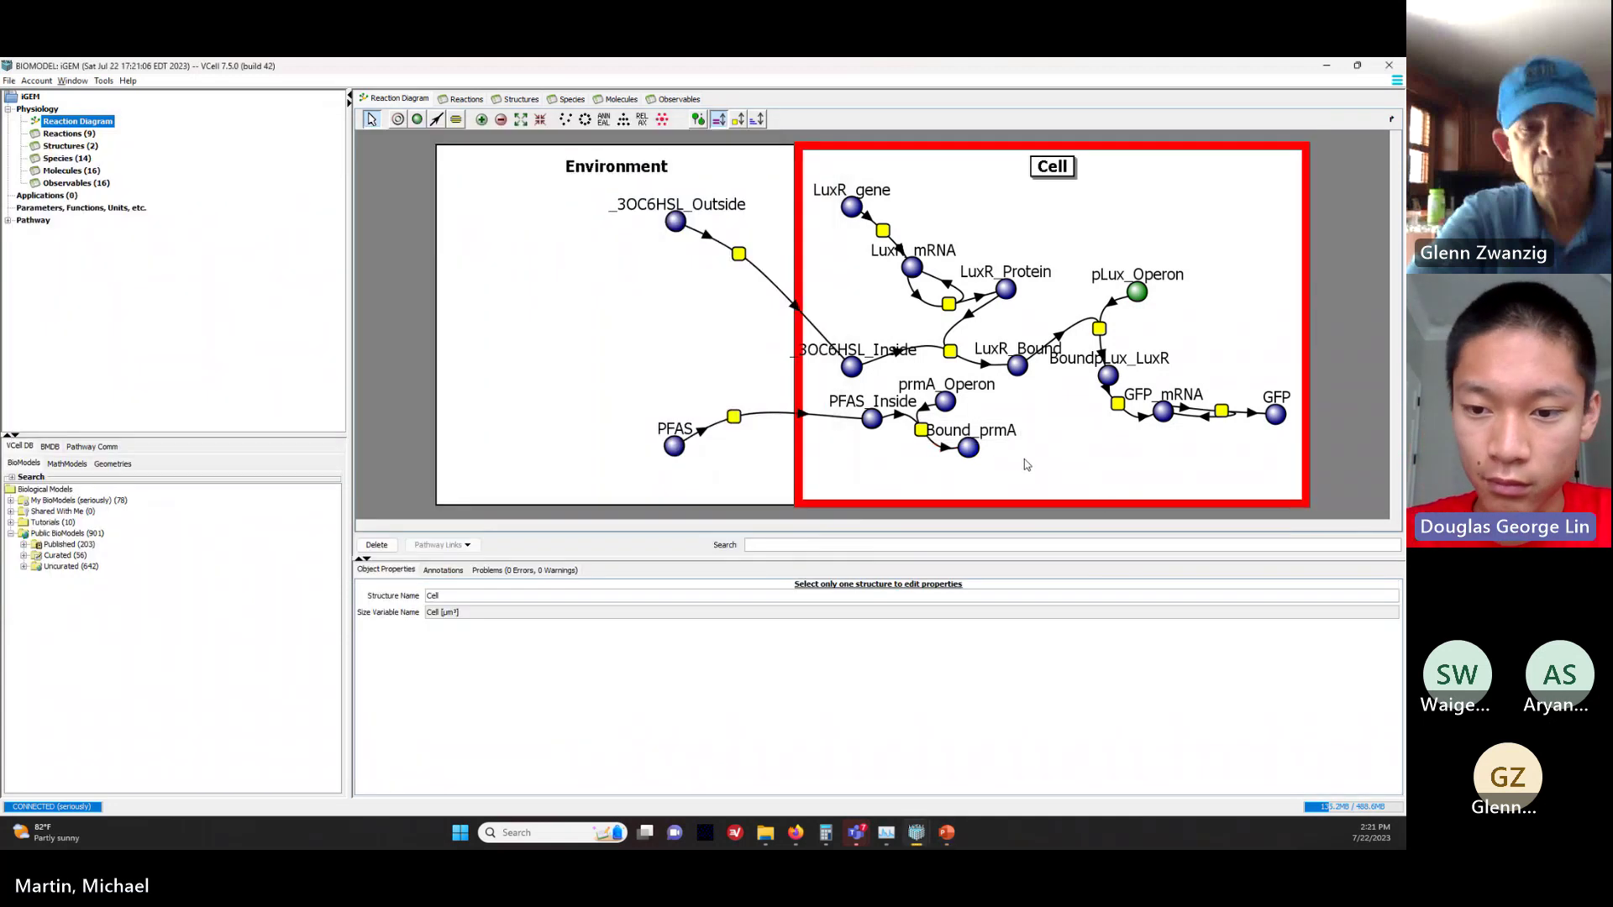
# Step: Draw a reaction from Bound_prmA to a new product species beside it in the Cell compartment
pyautogui.click(435, 120)
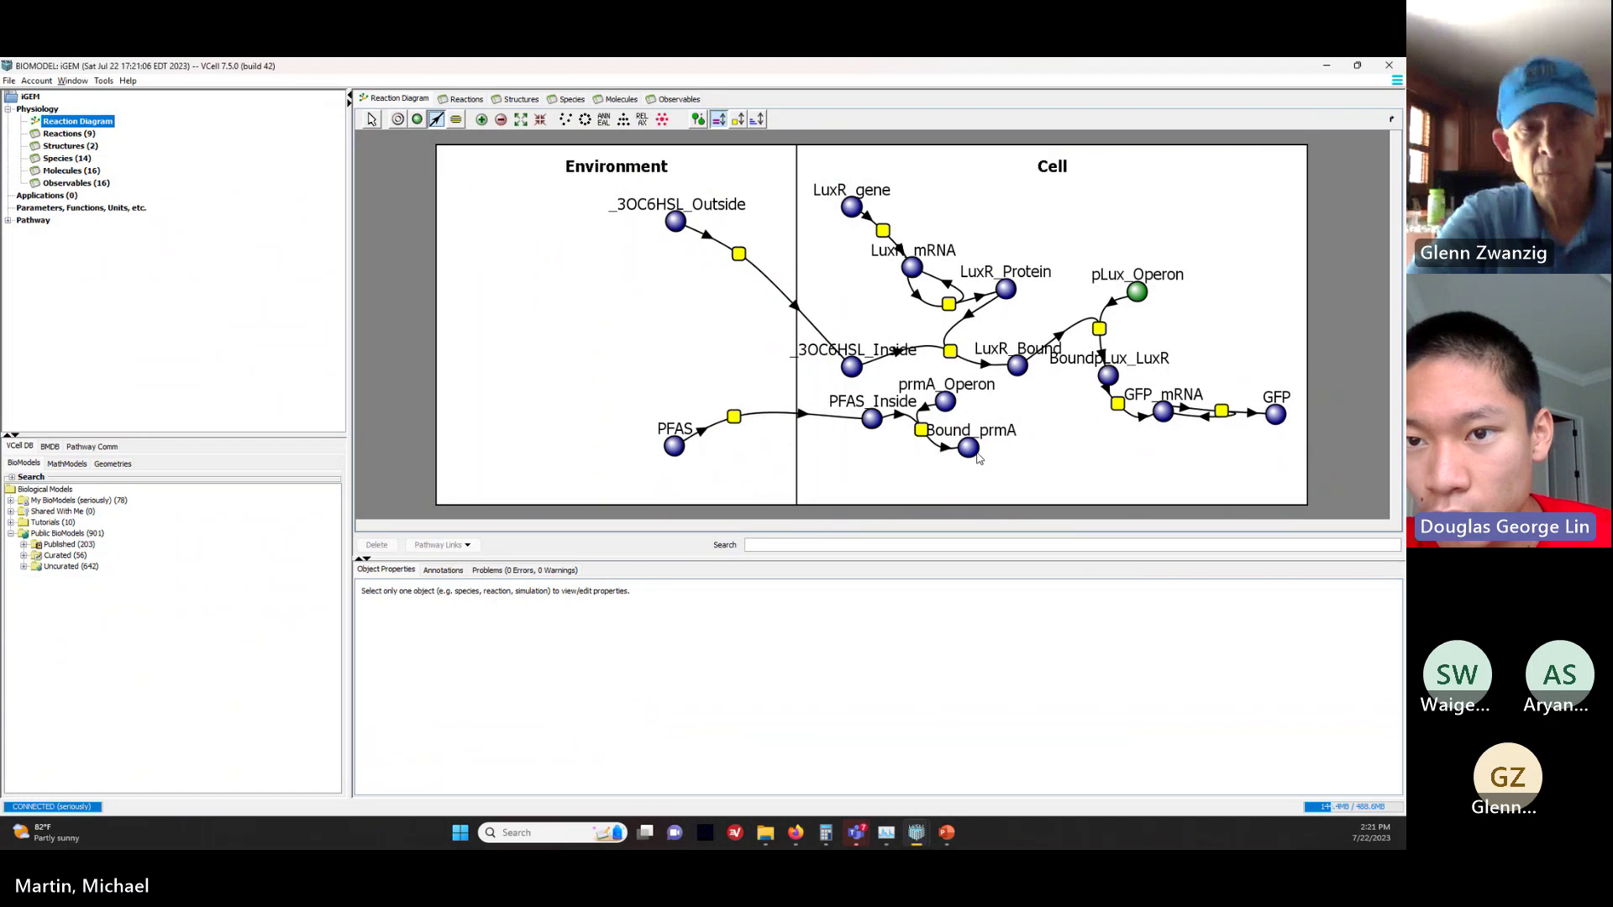
pyautogui.moveTo(974, 452); pyautogui.dragTo(1050, 458)
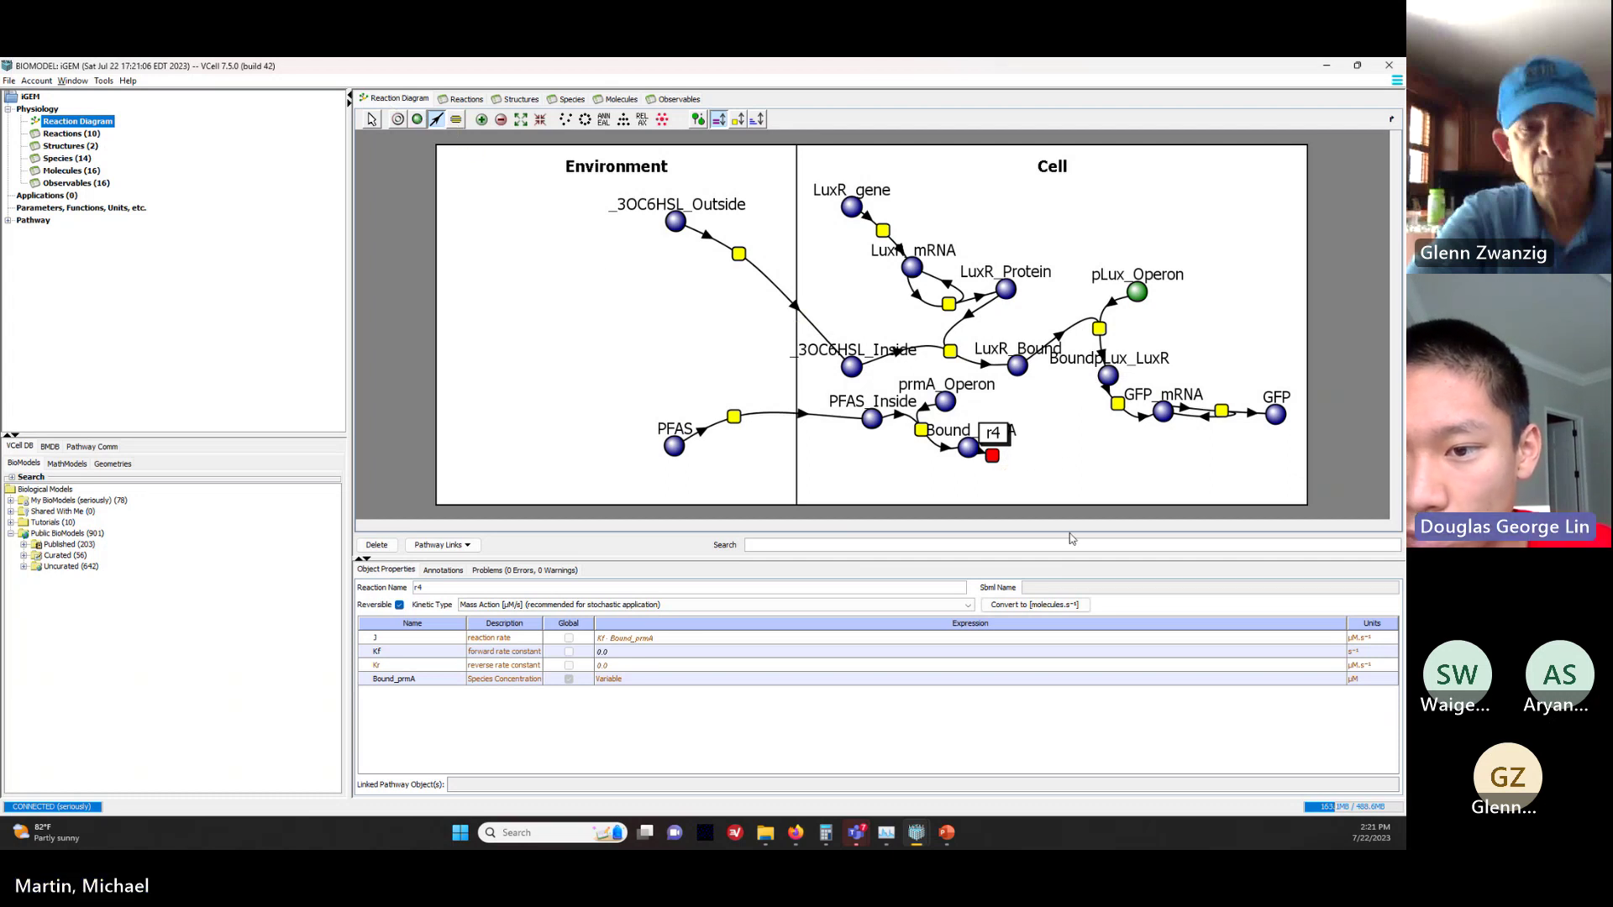
pyautogui.moveTo(993, 459); pyautogui.dragTo(1057, 474)
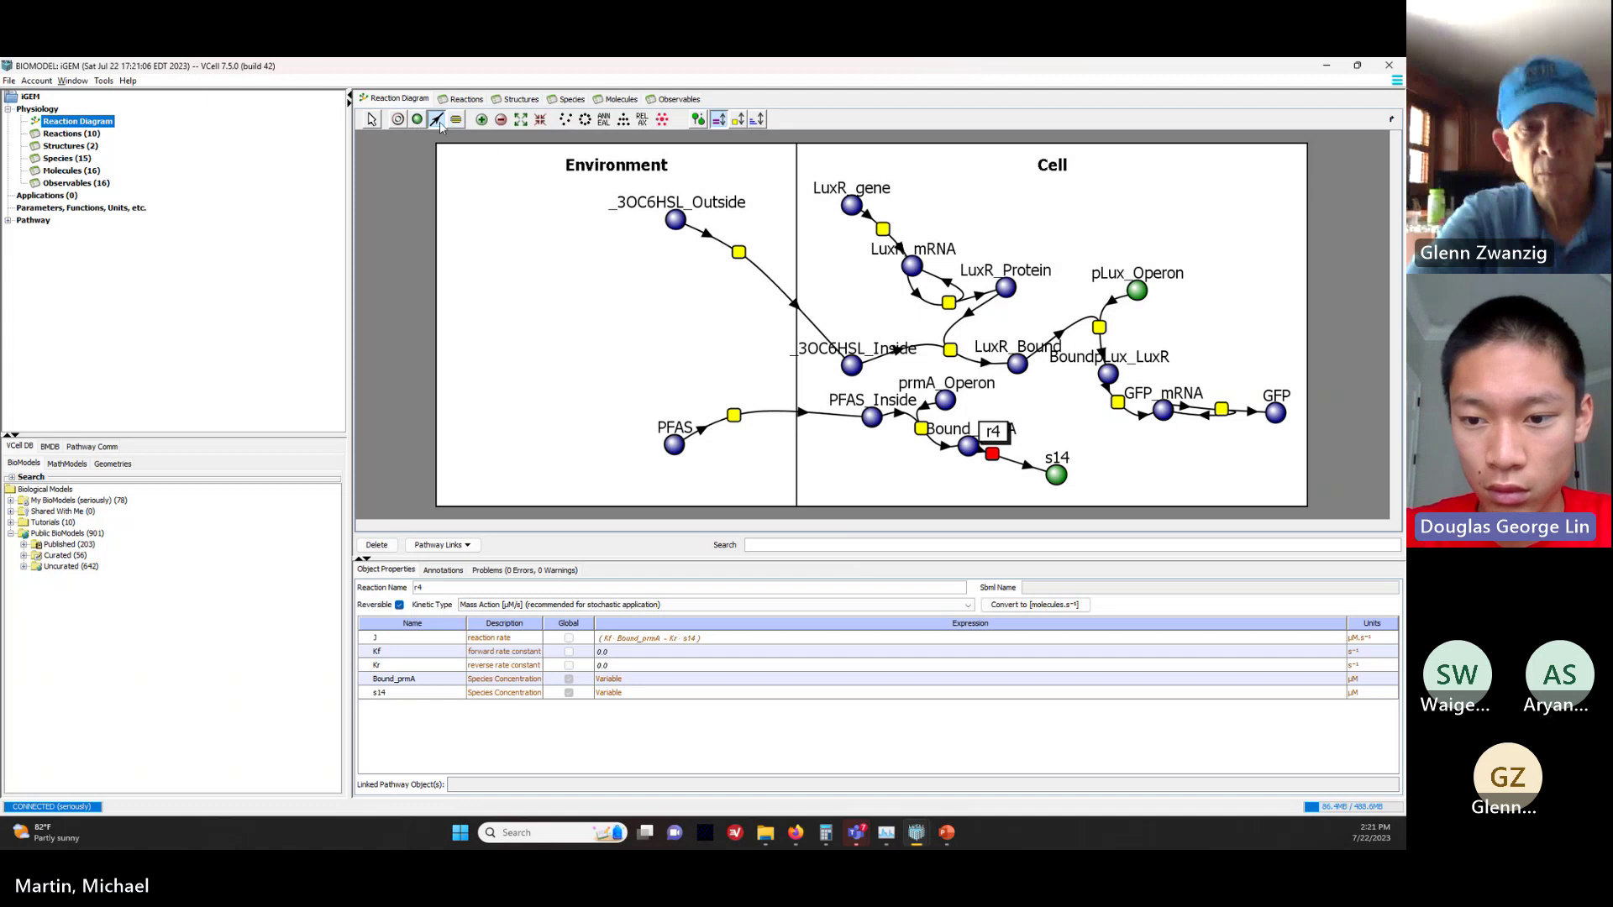
pyautogui.click(371, 118)
pyautogui.click(641, 290)
# Step: Rename the new product species of Bound_prmA's reaction as LuxI_mRNA and specify LuxI_mRNA as its molecule
pyautogui.click(1062, 477)
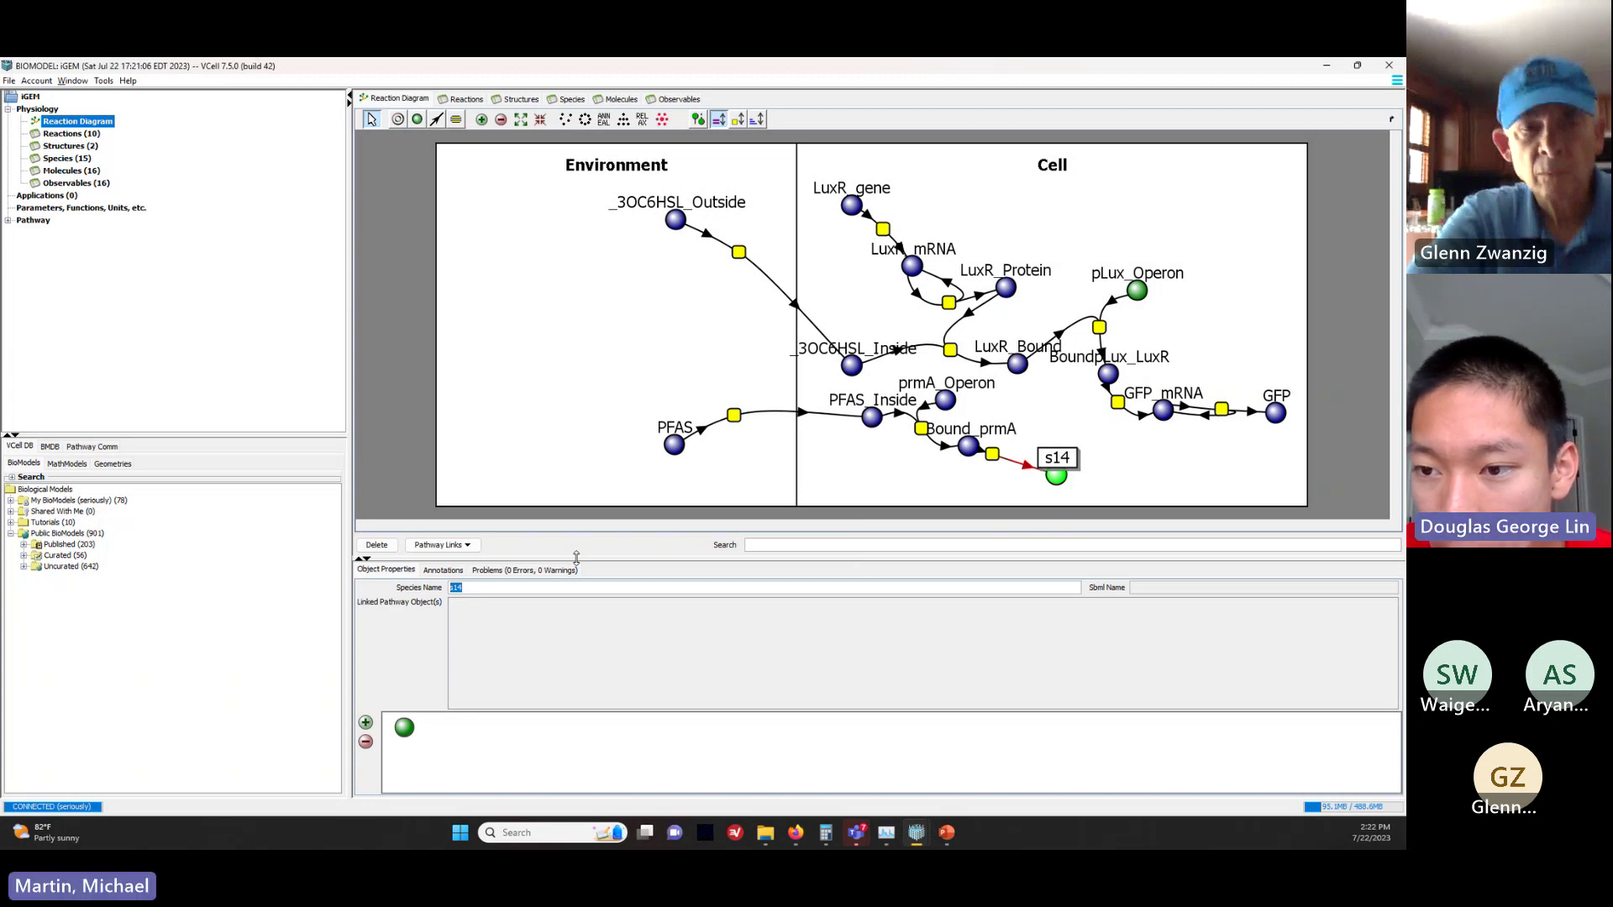
pyautogui.write('LuxI')
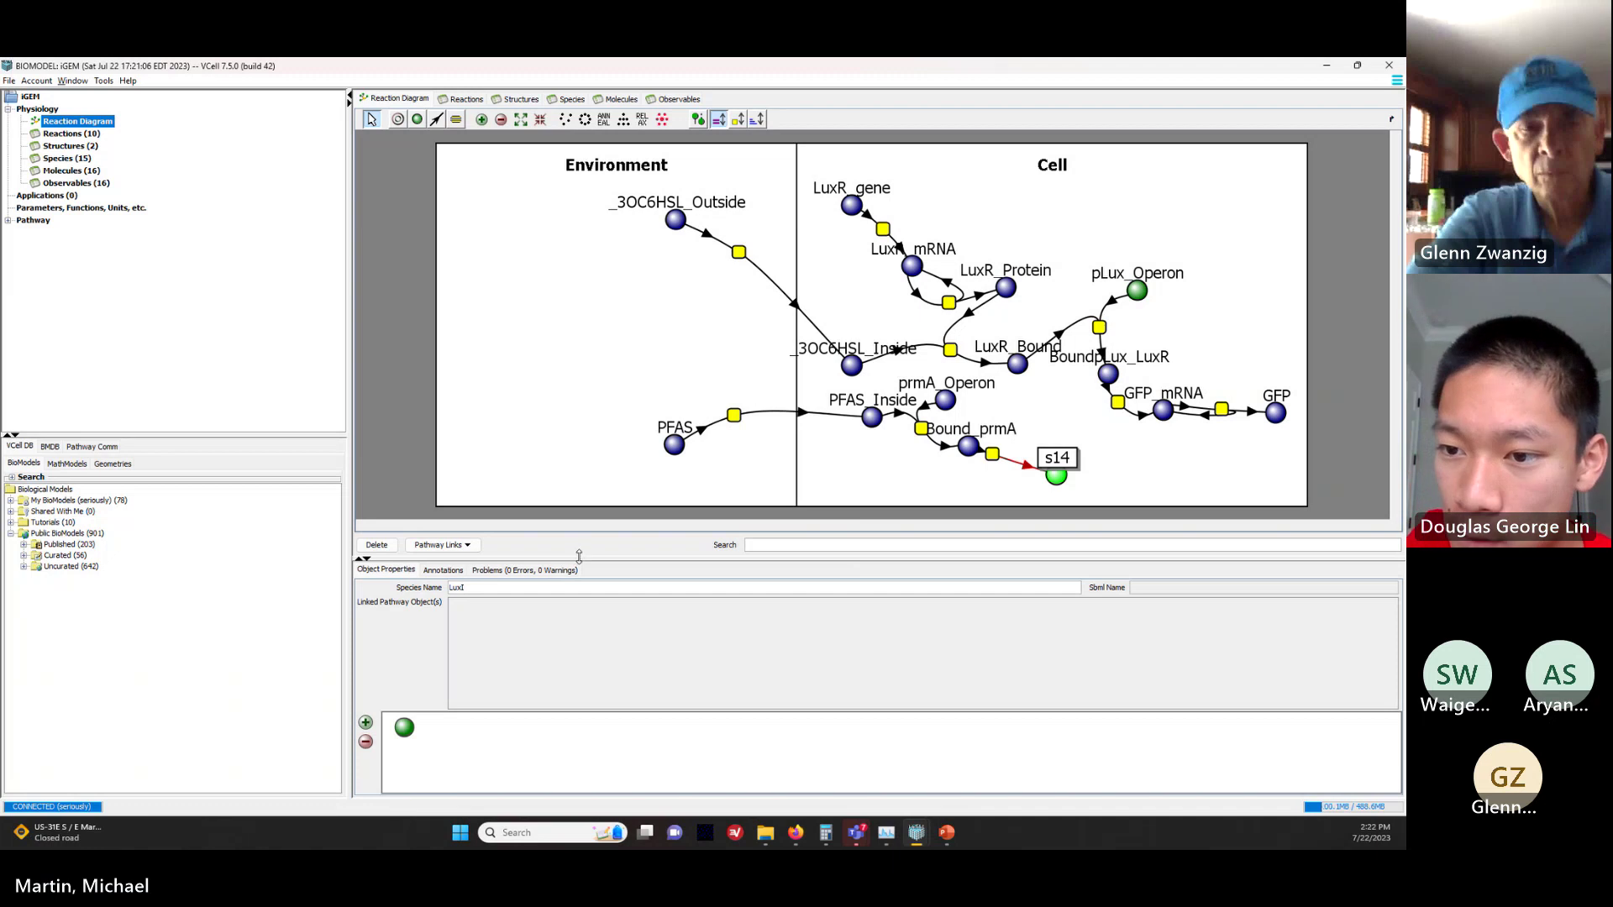
pyautogui.write('_mRNA')
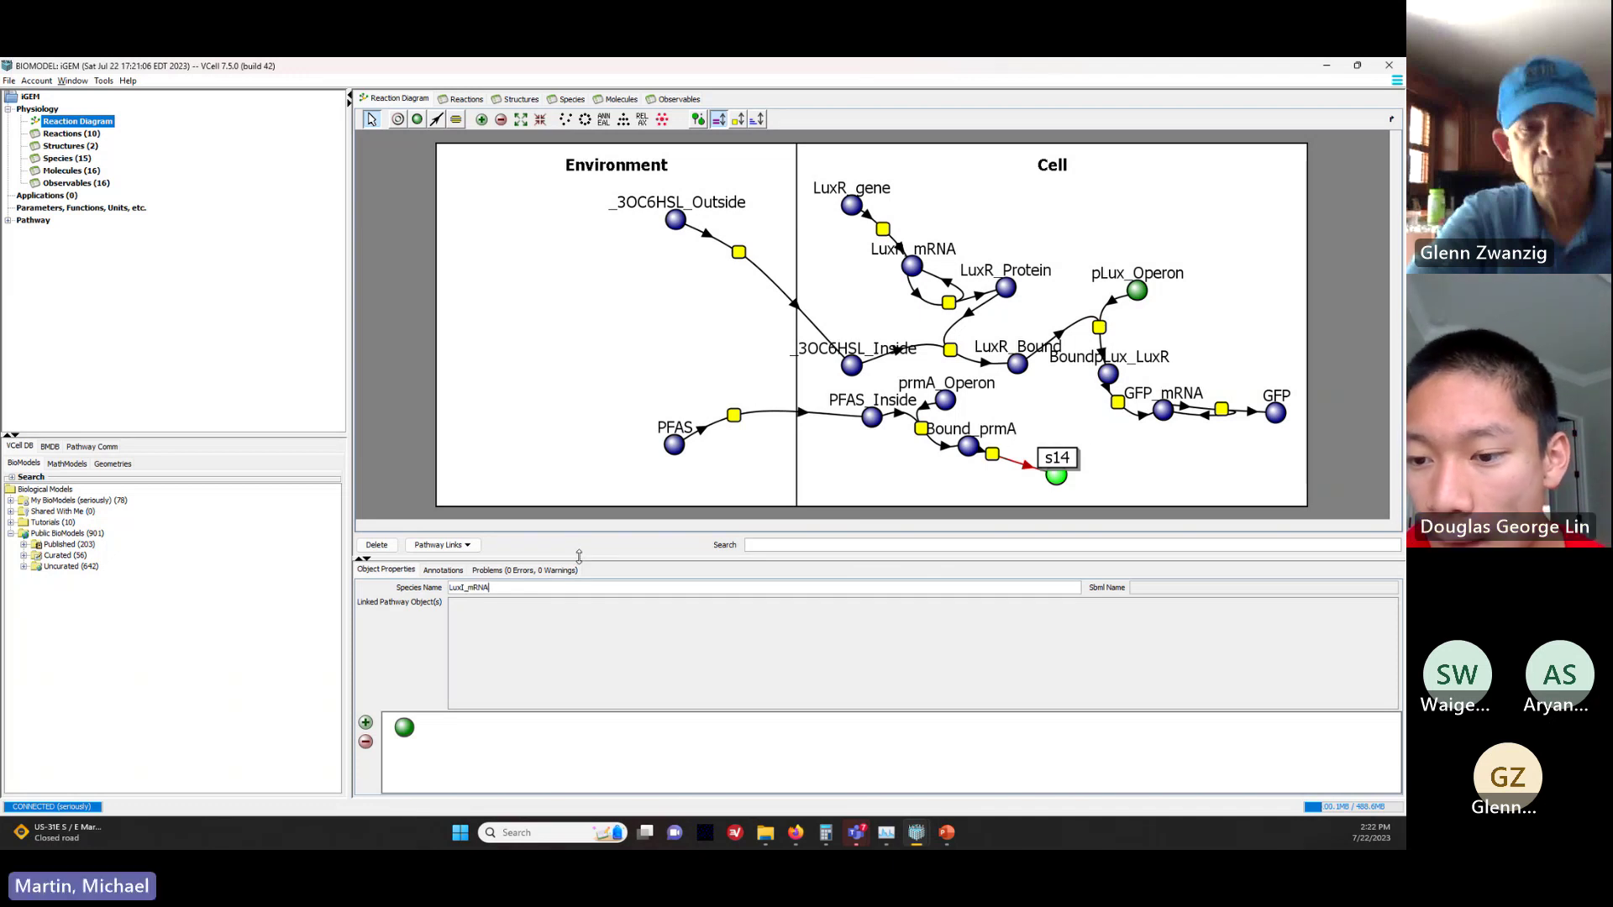
pyautogui.press('Return')
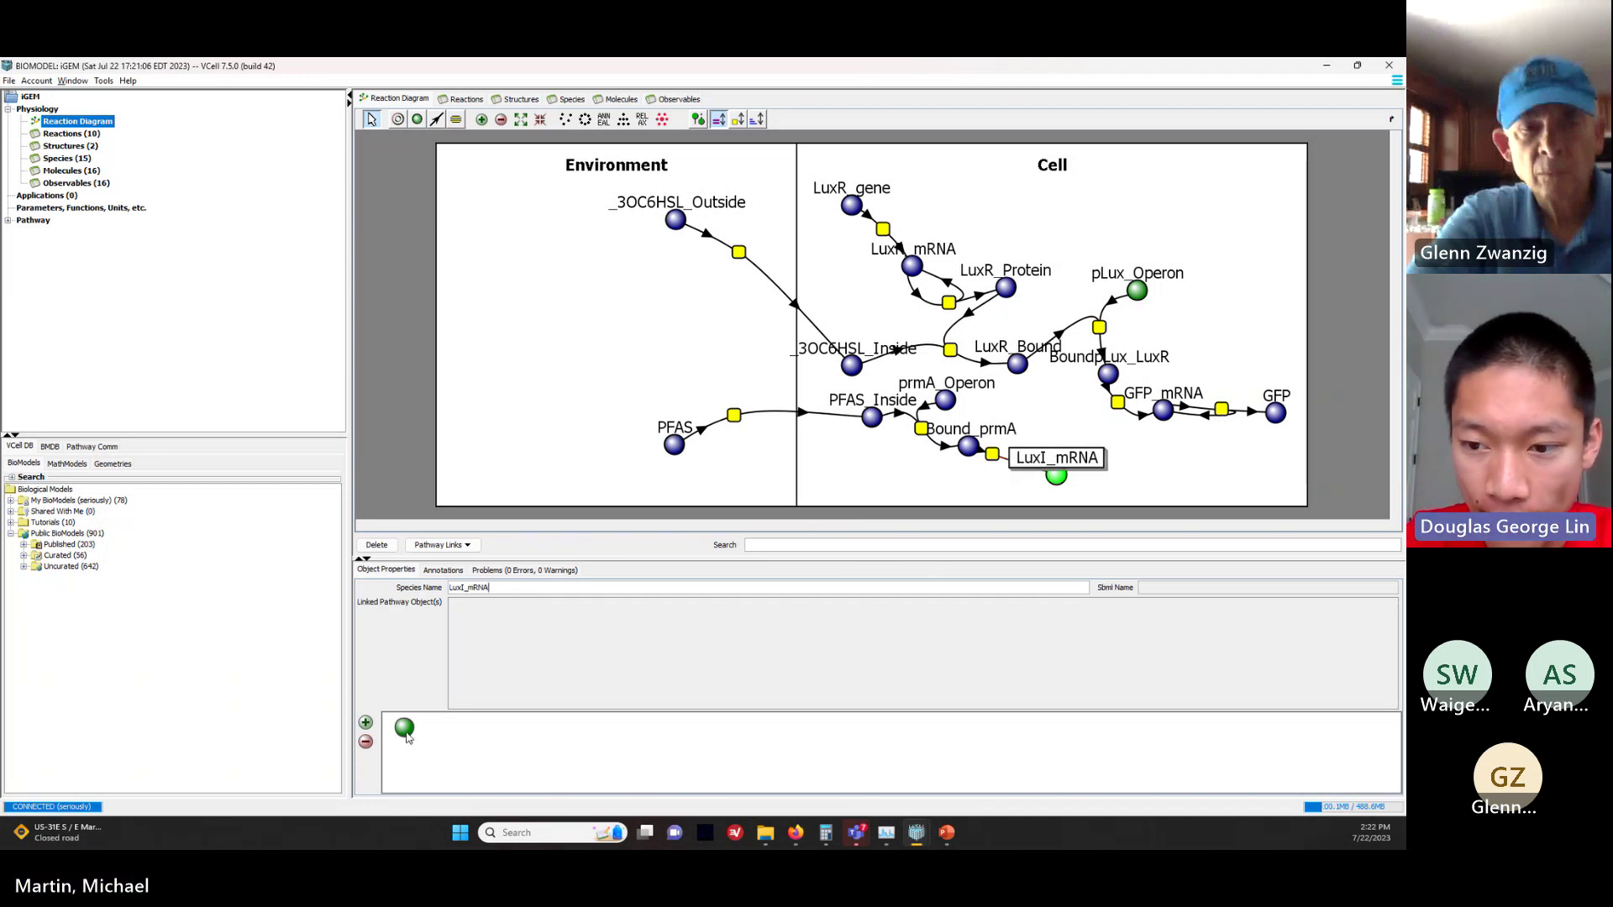
pyautogui.rightClick(406, 737)
pyautogui.moveTo(481, 744)
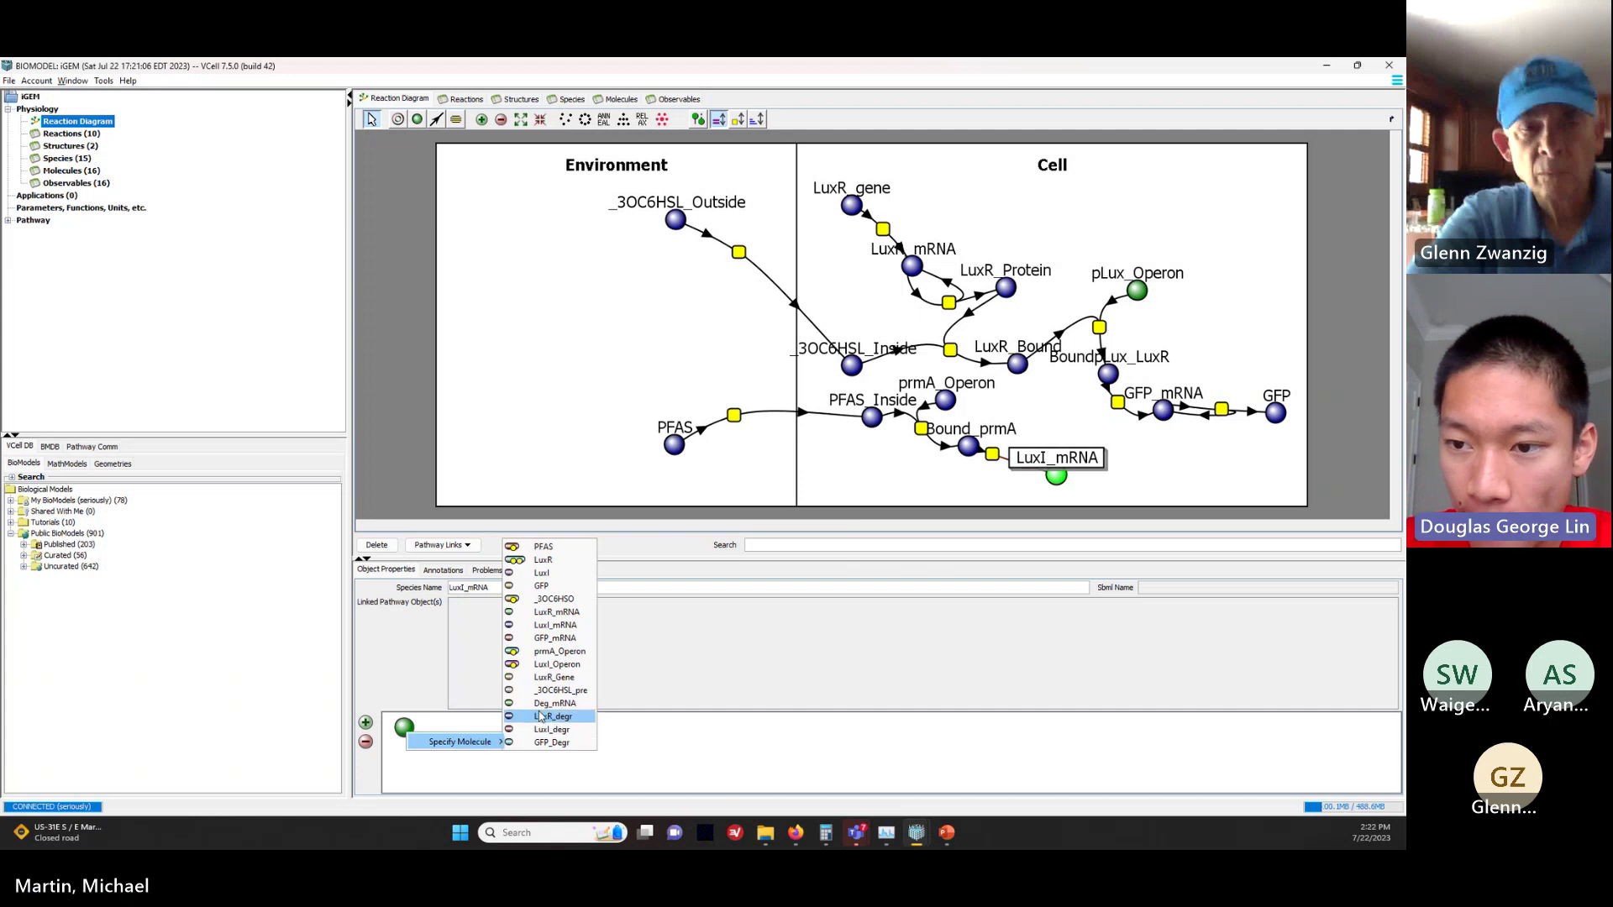
pyautogui.click(550, 626)
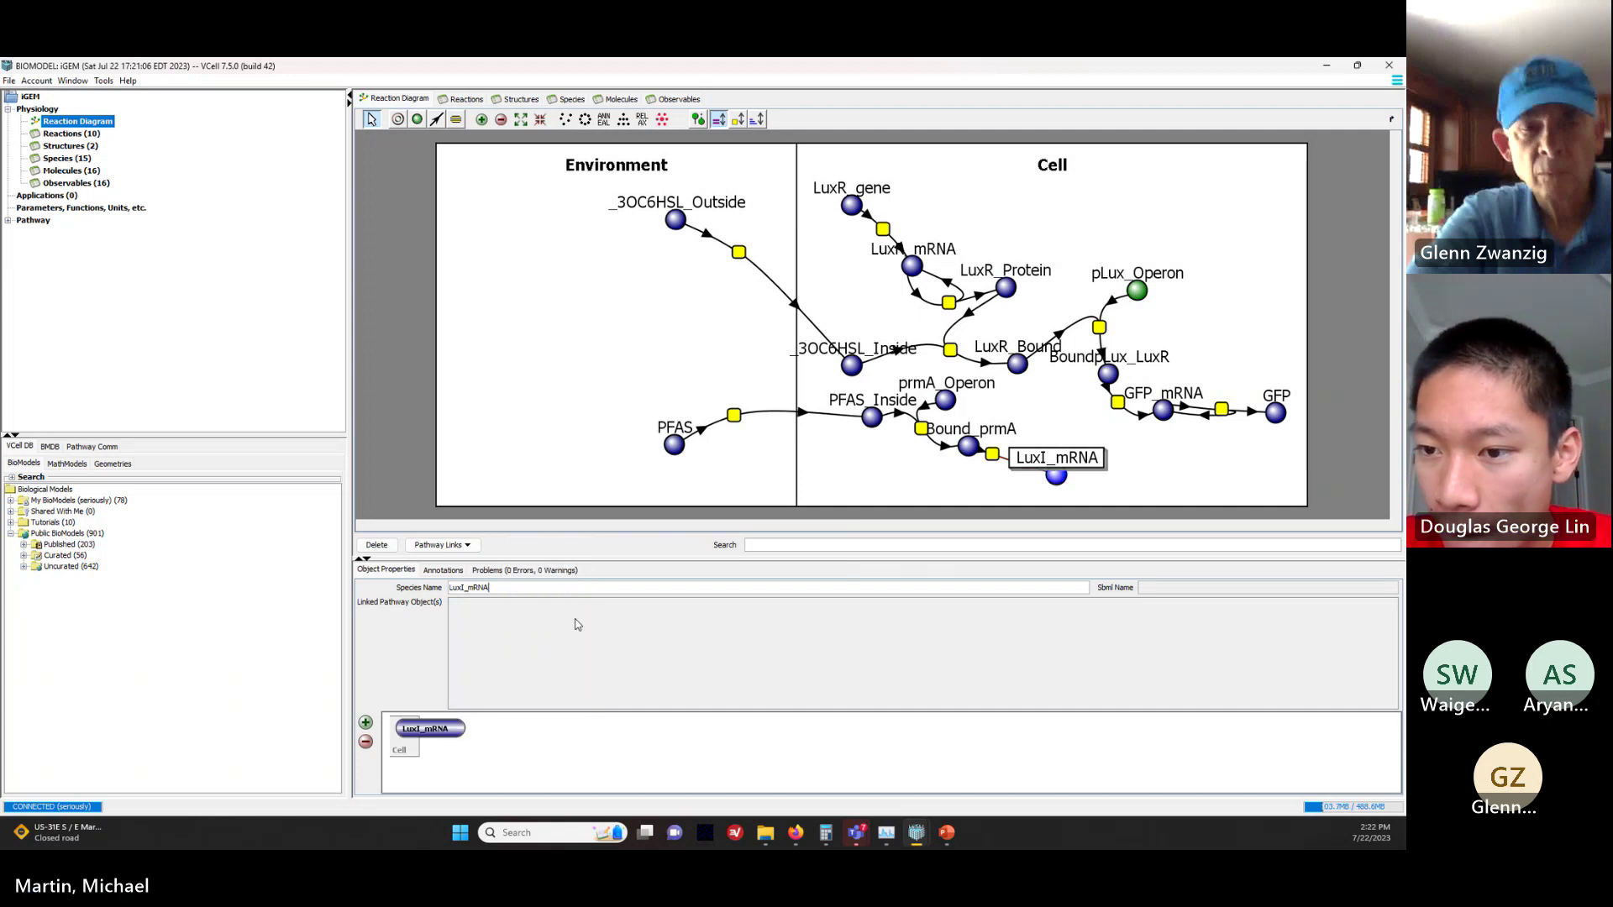
# Step: Set the forward rate constant Kf of the Bound_prmA to LuxI_mRNA reaction to 1, using the MakeGFP_mRNA reaction as reference
pyautogui.click(992, 455)
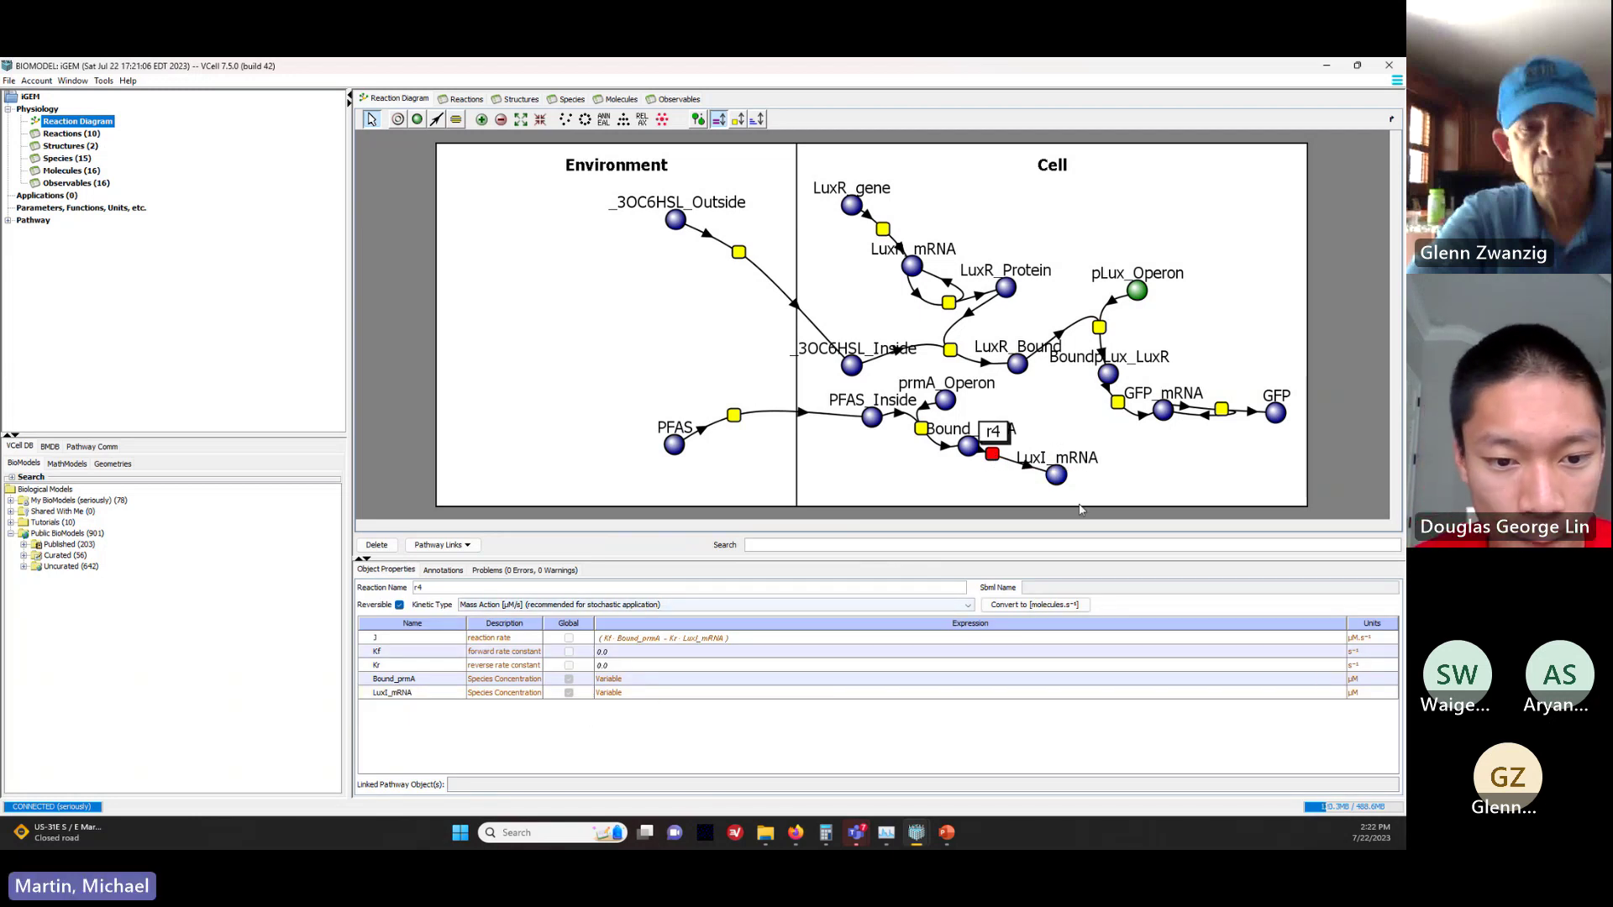
pyautogui.click(1118, 404)
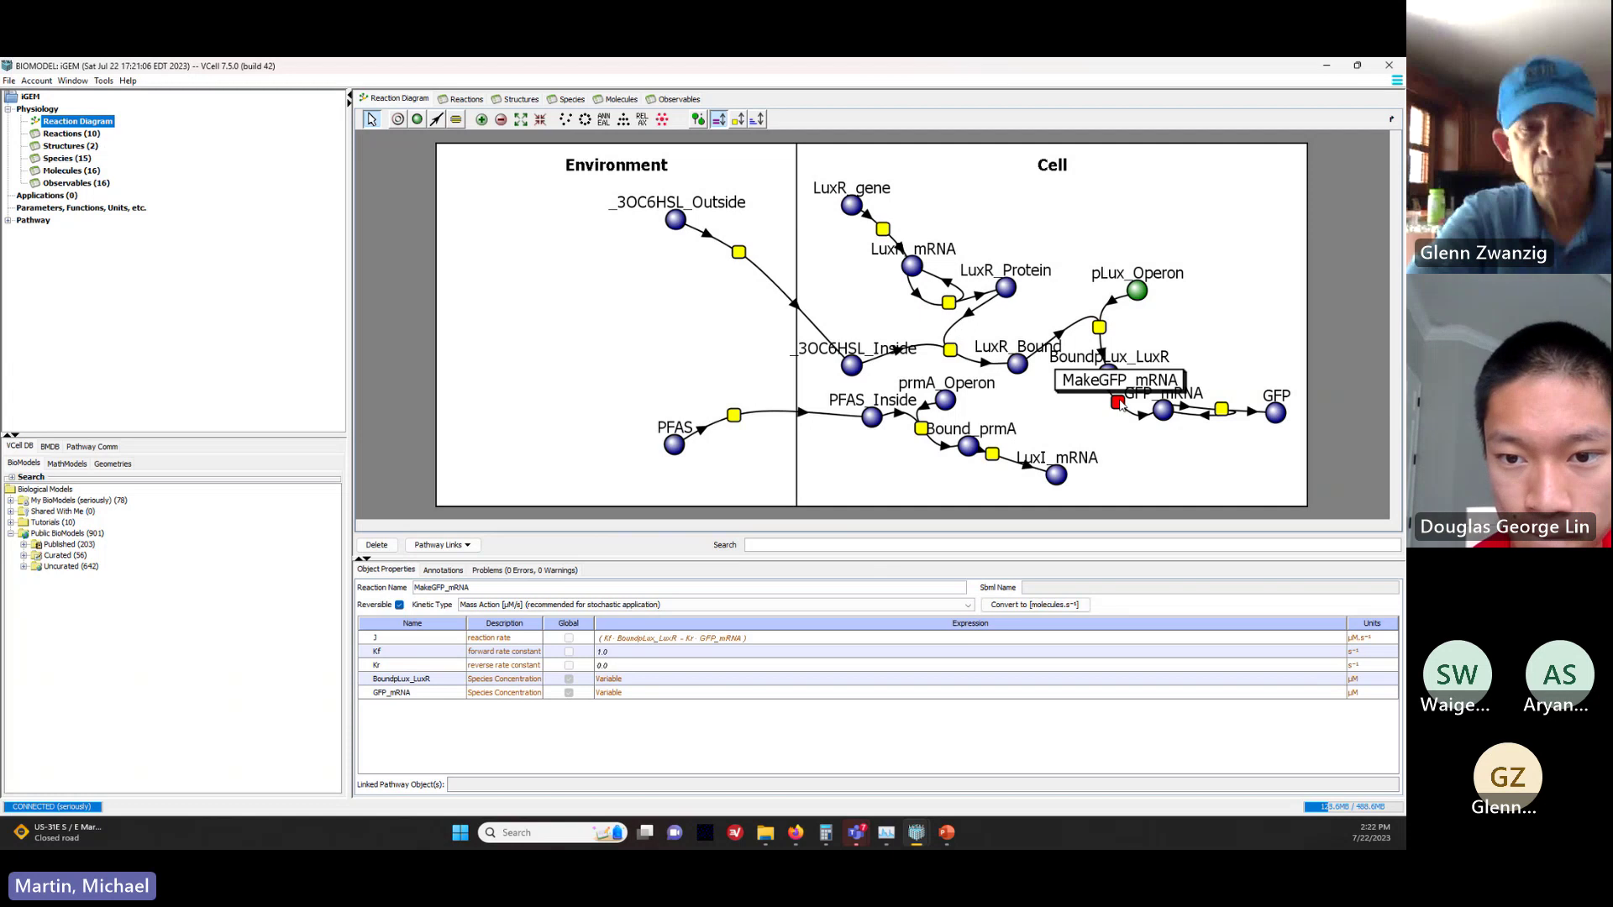
pyautogui.click(992, 456)
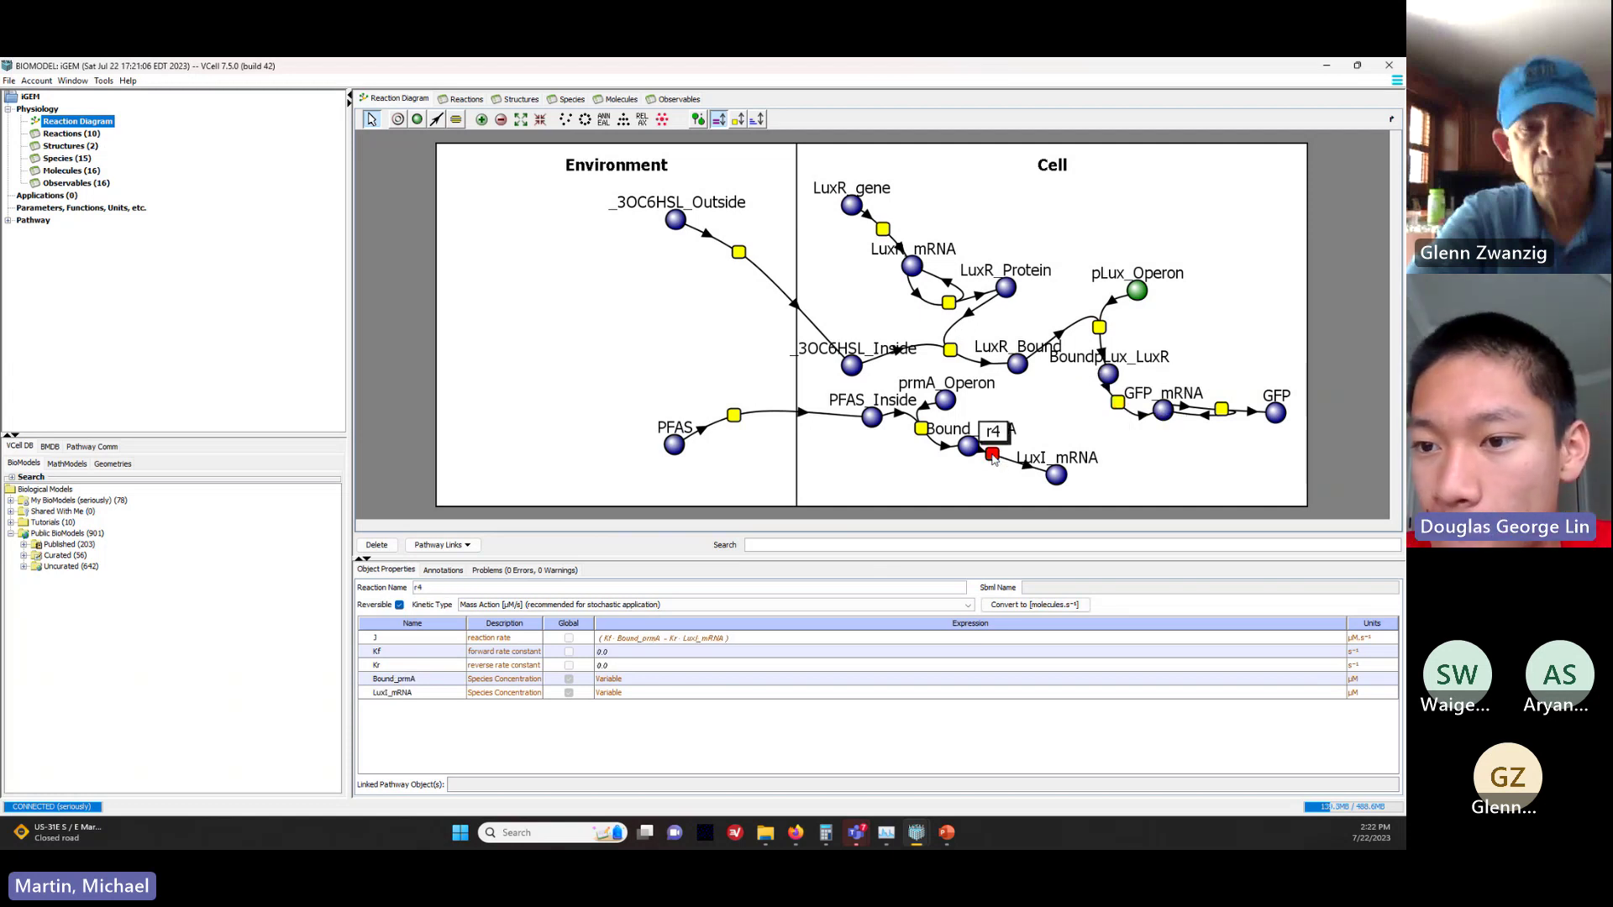
pyautogui.doubleClick(647, 657)
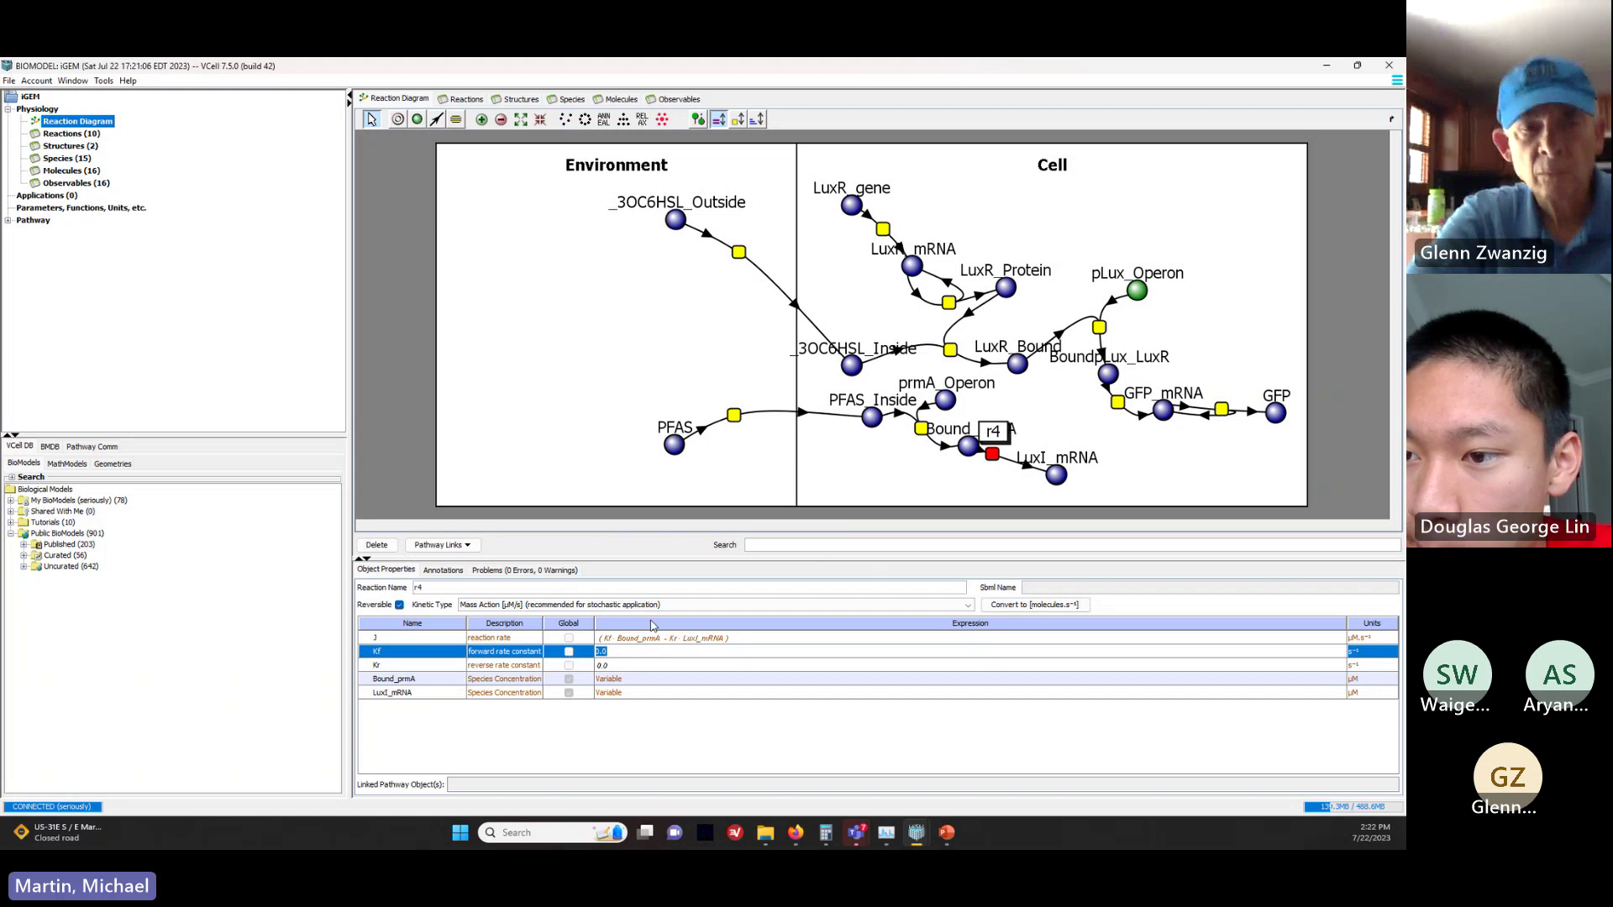
pyautogui.write('1')
pyautogui.press('Return')
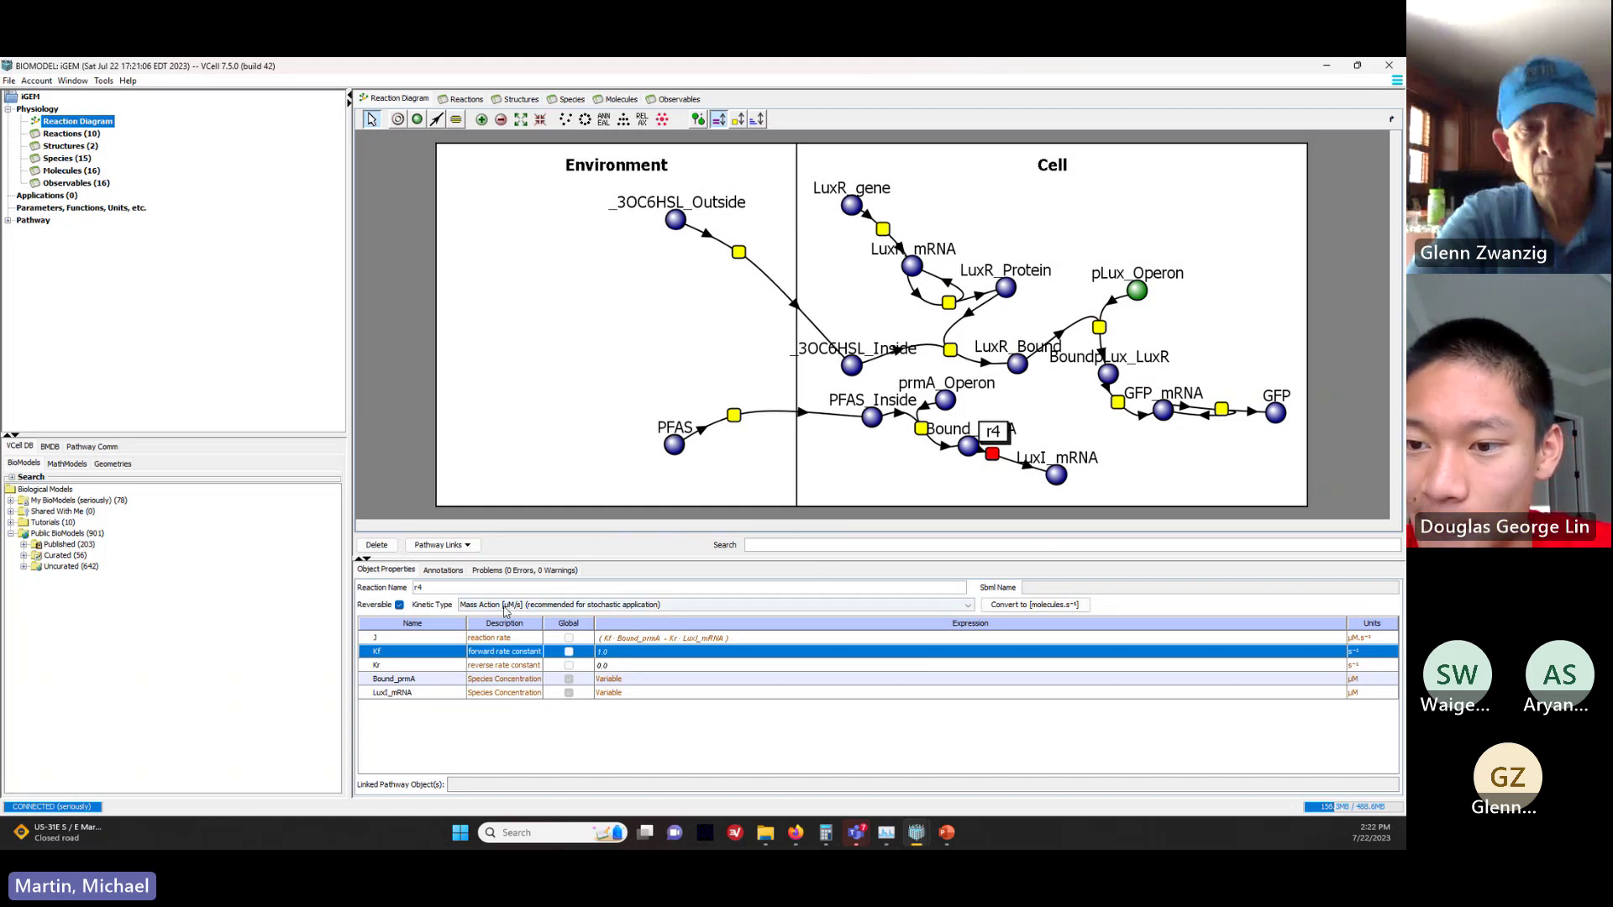
# Step: Rename the reaction from Bound_prmA to LuxI_mRNA as make_LuxI_mRNA
pyautogui.doubleClick(446, 589)
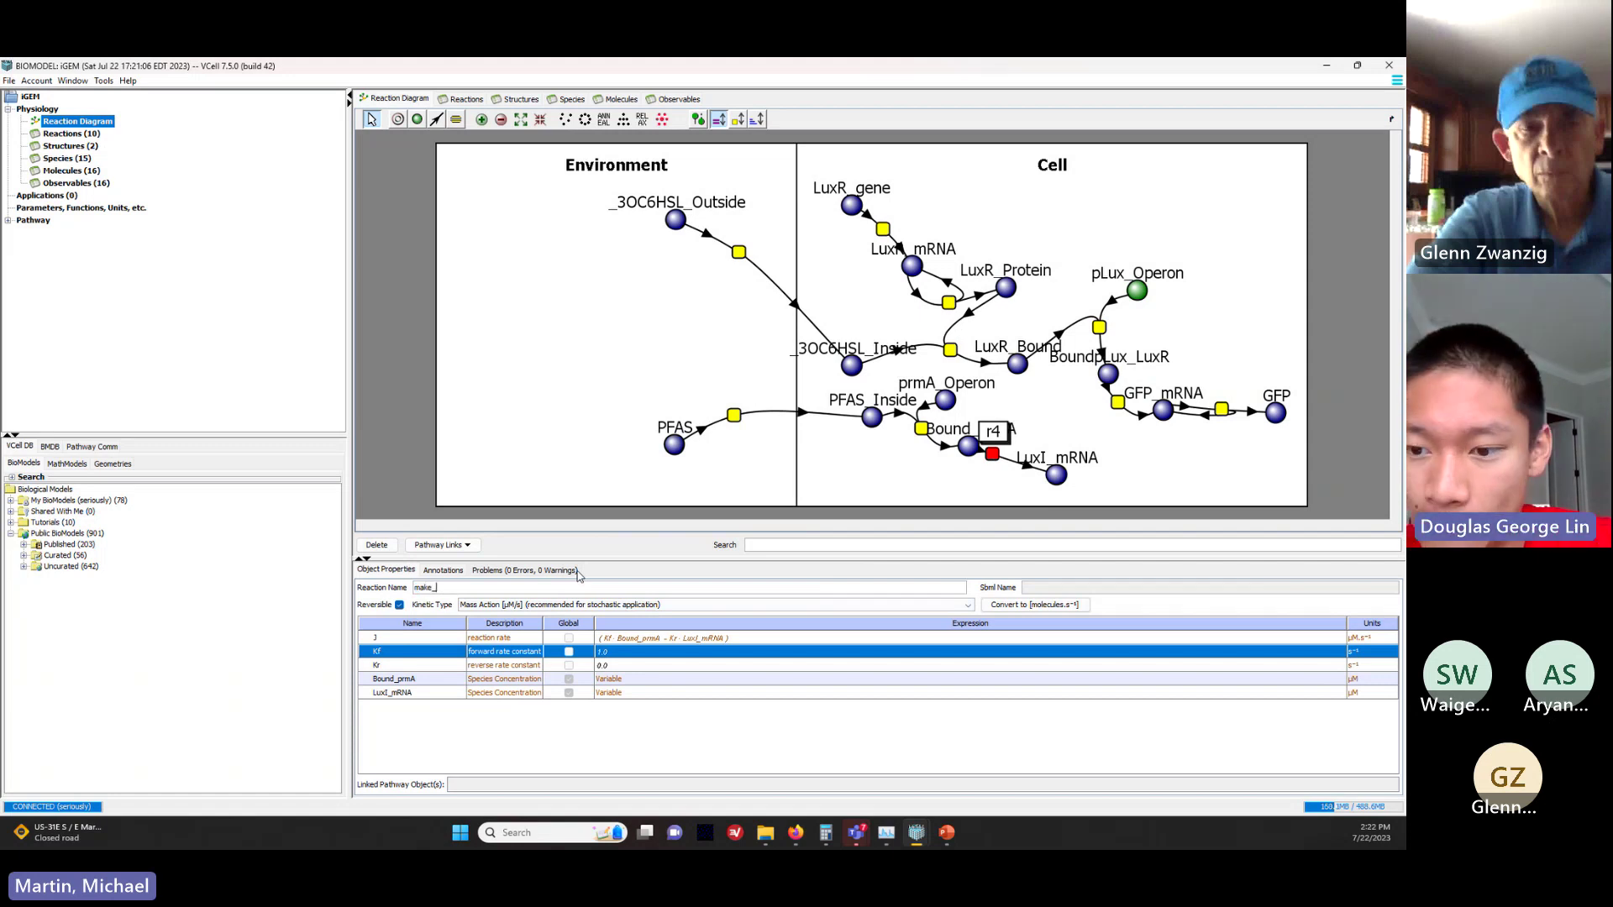
pyautogui.write('xI')
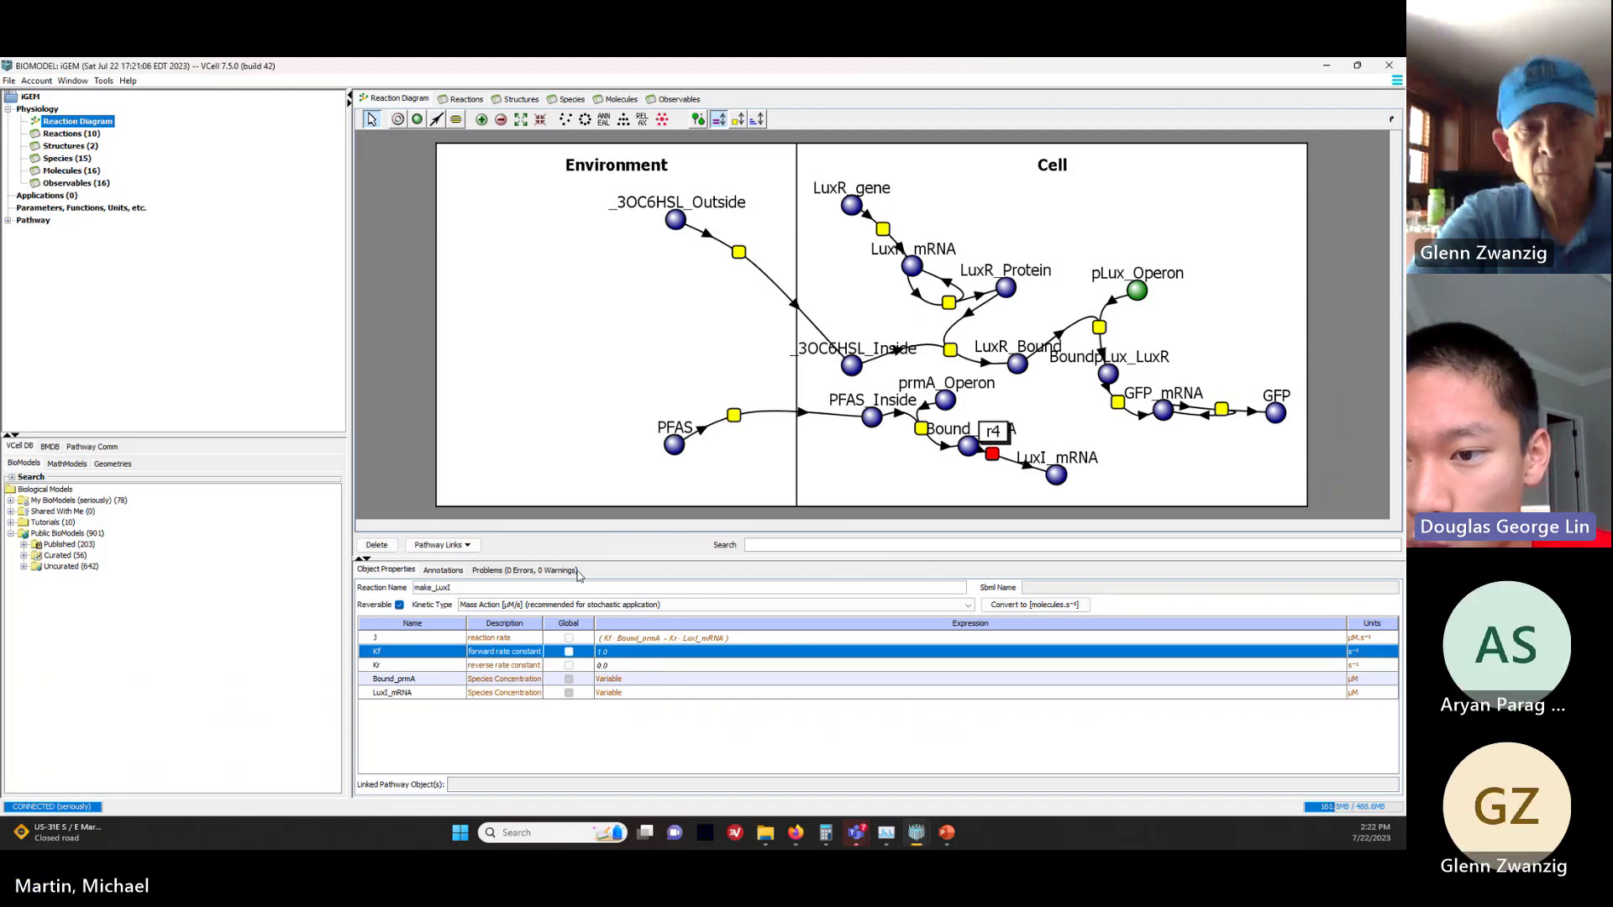
pyautogui.write('_m')
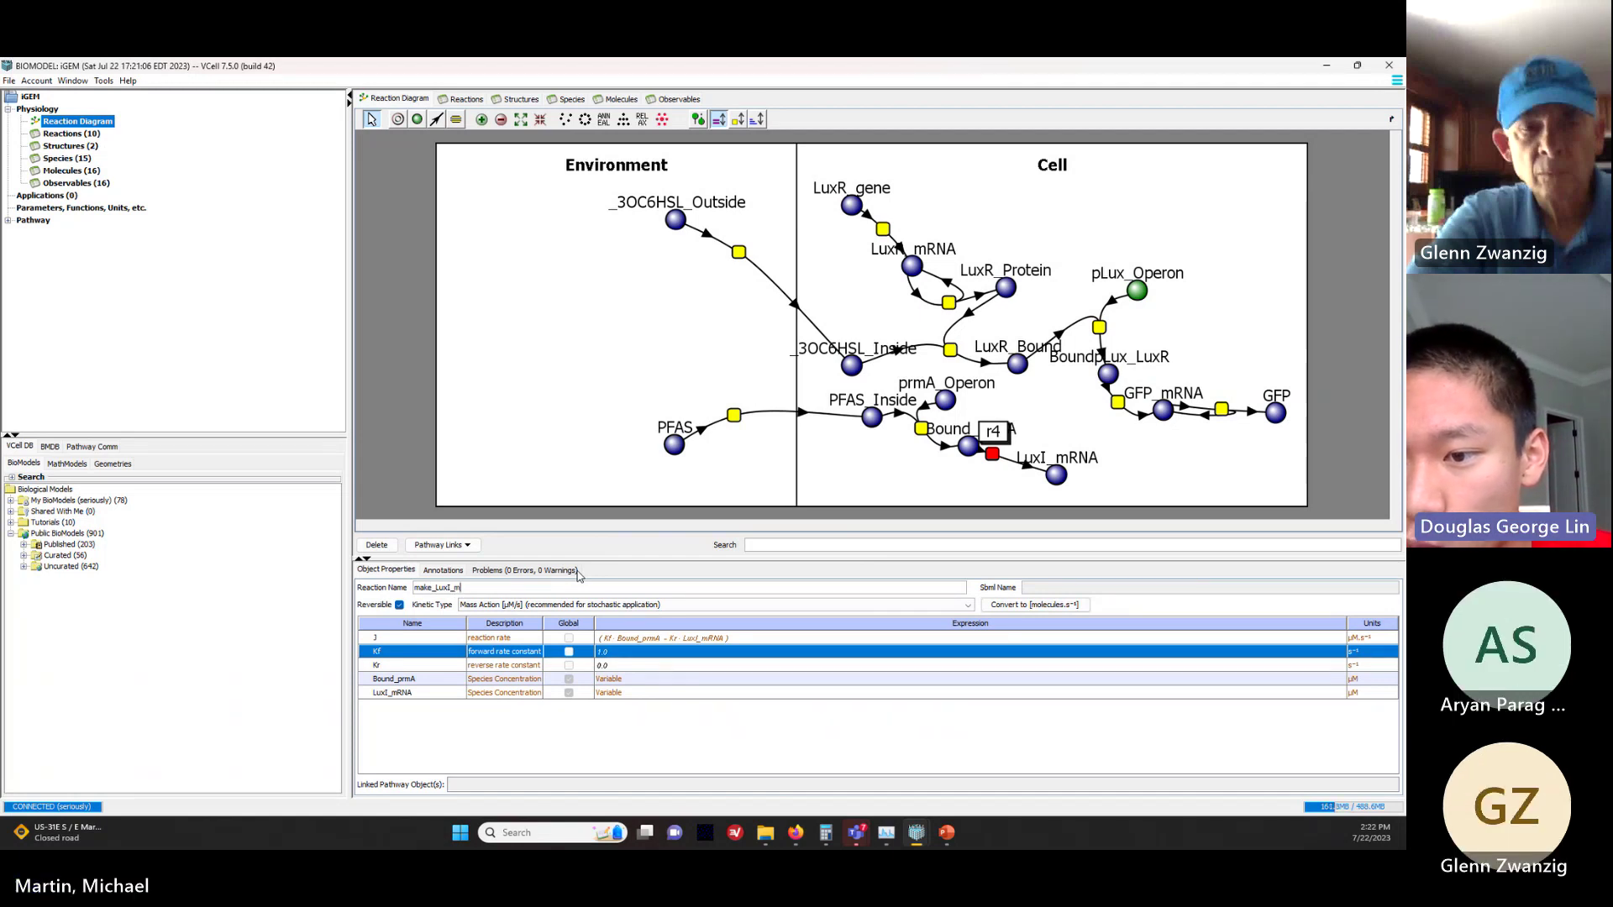
pyautogui.write('RNA')
pyautogui.press('Return')
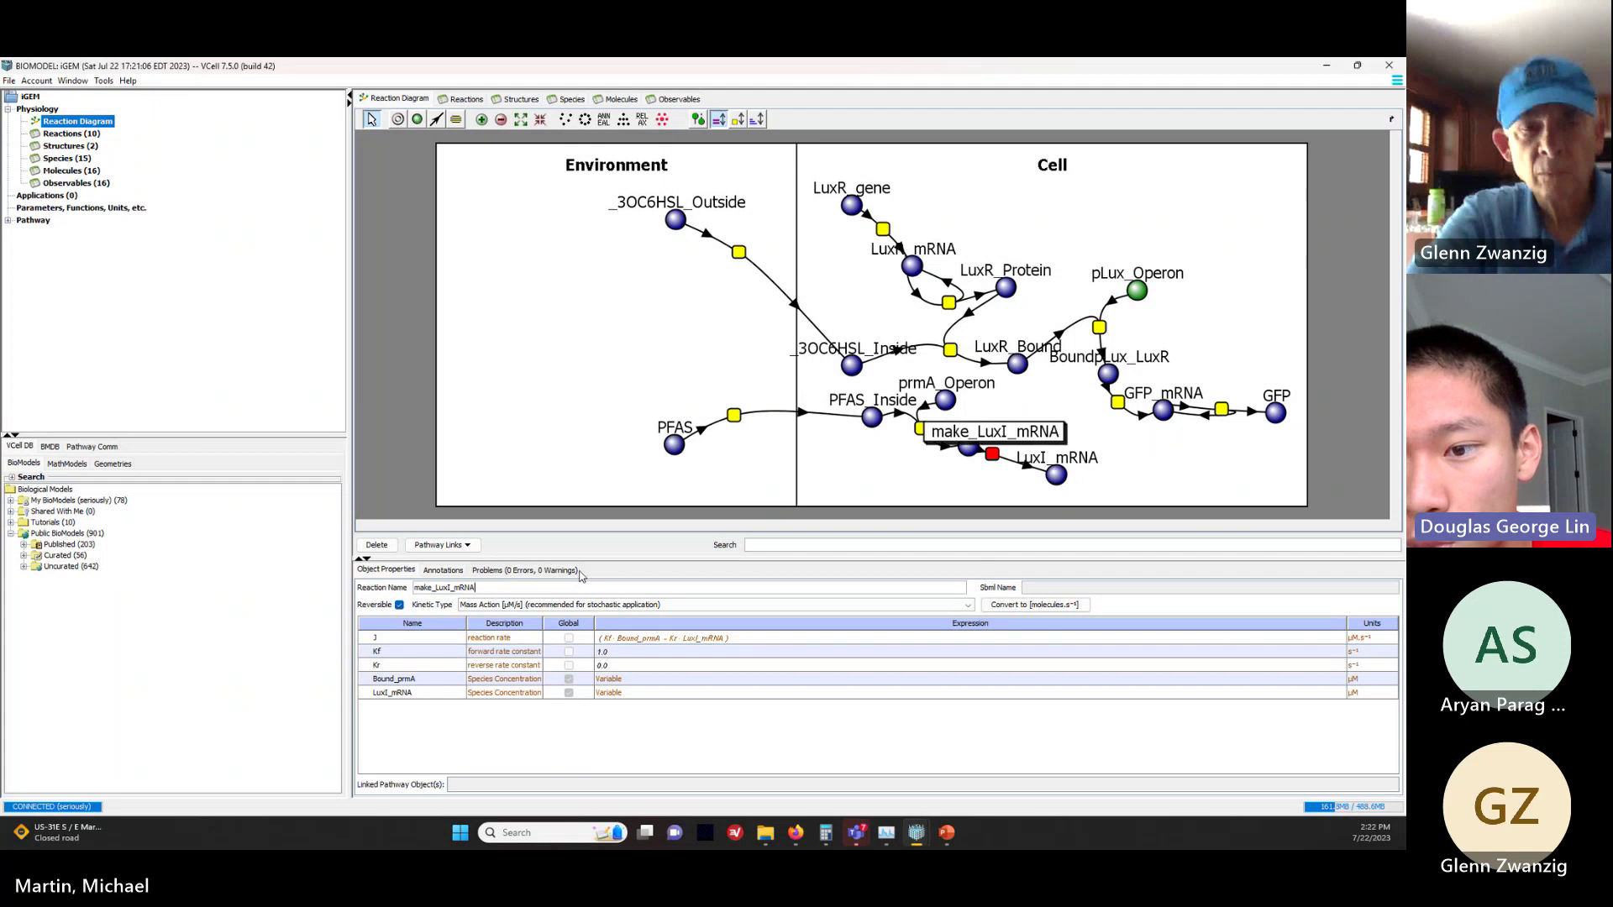
pyautogui.click(949, 489)
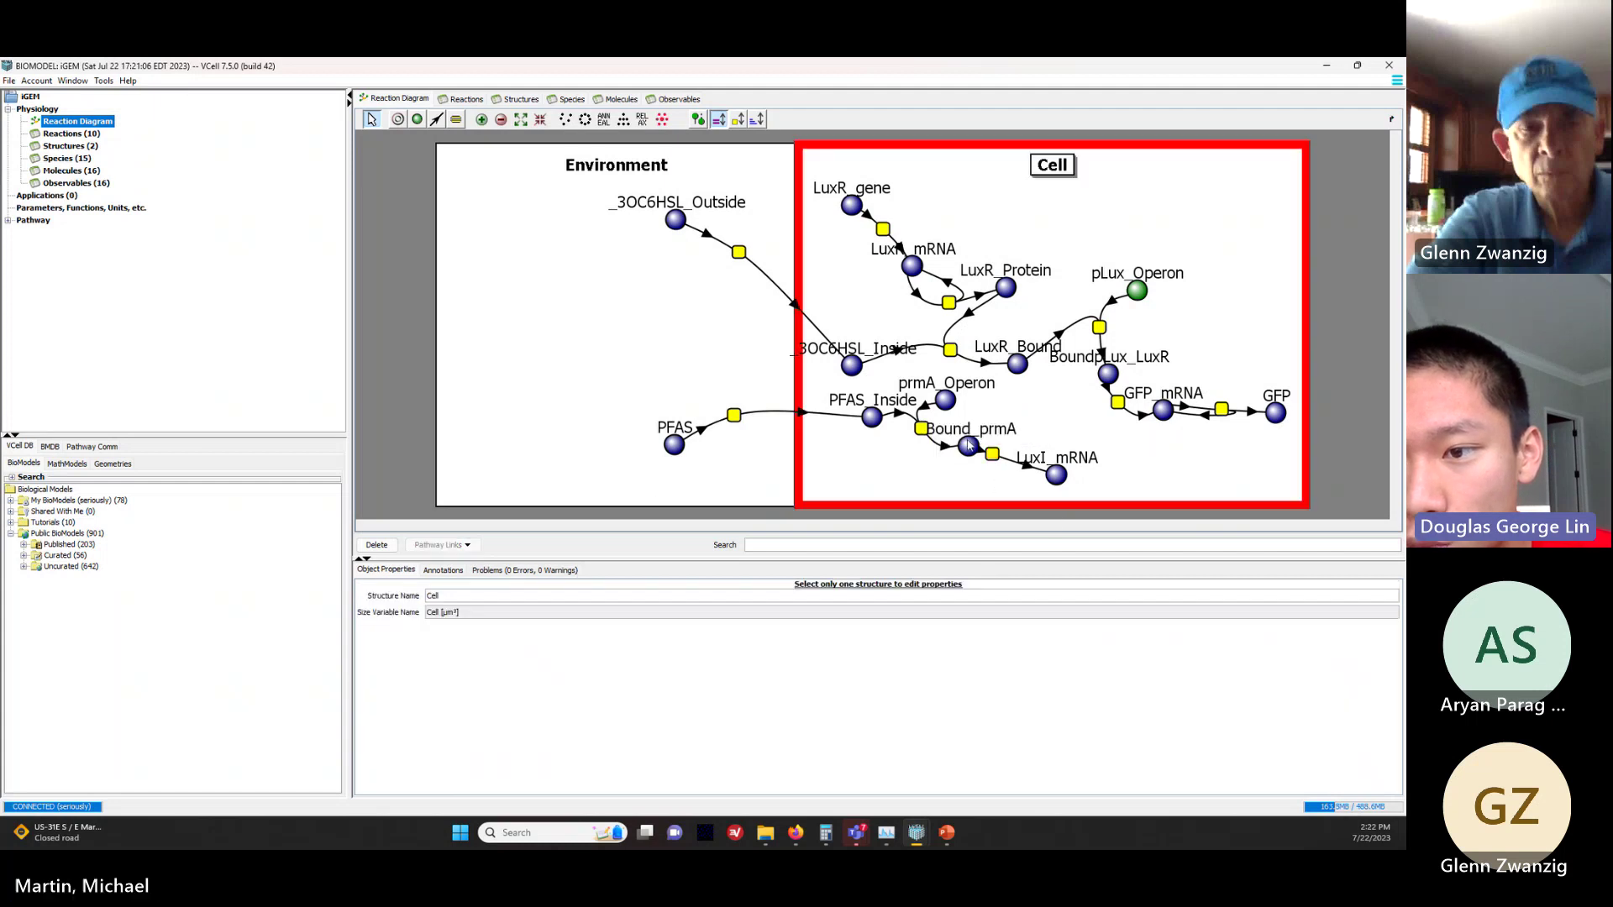
# Step: Move LuxI_mRNA farther from Bound_prmA, and add Bound_prmA and BoundpLux_LuxR as products of their own mRNA-making reactions
pyautogui.moveTo(992, 460); pyautogui.dragTo(1084, 452)
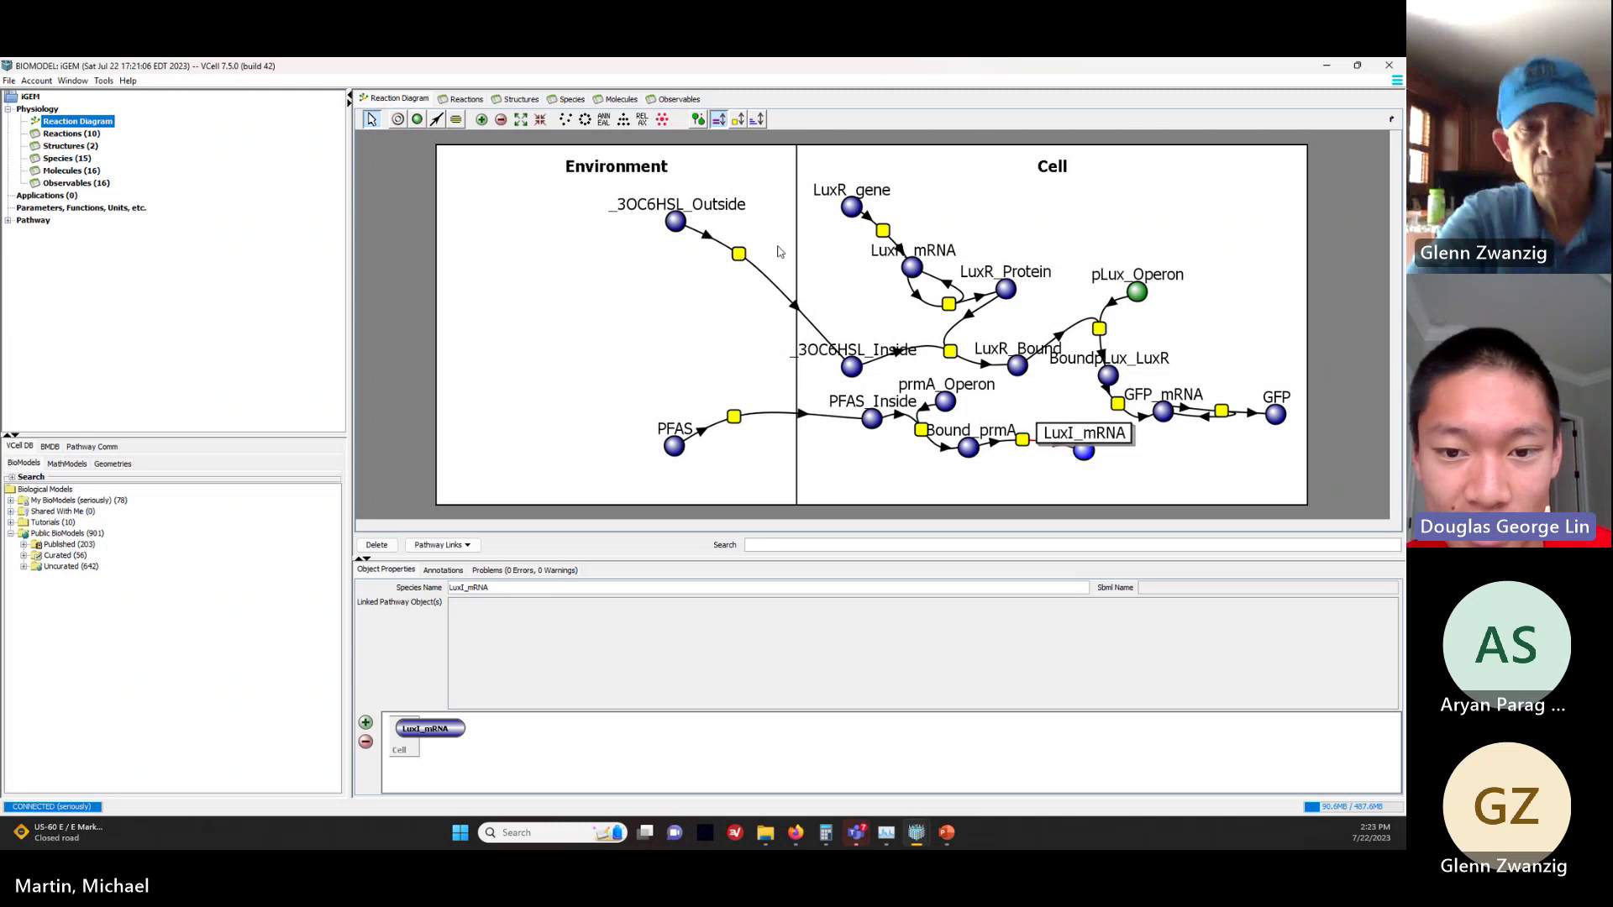
pyautogui.click(437, 120)
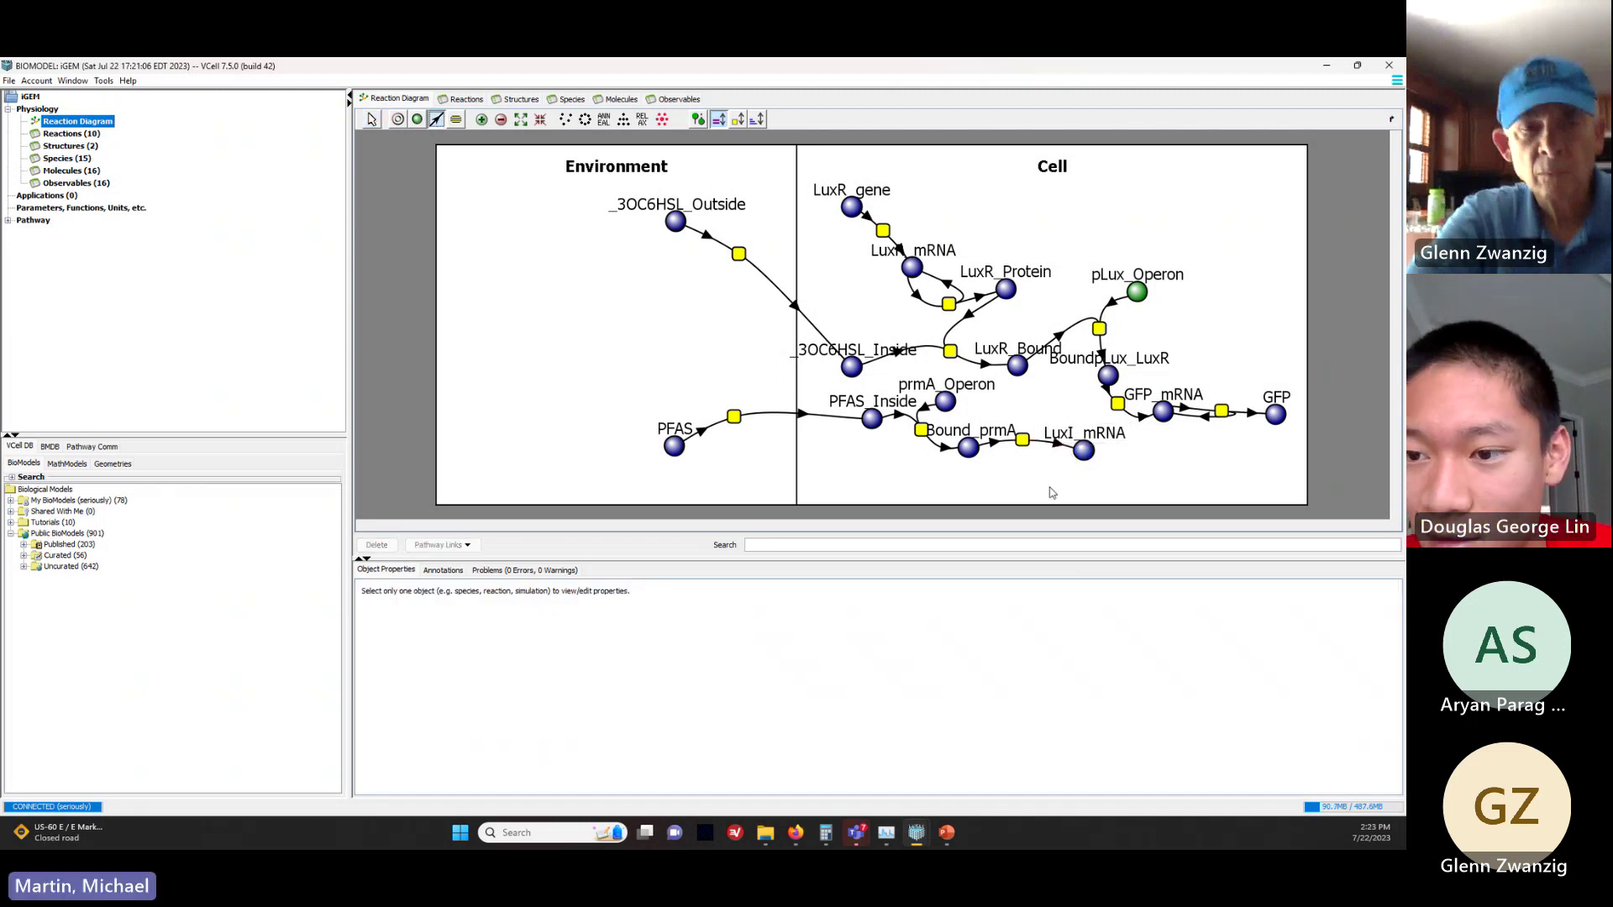
pyautogui.moveTo(1023, 443); pyautogui.dragTo(968, 448)
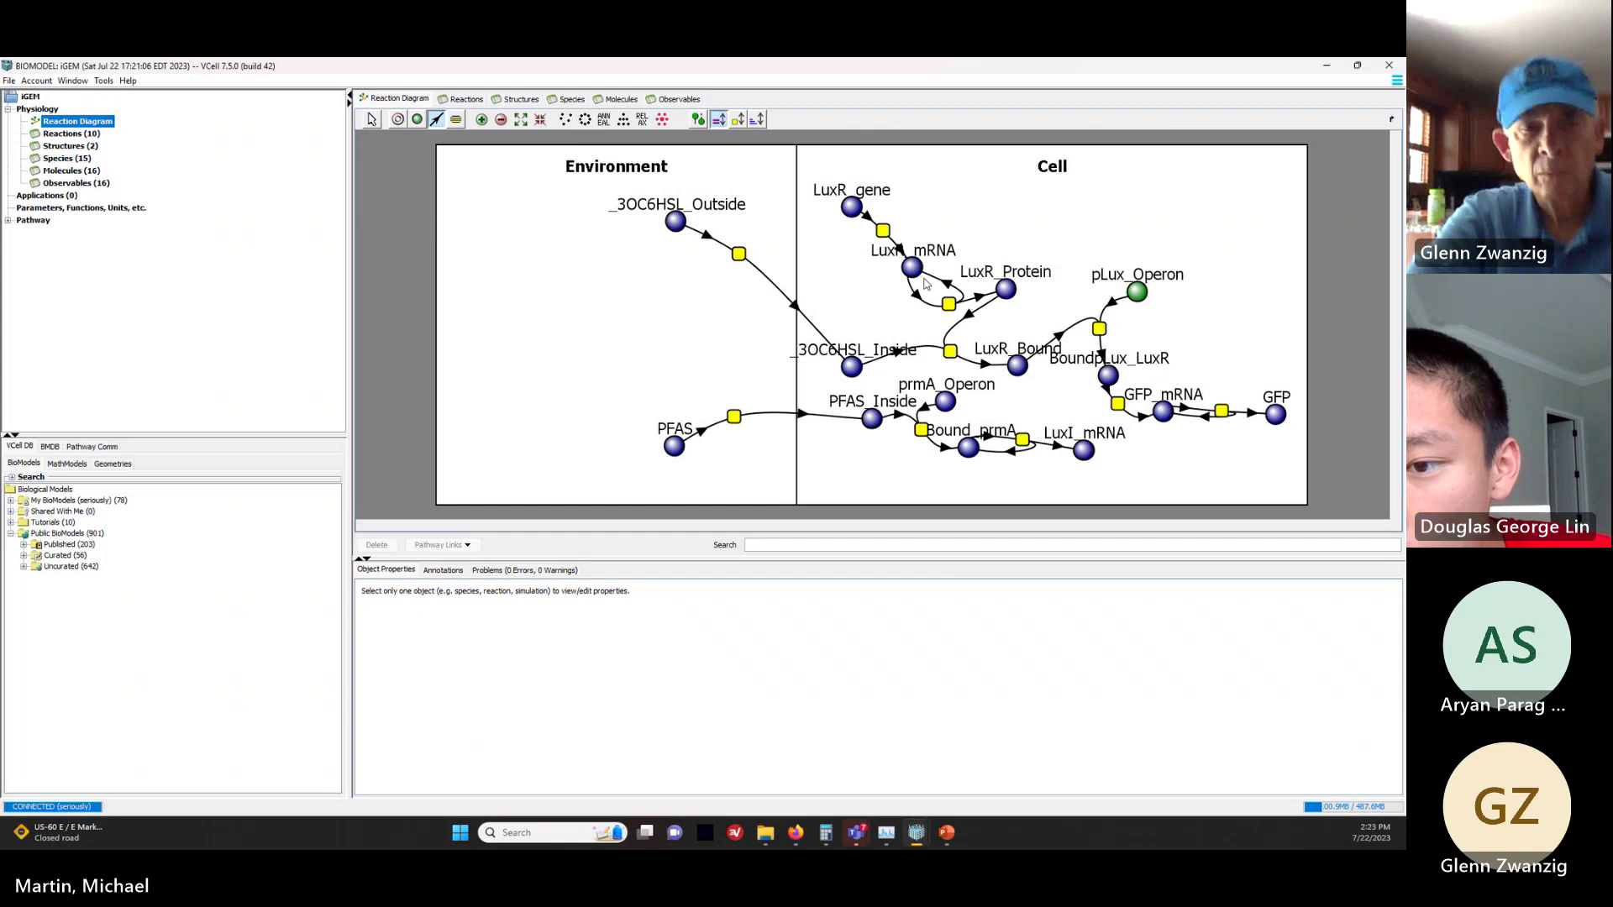
pyautogui.click(433, 119)
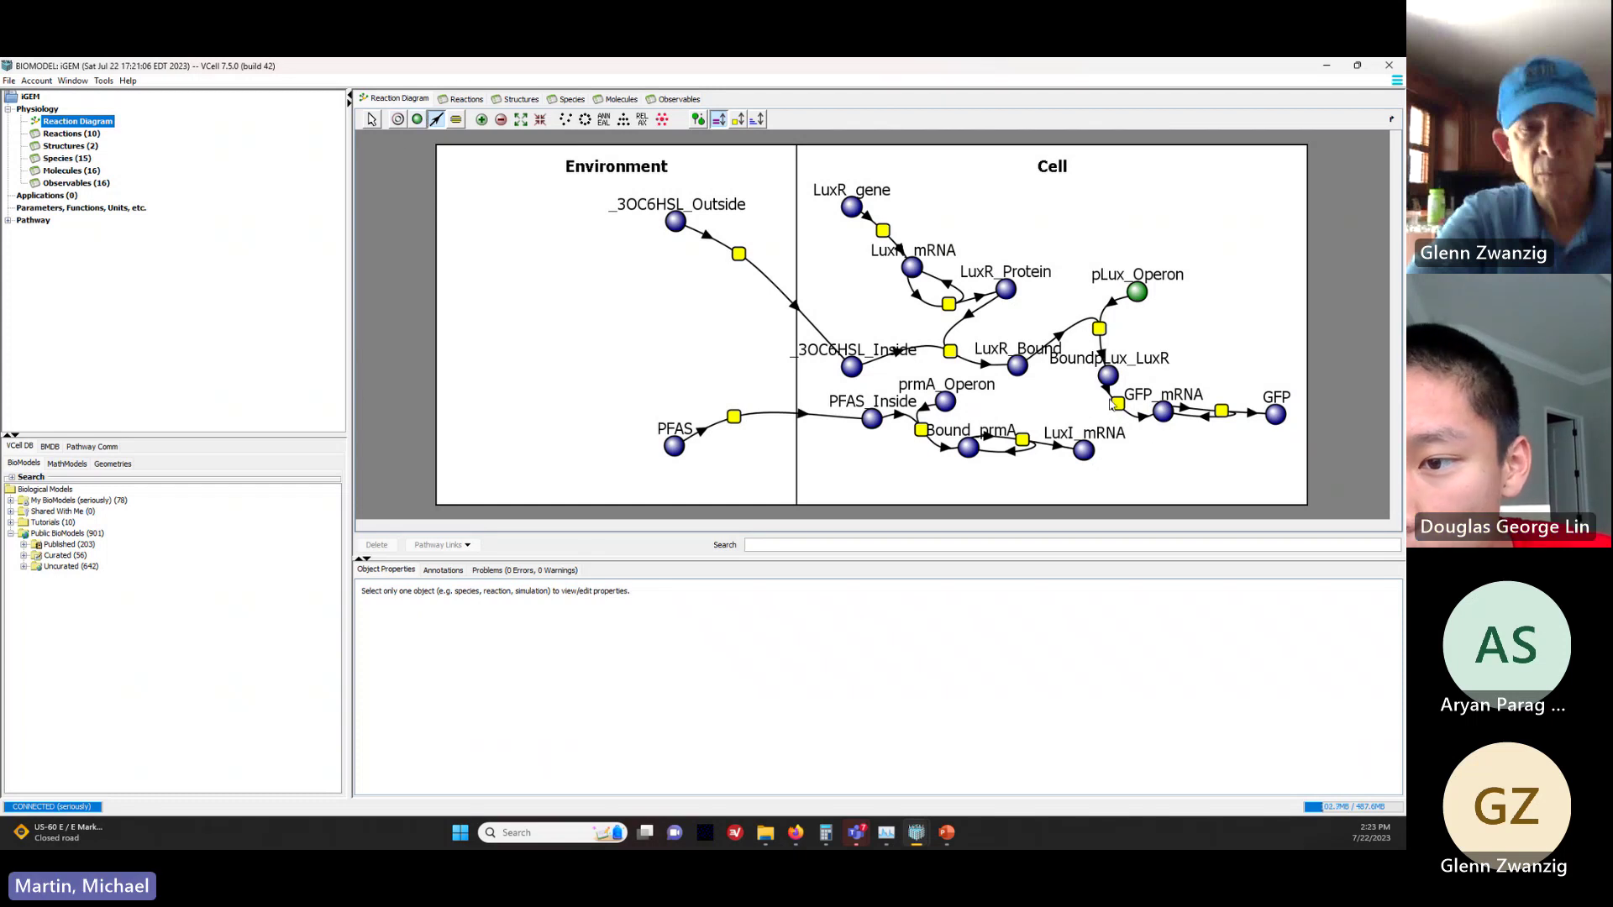
pyautogui.moveTo(1127, 383); pyautogui.dragTo(1179, 411)
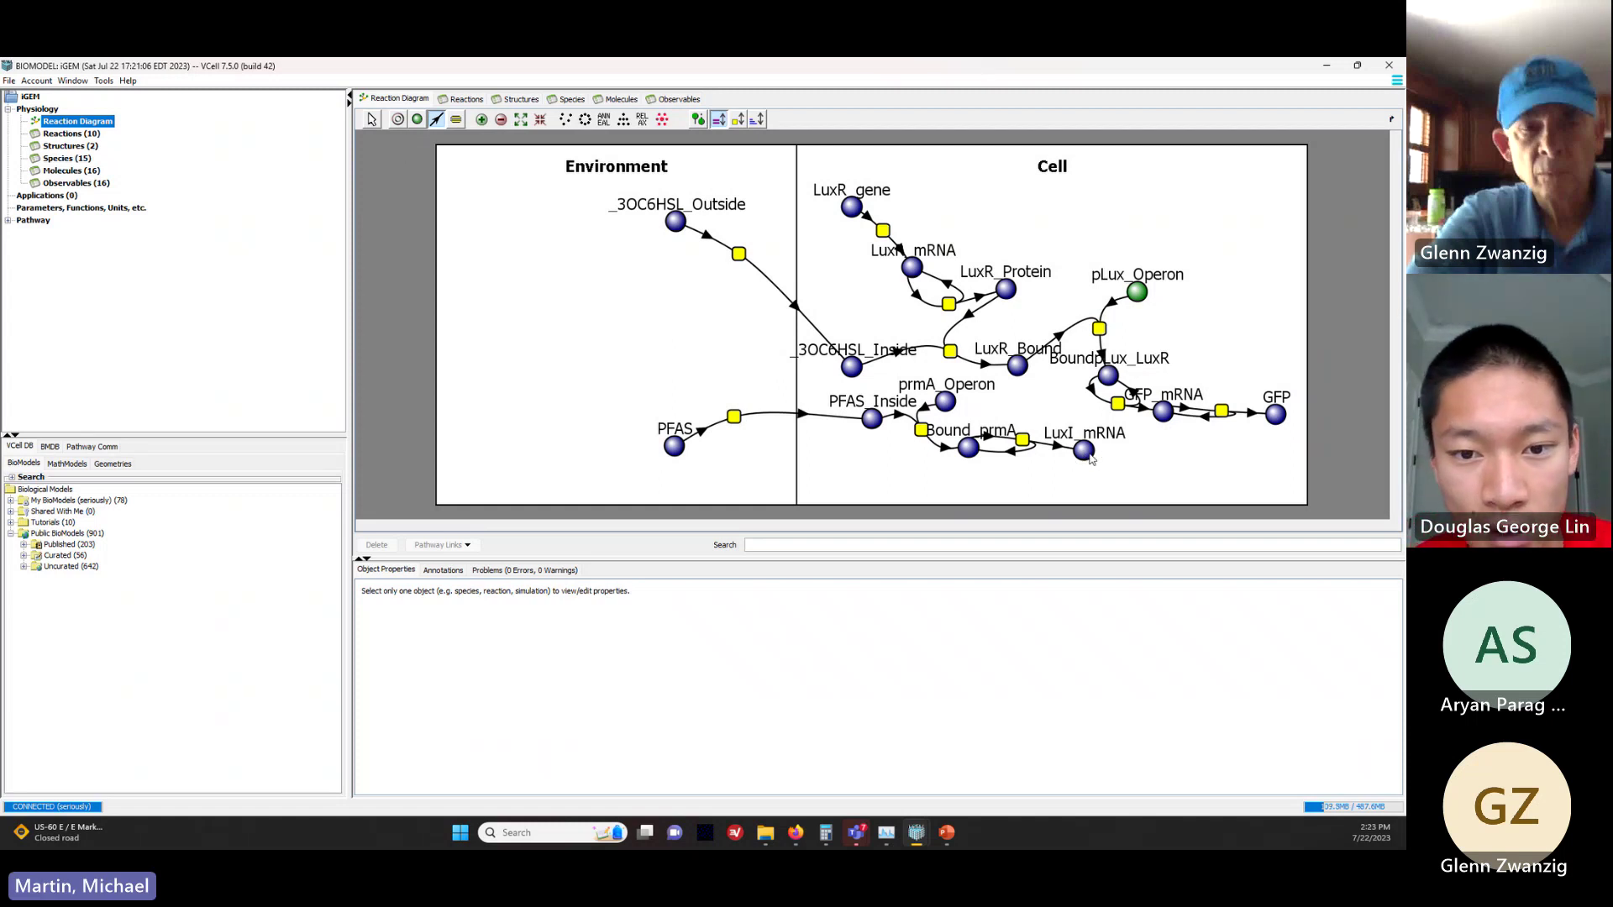
# Step: Draw a reaction from LuxI_mRNA to a new product species beside it in the Cell compartment
pyautogui.moveTo(1088, 454); pyautogui.dragTo(1170, 470)
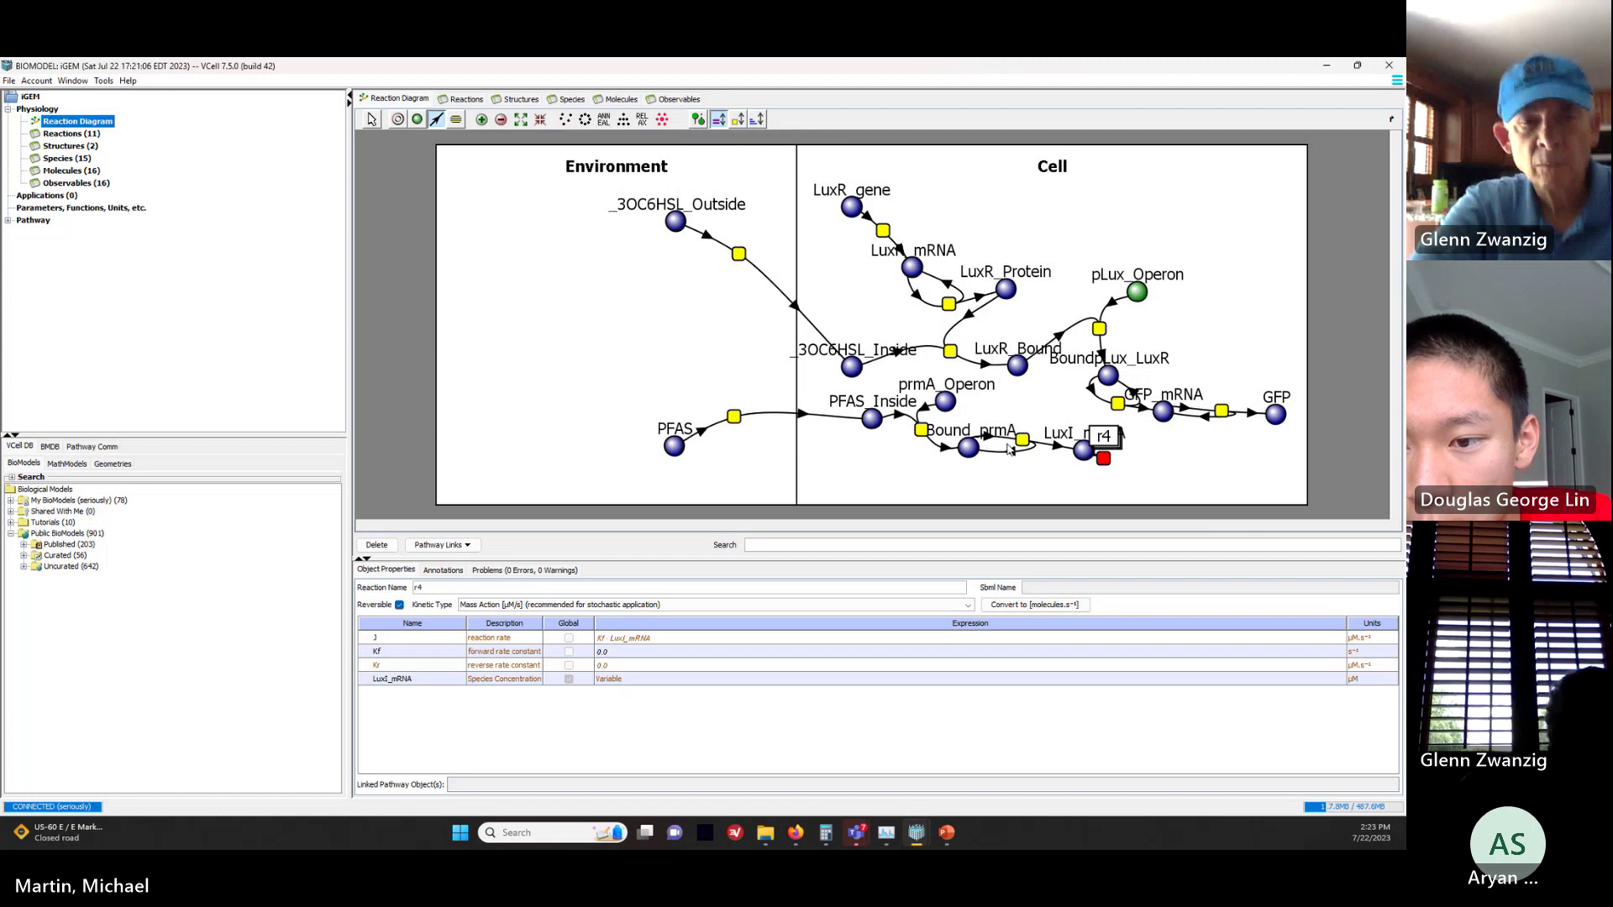
pyautogui.moveTo(1103, 460); pyautogui.dragTo(1162, 472)
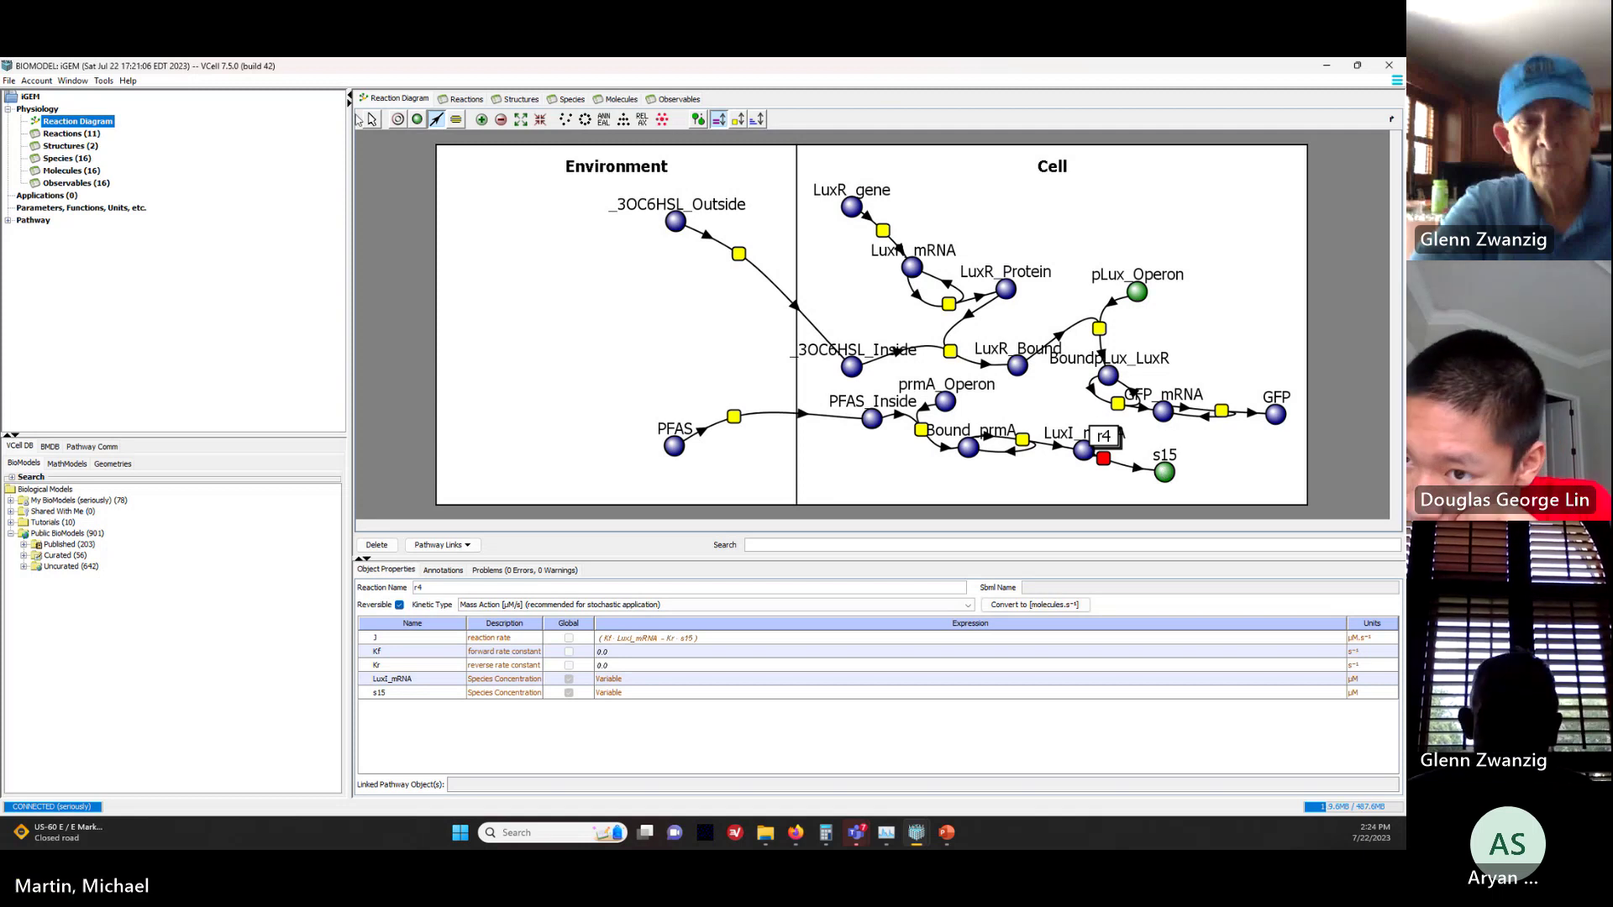
pyautogui.click(372, 120)
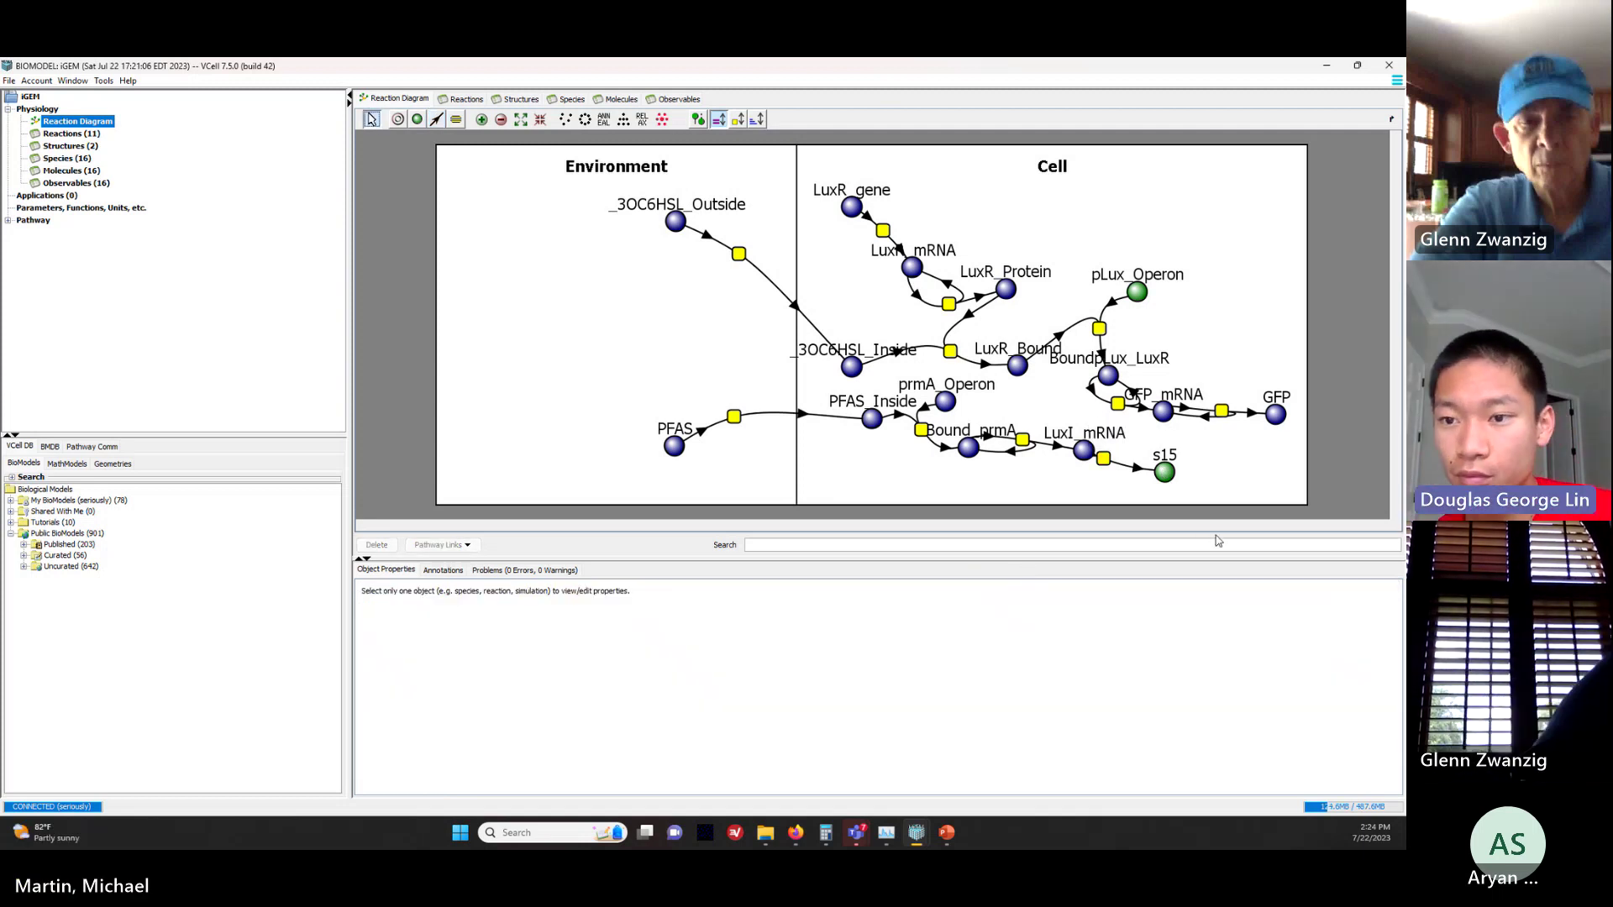
# Step: Rename the new product species of LuxI_mRNA's reaction as LuxI_Protein and specify LuxI as its molecule
pyautogui.click(1164, 472)
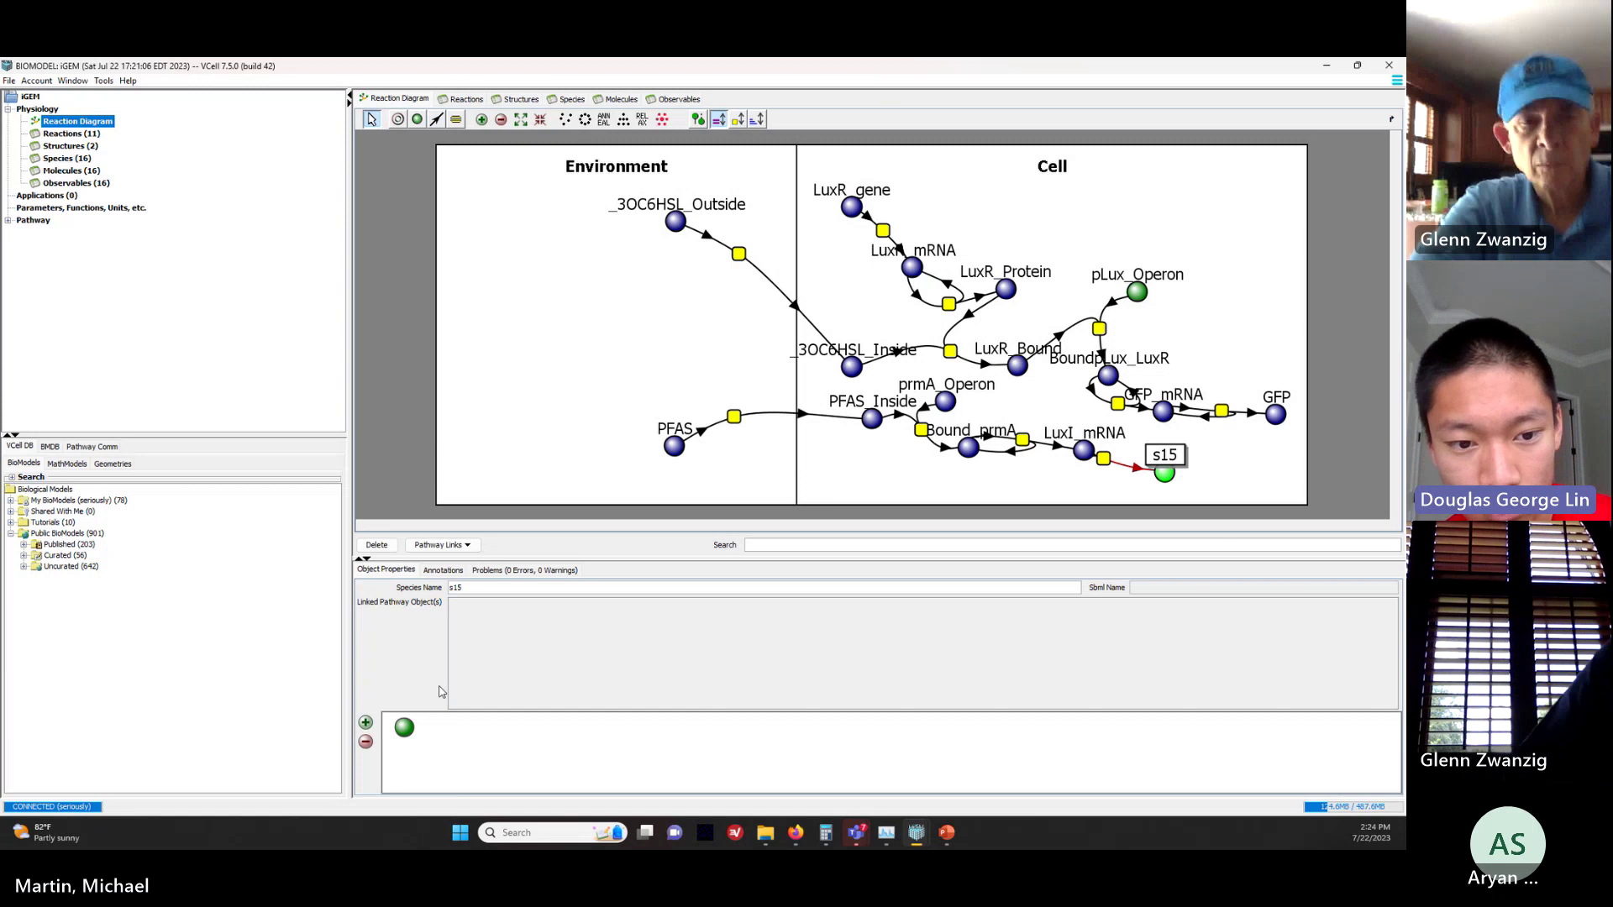
pyautogui.doubleClick(455, 587)
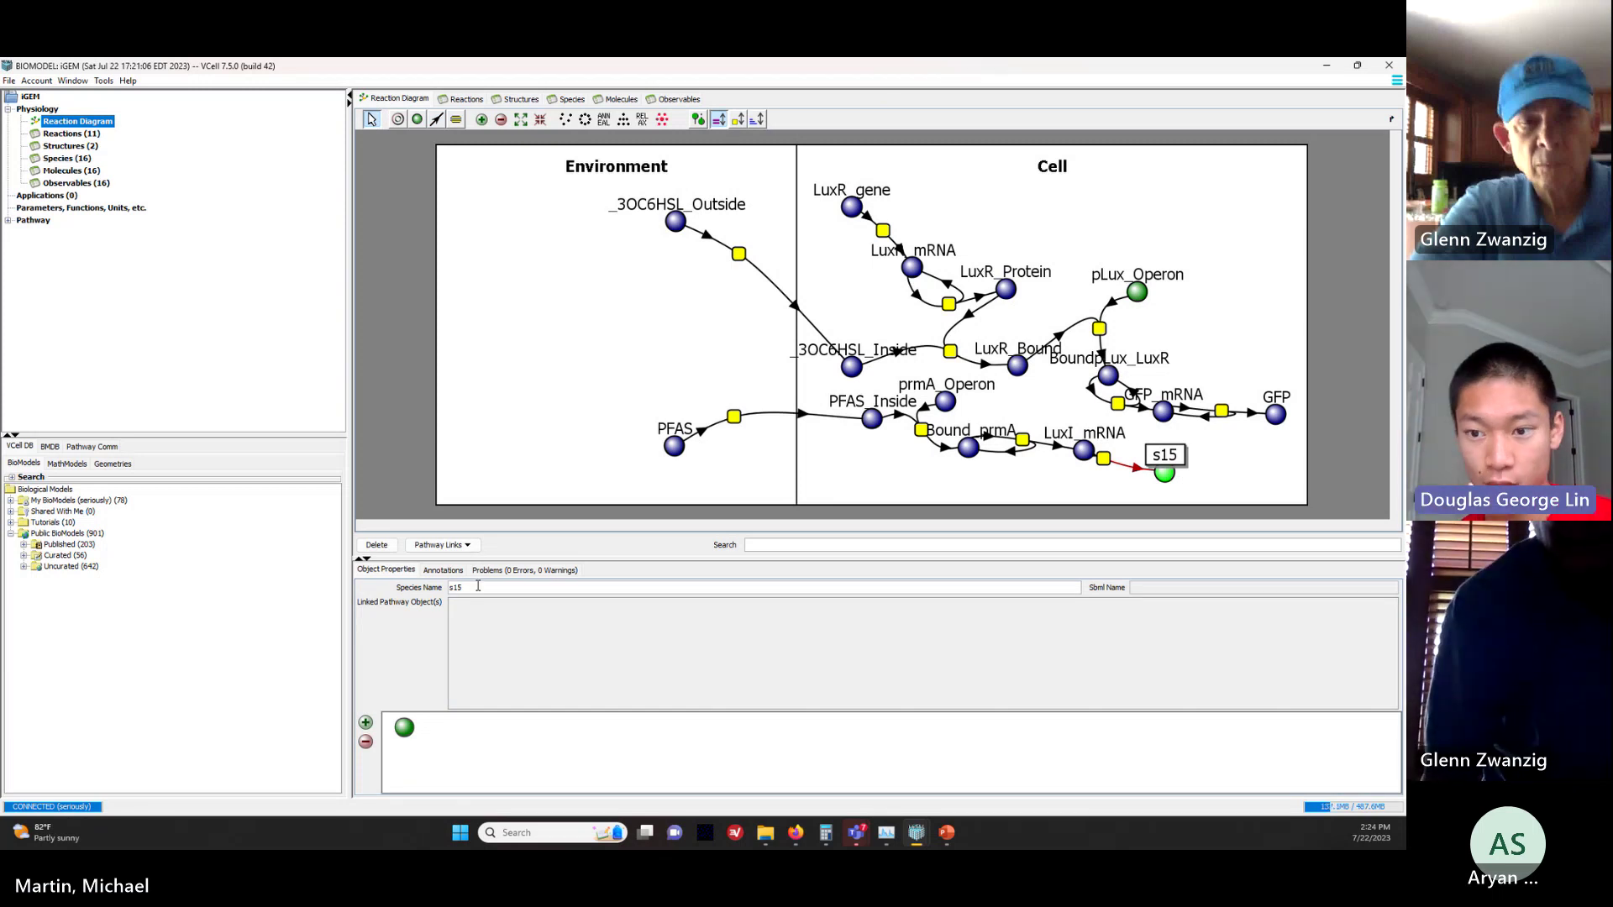
pyautogui.write('LuxI')
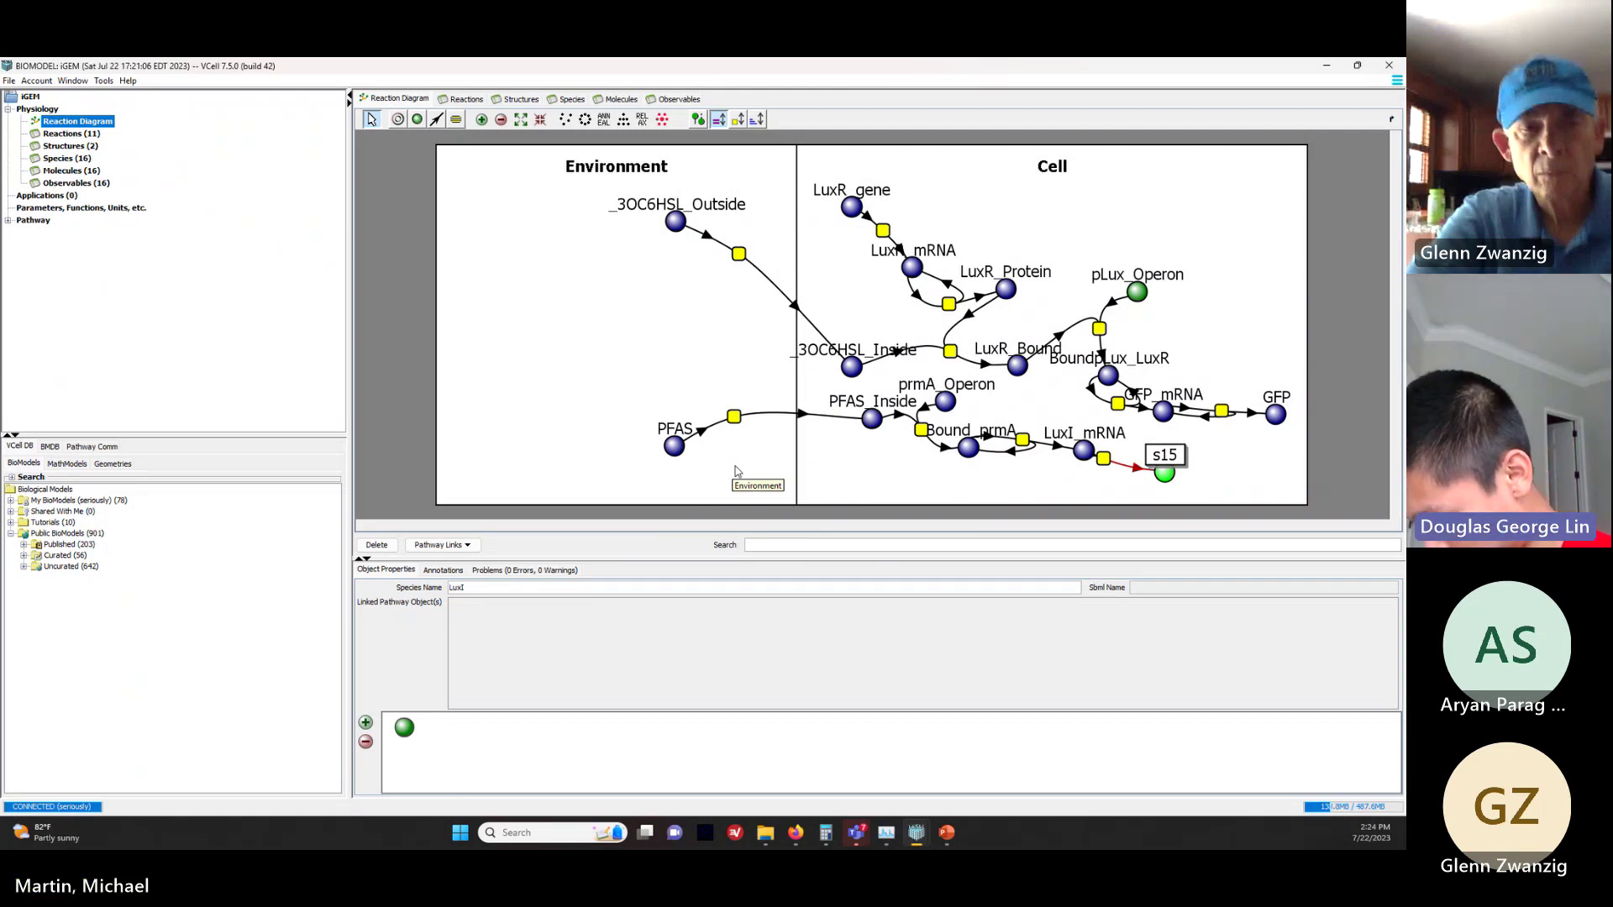
pyautogui.write('_Prote')
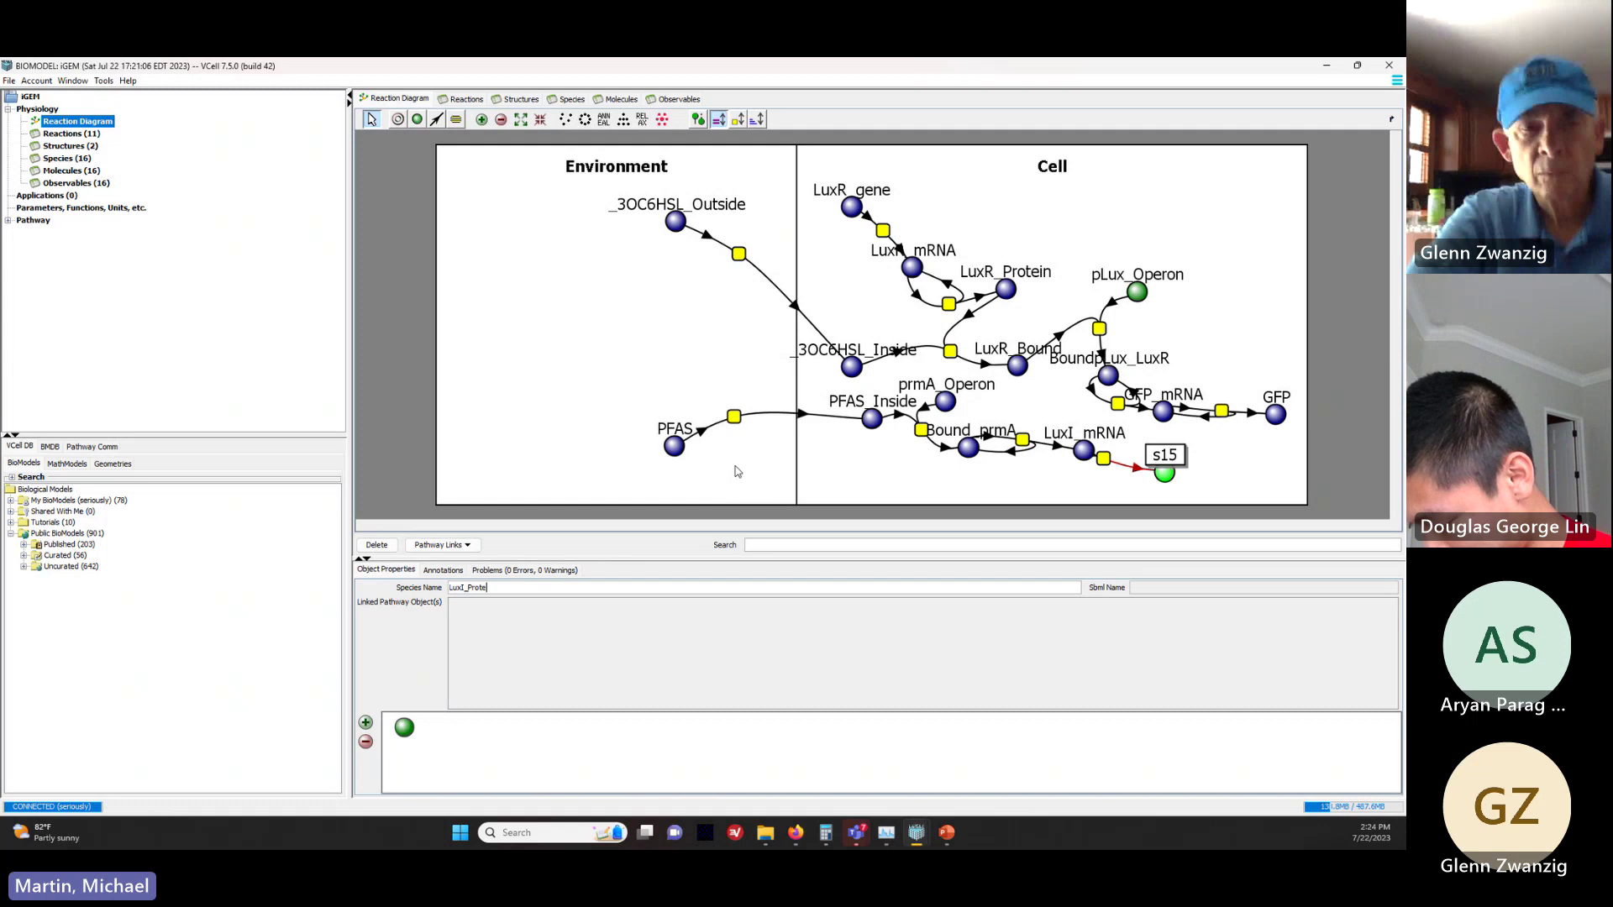
pyautogui.write('in')
pyautogui.press('Return')
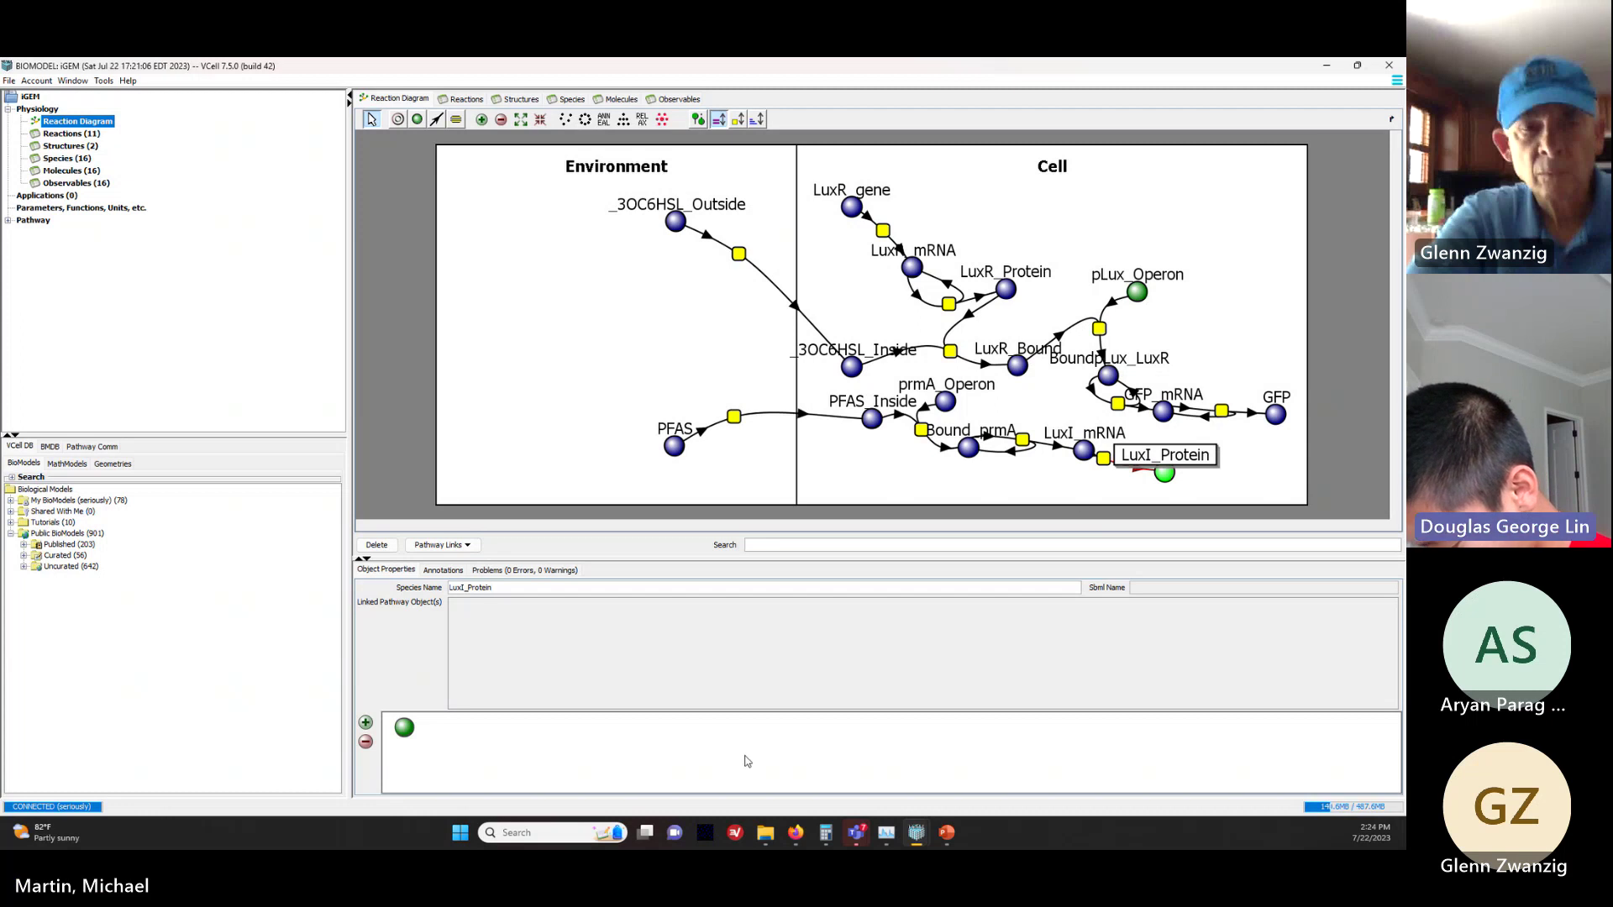
pyautogui.rightClick(402, 730)
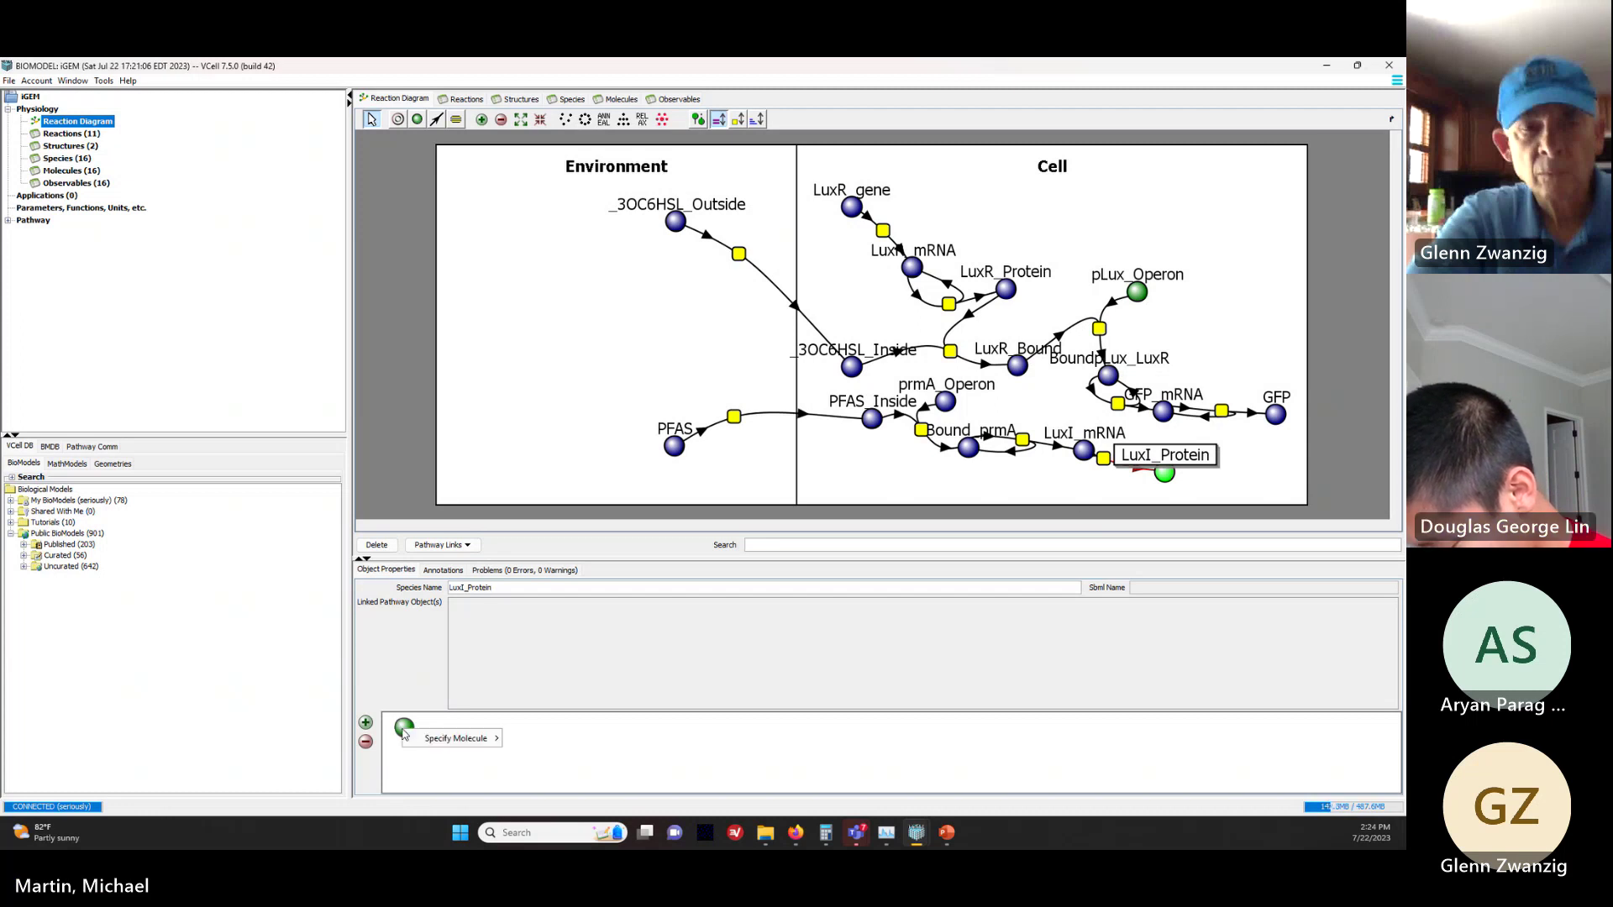
pyautogui.moveTo(445, 738)
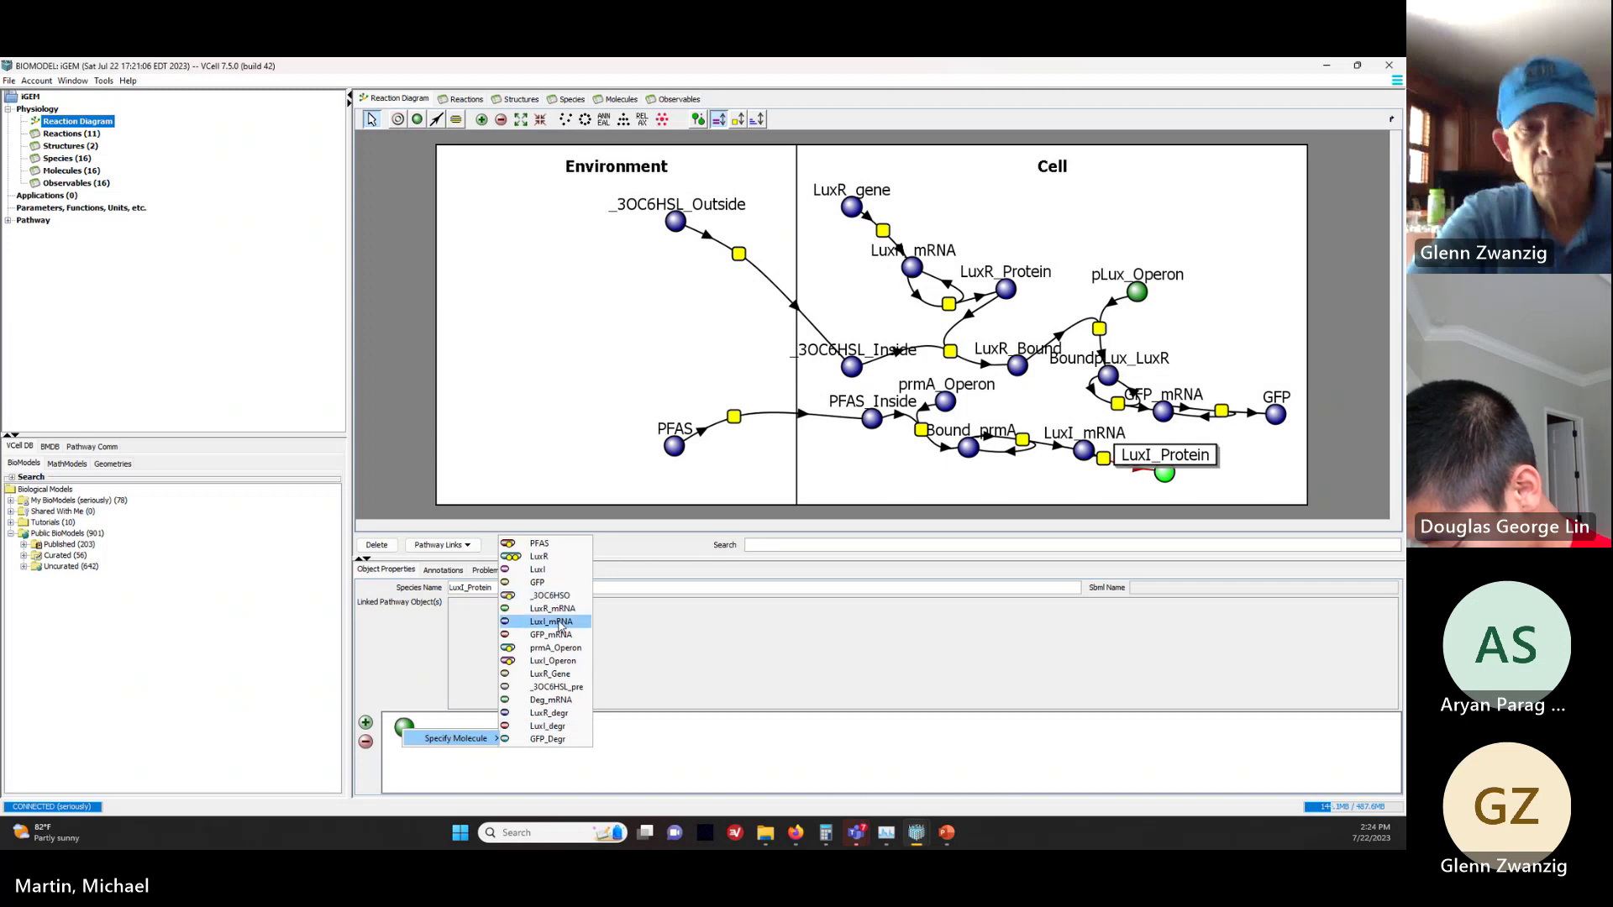
pyautogui.click(542, 569)
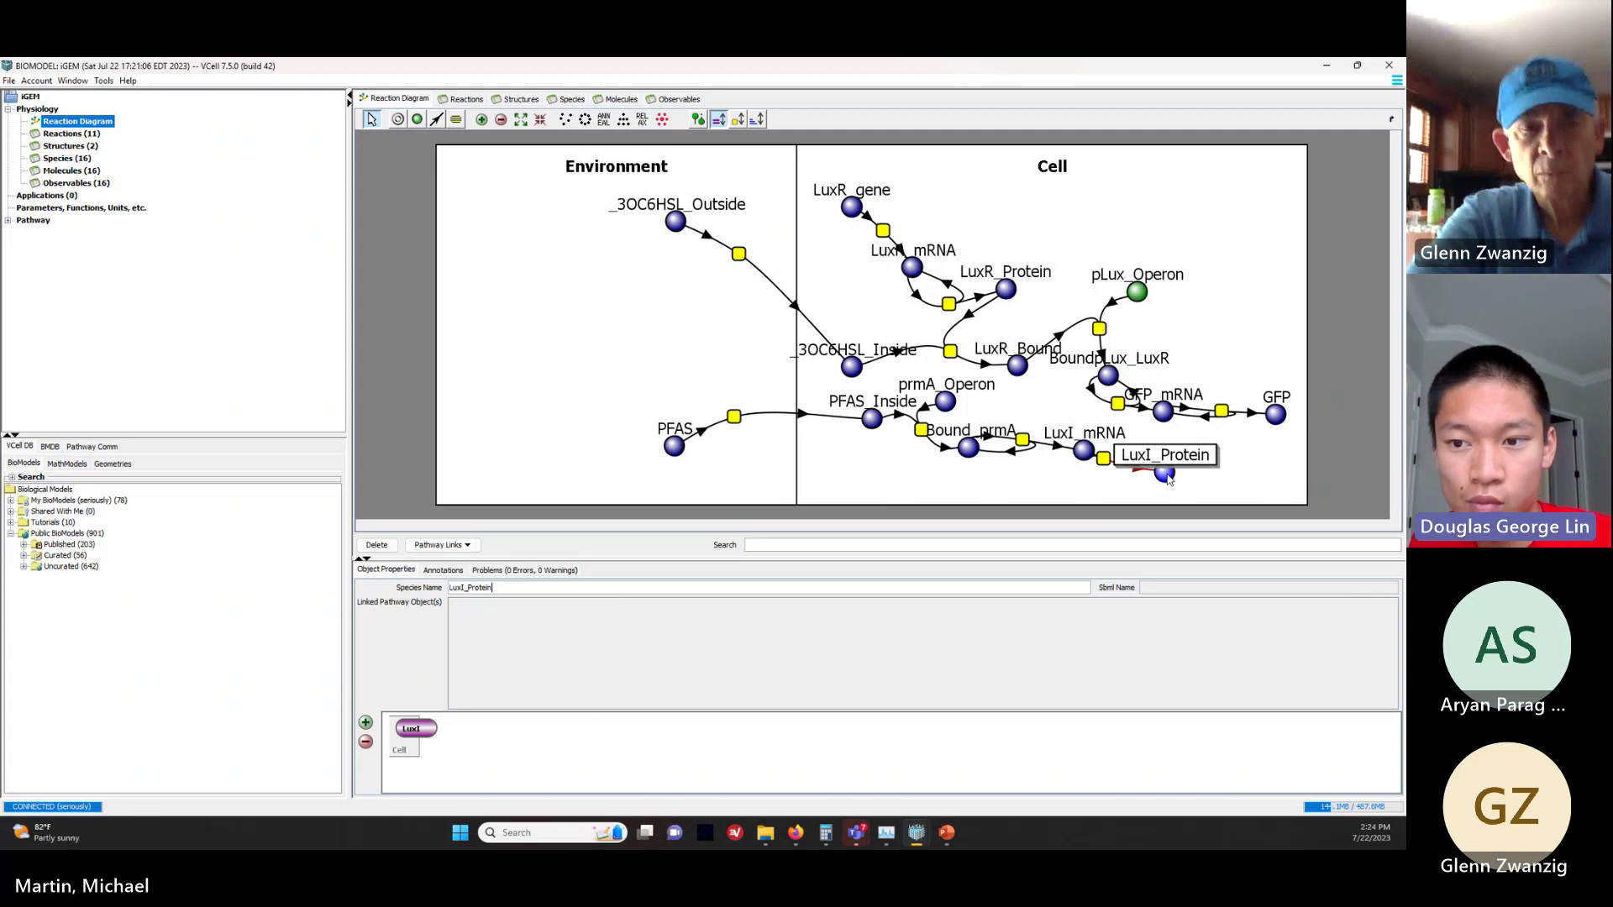
# Step: Move LuxI_Protein farther out, add LuxI_mRNA as a product of its reaction, and place the reaction node midway between both species
pyautogui.moveTo(1169, 478); pyautogui.dragTo(1227, 493)
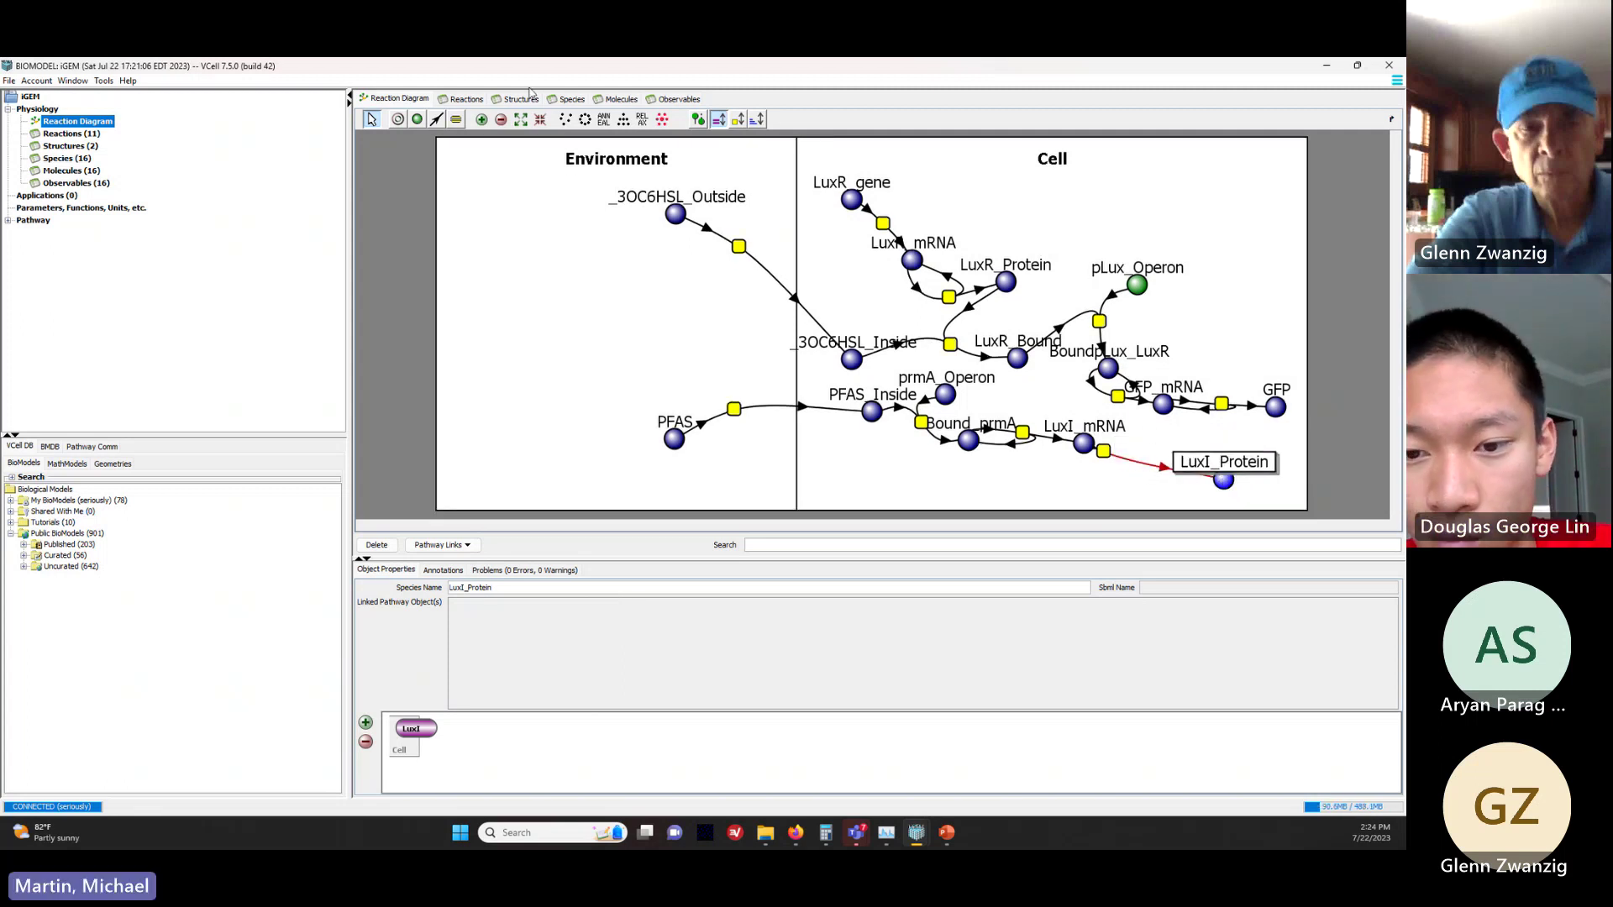
pyautogui.click(432, 123)
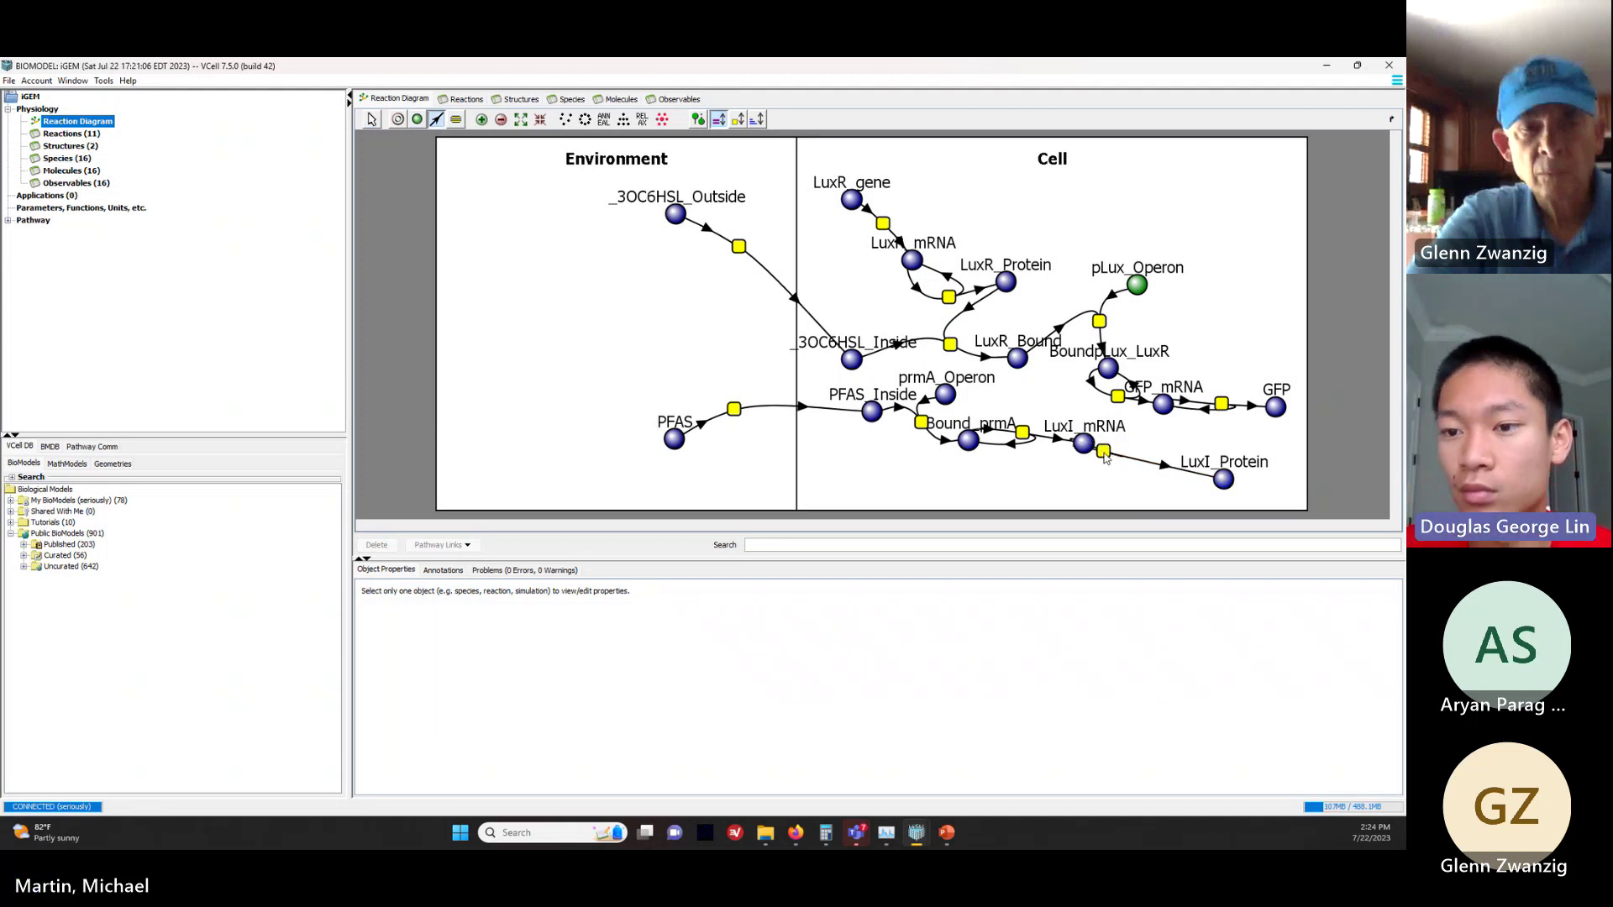
pyautogui.click(371, 121)
pyautogui.moveTo(1106, 451); pyautogui.dragTo(1147, 460)
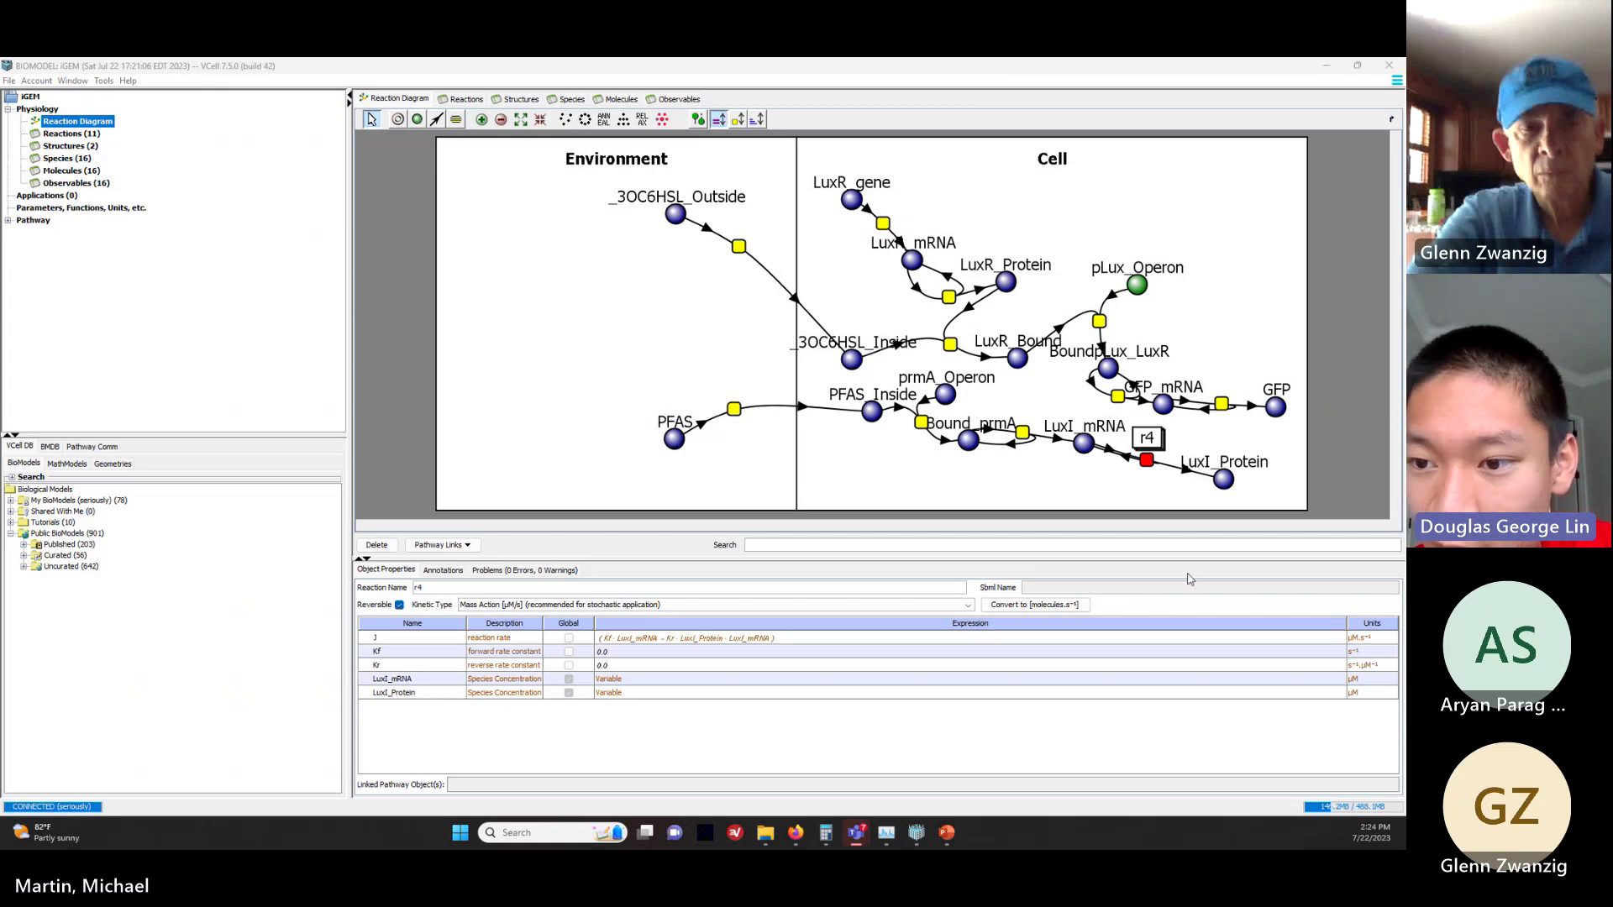
# Step: Set Kf of the LuxI_mRNA to LuxI_Protein reaction to 0.1, following MakeGFP_Protein, and move LuxI_mRNA away from the reaction node
pyautogui.click(1222, 404)
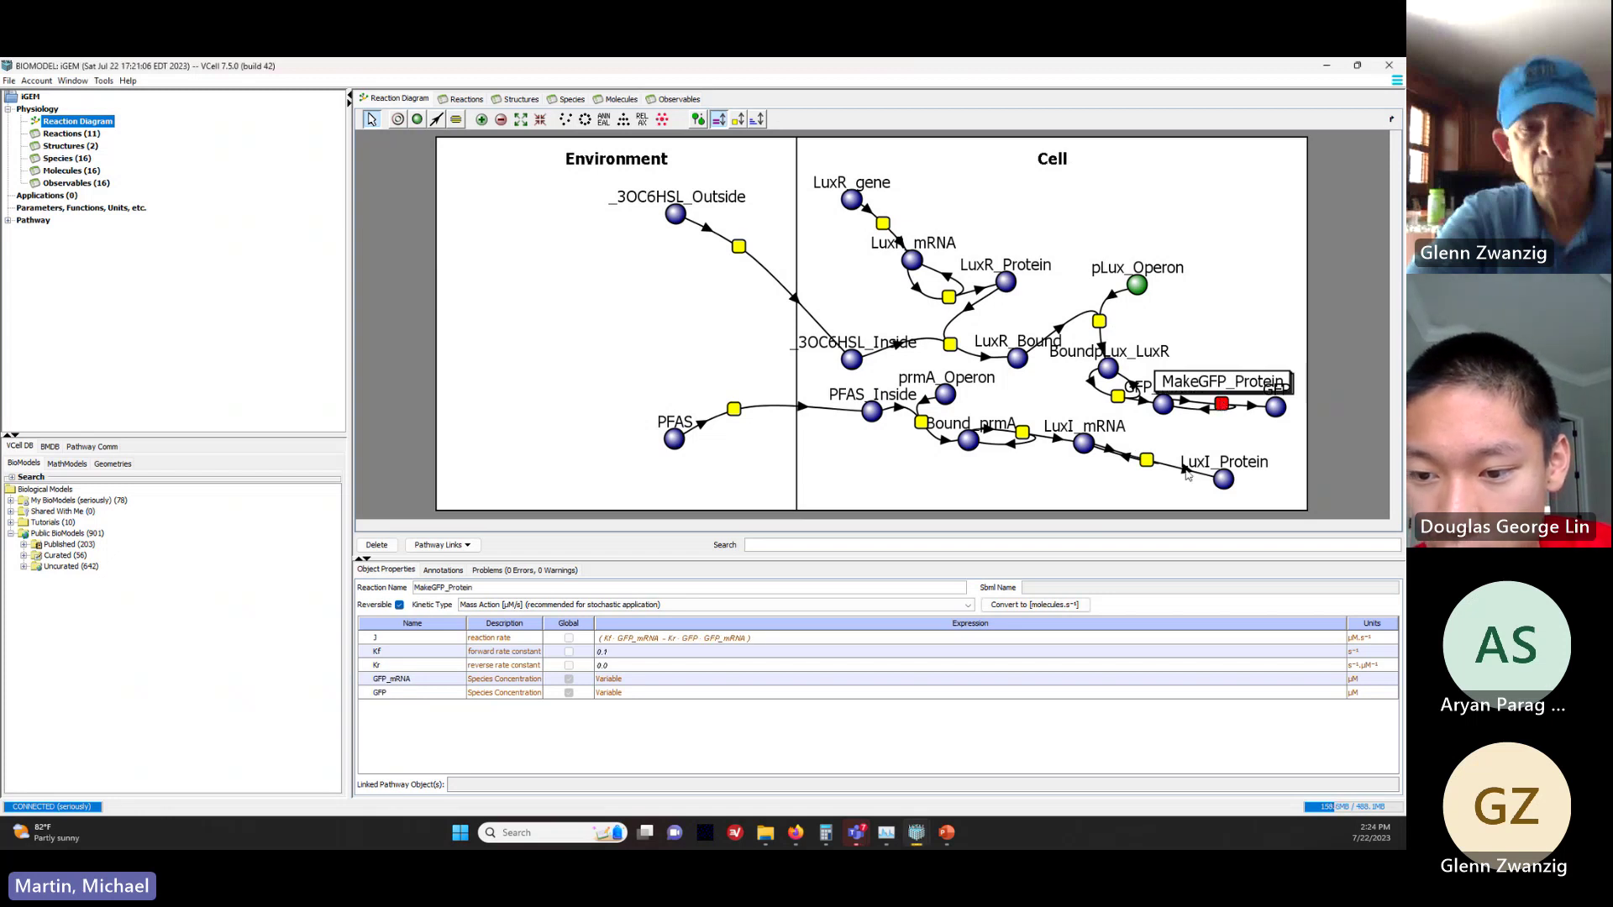
pyautogui.click(1147, 462)
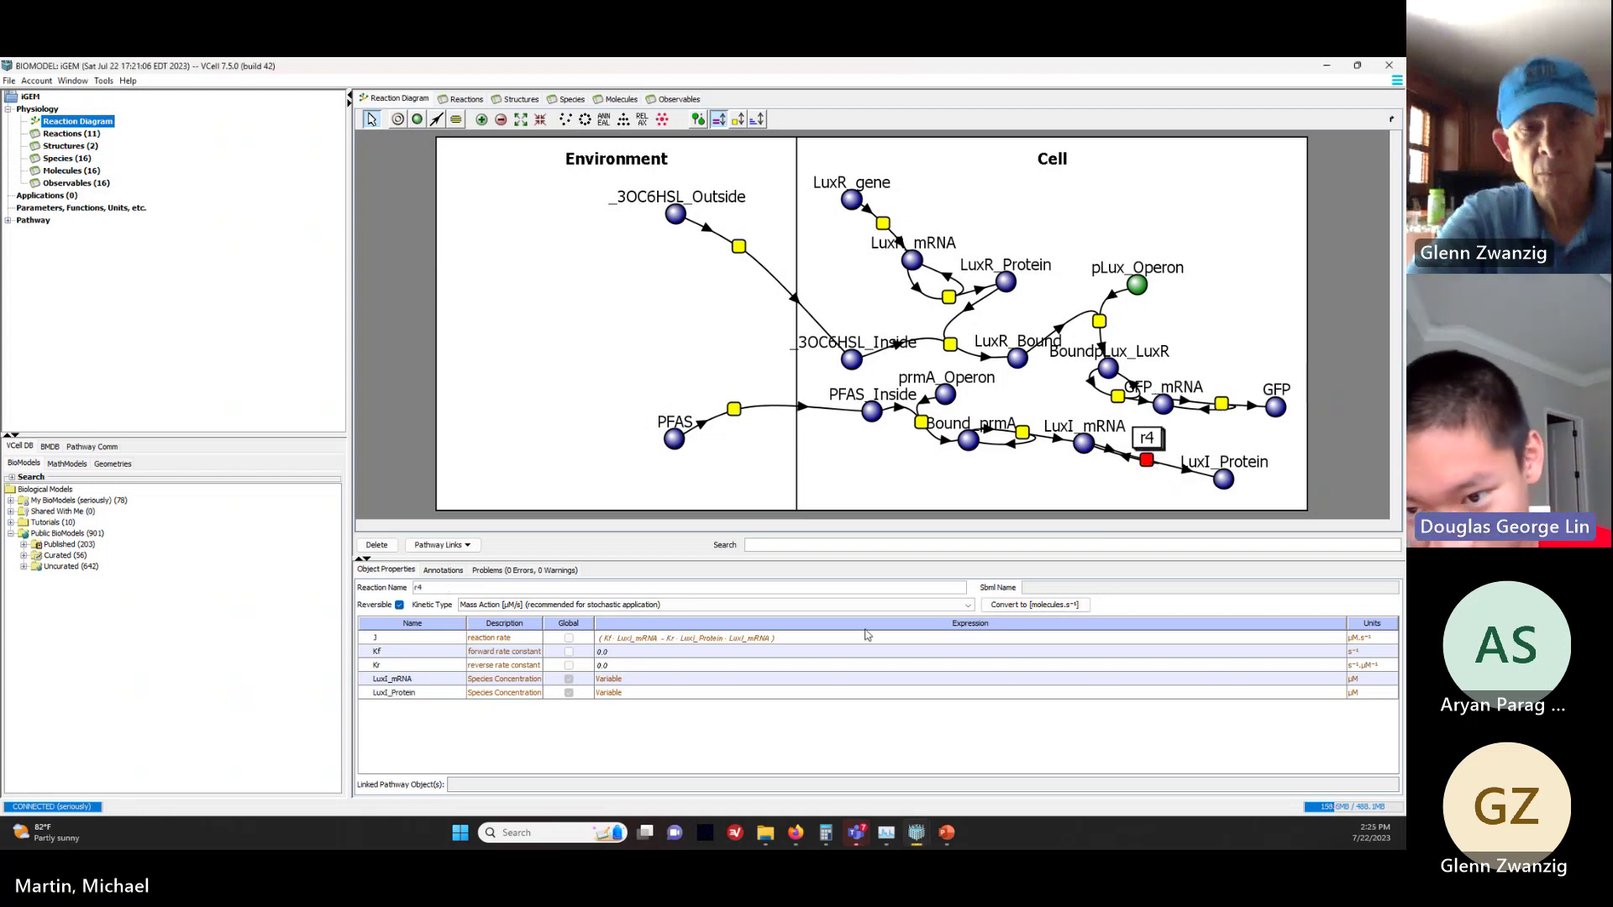
pyautogui.click(622, 652)
pyautogui.click(622, 652)
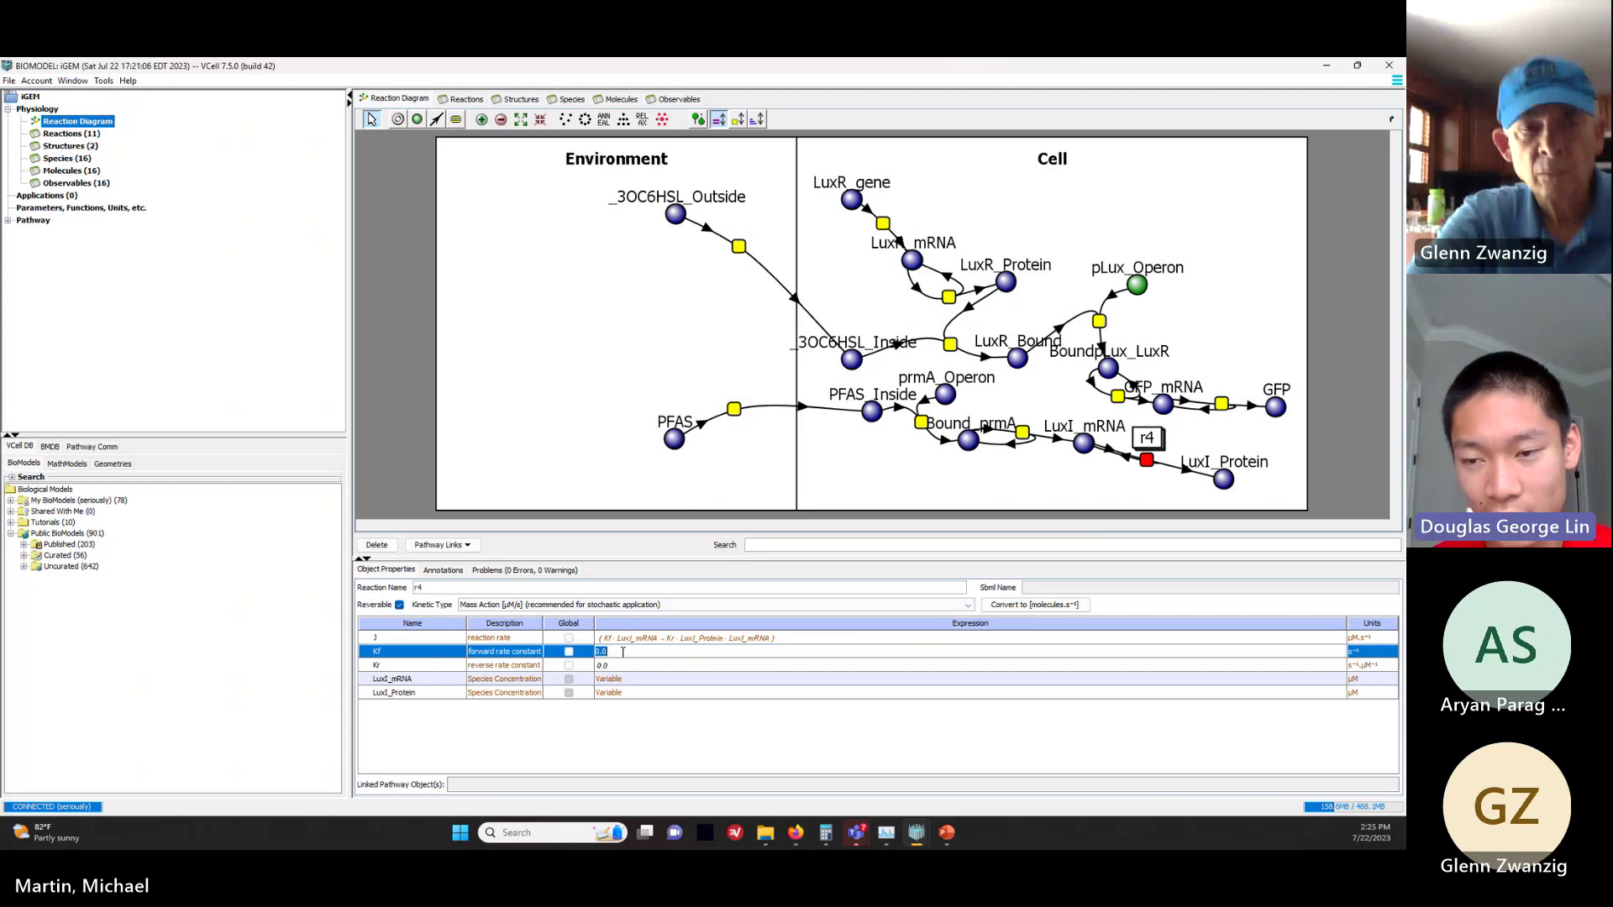
pyautogui.write('0.1')
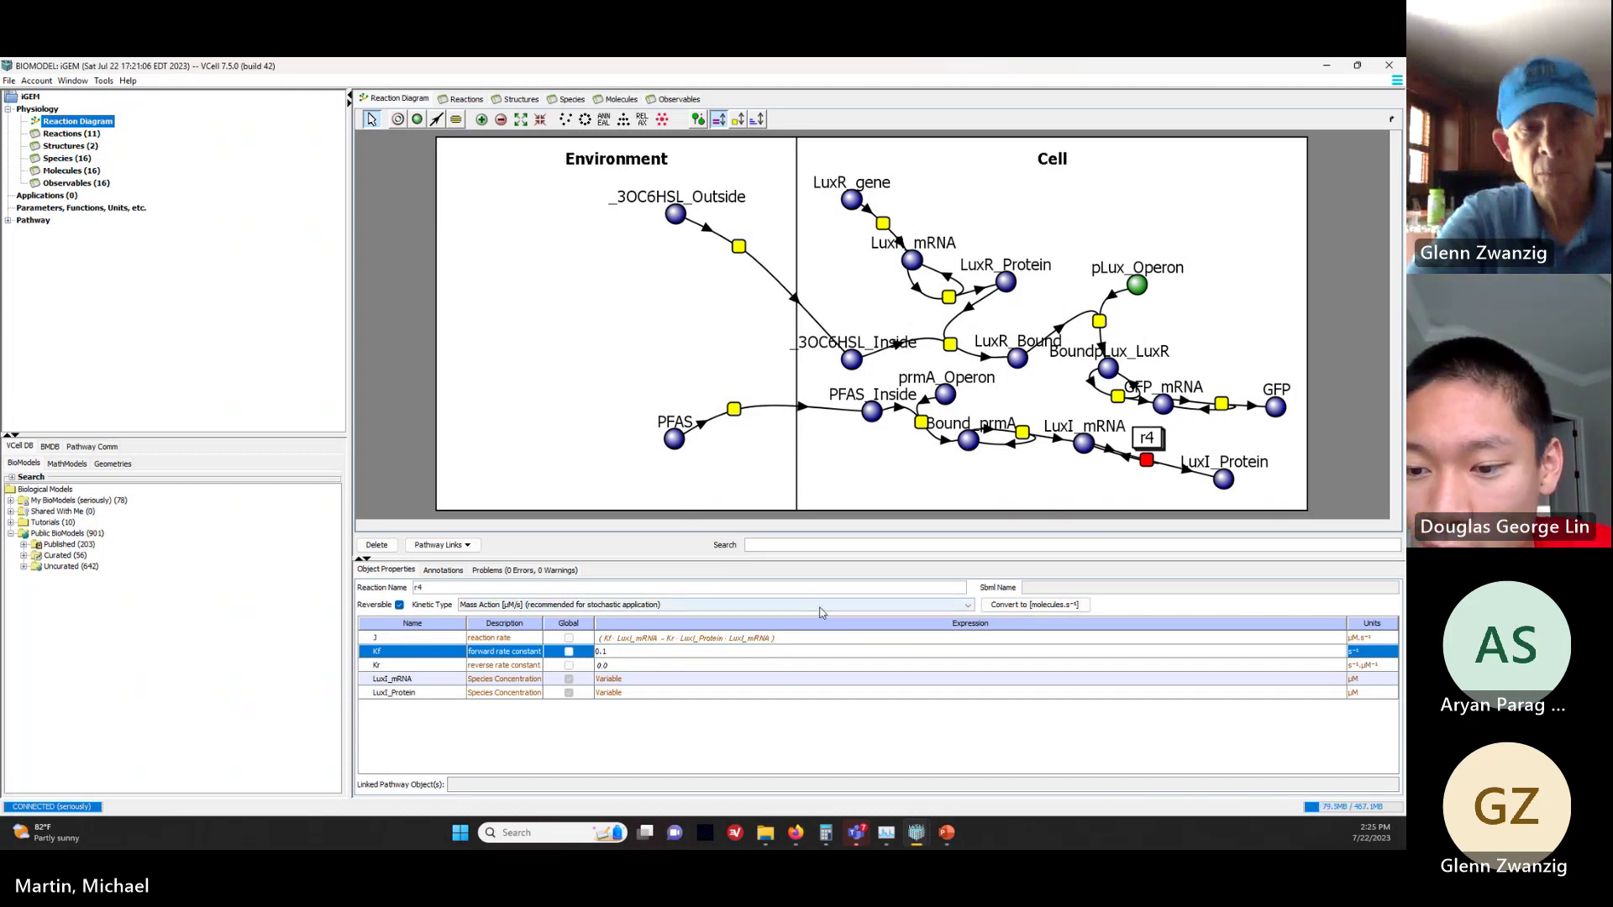
pyautogui.press('Return')
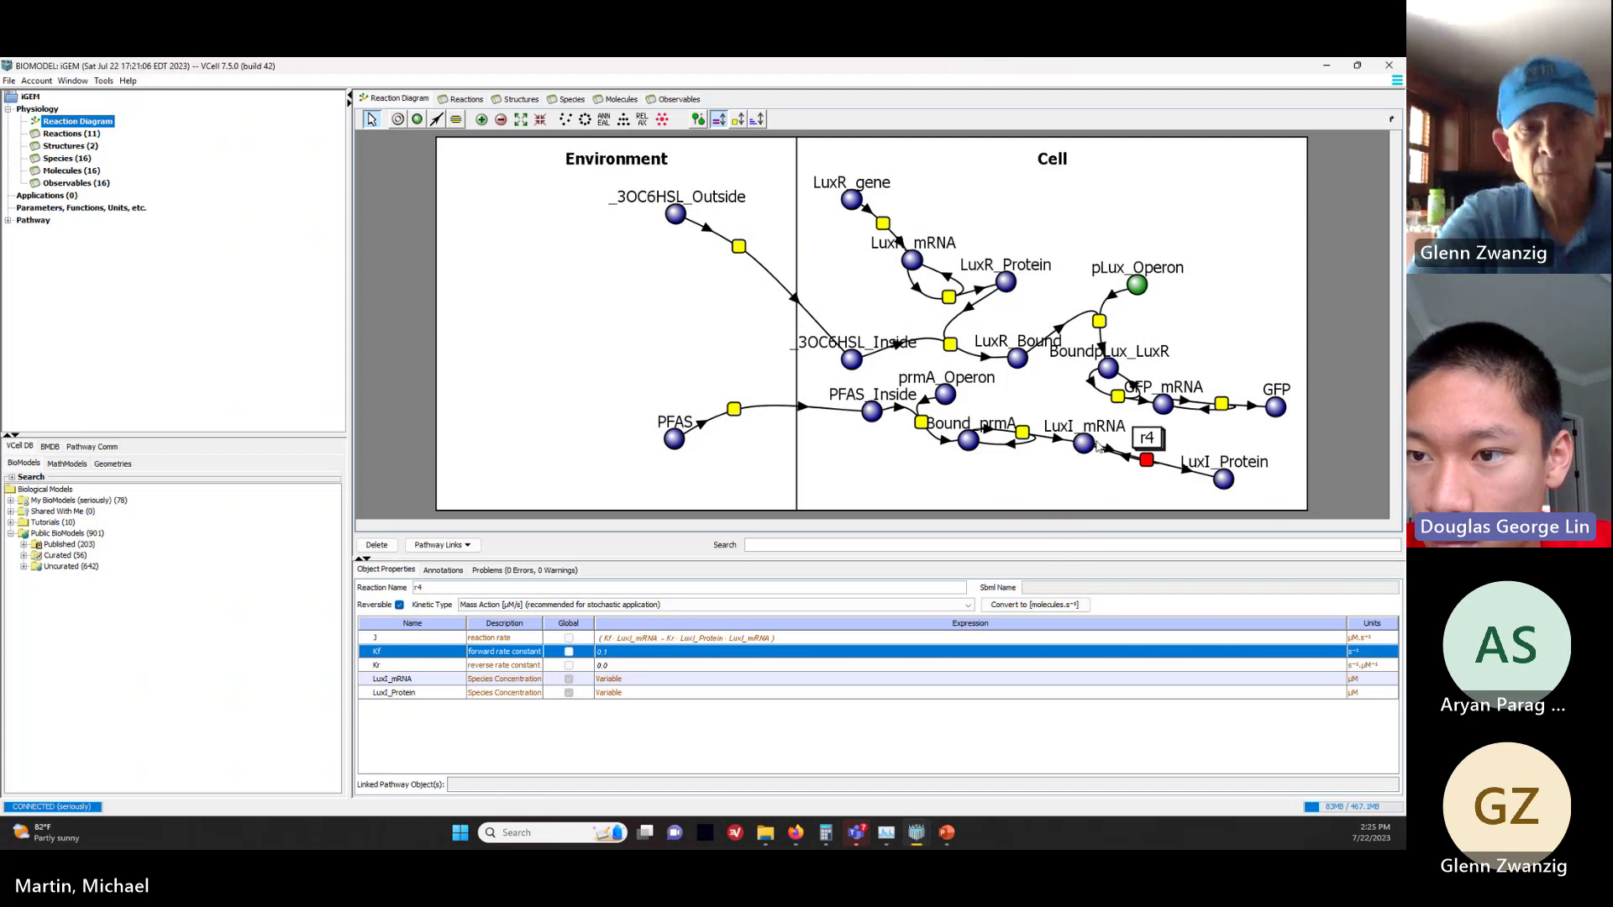
pyautogui.moveTo(1086, 447)
pyautogui.mouseDown()
pyautogui.moveTo(1020, 436)
pyautogui.moveTo(1065, 414)
pyautogui.moveTo(1062, 456)
pyautogui.mouseUp()
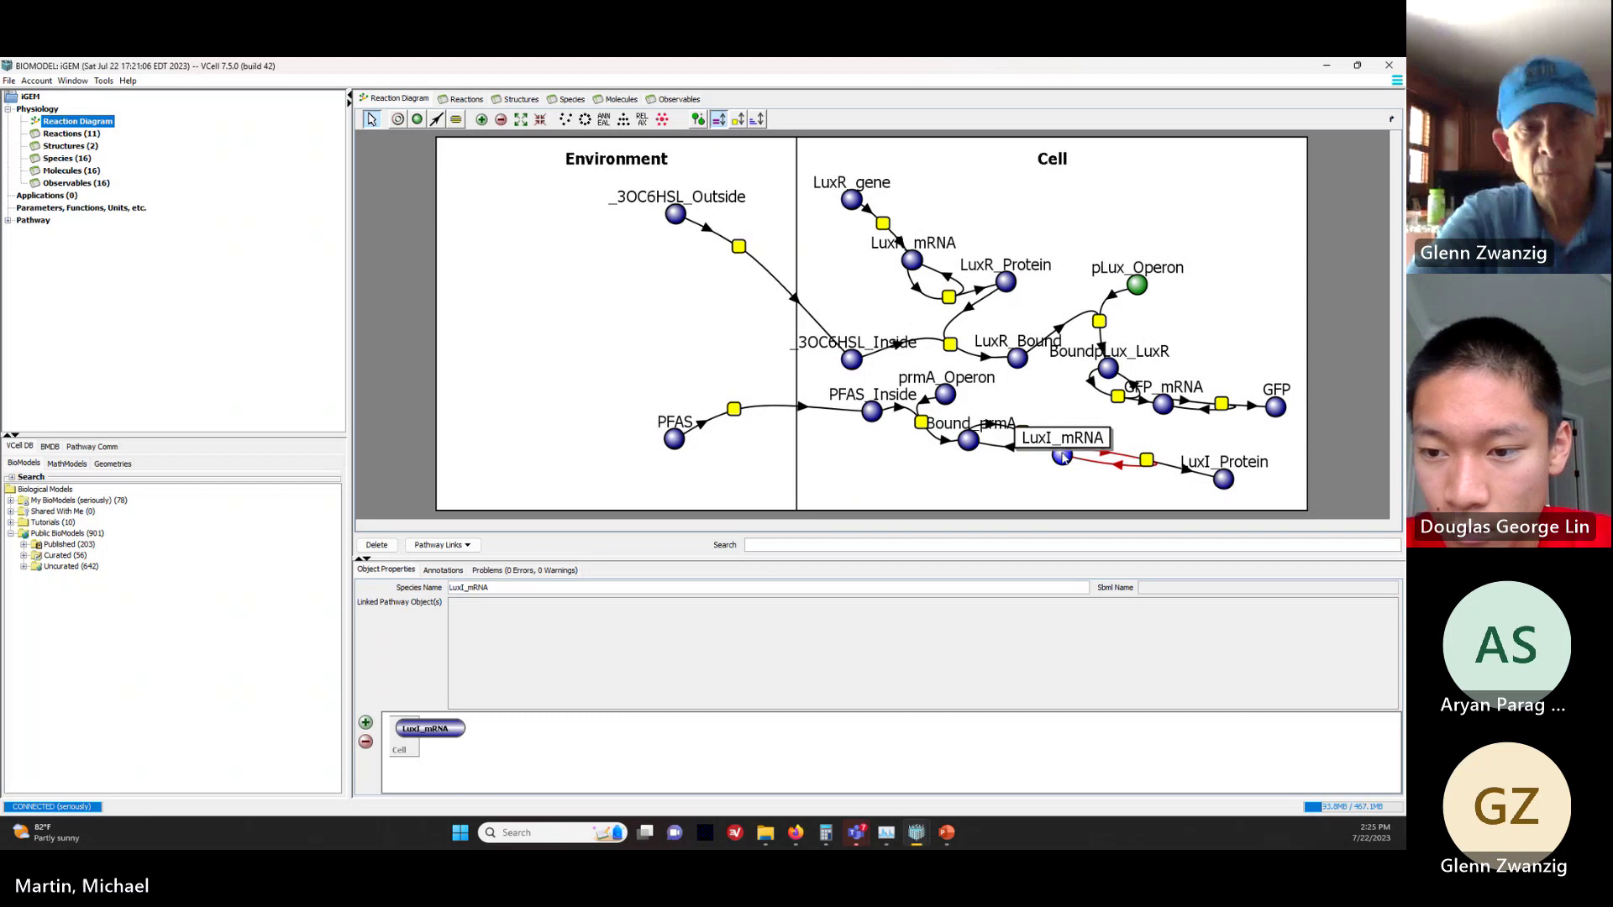
# Step: Move LuxI_Protein slightly closer to the LuxI_mRNA reaction node
pyautogui.click(1117, 496)
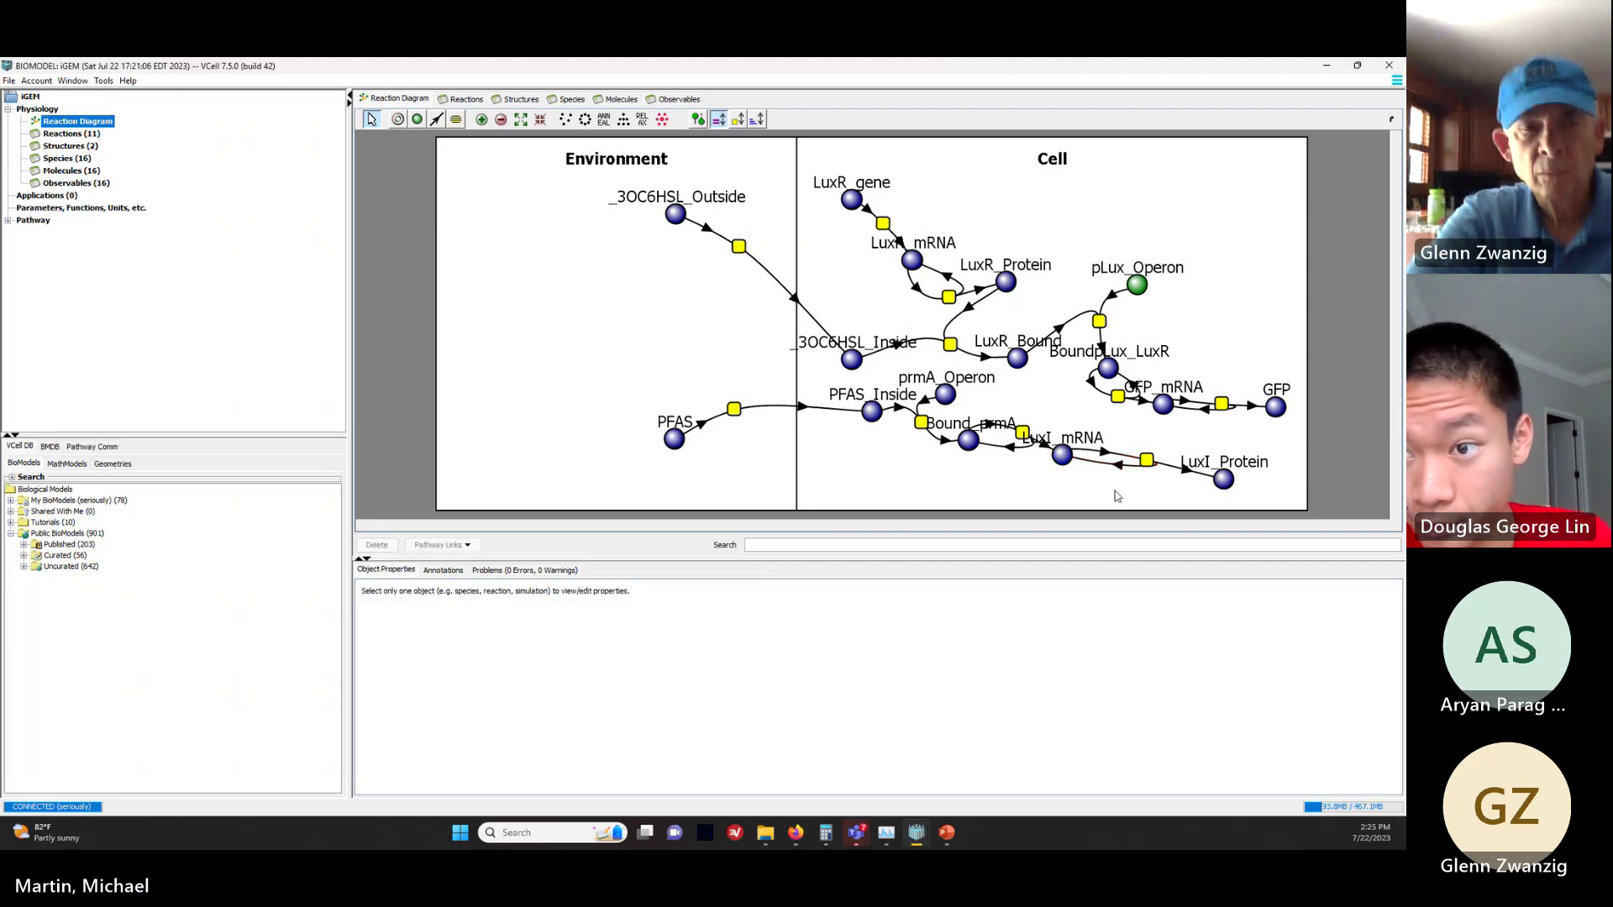
pyautogui.click(1225, 481)
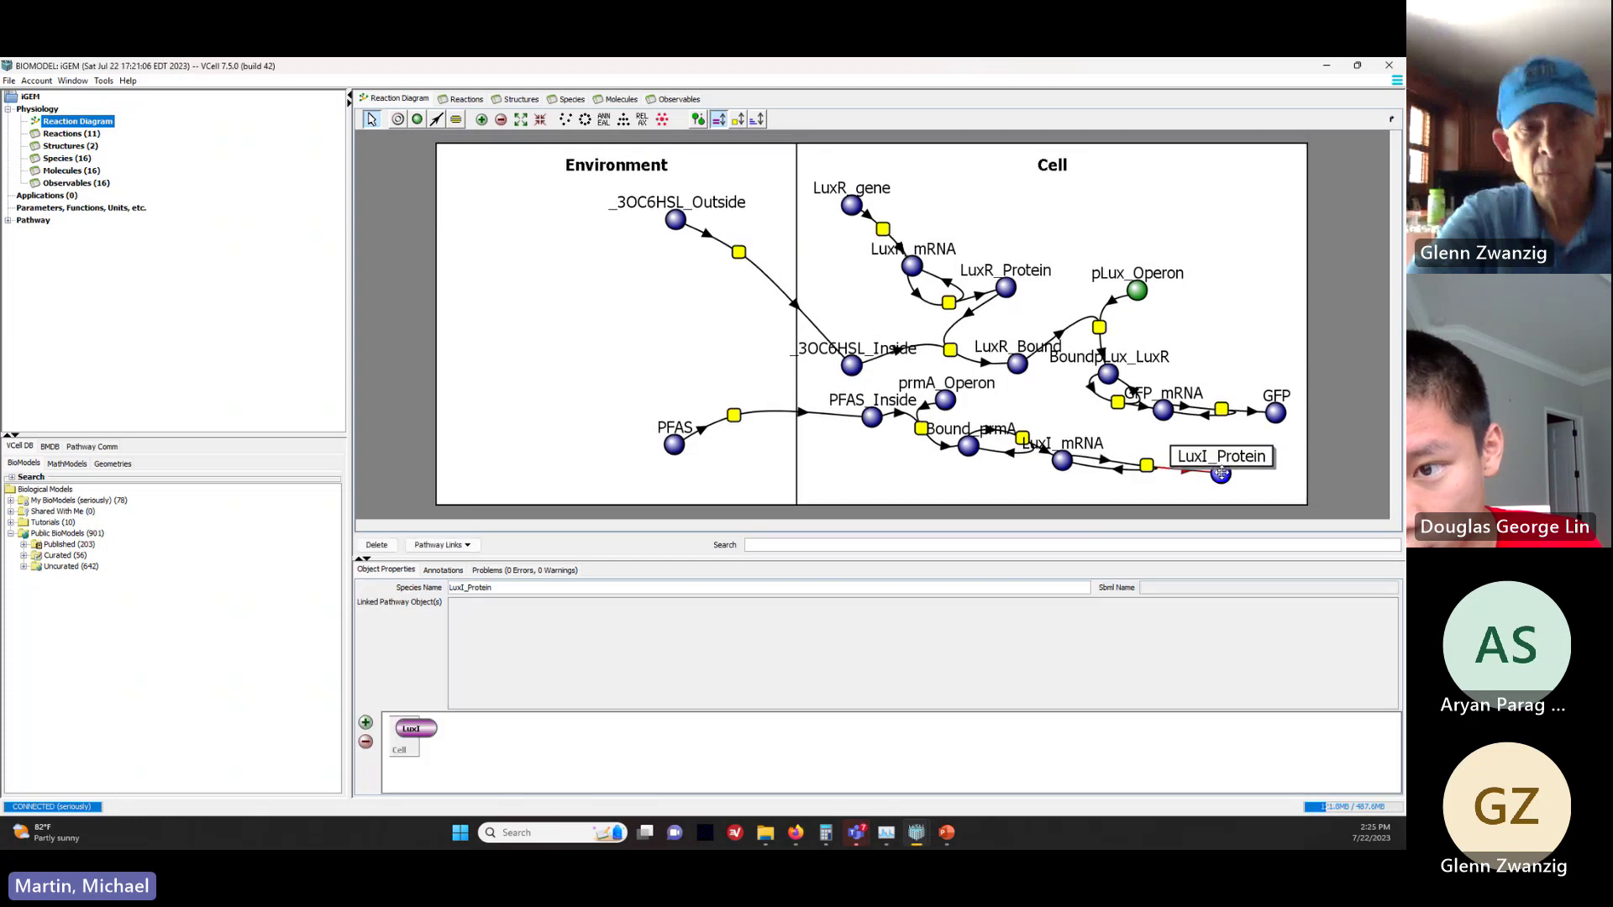
pyautogui.moveTo(1224, 481); pyautogui.dragTo(1216, 476)
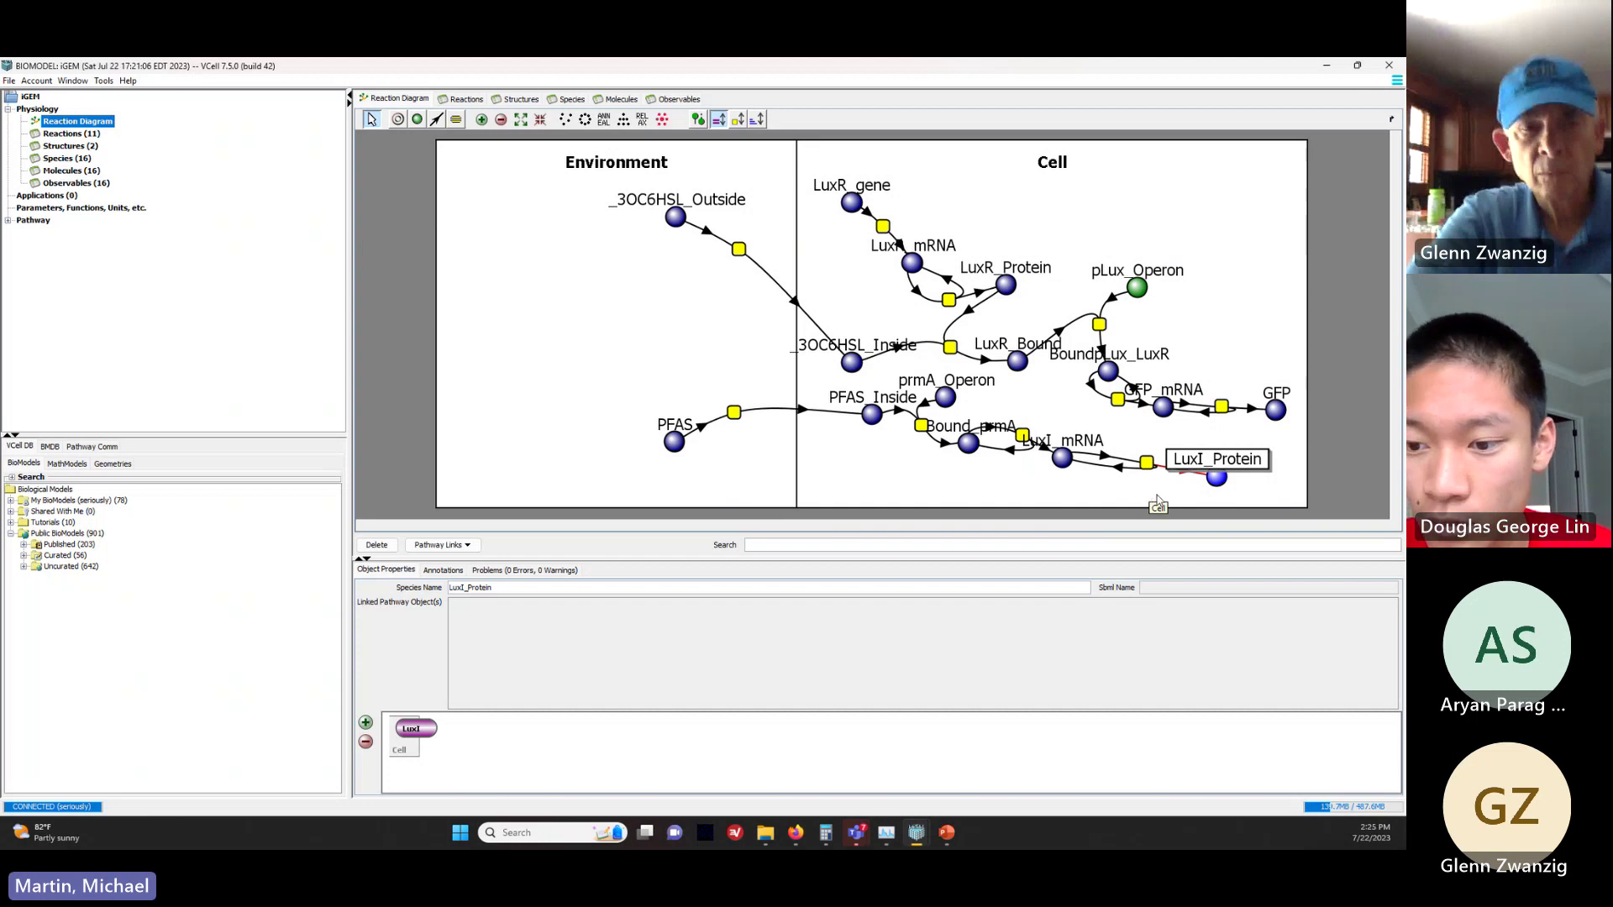
# Step: Draw a reaction from LuxI_Protein to a new species in the Cell compartment, placing the reaction node between them and the species farther out
pyautogui.click(436, 120)
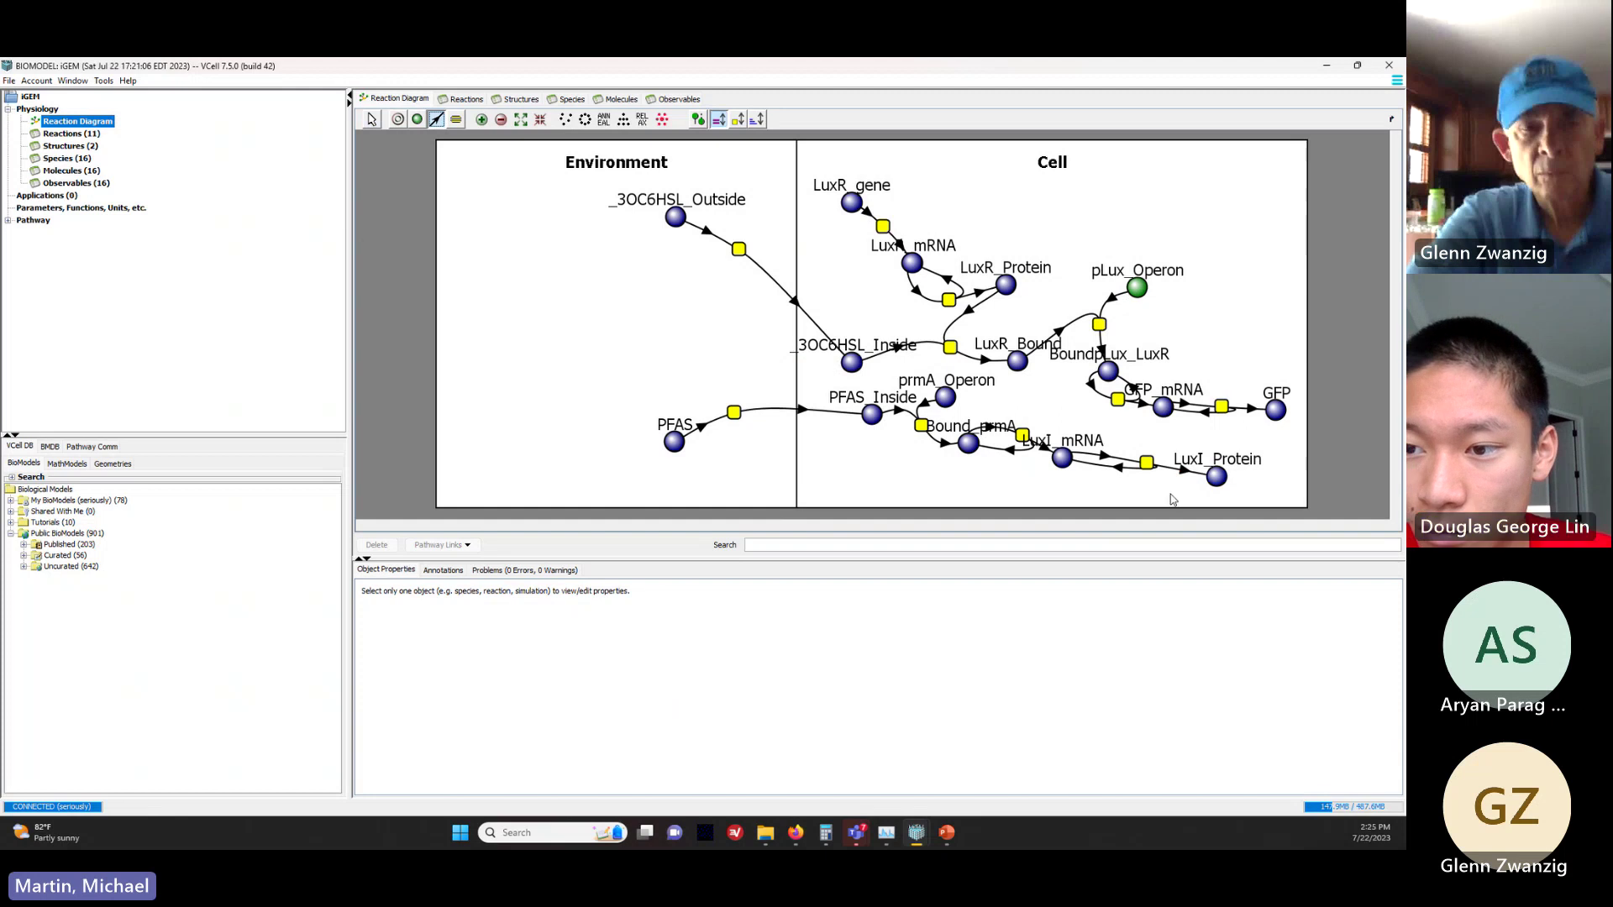
pyautogui.moveTo(1174, 497); pyautogui.dragTo(1258, 498)
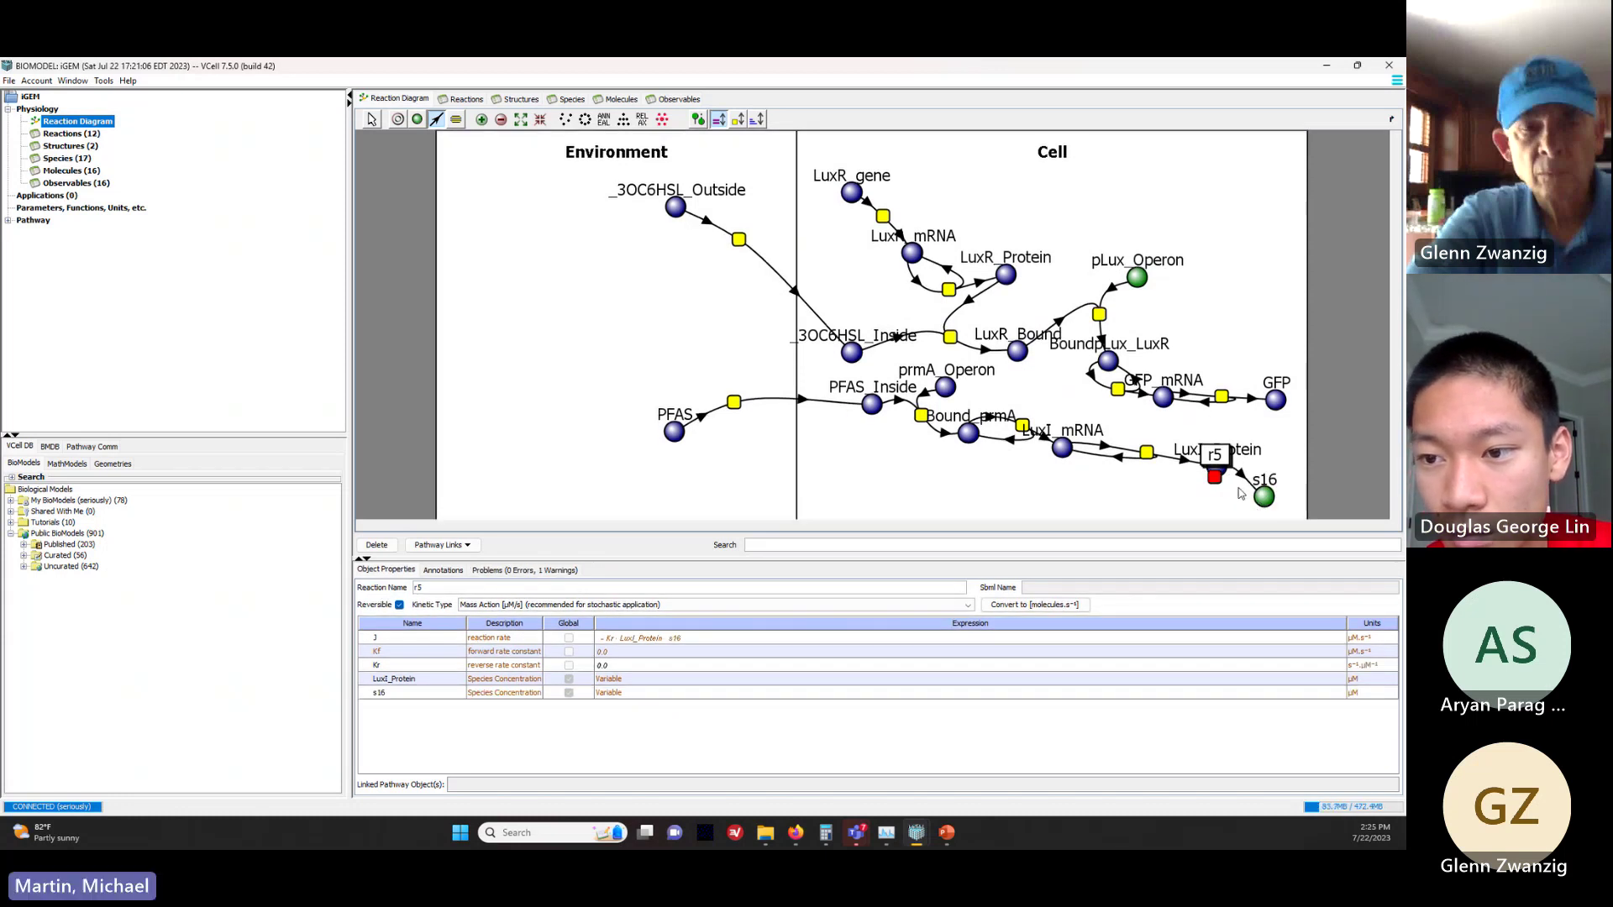
pyautogui.click(369, 121)
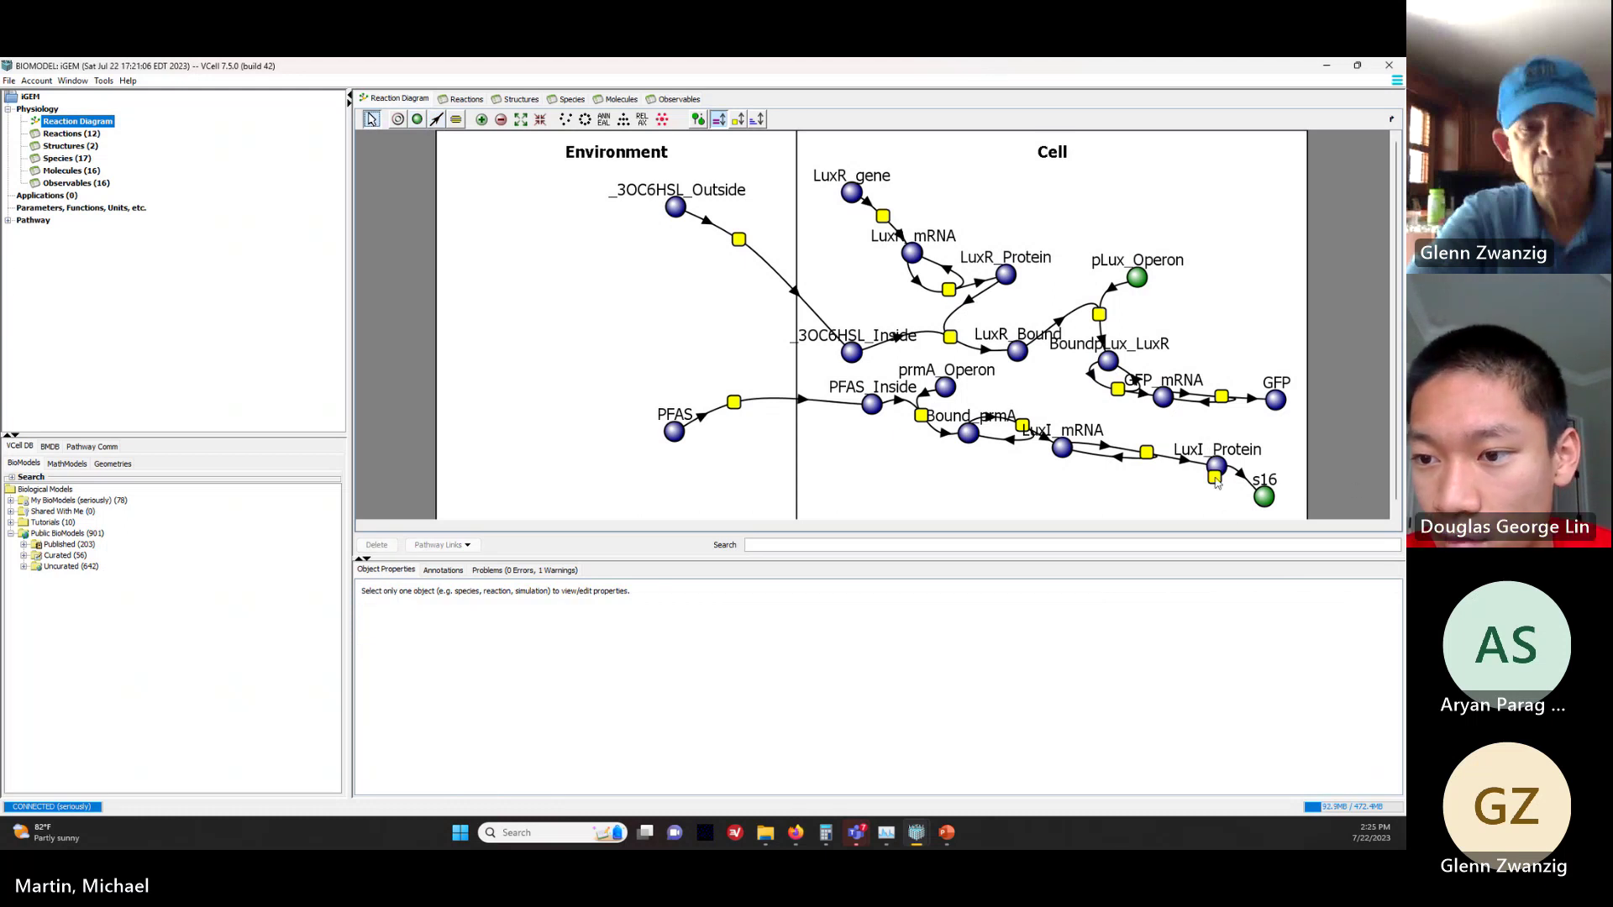
pyautogui.moveTo(1215, 482); pyautogui.dragTo(1293, 477)
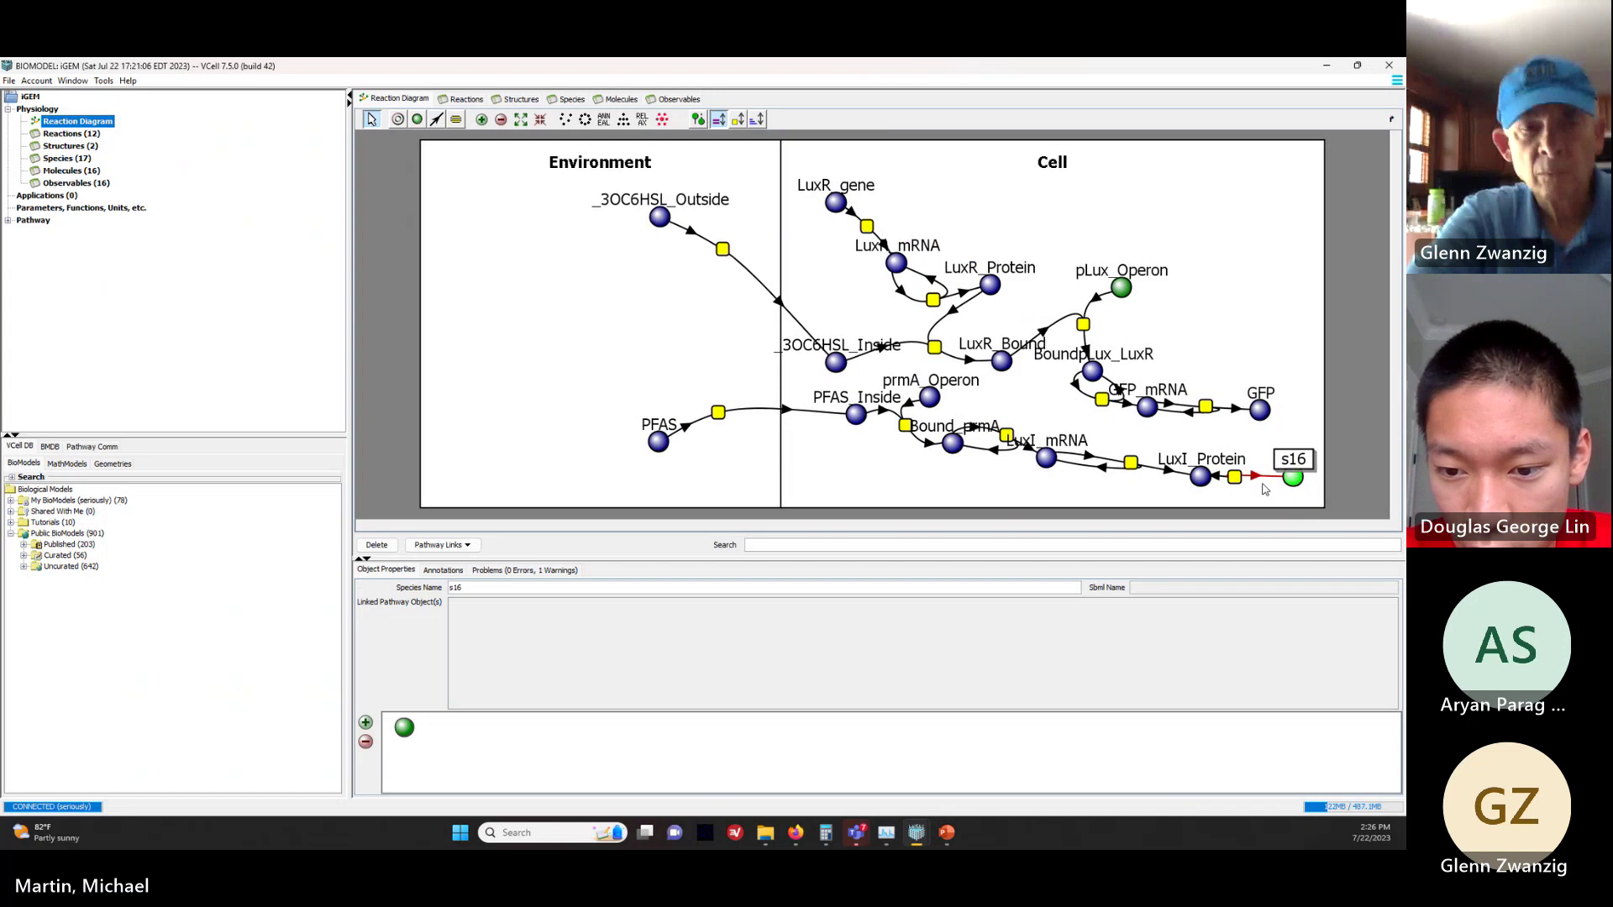
pyautogui.press('Delete')
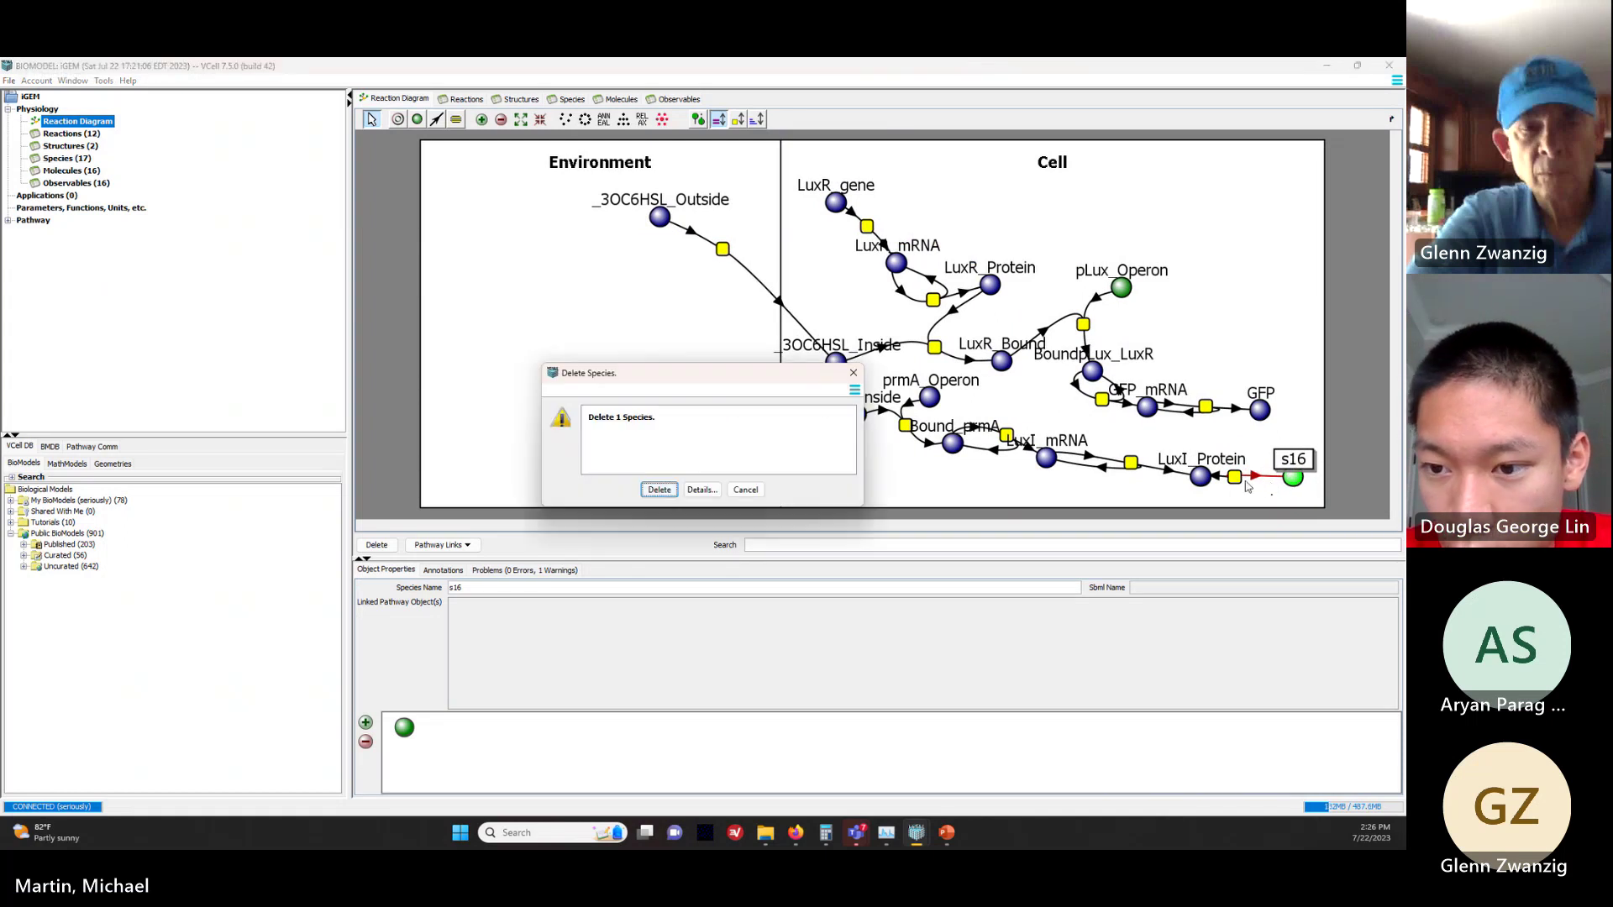
pyautogui.click(735, 489)
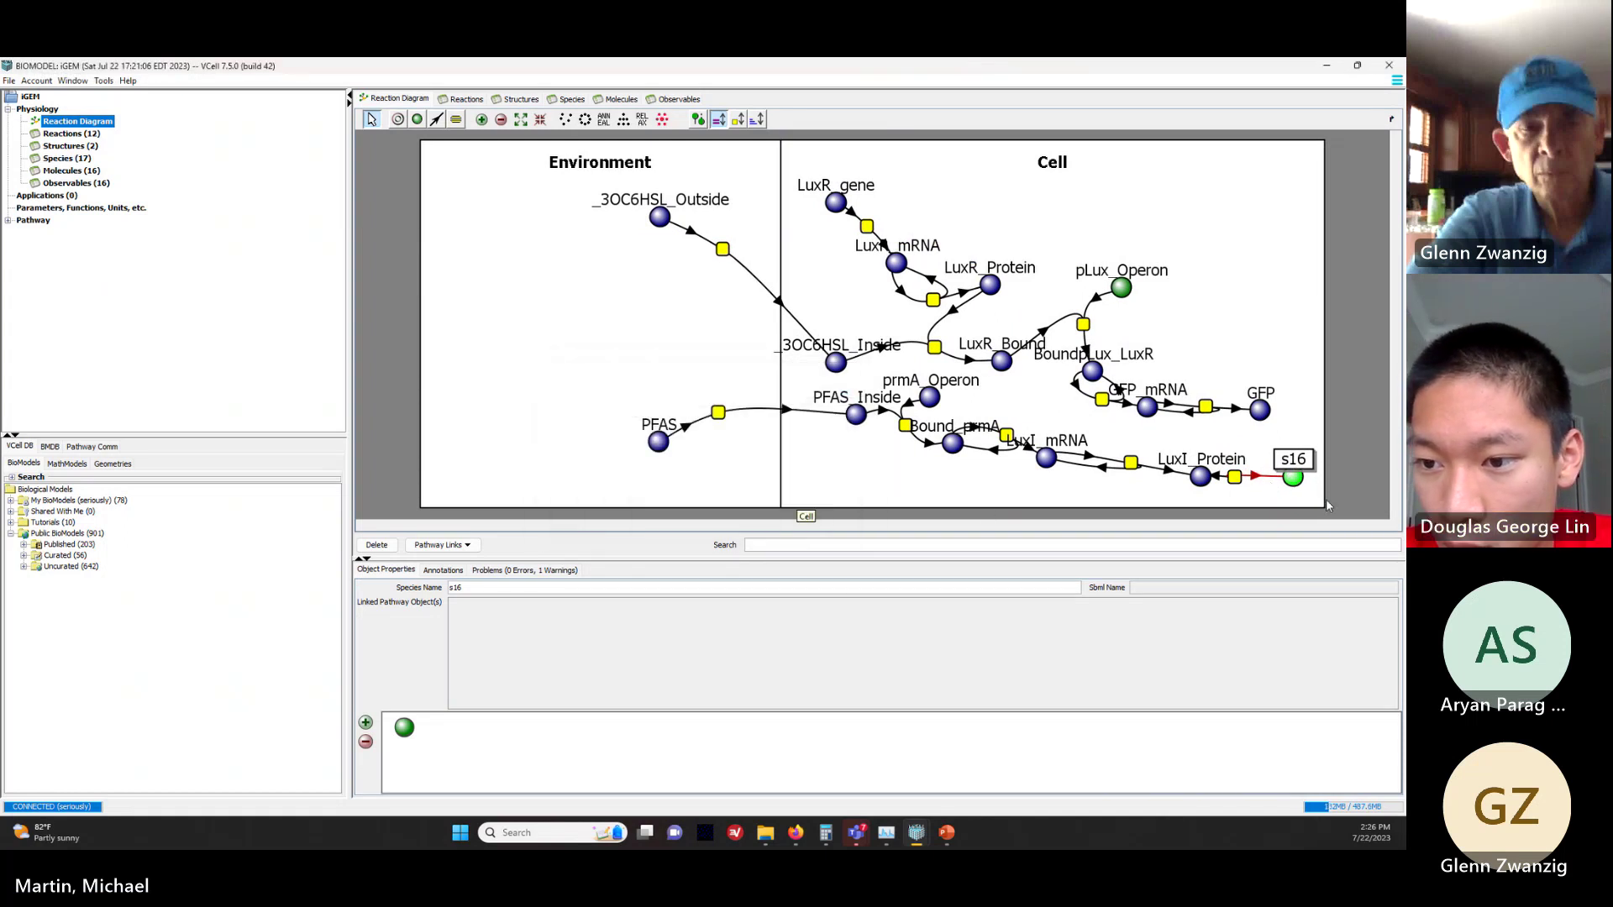
# Step: Delete both stoichiometry links connecting reaction r5 to s16 and LuxI_Protein
pyautogui.click(1260, 480)
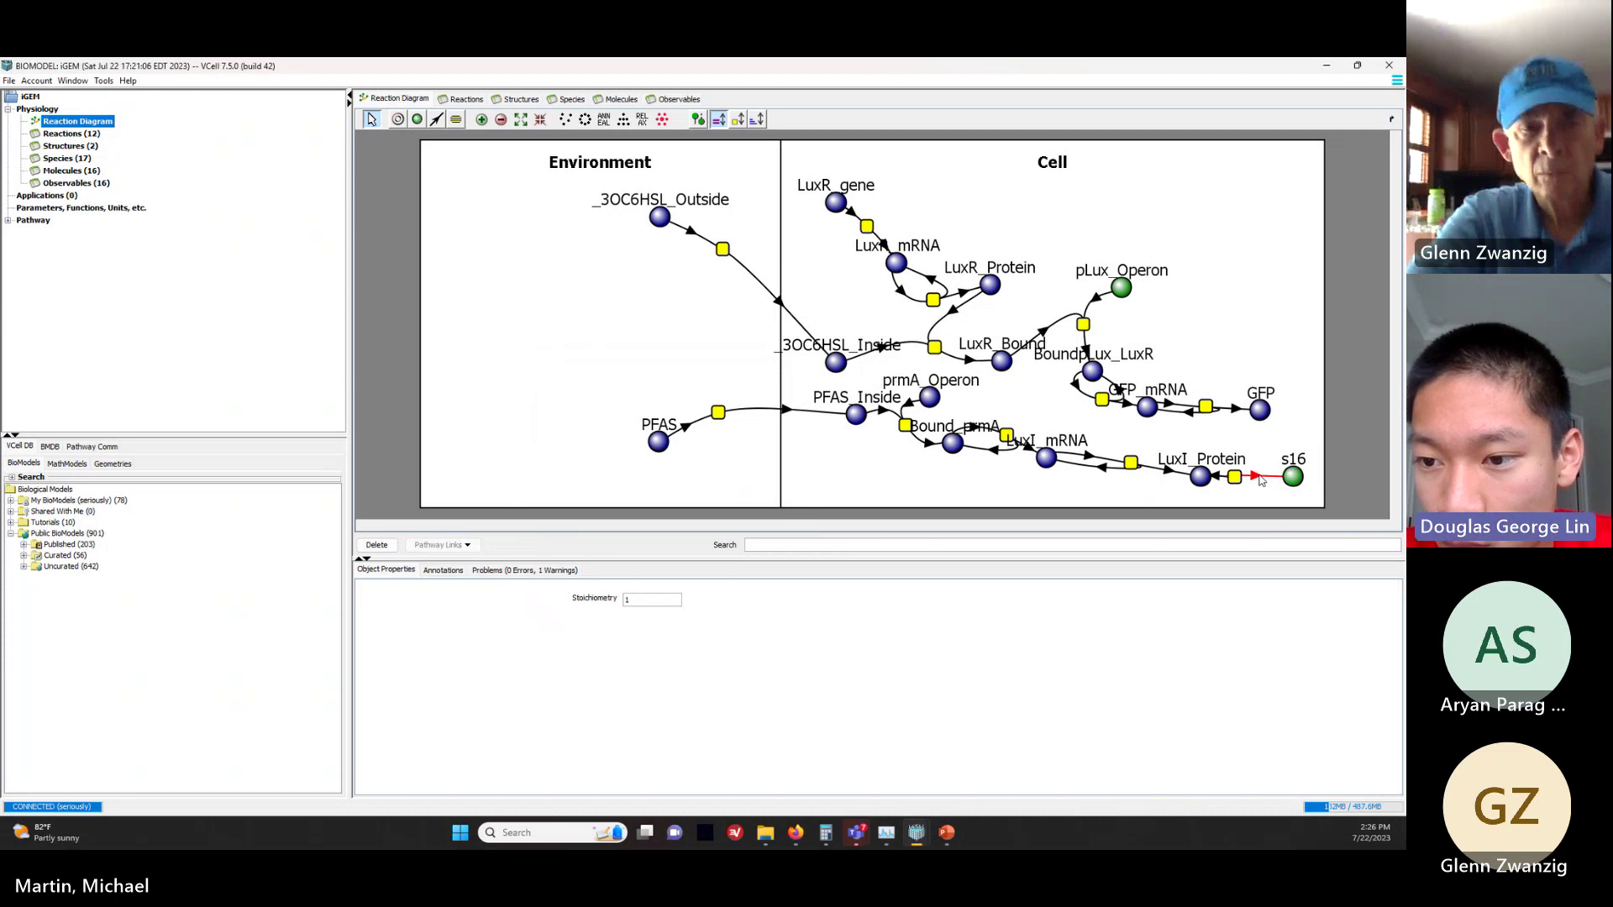
pyautogui.press('Delete')
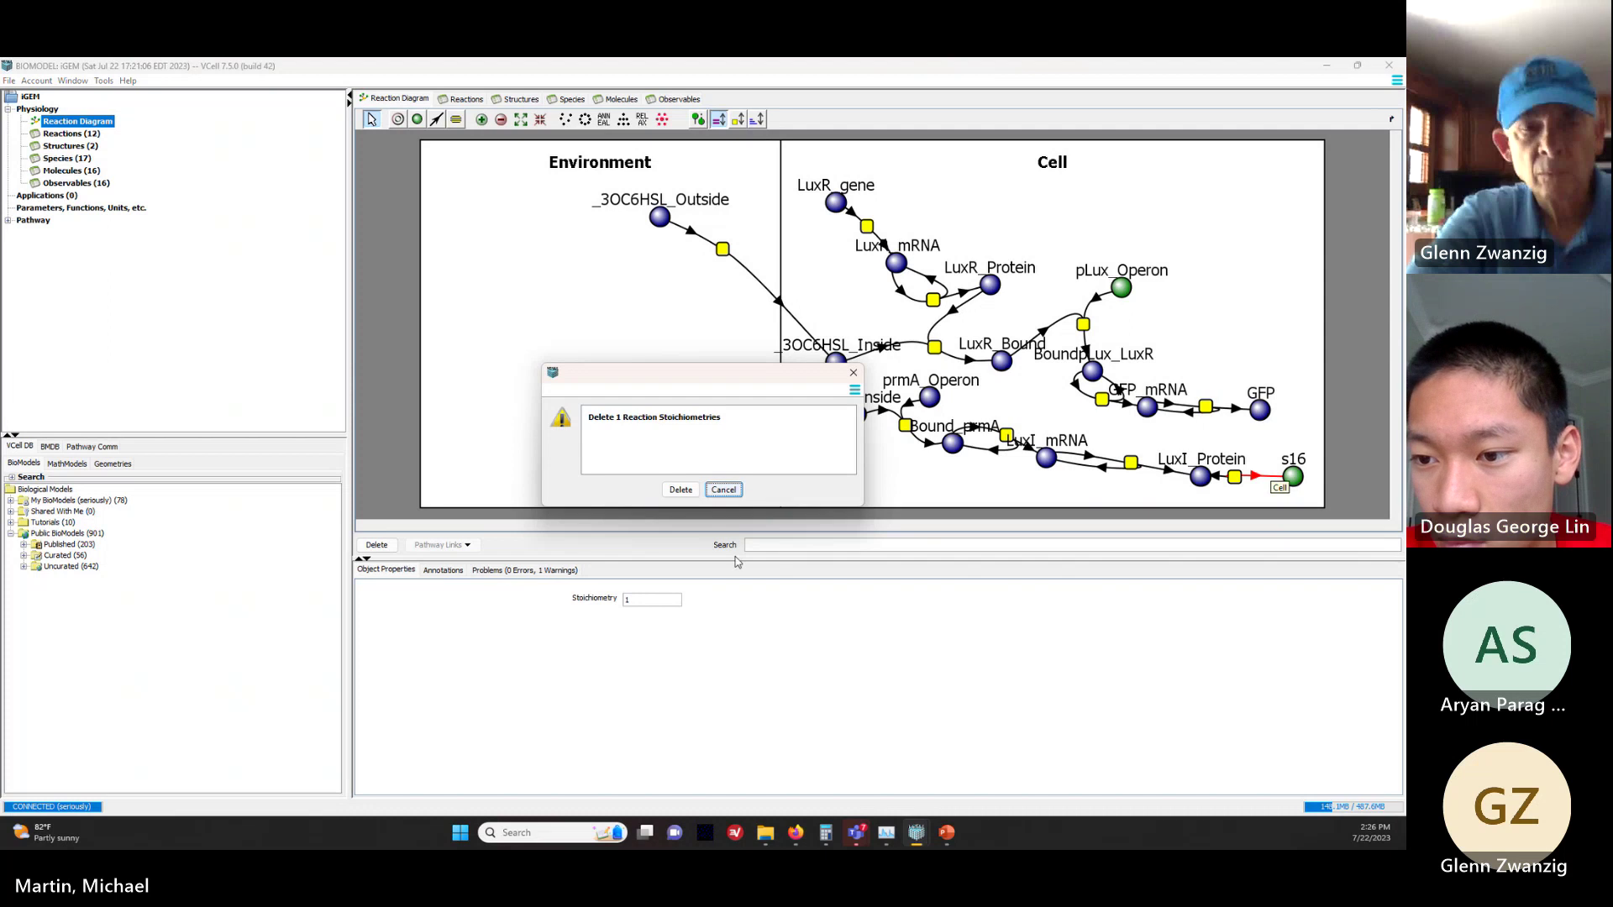
pyautogui.click(681, 491)
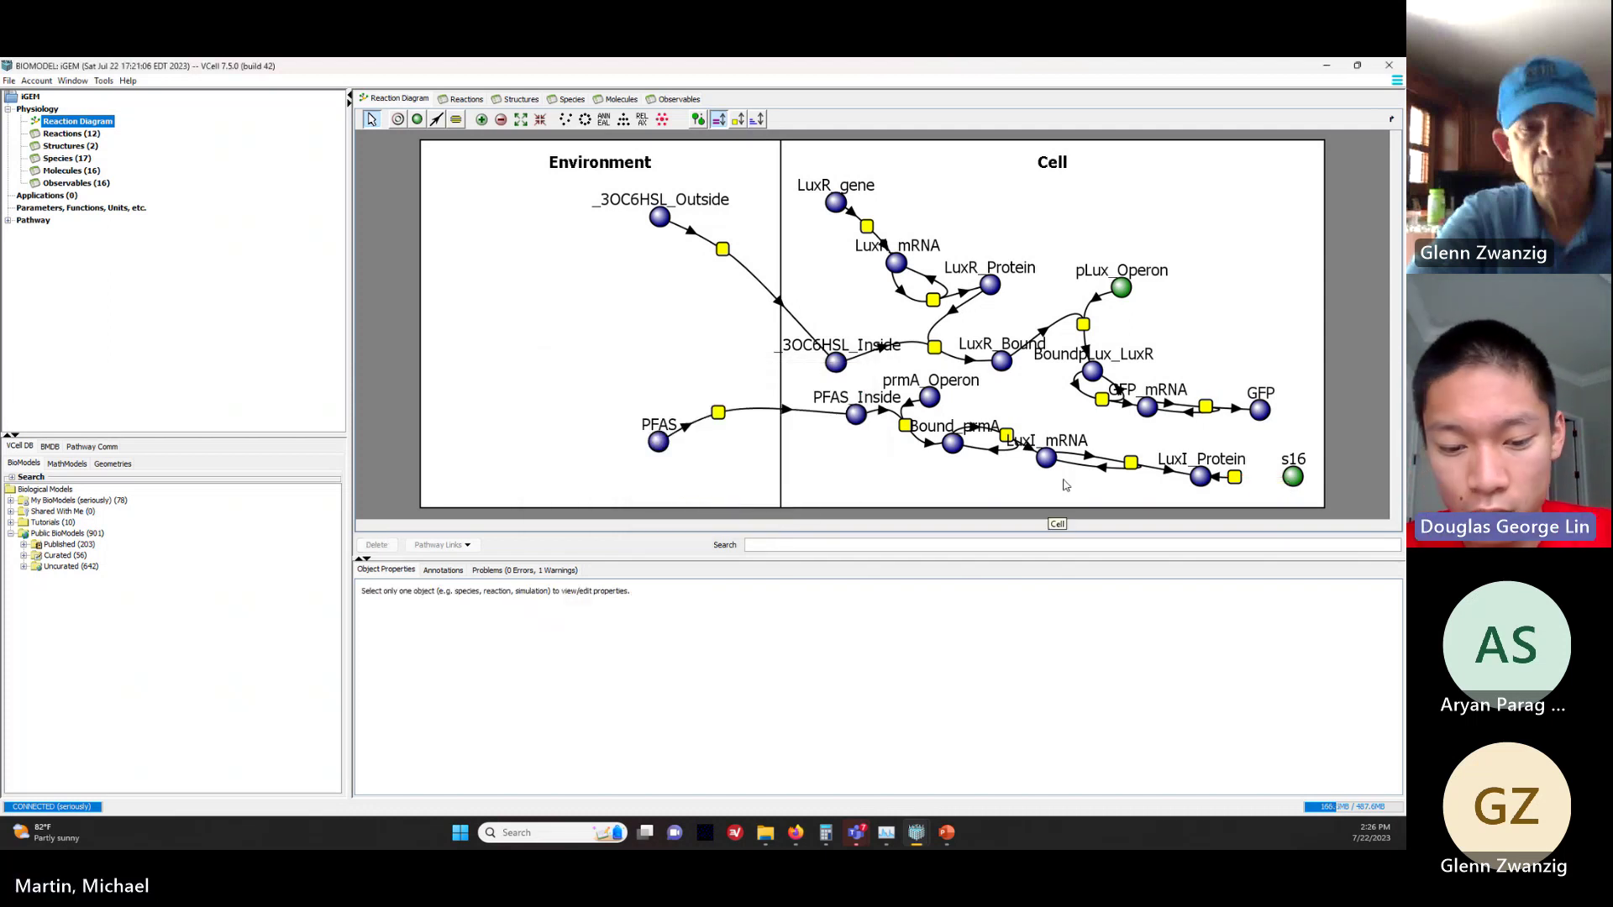
pyautogui.click(1215, 478)
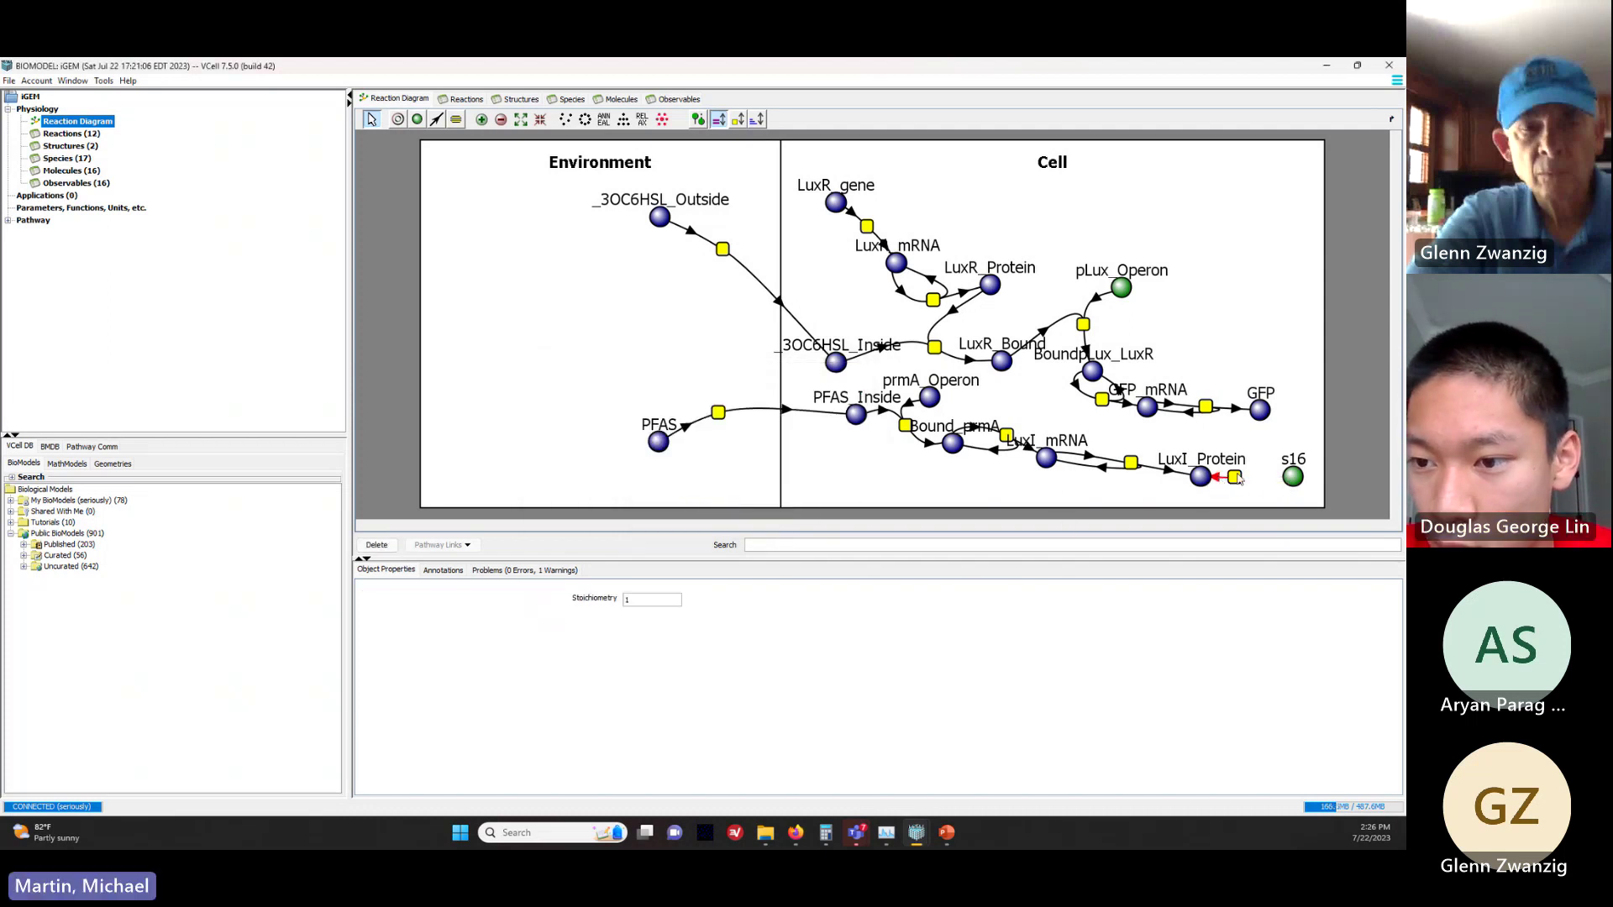
pyautogui.press('Delete')
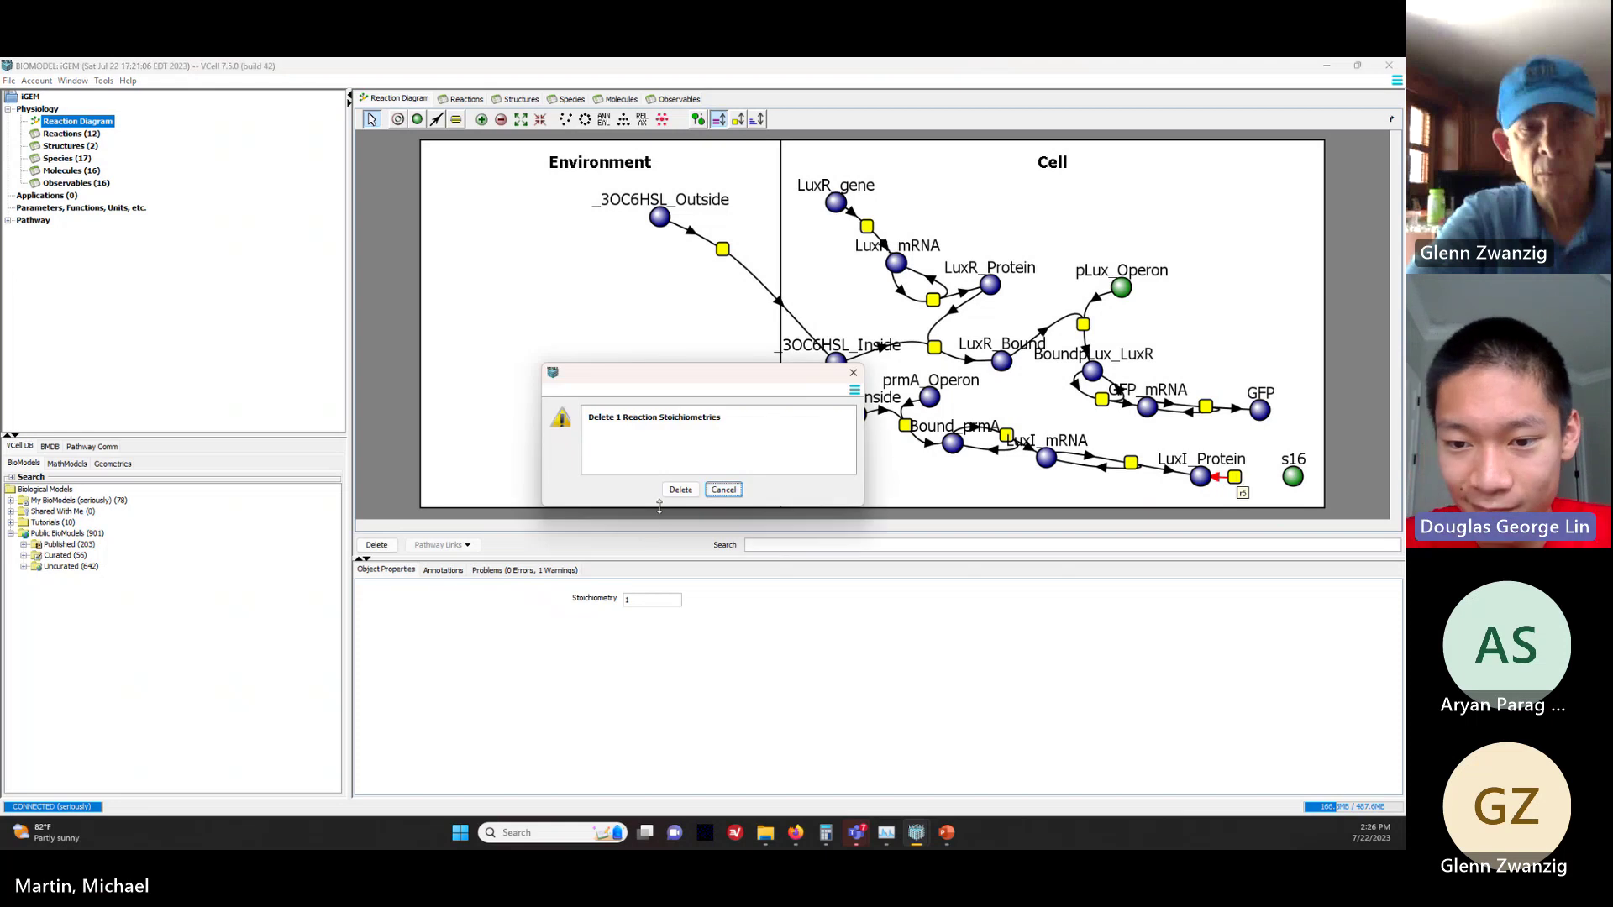
pyautogui.click(681, 490)
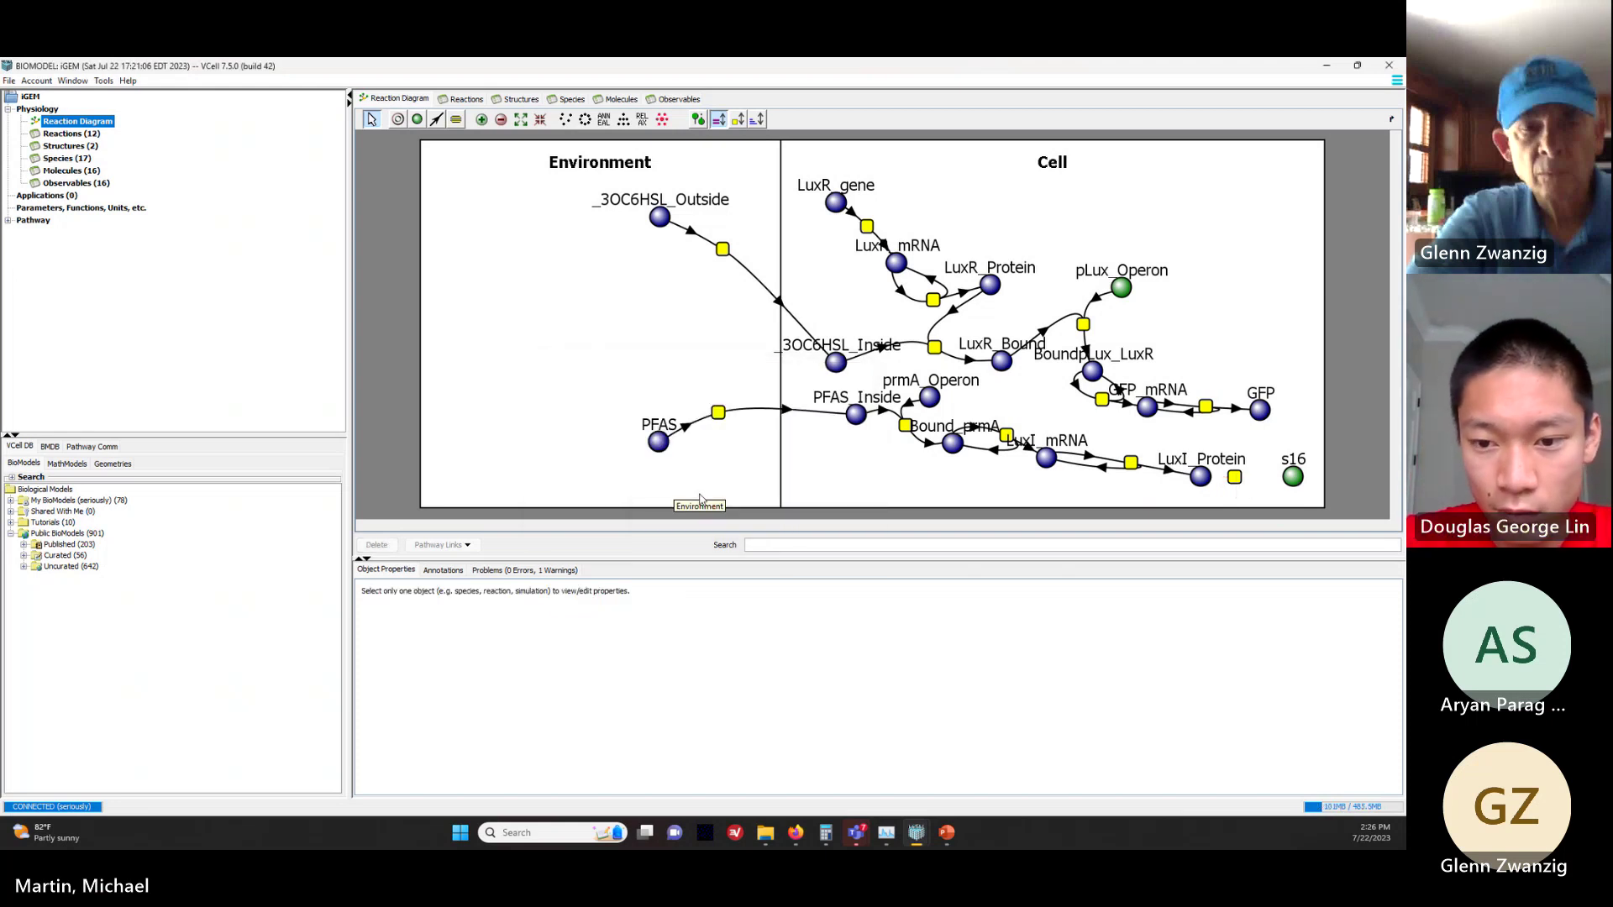
# Step: Reconnect reaction r5 so that LuxI_Protein is its reactant and s16 is its product
pyautogui.click(436, 120)
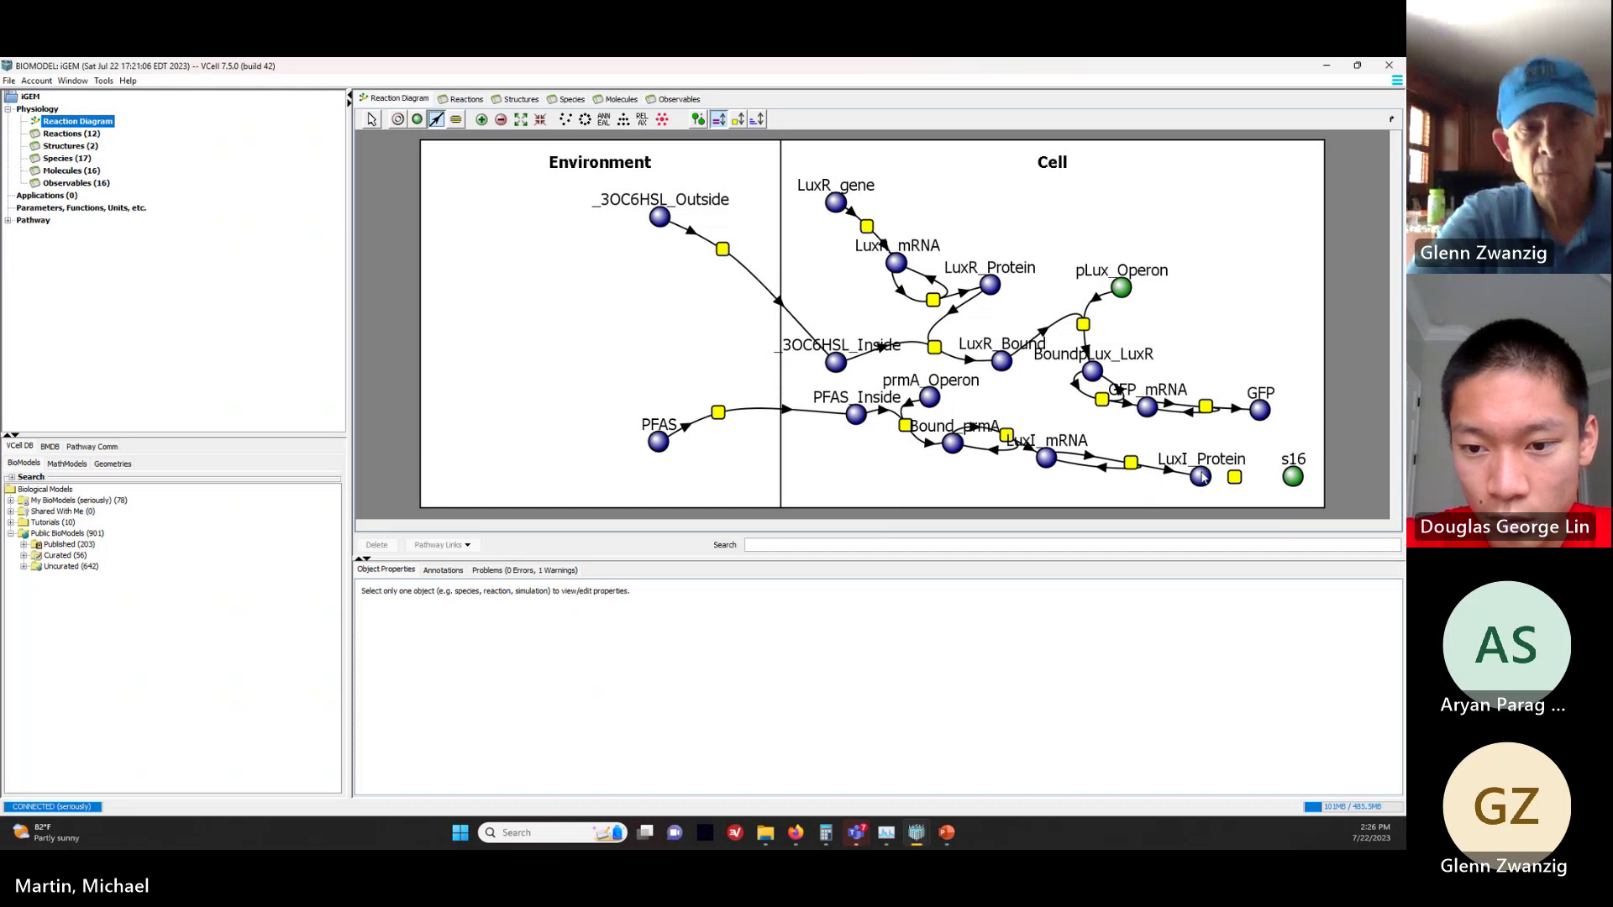
pyautogui.moveTo(1202, 477); pyautogui.dragTo(1294, 477)
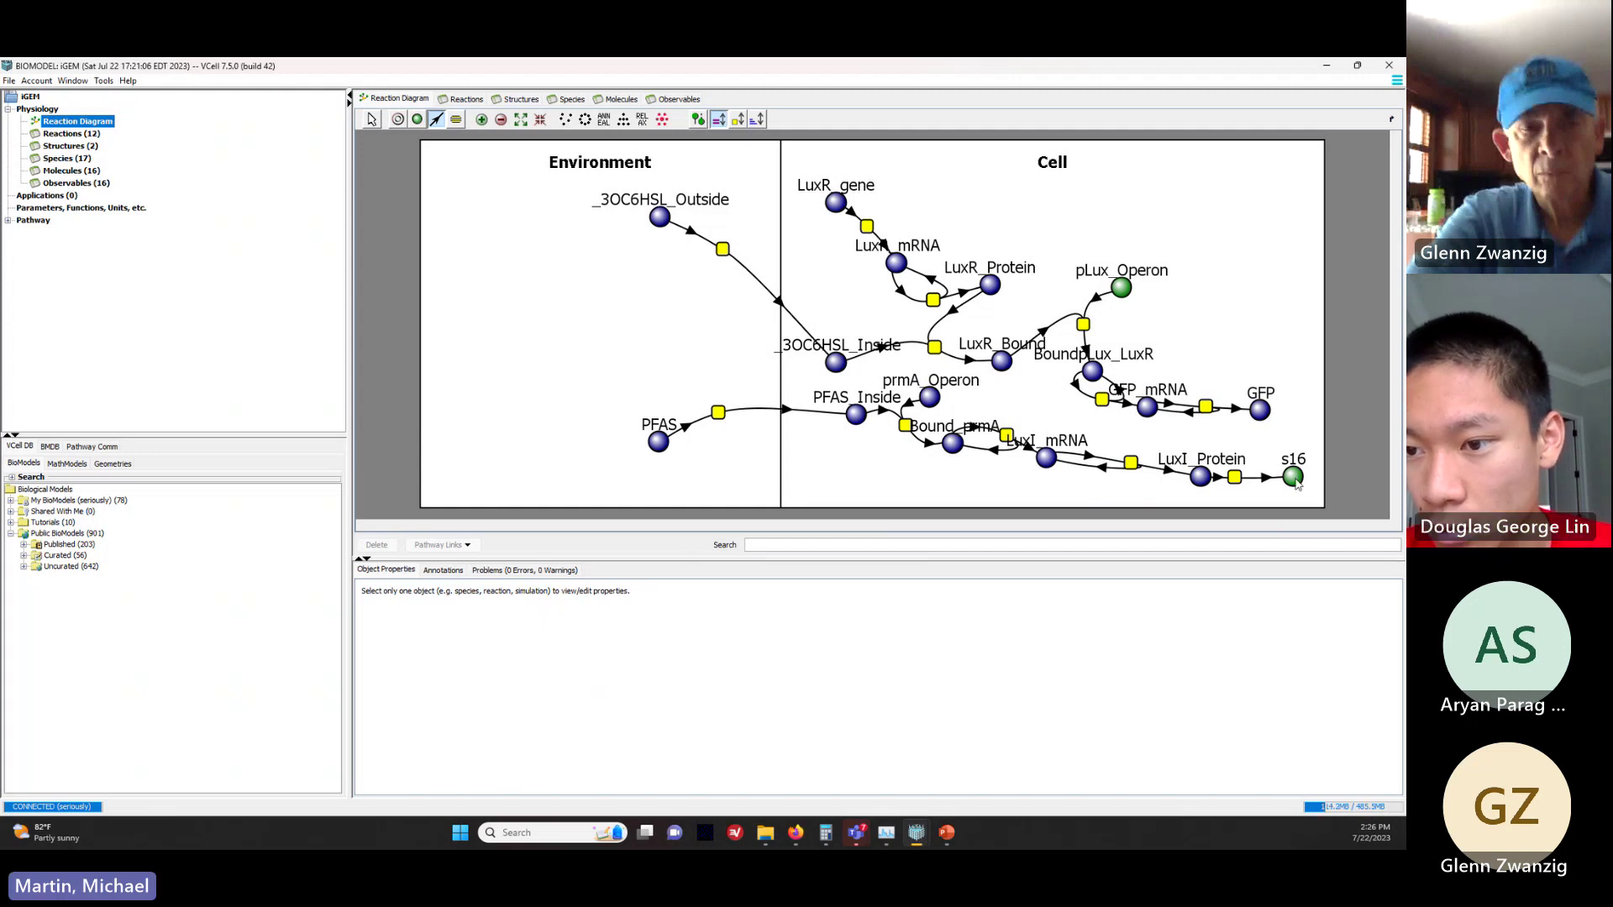
pyautogui.click(372, 120)
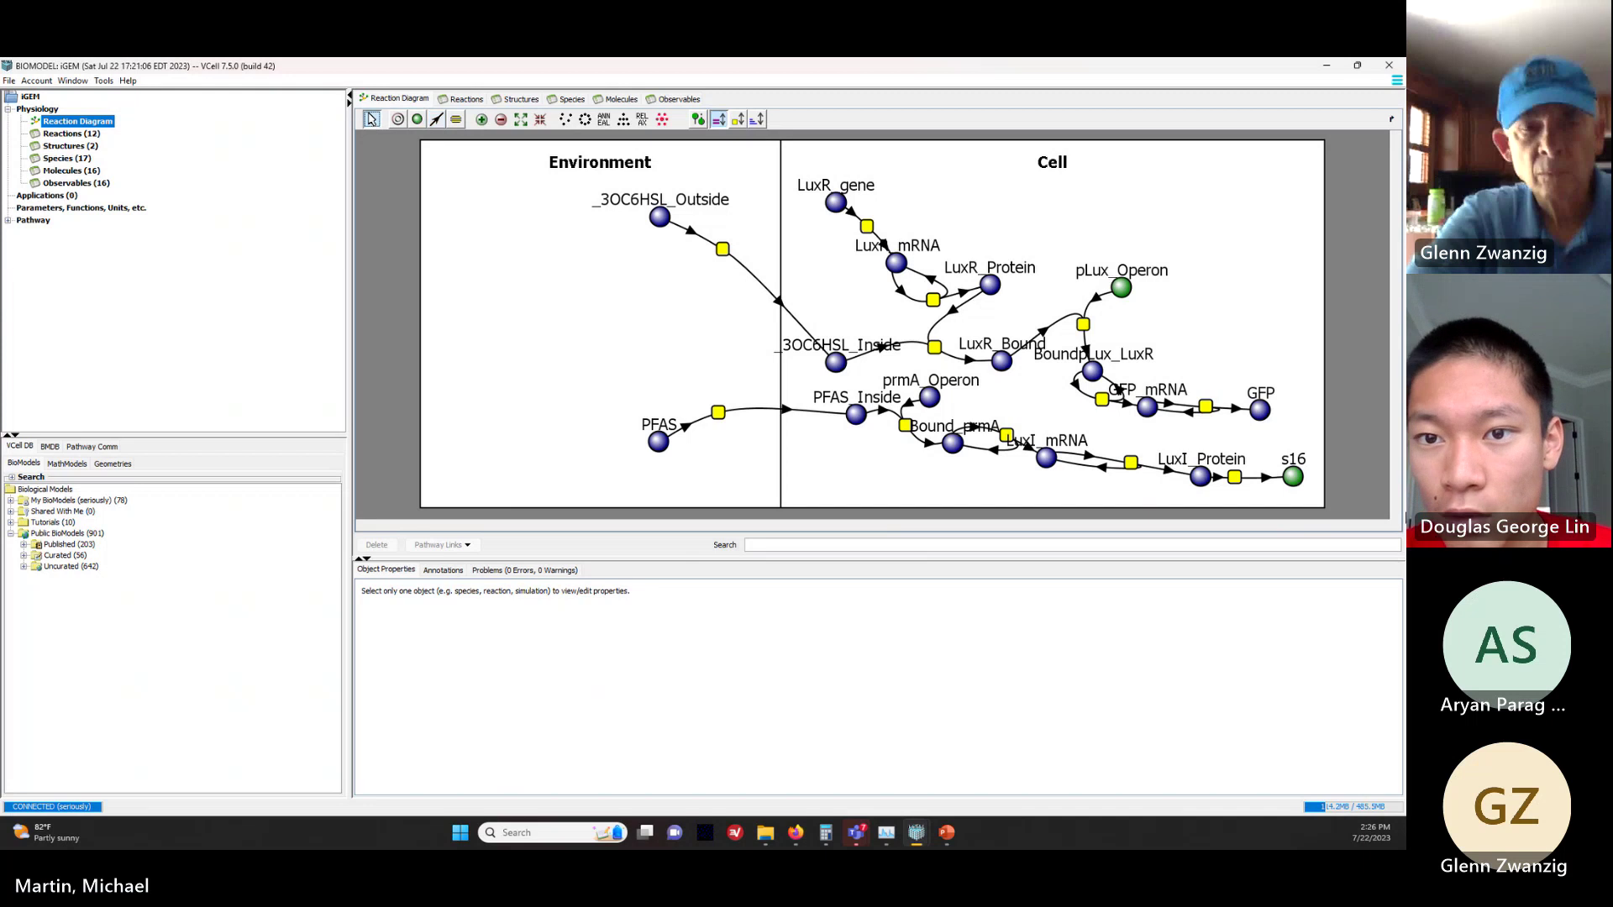
# Step: Rename species s16 as _3OC6HSL and check the kinetics of the reaction that produces it
pyautogui.click(1294, 477)
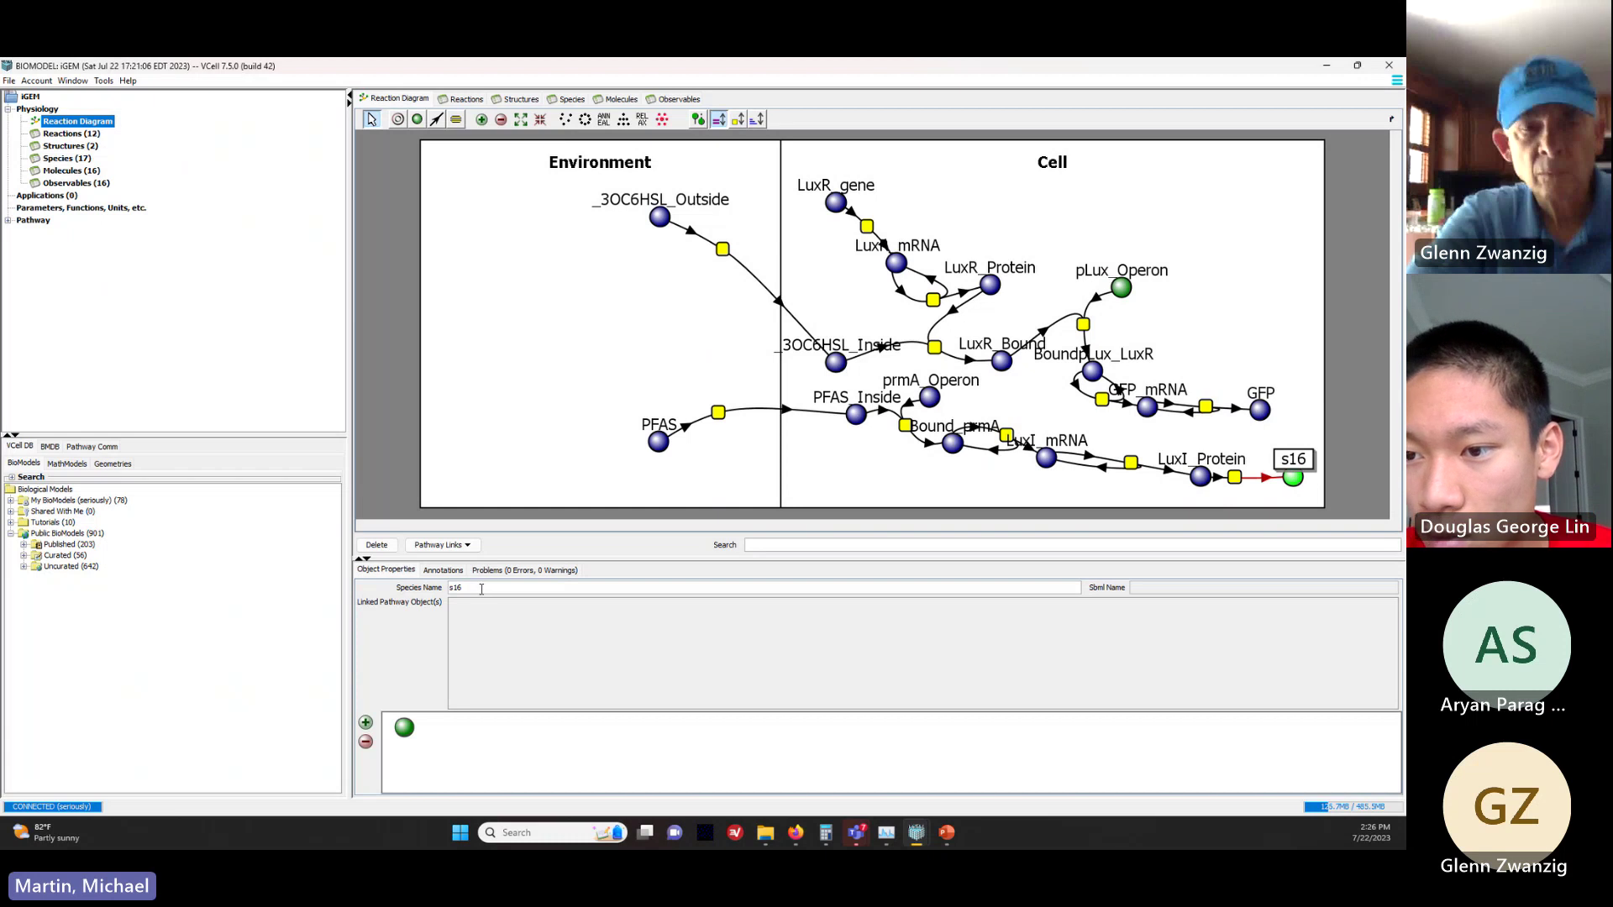
pyautogui.doubleClick(481, 589)
pyautogui.press('BackSpace')
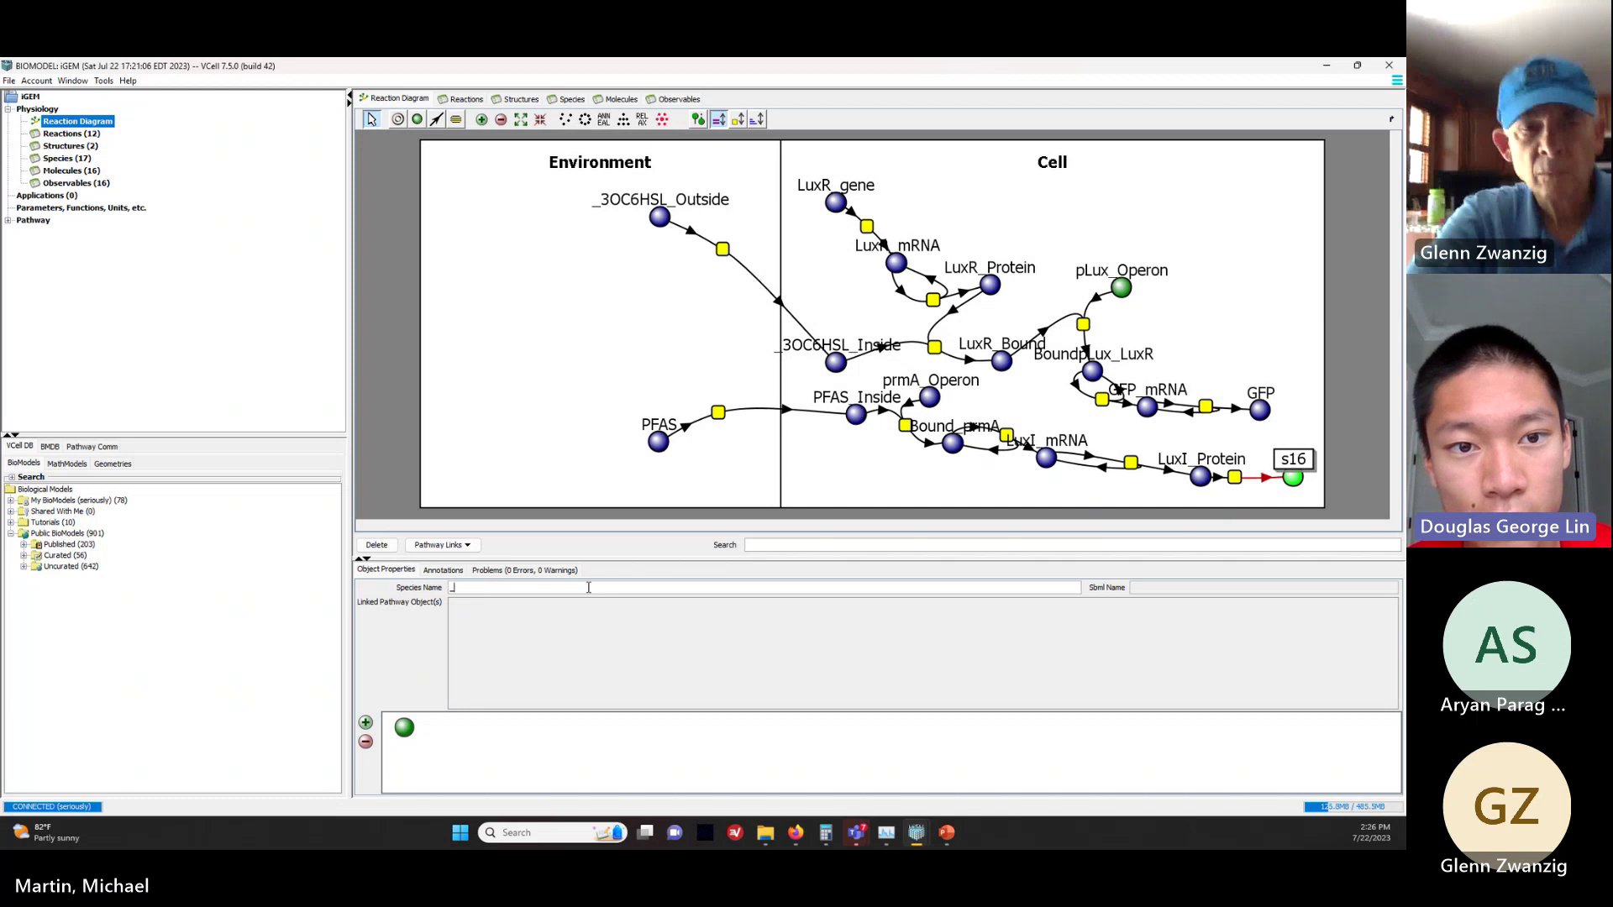
pyautogui.write('_3O')
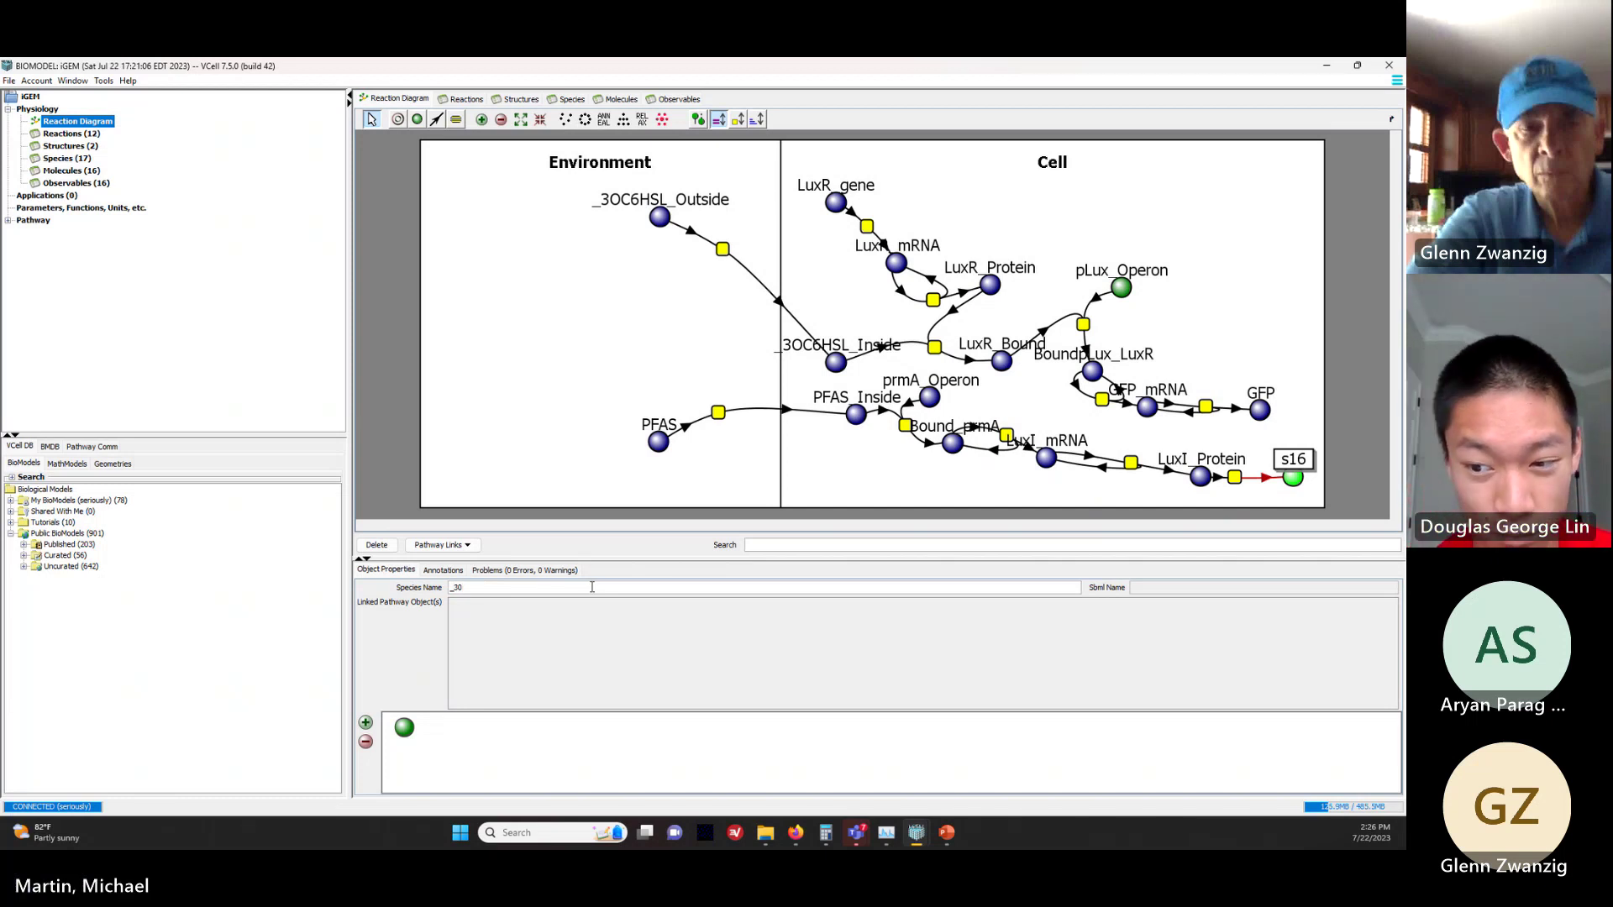
pyautogui.write('C')
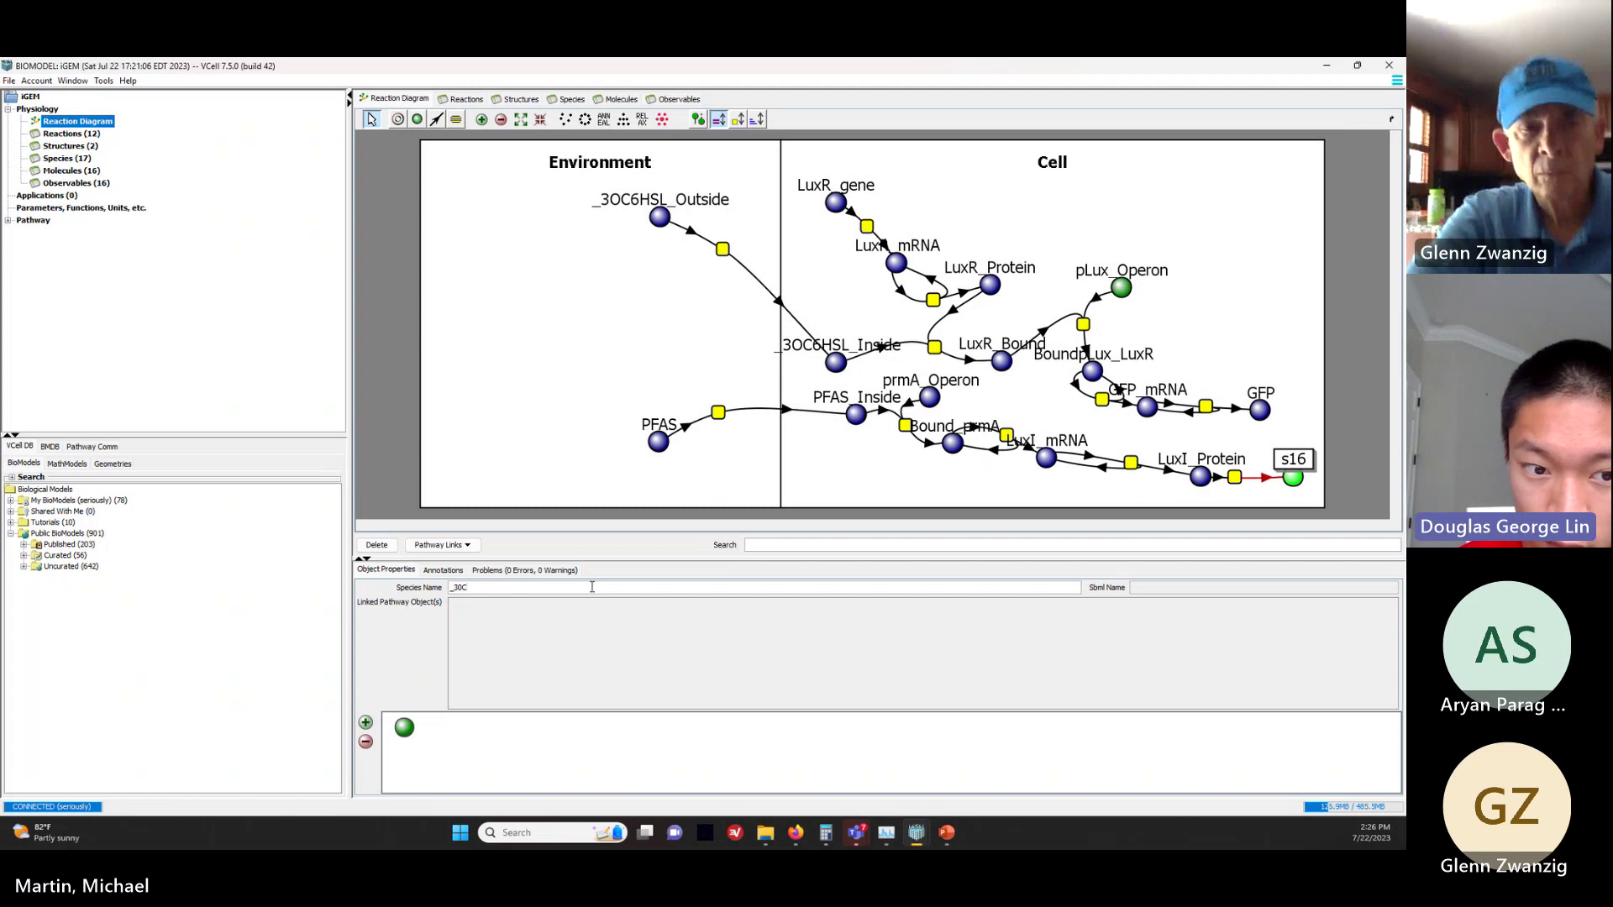
pyautogui.write('6')
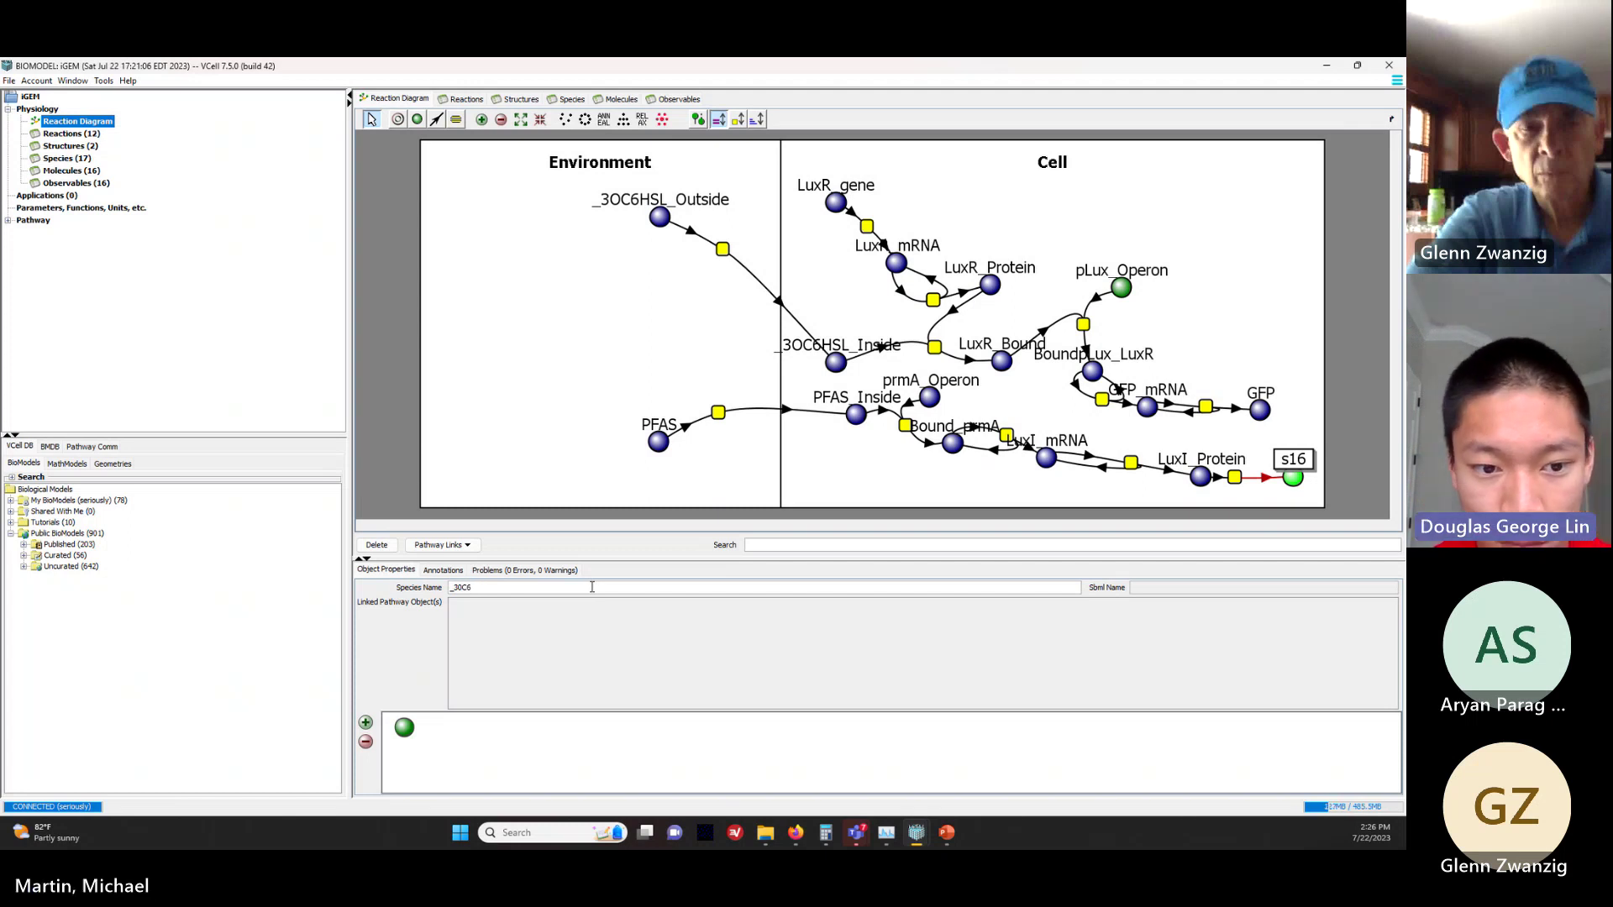
pyautogui.write('HSL')
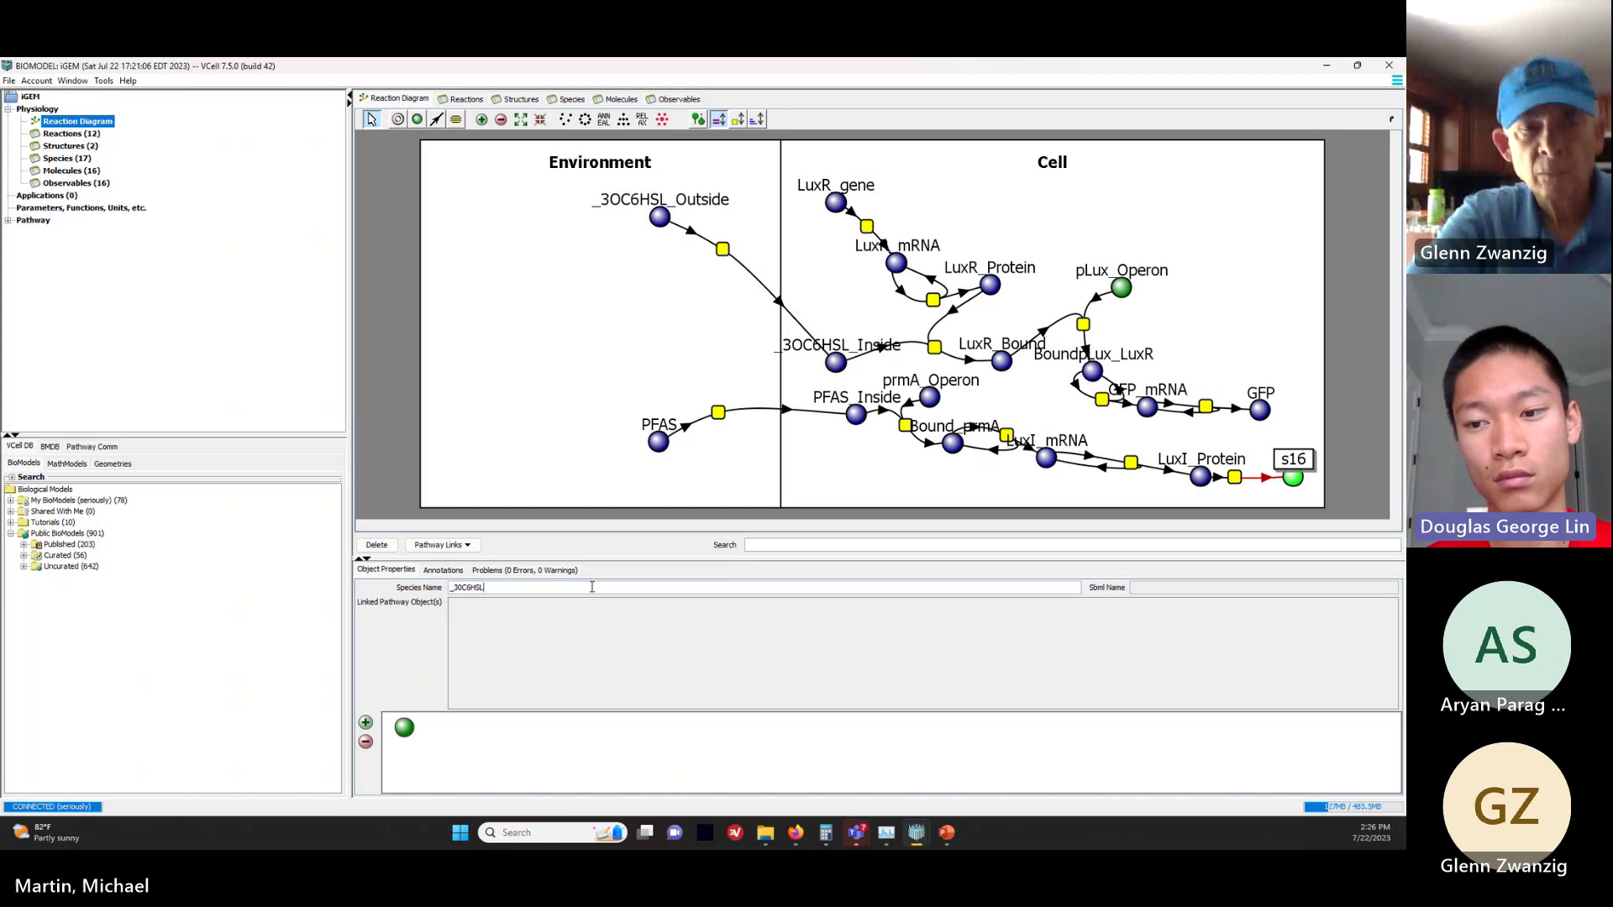
pyautogui.press('Return')
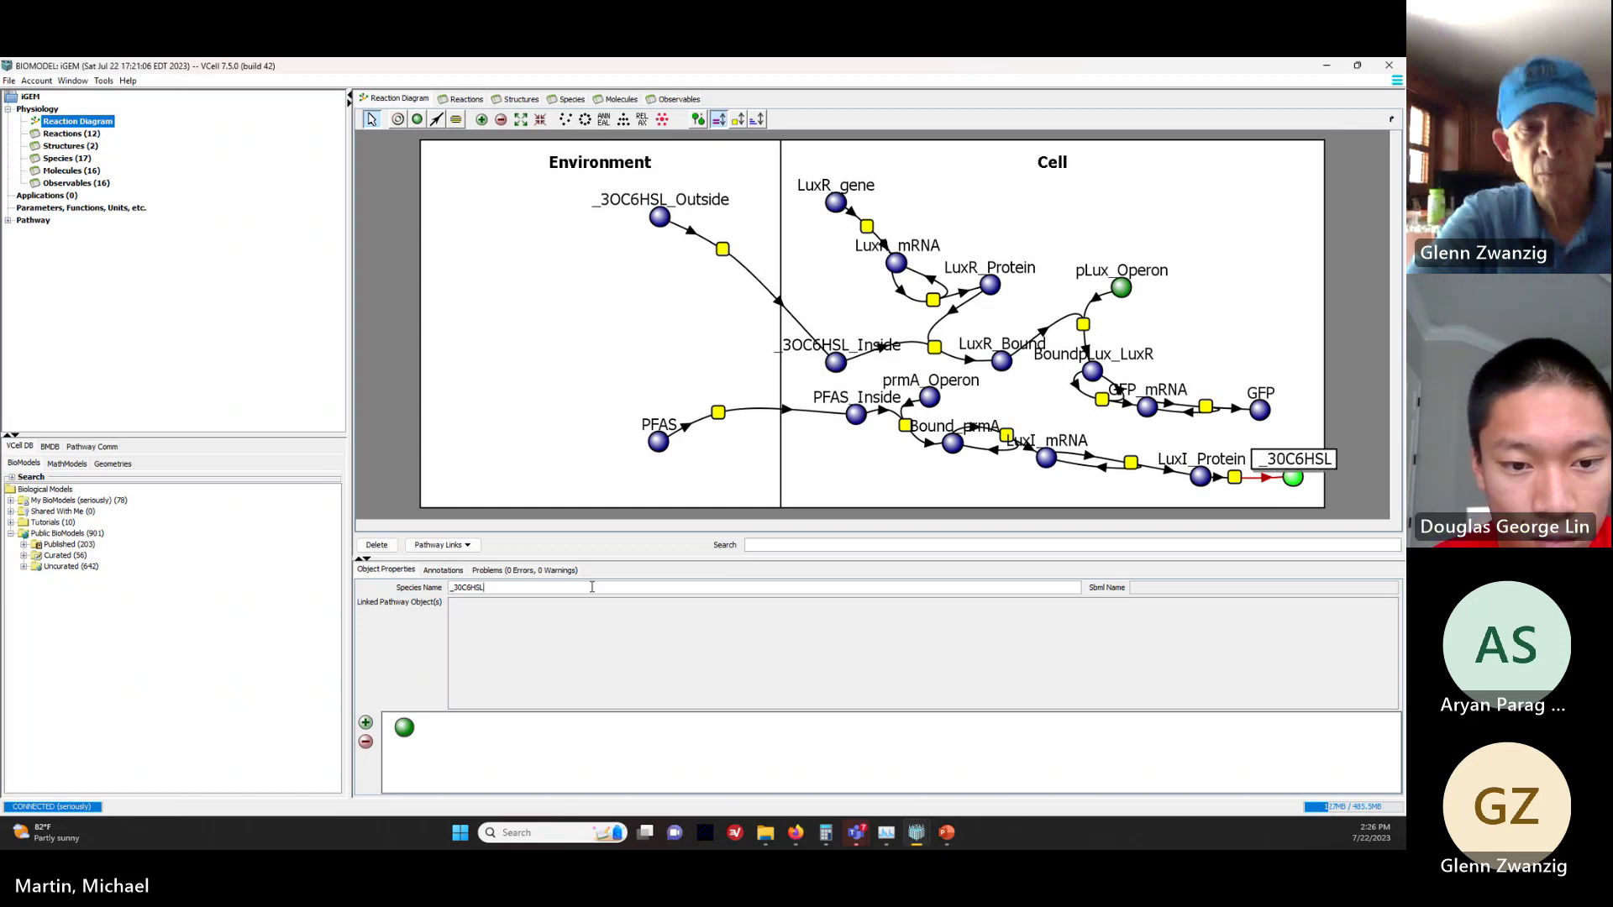
pyautogui.click(1233, 477)
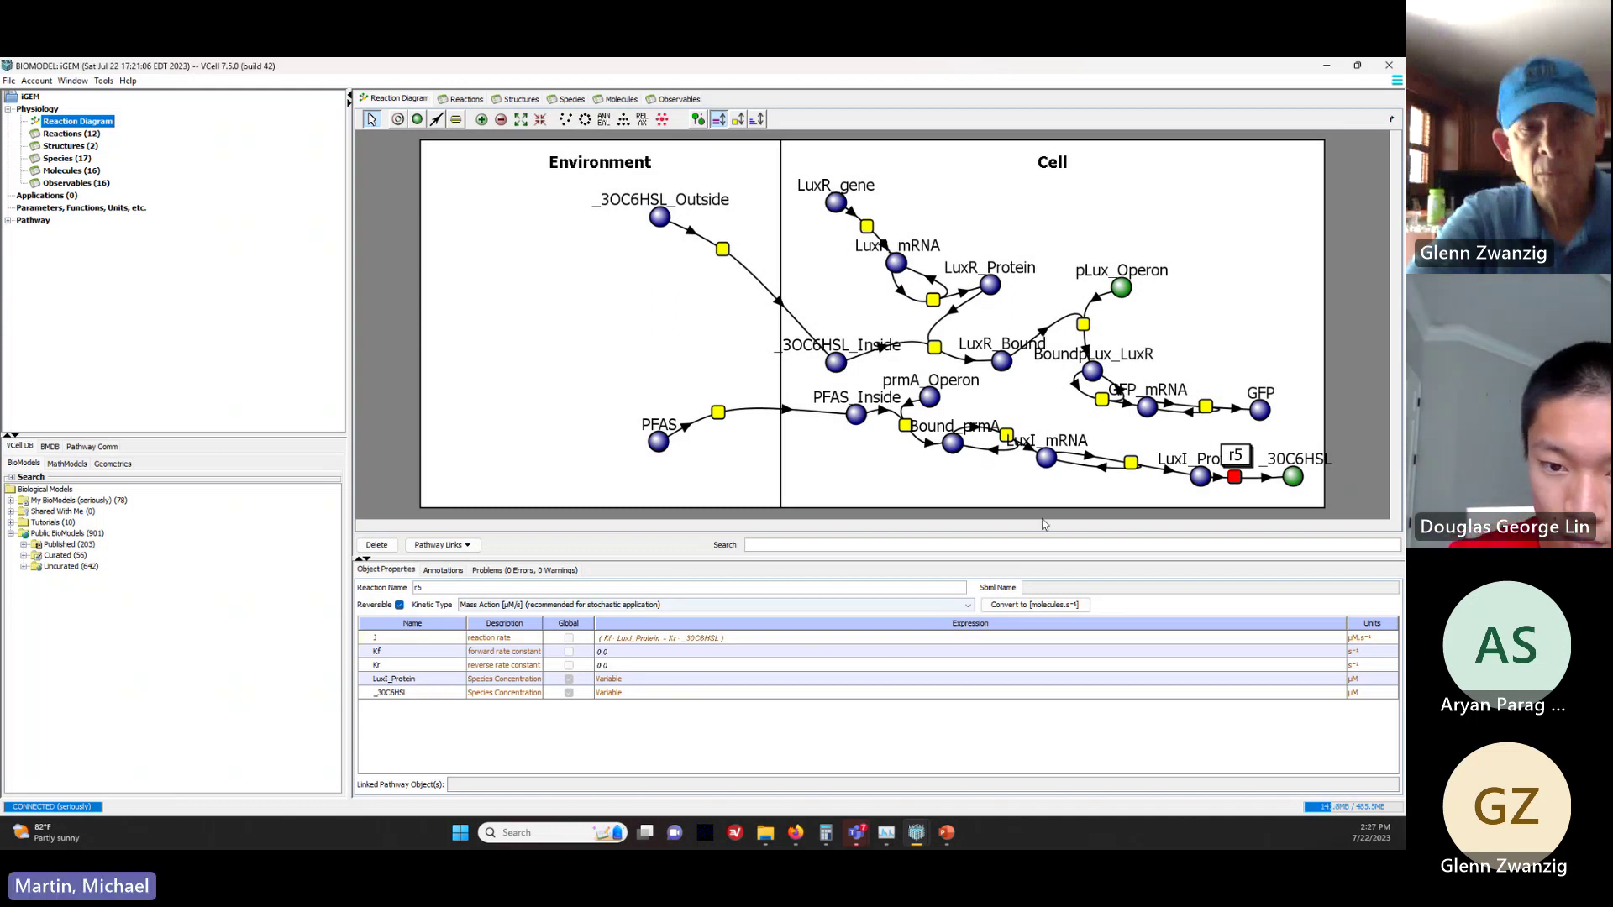
pyautogui.click(1157, 489)
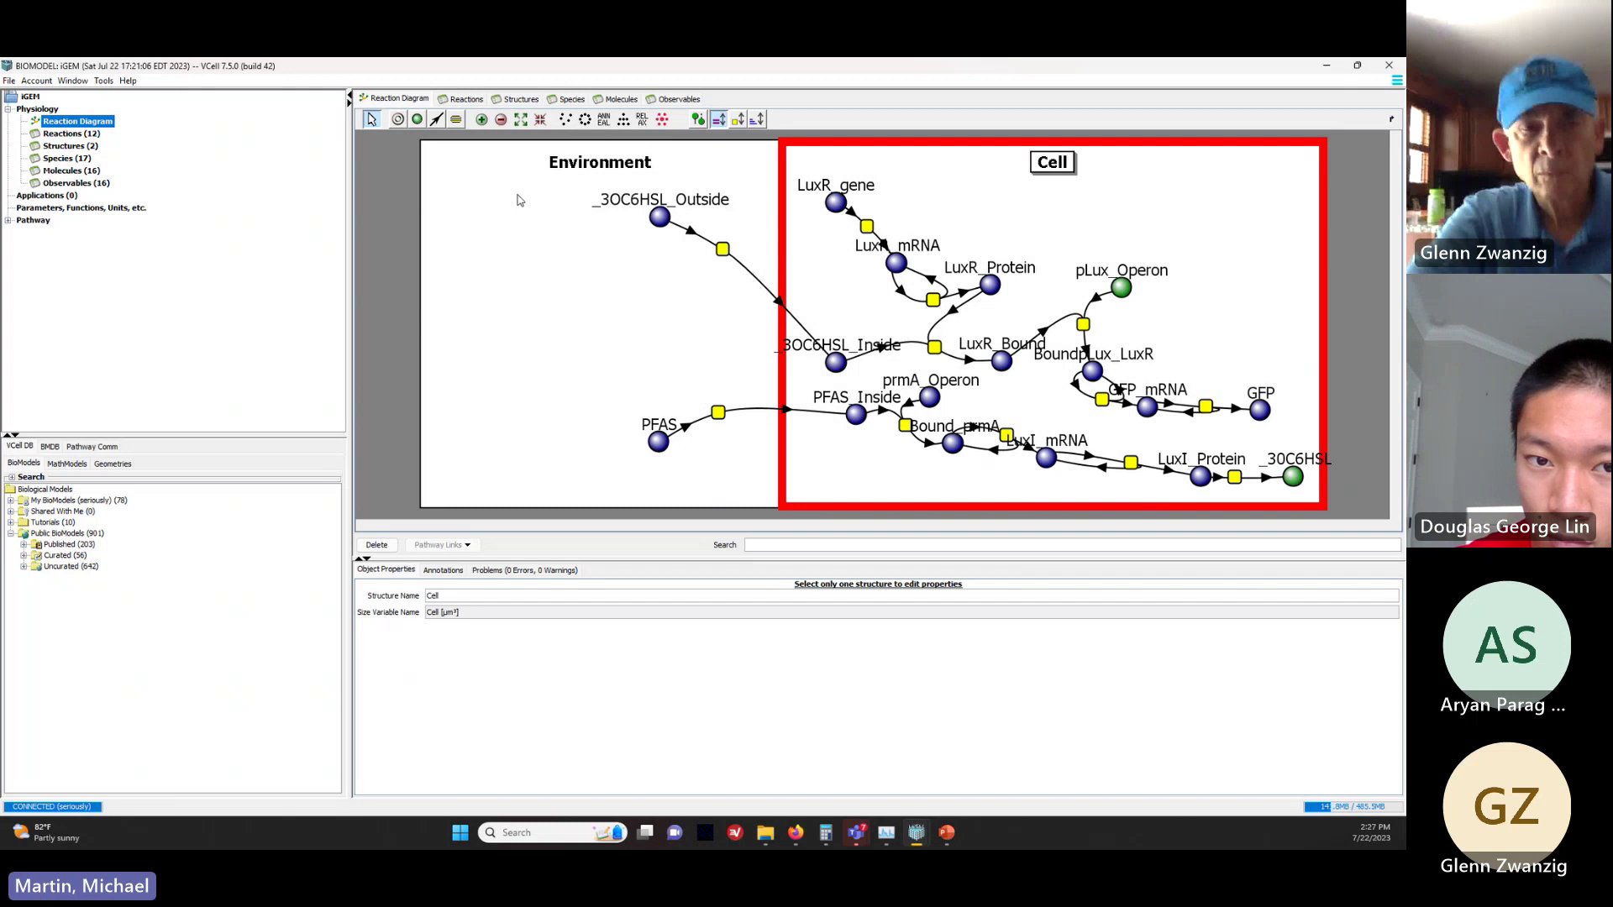
# Step: Add a species to the Cell compartment below the LuxI_mRNA–LuxI_Protein reaction and name it Precurosors
pyautogui.click(419, 119)
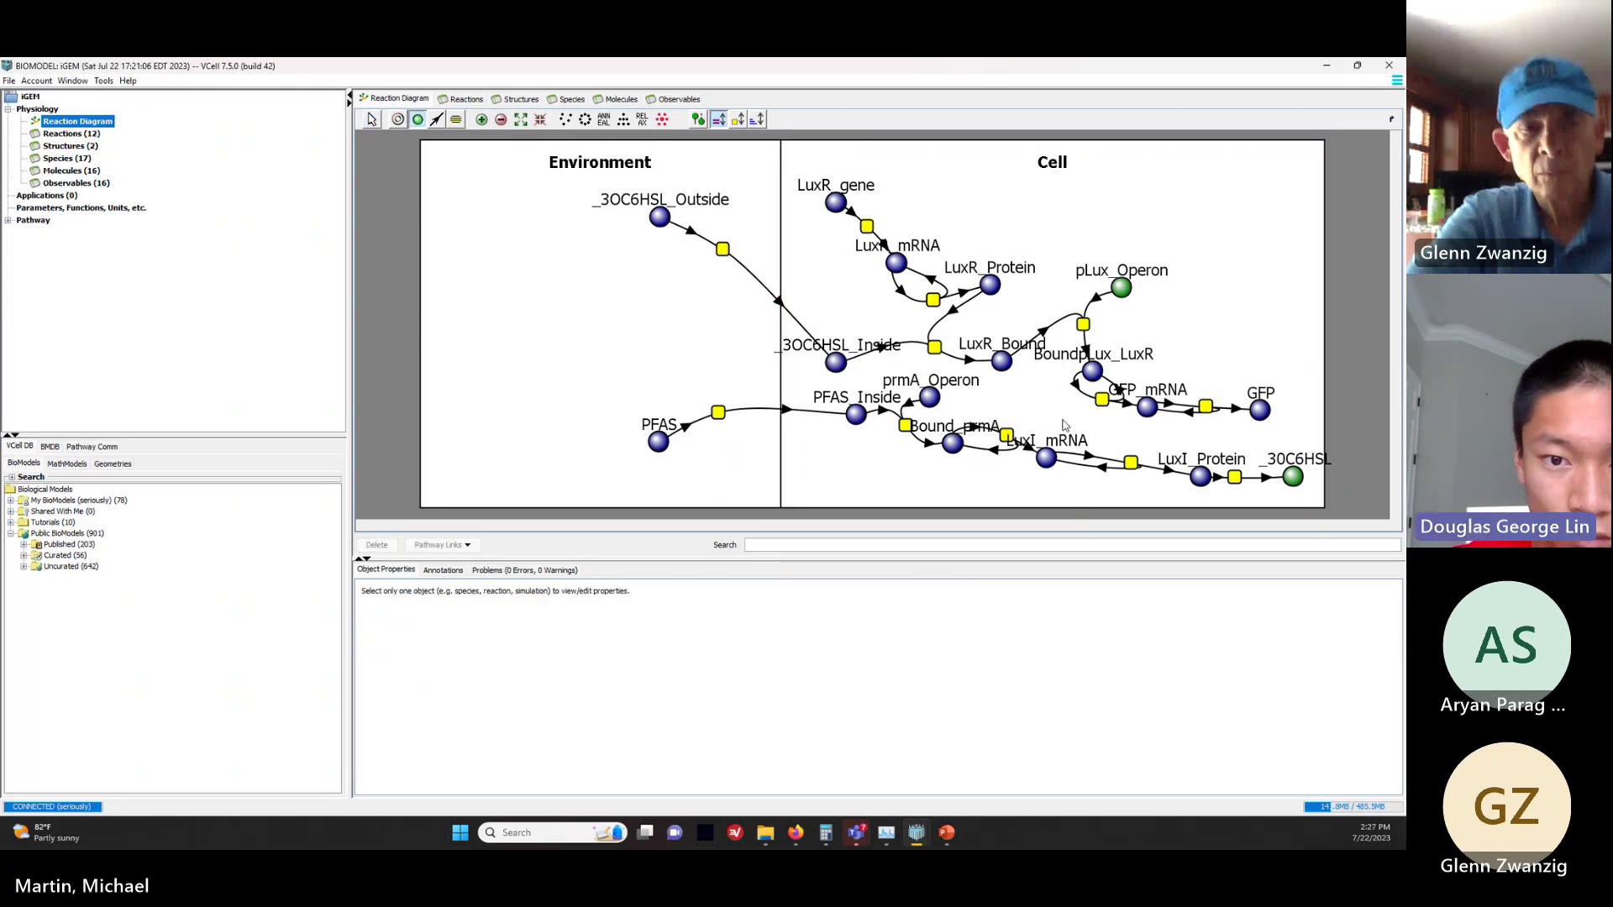
pyautogui.click(1148, 496)
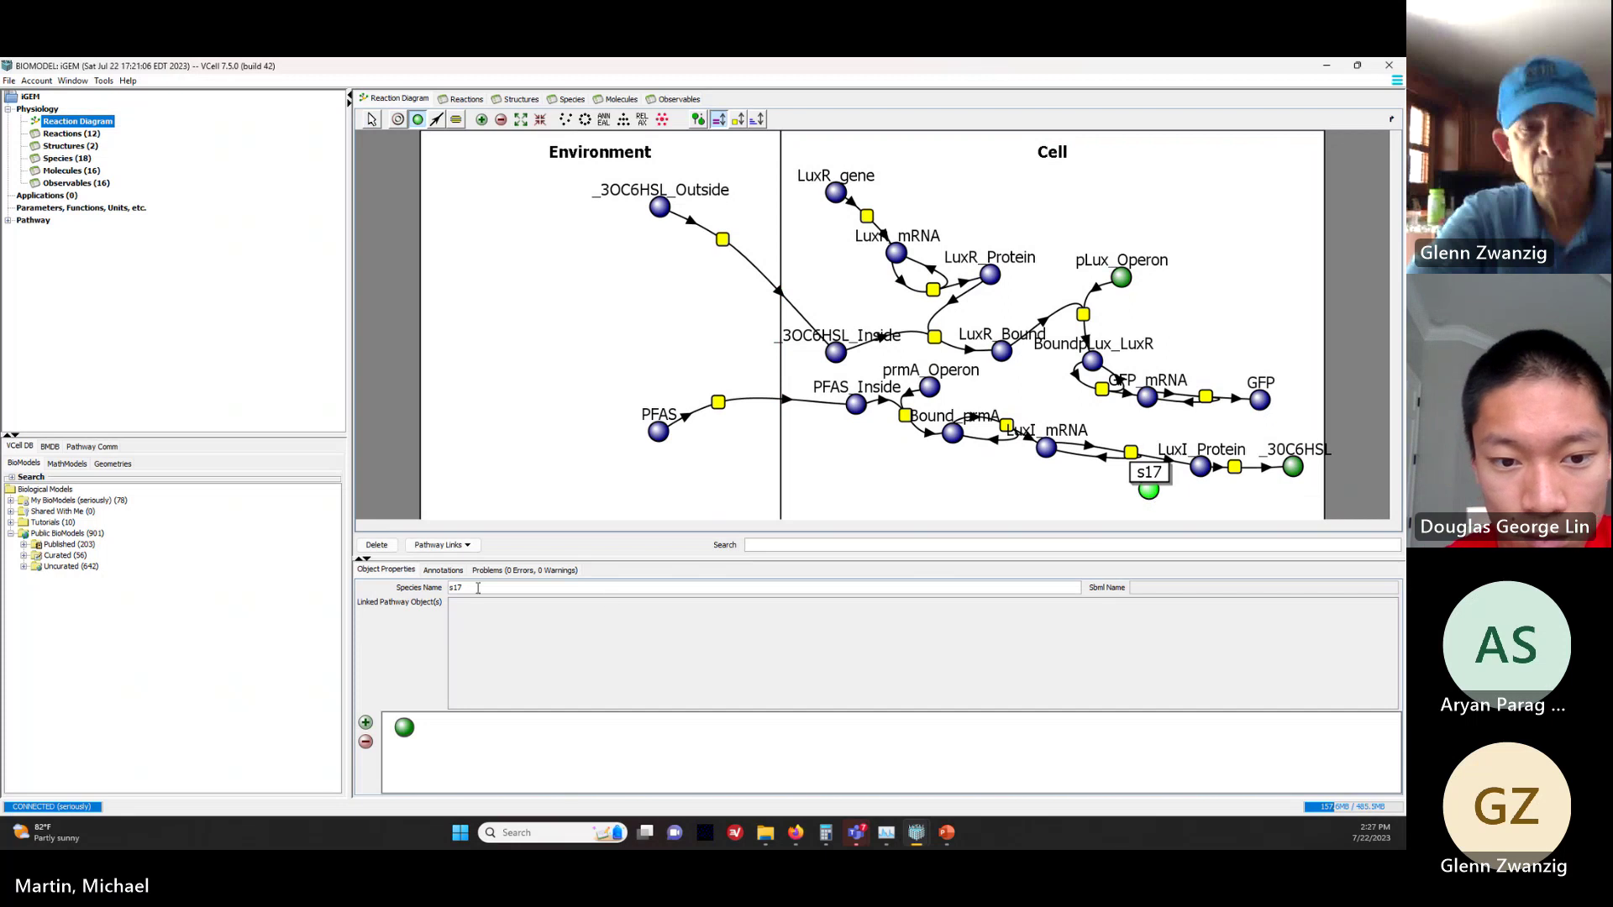
pyautogui.write('Pe')
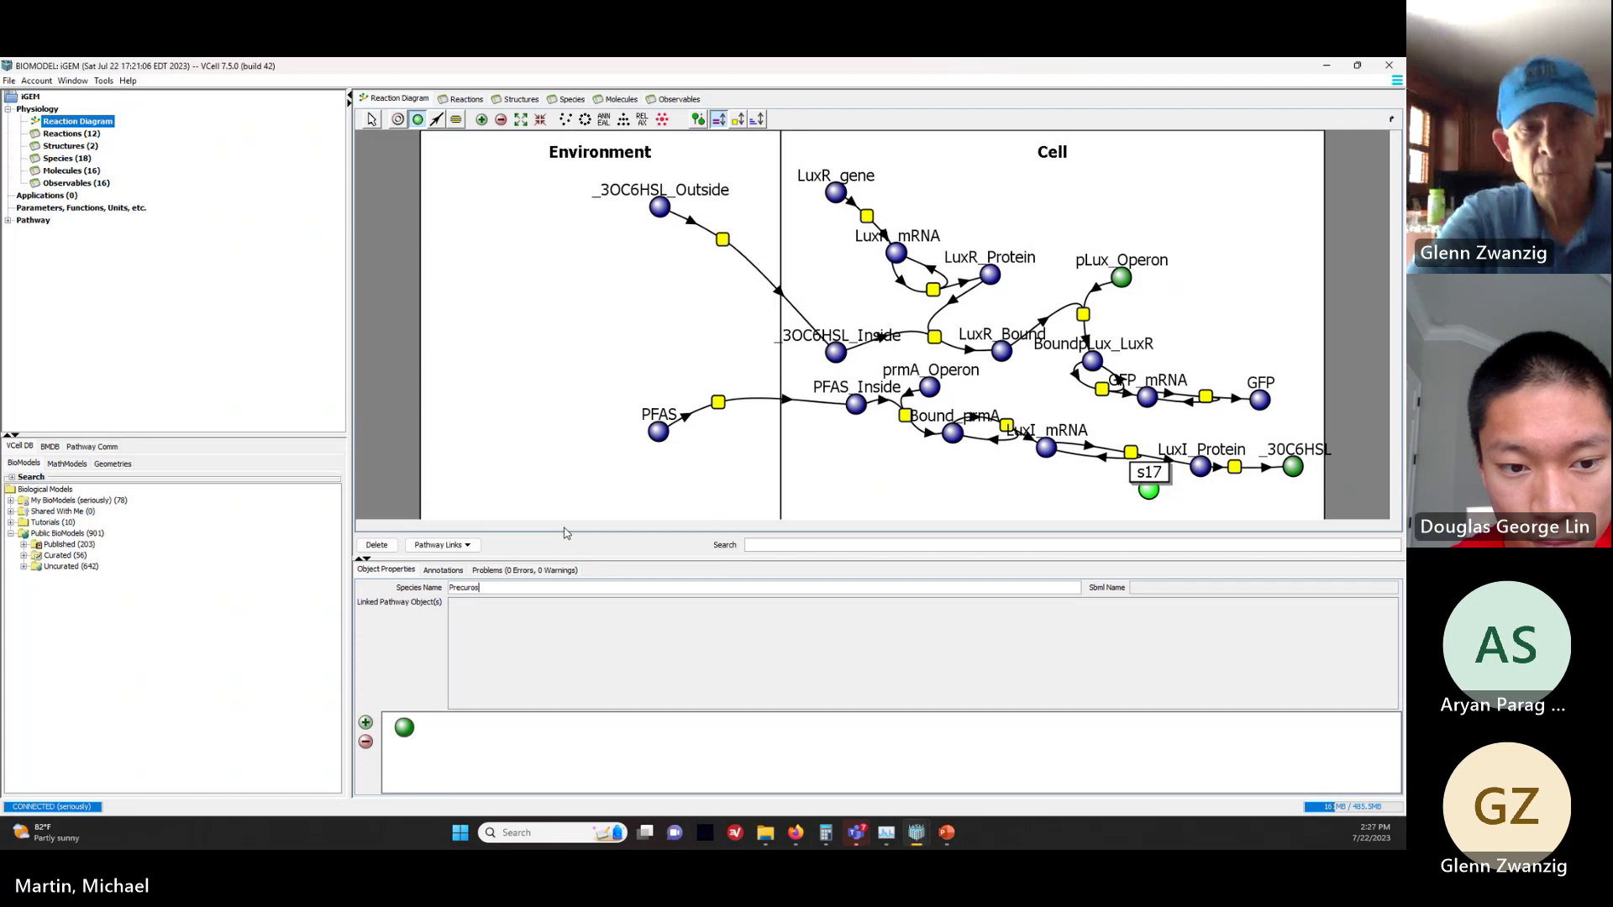
pyautogui.write('ecursors')
pyautogui.press('Return')
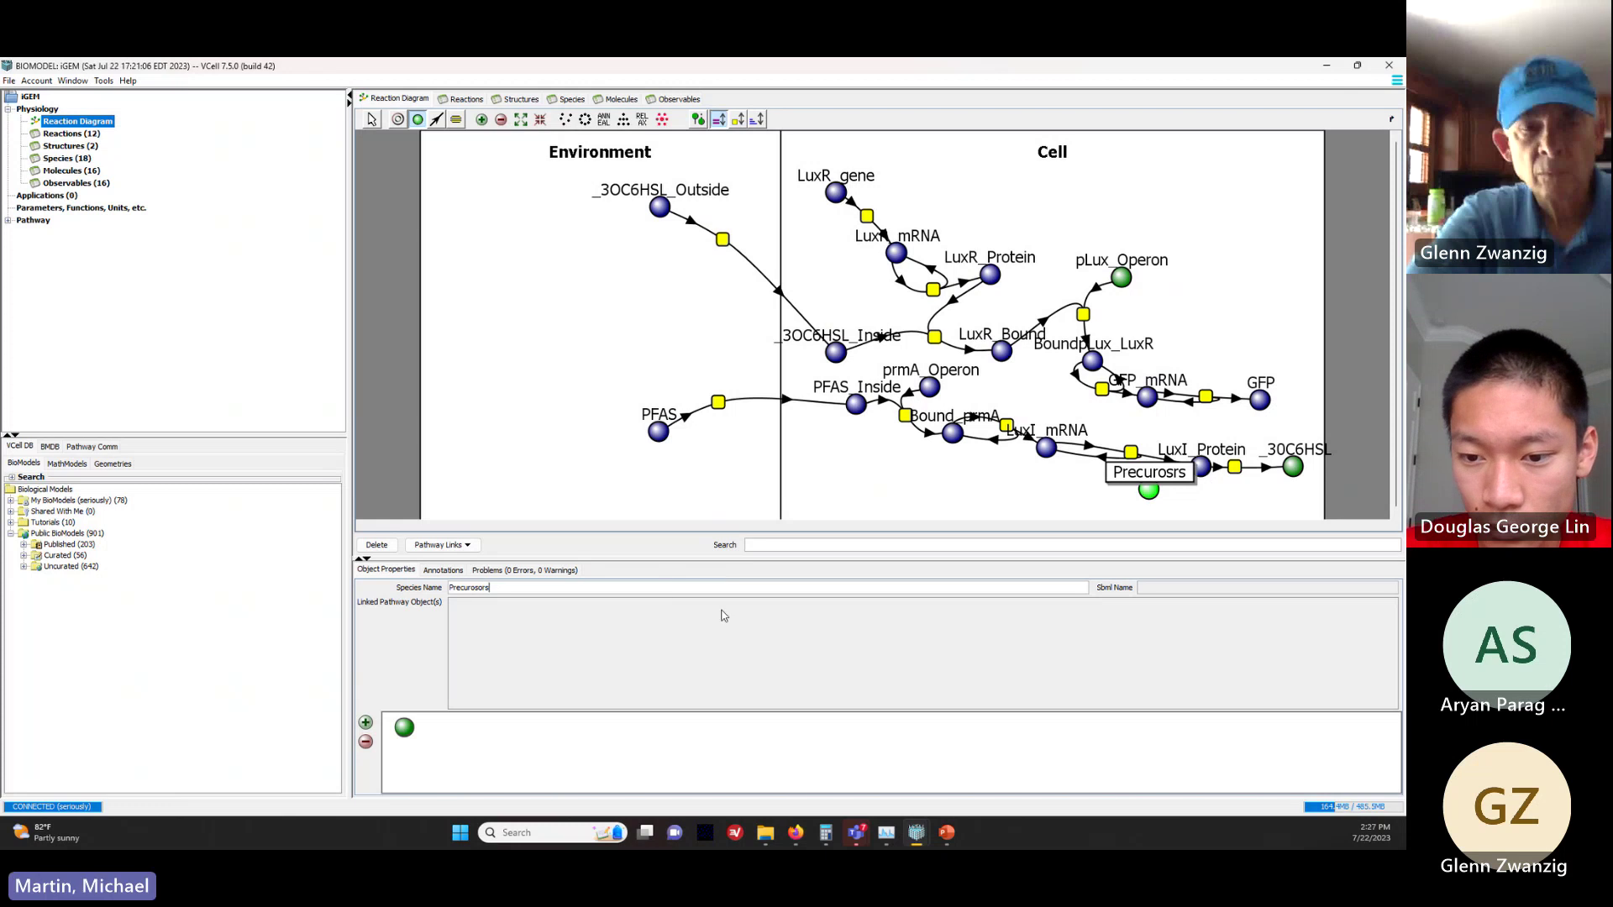
# Step: Assign the _3OC6HSL_pre molecule to the Precurosors species and move the species just below LuxI_Protein
pyautogui.rightClick(404, 732)
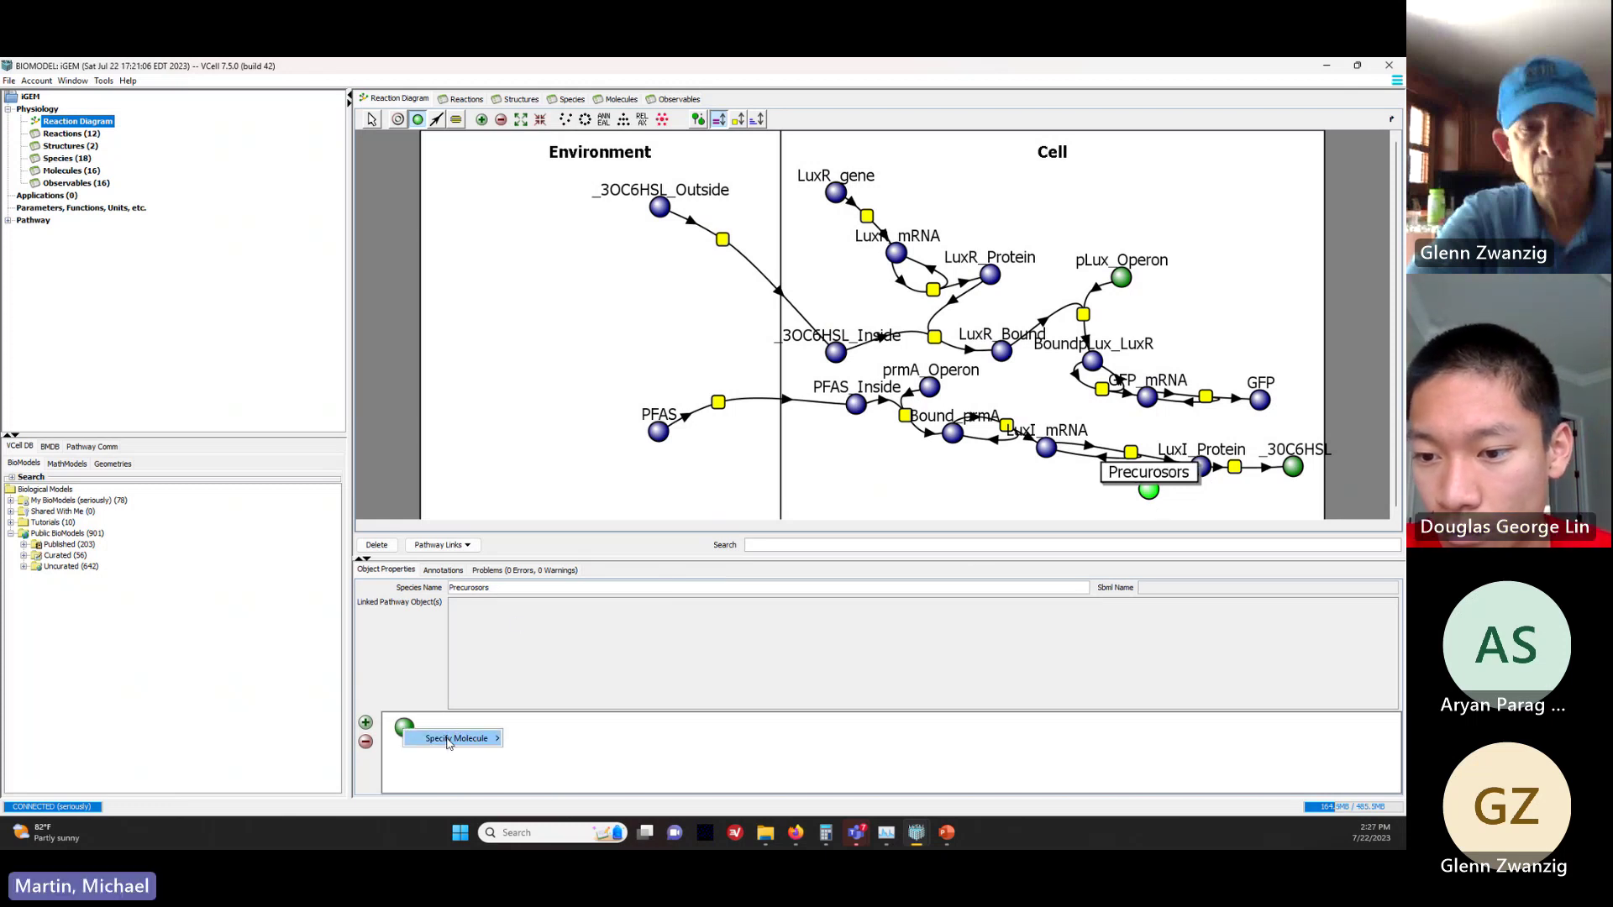
pyautogui.moveTo(491, 738)
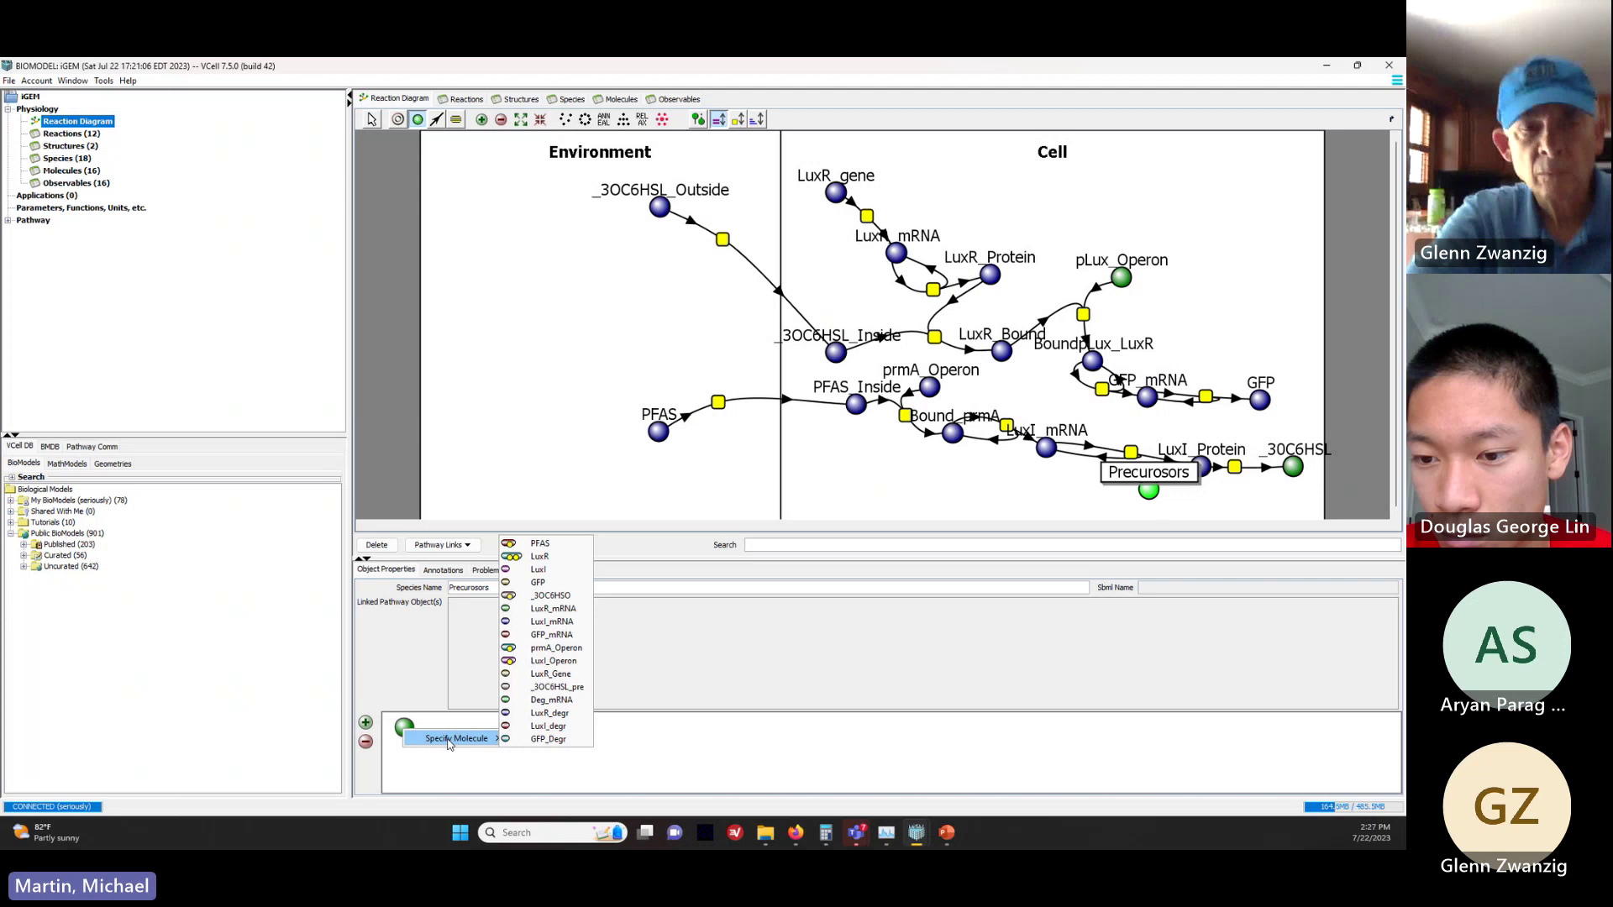
pyautogui.click(551, 687)
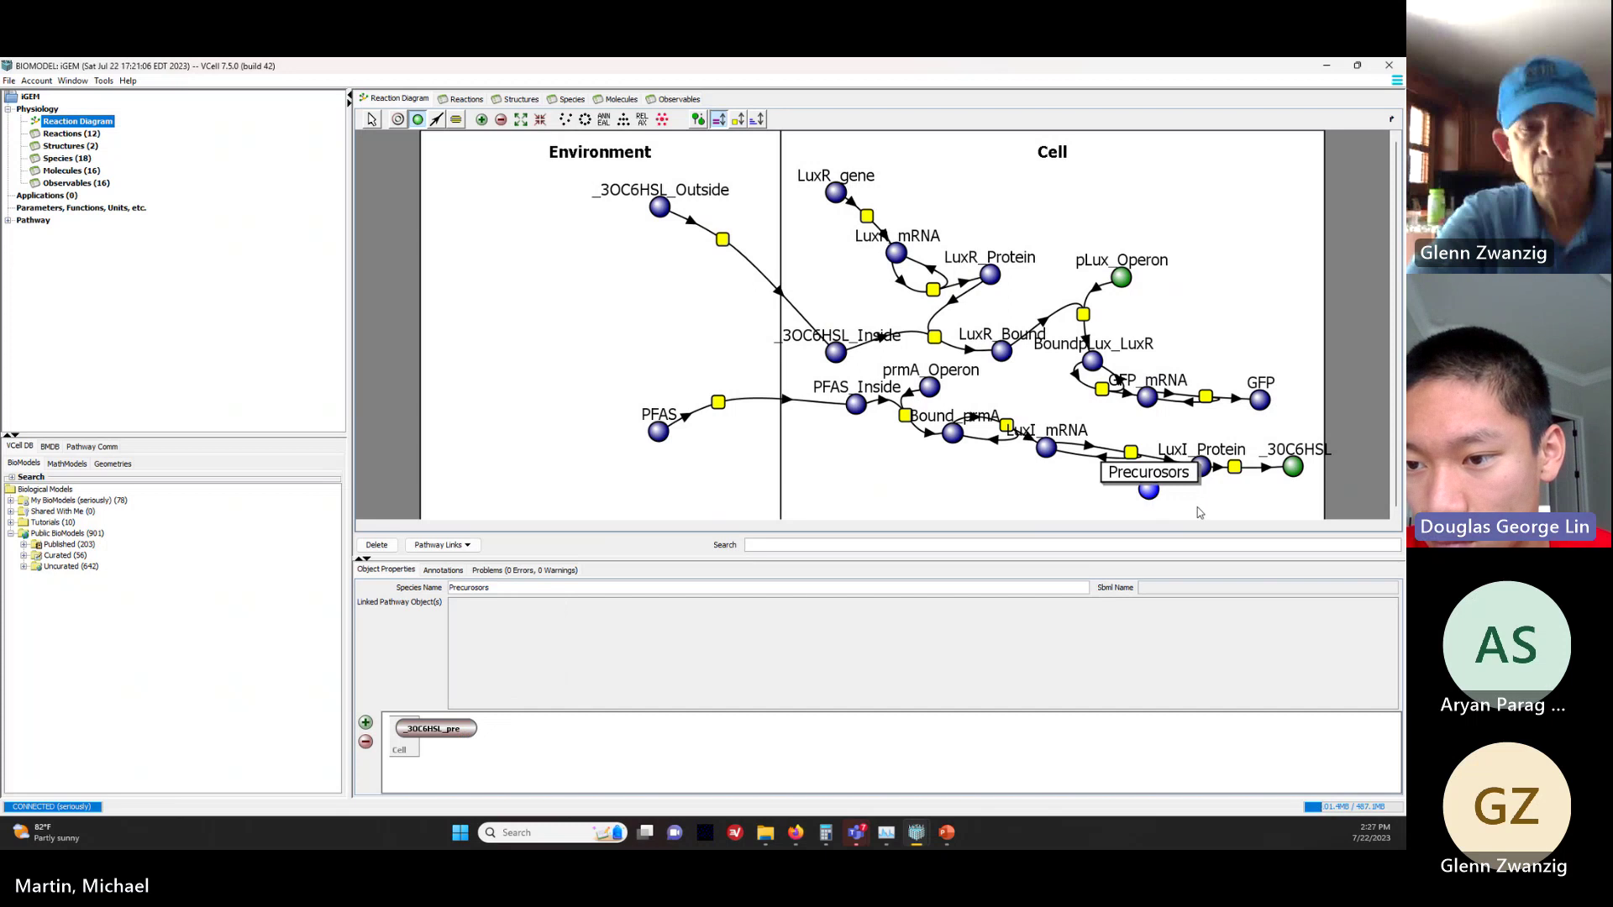
pyautogui.click(373, 119)
pyautogui.moveTo(1148, 490); pyautogui.dragTo(1212, 501)
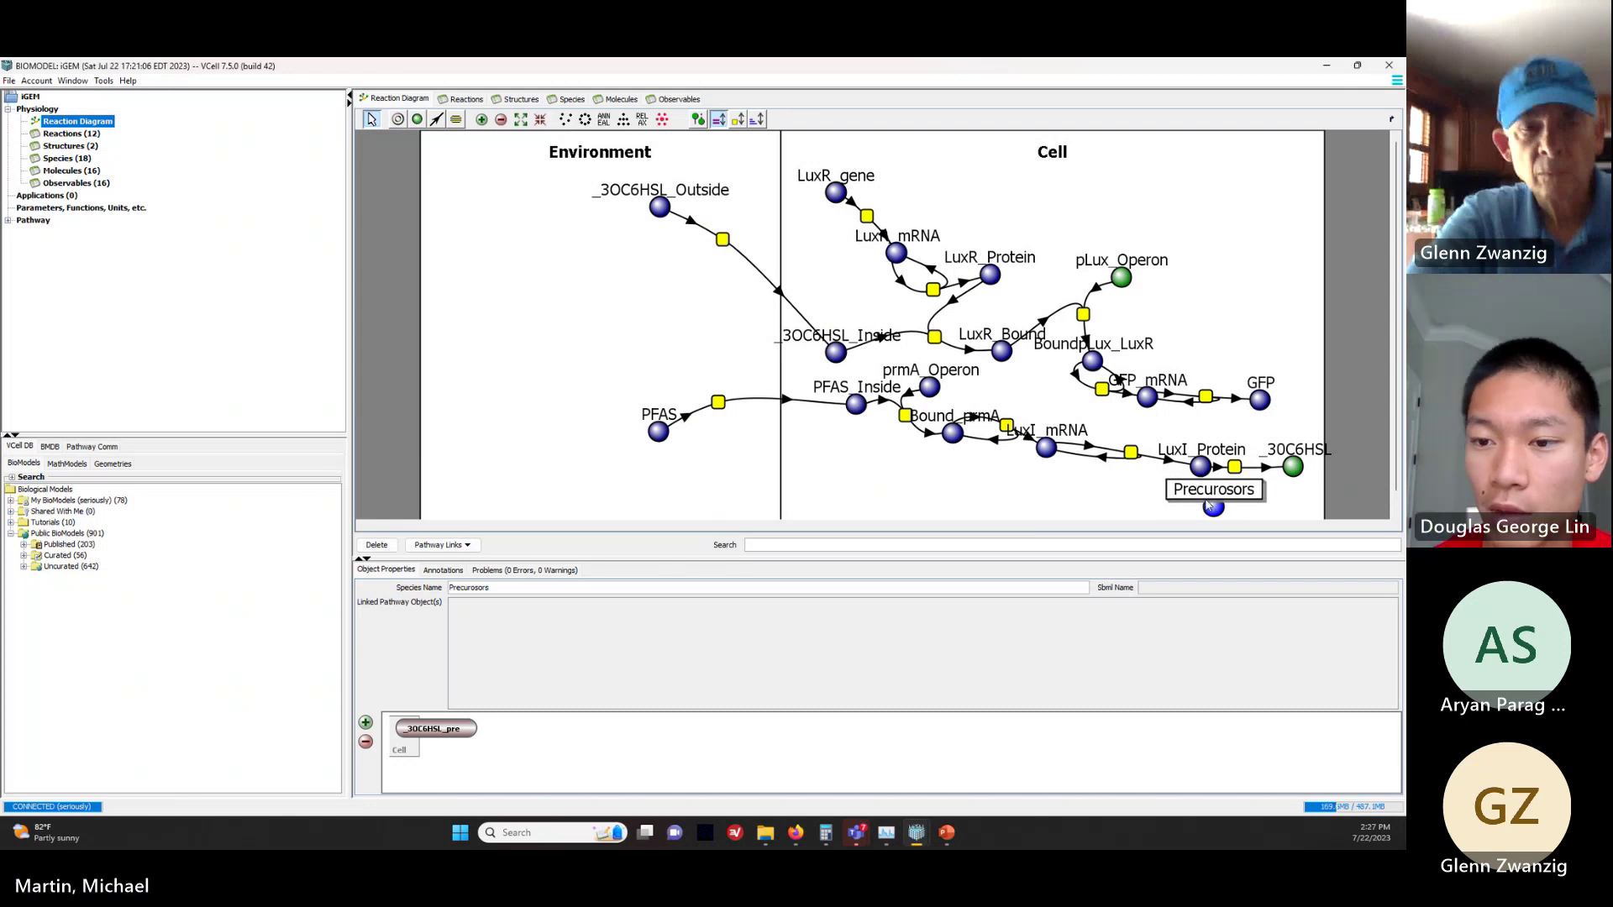
# Step: Connect Precurosors to reaction r5 as a second reactant and LuxI_Protein as an additional product
pyautogui.click(436, 120)
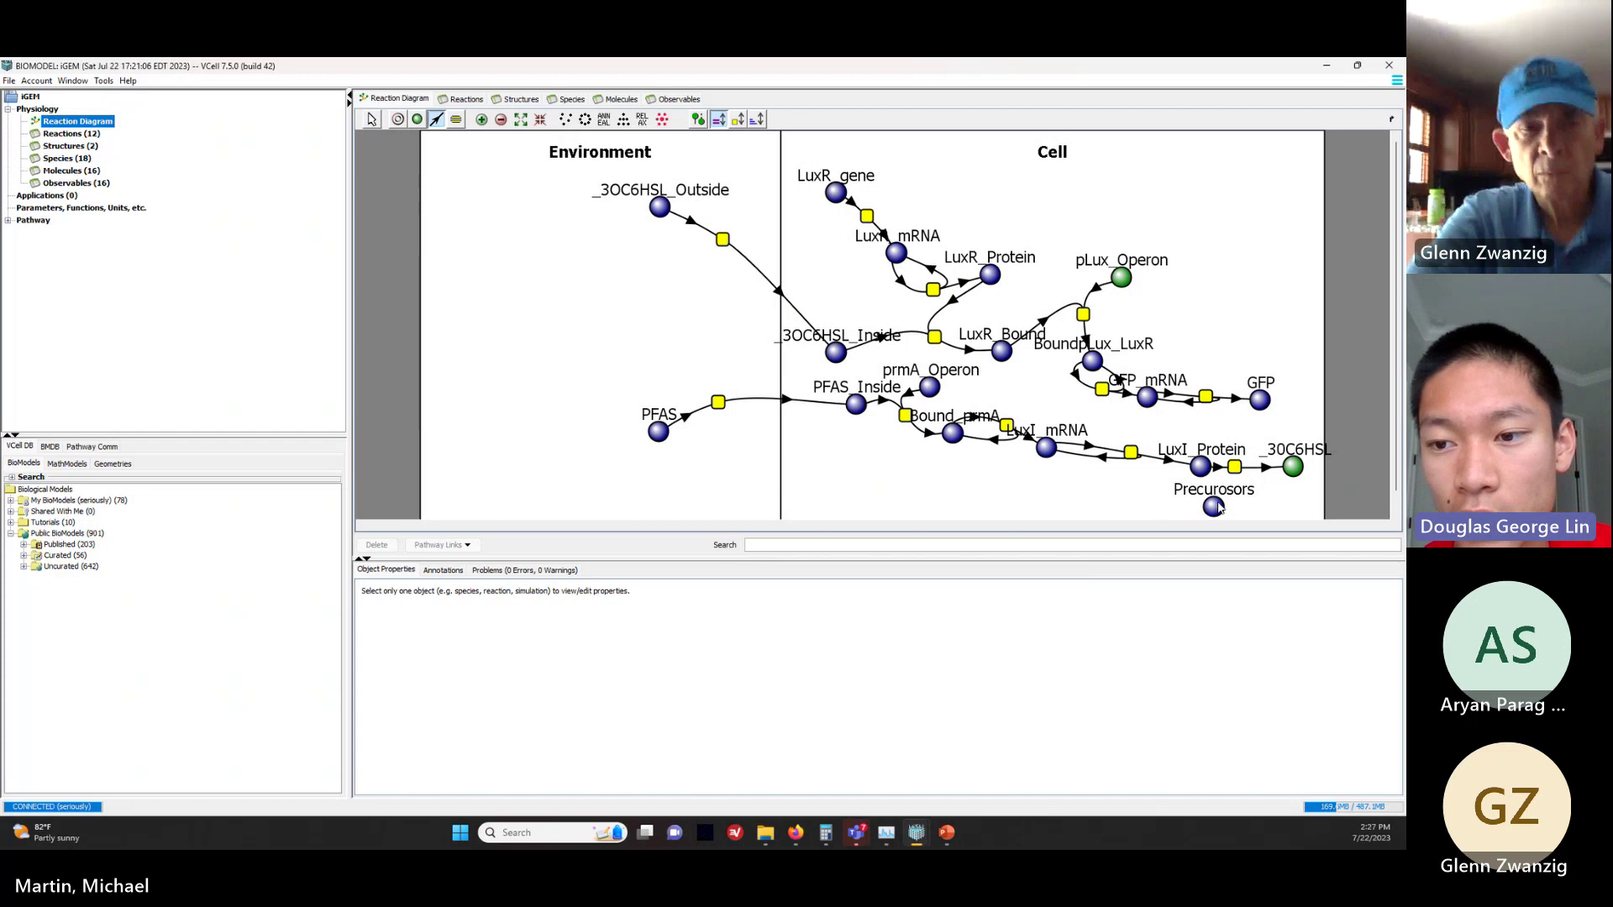
pyautogui.moveTo(1218, 506); pyautogui.dragTo(1234, 467)
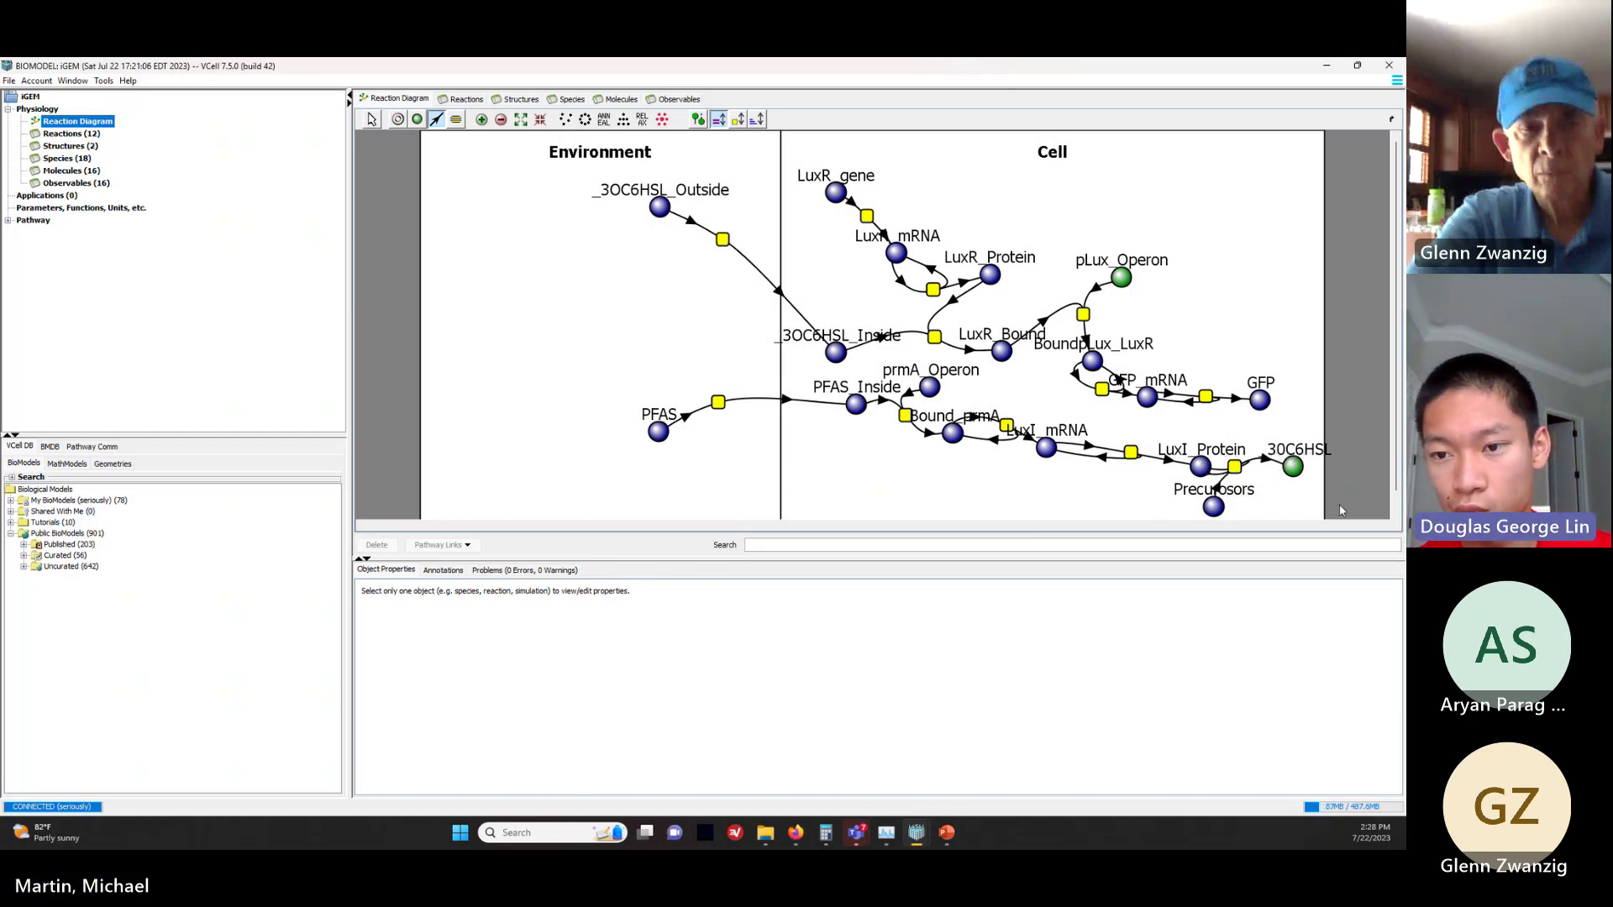
pyautogui.moveTo(1236, 468); pyautogui.dragTo(1285, 504)
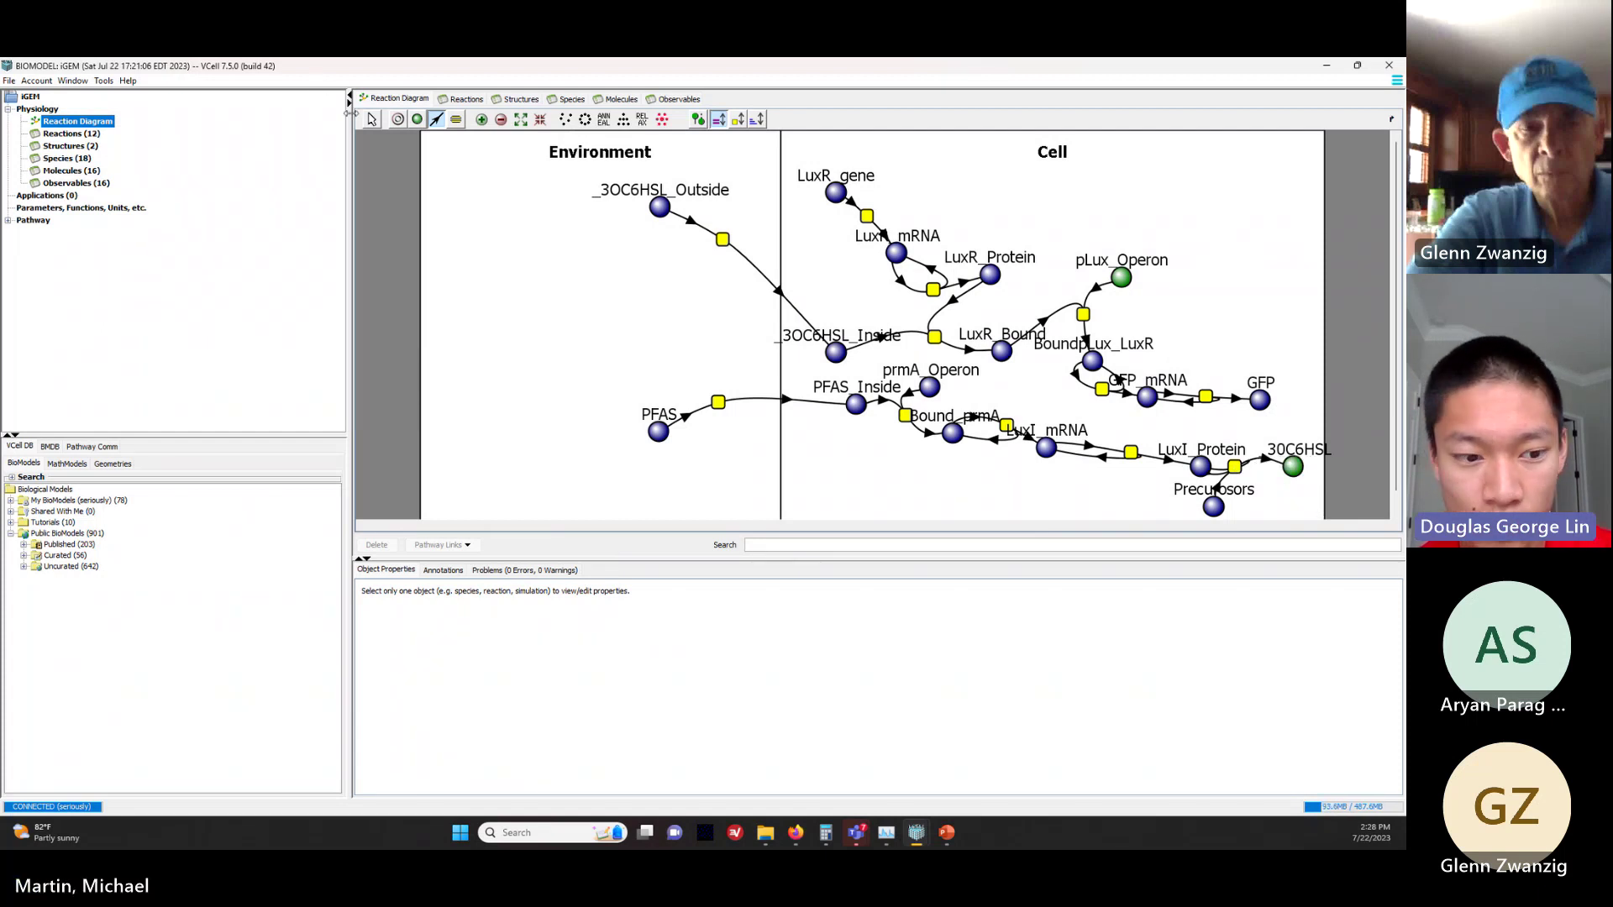
# Step: Rearrange the diagram by moving the r5 node up between GFP and _3OC6HSL and placing Precurosors beside GFP
pyautogui.click(372, 119)
pyautogui.click(1234, 467)
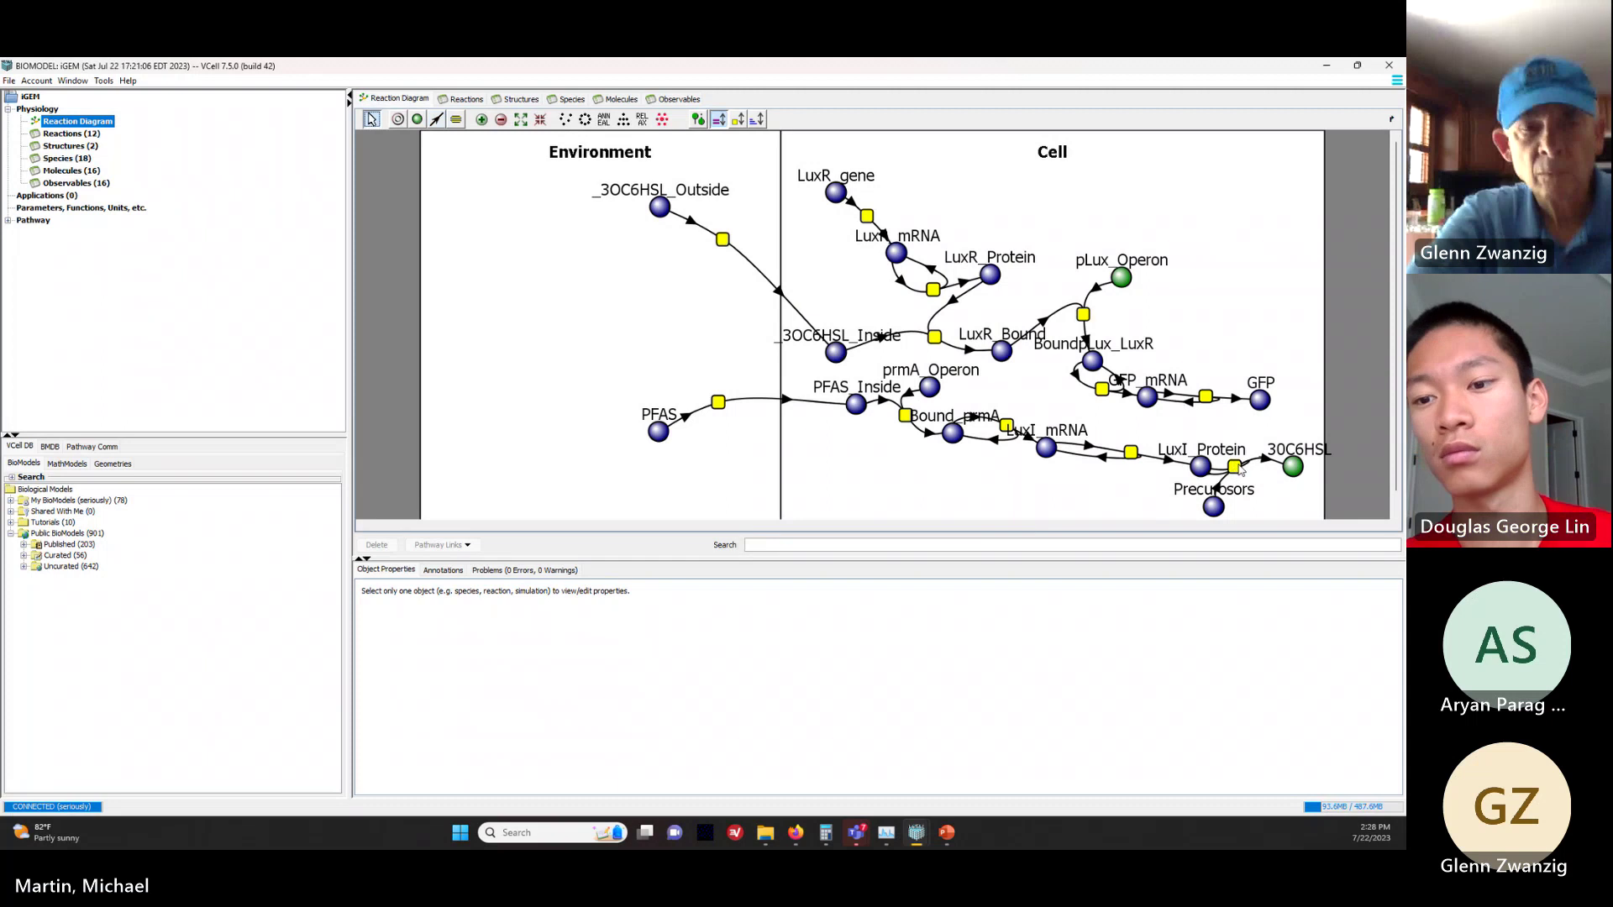
pyautogui.moveTo(1234, 467); pyautogui.dragTo(1260, 442)
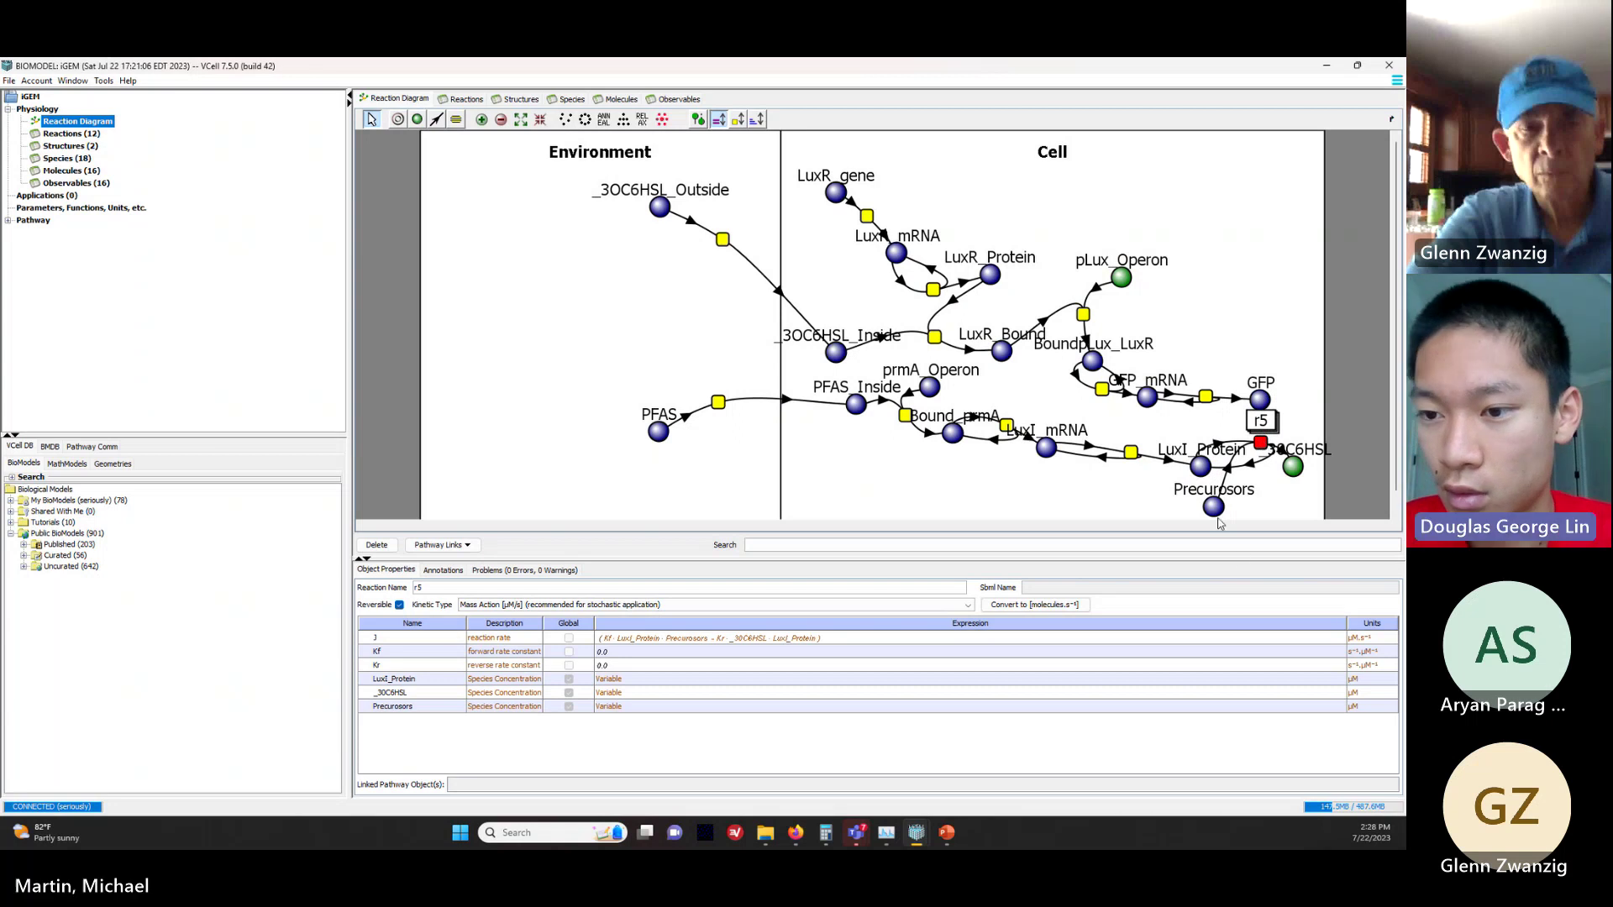
pyautogui.moveTo(1213, 506); pyautogui.dragTo(1296, 410)
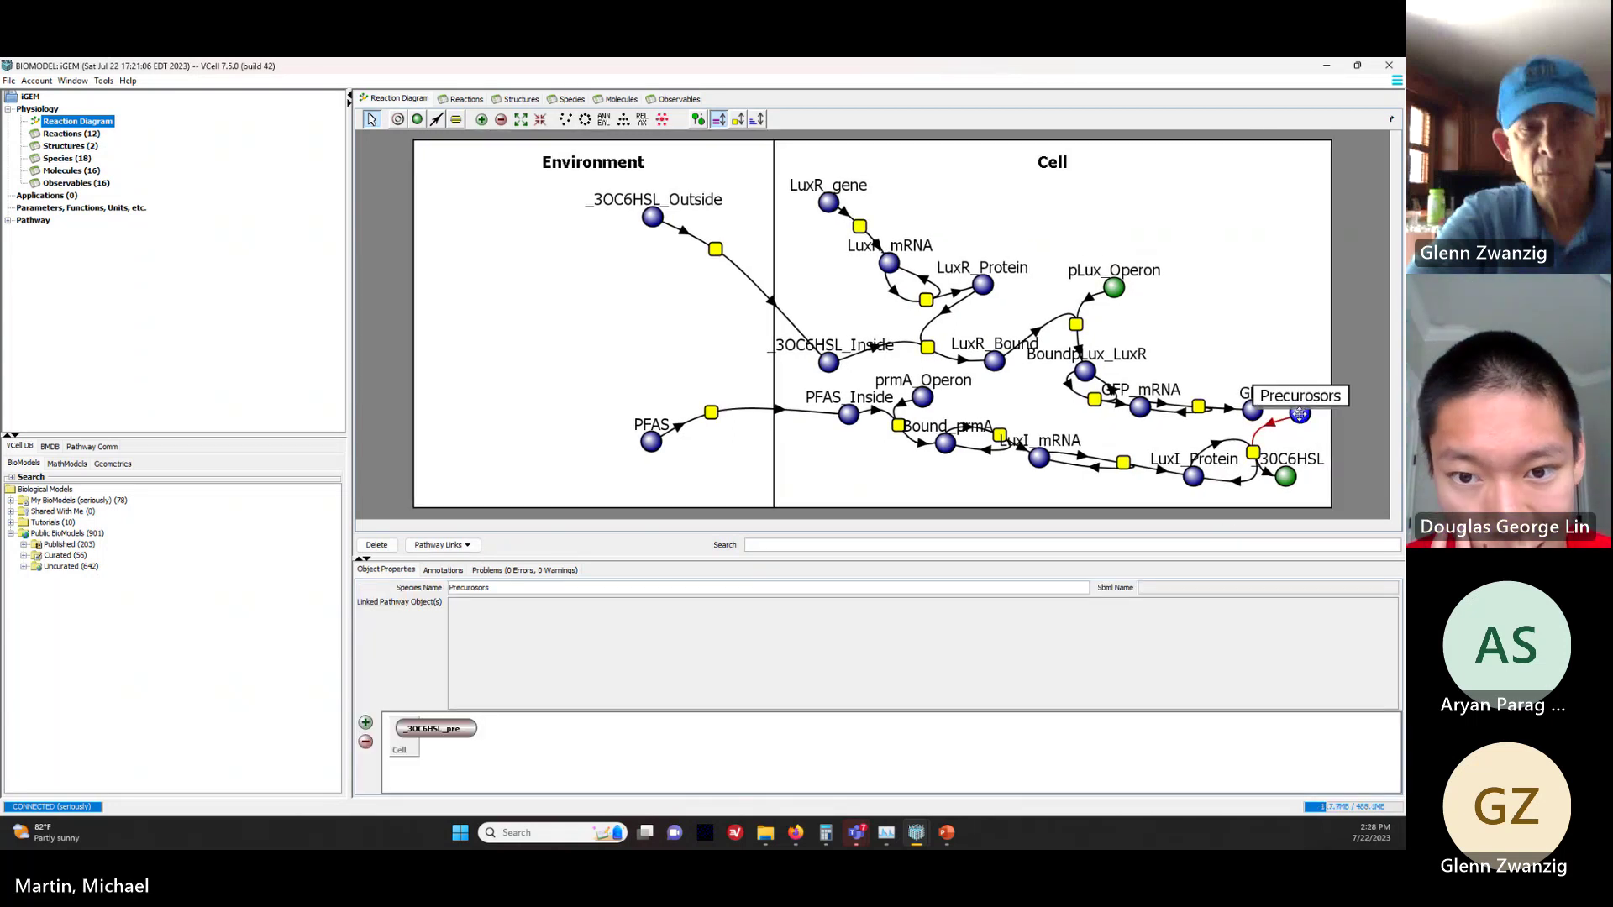
# Step: Set the forward rate constant Kf of reaction r5, between Precurosors and _3OC6HSL, to 0.1
pyautogui.click(1260, 455)
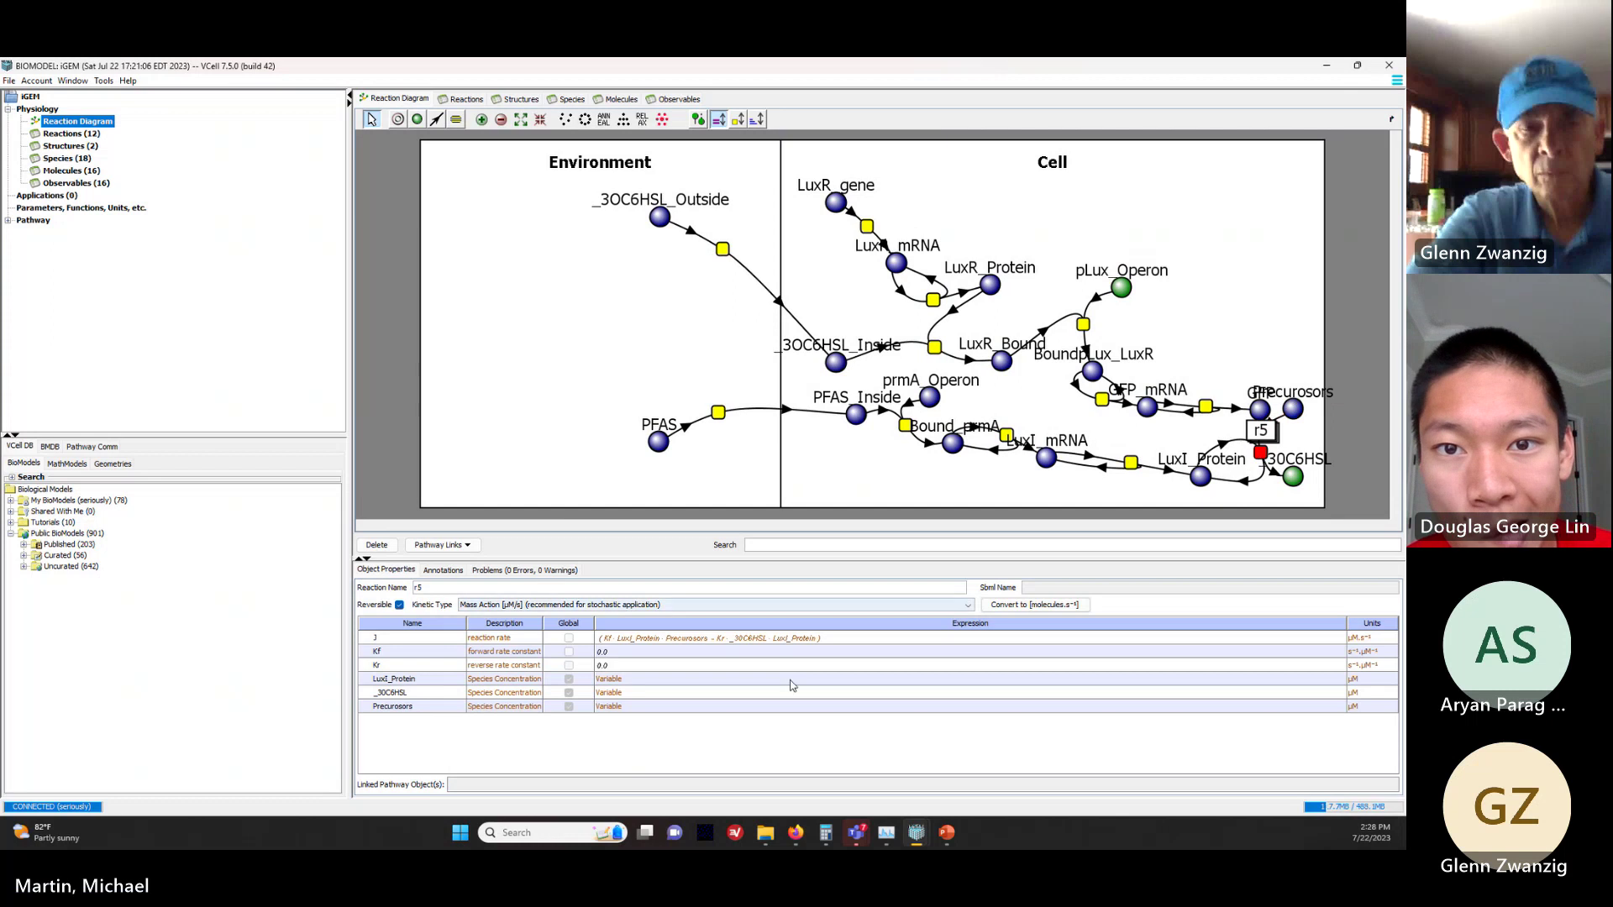
pyautogui.click(594, 652)
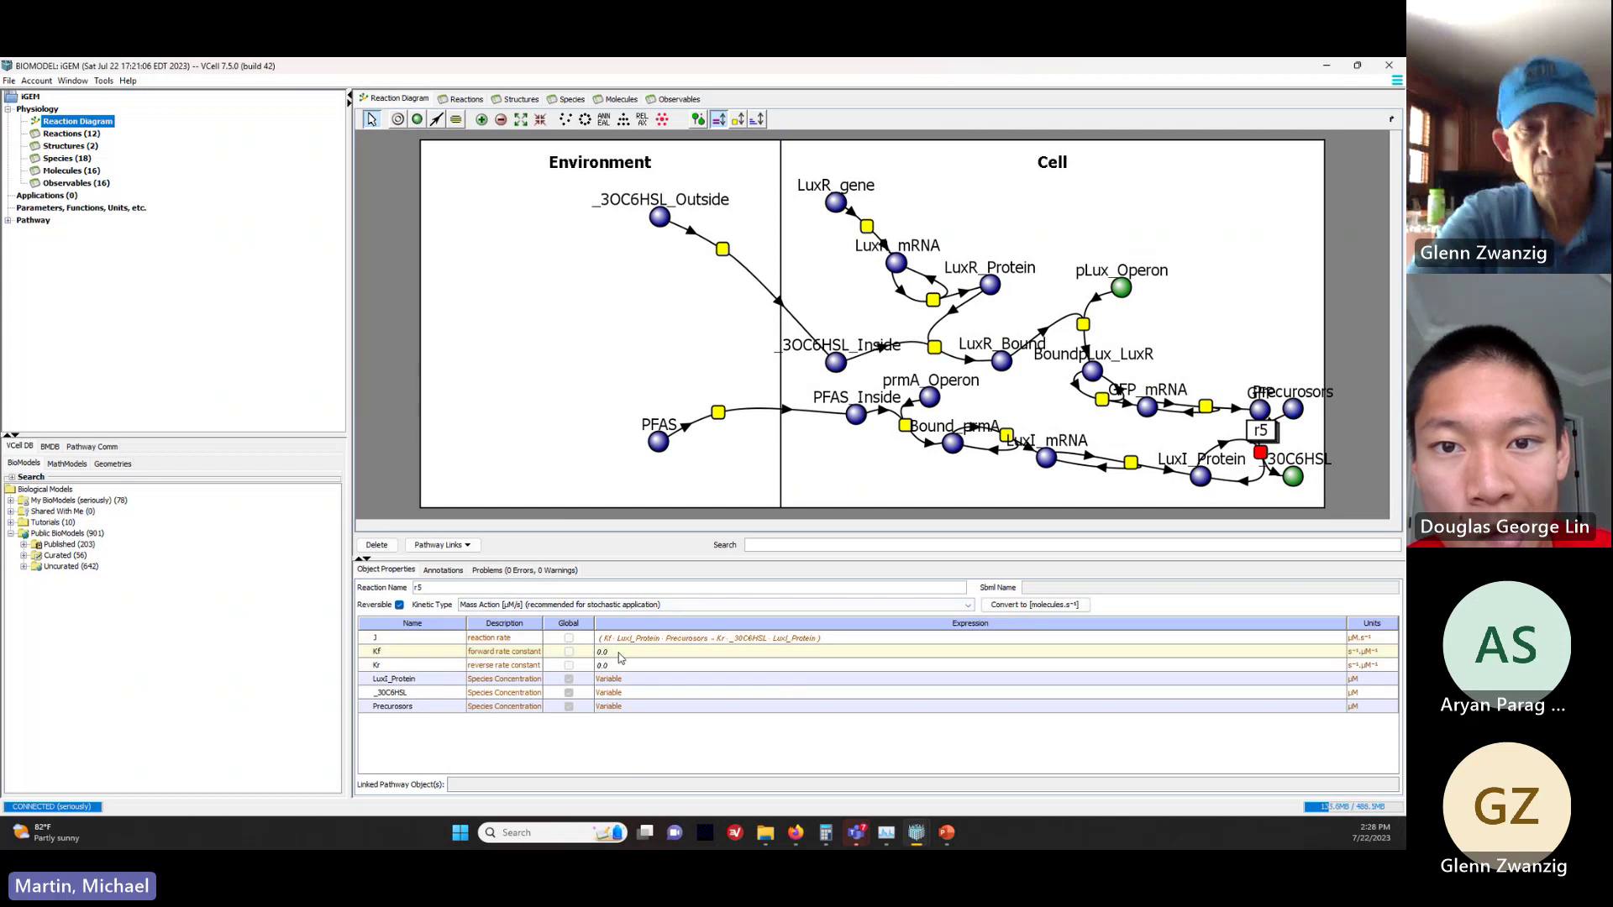
pyautogui.doubleClick(611, 656)
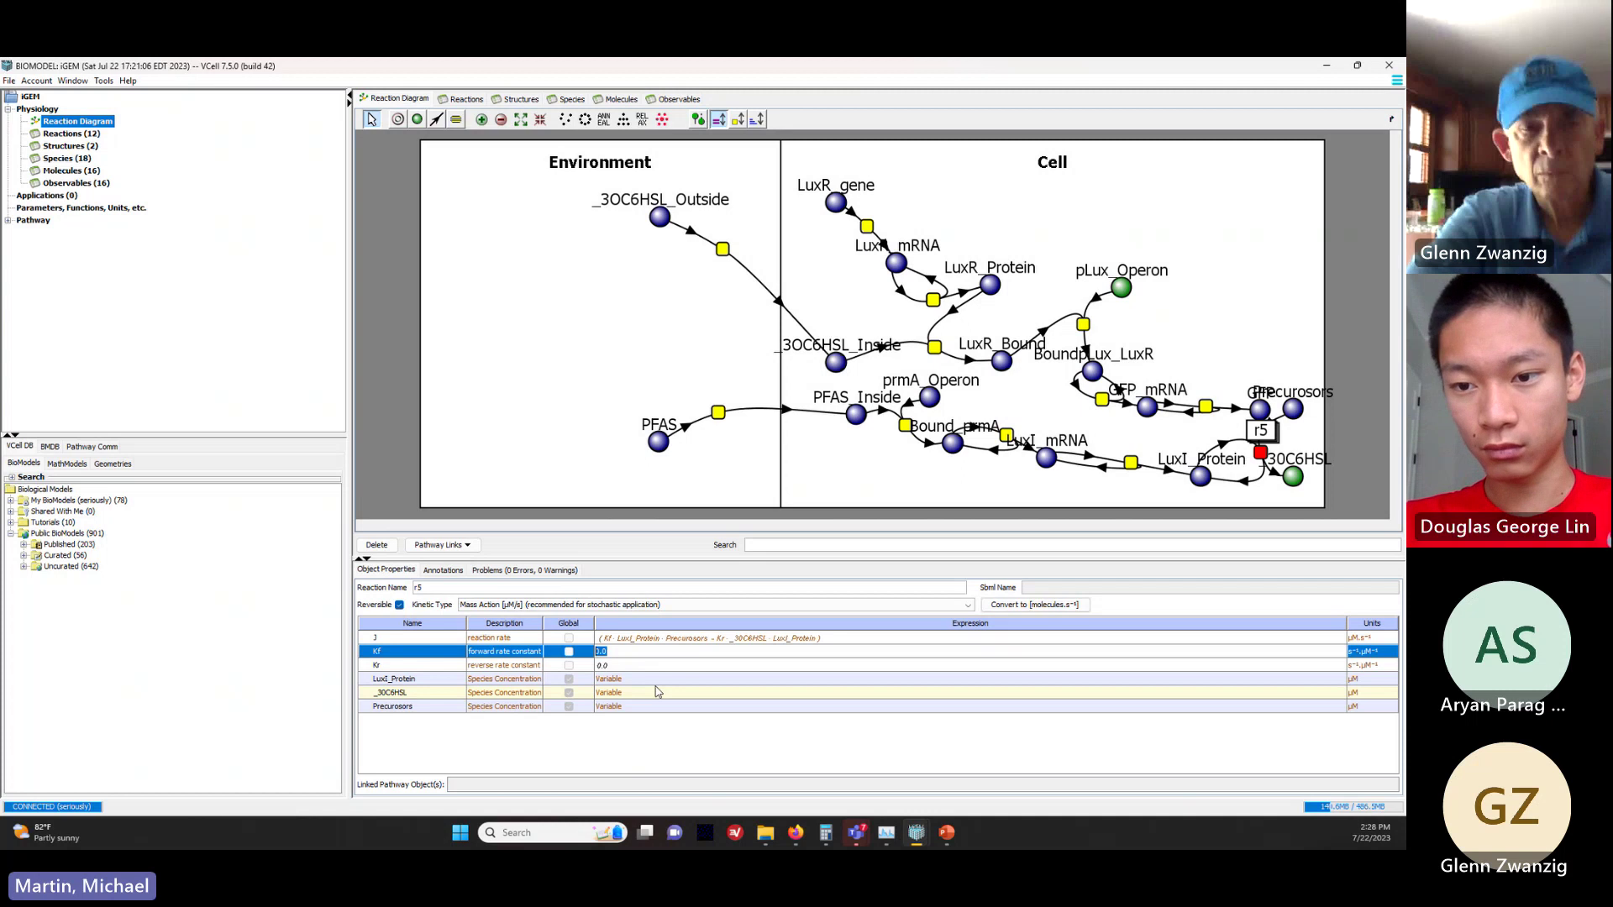
pyautogui.write('0')
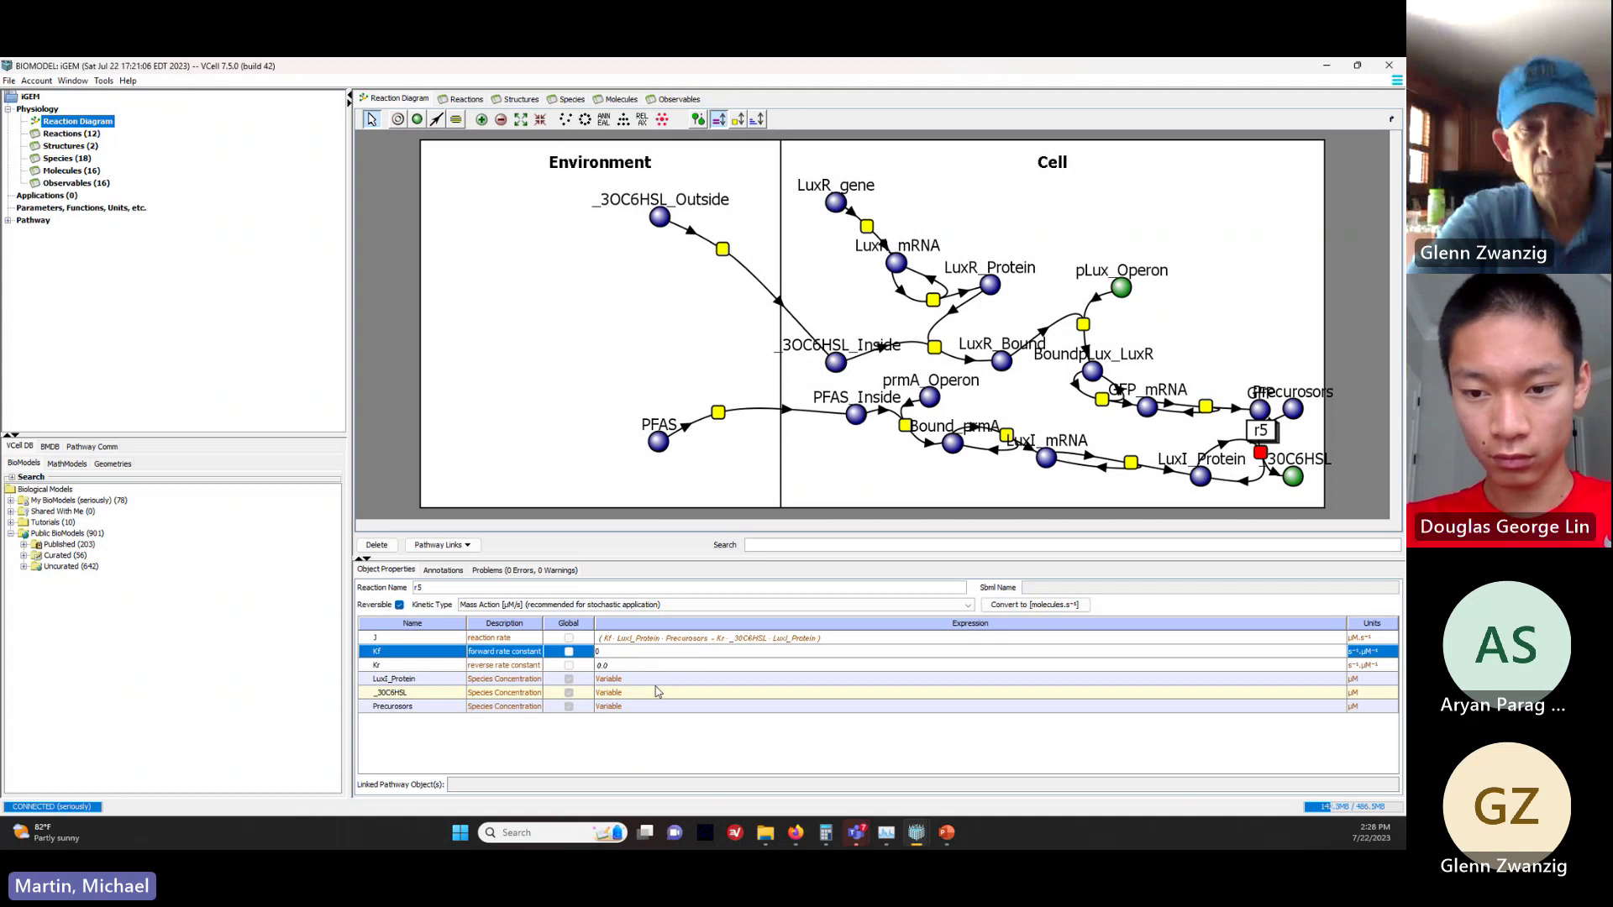
pyautogui.write('.1')
pyautogui.press('Return')
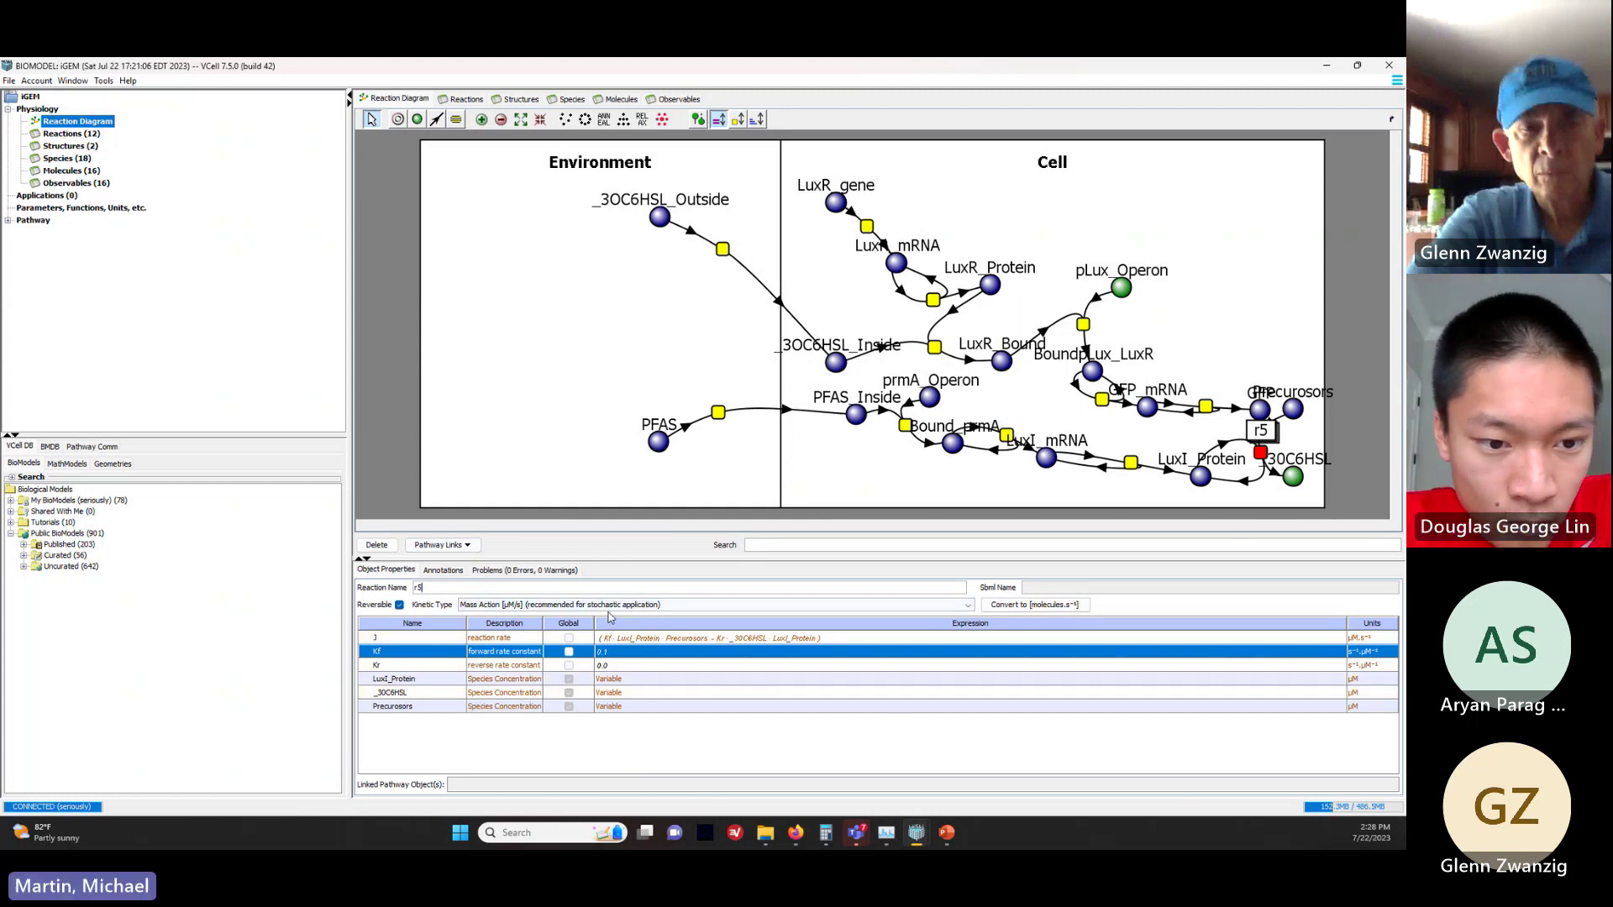
# Step: Rename reaction r5 as Make_Quorum
pyautogui.write('Mzak')
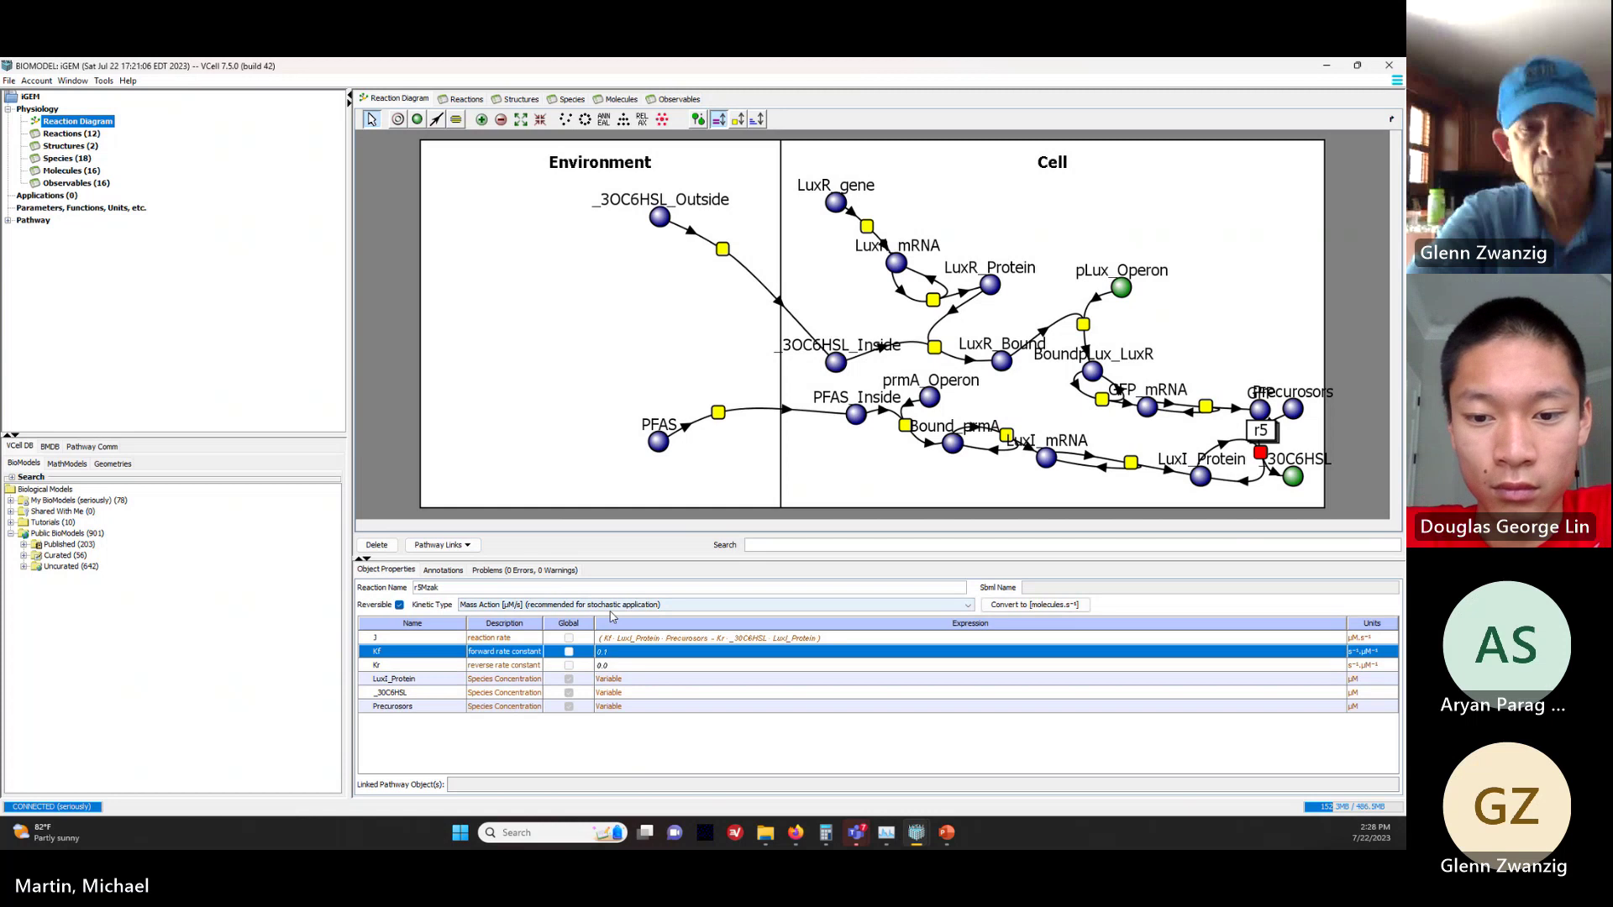
pyautogui.press('BackSpace')
pyautogui.press('BackSpace')
pyautogui.press('BackSpace')
pyautogui.press('BackSpace')
pyautogui.press('BackSpace')
pyautogui.press('BackSpace')
pyautogui.write('M')
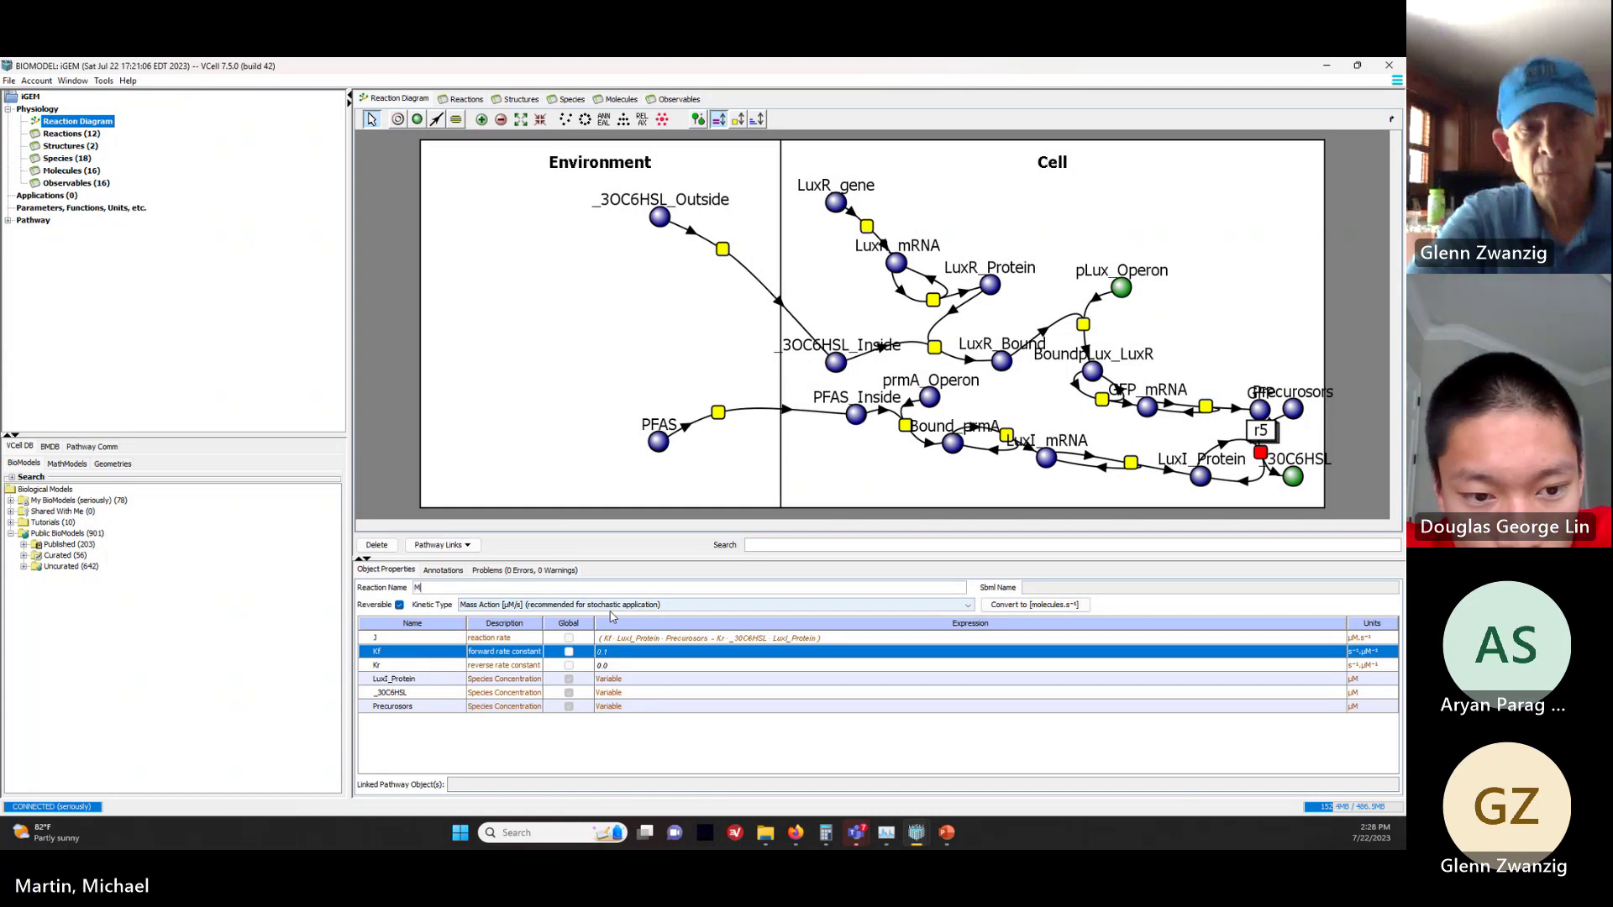
pyautogui.write('ake')
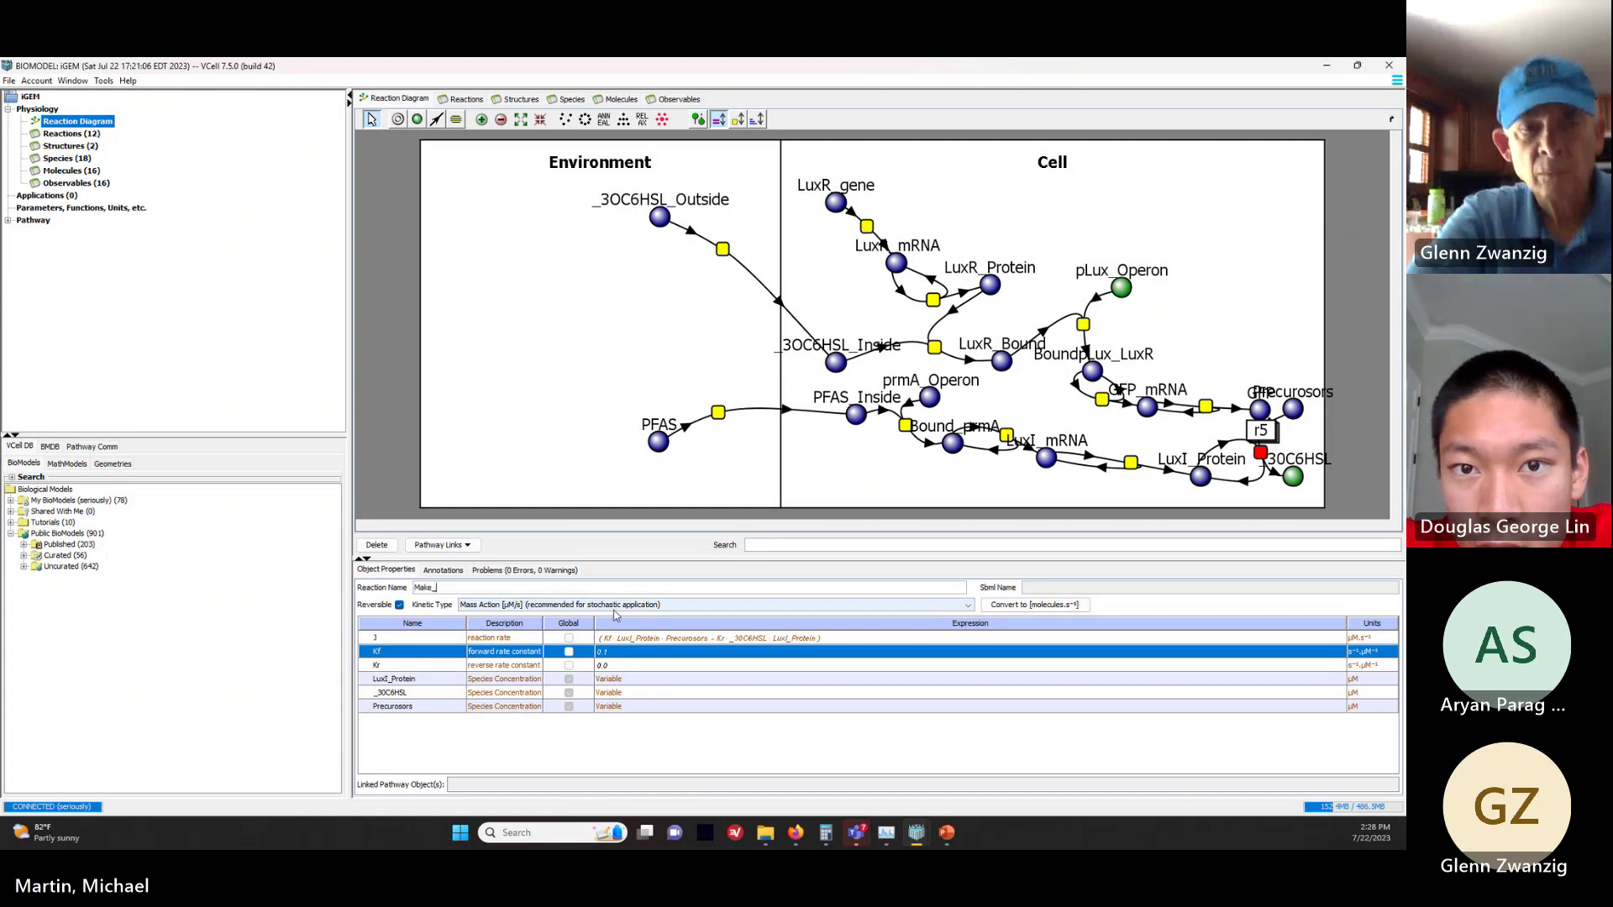
pyautogui.write('_')
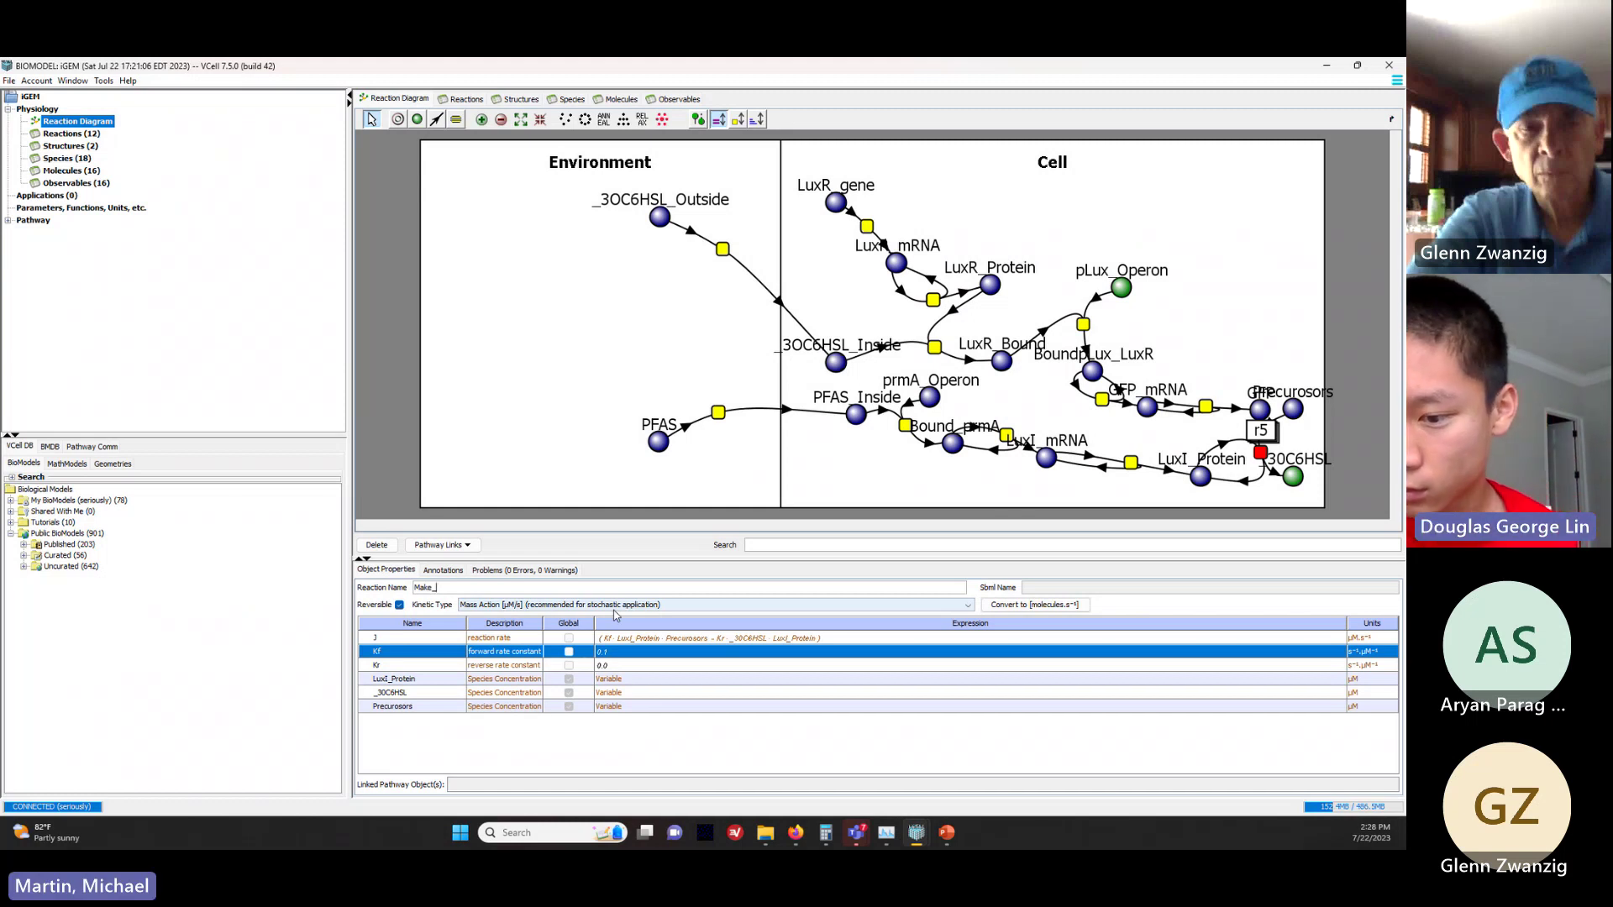
pyautogui.write('Quorum')
pyautogui.press('Return')
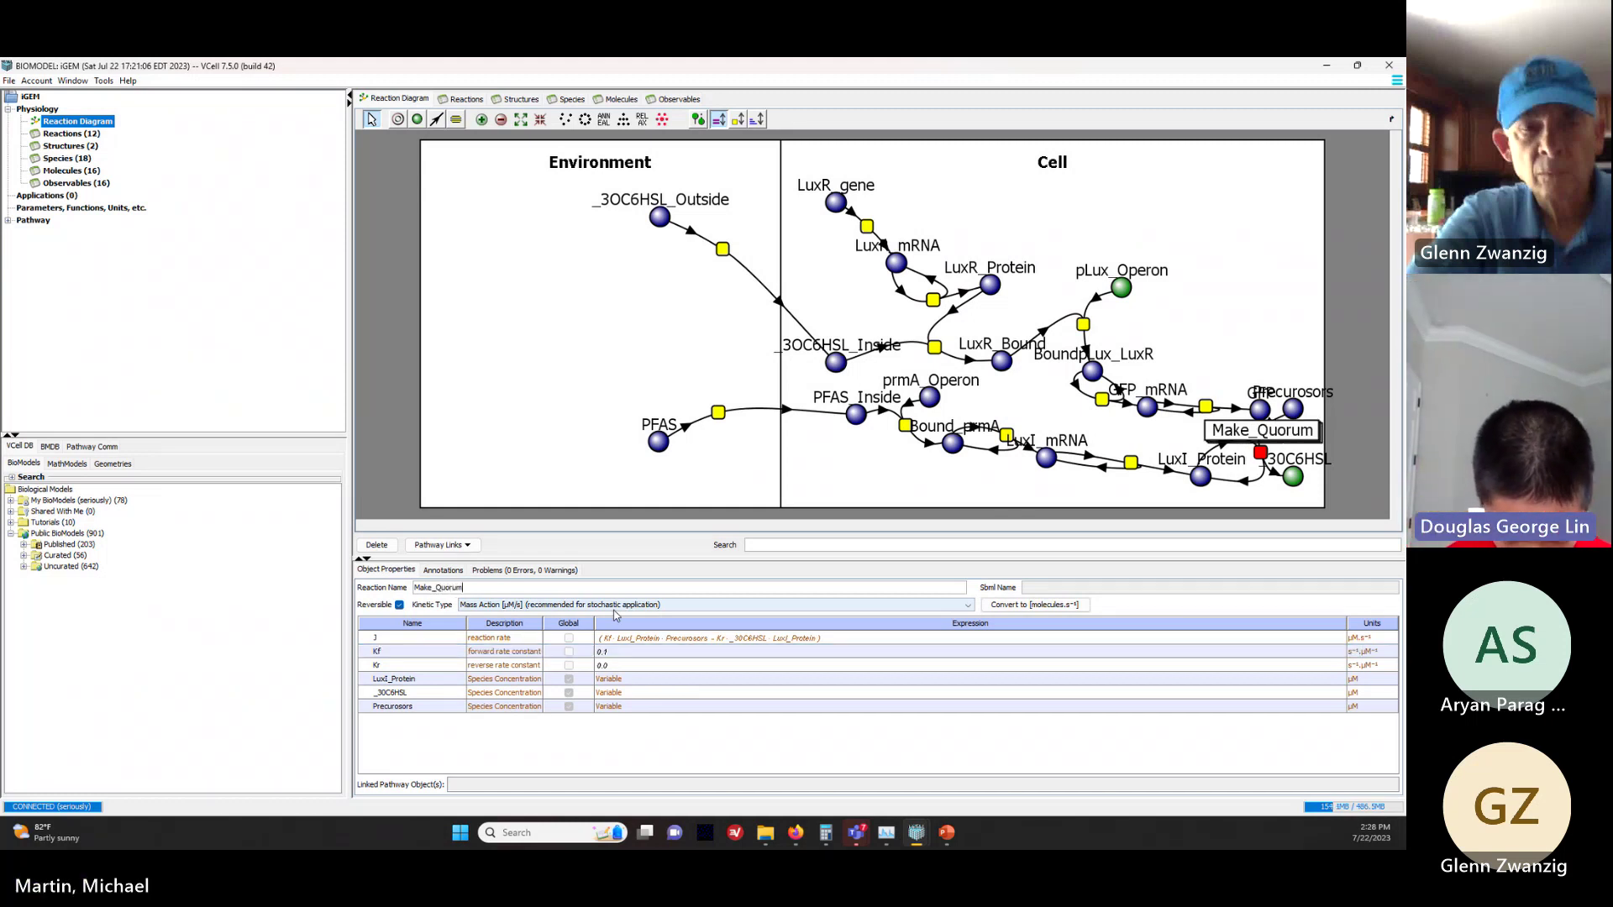
# Step: Move the GFP species up in the Cell compartment so it is clear of Precurosors
pyautogui.click(927, 494)
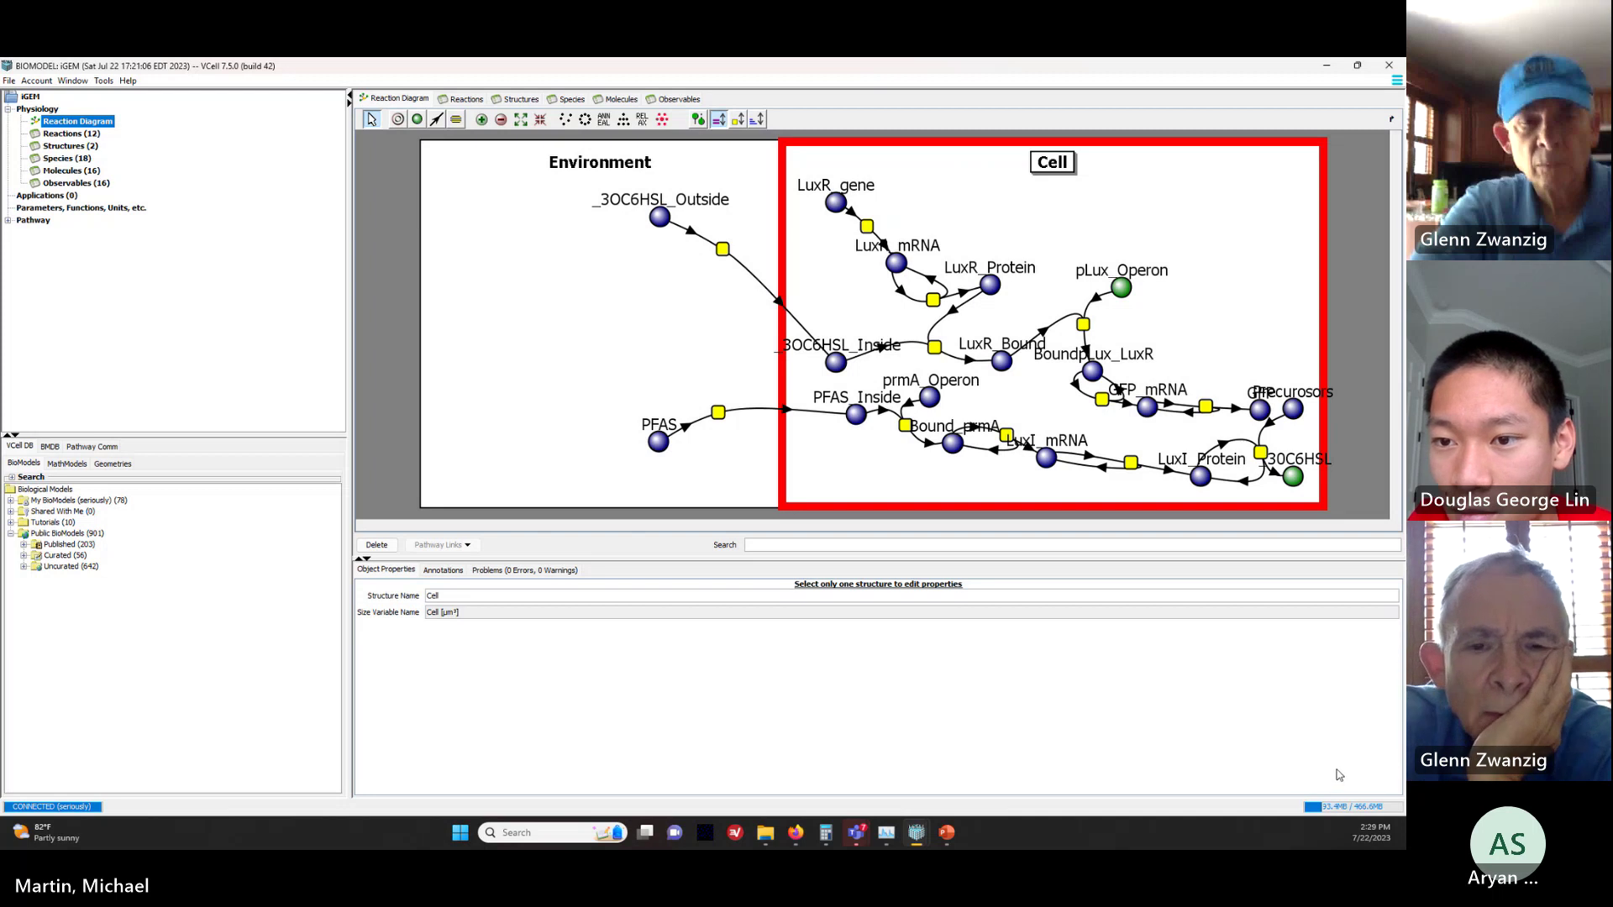
pyautogui.moveTo(1259, 410); pyautogui.dragTo(1244, 355)
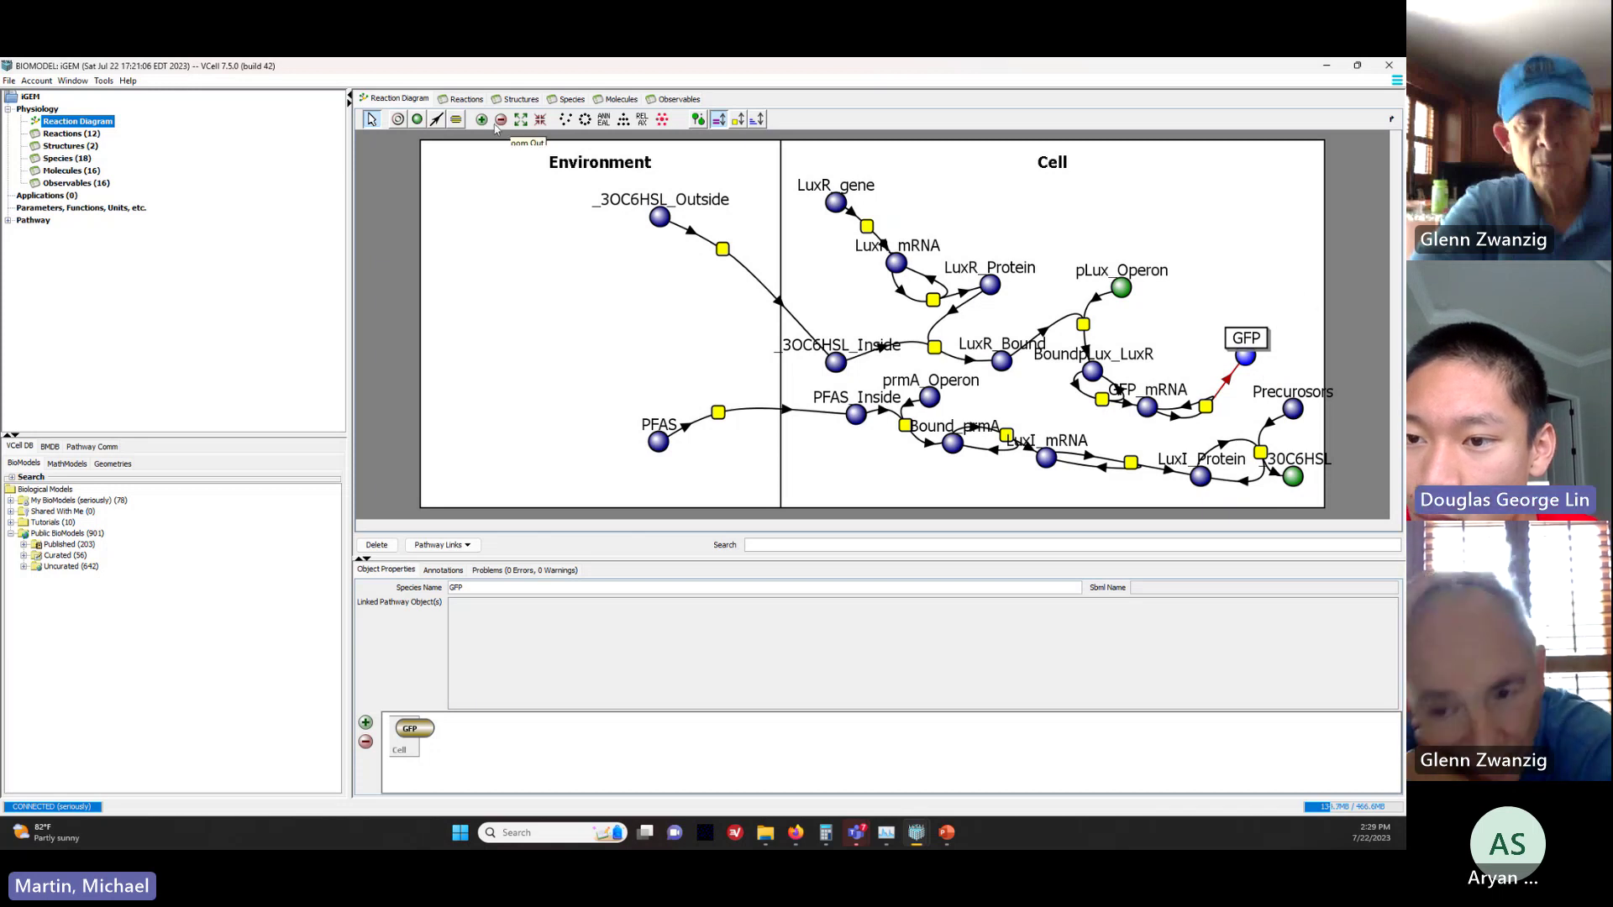
# Step: Draw a reaction from LuxR_mRNA to a new species at its upper right and name the reaction LuxI_mRNA_deg
pyautogui.click(436, 119)
pyautogui.moveTo(905, 267); pyautogui.dragTo(963, 198)
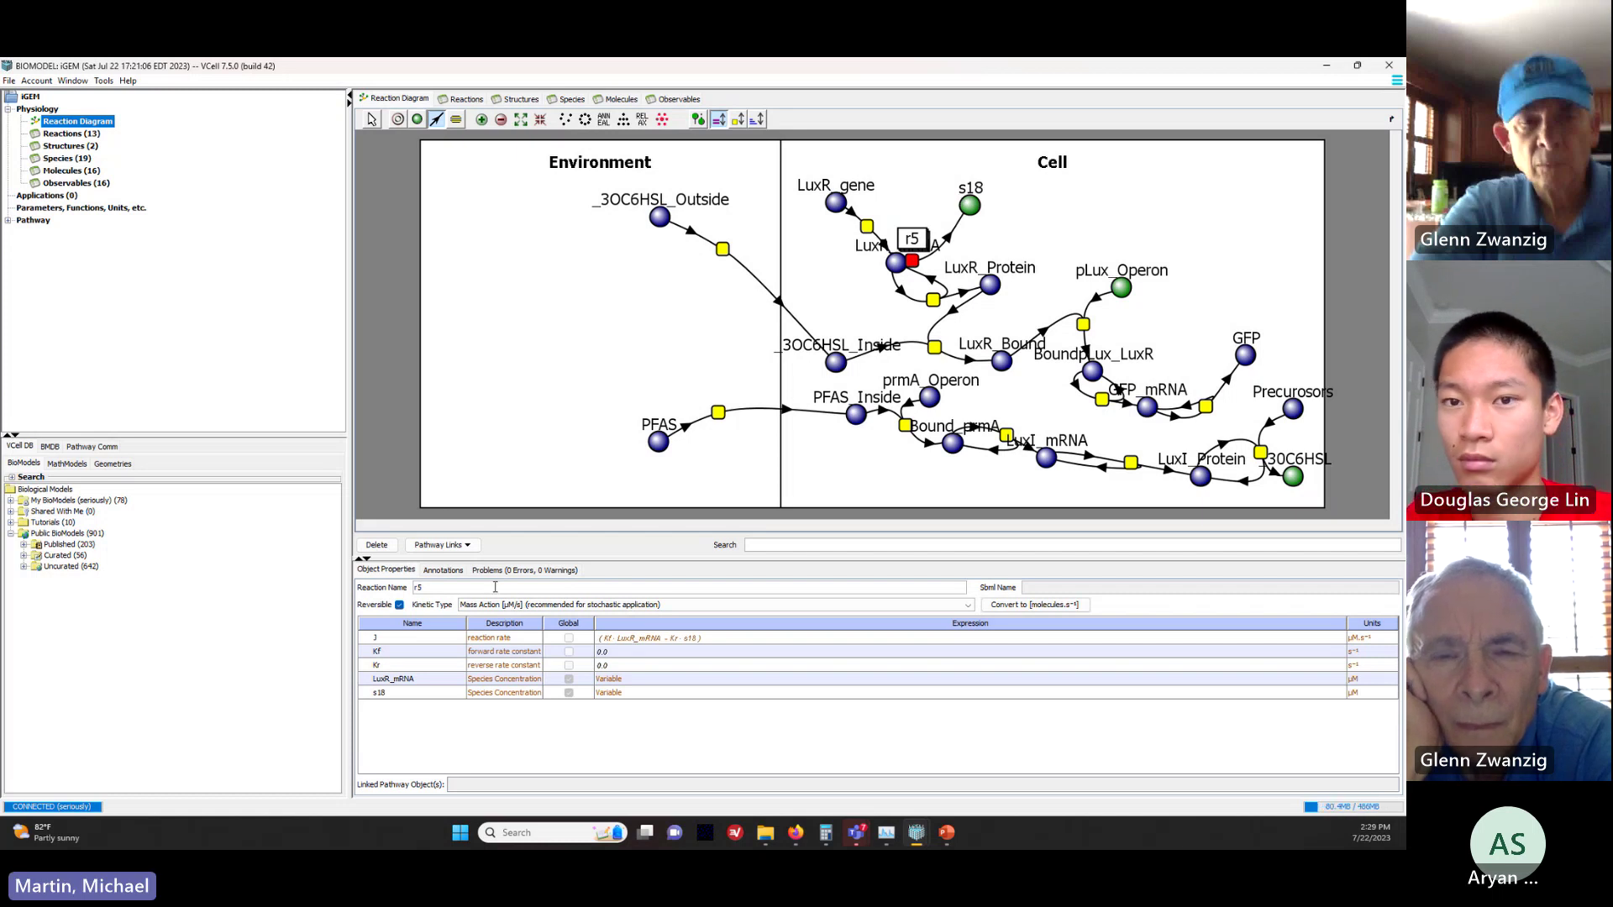
pyautogui.doubleClick(418, 588)
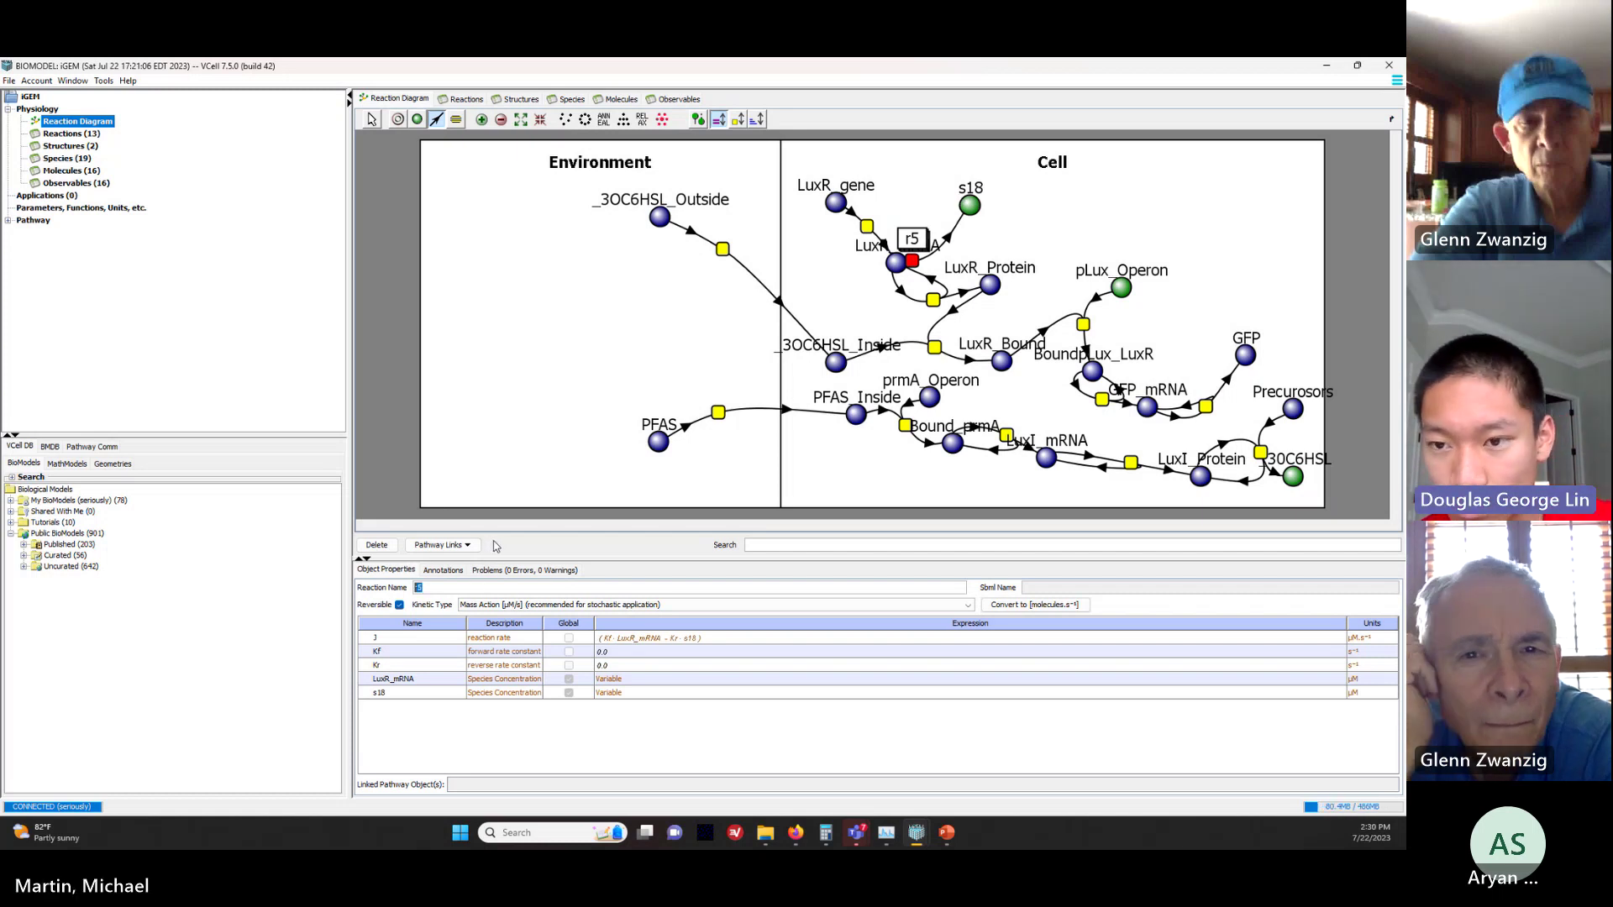
pyautogui.write('Lux')
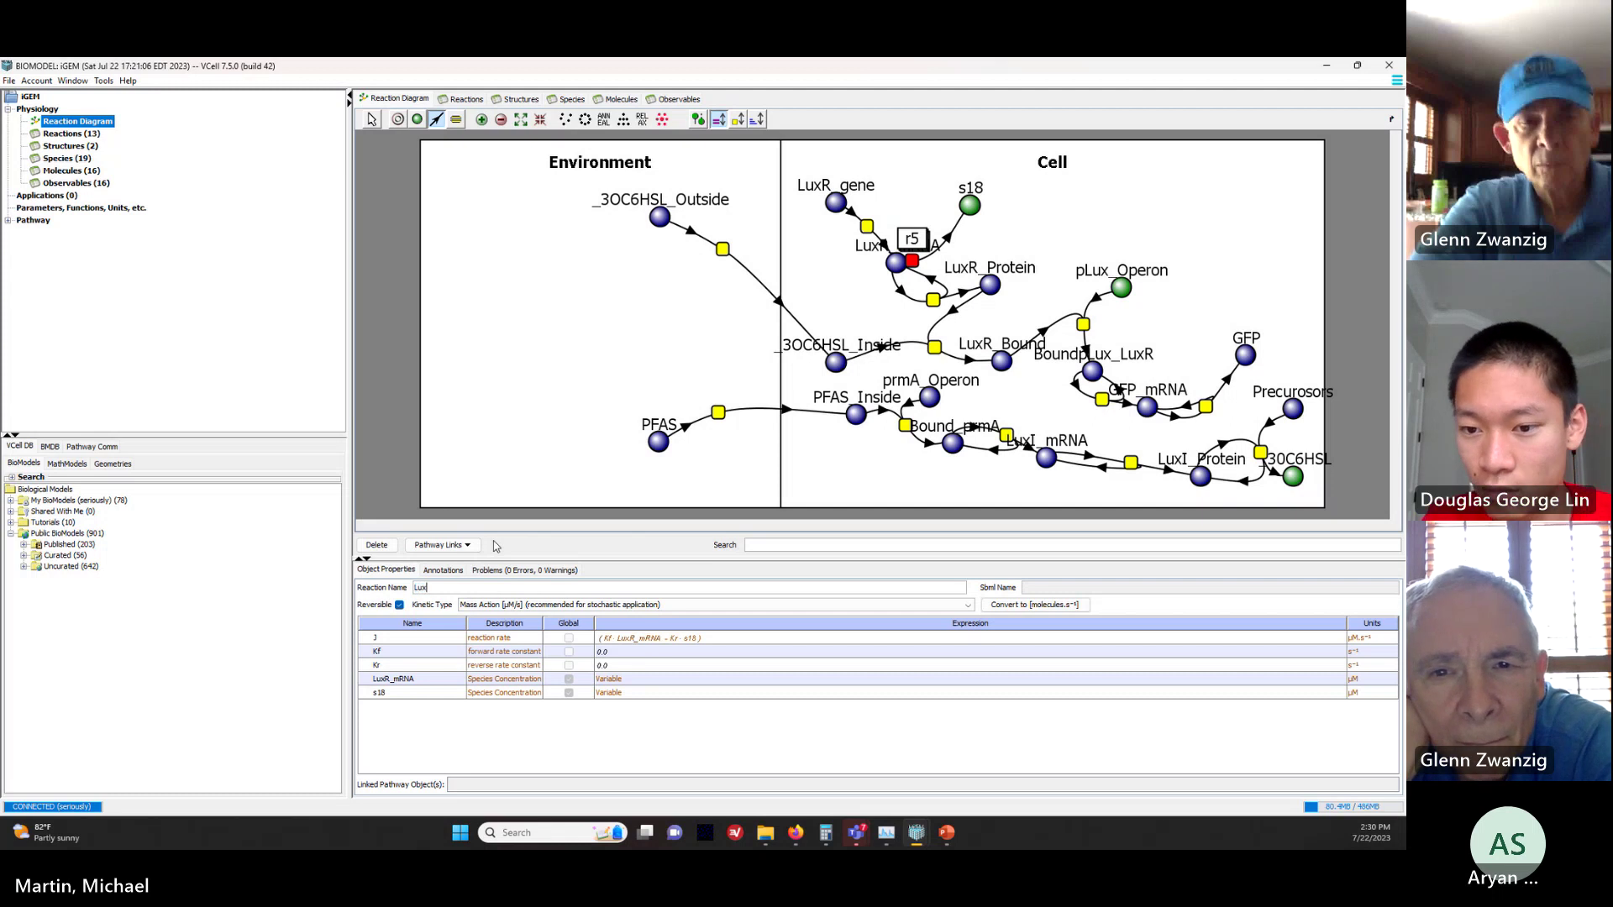
pyautogui.write('I_')
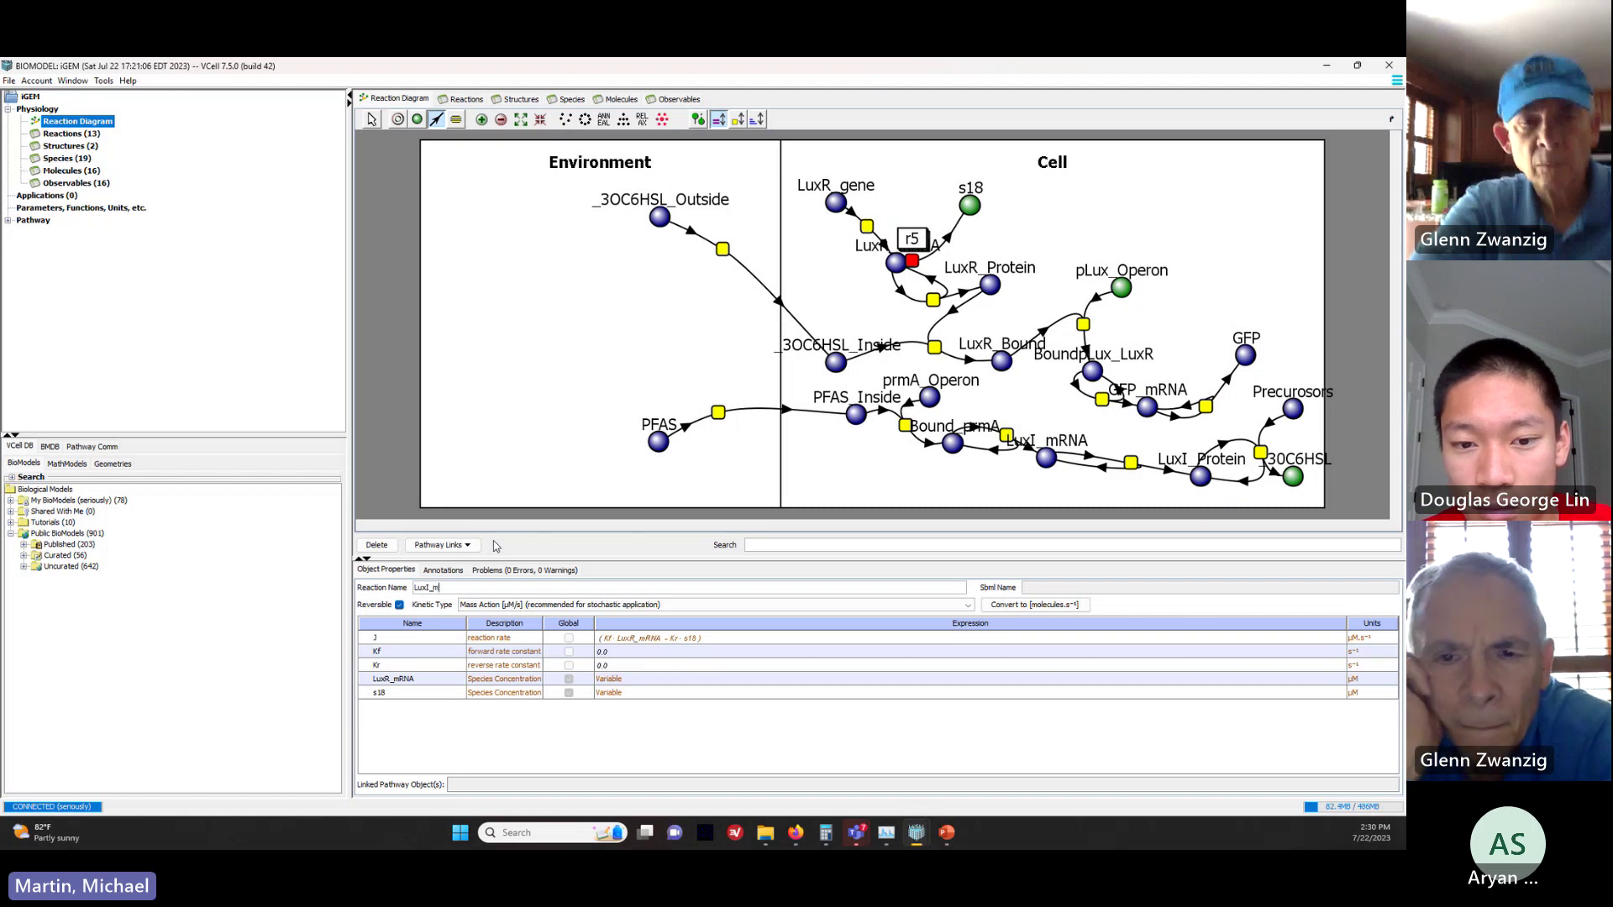
pyautogui.write('m')
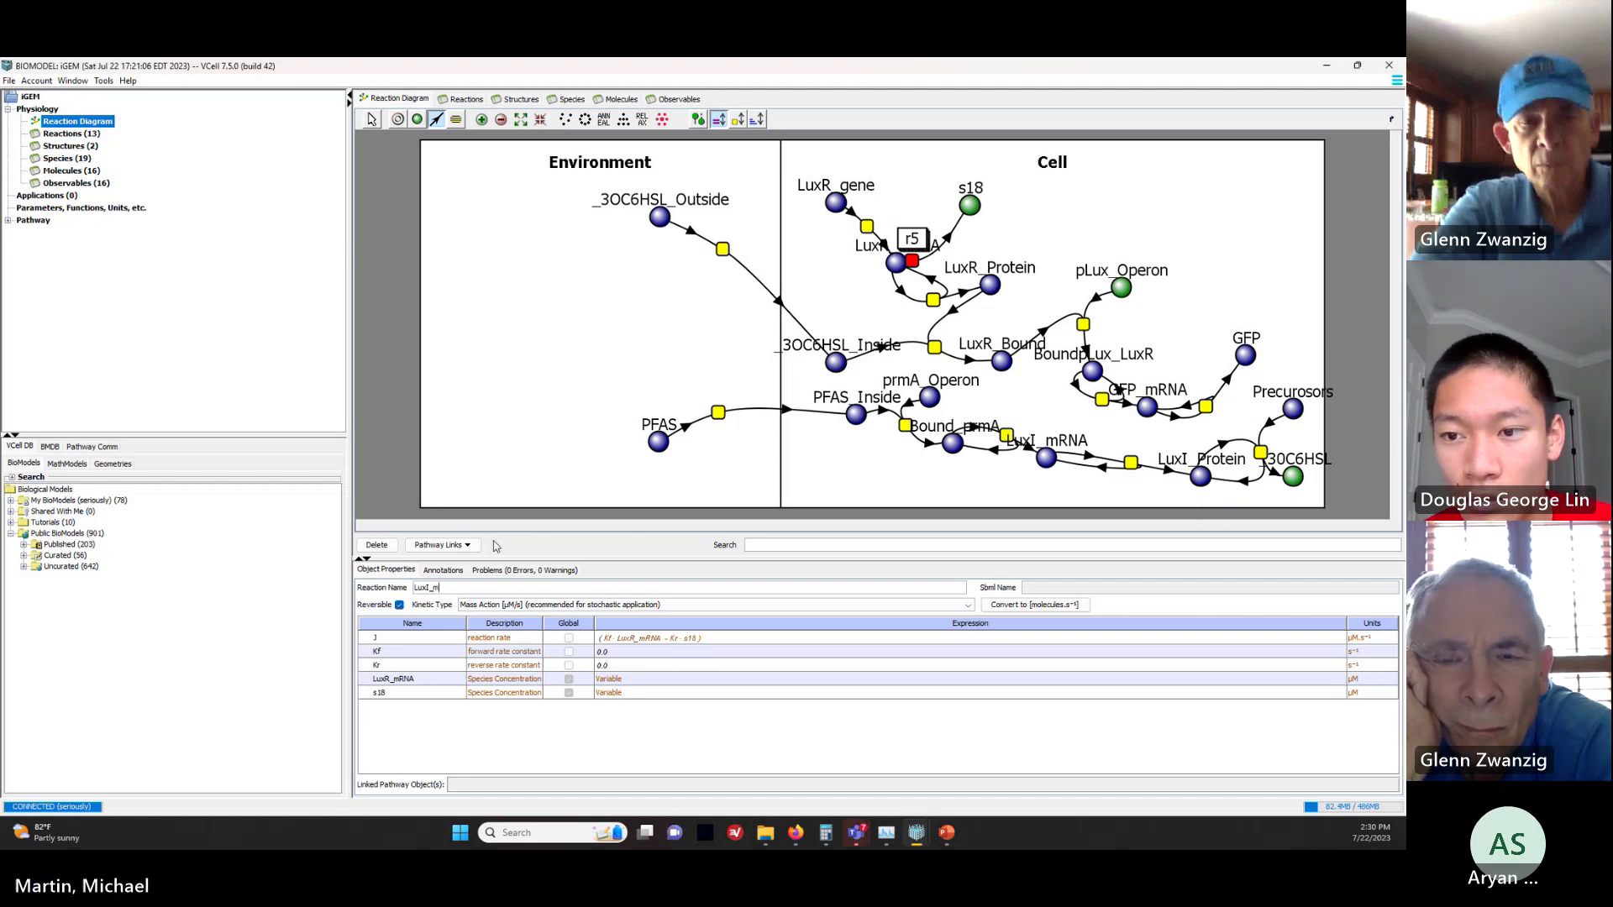
pyautogui.write('RNA_')
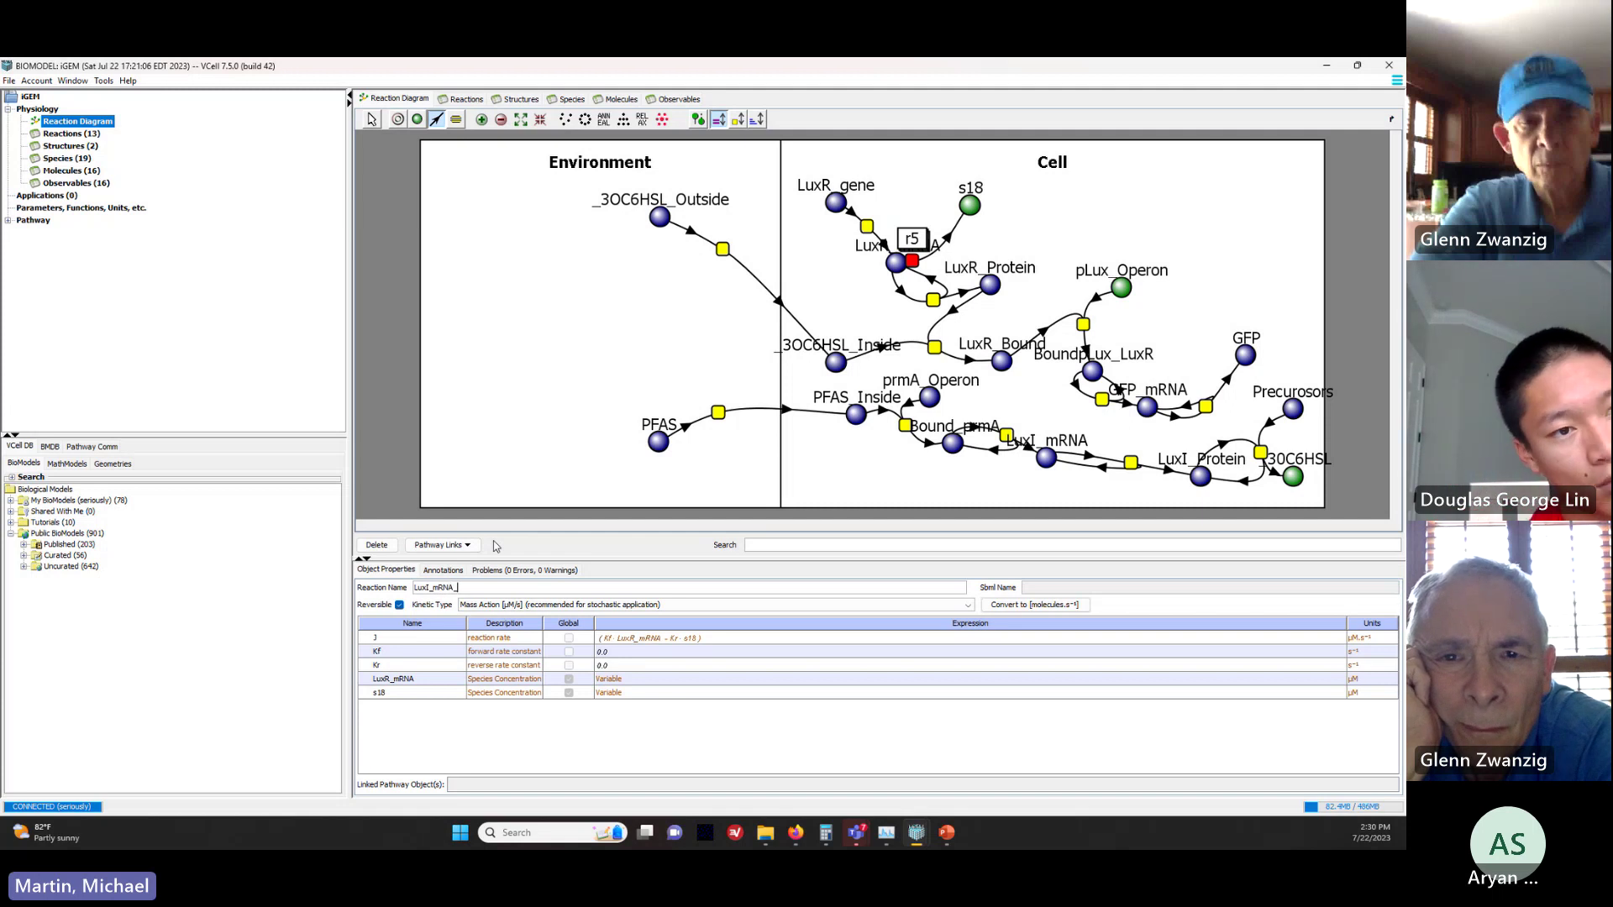
pyautogui.write('deg')
pyautogui.press('Return')
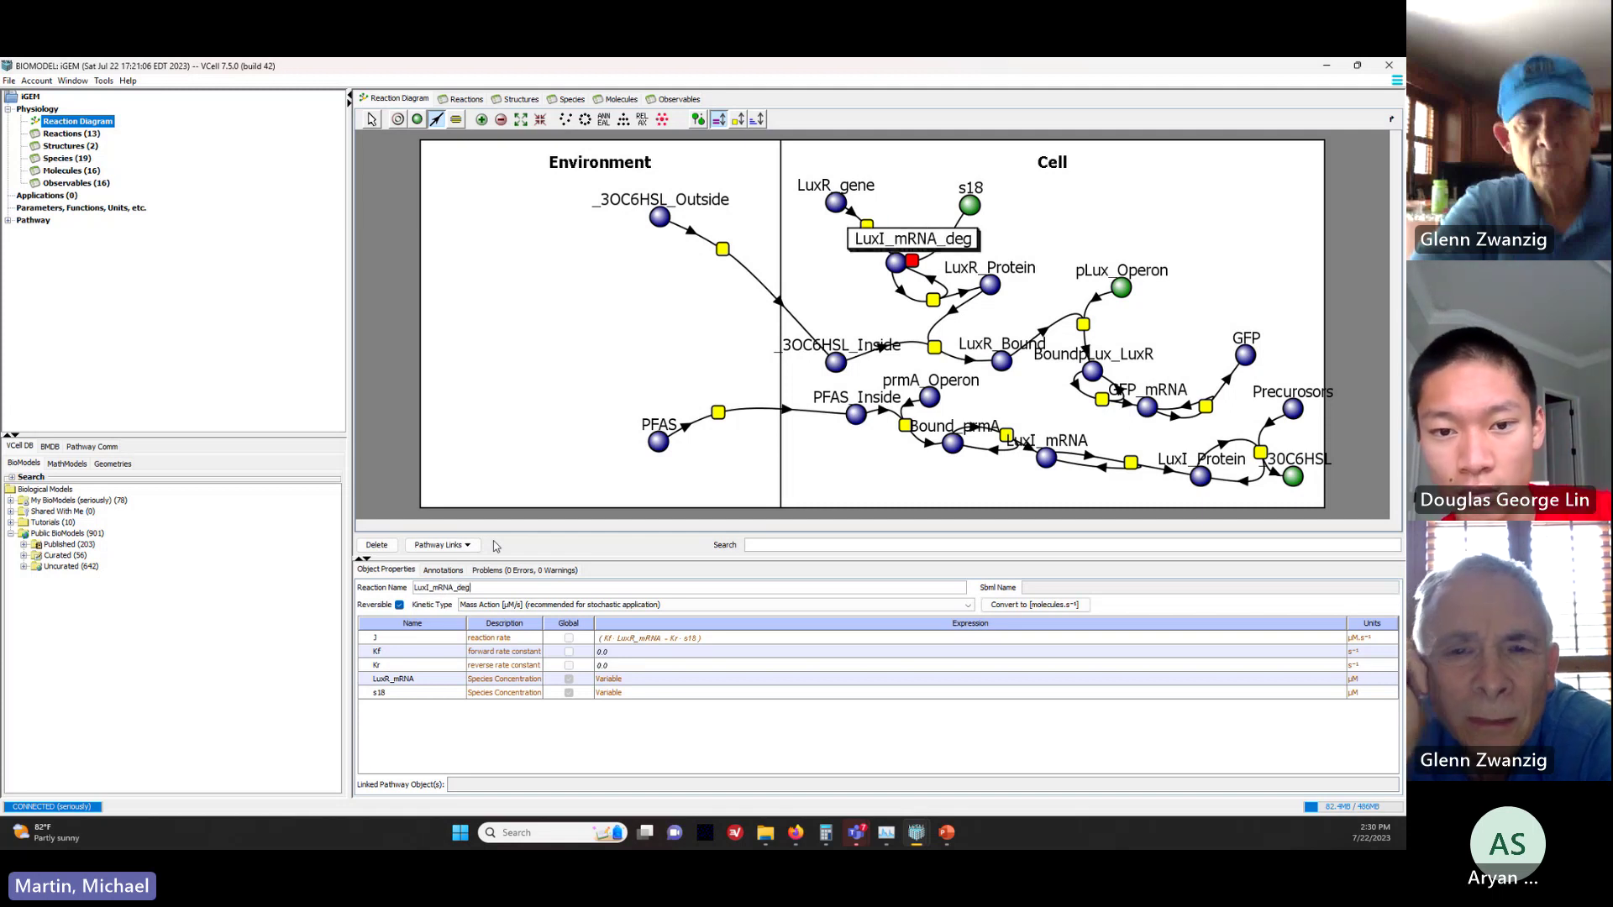
# Step: Set the forward rate constant Kf of the LuxI_mRNA_deg reaction to 0.004
pyautogui.click(624, 652)
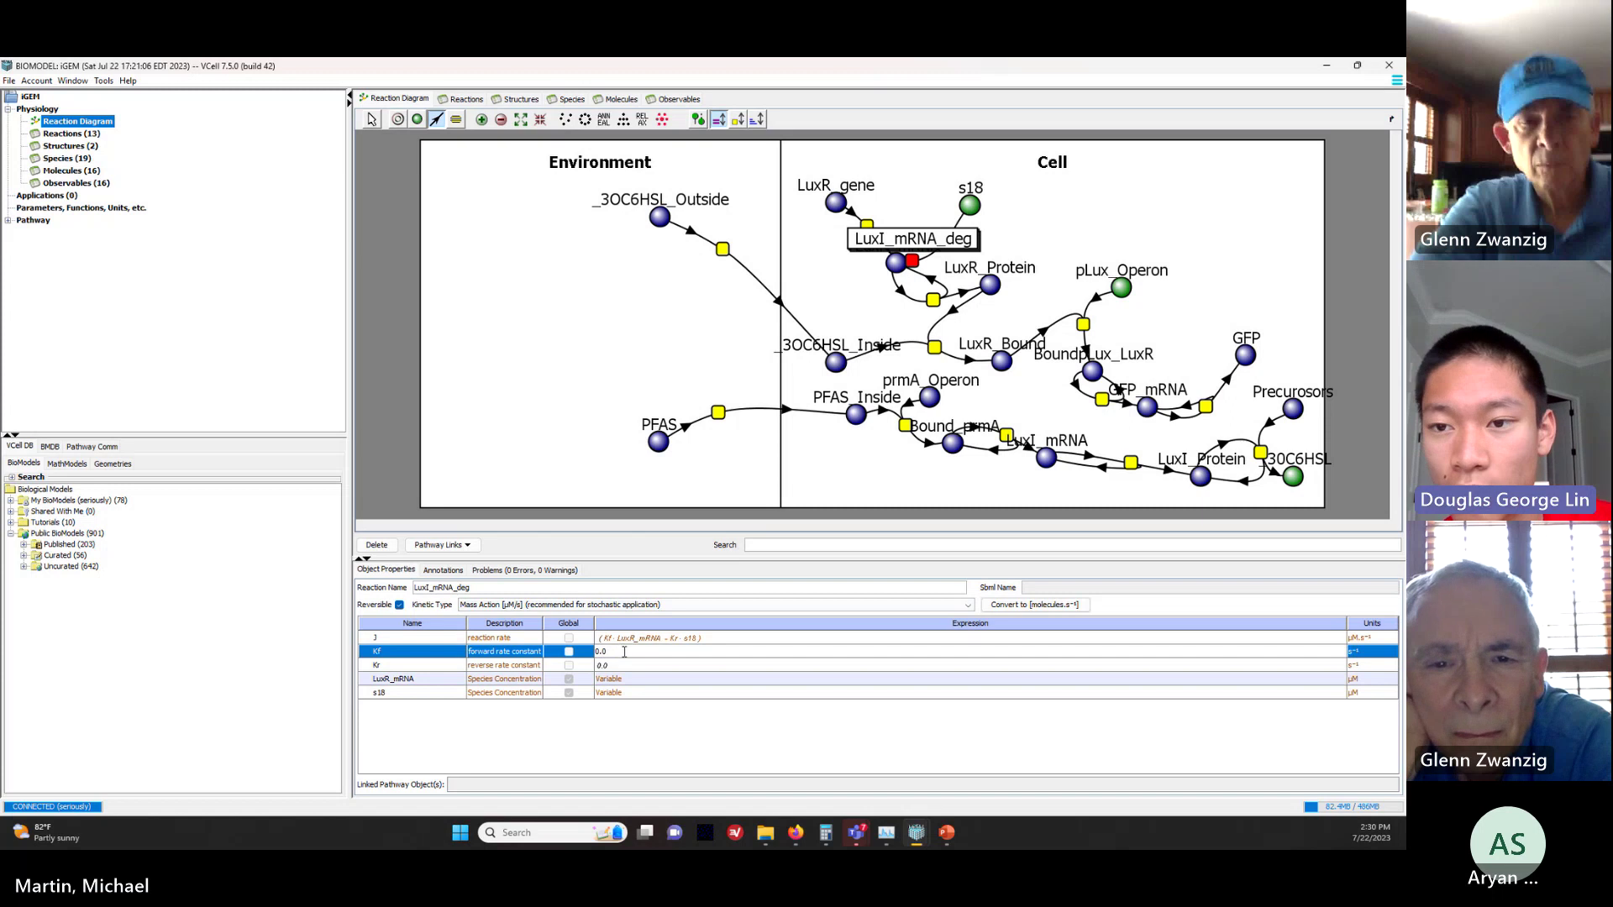
pyautogui.doubleClick(624, 652)
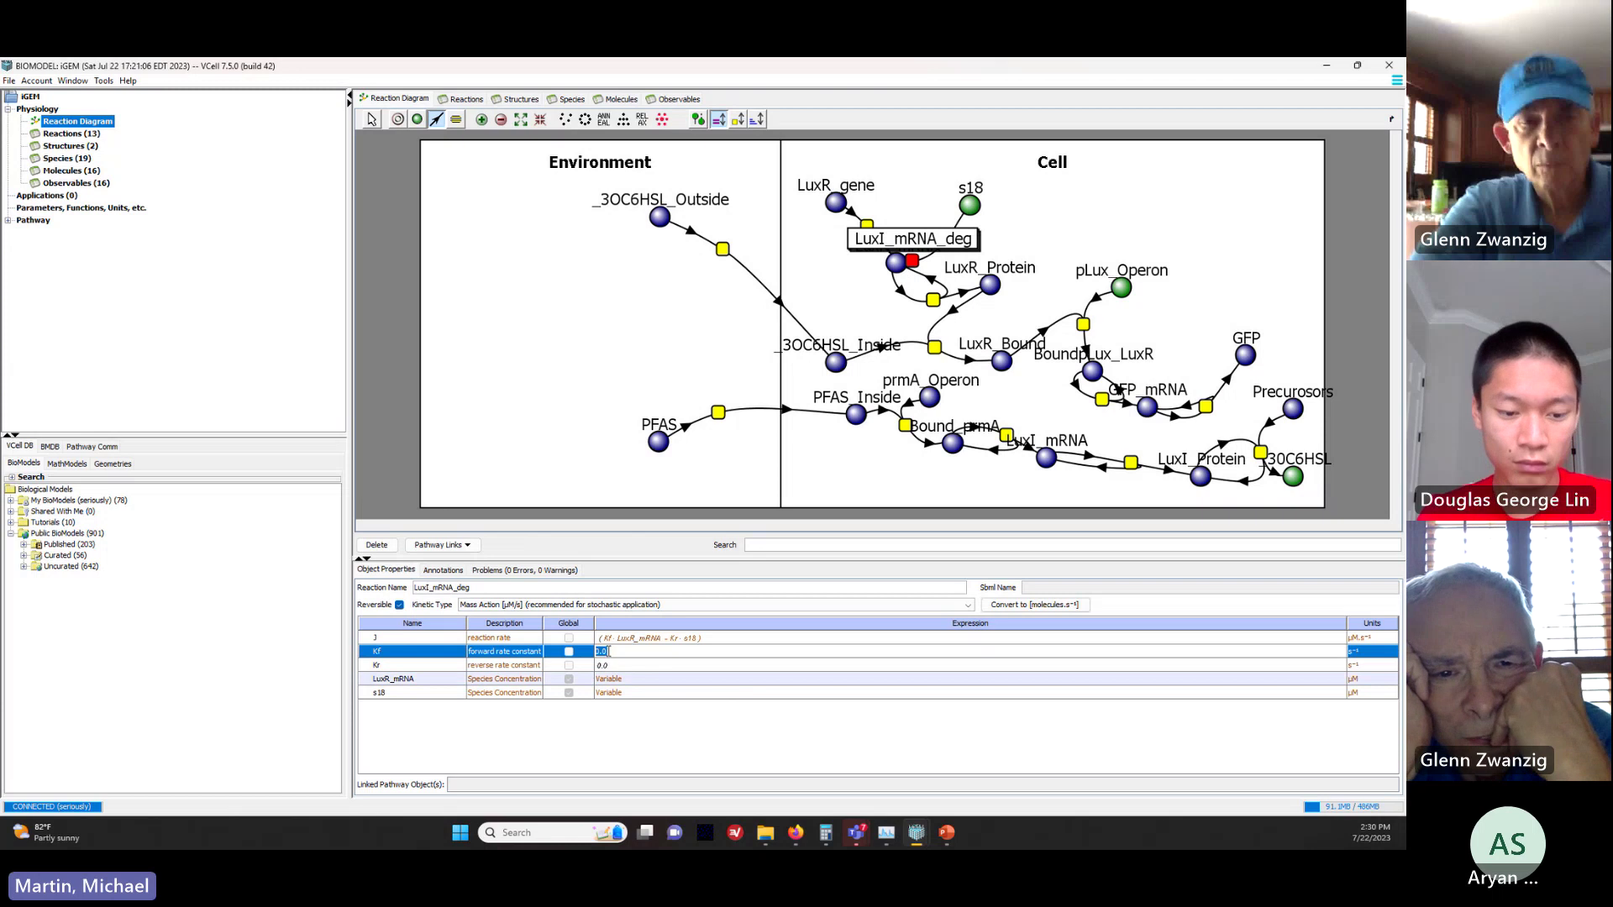
pyautogui.write('0.0')
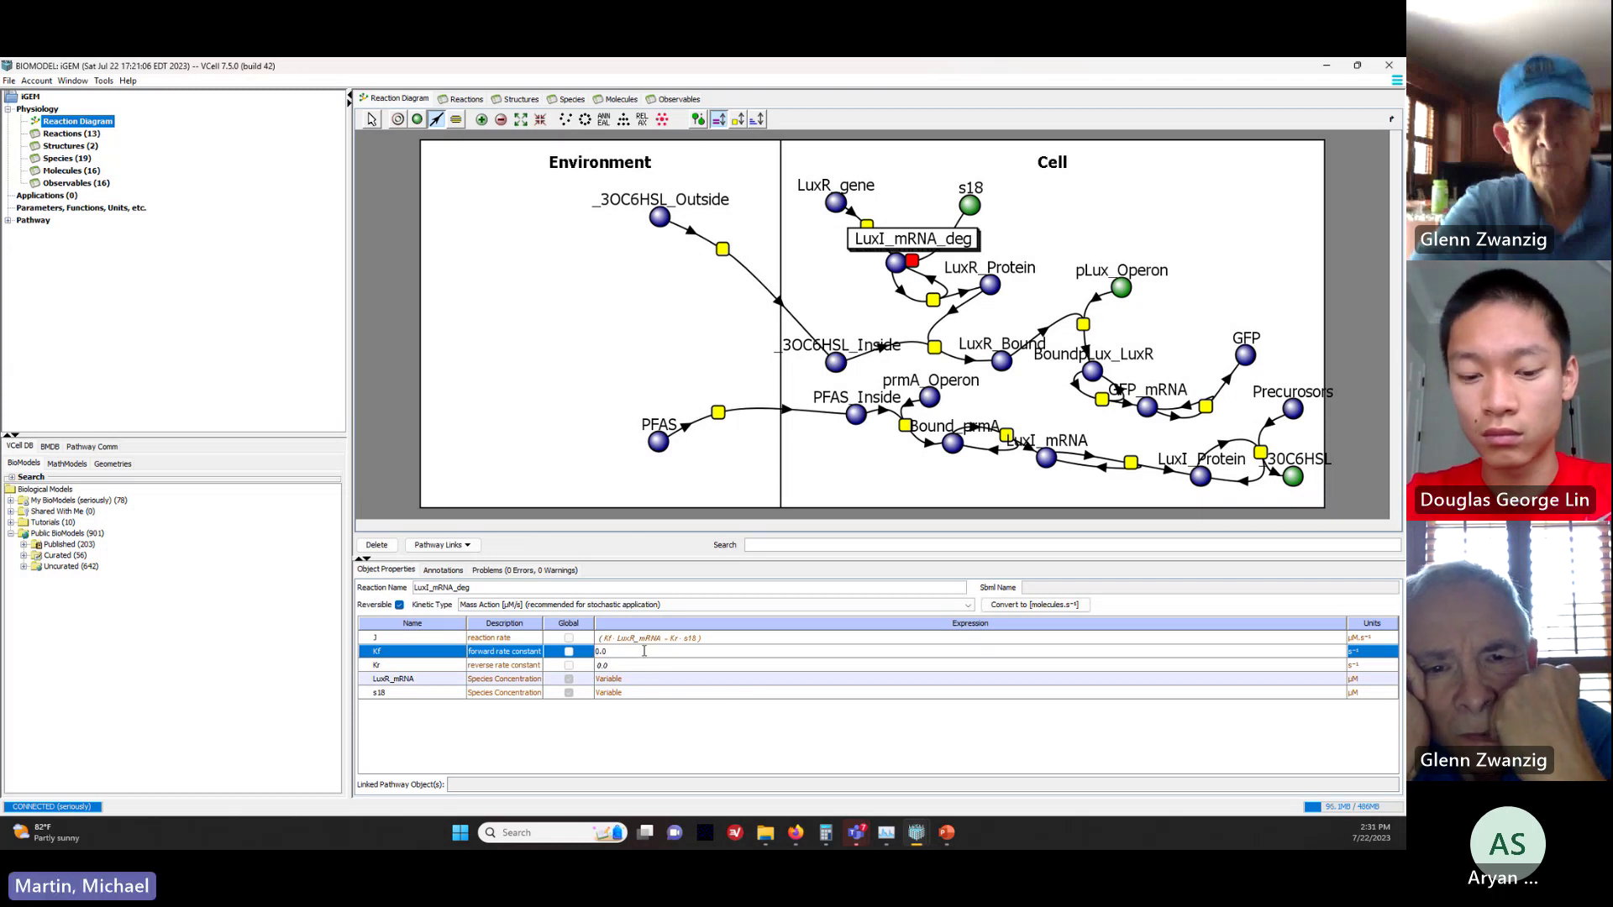
pyautogui.hotkey('ctrl', 'a')
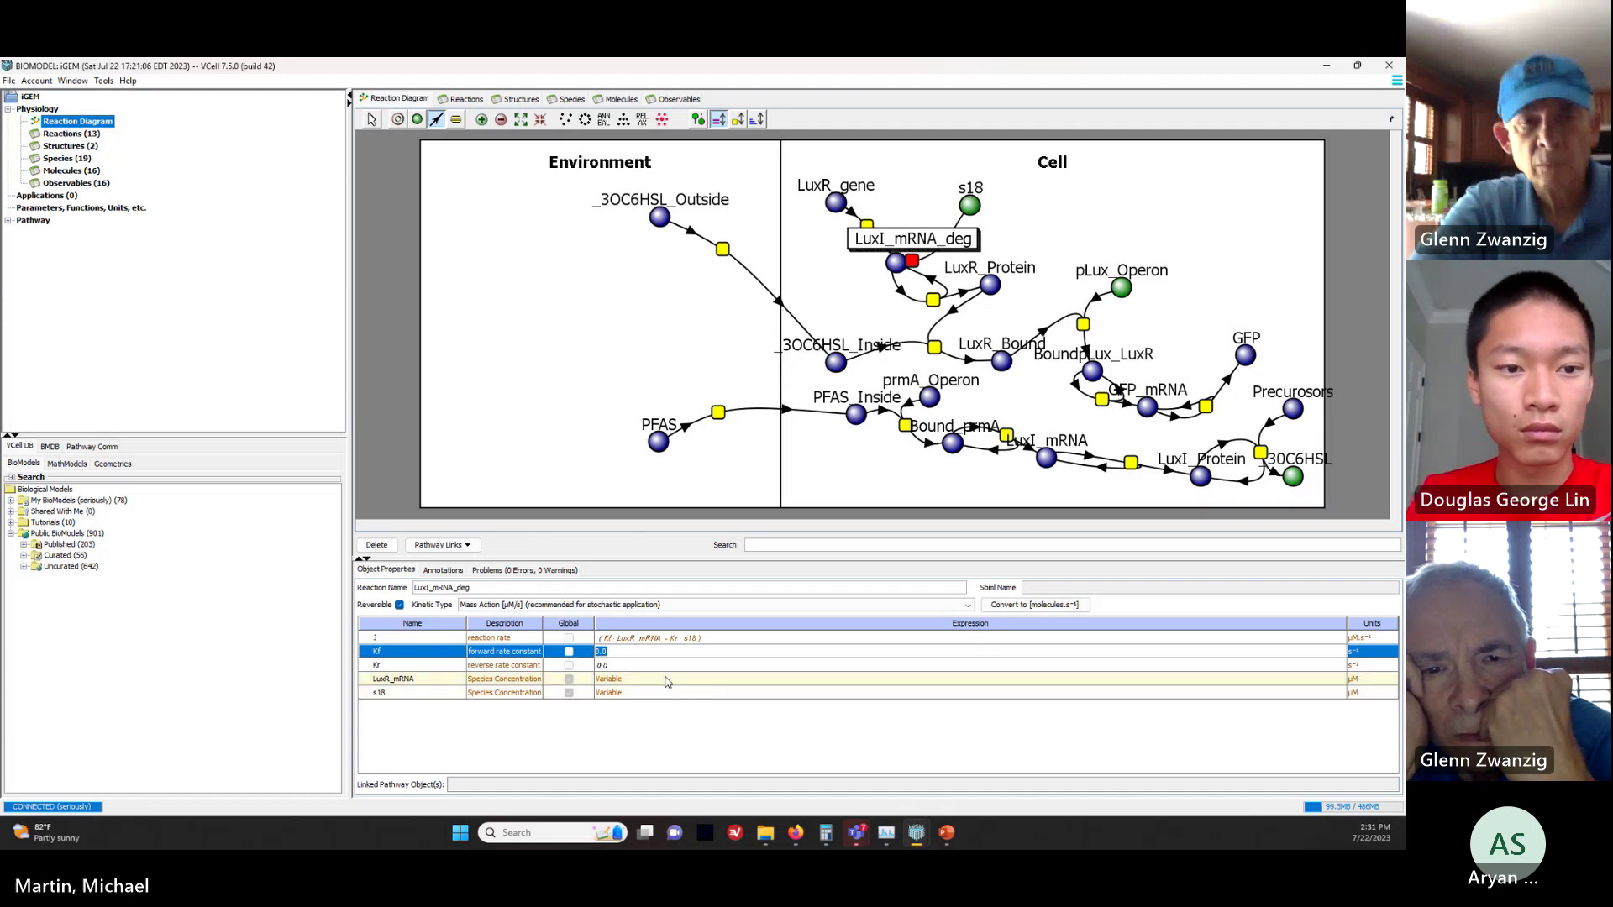
pyautogui.write('0.0')
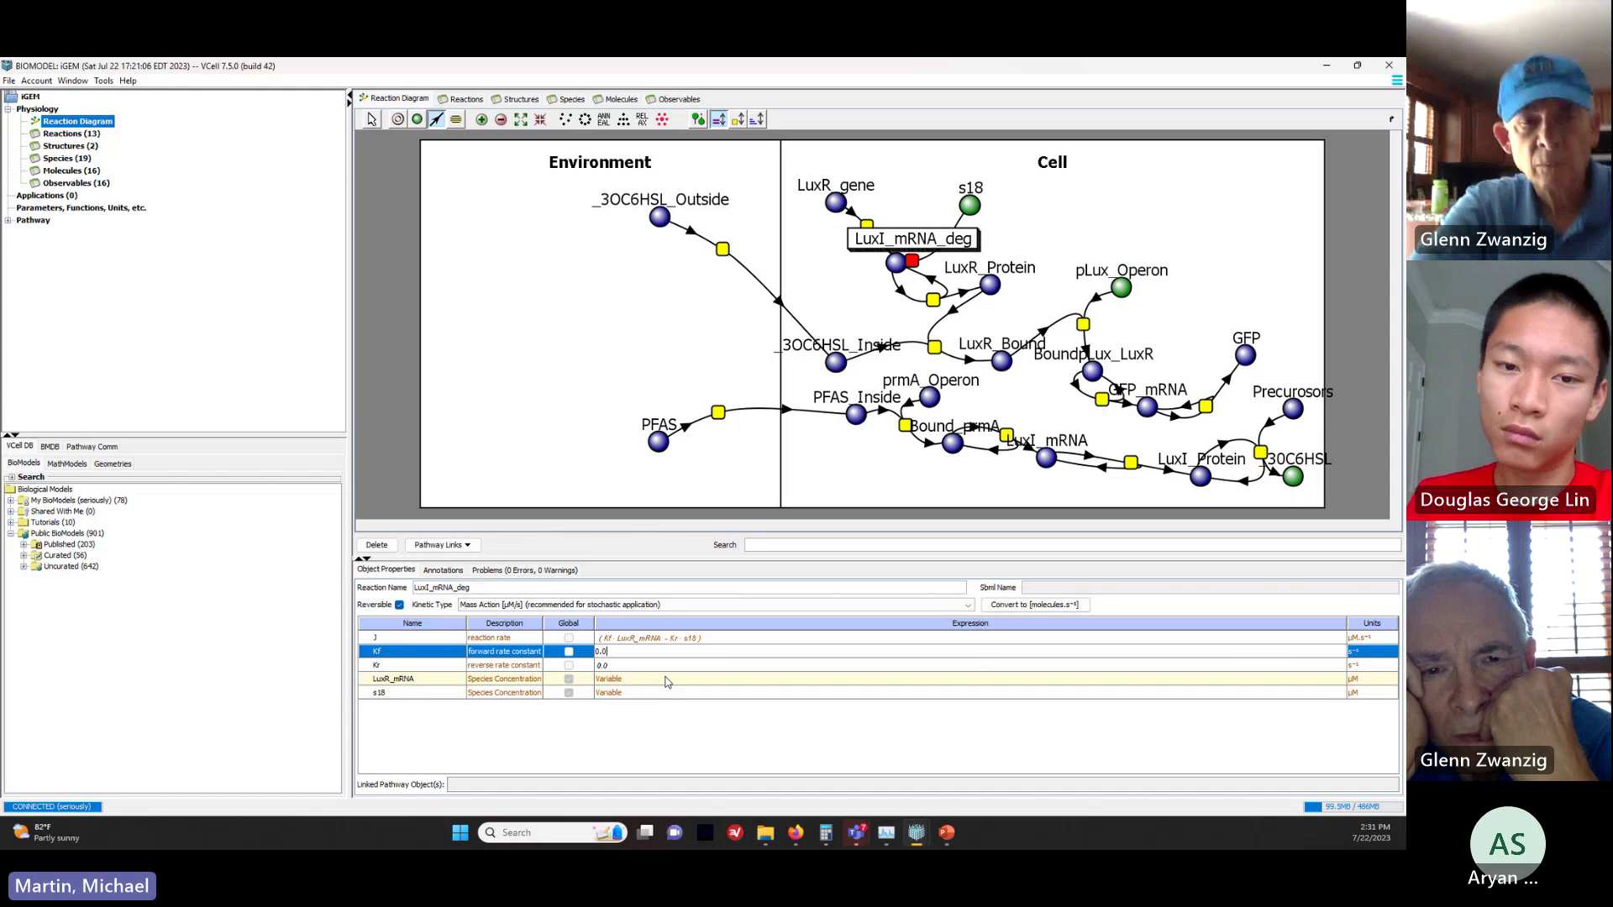
pyautogui.write('04')
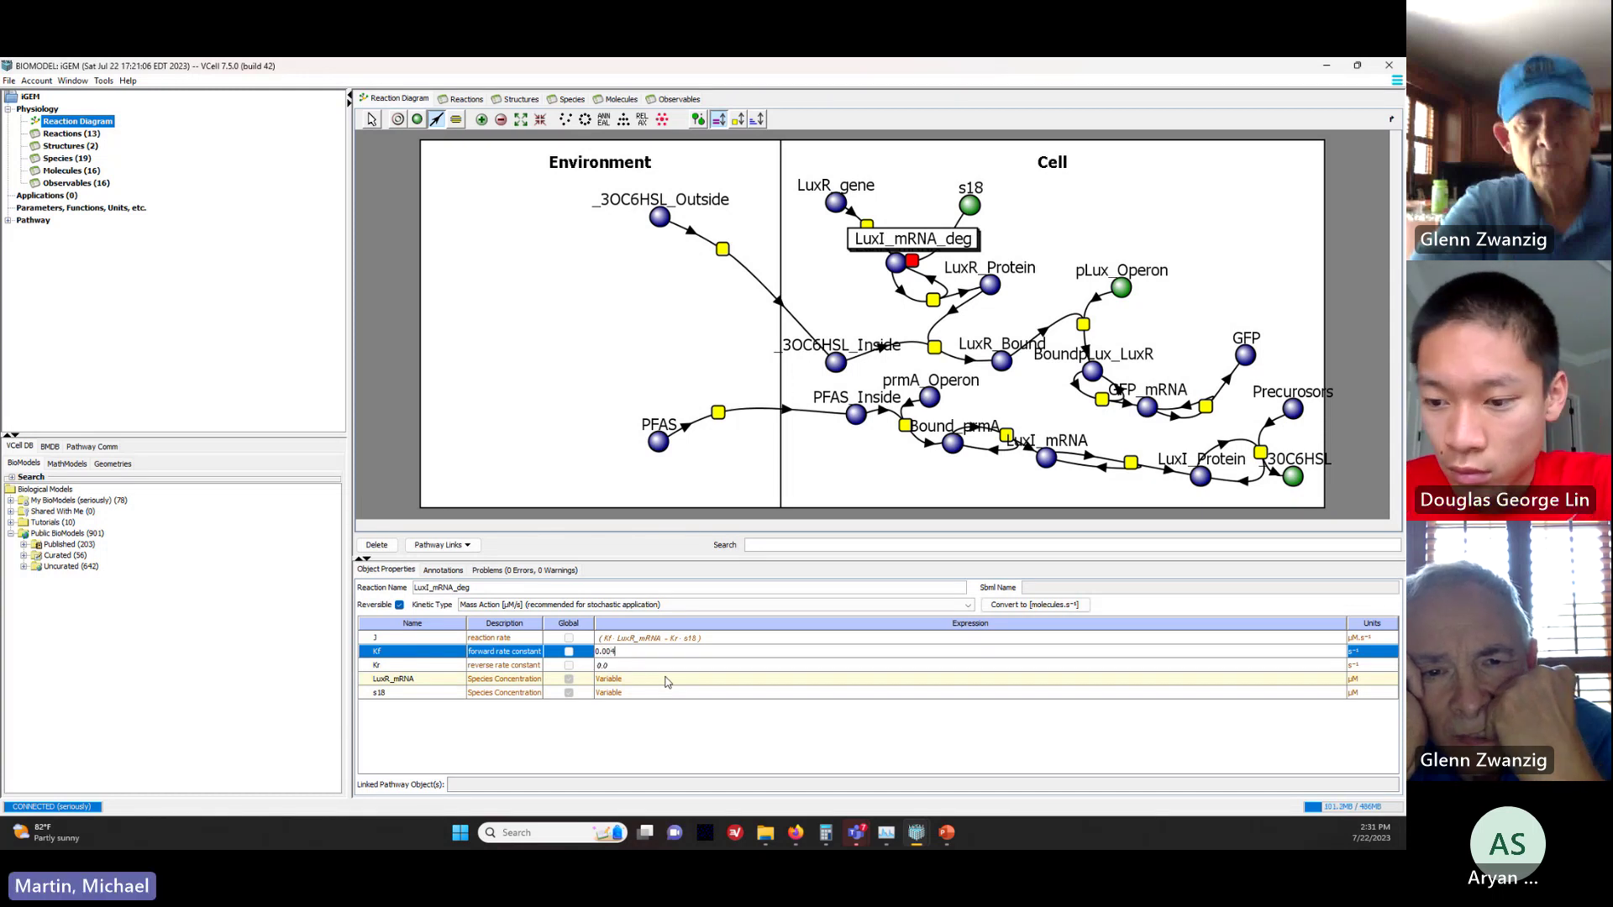
pyautogui.press('Return')
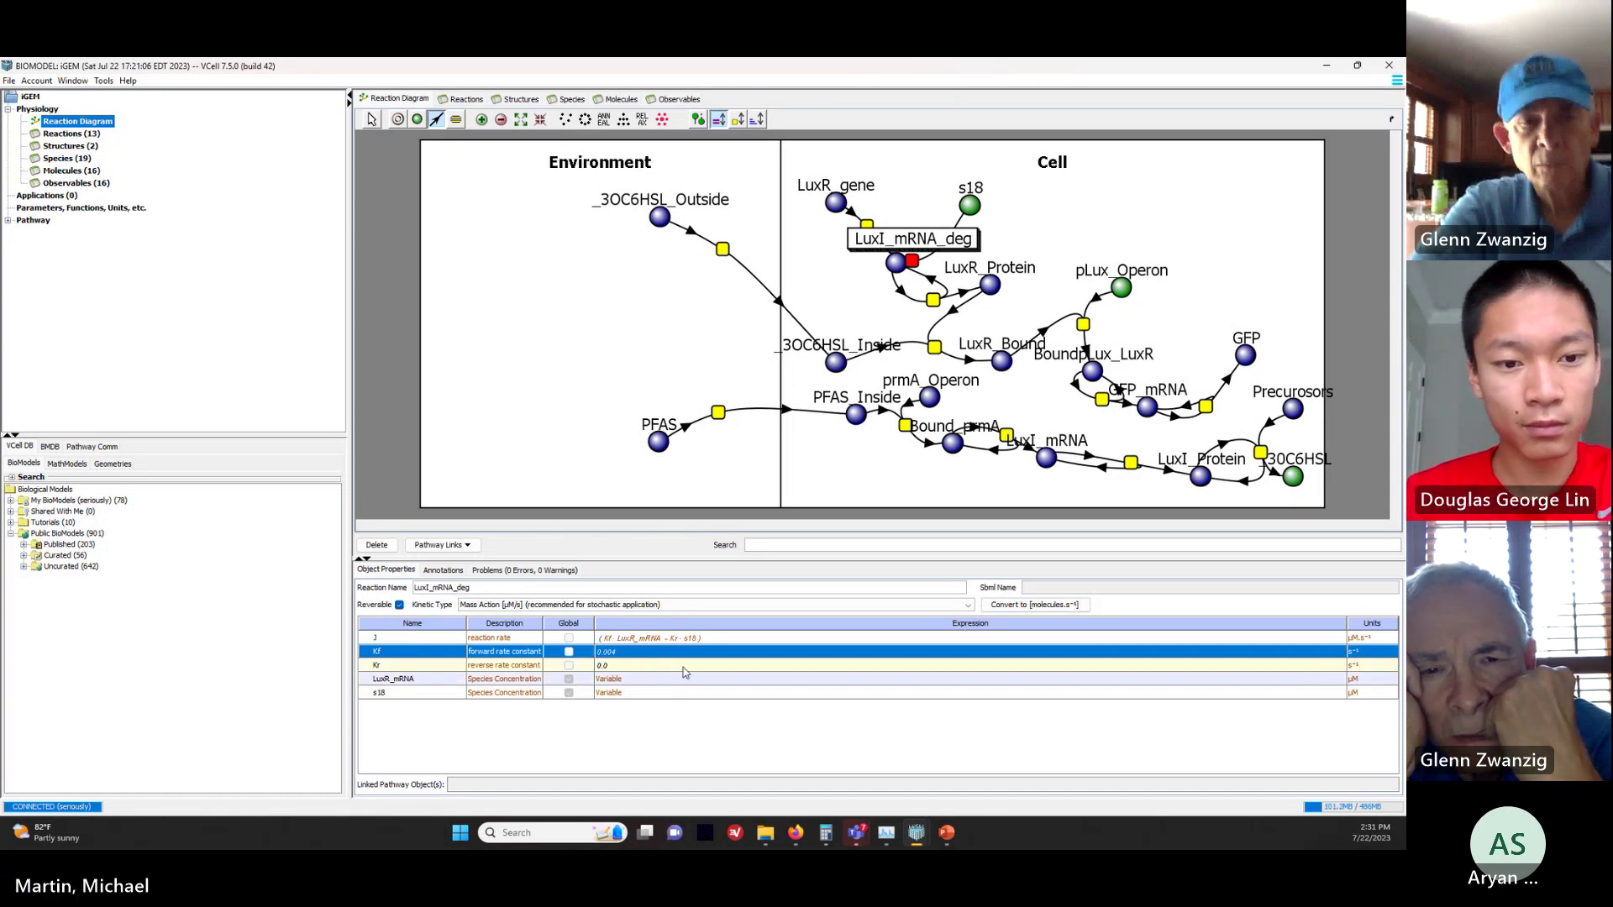
pyautogui.click(654, 666)
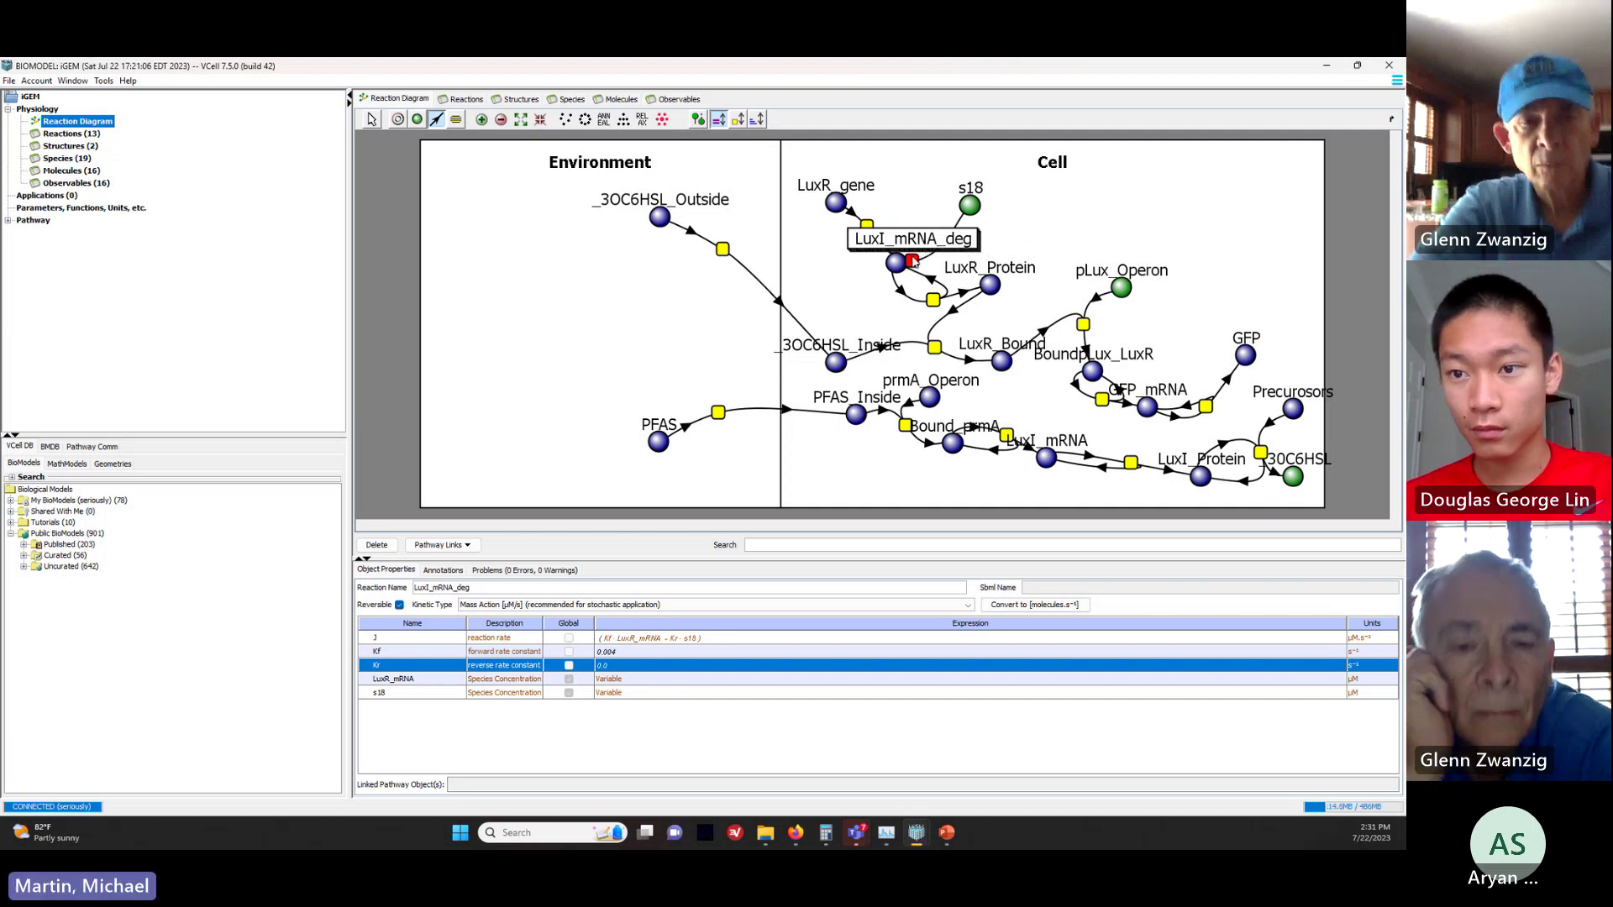
# Step: Space the LuxI_mRNA_deg node and species s18 farther away from LuxR_mRNA and rename the species as Deg_LuxR
pyautogui.click(373, 120)
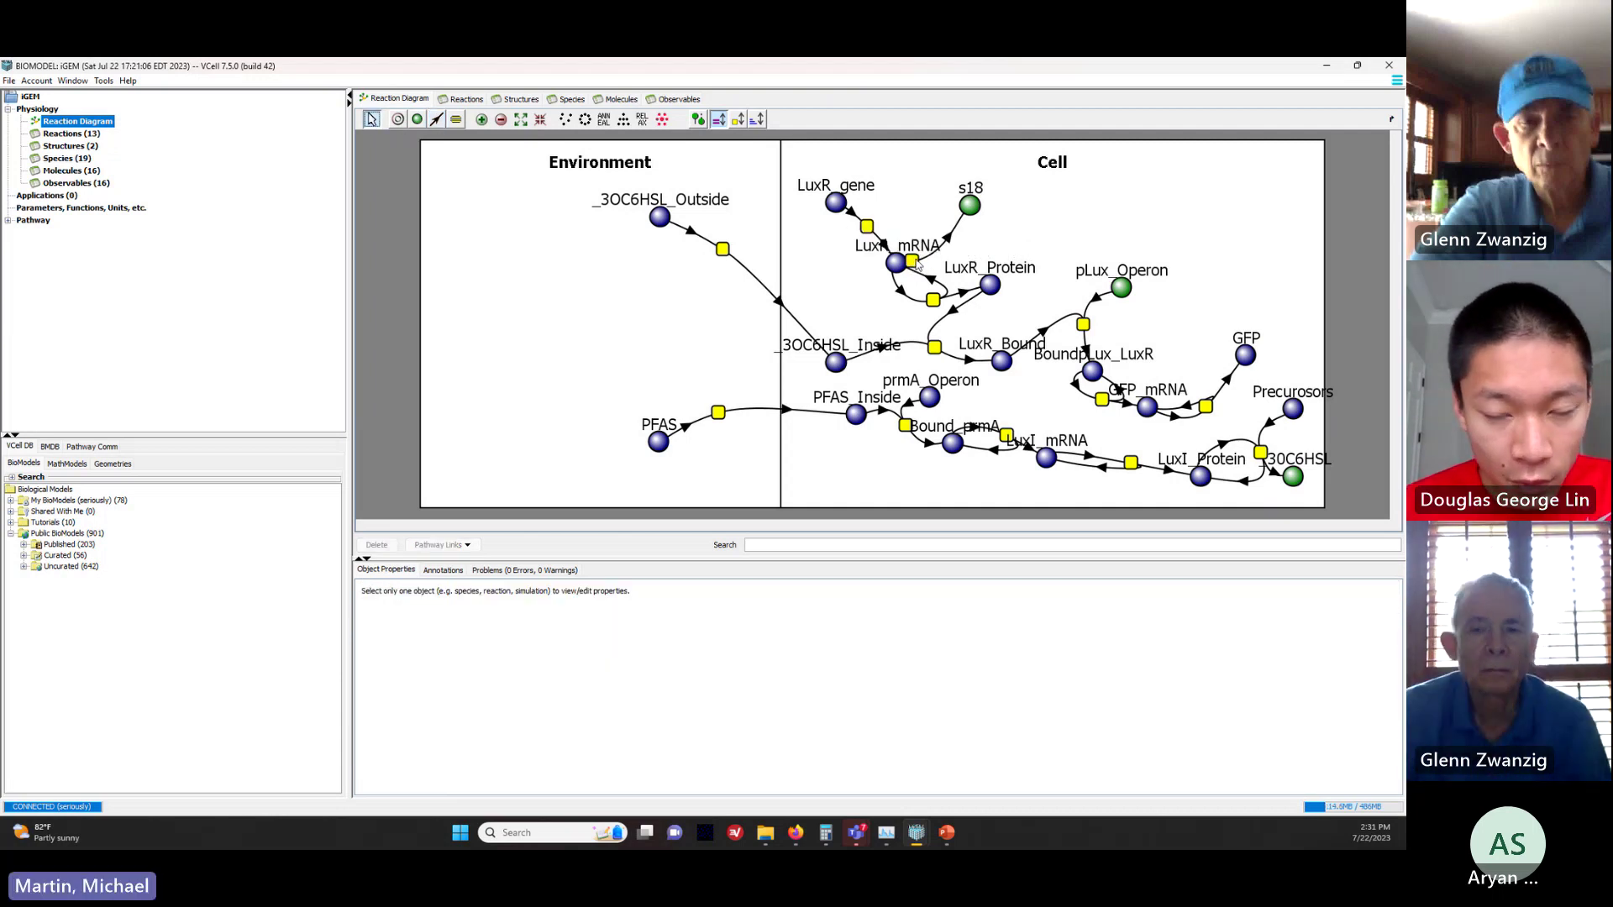
pyautogui.moveTo(912, 261); pyautogui.dragTo(1043, 213)
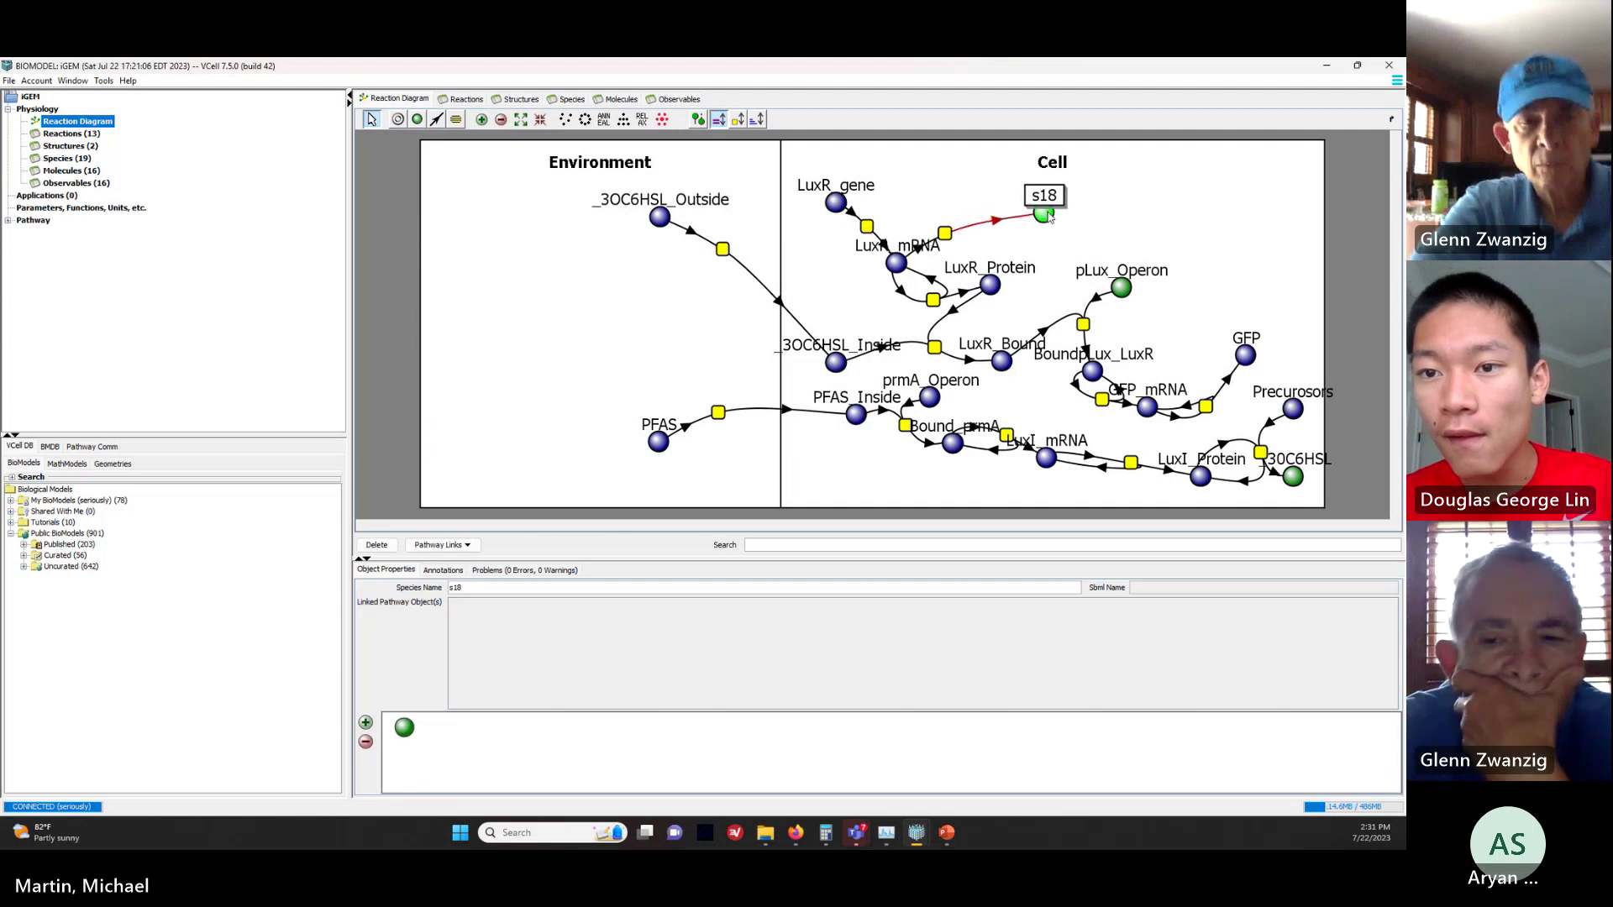
pyautogui.doubleClick(486, 591)
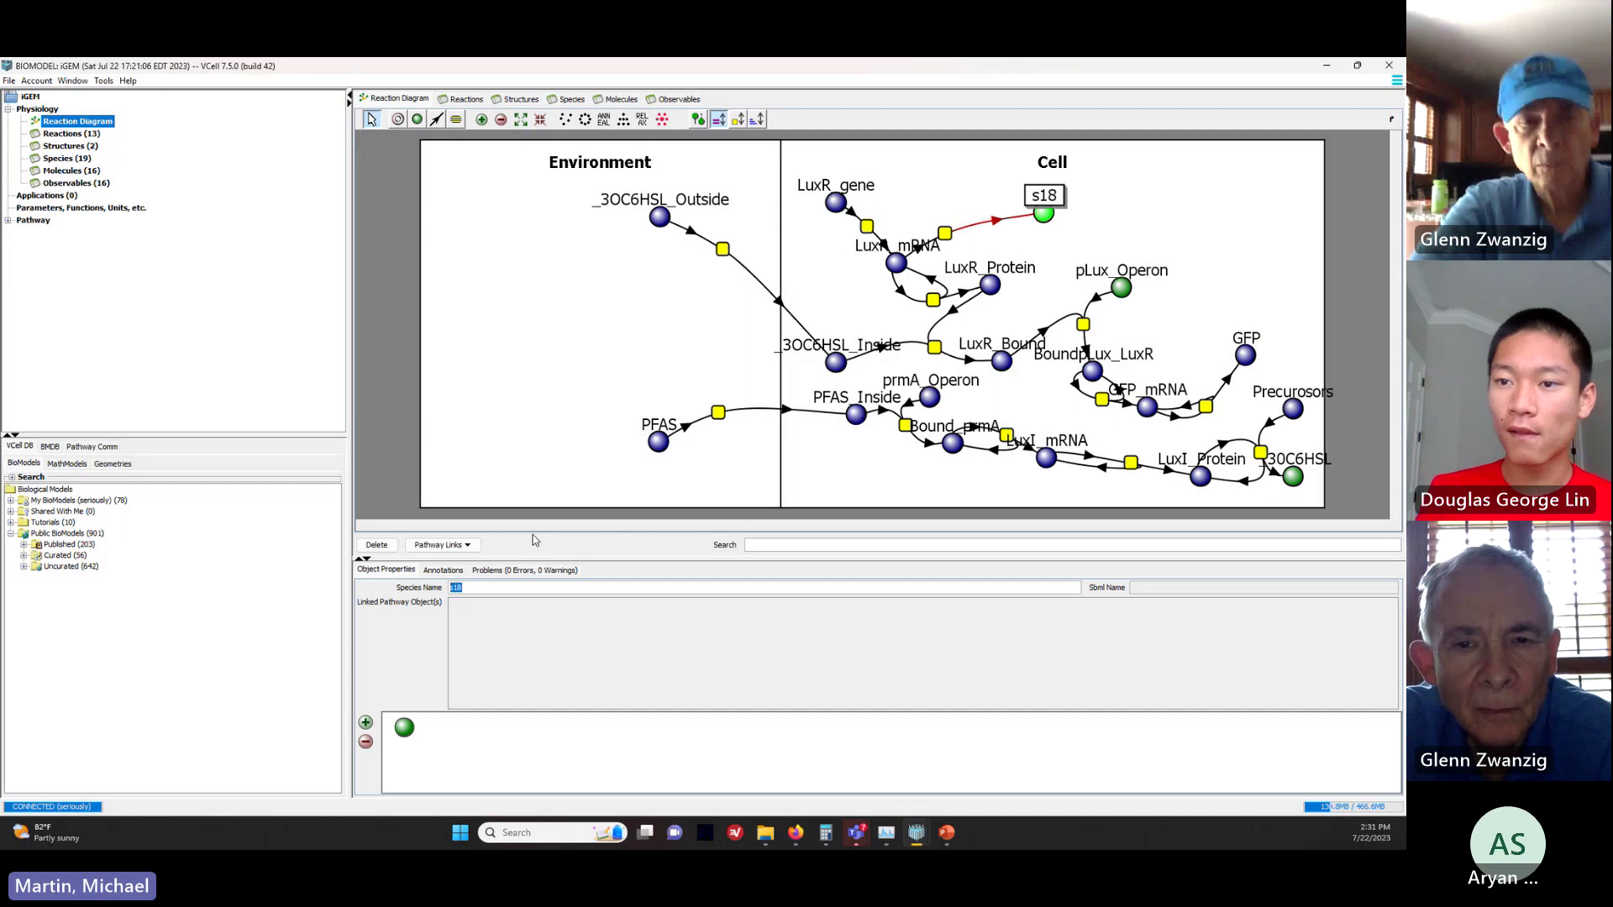
pyautogui.write('Deg_L')
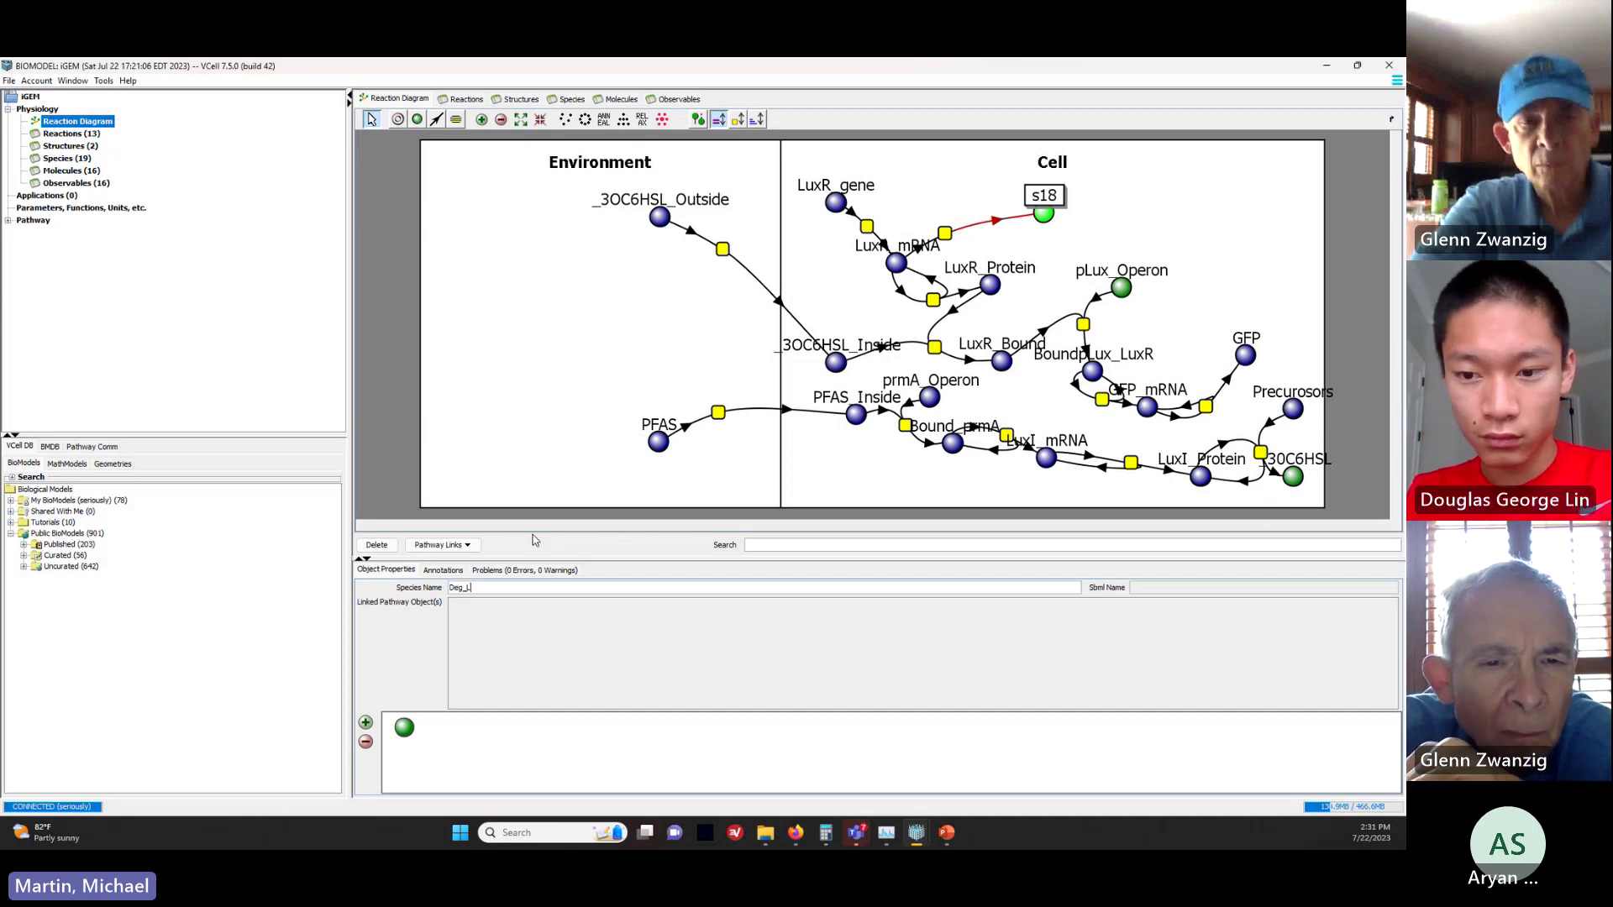
pyautogui.write('uxR')
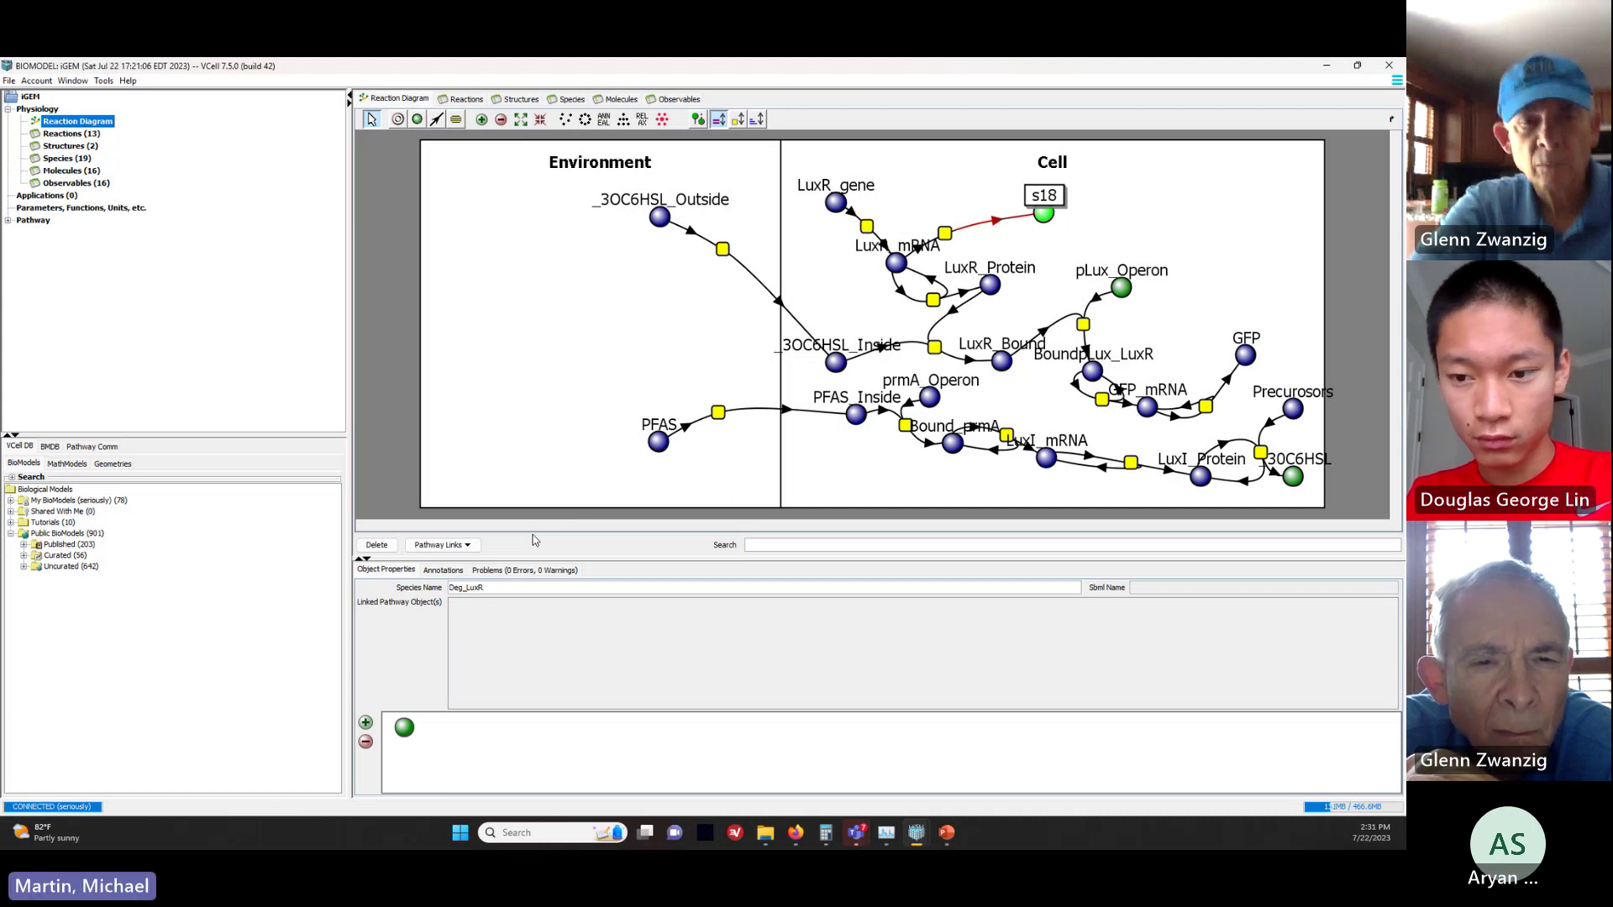
pyautogui.press('Return')
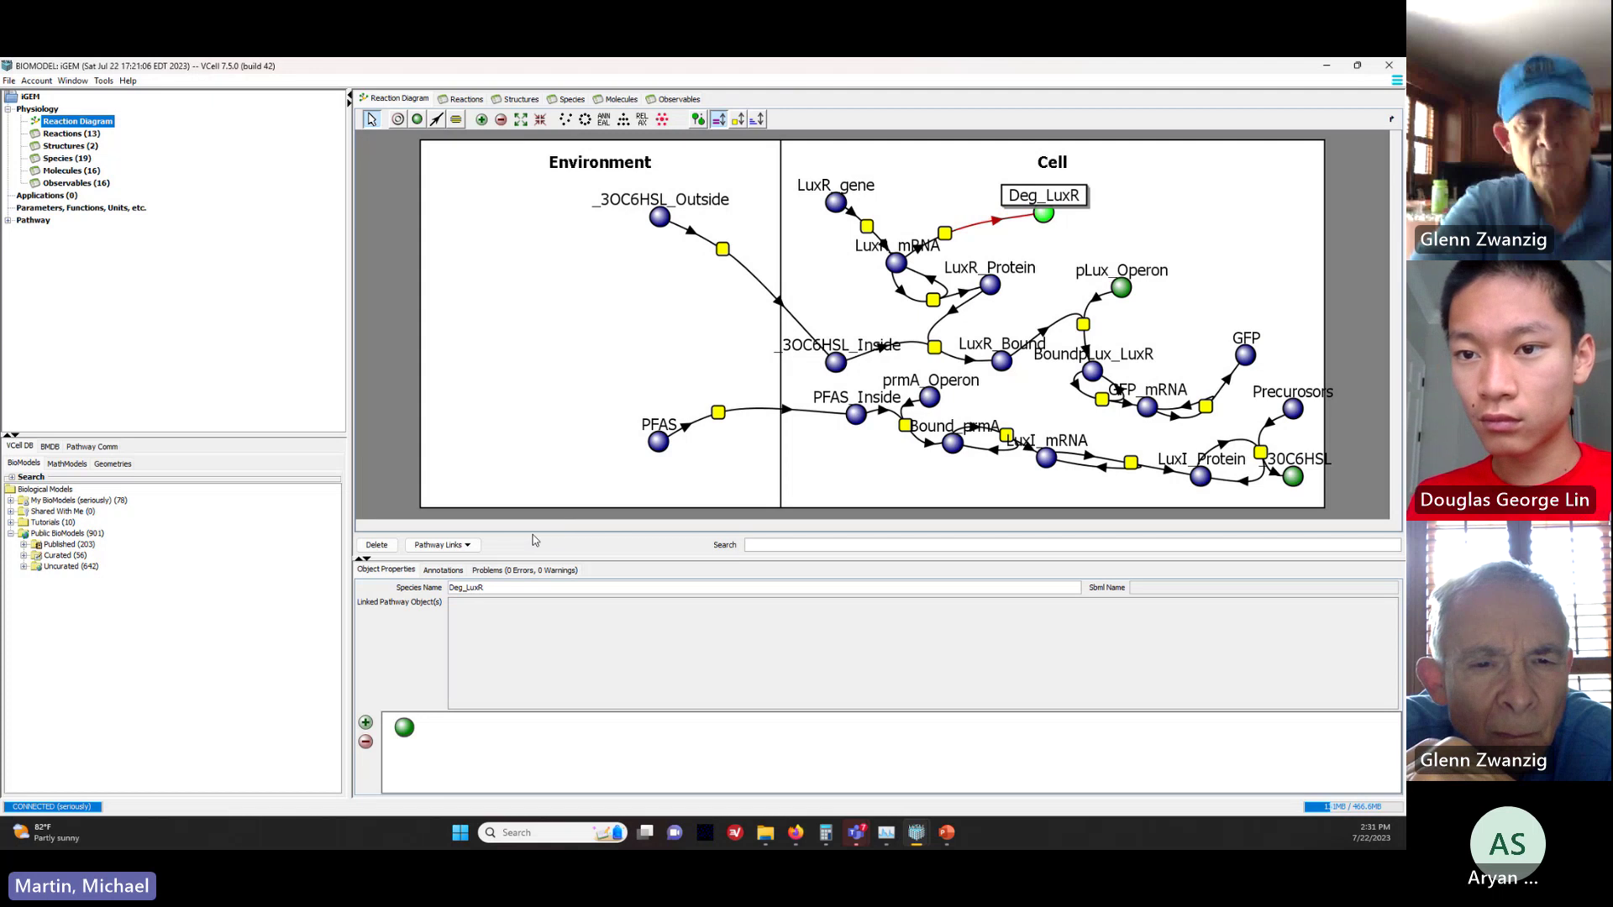
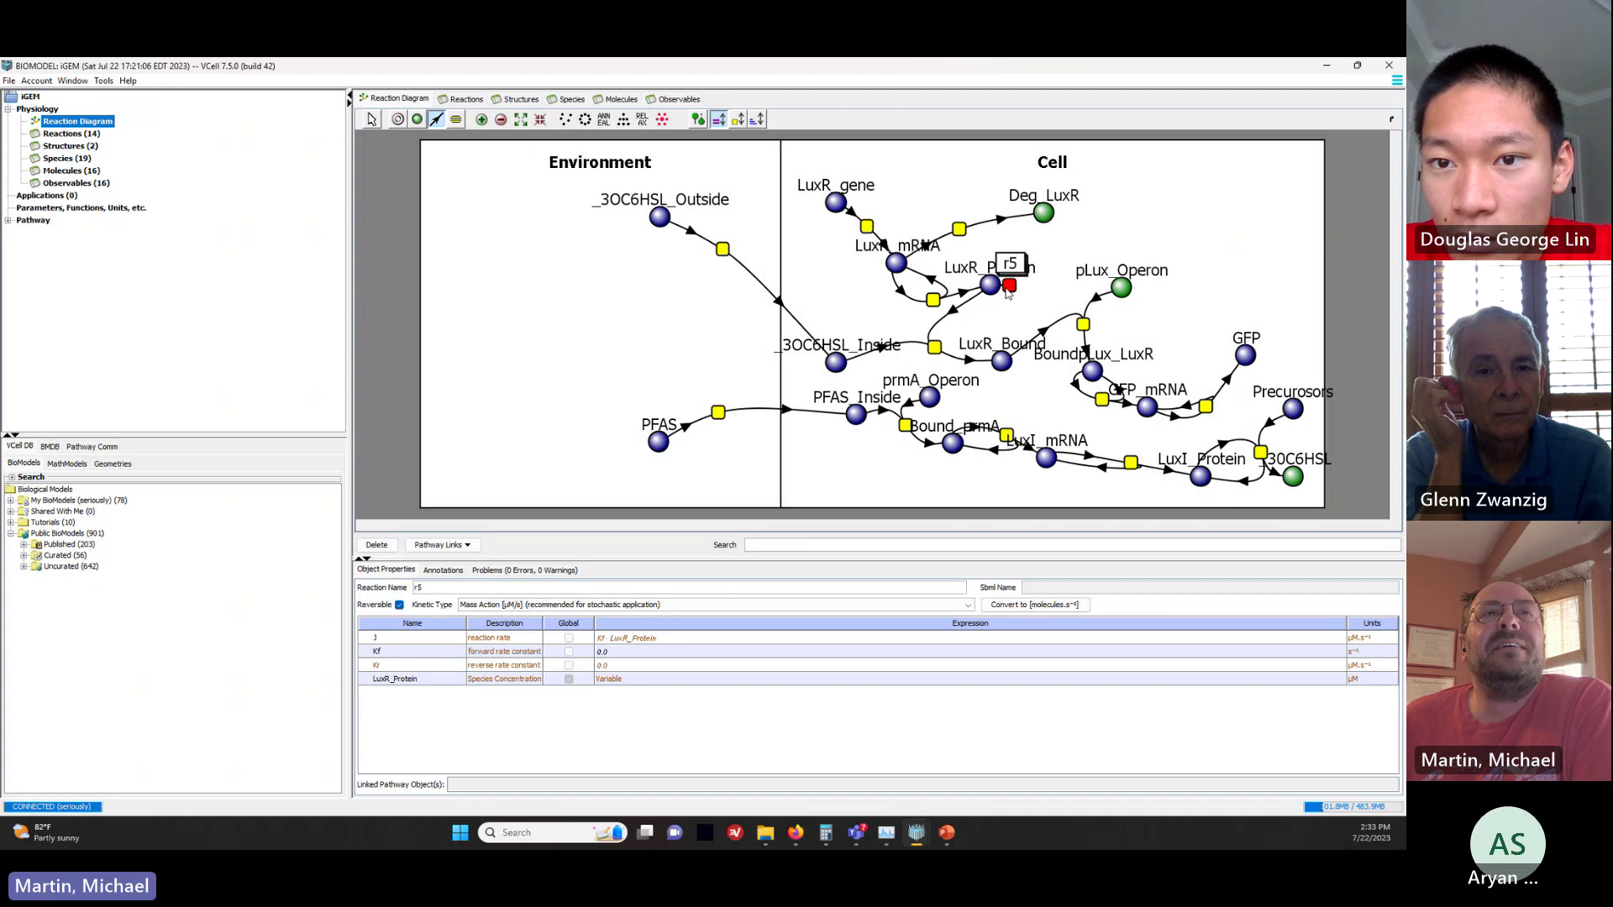
# Step: Draw a reaction from LuxR_Protein to a new species at its upper right and name the reaction LuxR_Protein_deg
pyautogui.moveTo(1009, 286); pyautogui.dragTo(1084, 256)
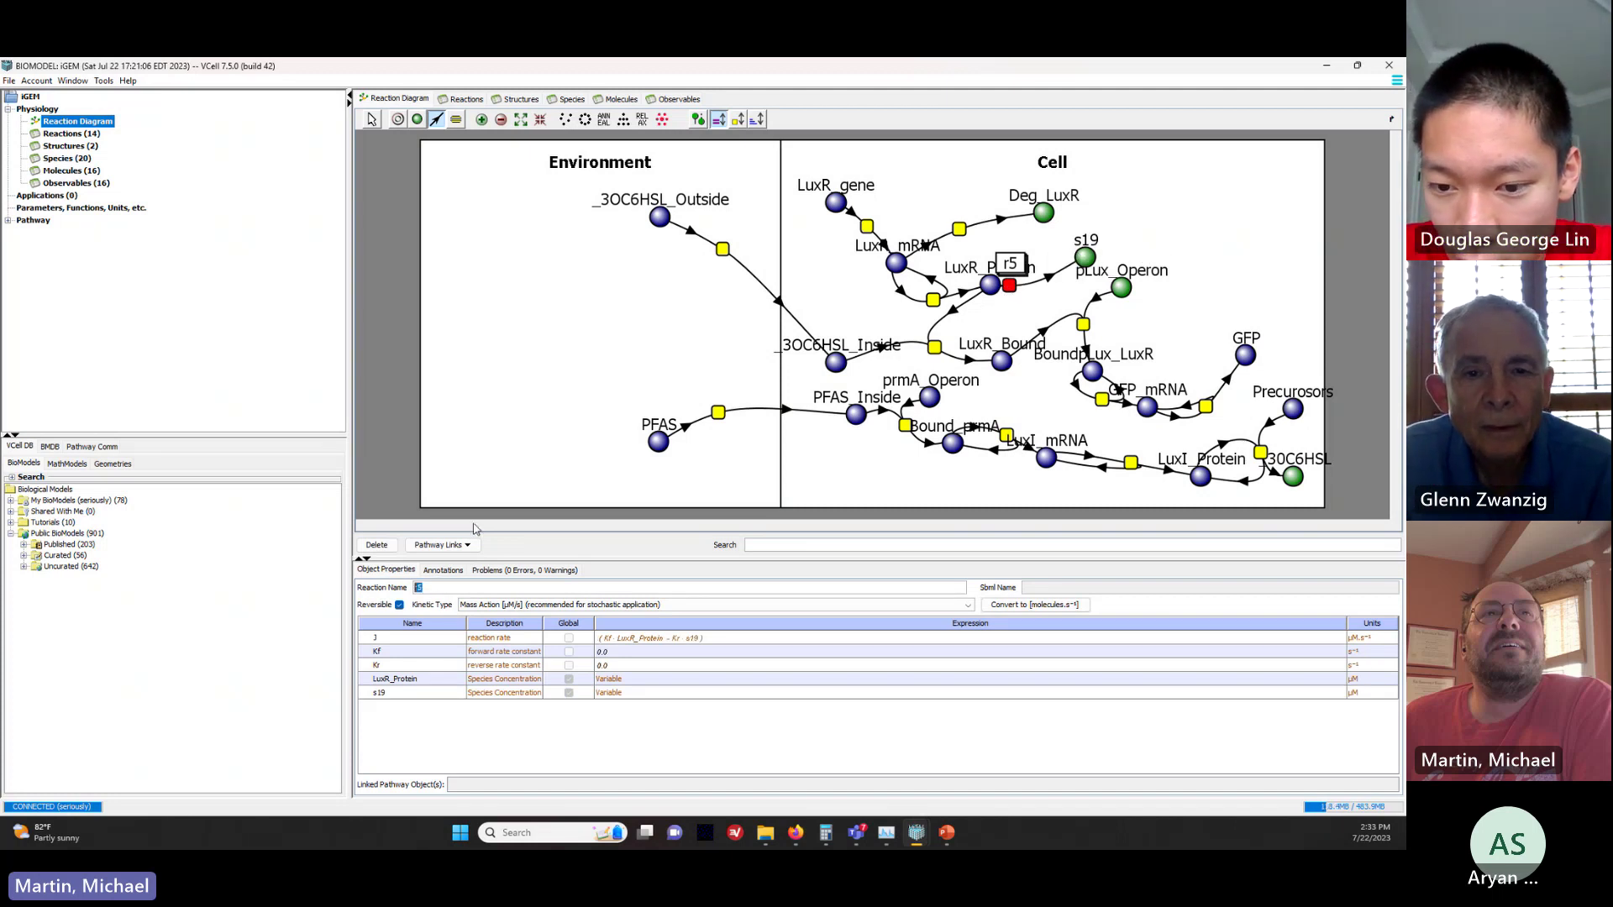
pyautogui.write('LuxR_')
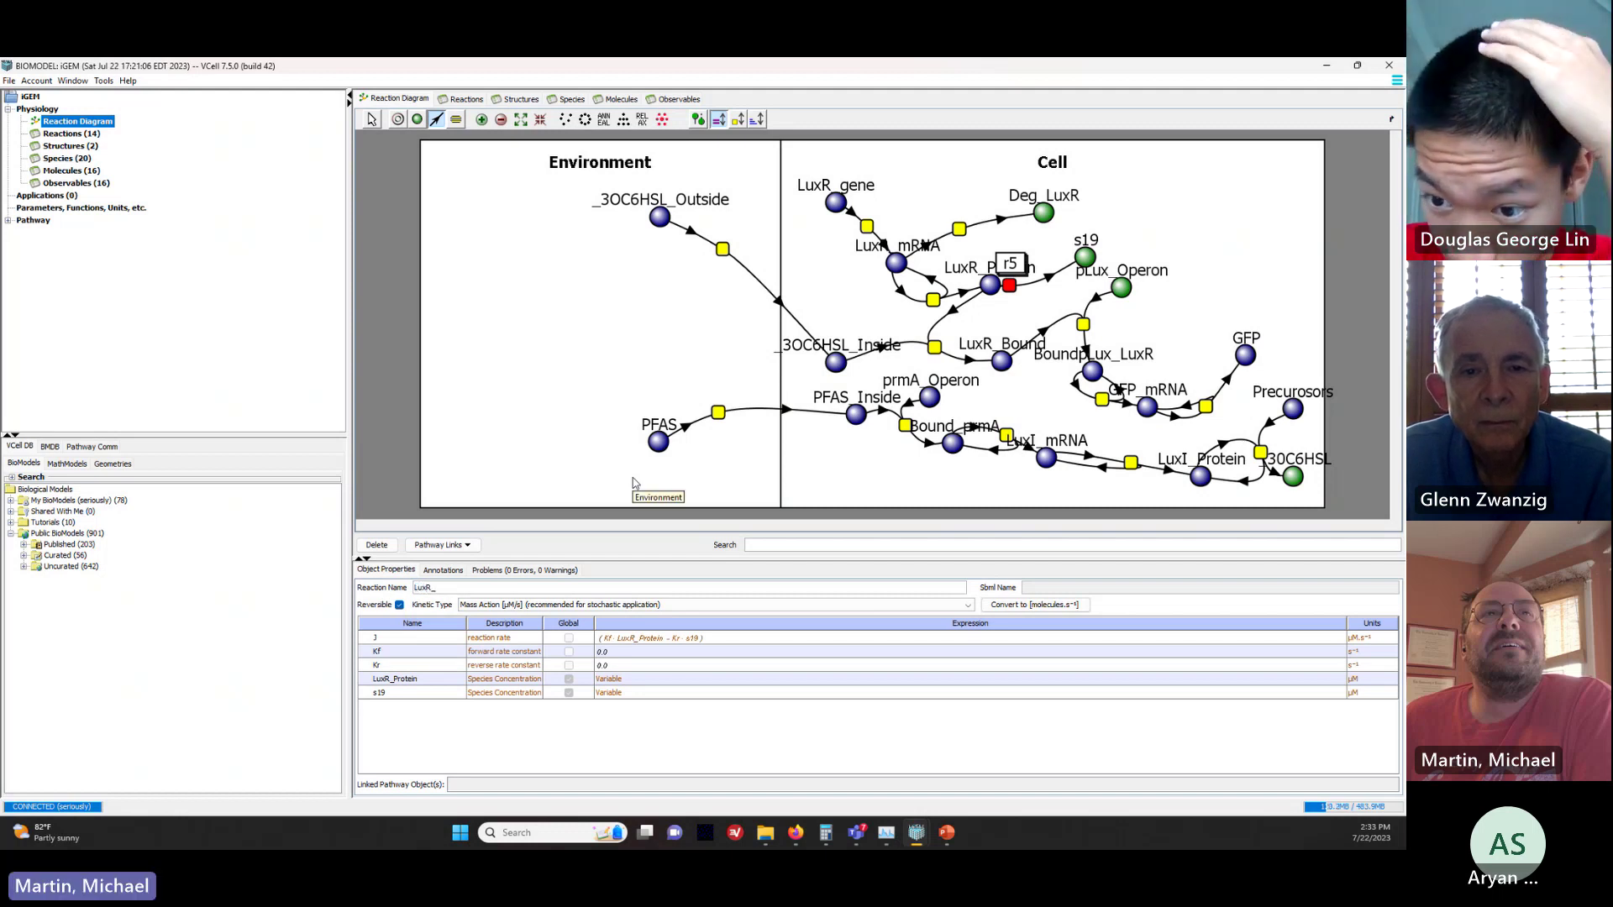
pyautogui.press('BackSpace')
pyautogui.press('BackSpace')
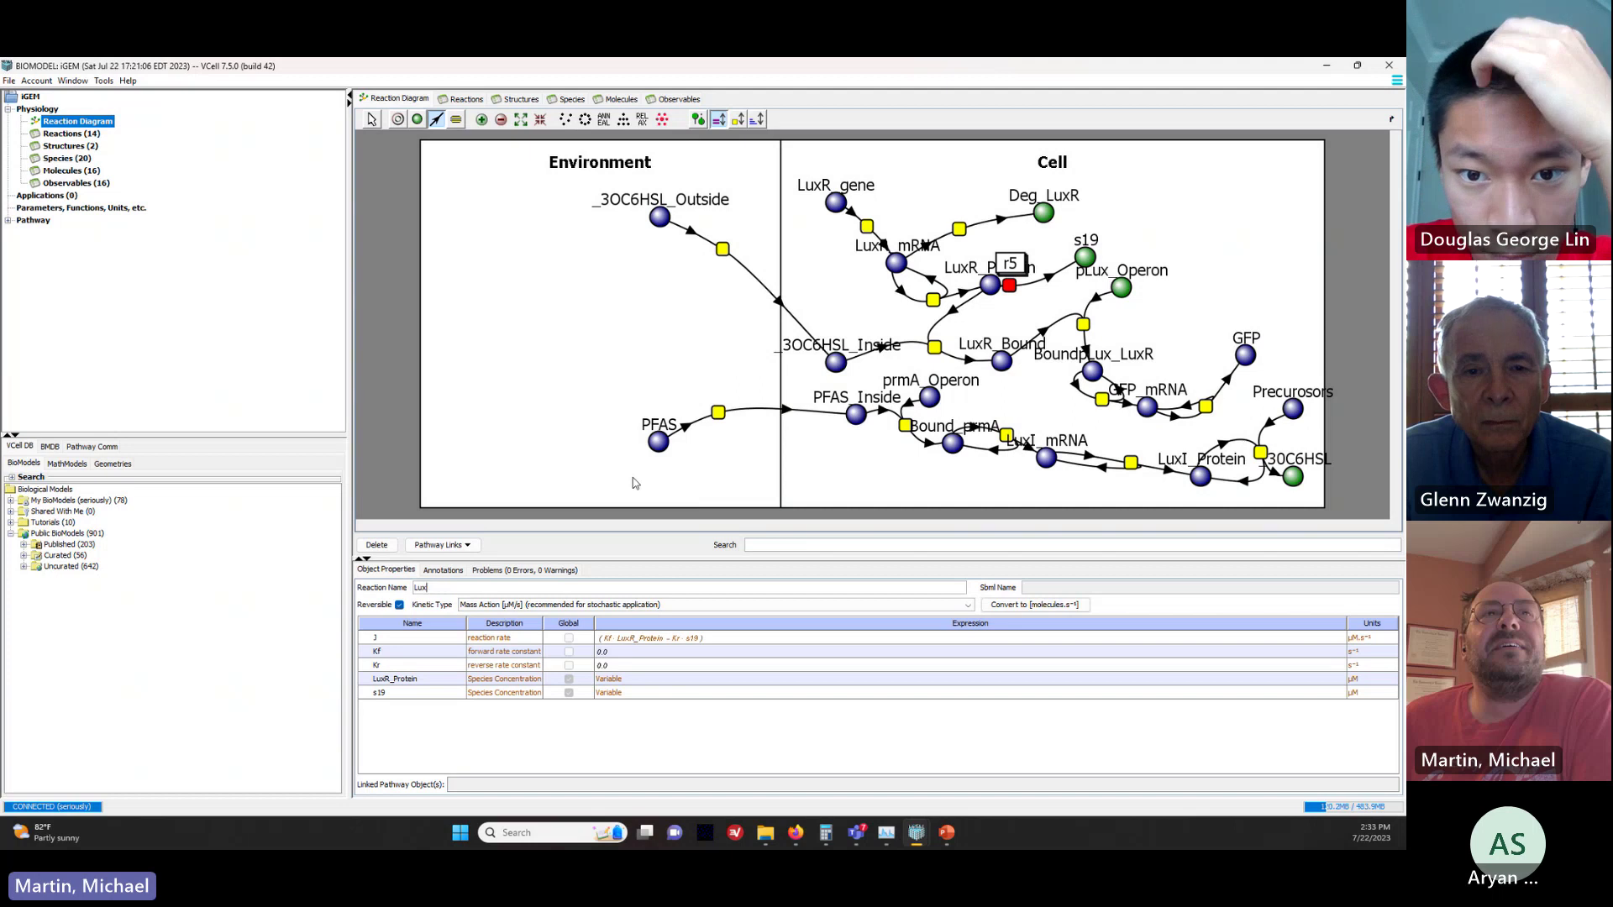
pyautogui.write('R_P')
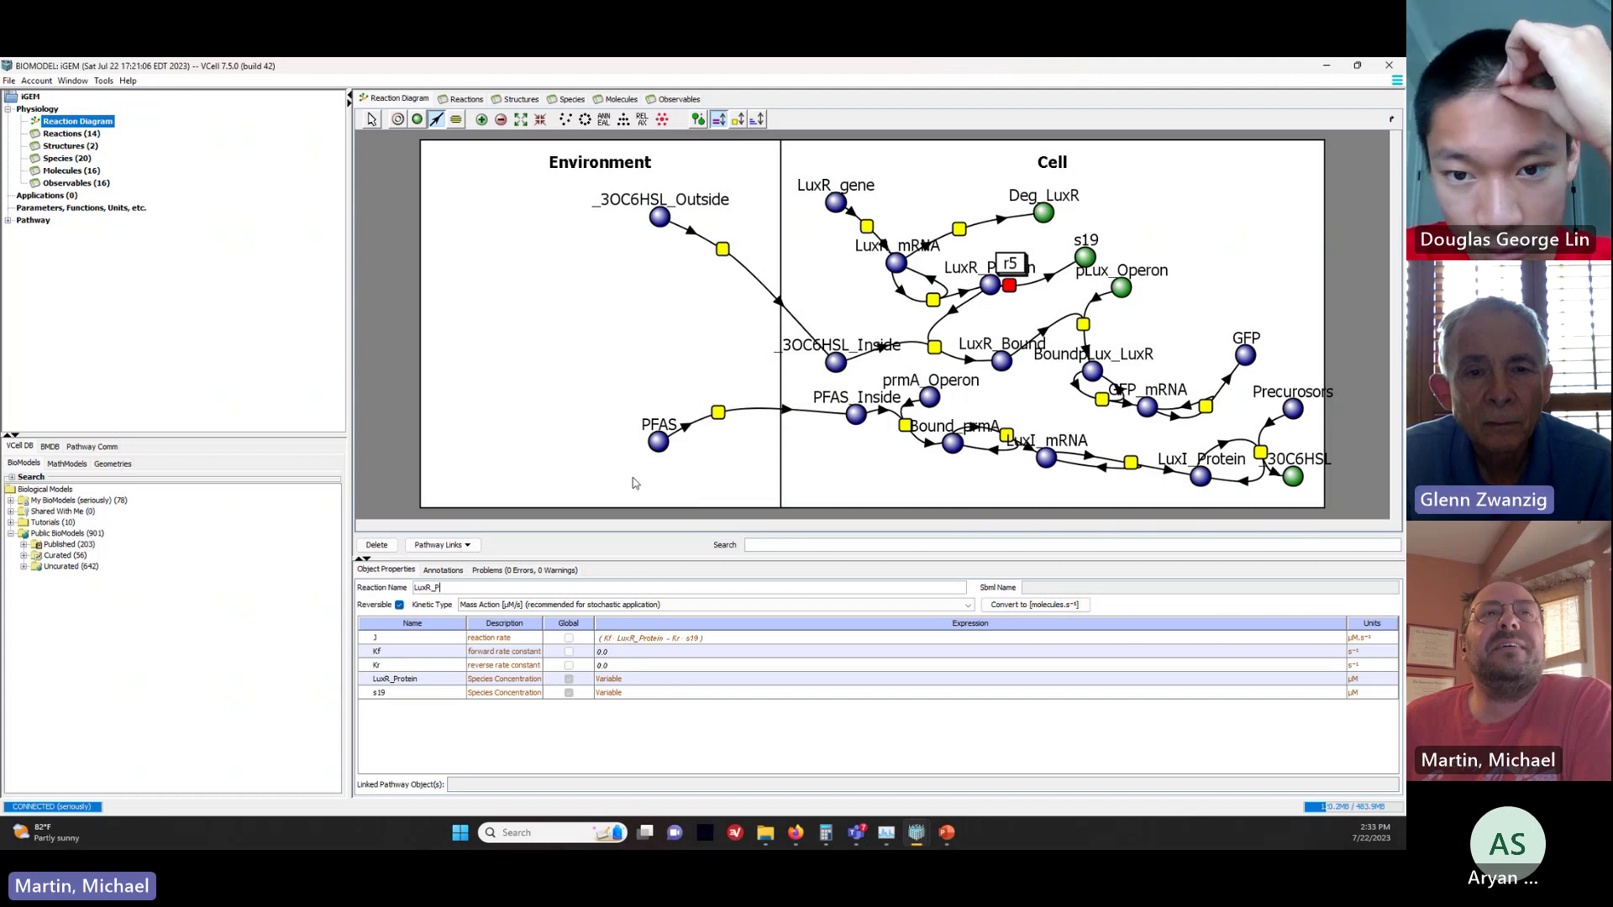
pyautogui.write('rotein_')
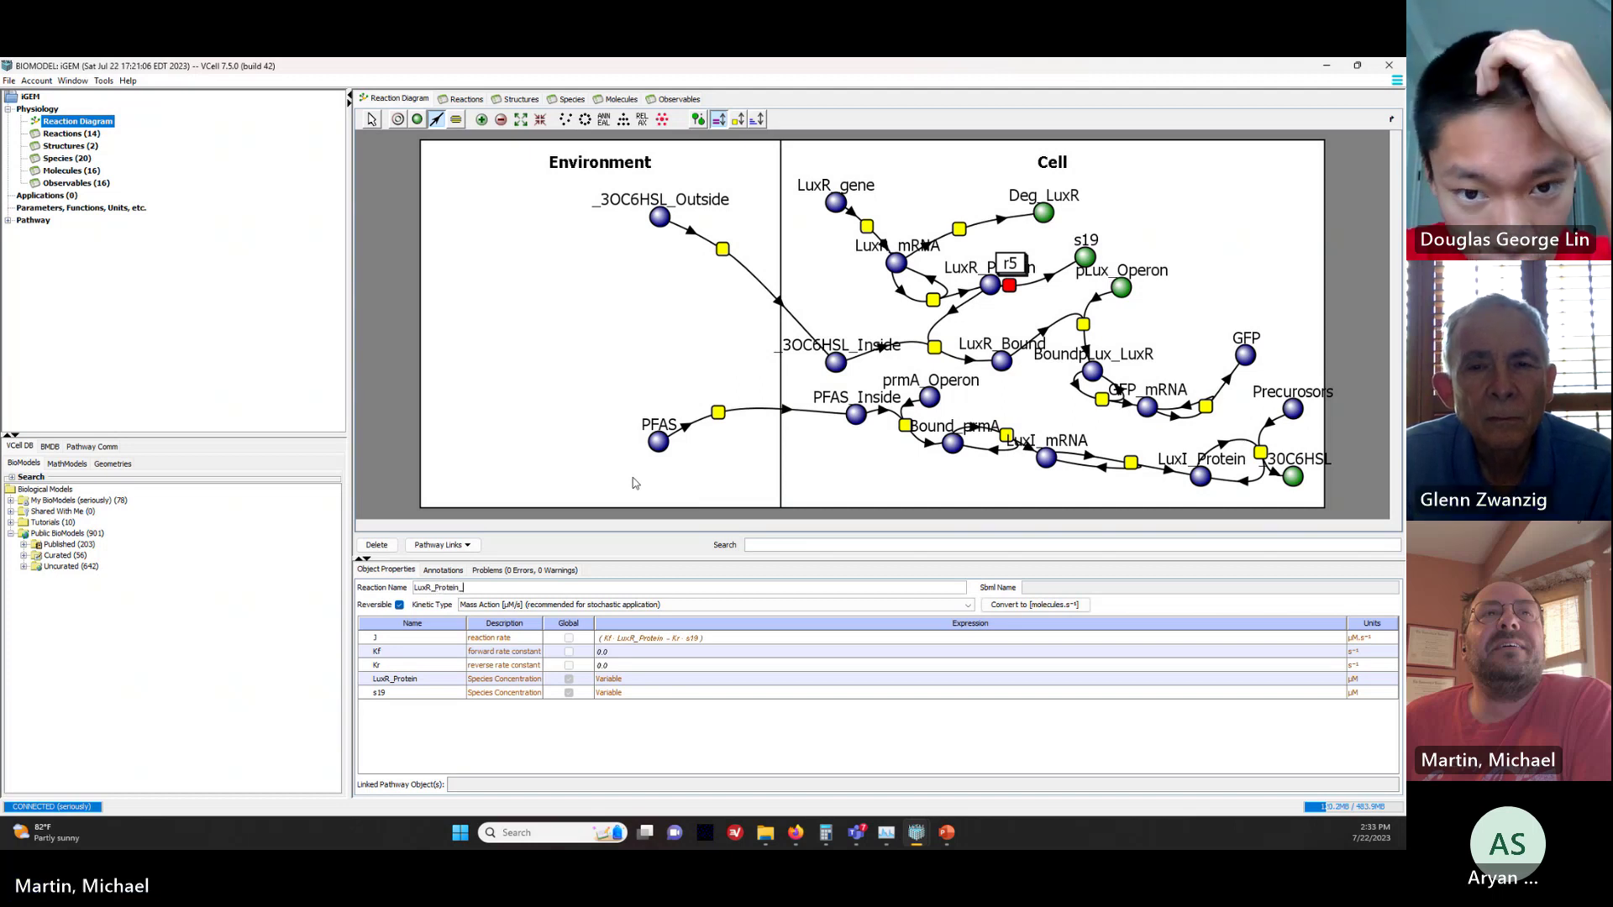
pyautogui.write('deg')
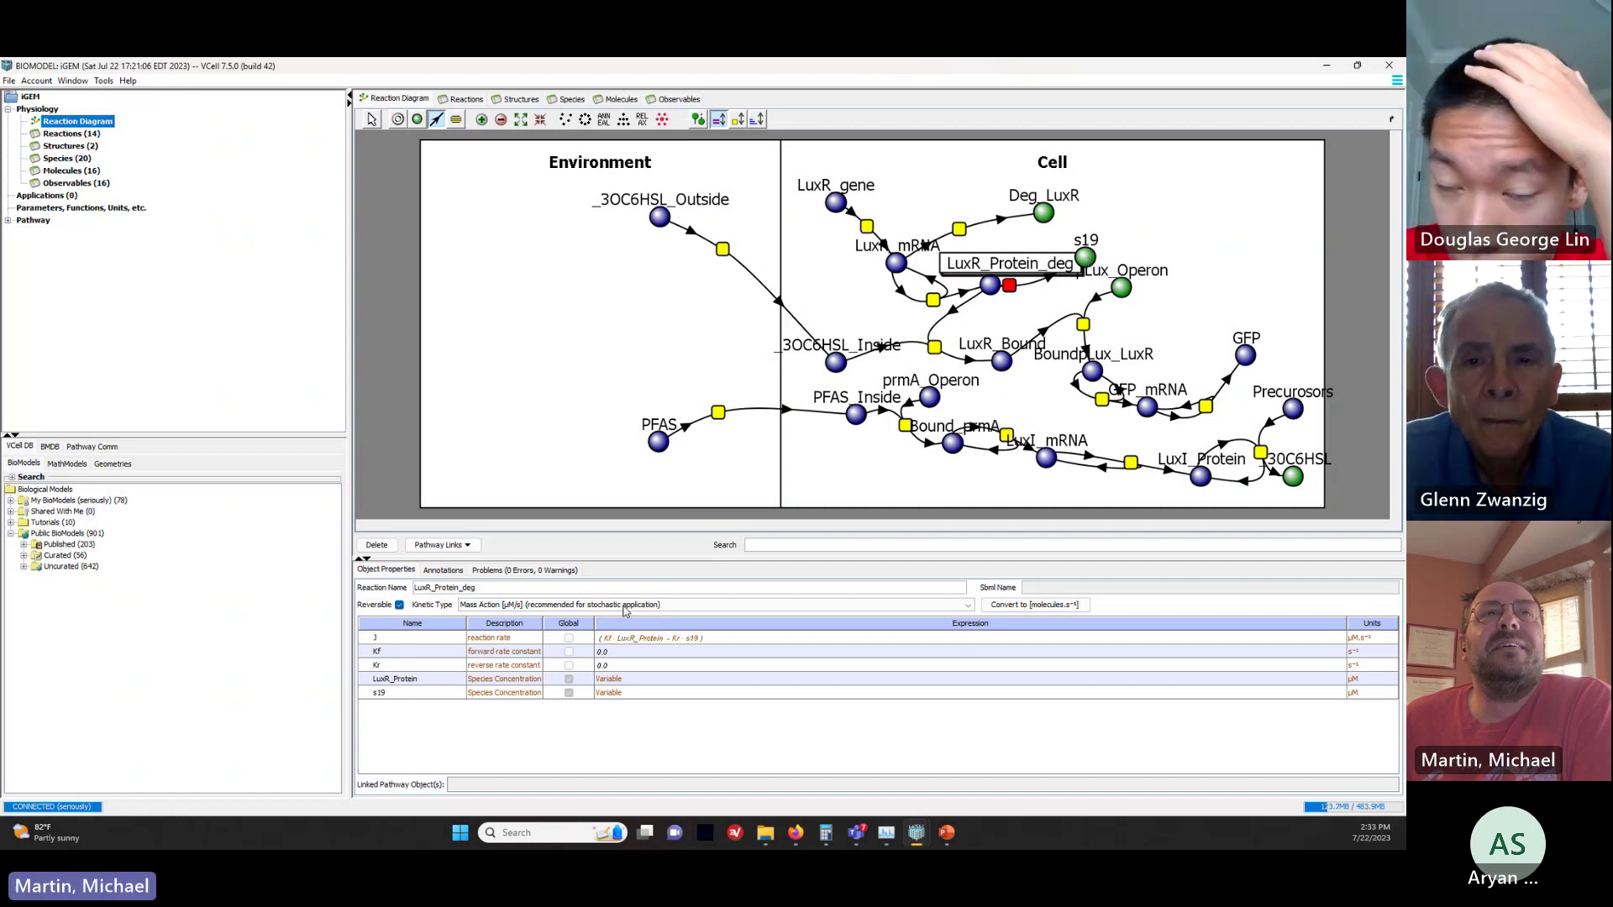
# Step: Assign the LuxR_degr molecule to the new species s19 and rename the species as LuxR_deg
pyautogui.click(371, 119)
pyautogui.click(1089, 259)
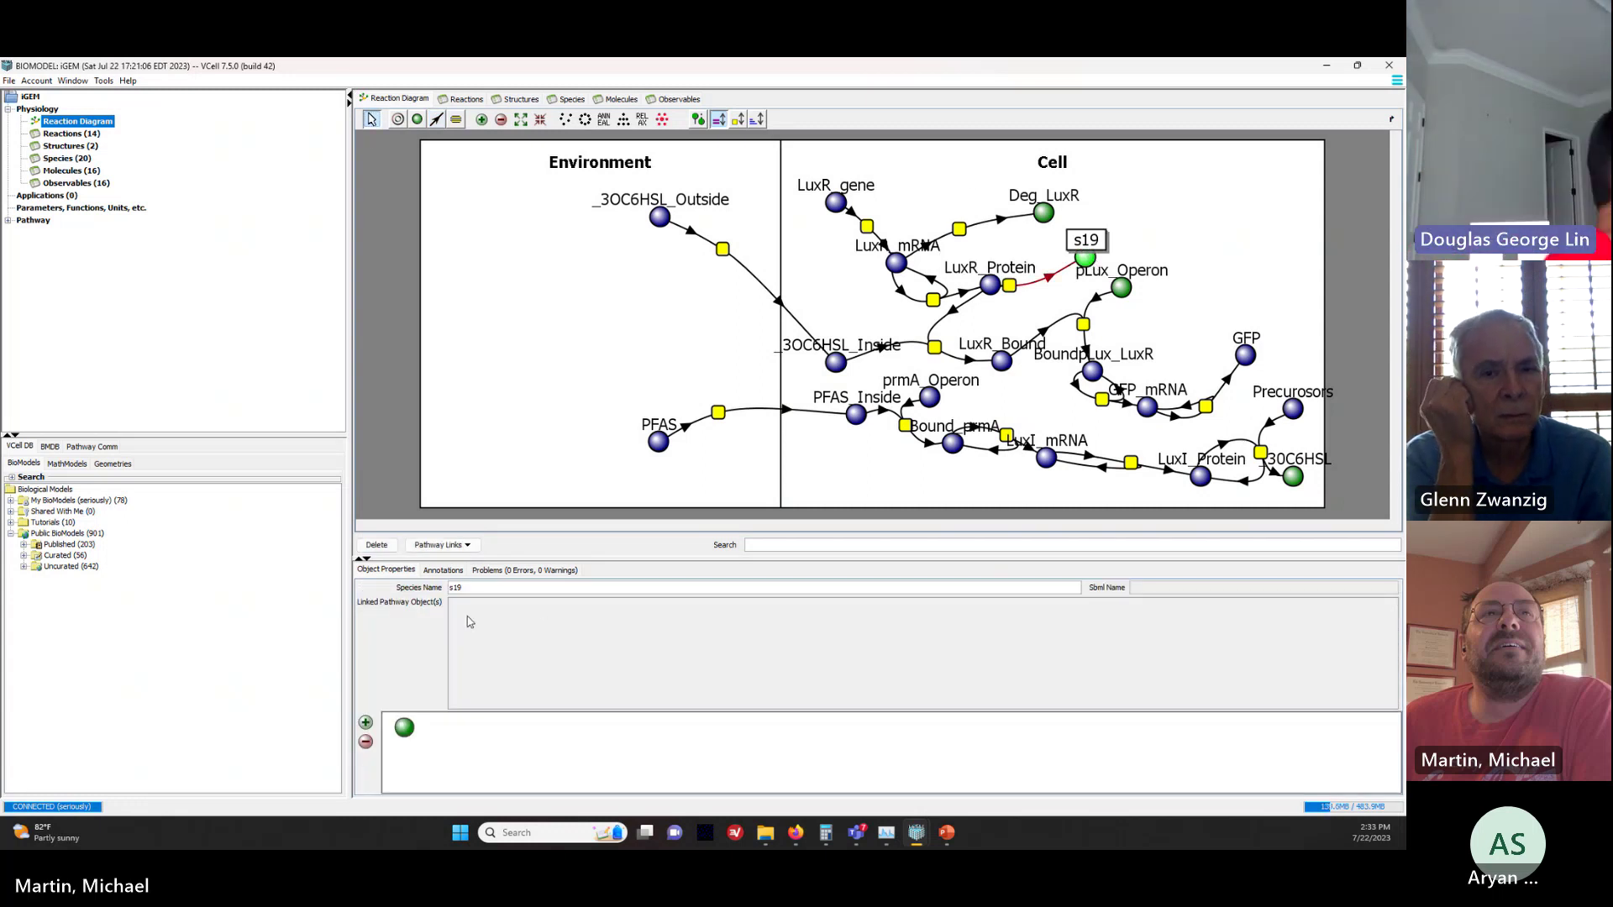
pyautogui.rightClick(406, 735)
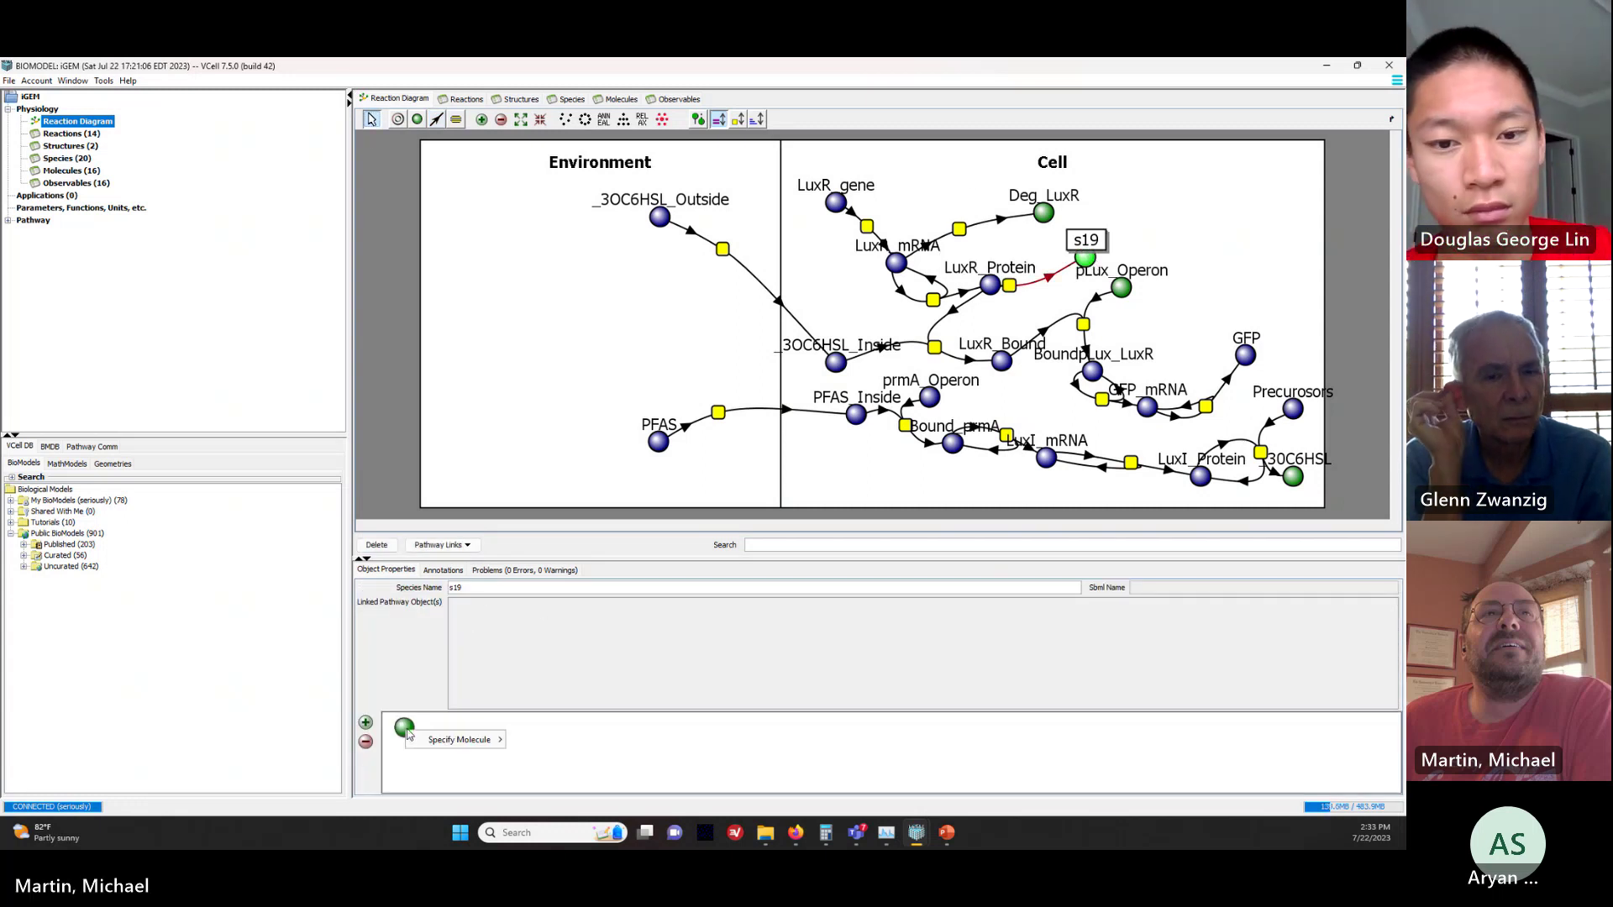
pyautogui.moveTo(457, 740)
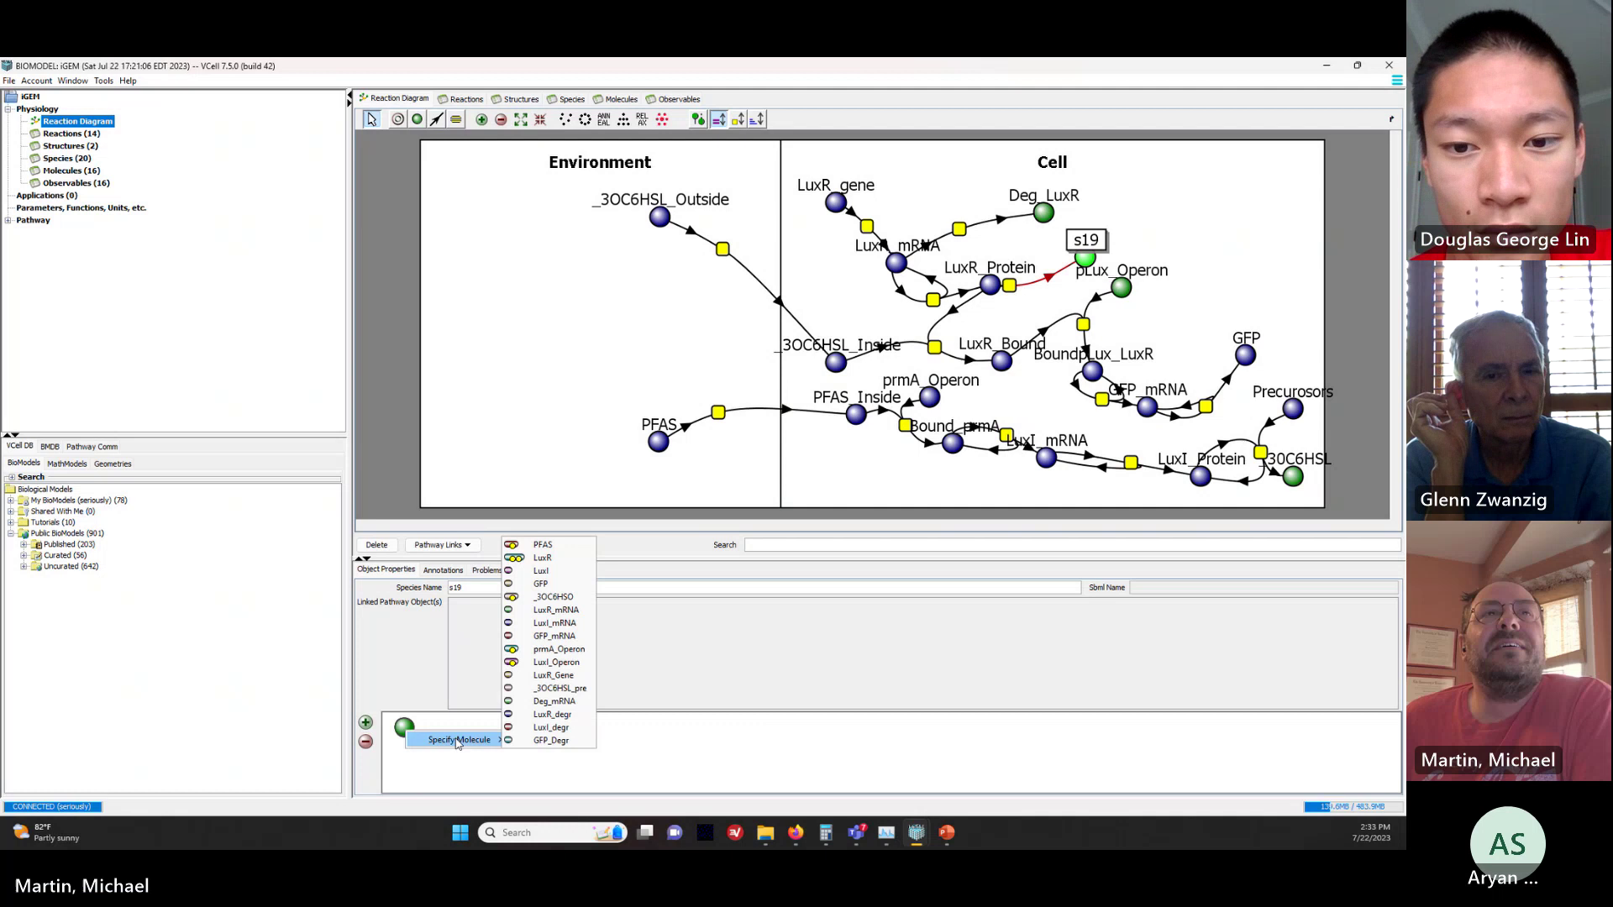
pyautogui.click(549, 715)
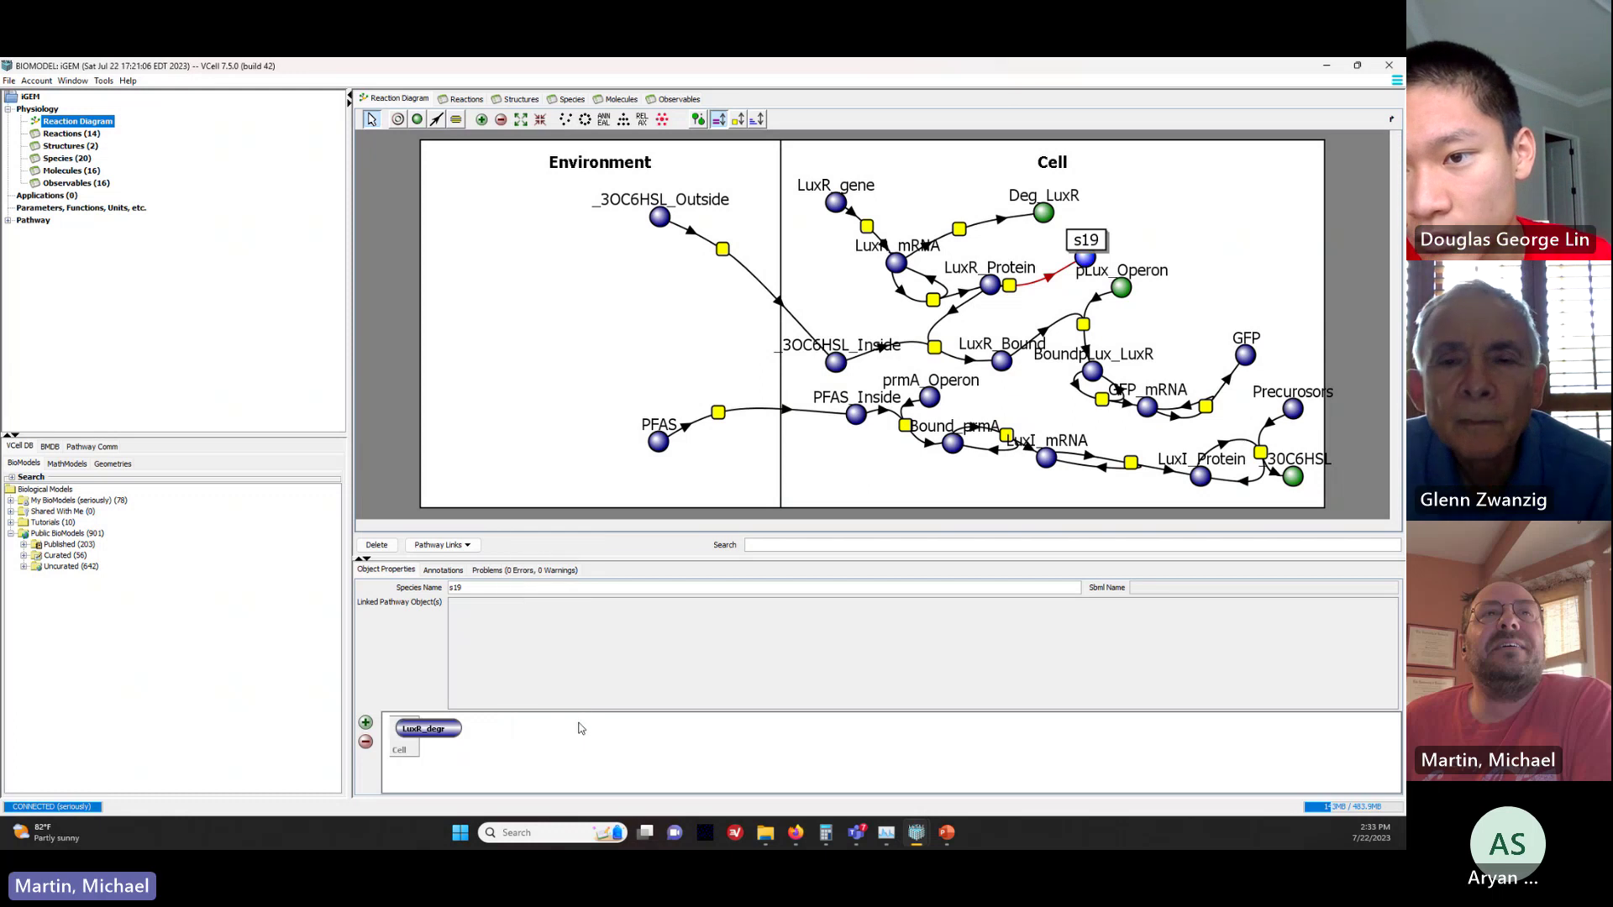
pyautogui.doubleClick(473, 584)
pyautogui.write('LuxR_')
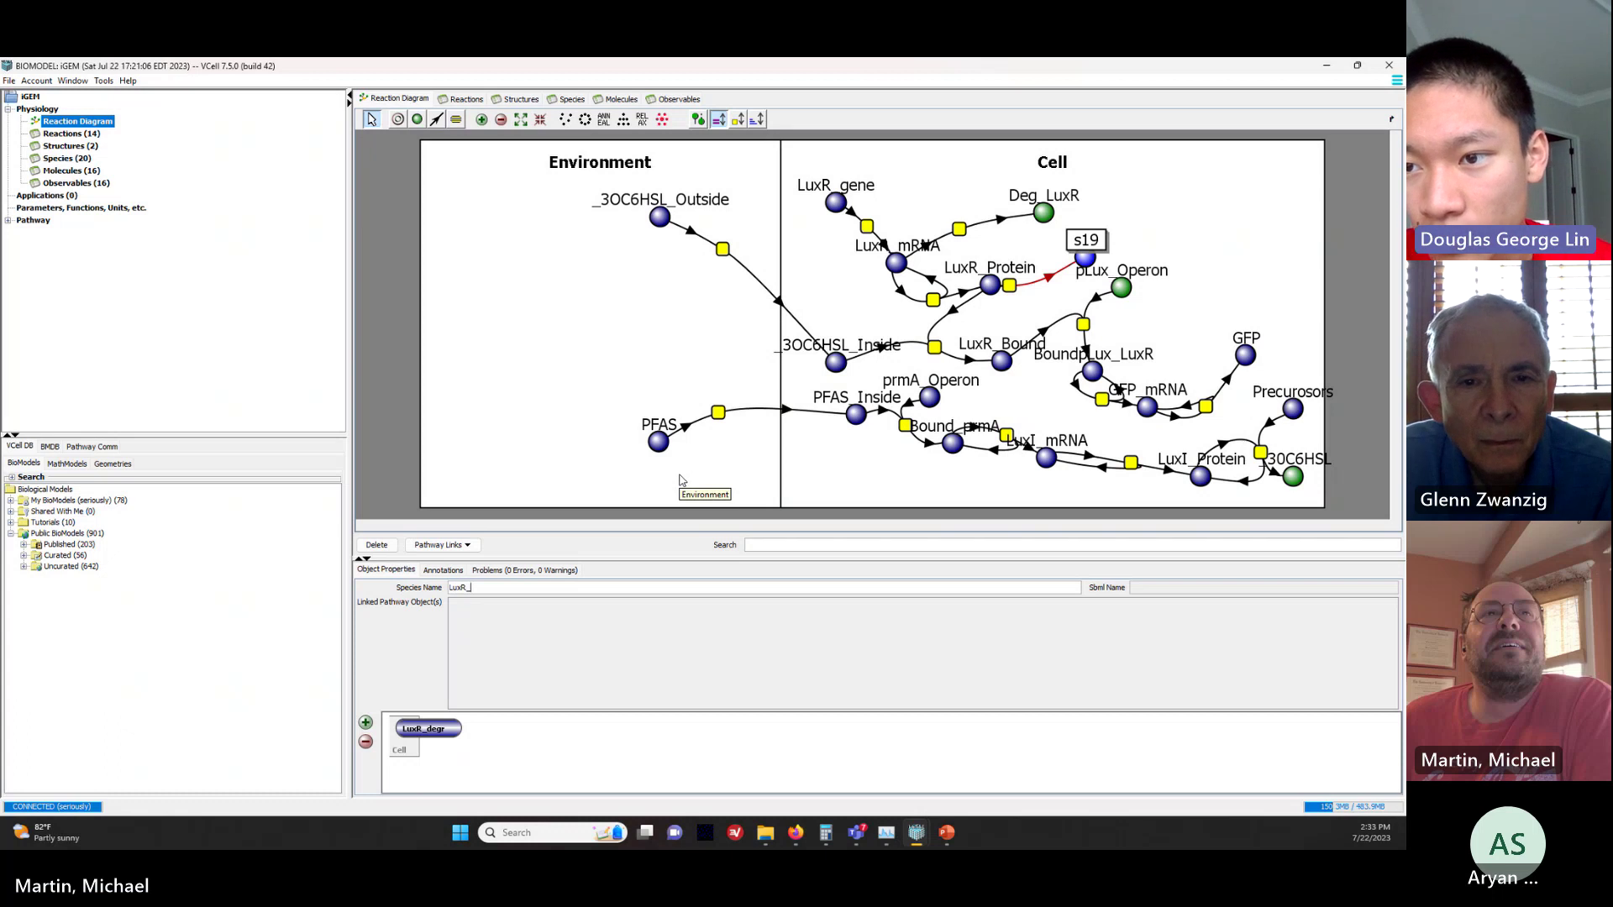
pyautogui.write('deg')
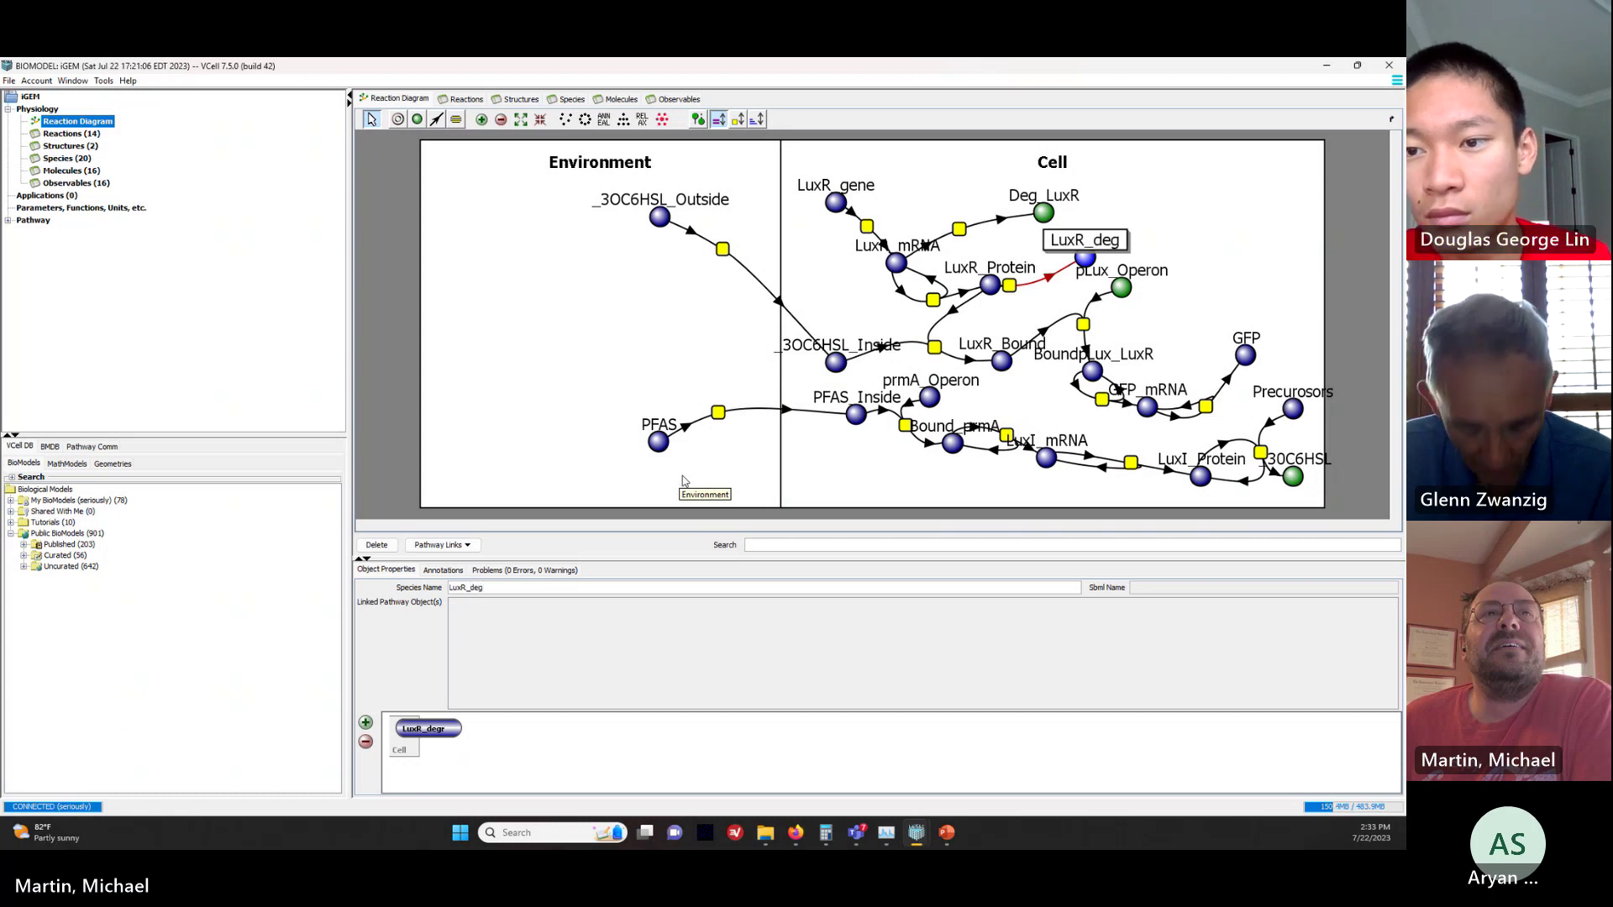
# Step: Shift the LuxR_Protein_deg node away from LuxR_Protein and move LuxR_Bound, BoundpLux_LuxR and GFP_mRNA slightly up in the Cell compartment
pyautogui.click(1015, 282)
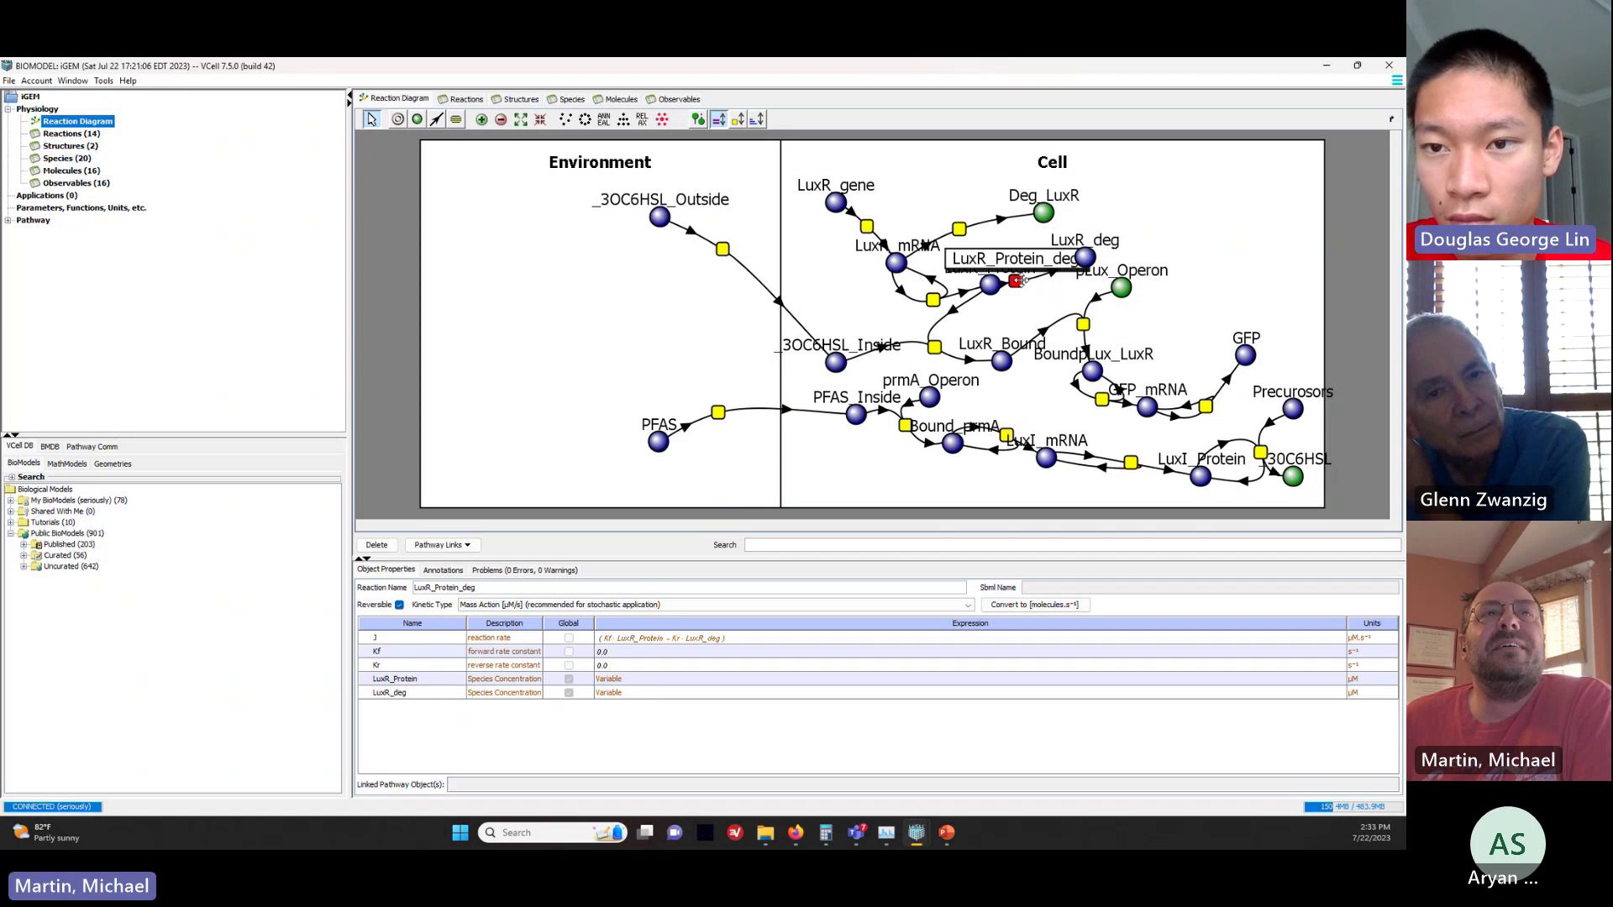
pyautogui.moveTo(1020, 280); pyautogui.dragTo(1032, 280)
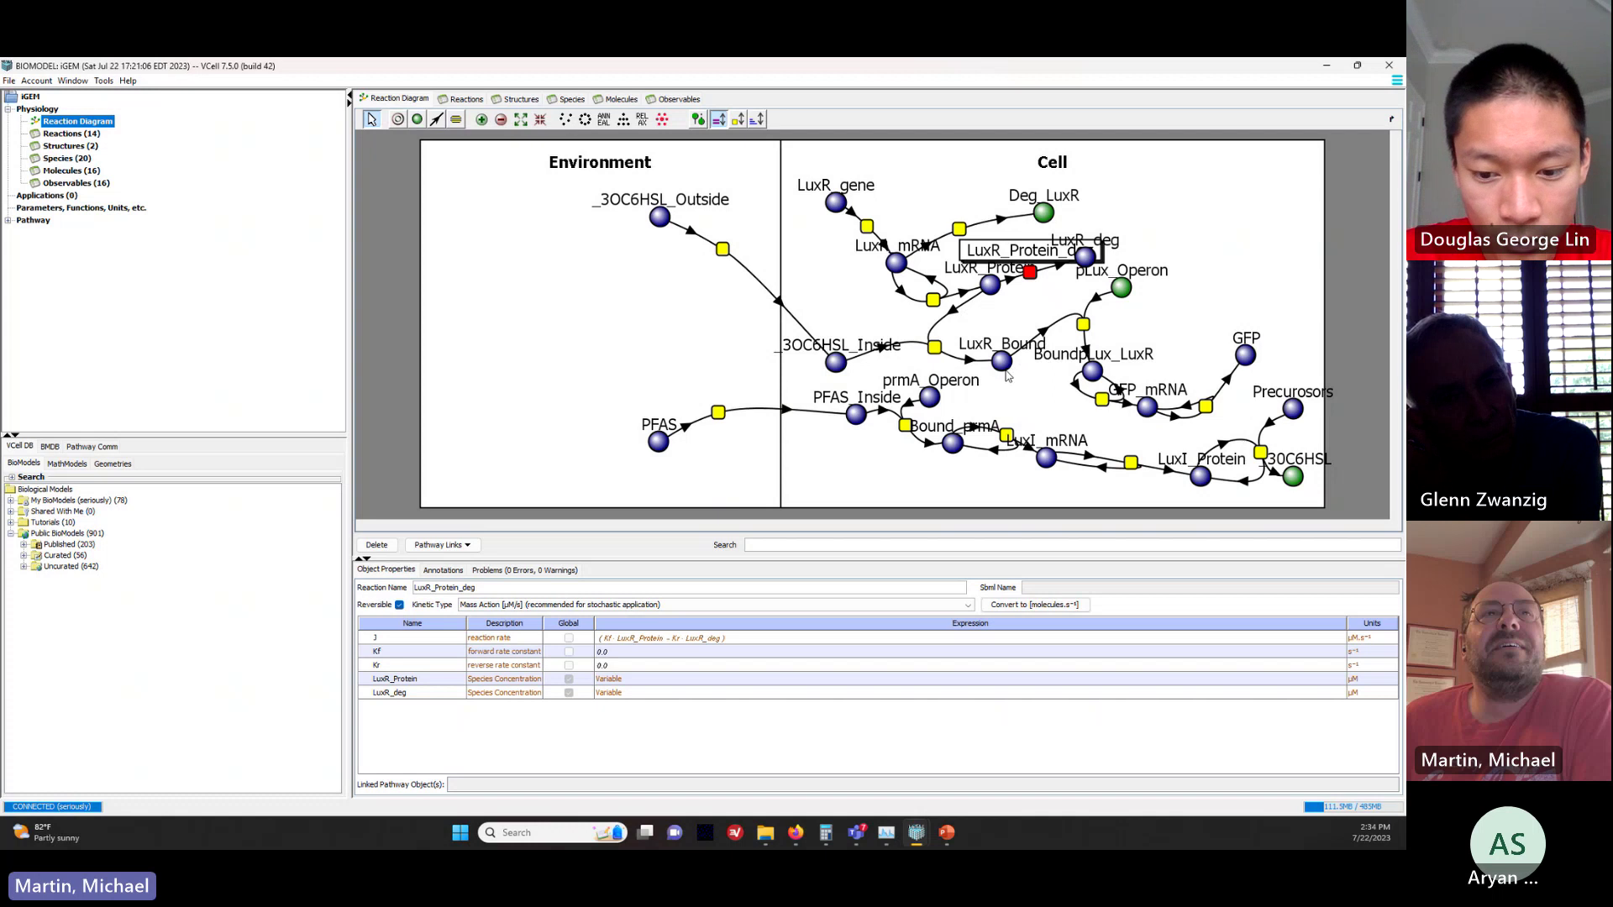
pyautogui.moveTo(1006, 370); pyautogui.dragTo(1002, 333)
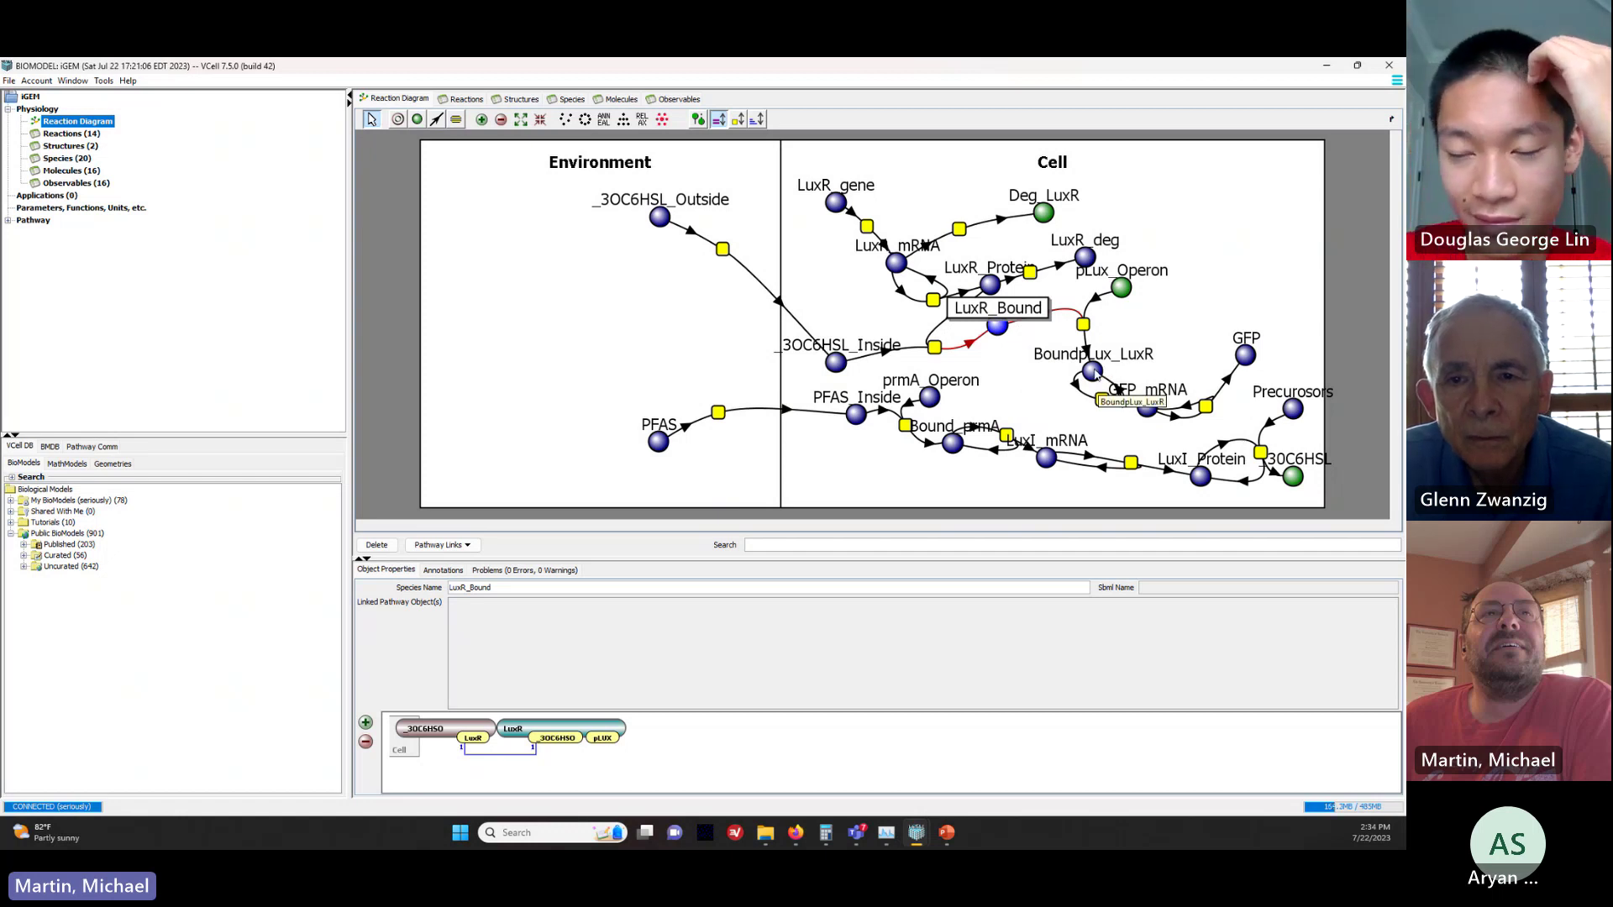
pyautogui.moveTo(1094, 374); pyautogui.dragTo(1094, 357)
pyautogui.moveTo(1147, 417); pyautogui.dragTo(1157, 410)
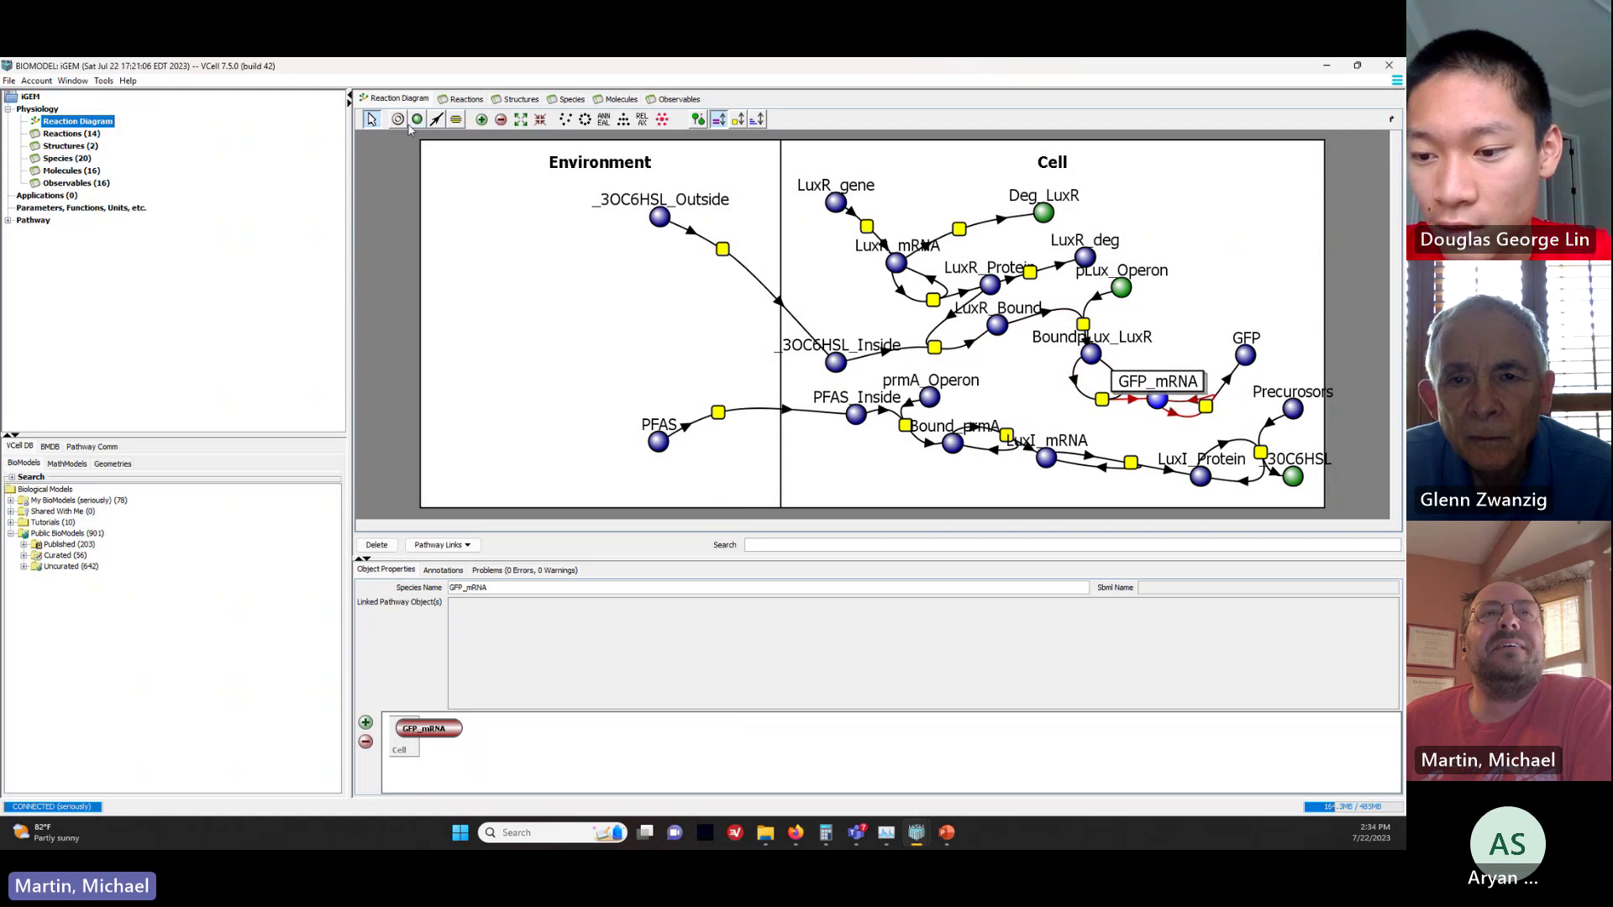
# Step: Draw a reaction from GFP_mRNA to a new species above it and place the reaction node midway between them
pyautogui.click(437, 120)
pyautogui.moveTo(1160, 399)
pyautogui.mouseDown()
pyautogui.moveTo(1190, 345)
pyautogui.moveTo(1171, 391)
pyautogui.mouseUp()
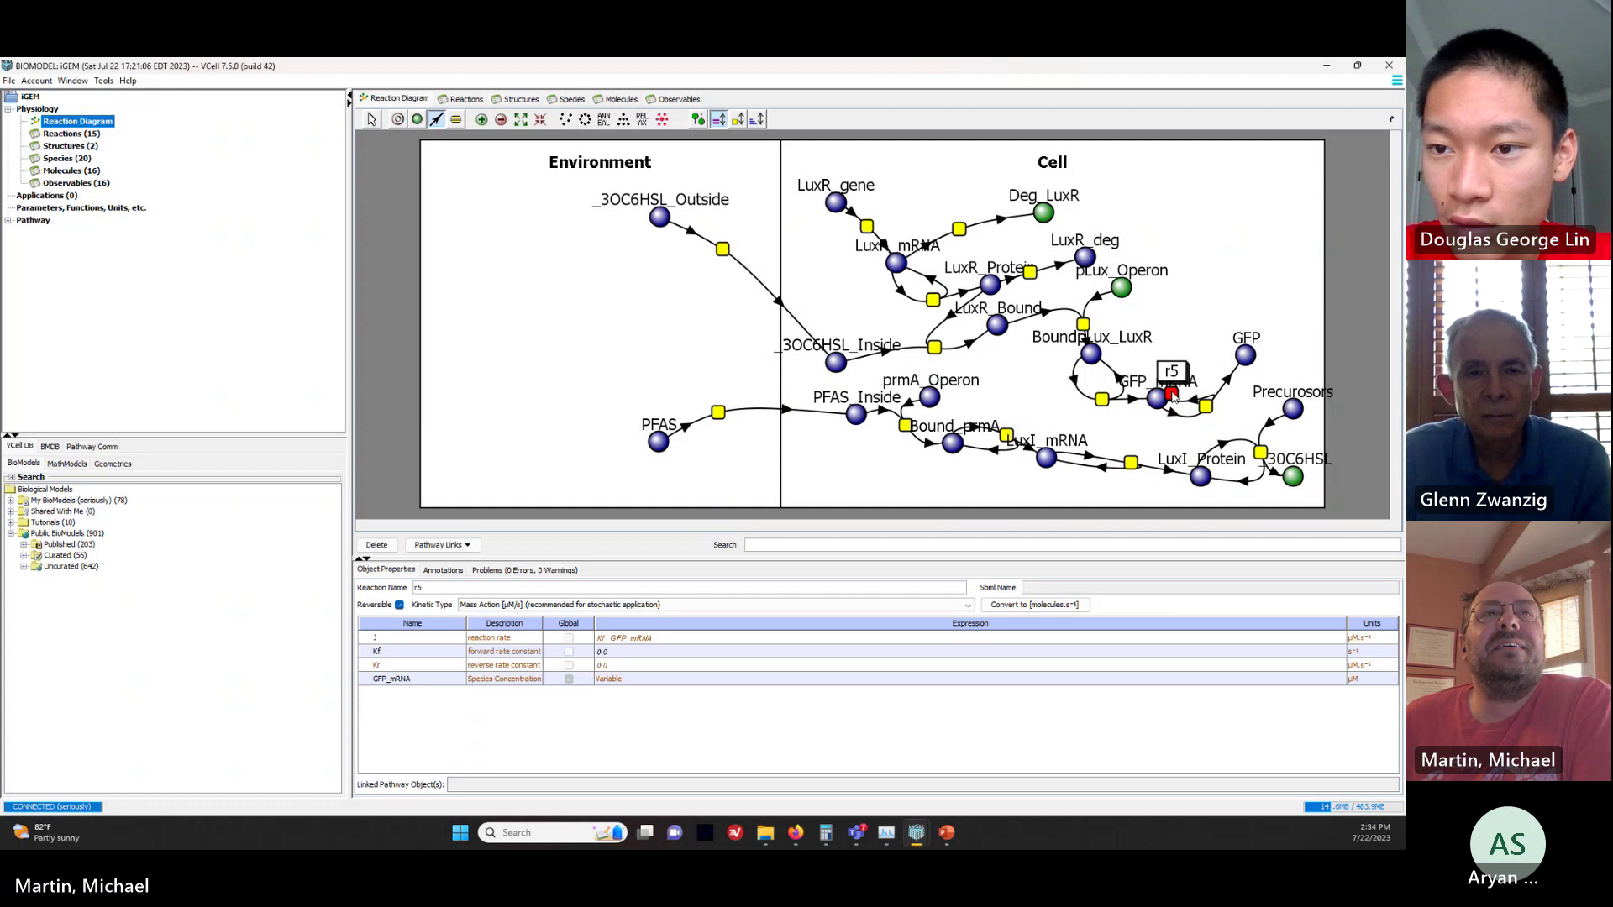
pyautogui.click(1193, 288)
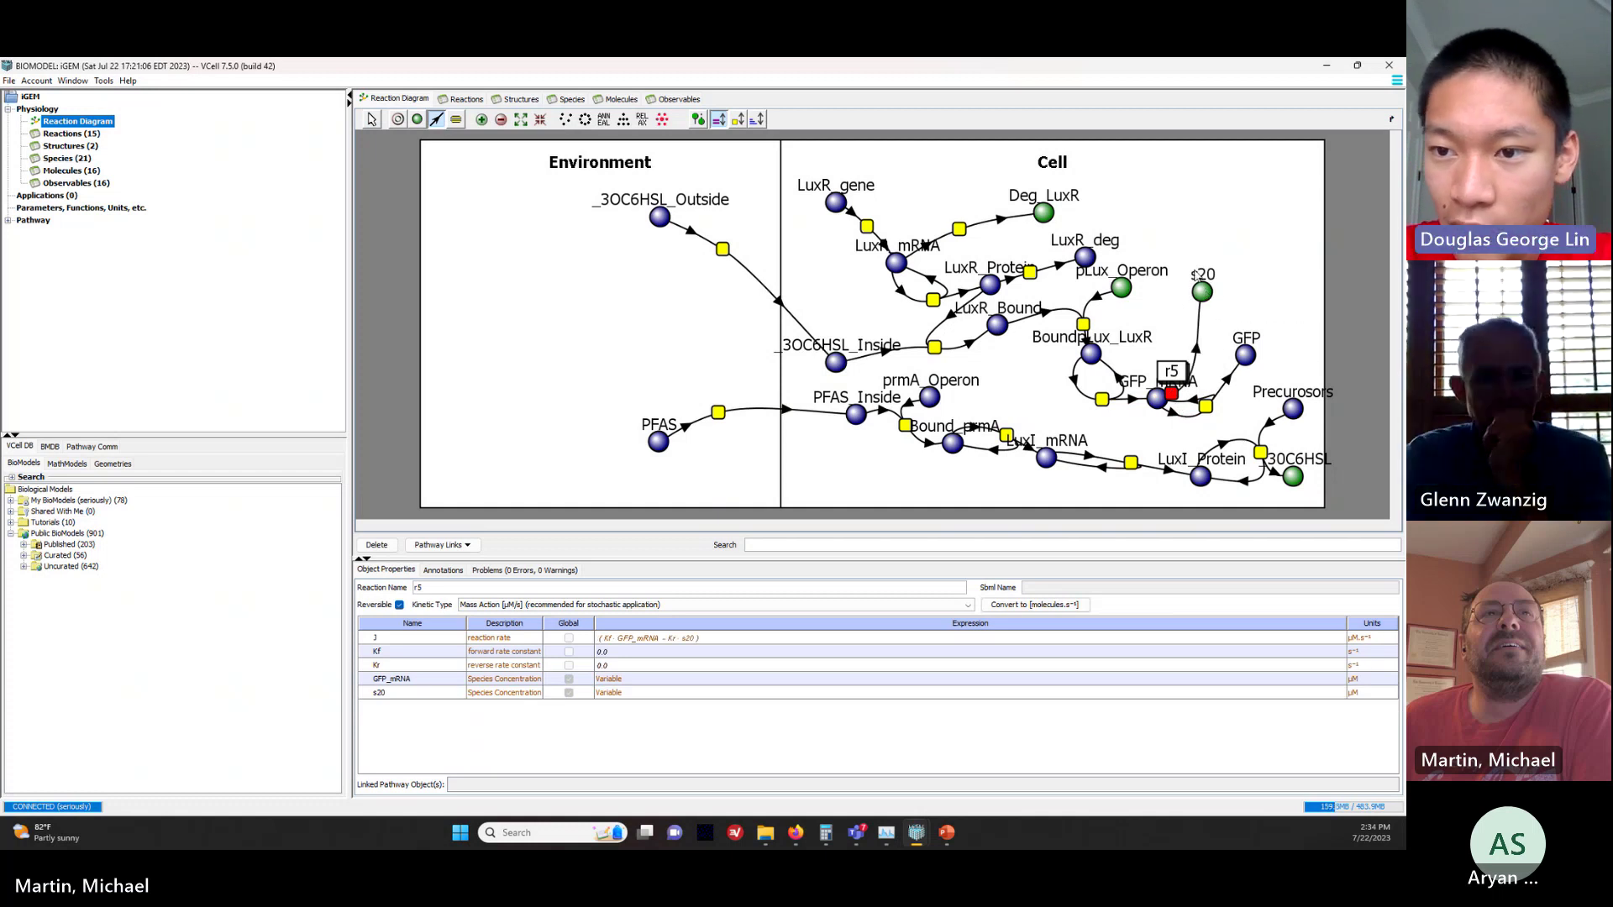
pyautogui.press('Escape')
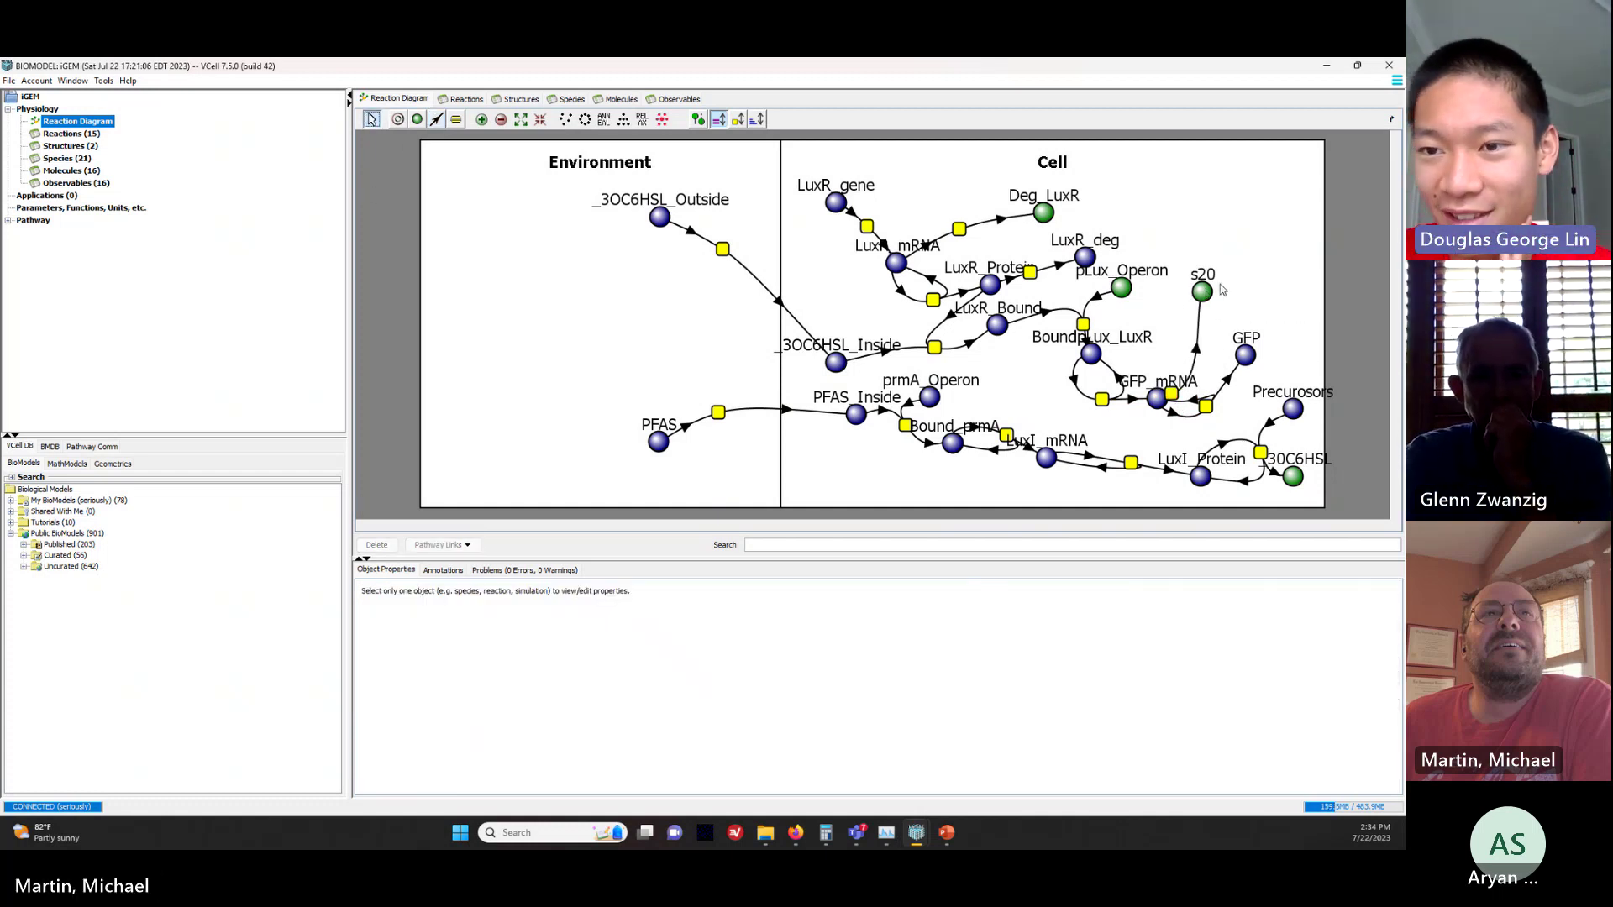
pyautogui.click(1208, 294)
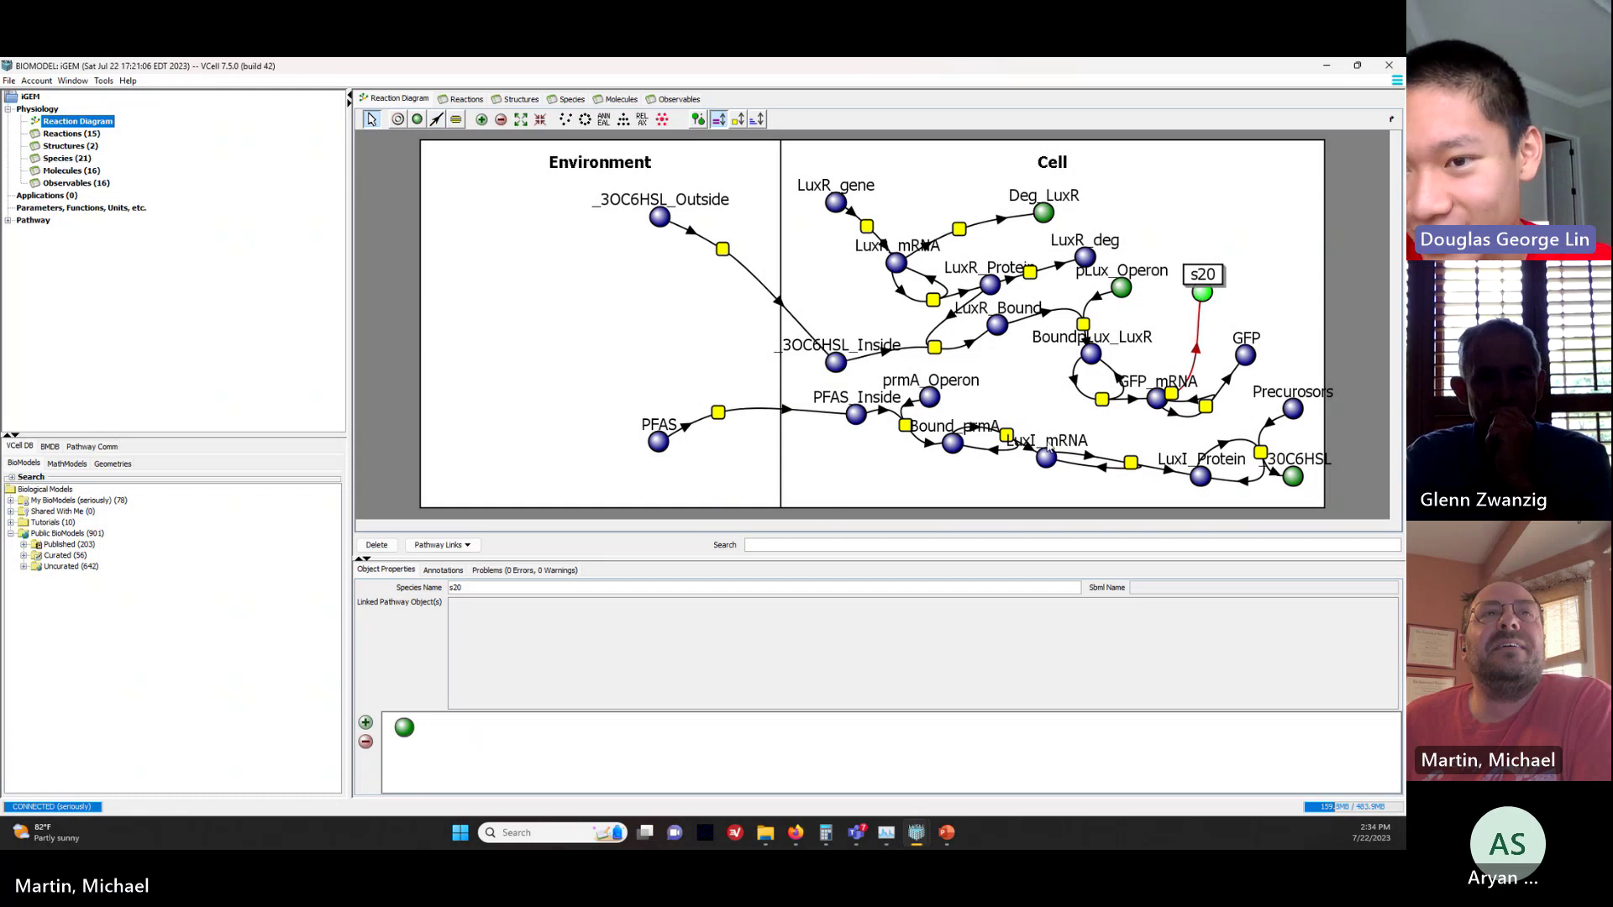
pyautogui.moveTo(1171, 397); pyautogui.dragTo(1188, 348)
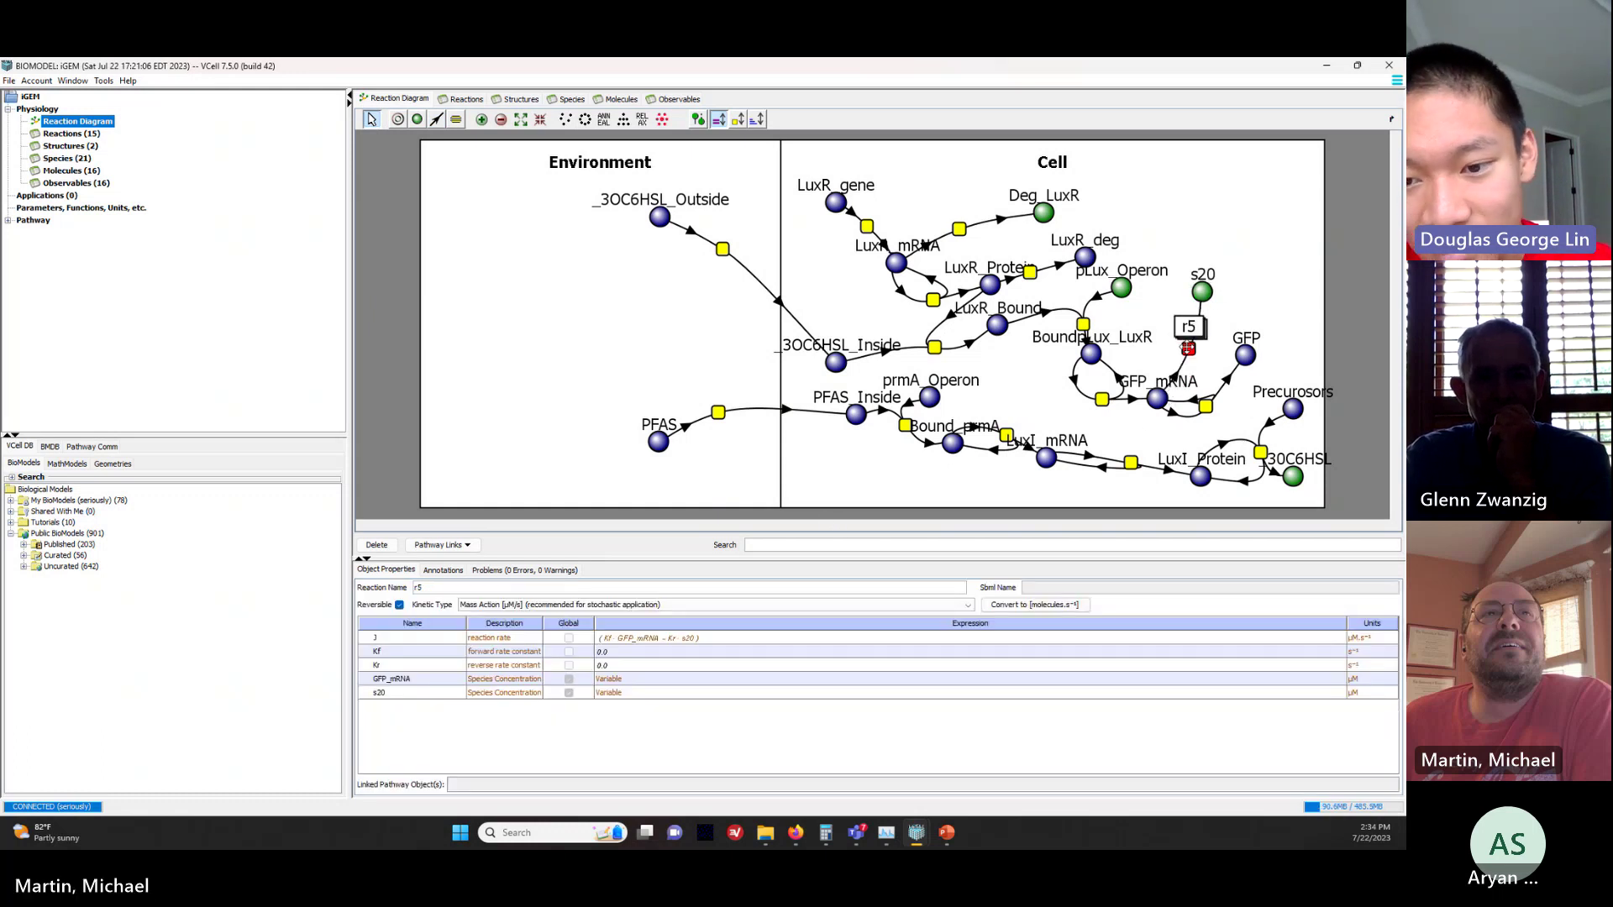
# Step: Set the forward rate constant Kf of the new GFP_mRNA reaction to 0.004
pyautogui.click(540, 655)
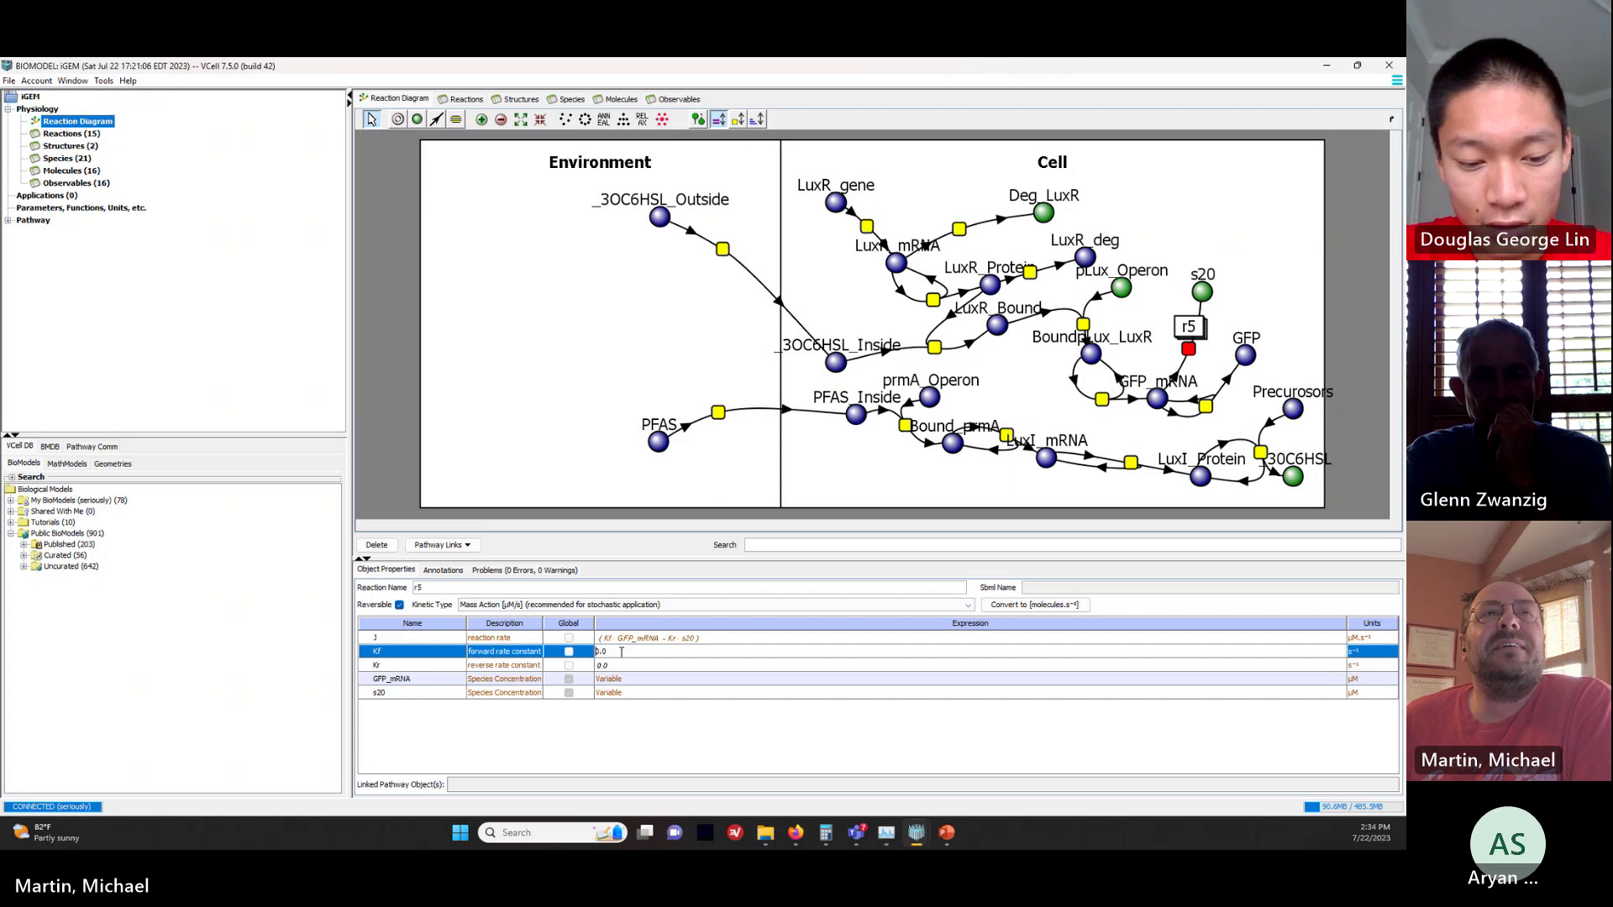
pyautogui.write('0.0')
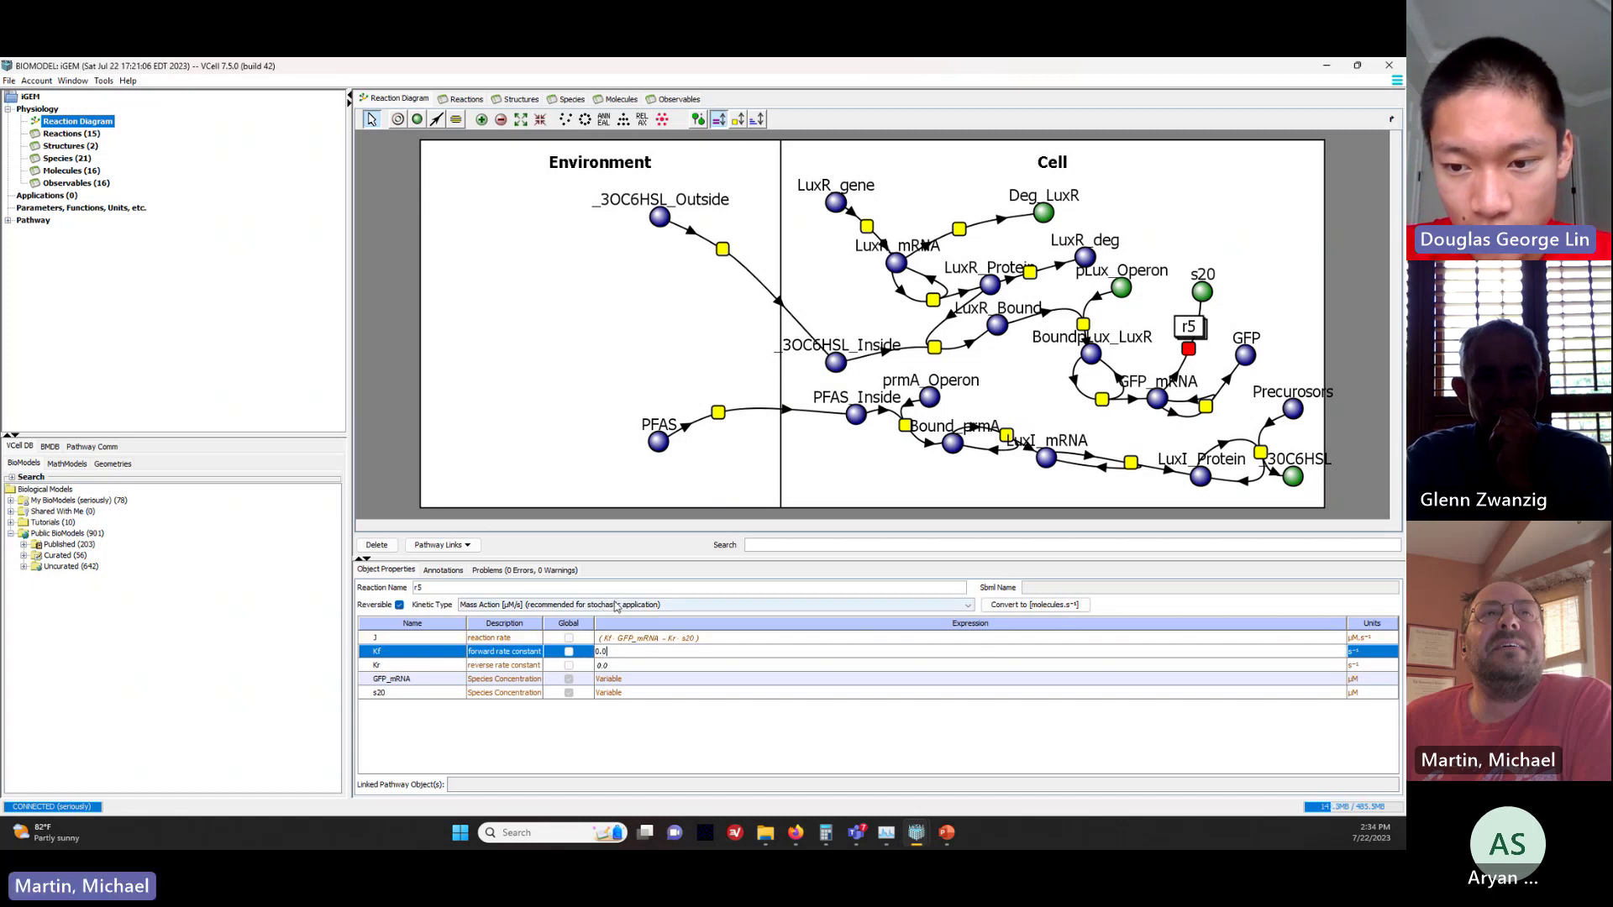
pyautogui.write('04')
pyautogui.press('Return')
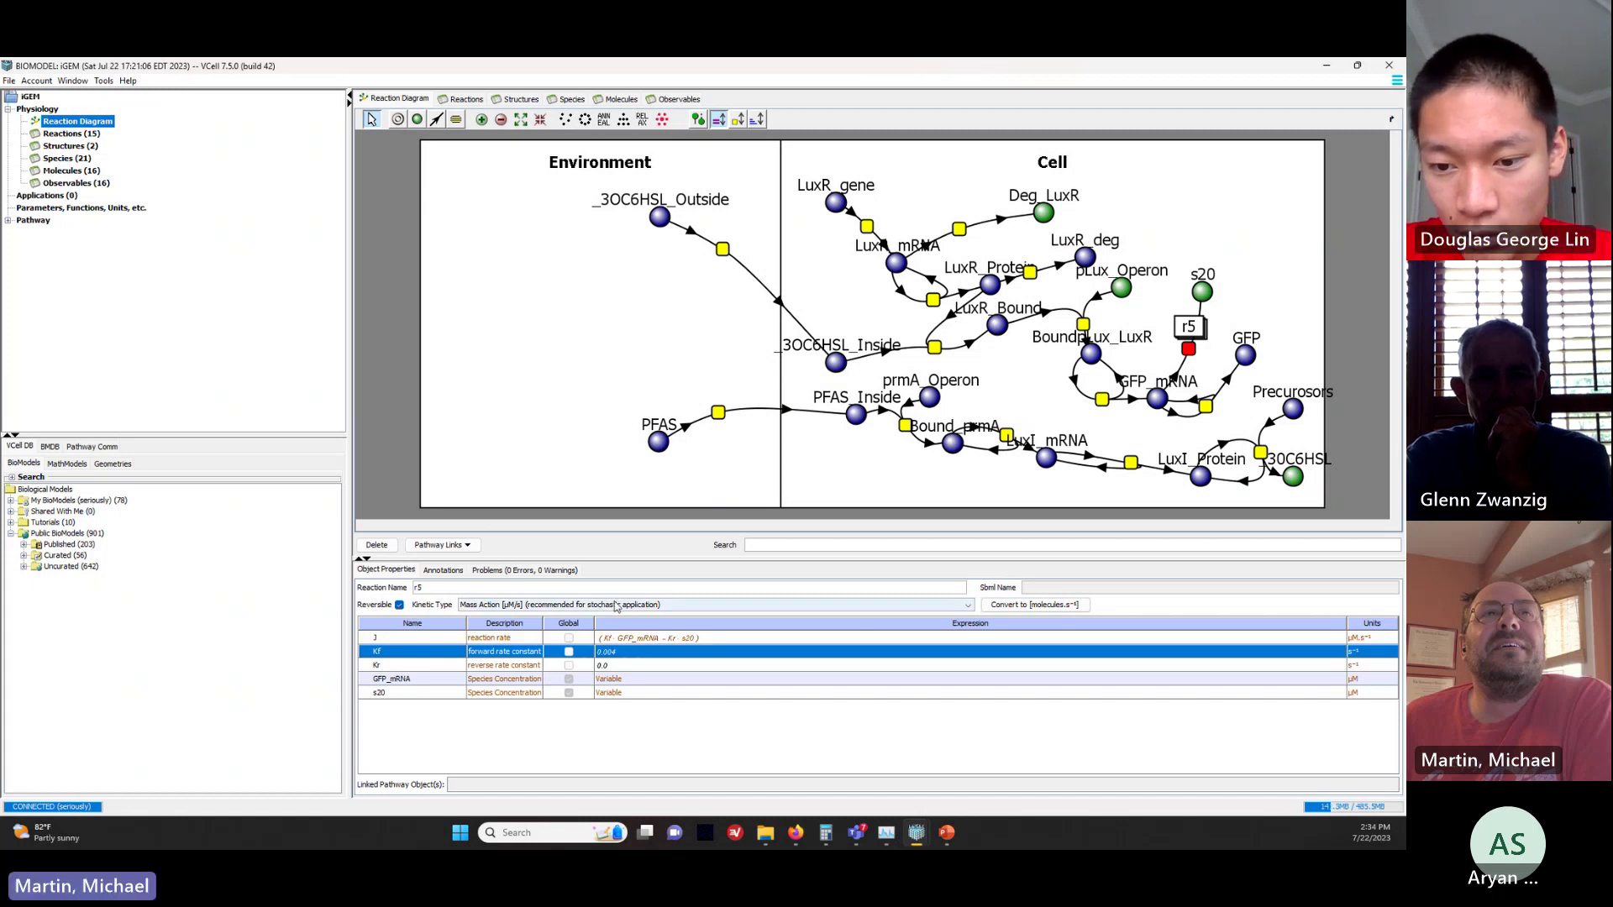
pyautogui.click(1203, 293)
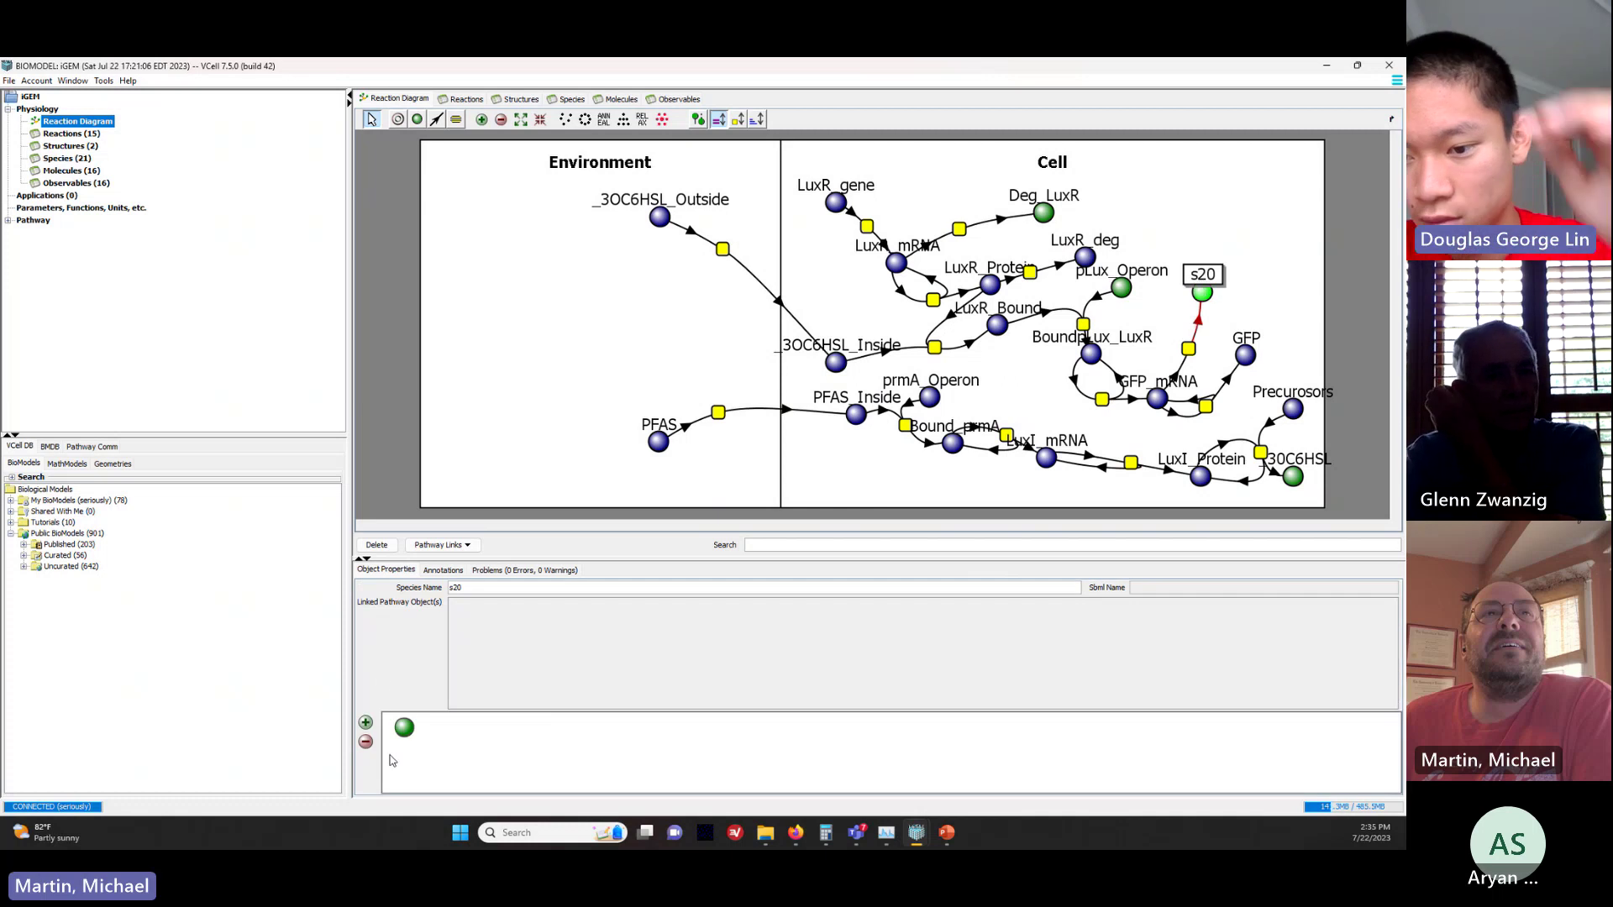
pyautogui.rightClick(405, 728)
pyautogui.moveTo(467, 736)
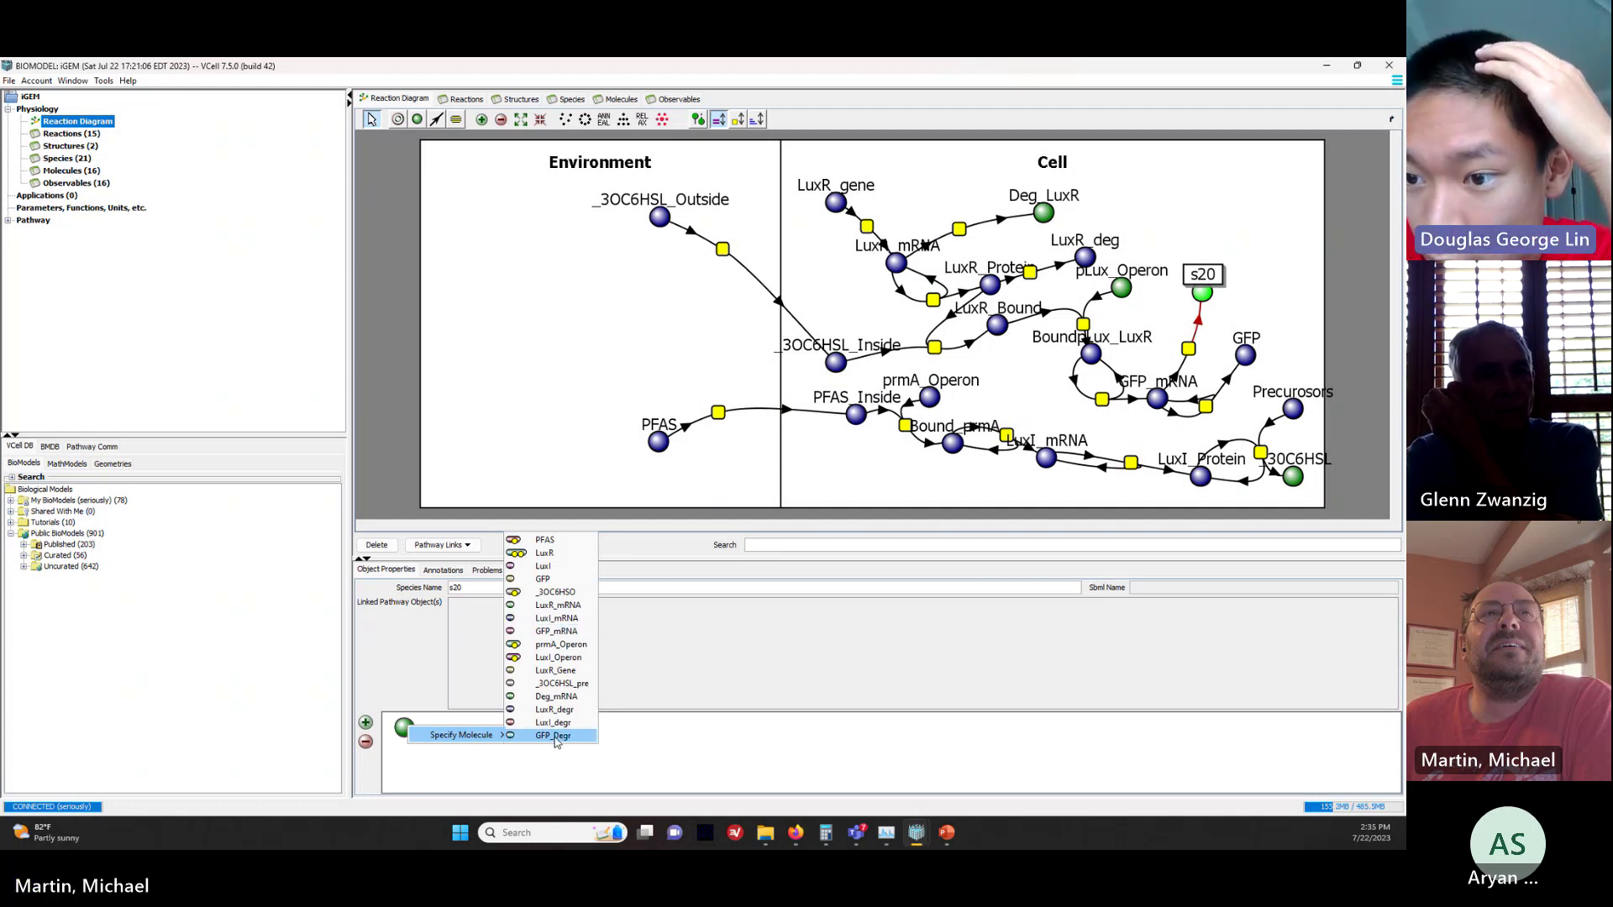
pyautogui.click(554, 737)
pyautogui.rightClick(433, 732)
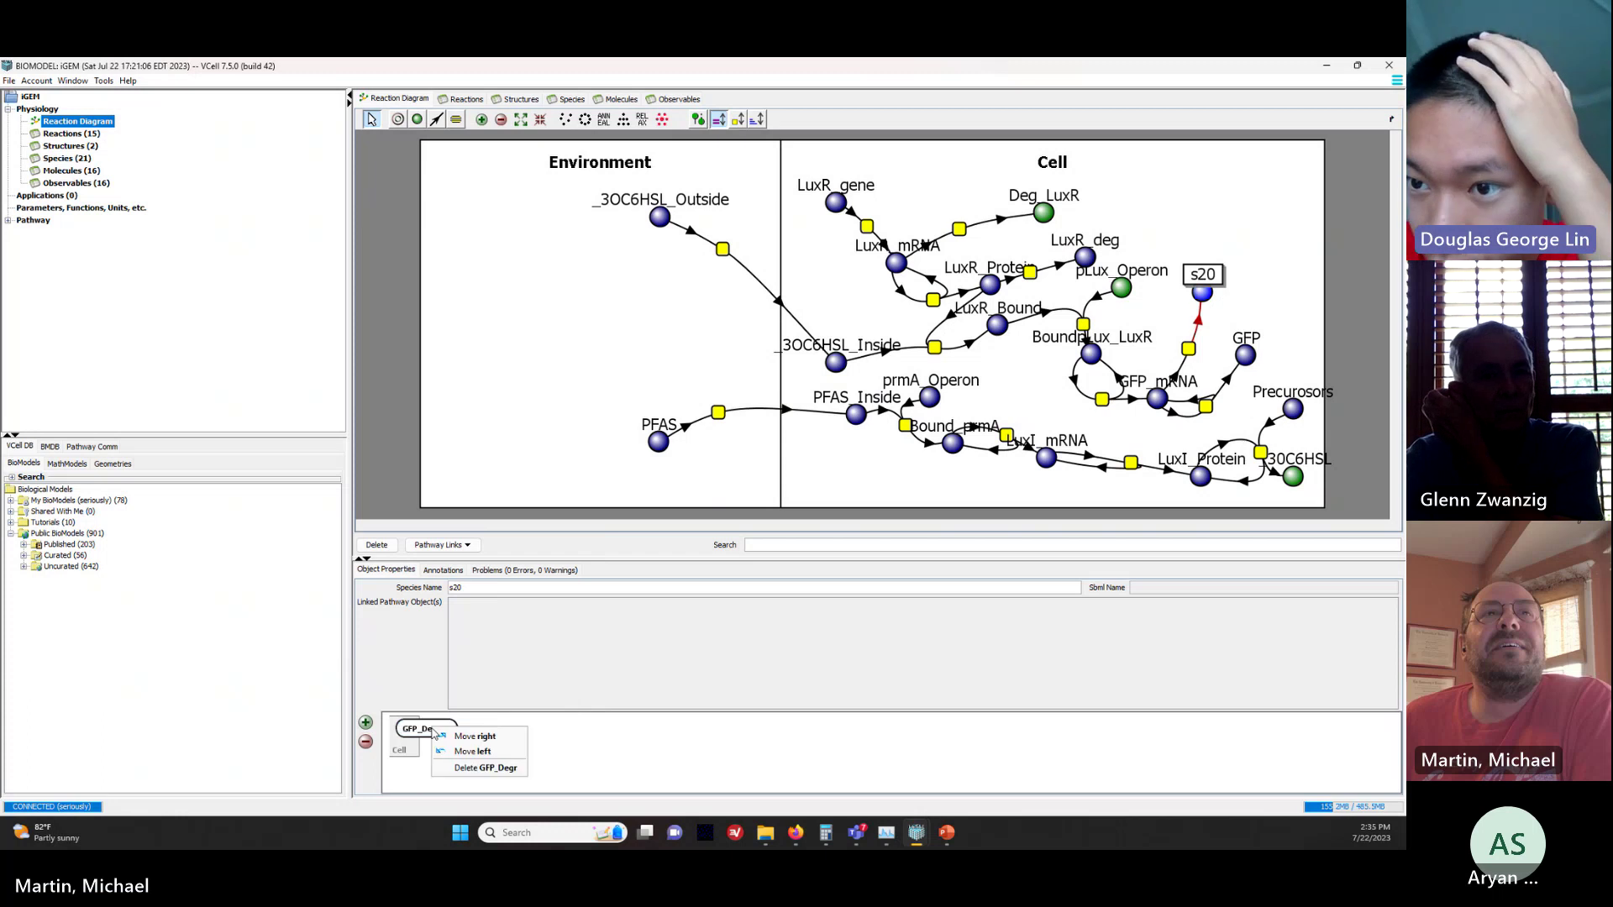
pyautogui.click(406, 730)
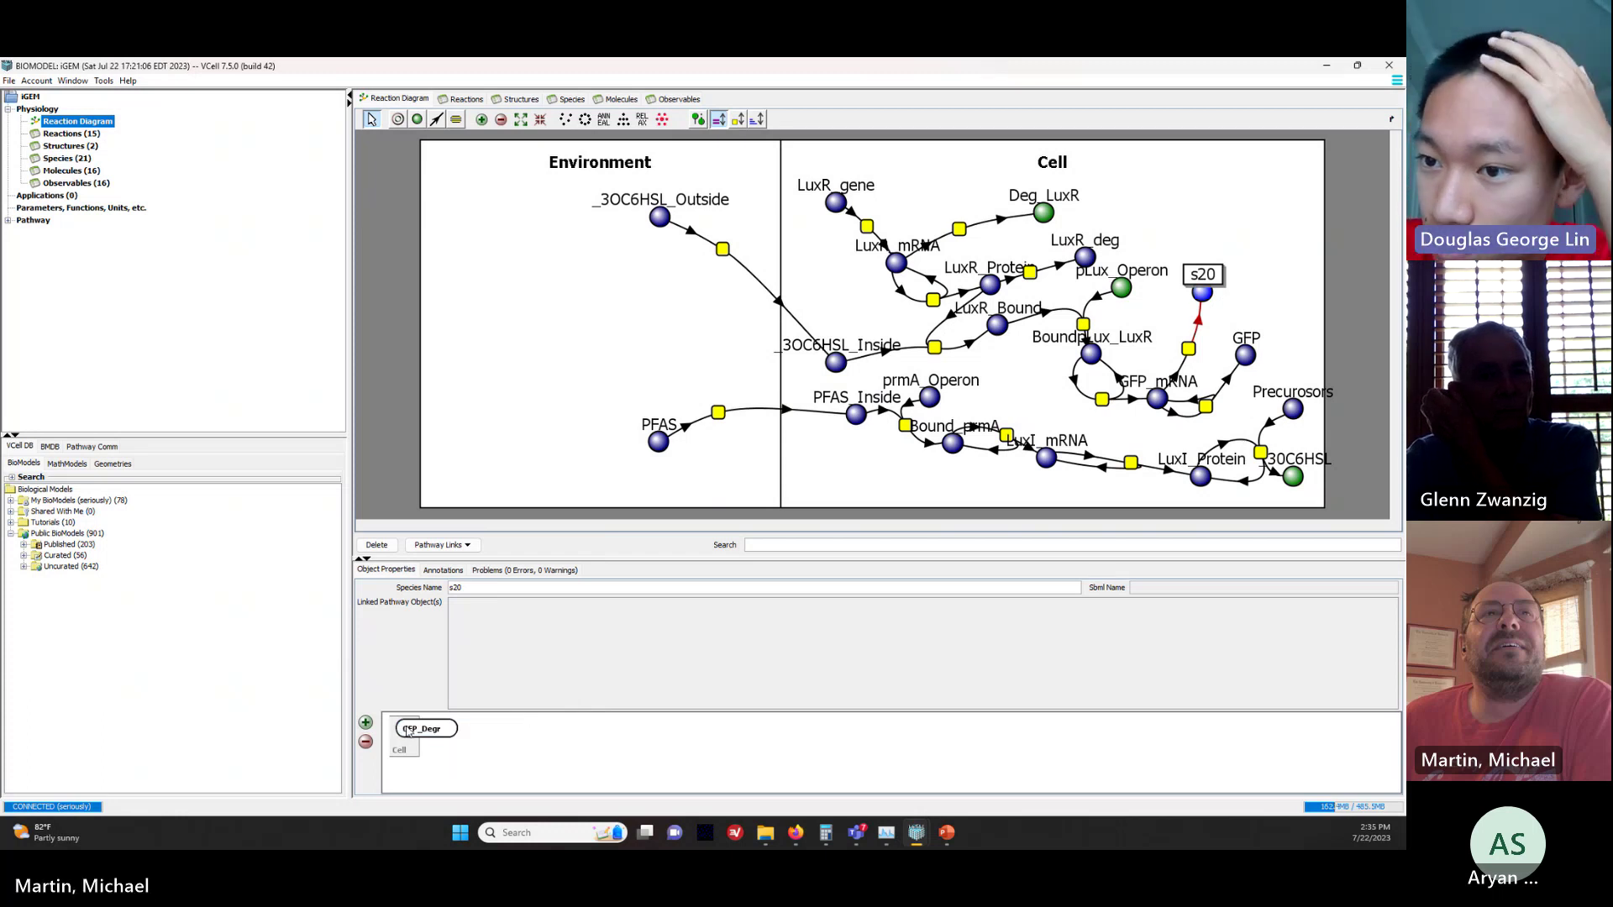
pyautogui.rightClick(420, 733)
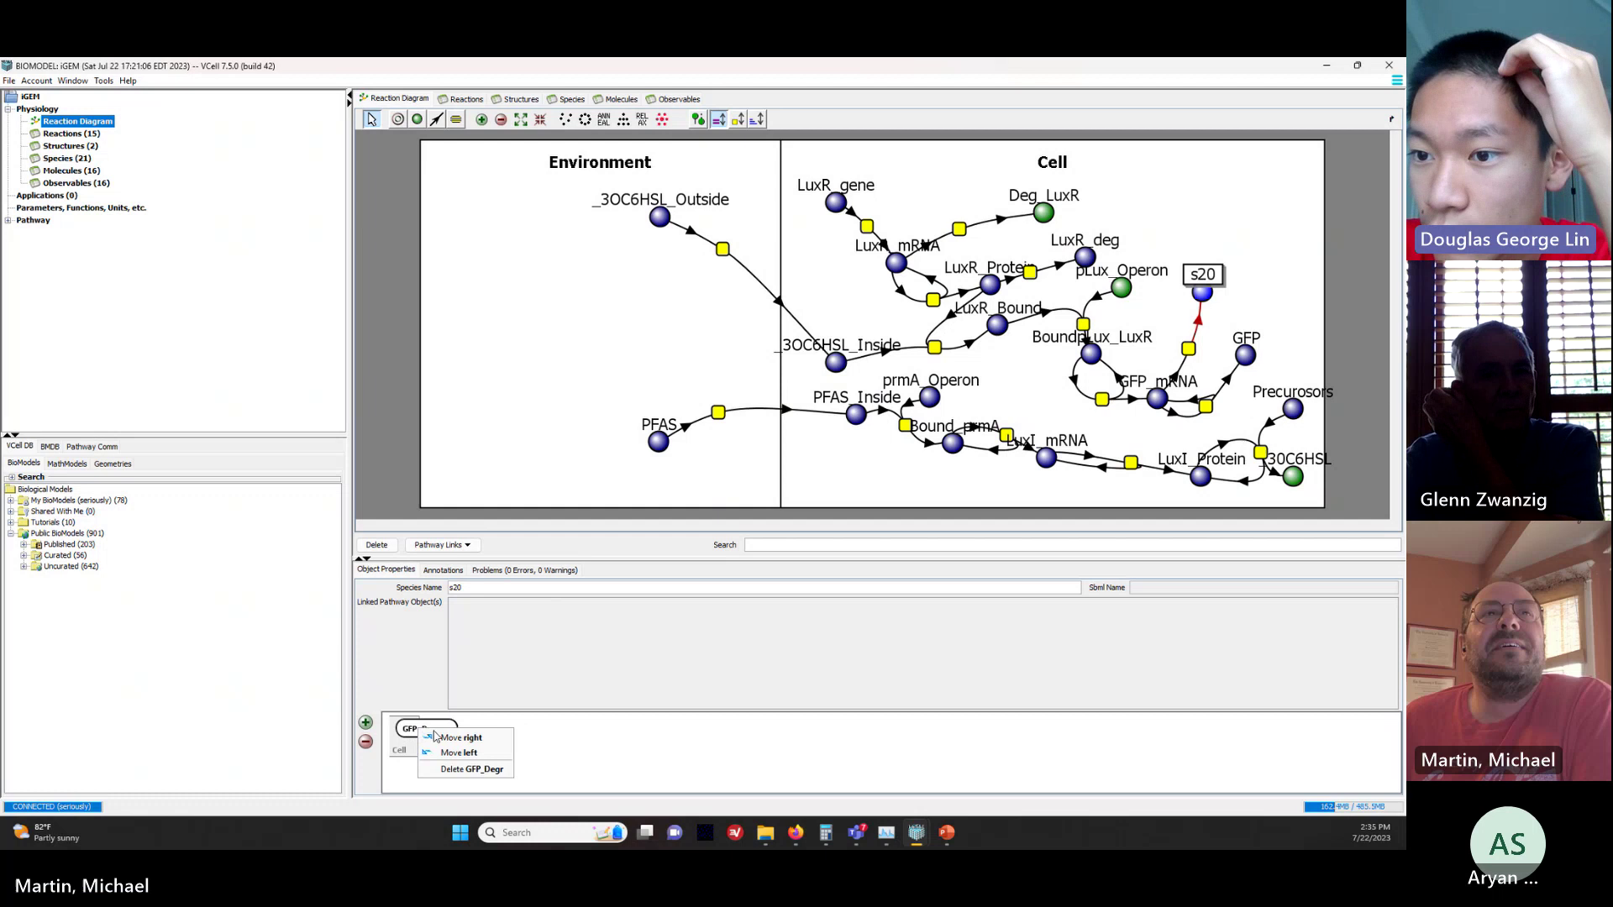
pyautogui.click(464, 773)
# Step: Assign the GFP_Degr molecule to the new species s20
pyautogui.rightClick(404, 733)
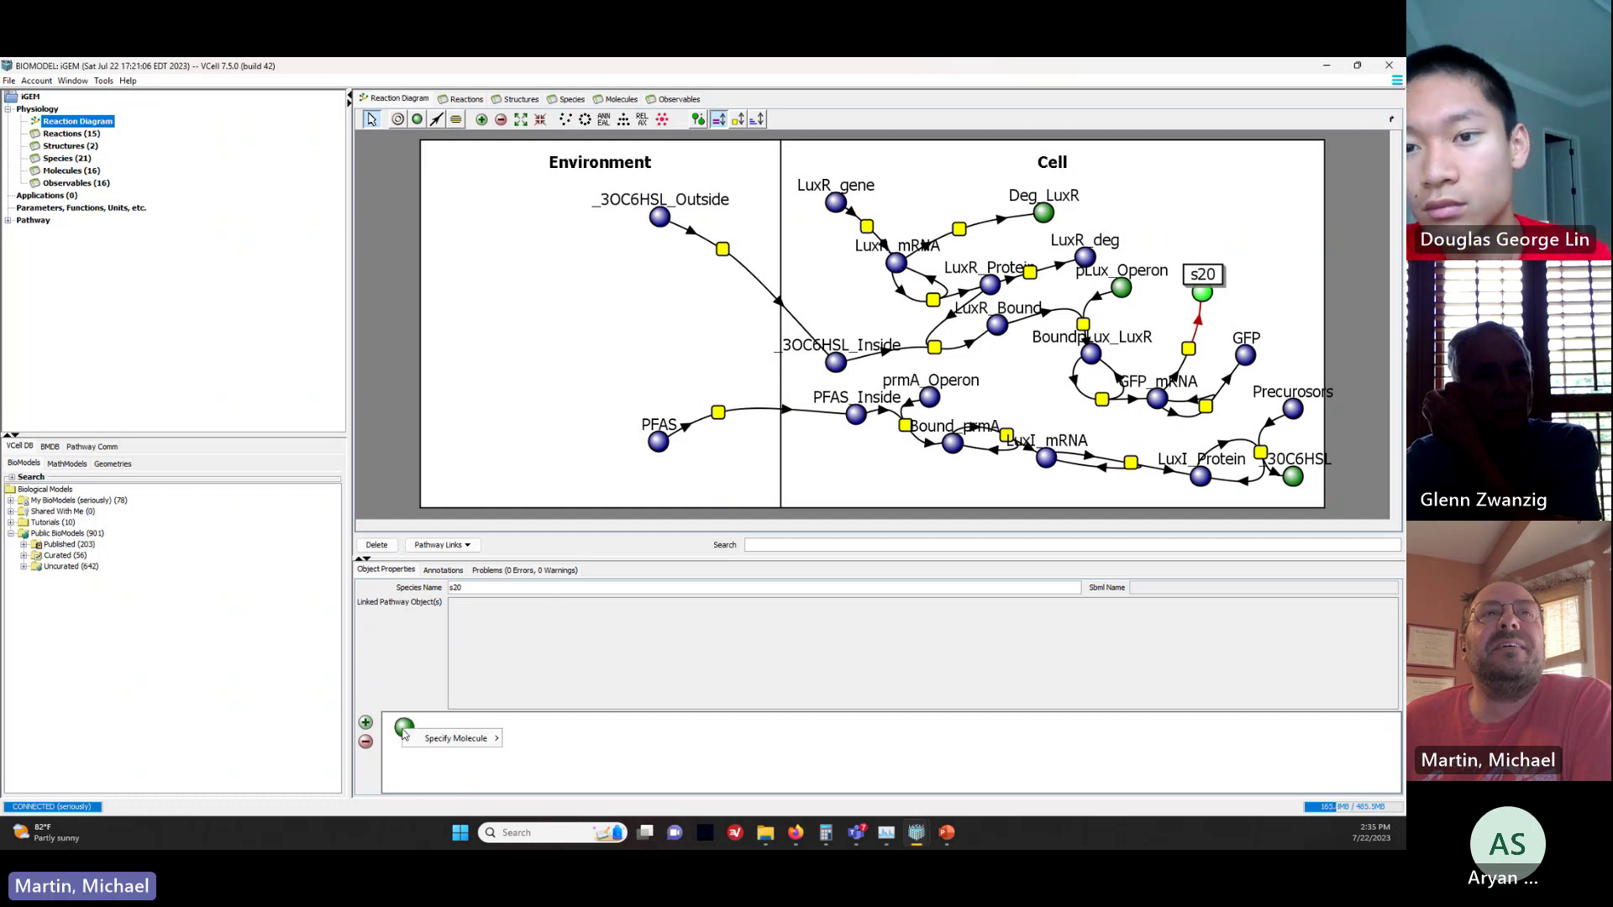
pyautogui.moveTo(460, 740)
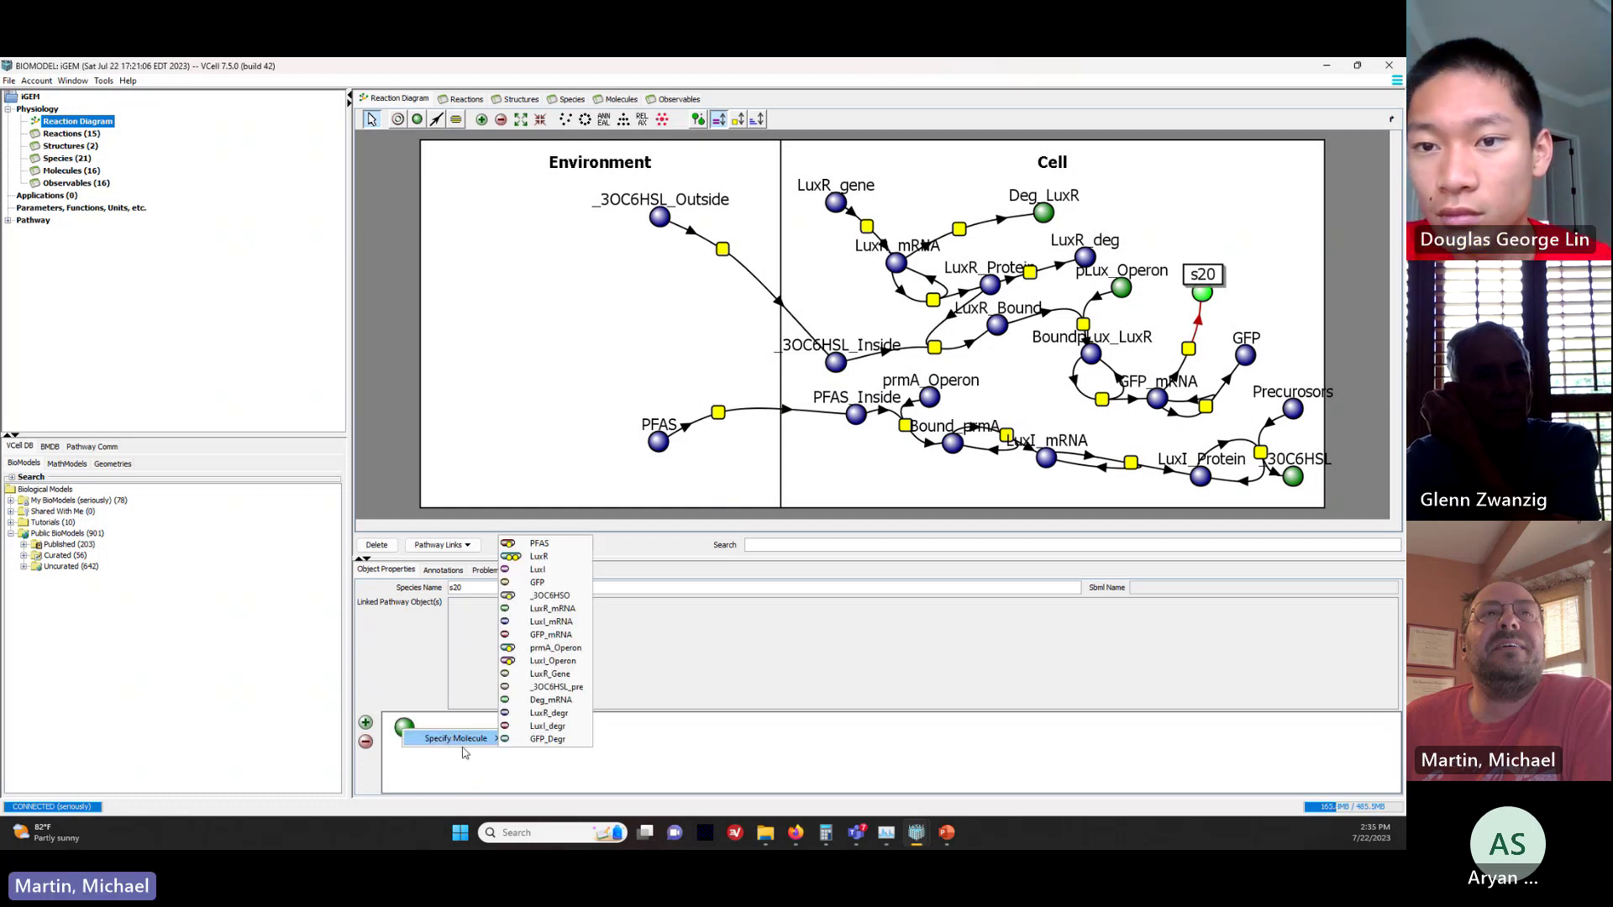
pyautogui.click(550, 739)
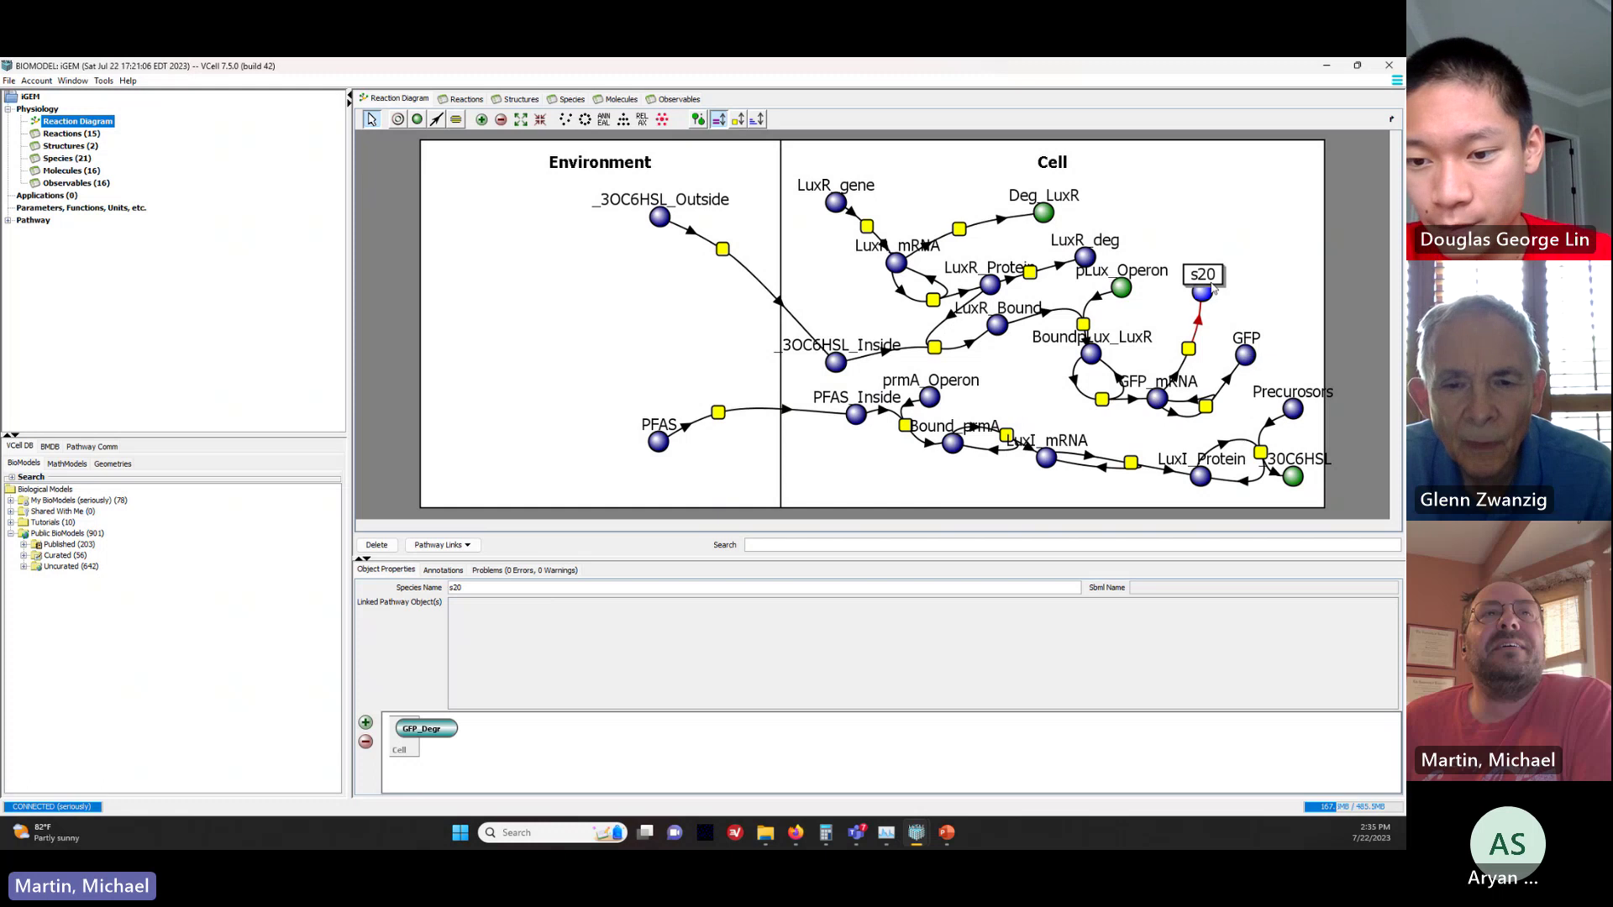
# Step: Rename species s20 as Degraded_GFP and move its node slightly up, away from the pLux_Operon label
pyautogui.doubleClick(481, 591)
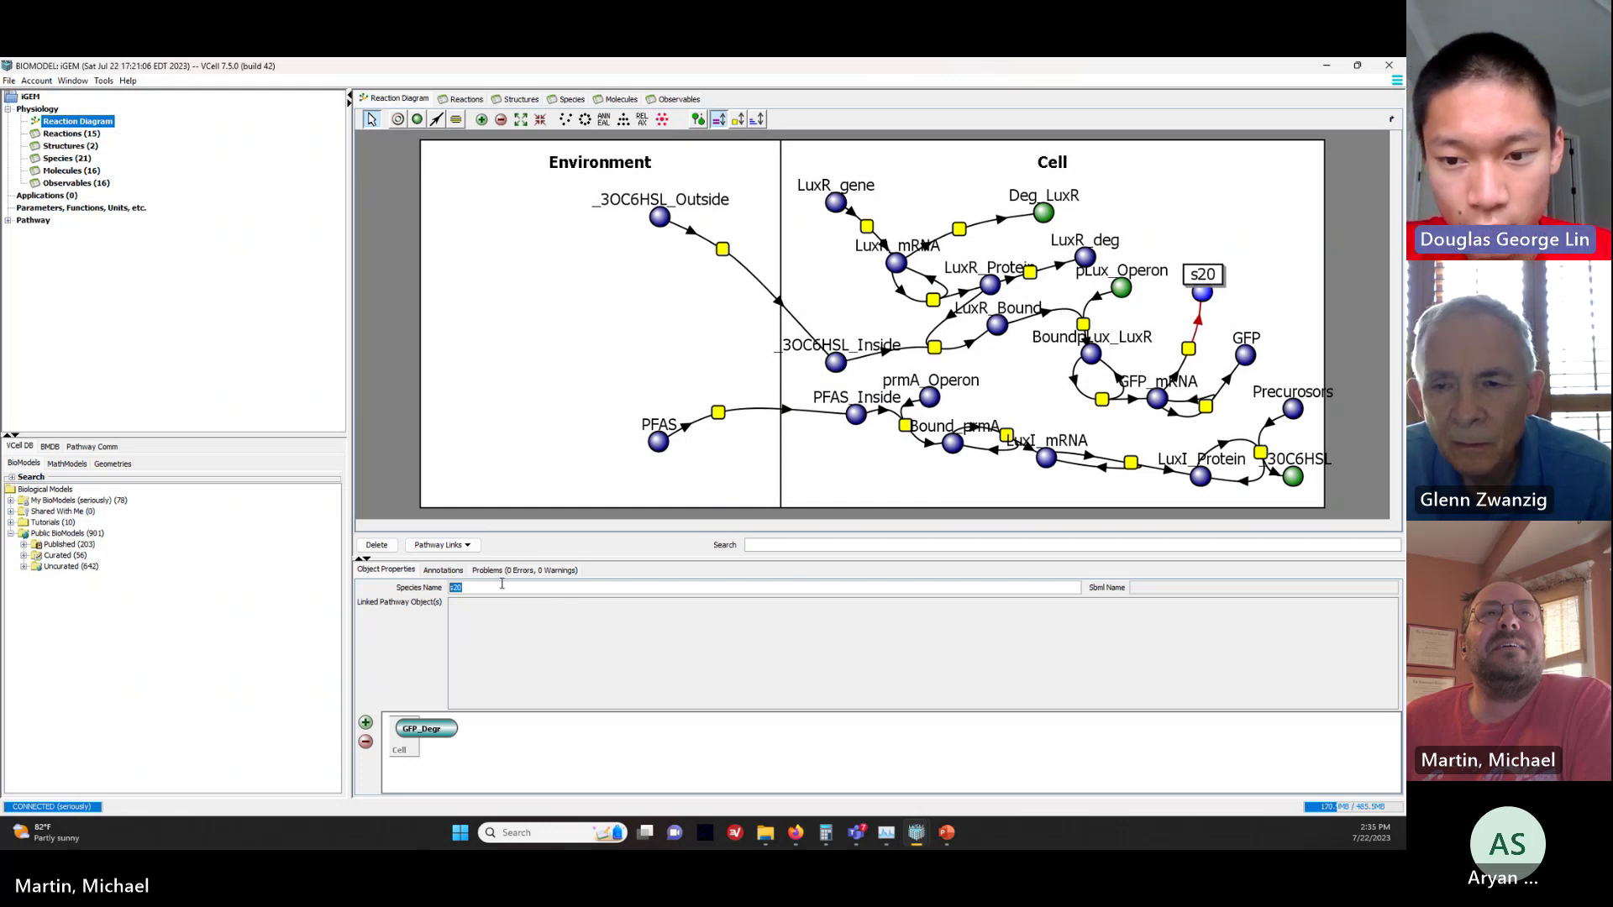
pyautogui.write('Degraded')
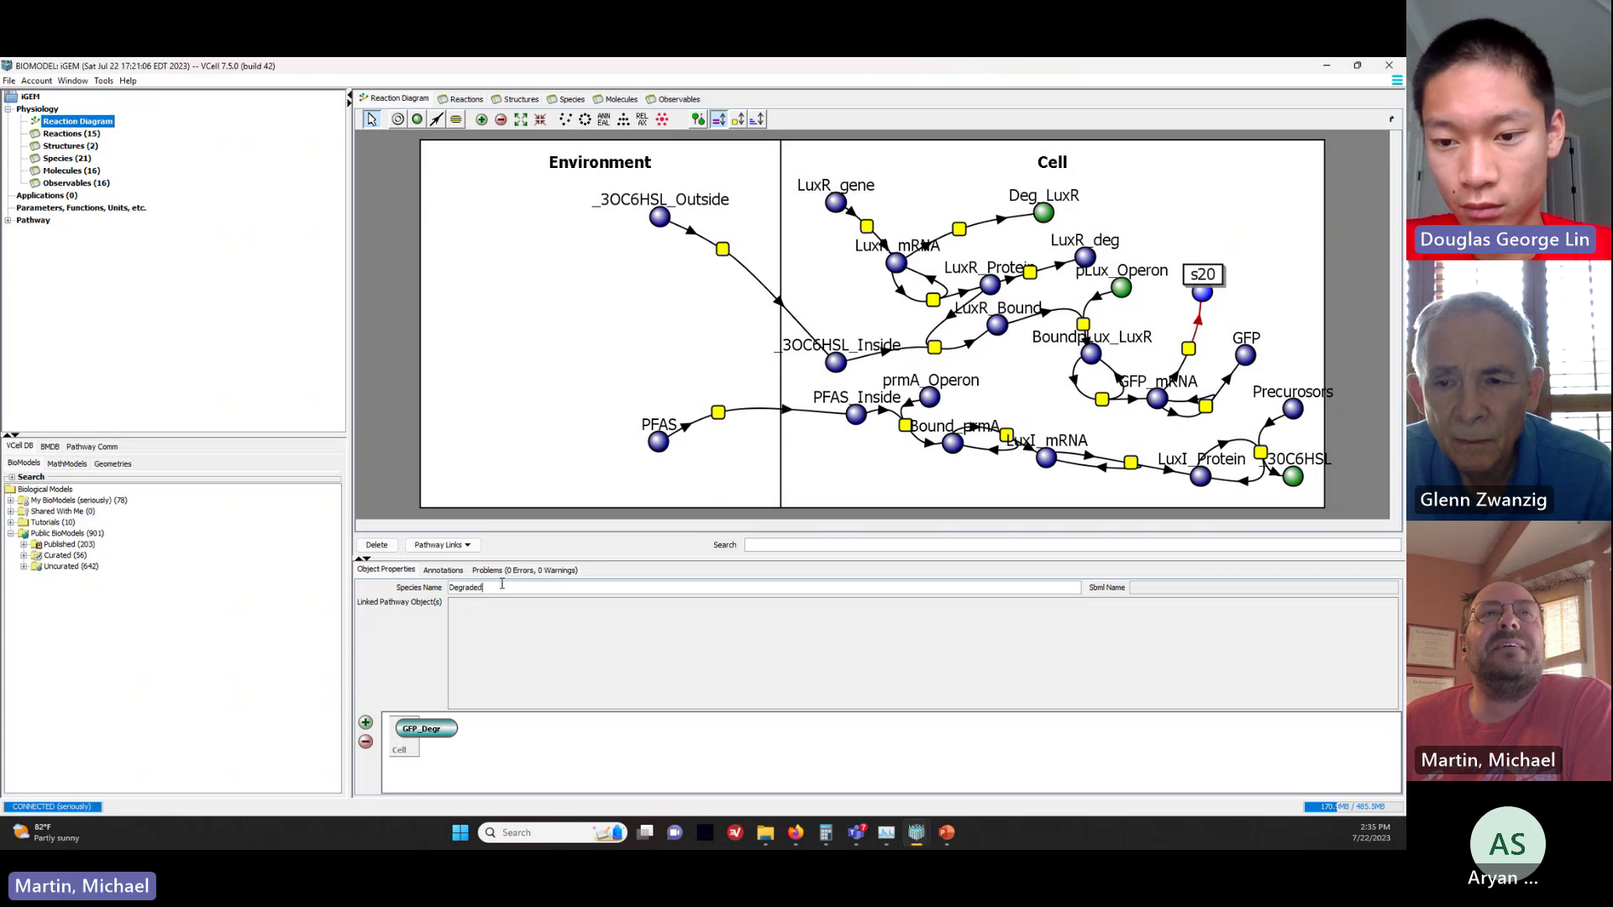
pyautogui.write('_GFP')
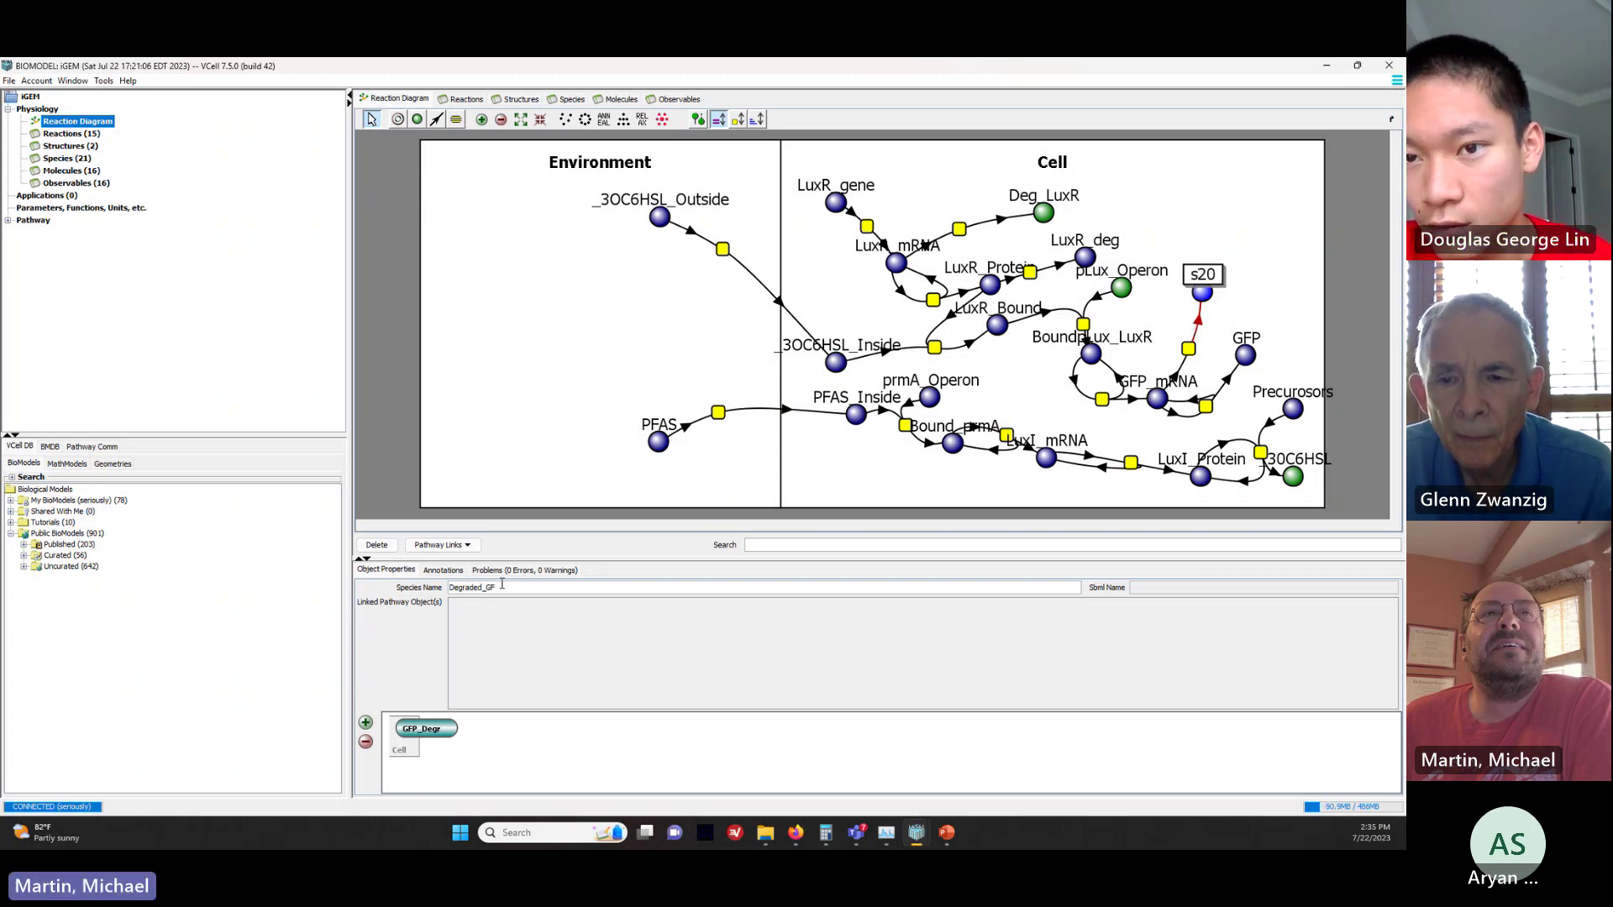
pyautogui.press('Return')
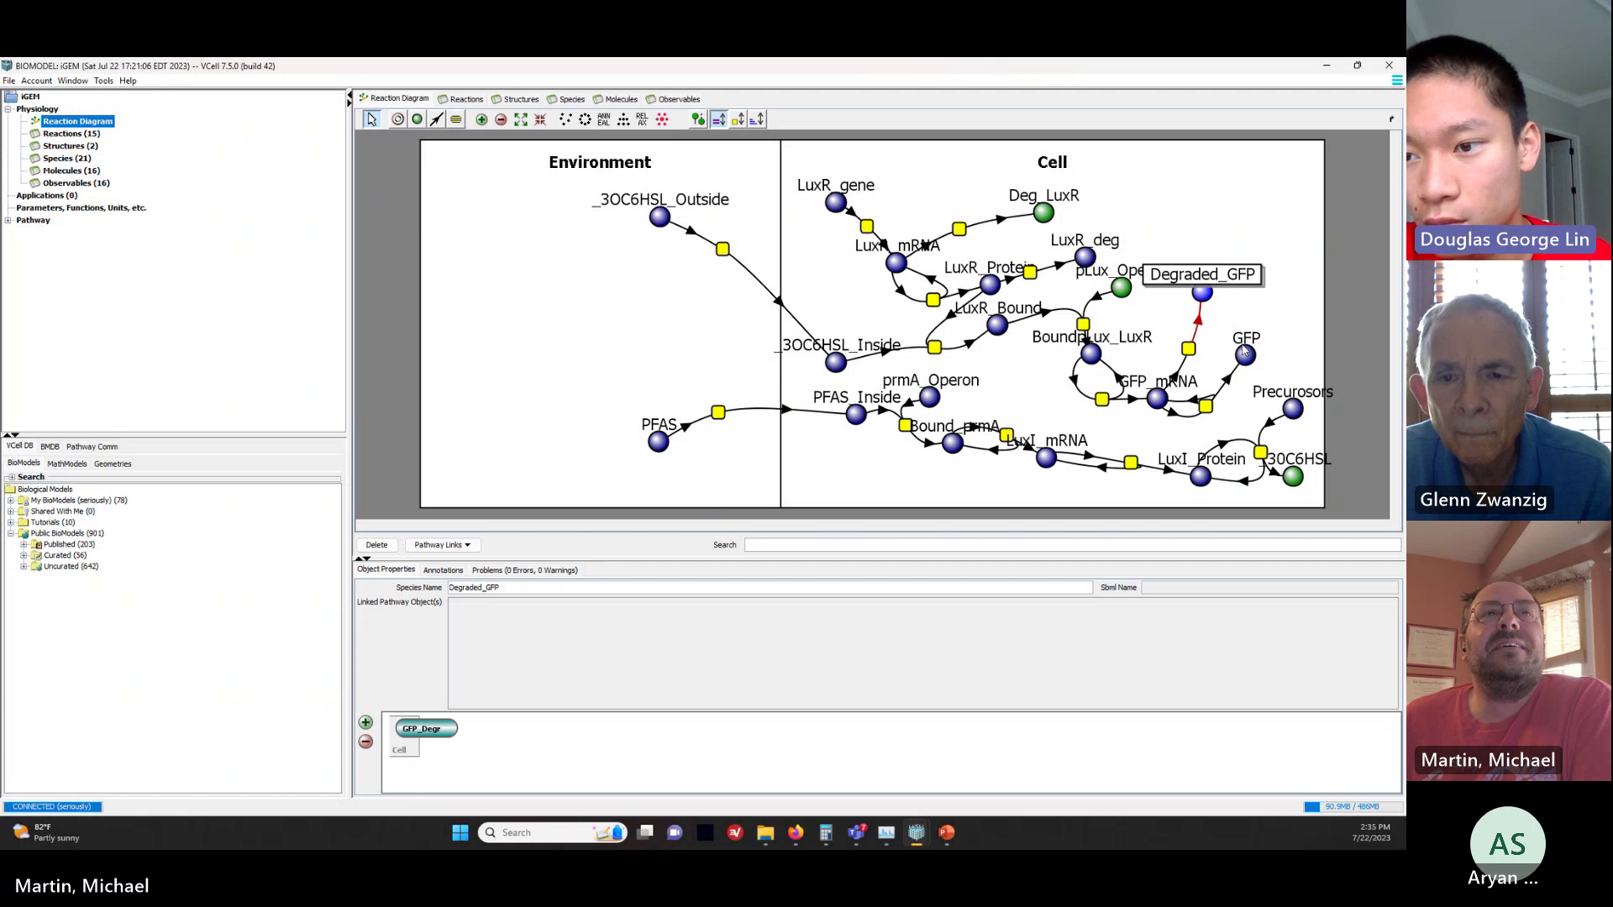
pyautogui.moveTo(1201, 292); pyautogui.dragTo(1216, 254)
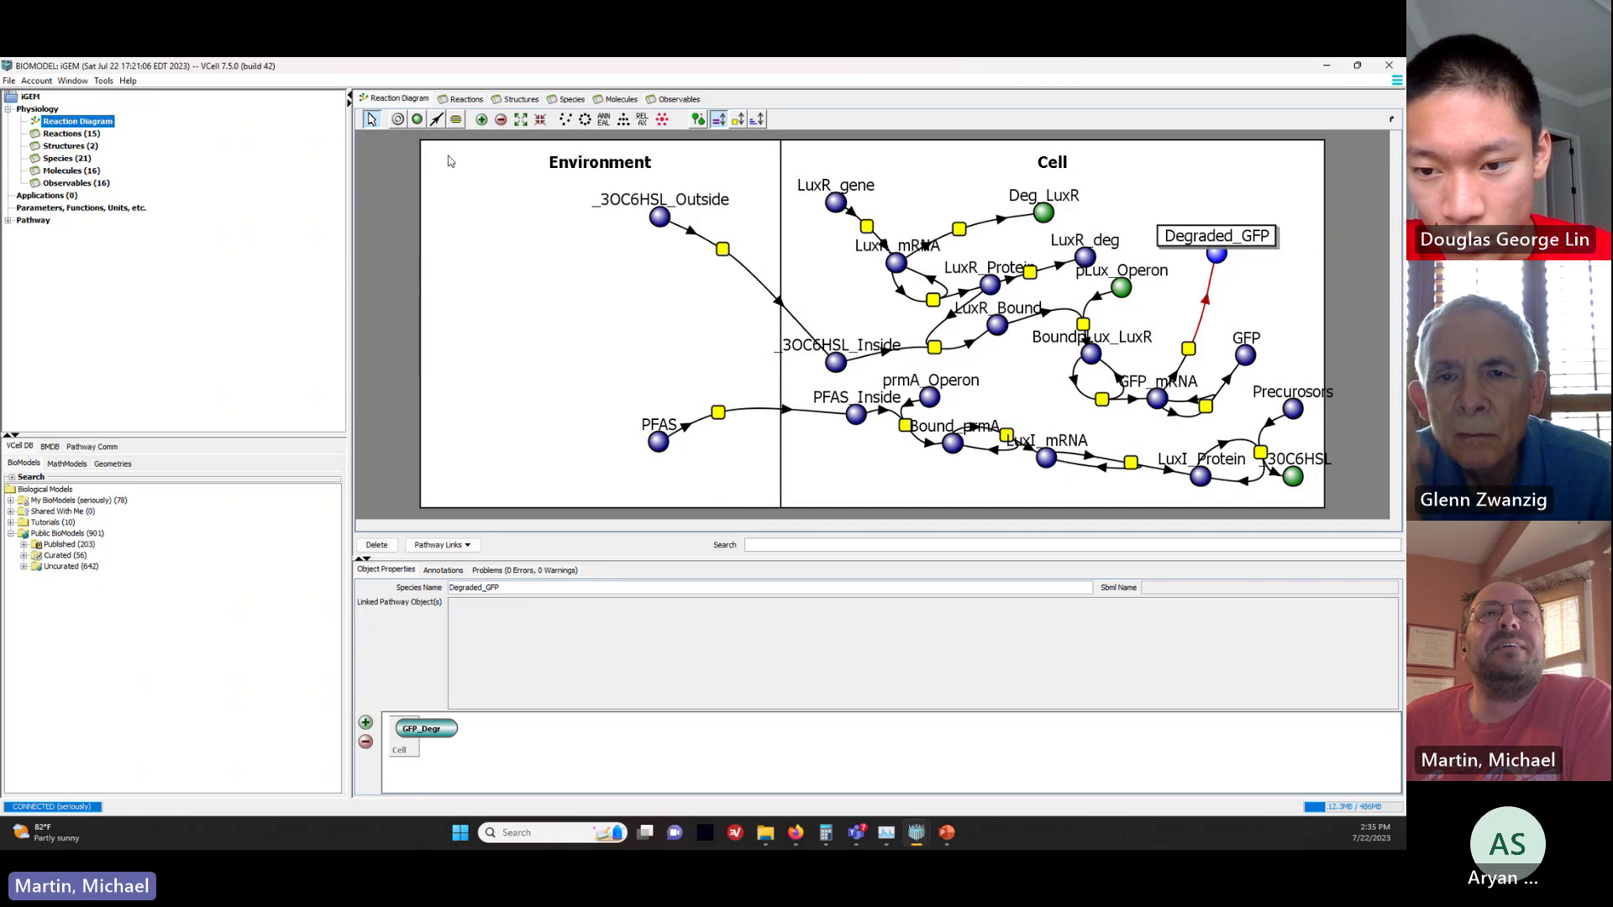
# Step: Draw a reaction from LuxI_mRNA to a new species below Bound_prmA and set its forward rate constant Kf to 0.004
pyautogui.click(436, 119)
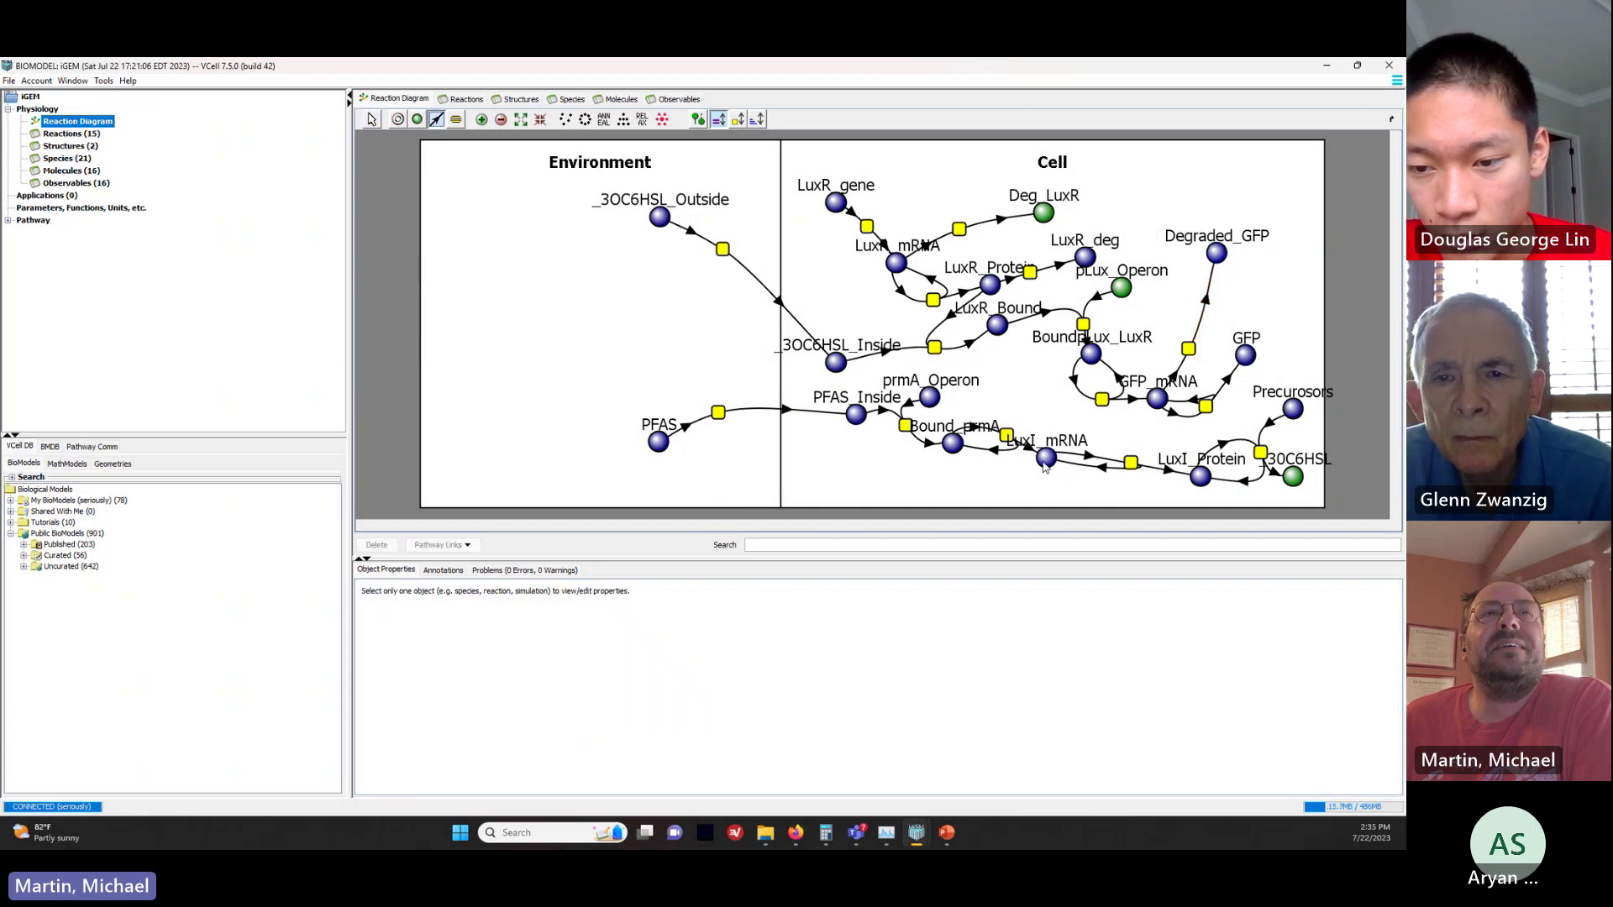
pyautogui.moveTo(1045, 467); pyautogui.dragTo(918, 501)
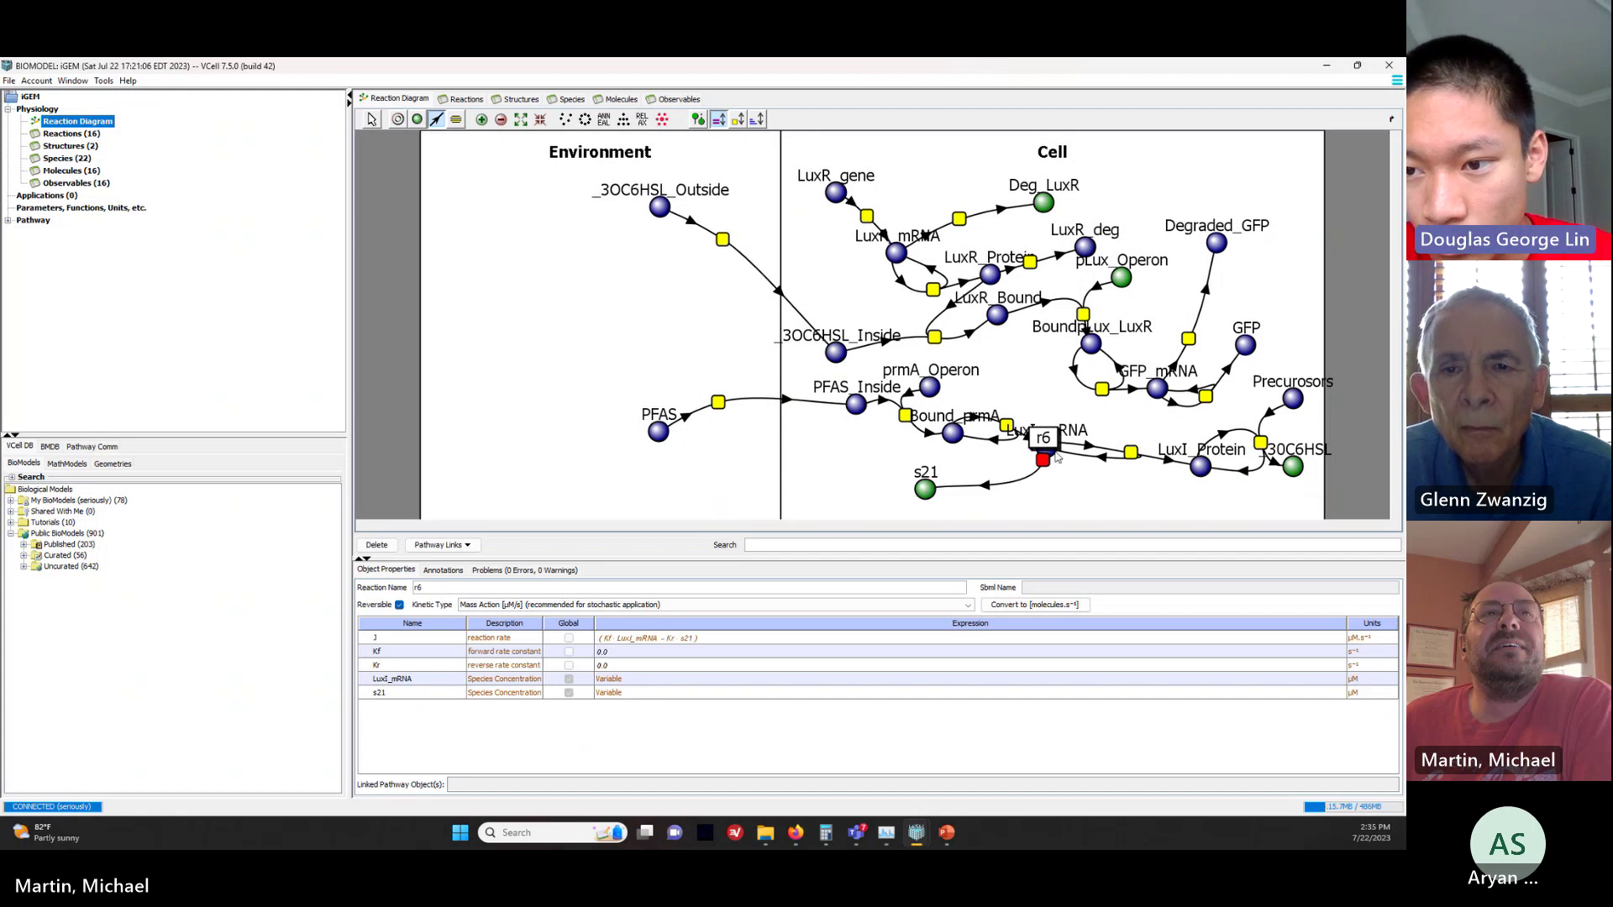
pyautogui.doubleClick(602, 652)
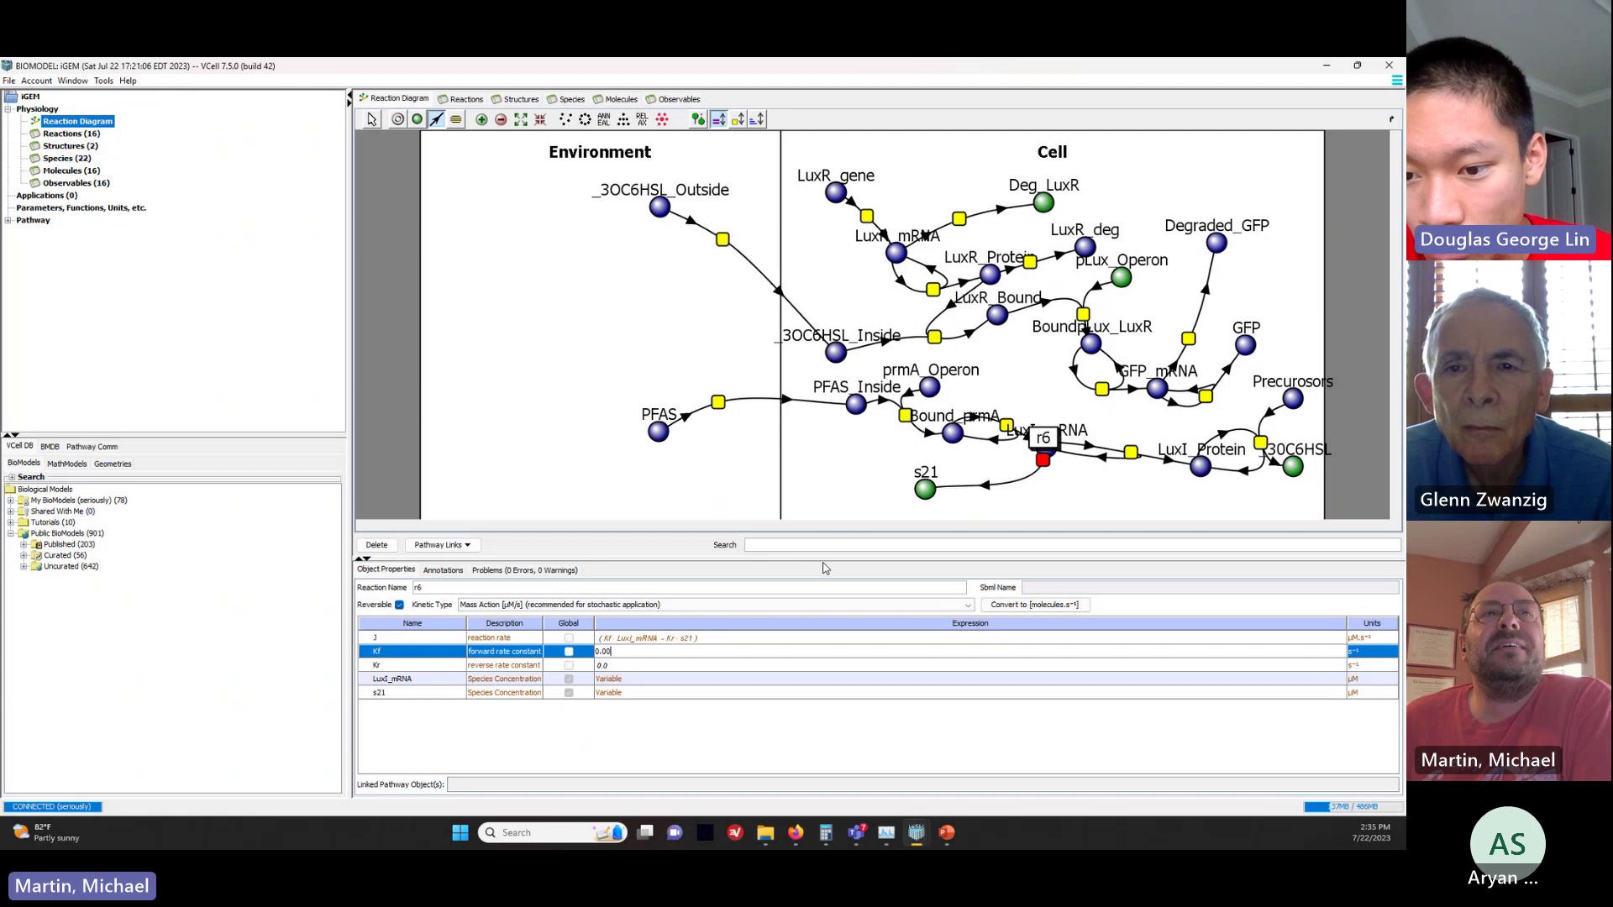
pyautogui.write('04')
pyautogui.press('Return')
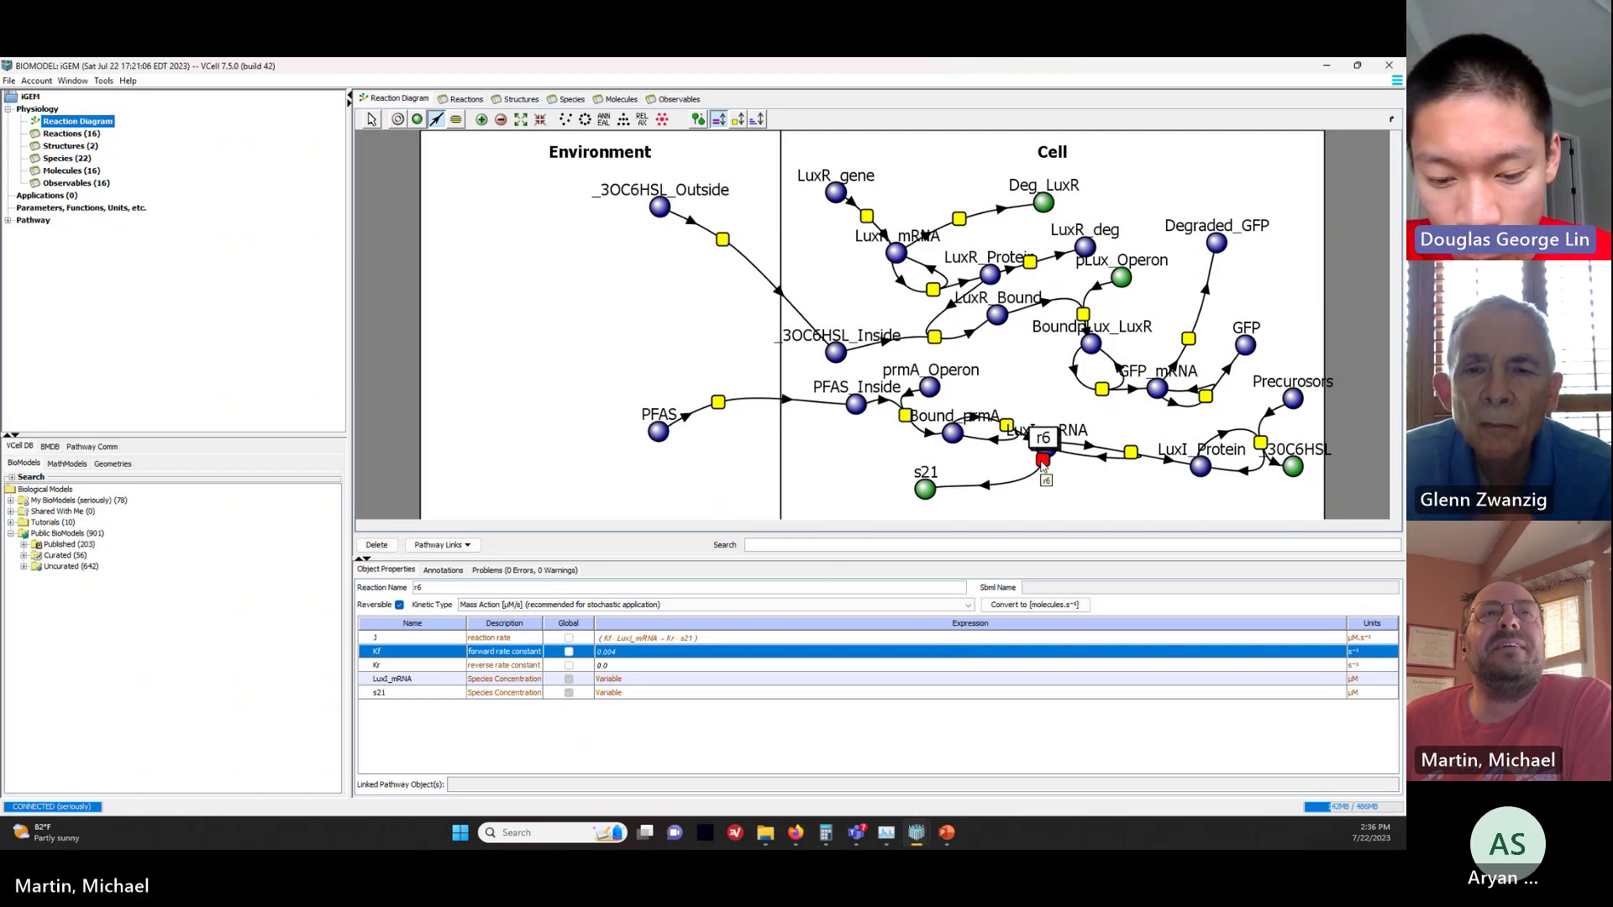
# Step: Place the new reaction node midway between LuxI_mRNA and s21, and assign the LuxI_degr molecule to s21
pyautogui.click(371, 118)
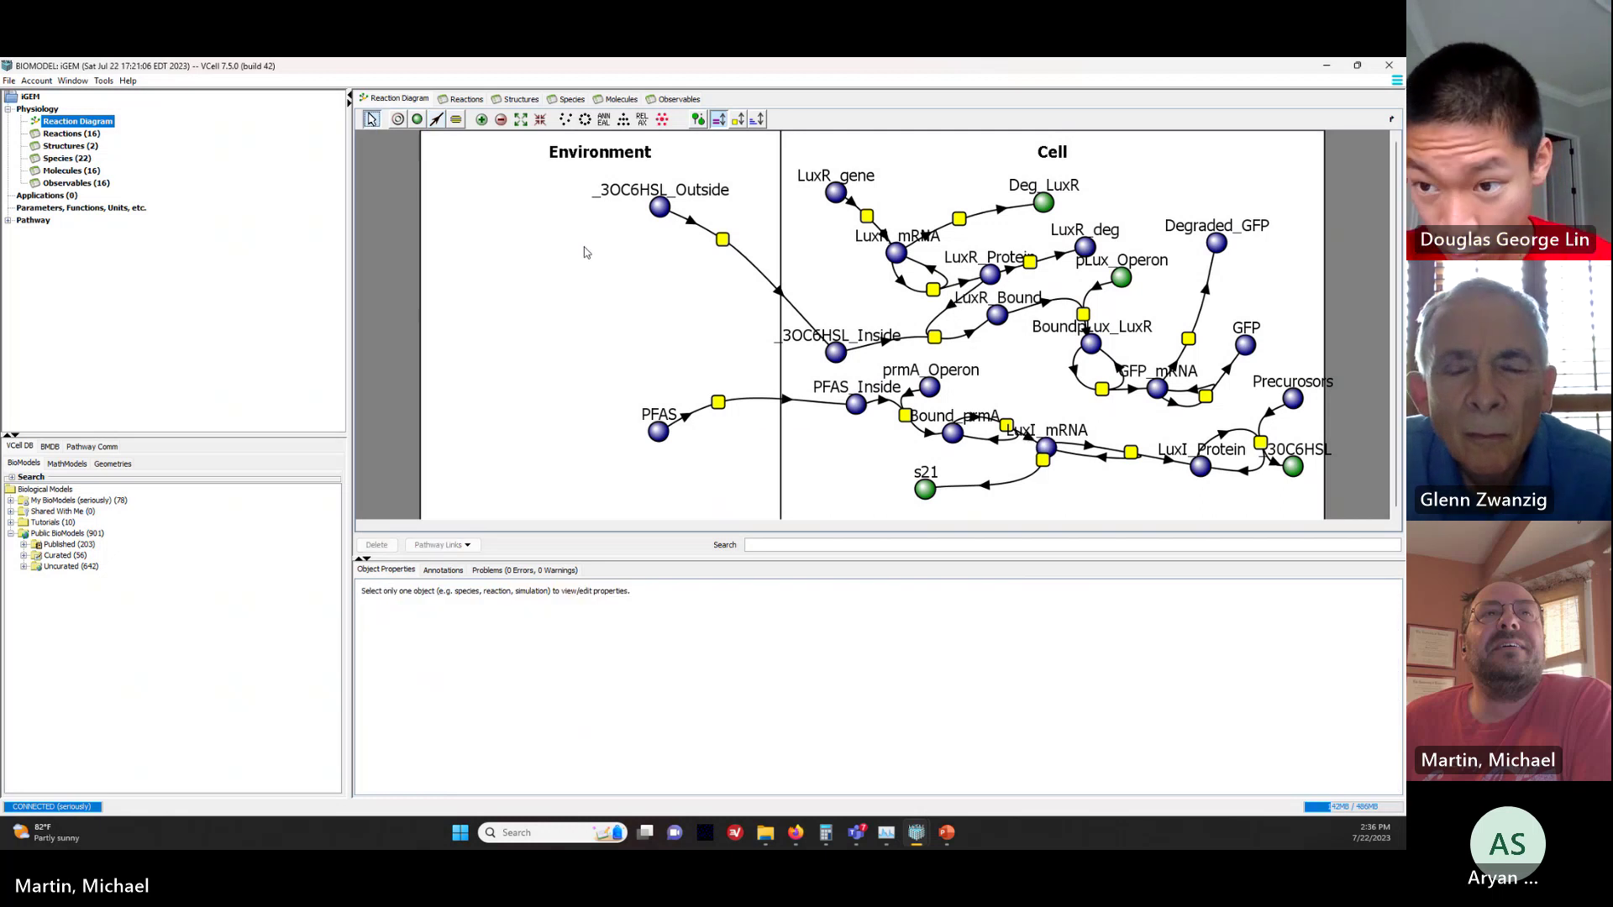
pyautogui.moveTo(1043, 460); pyautogui.dragTo(1002, 479)
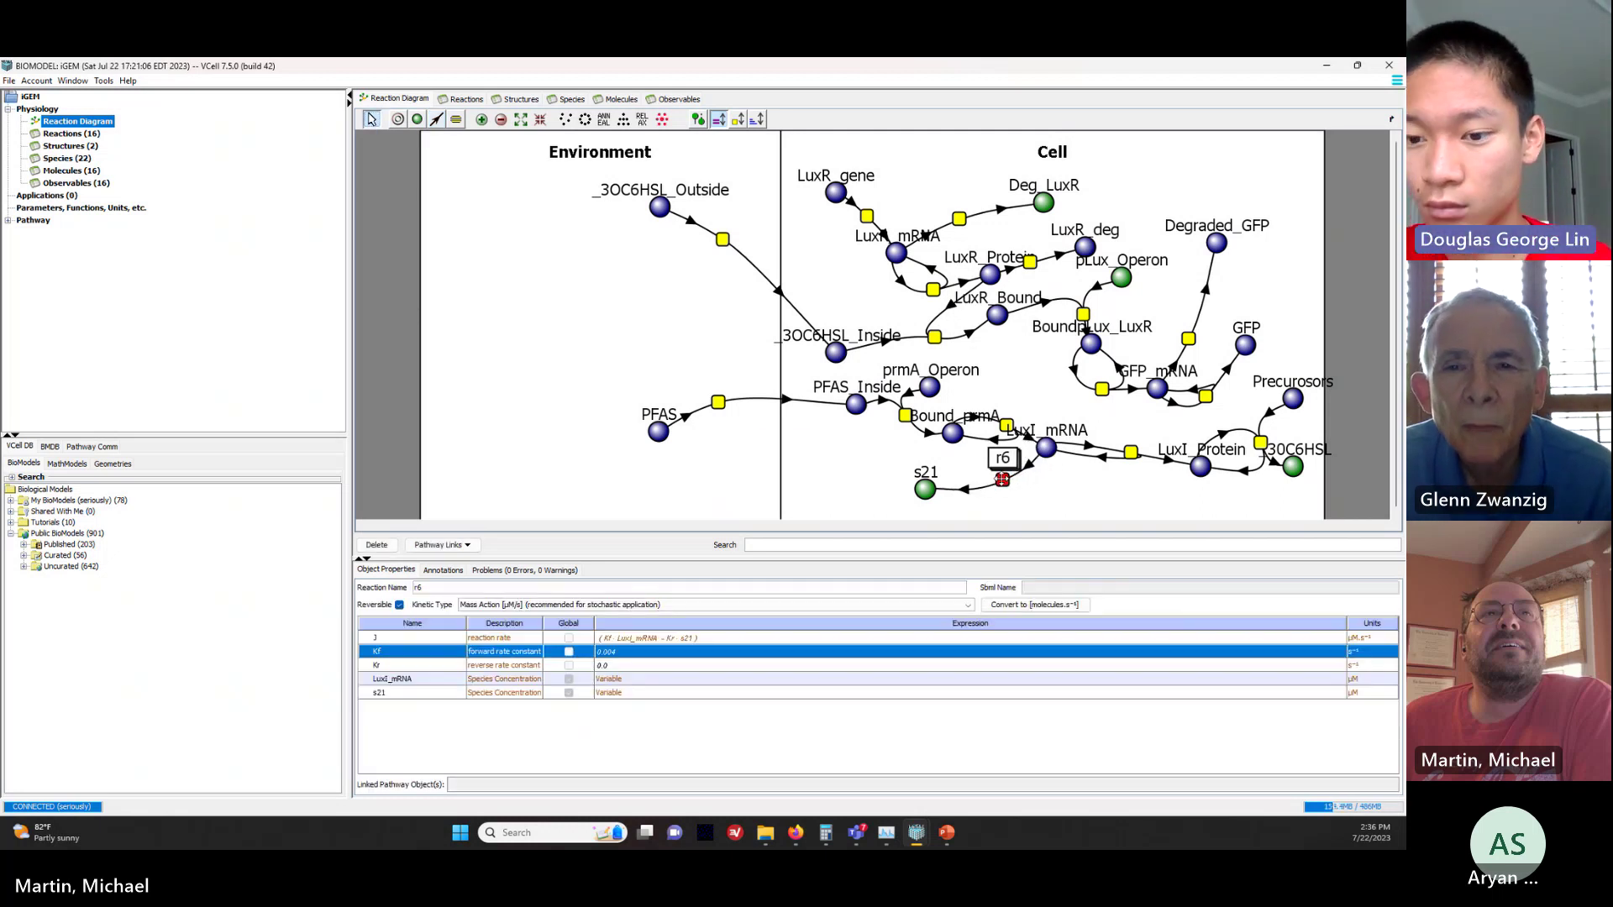
pyautogui.click(925, 489)
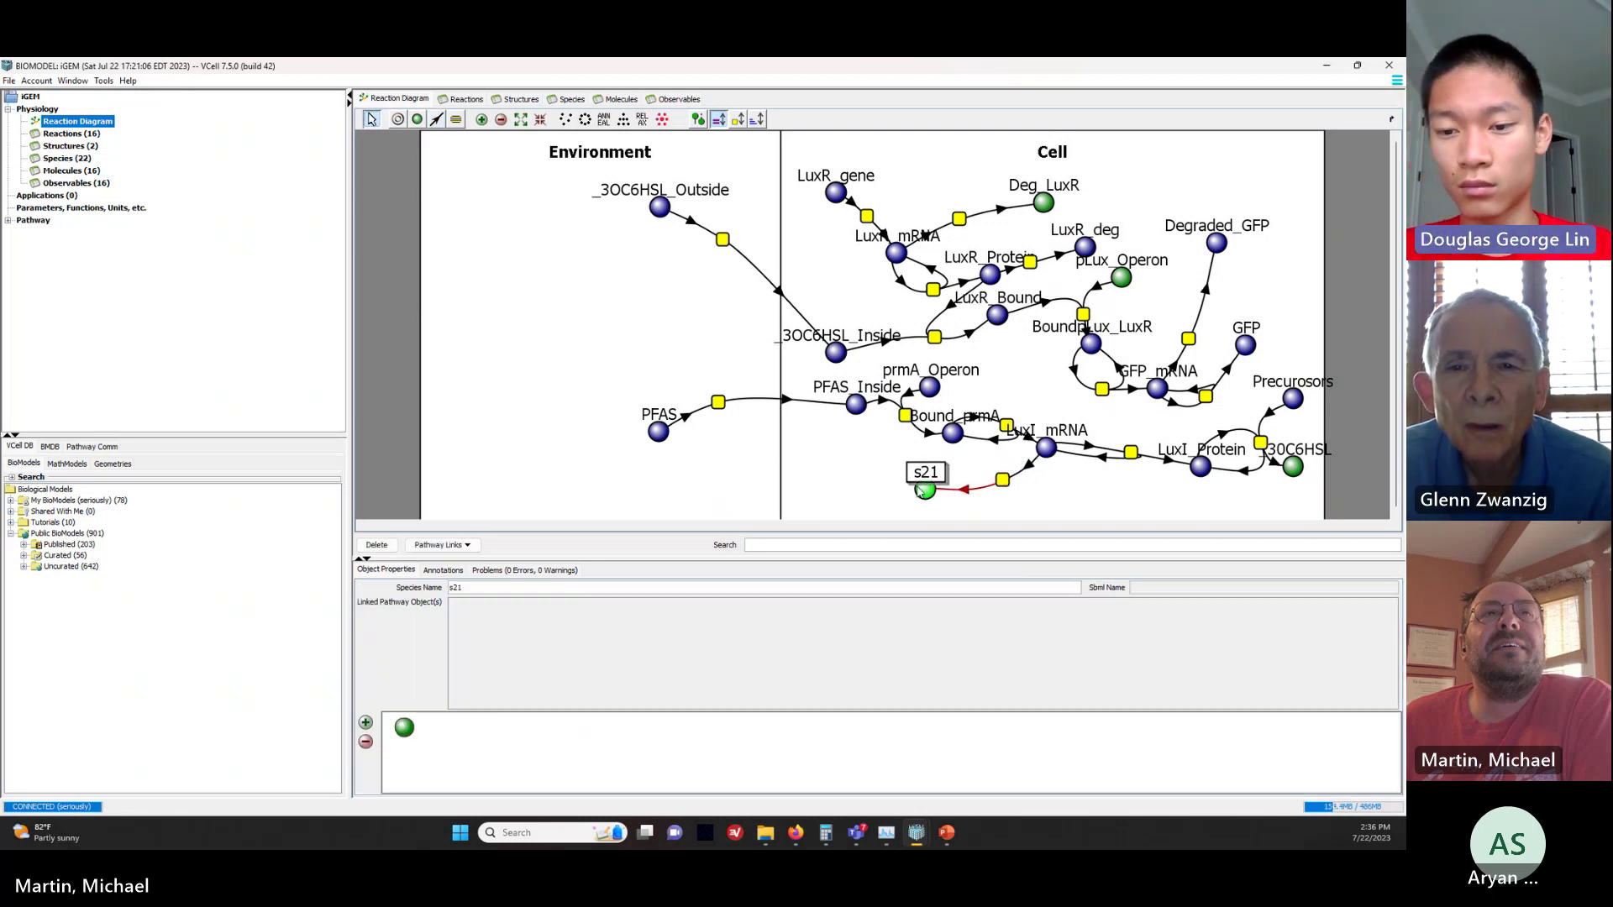
pyautogui.rightClick(404, 731)
pyautogui.moveTo(464, 745)
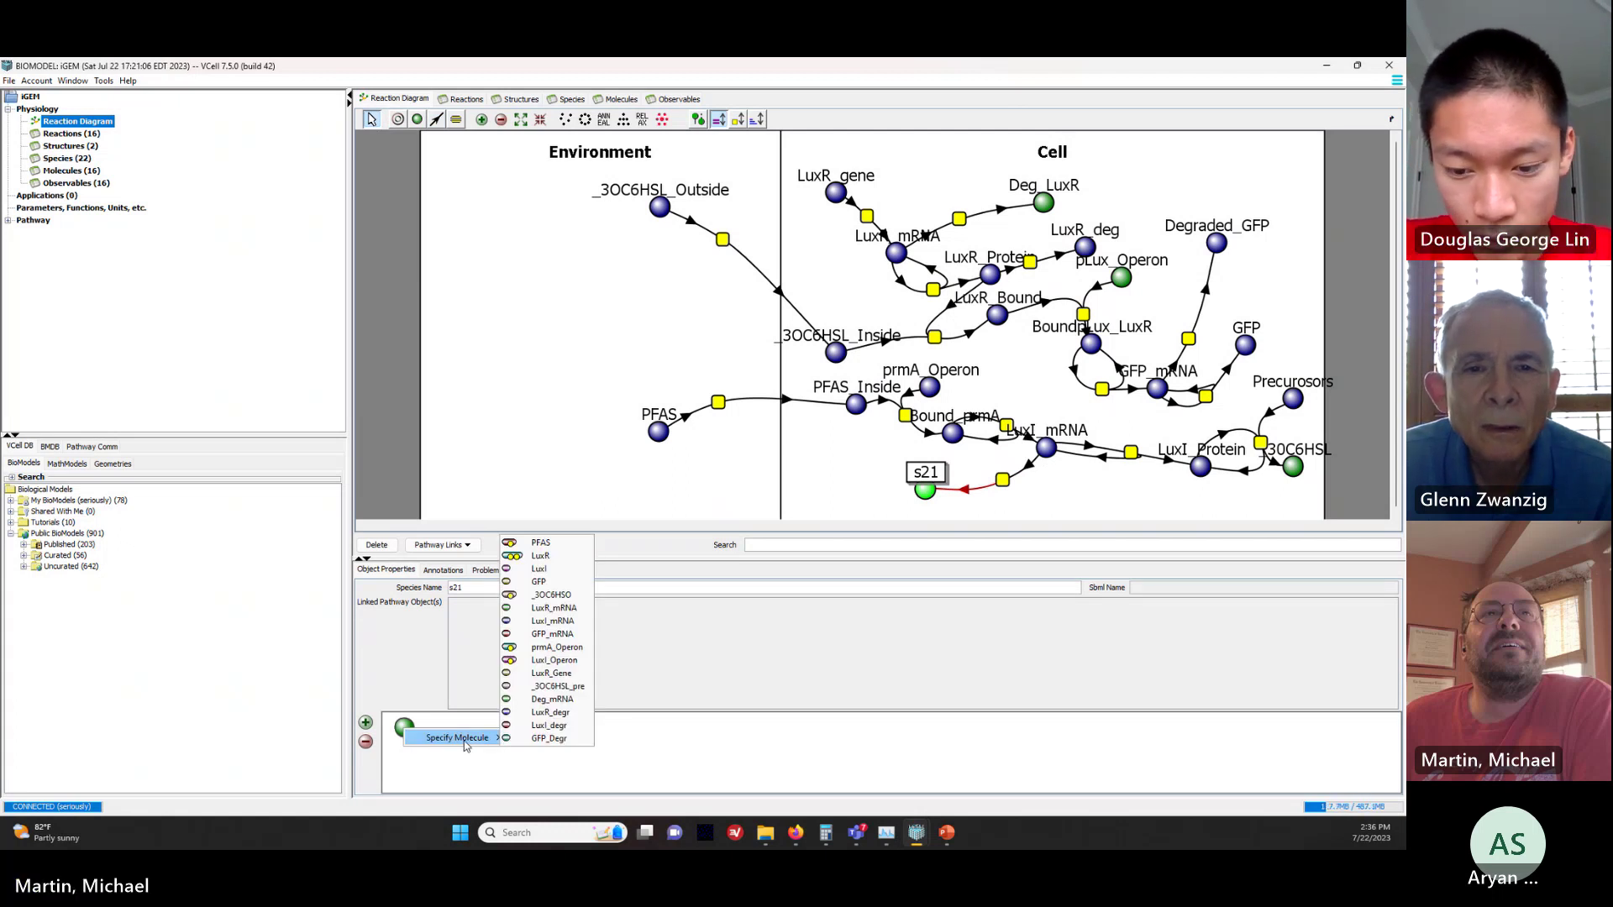
pyautogui.click(550, 725)
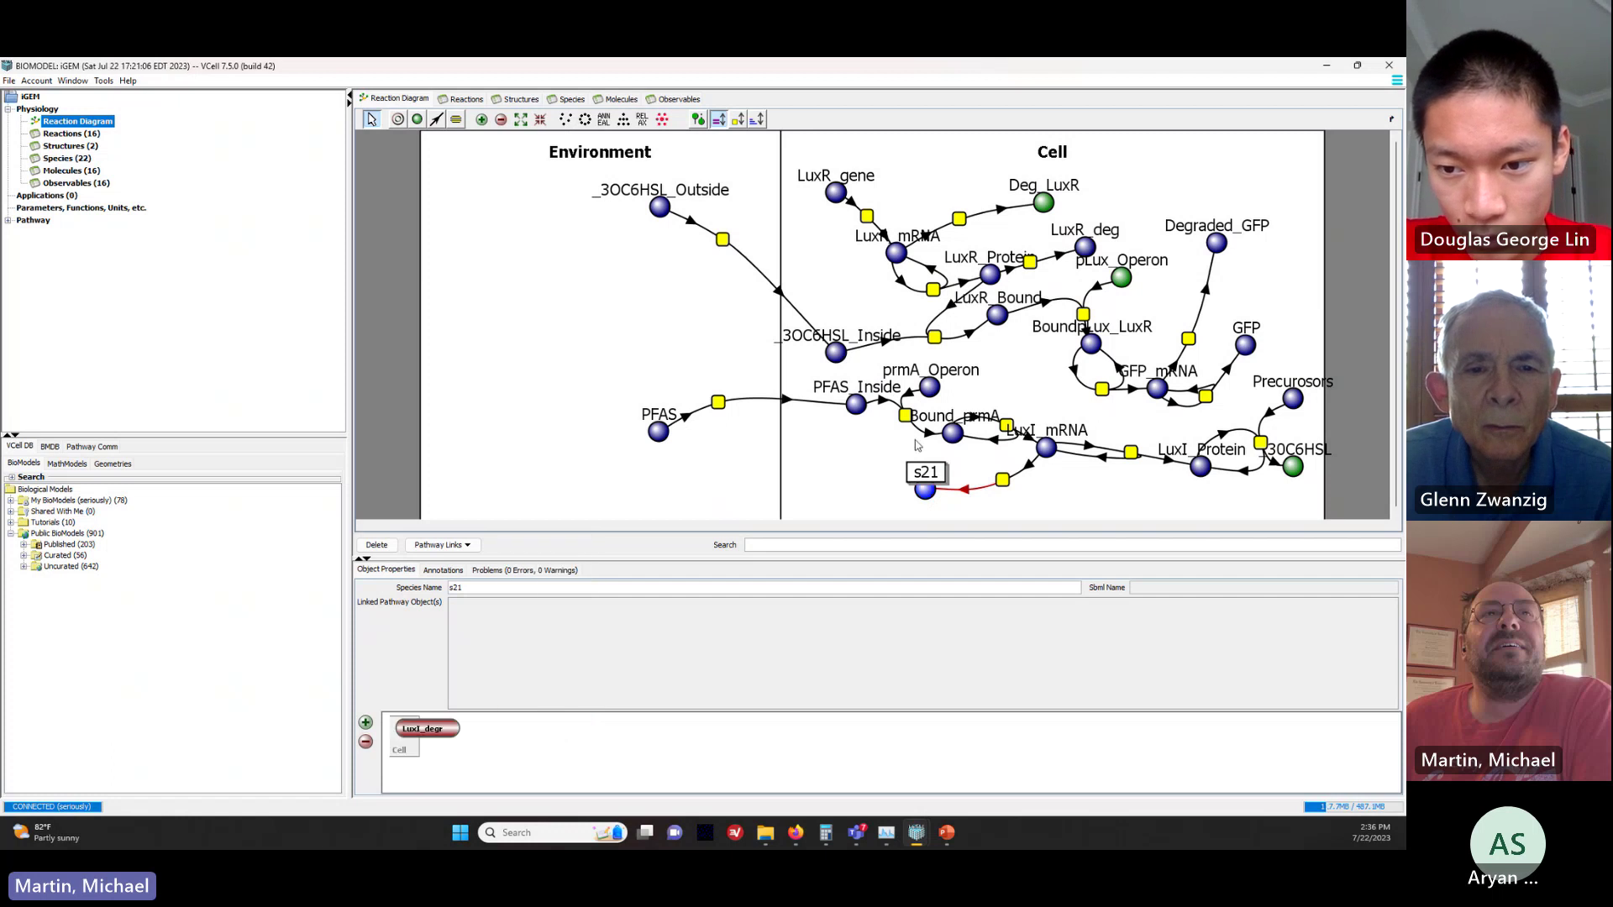
# Step: Rename species s21 as LuxI_Degraded
pyautogui.doubleClick(454, 587)
pyautogui.write('Lu')
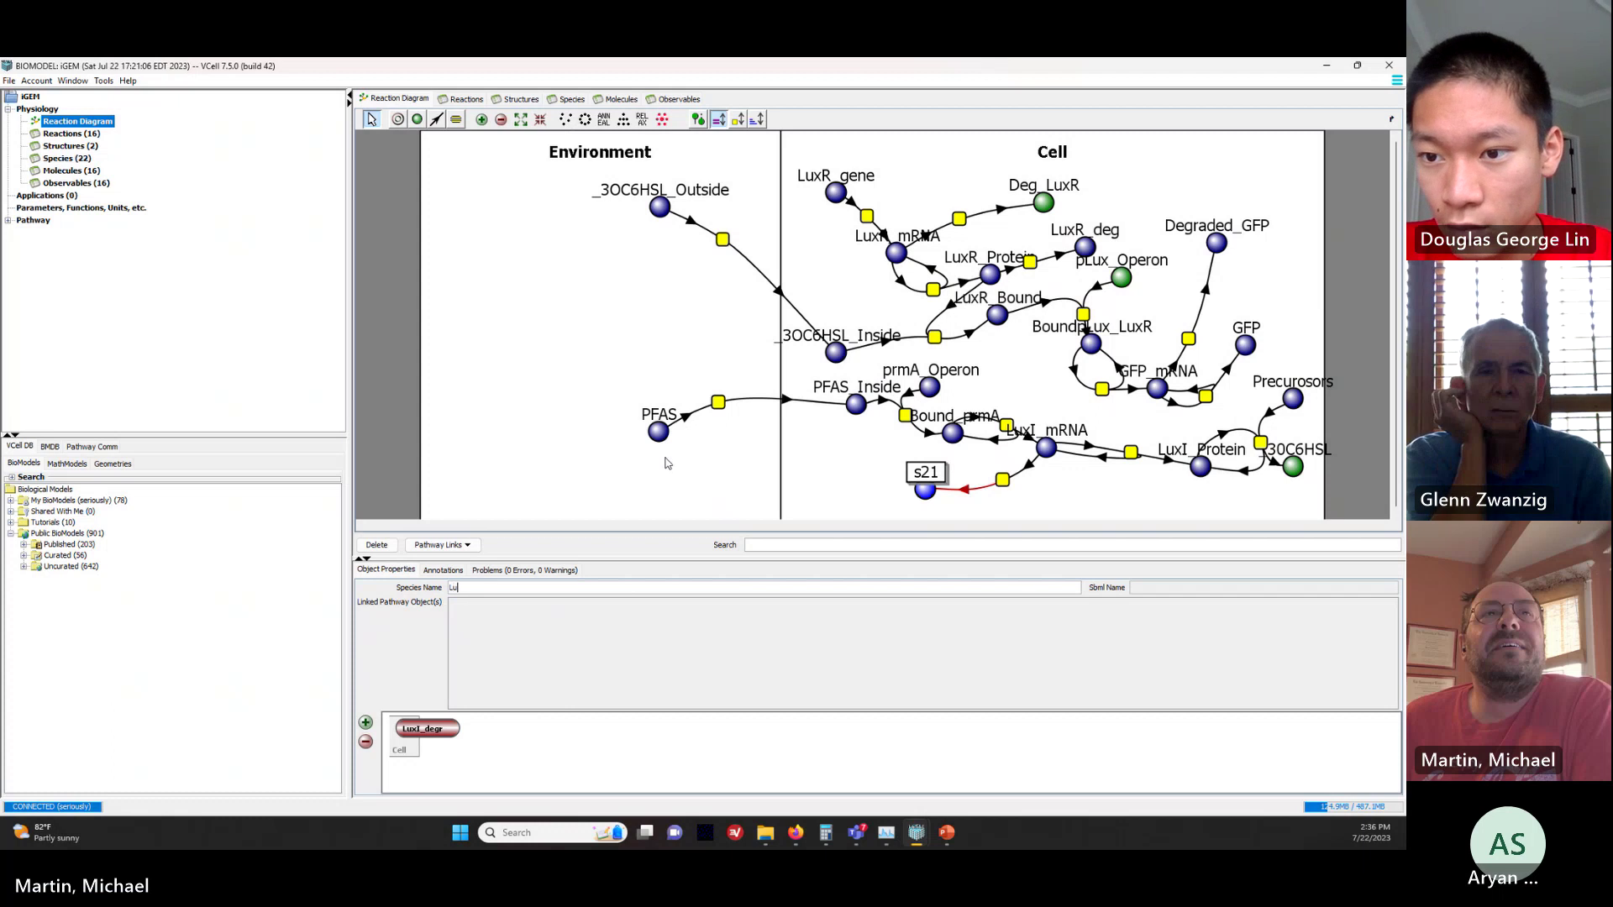
pyautogui.write('xI_D')
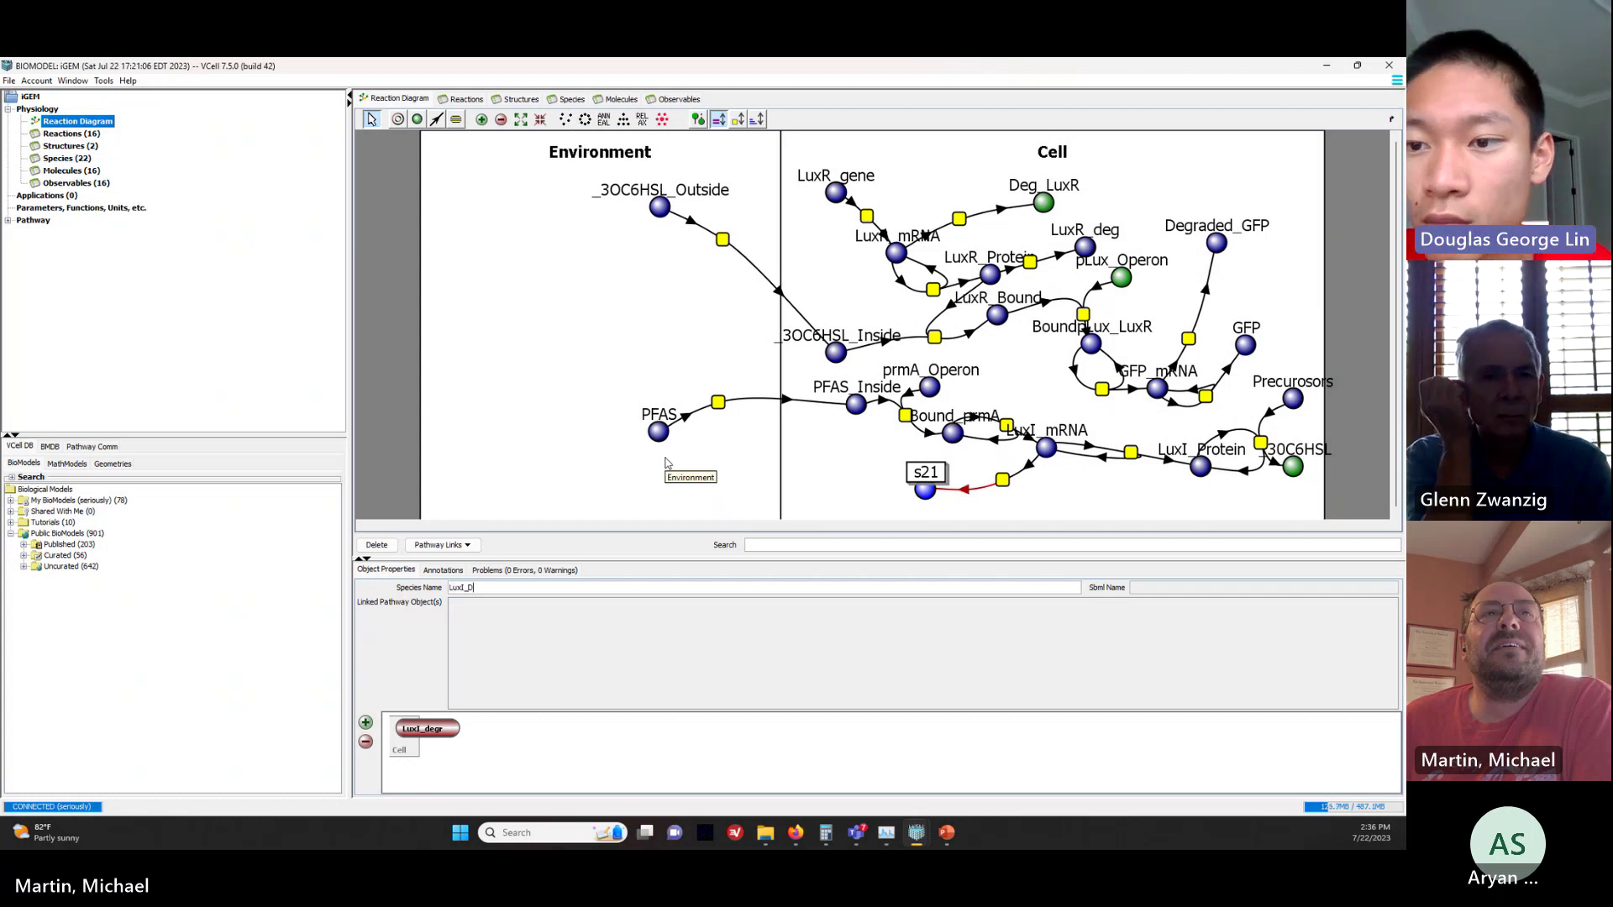
pyautogui.write('egraded')
pyautogui.press('Return')
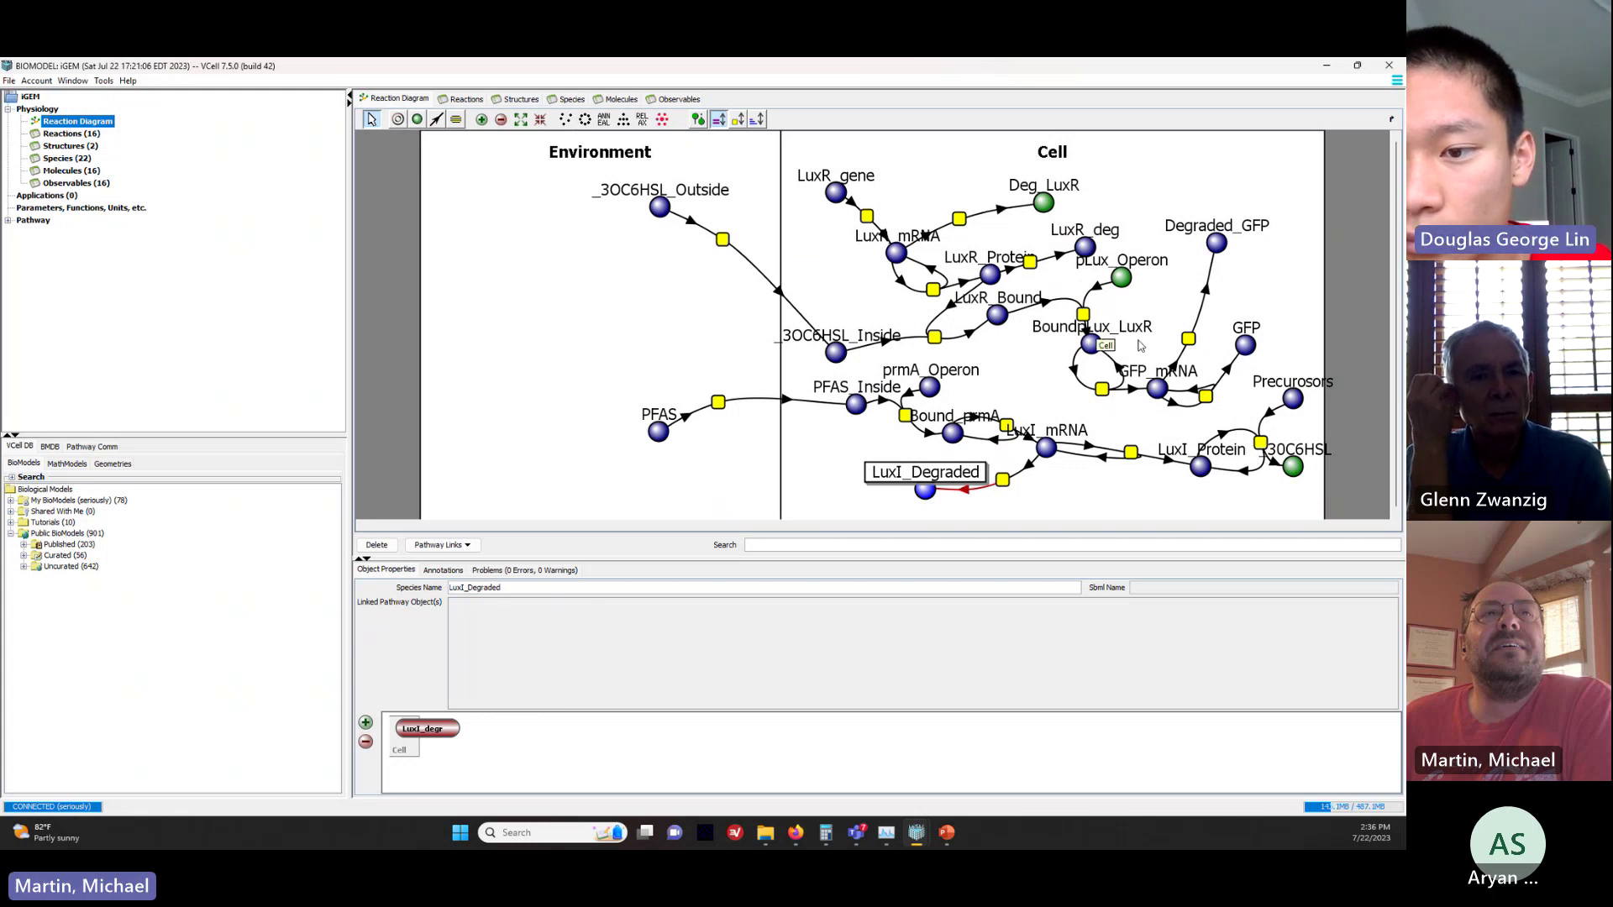
# Step: Draw a reaction from GFP to a new species above it in the Cell compartment
pyautogui.click(436, 118)
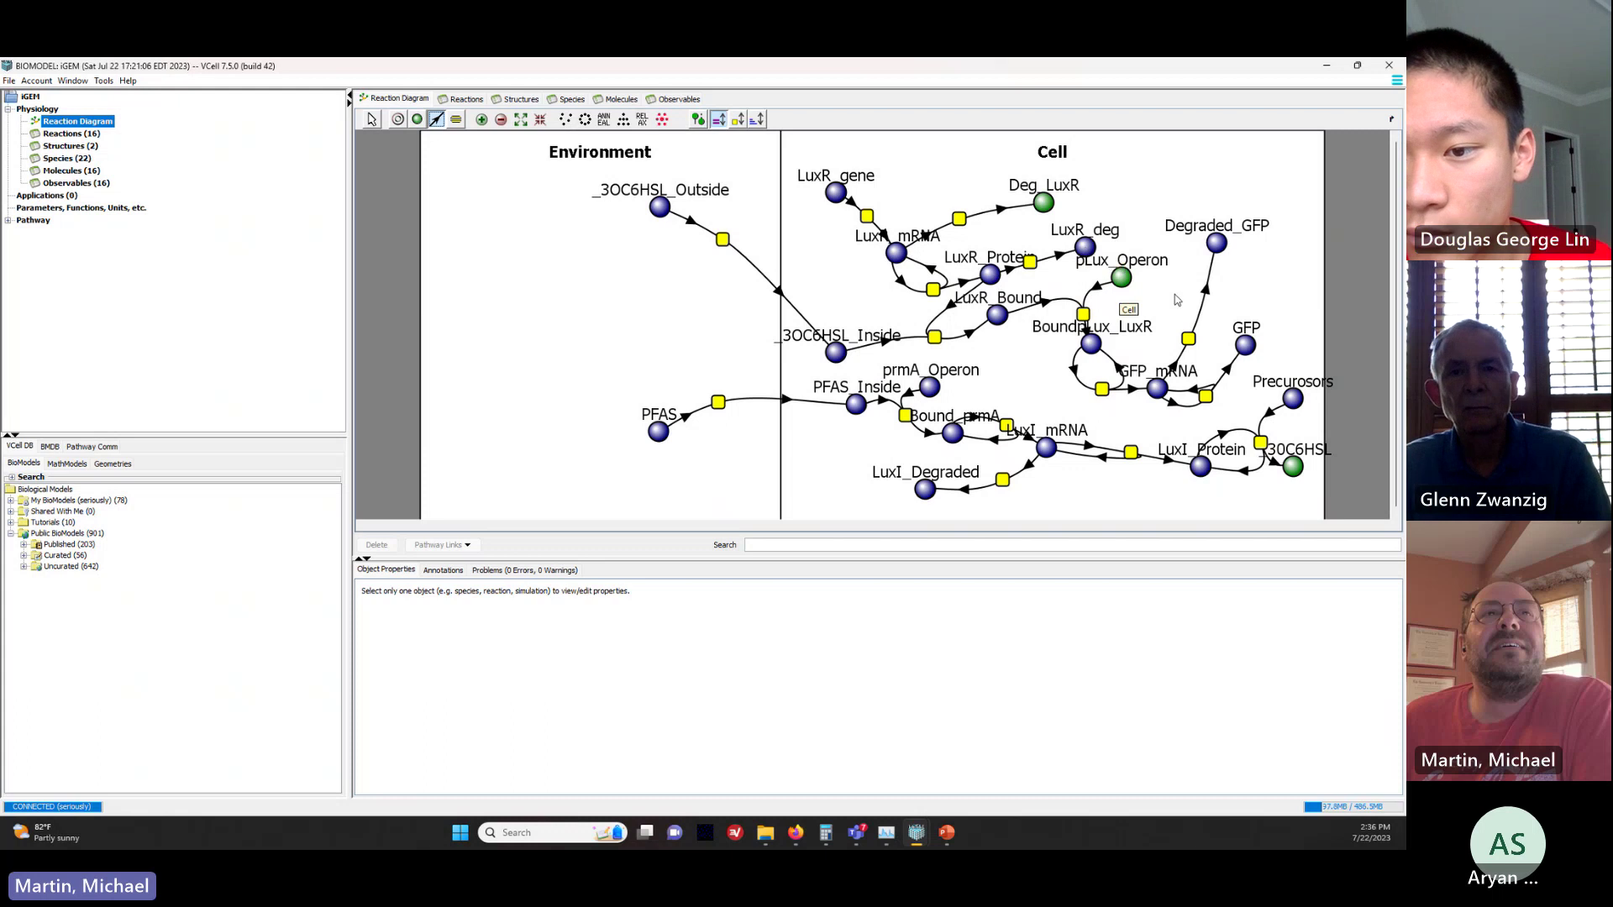
pyautogui.moveTo(1248, 346); pyautogui.dragTo(1269, 284)
pyautogui.moveTo(1256, 338); pyautogui.dragTo(1286, 269)
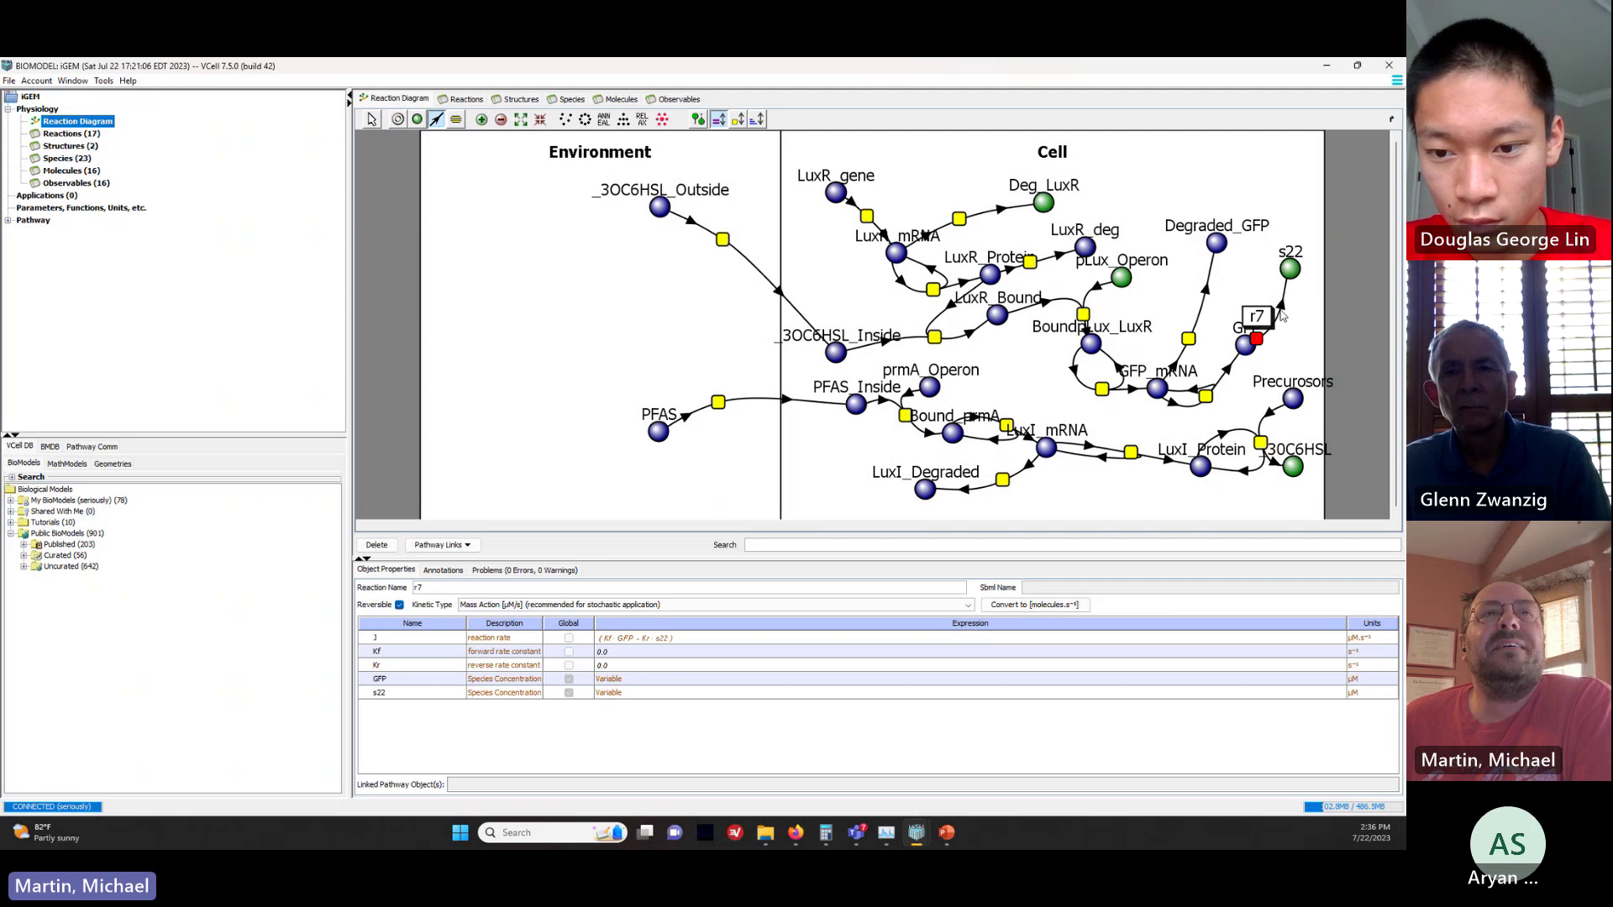
pyautogui.doubleClick(626, 651)
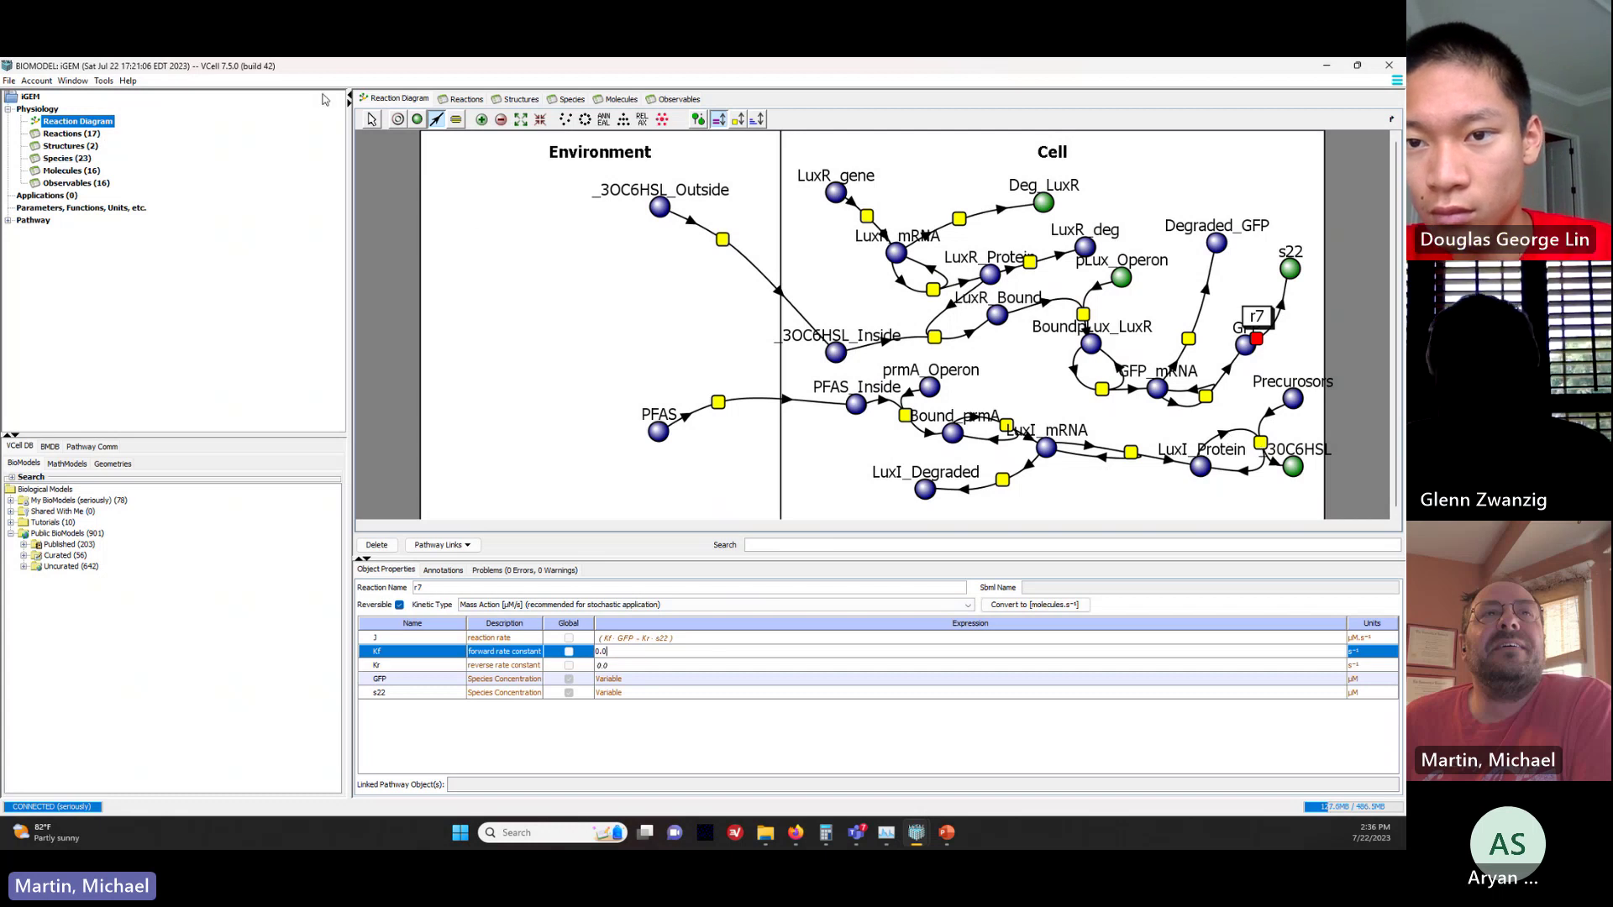
pyautogui.click(373, 119)
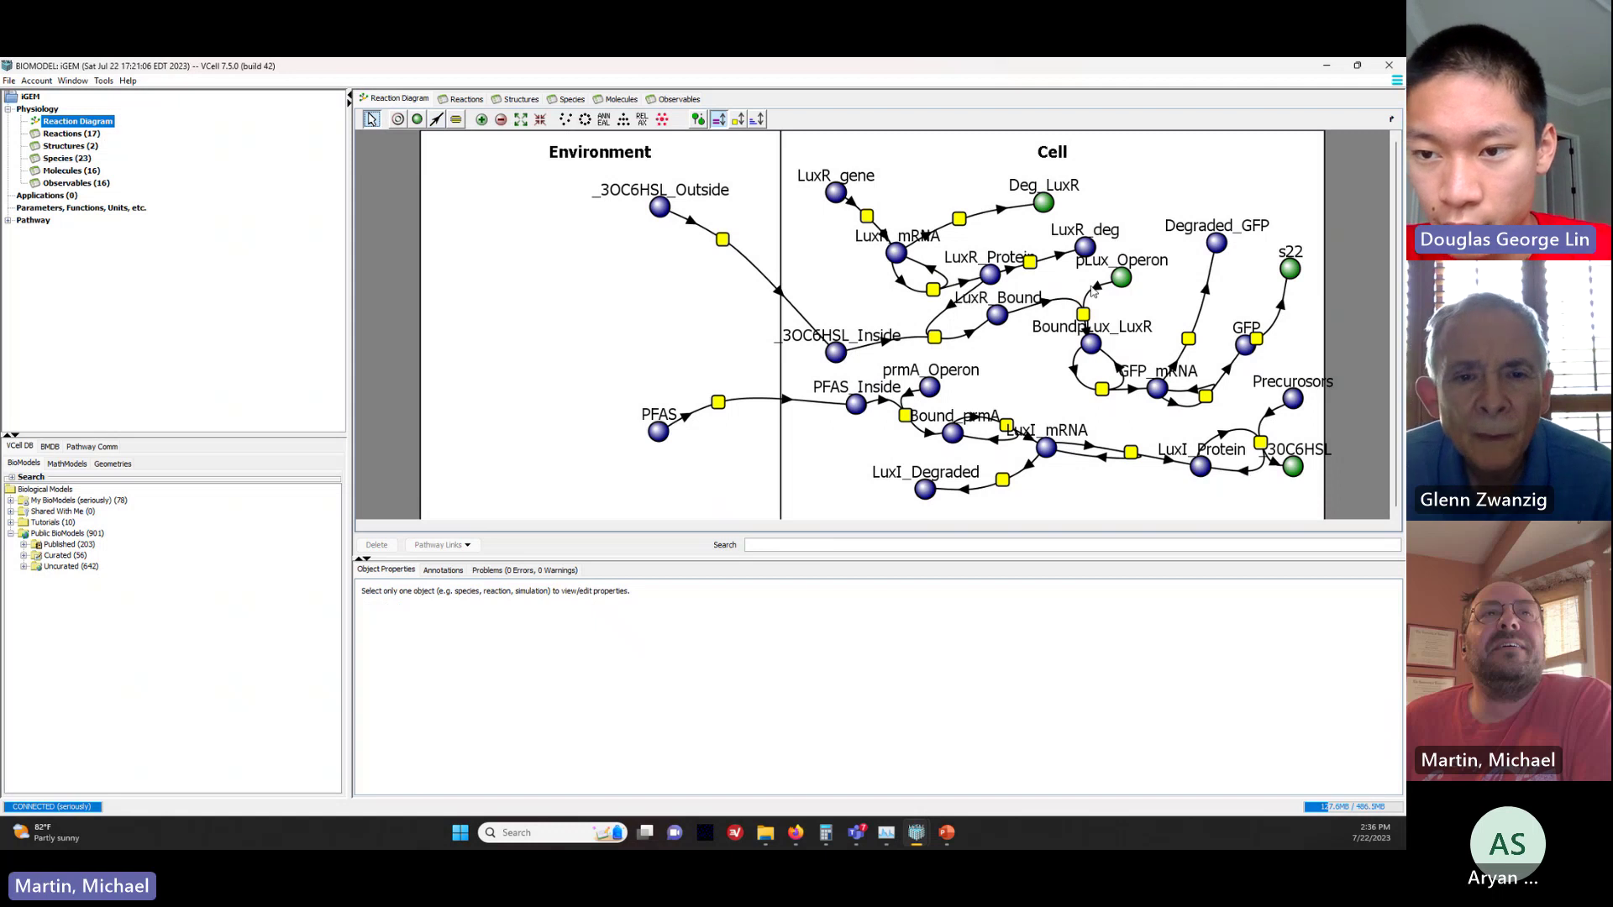
# Step: Set the forward rate constant Kf of the LuxR_Protein_deg reaction to 0.02
pyautogui.click(1030, 263)
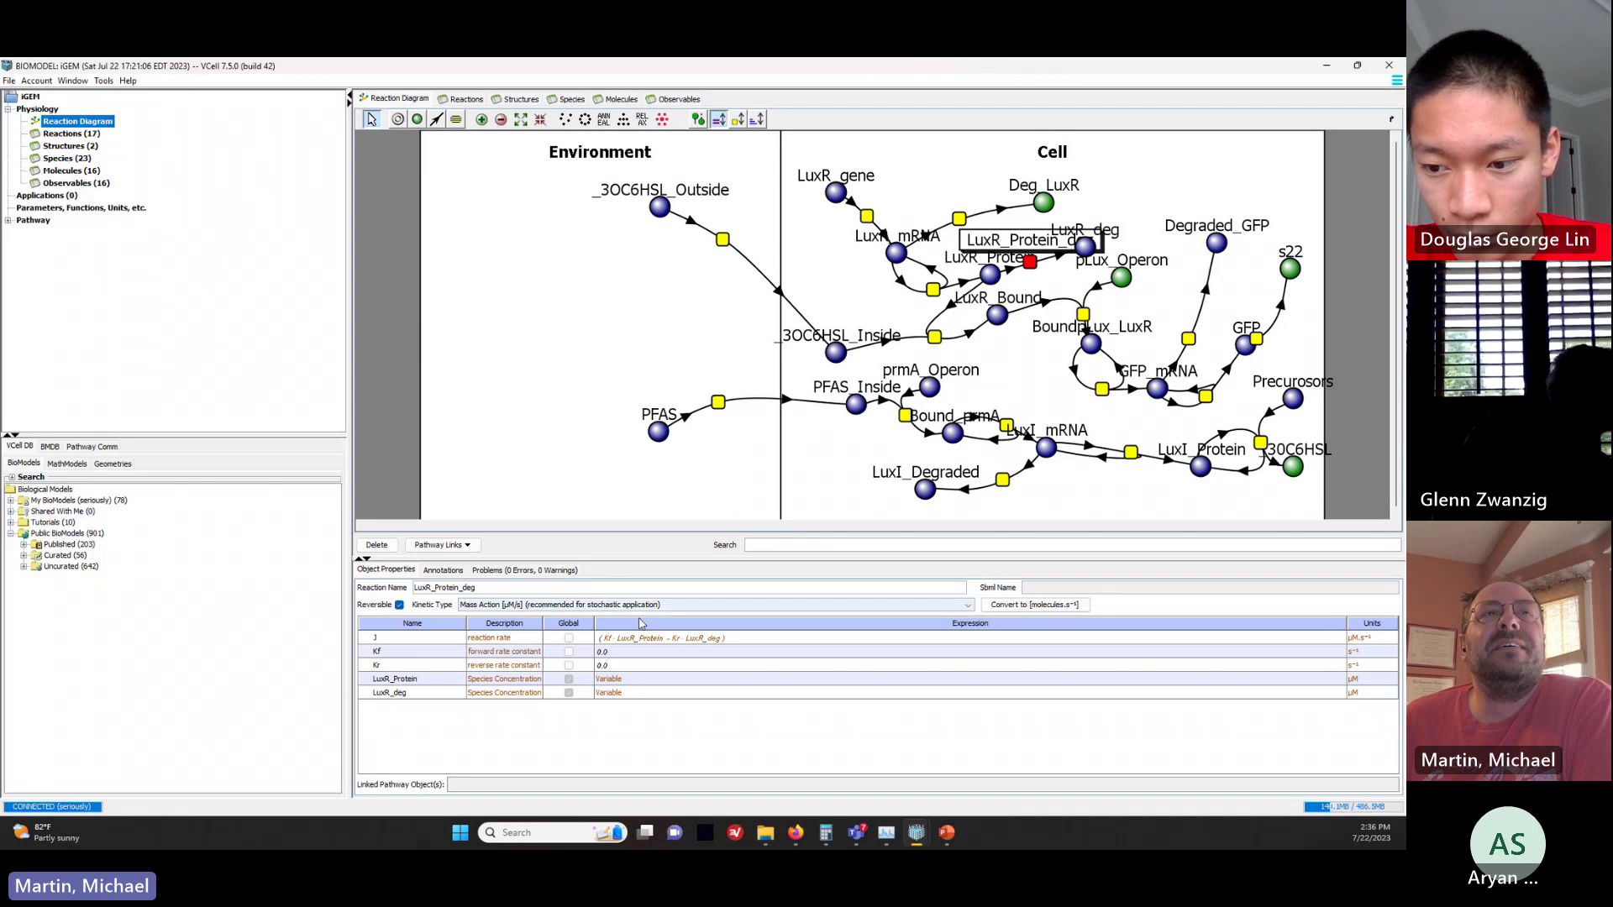
pyautogui.doubleClick(613, 654)
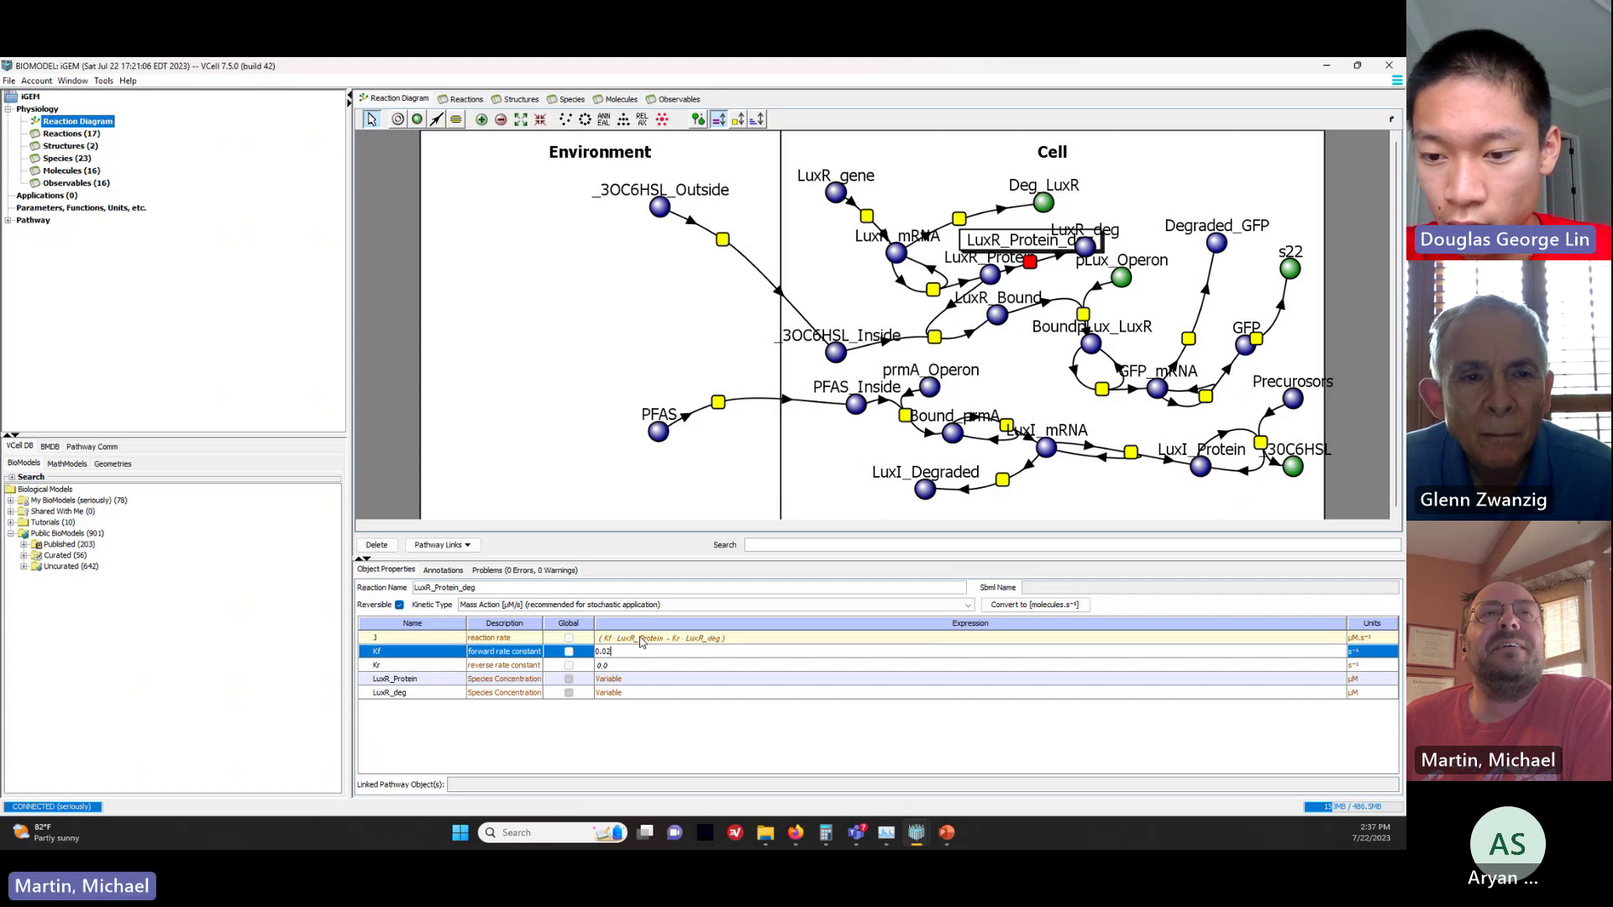
pyautogui.write('2')
pyautogui.press('Return')
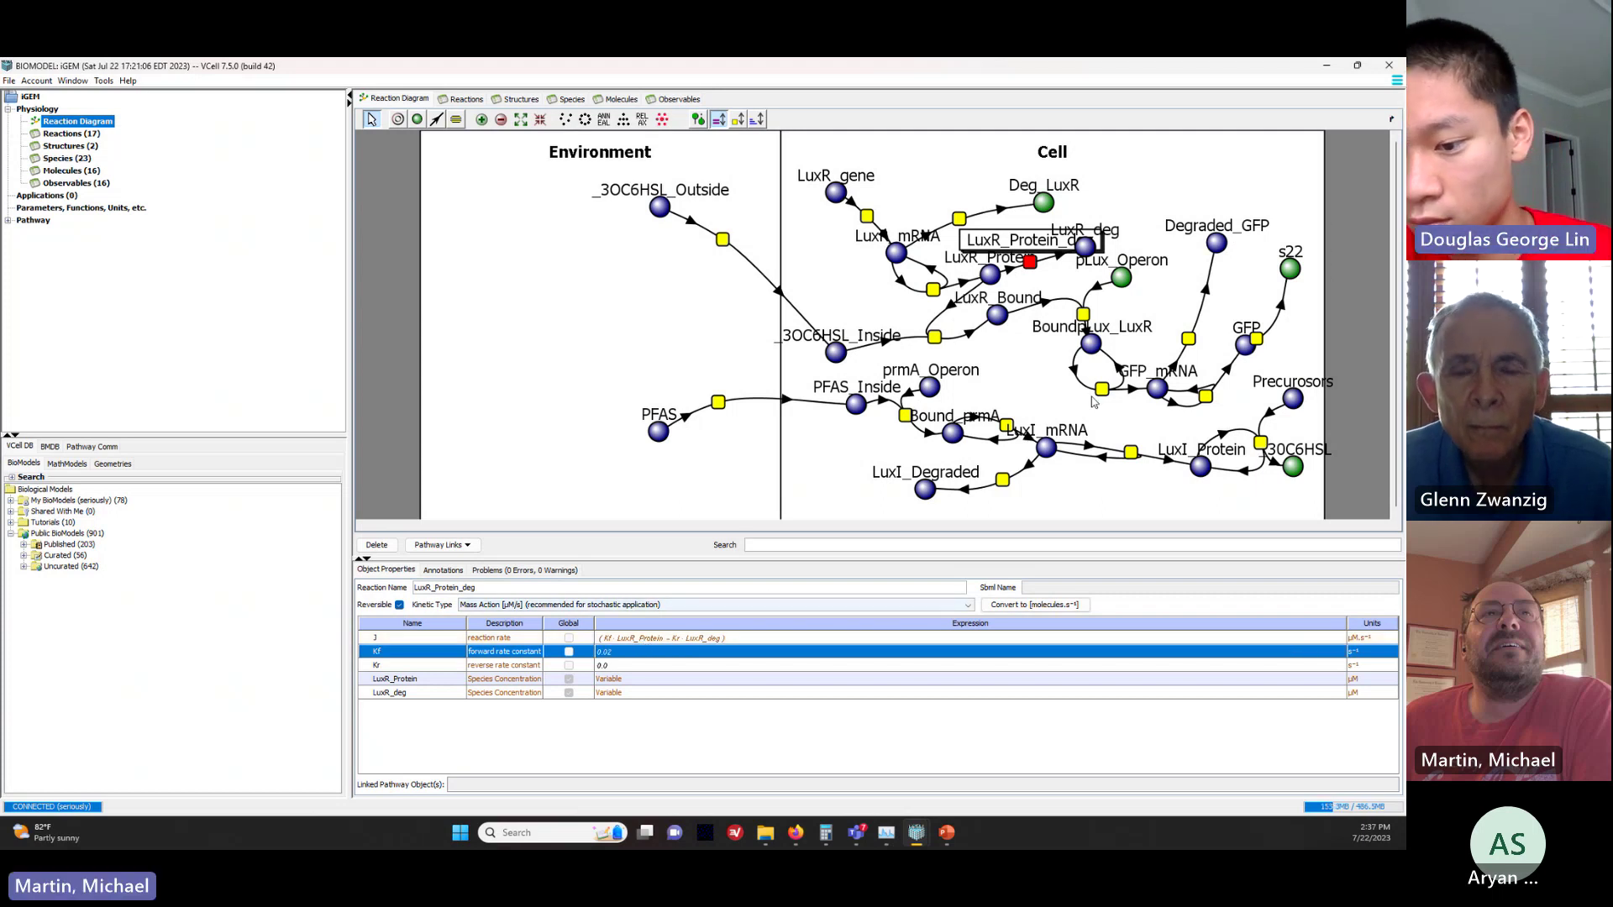
# Step: Place the reaction node midway between GFP and s22 and set its forward rate constant Kf to 0.02
pyautogui.click(1243, 406)
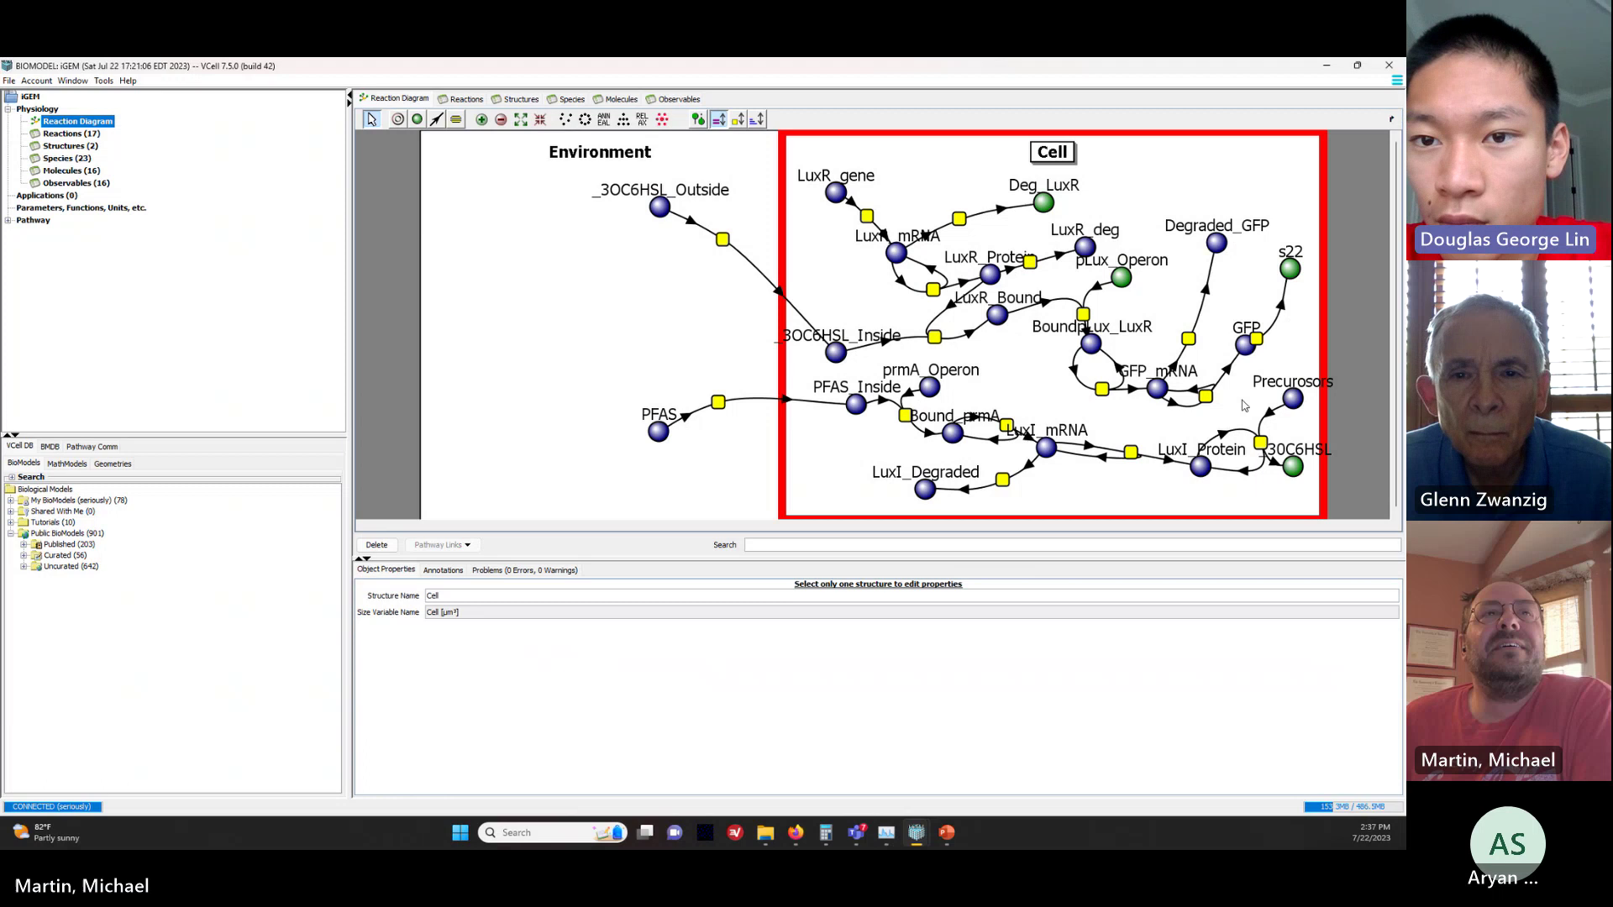
pyautogui.click(1255, 339)
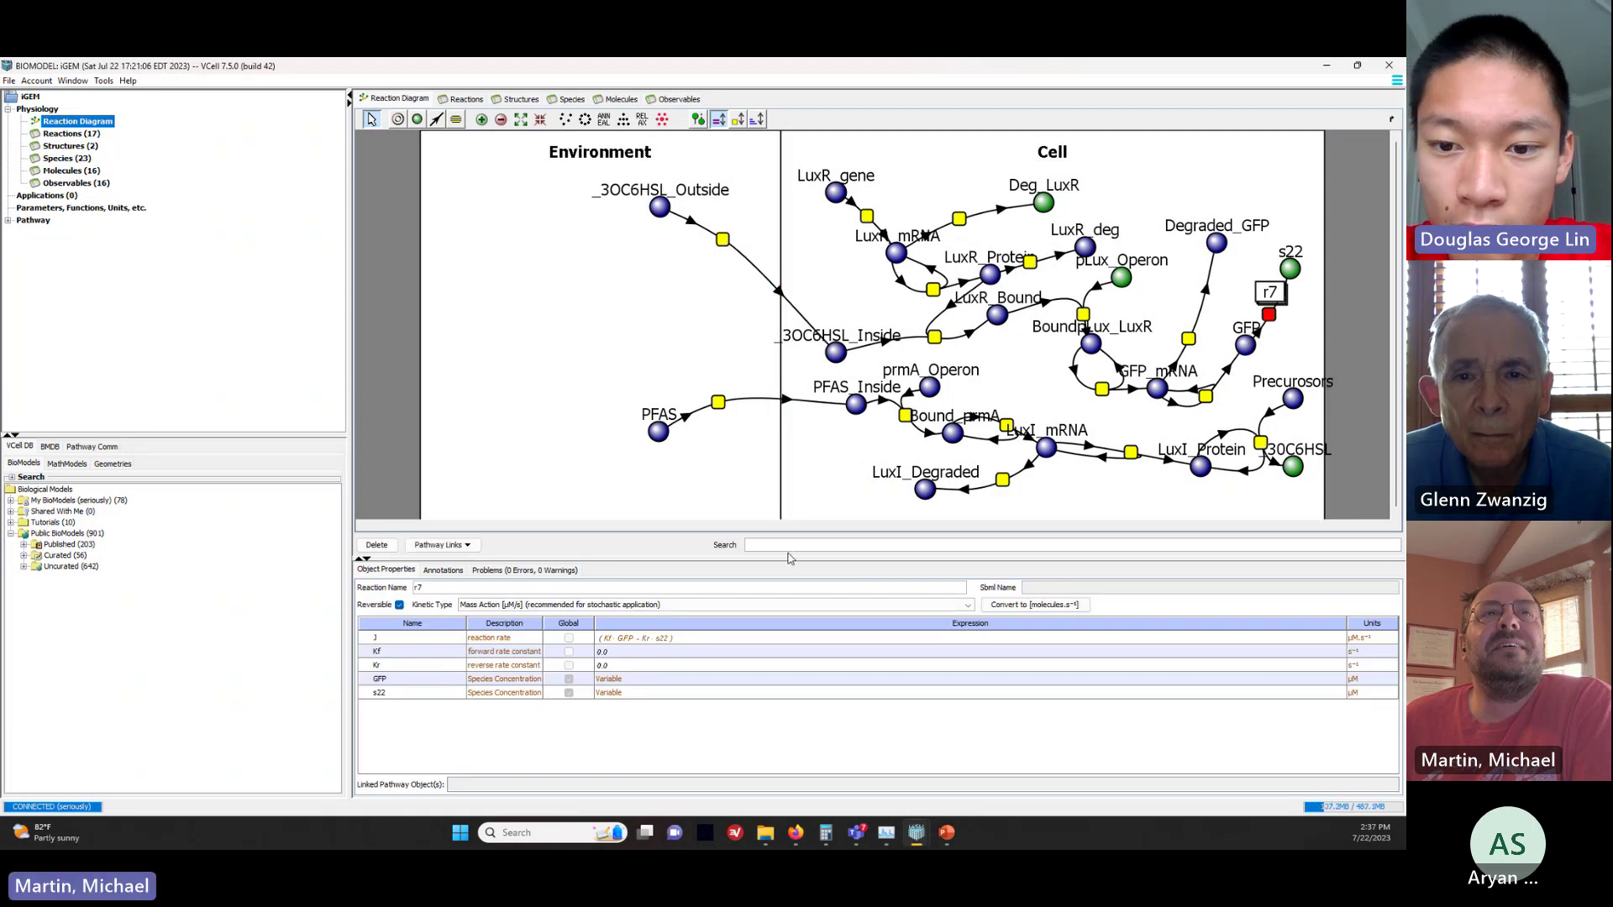
pyautogui.click(622, 652)
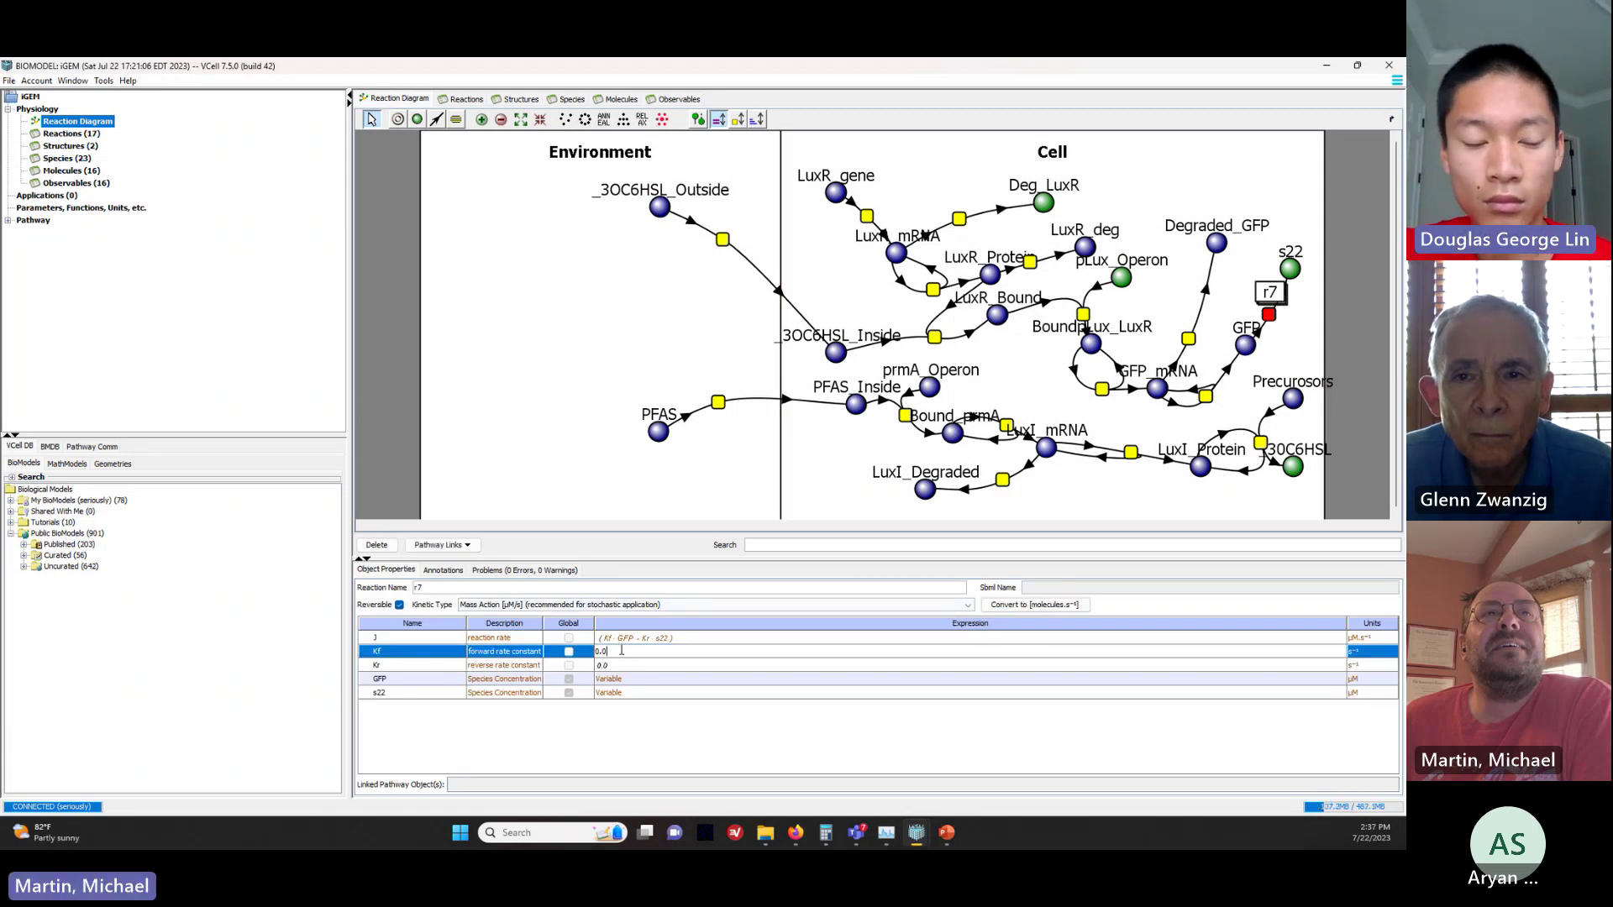
pyautogui.doubleClick(621, 653)
pyautogui.write('2')
pyautogui.press('Return')
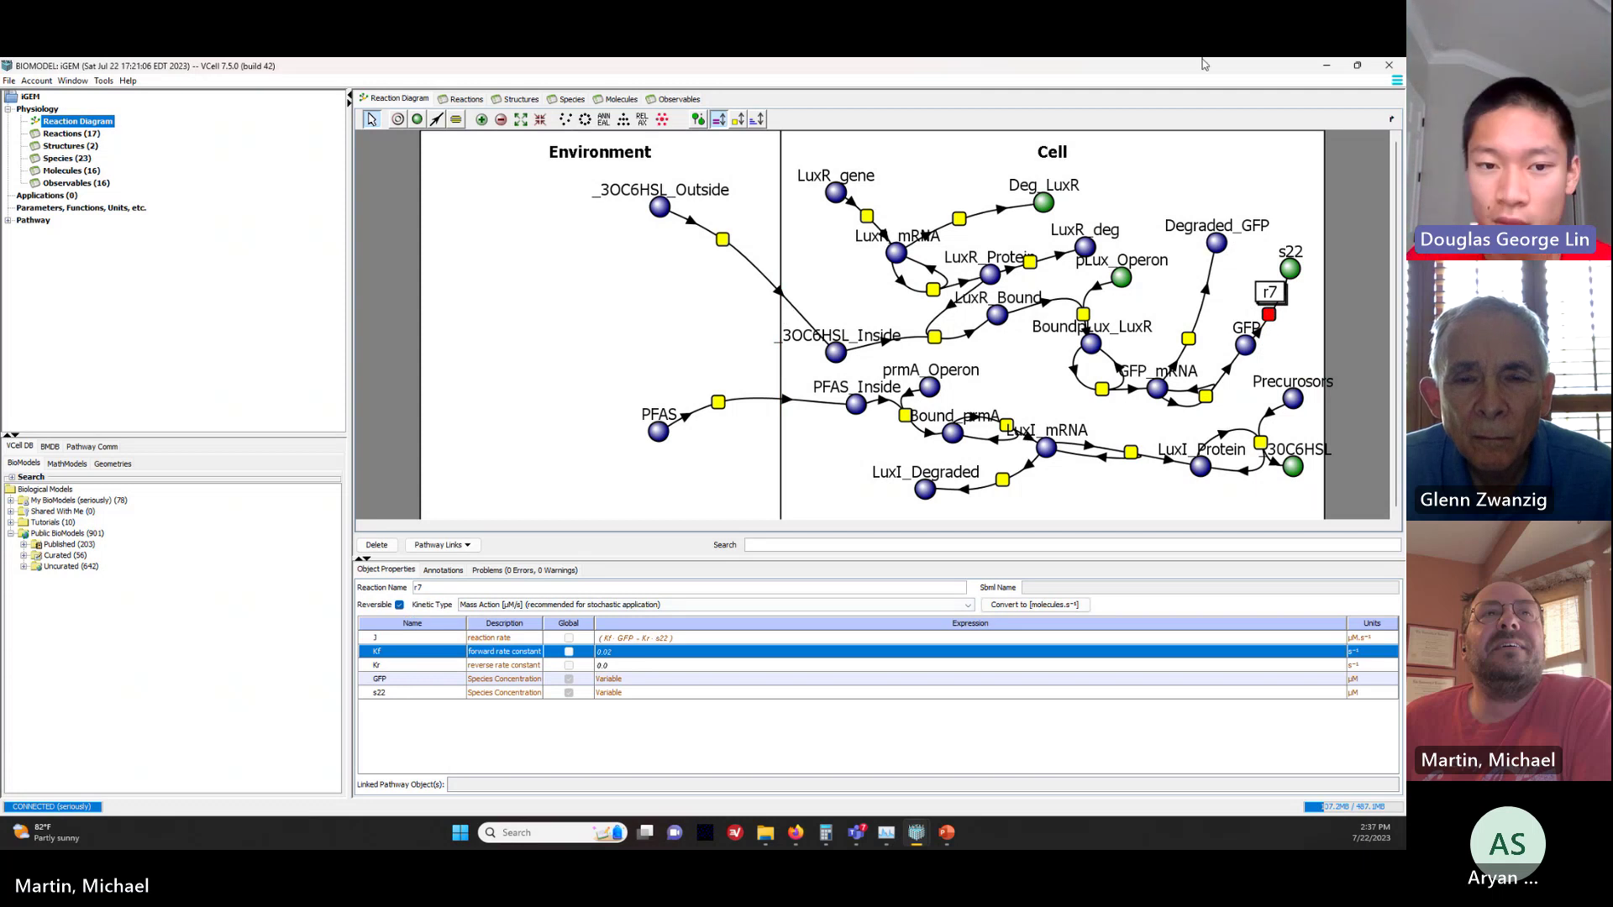
# Step: Assign the GFP_Degr molecule to species s22
pyautogui.click(1289, 268)
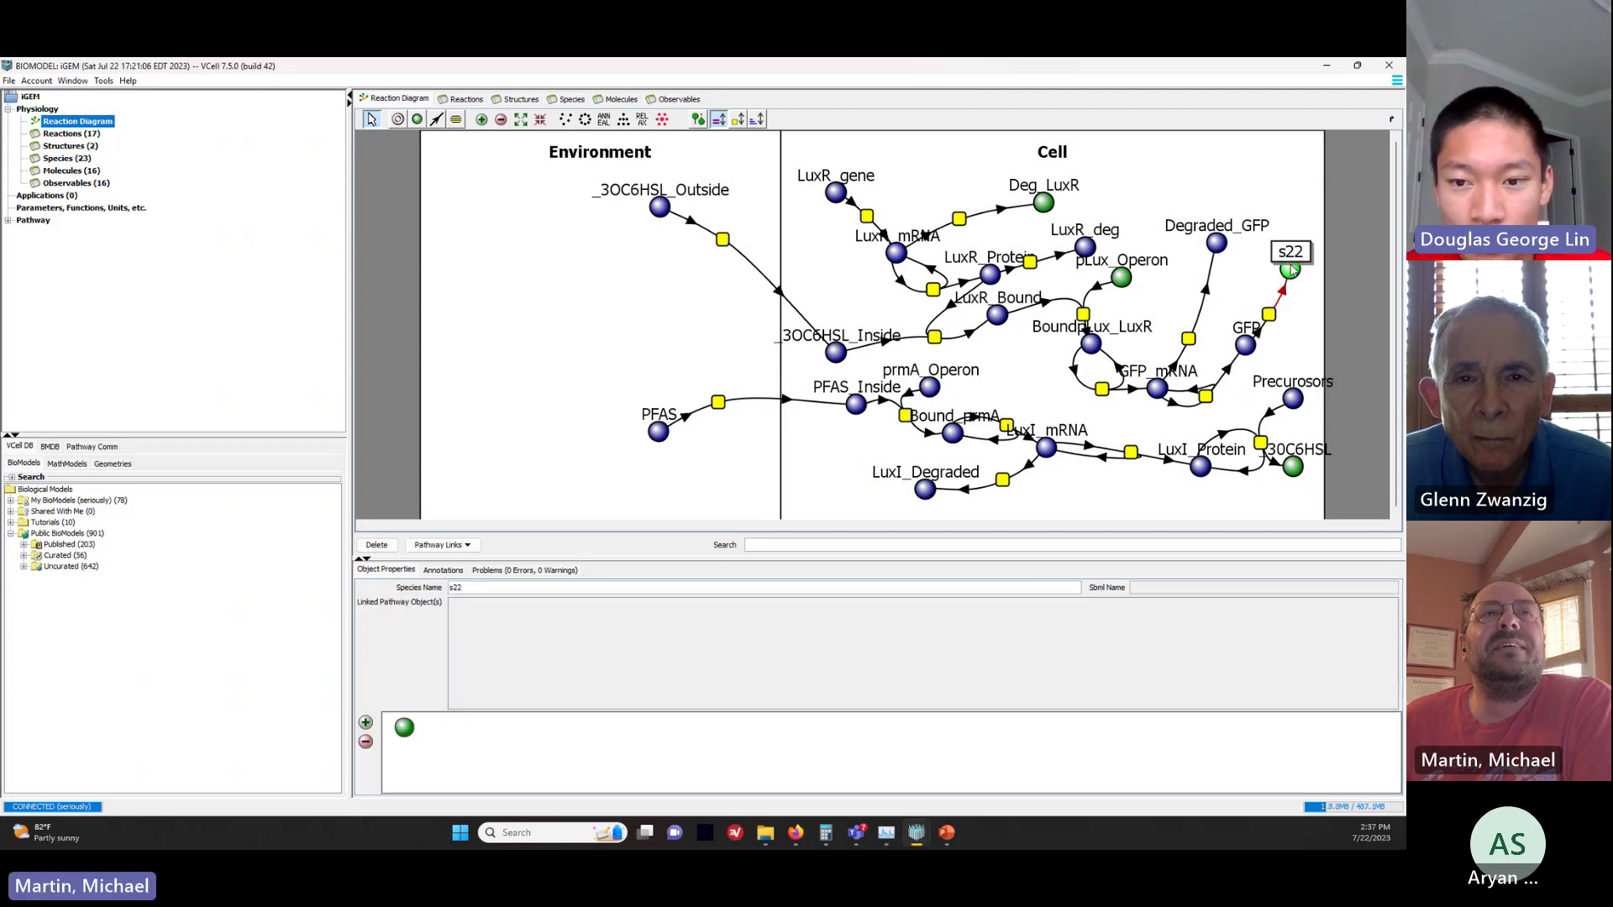
pyautogui.rightClick(404, 727)
pyautogui.moveTo(428, 737)
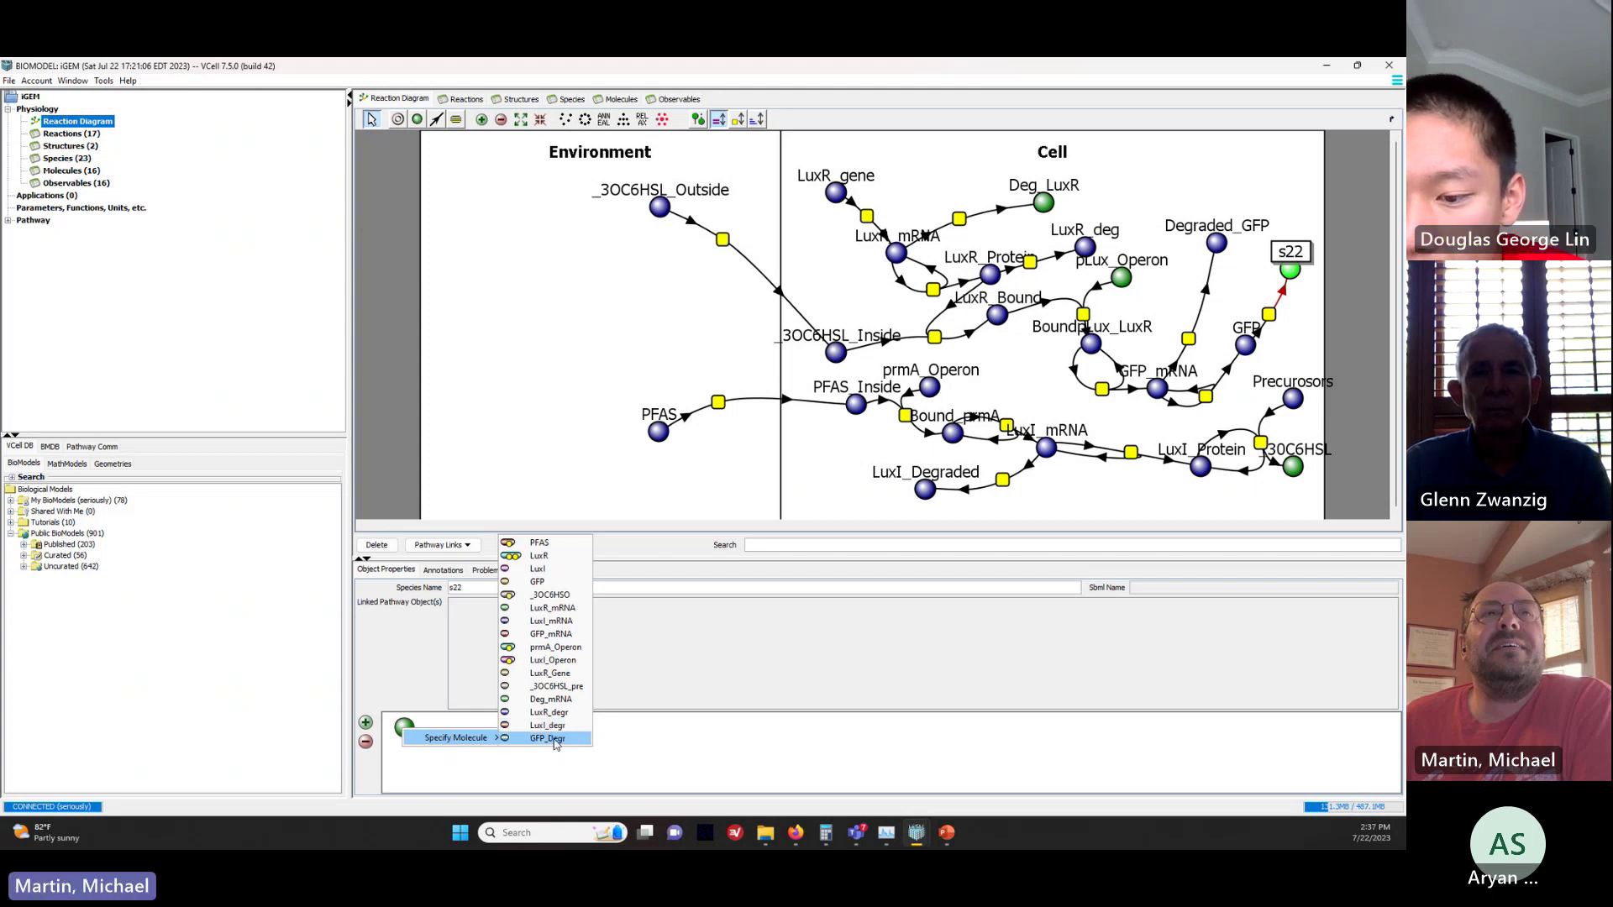
pyautogui.click(547, 738)
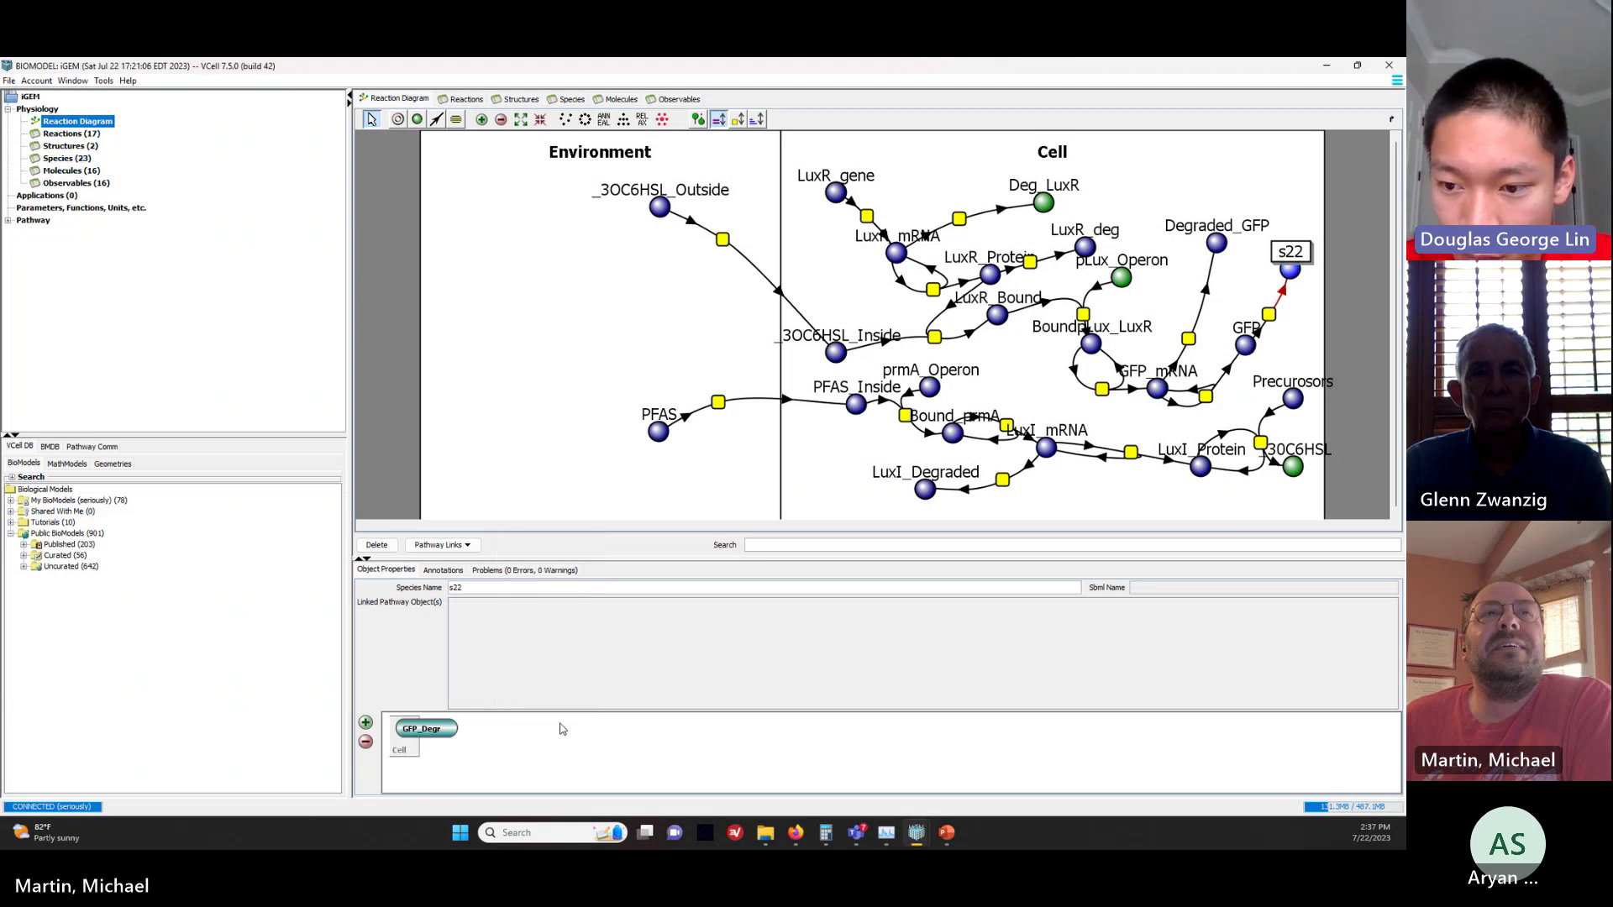
# Step: Try to rename species s22 as Degraded_GFP
pyautogui.doubleClick(471, 589)
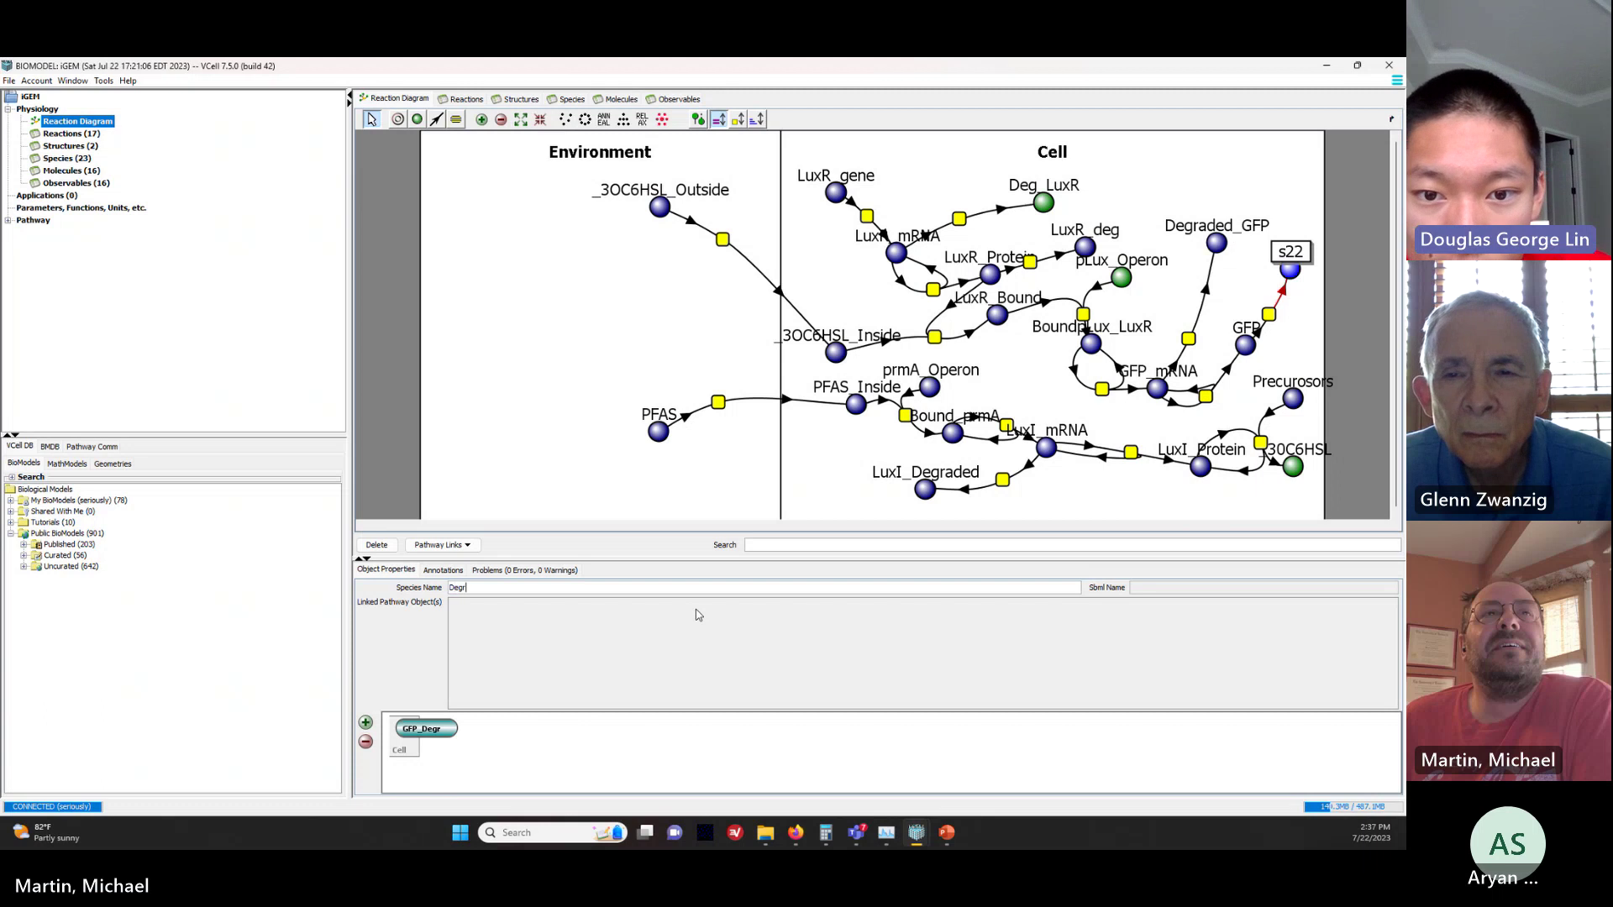
pyautogui.write('aded_')
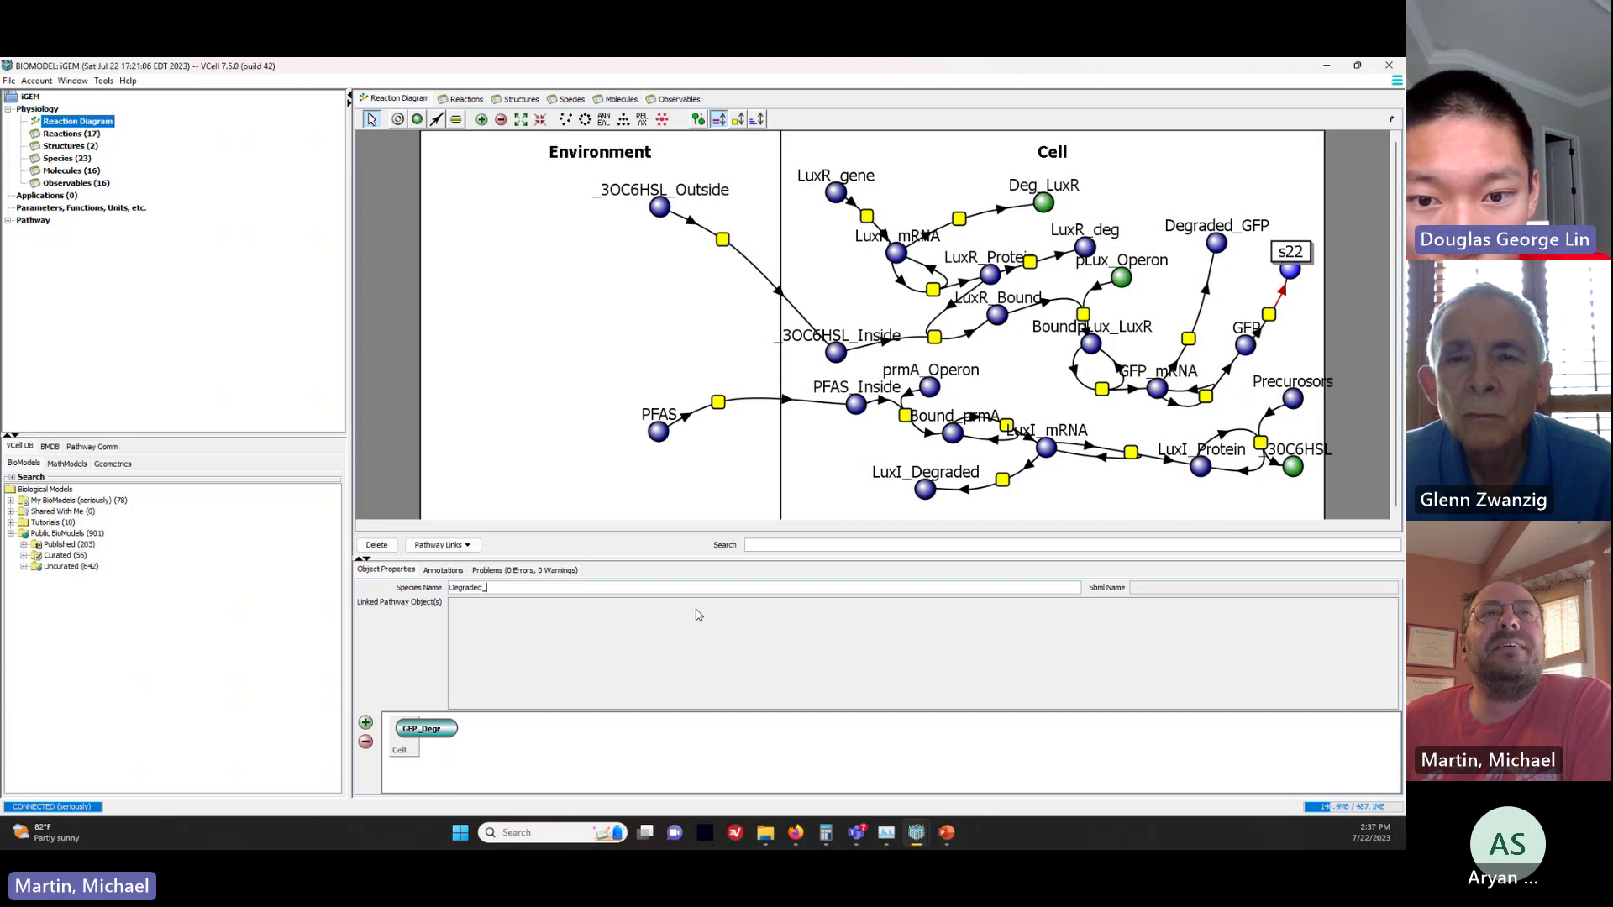
pyautogui.write('GFP')
pyautogui.press('Return')
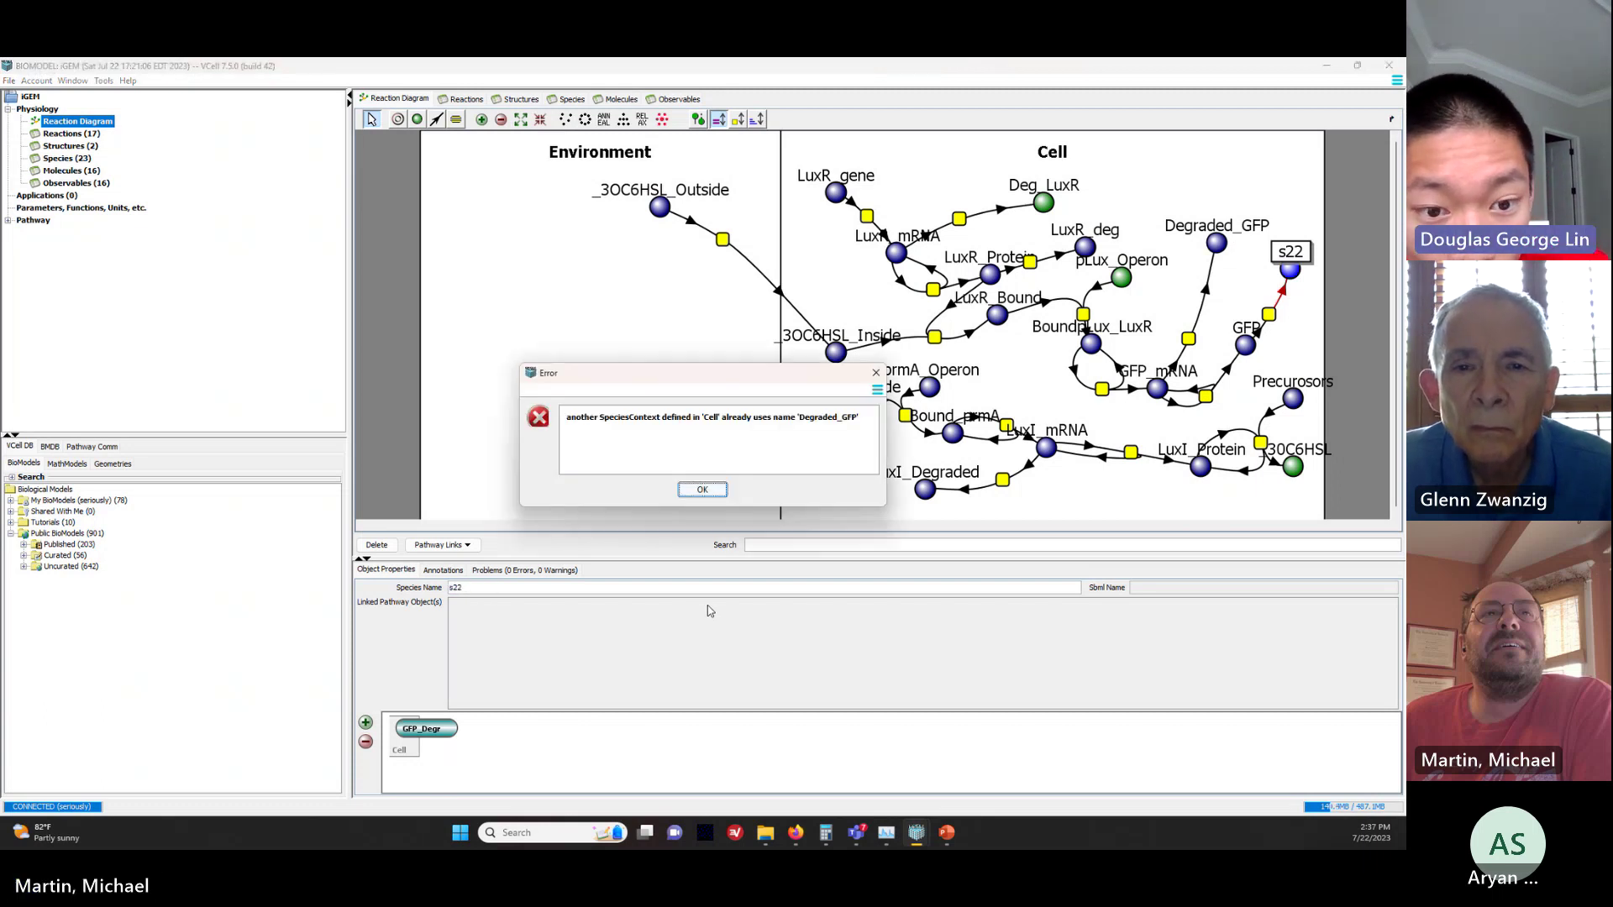
pyautogui.click(702, 491)
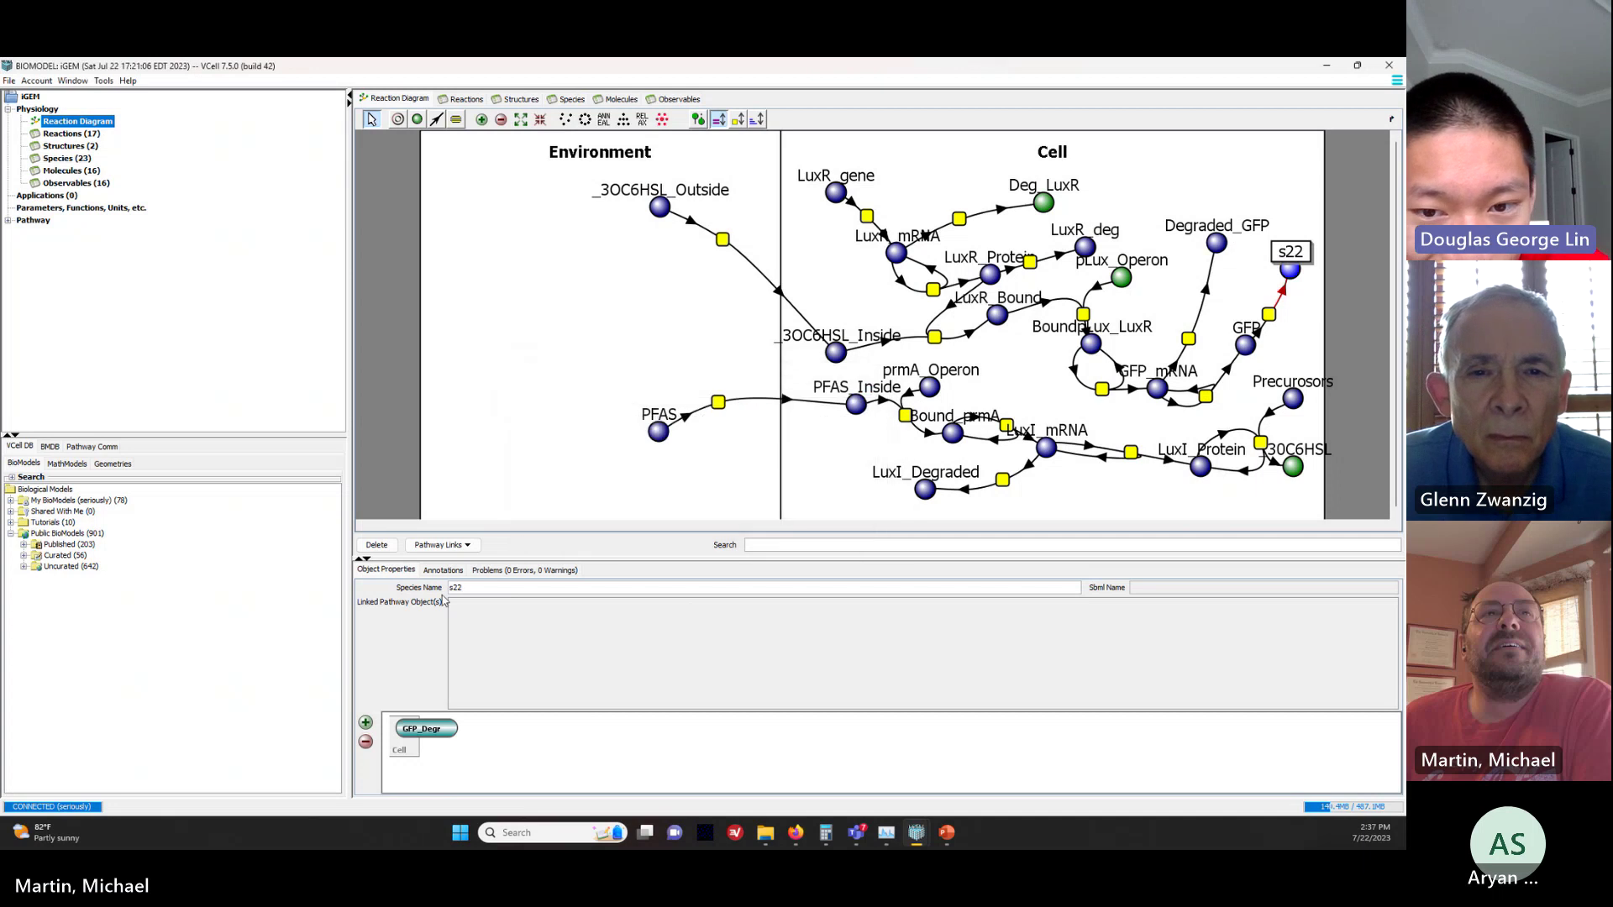
# Step: Rename species s22 as Degraded_pGFP
pyautogui.doubleClick(483, 587)
pyautogui.write('Deg')
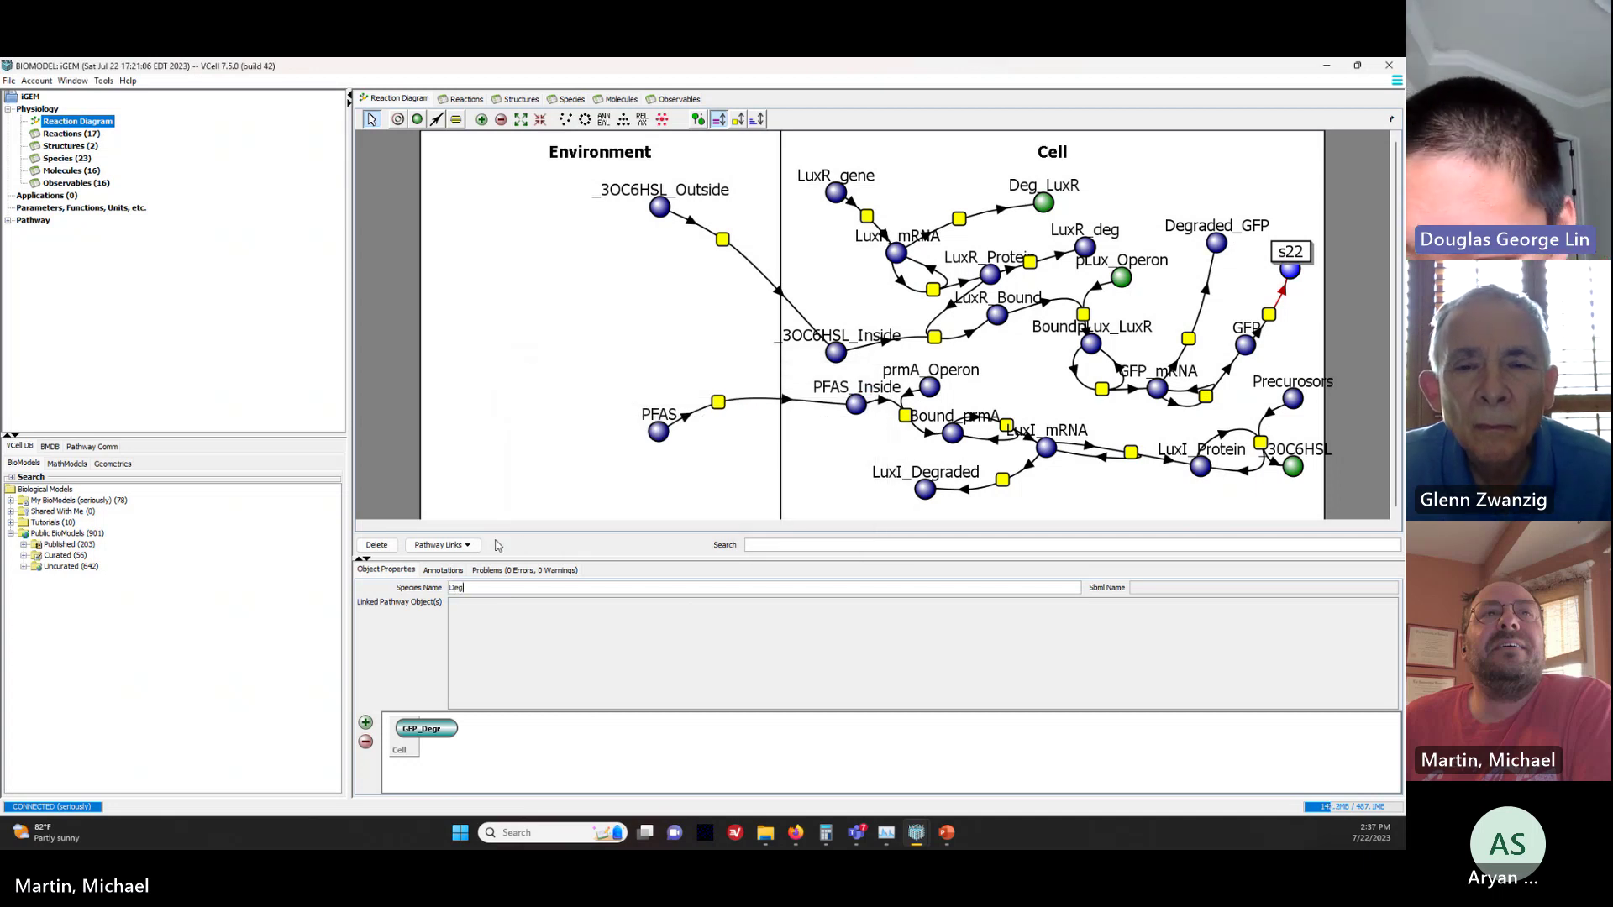
pyautogui.write('raded_p')
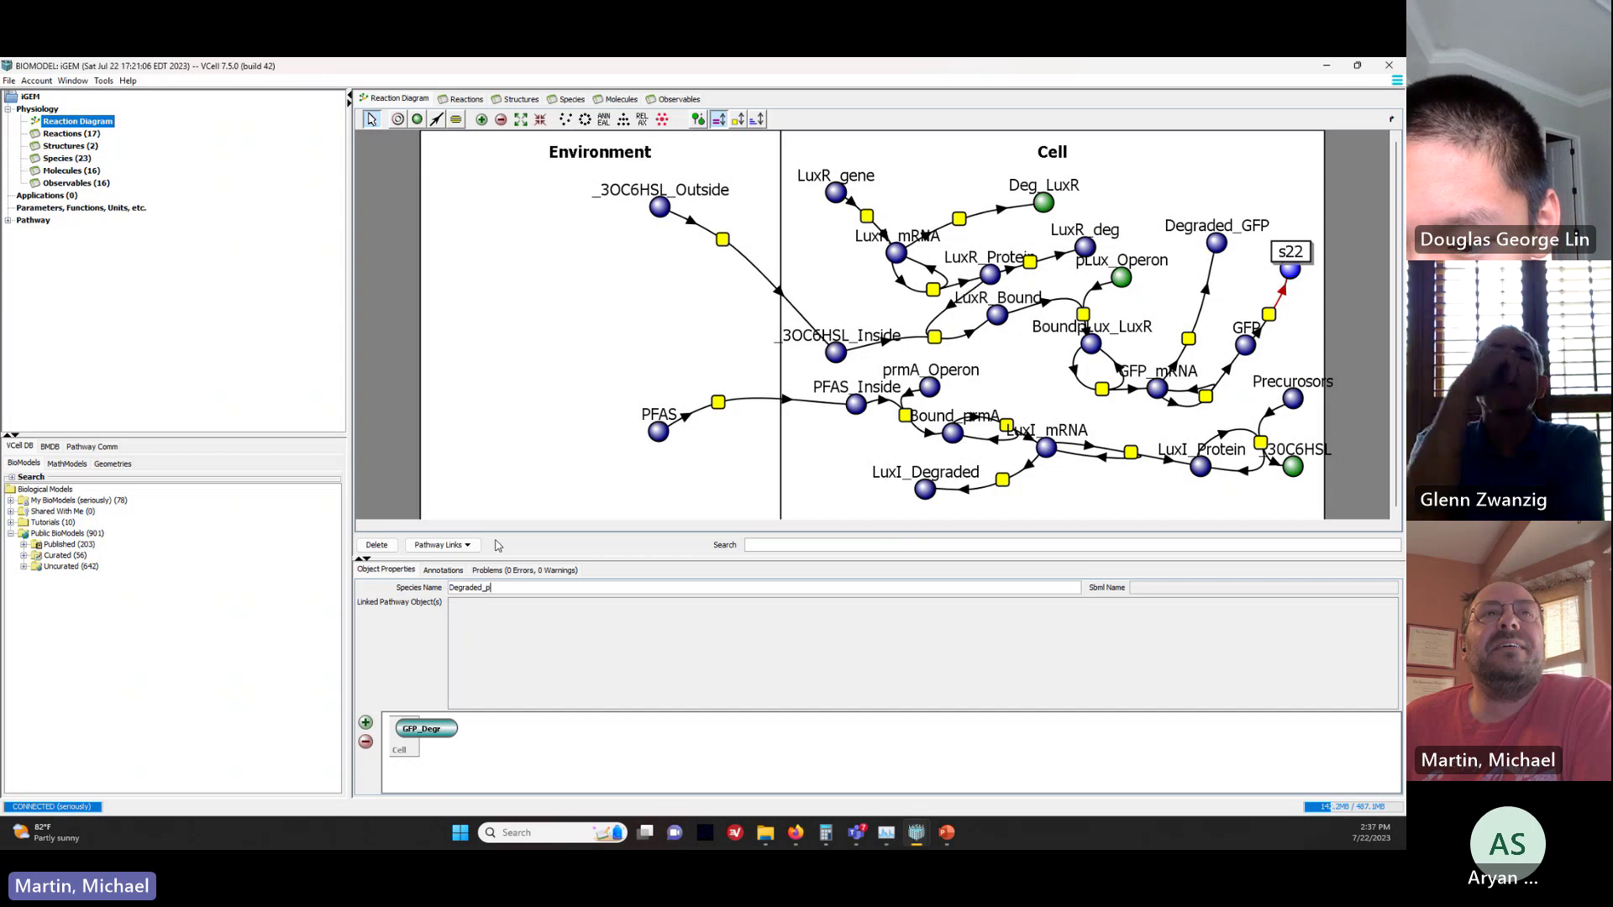
pyautogui.write('GFP')
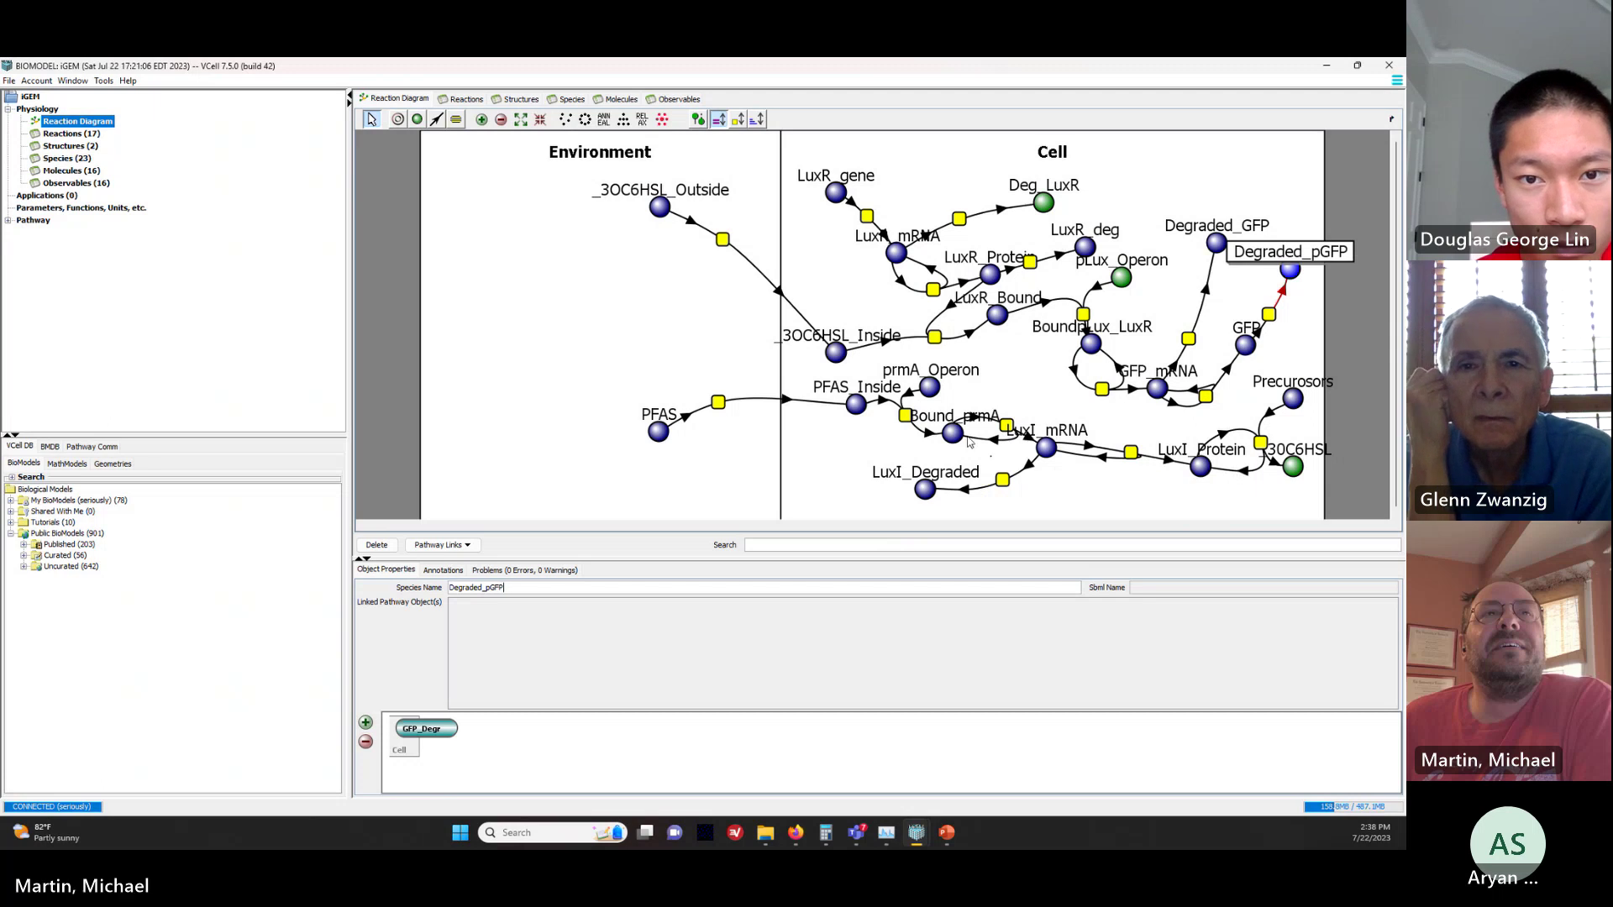
# Step: Draw a reaction from LuxI_Protein to a new species below it in the Cell compartment
pyautogui.click(1047, 449)
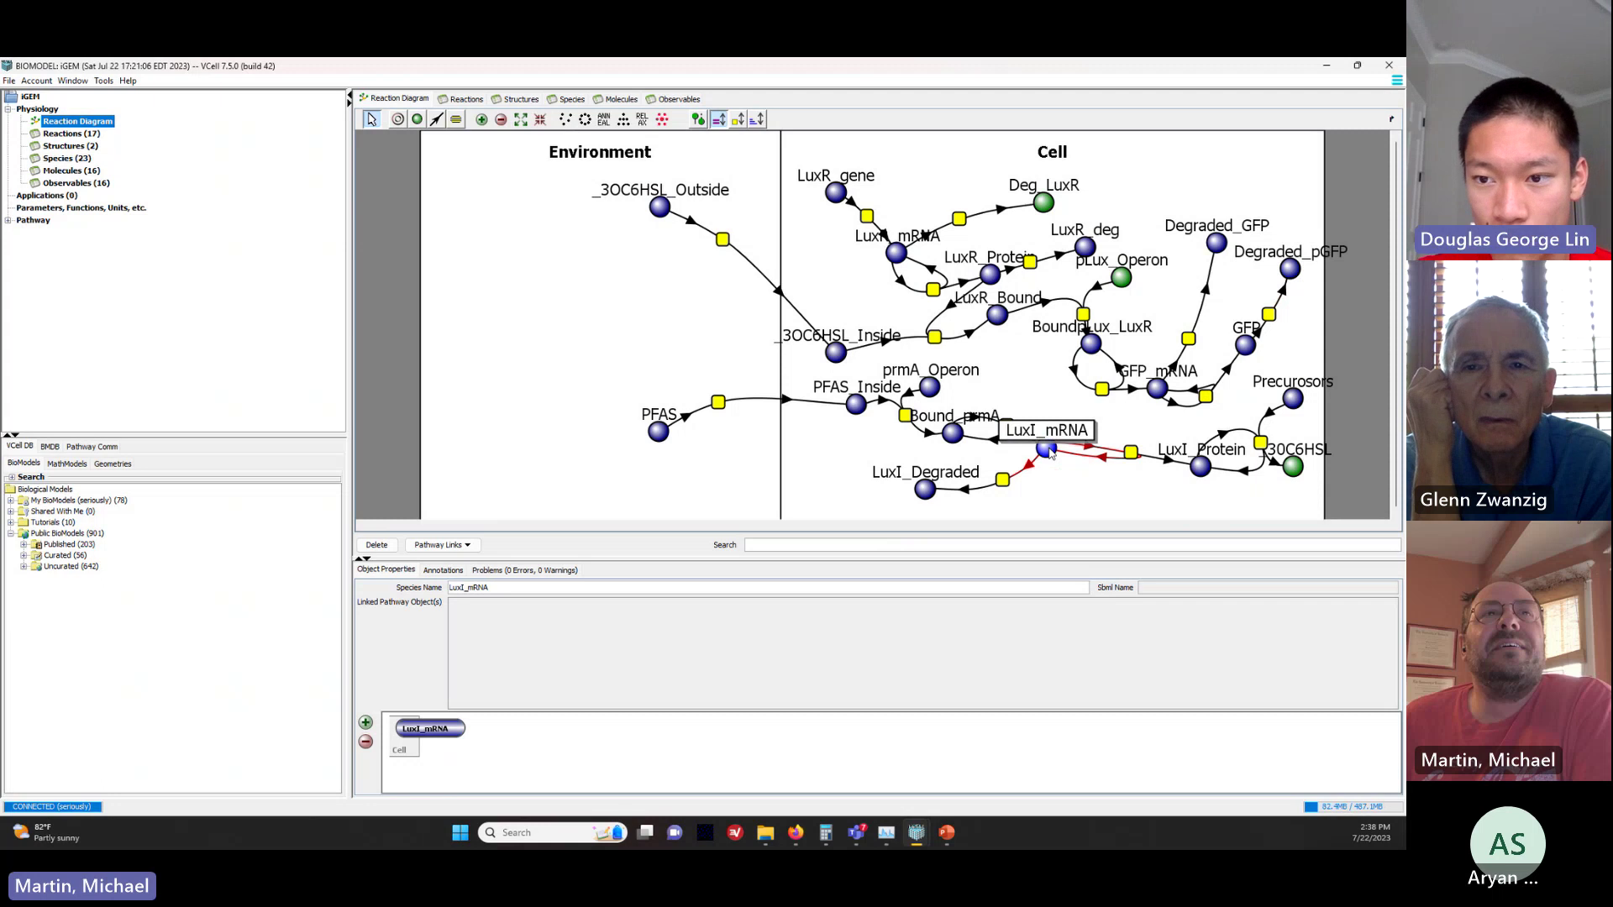
pyautogui.click(1203, 472)
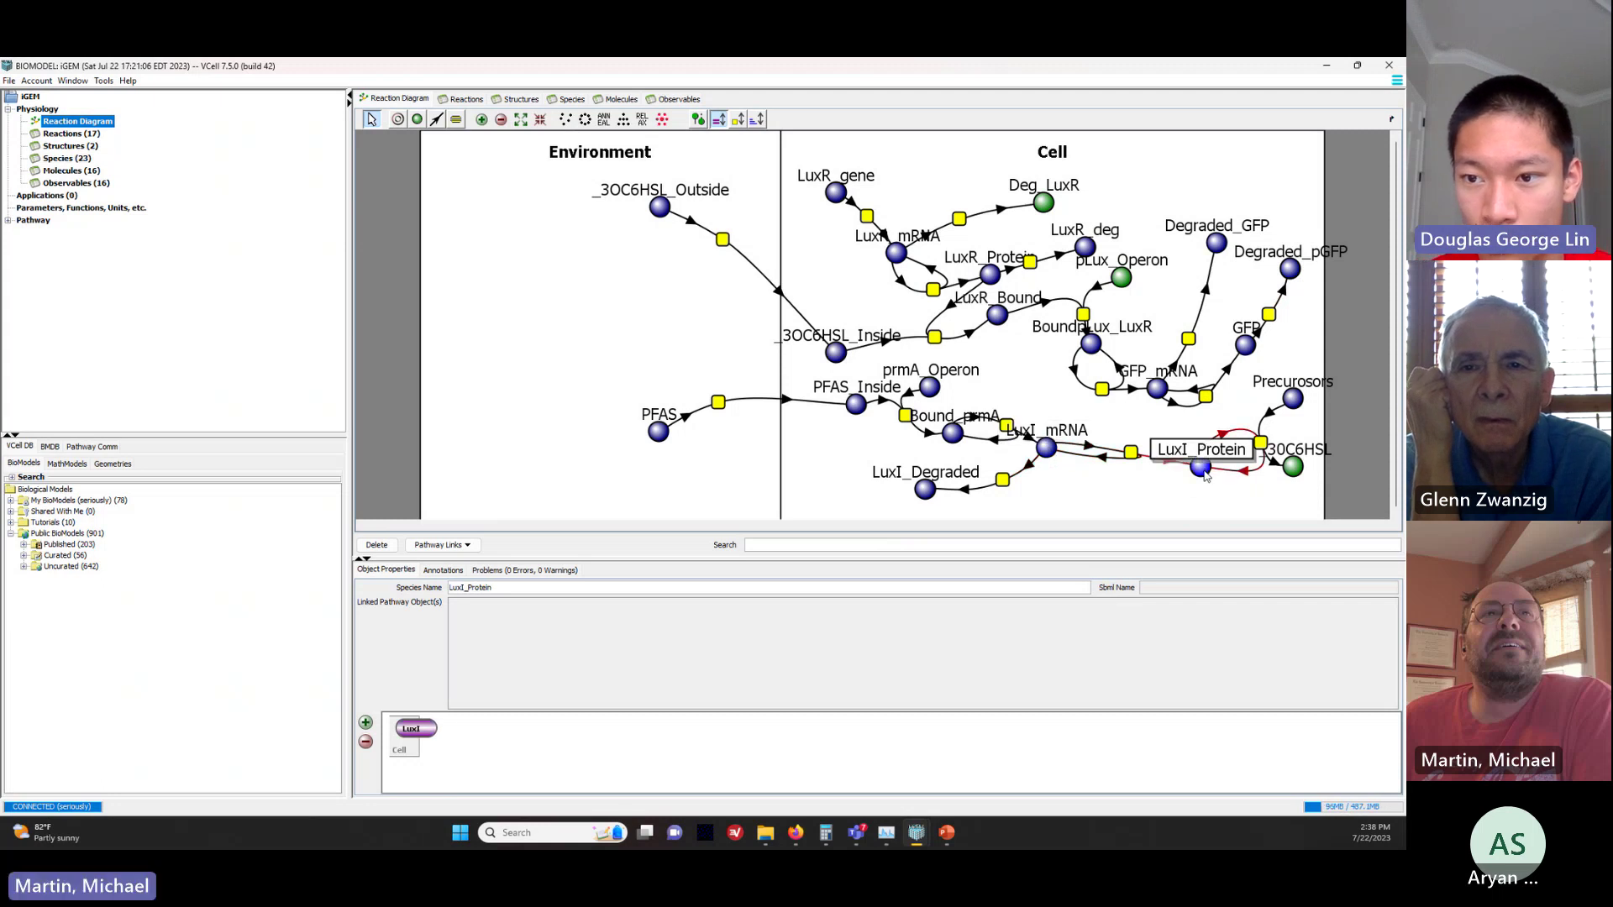
pyautogui.click(436, 119)
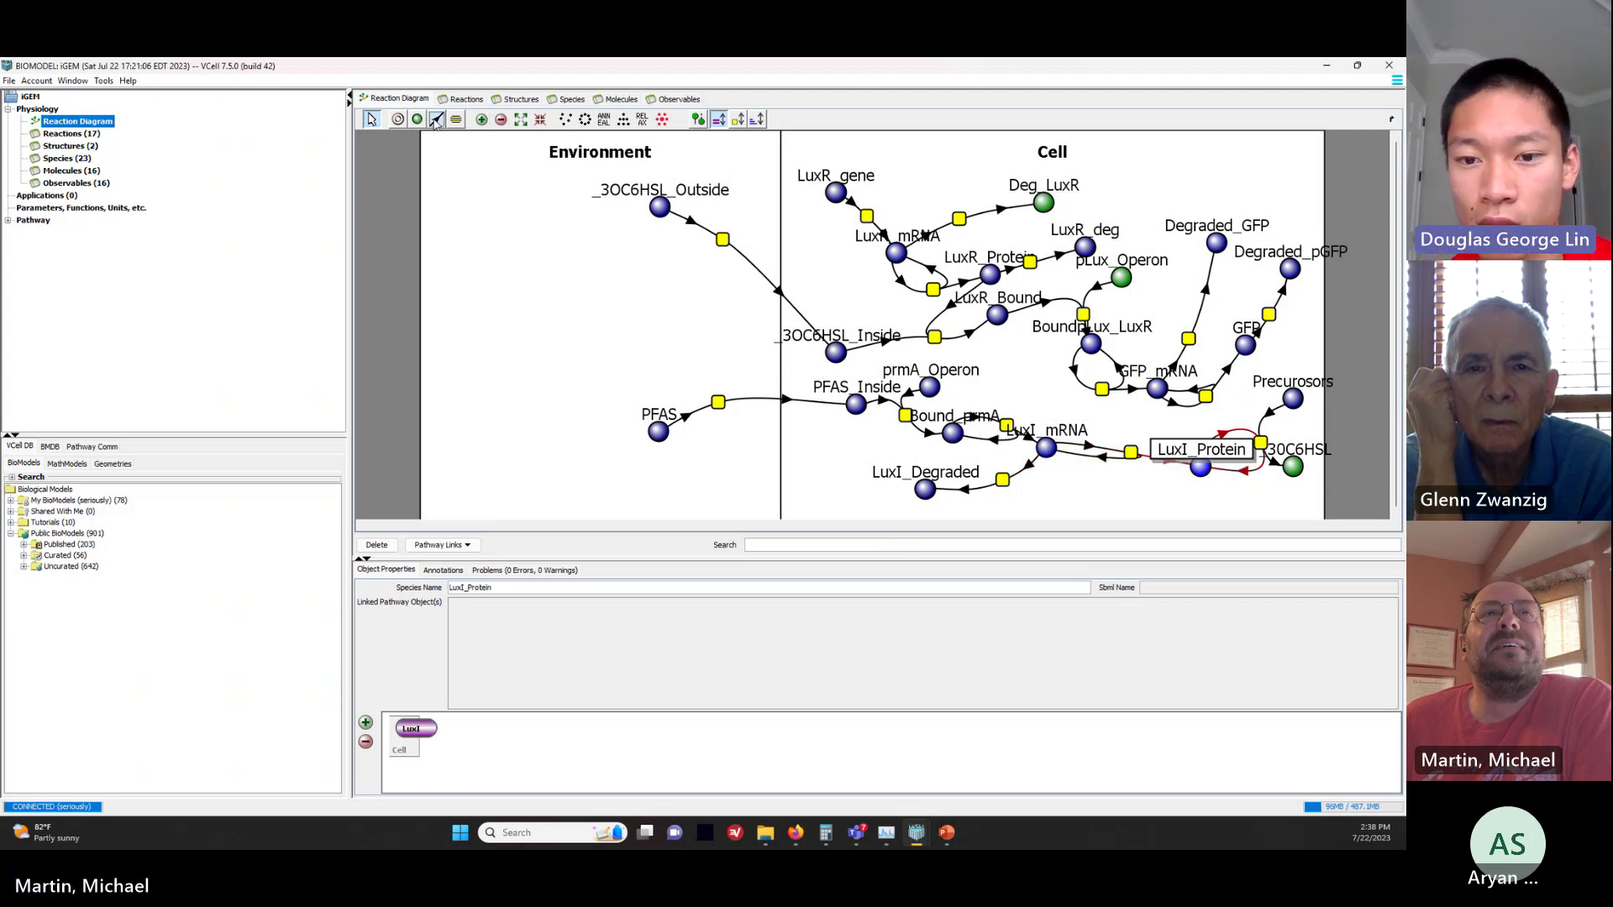
pyautogui.moveTo(1201, 468); pyautogui.dragTo(1135, 514)
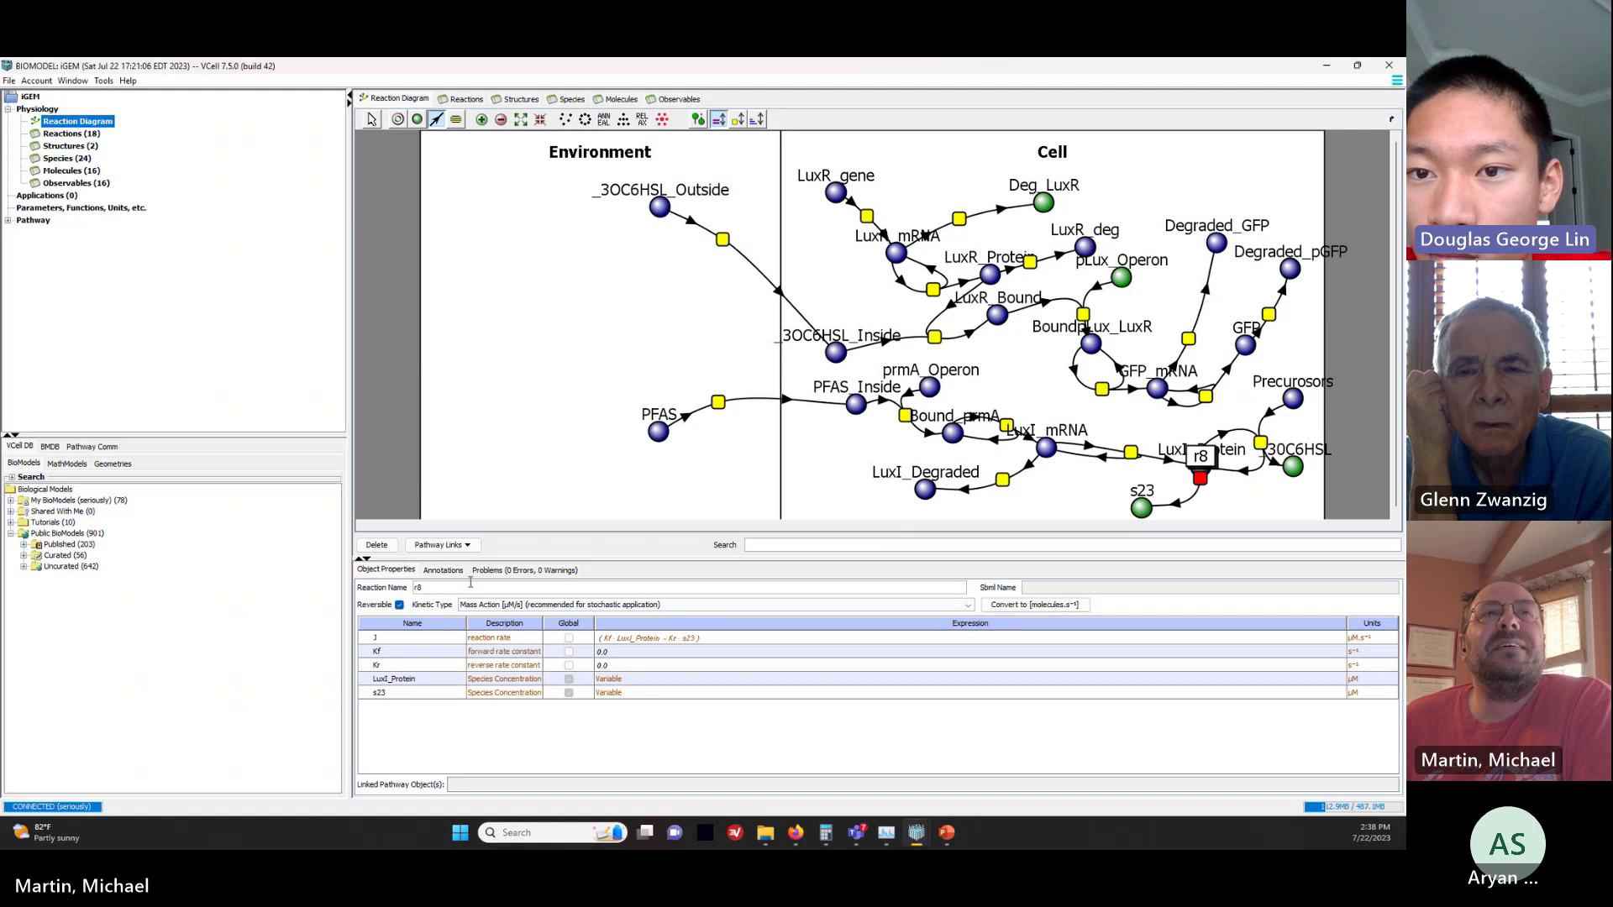
# Step: Name the new LuxI_Protein degradation reaction LuxIP_Deg
pyautogui.doubleClick(418, 588)
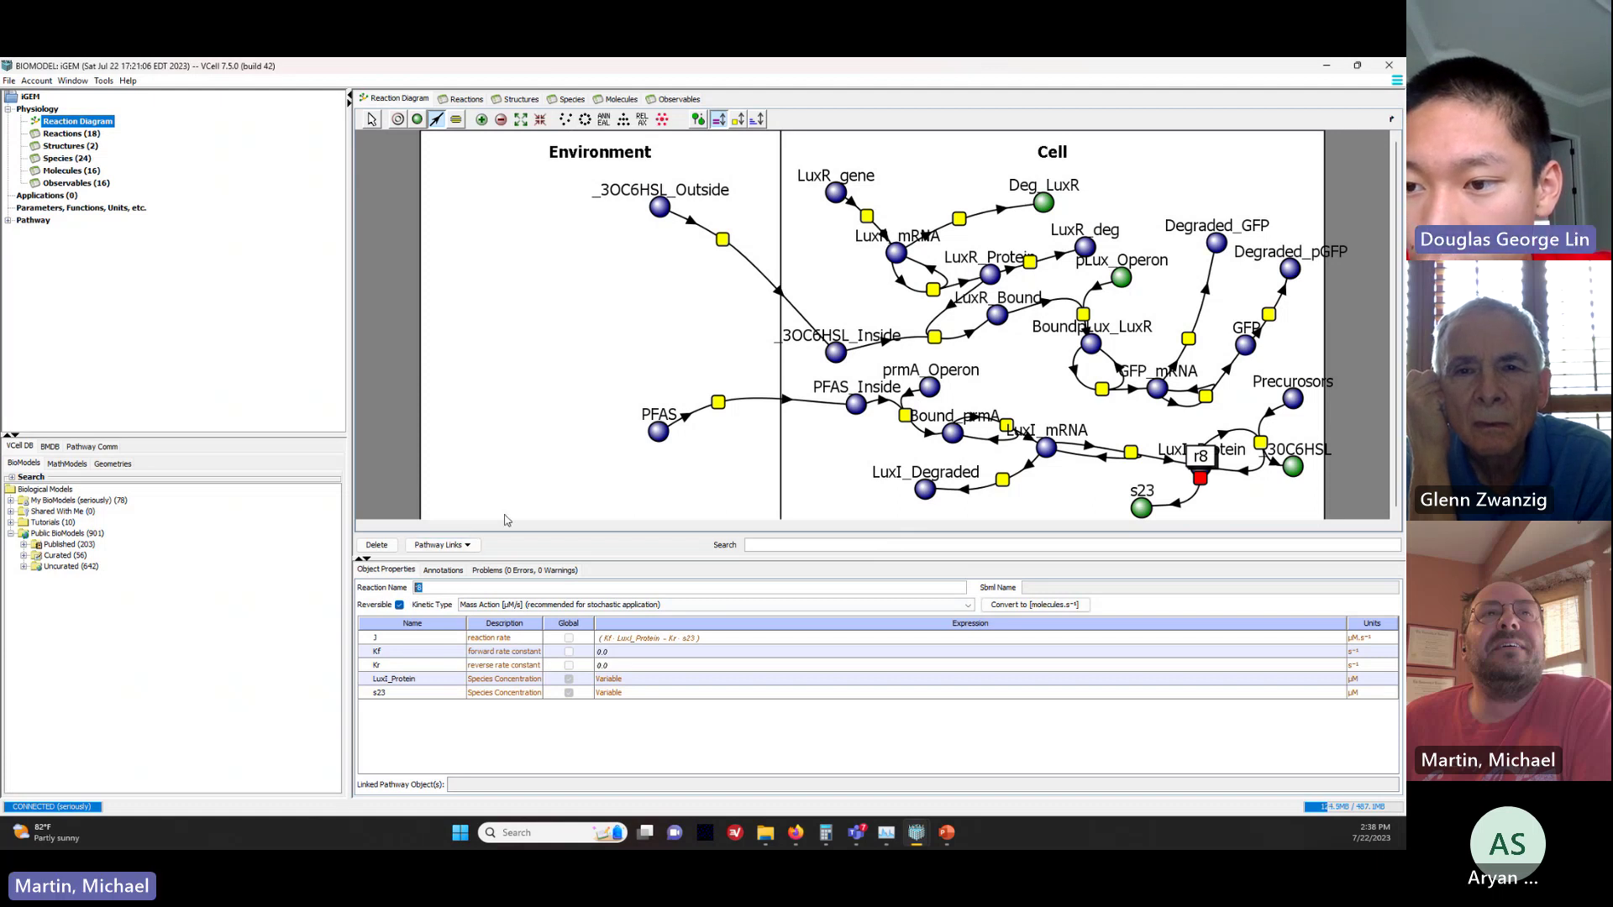
pyautogui.write('LuxIP_')
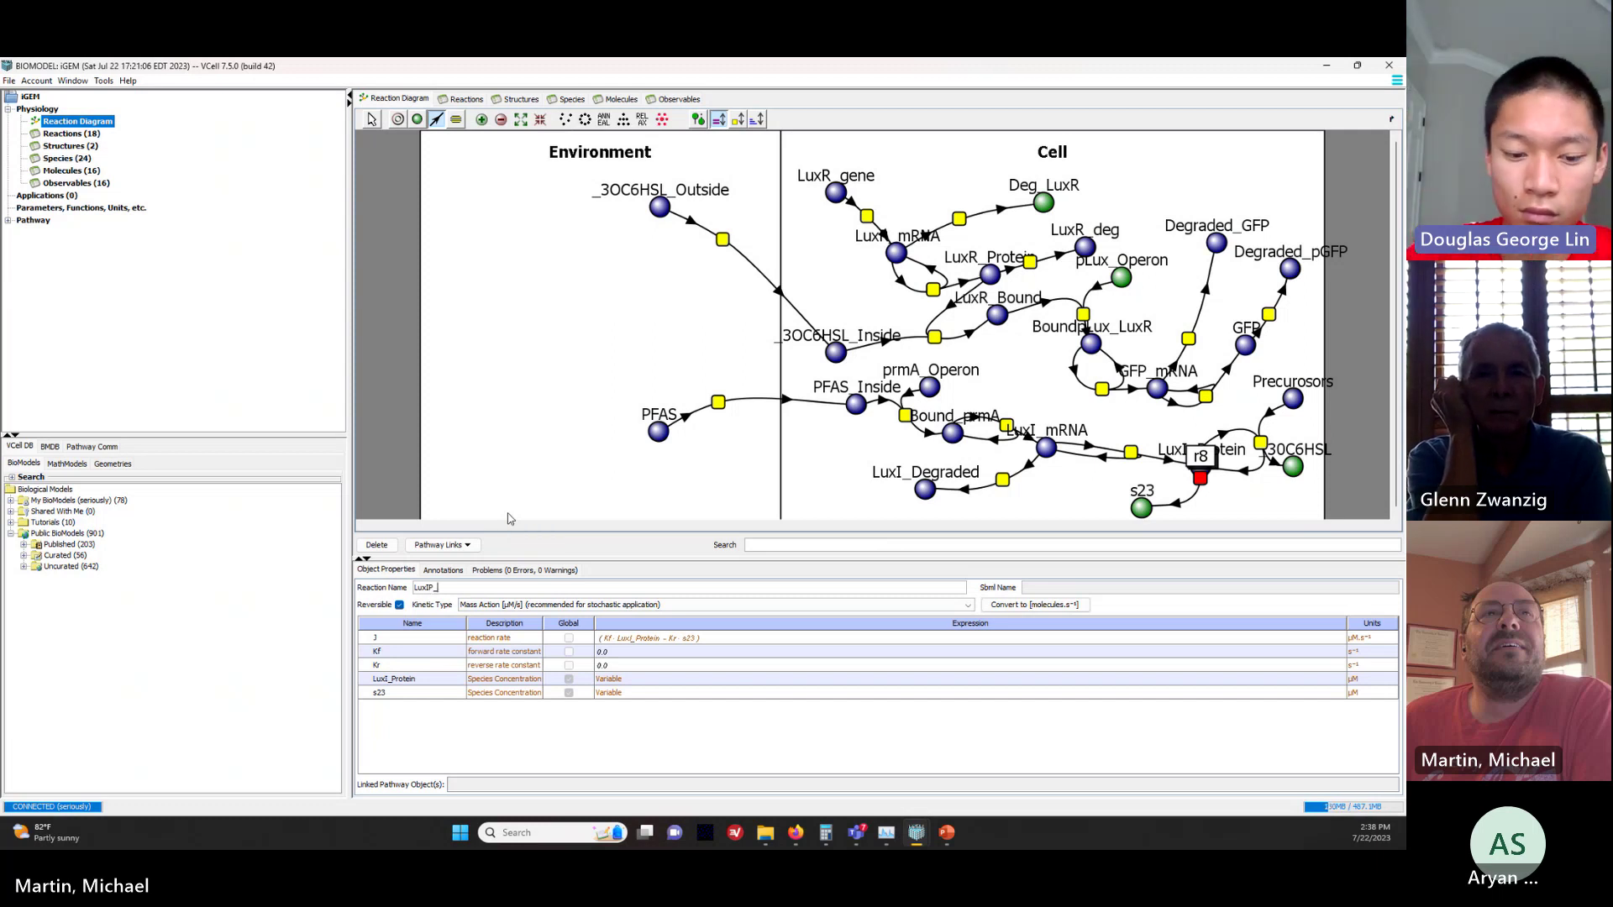
pyautogui.write('g')
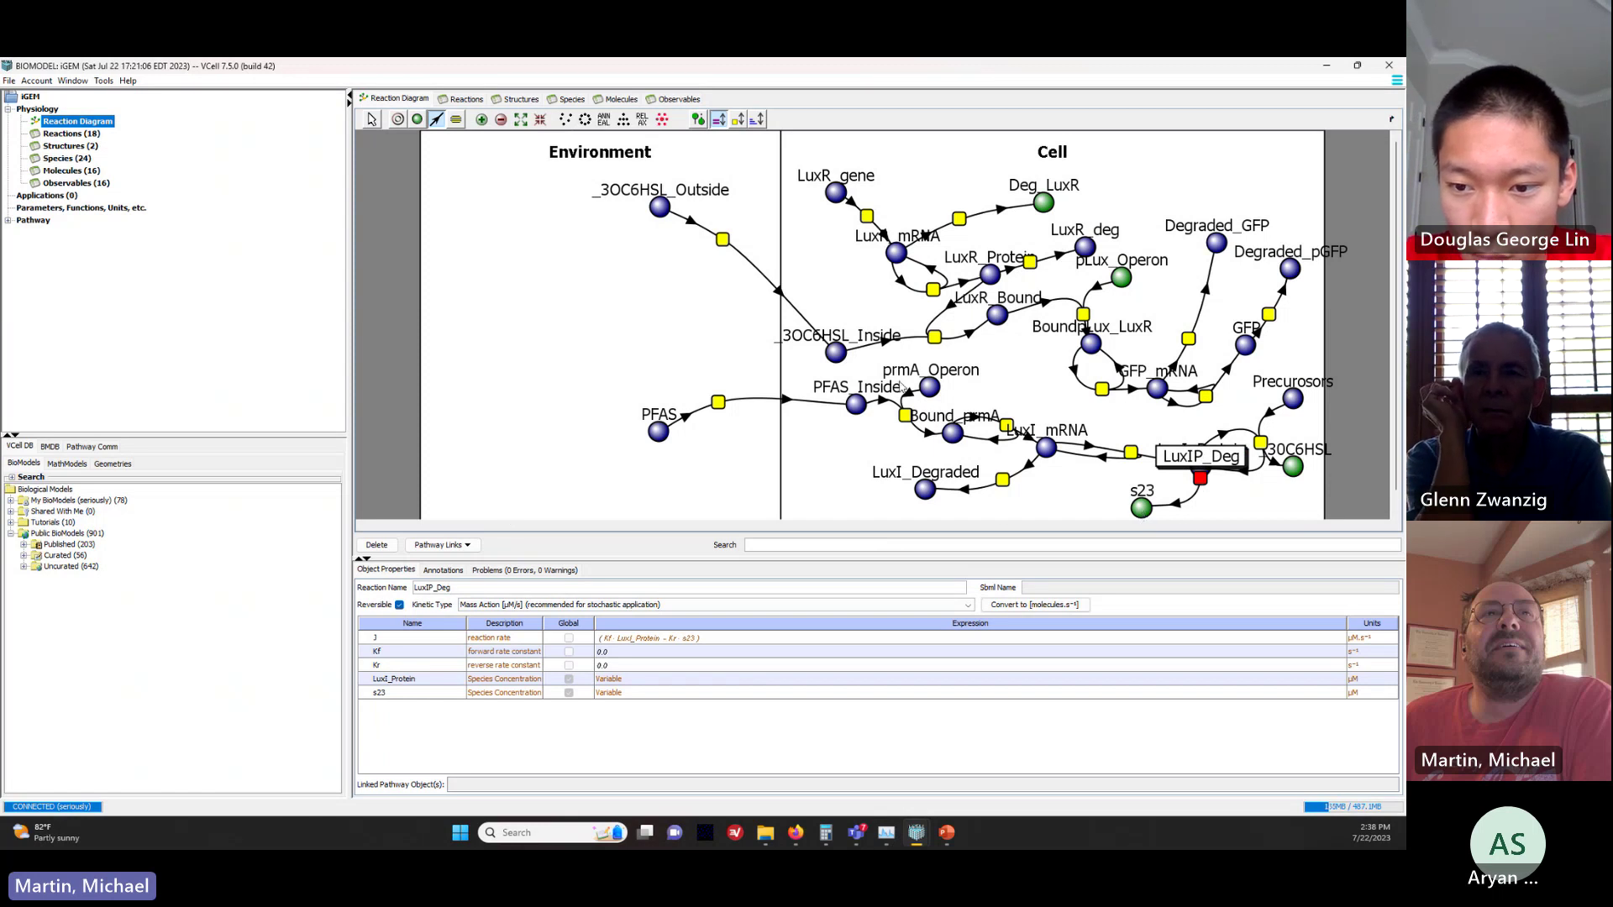
# Step: Rename species s23 as LuxI_pDegraded
pyautogui.click(371, 119)
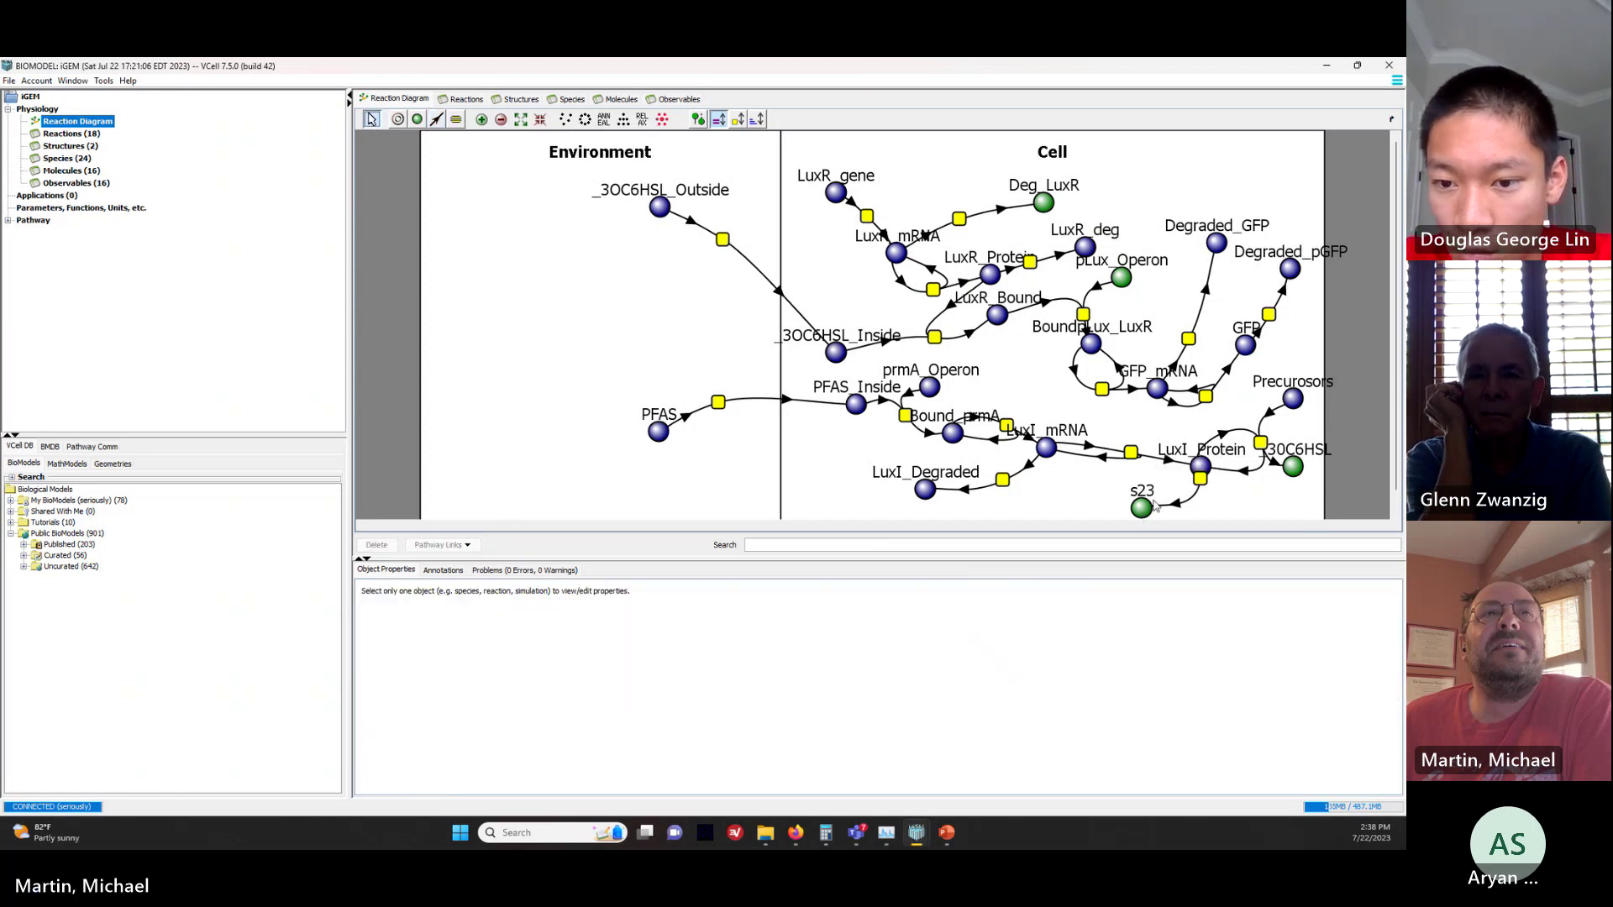
pyautogui.click(1145, 508)
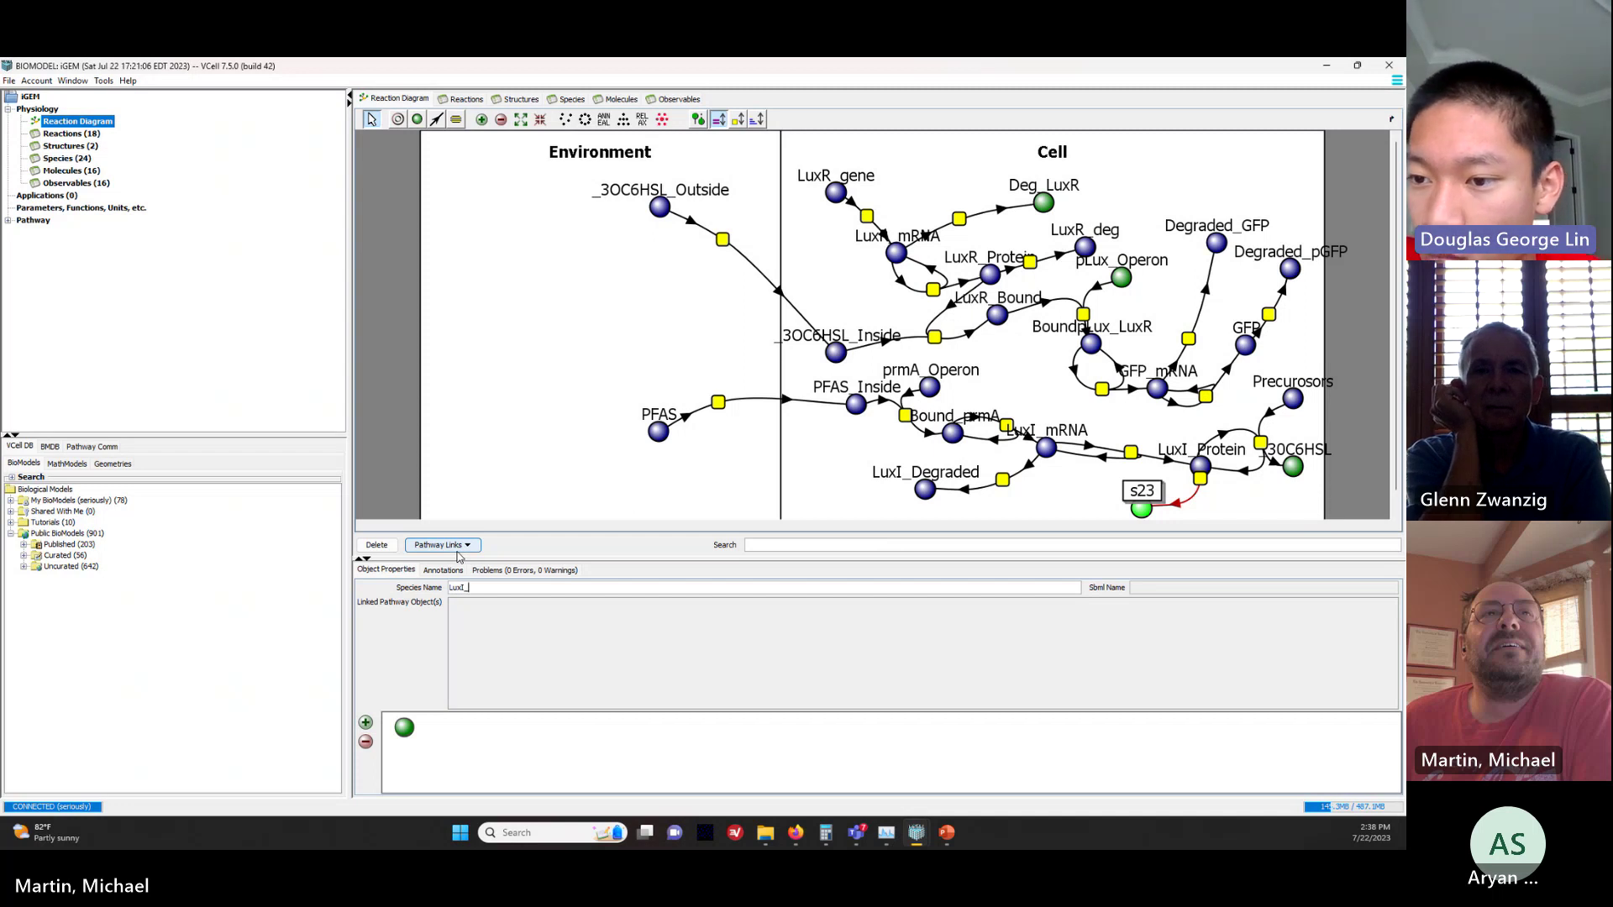
pyautogui.write('LuxI_pDegra')
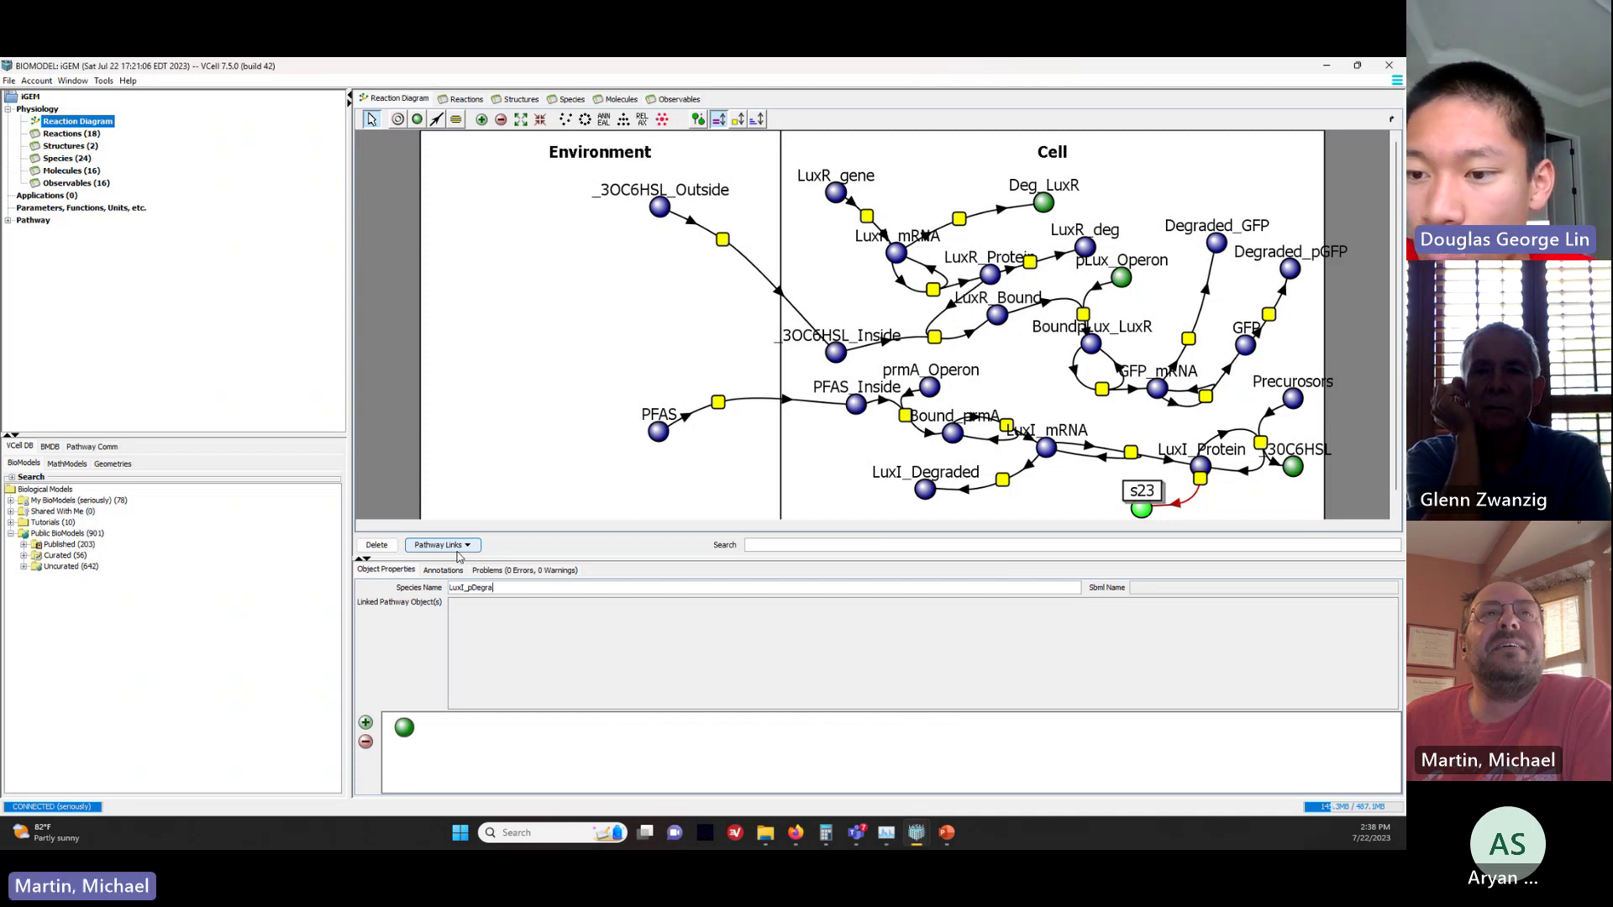
pyautogui.write('ded')
pyautogui.press('Return')
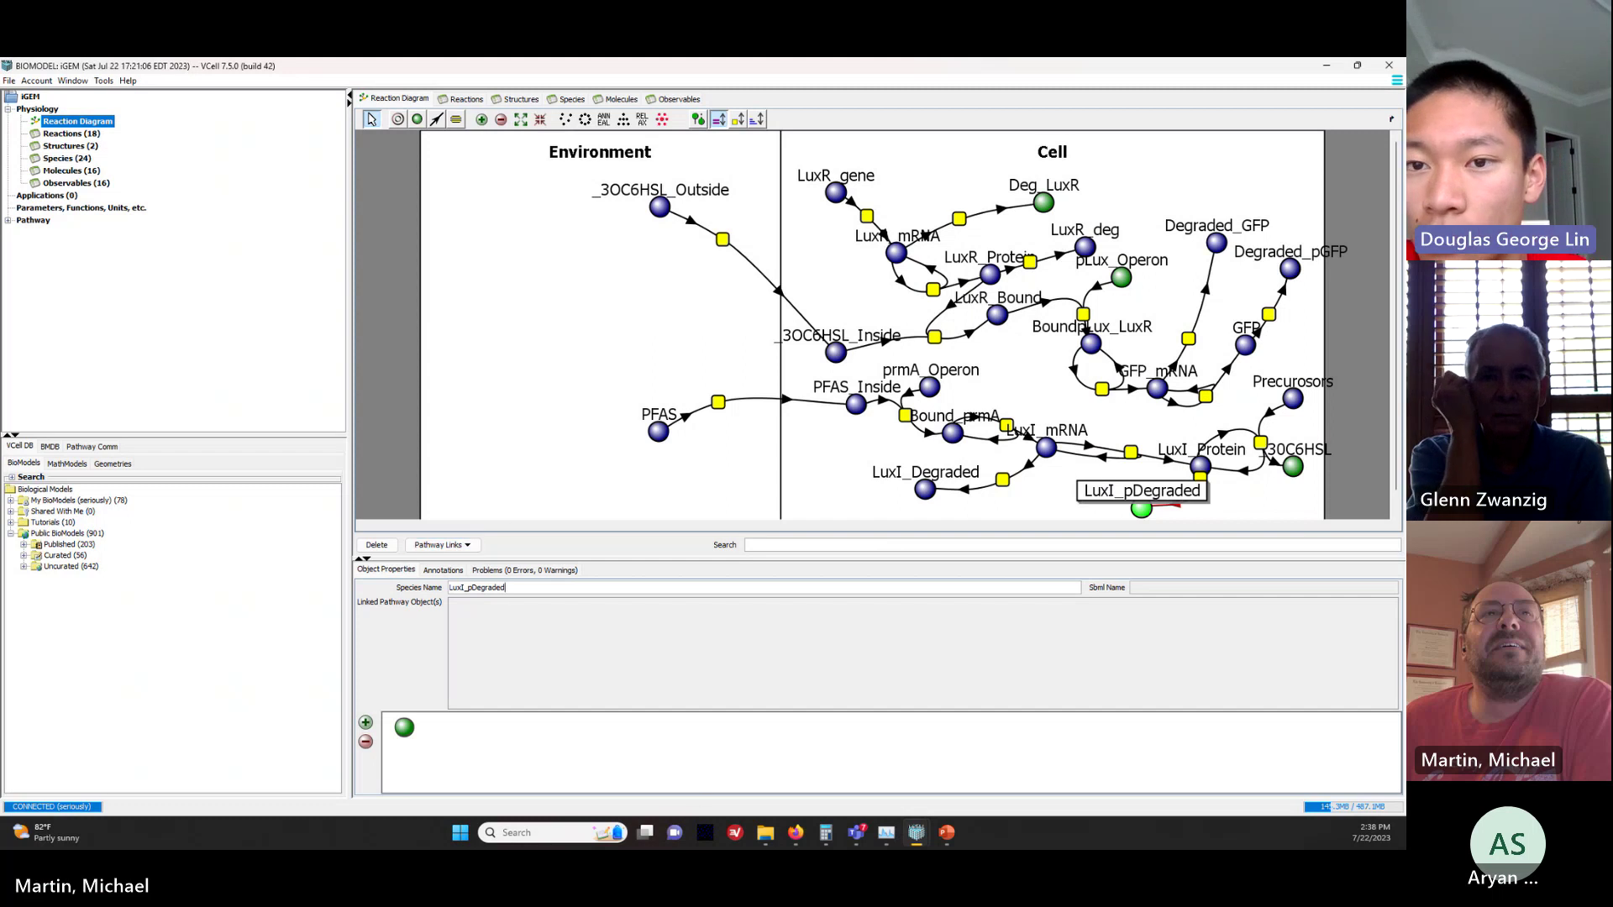
# Step: Assign the LuxI_degr molecule to species LuxI_pDegraded, and dismiss the browser window covering the model
pyautogui.rightClick(403, 730)
pyautogui.moveTo(458, 736)
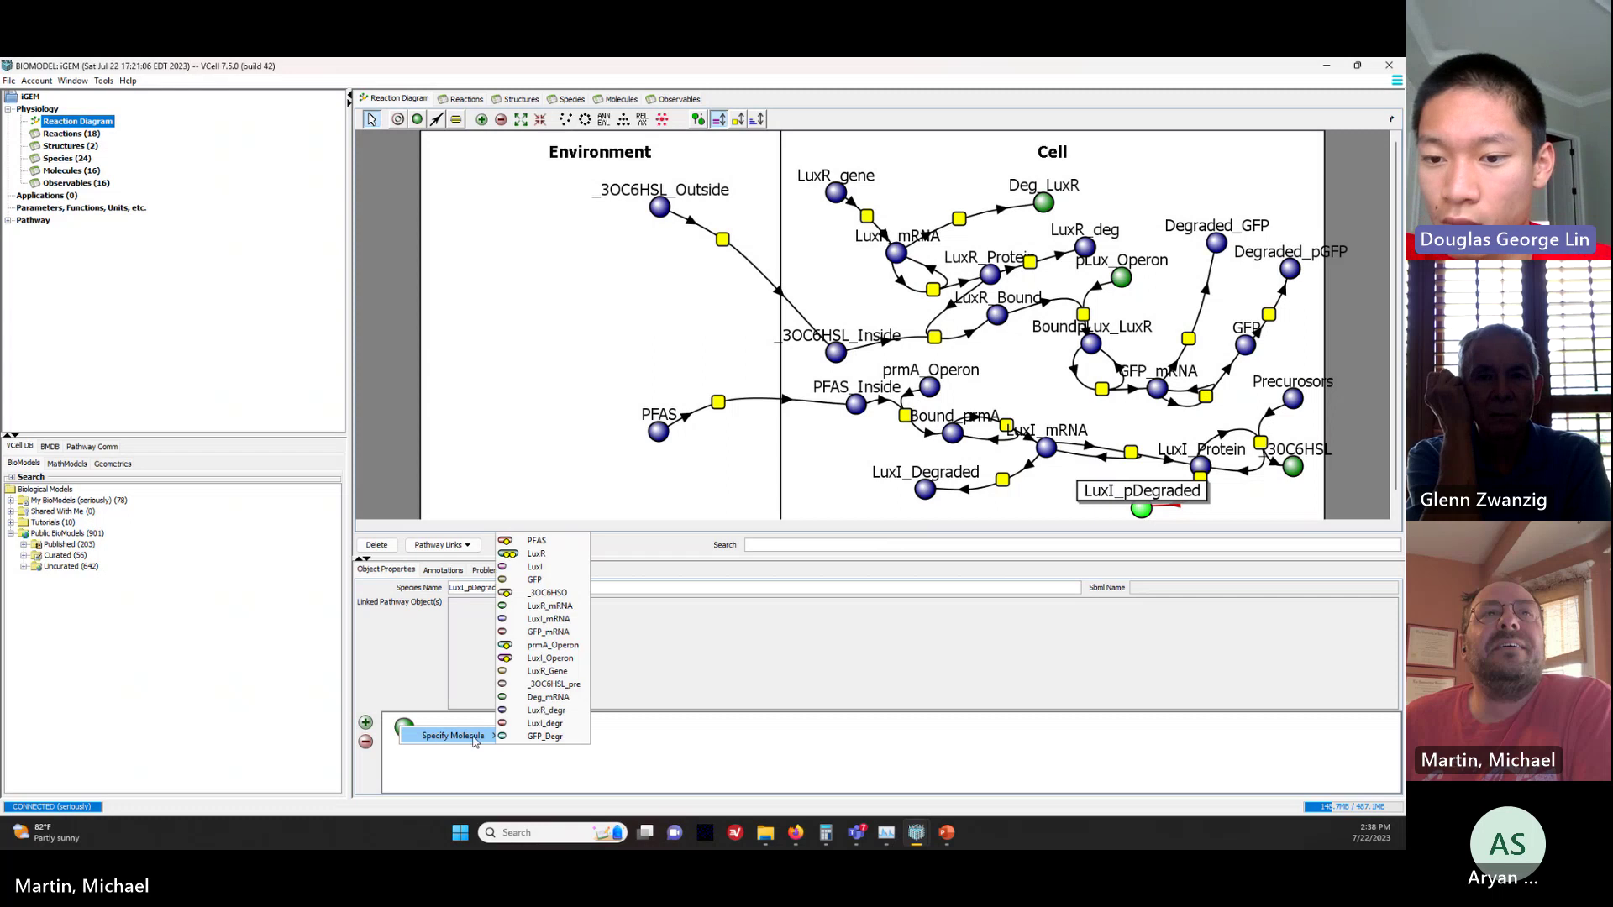
pyautogui.click(544, 723)
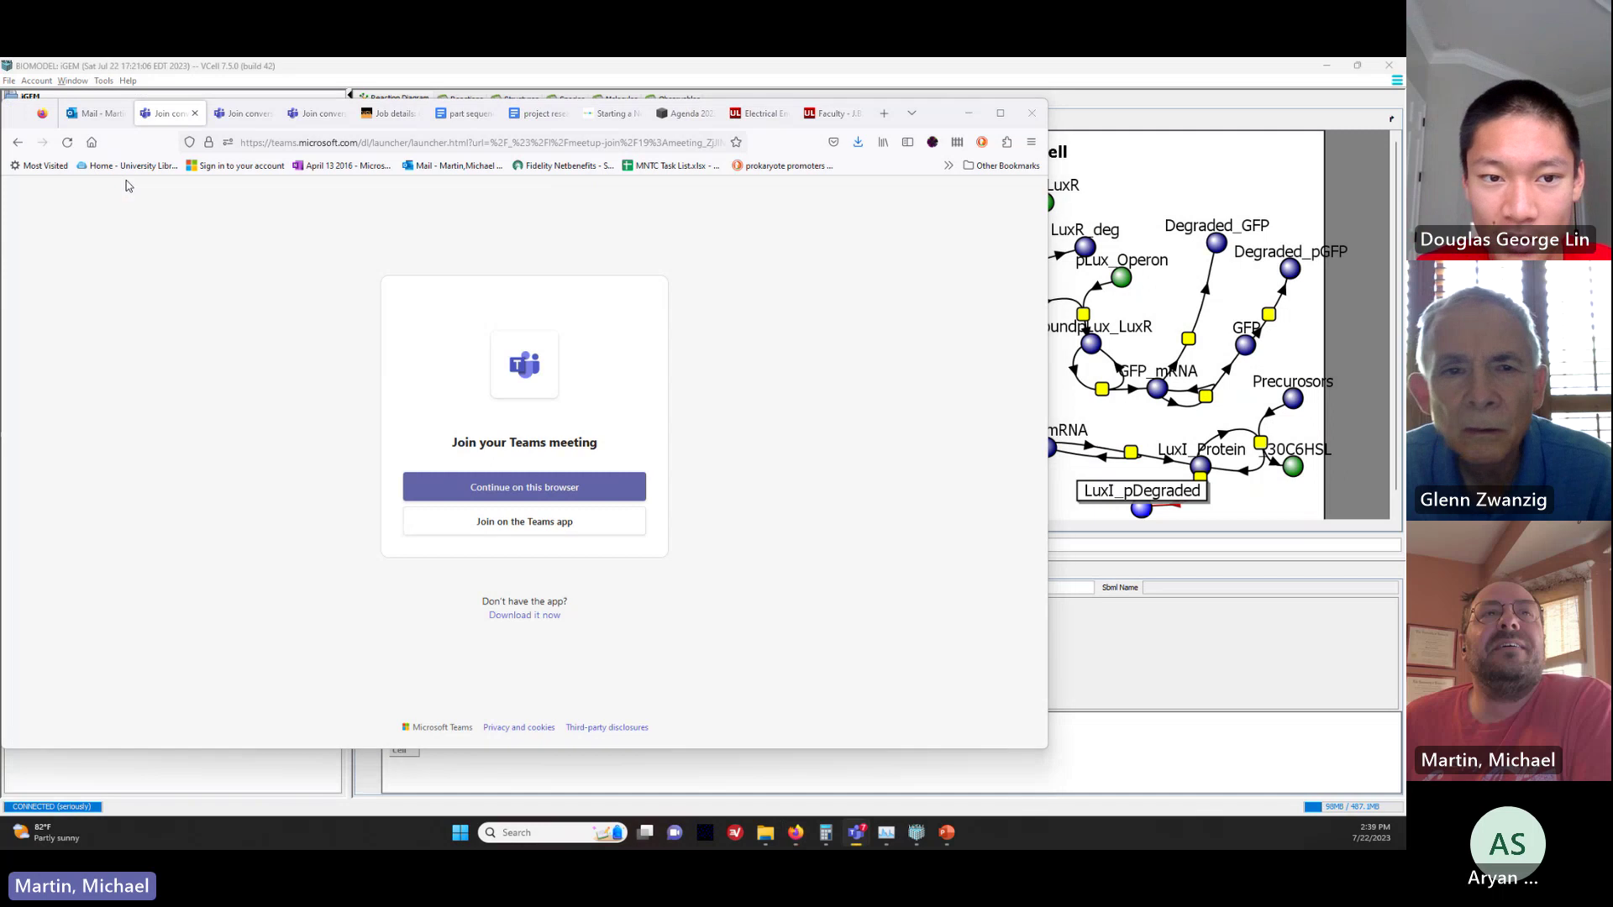
pyautogui.click(1100, 103)
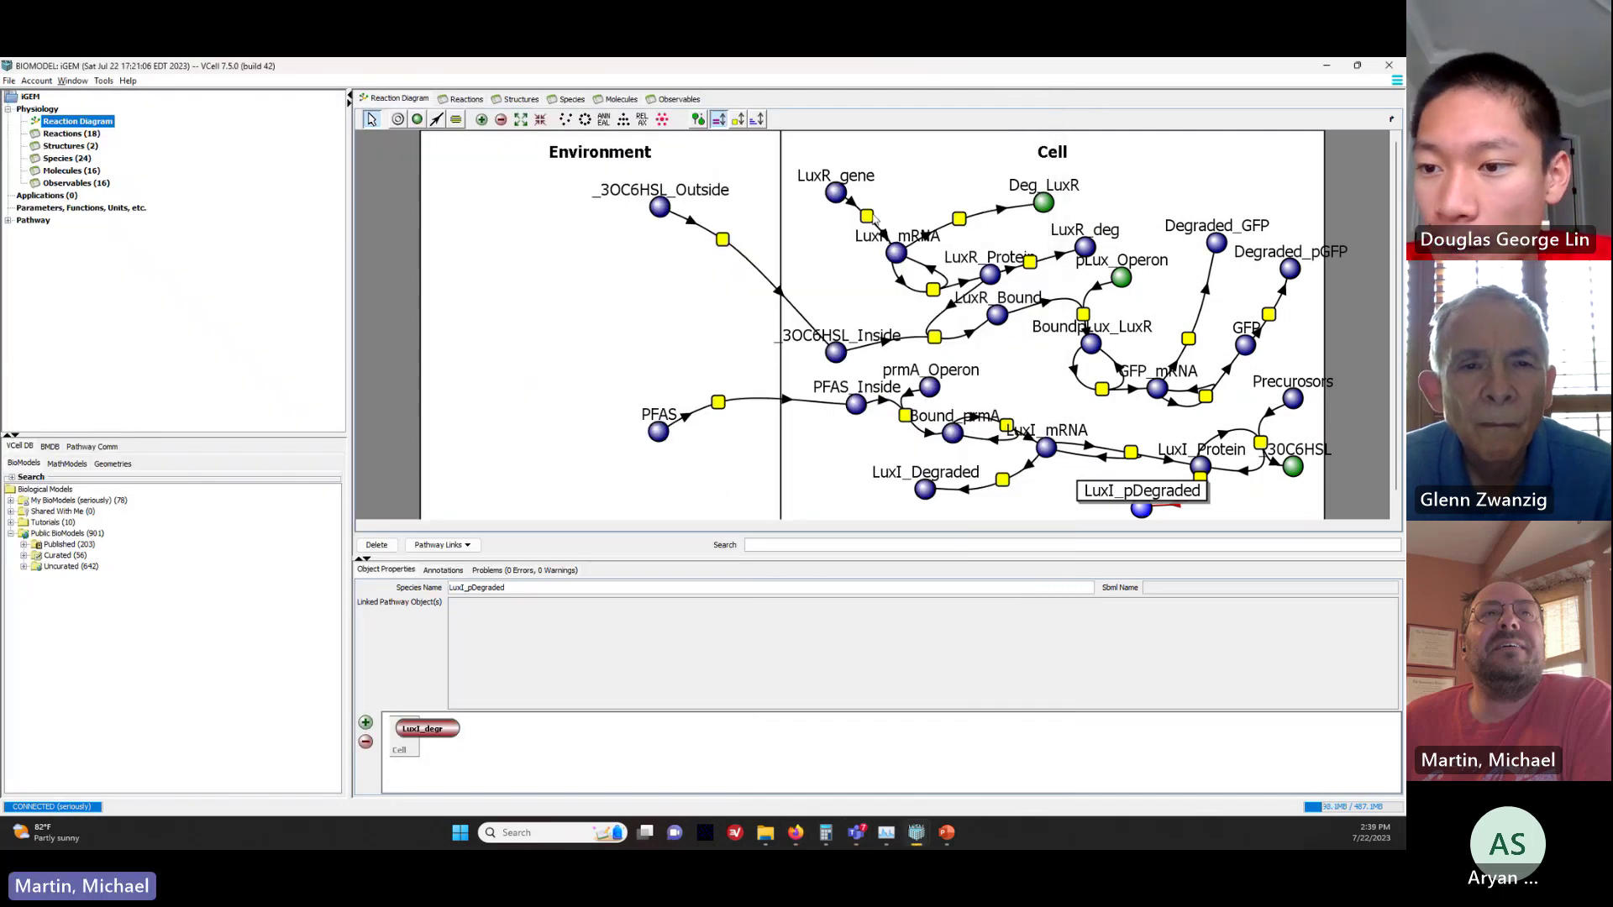
# Step: Examine the rate constants of reactions make_LuxI_mRNA, r0, r1 and r2 in the model's reaction list
pyautogui.click(63, 135)
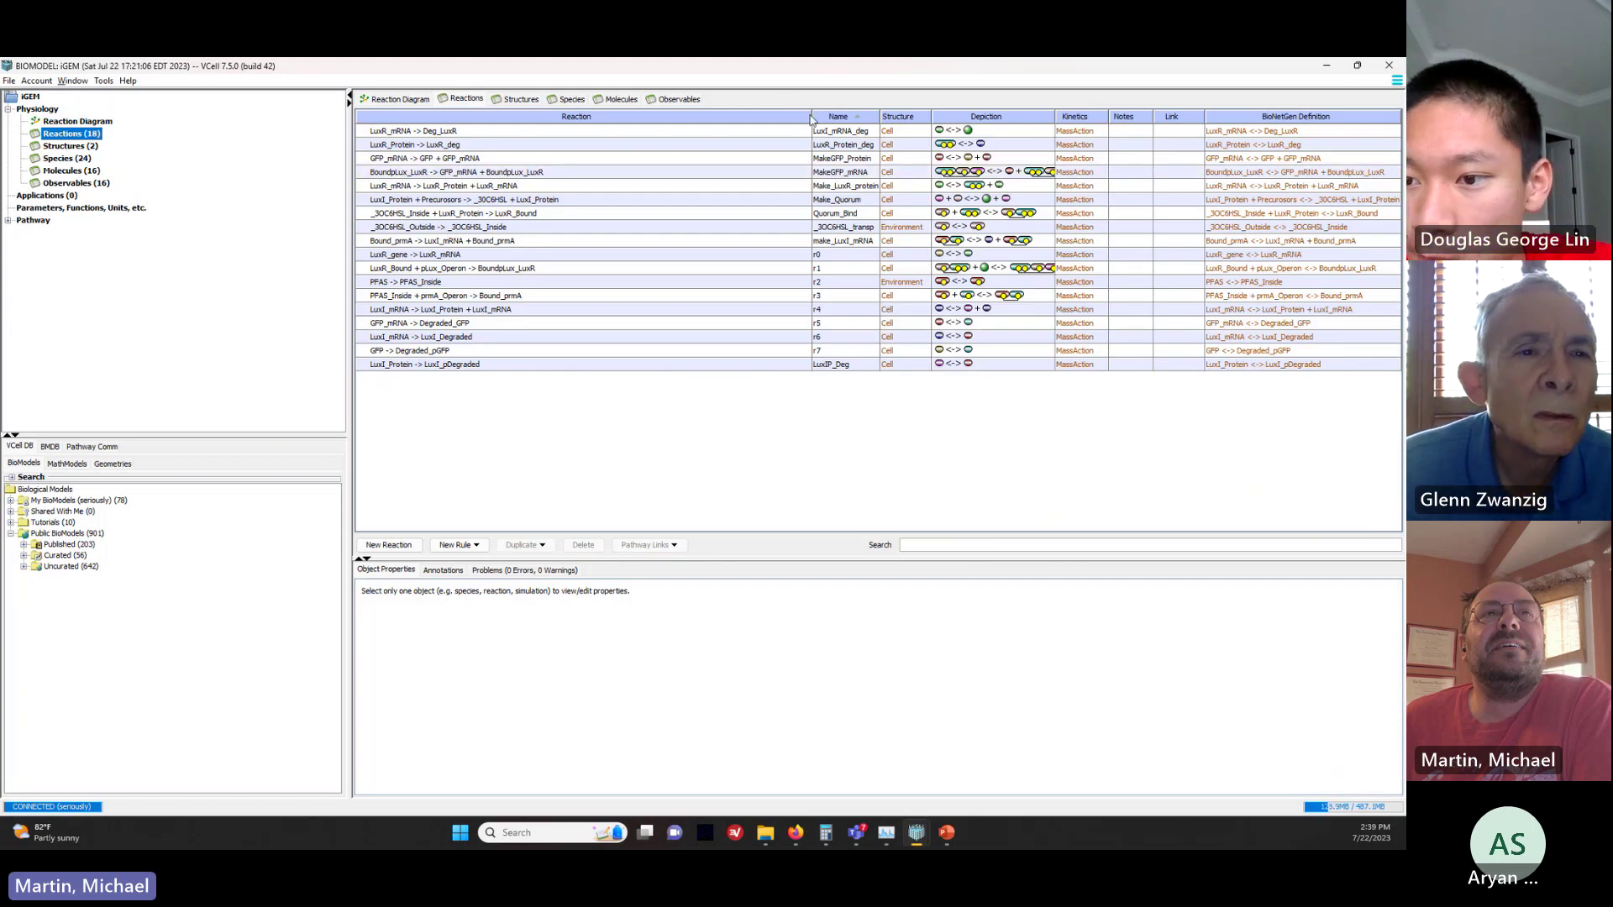
pyautogui.moveTo(813, 114); pyautogui.dragTo(601, 129)
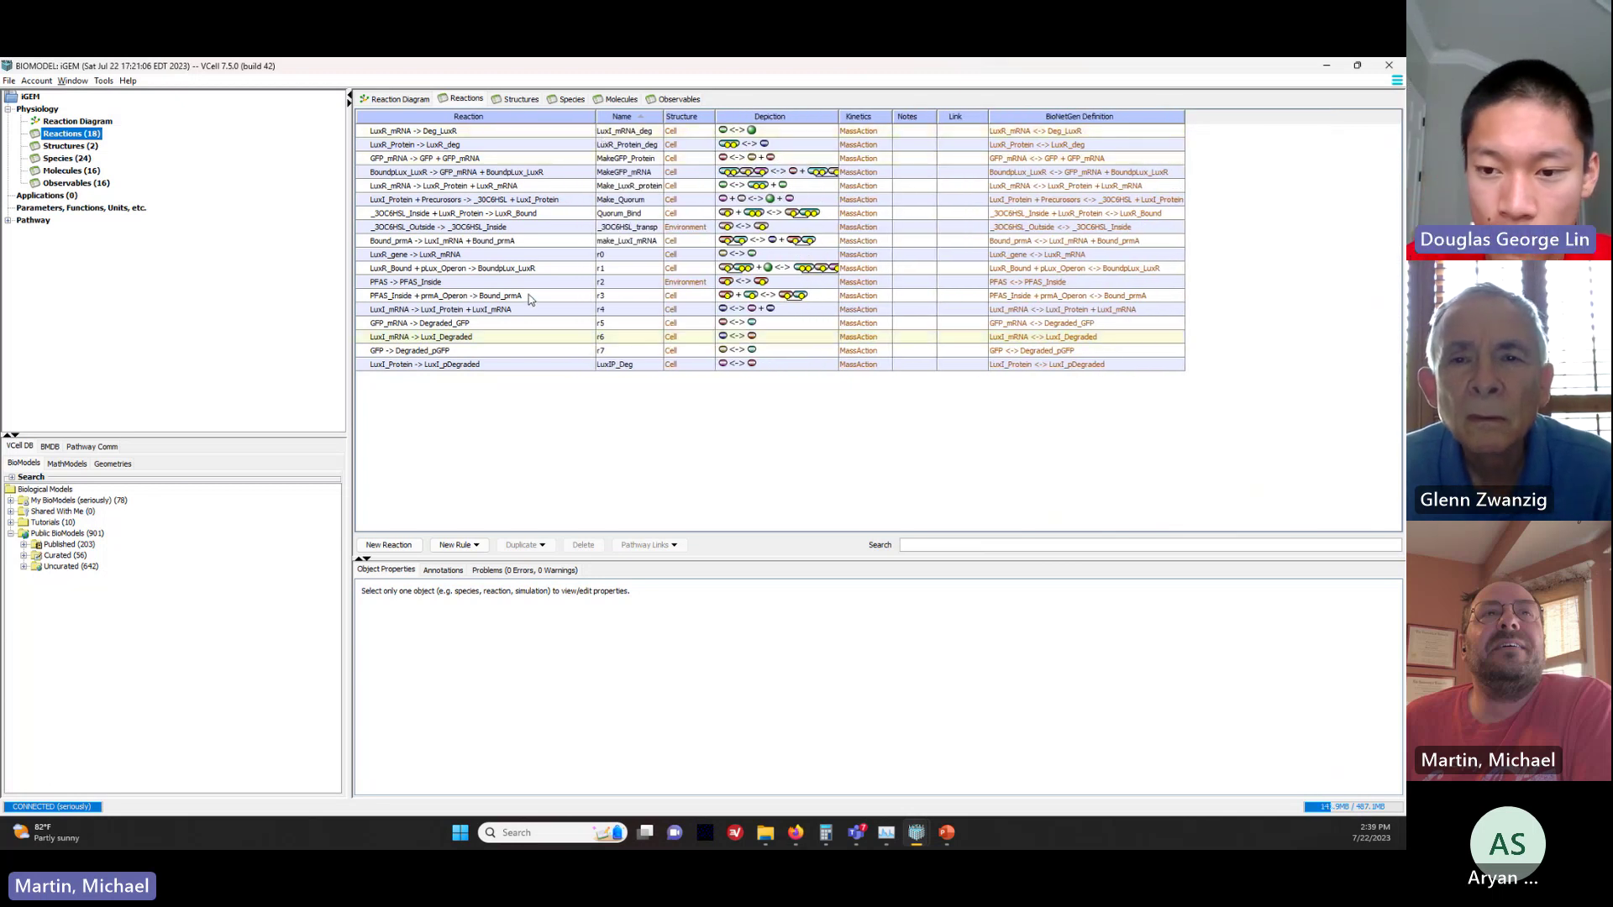
pyautogui.click(530, 242)
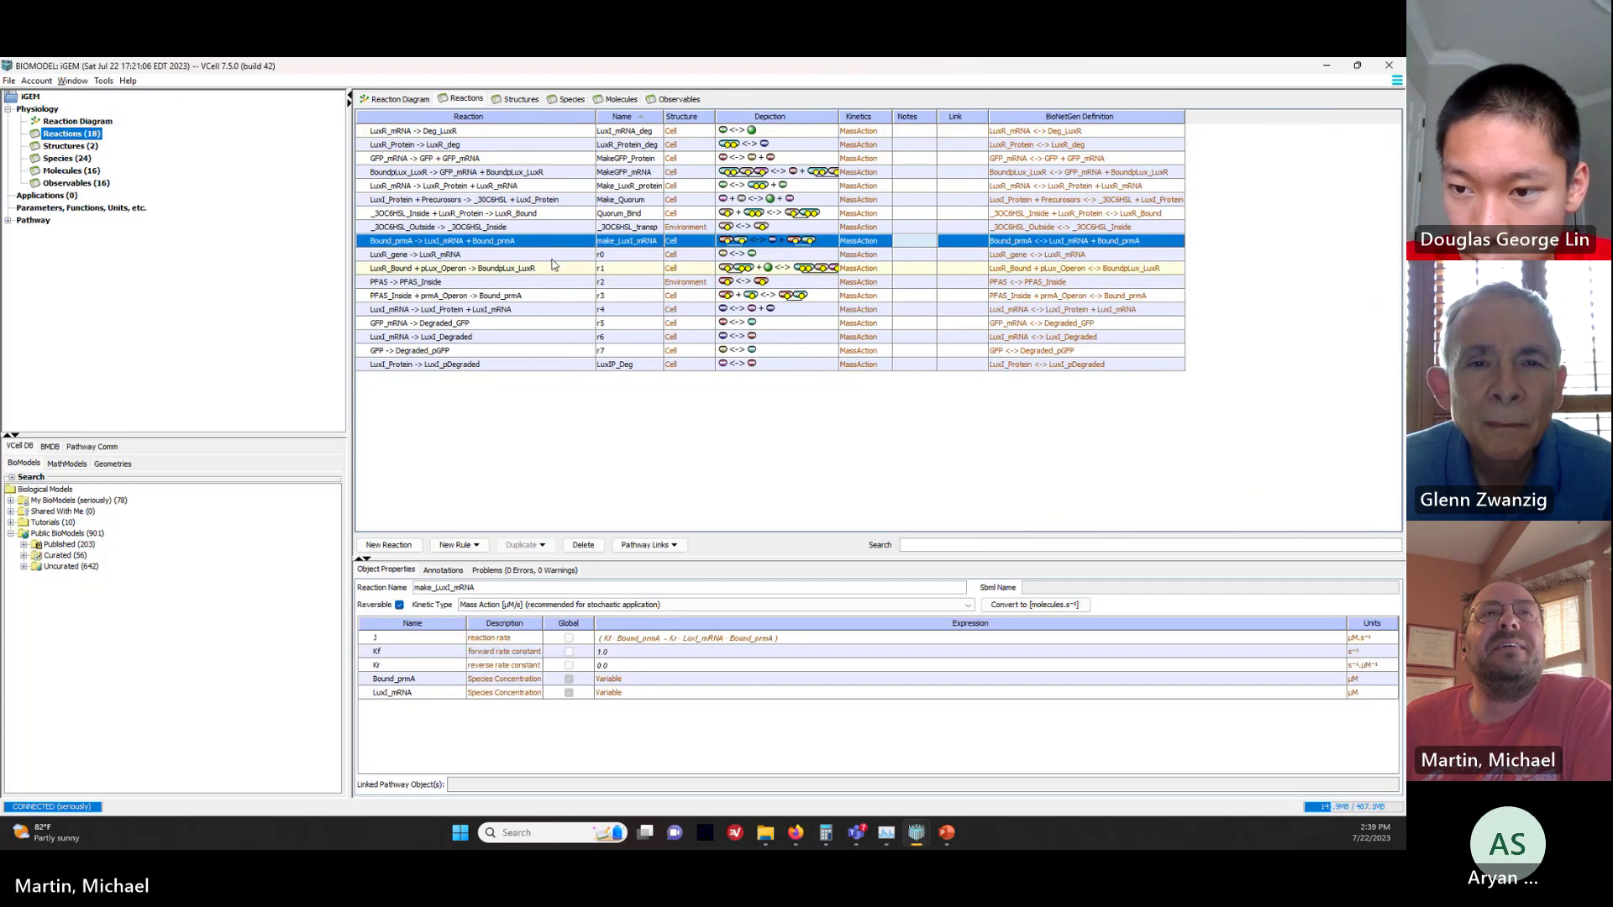
pyautogui.click(552, 257)
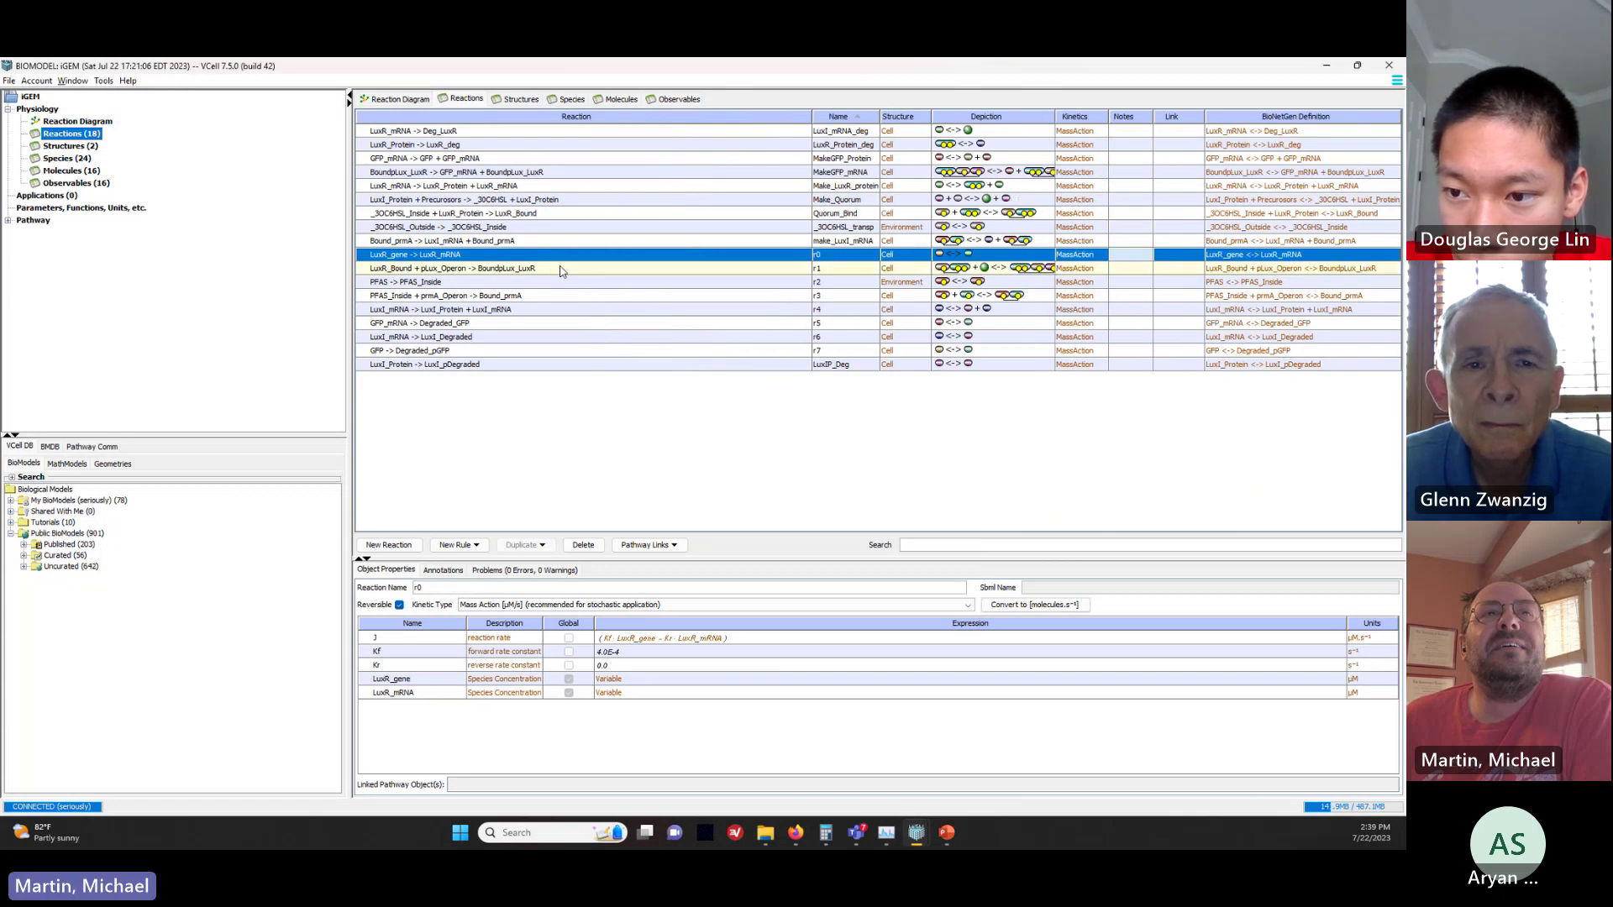
pyautogui.click(561, 269)
pyautogui.click(562, 286)
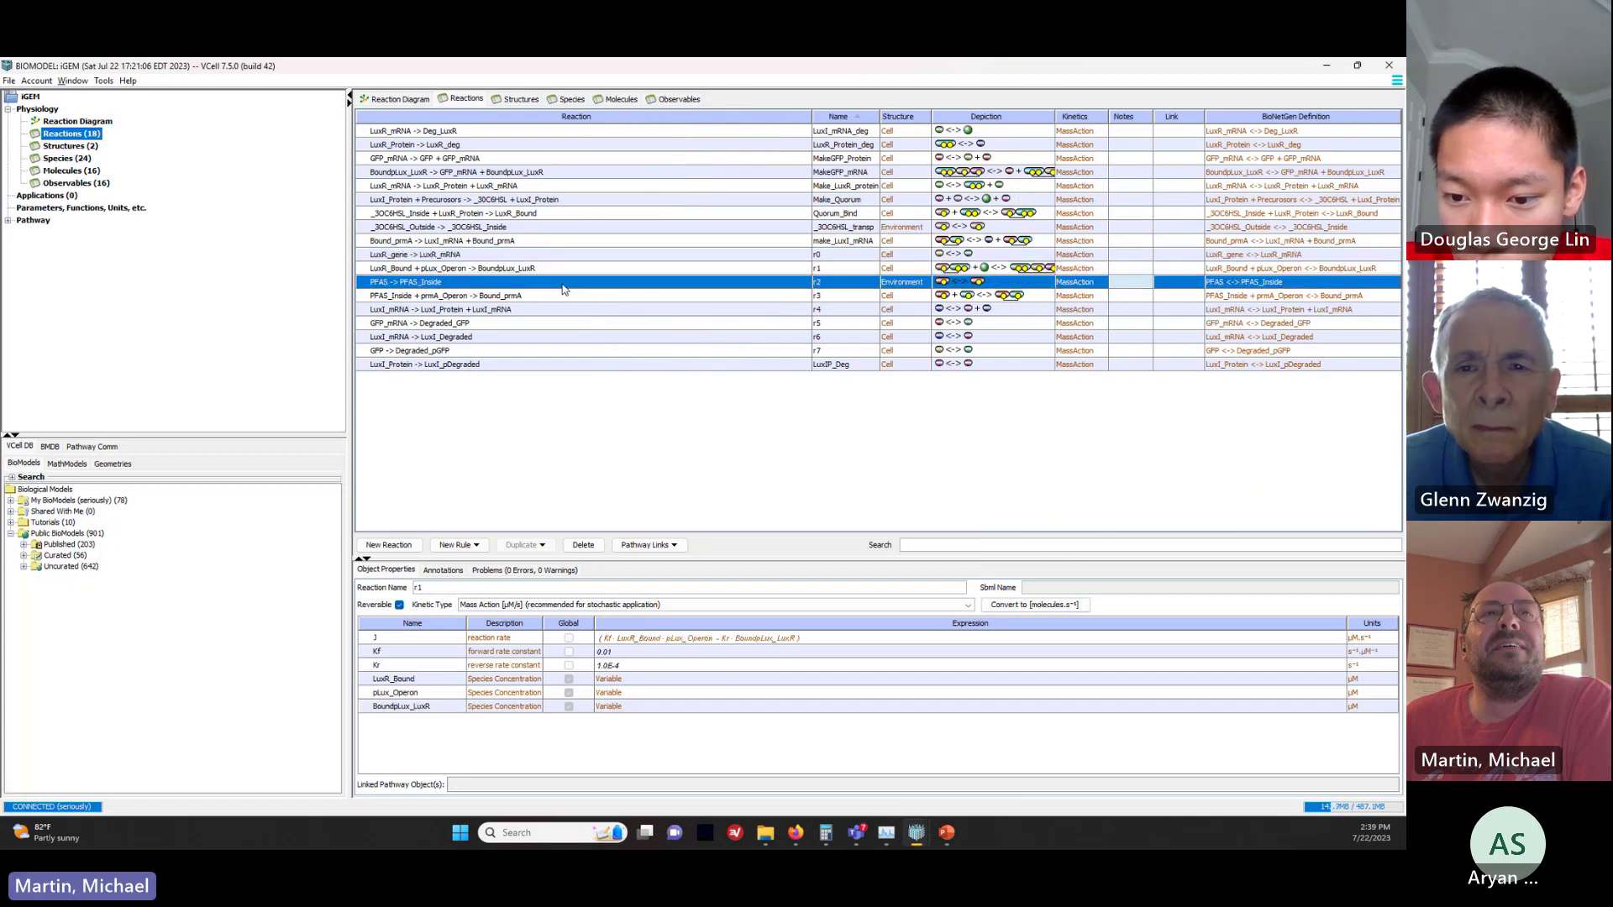
# Step: Set the forward rate constant Kf of reaction r3 (PFAS_Inside + prmA_Operon) to 1.0 and its reverse rate constant Kr to 0.01
pyautogui.click(565, 298)
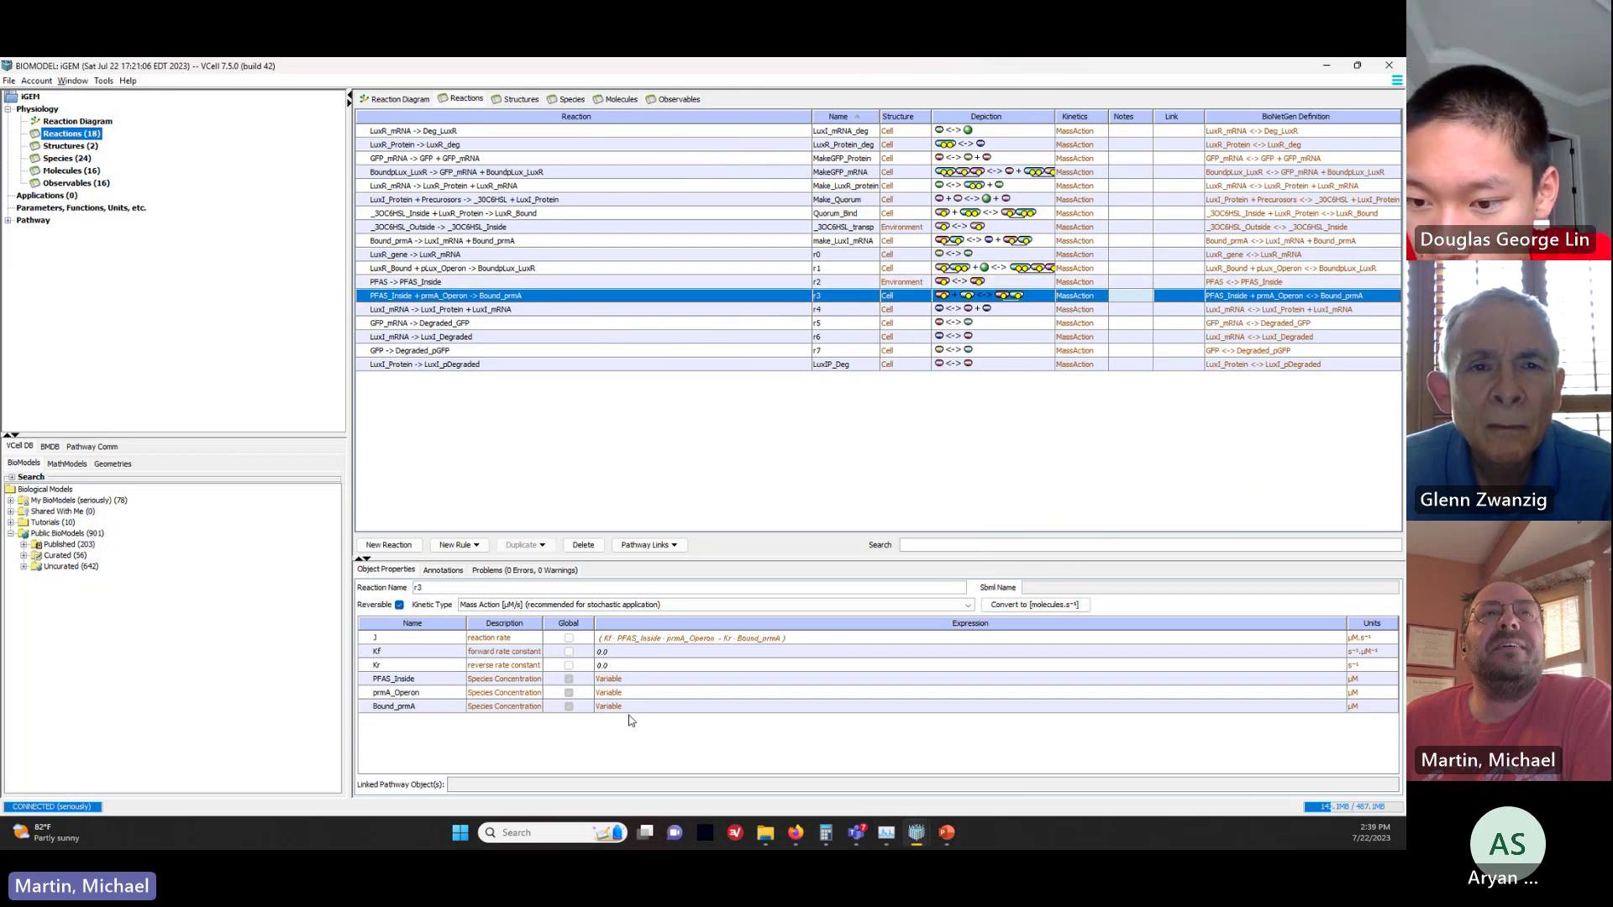
pyautogui.doubleClick(634, 652)
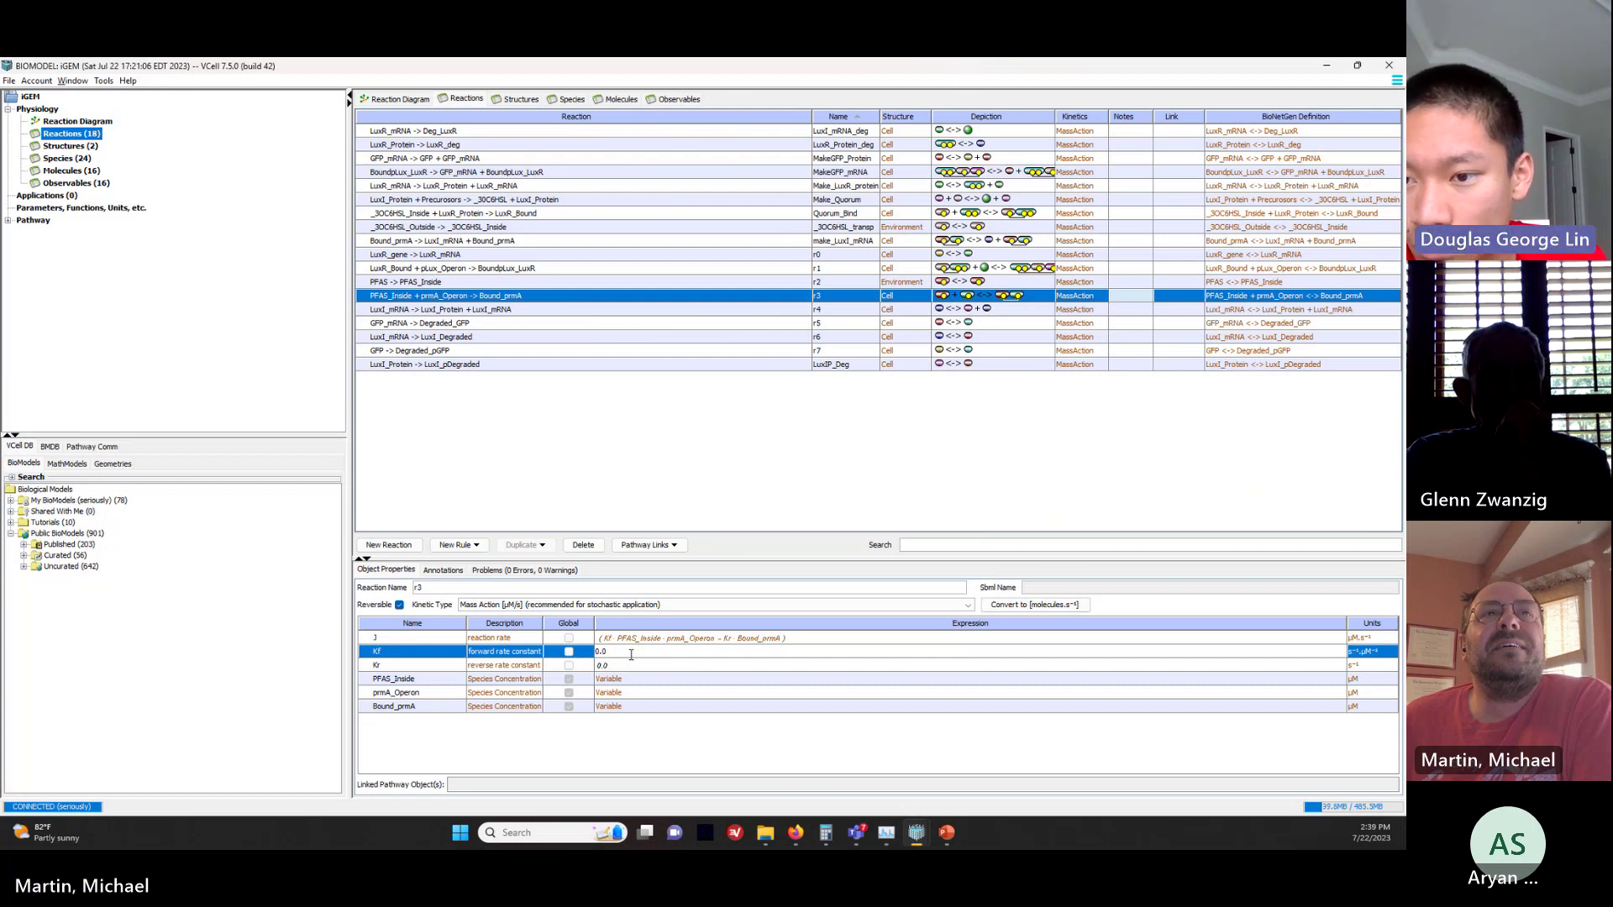
pyautogui.moveTo(608, 653); pyautogui.dragTo(587, 638)
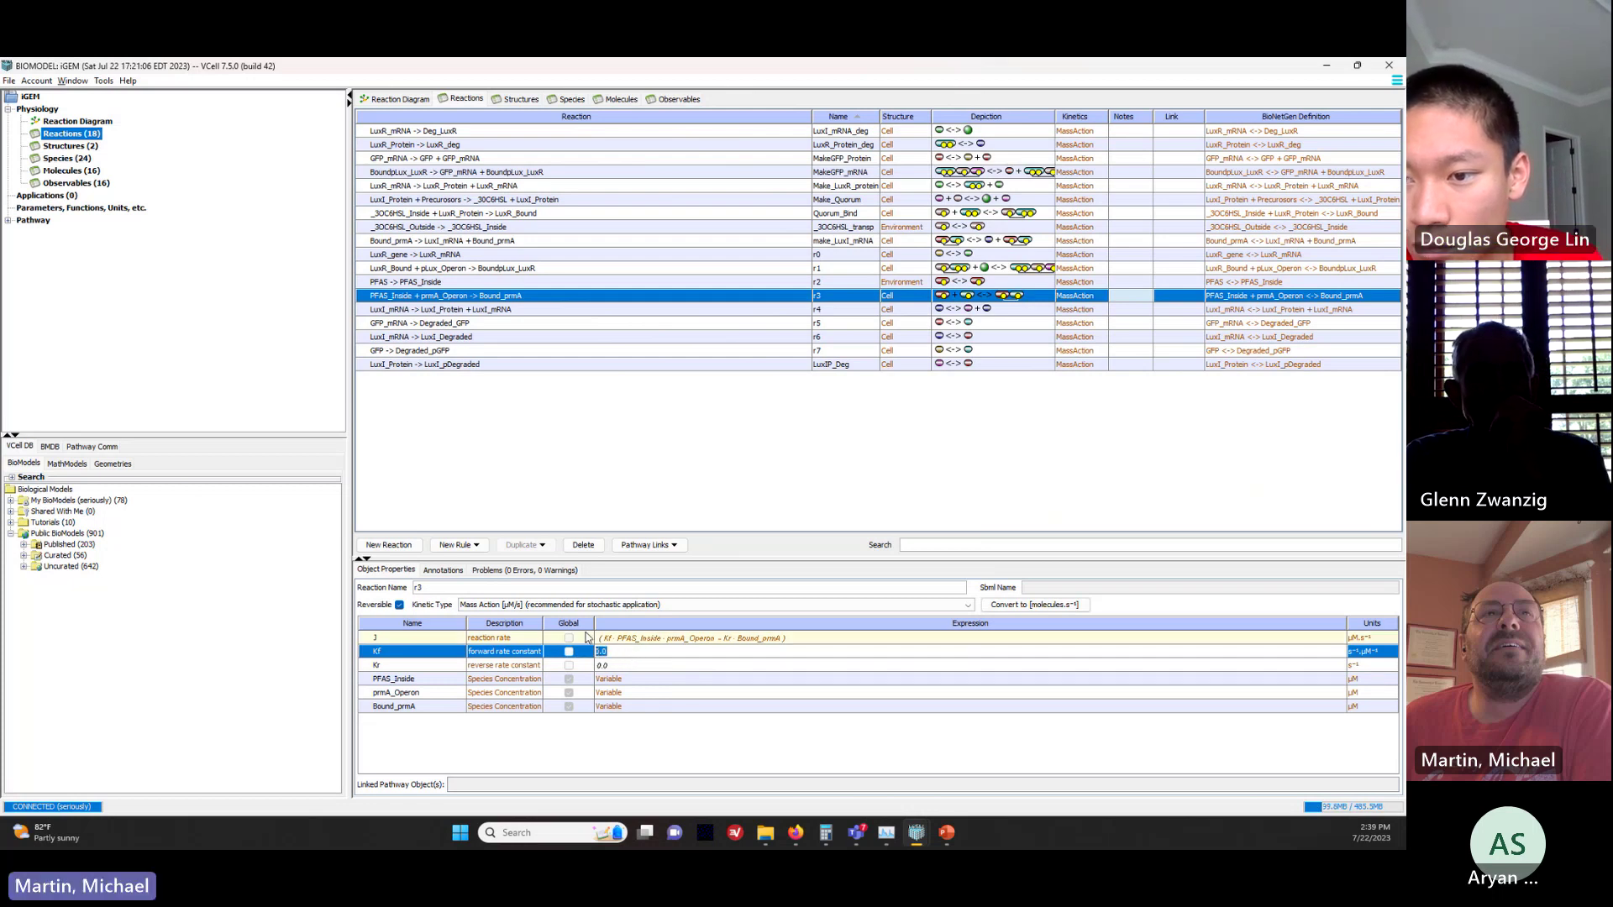
pyautogui.write('1.0')
pyautogui.press('Return')
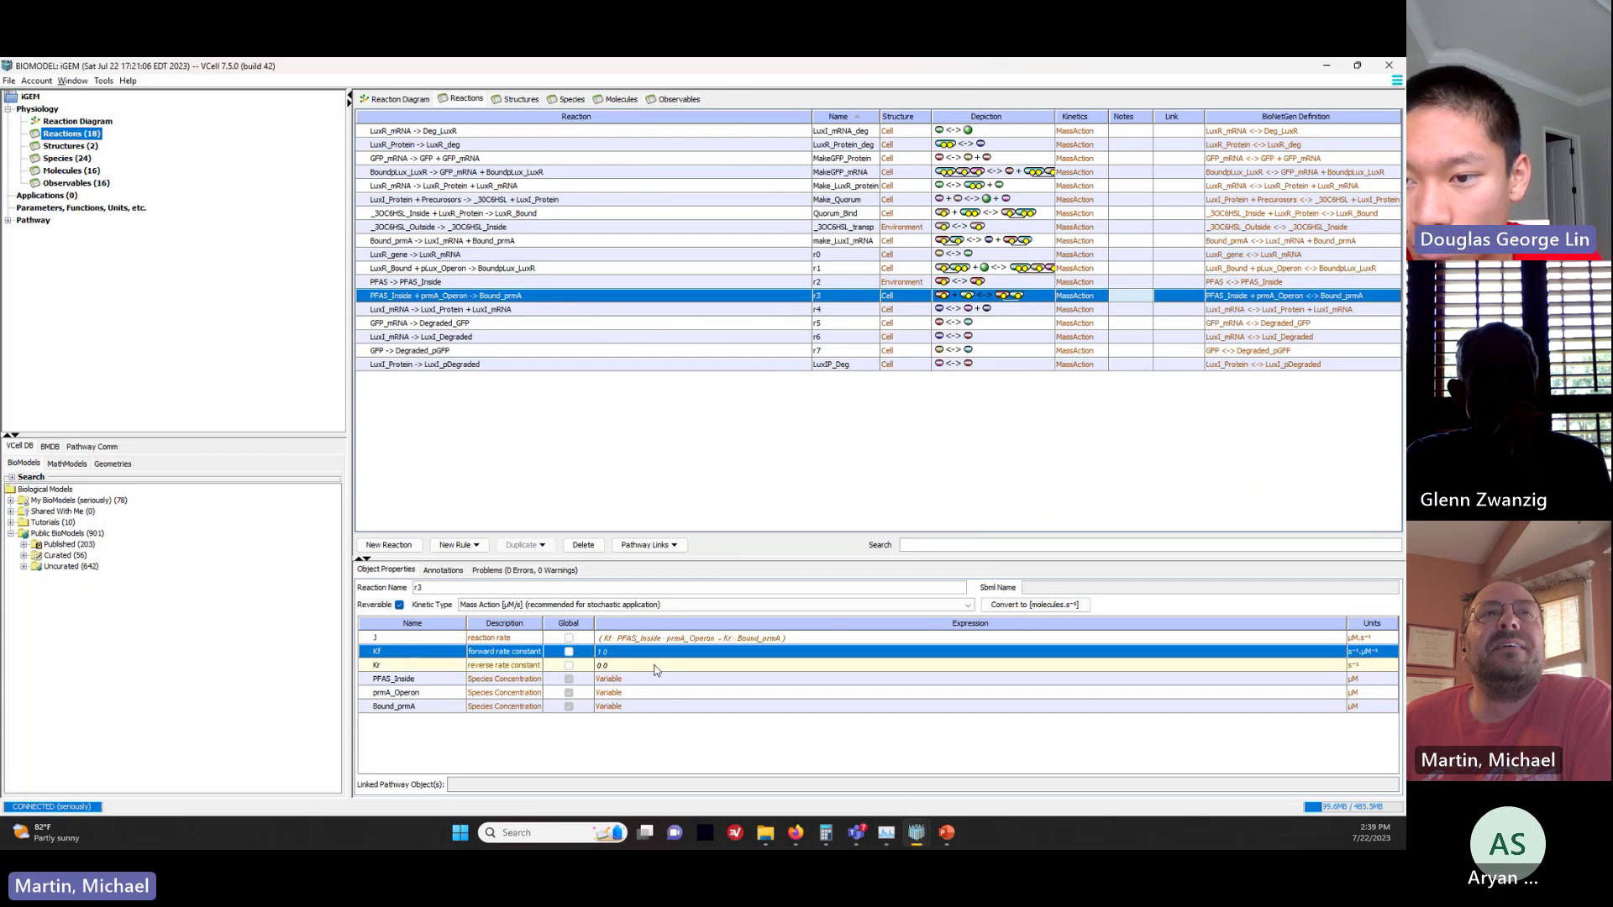
pyautogui.doubleClick(622, 664)
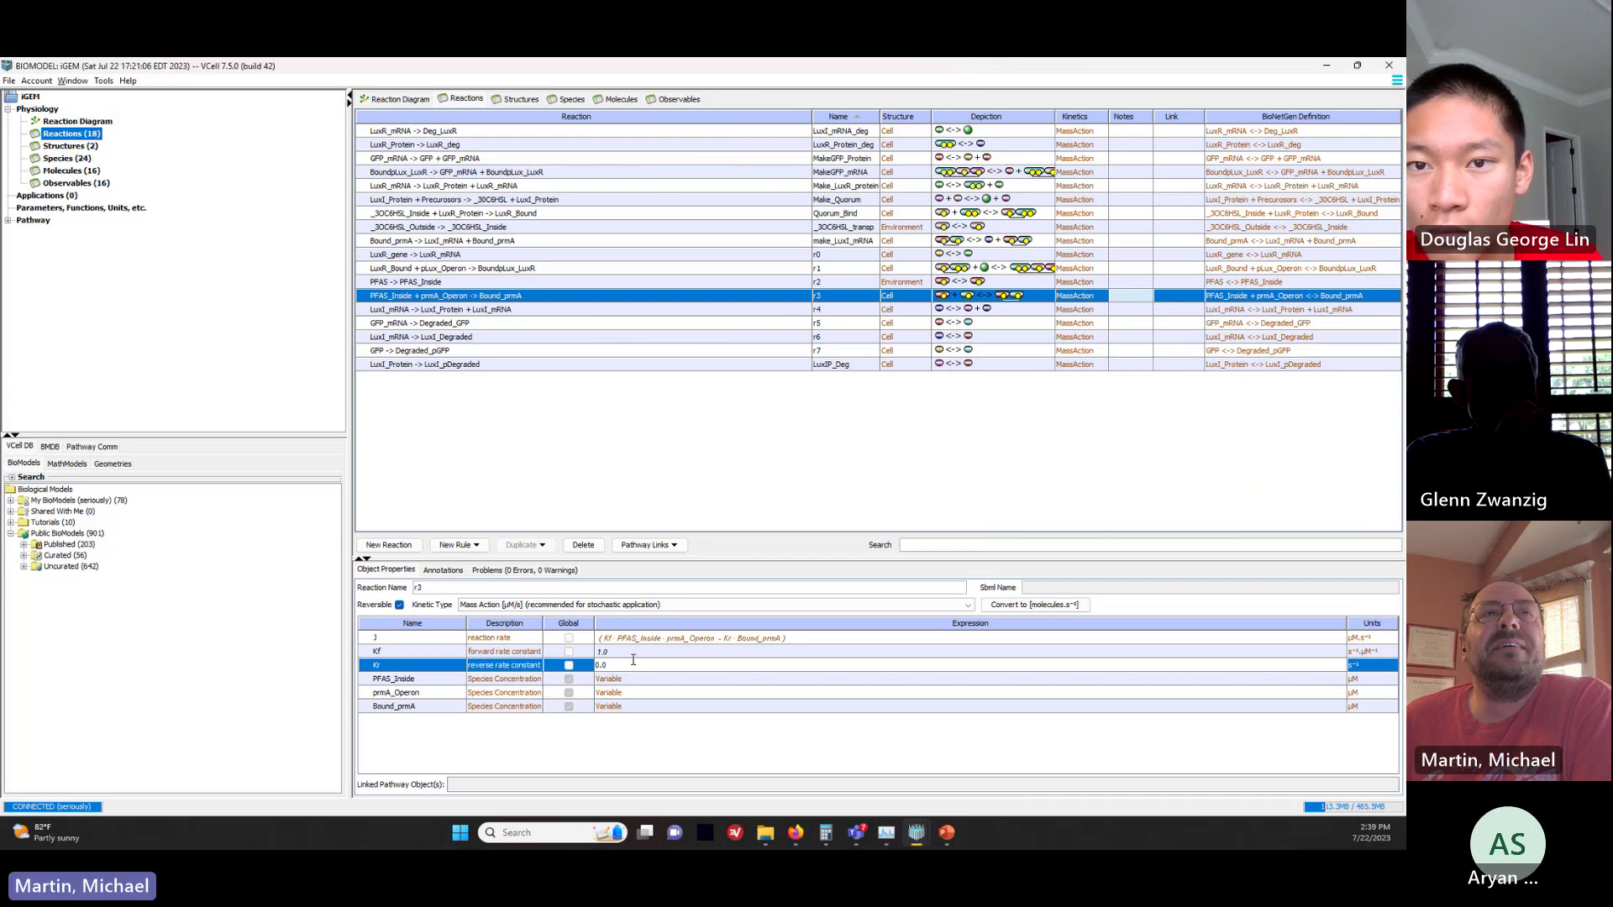
pyautogui.write('1')
pyautogui.press('Return')
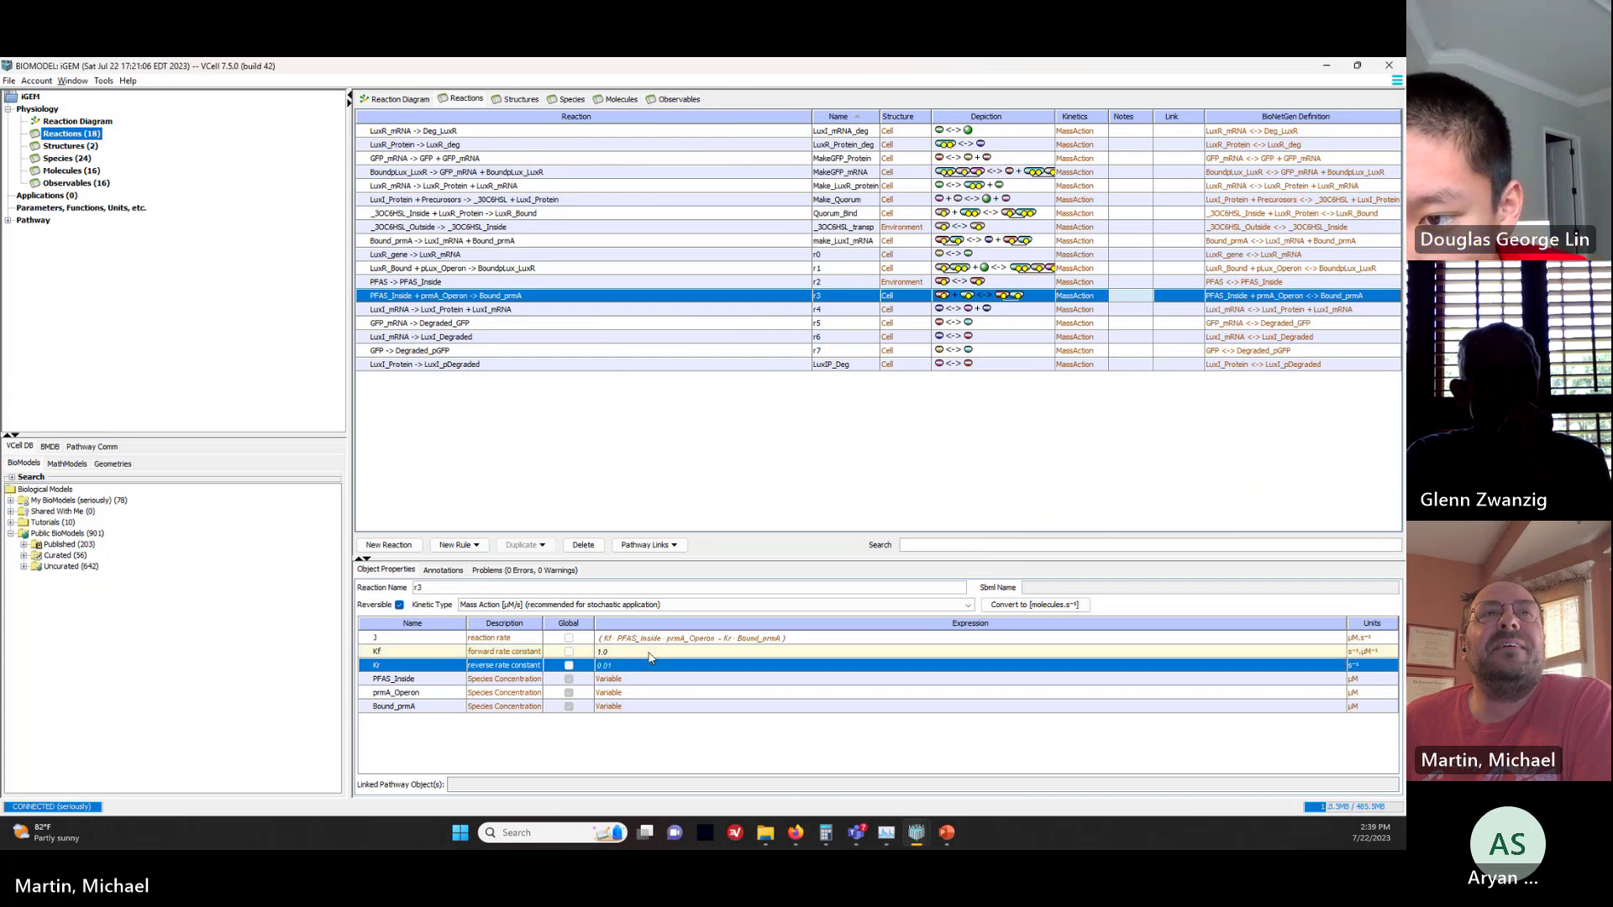
# Step: Examine the rate constants of reactions r4, r5, r6 and r7 in the model's reaction list
pyautogui.click(731, 310)
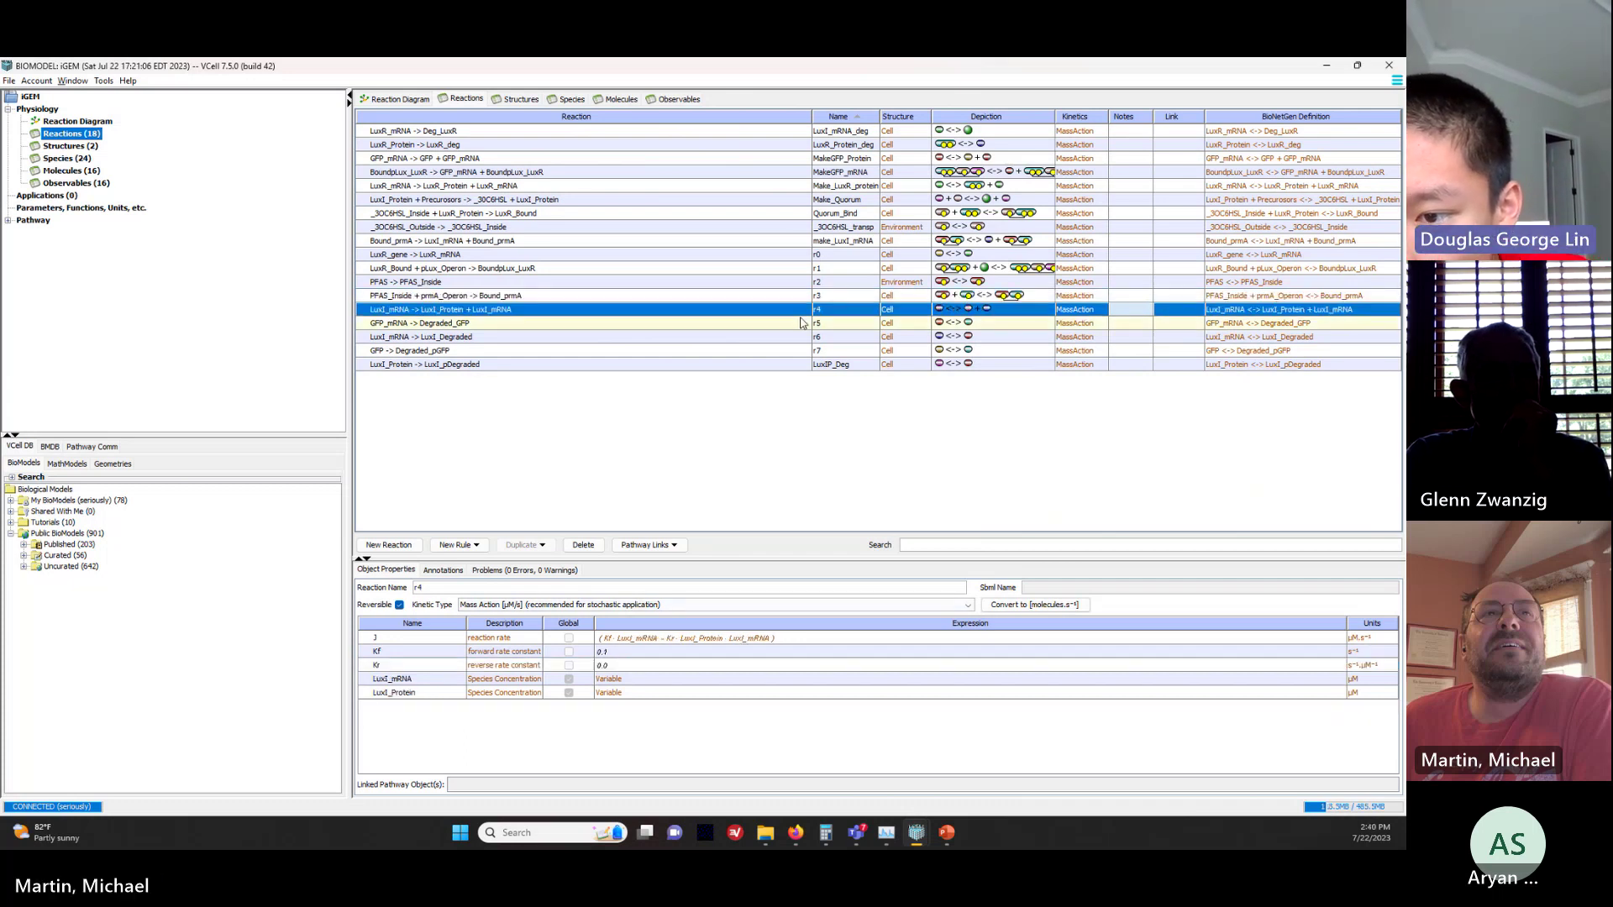
pyautogui.click(693, 325)
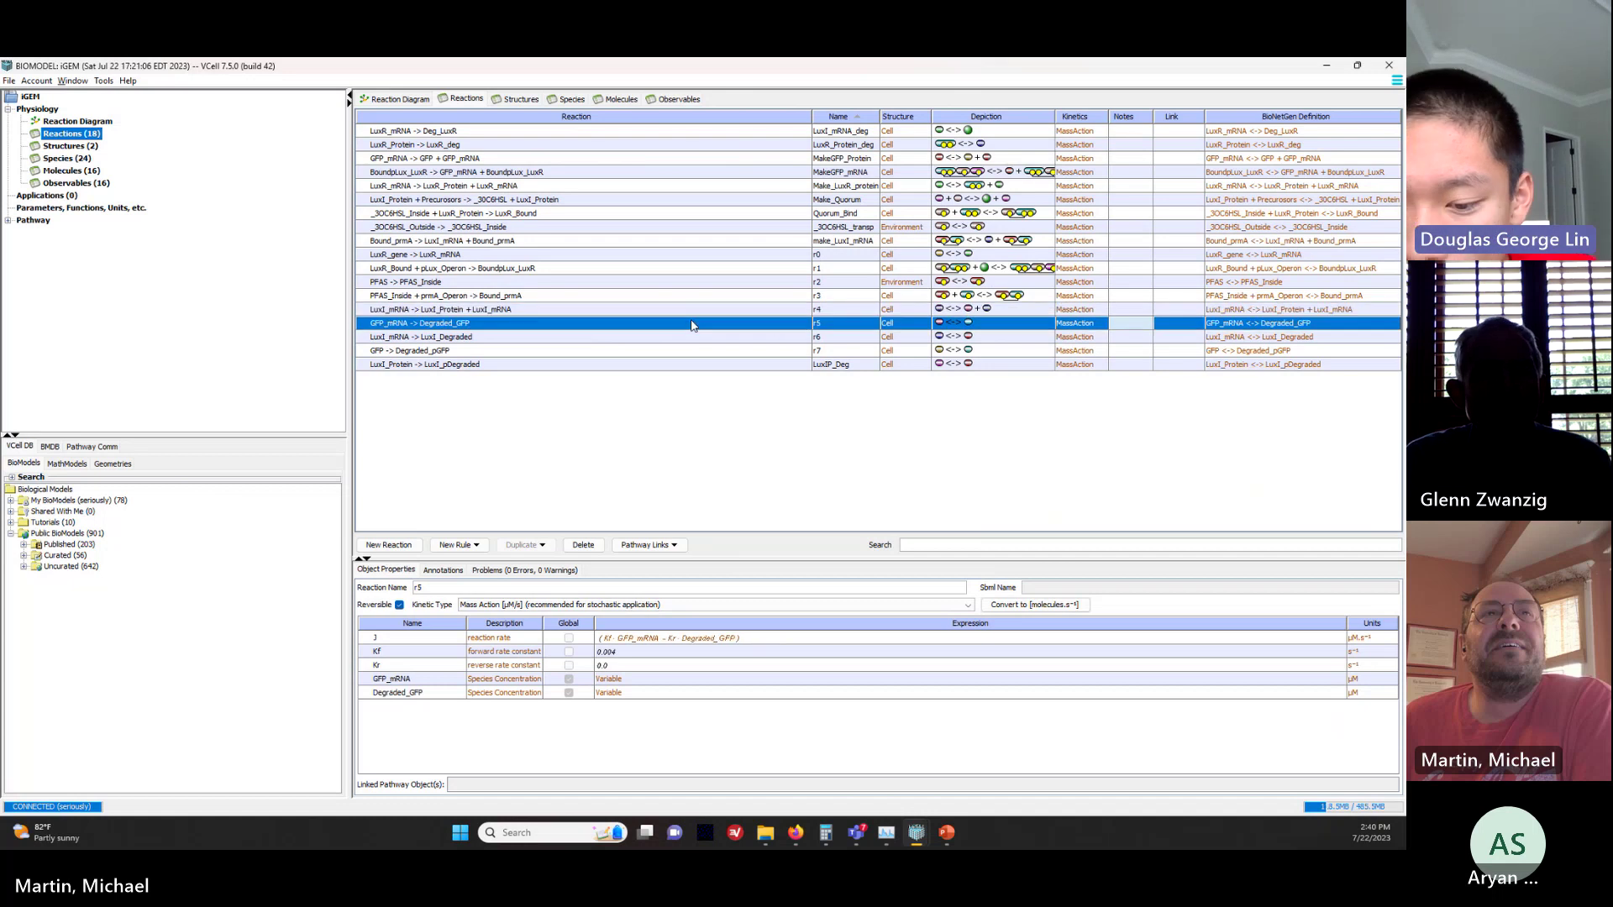
pyautogui.click(693, 335)
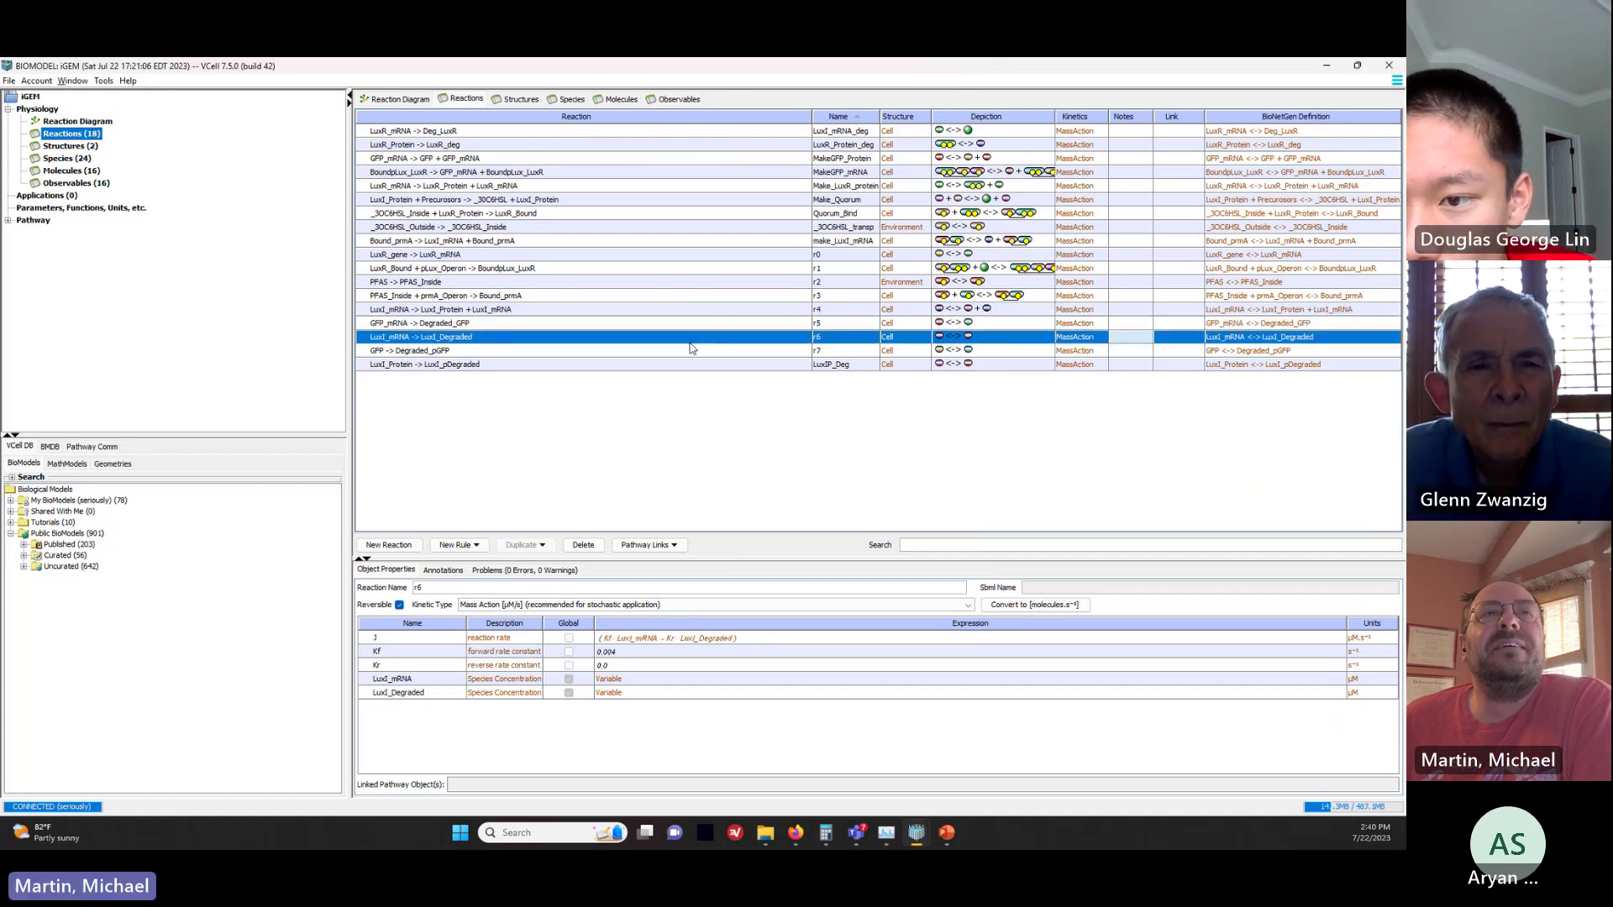
pyautogui.click(691, 352)
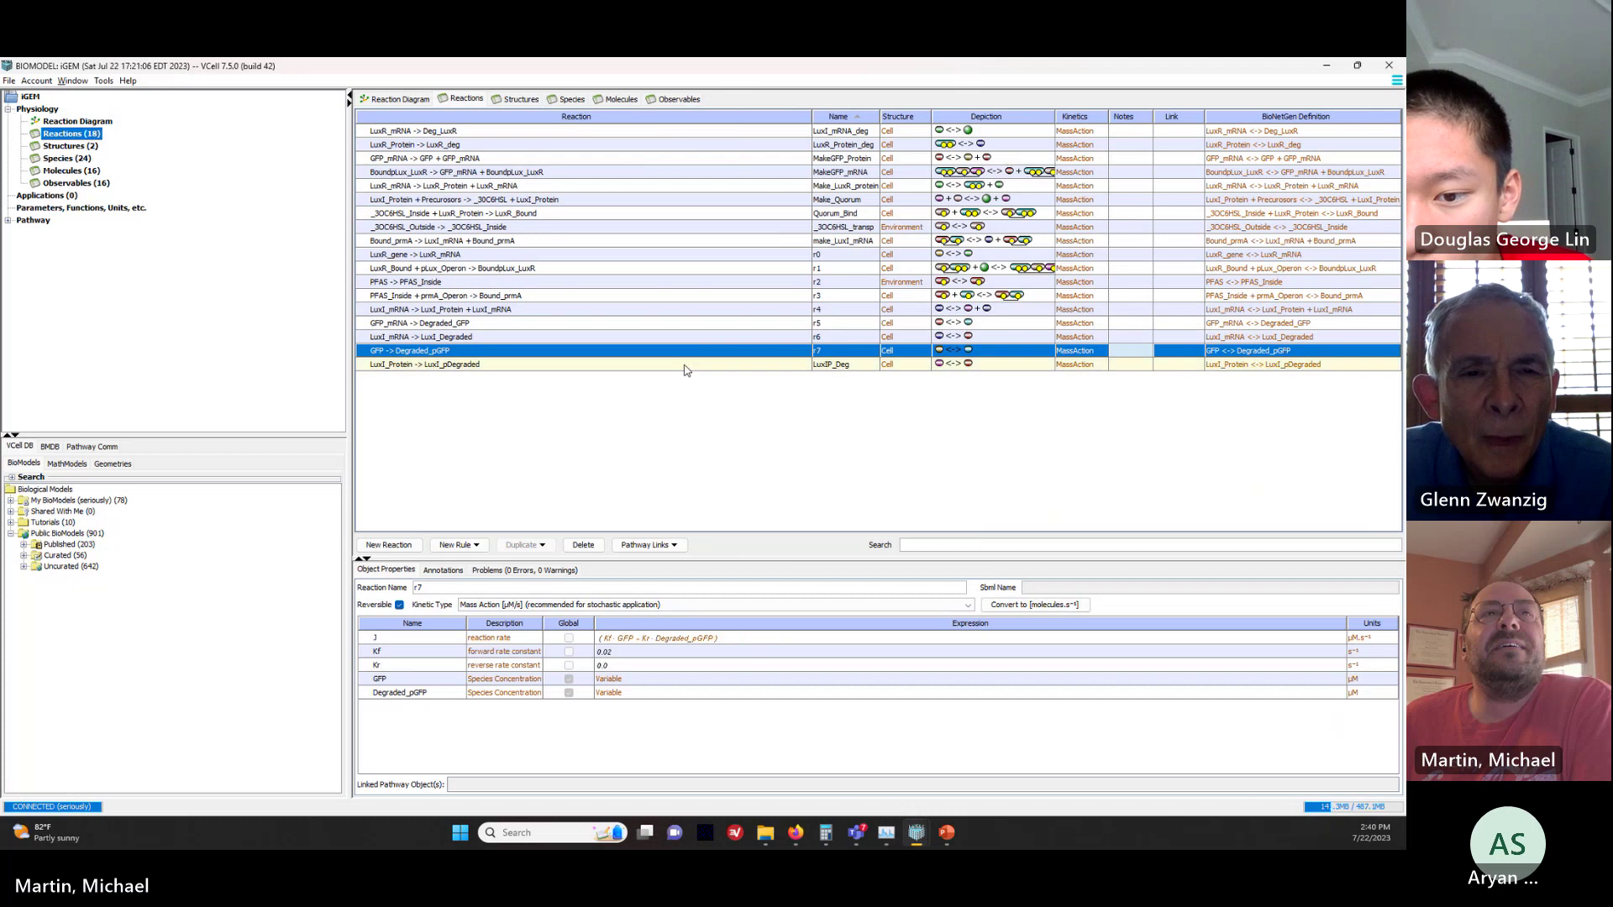
# Step: Set the forward rate constant Kf of reaction LuxIP_Deg (LuxI_Protein -> LuxI_pDegraded) to 0.004
pyautogui.click(702, 366)
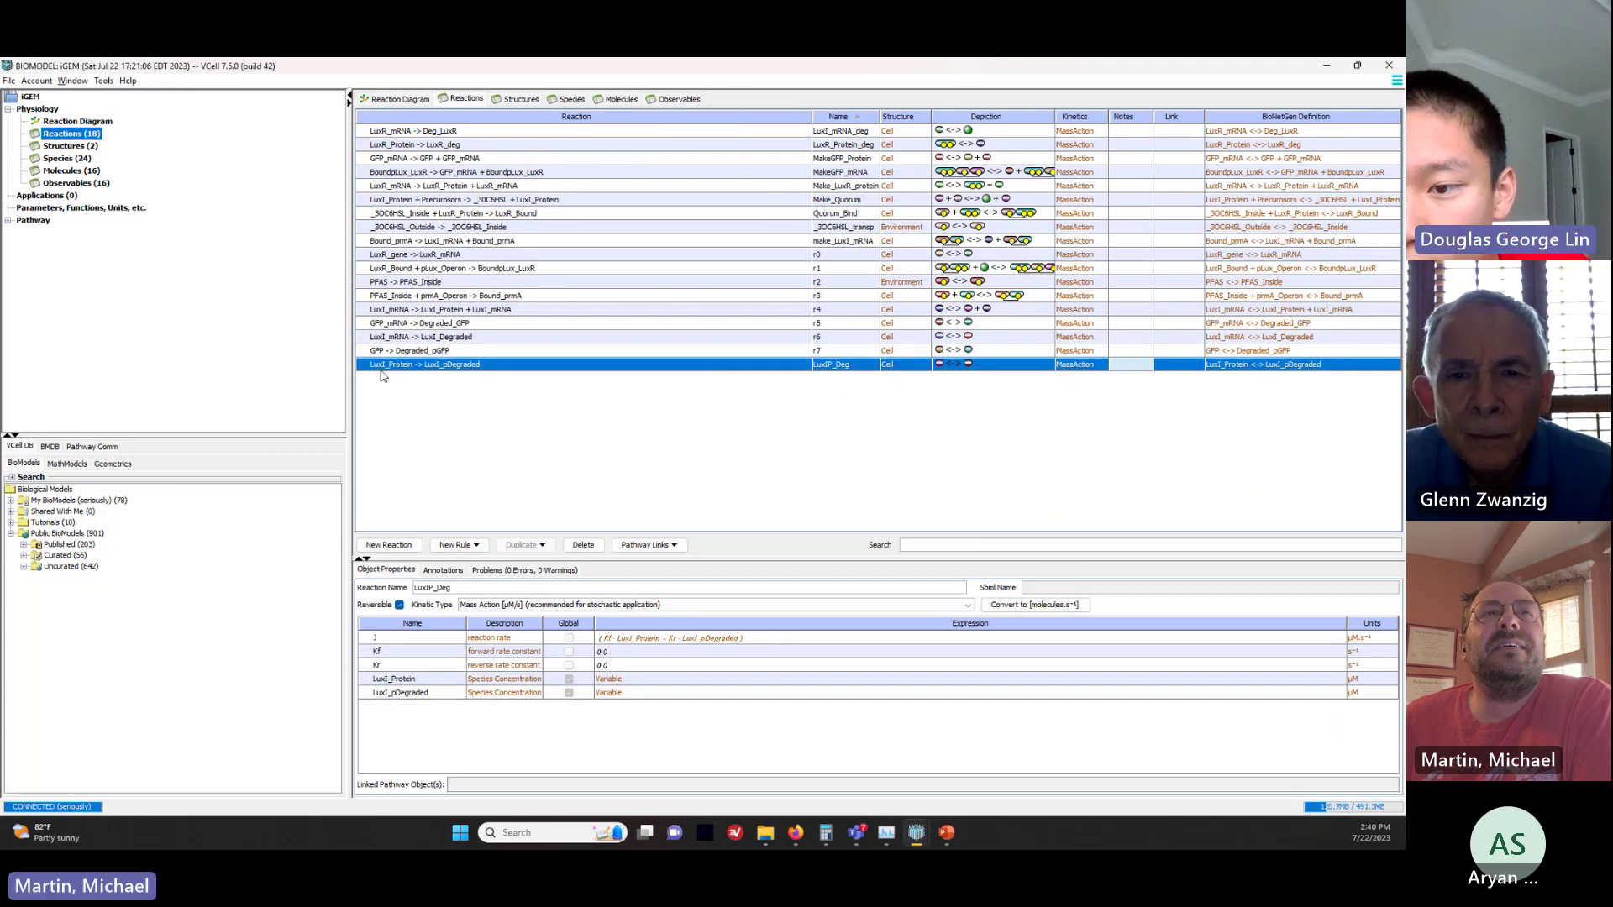
pyautogui.doubleClick(624, 653)
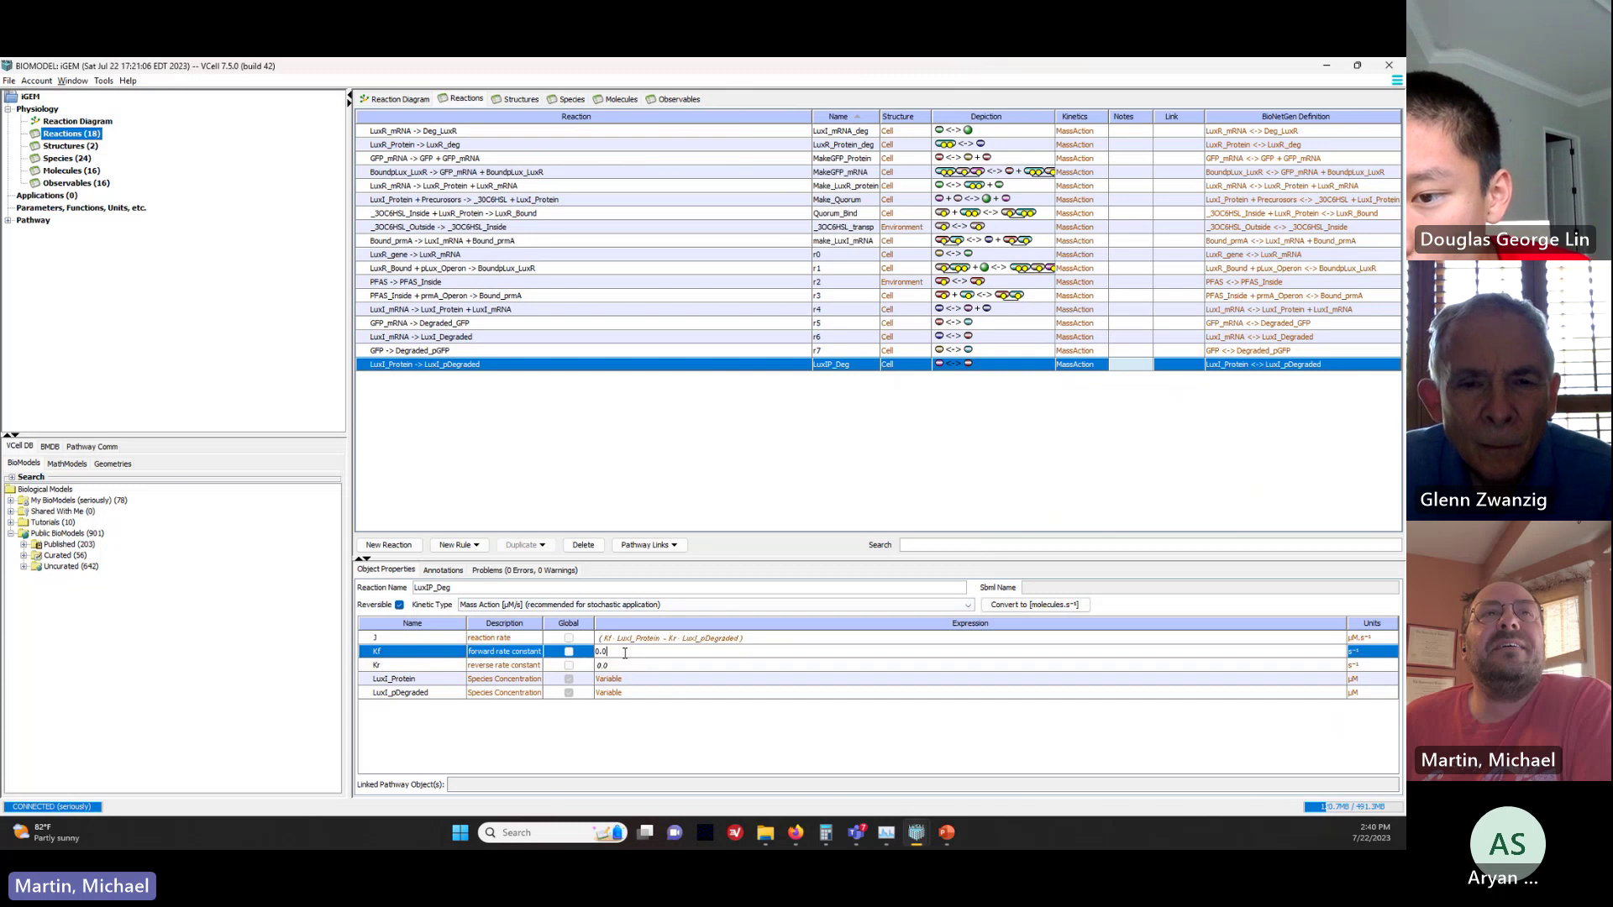
pyautogui.write('0')
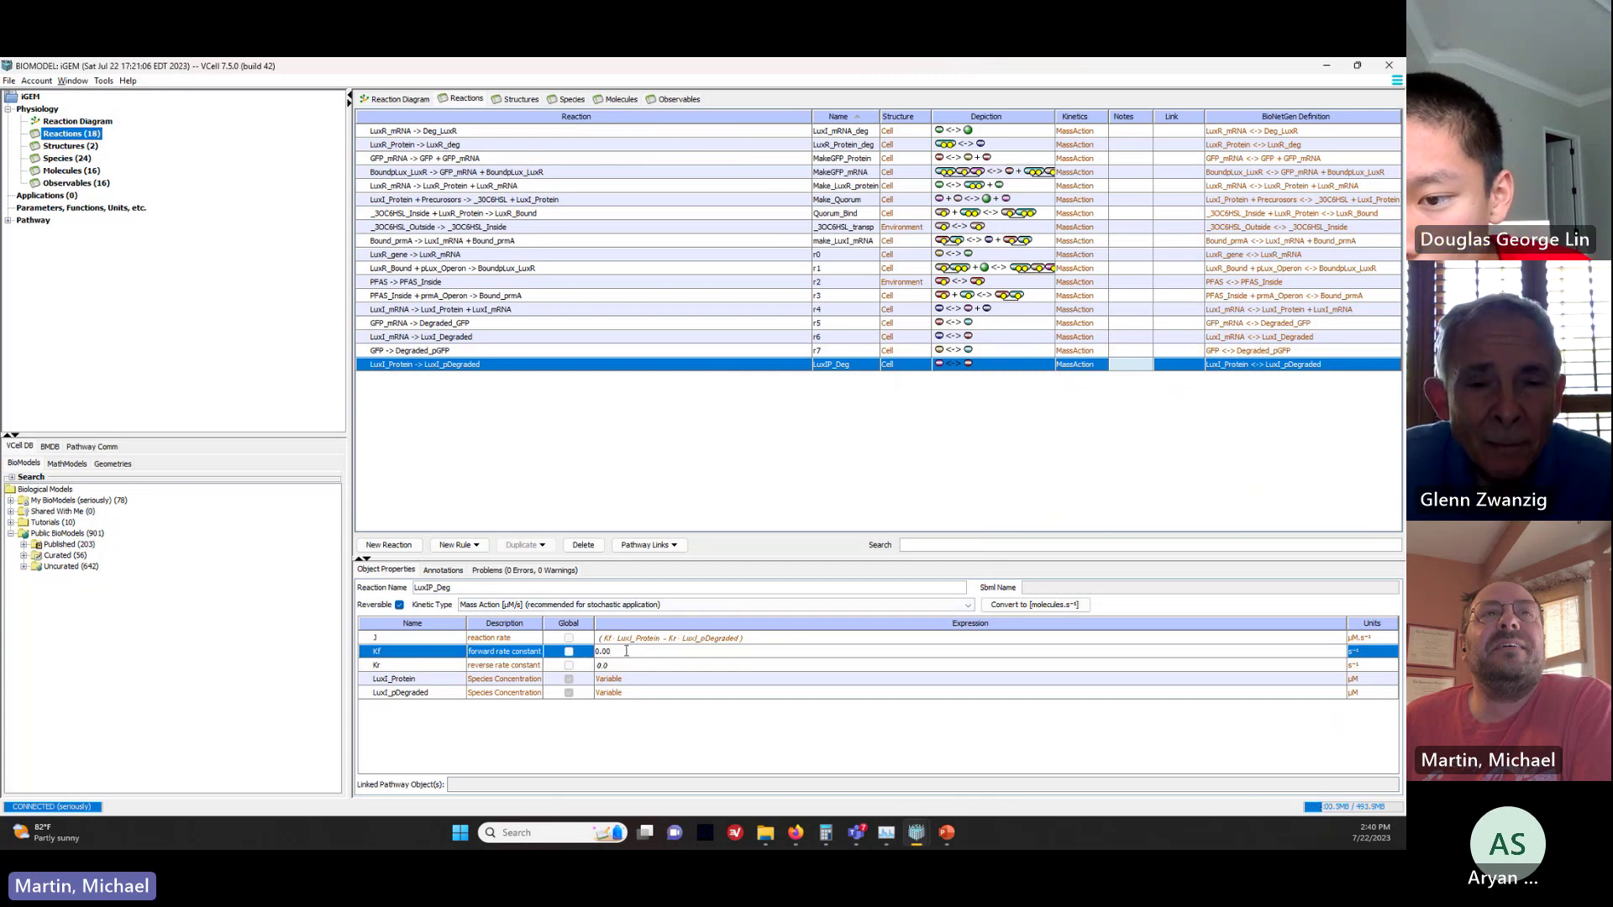
pyautogui.write('4')
pyautogui.press('Return')
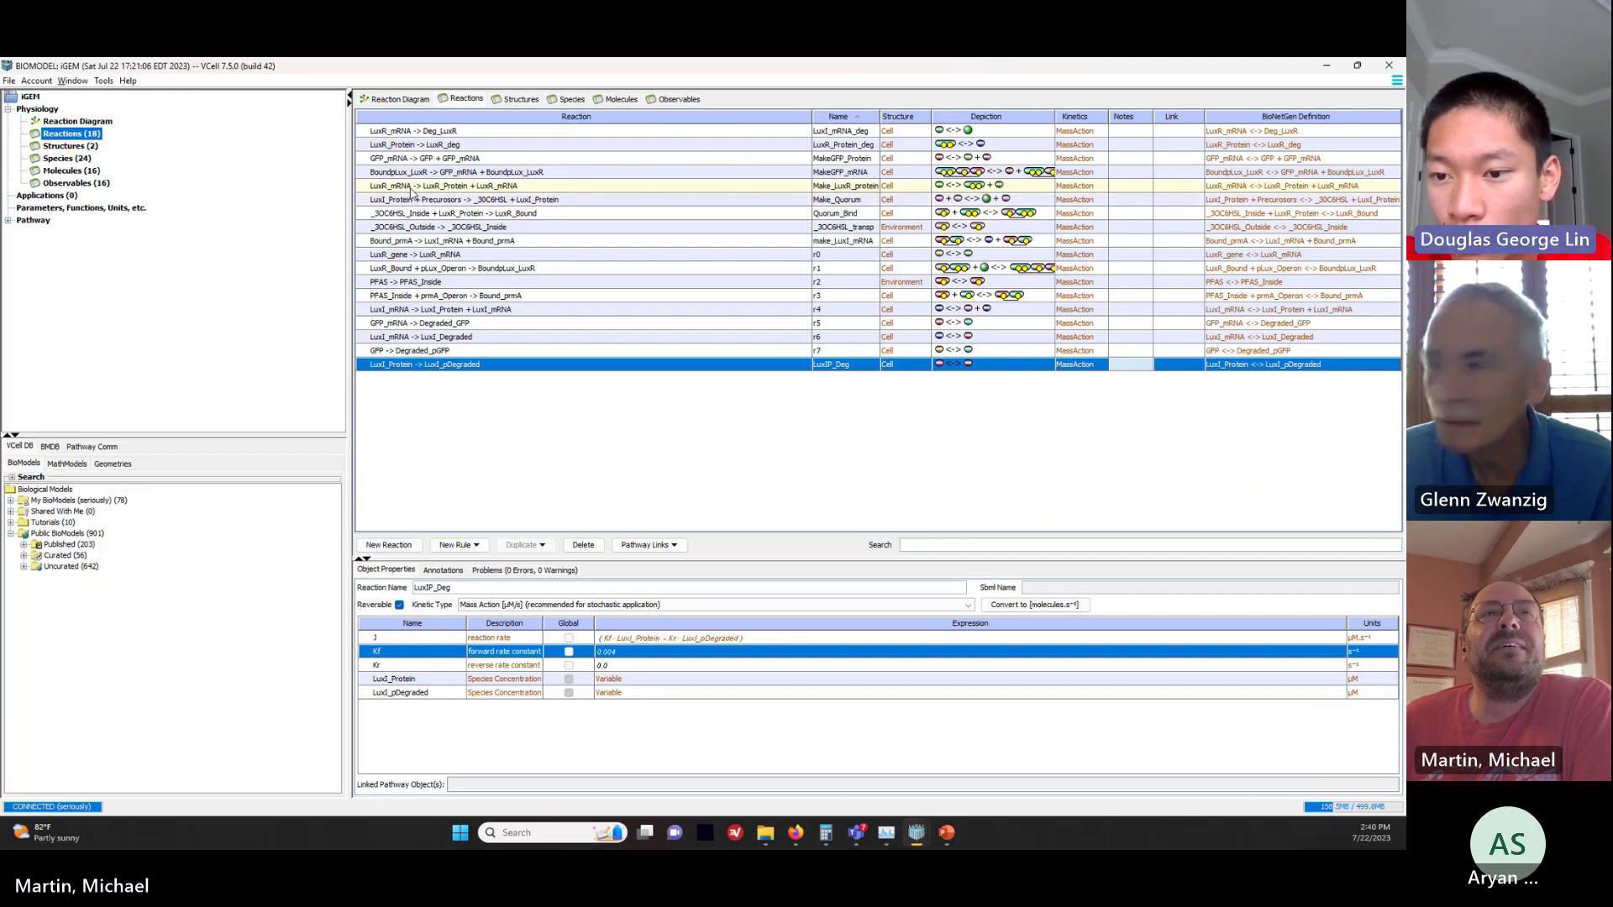
# Step: Check the rate constants of LuxR_Protein_deg, and set the forward rate constant Kf of reaction LuxIP_Deg to 0.02
pyautogui.click(411, 145)
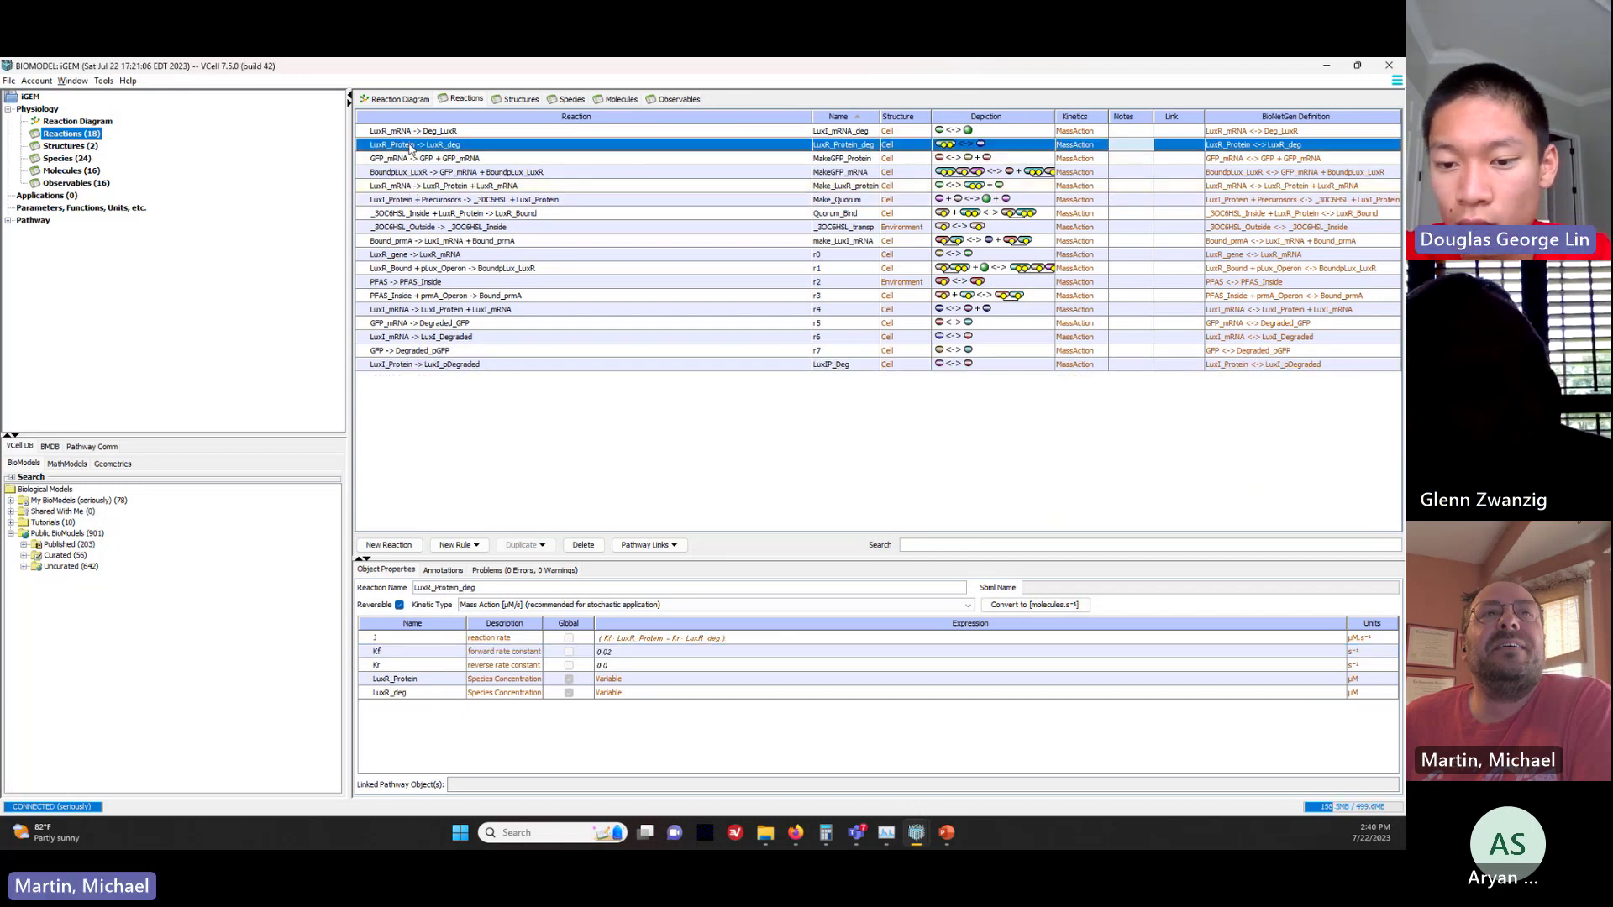
pyautogui.click(430, 365)
pyautogui.click(626, 651)
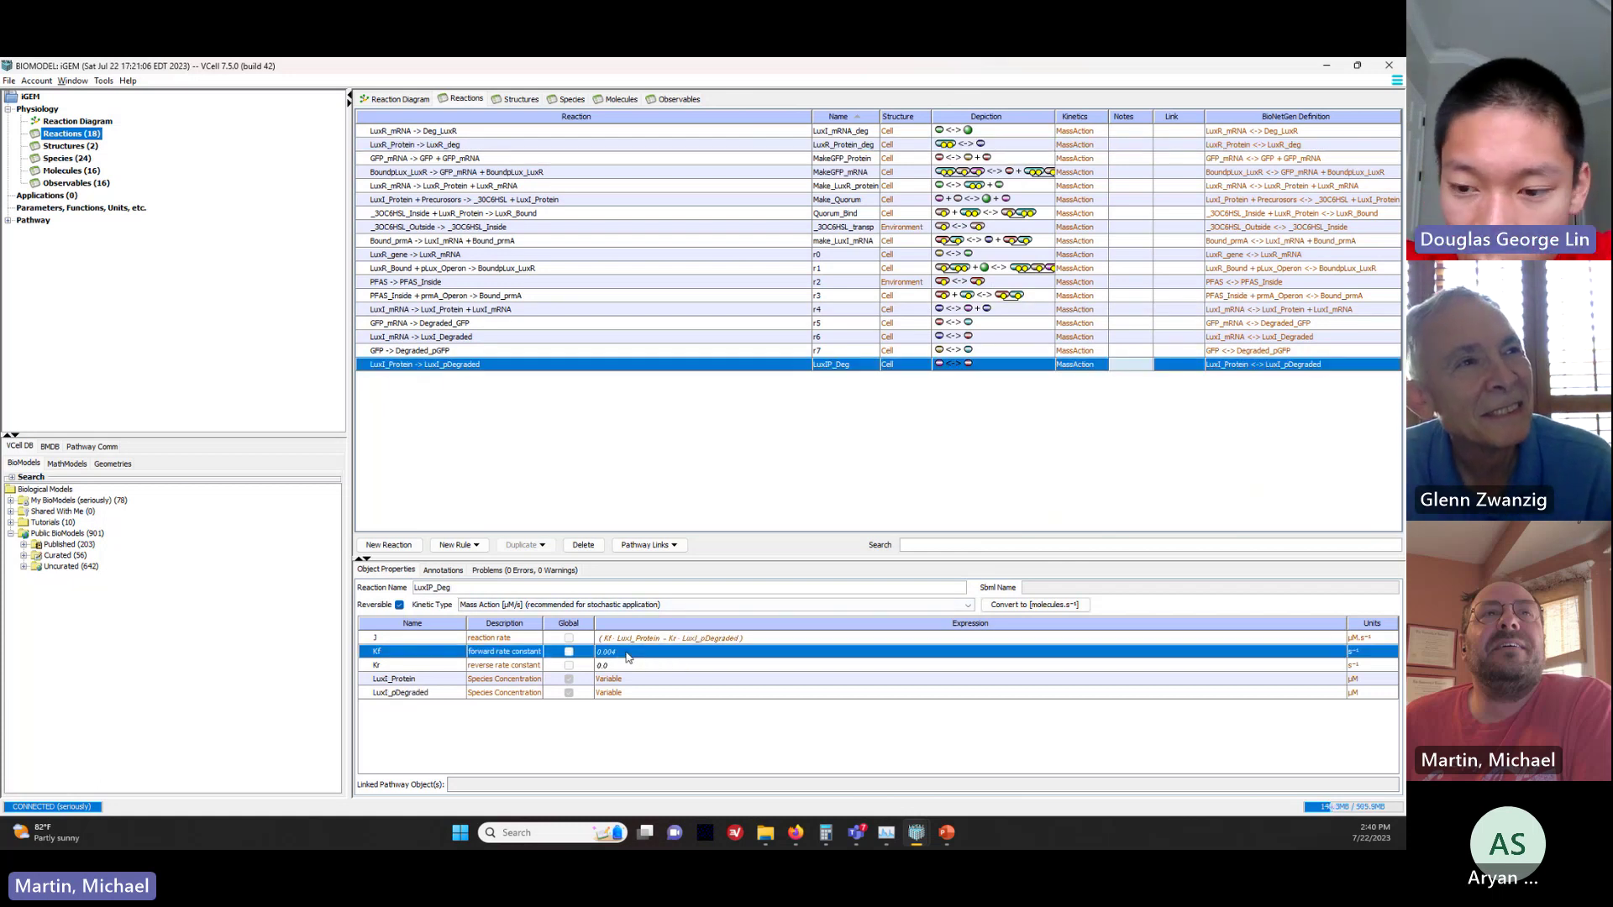
pyautogui.click(627, 652)
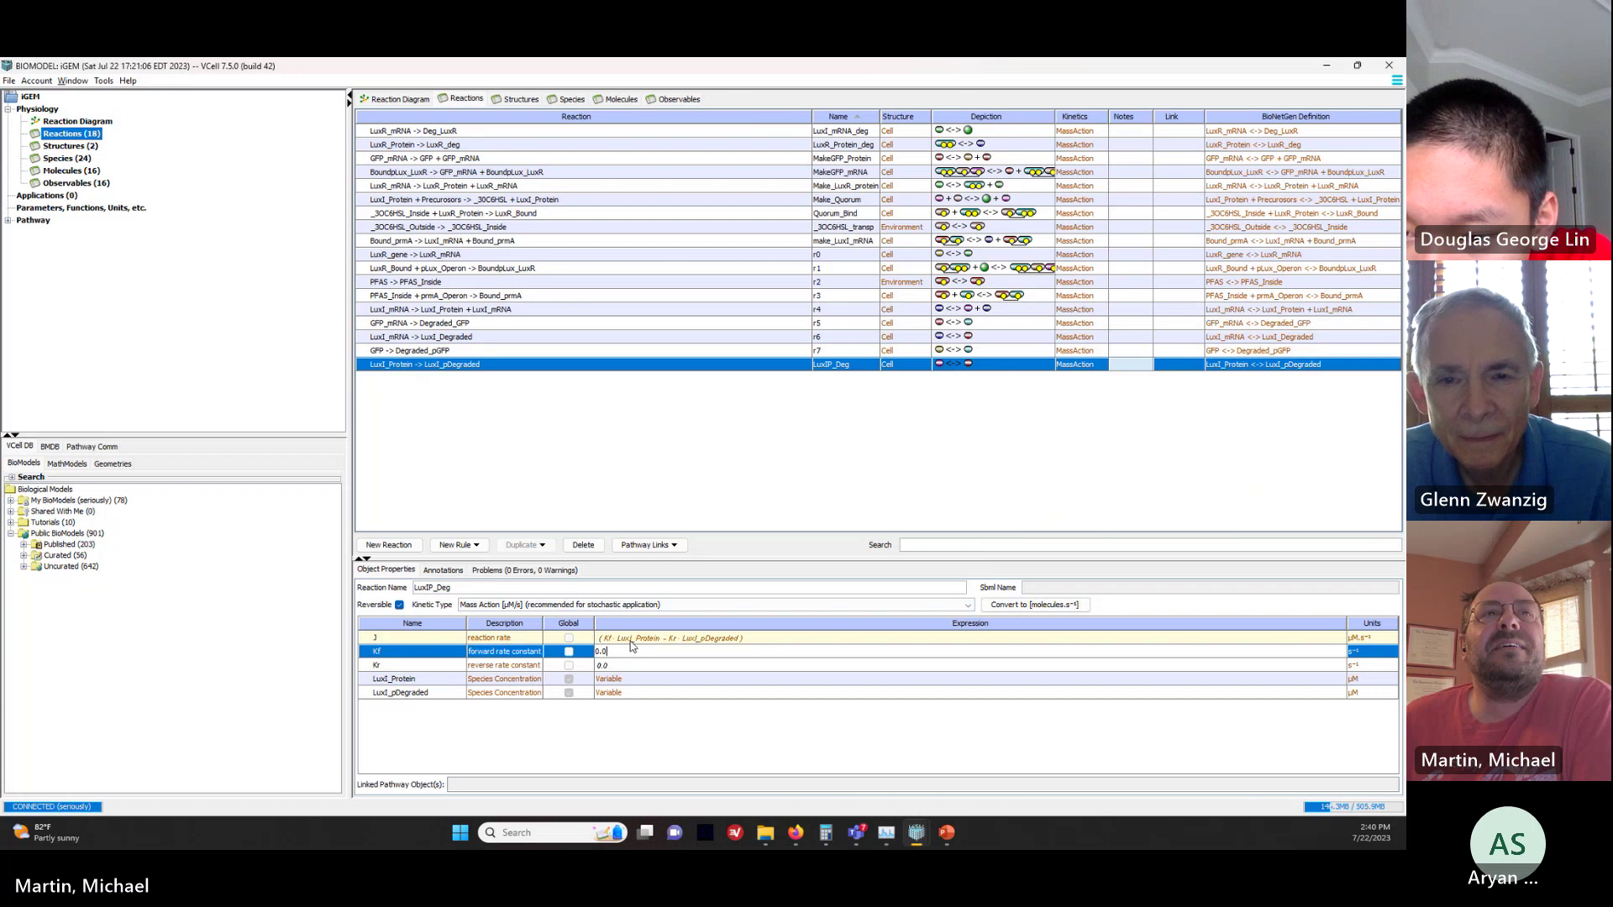
pyautogui.write('2')
pyautogui.press('Return')
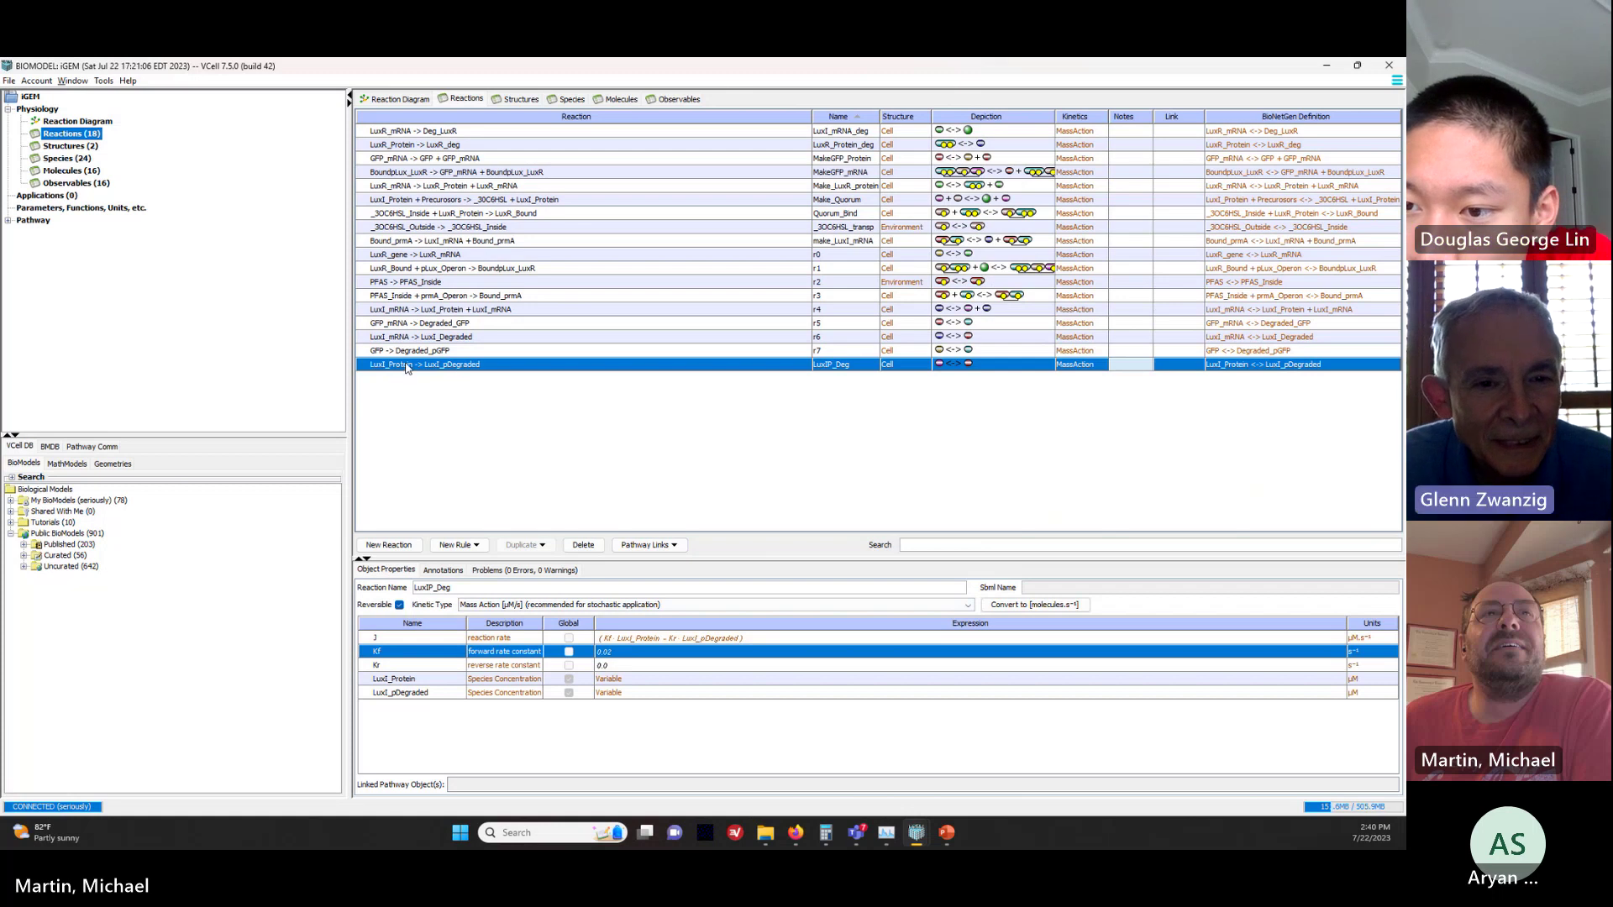
# Step: Review the model's full reaction list, its structures and its species
pyautogui.keyDown('shift'); pyautogui.click(423, 132); pyautogui.keyUp('shift')
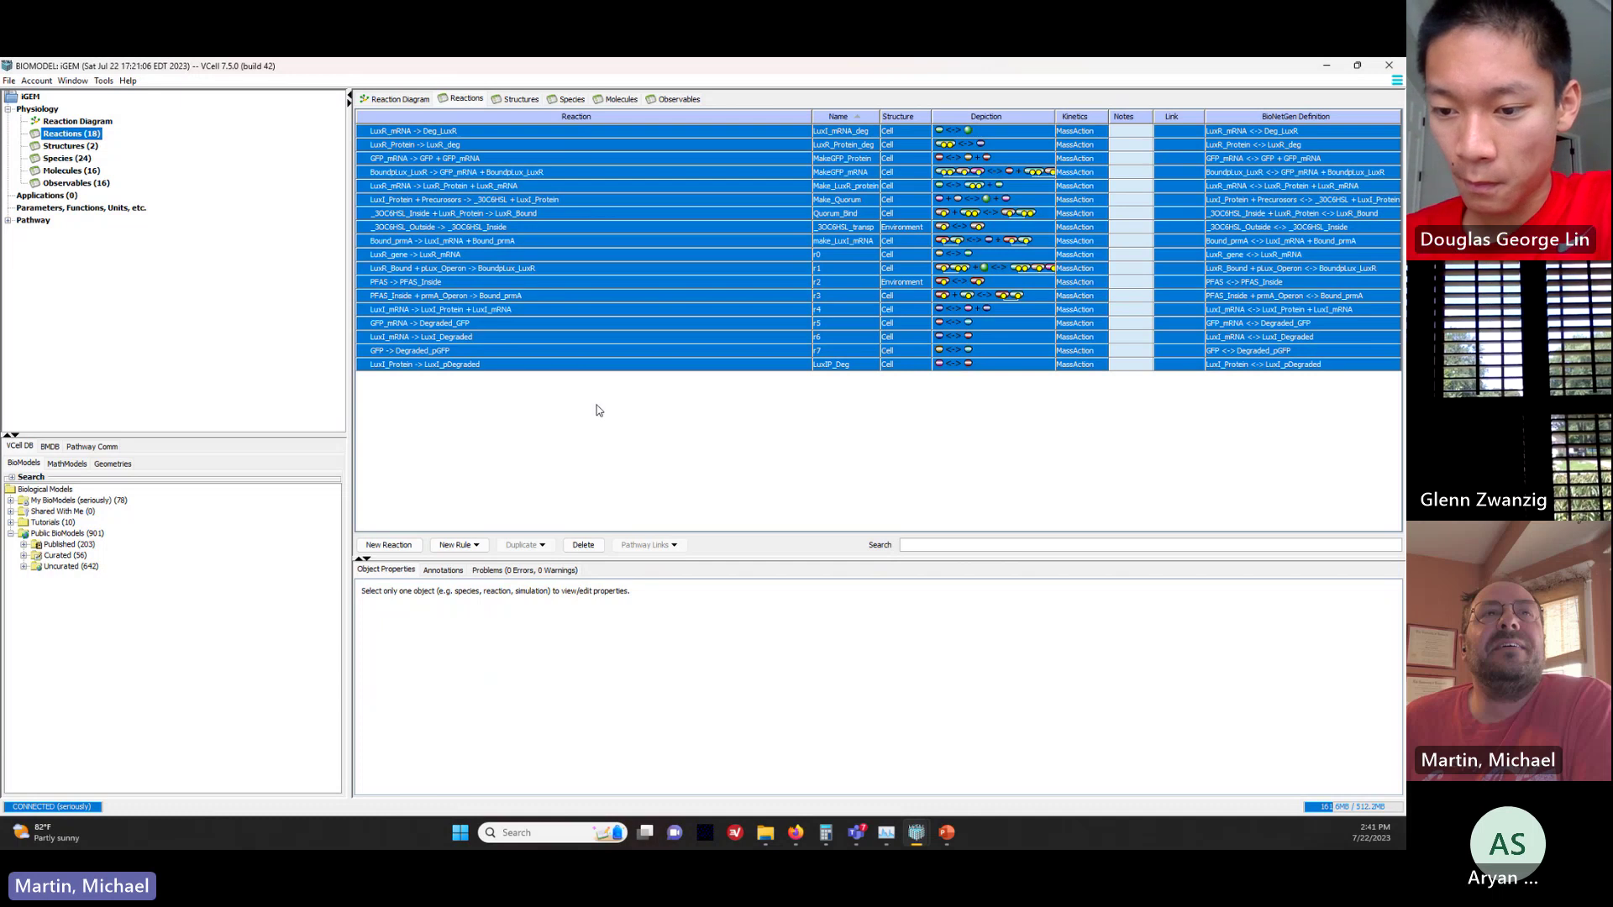
pyautogui.click(73, 147)
pyautogui.click(90, 158)
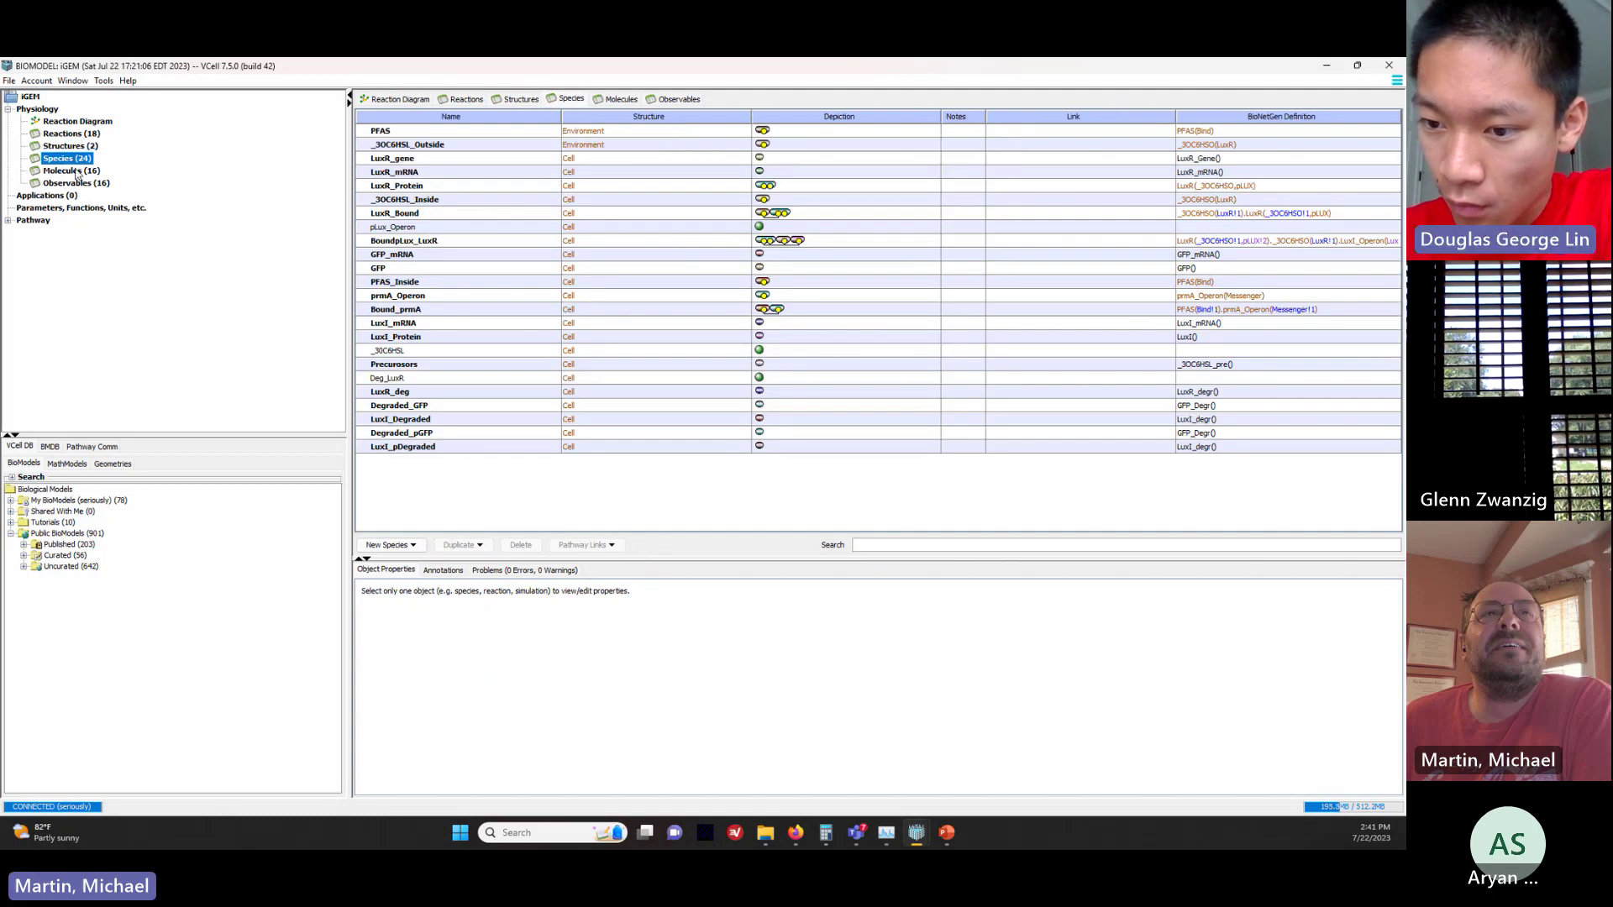
# Step: Create a new deterministic application for the model and show how its geometry maps the Environment and Cell structures
pyautogui.click(46, 196)
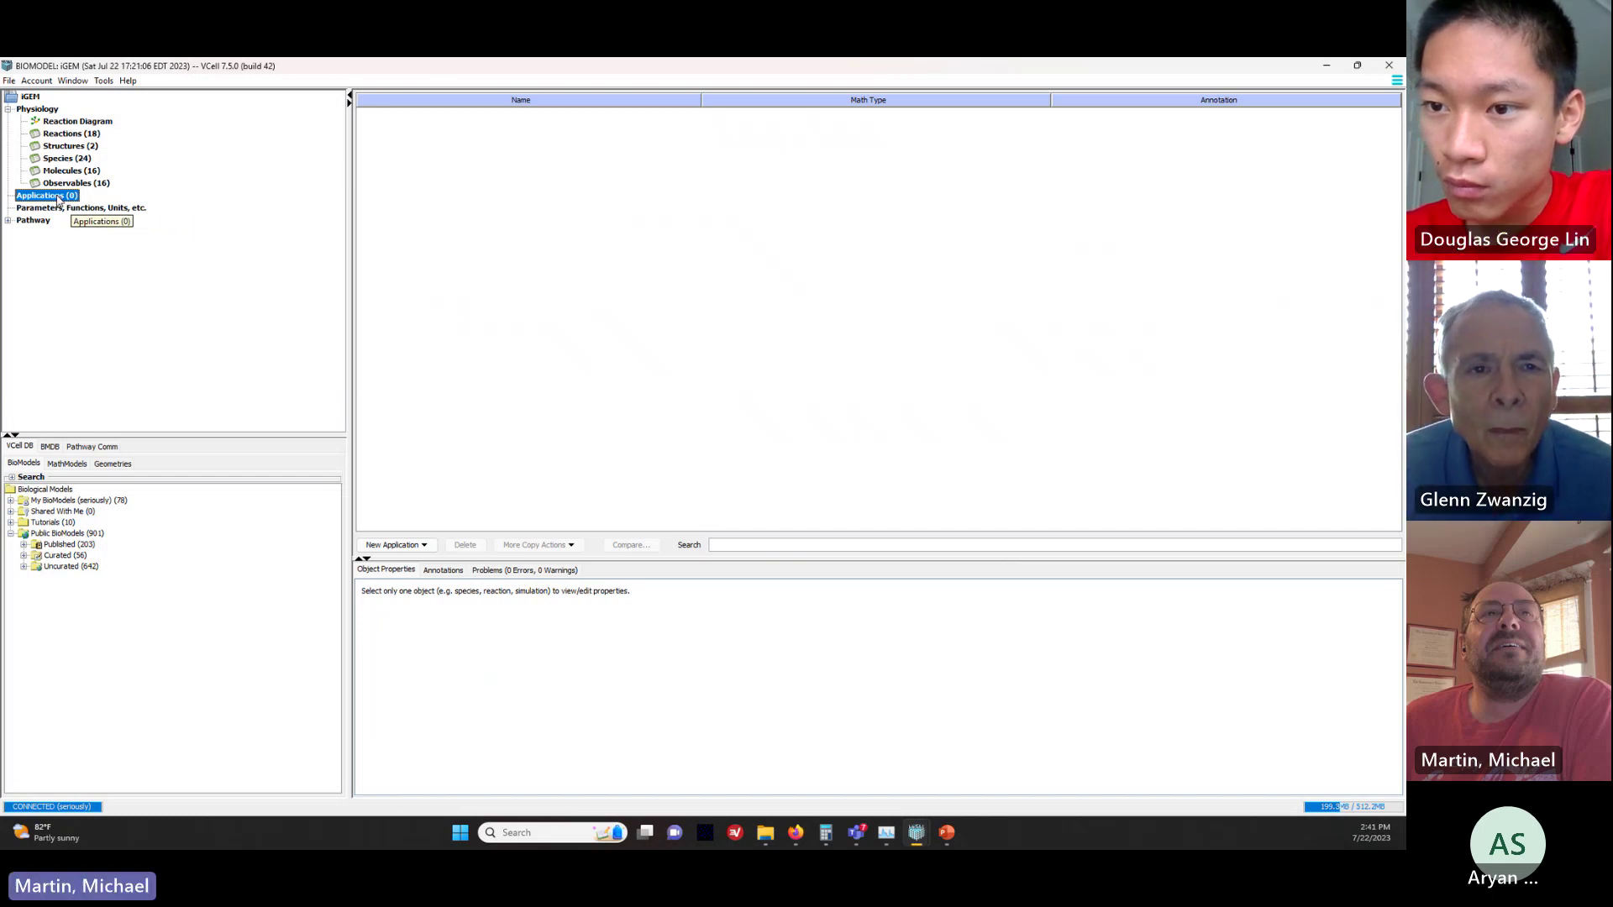
pyautogui.rightClick(58, 198)
pyautogui.moveTo(101, 205)
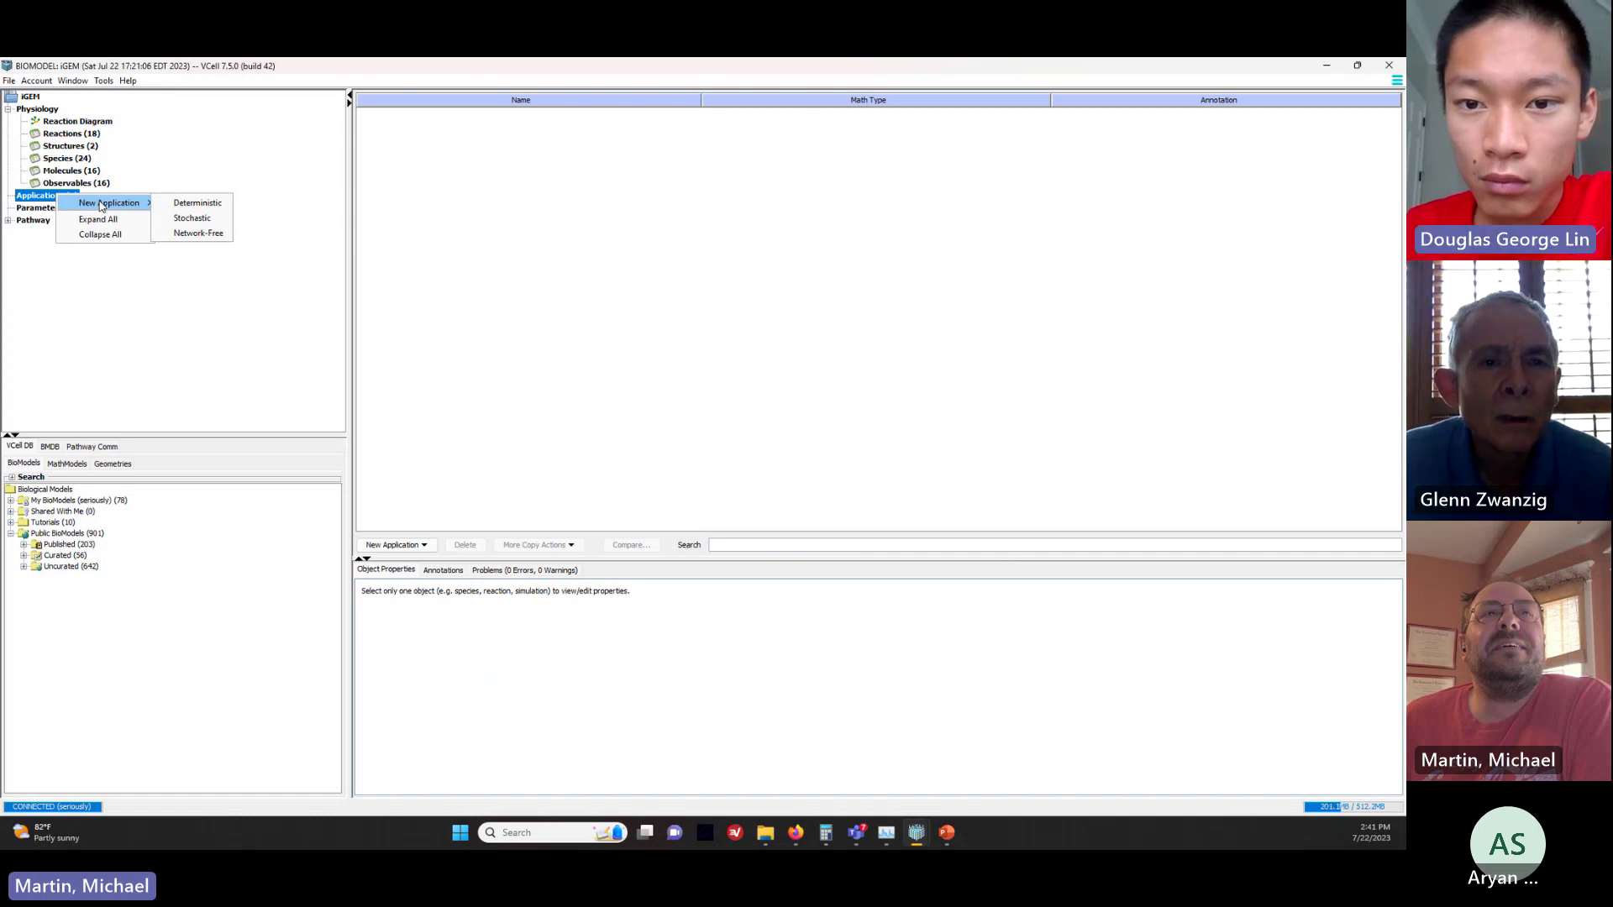
pyautogui.click(190, 205)
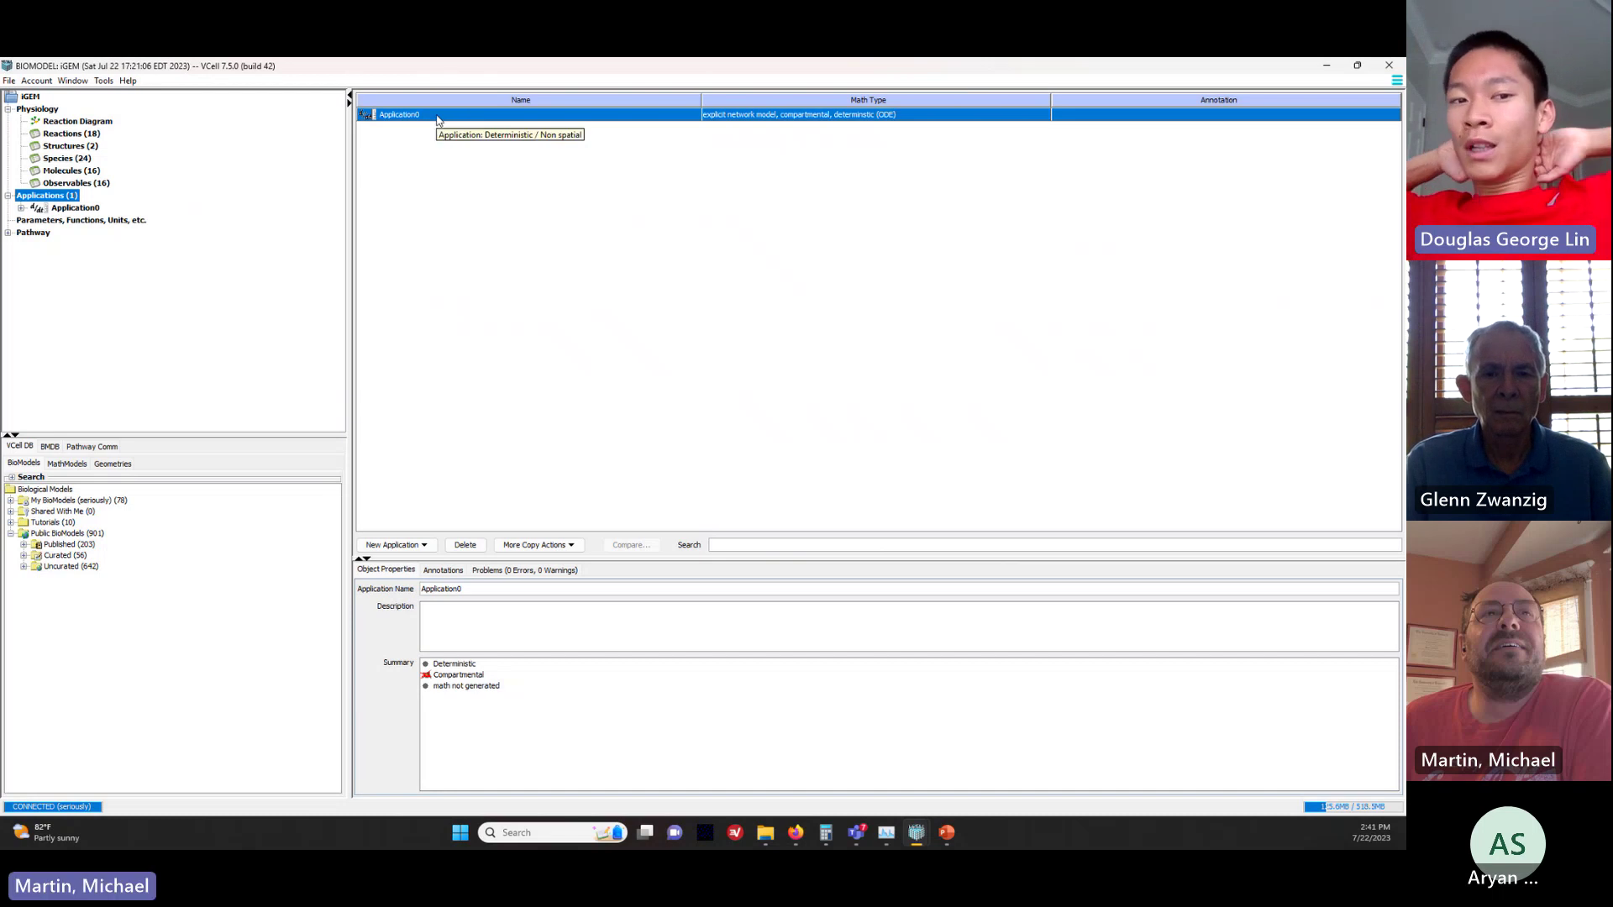
pyautogui.click(21, 208)
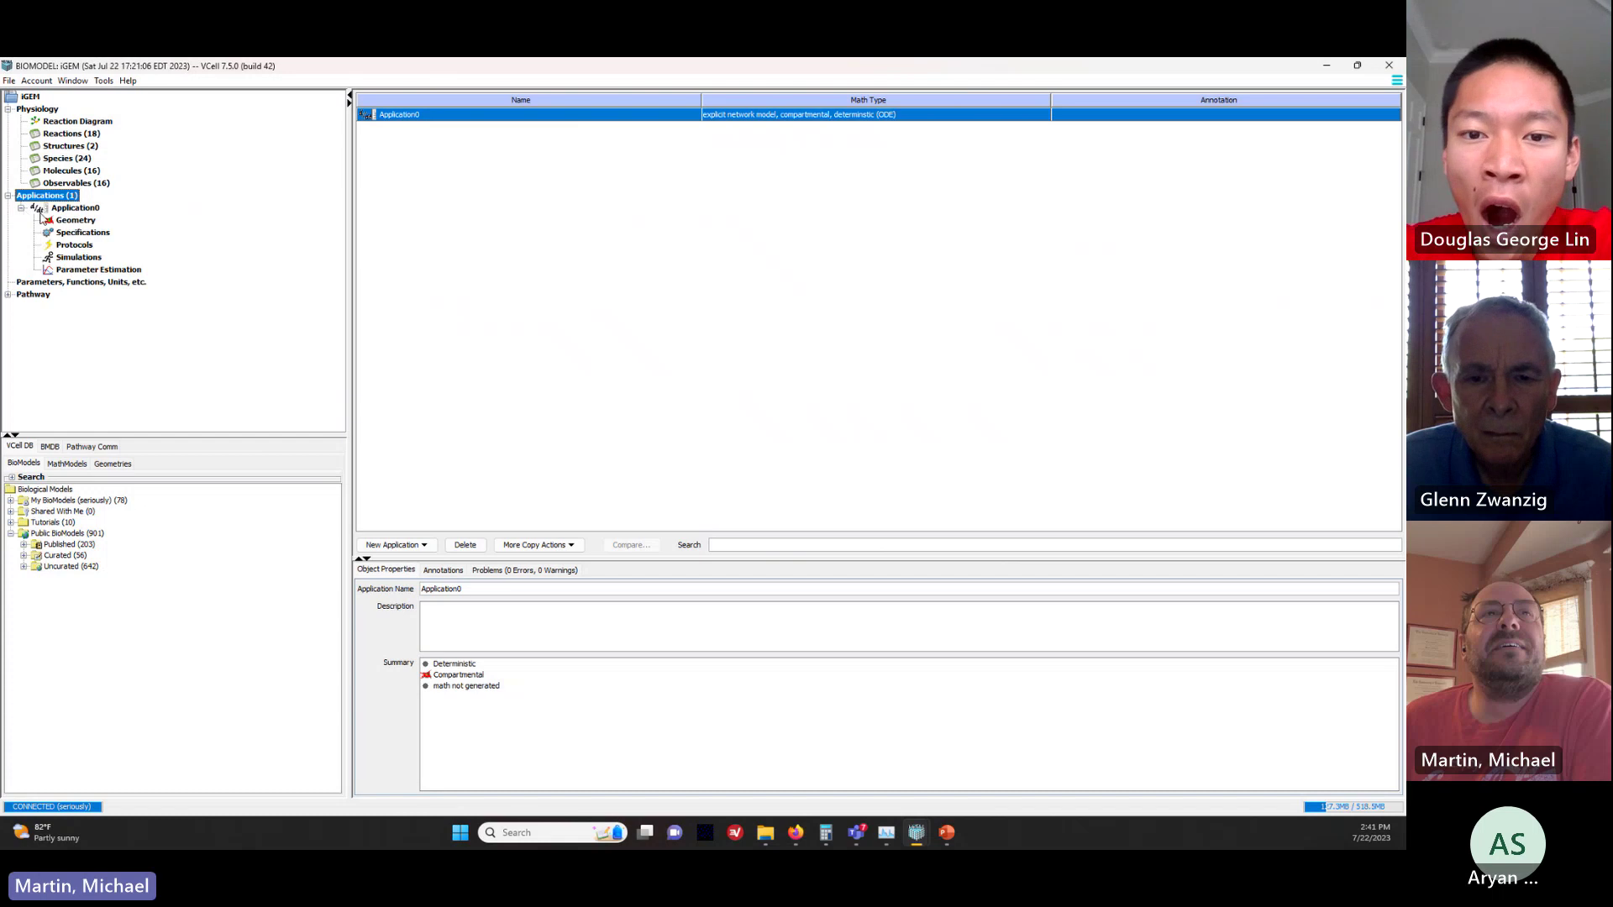
pyautogui.click(74, 222)
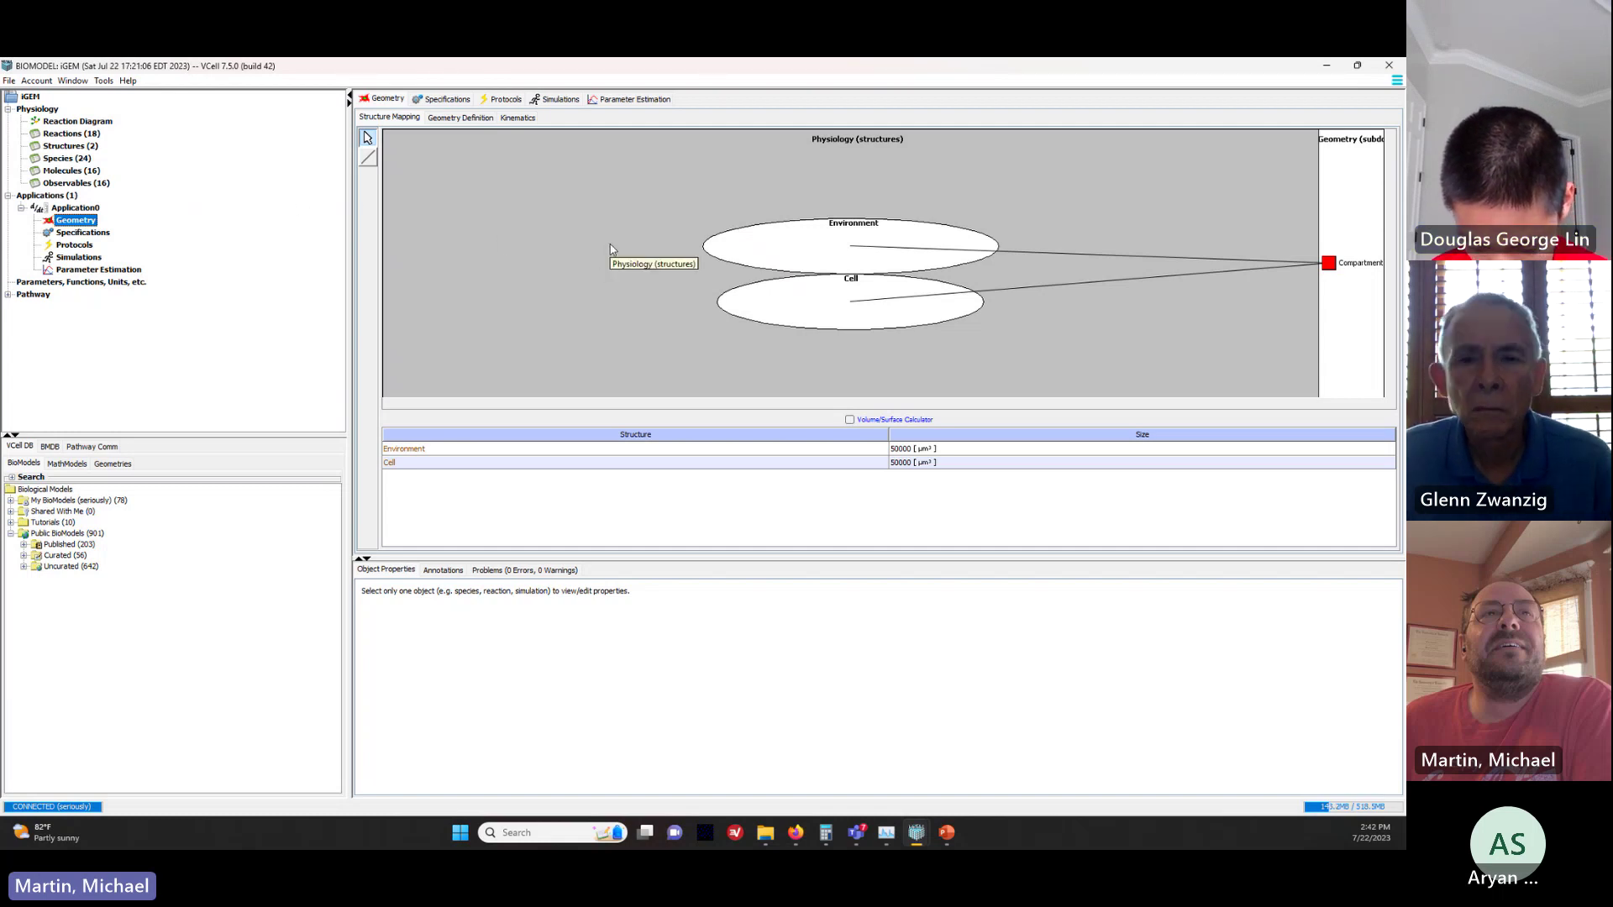
# Step: In the application's species specifications, set the initial concentration of PFAS in the Environment to 0.1 µM
pyautogui.click(78, 236)
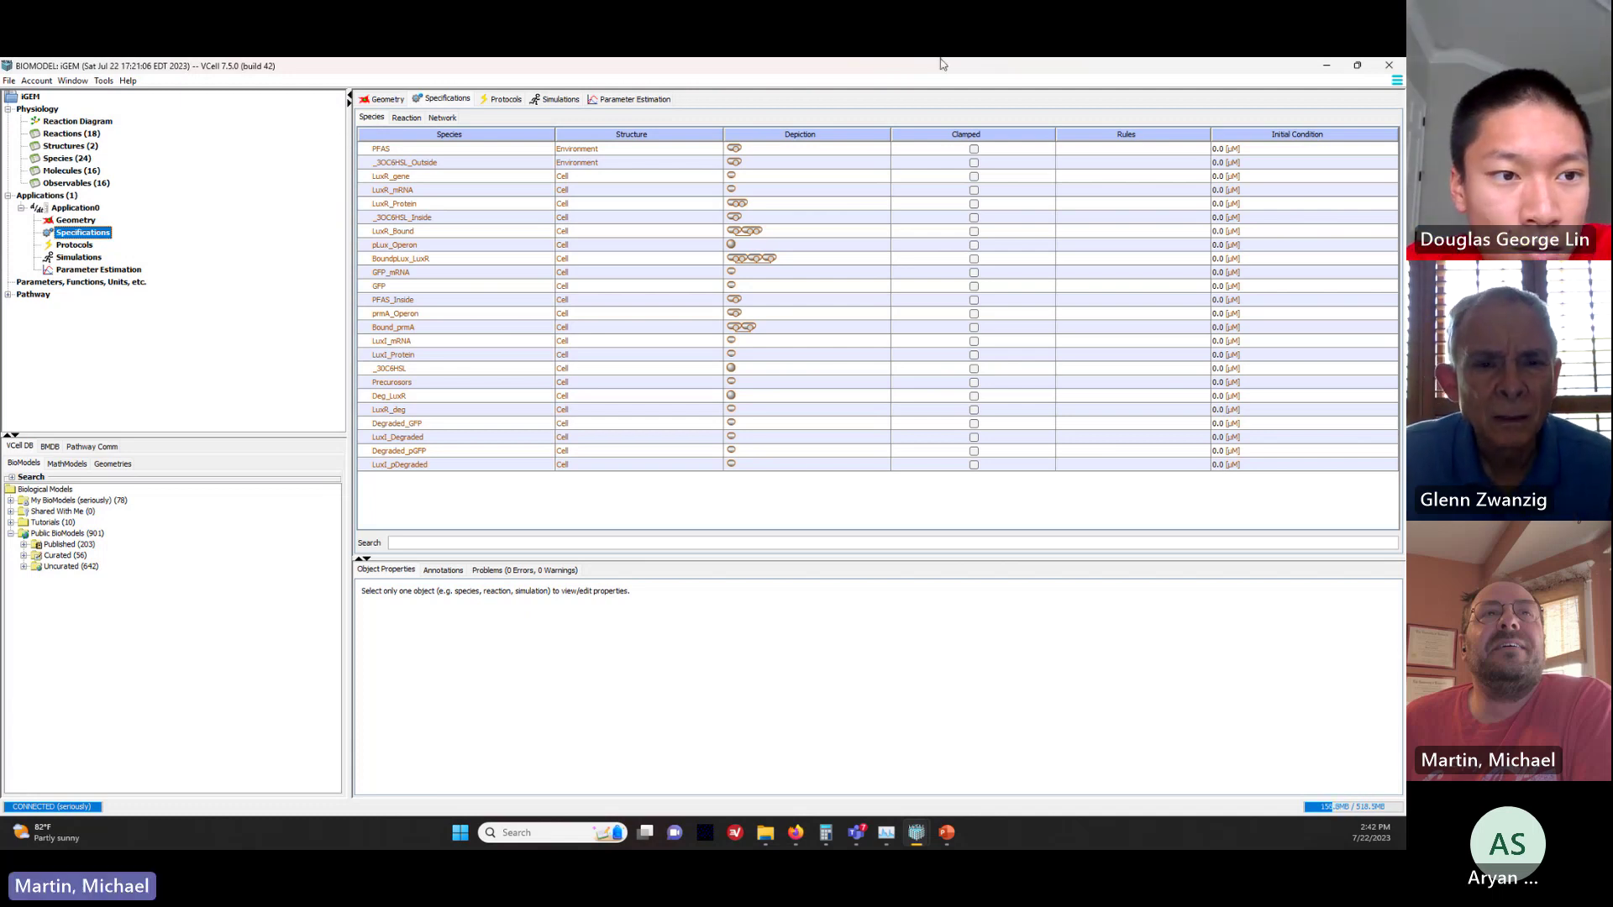
pyautogui.doubleClick(1227, 150)
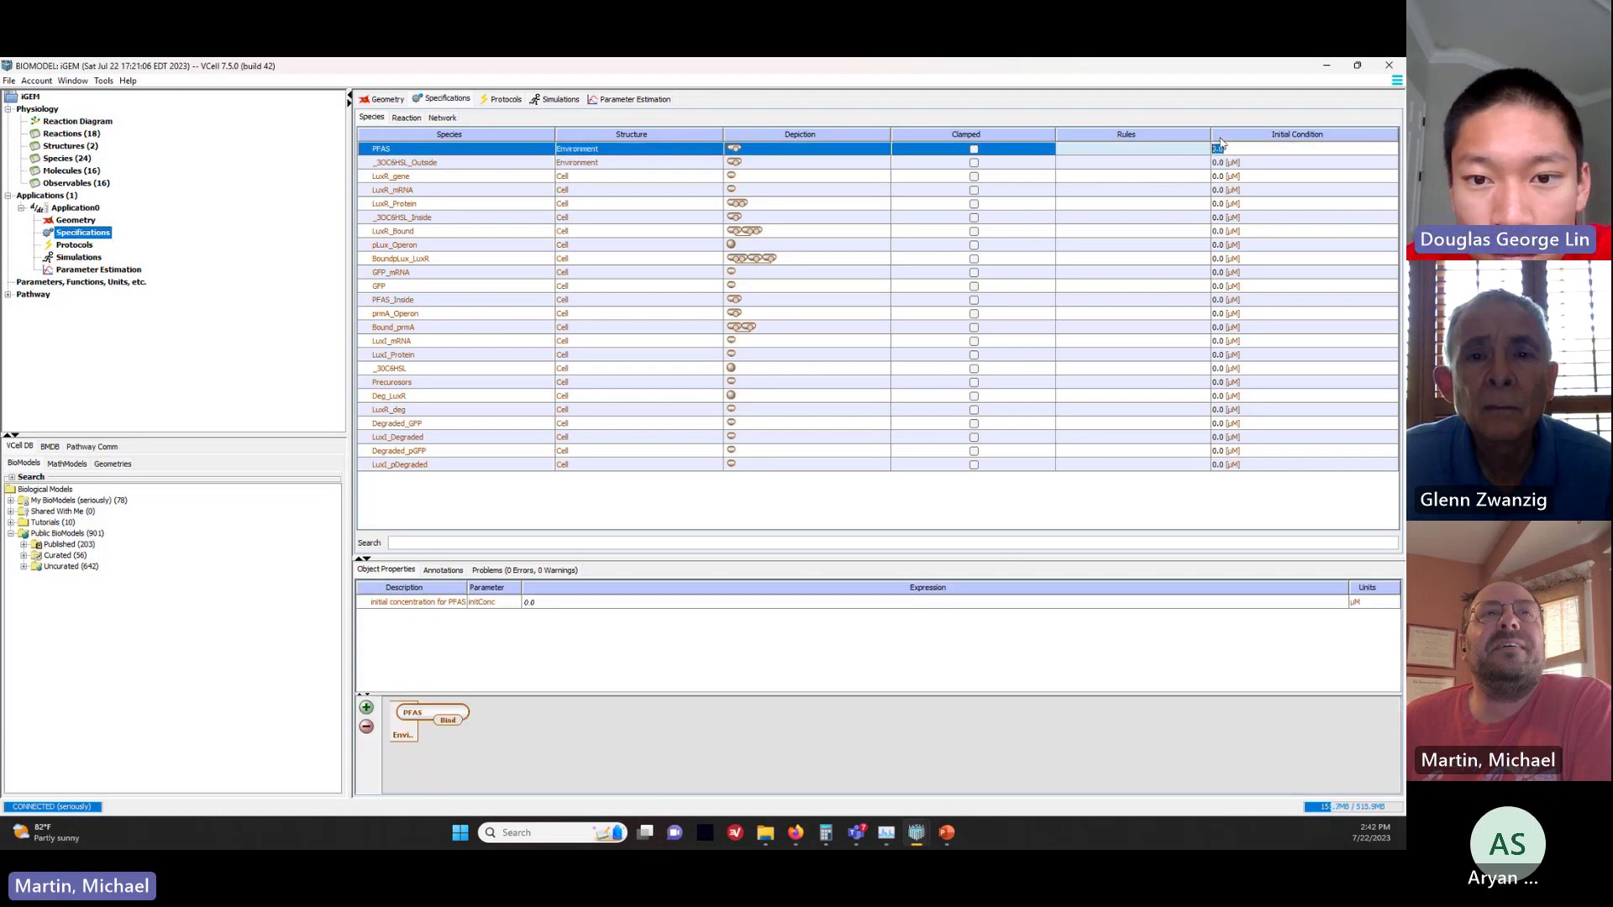
pyautogui.press('Return')
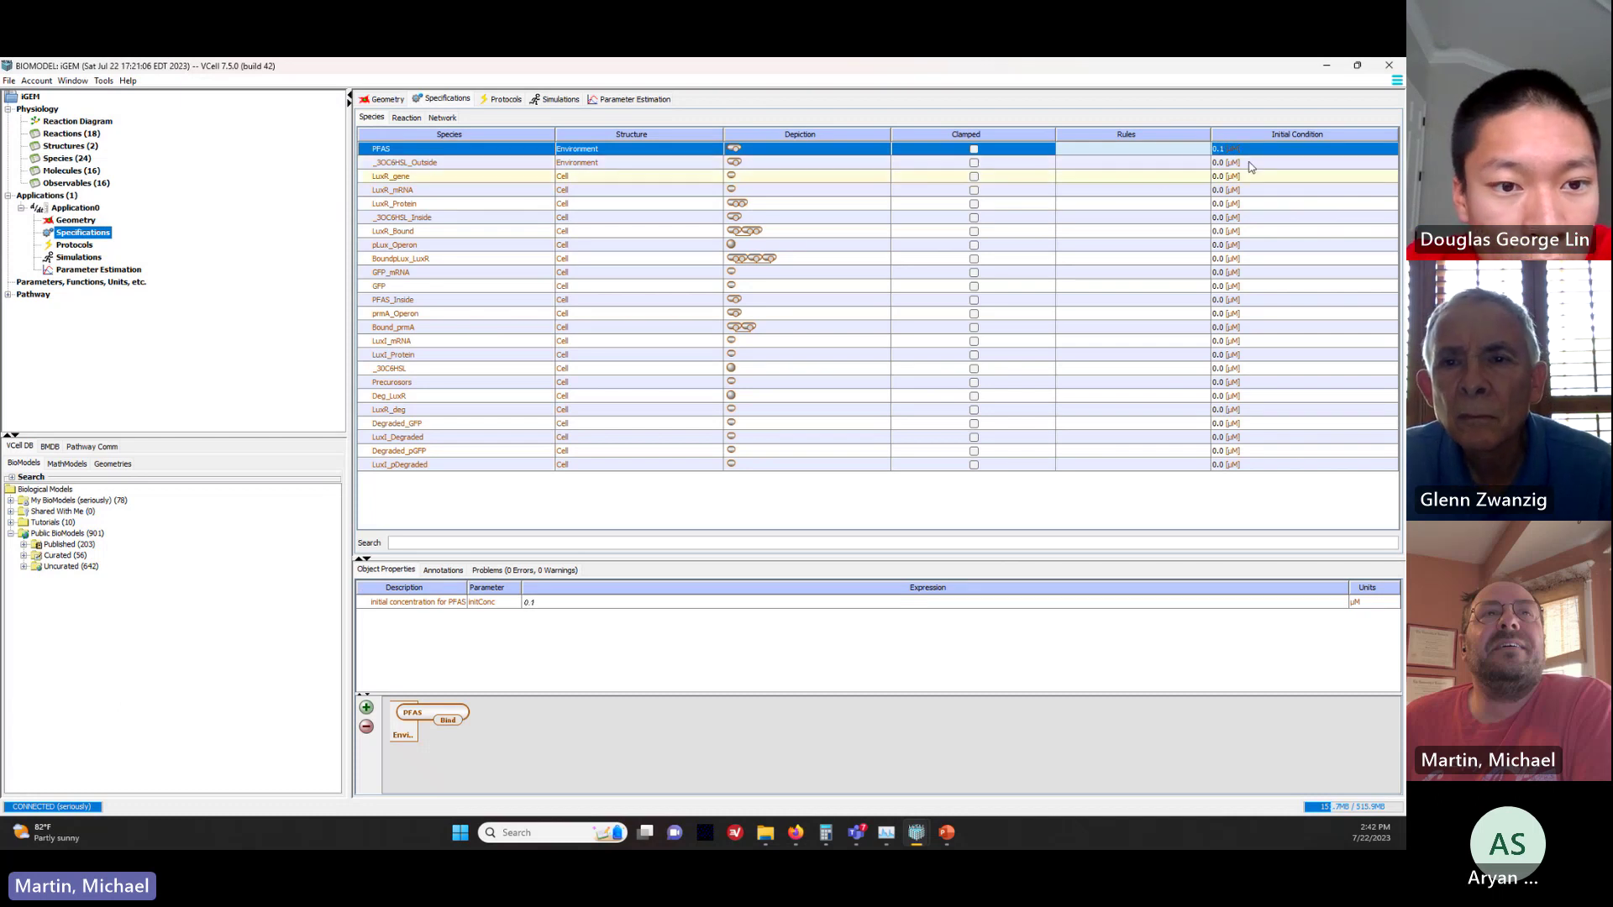
# Step: Set the initial concentration of LuxR_gene in the Cell to 1e-4 µM
pyautogui.click(464, 177)
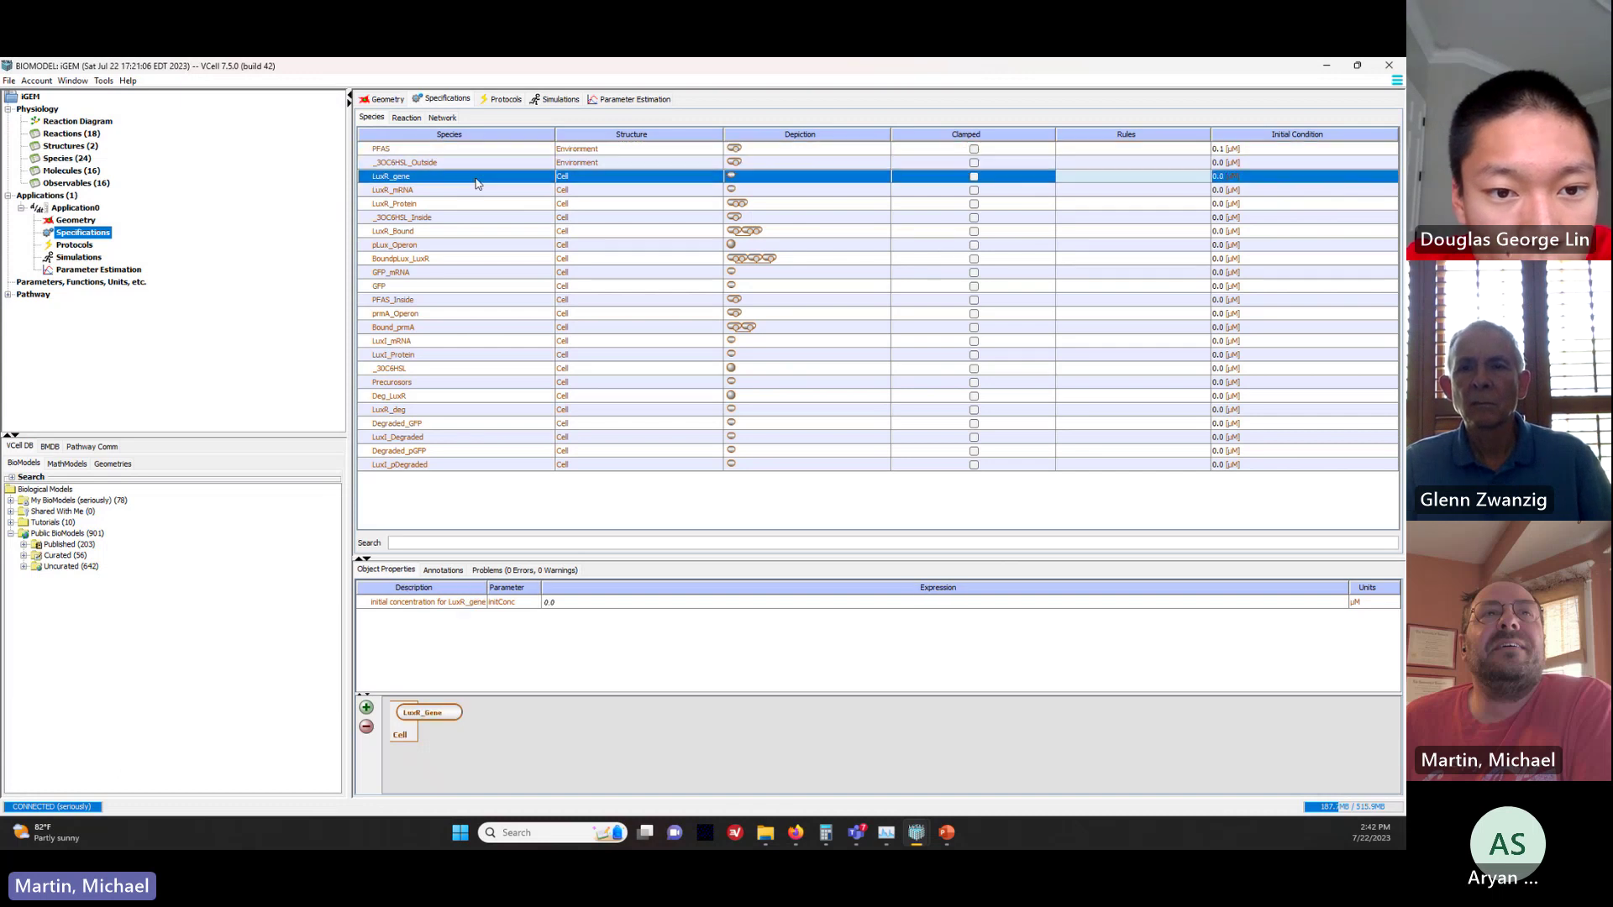
pyautogui.doubleClick(1222, 179)
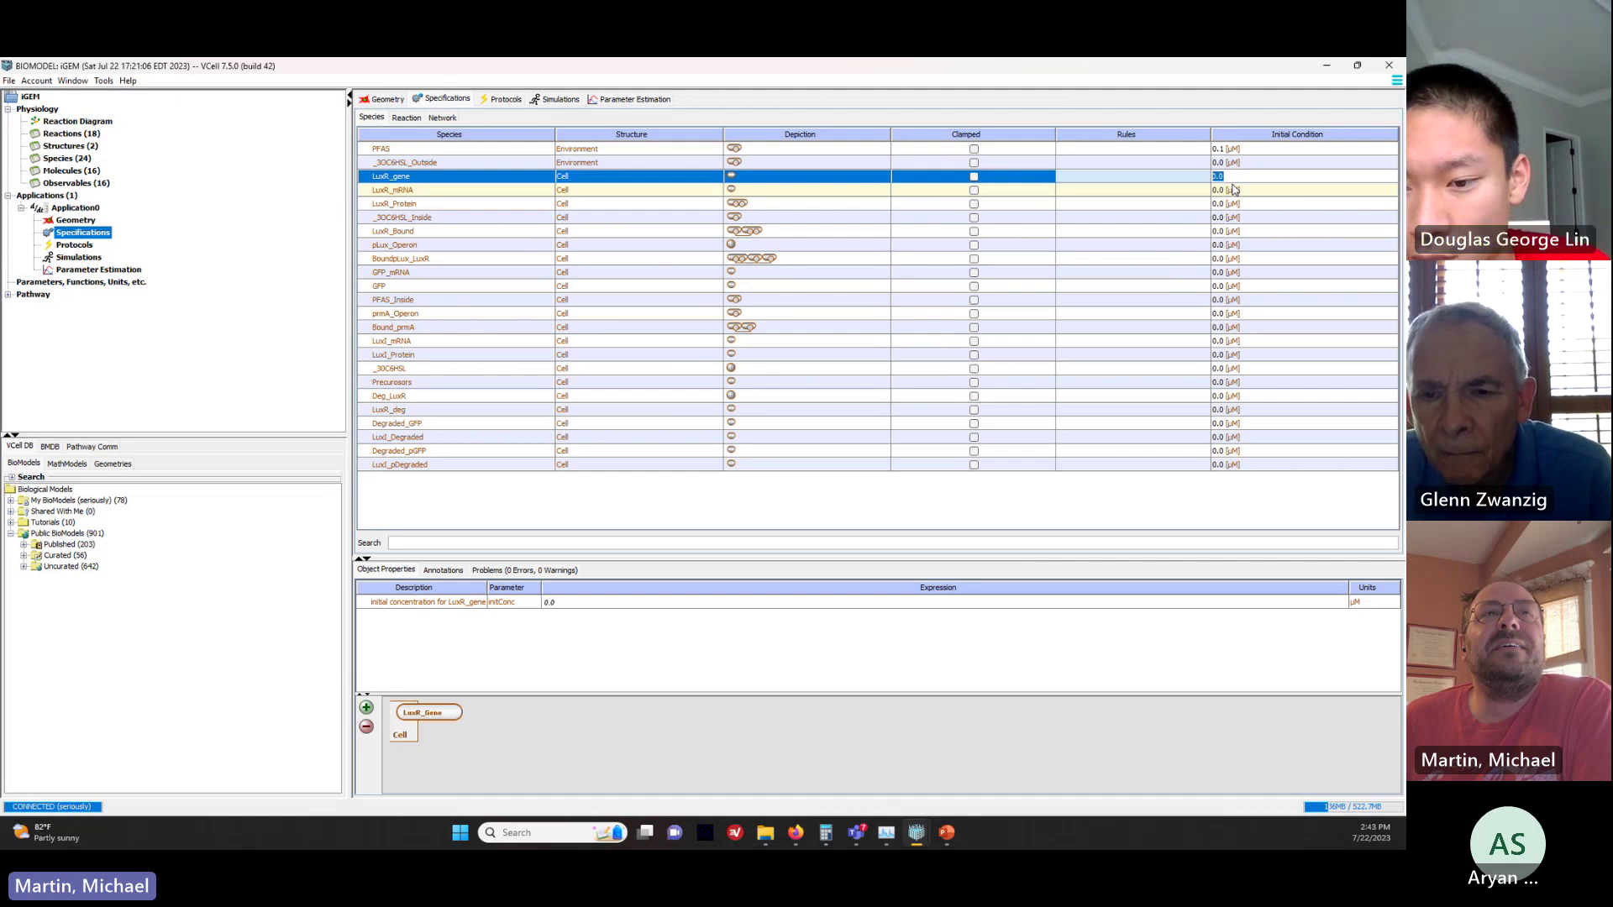
pyautogui.write('1')
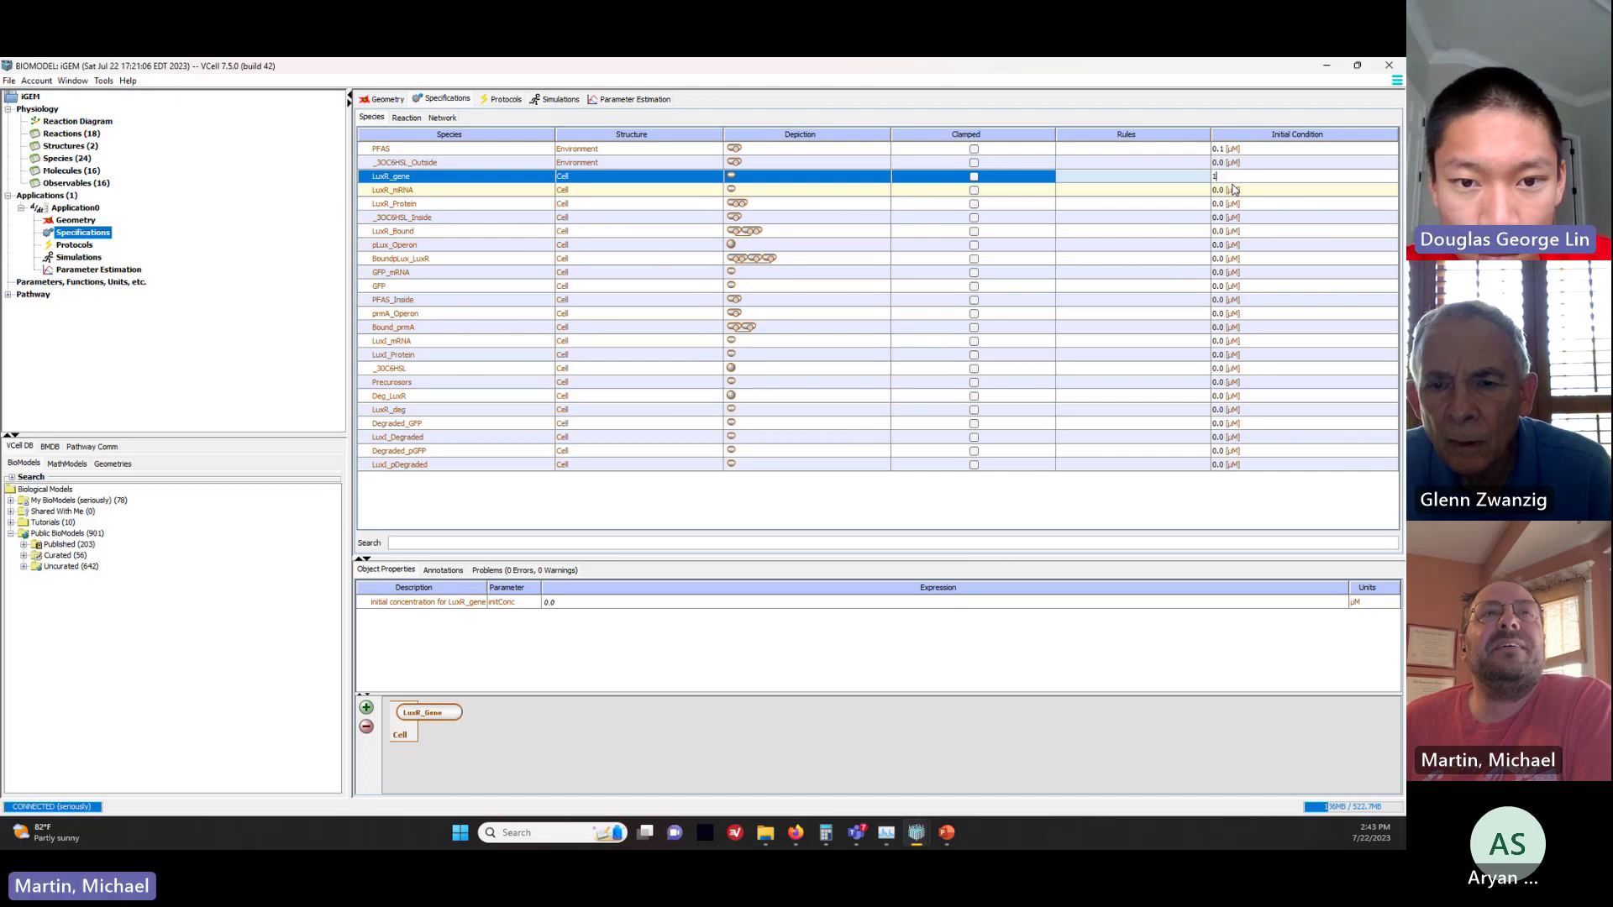
pyautogui.write('e-')
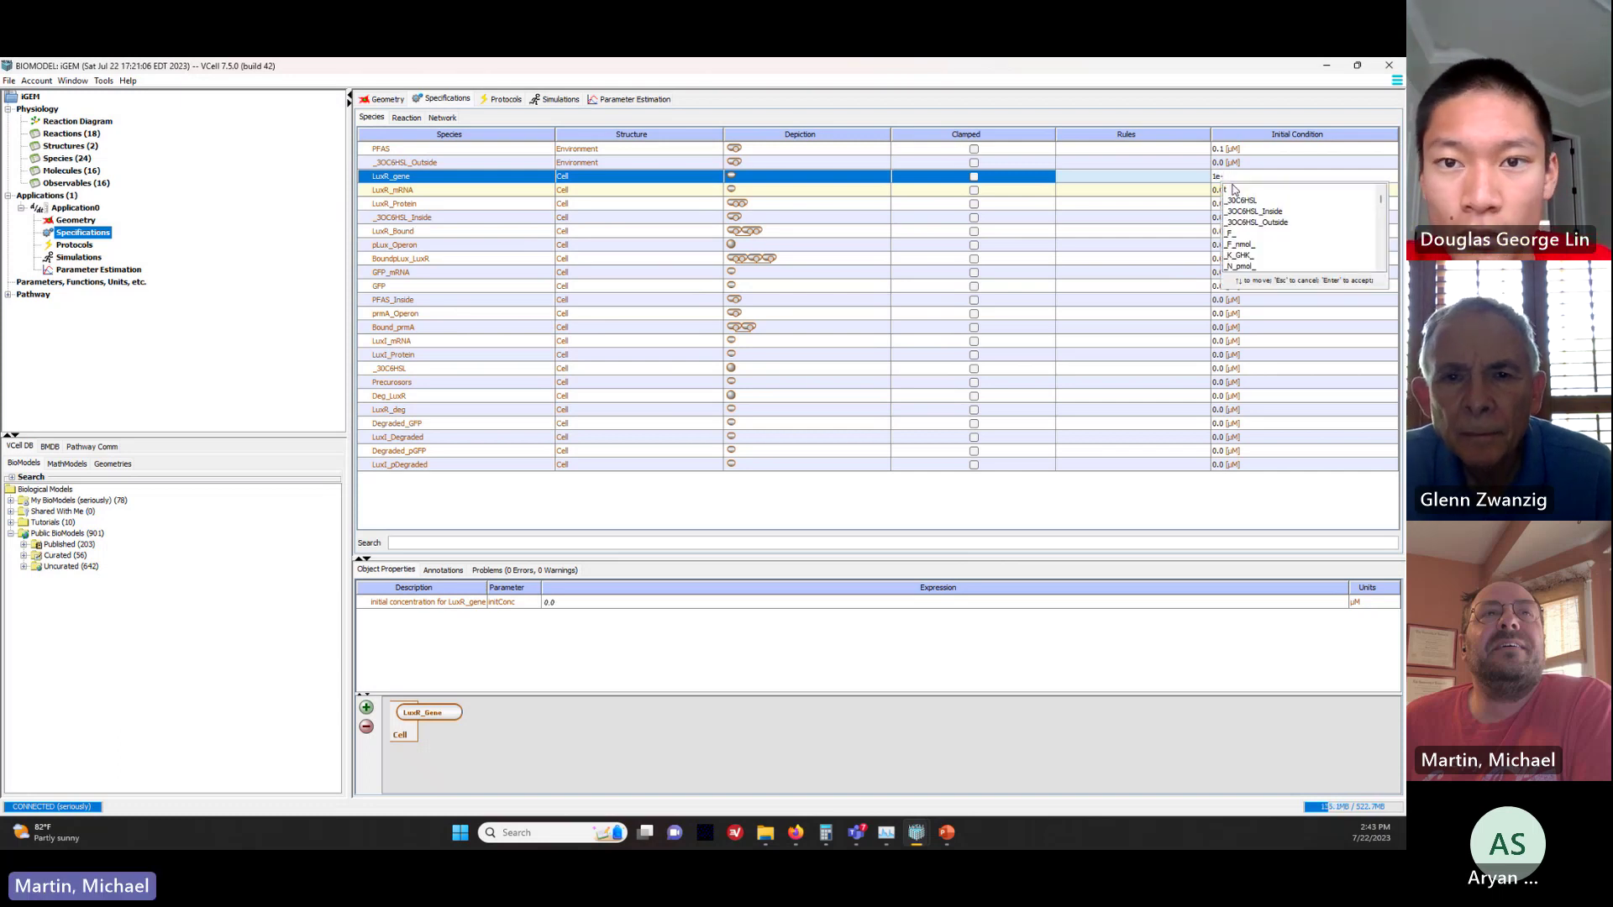
pyautogui.write('4')
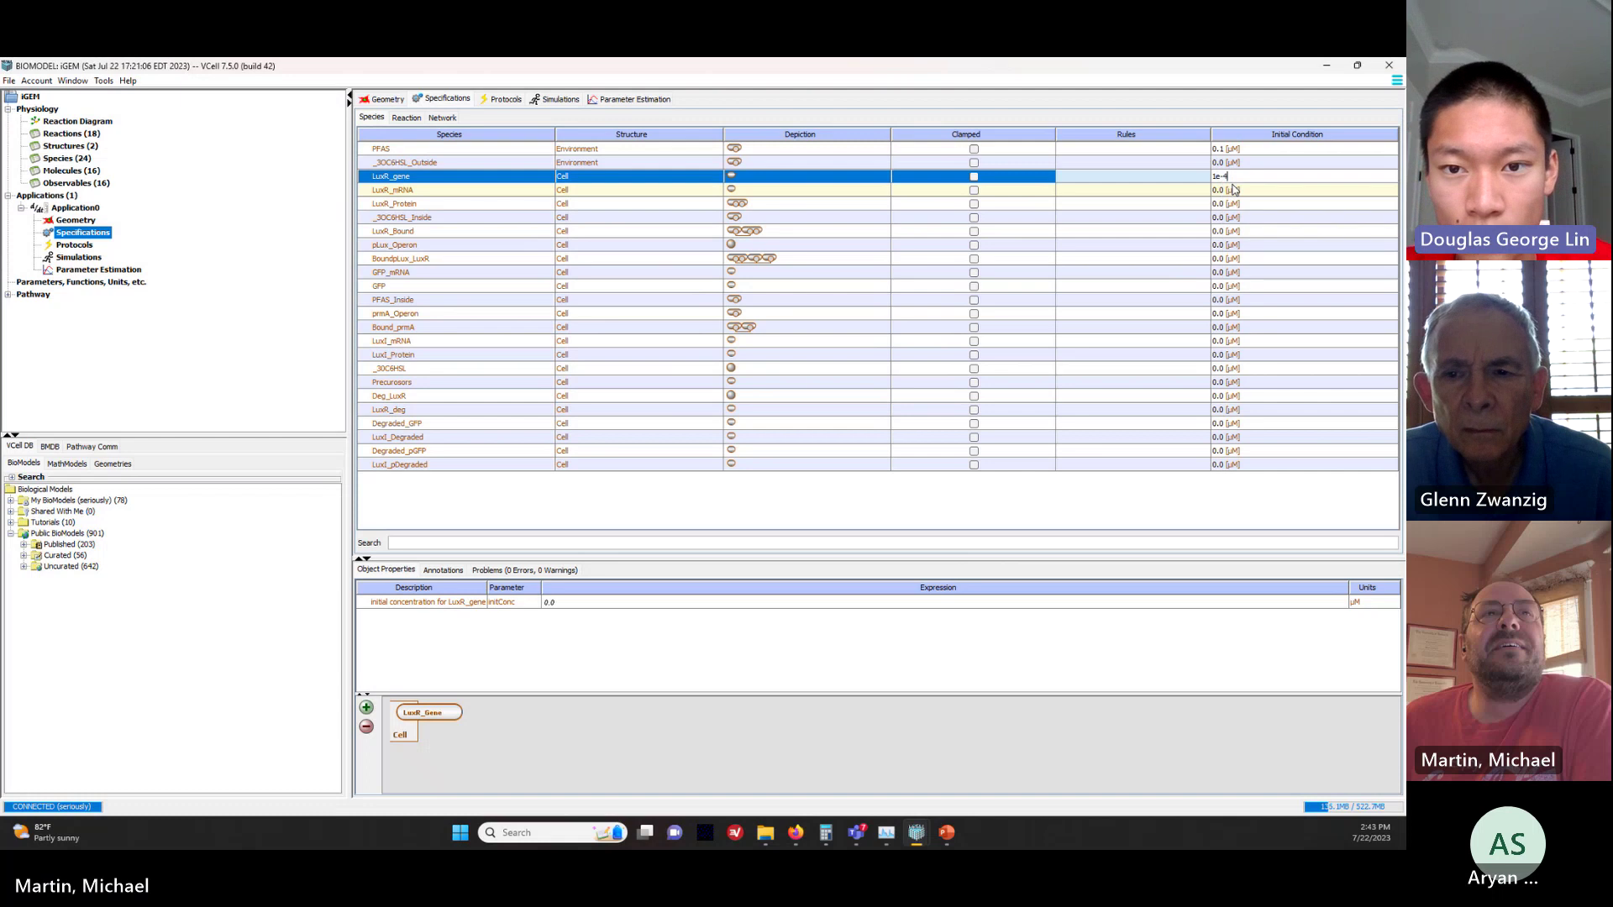
pyautogui.press('Return')
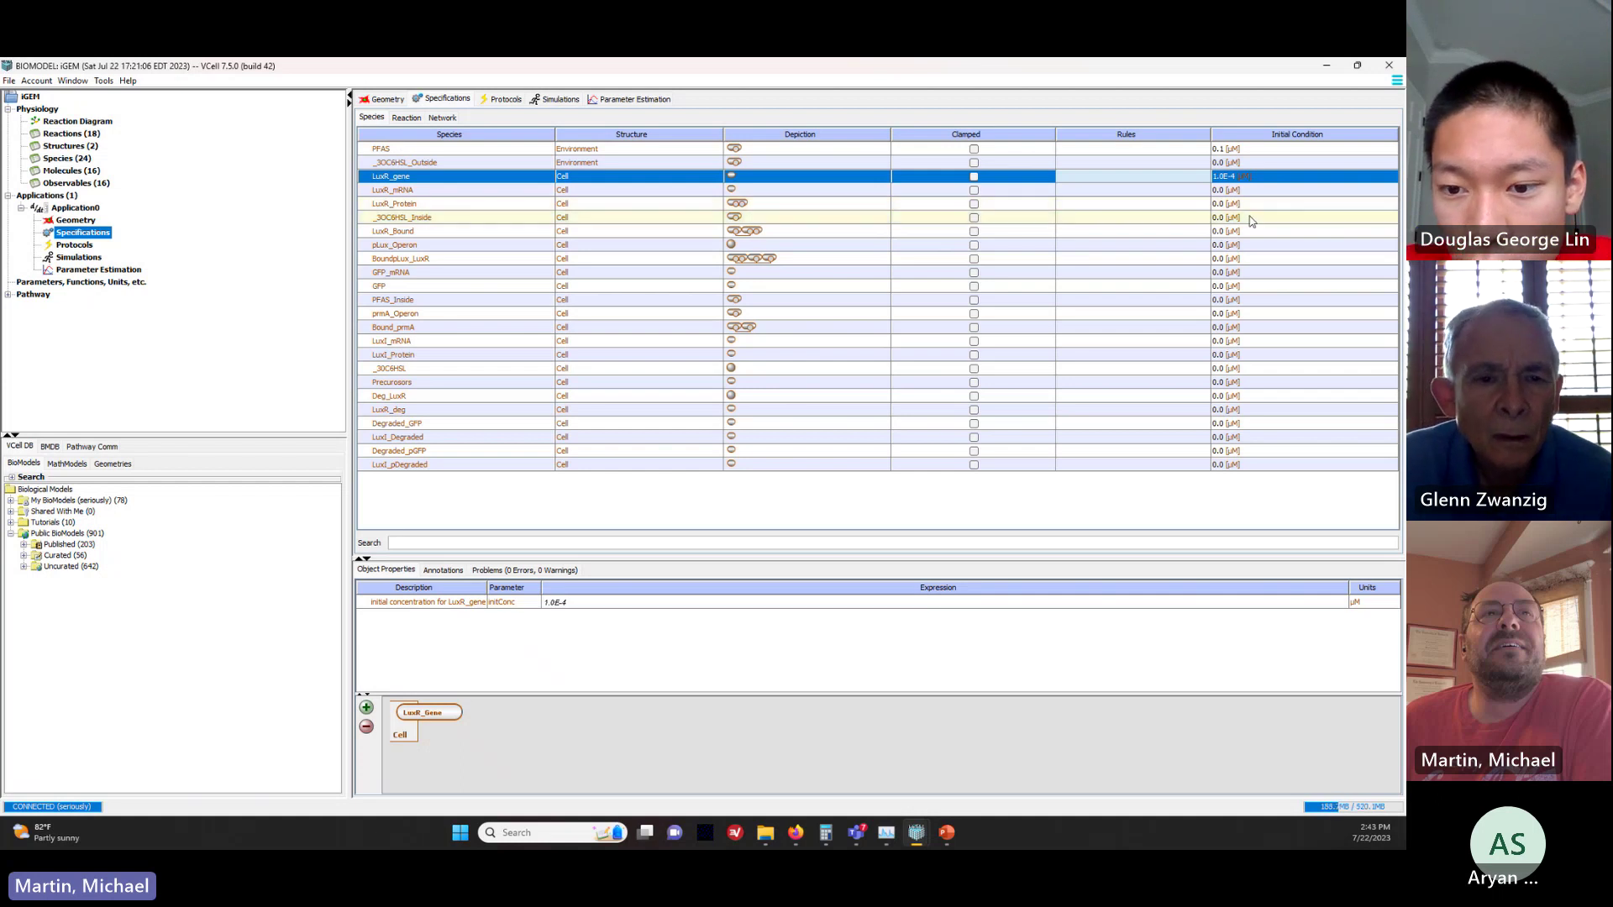
# Step: Set the initial concentration of LuxR_mRNA in the Cell to 1e3 µM
pyautogui.click(450, 191)
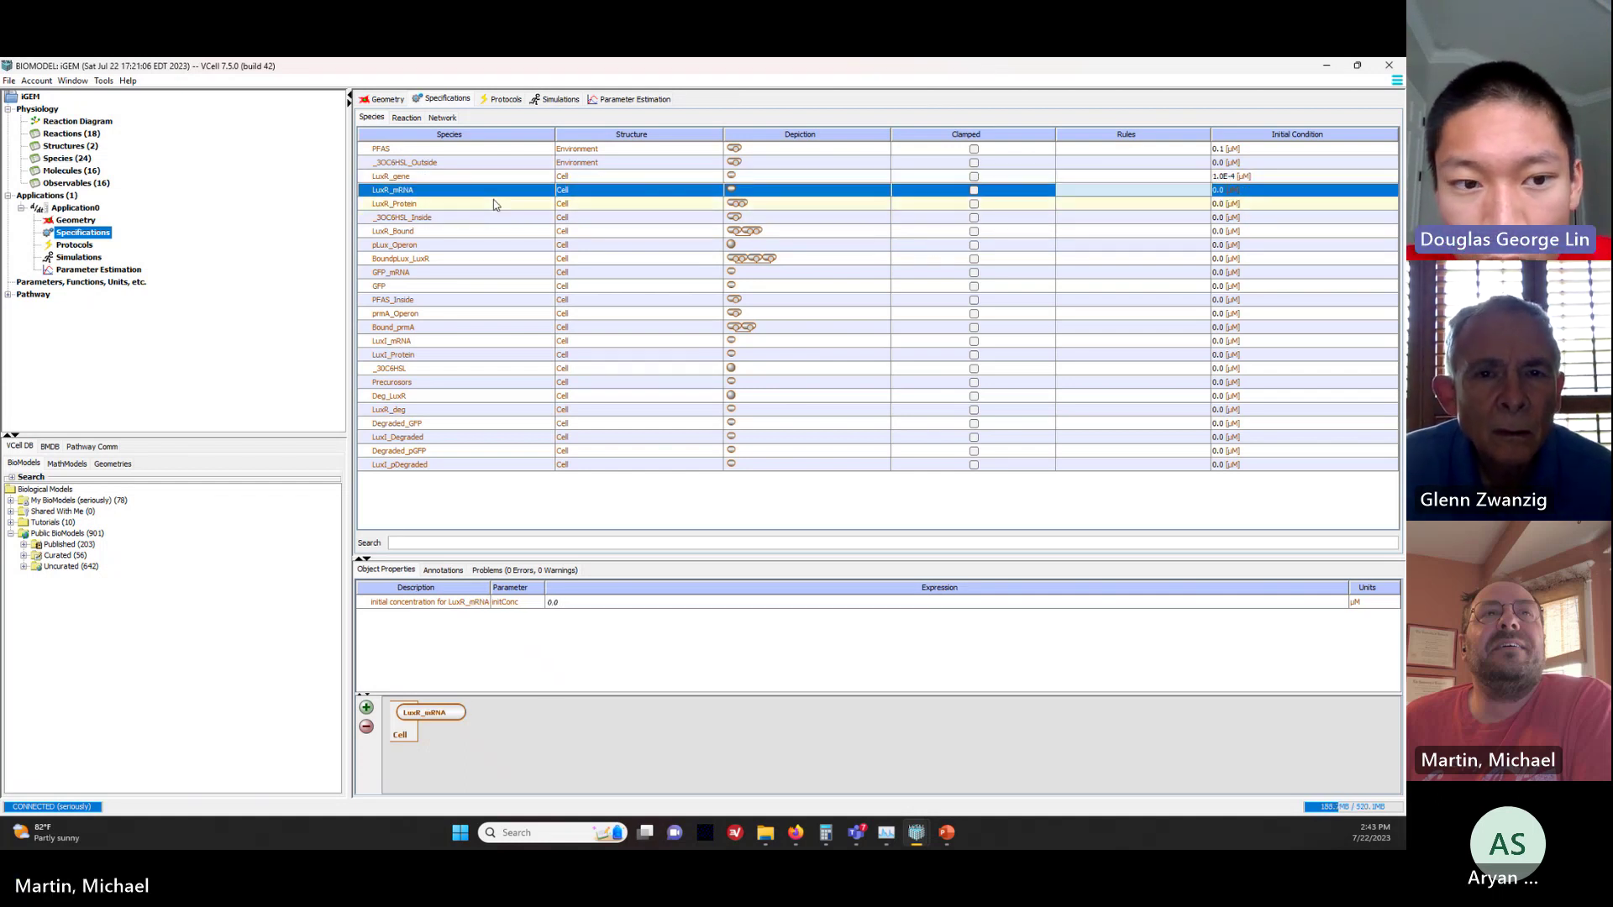
pyautogui.click(1218, 193)
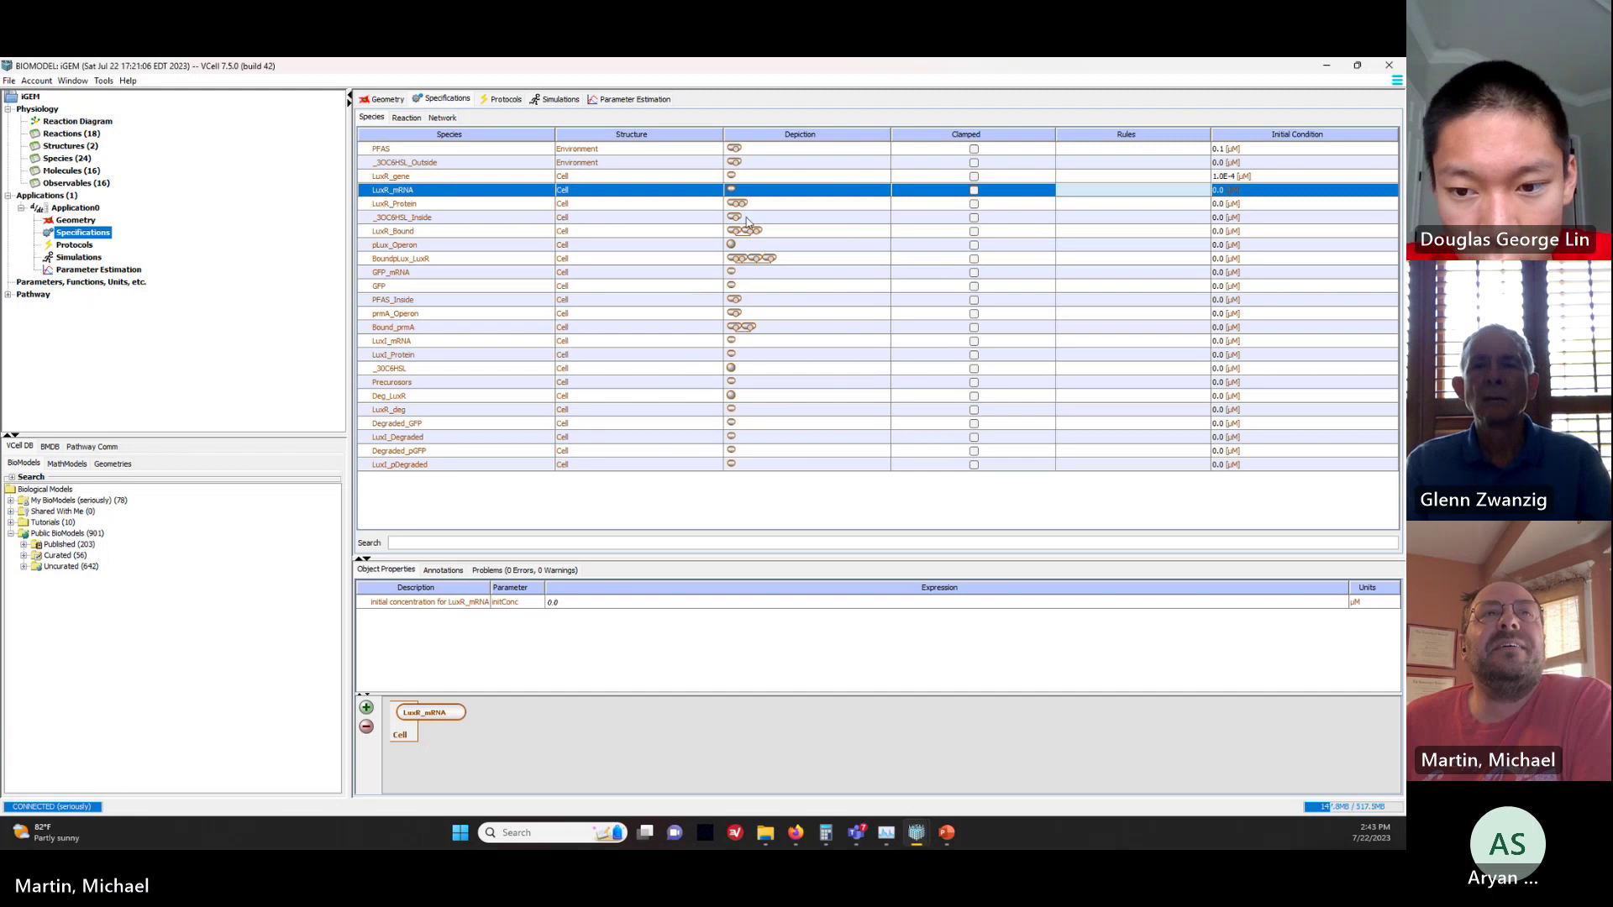
pyautogui.doubleClick(1223, 191)
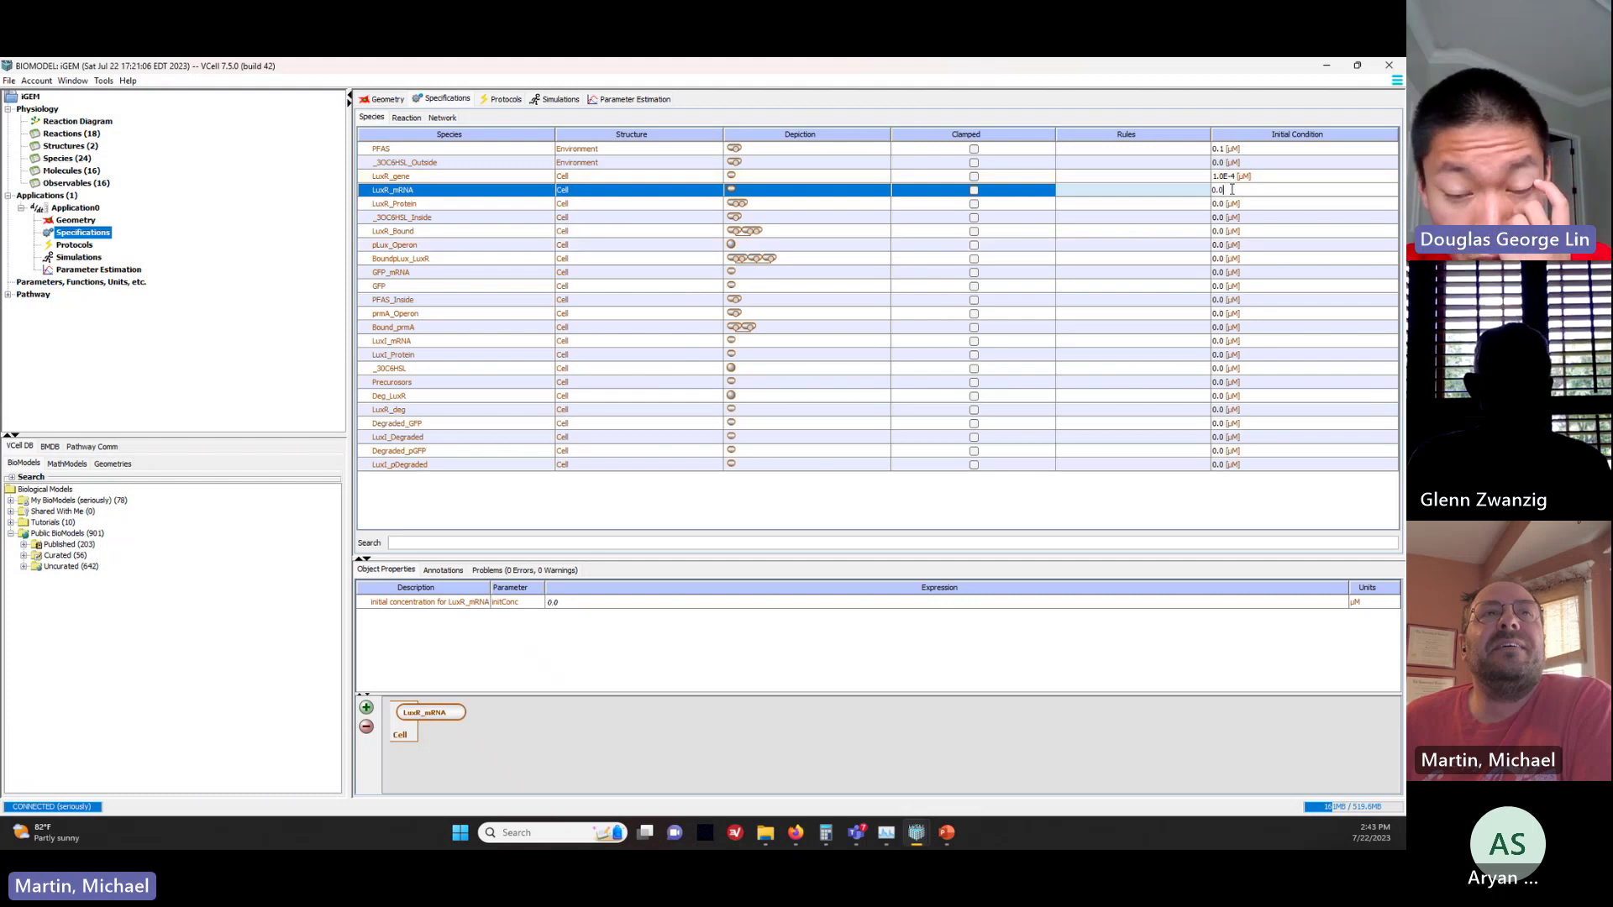
pyautogui.moveTo(1231, 190); pyautogui.dragTo(1213, 189)
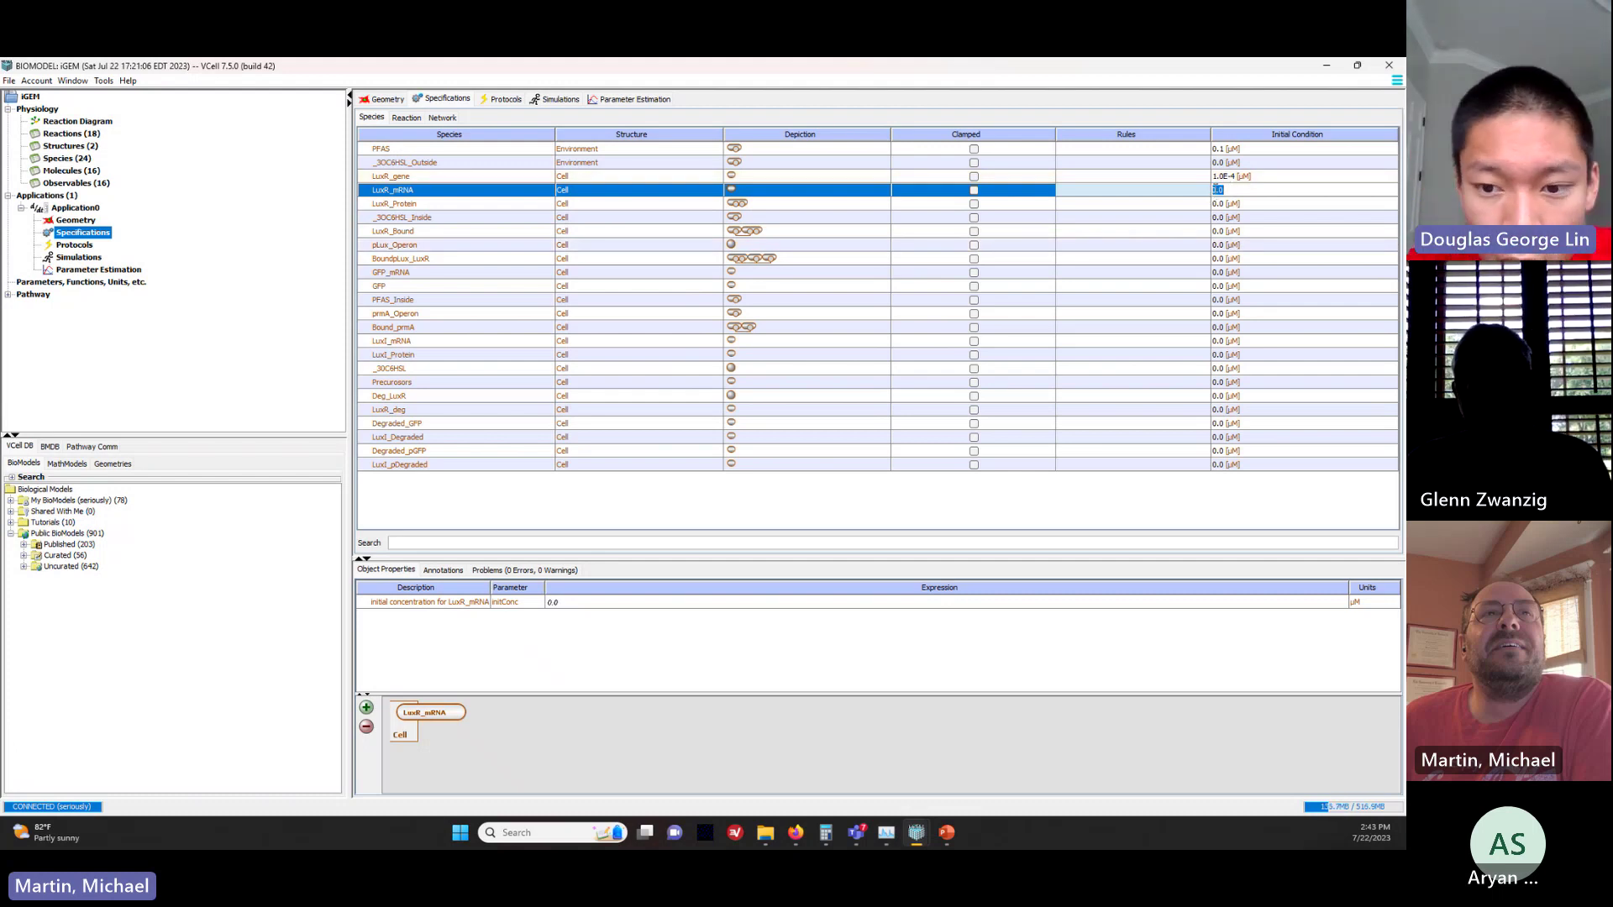
pyautogui.press('BackSpace')
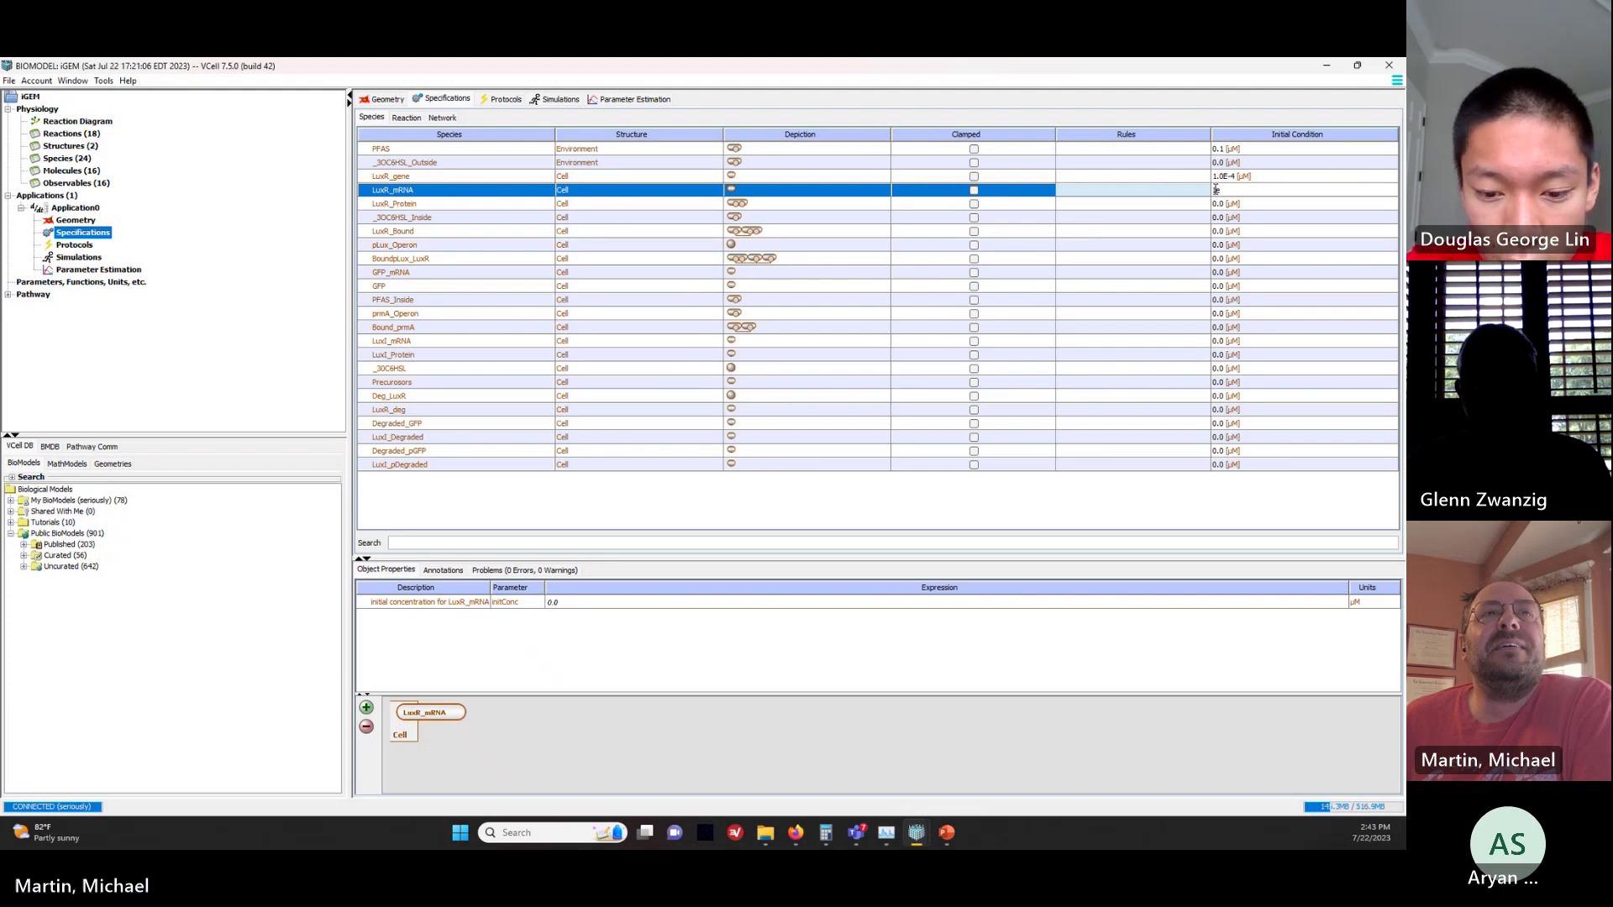
pyautogui.press('BackSpace')
pyautogui.press('BackSpace')
pyautogui.press('BackSpace')
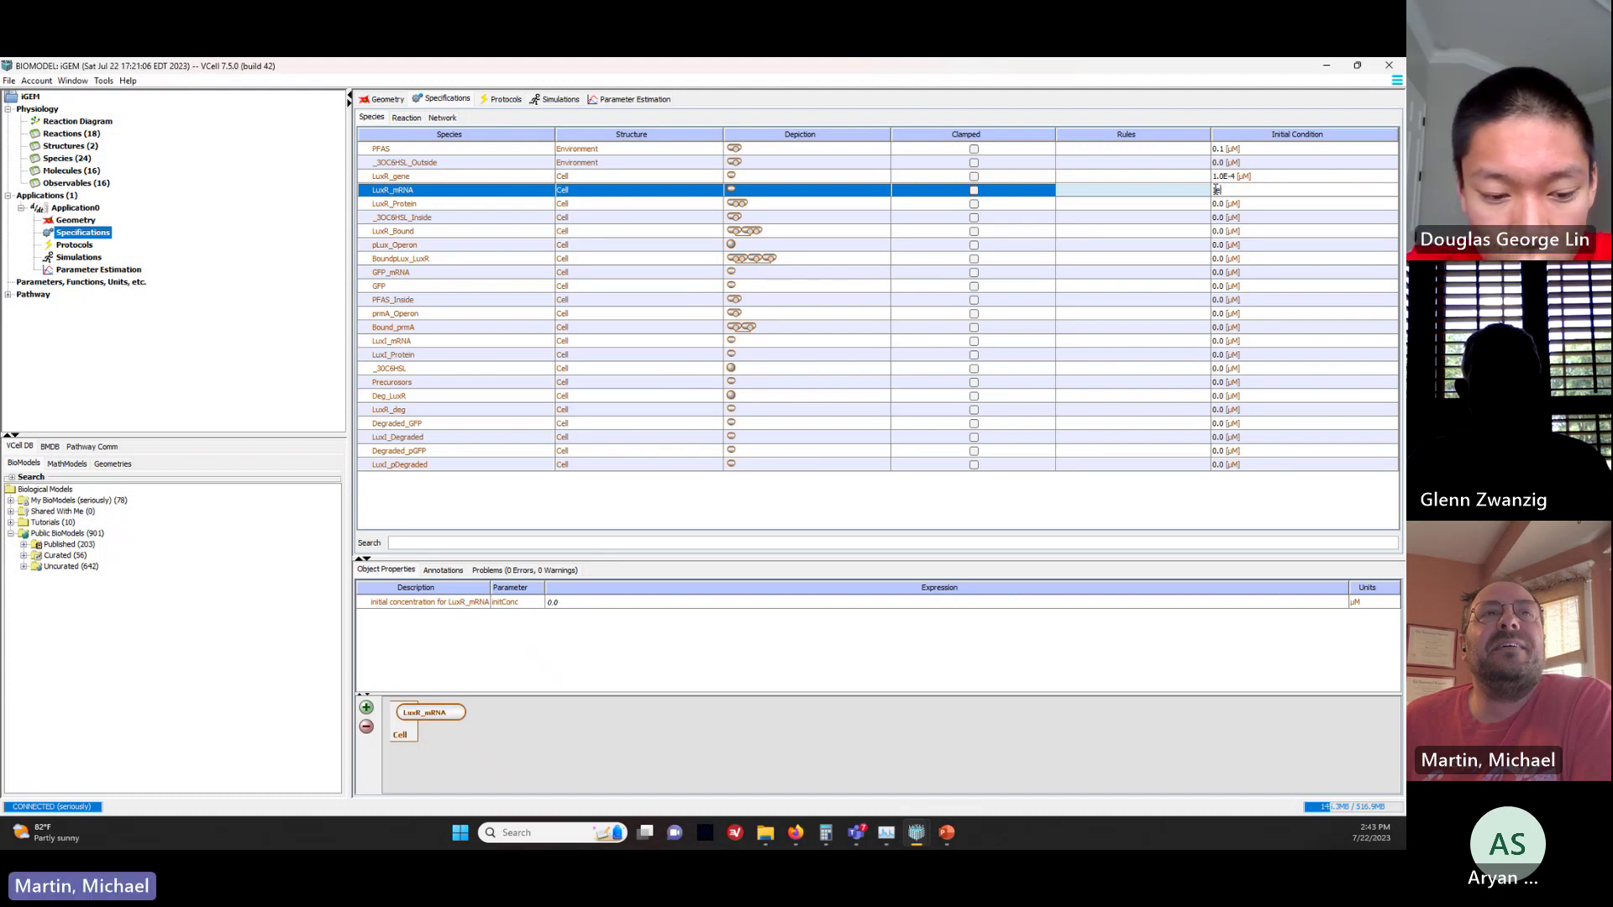
pyautogui.write('1e3')
pyautogui.press('Return')
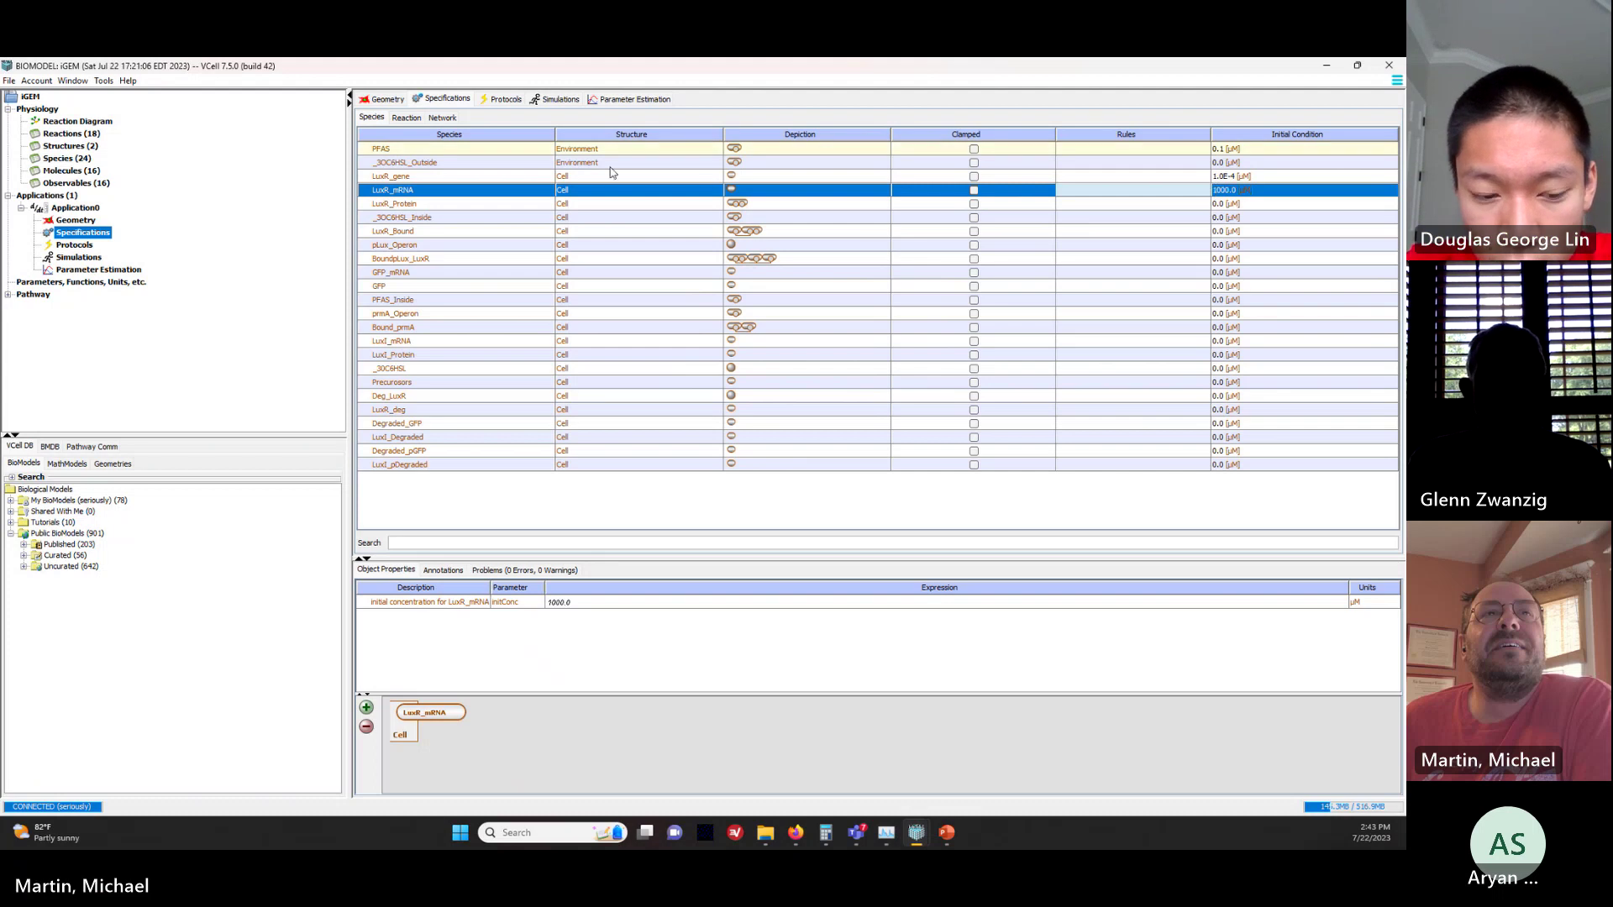
pyautogui.click(504, 206)
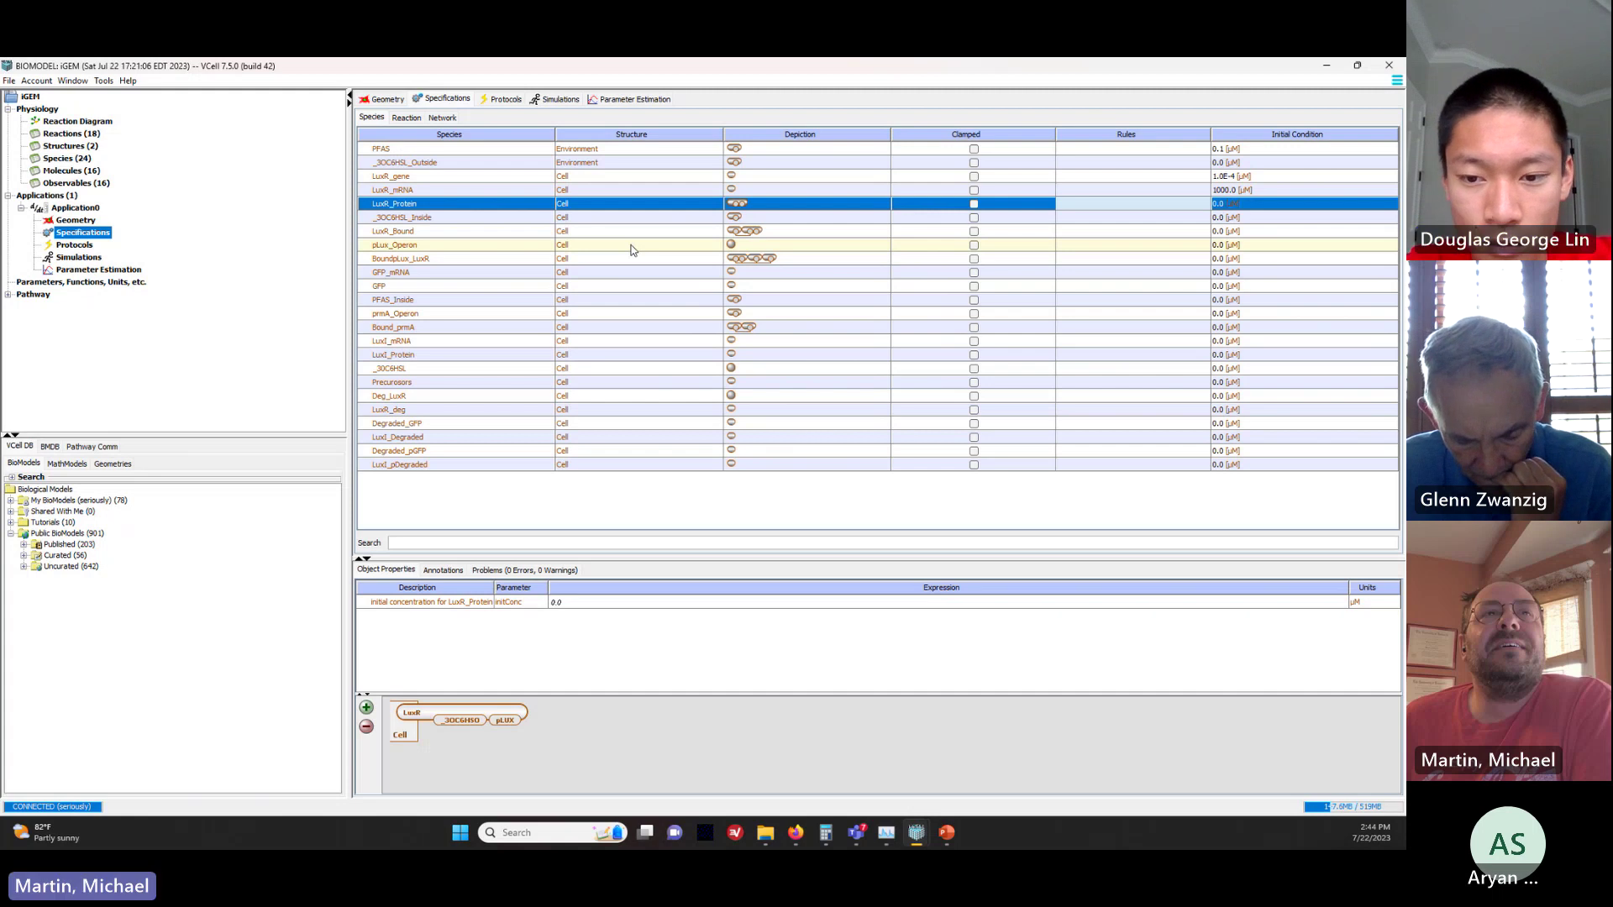
pyautogui.doubleClick(1223, 203)
pyautogui.doubleClick(1233, 203)
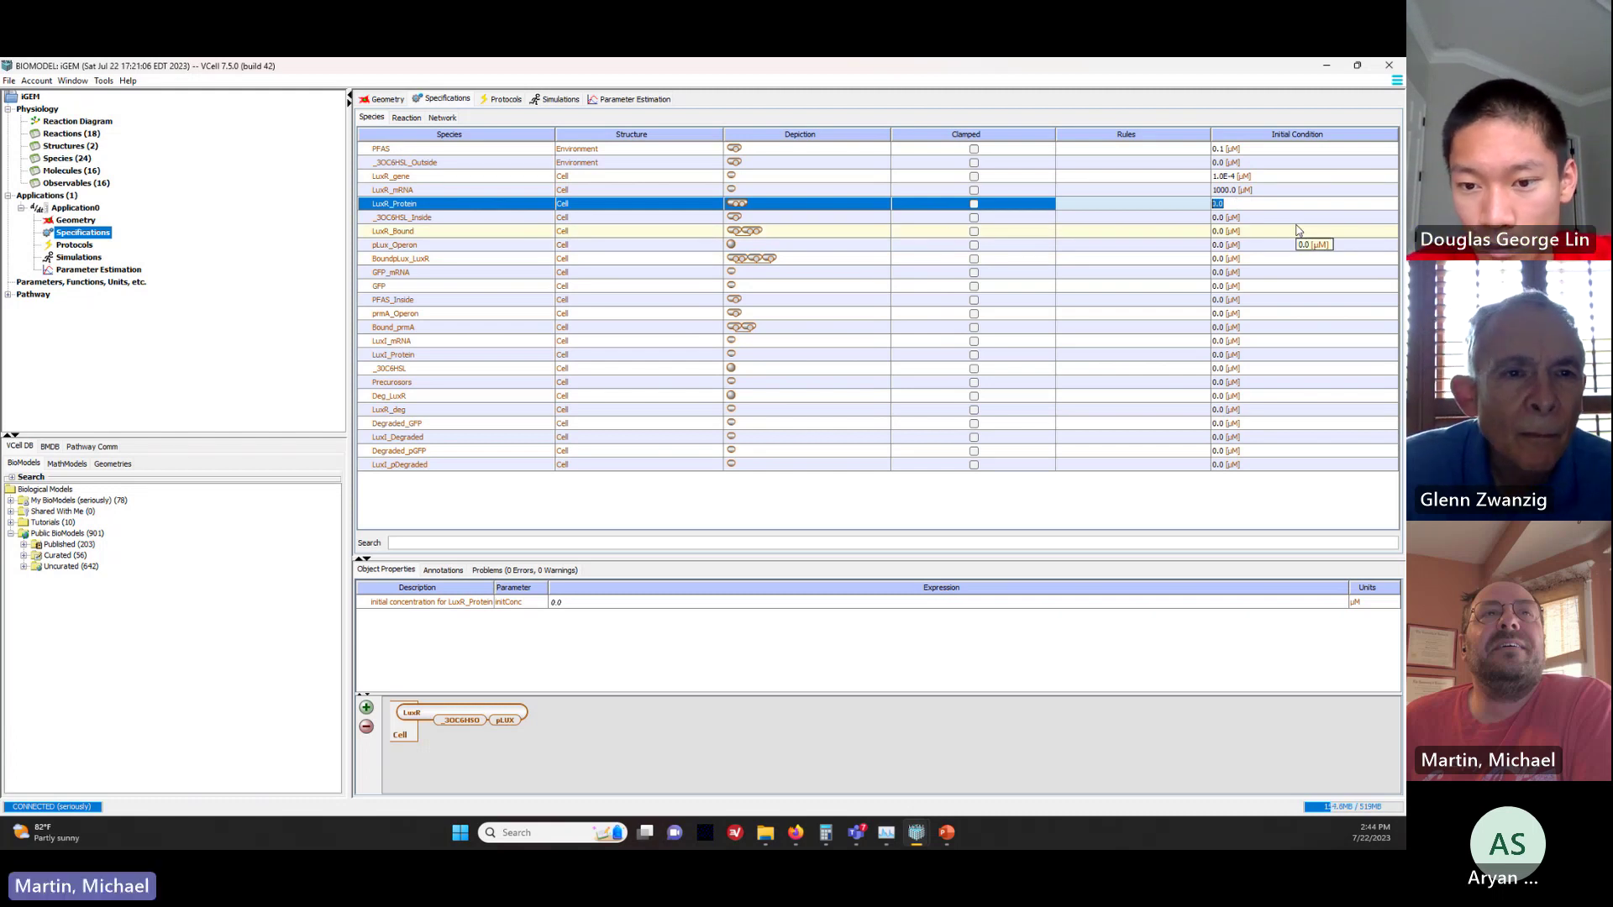
# Step: Correct the initial concentration of LuxR_mRNA in the Cell to 1e-3 µM
pyautogui.doubleClick(1228, 190)
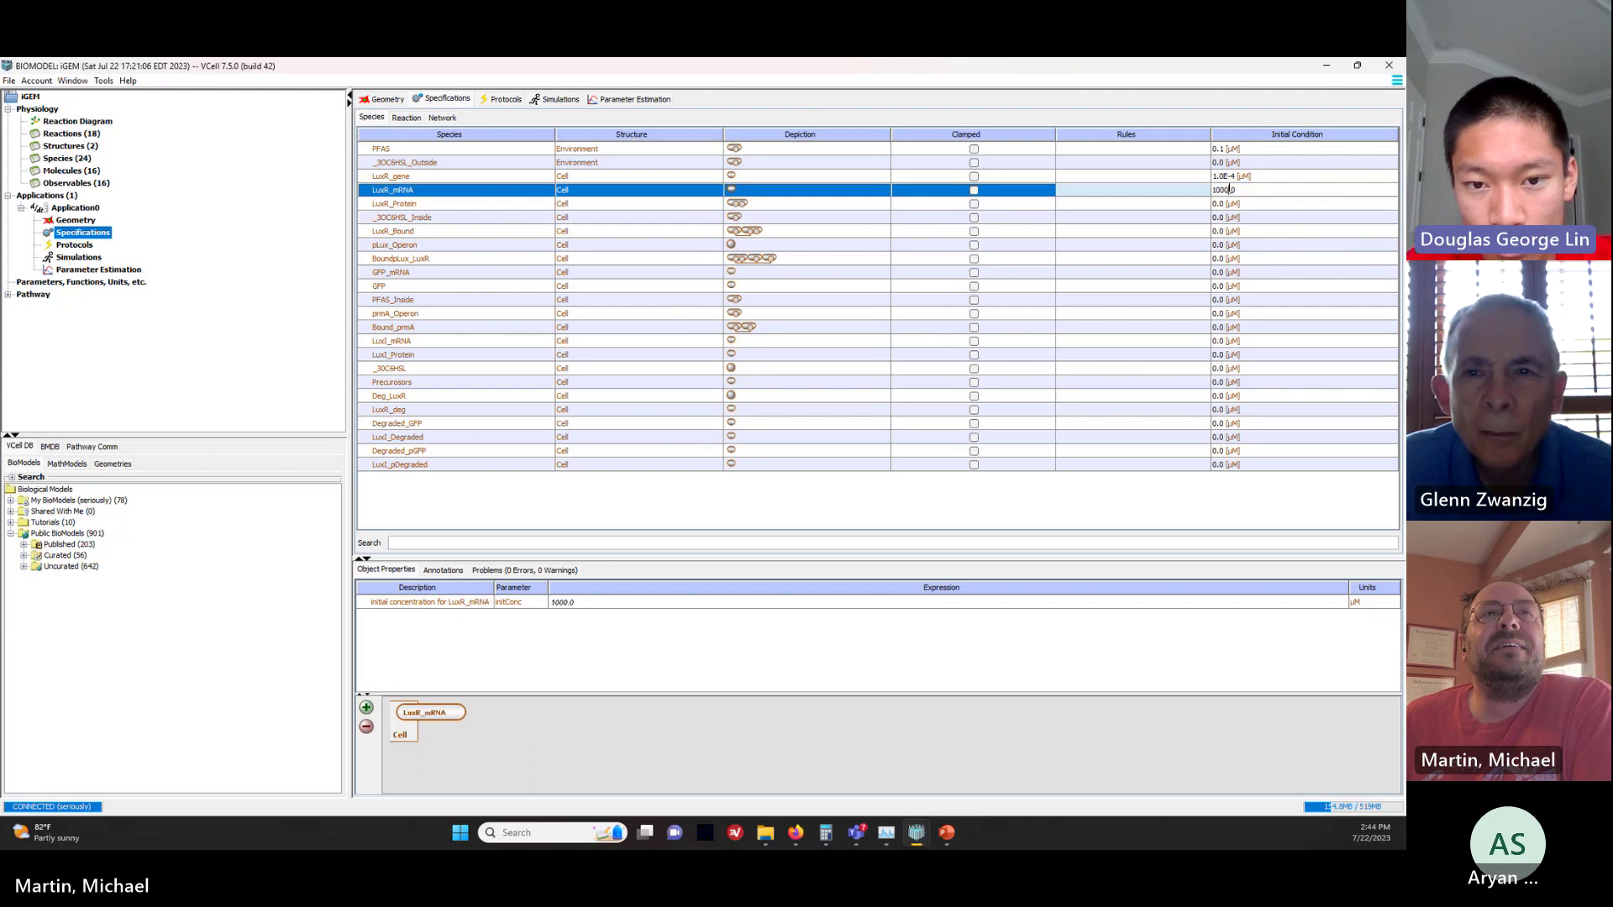
pyautogui.doubleClick(1238, 189)
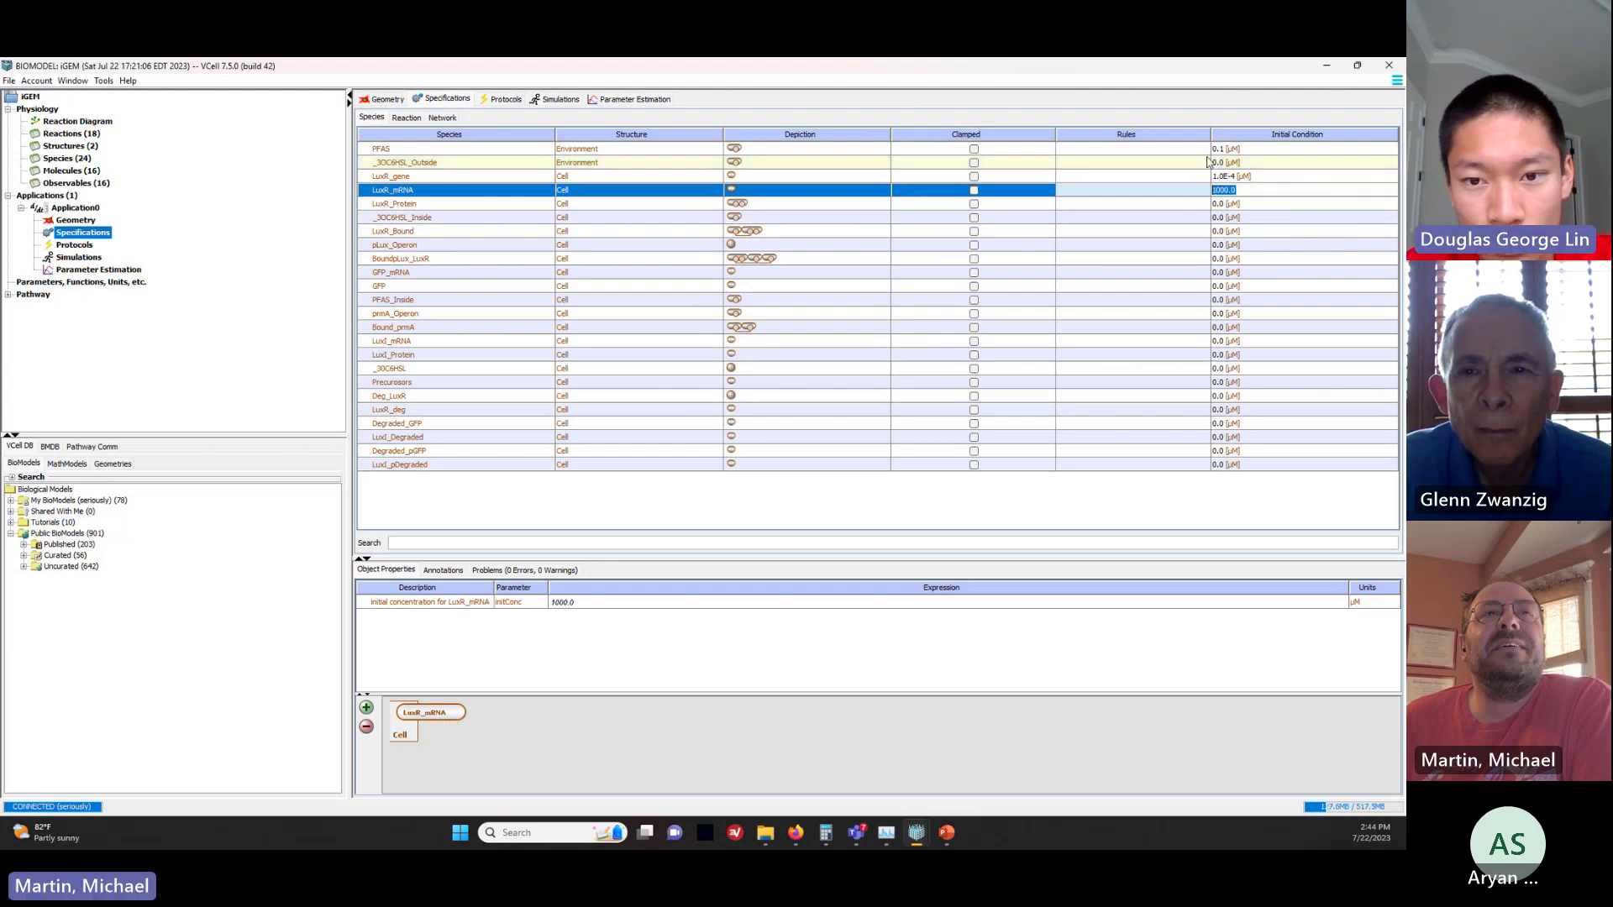
pyautogui.write('1e-3')
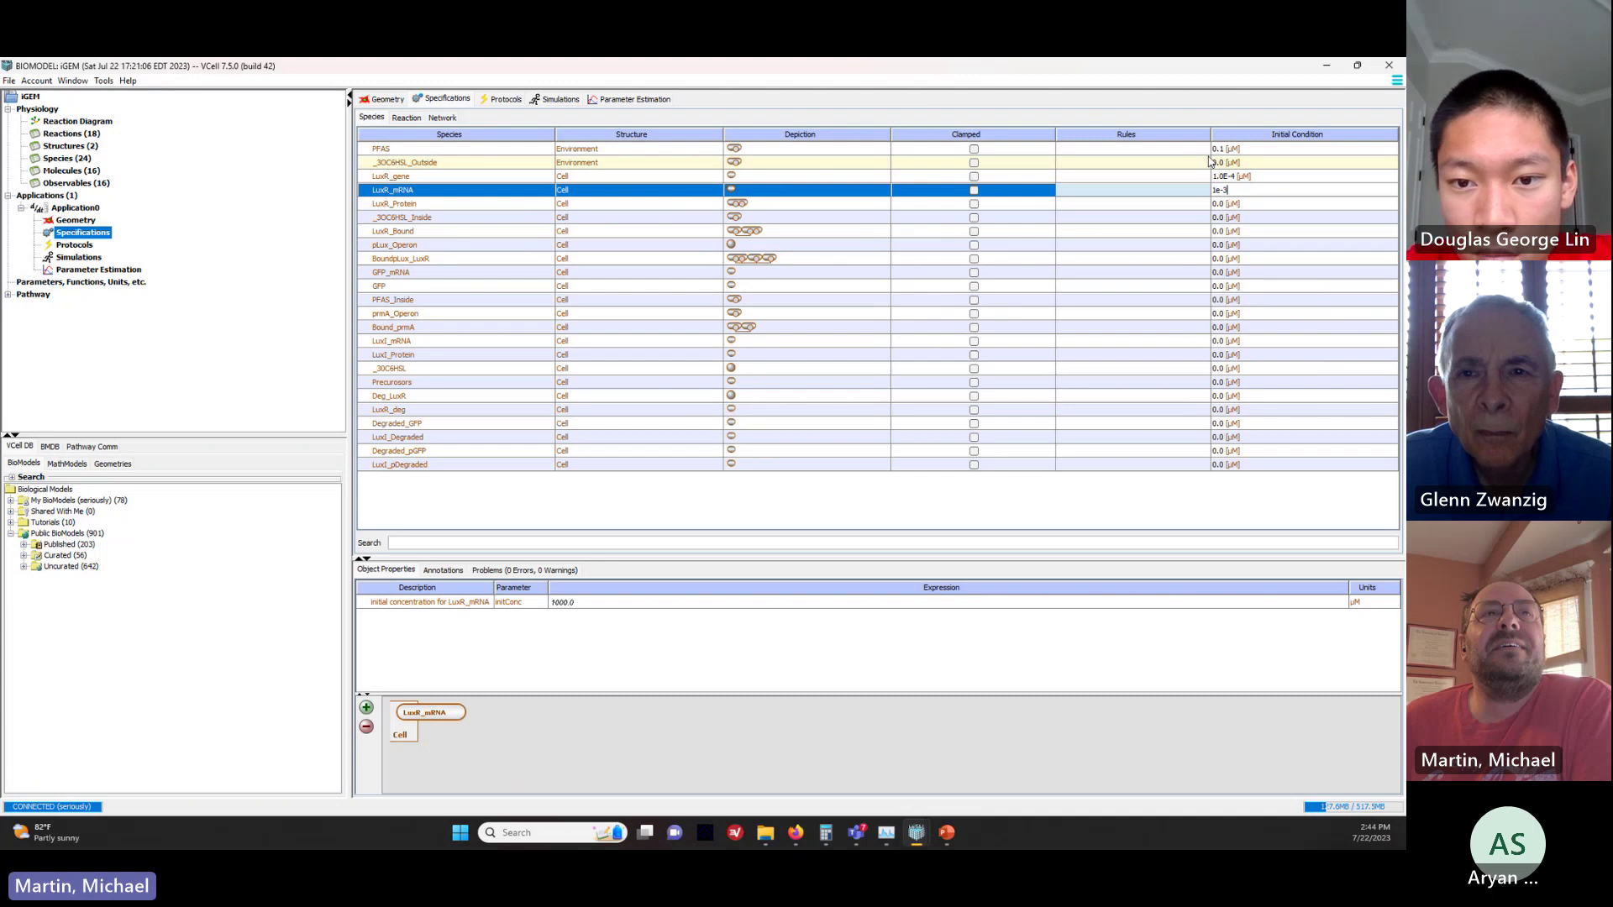
pyautogui.press('Return')
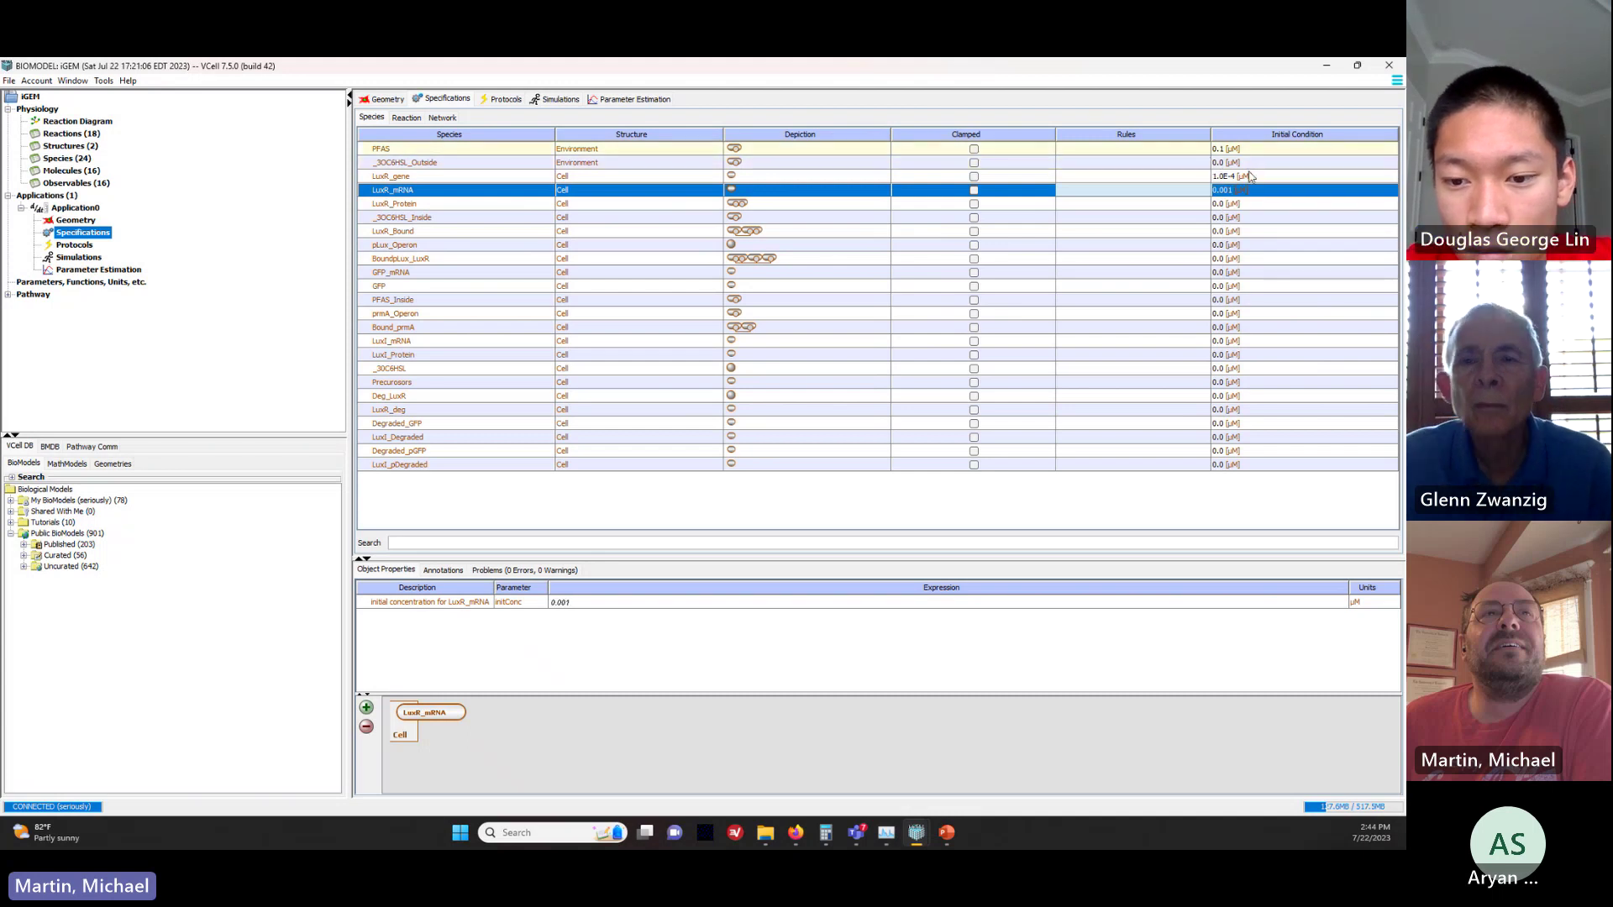
# Step: Set the initial concentration of LuxR_Protein in the Cell to 0.1 µM
pyautogui.click(1223, 205)
pyautogui.doubleClick(1224, 206)
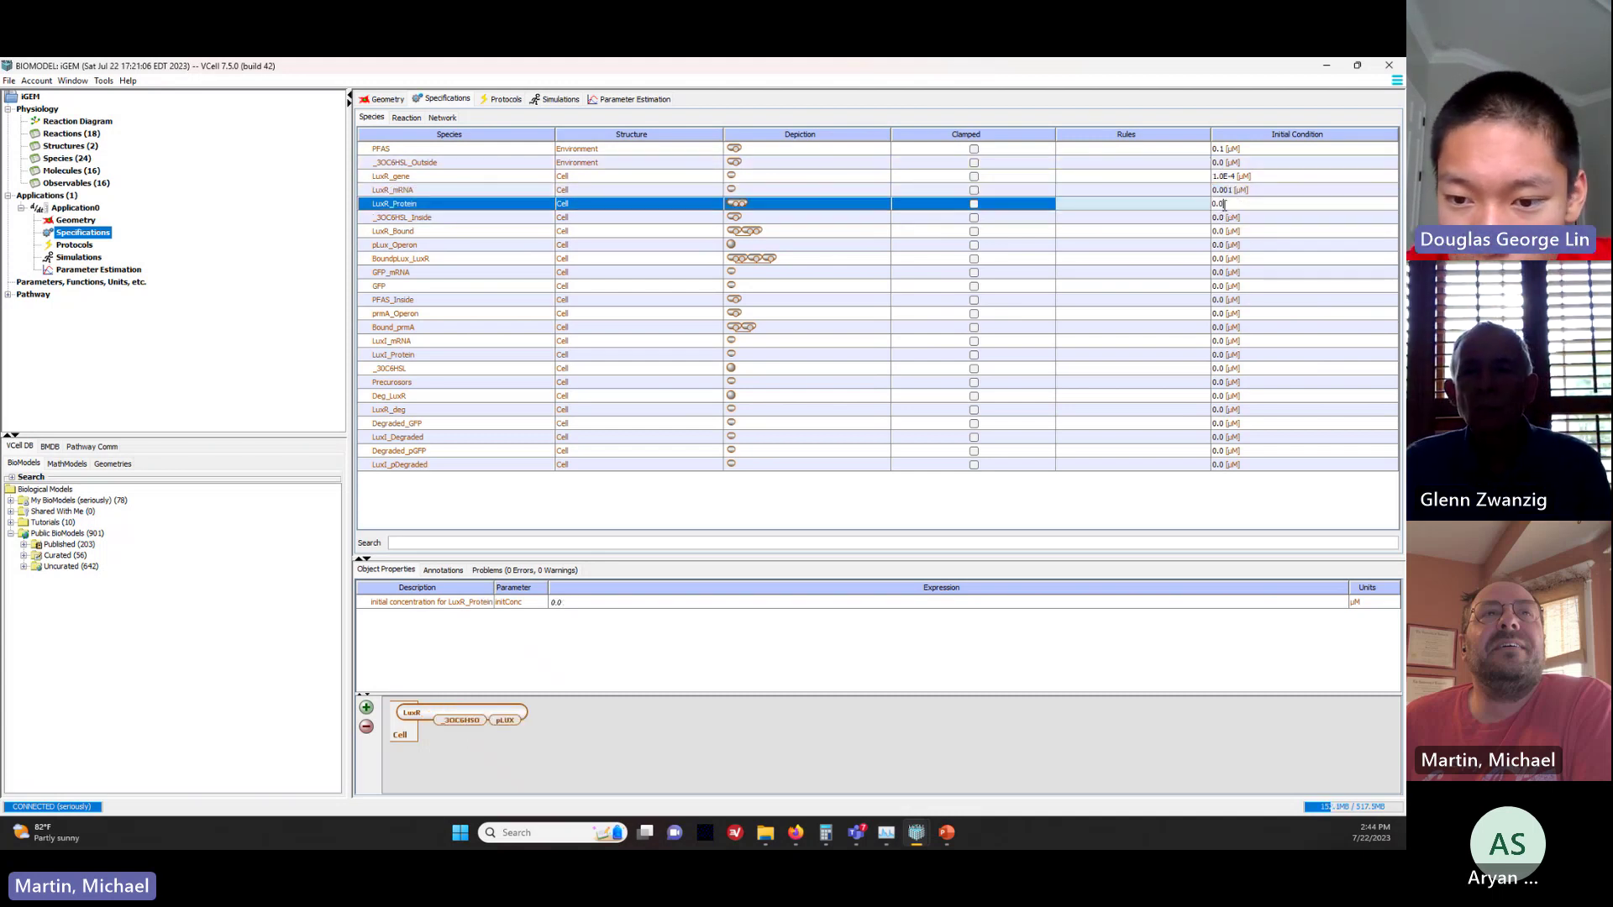
pyautogui.moveTo(1231, 205); pyautogui.dragTo(1220, 206)
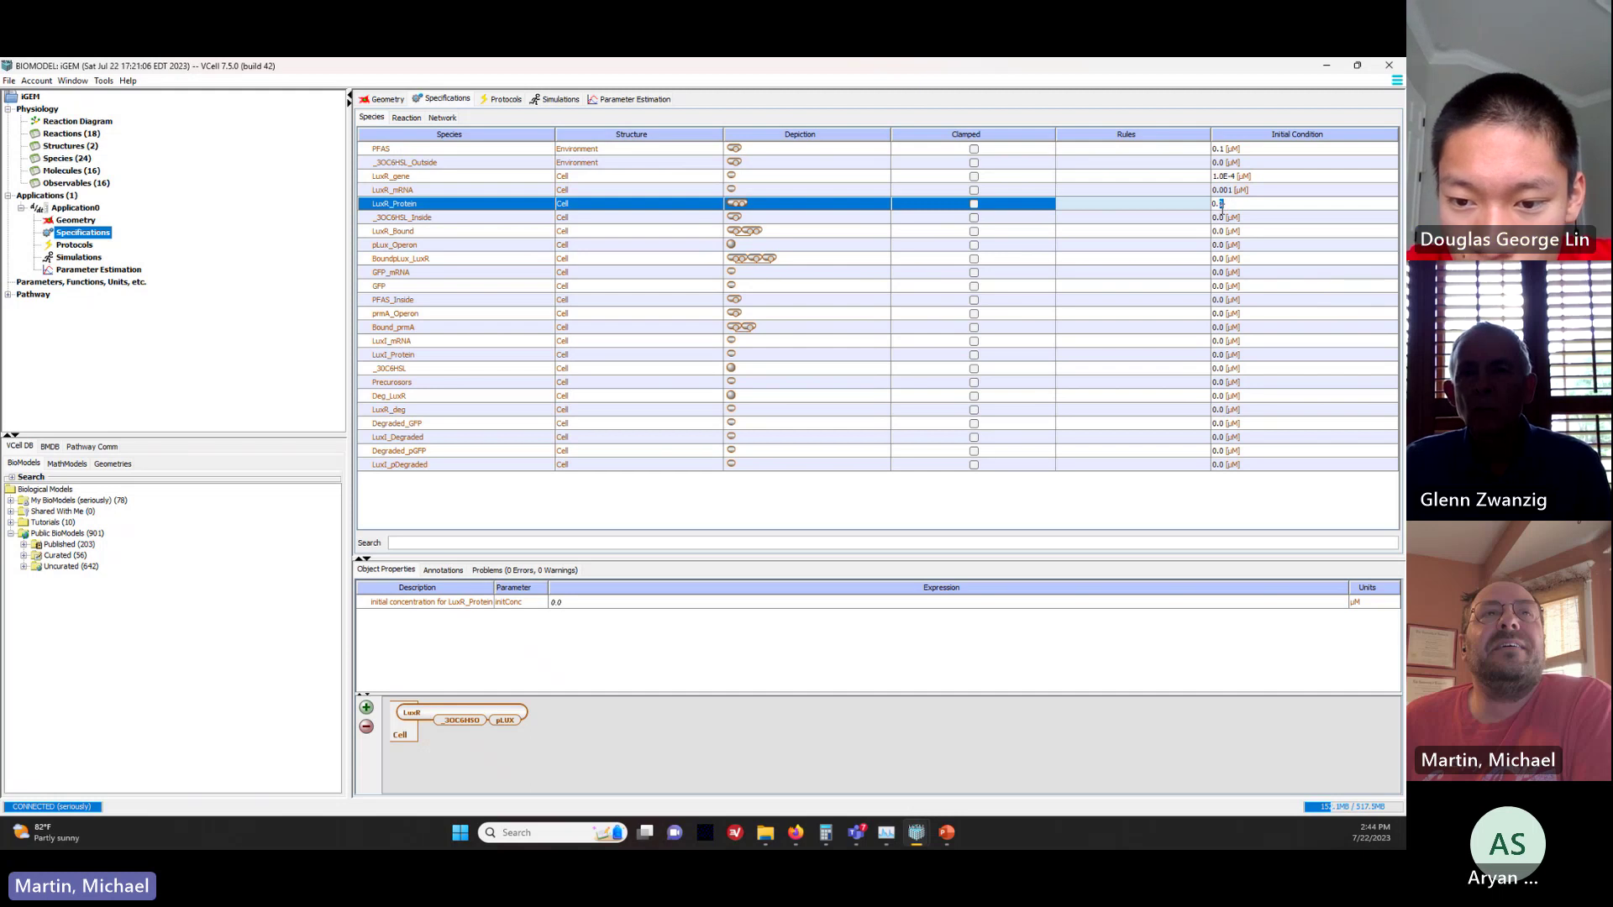
pyautogui.write('1')
pyautogui.press('Return')
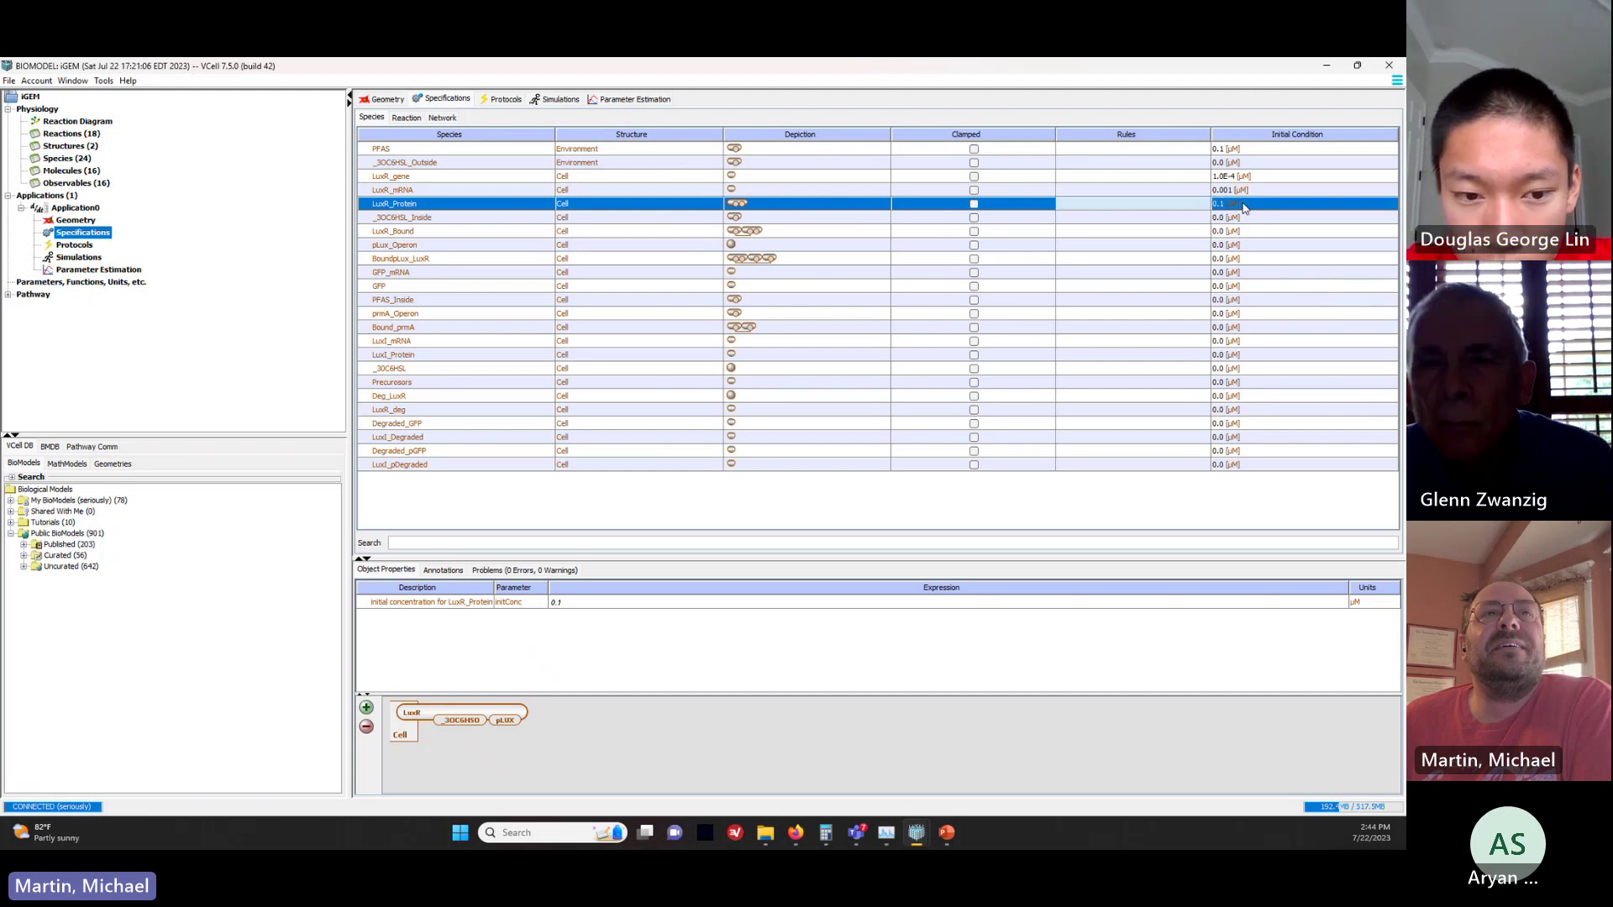
# Step: Leave _3OC6HSL_Inside and LuxR_Bound as they are and set the initial concentration of pLux_Operon to 1e-4 µM
pyautogui.click(483, 220)
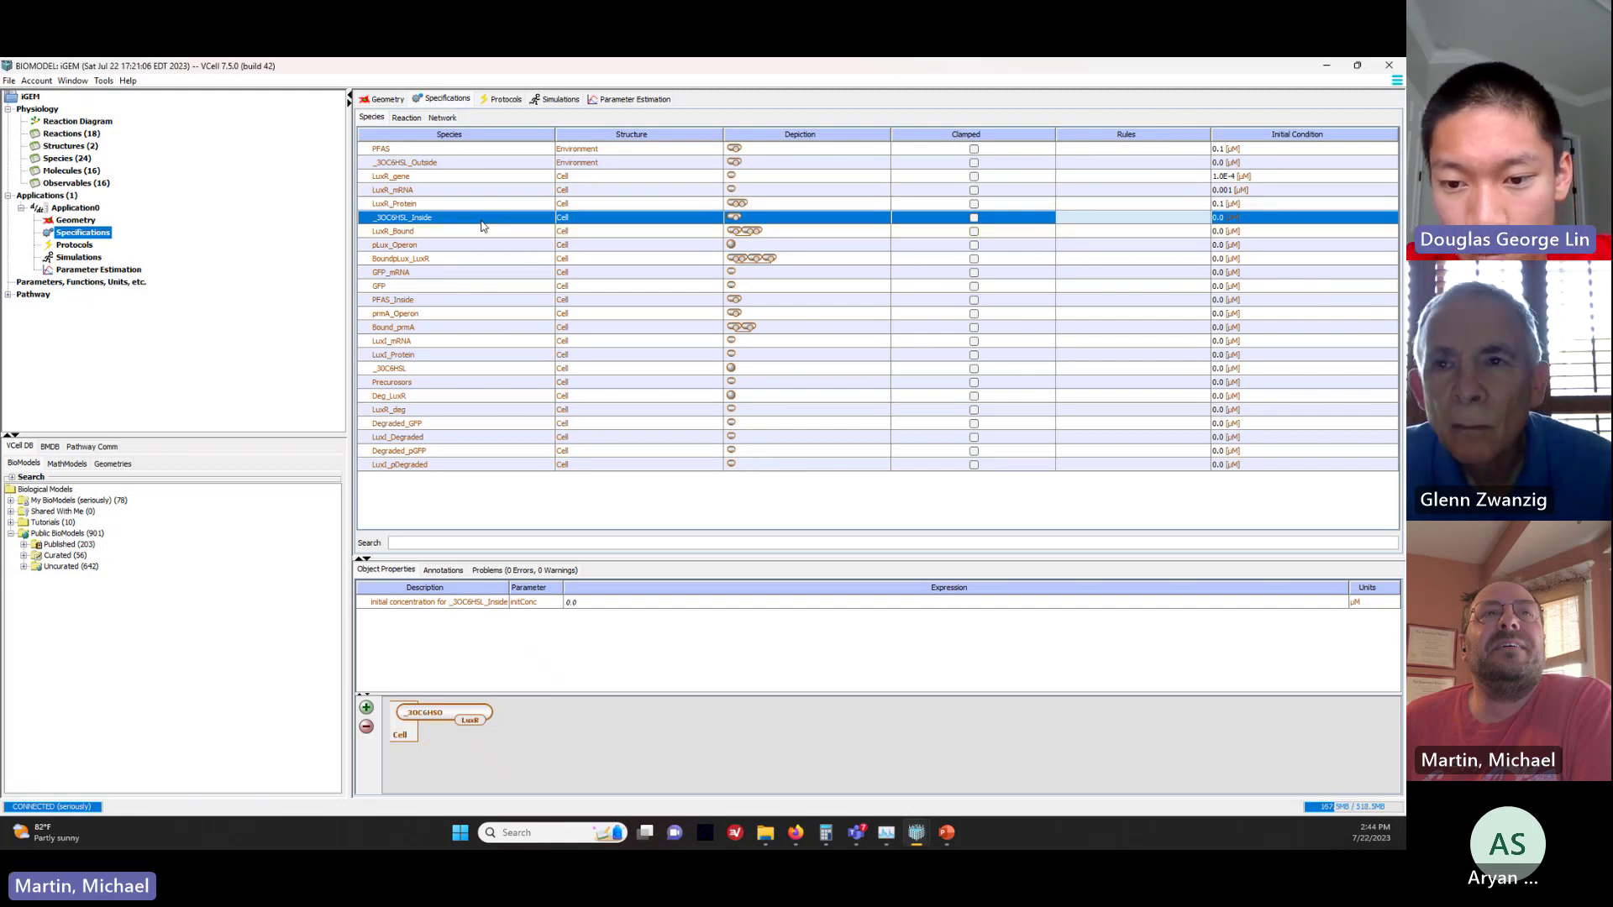
pyautogui.click(484, 232)
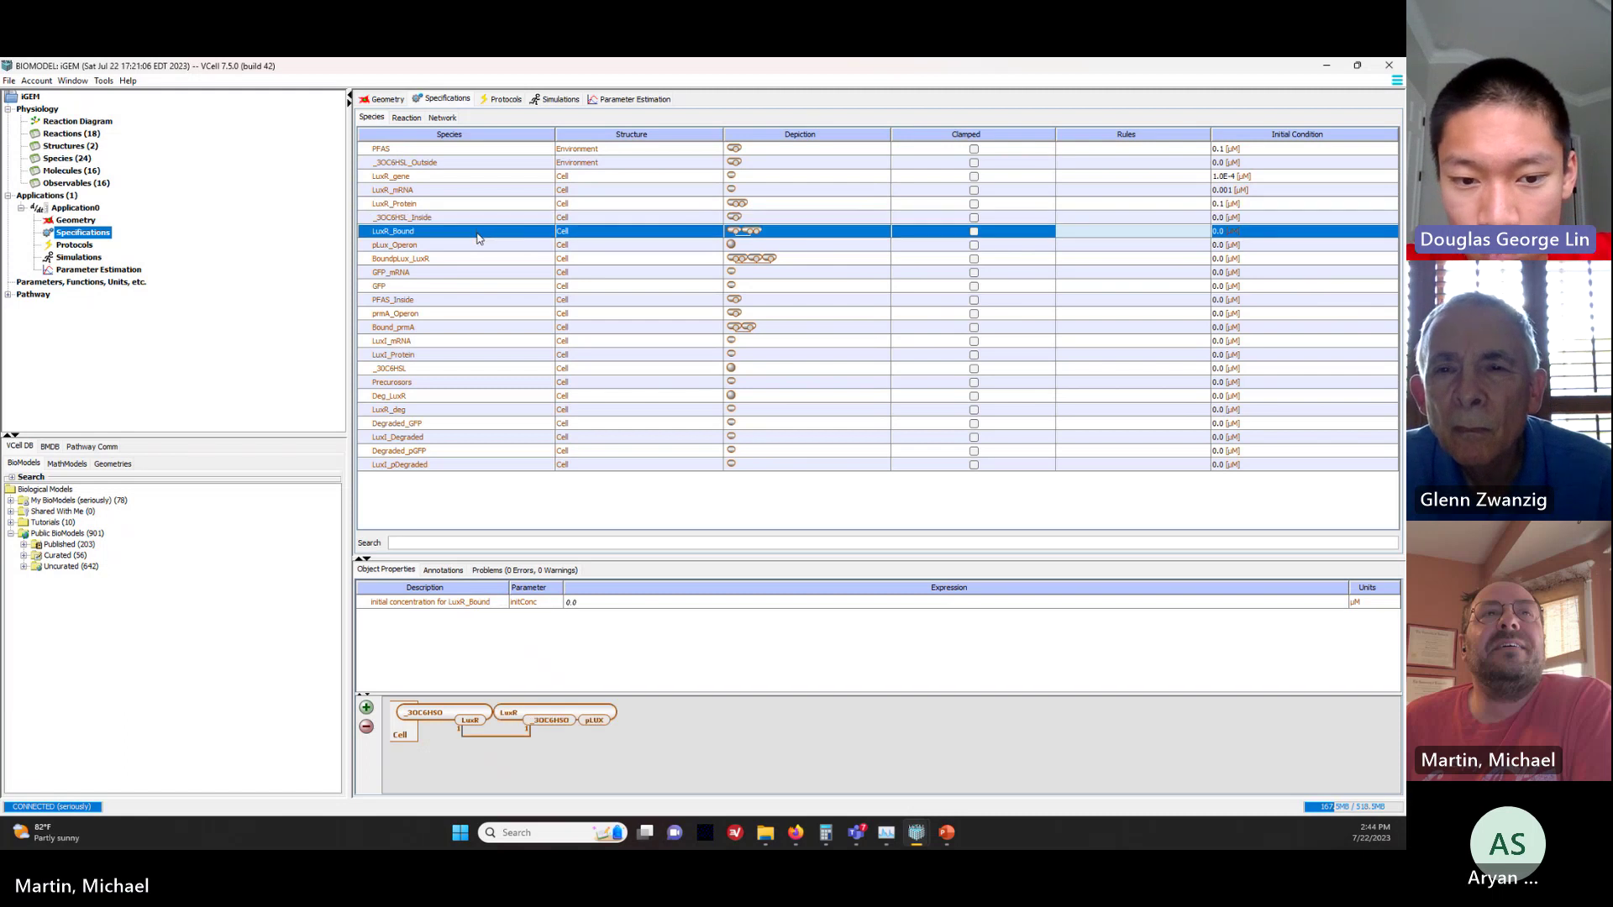
pyautogui.click(484, 247)
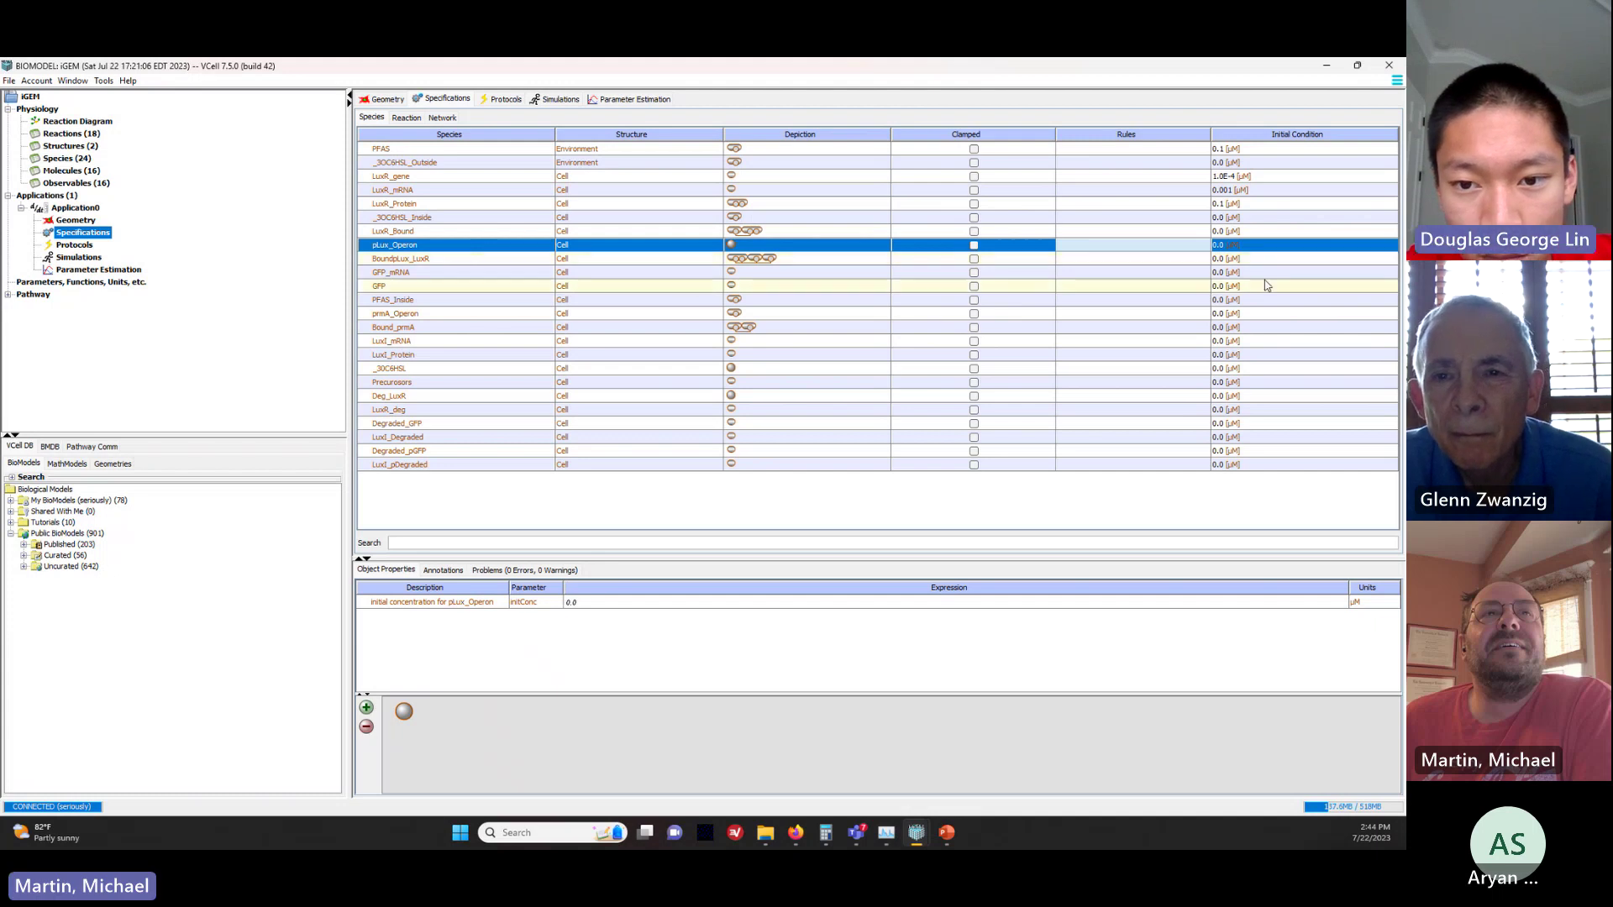
pyautogui.doubleClick(1218, 245)
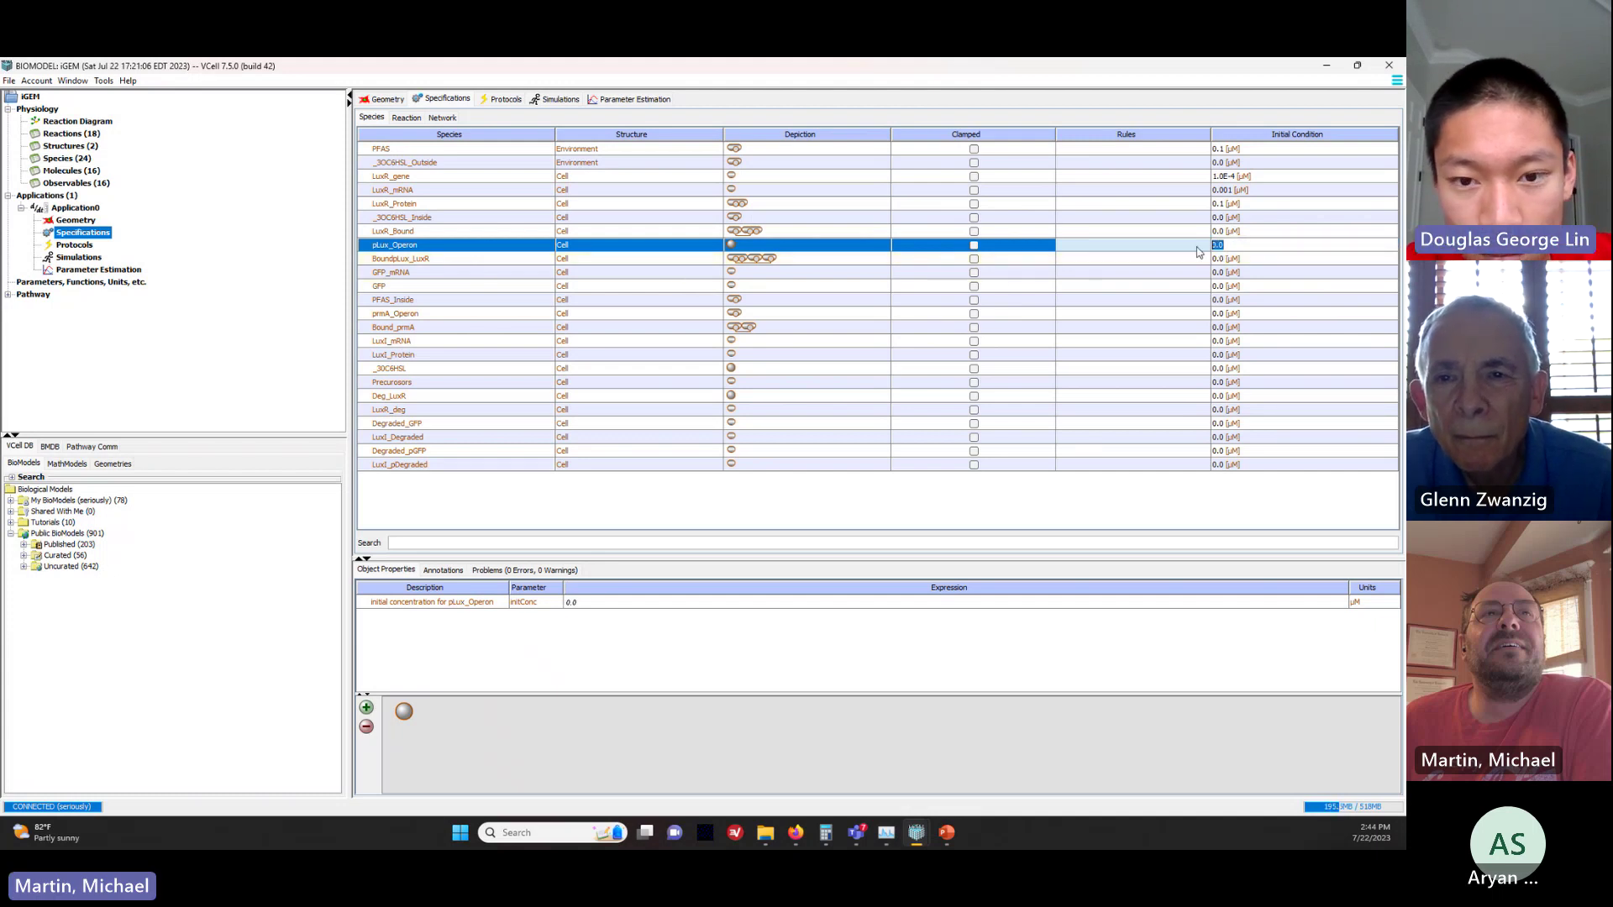
pyautogui.write('1')
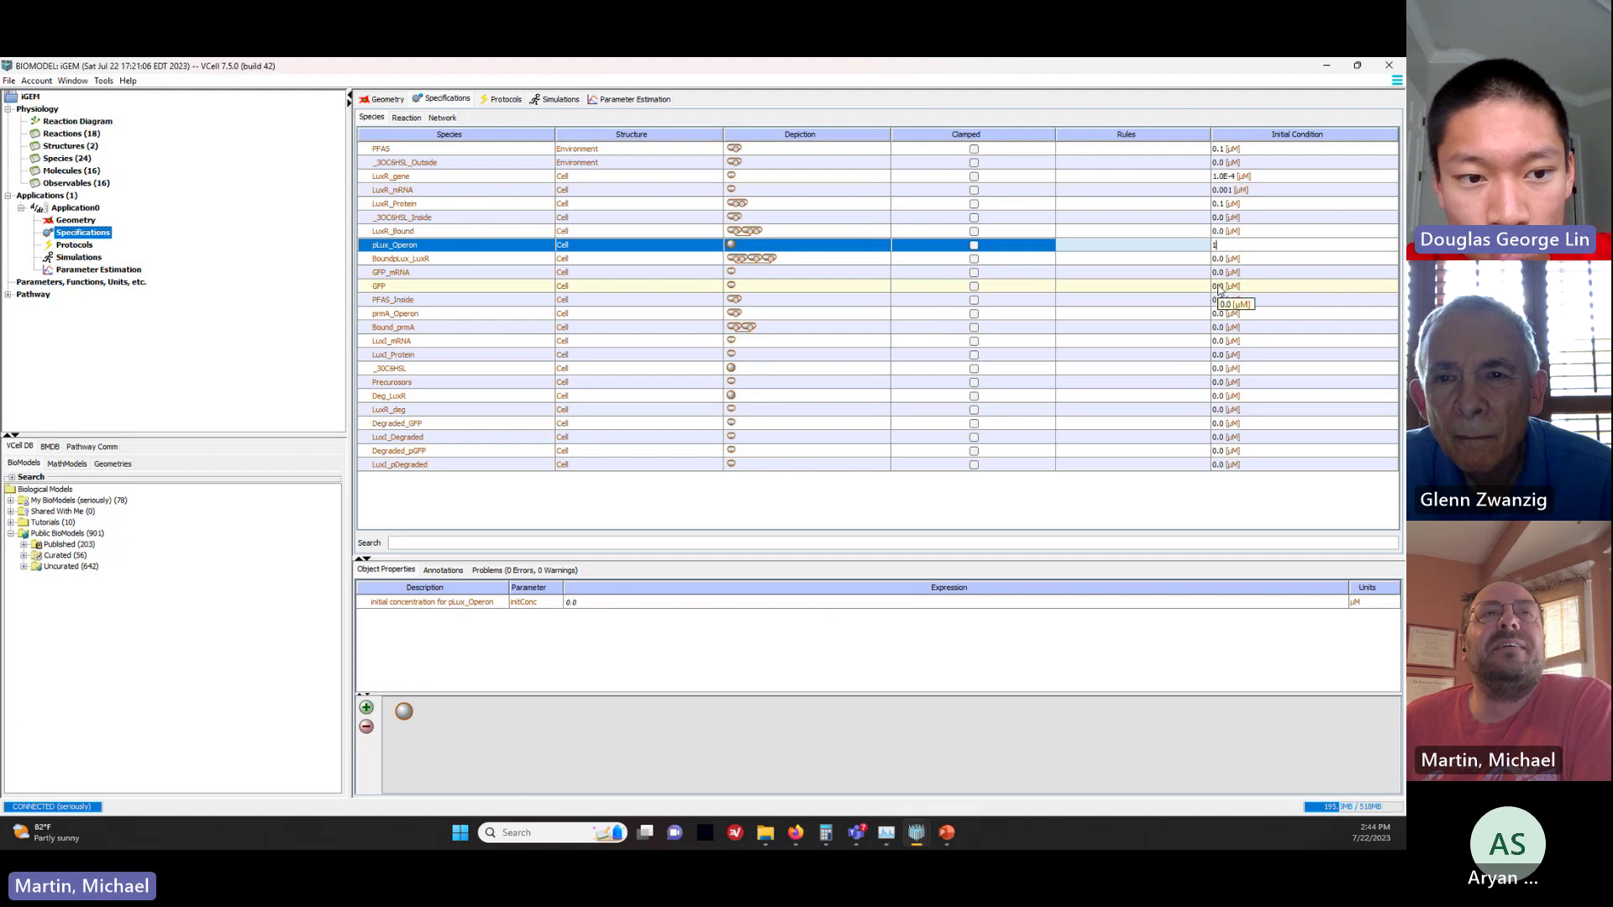
pyautogui.write('e')
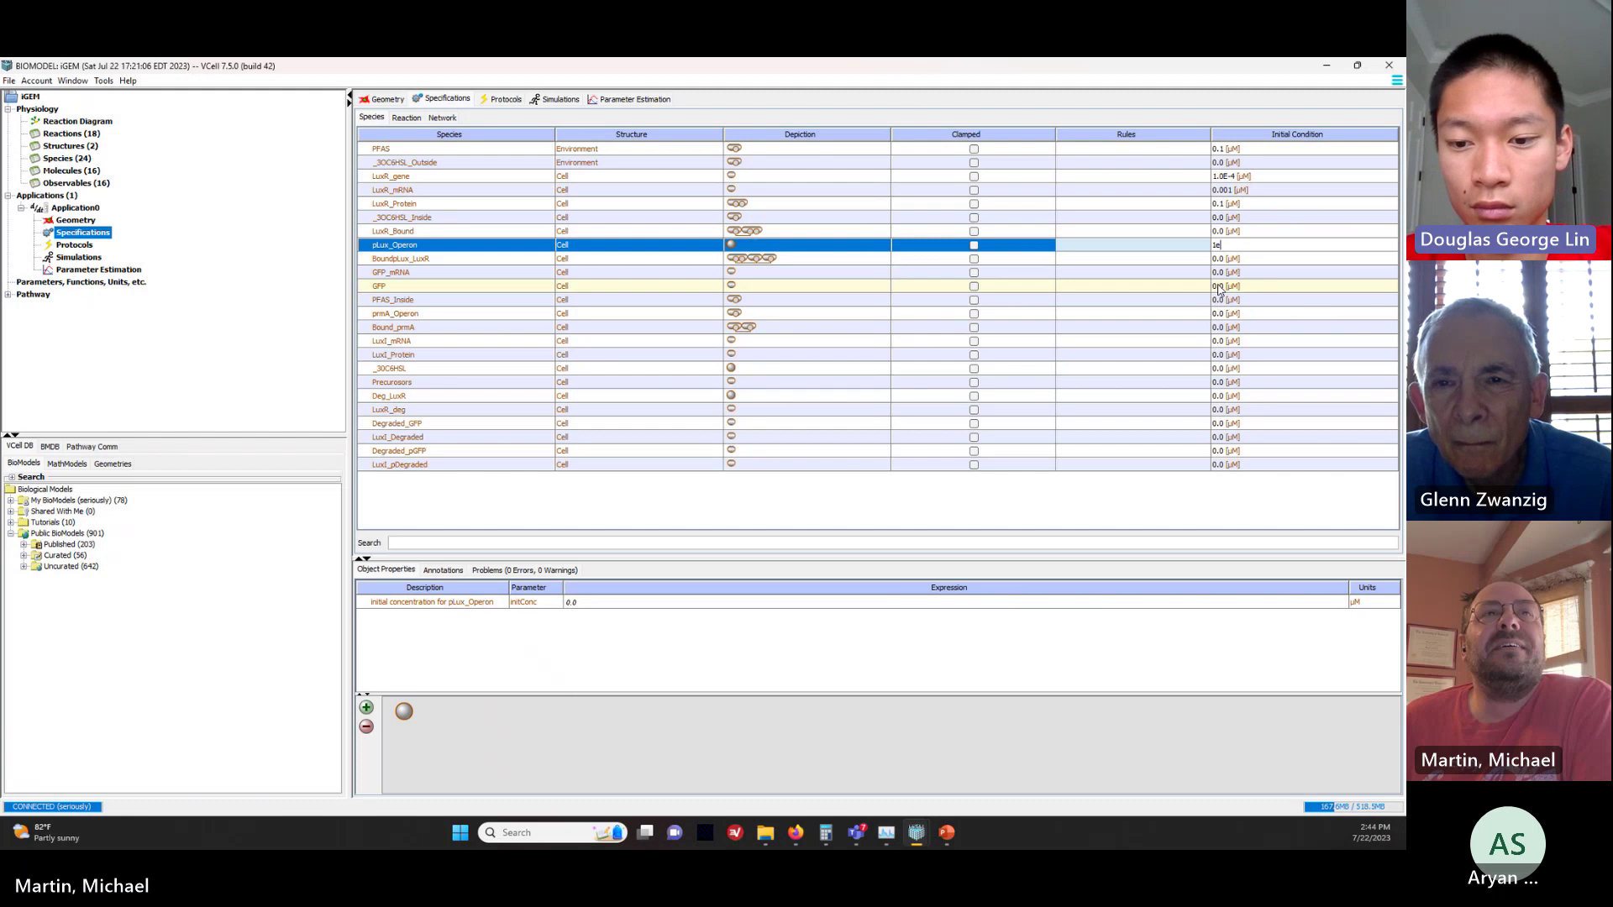
pyautogui.write('-4')
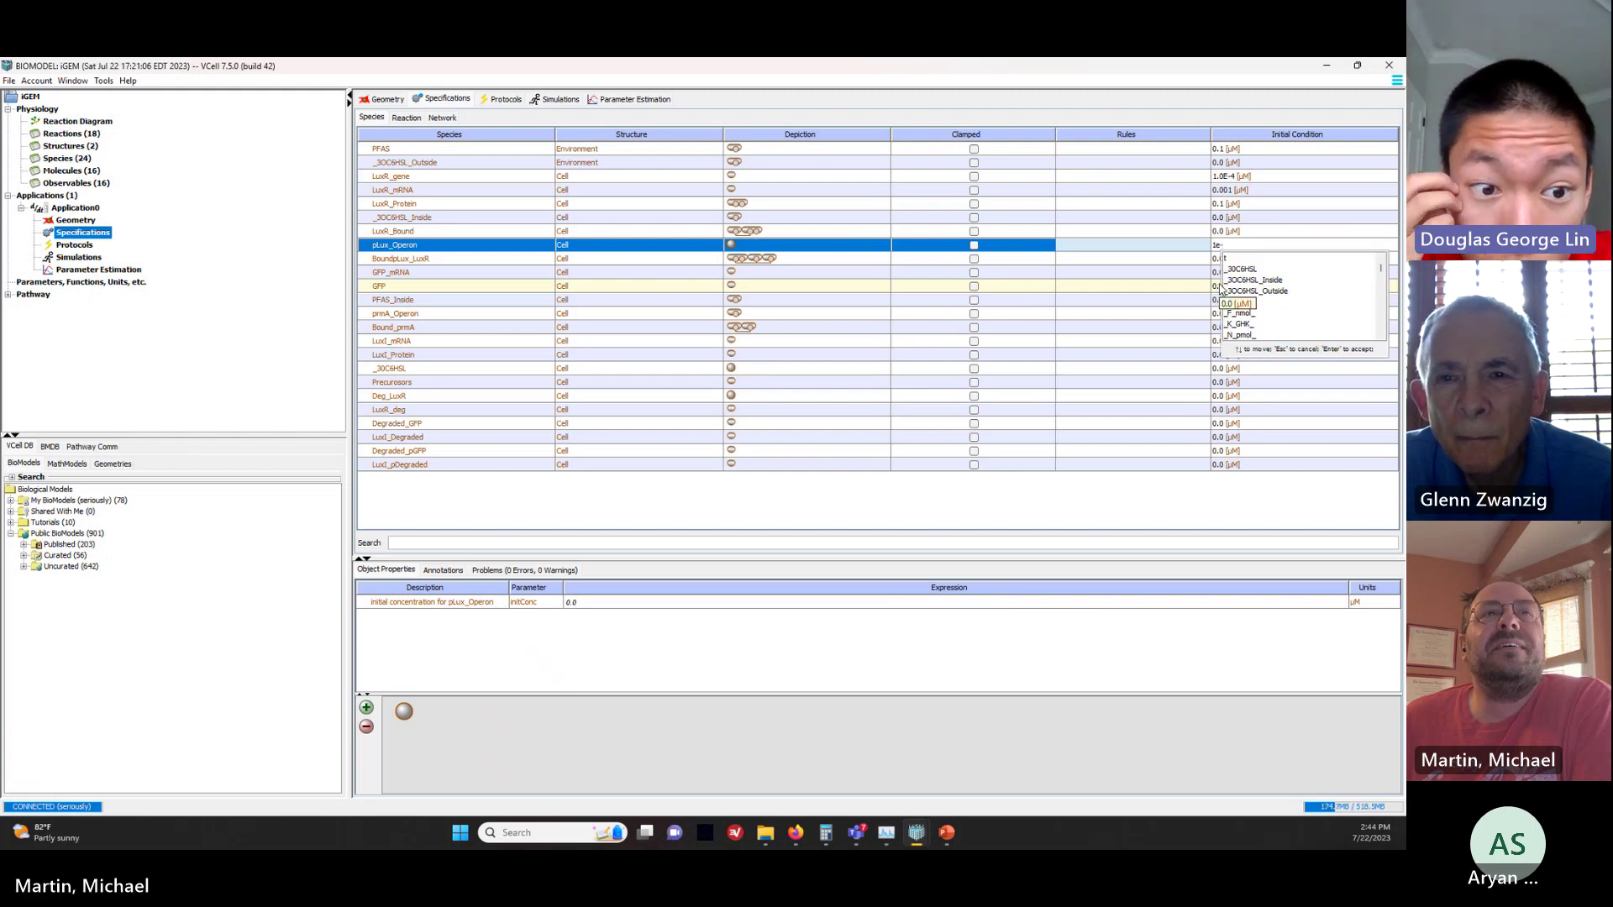
pyautogui.press('Return')
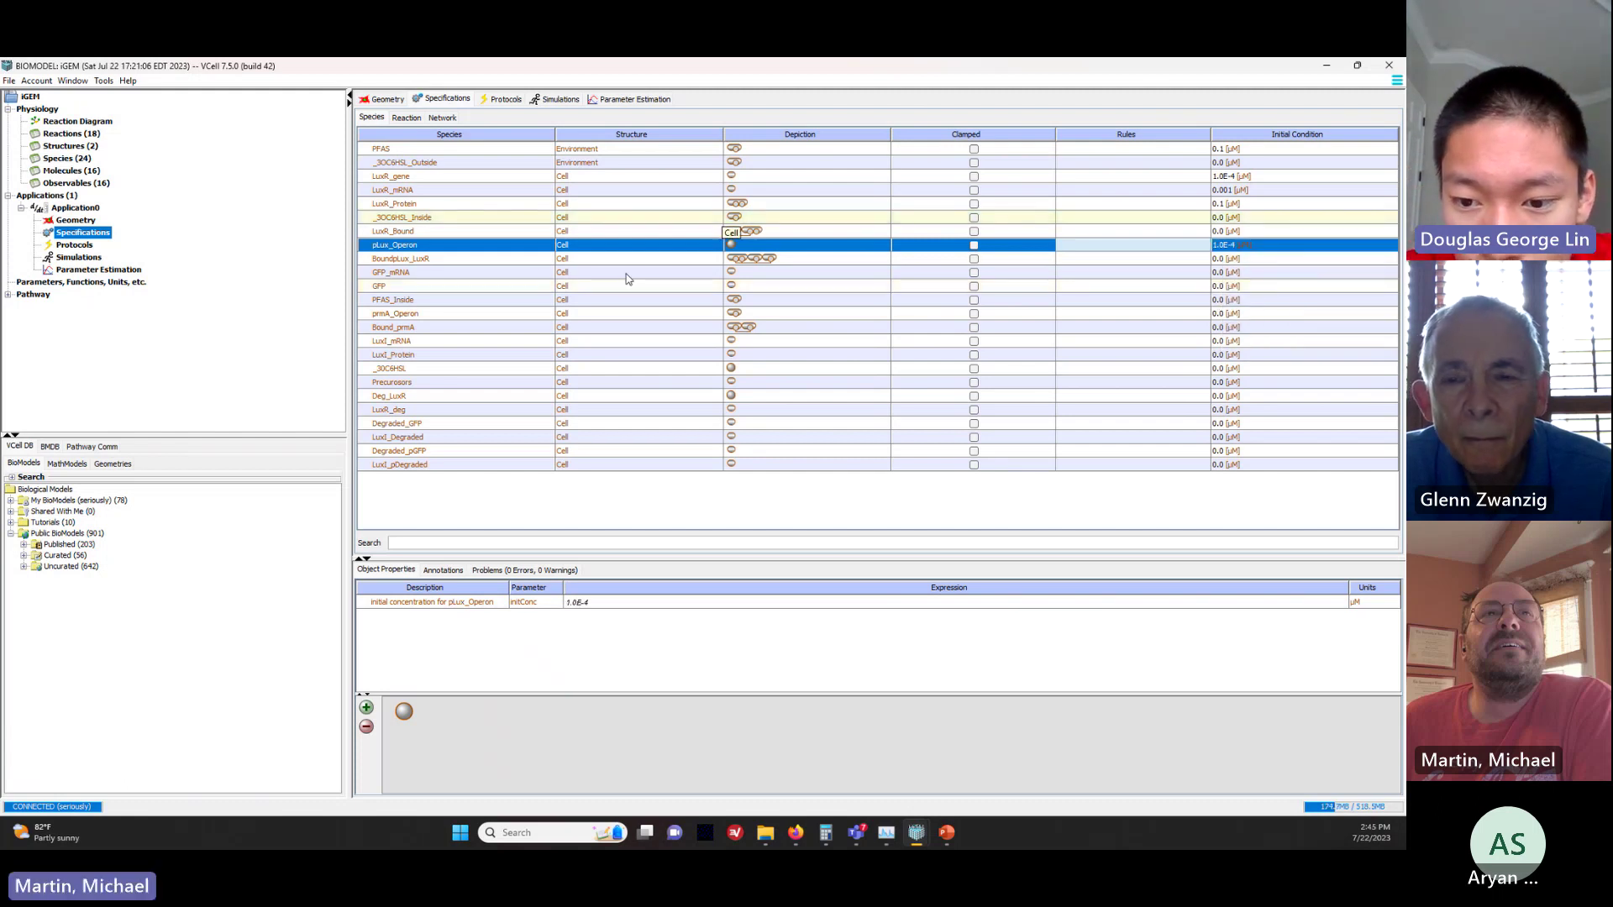
# Step: Skip the species from BoundpLux_LuxR to PFAS_Inside and set the initial concentration of prmA_Operon in the Cell to 1e-4 µM
pyautogui.click(449, 256)
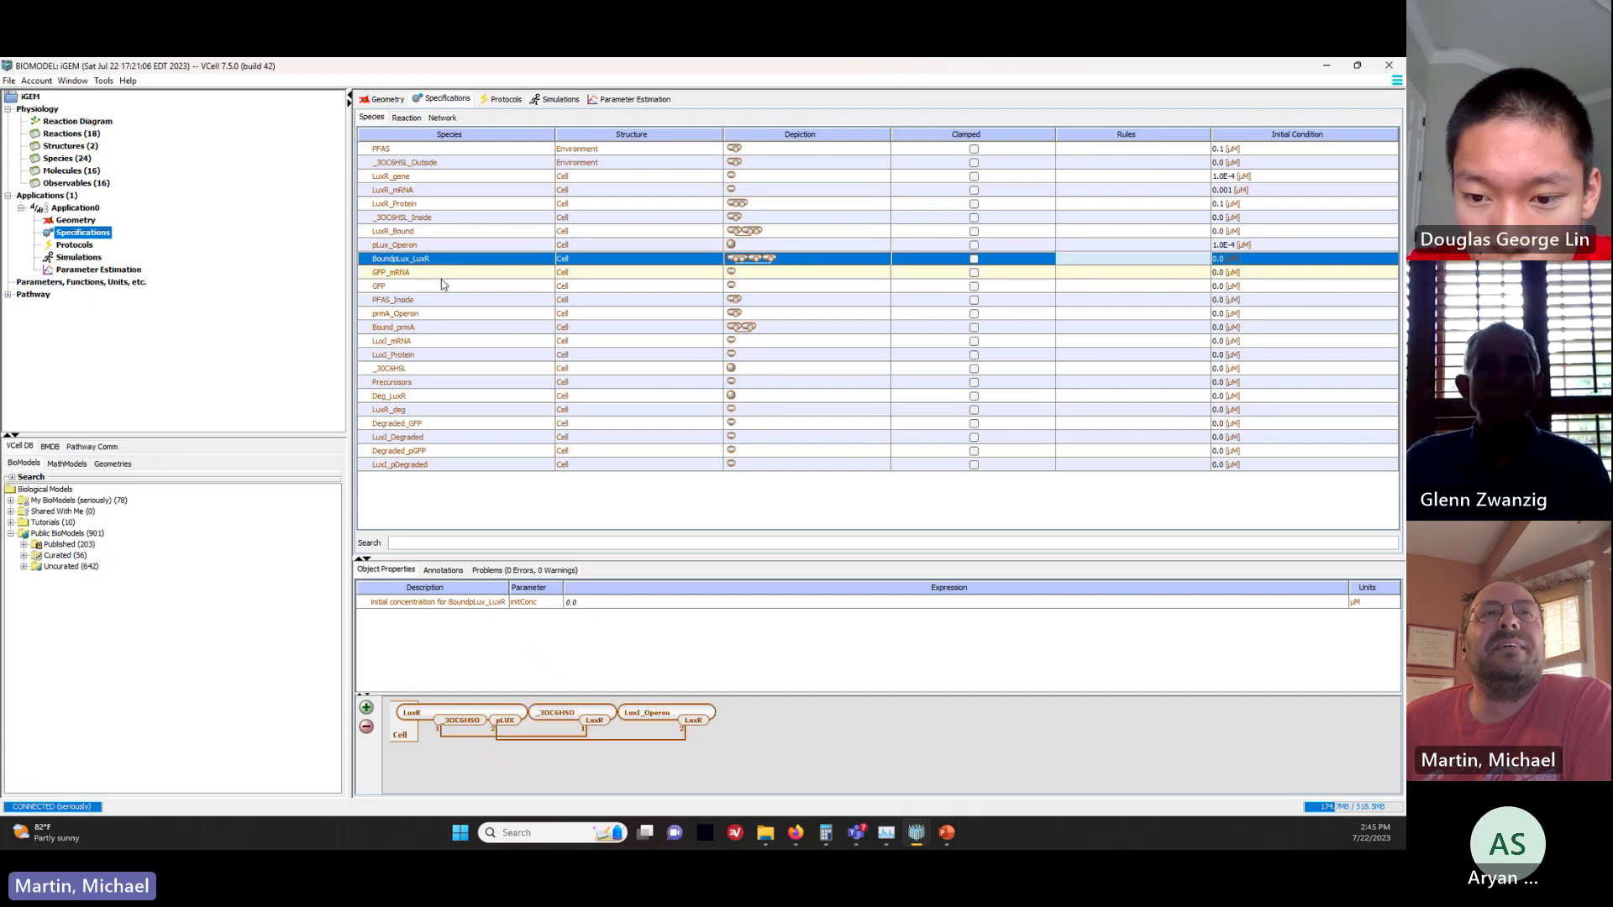
pyautogui.click(441, 276)
pyautogui.click(443, 285)
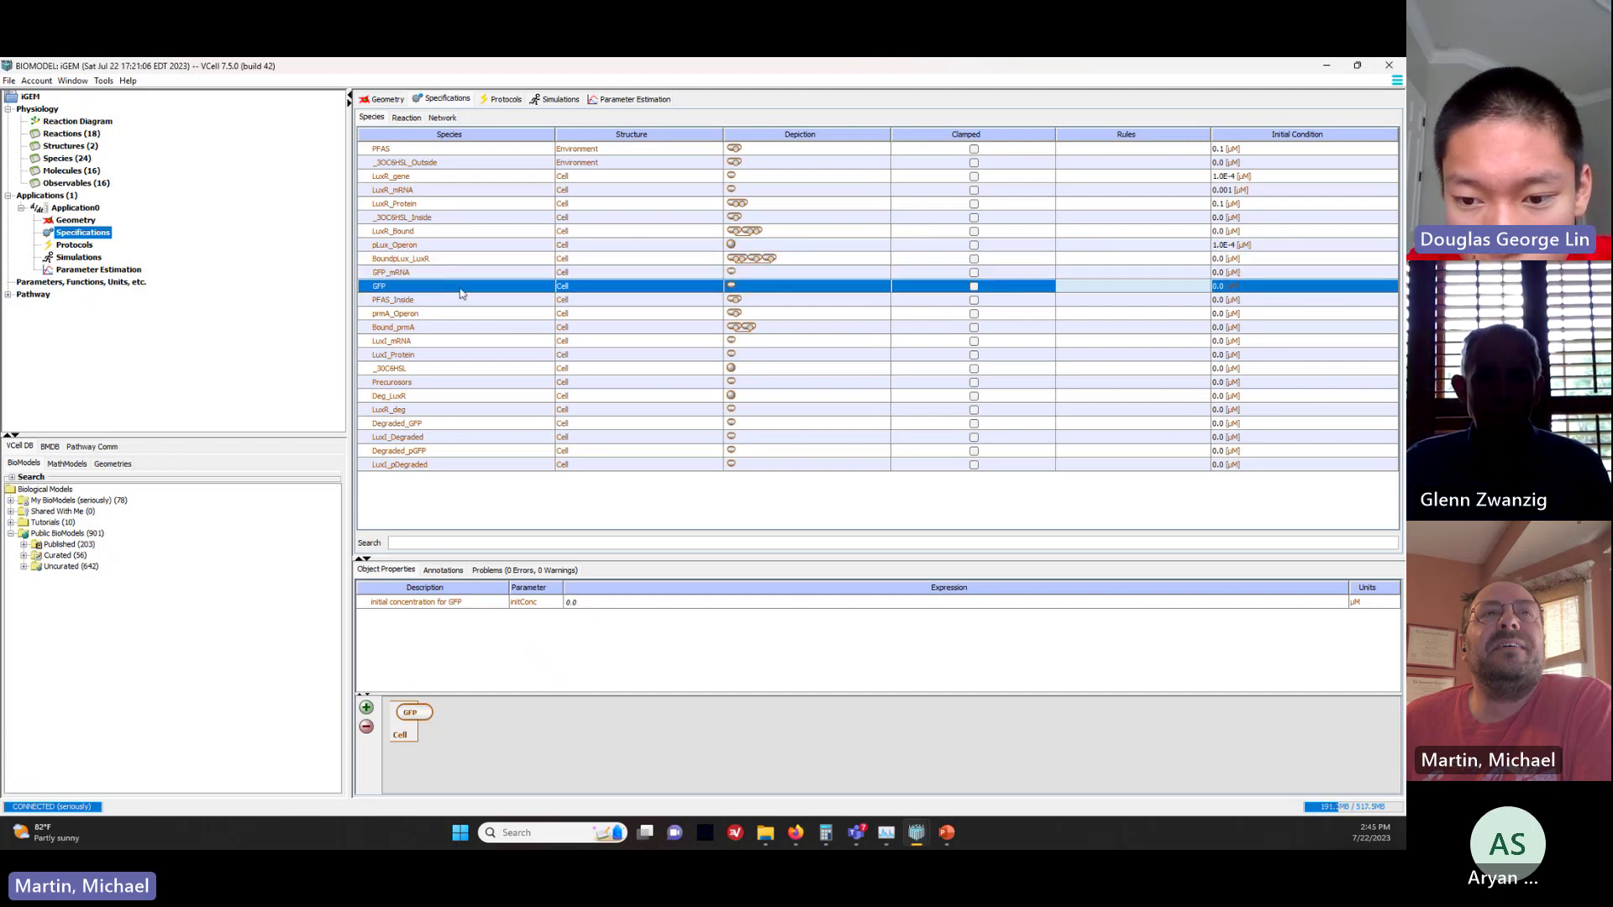
pyautogui.click(460, 302)
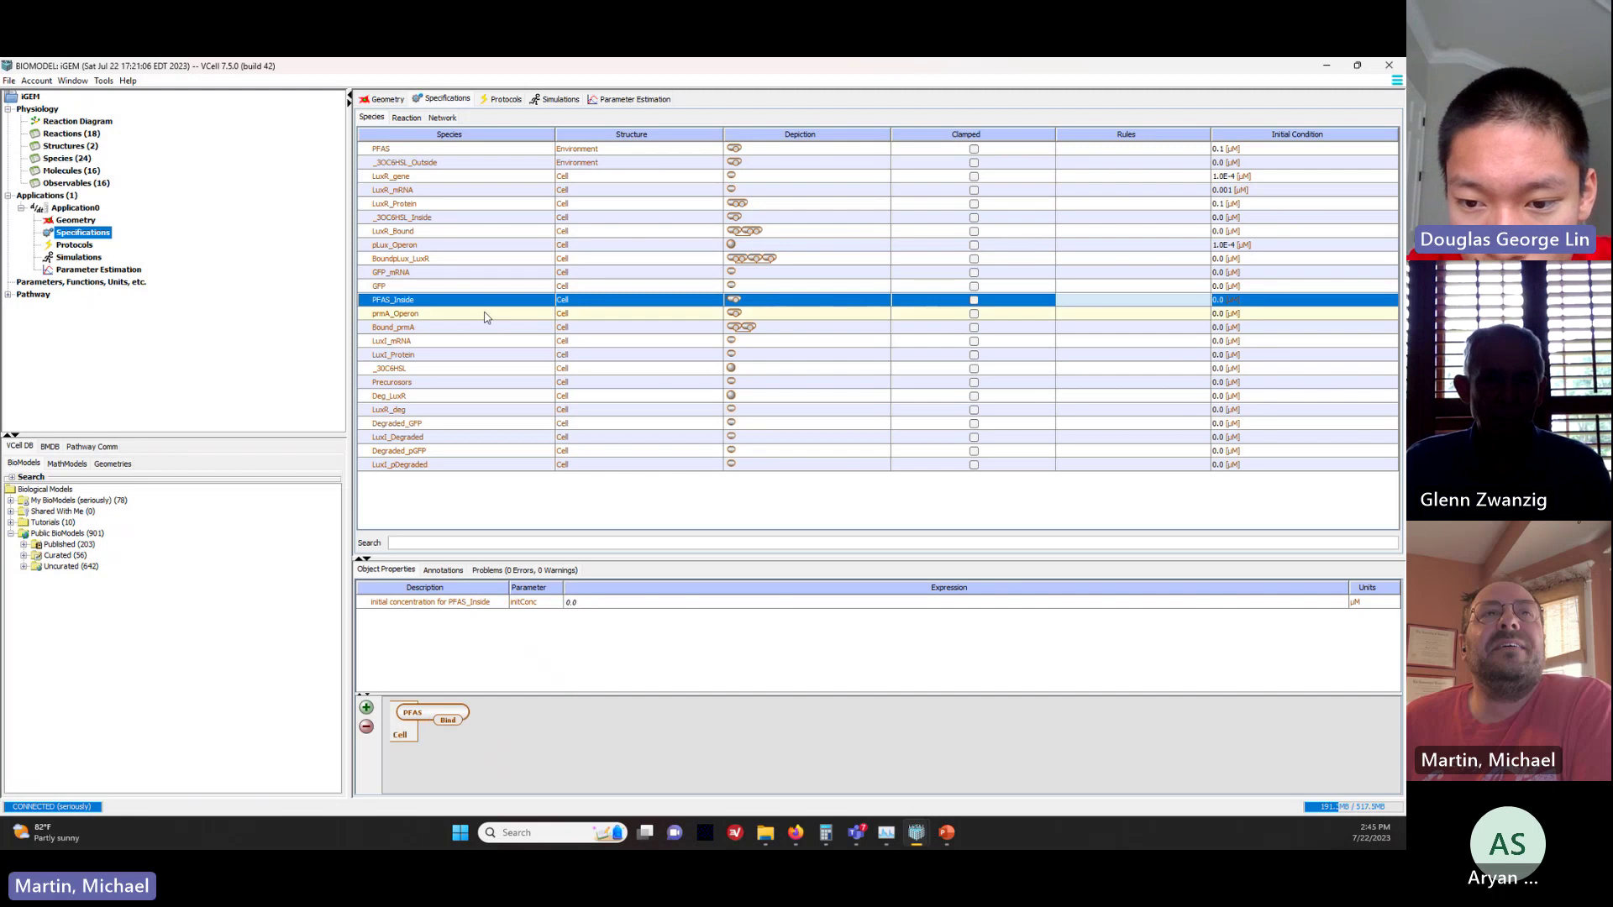
pyautogui.click(489, 315)
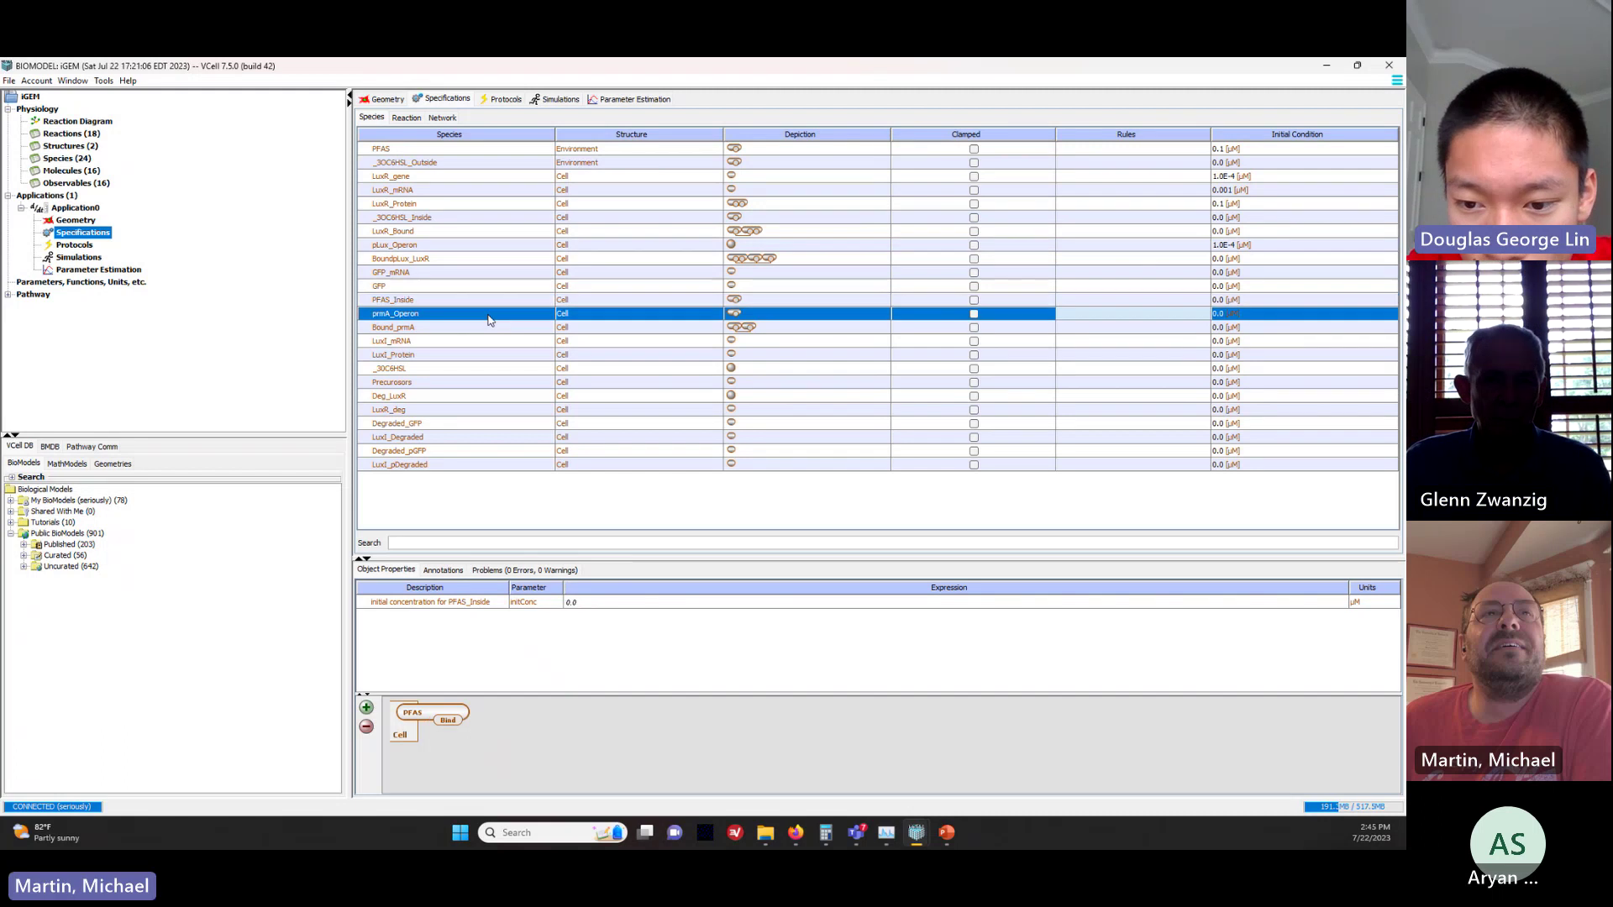
pyautogui.doubleClick(1223, 314)
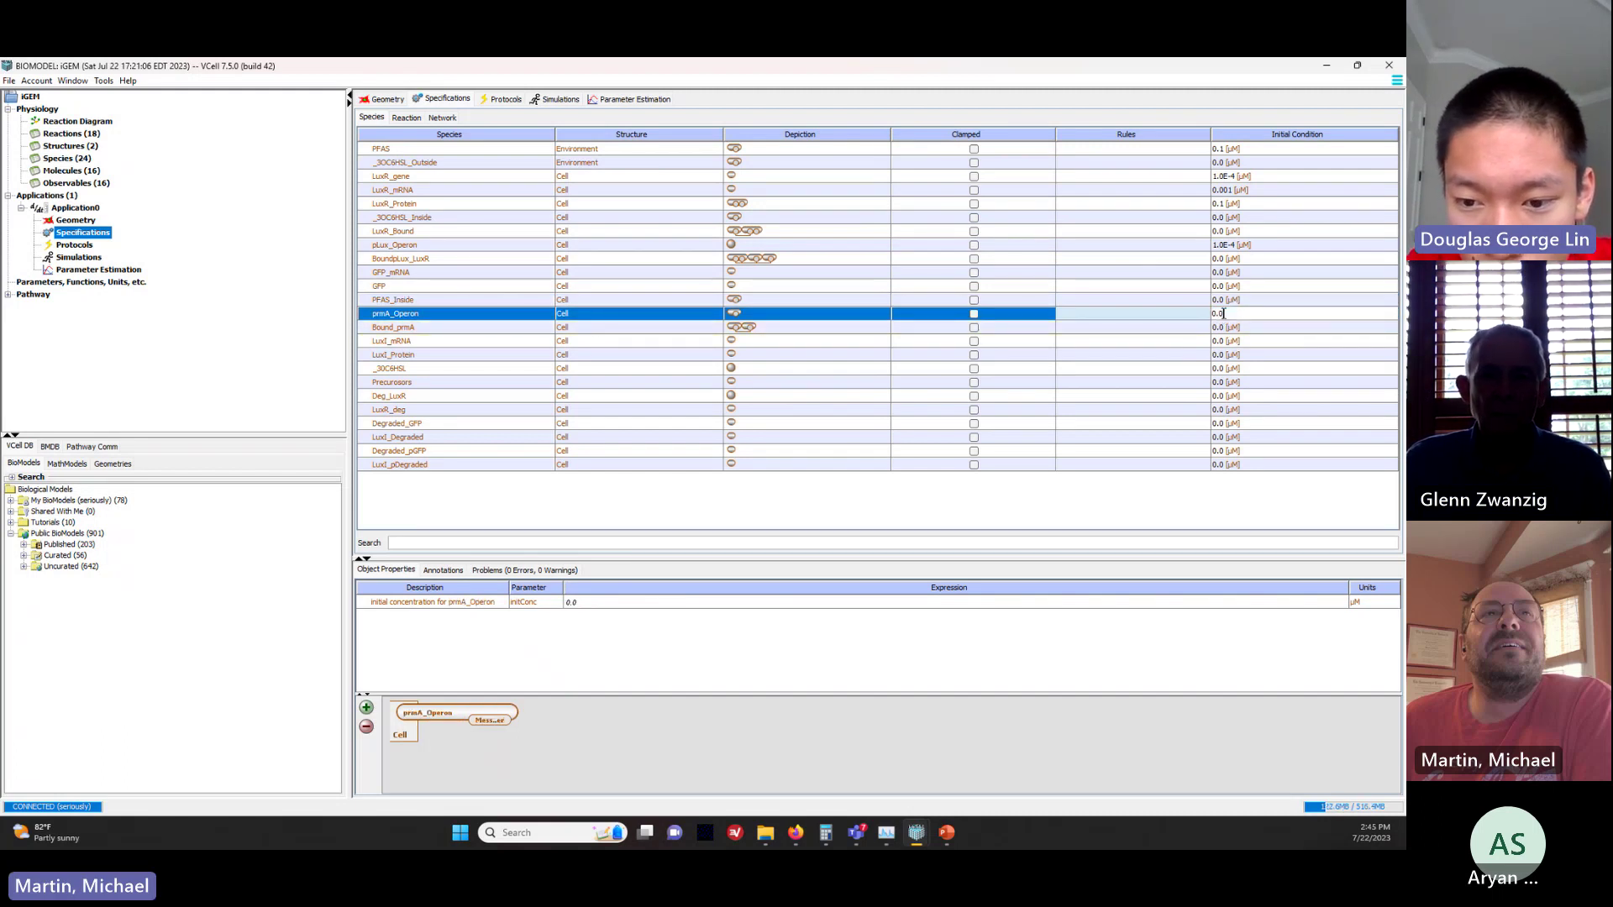
pyautogui.moveTo(1229, 314); pyautogui.dragTo(1189, 319)
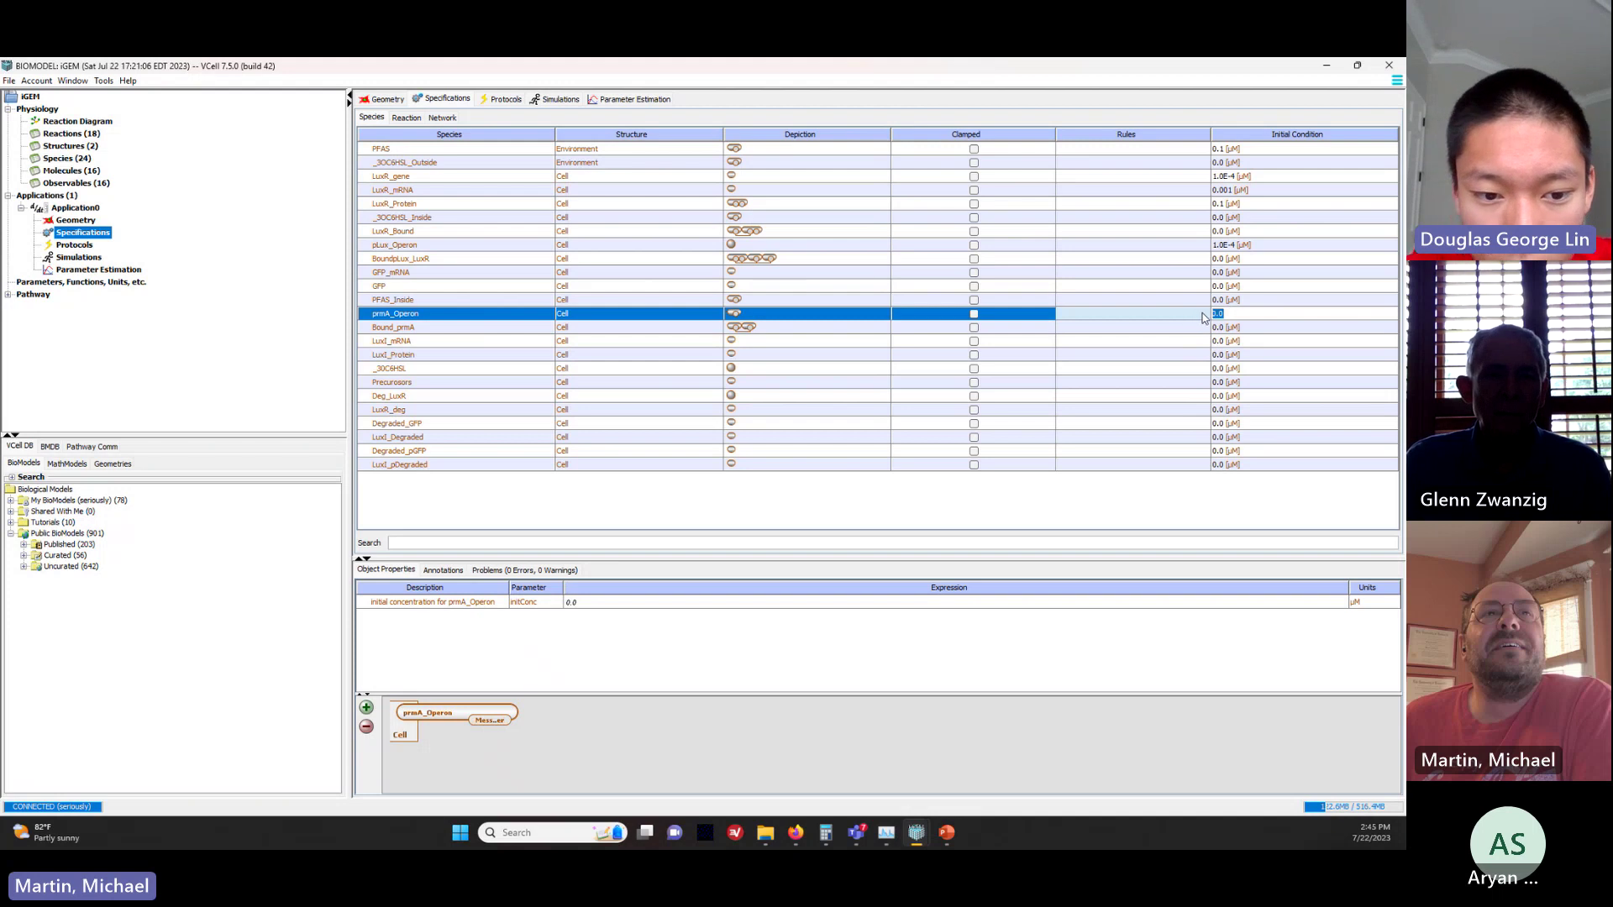
pyautogui.write('1e-4')
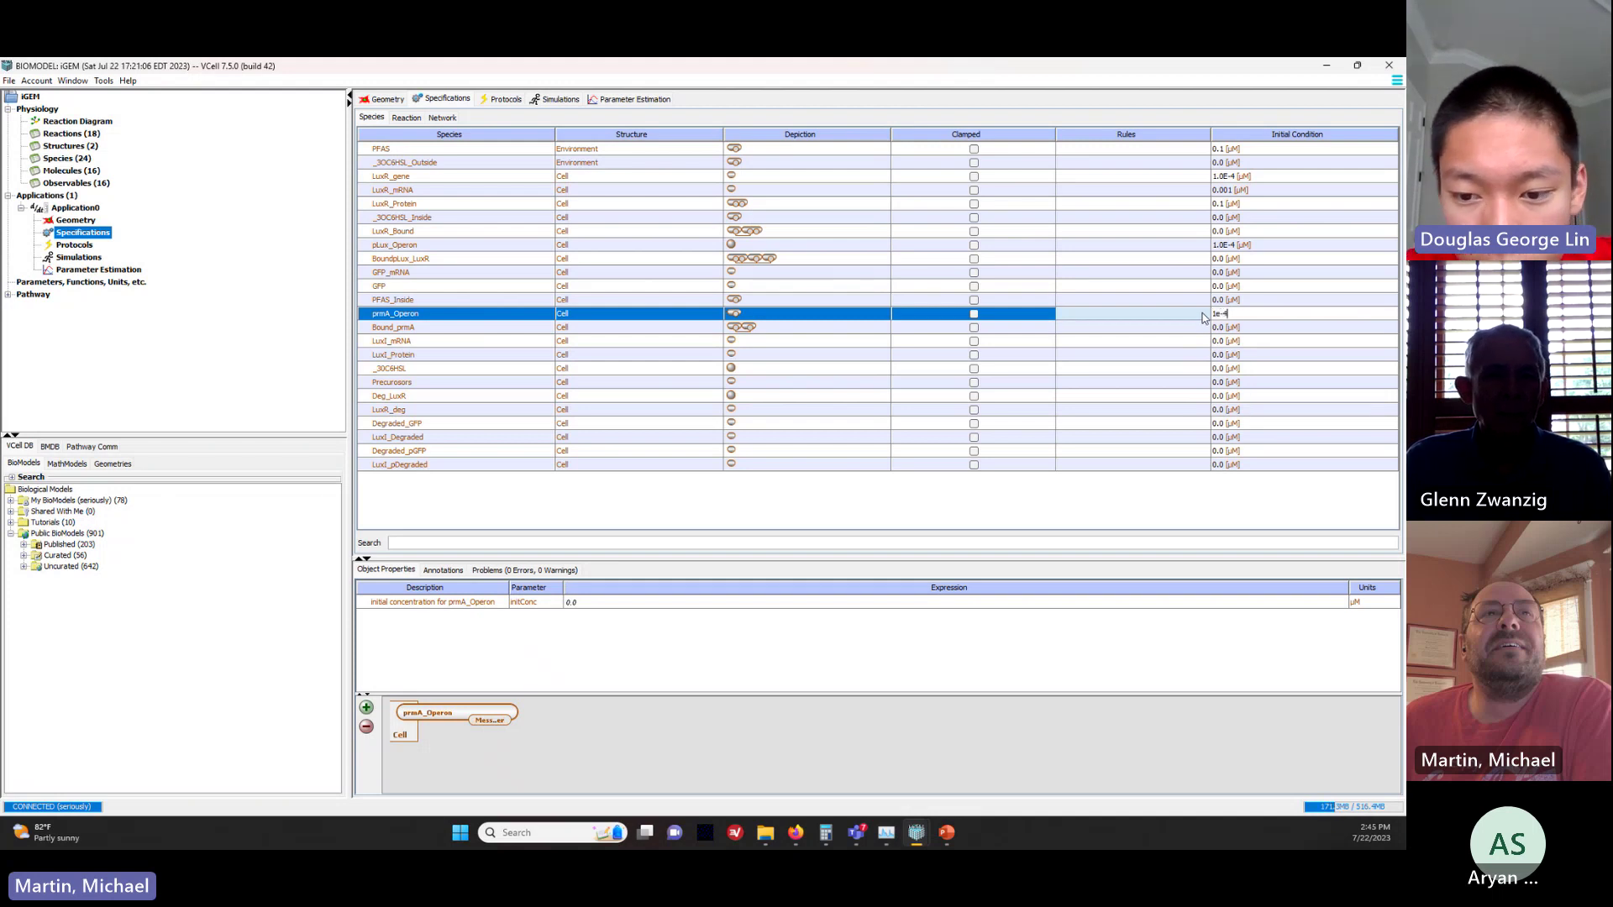
pyautogui.press('Return')
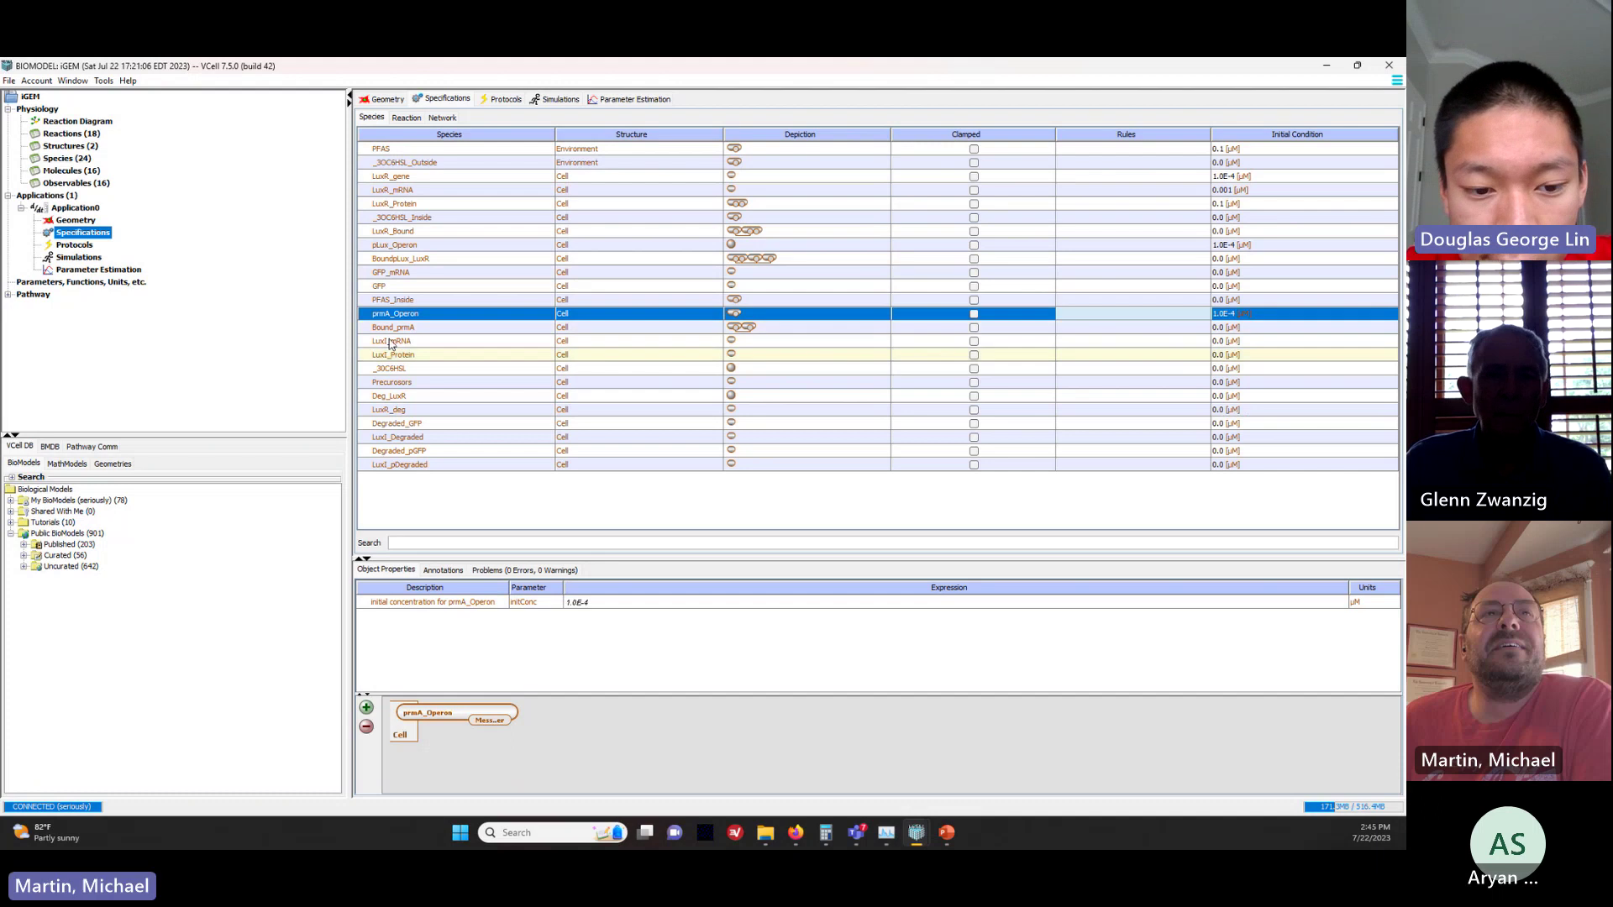
# Step: Set the initial concentration of Precurosors in the Cell to 1 µM and clamp that species
pyautogui.click(435, 328)
pyautogui.click(444, 343)
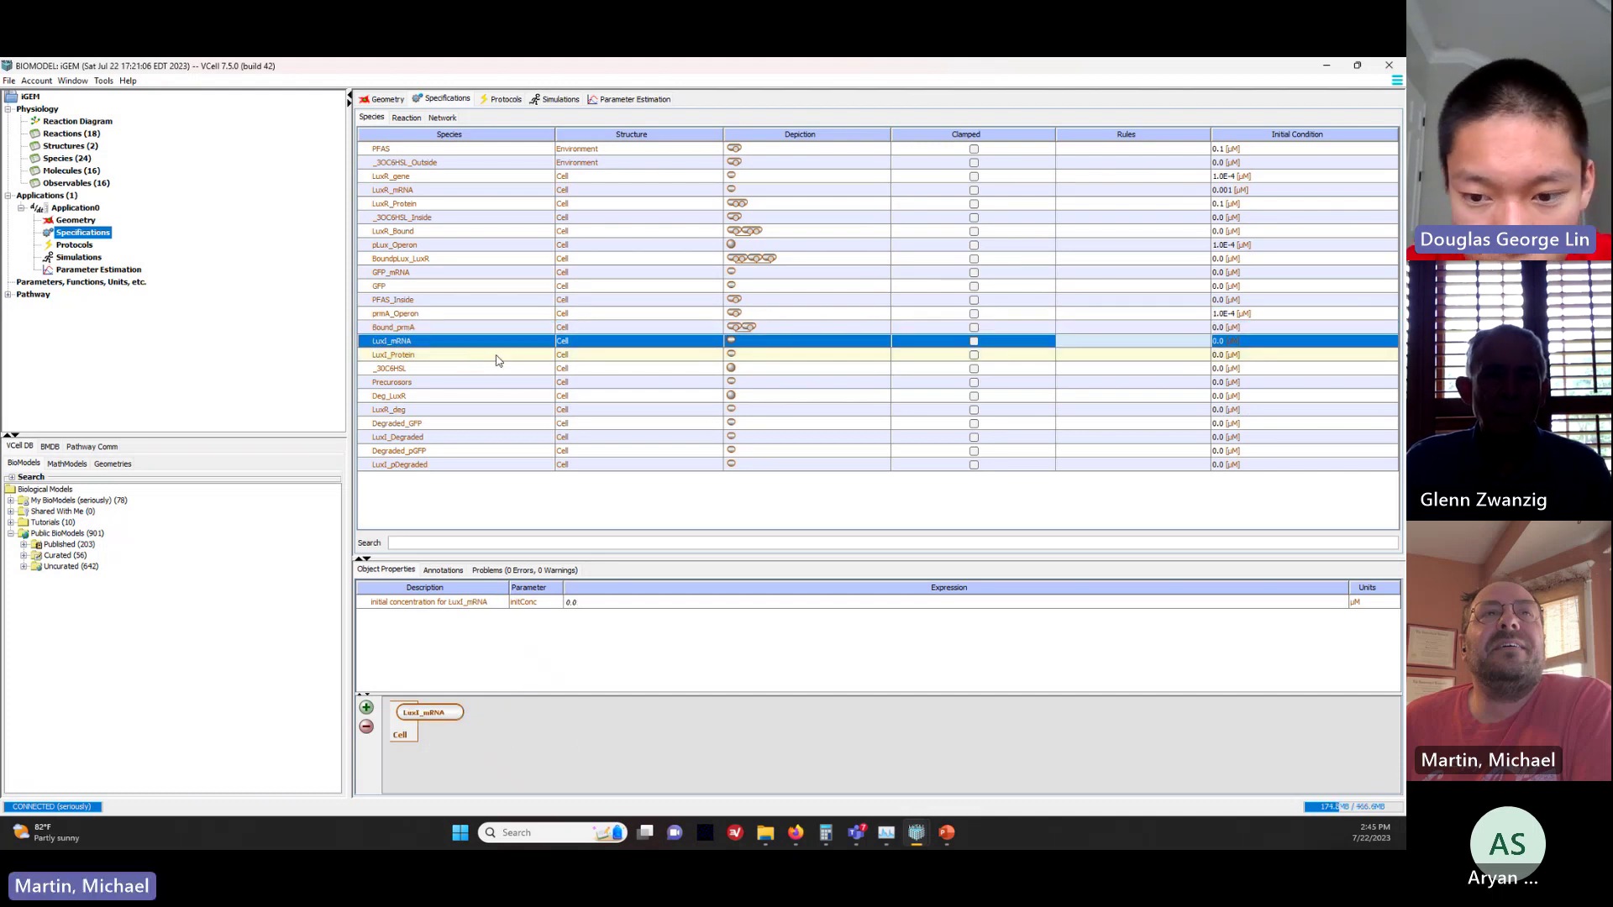
pyautogui.click(496, 358)
pyautogui.click(497, 370)
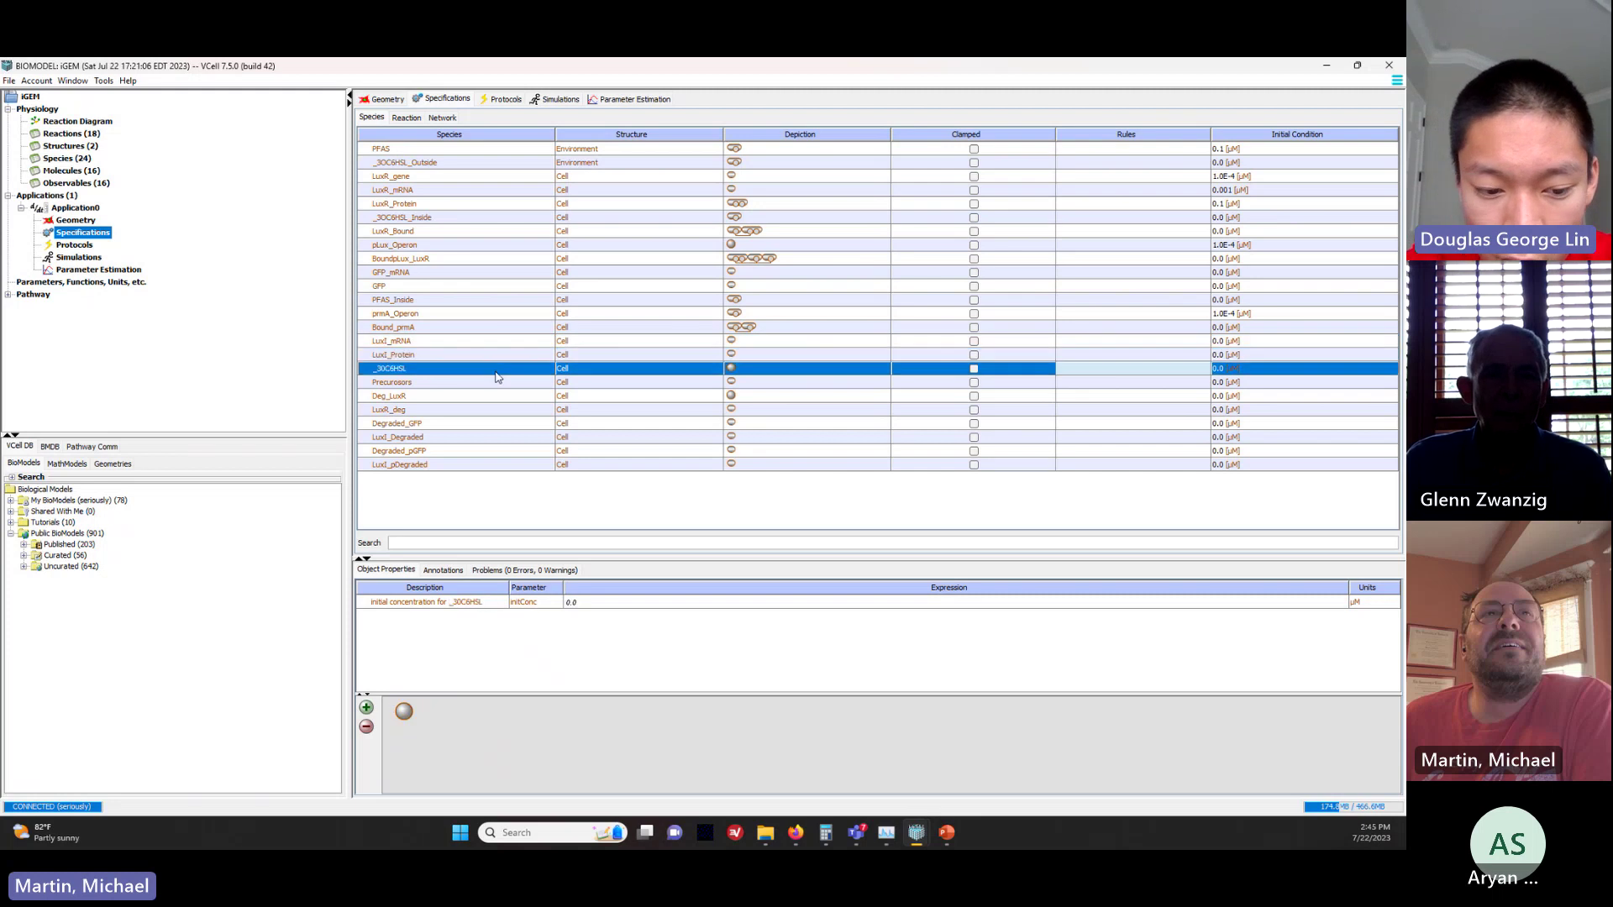
pyautogui.click(494, 383)
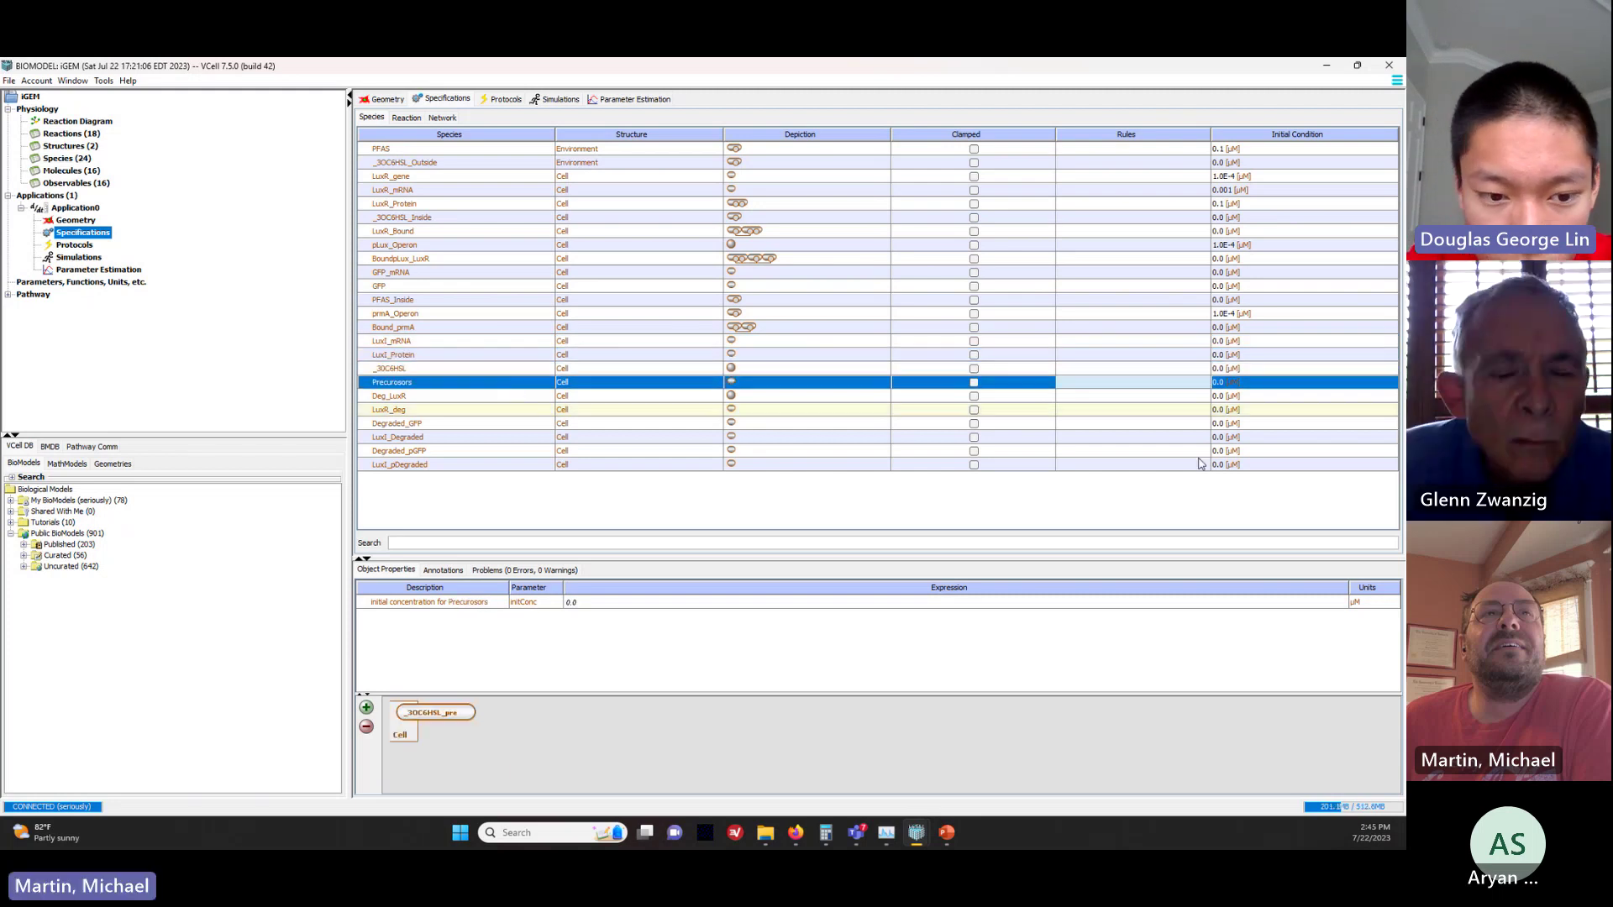
pyautogui.doubleClick(1222, 386)
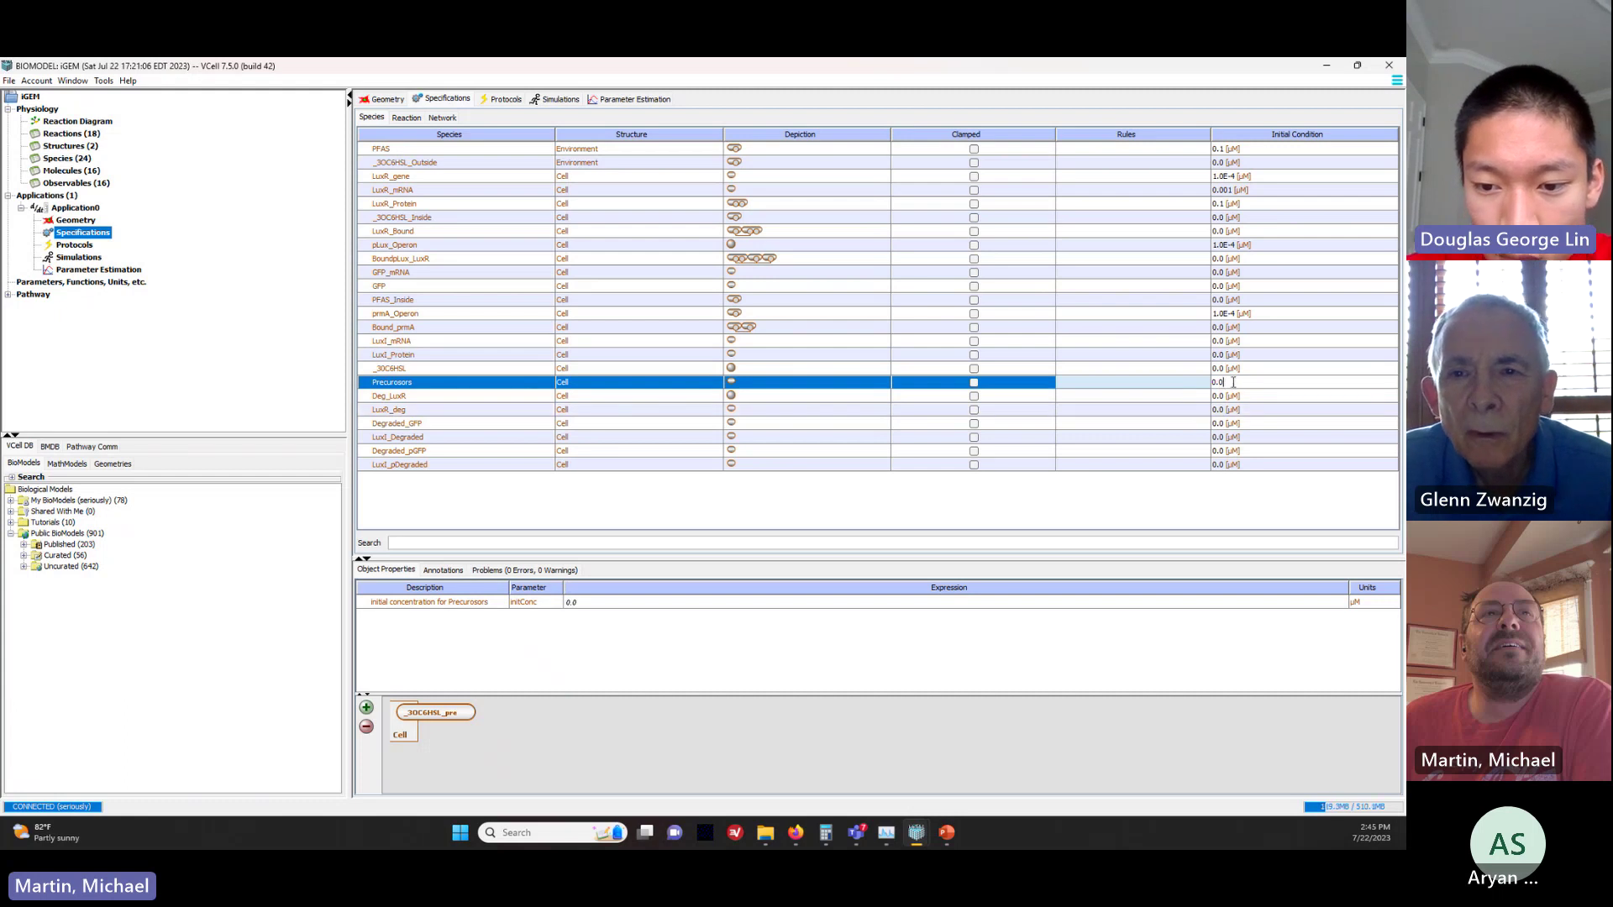
pyautogui.hotkey('ctrl', 'a')
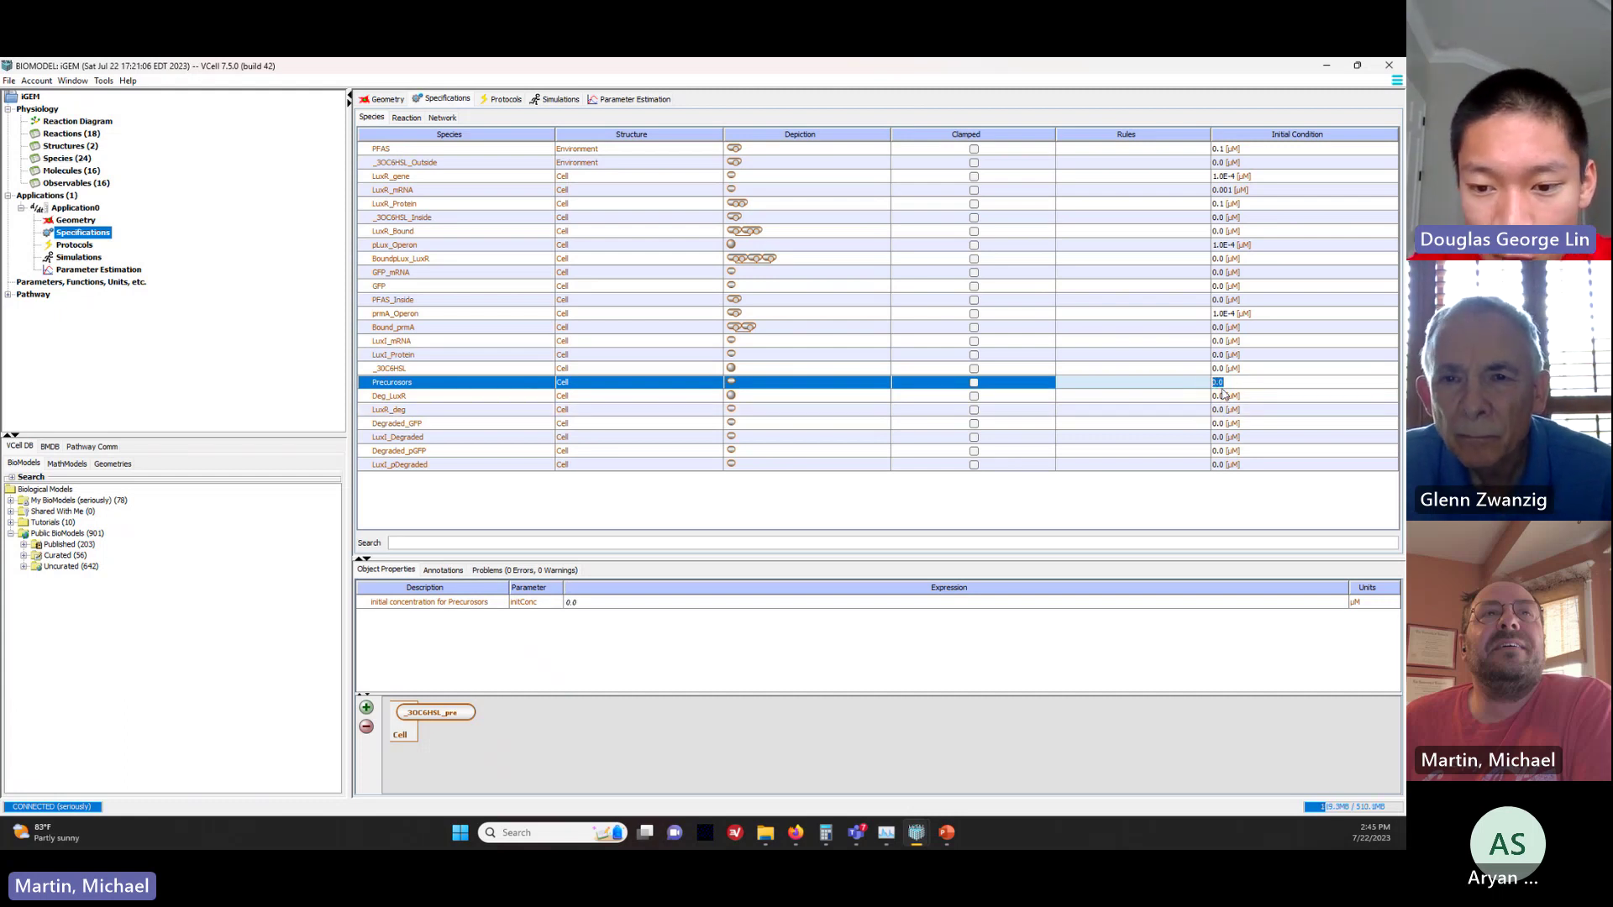
pyautogui.write('1')
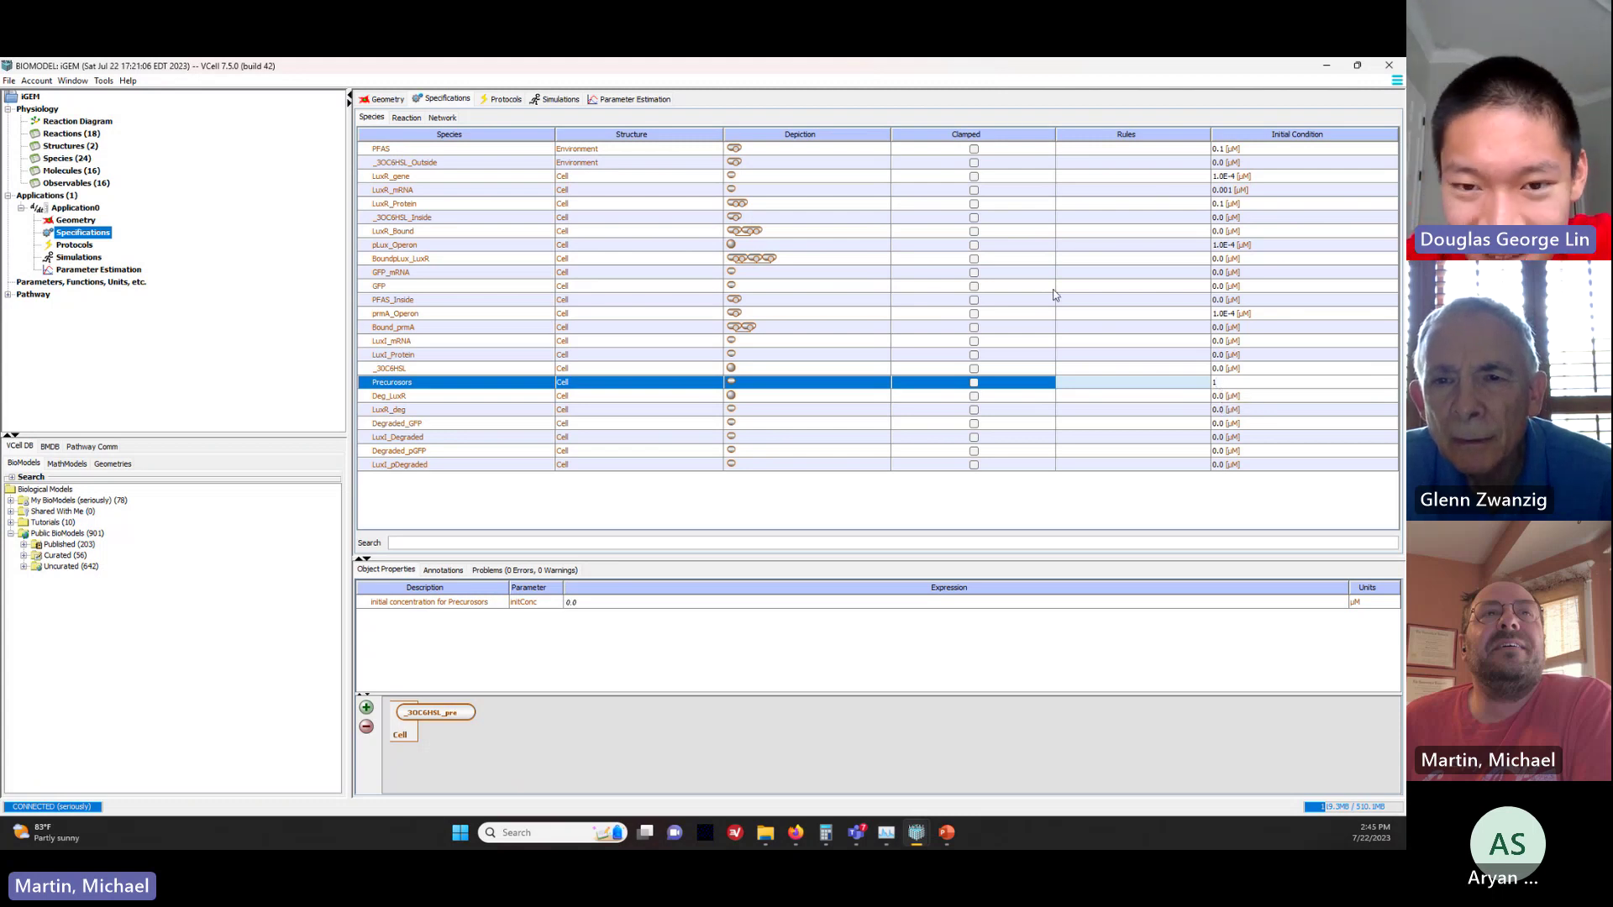
pyautogui.click(1010, 386)
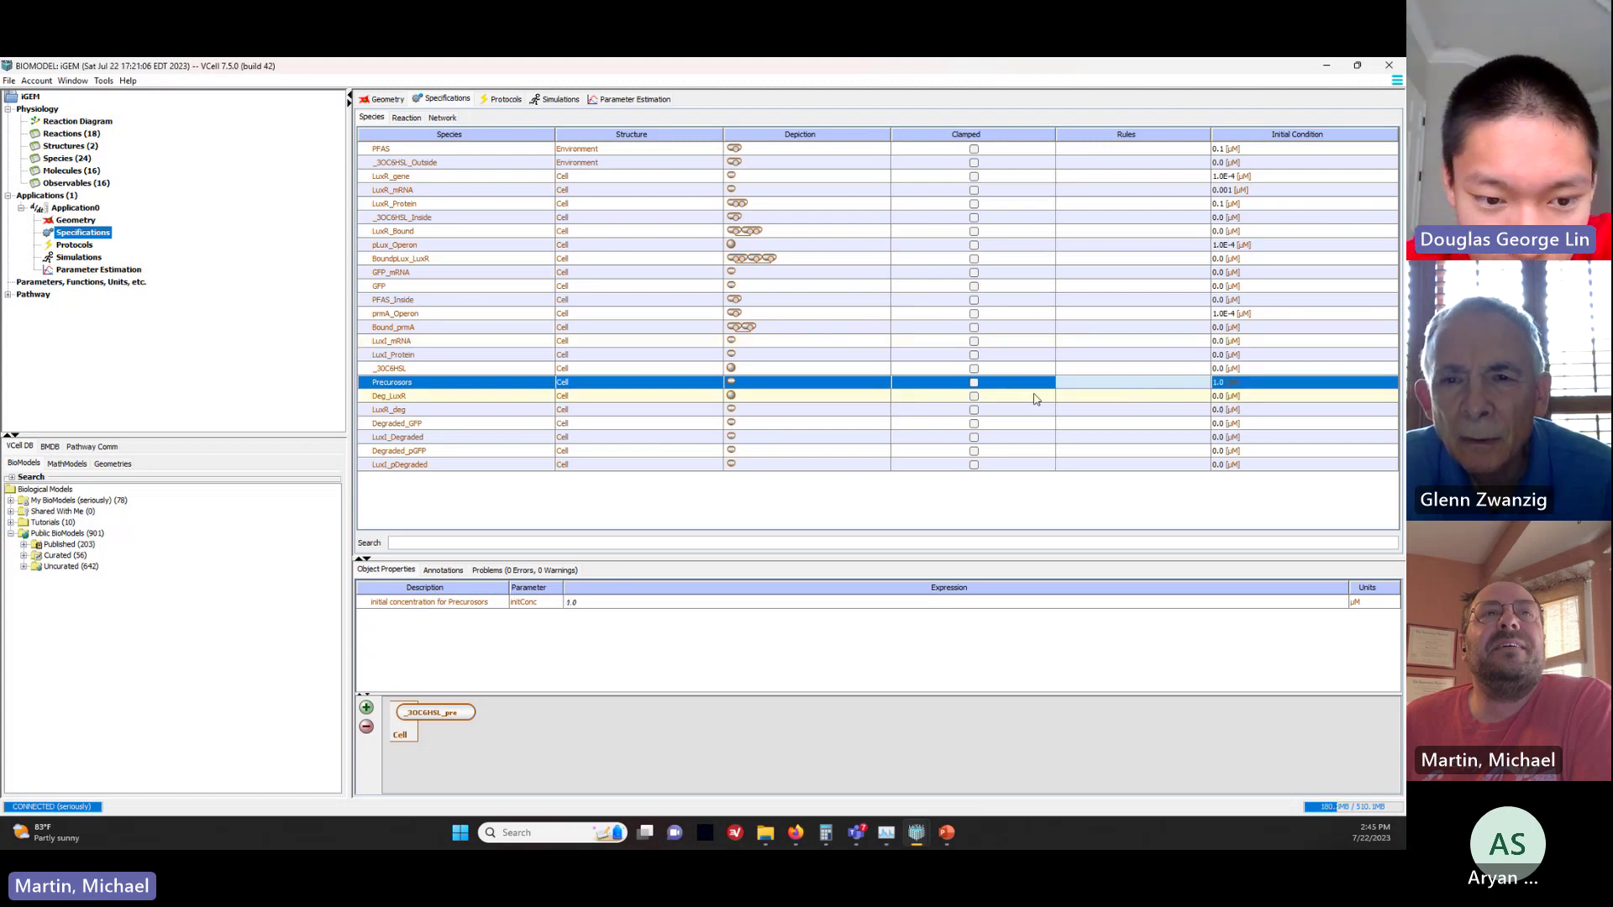
pyautogui.click(974, 385)
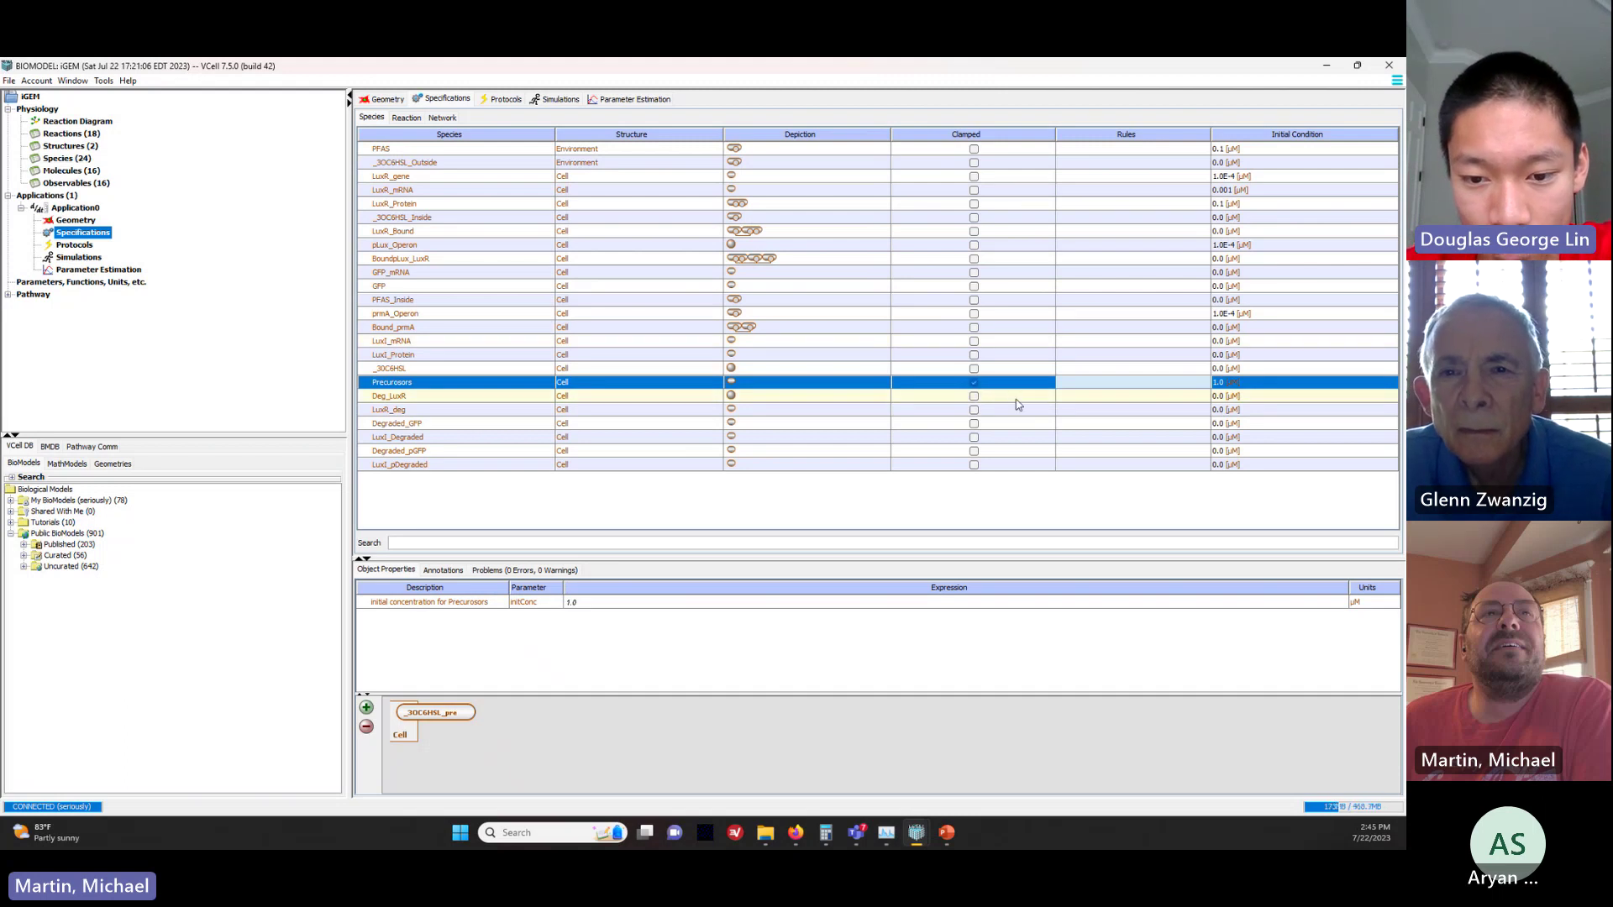
# Step: Review the initial conditions of the degradation species from Deg_LuxR to Degraded_pGFP
pyautogui.click(411, 398)
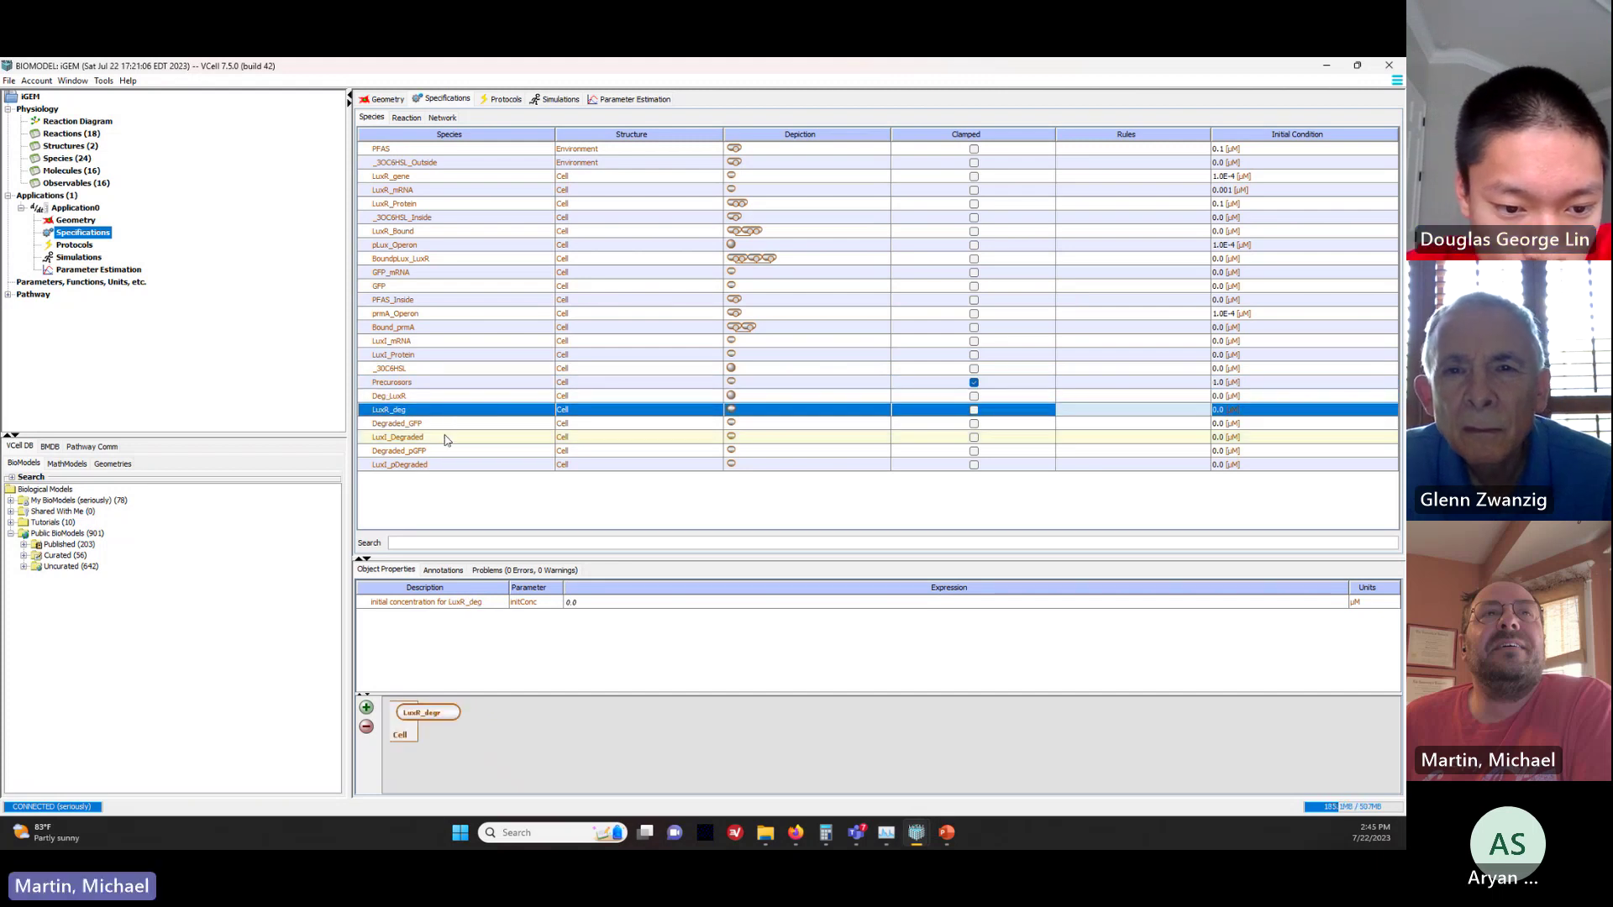
pyautogui.click(451, 424)
pyautogui.click(448, 438)
pyautogui.click(447, 451)
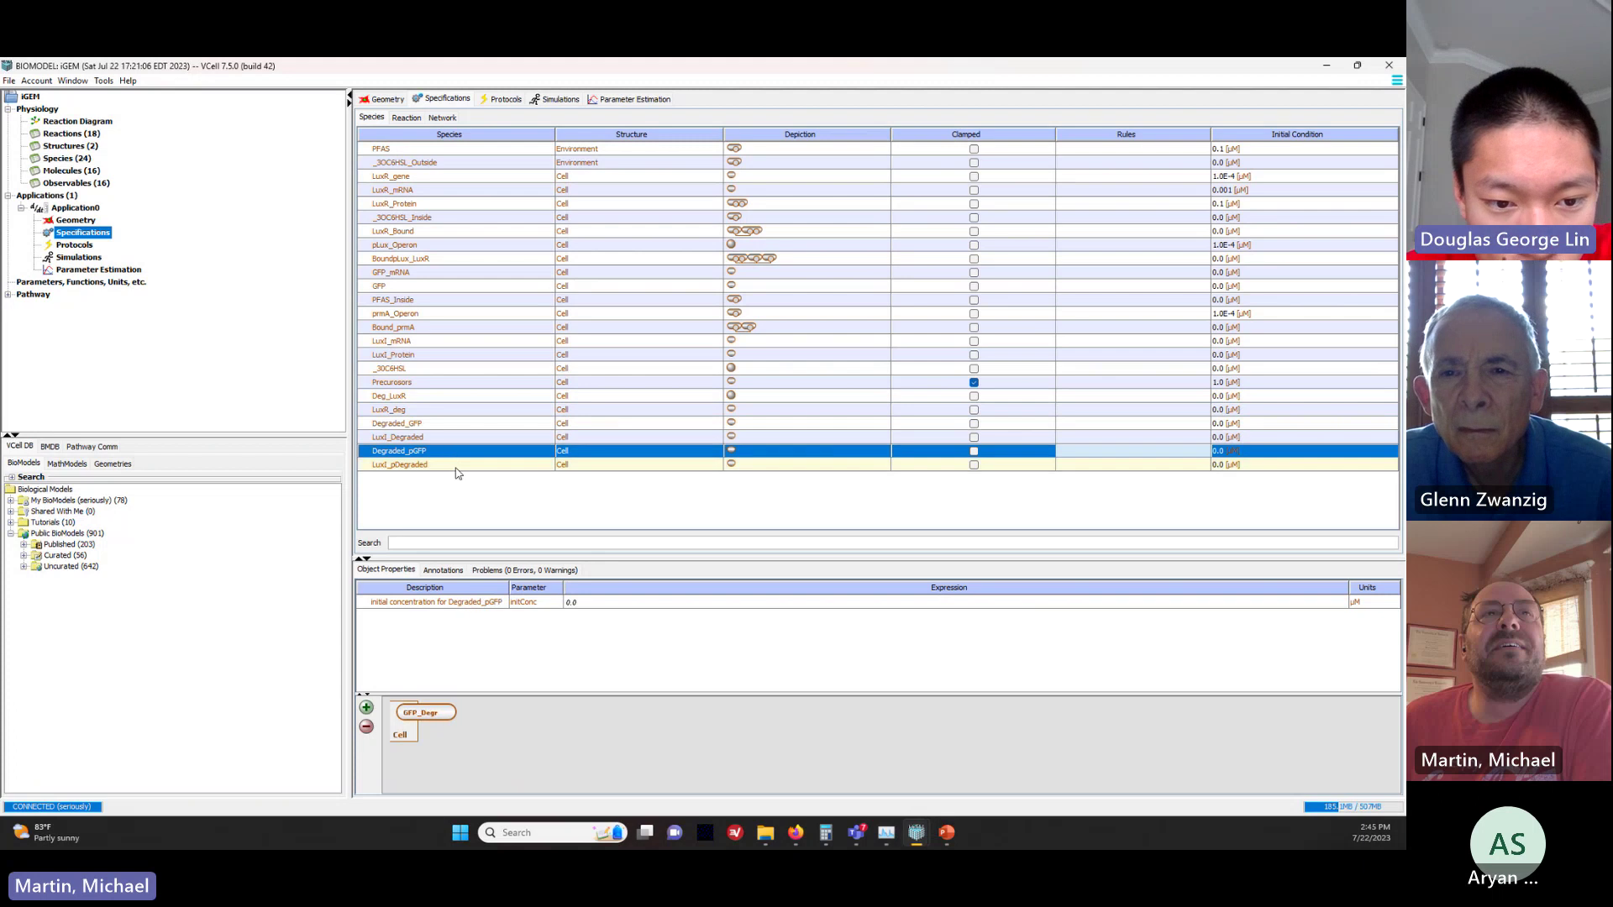
# Step: Add a new simulation to the deterministic application and set its end time to 3600
pyautogui.click(454, 465)
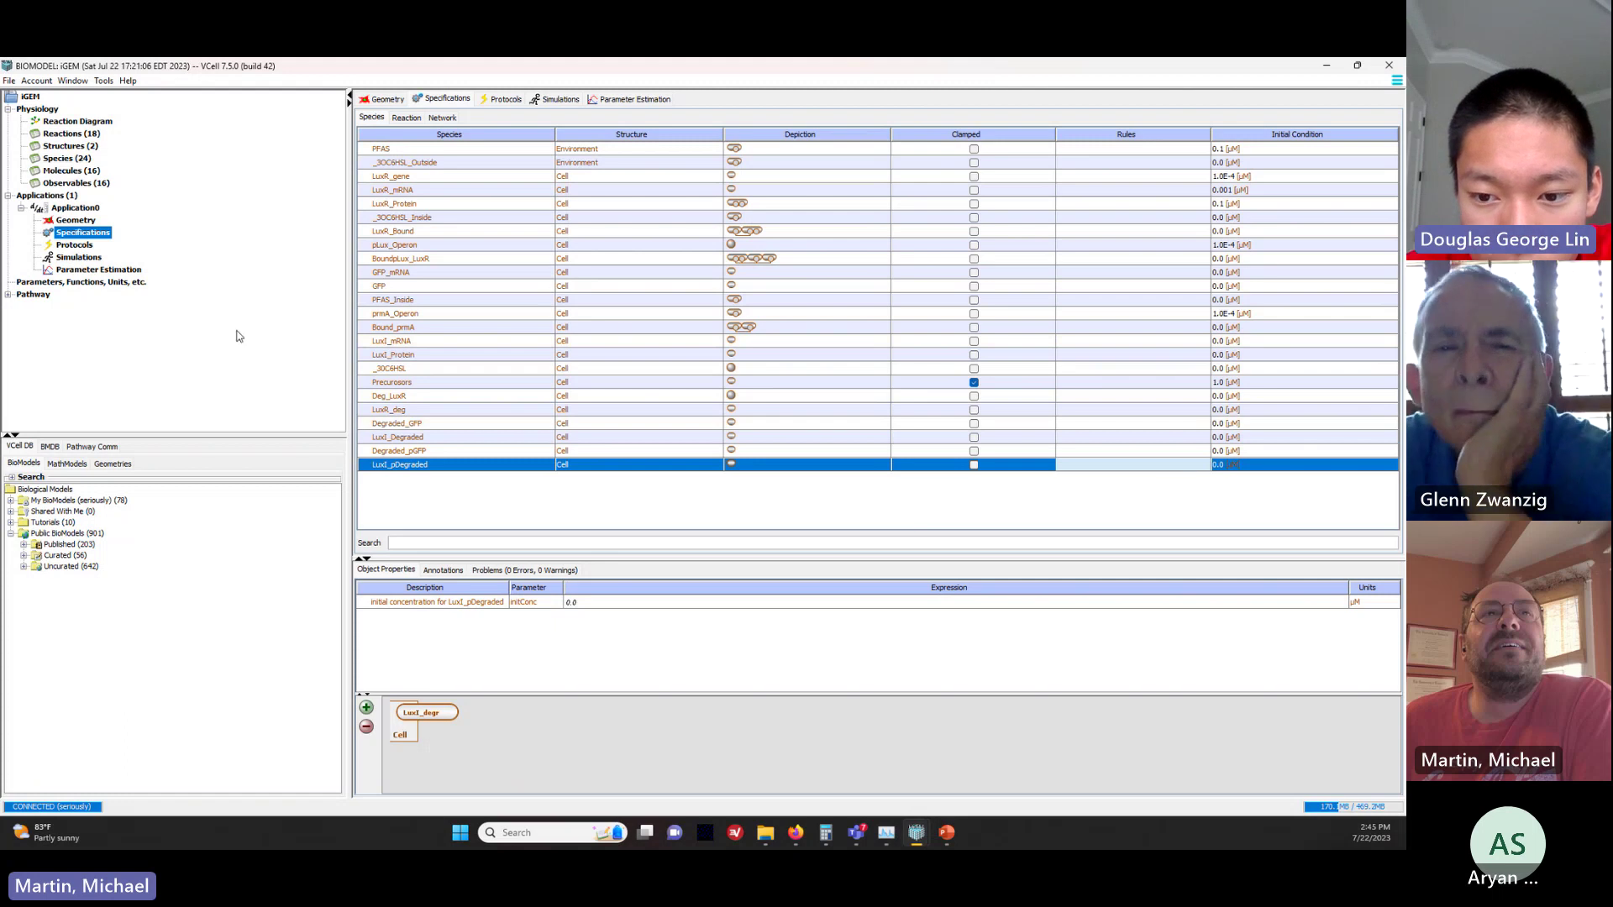
pyautogui.click(82, 258)
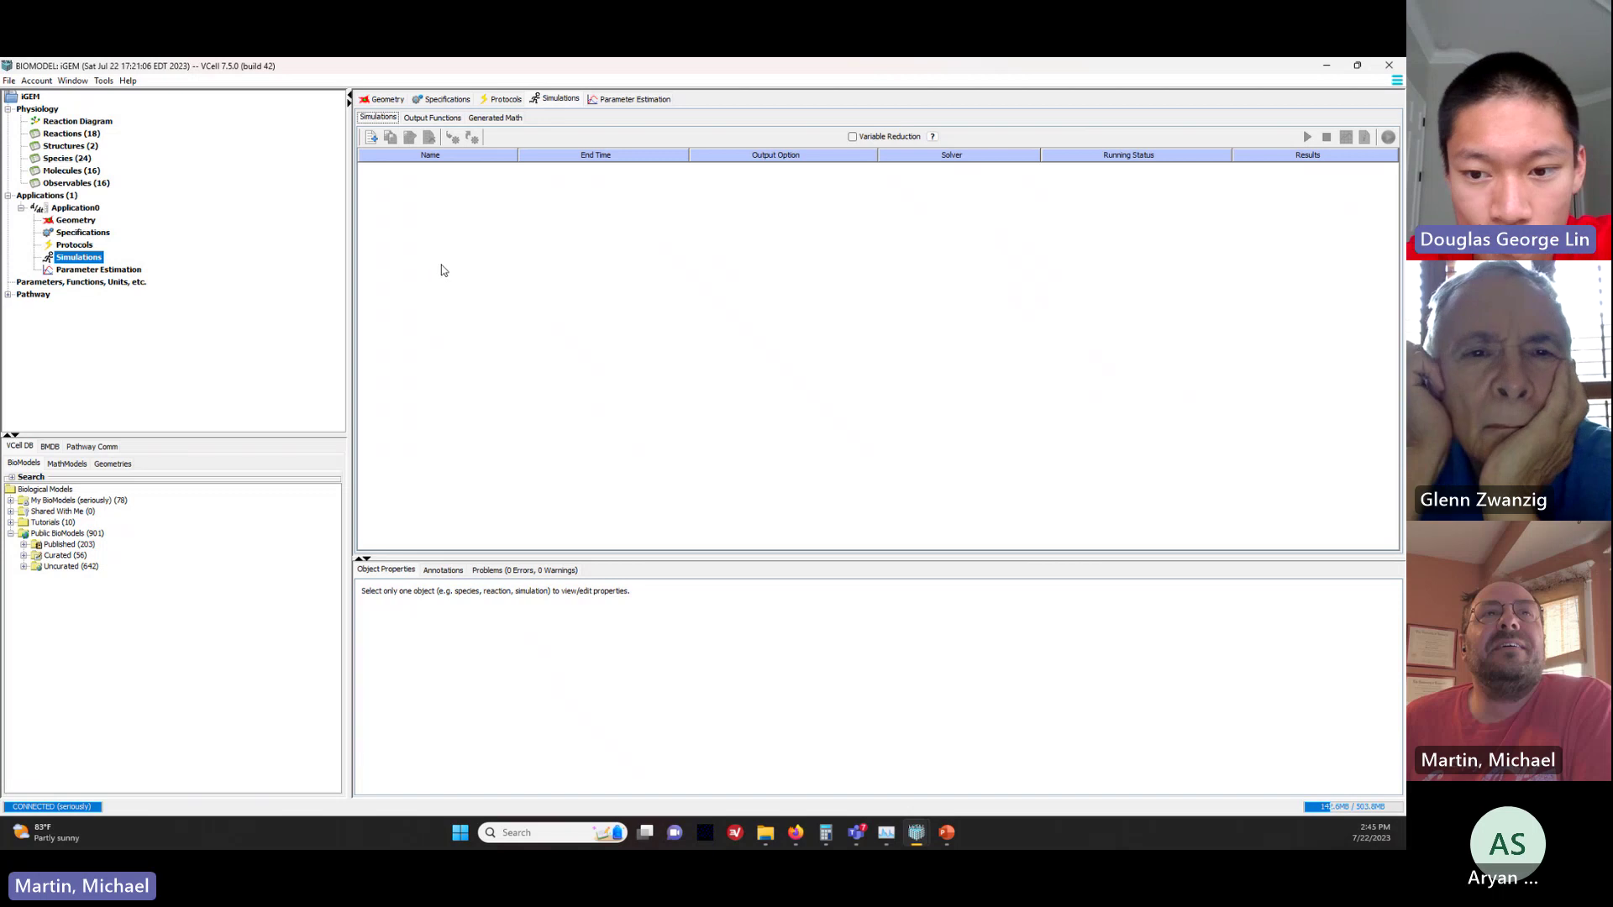
pyautogui.click(371, 138)
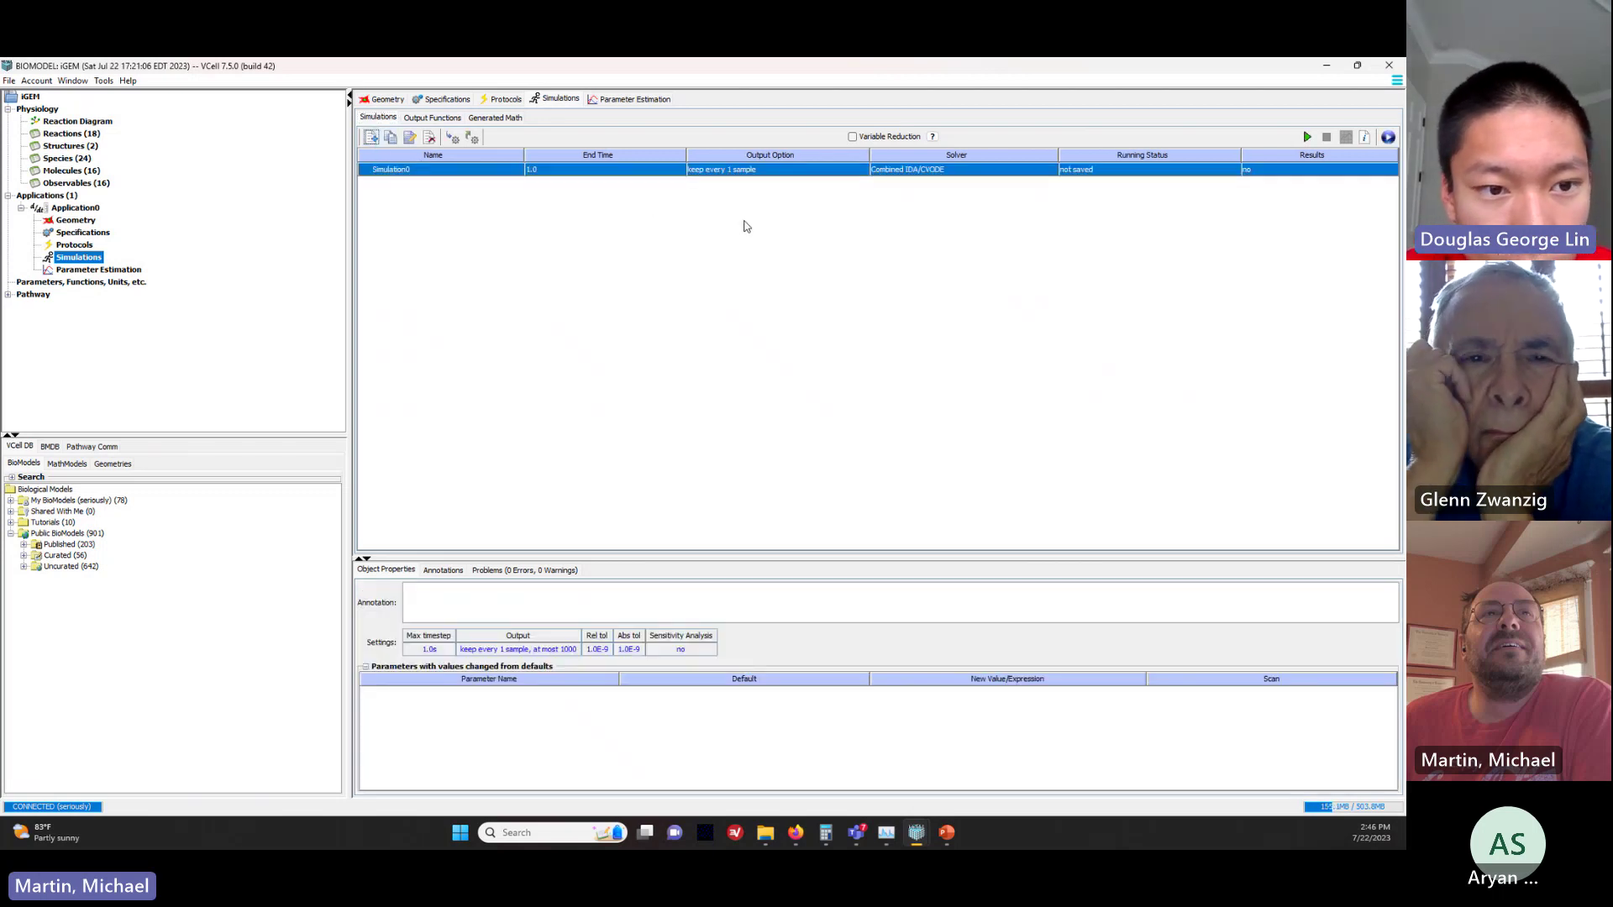
pyautogui.doubleClick(554, 171)
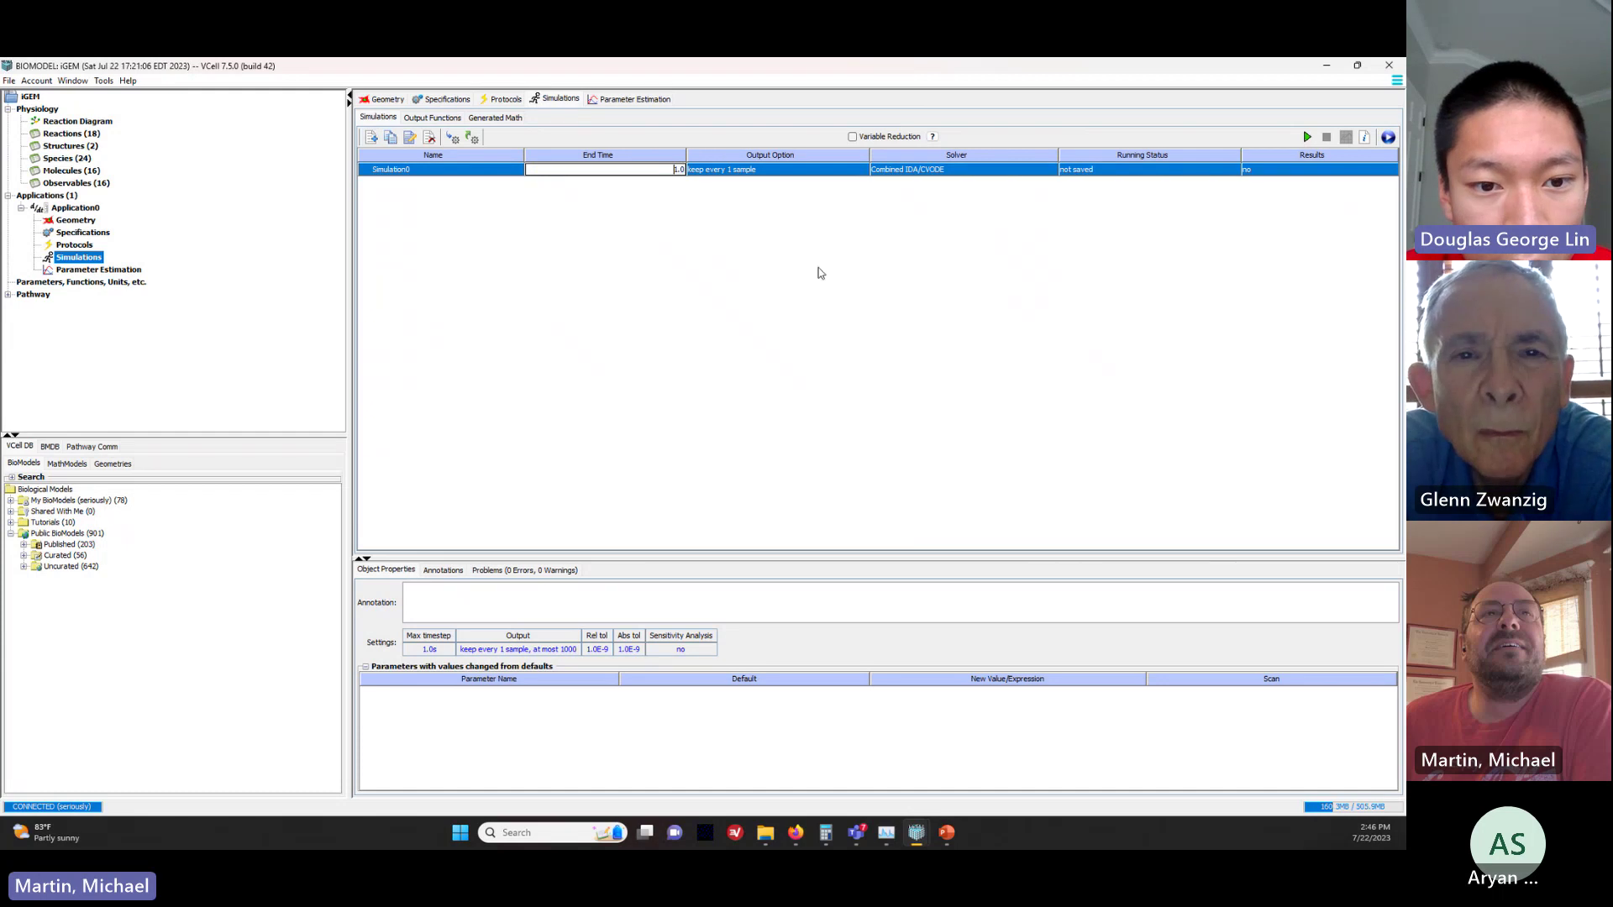
pyautogui.doubleClick(677, 169)
pyautogui.write('36')
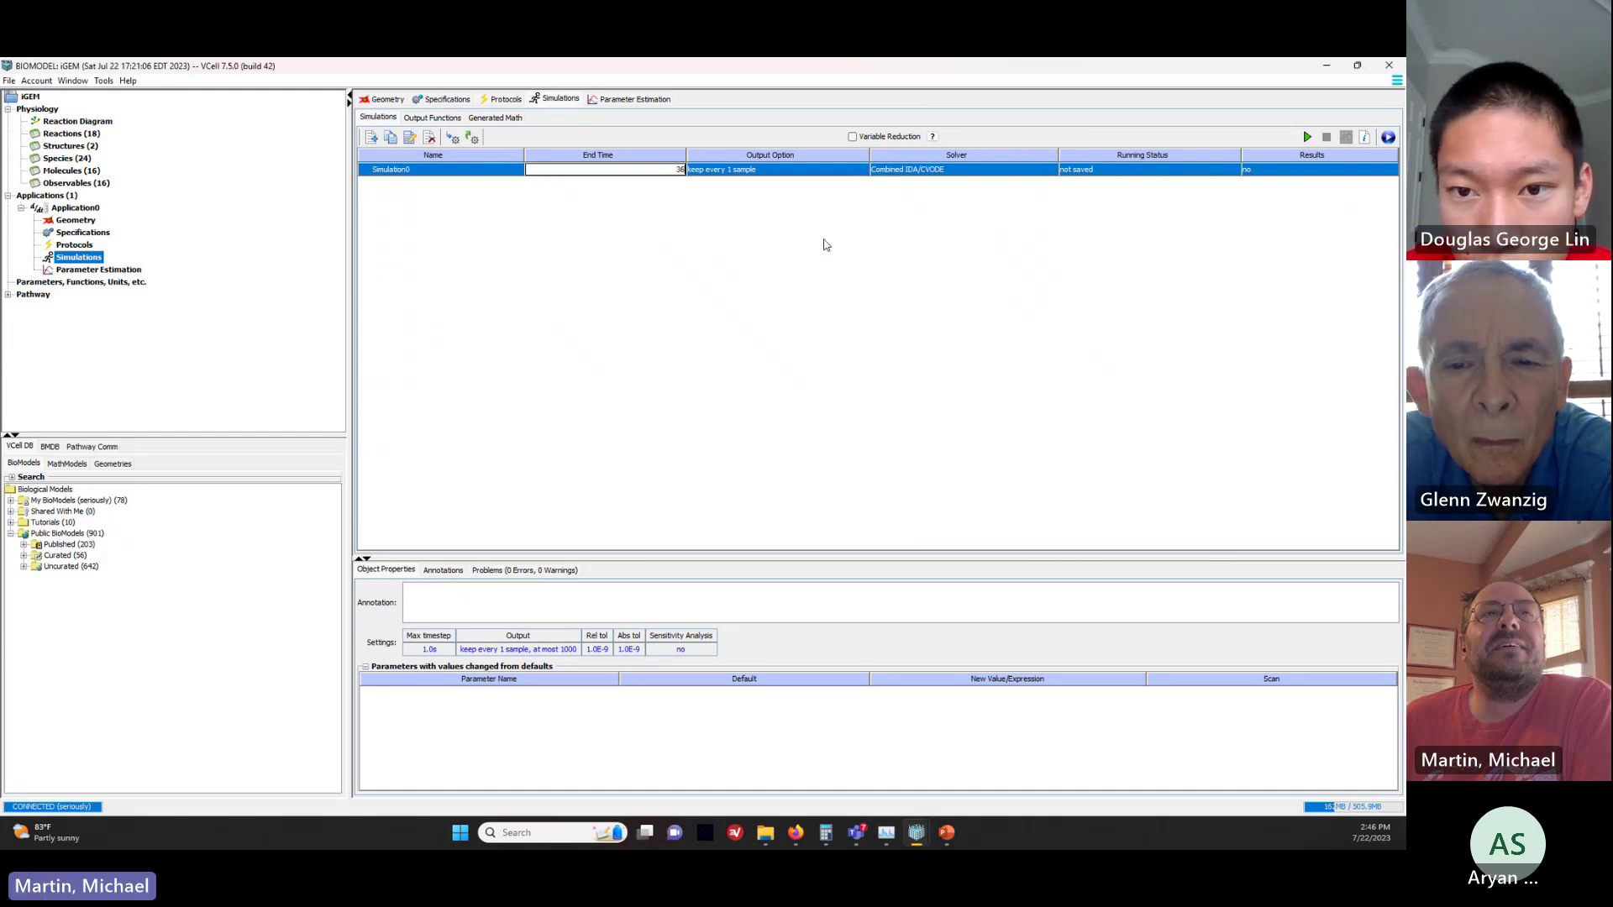
pyautogui.write('00')
pyautogui.press('Return')
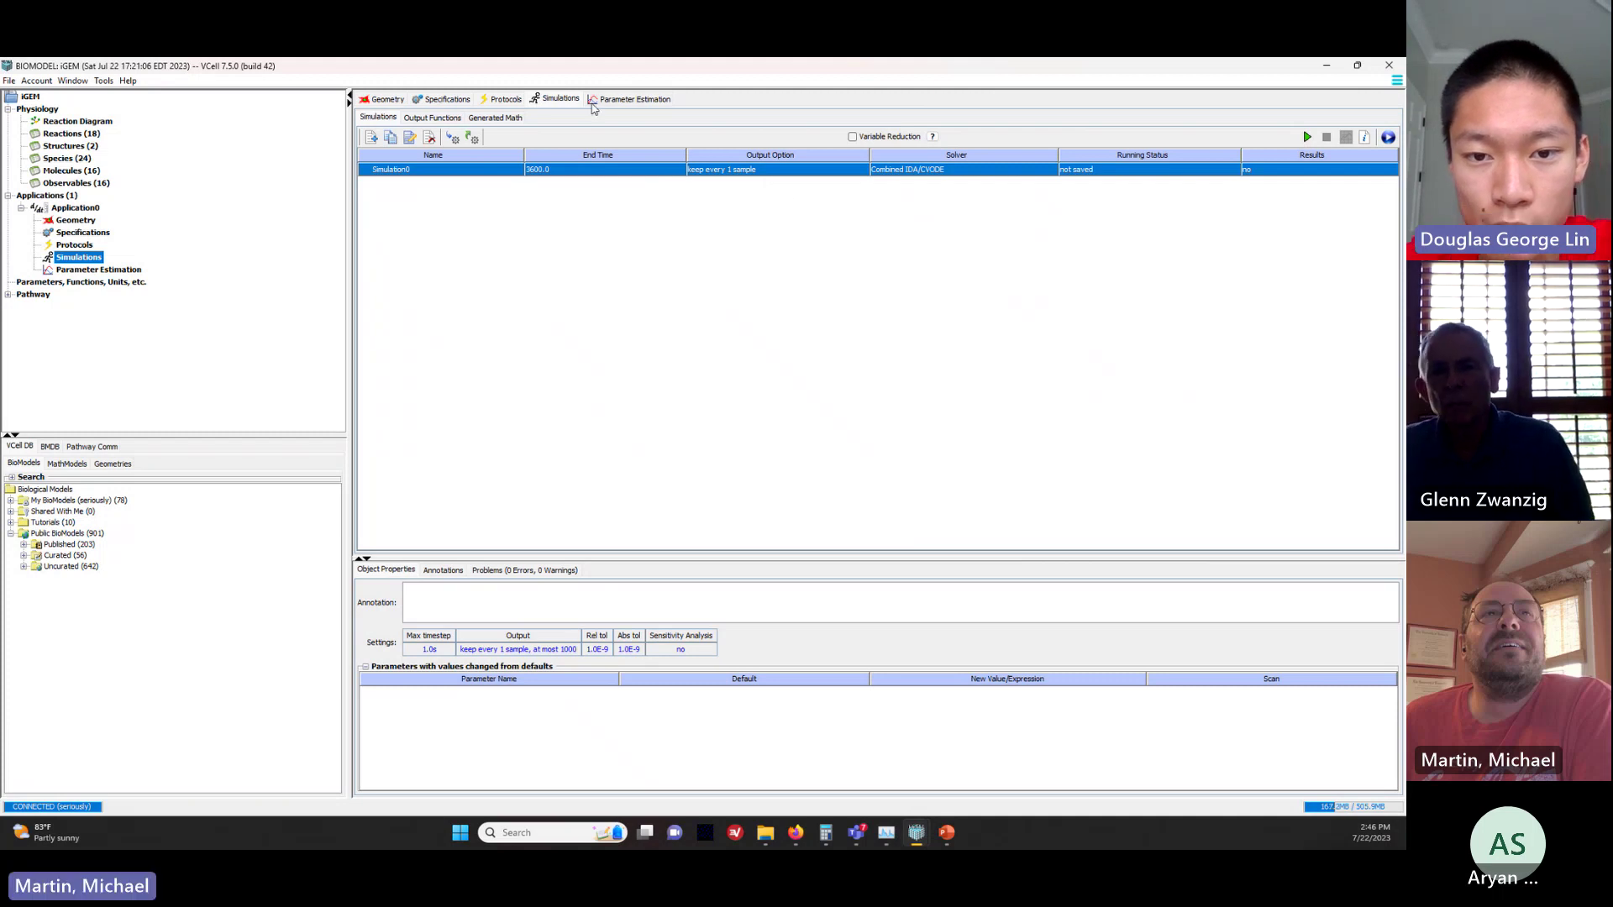
# Step: Check the new simulation's parameter list, keep all default values, and run the simulation
pyautogui.click(410, 137)
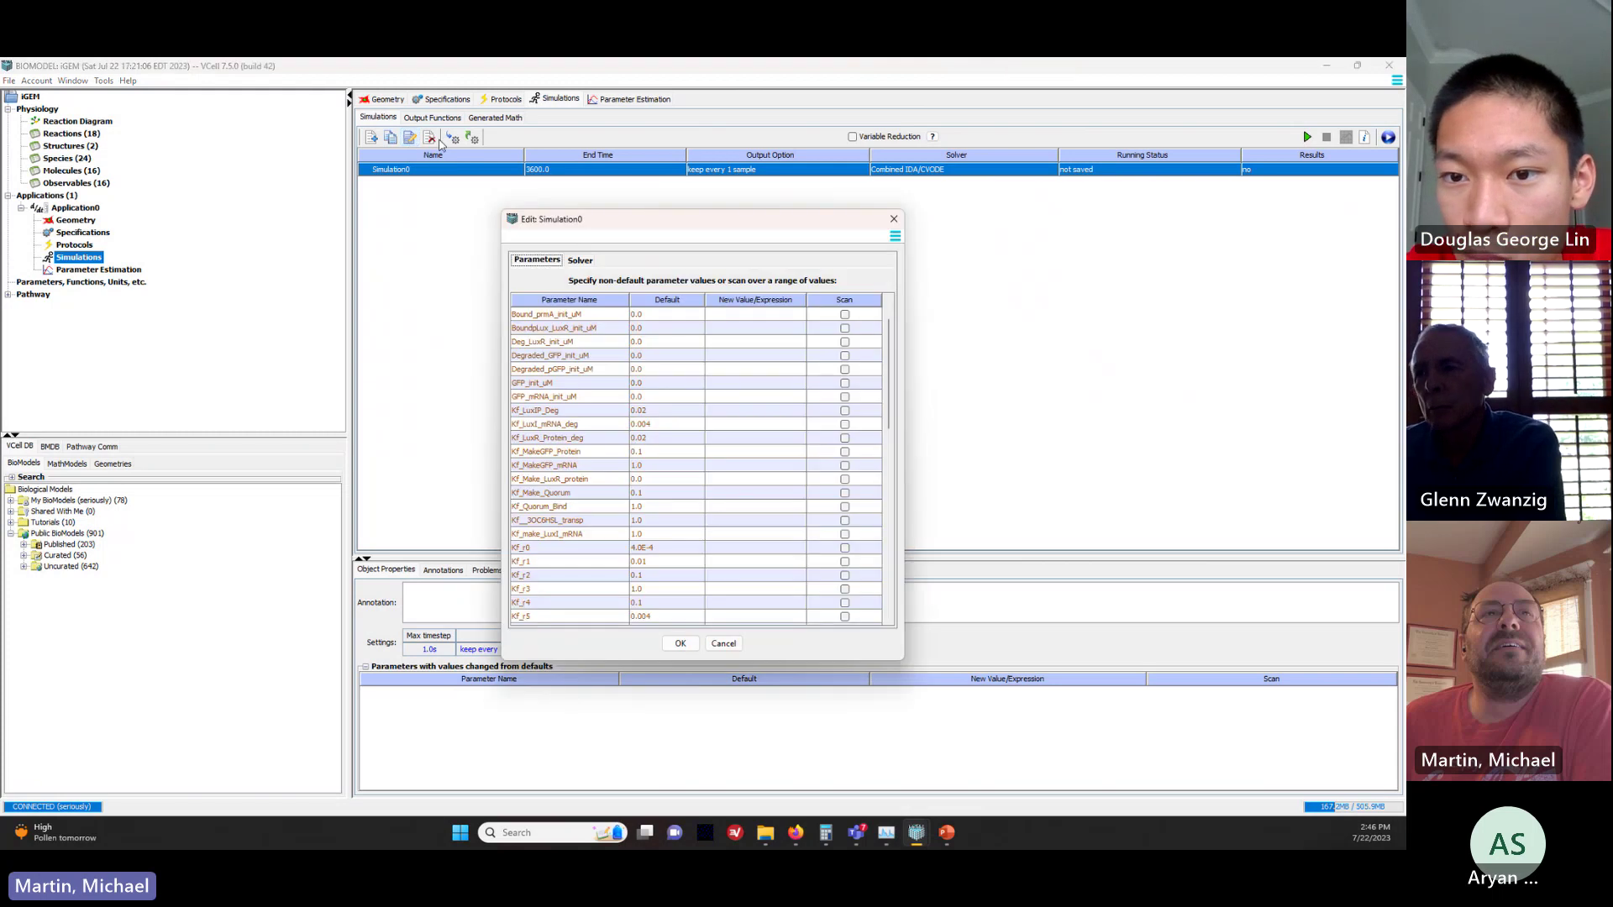
pyautogui.moveTo(700, 240); pyautogui.dragTo(558, 198)
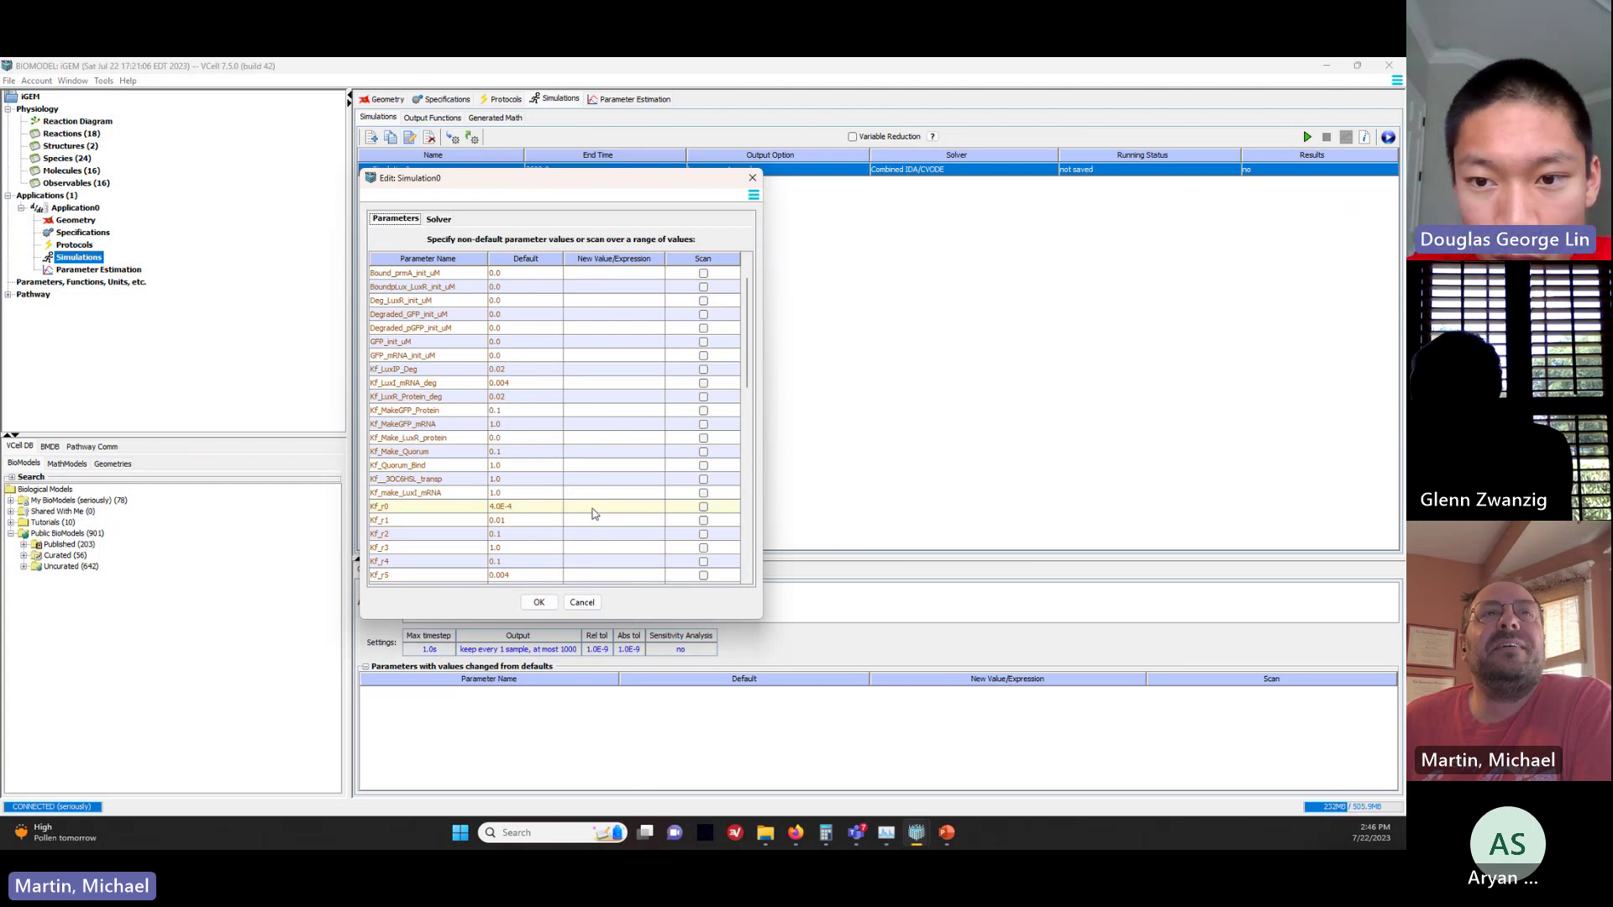
pyautogui.click(542, 602)
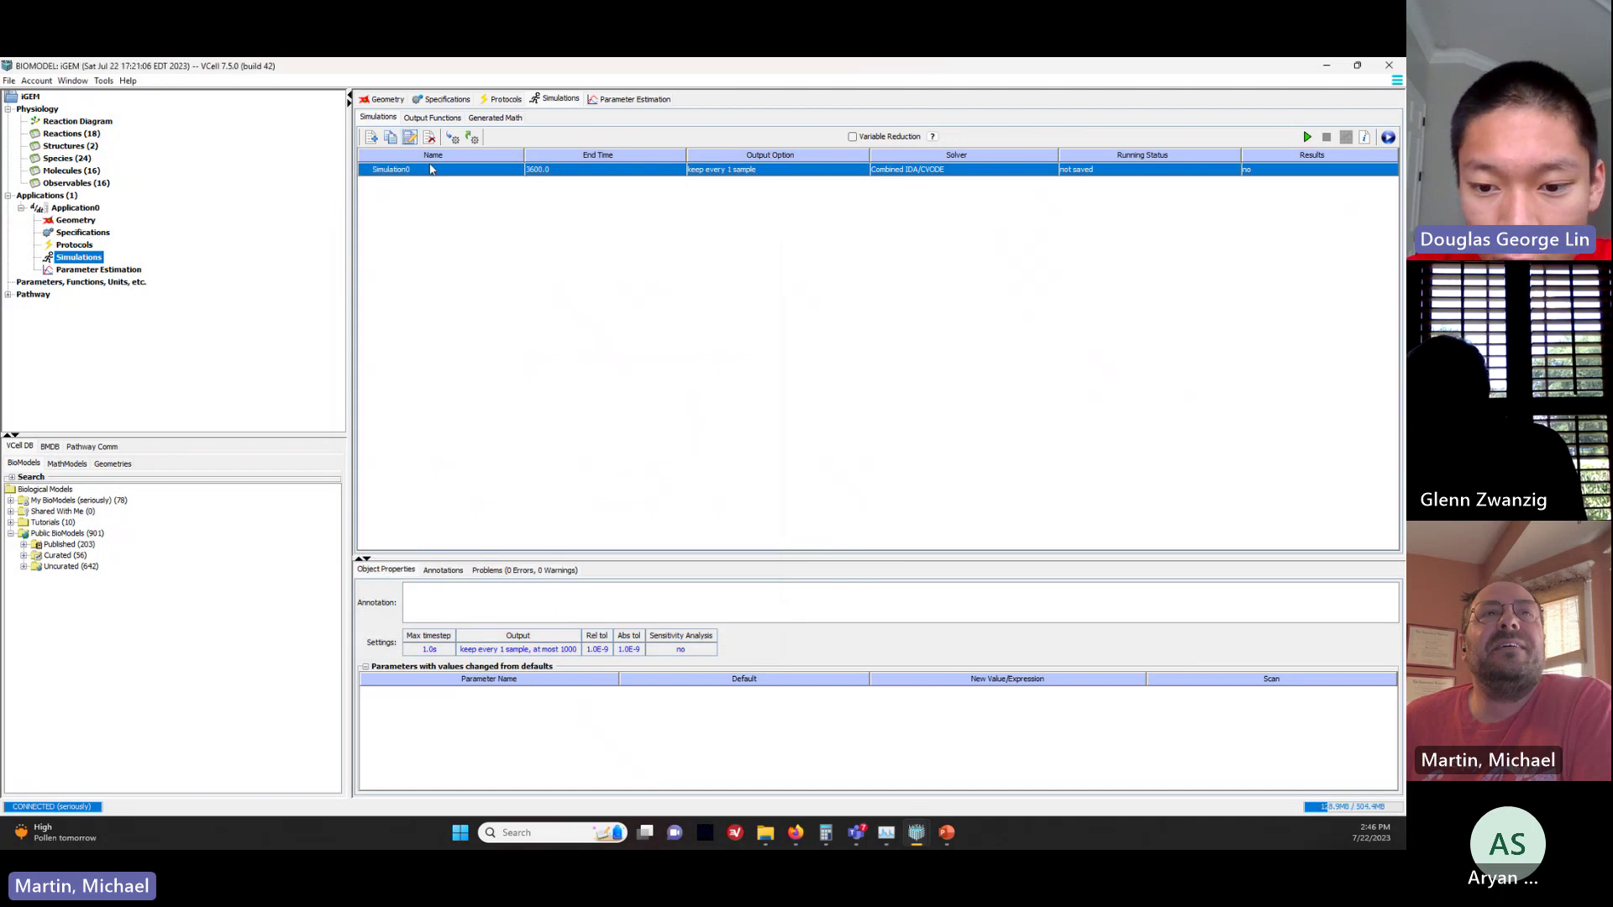
pyautogui.click(1307, 137)
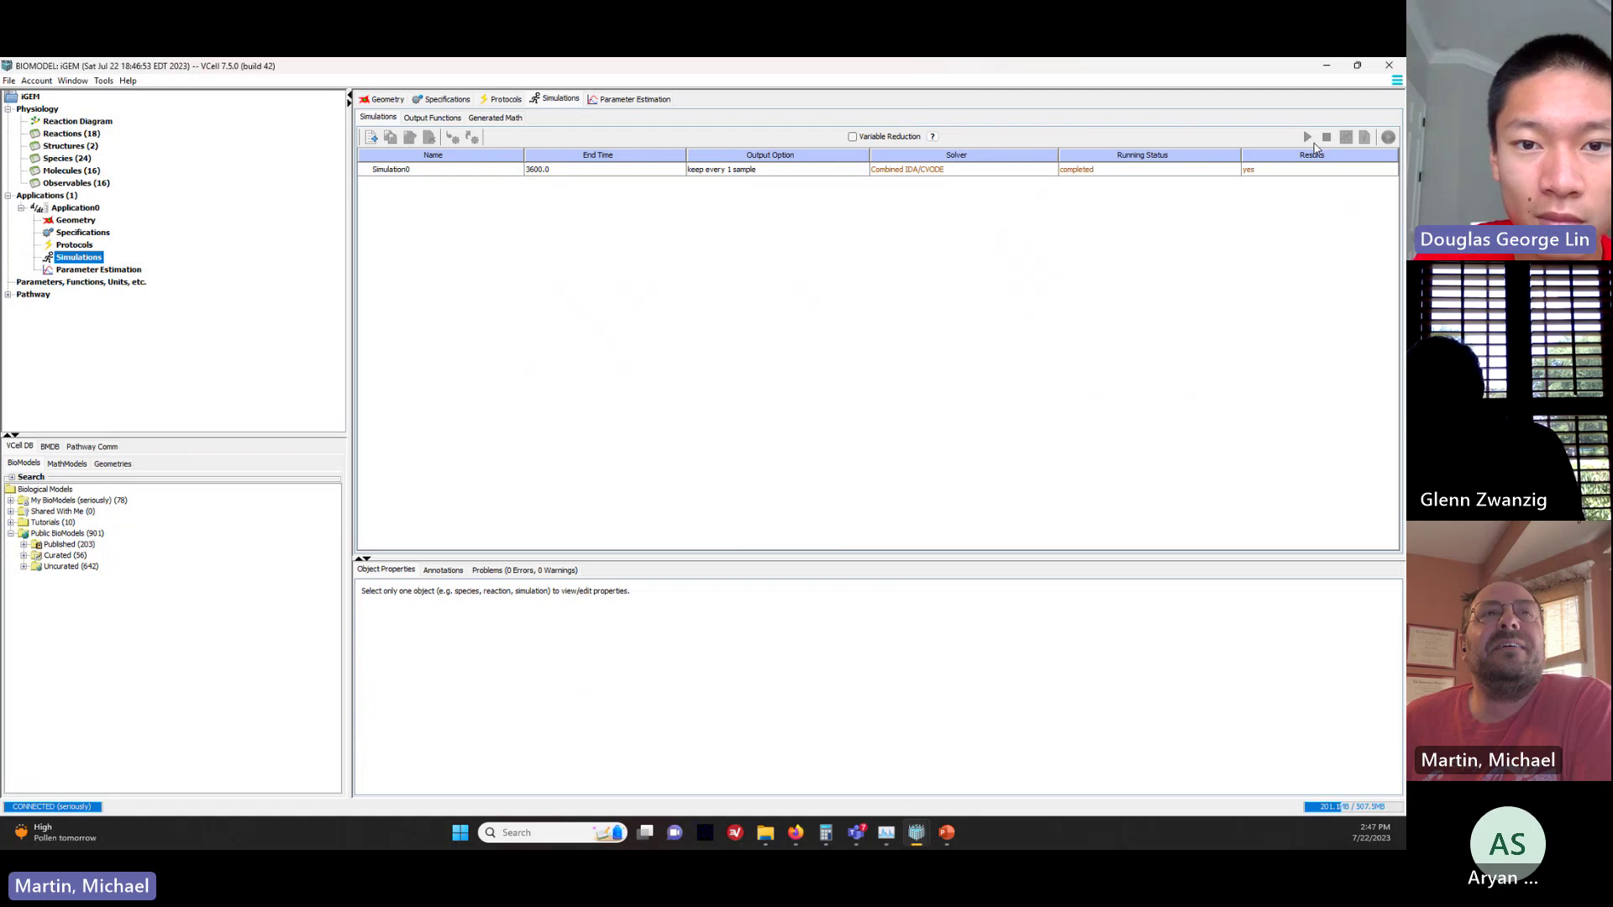
# Step: Open the simulation results and compare the time plots of _3OC6HSL, _3OC6HSL_Inside and _3OC6HSL_Outside
pyautogui.click(966, 169)
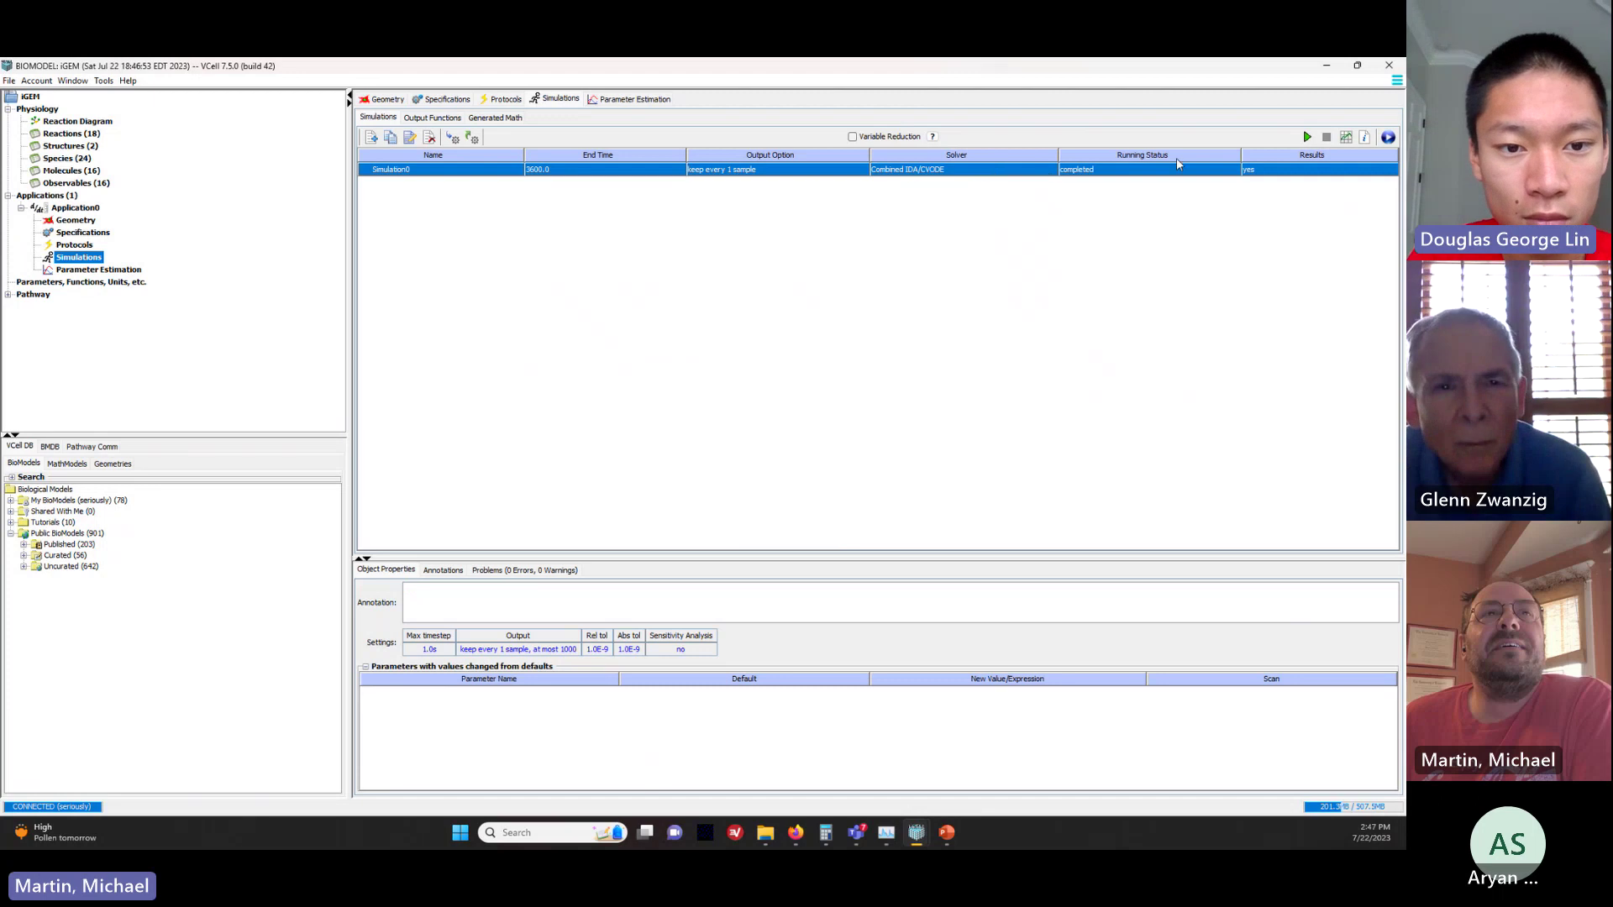
pyautogui.click(1345, 137)
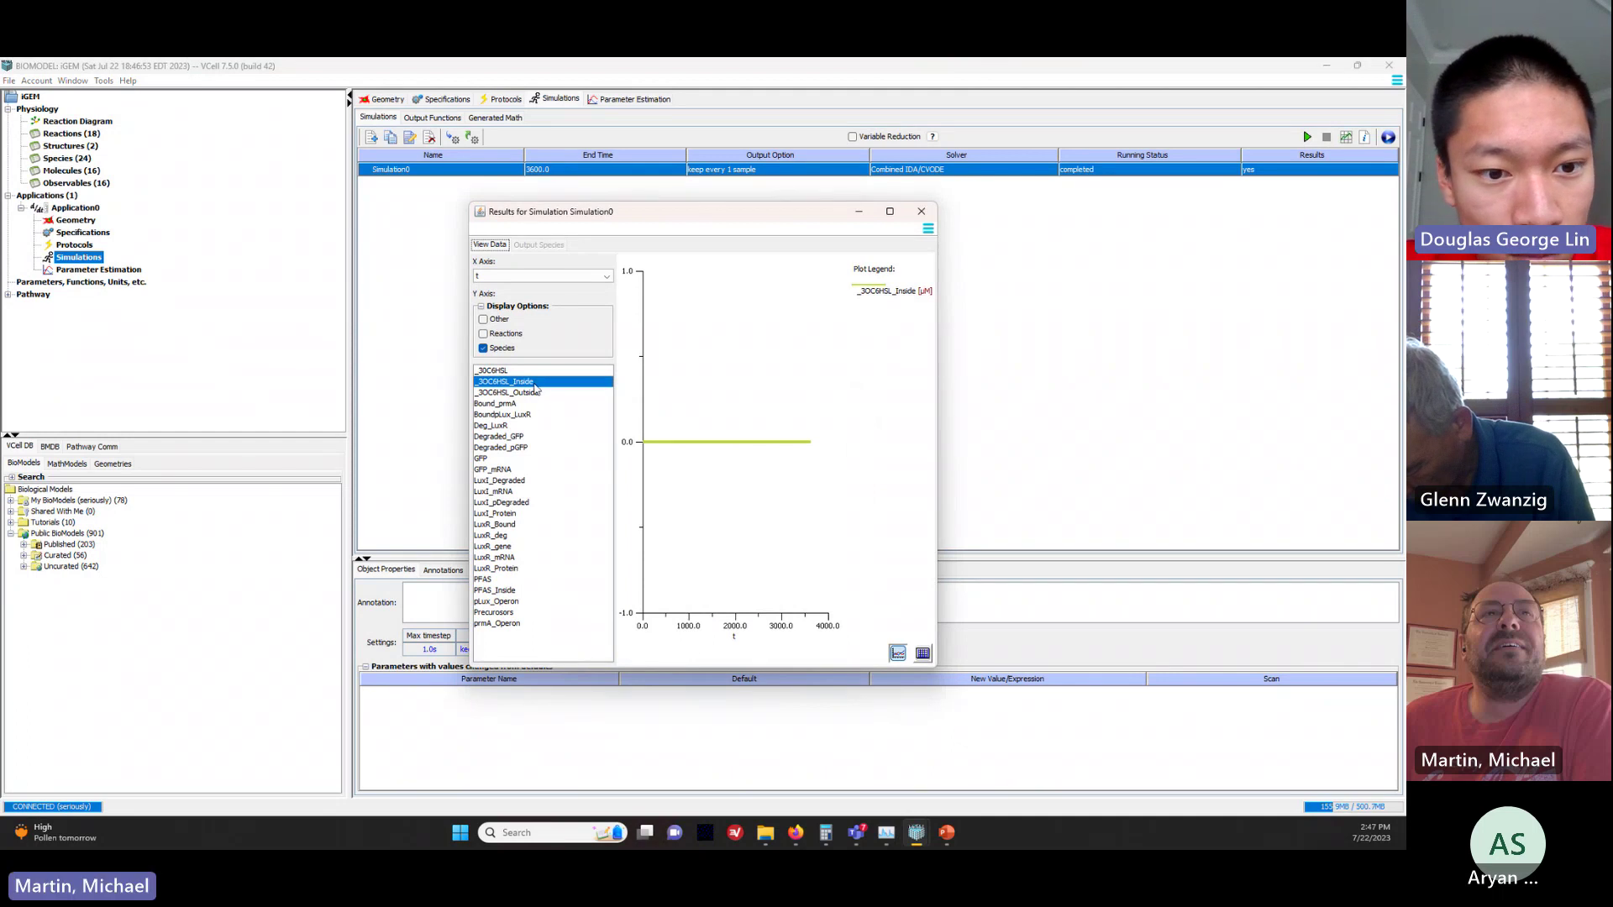
pyautogui.click(492, 371)
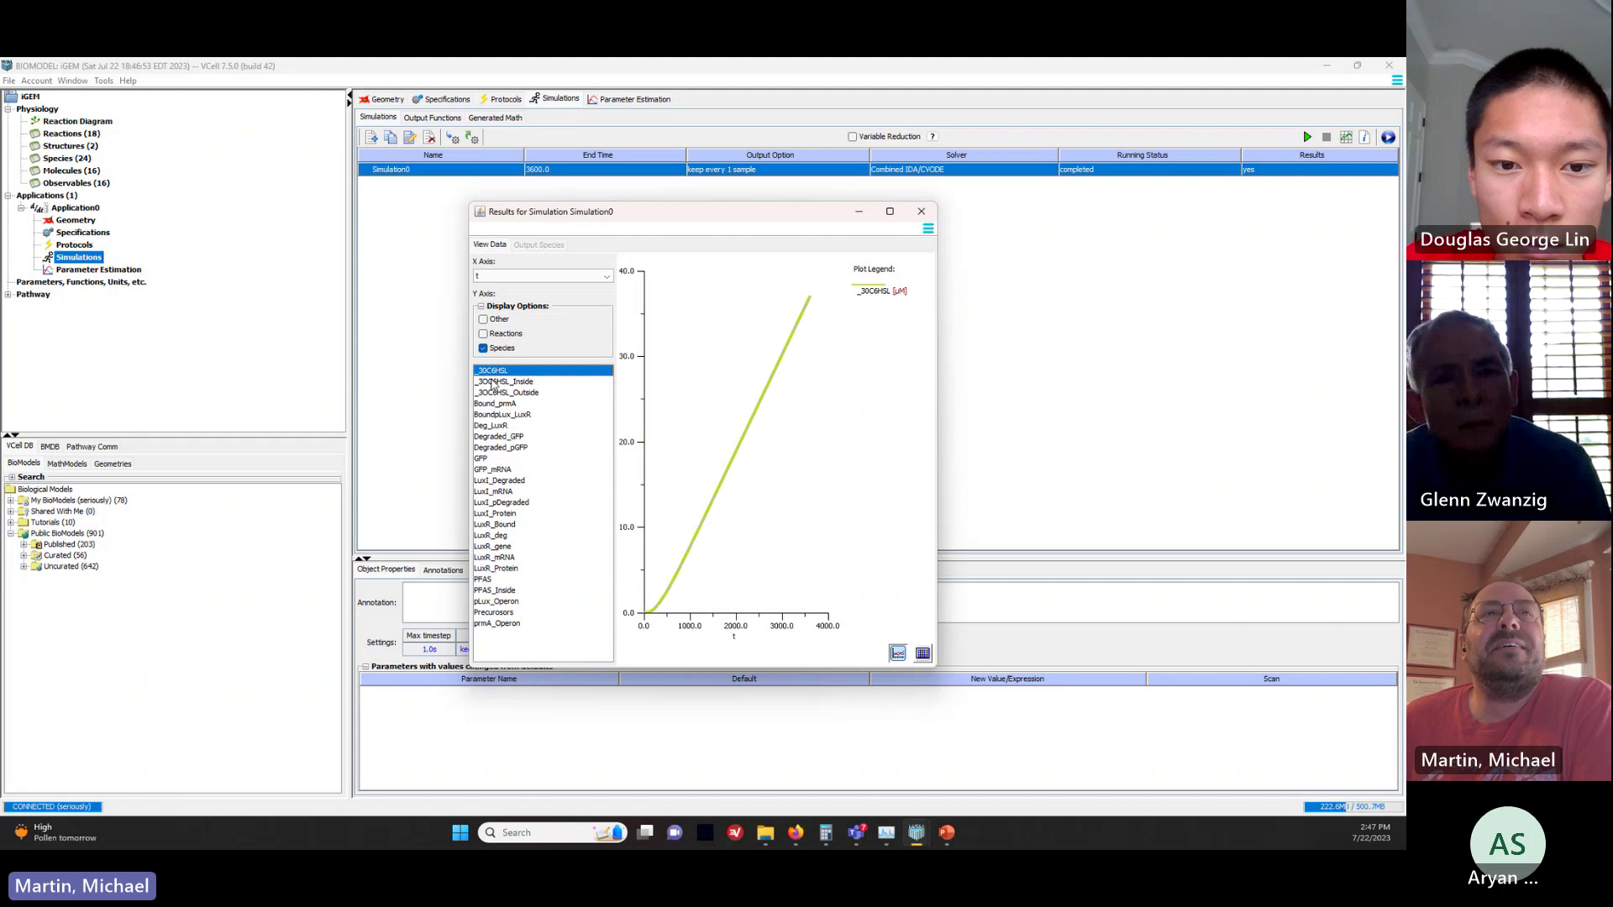
pyautogui.click(499, 383)
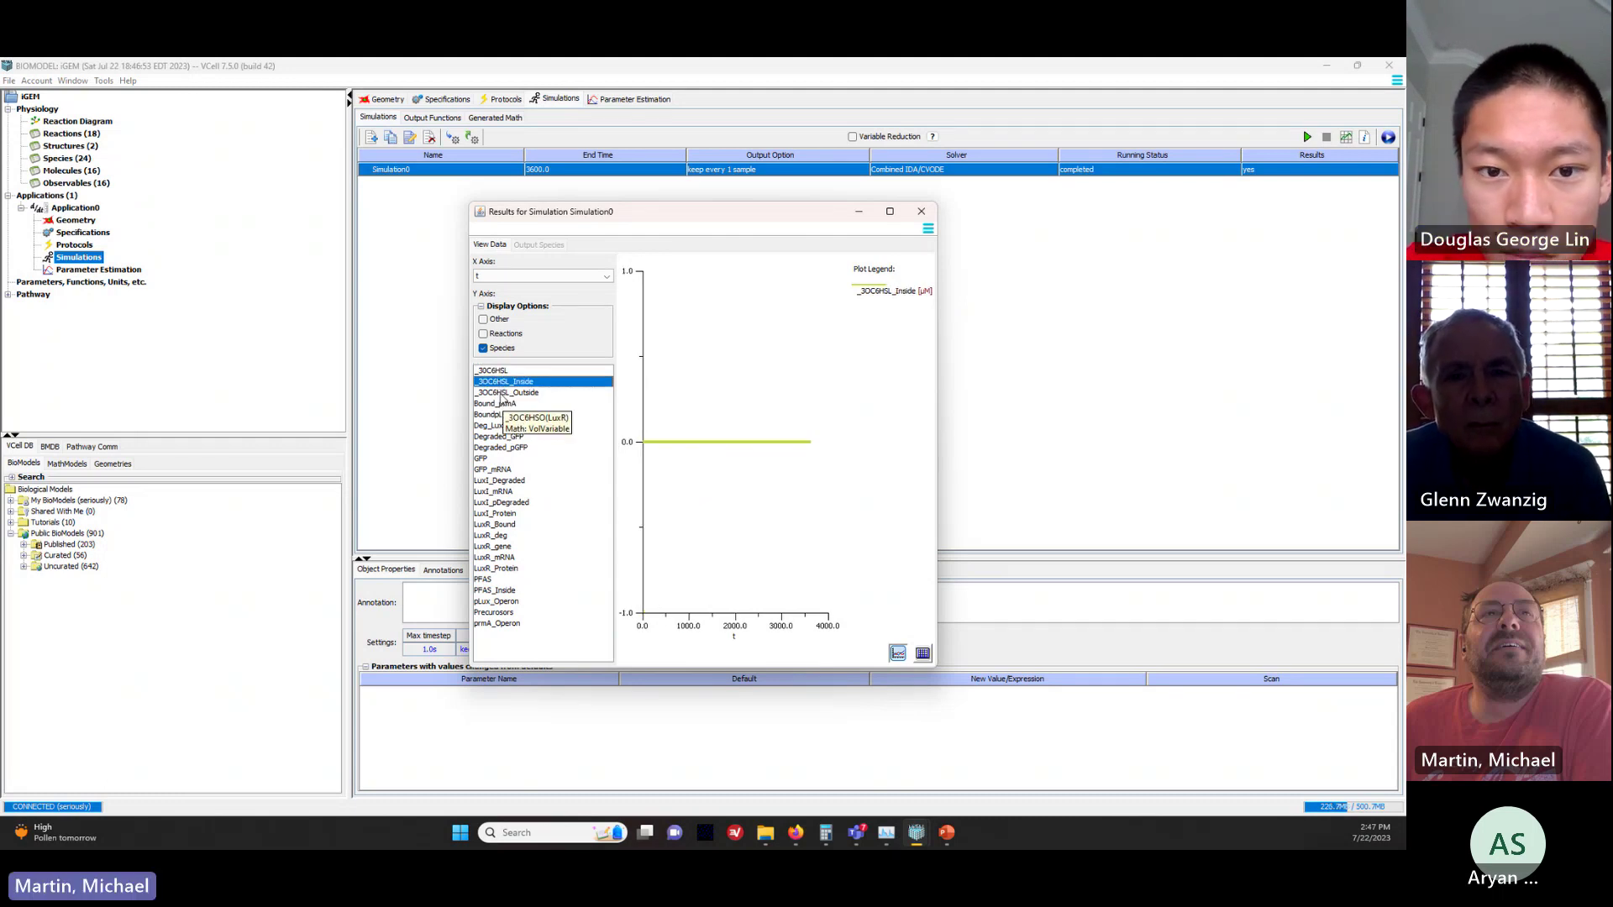
pyautogui.click(502, 393)
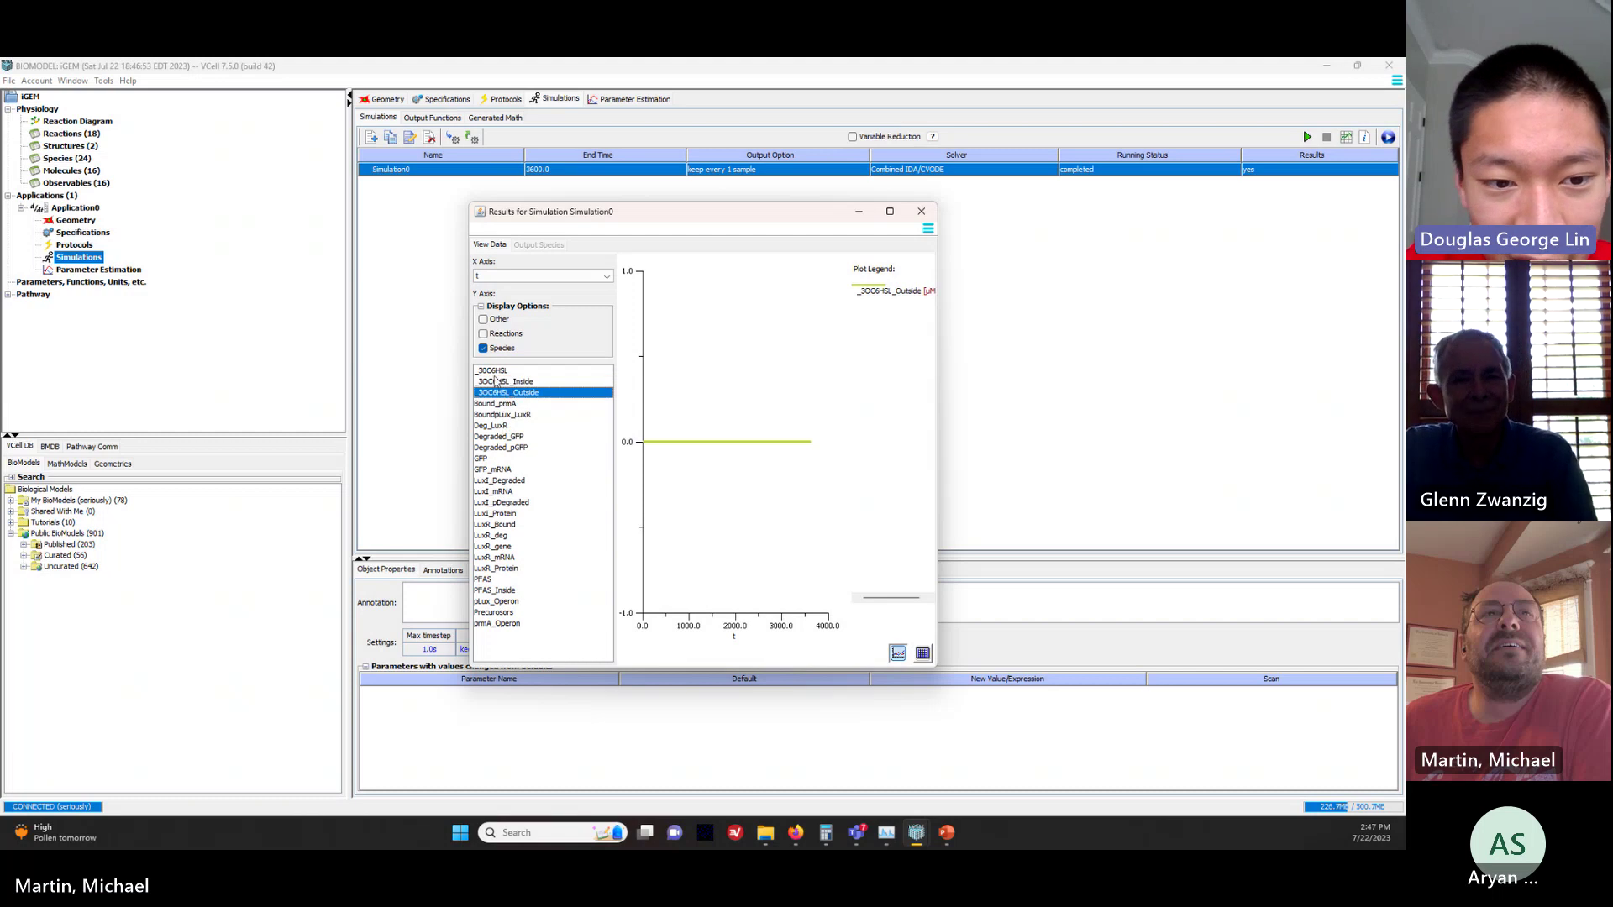
pyautogui.click(496, 374)
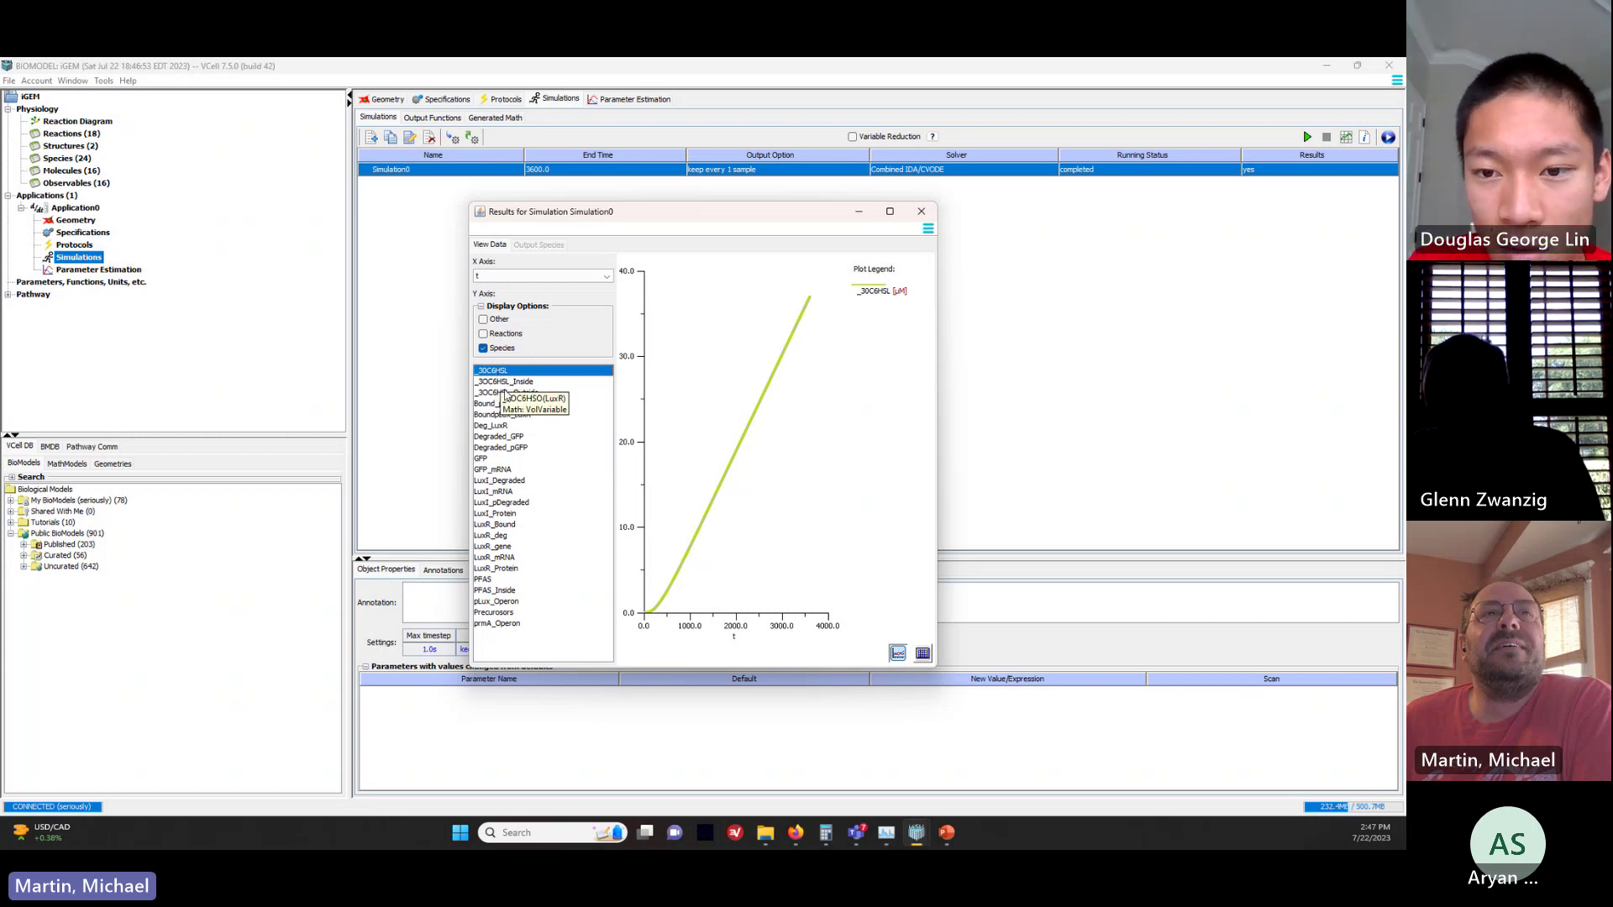
# Step: Examine the time plots of GFP, GFP_mRNA, LuxI_mRNA, LuxI_Protein, LuxR_mRNA and LuxR_Protein, and close the results
pyautogui.click(482, 459)
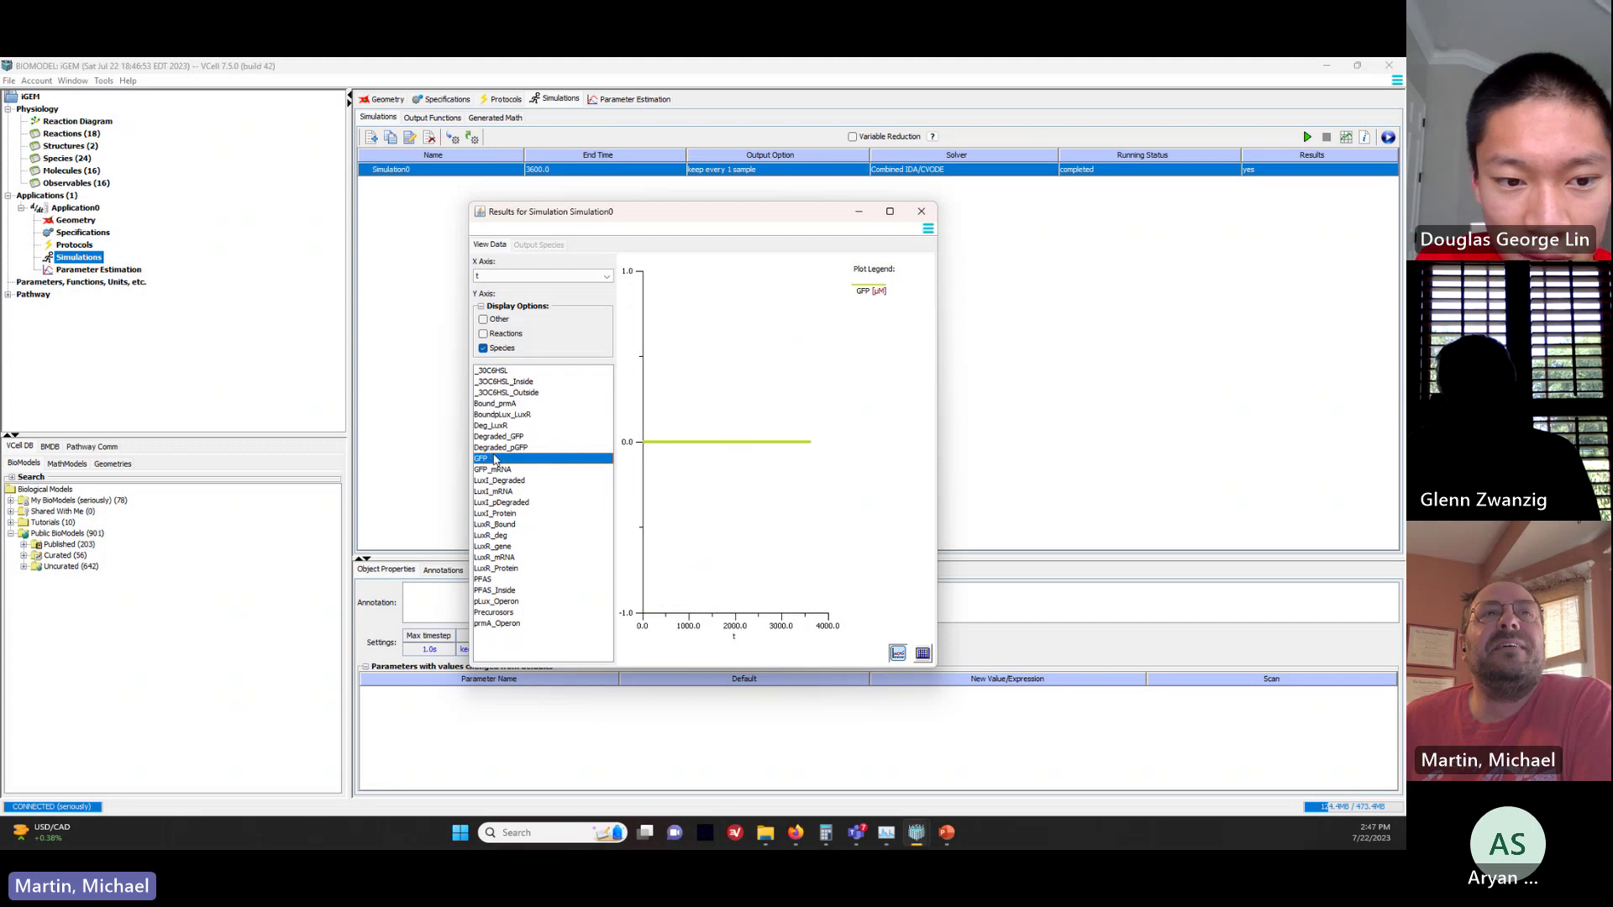
pyautogui.click(494, 470)
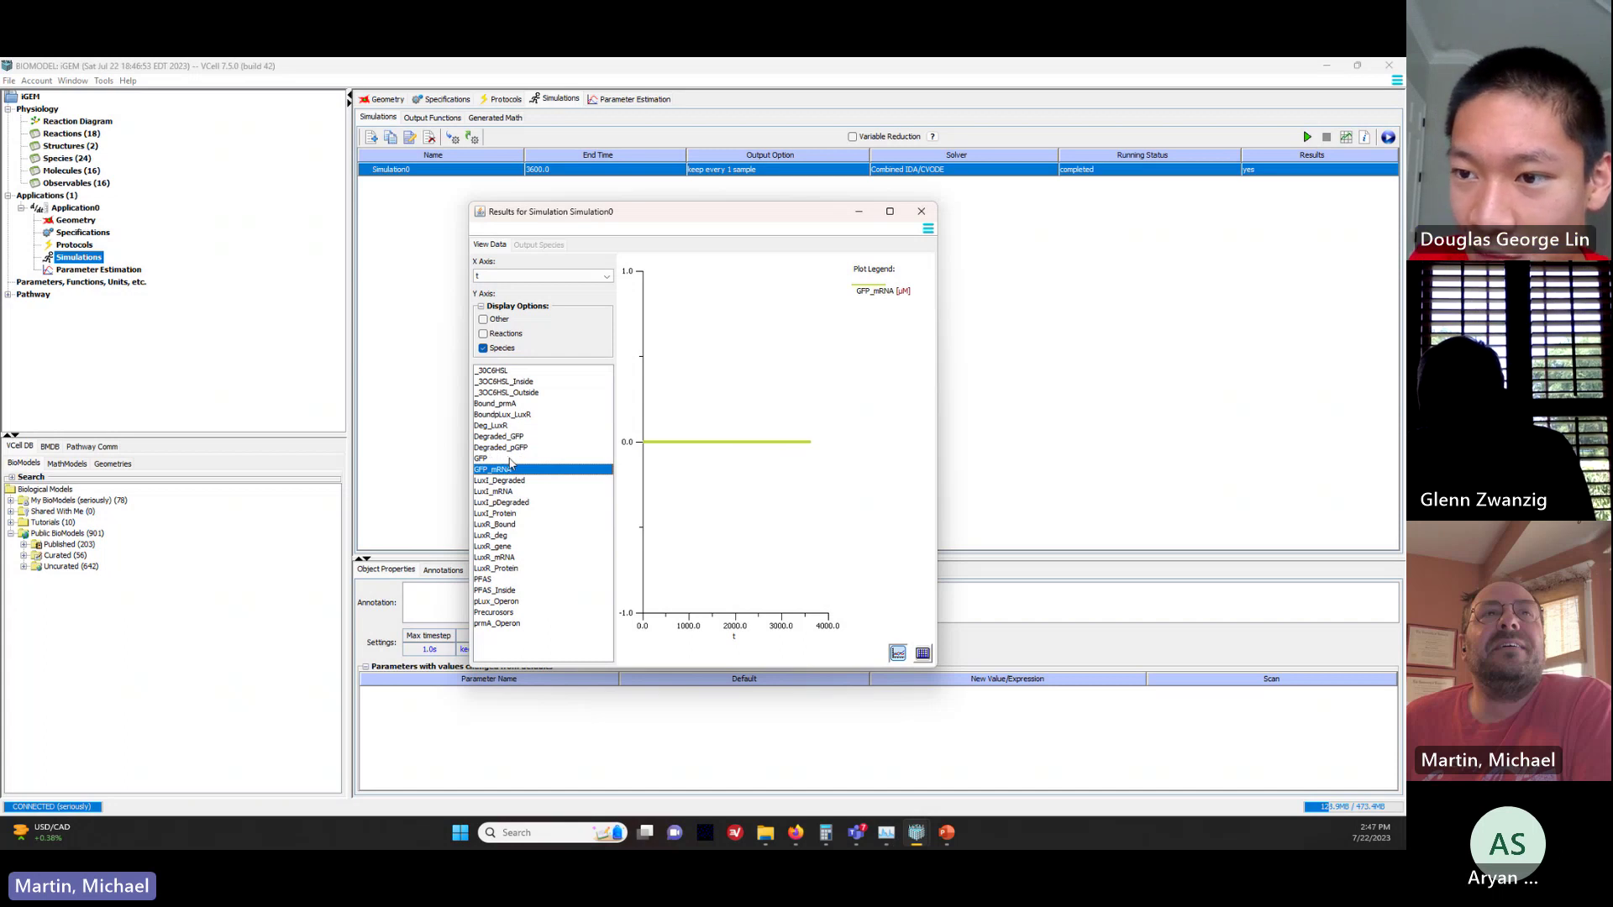
pyautogui.click(487, 492)
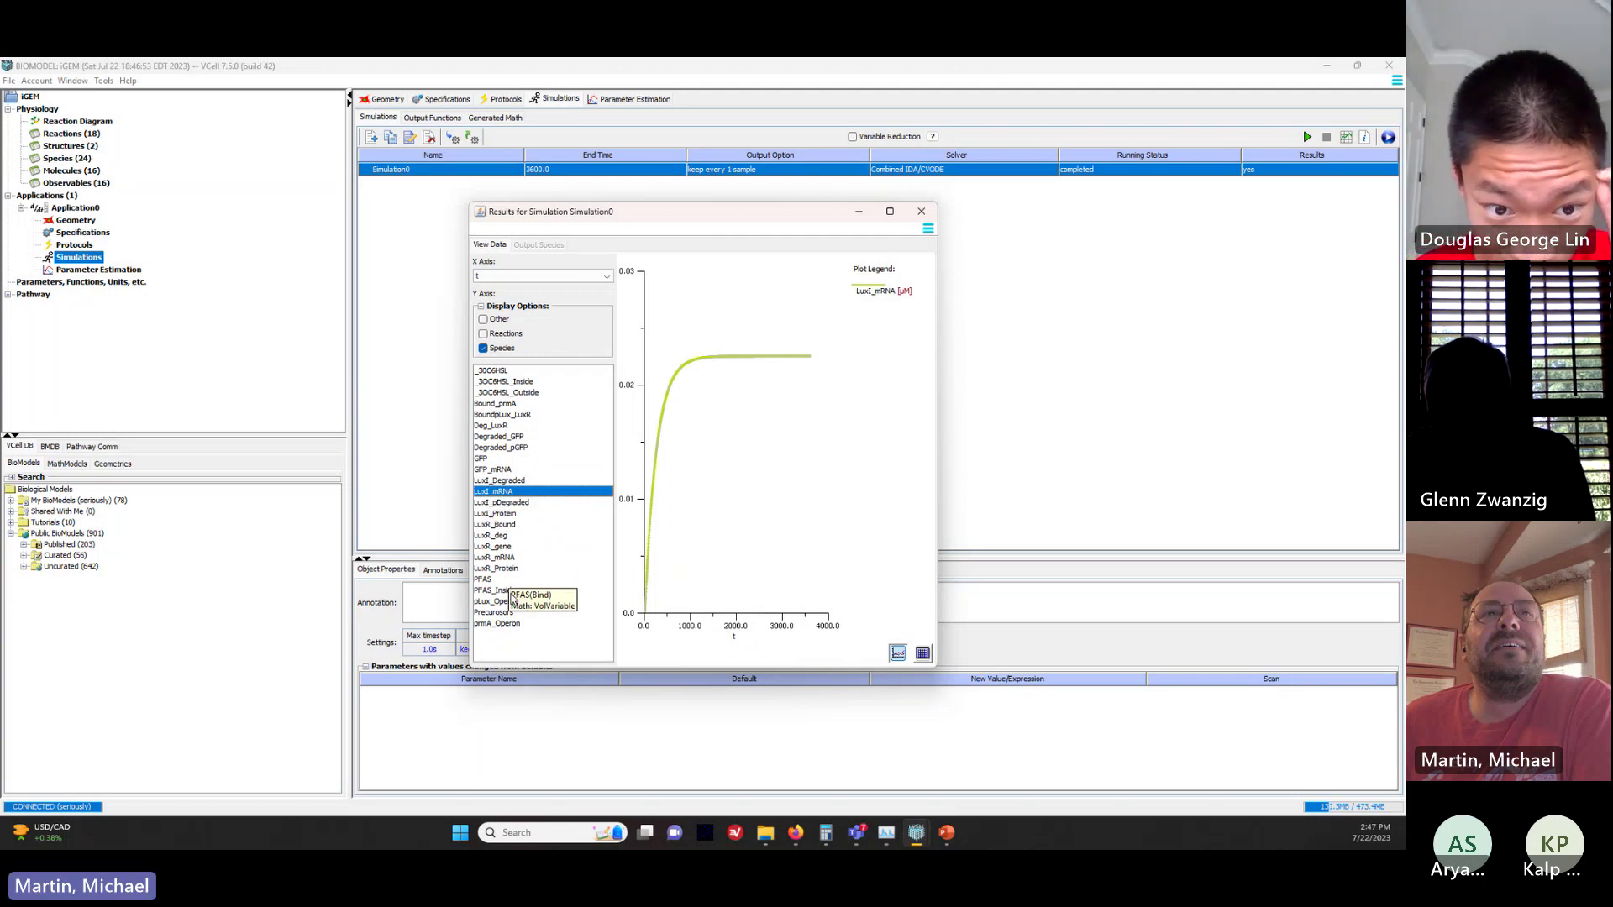
pyautogui.click(495, 514)
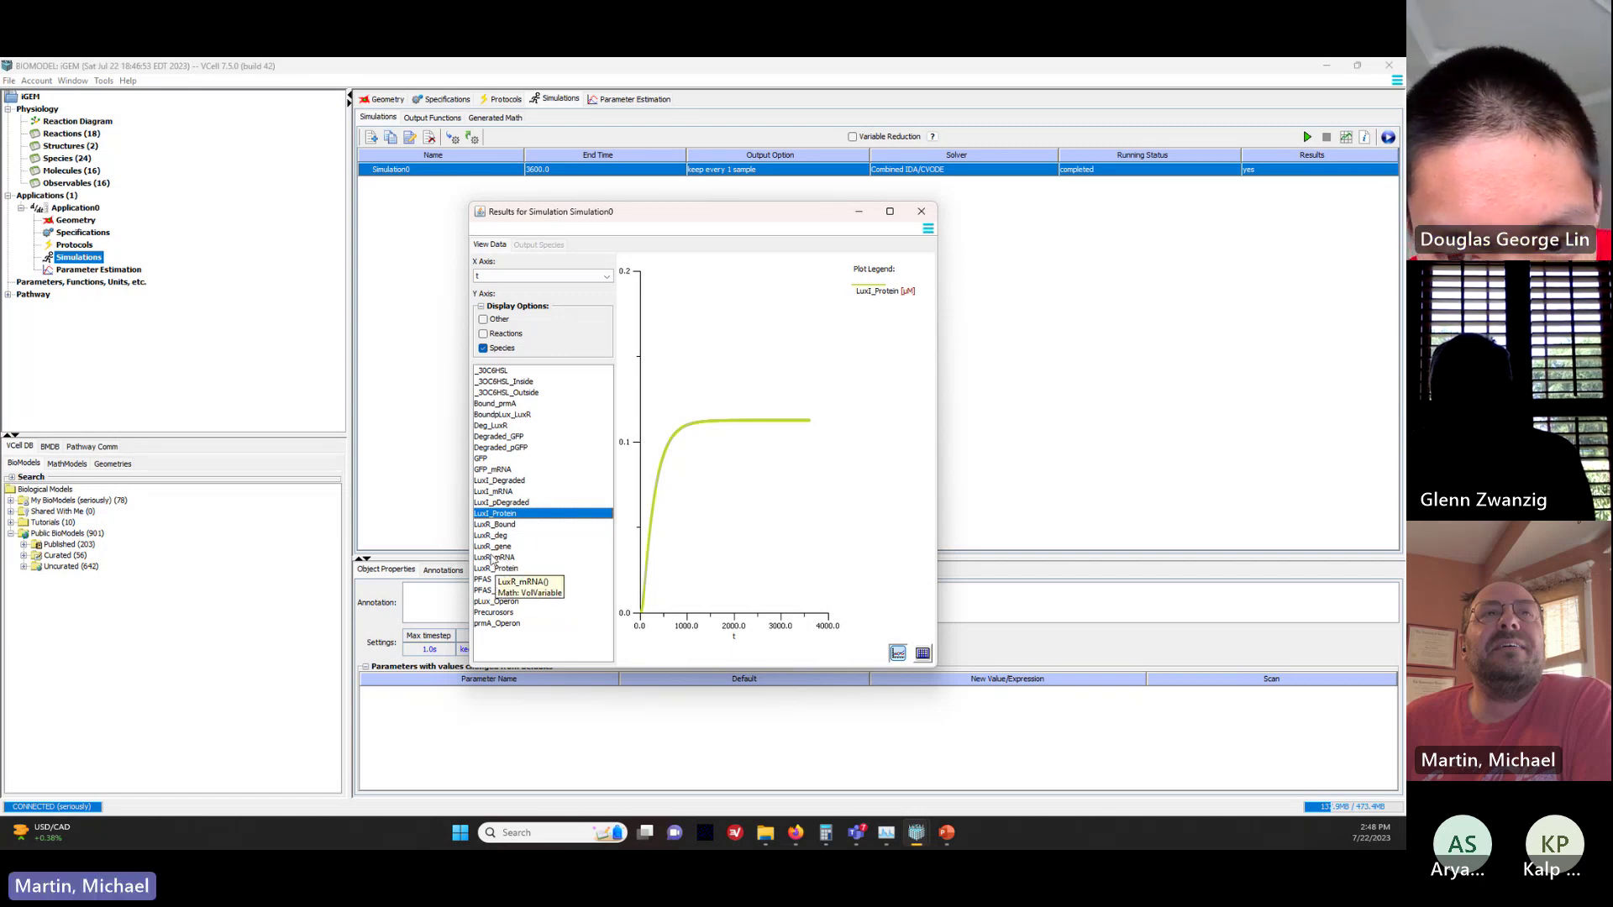
pyautogui.click(507, 560)
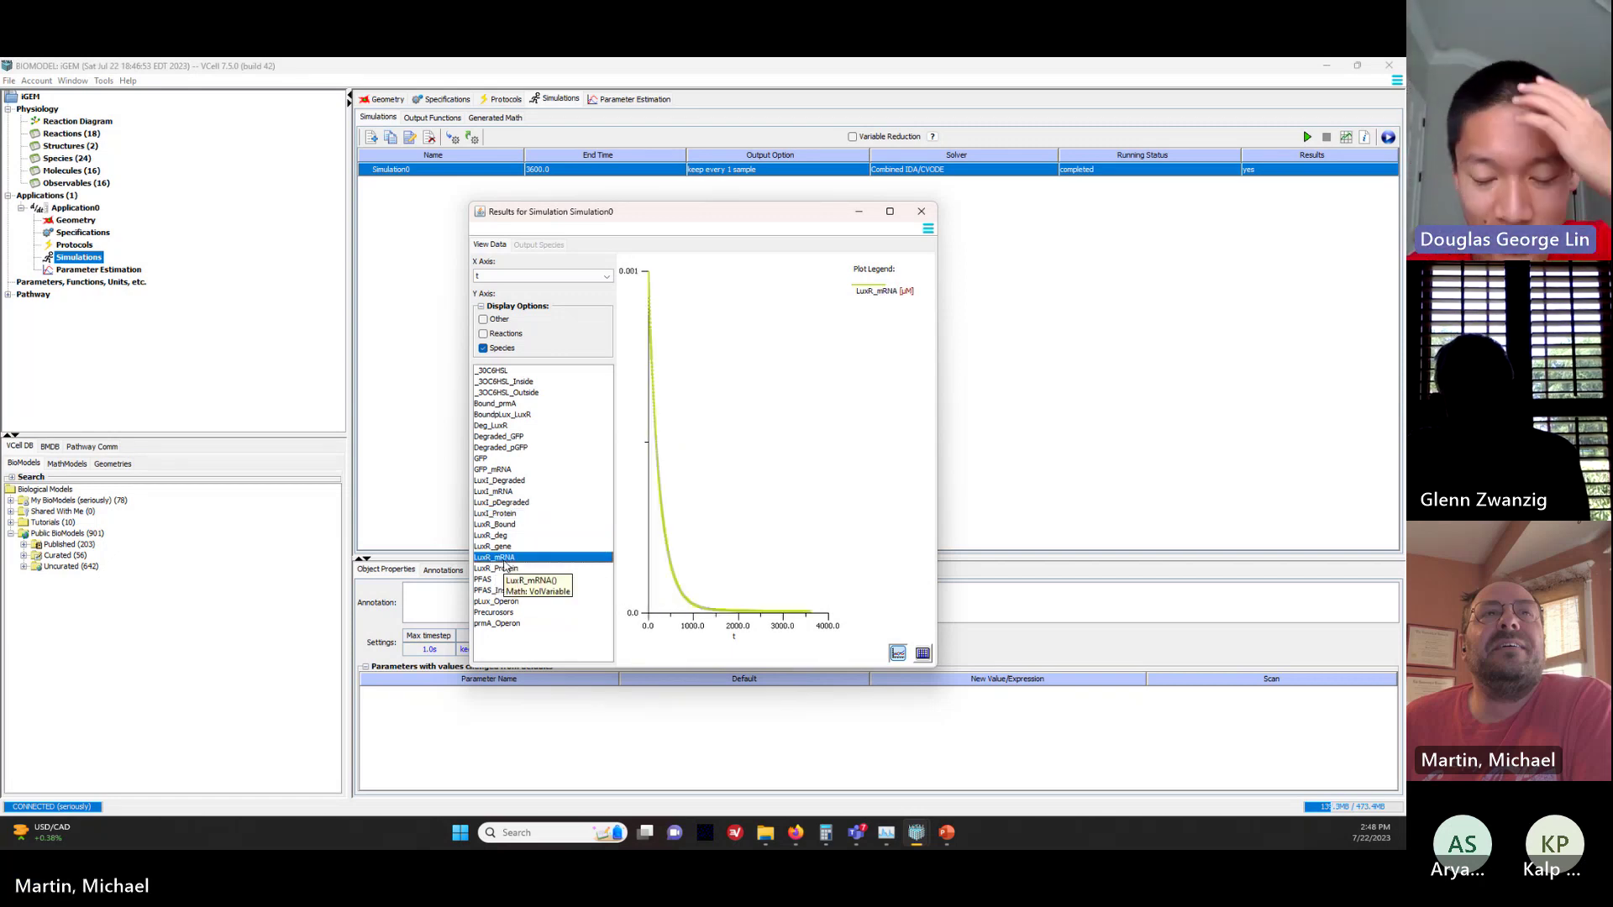
pyautogui.click(506, 569)
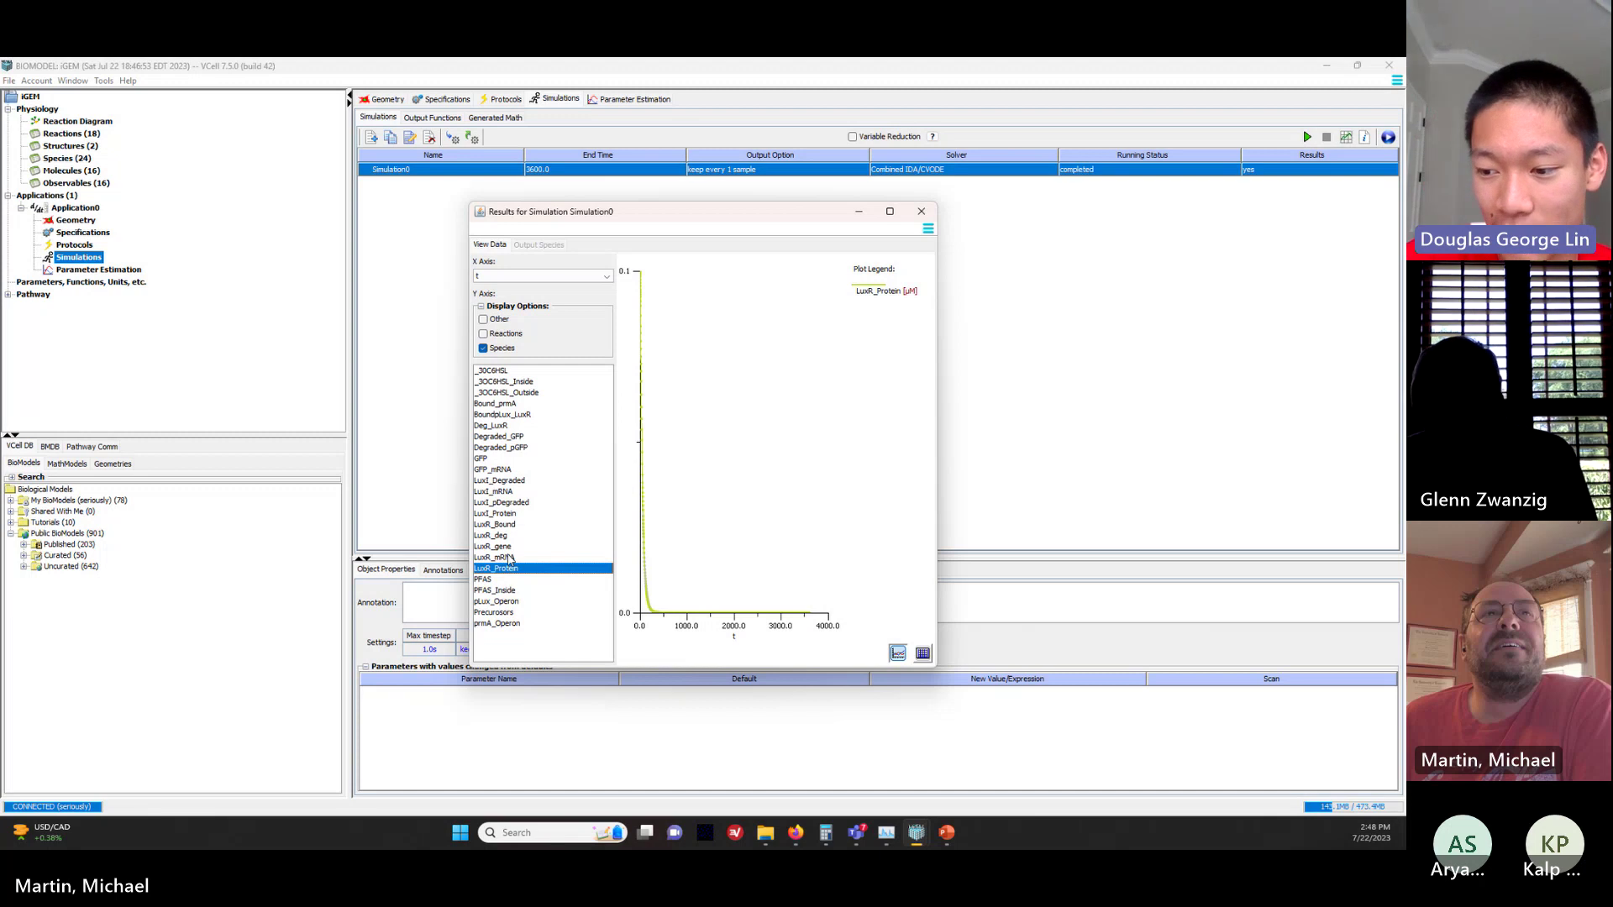
pyautogui.click(509, 560)
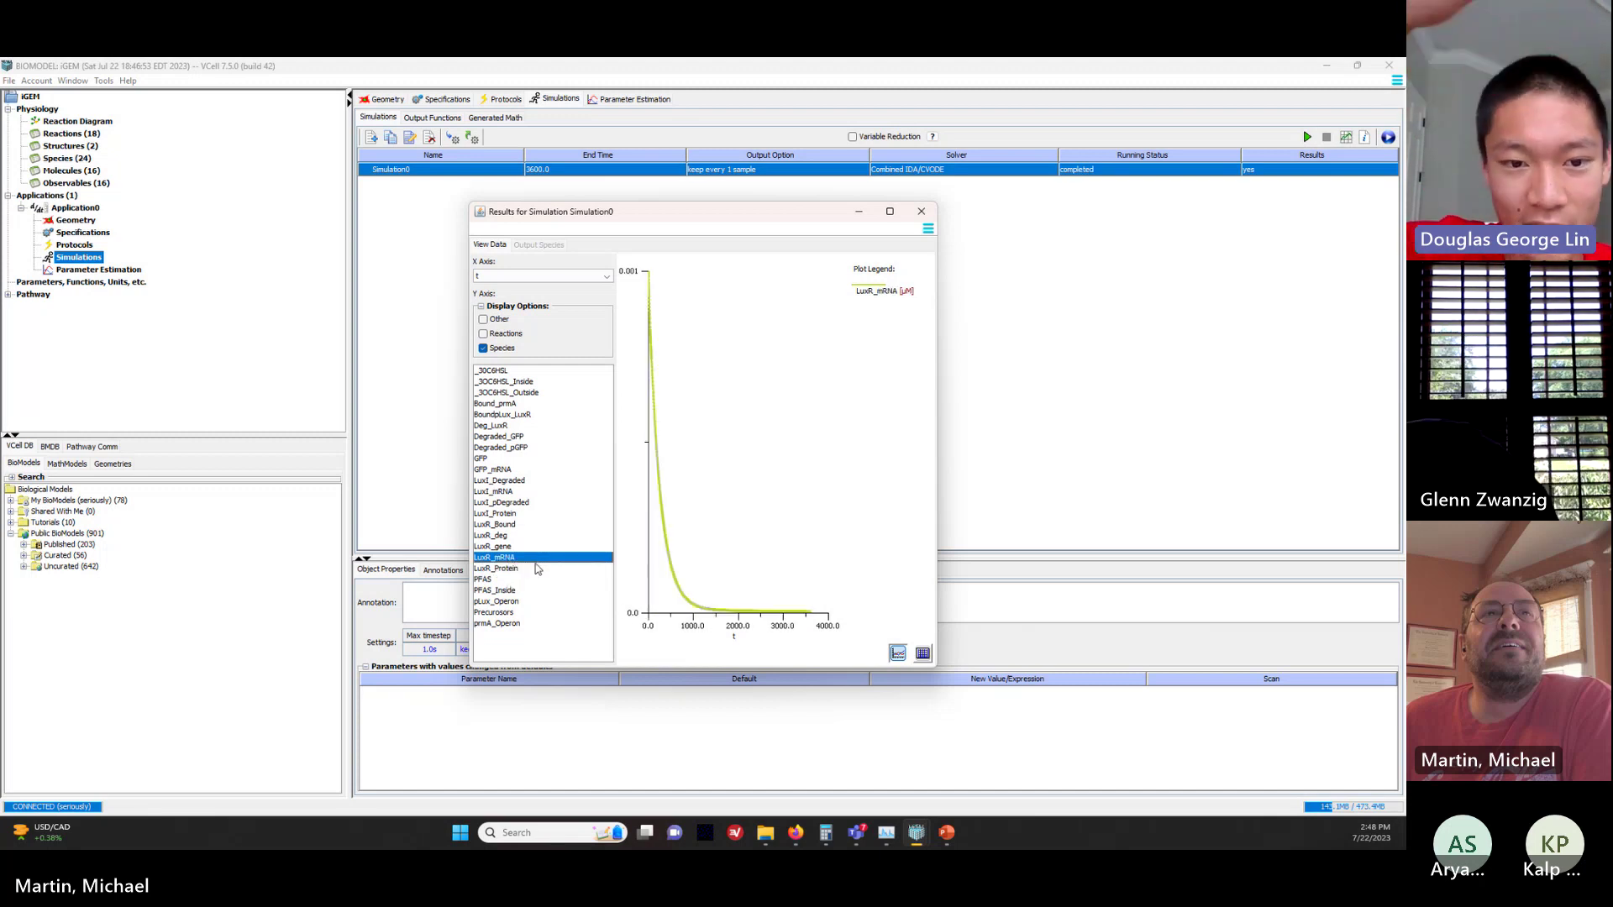
pyautogui.click(927, 220)
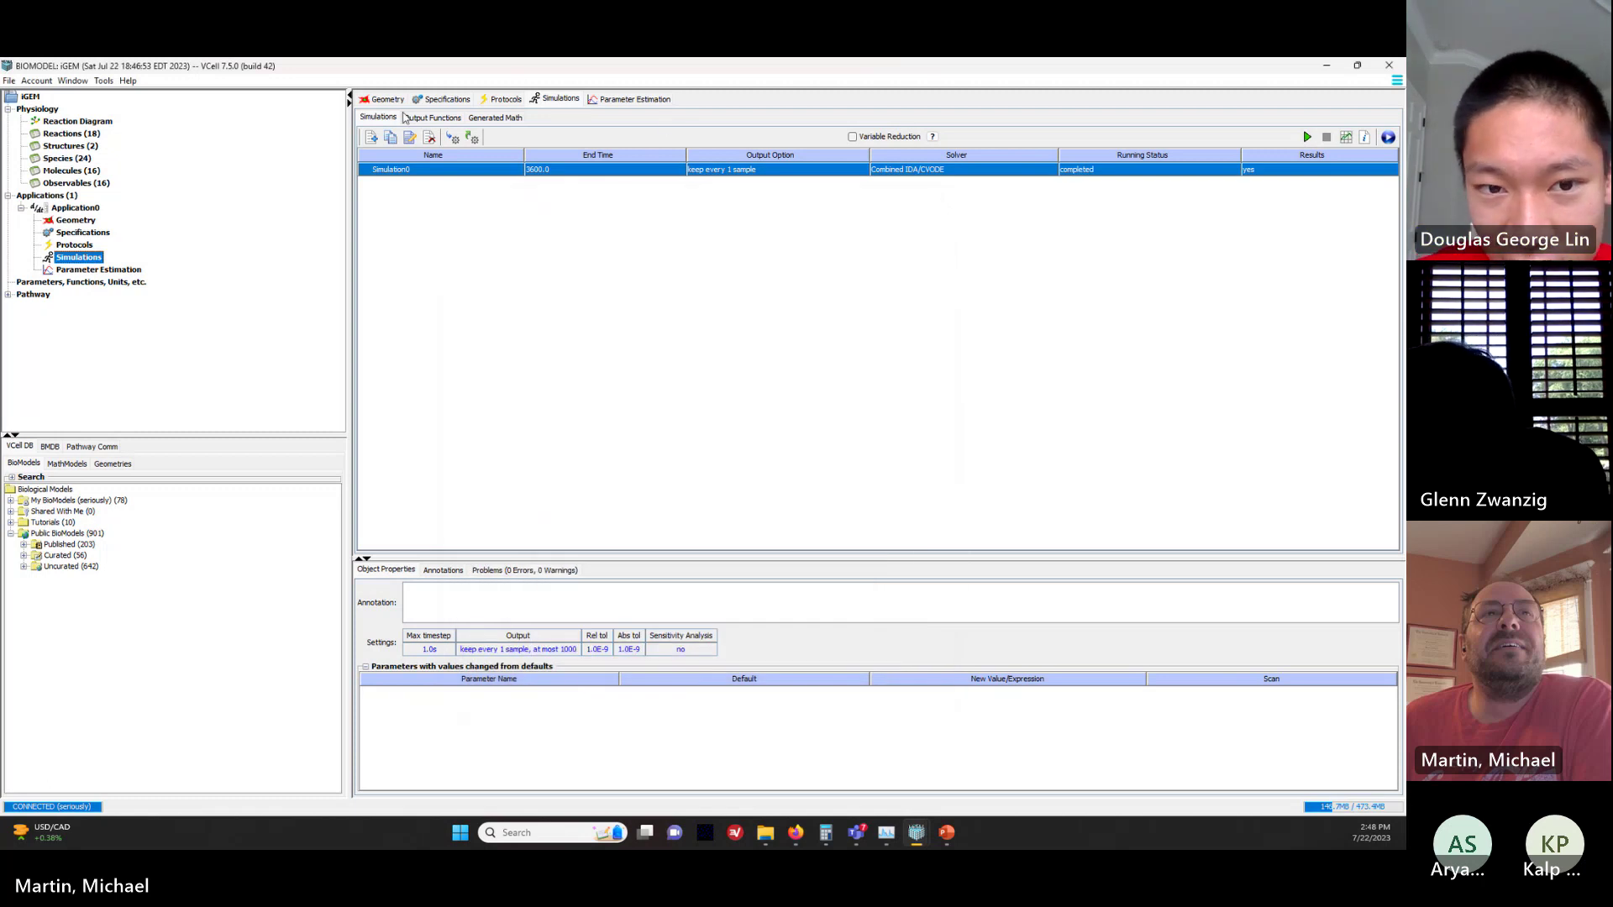
# Step: Delete the separate _3OC6HSL species from the reaction diagram and connect the Make_Quorum reaction to _3OC6HSL_Inside as its product
pyautogui.click(76, 123)
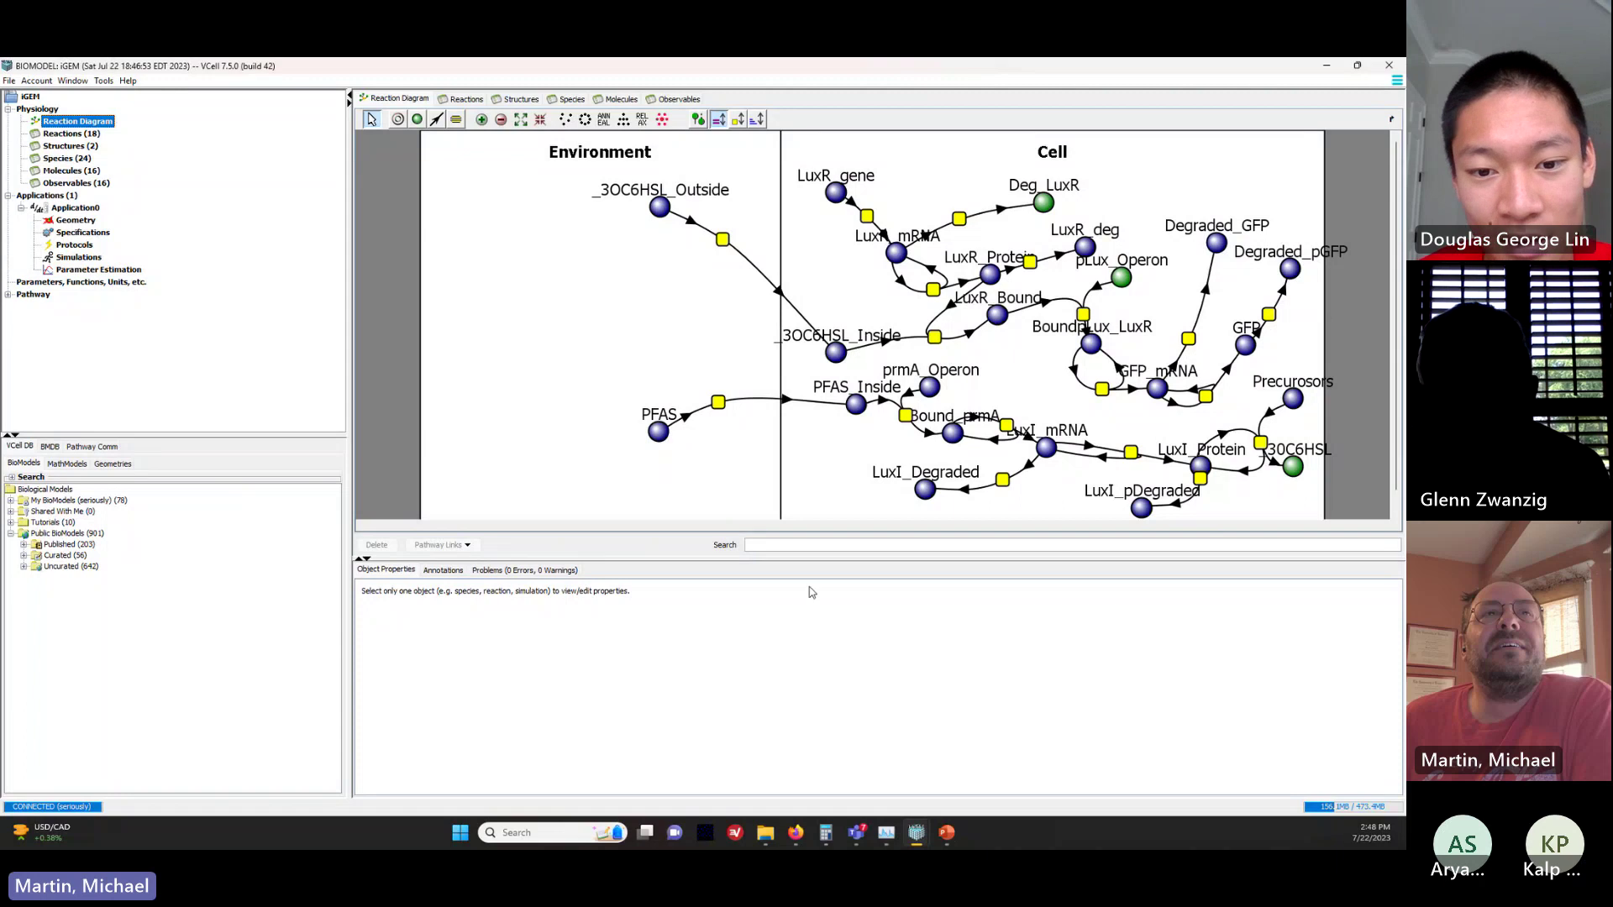
pyautogui.moveTo(822, 560); pyautogui.dragTo(849, 655)
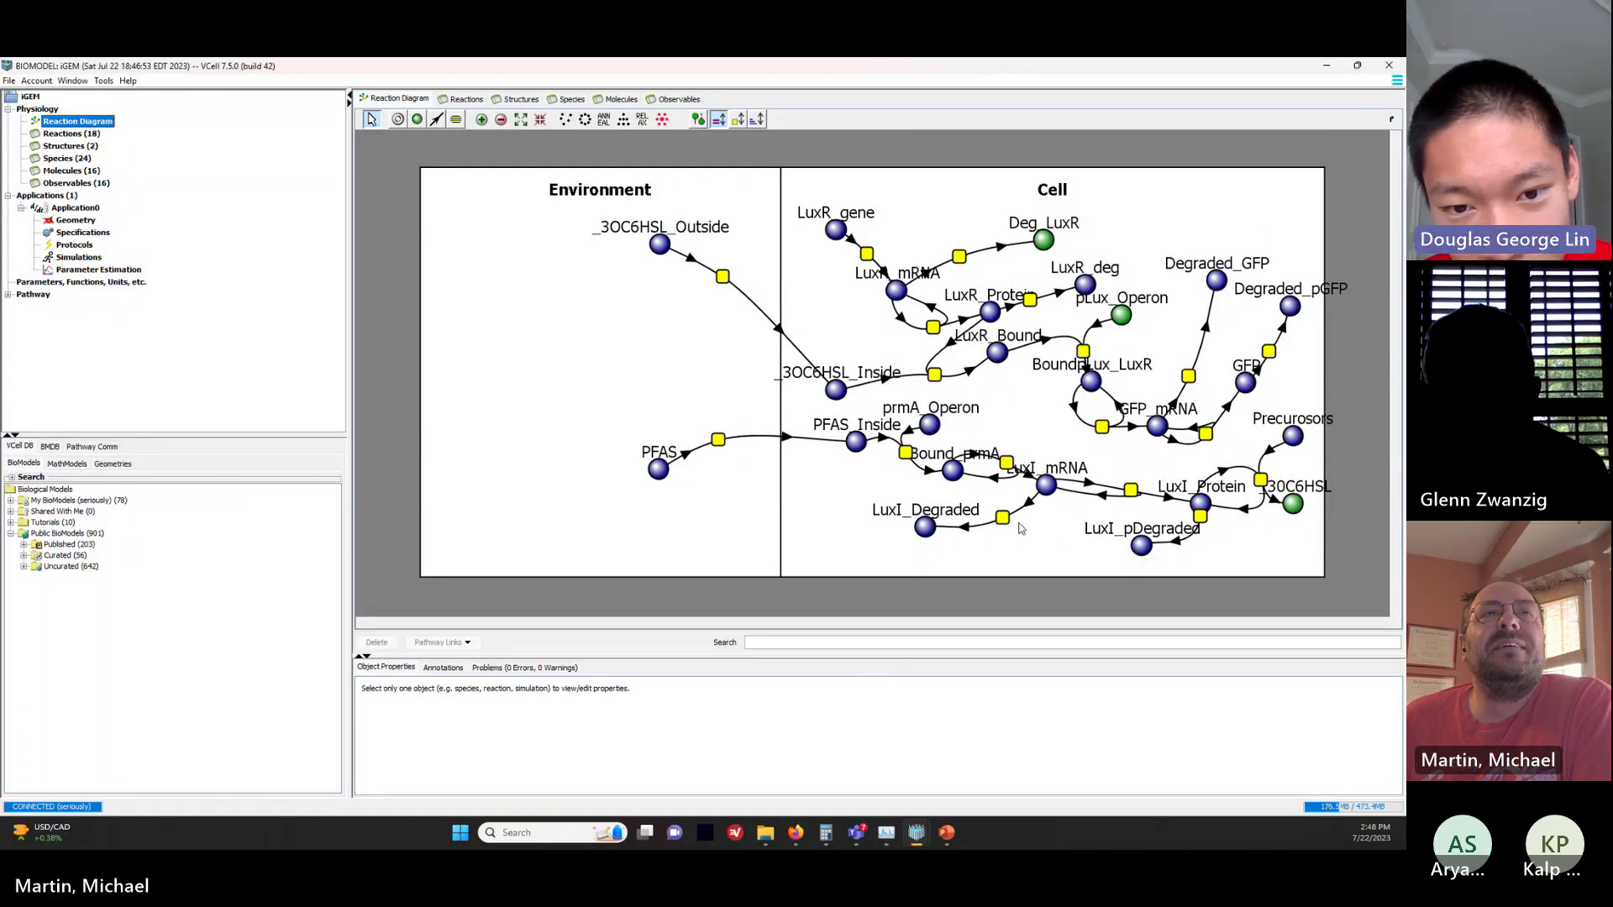
pyautogui.click(1293, 504)
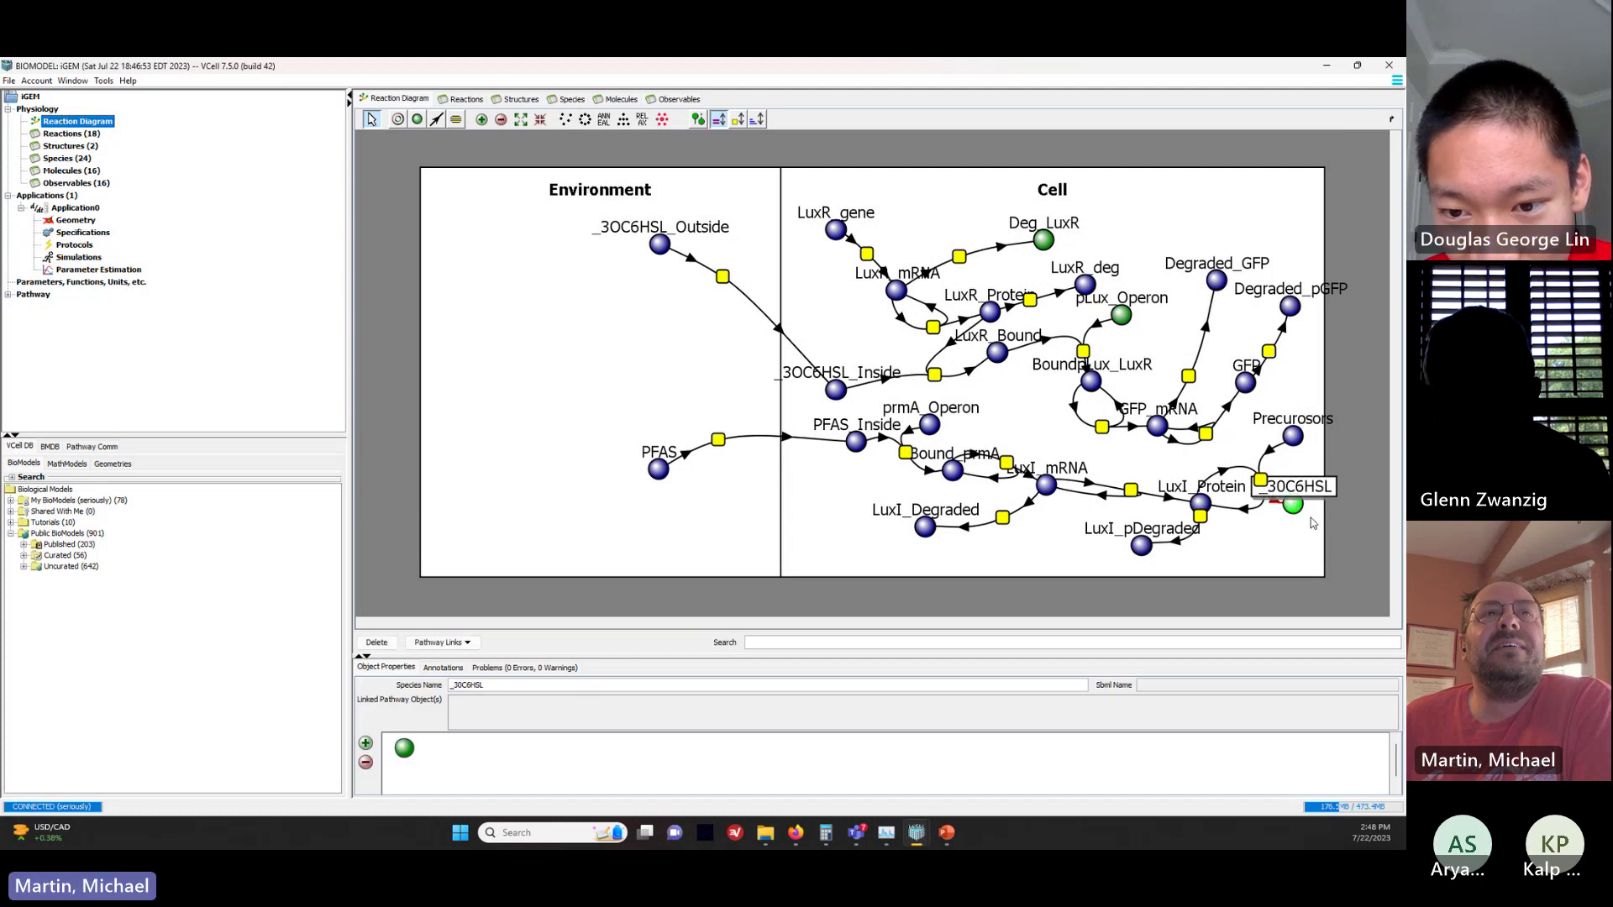
pyautogui.moveTo(1299, 510); pyautogui.dragTo(1052, 435)
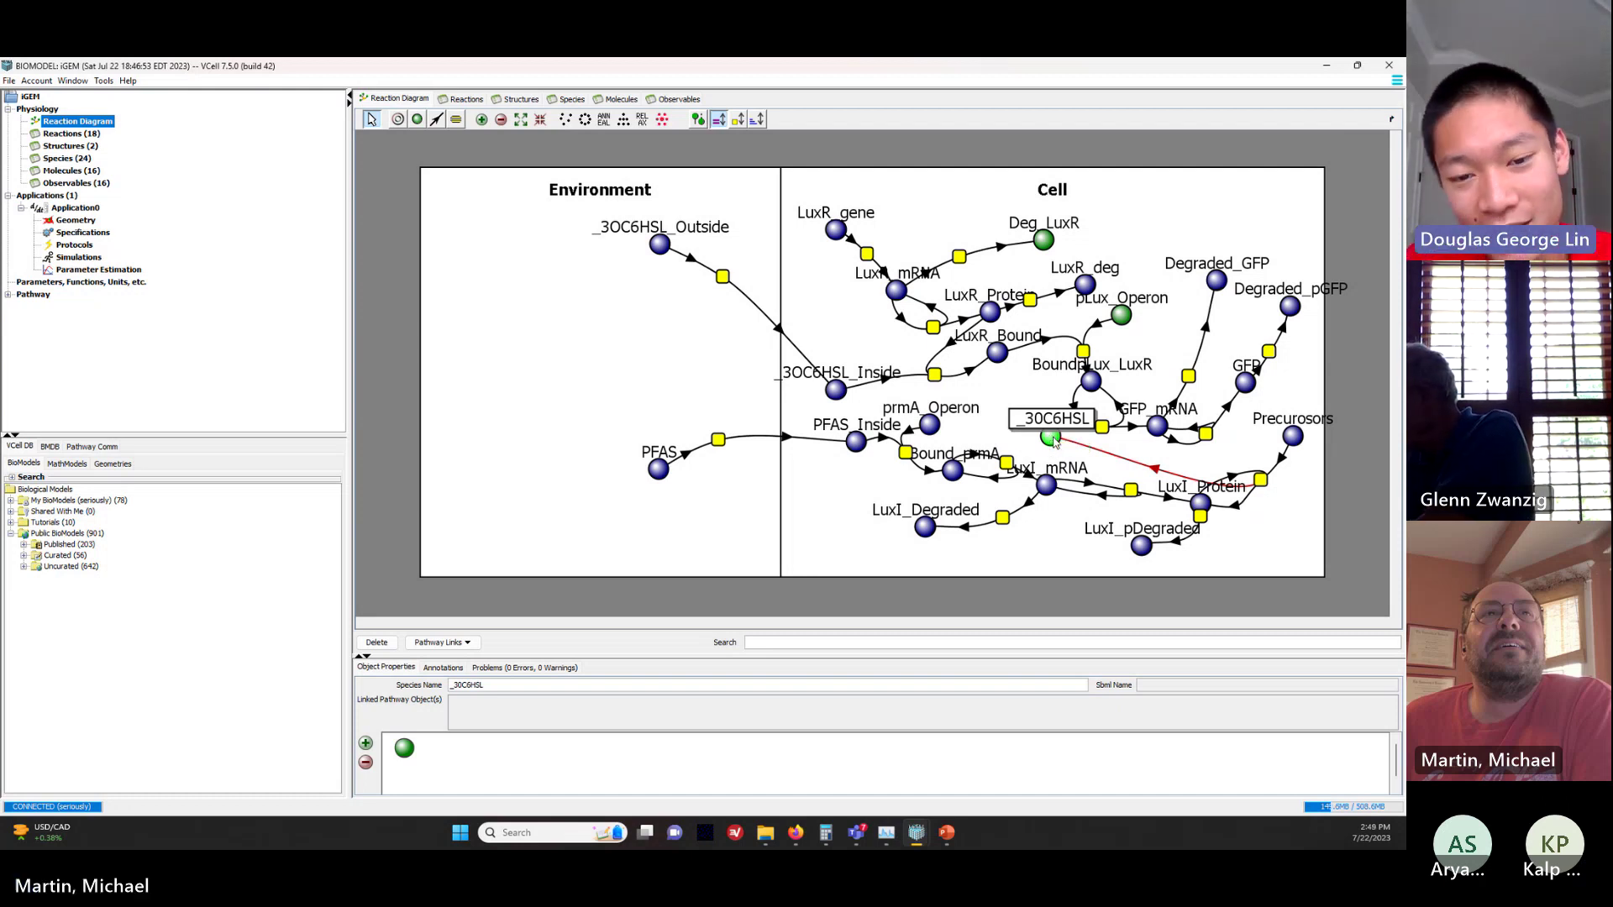
pyautogui.press('Delete')
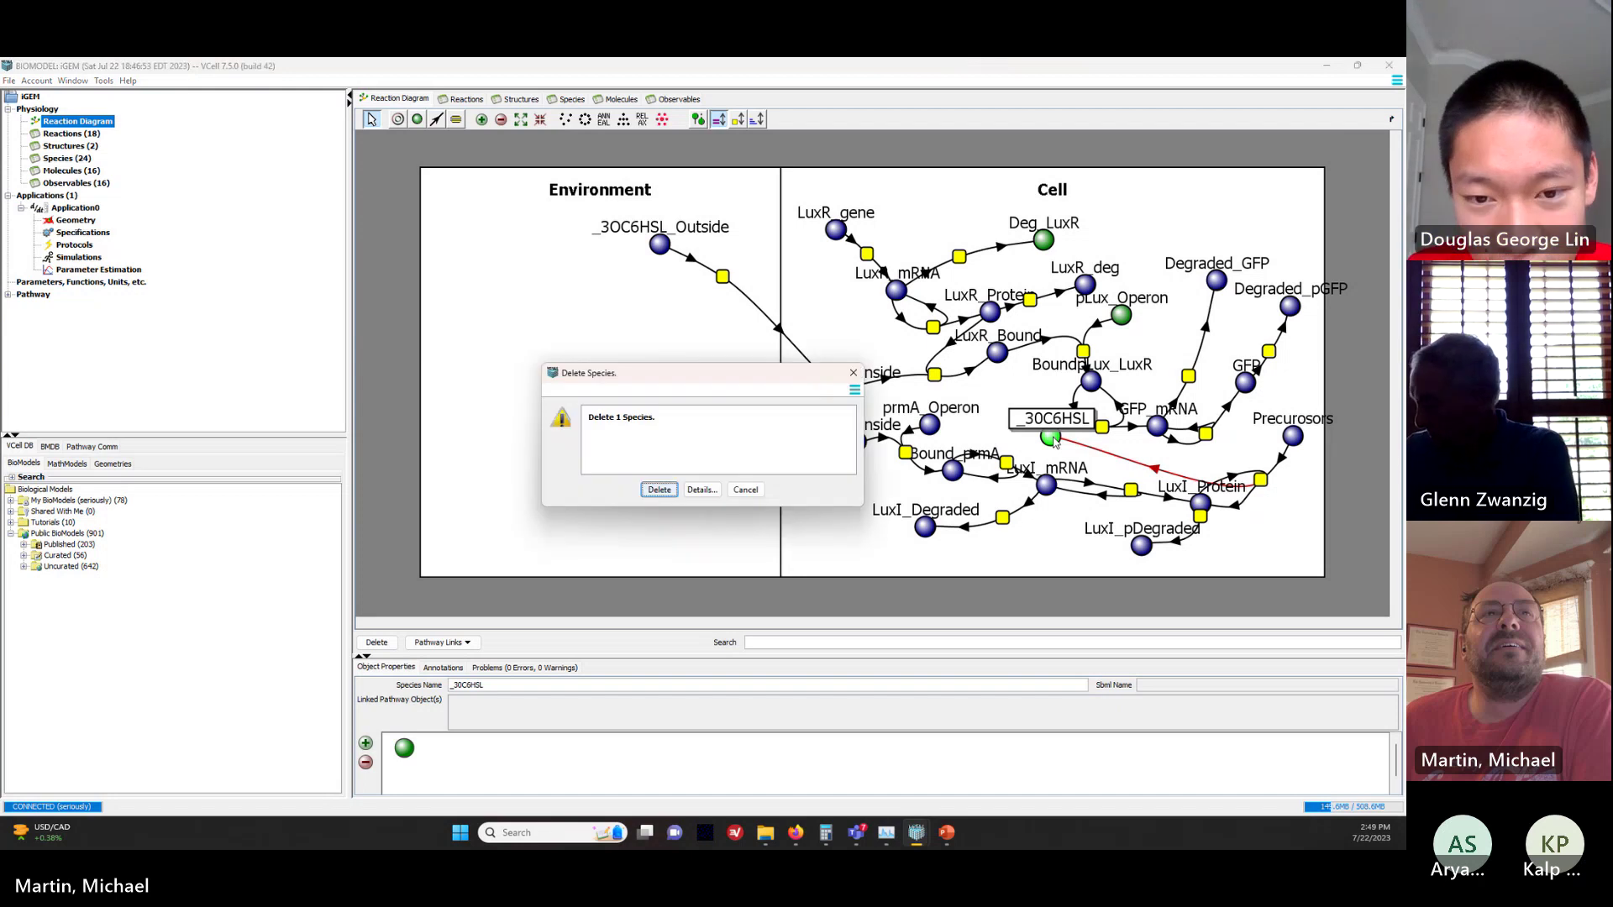
pyautogui.click(657, 490)
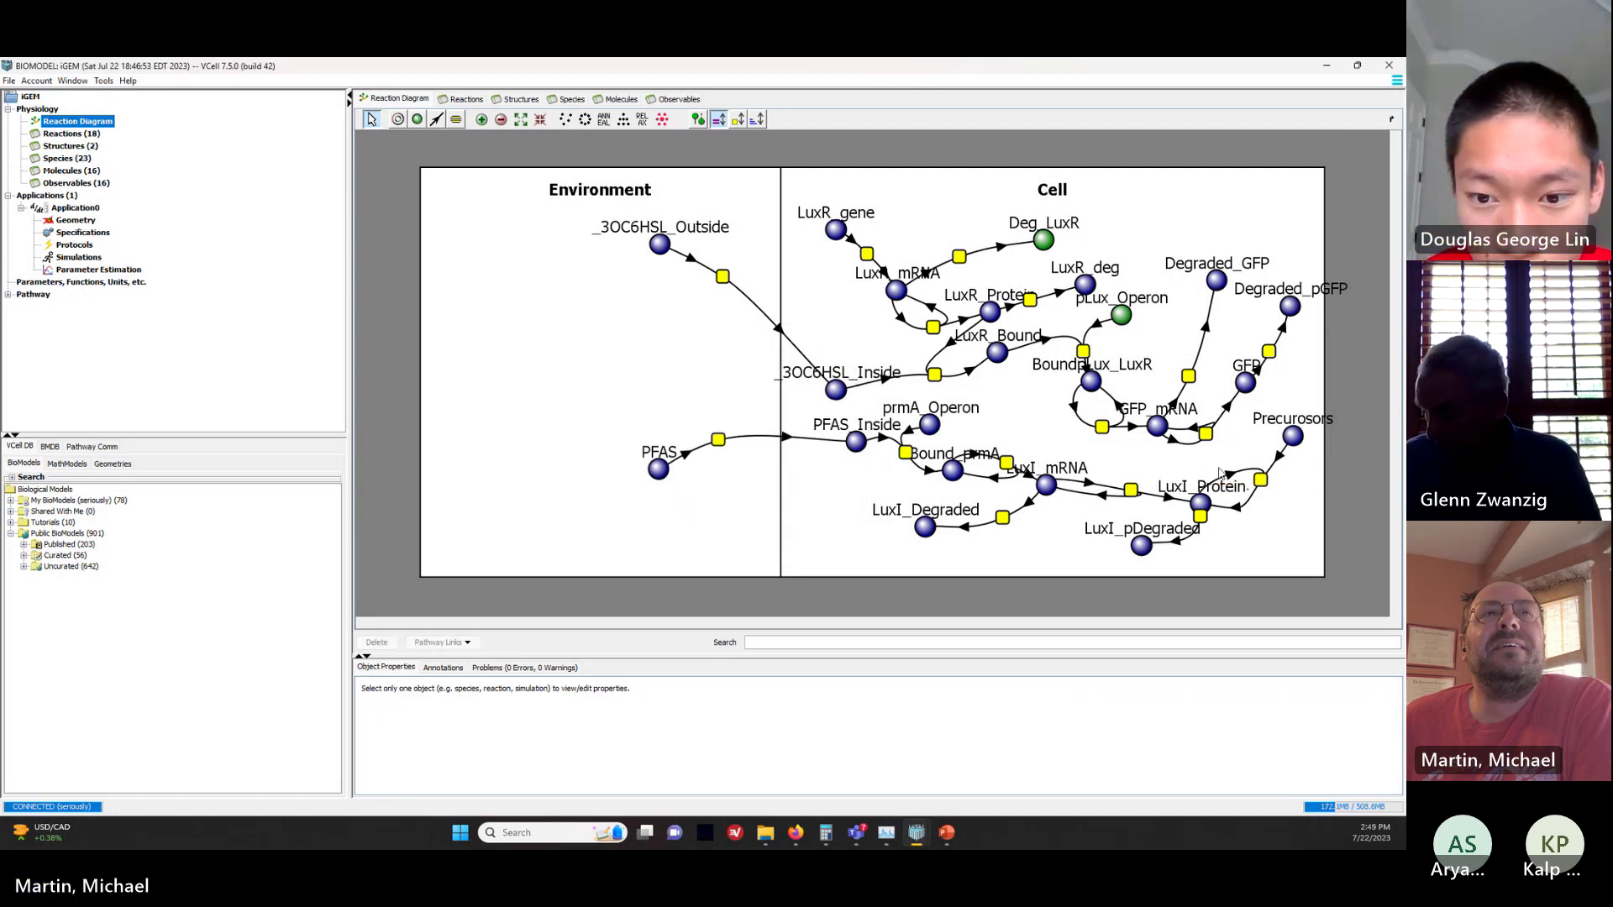
pyautogui.click(436, 119)
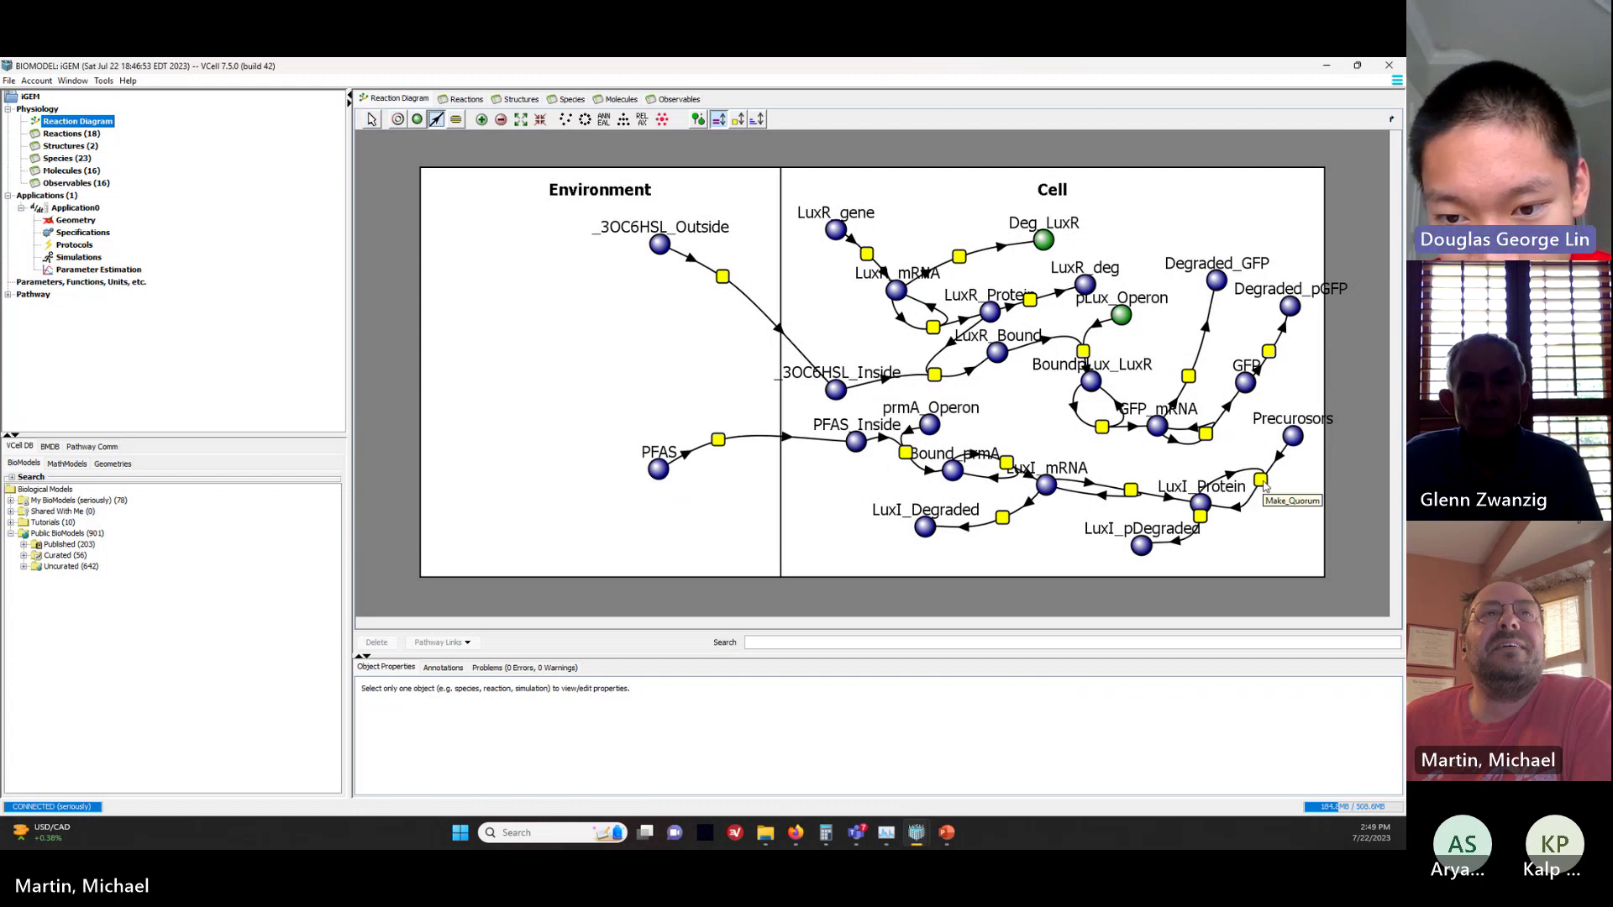
pyautogui.moveTo(1261, 480)
pyautogui.mouseDown()
pyautogui.moveTo(1237, 454)
pyautogui.moveTo(1004, 449)
pyautogui.moveTo(985, 415)
pyautogui.moveTo(837, 392)
pyautogui.mouseUp()
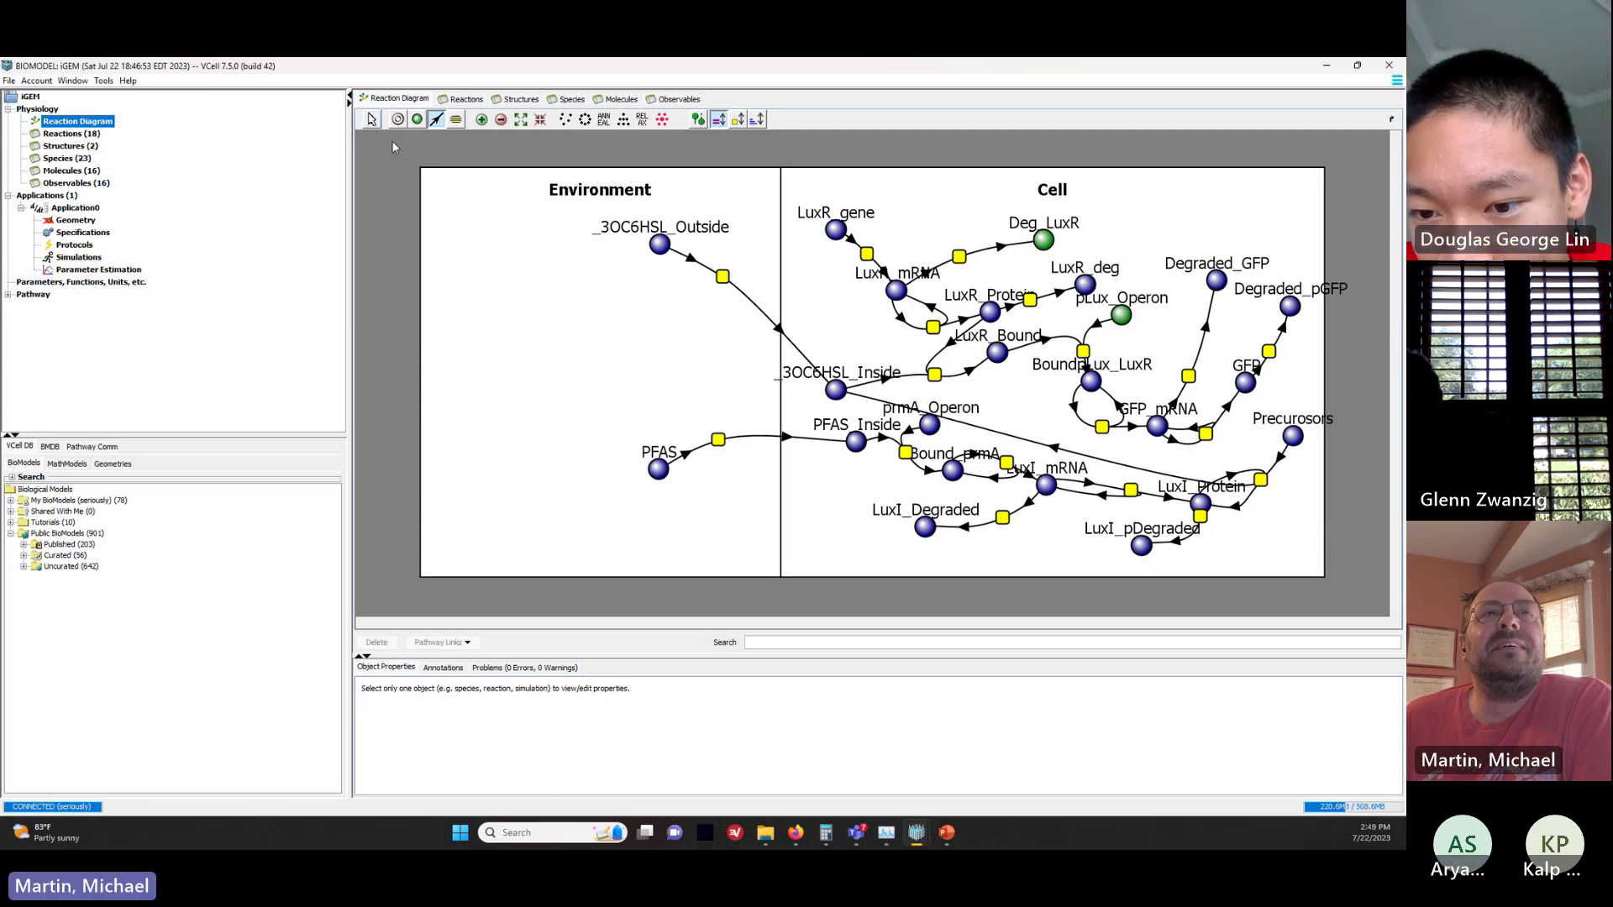
# Step: Rerun Simulation0 in Application0 with the revised reaction network
pyautogui.click(74, 207)
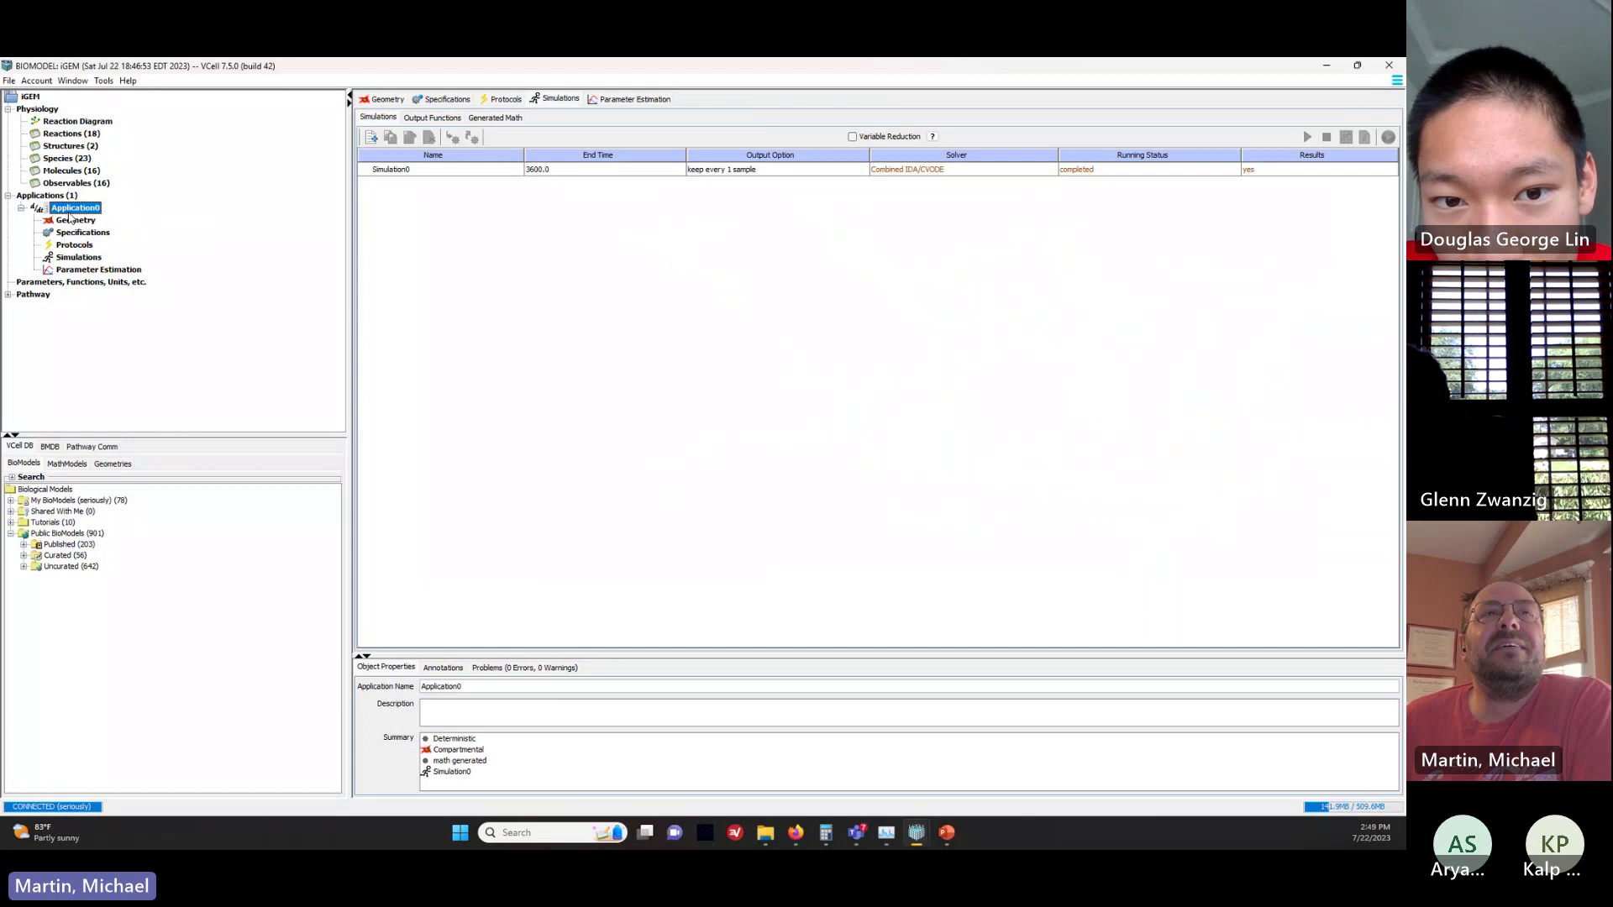
pyautogui.click(683, 171)
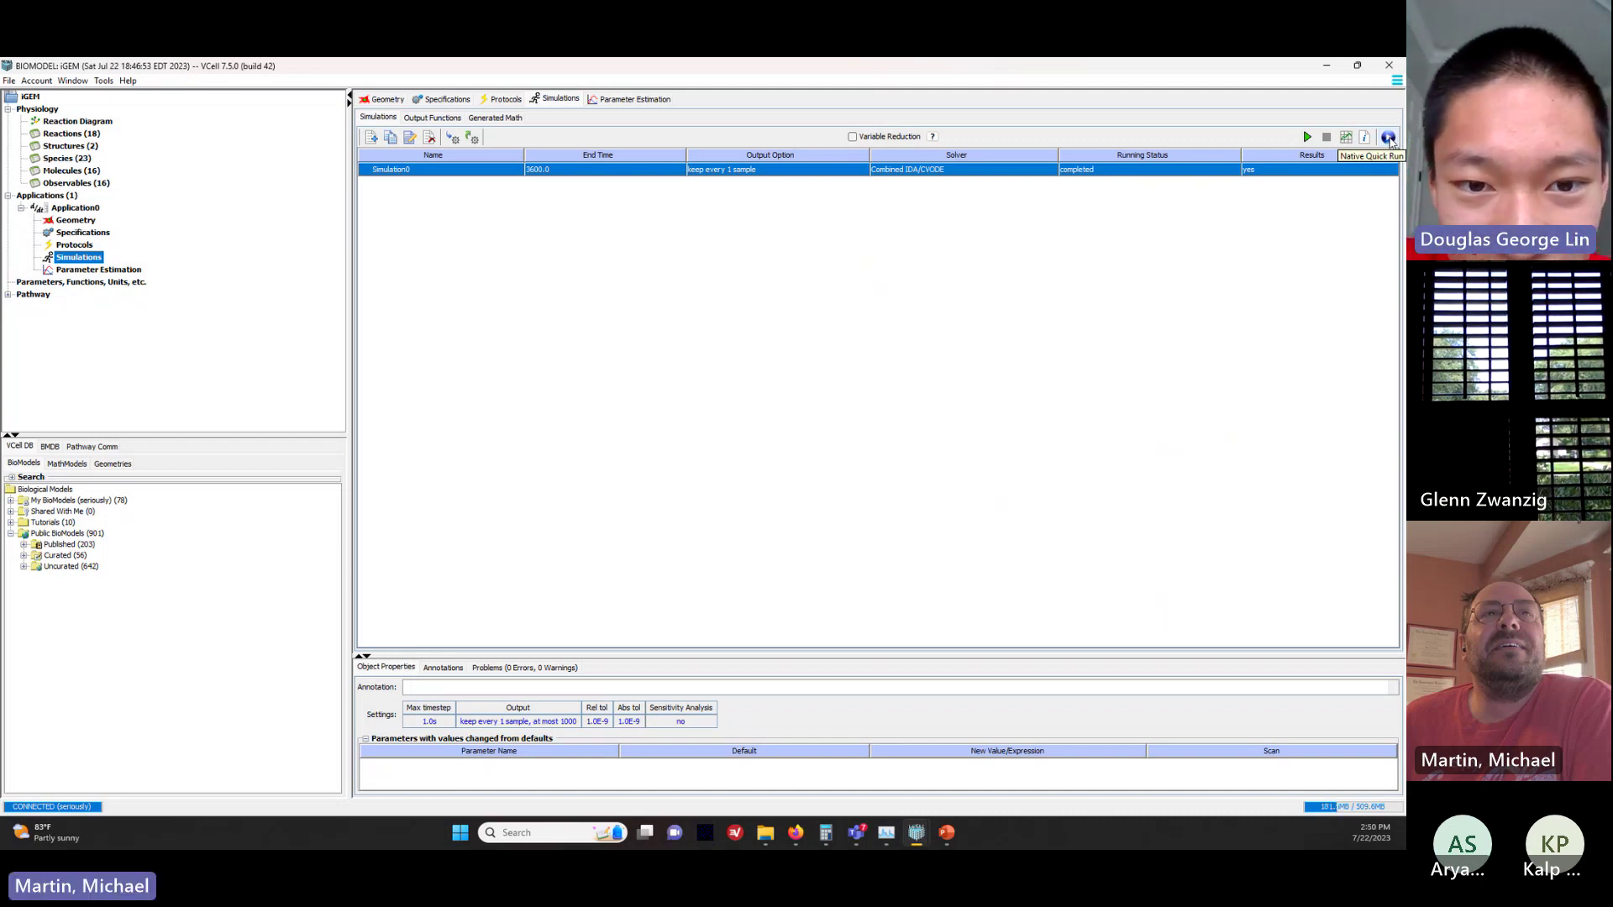
pyautogui.click(1308, 138)
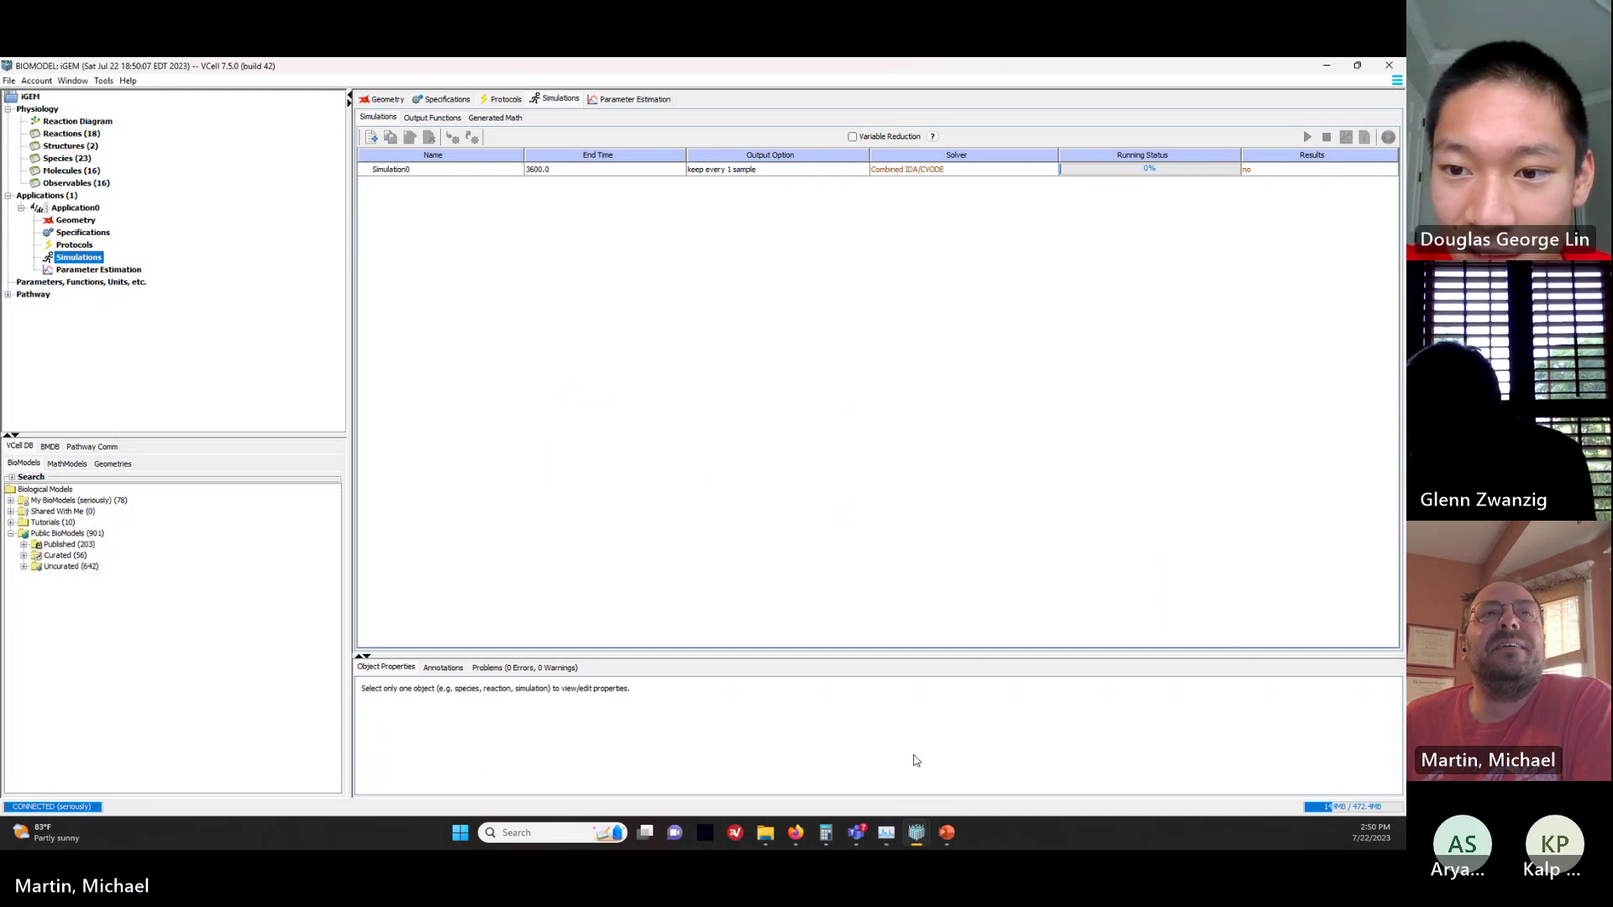
# Step: Run the already completed Simulation0 again, accepting the repeat run
pyautogui.click(783, 171)
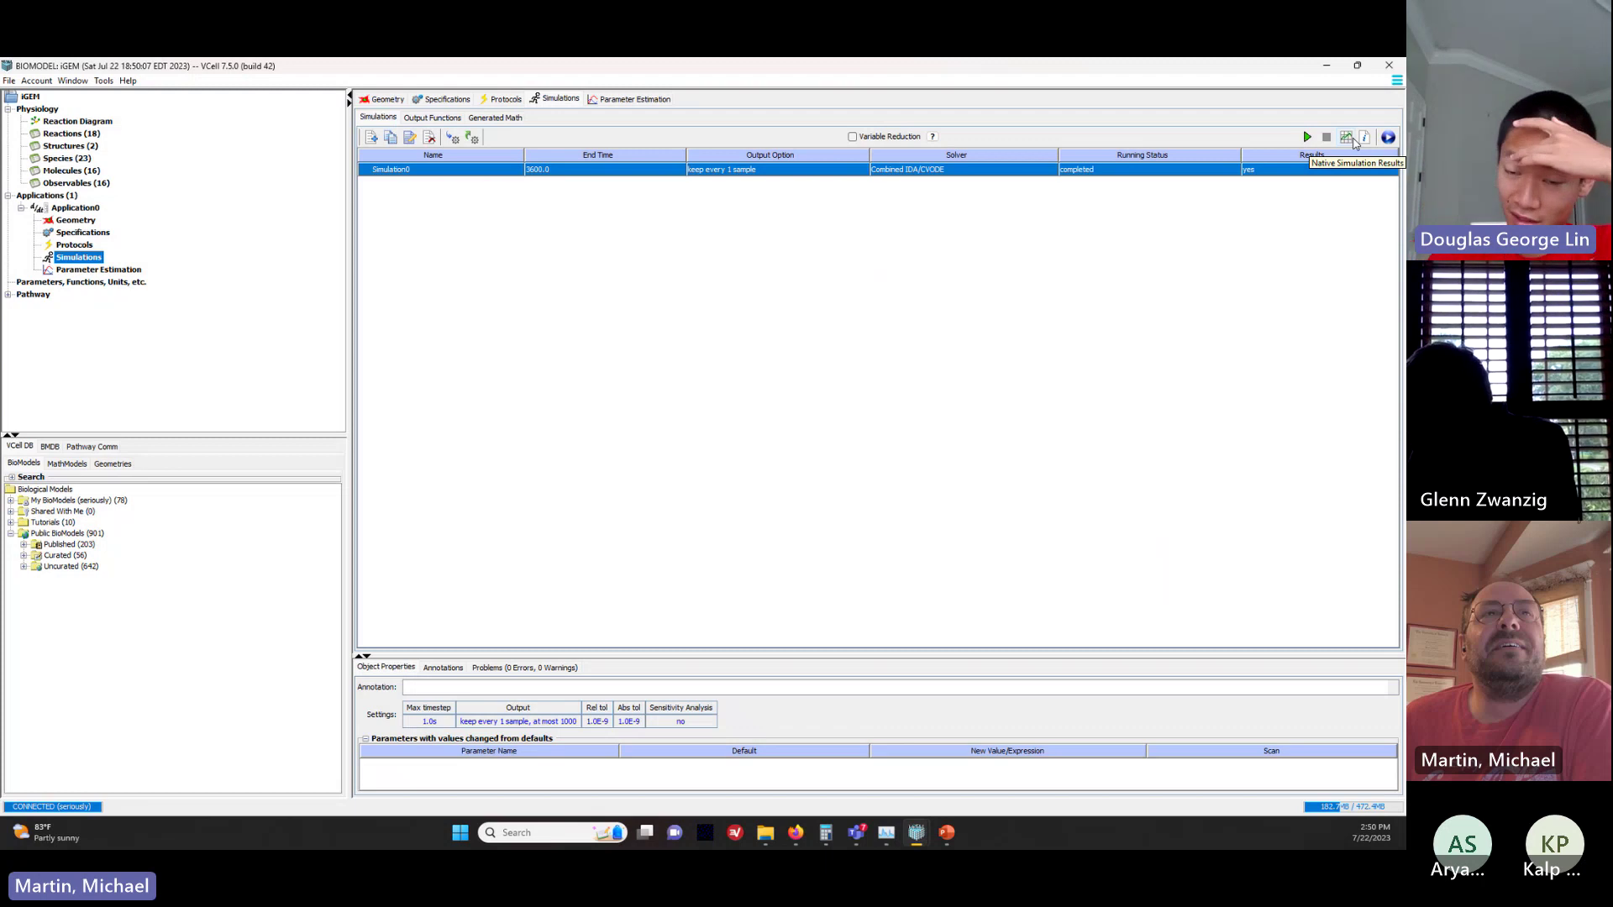
pyautogui.click(1307, 138)
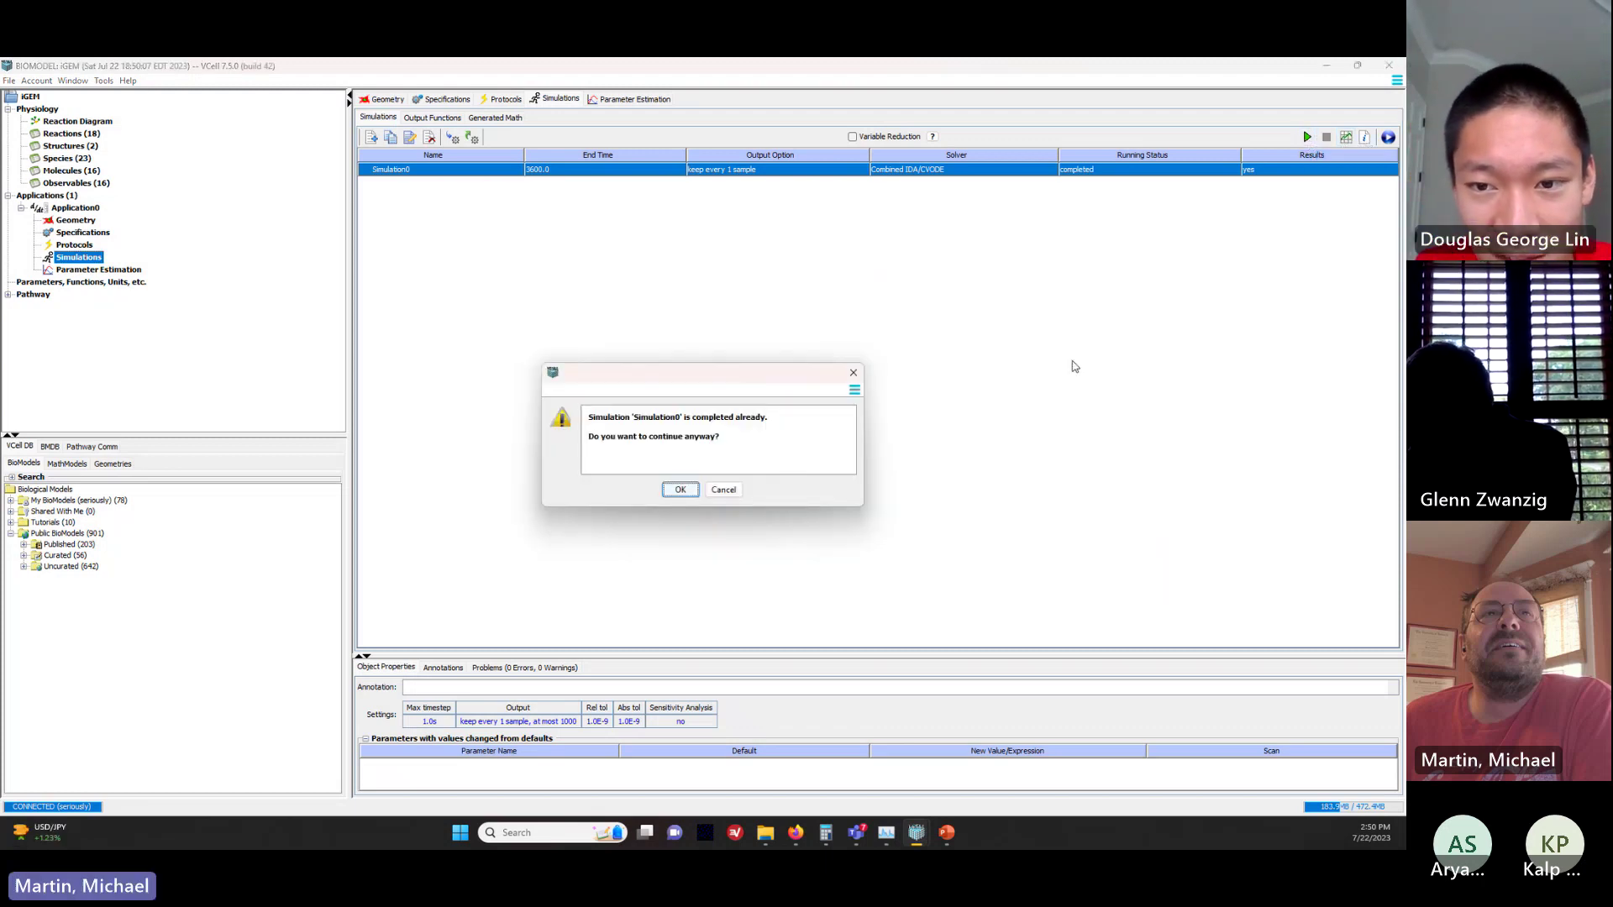
pyautogui.click(681, 492)
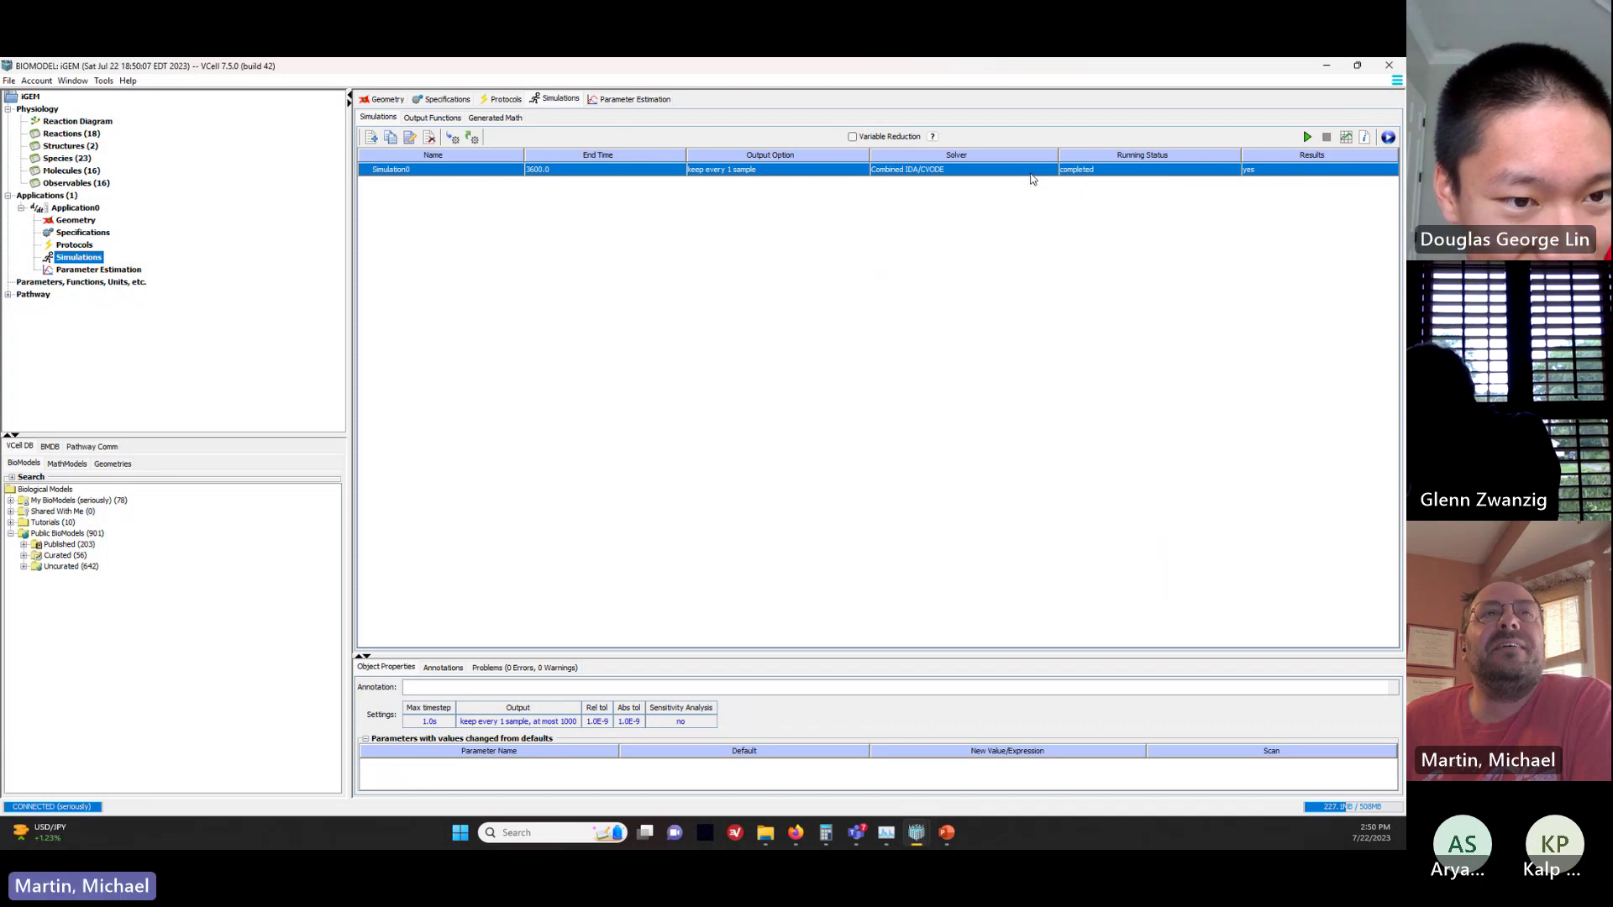
# Step: Inspect the time plots of _3OC6HSL_Inside, GFP_mRNA, GFP and Degraded_pGFP in the Simulation0 results, and close the results
pyautogui.click(1346, 138)
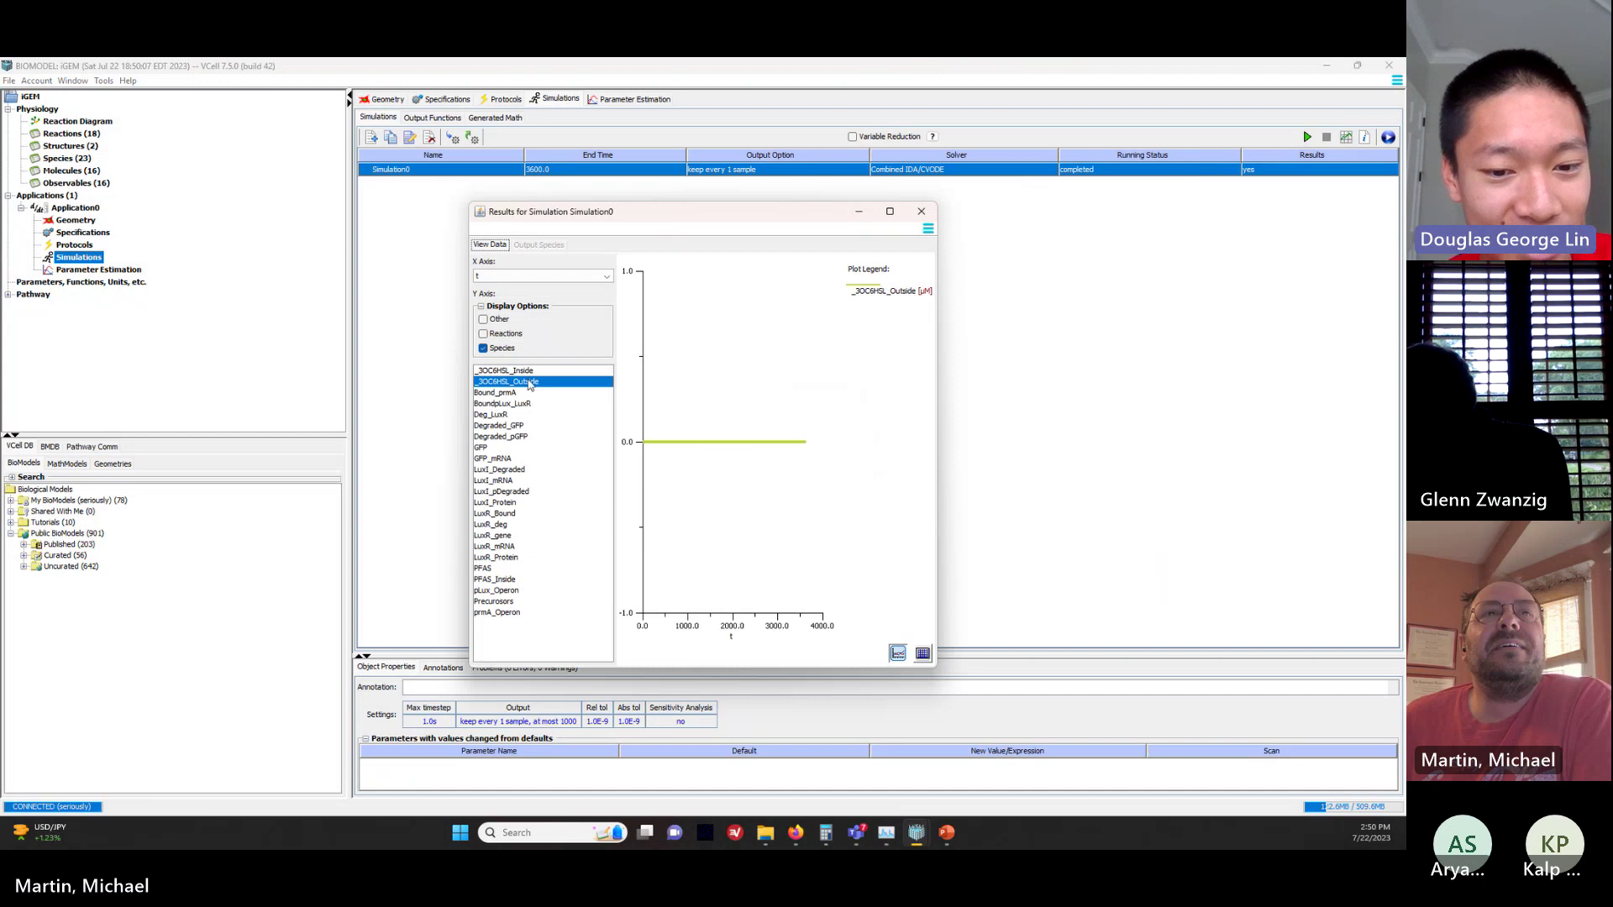
pyautogui.click(521, 371)
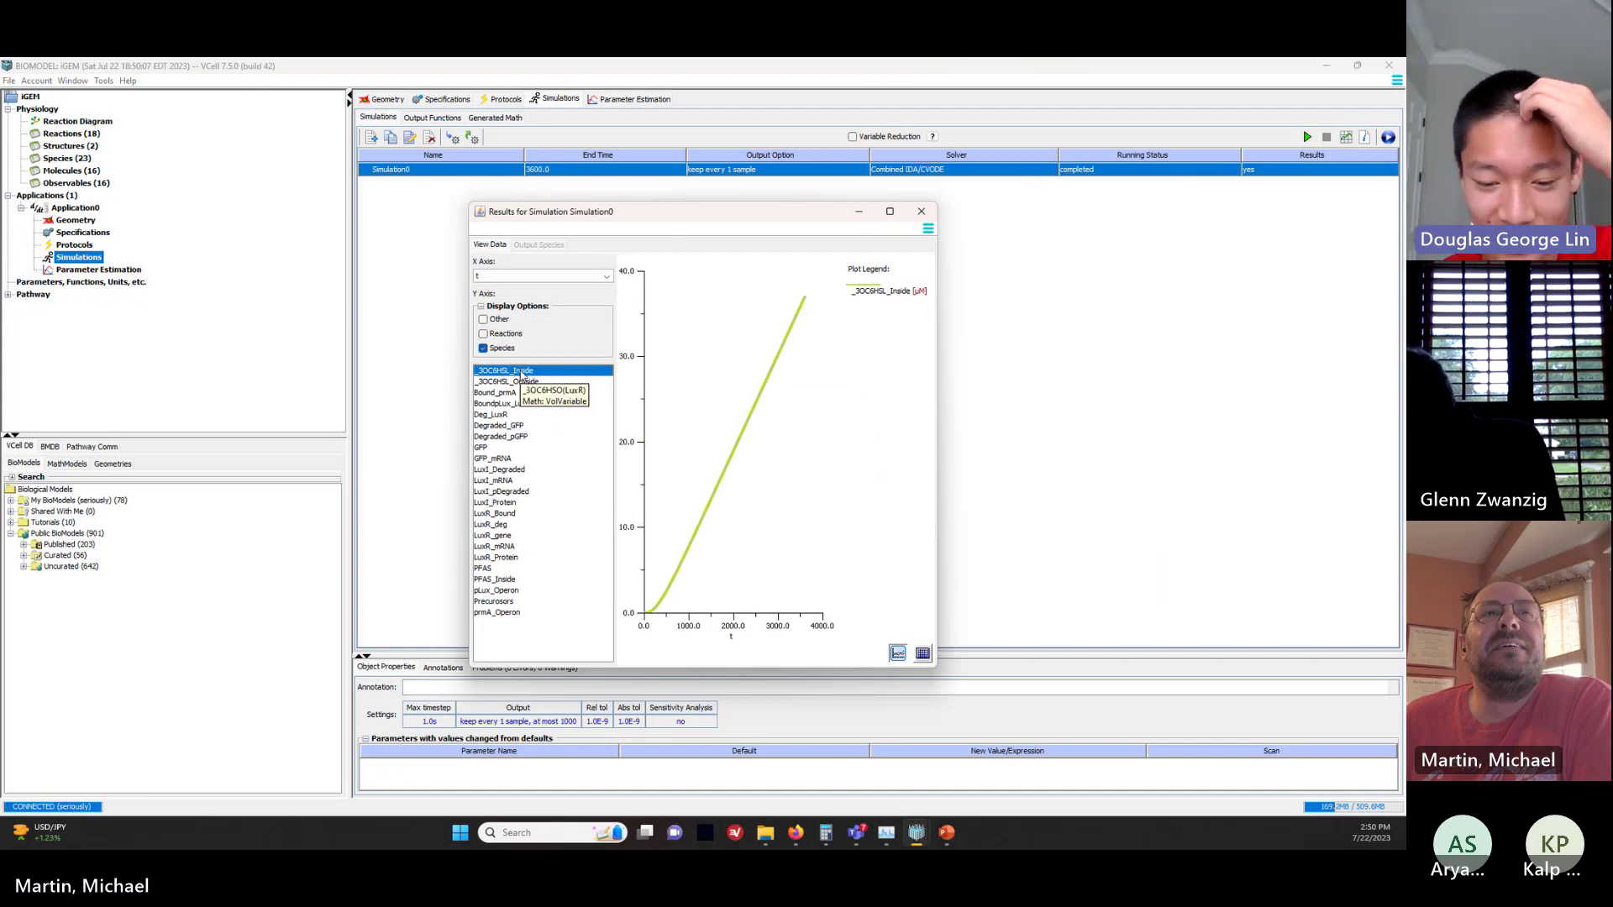
pyautogui.click(483, 460)
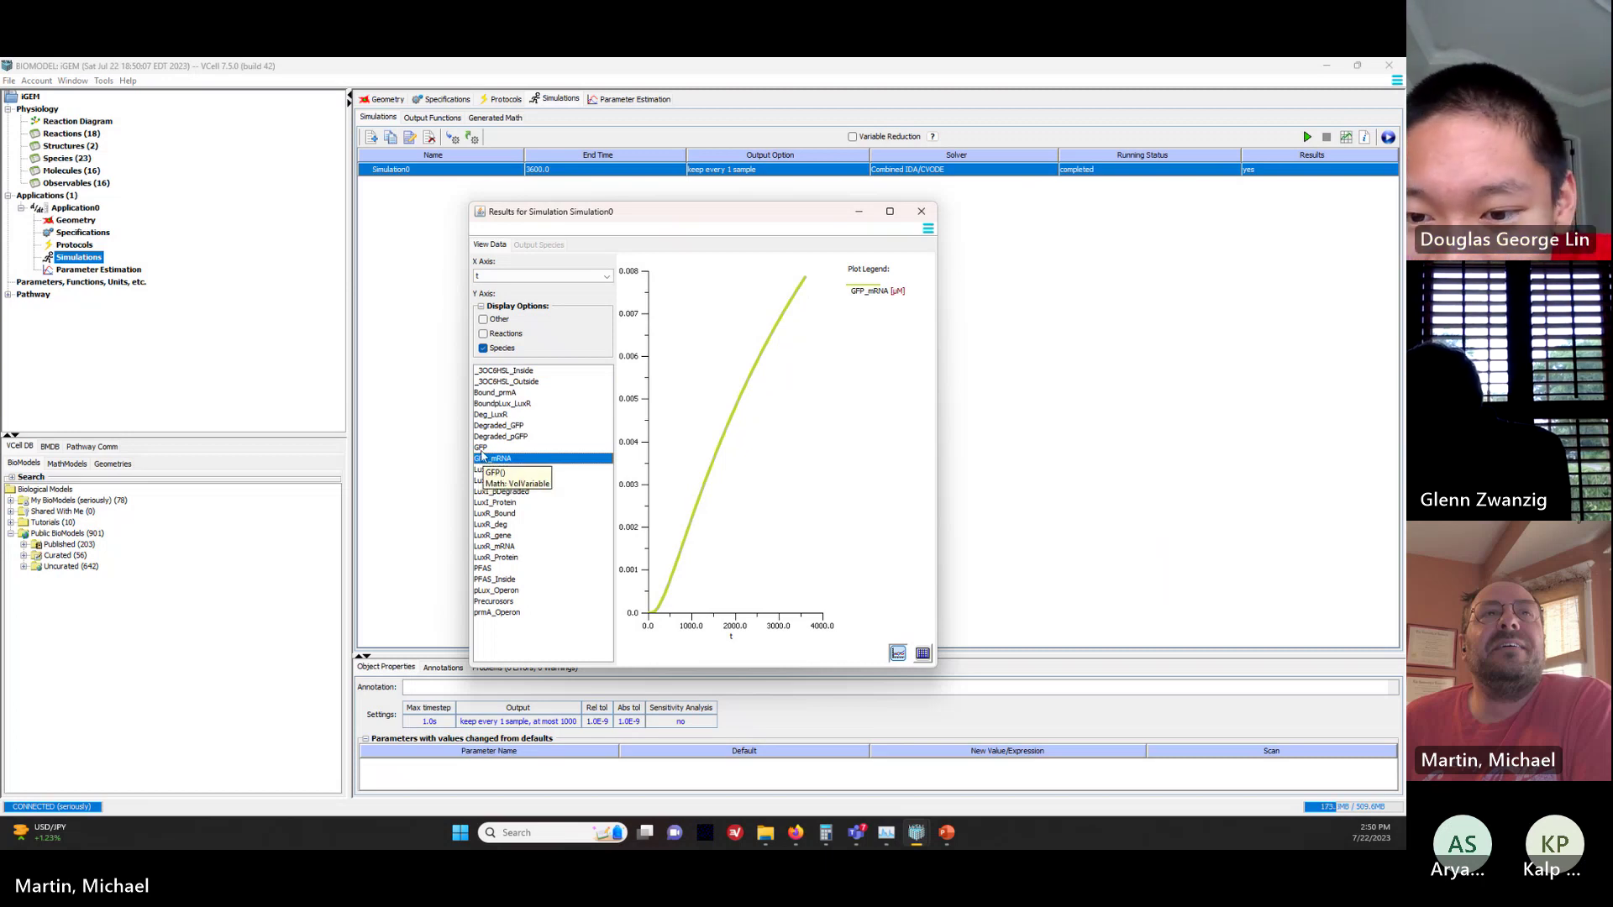
pyautogui.click(482, 451)
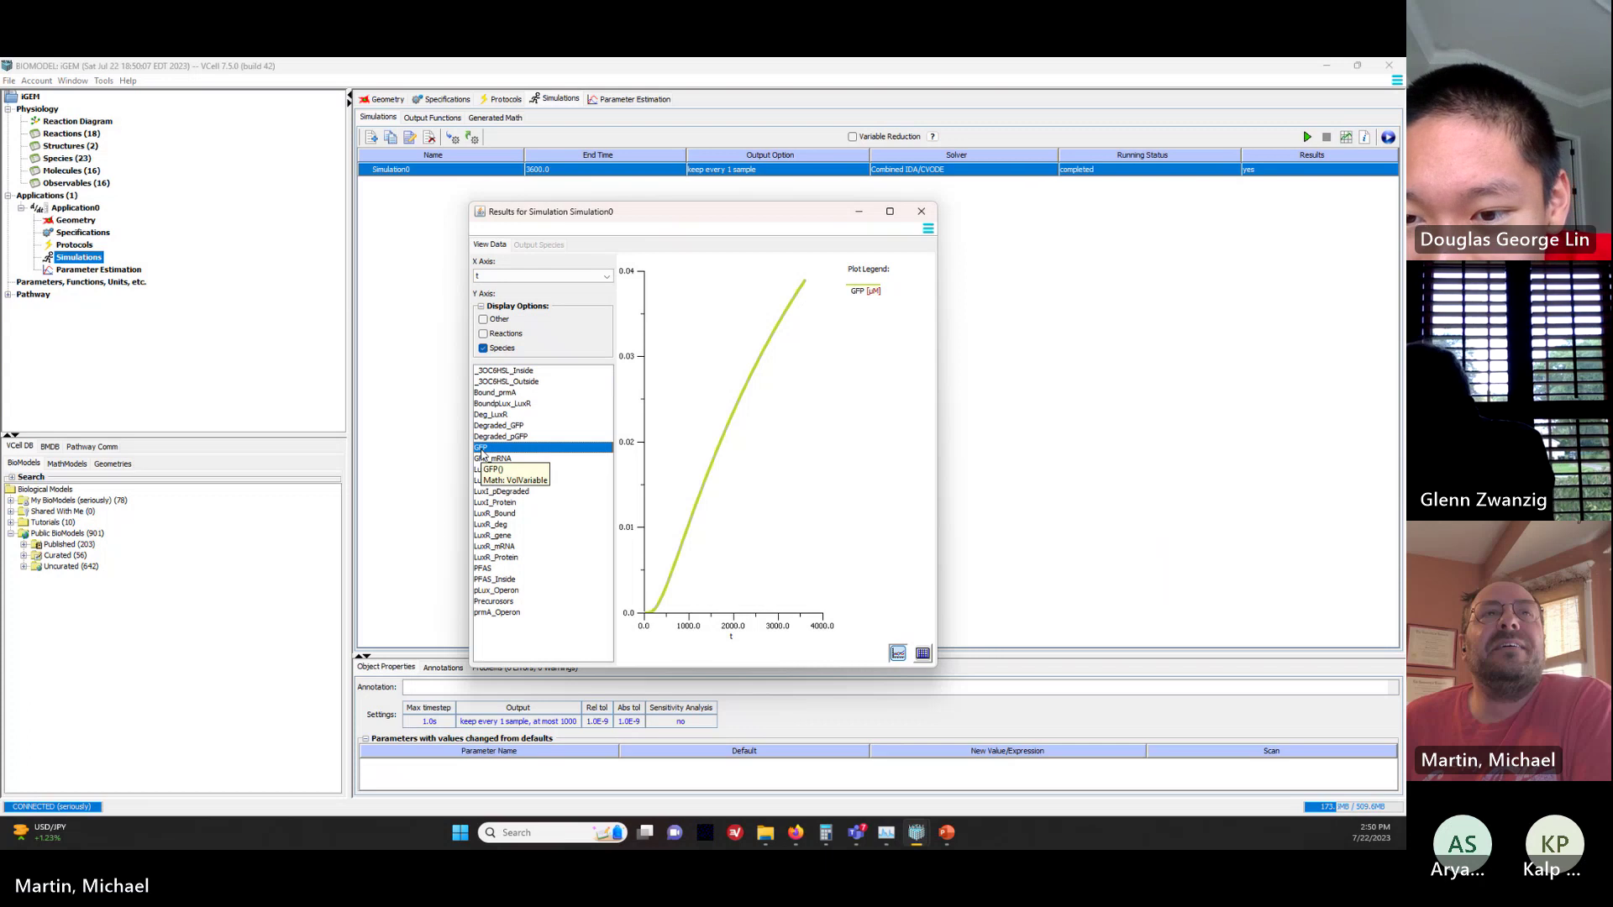
pyautogui.click(492, 438)
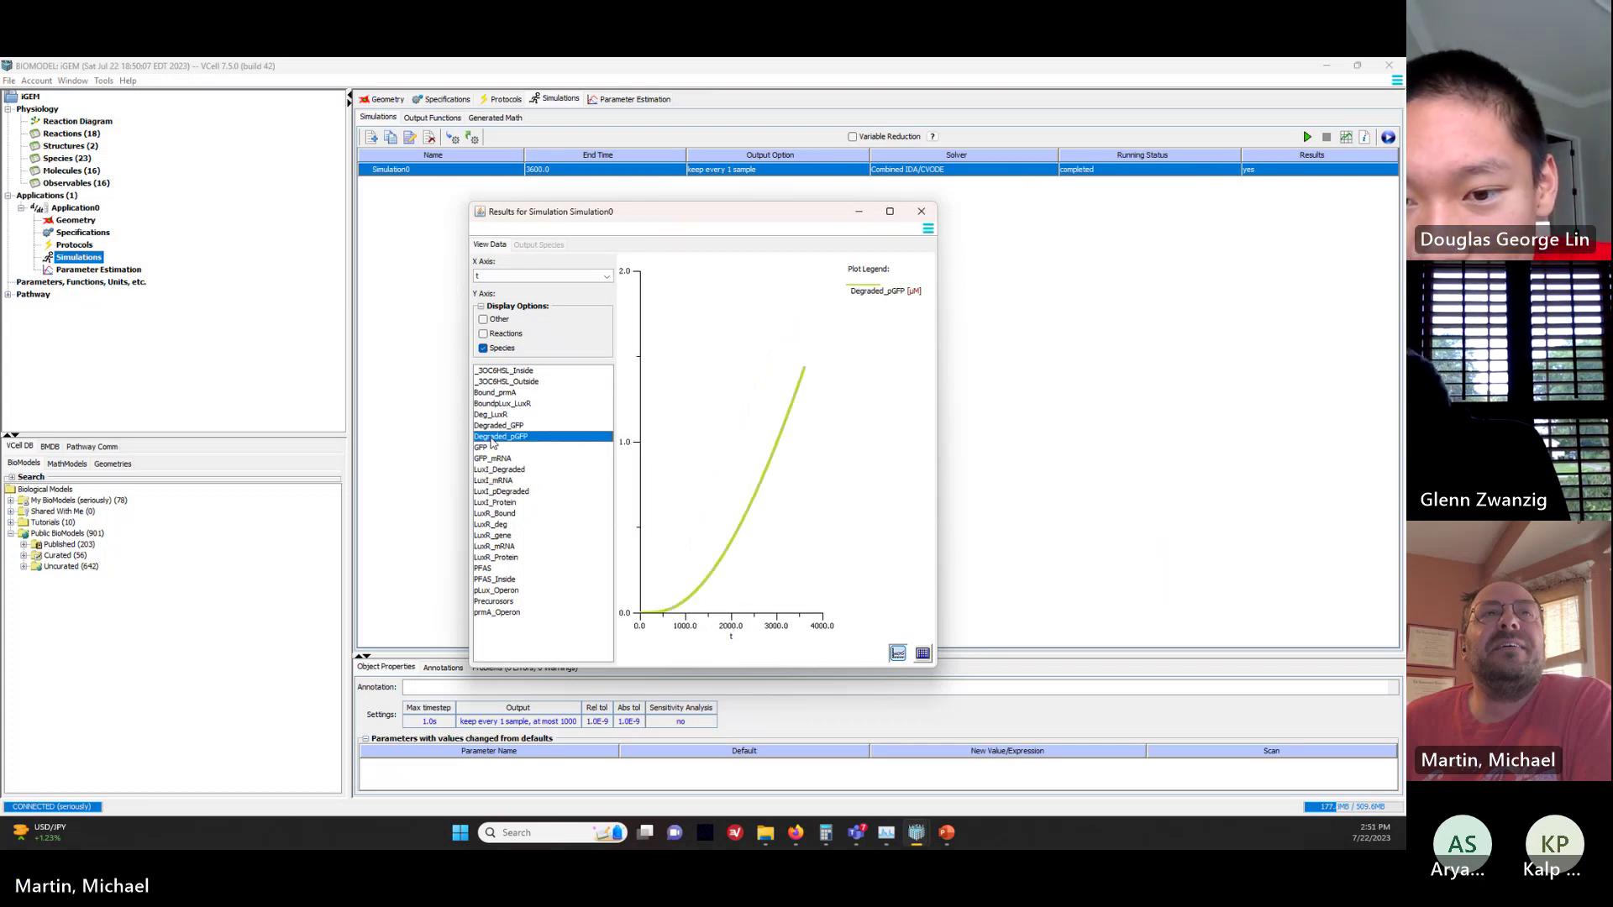
pyautogui.click(485, 451)
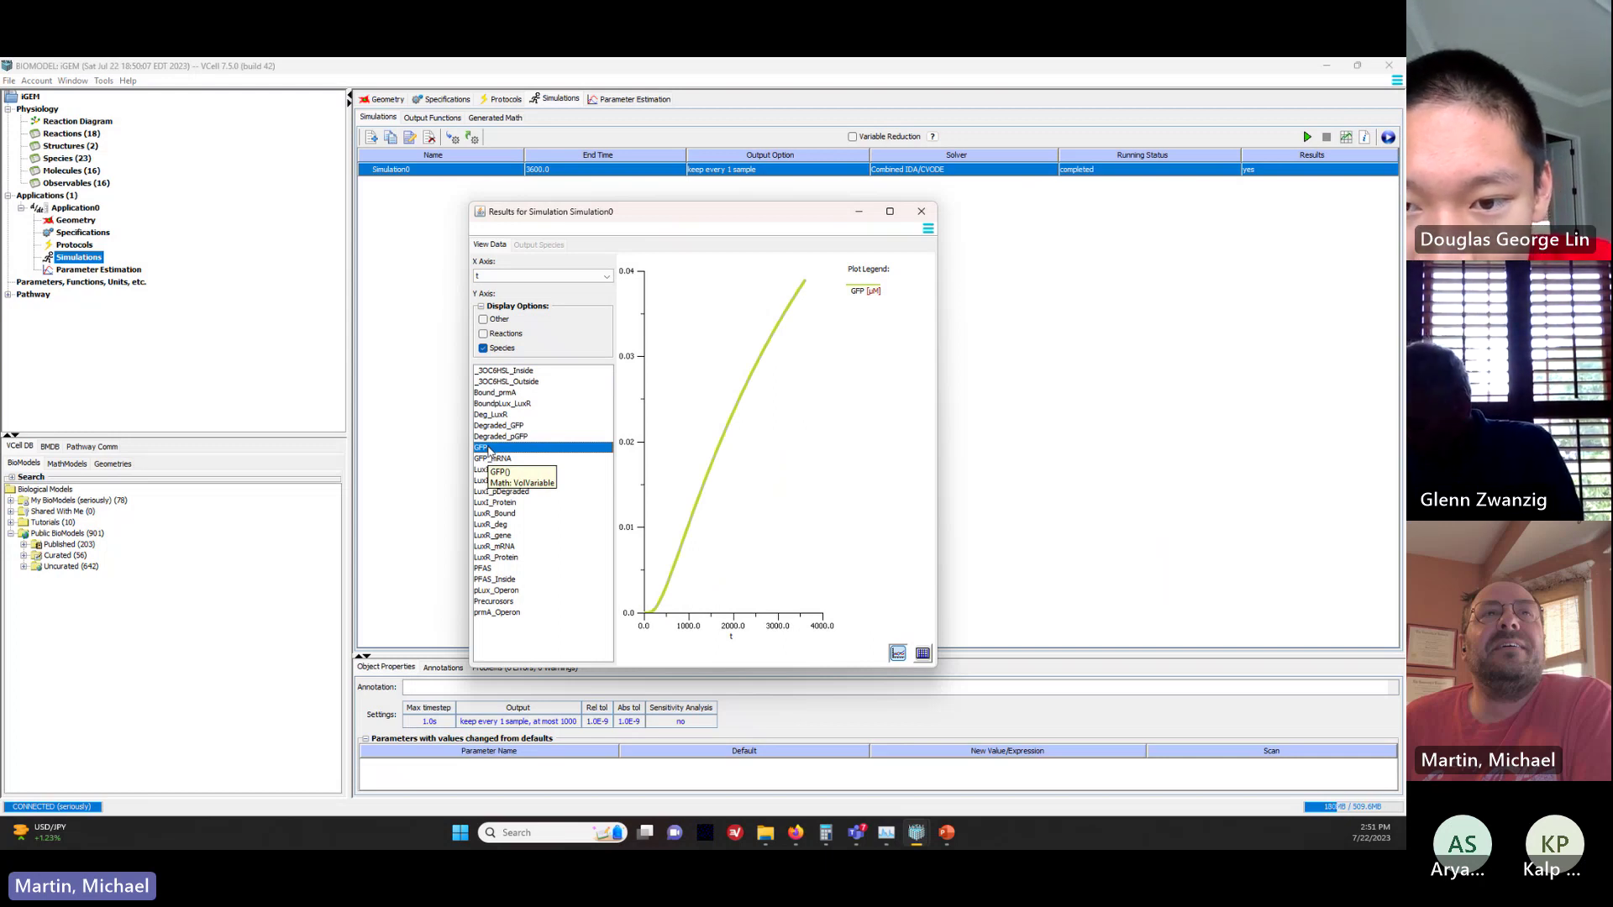
pyautogui.click(489, 451)
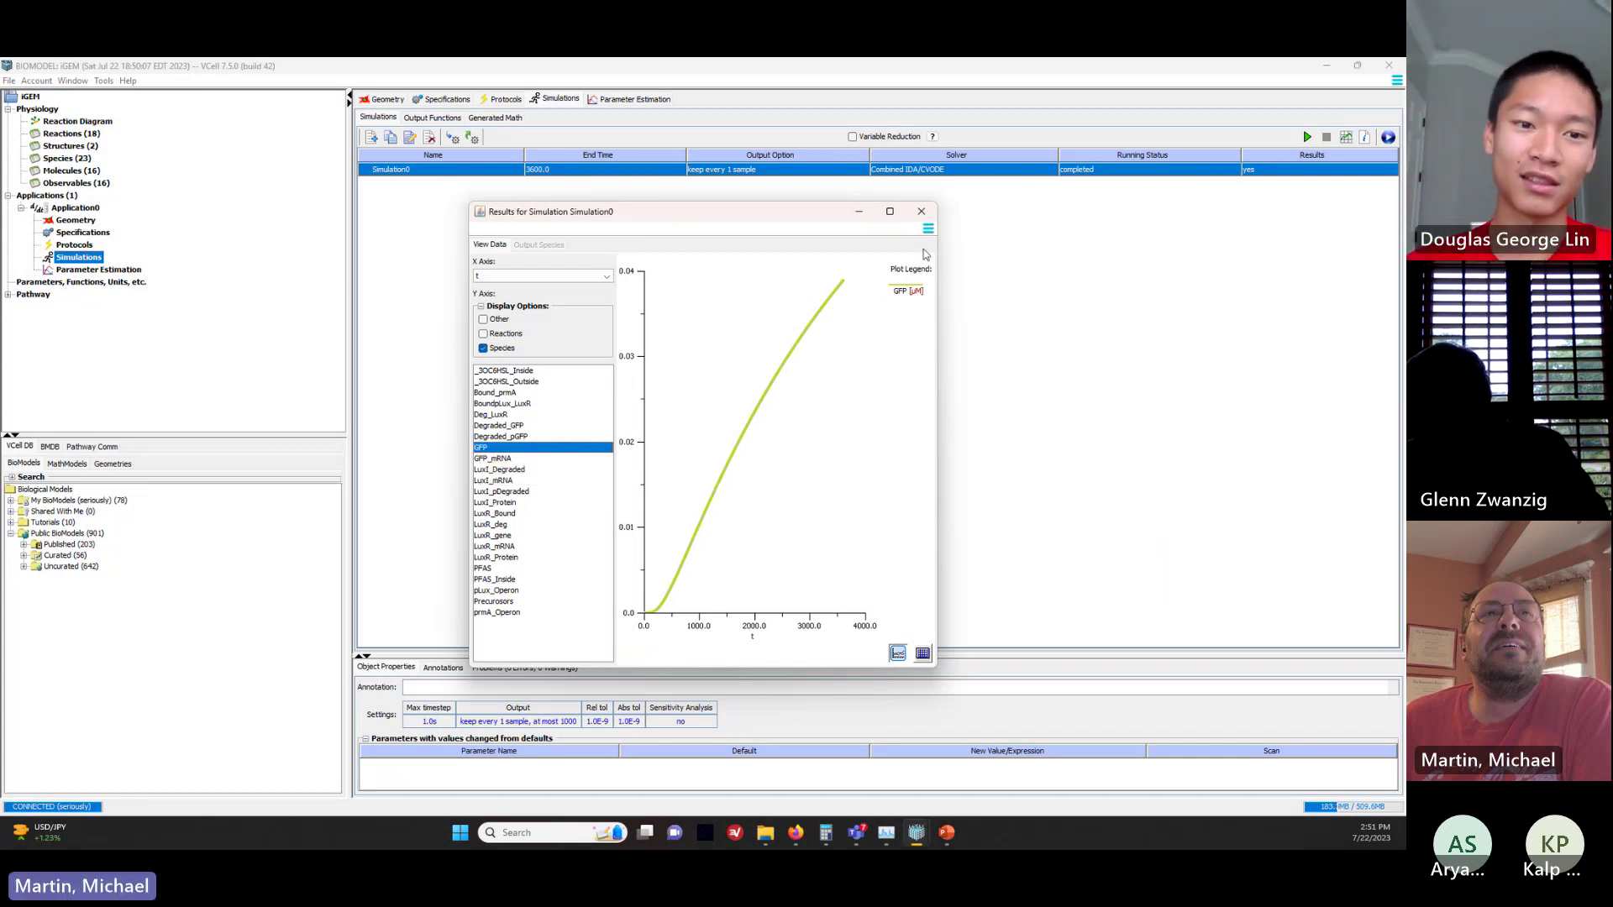
pyautogui.click(922, 212)
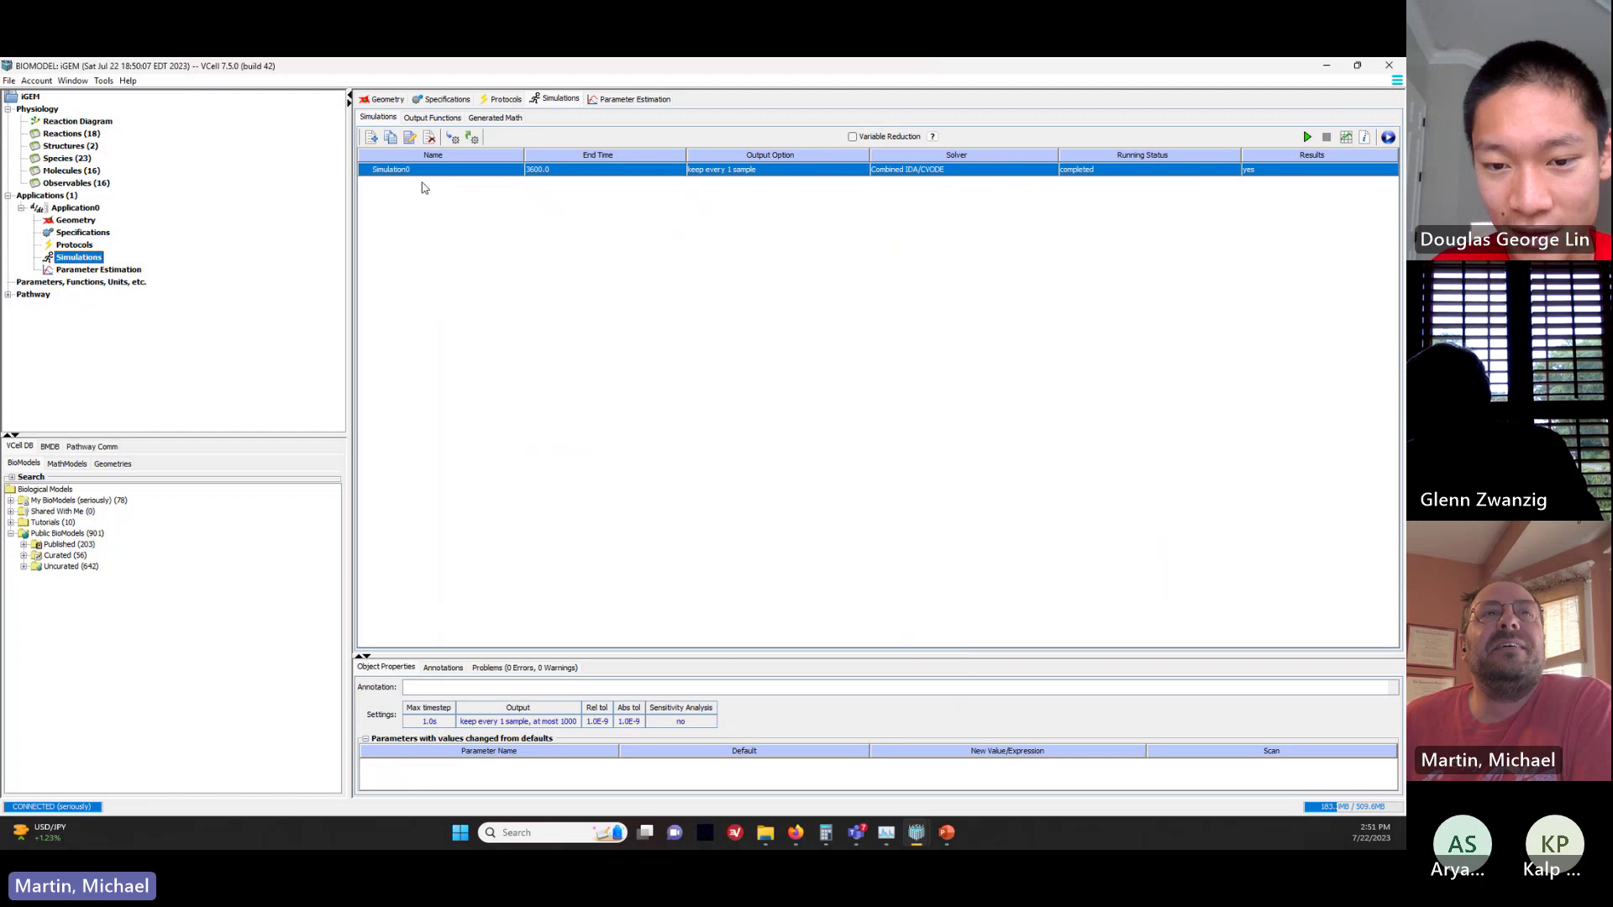
# Step: Edit Simulation0's parameters and enable a scan over a list of values for PFAS_init_uM
pyautogui.click(410, 138)
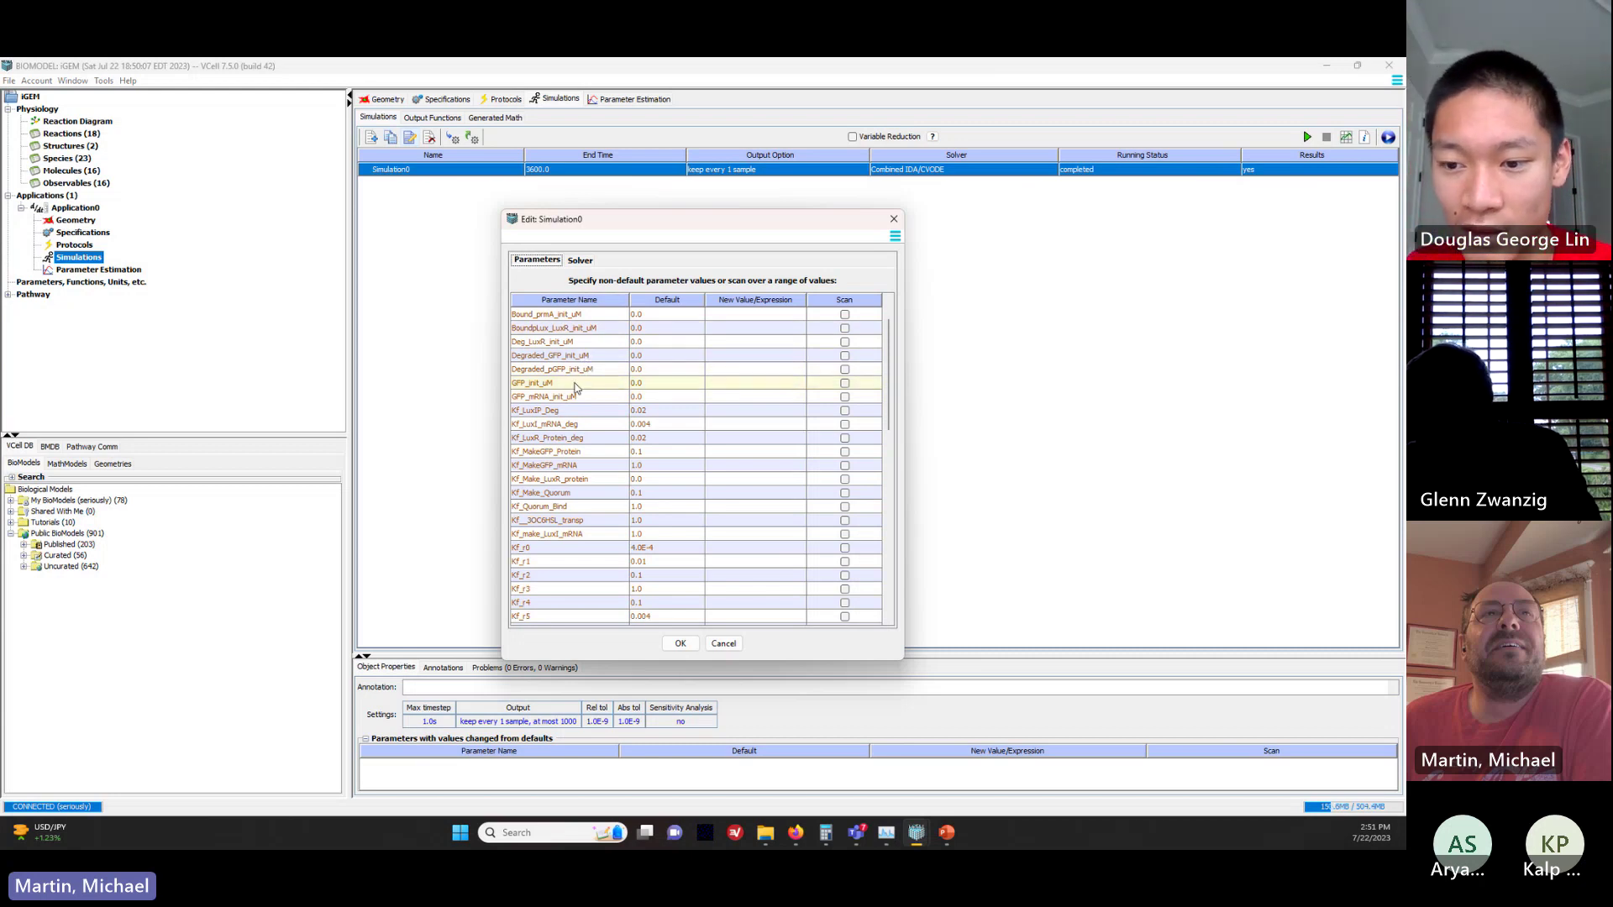
pyautogui.scroll(-10, 574, 387)
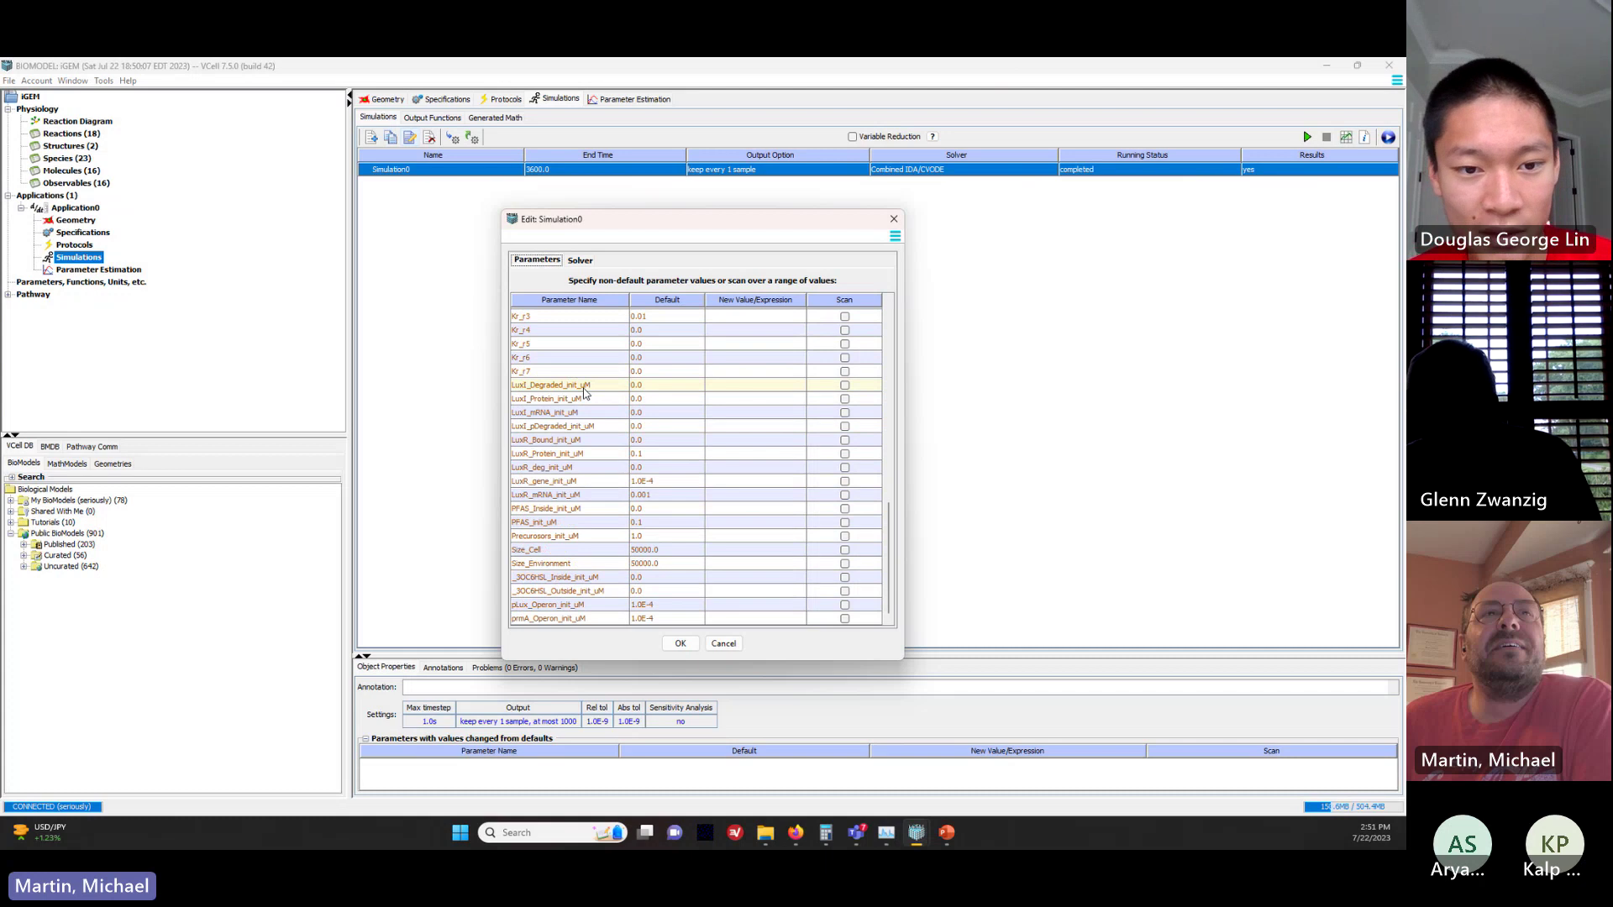
pyautogui.scroll(10, 587, 392)
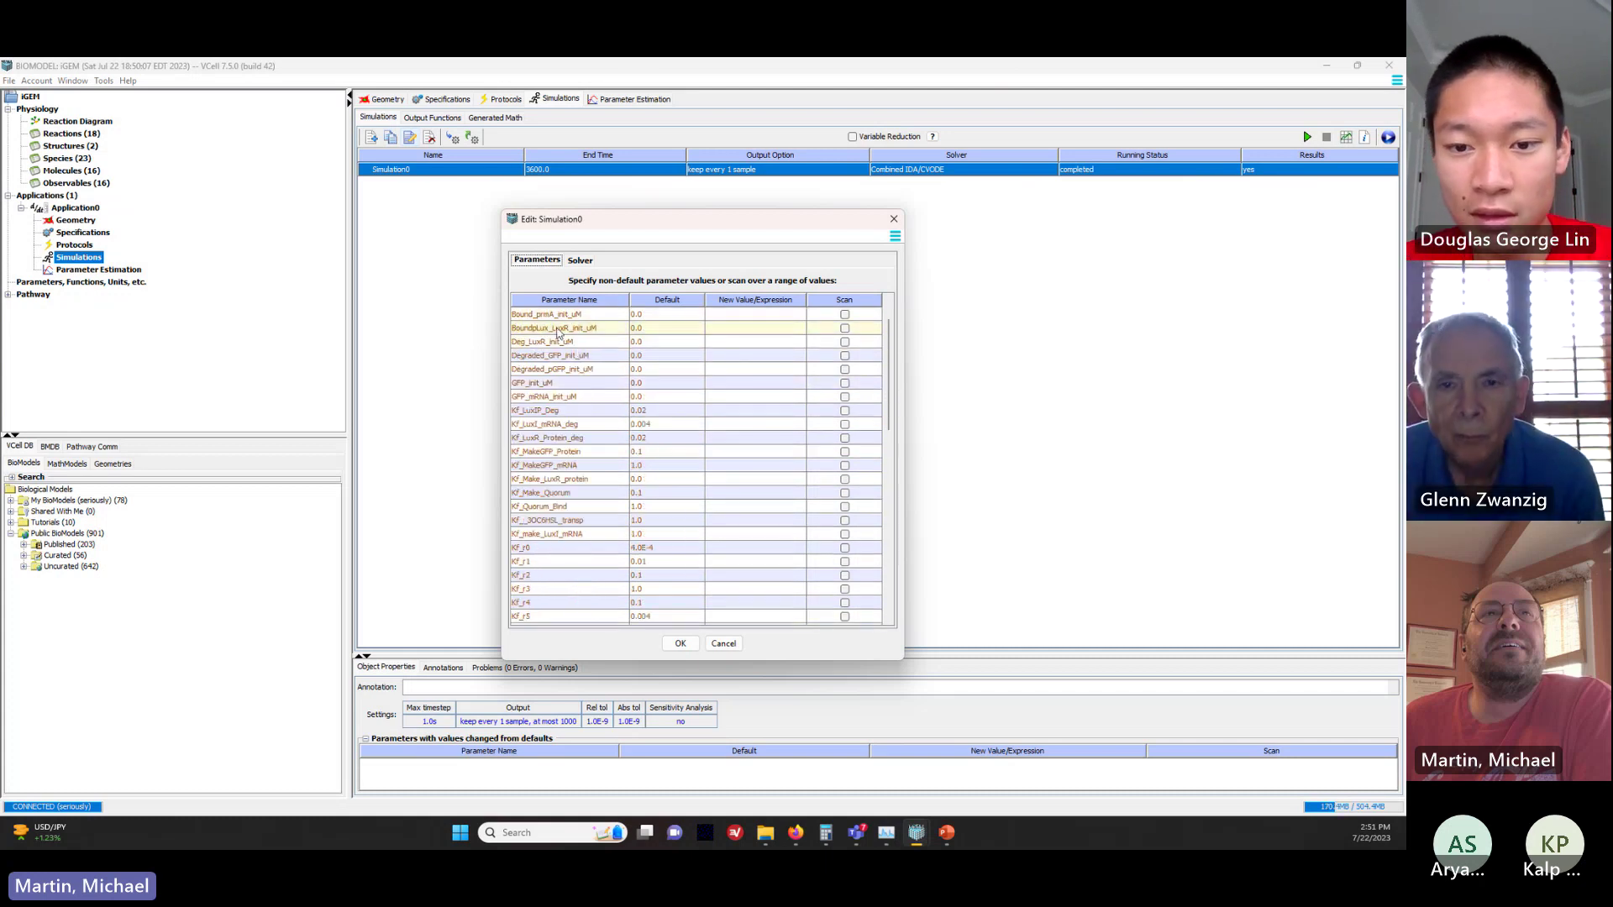
pyautogui.scroll(-1, 558, 331)
pyautogui.scroll(-8, 559, 336)
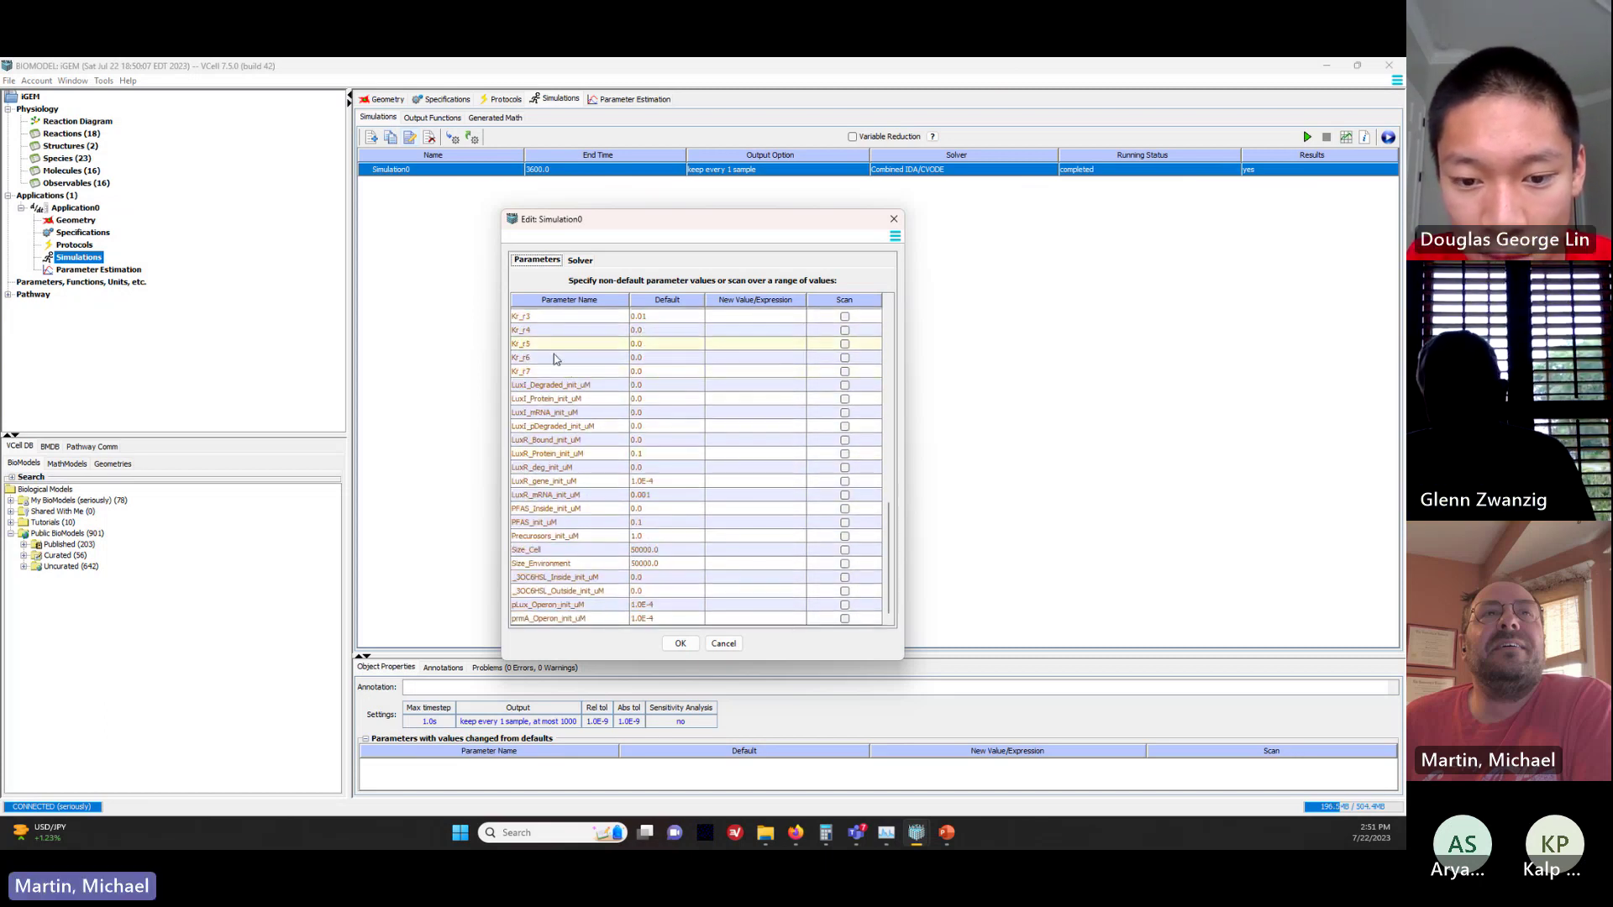
pyautogui.click(538, 522)
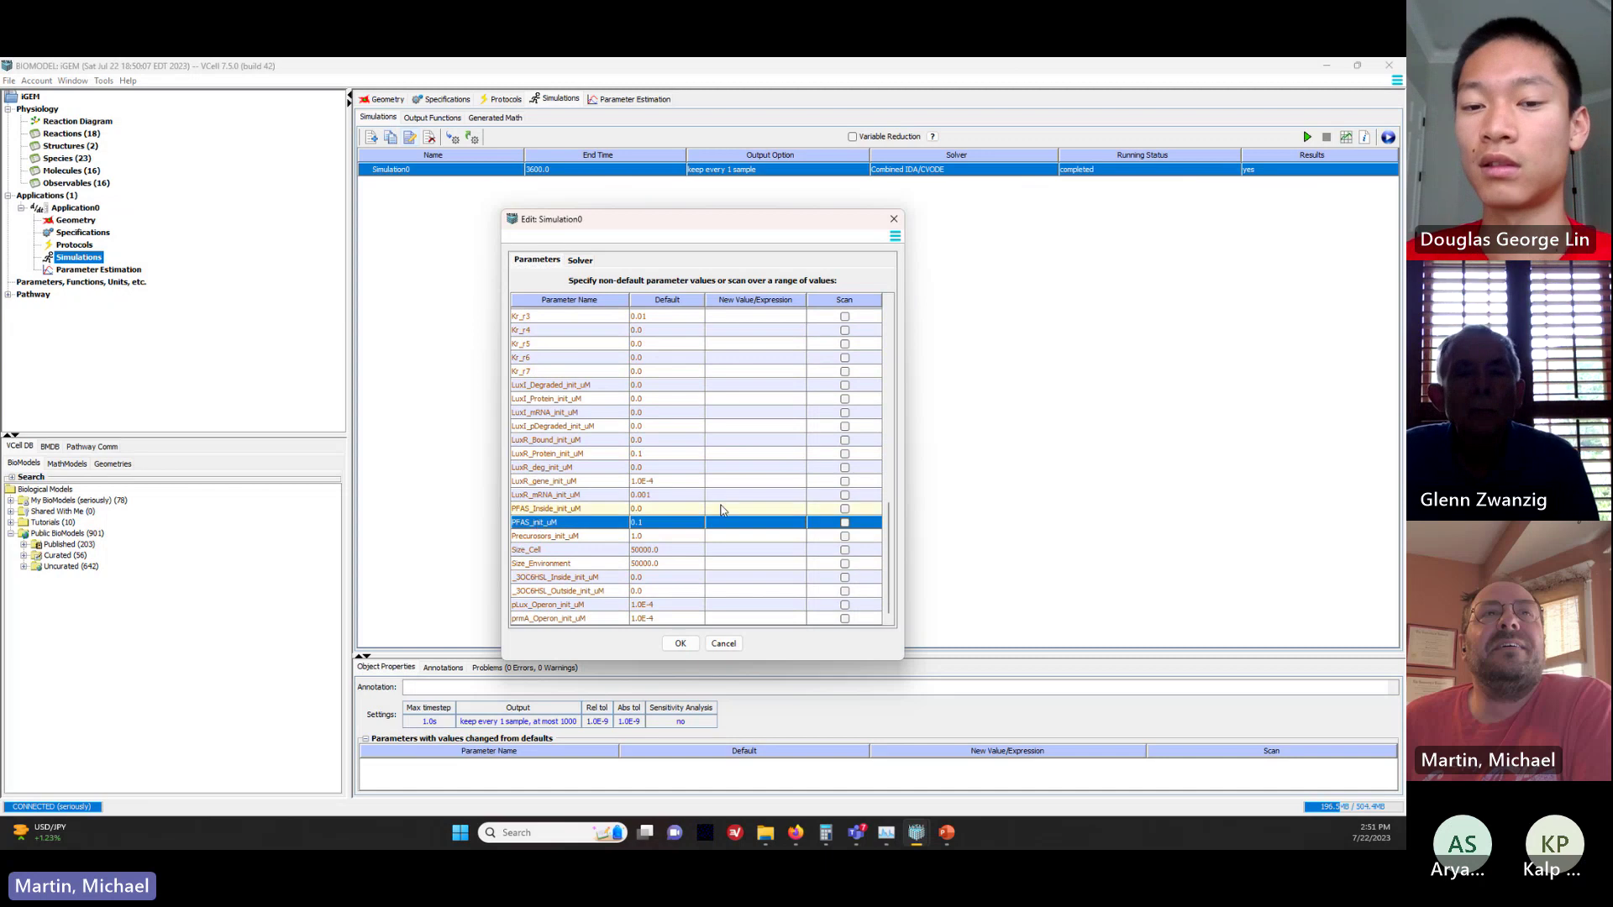
pyautogui.click(844, 523)
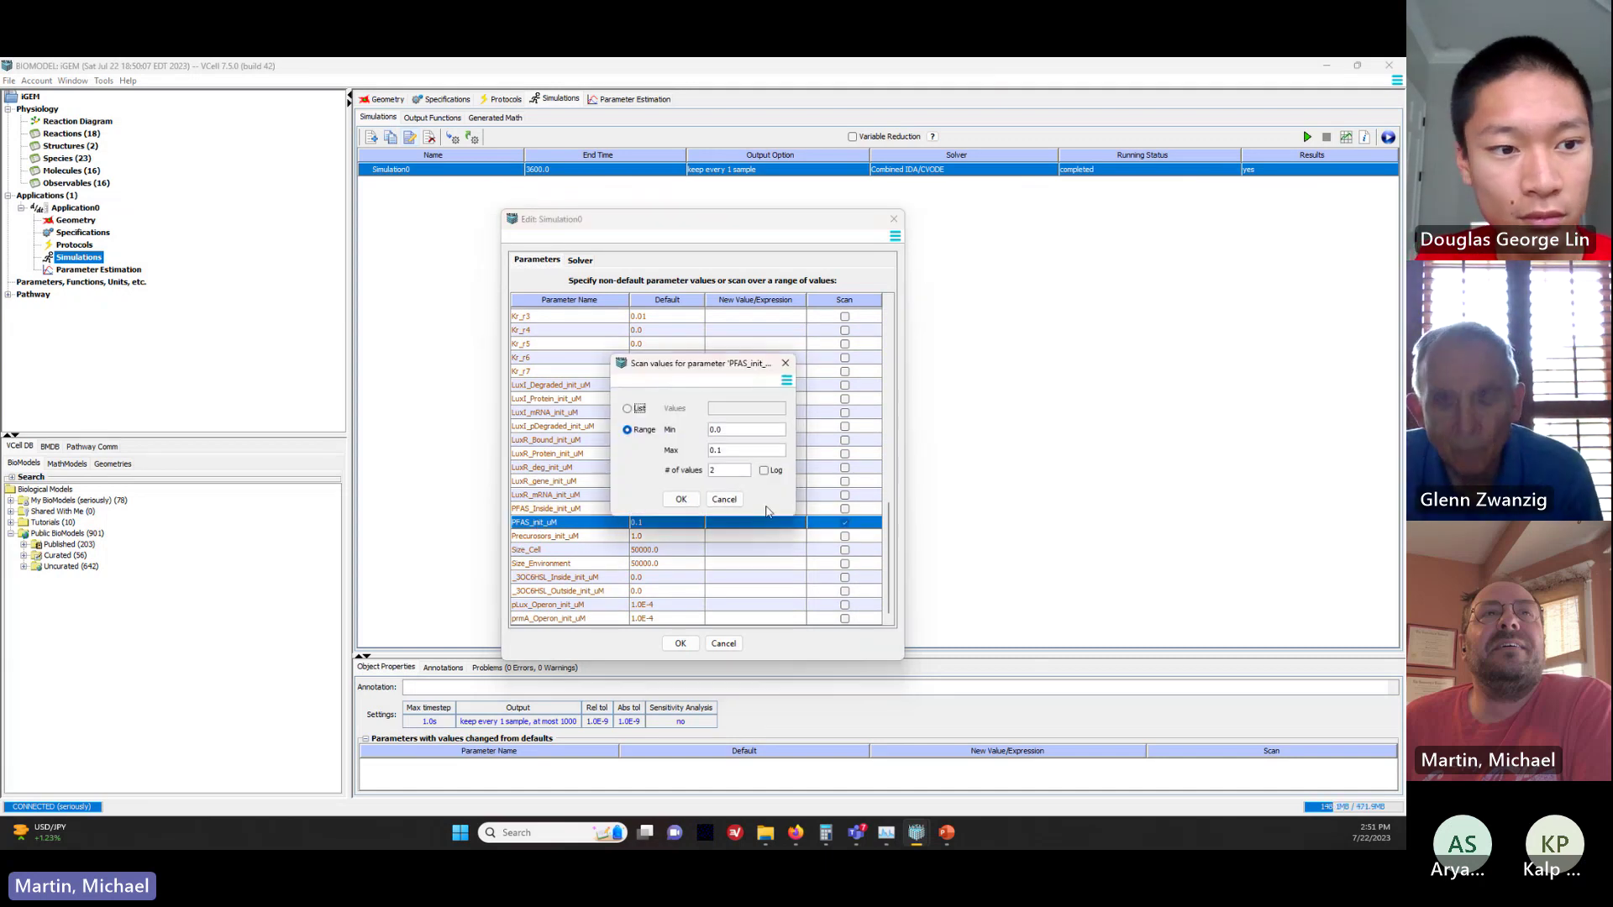
pyautogui.click(630, 409)
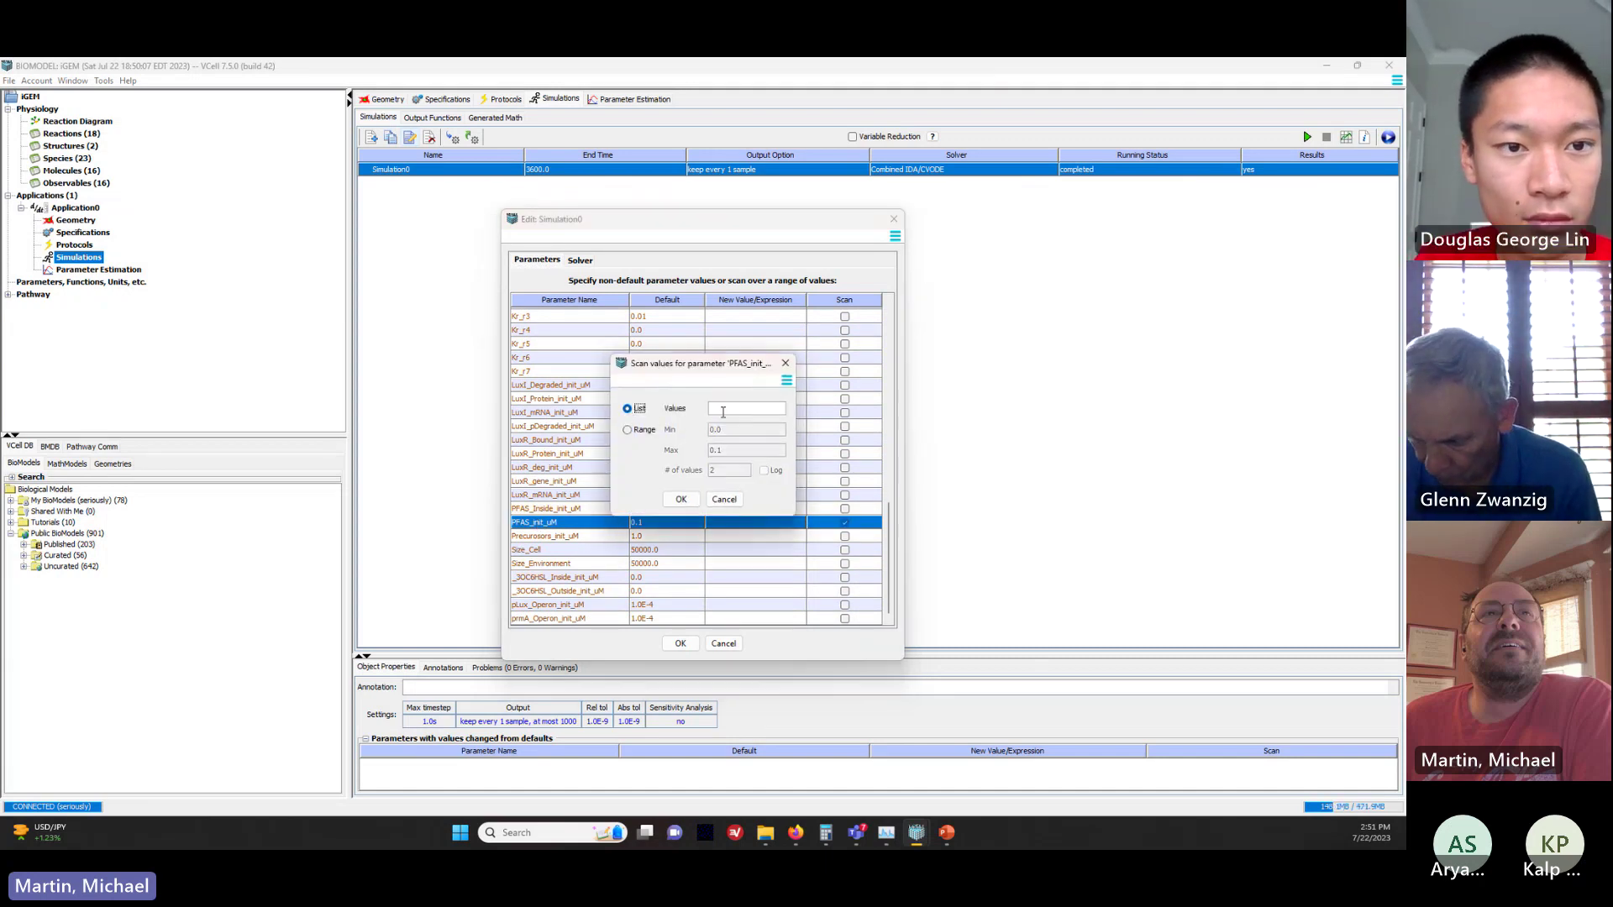
# Step: Set the PFAS_init_uM scan values to 0.001, 0.01, 0.1 and 1, and apply the simulation changes
pyautogui.click(731, 407)
pyautogui.write('0.01')
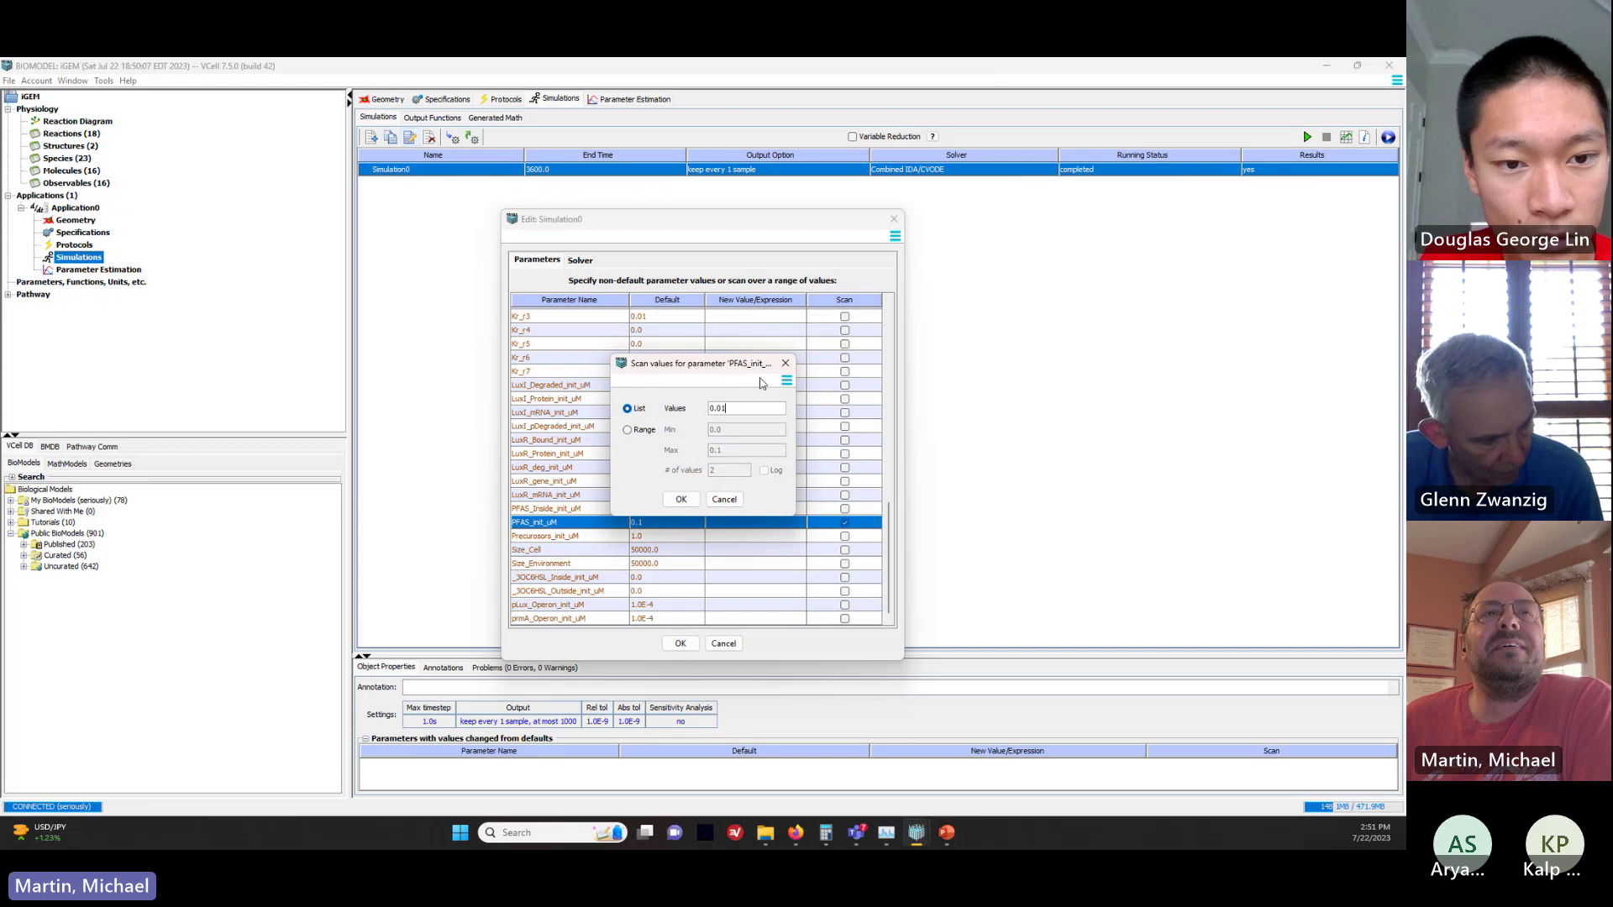
pyautogui.write(',0.1,1')
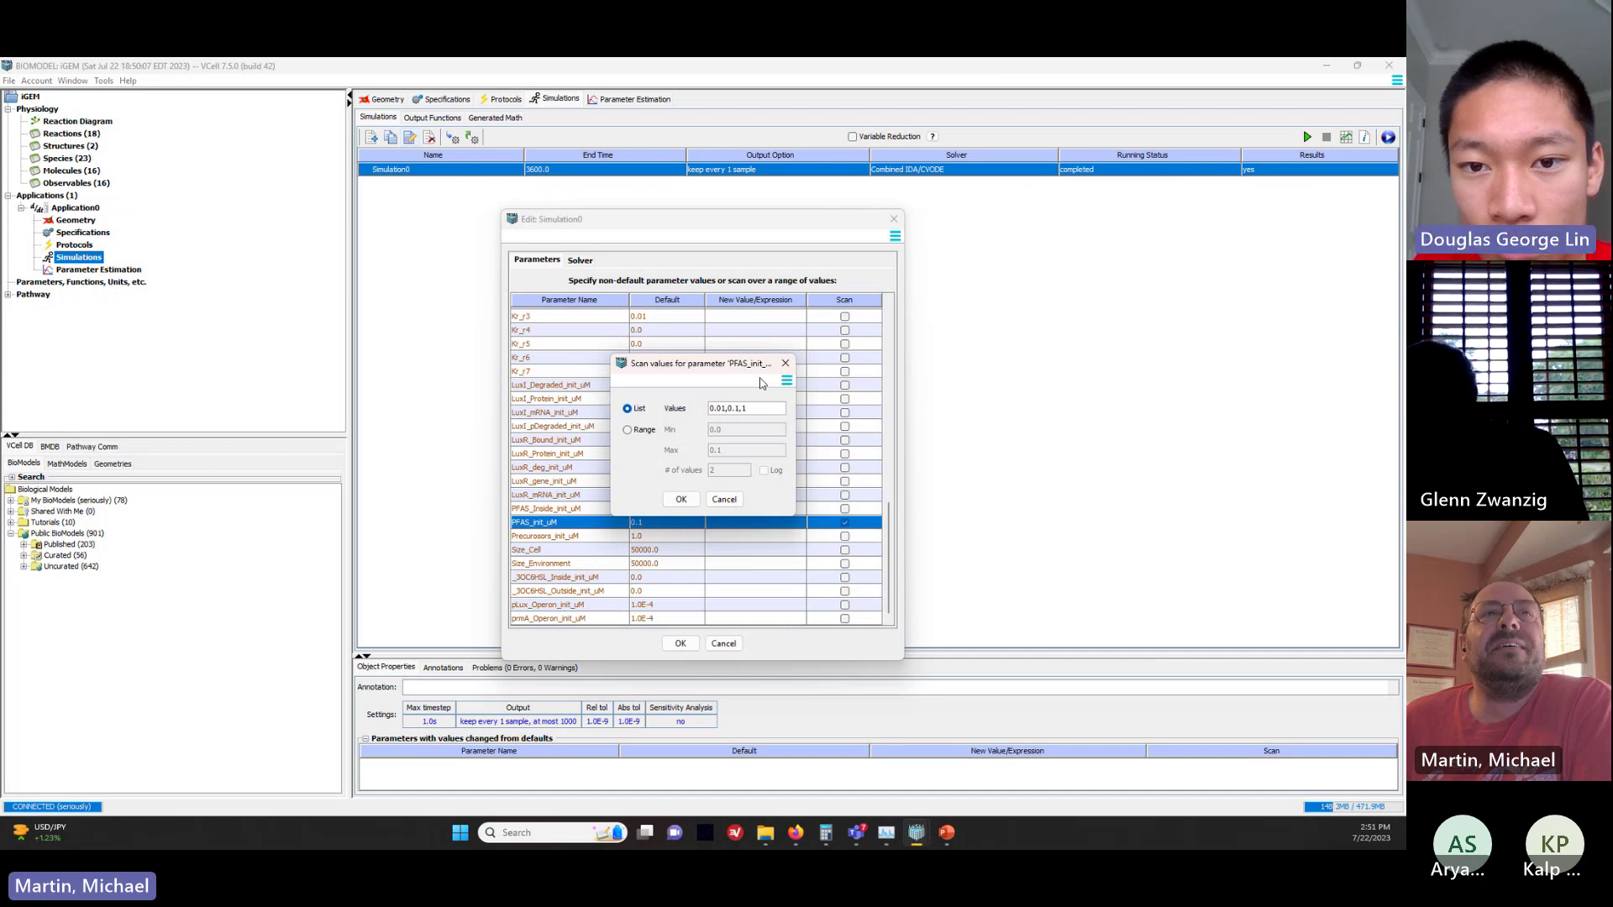
pyautogui.press('Home')
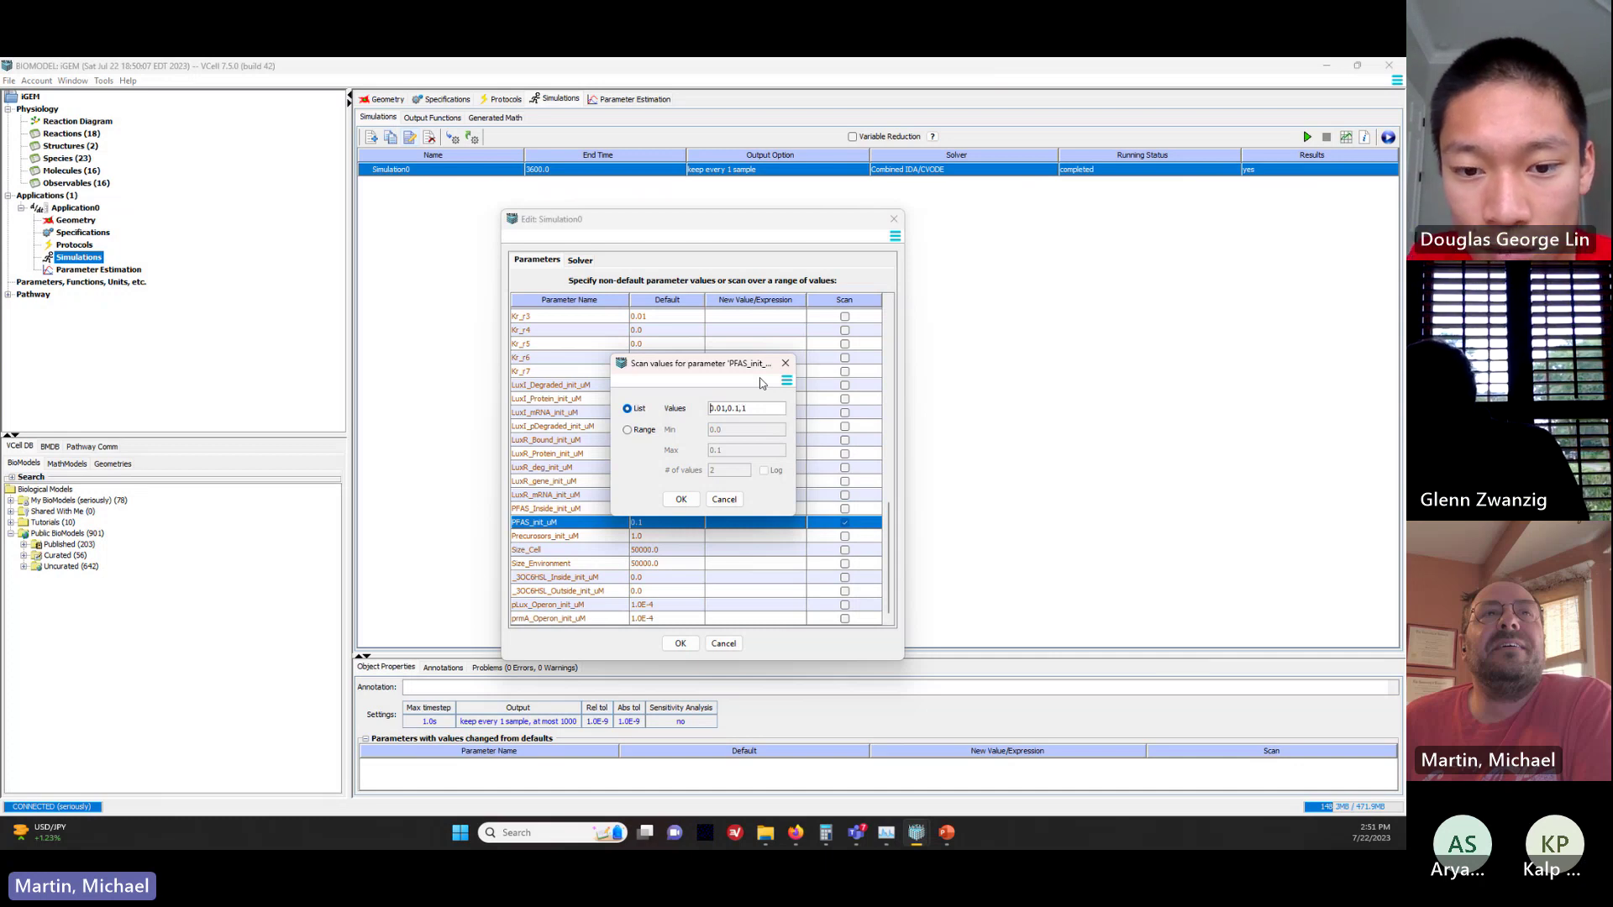
pyautogui.write('0.0')
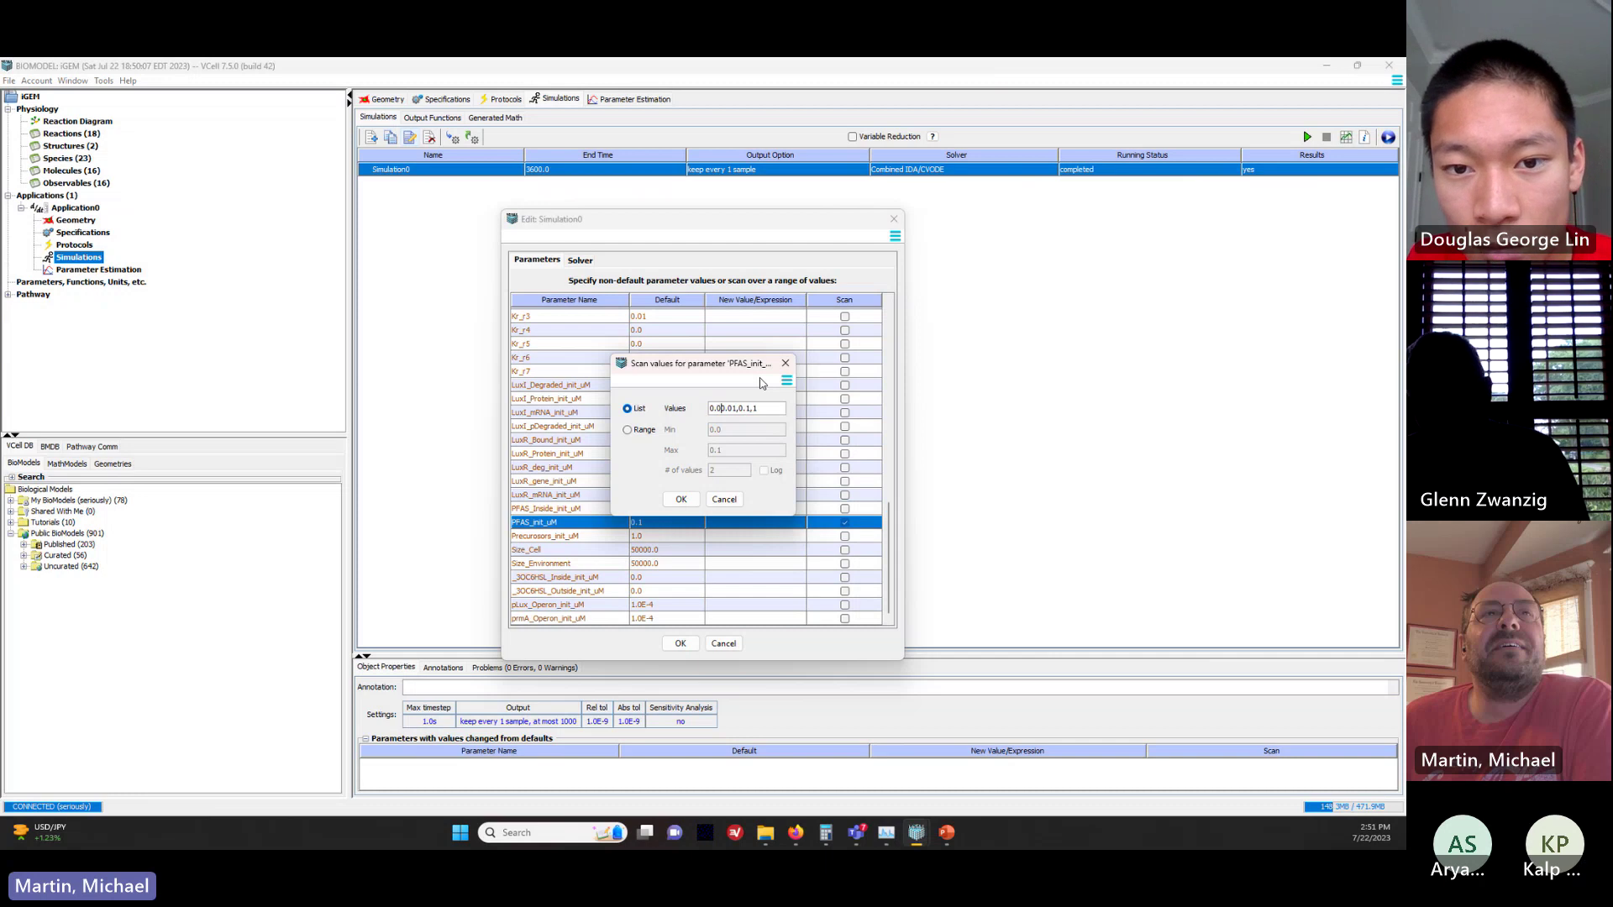
pyautogui.write('1,')
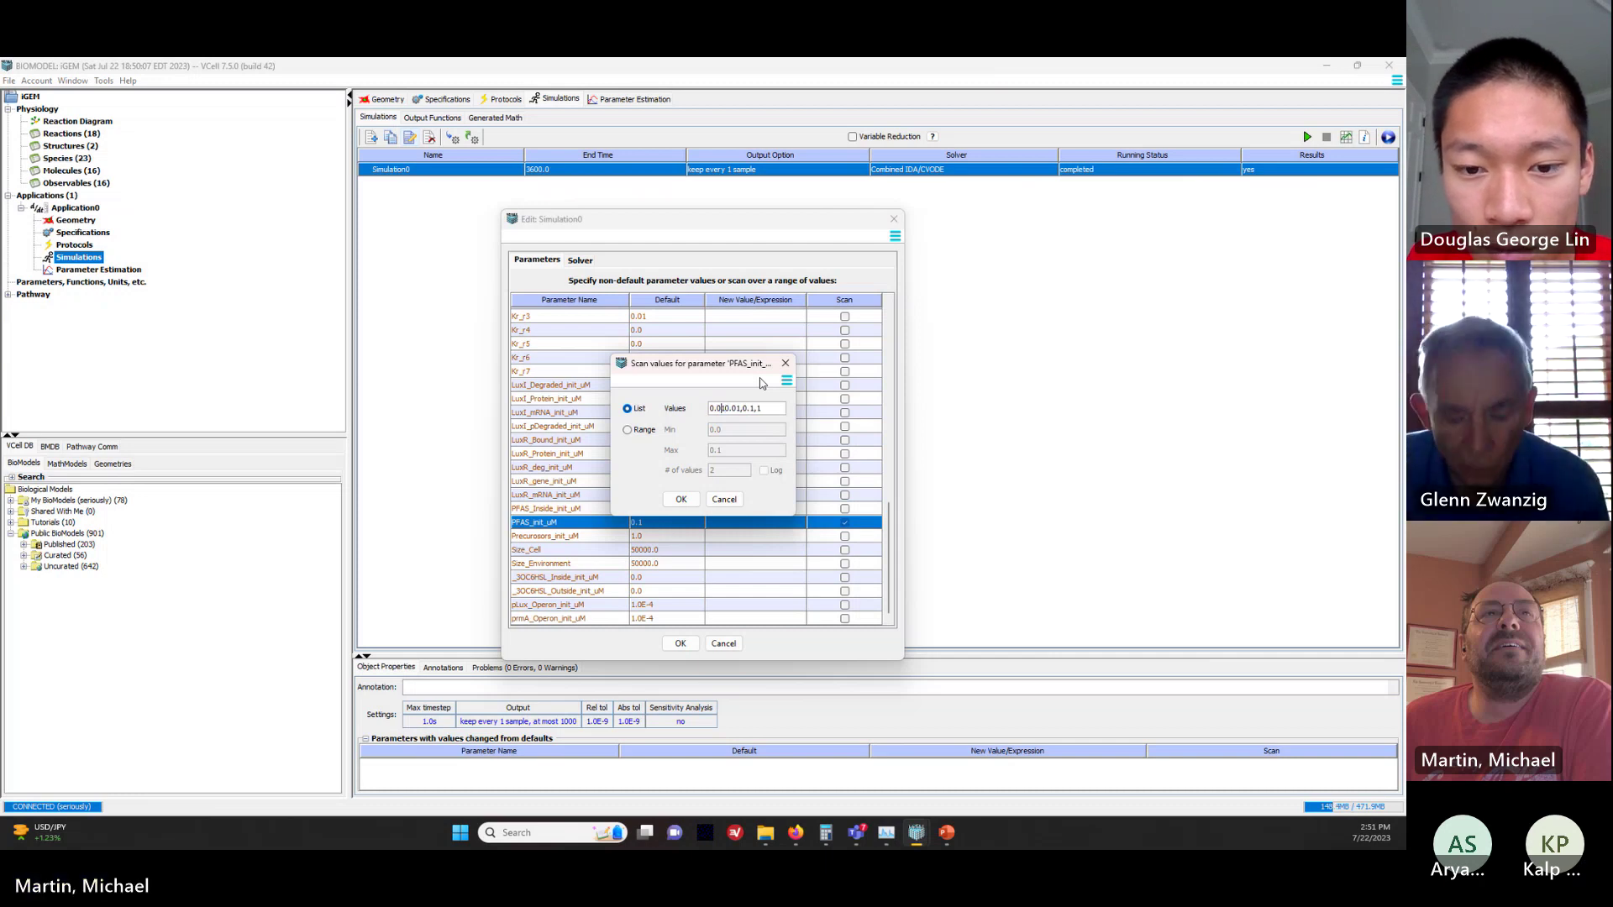
pyautogui.write('0.1')
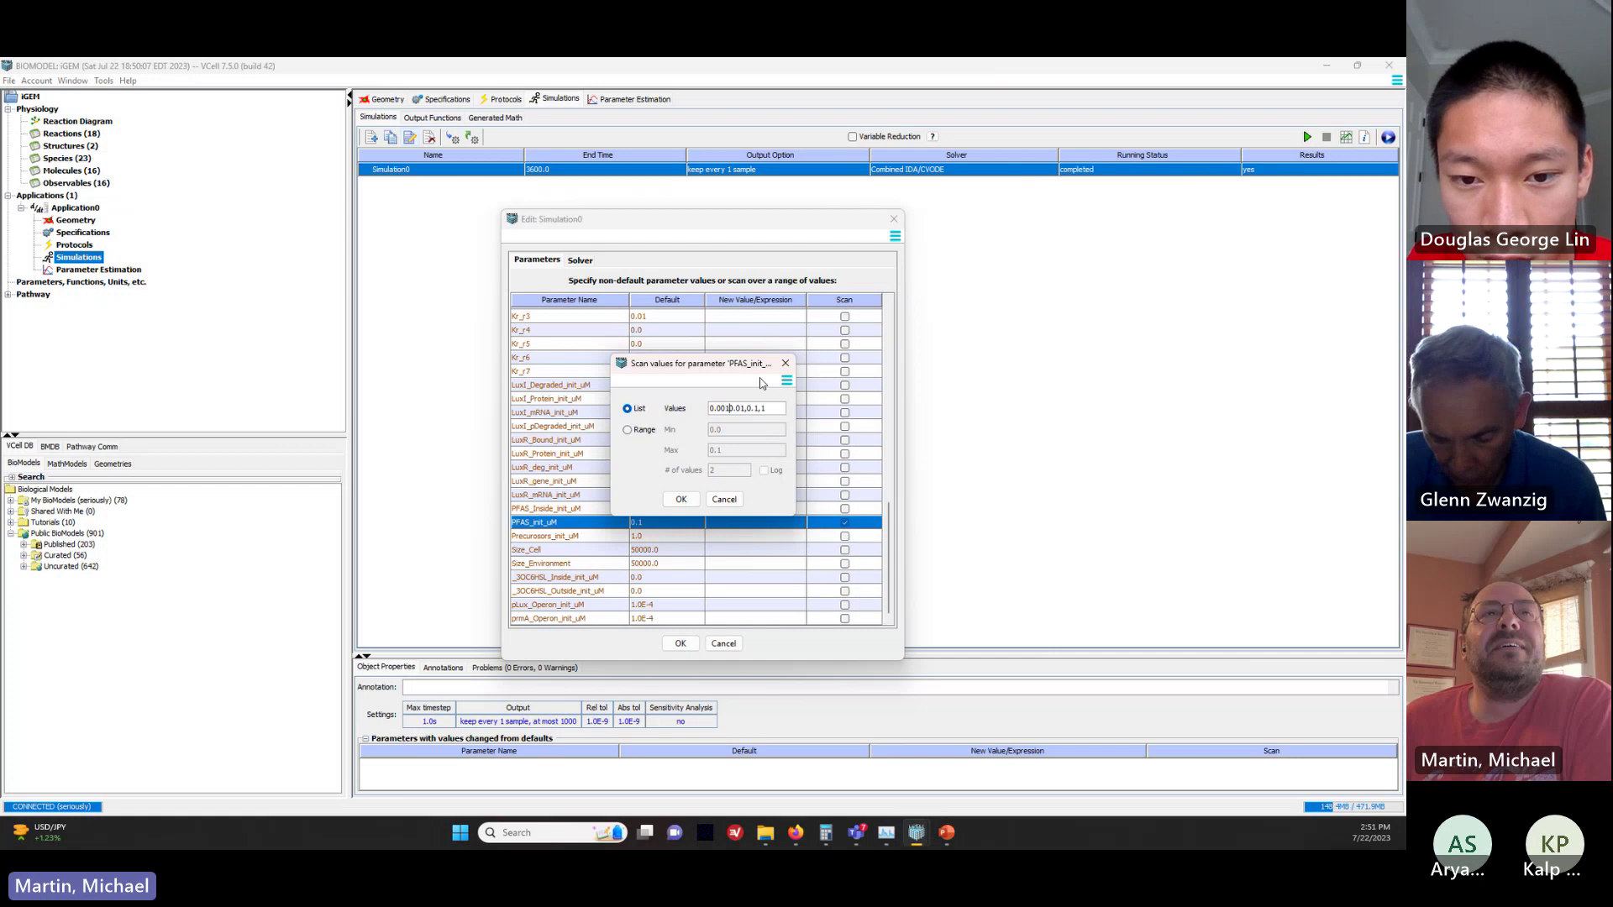
pyautogui.write(',')
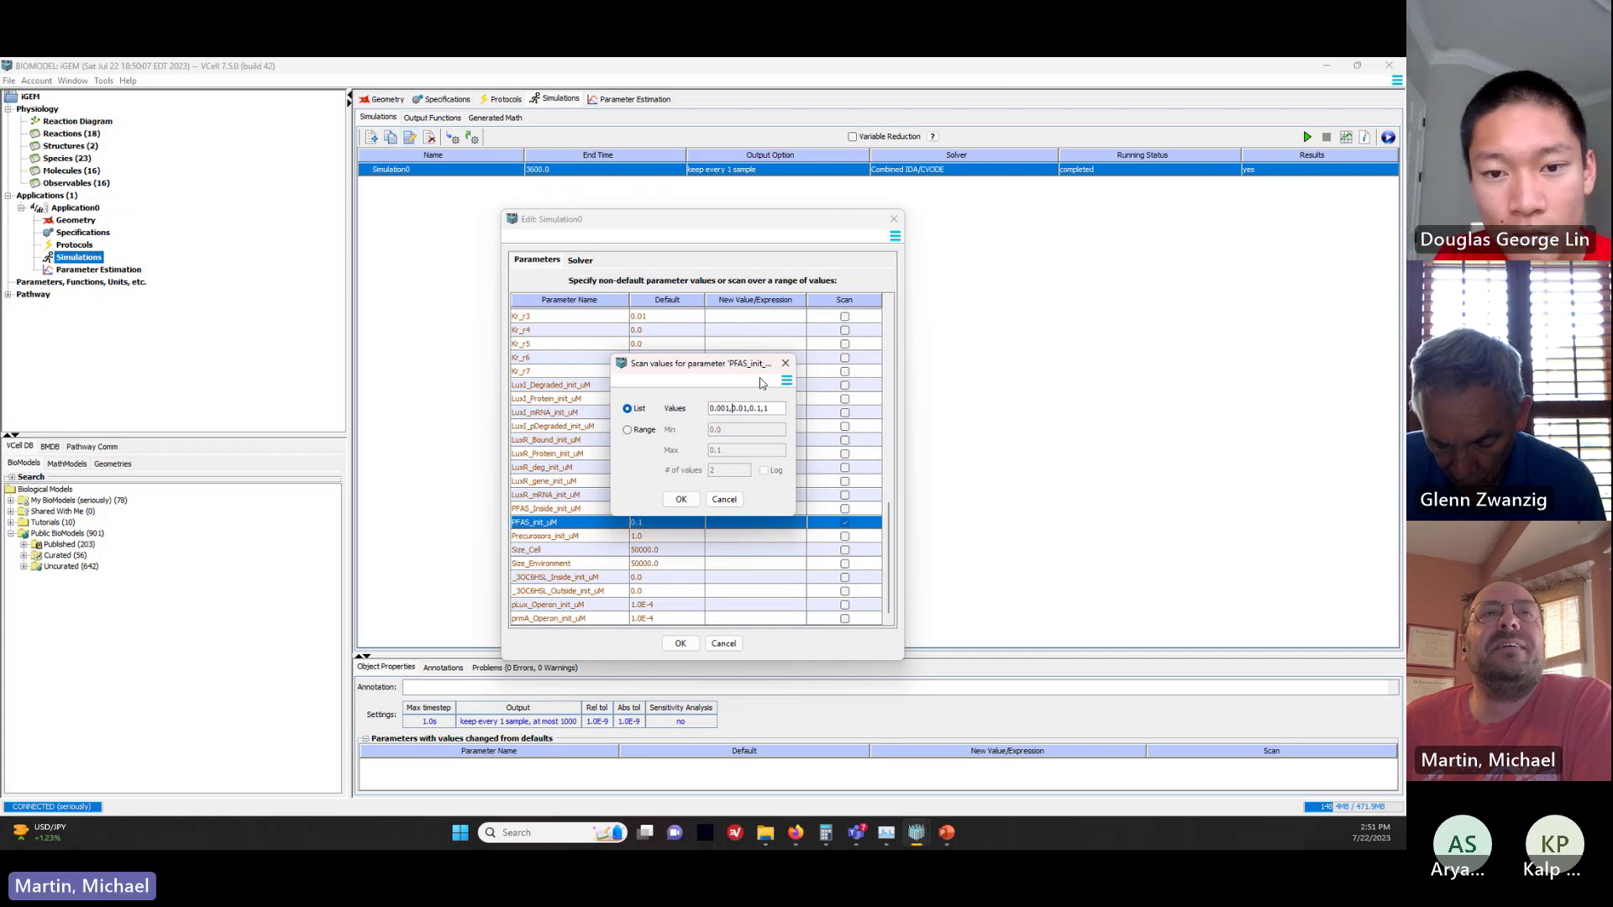
pyautogui.click(680, 499)
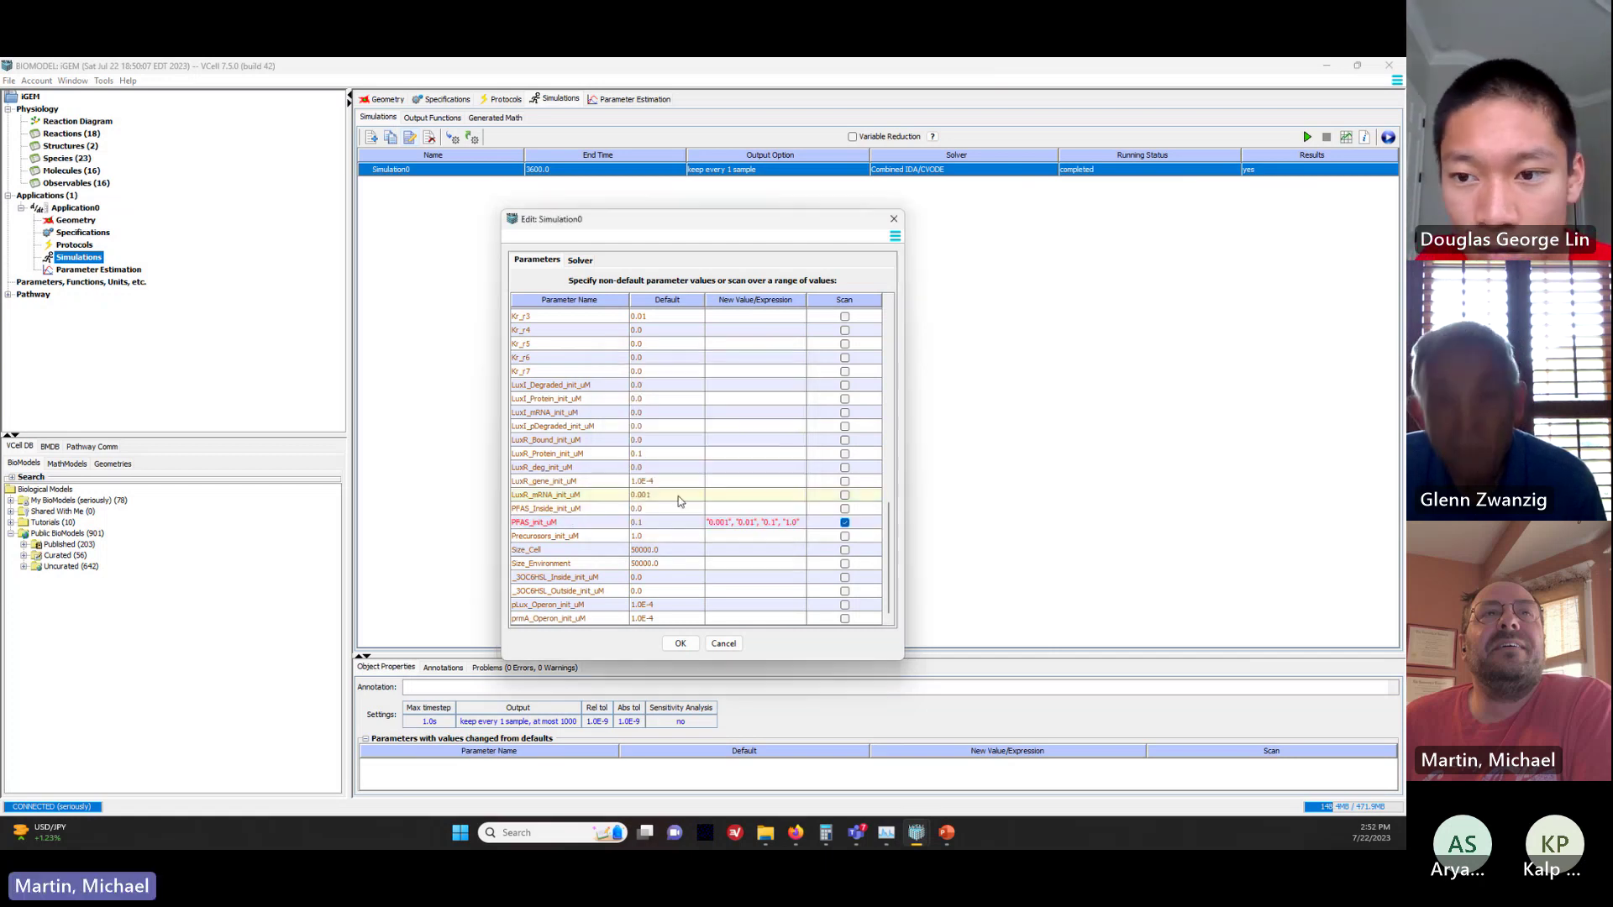
pyautogui.click(680, 643)
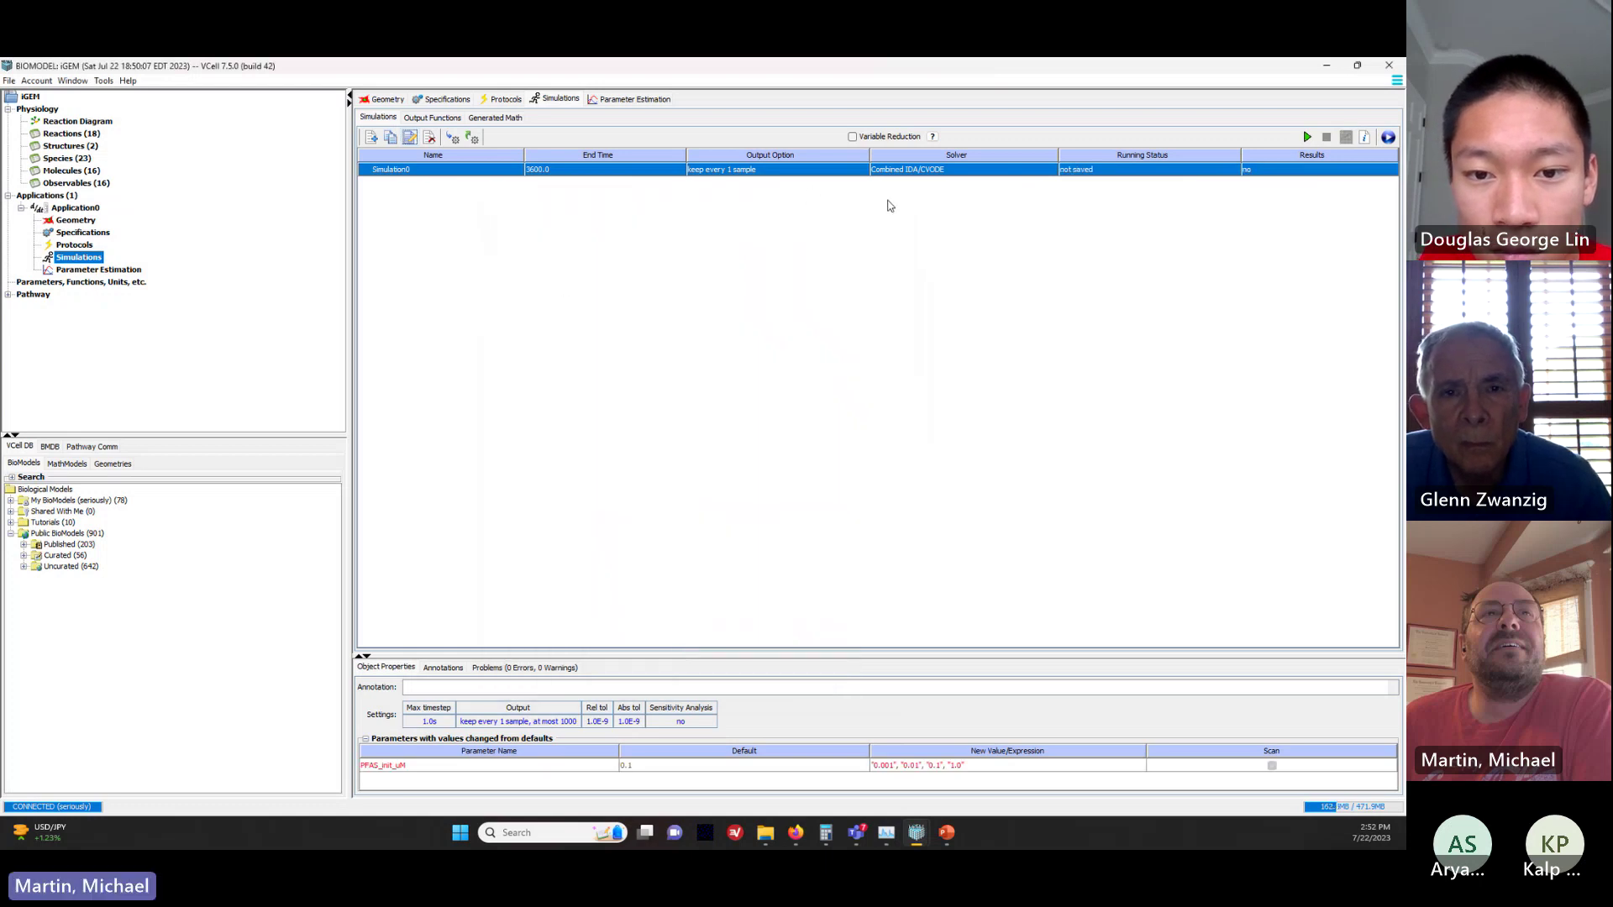
# Step: Run Simulation0 with the PFAS_init_uM scan and open its results
pyautogui.click(1309, 136)
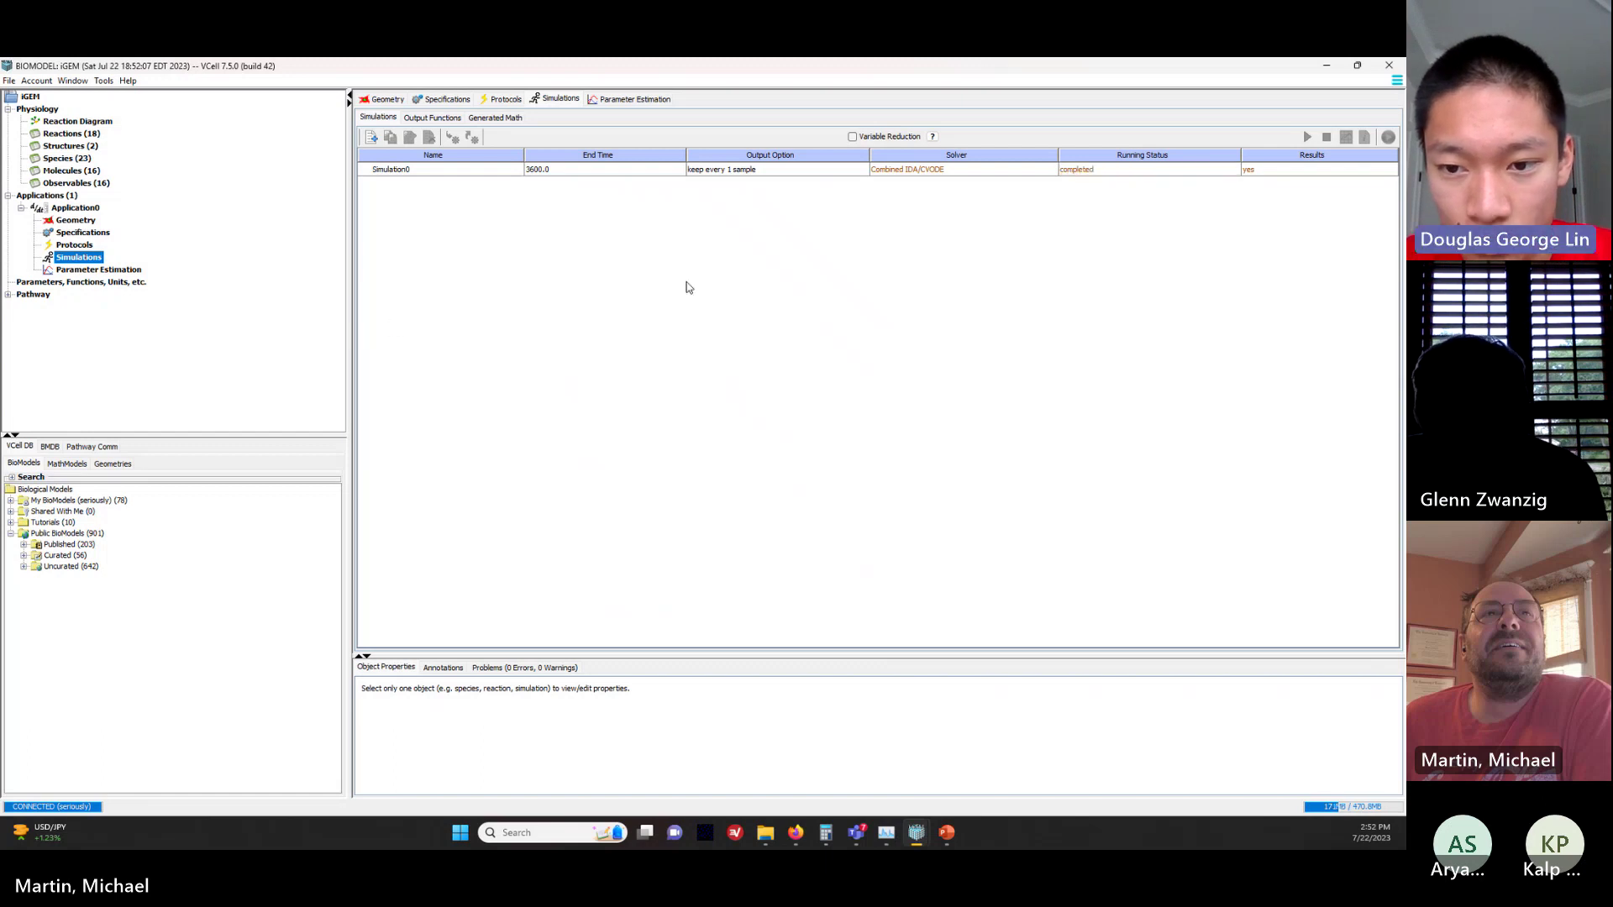
pyautogui.click(636, 171)
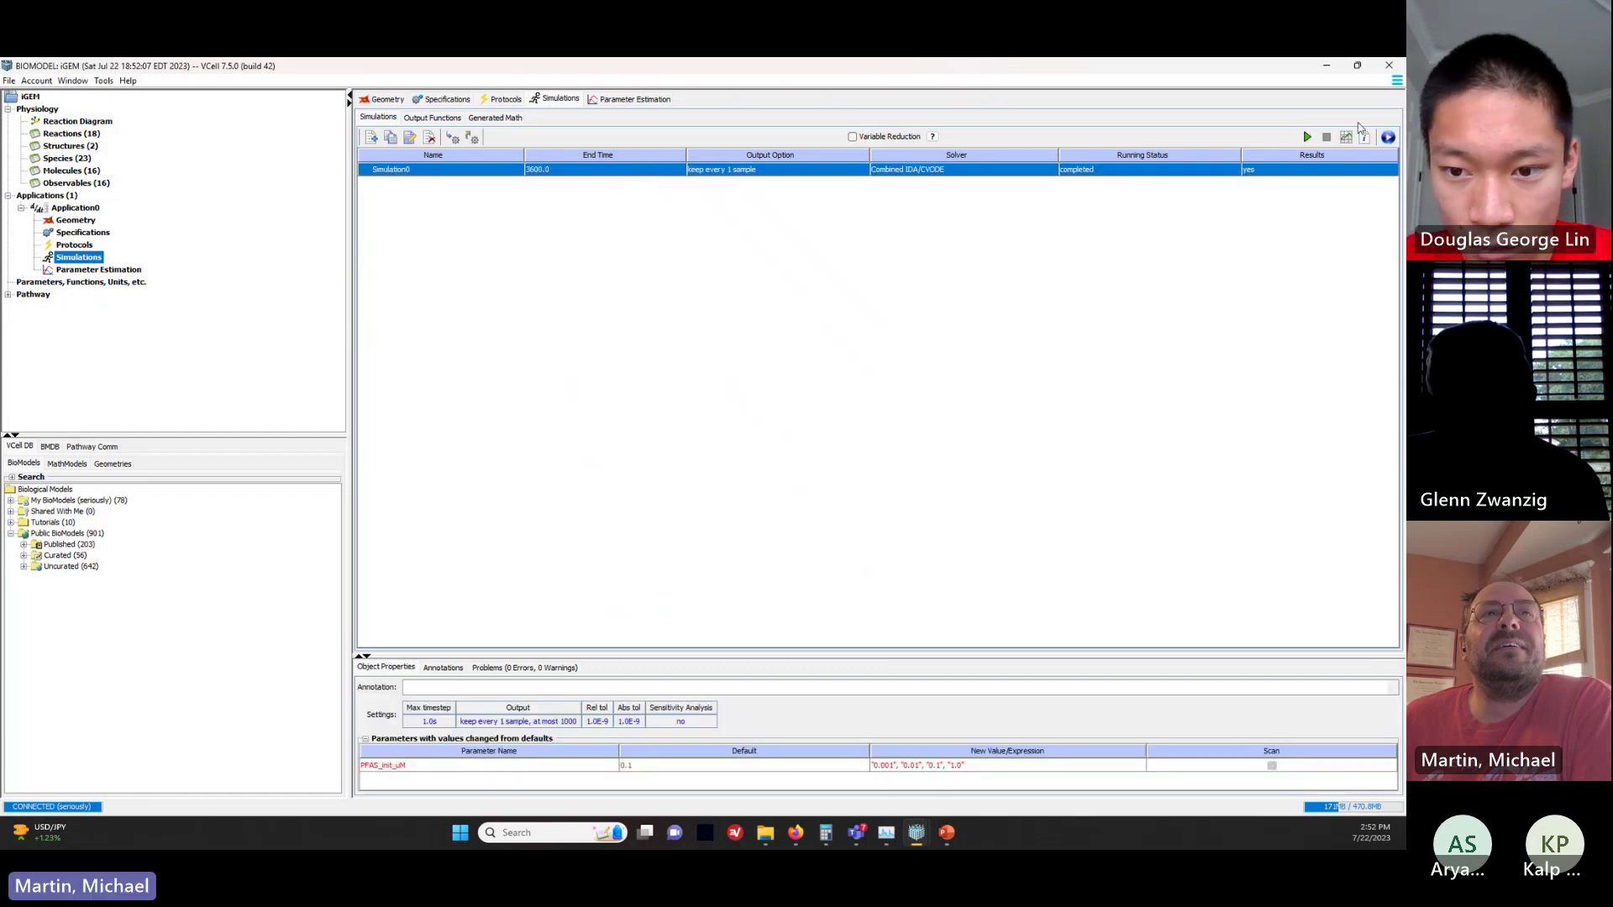
pyautogui.click(1346, 137)
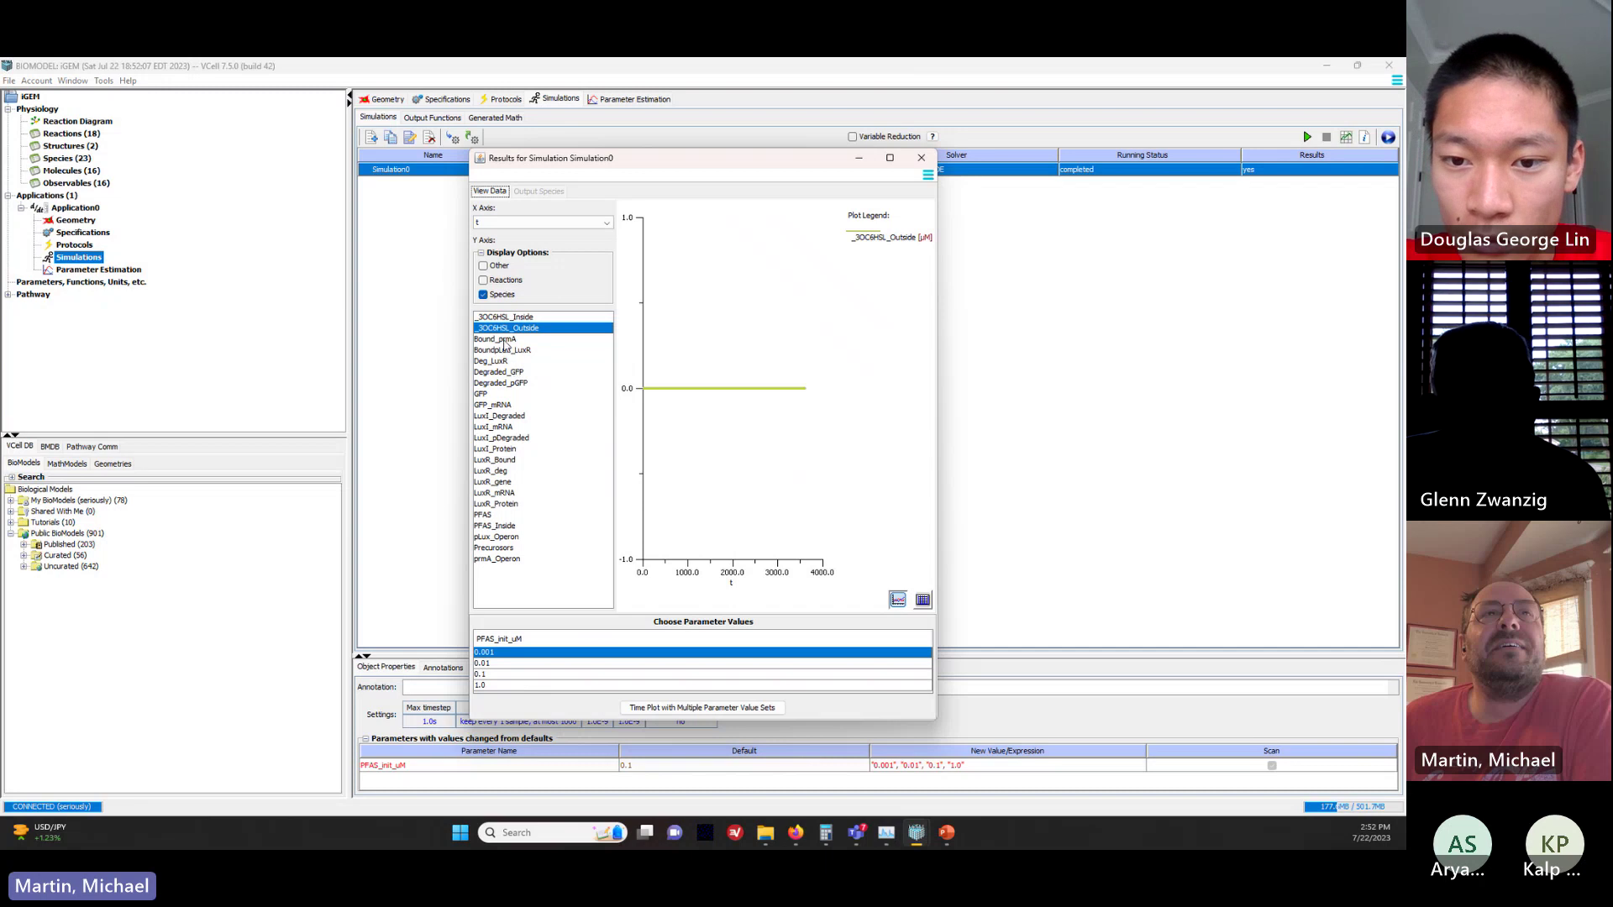
# Step: Compare the GFP time plots for PFAS_init_uM values 0.001, 0.01, 0.1 and 1.0
pyautogui.click(485, 394)
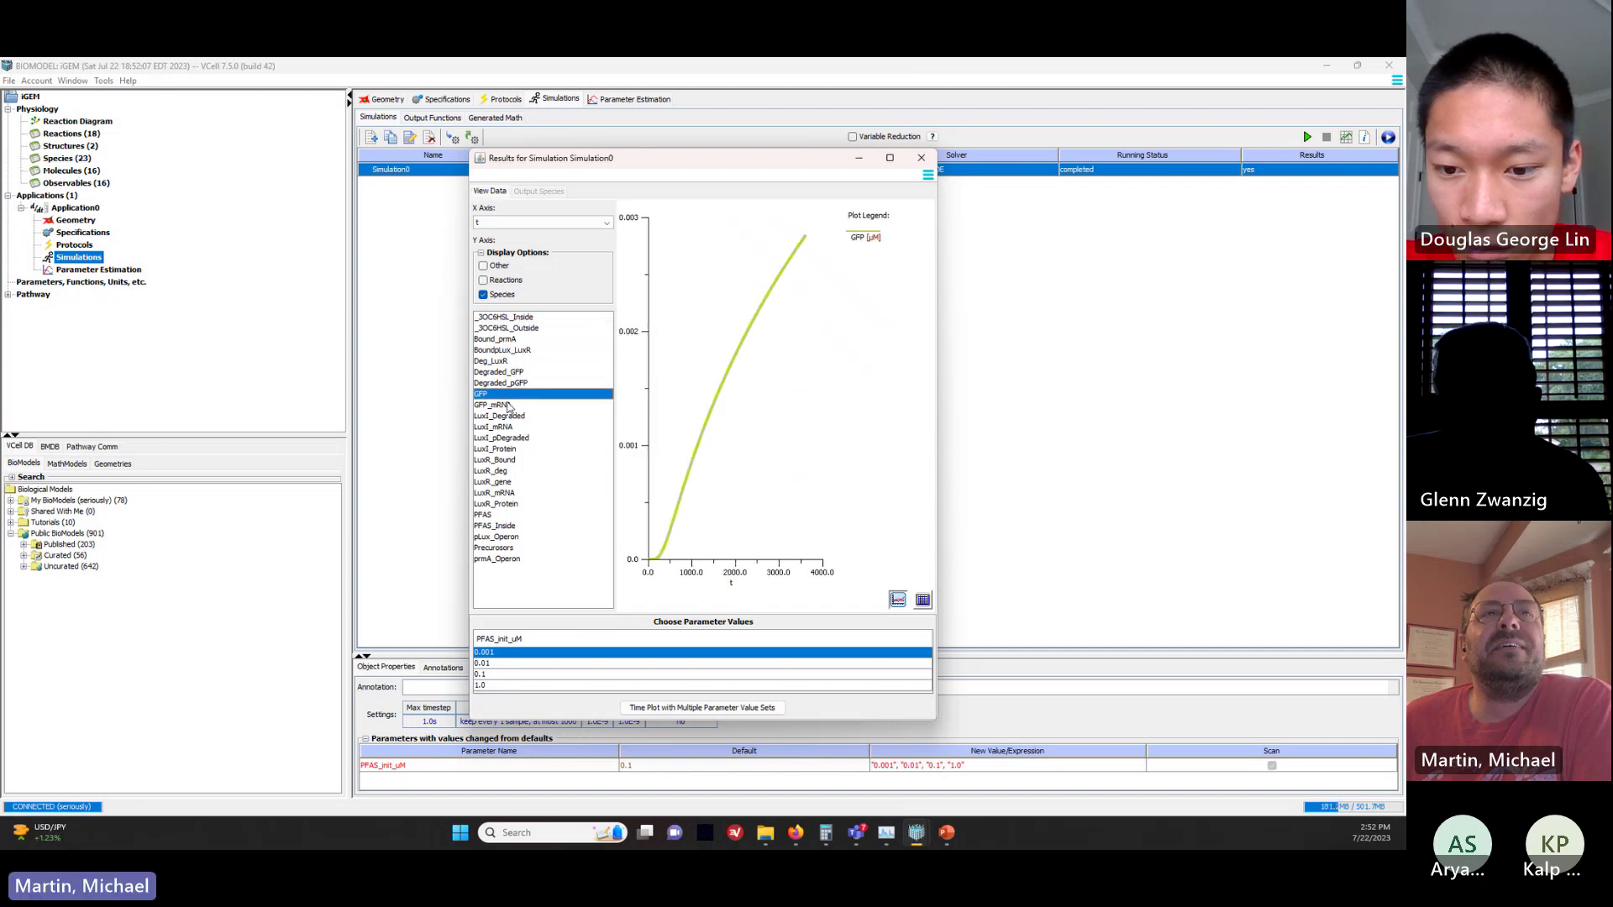
pyautogui.moveTo(653, 163); pyautogui.dragTo(339, 107)
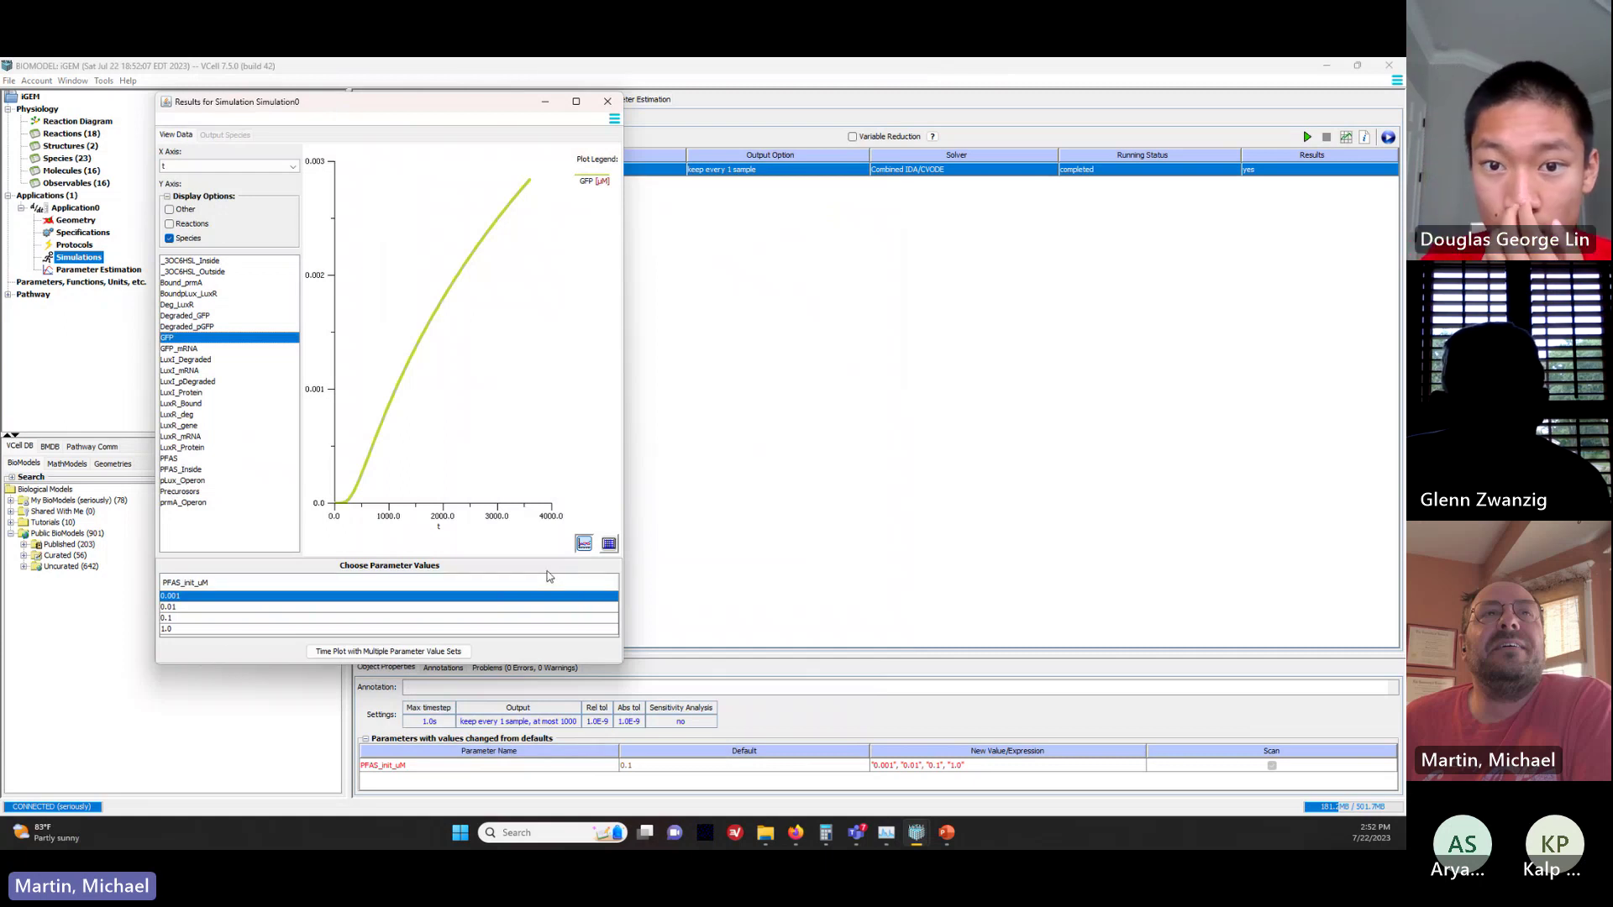
pyautogui.click(182, 606)
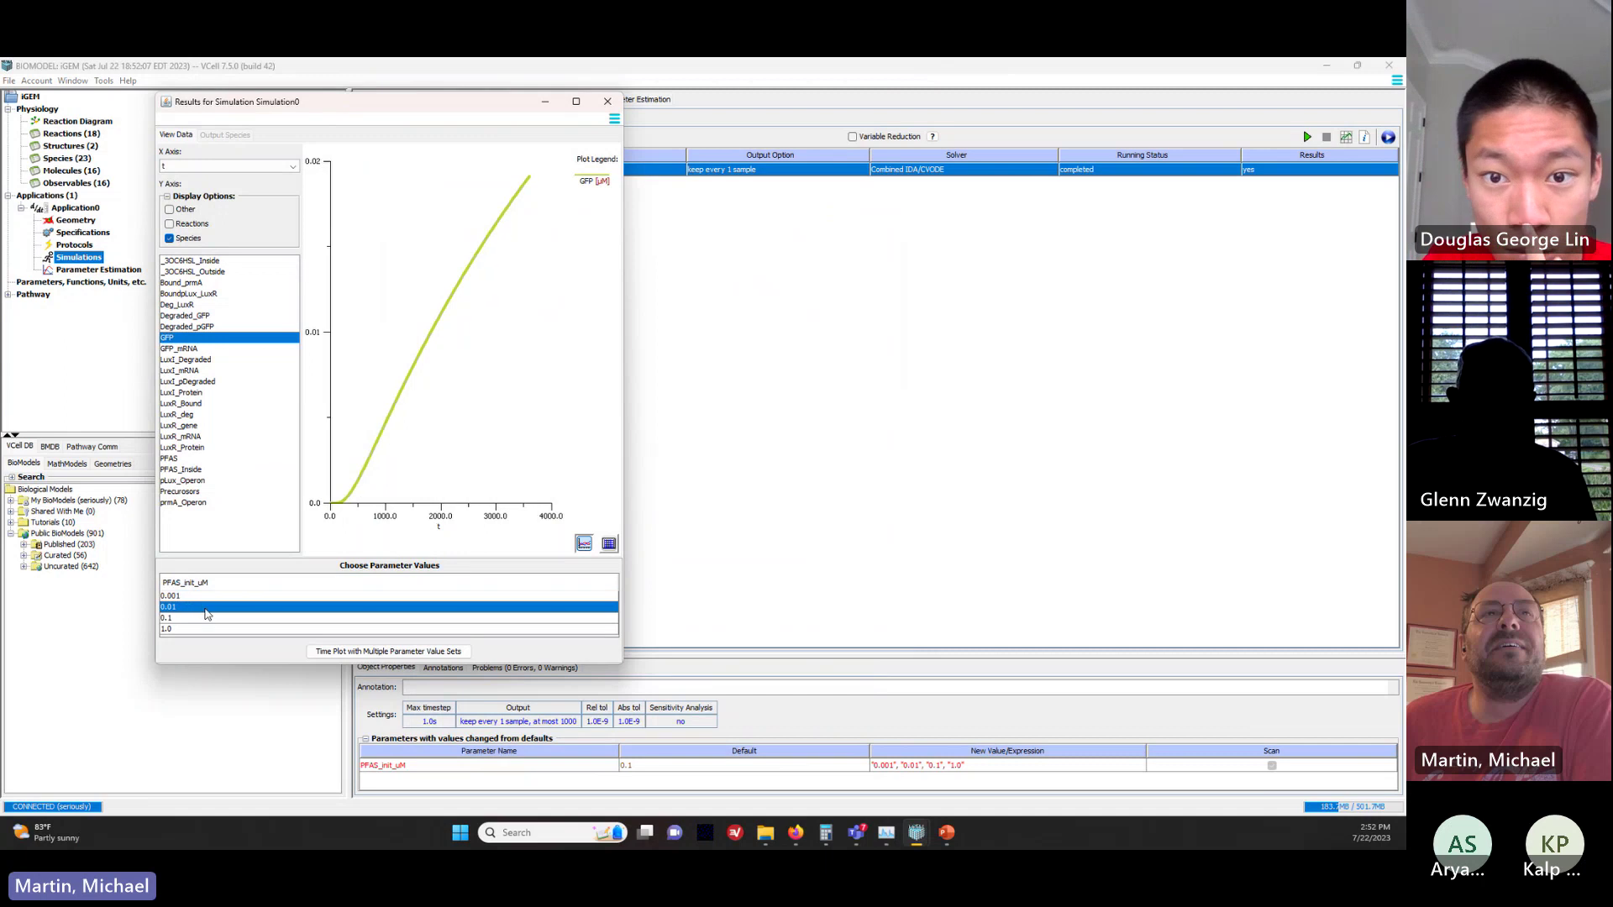
pyautogui.click(205, 618)
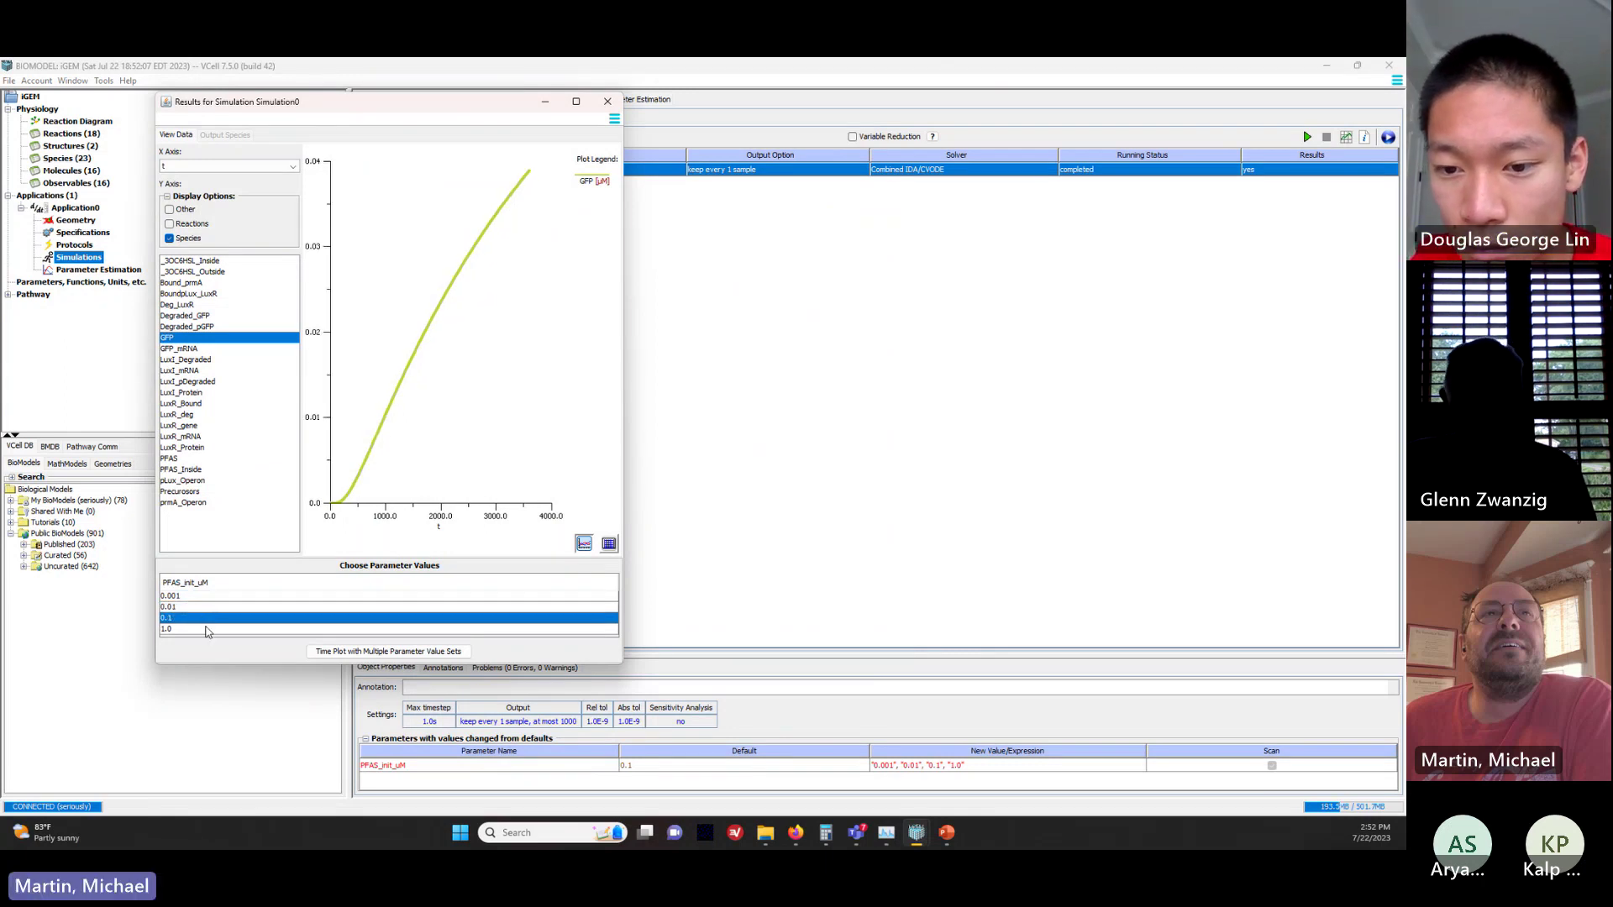
pyautogui.click(208, 630)
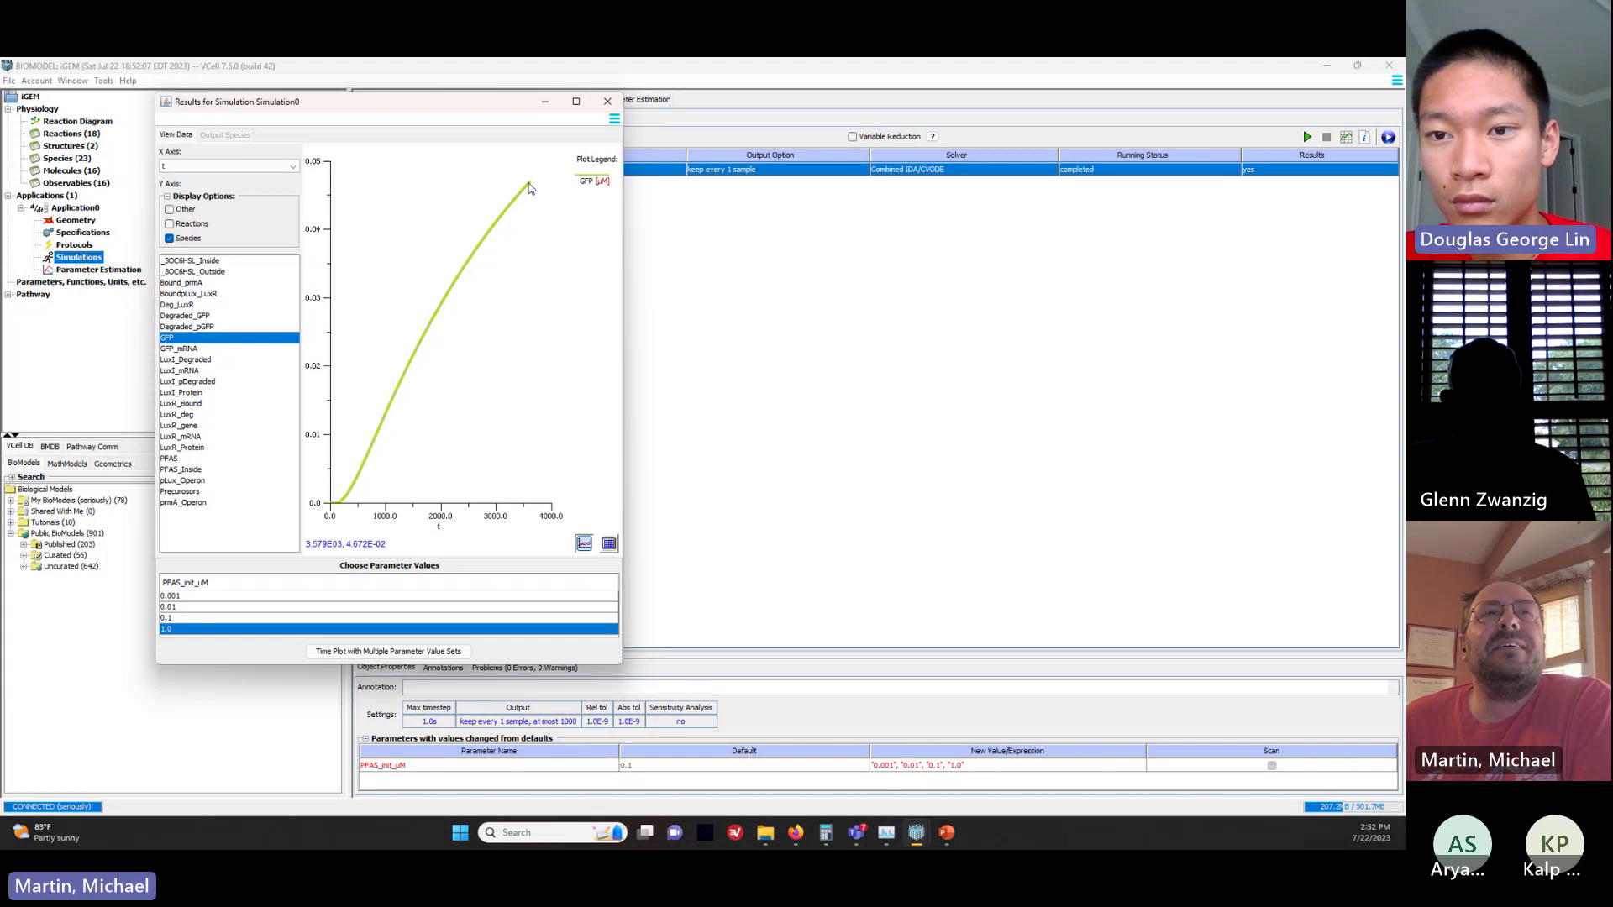
# Step: Review the GFP time plot for PFAS_init_uM 0.001 once more and close the Simulation0 results
pyautogui.click(177, 597)
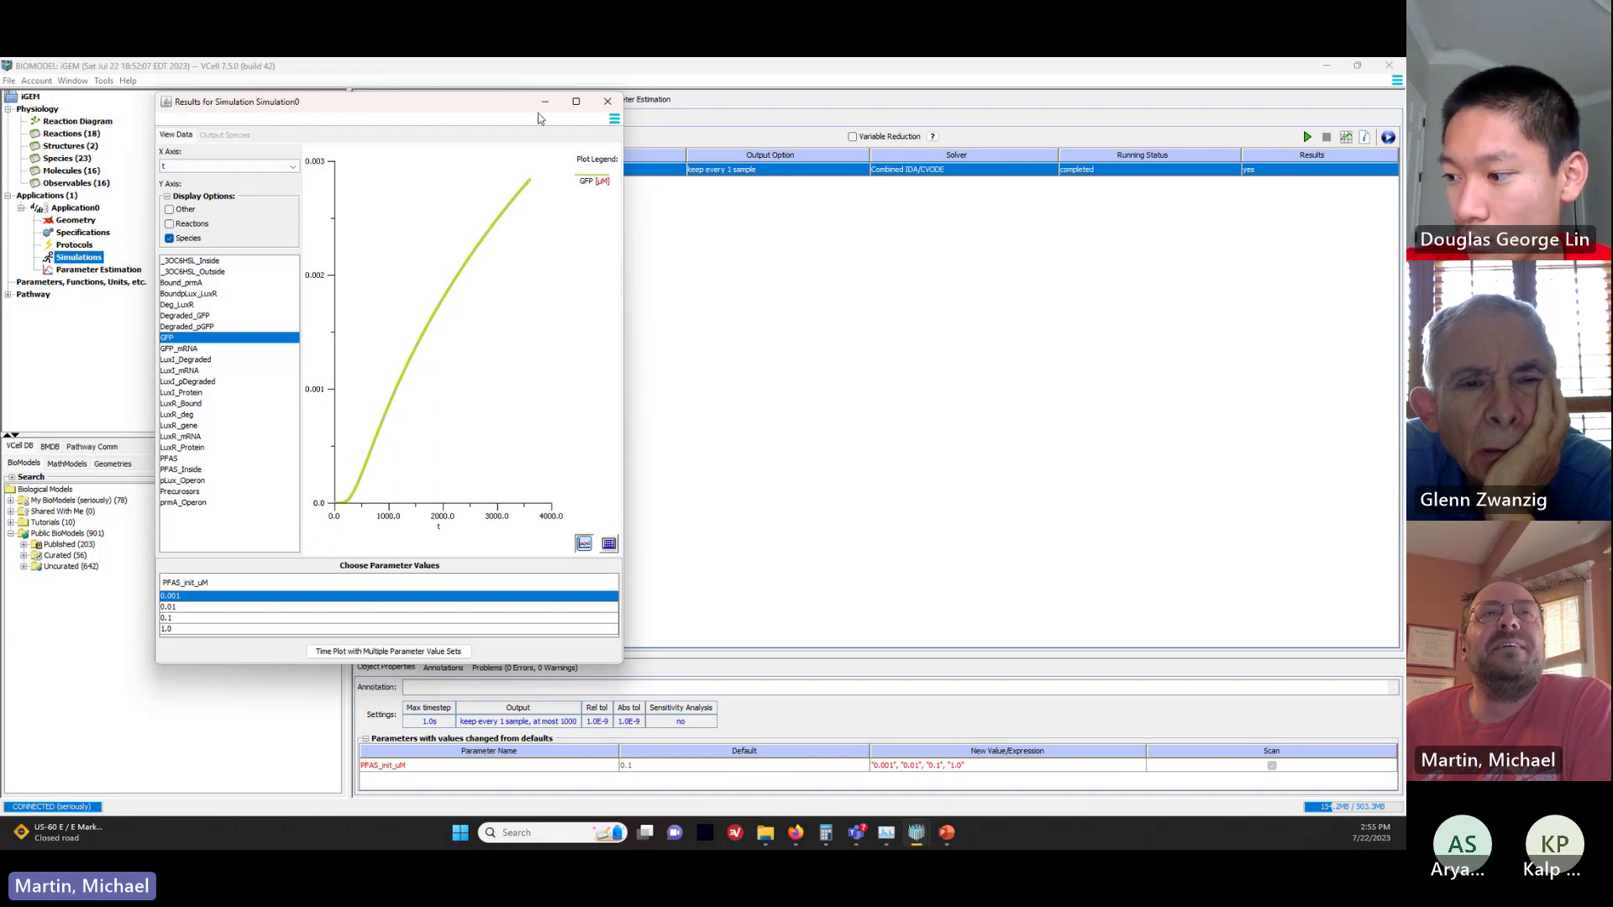
pyautogui.click(607, 102)
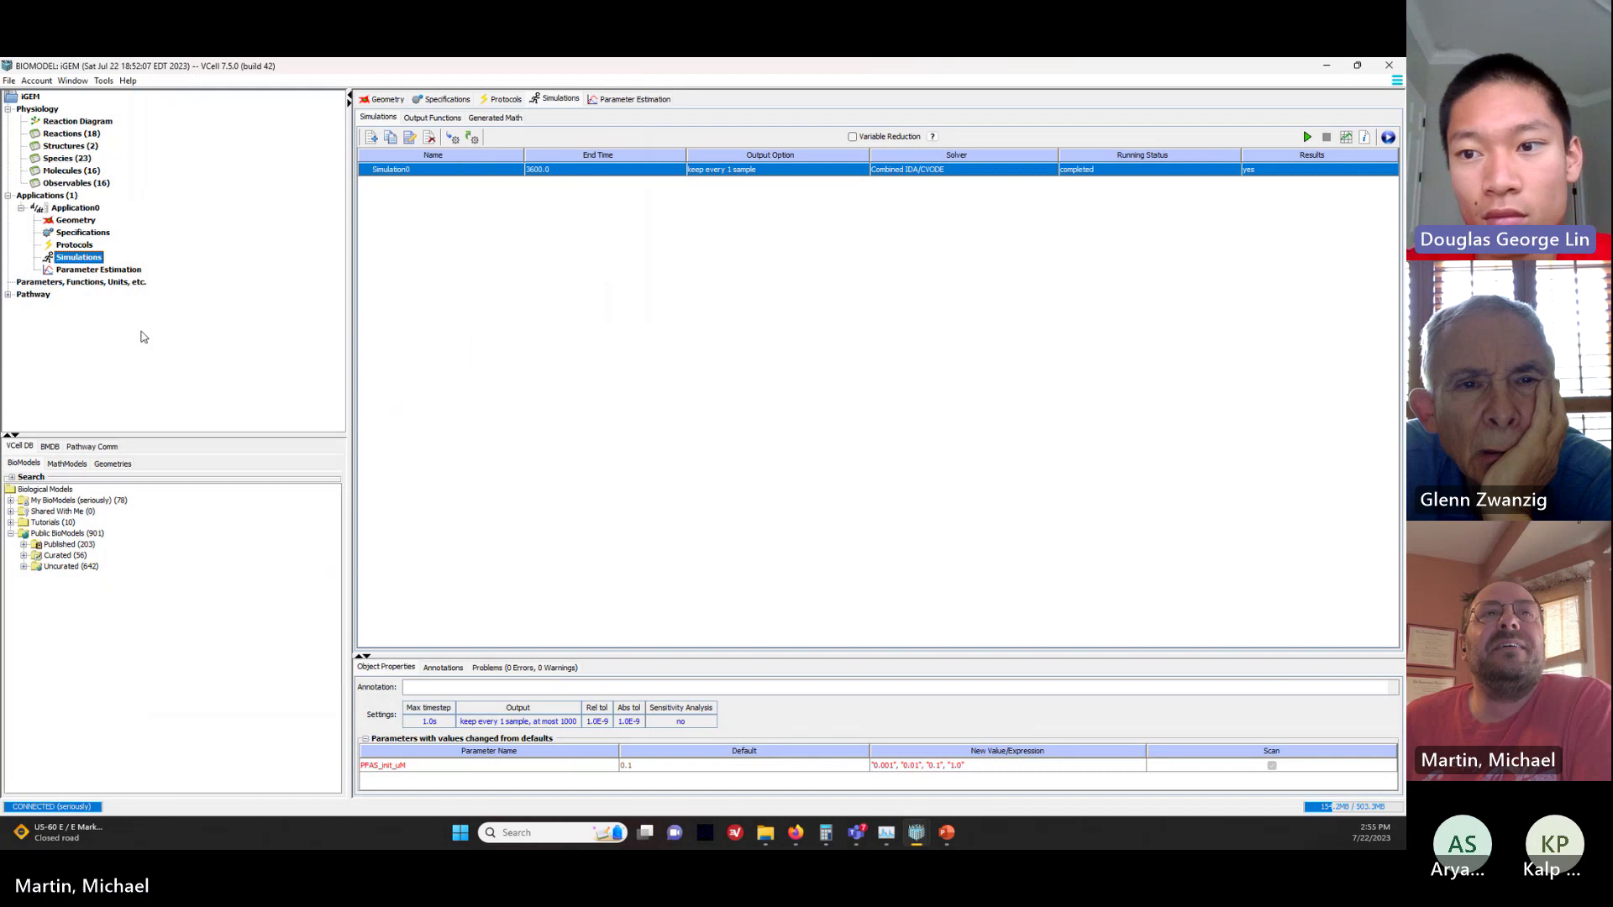
# Step: Create a new stochastic application for the iGEM model and add a simulation to it
pyautogui.click(63, 198)
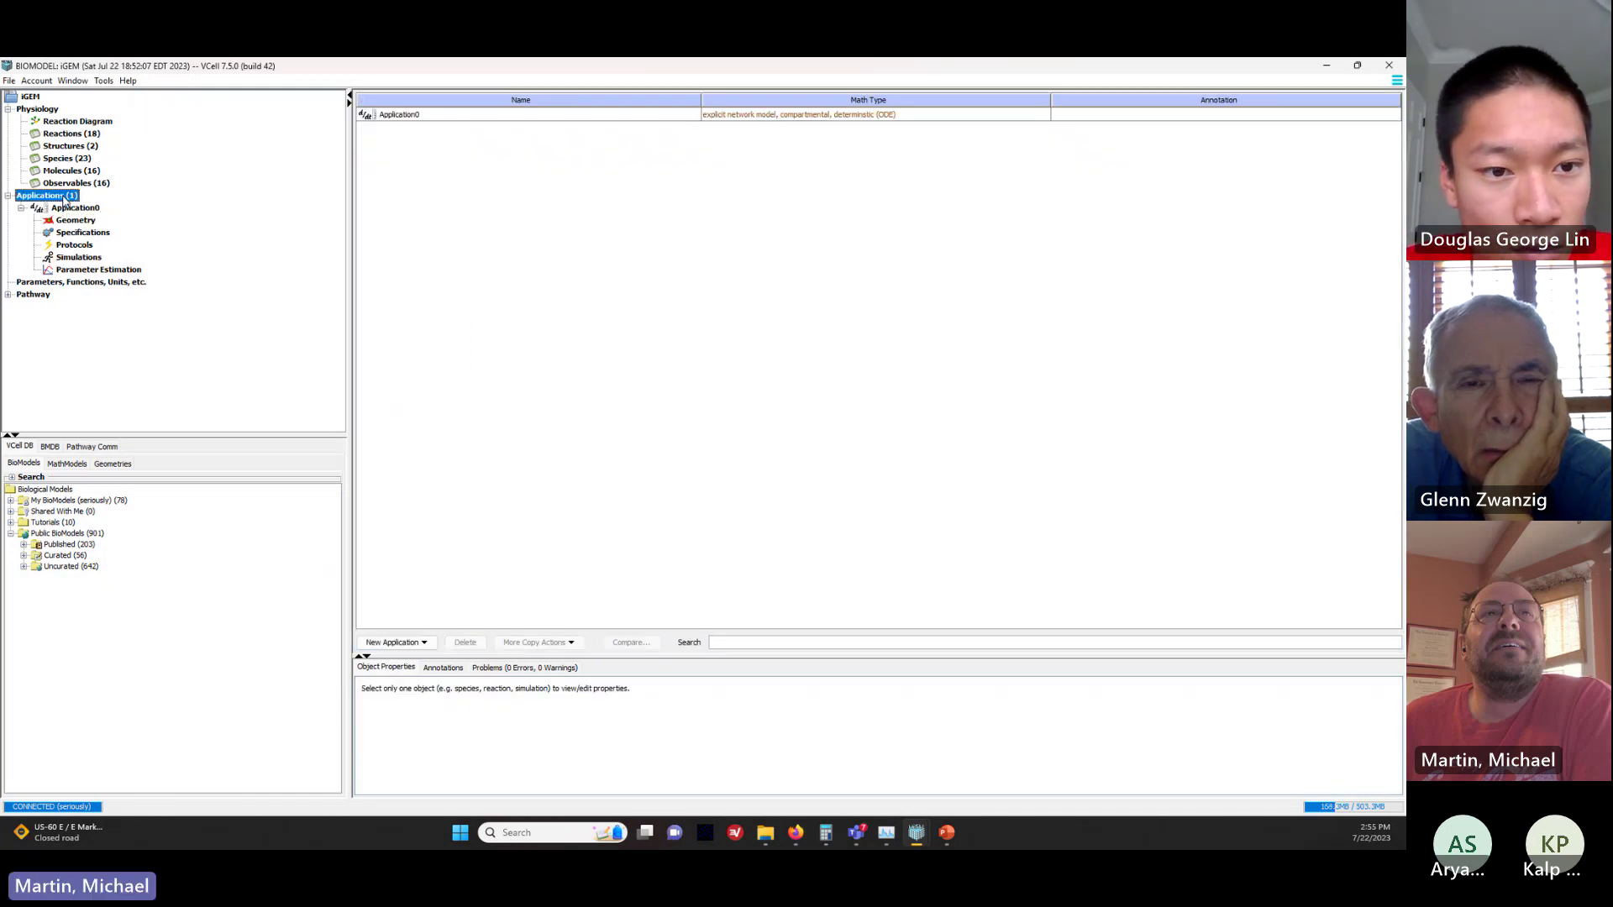
pyautogui.rightClick(64, 199)
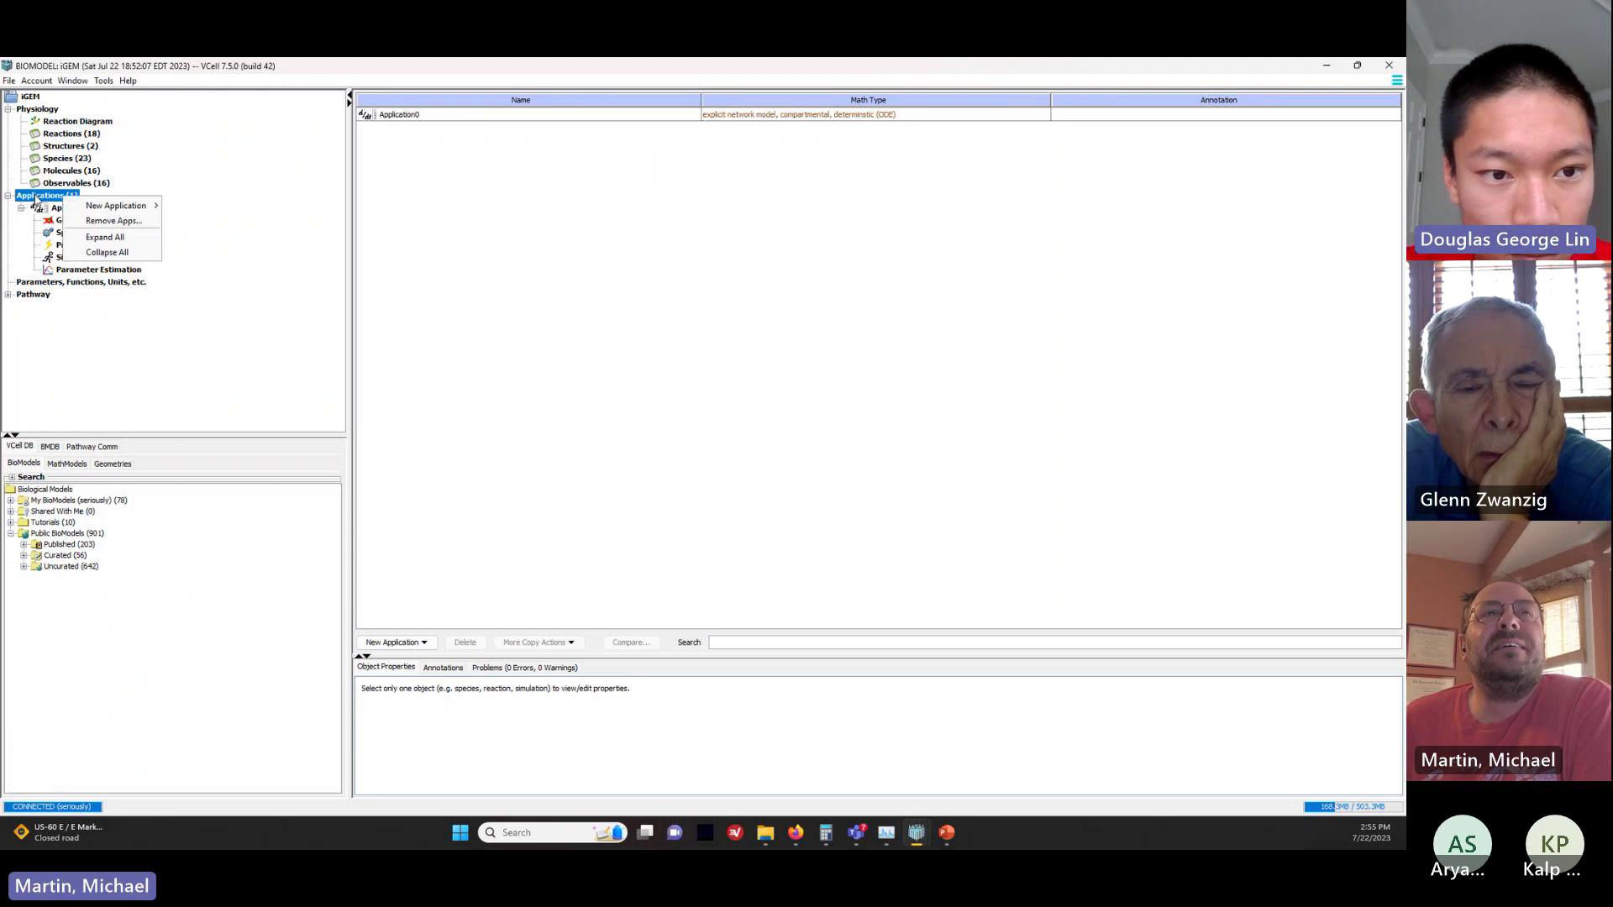
pyautogui.moveTo(120, 204)
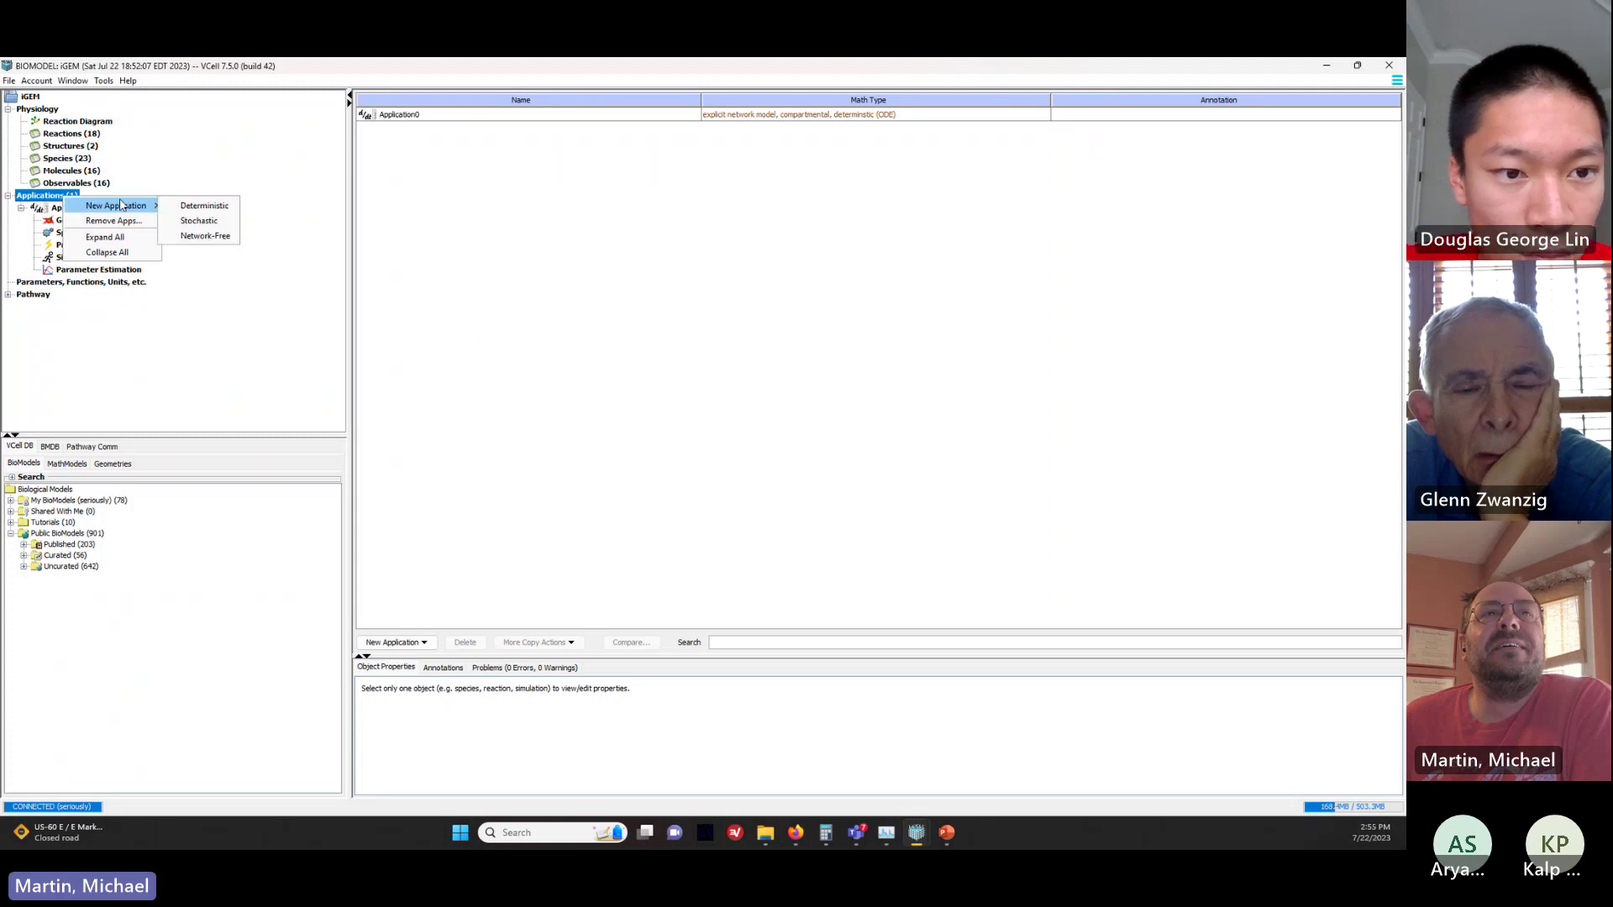
pyautogui.click(202, 221)
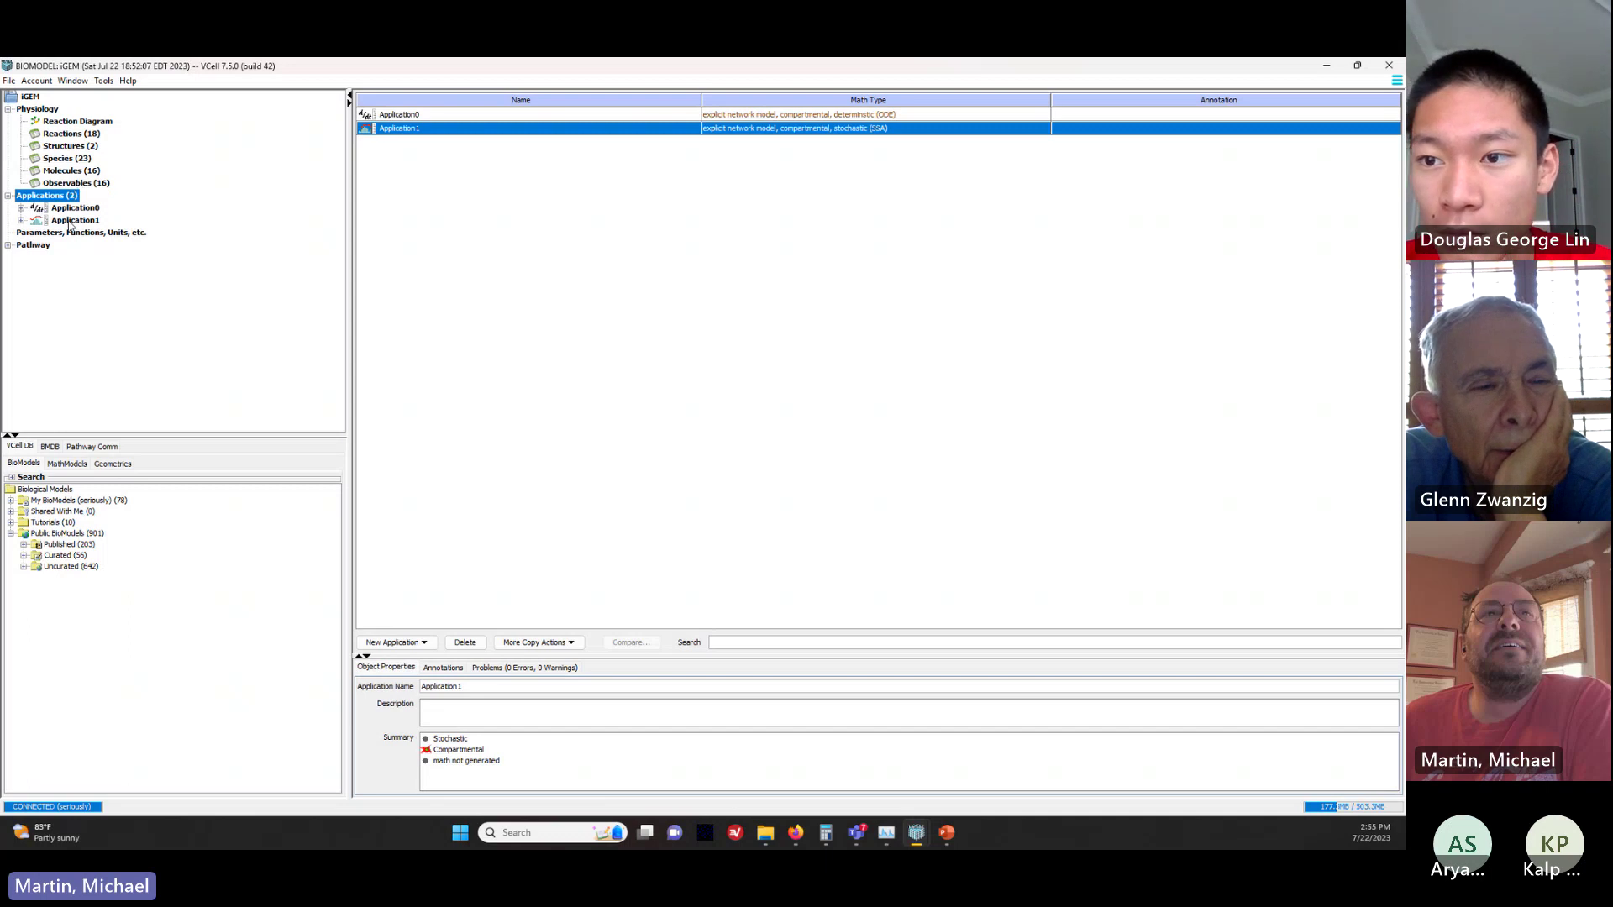
pyautogui.click(72, 221)
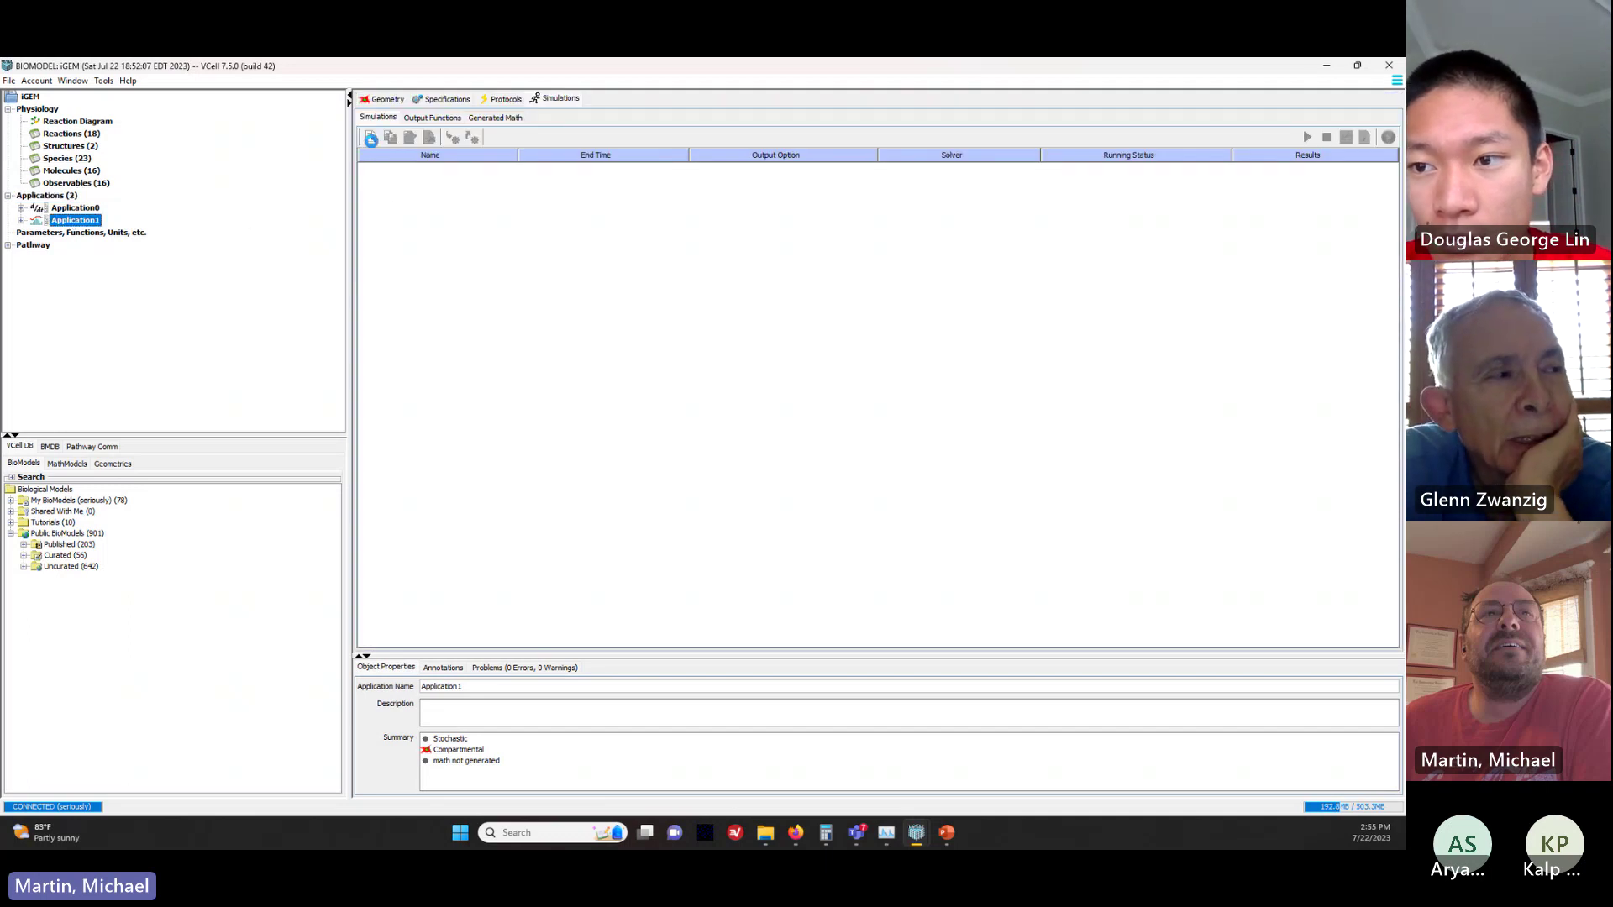
pyautogui.click(370, 137)
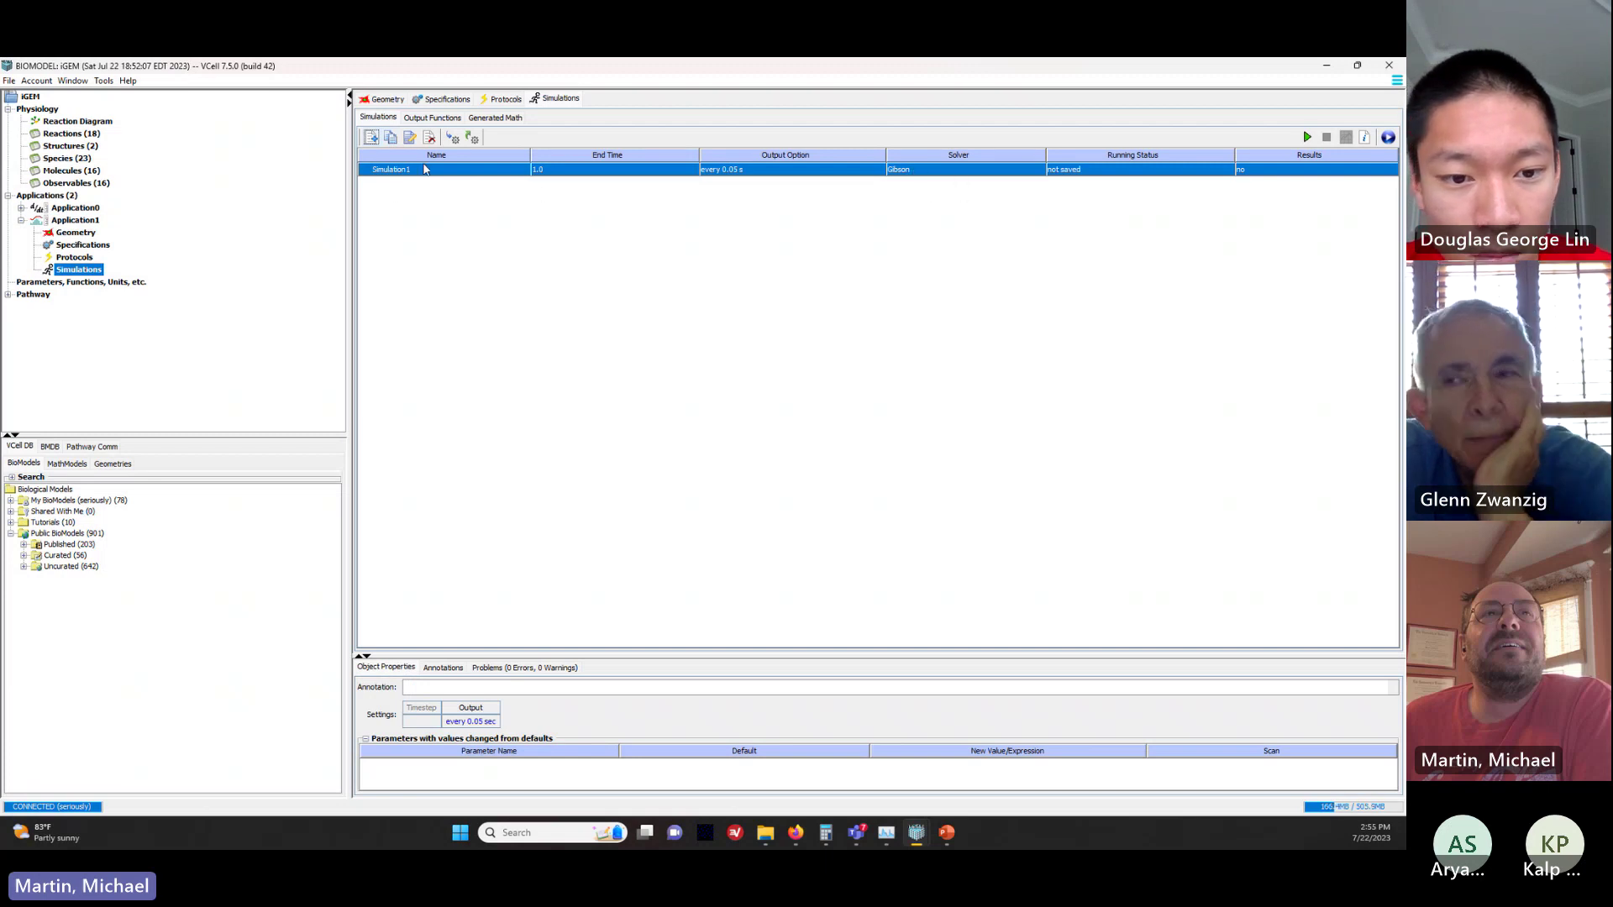
# Step: Specify Application1's initial conditions as number of particles and set PFAS to 1000000 molecules
pyautogui.click(445, 101)
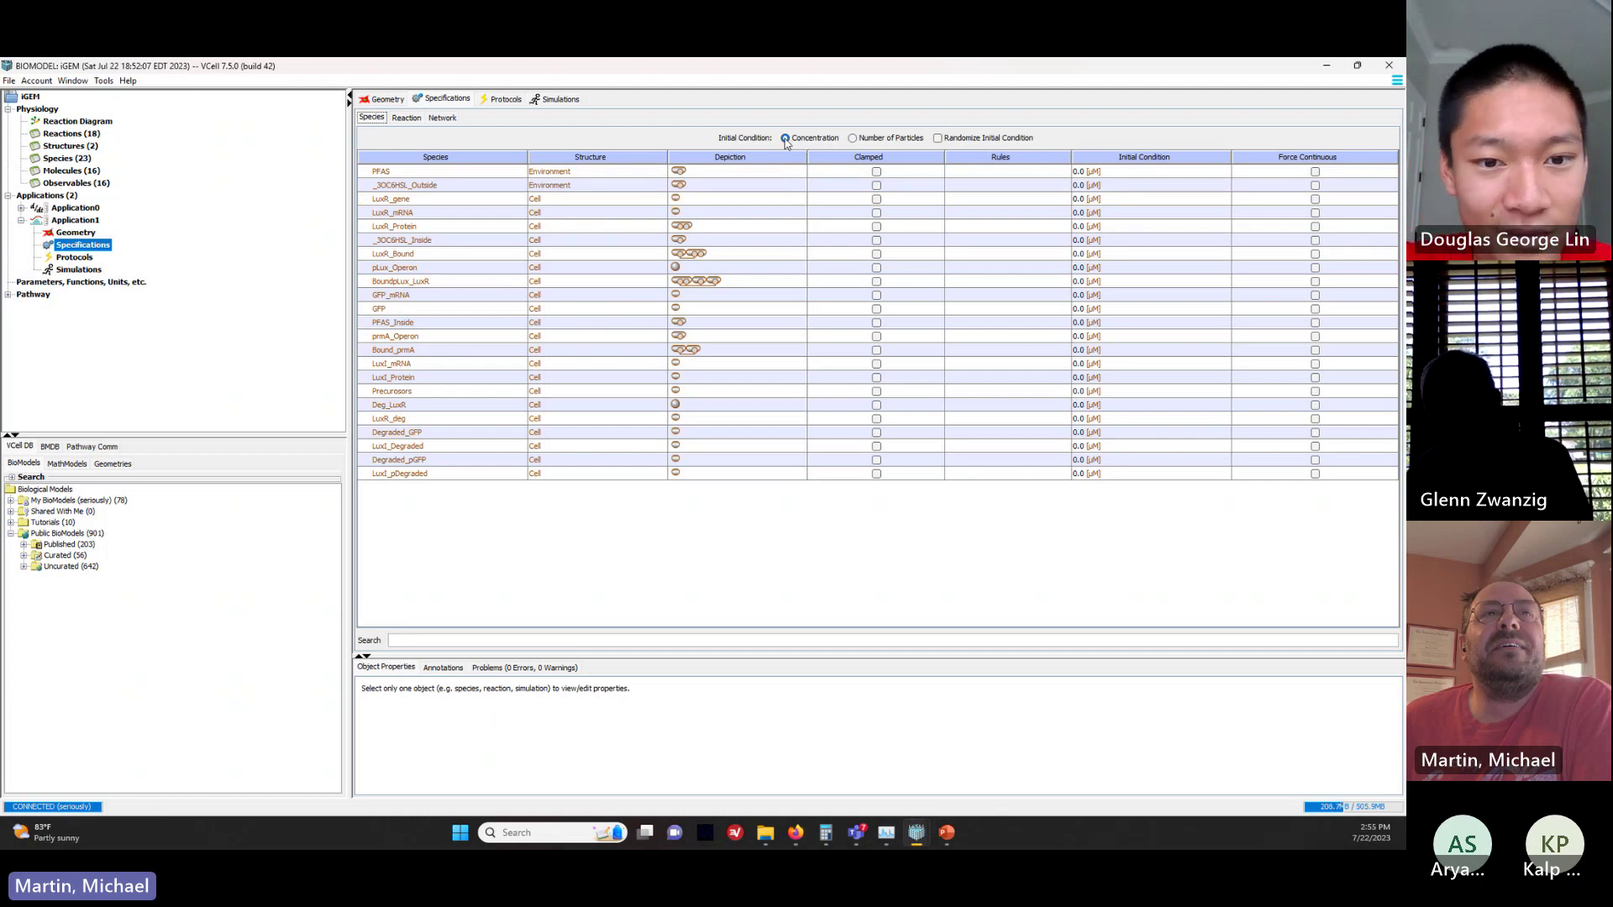
pyautogui.click(853, 139)
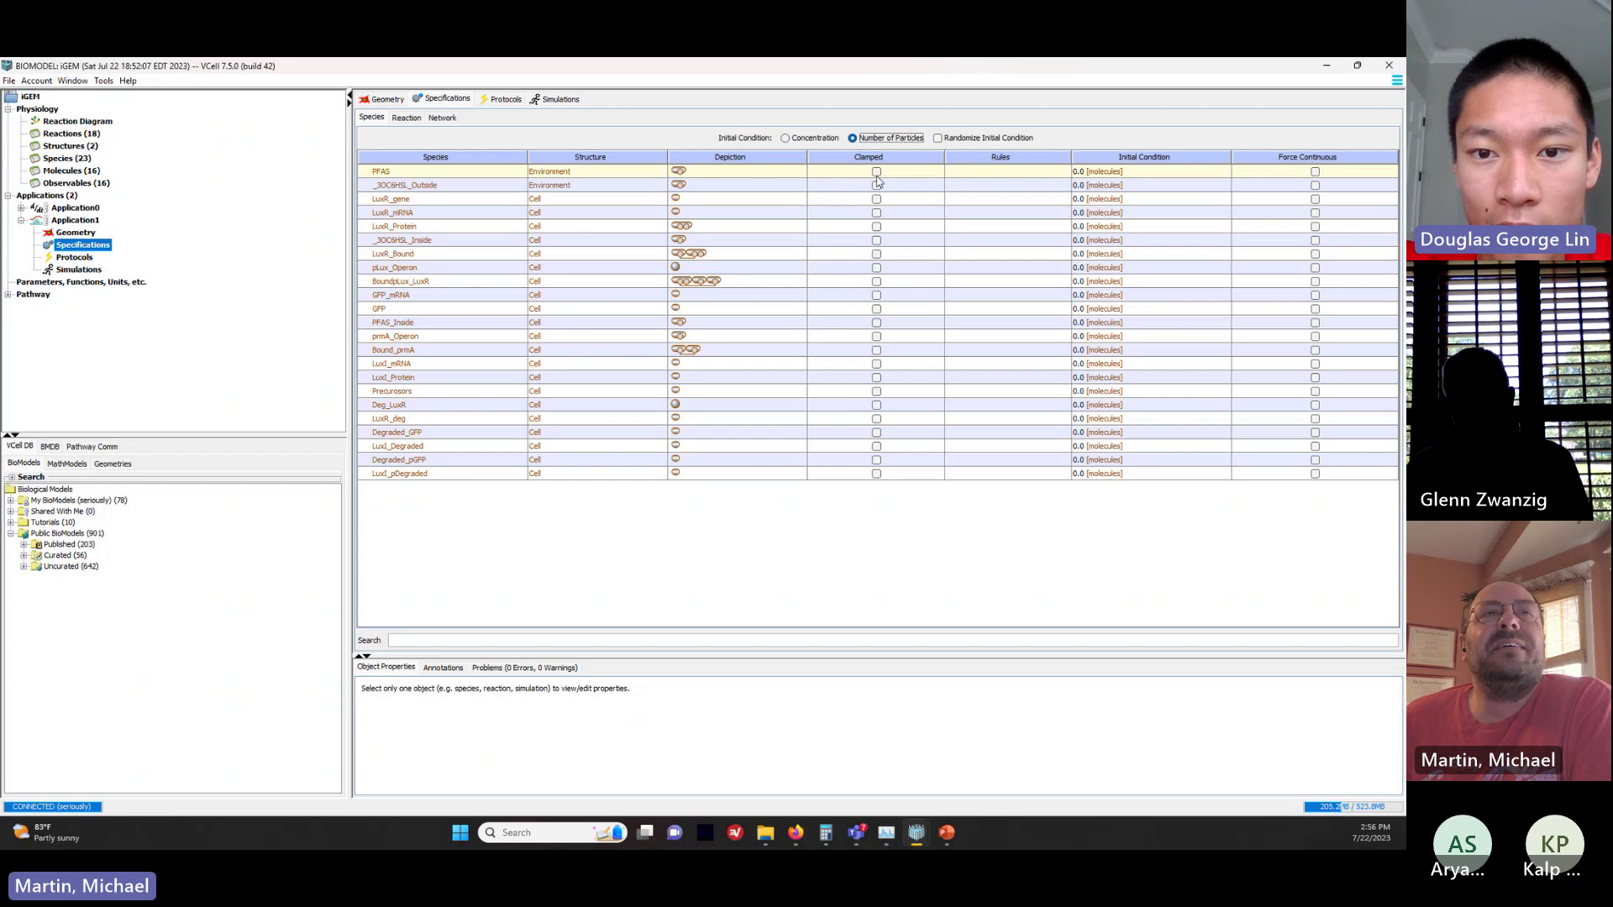
pyautogui.doubleClick(1150, 171)
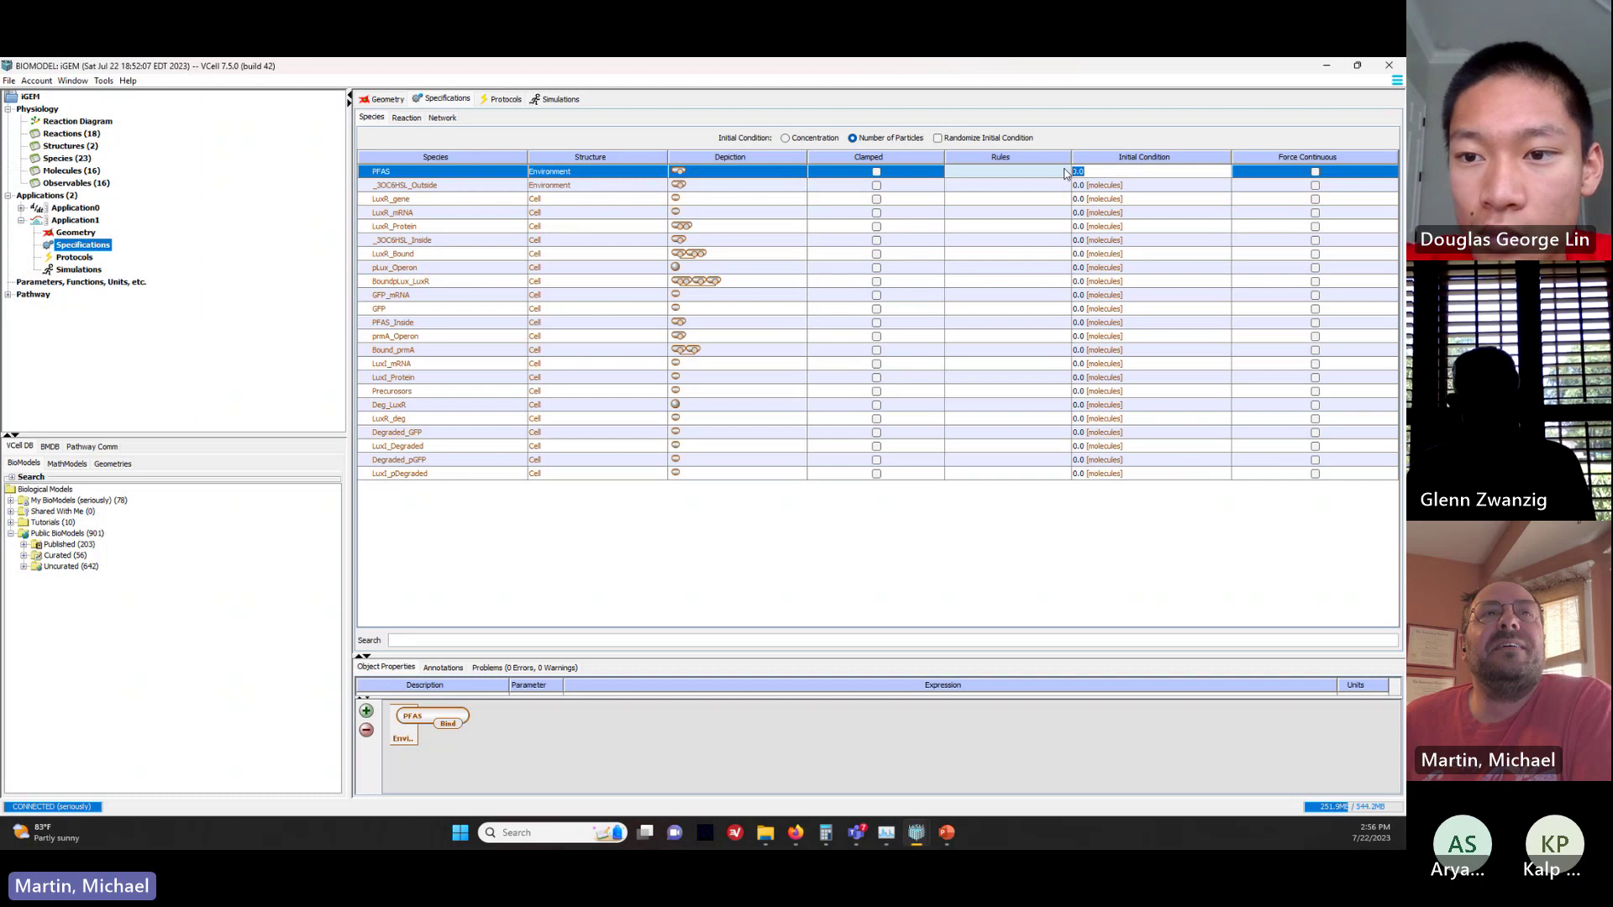
pyautogui.write('1000000')
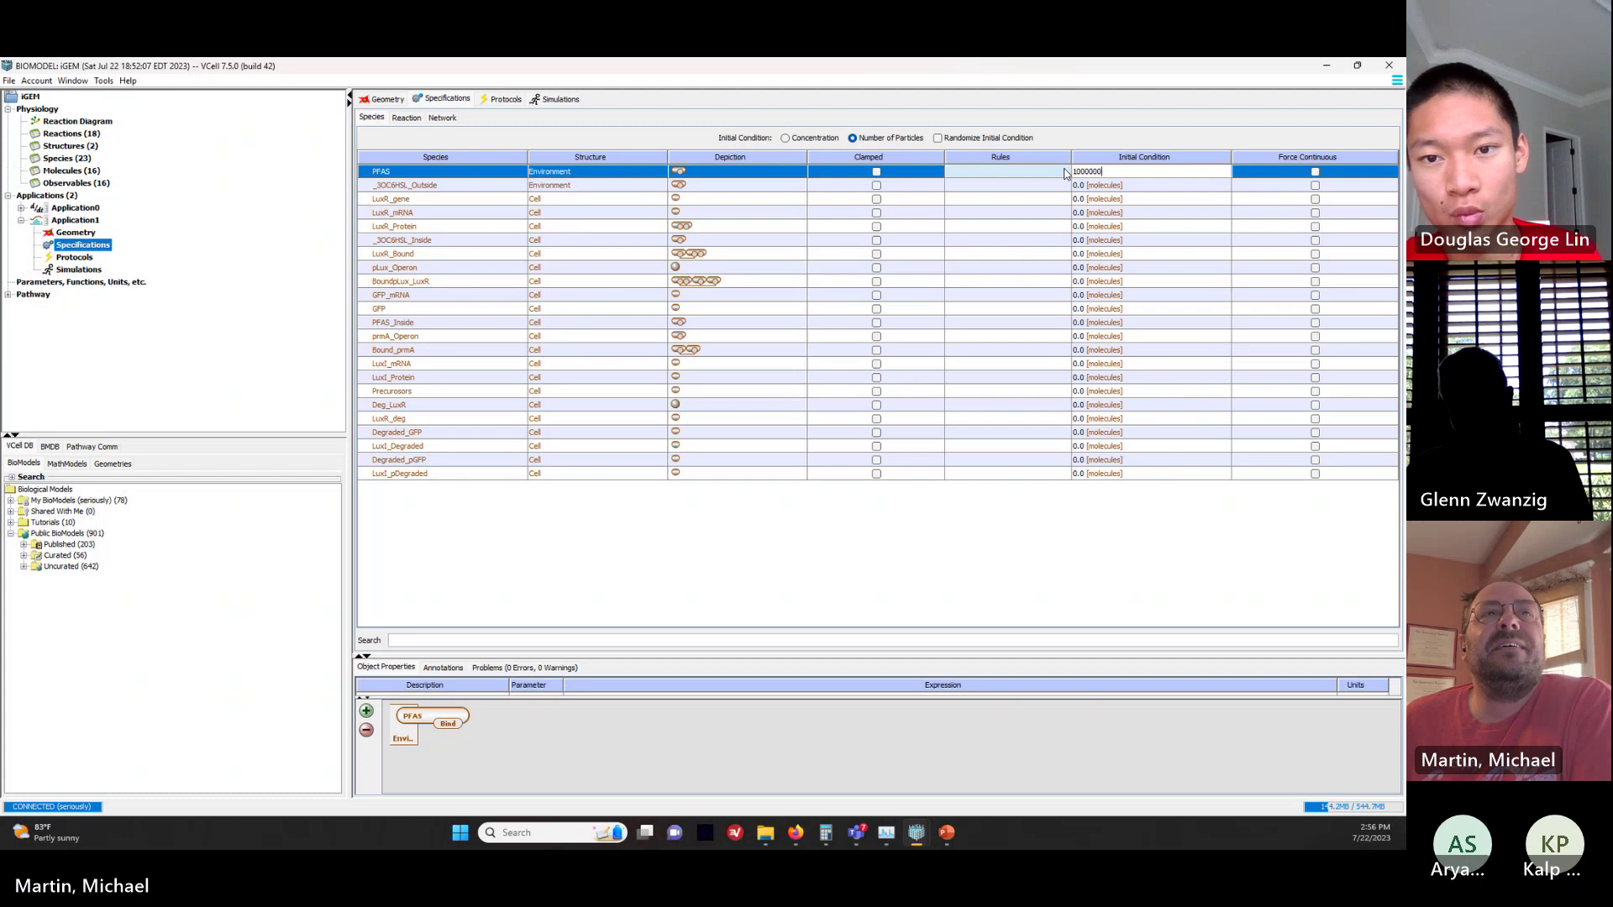
pyautogui.click(608, 185)
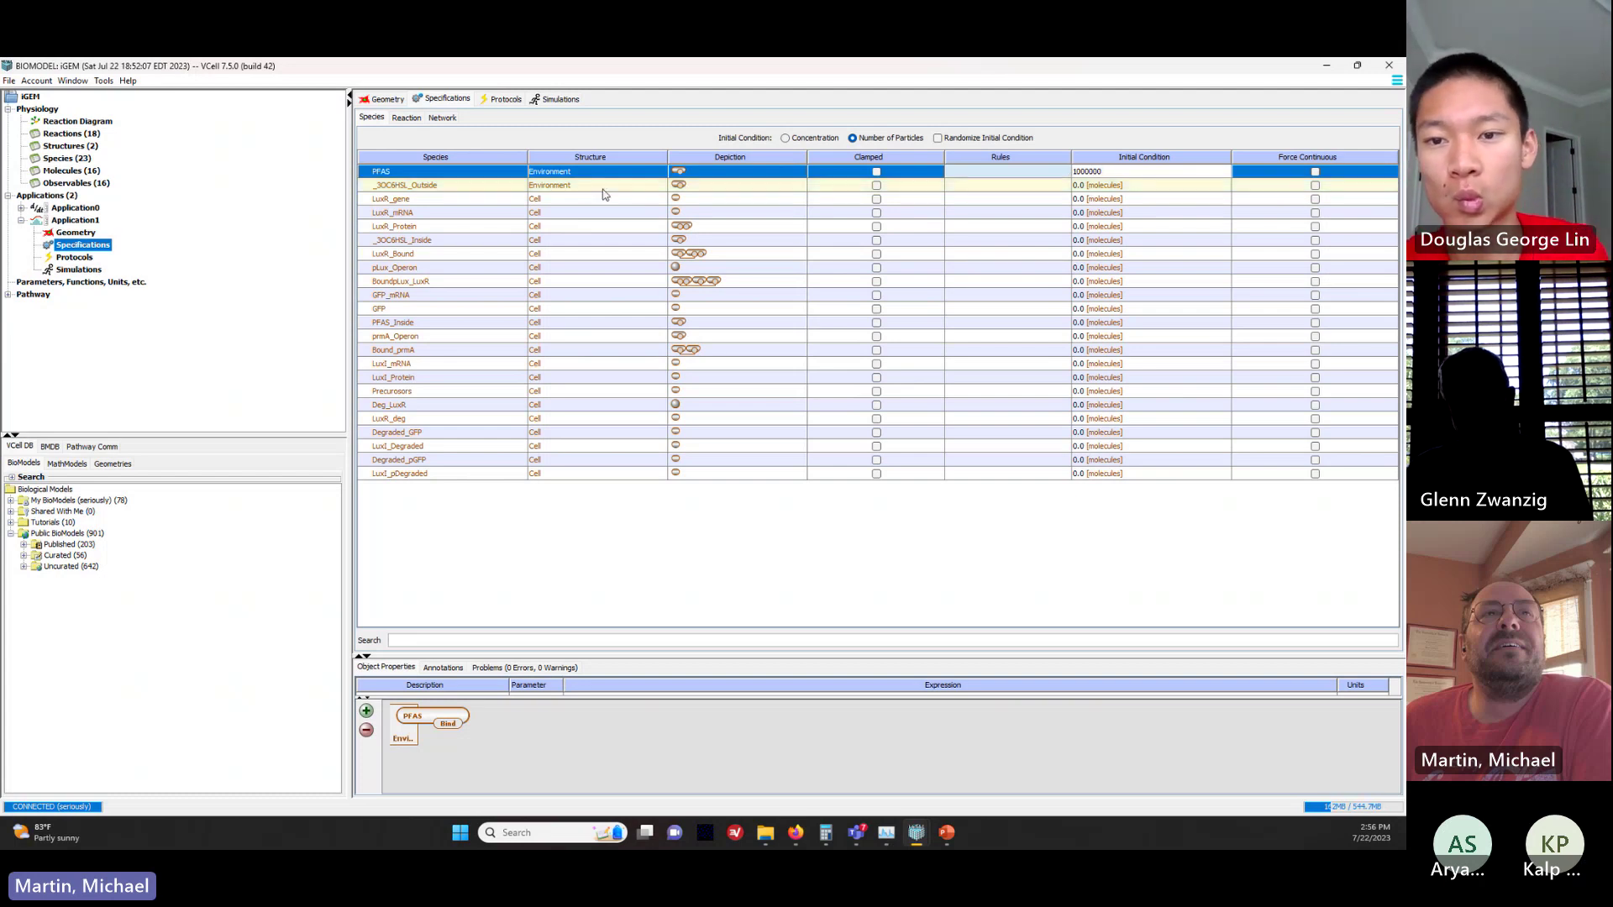
# Step: Set the initial conditions of LuxR_gene to 2 molecules and LuxR_mRNA to 10 molecules
pyautogui.doubleClick(1088, 201)
pyautogui.moveTo(1103, 200); pyautogui.dragTo(1029, 207)
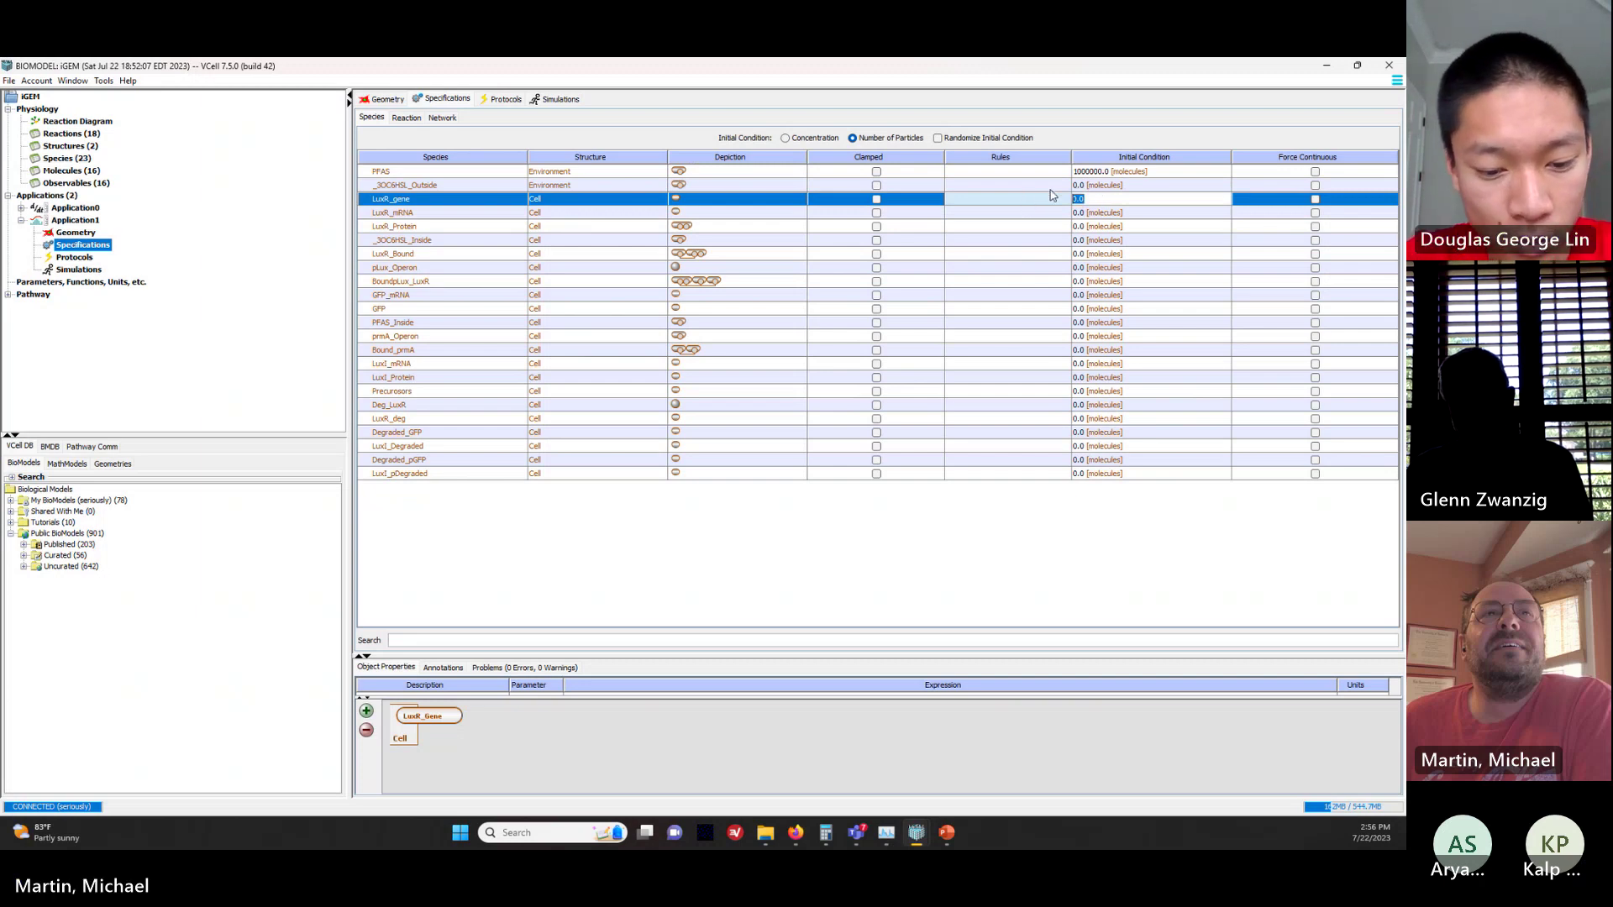
pyautogui.write('2')
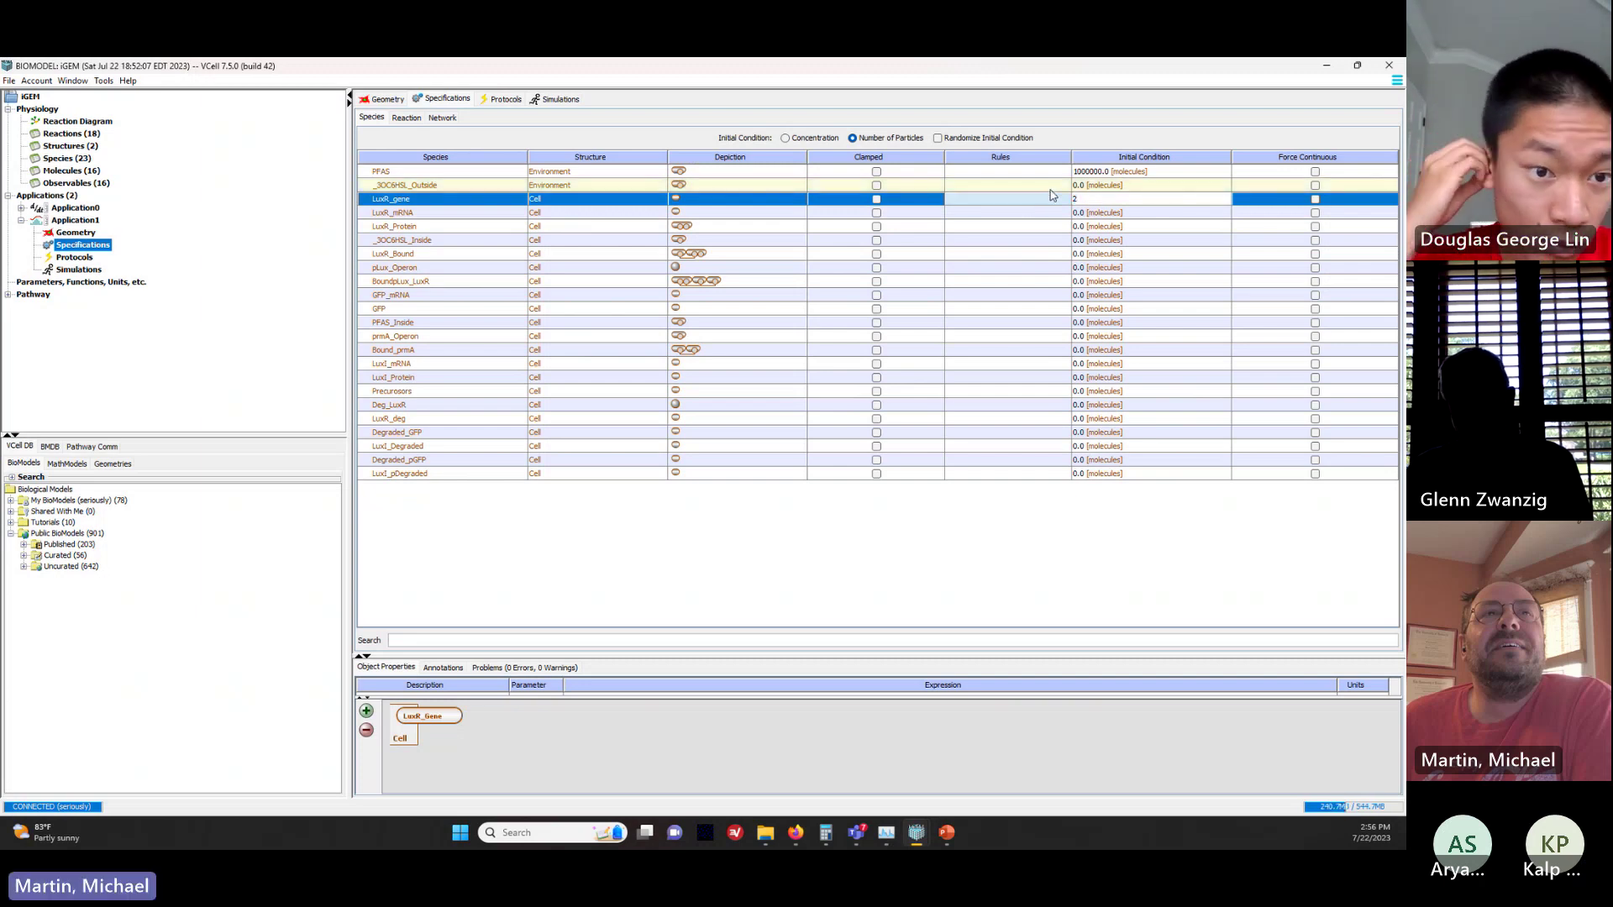
pyautogui.press('Return')
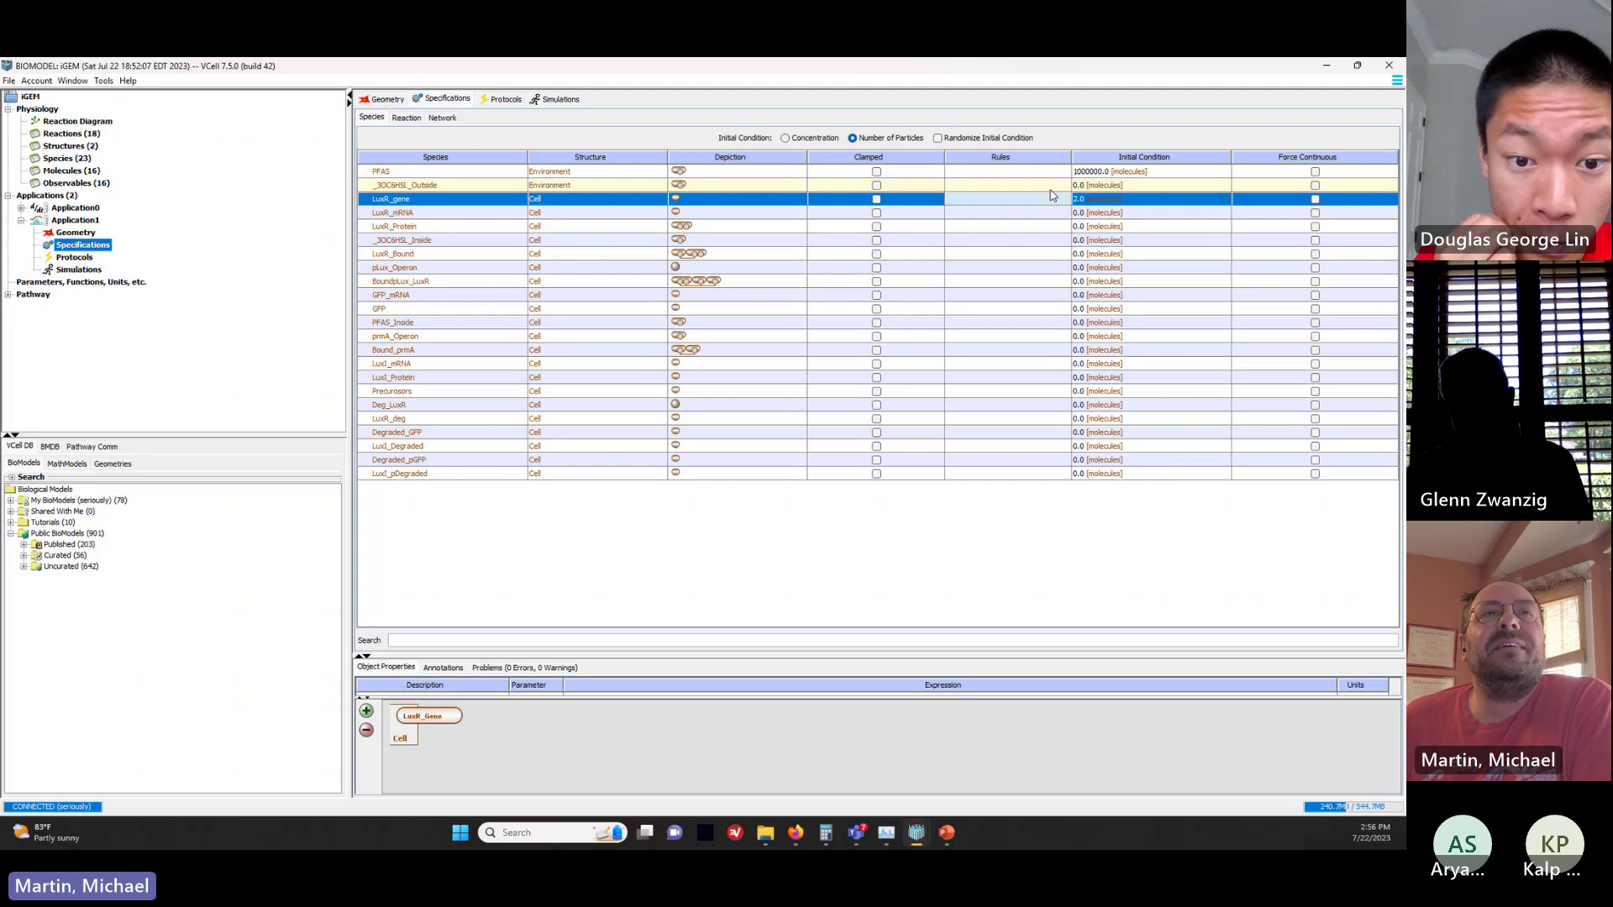
pyautogui.click(428, 215)
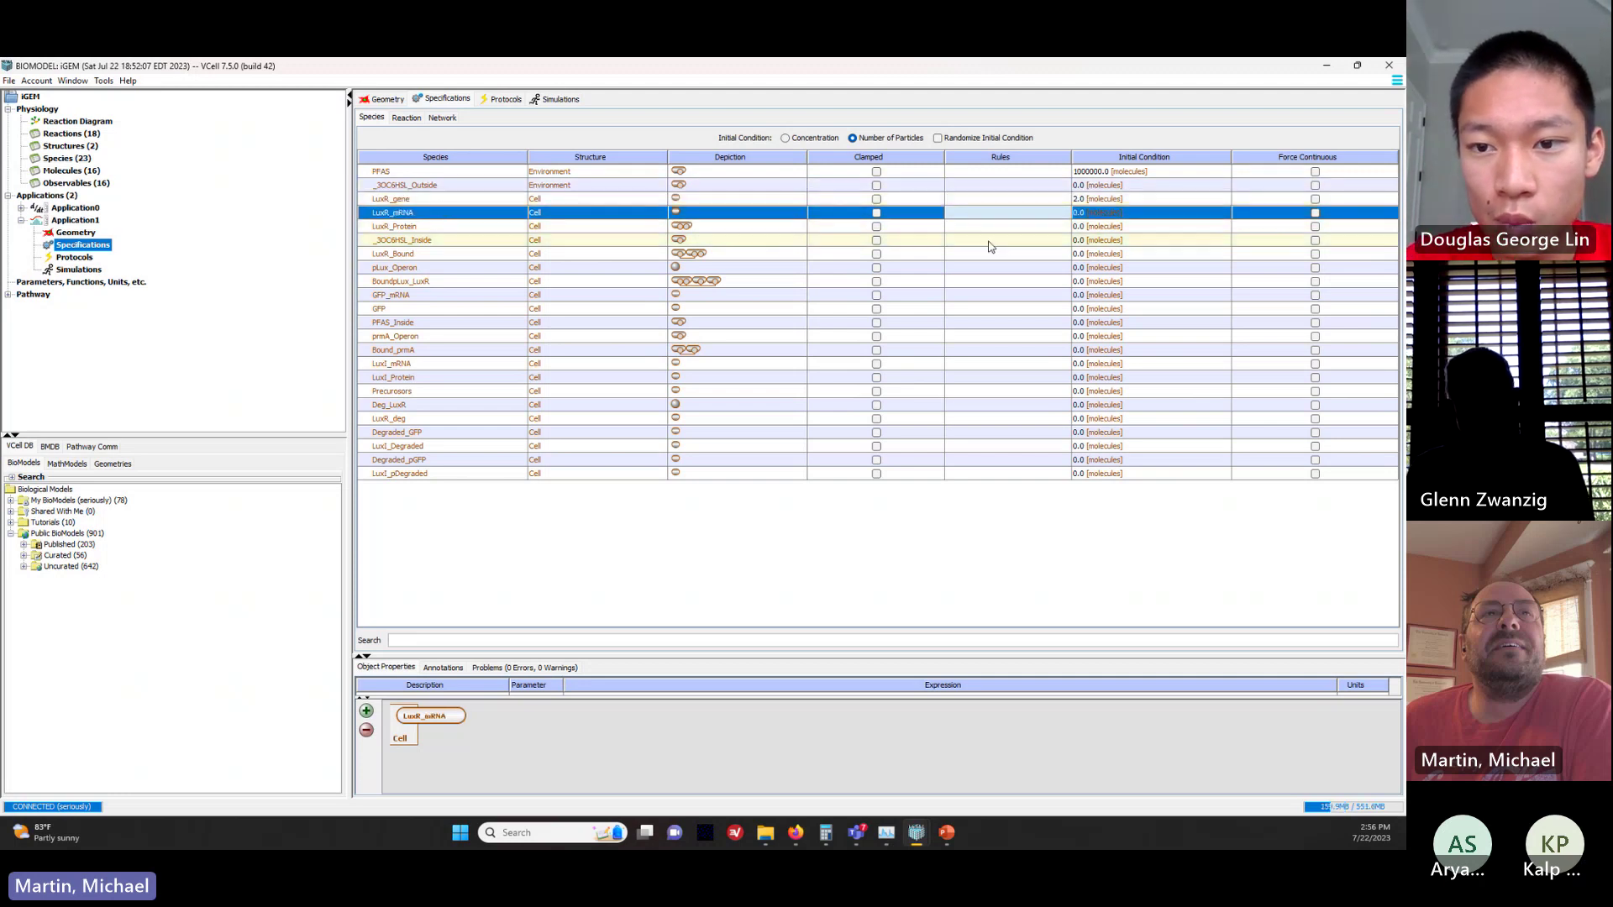
pyautogui.doubleClick(1082, 214)
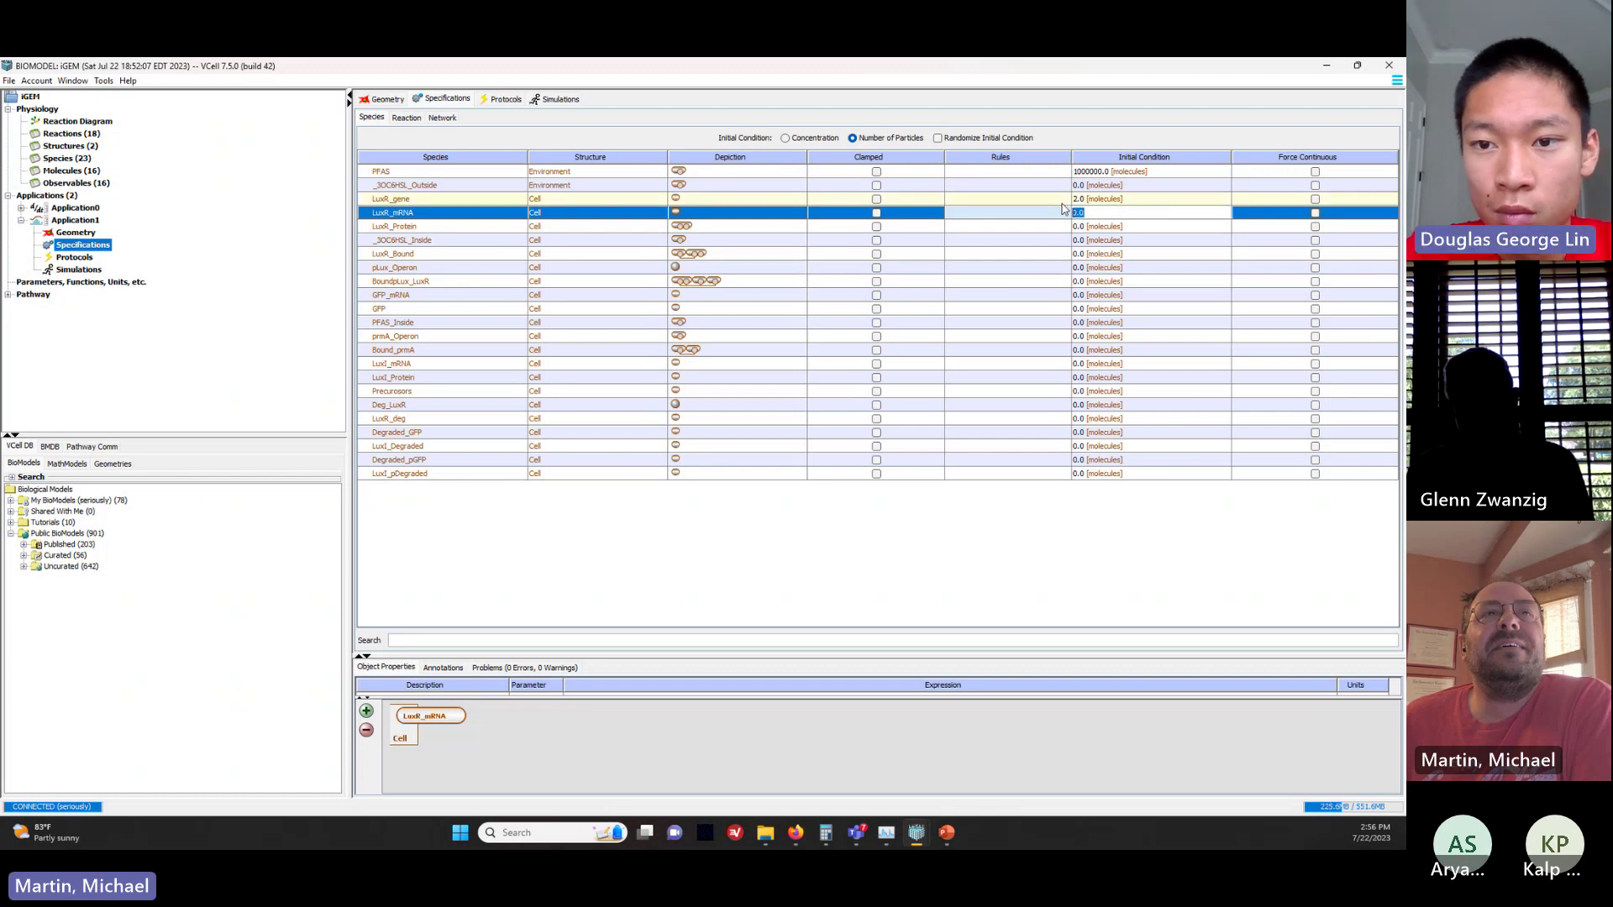
pyautogui.write('10')
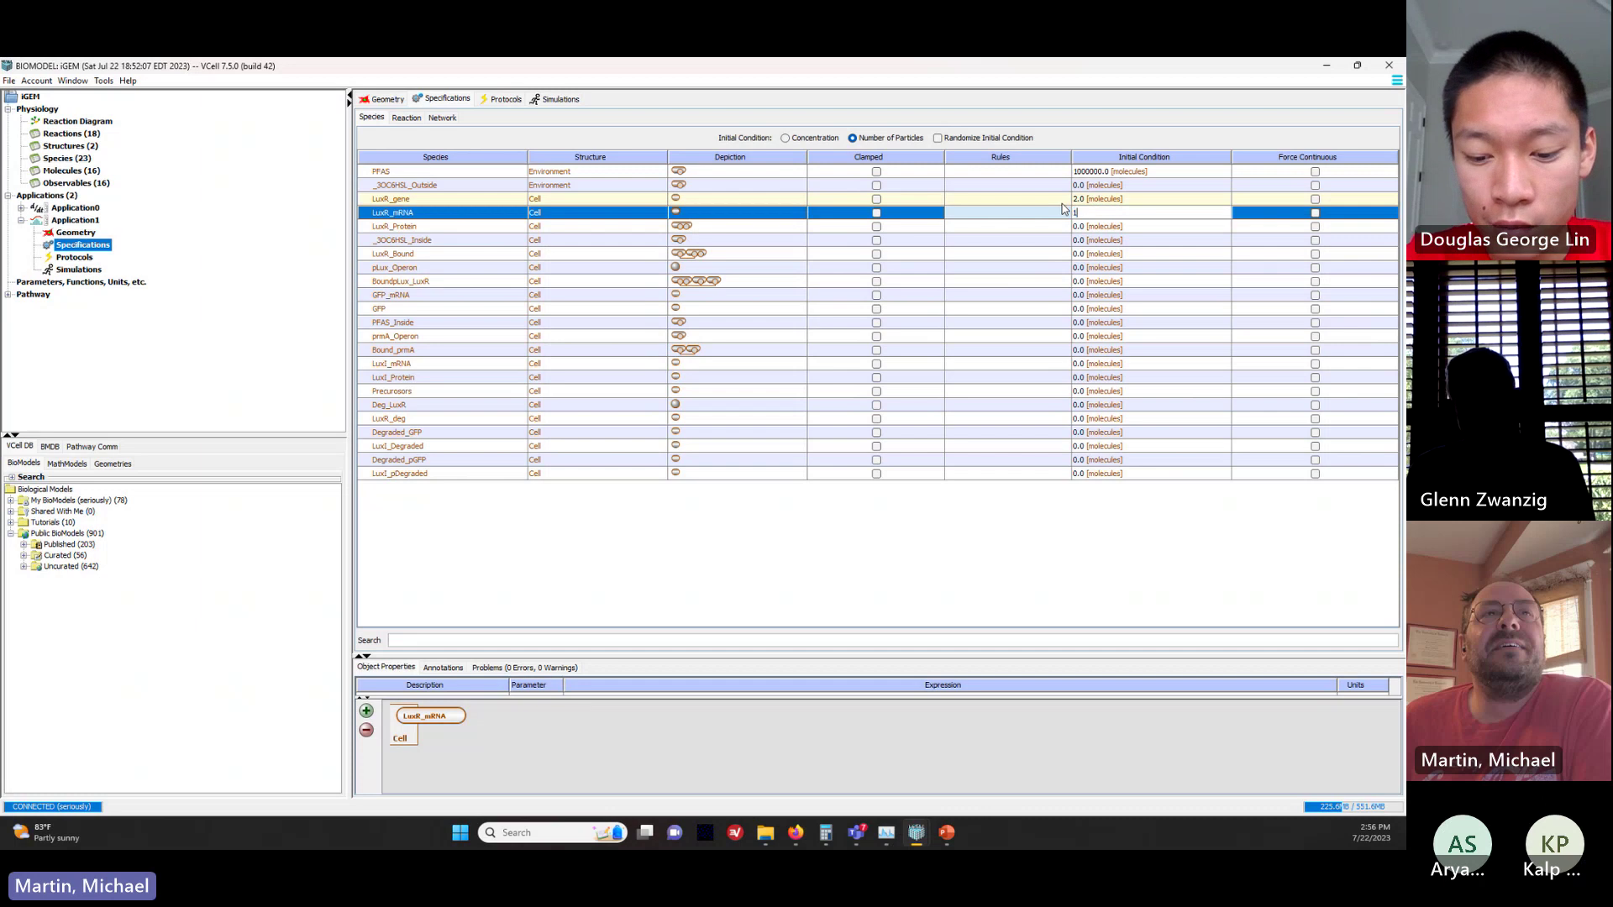
pyautogui.click(1050, 229)
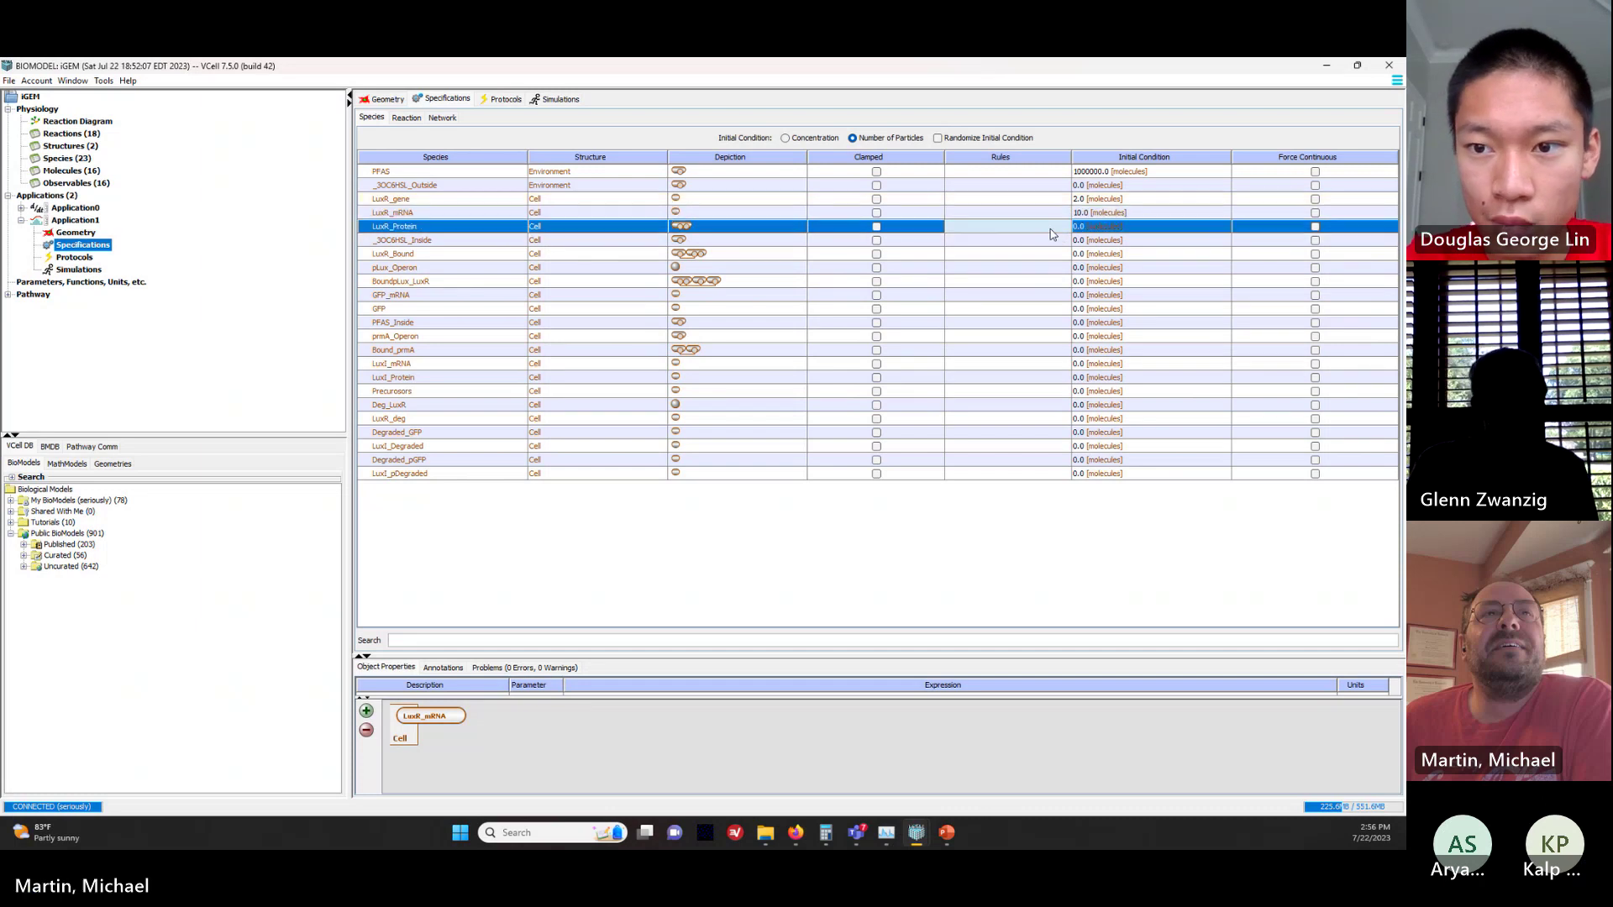
# Step: Set the initial condition of LuxR_Protein to 500 molecules
pyautogui.doubleClick(1118, 225)
pyautogui.moveTo(1083, 229); pyautogui.dragTo(1060, 229)
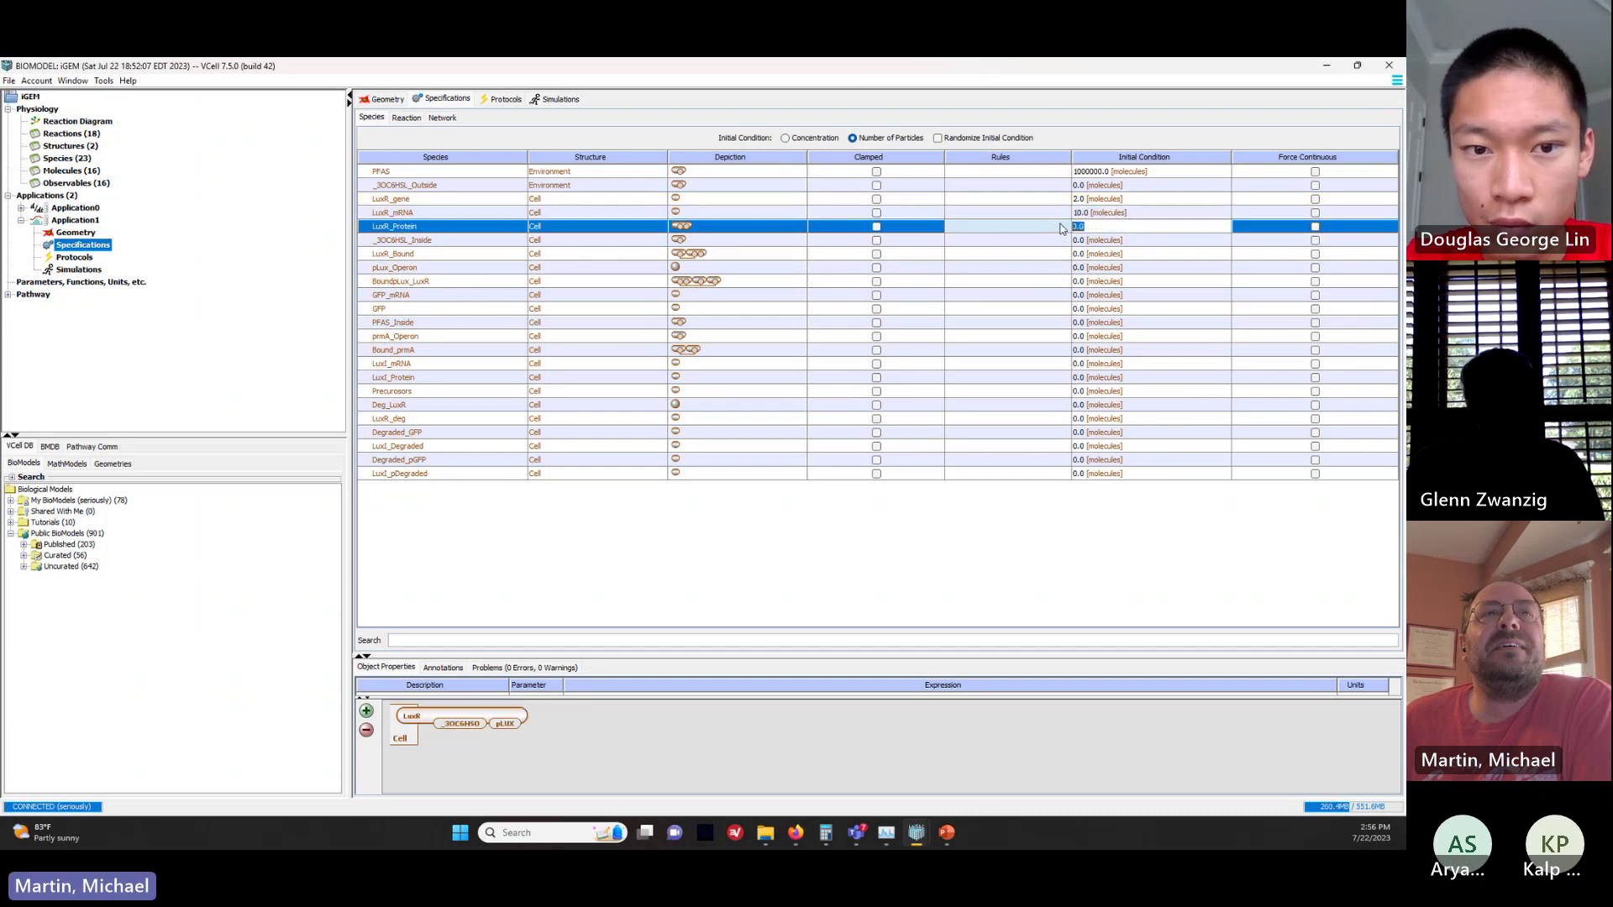
pyautogui.click(1060, 229)
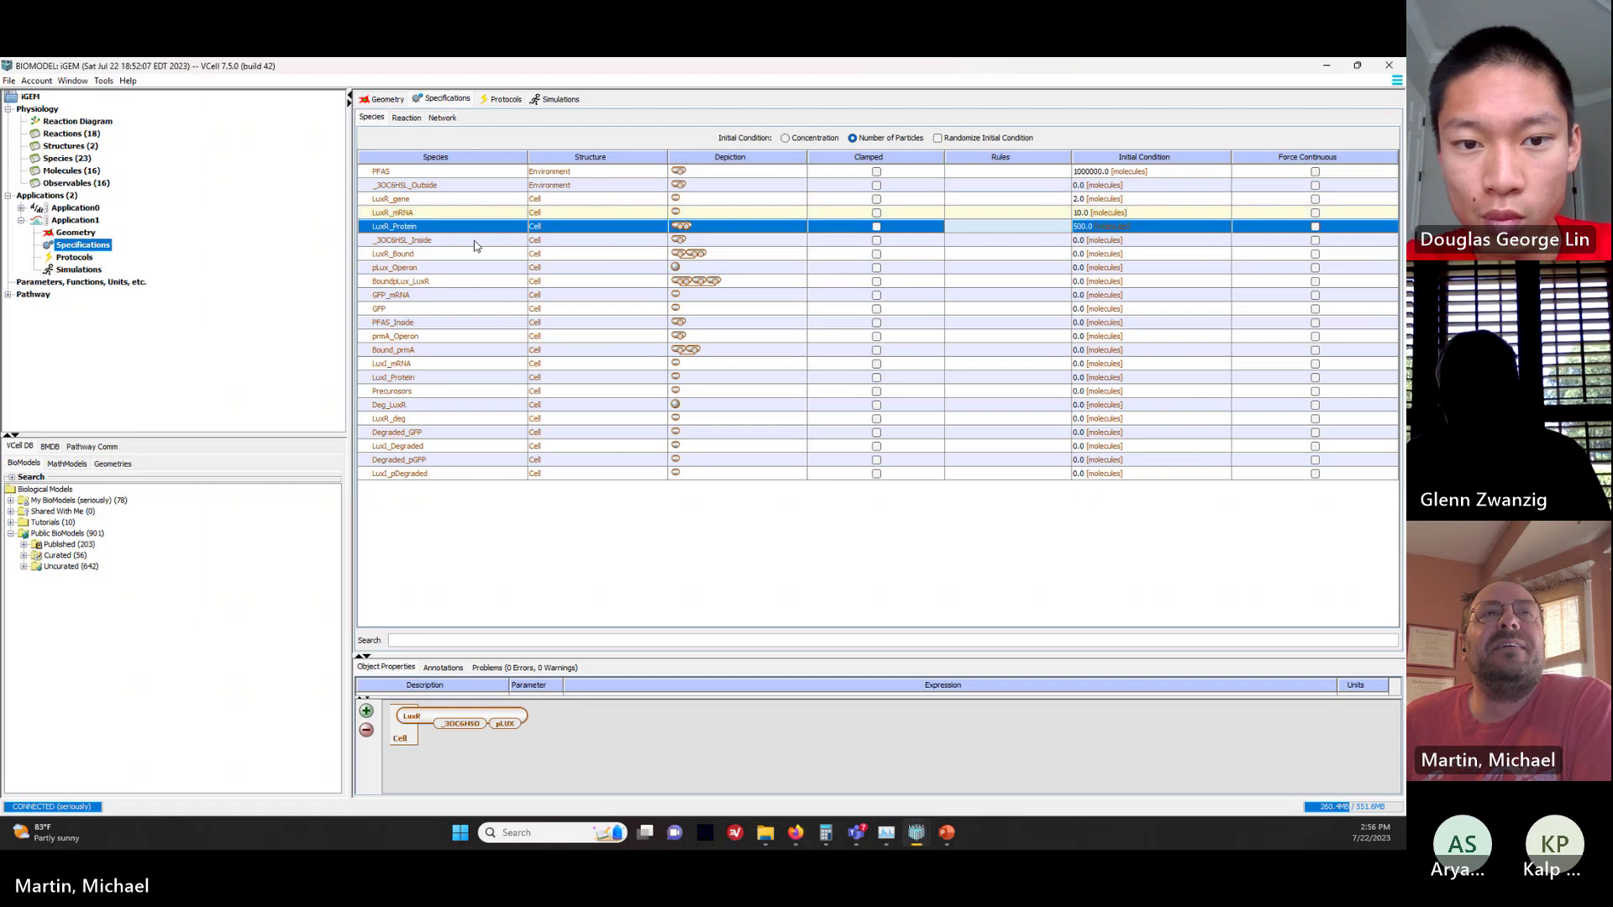
# Step: Set the initial conditions of pLux_Operon and prmA_Operon to 2 molecules each
pyautogui.click(420, 269)
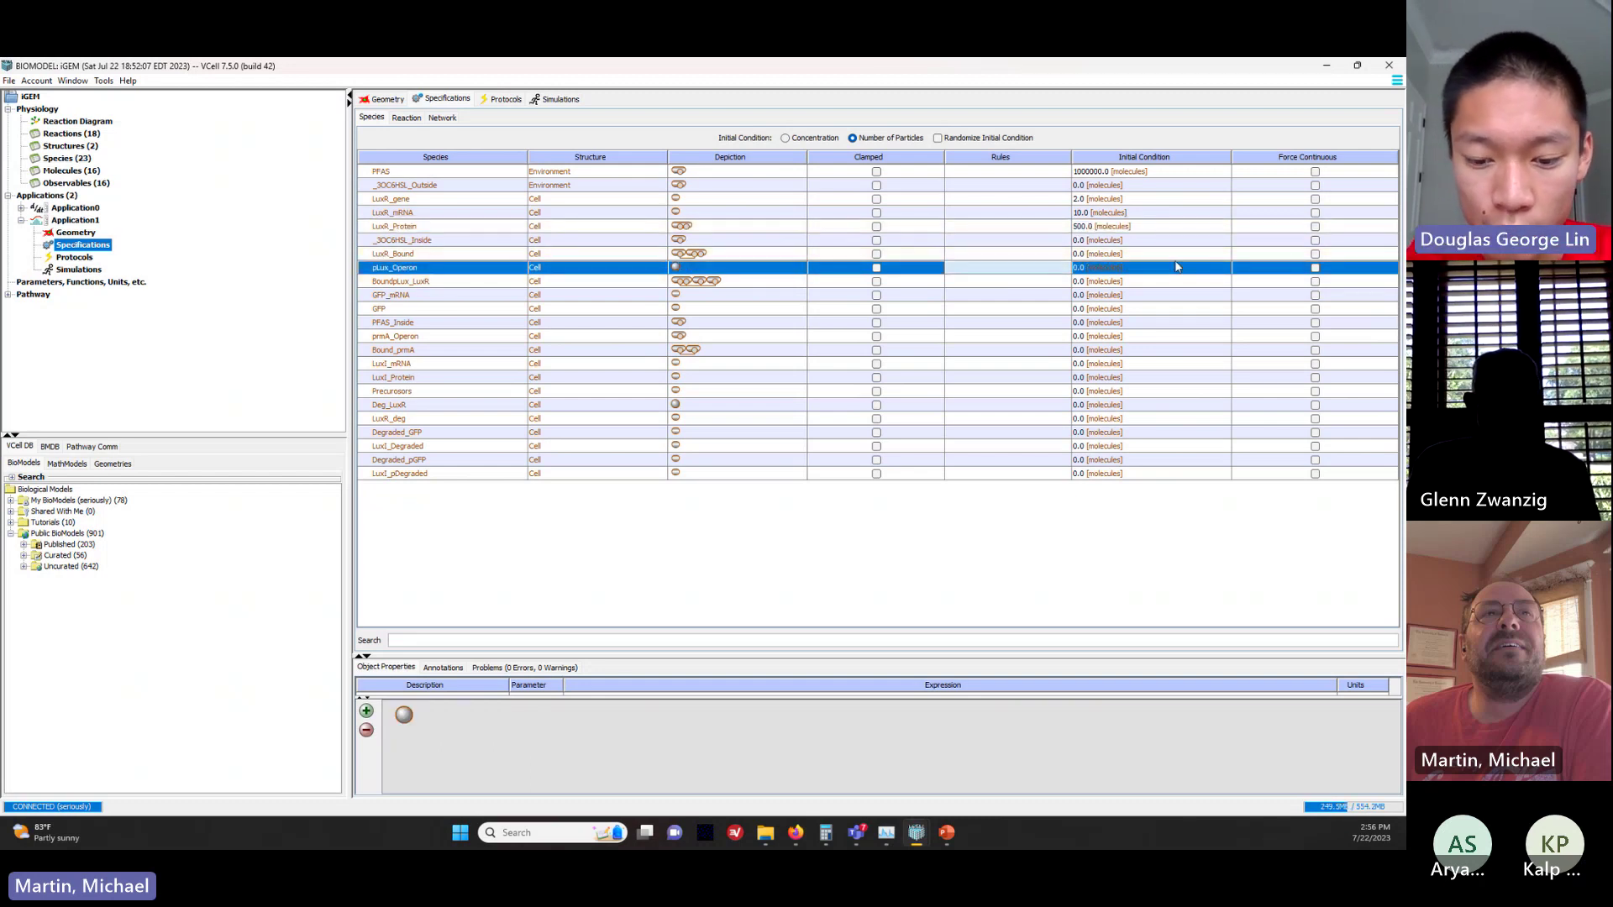
pyautogui.doubleClick(1086, 270)
pyautogui.doubleClick(1086, 267)
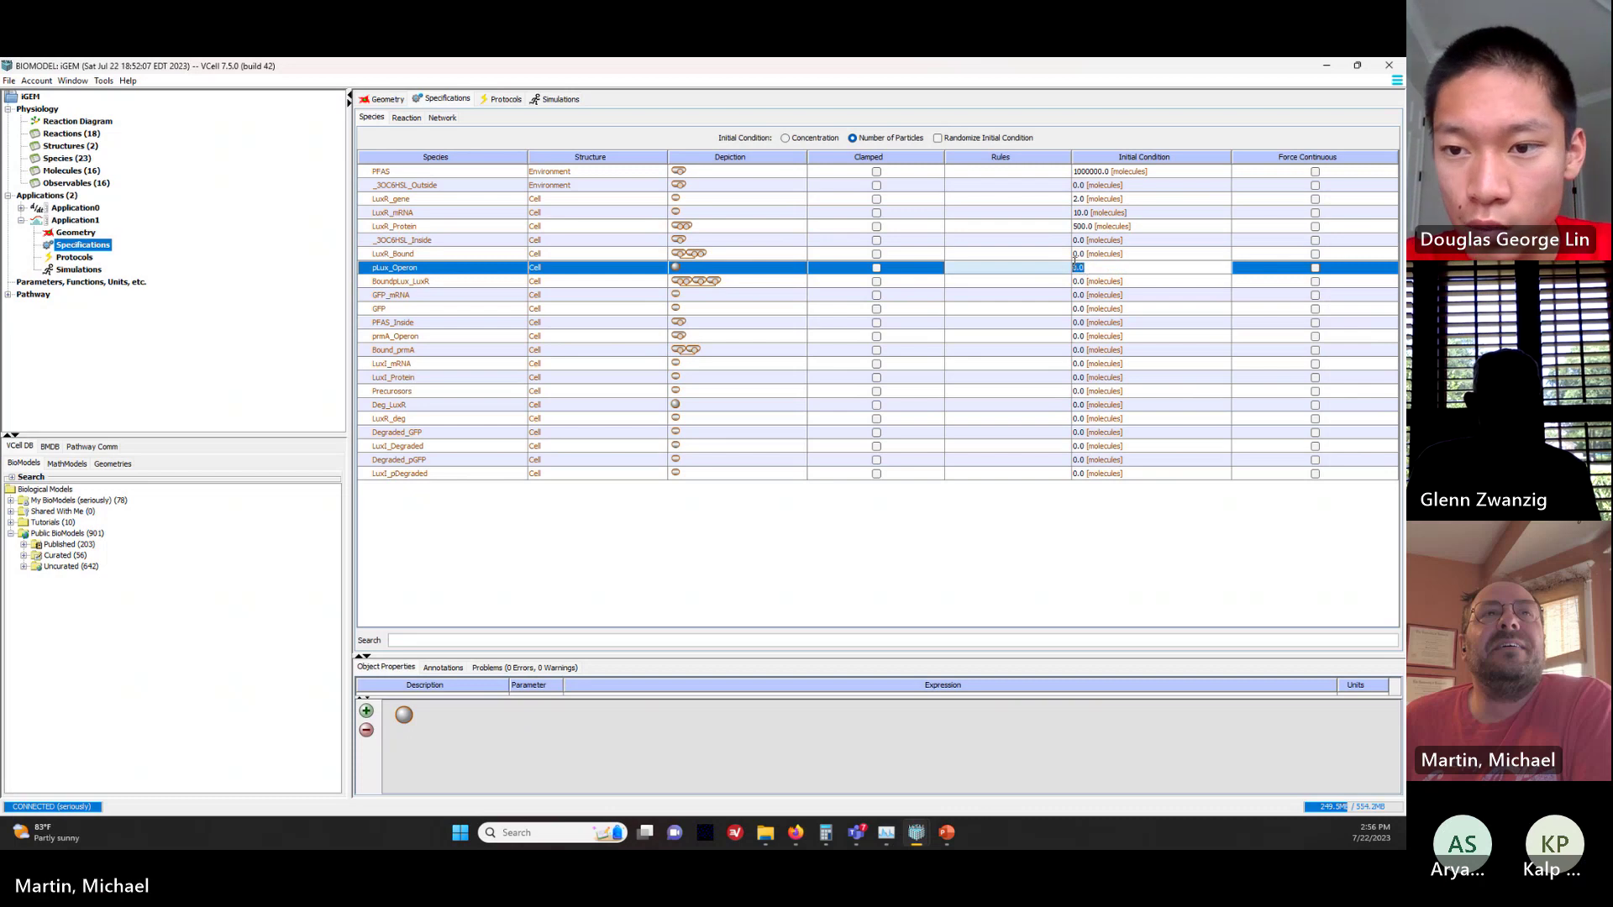
pyautogui.write('2')
pyautogui.press('Return')
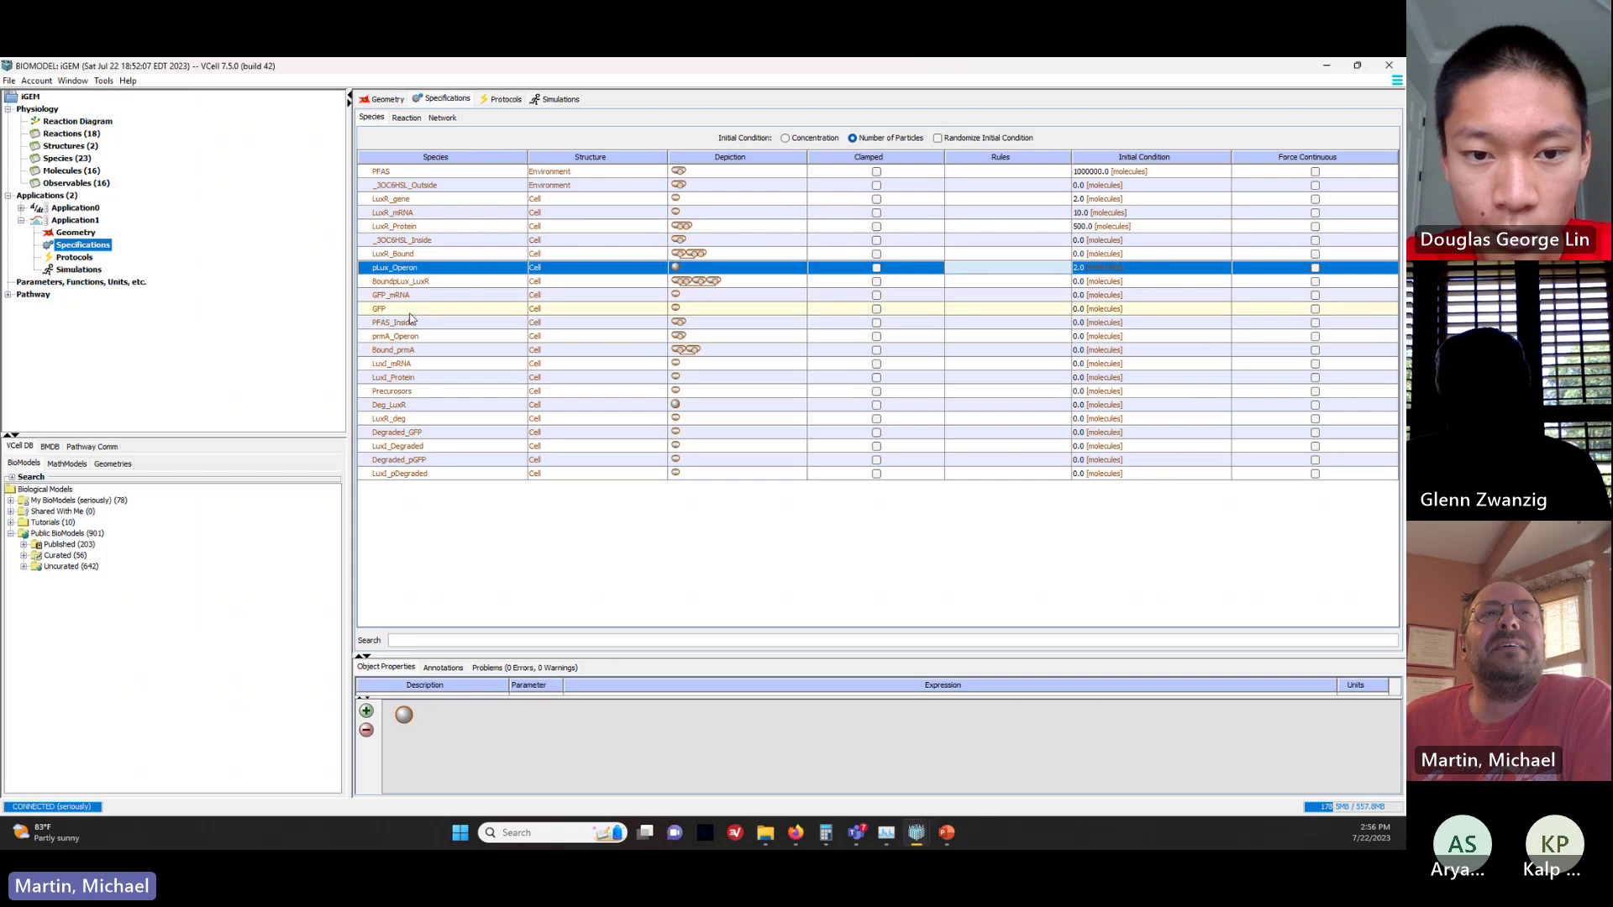
pyautogui.click(470, 336)
pyautogui.doubleClick(1077, 335)
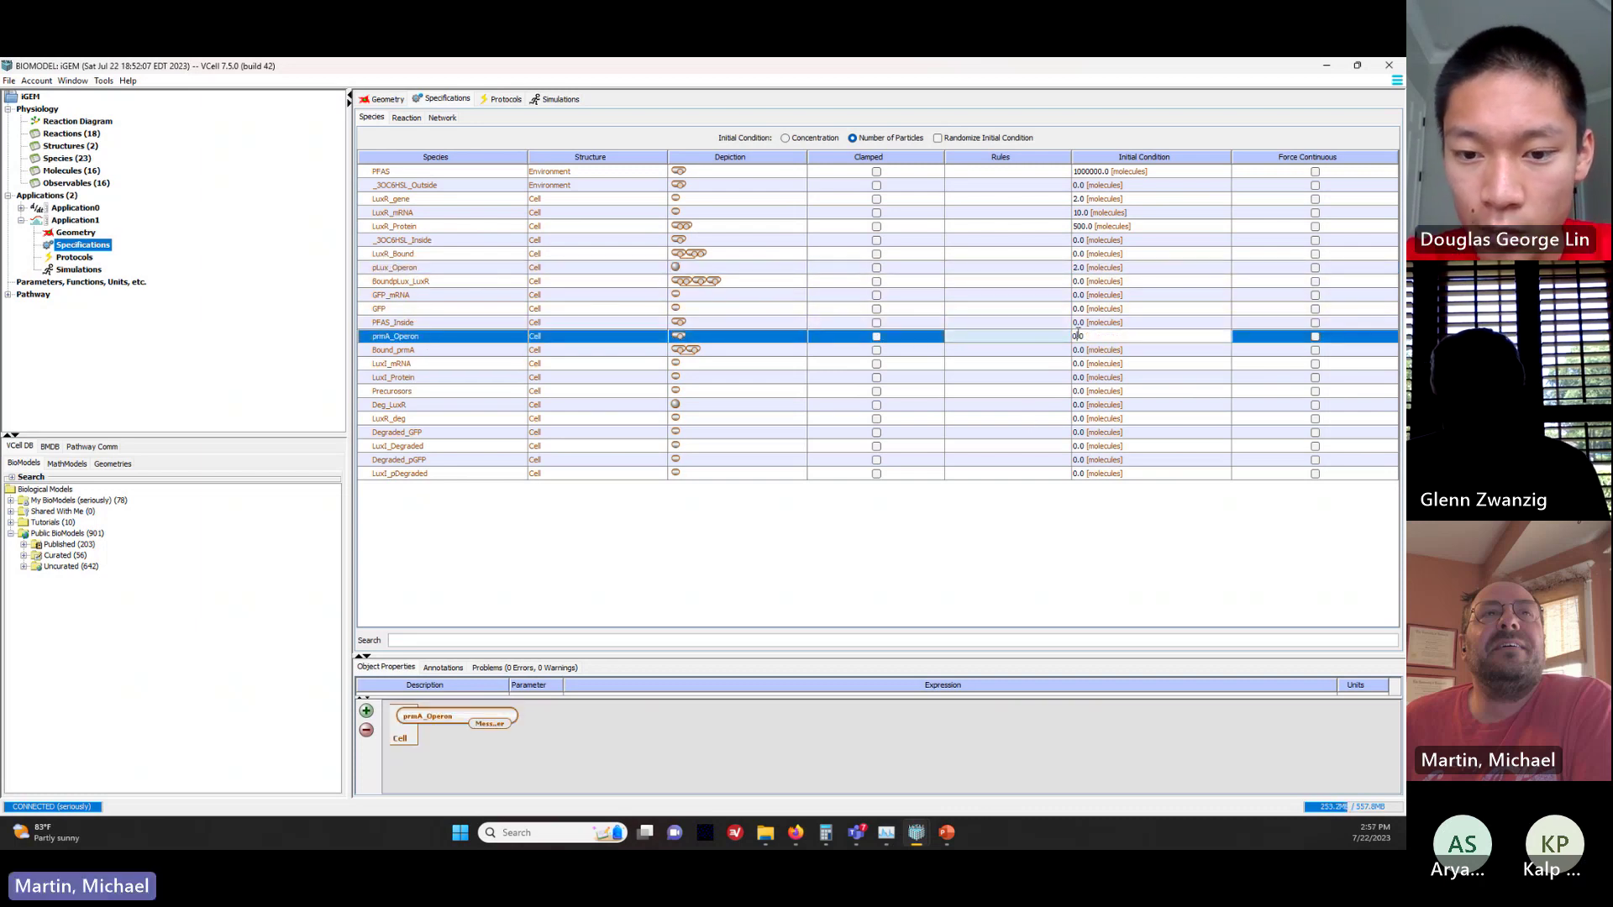
pyautogui.moveTo(1091, 334); pyautogui.dragTo(1044, 336)
pyautogui.write('2')
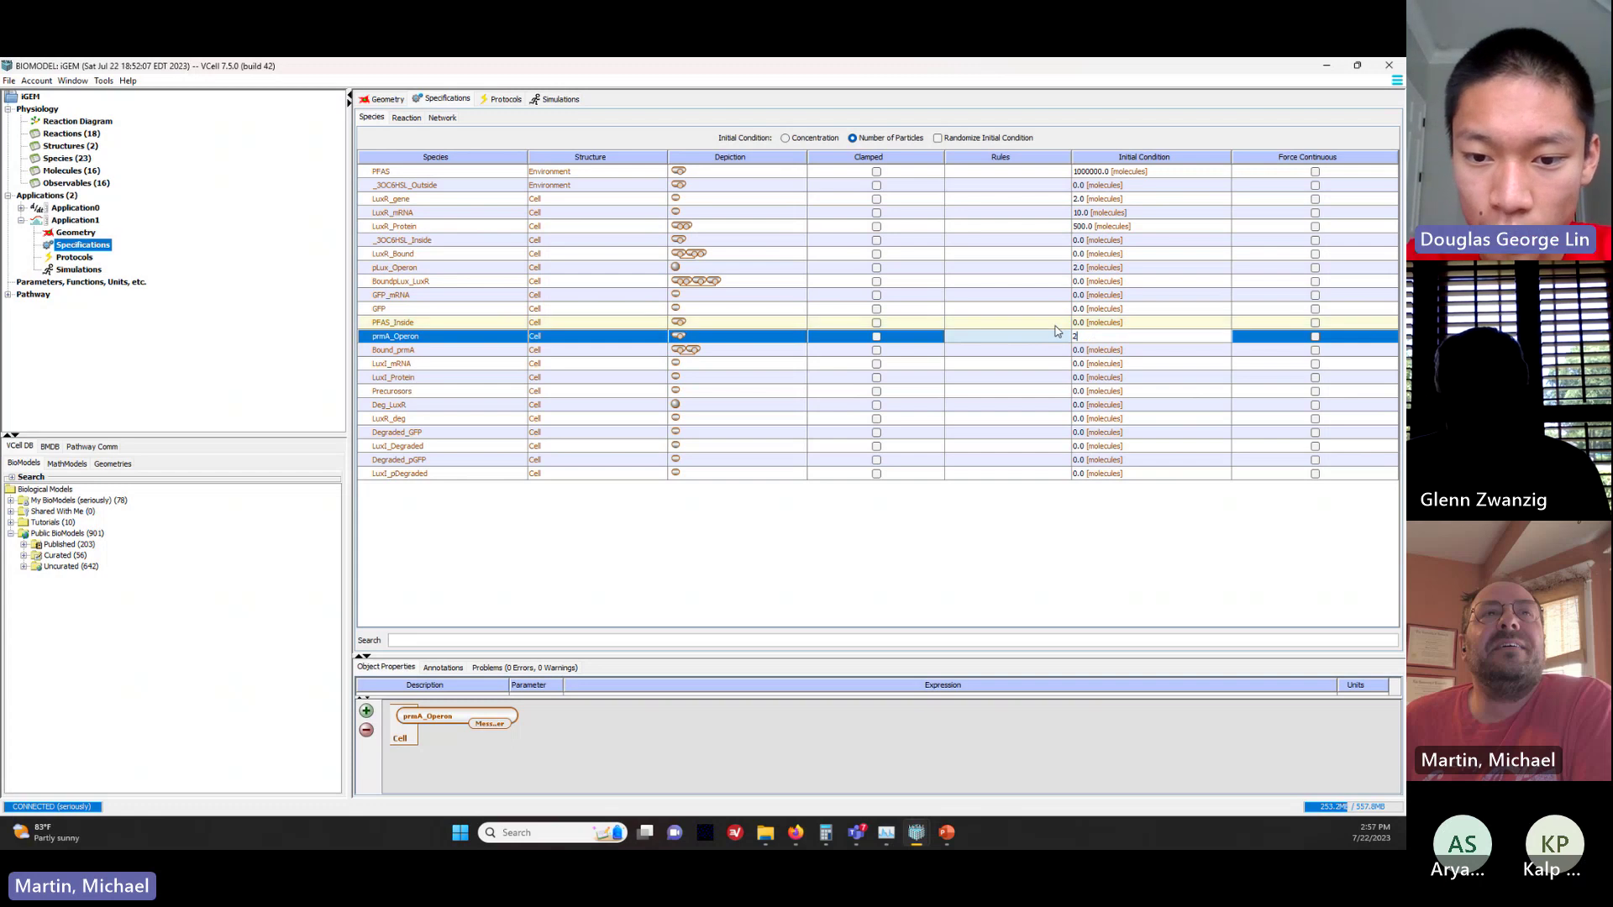
pyautogui.press('Return')
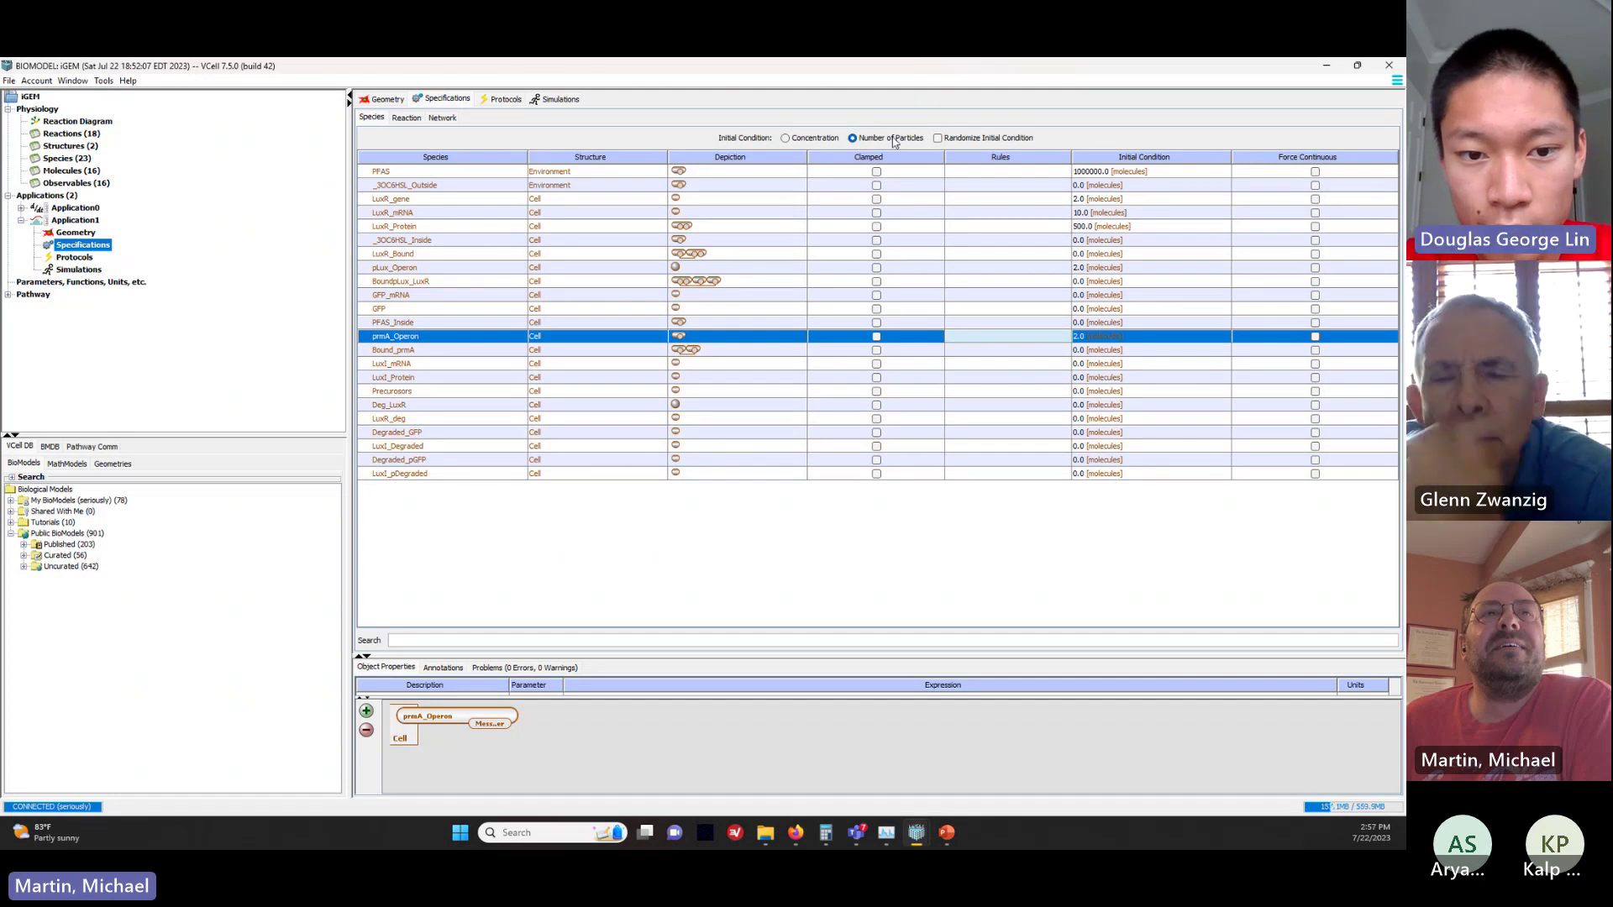
# Step: Run Simulation1 of the stochastic application with its default settings
pyautogui.click(555, 100)
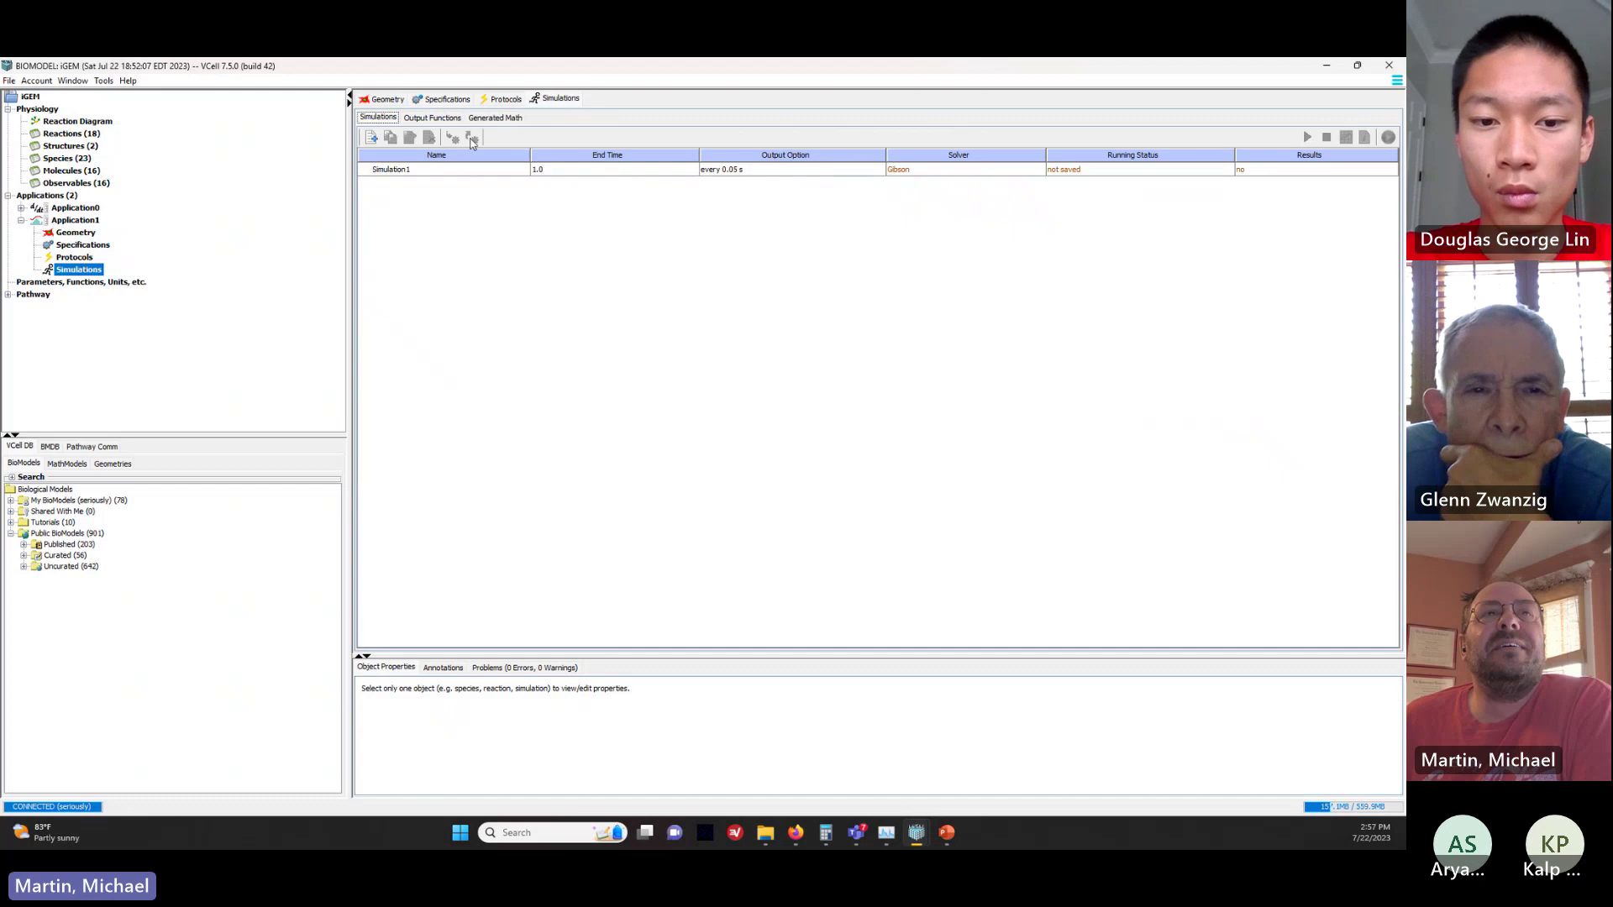
pyautogui.click(433, 170)
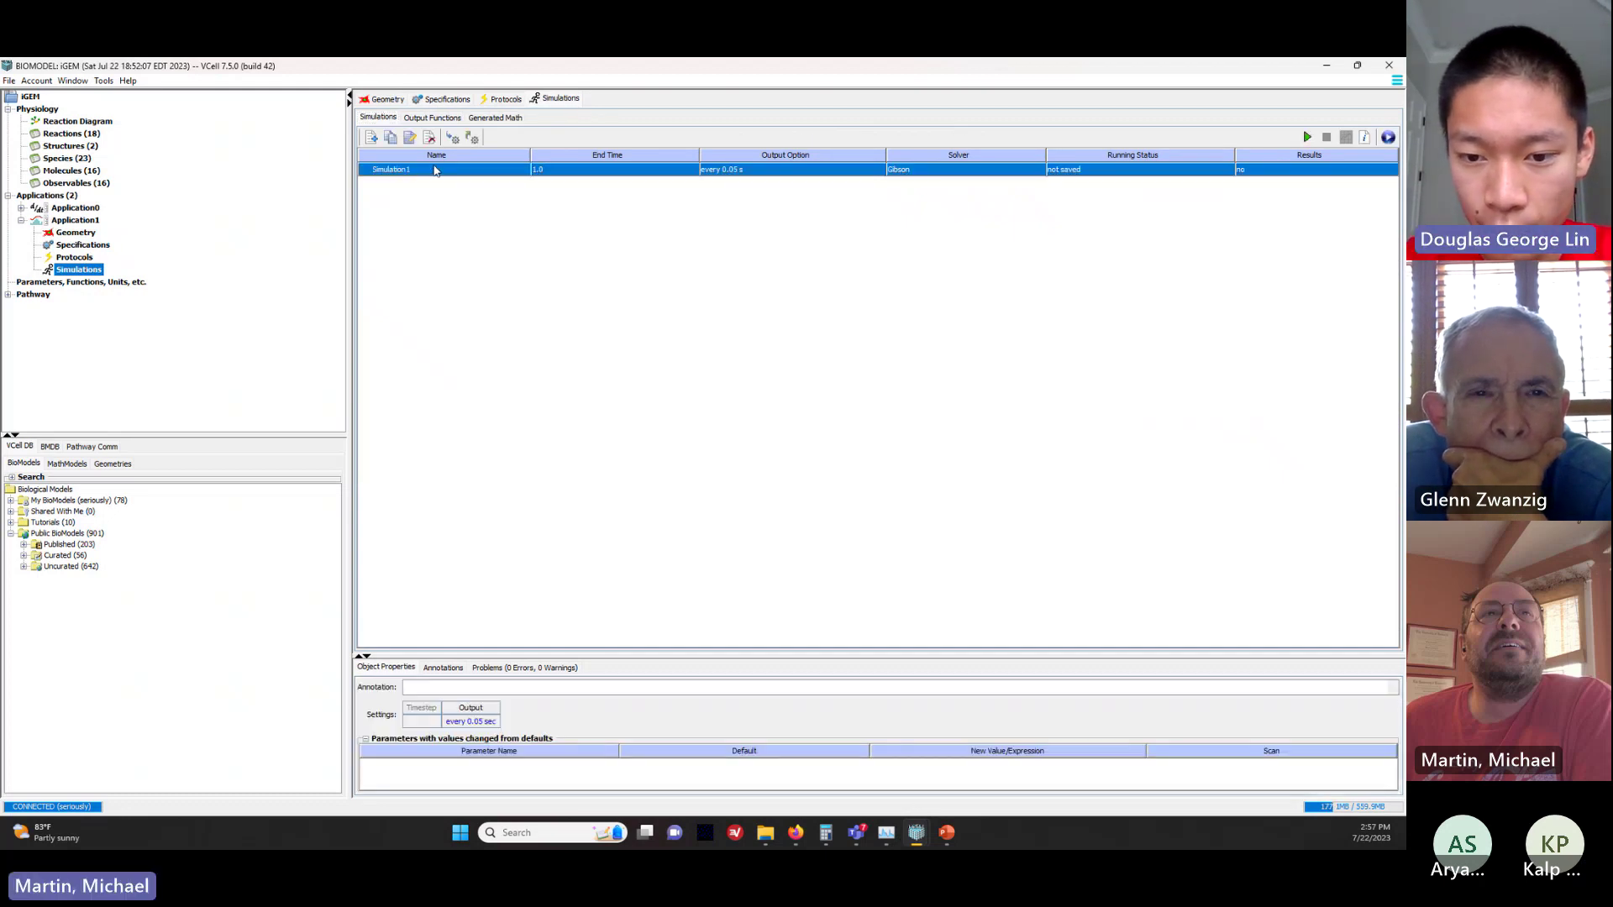
pyautogui.click(1307, 137)
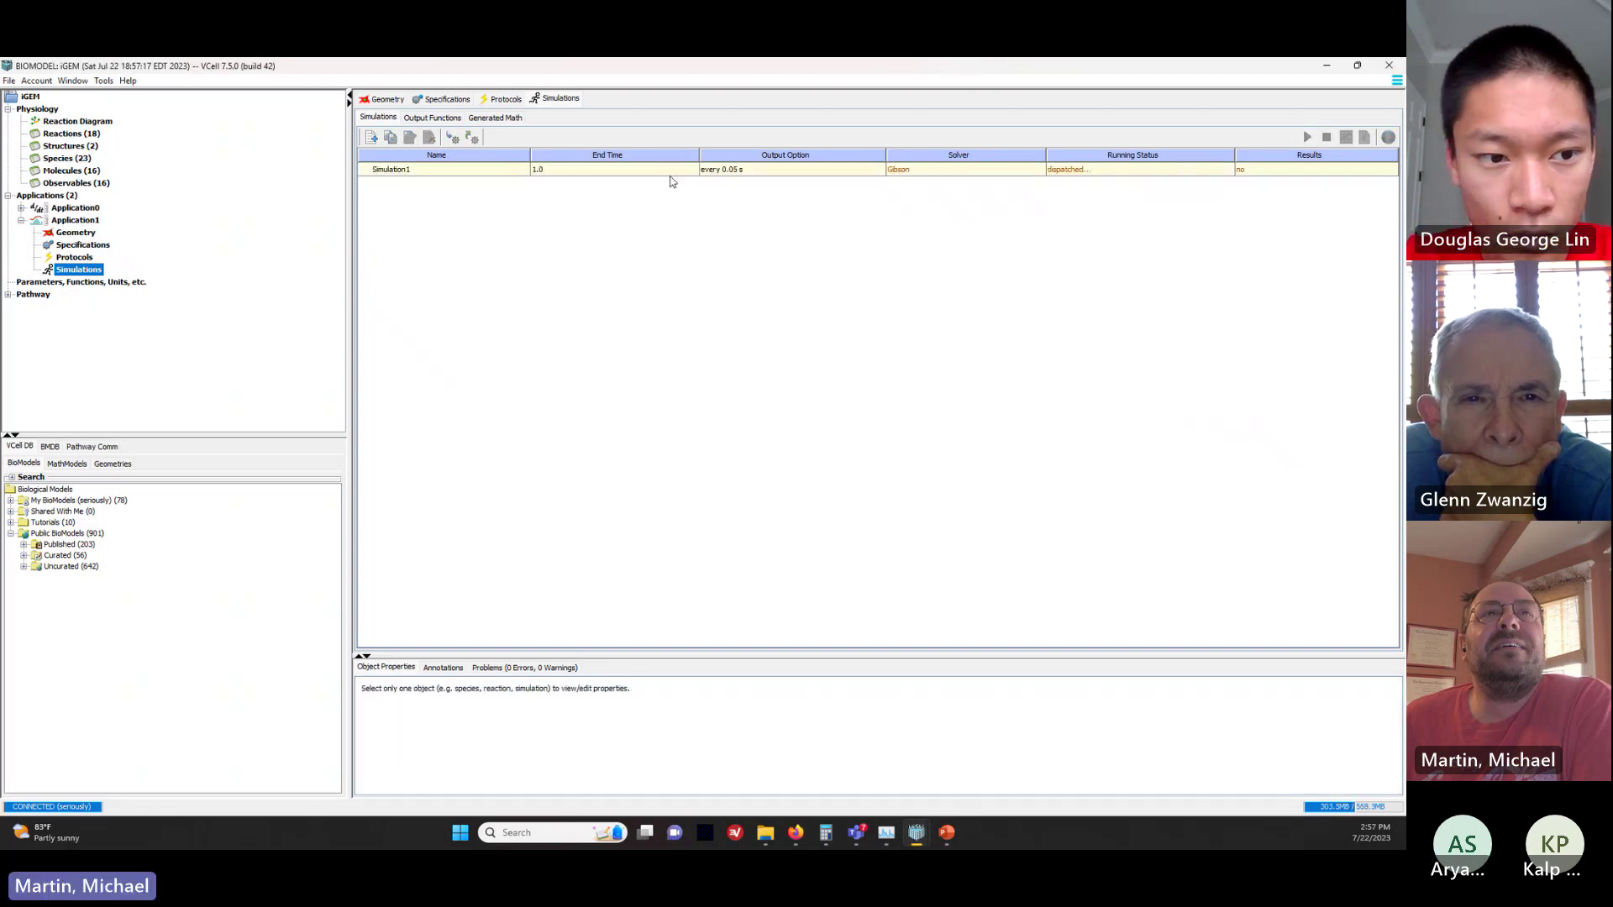
# Step: Set the end time of Simulation1 to 3600 s and try to run it with the existing output interval
pyautogui.click(632, 175)
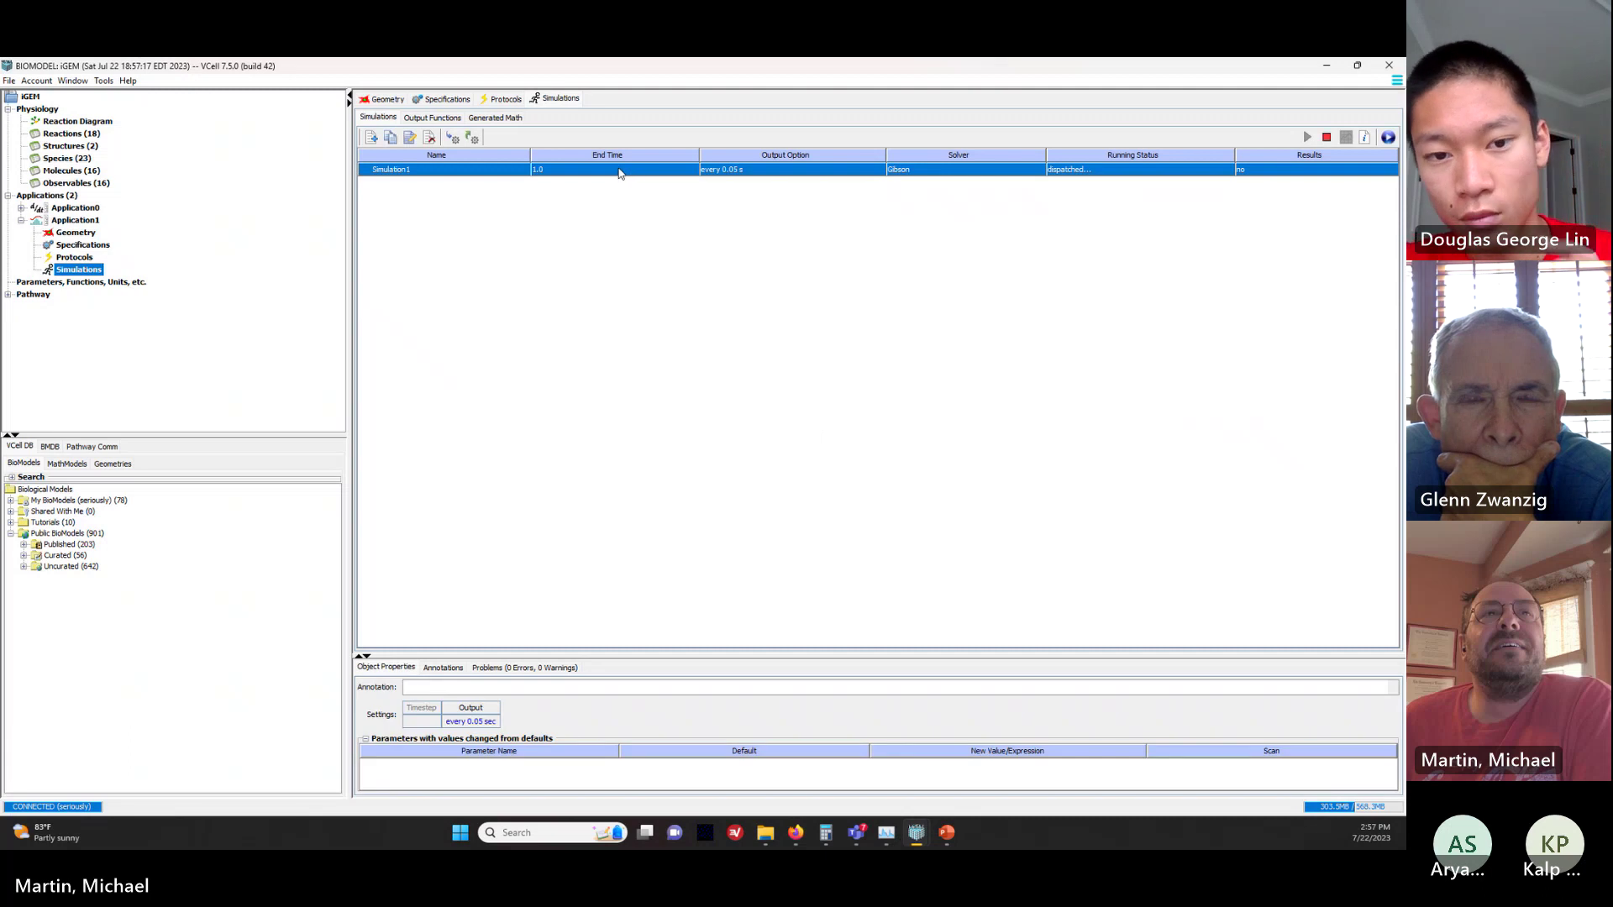
pyautogui.doubleClick(619, 173)
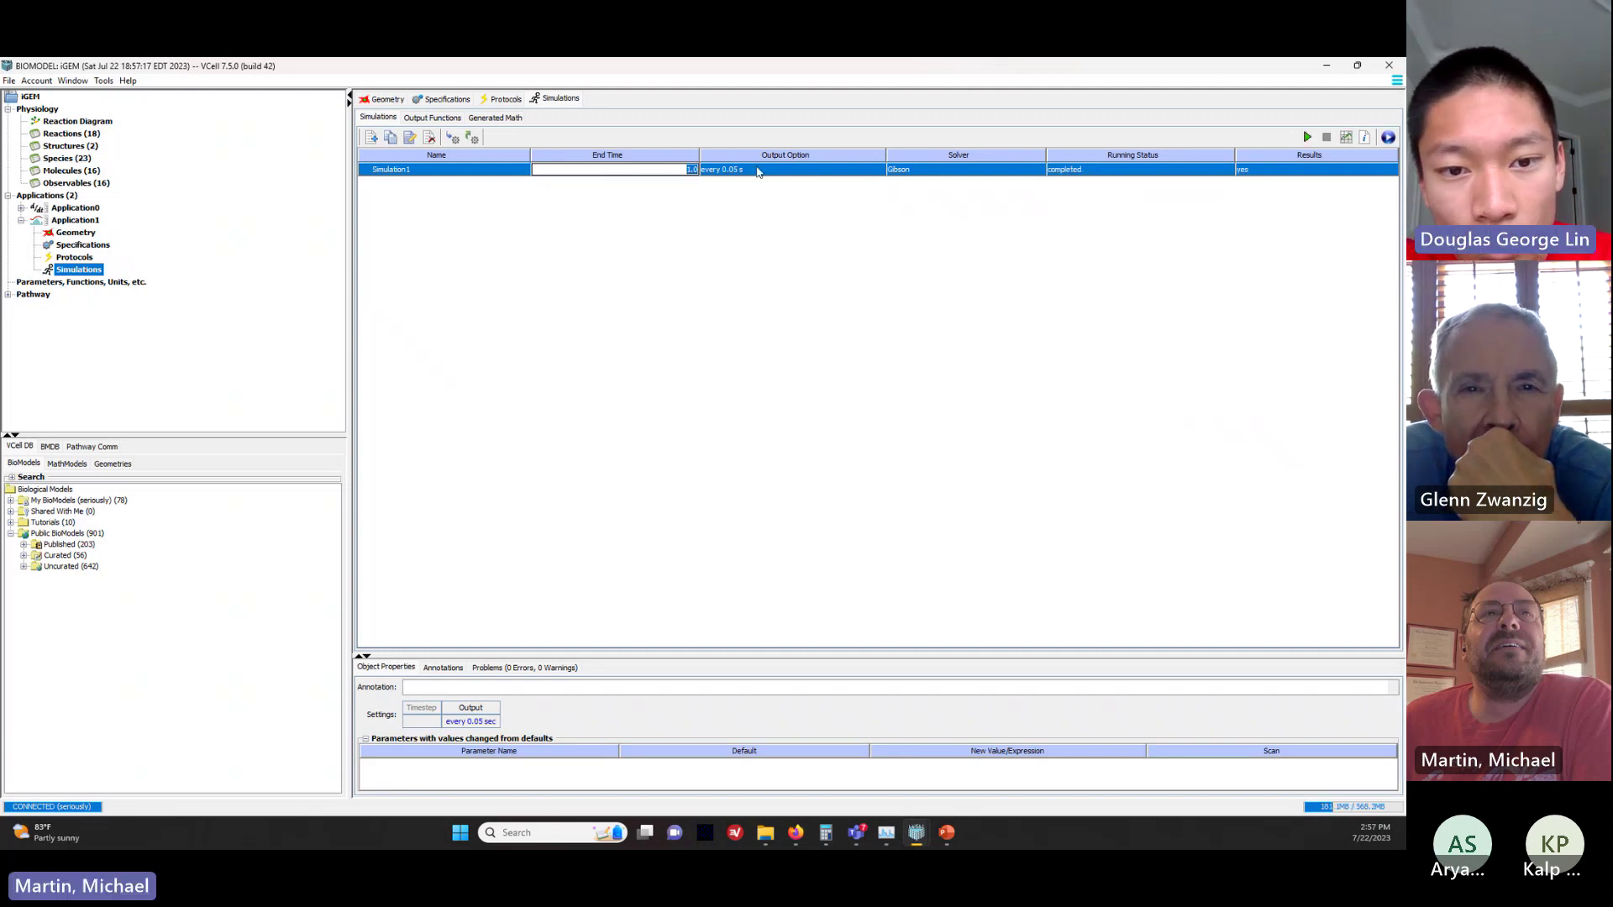
pyautogui.write('3600')
pyautogui.press('Return')
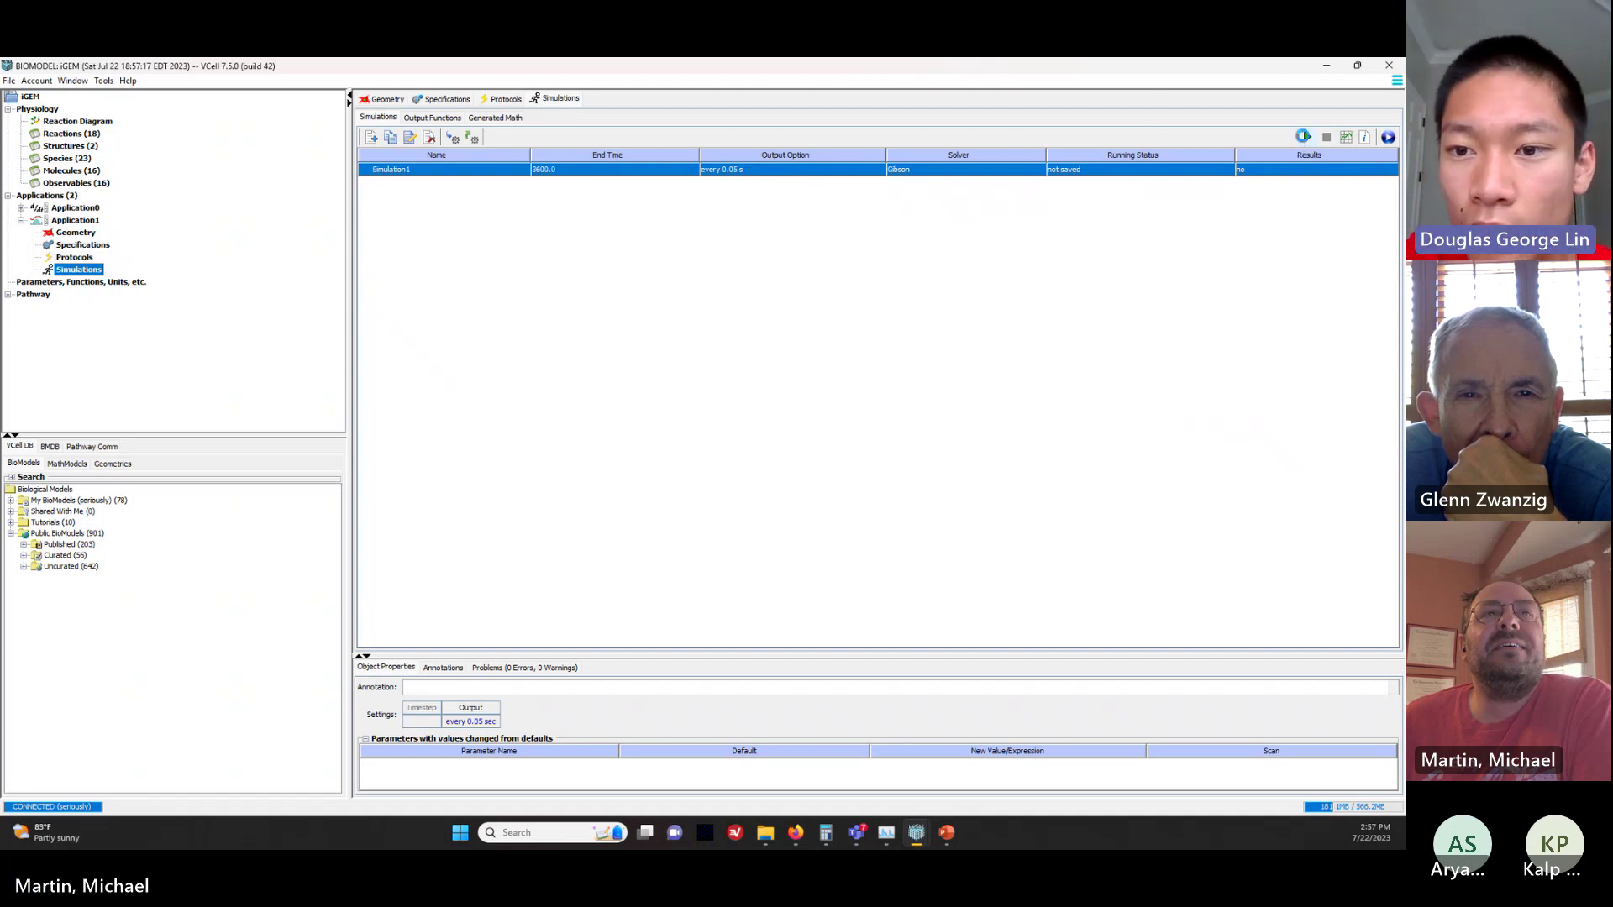
pyautogui.click(1302, 136)
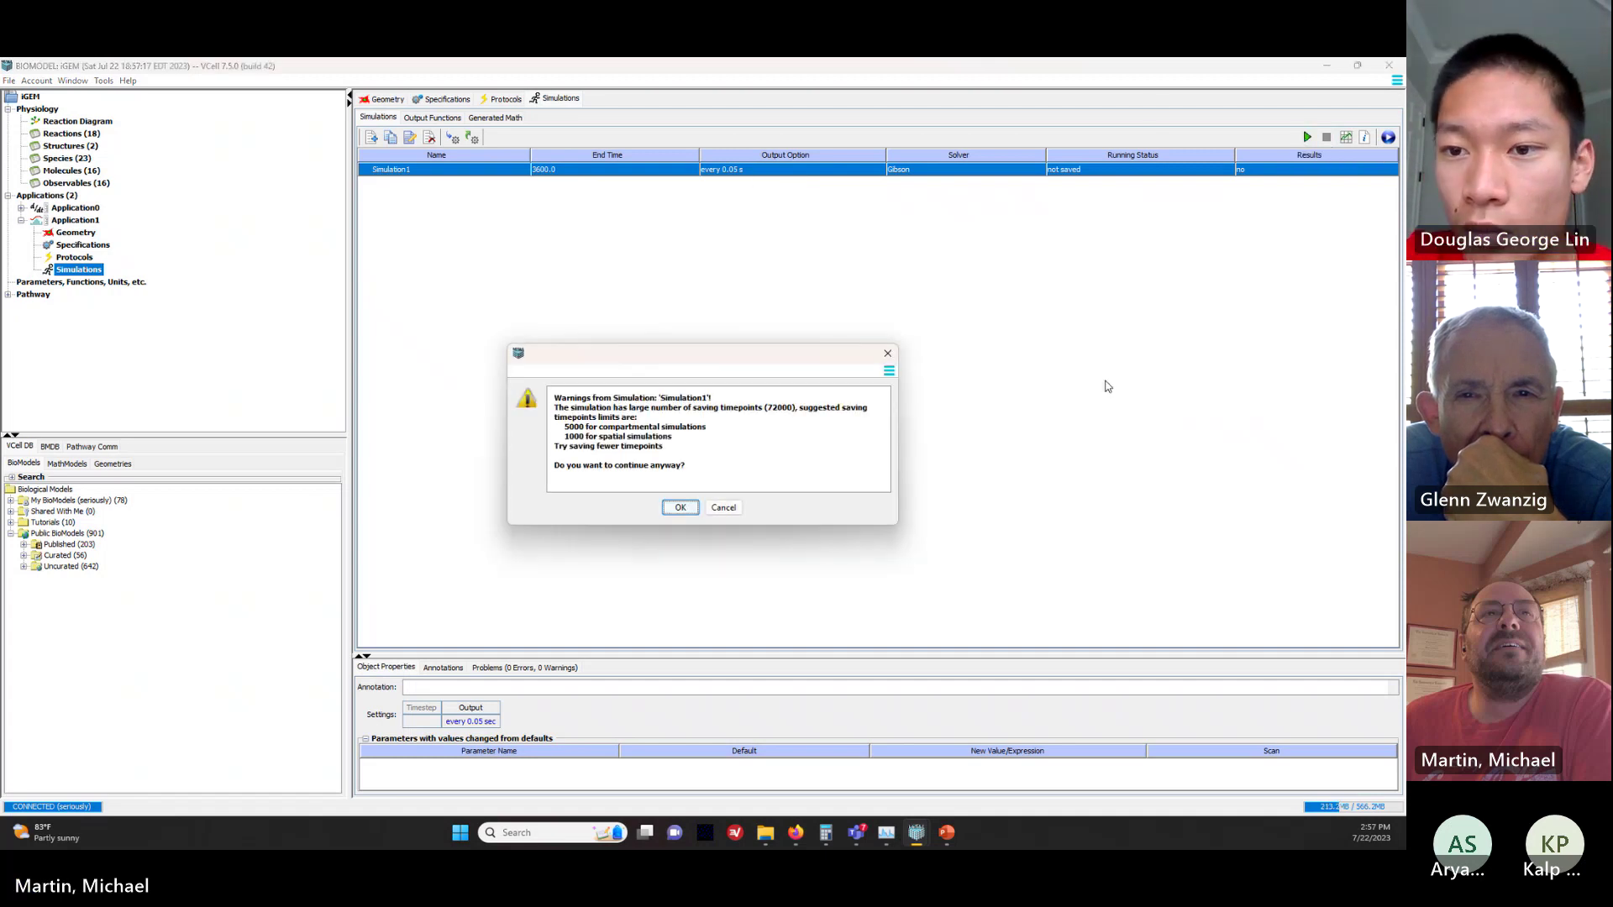
pyautogui.click(722, 509)
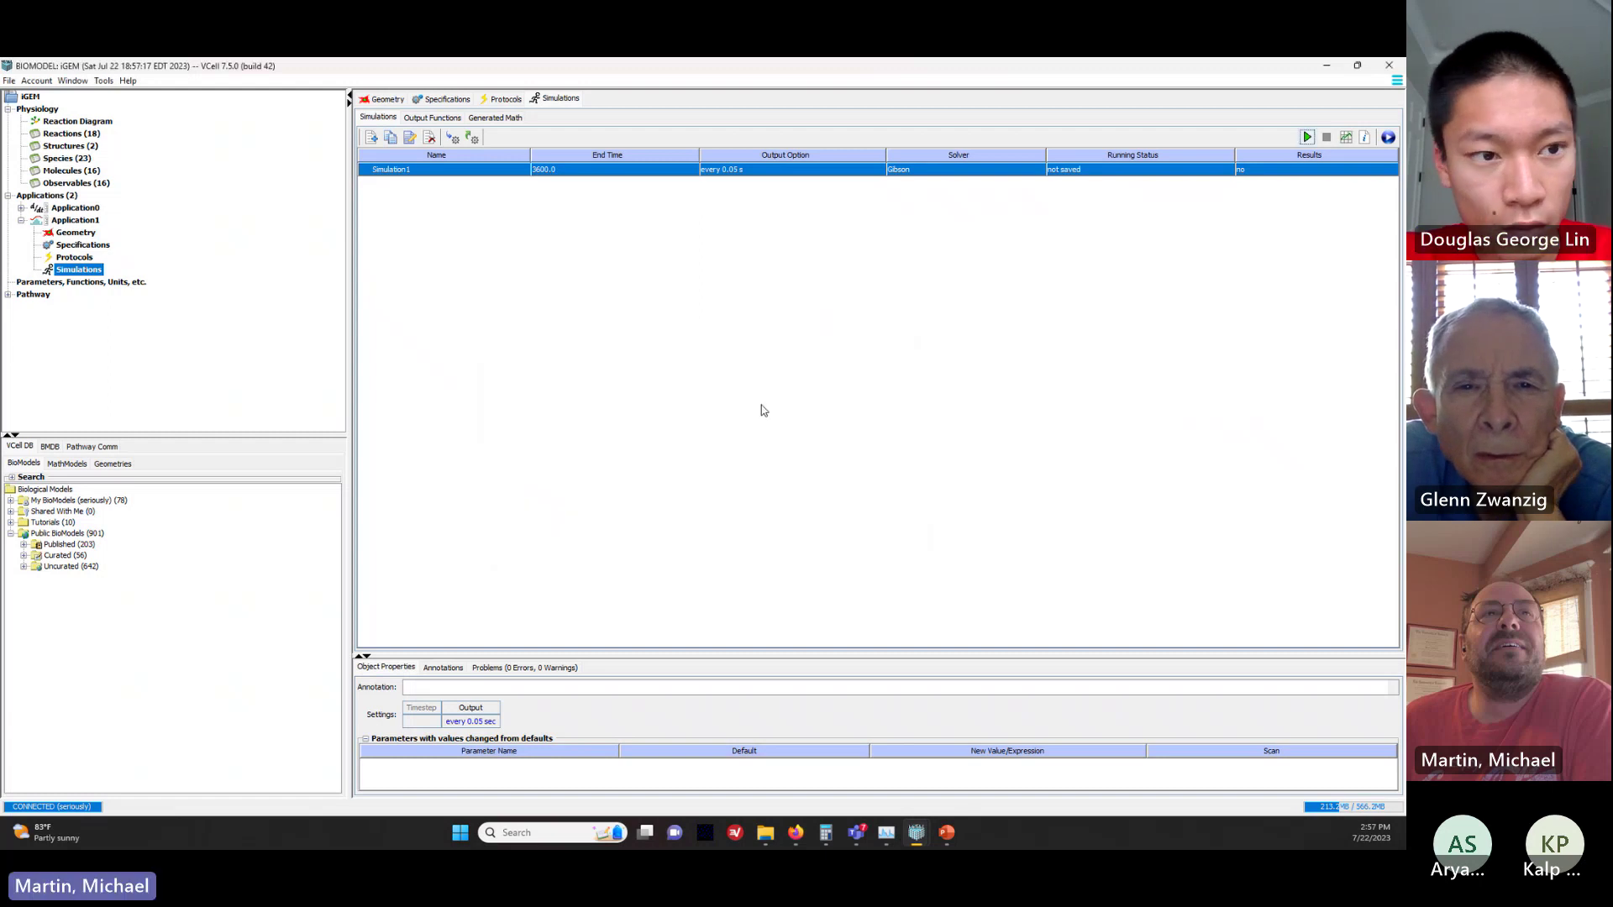
# Step: Set the output interval of Simulation1 to 2 s and run the simulation
pyautogui.doubleClick(753, 170)
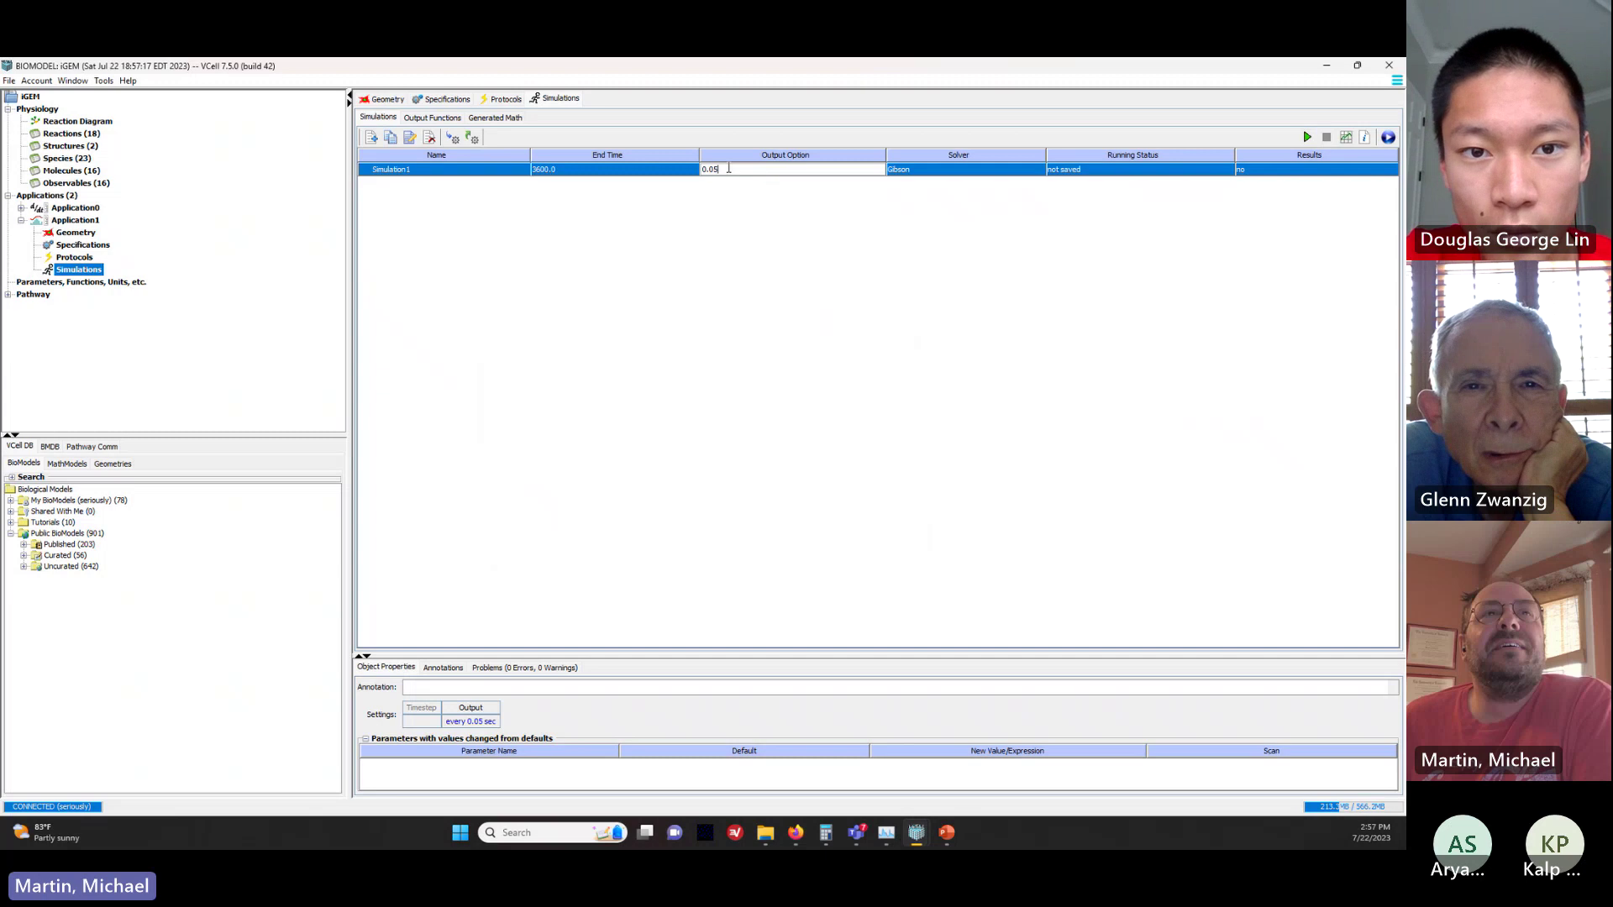
pyautogui.moveTo(728, 169); pyautogui.dragTo(672, 172)
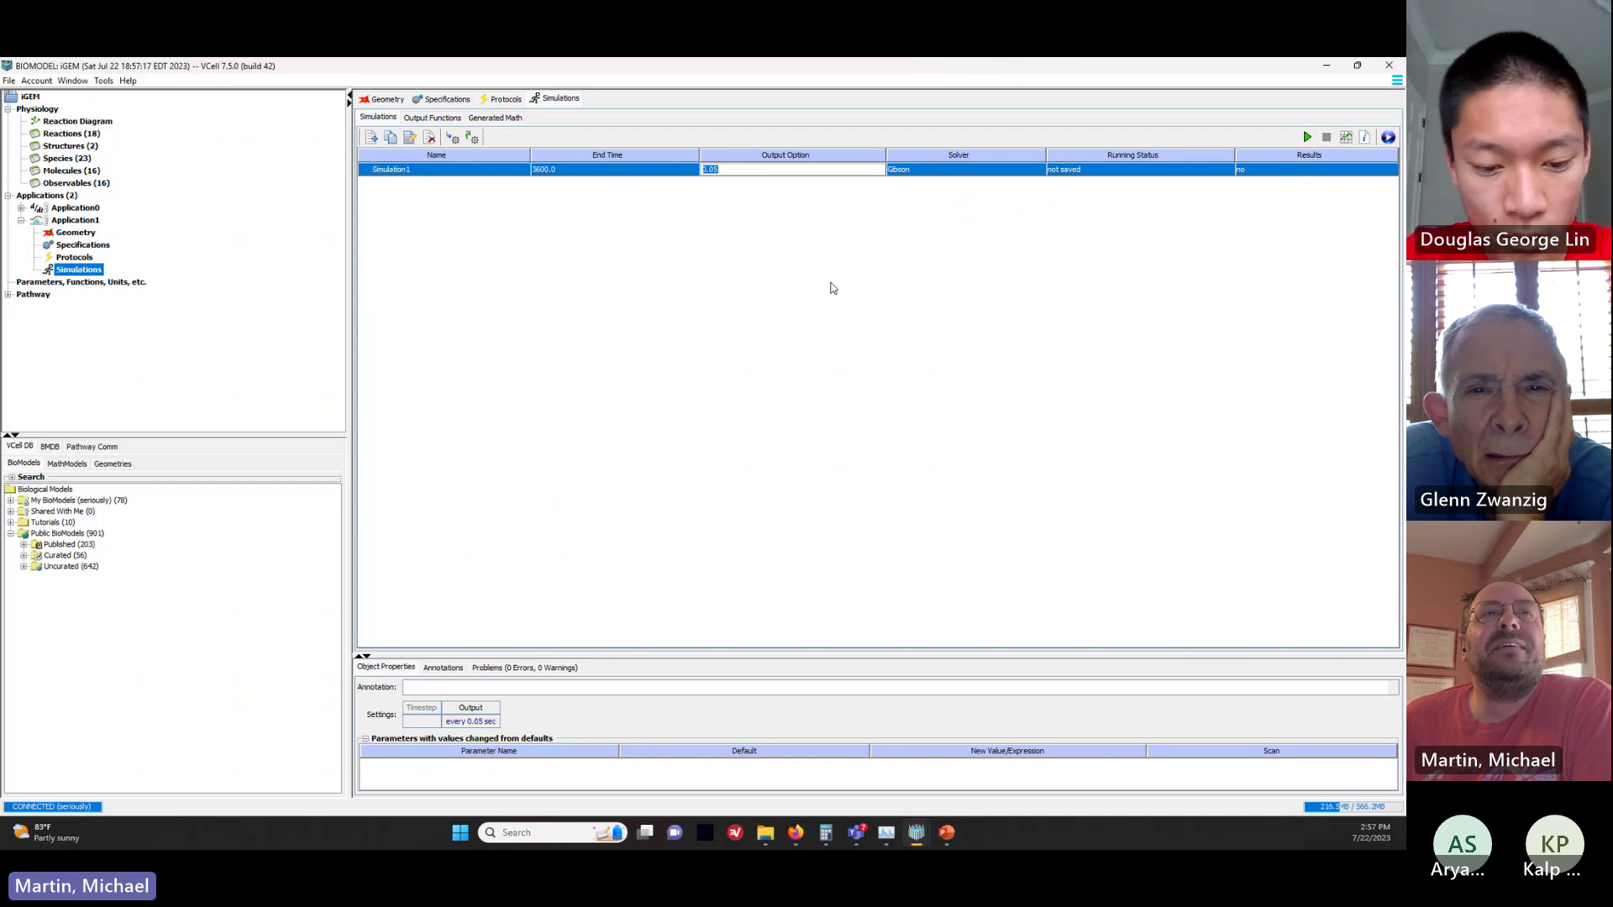
pyautogui.write('2')
pyautogui.press('Return')
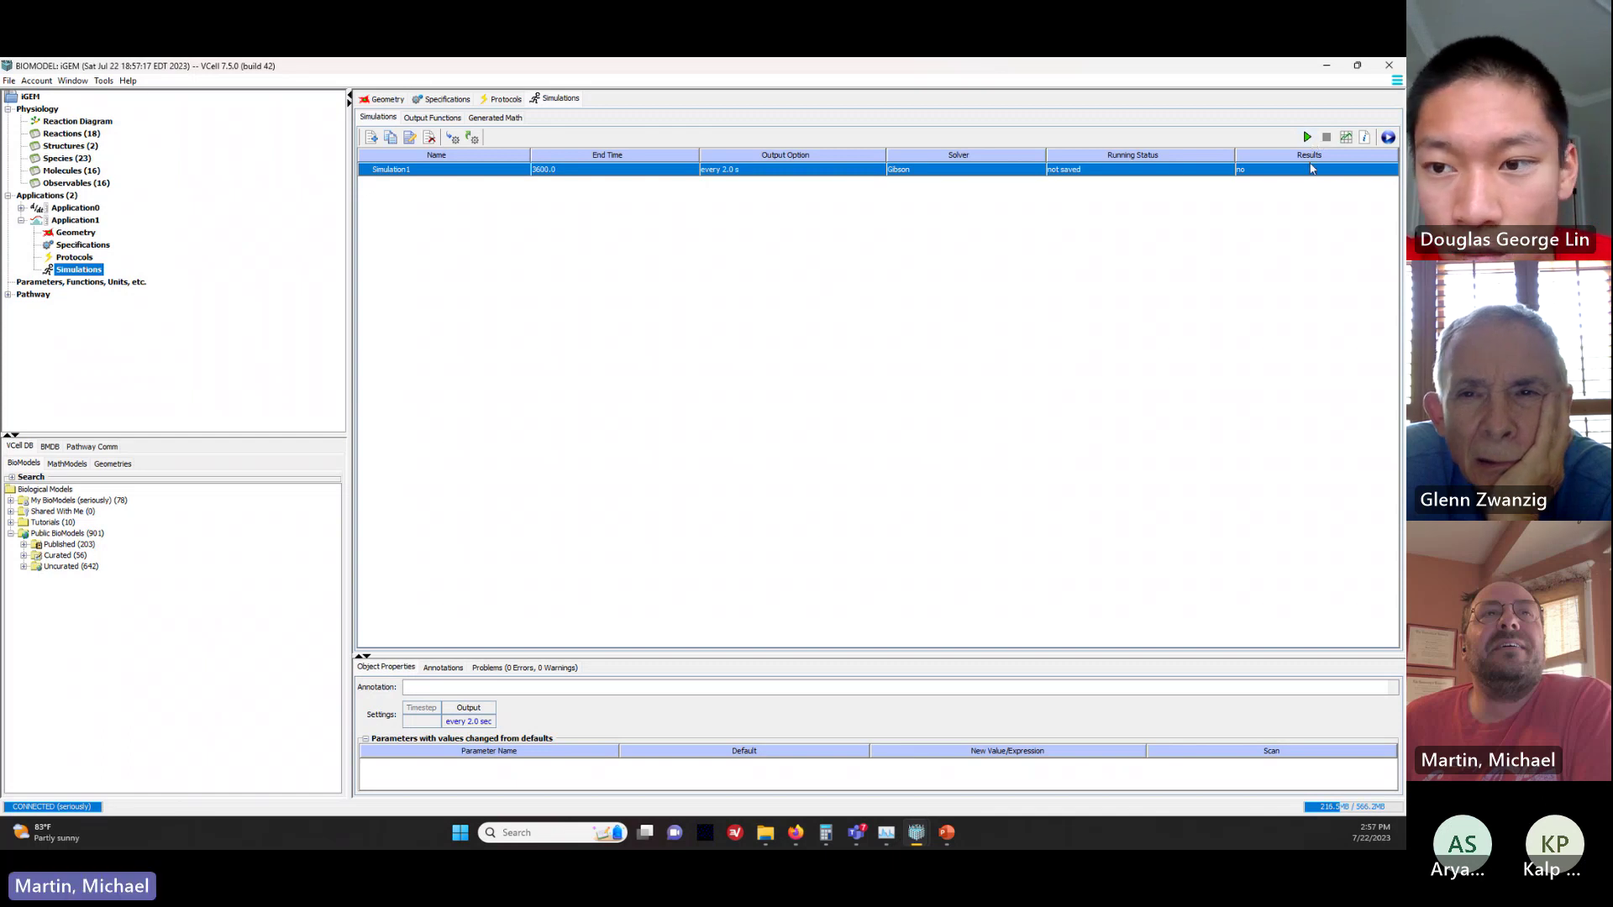
pyautogui.click(1307, 137)
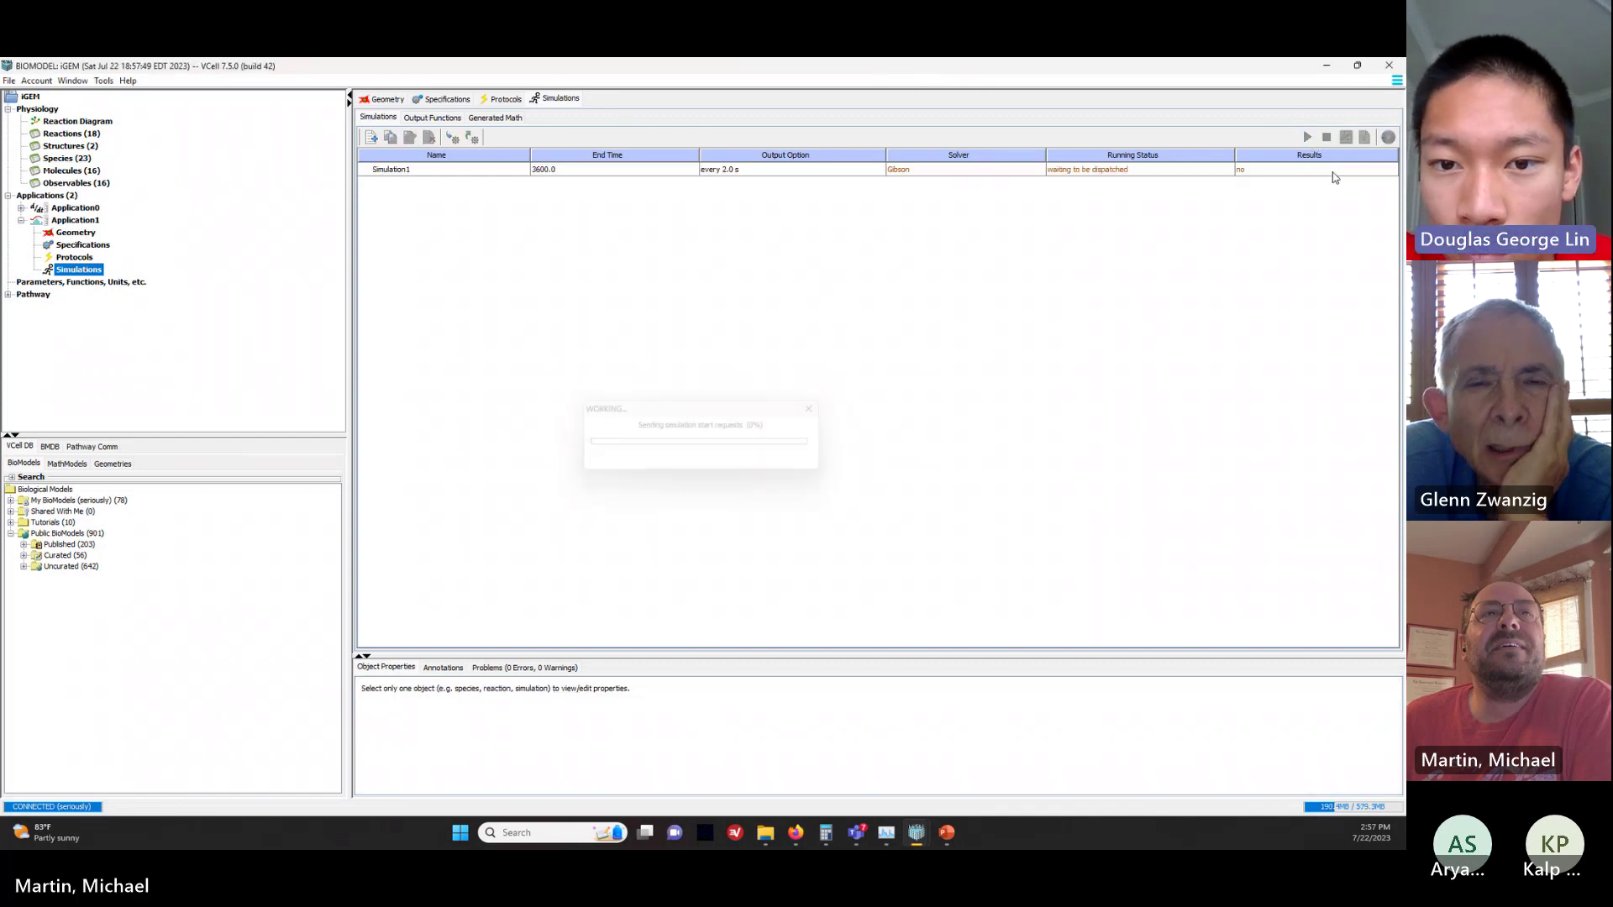
# Step: Open the results of Simulation1 and plot the GFP concentration over time
pyautogui.click(877, 173)
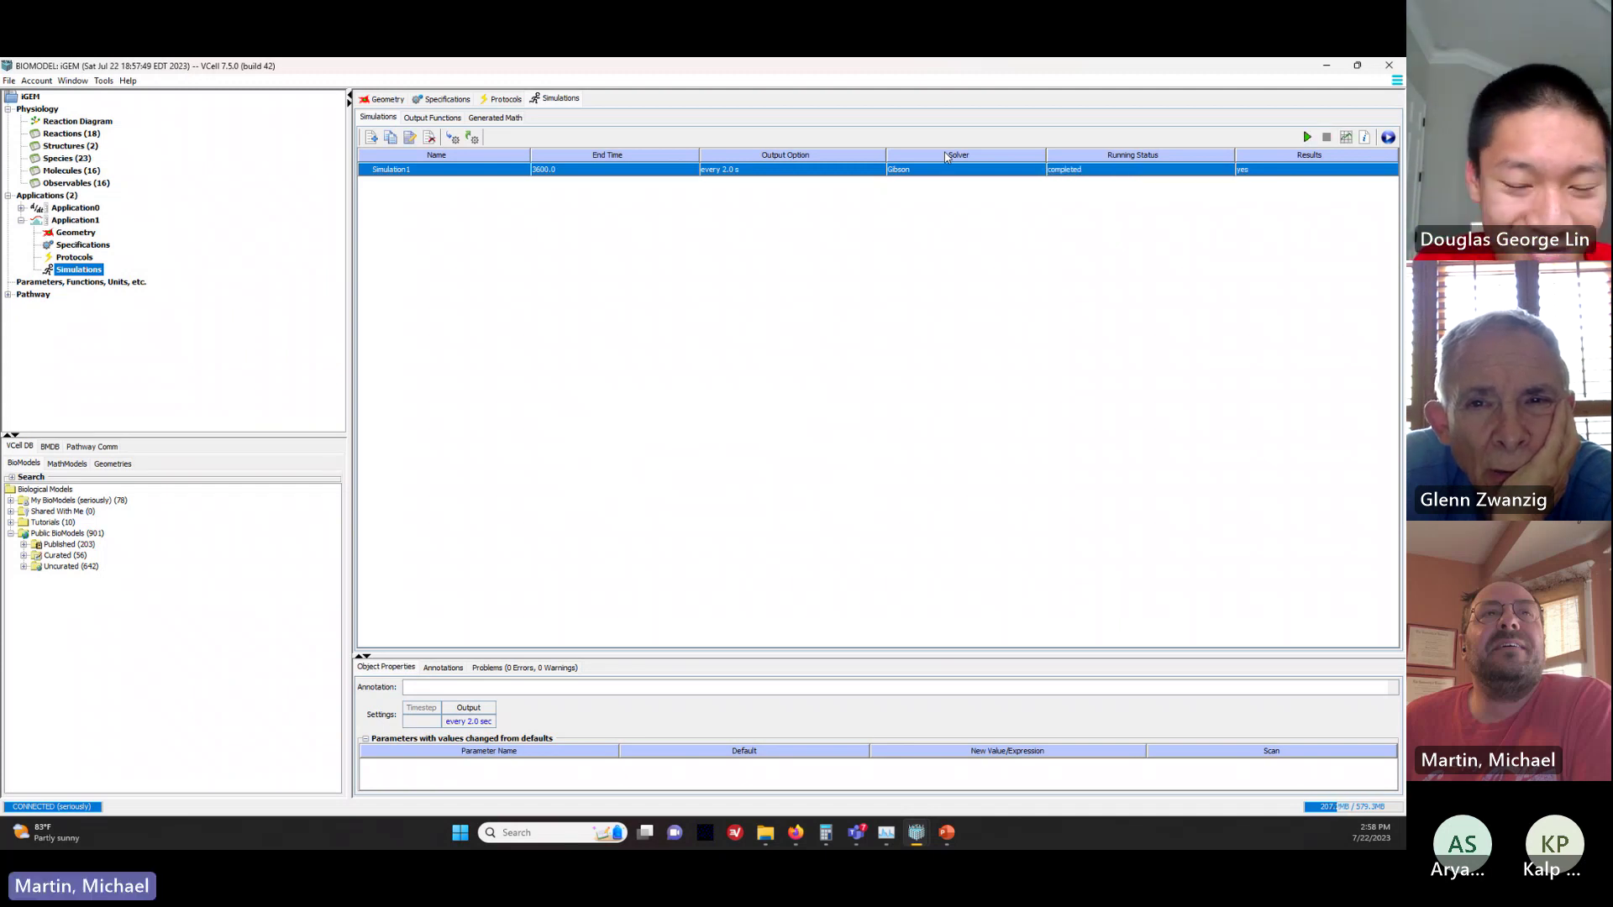
pyautogui.click(1345, 138)
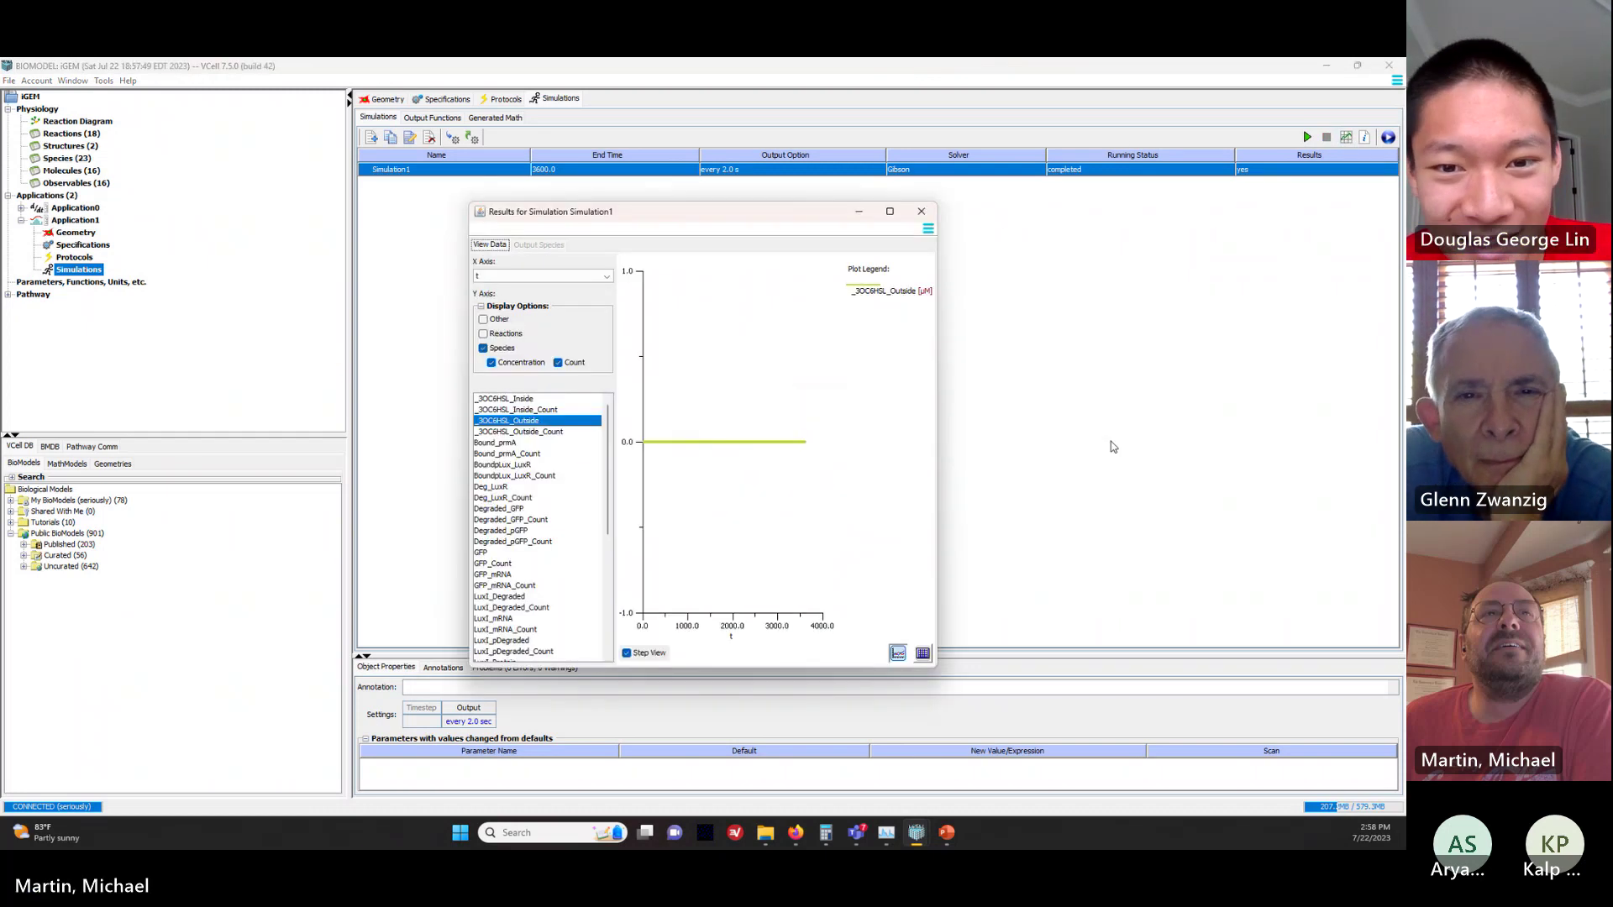
pyautogui.click(490, 552)
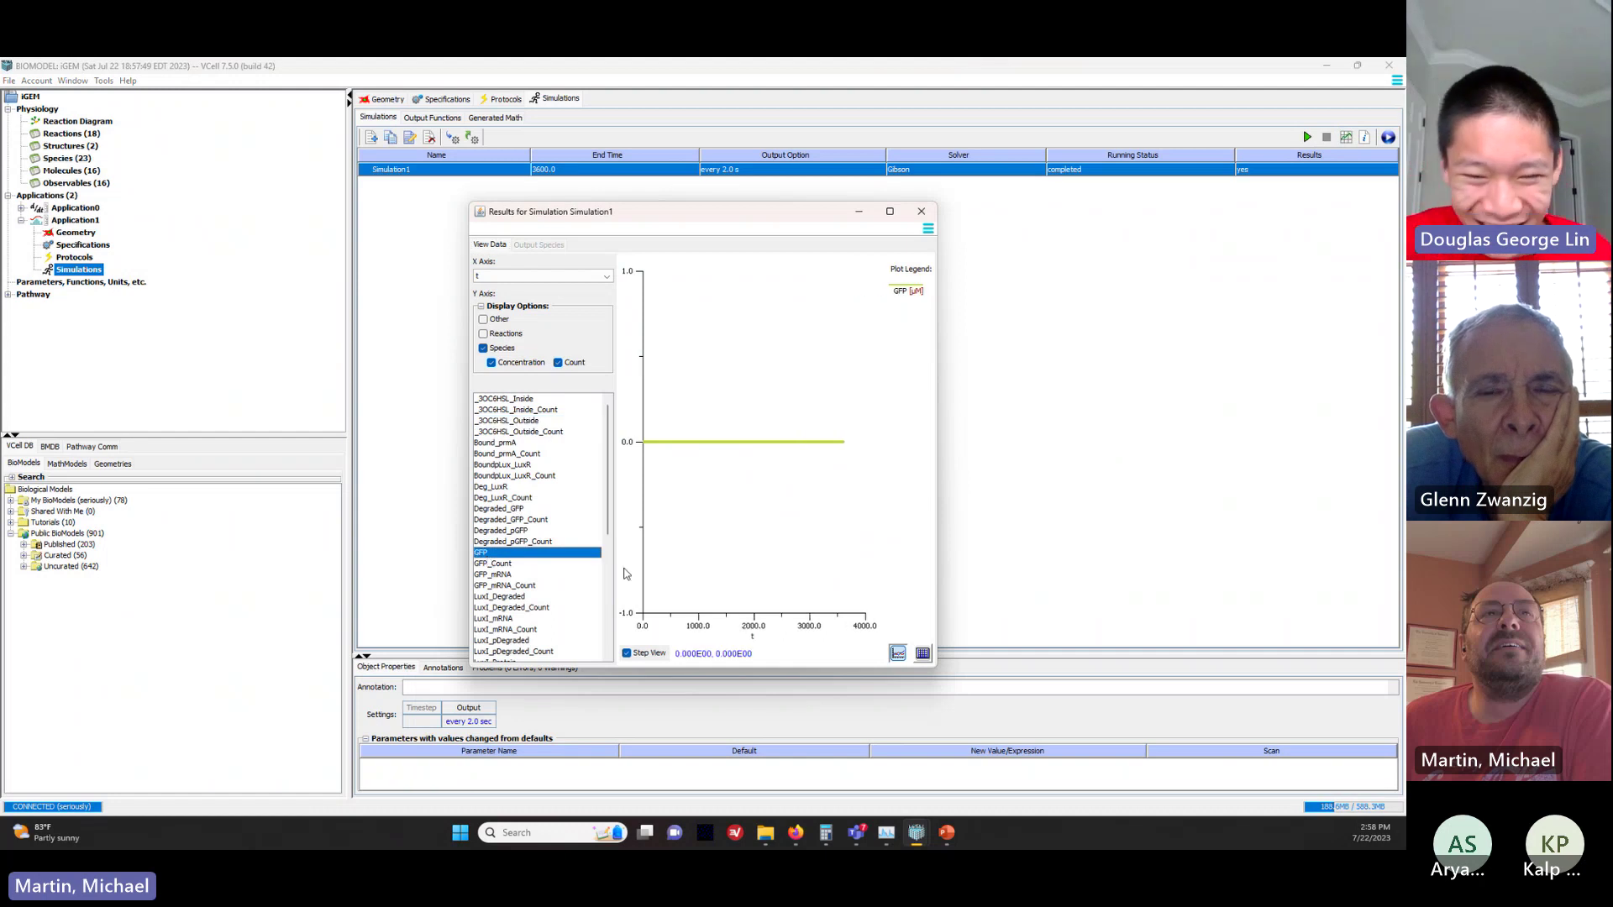
pyautogui.moveTo(626, 220); pyautogui.dragTo(482, 137)
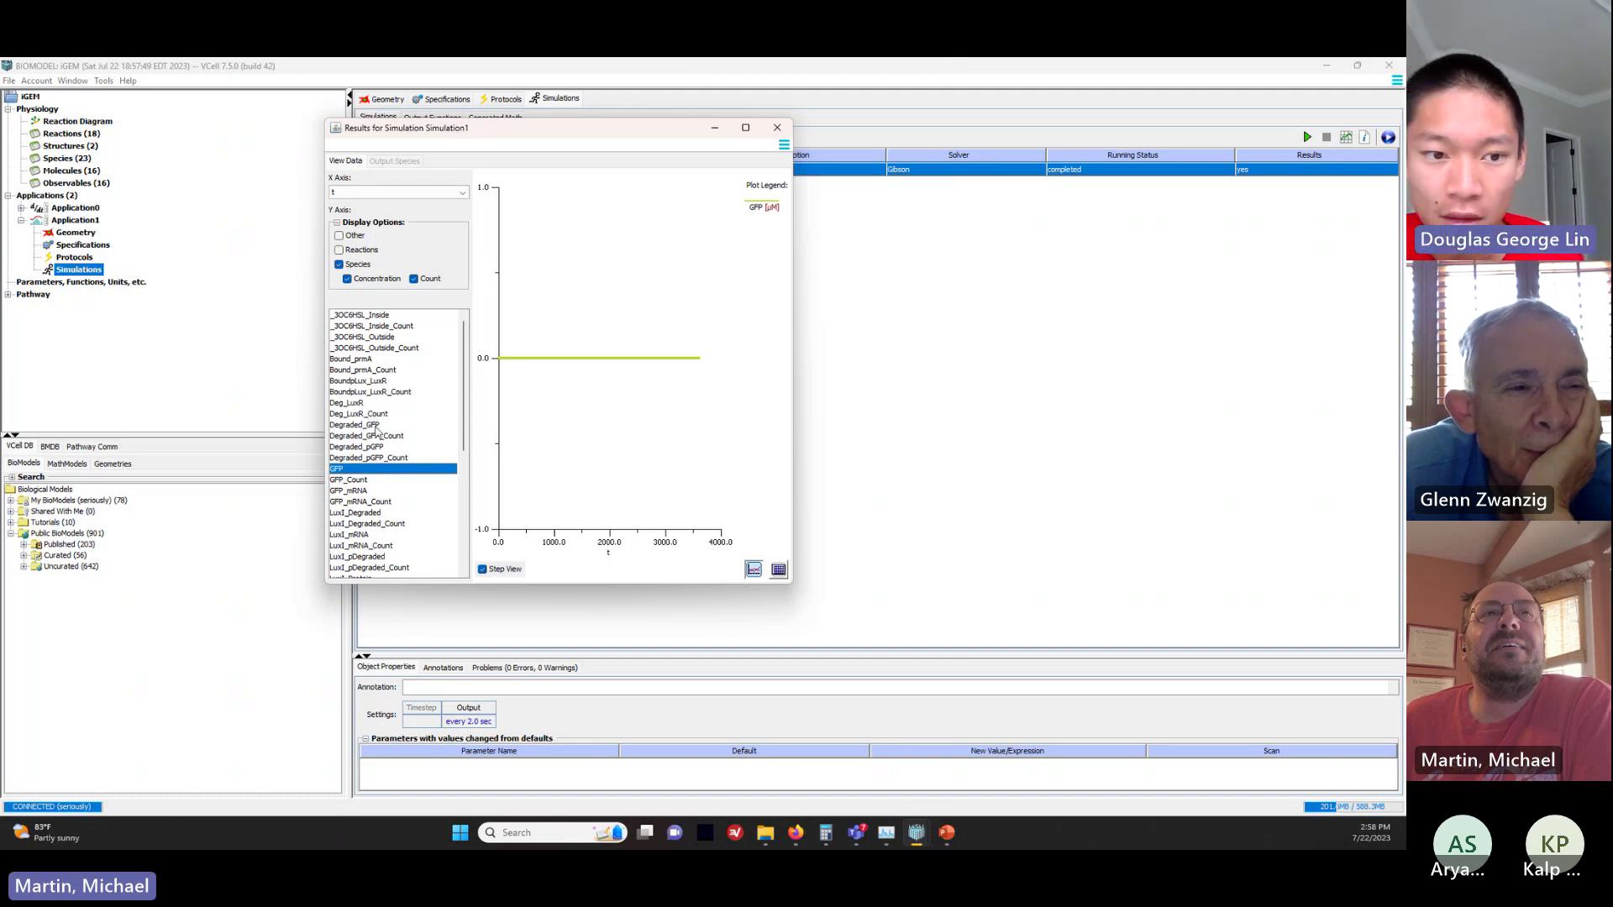
# Step: Plot the LuxR_Protein concentration, limit the listed species to molecule counts and plot LuxR_Protein_Count
pyautogui.scroll(-5, 376, 430)
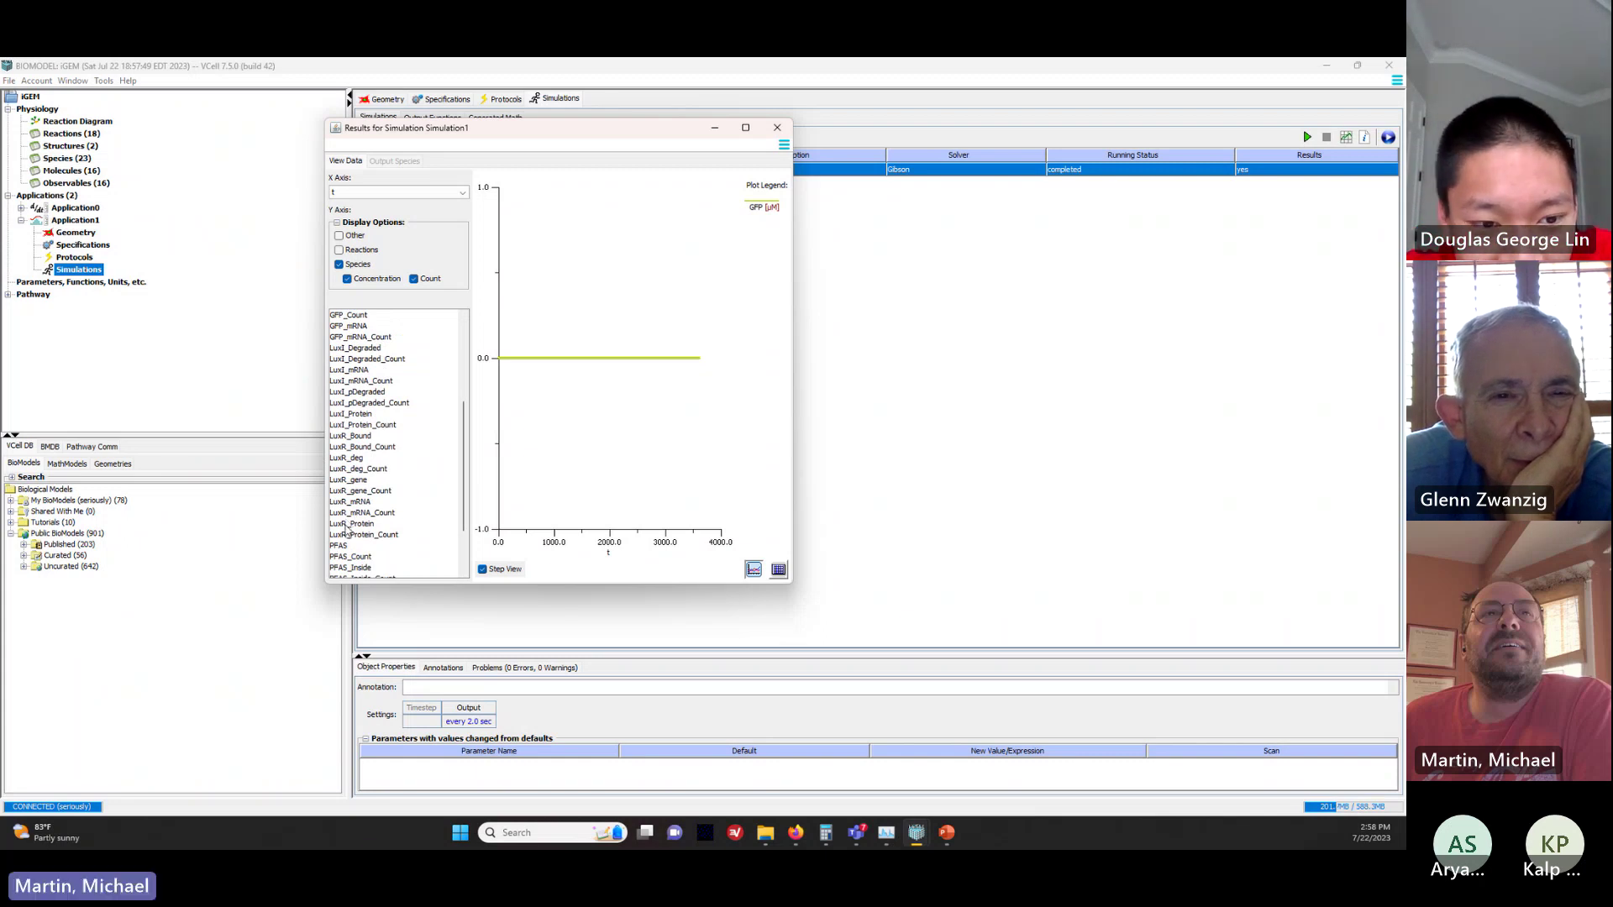
pyautogui.click(352, 524)
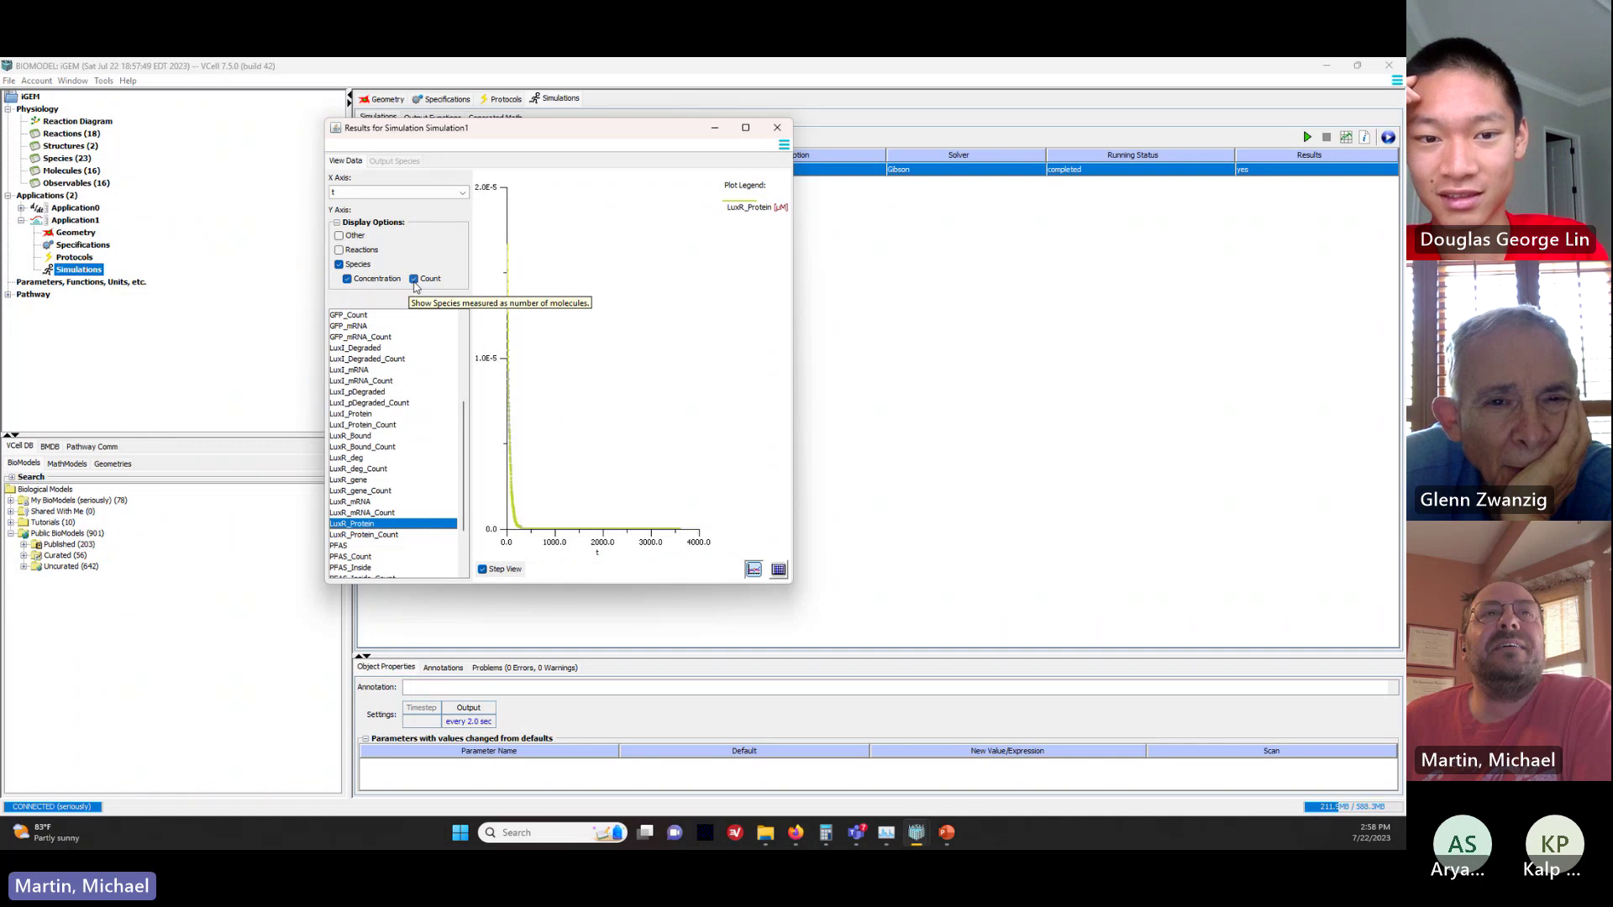
pyautogui.click(347, 279)
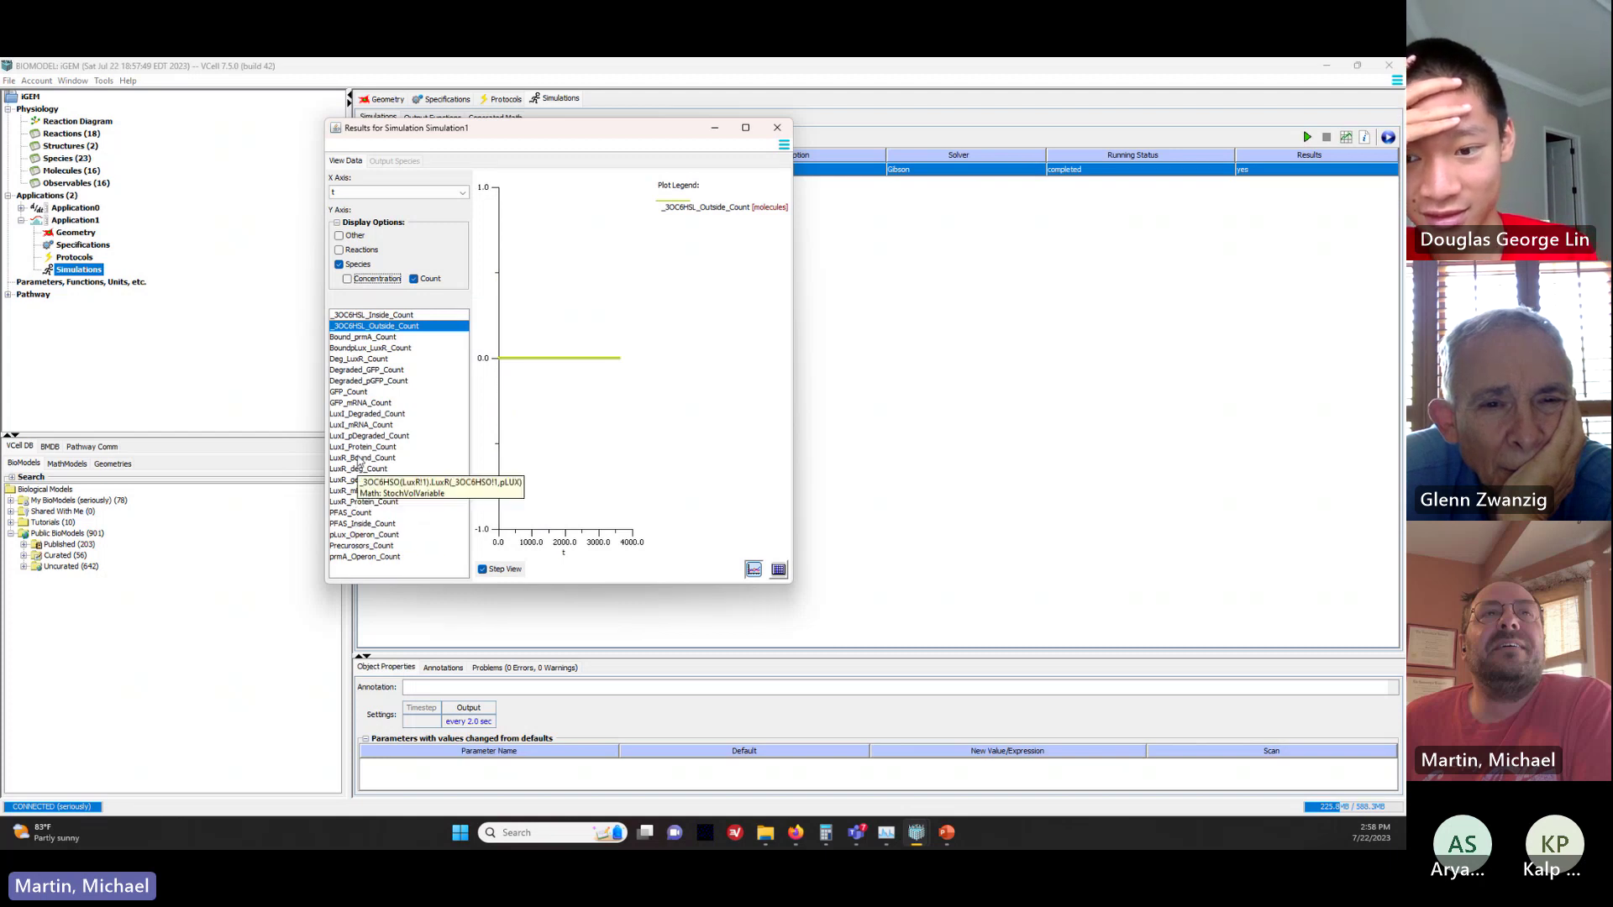
pyautogui.click(386, 503)
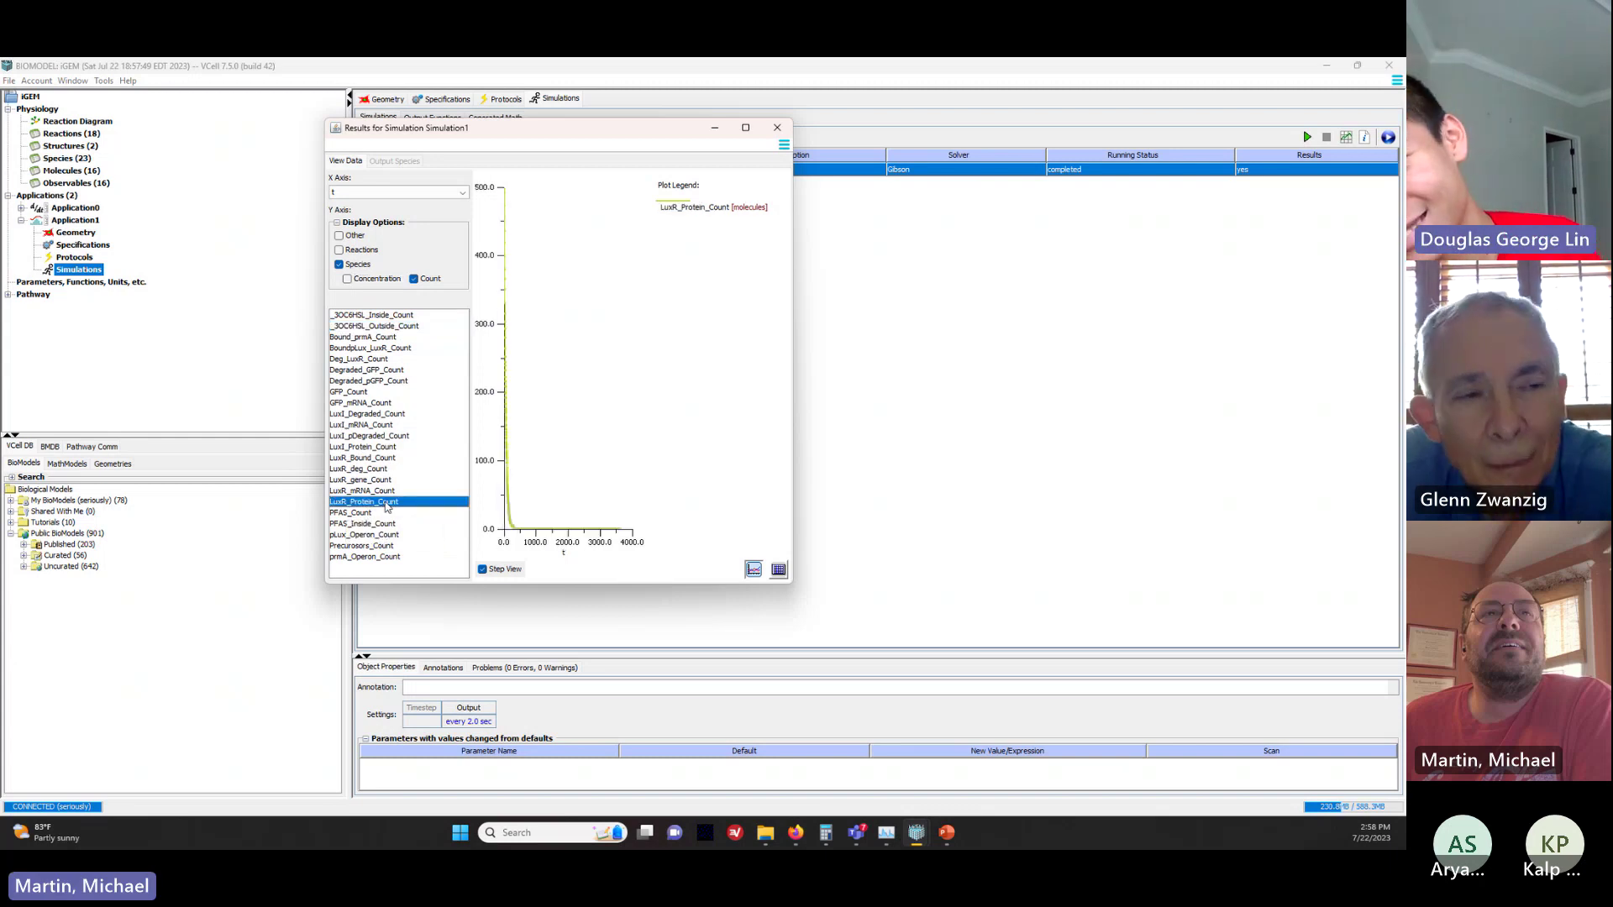